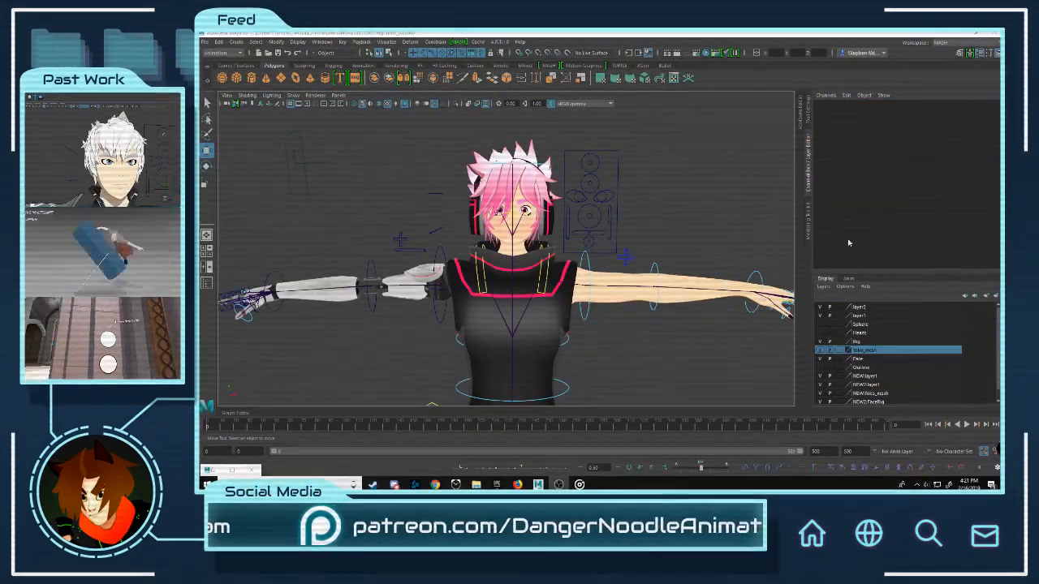
Step: Examine the character's upper body, mechanical arm, head and facial control board from several angles
{"action": "middle_click_drag", "start_coordinate": [598, 325], "coordinate": [589, 294], "text": "alt"}
{"action": "left_click_drag", "start_coordinate": [589, 294], "coordinate": [603, 291], "text": "alt"}
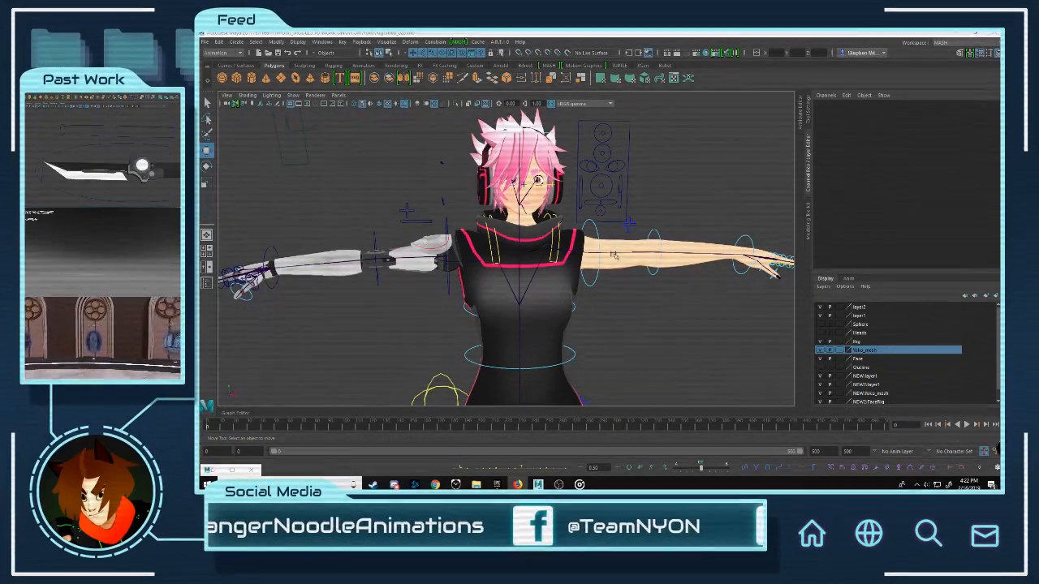
{"action": "middle_click_drag", "start_coordinate": [539, 180], "coordinate": [530, 201], "text": "alt"}
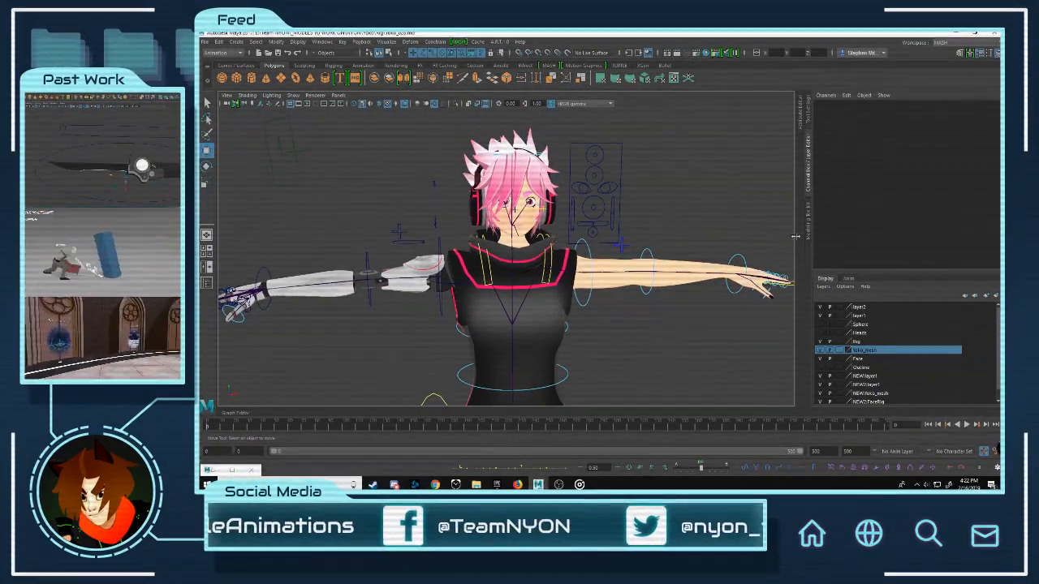
{"action": "mouse_move", "coordinate": [580, 273]}
{"action": "middle_mouse_down", "text": "alt"}
{"action": "mouse_move", "coordinate": [565, 275]}
{"action": "mouse_move", "coordinate": [567, 262]}
{"action": "middle_mouse_up", "text": "alt"}
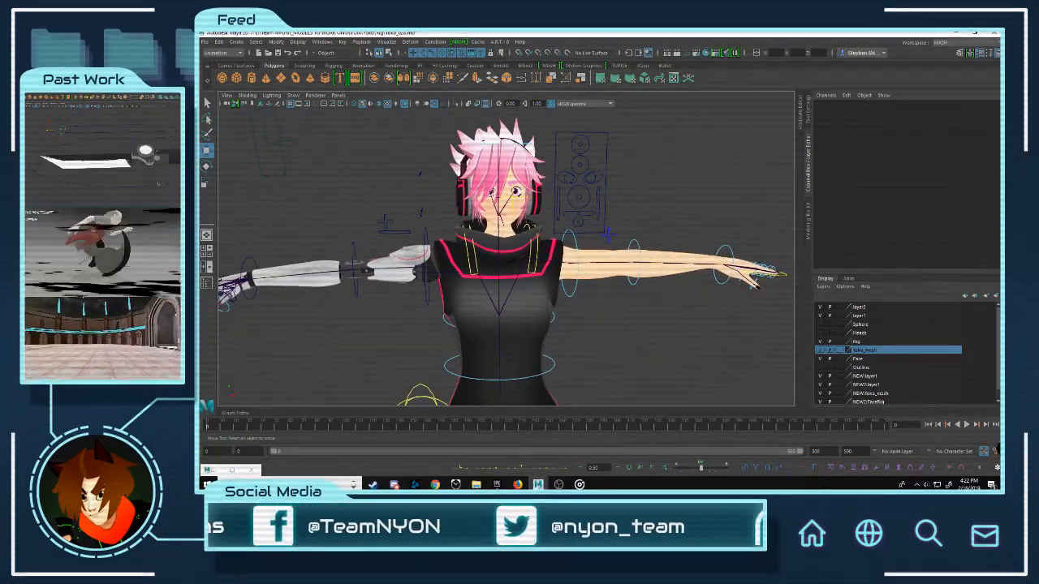
{"action": "middle_click_drag", "start_coordinate": [465, 224], "coordinate": [536, 248], "text": "alt"}
{"action": "scroll", "coordinate": [536, 248], "scroll_direction": "up", "scroll_amount": 6}
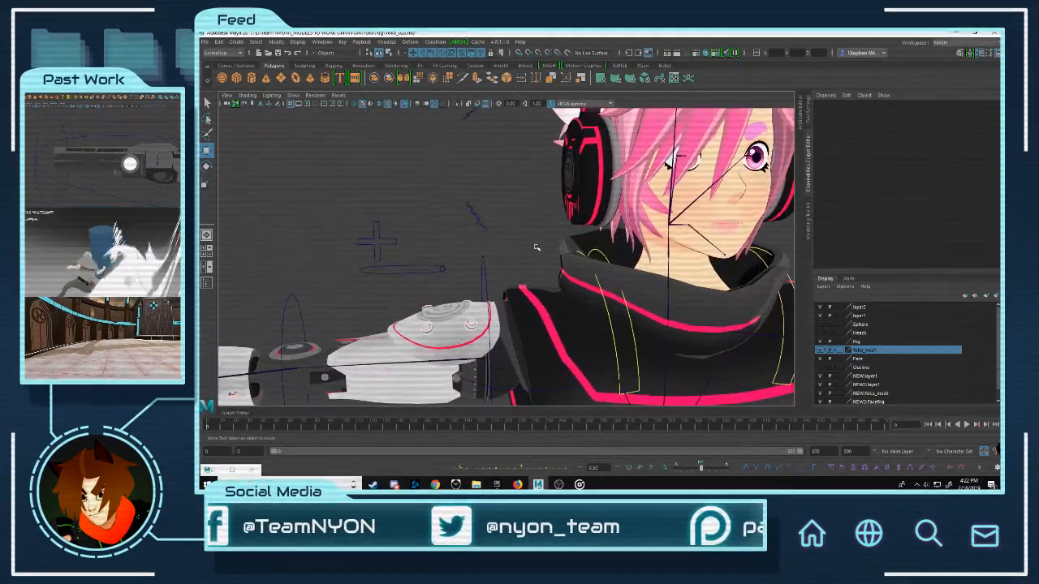
{"action": "left_click_drag", "start_coordinate": [536, 248], "coordinate": [585, 253], "text": "alt"}
{"action": "scroll", "coordinate": [649, 248], "scroll_direction": "down", "scroll_amount": 5}
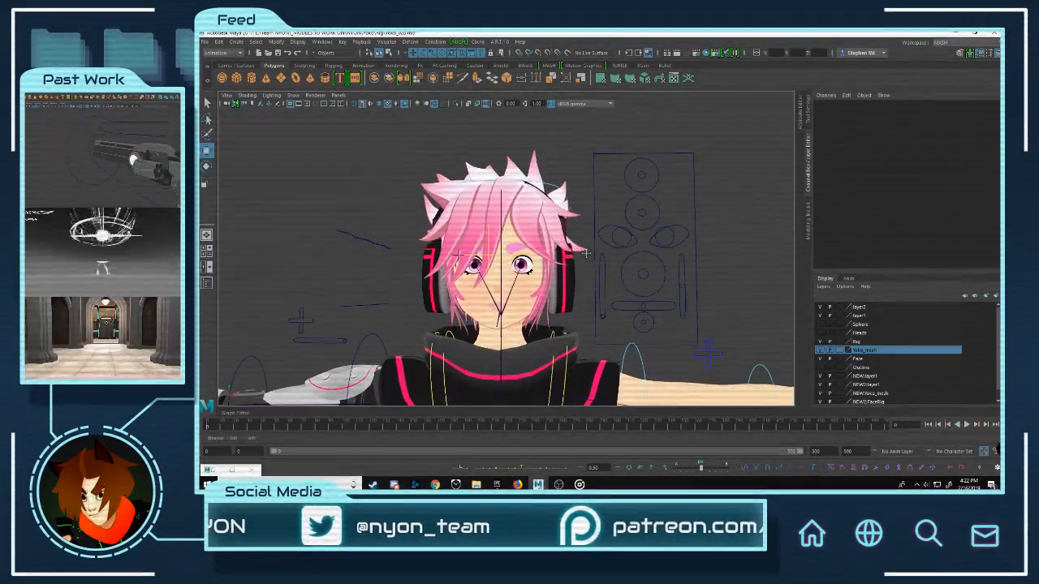
{"action": "middle_click_drag", "start_coordinate": [586, 253], "coordinate": [621, 236], "text": "alt"}
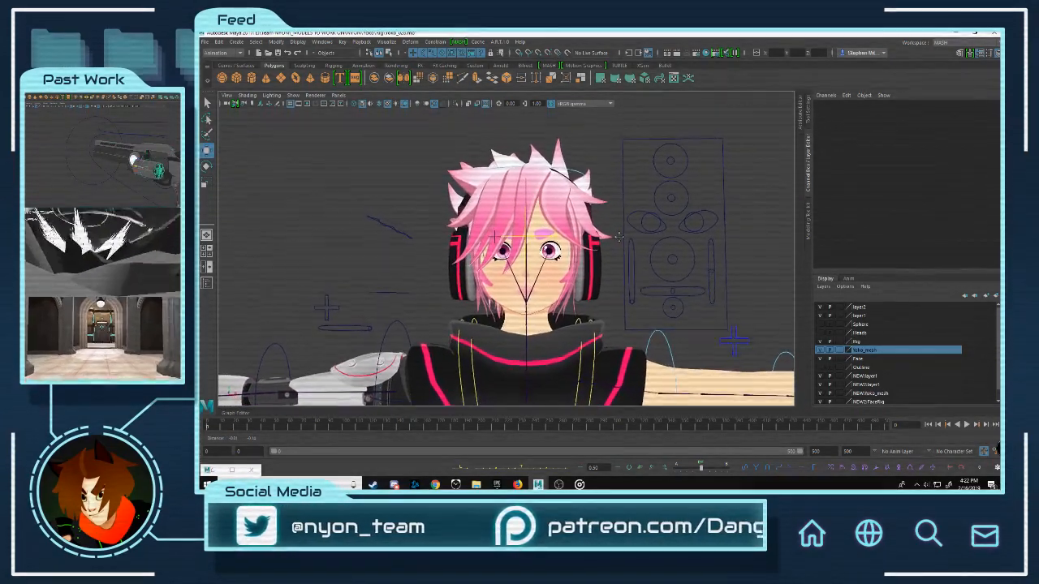
{"action": "left_click_drag", "start_coordinate": [619, 236], "coordinate": [605, 246], "text": "alt"}
{"action": "middle_click_drag", "start_coordinate": [666, 282], "coordinate": [667, 281], "text": "alt"}
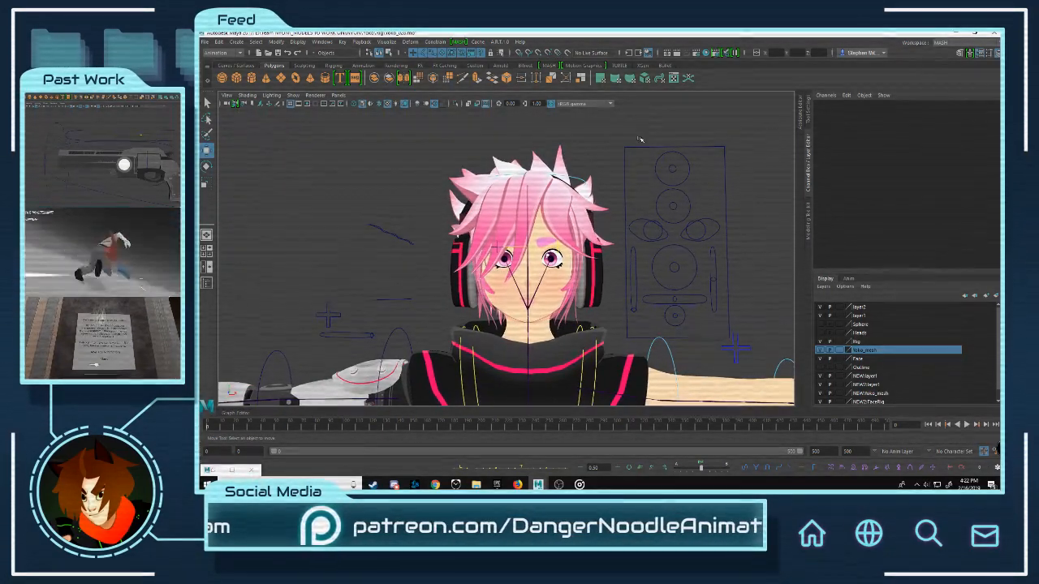
Step: Select the top group of the facial control board and rename it FaceCtrl, removing its namespace prefix
{"action": "left_click", "coordinate": [633, 147]}
{"action": "key", "text": "Up"}
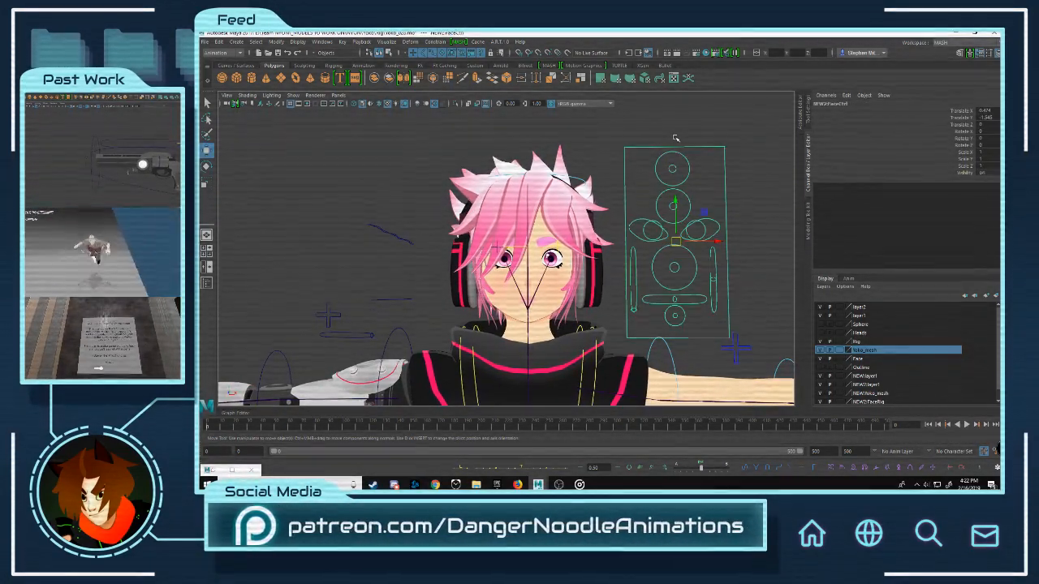
{"action": "left_click_drag", "start_coordinate": [603, 203], "coordinate": [610, 209], "text": "alt"}
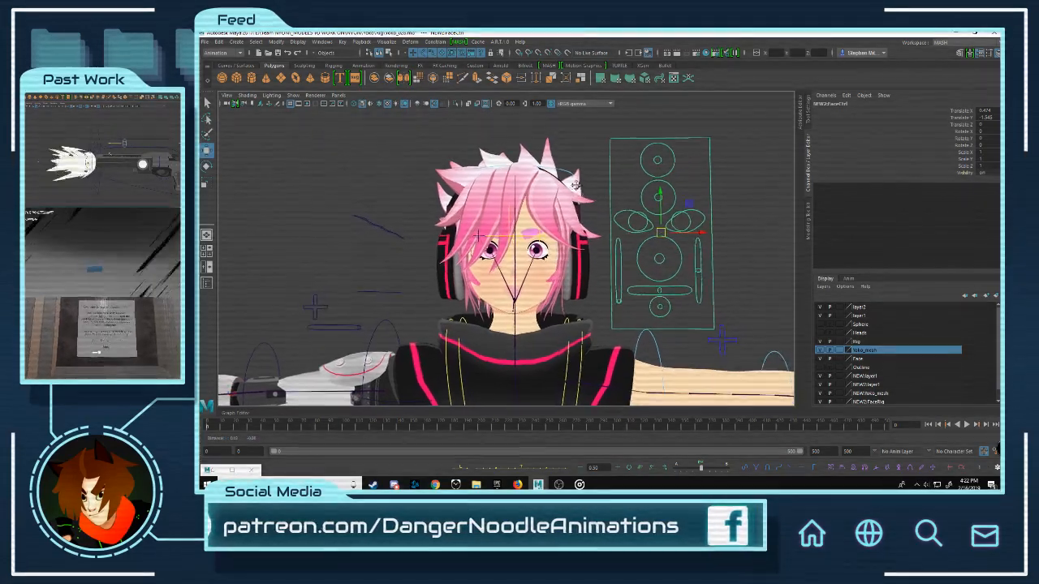
{"action": "left_click", "coordinate": [603, 144]}
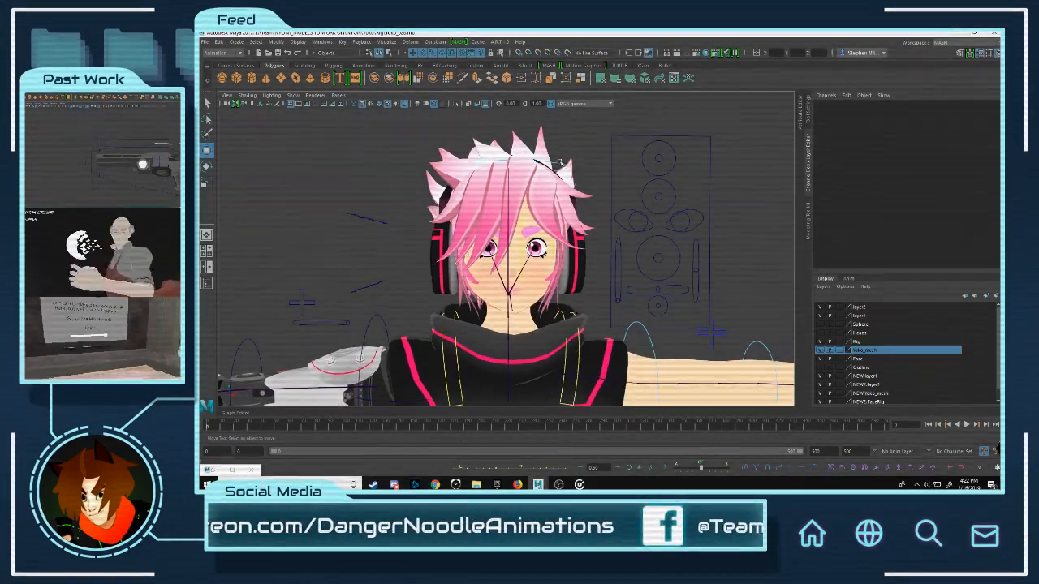
{"action": "left_click", "coordinate": [638, 136]}
{"action": "key", "text": "Up"}
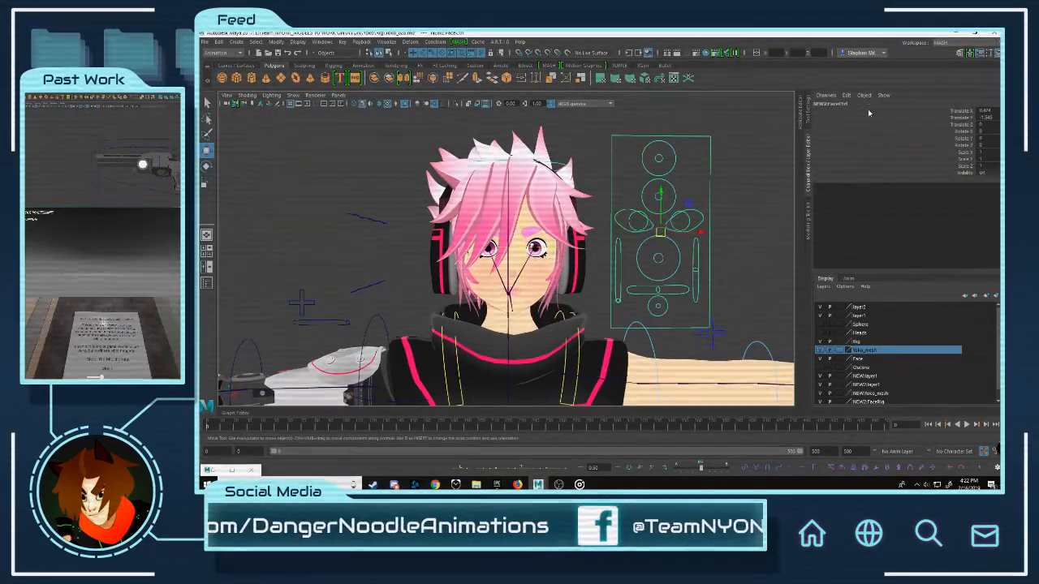
{"action": "left_click", "coordinate": [832, 105]}
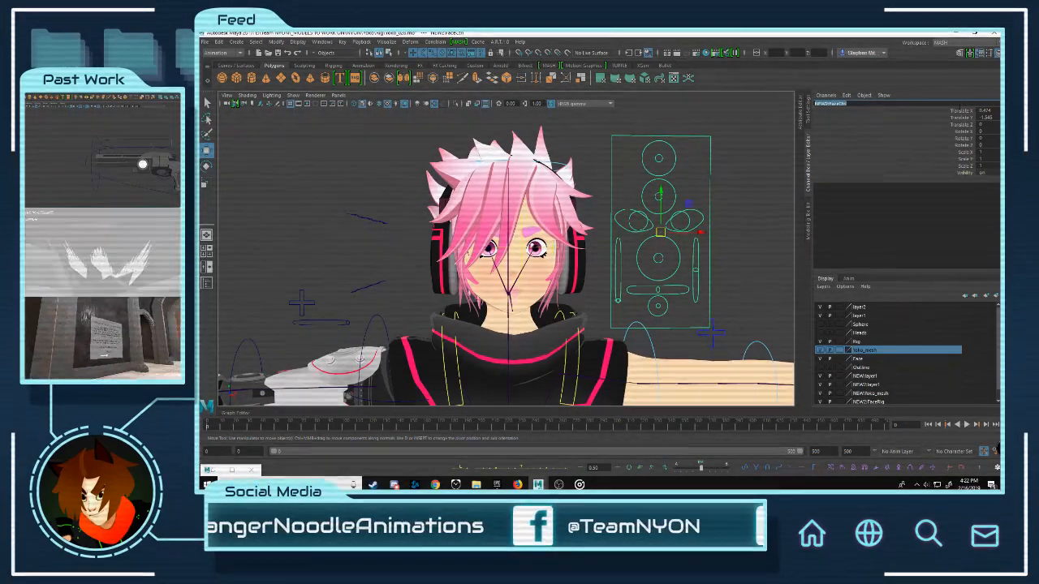
{"action": "left_click", "coordinate": [846, 104]}
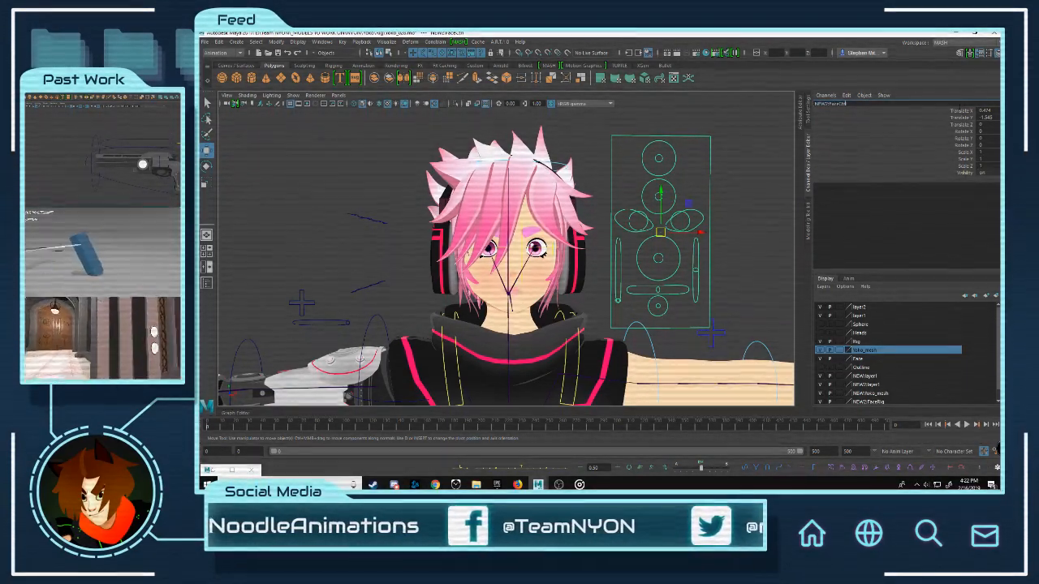
{"action": "key", "text": "BackSpace"}
{"action": "key", "text": "BackSpace"}
{"action": "key", "text": "BackSpace"}
{"action": "key", "text": "BackSpace"}
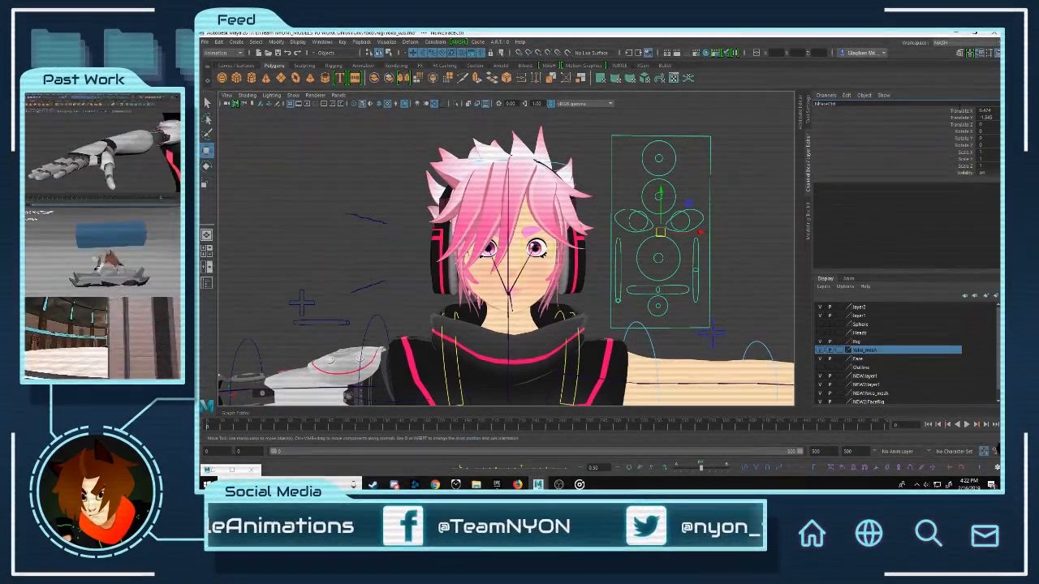
{"action": "key", "text": "Return"}
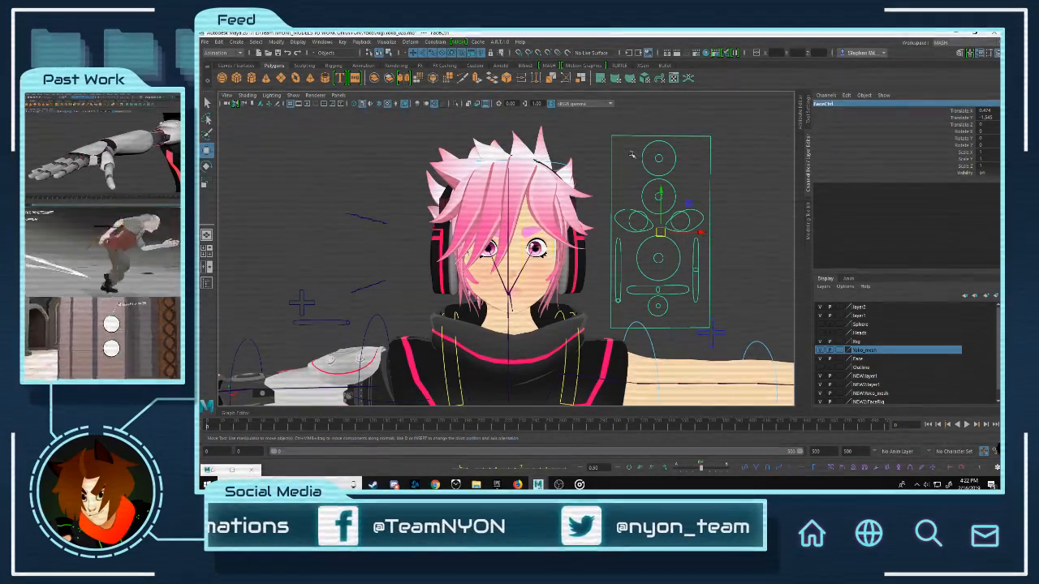
Step: Try to parent-constrain the head control to the FaceCtrl group, selecting the group first and the head control second
{"action": "left_click", "coordinate": [624, 156]}
{"action": "left_click", "coordinate": [636, 136]}
{"action": "key", "text": "Up"}
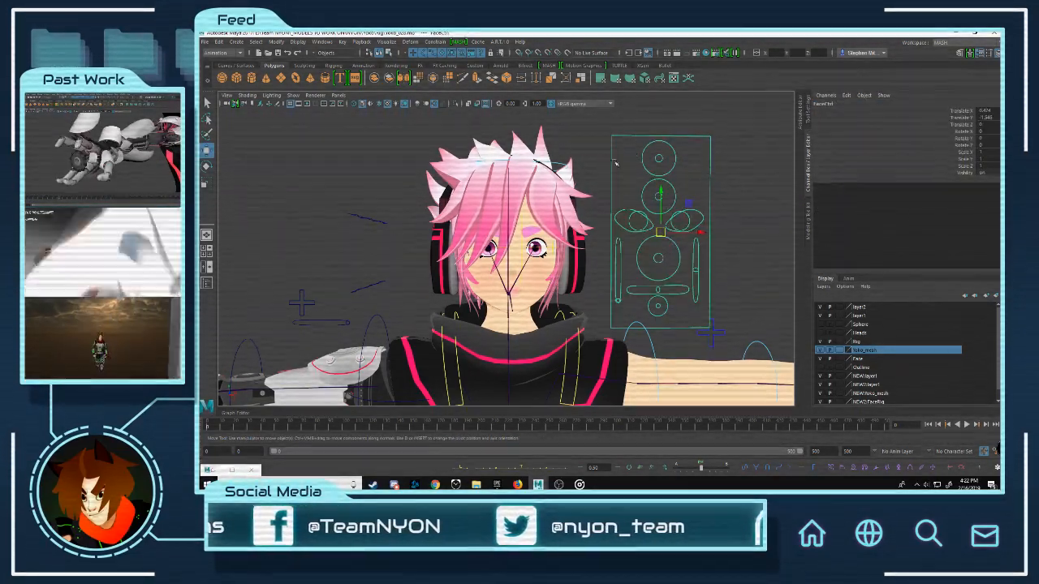
{"action": "left_click", "coordinate": [555, 164], "text": "shift"}
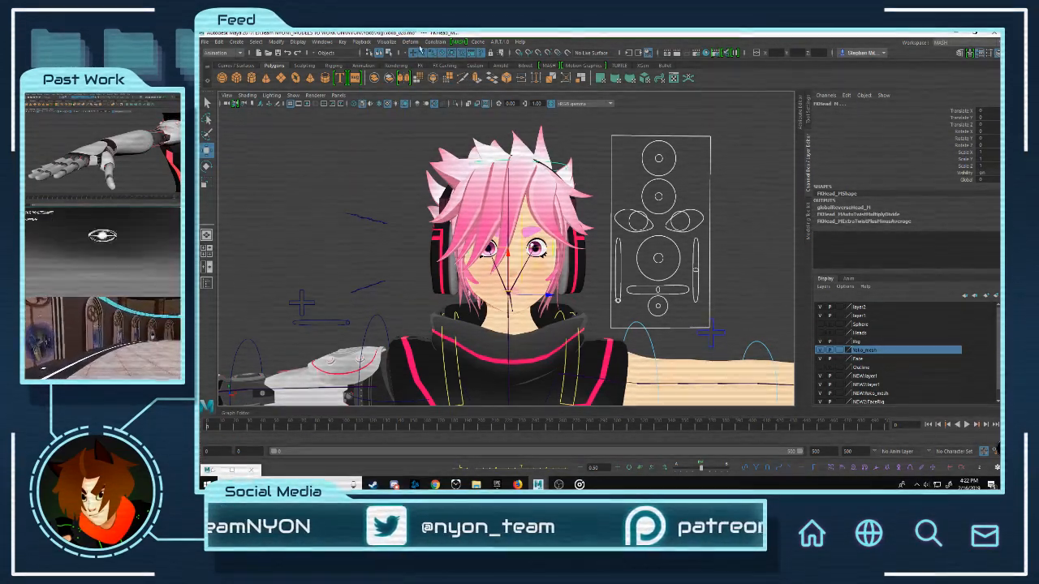
{"action": "left_click", "coordinate": [433, 42]}
{"action": "left_click", "coordinate": [456, 66]}
Step: Rotate the head control to test the constraint, and check the facial control board's outline
{"action": "left_click", "coordinate": [611, 150]}
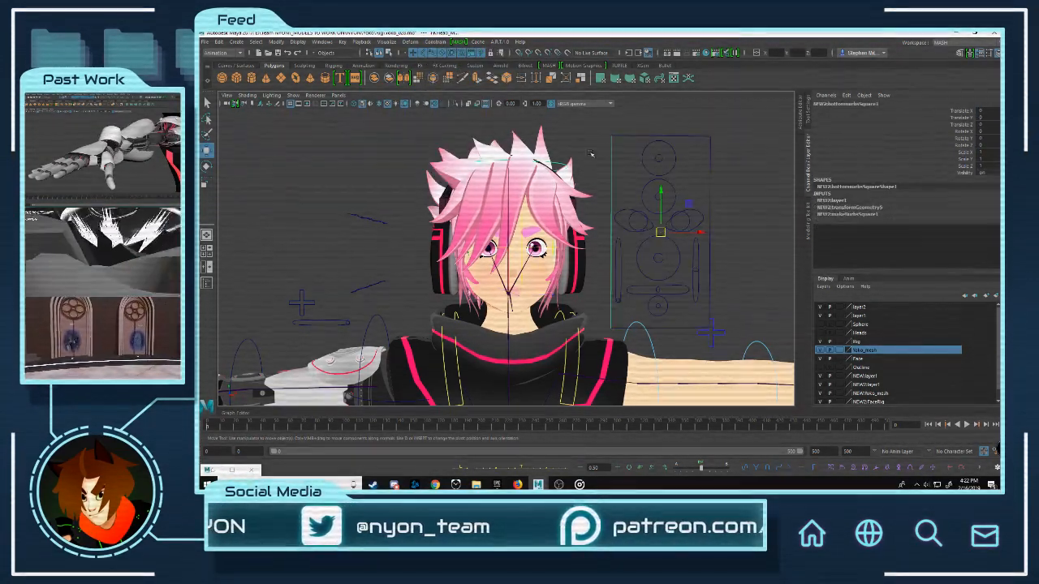
{"action": "left_click", "coordinate": [569, 192]}
{"action": "key", "text": "e"}
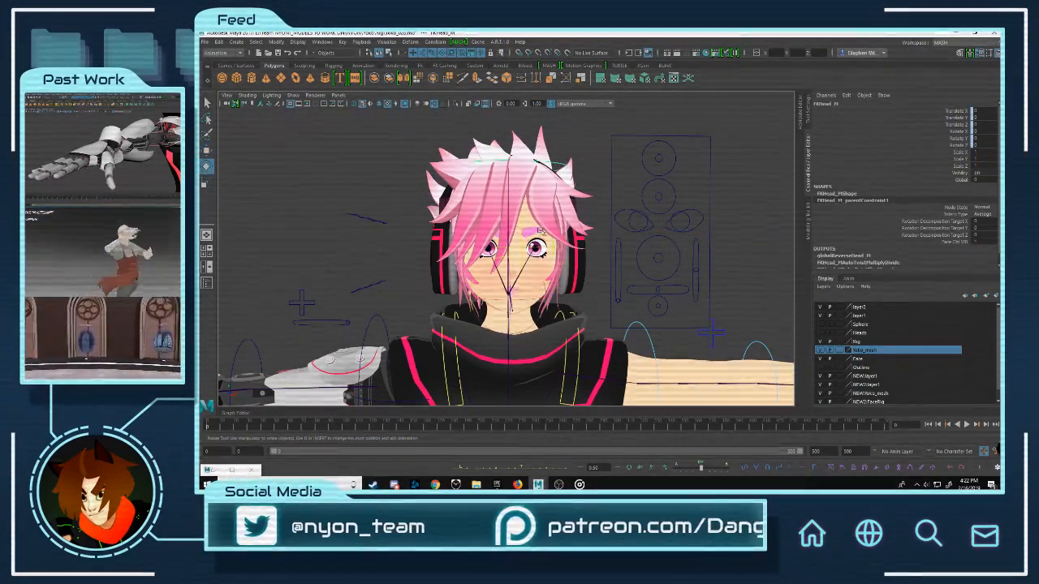
{"action": "left_click_drag", "start_coordinate": [538, 258], "coordinate": [545, 271]}
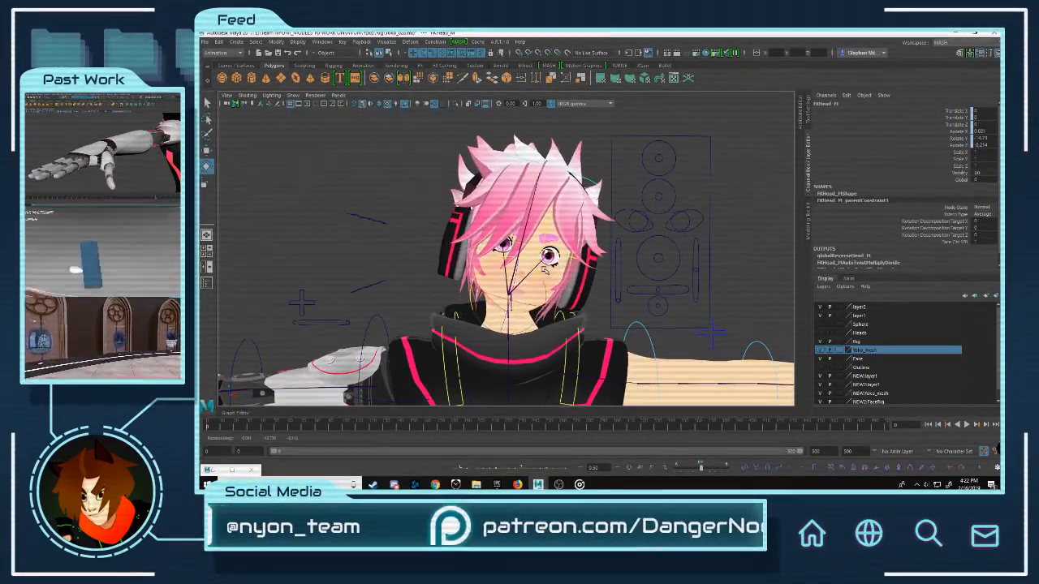
{"action": "left_click", "coordinate": [629, 132]}
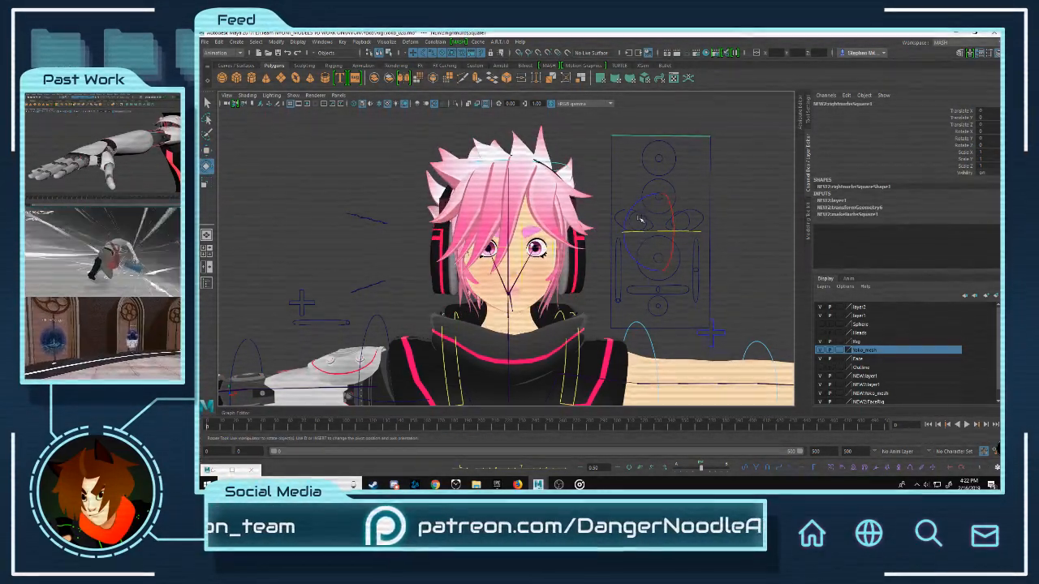
{"action": "left_click", "coordinate": [638, 219]}
{"action": "mouse_move", "coordinate": [638, 219]}
{"action": "left_mouse_down"}
{"action": "mouse_move", "coordinate": [649, 203]}
{"action": "mouse_move", "coordinate": [631, 211]}
{"action": "left_mouse_up"}
Step: Undo the test changes and the parent constraint on the head control
{"action": "key", "text": "ctrl+z"}
{"action": "key", "text": "ctrl+z"}
{"action": "key", "text": "ctrl+z"}
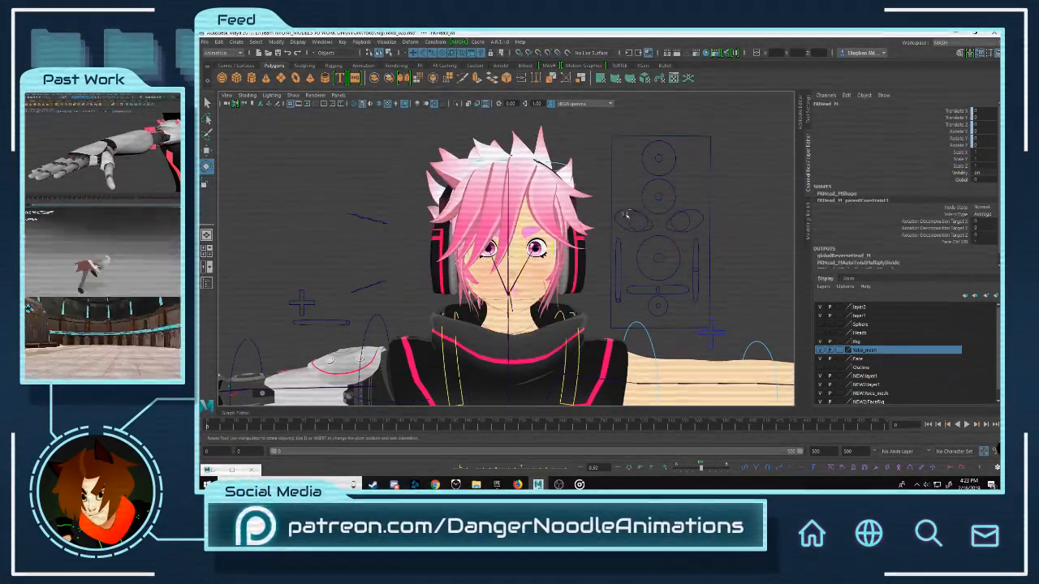
{"action": "key", "text": "ctrl+z"}
{"action": "key", "text": "ctrl+z"}
{"action": "key", "text": "ctrl+z"}
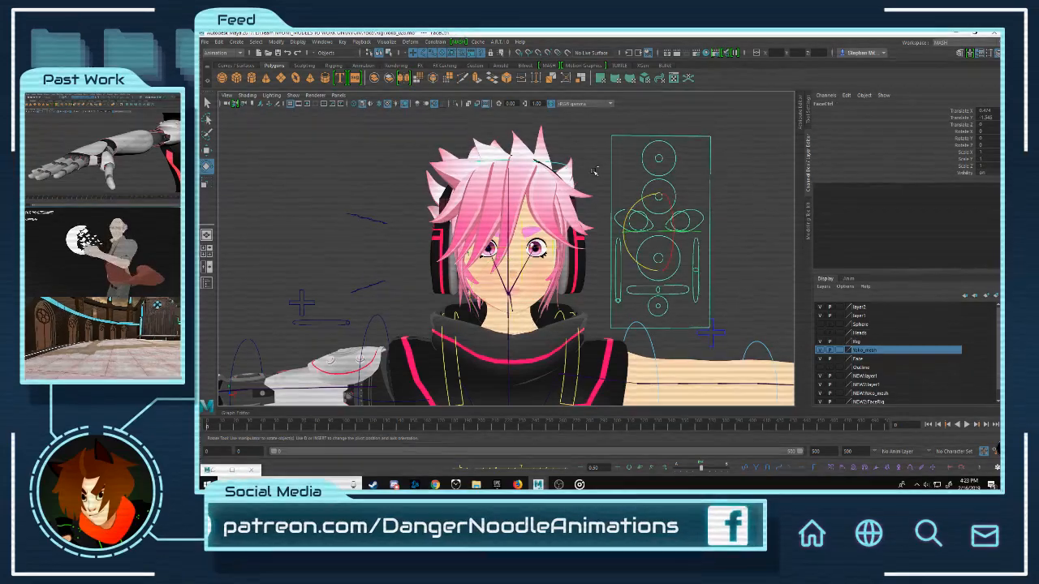
Step: Parent-constrain the FaceCtrl group to the FKHead_M head control, picking the group in the Outliner
{"action": "left_click", "coordinate": [563, 167]}
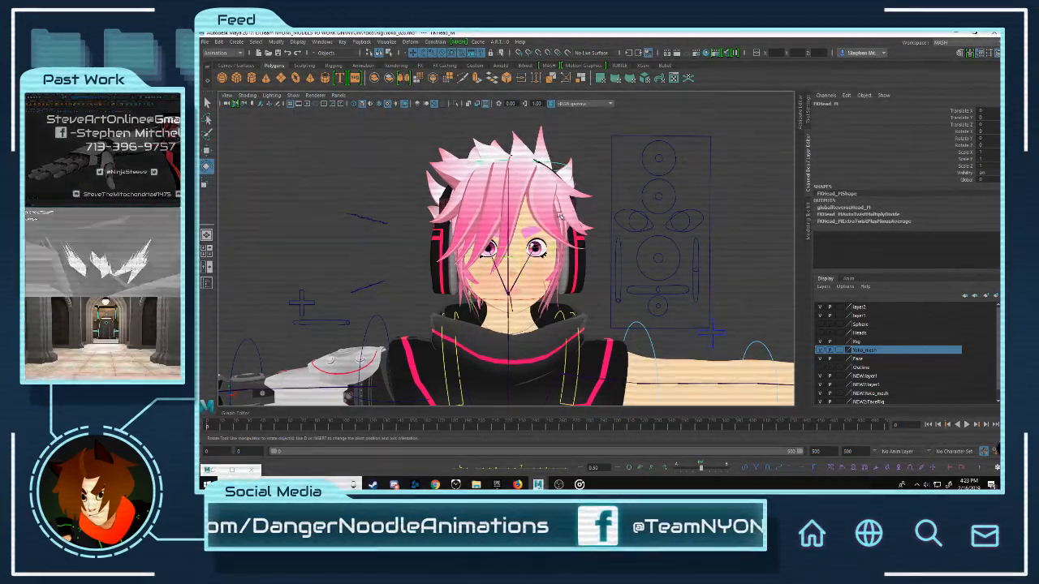
{"action": "left_click_drag", "start_coordinate": [629, 123], "coordinate": [630, 158]}
{"action": "key", "text": "Up"}
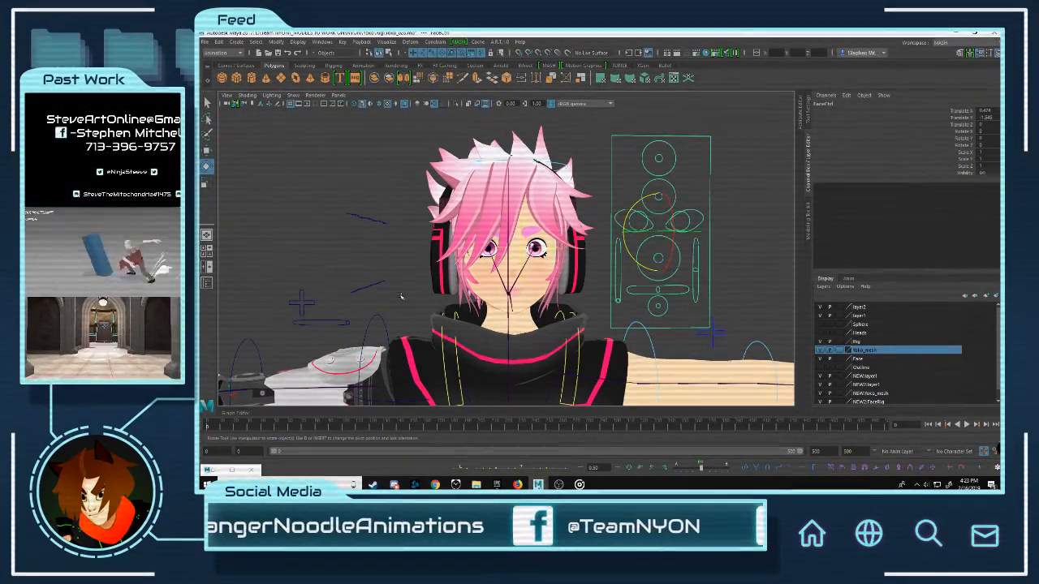
{"action": "left_click", "coordinate": [213, 470]}
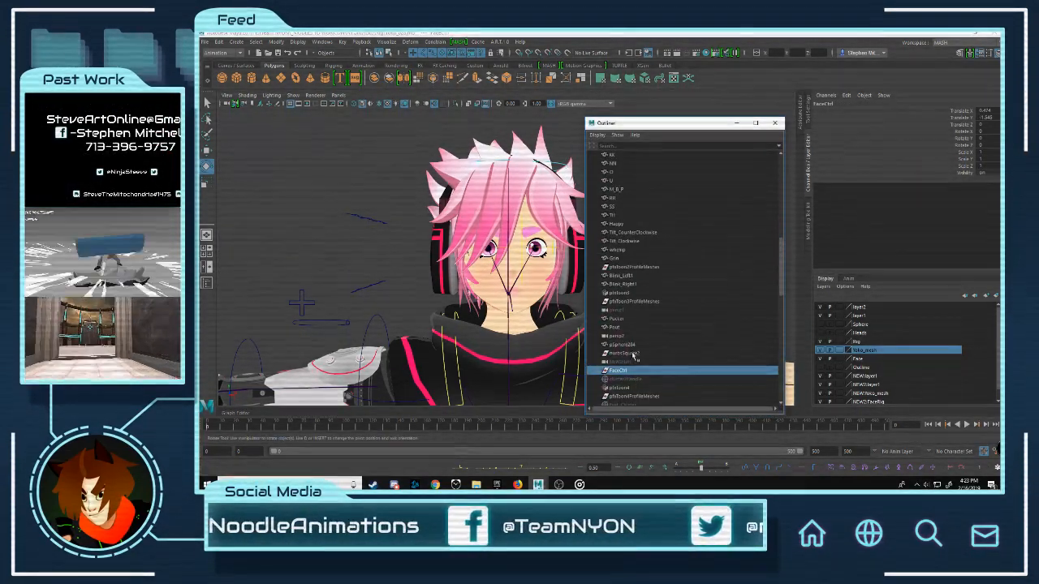
{"action": "left_click_drag", "start_coordinate": [682, 122], "coordinate": [776, 97]}
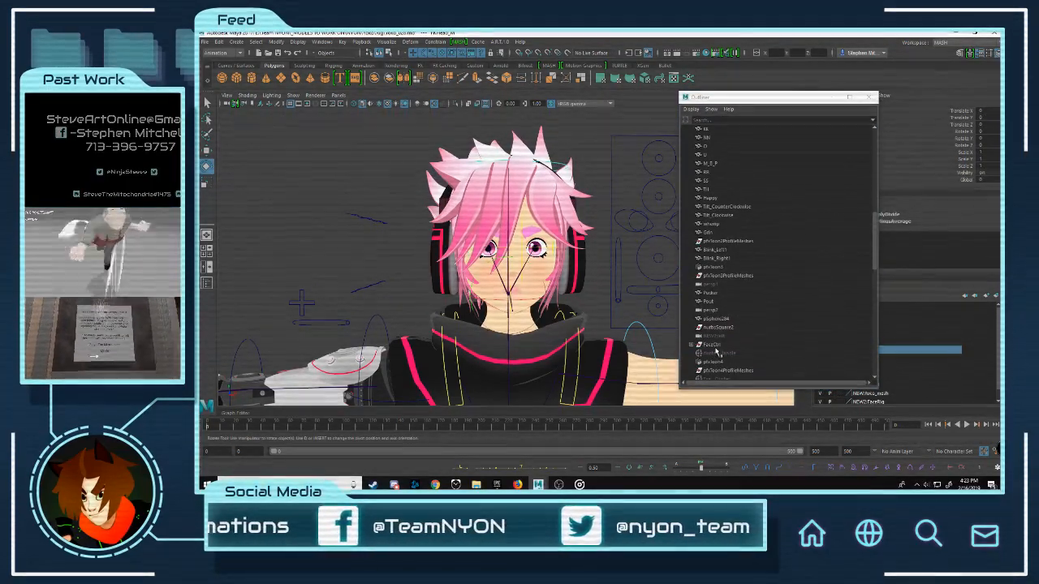
{"action": "left_click", "coordinate": [435, 41]}
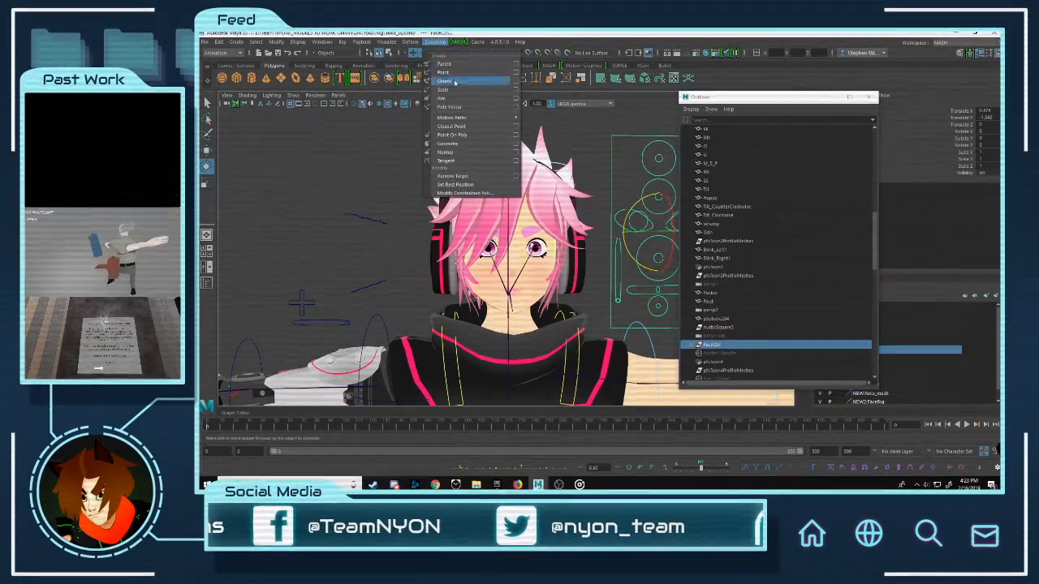
{"action": "left_click", "coordinate": [454, 67]}
{"action": "left_click", "coordinate": [868, 97]}
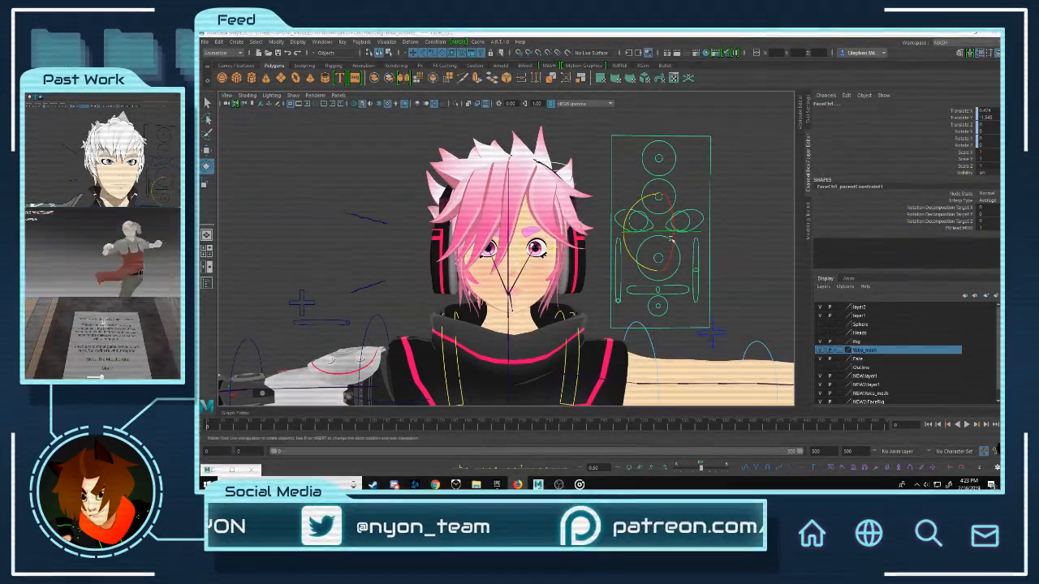
Step: Rotate the head control to test whether the facial control board follows, and undo the rotation
{"action": "right_click_drag", "start_coordinate": [686, 177], "coordinate": [663, 230], "text": "alt"}
{"action": "middle_click_drag", "start_coordinate": [663, 230], "coordinate": [636, 225], "text": "alt"}
{"action": "mouse_move", "coordinate": [636, 225]}
{"action": "left_mouse_down", "text": "alt"}
{"action": "mouse_move", "coordinate": [568, 232]}
{"action": "mouse_move", "coordinate": [636, 237]}
{"action": "left_mouse_up", "text": "alt"}
{"action": "right_click_drag", "start_coordinate": [636, 237], "coordinate": [665, 248], "text": "alt"}
{"action": "middle_click_drag", "start_coordinate": [665, 248], "coordinate": [678, 244], "text": "alt"}
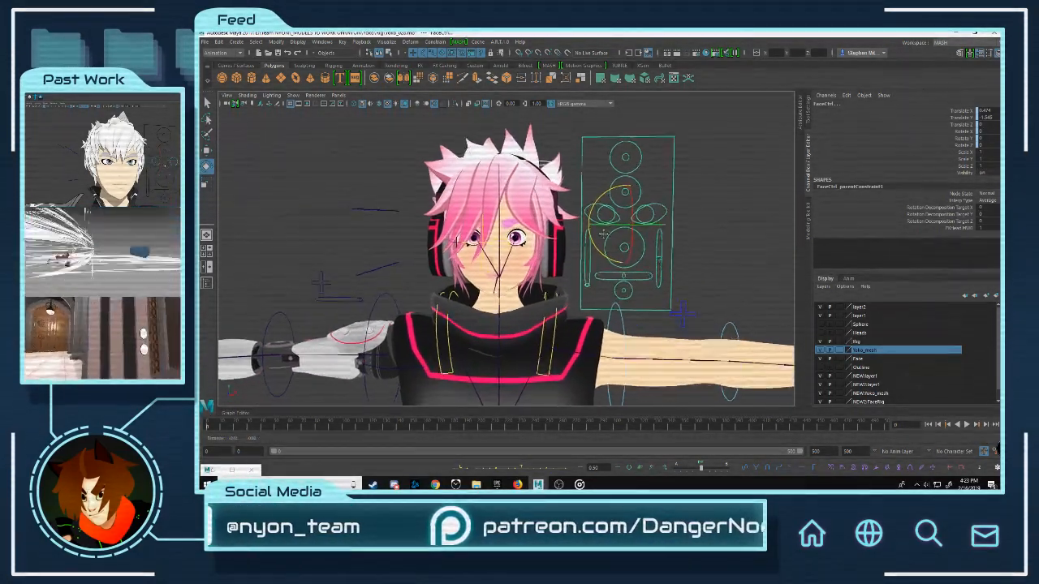
{"action": "right_click_drag", "start_coordinate": [678, 244], "coordinate": [714, 245], "text": "alt"}
{"action": "left_click", "coordinate": [741, 240]}
{"action": "left_click", "coordinate": [553, 146]}
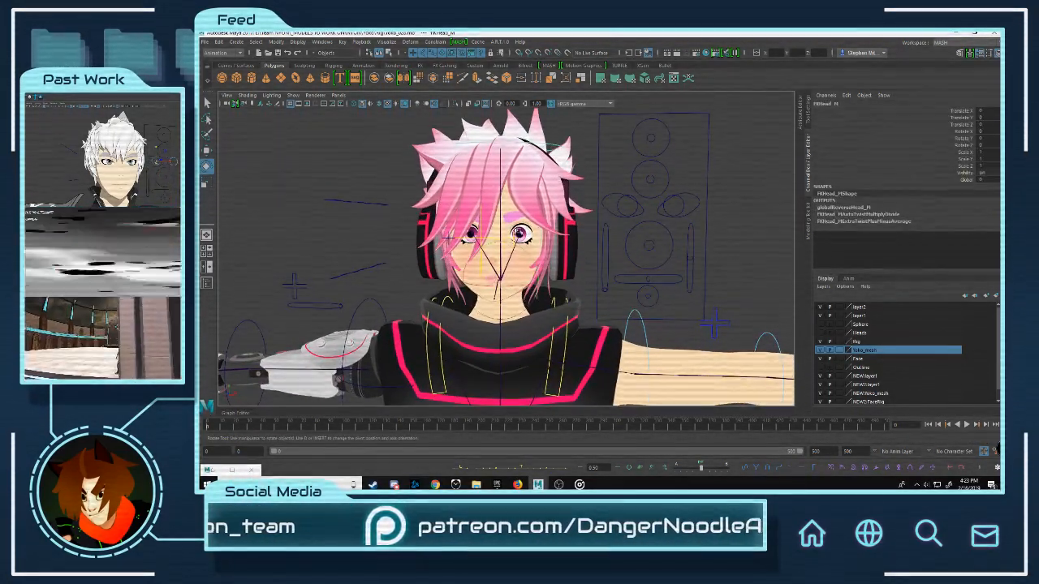
{"action": "left_click_drag", "start_coordinate": [529, 252], "coordinate": [570, 228]}
{"action": "key", "text": "ctrl+z"}
Step: Switch the viewport to look through the face camera
{"action": "right_click_drag", "start_coordinate": [642, 242], "coordinate": [580, 241], "text": "alt"}
{"action": "mouse_move", "coordinate": [579, 241]}
{"action": "left_mouse_down", "text": "alt"}
{"action": "mouse_move", "coordinate": [621, 244]}
{"action": "mouse_move", "coordinate": [571, 240]}
{"action": "left_mouse_up", "text": "alt"}
{"action": "key", "text": "space"}
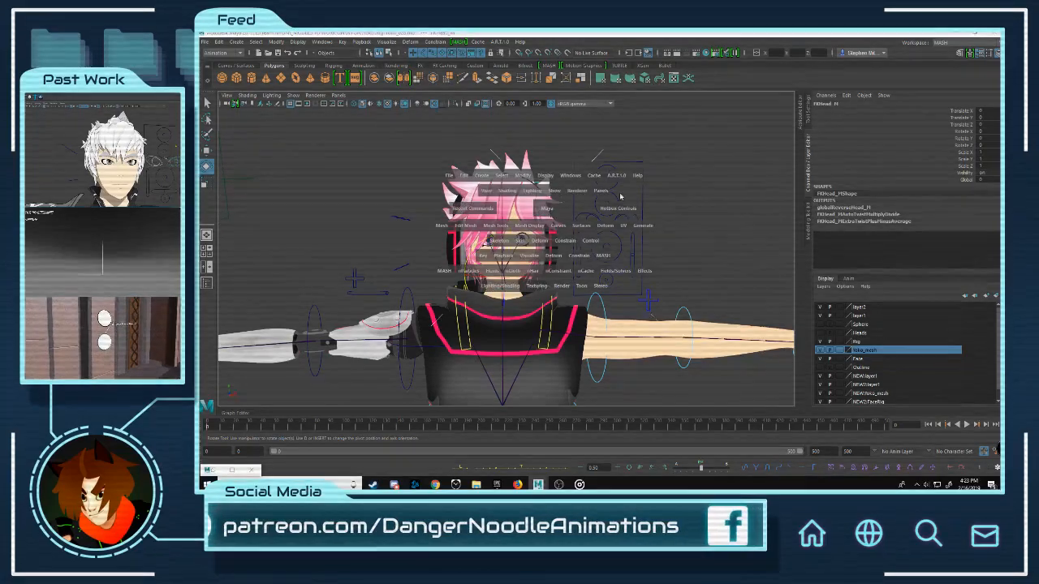
{"action": "left_click", "coordinate": [601, 192]}
{"action": "mouse_move", "coordinate": [624, 202]}
{"action": "left_click", "coordinate": [704, 205]}
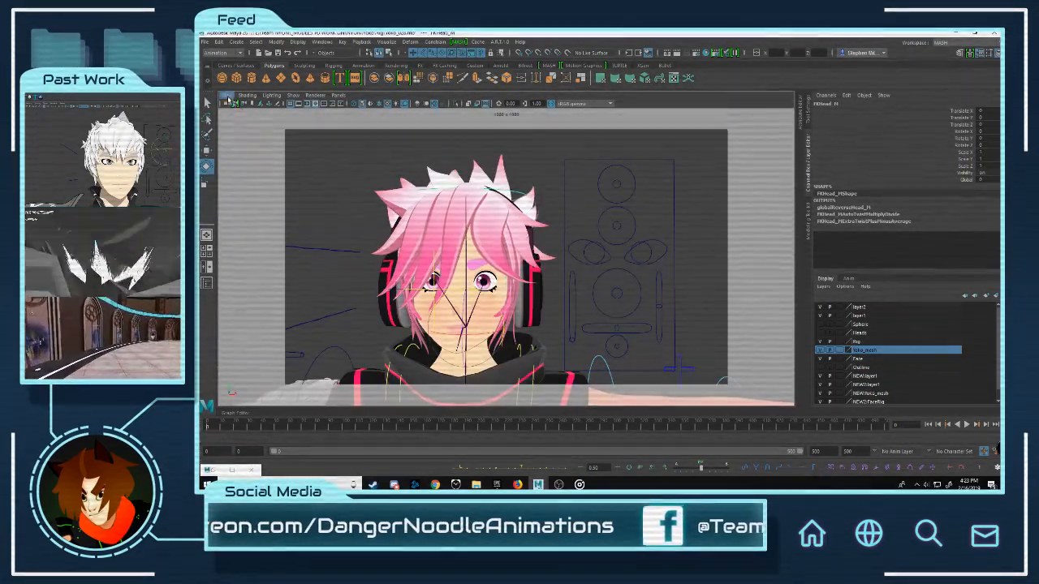
Step: Select the viewport's current camera and rename it FaceCam, without the namespace prefix
{"action": "left_click", "coordinate": [227, 103]}
{"action": "left_click", "coordinate": [829, 107]}
{"action": "type", "text": "FaceCam"}
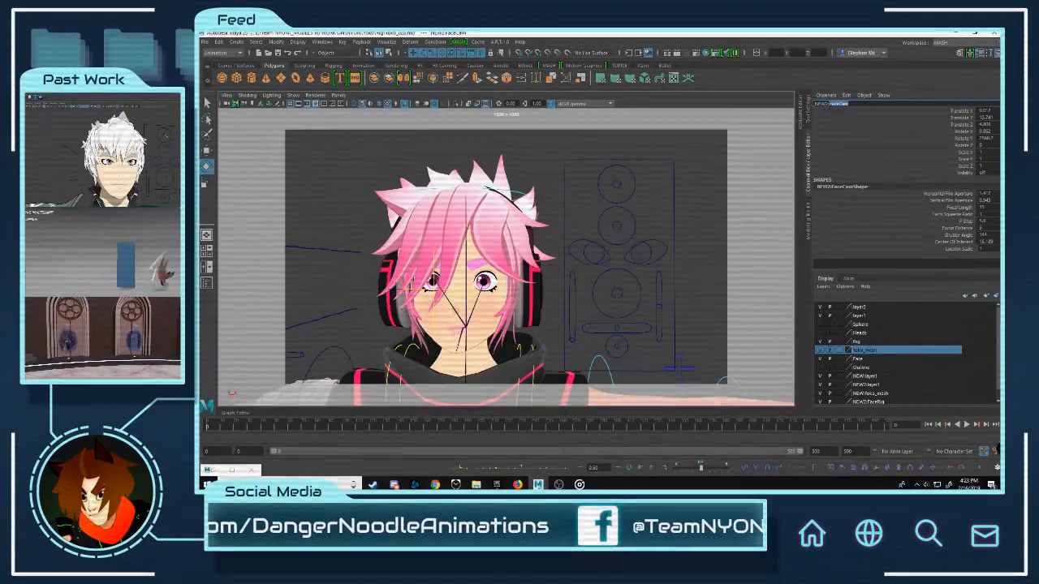
{"action": "key", "text": "Return"}
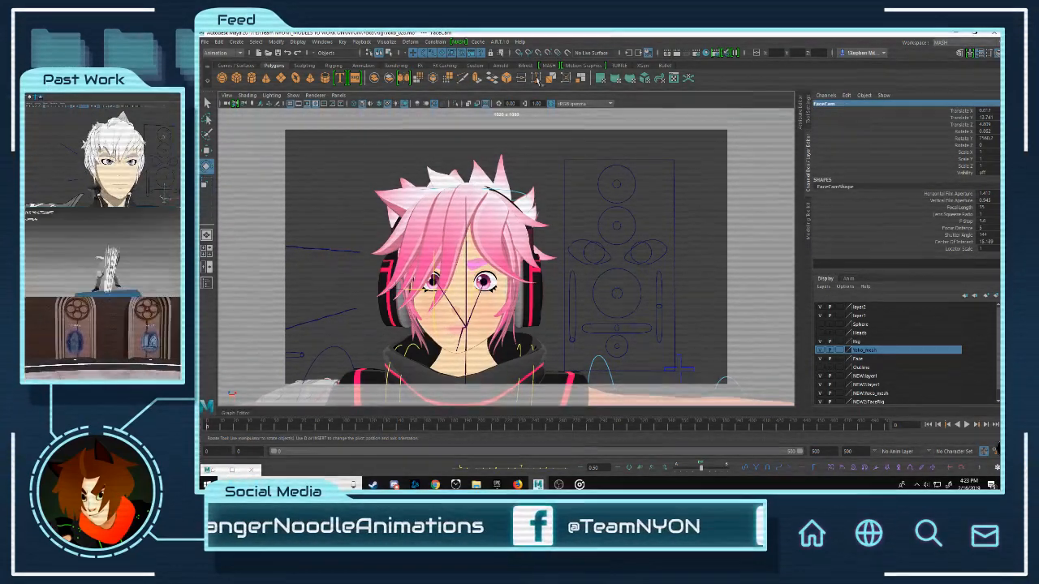
Step: Switch the viewport from the face camera back to the perspective view and clear the selection
{"action": "key", "text": "space"}
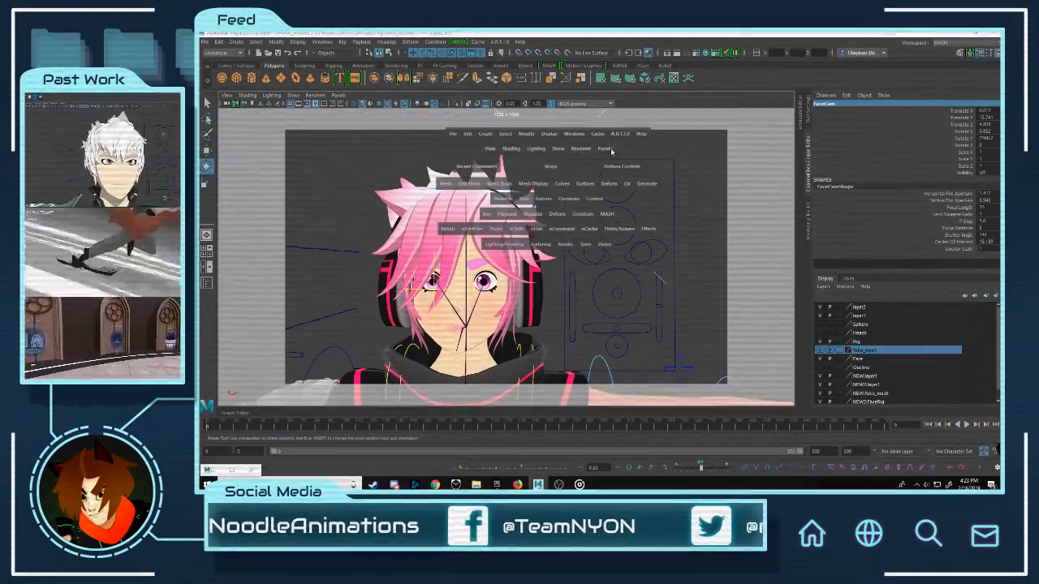
{"action": "left_click", "coordinate": [609, 149]}
{"action": "mouse_move", "coordinate": [682, 162]}
{"action": "left_click", "coordinate": [705, 186]}
{"action": "left_click", "coordinate": [660, 270]}
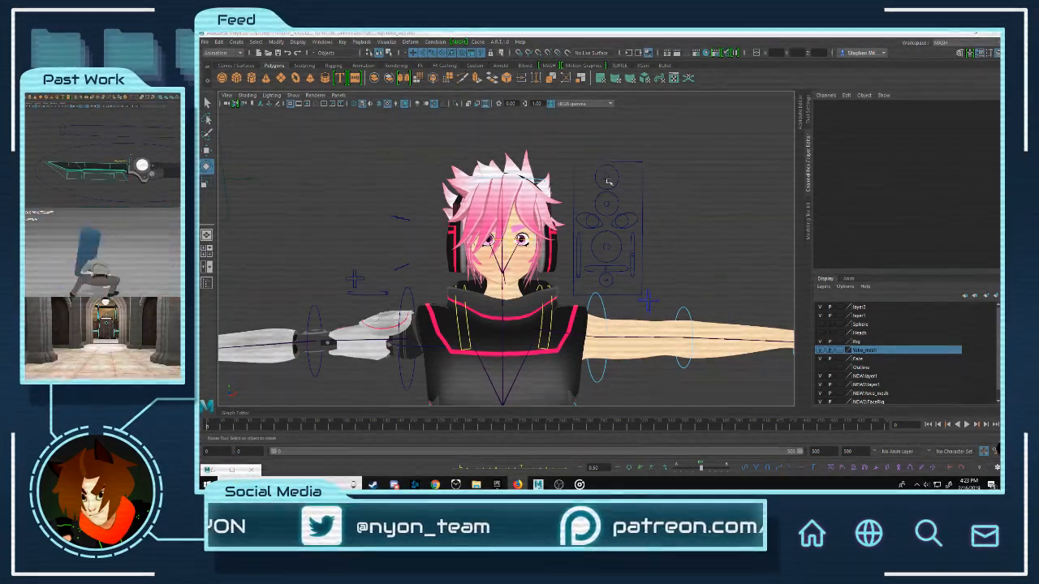
Step: Rotate the FKChest_M control to test how the upper body and facial control board follow, and undo the rotation
{"action": "scroll", "coordinate": [609, 183], "scroll_direction": "down", "scroll_amount": 5}
{"action": "middle_click_drag", "start_coordinate": [551, 225], "coordinate": [560, 201], "text": "alt"}
{"action": "scroll", "coordinate": [561, 201], "scroll_direction": "up", "scroll_amount": 5}
{"action": "scroll", "coordinate": [601, 228], "scroll_direction": "up", "scroll_amount": 4}
{"action": "middle_click_drag", "start_coordinate": [634, 249], "coordinate": [621, 269], "text": "alt"}
{"action": "scroll", "coordinate": [649, 227], "scroll_direction": "down", "scroll_amount": 8}
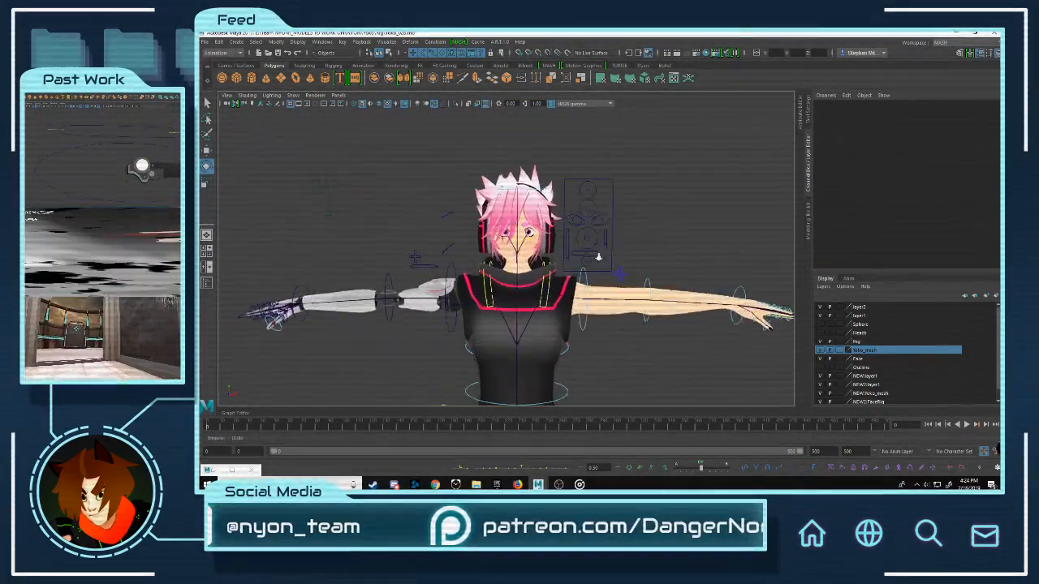
{"action": "scroll", "coordinate": [598, 255], "scroll_direction": "up", "scroll_amount": 4}
{"action": "middle_click_drag", "start_coordinate": [597, 375], "coordinate": [602, 324], "text": "alt"}
{"action": "left_click", "coordinate": [591, 328]}
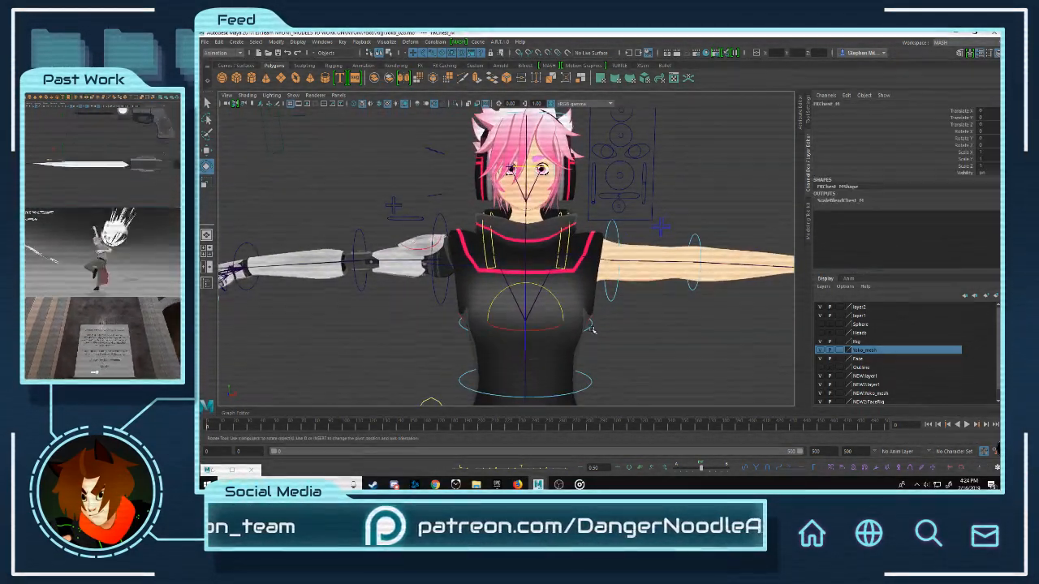
{"action": "mouse_move", "coordinate": [561, 305]}
{"action": "left_mouse_down"}
{"action": "mouse_move", "coordinate": [551, 286]}
{"action": "mouse_move", "coordinate": [568, 329]}
{"action": "mouse_move", "coordinate": [556, 285]}
{"action": "mouse_move", "coordinate": [568, 318]}
{"action": "left_mouse_up"}
{"action": "key", "text": "ctrl+z"}
Step: Select the RootX_M control and the sine2Handle deformer handle beside the head, and apply a parent constraint
{"action": "middle_click_drag", "start_coordinate": [510, 203], "coordinate": [549, 249], "text": "alt"}
{"action": "right_click_drag", "start_coordinate": [418, 261], "coordinate": [481, 256], "text": "alt"}
{"action": "scroll", "coordinate": [480, 256], "scroll_direction": "down", "scroll_amount": 8}
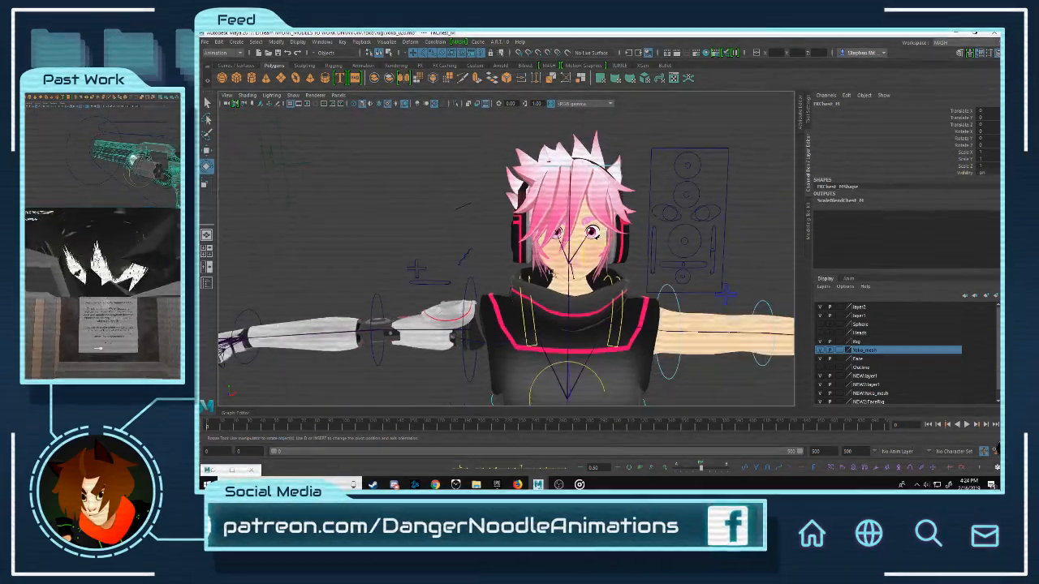
{"action": "middle_click_drag", "start_coordinate": [568, 285], "coordinate": [569, 258], "text": "alt"}
{"action": "scroll", "coordinate": [569, 258], "scroll_direction": "up", "scroll_amount": 5}
{"action": "left_click_drag", "start_coordinate": [571, 258], "coordinate": [501, 274], "text": "alt"}
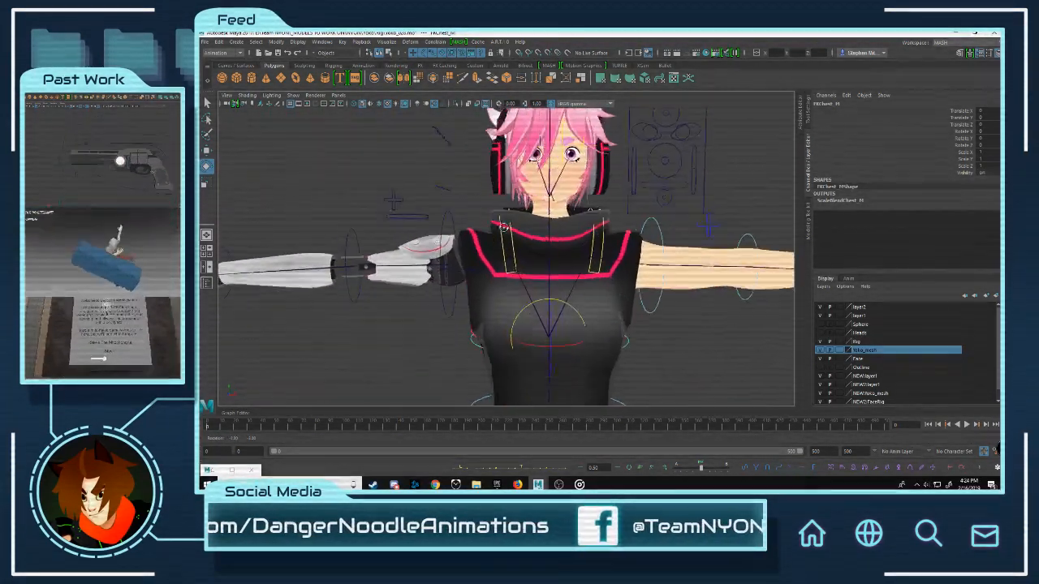
{"action": "scroll", "coordinate": [501, 274], "scroll_direction": "down", "scroll_amount": 5}
{"action": "middle_click_drag", "start_coordinate": [501, 279], "coordinate": [500, 249], "text": "alt"}
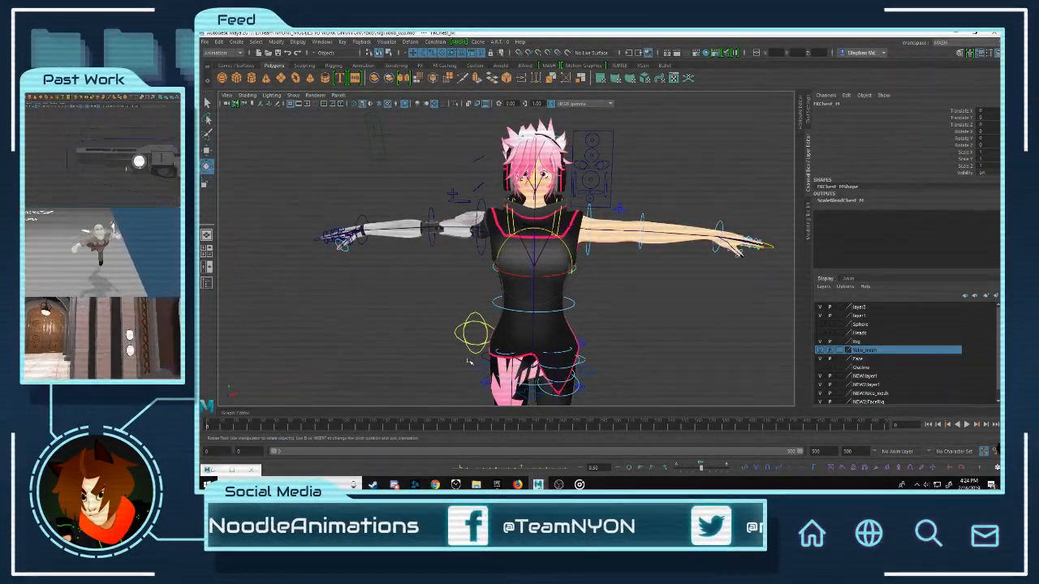
{"action": "left_click", "coordinate": [467, 368]}
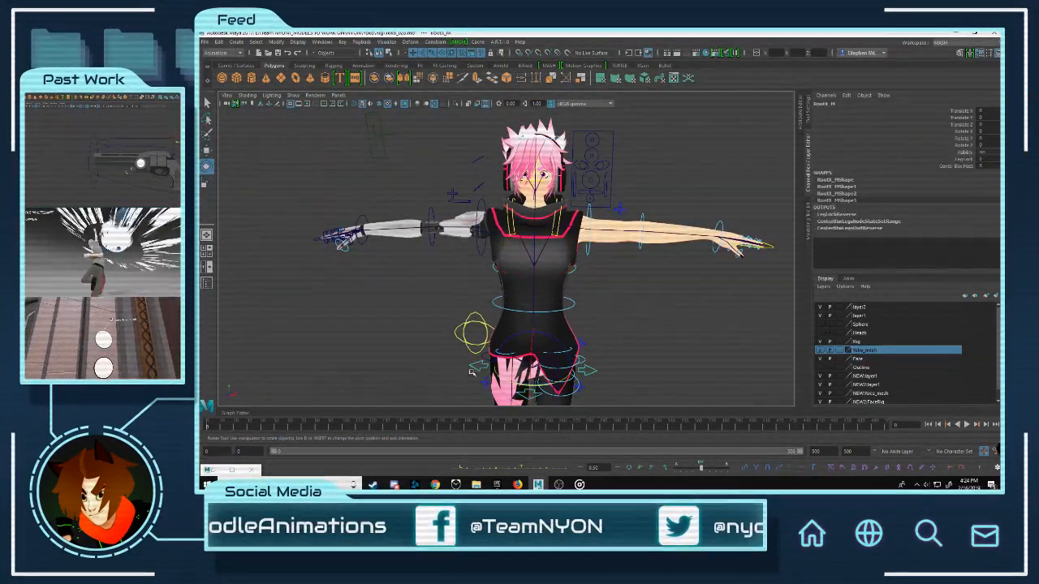
{"action": "left_click", "coordinate": [483, 190]}
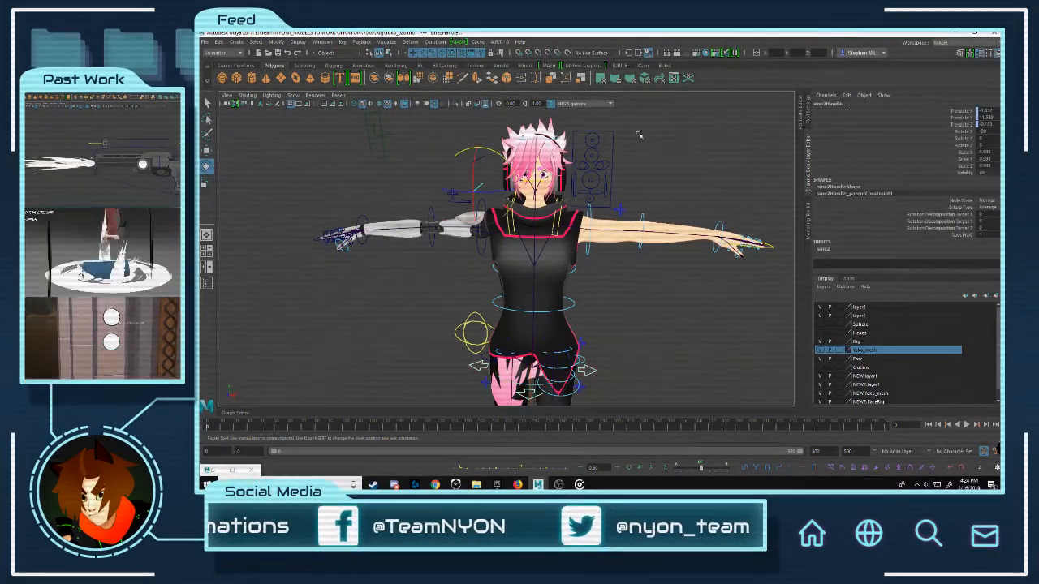
{"action": "left_click", "coordinate": [436, 41]}
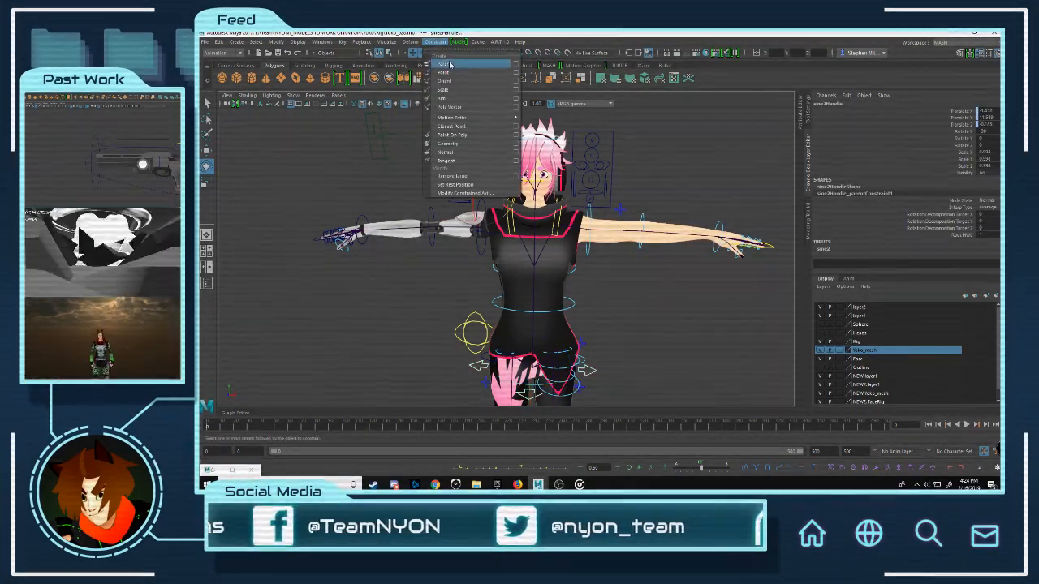
{"action": "left_click", "coordinate": [447, 64]}
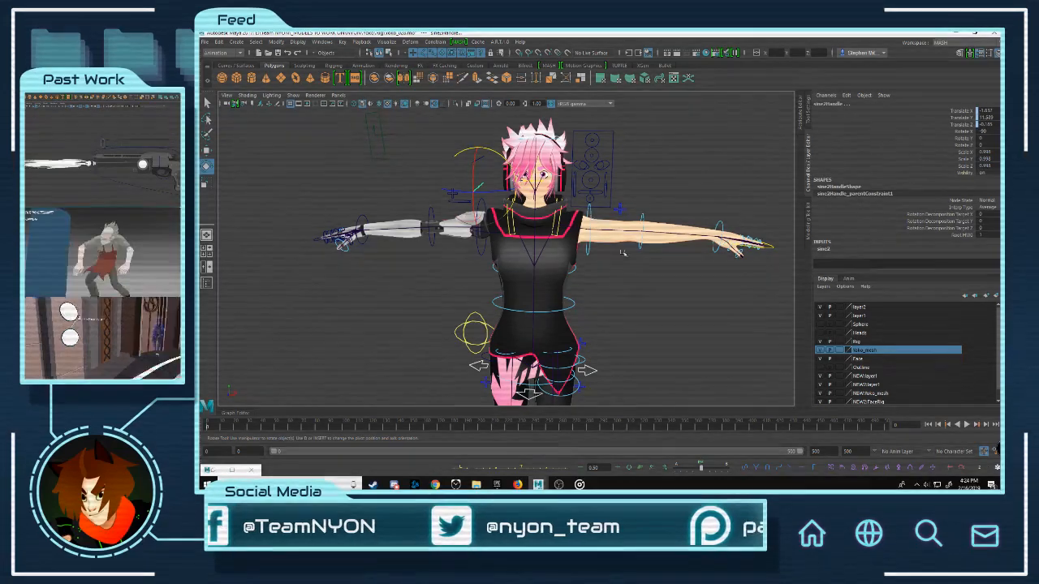
Step: Rotate the RootX_M control to test whether the attached parts follow, and reset its Rotate Z to 0
{"action": "left_click", "coordinate": [557, 344]}
{"action": "mouse_move", "coordinate": [557, 344]}
{"action": "left_mouse_down"}
{"action": "mouse_move", "coordinate": [547, 336]}
{"action": "mouse_move", "coordinate": [569, 358]}
{"action": "mouse_move", "coordinate": [565, 351]}
{"action": "left_mouse_up"}
{"action": "left_click", "coordinate": [987, 144]}
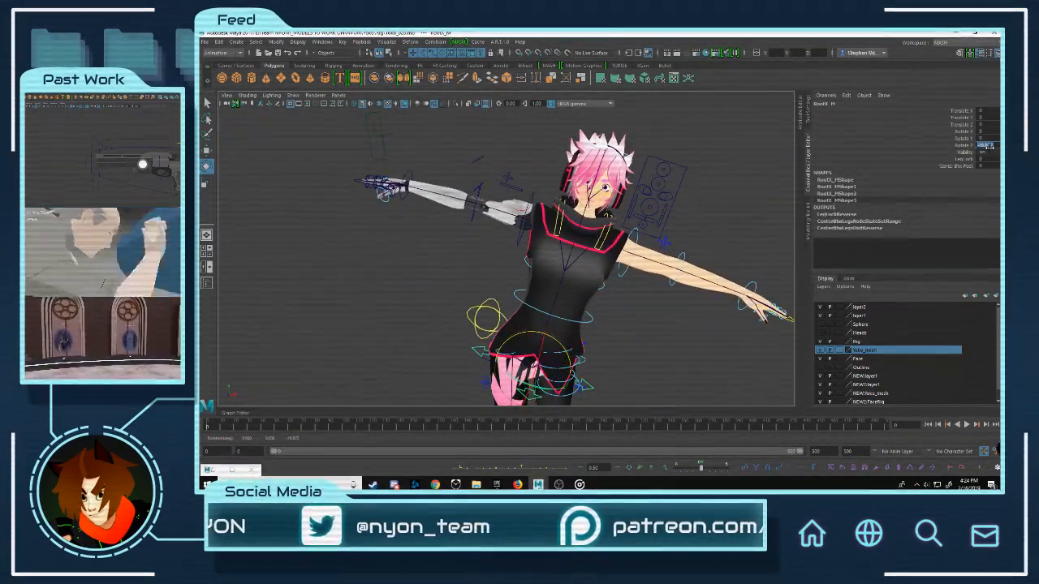
{"action": "type", "text": "0"}
{"action": "key", "text": "Return"}
Step: Check the sine2Handle against the chest by rotating FKChest_M, and undo the rotation
{"action": "left_click", "coordinate": [481, 187]}
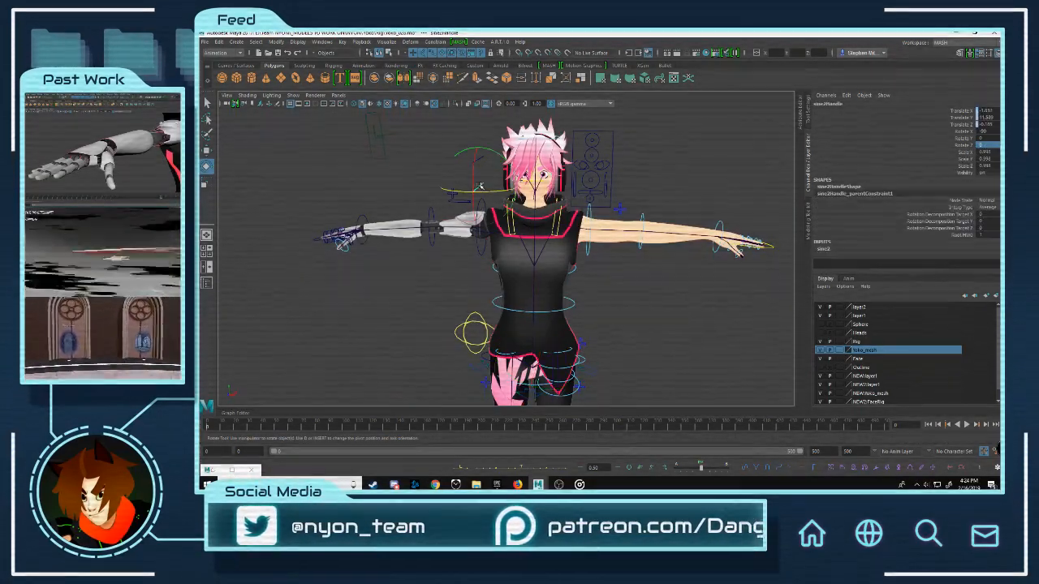
{"action": "left_click", "coordinate": [572, 270]}
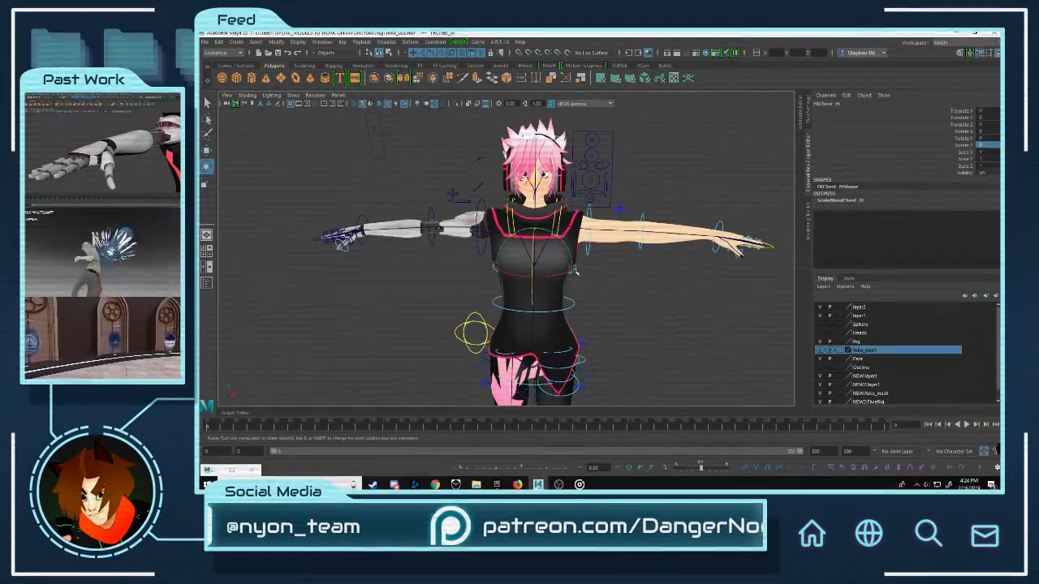
{"action": "mouse_move", "coordinate": [561, 239]}
{"action": "left_mouse_down"}
{"action": "mouse_move", "coordinate": [551, 229]}
{"action": "mouse_move", "coordinate": [578, 250]}
{"action": "left_mouse_up"}
{"action": "key", "text": "ctrl+z"}
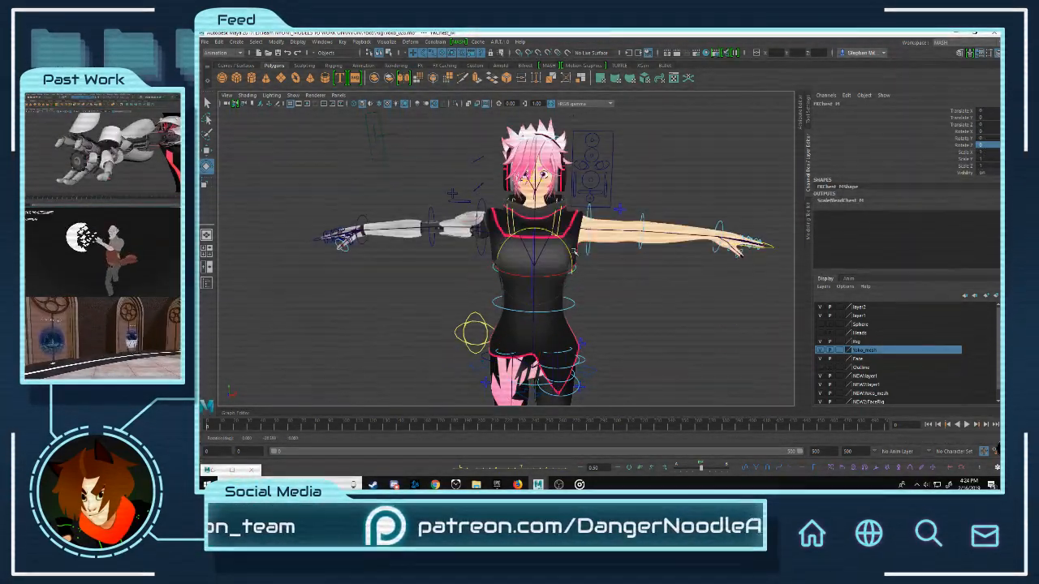
Step: Check the sine2Handle against the head by rotating FKHead_M, and undo the rotation
{"action": "left_click", "coordinate": [479, 188]}
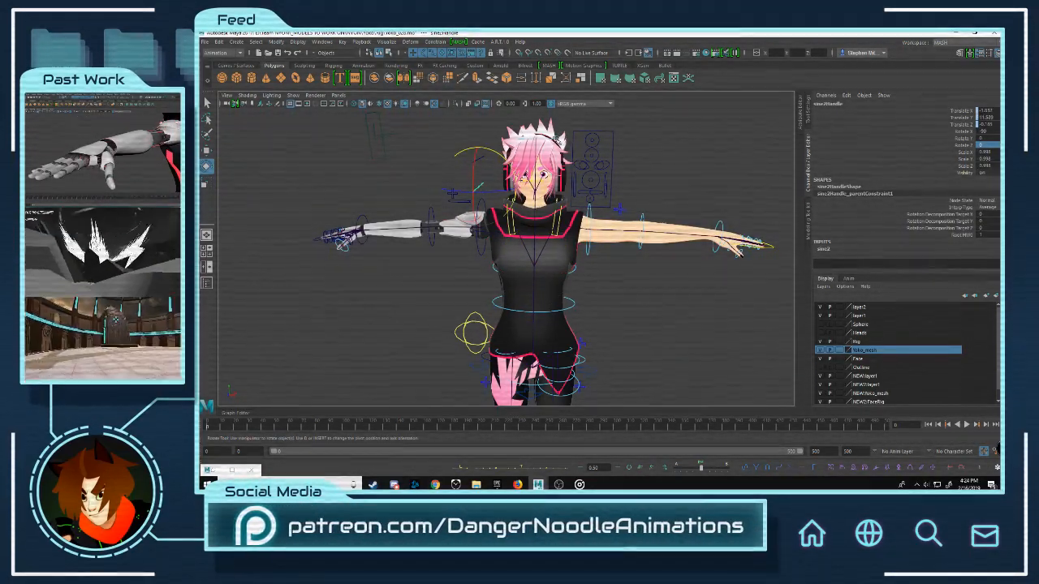
{"action": "left_click", "coordinate": [557, 139]}
{"action": "mouse_move", "coordinate": [557, 164]}
{"action": "left_mouse_down"}
{"action": "mouse_move", "coordinate": [567, 173]}
{"action": "mouse_move", "coordinate": [546, 157]}
{"action": "left_mouse_up"}
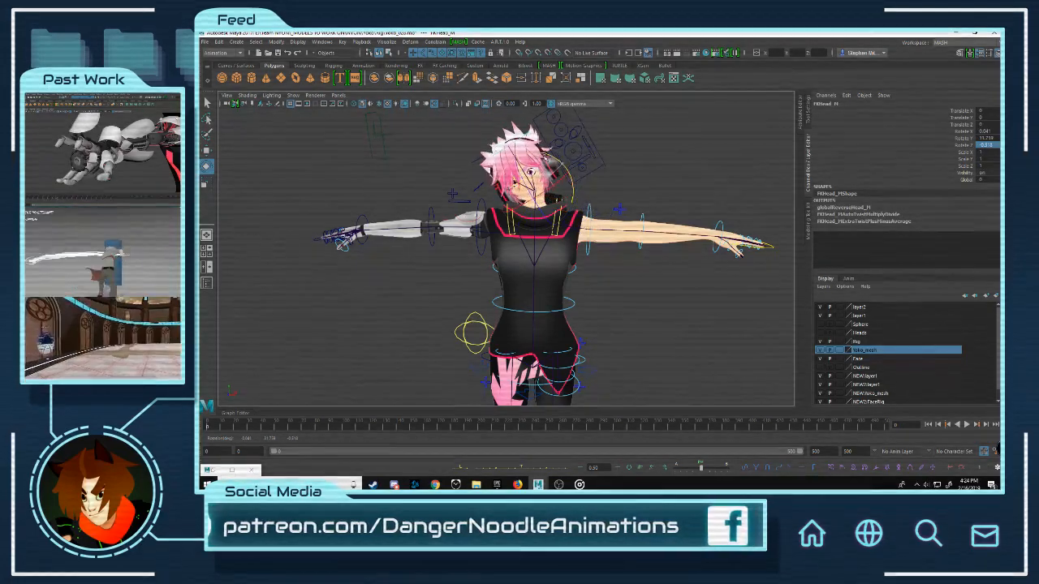
{"action": "key", "text": "ctrl+z"}
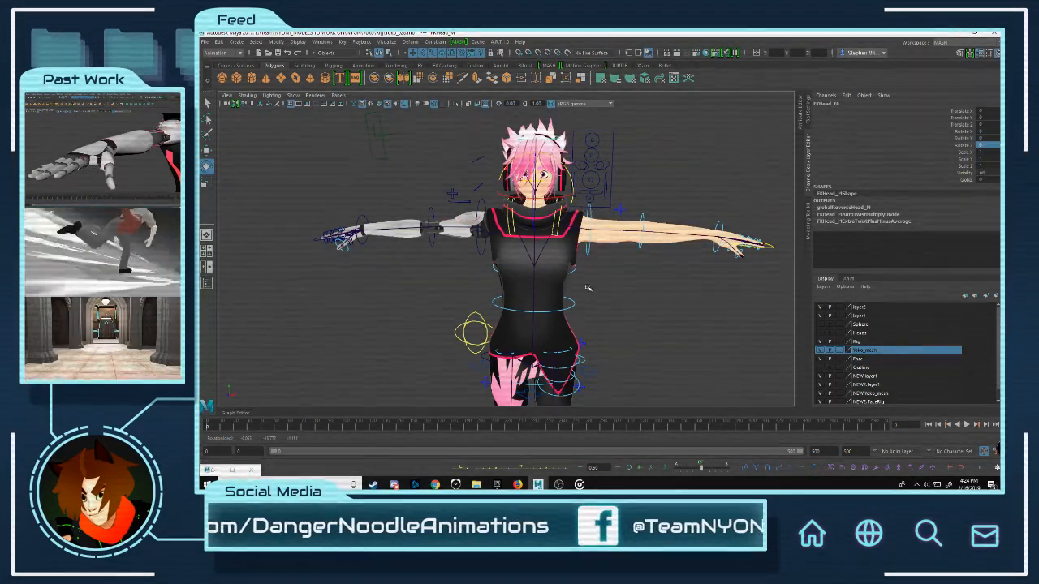
Step: Try moving the sine2Handle deformer handle and the FKSpine1_M waist control with the Move tool
{"action": "left_click", "coordinate": [478, 187]}
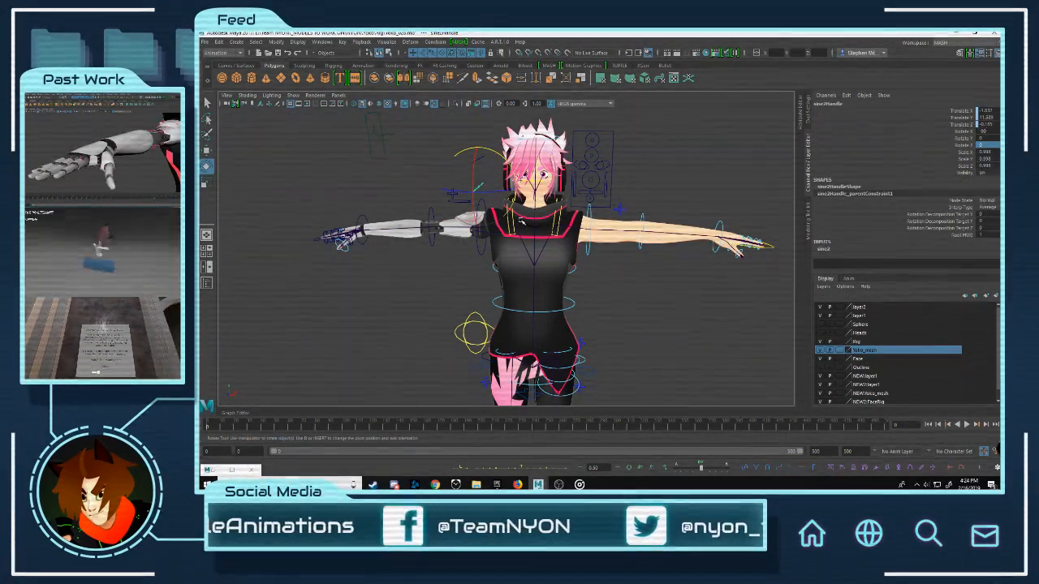
{"action": "key", "text": "w"}
{"action": "left_click_drag", "start_coordinate": [521, 187], "coordinate": [497, 187]}
{"action": "left_click", "coordinate": [573, 304]}
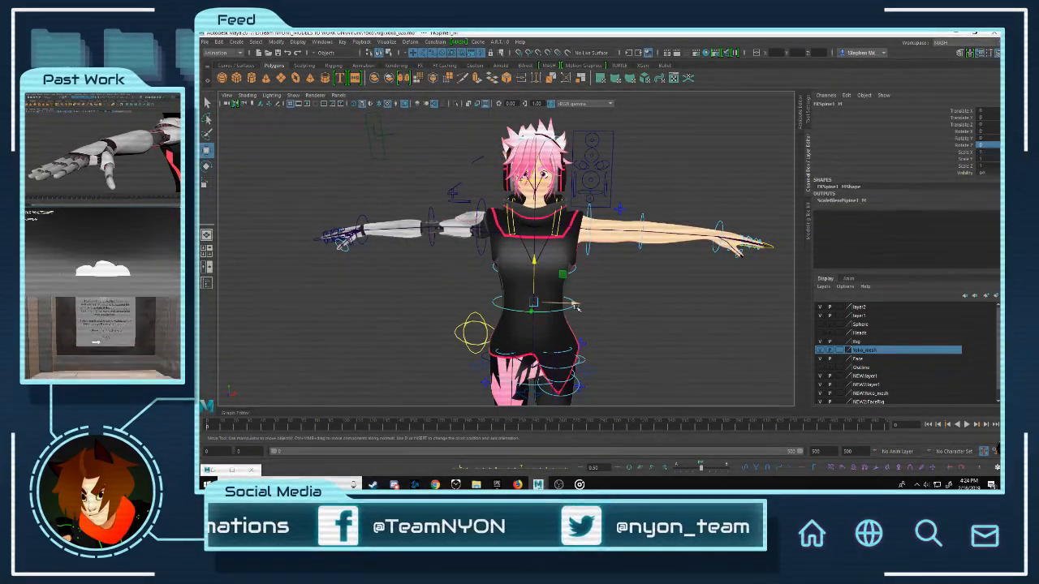
{"action": "mouse_move", "coordinate": [573, 304]}
{"action": "left_mouse_down"}
{"action": "mouse_move", "coordinate": [587, 303]}
{"action": "mouse_move", "coordinate": [582, 320]}
{"action": "left_mouse_up"}
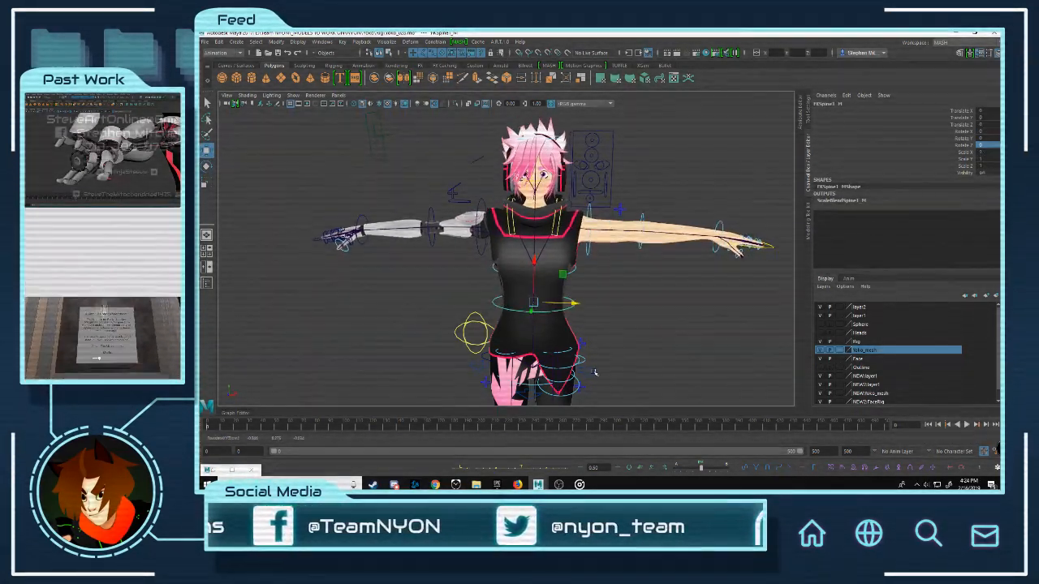
Step: Move the Main control slightly to test the whole rig, and undo the move
{"action": "scroll", "coordinate": [605, 357], "scroll_direction": "down", "scroll_amount": 3}
{"action": "left_click", "coordinate": [549, 377]}
{"action": "left_click_drag", "start_coordinate": [549, 378], "coordinate": [546, 376]}
{"action": "key", "text": "ctrl+z"}
{"action": "scroll", "coordinate": [565, 241], "scroll_direction": "up", "scroll_amount": 8}
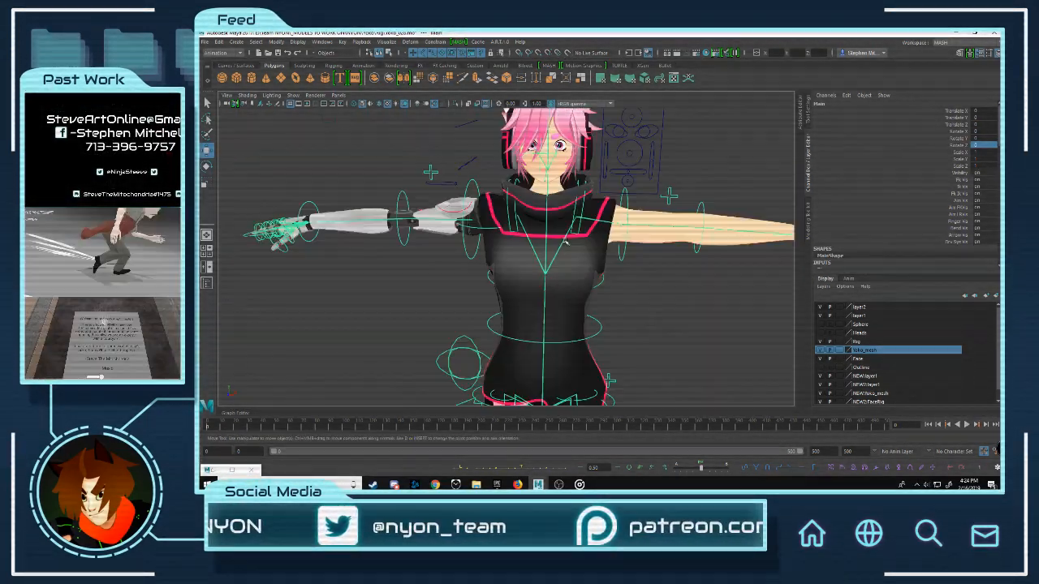
{"action": "scroll", "coordinate": [565, 241], "scroll_direction": "down", "scroll_amount": 8}
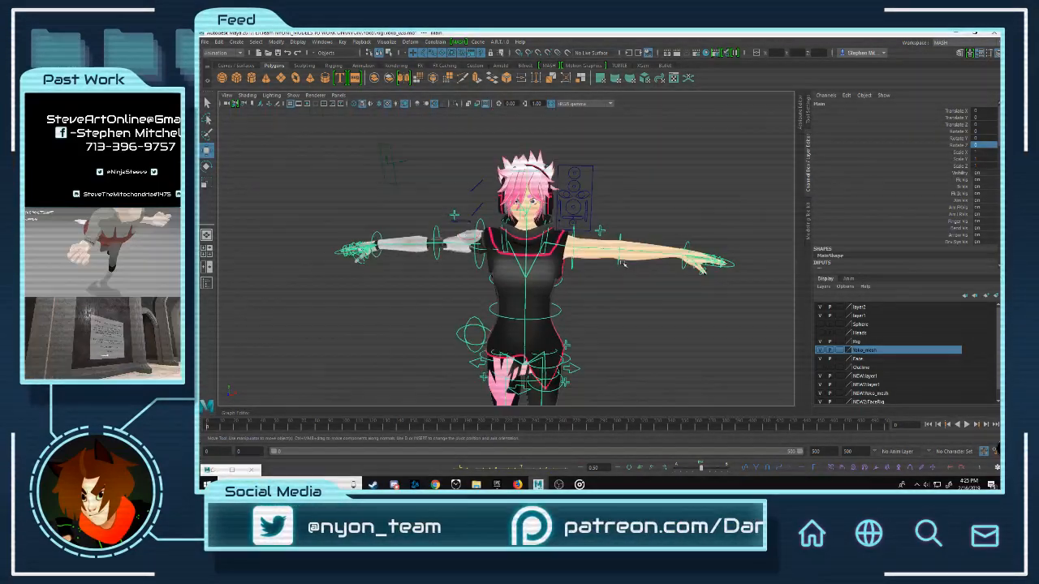
{"action": "scroll", "coordinate": [623, 264], "scroll_direction": "up", "scroll_amount": 8}
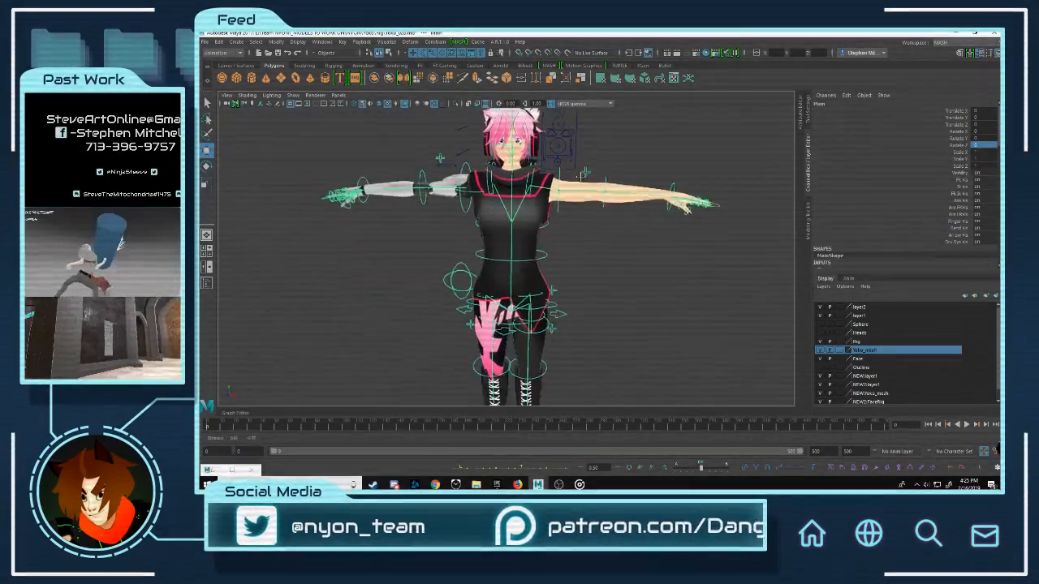
Step: Clear the selection and examine the flap controls around the character's waist and hips up close
{"action": "left_click", "coordinate": [631, 294]}
{"action": "middle_click_drag", "start_coordinate": [592, 248], "coordinate": [659, 323], "text": "alt"}
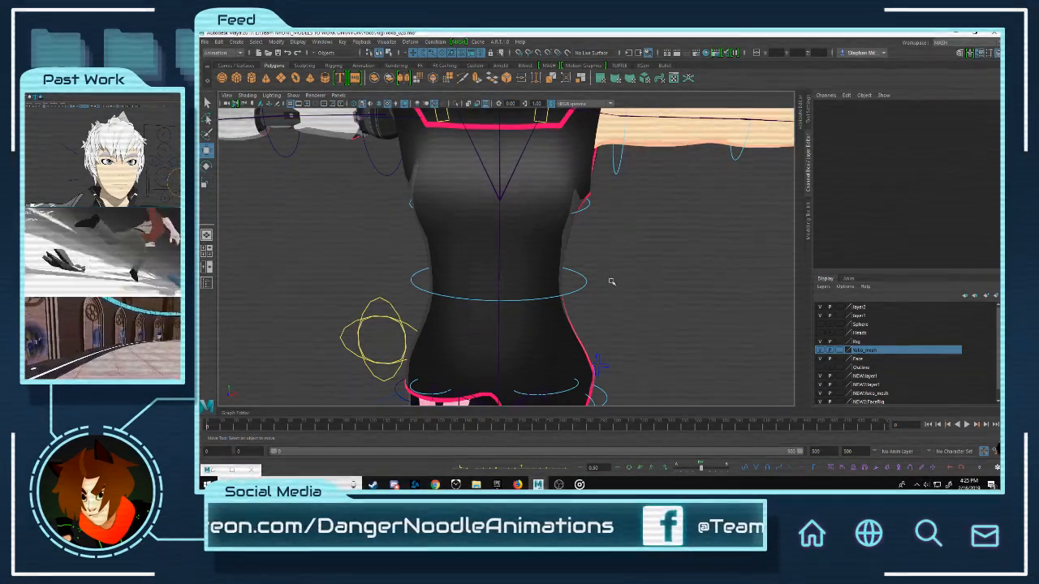
{"action": "middle_click_drag", "start_coordinate": [551, 248], "coordinate": [565, 169], "text": "alt"}
{"action": "right_click_drag", "start_coordinate": [580, 213], "coordinate": [614, 334], "text": "alt"}
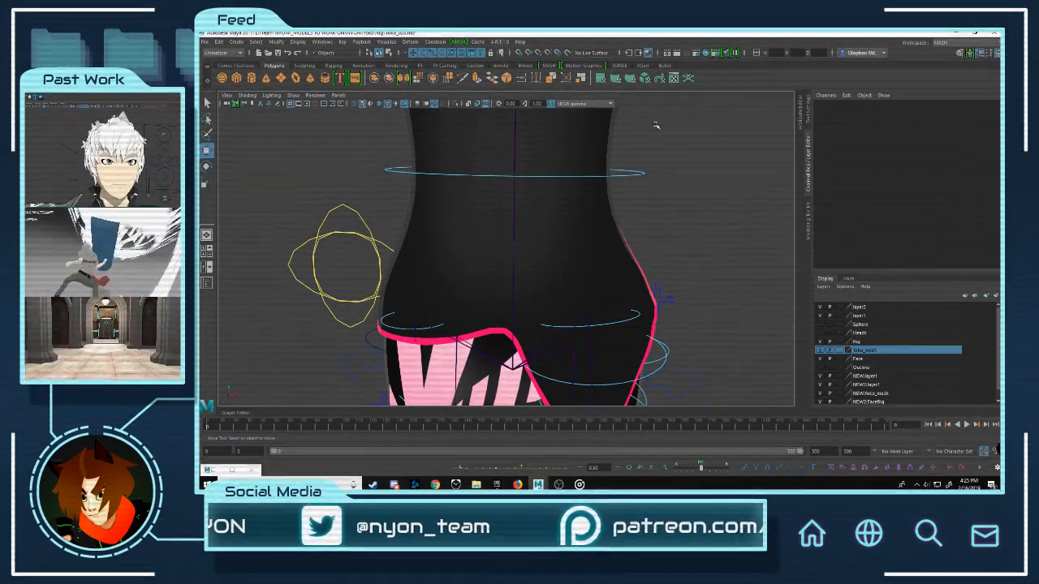
{"action": "left_click_drag", "start_coordinate": [646, 305], "coordinate": [639, 208], "text": "alt"}
{"action": "middle_click_drag", "start_coordinate": [640, 206], "coordinate": [641, 203], "text": "alt"}
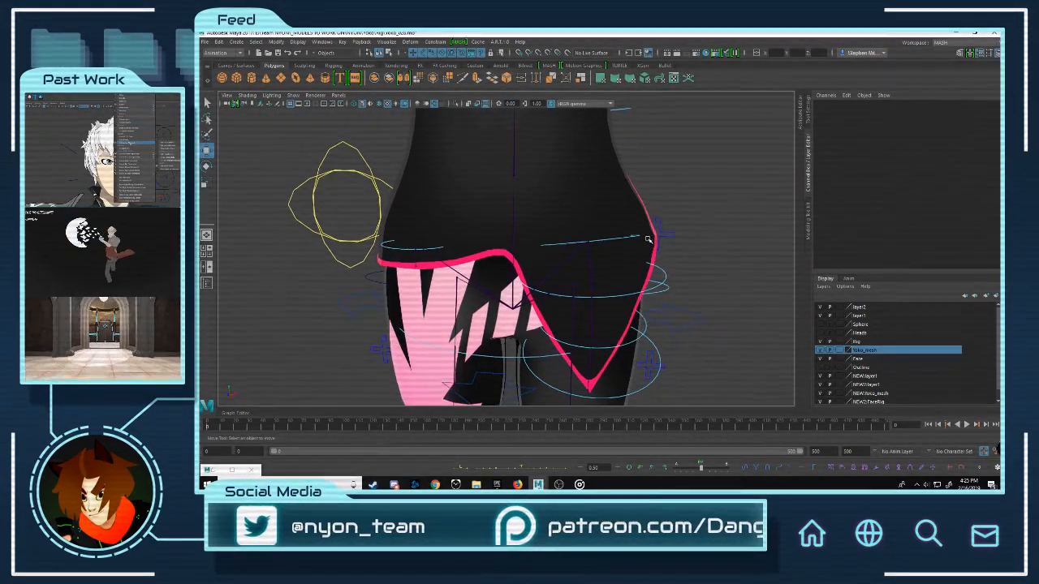
{"action": "right_click_drag", "start_coordinate": [649, 239], "coordinate": [706, 301], "text": "alt"}
Step: Select the LowerShirt_Flap_R joint under the garment mesh and inspect the flap's joint and controls from several angles
{"action": "left_click", "coordinate": [664, 265]}
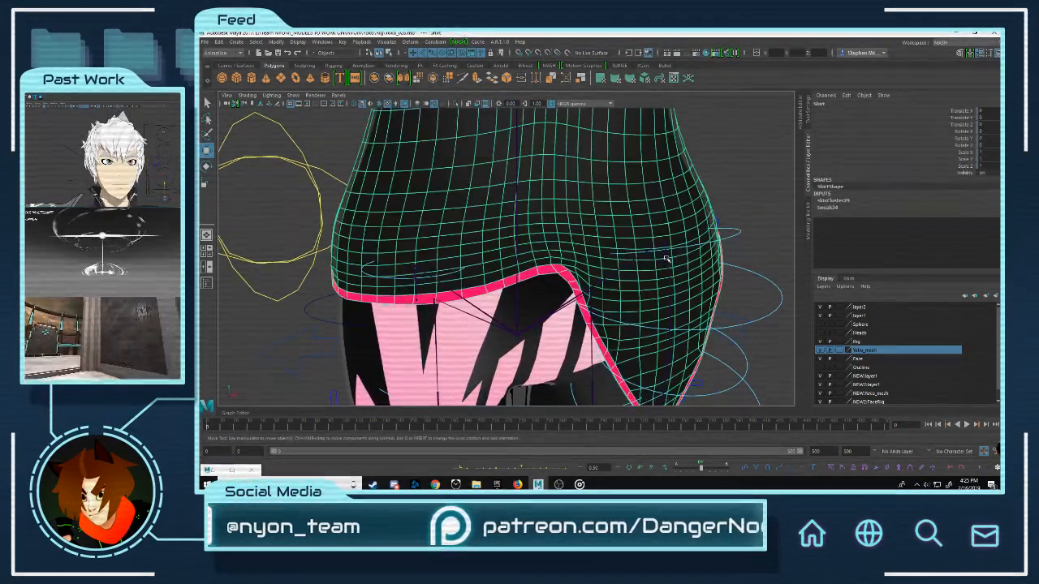
{"action": "left_click", "coordinate": [654, 240]}
{"action": "middle_click_drag", "start_coordinate": [651, 240], "coordinate": [626, 254], "text": "alt"}
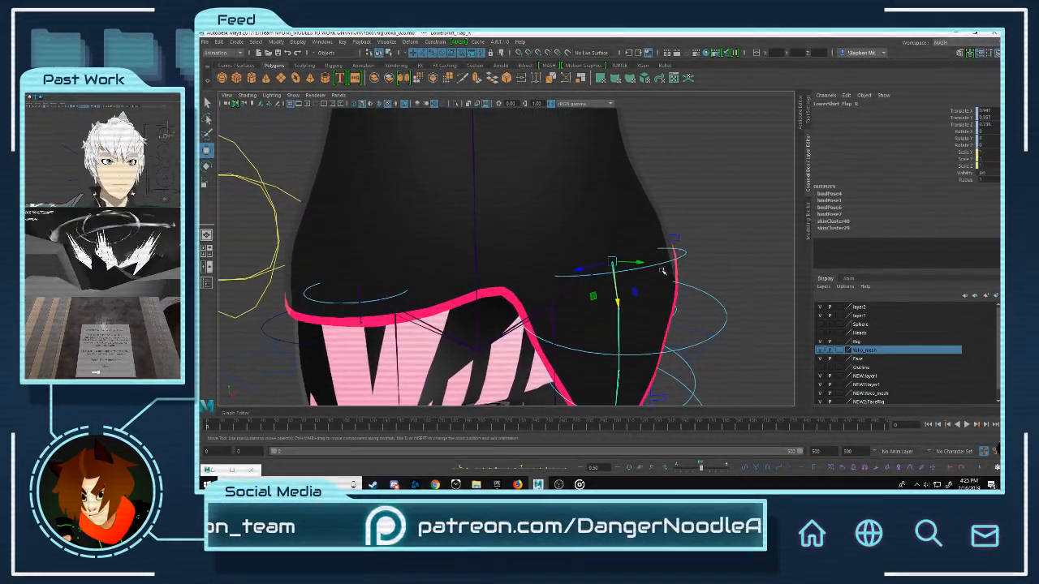
{"action": "right_click_drag", "start_coordinate": [703, 241], "coordinate": [638, 241], "text": "alt"}
{"action": "mouse_move", "coordinate": [638, 241]}
{"action": "left_mouse_down", "text": "alt"}
{"action": "mouse_move", "coordinate": [473, 232]}
{"action": "mouse_move", "coordinate": [639, 252]}
{"action": "left_mouse_up", "text": "alt"}
{"action": "right_click_drag", "start_coordinate": [639, 252], "coordinate": [603, 241], "text": "alt"}
{"action": "left_click_drag", "start_coordinate": [603, 241], "coordinate": [611, 324], "text": "alt"}
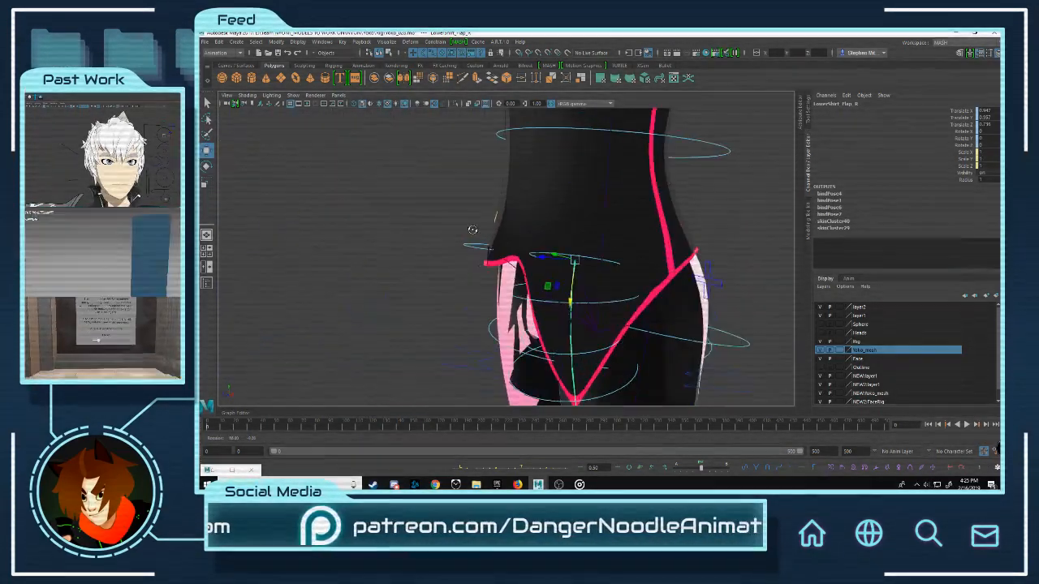
Step: Rotate the RootX_M control to tilt the torso sideways and check how the garment flaps behave at the hips
{"action": "left_click", "coordinate": [592, 328]}
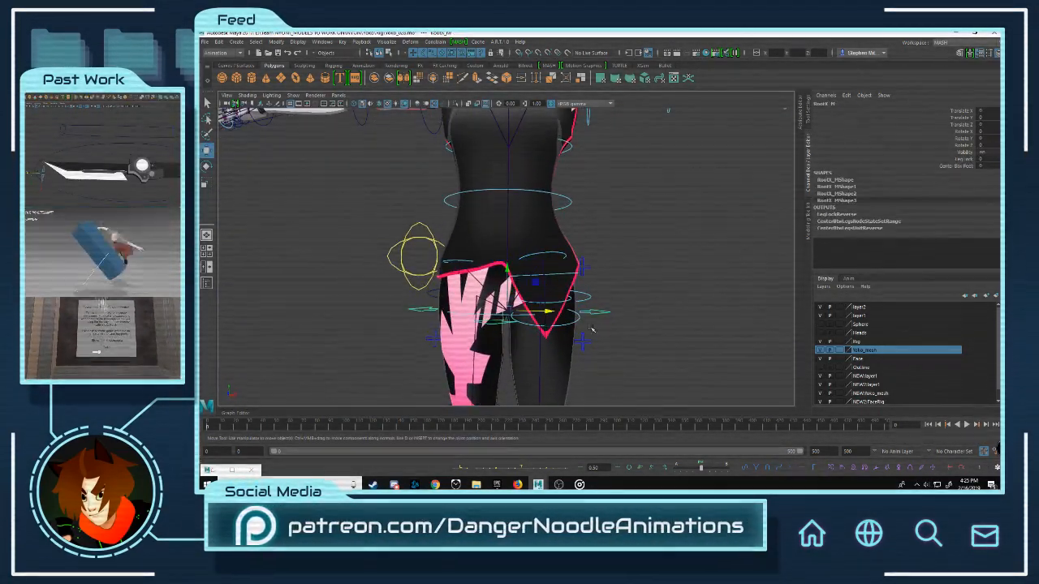
{"action": "left_click_drag", "start_coordinate": [536, 298], "coordinate": [522, 262]}
{"action": "left_click", "coordinate": [540, 252]}
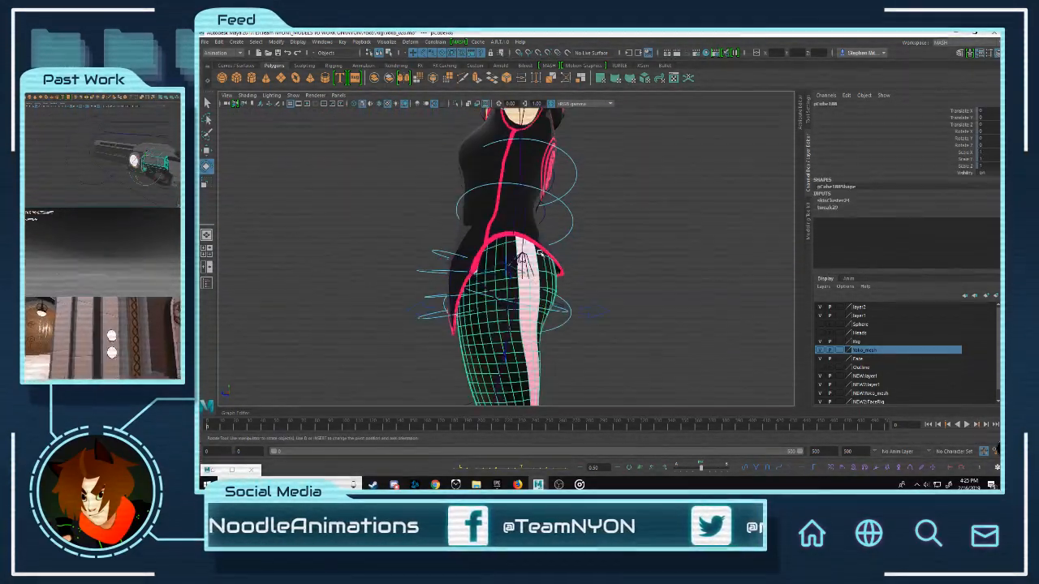
{"action": "left_click", "coordinate": [668, 267]}
{"action": "left_click_drag", "start_coordinate": [668, 267], "coordinate": [550, 249], "text": "alt"}
{"action": "right_click_drag", "start_coordinate": [549, 248], "coordinate": [647, 281], "text": "alt"}
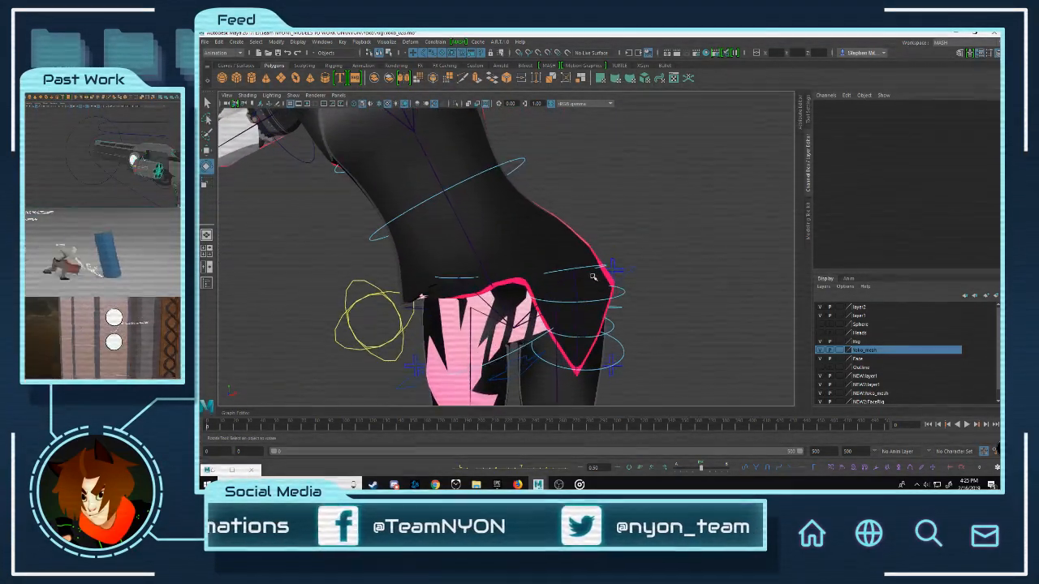
Step: Inspect the FKLowerShirt_Flap_R control and the RootPart1_M joint at the tilted hips
{"action": "left_click", "coordinate": [595, 266]}
{"action": "left_click", "coordinate": [573, 272]}
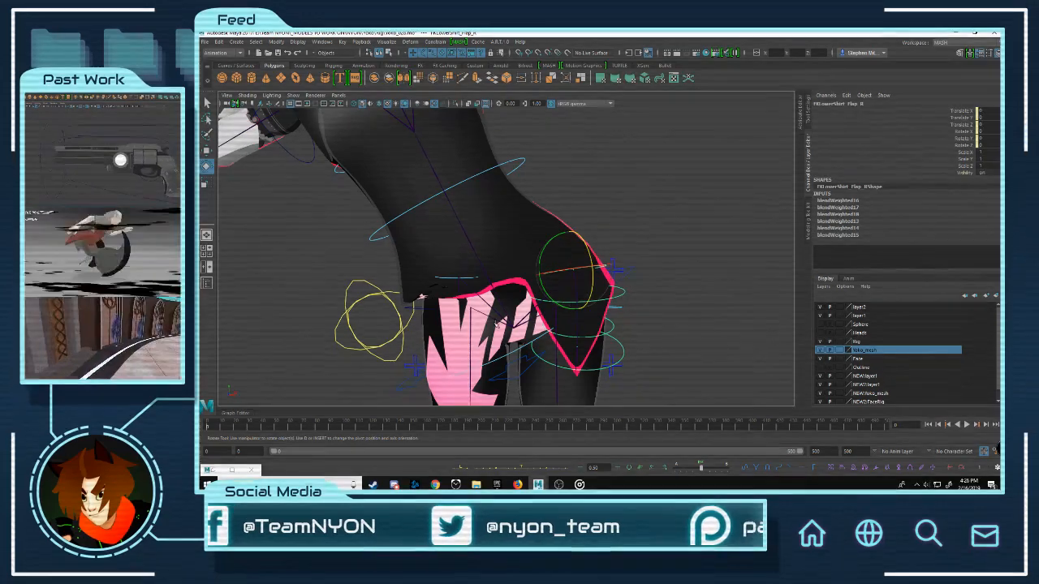
{"action": "left_click_drag", "start_coordinate": [573, 273], "coordinate": [617, 277], "text": "alt"}
{"action": "left_click", "coordinate": [463, 270]}
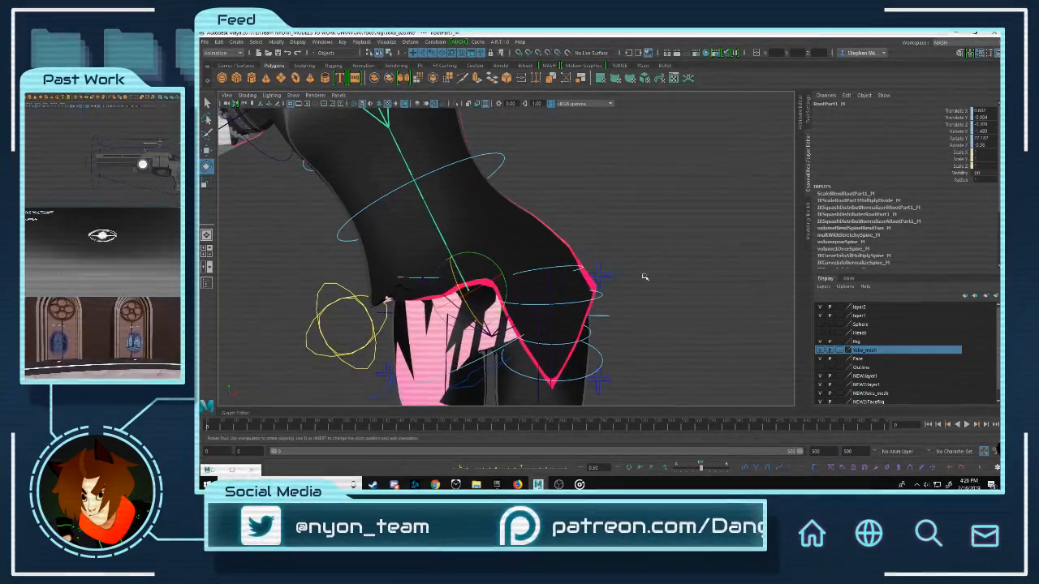
Step: Select the RootX_M control and set its Rotate Z to 0
{"action": "left_click", "coordinate": [612, 276]}
{"action": "left_click", "coordinate": [986, 145]}
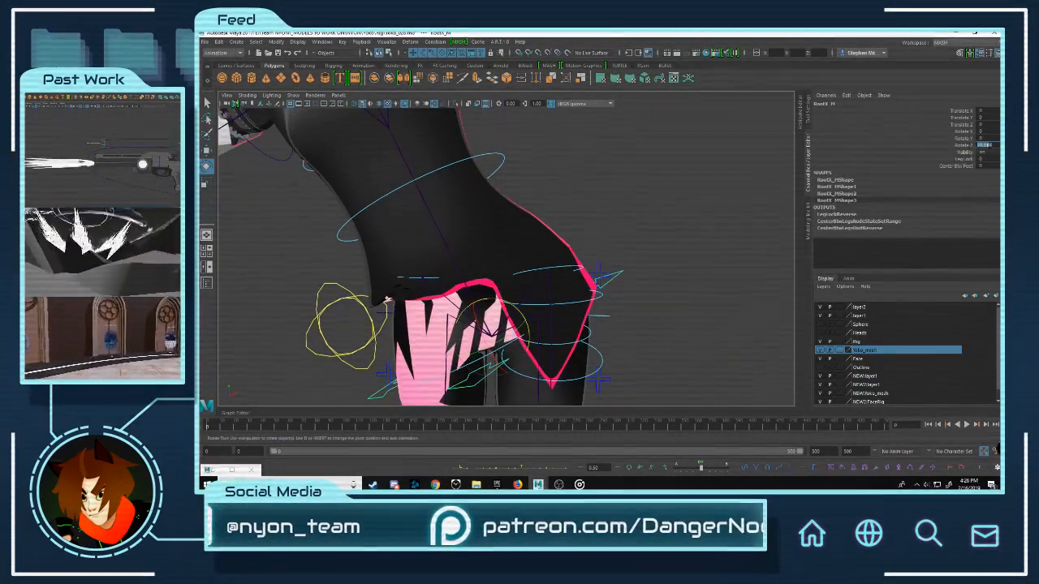
{"action": "type", "text": "0"}
{"action": "key", "text": "Return"}
Step: Parent-constrain the FKLowerShirt_Flap_R control to the RootPart1_M joint and clear the selection
{"action": "scroll", "coordinate": [601, 248], "scroll_direction": "up", "scroll_amount": 3}
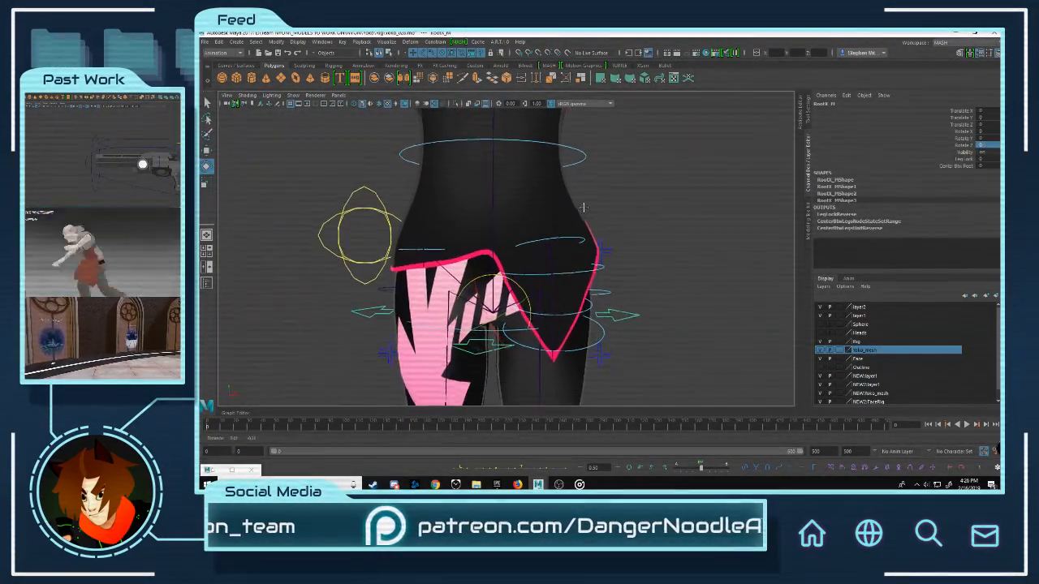
{"action": "left_click", "coordinate": [488, 242]}
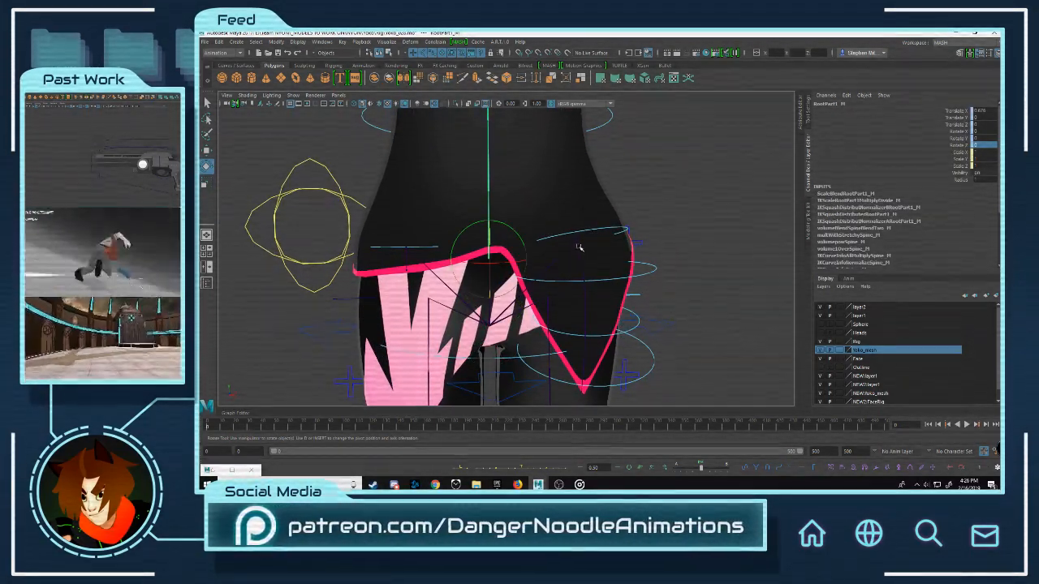
{"action": "left_click", "coordinate": [591, 232]}
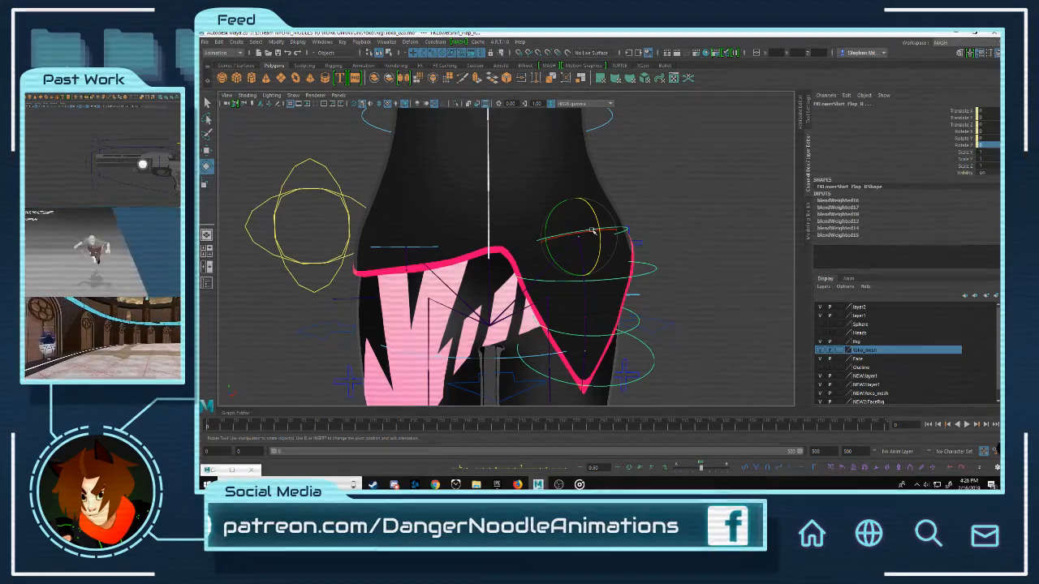
{"action": "left_click", "coordinate": [435, 42]}
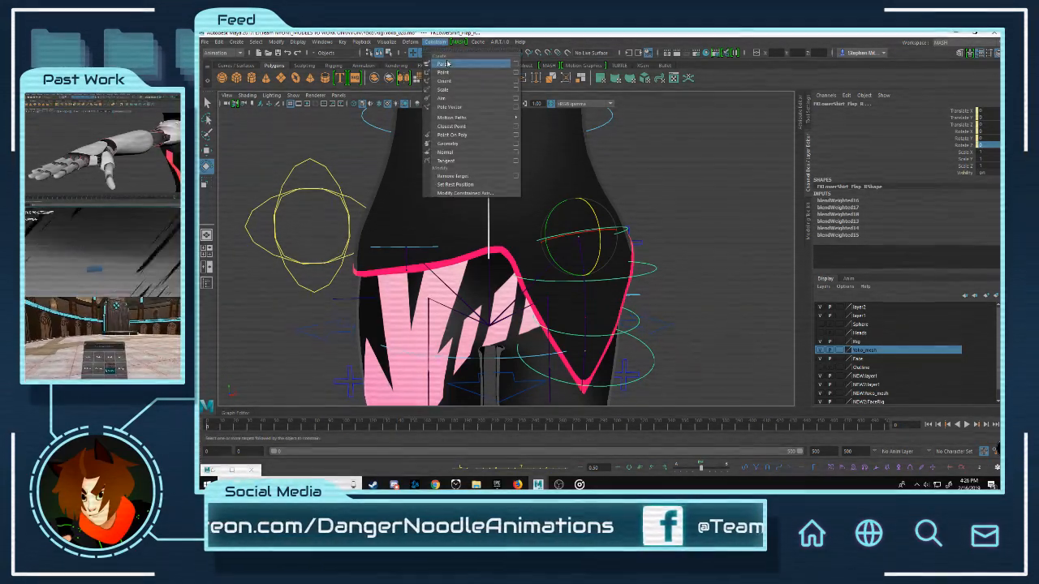
{"action": "left_click", "coordinate": [456, 55]}
{"action": "left_click", "coordinate": [727, 256]}
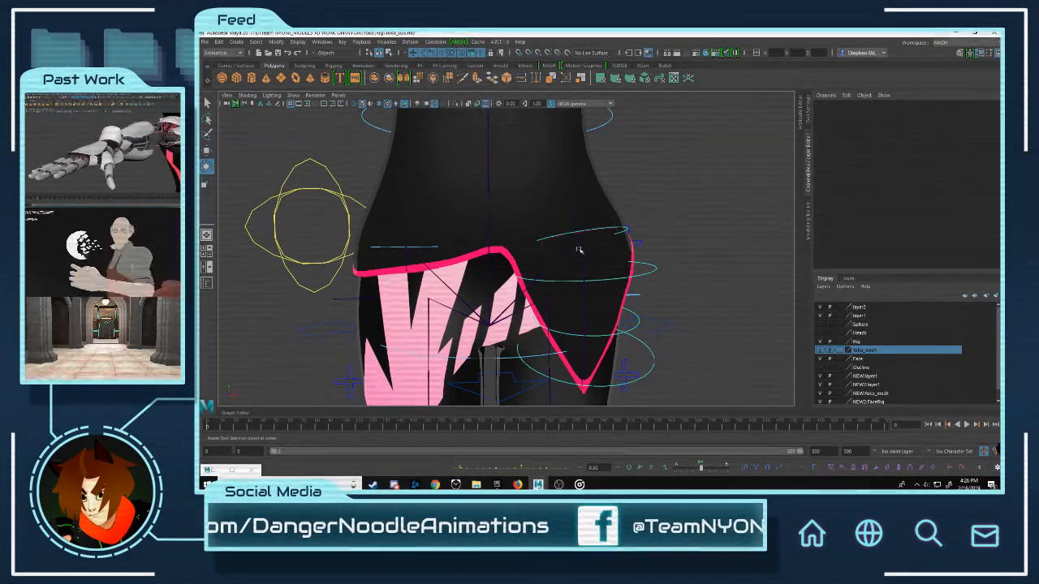
Step: Rotate the RootX_M control sideways to test the constrained flap, and set its Rotate Z to 0
{"action": "left_click", "coordinate": [580, 247]}
{"action": "left_click", "coordinate": [493, 267]}
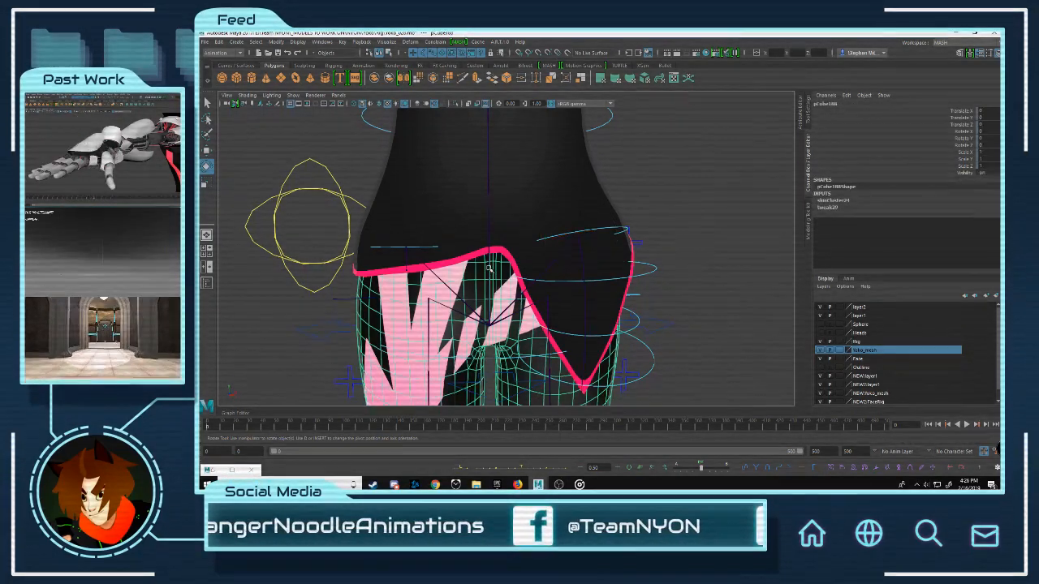
{"action": "left_click", "coordinate": [489, 266]}
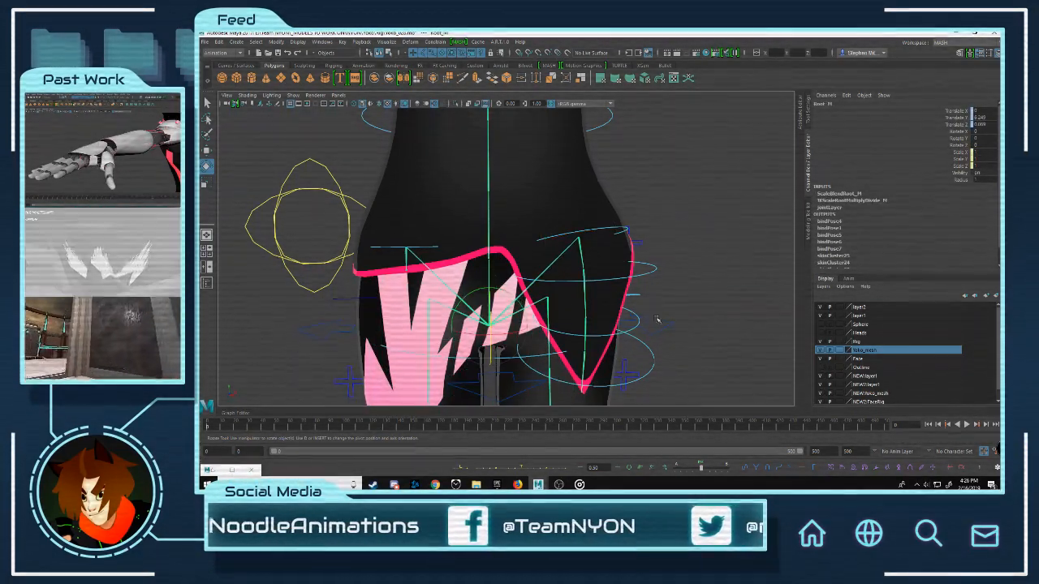
{"action": "left_click", "coordinate": [606, 311]}
{"action": "left_click_drag", "start_coordinate": [503, 296], "coordinate": [649, 218]}
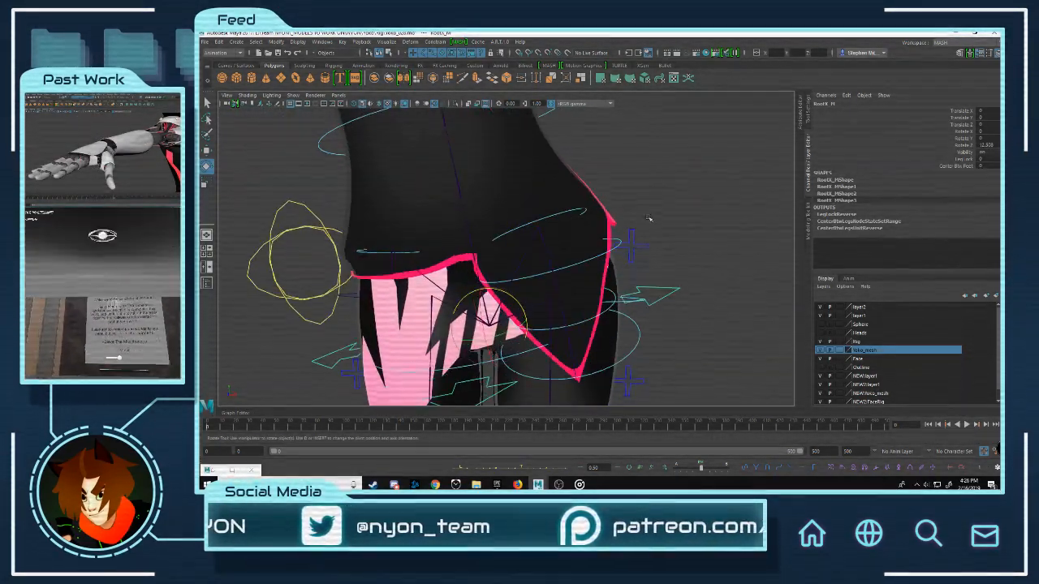
{"action": "right_click_drag", "start_coordinate": [648, 219], "coordinate": [619, 218], "text": "alt"}
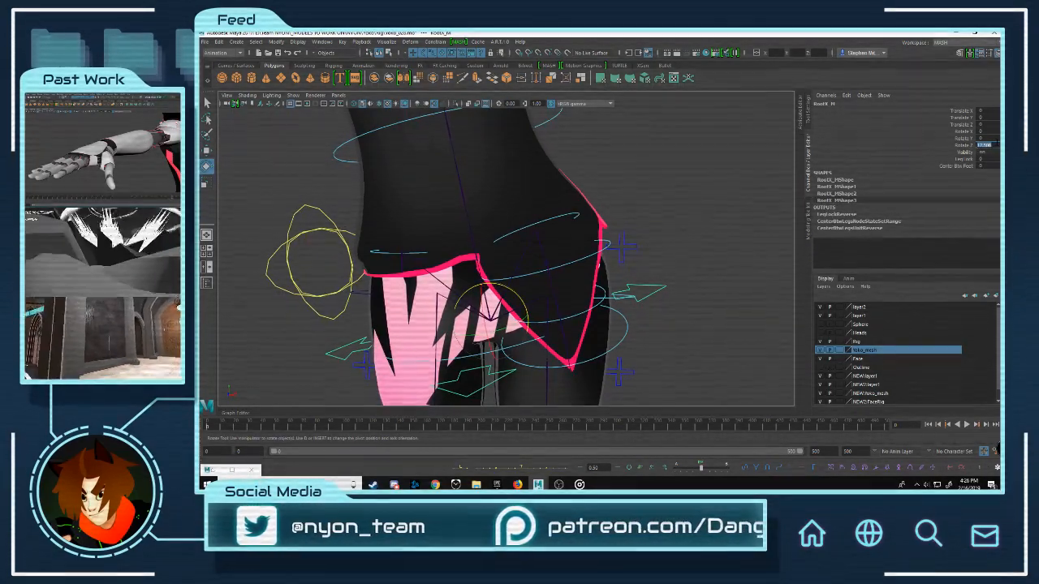
{"action": "key", "text": "Return"}
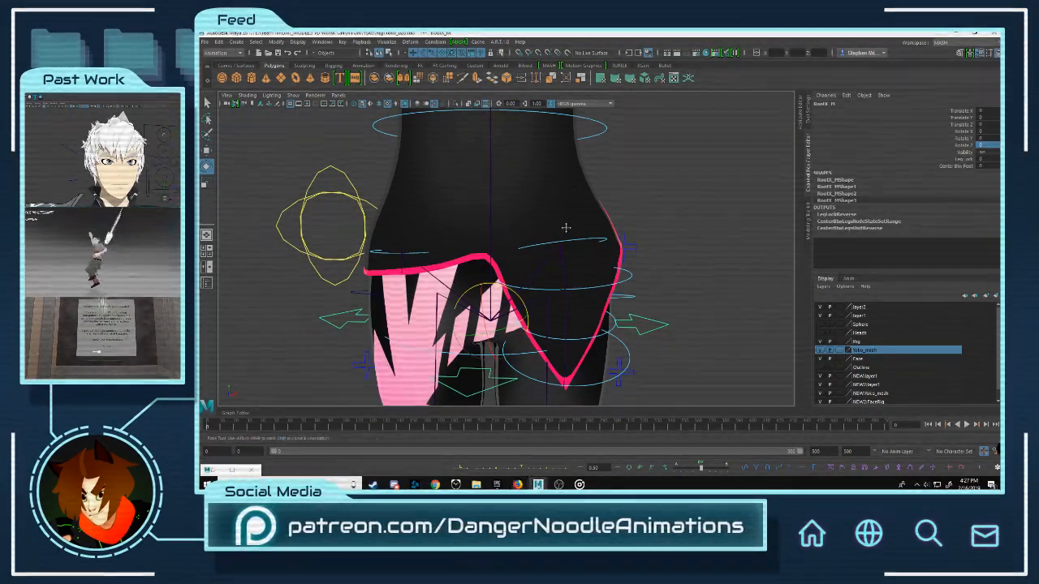
Step: Parent-constrain the FKLowerShirt_Left_R control on the other flap to the RootPart1_M joint
{"action": "left_click_drag", "start_coordinate": [653, 243], "coordinate": [583, 266], "text": "alt"}
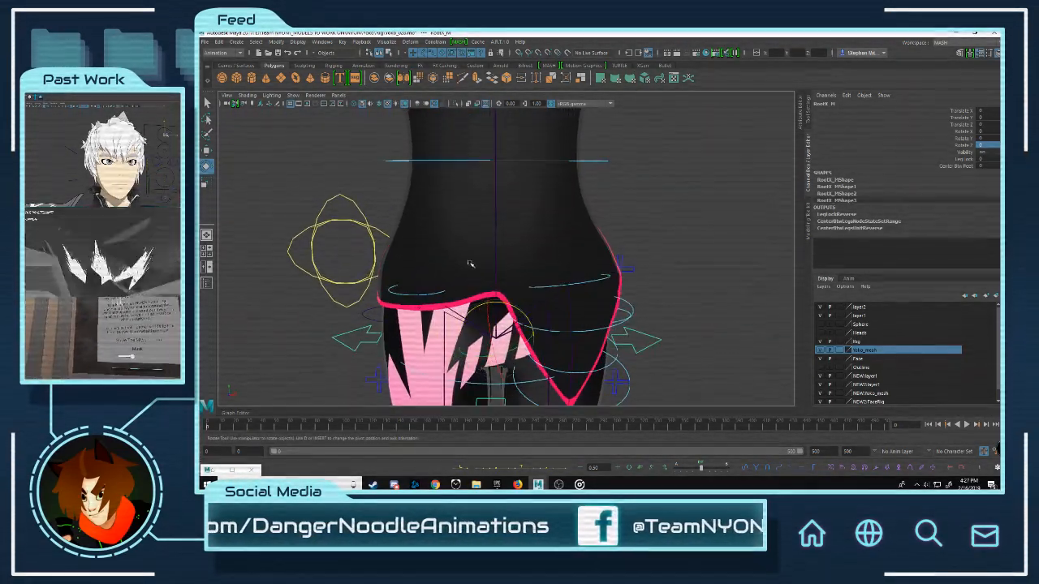
{"action": "middle_click_drag", "start_coordinate": [468, 262], "coordinate": [560, 235], "text": "alt"}
{"action": "scroll", "coordinate": [560, 235], "scroll_direction": "up", "scroll_amount": 5}
{"action": "scroll", "coordinate": [566, 267], "scroll_direction": "down", "scroll_amount": 3}
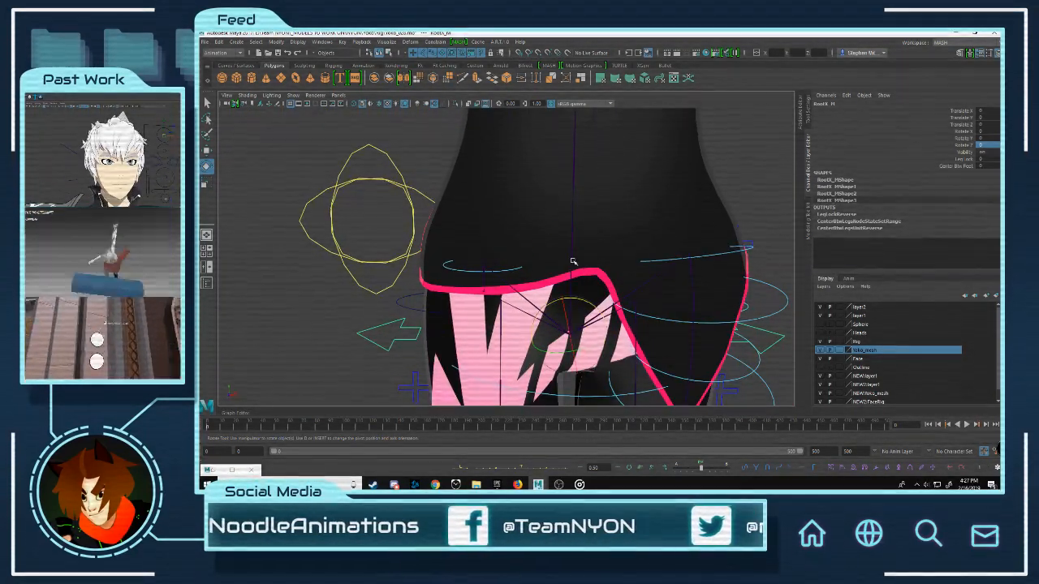
{"action": "left_click", "coordinate": [573, 261]}
{"action": "key", "text": "w"}
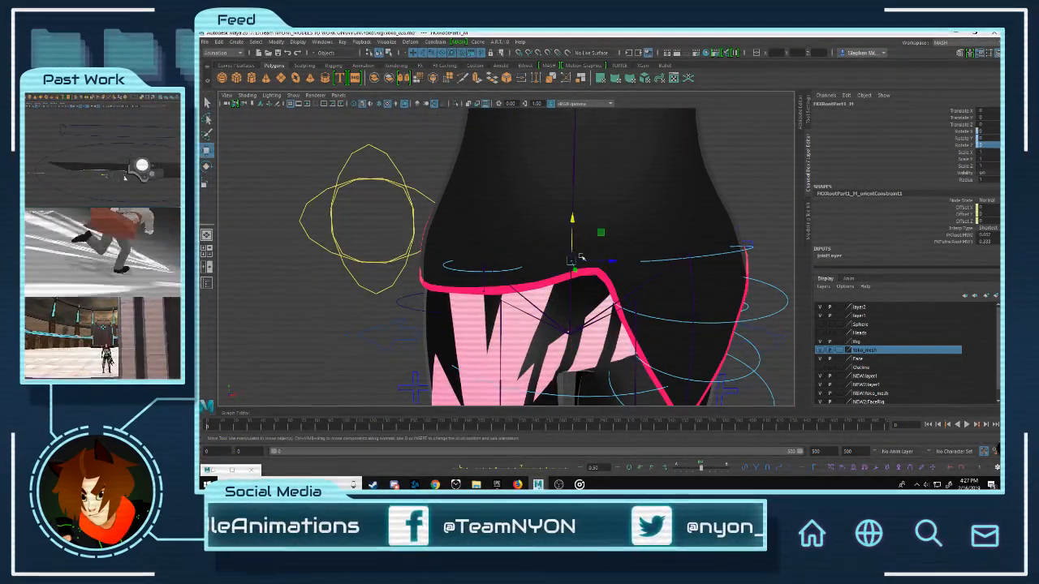
{"action": "left_click", "coordinate": [574, 235]}
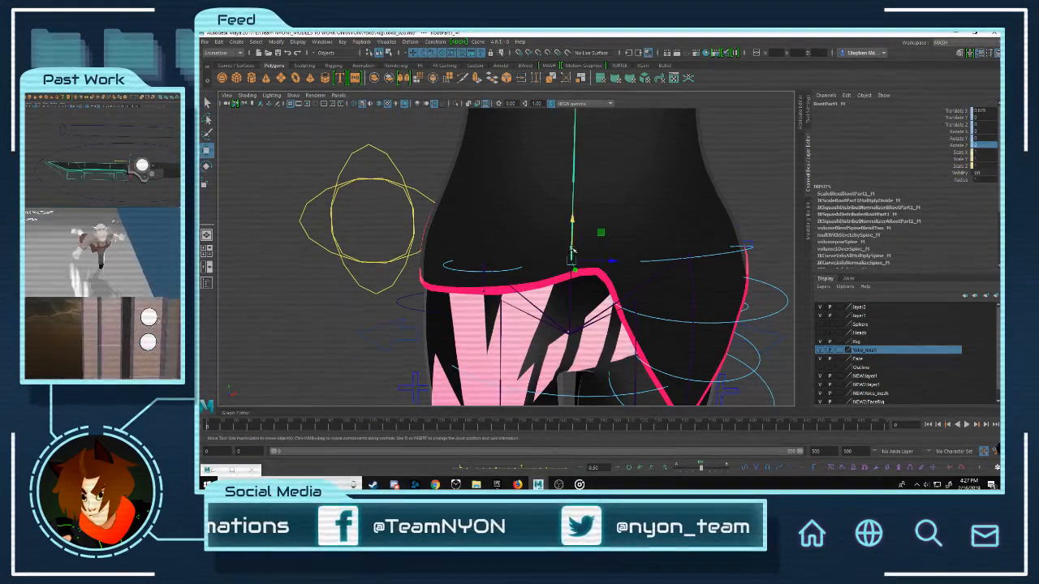
{"action": "left_click_drag", "start_coordinate": [588, 267], "coordinate": [580, 283], "text": "alt"}
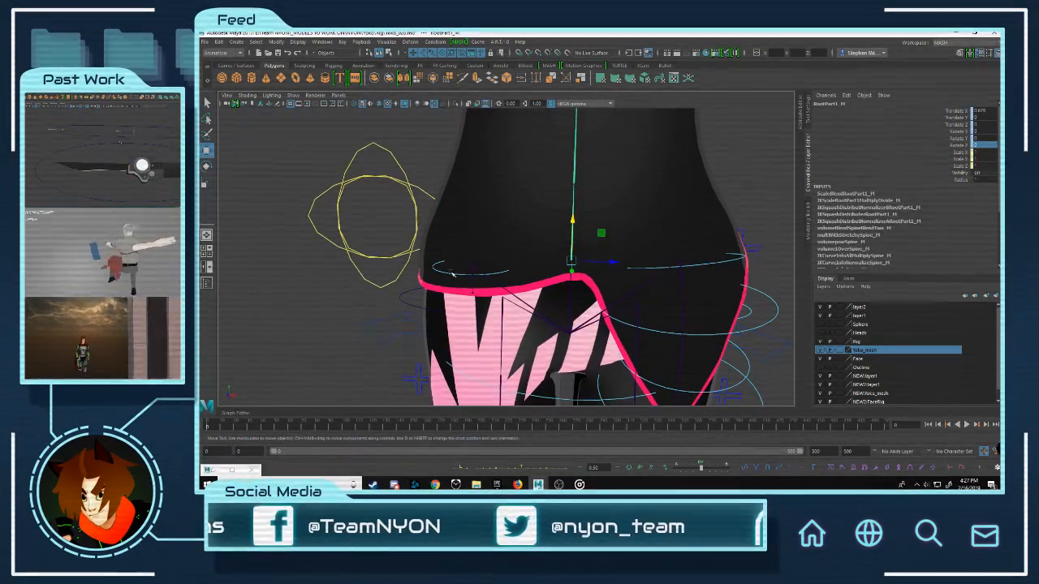
{"action": "left_click", "coordinate": [452, 275]}
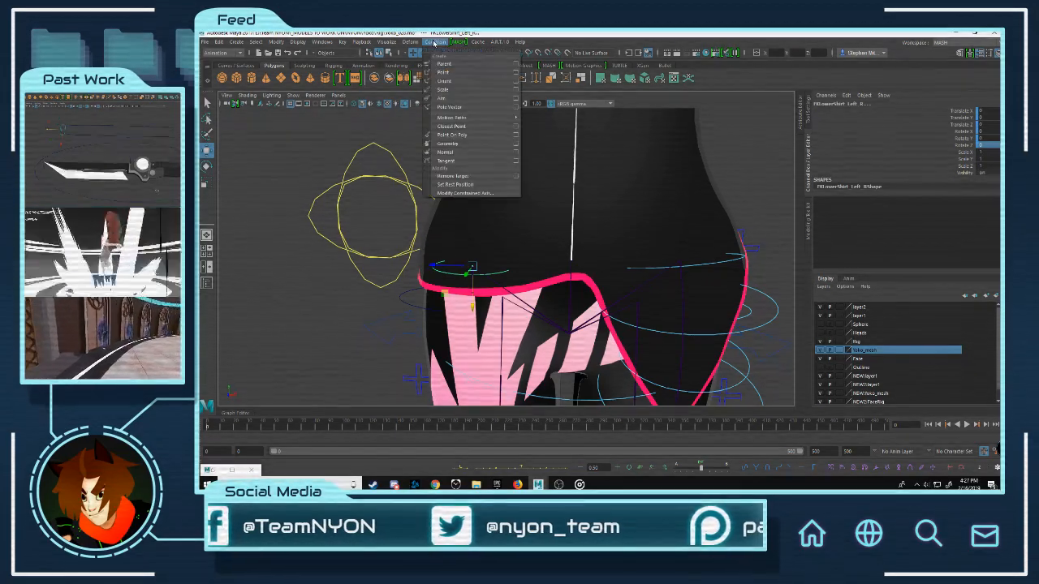
Step: Save the scene, open Yoko_028 from the Rig folder in File Explorer, and minimize the Outliner
{"action": "key", "text": "ctrl+s"}
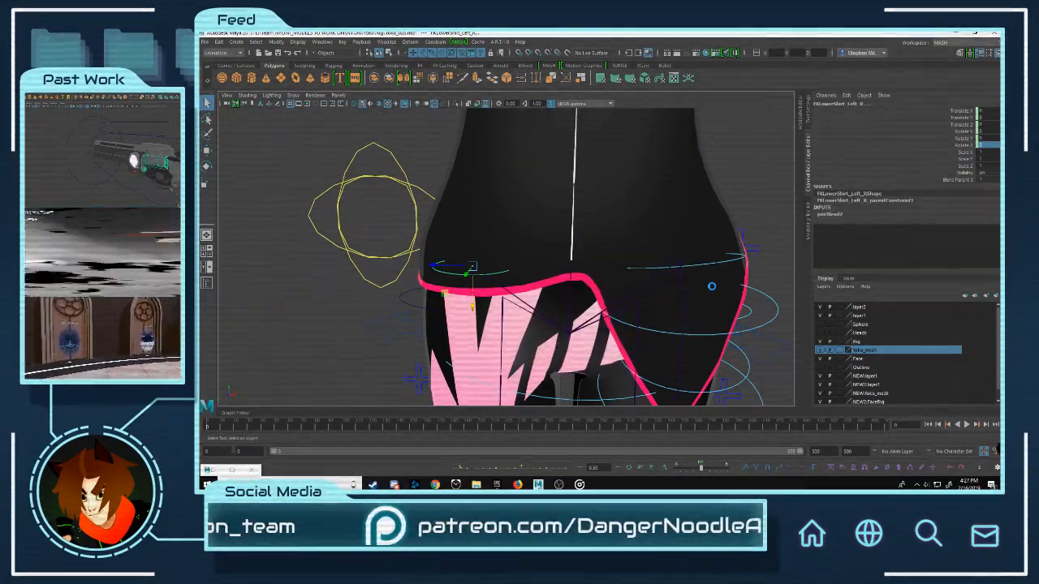
{"action": "key", "text": "super+Down"}
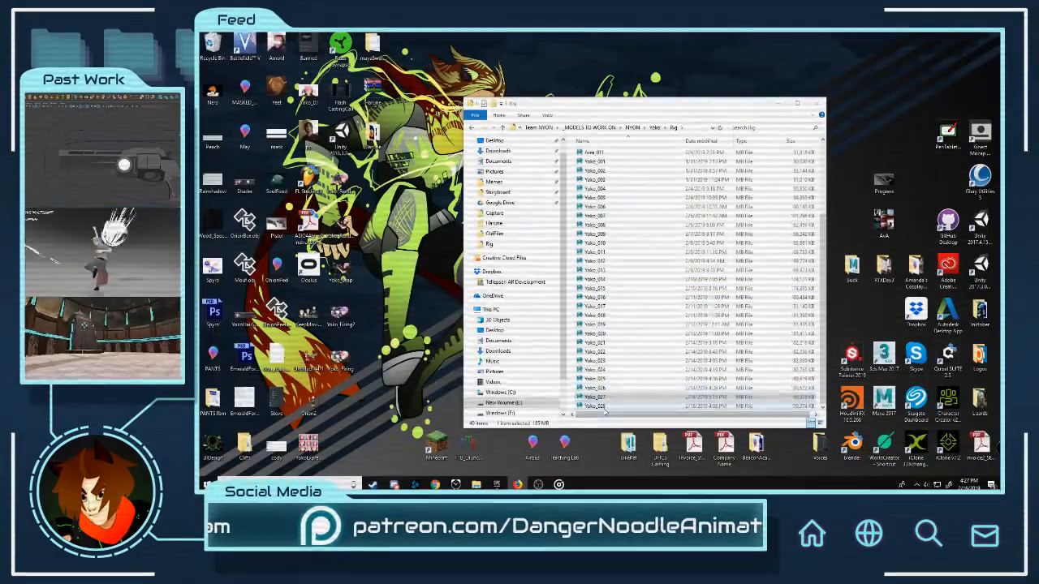
{"action": "double_click", "coordinate": [604, 406]}
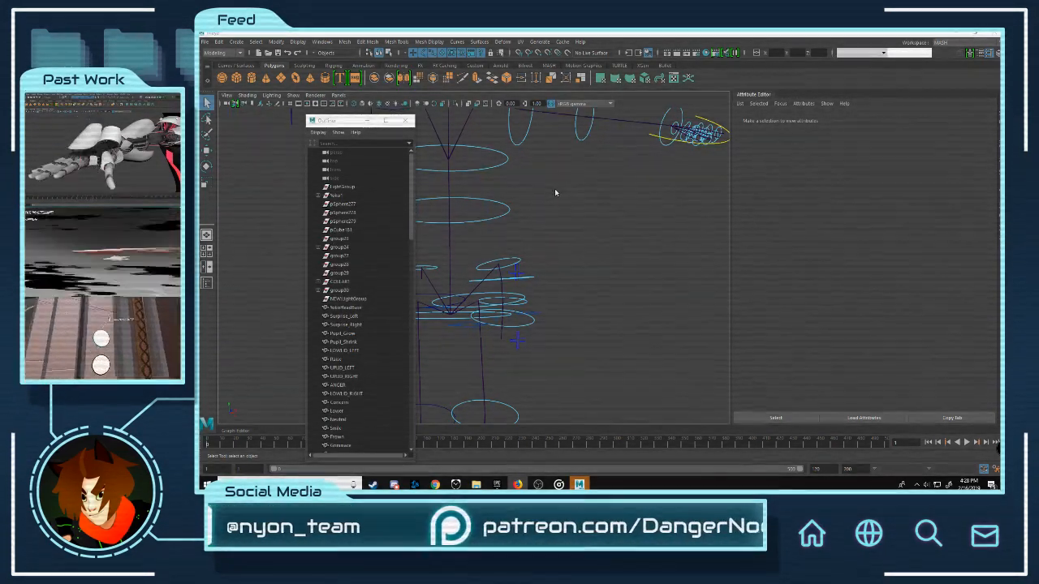
{"action": "left_click", "coordinate": [366, 121]}
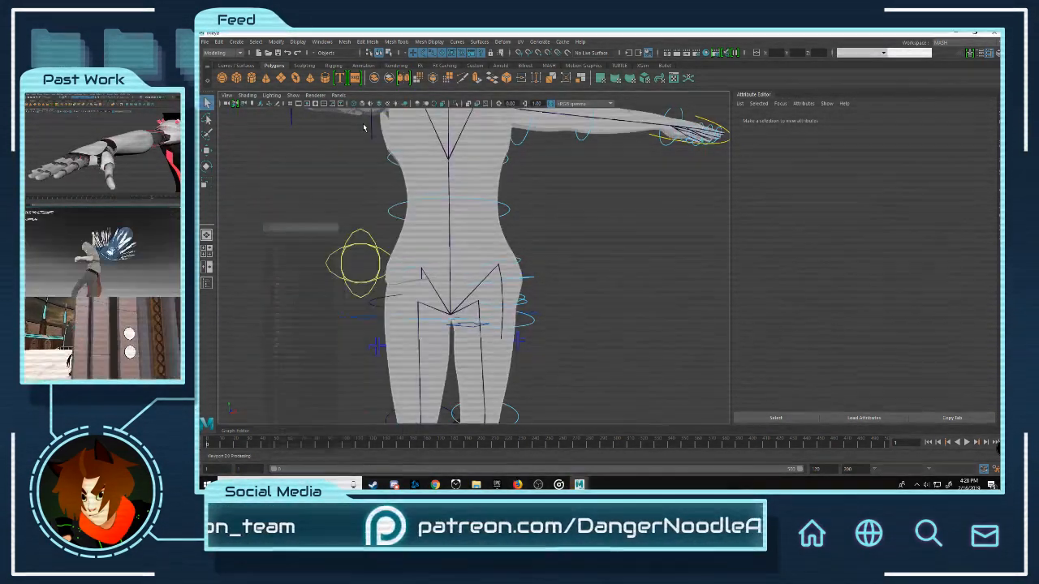
Step: Examine the opened character's garment, torso and shoulders with the rig controls around them
{"action": "scroll", "coordinate": [554, 283], "scroll_direction": "up", "scroll_amount": 2}
{"action": "scroll", "coordinate": [552, 282], "scroll_direction": "down", "scroll_amount": 4}
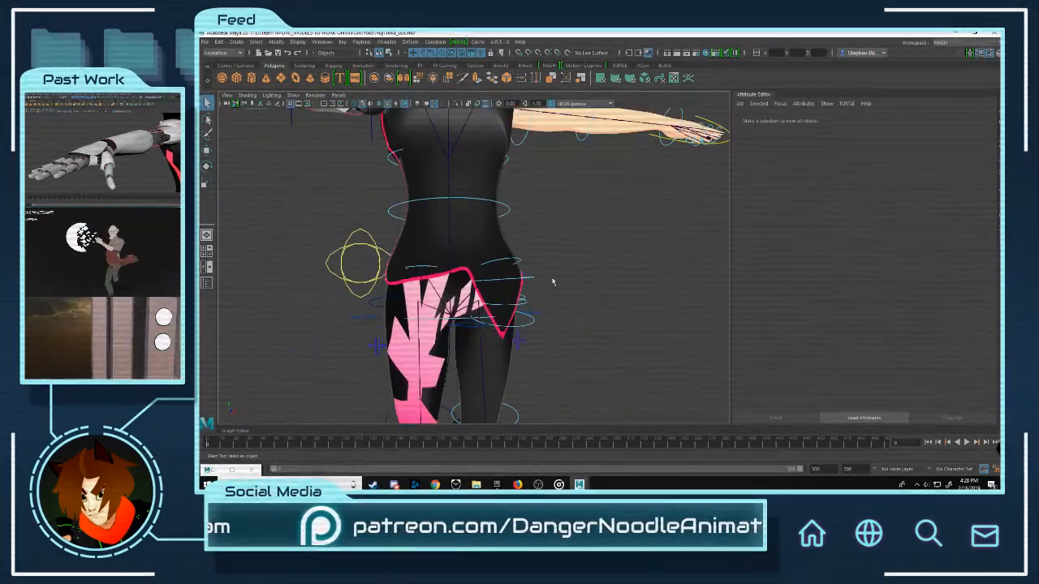
{"action": "middle_click_drag", "start_coordinate": [504, 185], "coordinate": [513, 230], "text": "alt"}
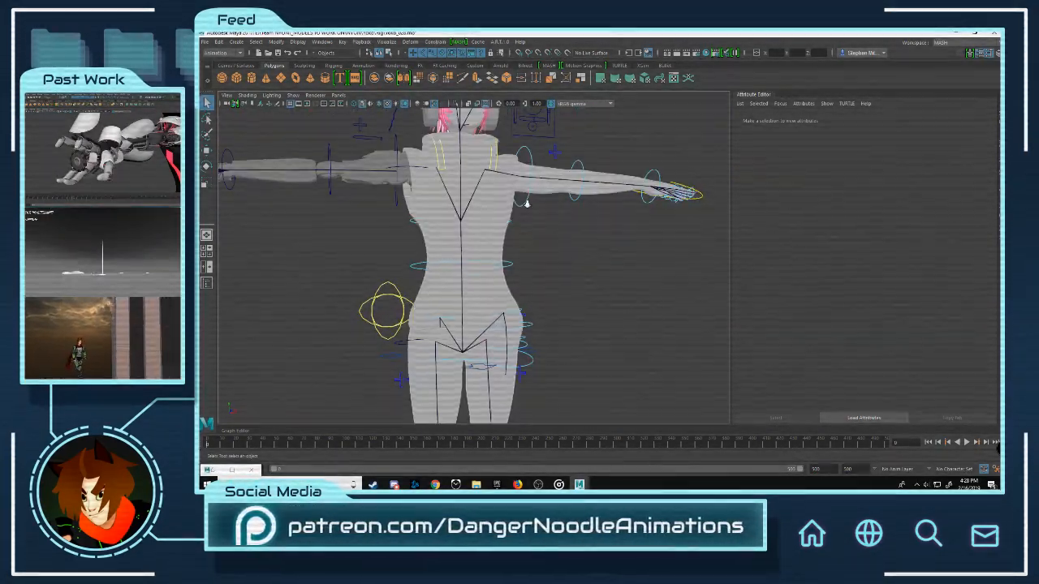
{"action": "scroll", "coordinate": [527, 206], "scroll_direction": "up", "scroll_amount": 3}
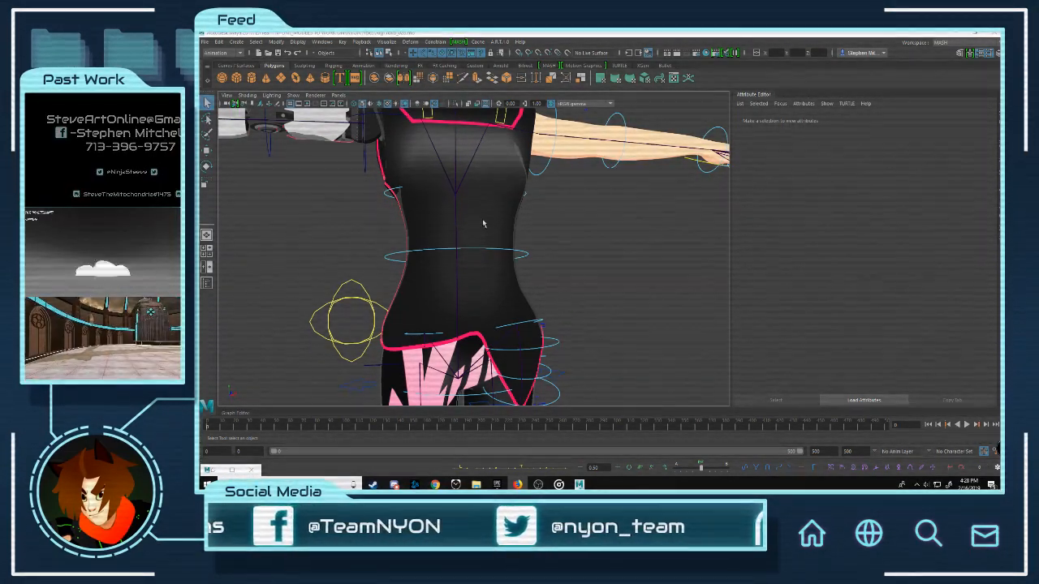
{"action": "right_click_drag", "start_coordinate": [482, 222], "coordinate": [422, 224], "text": "alt"}
{"action": "middle_click_drag", "start_coordinate": [422, 224], "coordinate": [460, 267], "text": "alt"}
{"action": "right_click_drag", "start_coordinate": [460, 268], "coordinate": [629, 247], "text": "alt"}
{"action": "left_click_drag", "start_coordinate": [629, 247], "coordinate": [499, 213], "text": "alt"}
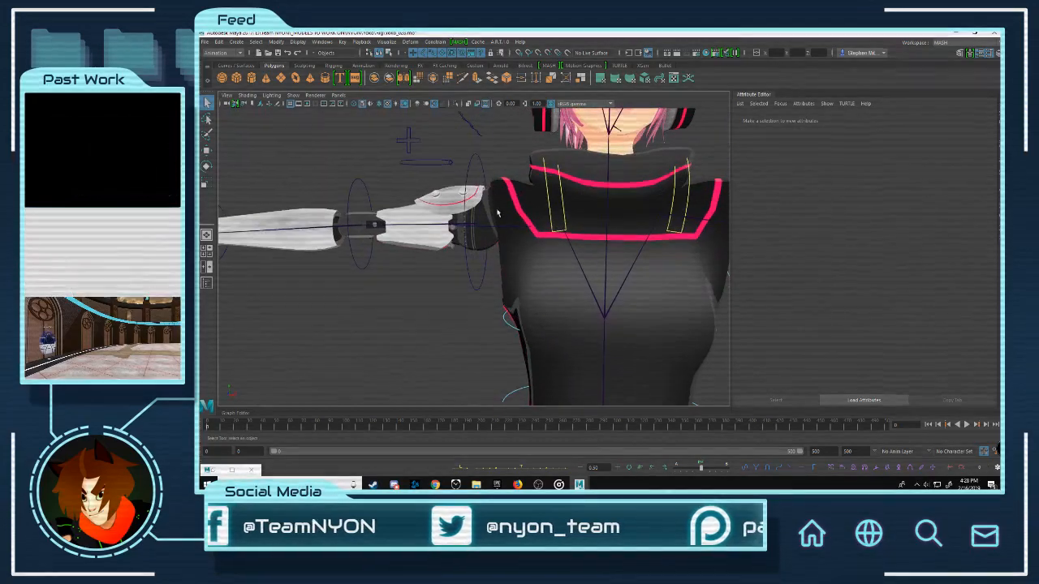
Step: Test-rotate the mechanical arm's FKShoulderJoint_R control up close, and undo the rotation
{"action": "middle_click_drag", "start_coordinate": [498, 214], "coordinate": [536, 279], "text": "alt"}
{"action": "right_click_drag", "start_coordinate": [422, 258], "coordinate": [499, 258], "text": "alt"}
{"action": "left_click", "coordinate": [545, 198]}
{"action": "key", "text": "e"}
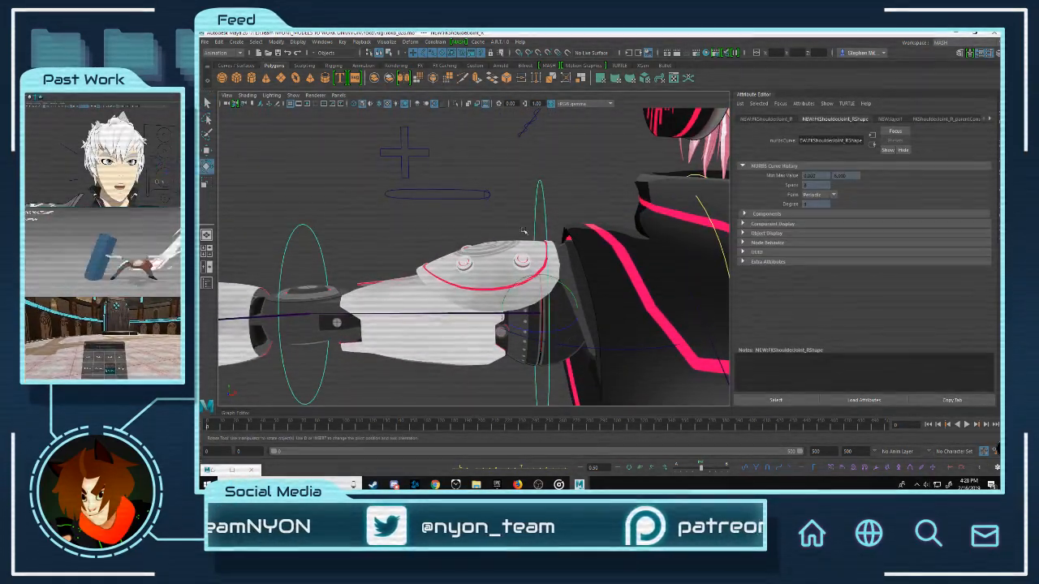
{"action": "left_click_drag", "start_coordinate": [528, 280], "coordinate": [503, 292]}
{"action": "key", "text": "ctrl+z"}
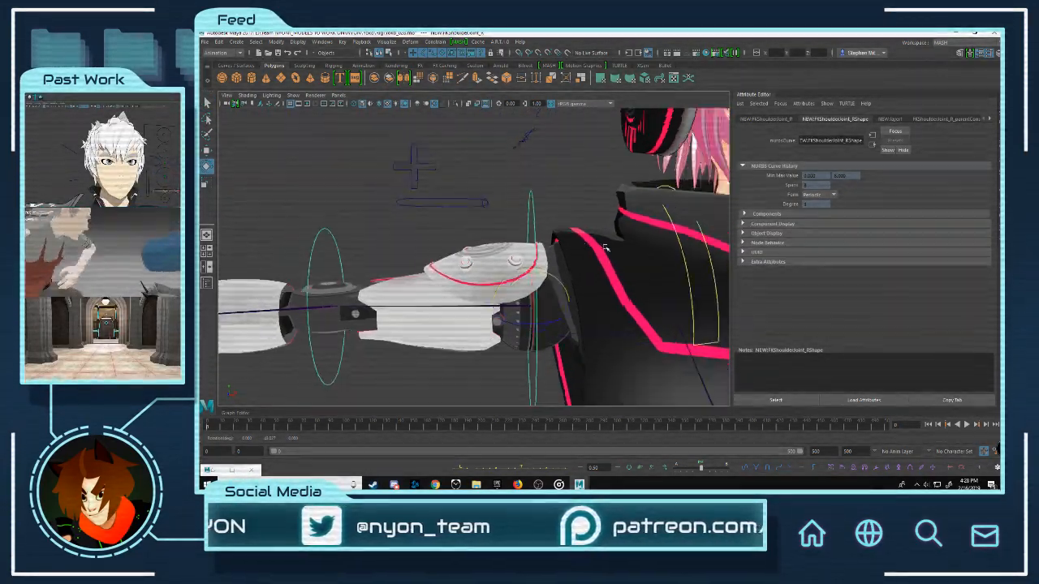
Step: Select the FKHead_M control and test-rotate the head to check that the hair, headphones and facial control board follow
{"action": "scroll", "coordinate": [525, 276], "scroll_direction": "down", "scroll_amount": 4}
{"action": "mouse_move", "coordinate": [526, 276]}
{"action": "left_mouse_down", "text": "alt"}
{"action": "mouse_move", "coordinate": [608, 282]}
{"action": "mouse_move", "coordinate": [532, 276]}
{"action": "mouse_move", "coordinate": [517, 264]}
{"action": "left_mouse_up", "text": "alt"}
{"action": "scroll", "coordinate": [532, 276], "scroll_direction": "down", "scroll_amount": 2}
{"action": "middle_click_drag", "start_coordinate": [517, 264], "coordinate": [515, 243], "text": "alt"}
{"action": "scroll", "coordinate": [515, 242], "scroll_direction": "up", "scroll_amount": 4}
{"action": "left_click_drag", "start_coordinate": [515, 243], "coordinate": [542, 245], "text": "alt"}
{"action": "scroll", "coordinate": [543, 245], "scroll_direction": "down", "scroll_amount": 5}
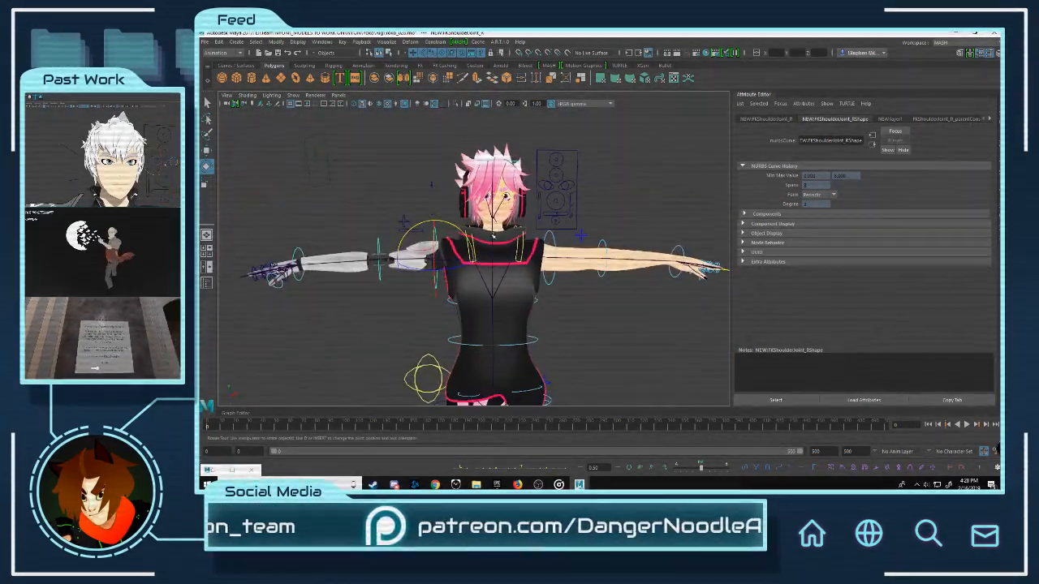
{"action": "middle_click_drag", "start_coordinate": [537, 166], "coordinate": [511, 251], "text": "alt"}
{"action": "scroll", "coordinate": [511, 250], "scroll_direction": "up", "scroll_amount": 6}
{"action": "left_click", "coordinate": [515, 227]}
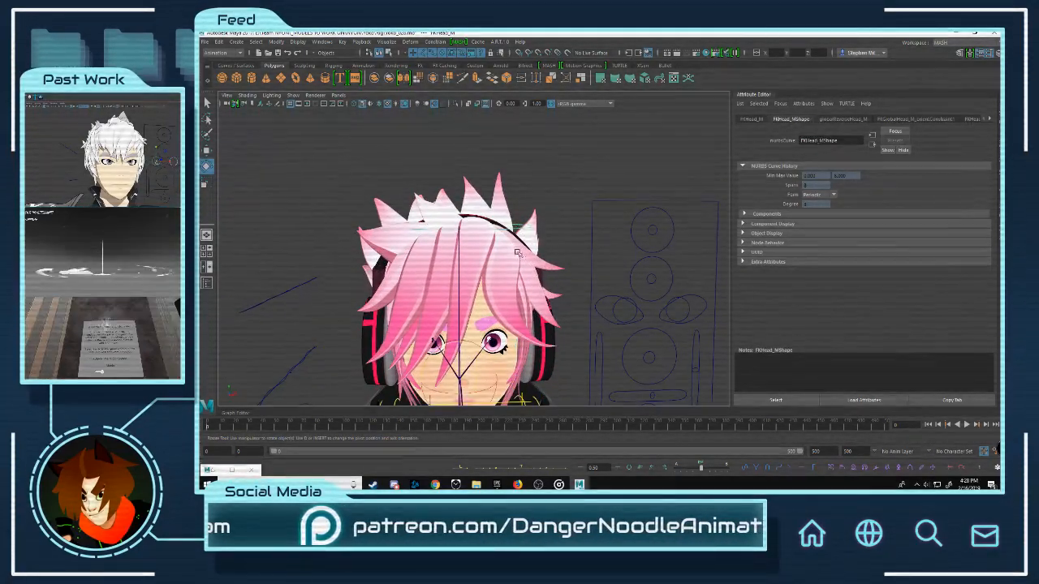
{"action": "scroll", "coordinate": [514, 227], "scroll_direction": "down", "scroll_amount": 5}
{"action": "middle_click_drag", "start_coordinate": [504, 294], "coordinate": [499, 257], "text": "alt"}
{"action": "scroll", "coordinate": [499, 258], "scroll_direction": "up", "scroll_amount": 2}
{"action": "left_click_drag", "start_coordinate": [489, 267], "coordinate": [615, 258]}
{"action": "scroll", "coordinate": [615, 259], "scroll_direction": "down", "scroll_amount": 1}
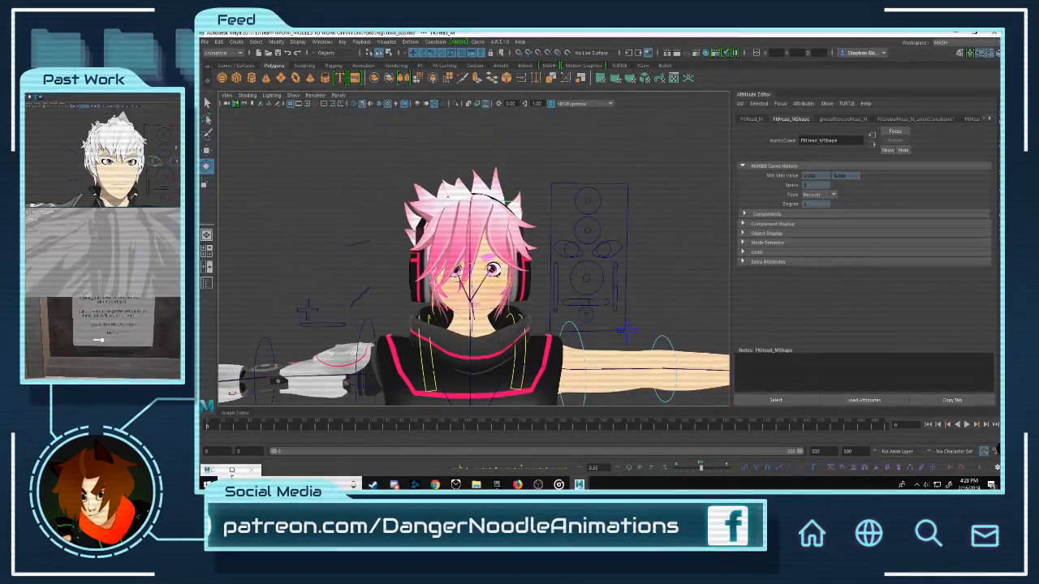
Step: Restore the Outliner beside the viewport, browse its object list for the facial control board, and widen the window
{"action": "left_click", "coordinate": [214, 470]}
{"action": "left_click_drag", "start_coordinate": [351, 122], "coordinate": [721, 106]}
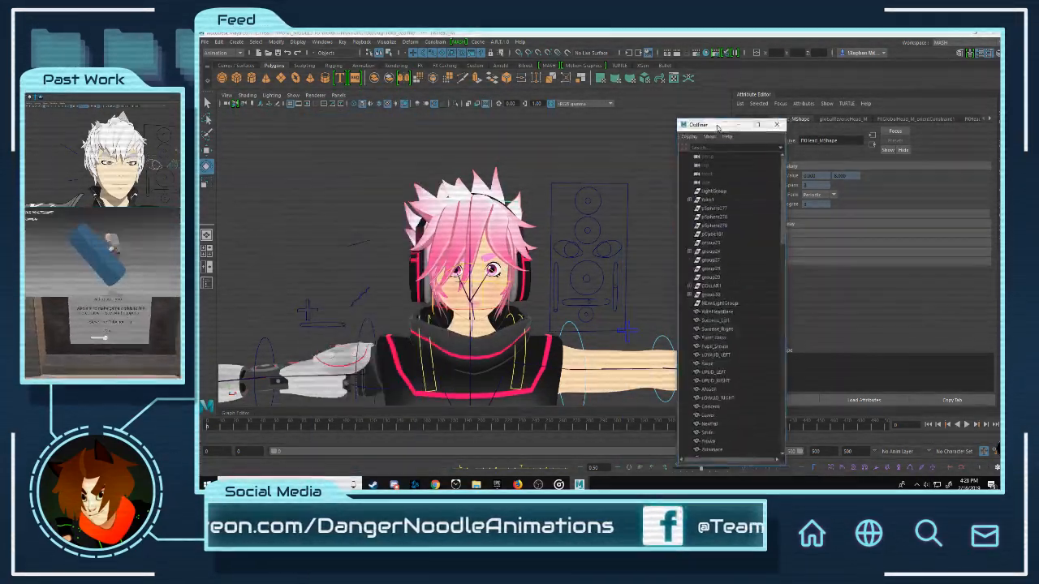
{"action": "left_click_drag", "start_coordinate": [572, 228], "coordinate": [561, 254], "text": "alt"}
{"action": "scroll", "coordinate": [560, 231], "scroll_direction": "up", "scroll_amount": 3}
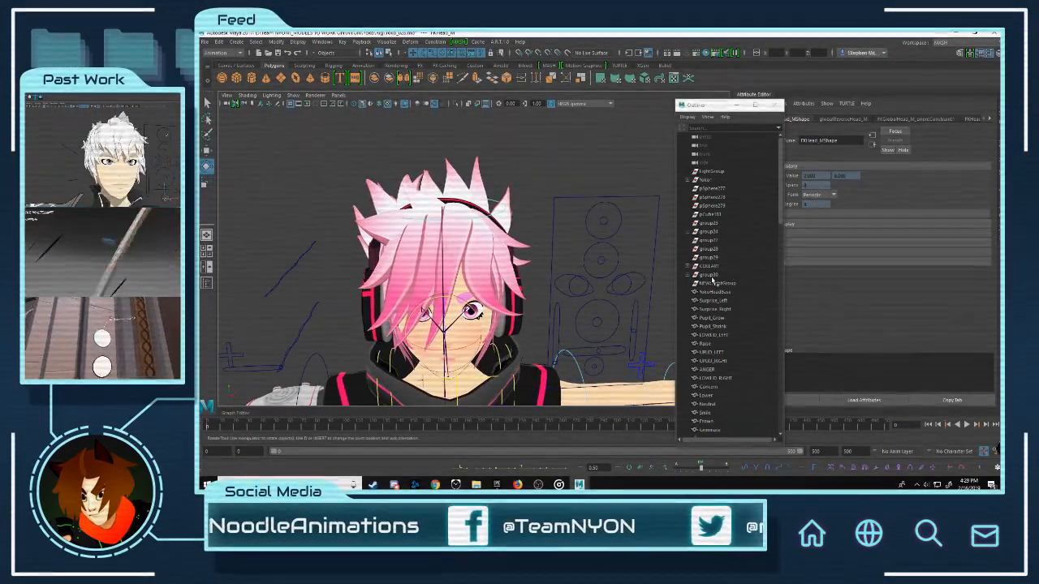
{"action": "scroll", "coordinate": [712, 280], "scroll_direction": "down", "scroll_amount": 5}
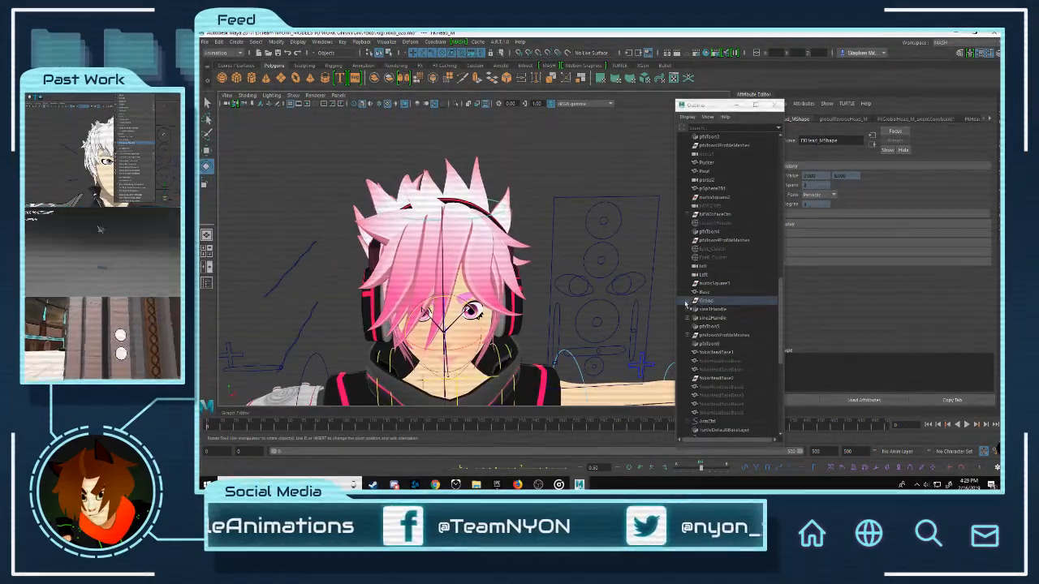
{"action": "scroll", "coordinate": [728, 369], "scroll_direction": "down", "scroll_amount": 5}
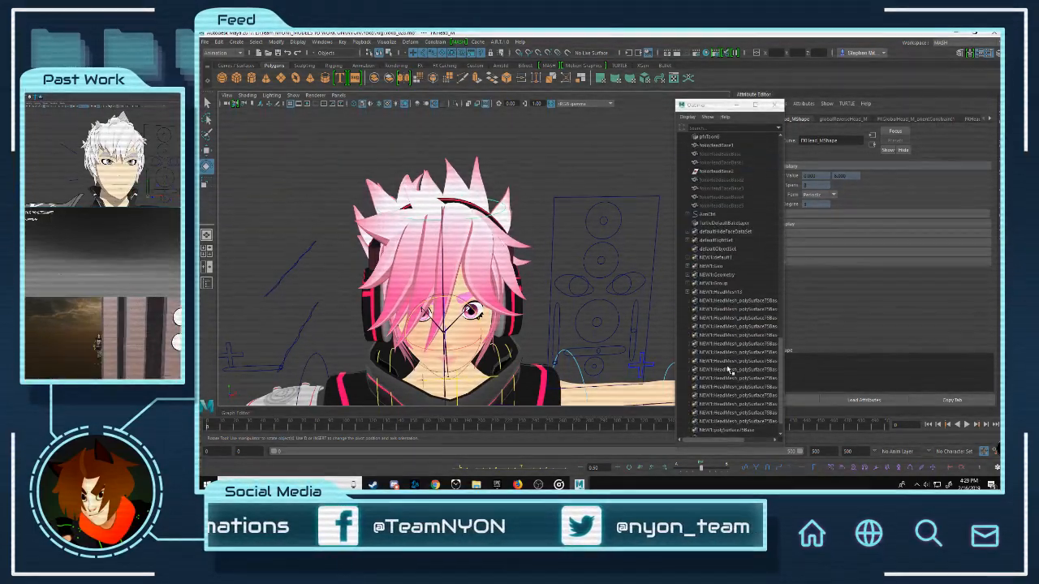
{"action": "scroll", "coordinate": [728, 369], "scroll_direction": "up", "scroll_amount": 5}
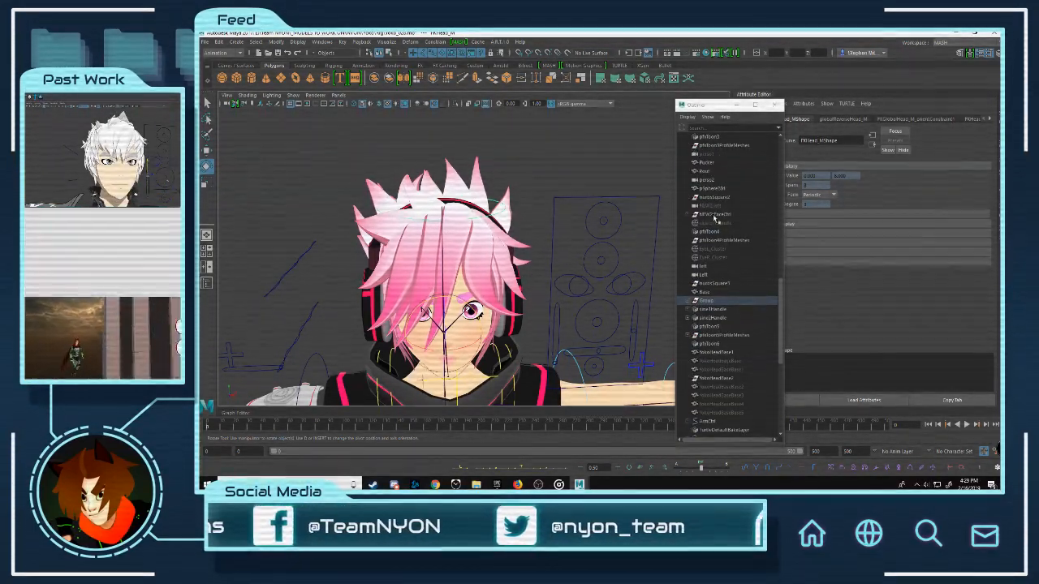
{"action": "left_click_drag", "start_coordinate": [778, 333], "coordinate": [781, 318]}
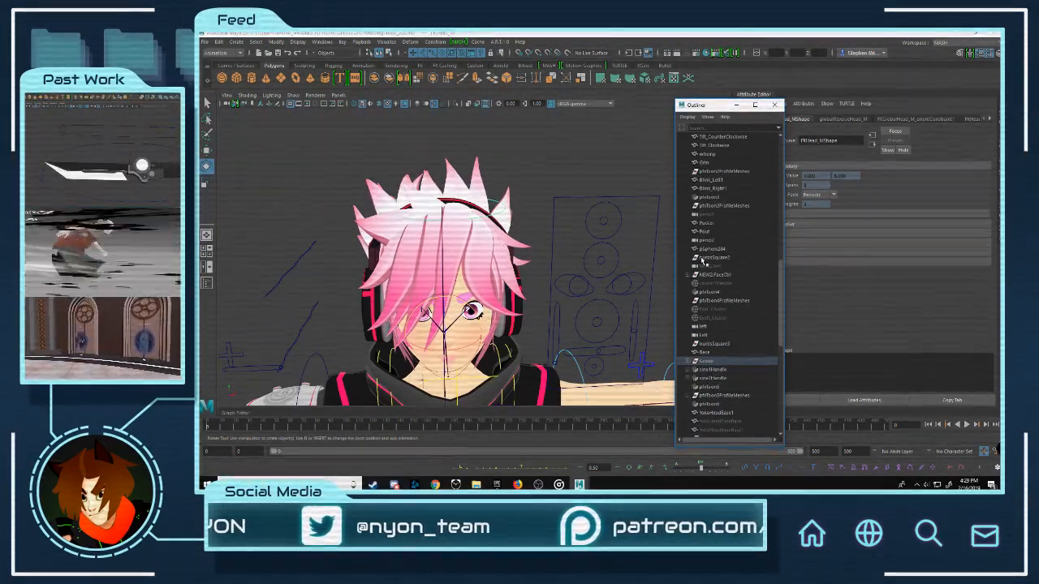
{"action": "left_click_drag", "start_coordinate": [786, 327], "coordinate": [795, 212]}
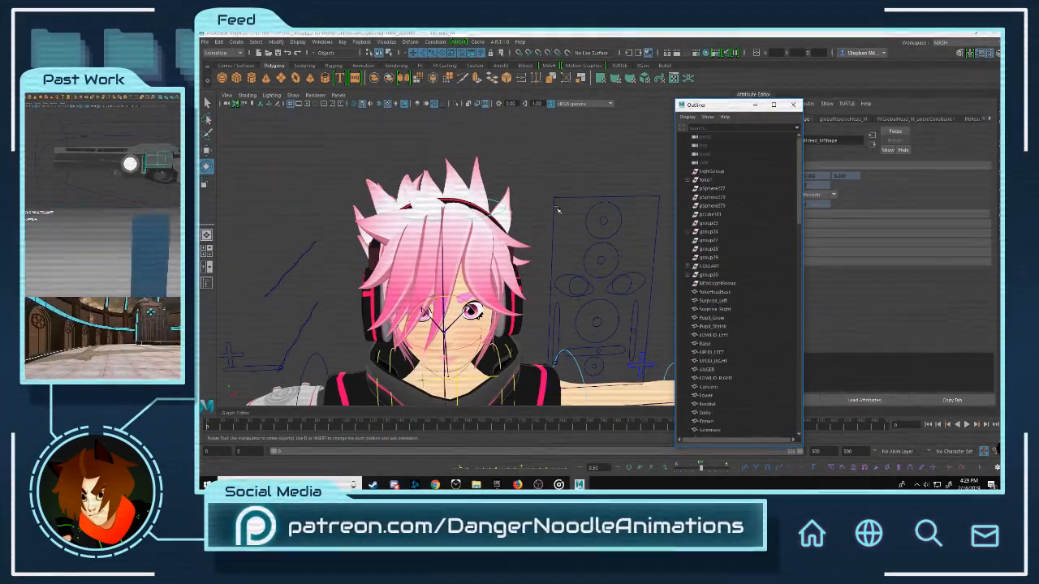
Step: Select the facial control board and rename its group to FaceCtrl, removing the namespace prefix
{"action": "left_click", "coordinate": [581, 229]}
{"action": "key", "text": "Up"}
{"action": "scroll", "coordinate": [704, 277], "scroll_direction": "down", "scroll_amount": 16}
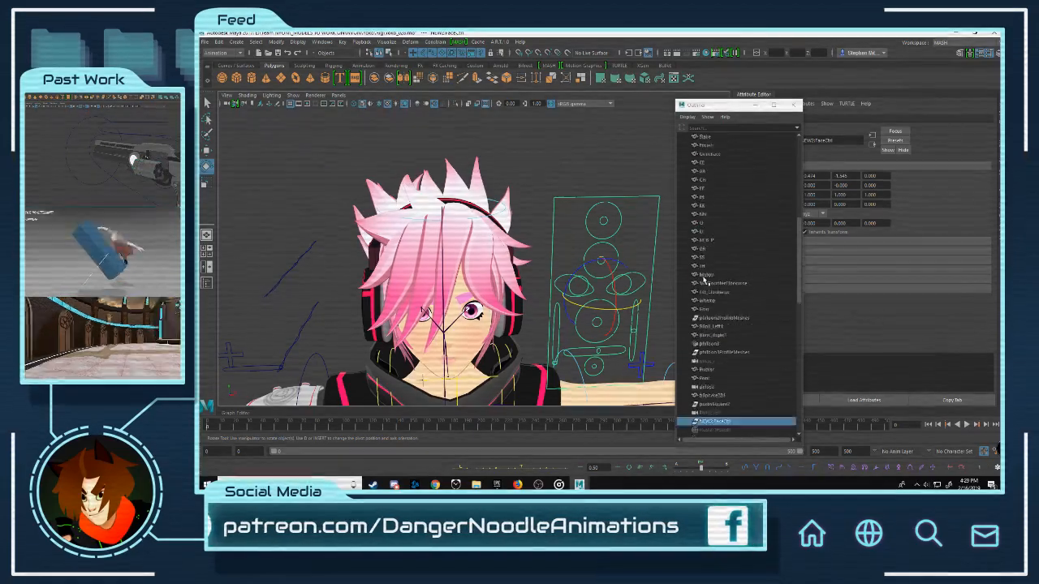
{"action": "double_click", "coordinate": [711, 284]}
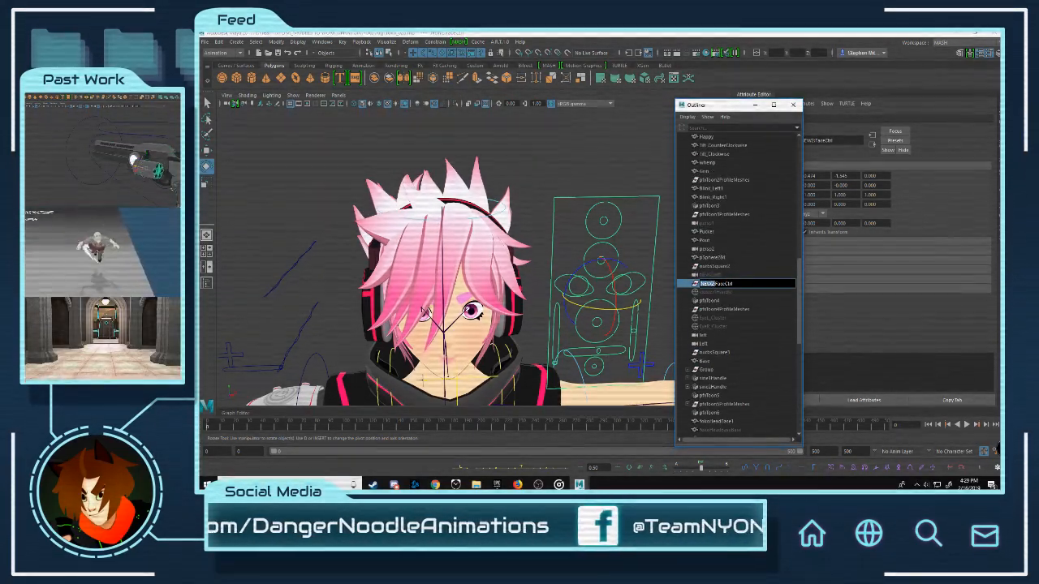
{"action": "key", "text": "Return"}
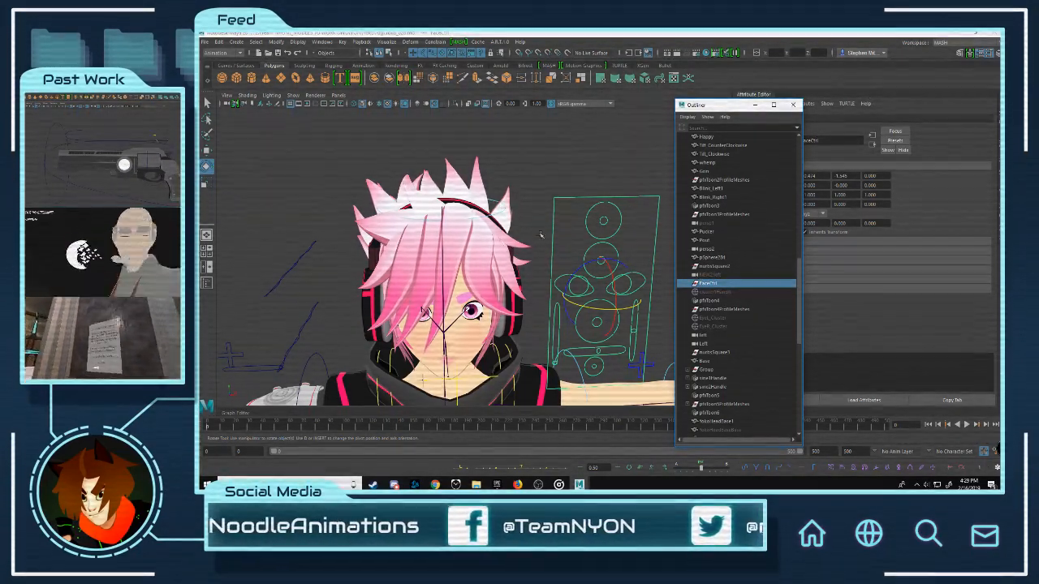
Step: Parent-constrain the FaceCtrl board to the FKHead_M control and clear the selection
{"action": "left_click", "coordinate": [576, 207]}
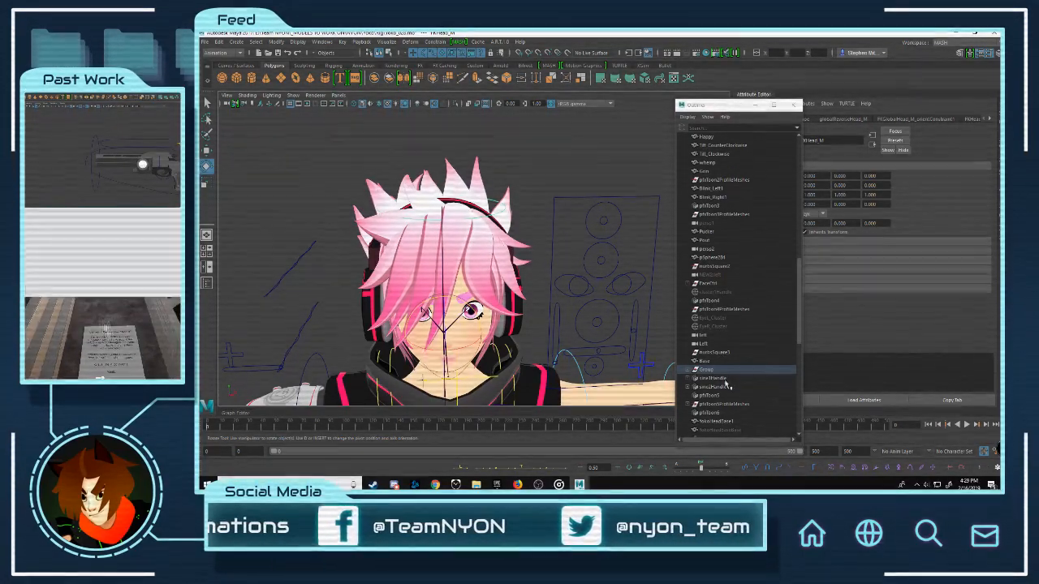
{"action": "left_click", "coordinate": [708, 284]}
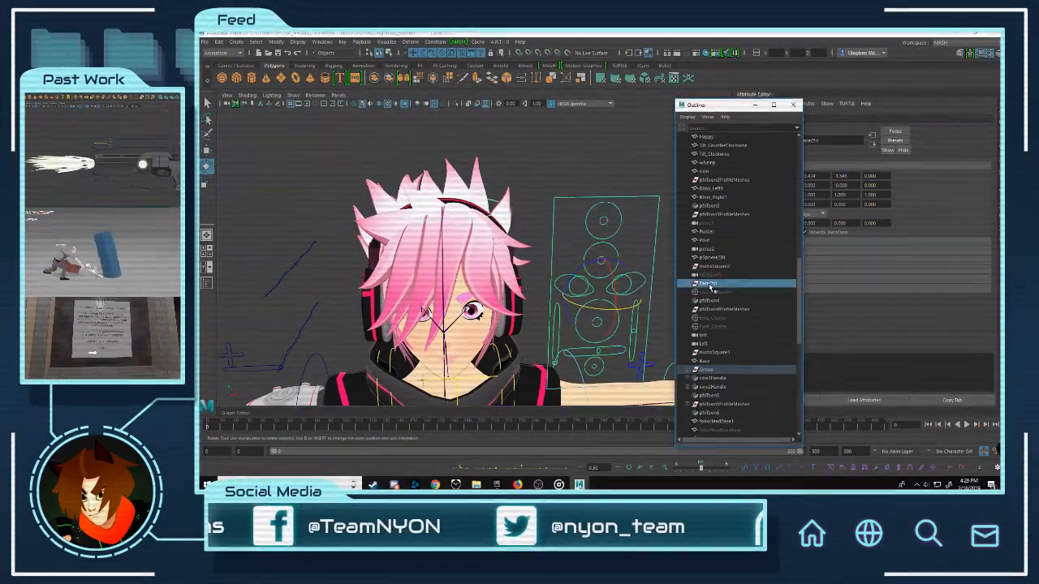
{"action": "left_click", "coordinate": [430, 42]}
{"action": "left_click", "coordinate": [446, 64]}
{"action": "left_click", "coordinate": [553, 155]}
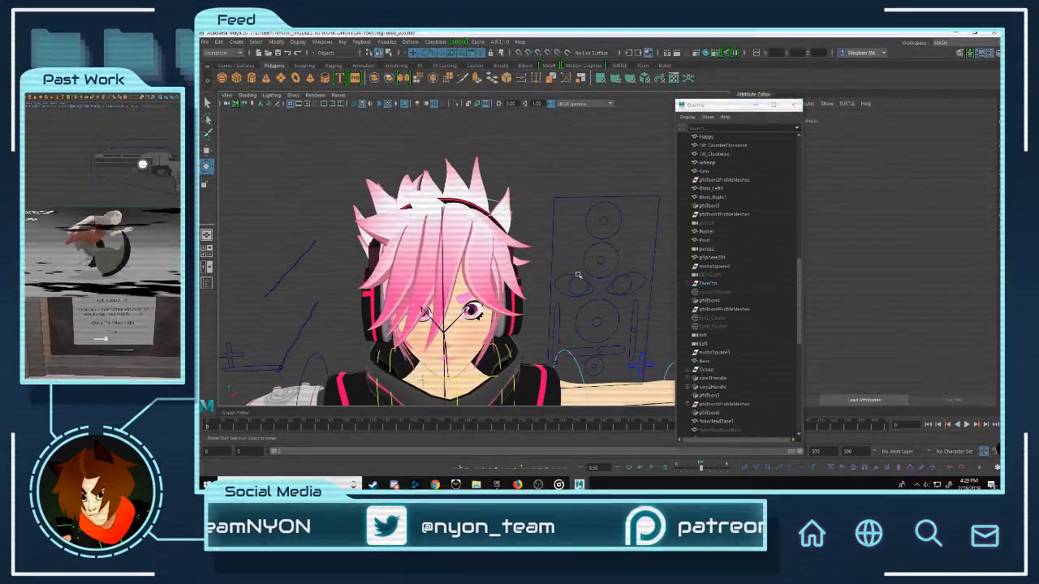
Step: Examine the whole character and the mechanical arm's shoulder from several angles, including the rig controls around them
{"action": "scroll", "coordinate": [575, 276], "scroll_direction": "down", "scroll_amount": 10}
{"action": "middle_click_drag", "start_coordinate": [557, 279], "coordinate": [555, 143], "text": "alt"}
{"action": "scroll", "coordinate": [555, 143], "scroll_direction": "up", "scroll_amount": 3}
{"action": "right_click_drag", "start_coordinate": [555, 143], "coordinate": [579, 244], "text": "alt"}
{"action": "middle_click_drag", "start_coordinate": [524, 187], "coordinate": [516, 324], "text": "alt"}
{"action": "right_click_drag", "start_coordinate": [516, 325], "coordinate": [514, 208], "text": "alt"}
{"action": "scroll", "coordinate": [514, 209], "scroll_direction": "down", "scroll_amount": 3}
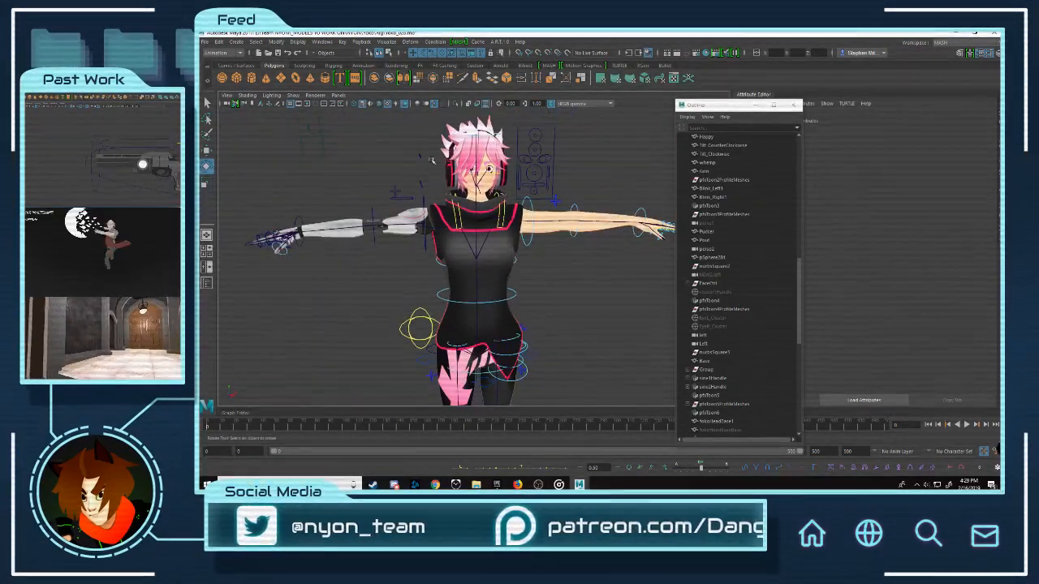
{"action": "left_click_drag", "start_coordinate": [428, 158], "coordinate": [561, 303], "text": "alt"}
{"action": "scroll", "coordinate": [577, 325], "scroll_direction": "up", "scroll_amount": 1}
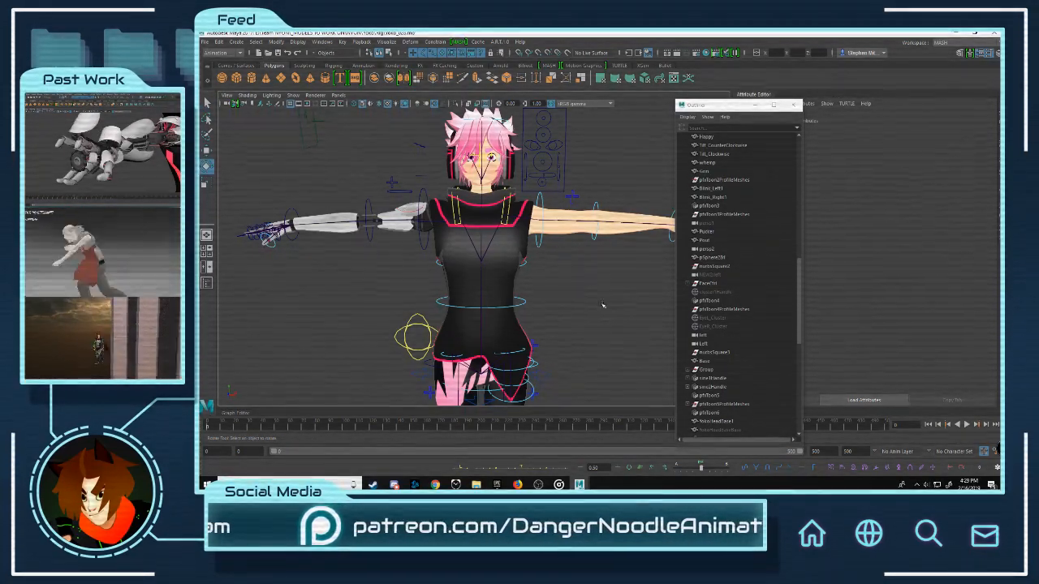
{"action": "mouse_move", "coordinate": [603, 305]}
{"action": "left_mouse_down", "text": "alt"}
{"action": "mouse_move", "coordinate": [548, 313]}
{"action": "mouse_move", "coordinate": [564, 322]}
{"action": "mouse_move", "coordinate": [594, 315]}
{"action": "left_mouse_up", "text": "alt"}
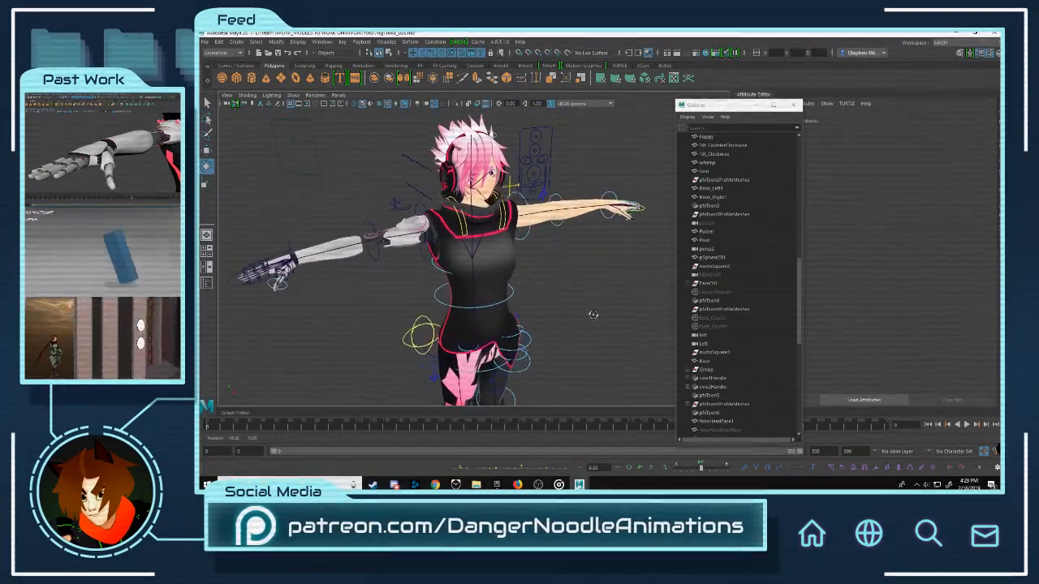
{"action": "mouse_move", "coordinate": [536, 328]}
{"action": "middle_mouse_down", "text": "alt"}
{"action": "mouse_move", "coordinate": [533, 220]}
{"action": "mouse_move", "coordinate": [542, 329]}
{"action": "middle_mouse_up", "text": "alt"}
{"action": "right_click_drag", "start_coordinate": [542, 329], "coordinate": [617, 324], "text": "alt"}
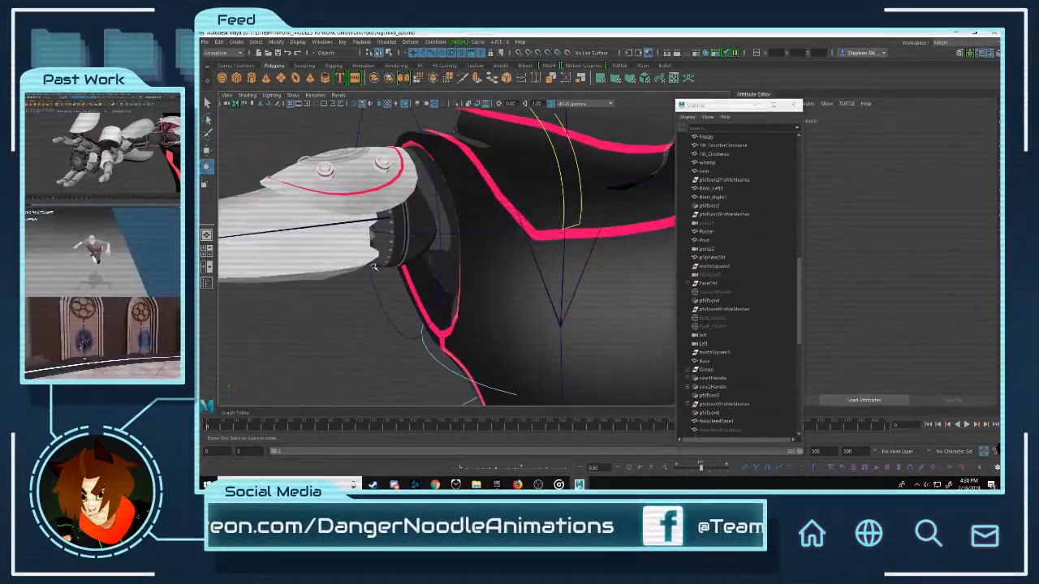
{"action": "middle_click_drag", "start_coordinate": [422, 243], "coordinate": [511, 287], "text": "alt"}
{"action": "right_click_drag", "start_coordinate": [511, 288], "coordinate": [492, 292], "text": "alt"}
{"action": "middle_click_drag", "start_coordinate": [492, 293], "coordinate": [481, 260], "text": "alt"}
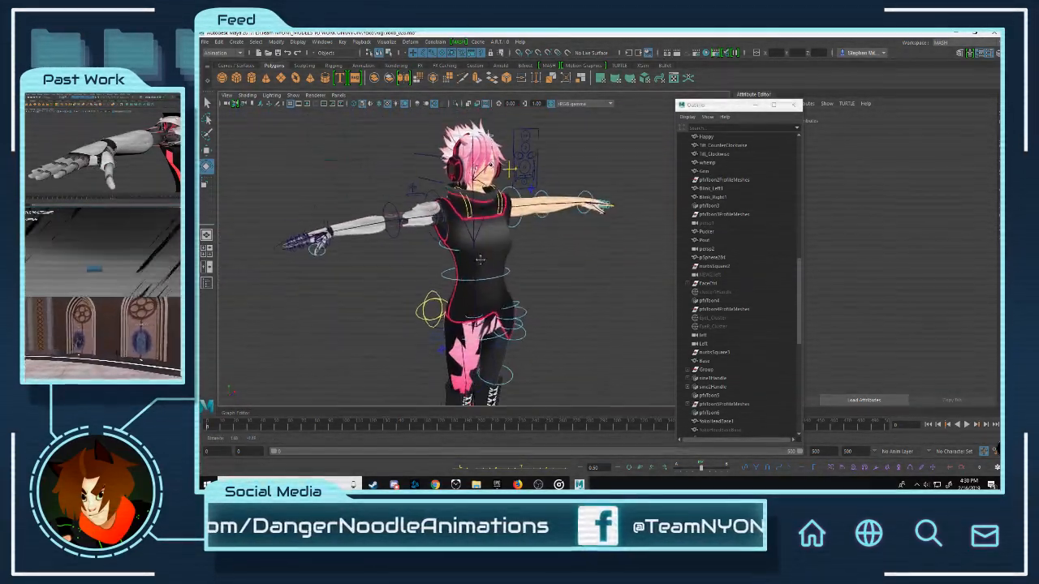
Step: Examine the garment's lower hem and the flap controls around the hips up close
{"action": "left_click_drag", "start_coordinate": [564, 283], "coordinate": [527, 278], "text": "alt"}
{"action": "right_click_drag", "start_coordinate": [527, 279], "coordinate": [686, 320], "text": "alt"}
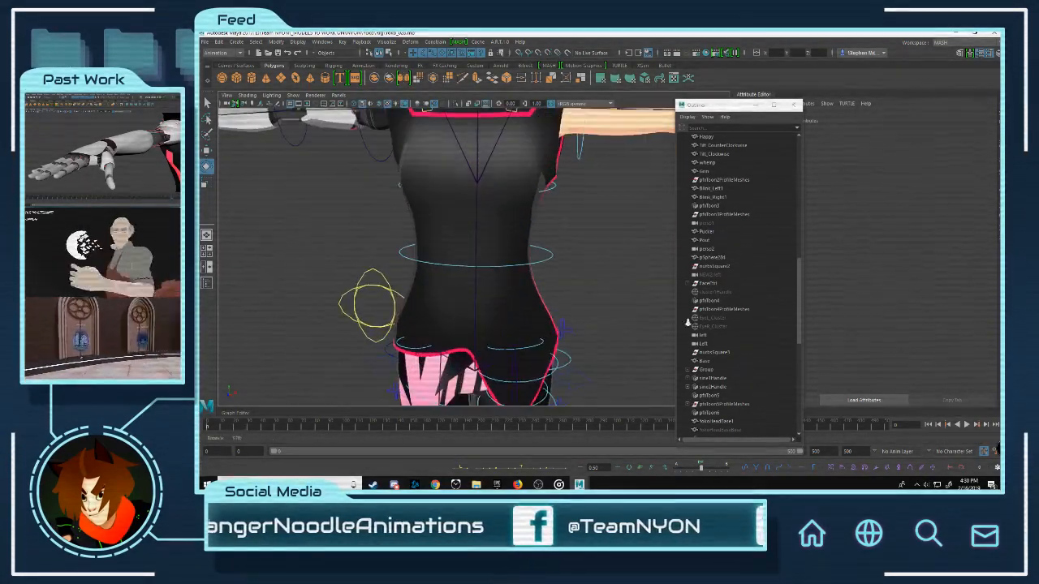
{"action": "middle_click_drag", "start_coordinate": [505, 268], "coordinate": [508, 222], "text": "alt"}
{"action": "right_click_drag", "start_coordinate": [414, 260], "coordinate": [471, 271], "text": "alt"}
{"action": "left_click_drag", "start_coordinate": [471, 271], "coordinate": [557, 311], "text": "alt"}
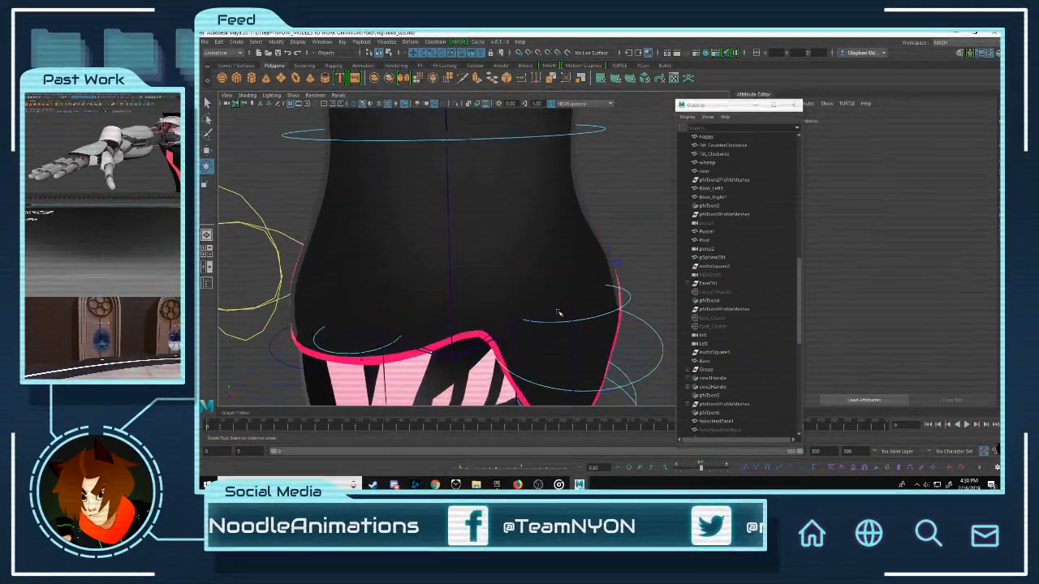
{"action": "right_click_drag", "start_coordinate": [557, 311], "coordinate": [515, 263], "text": "alt"}
{"action": "middle_click_drag", "start_coordinate": [515, 263], "coordinate": [514, 221], "text": "alt"}
{"action": "right_click_drag", "start_coordinate": [515, 221], "coordinate": [544, 226], "text": "alt"}
{"action": "left_click_drag", "start_coordinate": [302, 310], "coordinate": [581, 230], "text": "alt"}
{"action": "left_click", "coordinate": [384, 266]}
{"action": "left_click", "coordinate": [578, 232]}
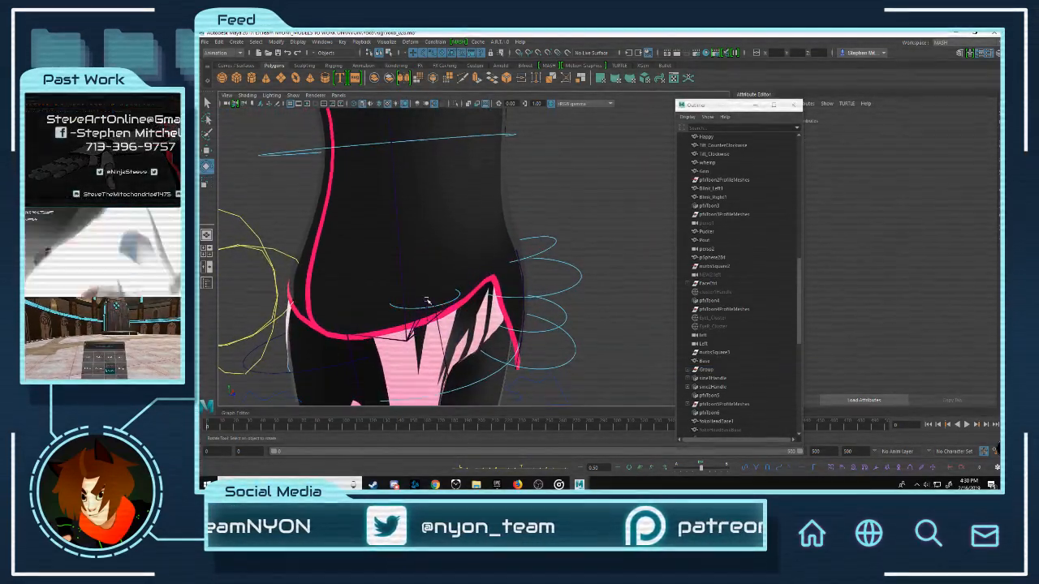
Step: Inspect the LowerShirt_Left_R joint at the hem and the RootPart1_M joint above it, and clear the selection
{"action": "left_click", "coordinate": [426, 301]}
{"action": "left_click_drag", "start_coordinate": [427, 301], "coordinate": [378, 285], "text": "alt"}
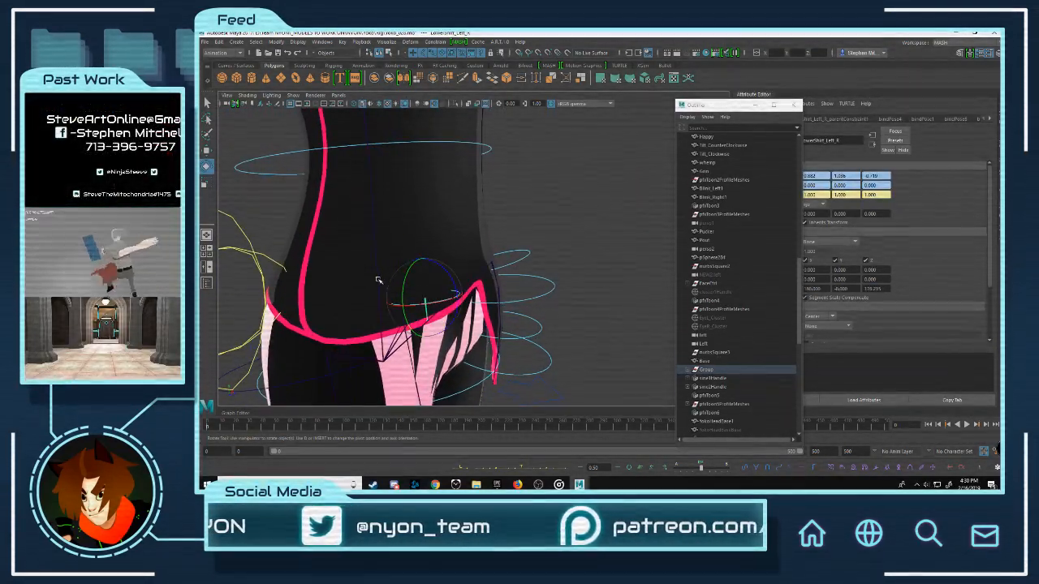
{"action": "left_click", "coordinate": [376, 279]}
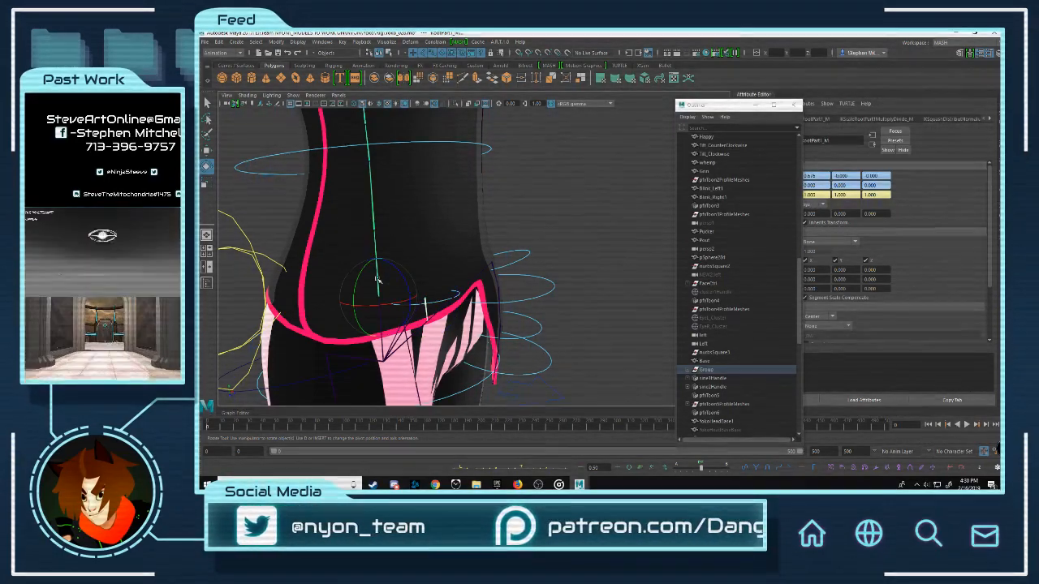
{"action": "left_click", "coordinate": [455, 294]}
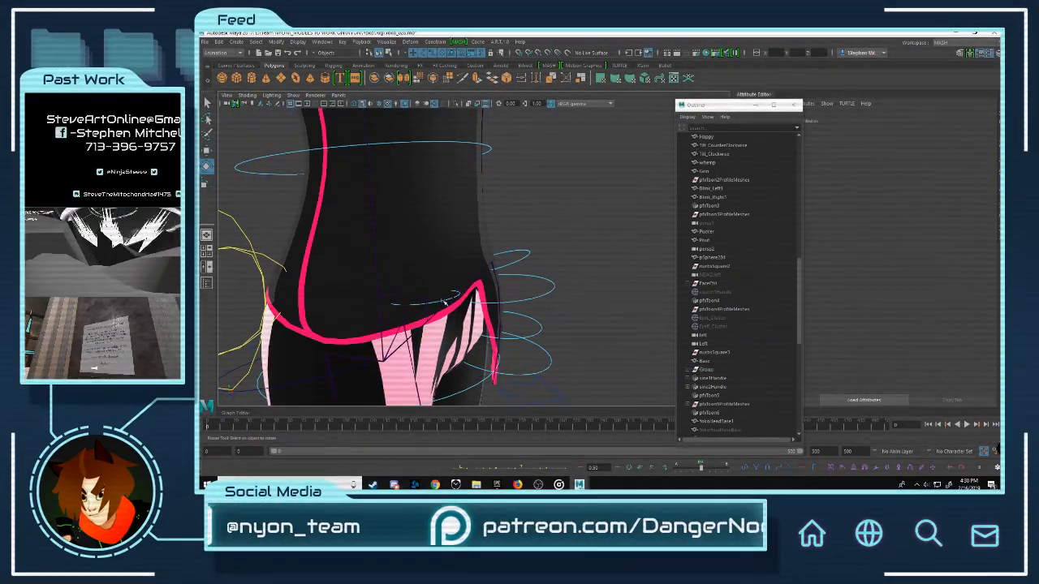
Step: Test-rotate the FKLowerShirt_Left_R control to check the garment flap, undo the rotation, and clear the selection
{"action": "left_click", "coordinate": [444, 302]}
{"action": "scroll", "coordinate": [467, 305], "scroll_direction": "up", "scroll_amount": 3}
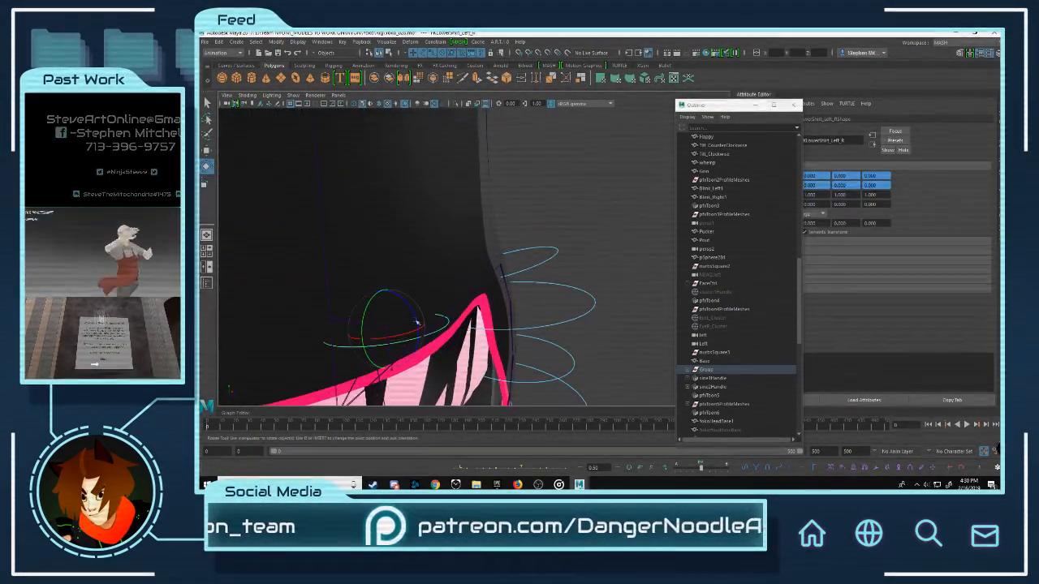
{"action": "left_click_drag", "start_coordinate": [416, 323], "coordinate": [463, 309]}
{"action": "scroll", "coordinate": [400, 304], "scroll_direction": "down", "scroll_amount": 5}
{"action": "left_click", "coordinate": [573, 314]}
{"action": "scroll", "coordinate": [536, 296], "scroll_direction": "down", "scroll_amount": 2}
{"action": "middle_click_drag", "start_coordinate": [506, 291], "coordinate": [520, 234], "text": "alt"}
{"action": "left_click_drag", "start_coordinate": [520, 233], "coordinate": [442, 256], "text": "alt"}
{"action": "left_click", "coordinate": [381, 266]}
{"action": "key", "text": "ctrl+z"}
{"action": "left_click", "coordinate": [612, 241]}
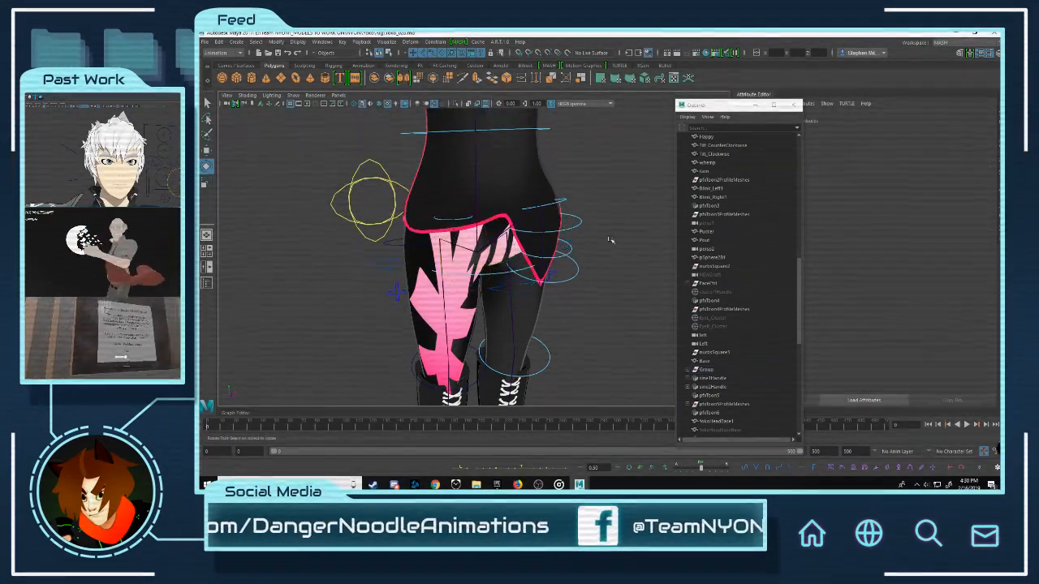
Step: Select the FKLowerShirt_Left_R control at the hem and switch to the Select tool
{"action": "middle_click_drag", "start_coordinate": [440, 244], "coordinate": [437, 289], "text": "alt"}
{"action": "scroll", "coordinate": [436, 297], "scroll_direction": "up", "scroll_amount": 5}
{"action": "left_click", "coordinate": [438, 308]}
{"action": "left_click", "coordinate": [440, 310]}
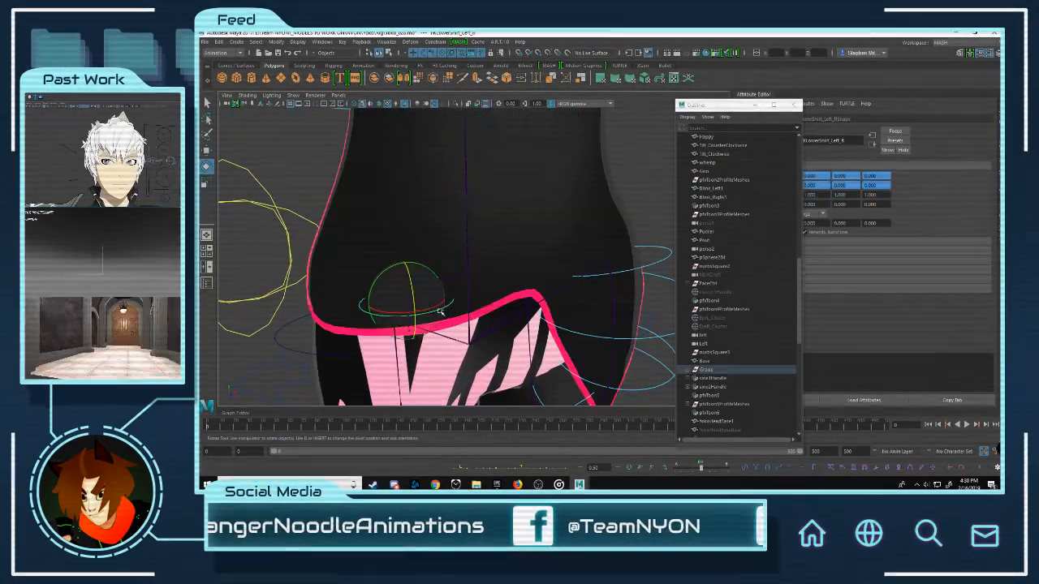
{"action": "left_click_drag", "start_coordinate": [461, 272], "coordinate": [460, 267], "text": "alt"}
{"action": "key", "text": "q"}
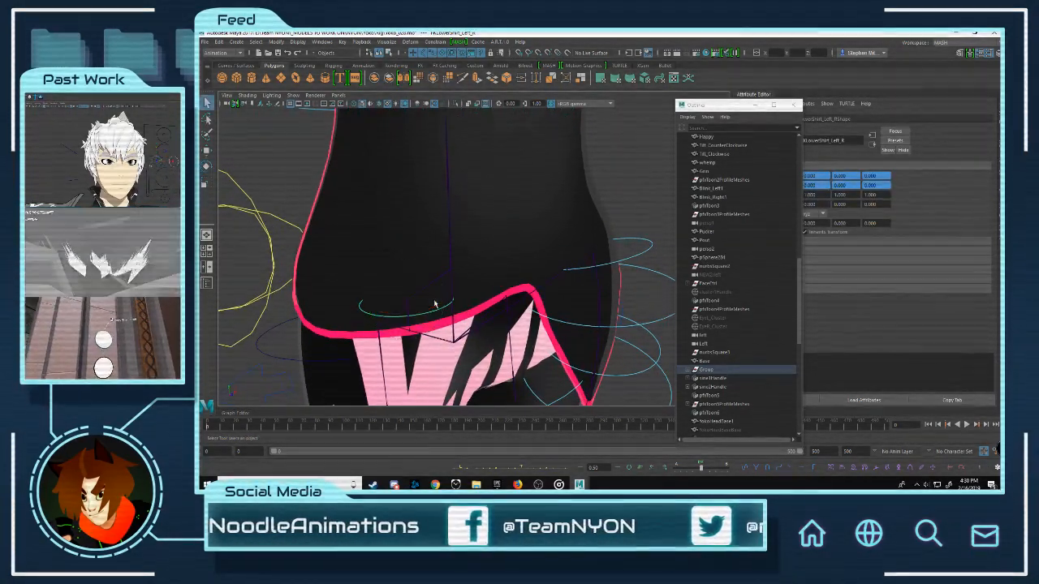
Step: Select the LowerShirt_Left_R joint and add the RootPart1_M joint to the selection
{"action": "left_click", "coordinate": [408, 309]}
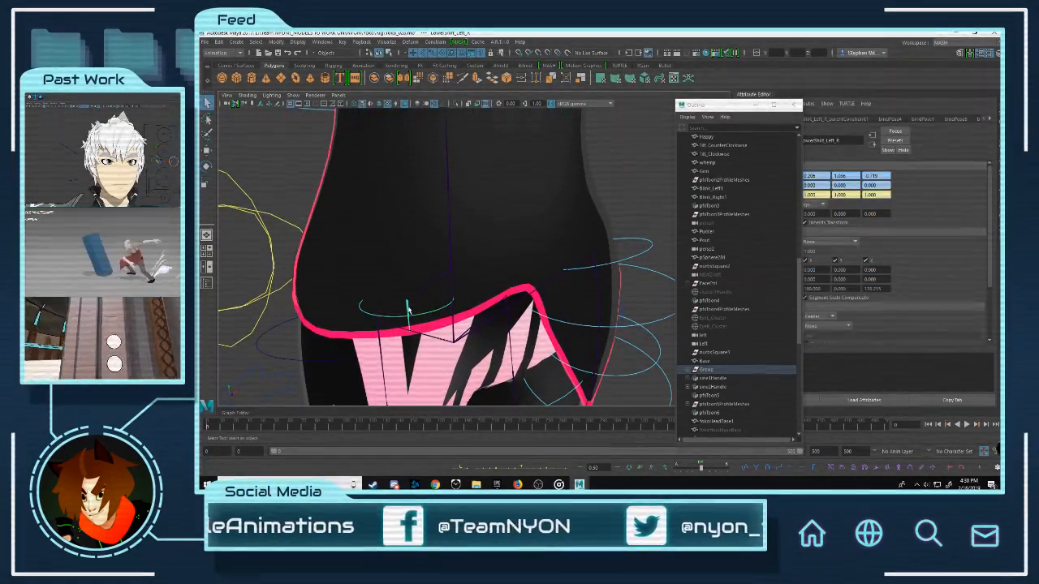
{"action": "left_click", "coordinate": [521, 311]}
{"action": "left_click", "coordinate": [408, 313]}
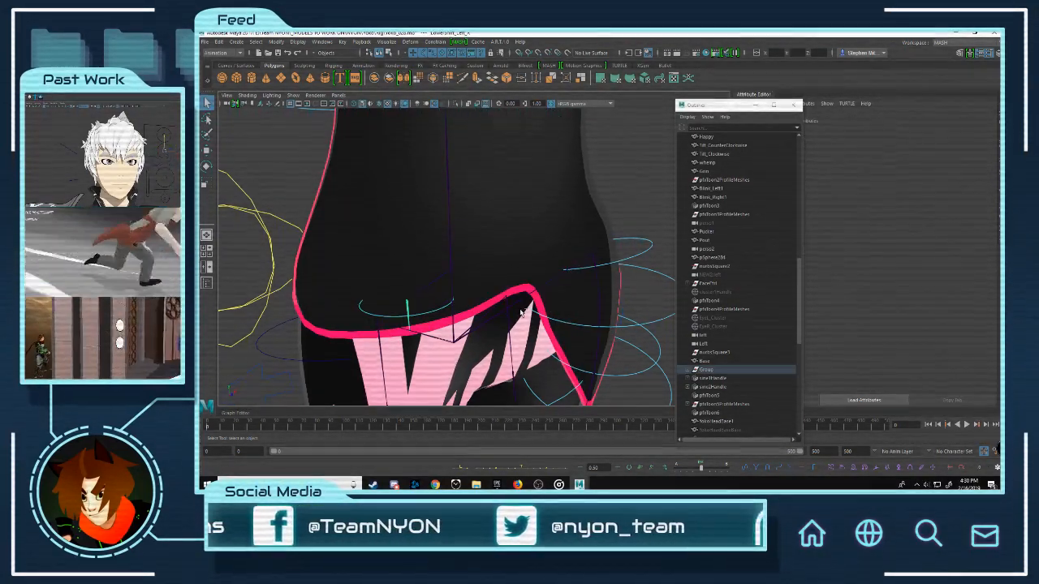
{"action": "left_click", "coordinate": [452, 259], "text": "shift"}
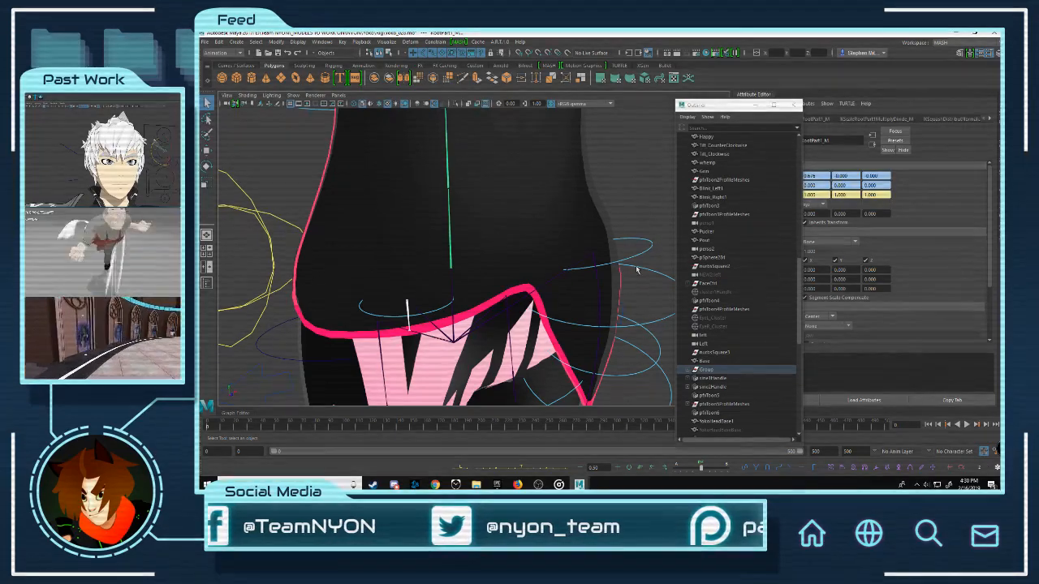
Step: Expand Group, Main, DeformationSystem and Root_M in the Outliner to locate the LowerShirt_Left_R joint and its child joint
{"action": "left_click", "coordinate": [689, 370]}
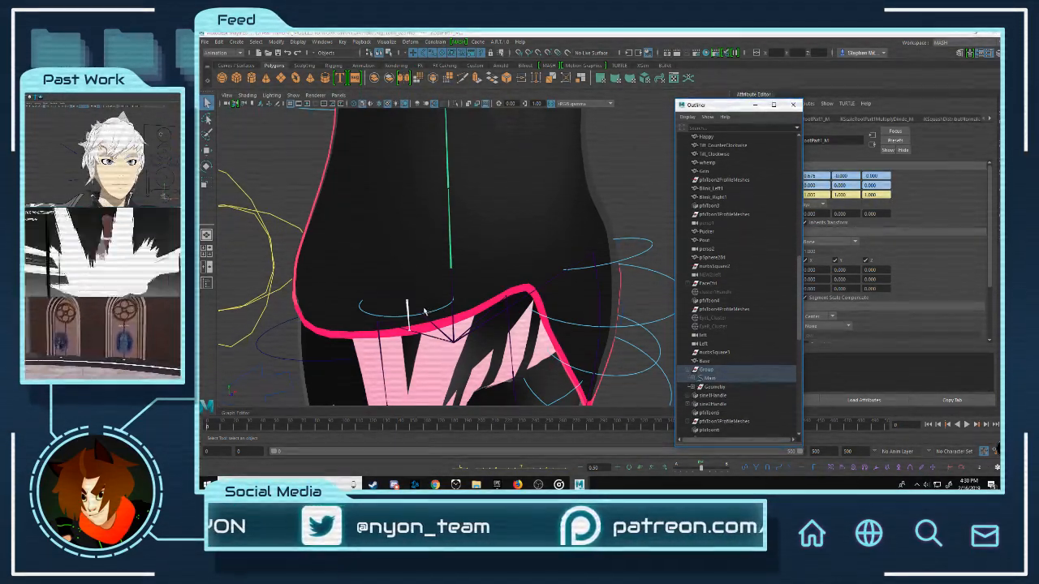
{"action": "left_click", "coordinate": [424, 311]}
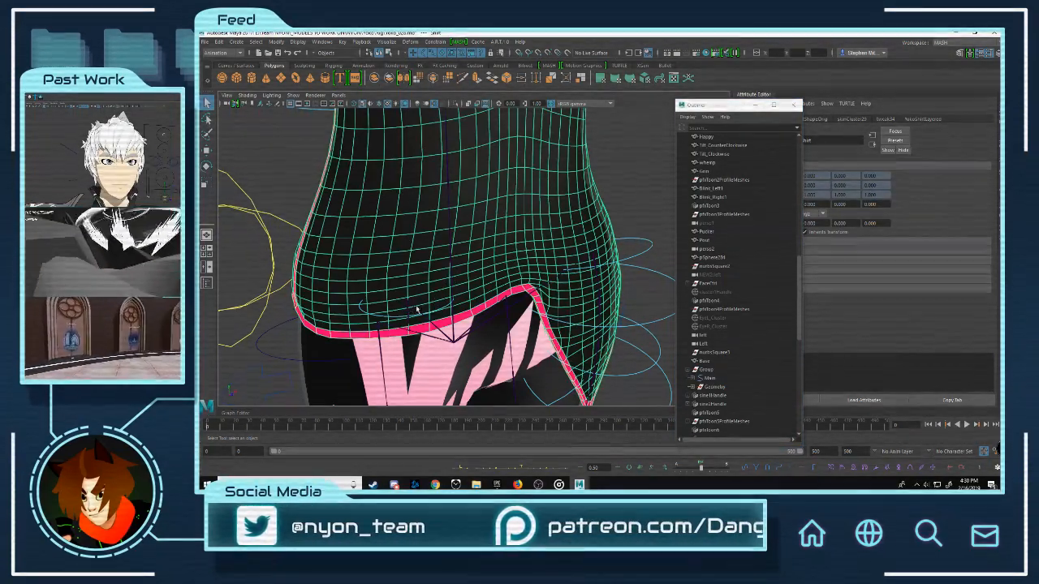
{"action": "left_click", "coordinate": [691, 378]}
{"action": "scroll", "coordinate": [749, 343], "scroll_direction": "down", "scroll_amount": 10}
{"action": "scroll", "coordinate": [729, 239], "scroll_direction": "up", "scroll_amount": 3}
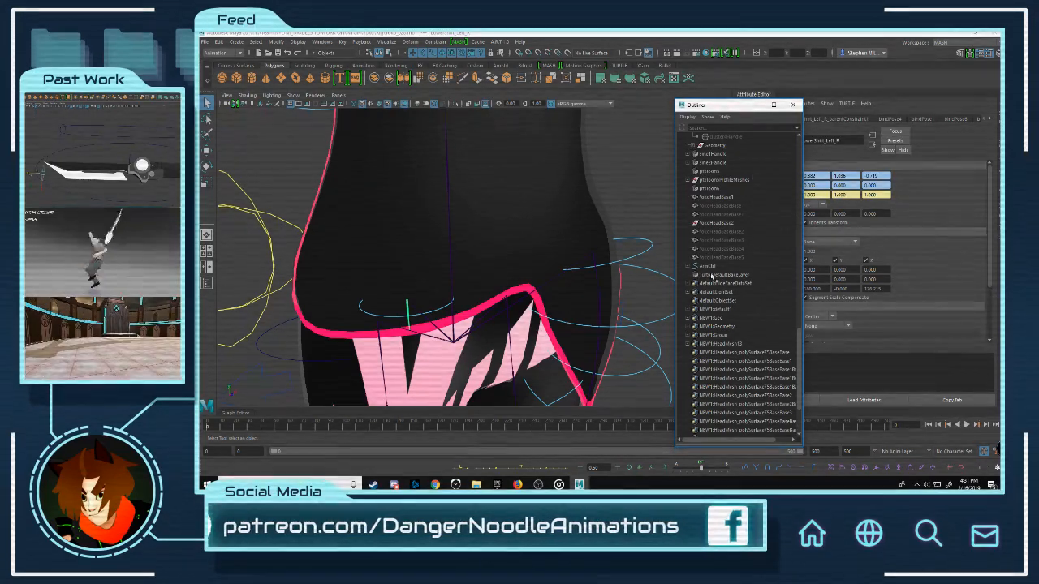
{"action": "scroll", "coordinate": [710, 250], "scroll_direction": "up", "scroll_amount": 10}
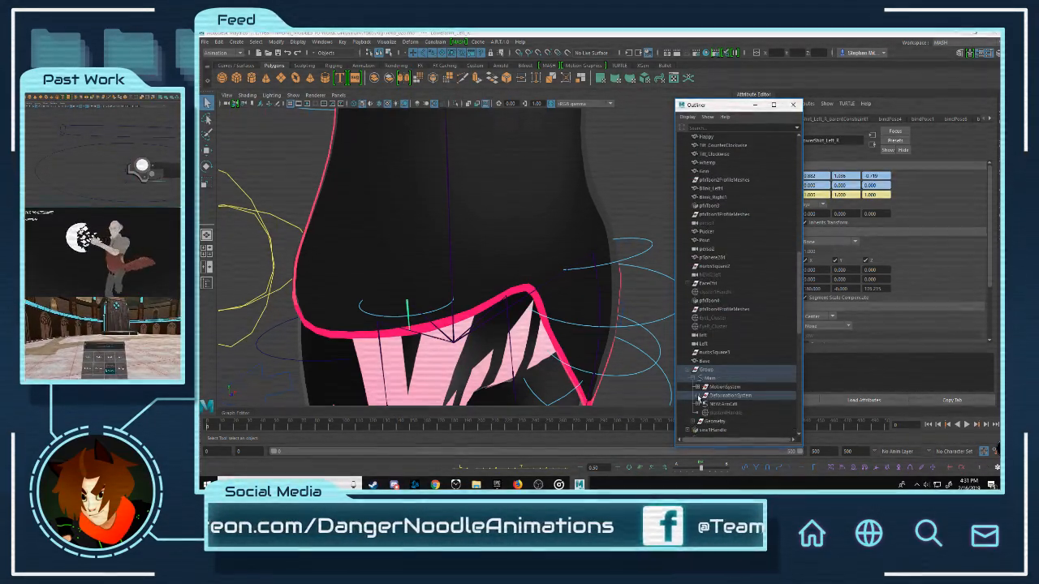
{"action": "left_click", "coordinate": [697, 395]}
{"action": "scroll", "coordinate": [712, 301], "scroll_direction": "down", "scroll_amount": 5}
{"action": "left_click", "coordinate": [703, 266]}
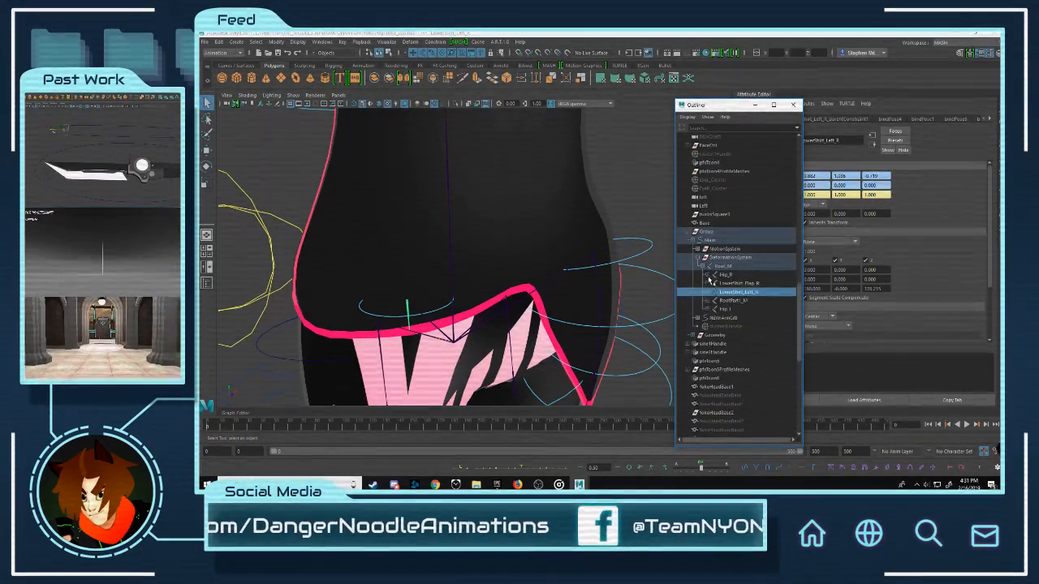
{"action": "left_click", "coordinate": [712, 292]}
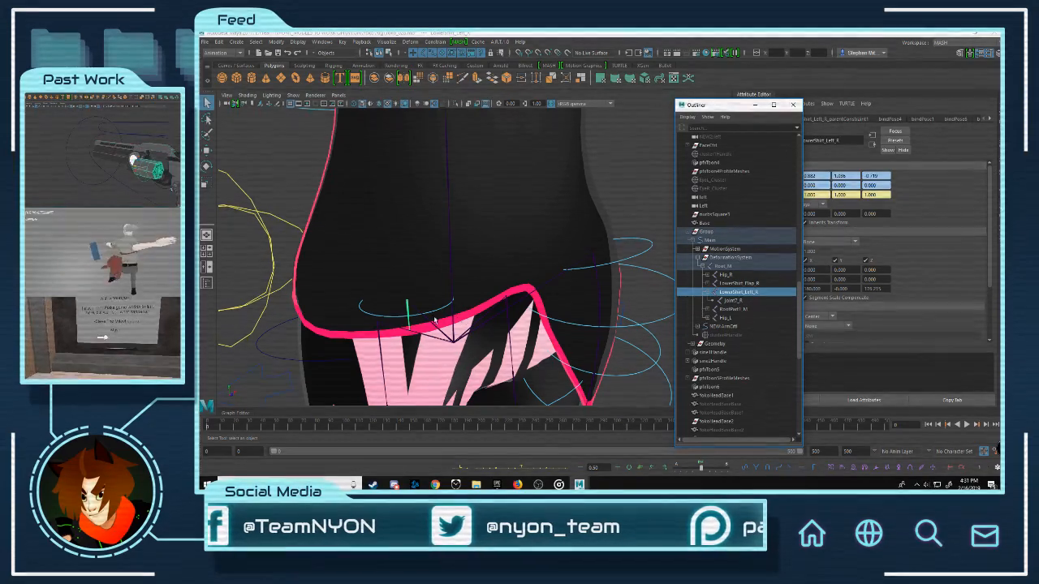
Step: Parent the LowerShirt_Left_R joint to the RootPart1_M joint, and check the LowerShirt_Flap_R joint in the hierarchy
{"action": "left_click", "coordinate": [452, 284]}
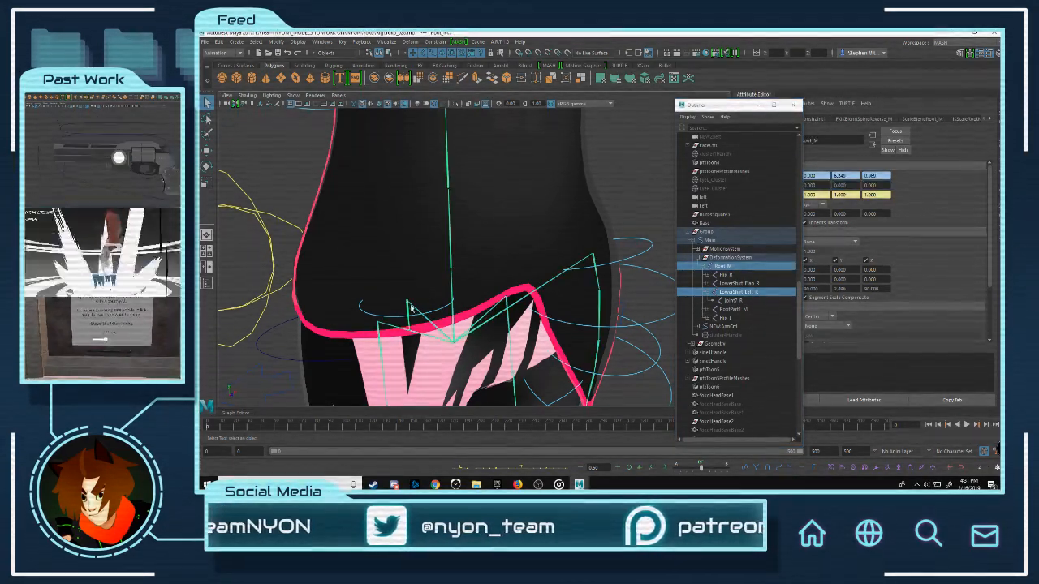
{"action": "left_click", "coordinate": [452, 270]}
{"action": "left_click", "coordinate": [452, 268]}
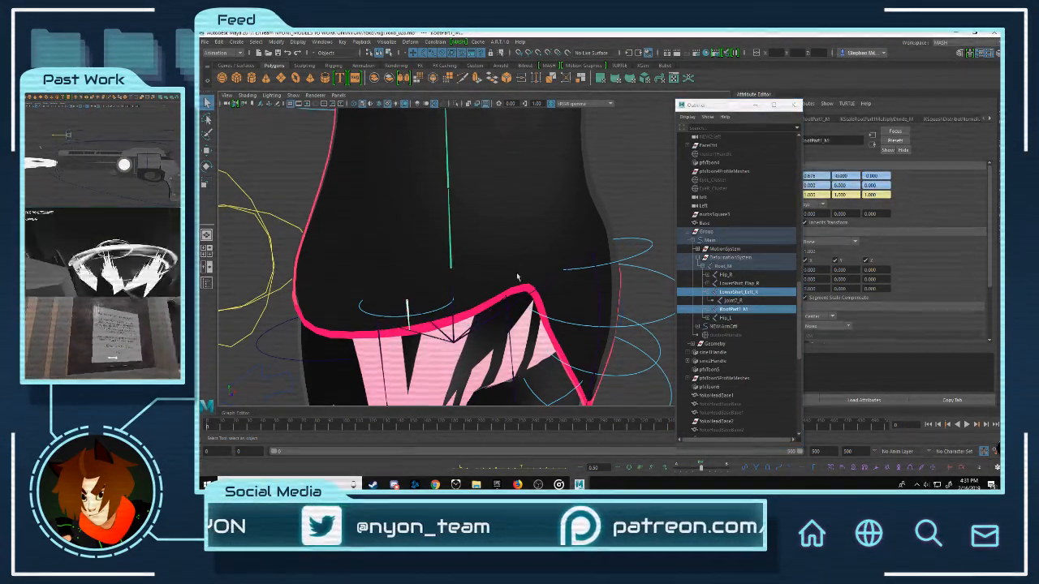
{"action": "key", "text": "p"}
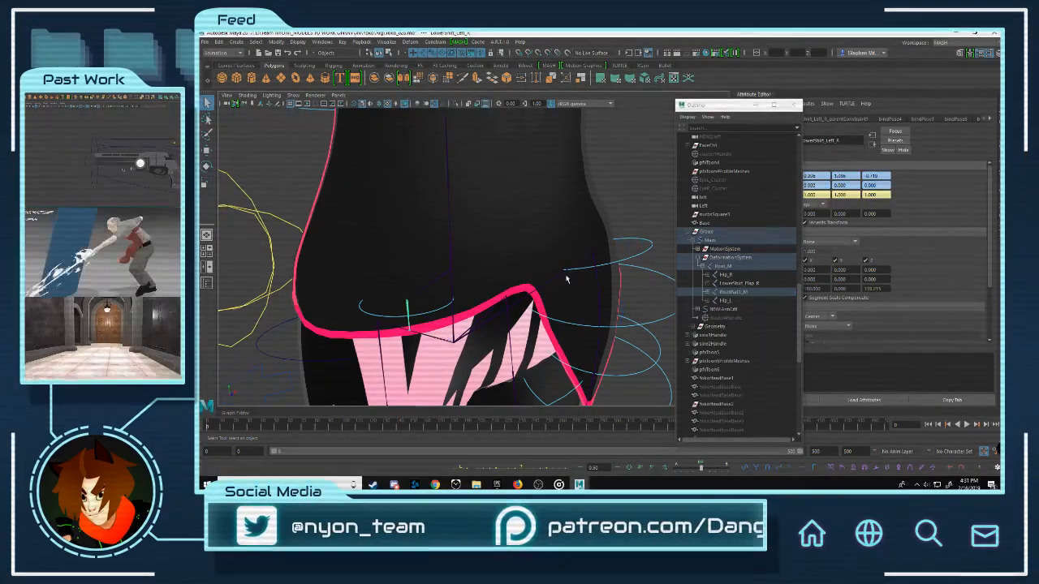
{"action": "left_click", "coordinate": [753, 284]}
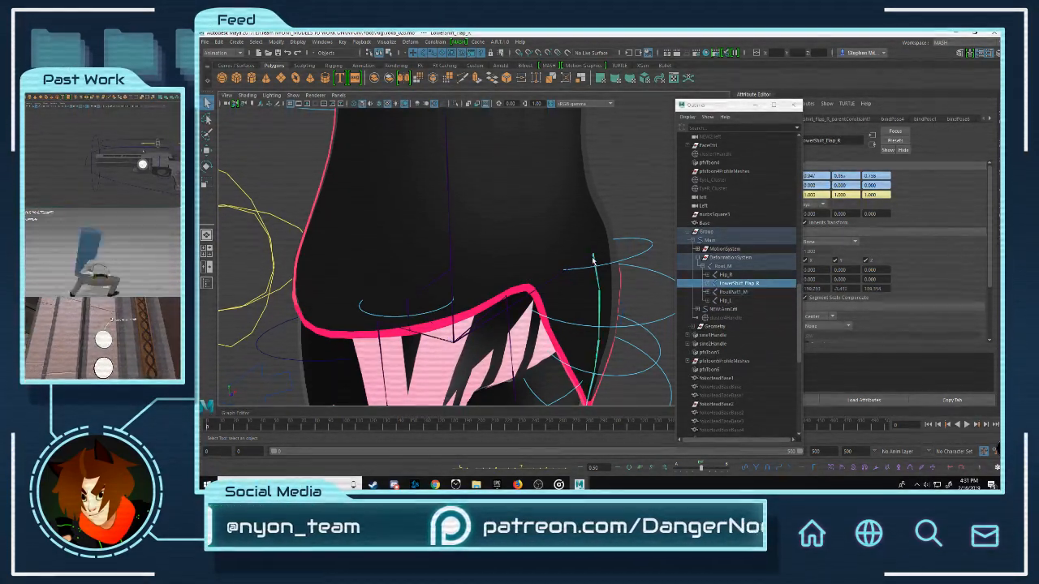
Step: Trace the FKLowerShirt_Left_R control through MotionSystem and FKSystem in the Outliner, and select its FKOffsetLowerShirt_Left_R group under FKParentConstraintToRoot_M
{"action": "left_click", "coordinate": [417, 310]}
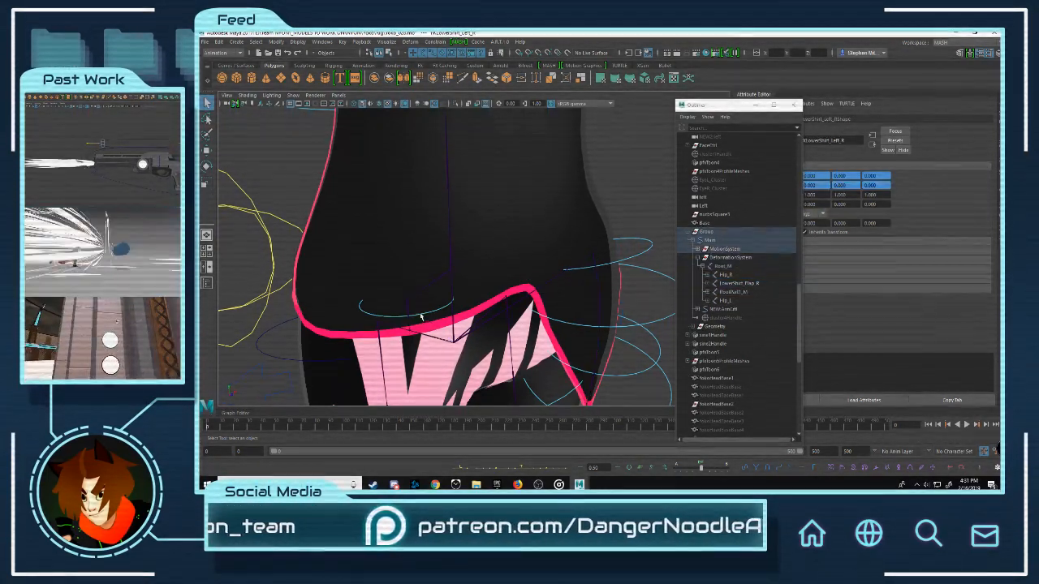
{"action": "key", "text": "w"}
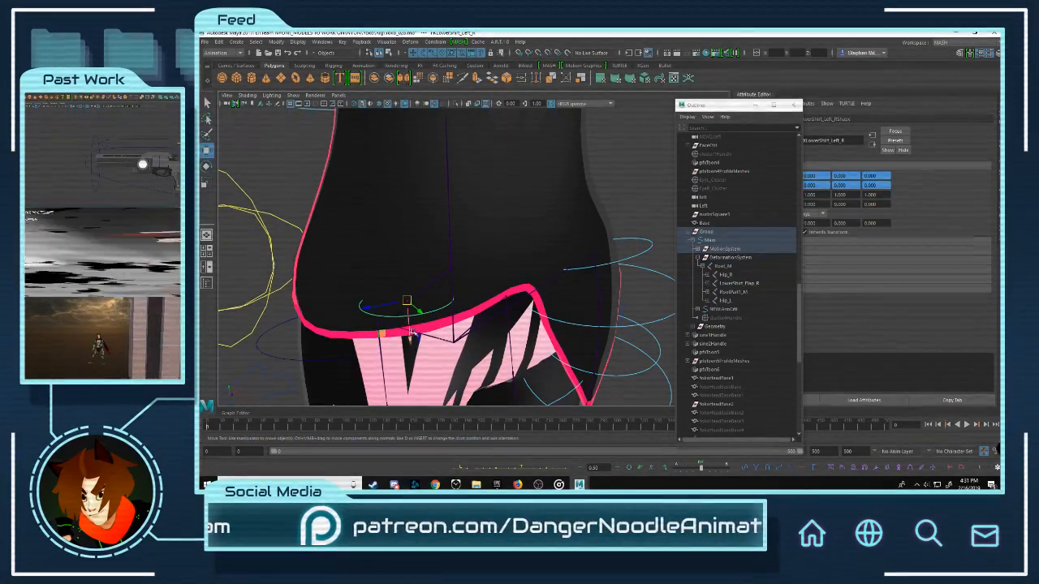
{"action": "left_click_drag", "start_coordinate": [406, 323], "coordinate": [501, 232], "text": "alt"}
{"action": "left_click", "coordinate": [701, 250]}
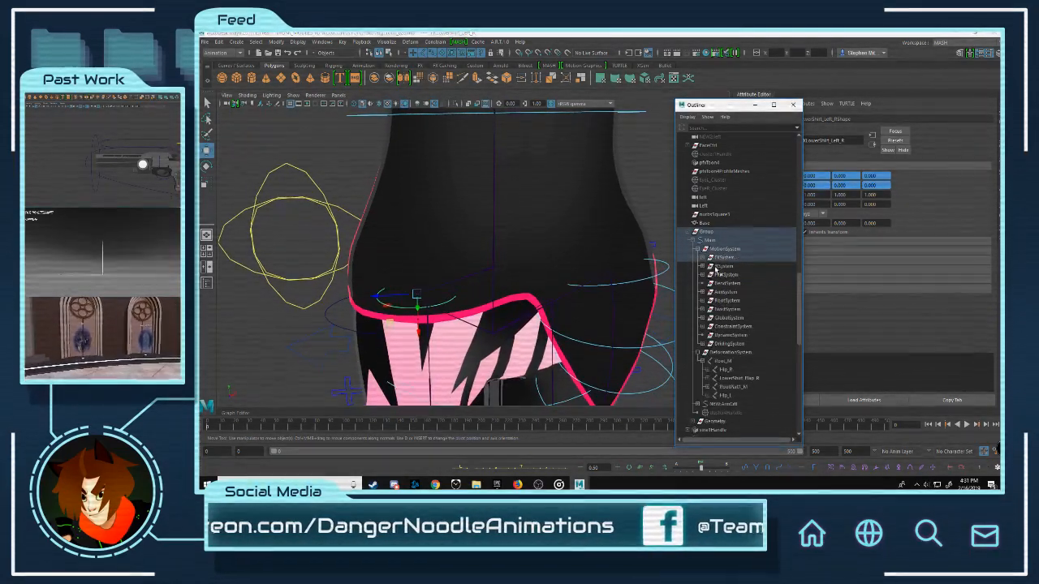
{"action": "left_click", "coordinate": [705, 257]}
{"action": "left_click", "coordinate": [711, 275]}
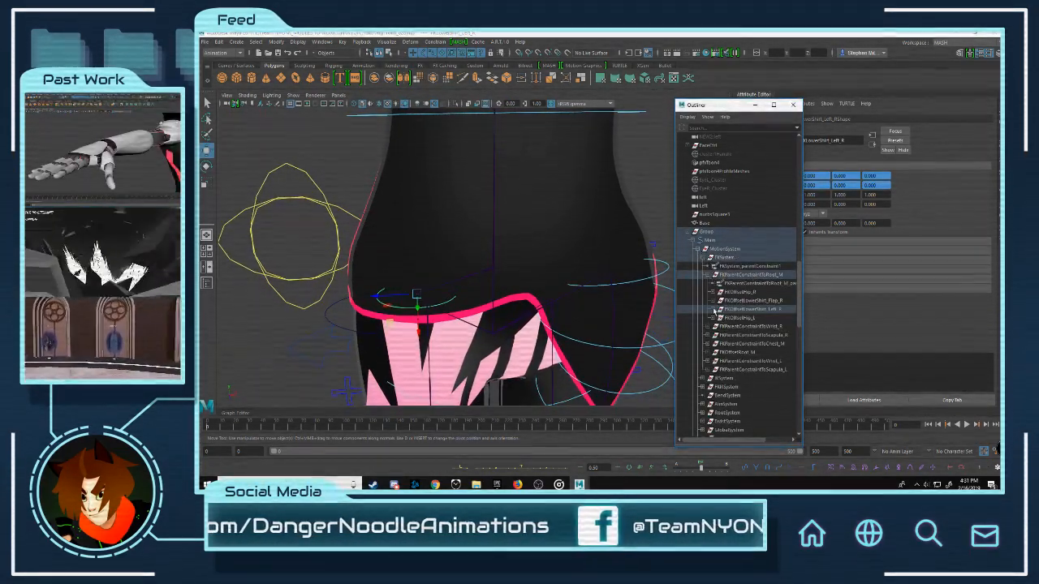
{"action": "left_click", "coordinate": [714, 309]}
{"action": "left_click", "coordinate": [721, 318]}
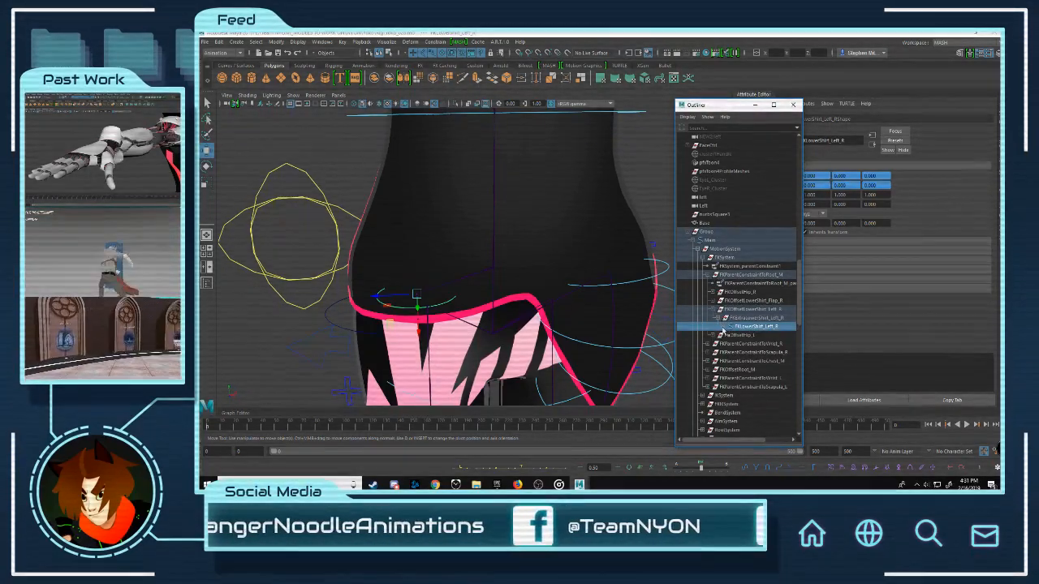
{"action": "left_click", "coordinate": [730, 310]}
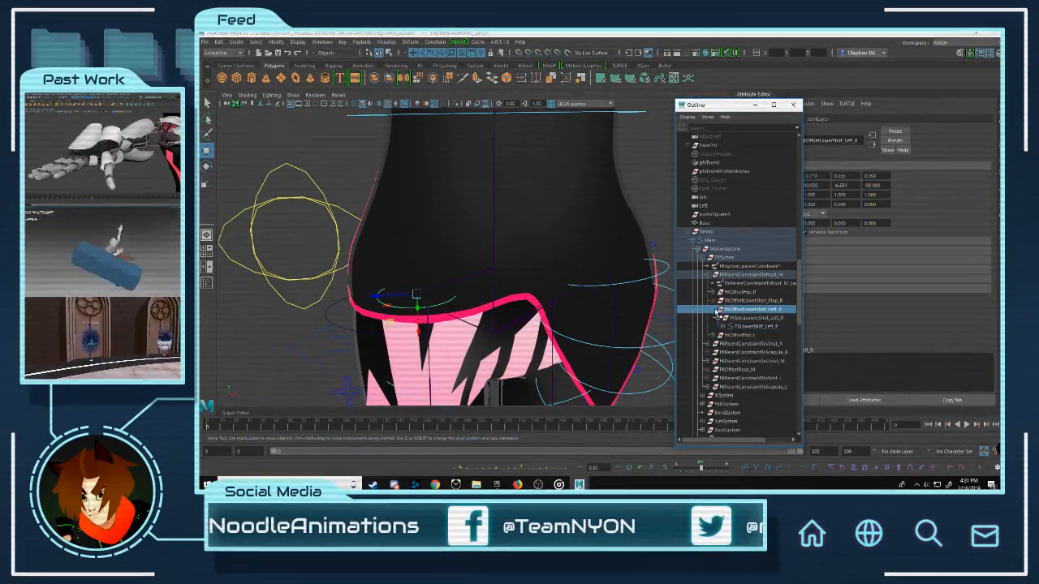
{"action": "left_click", "coordinate": [714, 310]}
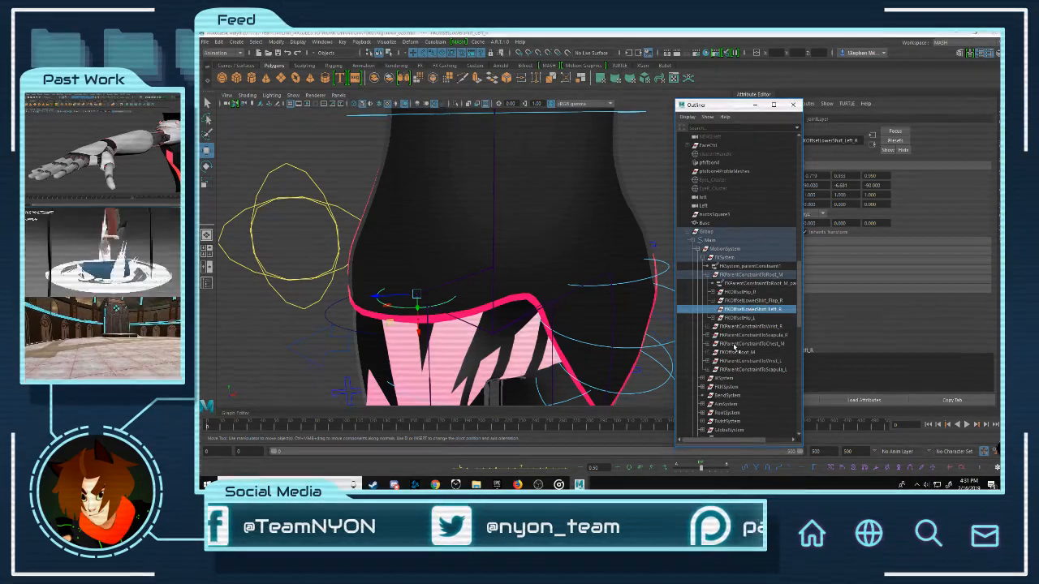
Step: Expand FKOffsetRoot_M down to the children of FKXRoot_M, and select the FK spine control above the hips
{"action": "left_click", "coordinate": [707, 353]}
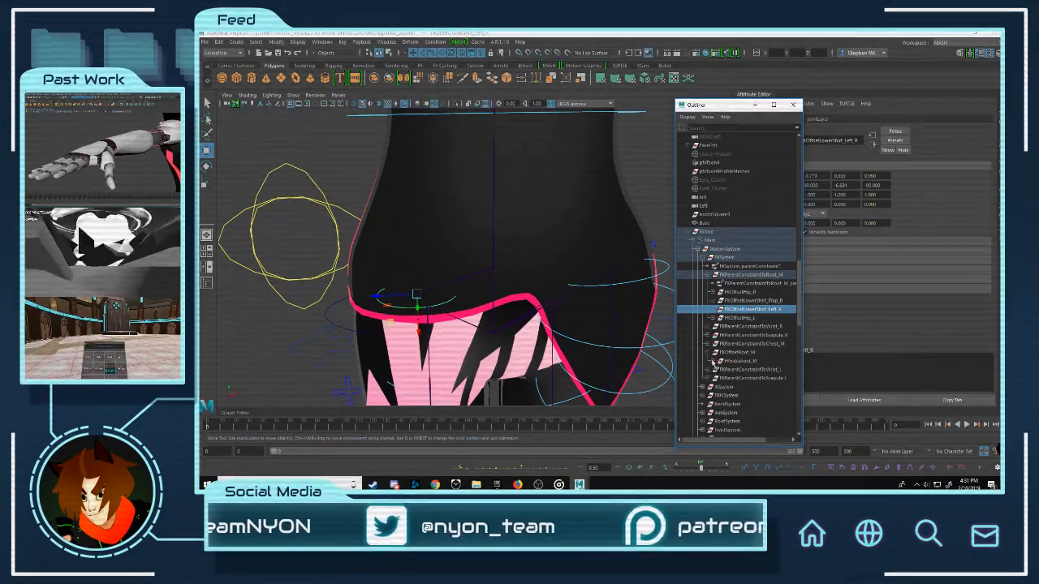
{"action": "left_click", "coordinate": [713, 361]}
{"action": "left_click", "coordinate": [723, 378]}
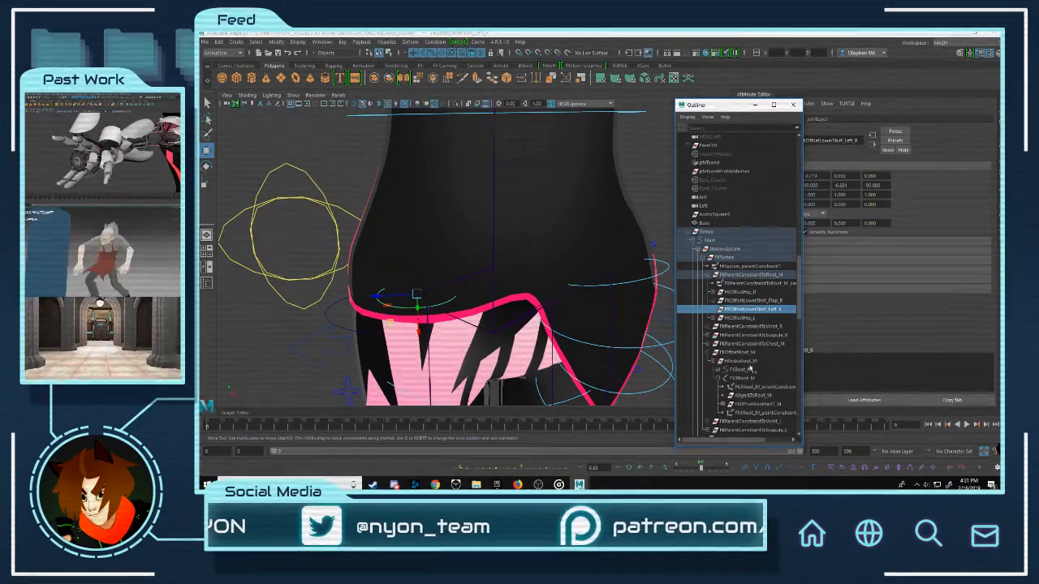
{"action": "scroll", "coordinate": [761, 372], "scroll_direction": "down", "scroll_amount": 3}
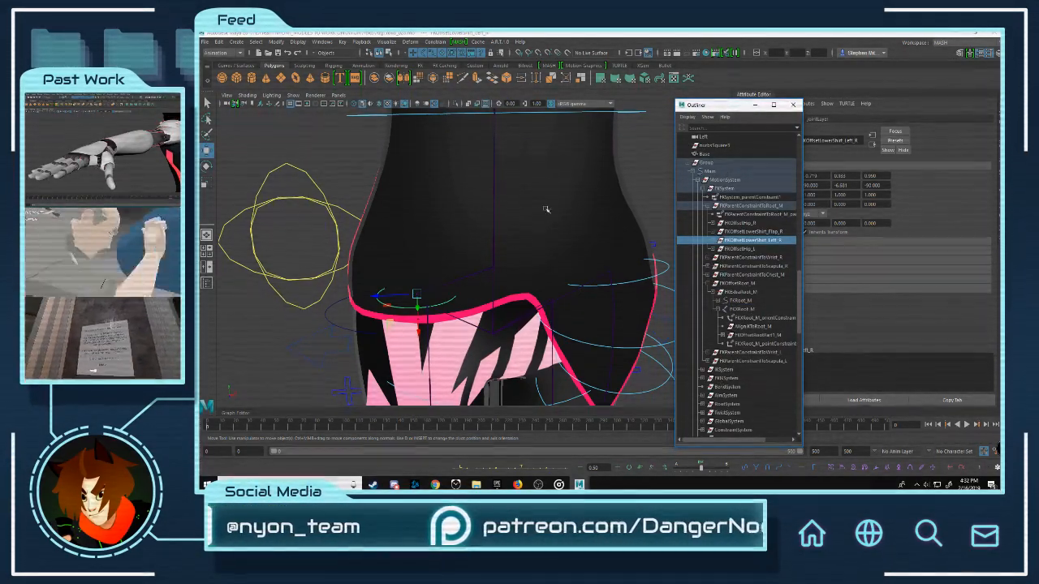
{"action": "scroll", "coordinate": [560, 195], "scroll_direction": "down", "scroll_amount": 2}
{"action": "left_click", "coordinate": [611, 138]}
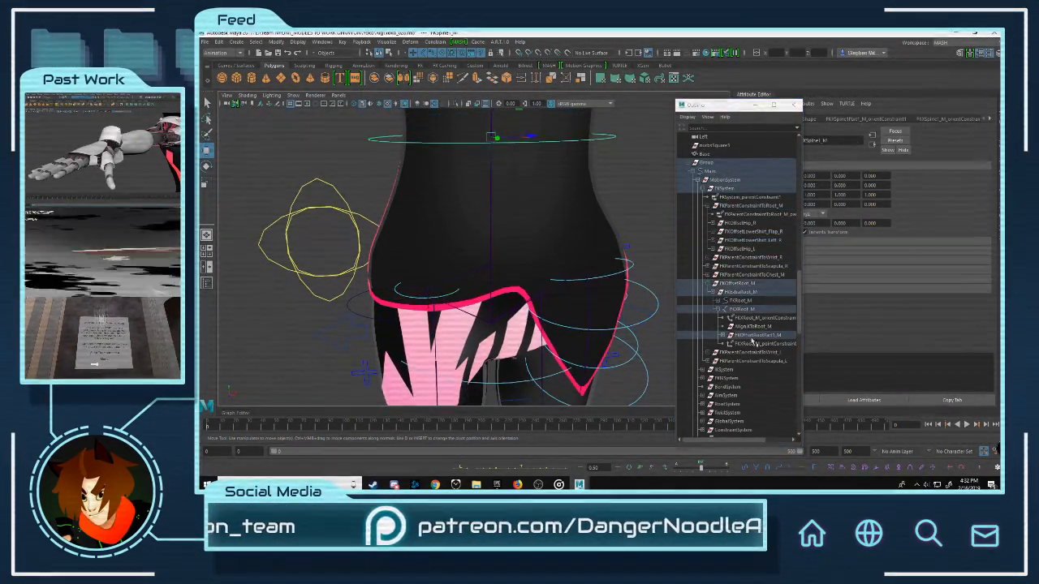
Step: Expand FKOffsetRootPart1_M down to FKXRootPart2_M, and widen the Outliner so the full node names fit
{"action": "left_click", "coordinate": [723, 336]}
{"action": "left_click", "coordinate": [729, 345]}
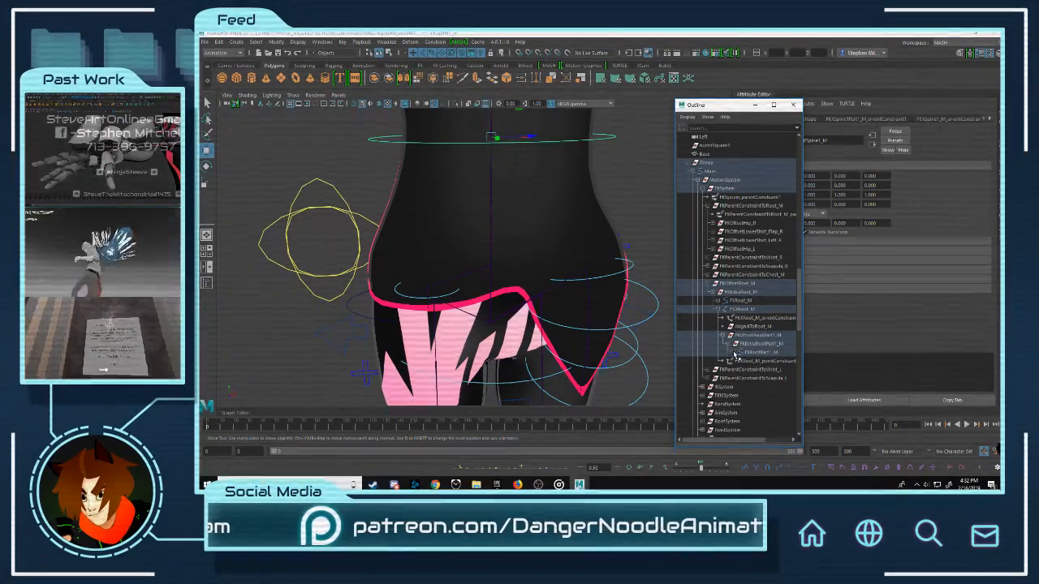
{"action": "left_click", "coordinate": [734, 354]}
{"action": "left_click", "coordinate": [741, 362]}
{"action": "left_click", "coordinate": [747, 378]}
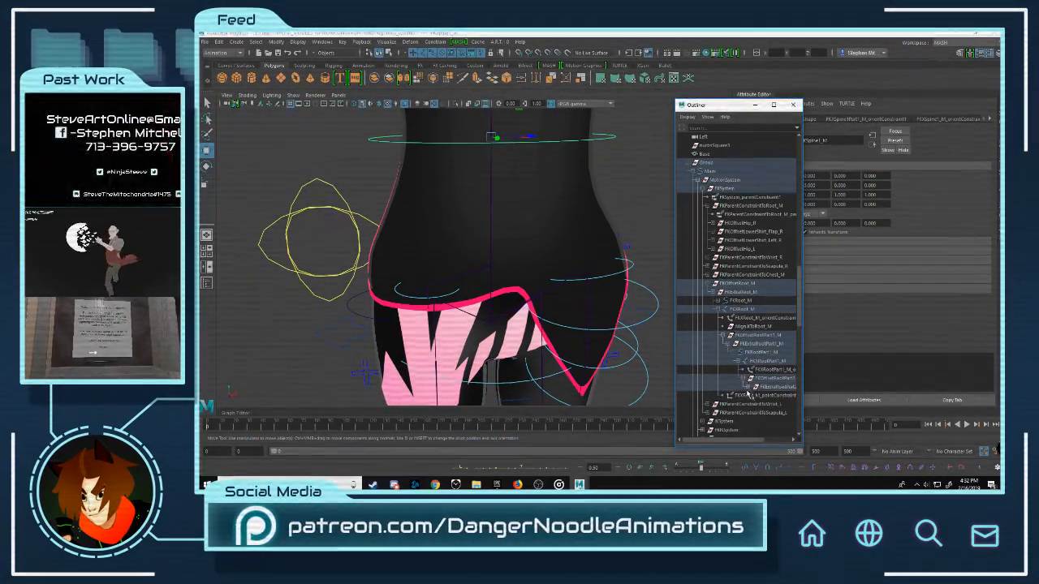
{"action": "left_click", "coordinate": [752, 387]}
{"action": "left_click_drag", "start_coordinate": [805, 414], "coordinate": [929, 416]}
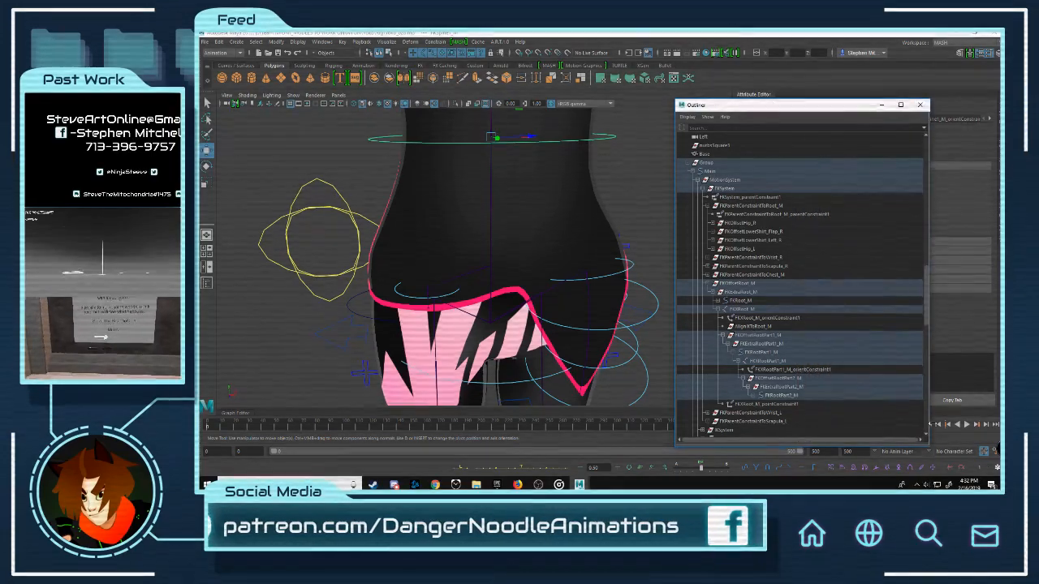
{"action": "left_click", "coordinate": [755, 396]}
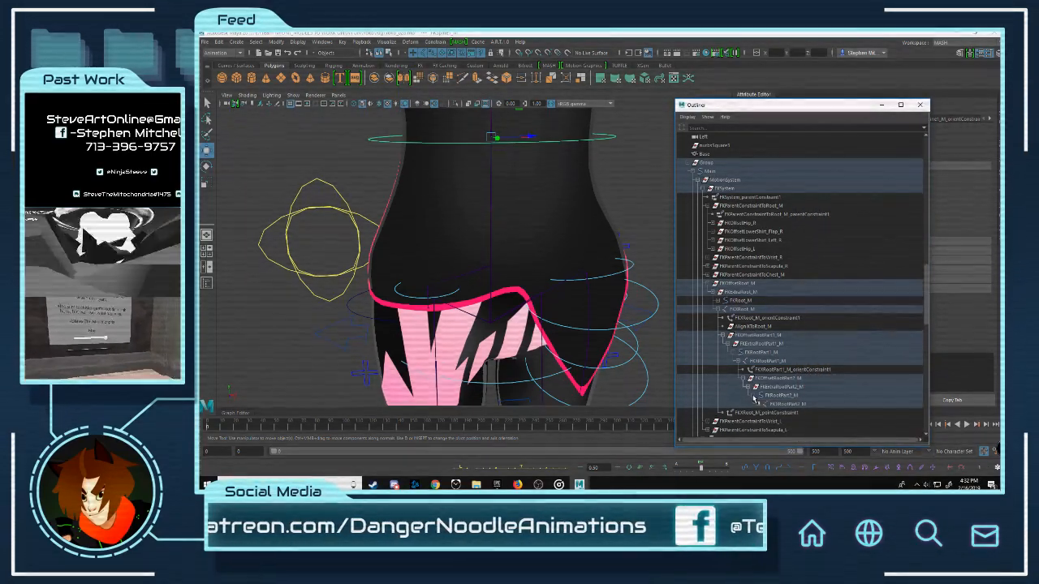
Step: Compare the pivots of the lower torso joint, FKXRootPart1_M and FKOffsetRootPart2_M, and collapse the FKOffsetRootPart2_M branch
{"action": "left_click", "coordinate": [491, 193]}
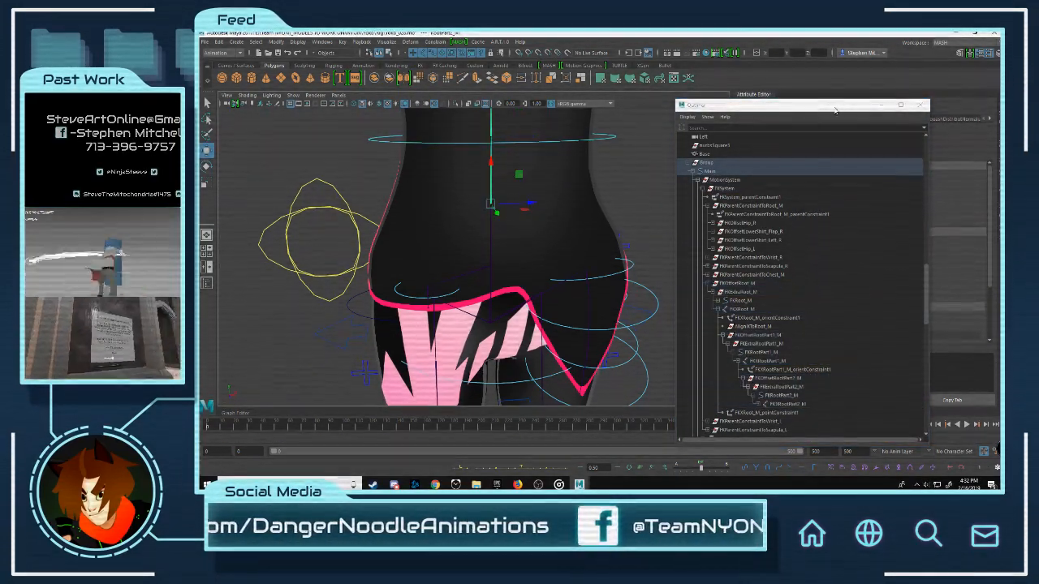
{"action": "left_click_drag", "start_coordinate": [808, 105], "coordinate": [761, 104]}
{"action": "left_click", "coordinate": [729, 357]}
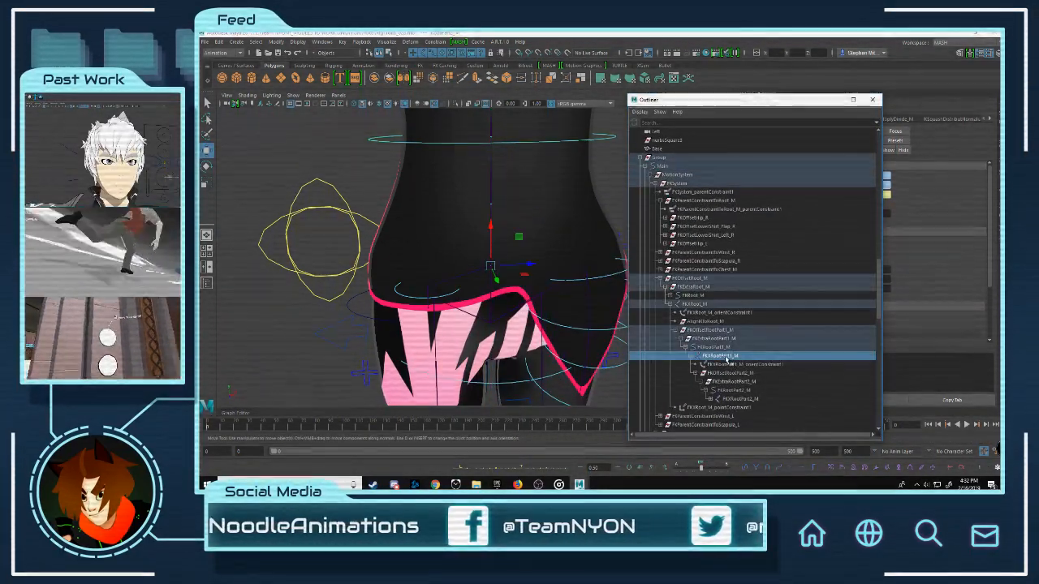
{"action": "left_click", "coordinate": [740, 374]}
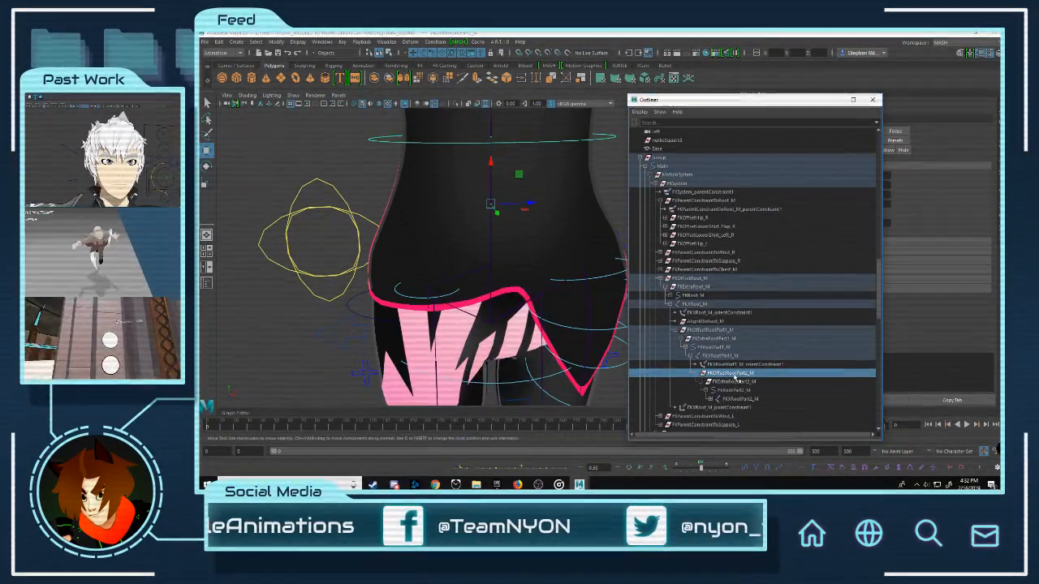
{"action": "left_click", "coordinate": [697, 374]}
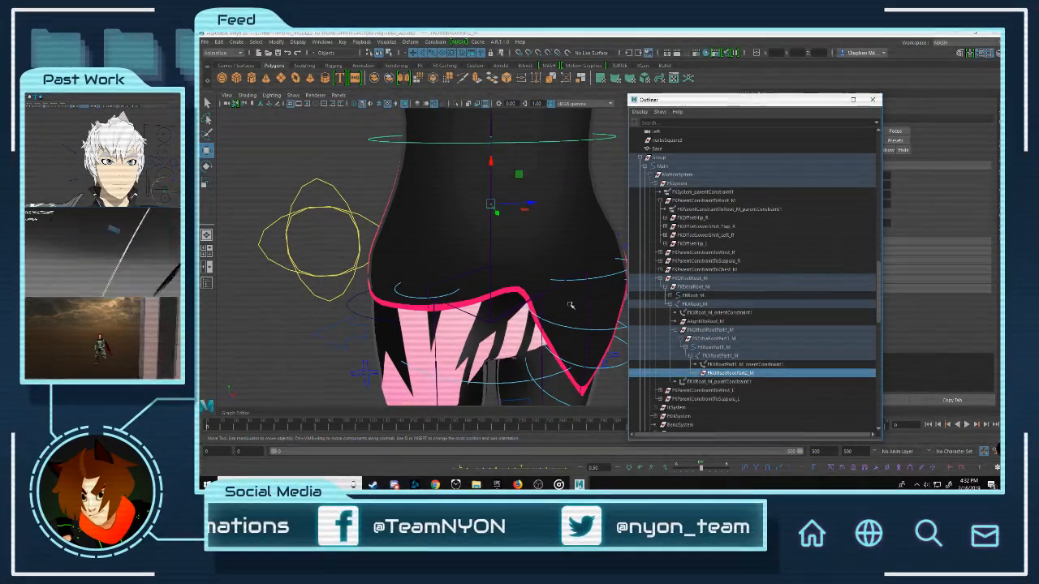
Step: Parent the FKOffsetLowerShirt_Left_R group under FKOffsetRootPart2_M in the Outliner
{"action": "left_click", "coordinate": [450, 297]}
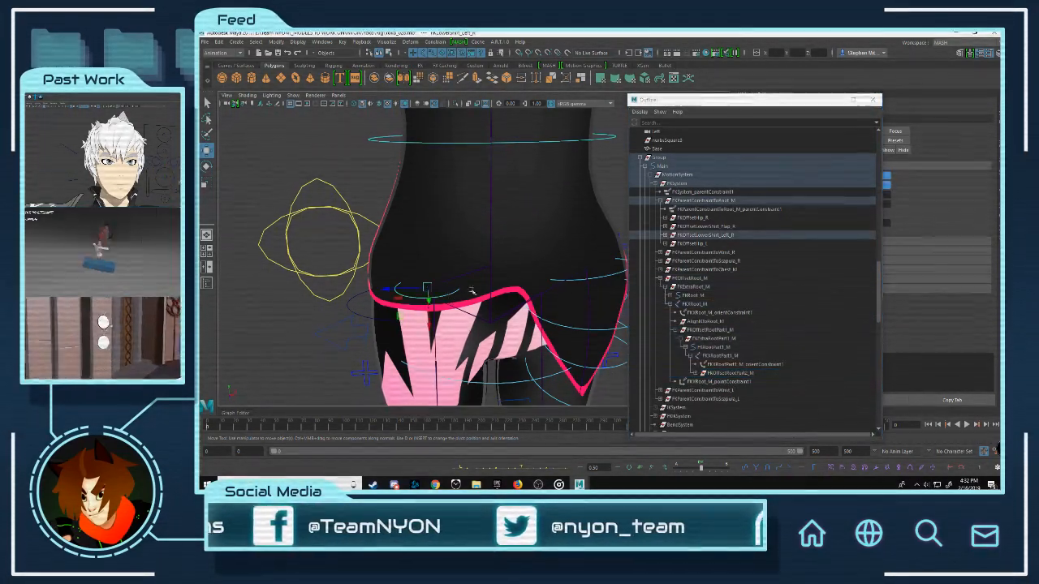
{"action": "left_click", "coordinate": [712, 235]}
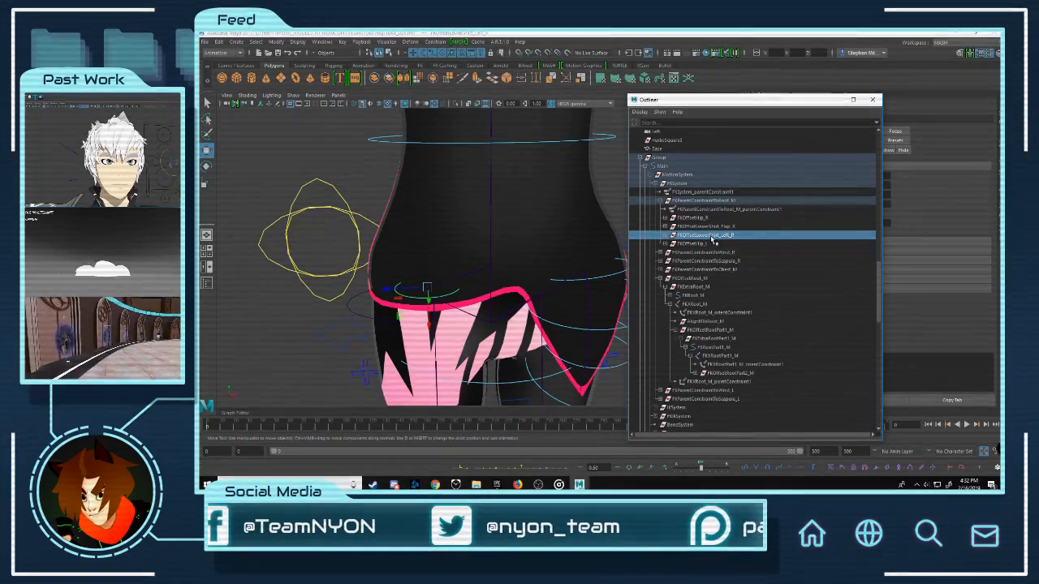
{"action": "middle_click_drag", "start_coordinate": [713, 240], "coordinate": [735, 375]}
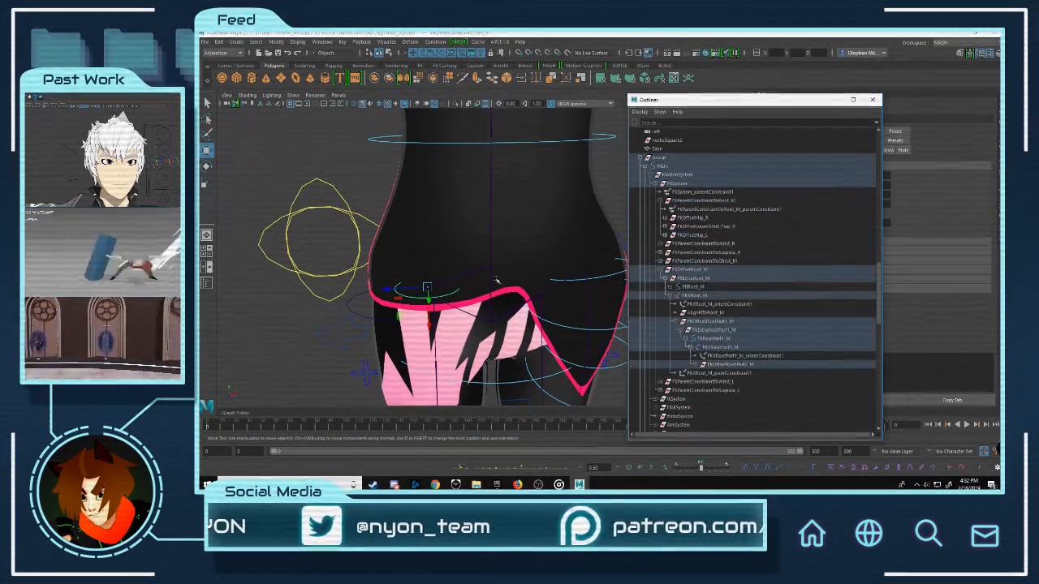
Step: Compare the pivots of the lower shirt flap control and the lower torso joint, leaving the flap control selected
{"action": "scroll", "coordinate": [585, 278], "scroll_direction": "down", "scroll_amount": 3}
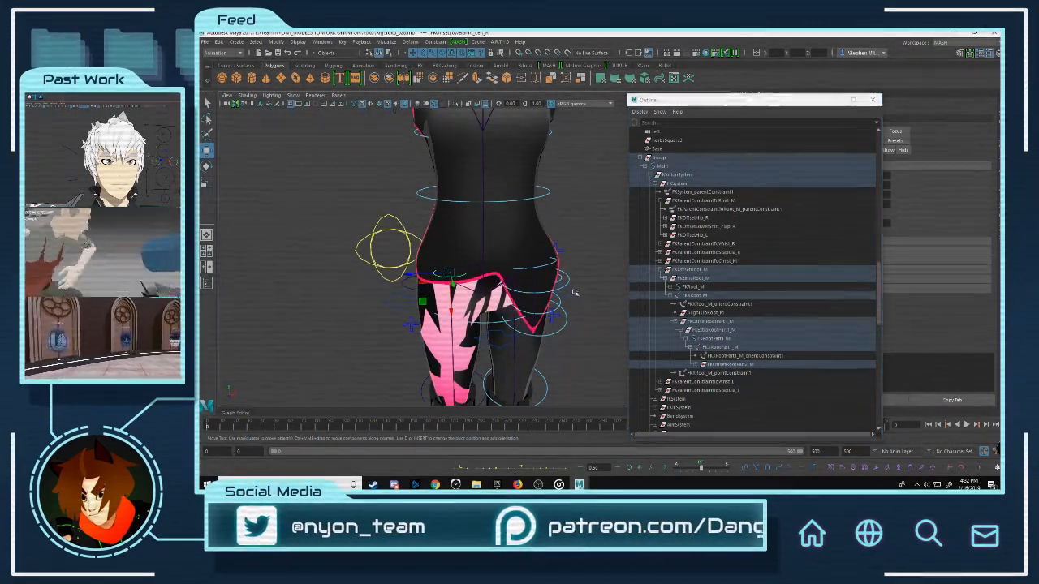
{"action": "left_click", "coordinate": [512, 286]}
{"action": "left_click_drag", "start_coordinate": [513, 276], "coordinate": [634, 217], "text": "alt"}
{"action": "left_click", "coordinate": [567, 256]}
{"action": "left_click", "coordinate": [552, 234]}
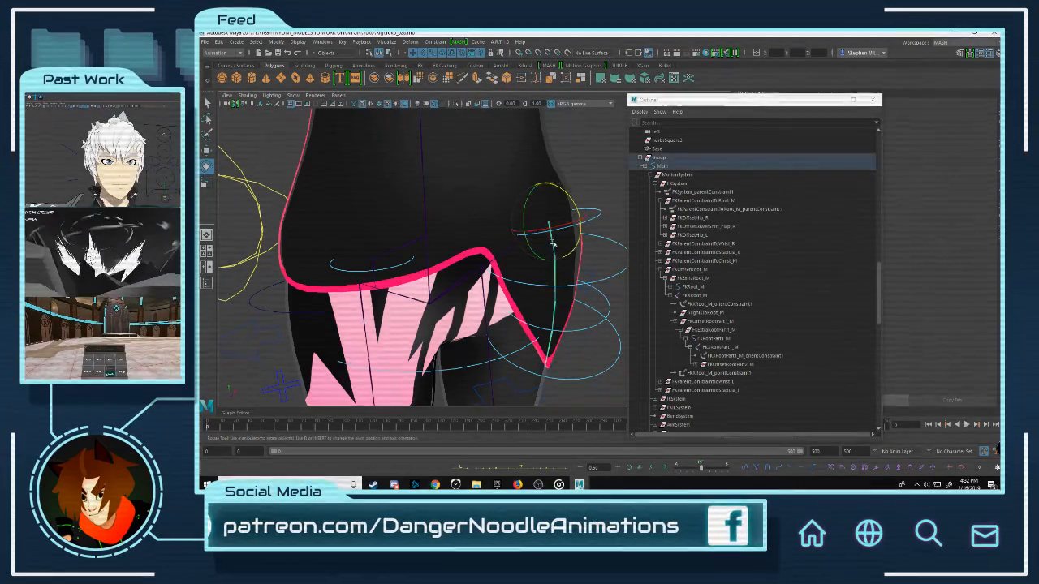
{"action": "left_click", "coordinate": [425, 226]}
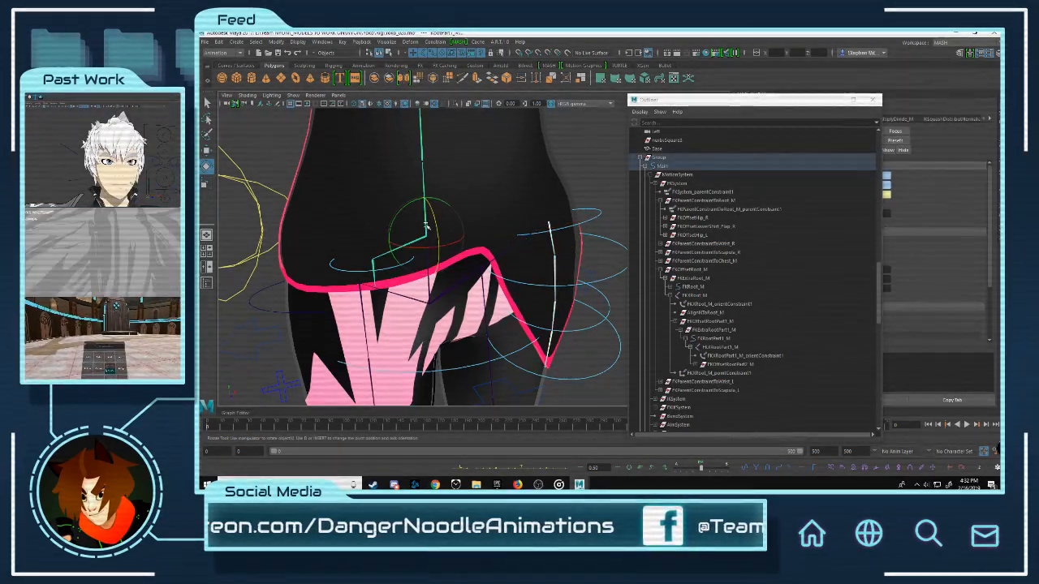
{"action": "key", "text": "ctrl+z"}
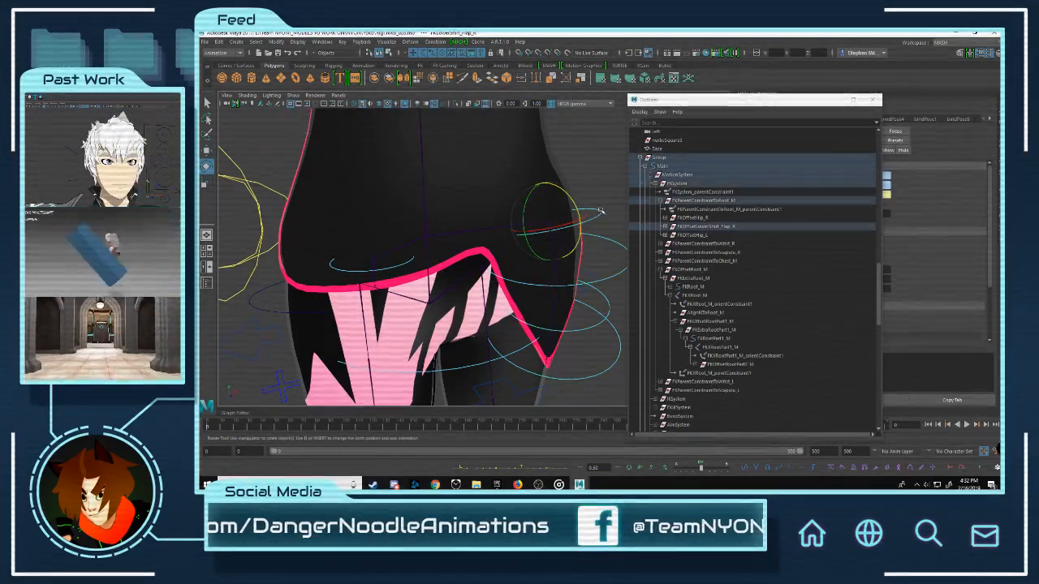
Step: Check the branch of FKOffsetLowerShirt_Flap_R down to FKLowerShirt_Flap_R, collapse it, and select the offset group
{"action": "left_click", "coordinate": [664, 228]}
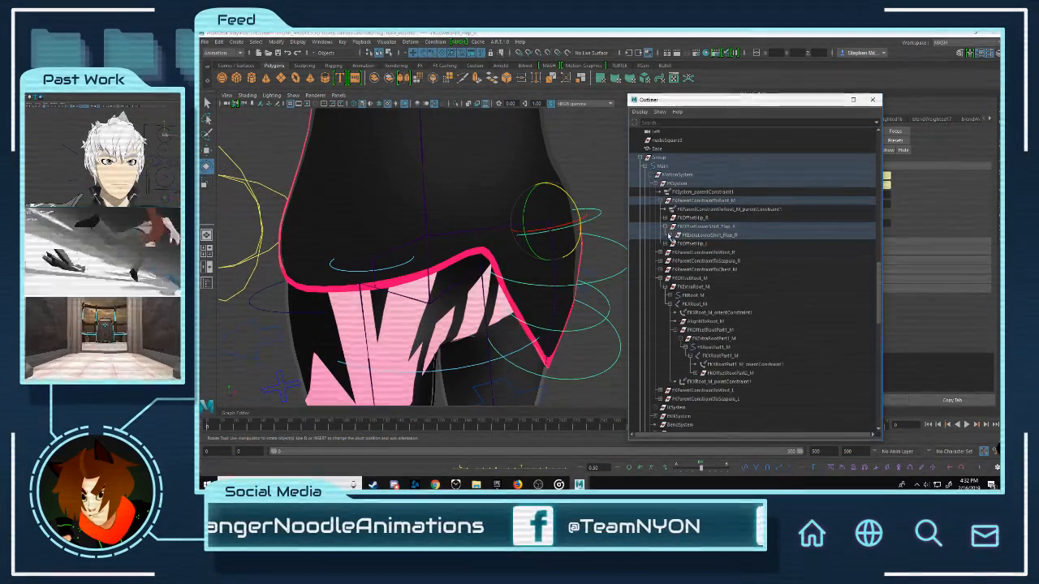
{"action": "left_click", "coordinate": [676, 236]}
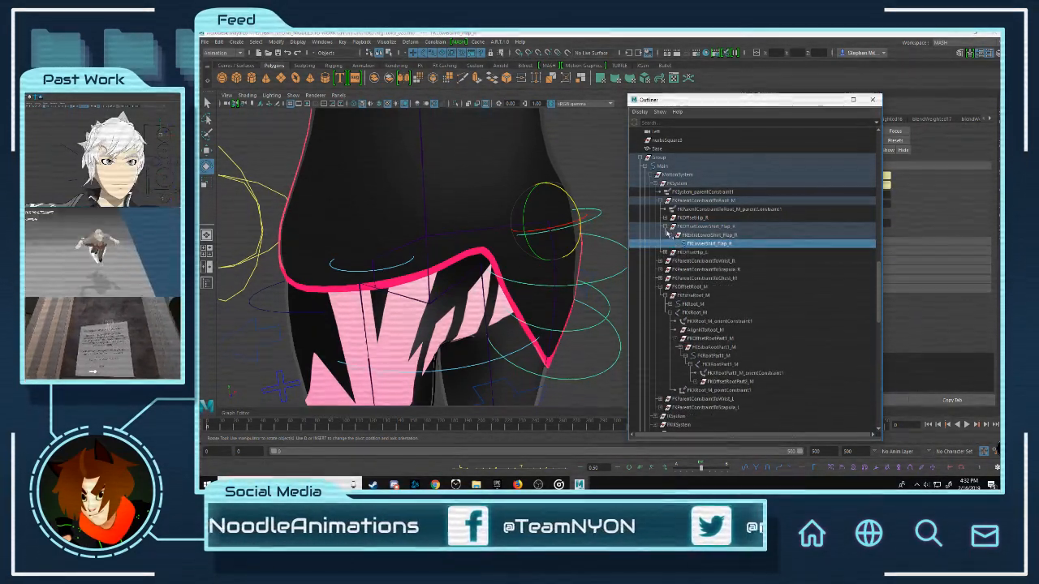
{"action": "left_click", "coordinate": [665, 227]}
{"action": "left_click", "coordinate": [691, 228]}
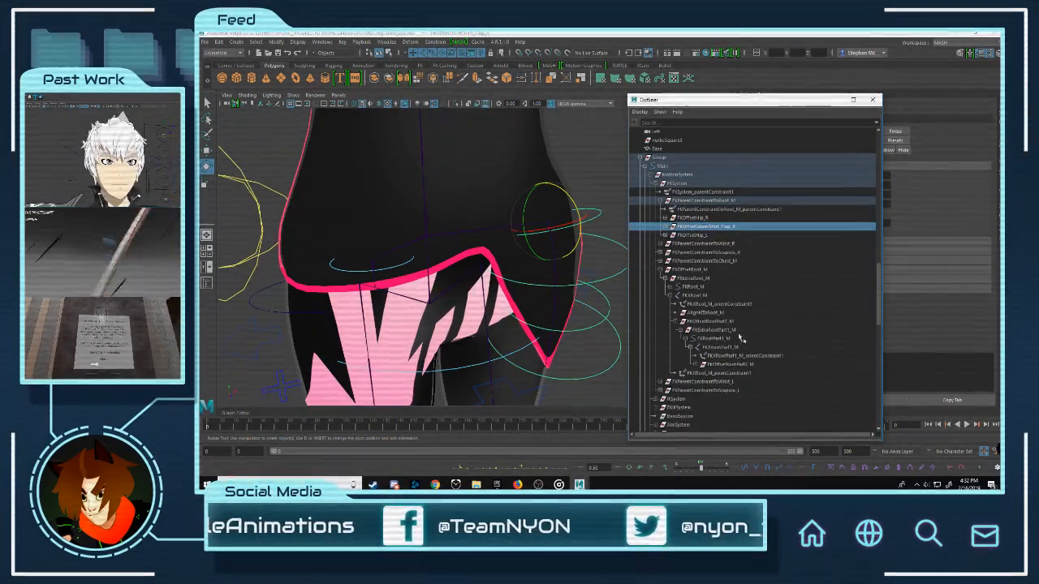
Step: Parent the FKOffsetLowerShirt_Flap_R group under FKOffsetRootPart2_M, the same parent that holds the left shirt control's offset group
{"action": "left_click", "coordinate": [380, 270]}
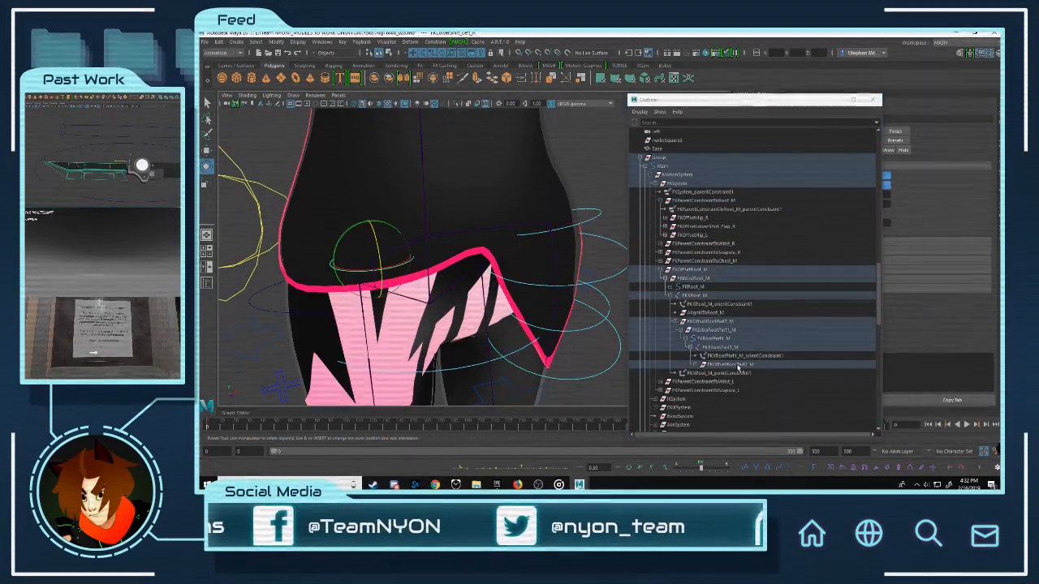
{"action": "left_click", "coordinate": [686, 226]}
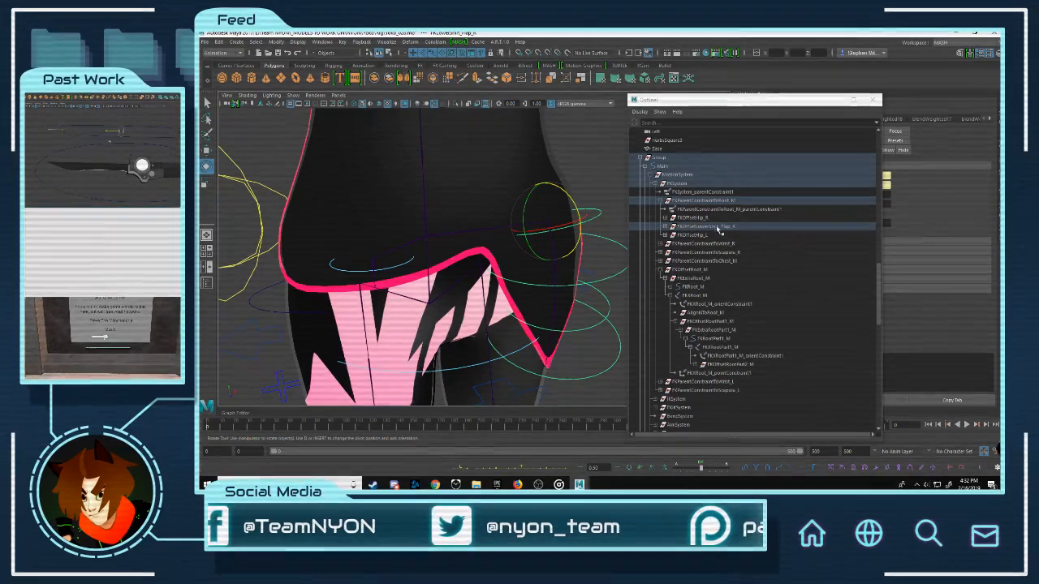
{"action": "left_click", "coordinate": [696, 202]}
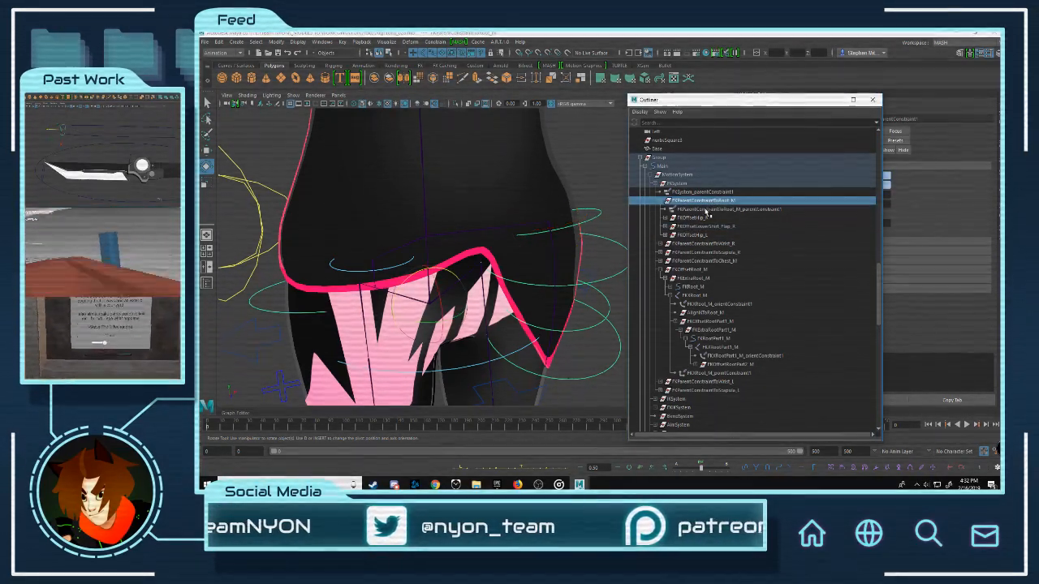
{"action": "left_click", "coordinate": [707, 228]}
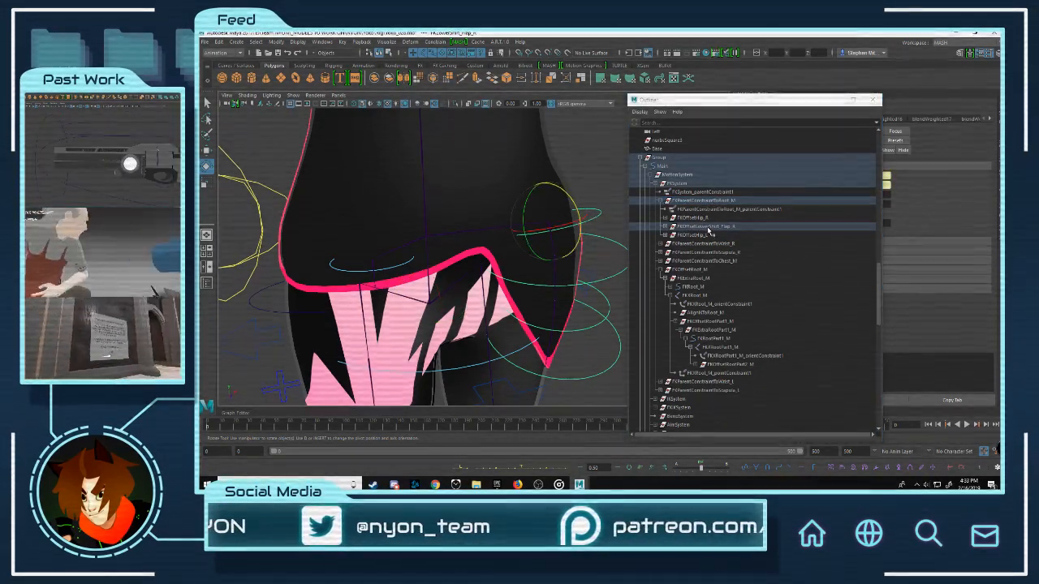
{"action": "left_click", "coordinate": [708, 228]}
{"action": "left_click_drag", "start_coordinate": [711, 232], "coordinate": [735, 367]}
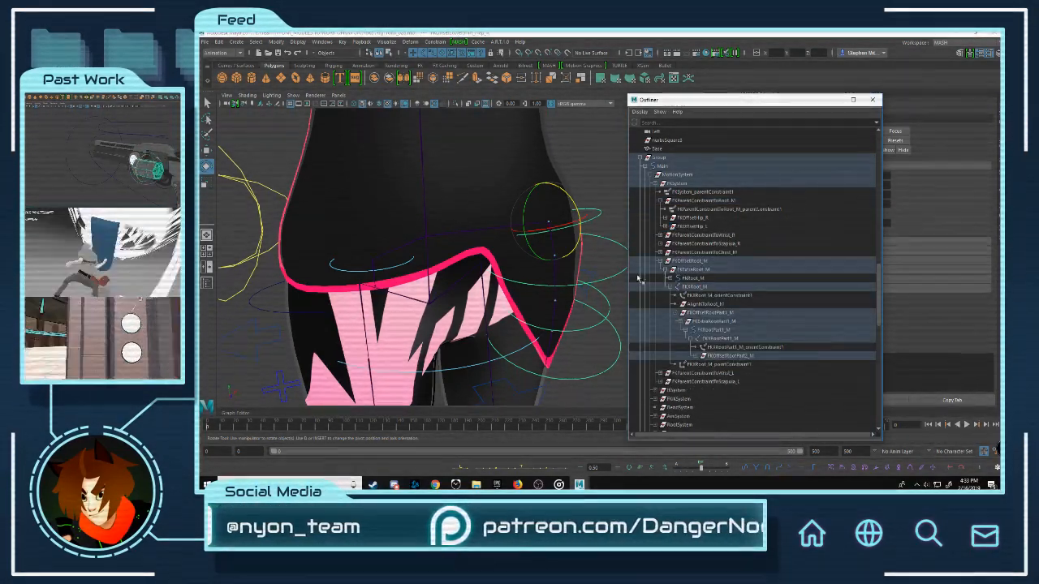
Step: Rotate the RootX_M control at the hips to test whether the shirt flaps follow the body
{"action": "left_click", "coordinate": [607, 183]}
{"action": "left_click", "coordinate": [599, 278]}
{"action": "scroll", "coordinate": [560, 286], "scroll_direction": "down", "scroll_amount": 2}
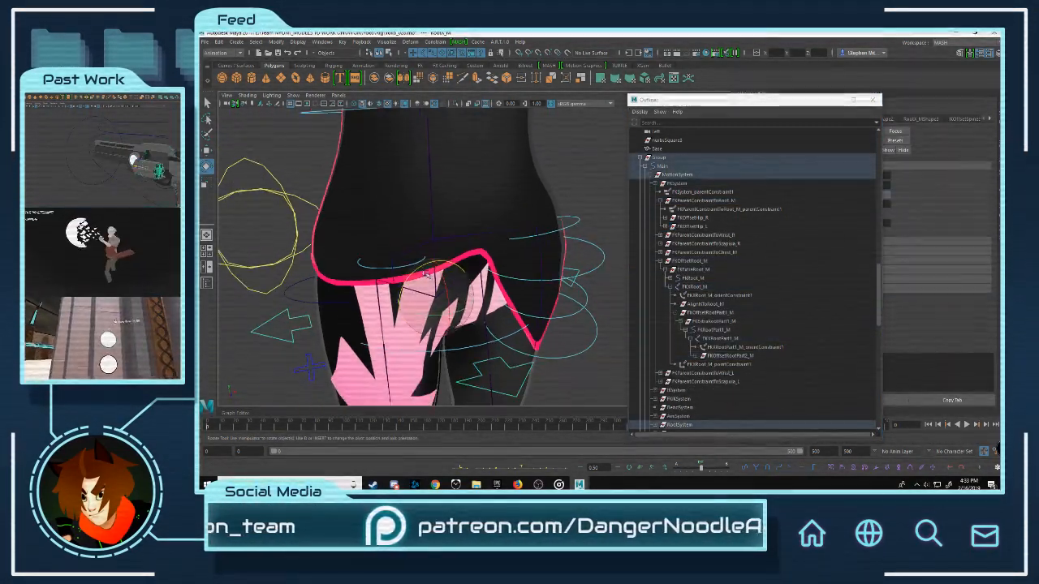
{"action": "mouse_move", "coordinate": [406, 280]}
{"action": "left_mouse_down"}
{"action": "mouse_move", "coordinate": [414, 270]}
{"action": "mouse_move", "coordinate": [439, 274]}
{"action": "mouse_move", "coordinate": [403, 270]}
{"action": "left_mouse_up"}
{"action": "scroll", "coordinate": [487, 244], "scroll_direction": "down", "scroll_amount": 1}
{"action": "left_click_drag", "start_coordinate": [536, 244], "coordinate": [490, 241], "text": "alt"}
{"action": "scroll", "coordinate": [519, 245], "scroll_direction": "down", "scroll_amount": 1}
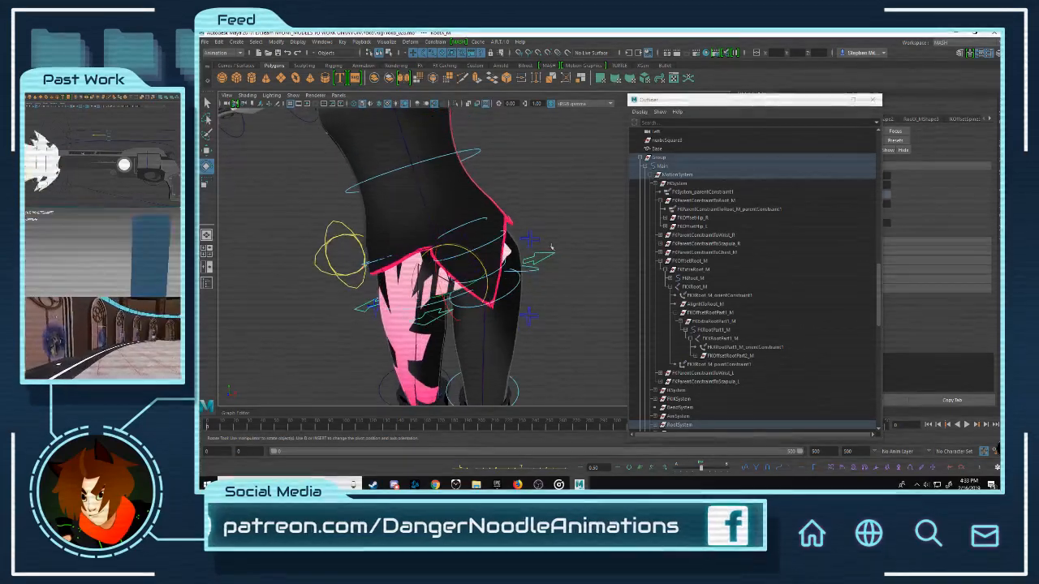
{"action": "left_click_drag", "start_coordinate": [564, 259], "coordinate": [508, 247]}
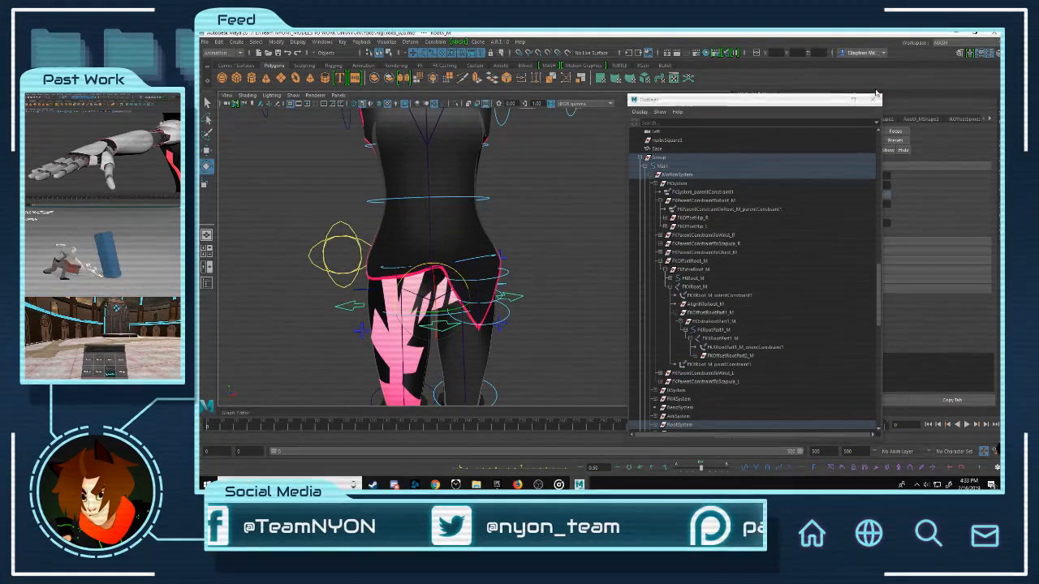
Step: Minimize the Outliner, reset RootX_M's Rotate Z to 0 in the Channel Box, and save the scene
{"action": "left_click", "coordinate": [833, 99]}
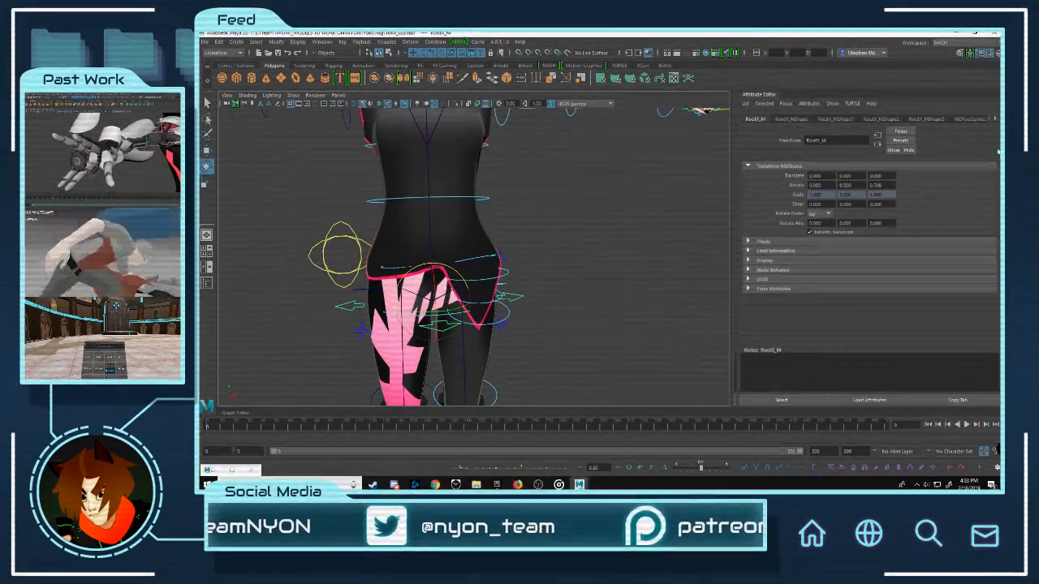
{"action": "left_click", "coordinate": [997, 53]}
{"action": "left_click", "coordinate": [994, 146]}
{"action": "type", "text": "0"}
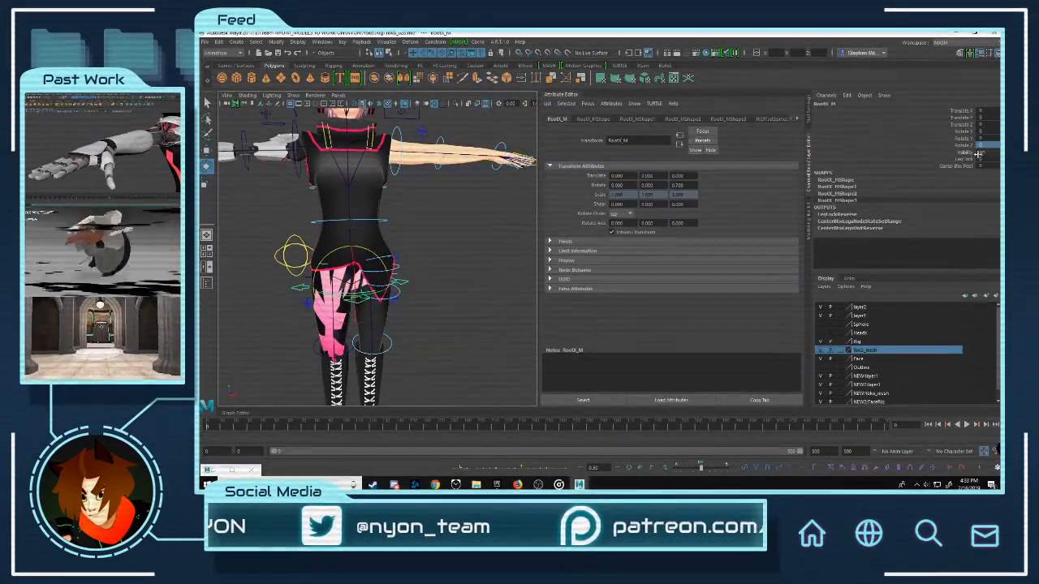
{"action": "key", "text": "Return"}
{"action": "key", "text": "q"}
{"action": "key", "text": "ctrl+s"}
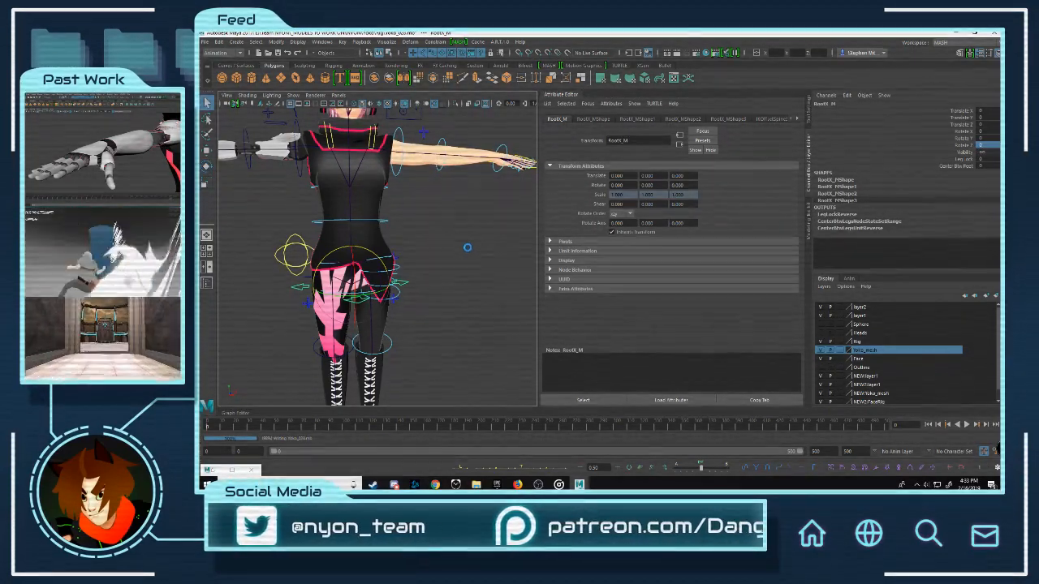
Step: Collapse the Attribute Editor to enlarge the viewport around the hips, with the Rotate tool active on RootX_M
{"action": "key", "text": "e"}
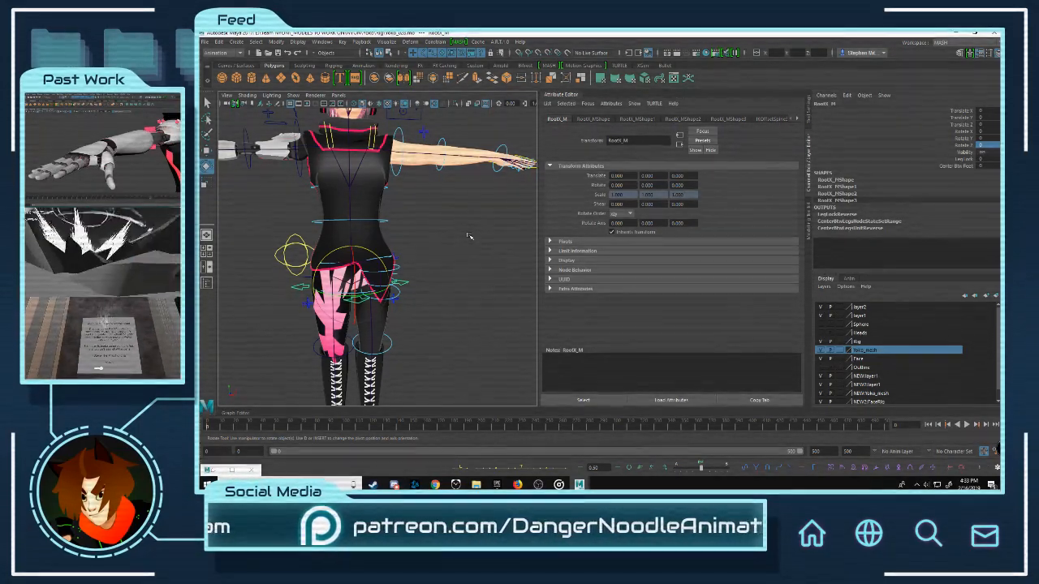
{"action": "left_click_drag", "start_coordinate": [468, 255], "coordinate": [433, 258], "text": "alt"}
{"action": "right_click_drag", "start_coordinate": [433, 257], "coordinate": [508, 271], "text": "alt"}
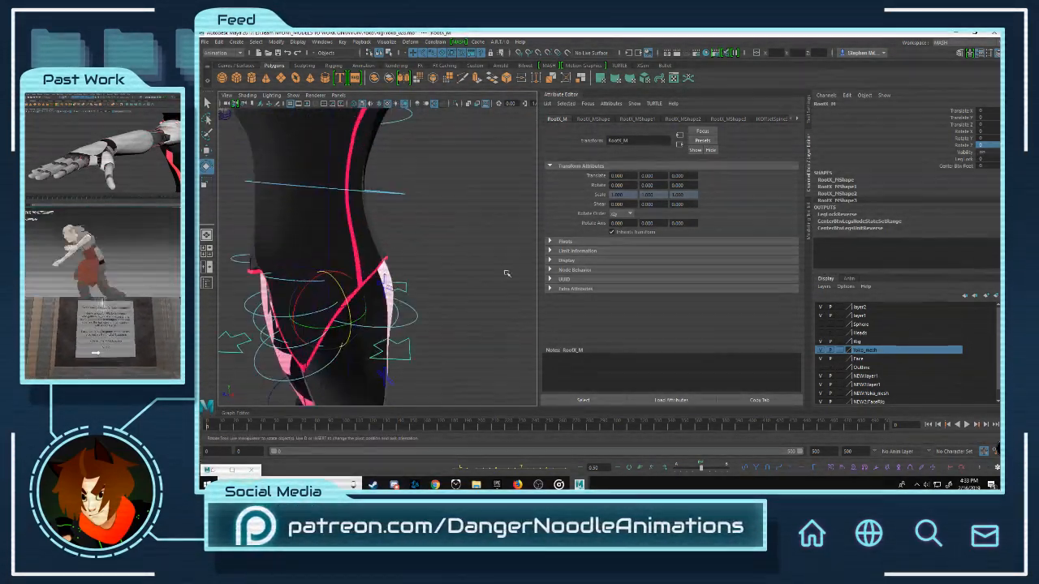
{"action": "left_click_drag", "start_coordinate": [508, 271], "coordinate": [526, 183], "text": "alt"}
{"action": "double_click", "coordinate": [566, 96]}
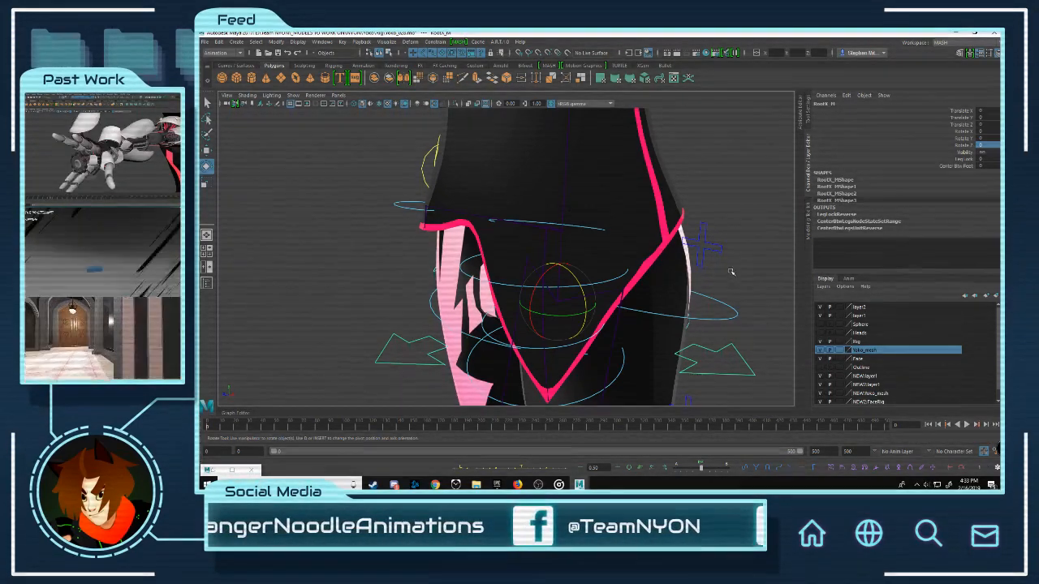
Step: Rotate the RootX_M control about Z so the upper body leans sideways and exposes the shirt hem's deformation
{"action": "middle_click_drag", "start_coordinate": [730, 272], "coordinate": [663, 246], "text": "alt"}
{"action": "left_click_drag", "start_coordinate": [663, 245], "coordinate": [580, 234], "text": "alt"}
{"action": "right_click_drag", "start_coordinate": [591, 238], "coordinate": [572, 226], "text": "alt"}
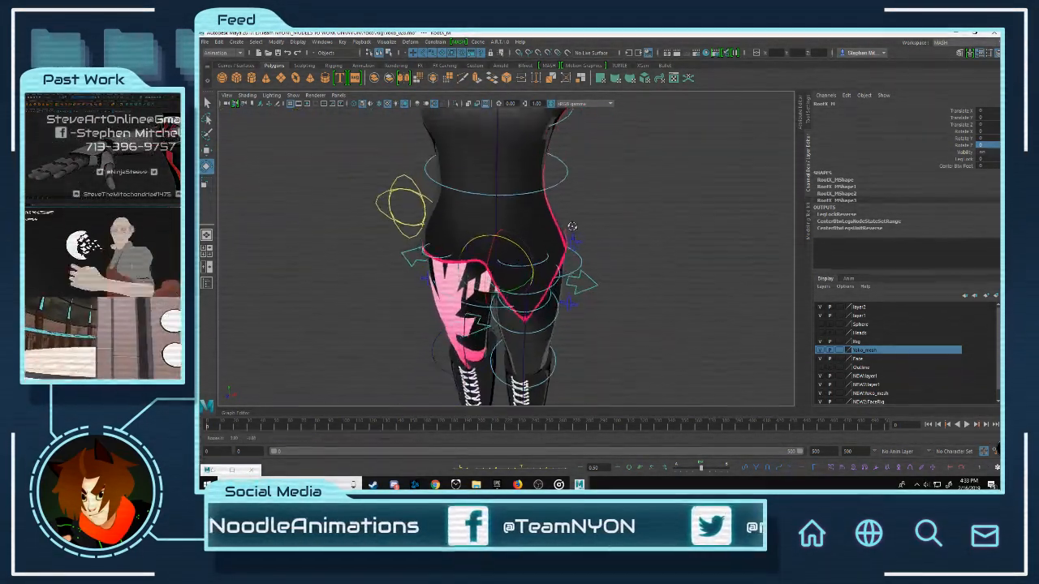
{"action": "left_click_drag", "start_coordinate": [572, 226], "coordinate": [571, 220], "text": "alt"}
{"action": "scroll", "coordinate": [656, 264], "scroll_direction": "up", "scroll_amount": 2}
{"action": "left_click", "coordinate": [637, 290]}
{"action": "key", "text": "ctrl+z"}
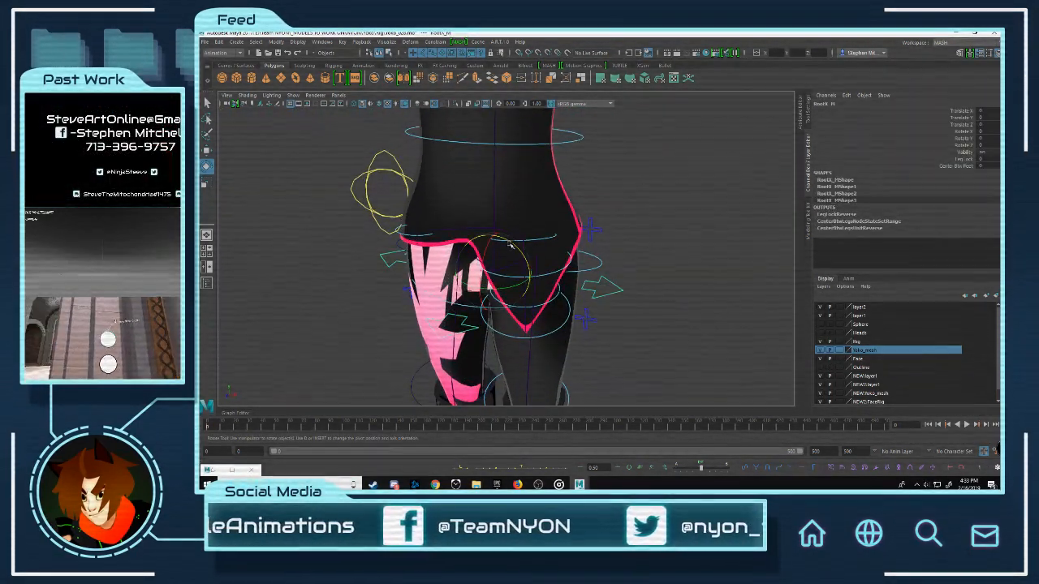
{"action": "left_click_drag", "start_coordinate": [510, 245], "coordinate": [529, 239]}
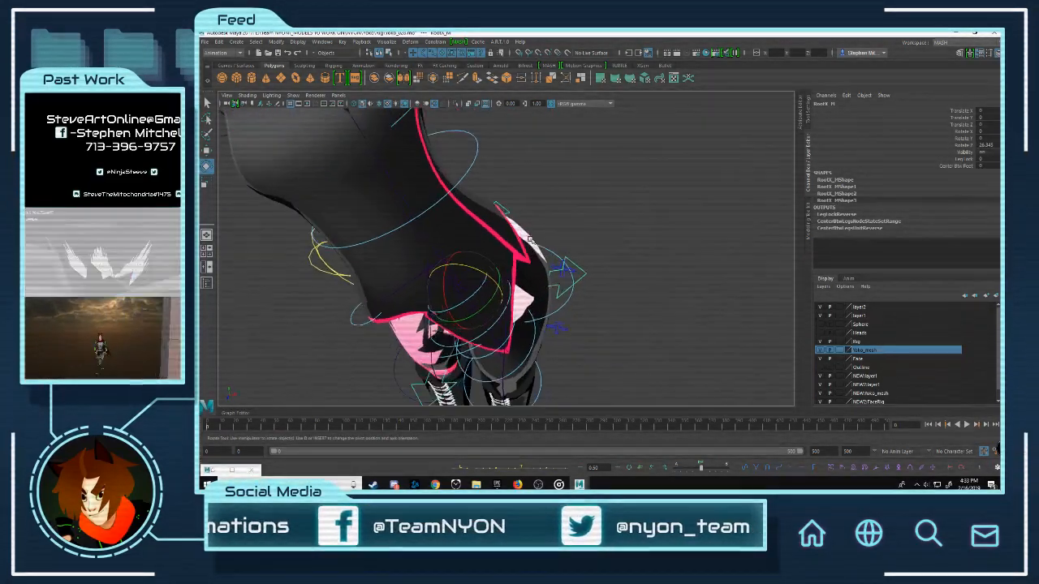
Step: Select the Shirt mesh and frame the corner of its pink hem trim where the flap meets the hip
{"action": "scroll", "coordinate": [529, 238], "scroll_direction": "up", "scroll_amount": 4}
{"action": "left_click", "coordinate": [529, 238]}
{"action": "middle_click_drag", "start_coordinate": [596, 180], "coordinate": [565, 235], "text": "alt"}
{"action": "left_click_drag", "start_coordinate": [566, 235], "coordinate": [525, 235], "text": "alt"}
{"action": "middle_click_drag", "start_coordinate": [479, 203], "coordinate": [500, 180], "text": "alt"}
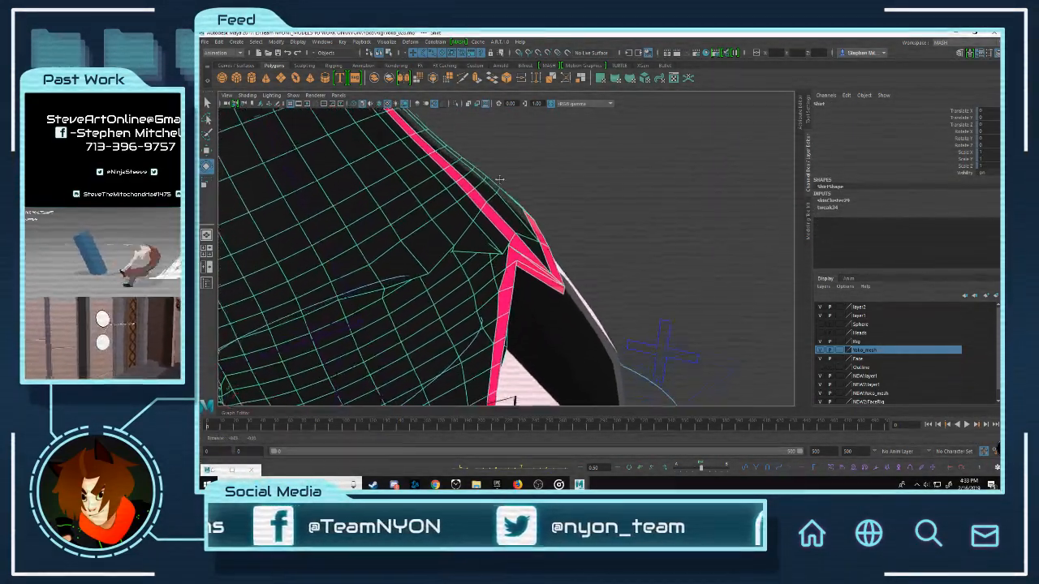
{"action": "scroll", "coordinate": [499, 180], "scroll_direction": "up", "scroll_amount": 1}
{"action": "left_click", "coordinate": [642, 234]}
{"action": "left_click", "coordinate": [487, 227]}
{"action": "left_click_drag", "start_coordinate": [487, 228], "coordinate": [533, 191], "text": "alt"}
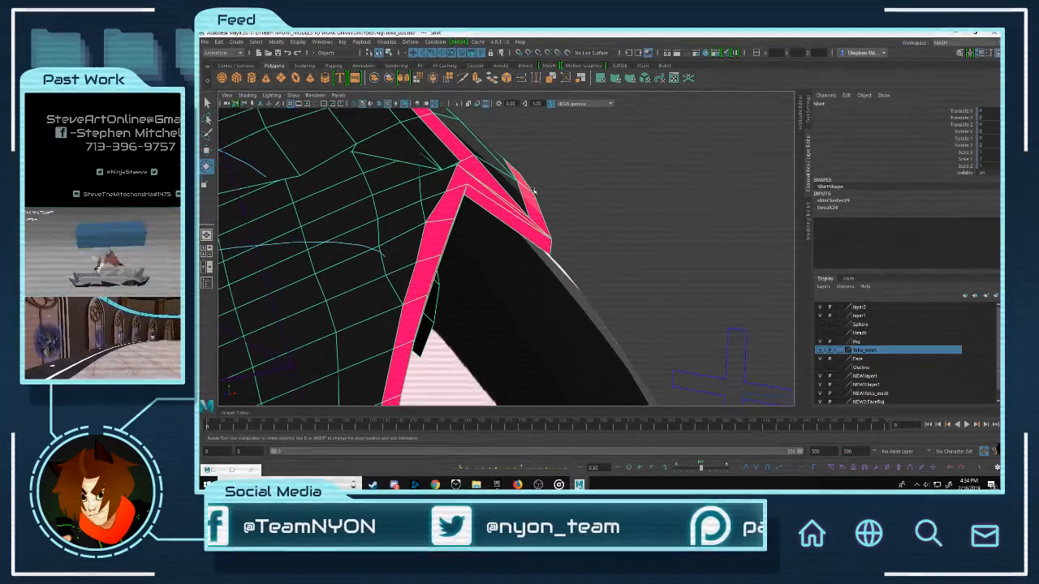
Step: Switch the Shirt mesh to vertex selection and pick the vertices at the tip of the hem corner
{"action": "right_click_drag", "start_coordinate": [533, 190], "coordinate": [504, 192]}
{"action": "left_click", "coordinate": [551, 240]}
{"action": "key", "text": "q"}
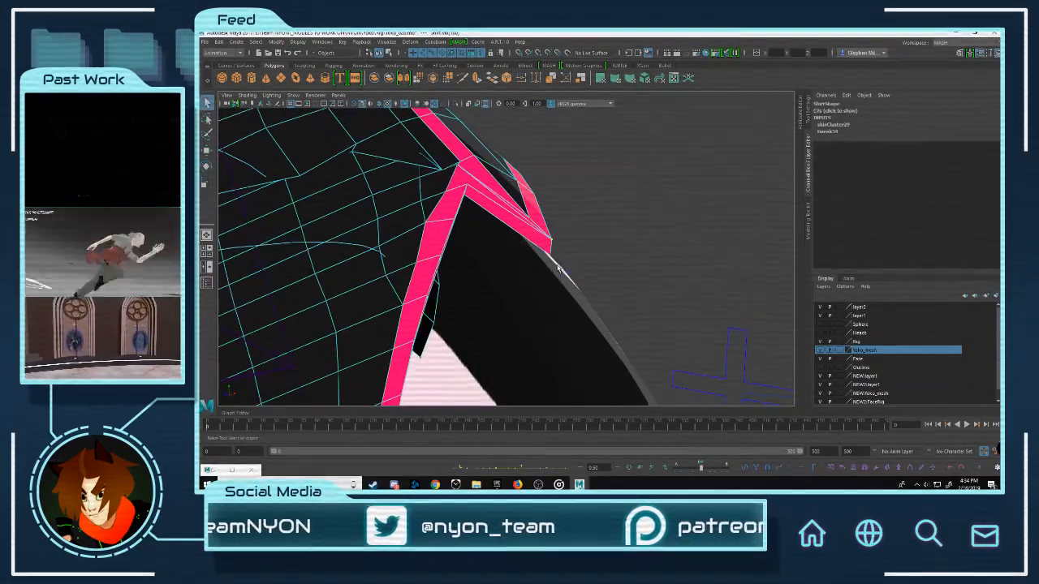
{"action": "left_click_drag", "start_coordinate": [531, 216], "coordinate": [552, 204], "text": "alt"}
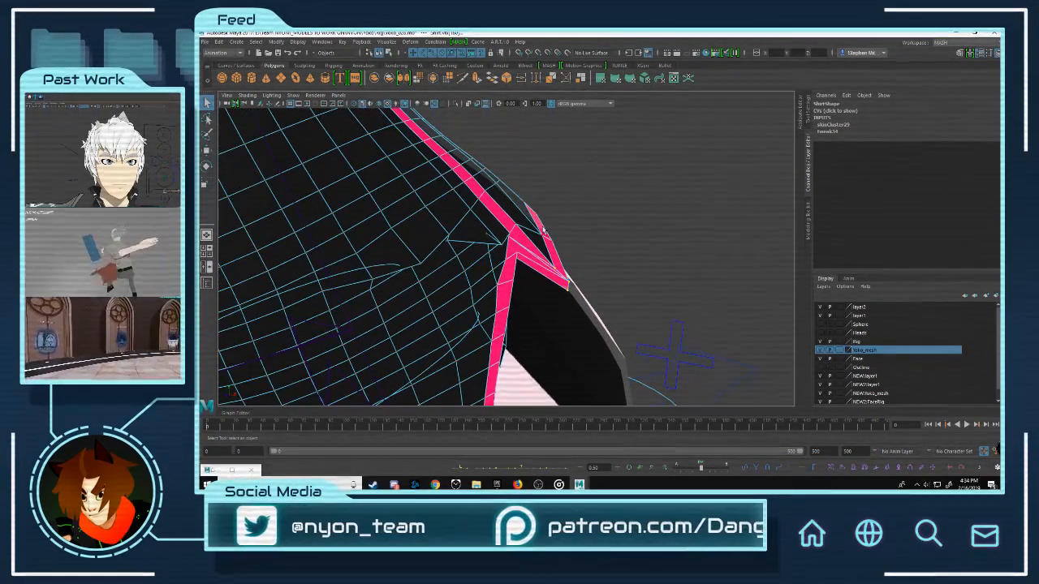
Step: Activate Paint Skin Weights on the Shirt mesh, compare the Root_M, RootPart2_M and Spine1_M influences, and leave RootPart2_M selected
{"action": "key", "text": "y"}
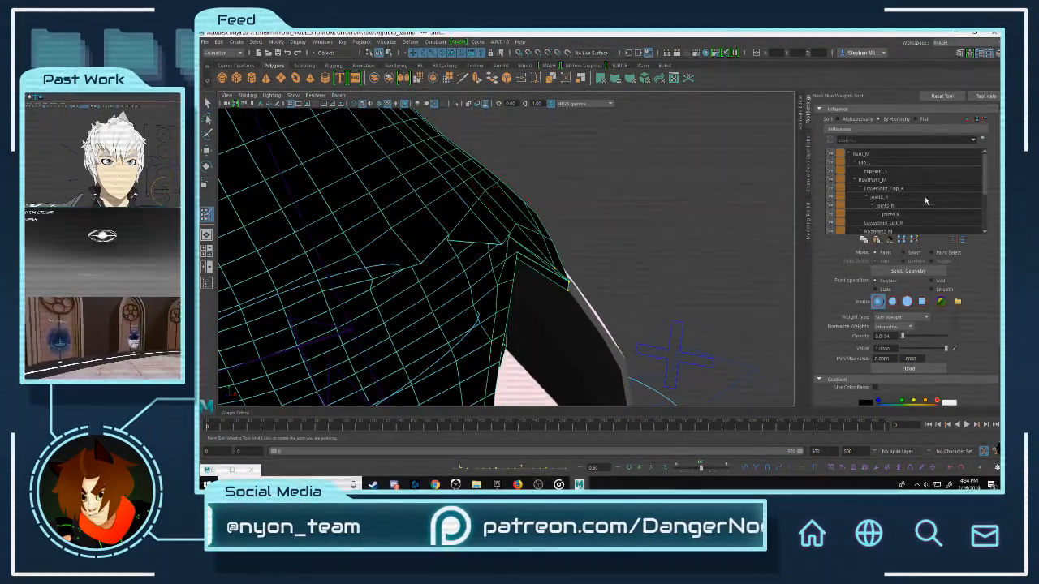
{"action": "left_click", "coordinate": [867, 153]}
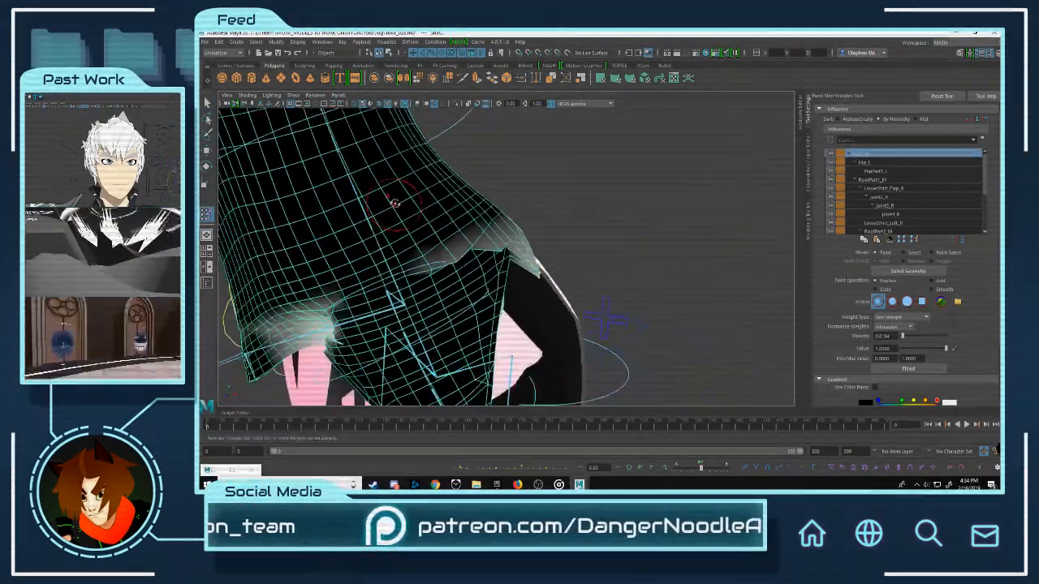
{"action": "mouse_move", "coordinate": [512, 239]}
{"action": "left_mouse_down", "text": "alt"}
{"action": "mouse_move", "coordinate": [615, 170]}
{"action": "mouse_move", "coordinate": [559, 181]}
{"action": "mouse_move", "coordinate": [527, 243]}
{"action": "left_mouse_up", "text": "alt"}
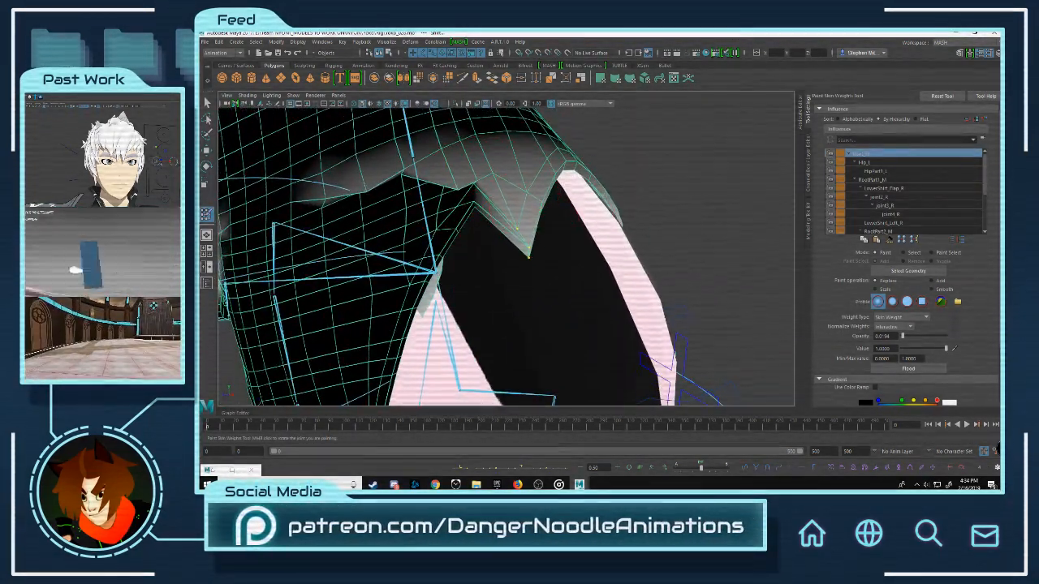
{"action": "scroll", "coordinate": [901, 213], "scroll_direction": "down", "scroll_amount": 1}
{"action": "left_click", "coordinate": [890, 215]}
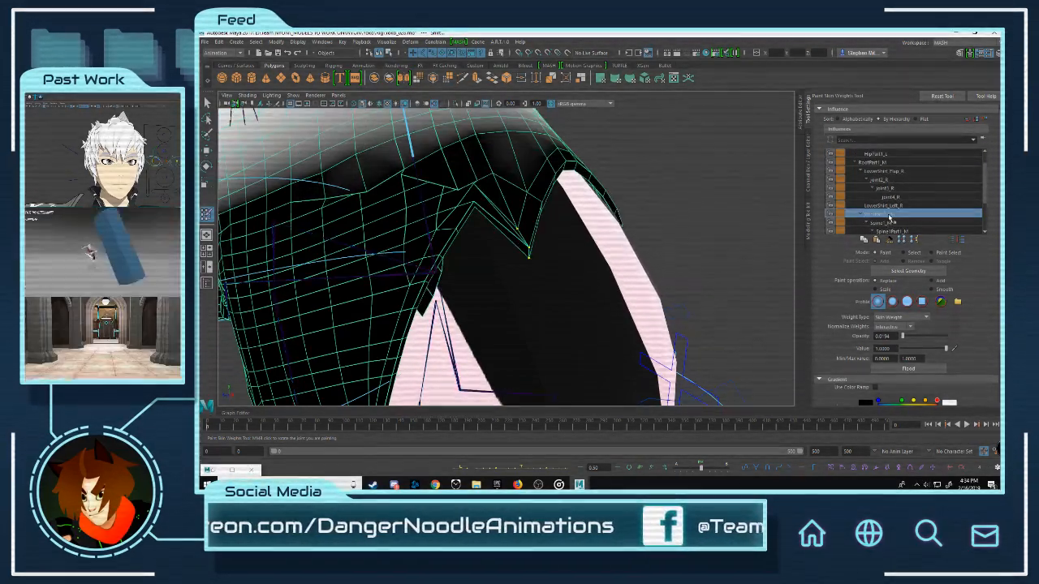
{"action": "scroll", "coordinate": [529, 166], "scroll_direction": "down", "scroll_amount": 5}
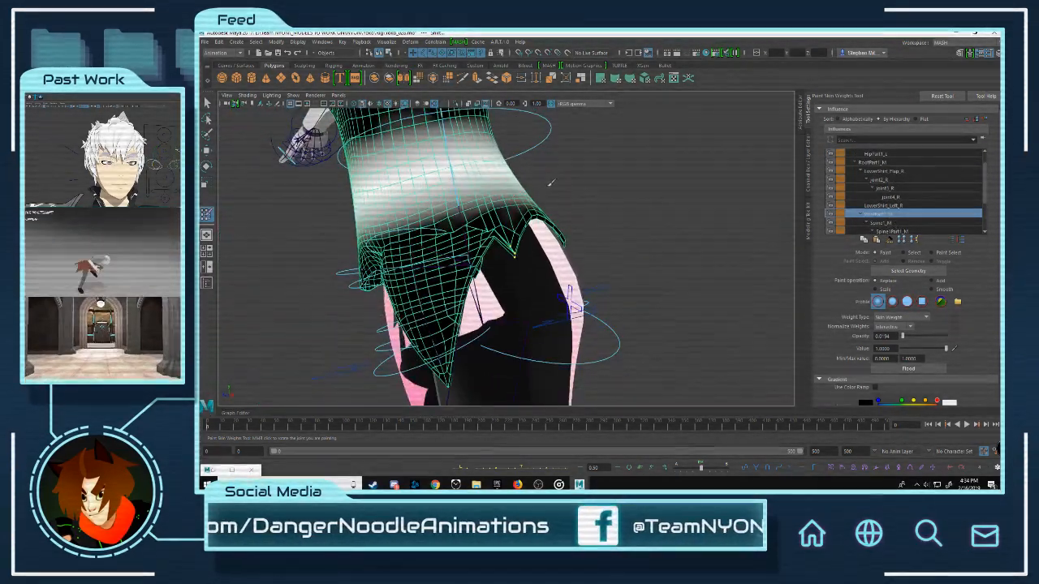
{"action": "left_click", "coordinate": [899, 223]}
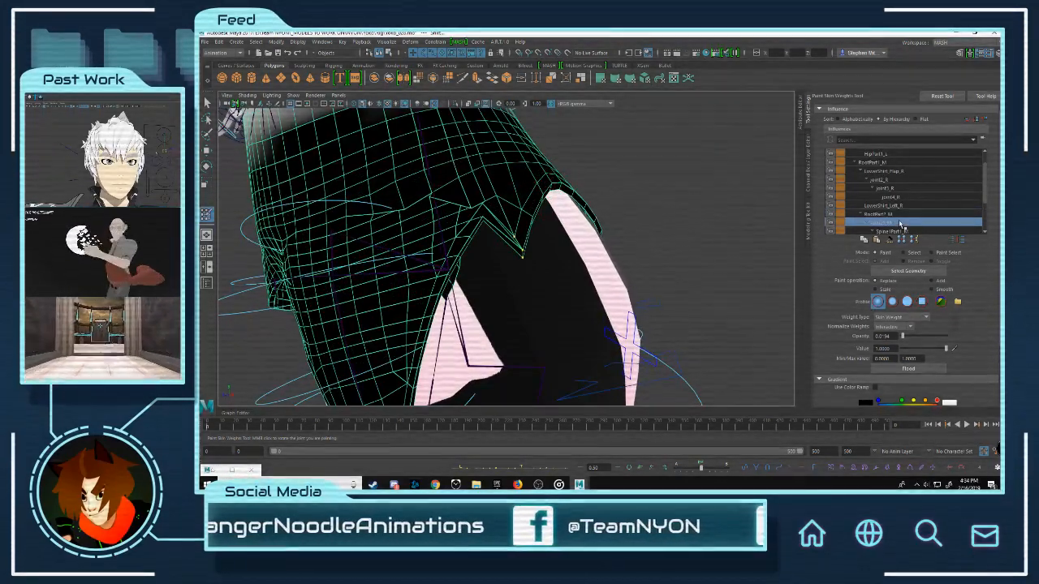
{"action": "left_click", "coordinate": [899, 212]}
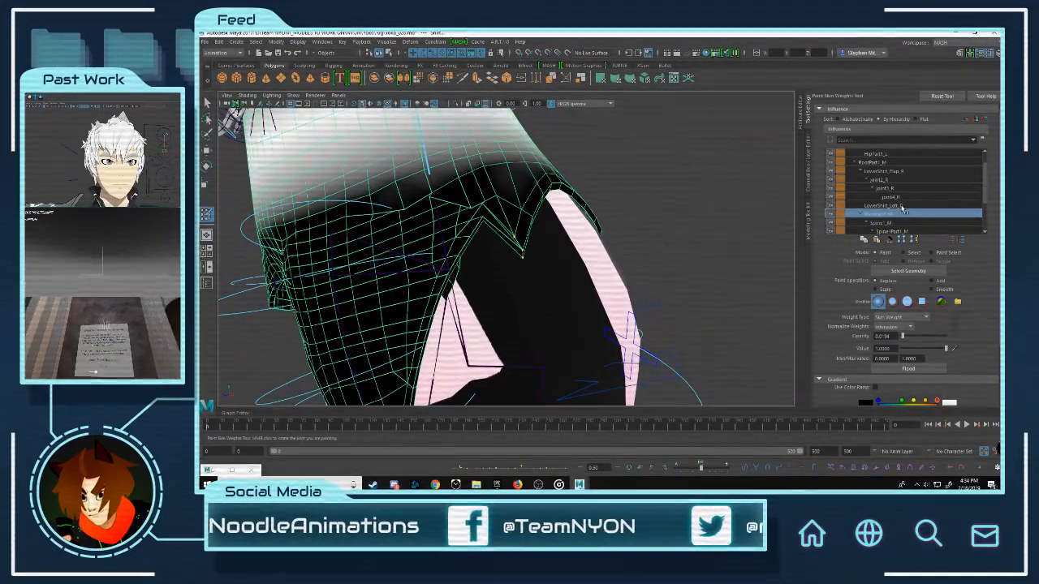
Step: Choose the RootPart1_M influence and flood the hem corner's tip vertices repeatedly in Replace mode with a value of 1
{"action": "left_click", "coordinate": [875, 162]}
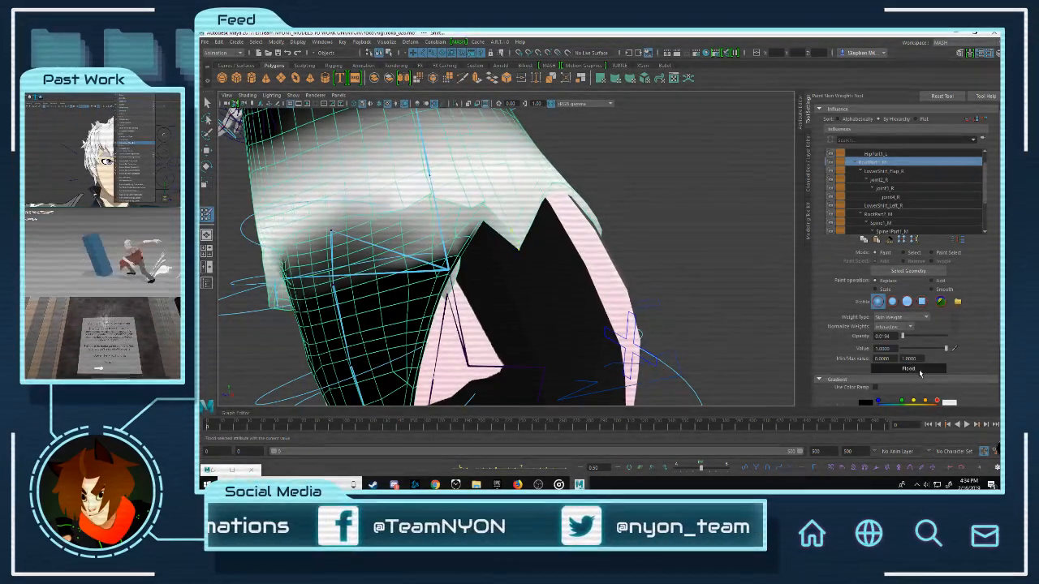
{"action": "left_click", "coordinate": [919, 370]}
{"action": "left_click", "coordinate": [918, 370]}
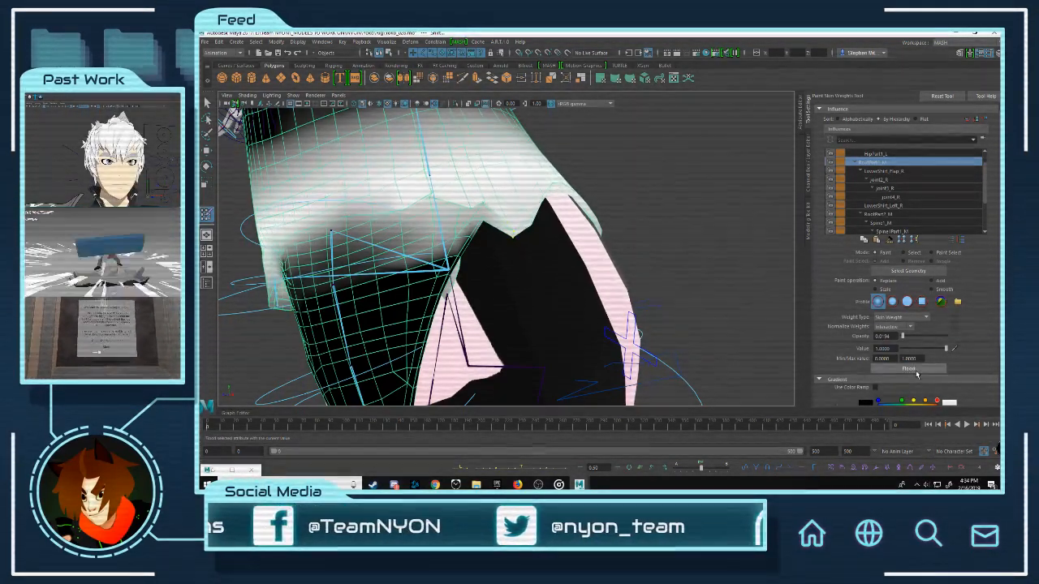
{"action": "left_click", "coordinate": [917, 371]}
{"action": "left_click", "coordinate": [915, 371]}
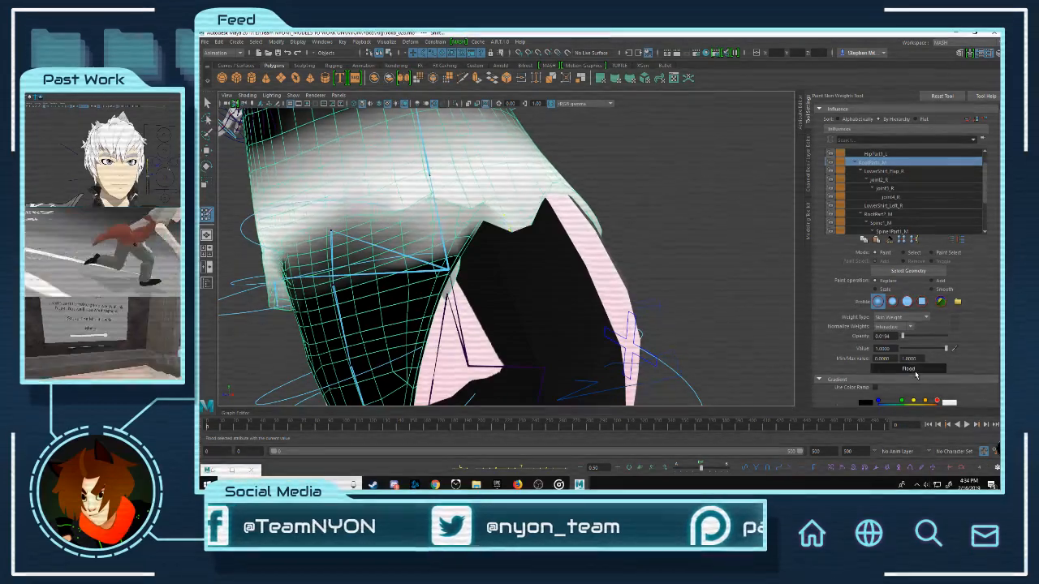
Step: Select the neighbouring vertices along the pink hem trim and flood them towards RootPart1_M until the corner evens out
{"action": "key", "text": "w"}
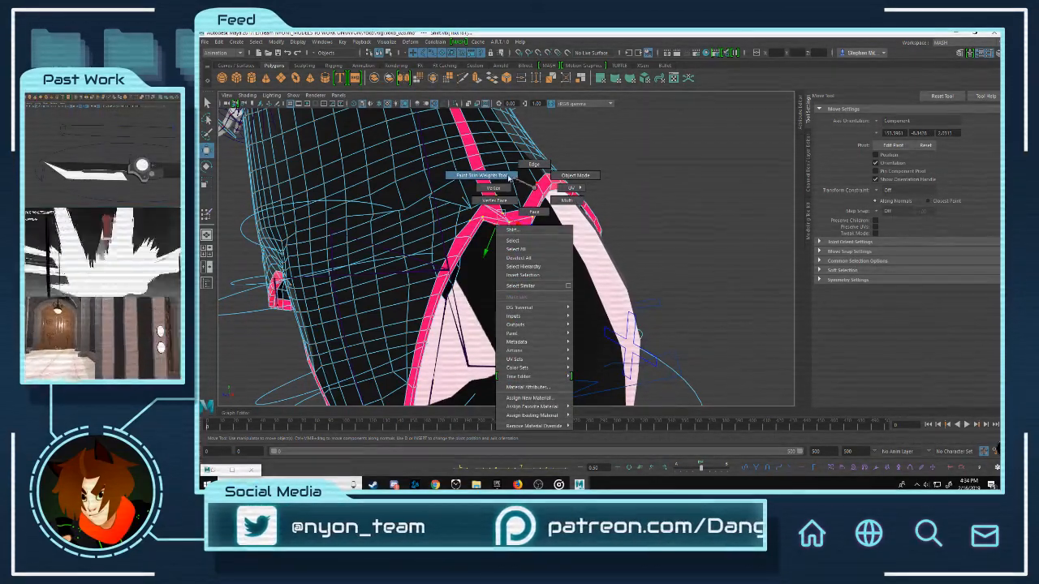
{"action": "left_click", "coordinate": [508, 177]}
{"action": "left_click", "coordinate": [923, 371]}
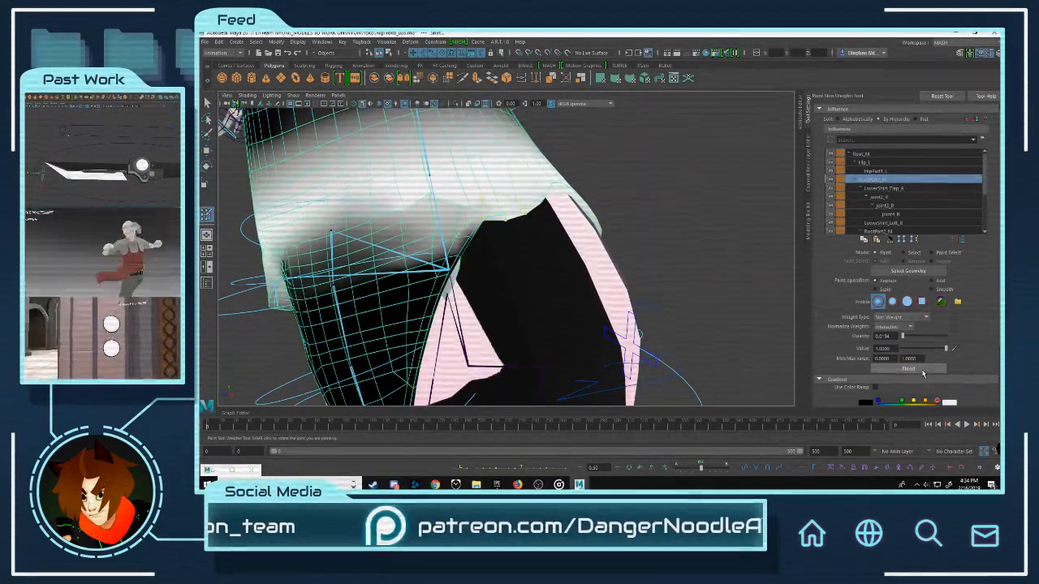
{"action": "key", "text": "w"}
{"action": "left_click", "coordinate": [588, 169]}
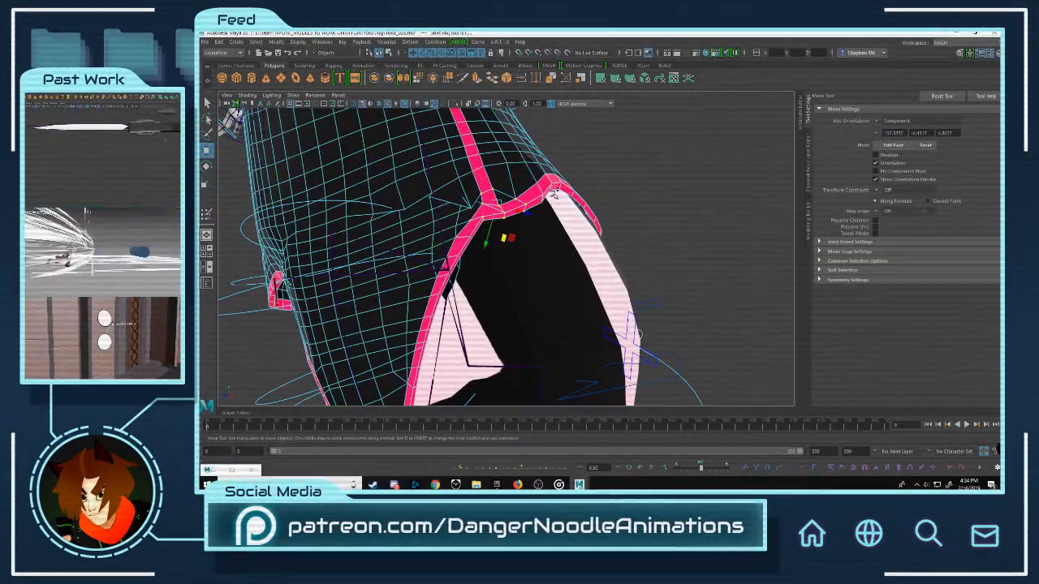
{"action": "right_click_drag", "start_coordinate": [554, 183], "coordinate": [690, 324]}
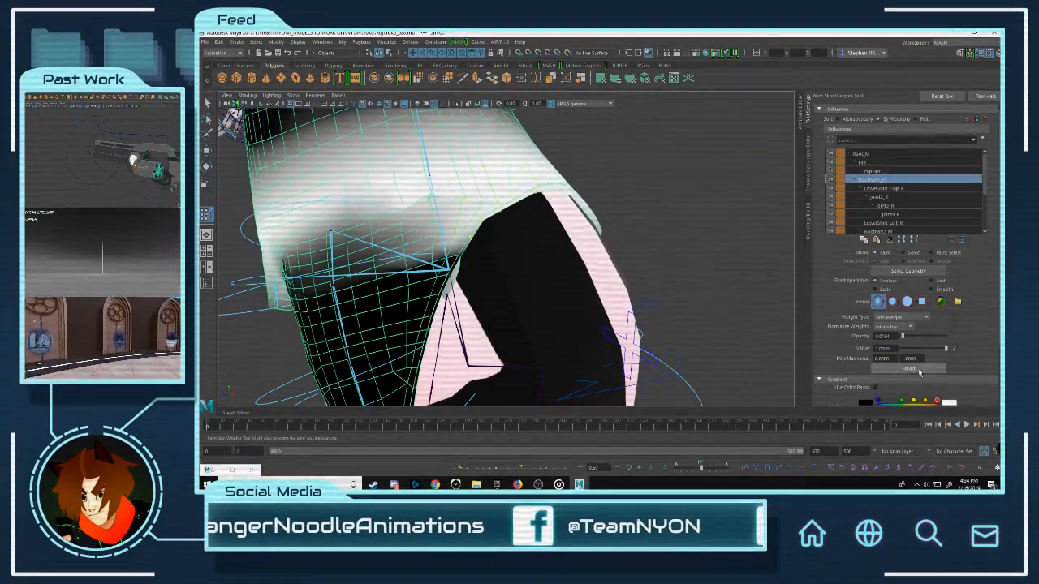
Step: Select the row of creased vertices on the Shirt mesh above the hem corner and grow the selection
{"action": "key", "text": "w"}
{"action": "middle_click_drag", "start_coordinate": [520, 198], "coordinate": [556, 229], "text": "alt"}
{"action": "scroll", "coordinate": [556, 229], "scroll_direction": "up", "scroll_amount": 3}
{"action": "left_click", "coordinate": [540, 182]}
{"action": "right_click_drag", "start_coordinate": [540, 180], "coordinate": [521, 183]}
{"action": "left_click", "coordinate": [545, 234]}
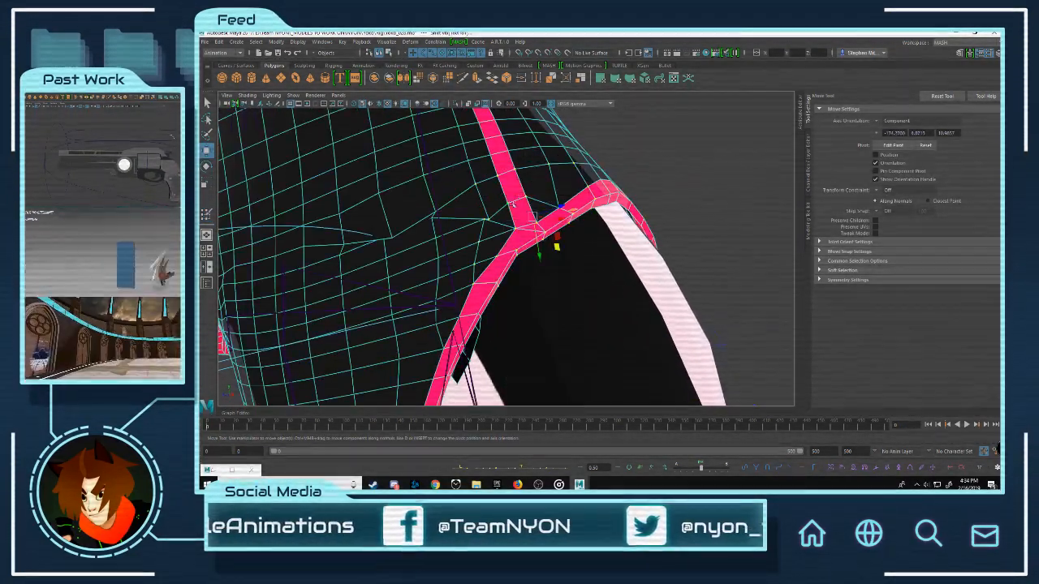
{"action": "left_click", "coordinate": [488, 219]}
{"action": "left_click", "coordinate": [433, 218], "text": "shift"}
{"action": "left_click", "coordinate": [392, 237], "text": "shift"}
{"action": "left_click", "coordinate": [343, 241]}
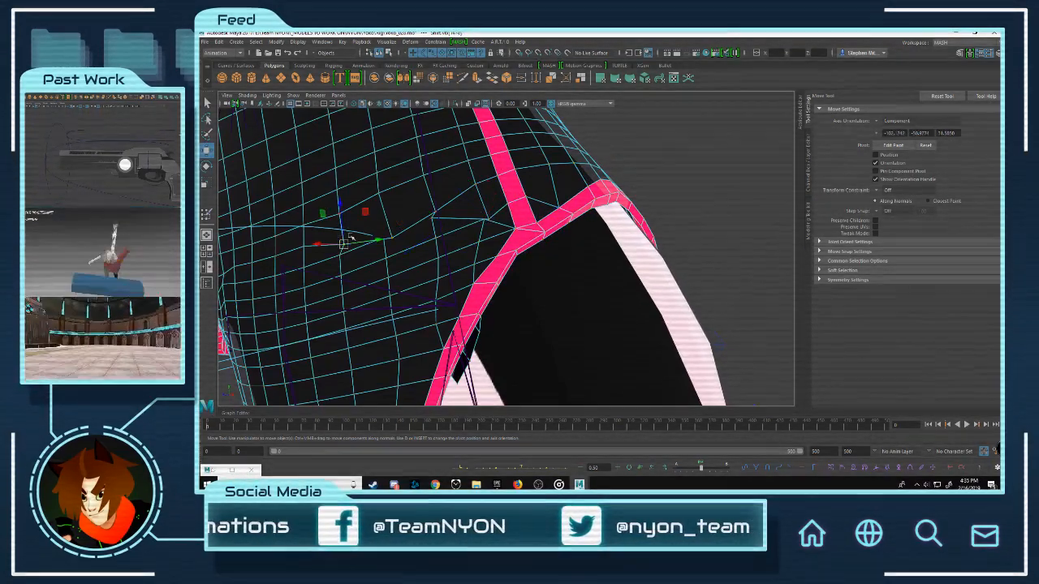
{"action": "left_click", "coordinate": [433, 217], "text": "shift"}
{"action": "left_click", "coordinate": [489, 219], "text": "shift"}
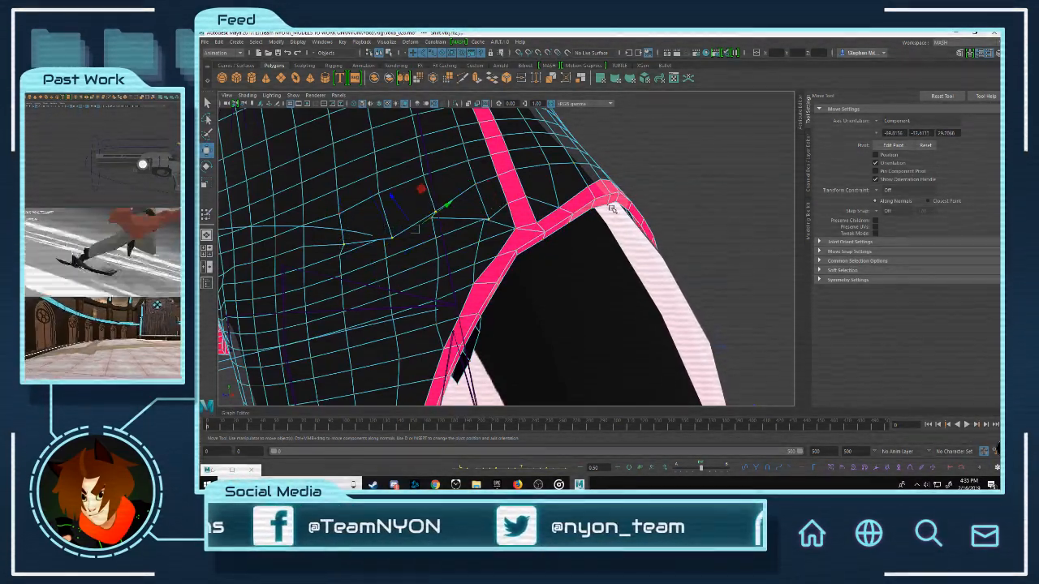
{"action": "key", "text": "shift+period"}
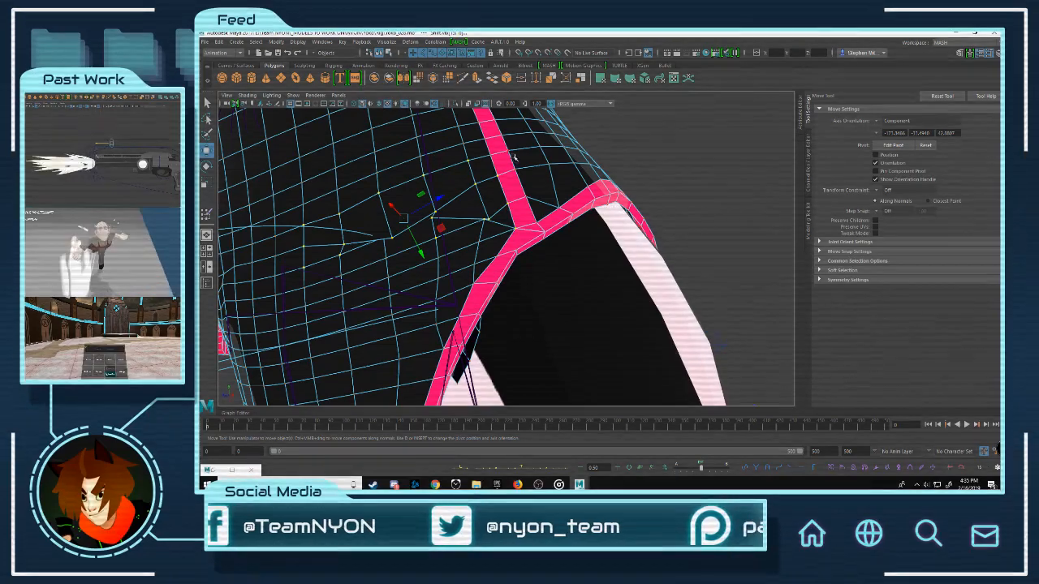
Step: Activate Paint Skin Weights and flood the grown vertex selection repeatedly with RootPart1_M at a value of 1
{"action": "right_click_drag", "start_coordinate": [512, 156], "coordinate": [485, 146]}
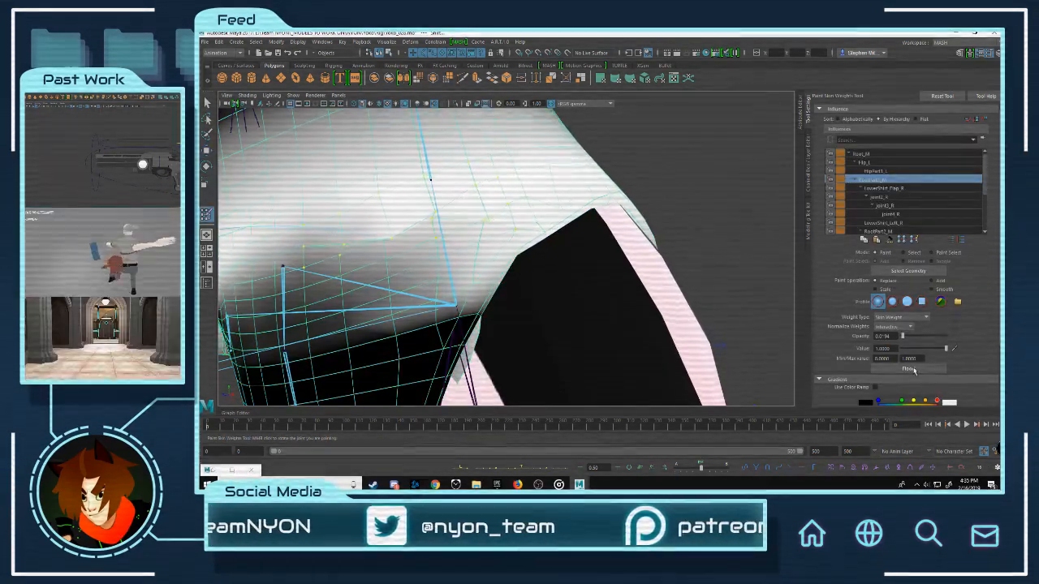
{"action": "left_click", "coordinate": [923, 372]}
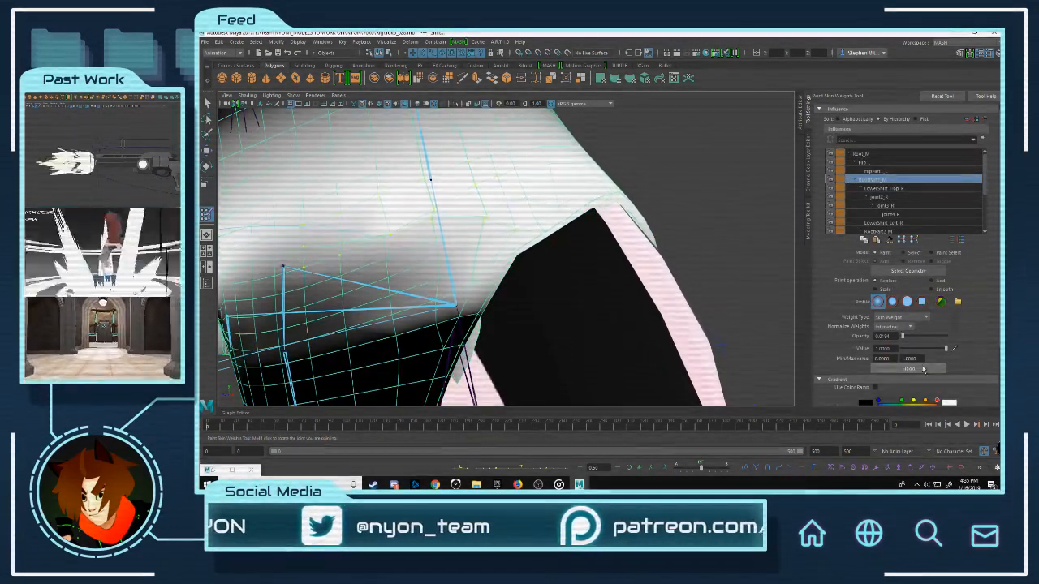
{"action": "left_click", "coordinate": [923, 370]}
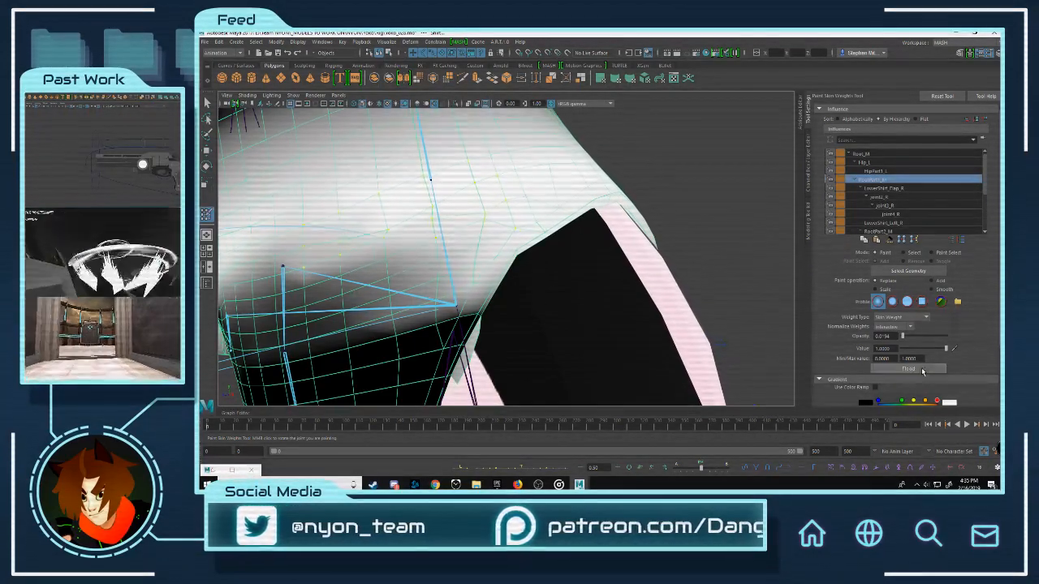
{"action": "left_click", "coordinate": [922, 371]}
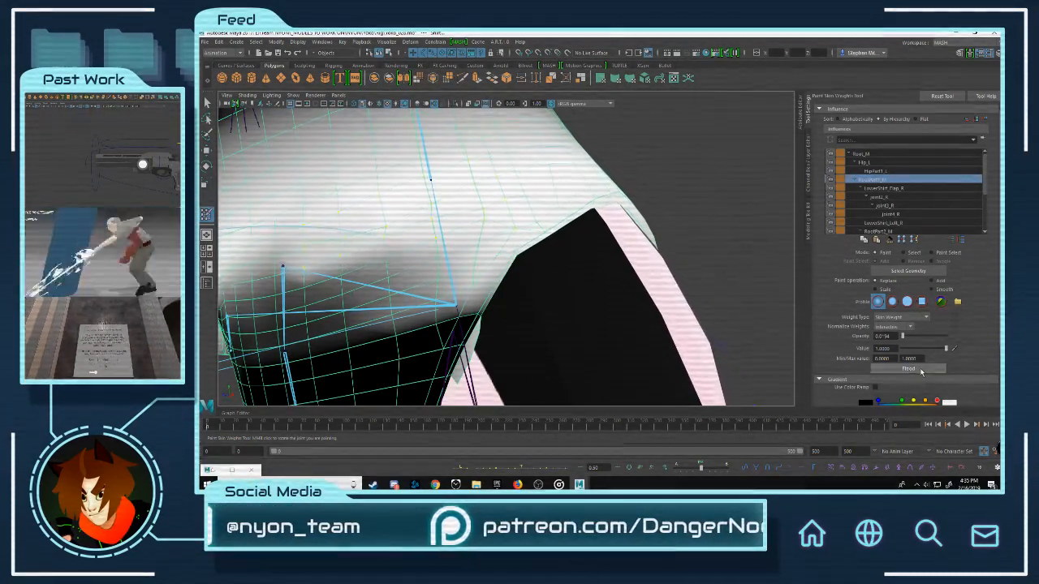
{"action": "left_click", "coordinate": [922, 370]}
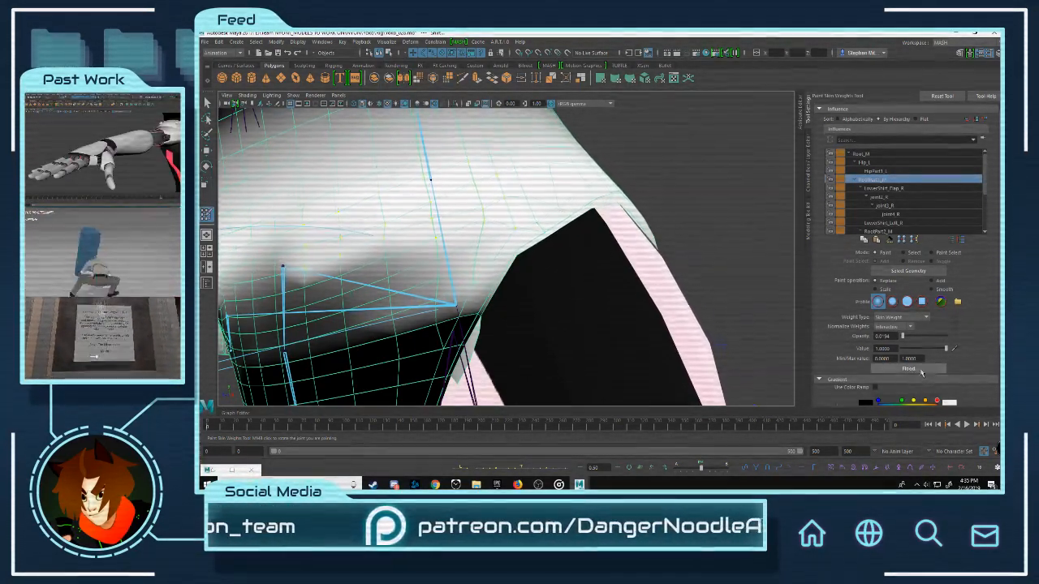
Step: Select the remaining uneven vertex beside the pink seam and flood it with RootPart1_M at a slightly higher opacity
{"action": "key", "text": "w"}
{"action": "right_click_drag", "start_coordinate": [517, 185], "coordinate": [476, 186]}
{"action": "right_click", "coordinate": [385, 223]}
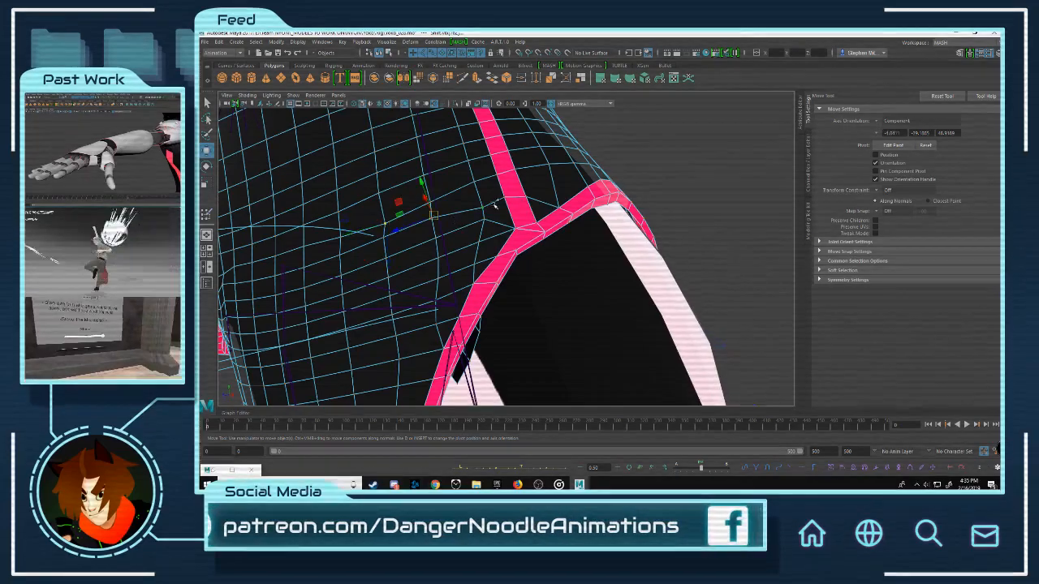
{"action": "right_click_drag", "start_coordinate": [482, 206], "coordinate": [438, 193]}
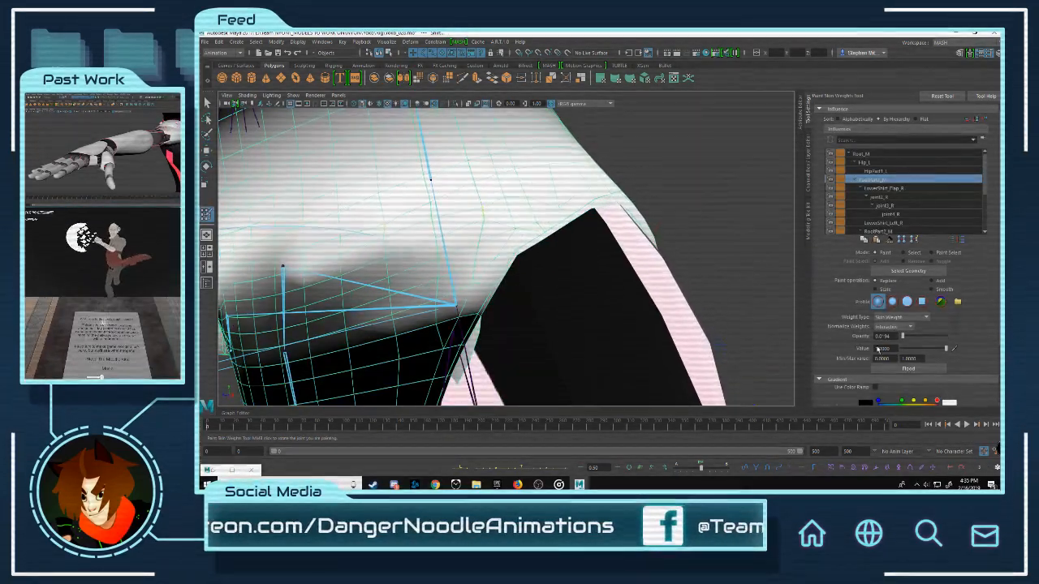
{"action": "left_click", "coordinate": [914, 372]}
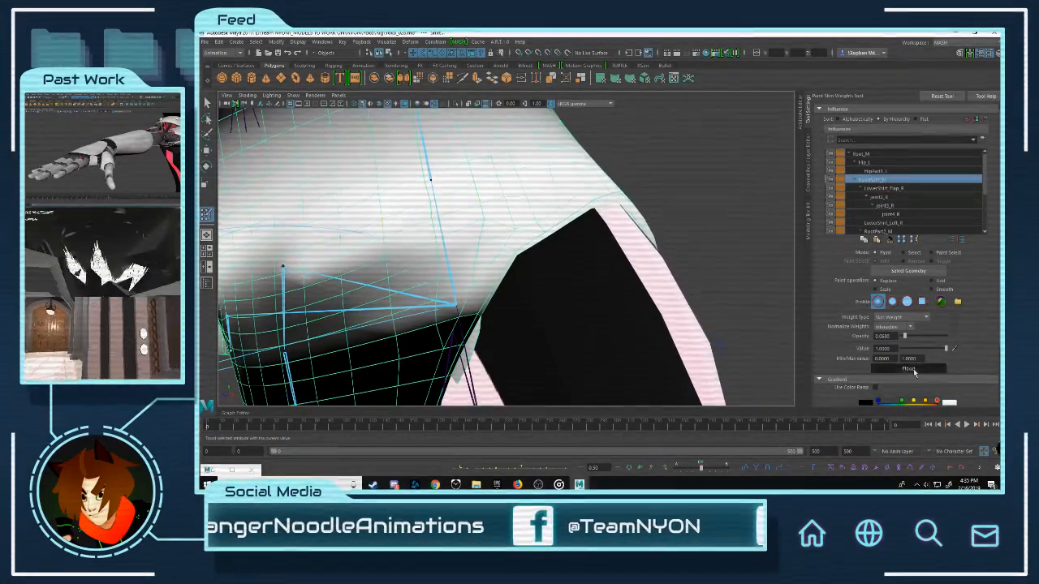
Step: Leave weight painting, select the Shirt mesh with its other hem point in view, and save the scene
{"action": "key", "text": "w"}
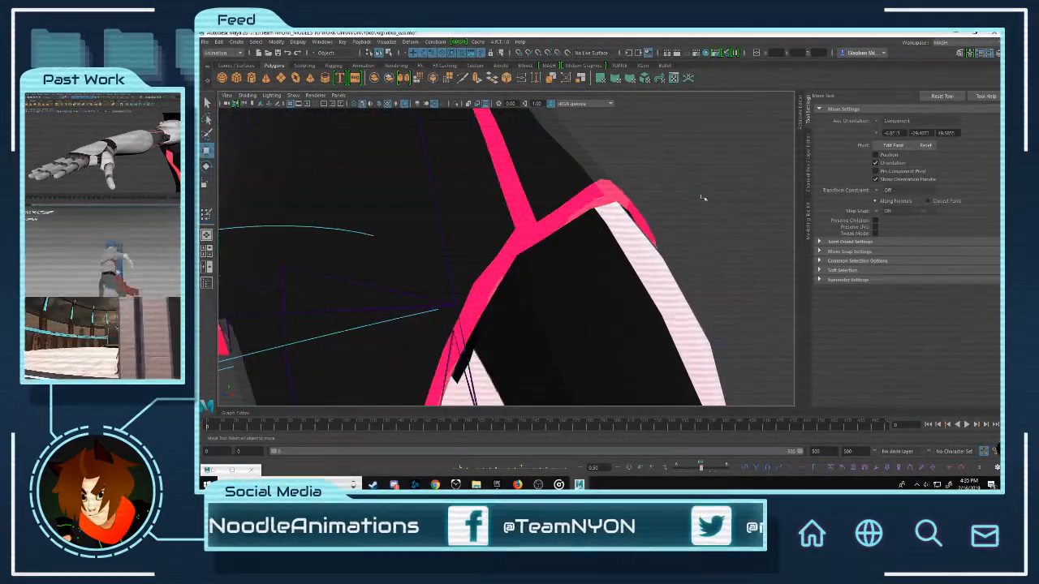
{"action": "right_click_drag", "start_coordinate": [576, 199], "coordinate": [530, 227], "text": "alt"}
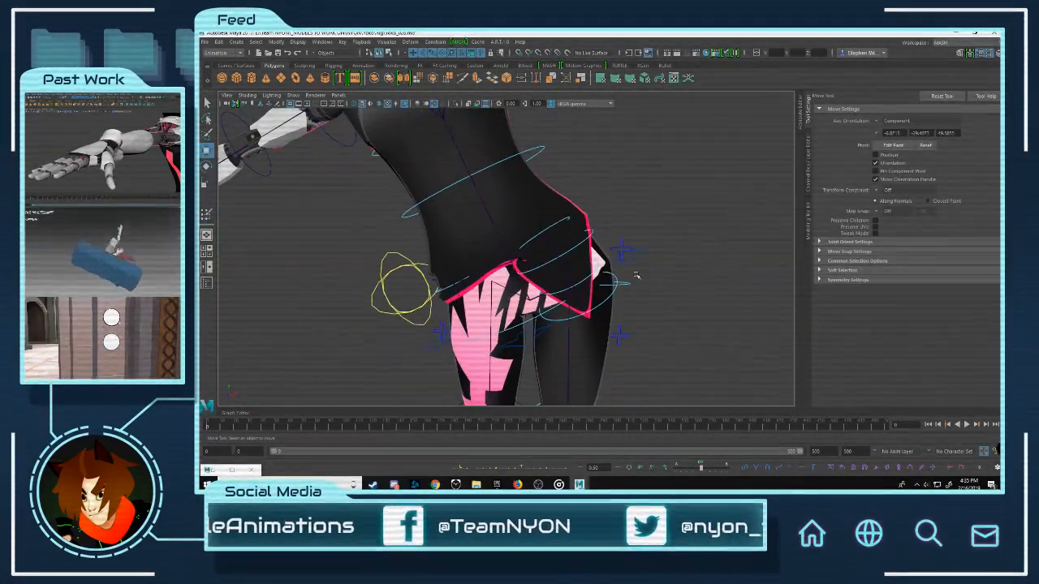
{"action": "key", "text": "e"}
{"action": "left_click_drag", "start_coordinate": [629, 259], "coordinate": [607, 250], "text": "alt"}
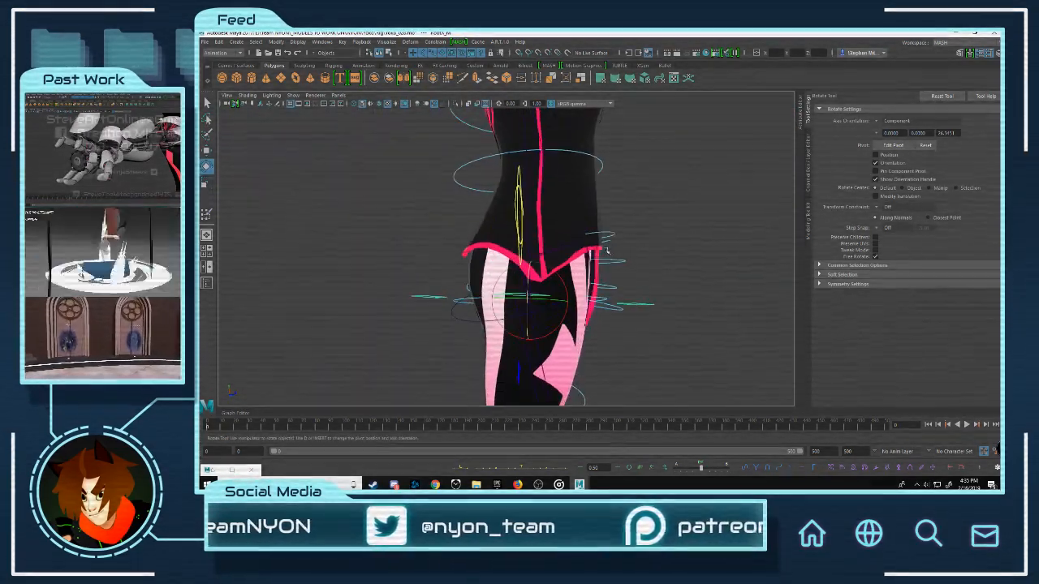
{"action": "middle_click_drag", "start_coordinate": [585, 215], "coordinate": [560, 204], "text": "alt"}
{"action": "scroll", "coordinate": [559, 203], "scroll_direction": "up", "scroll_amount": 4}
{"action": "left_click", "coordinate": [604, 178]}
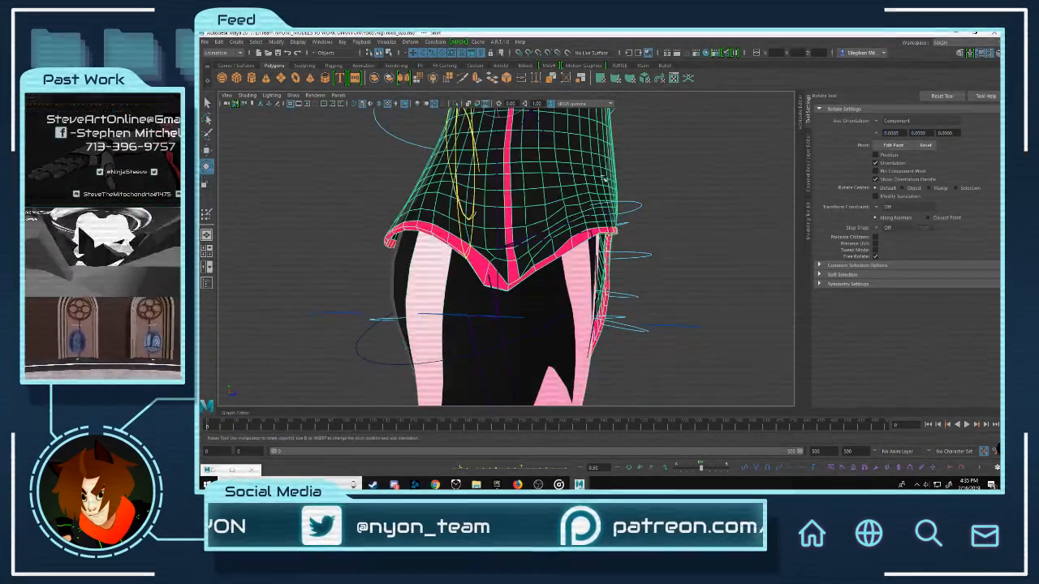
{"action": "key", "text": "q"}
{"action": "key", "text": "ctrl+s"}
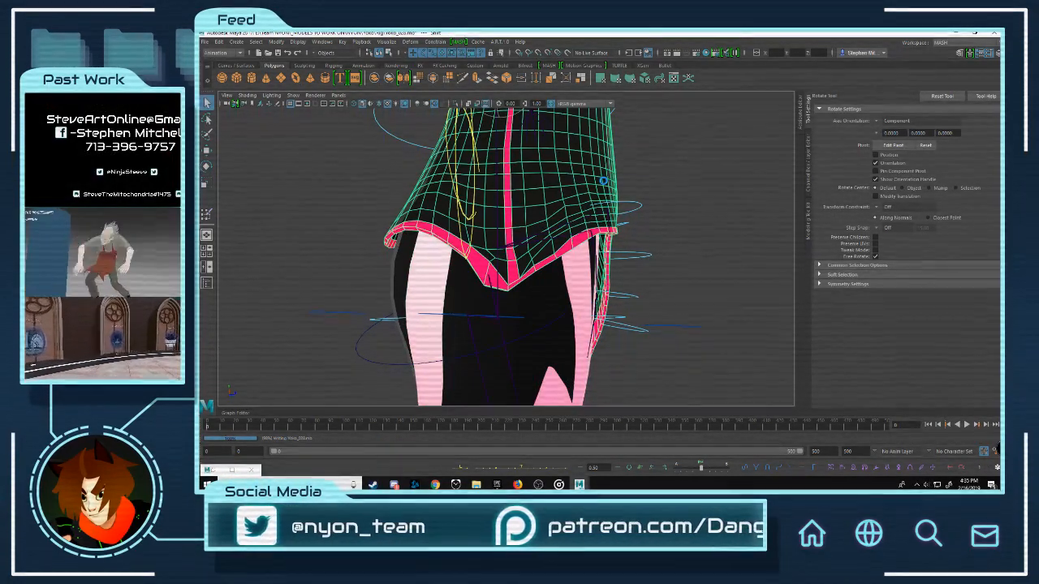
{"action": "key", "text": "e"}
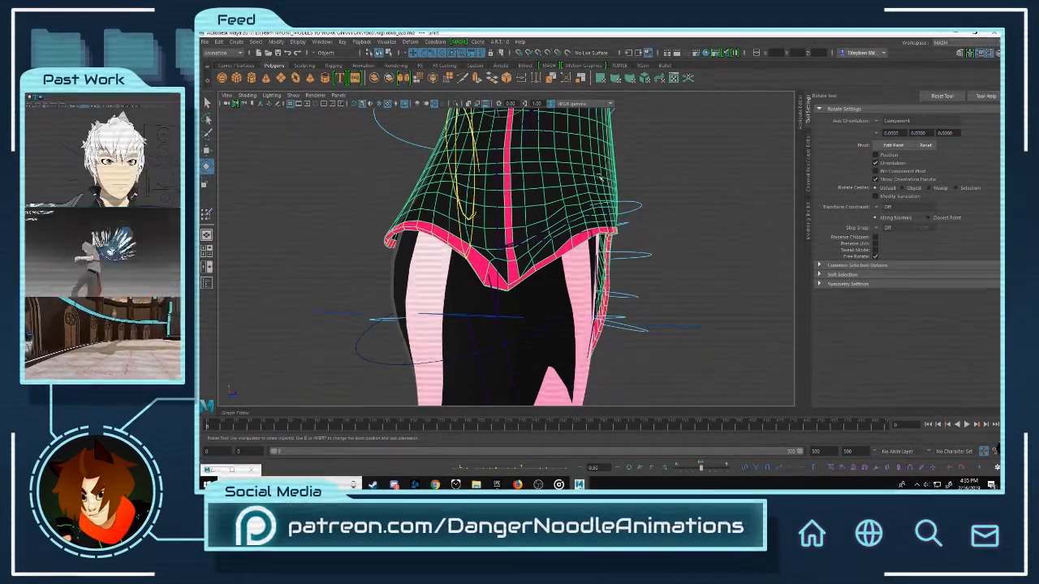
Step: Select the vertices around the hem point below the vertical pink seam and flood them with RootPart1_M at a value of 1
{"action": "scroll", "coordinate": [671, 243], "scroll_direction": "up", "scroll_amount": 1}
{"action": "left_click", "coordinate": [670, 243]}
{"action": "left_click_drag", "start_coordinate": [608, 200], "coordinate": [582, 235], "text": "alt"}
{"action": "scroll", "coordinate": [581, 235], "scroll_direction": "up", "scroll_amount": 3}
{"action": "left_click", "coordinate": [581, 235]}
{"action": "left_click_drag", "start_coordinate": [554, 294], "coordinate": [500, 245], "text": "alt"}
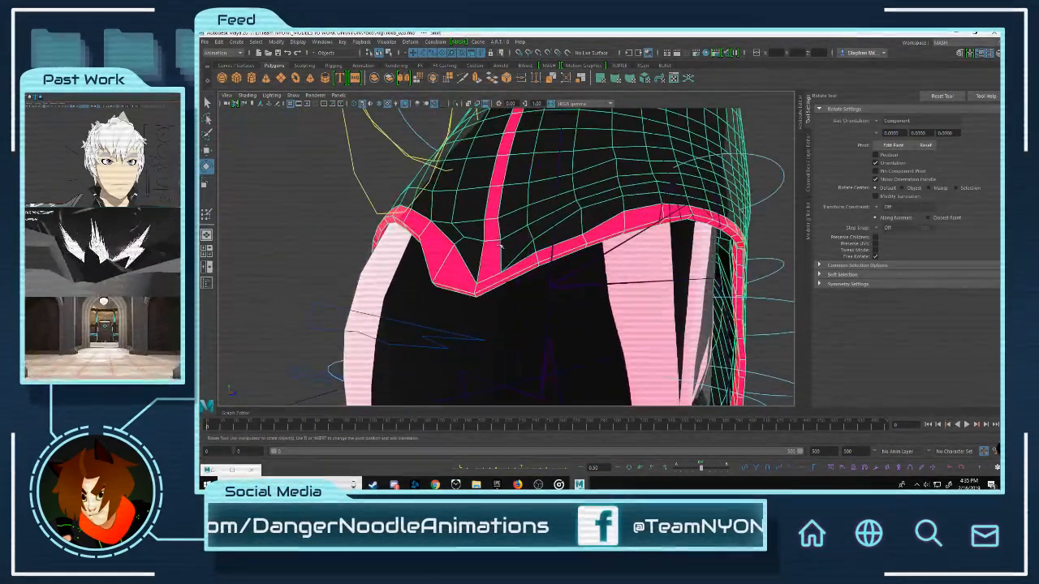
{"action": "right_click_drag", "start_coordinate": [456, 237], "coordinate": [456, 237]}
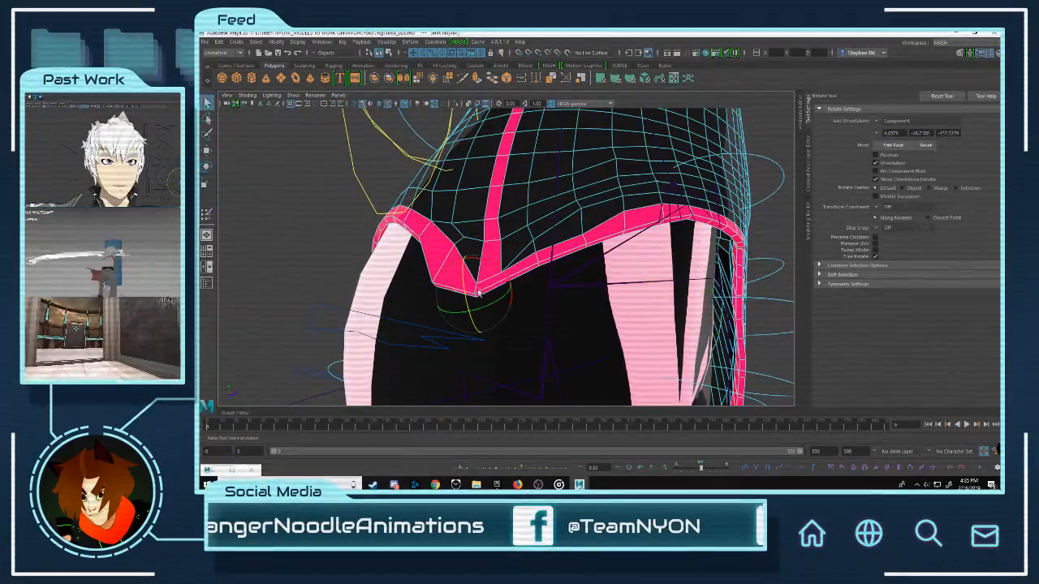
{"action": "key", "text": "q"}
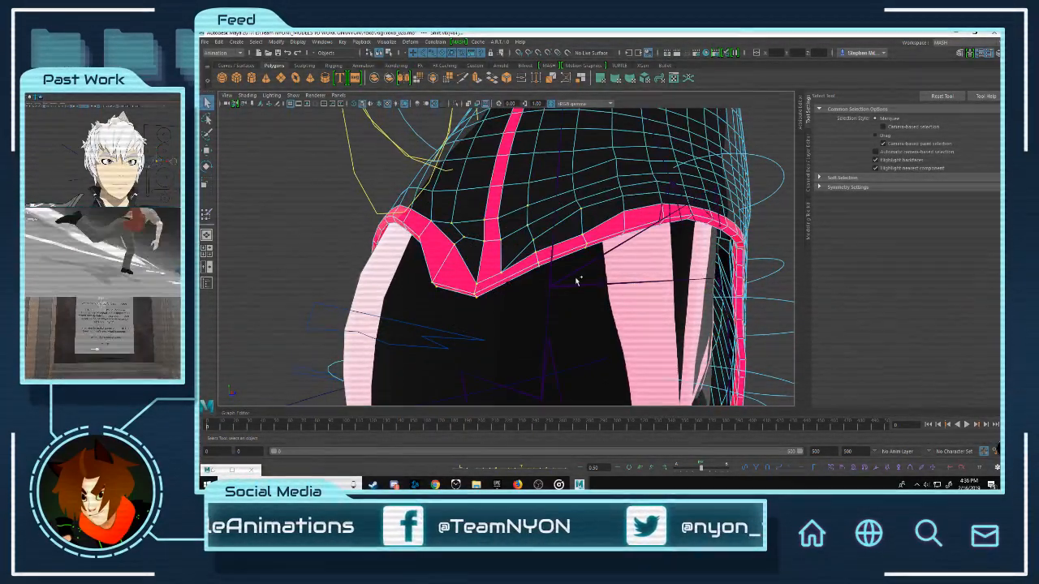
{"action": "right_click_drag", "start_coordinate": [466, 220], "coordinate": [467, 220]}
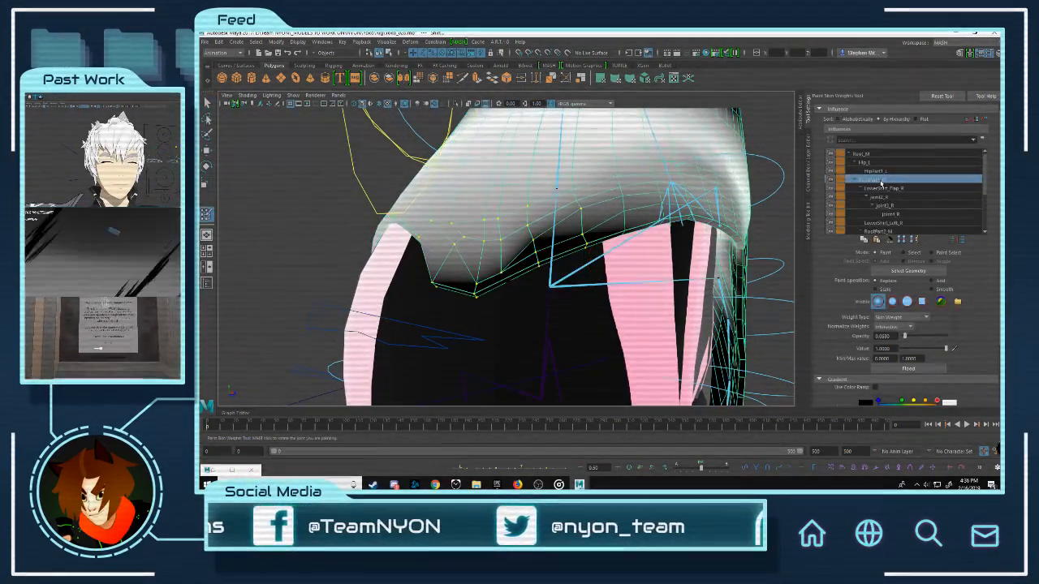
{"action": "left_click", "coordinate": [914, 369]}
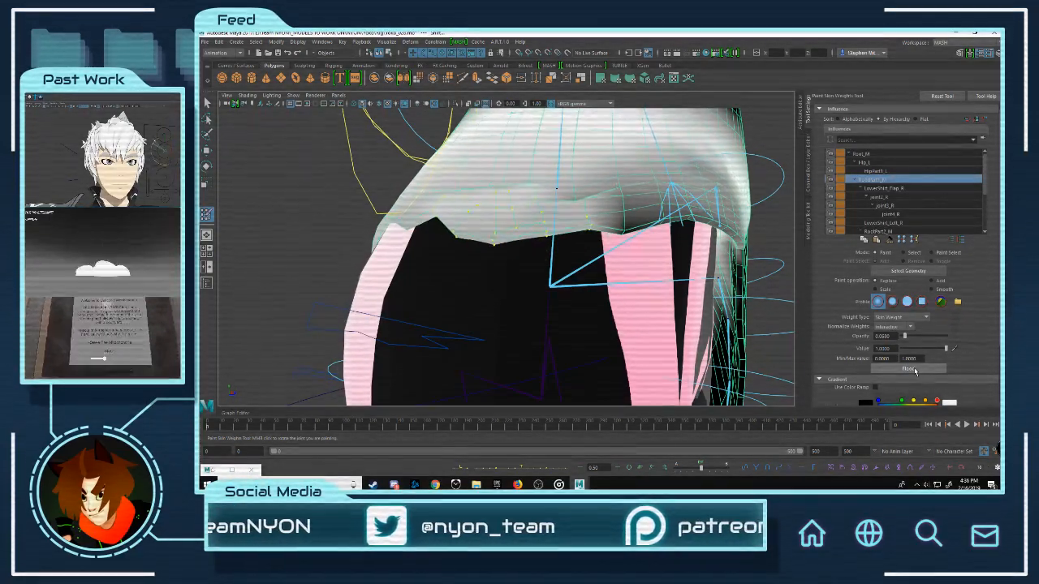
Step: Undo the last several weight floods on the hem point's vertices
{"action": "left_click_drag", "start_coordinate": [623, 202], "coordinate": [659, 238], "text": "alt"}
{"action": "key", "text": "ctrl+z"}
{"action": "key", "text": "ctrl+z"}
{"action": "key", "text": "ctrl+z"}
{"action": "key", "text": "ctrl+z"}
{"action": "key", "text": "ctrl+z"}
{"action": "key", "text": "ctrl+z"}
{"action": "key", "text": "ctrl+z"}
{"action": "key", "text": "ctrl+z"}
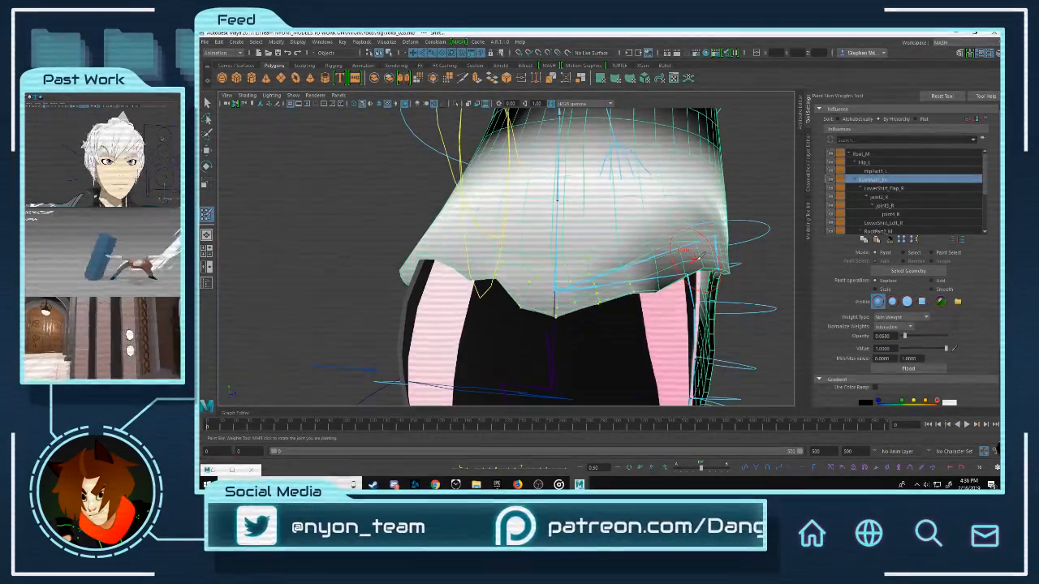
Step: Select the vertices at the hem point's lower tip and flood them with RootPart1_M at an opacity of about 0.0194
{"action": "key", "text": "q"}
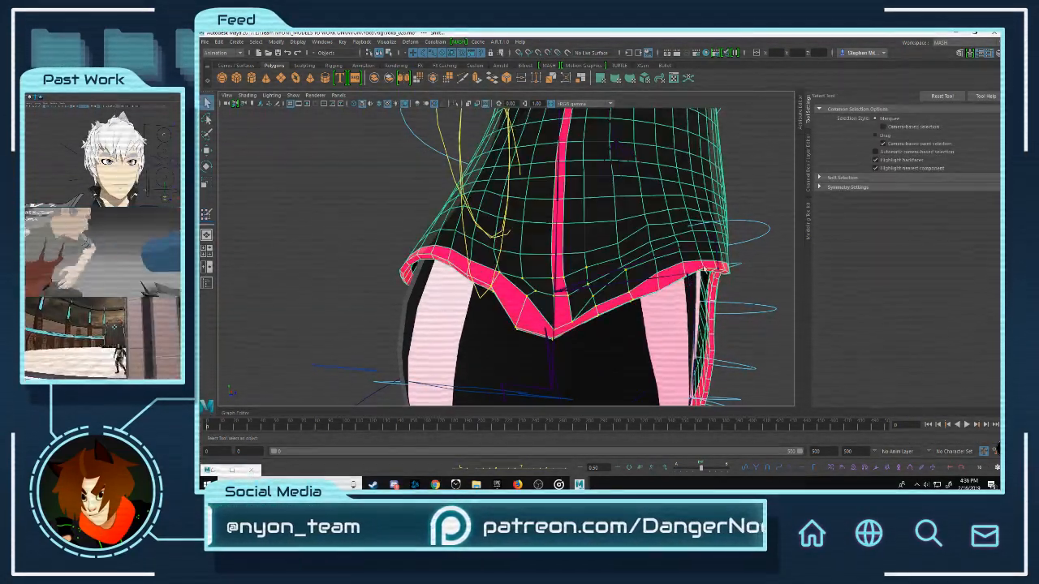
{"action": "left_click", "coordinate": [765, 275]}
{"action": "left_click", "coordinate": [647, 238]}
{"action": "right_click_drag", "start_coordinate": [631, 232], "coordinate": [594, 231]}
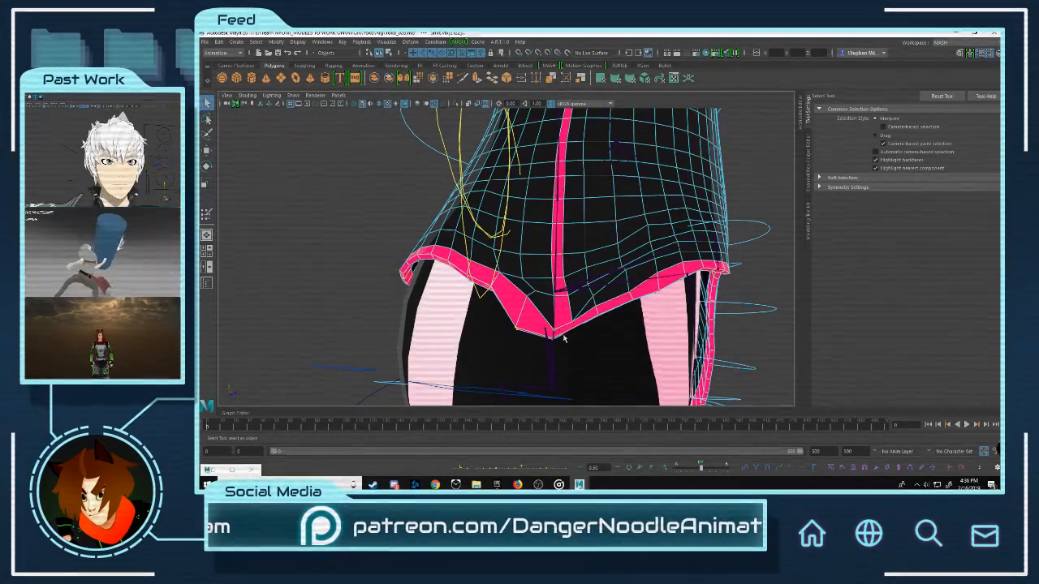
{"action": "left_click_drag", "start_coordinate": [561, 296], "coordinate": [538, 241], "text": "alt"}
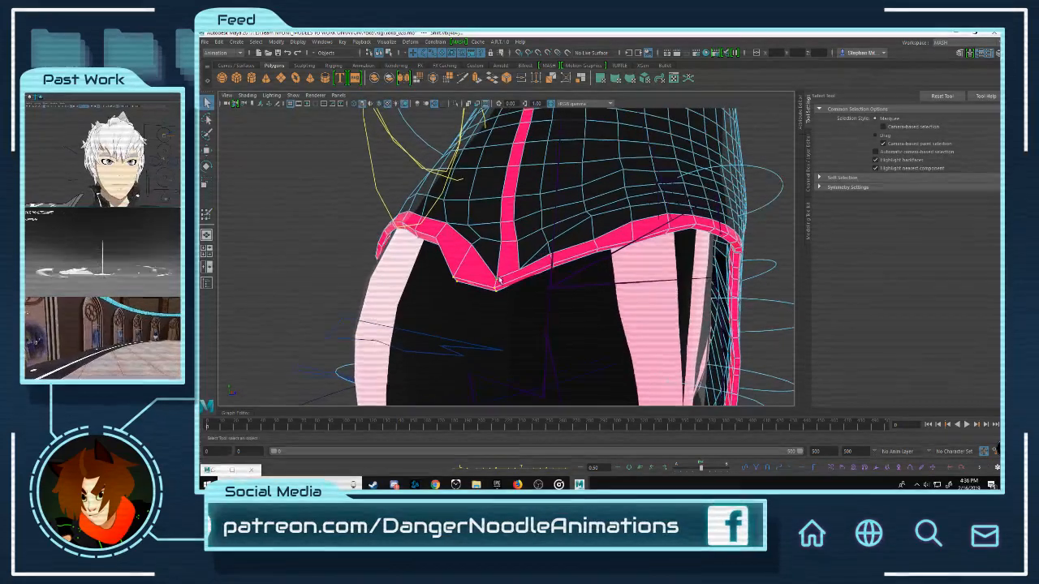
{"action": "mouse_move", "coordinate": [498, 247]}
{"action": "right_mouse_down"}
{"action": "mouse_move", "coordinate": [460, 255]}
{"action": "mouse_move", "coordinate": [446, 234]}
{"action": "right_mouse_up"}
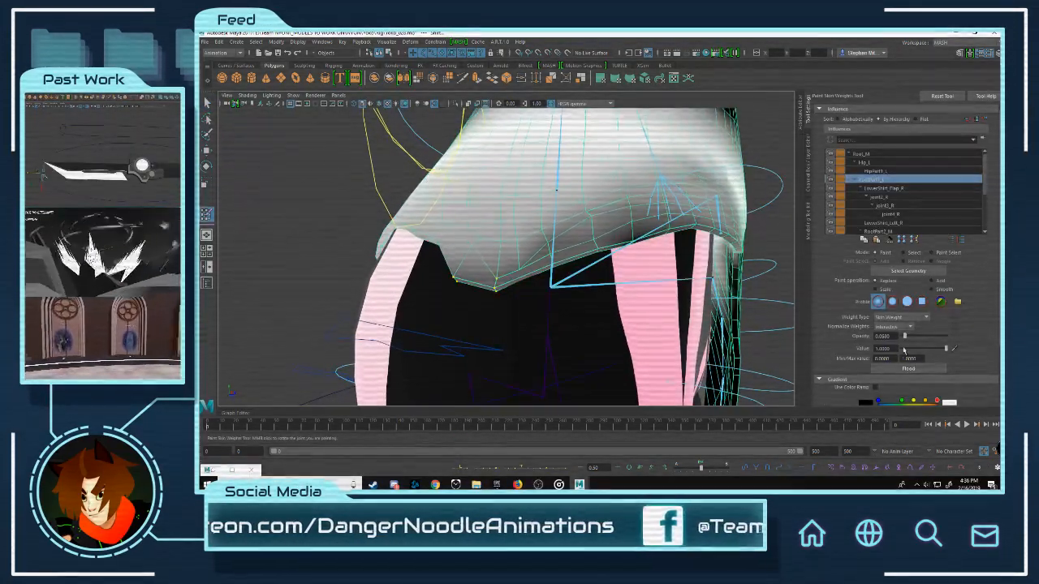
{"action": "left_click_drag", "start_coordinate": [904, 336], "coordinate": [901, 336]}
{"action": "left_click", "coordinate": [909, 369]}
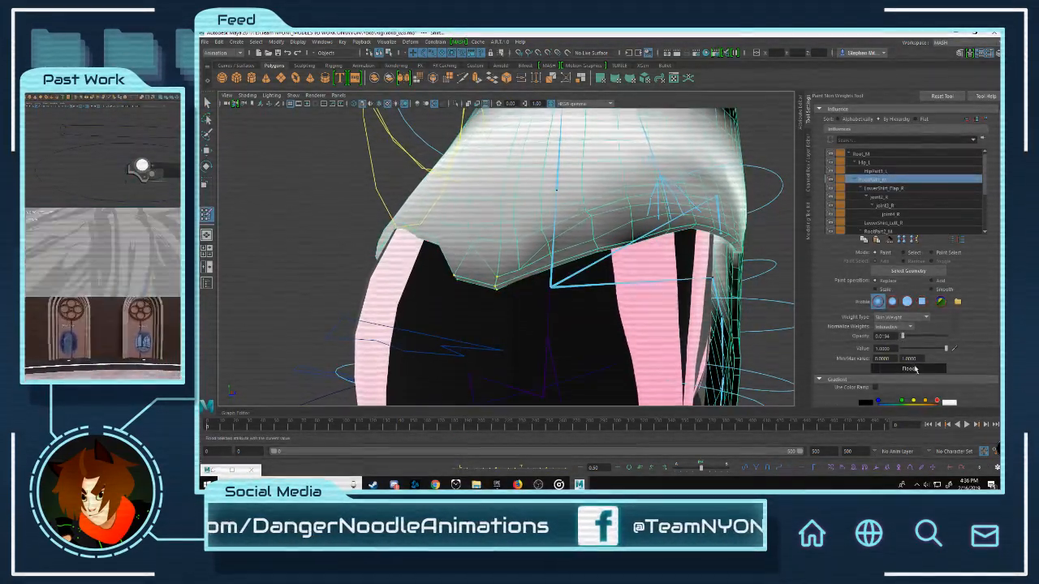
{"action": "left_click", "coordinate": [912, 368]}
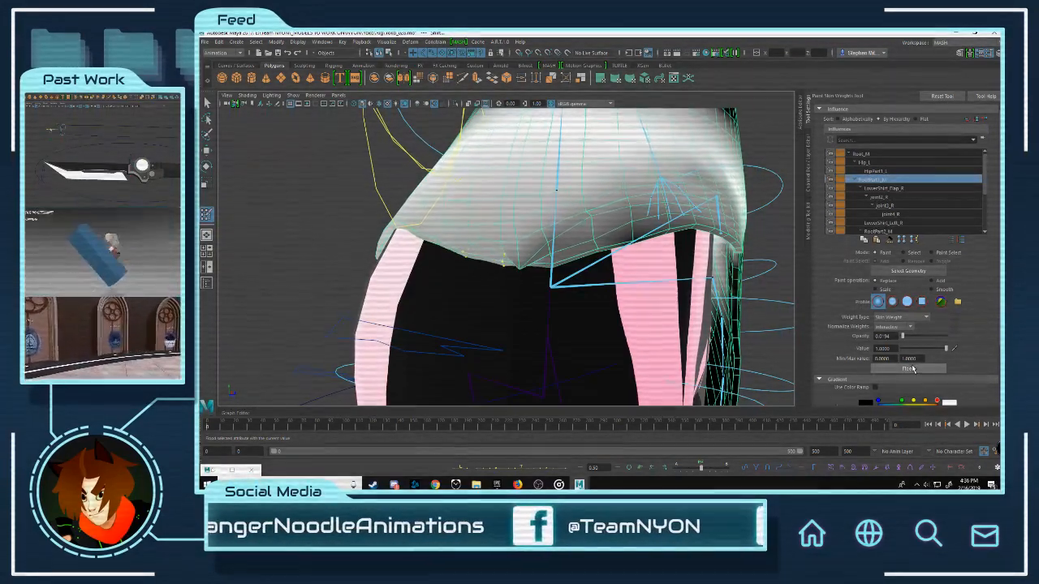
Step: Select the protruding vertices along the pink hem beside the seam's lower end and flood them with RootPart1_M
{"action": "key", "text": "w"}
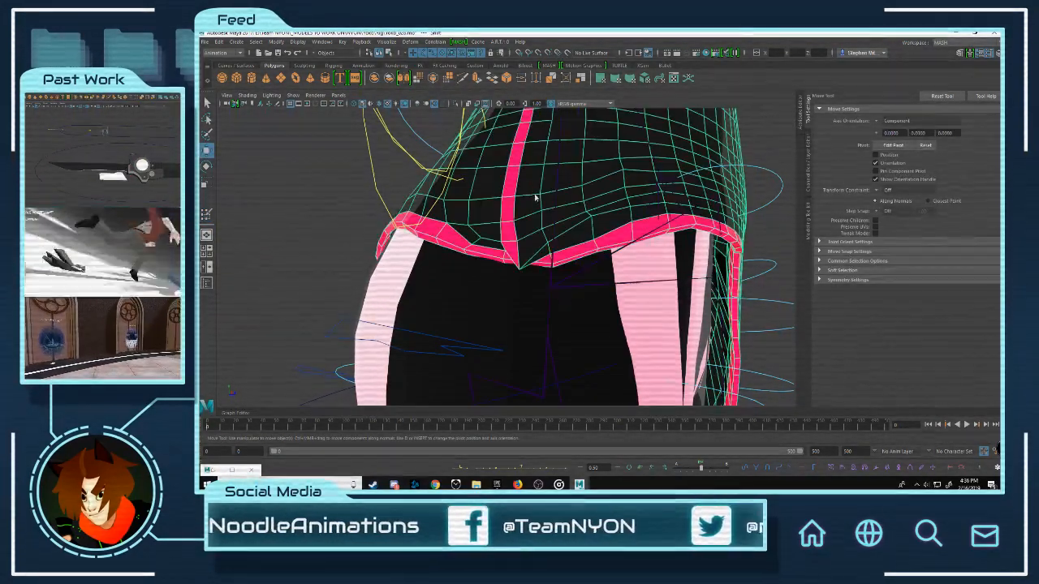
{"action": "right_click_drag", "start_coordinate": [534, 194], "coordinate": [516, 198]}
{"action": "key", "text": "q"}
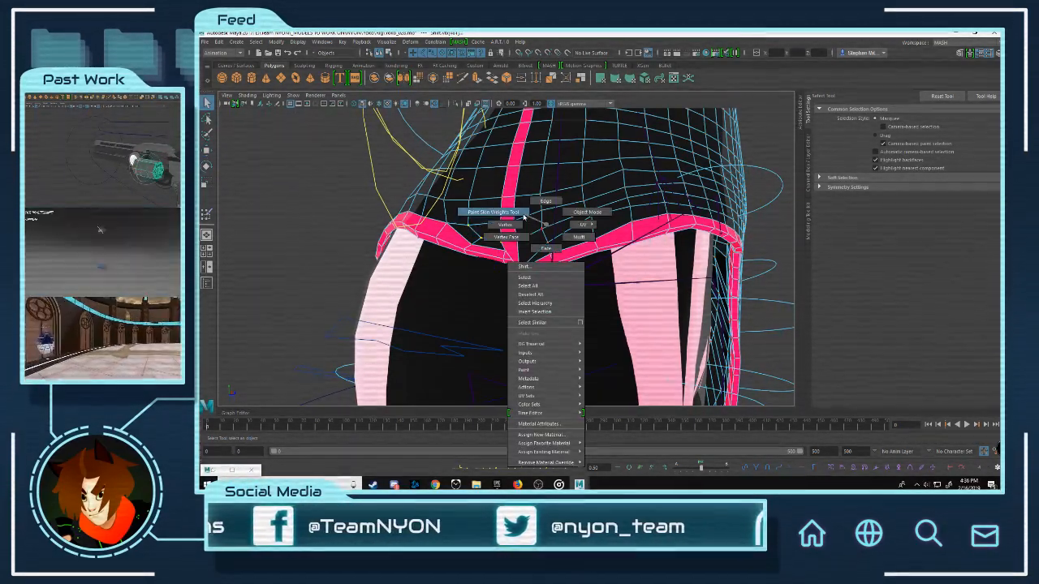
{"action": "right_click_drag", "start_coordinate": [524, 215], "coordinate": [520, 214]}
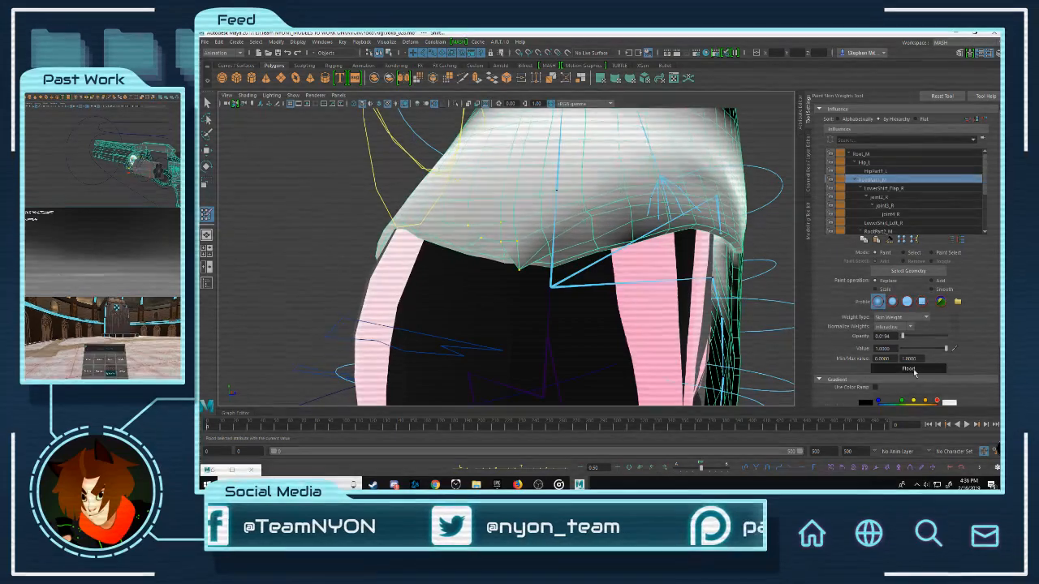
{"action": "left_click", "coordinate": [911, 371]}
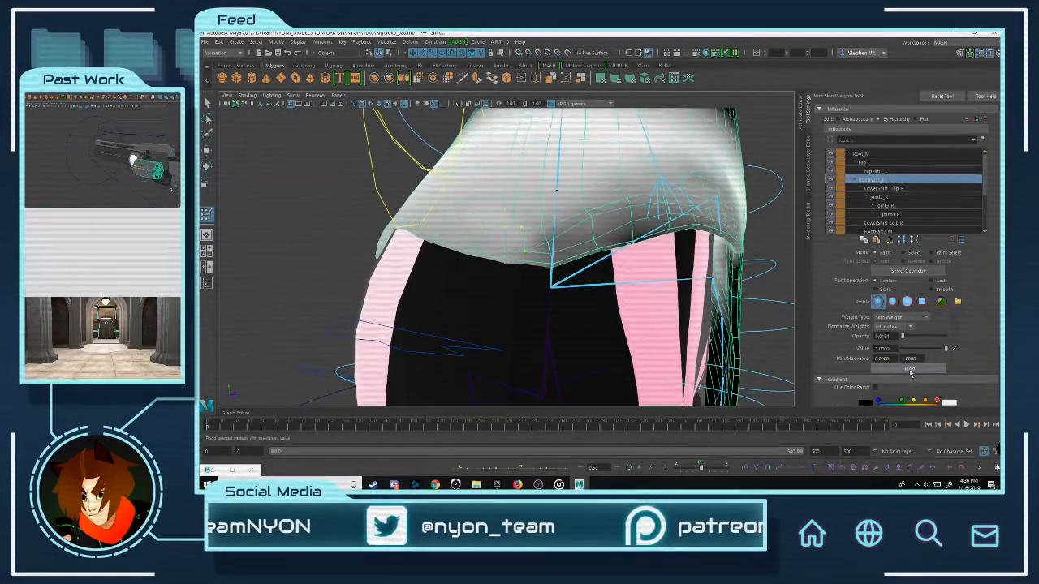
Step: Select the uneven Shirt vertices on the vertical pink seam just above the hem and flood them with RootPart1_M
{"action": "key", "text": "w"}
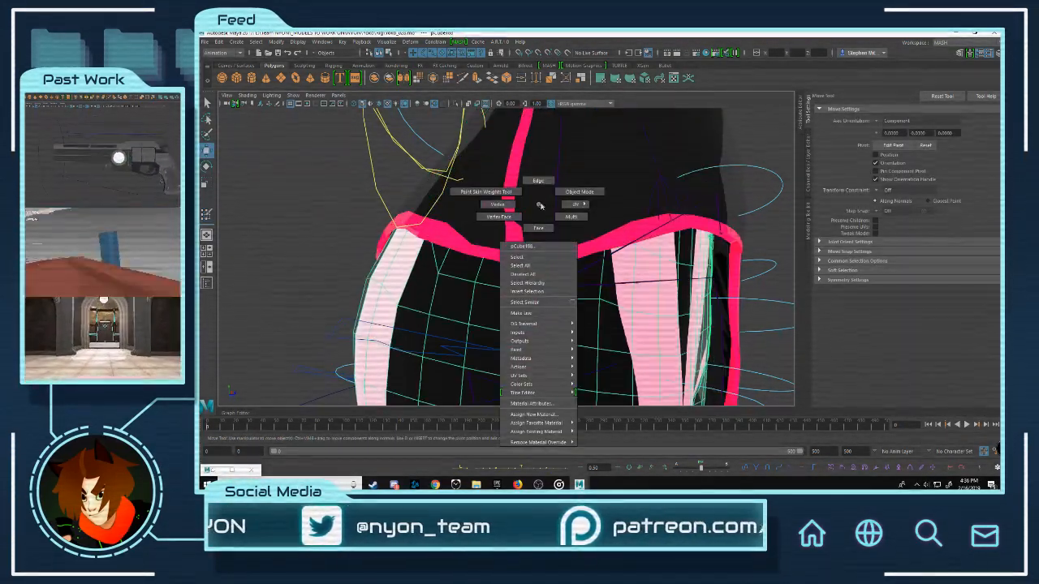
{"action": "left_click", "coordinate": [511, 183]}
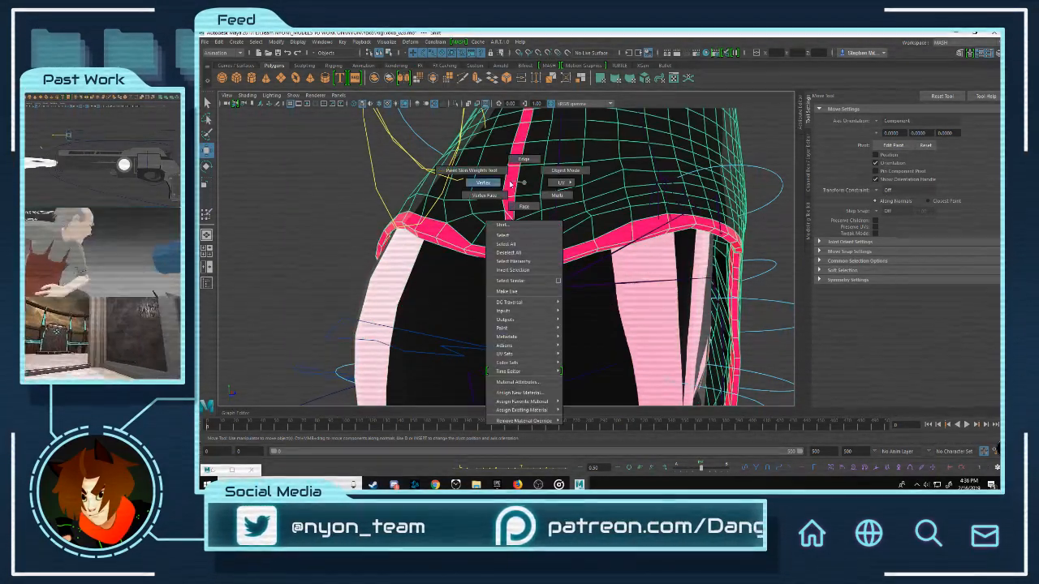
{"action": "right_click_drag", "start_coordinate": [510, 184], "coordinate": [511, 184]}
{"action": "left_click", "coordinate": [513, 210]}
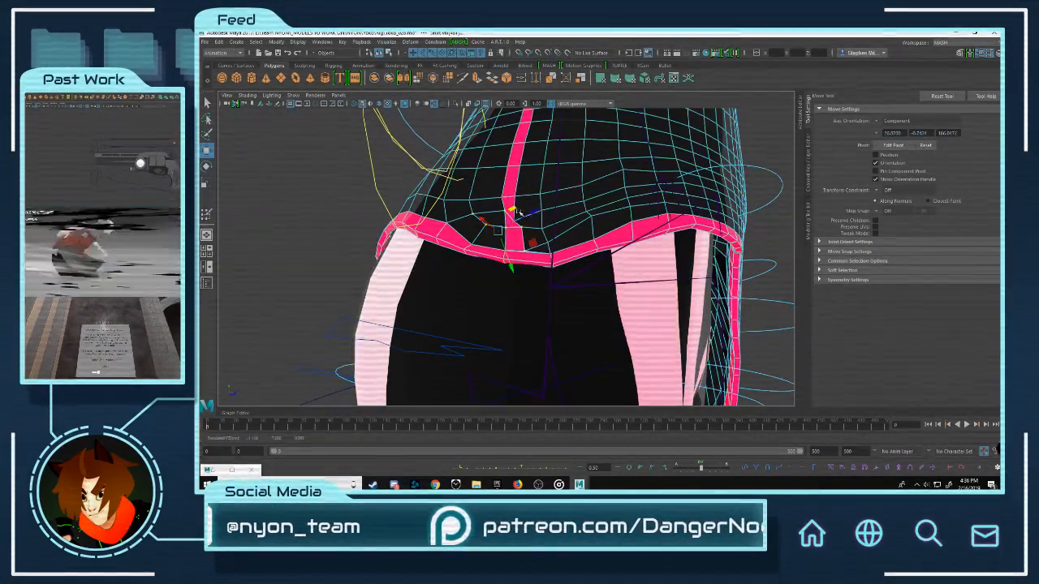
{"action": "right_click_drag", "start_coordinate": [521, 216], "coordinate": [557, 191]}
{"action": "key", "text": "y"}
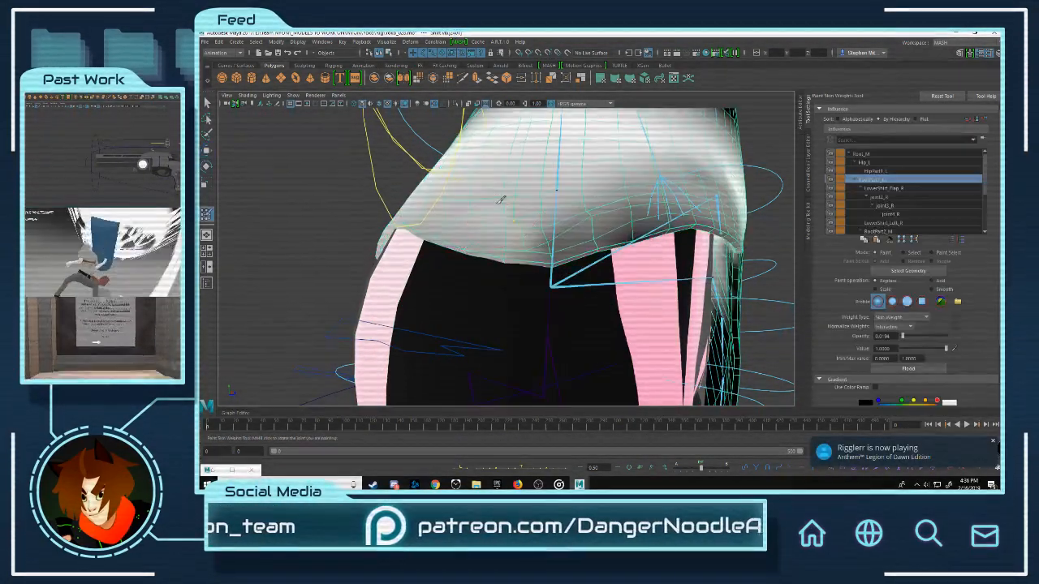
{"action": "left_click", "coordinate": [920, 371]}
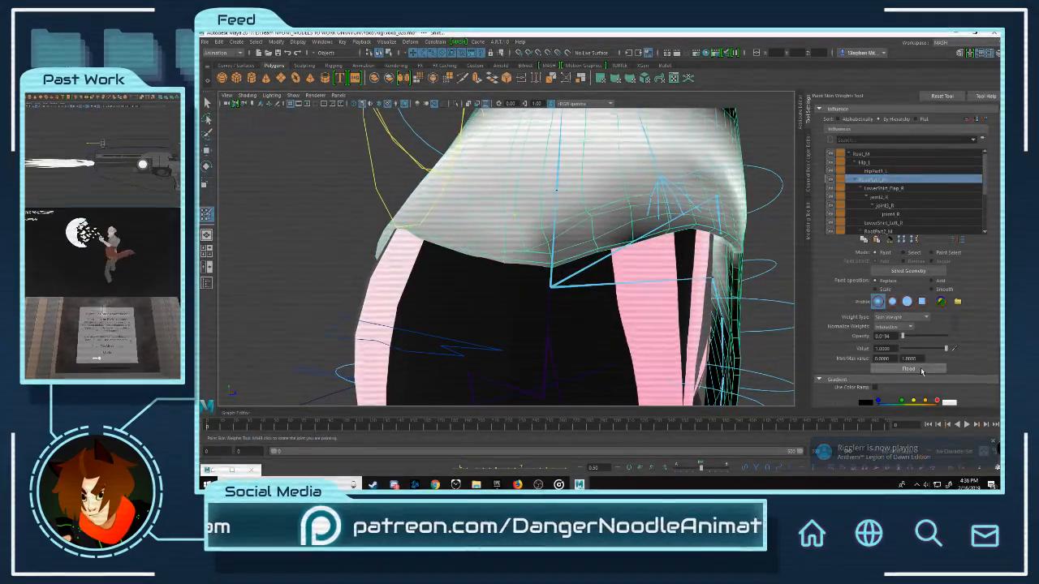
{"action": "left_click", "coordinate": [922, 371]}
Step: Flood the uneven vertices on the black cloth beside the pink seam with RootPart1_M, then leave weight painting
{"action": "key", "text": "w"}
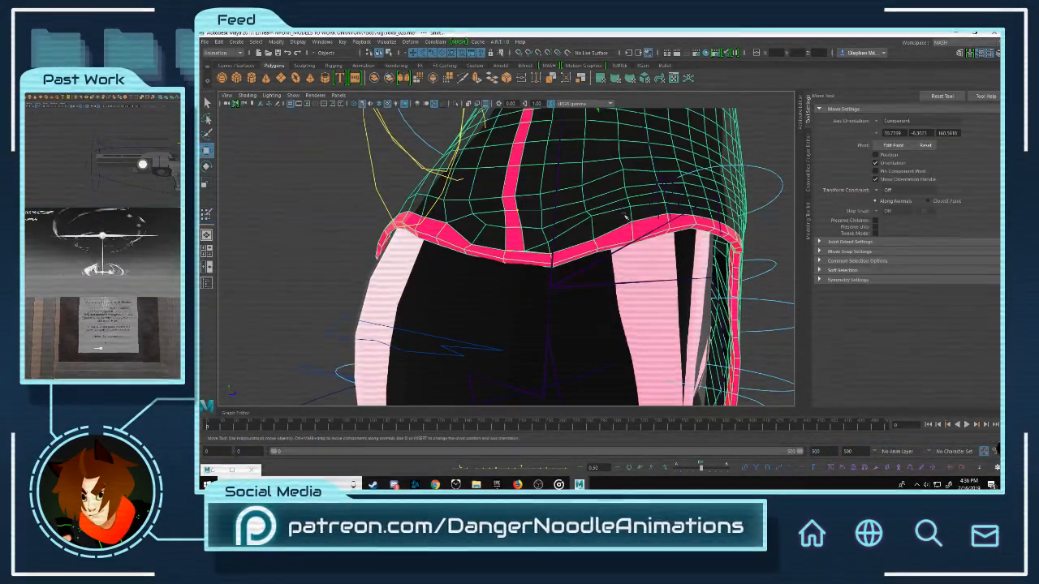
{"action": "left_click", "coordinate": [540, 227]}
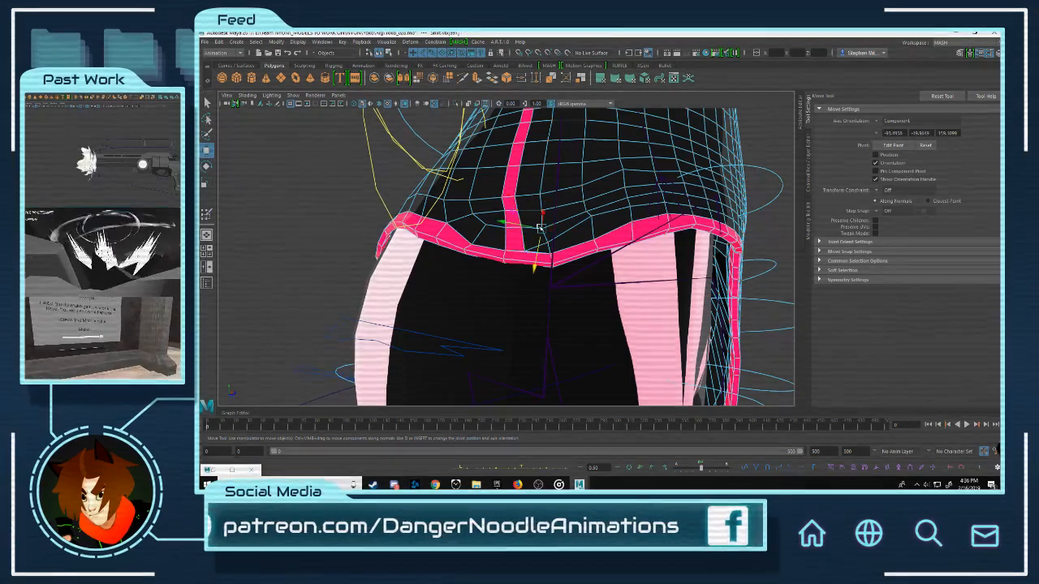
{"action": "right_click_drag", "start_coordinate": [602, 220], "coordinate": [551, 206]}
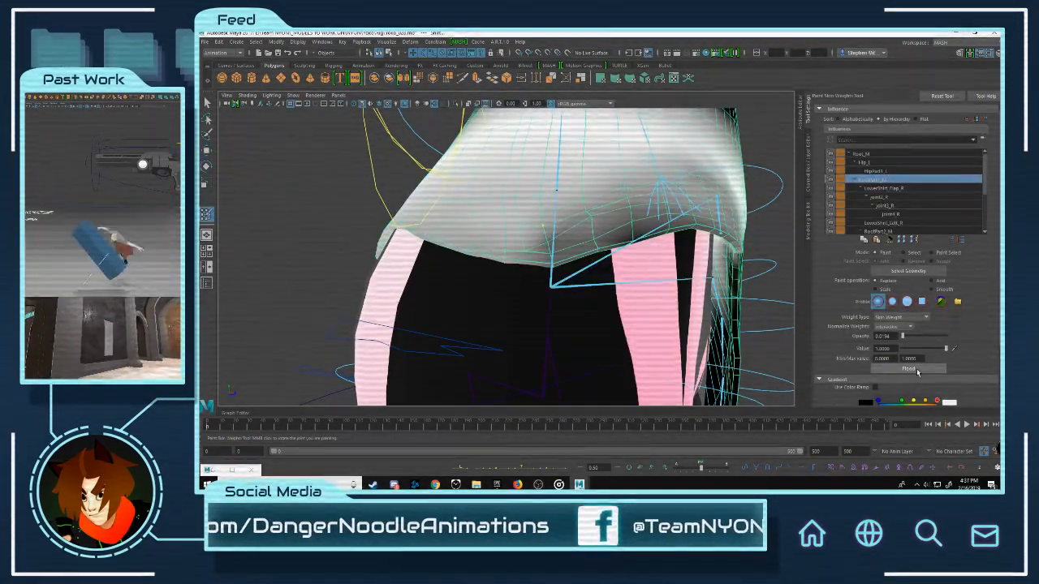
{"action": "key", "text": "w"}
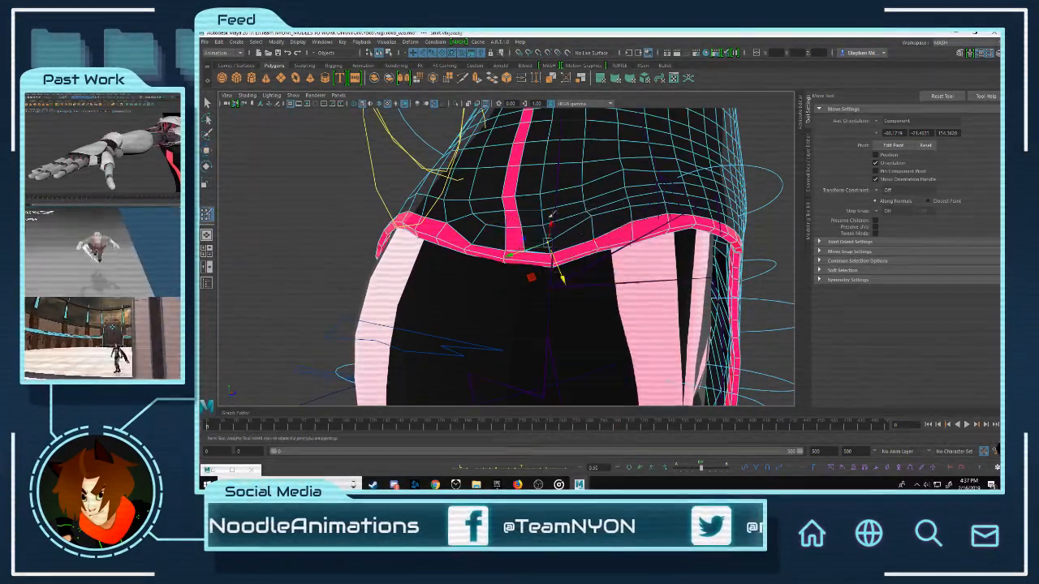
{"action": "key", "text": "y"}
{"action": "left_click", "coordinate": [920, 372]}
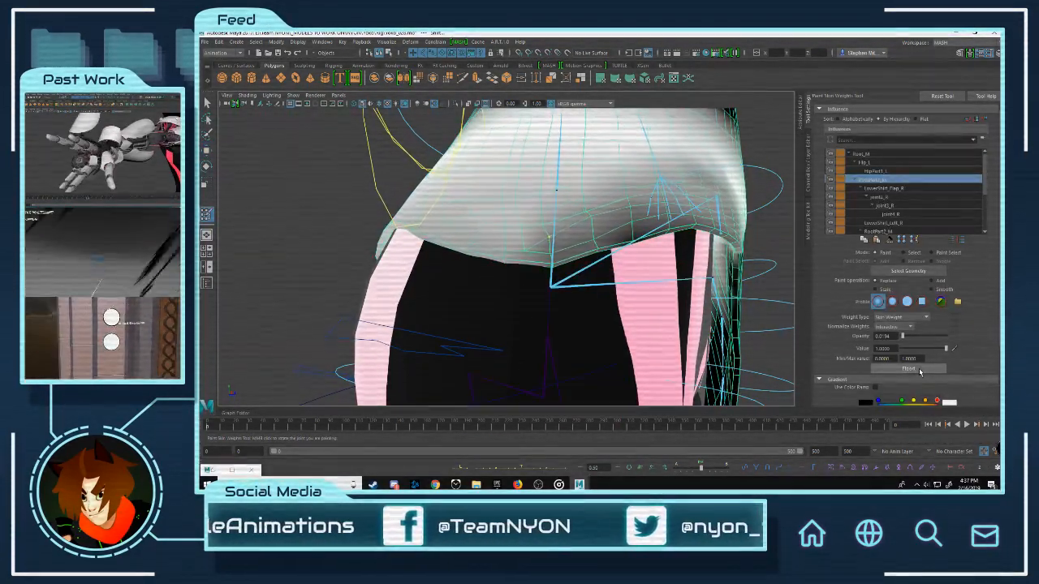
{"action": "key", "text": "w"}
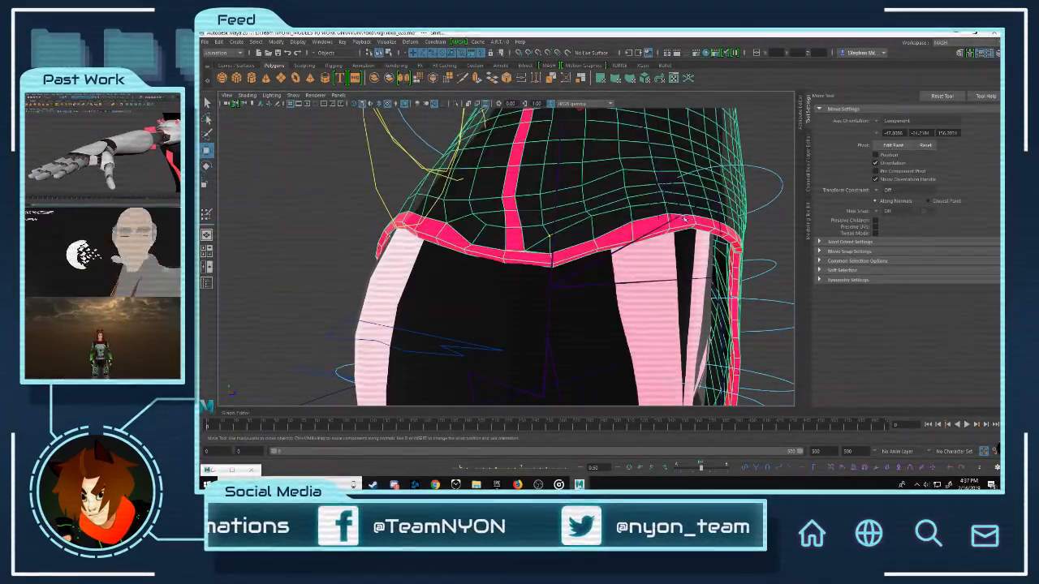
Step: Select the root control at the hips and rotate it sideways to tilt the body and test the shirt's opposite side
{"action": "left_click_drag", "start_coordinate": [685, 220], "coordinate": [479, 209], "text": "alt"}
{"action": "left_click", "coordinate": [749, 248]}
{"action": "right_click_drag", "start_coordinate": [749, 248], "coordinate": [722, 236], "text": "alt"}
{"action": "left_click_drag", "start_coordinate": [721, 236], "coordinate": [559, 221], "text": "alt"}
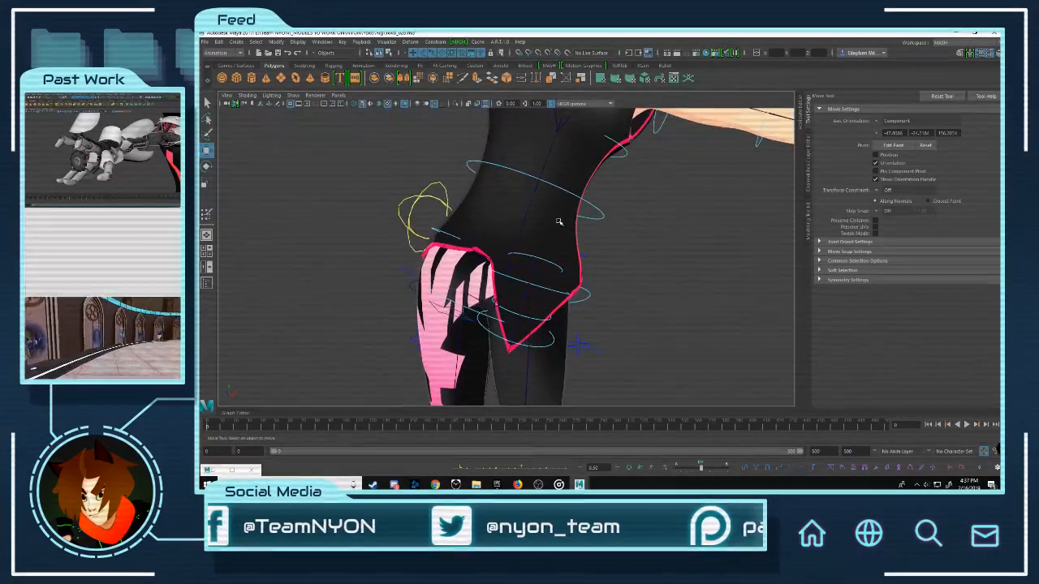
{"action": "middle_click_drag", "start_coordinate": [560, 221], "coordinate": [574, 237], "text": "alt"}
{"action": "left_click_drag", "start_coordinate": [610, 365], "coordinate": [536, 273]}
{"action": "key", "text": "e"}
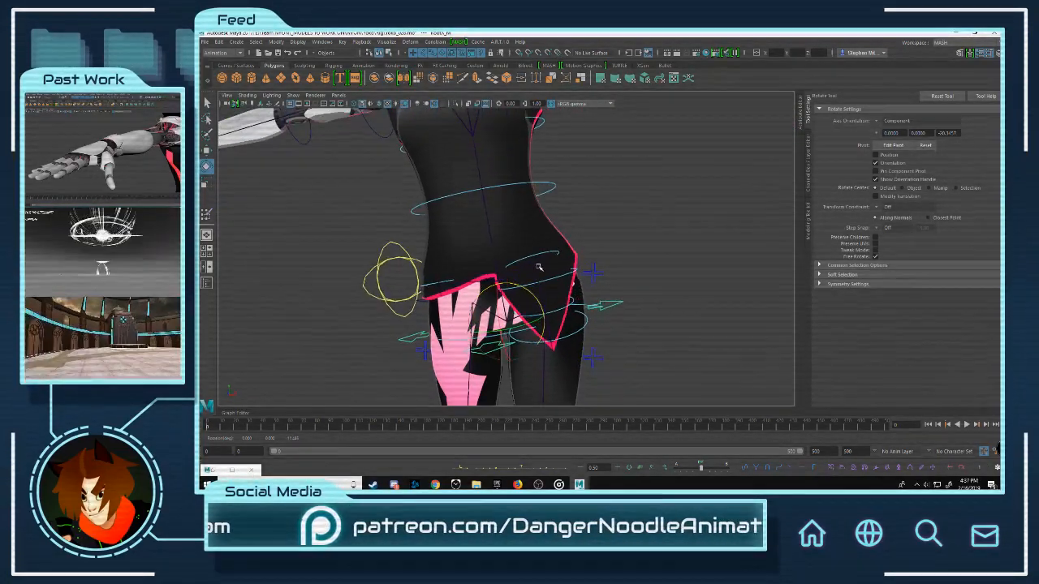
Step: Select the pinched Shirt vertices around the inner corner of the hem notch above the legs and save the scene
{"action": "middle_click_drag", "start_coordinate": [567, 242], "coordinate": [524, 267], "text": "alt"}
{"action": "scroll", "coordinate": [573, 203], "scroll_direction": "up", "scroll_amount": 6}
{"action": "left_click", "coordinate": [572, 205]}
{"action": "right_click_drag", "start_coordinate": [523, 267], "coordinate": [563, 244], "text": "alt"}
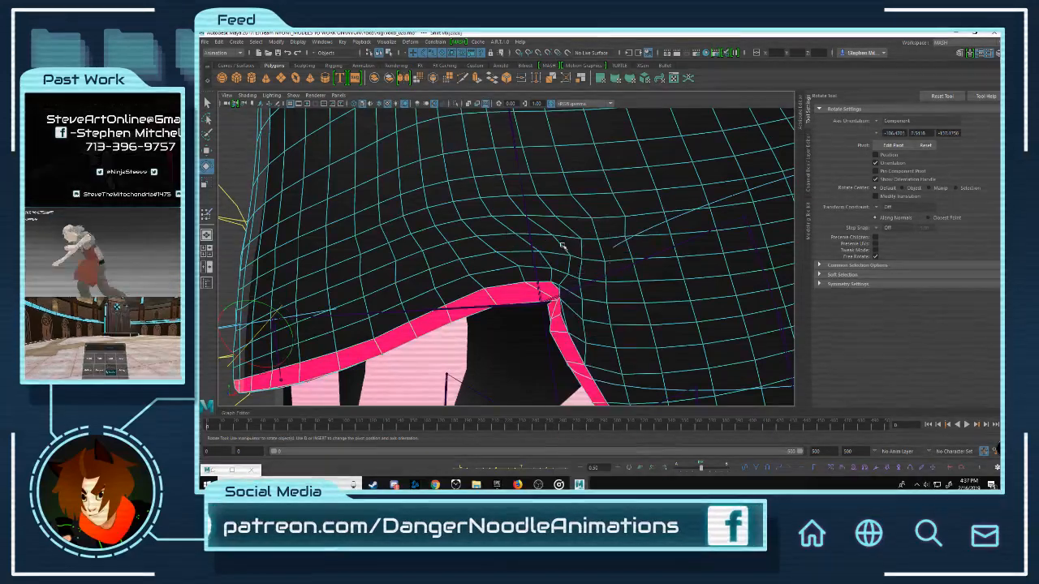
{"action": "left_click", "coordinate": [559, 294]}
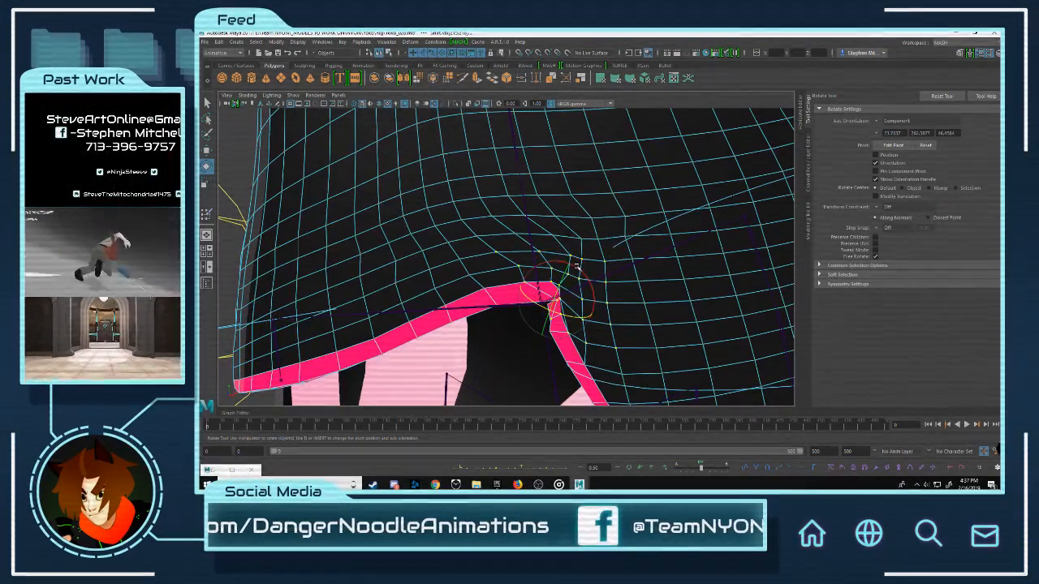
{"action": "scroll", "coordinate": [577, 266], "scroll_direction": "down", "scroll_amount": 5}
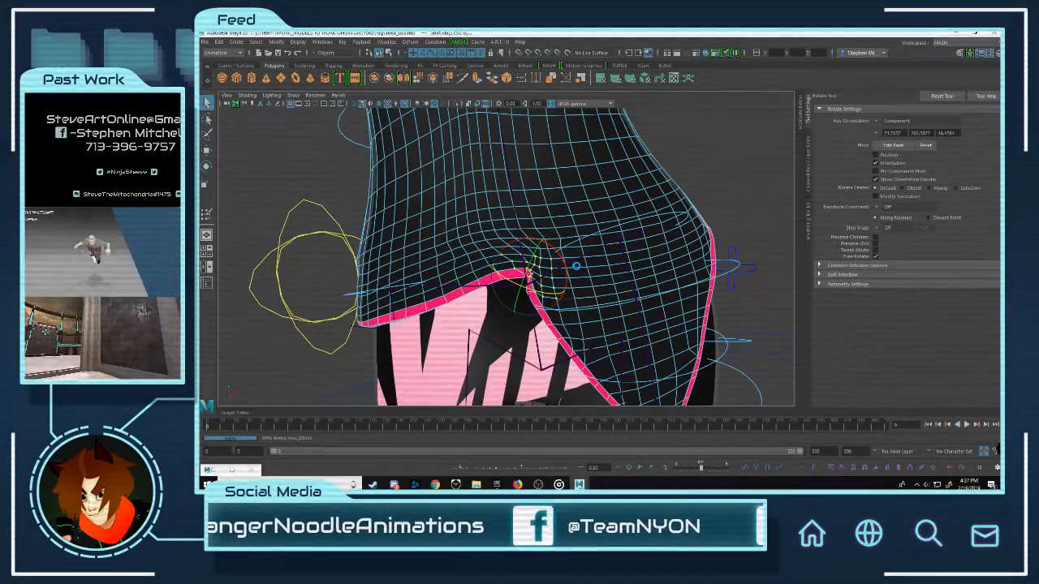
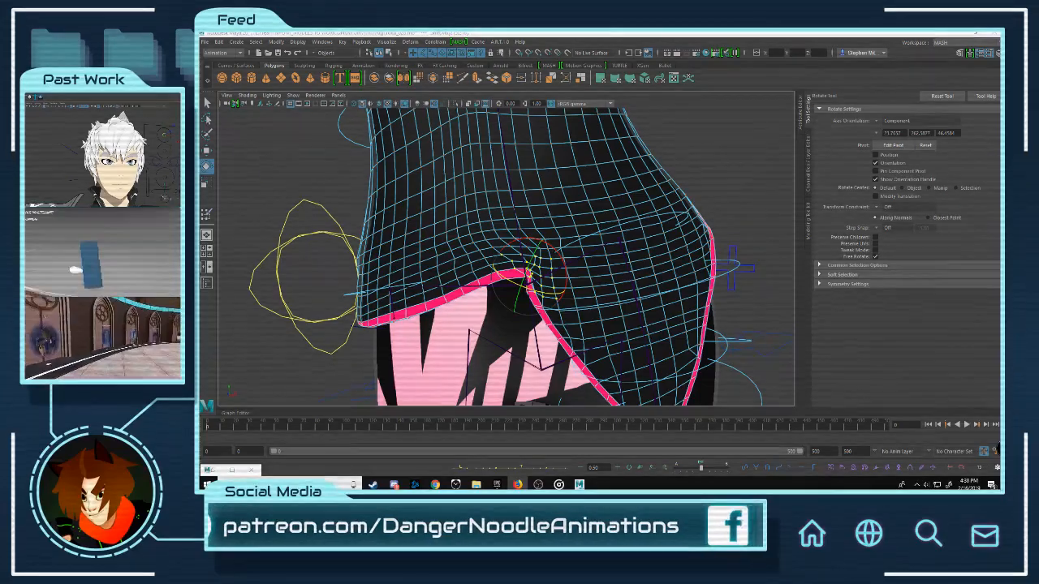
Step: Flood the selected vertices around the hem notch with RootPart1_M at a value of 1 to smooth the pinched cloth
{"action": "scroll", "coordinate": [504, 219], "scroll_direction": "up", "scroll_amount": 5}
{"action": "scroll", "coordinate": [528, 227], "scroll_direction": "down", "scroll_amount": 4}
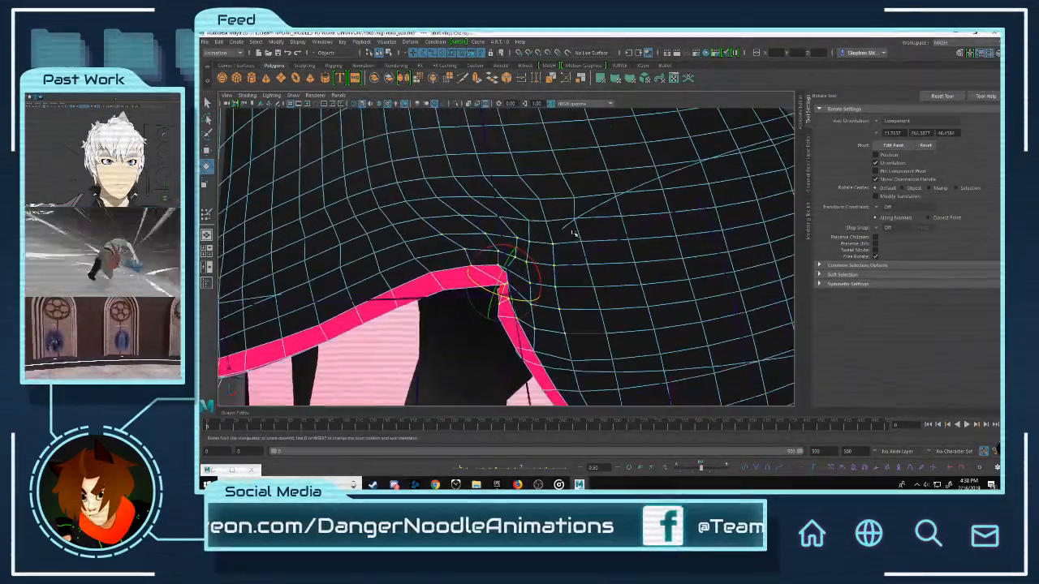
{"action": "right_click_drag", "start_coordinate": [551, 241], "coordinate": [497, 223]}
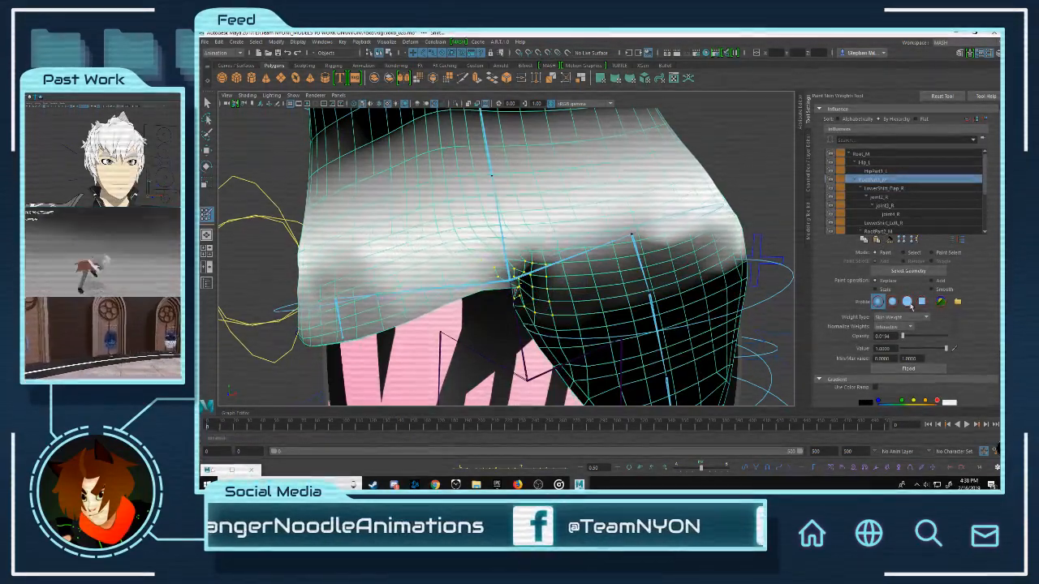
{"action": "left_click", "coordinate": [913, 369]}
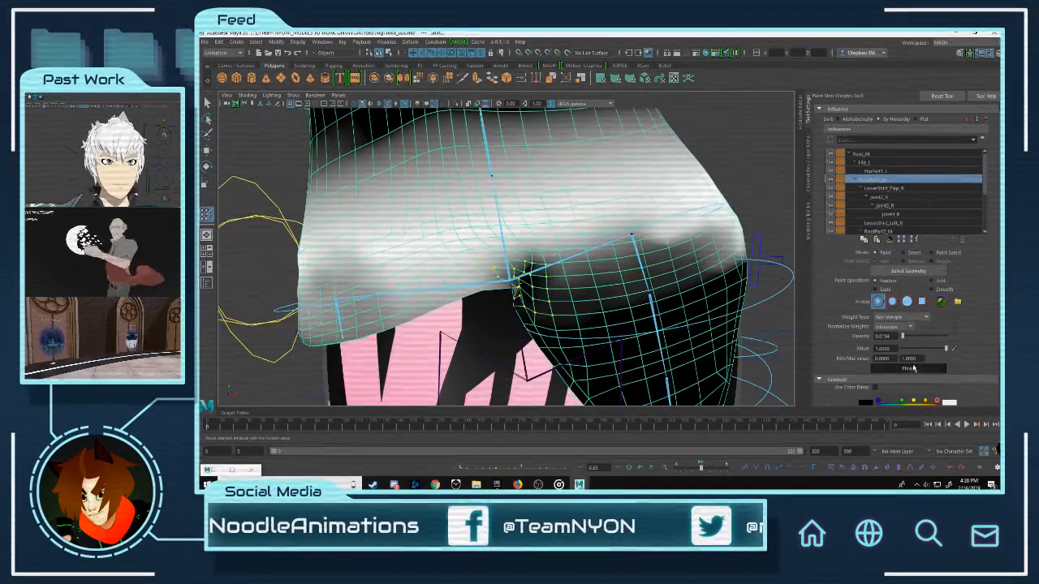
{"action": "left_click", "coordinate": [913, 369]}
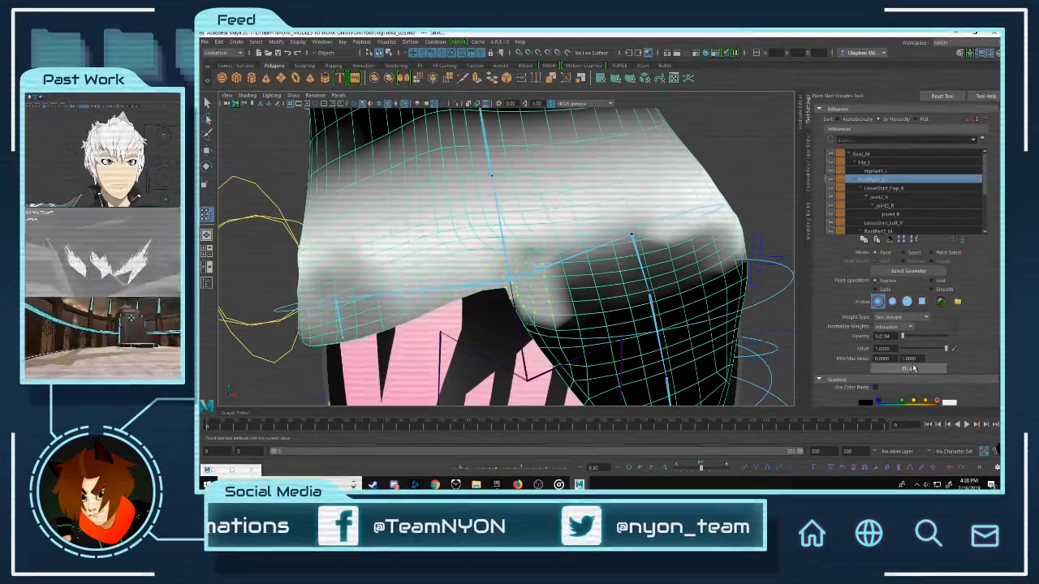
{"action": "left_click", "coordinate": [914, 369]}
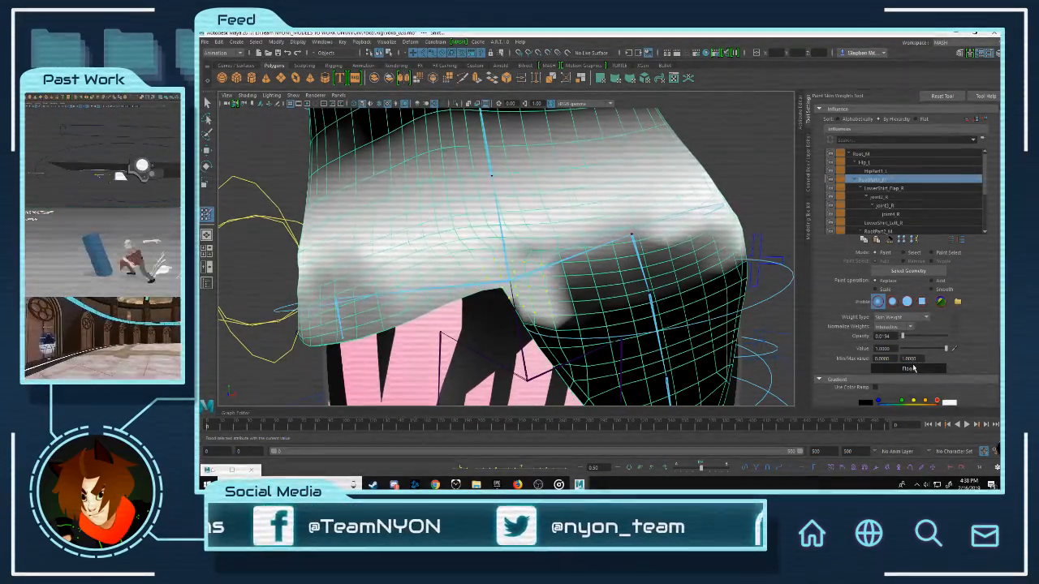
Step: Select the remaining uneven vertices just above the hem notch and flood them with RootPart1_M
{"action": "key", "text": "w"}
{"action": "right_click", "coordinate": [638, 190]}
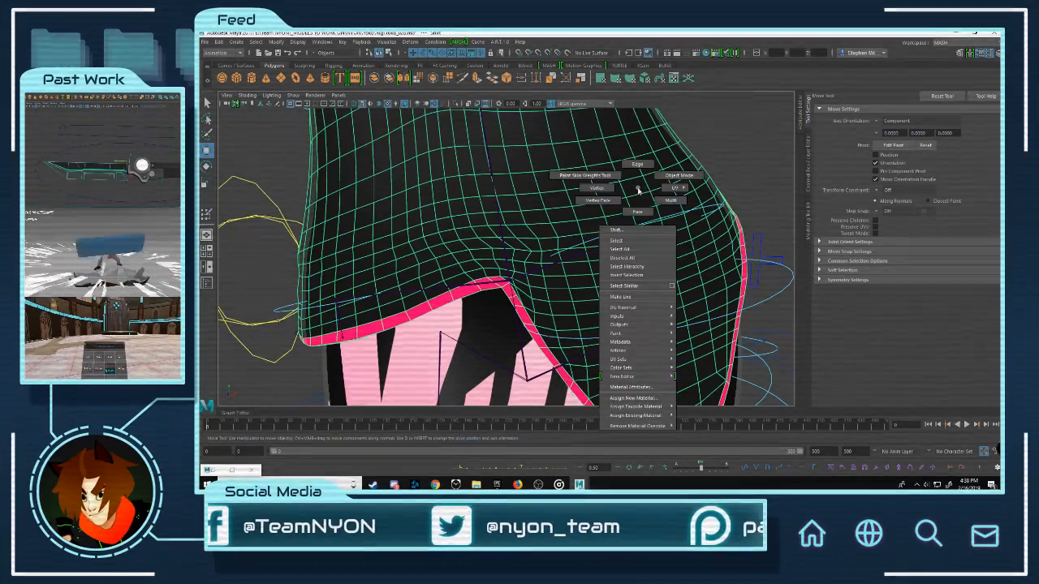
{"action": "left_click", "coordinate": [597, 187]}
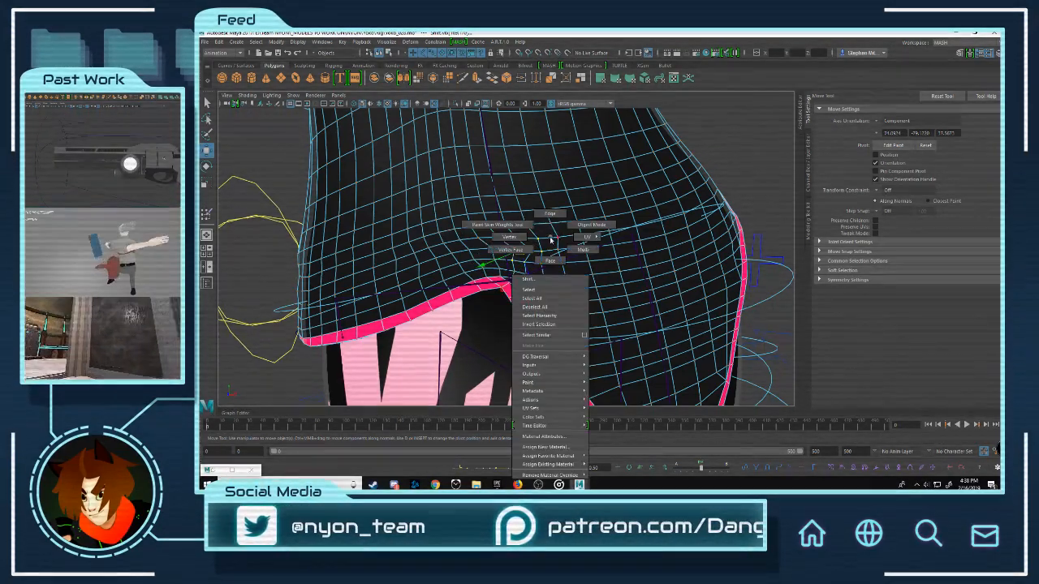
{"action": "left_click", "coordinate": [497, 224]}
{"action": "left_click", "coordinate": [909, 370]}
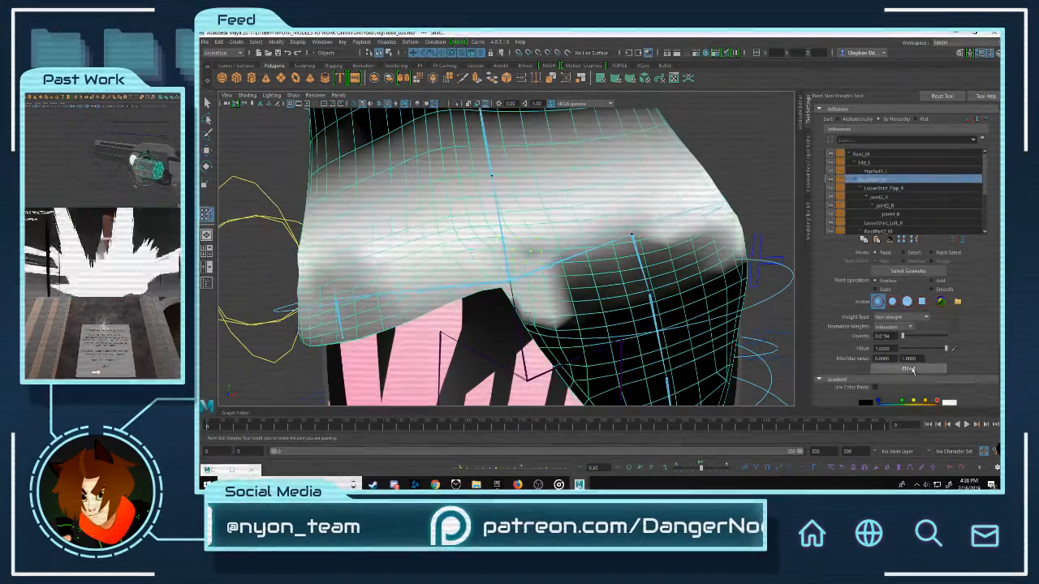
Step: Flood the selected Shirt vertices above the hem notch with RootPart1_M at a value of 1, reselecting the uneven ones between floods
{"action": "left_click", "coordinate": [913, 371]}
{"action": "left_click", "coordinate": [912, 370]}
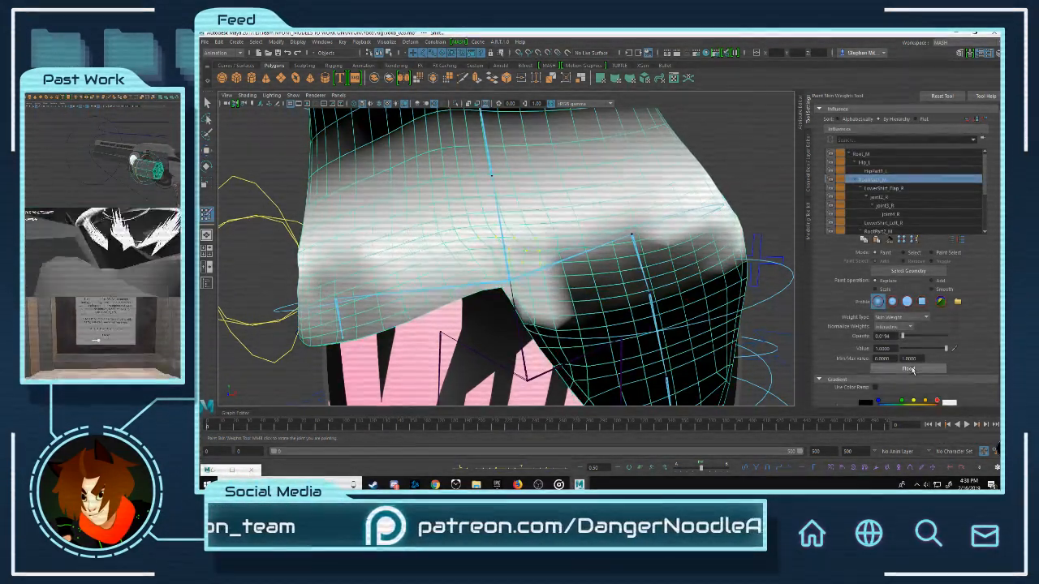
{"action": "key", "text": "w"}
{"action": "right_click_drag", "start_coordinate": [686, 179], "coordinate": [647, 180]}
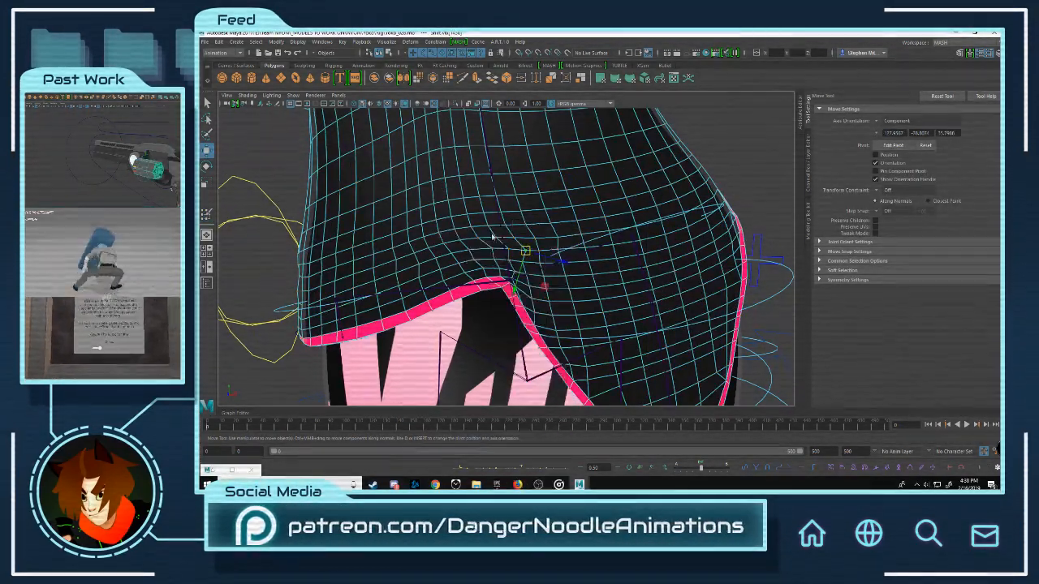
{"action": "key", "text": "y"}
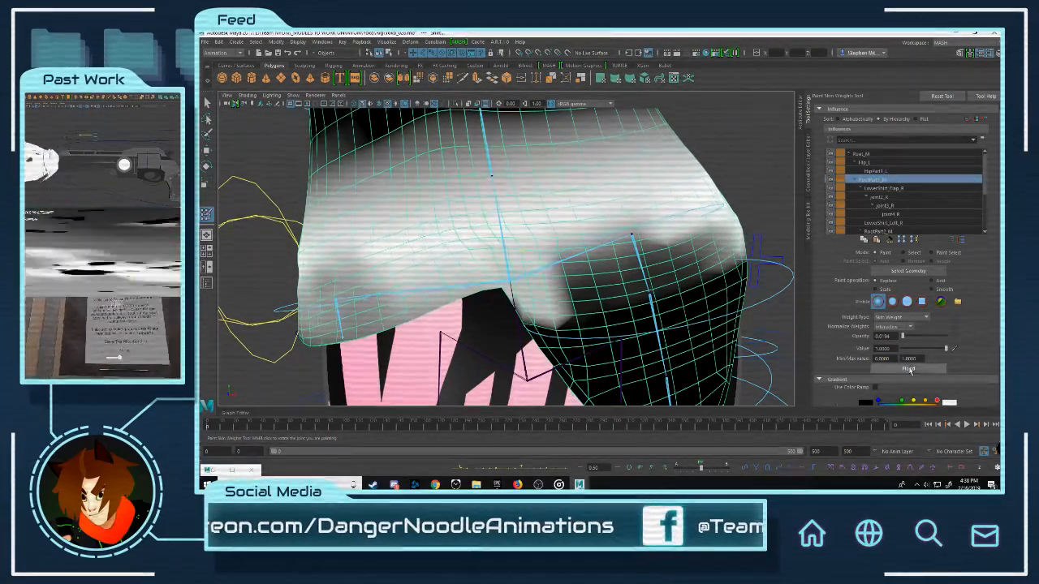
{"action": "key", "text": "w"}
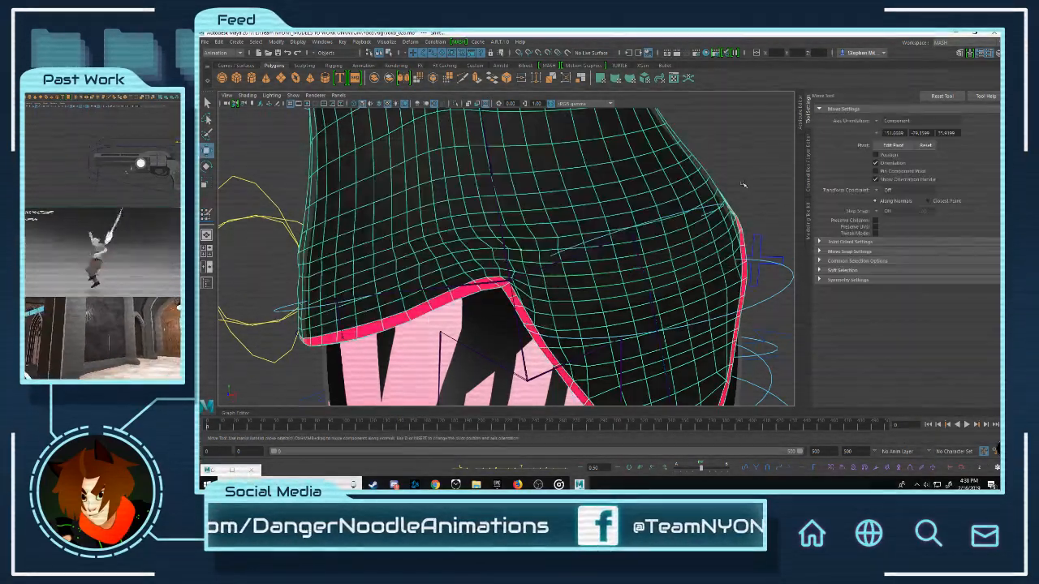
Step: Switch the left leg to IK and raise its foot control to bend the knee and test the shirt's deformation
{"action": "scroll", "coordinate": [743, 185], "scroll_direction": "down", "scroll_amount": 10}
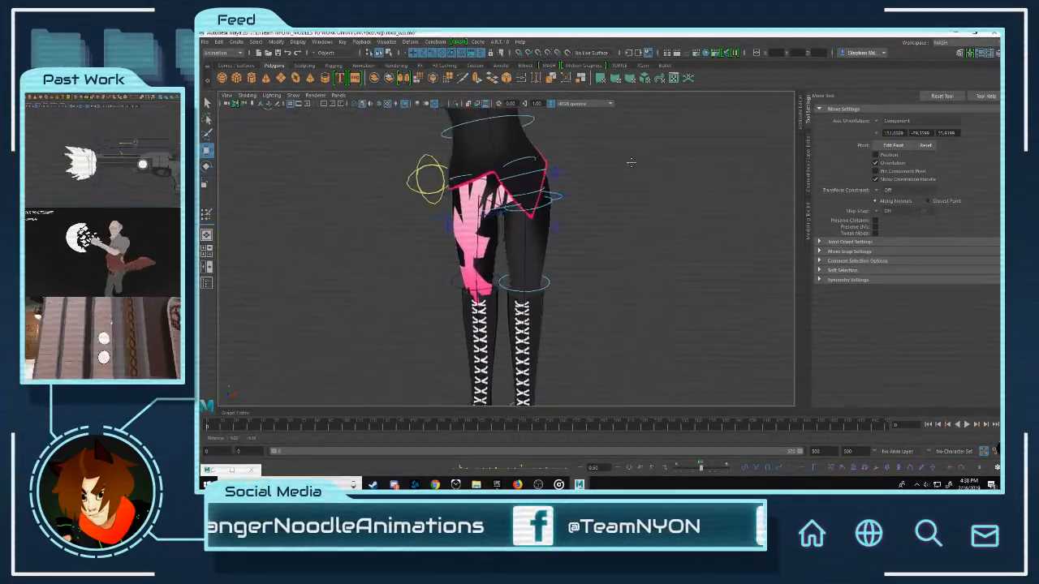
{"action": "left_click_drag", "start_coordinate": [540, 276], "coordinate": [495, 280], "text": "alt"}
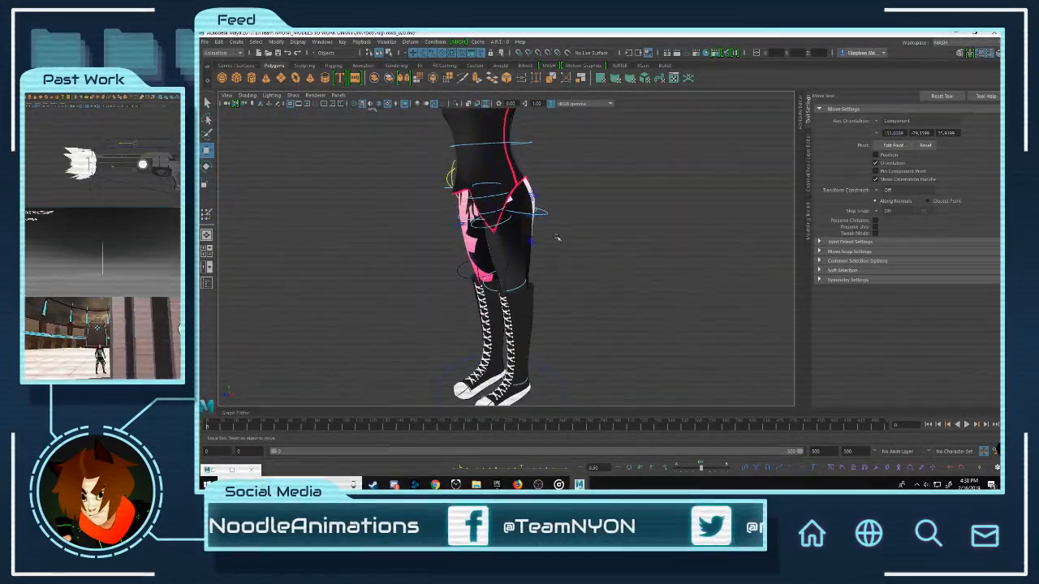
{"action": "middle_click_drag", "start_coordinate": [599, 200], "coordinate": [578, 262], "text": "alt"}
{"action": "scroll", "coordinate": [569, 285], "scroll_direction": "up", "scroll_amount": 6}
{"action": "scroll", "coordinate": [578, 262], "scroll_direction": "down", "scroll_amount": 3}
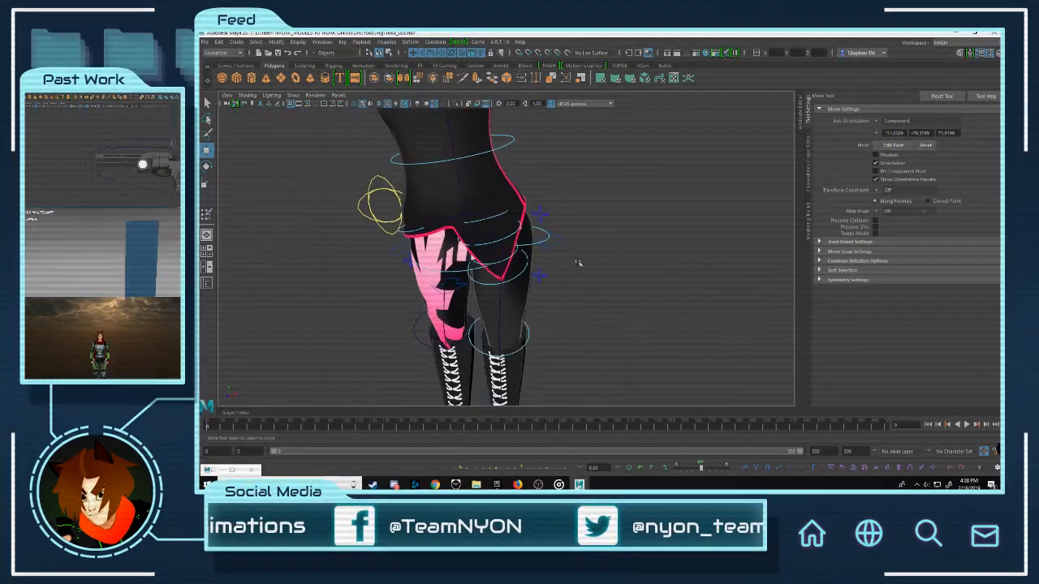
{"action": "left_click", "coordinate": [540, 214]}
{"action": "left_click", "coordinate": [540, 276]}
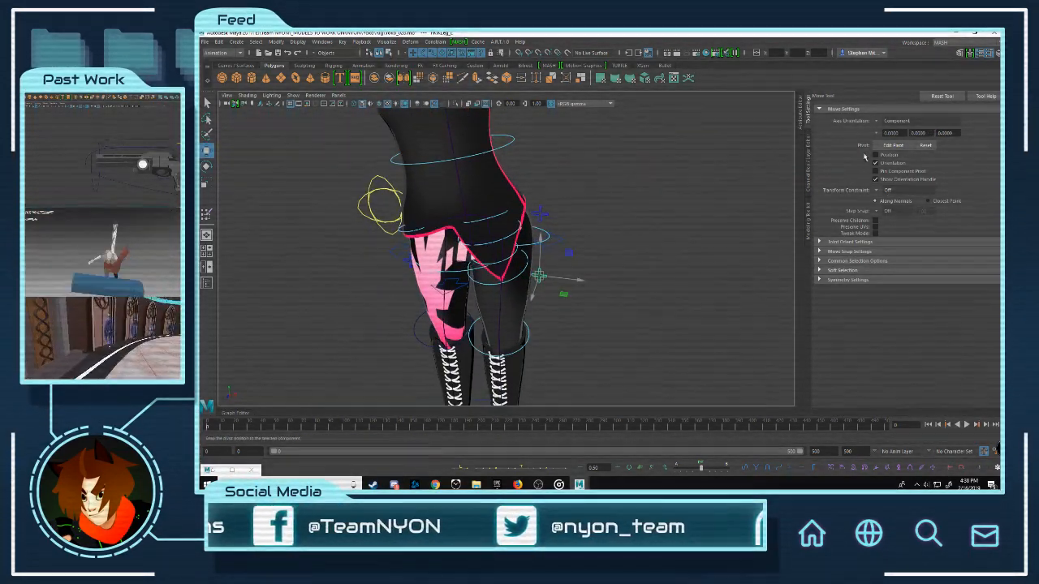
{"action": "left_click", "coordinate": [809, 169]}
{"action": "left_click", "coordinate": [962, 110]}
{"action": "middle_click_drag", "start_coordinate": [613, 166], "coordinate": [663, 164]}
{"action": "left_click", "coordinate": [553, 326]}
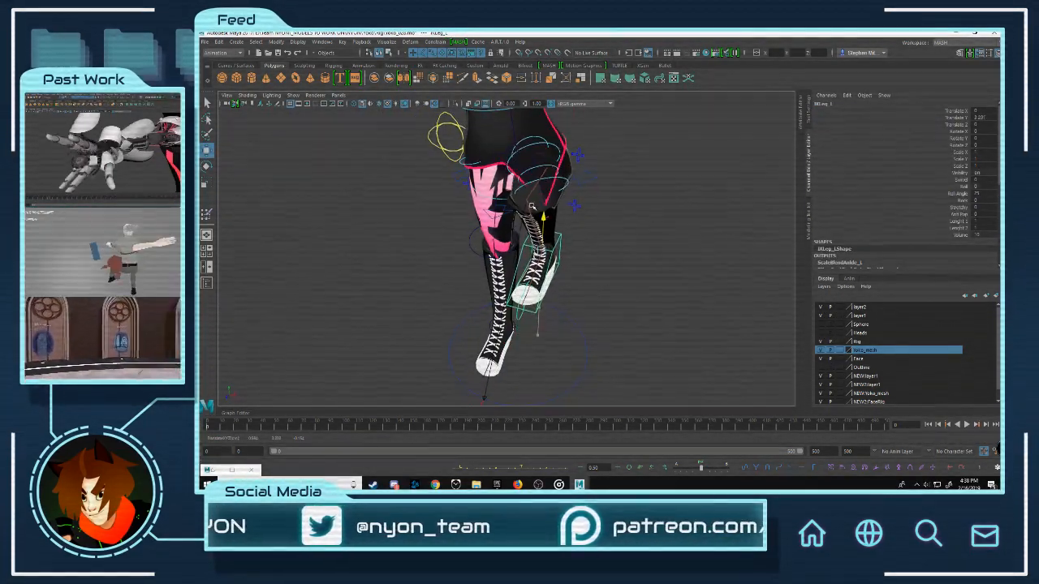
{"action": "left_click_drag", "start_coordinate": [529, 214], "coordinate": [601, 203], "text": "alt"}
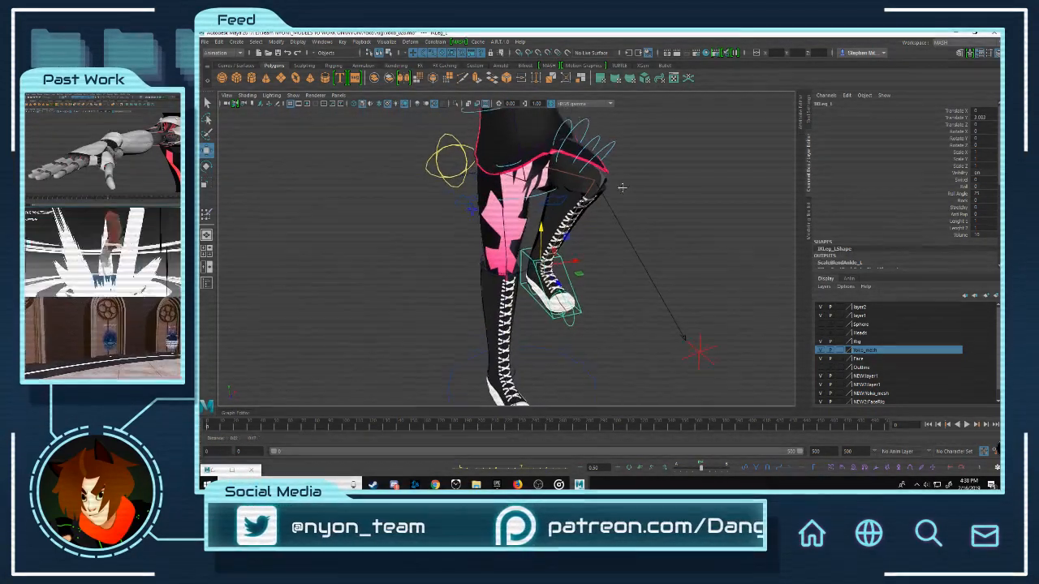
Step: Select the Shirt mesh's pinched vertices around the inner corner of the hem notch beside the raised thigh
{"action": "right_click_drag", "start_coordinate": [552, 243], "coordinate": [663, 257], "text": "alt"}
{"action": "left_click", "coordinate": [668, 244]}
{"action": "left_click", "coordinate": [610, 281]}
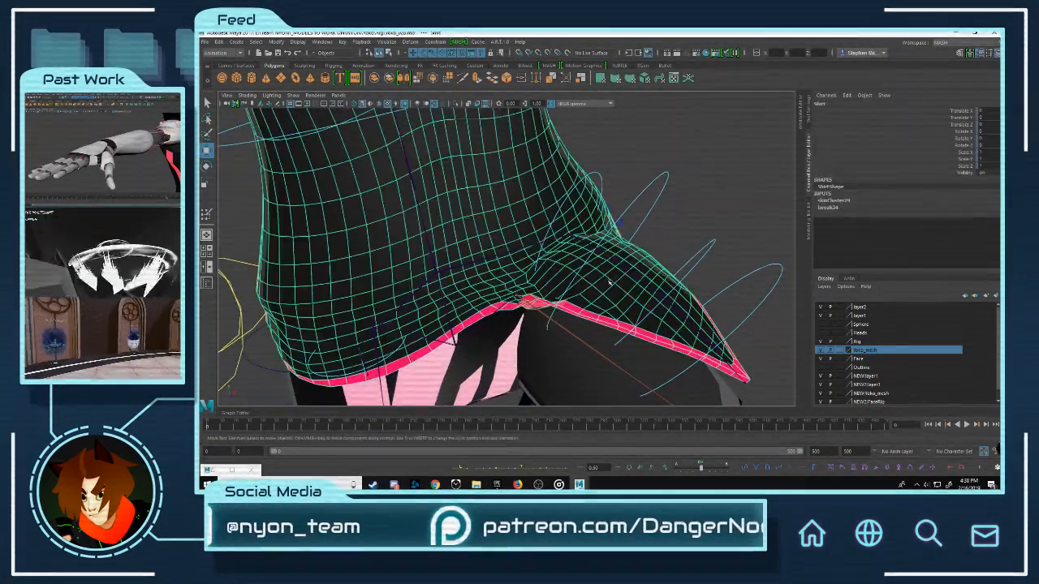
{"action": "middle_click_drag", "start_coordinate": [609, 281], "coordinate": [604, 244], "text": "alt"}
{"action": "scroll", "coordinate": [605, 208], "scroll_direction": "up", "scroll_amount": 5}
{"action": "left_click_drag", "start_coordinate": [605, 209], "coordinate": [560, 217], "text": "alt"}
{"action": "right_click_drag", "start_coordinate": [560, 218], "coordinate": [520, 218]}
{"action": "left_click", "coordinate": [490, 236]}
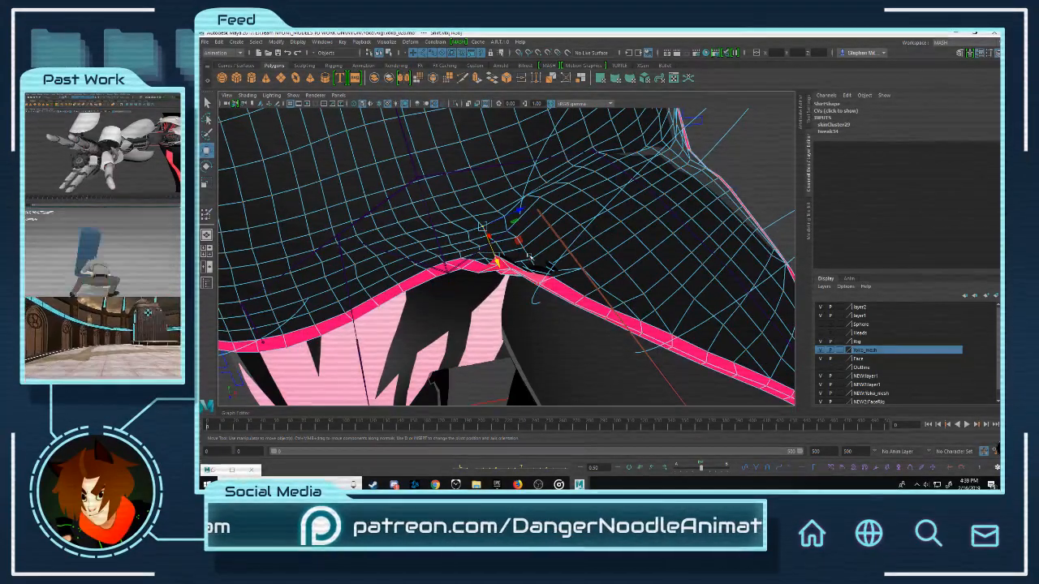
{"action": "mouse_move", "coordinate": [529, 256]}
{"action": "left_mouse_down", "text": "alt"}
{"action": "mouse_move", "coordinate": [615, 234]}
{"action": "mouse_move", "coordinate": [577, 265]}
{"action": "mouse_move", "coordinate": [628, 194]}
{"action": "mouse_move", "coordinate": [656, 204]}
{"action": "mouse_move", "coordinate": [661, 247]}
{"action": "mouse_move", "coordinate": [645, 234]}
{"action": "mouse_move", "coordinate": [537, 274]}
{"action": "left_mouse_up", "text": "alt"}
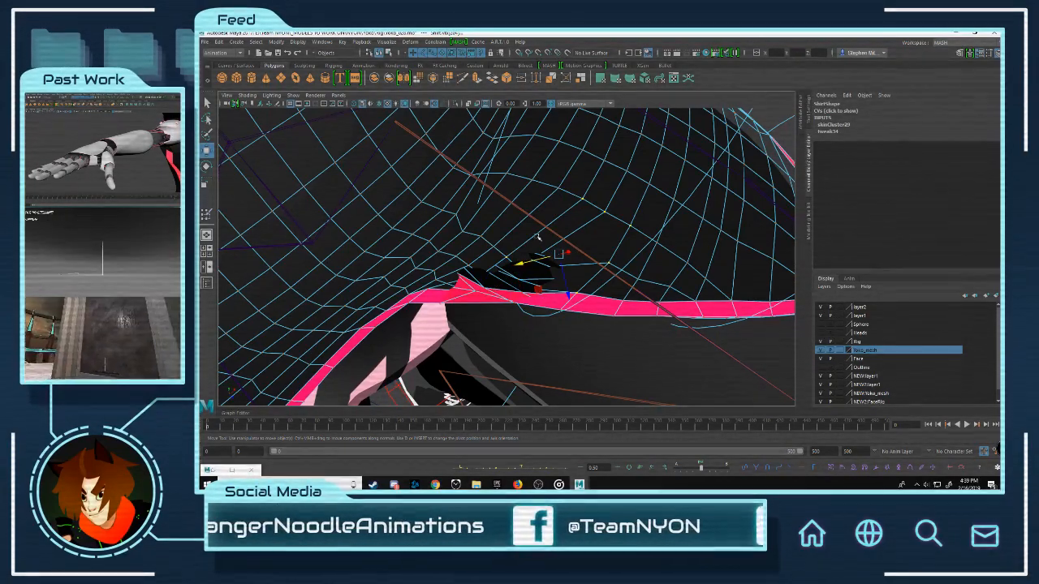
Step: Examine how the hip, RootPart and spine joints influence the Shirt around the hem notch using Paint Skin Weights
{"action": "right_click_drag", "start_coordinate": [570, 209], "coordinate": [546, 197]}
{"action": "left_click_drag", "start_coordinate": [617, 211], "coordinate": [562, 210], "text": "alt"}
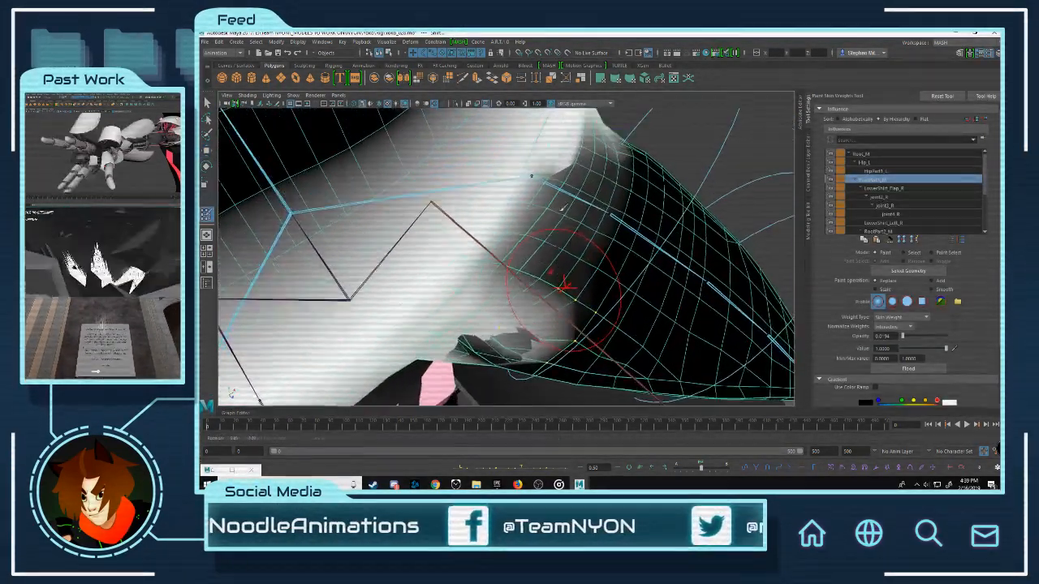
{"action": "left_click", "coordinate": [857, 163]}
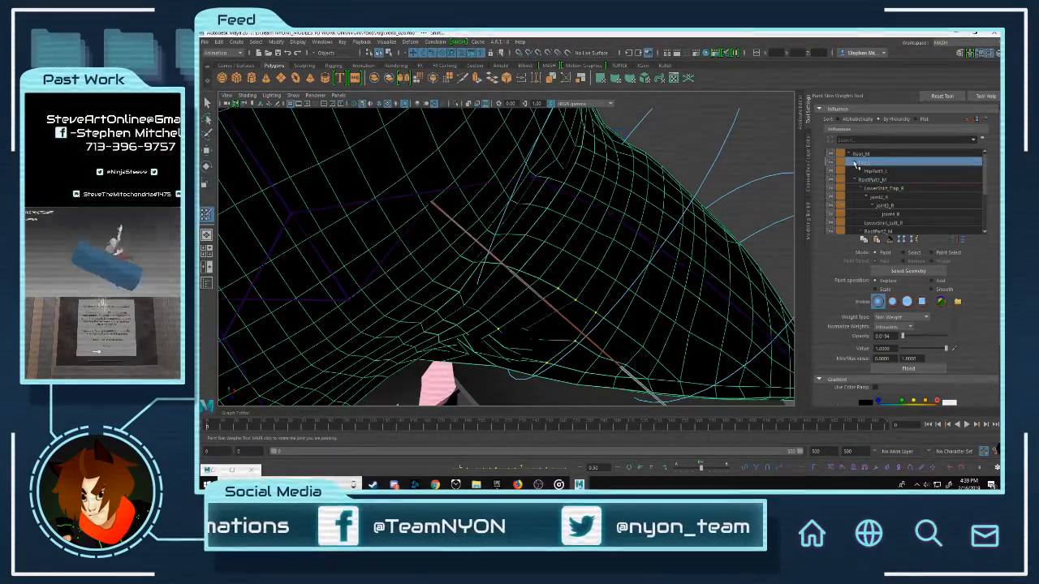
{"action": "left_click", "coordinate": [896, 198]}
{"action": "scroll", "coordinate": [891, 212], "scroll_direction": "down", "scroll_amount": 1}
{"action": "left_click", "coordinate": [885, 197]}
{"action": "left_click", "coordinate": [891, 206]}
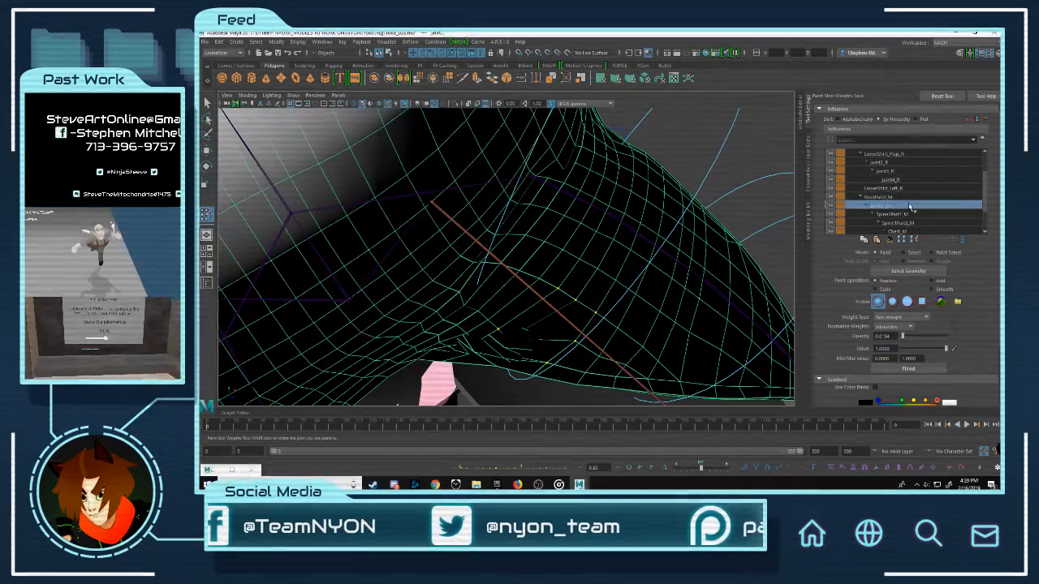
{"action": "left_click", "coordinate": [899, 214]}
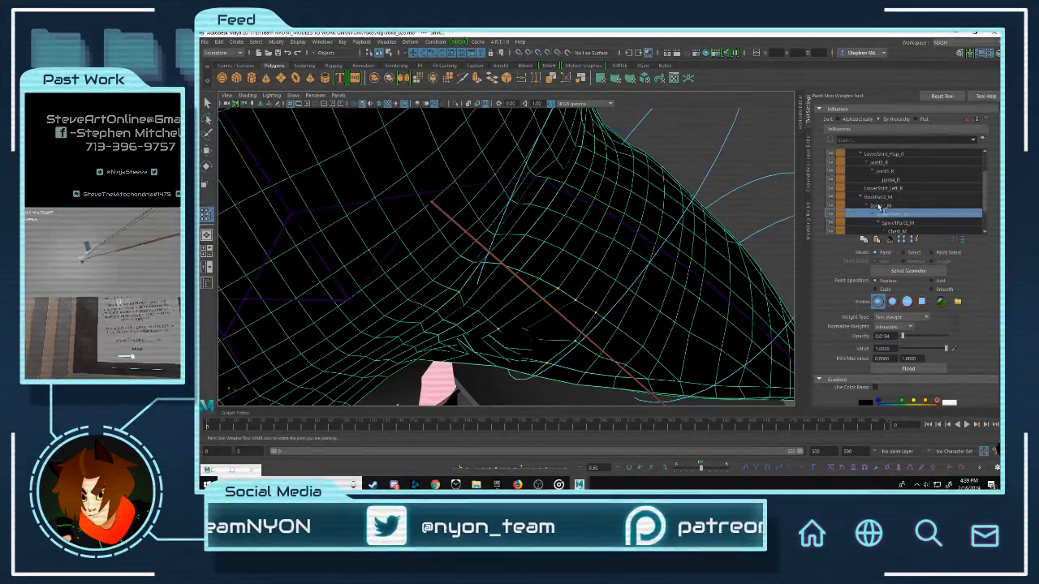
{"action": "left_click", "coordinate": [877, 205]}
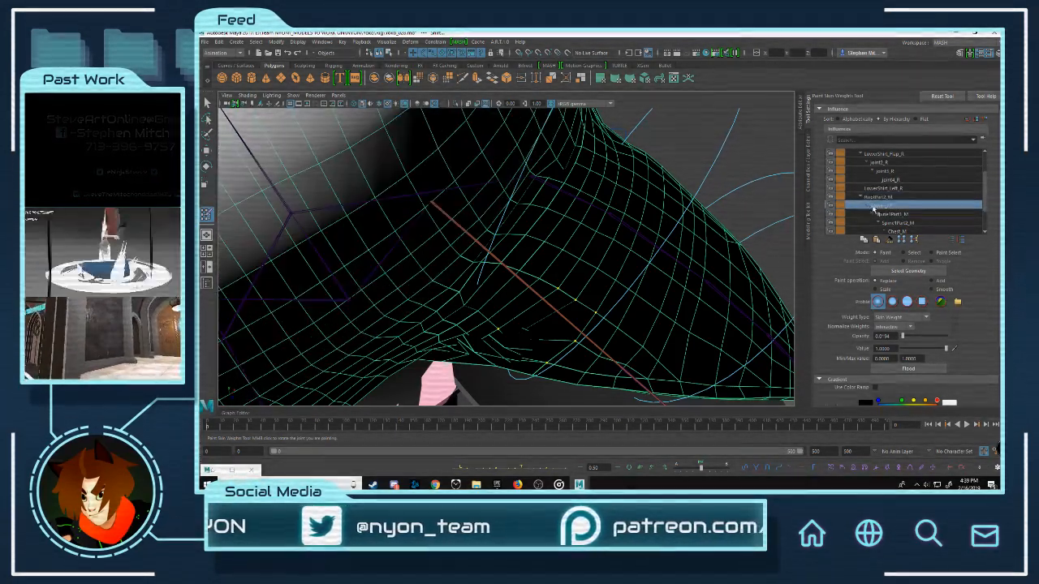
{"action": "scroll", "coordinate": [875, 211], "scroll_direction": "up", "scroll_amount": 1}
{"action": "left_click", "coordinate": [867, 223]}
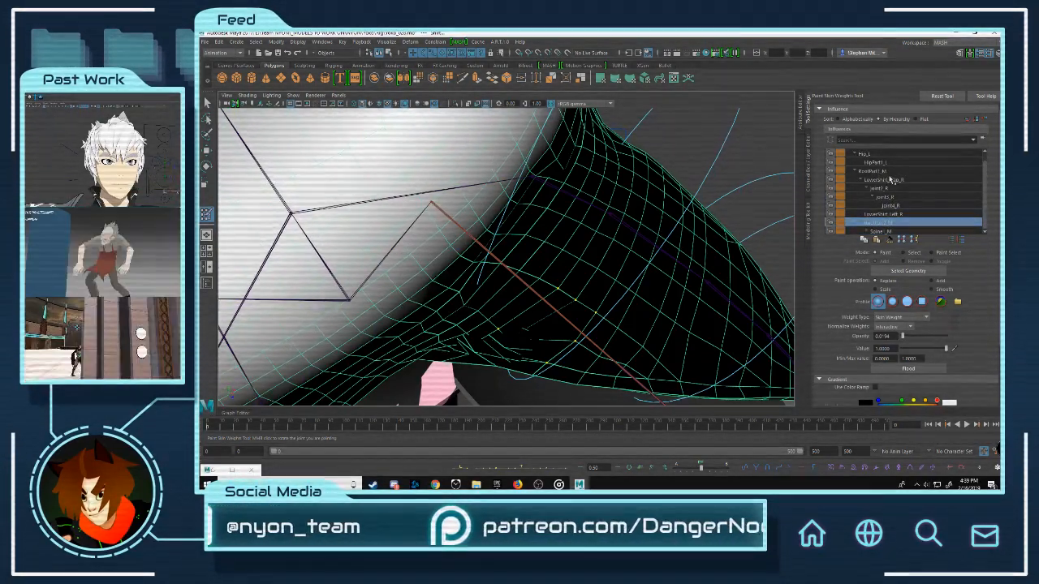
Step: Flood the selected notch vertices with LowerShirt_Flap_R at a value of 1 to even out the hole in the flap's weights
{"action": "left_click", "coordinate": [891, 188]}
{"action": "left_click", "coordinate": [889, 180]}
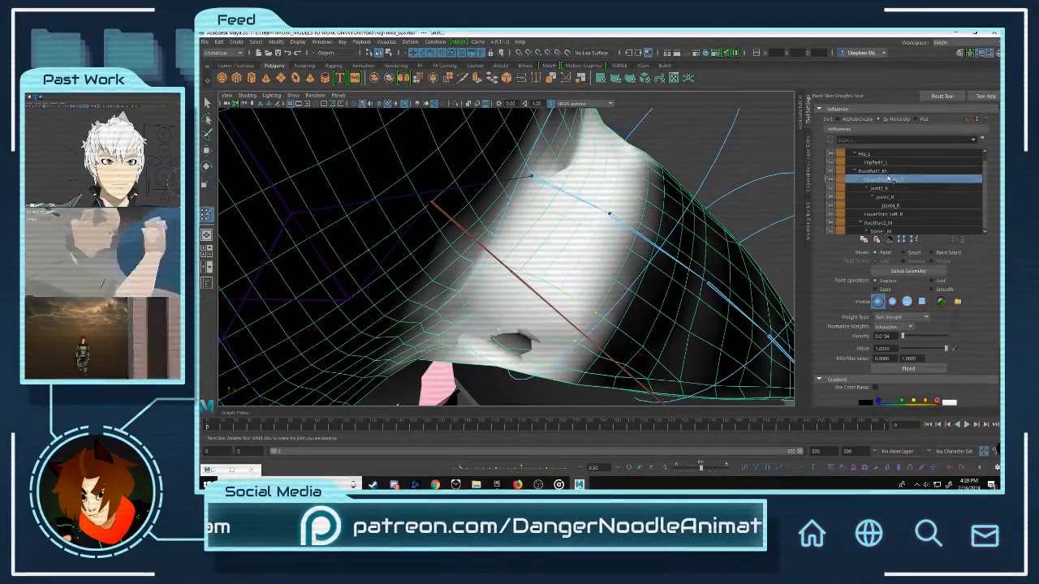
{"action": "mouse_move", "coordinate": [568, 213]}
{"action": "left_mouse_down", "text": "alt"}
{"action": "mouse_move", "coordinate": [559, 233]}
{"action": "mouse_move", "coordinate": [649, 225]}
{"action": "mouse_move", "coordinate": [644, 272]}
{"action": "left_mouse_up", "text": "alt"}
{"action": "left_click", "coordinate": [920, 369]}
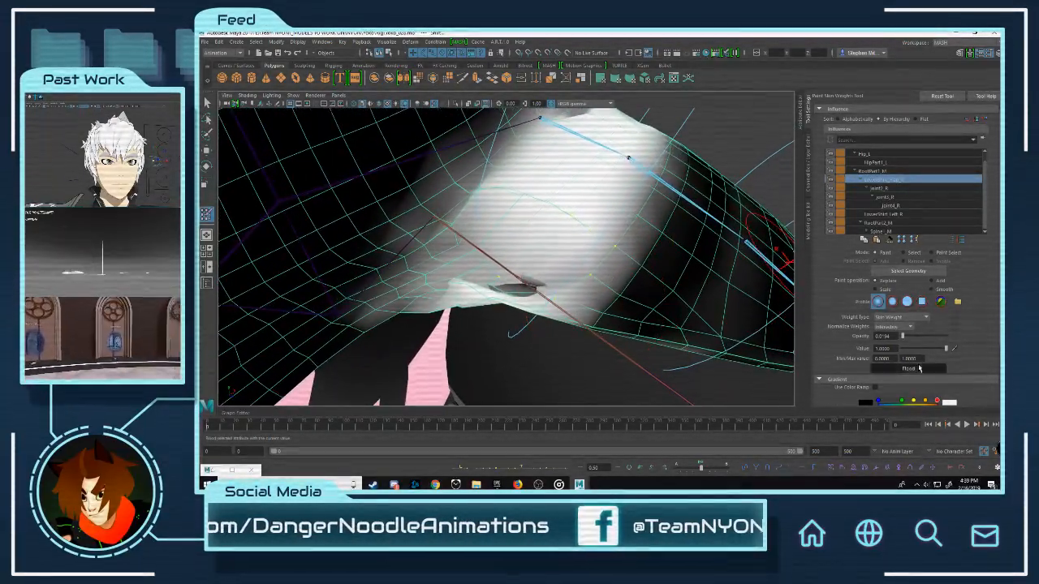
{"action": "left_click", "coordinate": [920, 368]}
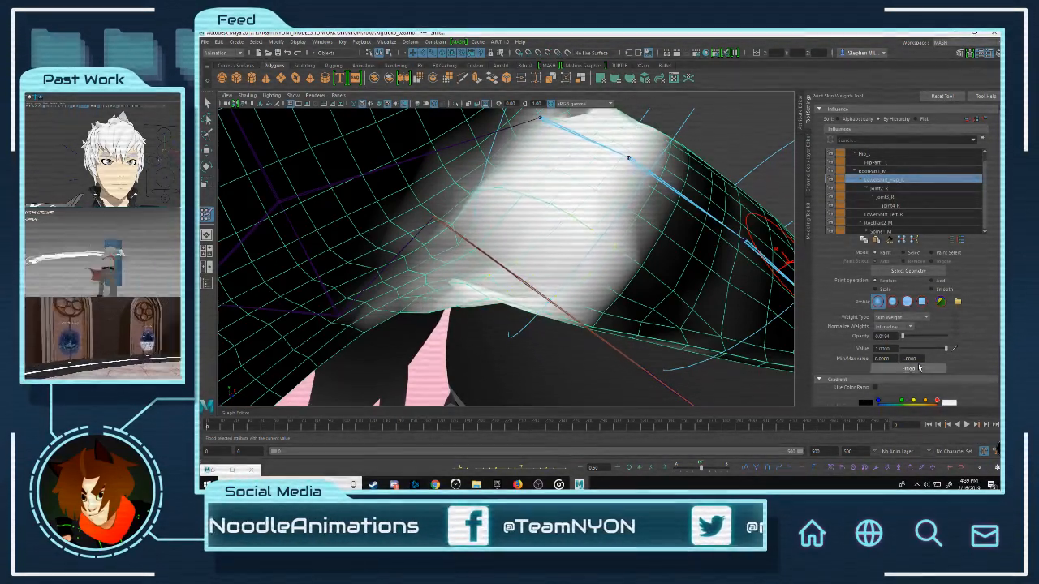
{"action": "left_click", "coordinate": [920, 369]}
Step: Select the remaining creased Shirt vertices just above the notch corner and flood them with LowerShirt_Flap_R
{"action": "key", "text": "w"}
{"action": "left_click", "coordinate": [682, 184]}
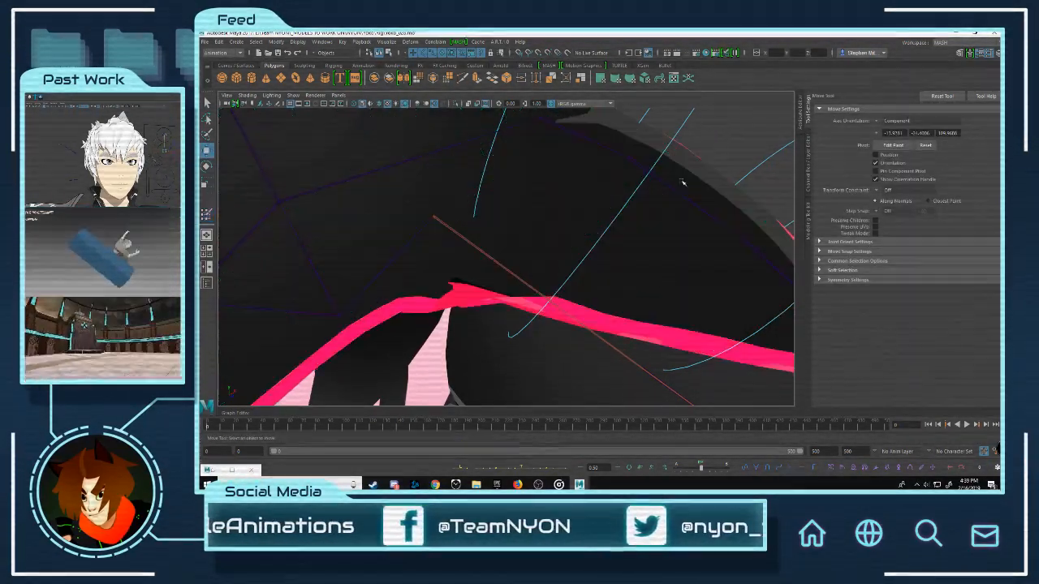
{"action": "left_click", "coordinate": [698, 176]}
{"action": "right_click_drag", "start_coordinate": [698, 173], "coordinate": [677, 176]}
{"action": "left_click", "coordinate": [471, 262]}
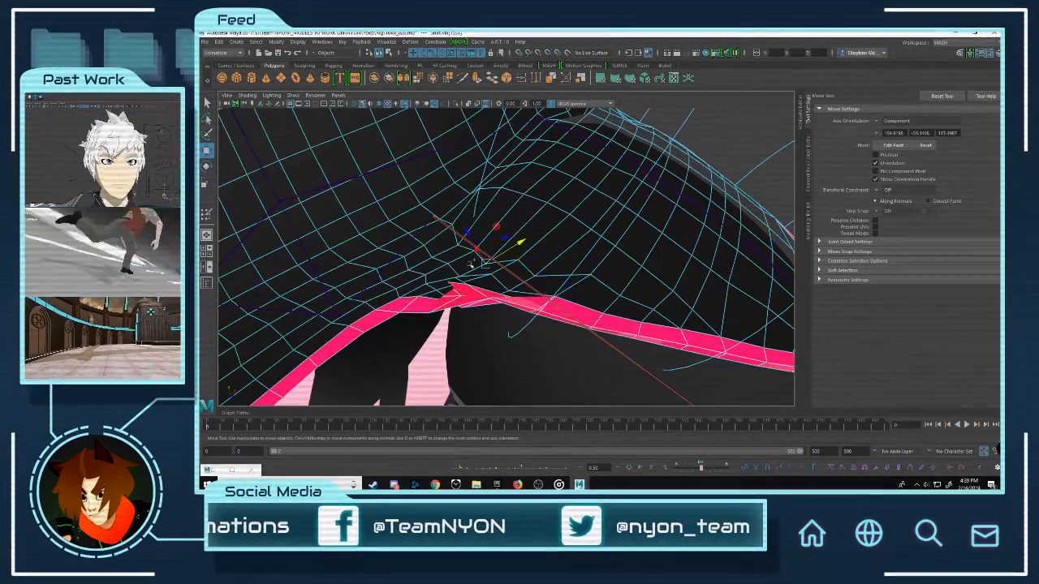
{"action": "right_click_drag", "start_coordinate": [463, 272], "coordinate": [408, 234]}
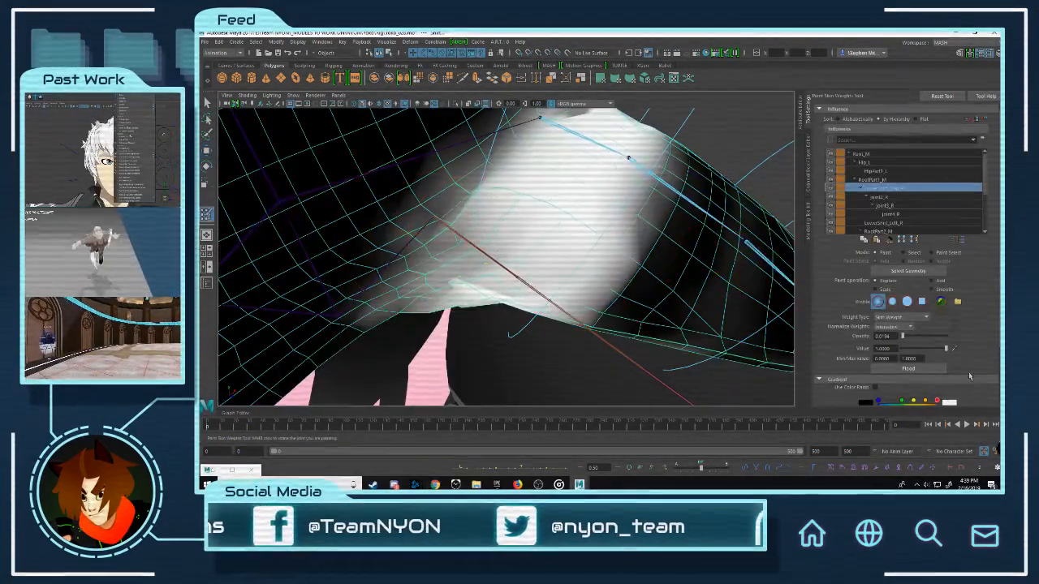
{"action": "left_click", "coordinate": [918, 369]}
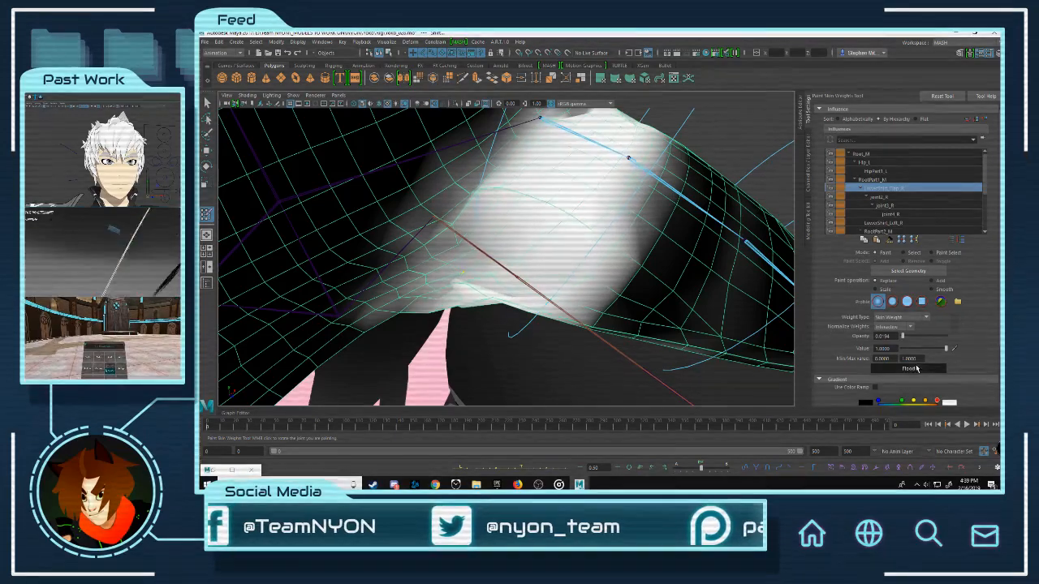
Step: Select further uneven vertices along the hem on the flap side of the notch and flood them with LowerShirt_Flap_R
{"action": "key", "text": "w"}
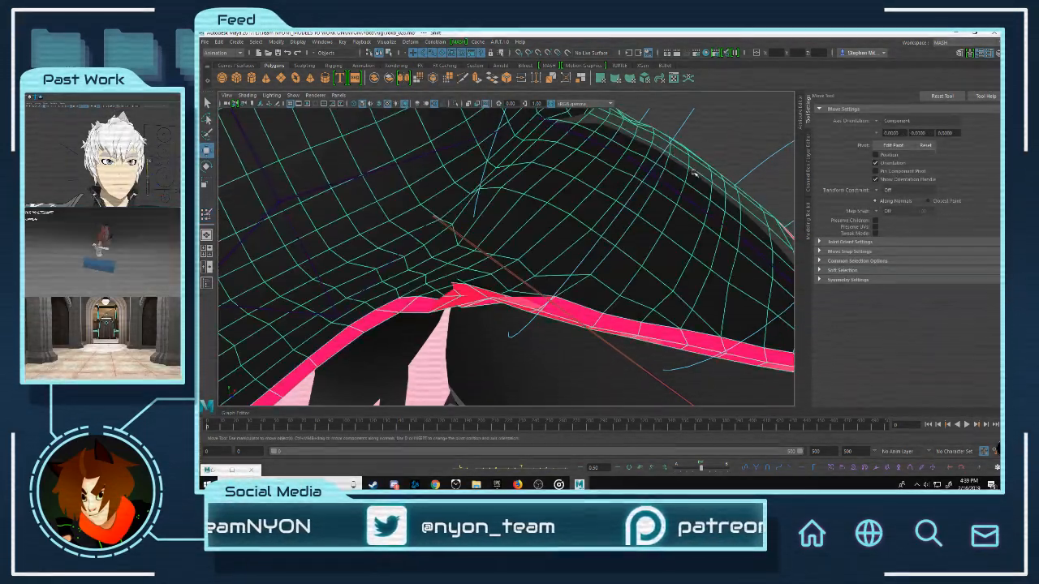
{"action": "right_click_drag", "start_coordinate": [692, 172], "coordinate": [681, 174]}
{"action": "left_click", "coordinate": [476, 245]}
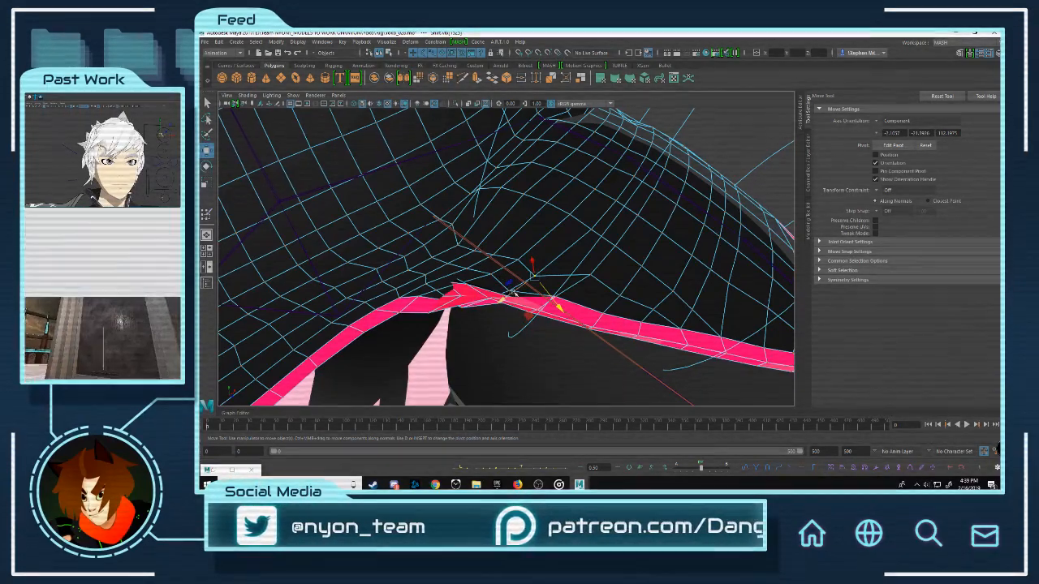
{"action": "key", "text": "q"}
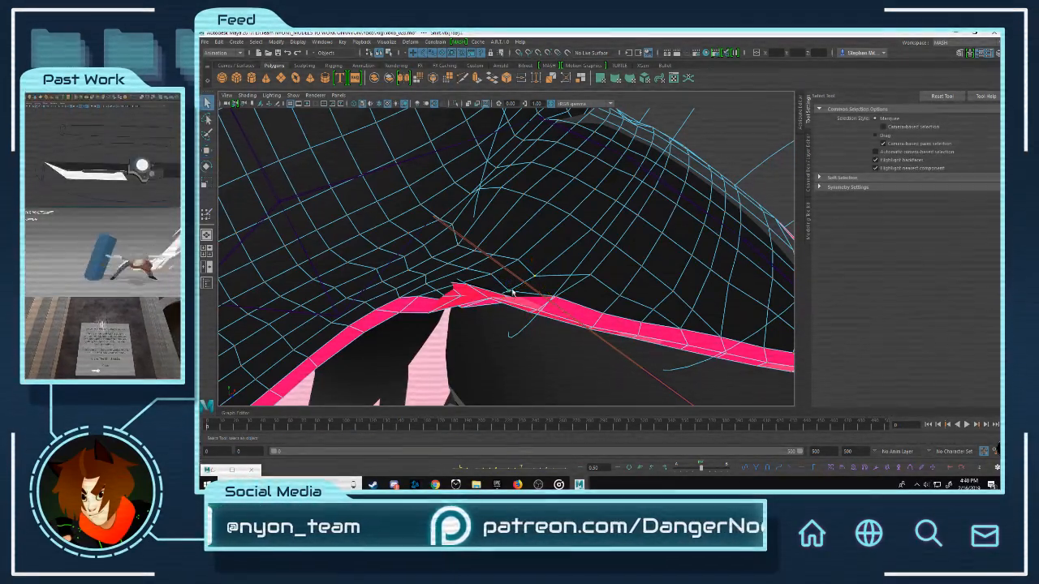
{"action": "right_click_drag", "start_coordinate": [542, 277], "coordinate": [546, 390]}
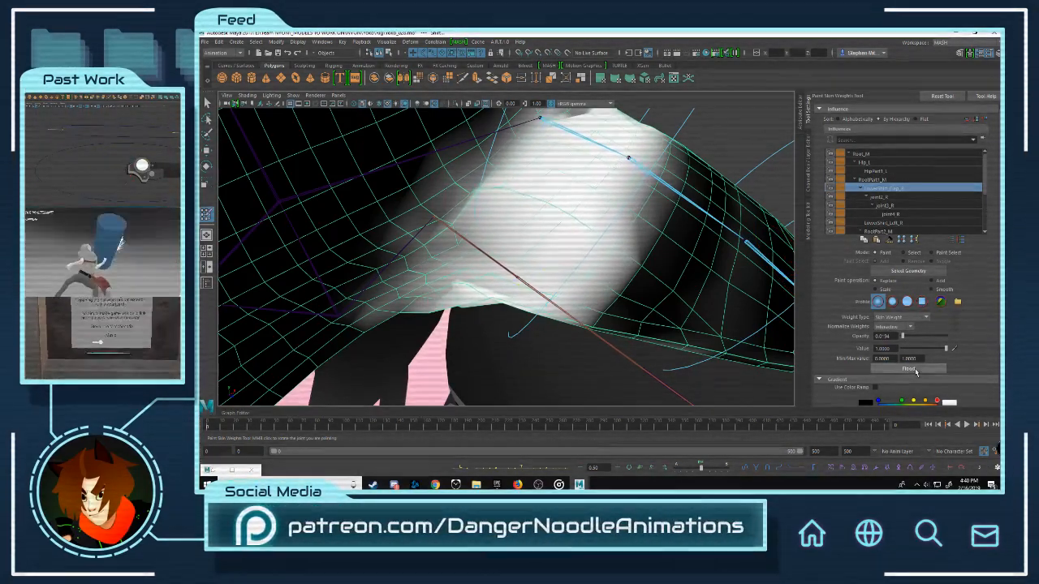
Step: Select the misplaced Shirt vertices on the pink hem trim at the notch corner
{"action": "key", "text": "w"}
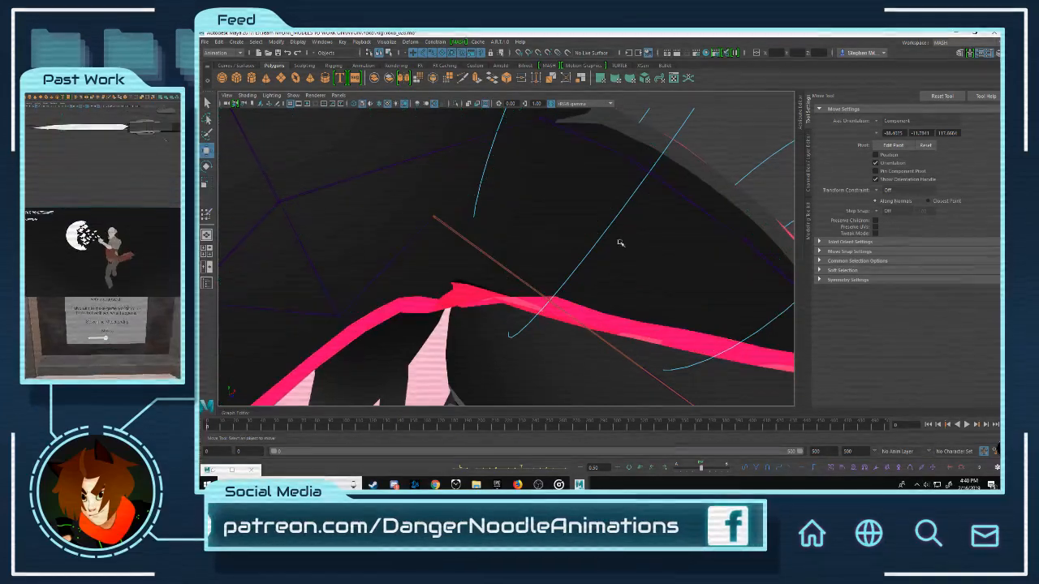
{"action": "middle_click_drag", "start_coordinate": [610, 252], "coordinate": [621, 227], "text": "alt"}
{"action": "right_click_drag", "start_coordinate": [668, 226], "coordinate": [632, 231]}
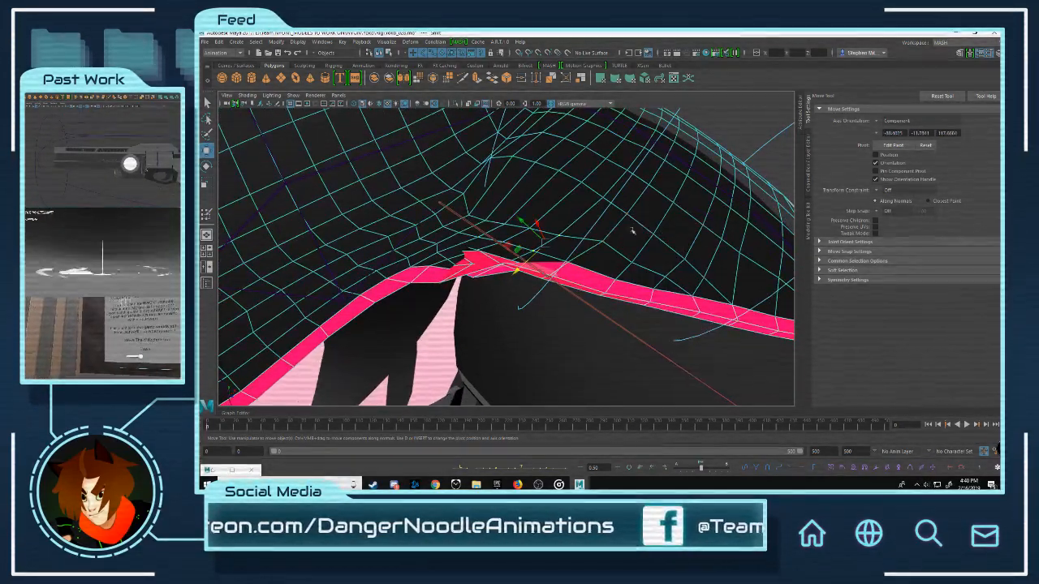
{"action": "left_click", "coordinate": [482, 255]}
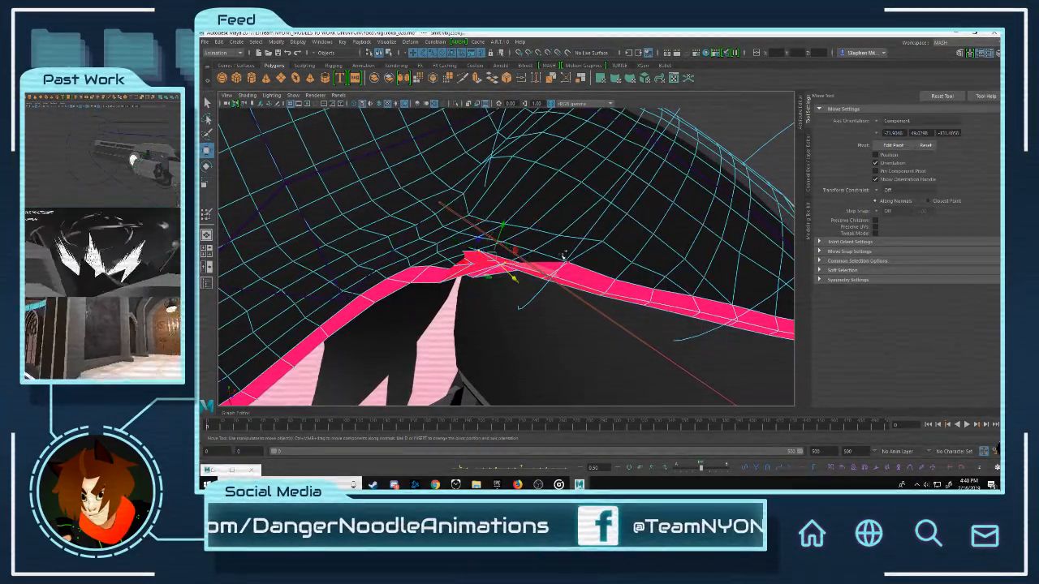
{"action": "left_click", "coordinate": [478, 251]}
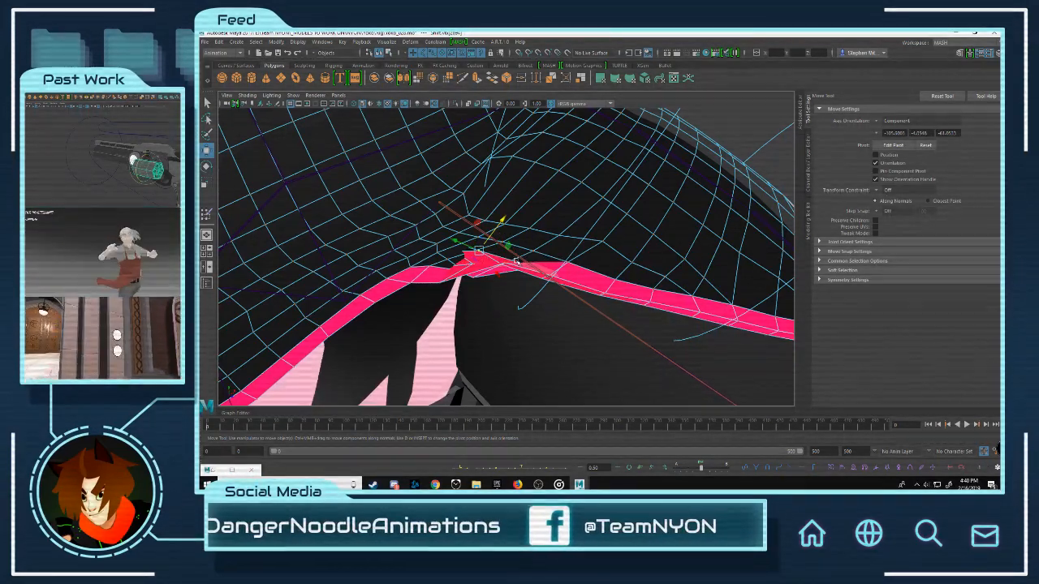
{"action": "right_click", "coordinate": [458, 268]}
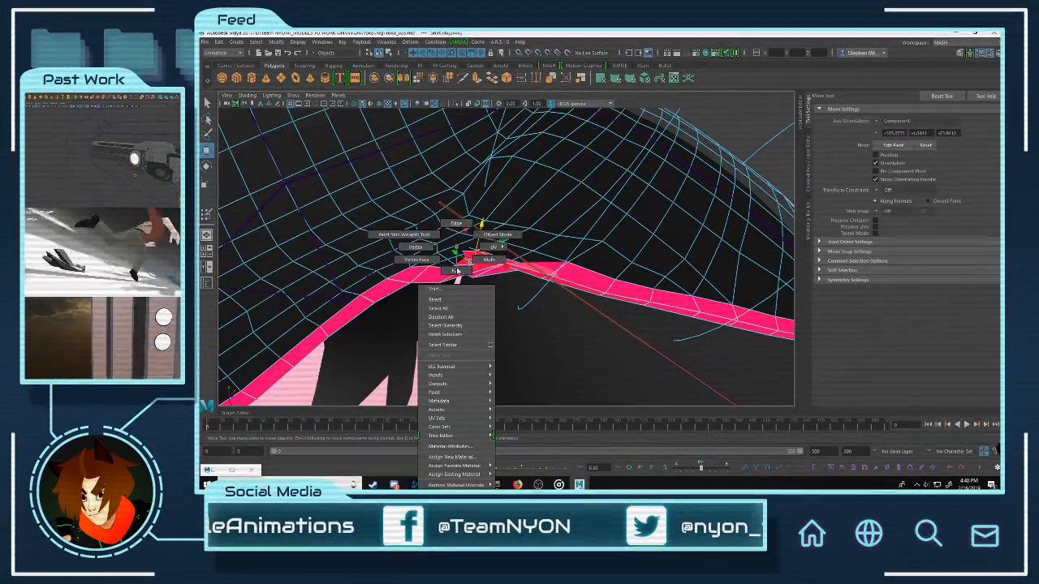
Step: Examine the hem trim and the inner side of the Shirt around the notch corner from several angles
{"action": "left_click_drag", "start_coordinate": [561, 239], "coordinate": [610, 218], "text": "alt"}
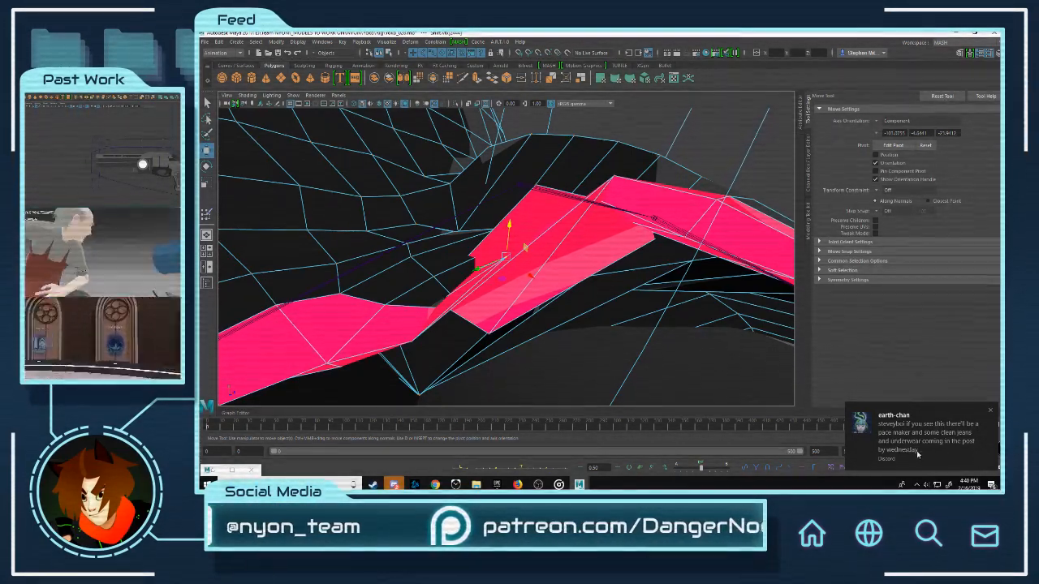
{"action": "scroll", "coordinate": [568, 260], "scroll_direction": "down", "scroll_amount": 4}
{"action": "left_click_drag", "start_coordinate": [572, 261], "coordinate": [553, 336], "text": "alt"}
{"action": "left_click_drag", "start_coordinate": [497, 242], "coordinate": [616, 278], "text": "alt"}
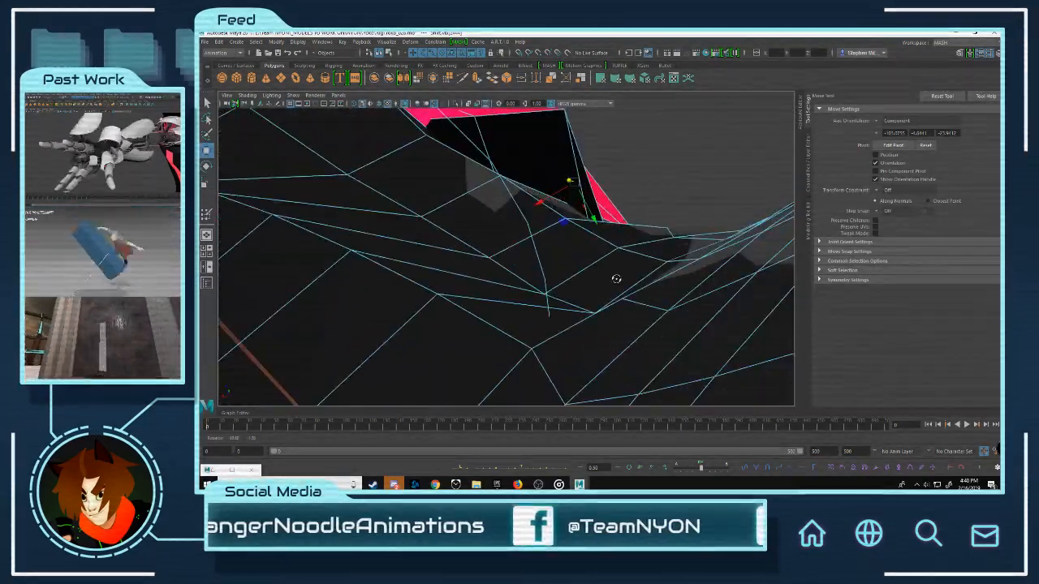
{"action": "left_click_drag", "start_coordinate": [747, 264], "coordinate": [563, 275], "text": "alt"}
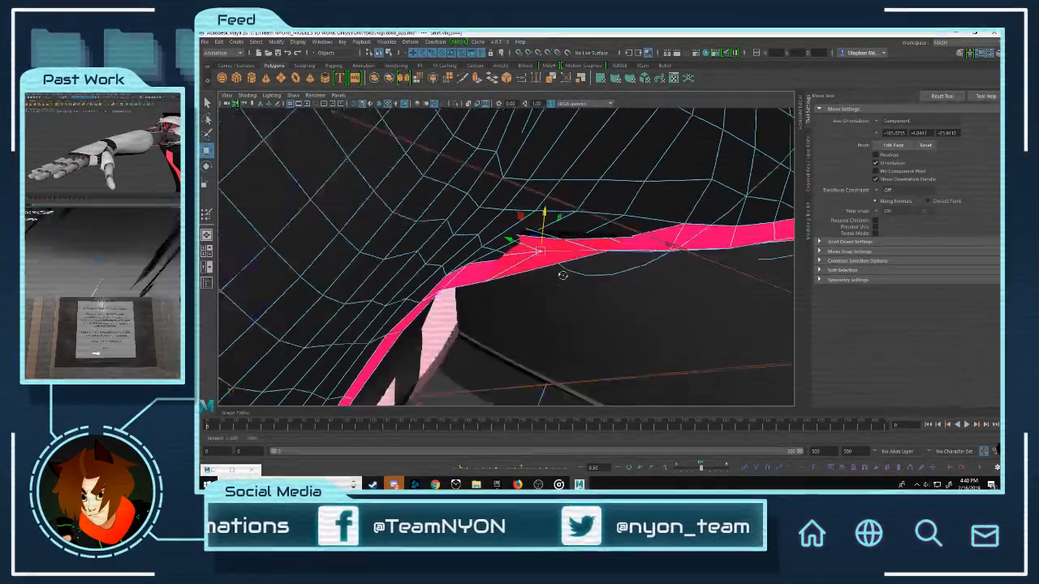
{"action": "left_click_drag", "start_coordinate": [486, 273], "coordinate": [430, 251], "text": "alt"}
{"action": "right_click_drag", "start_coordinate": [429, 251], "coordinate": [459, 275], "text": "alt"}
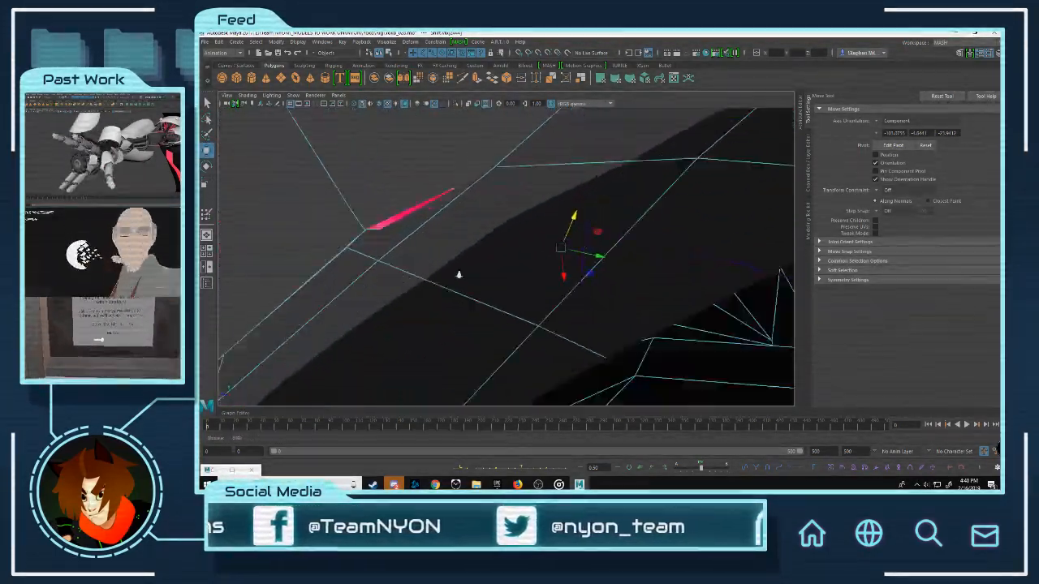
{"action": "left_click_drag", "start_coordinate": [487, 264], "coordinate": [455, 244], "text": "alt"}
{"action": "mouse_move", "coordinate": [582, 312]}
{"action": "left_mouse_down", "text": "alt"}
{"action": "mouse_move", "coordinate": [581, 284]}
{"action": "mouse_move", "coordinate": [590, 297]}
{"action": "left_mouse_up", "text": "alt"}
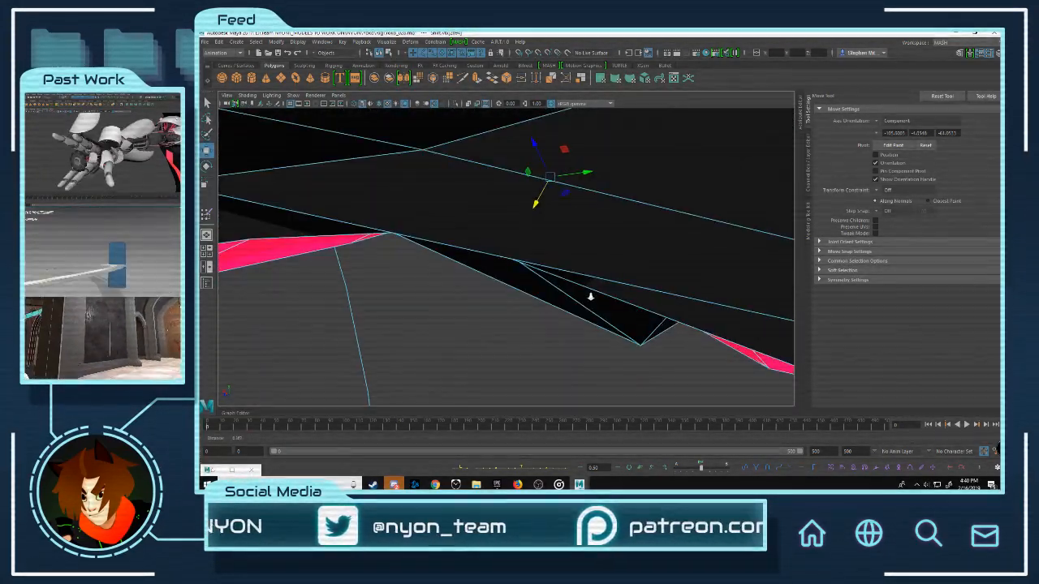
Step: Open Paint Skin Weights for the selected trim vertices and flood them with LowerShirt_Flap_R at a value of 1
{"action": "right_click", "coordinate": [632, 340]}
{"action": "right_click_drag", "start_coordinate": [631, 246], "coordinate": [577, 237]}
{"action": "left_click_drag", "start_coordinate": [540, 250], "coordinate": [577, 239], "text": "alt"}
{"action": "mouse_move", "coordinate": [629, 359]}
{"action": "left_mouse_down", "text": "alt"}
{"action": "mouse_move", "coordinate": [573, 276]}
{"action": "mouse_move", "coordinate": [695, 272]}
{"action": "left_mouse_up", "text": "alt"}
{"action": "right_click_drag", "start_coordinate": [697, 267], "coordinate": [678, 263], "text": "alt"}
{"action": "middle_click_drag", "start_coordinate": [679, 263], "coordinate": [414, 260], "text": "alt"}
{"action": "right_click_drag", "start_coordinate": [415, 259], "coordinate": [712, 181], "text": "alt"}
{"action": "middle_click_drag", "start_coordinate": [629, 235], "coordinate": [596, 236], "text": "alt"}
{"action": "mouse_move", "coordinate": [596, 236]}
{"action": "left_mouse_down", "text": "alt"}
{"action": "mouse_move", "coordinate": [527, 231]}
{"action": "mouse_move", "coordinate": [535, 244]}
{"action": "mouse_move", "coordinate": [540, 233]}
{"action": "left_mouse_up", "text": "alt"}
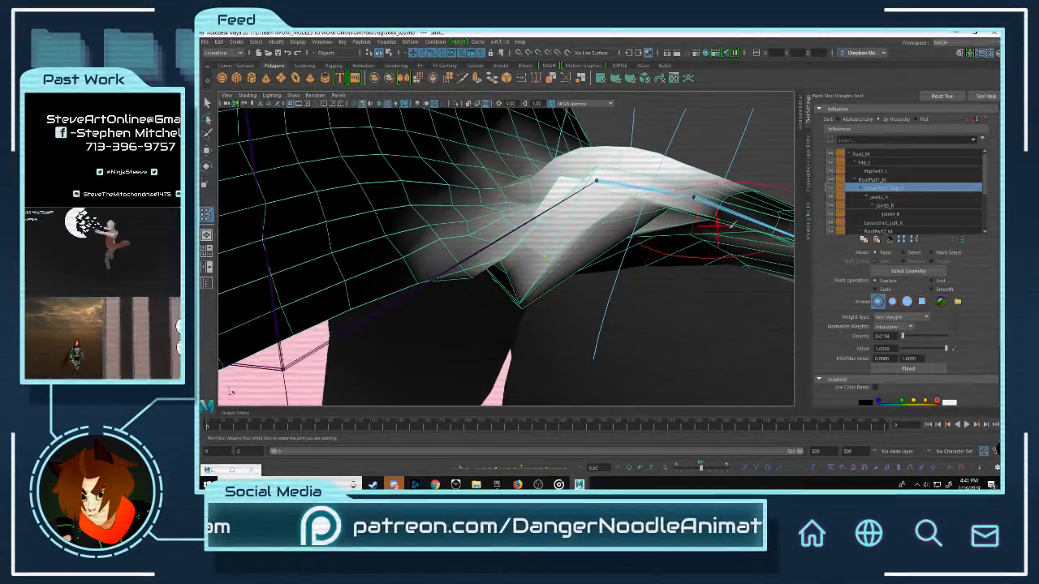
{"action": "left_click", "coordinate": [909, 370]}
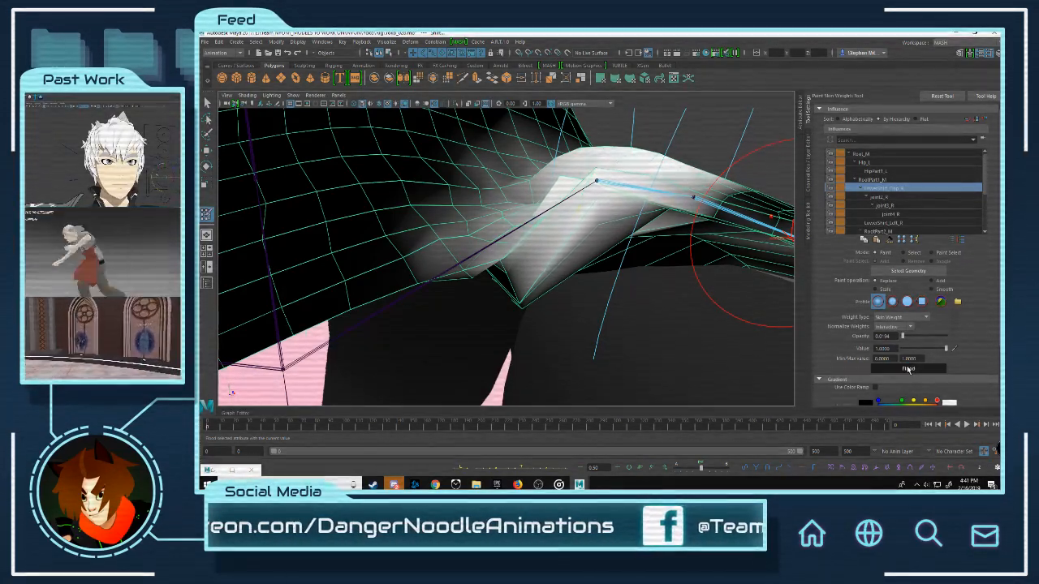
{"action": "left_click", "coordinate": [908, 370]}
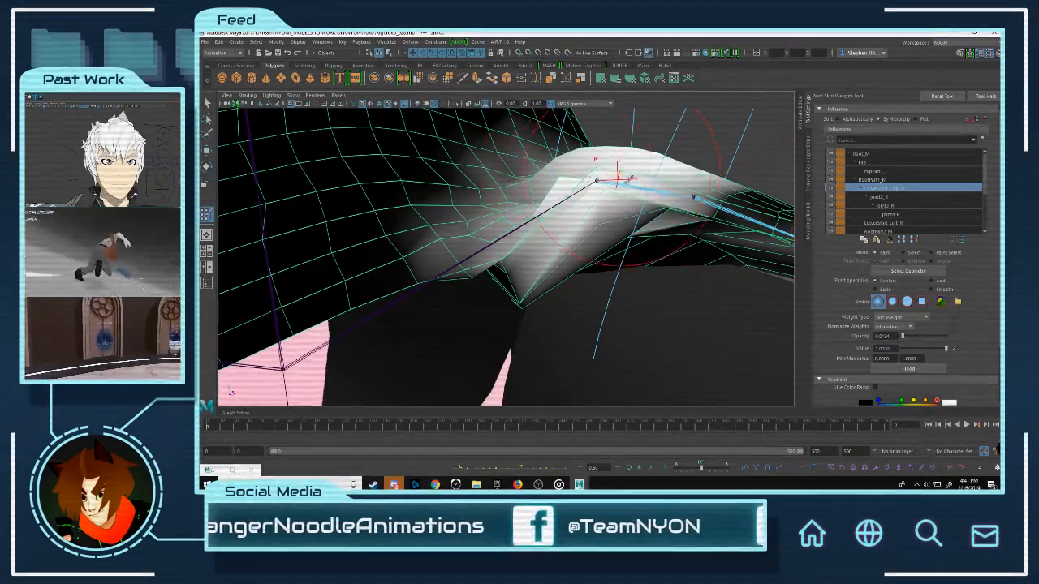
Step: Select the jagged trim vertices at the notch corner and flood them with the RootPart1_M influence at a value of 1
{"action": "mouse_move", "coordinate": [619, 173]}
{"action": "left_mouse_down", "text": "alt"}
{"action": "mouse_move", "coordinate": [591, 262]}
{"action": "mouse_move", "coordinate": [568, 239]}
{"action": "mouse_move", "coordinate": [575, 215]}
{"action": "mouse_move", "coordinate": [638, 220]}
{"action": "left_mouse_up", "text": "alt"}
{"action": "key", "text": "q"}
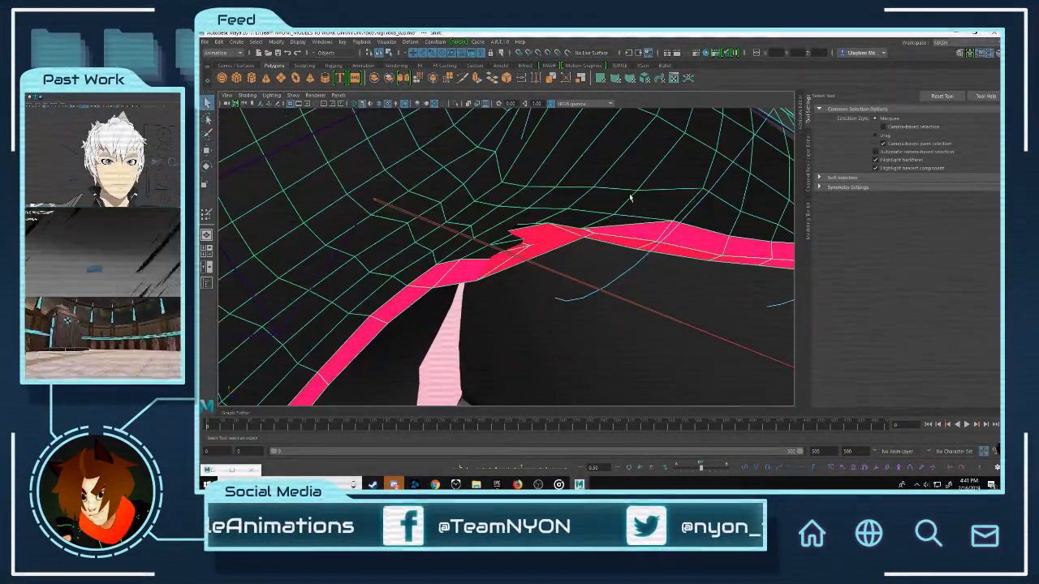
{"action": "right_click_drag", "start_coordinate": [598, 219], "coordinate": [597, 218]}
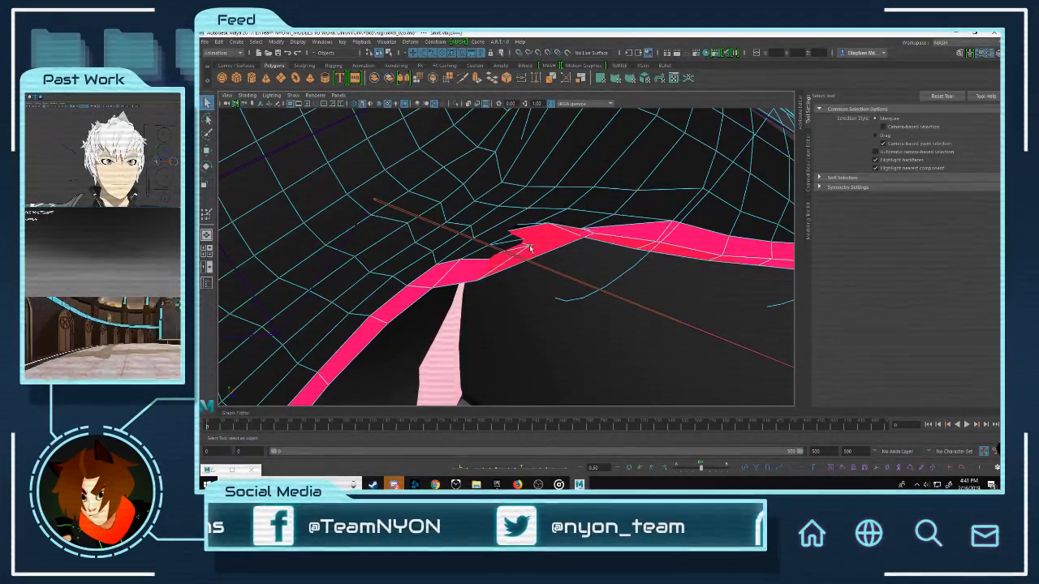
{"action": "right_click_drag", "start_coordinate": [530, 248], "coordinate": [508, 234]}
{"action": "key", "text": "y"}
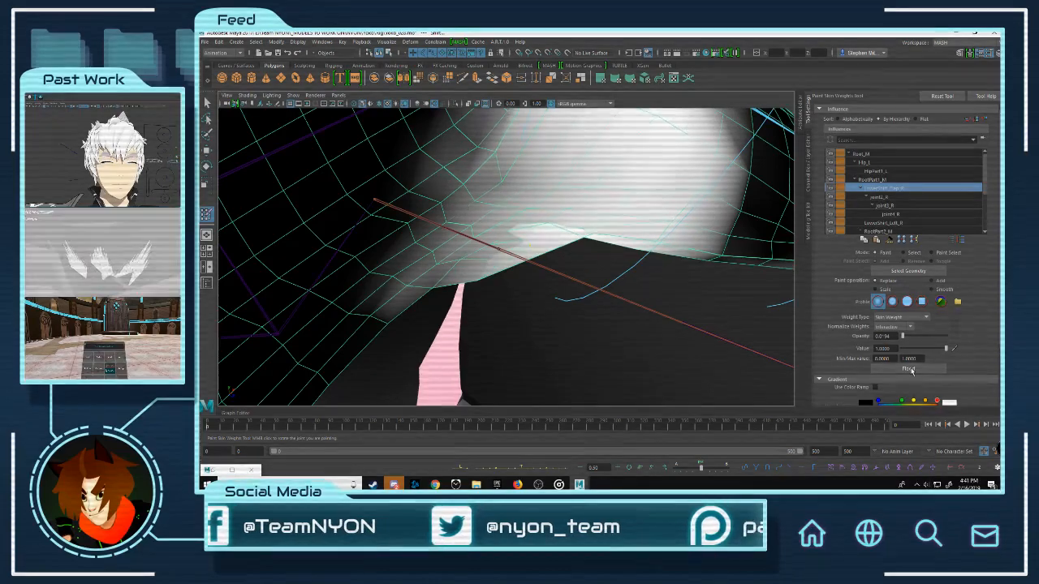
{"action": "left_click", "coordinate": [883, 180]}
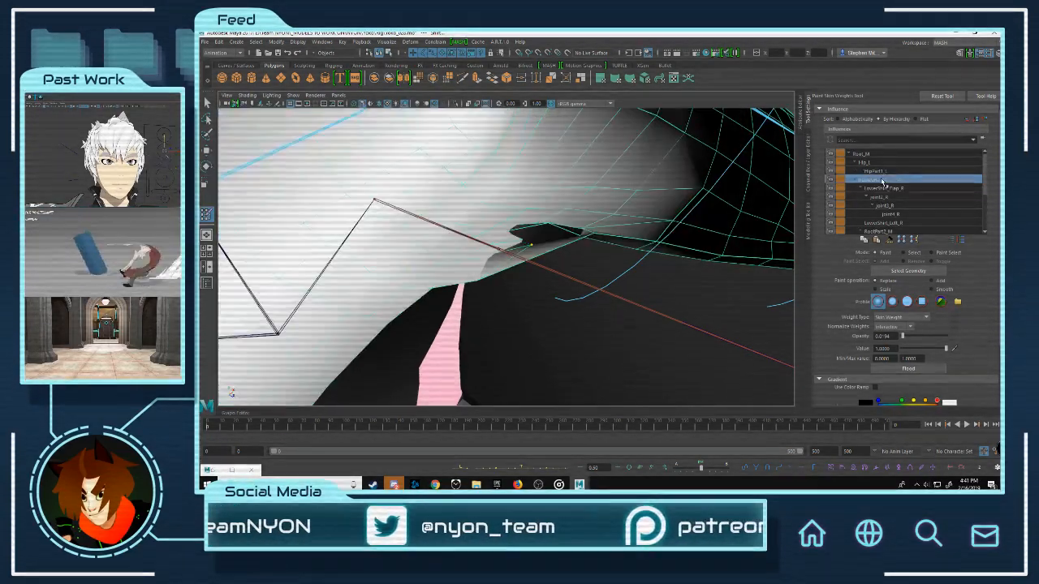
{"action": "left_click", "coordinate": [920, 369]}
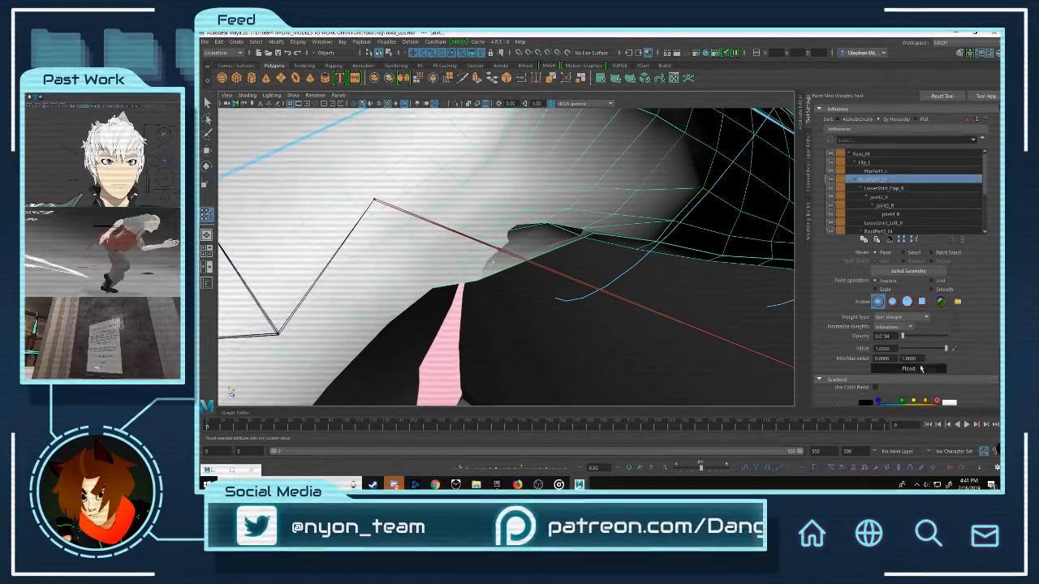
Step: Select the next protruding vertices along the upper edge of the pink trim and flood them with RootPart1_M
{"action": "key", "text": "w"}
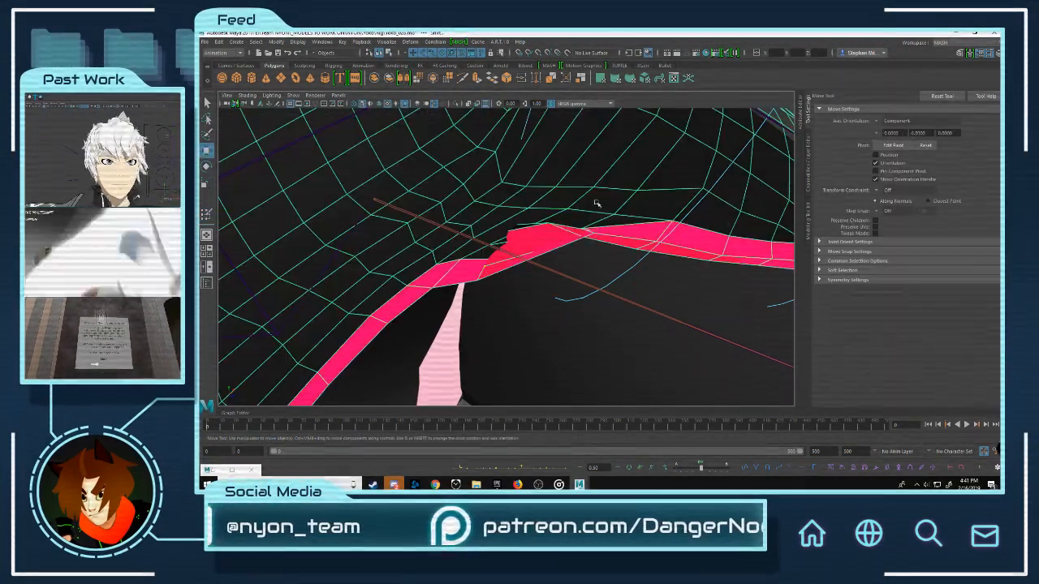
{"action": "right_click_drag", "start_coordinate": [596, 202], "coordinate": [557, 200]}
{"action": "left_click", "coordinate": [497, 243]}
{"action": "left_click", "coordinate": [549, 224]}
{"action": "right_click", "coordinate": [551, 227]}
{"action": "key", "text": "y"}
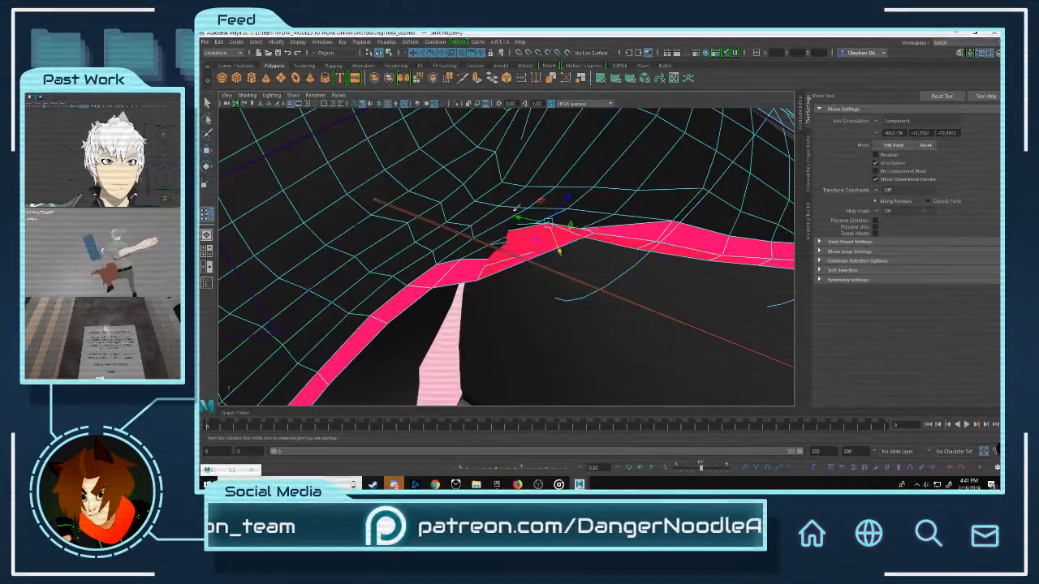
{"action": "left_click", "coordinate": [901, 368]}
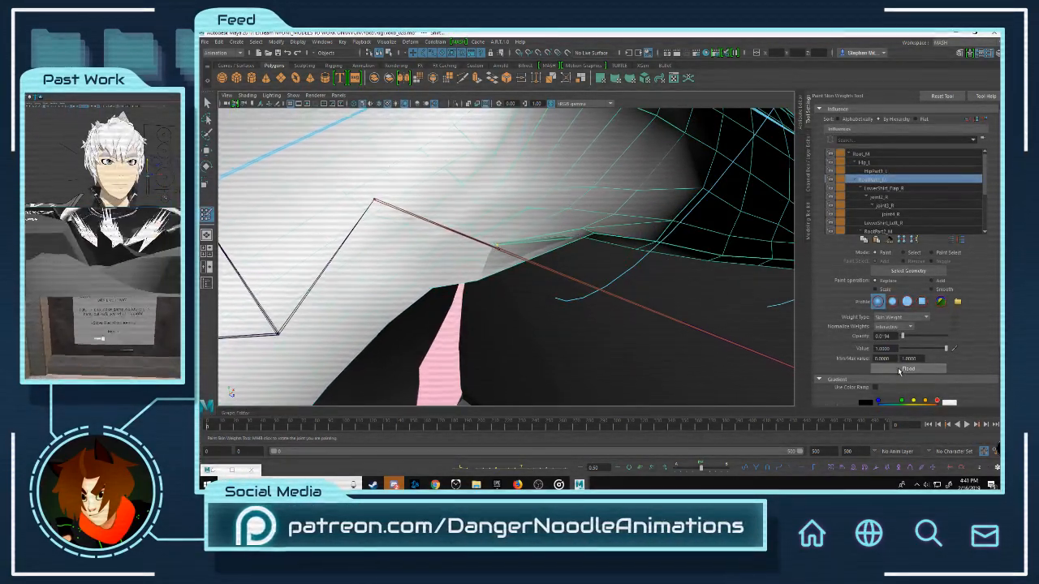
Step: Select the vertices at the remaining step in the trim and flood them with LowerShirt_Flap_R
{"action": "key", "text": "w"}
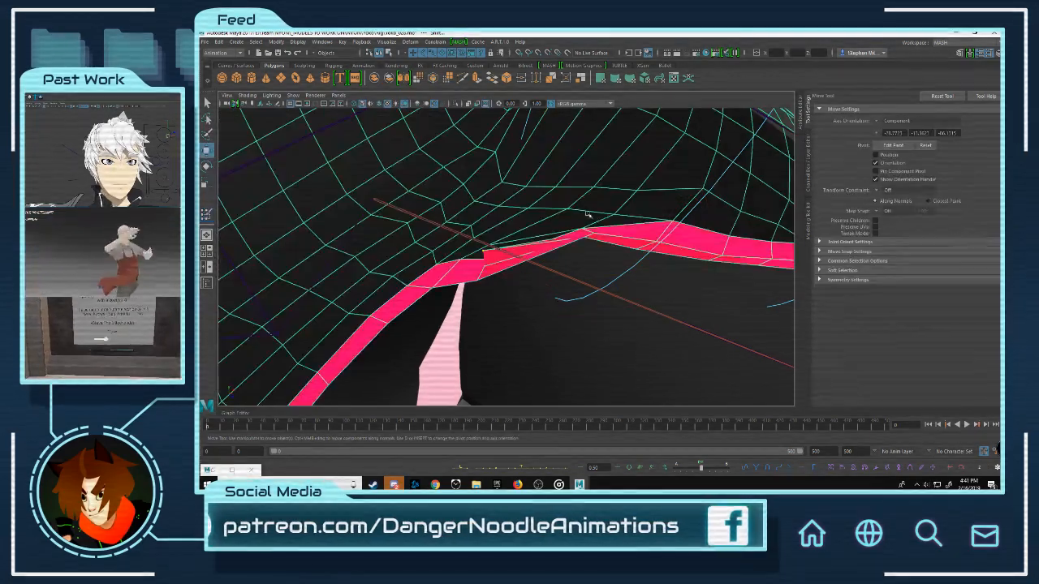
{"action": "mouse_move", "coordinate": [589, 216]}
{"action": "left_mouse_down", "text": "alt"}
{"action": "mouse_move", "coordinate": [613, 186]}
{"action": "mouse_move", "coordinate": [608, 232]}
{"action": "left_mouse_up", "text": "alt"}
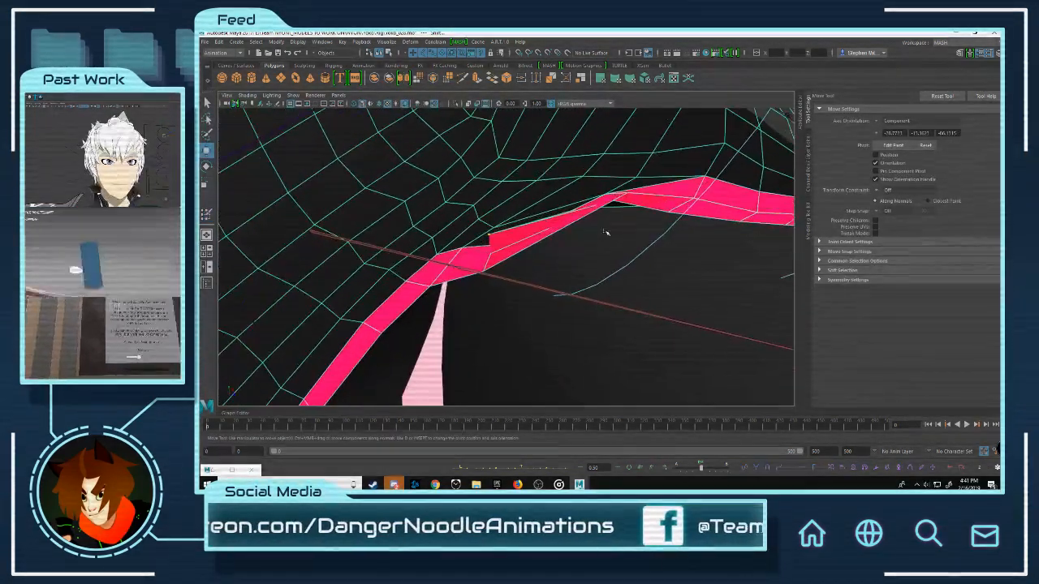
{"action": "right_click_drag", "start_coordinate": [543, 180], "coordinate": [480, 181]}
{"action": "left_click", "coordinate": [490, 234]}
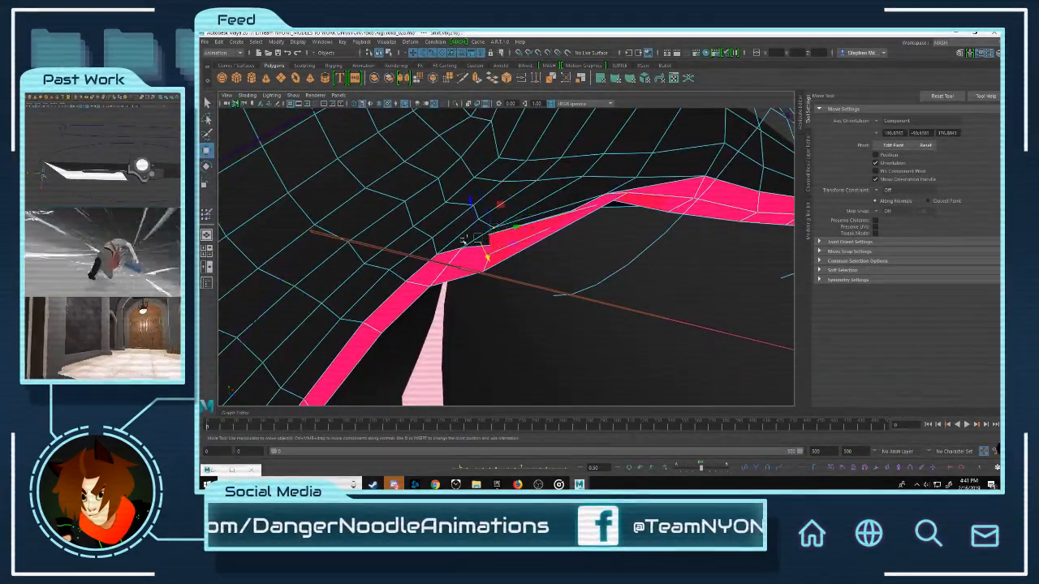
{"action": "right_click_drag", "start_coordinate": [473, 249], "coordinate": [430, 260]}
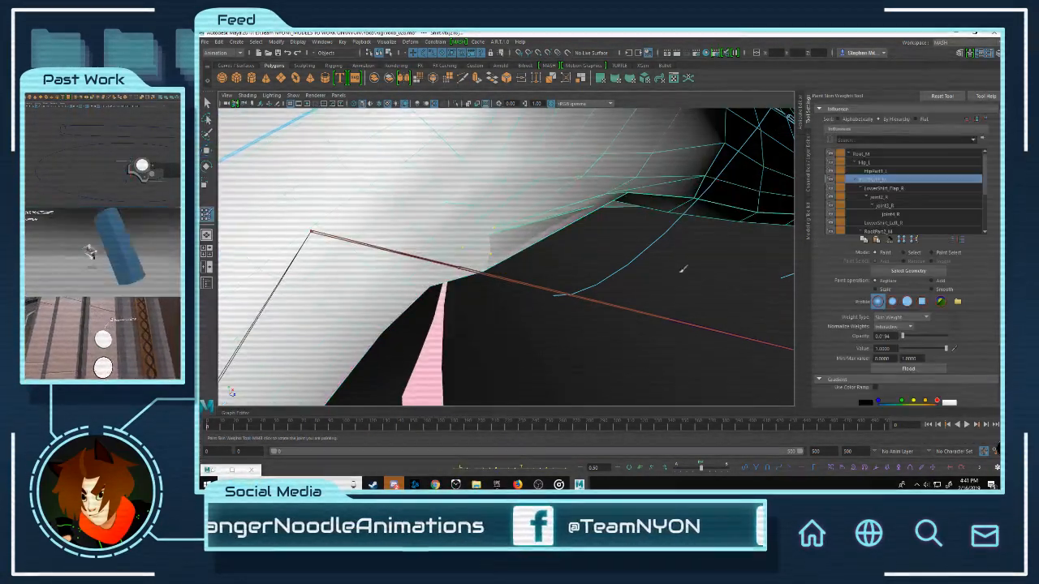
{"action": "left_click", "coordinate": [892, 189]}
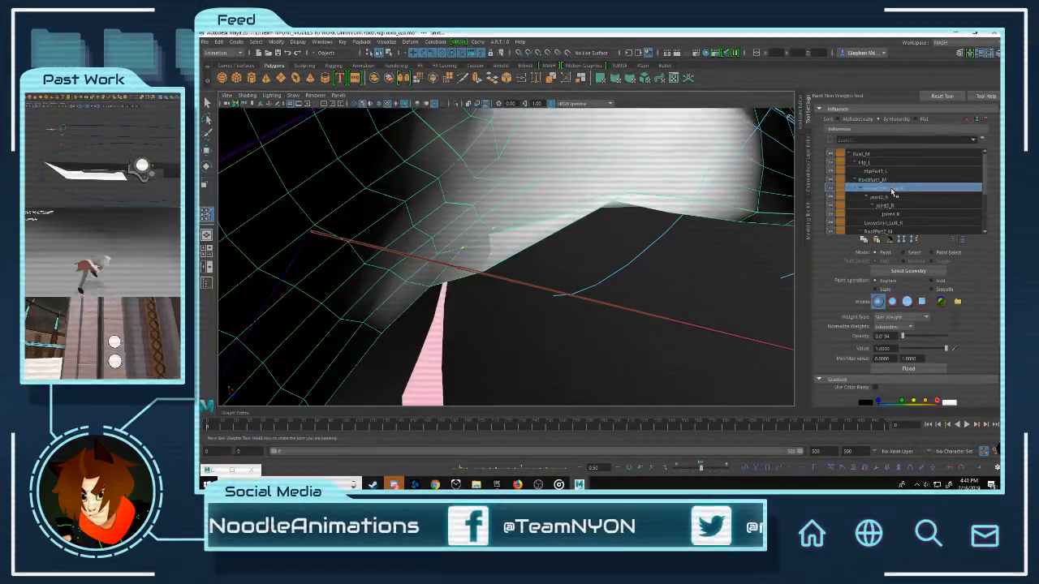
{"action": "left_click", "coordinate": [917, 370]}
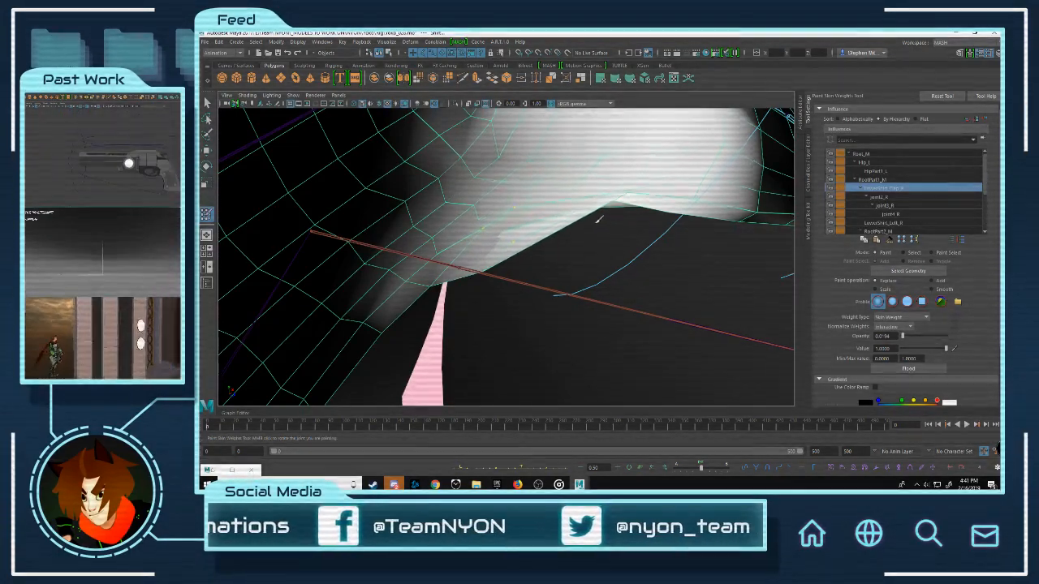
Step: Select the neighbouring pinched trim vertices beside the notch corner and flood them with LowerShirt_Flap_R
{"action": "key", "text": "w"}
{"action": "right_click_drag", "start_coordinate": [632, 194], "coordinate": [592, 193]}
{"action": "left_click", "coordinate": [502, 228]}
{"action": "scroll", "coordinate": [552, 209], "scroll_direction": "up", "scroll_amount": 5}
{"action": "scroll", "coordinate": [543, 208], "scroll_direction": "down", "scroll_amount": 7}
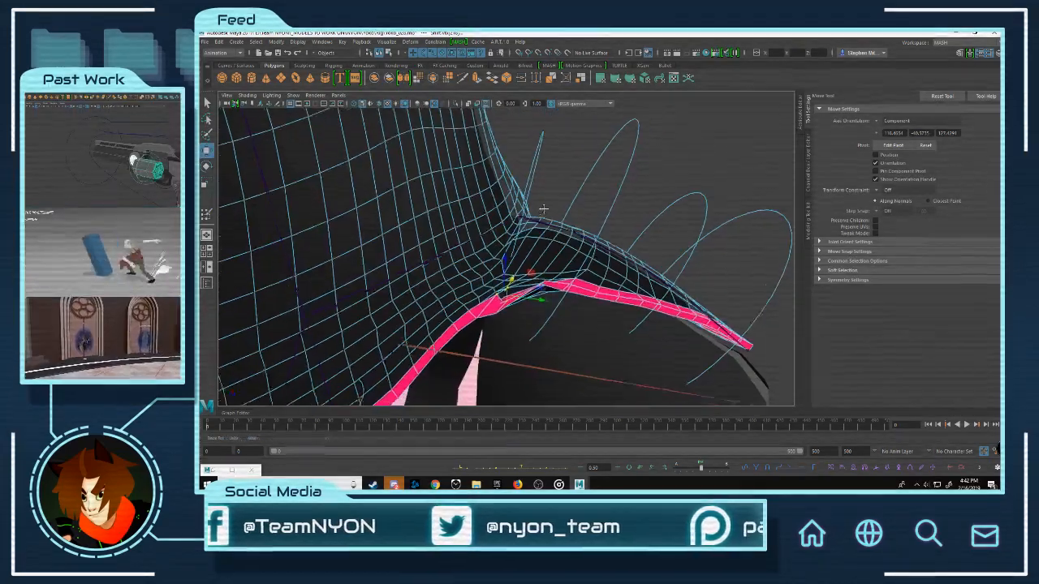
{"action": "middle_click_drag", "start_coordinate": [543, 208], "coordinate": [552, 162], "text": "alt"}
{"action": "scroll", "coordinate": [564, 161], "scroll_direction": "up", "scroll_amount": 2}
{"action": "left_click_drag", "start_coordinate": [564, 224], "coordinate": [517, 222], "text": "alt"}
{"action": "right_click", "coordinate": [498, 233]}
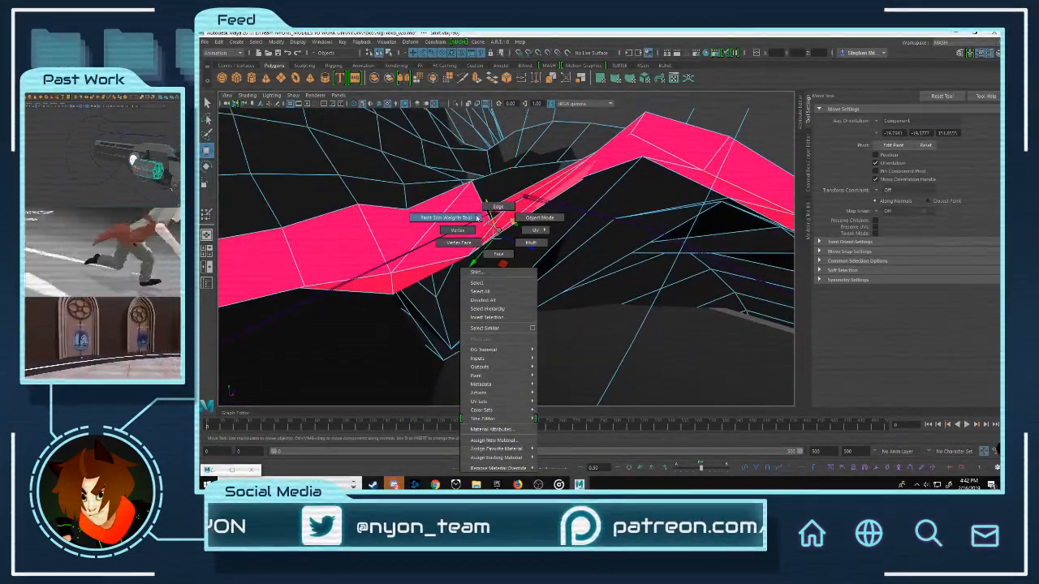
{"action": "mouse_move", "coordinate": [500, 231]}
{"action": "right_mouse_down"}
{"action": "mouse_move", "coordinate": [502, 217]}
{"action": "mouse_move", "coordinate": [455, 220]}
{"action": "right_mouse_up"}
{"action": "mouse_move", "coordinate": [636, 203]}
{"action": "left_mouse_down", "text": "alt"}
{"action": "mouse_move", "coordinate": [541, 204]}
{"action": "mouse_move", "coordinate": [804, 303]}
{"action": "mouse_move", "coordinate": [795, 238]}
{"action": "left_mouse_up", "text": "alt"}
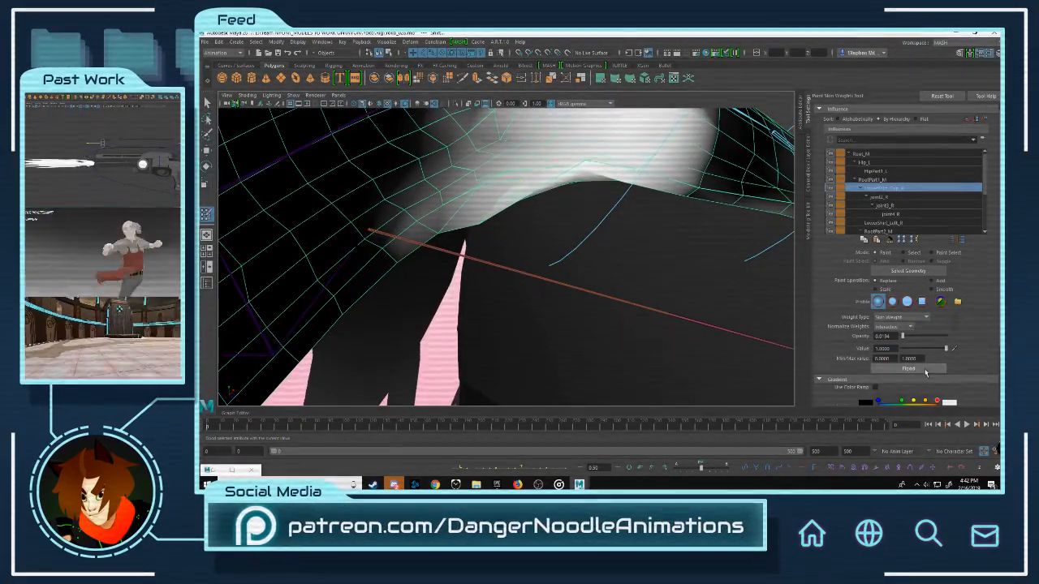
Step: Select the trim vertices on the underside of the notch corner and flood them with LowerShirt_Flap_R at a value of 1
{"action": "key", "text": "w"}
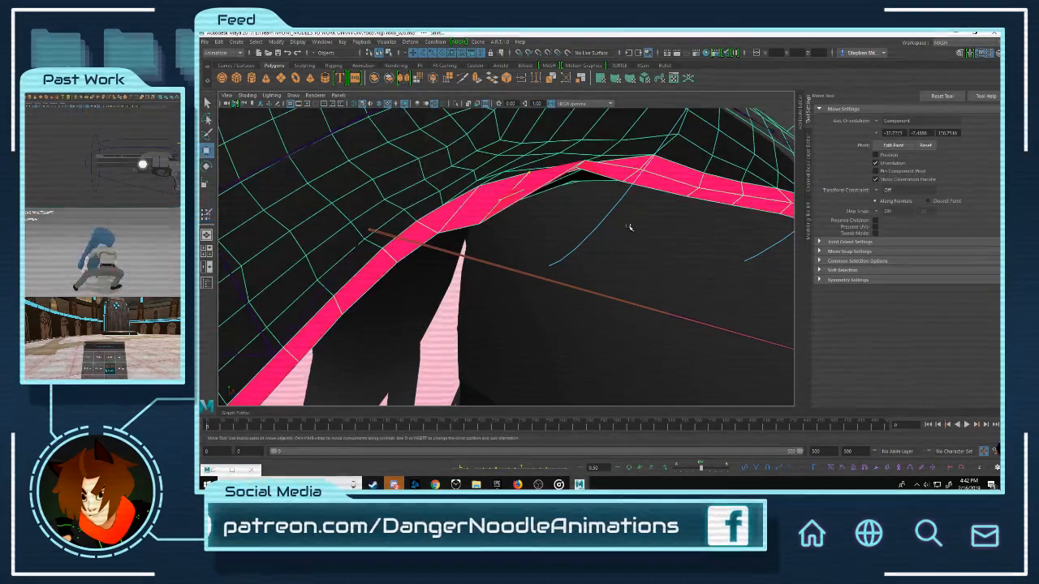
{"action": "left_click_drag", "start_coordinate": [572, 193], "coordinate": [641, 140], "text": "alt"}
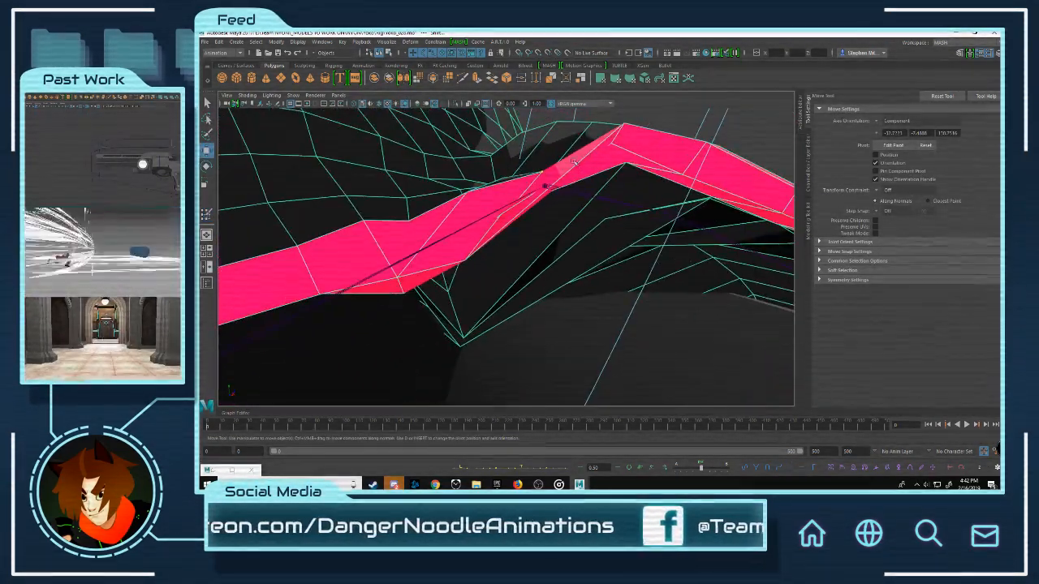
{"action": "right_click", "coordinate": [650, 137]}
{"action": "right_click_drag", "start_coordinate": [651, 137], "coordinate": [650, 159]}
{"action": "right_click_drag", "start_coordinate": [464, 250], "coordinate": [441, 240]}
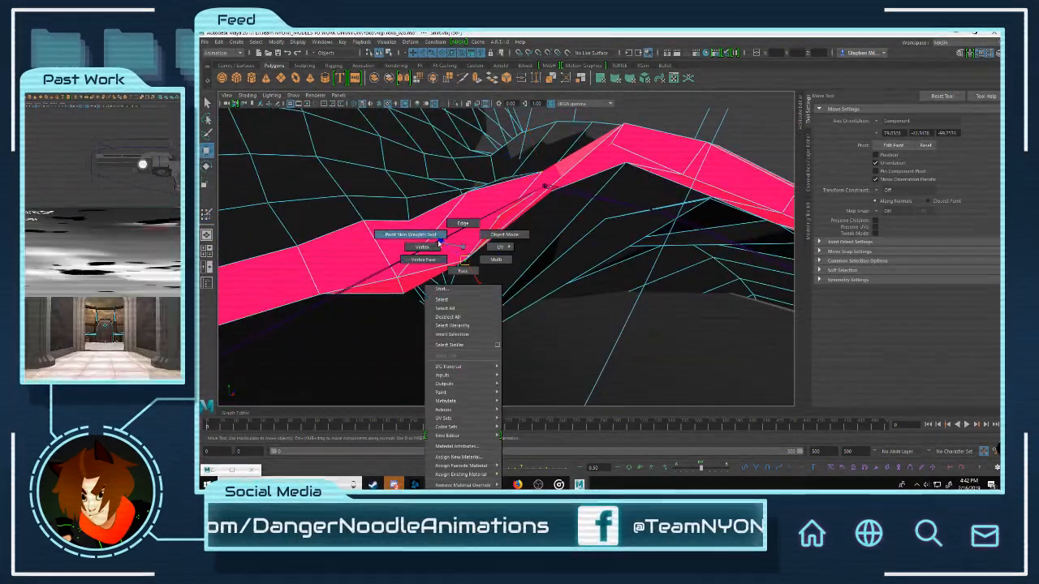
{"action": "key", "text": "y"}
{"action": "left_click_drag", "start_coordinate": [597, 242], "coordinate": [678, 252], "text": "alt"}
{"action": "right_click_drag", "start_coordinate": [678, 251], "coordinate": [767, 302], "text": "alt"}
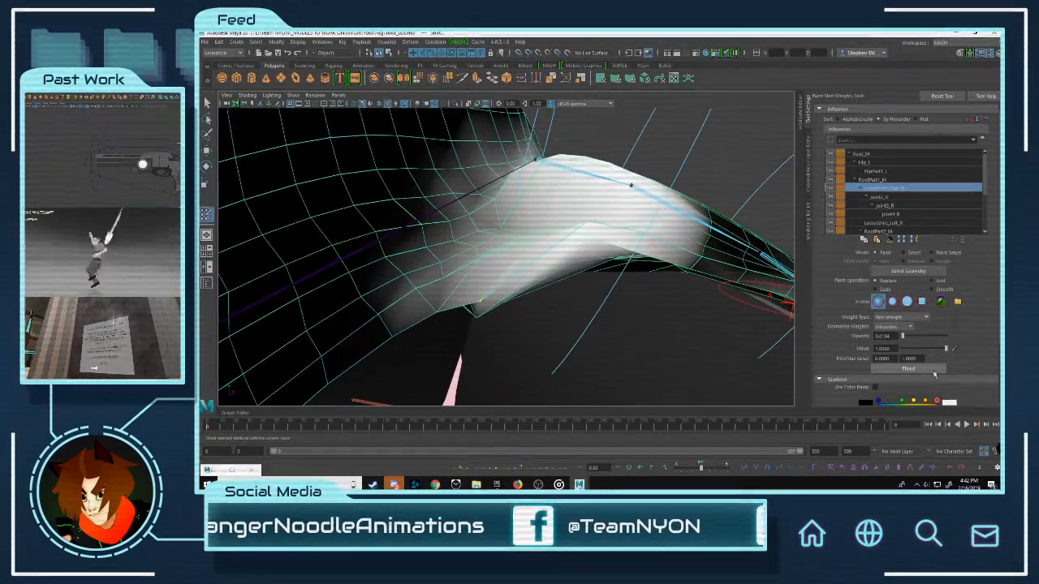
{"action": "left_click", "coordinate": [909, 369]}
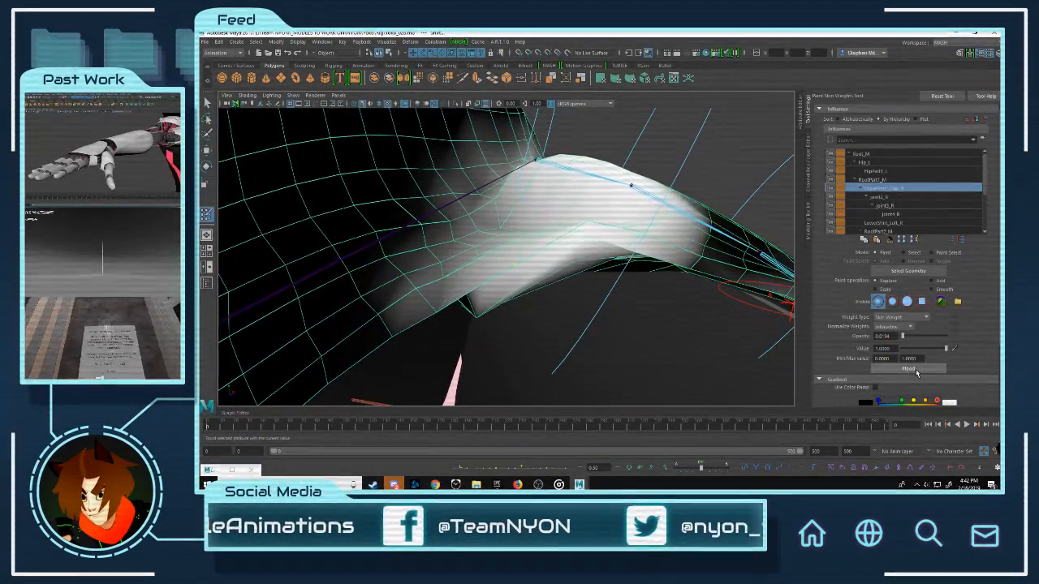
Step: Select the shirt vertices just above the trim at the notch corner and flood them with RootPart1_M
{"action": "key", "text": "w"}
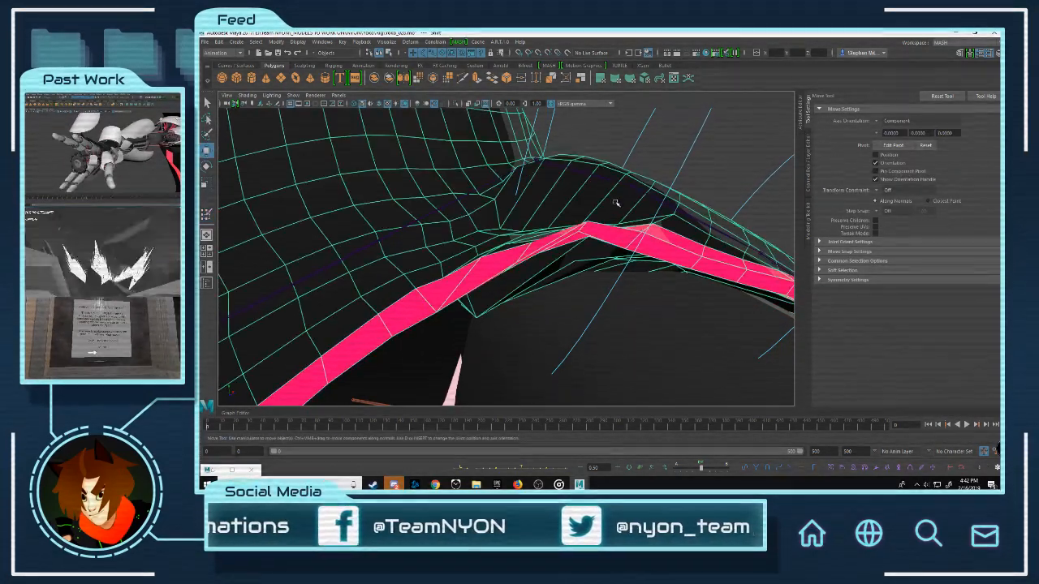
{"action": "right_click_drag", "start_coordinate": [616, 203], "coordinate": [599, 198]}
{"action": "right_click_drag", "start_coordinate": [599, 199], "coordinate": [600, 202]}
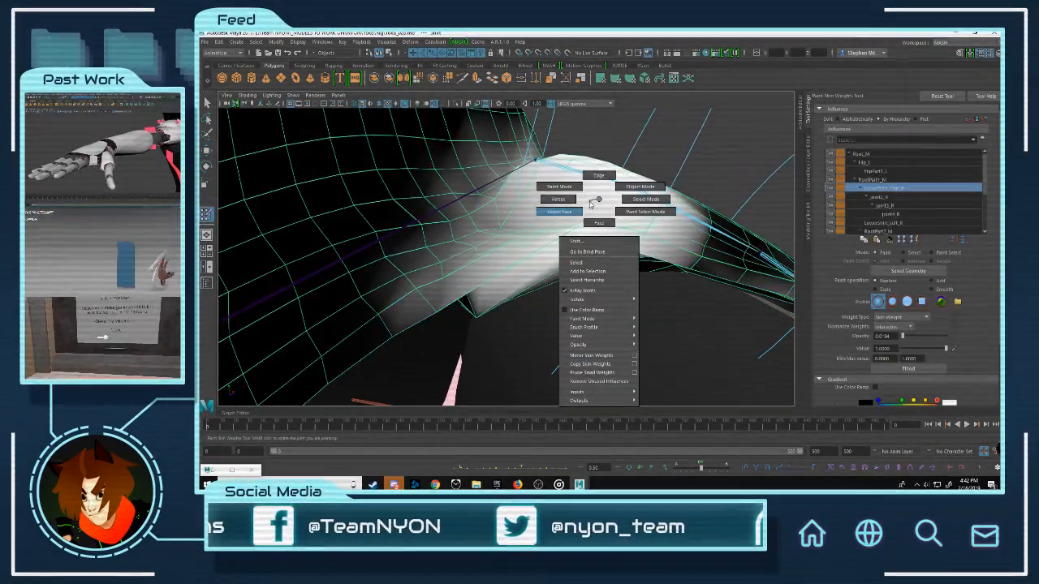
{"action": "key", "text": "q"}
{"action": "right_click", "coordinate": [598, 204]}
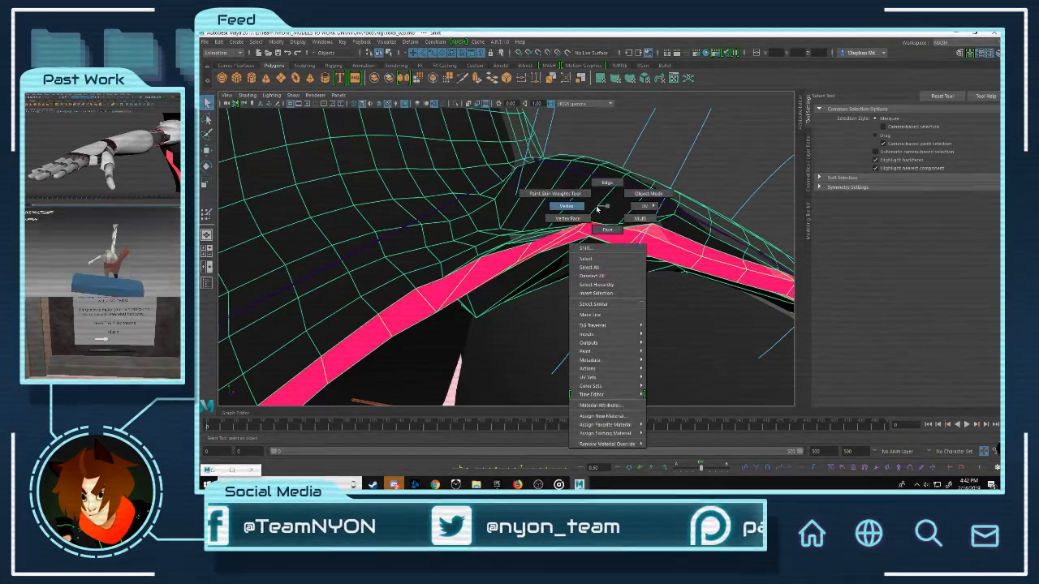
{"action": "right_click_drag", "start_coordinate": [589, 233], "coordinate": [631, 185]}
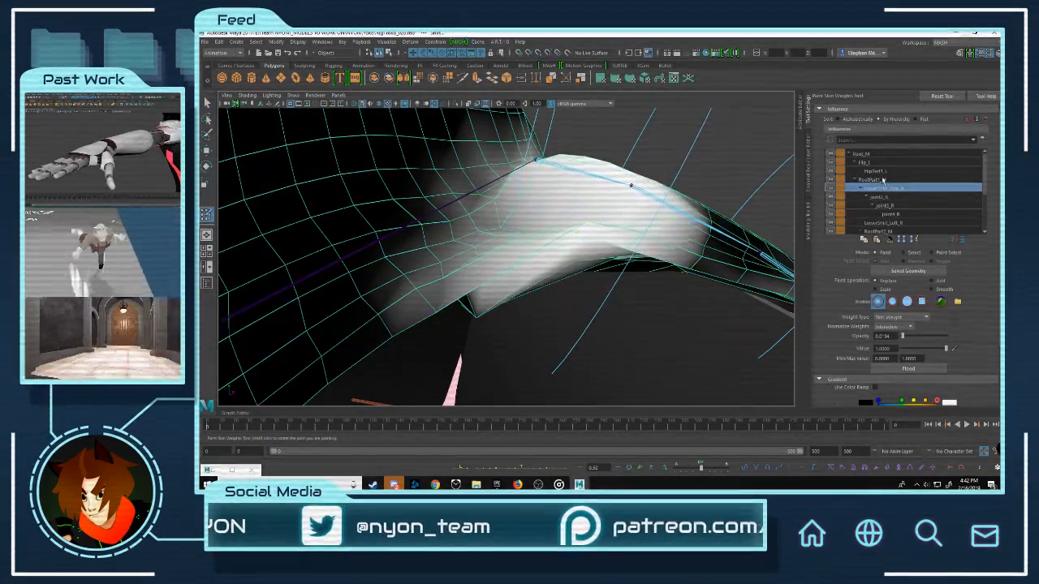
{"action": "left_click", "coordinate": [883, 180]}
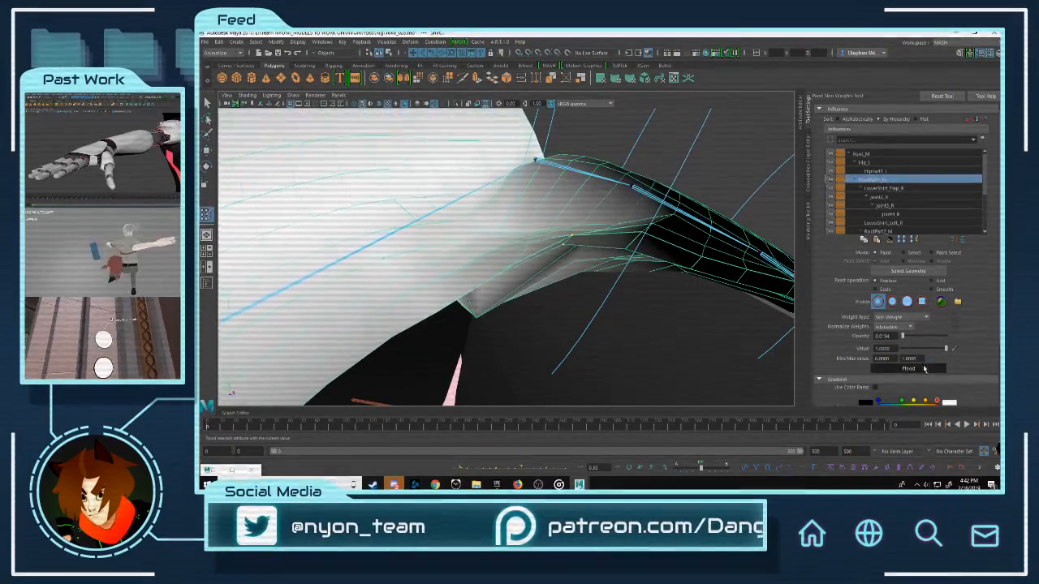
Step: Select the vertices forming the drooping point on the underside of the notch and repeatedly flood them with LowerShirt_Flap_R
{"action": "key", "text": "w"}
{"action": "right_click_drag", "start_coordinate": [592, 193], "coordinate": [560, 194]}
{"action": "scroll", "coordinate": [557, 241], "scroll_direction": "up", "scroll_amount": 5}
{"action": "left_click_drag", "start_coordinate": [556, 241], "coordinate": [515, 278], "text": "alt"}
{"action": "scroll", "coordinate": [514, 278], "scroll_direction": "down", "scroll_amount": 3}
{"action": "left_click", "coordinate": [456, 258], "text": "shift"}
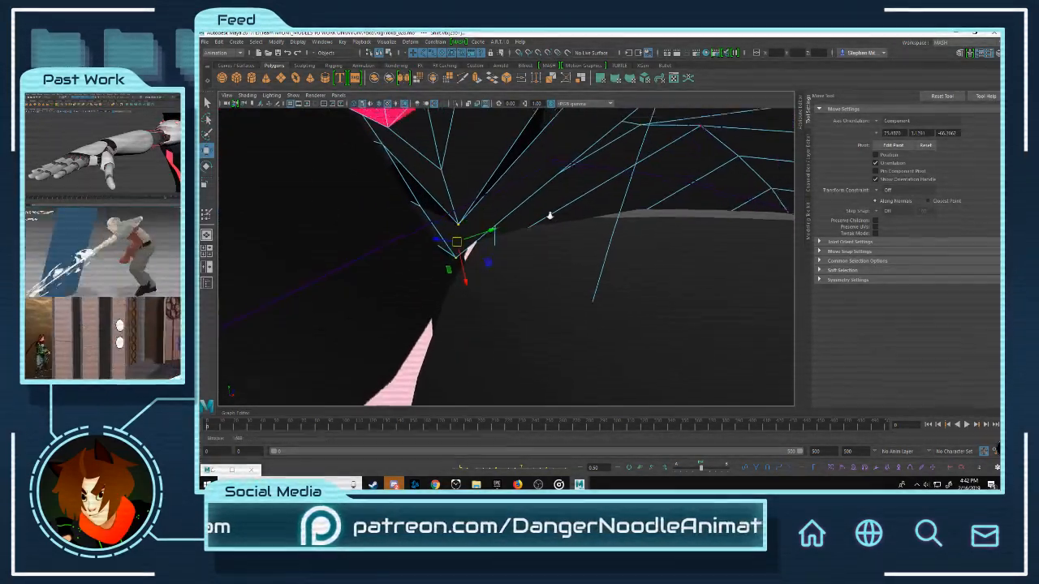
{"action": "left_click_drag", "start_coordinate": [550, 216], "coordinate": [554, 212], "text": "alt"}
{"action": "left_click", "coordinate": [447, 178], "text": "shift"}
{"action": "right_click_drag", "start_coordinate": [473, 171], "coordinate": [455, 163]}
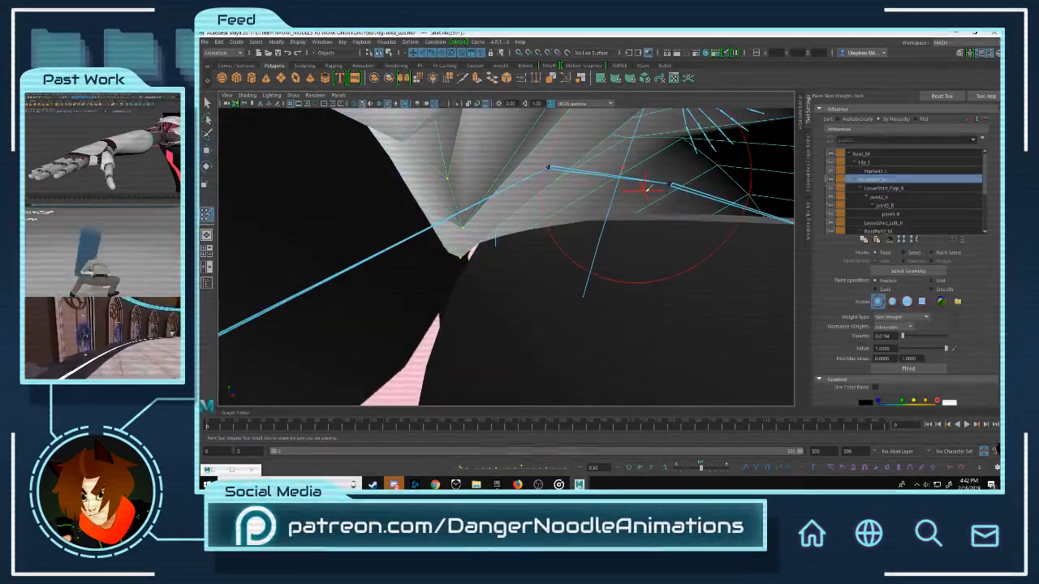
{"action": "left_click_drag", "start_coordinate": [647, 189], "coordinate": [576, 208], "text": "alt"}
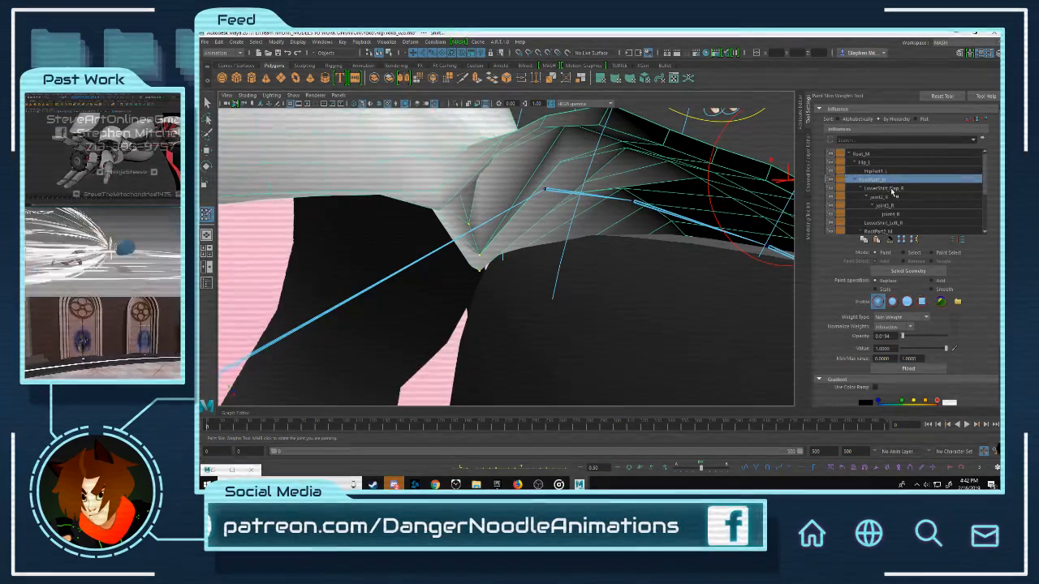
{"action": "left_click", "coordinate": [892, 188]}
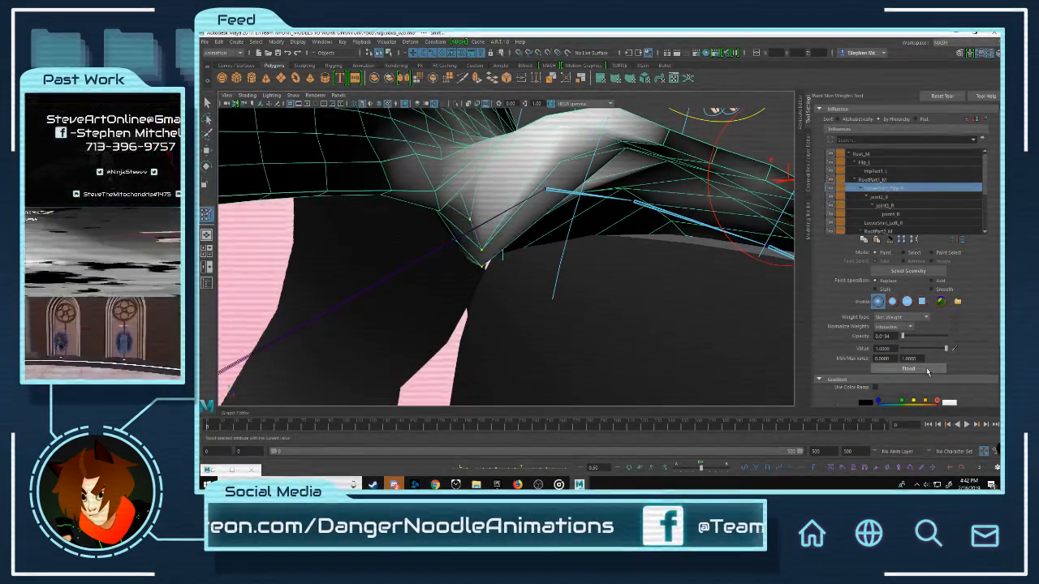
{"action": "left_click", "coordinate": [927, 369]}
{"action": "left_click", "coordinate": [927, 369]}
{"action": "left_click", "coordinate": [927, 369]}
{"action": "left_click", "coordinate": [927, 370]}
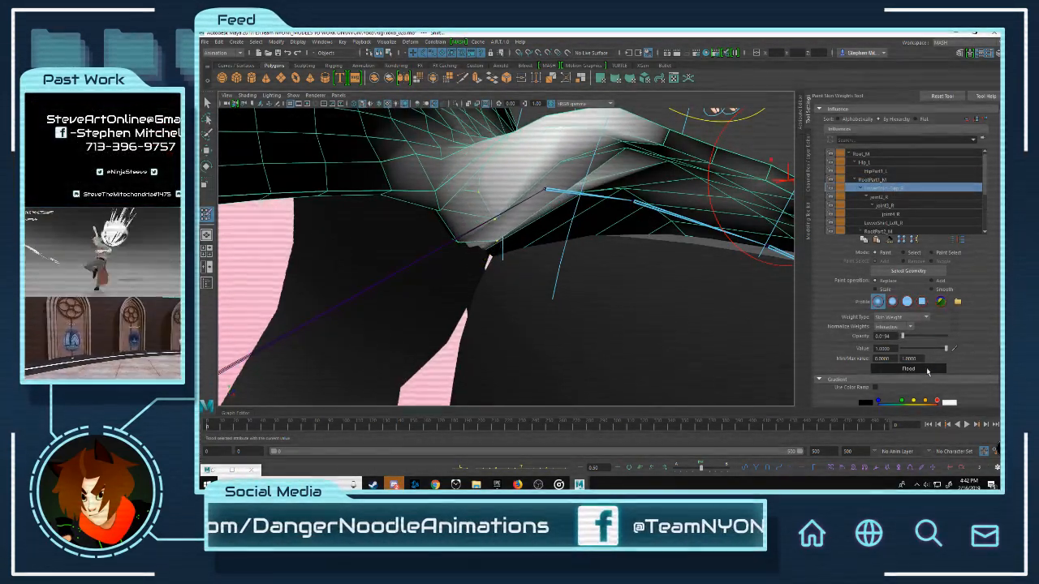
{"action": "left_click", "coordinate": [927, 370]}
{"action": "left_click", "coordinate": [927, 370]}
{"action": "left_click", "coordinate": [927, 370]}
Step: Select the creased shirt vertices above the pink trim beside the flap and repeatedly flood them with LowerShirt_Flap_R
{"action": "left_click_drag", "start_coordinate": [562, 262], "coordinate": [608, 172], "text": "alt"}
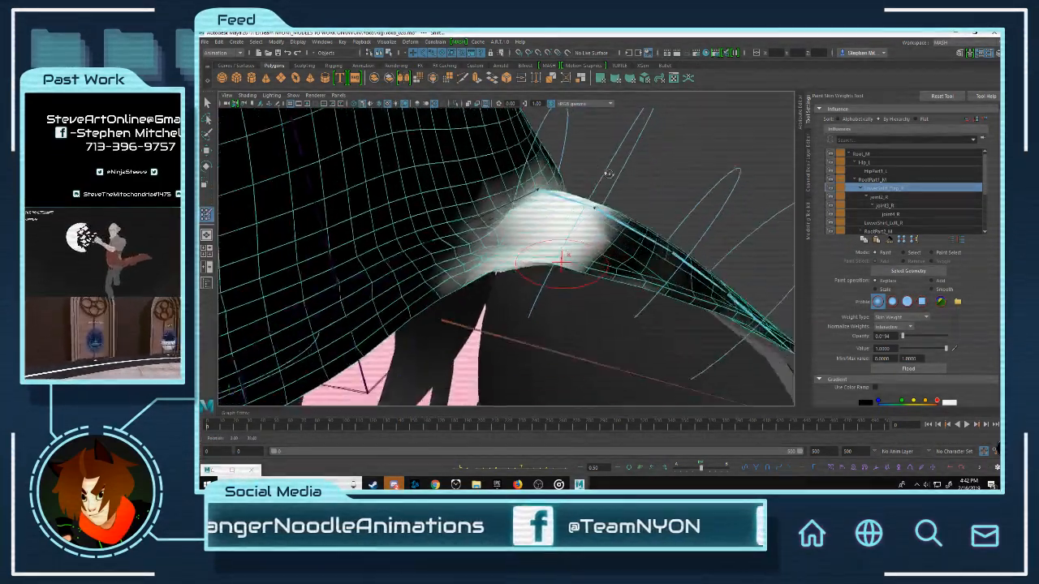
{"action": "scroll", "coordinate": [608, 172], "scroll_direction": "up", "scroll_amount": 5}
{"action": "middle_click_drag", "start_coordinate": [533, 171], "coordinate": [548, 202], "text": "alt"}
{"action": "key", "text": "q"}
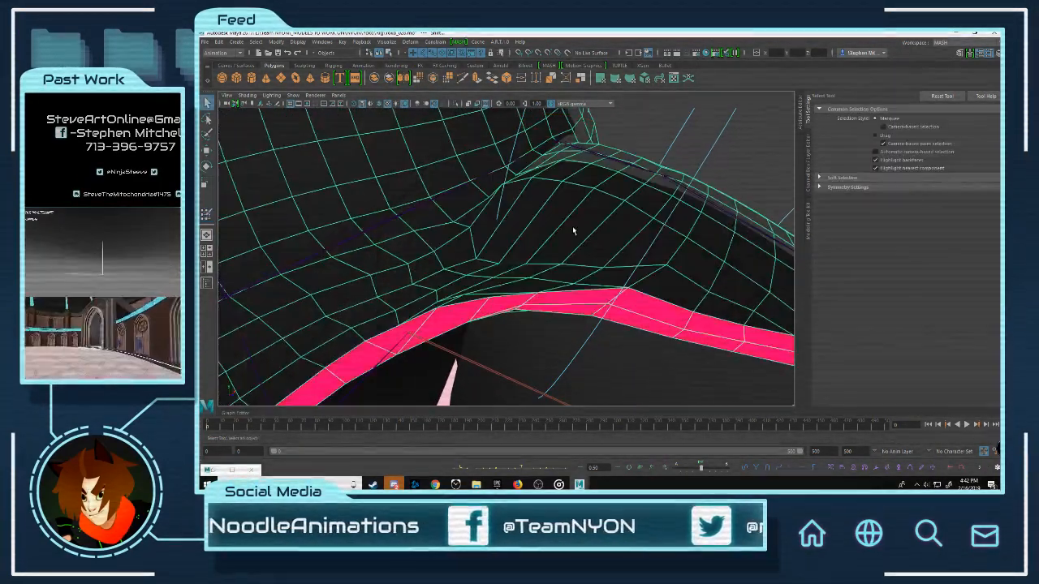
{"action": "key", "text": "w"}
{"action": "mouse_move", "coordinate": [574, 227]}
{"action": "right_mouse_down"}
{"action": "mouse_move", "coordinate": [487, 243]}
{"action": "mouse_move", "coordinate": [488, 233]}
{"action": "right_mouse_up"}
{"action": "left_click", "coordinate": [911, 371]}
{"action": "left_click", "coordinate": [910, 370]}
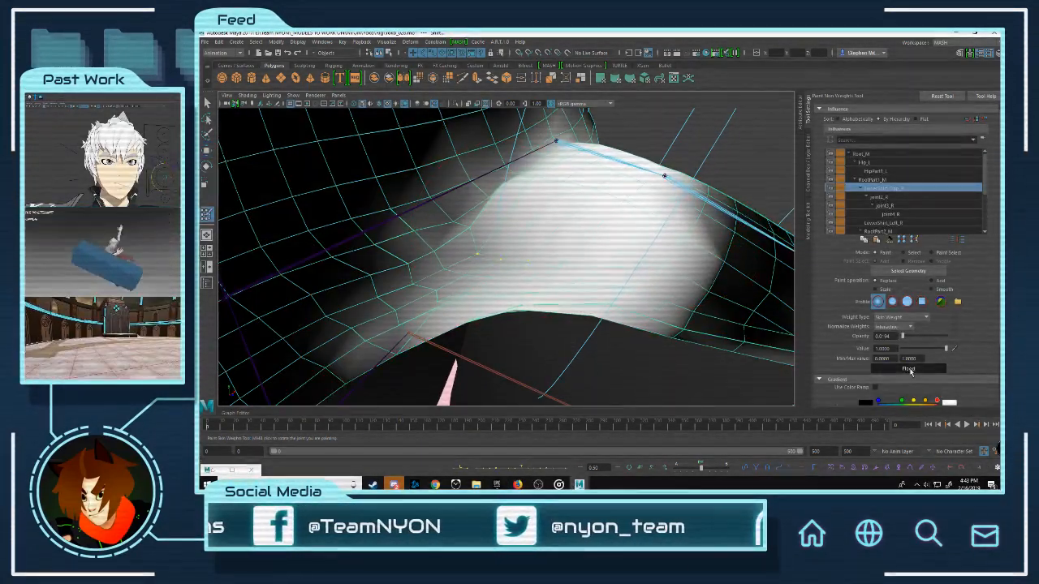
{"action": "left_click", "coordinate": [910, 370]}
{"action": "left_click", "coordinate": [910, 371]}
{"action": "left_click", "coordinate": [910, 370]}
Step: Select the neighbouring vertices further up the same crease and flood them with LowerShirt_Flap_R
{"action": "key", "text": "w"}
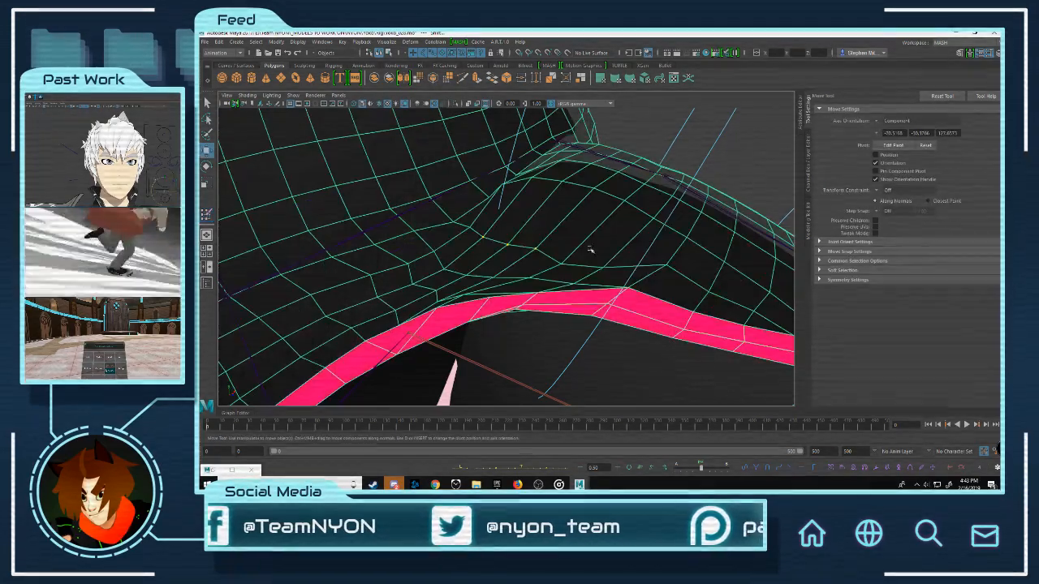
{"action": "mouse_move", "coordinate": [584, 236]}
{"action": "right_mouse_down"}
{"action": "mouse_move", "coordinate": [547, 255]}
{"action": "mouse_move", "coordinate": [585, 382]}
{"action": "right_mouse_up"}
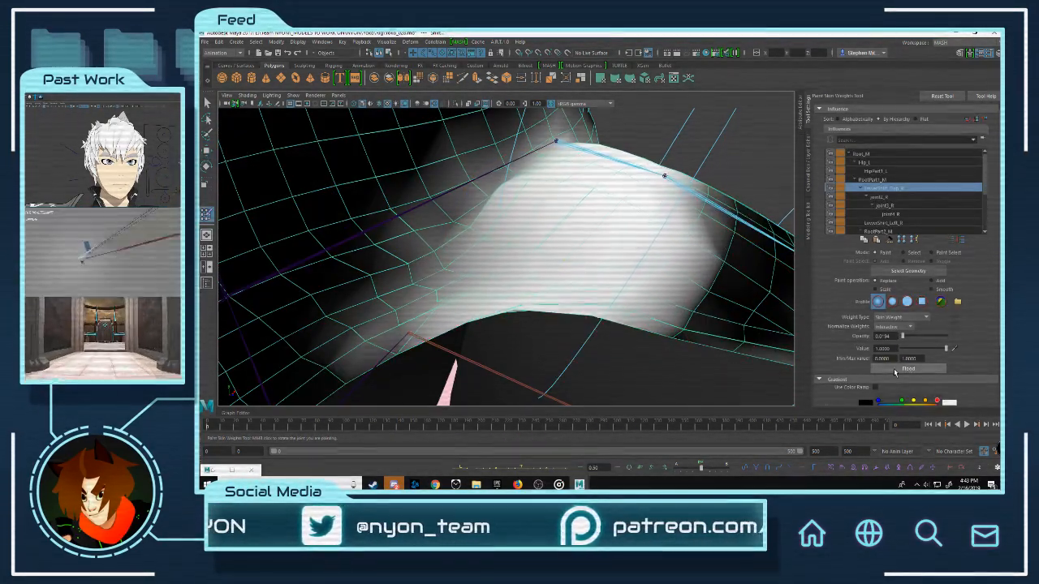
Step: Select the uneven vertices along the trim's upper edge near the notch and flood them with LowerShirt_Flap_R
{"action": "key", "text": "w"}
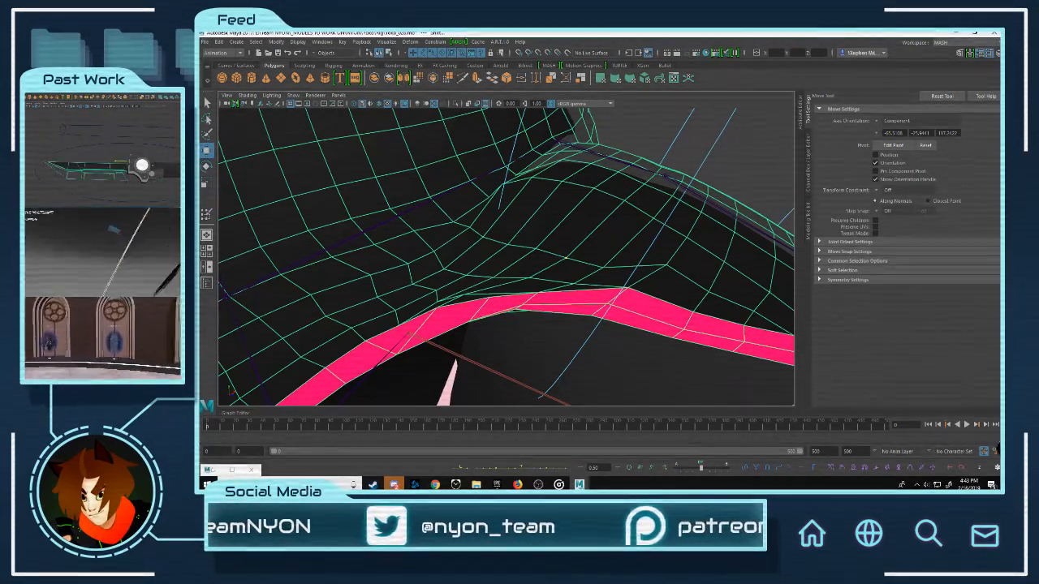
{"action": "key", "text": "space"}
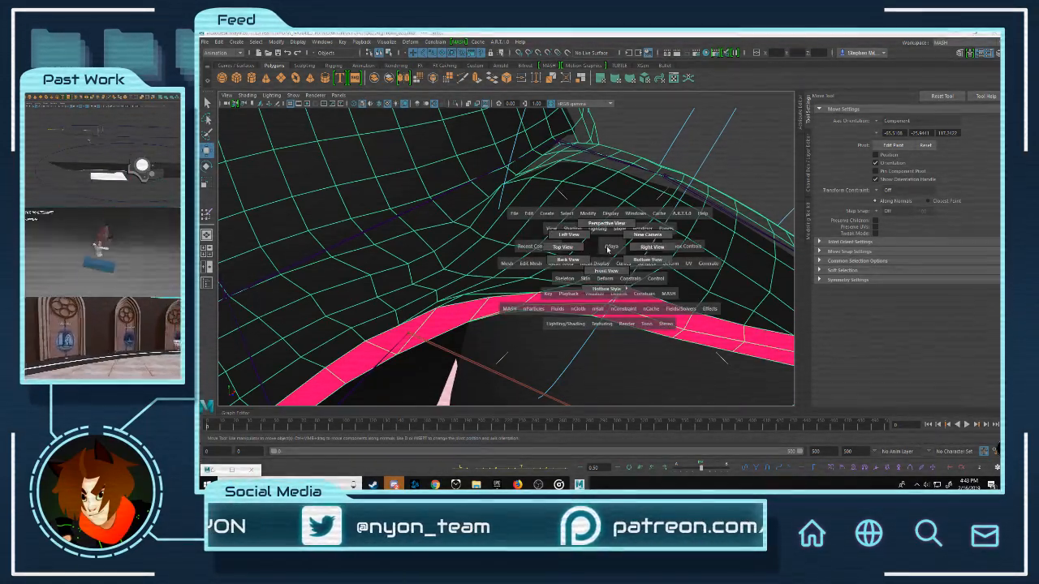
{"action": "left_click_drag", "start_coordinate": [576, 246], "coordinate": [598, 225], "text": "alt"}
{"action": "right_click", "coordinate": [605, 227]}
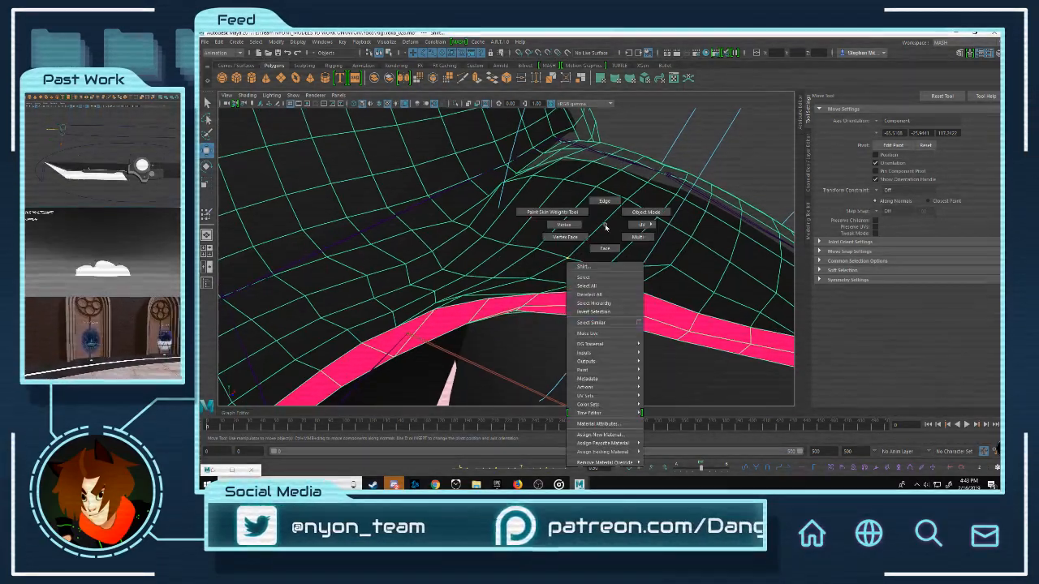
{"action": "right_click_drag", "start_coordinate": [605, 227], "coordinate": [571, 226]}
{"action": "left_click_drag", "start_coordinate": [609, 232], "coordinate": [652, 234], "text": "alt"}
{"action": "left_click", "coordinate": [485, 247]}
{"action": "left_click", "coordinate": [441, 269], "text": "shift"}
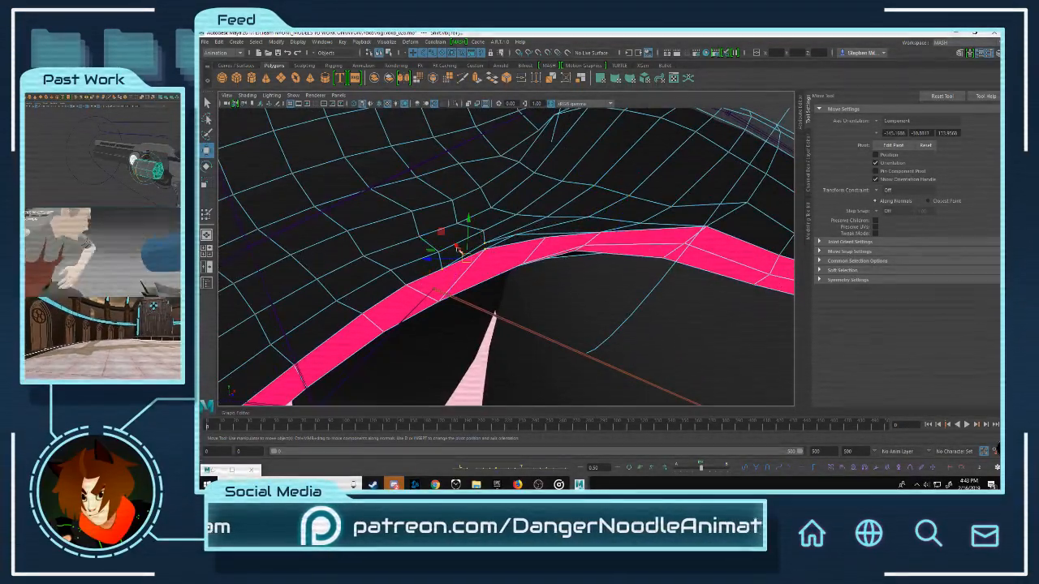
{"action": "left_click", "coordinate": [484, 245], "text": "shift"}
{"action": "left_click", "coordinate": [512, 243], "text": "shift"}
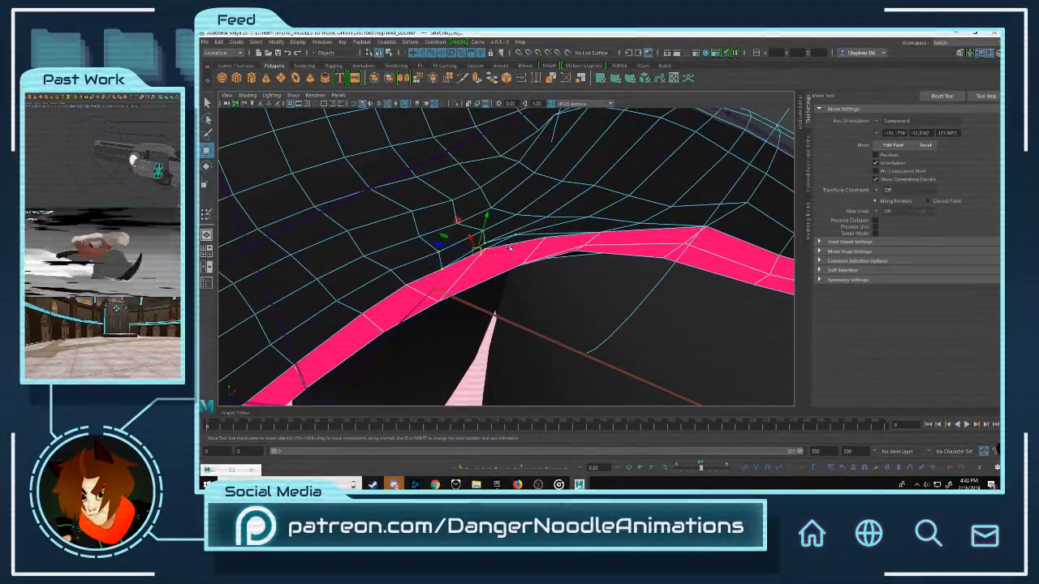
{"action": "mouse_move", "coordinate": [589, 232]}
{"action": "left_mouse_down", "text": "alt"}
{"action": "mouse_move", "coordinate": [602, 231]}
{"action": "mouse_move", "coordinate": [610, 206]}
{"action": "mouse_move", "coordinate": [569, 236]}
{"action": "left_mouse_up", "text": "alt"}
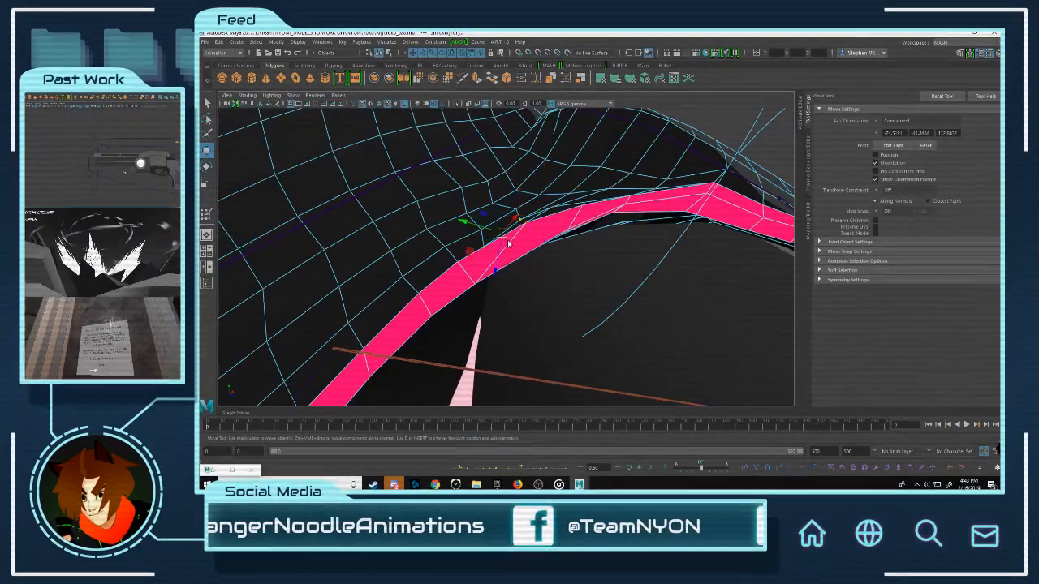
{"action": "key", "text": "y"}
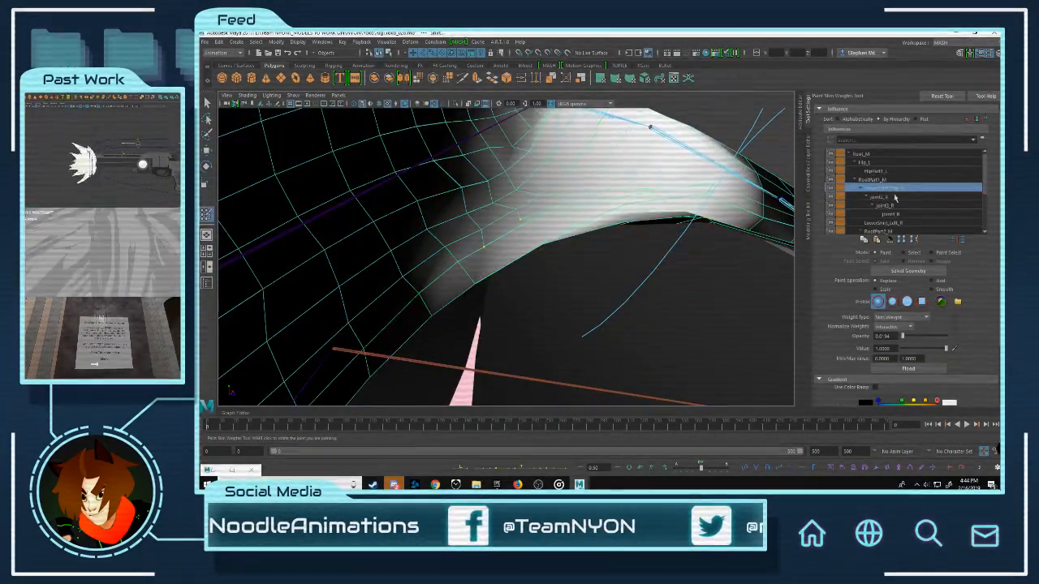
{"action": "left_click", "coordinate": [895, 197]}
{"action": "left_click", "coordinate": [892, 188]}
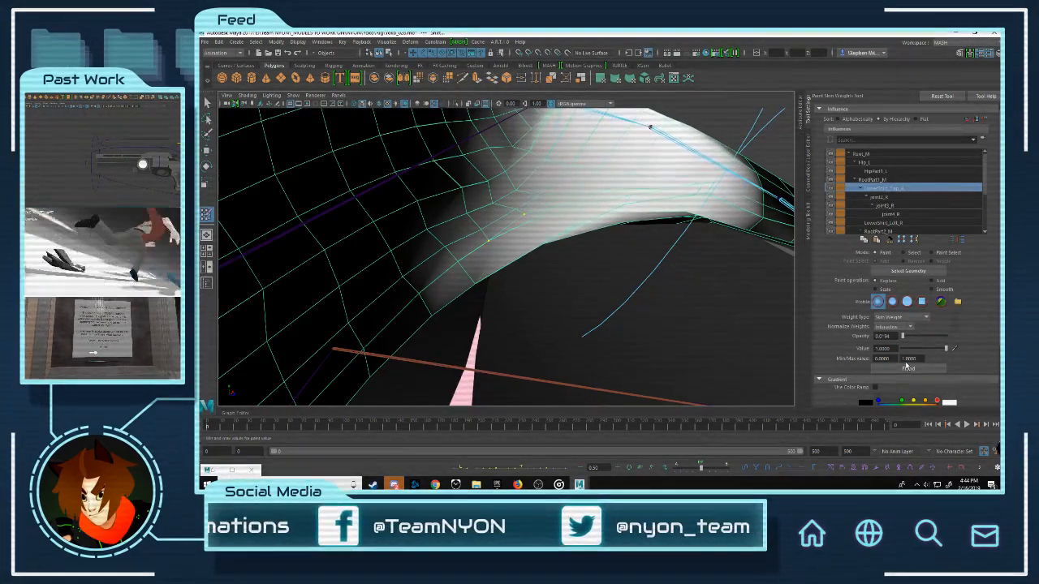
Step: Select the shirt's inner hem vertices on the underside of the notch and flood them with LowerShirt_Flap_R
{"action": "key", "text": "w"}
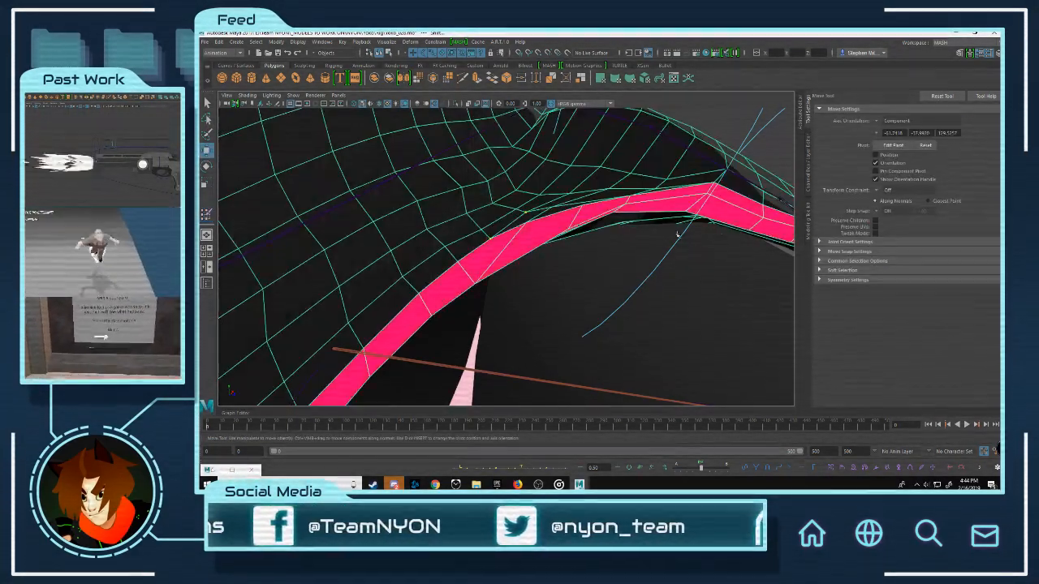
{"action": "mouse_move", "coordinate": [677, 232]}
{"action": "left_mouse_down", "text": "alt"}
{"action": "mouse_move", "coordinate": [564, 200]}
{"action": "mouse_move", "coordinate": [557, 220]}
{"action": "left_mouse_up", "text": "alt"}
{"action": "left_click", "coordinate": [656, 224]}
{"action": "left_click_drag", "start_coordinate": [655, 223], "coordinate": [610, 218], "text": "alt"}
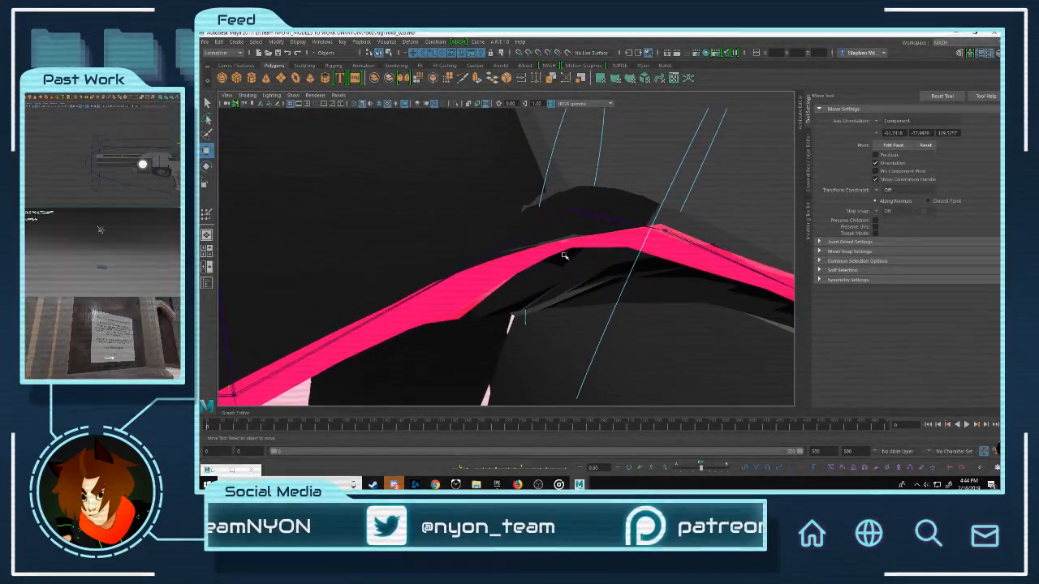
{"action": "left_click", "coordinate": [564, 253]}
{"action": "left_click_drag", "start_coordinate": [563, 253], "coordinate": [568, 211], "text": "alt"}
{"action": "mouse_move", "coordinate": [568, 210]}
{"action": "right_mouse_down"}
{"action": "mouse_move", "coordinate": [498, 213]}
{"action": "mouse_move", "coordinate": [529, 204]}
{"action": "right_mouse_up"}
{"action": "key", "text": "q"}
{"action": "key", "text": "y"}
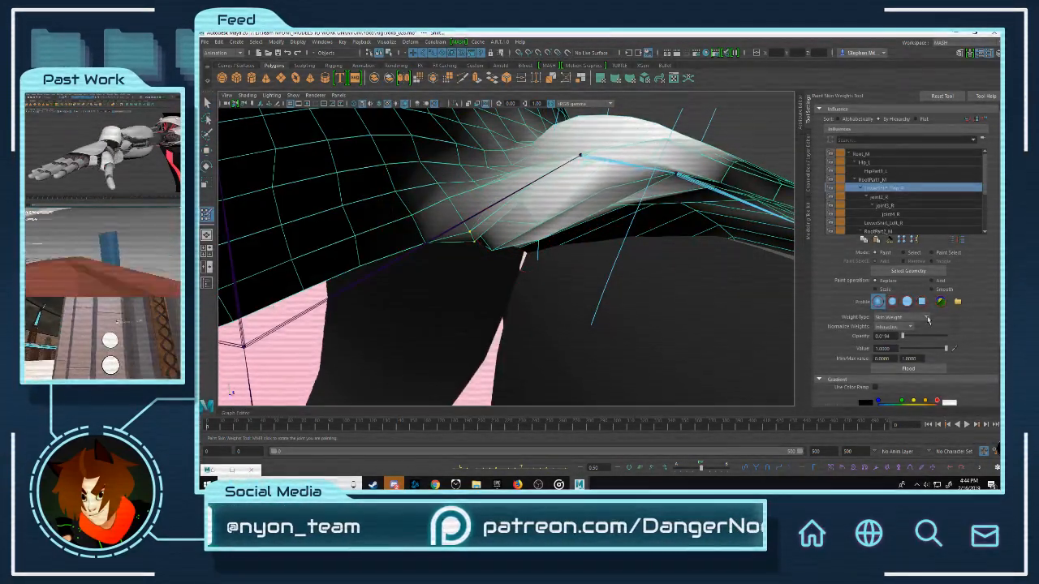
{"action": "left_click", "coordinate": [921, 370]}
Step: Select the trim vertices just before the notch peak and flood them with RootPart1_M
{"action": "left_click_drag", "start_coordinate": [623, 166], "coordinate": [609, 203], "text": "alt"}
{"action": "key", "text": "w"}
{"action": "left_click", "coordinate": [614, 155]}
{"action": "left_click_drag", "start_coordinate": [614, 156], "coordinate": [571, 213], "text": "alt"}
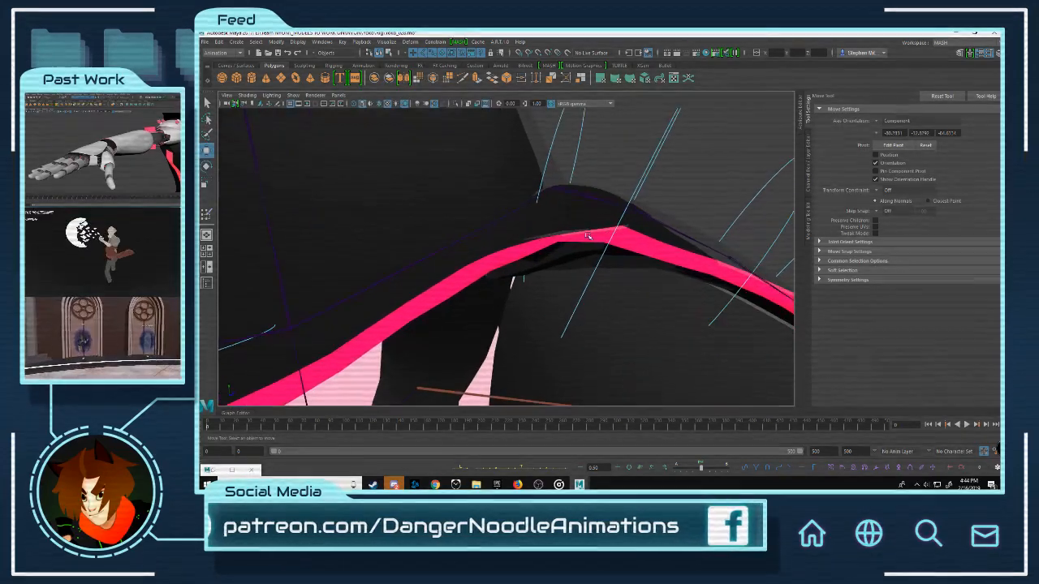
{"action": "left_click", "coordinate": [579, 240]}
{"action": "mouse_move", "coordinate": [580, 240]}
{"action": "right_mouse_down"}
{"action": "mouse_move", "coordinate": [546, 233]}
{"action": "mouse_move", "coordinate": [600, 229]}
{"action": "right_mouse_up"}
{"action": "key", "text": "y"}
{"action": "left_click", "coordinate": [879, 180]}
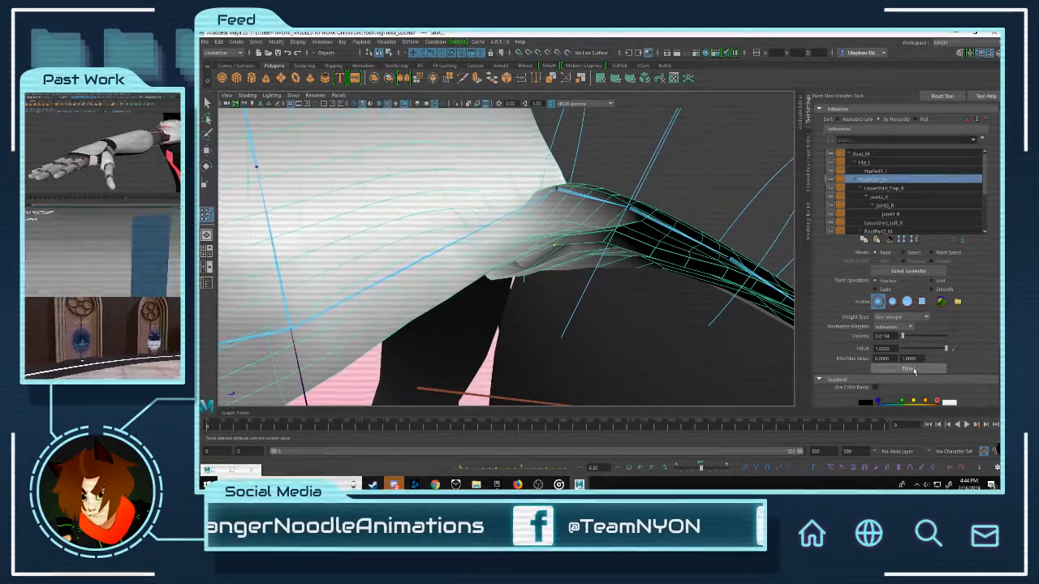
Step: Select the raised leg's foot control and move it vertically to check how the shirt hem and flap deform
{"action": "key", "text": "e"}
{"action": "left_click", "coordinate": [635, 190]}
{"action": "scroll", "coordinate": [557, 209], "scroll_direction": "down", "scroll_amount": 8}
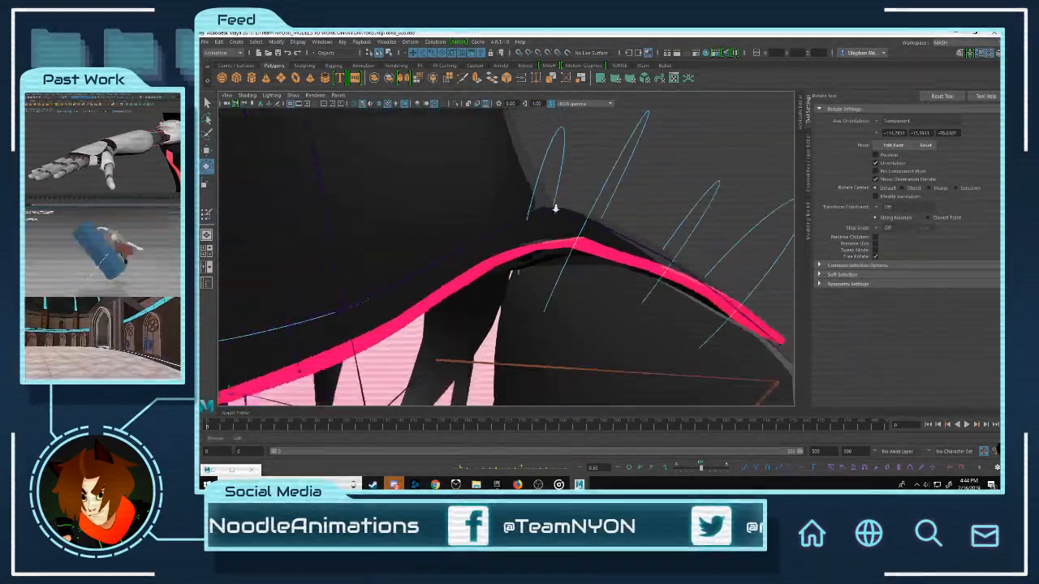
{"action": "left_click_drag", "start_coordinate": [653, 250], "coordinate": [513, 245], "text": "alt"}
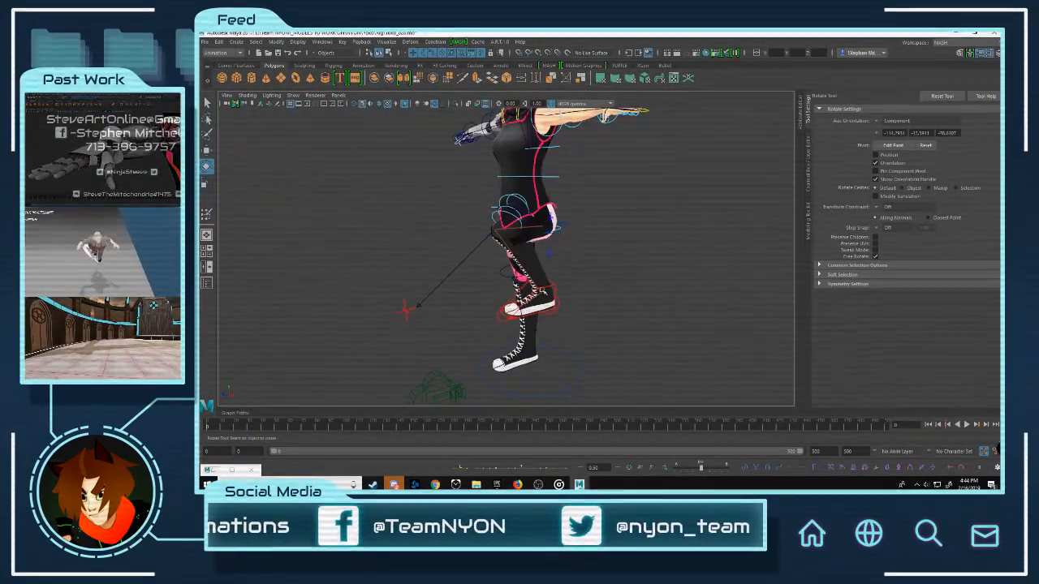
{"action": "left_click_drag", "start_coordinate": [561, 261], "coordinate": [673, 284], "text": "alt"}
{"action": "scroll", "coordinate": [650, 280], "scroll_direction": "up", "scroll_amount": 6}
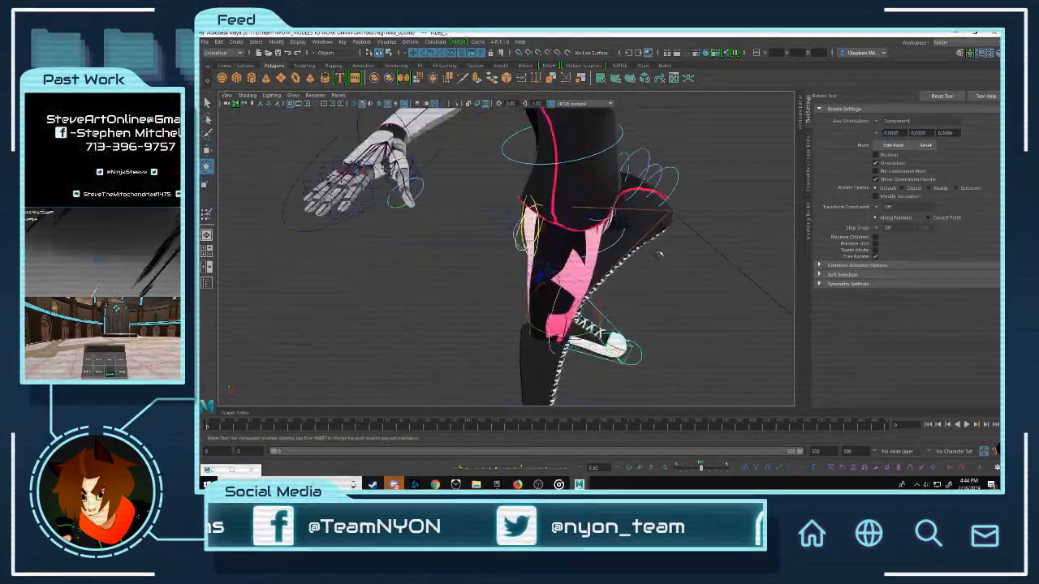
{"action": "middle_click_drag", "start_coordinate": [629, 272], "coordinate": [496, 318], "text": "alt"}
{"action": "key", "text": "w"}
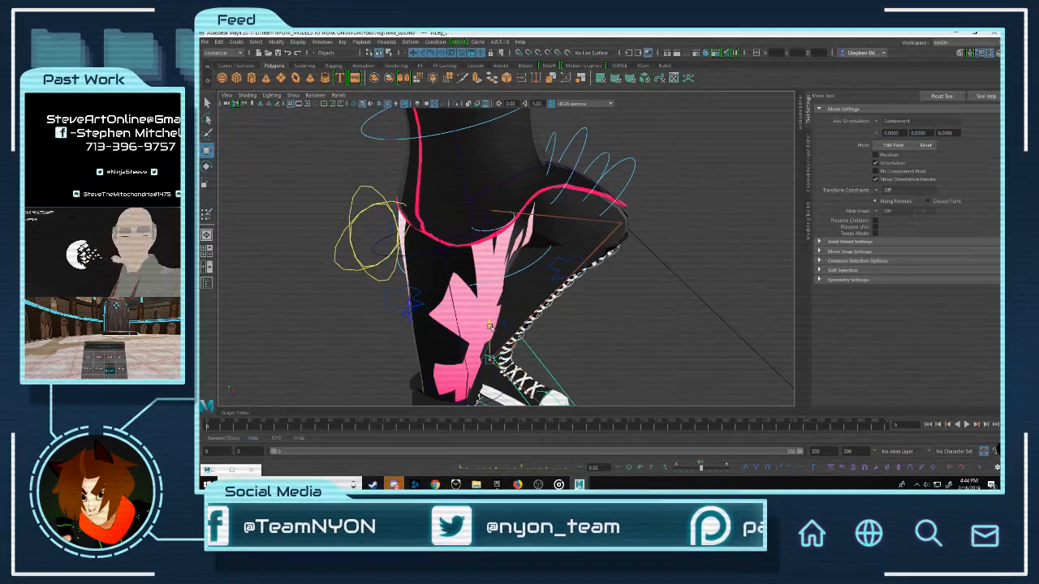
{"action": "mouse_move", "coordinate": [489, 326]}
{"action": "left_mouse_down"}
{"action": "mouse_move", "coordinate": [493, 456]}
{"action": "mouse_move", "coordinate": [500, 406]}
{"action": "mouse_move", "coordinate": [490, 325]}
{"action": "left_mouse_up"}
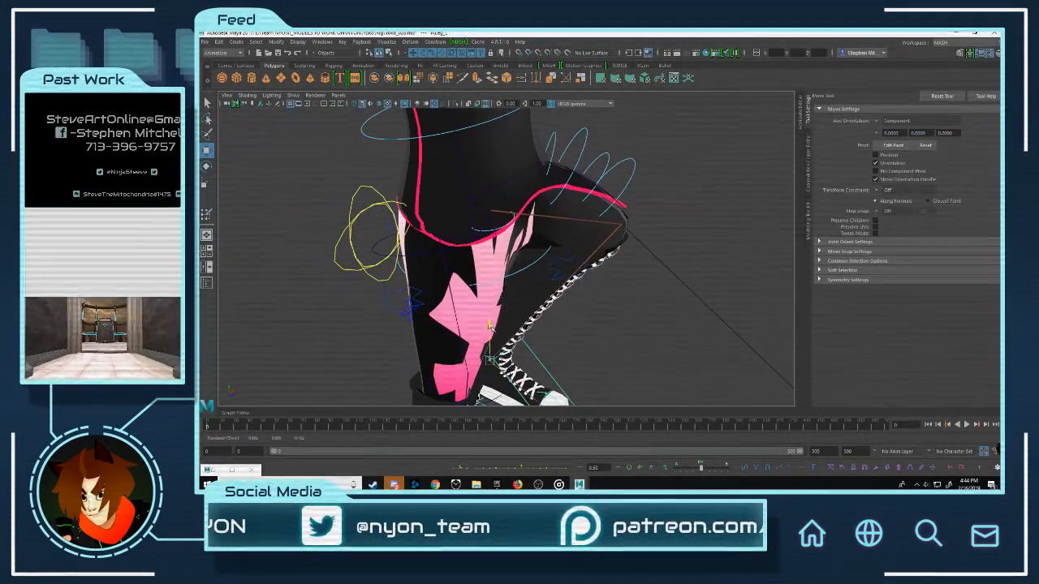
Step: Return the raised leg's foot control to its rest position by resetting its translation, and deselect it
{"action": "scroll", "coordinate": [610, 292], "scroll_direction": "down", "scroll_amount": 5}
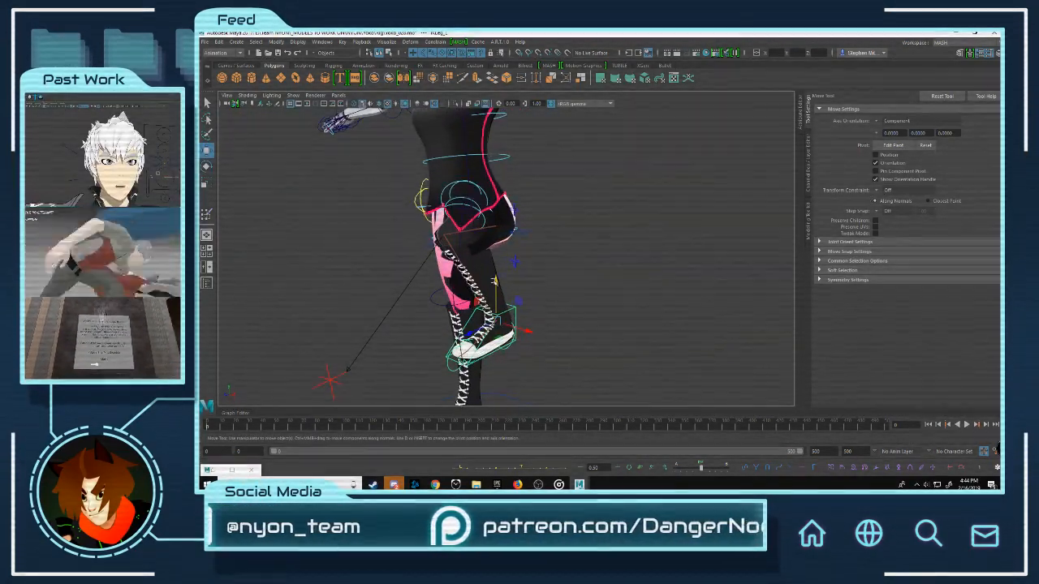
{"action": "left_click", "coordinate": [808, 162]}
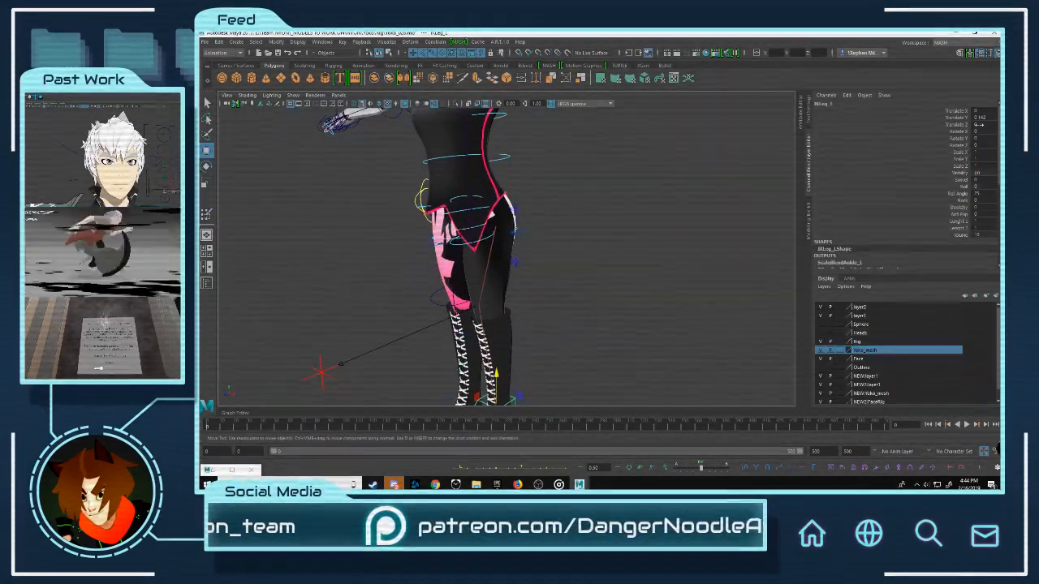
{"action": "left_click", "coordinate": [652, 218]}
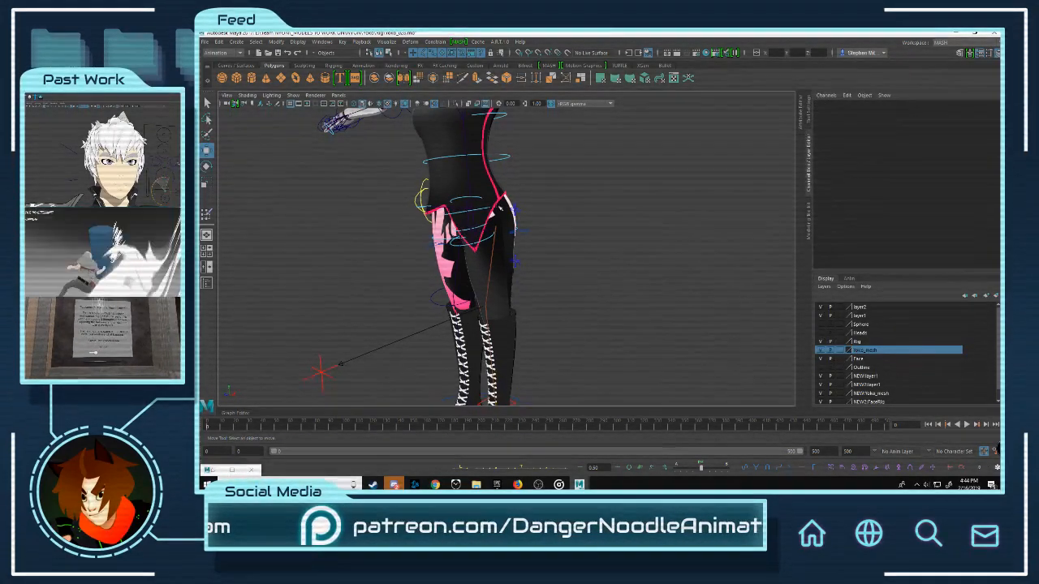
Step: Select the RootX_M hip control and rotate it sideways and back and forth to check how the shirt hem deforms
{"action": "left_click", "coordinate": [532, 237]}
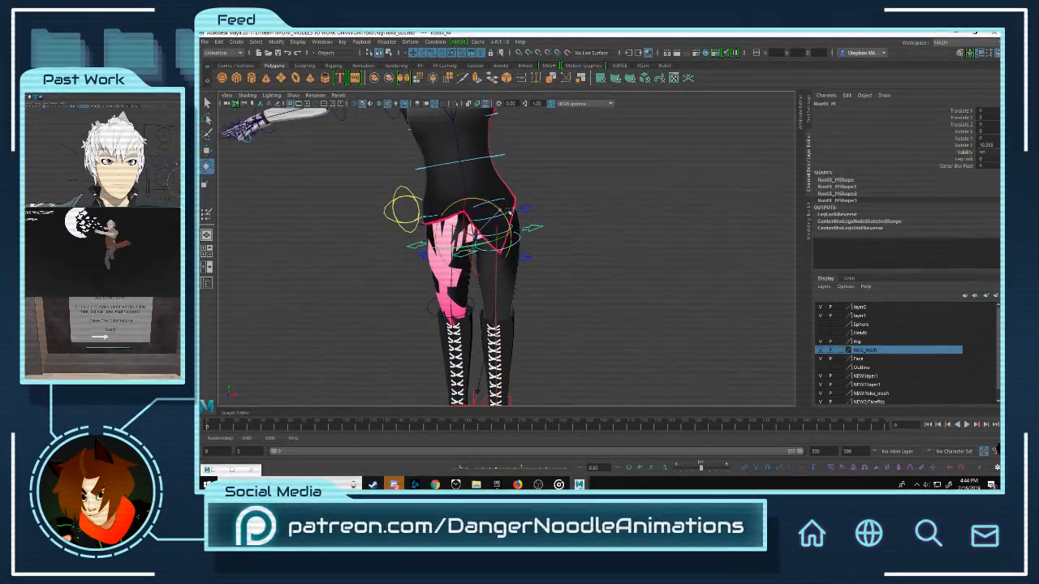
{"action": "left_click_drag", "start_coordinate": [509, 211], "coordinate": [688, 318]}
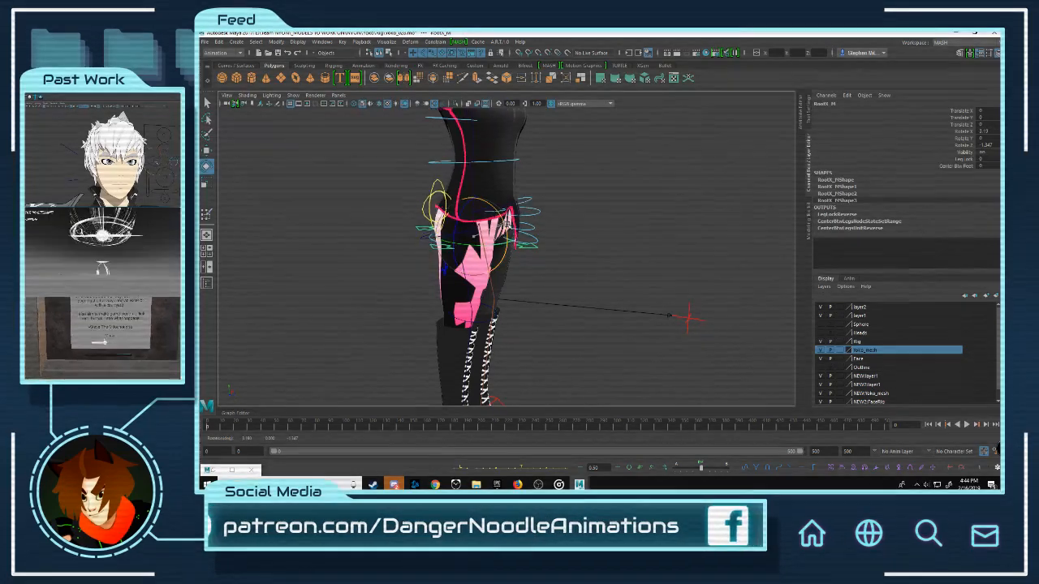
{"action": "left_click_drag", "start_coordinate": [582, 109], "coordinate": [521, 109]}
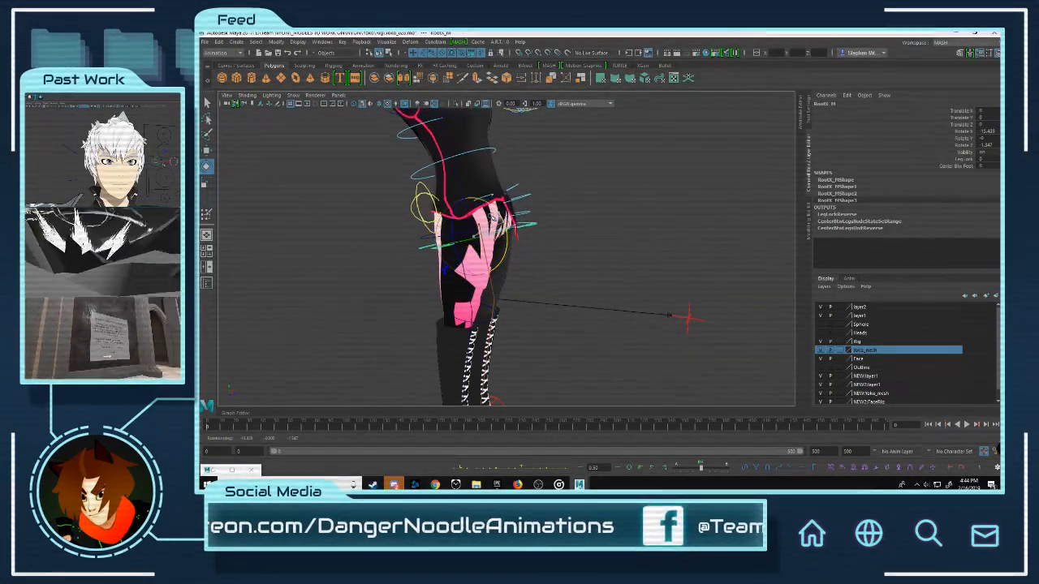
{"action": "left_click_drag", "start_coordinate": [580, 211], "coordinate": [643, 210], "text": "alt"}
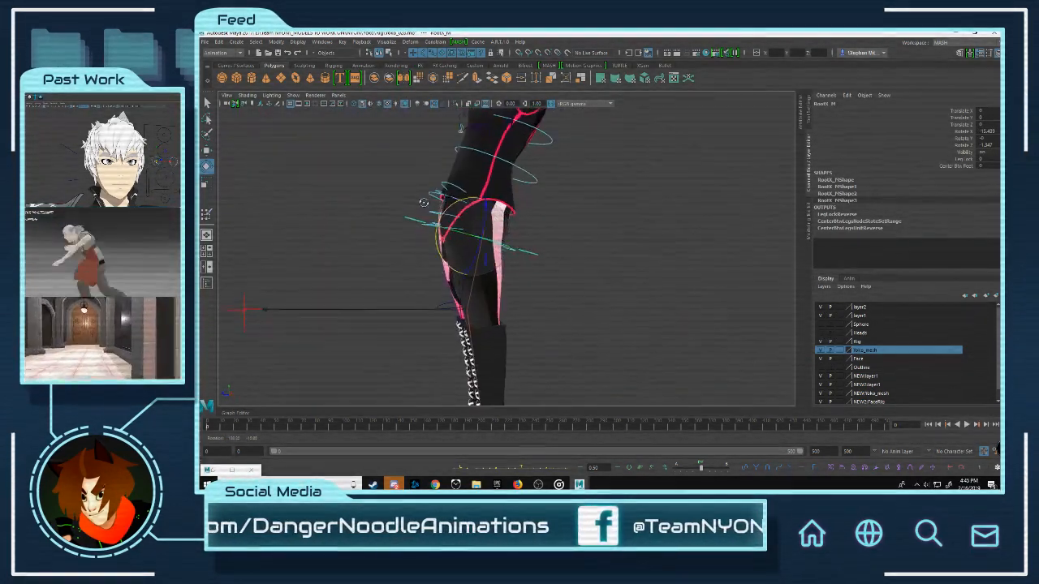
{"action": "left_click_drag", "start_coordinate": [538, 194], "coordinate": [543, 265], "text": "alt"}
Step: Select the Shirt mesh to work on the pinched trim at the side notch peak
{"action": "scroll", "coordinate": [542, 264], "scroll_direction": "up", "scroll_amount": 8}
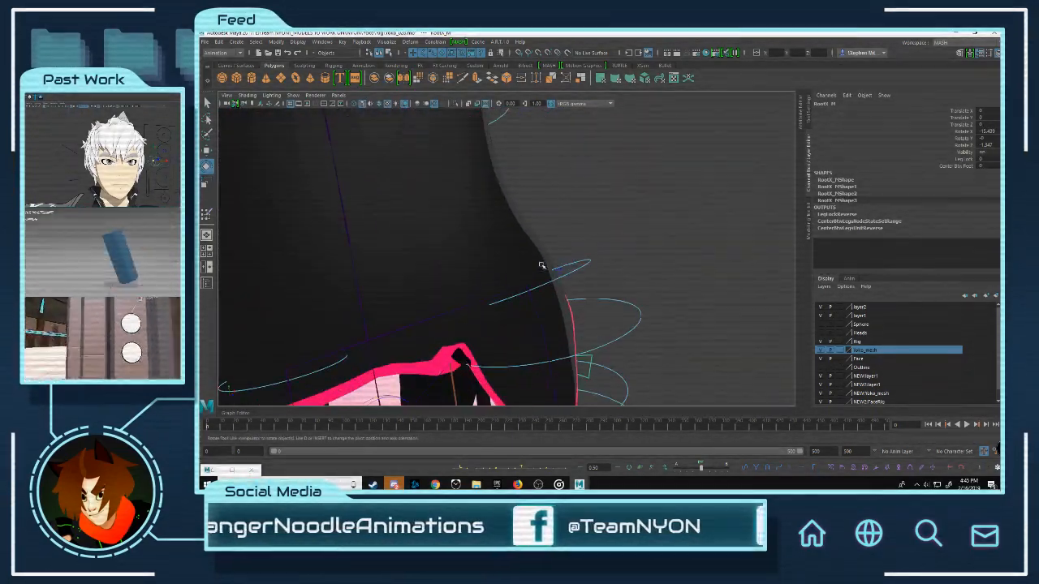
{"action": "left_click", "coordinate": [547, 299]}
{"action": "middle_click_drag", "start_coordinate": [547, 302], "coordinate": [559, 216], "text": "alt"}
{"action": "scroll", "coordinate": [567, 221], "scroll_direction": "up", "scroll_amount": 2}
{"action": "left_click", "coordinate": [573, 223]}
{"action": "left_click_drag", "start_coordinate": [572, 223], "coordinate": [566, 213], "text": "alt"}
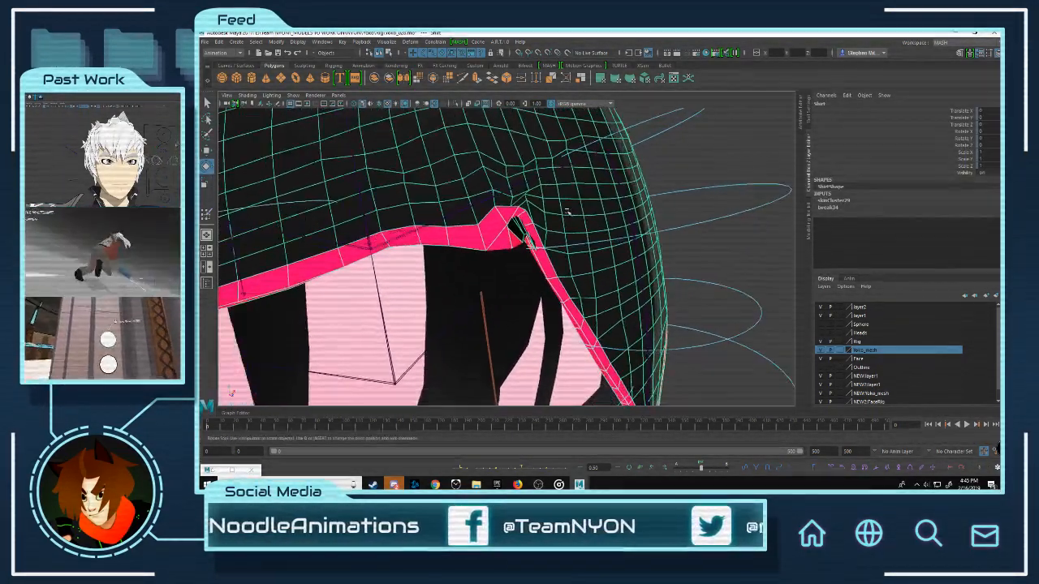
{"action": "right_click_drag", "start_coordinate": [566, 212], "coordinate": [586, 199], "text": "alt"}
{"action": "left_click", "coordinate": [528, 258], "text": "shift"}
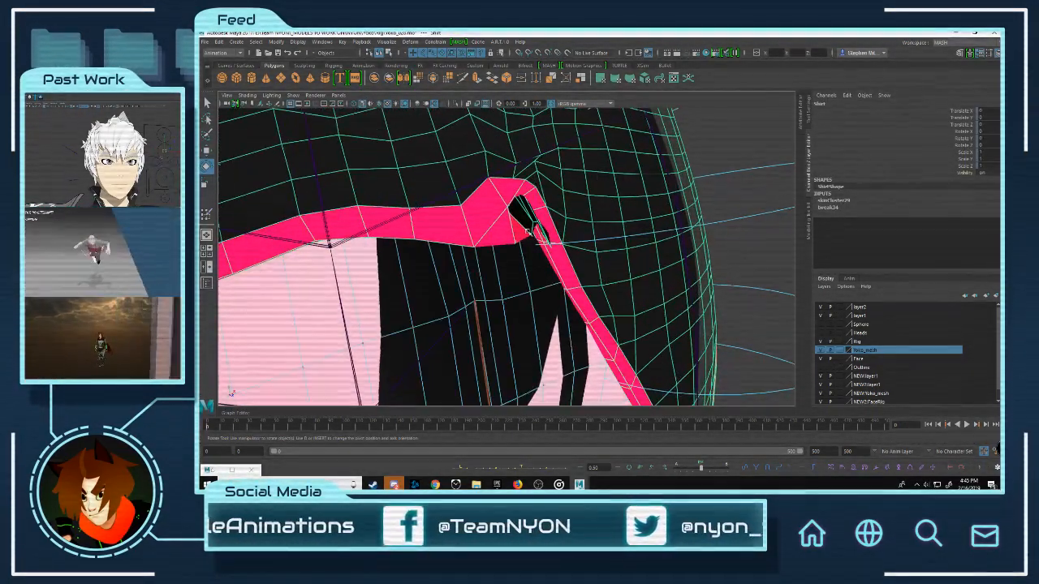
Step: Deselect the shirt mesh and examine the pink hem around the corner of the front slit
{"action": "right_click_drag", "start_coordinate": [525, 250], "coordinate": [589, 210]}
{"action": "left_click", "coordinate": [752, 265]}
{"action": "right_click_drag", "start_coordinate": [752, 266], "coordinate": [594, 236], "text": "alt"}
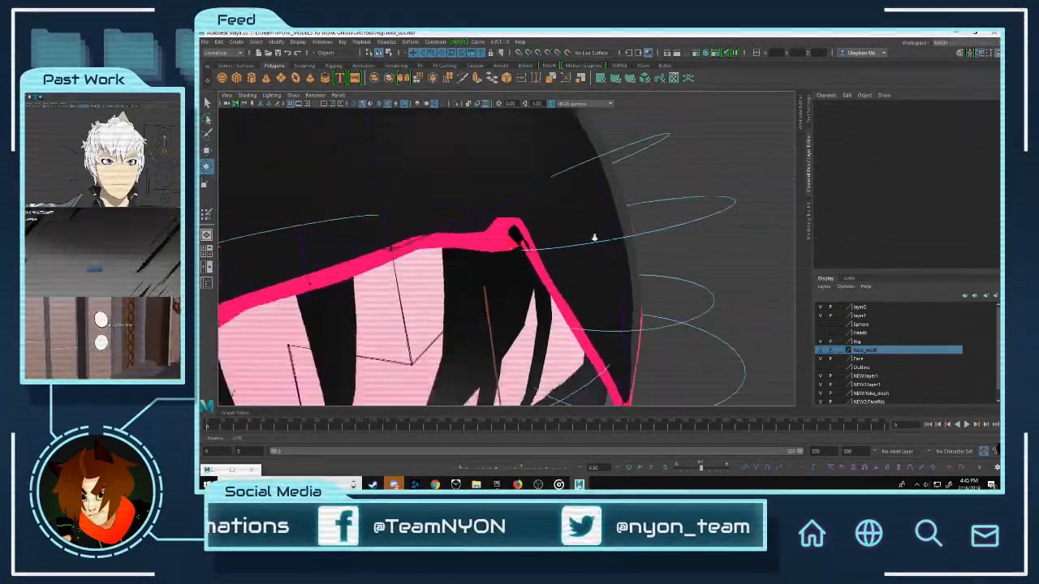
{"action": "left_click_drag", "start_coordinate": [594, 236], "coordinate": [546, 197], "text": "alt"}
{"action": "middle_click_drag", "start_coordinate": [545, 197], "coordinate": [549, 235], "text": "alt"}
{"action": "scroll", "coordinate": [550, 236], "scroll_direction": "up", "scroll_amount": 2}
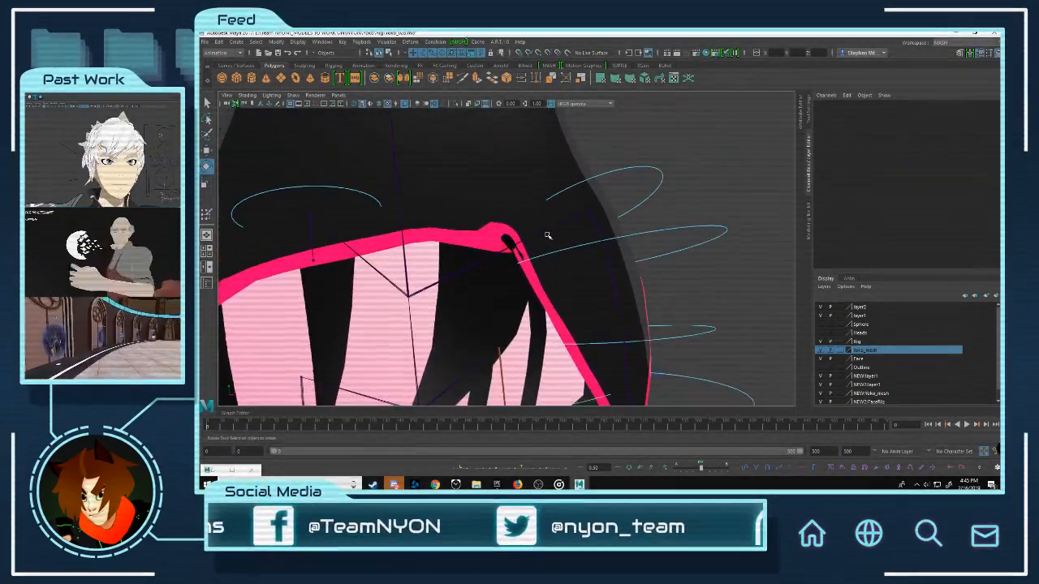
{"action": "left_click", "coordinate": [550, 235]}
{"action": "scroll", "coordinate": [557, 237], "scroll_direction": "up", "scroll_amount": 2}
Step: Select the shirt vertices at the slit corner and flood them with RootPart1_M skin weight at value 1
{"action": "right_click", "coordinate": [520, 196]}
{"action": "right_click_drag", "start_coordinate": [520, 196], "coordinate": [499, 193]}
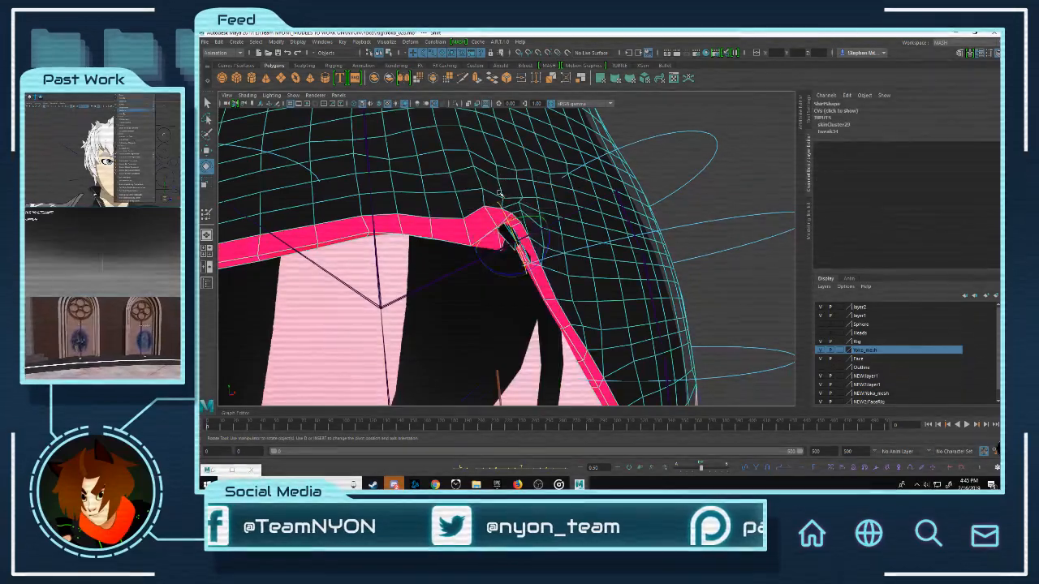
{"action": "left_click_drag", "start_coordinate": [526, 242], "coordinate": [655, 288], "text": "alt"}
{"action": "right_click_drag", "start_coordinate": [536, 226], "coordinate": [690, 375]}
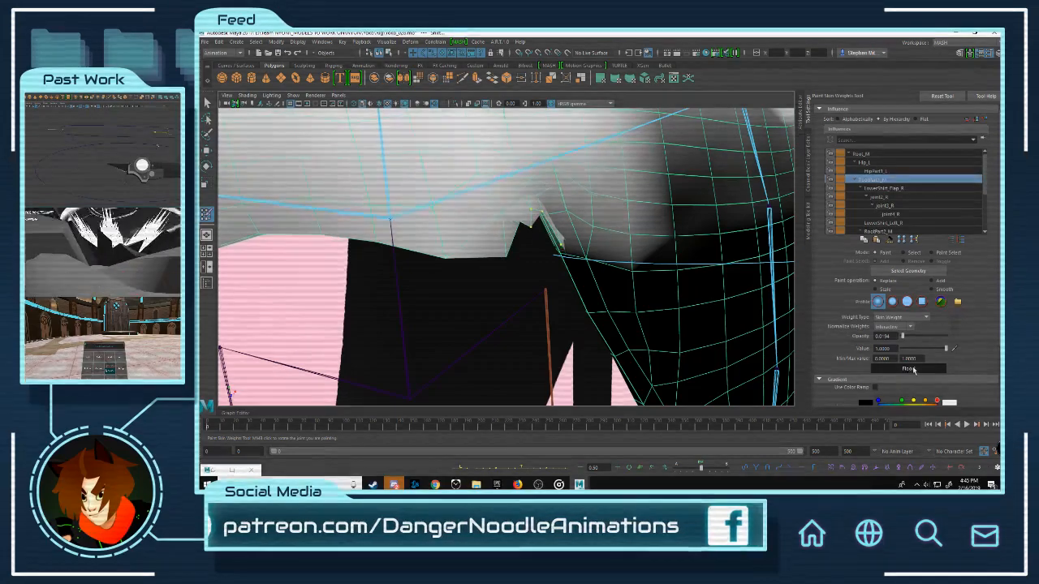
{"action": "key", "text": "w"}
Step: Select the inner hem vertex beside the slit corner, compare its joint influences, and flood it with LowerShirt_Flap_R skin weight
{"action": "right_click", "coordinate": [643, 207]}
{"action": "right_click_drag", "start_coordinate": [625, 208], "coordinate": [533, 220]}
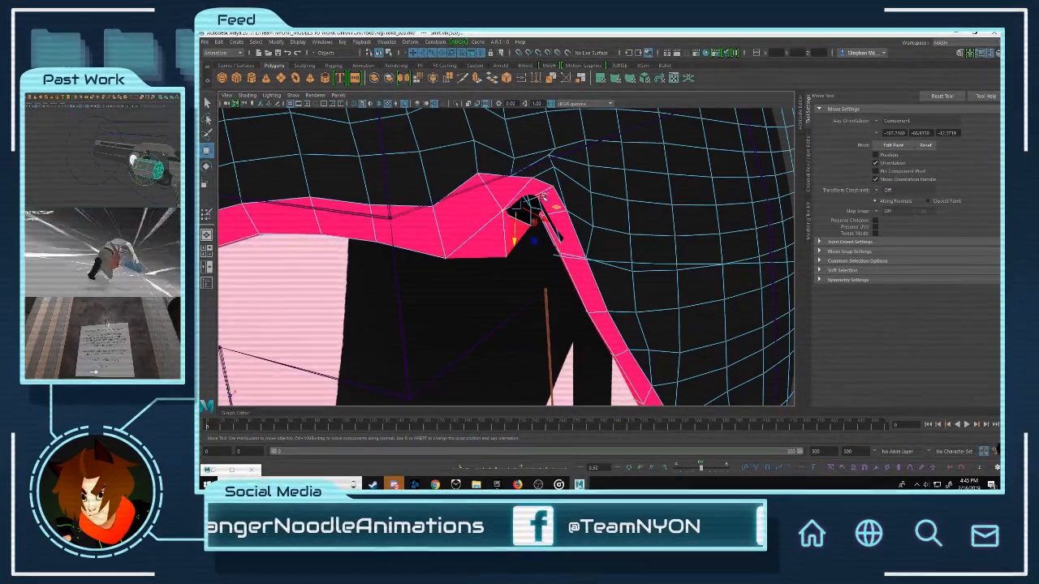
{"action": "right_click_drag", "start_coordinate": [543, 193], "coordinate": [490, 179]}
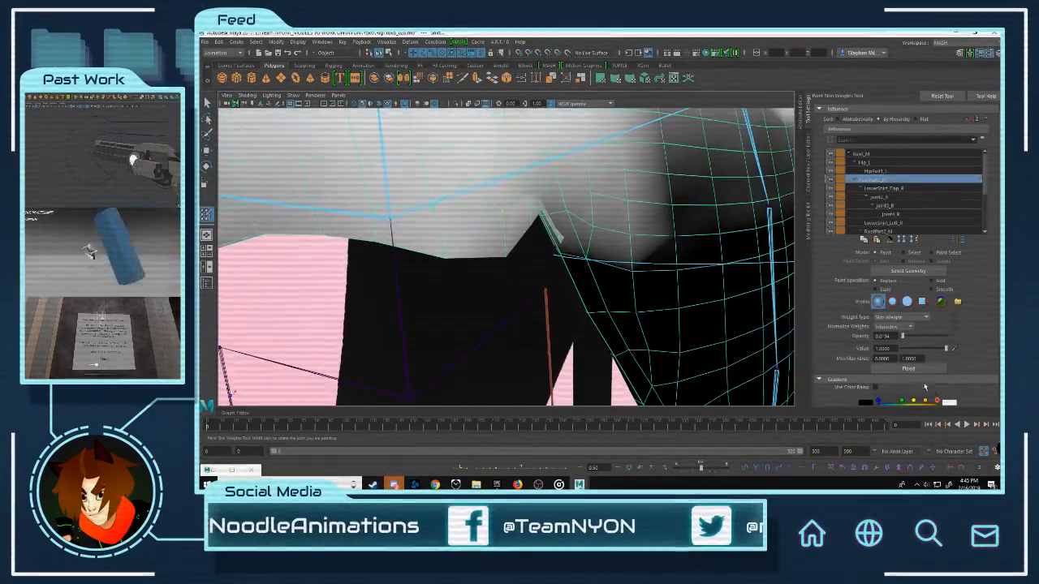
{"action": "left_click", "coordinate": [888, 189]}
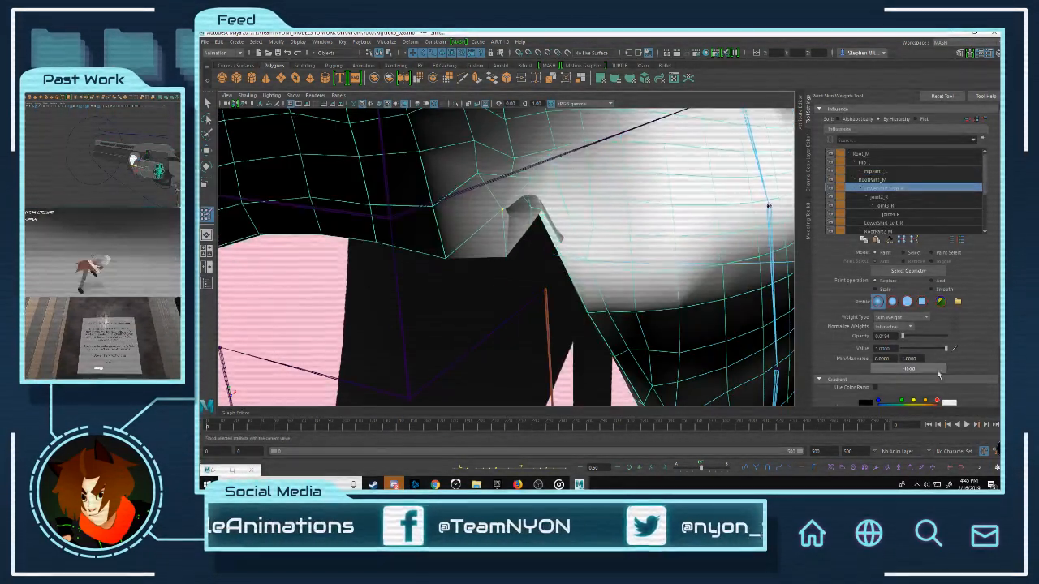
{"action": "left_click", "coordinate": [892, 197]}
{"action": "left_click", "coordinate": [894, 189]}
{"action": "left_click", "coordinate": [887, 180]}
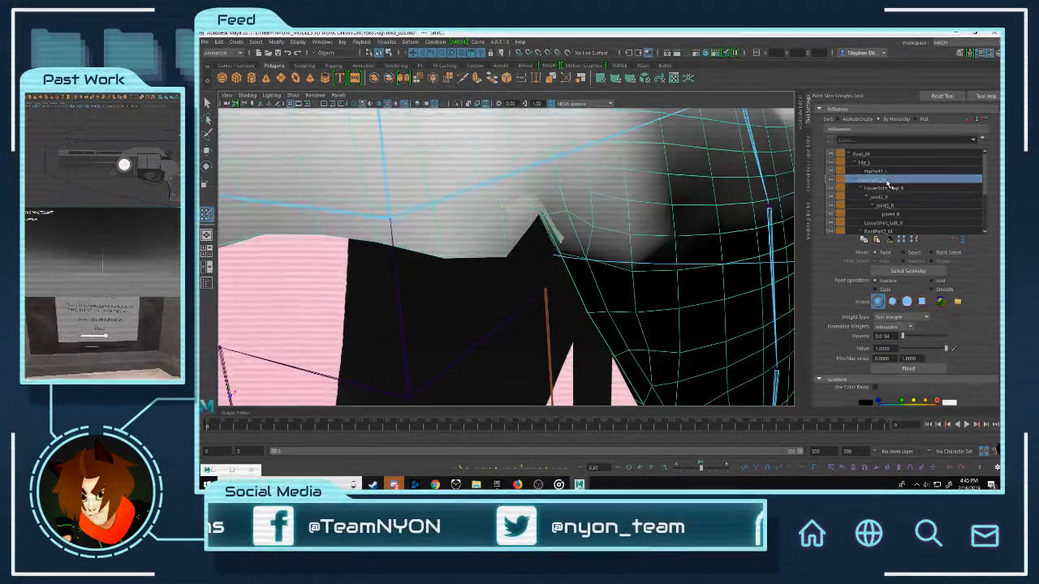
{"action": "left_click", "coordinate": [891, 188]}
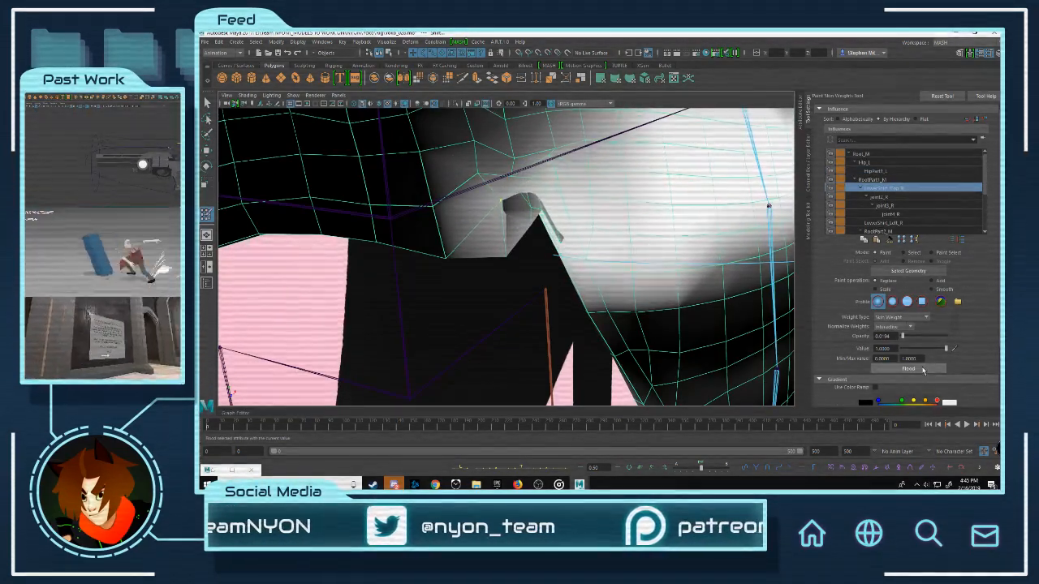
{"action": "key", "text": "w"}
Step: Select the vertices on the hem's lower edge beside the slit corner and flood their skin weights
{"action": "right_click_drag", "start_coordinate": [612, 199], "coordinate": [570, 200]}
{"action": "left_click", "coordinate": [515, 197]}
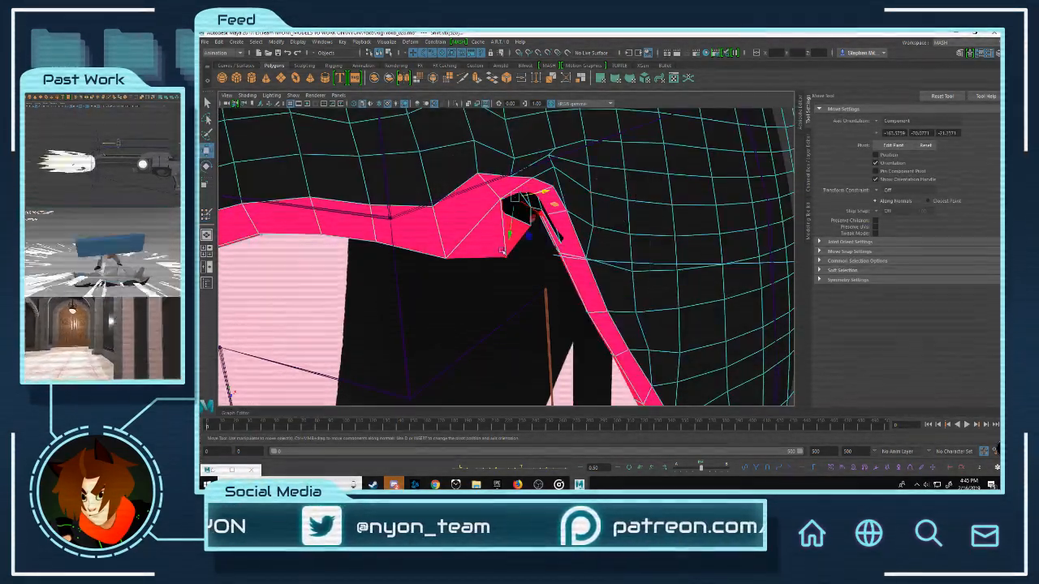
{"action": "right_click_drag", "start_coordinate": [457, 253], "coordinate": [422, 234]}
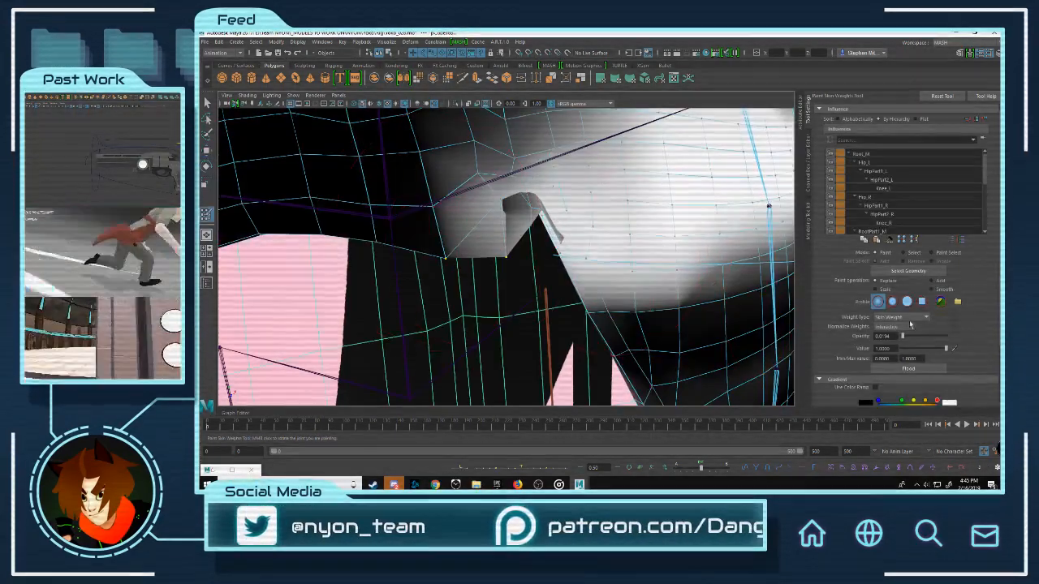
{"action": "left_click", "coordinate": [906, 371]}
{"action": "left_click", "coordinate": [907, 368]}
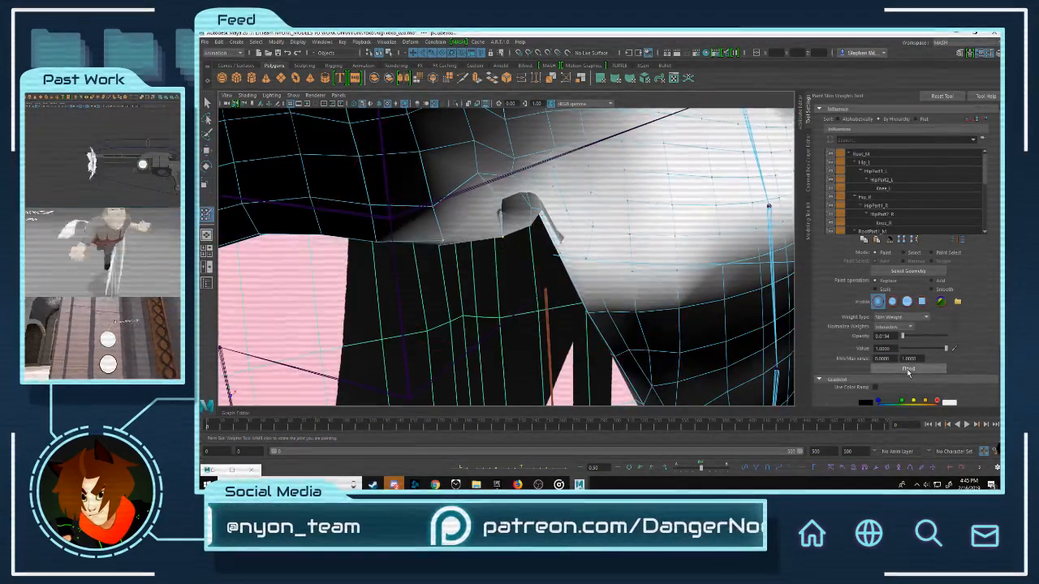
{"action": "key", "text": "w"}
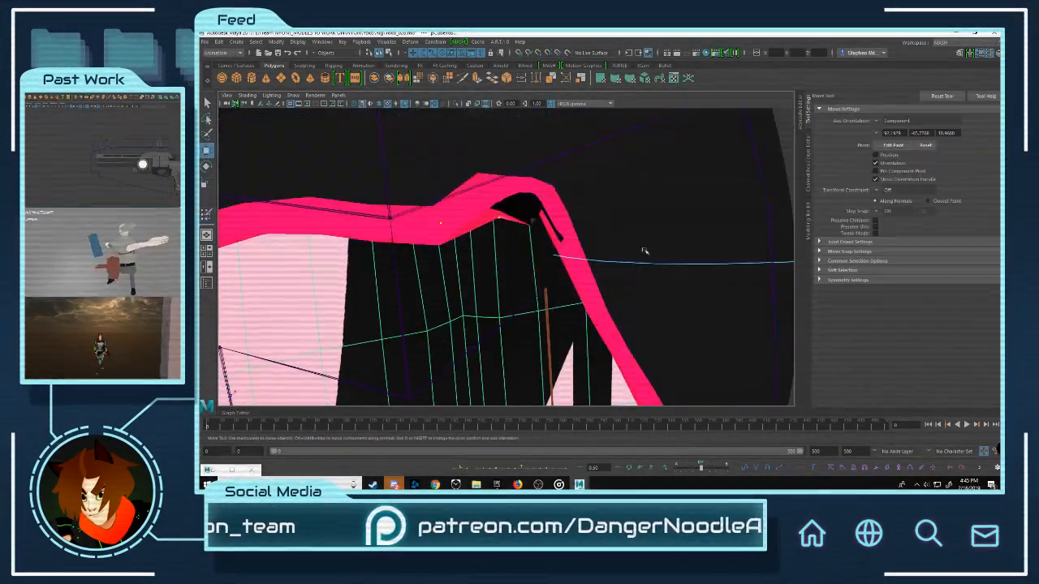
Step: Try to adjust the RootPart1_M skin weights of the lower hem vertices with the leg mesh also selected
{"action": "right_click", "coordinate": [639, 192]}
{"action": "right_click_drag", "start_coordinate": [639, 191], "coordinate": [616, 191]}
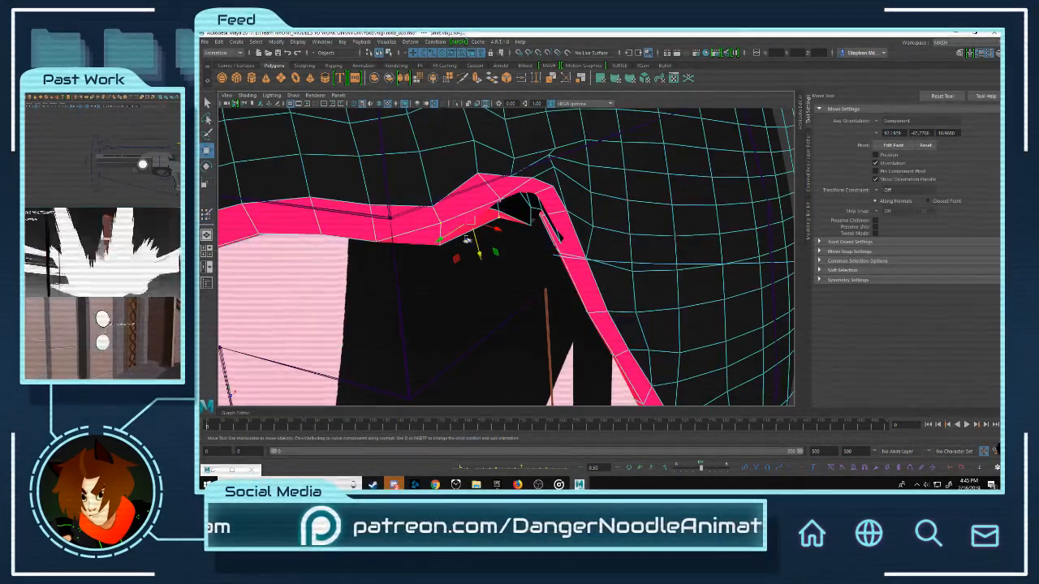
{"action": "mouse_move", "coordinate": [443, 248]}
{"action": "right_mouse_down"}
{"action": "mouse_move", "coordinate": [440, 236]}
{"action": "mouse_move", "coordinate": [396, 235]}
{"action": "right_mouse_up"}
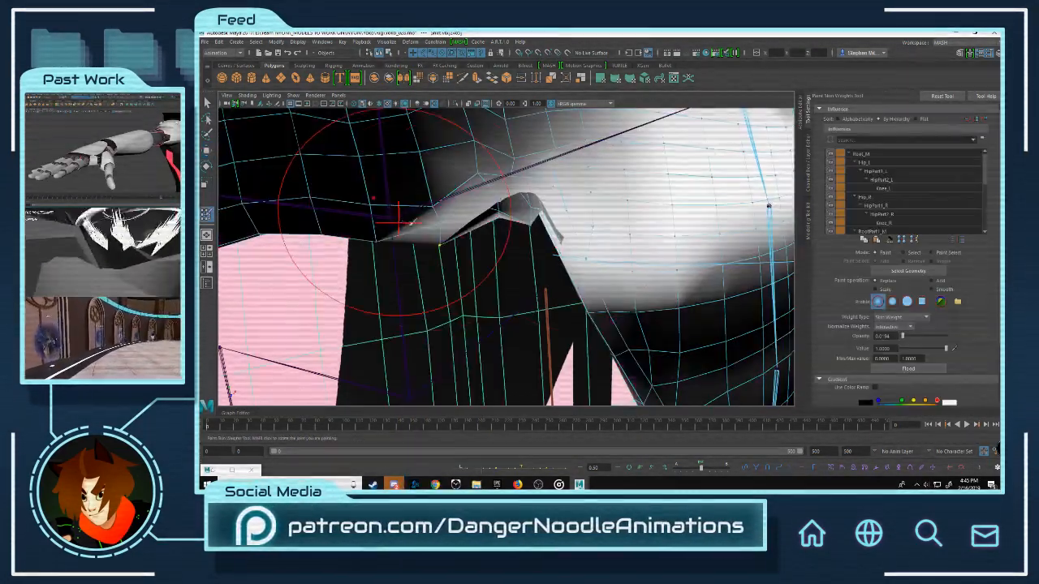
{"action": "scroll", "coordinate": [937, 204], "scroll_direction": "down", "scroll_amount": 1}
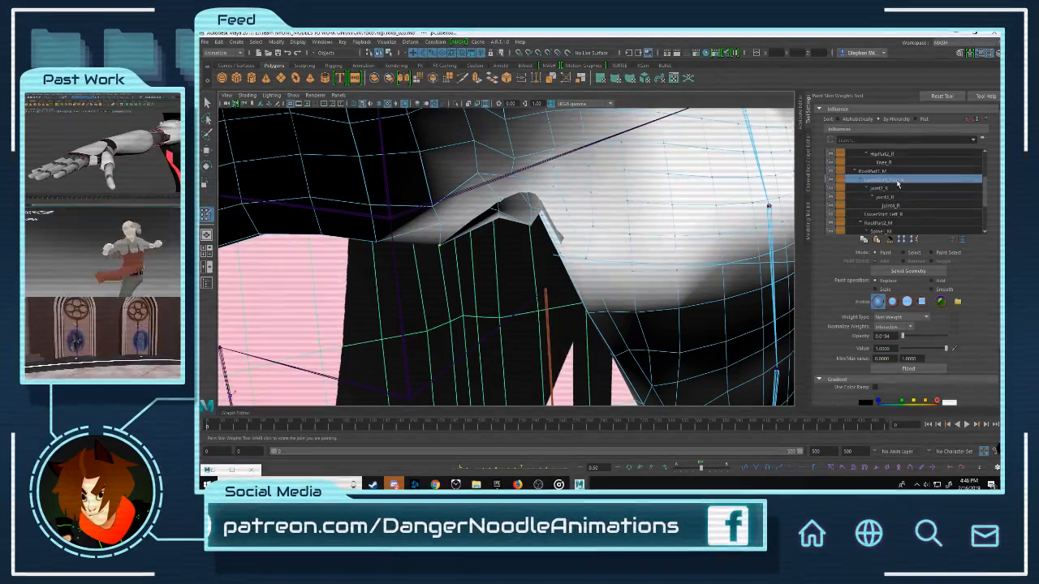
{"action": "left_click", "coordinate": [888, 171]}
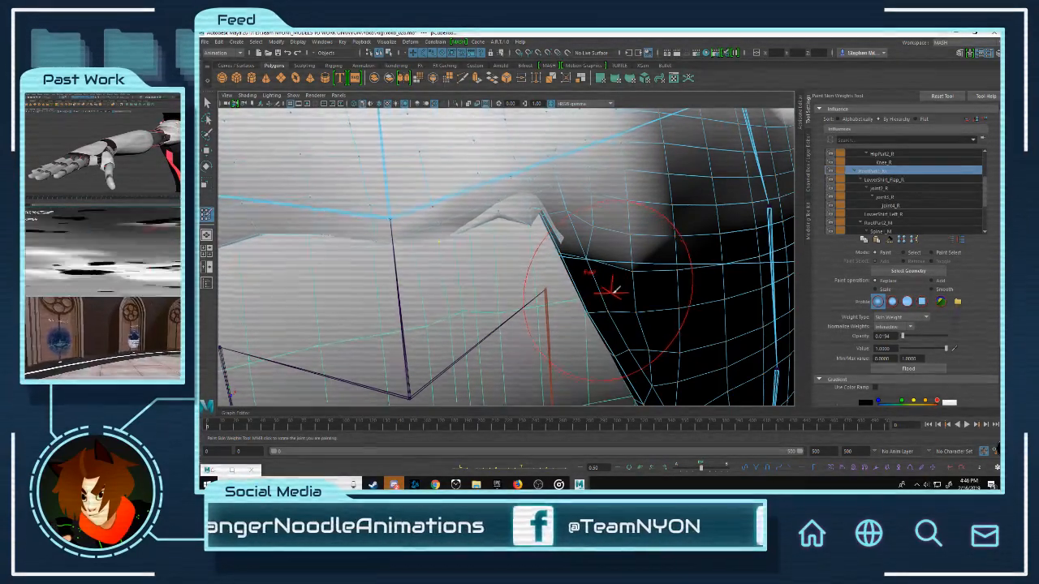
{"action": "key", "text": "ctrl+z"}
{"action": "key", "text": "w"}
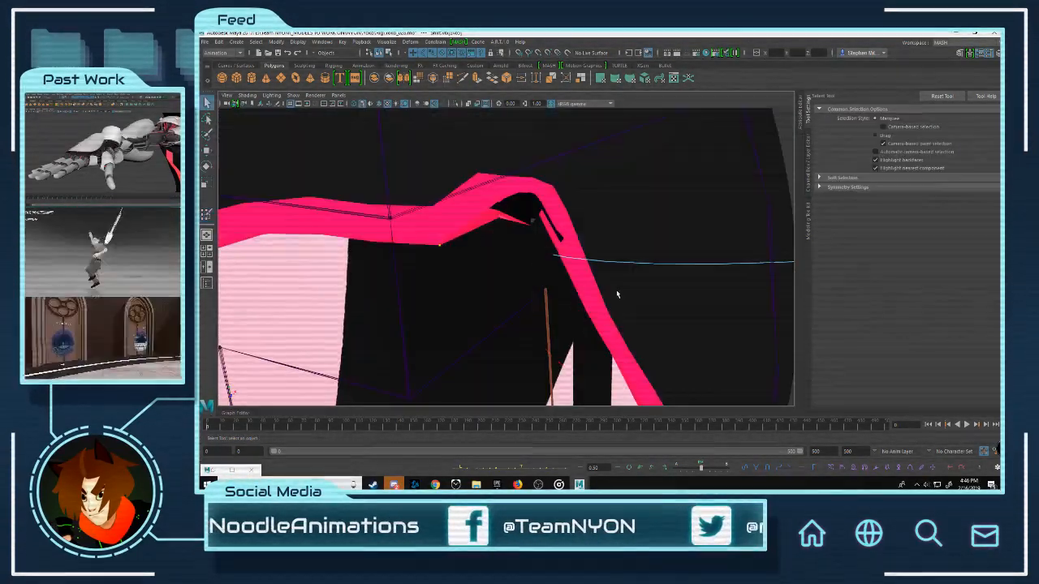
Step: Select only the shirt mesh, excluding the leg mesh, and switch it to vertex selection
{"action": "right_click", "coordinate": [667, 185]}
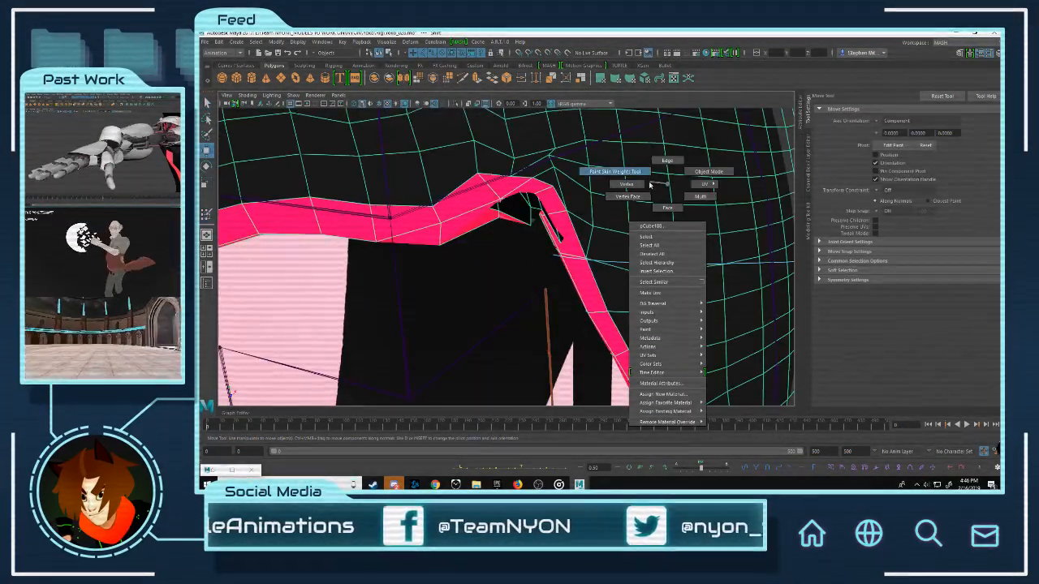
{"action": "left_click", "coordinate": [639, 185]}
{"action": "right_click_drag", "start_coordinate": [714, 253], "coordinate": [424, 305], "text": "alt"}
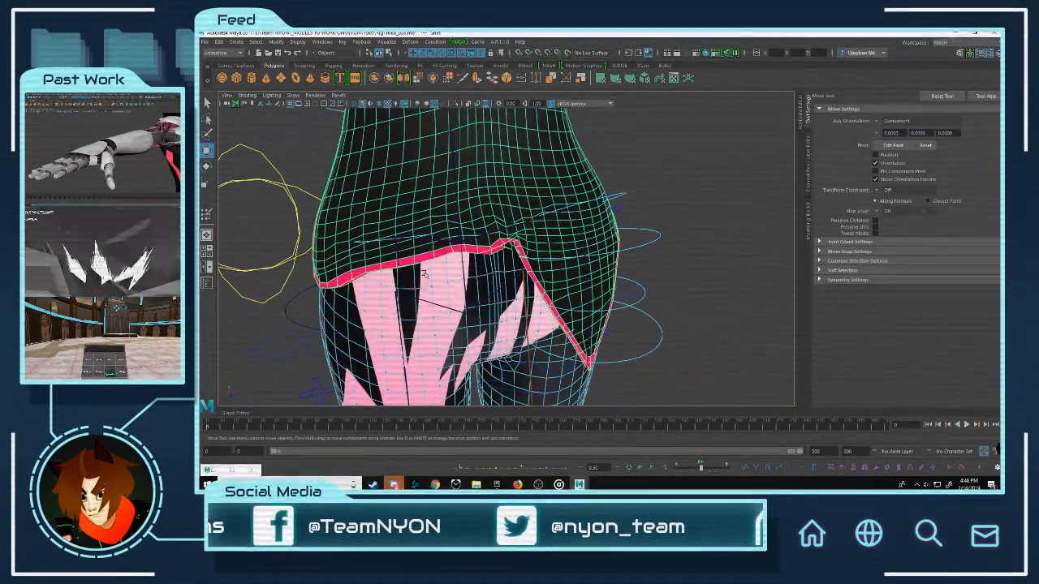
{"action": "left_click", "coordinate": [675, 185]}
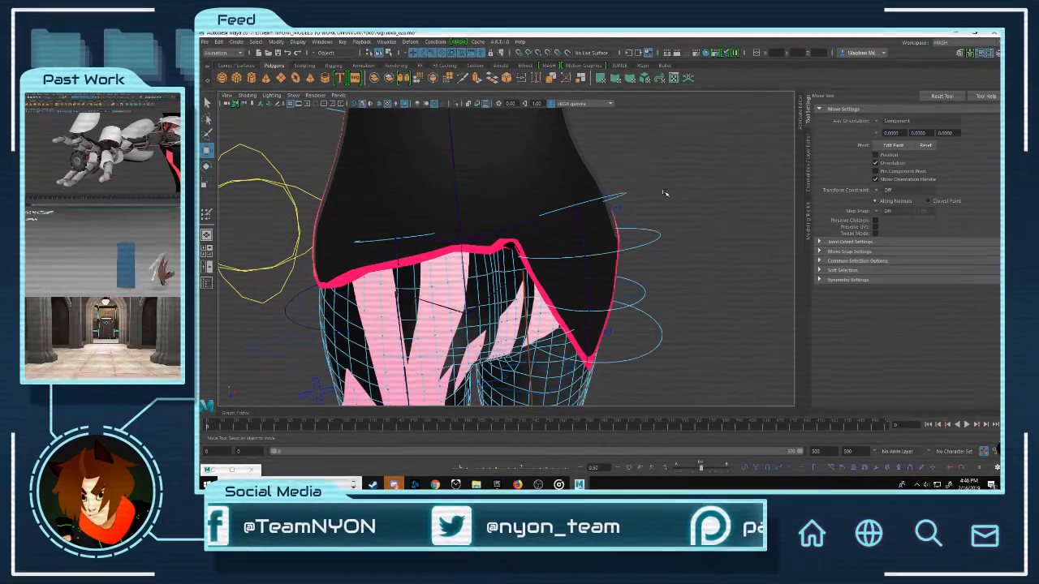
{"action": "left_click", "coordinate": [496, 238]}
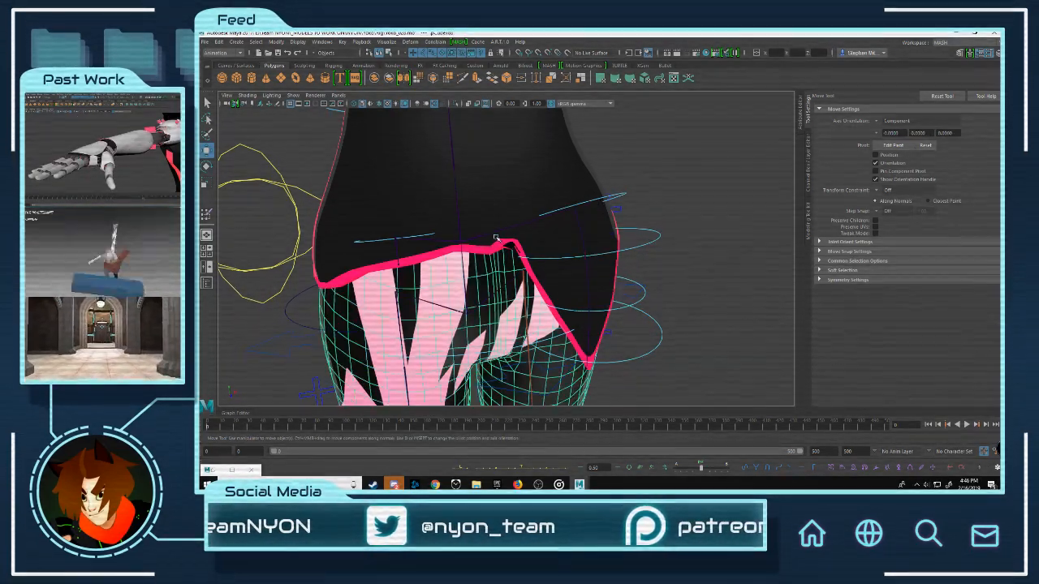
{"action": "left_click", "coordinate": [517, 195]}
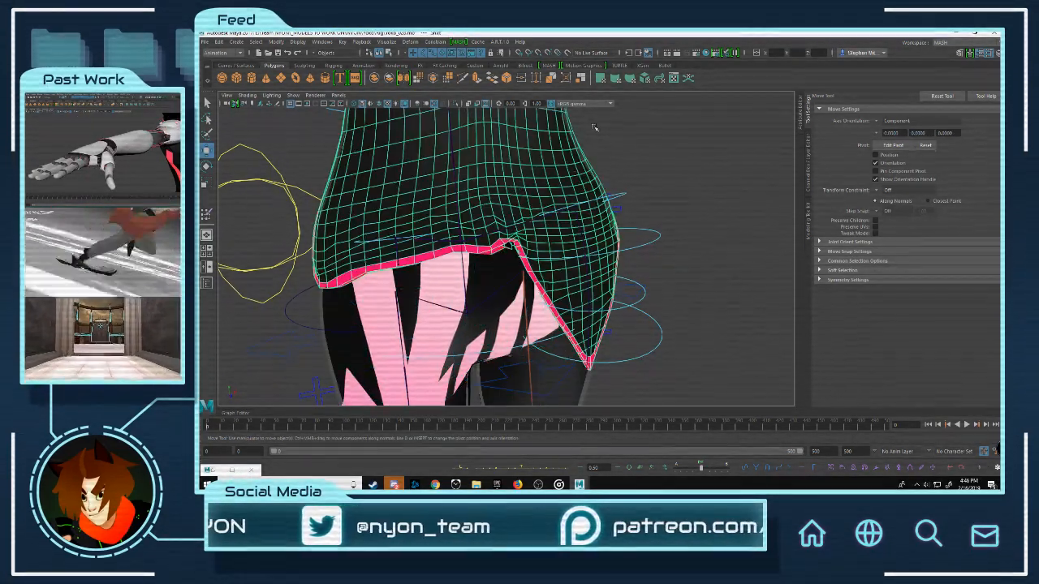
{"action": "right_click", "coordinate": [577, 142]}
{"action": "right_click_drag", "start_coordinate": [567, 147], "coordinate": [545, 142]}
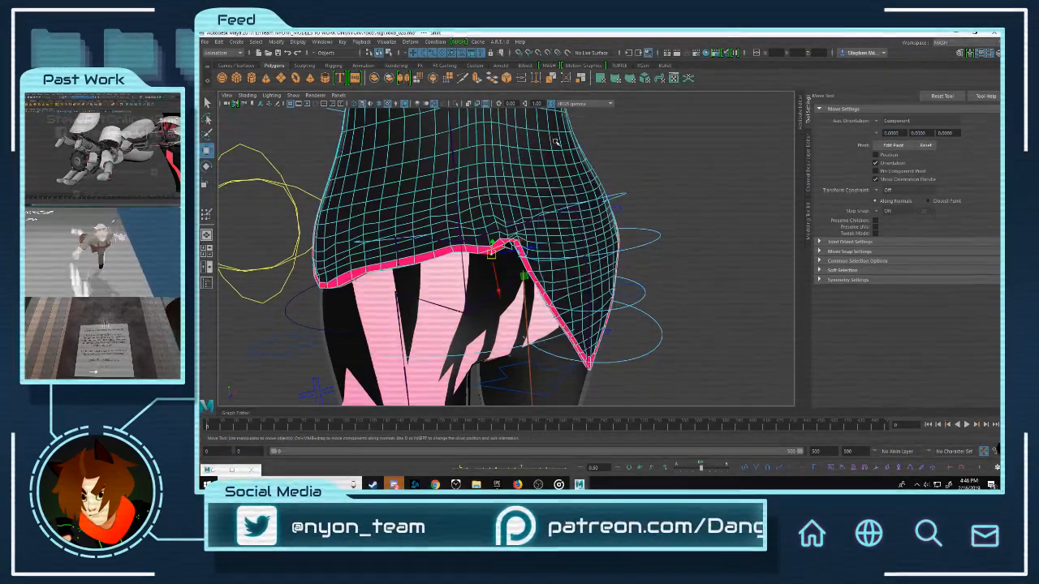
Step: Select the hem's lower-edge vertices on either side of the dip by the slit corner and flood them with RootPart1_M skin weight
{"action": "right_click_drag", "start_coordinate": [517, 197], "coordinate": [786, 257], "text": "alt"}
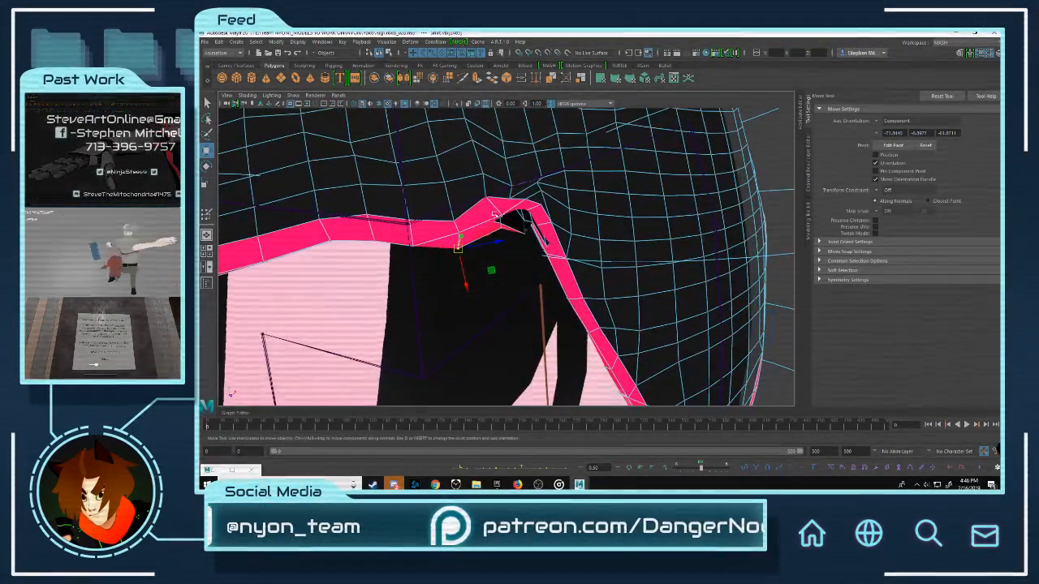
{"action": "right_click_drag", "start_coordinate": [485, 207], "coordinate": [568, 225], "text": "alt"}
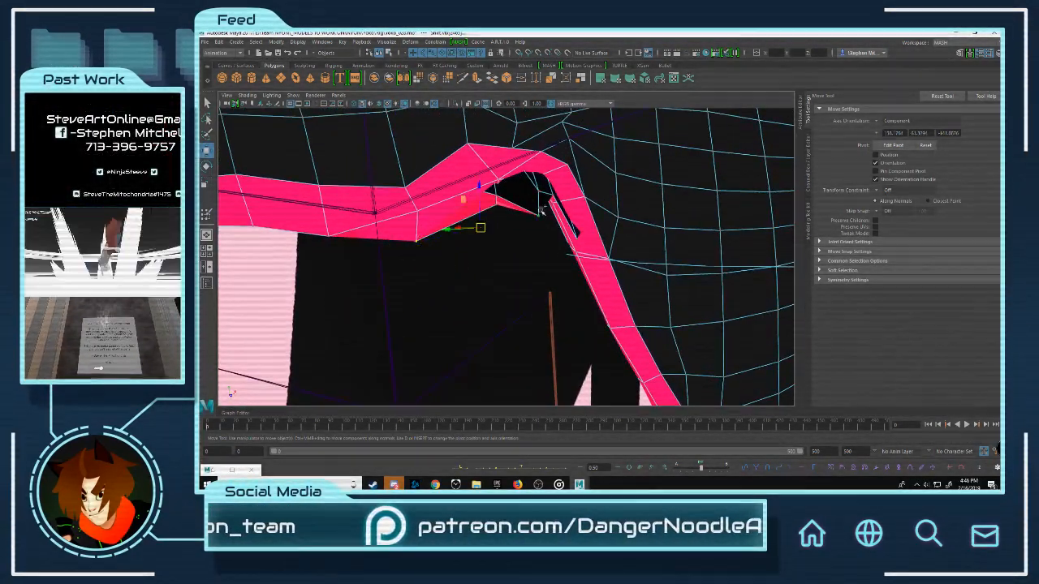
{"action": "right_click_drag", "start_coordinate": [542, 187], "coordinate": [502, 172]}
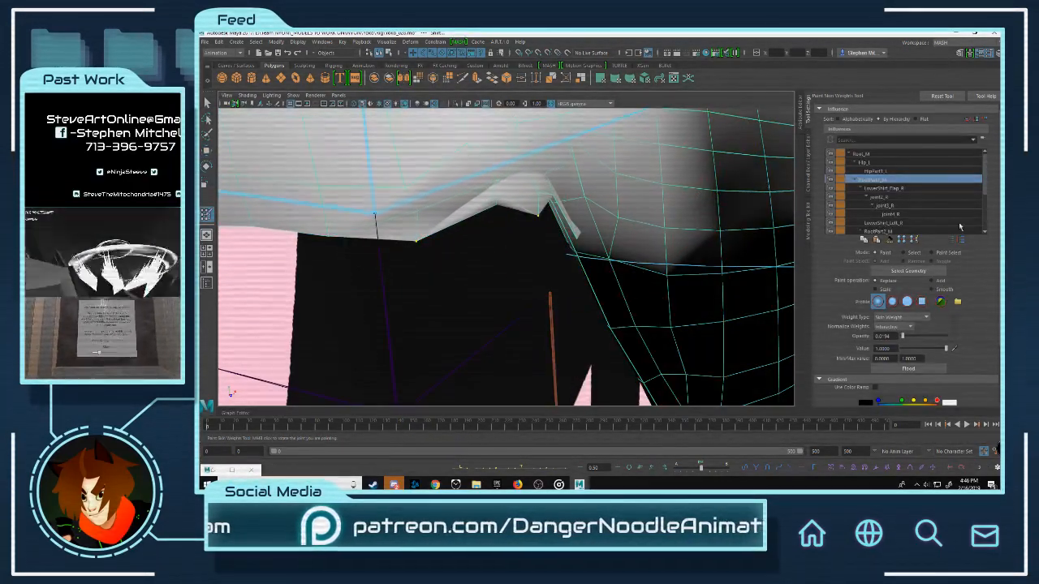
{"action": "left_click", "coordinate": [907, 368]}
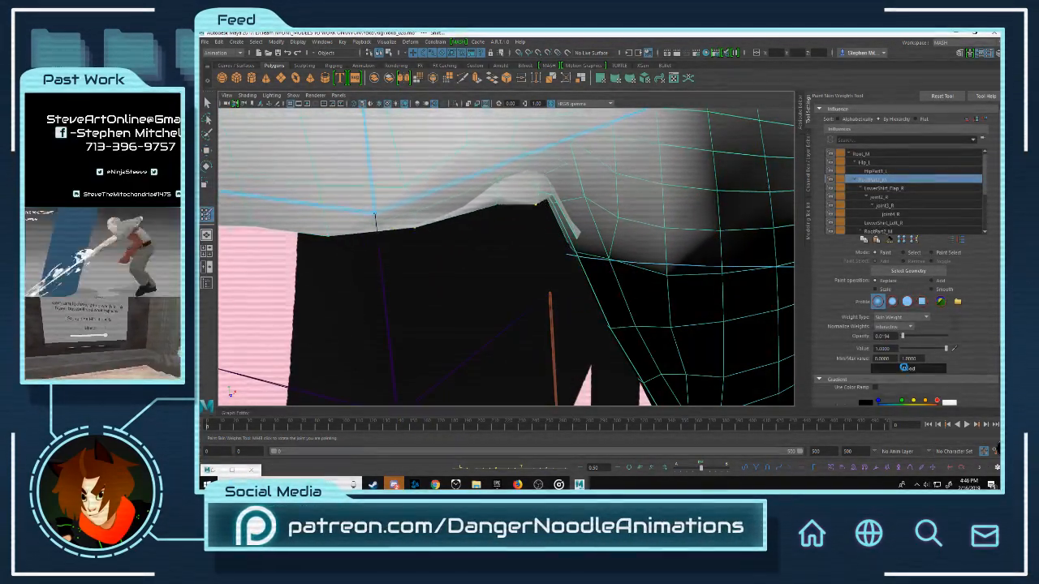
{"action": "key", "text": "w"}
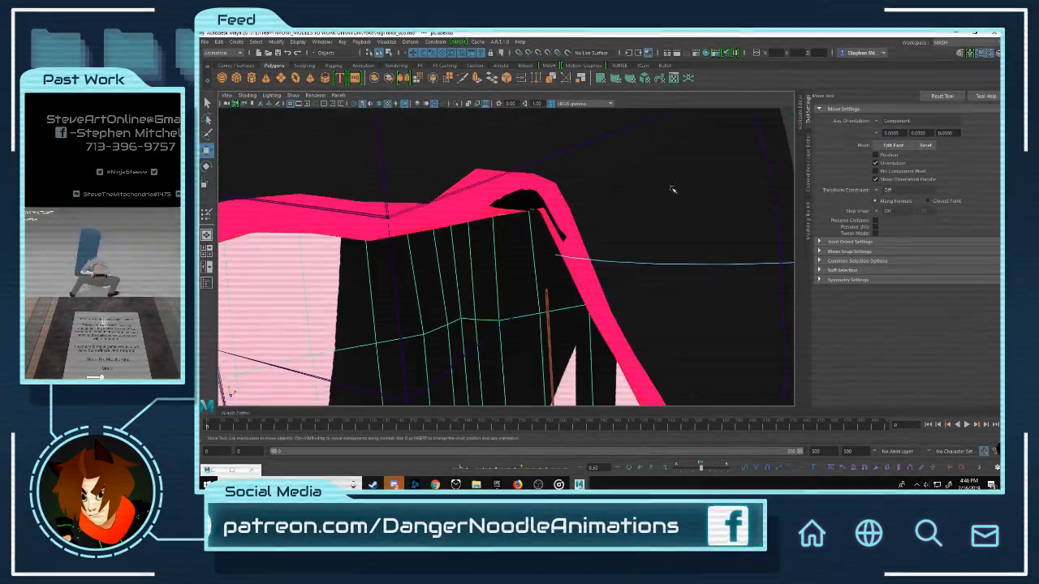
Step: Select the upper and lower hem vertices at the gap by the slit corner and flood them with LowerShirt_Flap_R skin weight
{"action": "scroll", "coordinate": [684, 172], "scroll_direction": "down", "scroll_amount": 5}
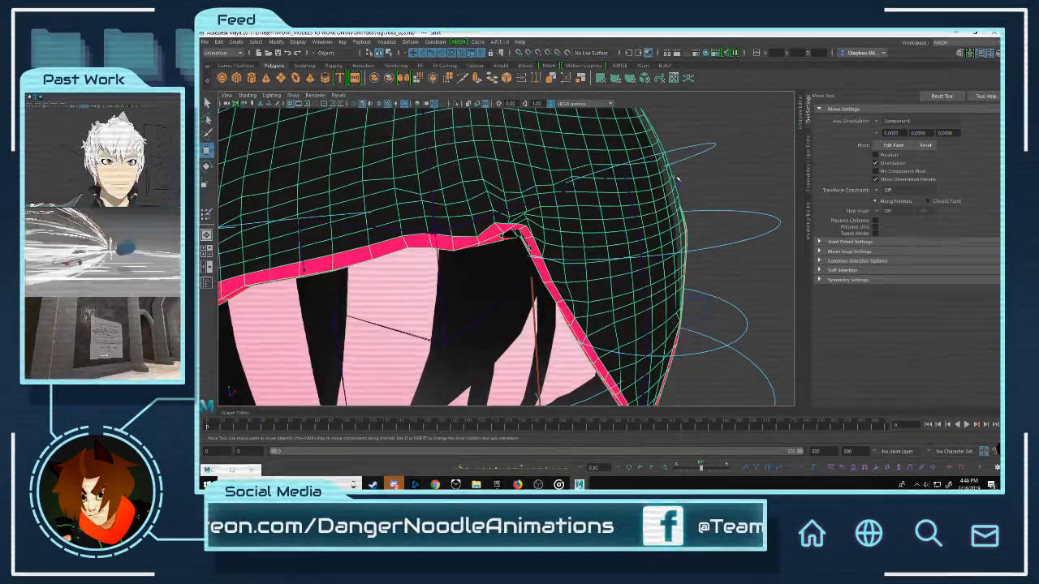
{"action": "right_click", "coordinate": [647, 142]}
{"action": "right_click_drag", "start_coordinate": [647, 142], "coordinate": [617, 141]}
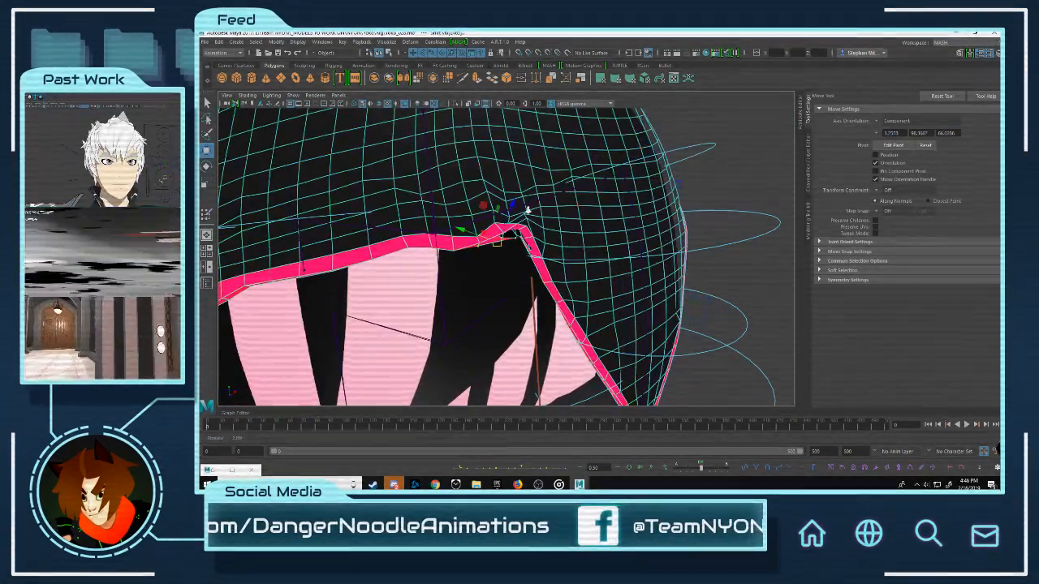
{"action": "right_click_drag", "start_coordinate": [528, 211], "coordinate": [798, 293], "text": "alt"}
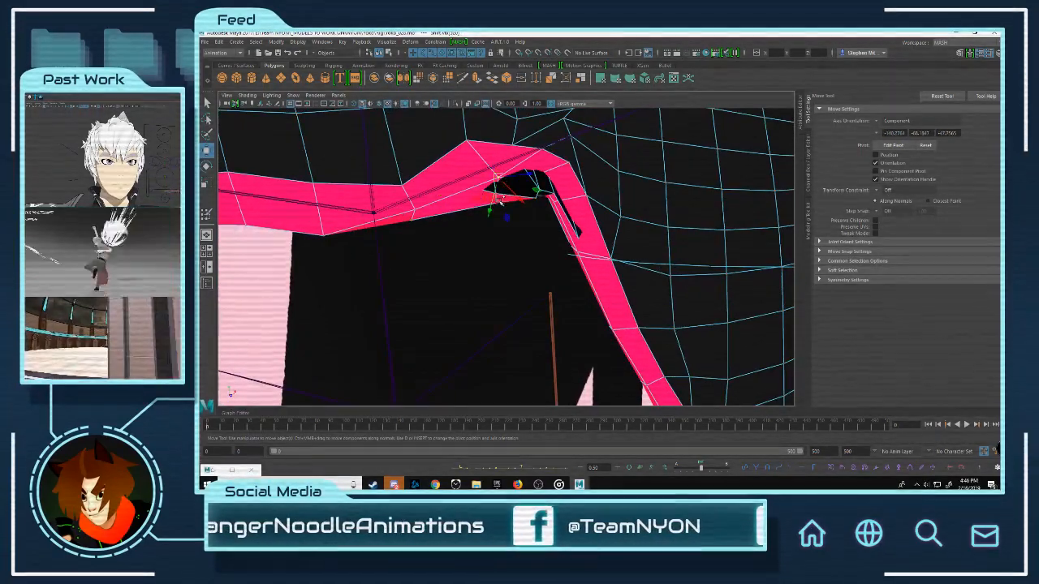
{"action": "right_click_drag", "start_coordinate": [502, 203], "coordinate": [455, 188]}
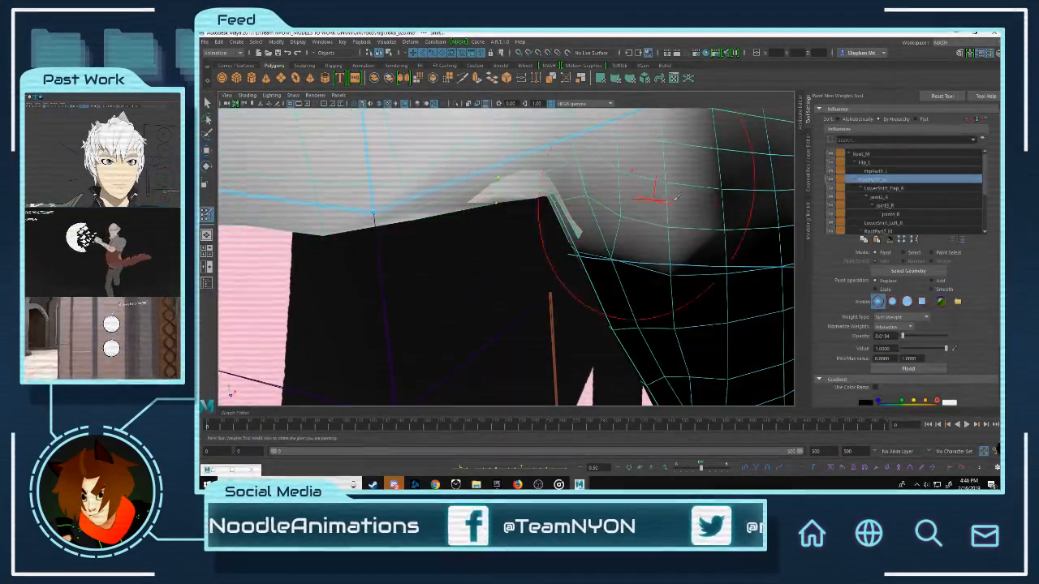
{"action": "left_click", "coordinate": [893, 188]}
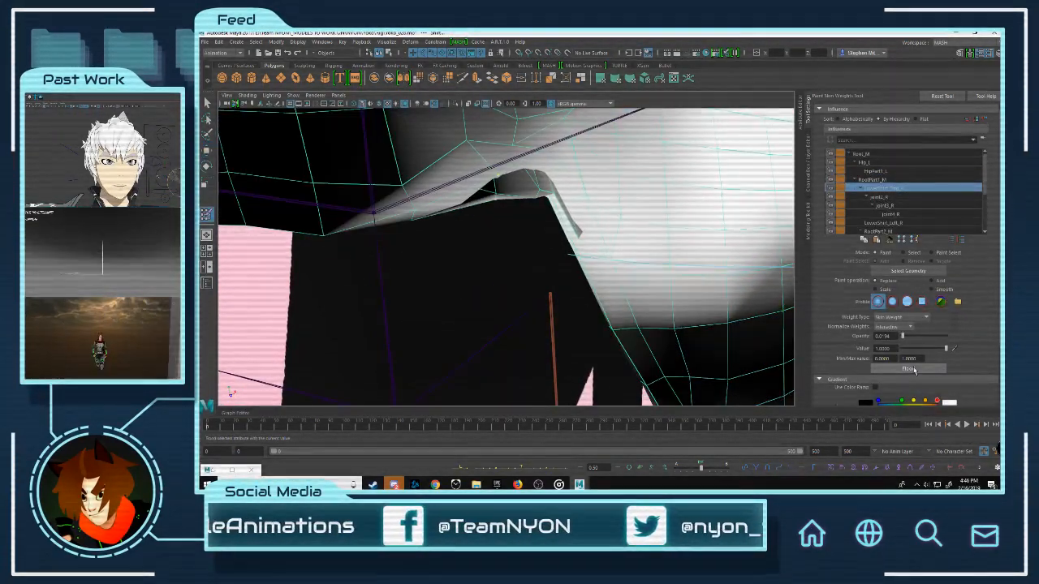
{"action": "key", "text": "w"}
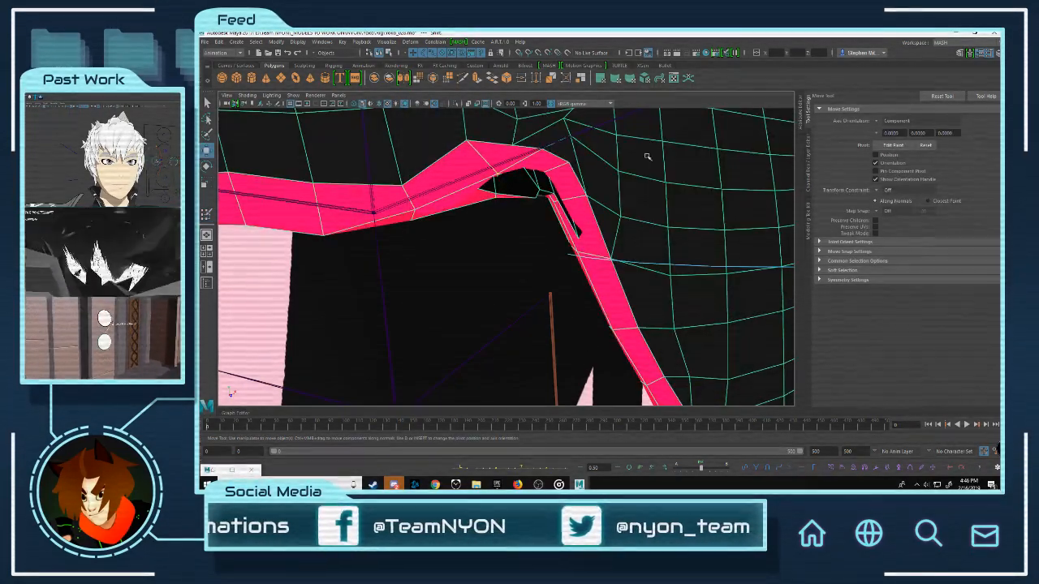
Step: Select the lower-edge hem vertices around the gap by the slit corner and flood them with LowerShirt_Flap_R skin weight
{"action": "scroll", "coordinate": [648, 156], "scroll_direction": "down", "scroll_amount": 5}
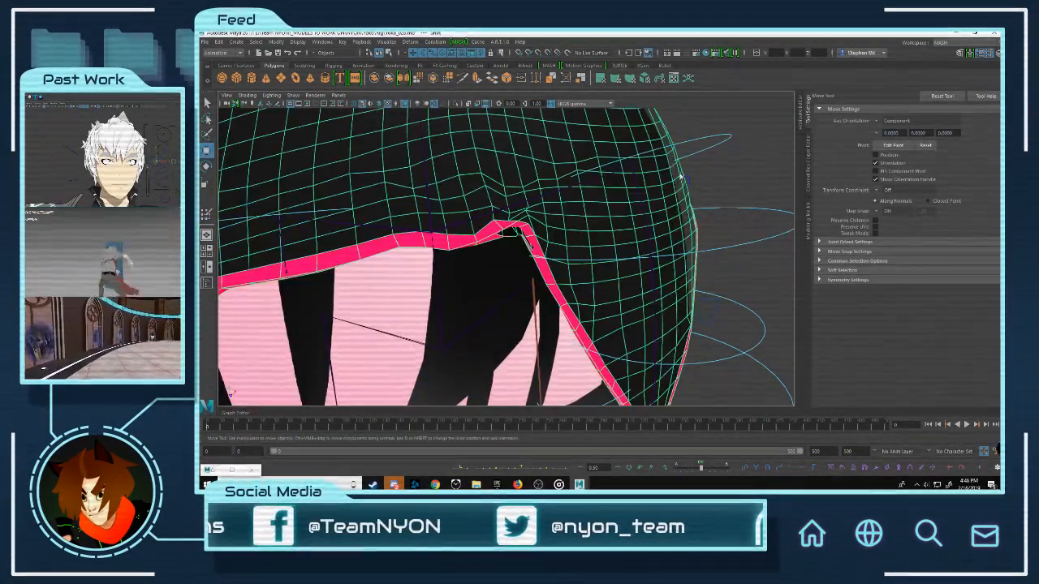
{"action": "right_click_drag", "start_coordinate": [681, 176], "coordinate": [643, 173]}
{"action": "left_click", "coordinate": [503, 234]}
{"action": "right_click_drag", "start_coordinate": [532, 185], "coordinate": [764, 251], "text": "alt"}
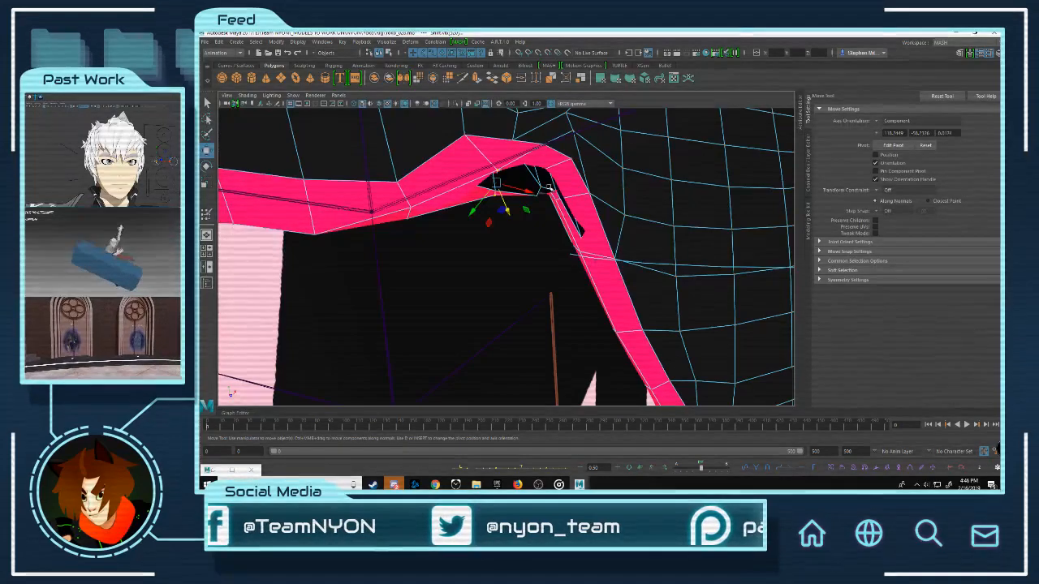
{"action": "key", "text": "q"}
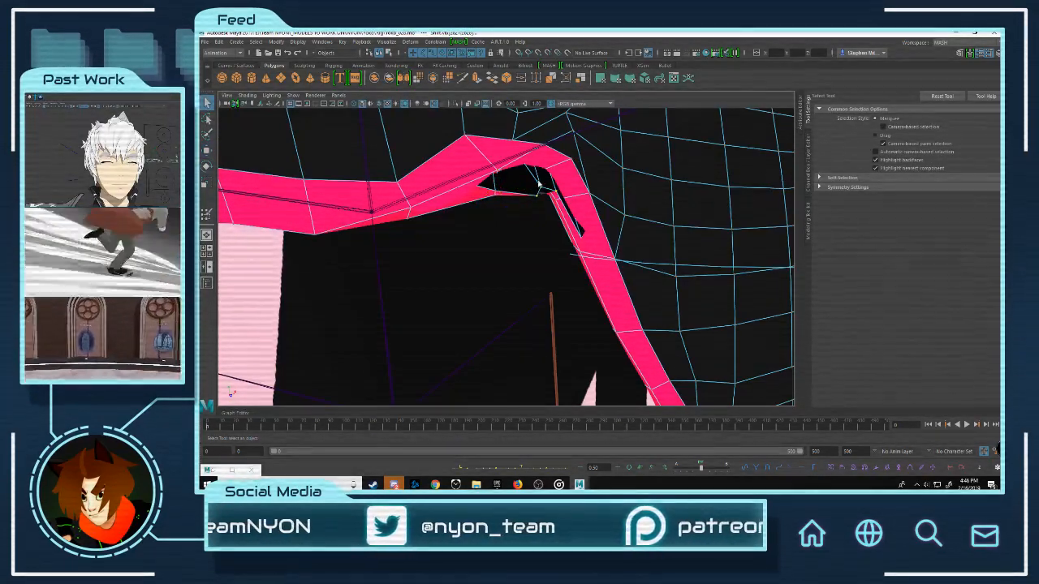
{"action": "right_click_drag", "start_coordinate": [538, 183], "coordinate": [501, 167]}
{"action": "scroll", "coordinate": [621, 198], "scroll_direction": "down", "scroll_amount": 4}
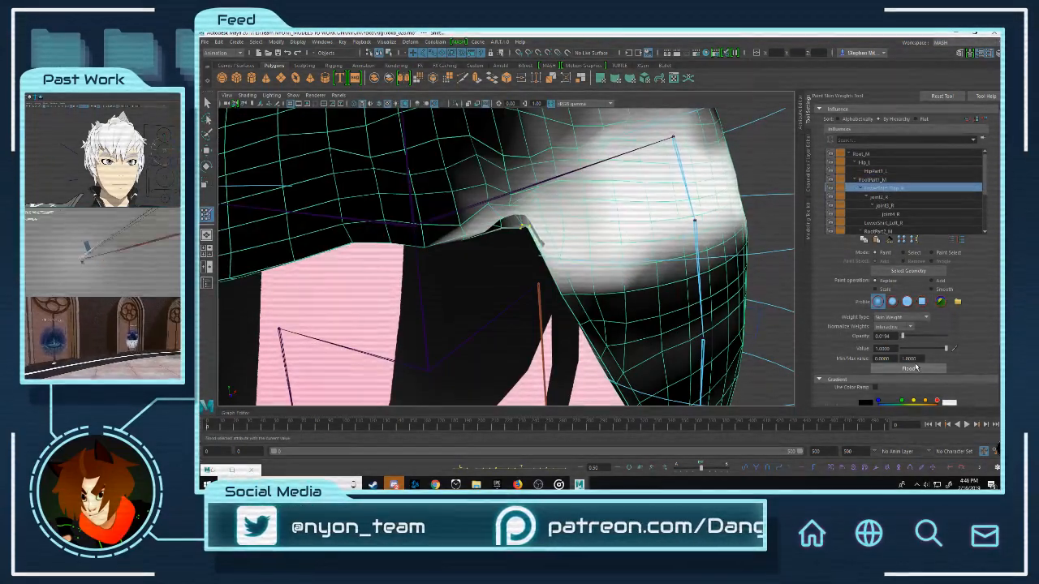
{"action": "left_click", "coordinate": [914, 369]}
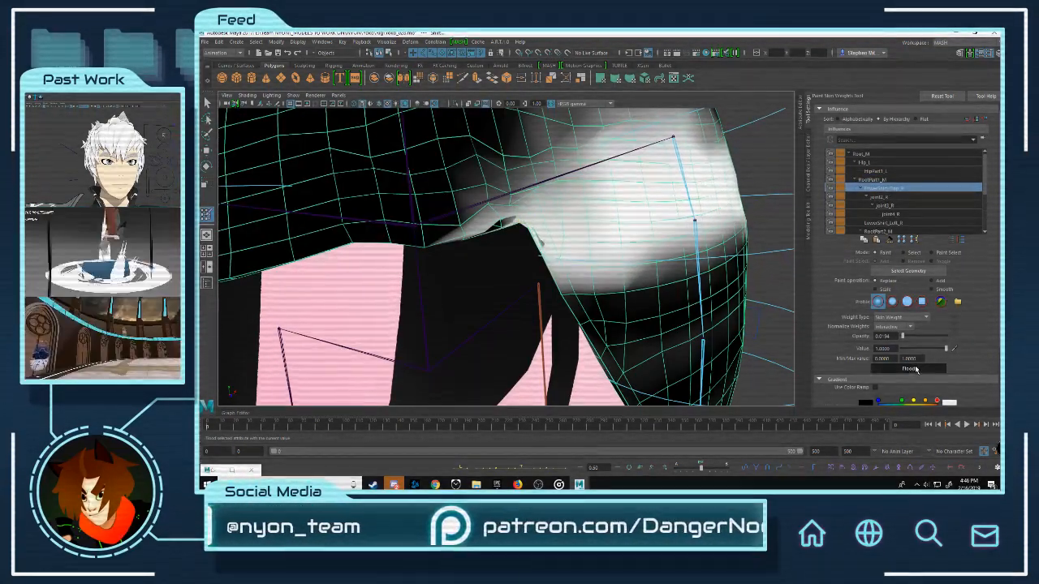
Step: Select the inner hem vertex directly beneath the slit corner's peak and flood it with RootPart1_M skin weight
{"action": "key", "text": "w"}
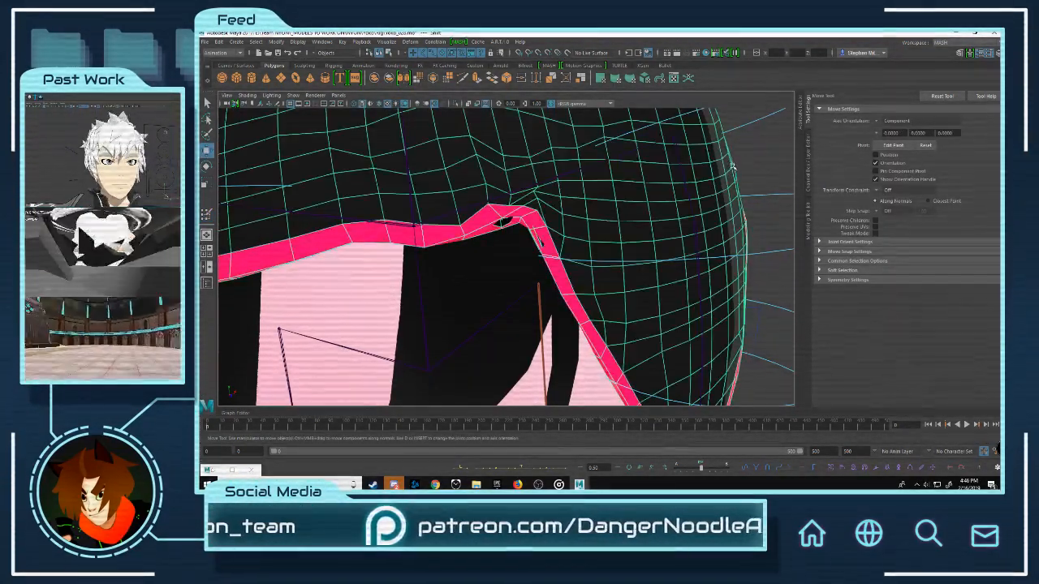
{"action": "right_click_drag", "start_coordinate": [733, 166], "coordinate": [691, 166]}
{"action": "left_click", "coordinate": [525, 218]}
{"action": "right_click_drag", "start_coordinate": [536, 212], "coordinate": [727, 265], "text": "alt"}
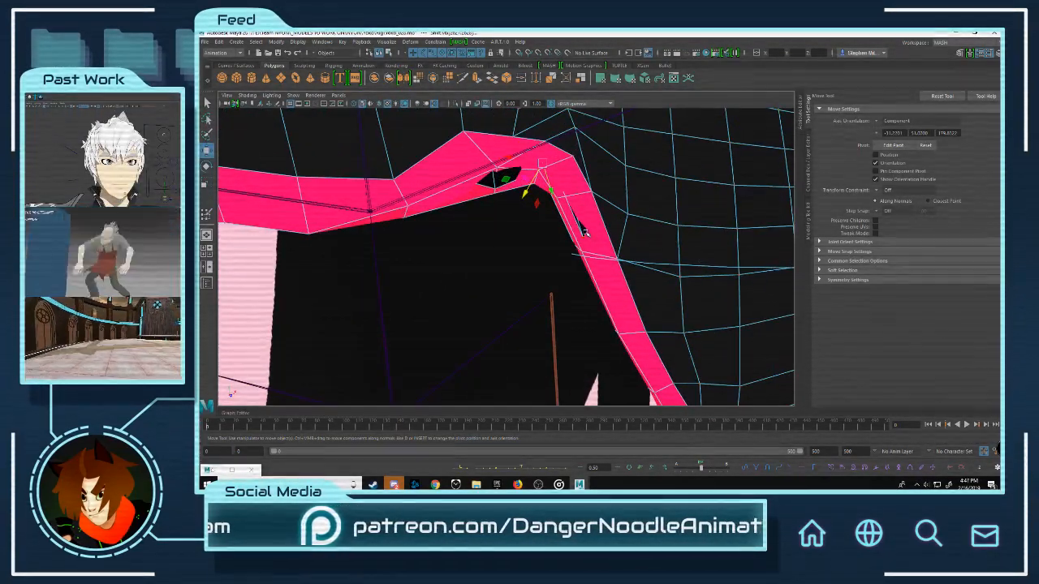
{"action": "right_click_drag", "start_coordinate": [585, 232], "coordinate": [626, 220]}
{"action": "key", "text": "y"}
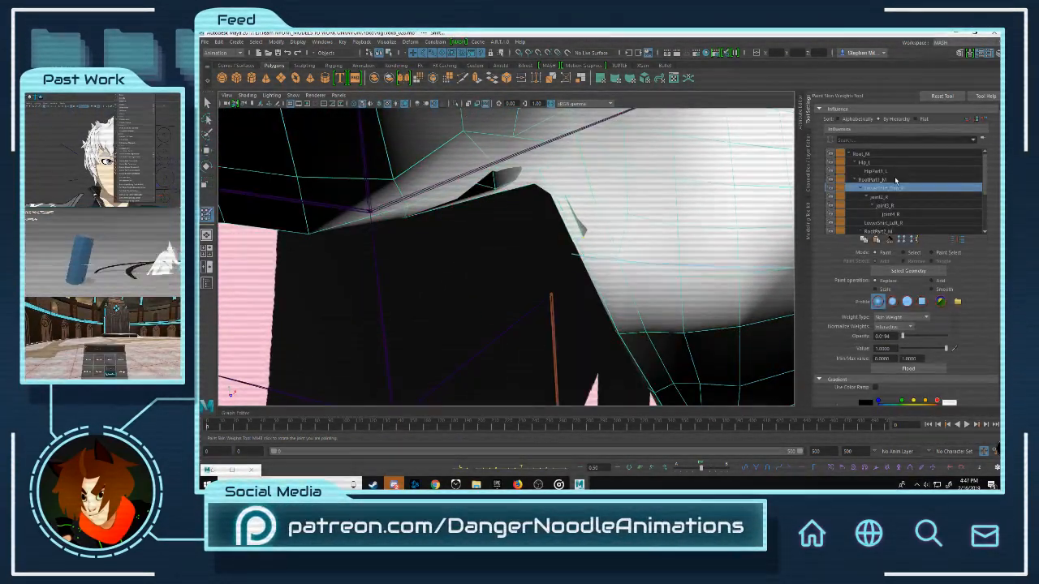
{"action": "left_click", "coordinate": [896, 179]}
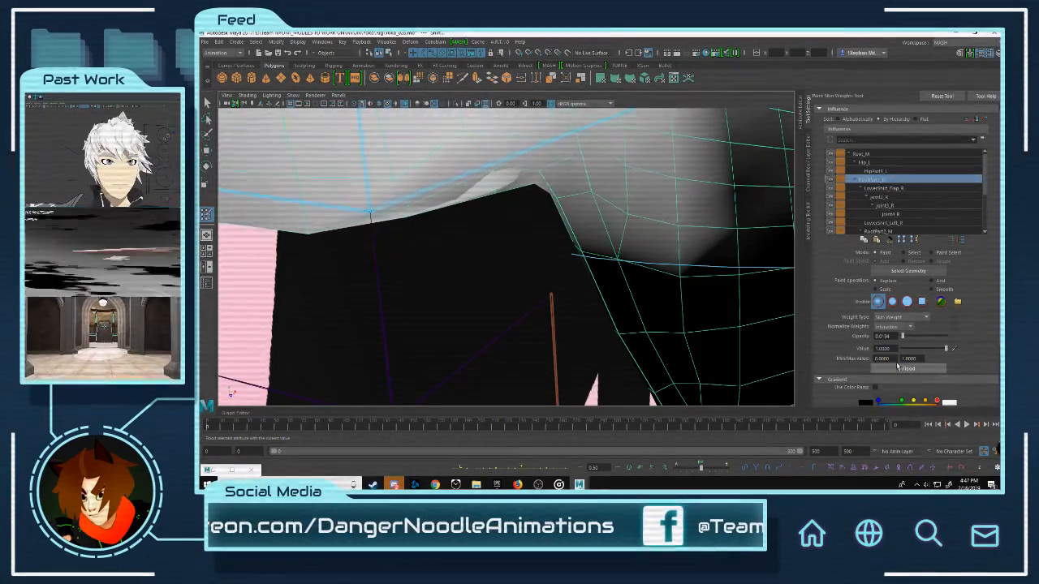
Step: Select the raised upper-edge vertex of the shirt hem beside the slit corner and flood it with Root_M skin weight
{"action": "key", "text": "w"}
{"action": "scroll", "coordinate": [711, 152], "scroll_direction": "down", "scroll_amount": 4}
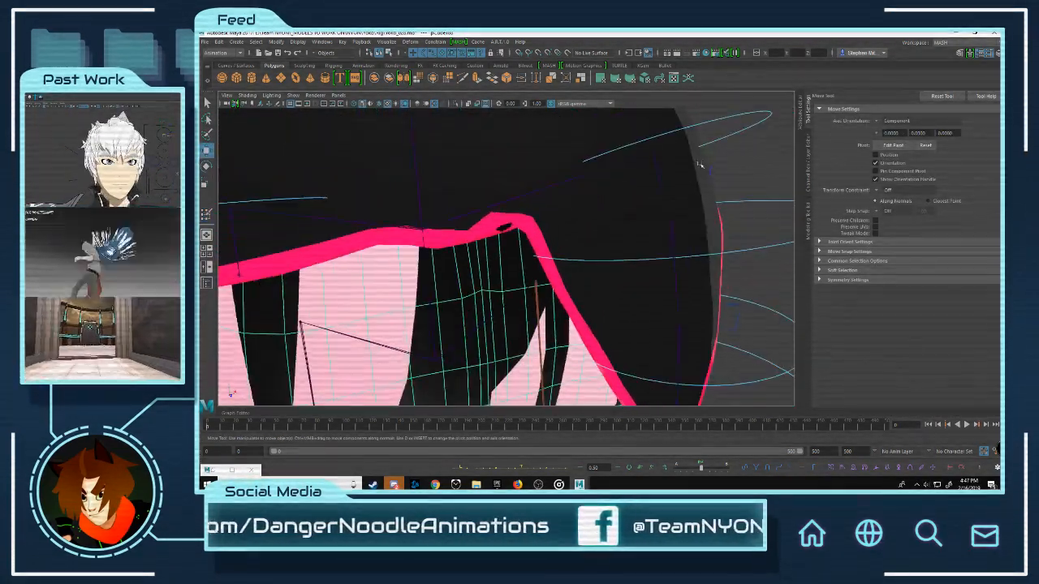
{"action": "left_click", "coordinate": [710, 160]}
{"action": "left_click", "coordinate": [703, 154]}
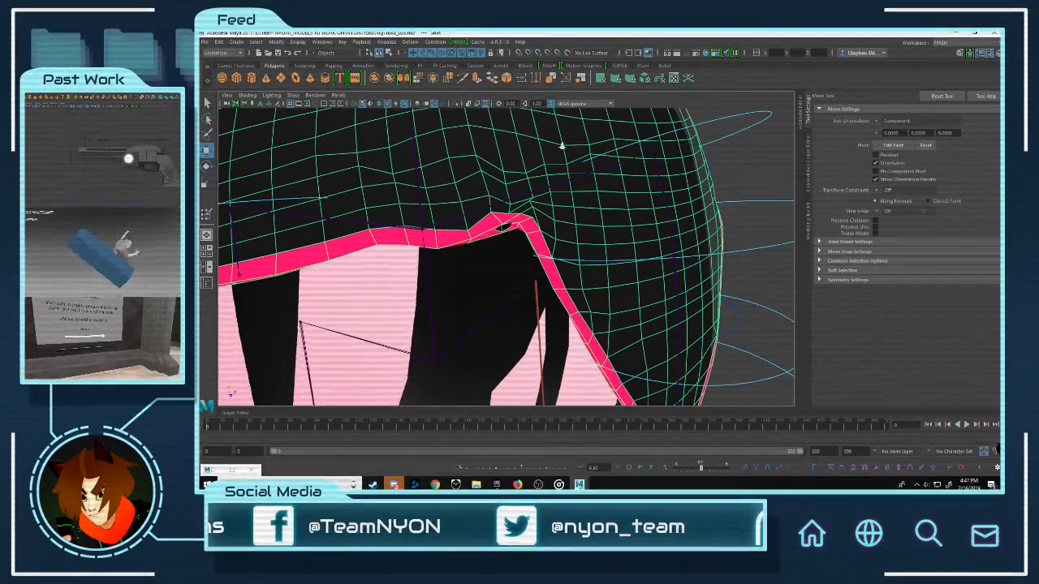
{"action": "left_click_drag", "start_coordinate": [561, 144], "coordinate": [722, 192], "text": "alt"}
{"action": "right_click_drag", "start_coordinate": [721, 192], "coordinate": [673, 179]}
{"action": "right_click_drag", "start_coordinate": [542, 213], "coordinate": [627, 228], "text": "alt"}
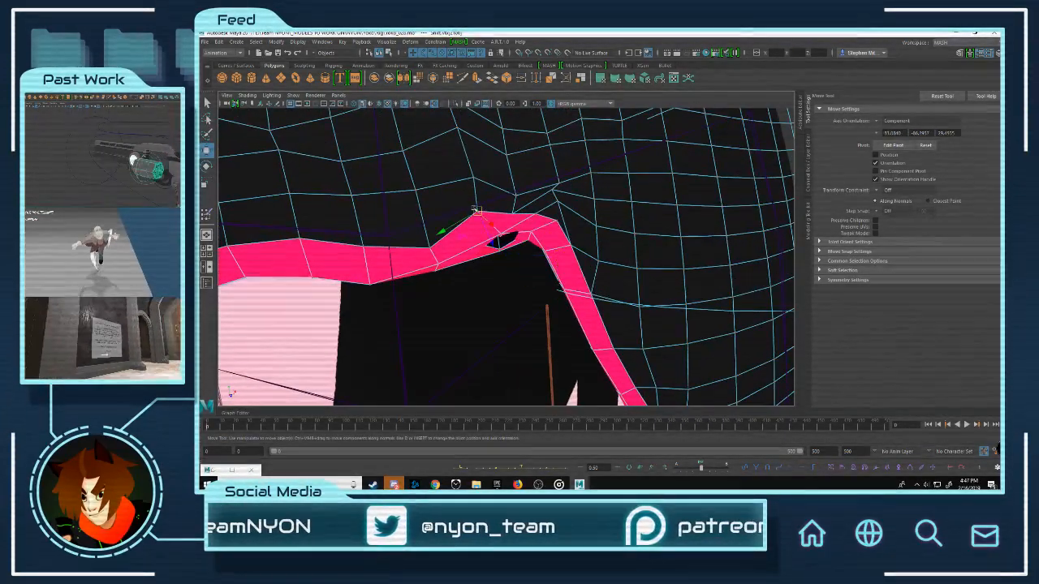
{"action": "right_click_drag", "start_coordinate": [485, 215], "coordinate": [439, 202]}
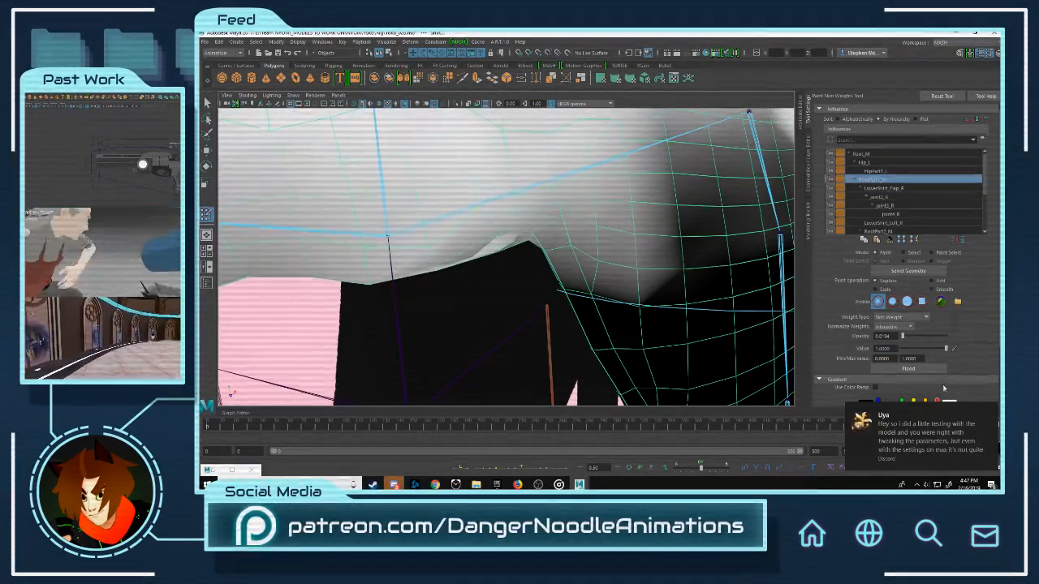
{"action": "left_click", "coordinate": [892, 189]}
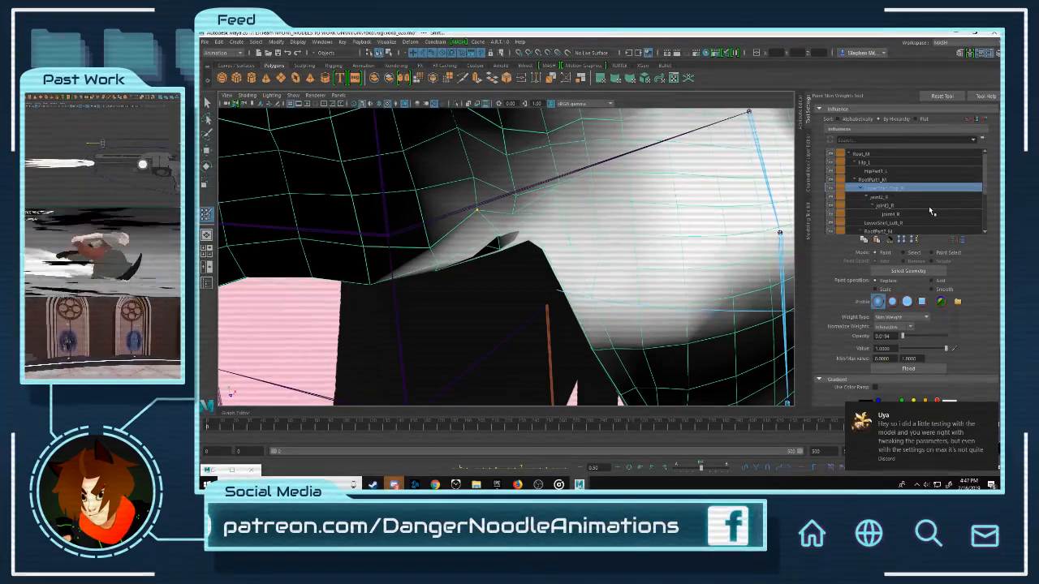
{"action": "left_click", "coordinate": [891, 199]}
{"action": "left_click", "coordinate": [887, 189]}
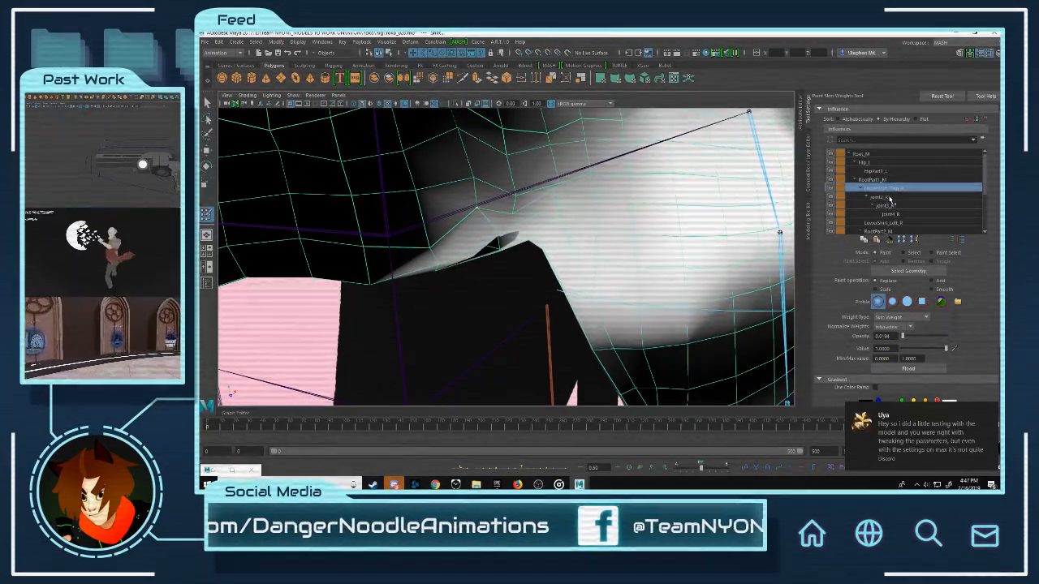
{"action": "left_click", "coordinate": [883, 179]}
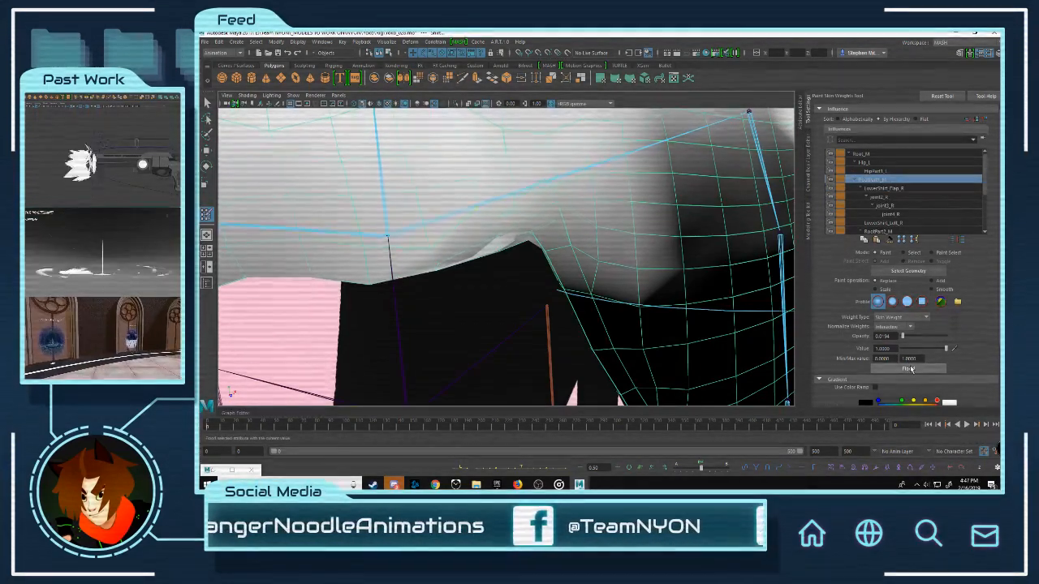
{"action": "left_click", "coordinate": [886, 171]}
{"action": "left_click", "coordinate": [877, 162]}
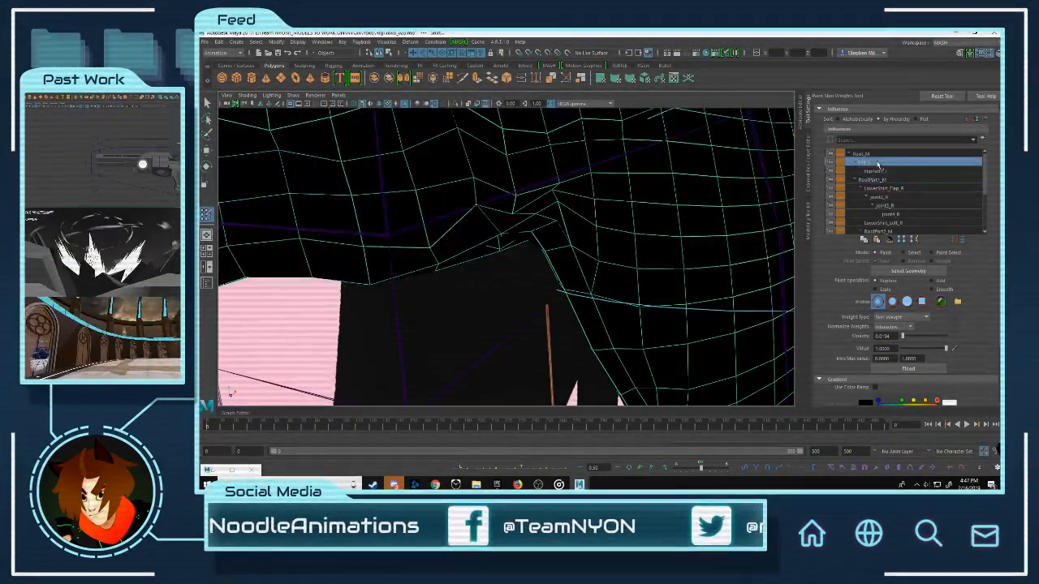
{"action": "left_click", "coordinate": [872, 154]}
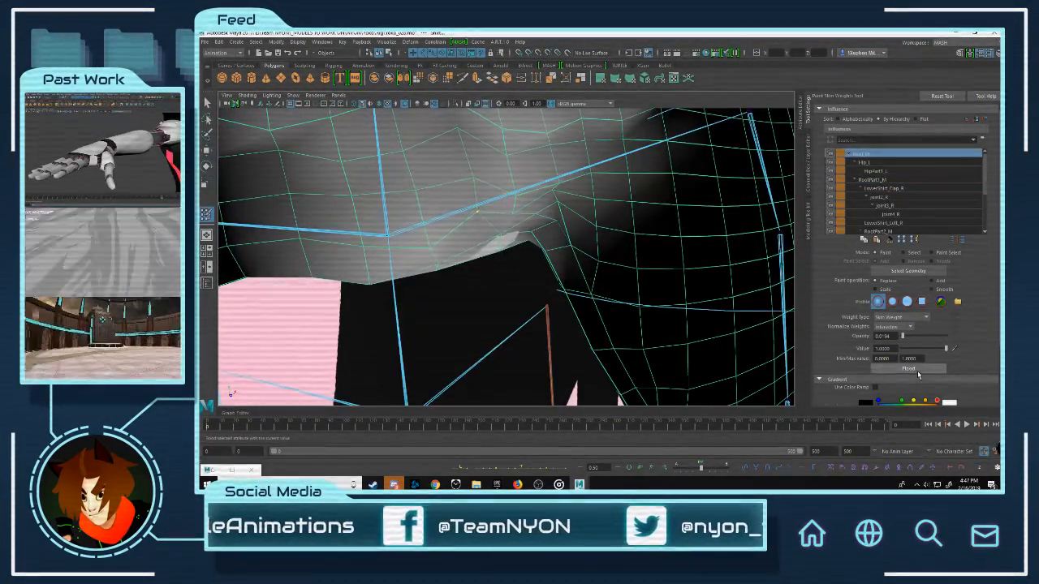
Step: Select the hem vertex on the lower edge of the remaining gap and flood it with RootPart1_M skin weight
{"action": "key", "text": "w"}
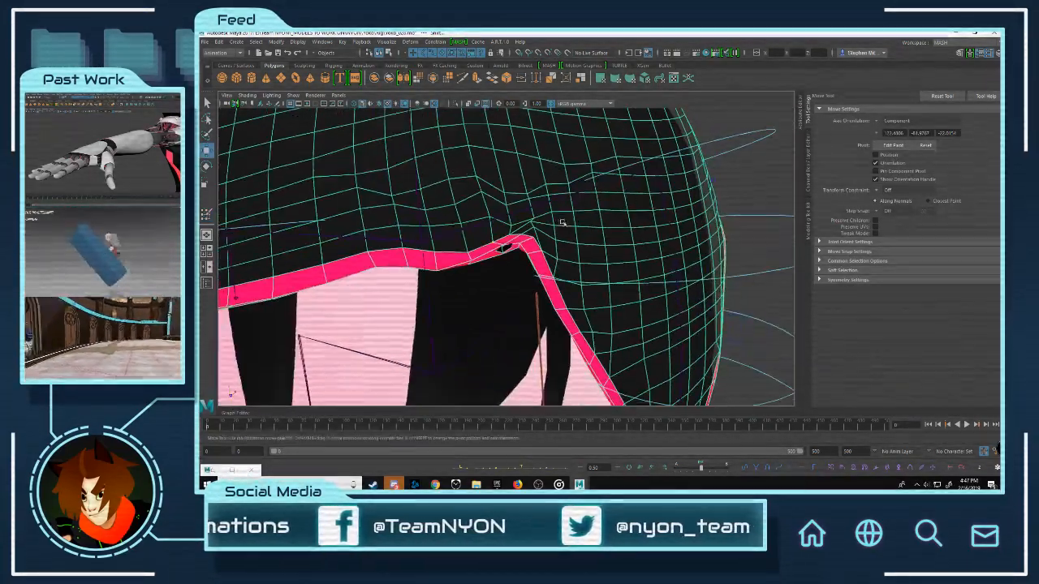
{"action": "left_click", "coordinate": [750, 211]}
{"action": "left_click", "coordinate": [703, 192]}
{"action": "right_click_drag", "start_coordinate": [703, 191], "coordinate": [797, 305]}
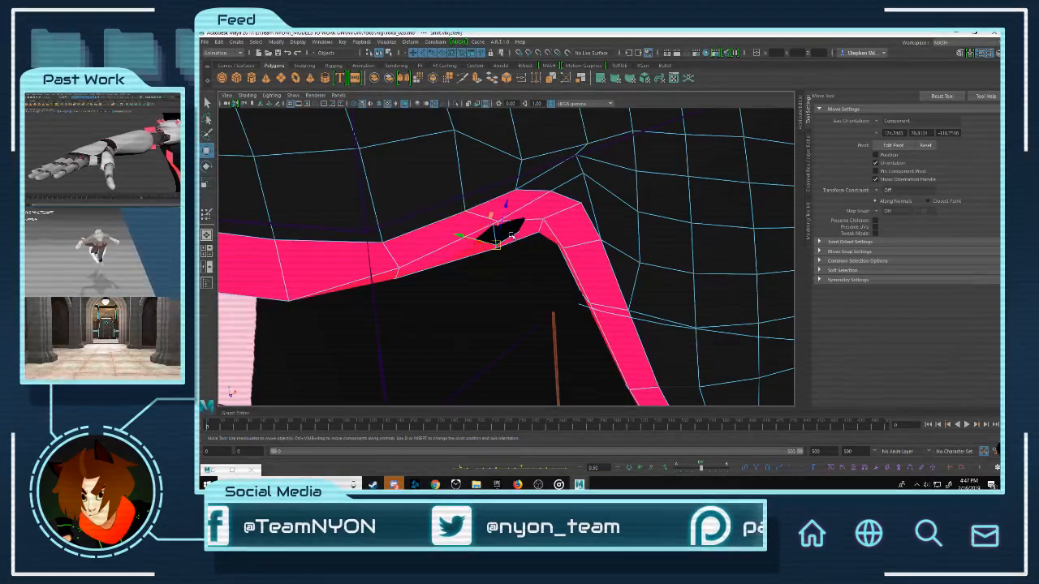
{"action": "right_click_drag", "start_coordinate": [510, 235], "coordinate": [479, 222]}
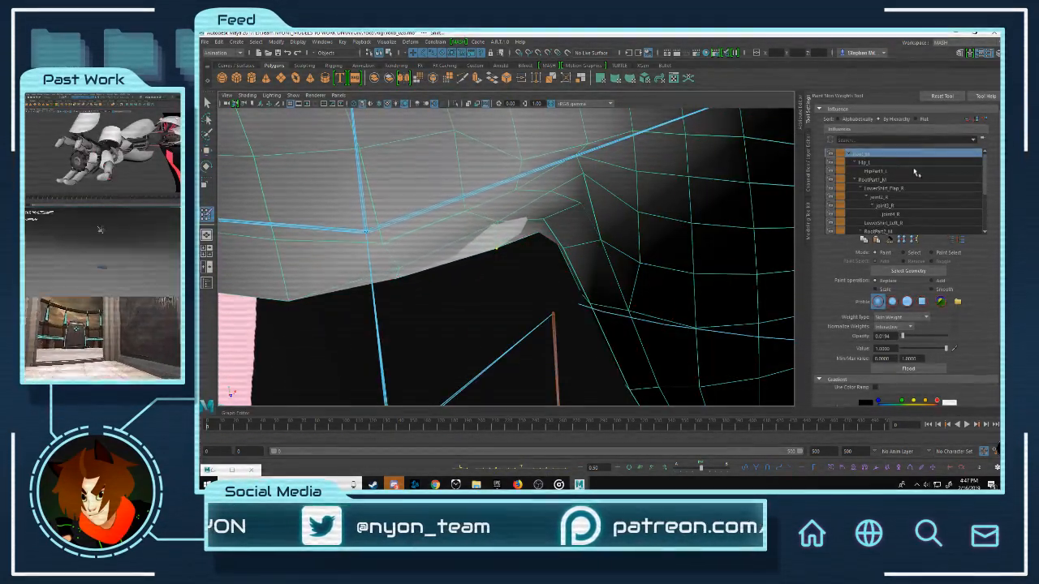
{"action": "left_click", "coordinate": [878, 180]}
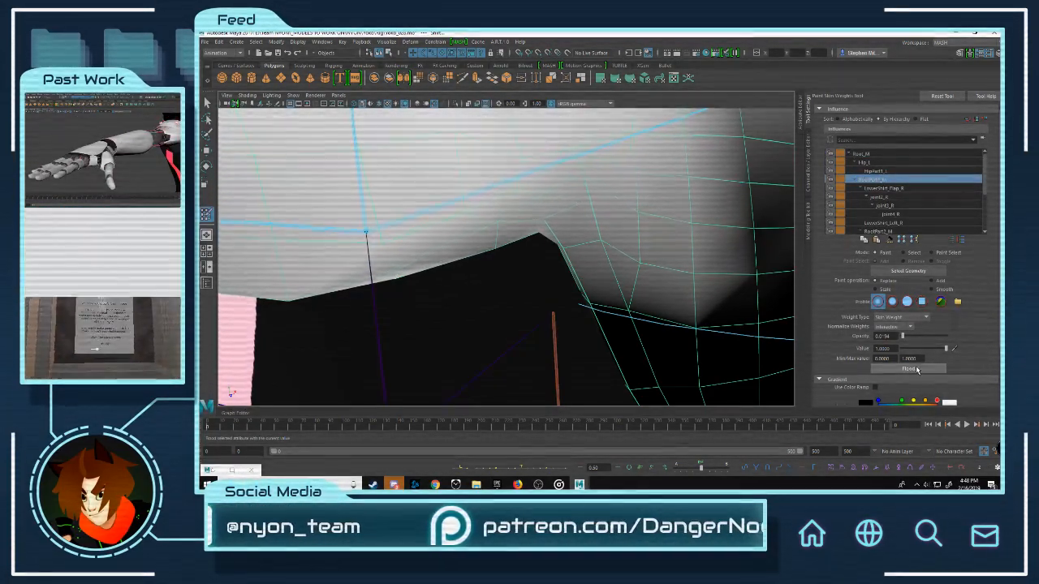
Step: Select the sagging lower-edge hem vertex farther from the slit corner and flood it repeatedly with RootPart1_M skin weight
{"action": "key", "text": "w"}
{"action": "right_click_drag", "start_coordinate": [602, 214], "coordinate": [532, 197], "text": "alt"}
{"action": "left_click_drag", "start_coordinate": [532, 197], "coordinate": [573, 219], "text": "alt"}
{"action": "left_click", "coordinate": [714, 200]}
{"action": "right_click_drag", "start_coordinate": [573, 219], "coordinate": [602, 222], "text": "alt"}
{"action": "left_click", "coordinate": [602, 222]}
{"action": "right_click_drag", "start_coordinate": [698, 191], "coordinate": [651, 194]}
{"action": "left_click", "coordinate": [526, 224]}
{"action": "right_click_drag", "start_coordinate": [528, 223], "coordinate": [578, 220], "text": "alt"}
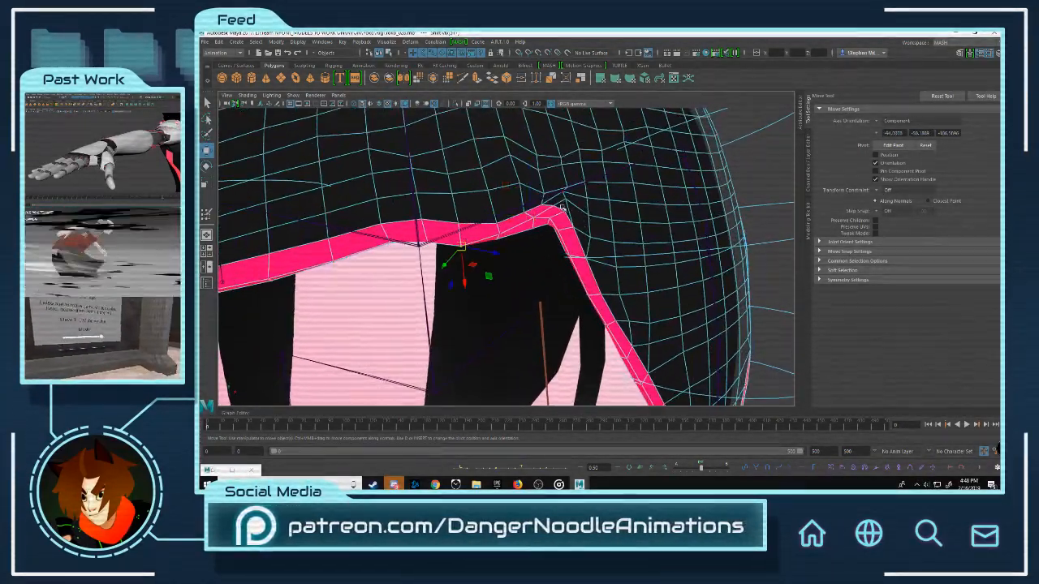
{"action": "mouse_move", "coordinate": [561, 208]}
{"action": "left_mouse_down", "text": "alt"}
{"action": "mouse_move", "coordinate": [603, 193]}
{"action": "mouse_move", "coordinate": [568, 195]}
{"action": "left_mouse_up", "text": "alt"}
{"action": "right_click", "coordinate": [501, 181]}
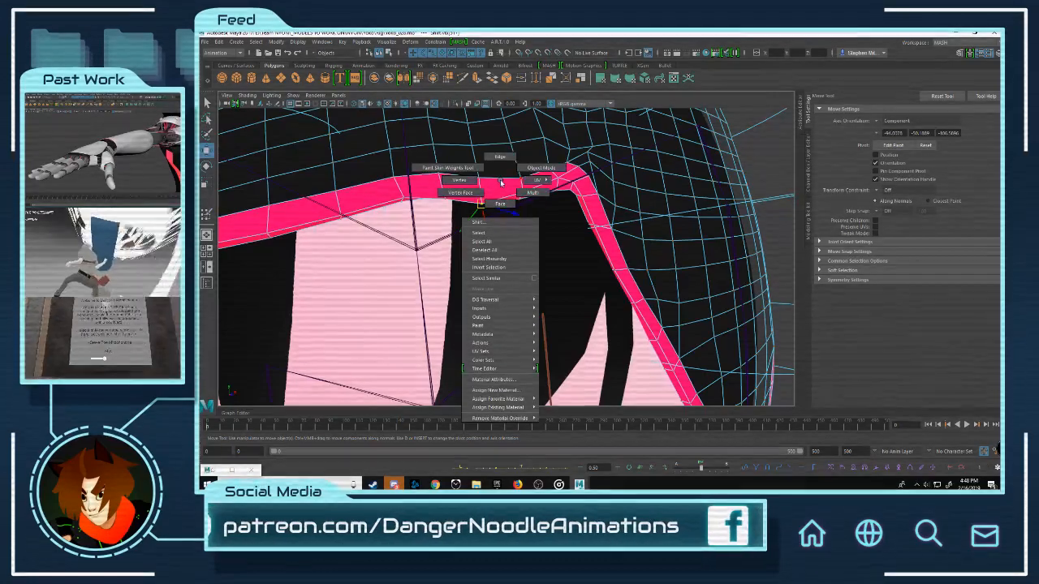
{"action": "left_click", "coordinate": [447, 167]}
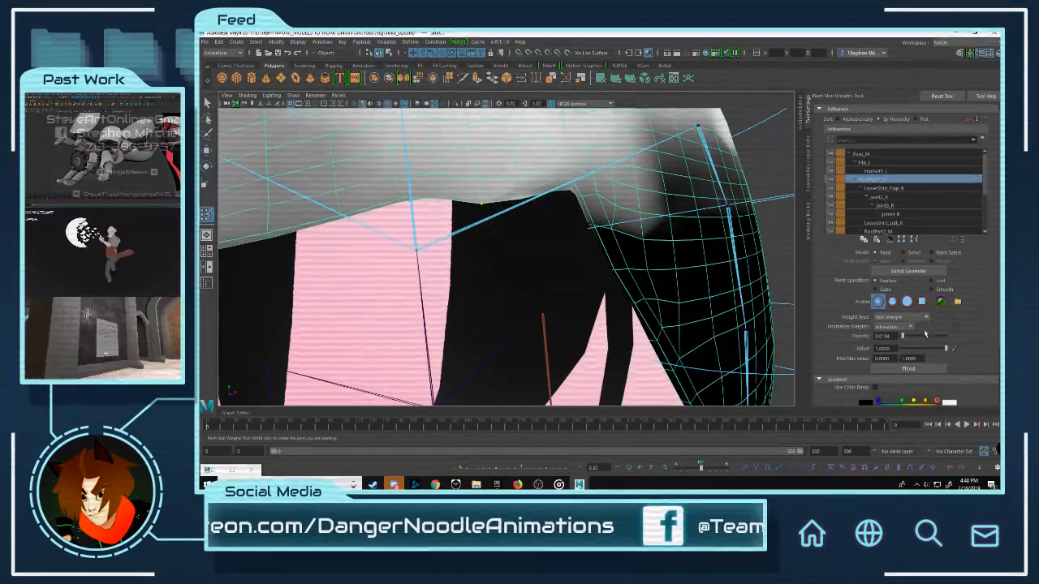
{"action": "left_click", "coordinate": [928, 369]}
{"action": "left_click", "coordinate": [927, 368]}
{"action": "left_click", "coordinate": [927, 369]}
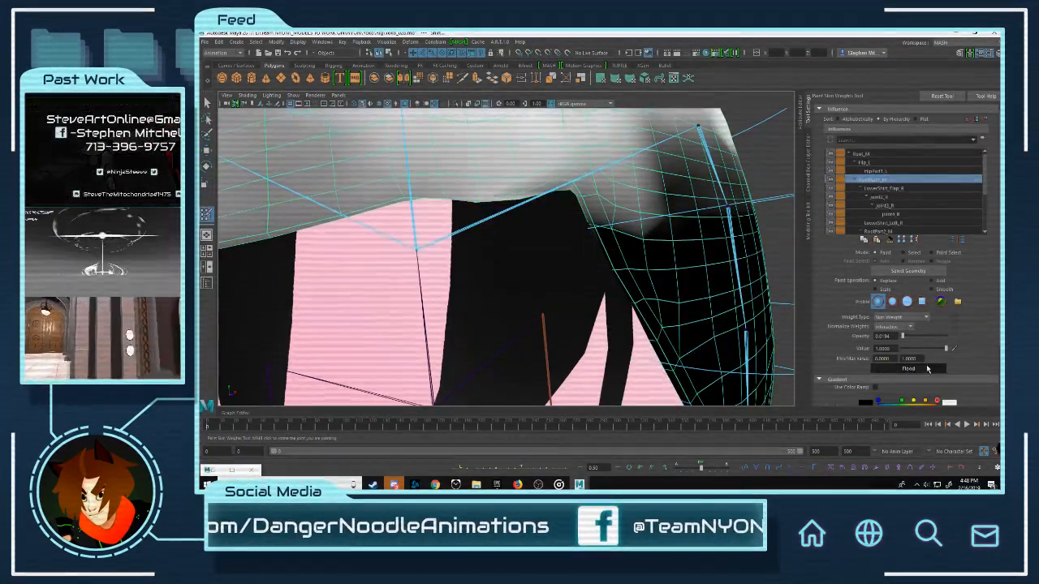
Step: Select the upper-edge hem vertices at the slit corner's peak and flood them with RootPart1_M and Root_M skin weight
{"action": "key", "text": "w"}
{"action": "left_click", "coordinate": [782, 162]}
{"action": "left_click_drag", "start_coordinate": [663, 181], "coordinate": [628, 230], "text": "alt"}
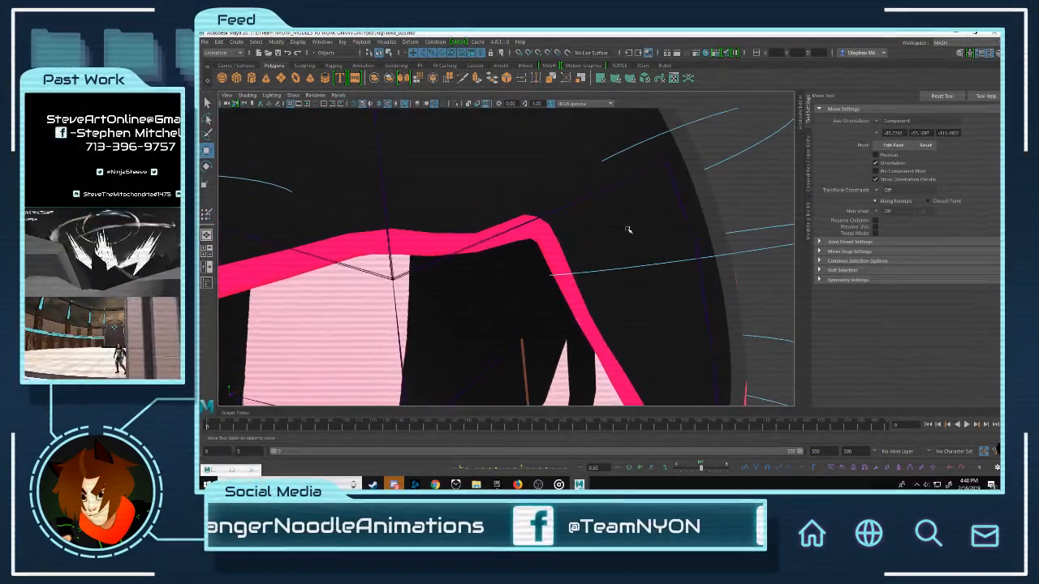
{"action": "key", "text": "ctrl+z"}
{"action": "right_click_drag", "start_coordinate": [694, 161], "coordinate": [582, 187]}
{"action": "key", "text": "q"}
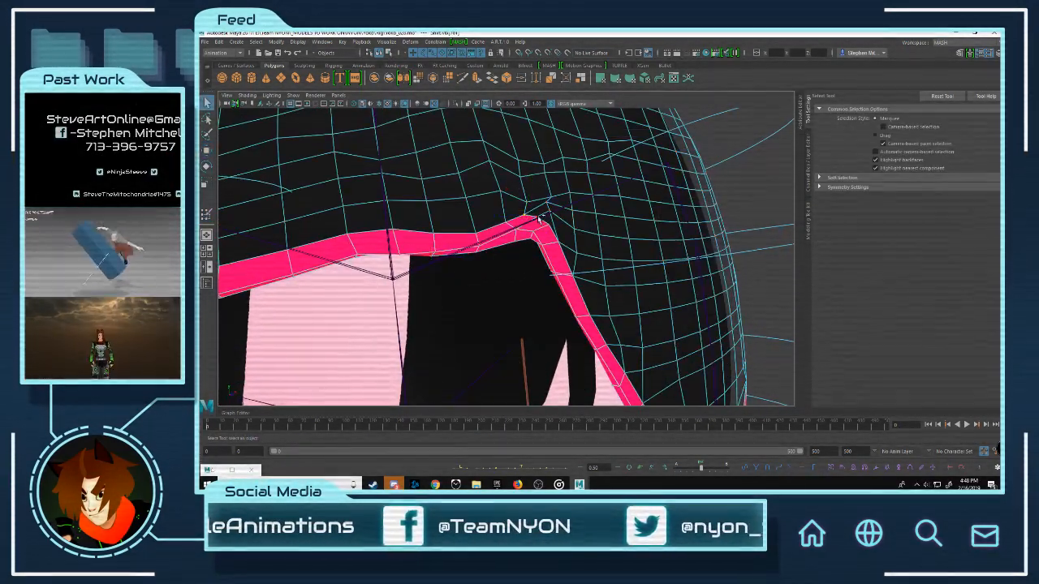
{"action": "right_click_drag", "start_coordinate": [549, 230], "coordinate": [507, 214]}
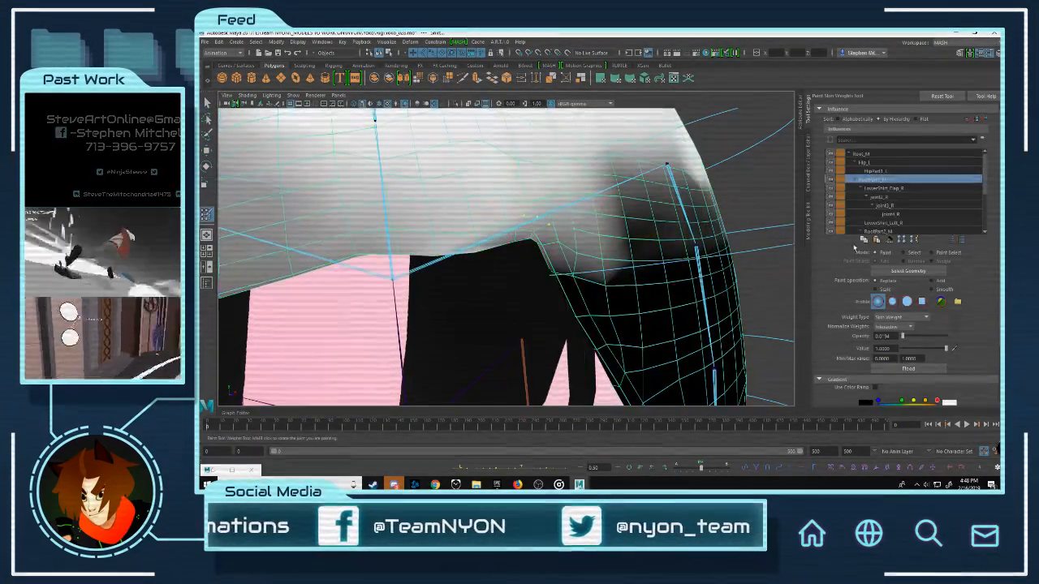
{"action": "left_click", "coordinate": [920, 372]}
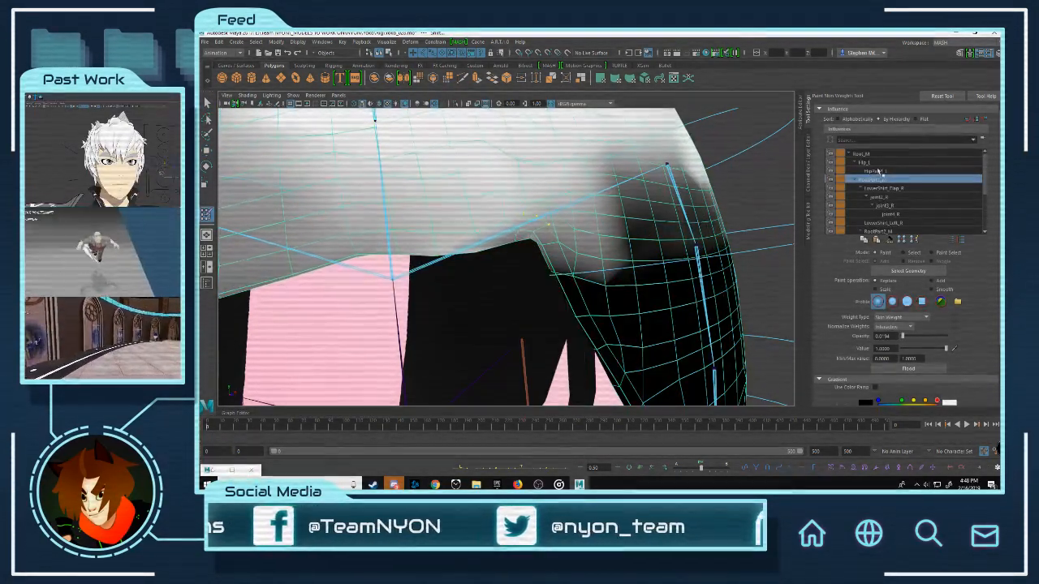
{"action": "left_click", "coordinate": [872, 154]}
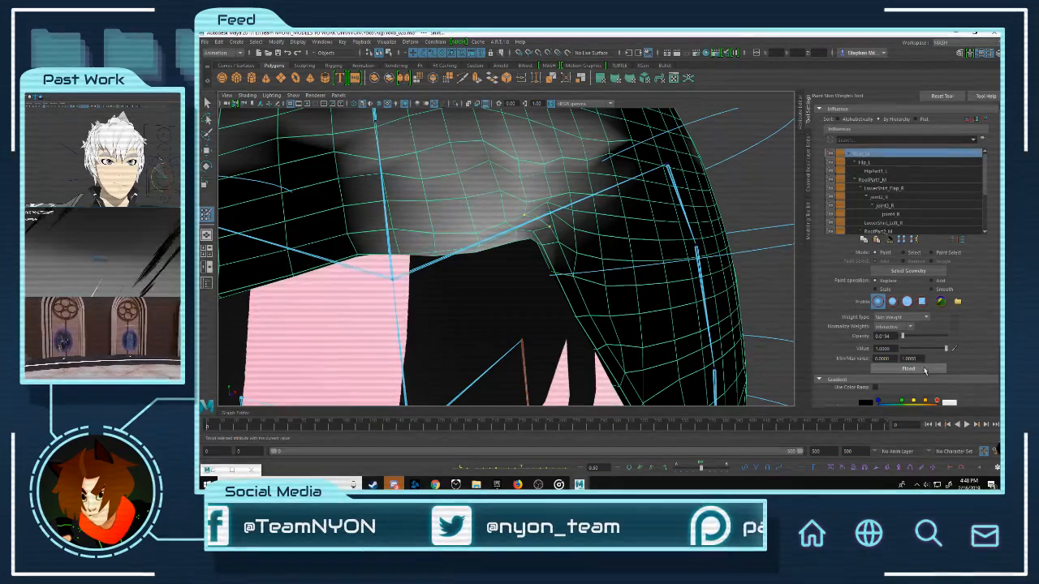
{"action": "left_click", "coordinate": [924, 370]}
{"action": "left_click", "coordinate": [925, 371]}
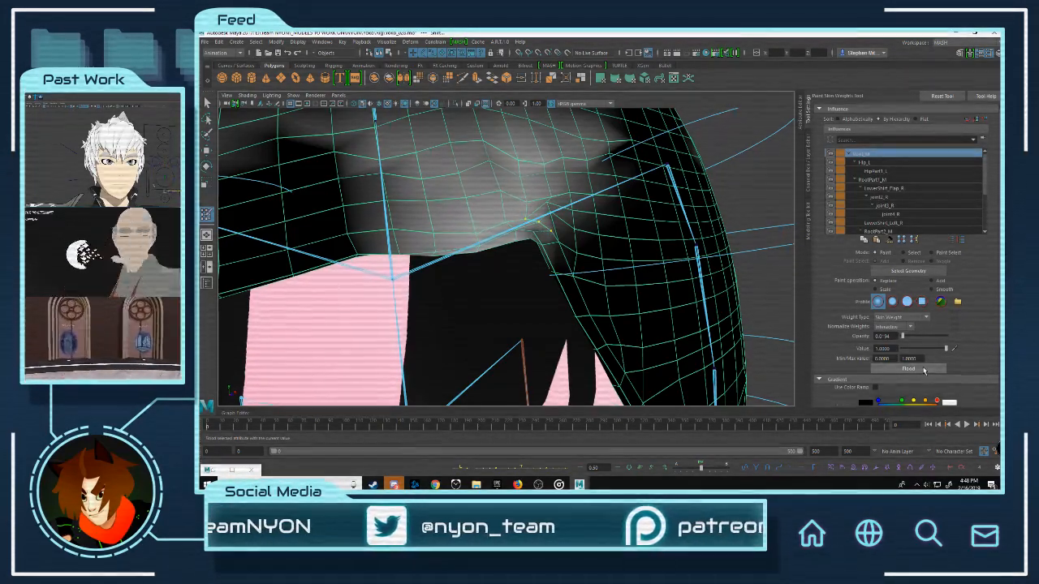
Step: Select the upper-edge hem vertex at the dip beside the slit corner and flood it with Root_M skin weight
{"action": "key", "text": "w"}
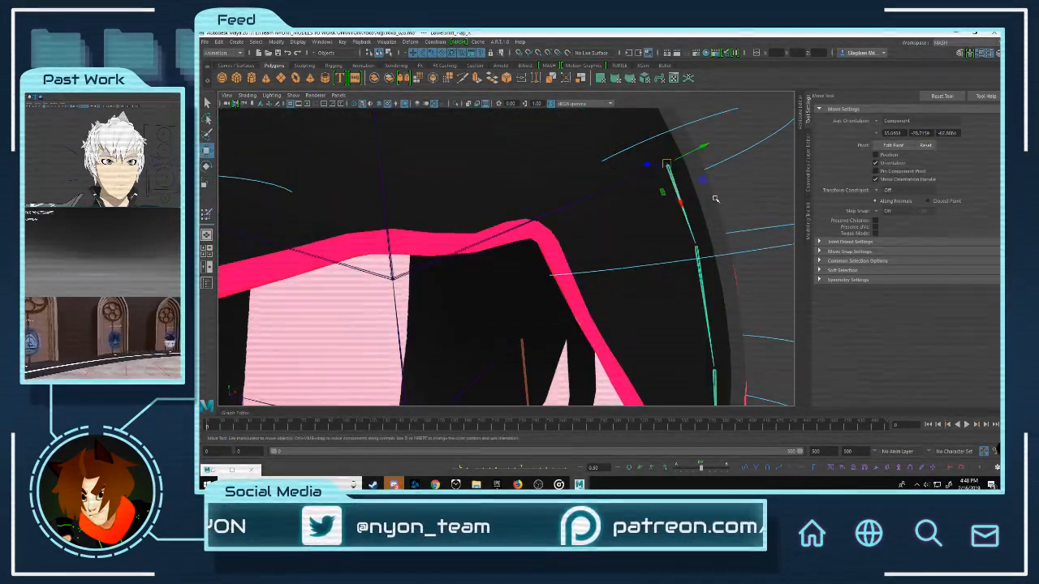
{"action": "right_click_drag", "start_coordinate": [712, 198], "coordinate": [689, 198]}
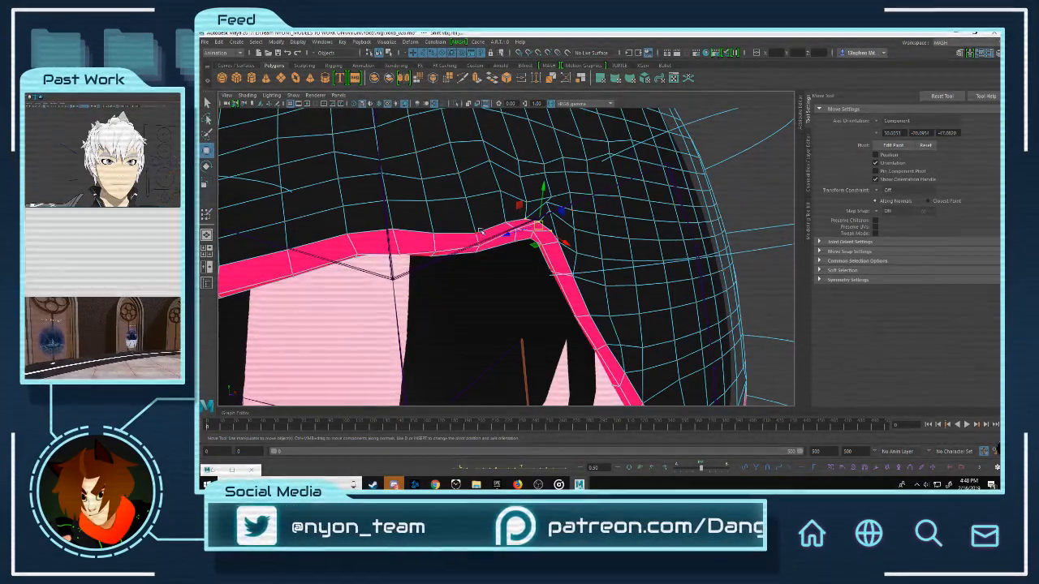
{"action": "right_click_drag", "start_coordinate": [487, 218], "coordinate": [434, 207]}
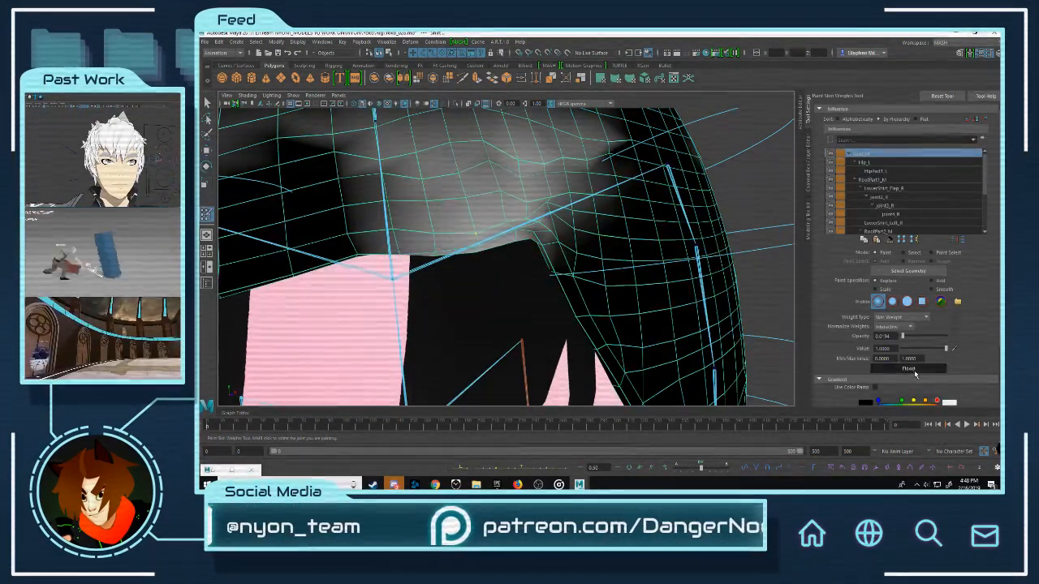
Step: Rotate the root control to tilt the hips and test how the shirt hem deforms at the slit corner
{"action": "left_click", "coordinate": [886, 179]}
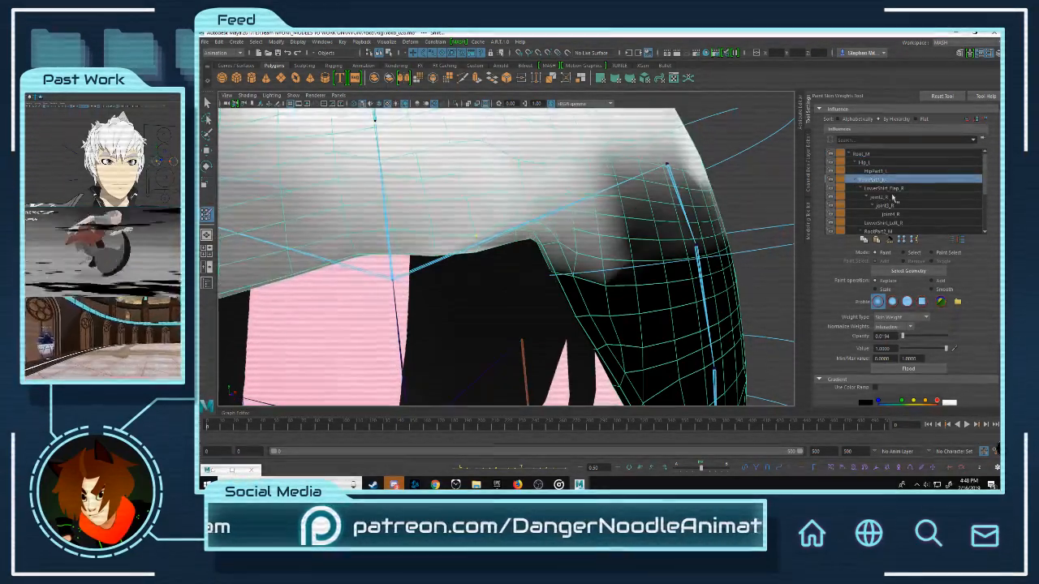
{"action": "key", "text": "w"}
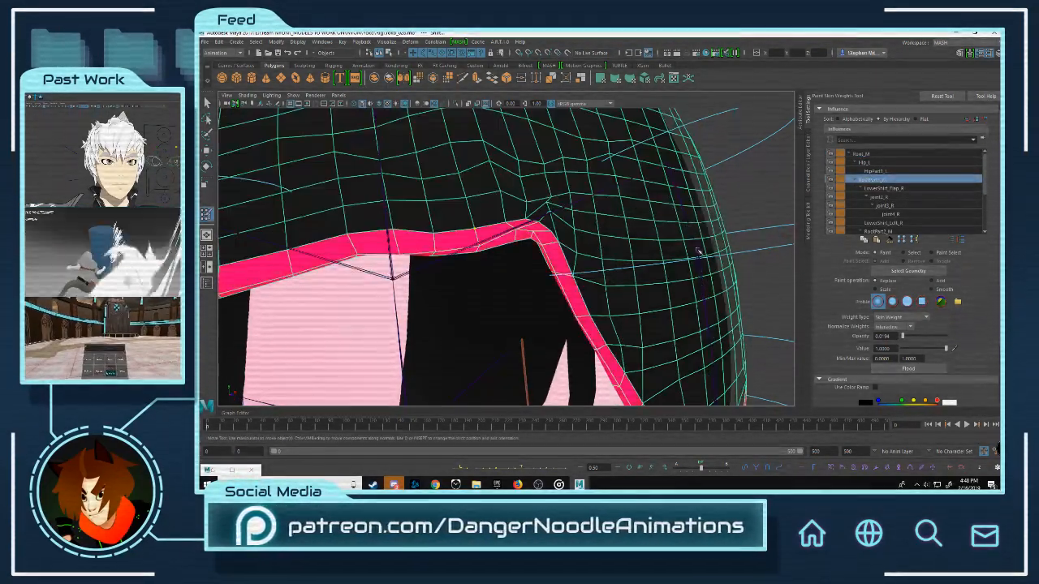
{"action": "left_click", "coordinate": [739, 194]}
{"action": "right_click_drag", "start_coordinate": [765, 203], "coordinate": [552, 225], "text": "alt"}
{"action": "left_click_drag", "start_coordinate": [552, 225], "coordinate": [639, 228], "text": "alt"}
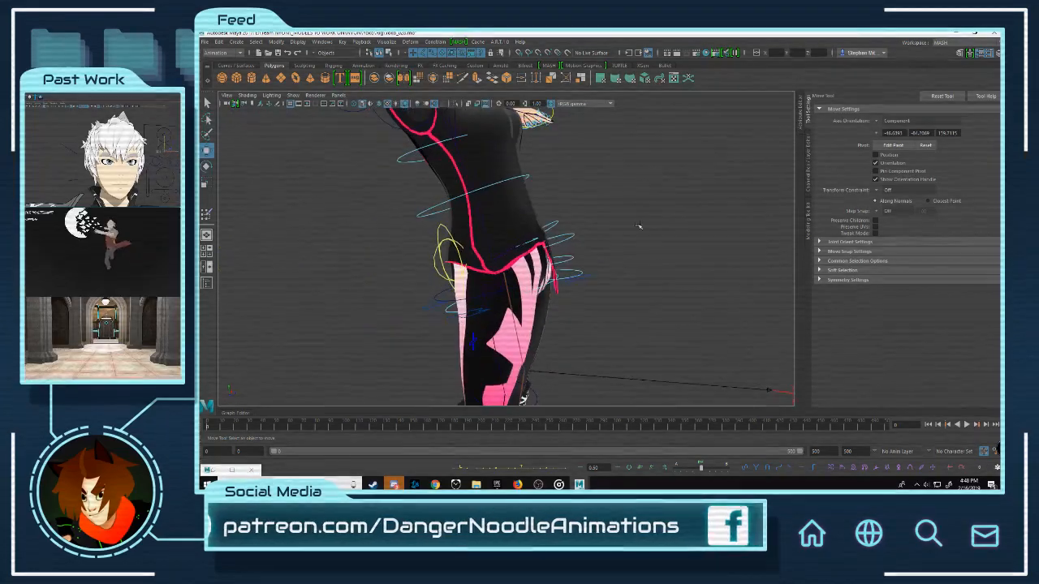
{"action": "left_click", "coordinate": [589, 276]}
{"action": "key", "text": "e"}
{"action": "left_click_drag", "start_coordinate": [519, 263], "coordinate": [496, 273]}
{"action": "right_click_drag", "start_coordinate": [497, 274], "coordinate": [802, 329], "text": "alt"}
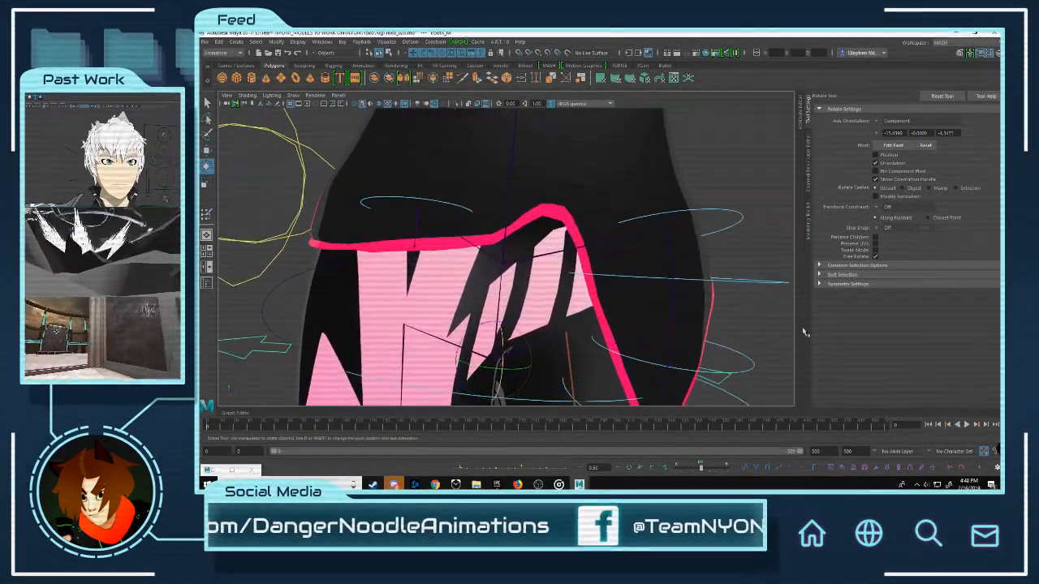
{"action": "left_click_drag", "start_coordinate": [633, 268], "coordinate": [587, 219], "text": "alt"}
Step: Select the shirt's vertices around the slit corner and along the flap, and bring up skin weight painting for them
{"action": "left_click", "coordinate": [614, 228]}
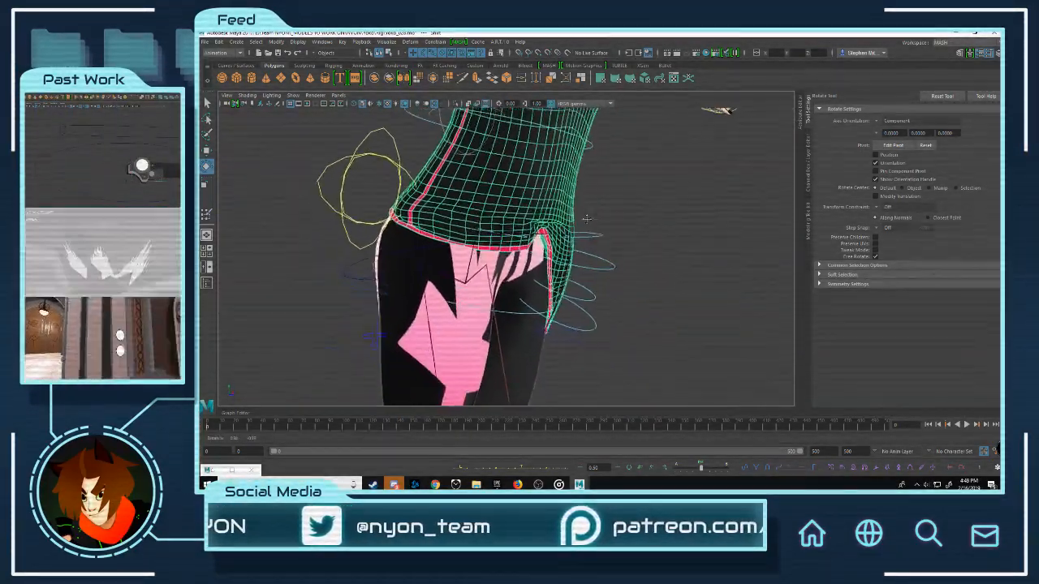
{"action": "middle_click_drag", "start_coordinate": [604, 176], "coordinate": [589, 205], "text": "alt"}
{"action": "right_click_drag", "start_coordinate": [588, 205], "coordinate": [616, 188], "text": "alt"}
{"action": "left_click_drag", "start_coordinate": [733, 211], "coordinate": [523, 191], "text": "alt"}
{"action": "key", "text": "q"}
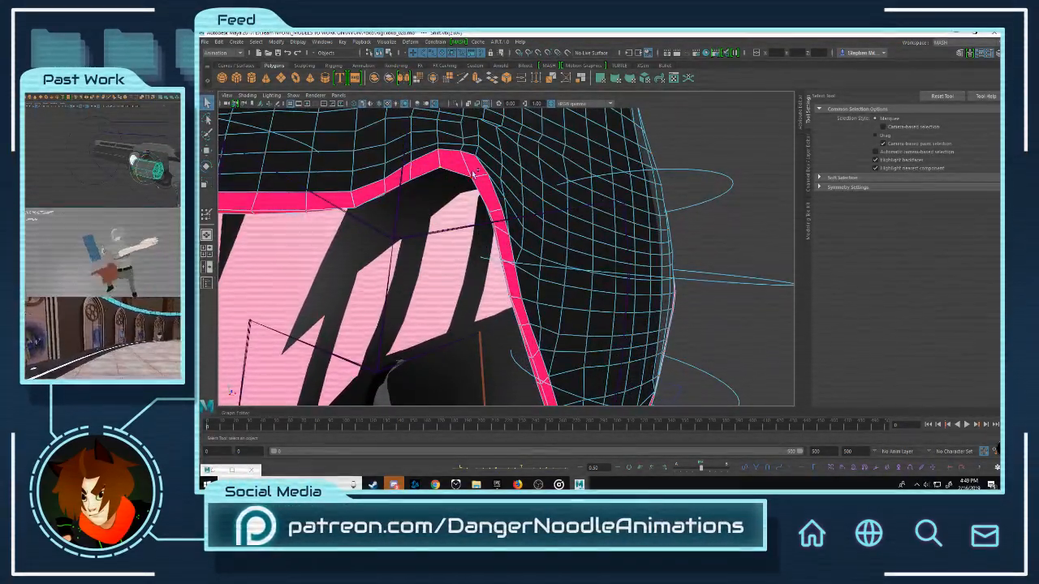
{"action": "left_click_drag", "start_coordinate": [645, 190], "coordinate": [452, 179], "text": "alt"}
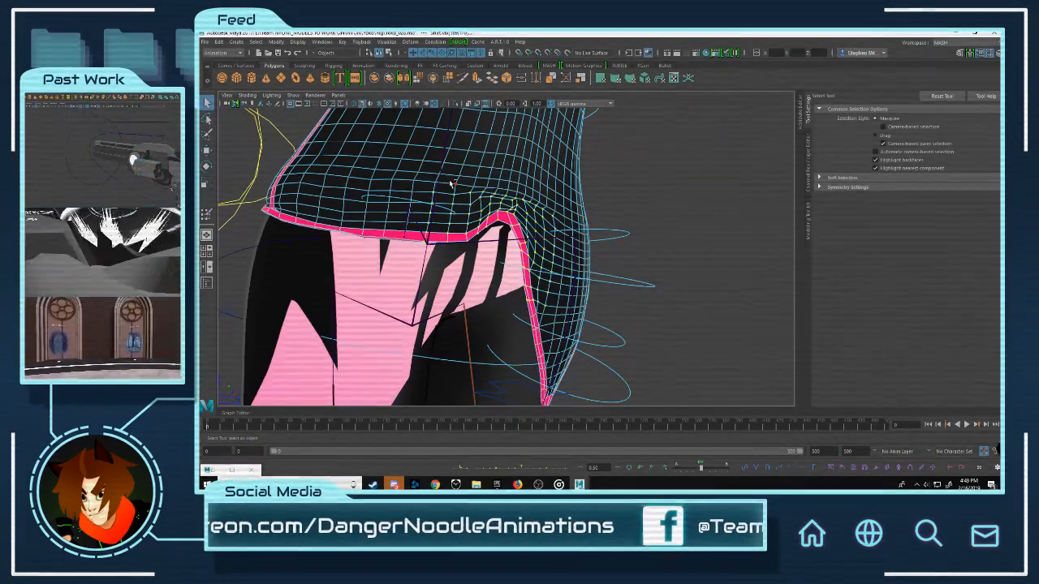
{"action": "right_click", "coordinate": [563, 213]}
{"action": "left_click", "coordinate": [542, 211]}
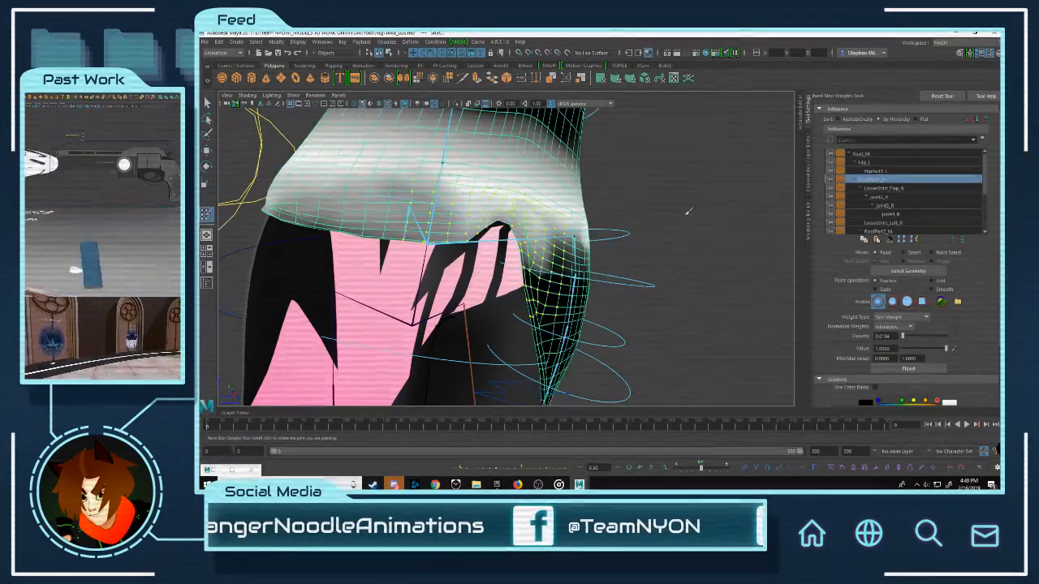
Step: Compare the Root_M and RootPart1_M influences and flood the selected slit-corner vertices with RootPart1_M skin weight at opacity 1.0
{"action": "left_click", "coordinate": [865, 155]}
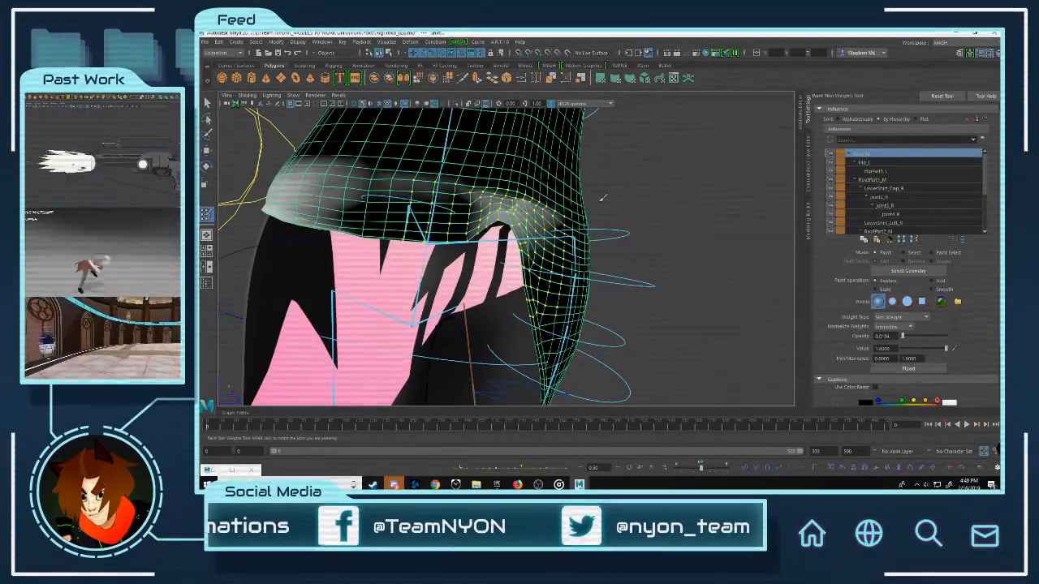
{"action": "left_click_drag", "start_coordinate": [600, 197], "coordinate": [608, 217], "text": "alt"}
{"action": "scroll", "coordinate": [574, 239], "scroll_direction": "up", "scroll_amount": 3}
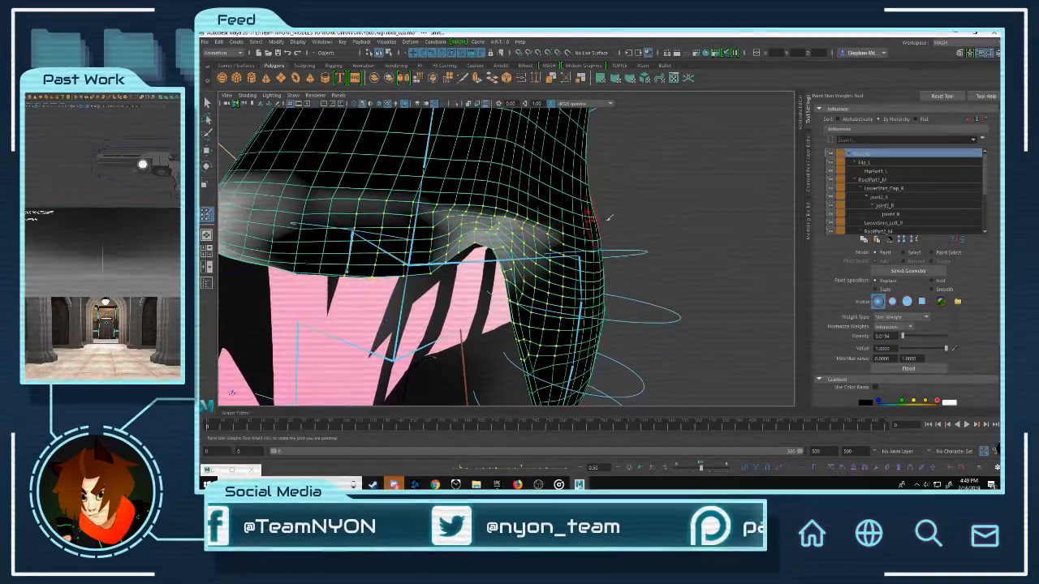
{"action": "left_click", "coordinate": [875, 163]}
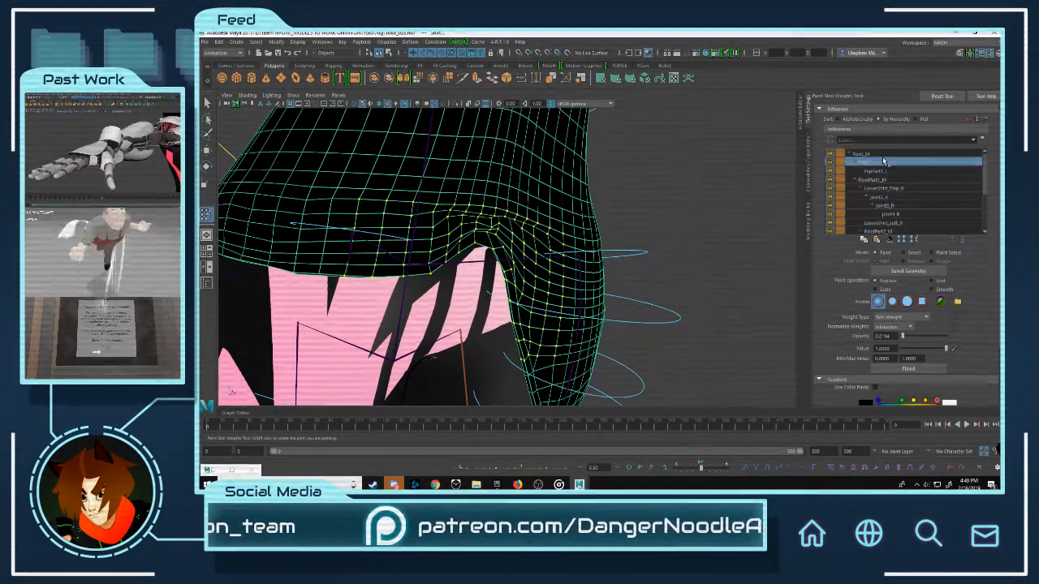
{"action": "left_click", "coordinate": [862, 154]}
{"action": "left_click", "coordinate": [881, 179]}
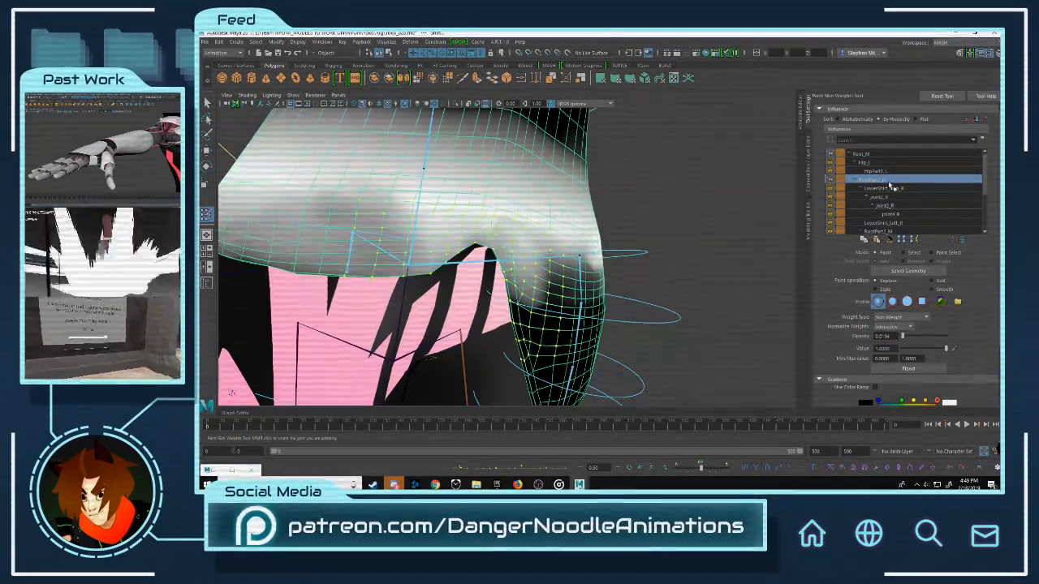
{"action": "left_click", "coordinate": [872, 154]}
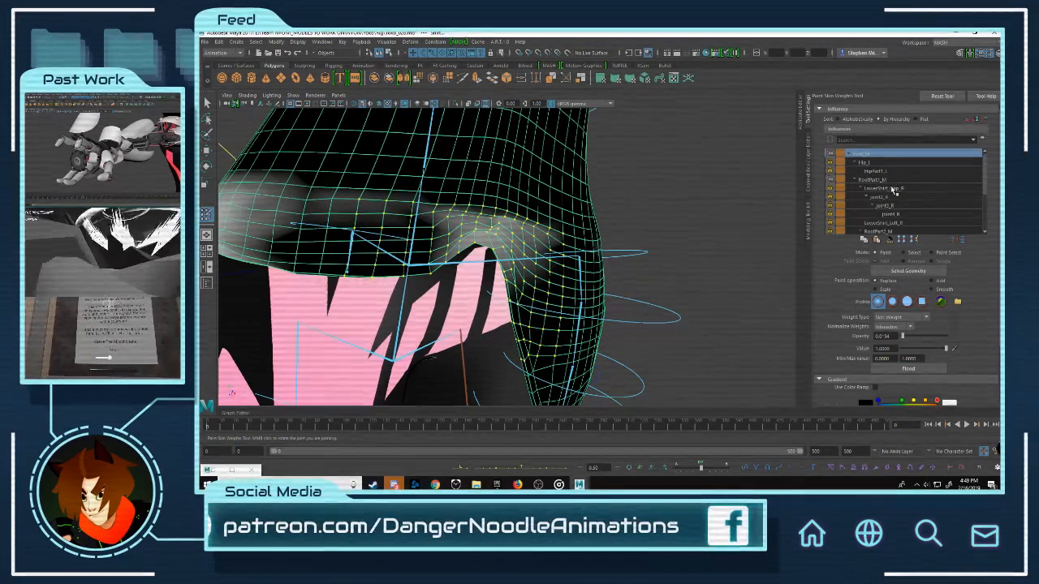
{"action": "left_click", "coordinate": [885, 179]}
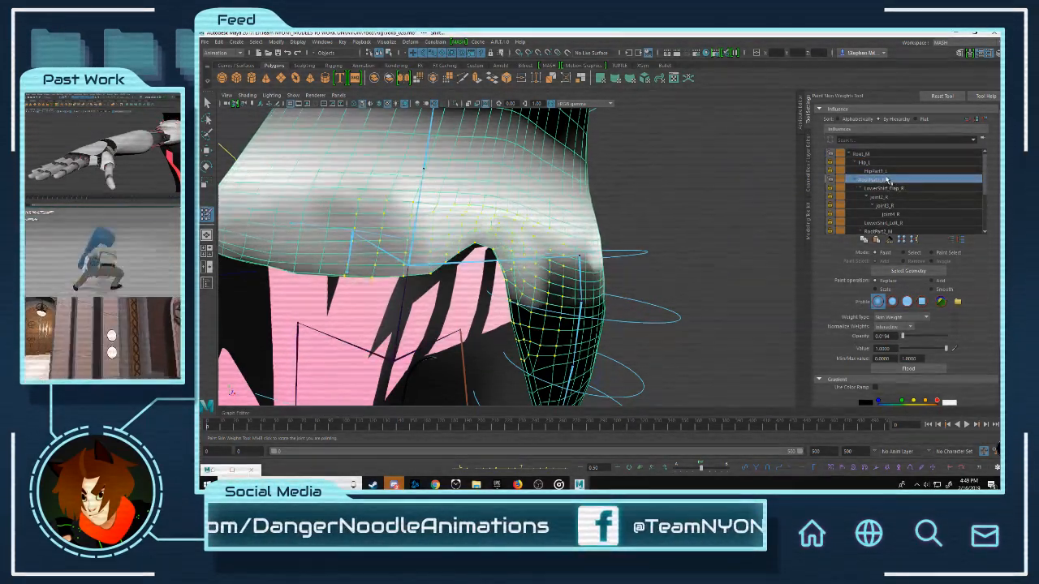
{"action": "left_click", "coordinate": [909, 369]}
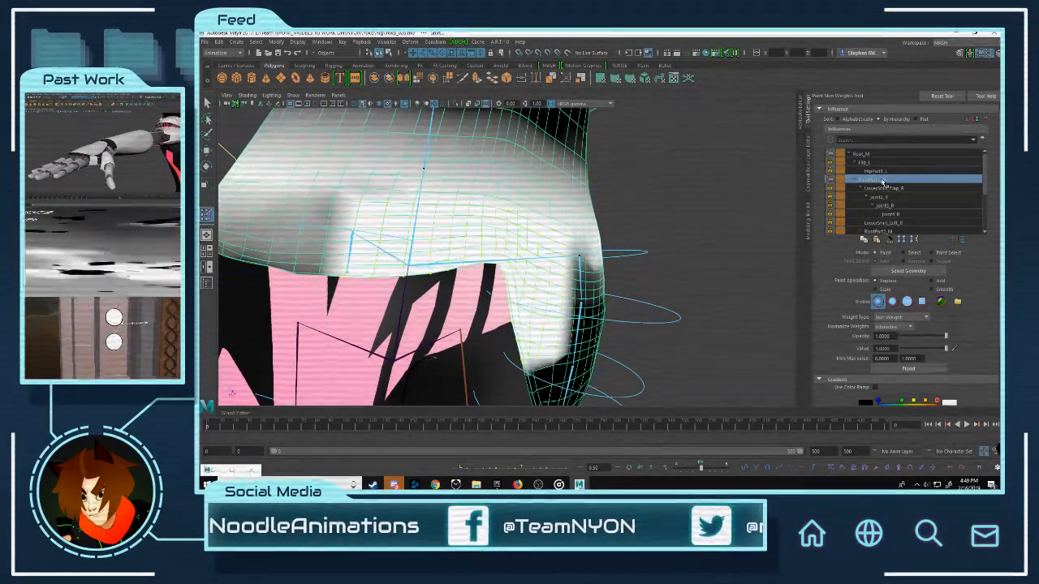
{"action": "left_click", "coordinate": [876, 156]}
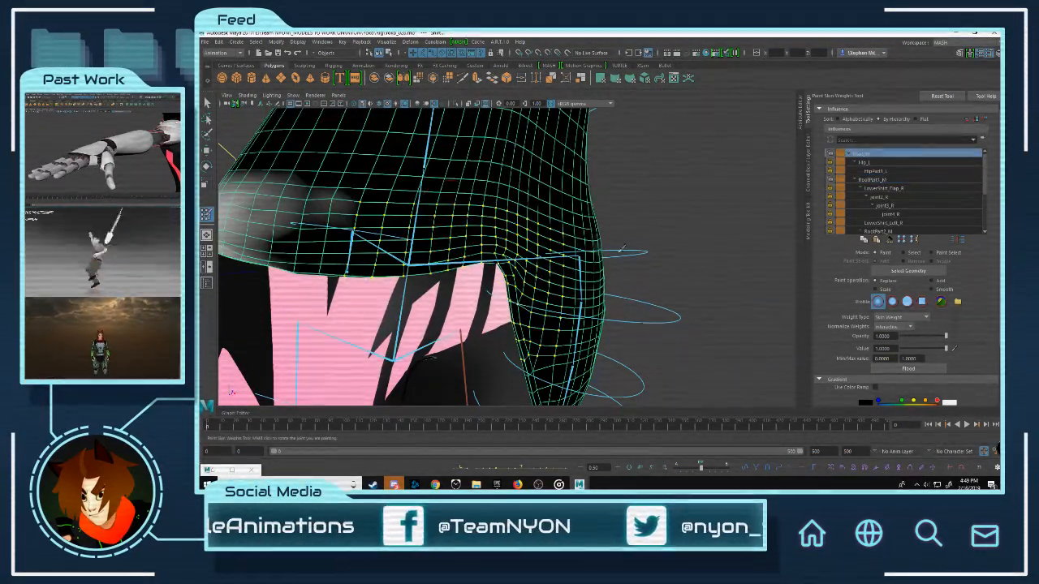
{"action": "left_click", "coordinate": [896, 171]}
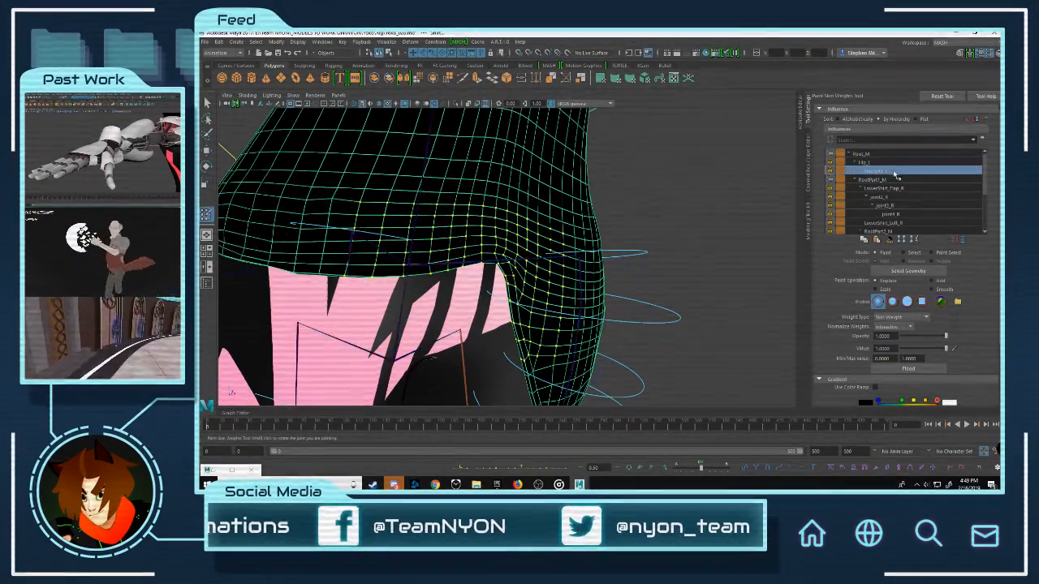
{"action": "left_click", "coordinate": [893, 180]}
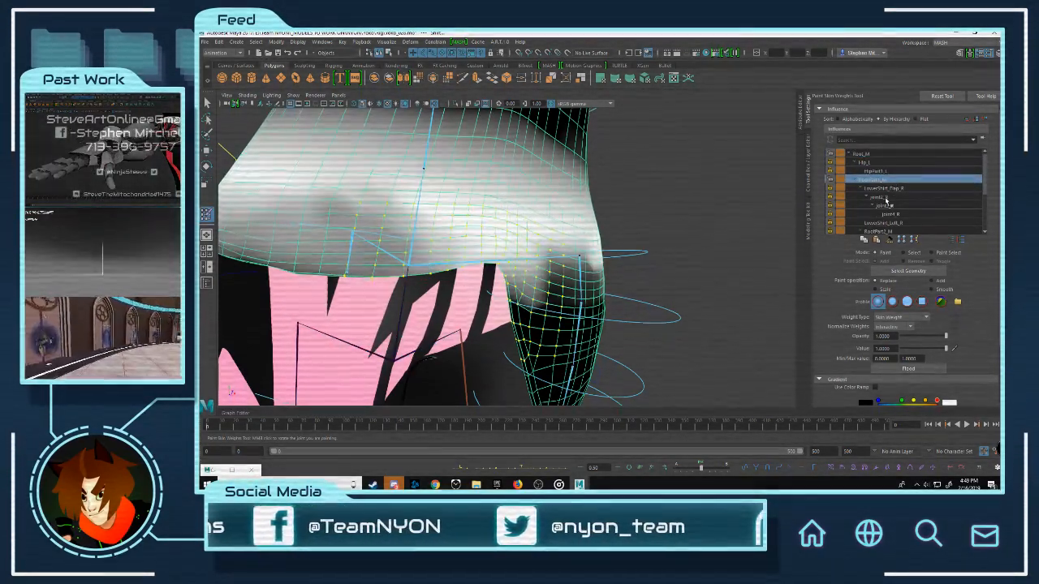
Step: Rotate the root control in several directions to check the hem and flap deformation from the front and side
{"action": "key", "text": "w"}
{"action": "left_click", "coordinate": [650, 220]}
{"action": "right_click_drag", "start_coordinate": [649, 221], "coordinate": [523, 232], "text": "alt"}
{"action": "mouse_move", "coordinate": [523, 232]}
{"action": "left_mouse_down", "text": "alt"}
{"action": "mouse_move", "coordinate": [570, 261]}
{"action": "mouse_move", "coordinate": [552, 271]}
{"action": "left_mouse_up", "text": "alt"}
{"action": "left_click", "coordinate": [551, 268]}
{"action": "key", "text": "e"}
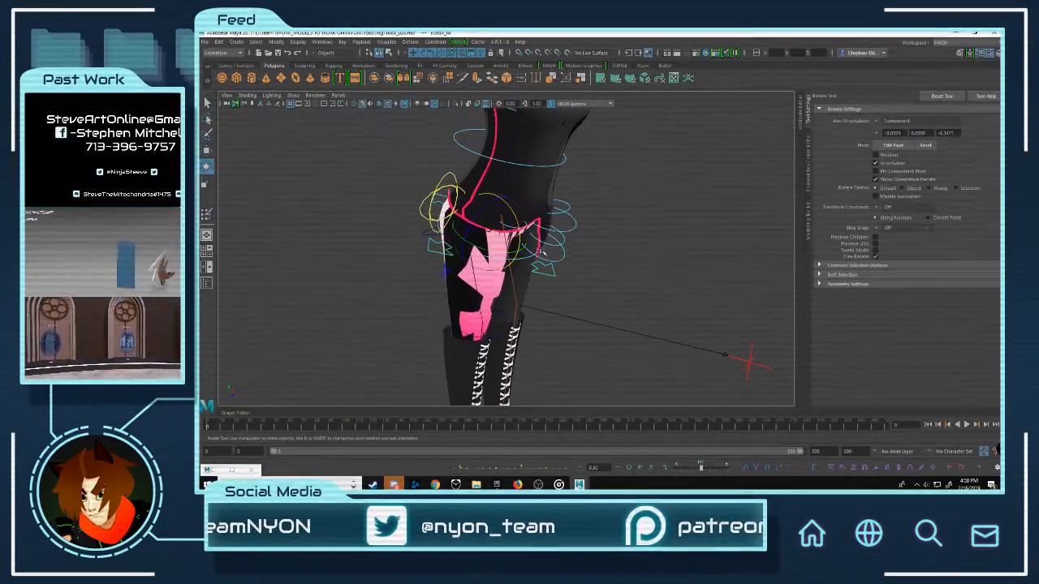
{"action": "left_click_drag", "start_coordinate": [607, 232], "coordinate": [518, 201], "text": "alt"}
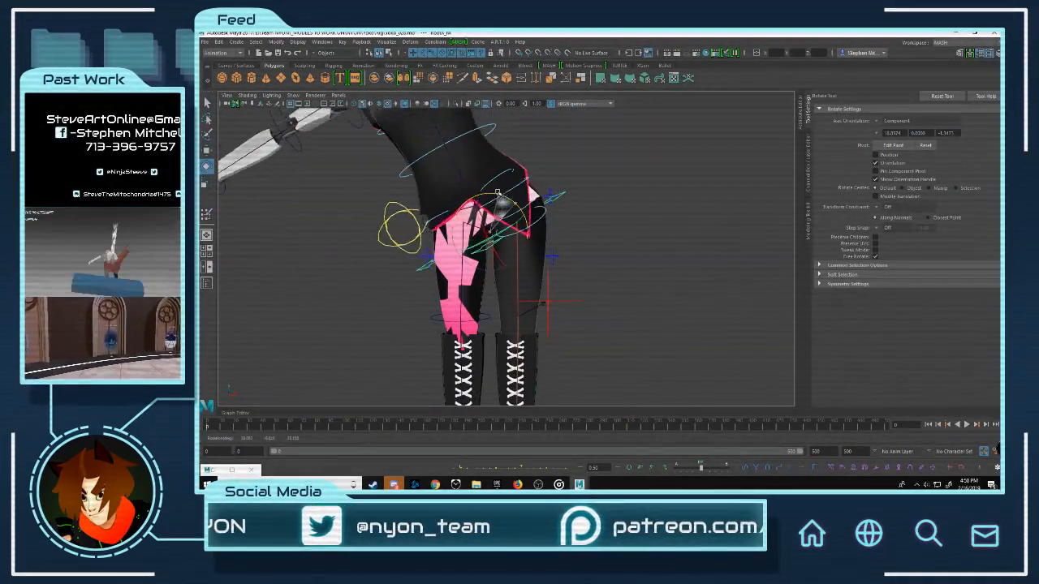
{"action": "left_click_drag", "start_coordinate": [548, 305], "coordinate": [604, 319], "text": "alt"}
{"action": "middle_click_drag", "start_coordinate": [487, 198], "coordinate": [480, 268], "text": "alt"}
{"action": "scroll", "coordinate": [479, 276], "scroll_direction": "up", "scroll_amount": 4}
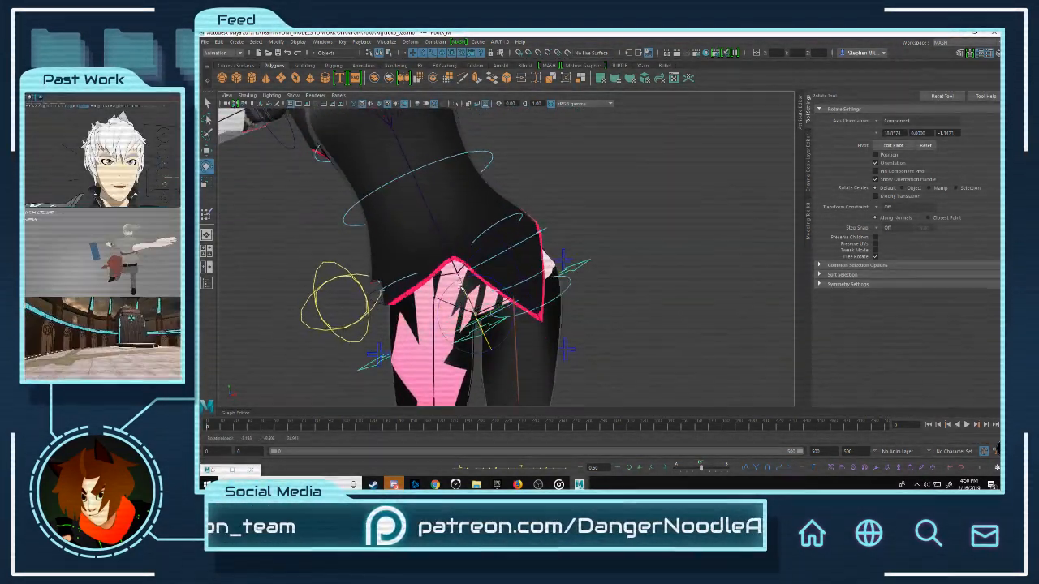
{"action": "left_click_drag", "start_coordinate": [490, 281], "coordinate": [485, 260]}
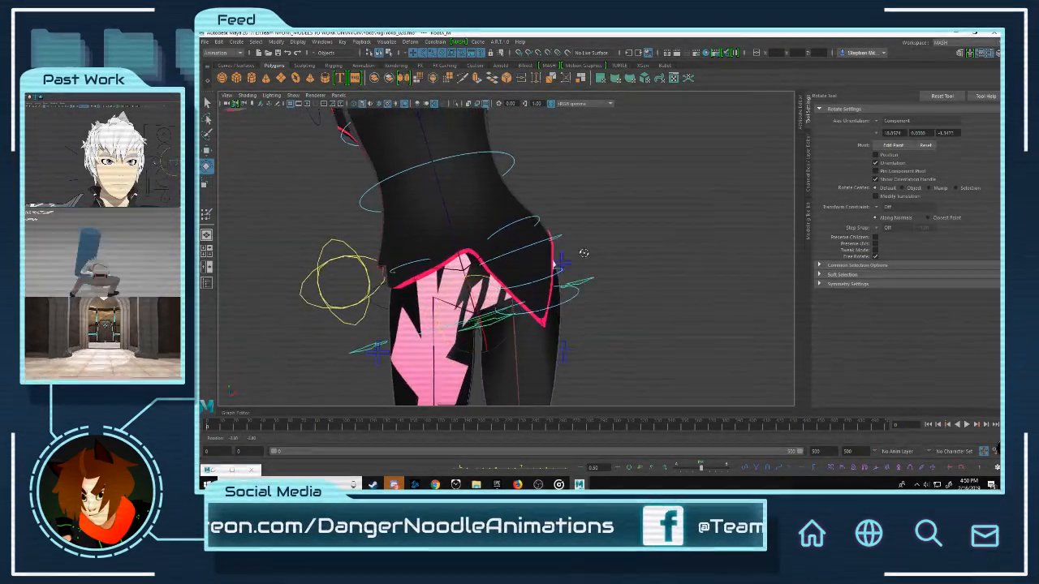
{"action": "left_click_drag", "start_coordinate": [502, 290], "coordinate": [497, 289]}
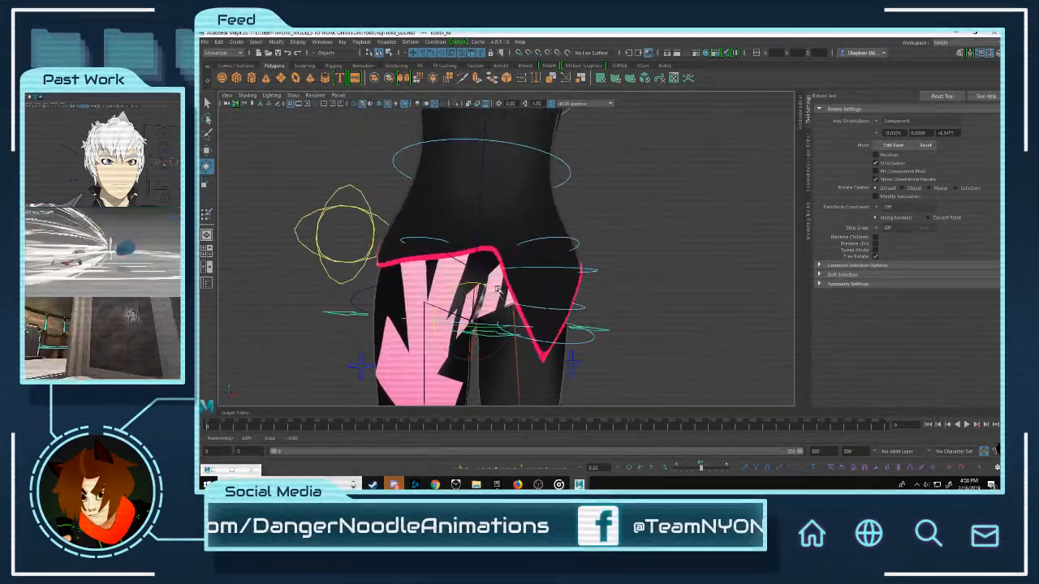
Step: Lift the IK foot control of the leg under the flap to test how the hem follows the raised thigh
{"action": "right_click_drag", "start_coordinate": [553, 290], "coordinate": [570, 183], "text": "alt"}
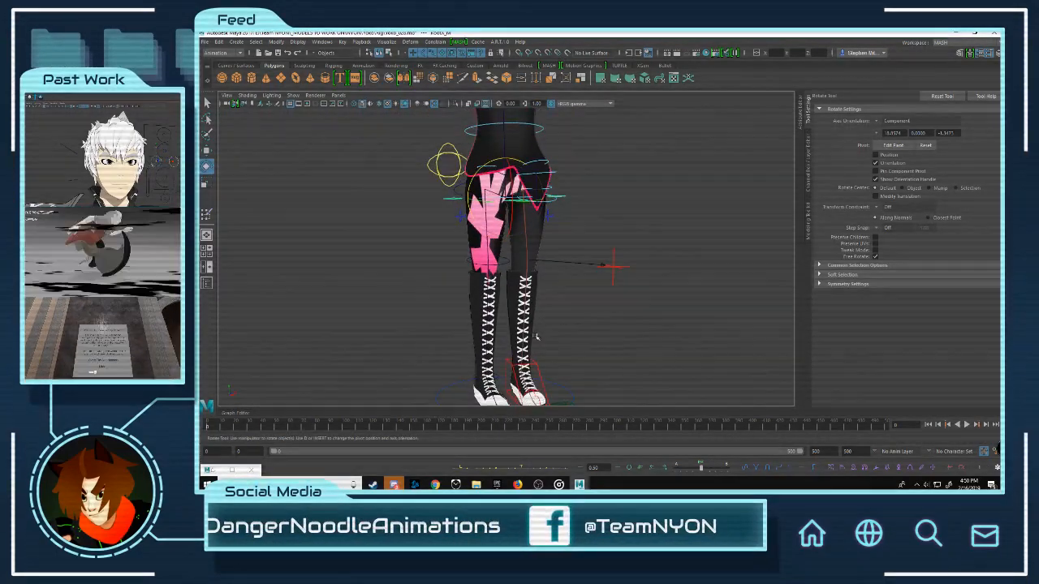
{"action": "left_click", "coordinate": [525, 375]}
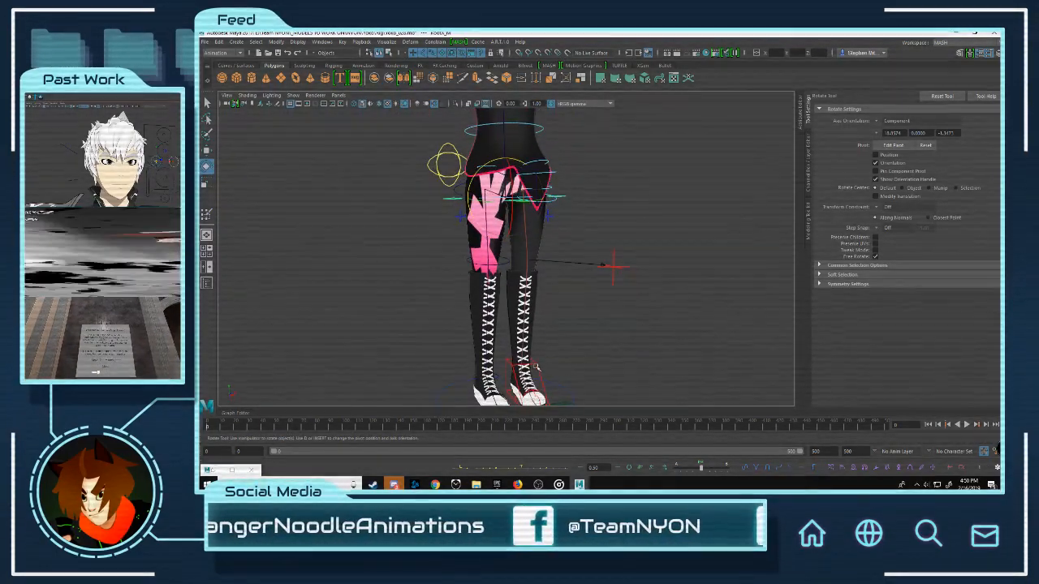
{"action": "key", "text": "w"}
{"action": "left_click_drag", "start_coordinate": [527, 309], "coordinate": [597, 237]}
{"action": "right_click_drag", "start_coordinate": [487, 236], "coordinate": [538, 291], "text": "alt"}
{"action": "middle_click_drag", "start_coordinate": [538, 291], "coordinate": [513, 337], "text": "alt"}
{"action": "right_click_drag", "start_coordinate": [512, 336], "coordinate": [475, 251], "text": "alt"}
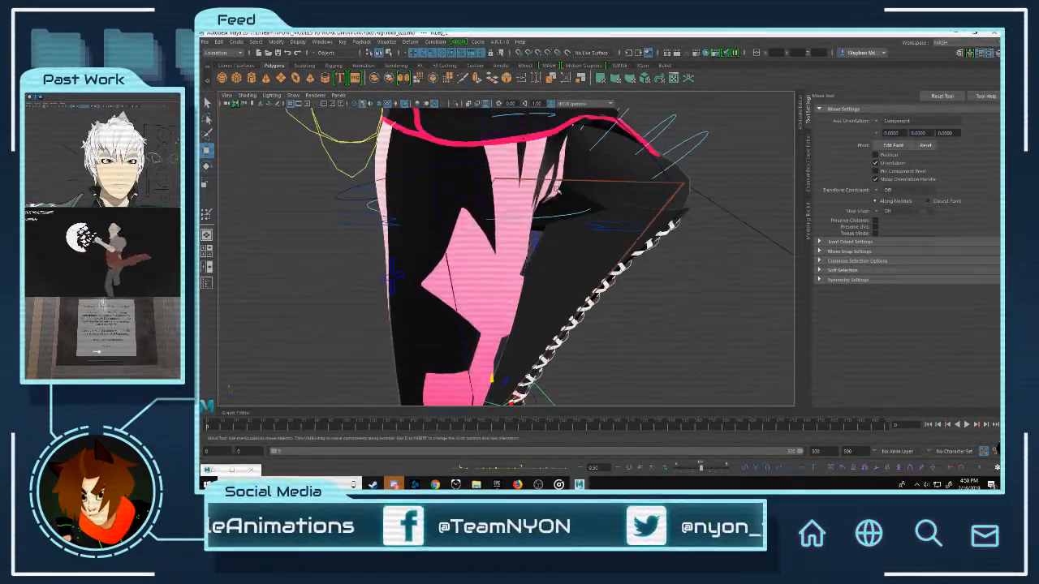
{"action": "middle_click_drag", "start_coordinate": [475, 251], "coordinate": [457, 343], "text": "alt"}
{"action": "left_click_drag", "start_coordinate": [457, 343], "coordinate": [522, 365], "text": "alt"}
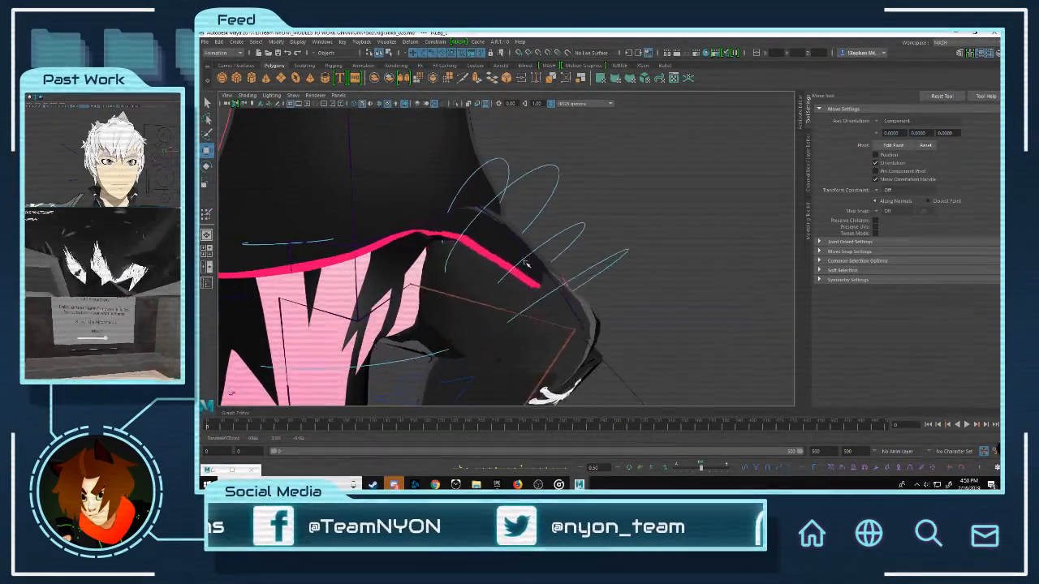
{"action": "left_click_drag", "start_coordinate": [526, 264], "coordinate": [530, 307], "text": "alt"}
{"action": "middle_click_drag", "start_coordinate": [548, 412], "coordinate": [552, 422]}
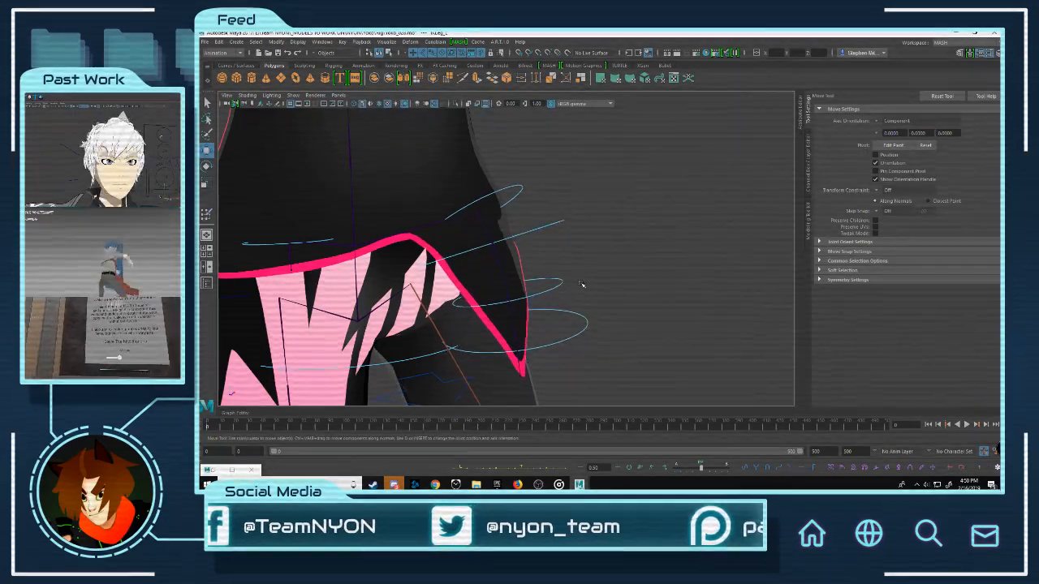
Step: Reset the root control's Rotate X, Y and Z values to 0
{"action": "left_click_drag", "start_coordinate": [526, 274], "coordinate": [496, 241], "text": "alt"}
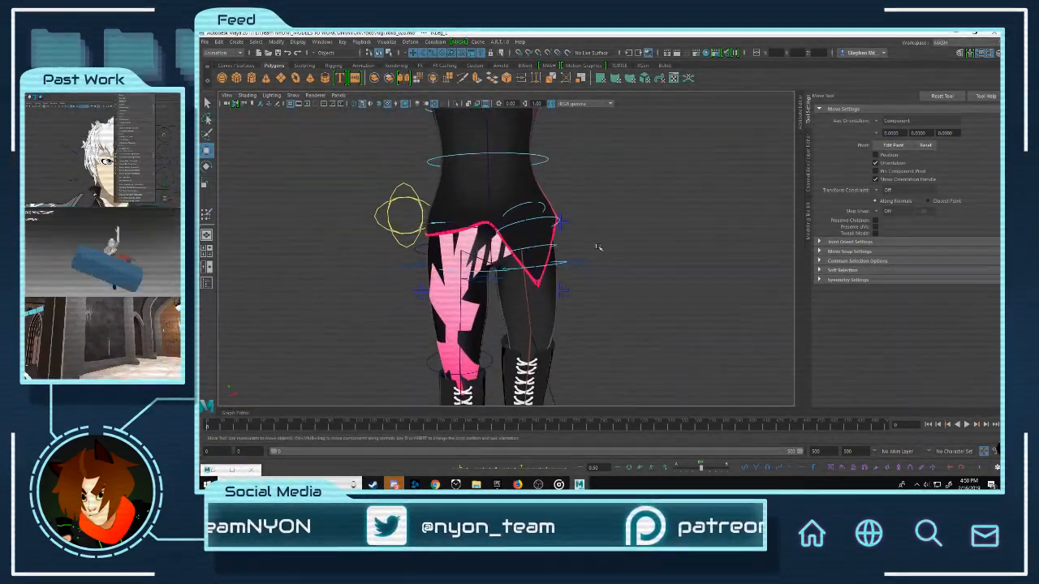
{"action": "left_click_drag", "start_coordinate": [598, 248], "coordinate": [707, 254], "text": "alt"}
{"action": "left_click", "coordinate": [808, 171]}
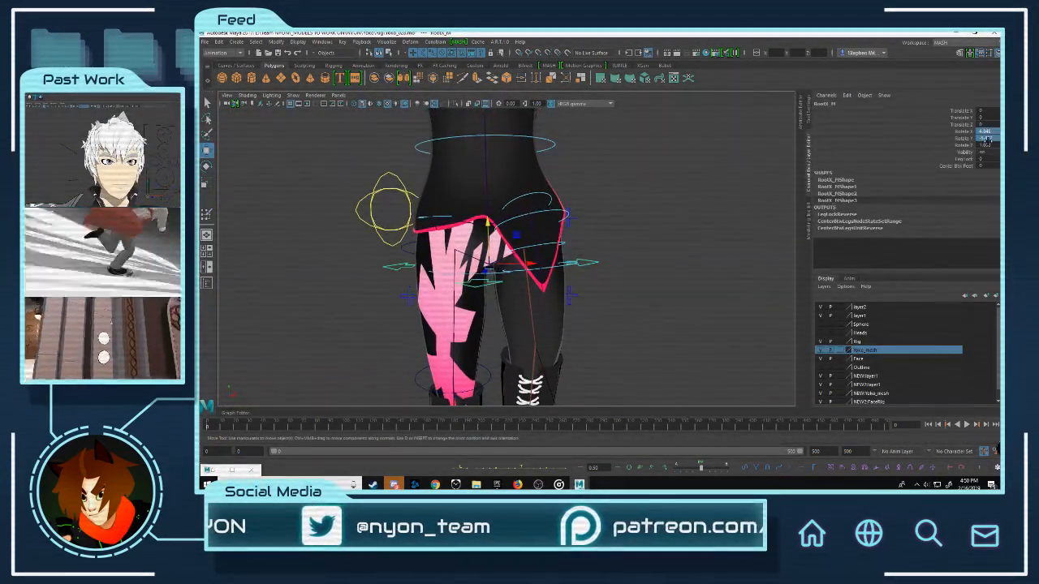
{"action": "scroll", "coordinate": [630, 312], "scroll_direction": "down", "scroll_amount": 5}
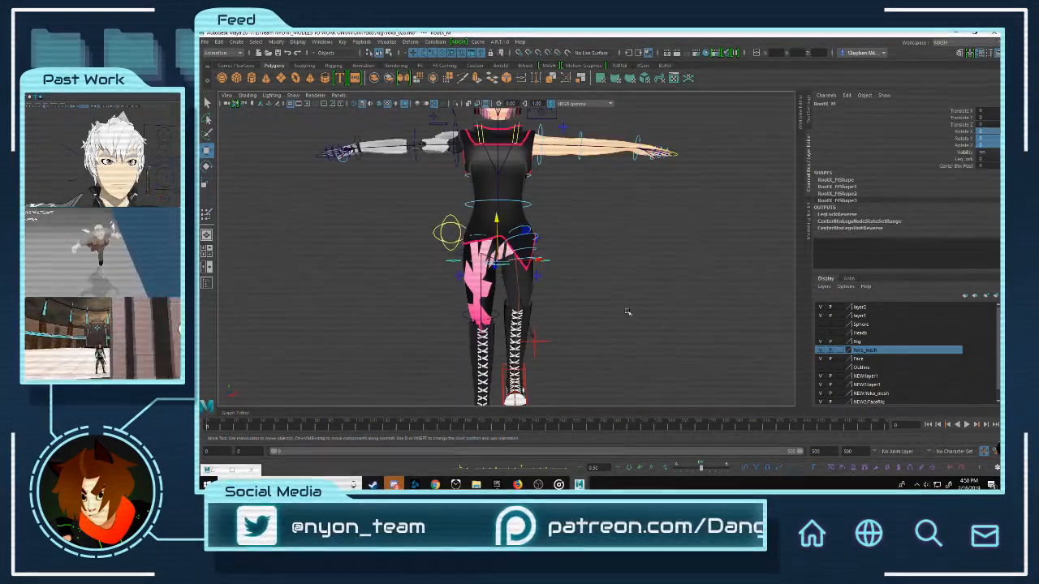
Step: Raise the IK foot control of the leg under the flap and examine the hem at the slit corner up close
{"action": "left_click", "coordinate": [629, 313]}
{"action": "left_click", "coordinate": [526, 379]}
{"action": "left_click_drag", "start_coordinate": [515, 342], "coordinate": [514, 297]}
{"action": "scroll", "coordinate": [516, 244], "scroll_direction": "up", "scroll_amount": 6}
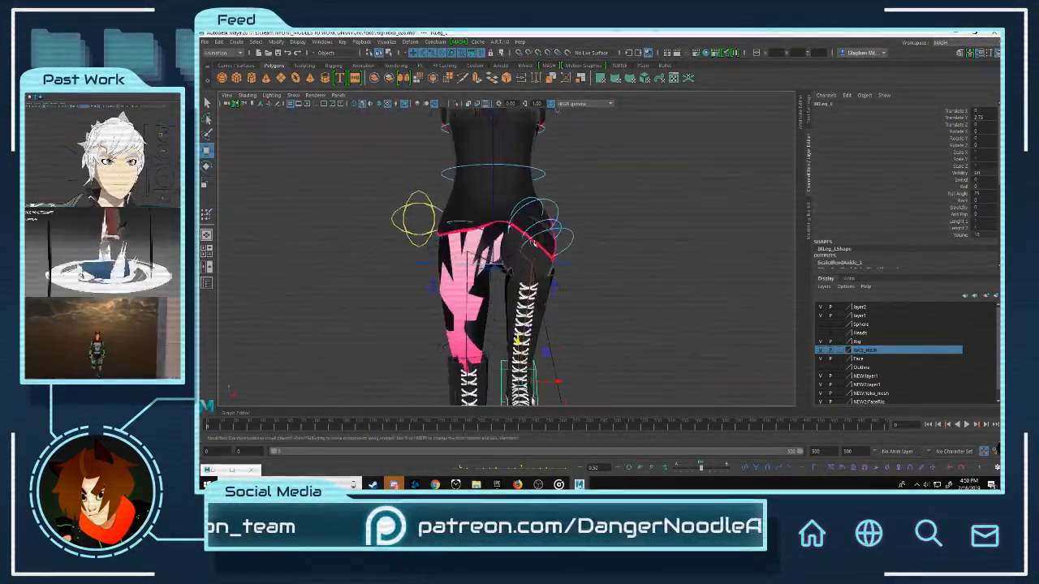
{"action": "left_click_drag", "start_coordinate": [519, 230], "coordinate": [624, 197], "text": "alt"}
{"action": "scroll", "coordinate": [624, 197], "scroll_direction": "up", "scroll_amount": 3}
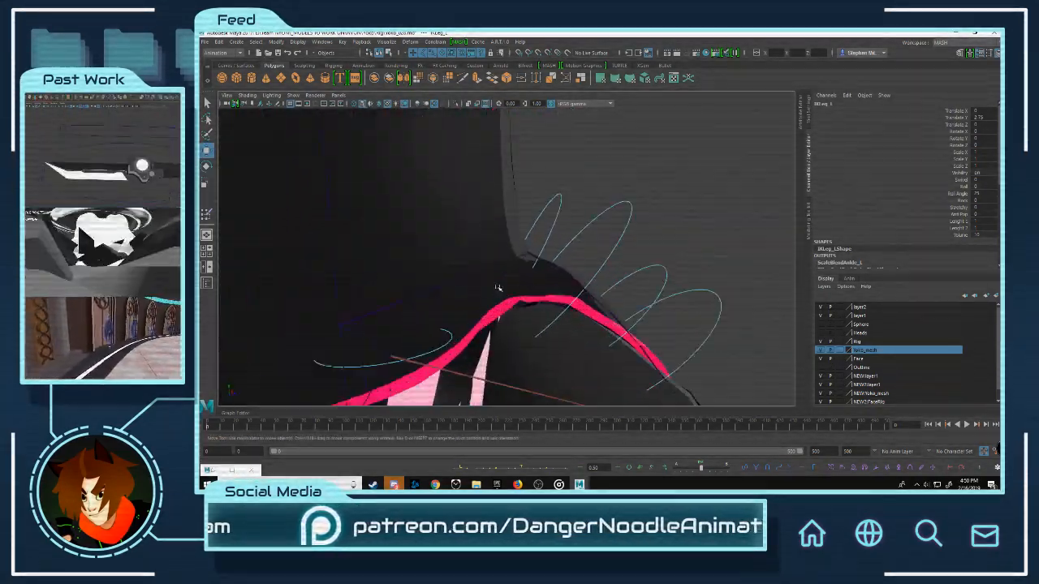
Step: Select the hem vertex at the slit corner and flood it with RootPart1_M skin weight at value 1 and a low opacity
{"action": "left_click", "coordinate": [512, 226]}
{"action": "left_click_drag", "start_coordinate": [512, 226], "coordinate": [538, 258], "text": "alt"}
{"action": "left_click", "coordinate": [612, 206]}
{"action": "scroll", "coordinate": [464, 218], "scroll_direction": "down", "scroll_amount": 3}
{"action": "left_click", "coordinate": [523, 214]}
{"action": "right_click_drag", "start_coordinate": [611, 241], "coordinate": [573, 240]}
{"action": "mouse_move", "coordinate": [480, 309]}
{"action": "right_mouse_down"}
{"action": "mouse_move", "coordinate": [479, 247]}
{"action": "mouse_move", "coordinate": [522, 235]}
{"action": "right_mouse_up"}
{"action": "double_click", "coordinate": [206, 214]}
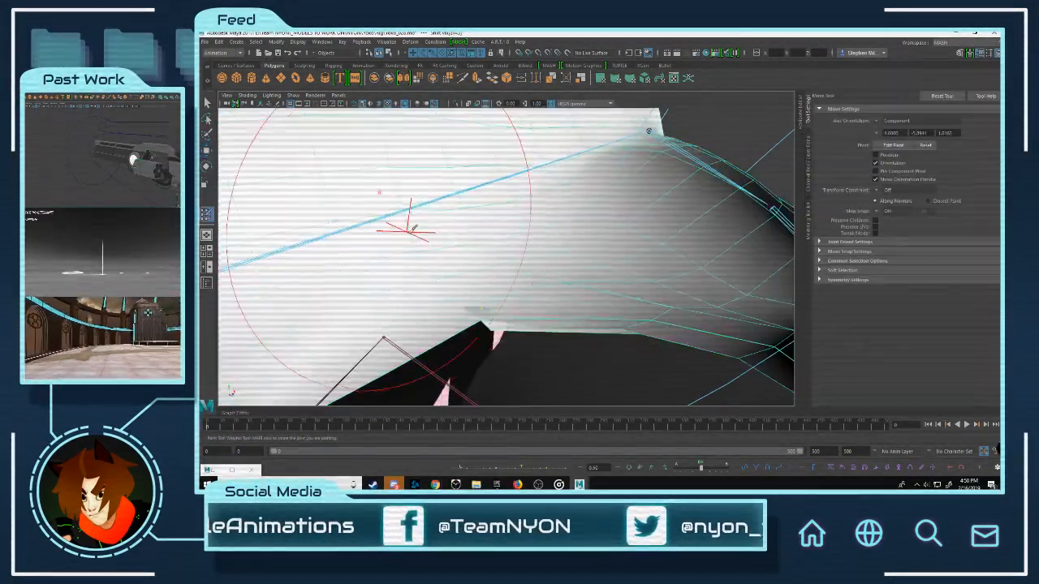
{"action": "left_click", "coordinate": [889, 187]}
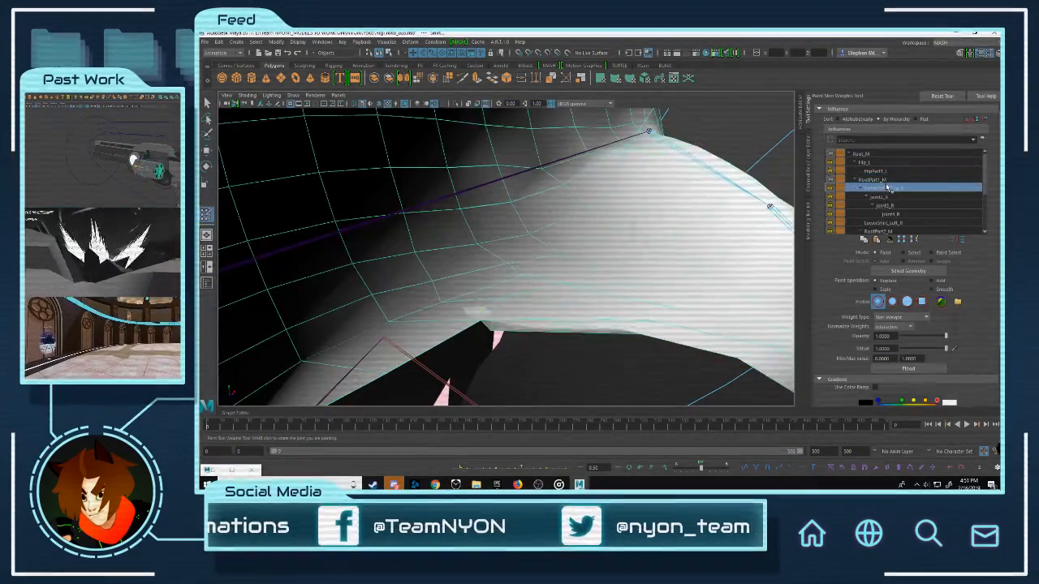
{"action": "left_click", "coordinate": [886, 179]}
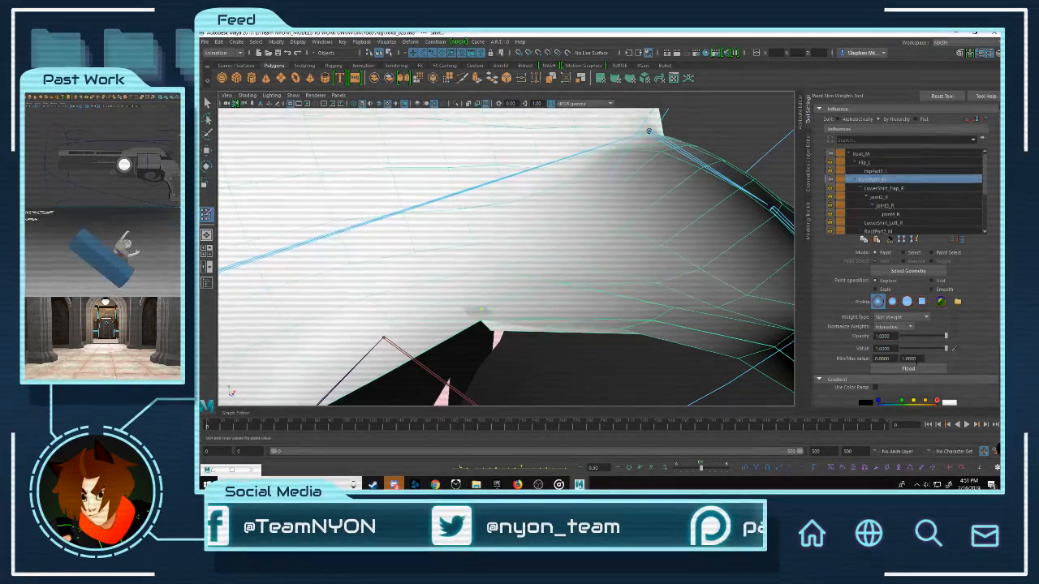
{"action": "left_click", "coordinate": [906, 369]}
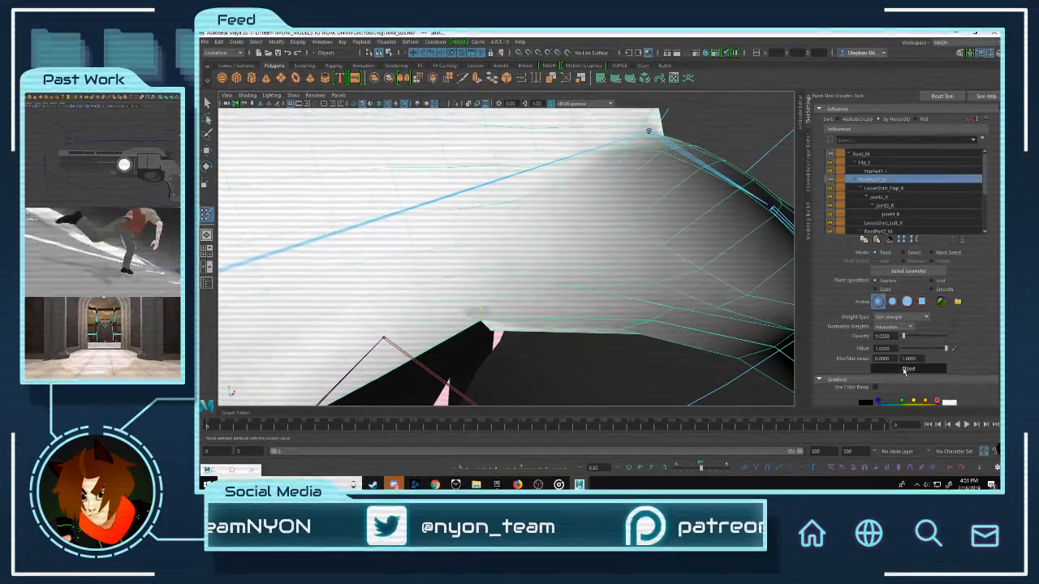
Step: Check the Hip_L influence on the hem, and flood the same slit-corner vertex with RootPart1_M weight again
{"action": "left_click", "coordinate": [881, 163]}
{"action": "scroll", "coordinate": [893, 228], "scroll_direction": "down", "scroll_amount": 3}
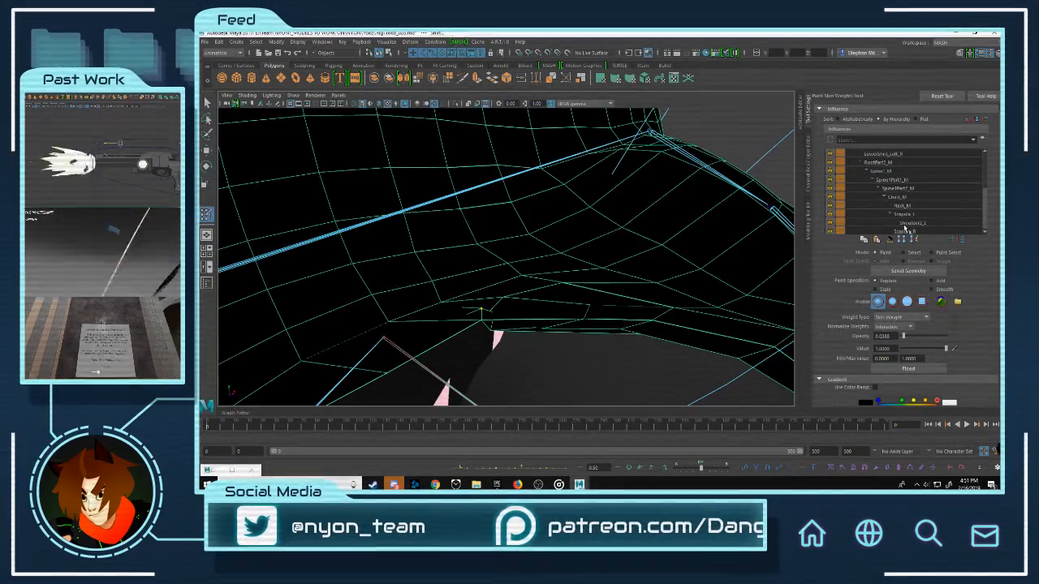
{"action": "scroll", "coordinate": [909, 235], "scroll_direction": "up", "scroll_amount": 3}
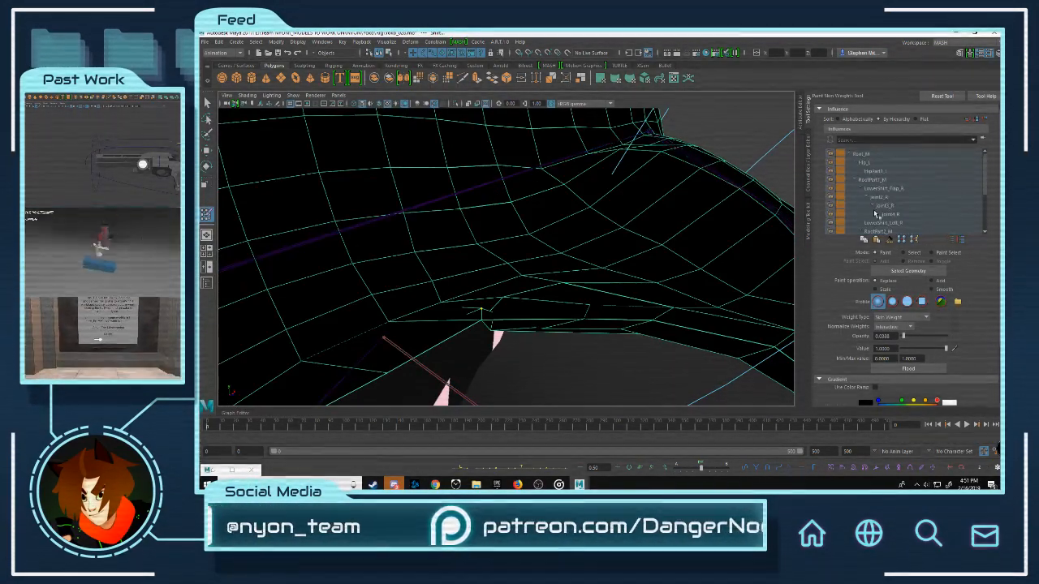
{"action": "left_click", "coordinate": [882, 162]}
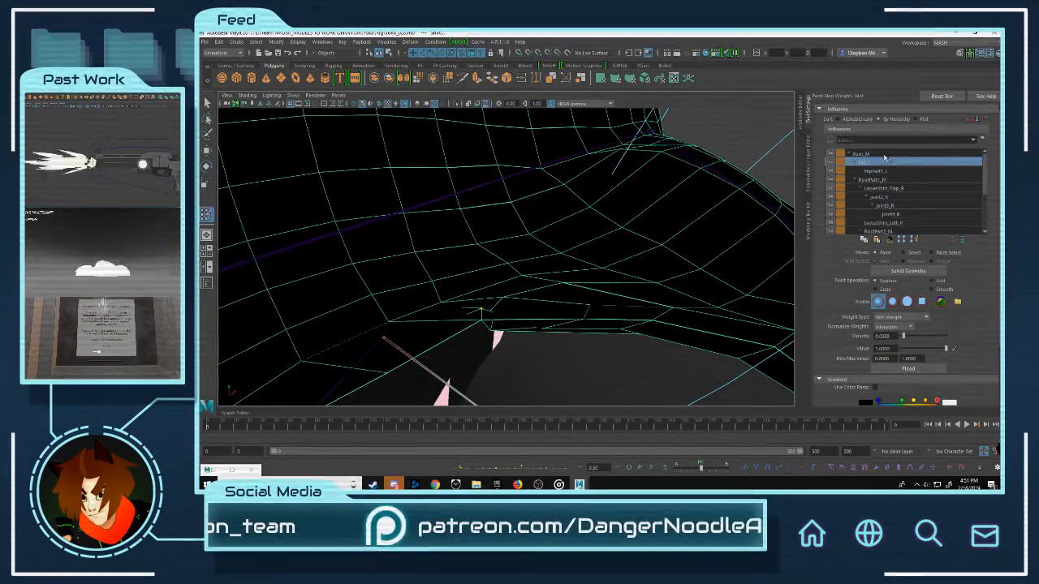
{"action": "left_click", "coordinate": [881, 178]}
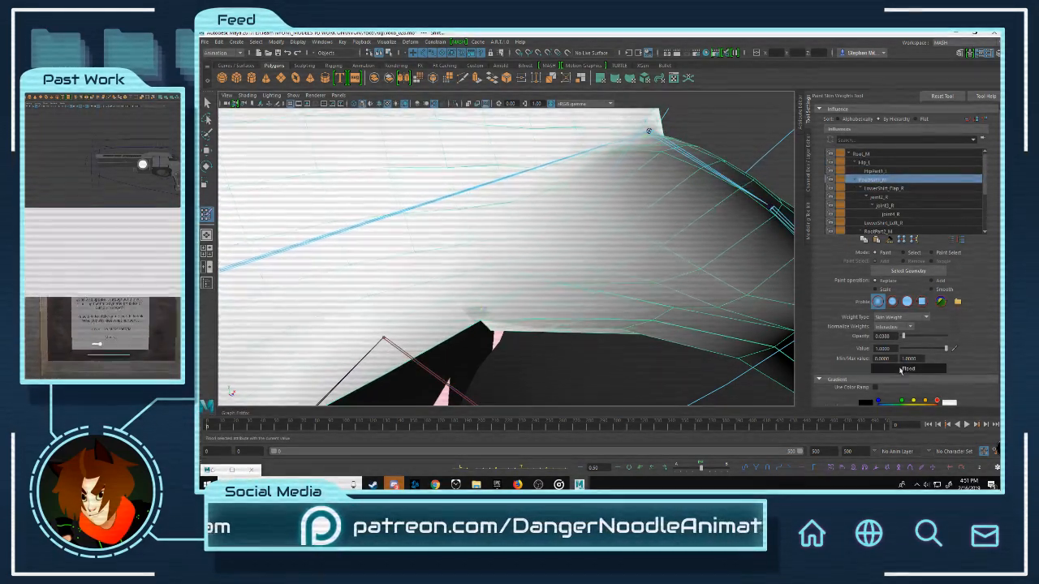
{"action": "key", "text": "w"}
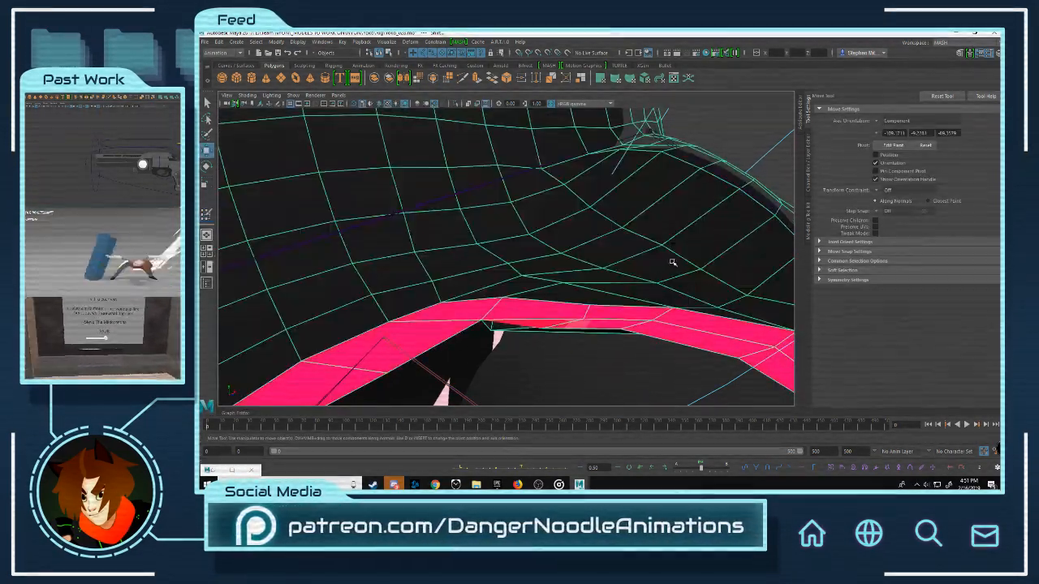
Step: Select the vertex on the pink trim at the folded slit corner and flood it with RootPart1_M weight
{"action": "left_click_drag", "start_coordinate": [587, 235], "coordinate": [642, 181], "text": "alt"}
{"action": "left_click", "coordinate": [642, 181]}
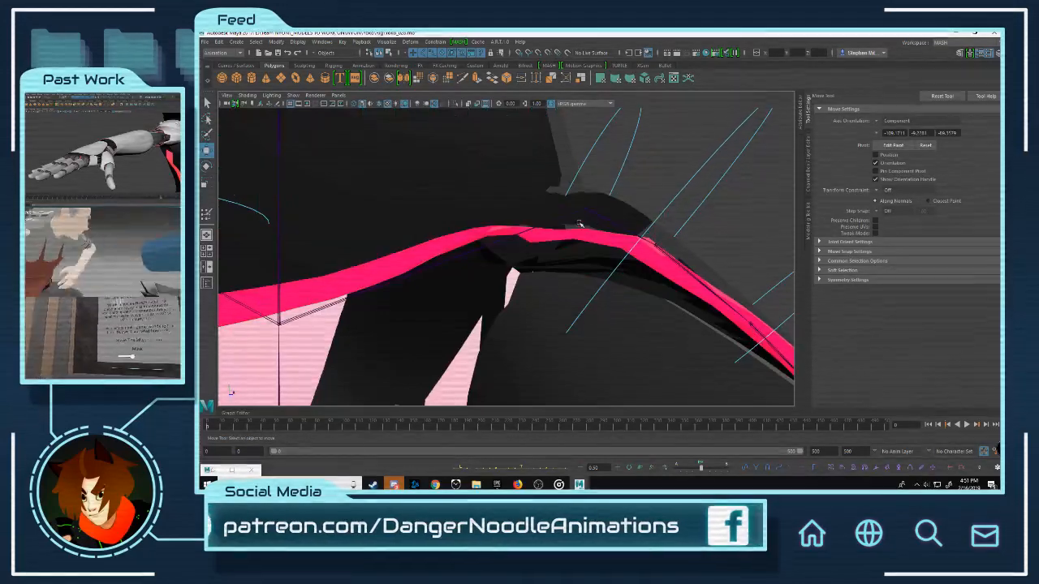
{"action": "left_click", "coordinate": [580, 224]}
{"action": "right_click_drag", "start_coordinate": [579, 223], "coordinate": [750, 299], "text": "alt"}
{"action": "right_click_drag", "start_coordinate": [656, 221], "coordinate": [615, 221]}
{"action": "left_click", "coordinate": [504, 202]}
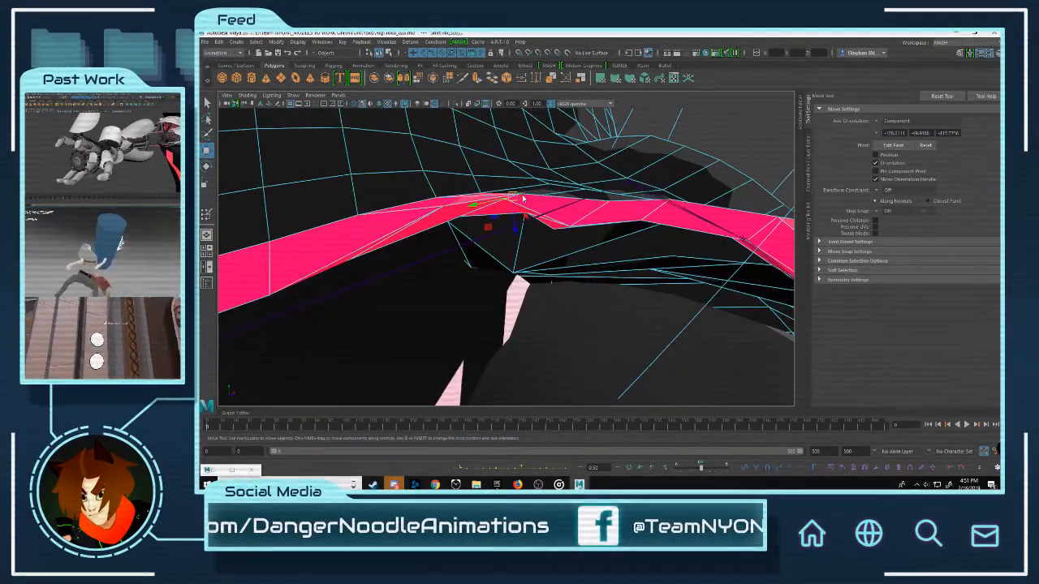
{"action": "right_click_drag", "start_coordinate": [522, 198], "coordinate": [473, 181]}
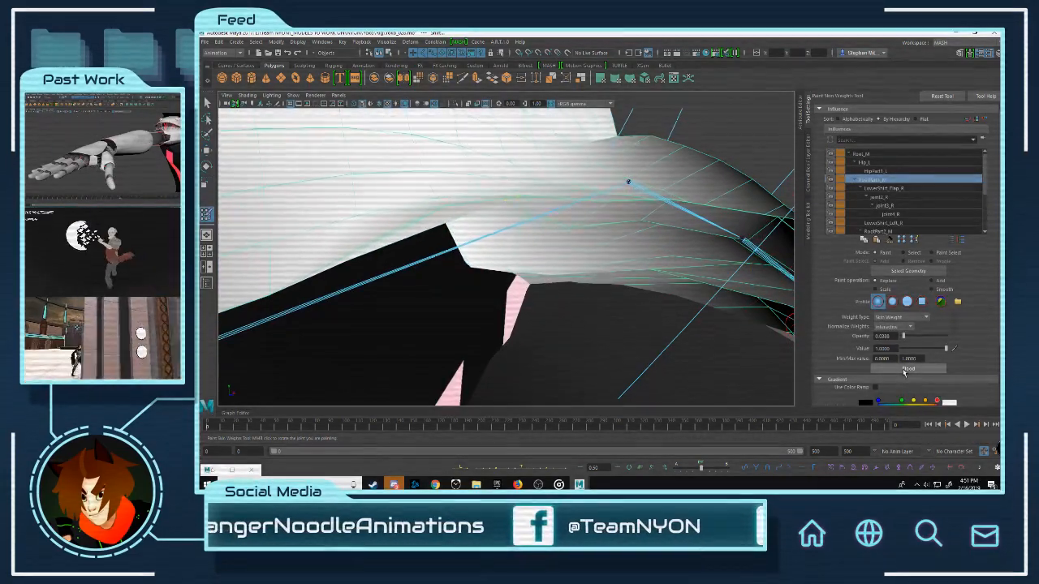
{"action": "key", "text": "w"}
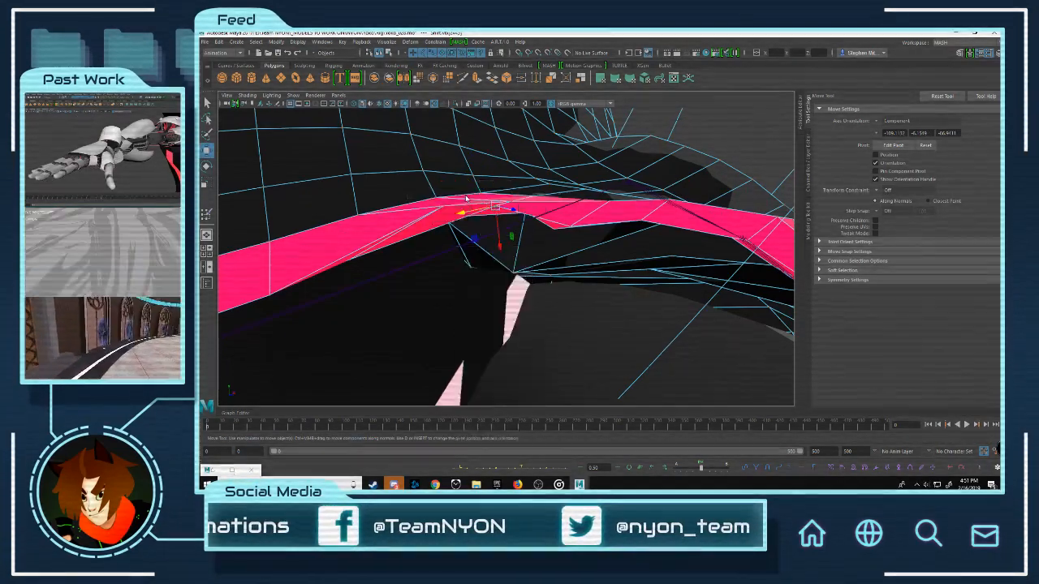
Step: Flood the neighbouring trim vertex at the fold with RootPart1_M weight twice
{"action": "key", "text": "y"}
{"action": "left_click", "coordinate": [908, 369]}
{"action": "left_click", "coordinate": [907, 369]}
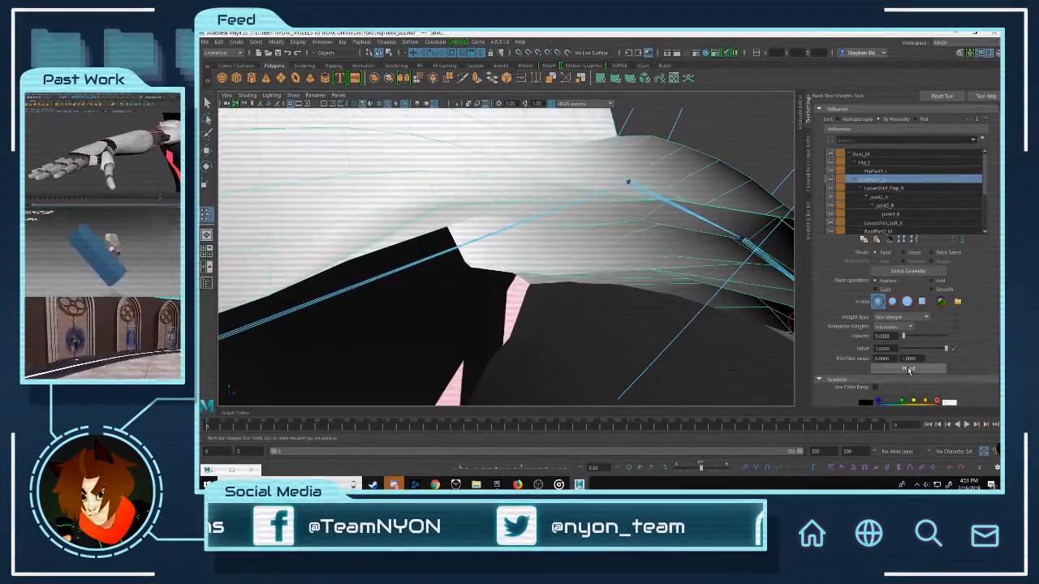
{"action": "key", "text": "w"}
Step: Select the hem vertex at the peak of the slit from another angle and flood it with RootPart1_M weight repeatedly
{"action": "right_click_drag", "start_coordinate": [783, 243], "coordinate": [737, 199], "text": "alt"}
{"action": "left_click", "coordinate": [736, 199]}
{"action": "middle_click_drag", "start_coordinate": [544, 215], "coordinate": [549, 209], "text": "alt"}
{"action": "right_click_drag", "start_coordinate": [550, 209], "coordinate": [597, 199], "text": "alt"}
{"action": "left_click", "coordinate": [612, 194]}
{"action": "right_click_drag", "start_coordinate": [454, 242], "coordinate": [426, 230]}
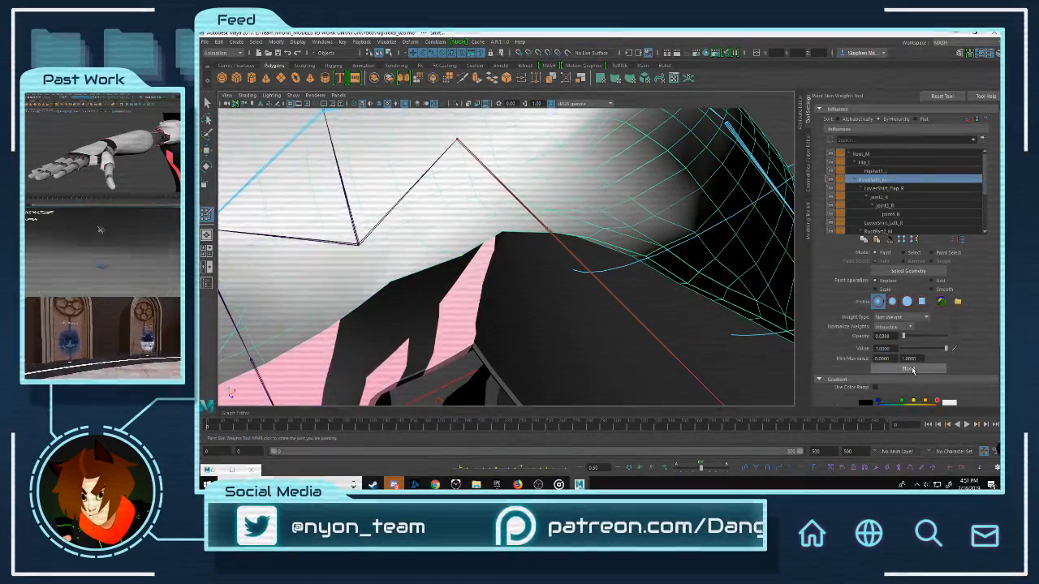
{"action": "left_click", "coordinate": [913, 371]}
{"action": "left_click", "coordinate": [912, 370]}
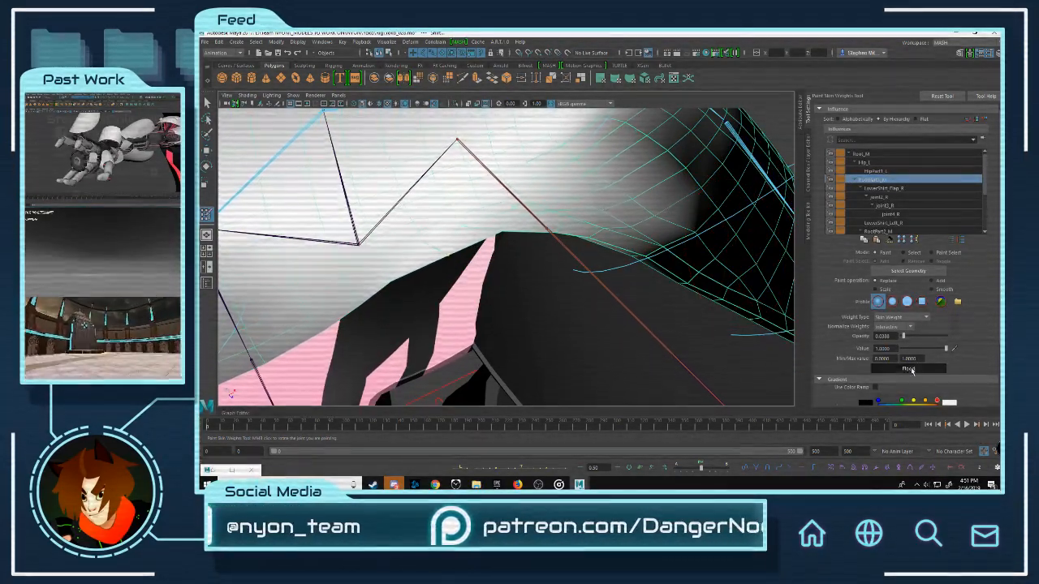
{"action": "key", "text": "w"}
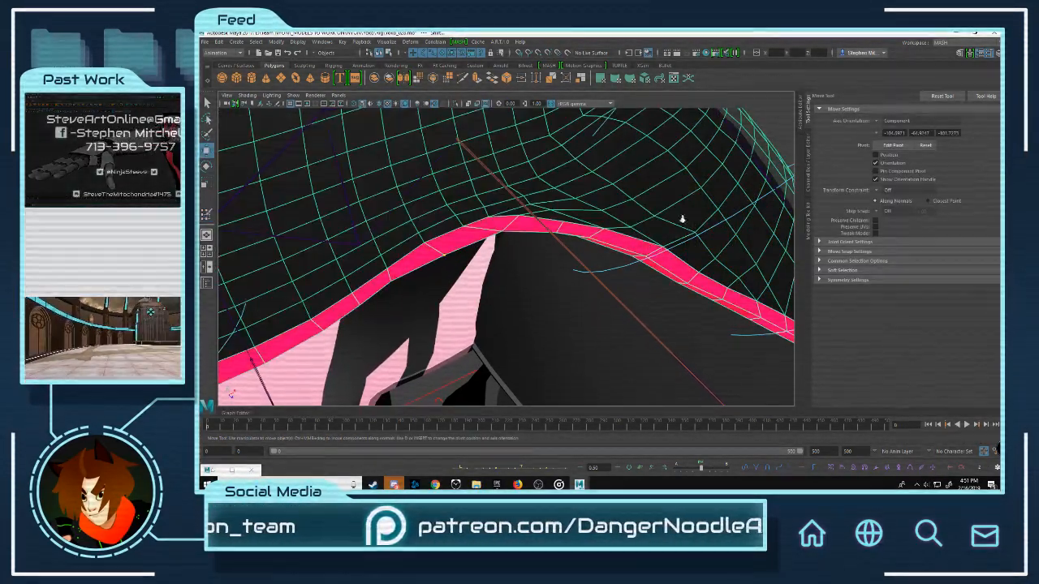
Step: Select the inner hem vertex at the slit corner, flood it with the LowerShirt_Flap influence at low opacity, and return to object selection
{"action": "scroll", "coordinate": [683, 219], "scroll_direction": "down", "scroll_amount": 5}
{"action": "left_click", "coordinate": [712, 172]}
{"action": "left_click_drag", "start_coordinate": [712, 171], "coordinate": [638, 198], "text": "alt"}
{"action": "scroll", "coordinate": [576, 219], "scroll_direction": "up", "scroll_amount": 5}
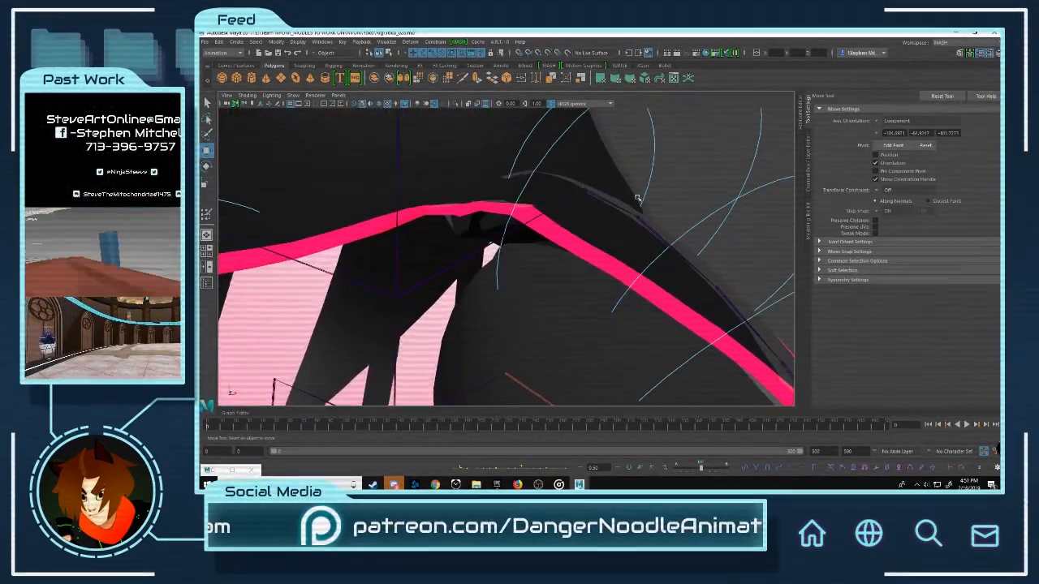
{"action": "scroll", "coordinate": [568, 199], "scroll_direction": "down", "scroll_amount": 3}
{"action": "left_click_drag", "start_coordinate": [503, 200], "coordinate": [570, 239], "text": "alt"}
{"action": "left_click", "coordinate": [536, 230]}
{"action": "scroll", "coordinate": [601, 241], "scroll_direction": "up", "scroll_amount": 2}
{"action": "right_click_drag", "start_coordinate": [641, 247], "coordinate": [600, 246]}
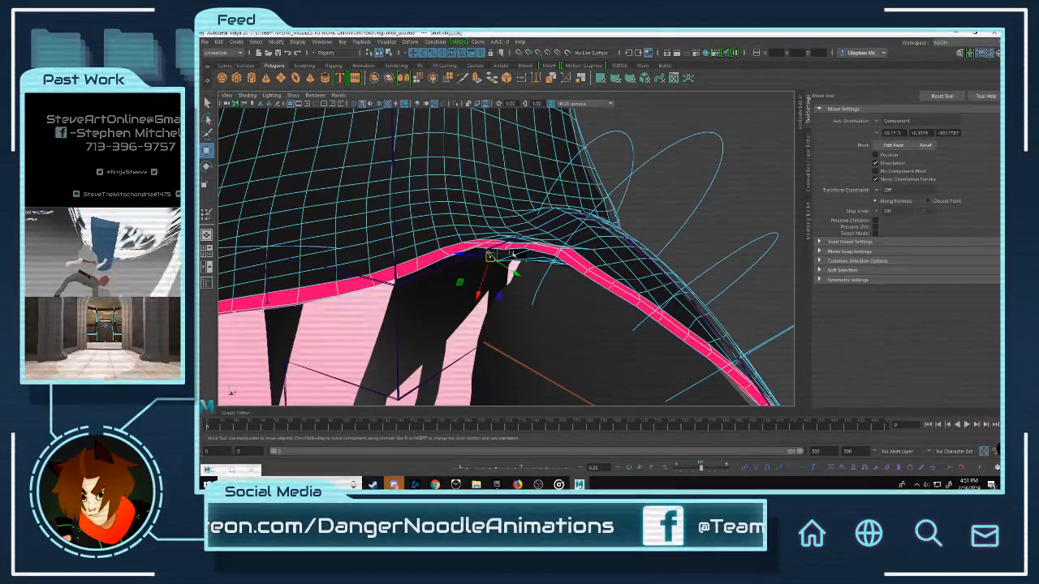
{"action": "key", "text": "q"}
{"action": "right_click_drag", "start_coordinate": [499, 262], "coordinate": [515, 250]}
{"action": "key", "text": "y"}
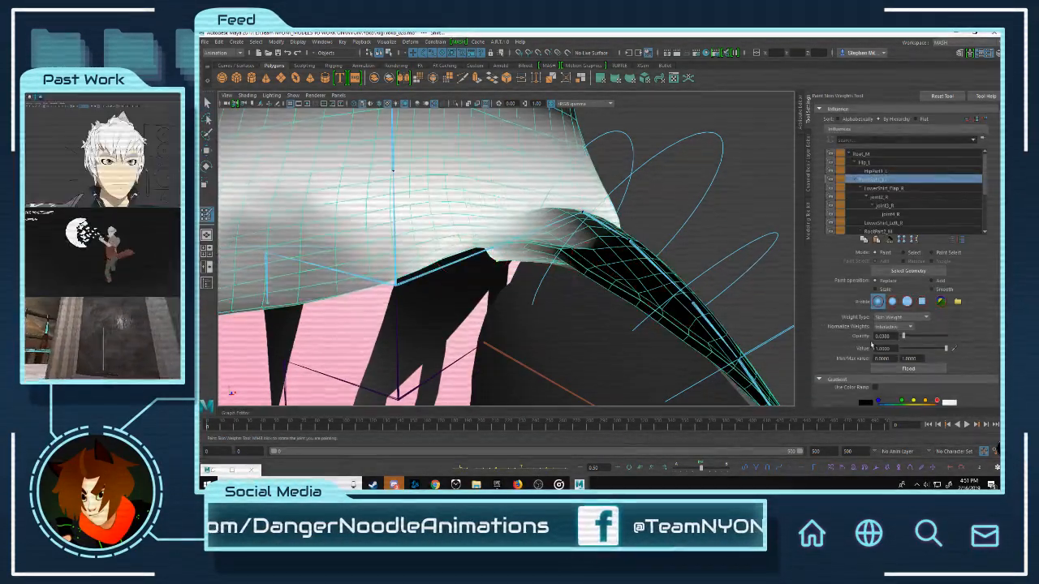
{"action": "left_click", "coordinate": [893, 189]}
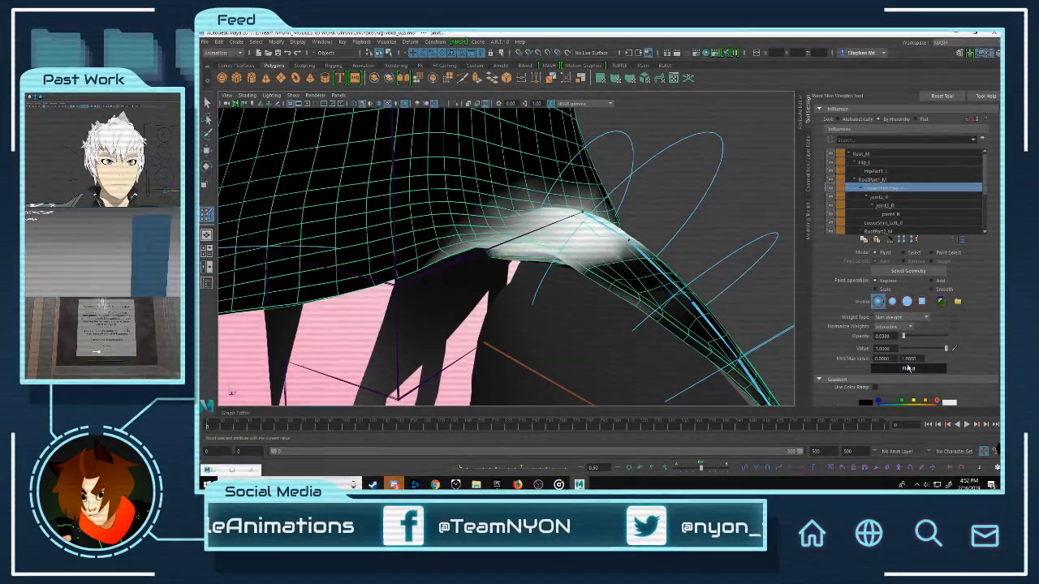
{"action": "left_click", "coordinate": [909, 367]}
{"action": "key", "text": "w"}
{"action": "left_click", "coordinate": [640, 199]}
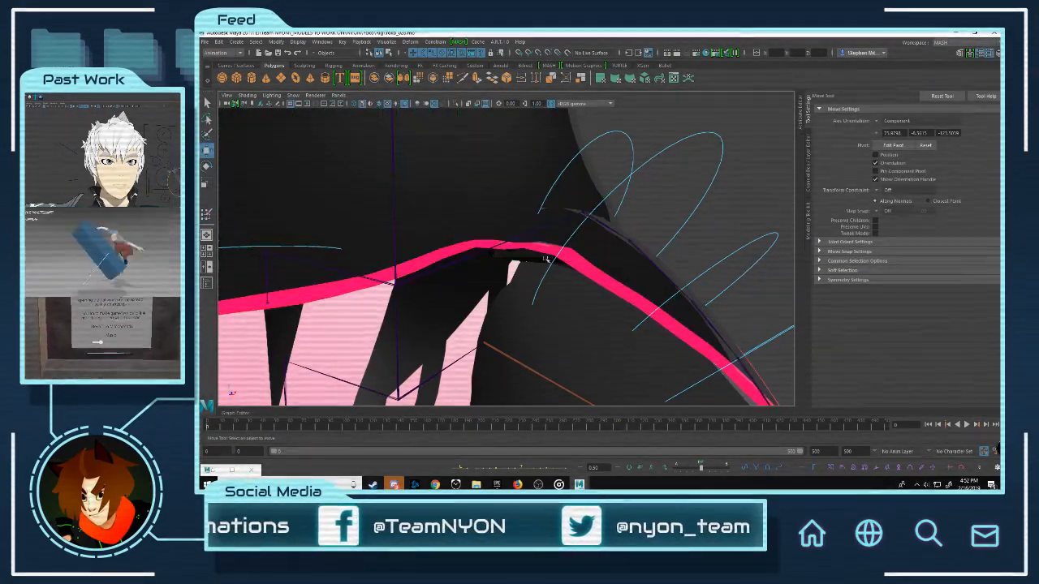
Step: Set Translate Y of the raised leg's IK foot control to 0
{"action": "left_click", "coordinate": [529, 260]}
{"action": "scroll", "coordinate": [586, 245], "scroll_direction": "down", "scroll_amount": 6}
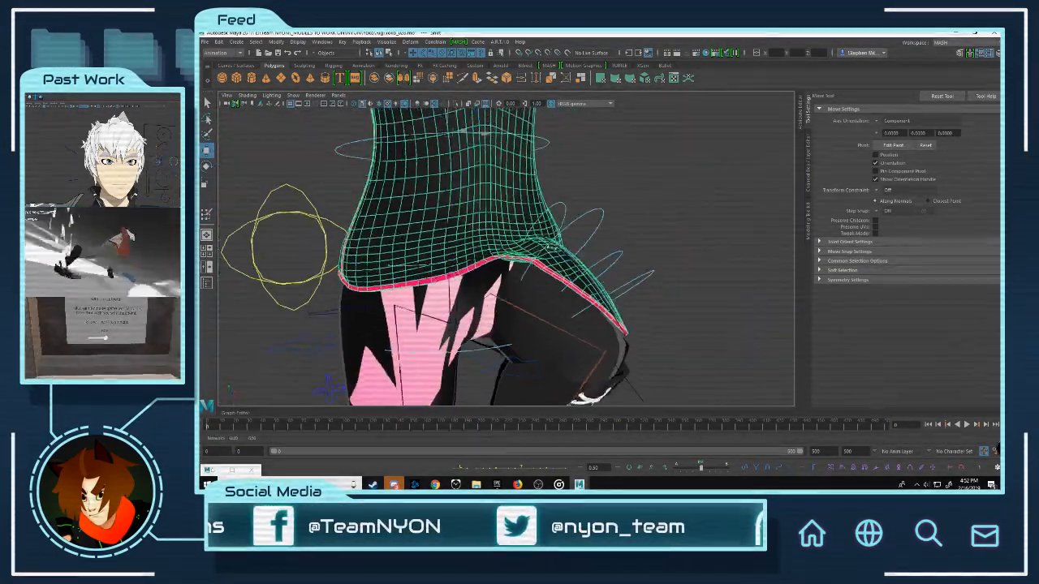
{"action": "left_click", "coordinate": [665, 271]}
{"action": "left_click_drag", "start_coordinate": [597, 250], "coordinate": [617, 222], "text": "alt"}
{"action": "scroll", "coordinate": [617, 222], "scroll_direction": "down", "scroll_amount": 5}
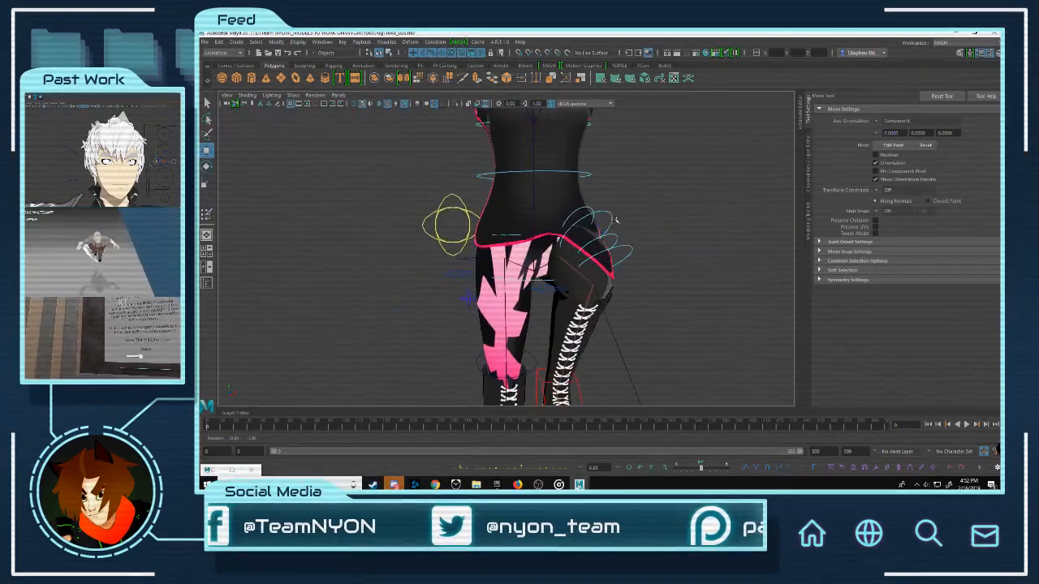
{"action": "left_click", "coordinate": [579, 391]}
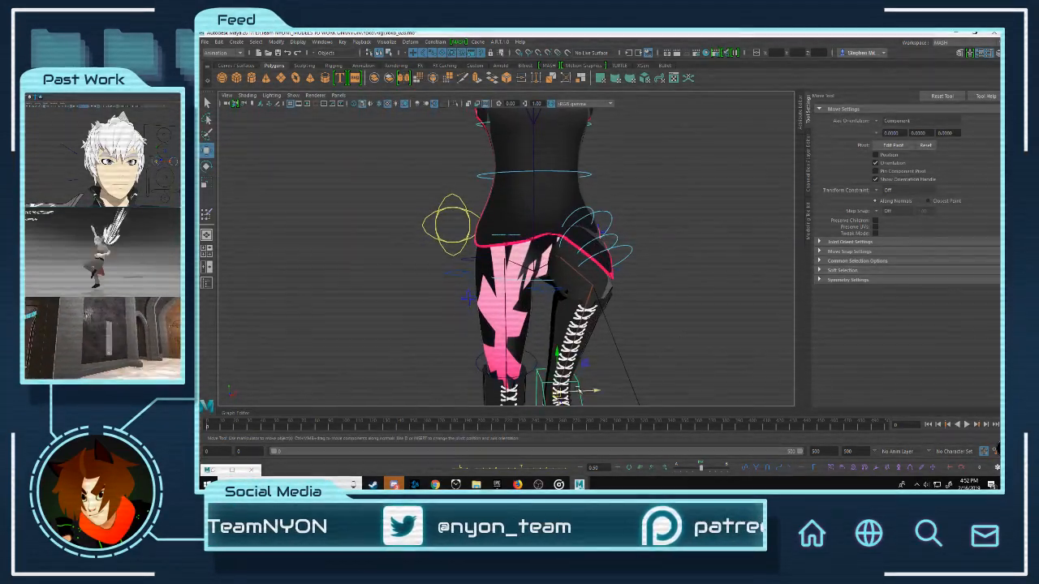
{"action": "left_click", "coordinate": [810, 172]}
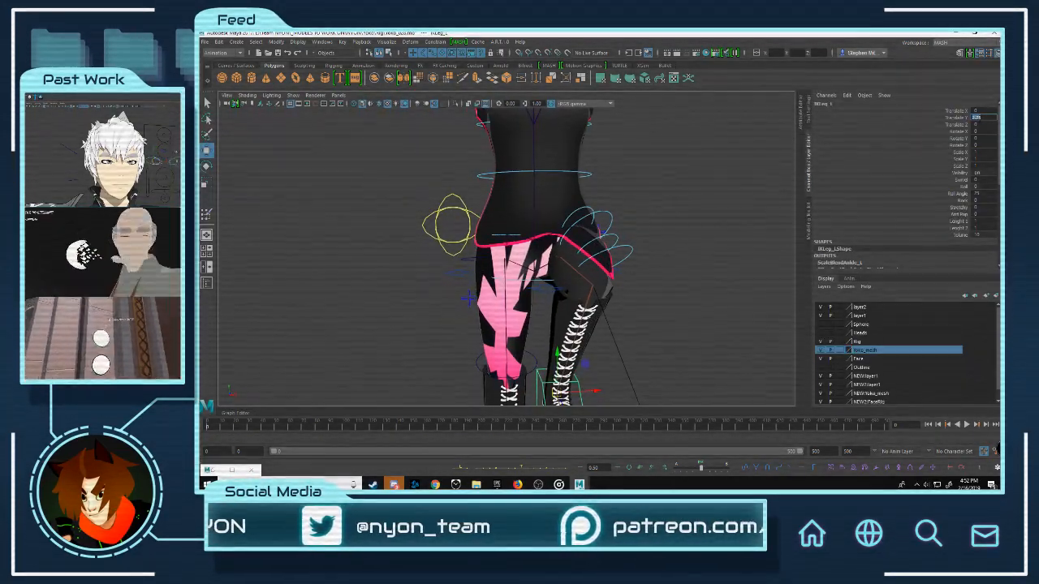
{"action": "type", "text": "0"}
{"action": "key", "text": "Return"}
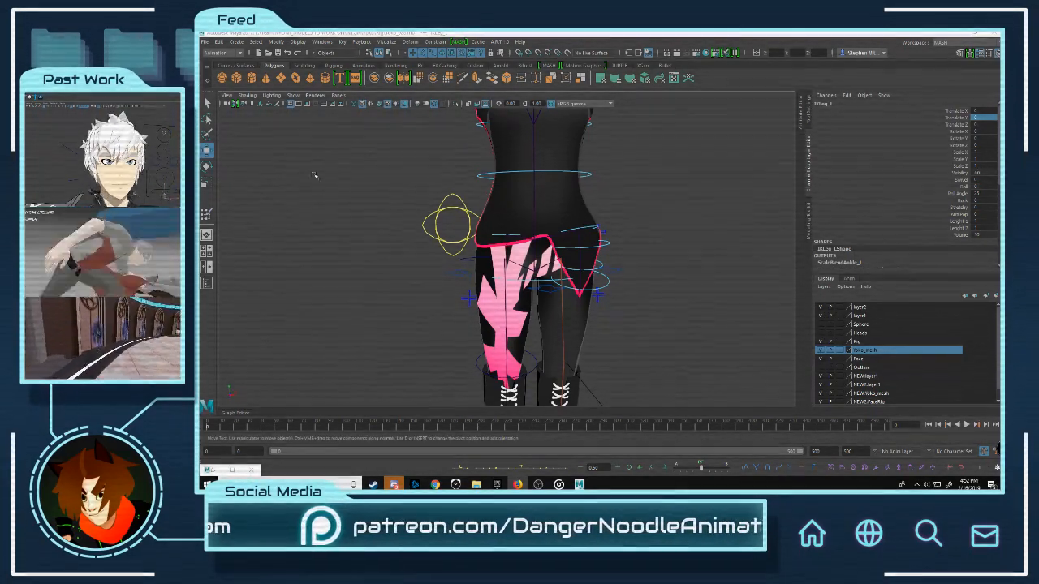
Step: Examine the hem and slit corner with the leg lowered, and clear the selection
{"action": "scroll", "coordinate": [505, 216], "scroll_direction": "up", "scroll_amount": 5}
{"action": "left_click_drag", "start_coordinate": [506, 216], "coordinate": [437, 259], "text": "alt"}
{"action": "scroll", "coordinate": [476, 246], "scroll_direction": "down", "scroll_amount": 4}
{"action": "middle_click_drag", "start_coordinate": [436, 259], "coordinate": [454, 241], "text": "alt"}
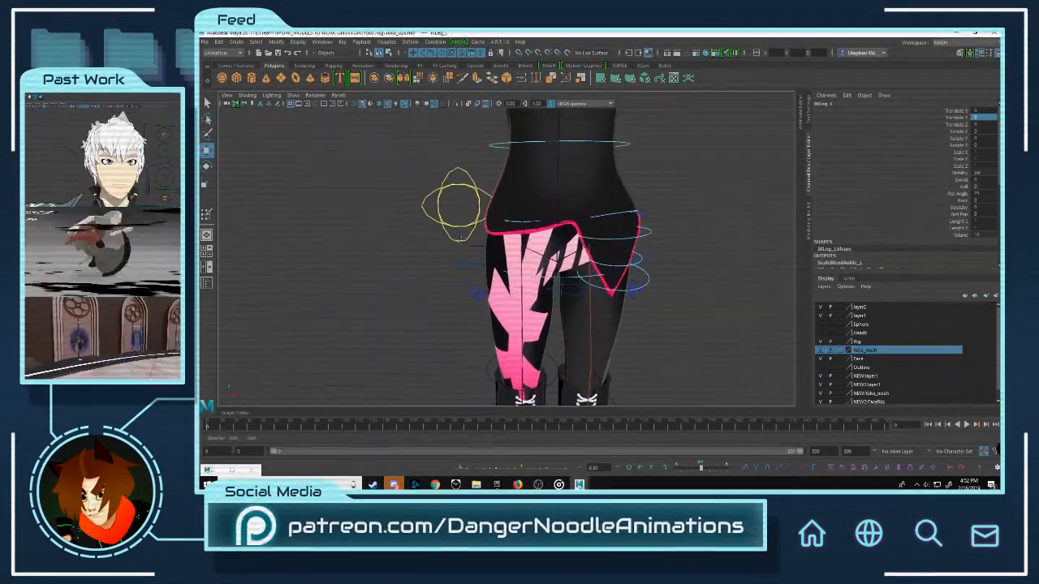
{"action": "scroll", "coordinate": [454, 241], "scroll_direction": "up", "scroll_amount": 3}
{"action": "left_click", "coordinate": [452, 265]}
{"action": "left_click", "coordinate": [352, 319]}
{"action": "left_click", "coordinate": [351, 320]}
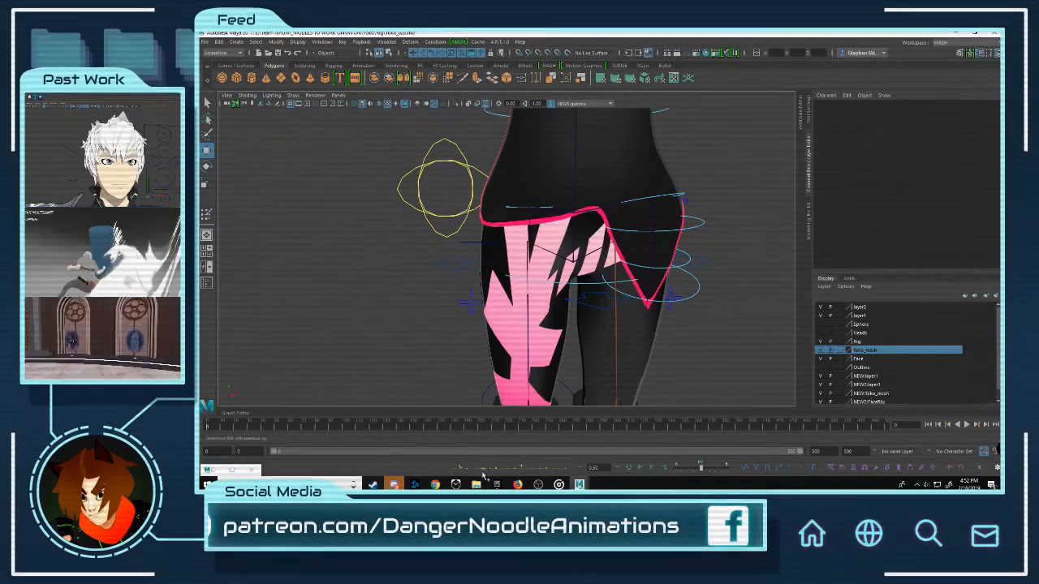
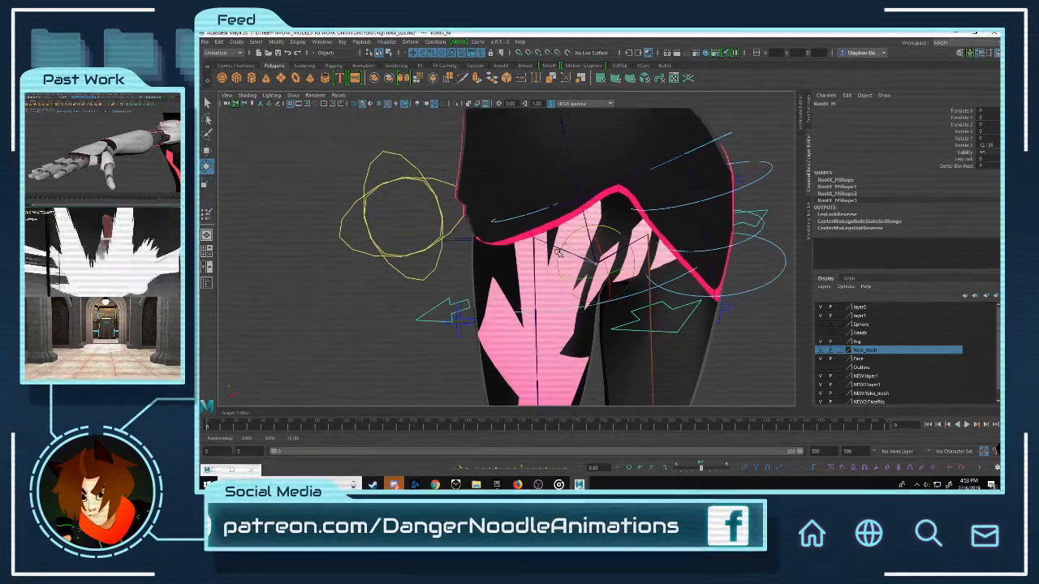
Step: Tilt the hips with the root control's Z rotation and examine the hem deformation from the front and side
{"action": "left_click_drag", "start_coordinate": [504, 239], "coordinate": [476, 249], "text": "alt"}
{"action": "scroll", "coordinate": [560, 235], "scroll_direction": "down", "scroll_amount": 5}
{"action": "left_click_drag", "start_coordinate": [564, 235], "coordinate": [564, 230], "text": "alt"}
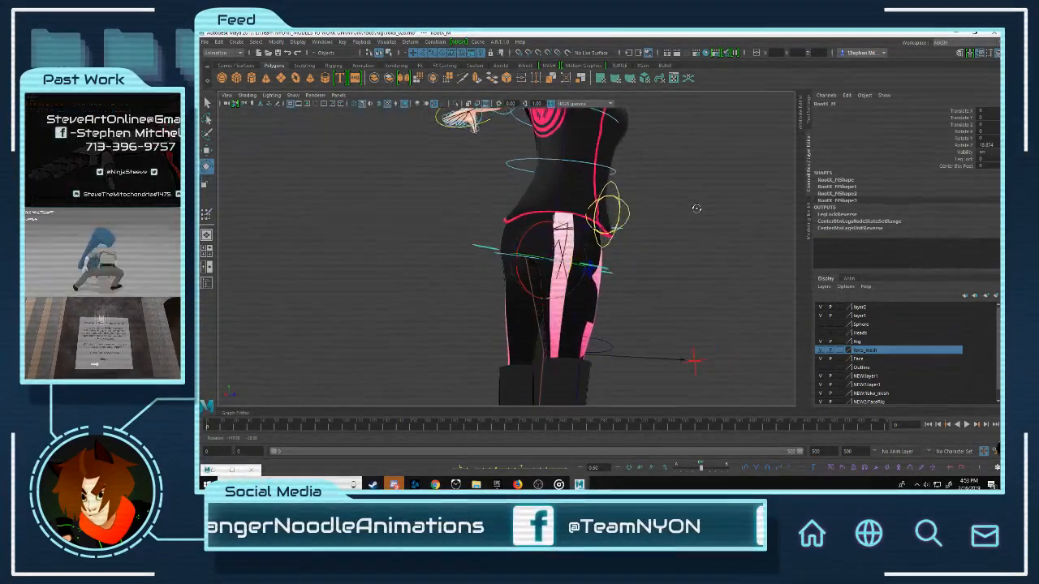
{"action": "left_click_drag", "start_coordinate": [695, 208], "coordinate": [660, 219], "text": "alt"}
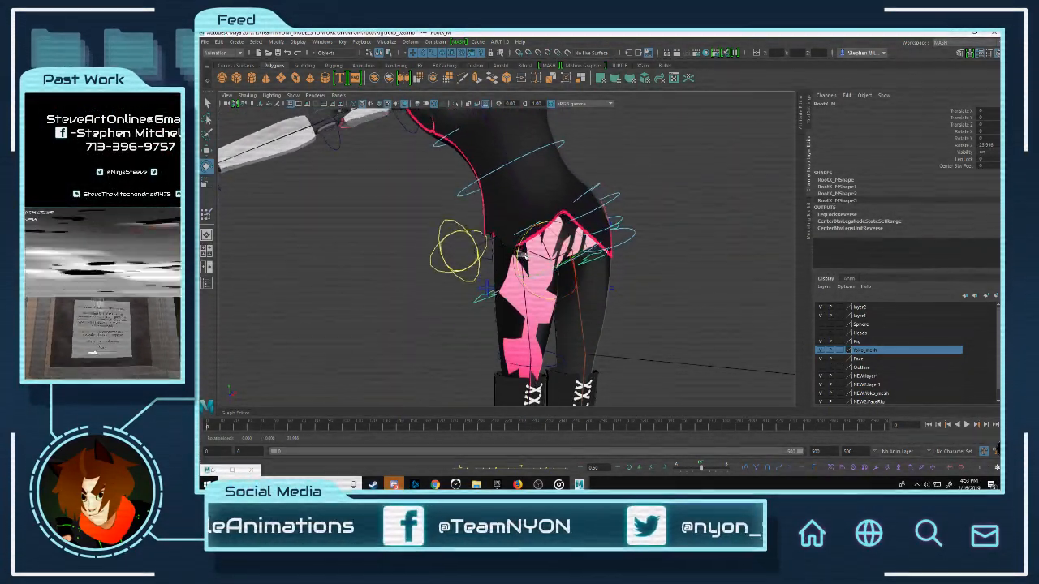
{"action": "mouse_move", "coordinate": [547, 247]}
{"action": "left_mouse_down", "text": "alt"}
{"action": "mouse_move", "coordinate": [625, 240]}
{"action": "mouse_move", "coordinate": [652, 248]}
{"action": "mouse_move", "coordinate": [566, 248]}
{"action": "left_mouse_up", "text": "alt"}
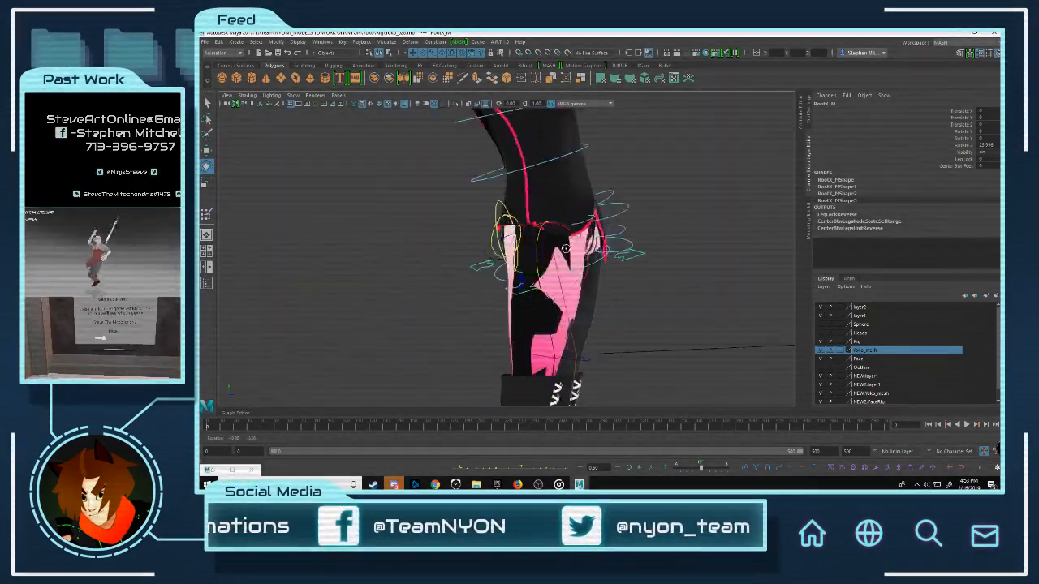
Step: Select the shirt vertices along the hem edge beside the slit corner and open them in the Paint Skin Weights tool
{"action": "left_click", "coordinate": [500, 258]}
{"action": "right_click_drag", "start_coordinate": [520, 258], "coordinate": [596, 258], "text": "alt"}
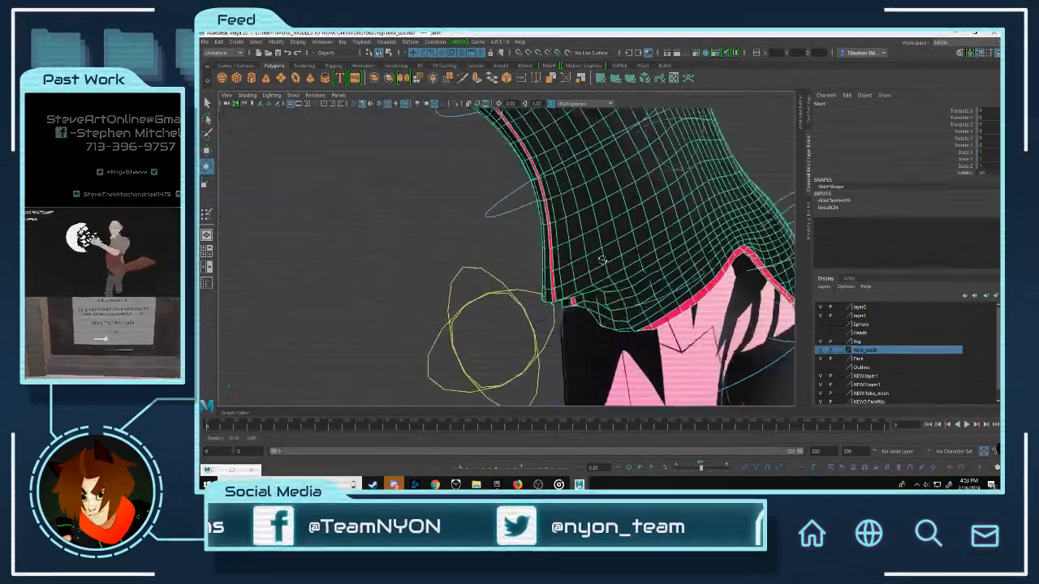
{"action": "left_click_drag", "start_coordinate": [528, 247], "coordinate": [626, 209], "text": "alt"}
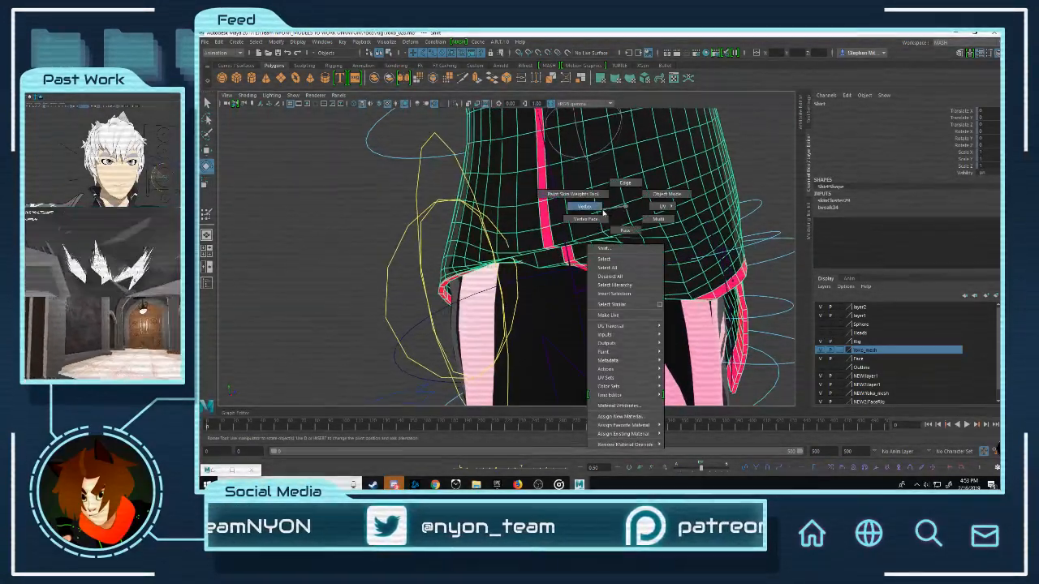
{"action": "right_click_drag", "start_coordinate": [603, 212], "coordinate": [603, 213]}
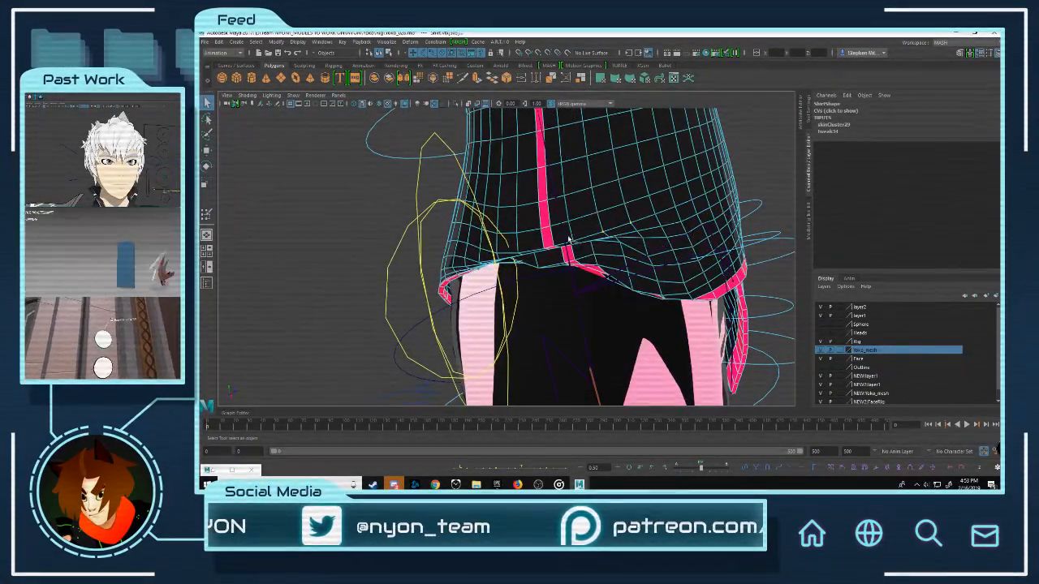
{"action": "left_click_drag", "start_coordinate": [537, 242], "coordinate": [580, 227], "text": "alt"}
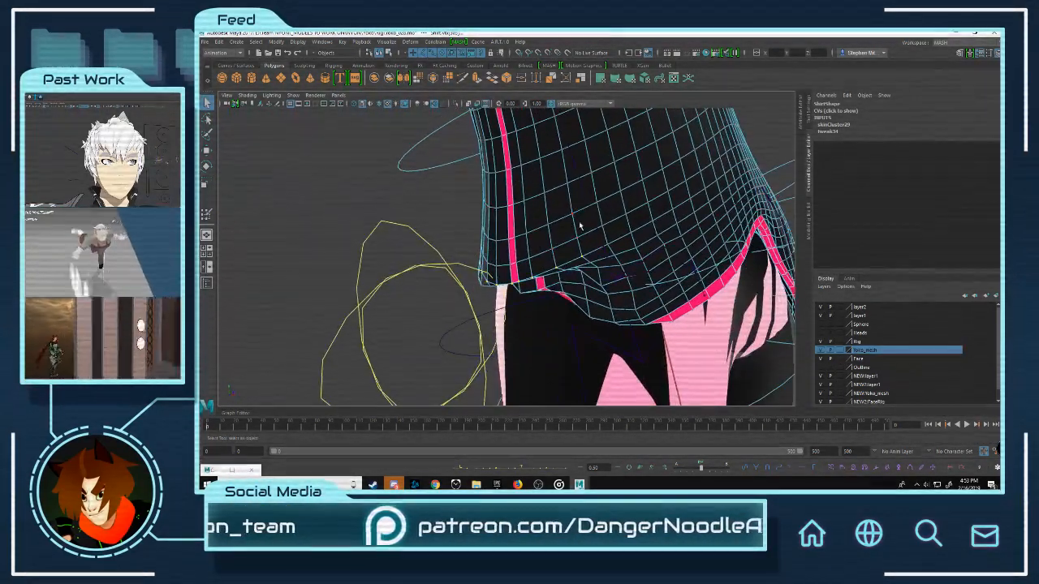
{"action": "right_click_drag", "start_coordinate": [558, 218], "coordinate": [555, 216]}
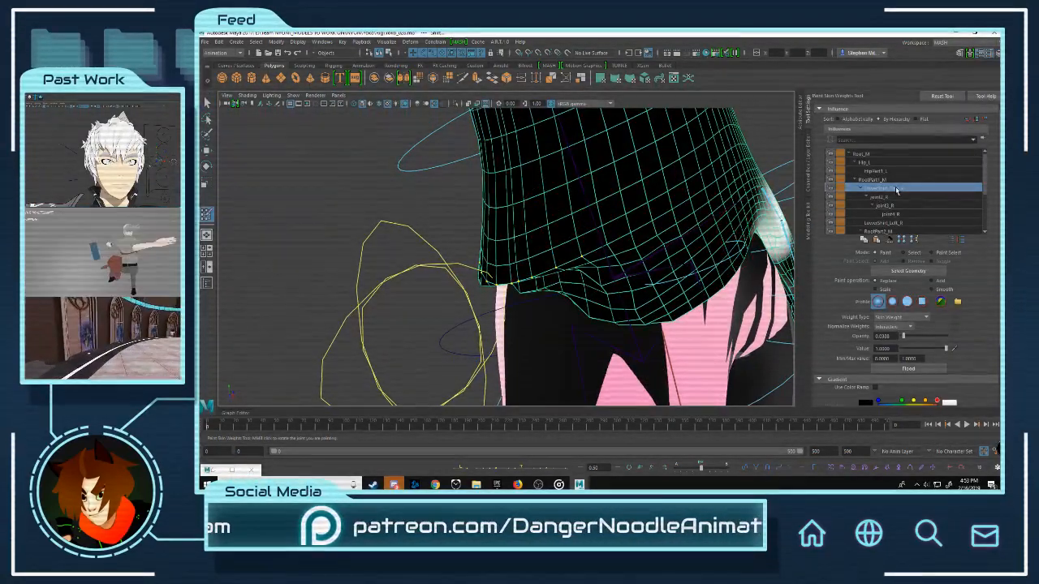
Step: Examine how RootPart1_M, LowerShirt_Flap_R and its joints, the left lower shirt, Hip_L and HipPart1_L influence the shirt hem
{"action": "left_click", "coordinate": [883, 178]}
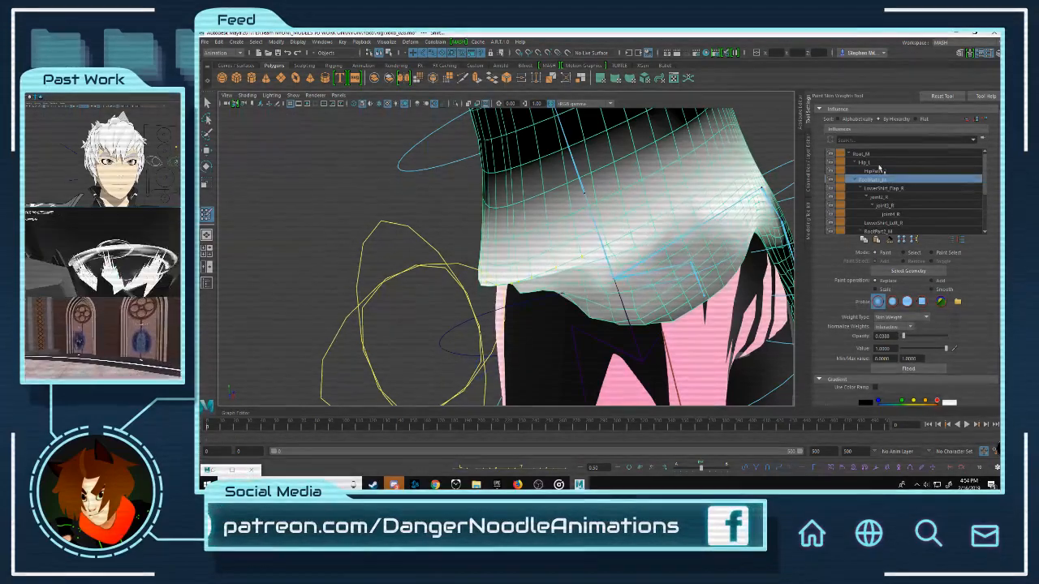
{"action": "scroll", "coordinate": [896, 190], "scroll_direction": "down", "scroll_amount": 1}
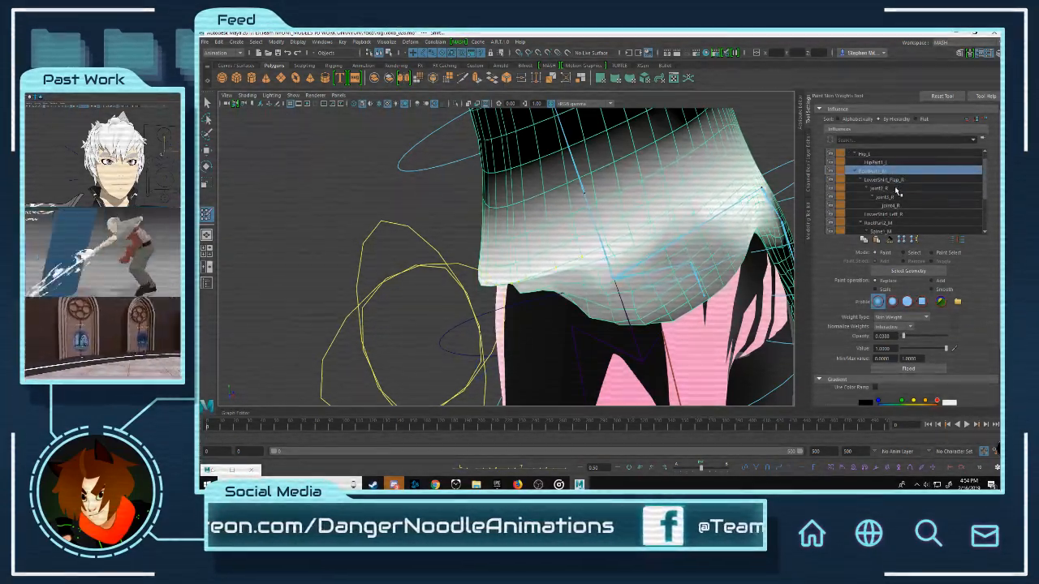
{"action": "left_click", "coordinate": [897, 188]}
{"action": "left_click", "coordinate": [861, 179]}
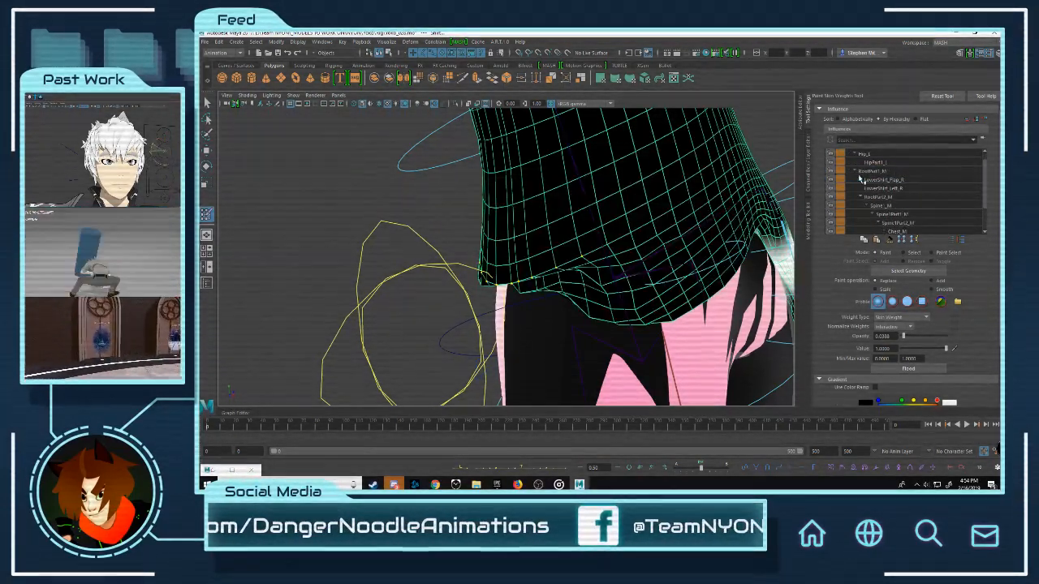
{"action": "left_click", "coordinate": [884, 188]}
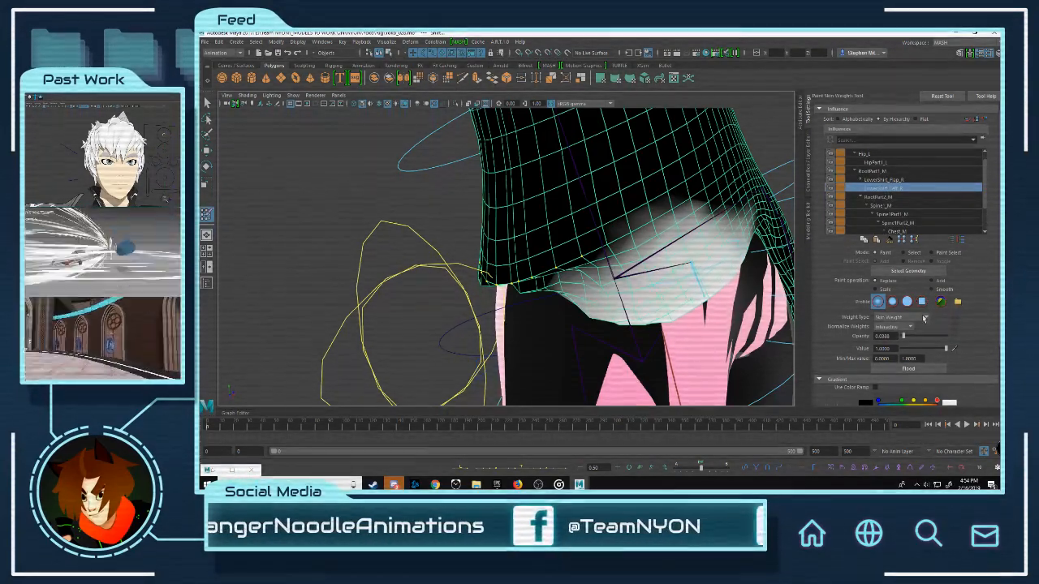
{"action": "left_click", "coordinate": [861, 180]}
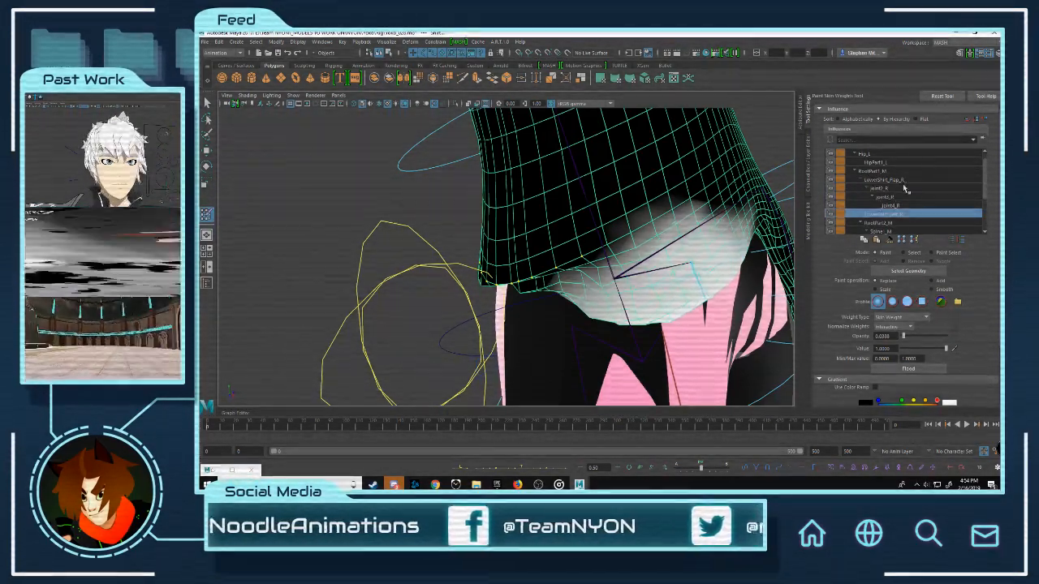
{"action": "left_click", "coordinate": [893, 179]}
{"action": "left_click", "coordinate": [875, 154]}
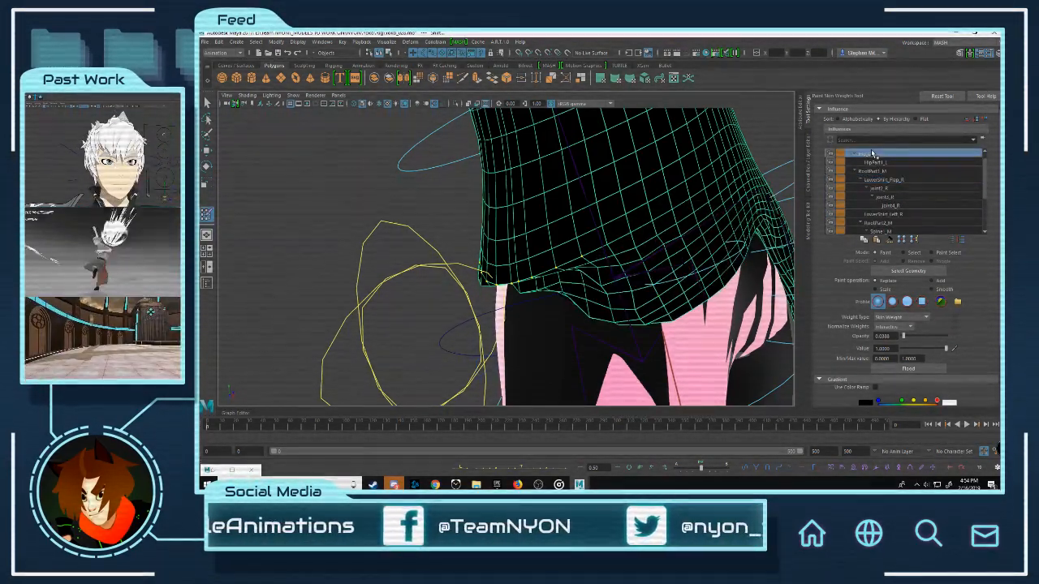
{"action": "left_click", "coordinate": [876, 162]}
{"action": "left_click", "coordinate": [855, 154]}
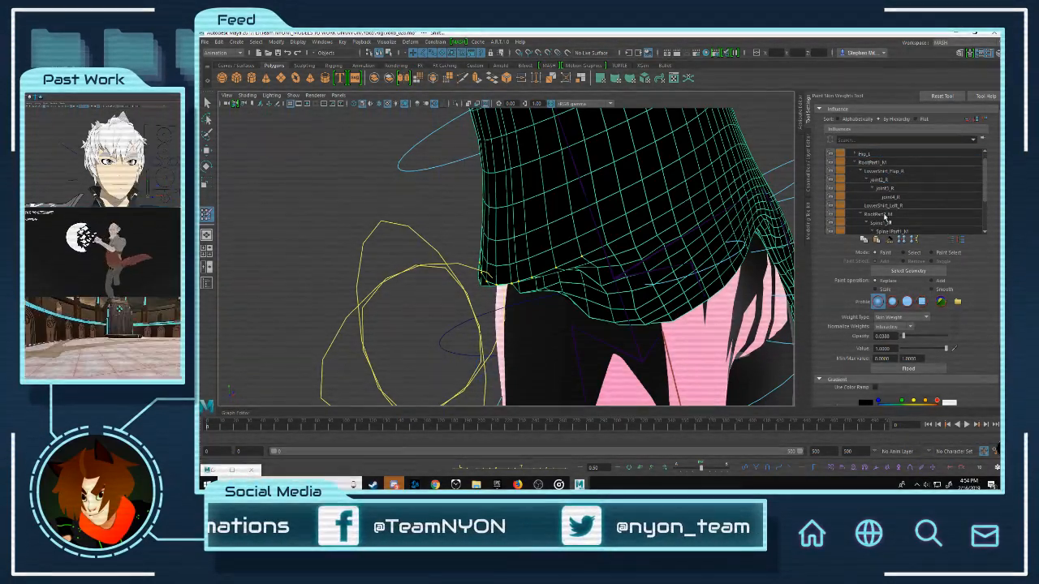
{"action": "left_click", "coordinate": [857, 163]}
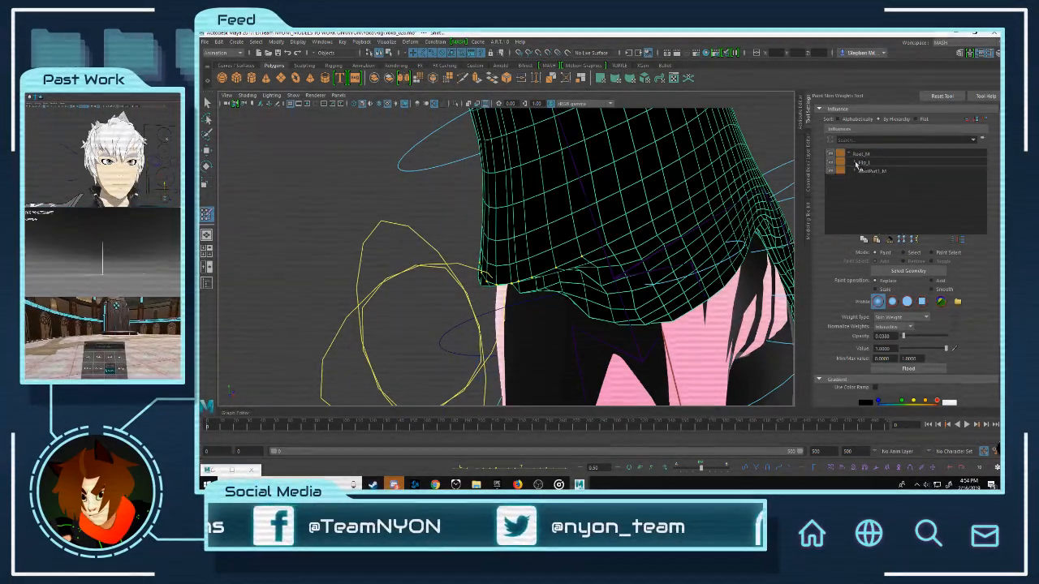
{"action": "left_click", "coordinate": [865, 164]}
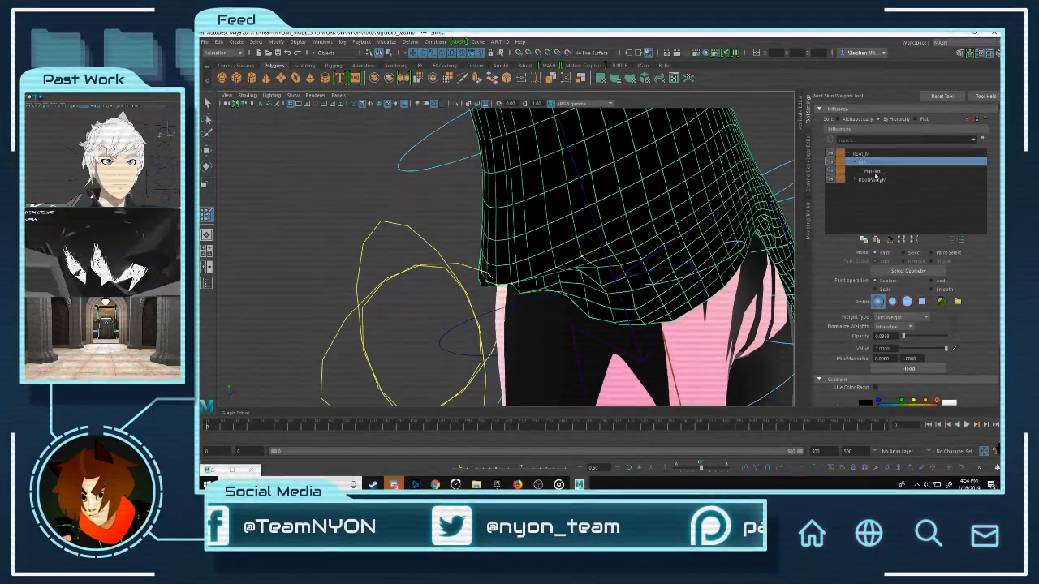
{"action": "left_click", "coordinate": [875, 172]}
{"action": "left_click_drag", "start_coordinate": [652, 176], "coordinate": [617, 192], "text": "alt"}
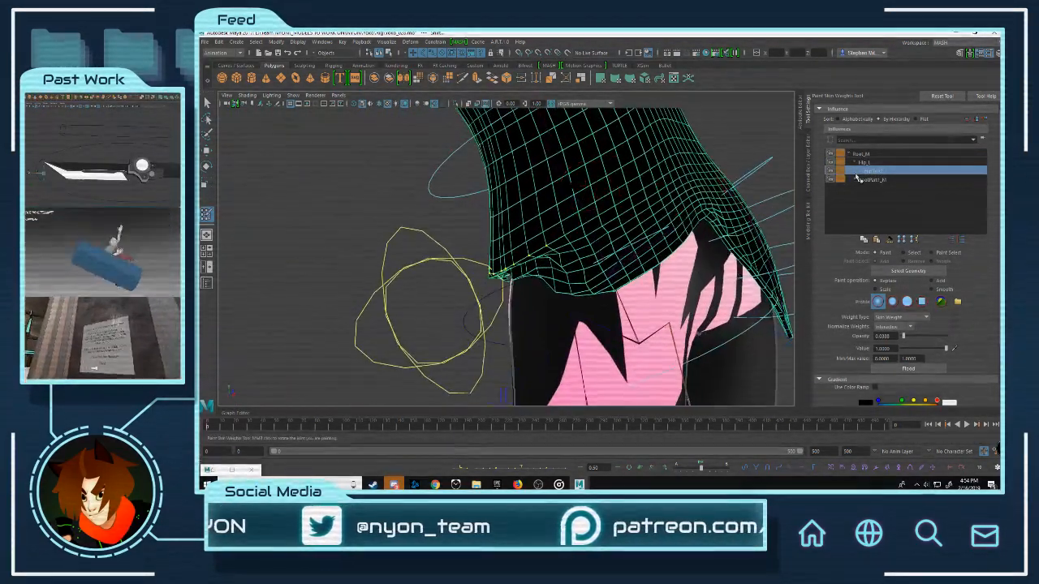
{"action": "left_click", "coordinate": [880, 179]}
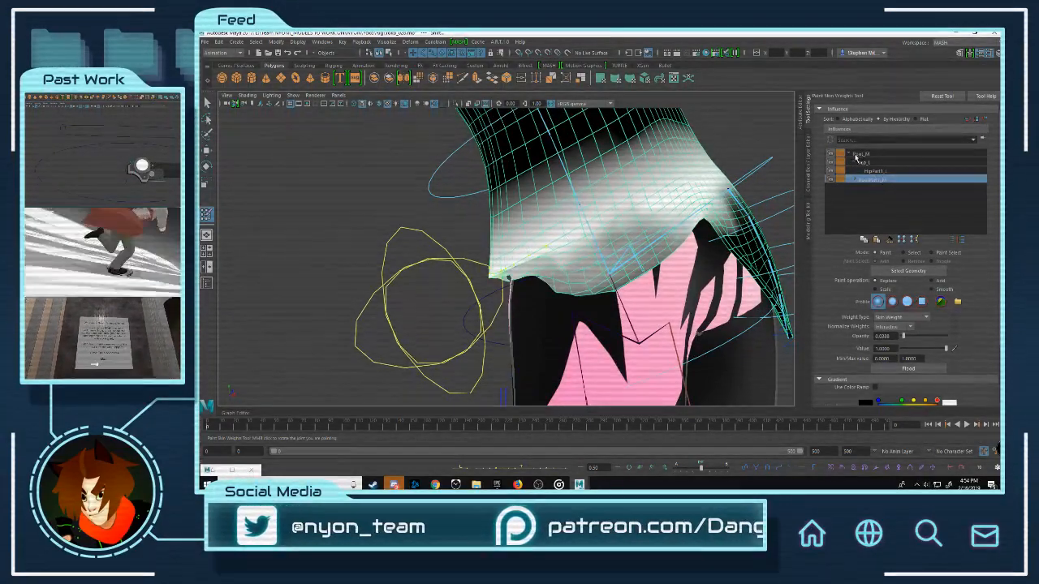
Step: Flood the selected hem corner vertices with the Root_M influence at low opacity
{"action": "left_click", "coordinate": [865, 154]}
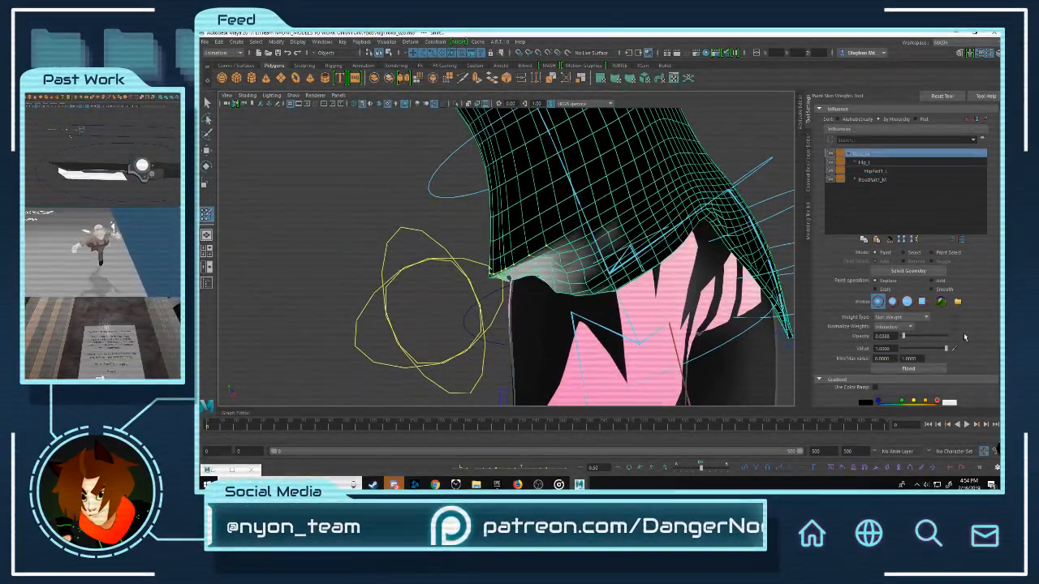
{"action": "left_click", "coordinate": [909, 369]}
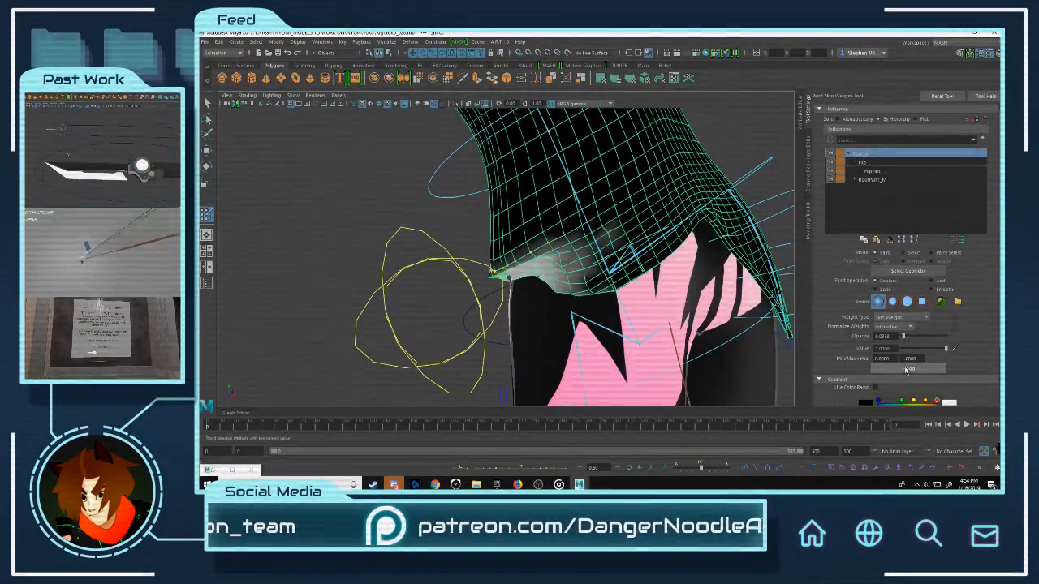
{"action": "left_click_drag", "start_coordinate": [646, 245], "coordinate": [573, 268], "text": "alt"}
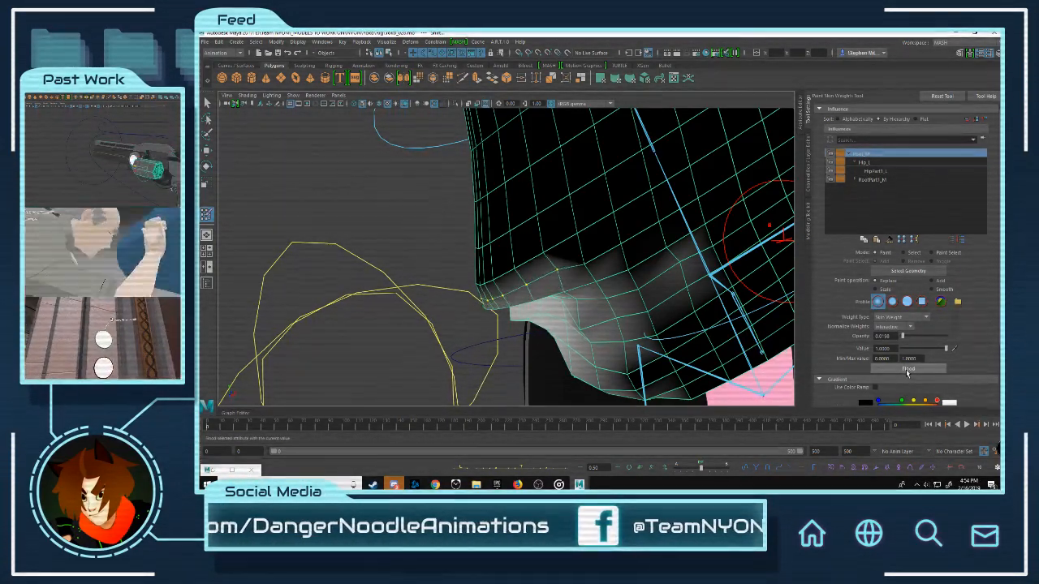
Step: Select a vertex just above the hem near the slit corner and flood it with the Root_M influence
{"action": "key", "text": "w"}
{"action": "mouse_move", "coordinate": [630, 218]}
{"action": "right_mouse_down"}
{"action": "mouse_move", "coordinate": [601, 231]}
{"action": "mouse_move", "coordinate": [680, 233]}
{"action": "right_mouse_up"}
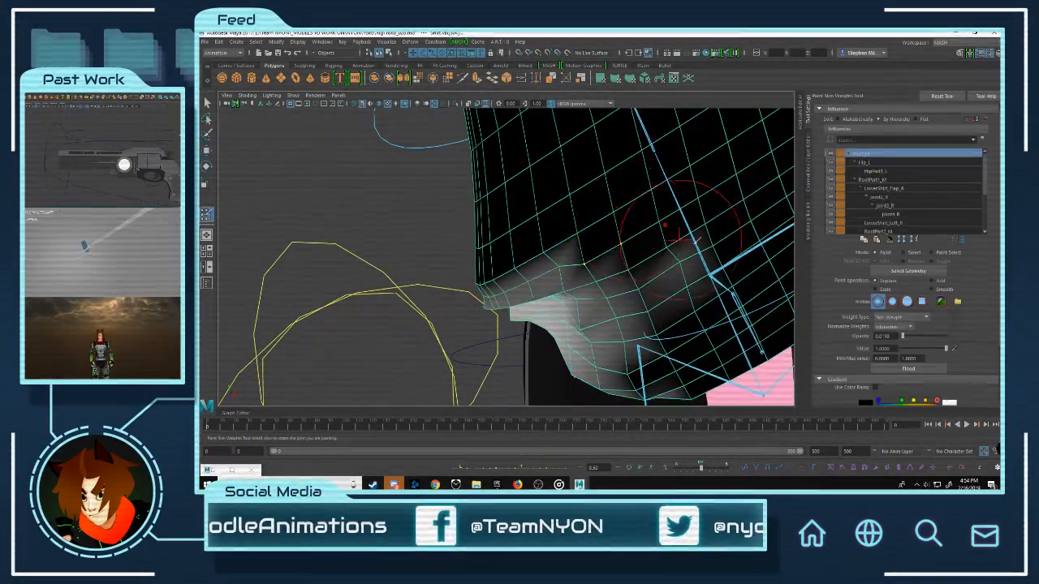
{"action": "left_click", "coordinate": [912, 374]}
Step: Select a vertex above the hem on the opposite side of the shirt and flood it with the Root_M influence
{"action": "key", "text": "w"}
{"action": "mouse_move", "coordinate": [605, 230]}
{"action": "left_mouse_down", "text": "alt"}
{"action": "mouse_move", "coordinate": [711, 243]}
{"action": "mouse_move", "coordinate": [575, 268]}
{"action": "mouse_move", "coordinate": [622, 239]}
{"action": "mouse_move", "coordinate": [552, 244]}
{"action": "mouse_move", "coordinate": [522, 210]}
{"action": "mouse_move", "coordinate": [520, 224]}
{"action": "left_mouse_up", "text": "alt"}
{"action": "right_click_drag", "start_coordinate": [541, 200], "coordinate": [500, 200]}
{"action": "left_click_drag", "start_coordinate": [637, 219], "coordinate": [516, 270], "text": "alt"}
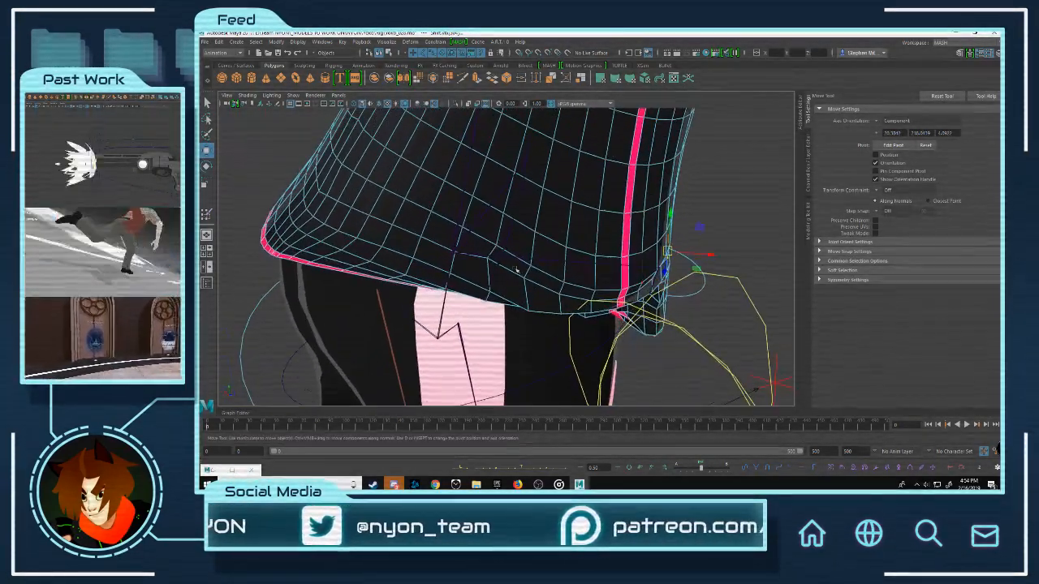
{"action": "key", "text": "q"}
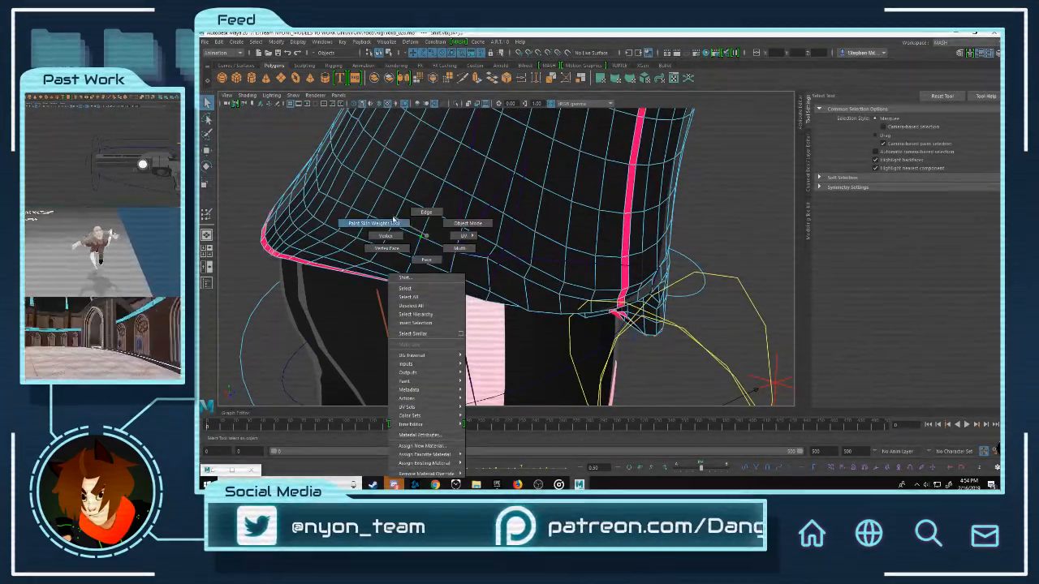
{"action": "right_click_drag", "start_coordinate": [395, 219], "coordinate": [382, 223]}
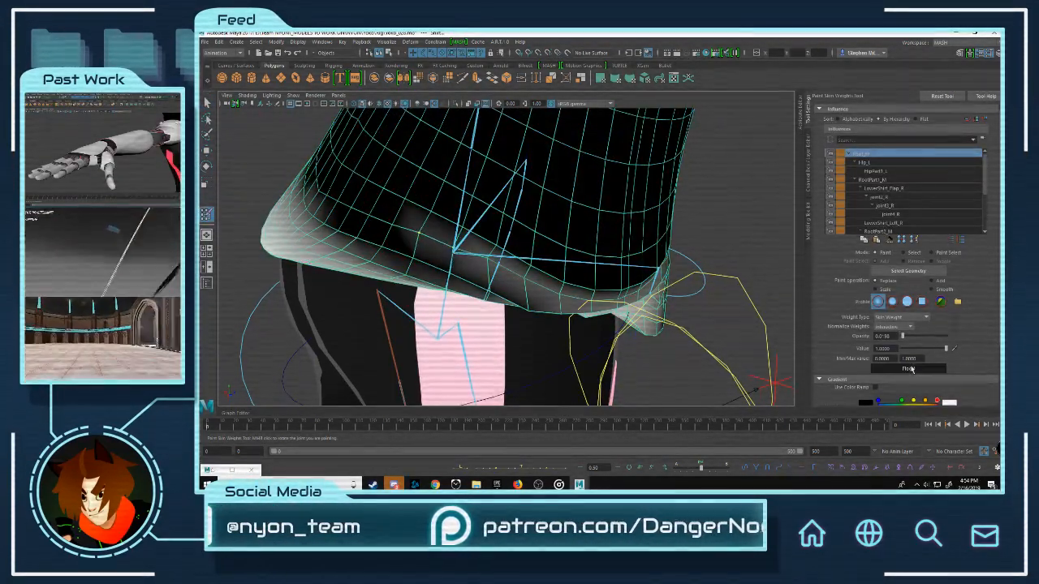
Step: Select the inner vertices along the underside of the hem and flood them with the RootPart1_M influence at low opacity
{"action": "key", "text": "w"}
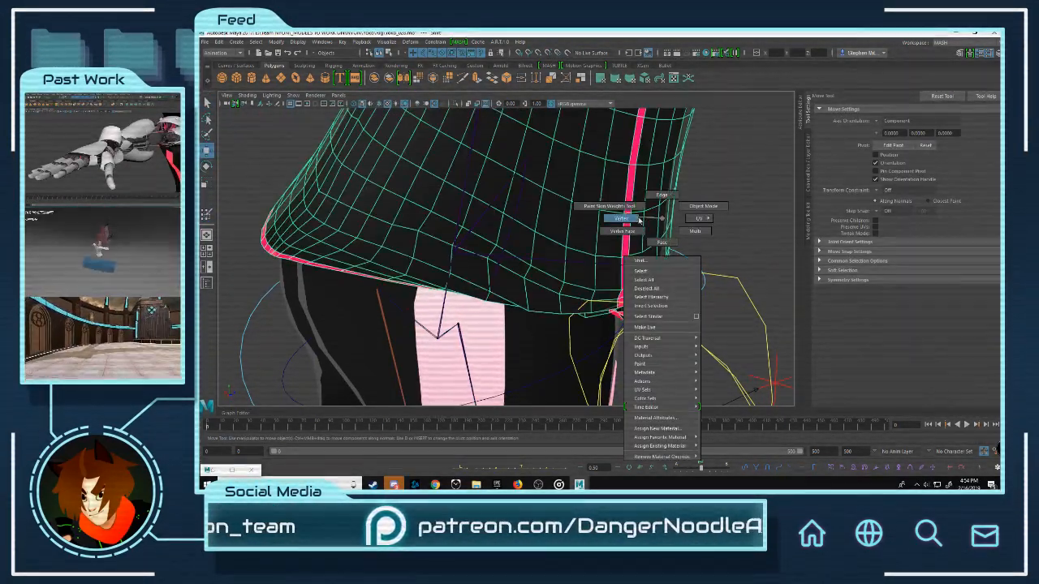
{"action": "left_click_drag", "start_coordinate": [659, 240], "coordinate": [593, 227], "text": "alt"}
{"action": "key", "text": "q"}
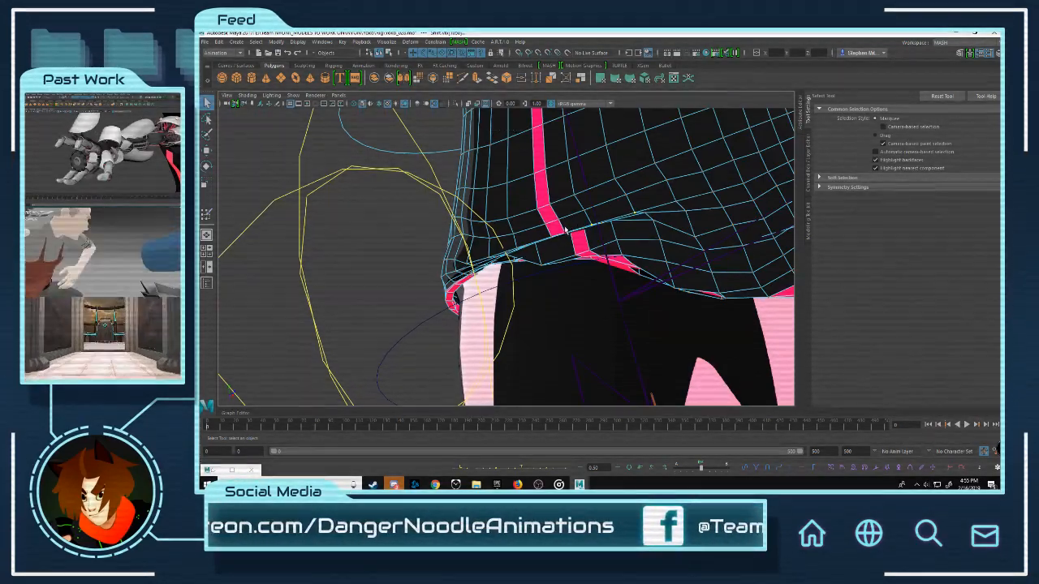
{"action": "left_click_drag", "start_coordinate": [621, 228], "coordinate": [607, 316], "text": "alt"}
{"action": "scroll", "coordinate": [613, 300], "scroll_direction": "up", "scroll_amount": 5}
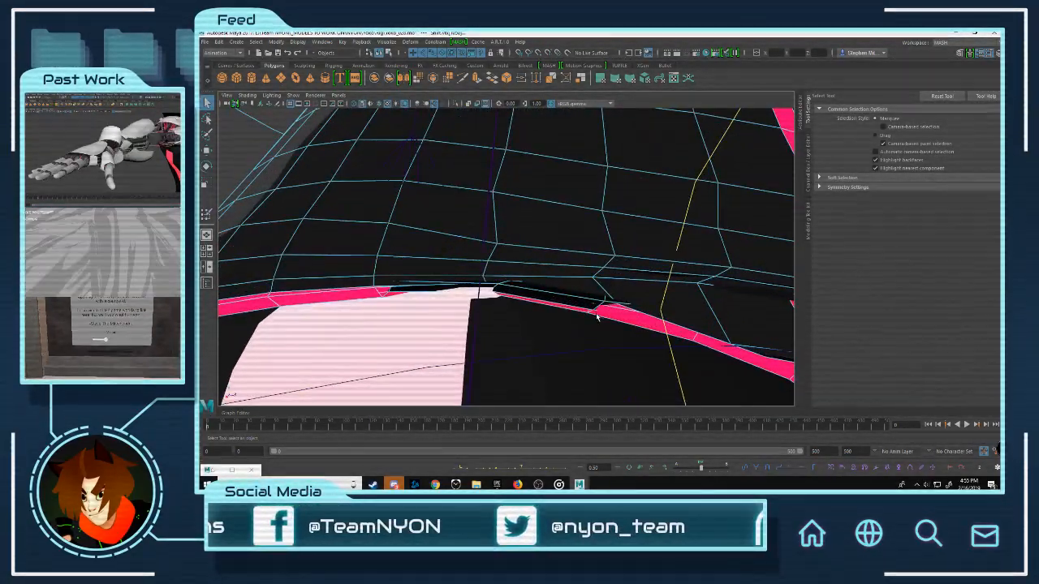
{"action": "left_click_drag", "start_coordinate": [580, 281], "coordinate": [581, 273], "text": "alt"}
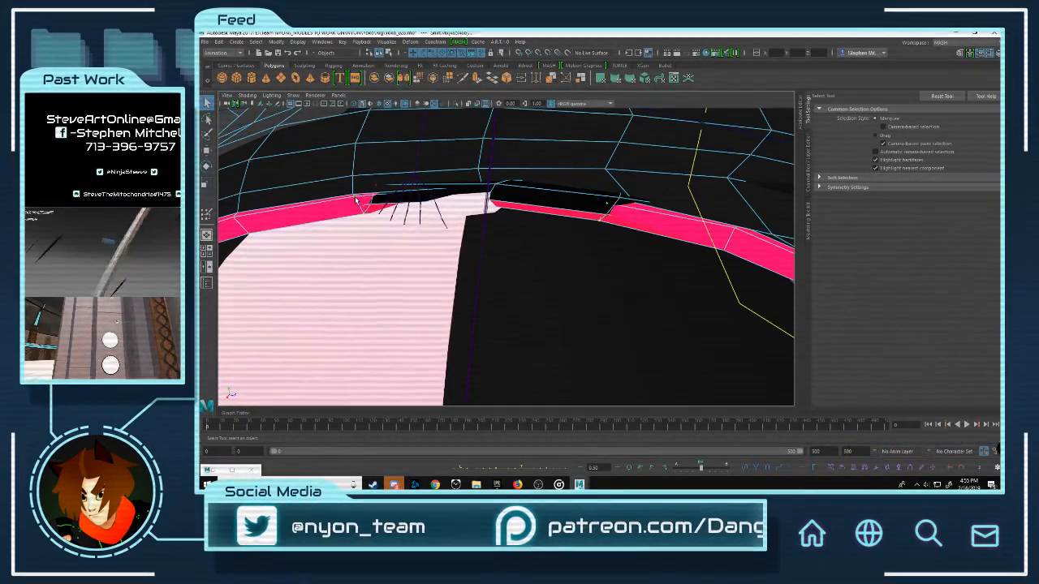
{"action": "right_click_drag", "start_coordinate": [343, 192], "coordinate": [340, 191]}
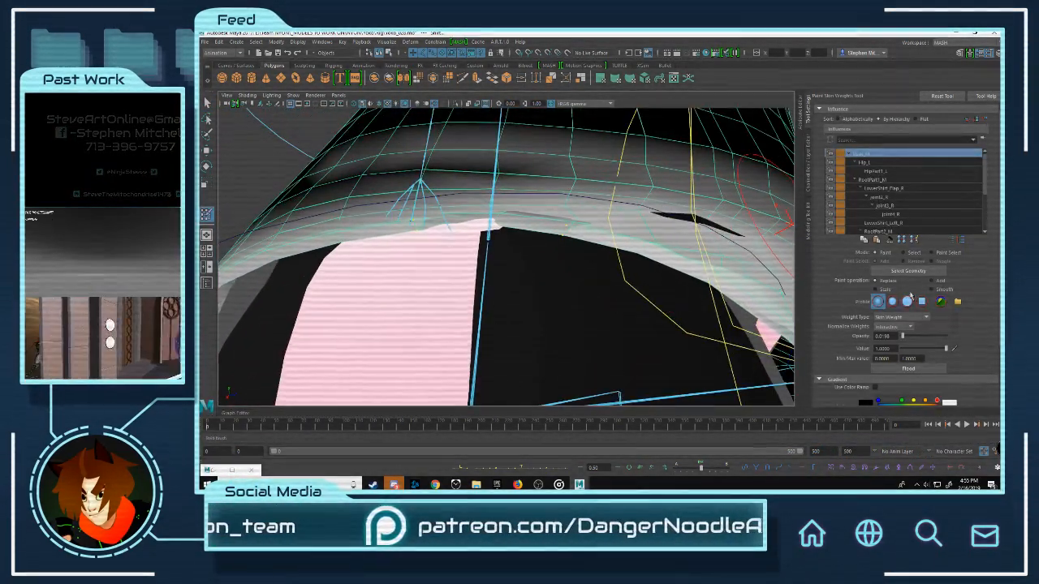
{"action": "left_click", "coordinate": [885, 172]}
{"action": "left_click", "coordinate": [885, 179]}
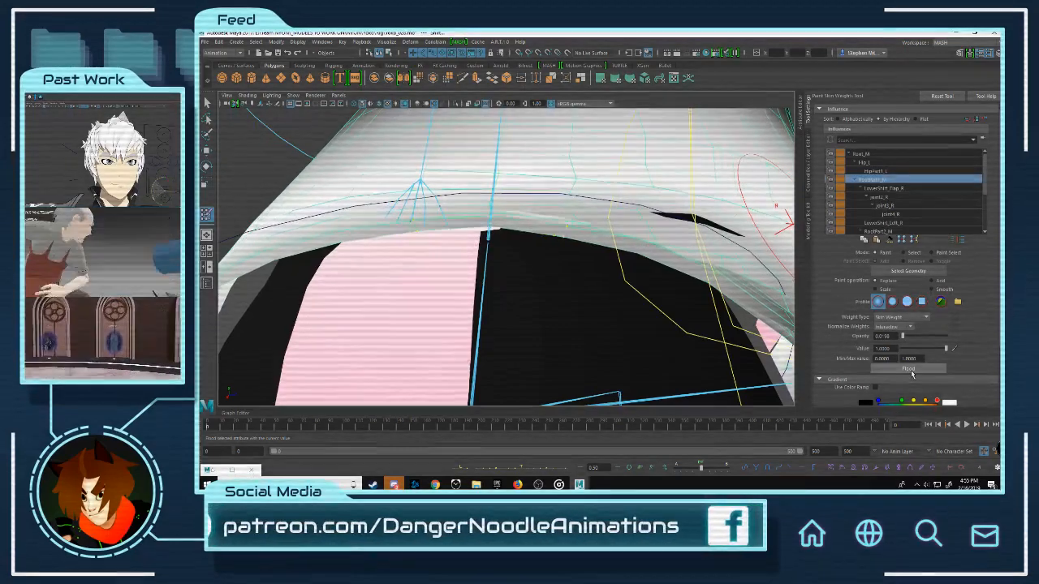
Step: Select the inner hem vertices at the middle of the hem's arch and flood them with the Root_M influence
{"action": "key", "text": "w"}
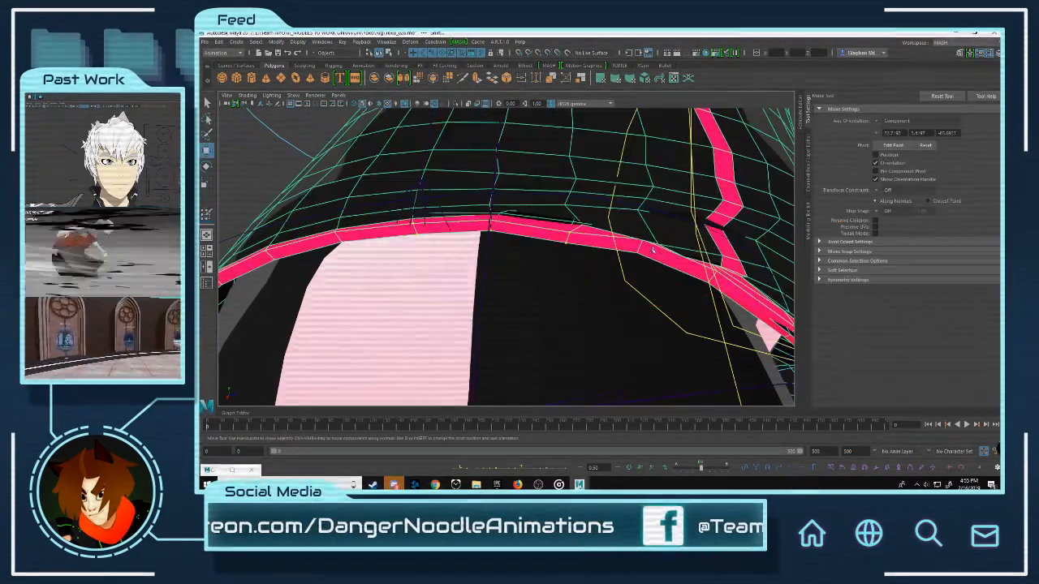
{"action": "right_click", "coordinate": [572, 232]}
{"action": "left_click", "coordinate": [542, 231]}
{"action": "left_click", "coordinate": [488, 234]}
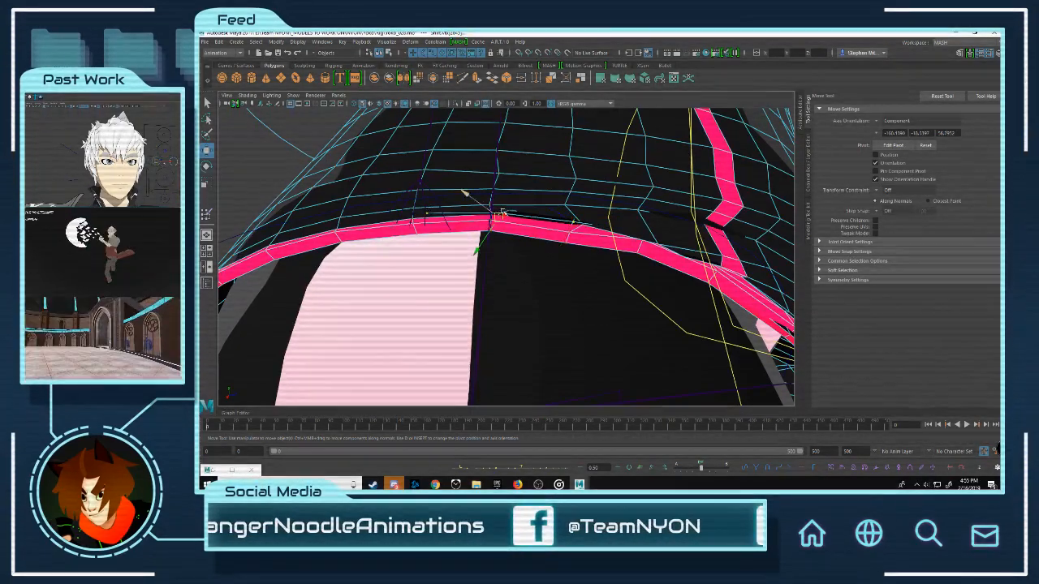
{"action": "key", "text": "q"}
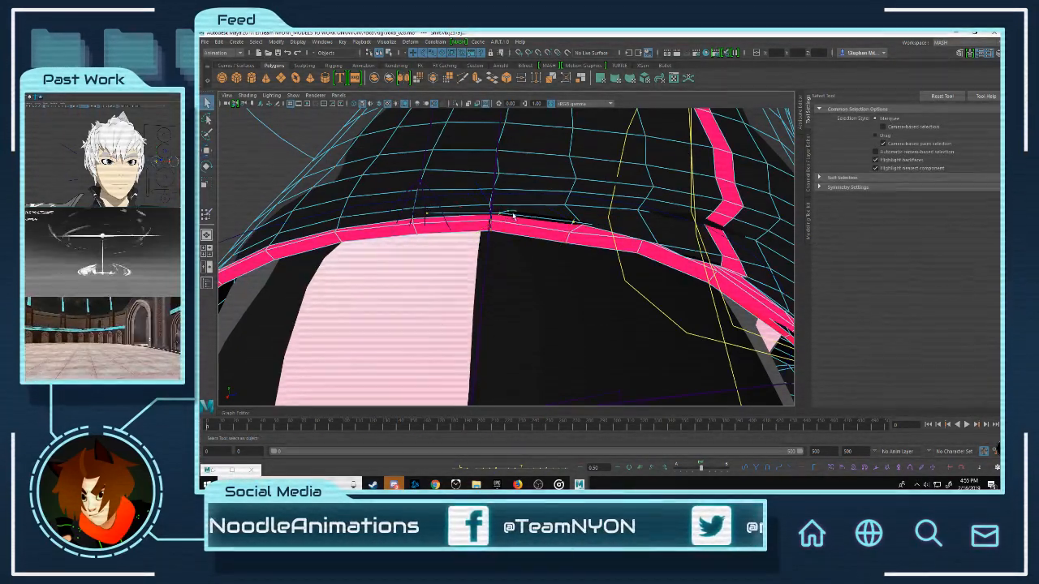
{"action": "right_click_drag", "start_coordinate": [517, 214], "coordinate": [493, 199]}
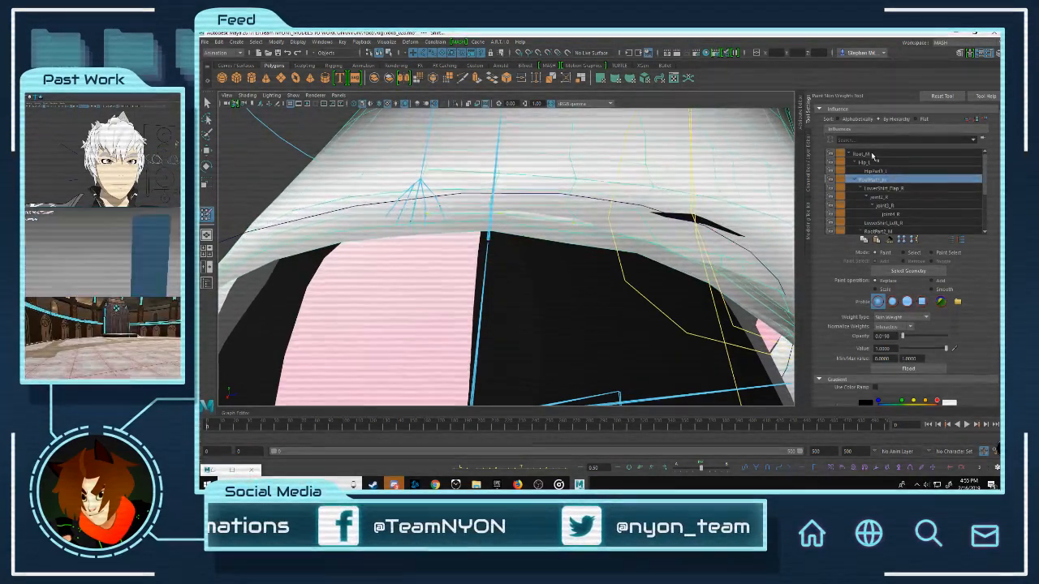
{"action": "left_click", "coordinate": [870, 155]}
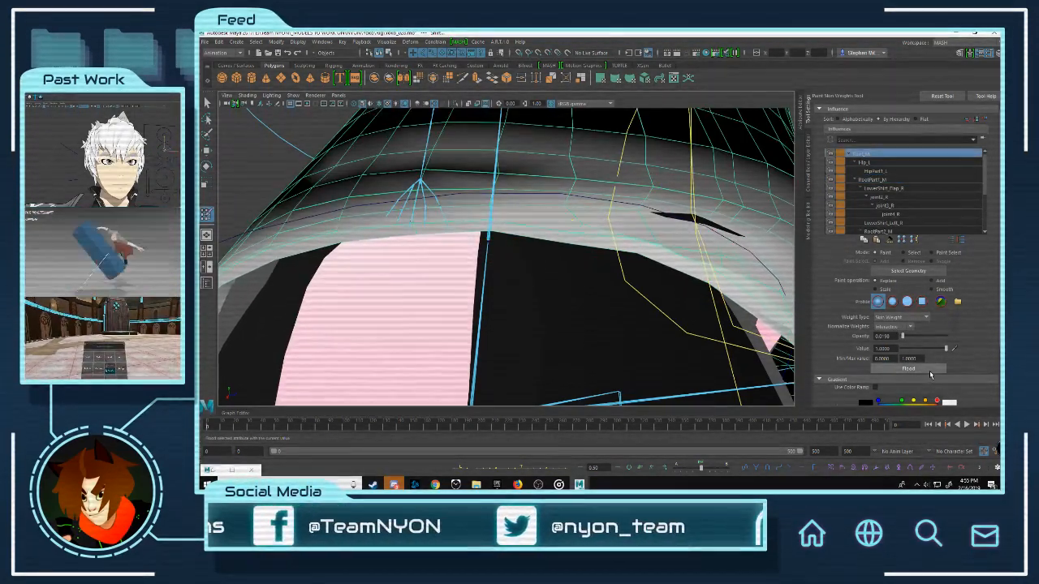
Step: Select the vertex on the hem's edge beside the side stripe and flood it with the Root_M influence
{"action": "right_click_drag", "start_coordinate": [781, 220], "coordinate": [598, 225], "text": "alt"}
{"action": "mouse_move", "coordinate": [598, 225]}
{"action": "left_mouse_down", "text": "alt"}
{"action": "mouse_move", "coordinate": [529, 226]}
{"action": "mouse_move", "coordinate": [599, 230]}
{"action": "mouse_move", "coordinate": [582, 207]}
{"action": "mouse_move", "coordinate": [629, 185]}
{"action": "mouse_move", "coordinate": [623, 192]}
{"action": "mouse_move", "coordinate": [650, 203]}
{"action": "mouse_move", "coordinate": [621, 227]}
{"action": "mouse_move", "coordinate": [587, 227]}
{"action": "mouse_move", "coordinate": [629, 241]}
{"action": "left_mouse_up", "text": "alt"}
{"action": "key", "text": "w"}
{"action": "right_click_drag", "start_coordinate": [560, 247], "coordinate": [550, 254]}
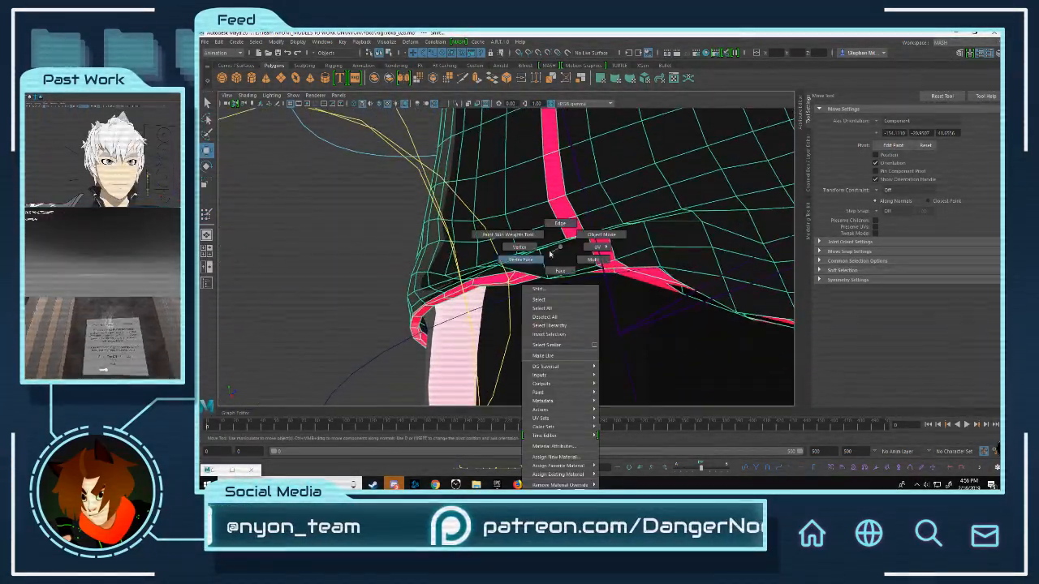
{"action": "left_click_drag", "start_coordinate": [573, 252], "coordinate": [604, 255], "text": "alt"}
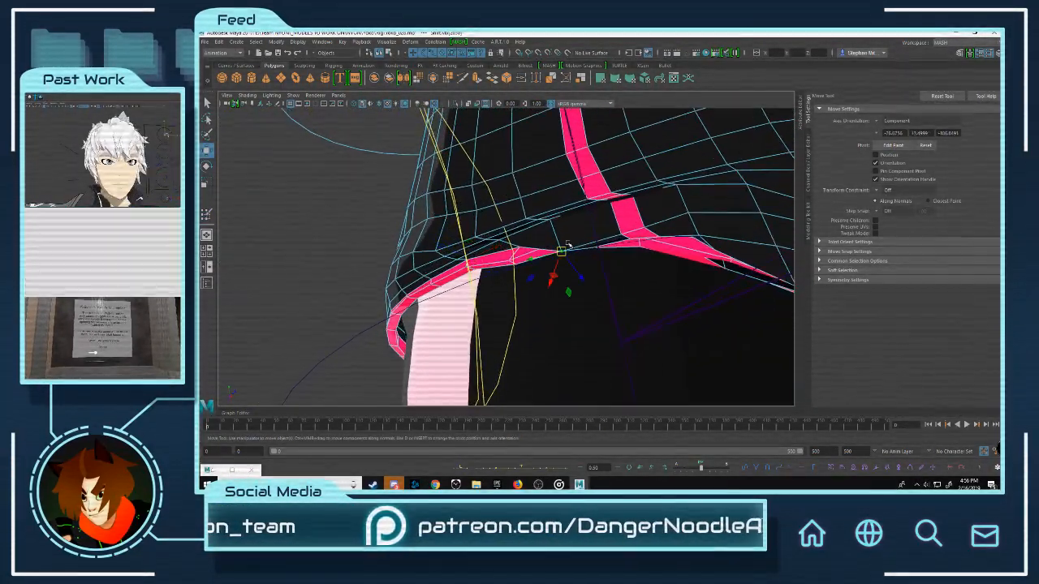
{"action": "right_click_drag", "start_coordinate": [568, 245], "coordinate": [549, 230]}
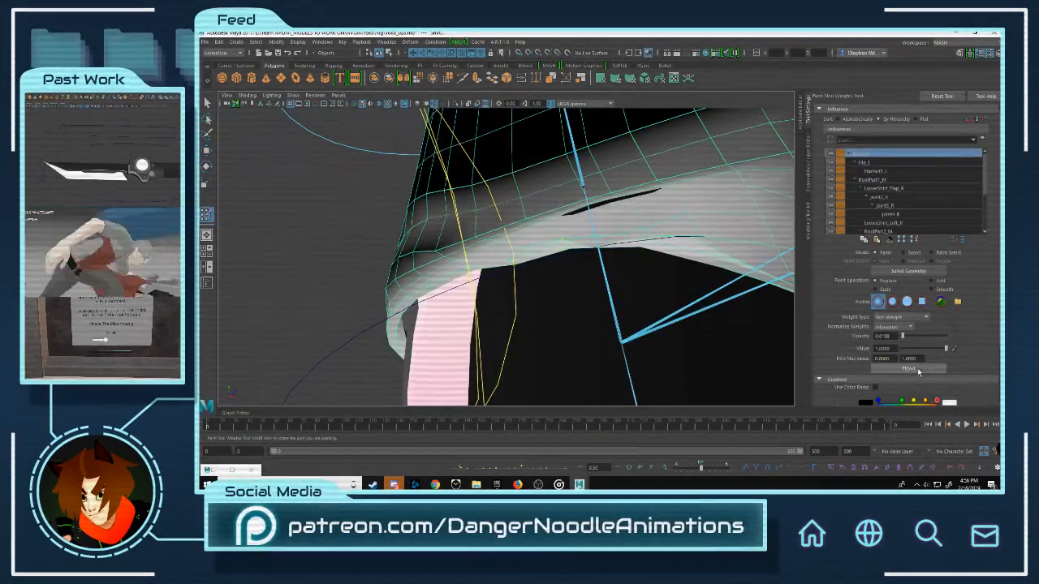
Step: Select the vertex above the hem at the foot of the side stripe and flood it repeatedly with the RootPart1_M influence
{"action": "key", "text": "w"}
{"action": "mouse_move", "coordinate": [582, 217]}
{"action": "left_mouse_down", "text": "alt"}
{"action": "mouse_move", "coordinate": [706, 216]}
{"action": "mouse_move", "coordinate": [668, 232]}
{"action": "left_mouse_up", "text": "alt"}
{"action": "right_click_drag", "start_coordinate": [668, 232], "coordinate": [633, 234]}
{"action": "left_click", "coordinate": [614, 243]}
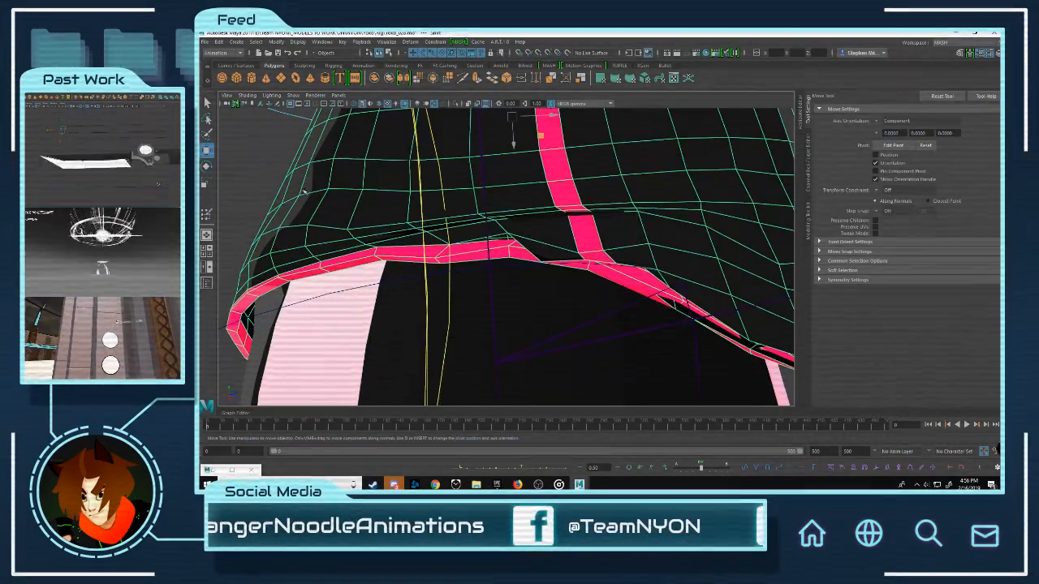
{"action": "right_click_drag", "start_coordinate": [293, 181], "coordinate": [261, 180]}
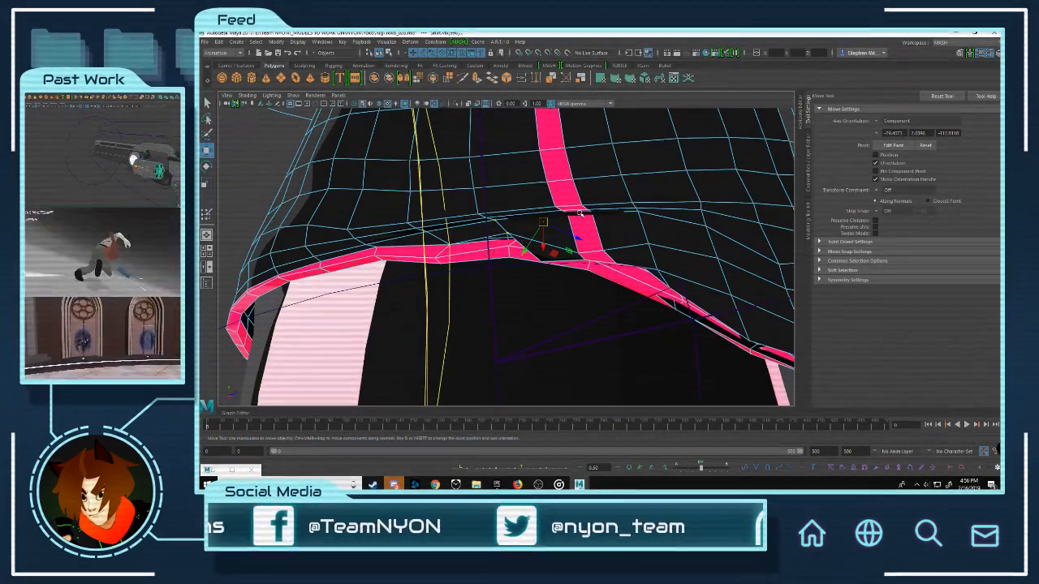
{"action": "right_click", "coordinate": [606, 220]}
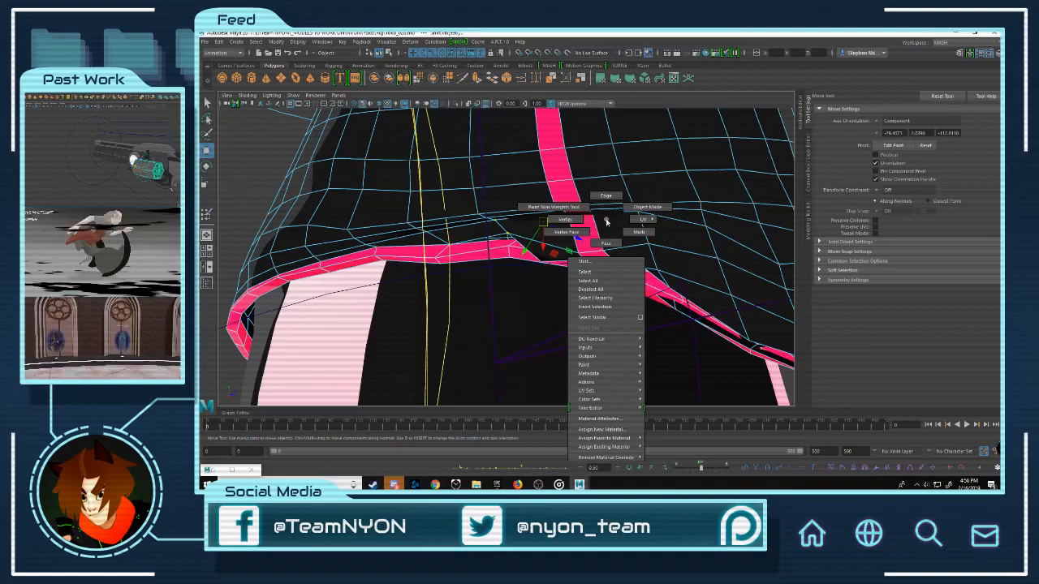
{"action": "left_click", "coordinate": [553, 207]}
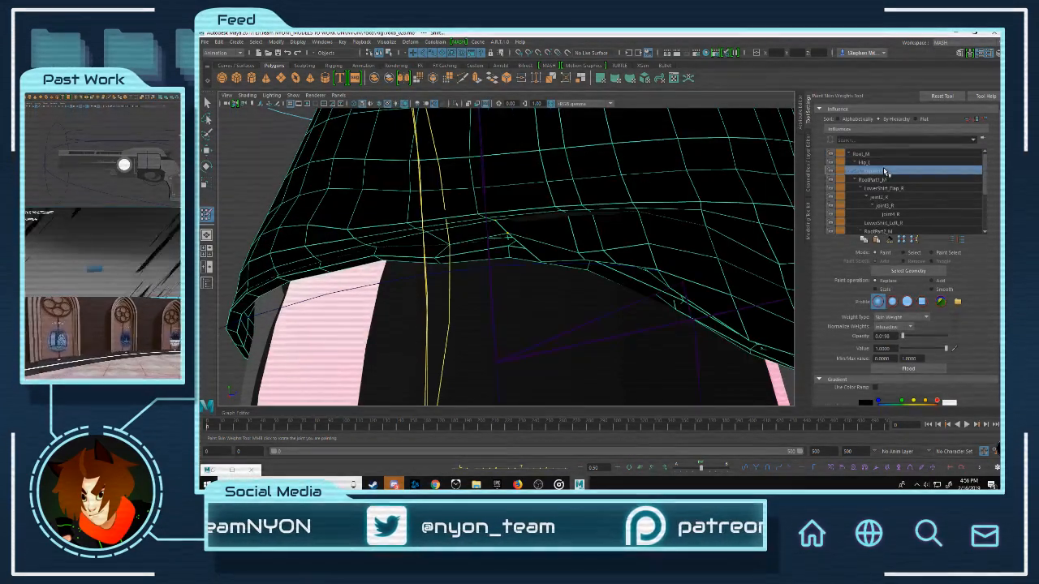
{"action": "left_click", "coordinate": [889, 179]}
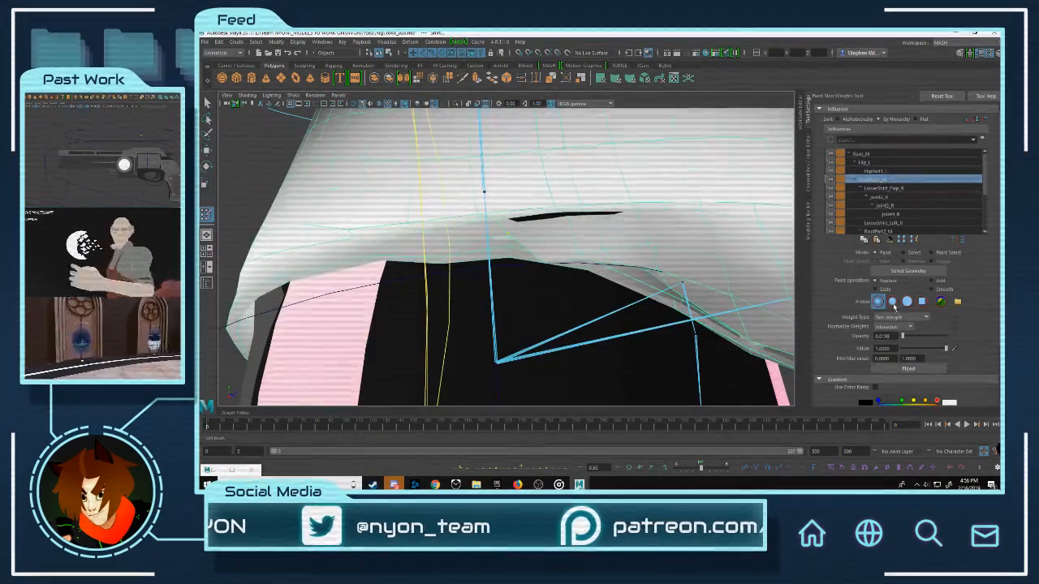
{"action": "left_click", "coordinate": [910, 371]}
{"action": "left_click", "coordinate": [910, 370]}
{"action": "left_click", "coordinate": [910, 370]}
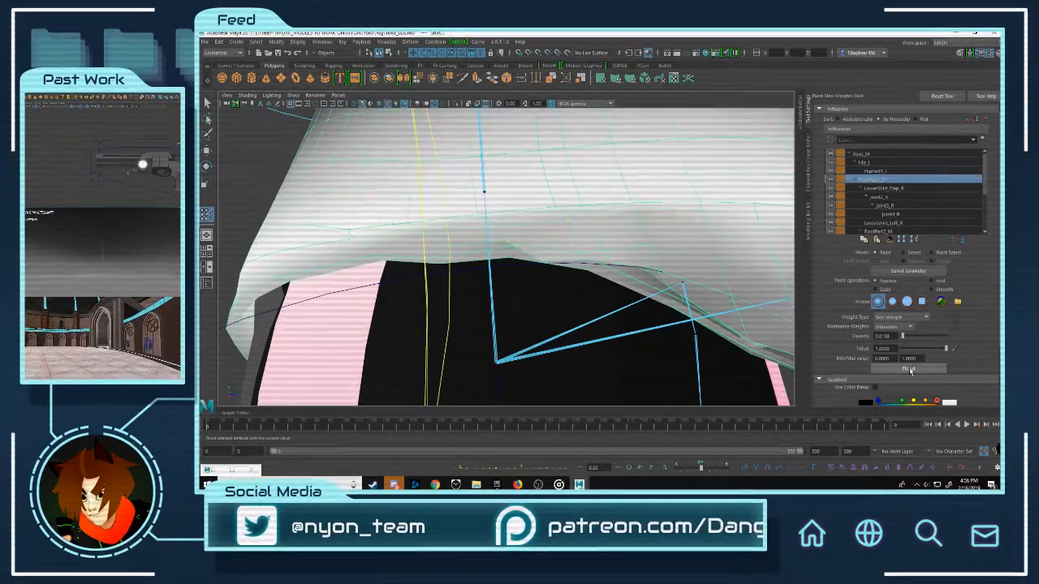
{"action": "left_click", "coordinate": [910, 371]}
{"action": "left_click", "coordinate": [910, 371]}
Step: Select a vertex above the hem on the other side of the stripe and flood it with the RootPart1_M influence
{"action": "key", "text": "w"}
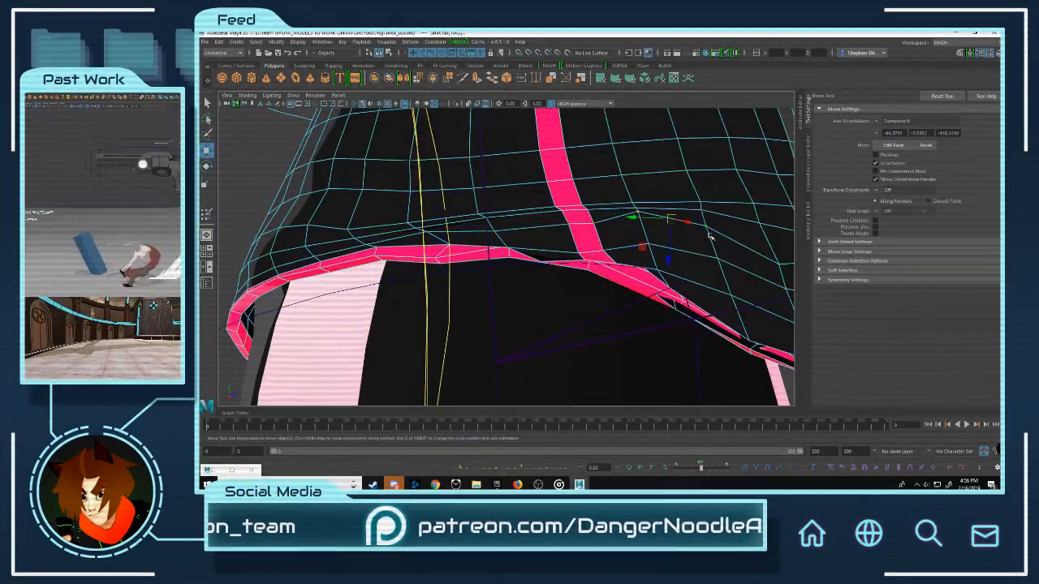
{"action": "right_click_drag", "start_coordinate": [676, 224], "coordinate": [676, 224]}
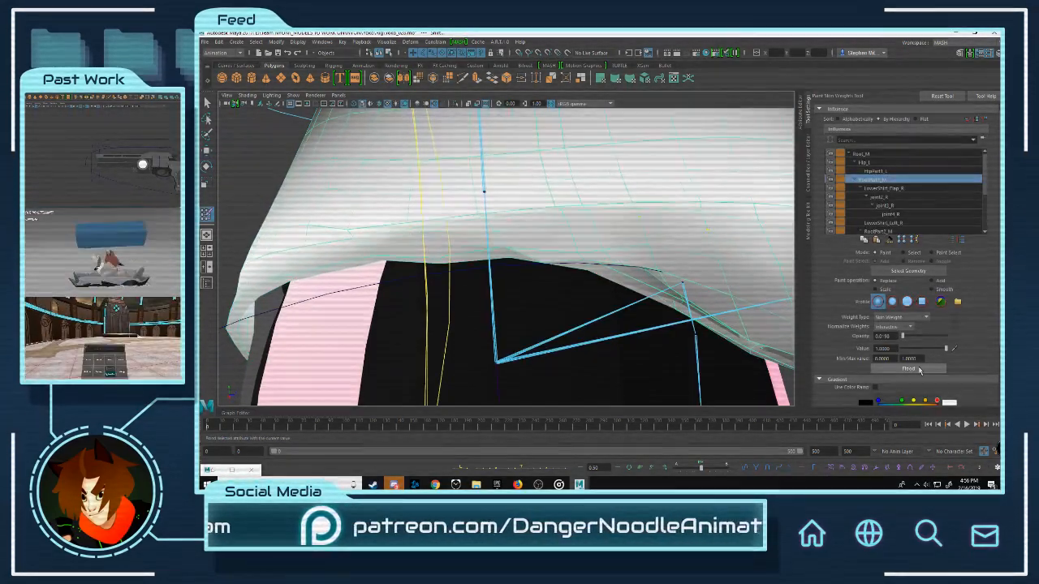
{"action": "left_click", "coordinate": [919, 371]}
Step: Select a single vertex on the hem's lower edge near the side stripe for weighting with the RootPart1_M influence
{"action": "key", "text": "w"}
{"action": "right_click_drag", "start_coordinate": [706, 218], "coordinate": [666, 217]}
{"action": "left_click_drag", "start_coordinate": [676, 242], "coordinate": [593, 275], "text": "alt"}
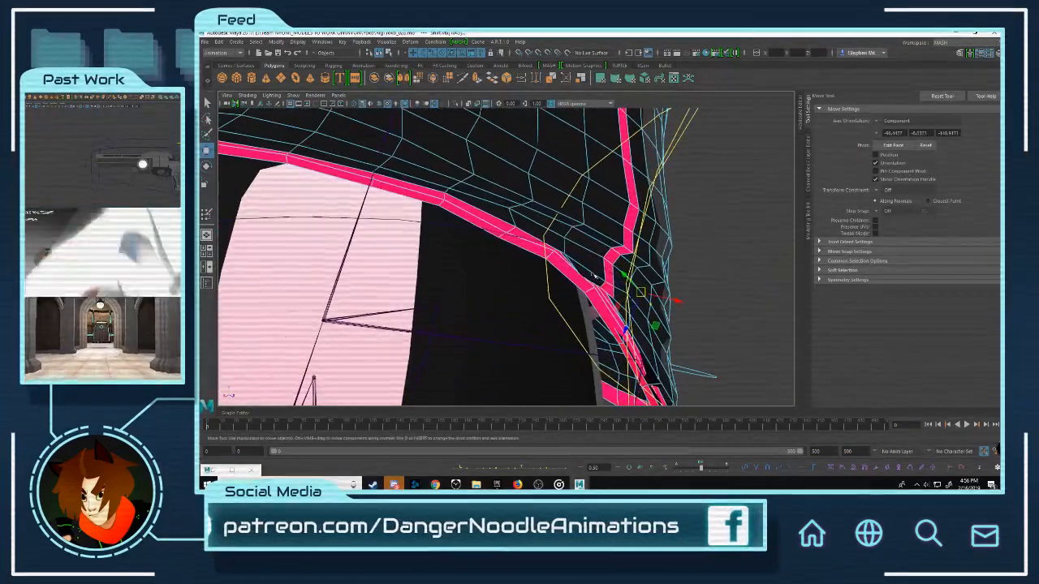
{"action": "right_click_drag", "start_coordinate": [583, 250], "coordinate": [546, 248]}
{"action": "left_click_drag", "start_coordinate": [637, 203], "coordinate": [569, 247], "text": "alt"}
{"action": "scroll", "coordinate": [570, 247], "scroll_direction": "up", "scroll_amount": 1}
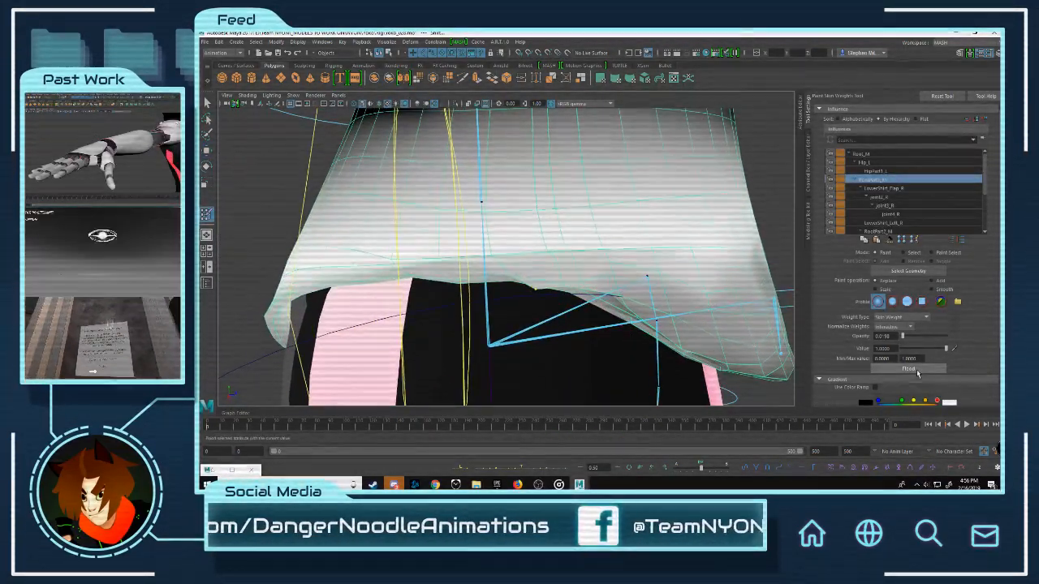
Step: Check the lower shirt flap influences around the selected hem vertex and flood the vertex with the Root_M influence
{"action": "left_click", "coordinate": [884, 188]}
{"action": "left_click", "coordinate": [888, 198]}
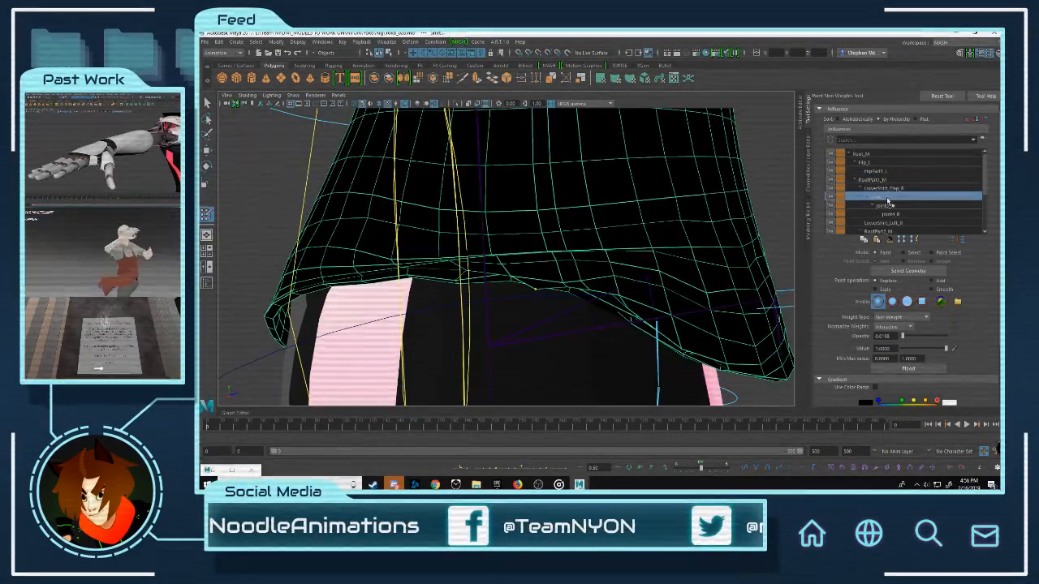
{"action": "left_click", "coordinate": [861, 190]}
{"action": "left_click", "coordinate": [882, 198]}
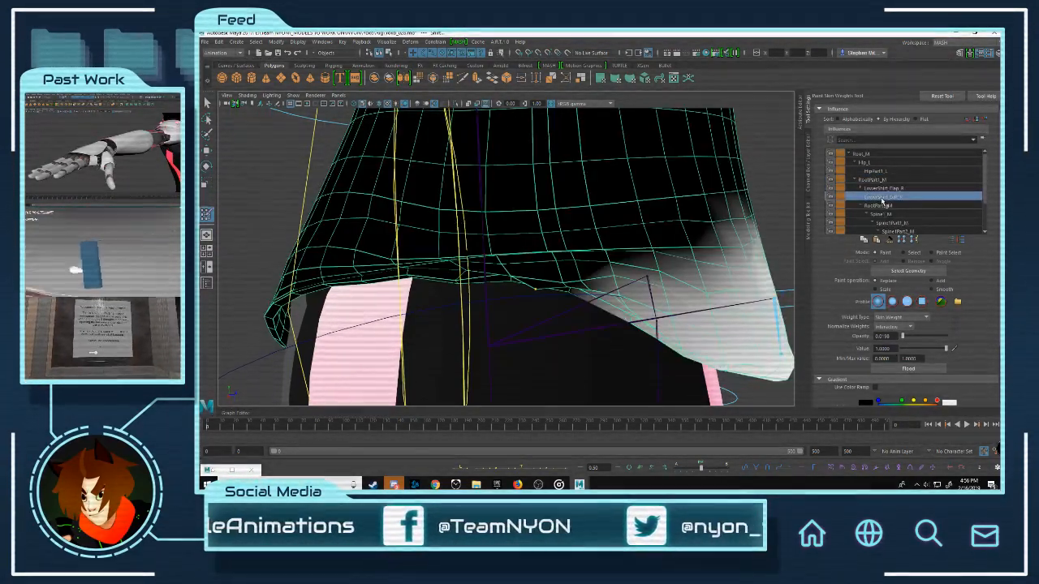
{"action": "left_click", "coordinate": [875, 154]}
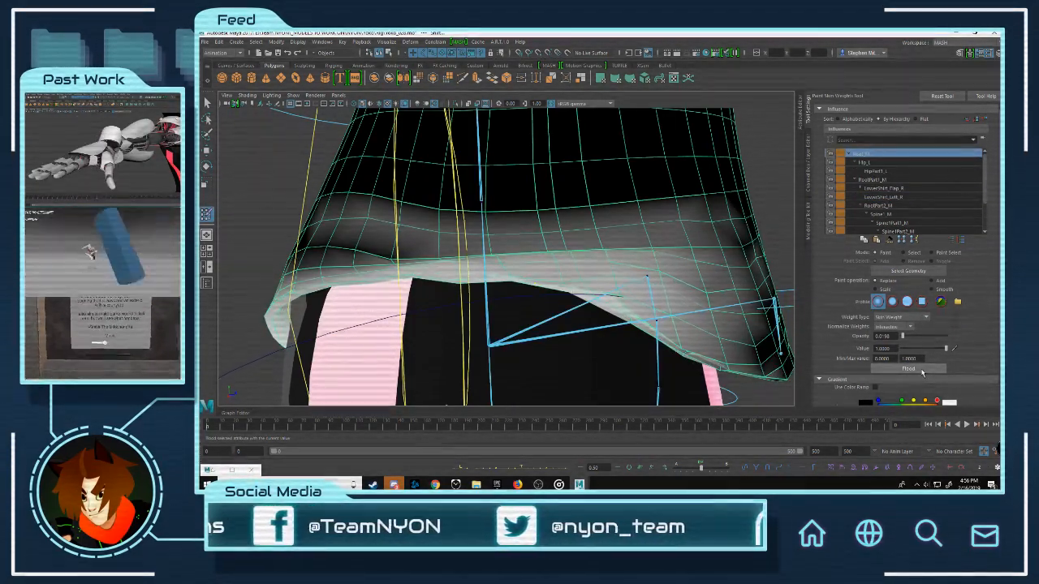
Step: Clear the selection and examine the overall shape of the shirt hem around the hips
{"action": "left_click_drag", "start_coordinate": [704, 285], "coordinate": [559, 213], "text": "alt"}
{"action": "key", "text": "w"}
{"action": "scroll", "coordinate": [639, 214], "scroll_direction": "down", "scroll_amount": 5}
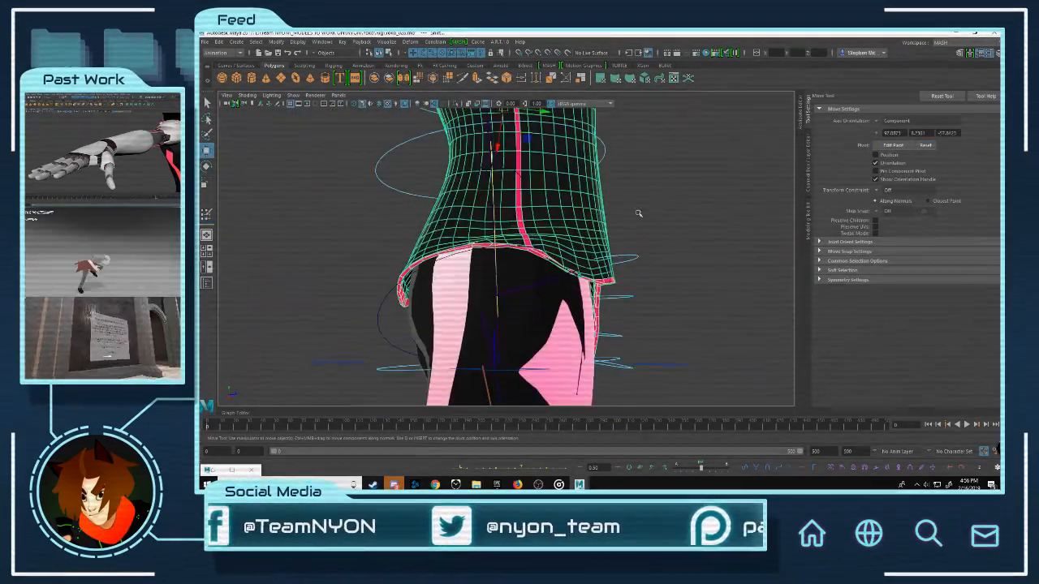
{"action": "left_click", "coordinate": [697, 215]}
{"action": "mouse_move", "coordinate": [697, 215]}
{"action": "left_mouse_down", "text": "alt"}
{"action": "mouse_move", "coordinate": [534, 218]}
{"action": "mouse_move", "coordinate": [512, 234]}
{"action": "mouse_move", "coordinate": [681, 227]}
{"action": "left_mouse_up", "text": "alt"}
{"action": "scroll", "coordinate": [573, 226], "scroll_direction": "down", "scroll_amount": 5}
{"action": "scroll", "coordinate": [566, 213], "scroll_direction": "up", "scroll_amount": 5}
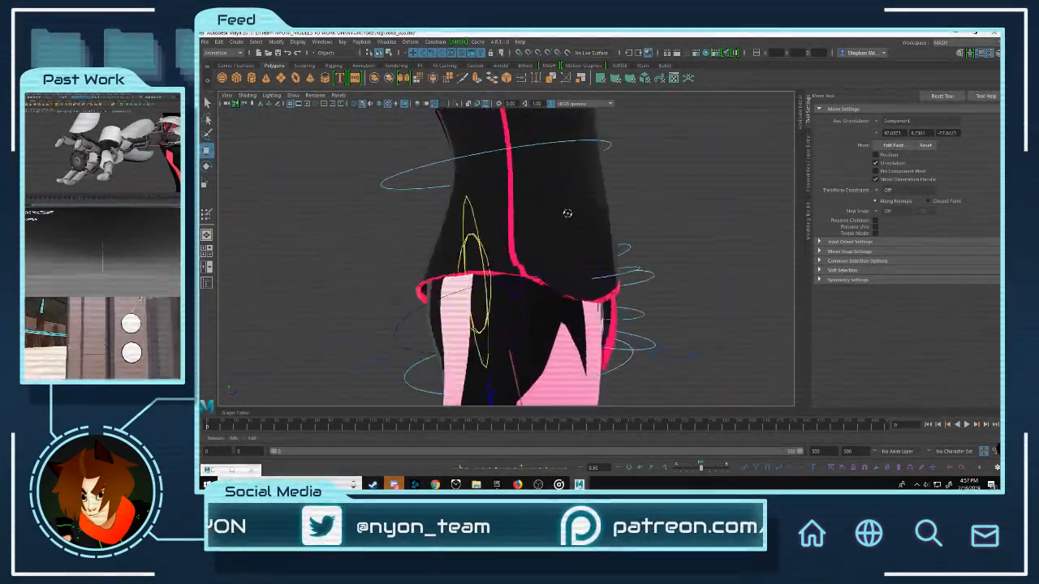
Step: Select the inner vertices along the hem's underside across the arch and flood them with the RootPart1_M influence
{"action": "left_click_drag", "start_coordinate": [566, 214], "coordinate": [571, 188], "text": "alt"}
{"action": "middle_click_drag", "start_coordinate": [542, 178], "coordinate": [524, 244], "text": "alt"}
{"action": "right_click_drag", "start_coordinate": [524, 243], "coordinate": [582, 253], "text": "alt"}
{"action": "right_click_drag", "start_coordinate": [642, 208], "coordinate": [612, 208]}
{"action": "key", "text": "q"}
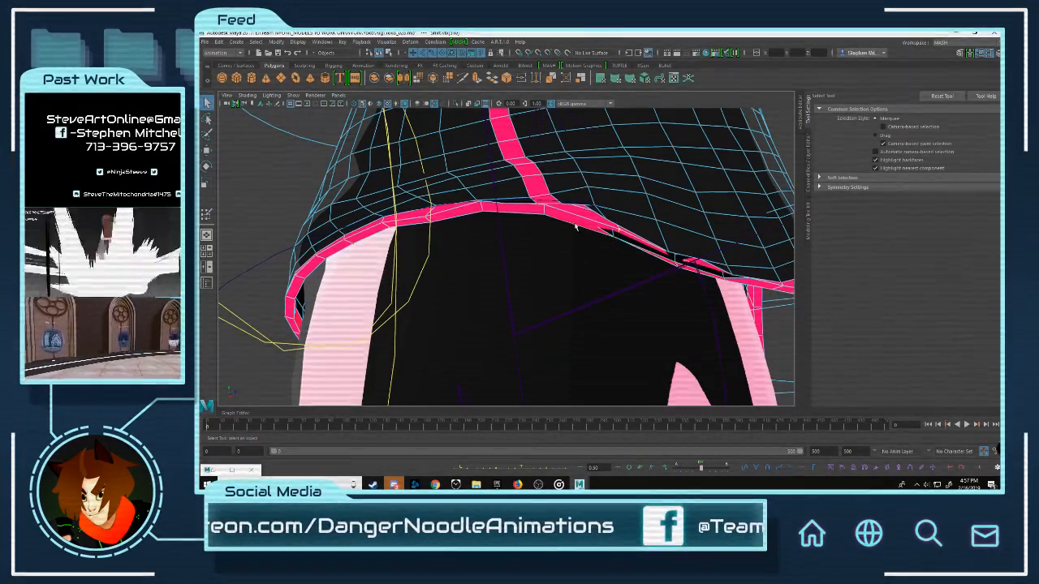
{"action": "left_click_drag", "start_coordinate": [576, 226], "coordinate": [616, 198], "text": "alt"}
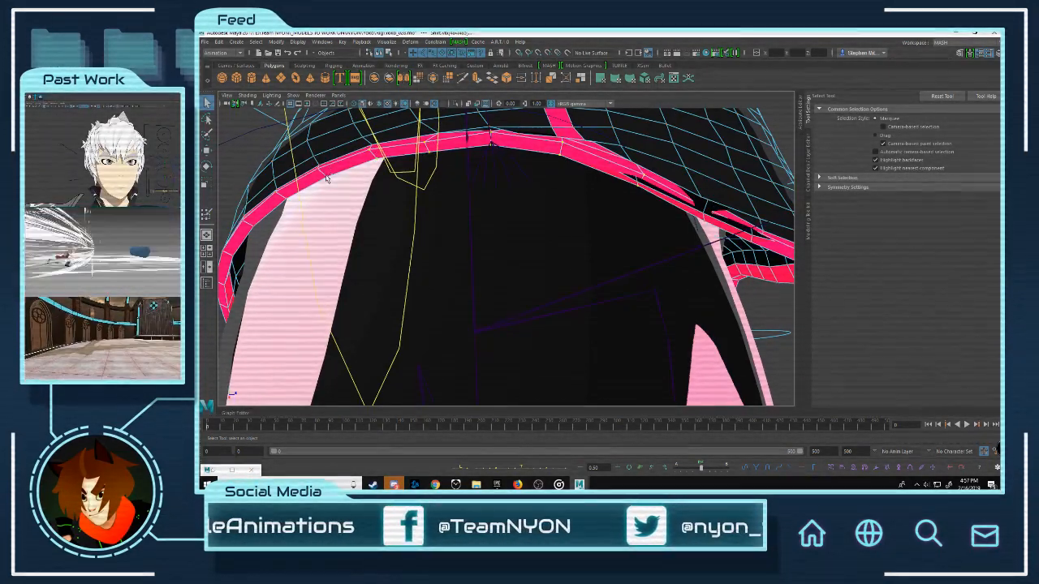
{"action": "left_click_drag", "start_coordinate": [378, 169], "coordinate": [603, 236], "text": "alt"}
{"action": "right_click_drag", "start_coordinate": [599, 223], "coordinate": [549, 209]}
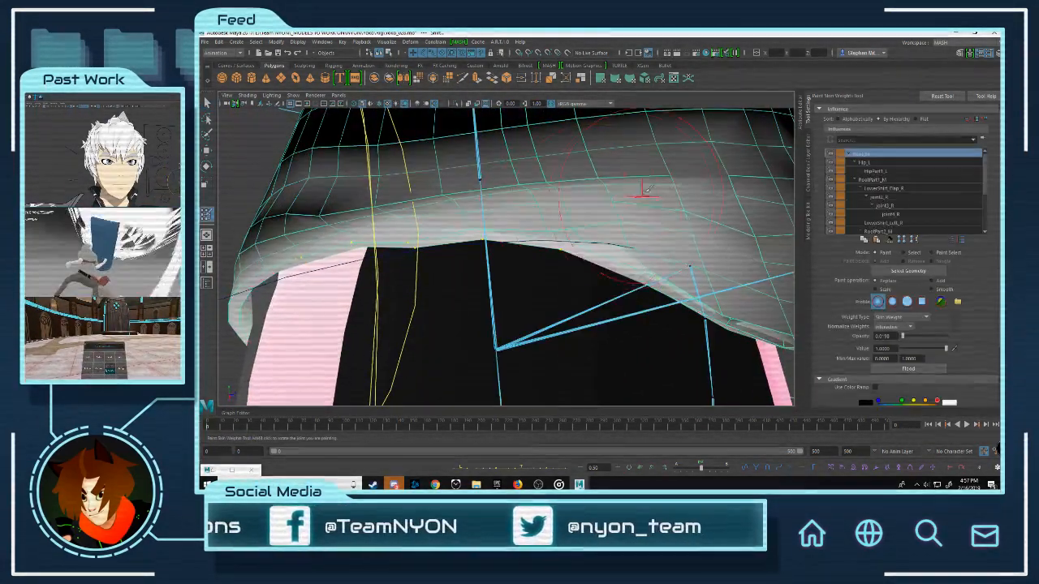
{"action": "left_click", "coordinate": [891, 171]}
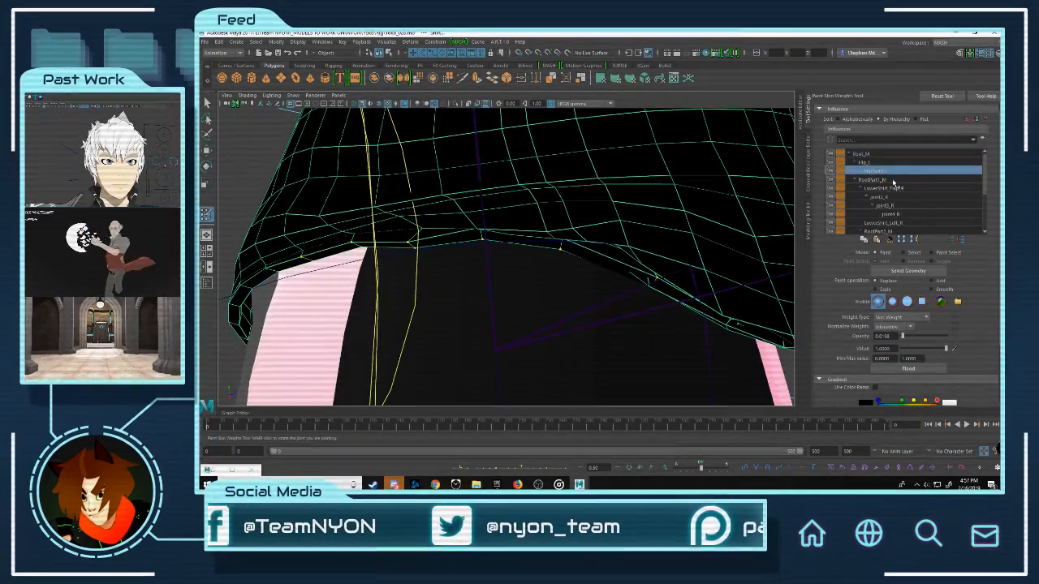
{"action": "left_click", "coordinate": [893, 180]}
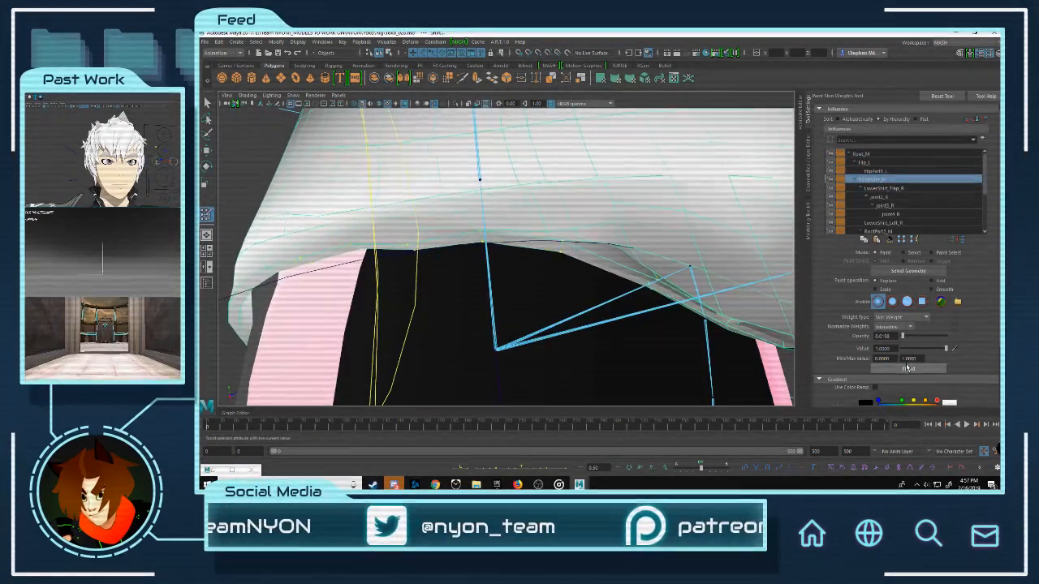
{"action": "left_click", "coordinate": [907, 368]}
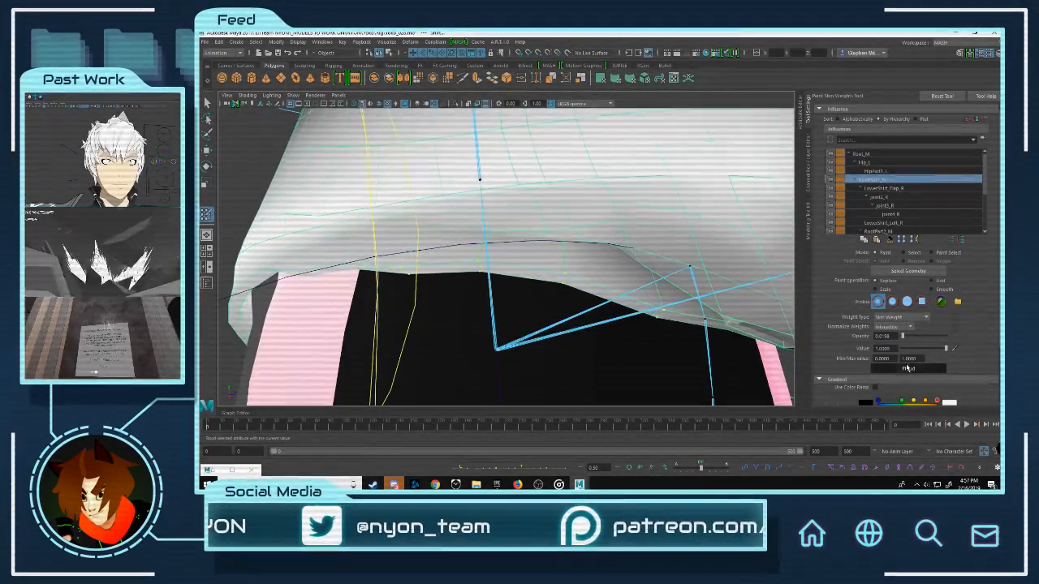
Step: Select the remaining raised inner hem vertices on the opposite side of the shirt and flood them with the RootPart1_M influence
{"action": "key", "text": "w"}
{"action": "mouse_move", "coordinate": [599, 228]}
{"action": "left_mouse_down", "text": "alt"}
{"action": "mouse_move", "coordinate": [514, 239]}
{"action": "mouse_move", "coordinate": [405, 204]}
{"action": "left_mouse_up", "text": "alt"}
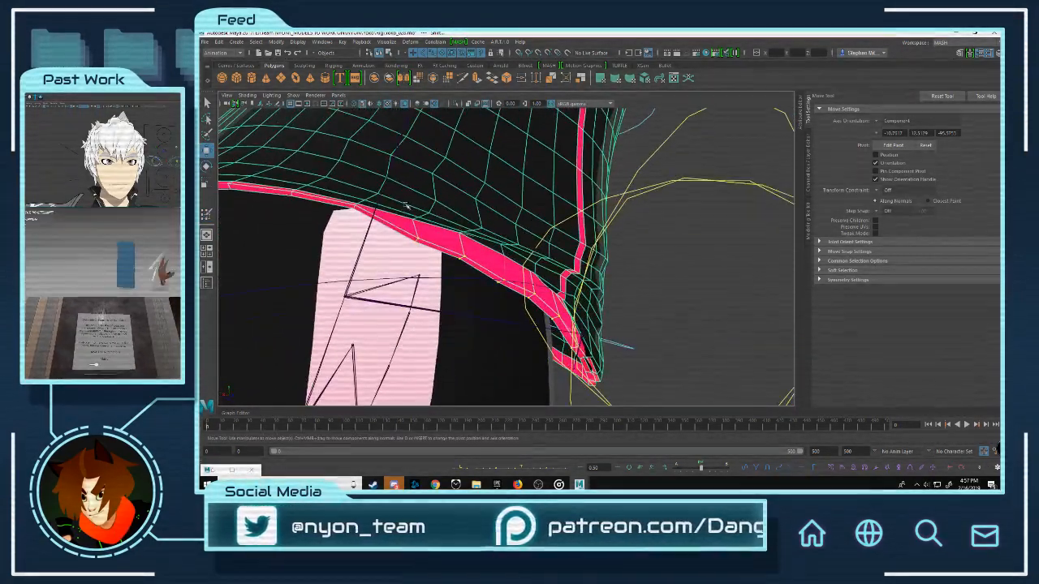
{"action": "middle_click_drag", "start_coordinate": [406, 205], "coordinate": [527, 215], "text": "alt"}
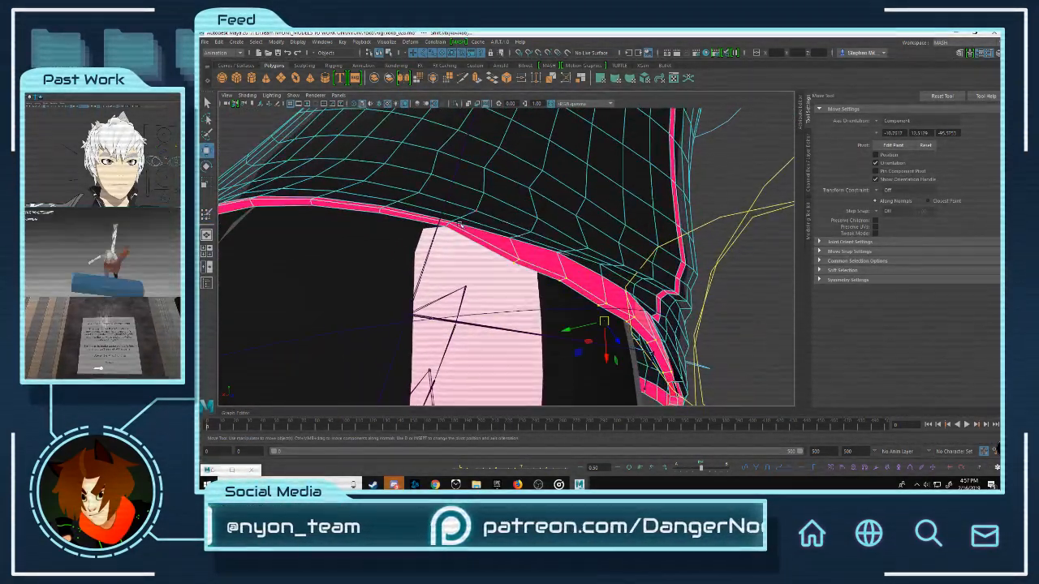
{"action": "key", "text": "q"}
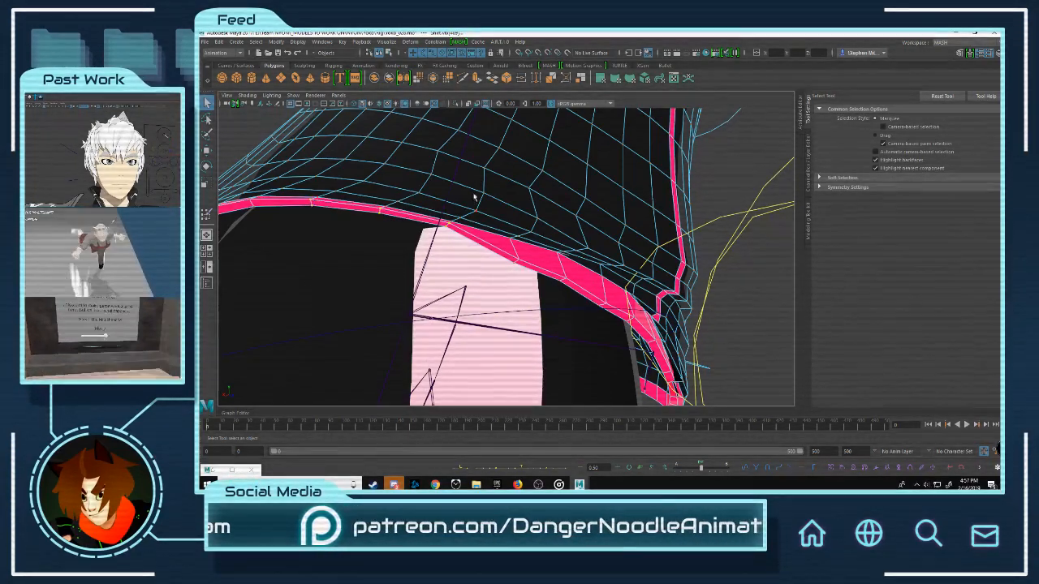
{"action": "right_click_drag", "start_coordinate": [575, 207], "coordinate": [649, 355]}
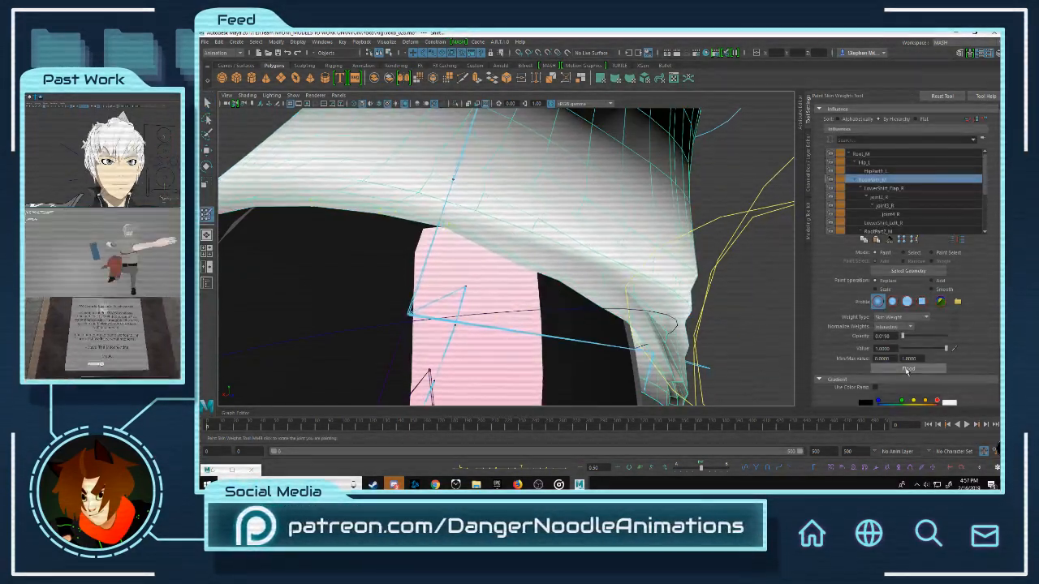
{"action": "left_click", "coordinate": [907, 370]}
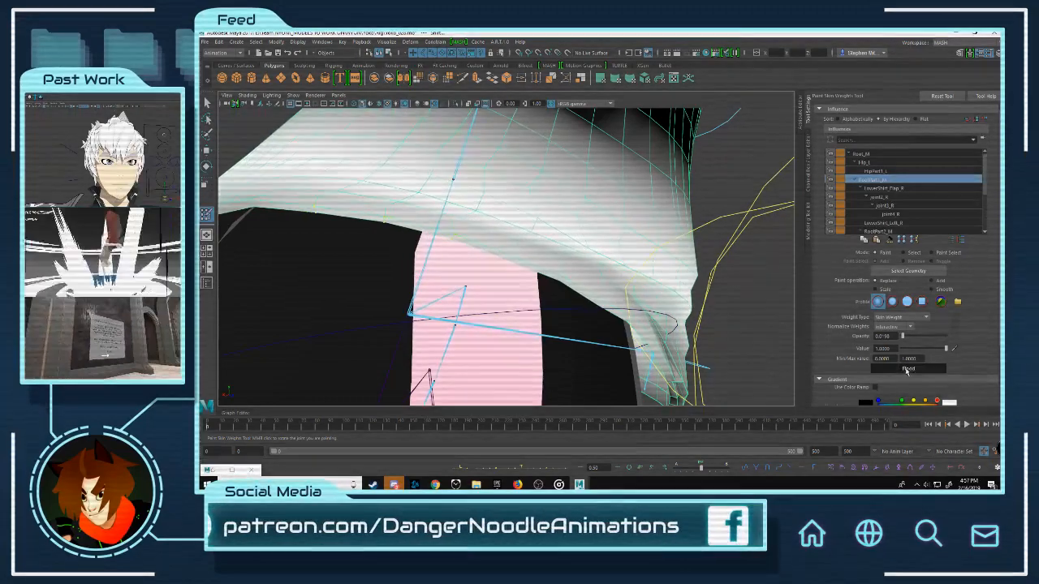
Step: Pick individual vertices along the hem's underside and examine the hem's shape from both sides of the shirt
{"action": "key", "text": "w"}
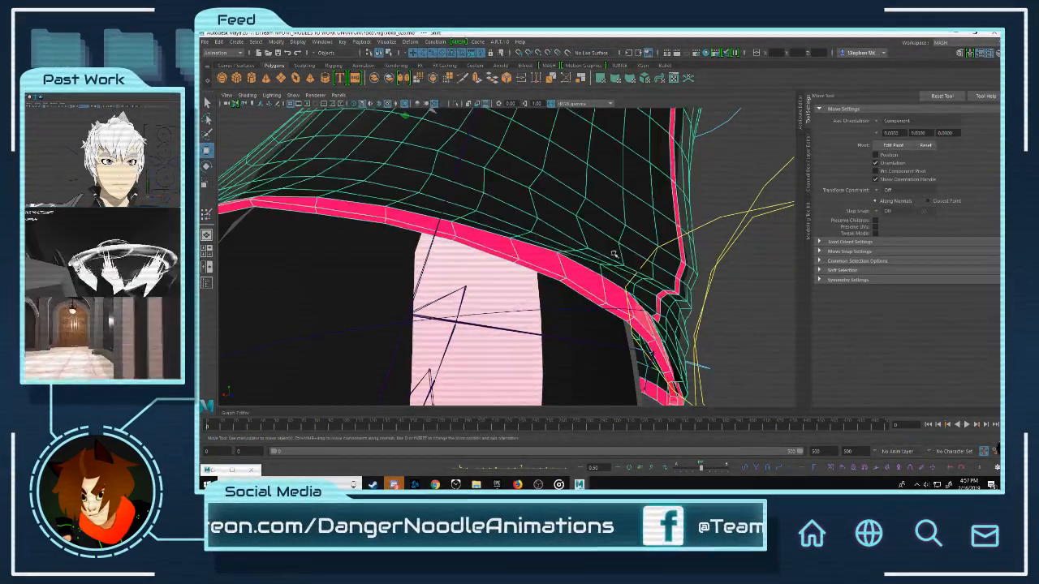
{"action": "left_click", "coordinate": [321, 202]}
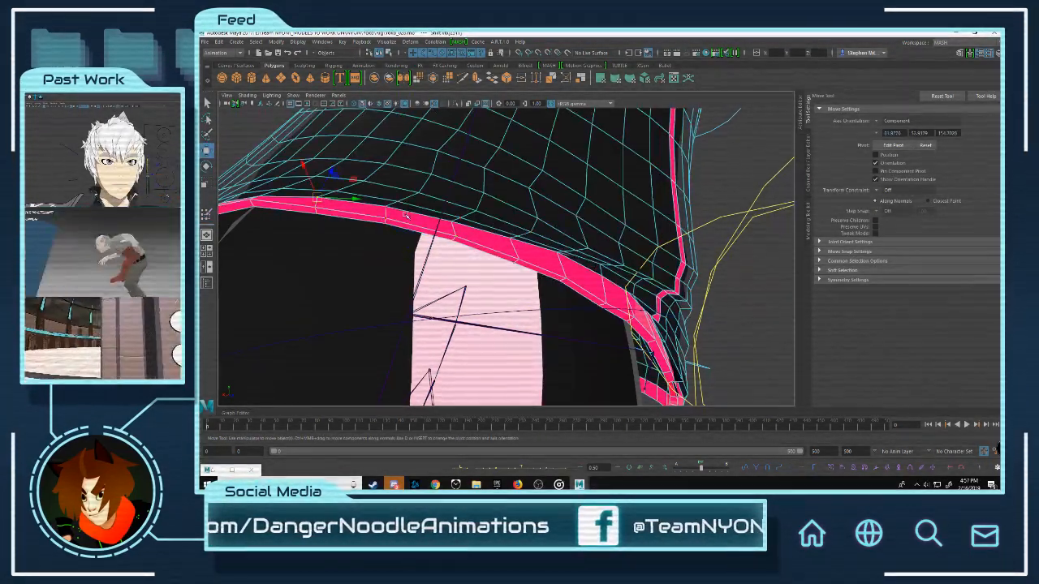
{"action": "left_click_drag", "start_coordinate": [709, 254], "coordinate": [593, 241], "text": "alt"}
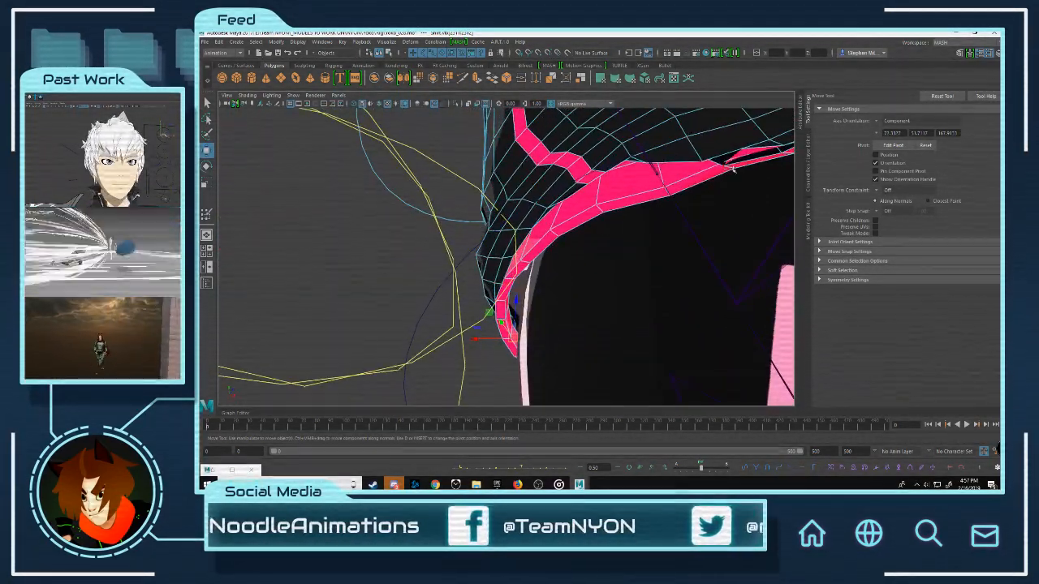
{"action": "left_click_drag", "start_coordinate": [733, 168], "coordinate": [552, 228], "text": "alt"}
{"action": "left_click", "coordinate": [543, 231], "text": "shift"}
{"action": "right_click_drag", "start_coordinate": [552, 228], "coordinate": [751, 301], "text": "alt"}
{"action": "left_click_drag", "start_coordinate": [617, 261], "coordinate": [687, 284], "text": "alt"}
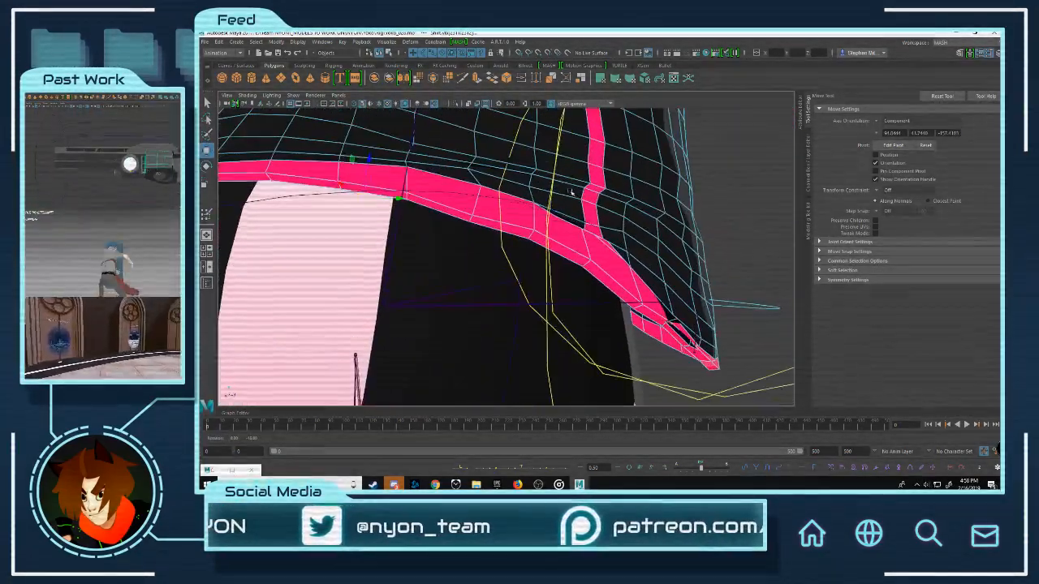
{"action": "left_click_drag", "start_coordinate": [542, 200], "coordinate": [487, 227], "text": "alt"}
{"action": "right_click_drag", "start_coordinate": [487, 227], "coordinate": [660, 285], "text": "alt"}
{"action": "left_click_drag", "start_coordinate": [660, 284], "coordinate": [660, 255], "text": "alt"}
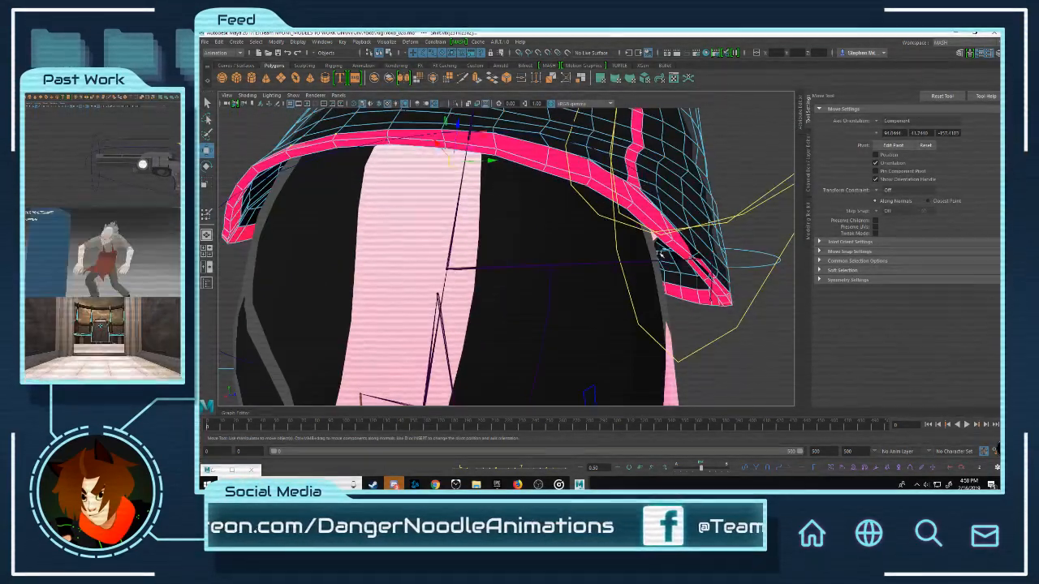
{"action": "left_click", "coordinate": [335, 148]}
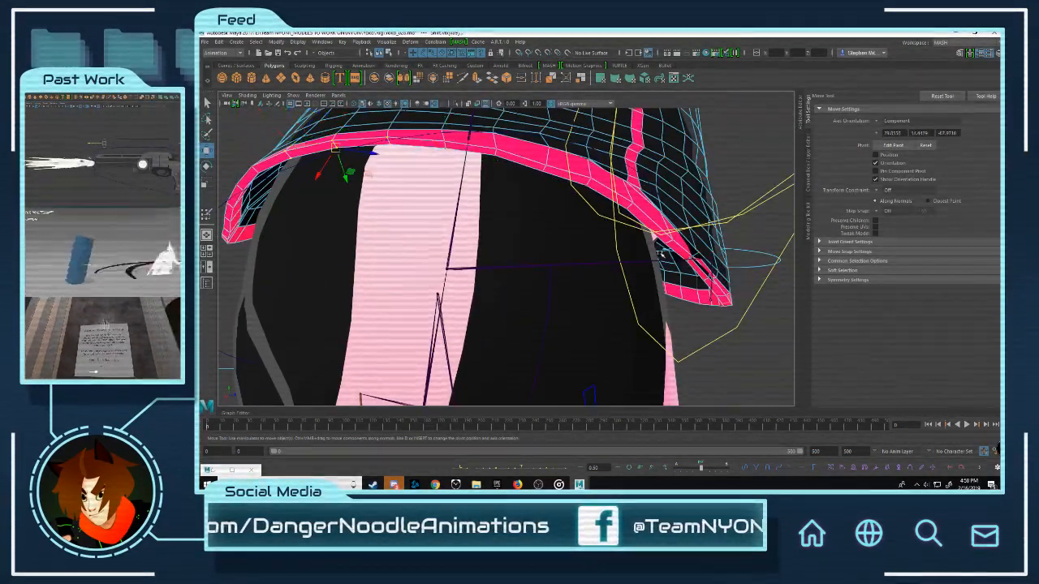
{"action": "key", "text": "q"}
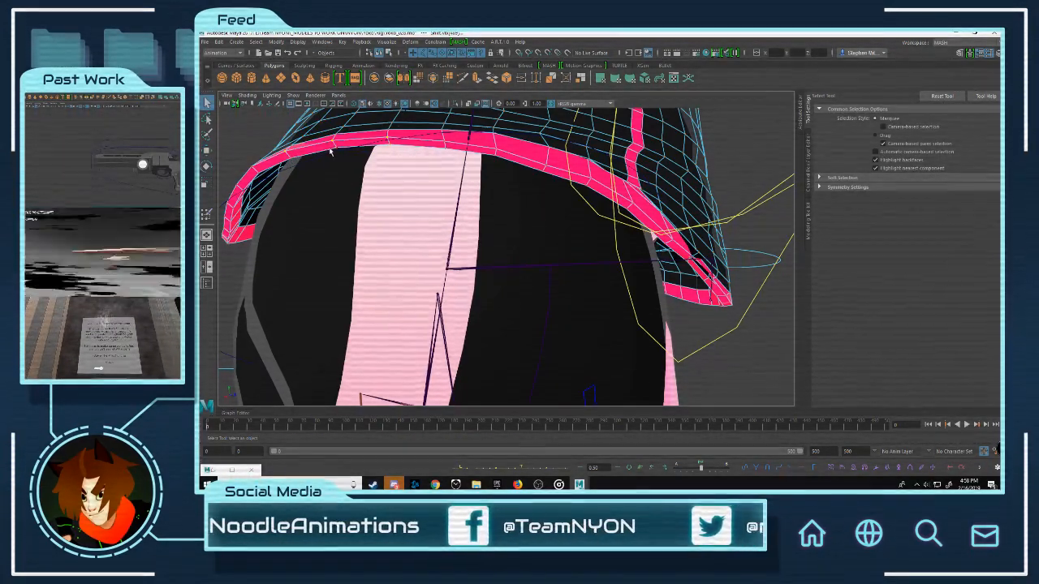
{"action": "left_click_drag", "start_coordinate": [286, 153], "coordinate": [617, 225], "text": "alt"}
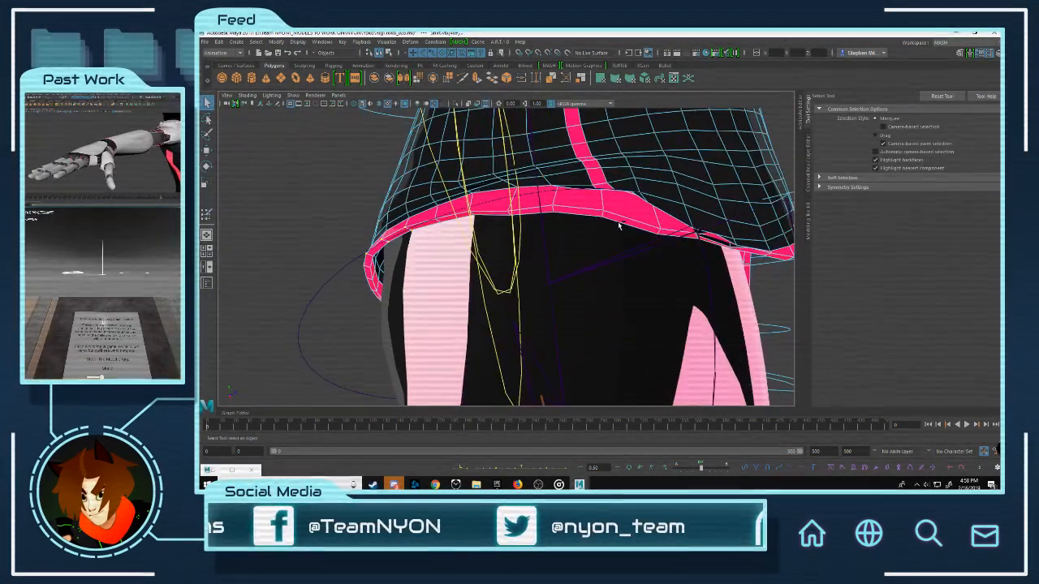
Step: Start a new vertex selection on the shirt's hem band, just below the vertical trim
{"action": "key", "text": "F8"}
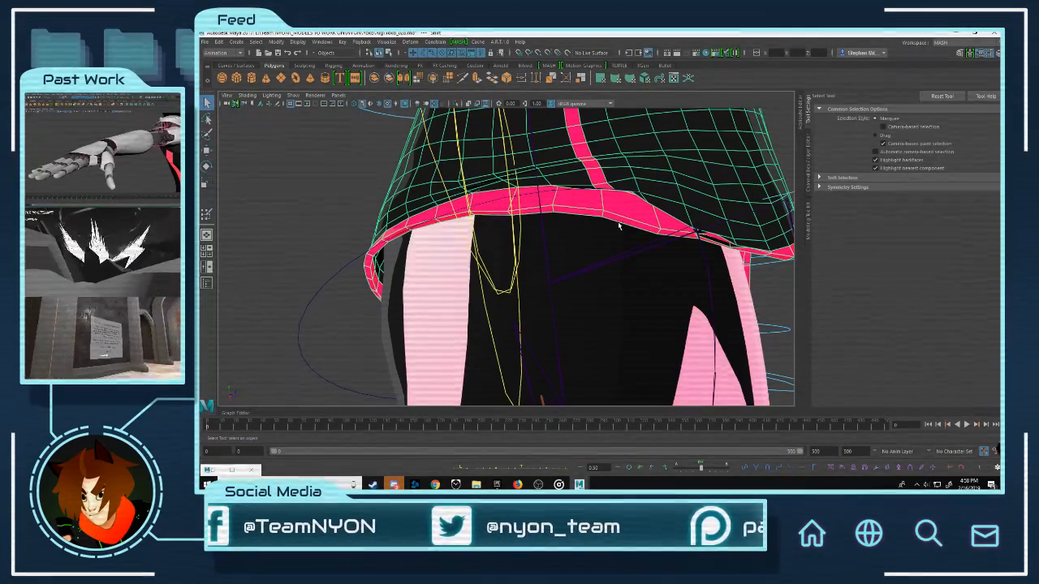
{"action": "scroll", "coordinate": [618, 222], "scroll_direction": "down", "scroll_amount": 4}
{"action": "scroll", "coordinate": [618, 224], "scroll_direction": "up", "scroll_amount": 8}
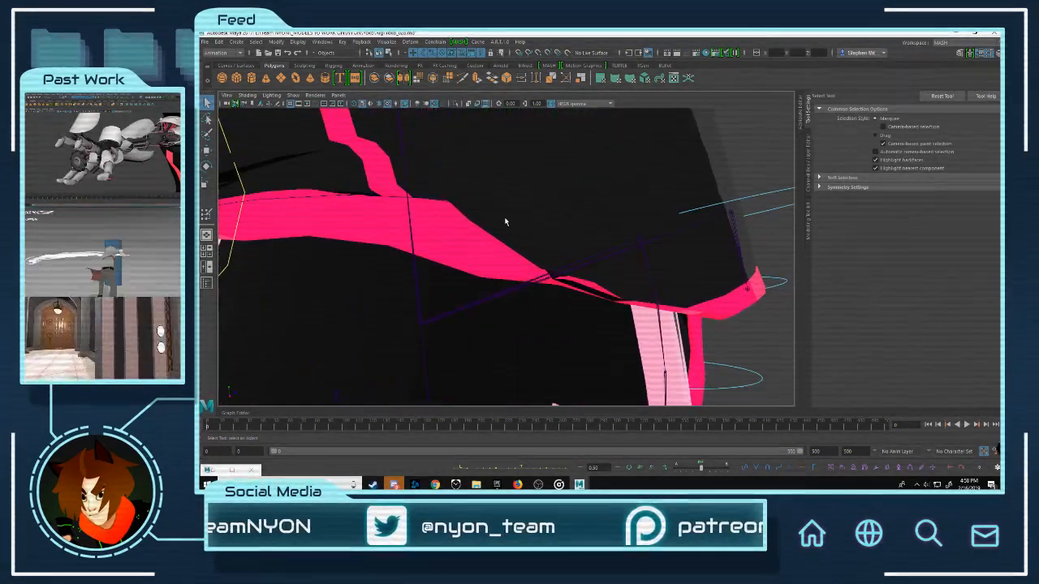
{"action": "middle_click_drag", "start_coordinate": [473, 217], "coordinate": [559, 228], "text": "alt"}
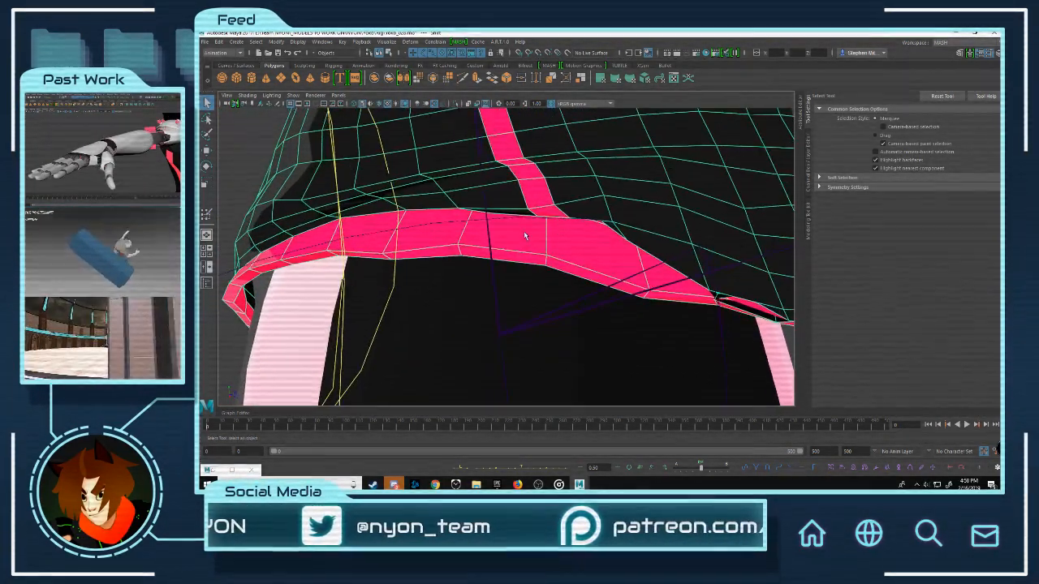
{"action": "right_click_drag", "start_coordinate": [524, 232], "coordinate": [493, 233]}
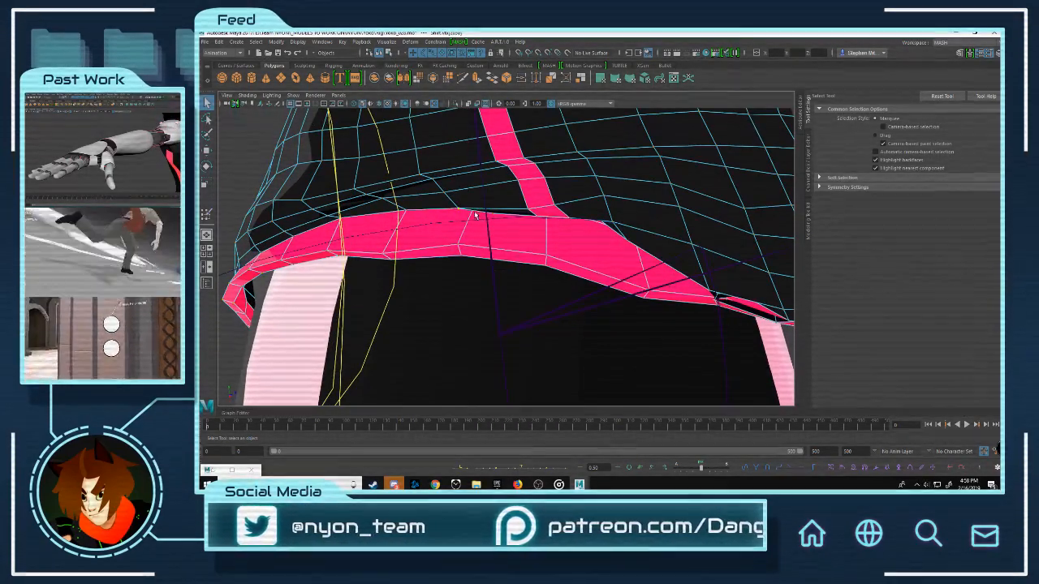
{"action": "scroll", "coordinate": [542, 246], "scroll_direction": "up", "scroll_amount": 5}
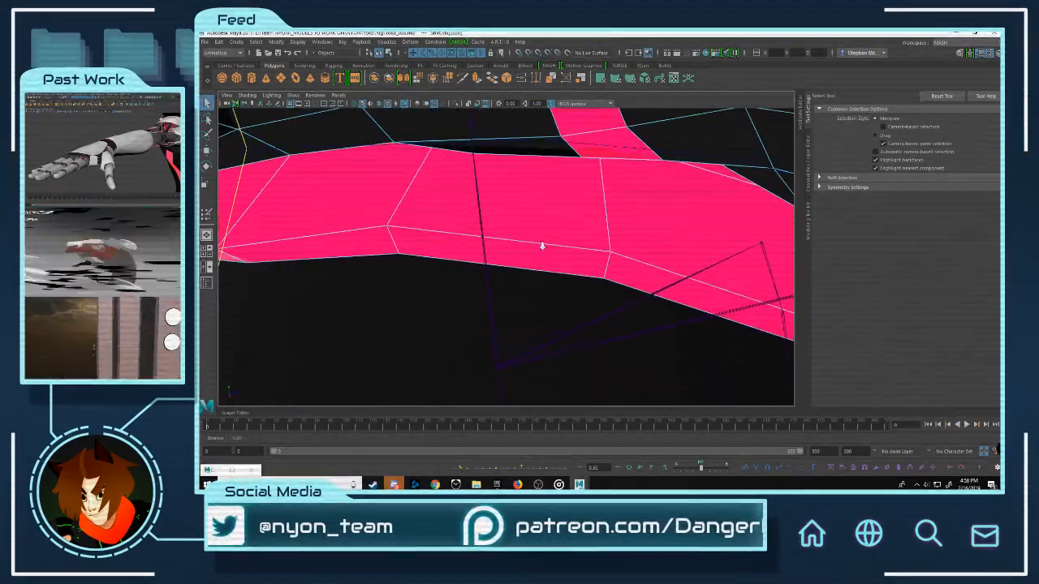
{"action": "left_click", "coordinate": [423, 176]}
{"action": "key", "text": "w"}
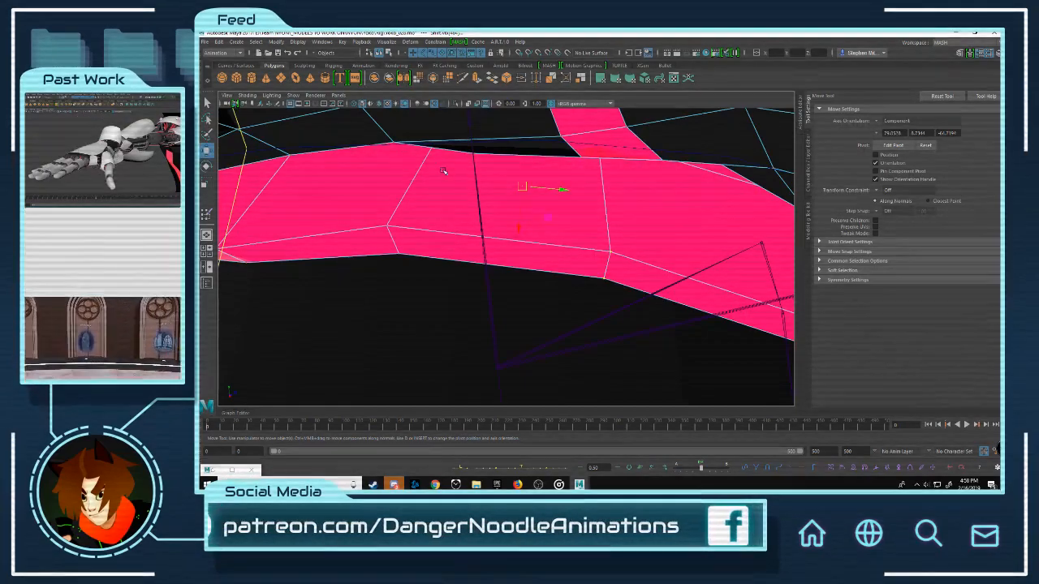
{"action": "scroll", "coordinate": [443, 170], "scroll_direction": "down", "scroll_amount": 6}
{"action": "left_click_drag", "start_coordinate": [494, 176], "coordinate": [519, 190], "text": "alt"}
{"action": "middle_click_drag", "start_coordinate": [520, 191], "coordinate": [531, 232], "text": "alt"}
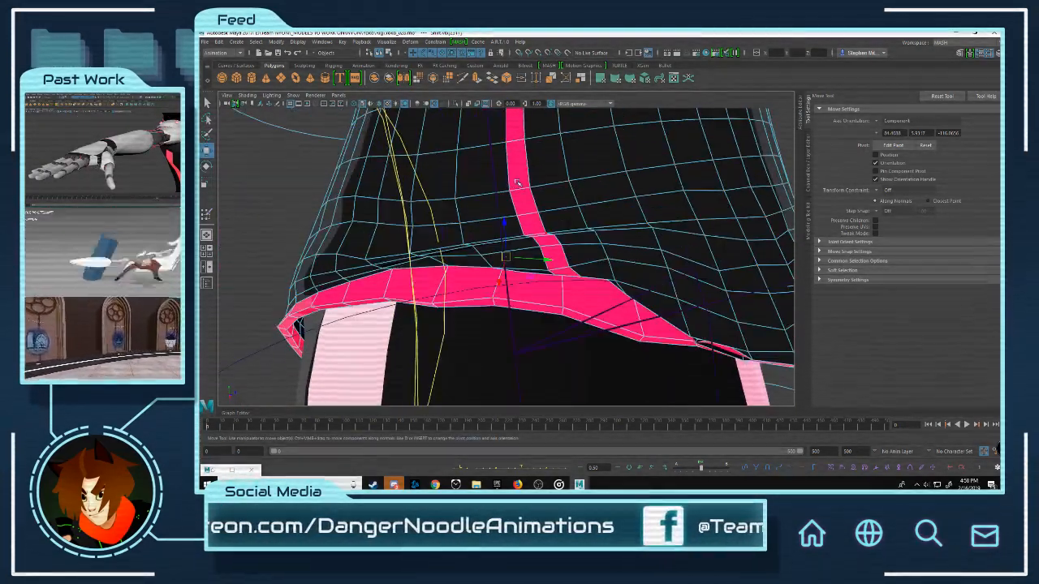
Step: Extend the selection with hidden inner vertices around the hem and flood them repeatedly with the RootPart1_M influence
{"action": "right_click_drag", "start_coordinate": [532, 231], "coordinate": [840, 288], "text": "alt"}
{"action": "left_click_drag", "start_coordinate": [731, 276], "coordinate": [622, 267], "text": "alt"}
{"action": "scroll", "coordinate": [633, 246], "scroll_direction": "down", "scroll_amount": 5}
{"action": "scroll", "coordinate": [560, 242], "scroll_direction": "down", "scroll_amount": 3}
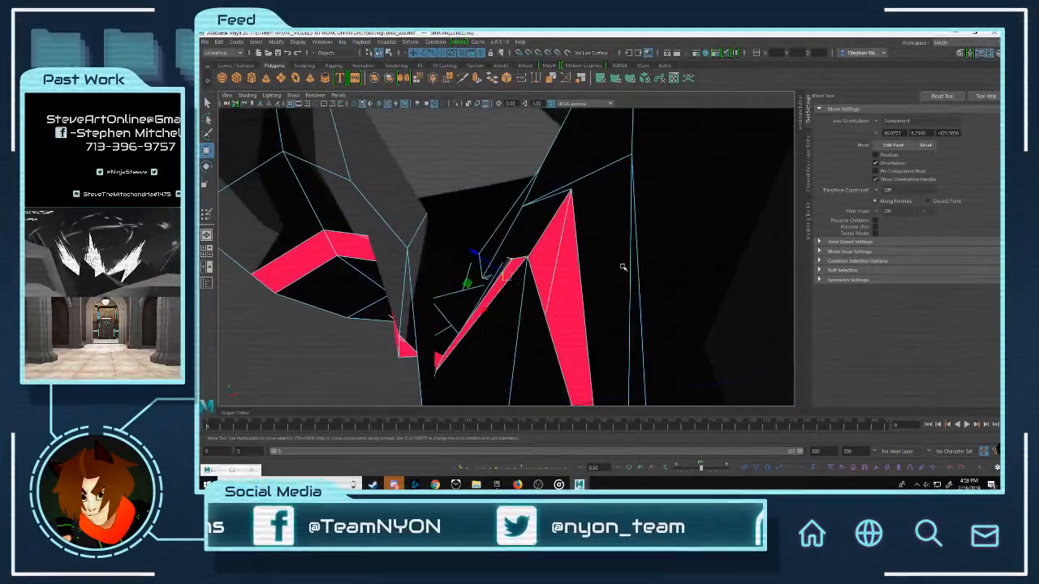
{"action": "left_click_drag", "start_coordinate": [483, 231], "coordinate": [511, 280], "text": "alt"}
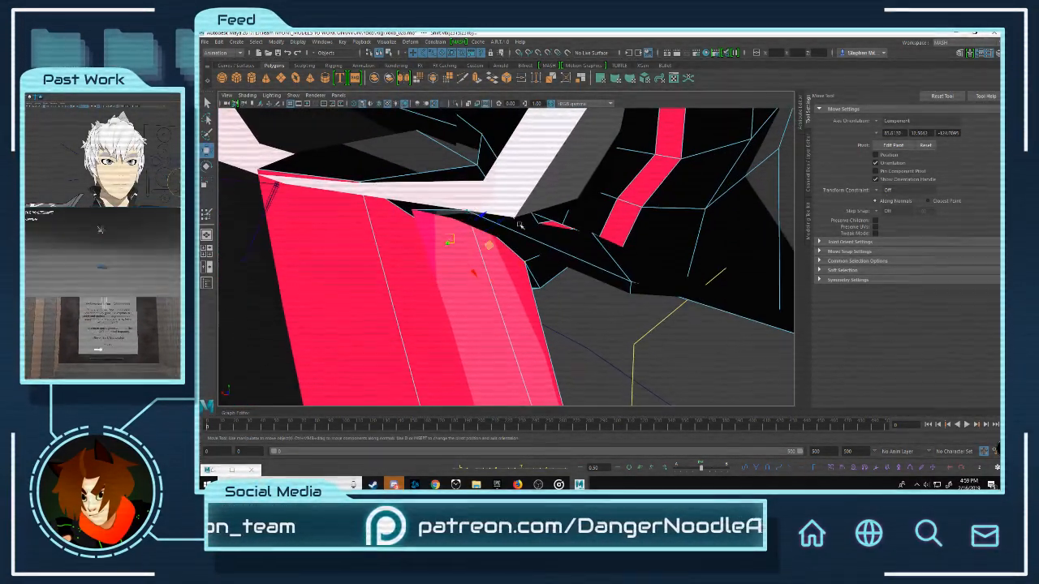
{"action": "left_click_drag", "start_coordinate": [519, 257], "coordinate": [535, 273], "text": "alt"}
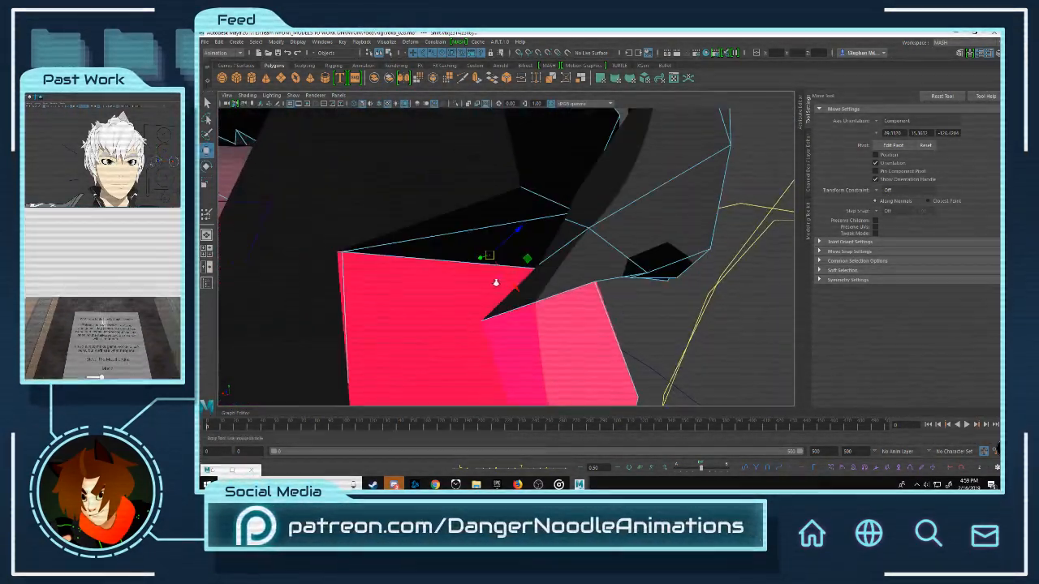
{"action": "left_click_drag", "start_coordinate": [496, 282], "coordinate": [377, 221], "text": "alt"}
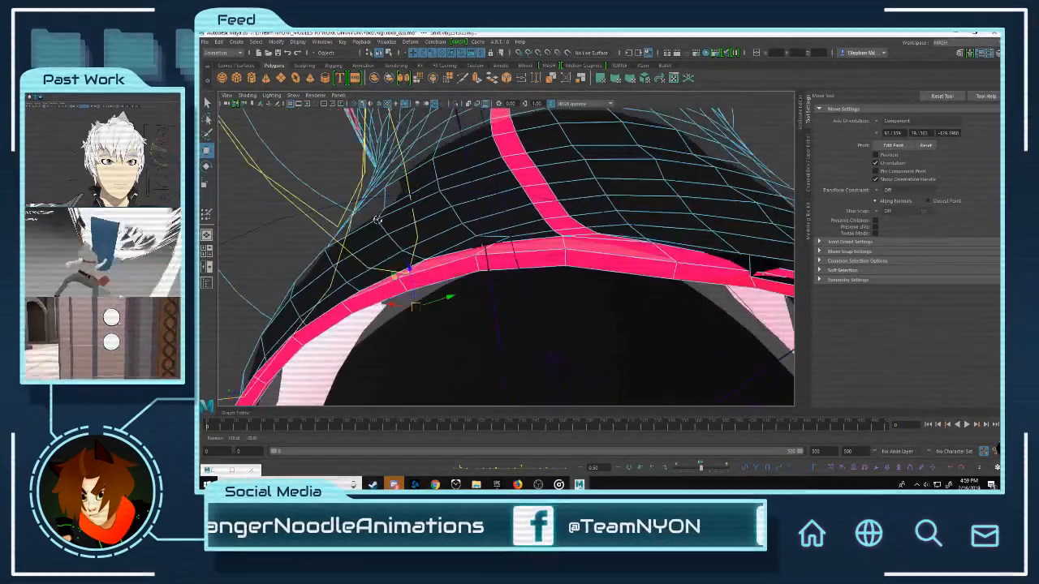
{"action": "left_click_drag", "start_coordinate": [516, 271], "coordinate": [501, 228], "text": "alt"}
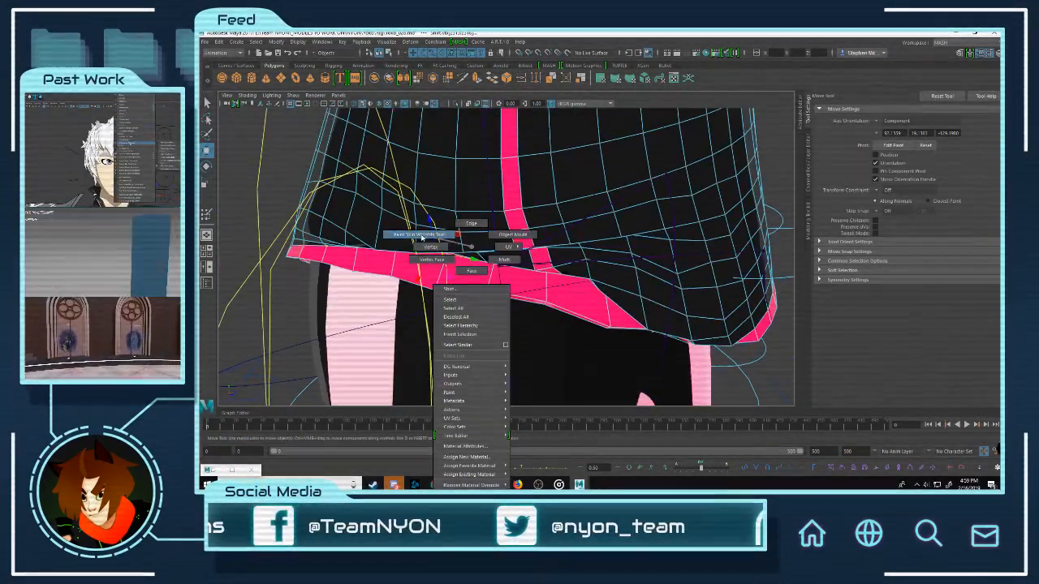
{"action": "right_click_drag", "start_coordinate": [422, 237], "coordinate": [422, 237]}
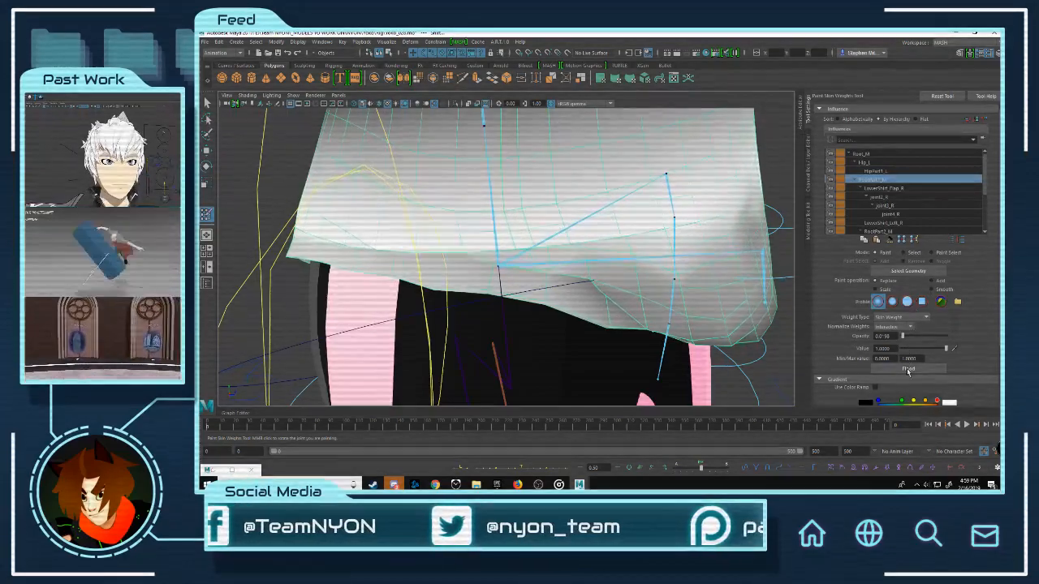
{"action": "left_click", "coordinate": [907, 369]}
{"action": "left_click", "coordinate": [909, 372]}
{"action": "left_click", "coordinate": [908, 372]}
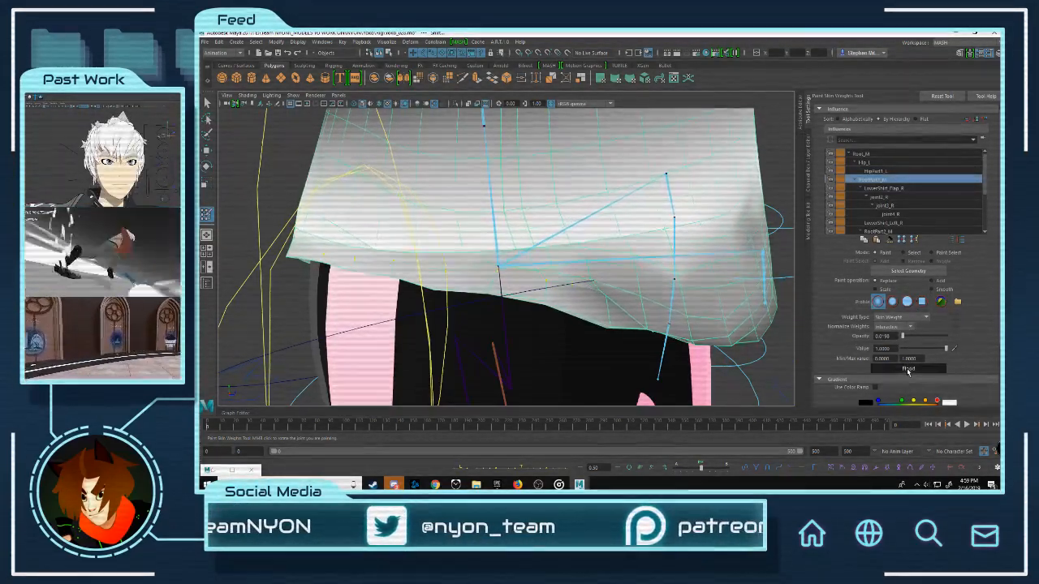
Step: Select the protruding hem vertex between the vertical trim and the slit corner and flood it with the RootPart1_M influence
{"action": "mouse_move", "coordinate": [666, 194]}
{"action": "left_mouse_down", "text": "alt"}
{"action": "mouse_move", "coordinate": [697, 234]}
{"action": "mouse_move", "coordinate": [674, 234]}
{"action": "mouse_move", "coordinate": [731, 235]}
{"action": "left_mouse_up", "text": "alt"}
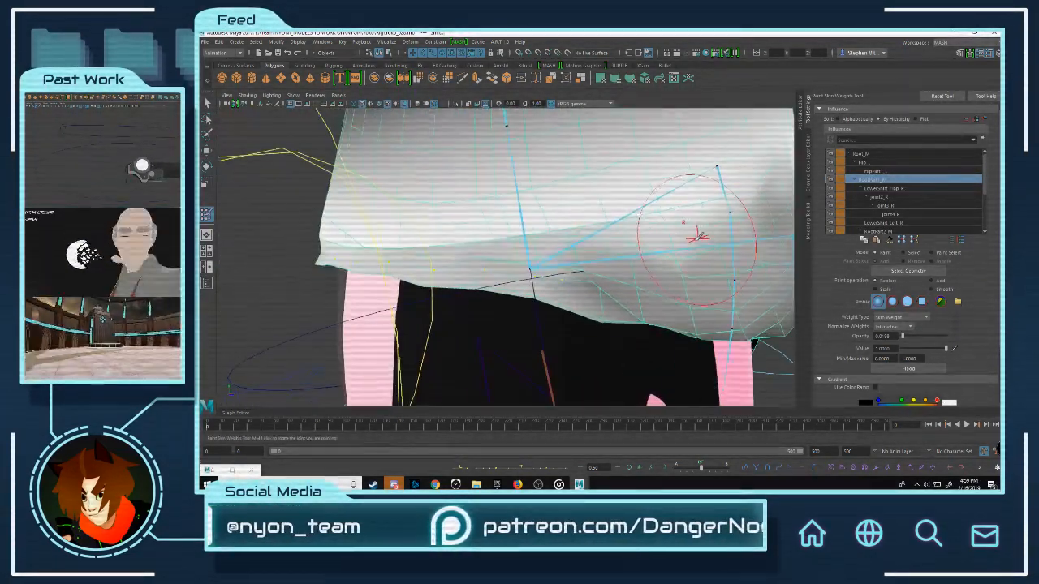
{"action": "key", "text": "w"}
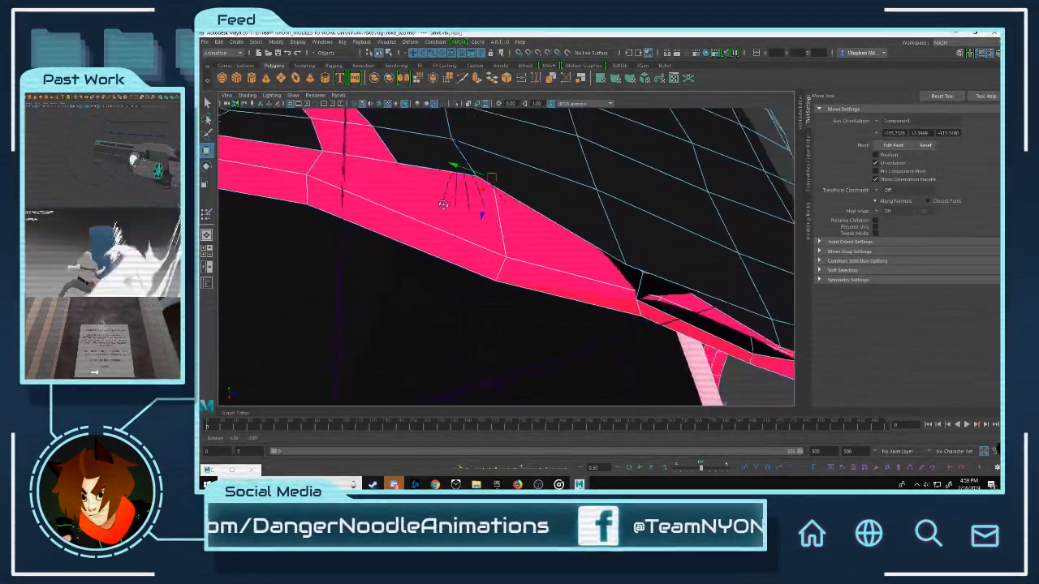
{"action": "left_click_drag", "start_coordinate": [605, 234], "coordinate": [596, 207], "text": "alt"}
{"action": "left_click_drag", "start_coordinate": [628, 306], "coordinate": [605, 307], "text": "alt"}
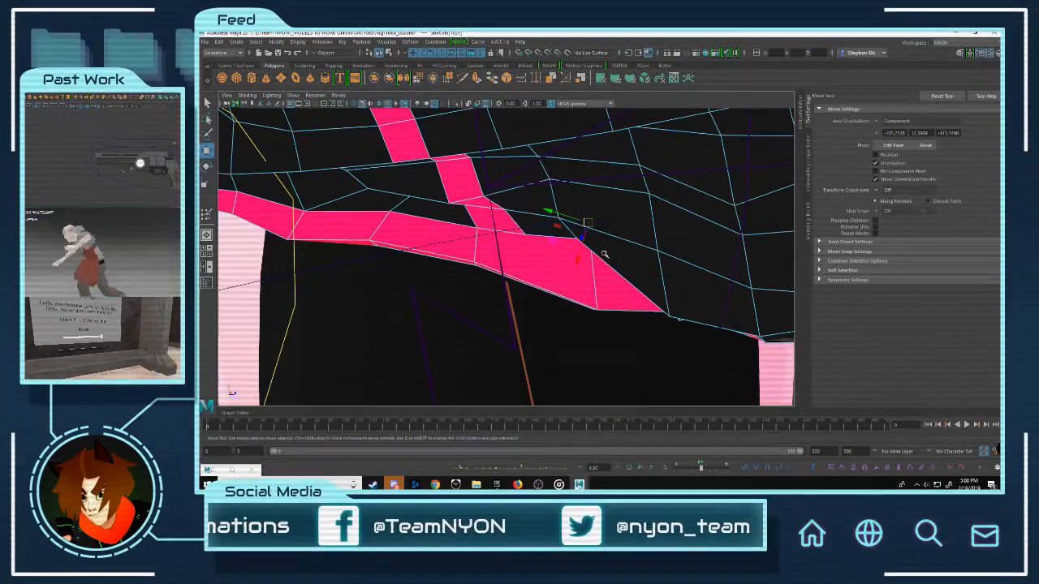
{"action": "mouse_move", "coordinate": [604, 254]}
{"action": "left_mouse_down", "text": "alt"}
{"action": "mouse_move", "coordinate": [601, 244]}
{"action": "mouse_move", "coordinate": [596, 256]}
{"action": "left_mouse_up", "text": "alt"}
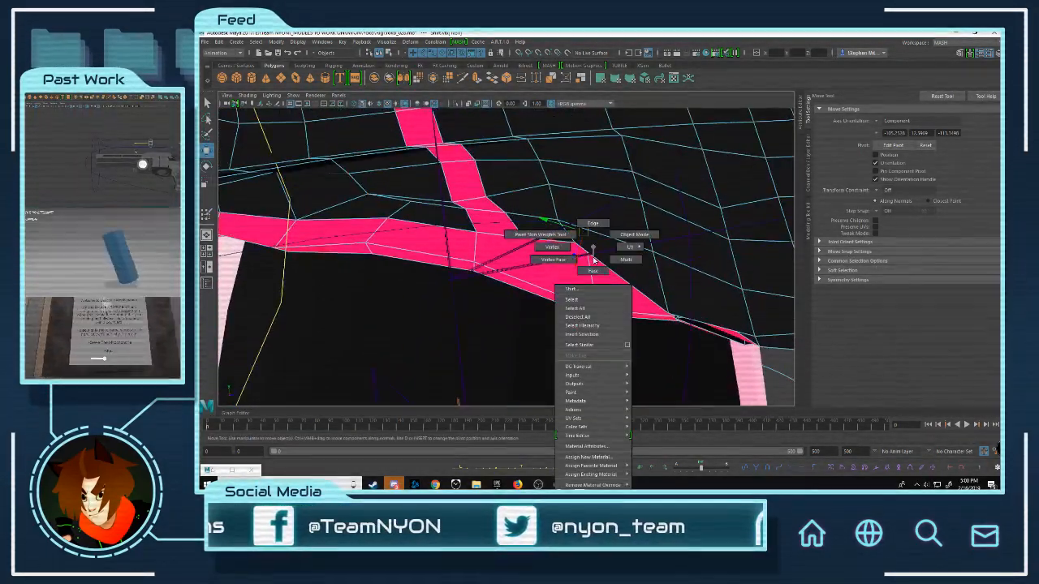
{"action": "right_click_drag", "start_coordinate": [594, 259], "coordinate": [541, 234]}
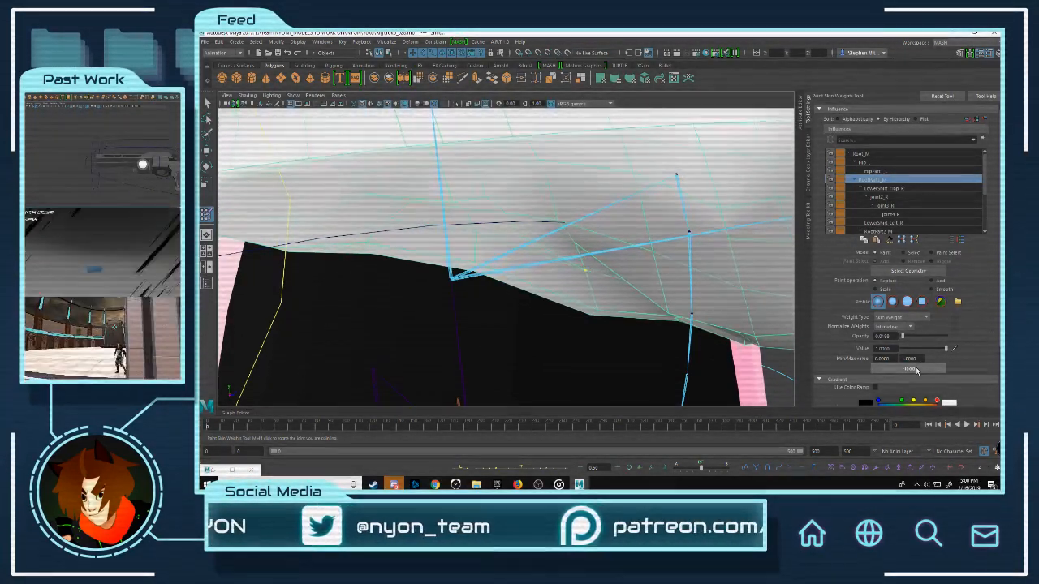
Step: Select the upper hem vertex beside the base of the vertical trim and flood it with the RootPart1_M influence
{"action": "key", "text": "w"}
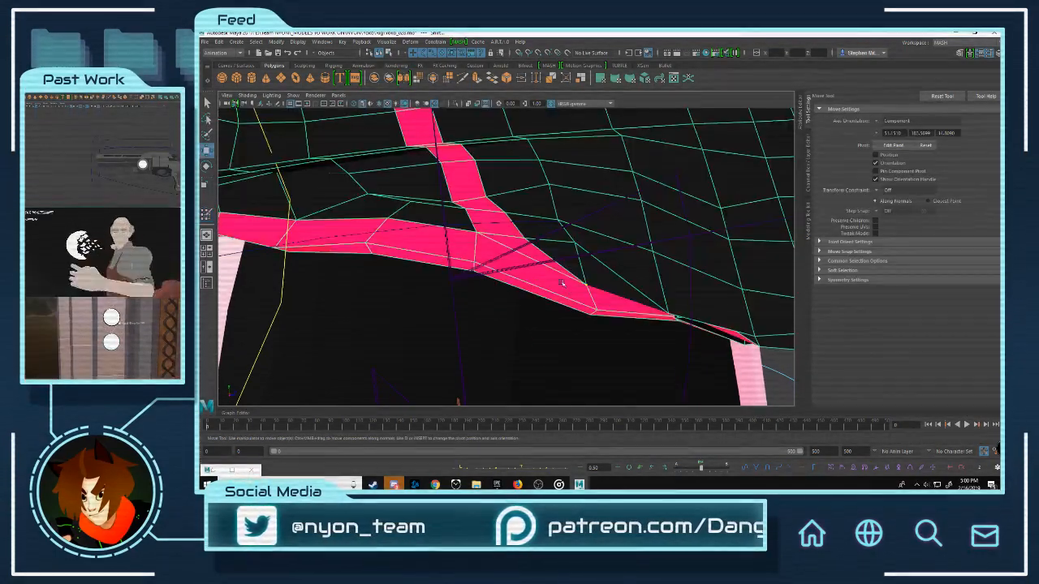
{"action": "right_click_drag", "start_coordinate": [618, 233], "coordinate": [546, 230]}
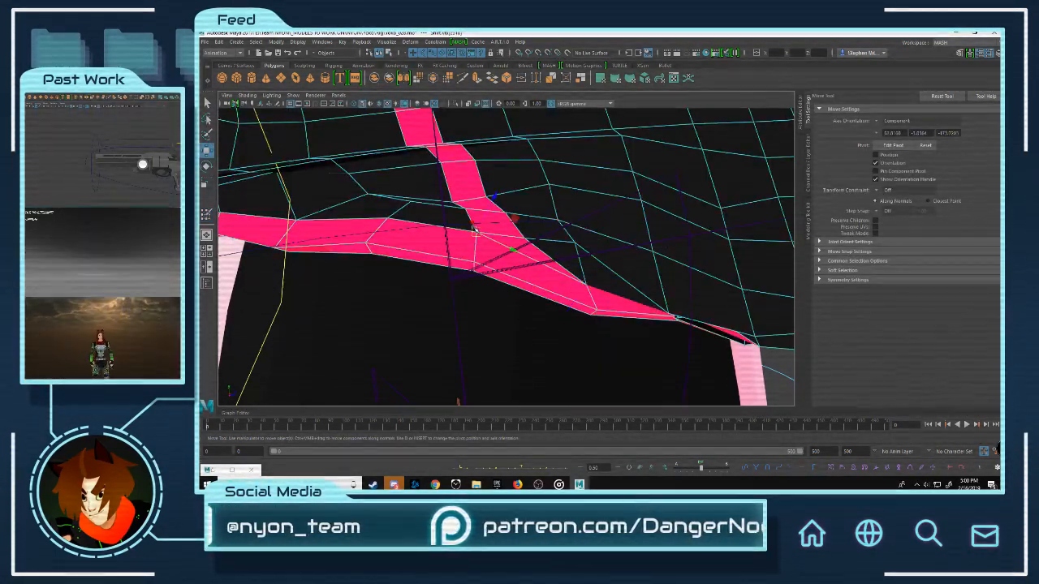
{"action": "right_click_drag", "start_coordinate": [474, 229], "coordinate": [429, 216]}
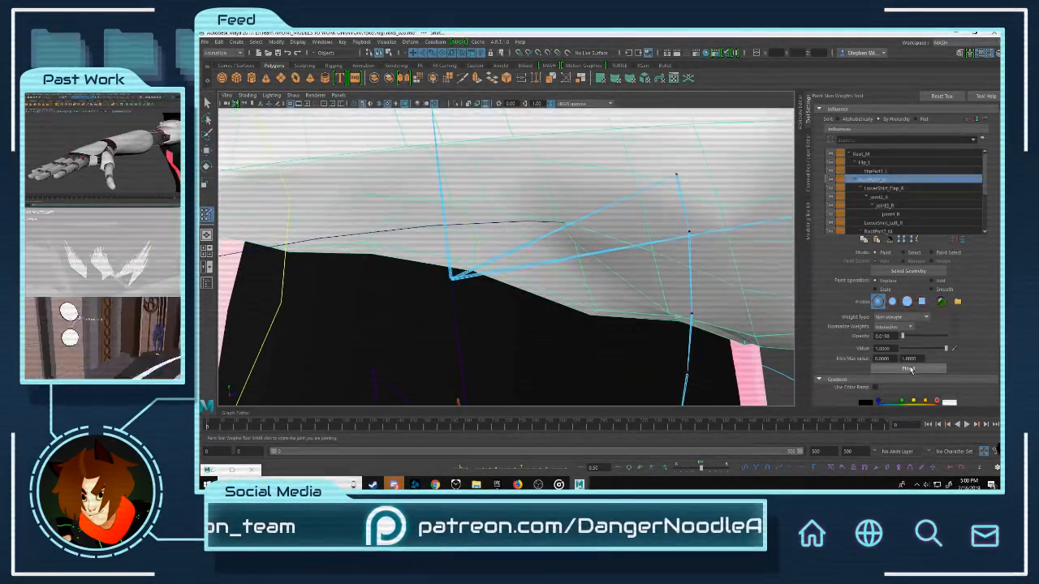
{"action": "scroll", "coordinate": [550, 238], "scroll_direction": "down", "scroll_amount": 5}
{"action": "mouse_move", "coordinate": [550, 238]}
{"action": "left_mouse_down", "text": "alt"}
{"action": "mouse_move", "coordinate": [484, 234]}
{"action": "mouse_move", "coordinate": [541, 199]}
{"action": "left_mouse_up", "text": "alt"}
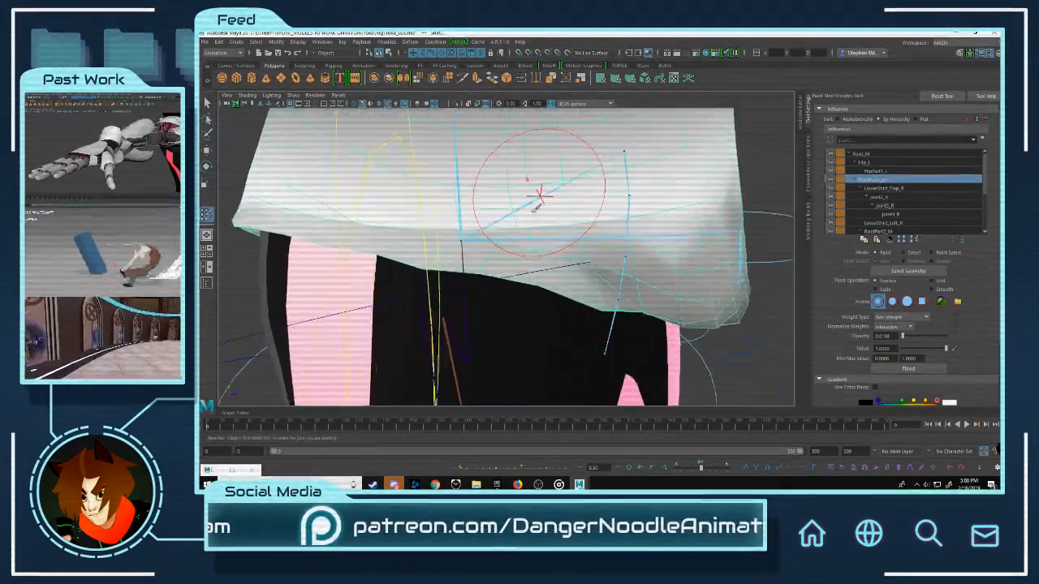
Step: Flood the selected hem-band vertex below the vertical trim with the RootPart1_M influence
{"action": "scroll", "coordinate": [518, 261], "scroll_direction": "up", "scroll_amount": 5}
{"action": "key", "text": "q"}
{"action": "mouse_move", "coordinate": [512, 249]}
{"action": "right_mouse_down"}
{"action": "mouse_move", "coordinate": [503, 237]}
{"action": "mouse_move", "coordinate": [542, 279]}
{"action": "right_mouse_up"}
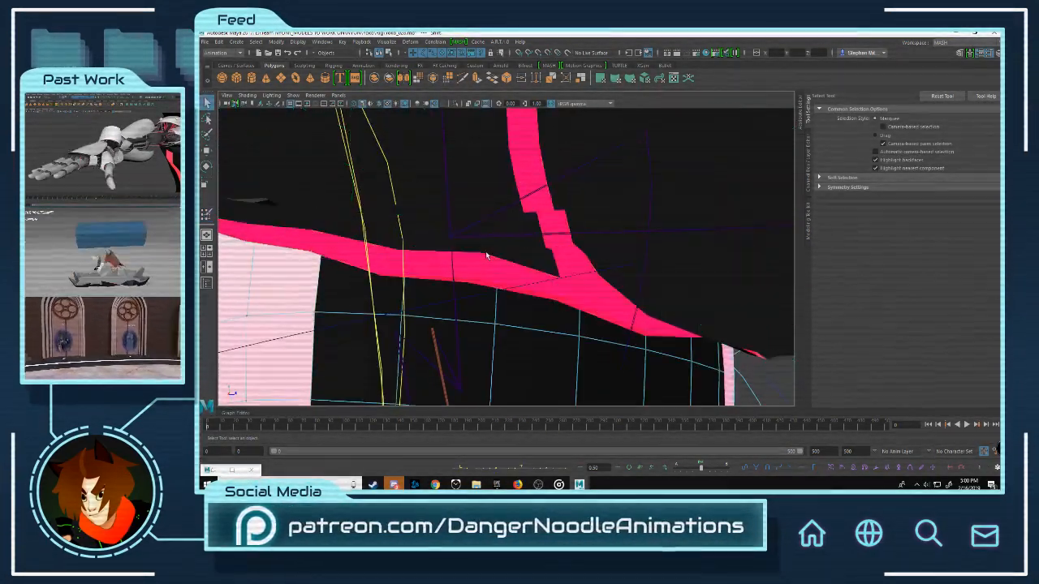
{"action": "scroll", "coordinate": [543, 279], "scroll_direction": "down", "scroll_amount": 5}
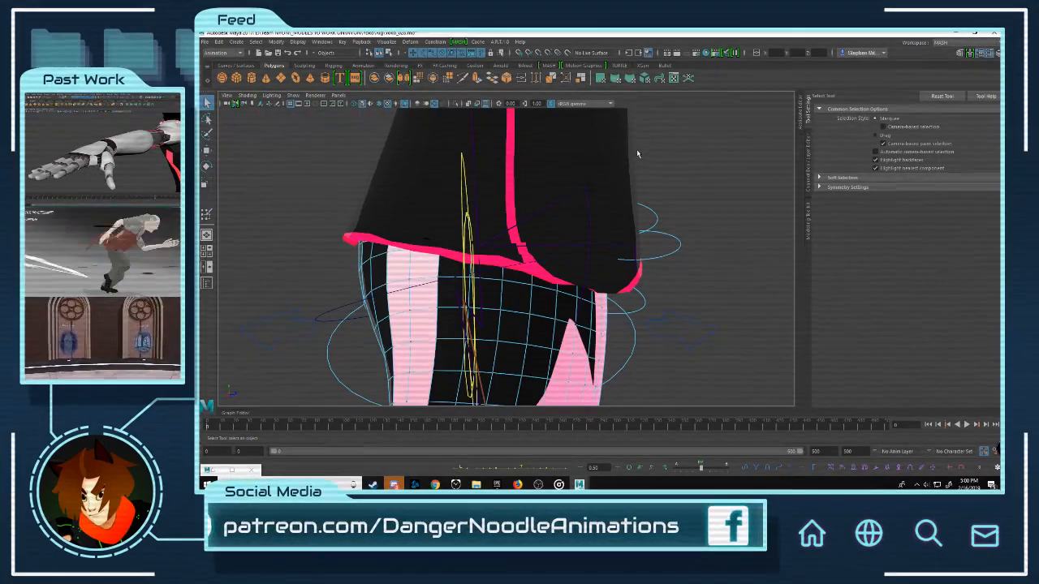
{"action": "scroll", "coordinate": [614, 294], "scroll_direction": "up", "scroll_amount": 5}
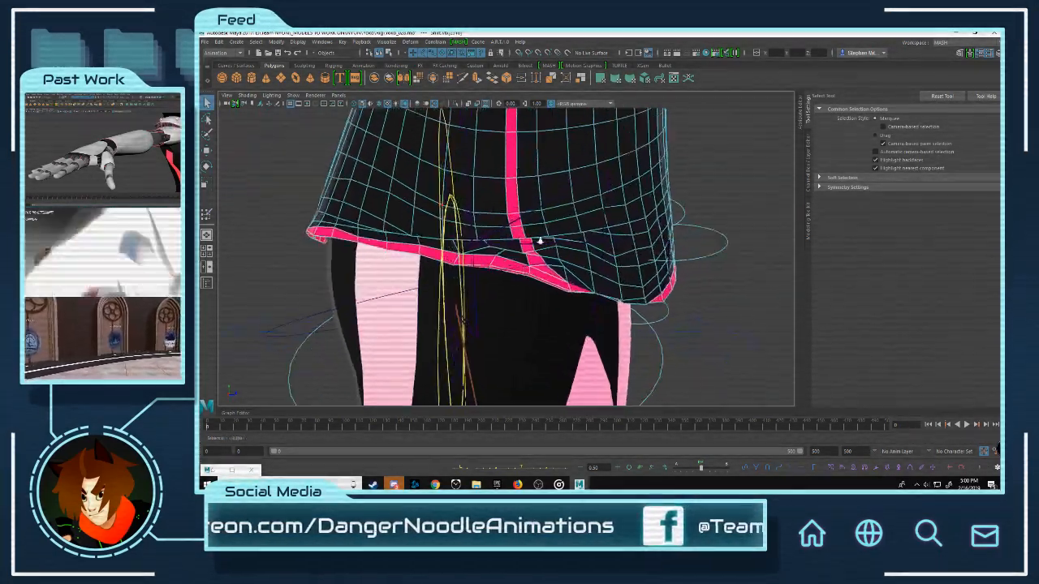
{"action": "right_click_drag", "start_coordinate": [480, 258], "coordinate": [427, 235]}
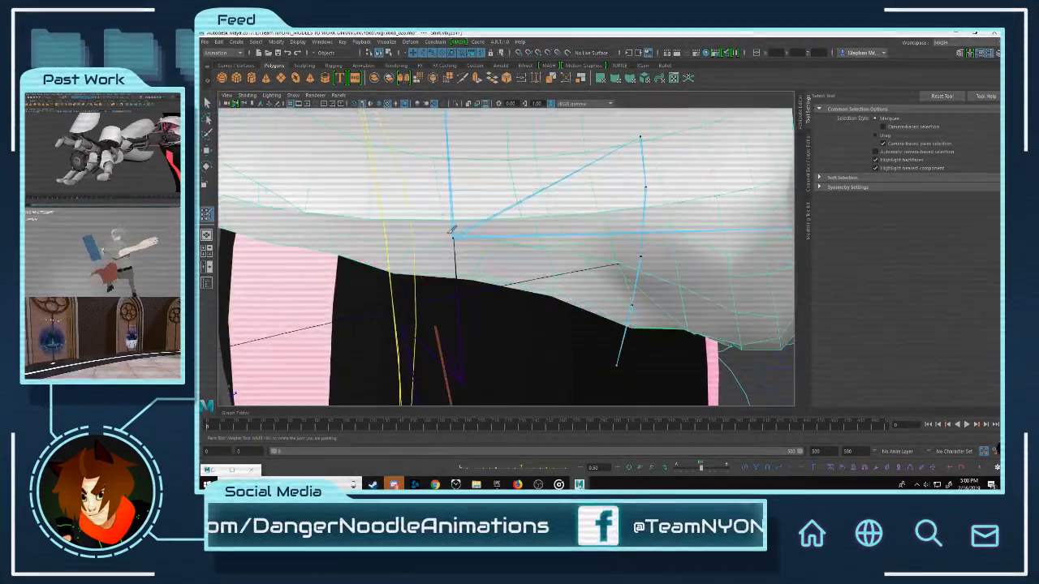
{"action": "left_click", "coordinate": [910, 370]}
{"action": "key", "text": "w"}
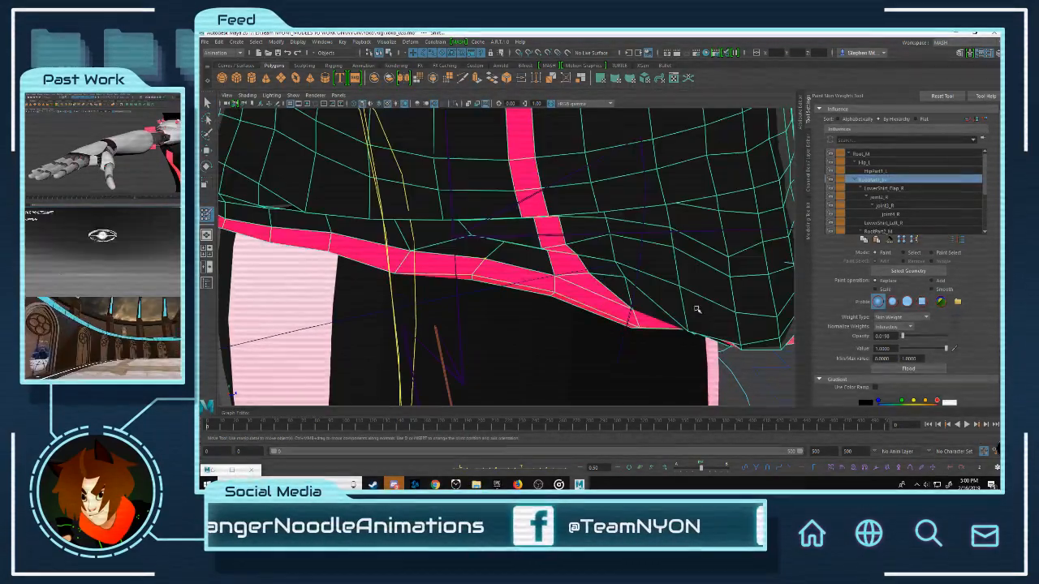
Step: Select the upper hem-band vertex beside the pink leg stripe and flood it with the RootPart1_M influence
{"action": "scroll", "coordinate": [675, 262], "scroll_direction": "down", "scroll_amount": 3}
{"action": "mouse_move", "coordinate": [650, 251]}
{"action": "left_mouse_down", "text": "alt"}
{"action": "mouse_move", "coordinate": [700, 245]}
{"action": "mouse_move", "coordinate": [476, 253]}
{"action": "mouse_move", "coordinate": [511, 247]}
{"action": "left_mouse_up", "text": "alt"}
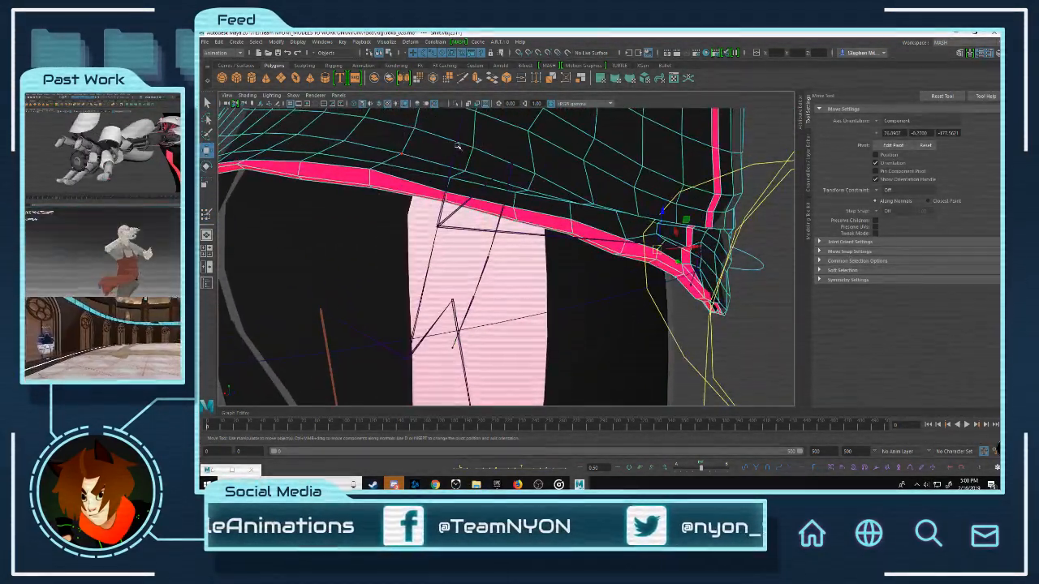
{"action": "middle_click_drag", "start_coordinate": [457, 145], "coordinate": [541, 186], "text": "alt"}
{"action": "scroll", "coordinate": [503, 223], "scroll_direction": "up", "scroll_amount": 4}
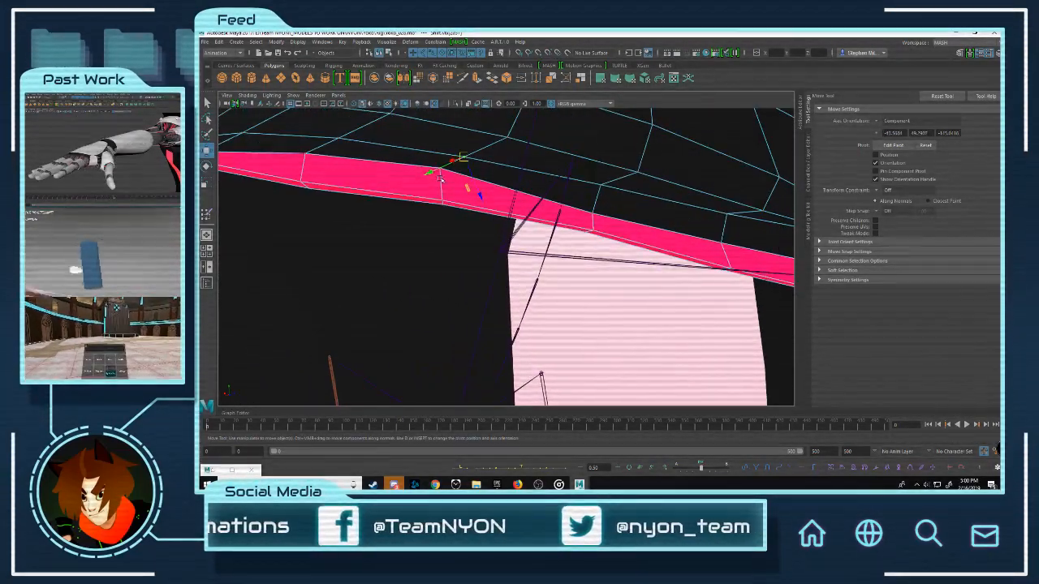
{"action": "left_click", "coordinate": [440, 168]}
{"action": "right_click_drag", "start_coordinate": [309, 153], "coordinate": [279, 142]}
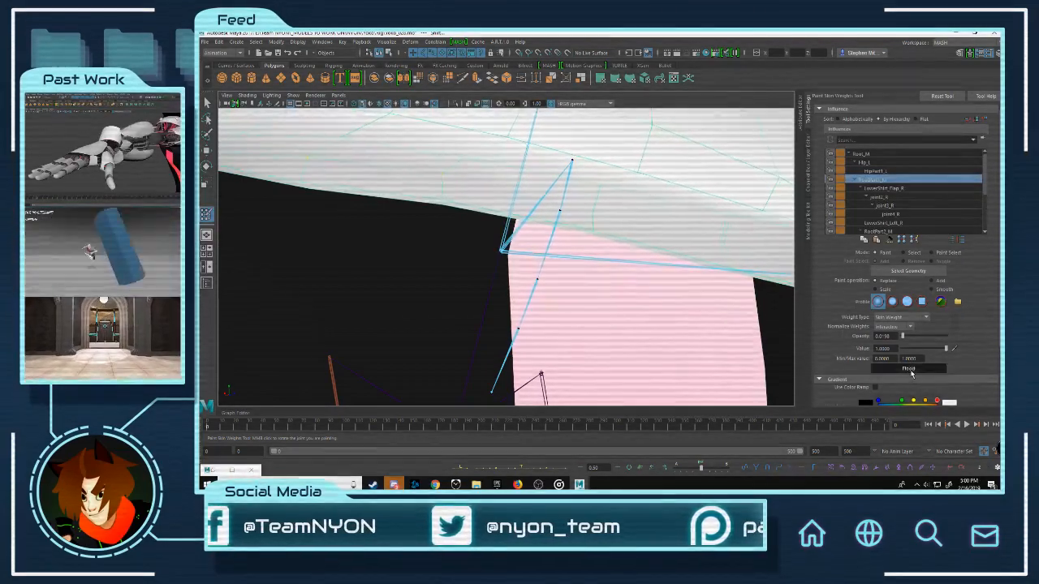
{"action": "key", "text": "w"}
{"action": "scroll", "coordinate": [616, 209], "scroll_direction": "down", "scroll_amount": 6}
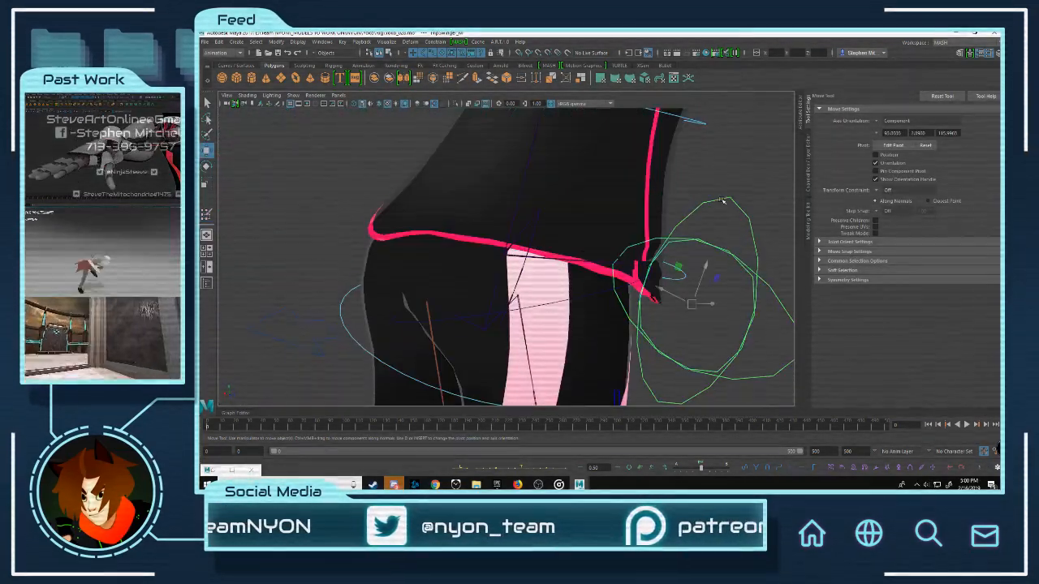
Step: Select the root control and rotate it to check how the shirt hem and flap deform
{"action": "left_click_drag", "start_coordinate": [723, 200], "coordinate": [575, 230], "text": "alt"}
{"action": "scroll", "coordinate": [566, 228], "scroll_direction": "down", "scroll_amount": 5}
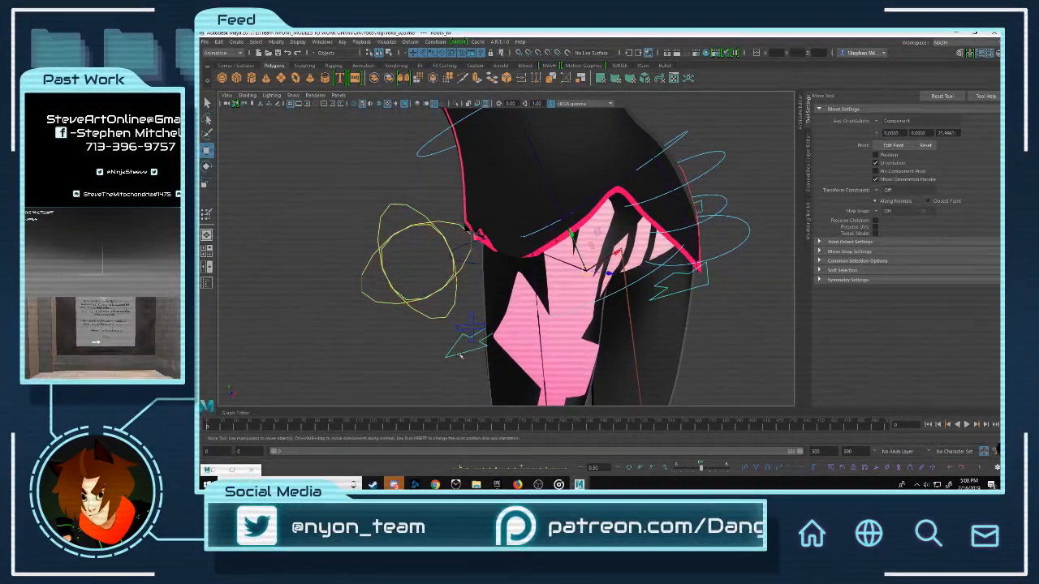
{"action": "key", "text": "e"}
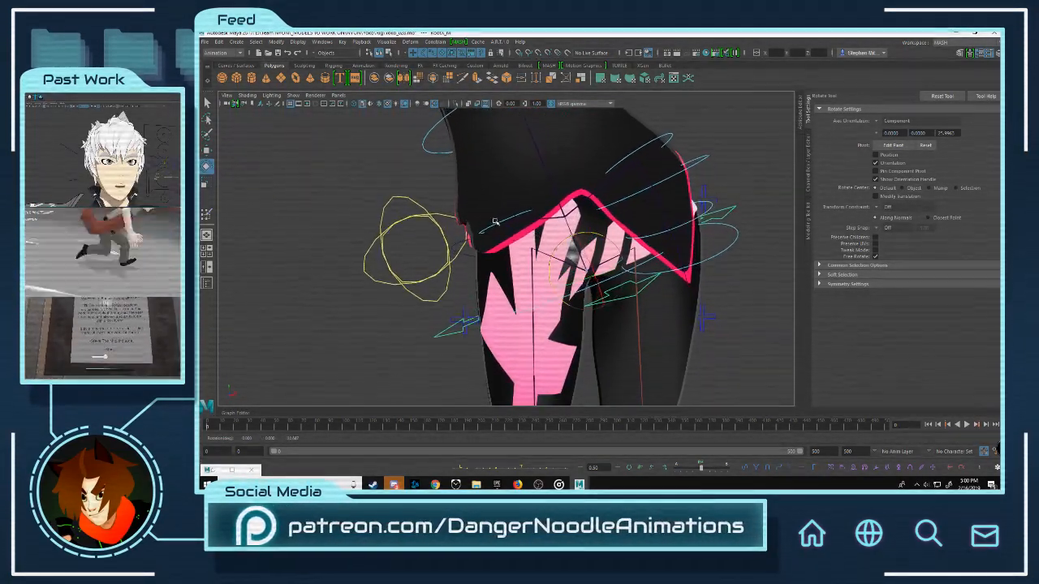
{"action": "left_click_drag", "start_coordinate": [579, 221], "coordinate": [547, 221], "text": "alt"}
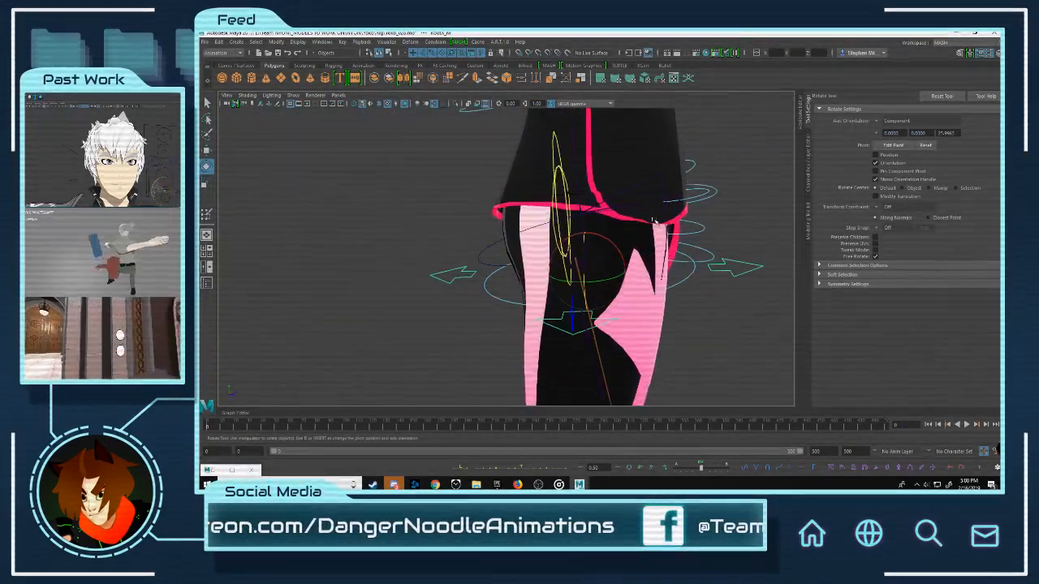
Step: Select the protruding hem-band vertex between the vertical trim and the pink leg stripe and flood it with the RootPart1_M influence
{"action": "left_click_drag", "start_coordinate": [654, 221], "coordinate": [598, 228], "text": "alt"}
{"action": "left_click", "coordinate": [617, 212]}
{"action": "right_click_drag", "start_coordinate": [617, 227], "coordinate": [682, 232], "text": "alt"}
{"action": "middle_click_drag", "start_coordinate": [682, 232], "coordinate": [575, 235], "text": "alt"}
{"action": "left_click_drag", "start_coordinate": [576, 235], "coordinate": [575, 213], "text": "alt"}
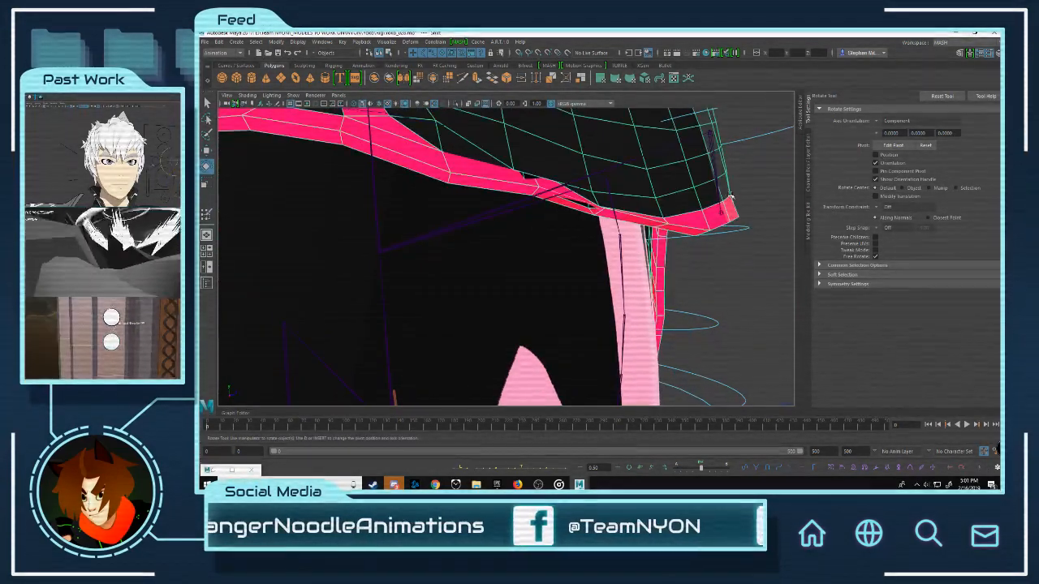
{"action": "right_click_drag", "start_coordinate": [730, 197], "coordinate": [680, 192]}
{"action": "key", "text": "q"}
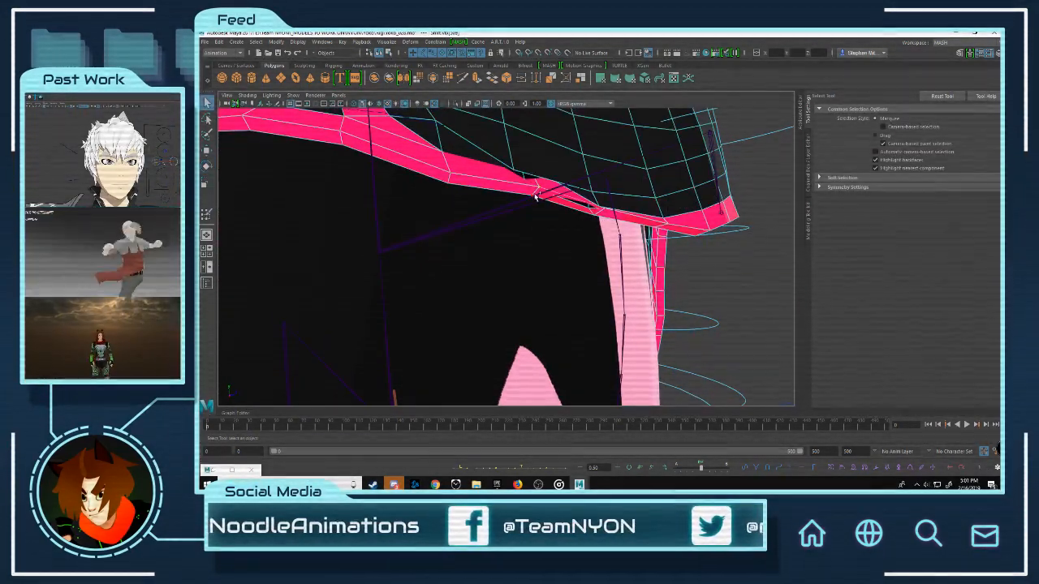
{"action": "right_click_drag", "start_coordinate": [498, 185], "coordinate": [487, 182]}
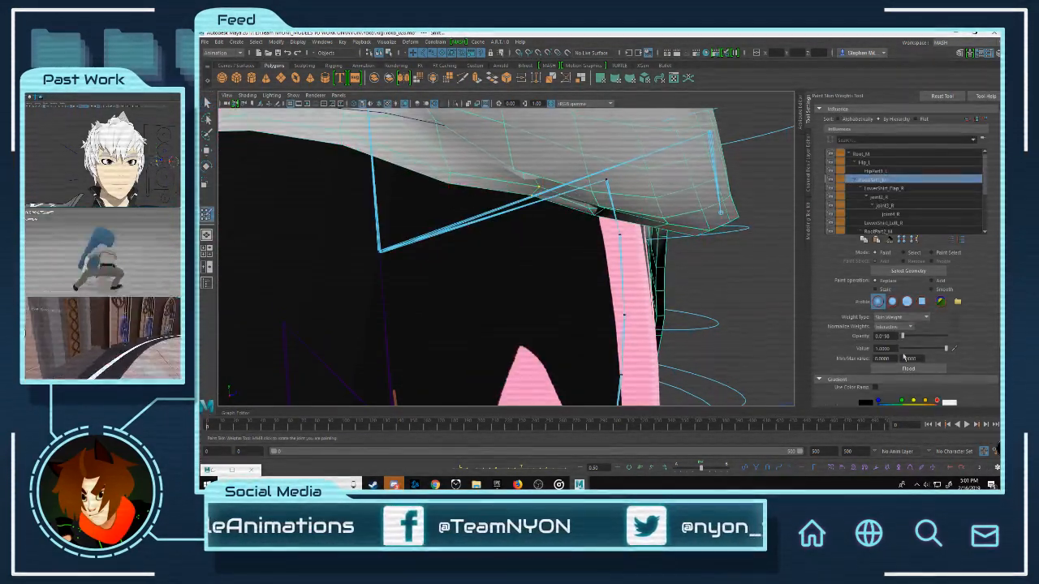
{"action": "key", "text": "w"}
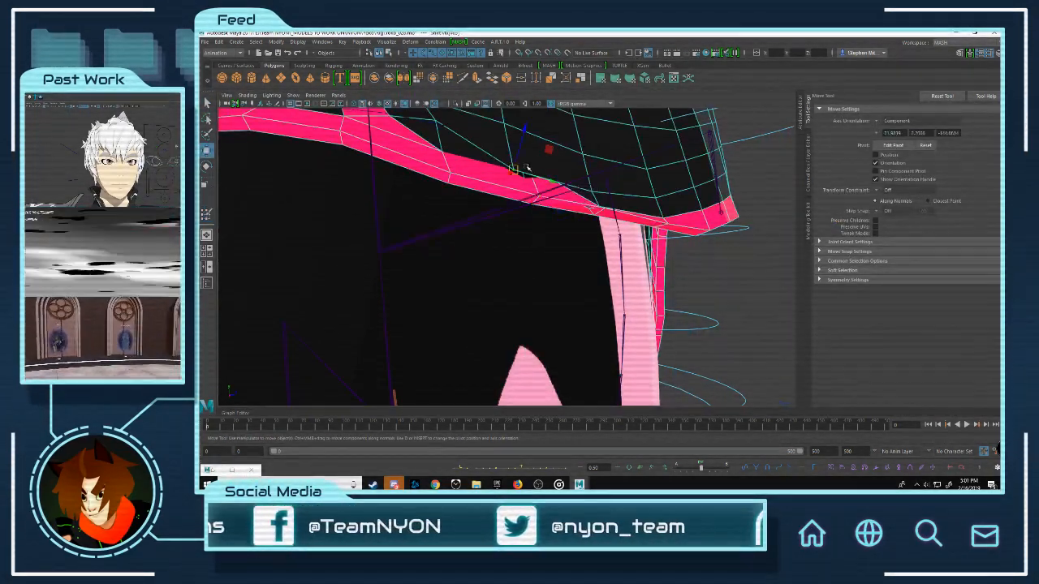
Step: Select the vertex on the upper edge of the hem band near the slit and flood it with the Root_M influence
{"action": "key", "text": "q"}
{"action": "right_click_drag", "start_coordinate": [526, 143], "coordinate": [526, 144]}
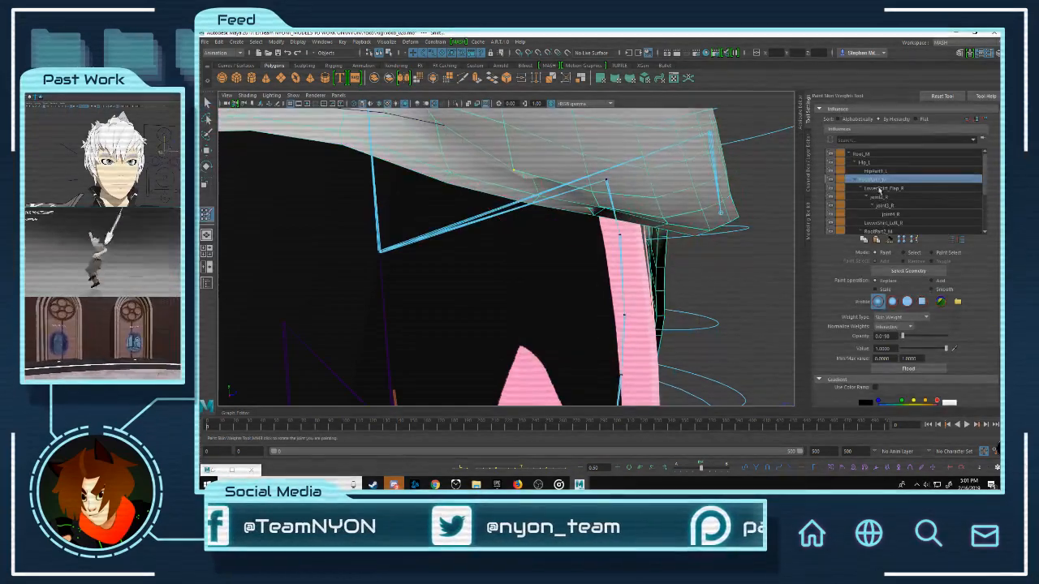
{"action": "left_click", "coordinate": [877, 154]}
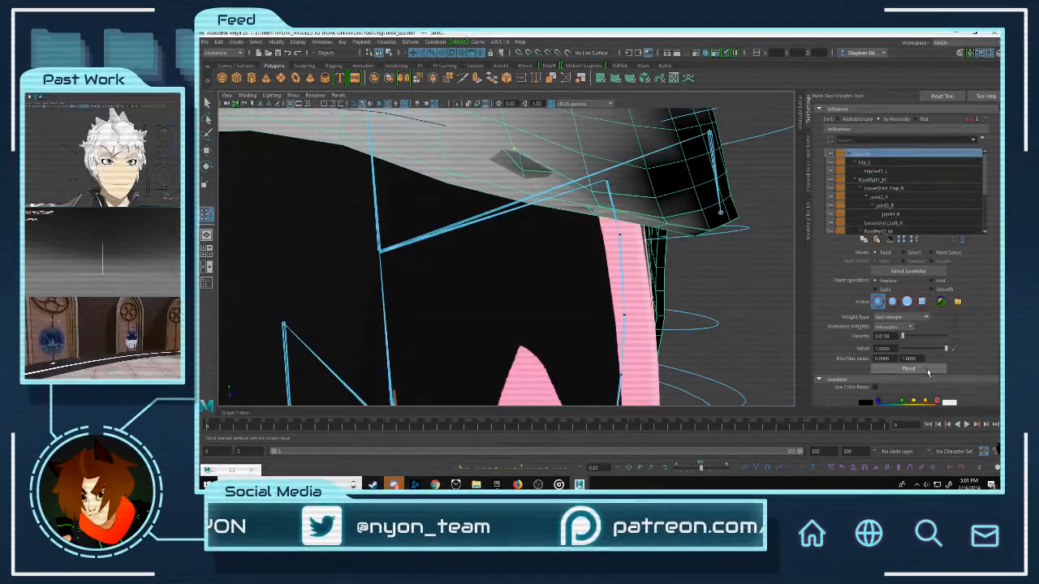
{"action": "key", "text": "w"}
Step: Select the overlapping vertex at the dent in the upper hem edge and flood it with the Root_M influence
{"action": "left_click", "coordinate": [732, 175]}
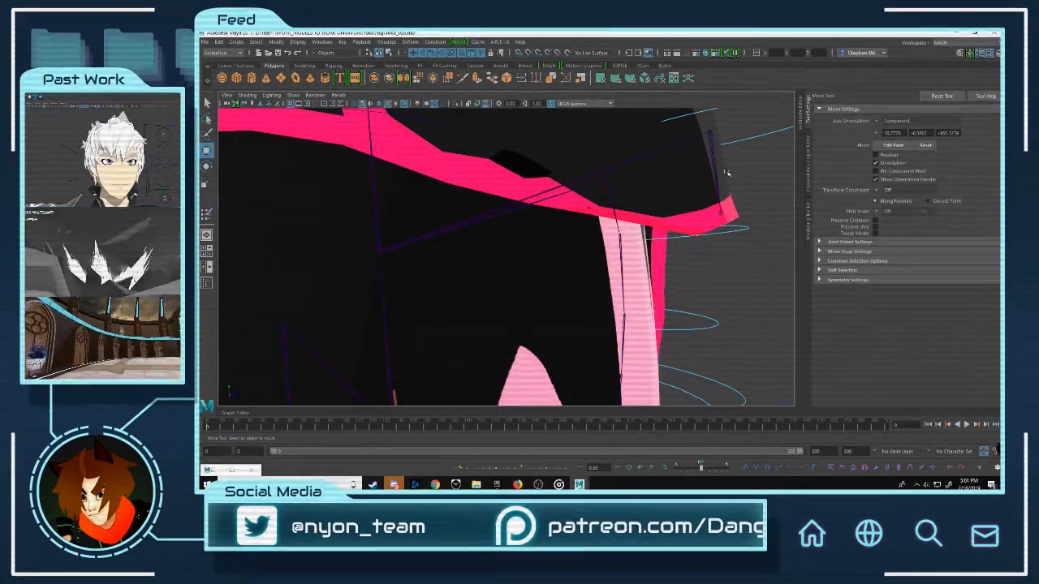
{"action": "right_click_drag", "start_coordinate": [727, 173], "coordinate": [714, 173]}
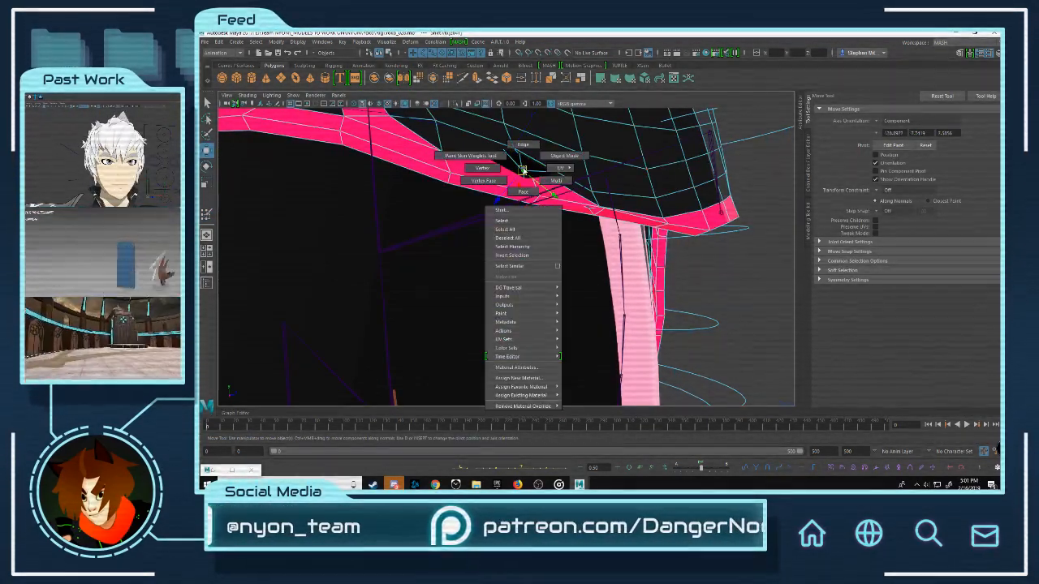
{"action": "right_click_drag", "start_coordinate": [524, 171], "coordinate": [470, 155]}
{"action": "left_click", "coordinate": [913, 371]}
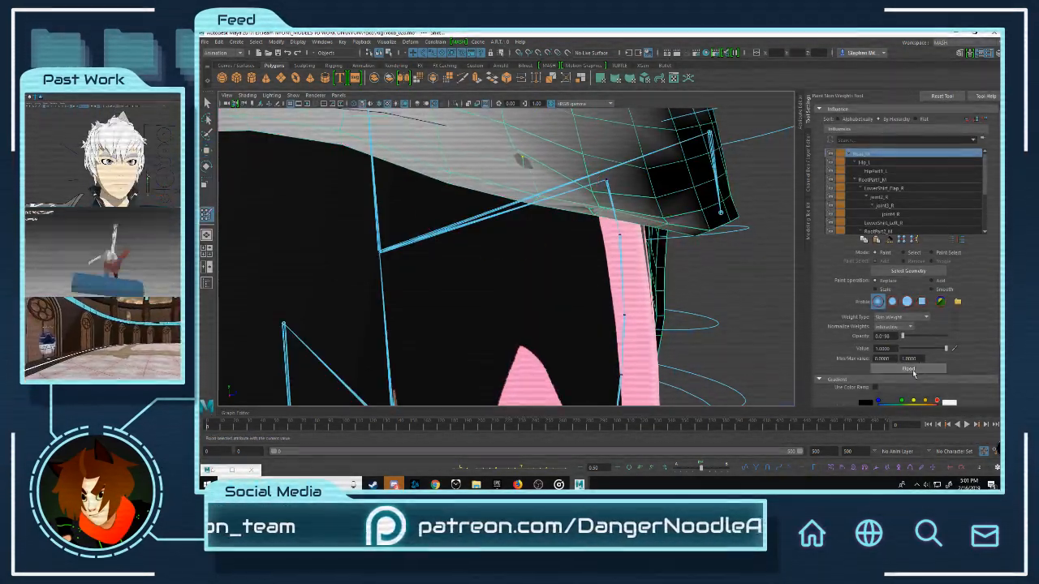
{"action": "key", "text": "w"}
Step: Select the remaining stray vertex at the upper hem dent, compare its influences, and flood it repeatedly with RootPart1_M
{"action": "left_click", "coordinate": [733, 181]}
{"action": "left_click", "coordinate": [725, 181]}
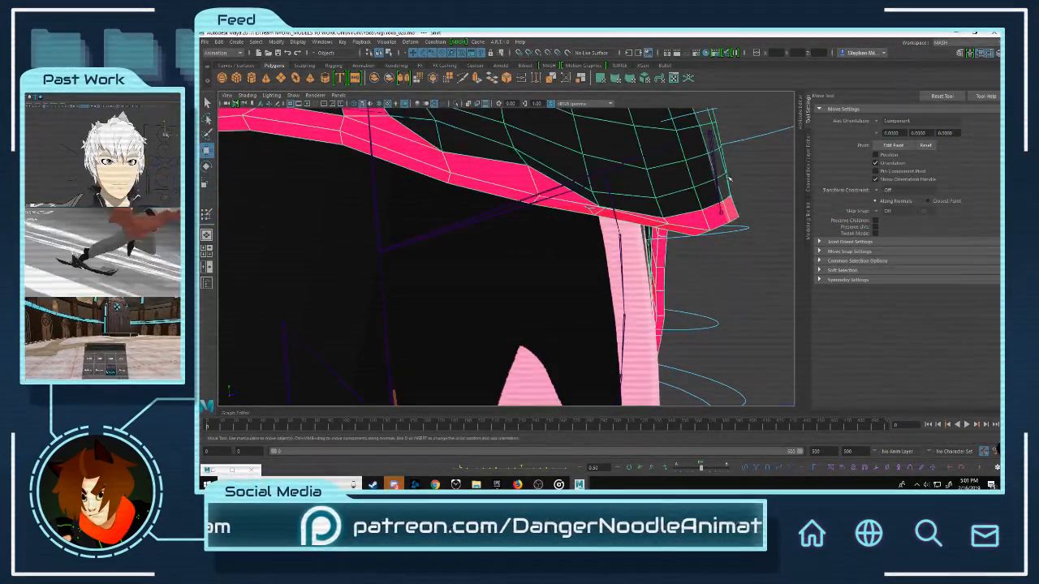
{"action": "right_click_drag", "start_coordinate": [725, 178], "coordinate": [690, 178]}
{"action": "left_click", "coordinate": [520, 166]}
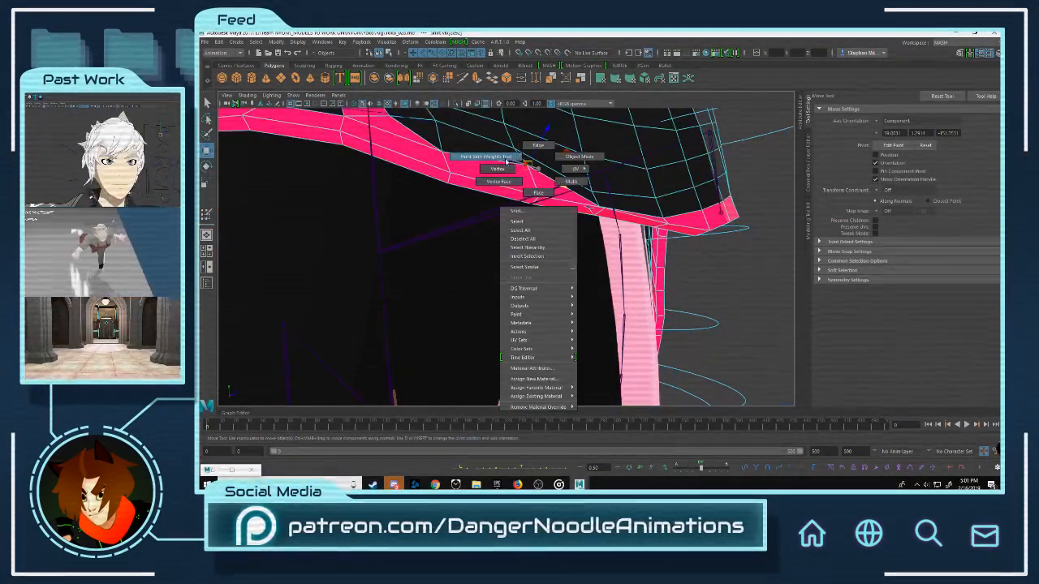
{"action": "right_click_drag", "start_coordinate": [506, 160], "coordinate": [502, 157]}
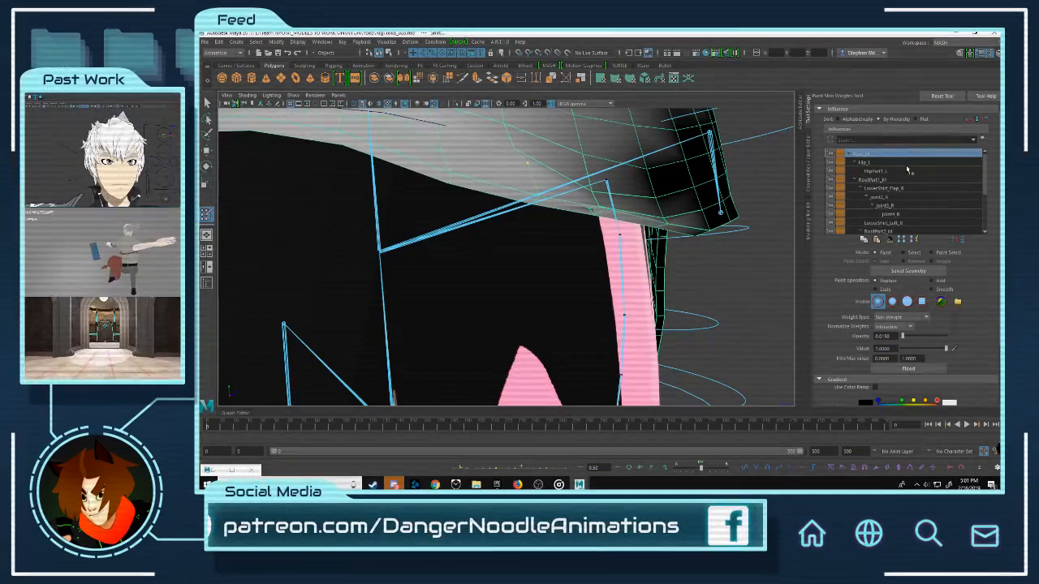
{"action": "left_click", "coordinate": [890, 171]}
{"action": "left_click", "coordinate": [908, 179]}
{"action": "left_click", "coordinate": [888, 172]}
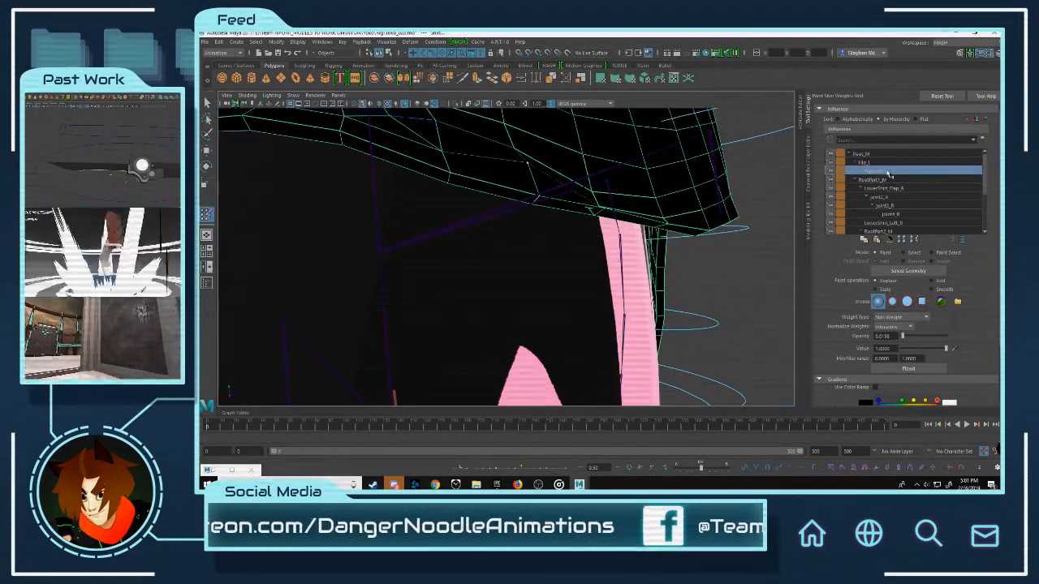
{"action": "left_click", "coordinate": [883, 181]}
{"action": "left_click", "coordinate": [934, 372]}
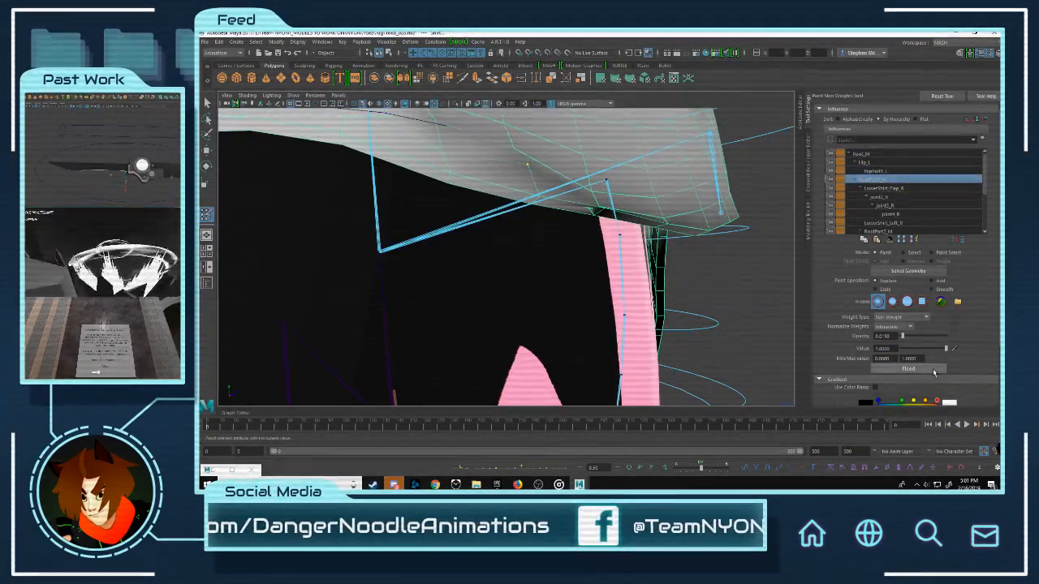
{"action": "left_click", "coordinate": [934, 372]}
{"action": "key", "text": "w"}
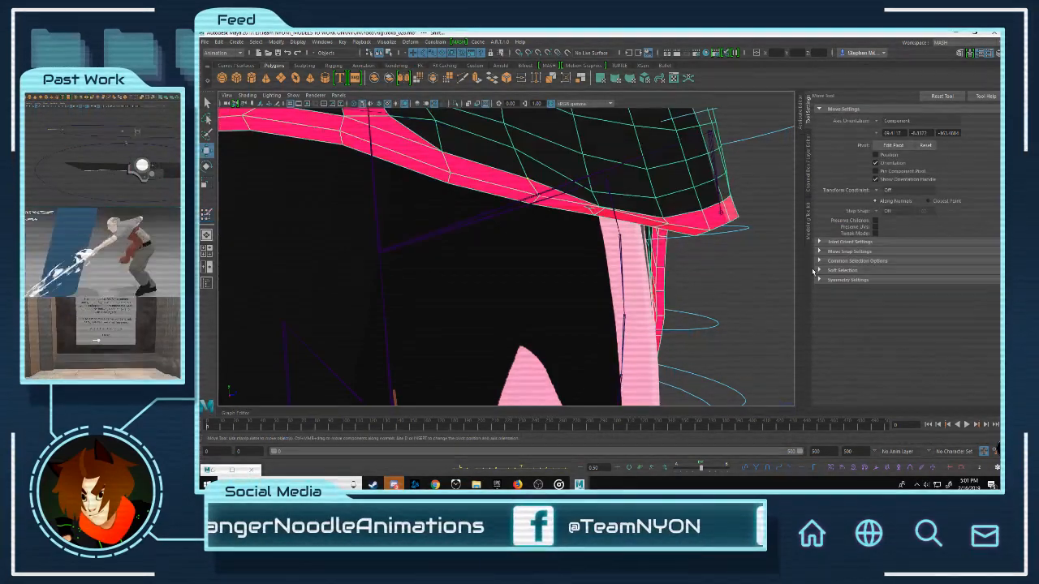
Step: Select the hem-band vertex just before the pink leg stripe and flood it with the Root_M influence
{"action": "right_click_drag", "start_coordinate": [684, 189], "coordinate": [633, 186]}
{"action": "left_click_drag", "start_coordinate": [568, 195], "coordinate": [585, 188], "text": "alt"}
{"action": "middle_click_drag", "start_coordinate": [584, 188], "coordinate": [601, 203], "text": "alt"}
{"action": "left_click_drag", "start_coordinate": [601, 203], "coordinate": [535, 203], "text": "alt"}
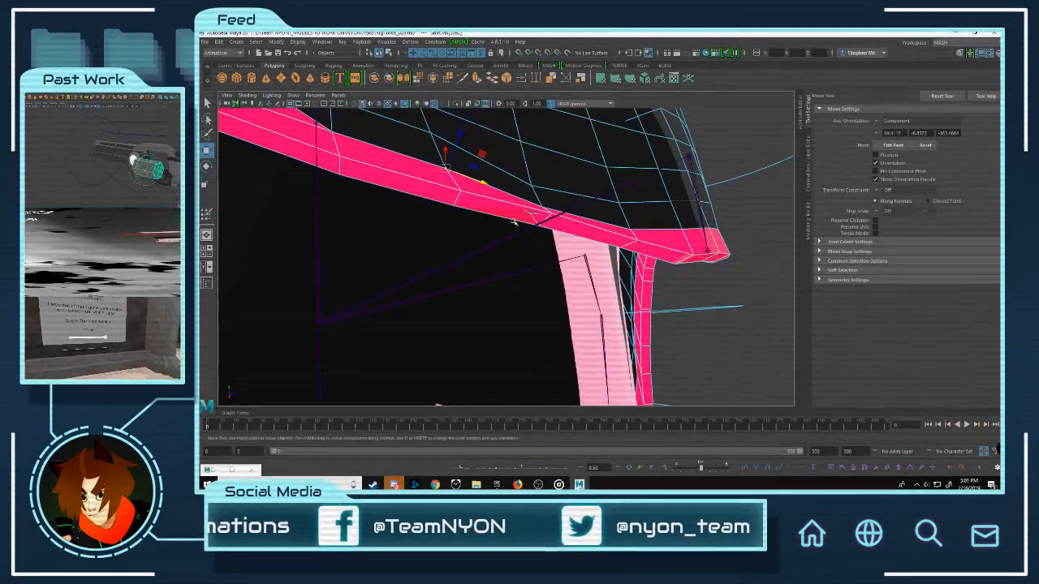
{"action": "left_click", "coordinate": [530, 210]}
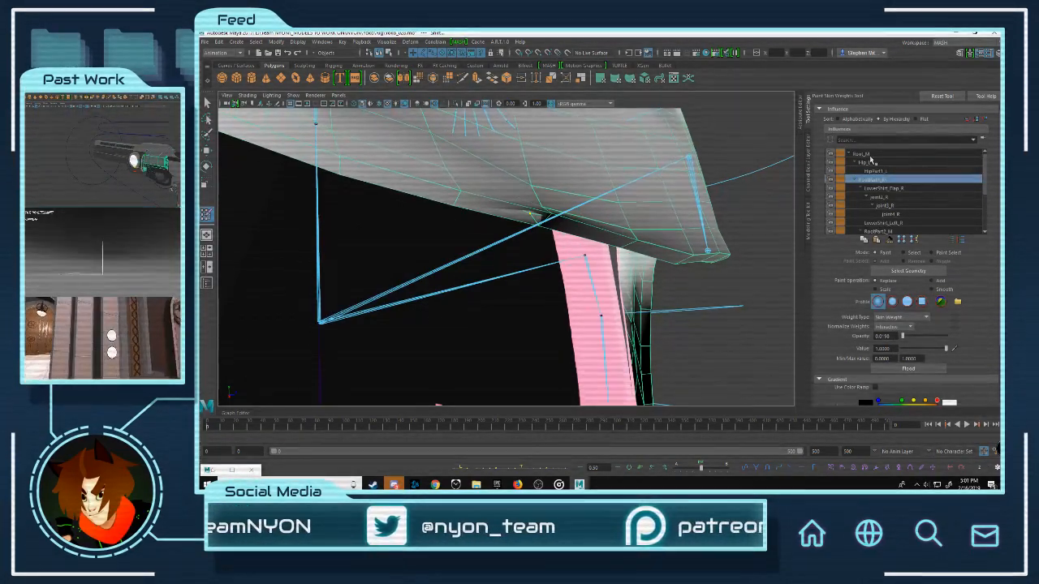
{"action": "left_click", "coordinate": [870, 154]}
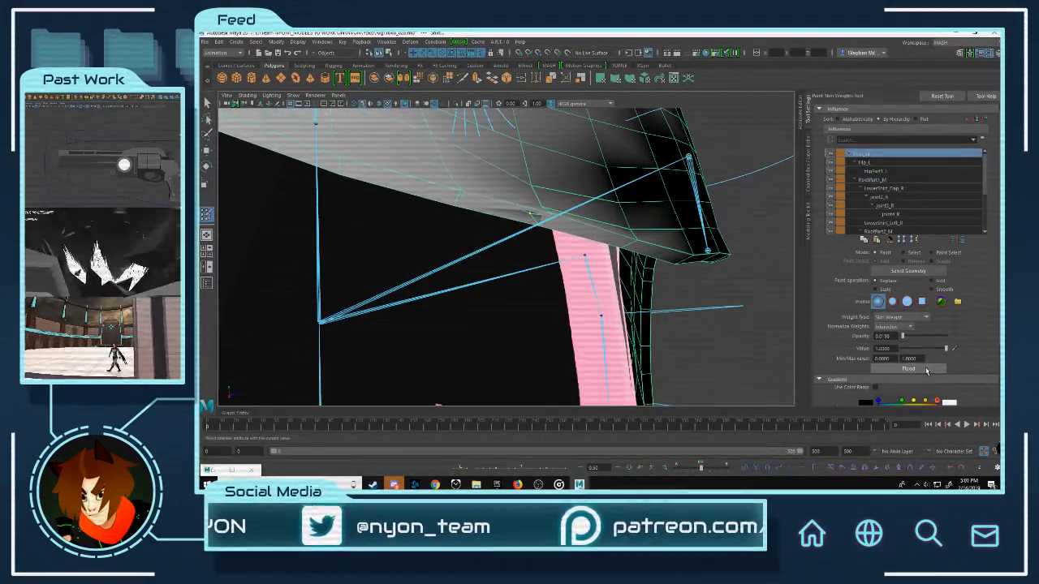
{"action": "left_click", "coordinate": [926, 371]}
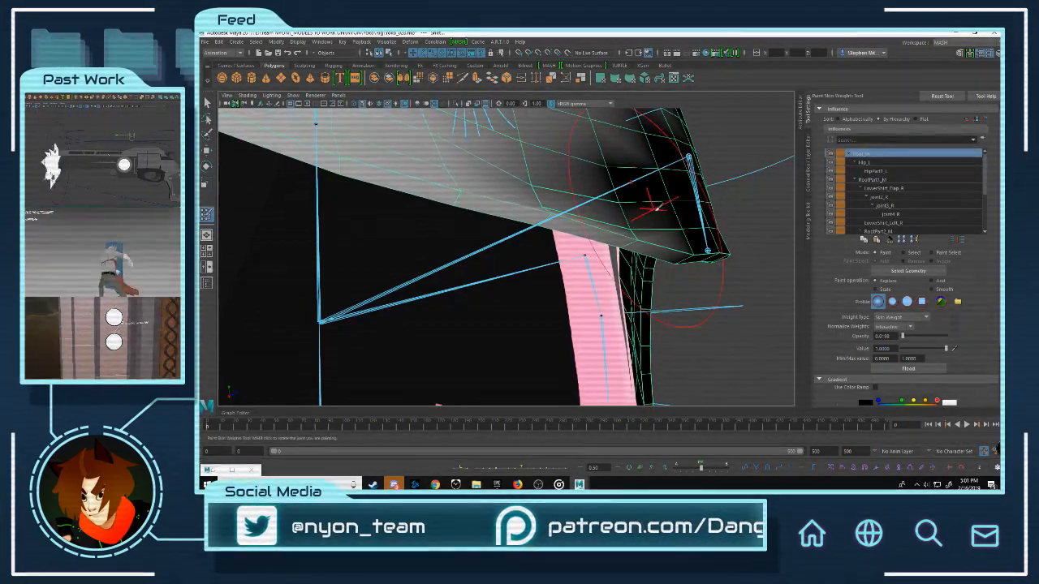
{"action": "key", "text": "w"}
Step: Select the two neighbouring vertices at the hem's upper edge above the pink leg stripe and flood them with the Root_M influence
{"action": "scroll", "coordinate": [703, 205], "scroll_direction": "down", "scroll_amount": 5}
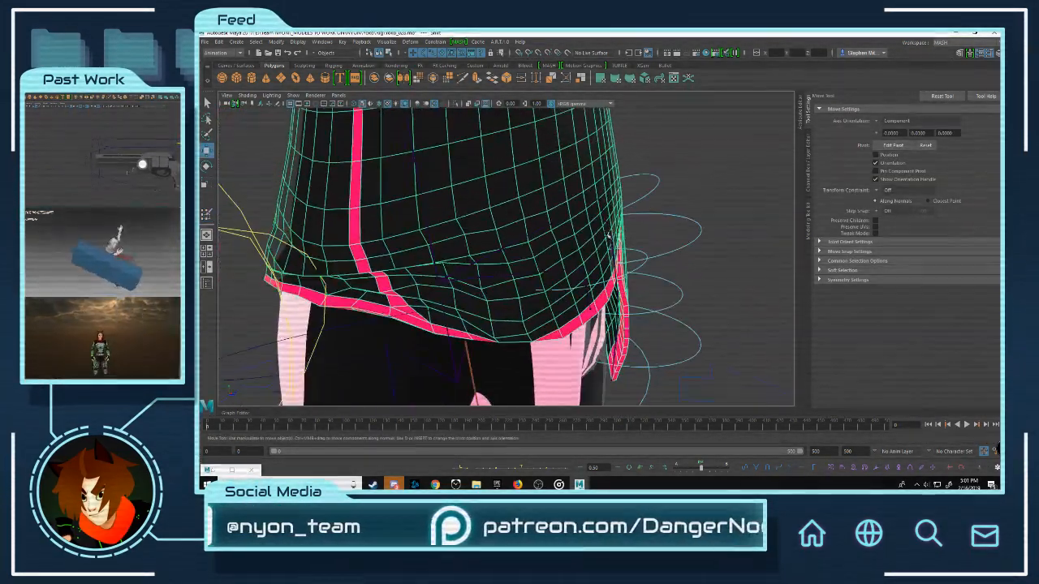
{"action": "middle_click_drag", "start_coordinate": [609, 235], "coordinate": [623, 193], "text": "alt"}
{"action": "scroll", "coordinate": [624, 192], "scroll_direction": "up", "scroll_amount": 4}
{"action": "left_click_drag", "start_coordinate": [623, 192], "coordinate": [705, 224], "text": "alt"}
{"action": "right_click_drag", "start_coordinate": [704, 224], "coordinate": [682, 223]}
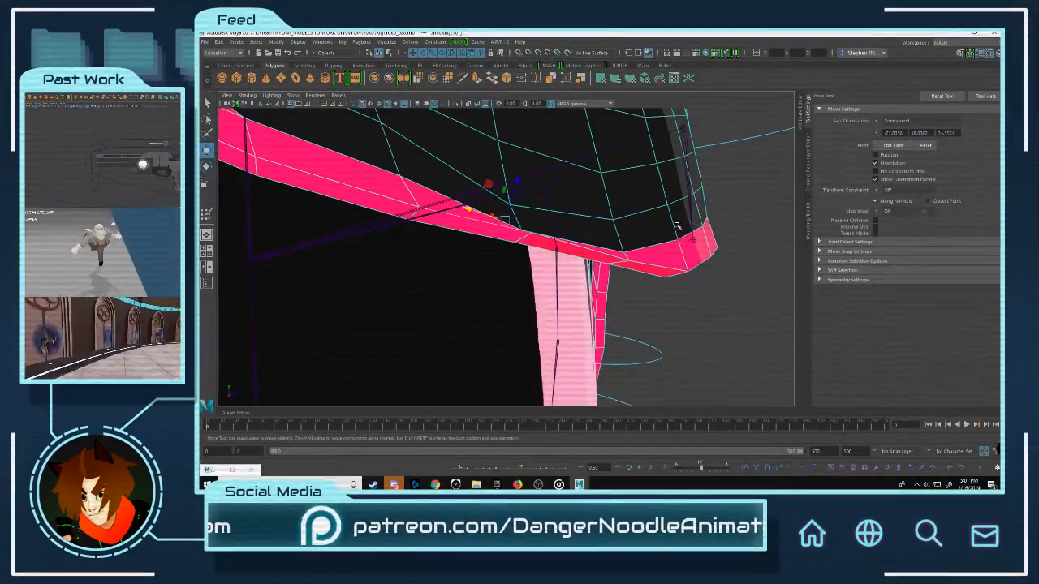
{"action": "key", "text": "q"}
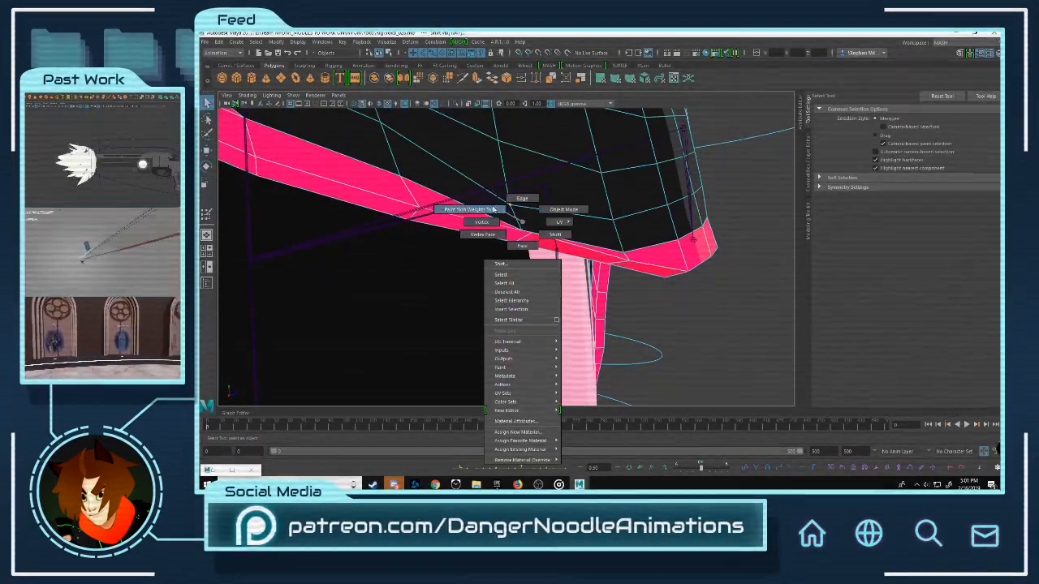
{"action": "right_click_drag", "start_coordinate": [493, 210], "coordinate": [493, 210]}
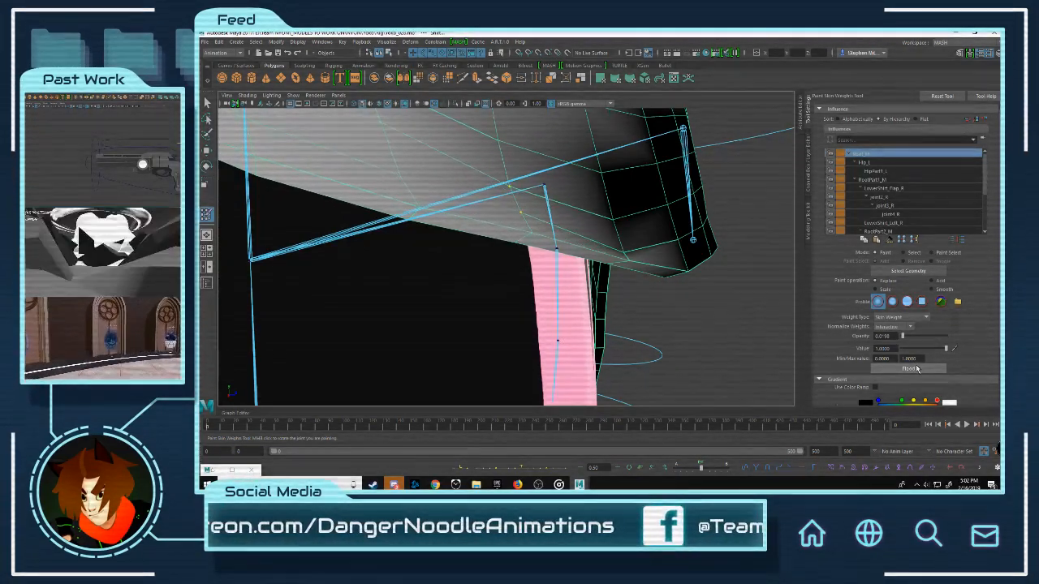
Step: Flood the selected hem vertices above the pink leg stripe with Root_M again and check the hem from another angle
{"action": "left_click", "coordinate": [908, 369]}
{"action": "key", "text": "w"}
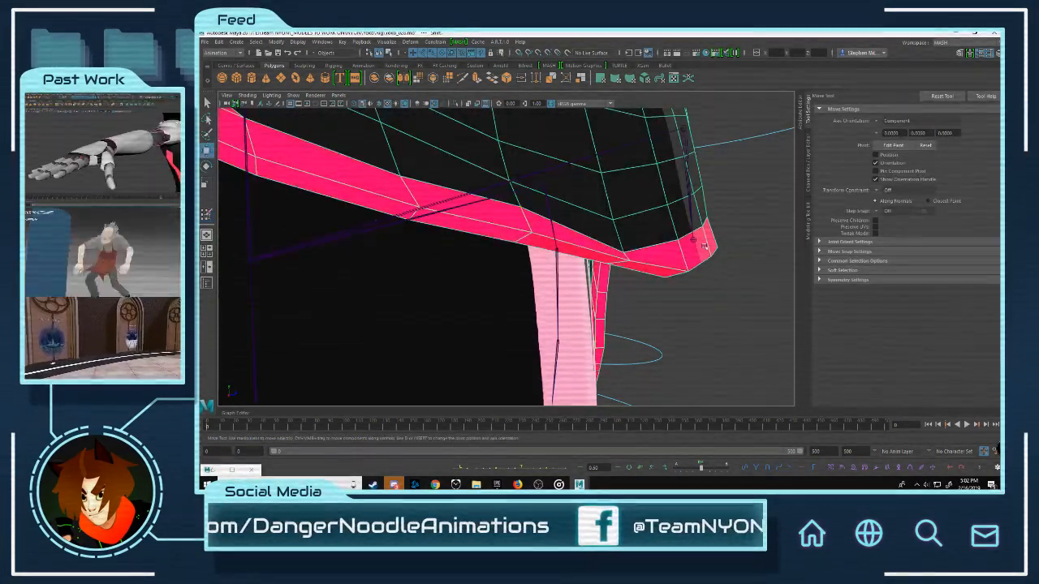
{"action": "left_click", "coordinate": [733, 281]}
{"action": "left_click_drag", "start_coordinate": [726, 244], "coordinate": [604, 267], "text": "alt"}
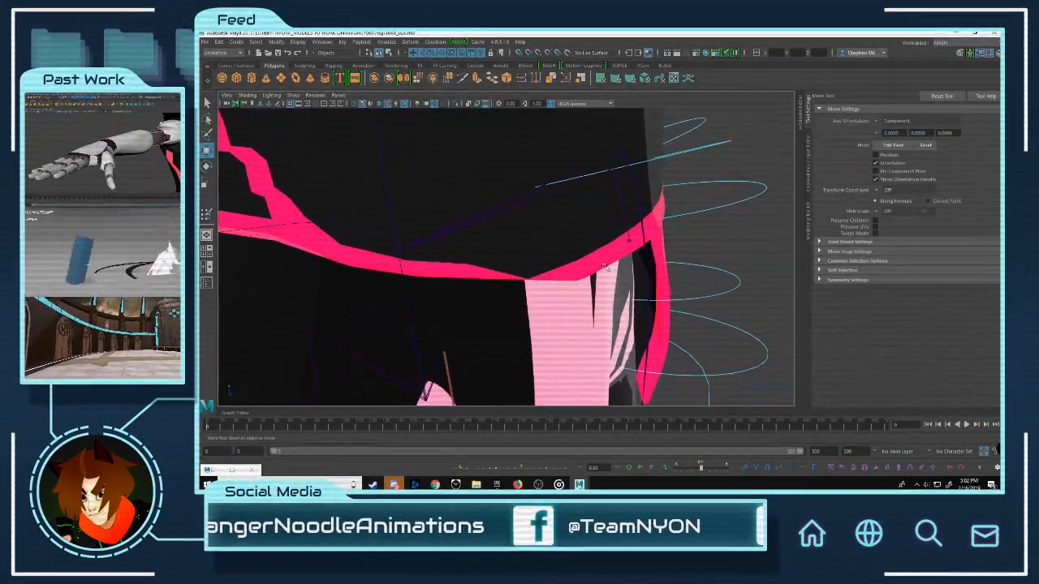
Step: Select the shirt vertices at the low hem point above the pink leg stripe and flood them with the Root_M influence
{"action": "left_click", "coordinate": [575, 252]}
{"action": "key", "text": "q"}
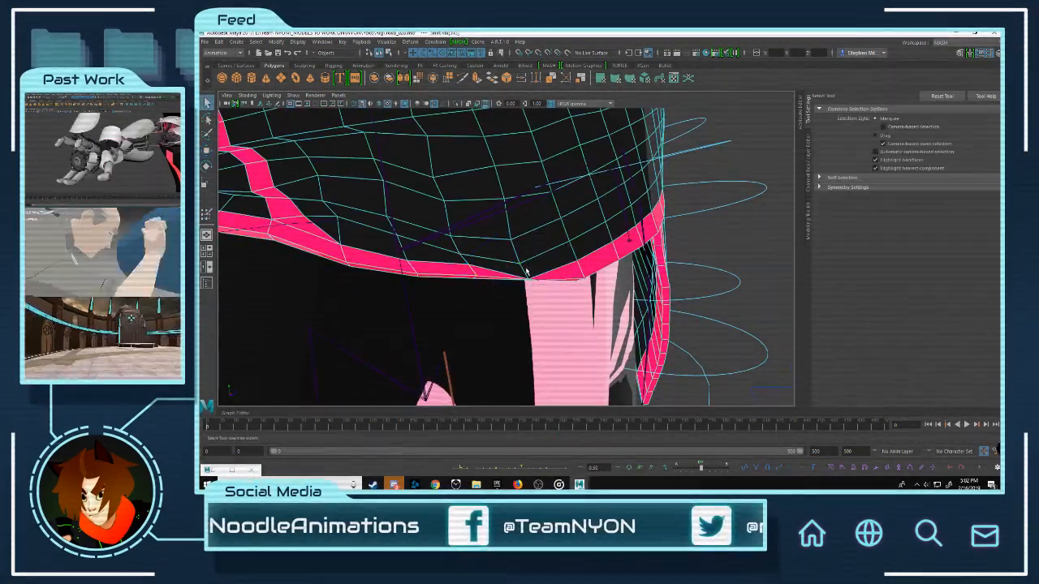
{"action": "right_click_drag", "start_coordinate": [530, 259], "coordinate": [477, 234]}
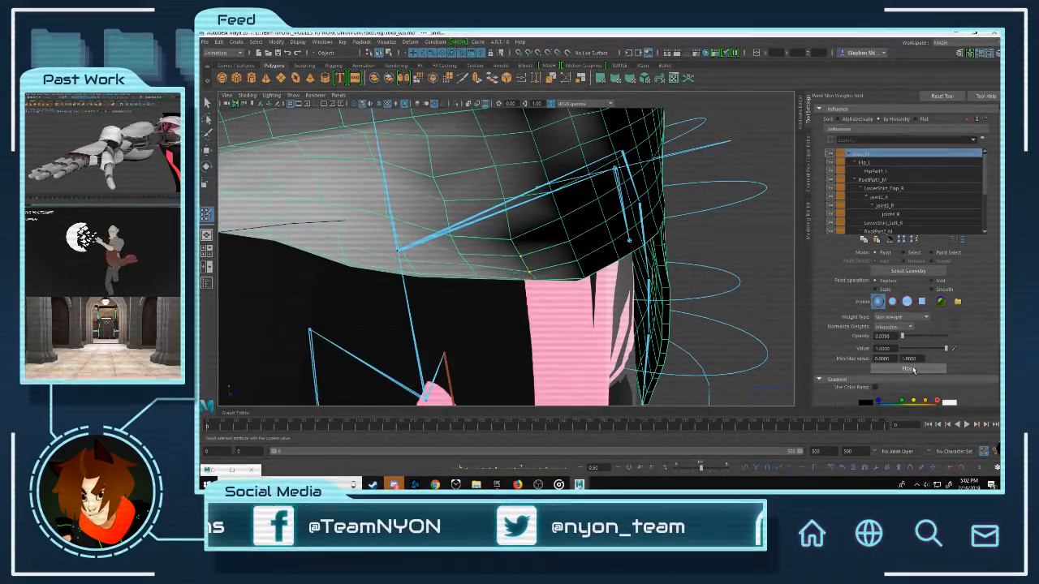
{"action": "key", "text": "w"}
{"action": "left_click", "coordinate": [728, 264]}
{"action": "scroll", "coordinate": [730, 272], "scroll_direction": "down", "scroll_amount": 5}
{"action": "left_click_drag", "start_coordinate": [748, 276], "coordinate": [605, 259], "text": "alt"}
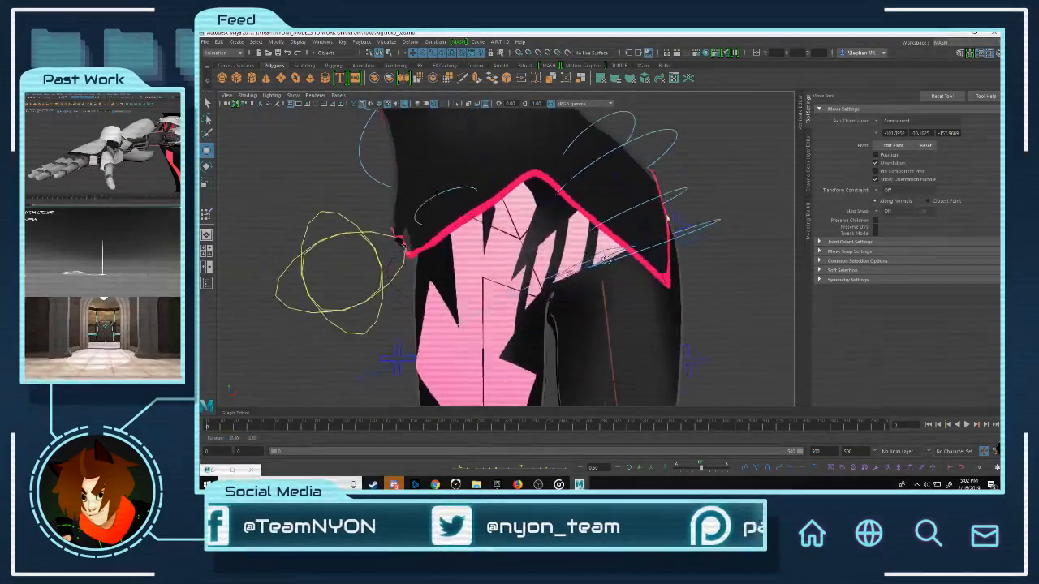
Step: Reset the hip tilt by setting the RootX_M control's Rotate Z to 0
{"action": "left_click_drag", "start_coordinate": [667, 218], "coordinate": [634, 266], "text": "alt"}
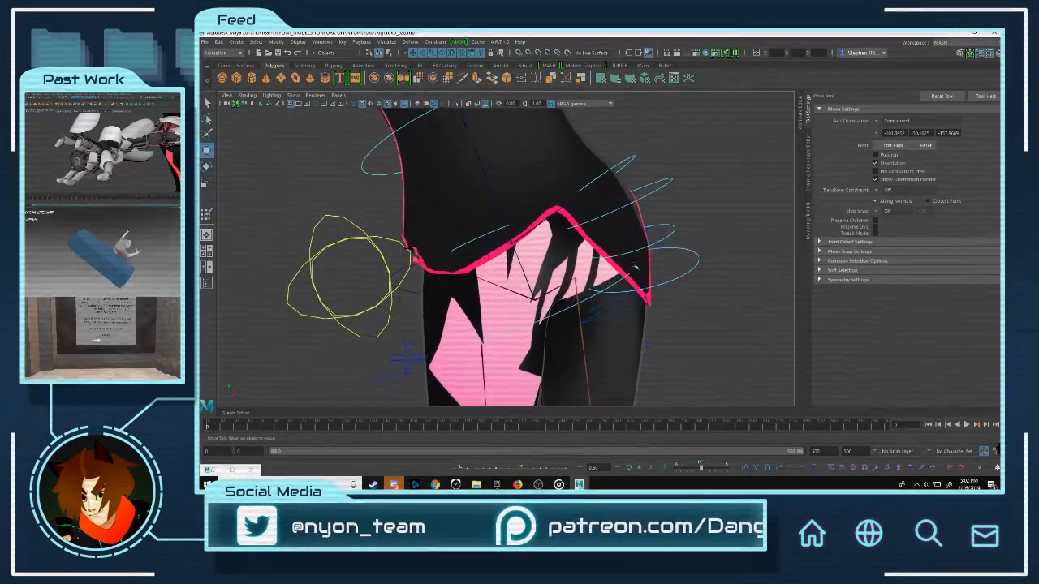
{"action": "right_click_drag", "start_coordinate": [634, 266], "coordinate": [513, 274], "text": "alt"}
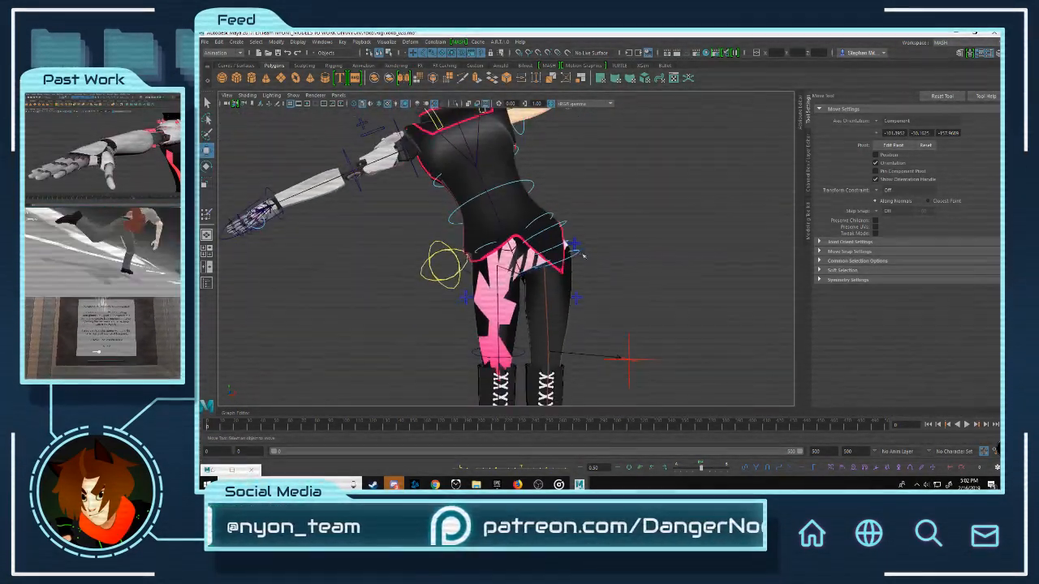
{"action": "left_click", "coordinate": [807, 166]}
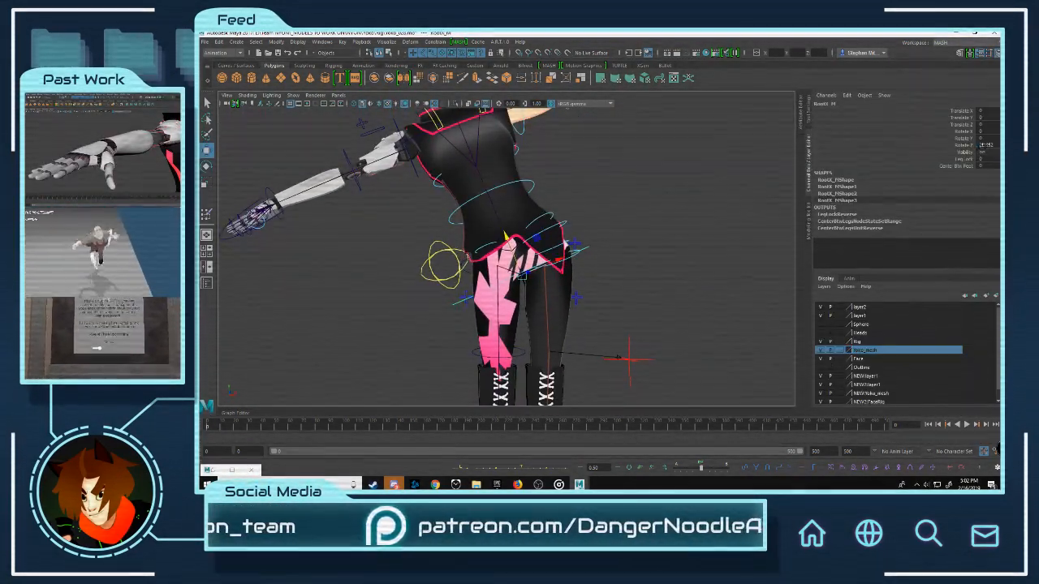
{"action": "key", "text": "Return"}
Step: Frame the whole character in its straightened pose and save the scene
{"action": "right_click_drag", "start_coordinate": [721, 244], "coordinate": [626, 251], "text": "alt"}
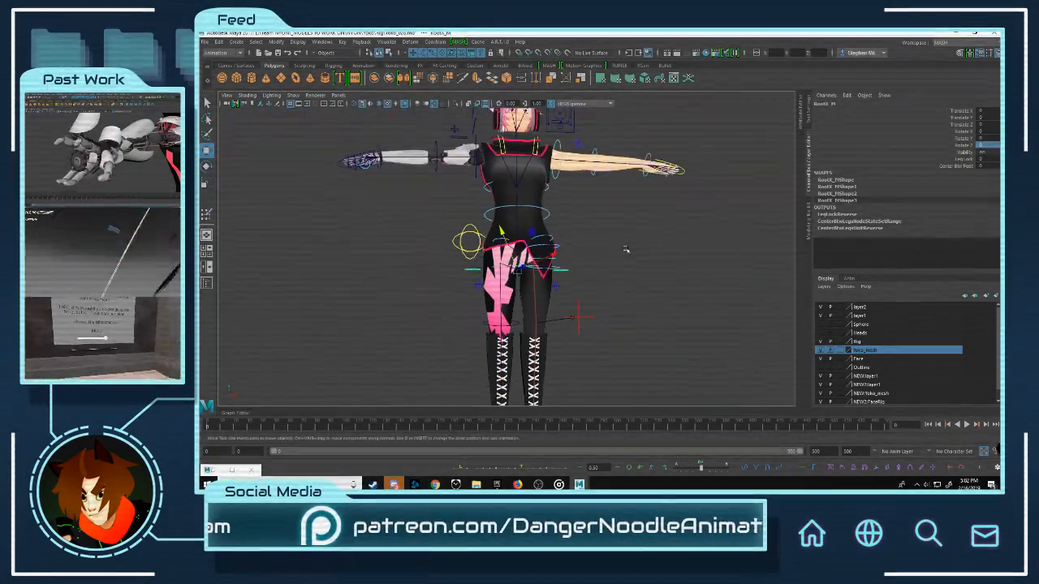
{"action": "middle_click_drag", "start_coordinate": [625, 250], "coordinate": [633, 239], "text": "alt"}
{"action": "left_click_drag", "start_coordinate": [633, 238], "coordinate": [578, 234], "text": "alt"}
{"action": "middle_click_drag", "start_coordinate": [638, 222], "coordinate": [611, 286], "text": "alt"}
{"action": "key", "text": "q"}
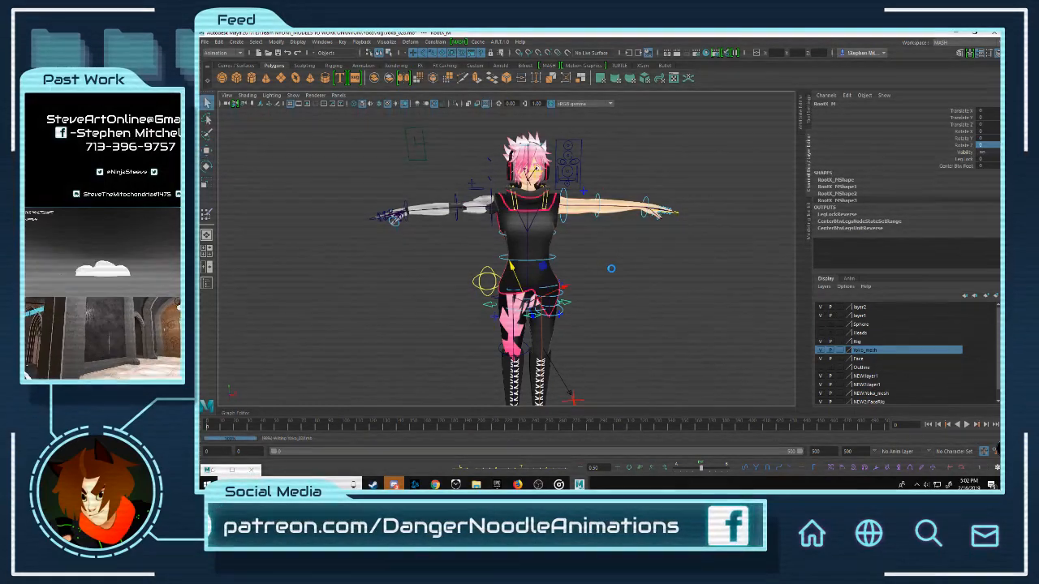
{"action": "key", "text": "ctrl+s"}
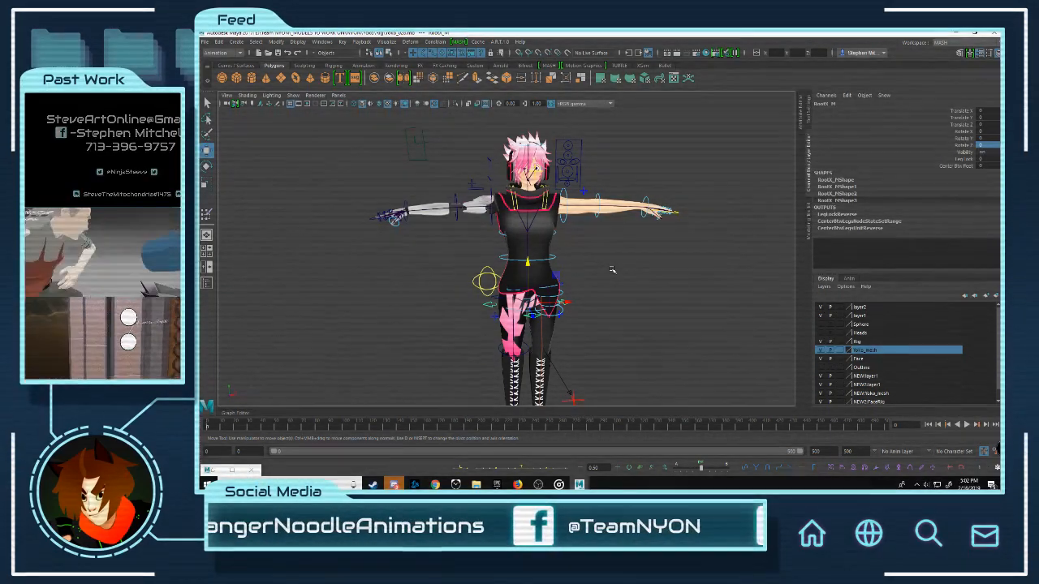
Step: Examine the finished character's shirt, hem, legs and upper body from the front and the side
{"action": "scroll", "coordinate": [592, 227], "scroll_direction": "up", "scroll_amount": 7}
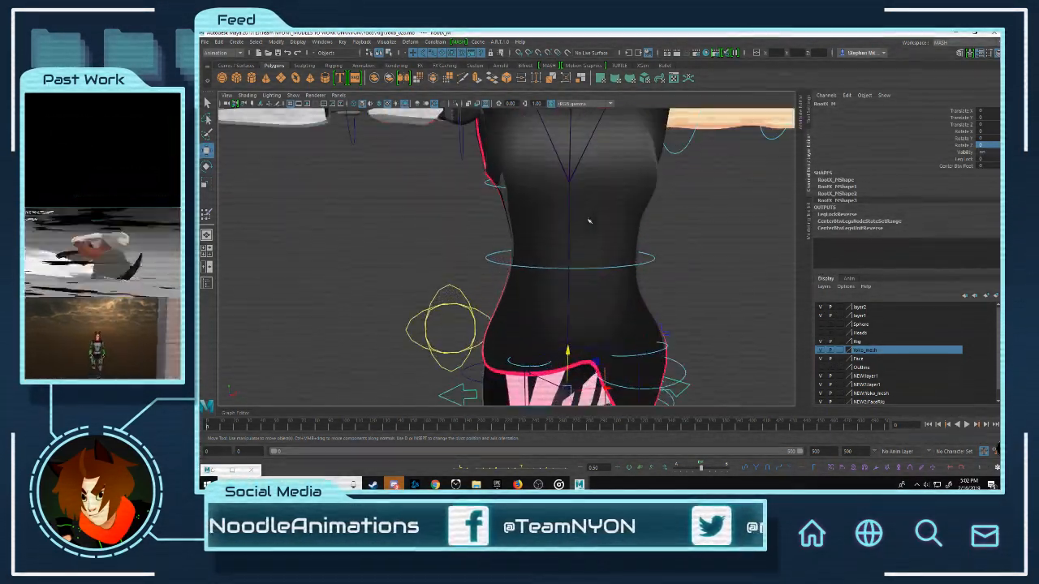
{"action": "middle_click_drag", "start_coordinate": [587, 197], "coordinate": [585, 302], "text": "alt"}
{"action": "scroll", "coordinate": [689, 263], "scroll_direction": "down", "scroll_amount": 6}
{"action": "left_click_drag", "start_coordinate": [617, 255], "coordinate": [638, 256], "text": "alt"}
{"action": "middle_click_drag", "start_coordinate": [618, 399], "coordinate": [604, 269], "text": "alt"}
{"action": "left_click_drag", "start_coordinate": [605, 270], "coordinate": [444, 262], "text": "alt"}
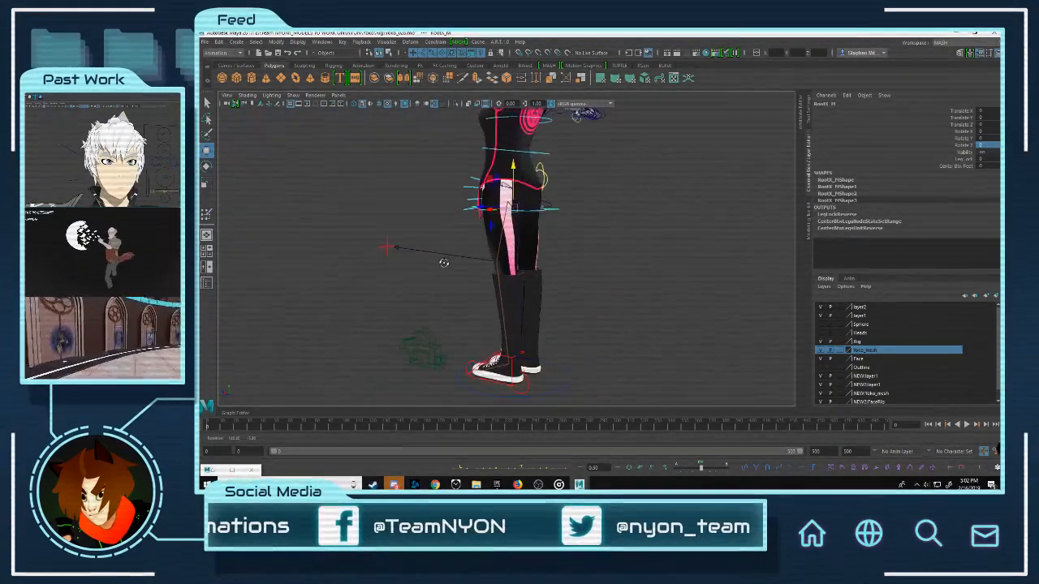
{"action": "left_click", "coordinate": [563, 155]}
{"action": "middle_click_drag", "start_coordinate": [563, 155], "coordinate": [545, 352], "text": "alt"}
{"action": "right_click_drag", "start_coordinate": [544, 352], "coordinate": [686, 312], "text": "alt"}
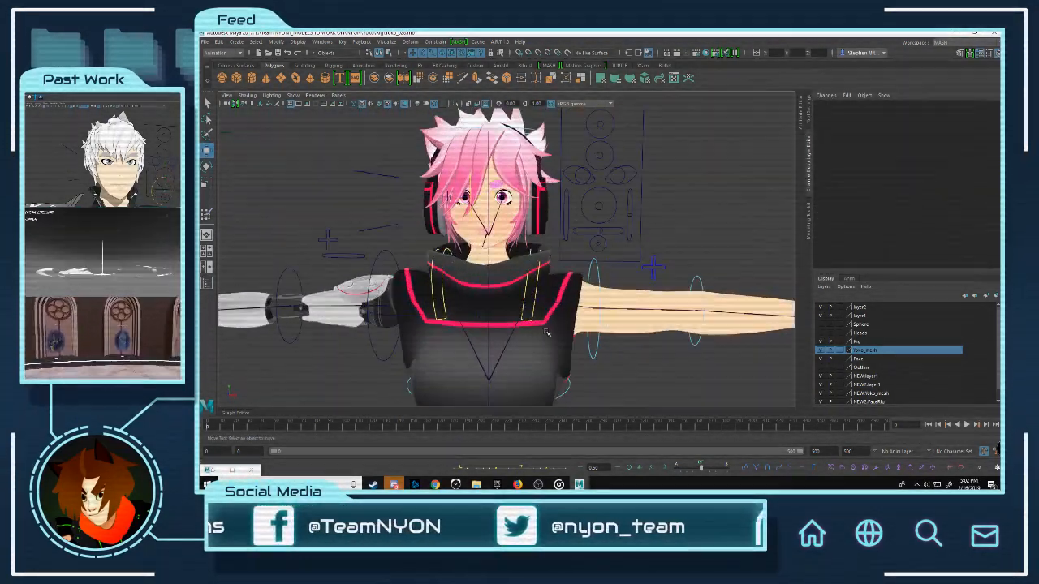
{"action": "mouse_move", "coordinate": [686, 312]}
{"action": "left_mouse_down", "text": "alt"}
{"action": "mouse_move", "coordinate": [593, 290]}
{"action": "mouse_move", "coordinate": [688, 314]}
{"action": "left_mouse_up", "text": "alt"}
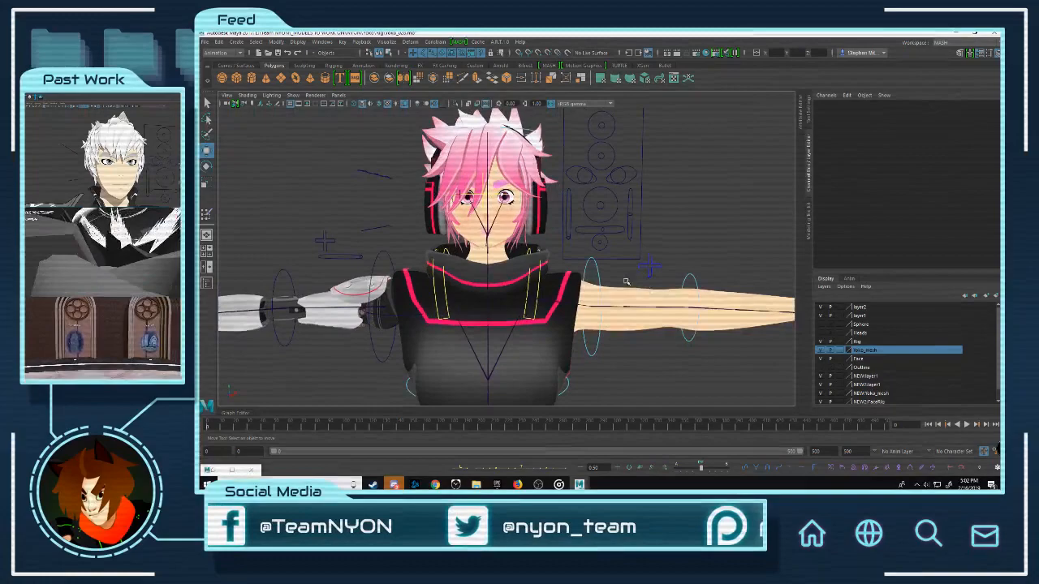
{"action": "middle_click_drag", "start_coordinate": [689, 315], "coordinate": [719, 244], "text": "alt"}
{"action": "right_click_drag", "start_coordinate": [718, 244], "coordinate": [592, 332], "text": "alt"}
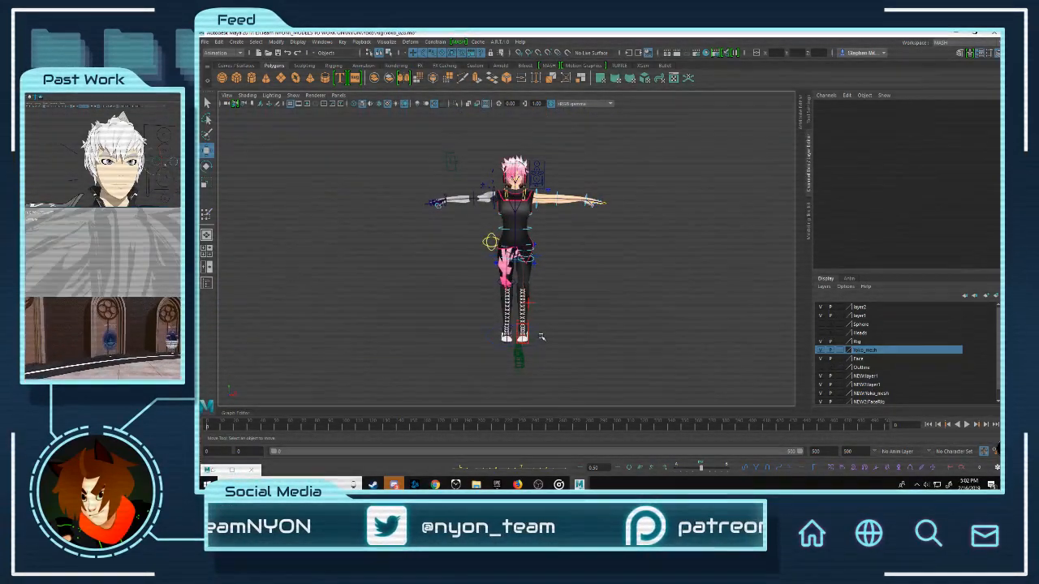
Step: Try shifting the whole character with the Main control and try rotating a control at the hips
{"action": "left_click", "coordinate": [541, 336]}
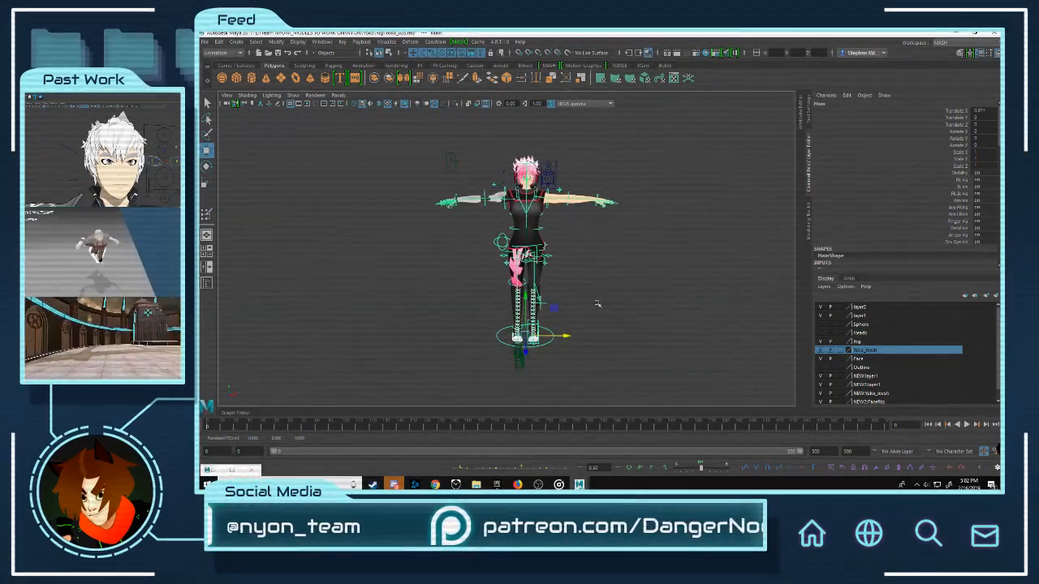
{"action": "scroll", "coordinate": [597, 303], "scroll_direction": "up", "scroll_amount": 6}
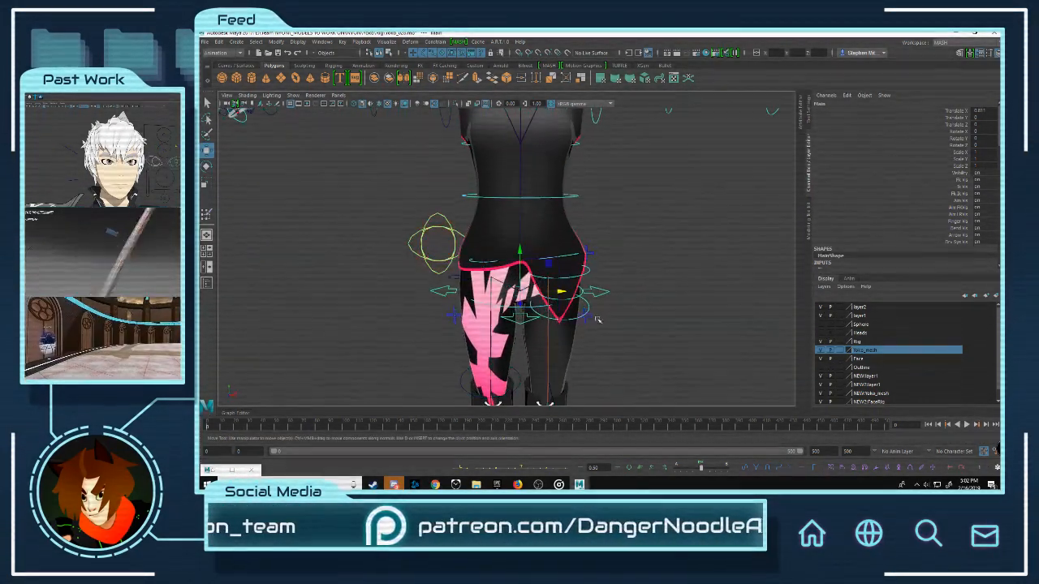
{"action": "left_click", "coordinate": [598, 319]}
{"action": "key", "text": "e"}
{"action": "left_click_drag", "start_coordinate": [547, 277], "coordinate": [558, 331]}
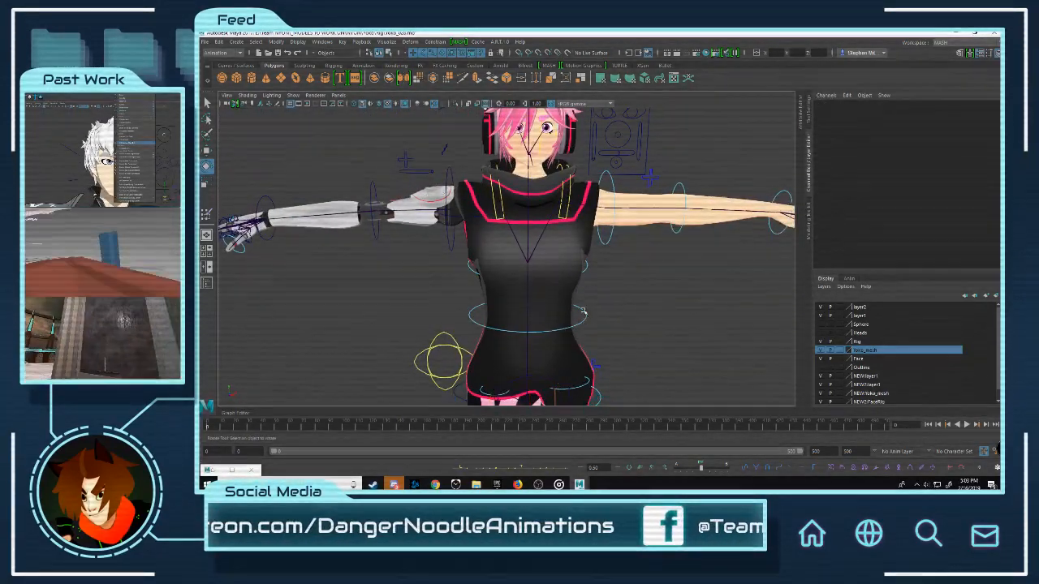
Step: Try bending the torso sideways with the FKSpine1_M control and undo the rotation
{"action": "left_click", "coordinate": [536, 280]}
{"action": "left_click_drag", "start_coordinate": [536, 280], "coordinate": [598, 289]}
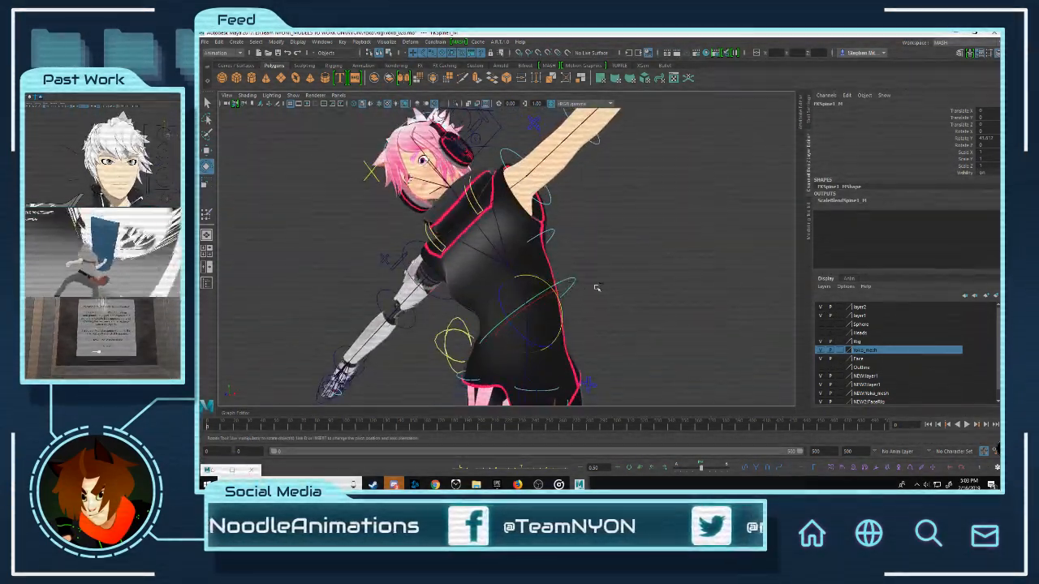
{"action": "key", "text": "ctrl+z"}
Step: Try rotating the mechanical arm's FKShoulderJoint_R control, undo the rotation and deselect the control
{"action": "left_click_drag", "start_coordinate": [485, 223], "coordinate": [518, 219], "text": "alt"}
{"action": "middle_click_drag", "start_coordinate": [517, 219], "coordinate": [593, 273], "text": "alt"}
{"action": "scroll", "coordinate": [593, 274], "scroll_direction": "up", "scroll_amount": 5}
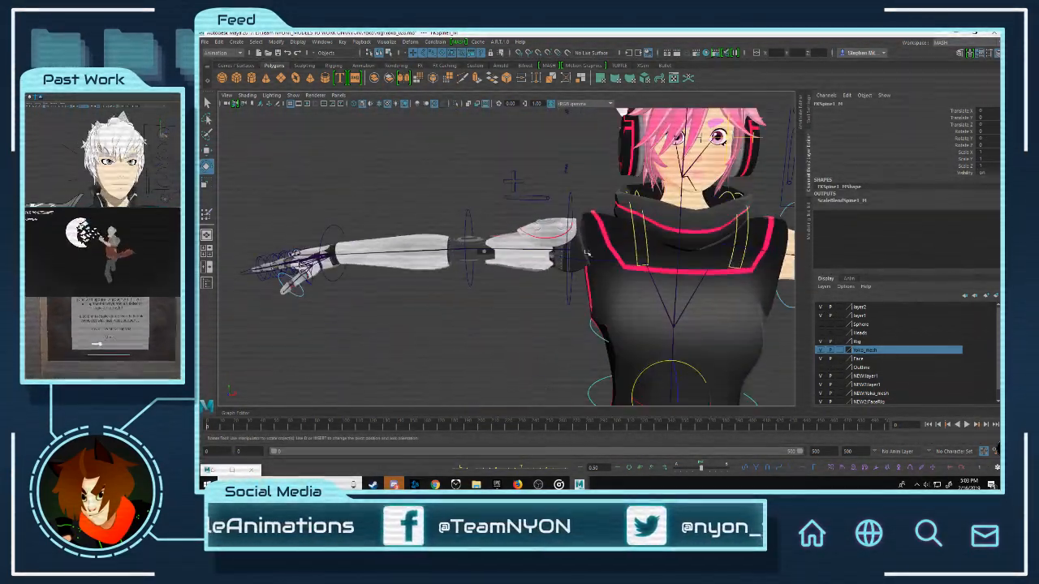
{"action": "left_click", "coordinate": [551, 202]}
{"action": "mouse_move", "coordinate": [550, 201]}
{"action": "left_mouse_down"}
{"action": "mouse_move", "coordinate": [566, 213]}
{"action": "mouse_move", "coordinate": [533, 198]}
{"action": "left_mouse_up"}
{"action": "key", "text": "ctrl+z"}
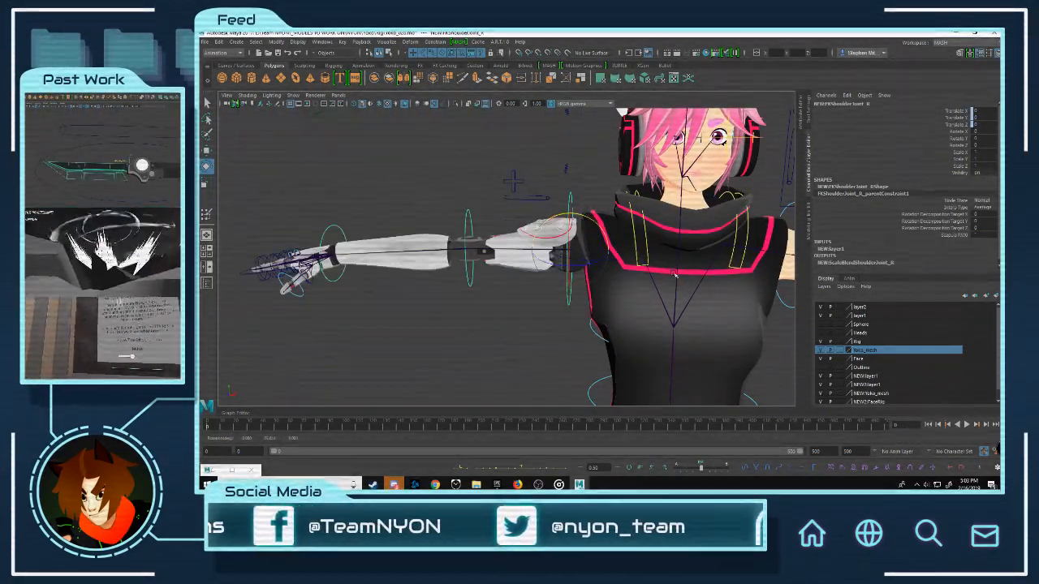
{"action": "left_click", "coordinate": [467, 309]}
Step: Inspect the head and collar up close and select the sine1Handle deformer beside the hair
{"action": "scroll", "coordinate": [466, 310], "scroll_direction": "down", "scroll_amount": 6}
{"action": "middle_click_drag", "start_coordinate": [569, 227], "coordinate": [528, 276], "text": "alt"}
{"action": "scroll", "coordinate": [528, 276], "scroll_direction": "up", "scroll_amount": 8}
{"action": "middle_click_drag", "start_coordinate": [584, 296], "coordinate": [520, 298], "text": "alt"}
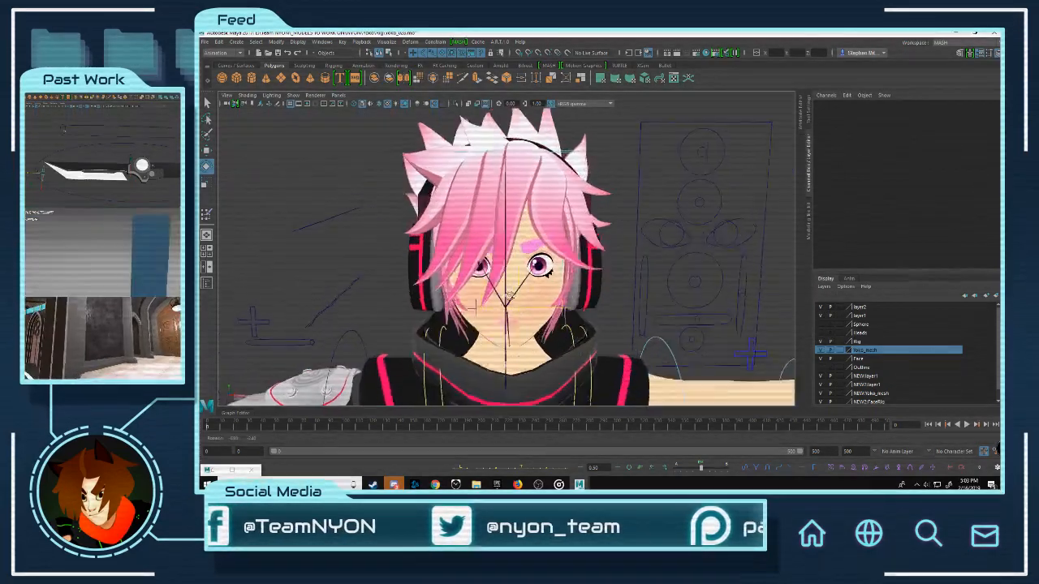
{"action": "left_click_drag", "start_coordinate": [519, 298], "coordinate": [510, 292], "text": "alt"}
{"action": "scroll", "coordinate": [427, 233], "scroll_direction": "down", "scroll_amount": 4}
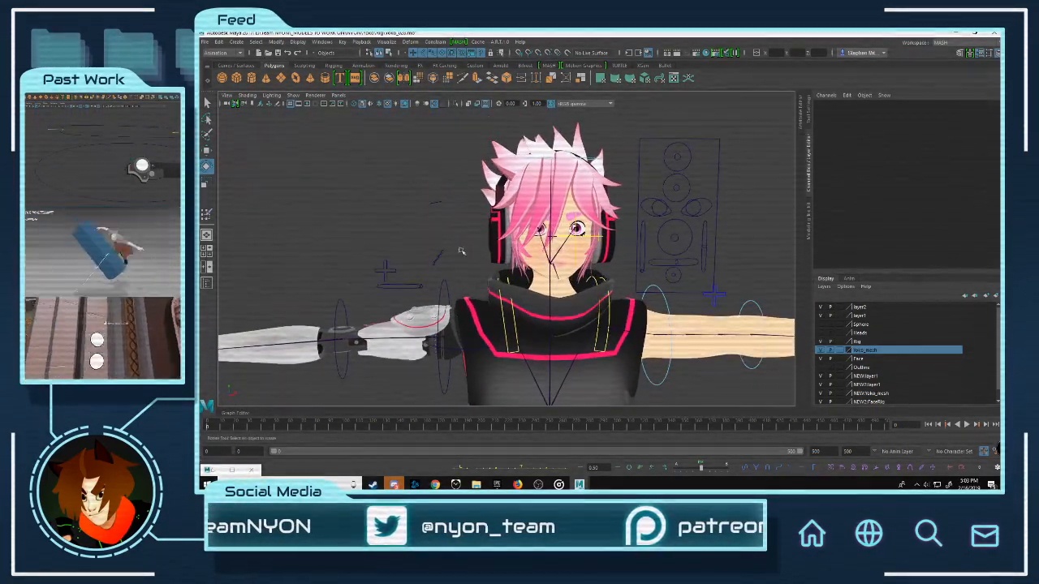
{"action": "left_click", "coordinate": [428, 233]}
{"action": "left_click", "coordinate": [436, 203]}
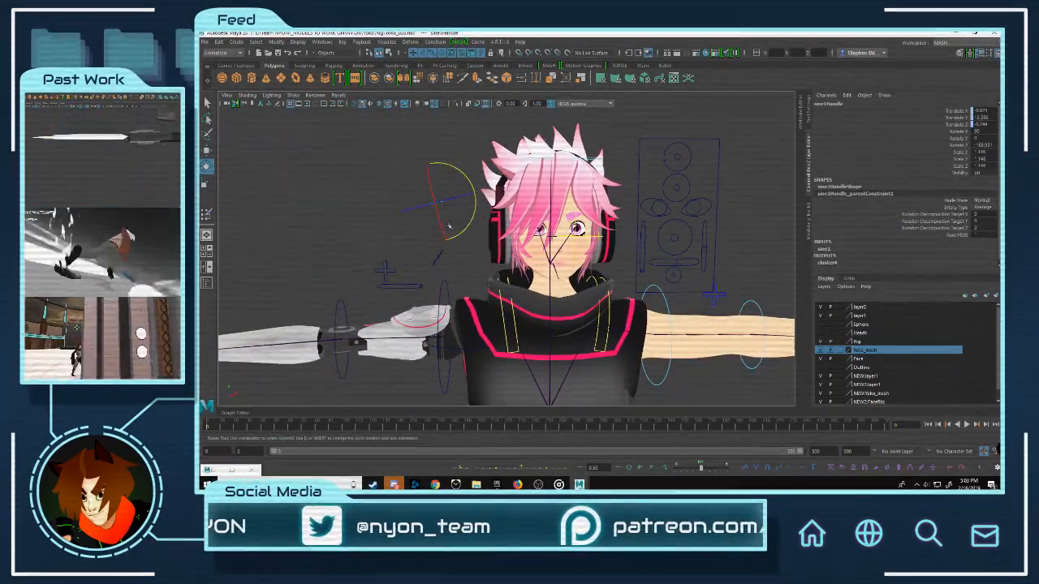
Step: Examine the hair, shoulders and torso from different angles and clear the handle selection
{"action": "scroll", "coordinate": [500, 260], "scroll_direction": "down", "scroll_amount": 6}
{"action": "middle_click_drag", "start_coordinate": [499, 260], "coordinate": [612, 238], "text": "alt"}
{"action": "scroll", "coordinate": [612, 239], "scroll_direction": "up", "scroll_amount": 6}
{"action": "left_click_drag", "start_coordinate": [612, 239], "coordinate": [695, 276], "text": "alt"}
{"action": "scroll", "coordinate": [695, 276], "scroll_direction": "down", "scroll_amount": 4}
{"action": "scroll", "coordinate": [695, 276], "scroll_direction": "down", "scroll_amount": 4}
{"action": "middle_click_drag", "start_coordinate": [695, 276], "coordinate": [592, 266], "text": "alt"}
{"action": "scroll", "coordinate": [569, 265], "scroll_direction": "up", "scroll_amount": 5}
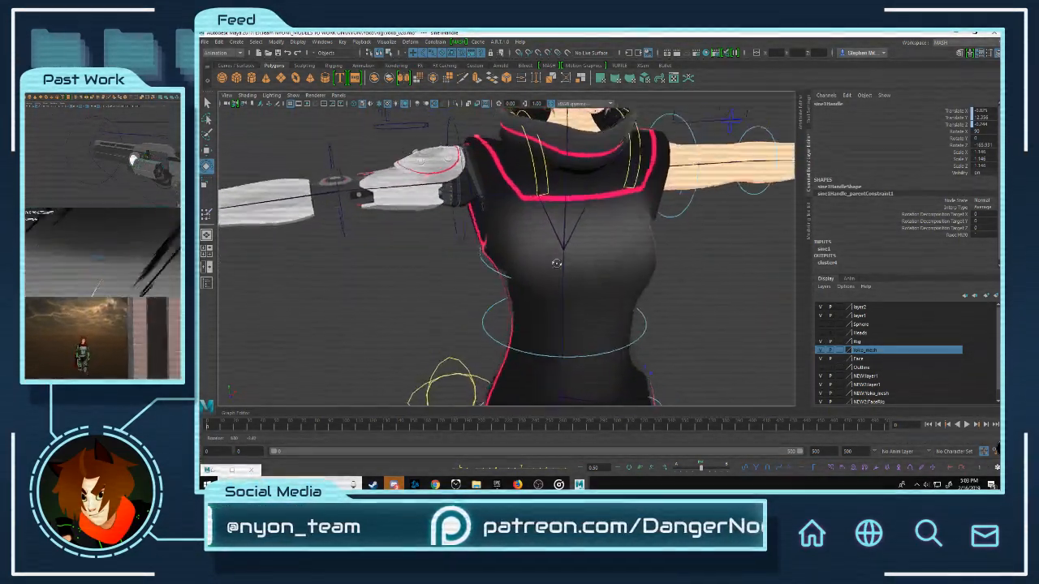
{"action": "left_click", "coordinate": [428, 251]}
Step: Show the Outline layer and check the outline along the bare arm up close
{"action": "scroll", "coordinate": [428, 252], "scroll_direction": "down", "scroll_amount": 5}
{"action": "left_click_drag", "start_coordinate": [428, 252], "coordinate": [414, 268], "text": "alt"}
{"action": "scroll", "coordinate": [568, 235], "scroll_direction": "up", "scroll_amount": 6}
{"action": "middle_click_drag", "start_coordinate": [668, 224], "coordinate": [353, 221], "text": "alt"}
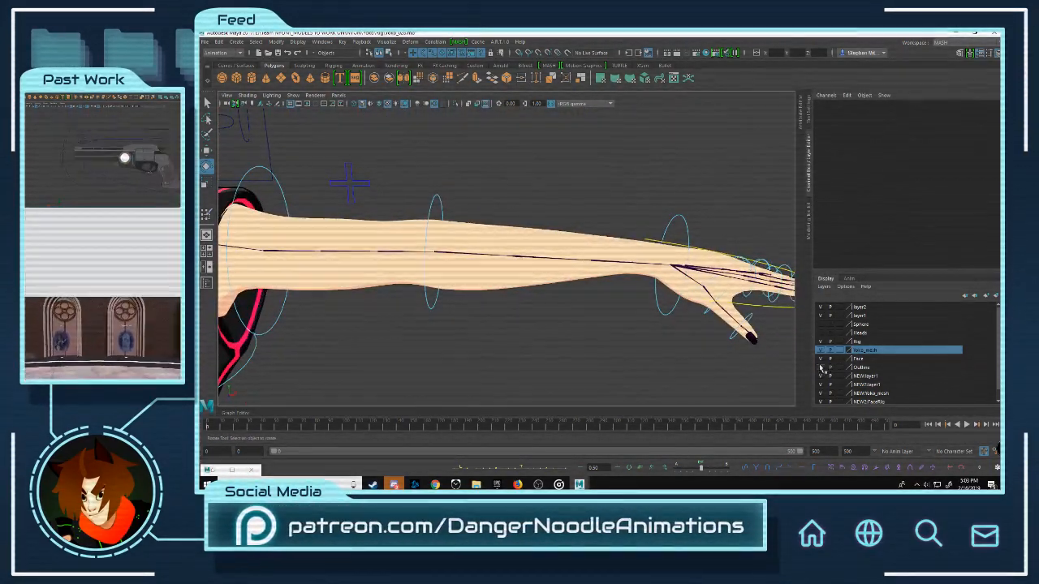
{"action": "scroll", "coordinate": [572, 323], "scroll_direction": "up", "scroll_amount": 3}
{"action": "scroll", "coordinate": [572, 324], "scroll_direction": "up", "scroll_amount": 2}
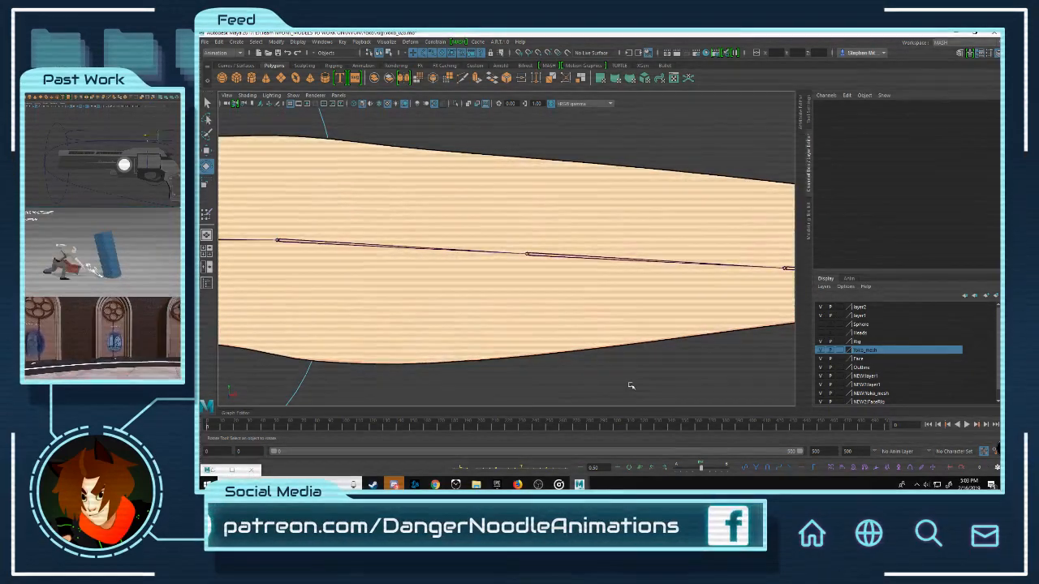
Step: Examine the outlines on the torso, the mechanical arm, the collar and the face from several angles
{"action": "scroll", "coordinate": [630, 387], "scroll_direction": "down", "scroll_amount": 10}
{"action": "middle_click_drag", "start_coordinate": [413, 321], "coordinate": [530, 304], "text": "alt"}
{"action": "scroll", "coordinate": [531, 303], "scroll_direction": "up", "scroll_amount": 8}
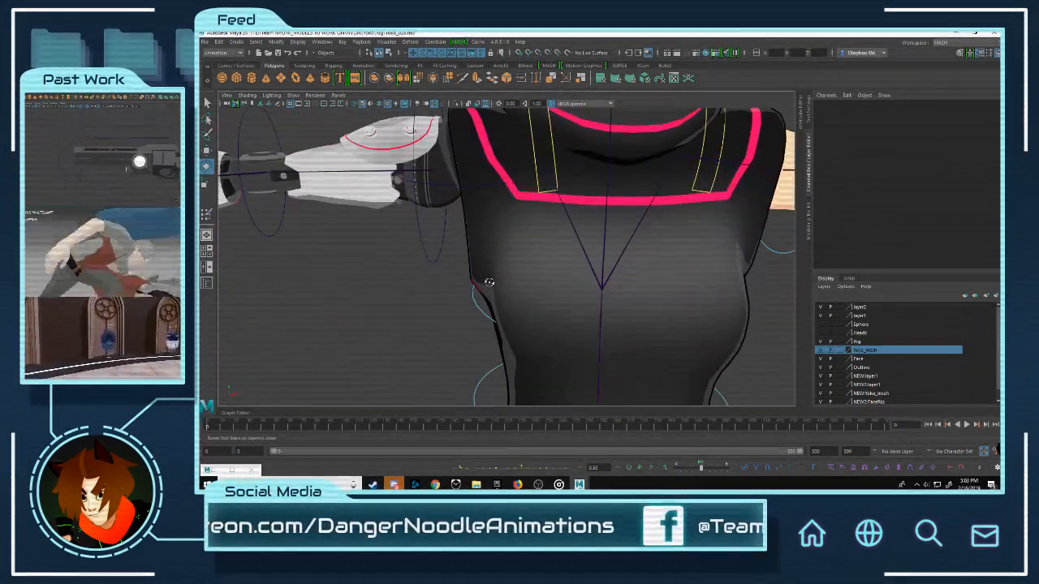
{"action": "left_click_drag", "start_coordinate": [487, 283], "coordinate": [426, 258], "text": "alt"}
{"action": "middle_click_drag", "start_coordinate": [426, 258], "coordinate": [660, 318], "text": "alt"}
{"action": "scroll", "coordinate": [552, 301], "scroll_direction": "up", "scroll_amount": 4}
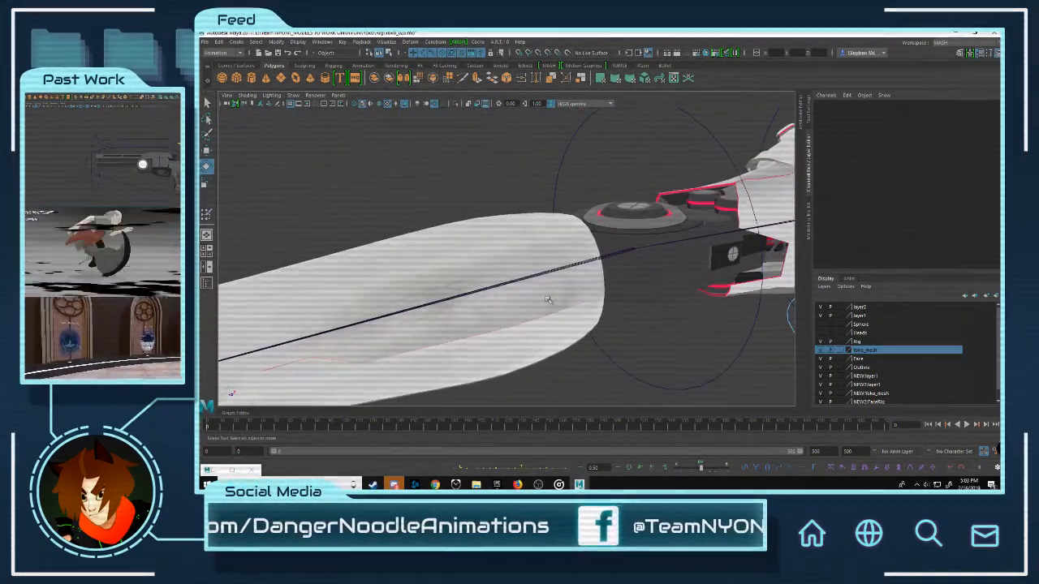
{"action": "scroll", "coordinate": [552, 301], "scroll_direction": "down", "scroll_amount": 7}
{"action": "middle_click_drag", "start_coordinate": [445, 292], "coordinate": [480, 283], "text": "alt"}
{"action": "left_click_drag", "start_coordinate": [589, 293], "coordinate": [536, 280], "text": "alt"}
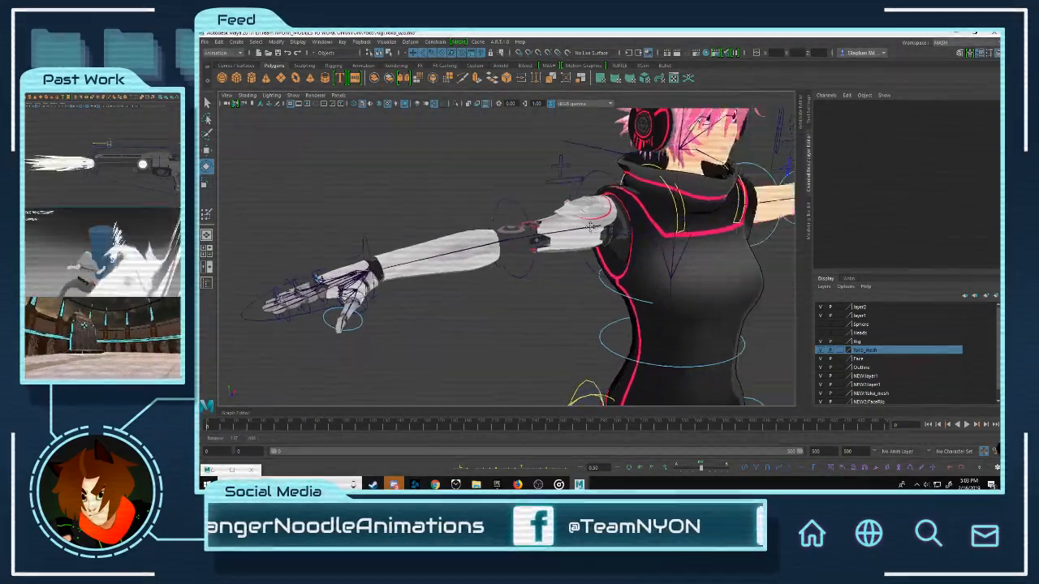
{"action": "middle_click_drag", "start_coordinate": [690, 195], "coordinate": [571, 241], "text": "alt"}
{"action": "scroll", "coordinate": [571, 241], "scroll_direction": "up", "scroll_amount": 3}
{"action": "left_click_drag", "start_coordinate": [571, 241], "coordinate": [533, 231], "text": "alt"}
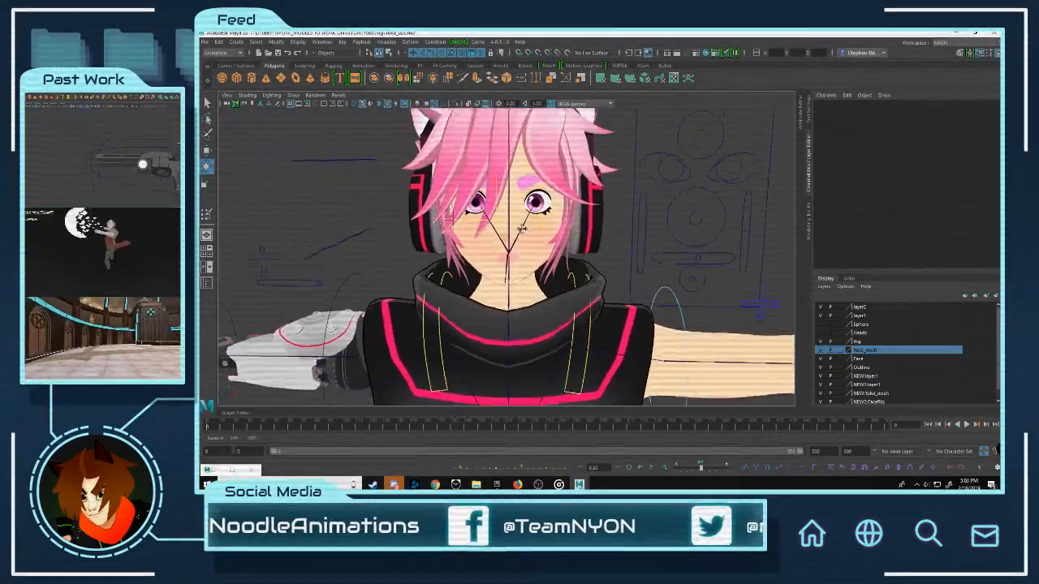
{"action": "middle_click_drag", "start_coordinate": [532, 231], "coordinate": [469, 220], "text": "alt"}
{"action": "left_click_drag", "start_coordinate": [469, 220], "coordinate": [464, 229], "text": "alt"}
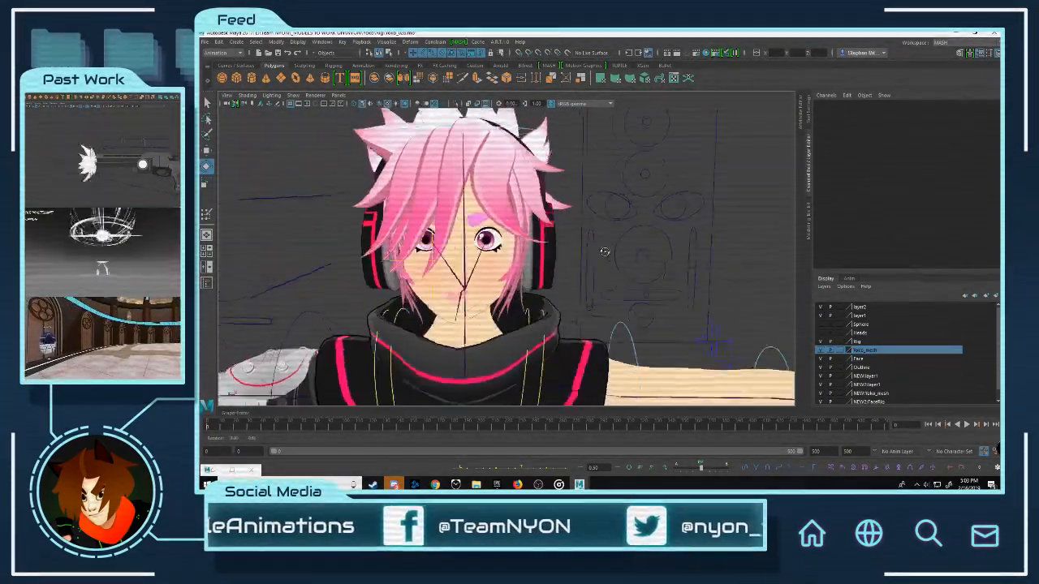
Step: Try swinging the hair with the HairExpression control and moving the large round facial control, undoing the test moves
{"action": "left_click", "coordinate": [659, 130]}
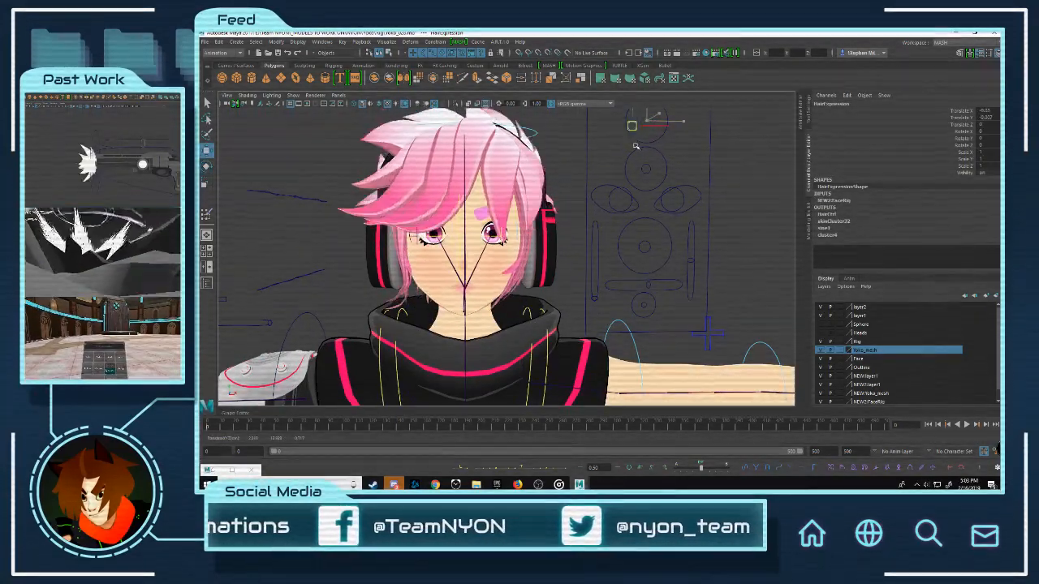
{"action": "key", "text": "w"}
{"action": "left_click", "coordinate": [645, 248]}
{"action": "left_click_drag", "start_coordinate": [645, 247], "coordinate": [608, 287]}
{"action": "key", "text": "ctrl+z"}
Step: Try sliding the Smile_Frown control sideways, undoing the test move
{"action": "left_click", "coordinate": [640, 301]}
{"action": "left_click", "coordinate": [673, 317]}
{"action": "left_click", "coordinate": [643, 285]}
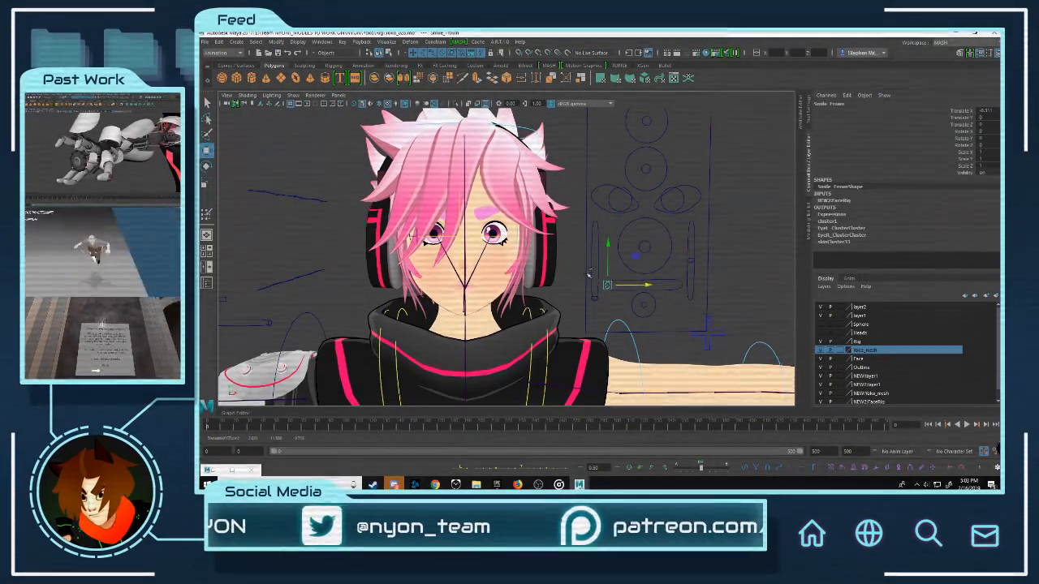
{"action": "key", "text": "ctrl+z"}
Step: Reset the GeneralMouth control's Translate Y to 0
{"action": "left_click", "coordinate": [645, 246]}
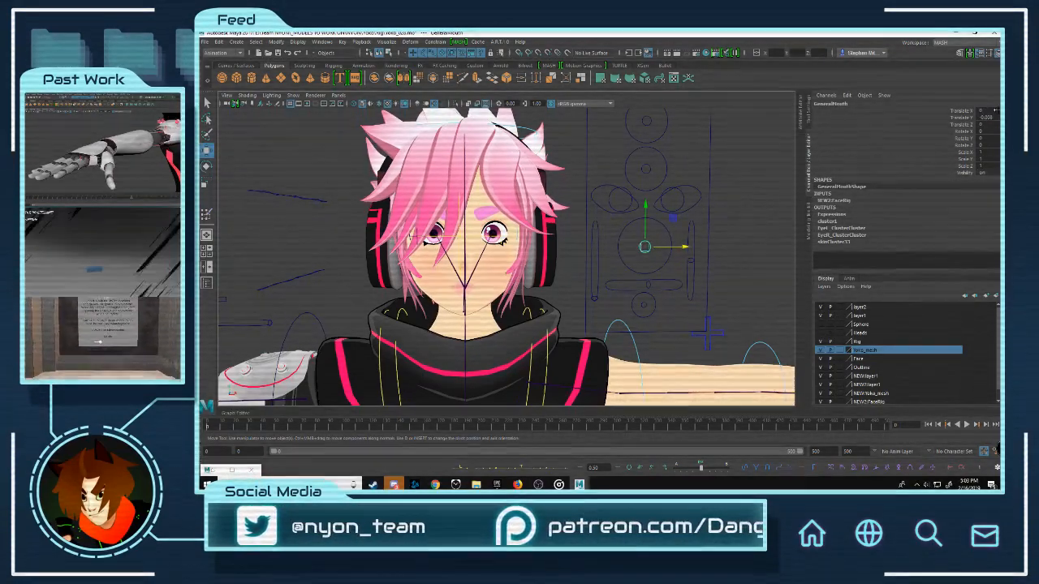
{"action": "type", "text": "0"}
{"action": "key", "text": "Return"}
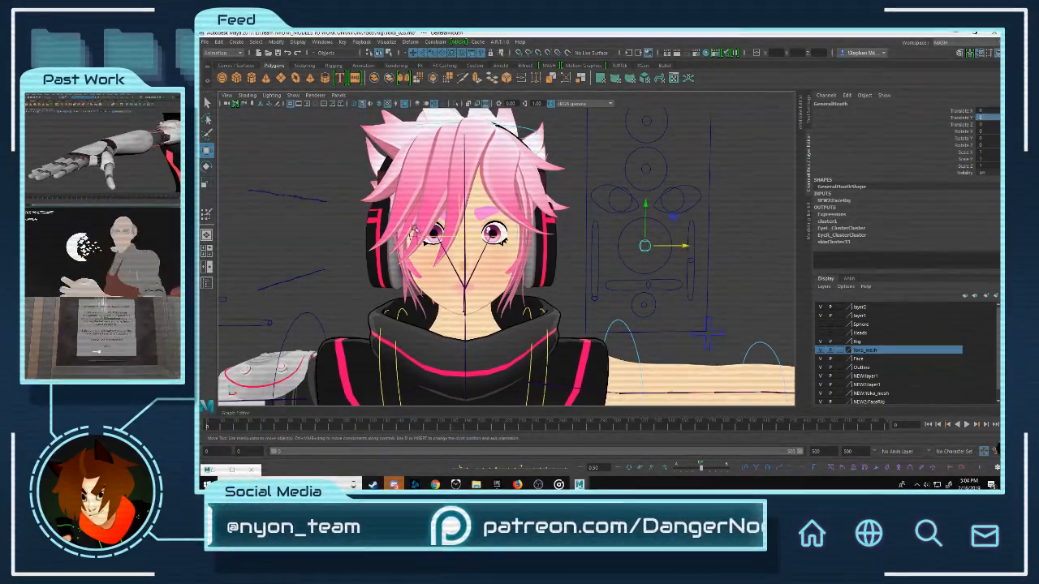
Step: Try nudging the Wind control vertically and clear the selection
{"action": "left_click", "coordinate": [293, 239]}
{"action": "left_click", "coordinate": [595, 298]}
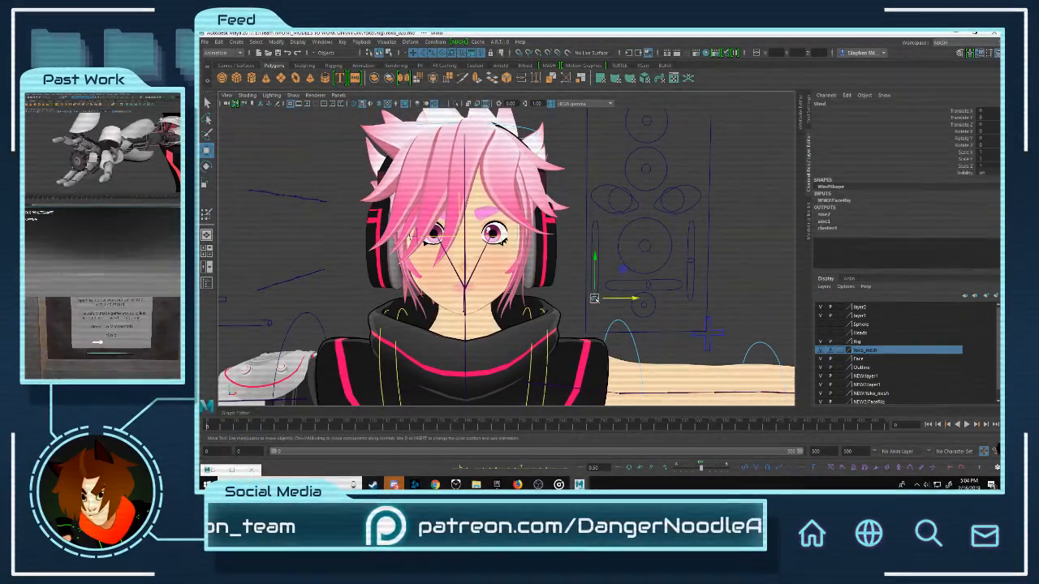
{"action": "left_click_drag", "start_coordinate": [596, 264], "coordinate": [601, 278]}
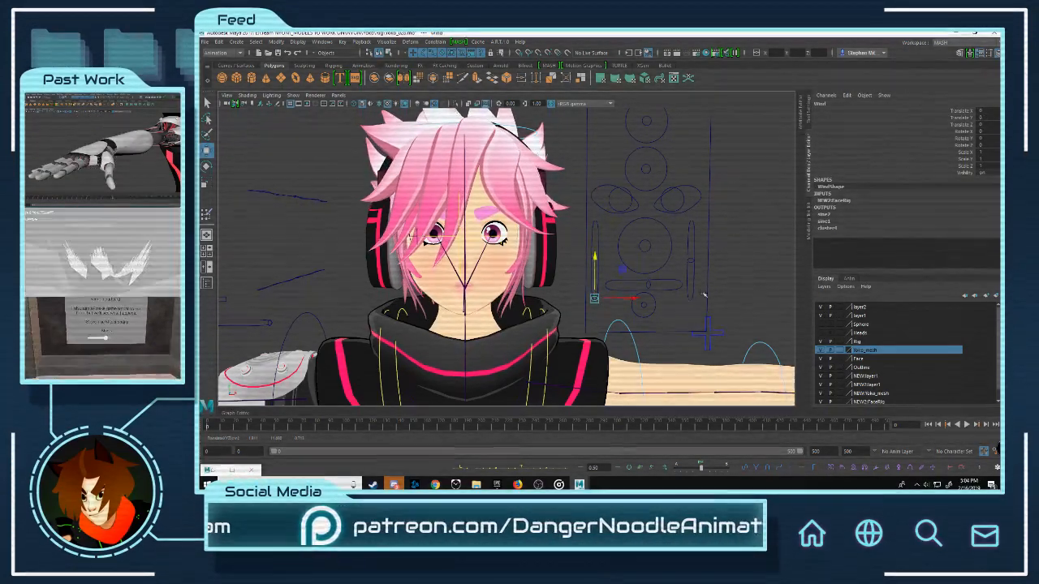
{"action": "left_click", "coordinate": [757, 244]}
Step: Select the vertical mouth slider's outline and switch the NEW2:FaceRig layer to Reference display
{"action": "left_click", "coordinate": [688, 238]}
{"action": "scroll", "coordinate": [656, 241], "scroll_direction": "up", "scroll_amount": 3}
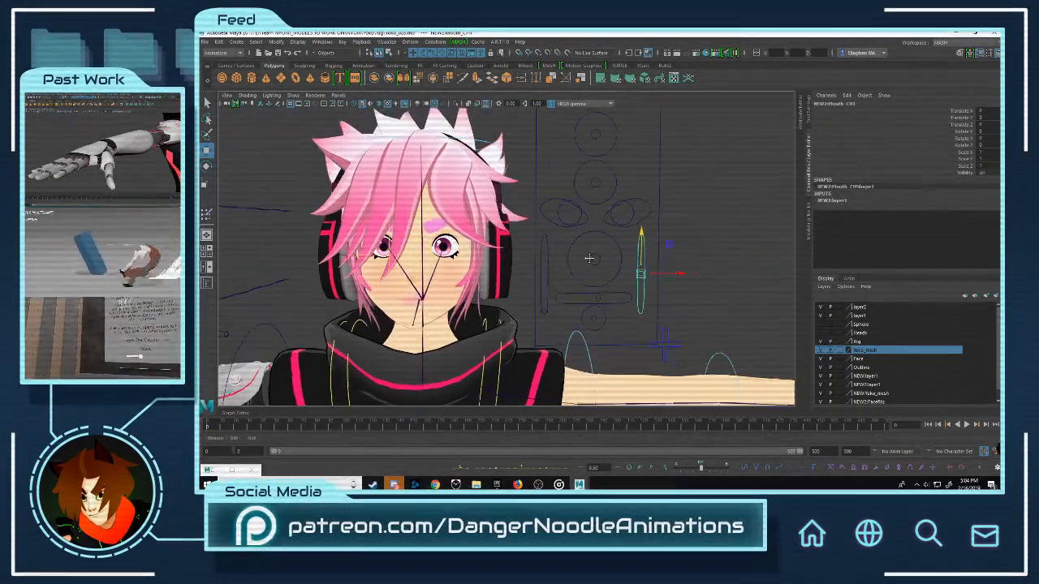
{"action": "scroll", "coordinate": [664, 274], "scroll_direction": "down", "scroll_amount": 3}
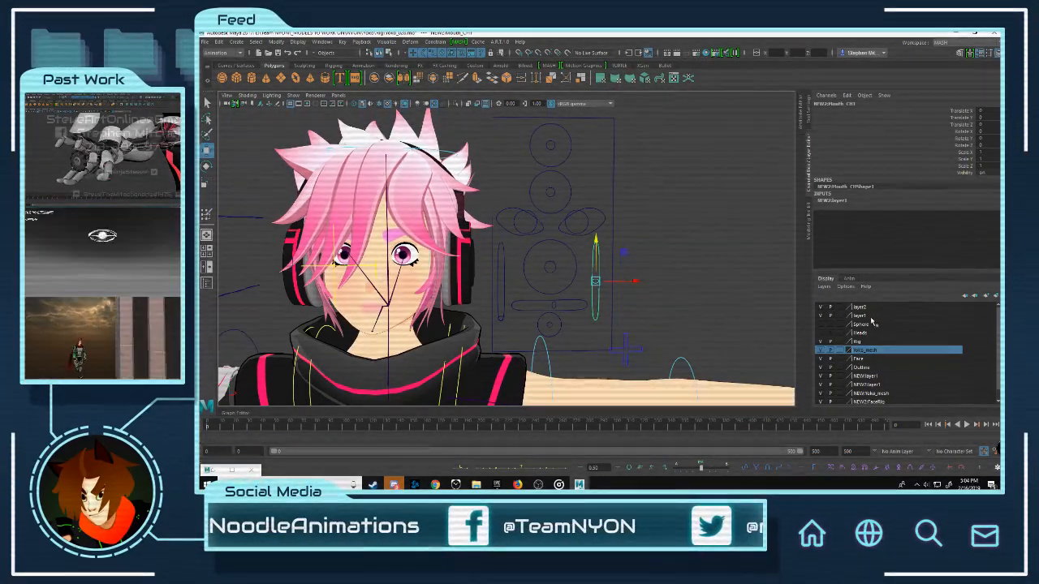
{"action": "scroll", "coordinate": [888, 361], "scroll_direction": "down", "scroll_amount": 1}
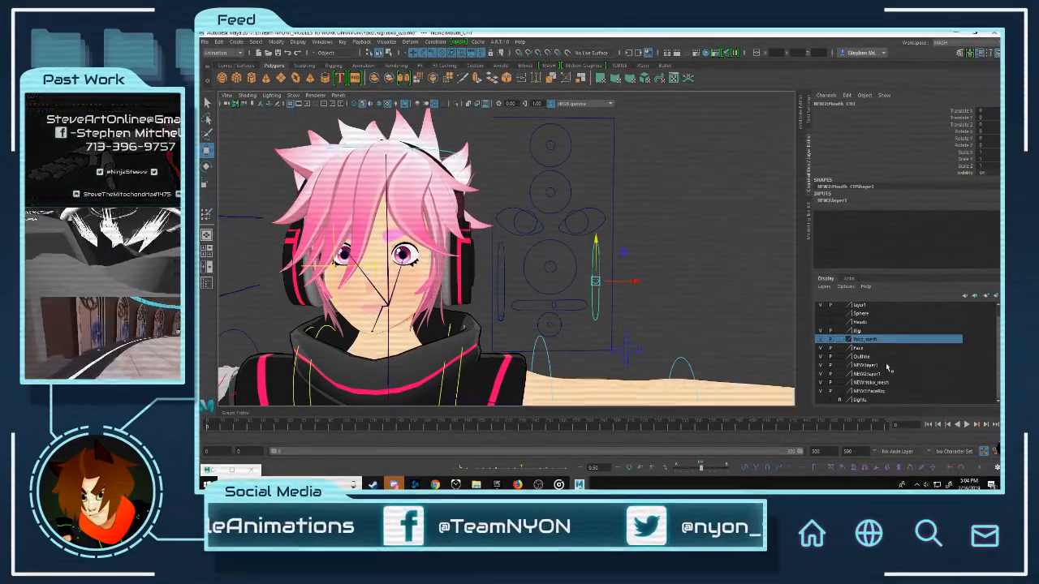
{"action": "left_click", "coordinate": [839, 392]}
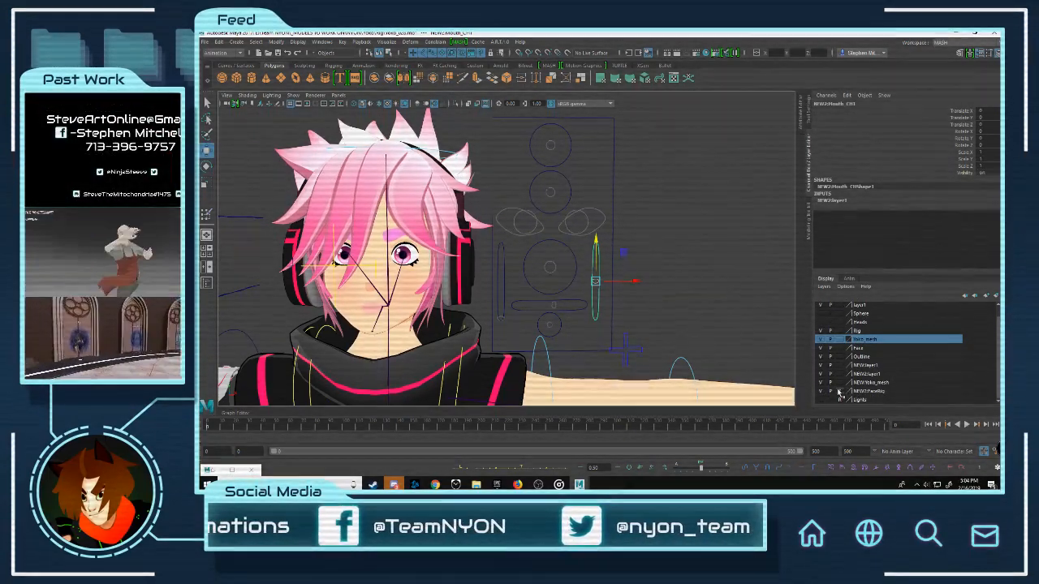
{"action": "left_click", "coordinate": [839, 391]}
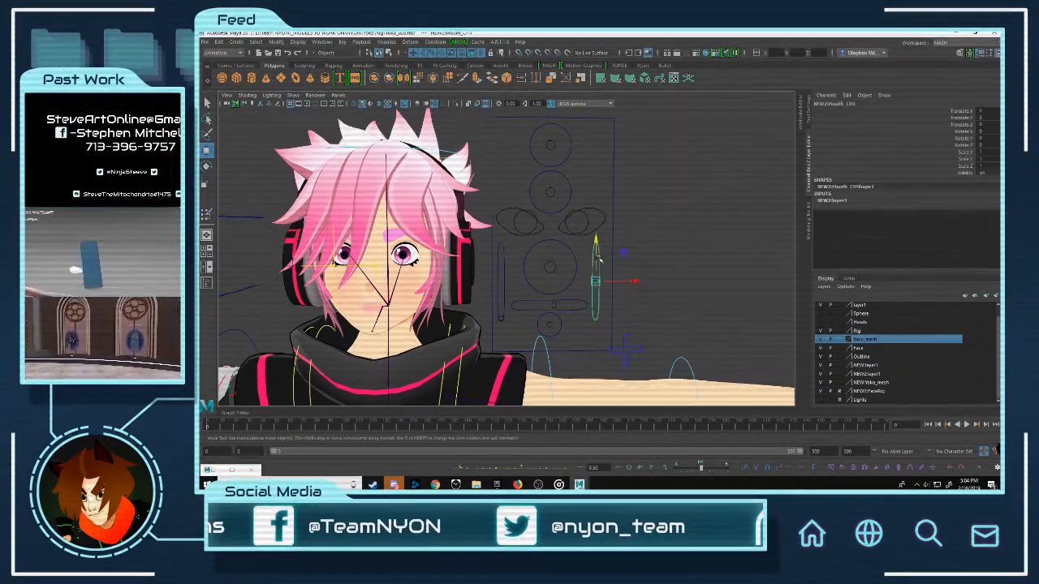
Step: Try adding the facial control guide outlines and their surrounding frame to the NEW2:FaceRig layer, then undo the layer changes
{"action": "left_click", "coordinate": [571, 252]}
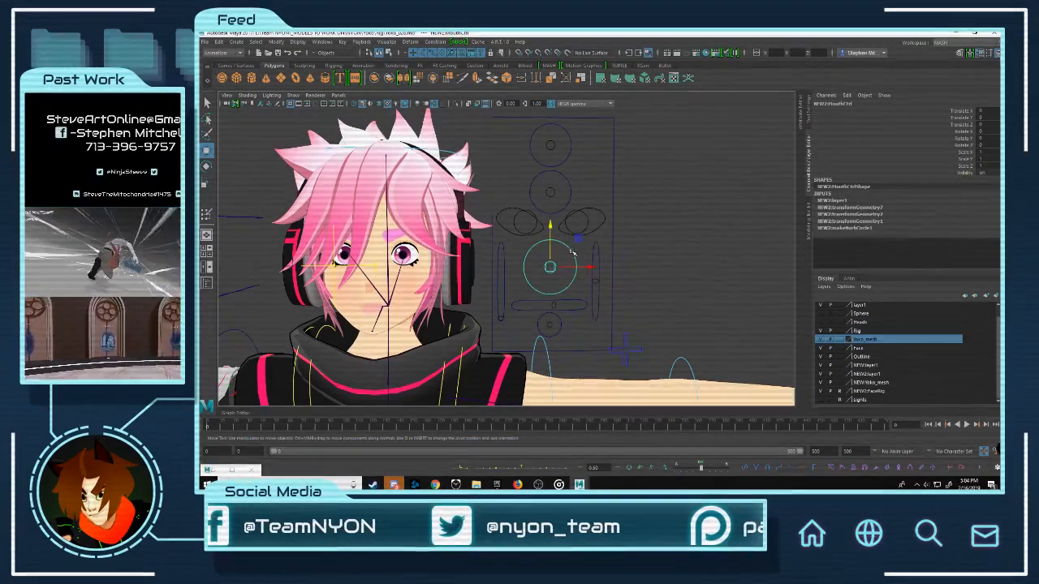
{"action": "left_click", "coordinate": [596, 260]}
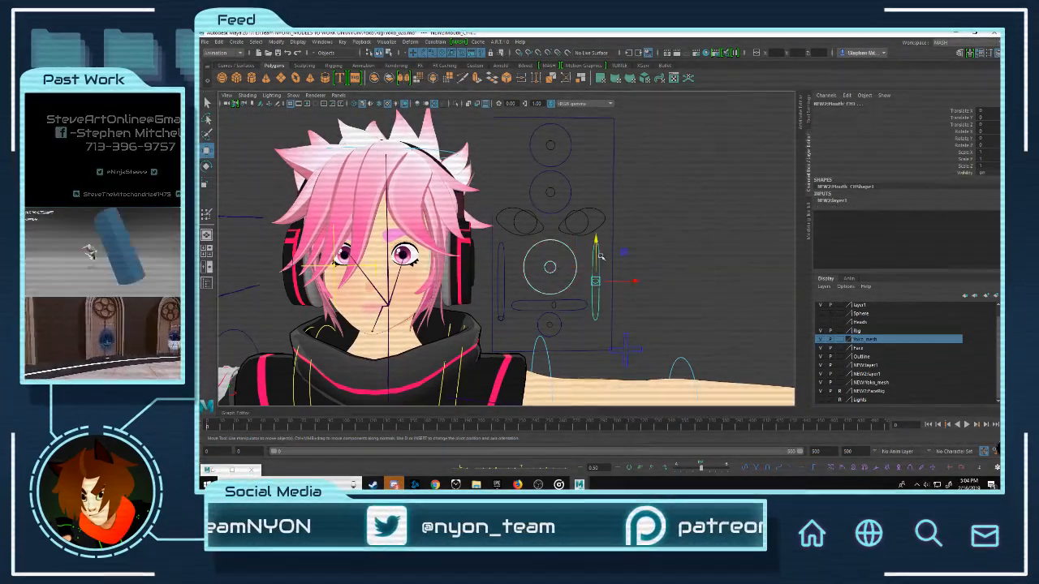
{"action": "left_click", "coordinate": [585, 305]}
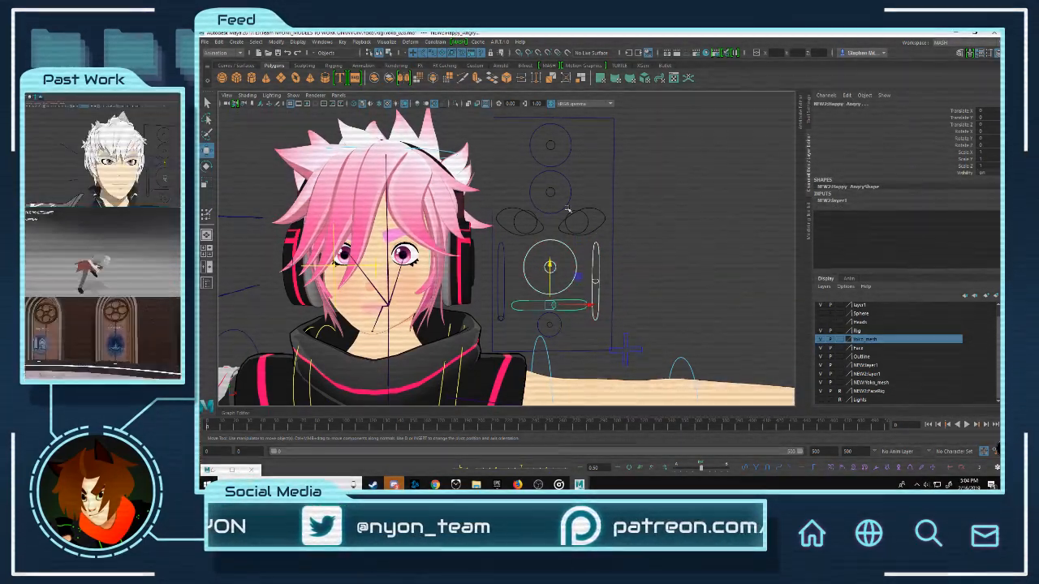
{"action": "left_click", "coordinate": [571, 153]}
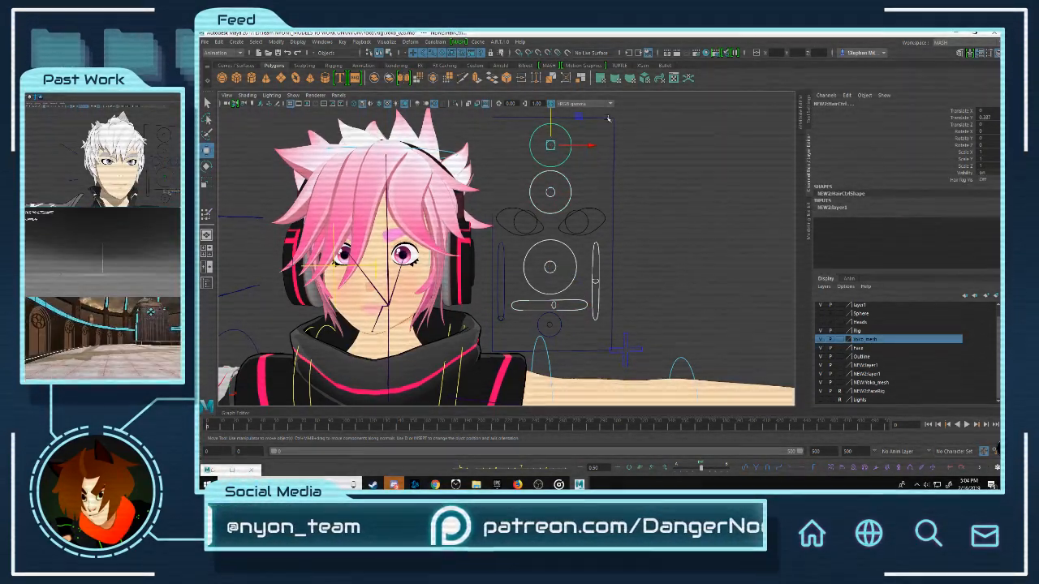
{"action": "left_click", "coordinate": [505, 189]}
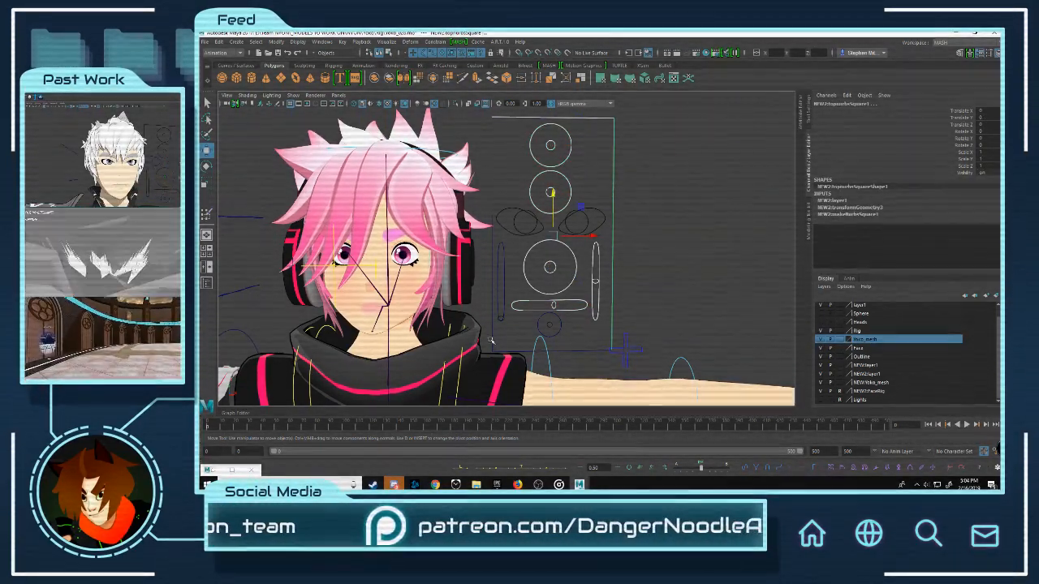
{"action": "left_click", "coordinate": [497, 346]}
{"action": "left_click", "coordinate": [521, 354]}
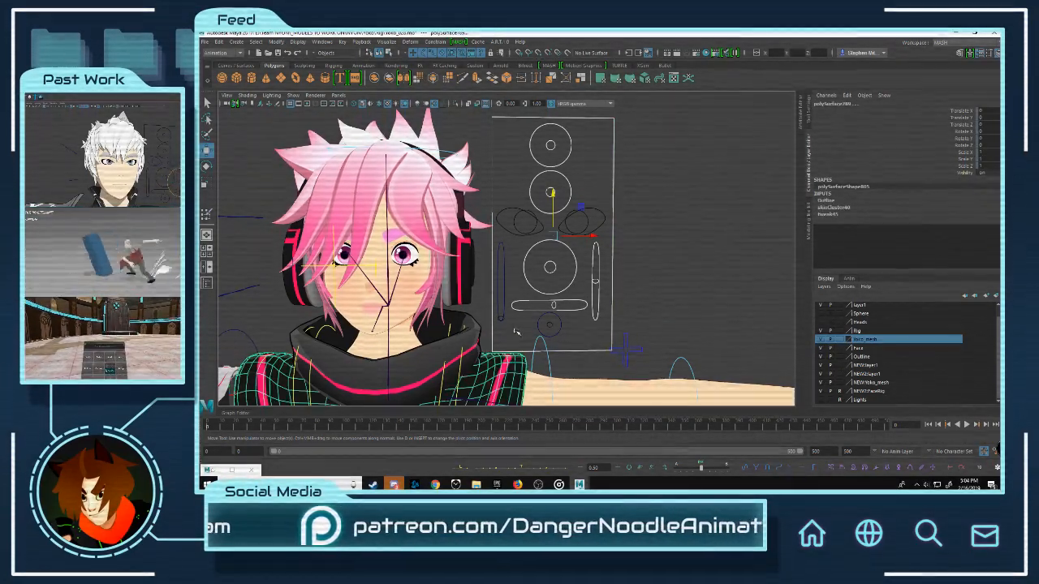
{"action": "left_click", "coordinate": [544, 358]}
{"action": "left_click", "coordinate": [515, 276]}
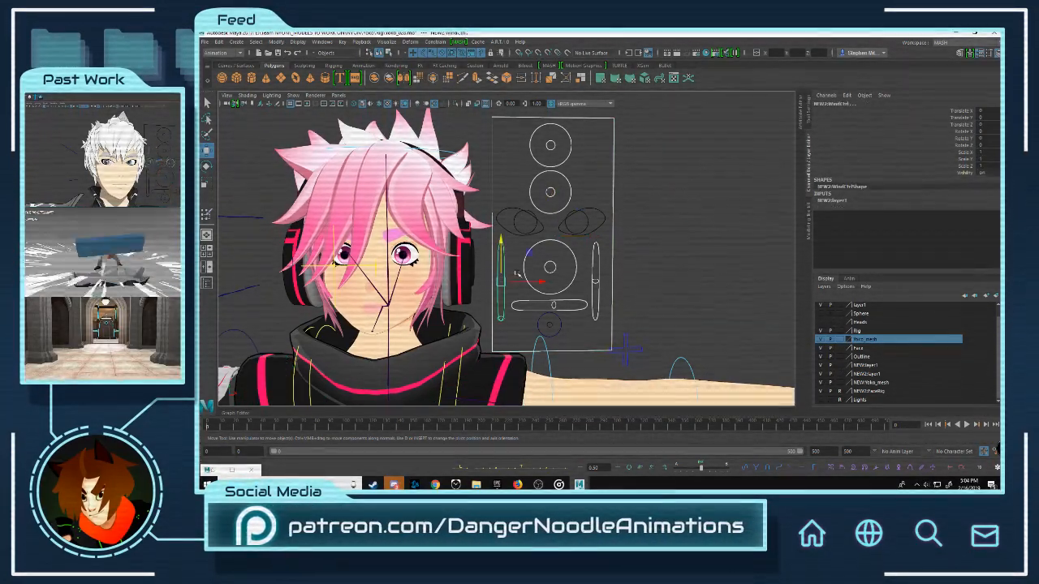
{"action": "right_click", "coordinate": [876, 392]}
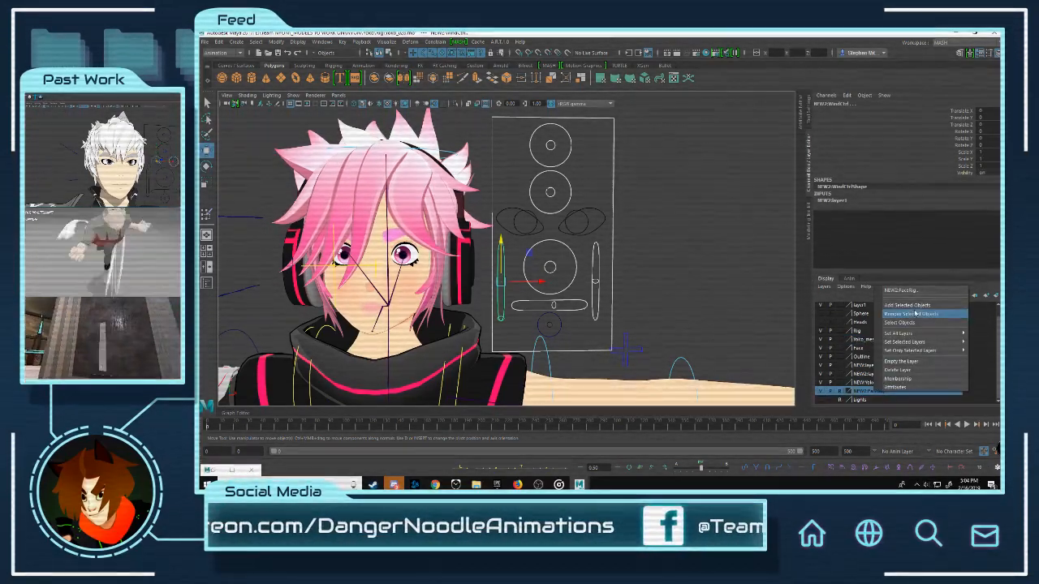
{"action": "left_click", "coordinate": [908, 305]}
{"action": "left_click", "coordinate": [685, 263]}
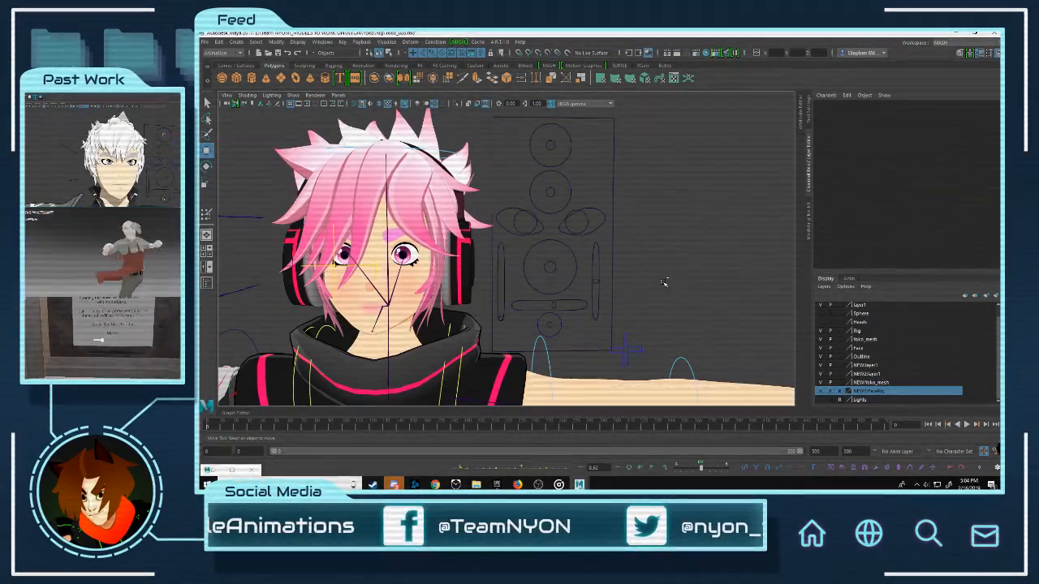
{"action": "key", "text": "ctrl+z"}
Step: Clear the selection and set the NEW2:layer1 layer with the facial guide outlines to Reference display
{"action": "left_click", "coordinate": [657, 284]}
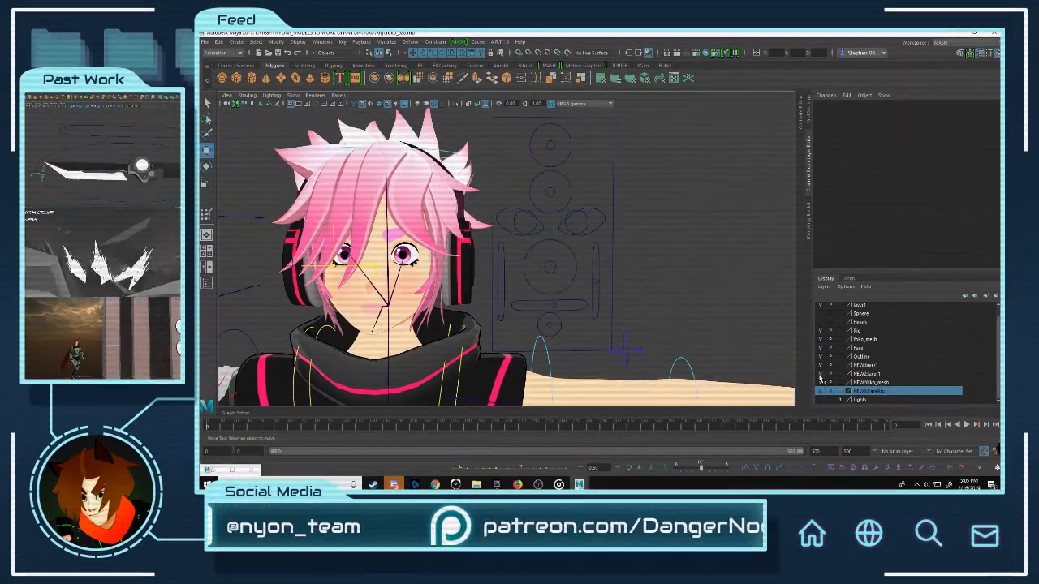
{"action": "left_click", "coordinate": [843, 377]}
{"action": "left_click", "coordinate": [842, 376]}
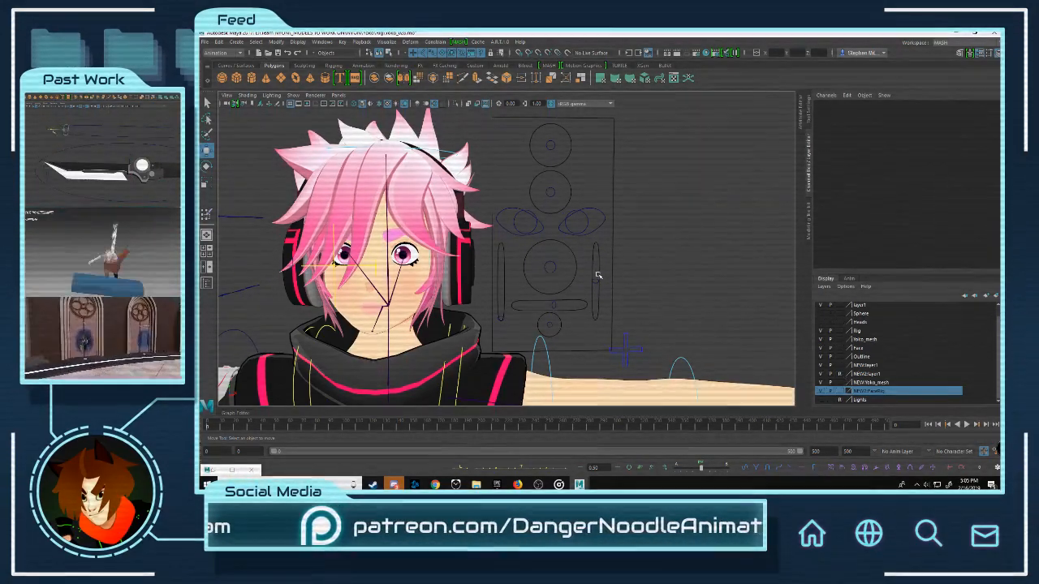
Step: Try moving the left eyelid control and the vertical mouth slider's handle, undoing each test move
{"action": "left_click", "coordinate": [601, 224]}
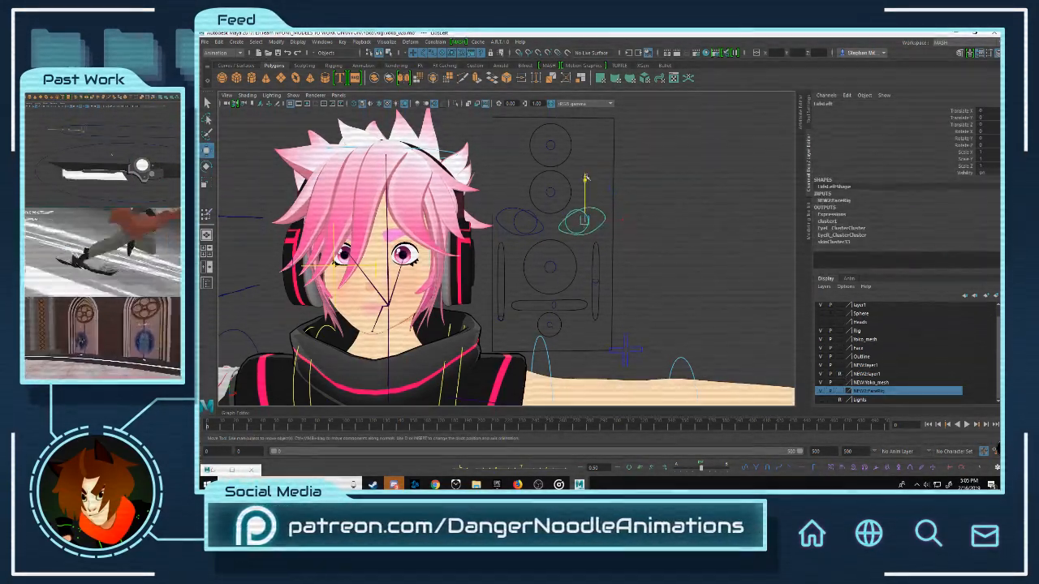
{"action": "left_click_drag", "start_coordinate": [581, 207], "coordinate": [569, 160]}
{"action": "key", "text": "ctrl+z"}
{"action": "left_click", "coordinate": [595, 279]}
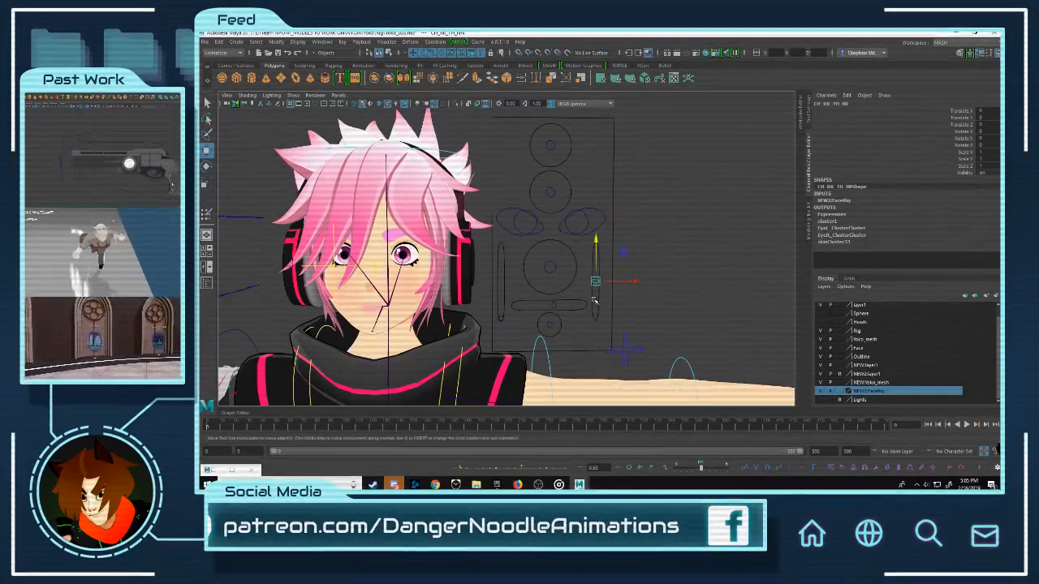
{"action": "left_click_drag", "start_coordinate": [595, 274], "coordinate": [595, 243]}
{"action": "key", "text": "ctrl+z"}
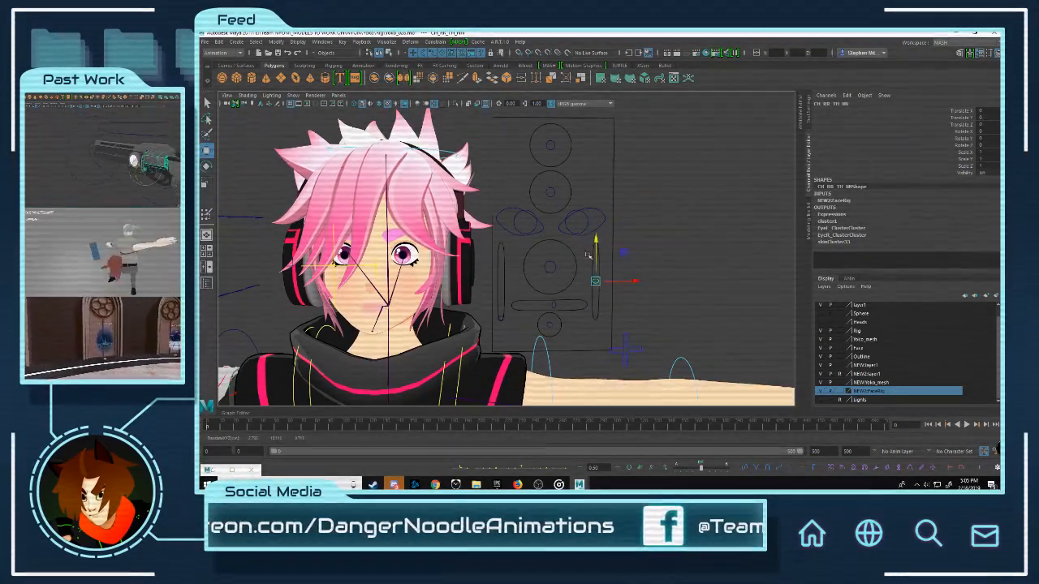
Step: Toggle the visibility of the NEW2:layer1 layer repeatedly to check which facial guide outlines it holds, leaving it visible
{"action": "left_click", "coordinate": [712, 270]}
{"action": "right_click_drag", "start_coordinate": [712, 270], "coordinate": [573, 265], "text": "alt"}
{"action": "middle_click_drag", "start_coordinate": [573, 265], "coordinate": [628, 246], "text": "alt"}
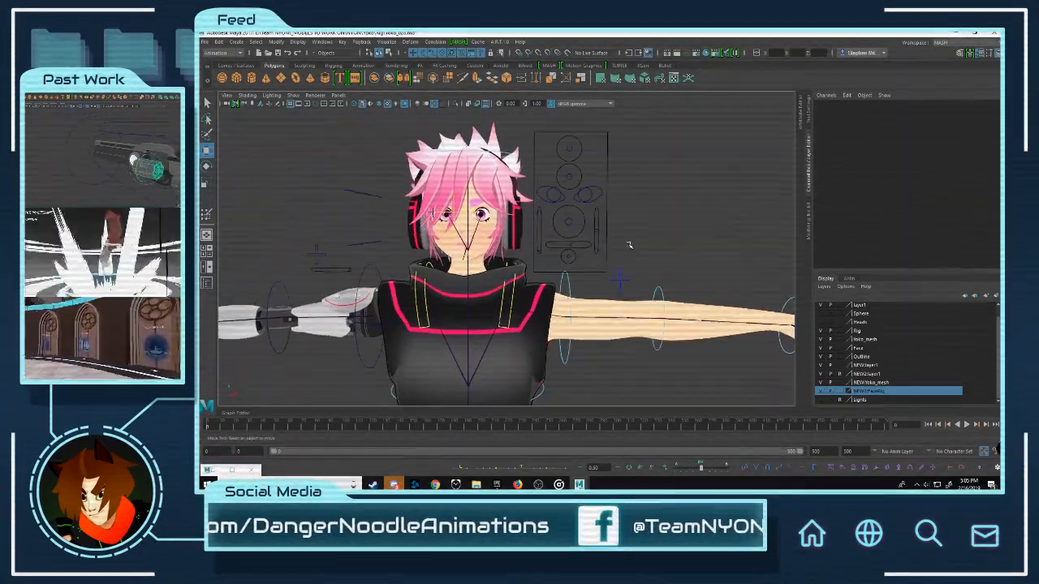
{"action": "right_click_drag", "start_coordinate": [628, 246], "coordinate": [668, 276], "text": "alt"}
{"action": "left_click", "coordinate": [859, 374]}
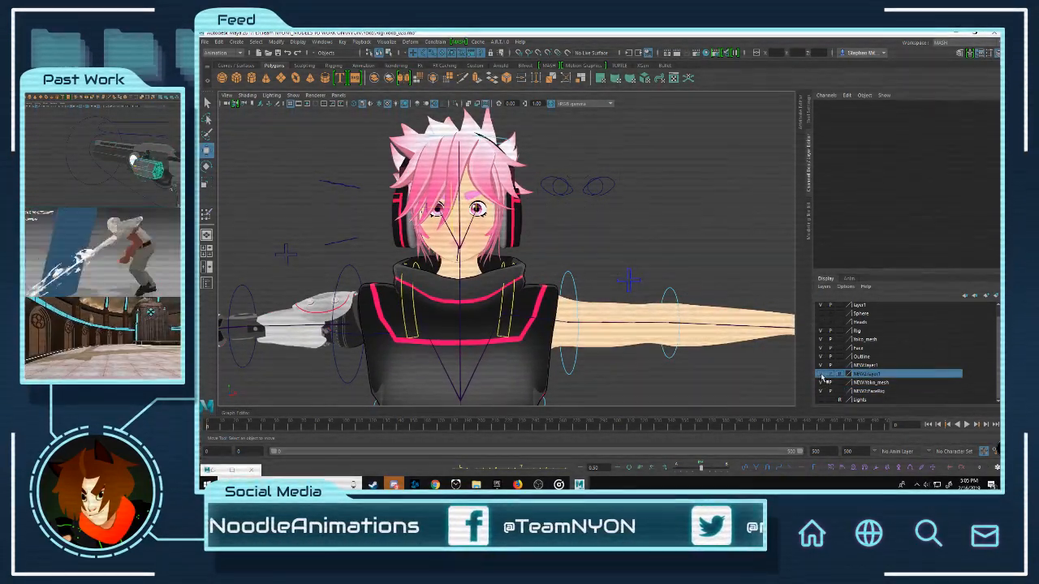
{"action": "left_click", "coordinate": [822, 375]}
{"action": "left_click", "coordinate": [822, 376]}
{"action": "left_click", "coordinate": [822, 375]}
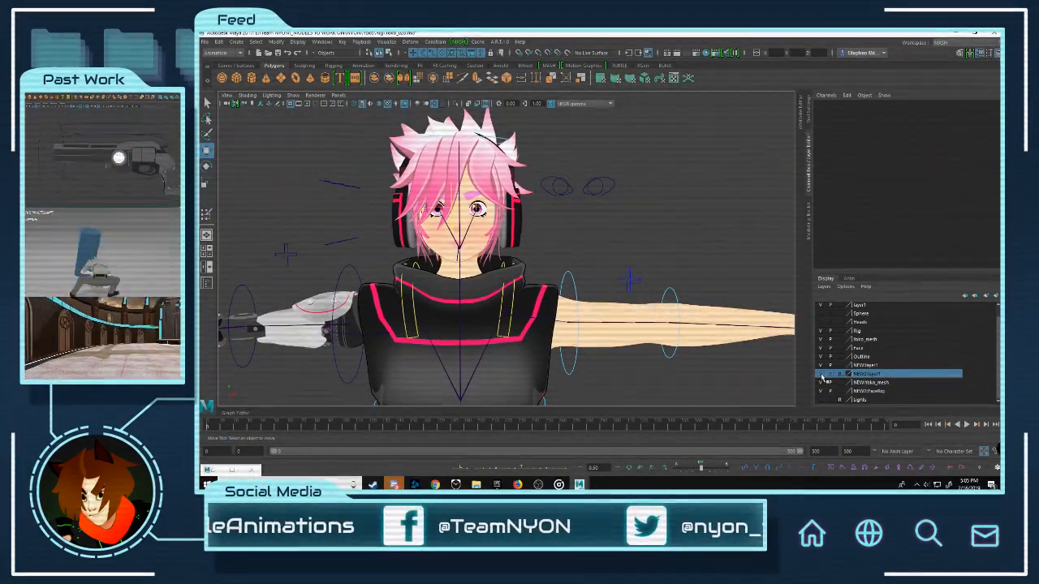
{"action": "left_click", "coordinate": [821, 376]}
{"action": "left_click", "coordinate": [821, 375]}
{"action": "left_click", "coordinate": [822, 376]}
{"action": "left_click", "coordinate": [821, 376]}
{"action": "left_click", "coordinate": [821, 375]}
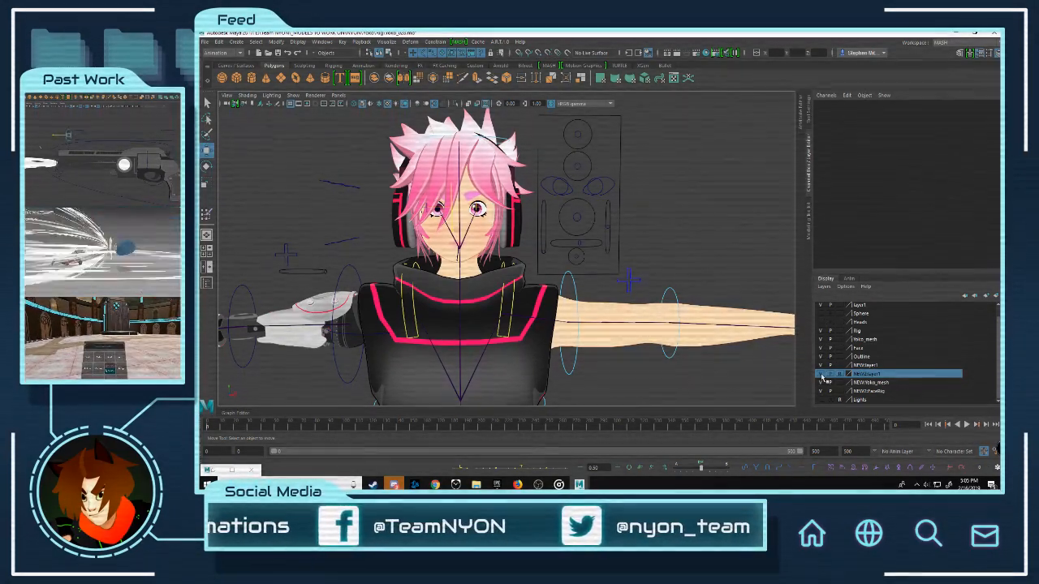
Step: Rename the NEW2:layer1 layer to FaceRigCtrls
{"action": "middle_click_drag", "start_coordinate": [686, 238], "coordinate": [670, 258], "text": "alt"}
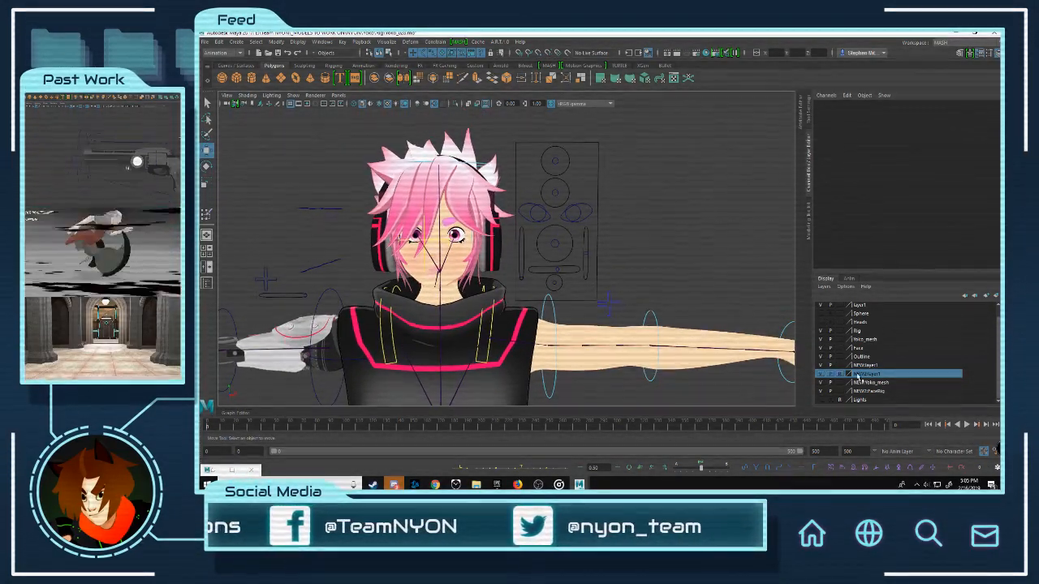
{"action": "right_click", "coordinate": [862, 377]}
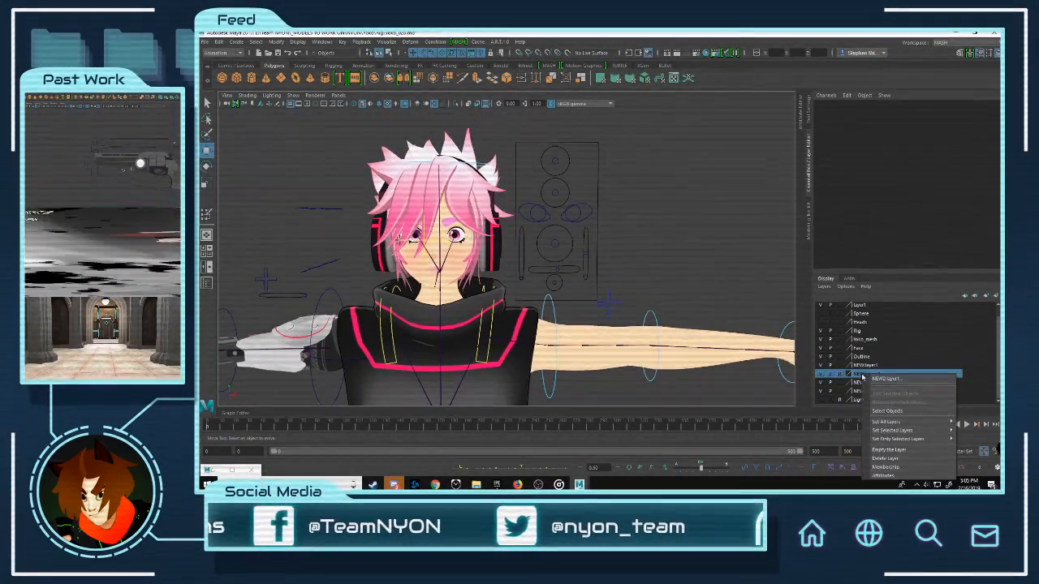
{"action": "left_click", "coordinate": [873, 378]}
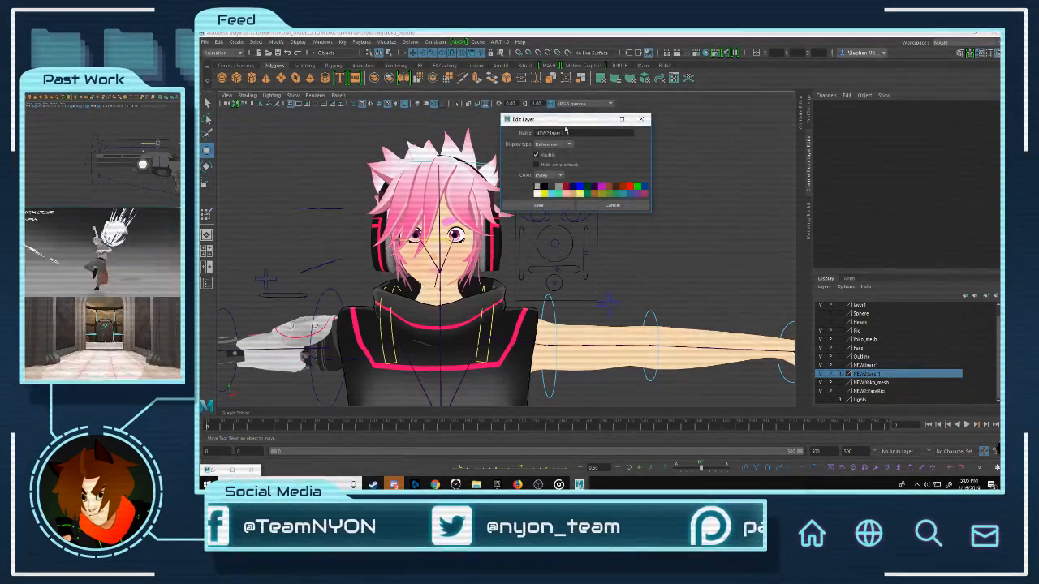
{"action": "type", "text": "Ear"}
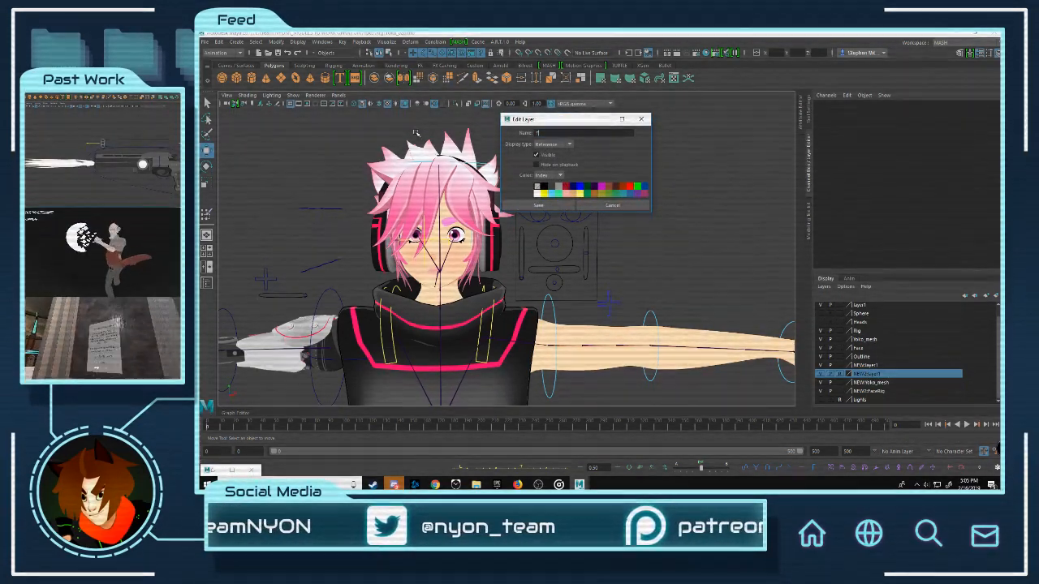
{"action": "type", "text": "eRigC"}
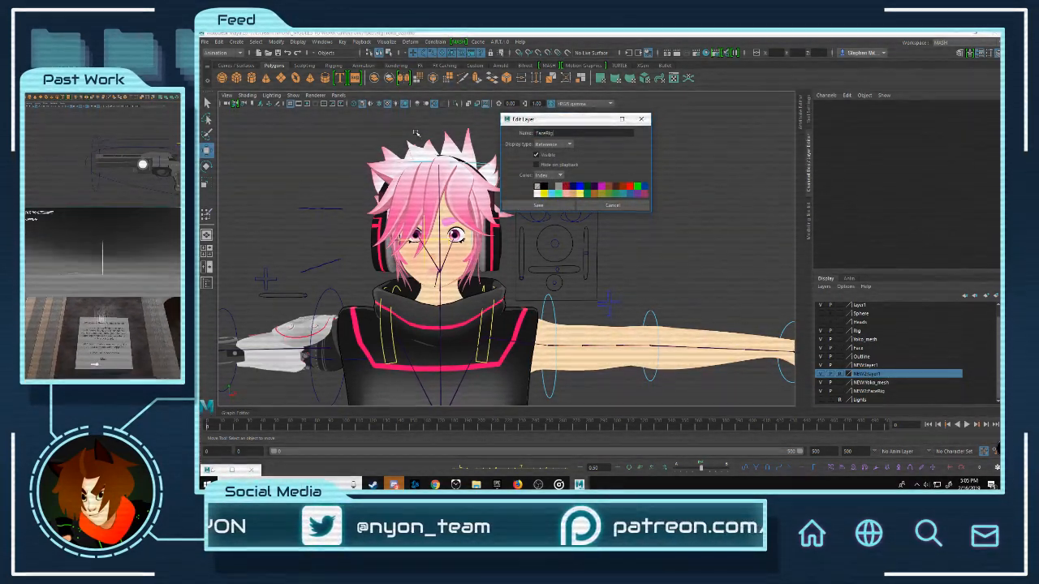
{"action": "type", "text": "Ctrls"}
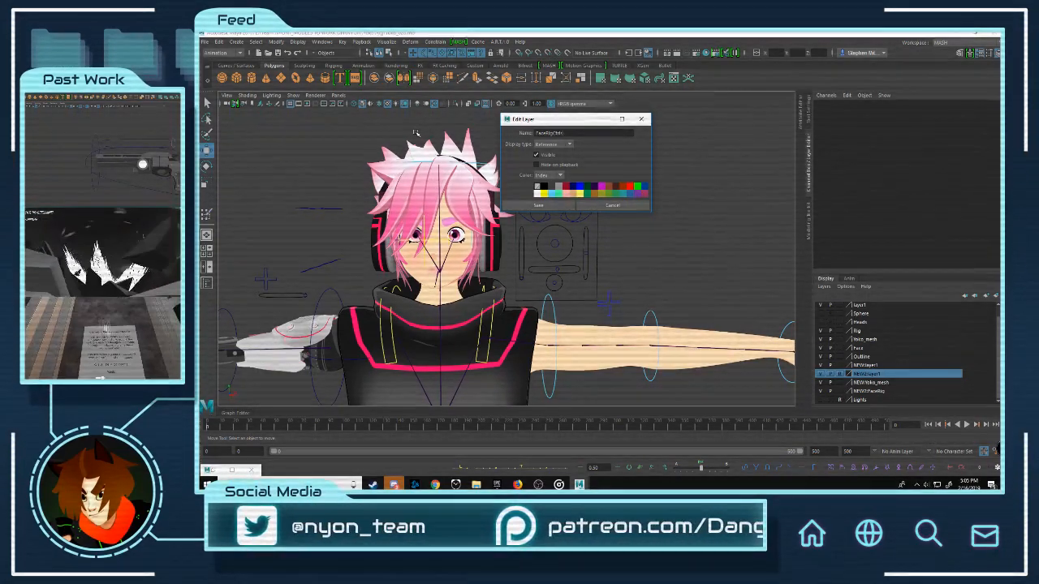
{"action": "key", "text": "Return"}
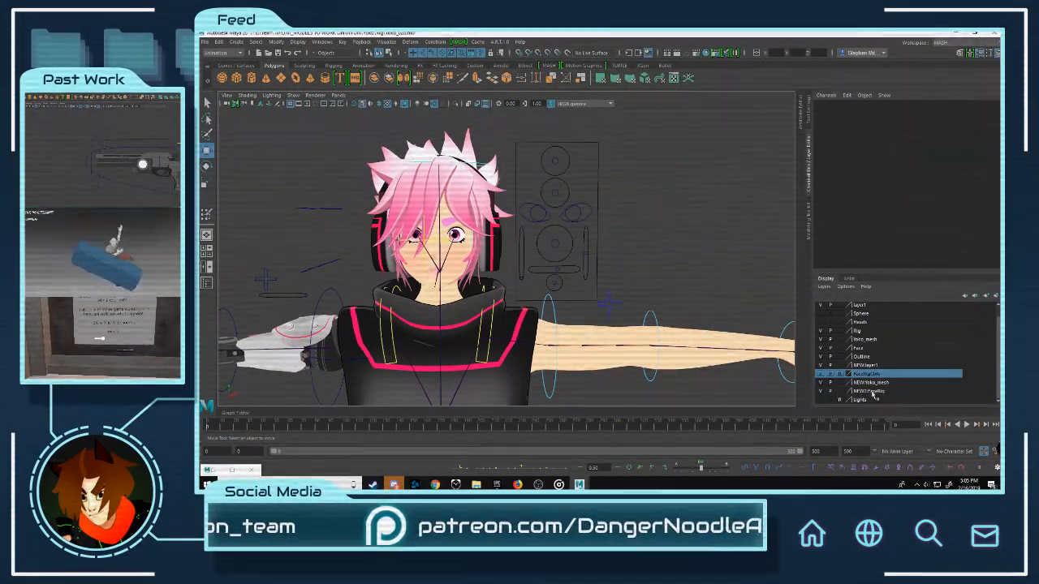
Step: Delete the NEW-prefixed FaceRig and Yoko_mesh display layers, checking which meshes the latter holds by toggling its visibility
{"action": "right_click", "coordinate": [875, 393]}
{"action": "left_click", "coordinate": [911, 370]}
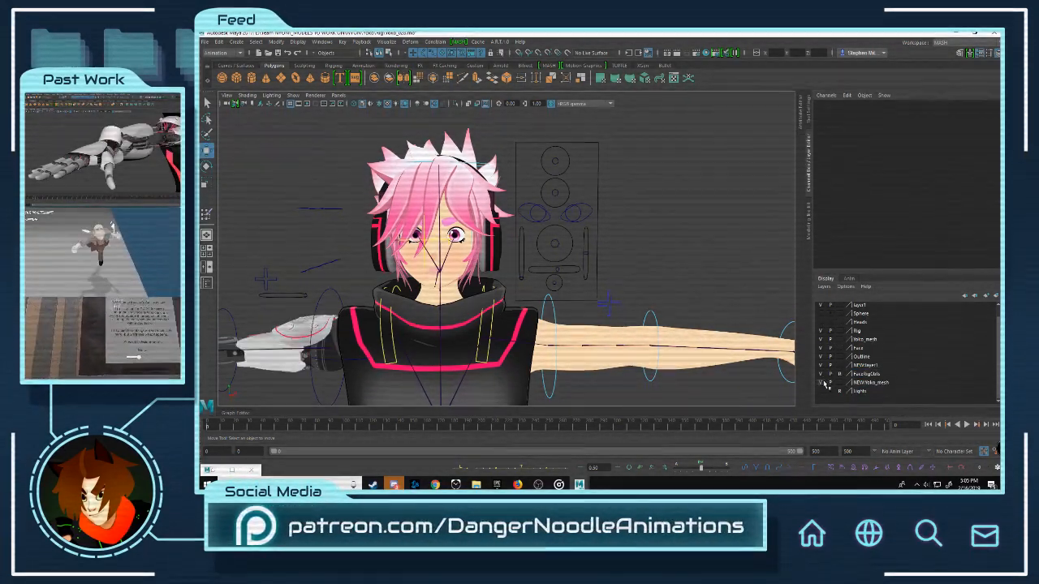
{"action": "scroll", "coordinate": [559, 323], "scroll_direction": "down", "scroll_amount": 8}
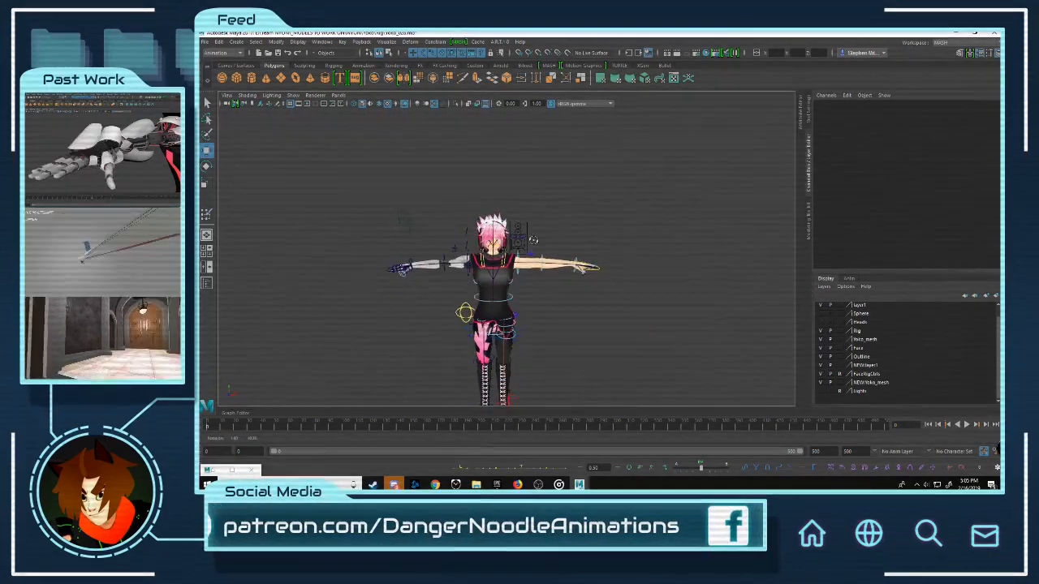
{"action": "middle_click_drag", "start_coordinate": [559, 276], "coordinate": [562, 227], "text": "alt"}
{"action": "scroll", "coordinate": [563, 227], "scroll_direction": "up", "scroll_amount": 4}
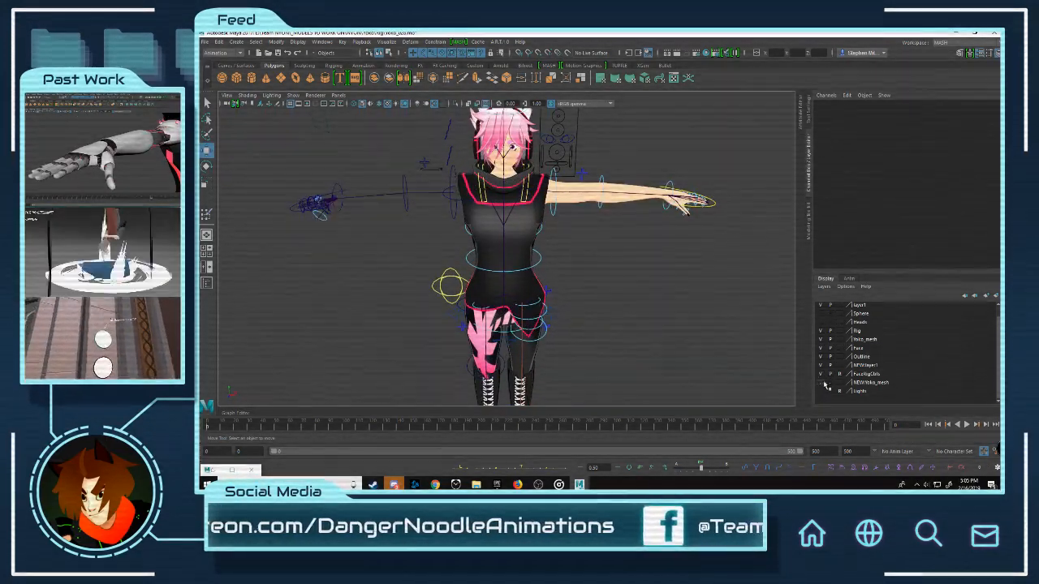
{"action": "right_click", "coordinate": [874, 383]}
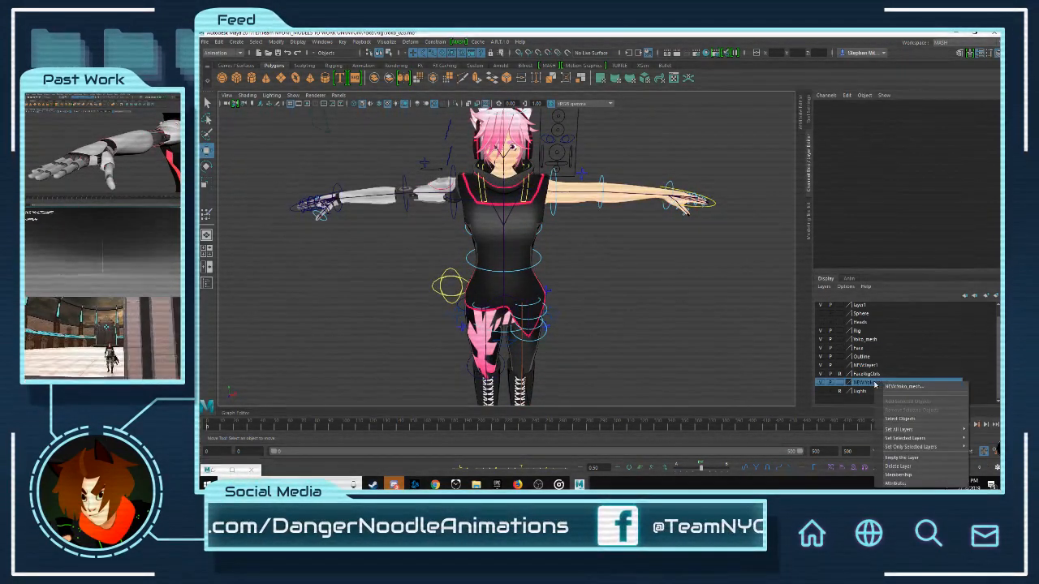
{"action": "left_click", "coordinate": [897, 466]}
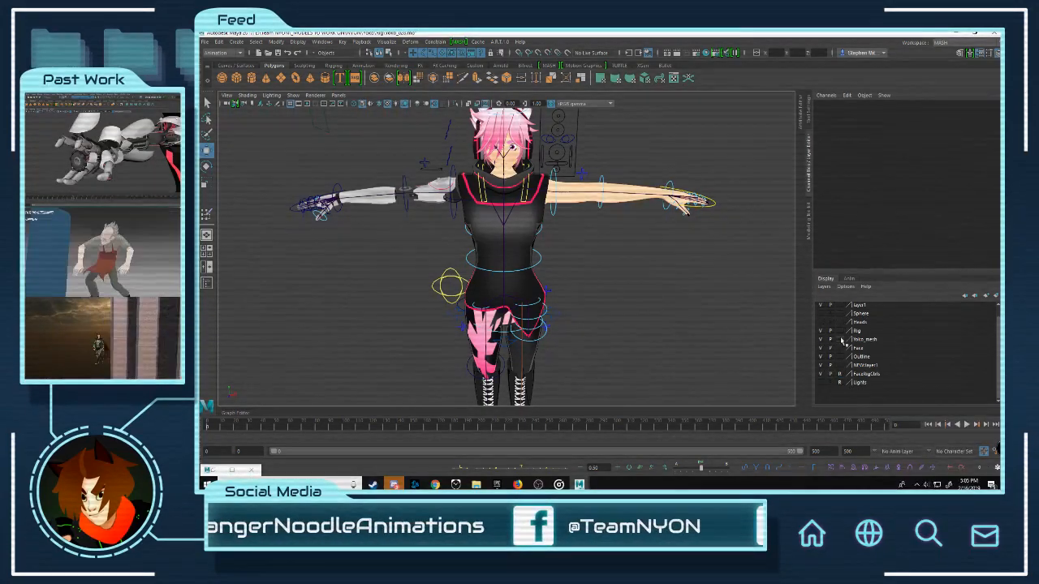
Step: Hide the Yoko_mesh layer and select all the mechanical arm's meshes, from the shoulder sphere to the hand
{"action": "left_click", "coordinate": [821, 340]}
{"action": "left_click", "coordinate": [823, 340]}
{"action": "left_click", "coordinate": [823, 340]}
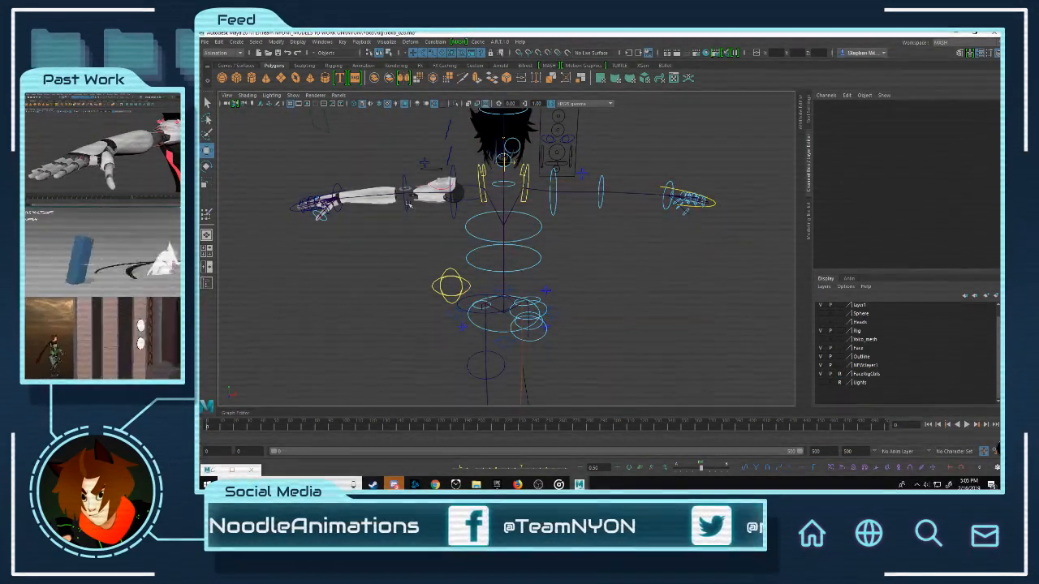
{"action": "middle_click_drag", "start_coordinate": [425, 213], "coordinate": [519, 248], "text": "alt"}
{"action": "scroll", "coordinate": [520, 248], "scroll_direction": "up", "scroll_amount": 8}
{"action": "left_click", "coordinate": [669, 177]}
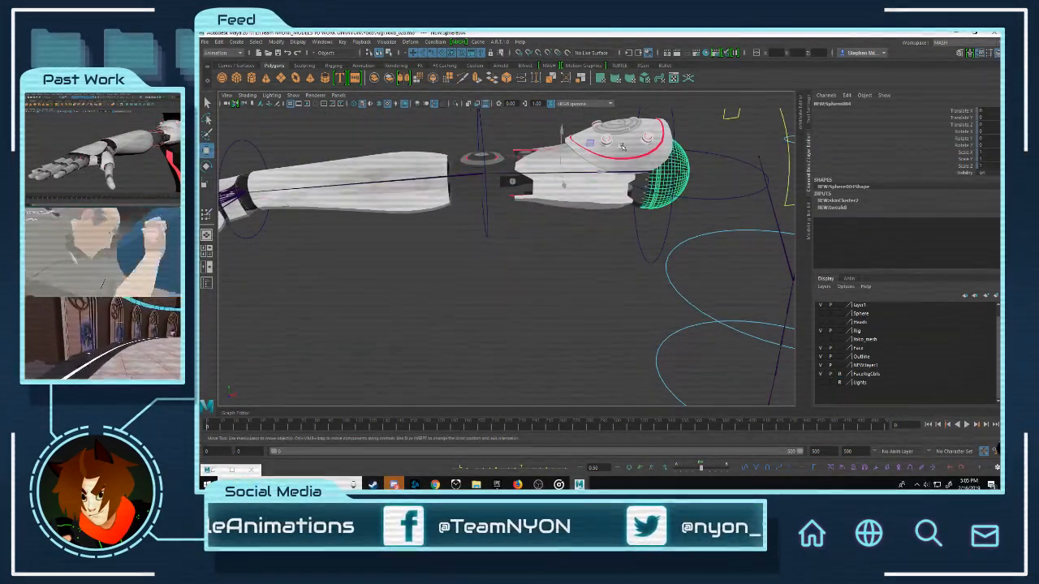
{"action": "left_click", "coordinate": [435, 179], "text": "shift"}
{"action": "scroll", "coordinate": [435, 178], "scroll_direction": "down", "scroll_amount": 3}
{"action": "left_click", "coordinate": [329, 236]}
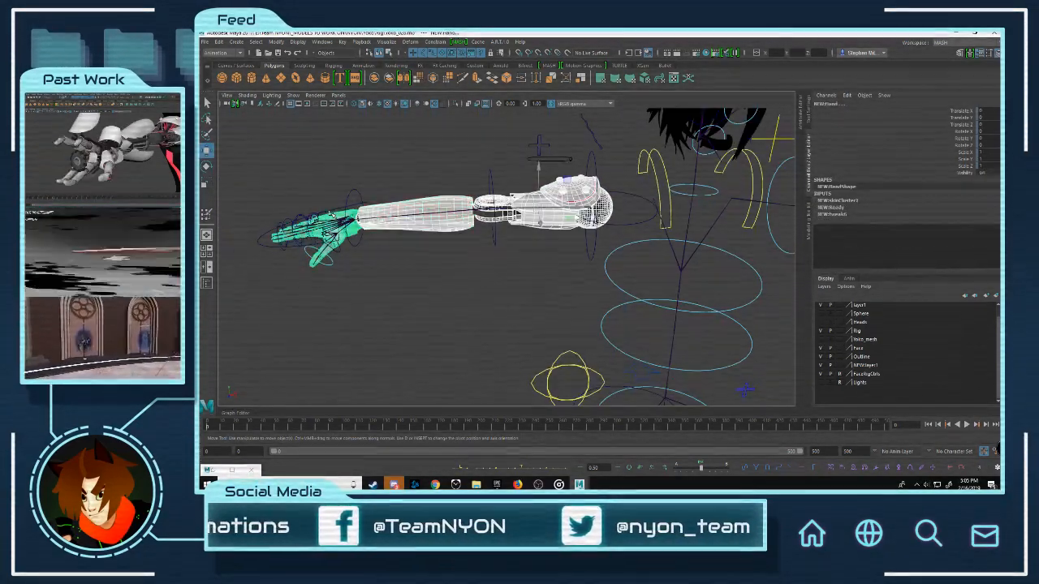
Step: Add the selected mechanical arm meshes to the Yoko_mesh layer, clear the selection and show the layer again
{"action": "left_click", "coordinate": [864, 340]}
{"action": "right_click", "coordinate": [865, 340]}
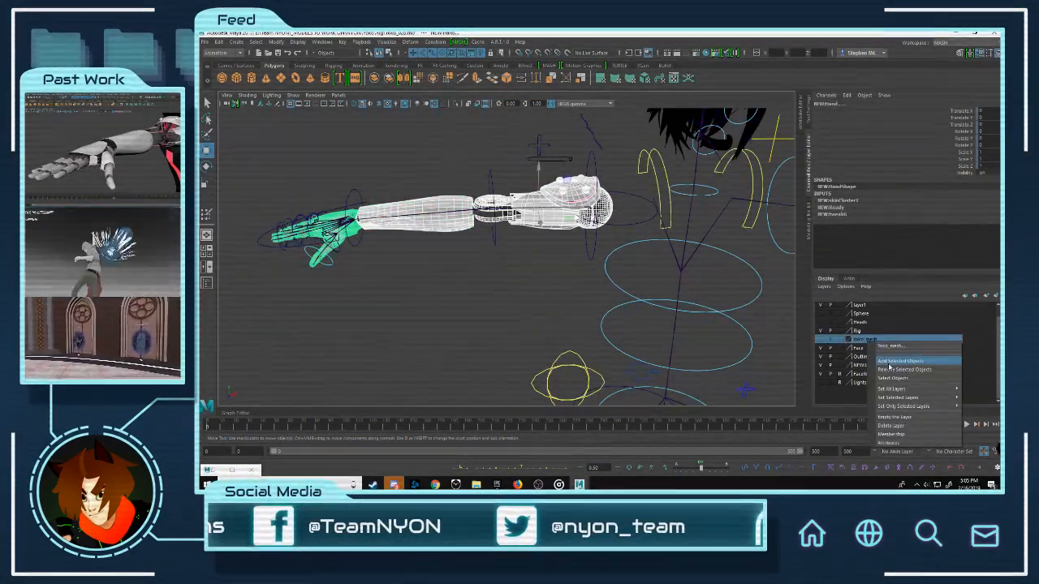
{"action": "left_click", "coordinate": [893, 363]}
{"action": "scroll", "coordinate": [675, 252], "scroll_direction": "down", "scroll_amount": 3}
{"action": "left_click_drag", "start_coordinate": [675, 253], "coordinate": [616, 273], "text": "alt"}
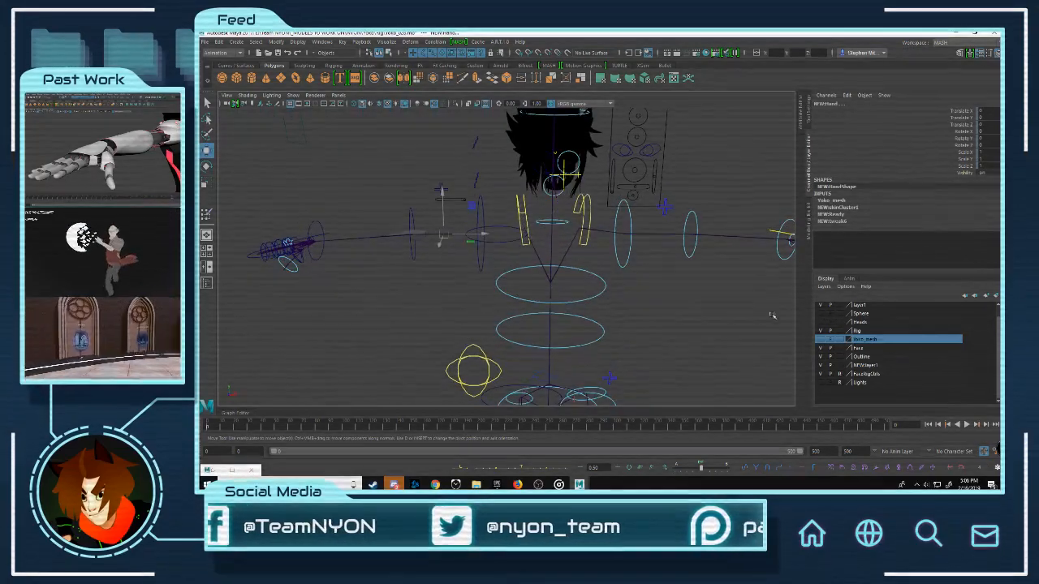
{"action": "left_click", "coordinate": [771, 316]}
{"action": "left_click", "coordinate": [821, 339]}
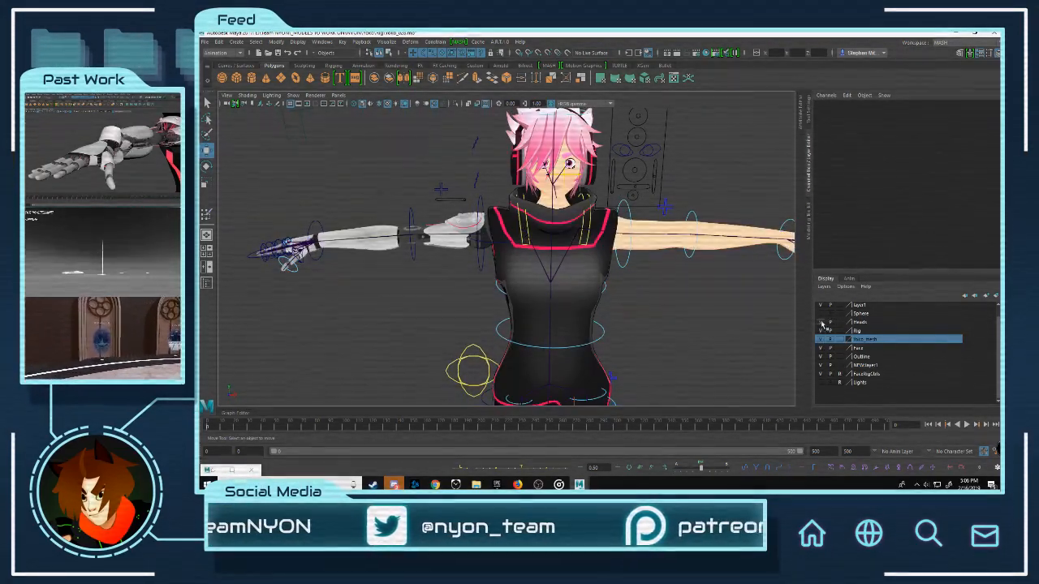
Step: Show the Heads layer and try selecting the first five heads of the middle row one by one
{"action": "scroll", "coordinate": [658, 280], "scroll_direction": "down", "scroll_amount": 5}
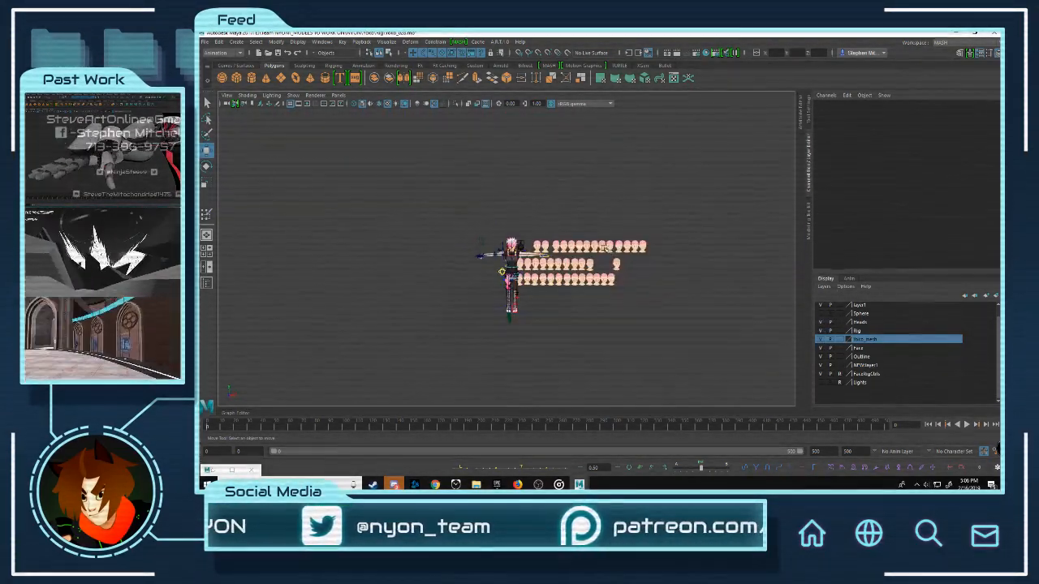
{"action": "scroll", "coordinate": [605, 248], "scroll_direction": "up", "scroll_amount": 5}
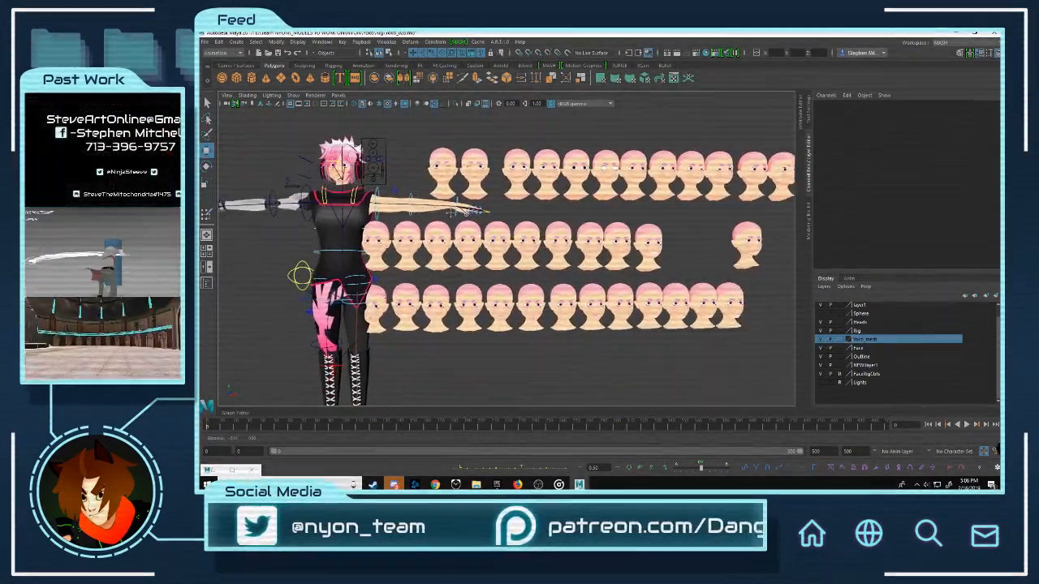
{"action": "middle_click_drag", "start_coordinate": [452, 212], "coordinate": [540, 216], "text": "alt"}
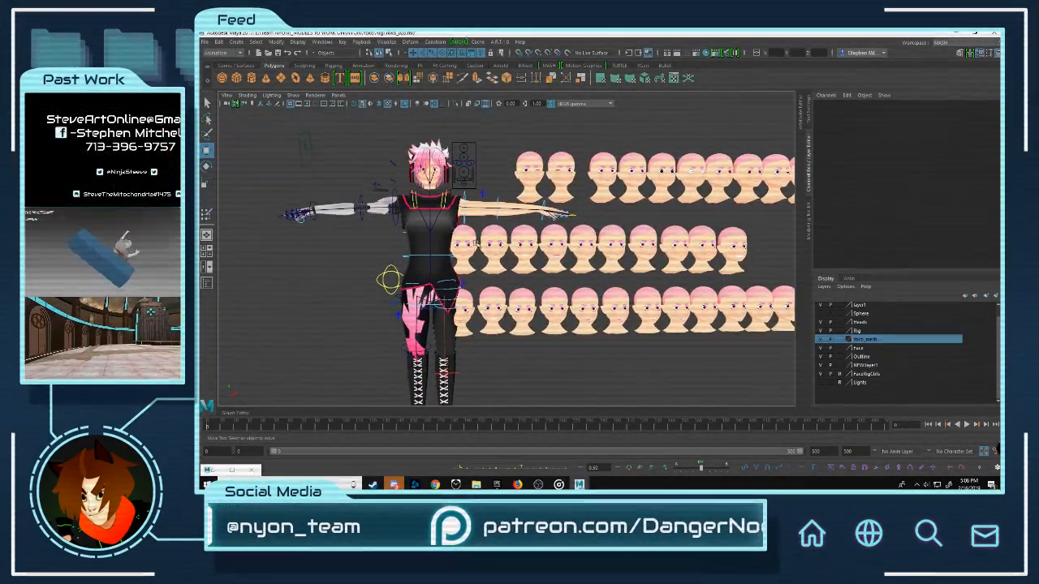
{"action": "left_click", "coordinate": [474, 242], "text": "shift"}
{"action": "left_click", "coordinate": [497, 243], "text": "shift"}
{"action": "left_click", "coordinate": [526, 242], "text": "shift"}
{"action": "left_click", "coordinate": [556, 240], "text": "shift"}
{"action": "left_click", "coordinate": [563, 238], "text": "shift"}
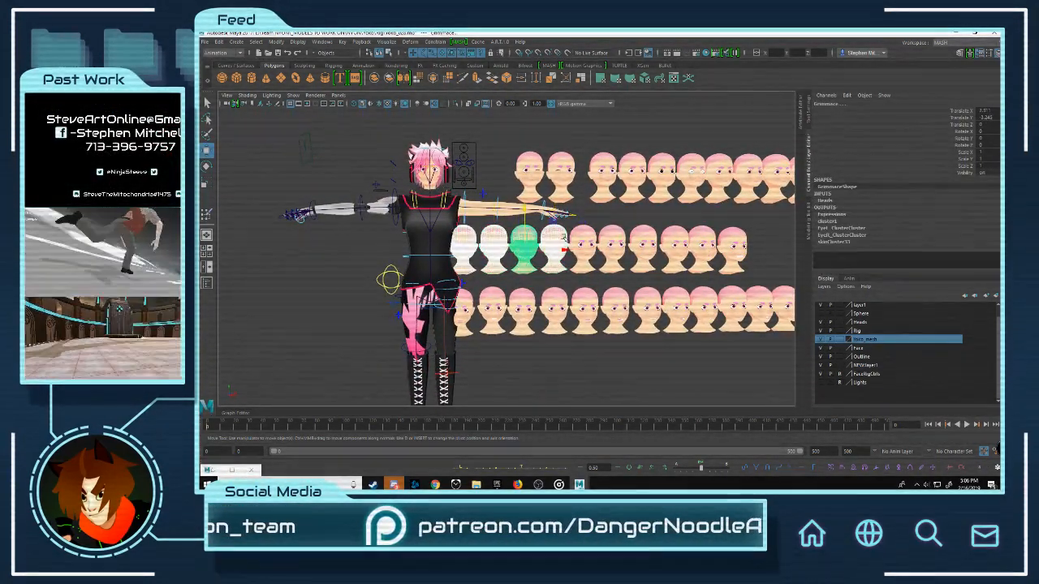
{"action": "left_click", "coordinate": [583, 243], "text": "shift"}
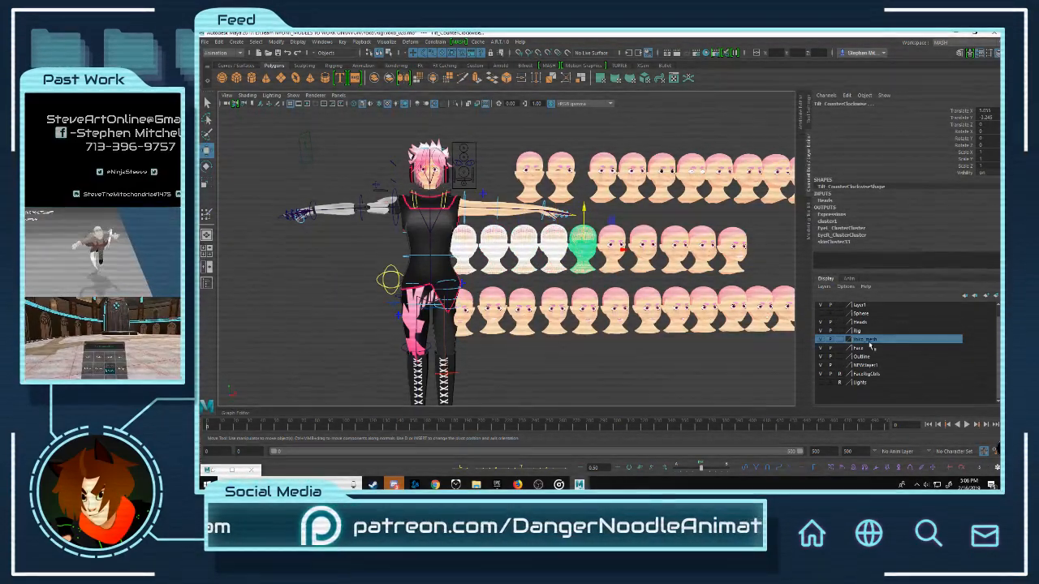
Step: Select all objects in the Heads layer and delete them
{"action": "right_click", "coordinate": [870, 322]}
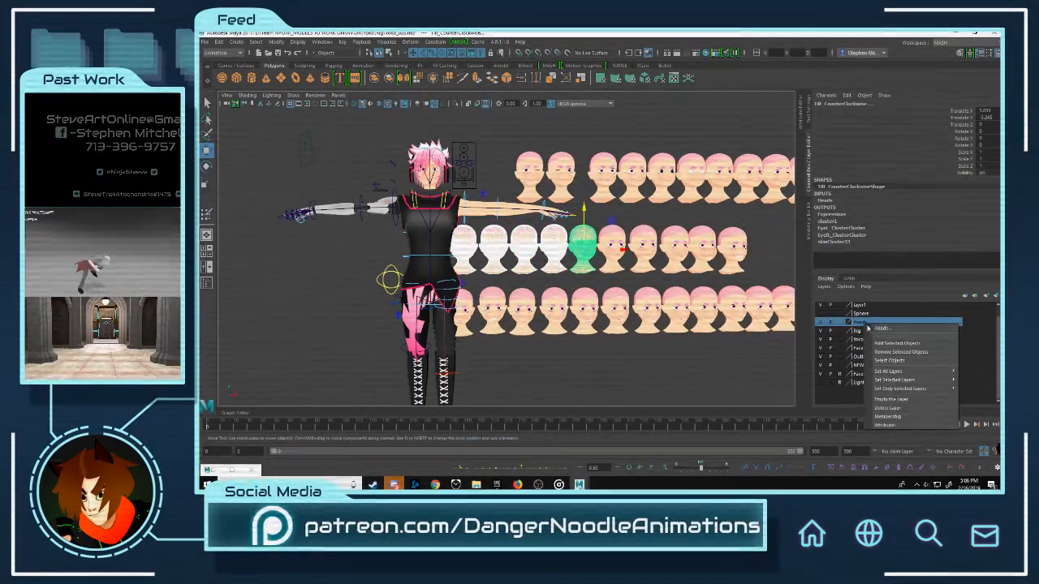
{"action": "left_click", "coordinate": [890, 361]}
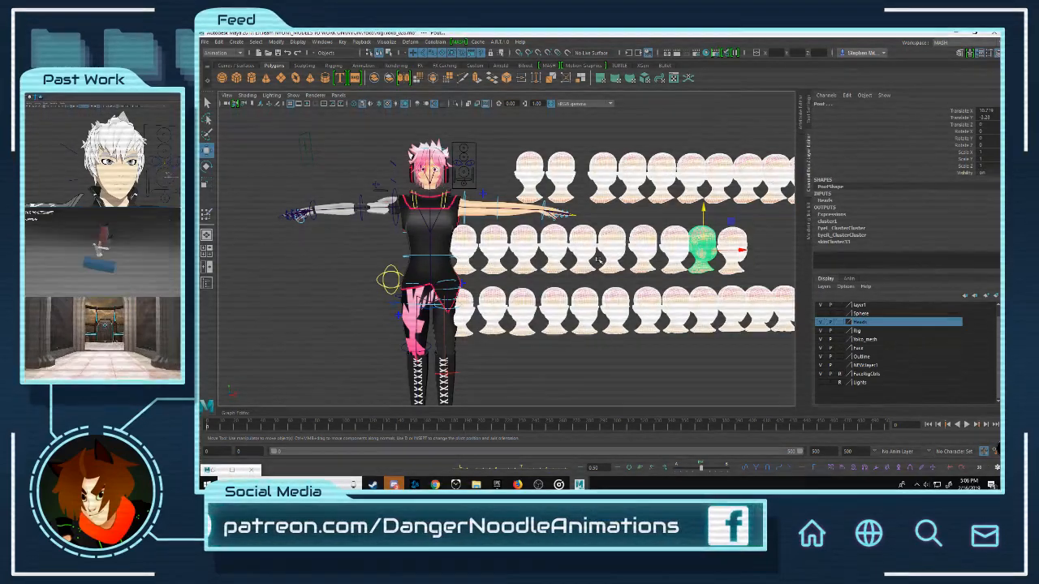
{"action": "key", "text": "Delete"}
{"action": "middle_click_drag", "start_coordinate": [470, 204], "coordinate": [556, 277], "text": "alt"}
{"action": "scroll", "coordinate": [557, 278], "scroll_direction": "up", "scroll_amount": 6}
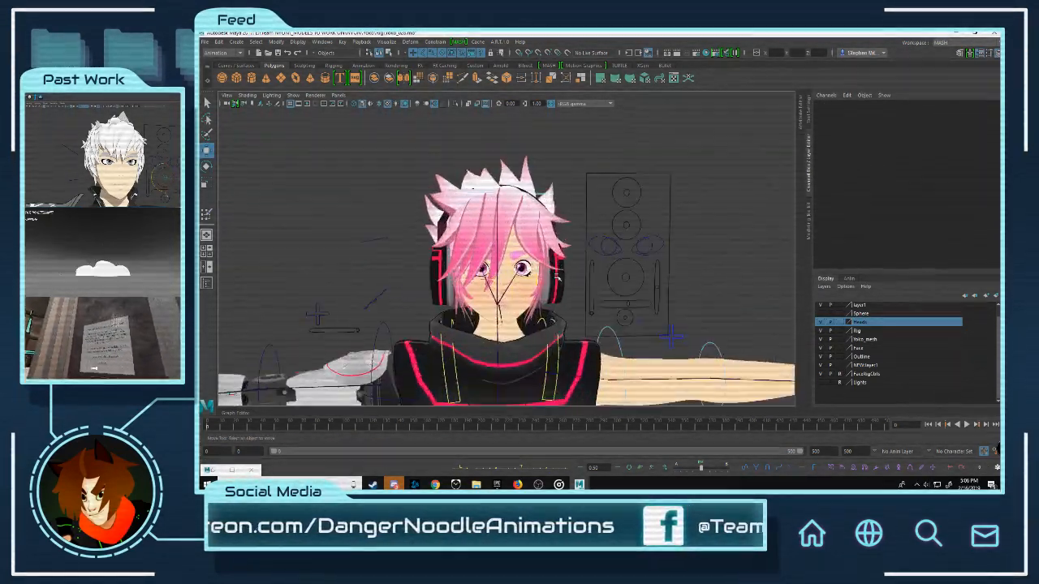
{"action": "scroll", "coordinate": [649, 276], "scroll_direction": "up", "scroll_amount": 2}
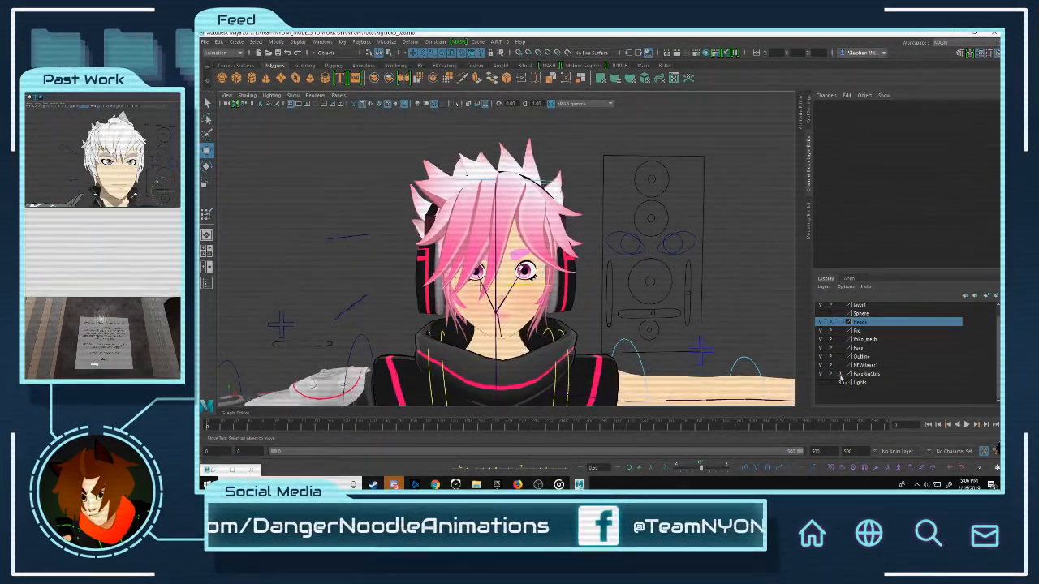
Step: Try other display types on the FaceRigCtrls layer and Template on the NEW-prefixed layer1, returning FaceRigCtrls to Reference
{"action": "left_click", "coordinate": [840, 375]}
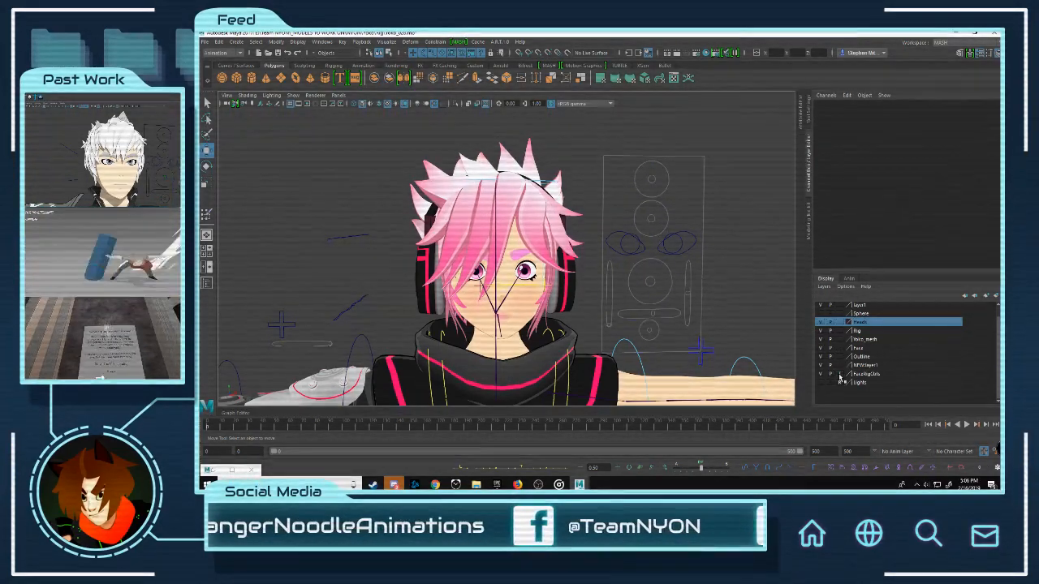
{"action": "left_click", "coordinate": [840, 375]}
{"action": "left_click", "coordinate": [841, 366]}
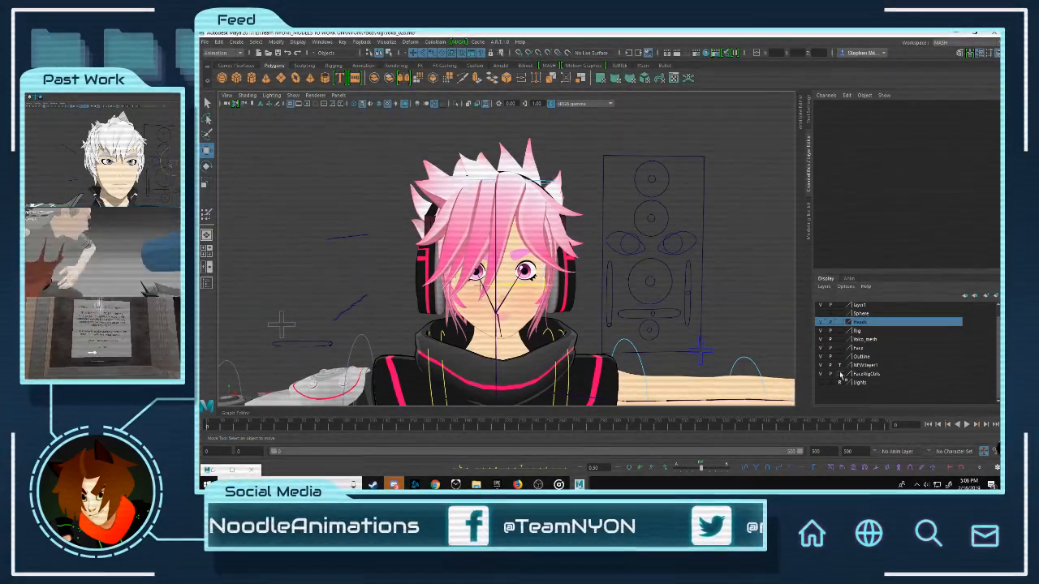
{"action": "left_click", "coordinate": [840, 375]}
{"action": "left_click", "coordinate": [840, 375]}
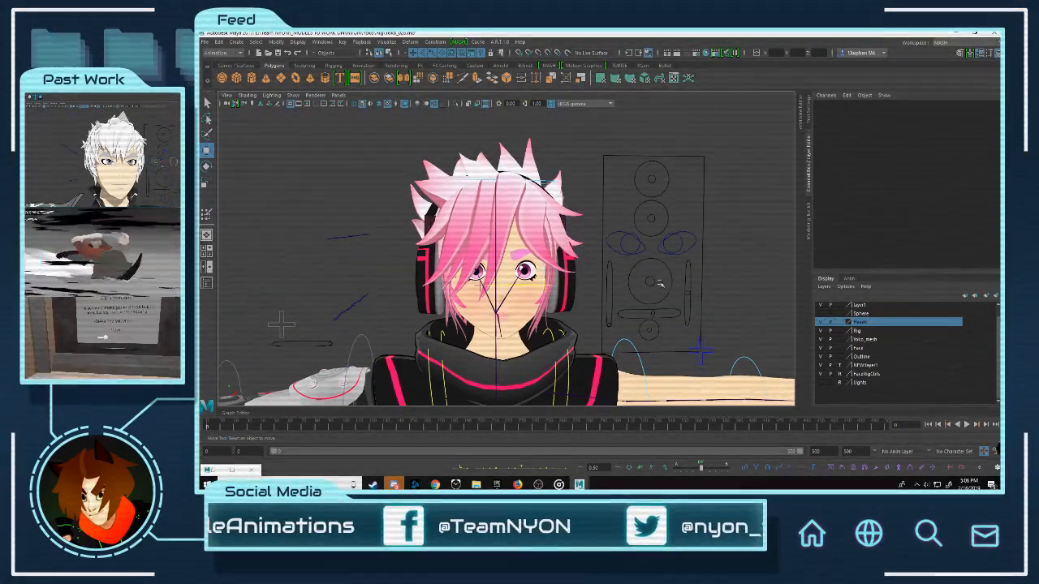
Step: Set the FaceRigCtrls layer and the NEW-prefixed layer1 to normal display, toggling their visibility to check their contents
{"action": "left_click", "coordinate": [825, 375]}
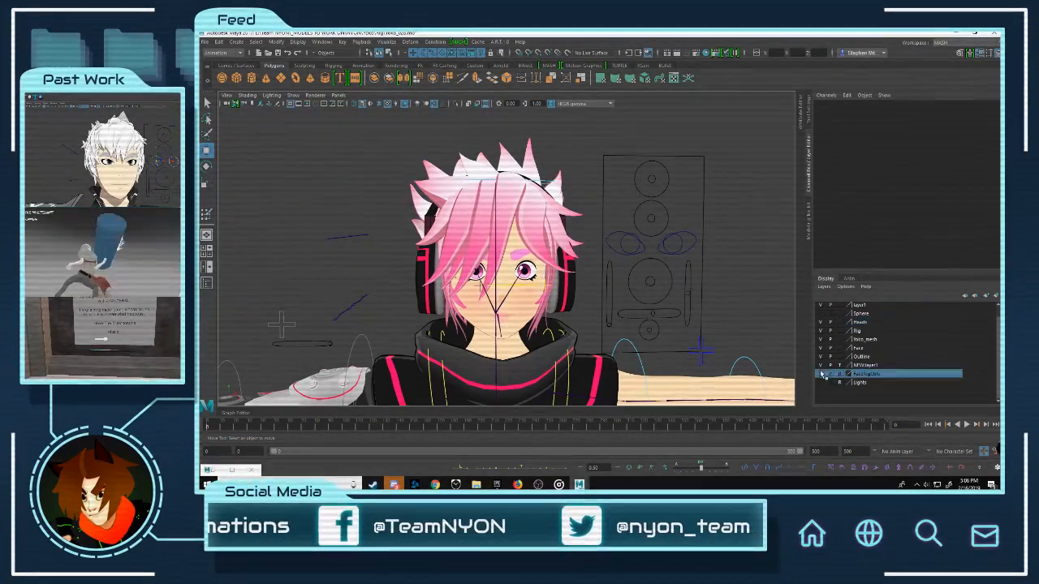
{"action": "left_click", "coordinate": [822, 374]}
{"action": "left_click", "coordinate": [821, 374]}
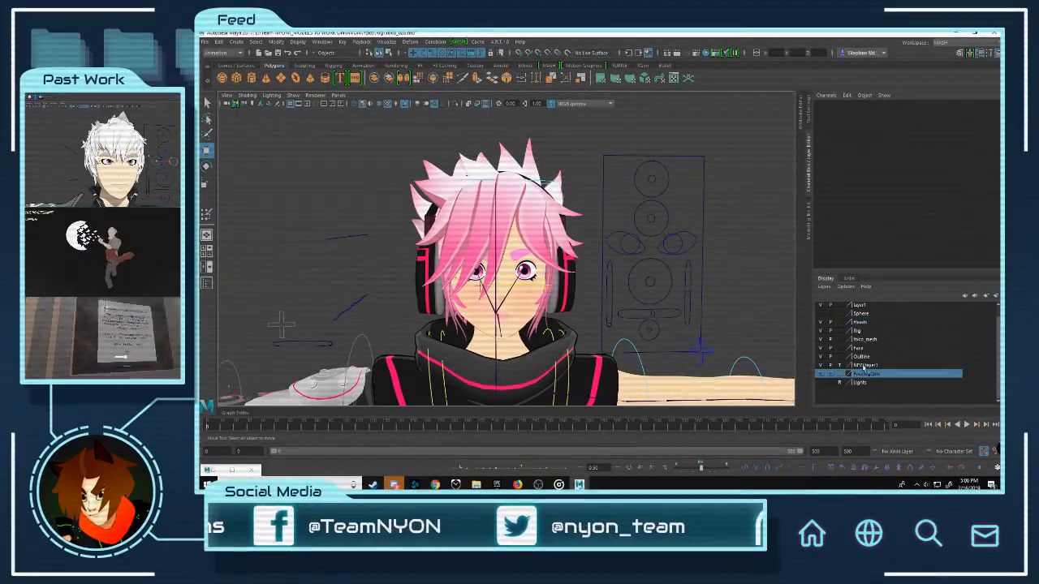
{"action": "left_click", "coordinate": [821, 366]}
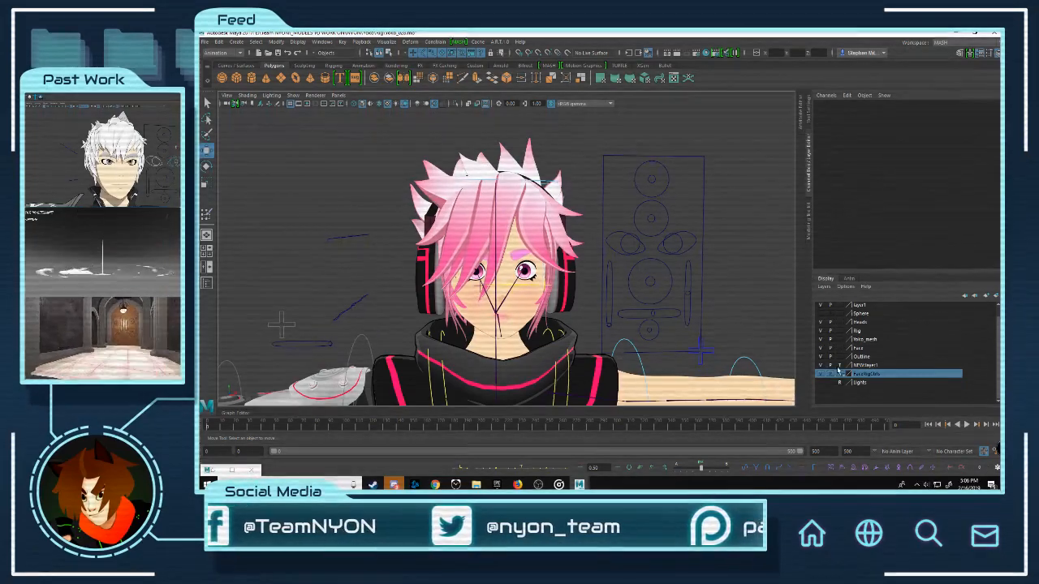
{"action": "left_click", "coordinate": [839, 366]}
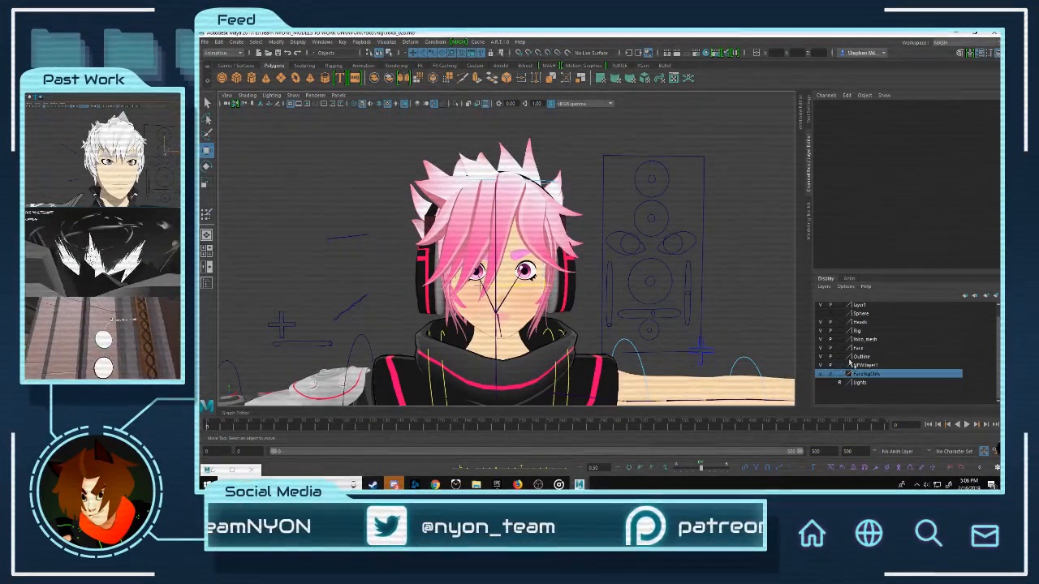
Step: Cycle the FaceRigCtrls layer's display type, try moving the GeneralMouth control, undo the move and clear the selection
{"action": "scroll", "coordinate": [858, 347], "scroll_direction": "up", "scroll_amount": 1}
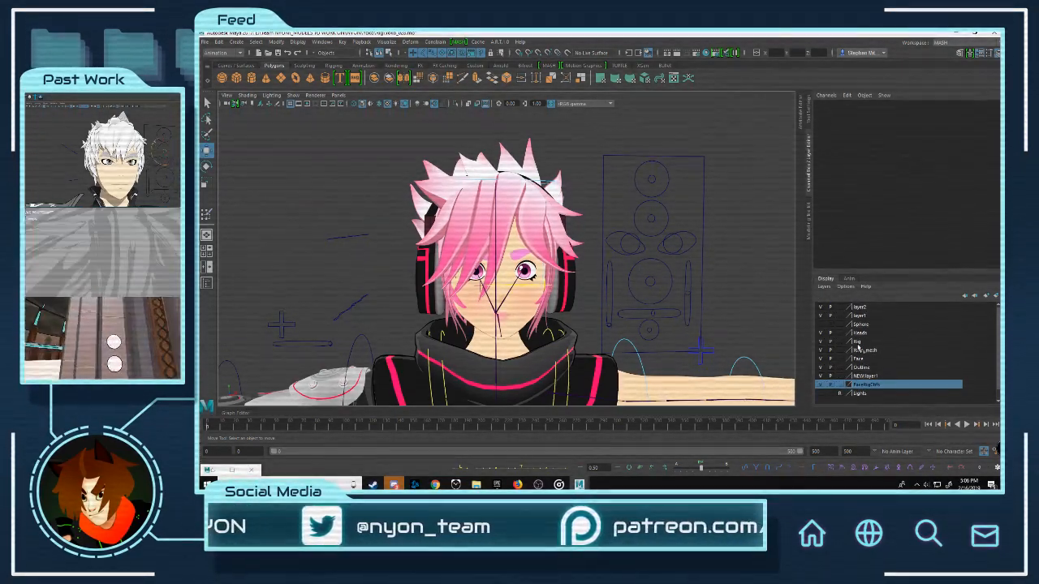
{"action": "scroll", "coordinate": [859, 348], "scroll_direction": "down", "scroll_amount": 1}
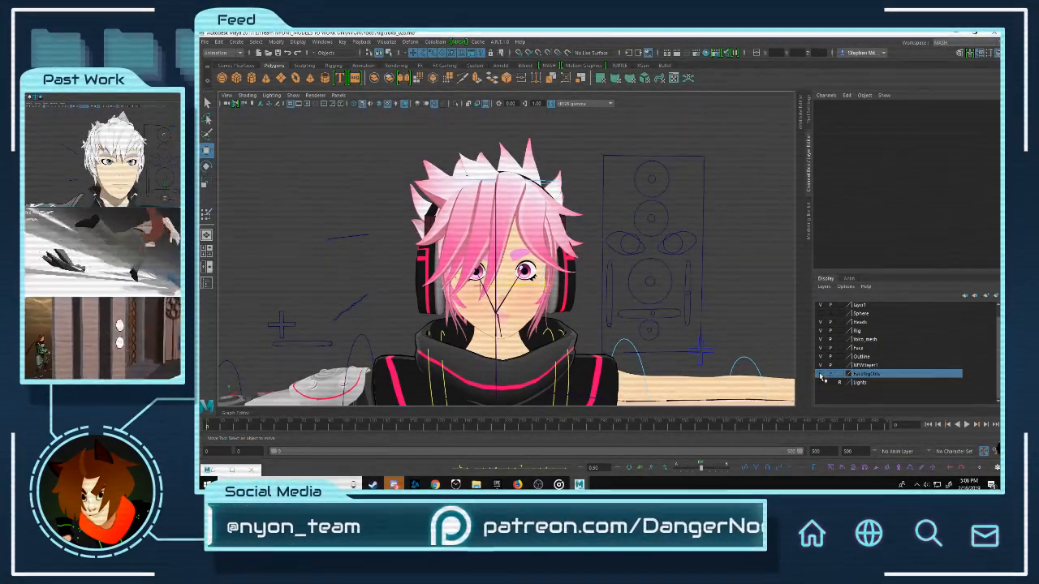
{"action": "middle_click_drag", "start_coordinate": [698, 296], "coordinate": [606, 269], "text": "alt"}
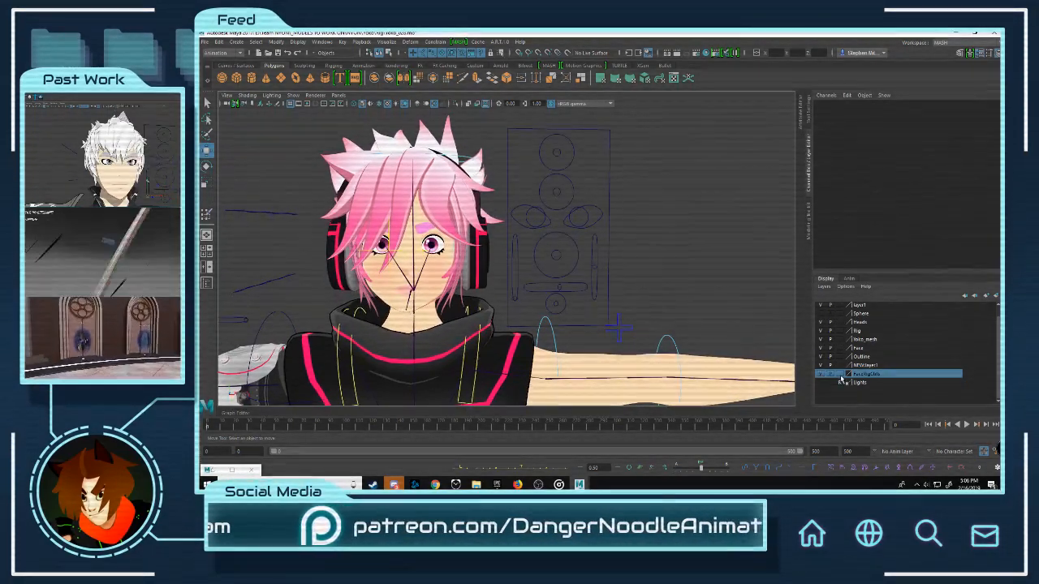
{"action": "left_click", "coordinate": [839, 375]}
{"action": "left_click", "coordinate": [840, 375]}
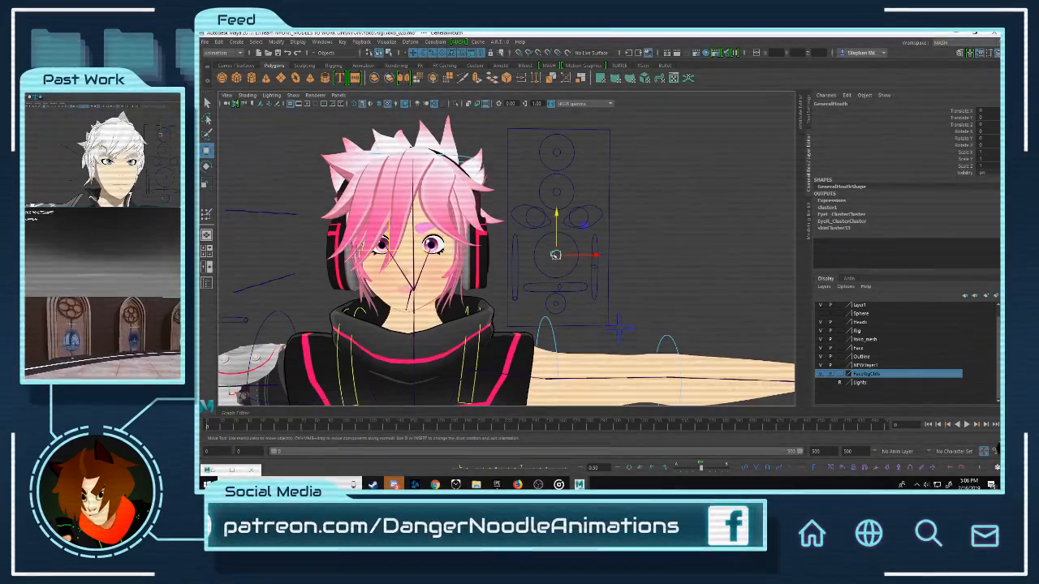
{"action": "left_click_drag", "start_coordinate": [556, 255], "coordinate": [578, 239]}
{"action": "scroll", "coordinate": [676, 274], "scroll_direction": "down", "scroll_amount": 8}
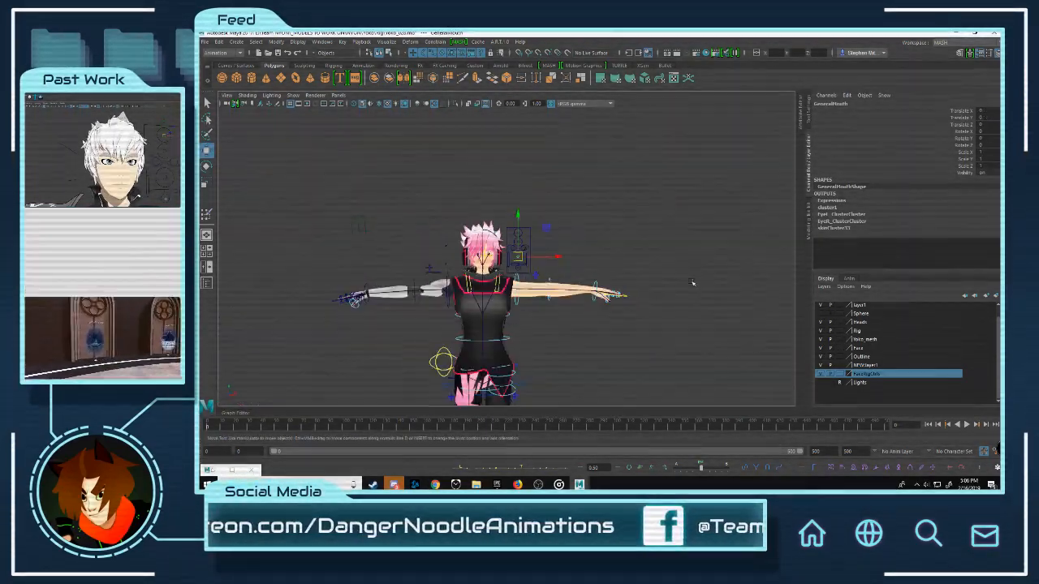
{"action": "left_click", "coordinate": [691, 283]}
Step: Select the objects in the Sphere layer and delete them
{"action": "middle_click_drag", "start_coordinate": [589, 260], "coordinate": [598, 236], "text": "alt"}
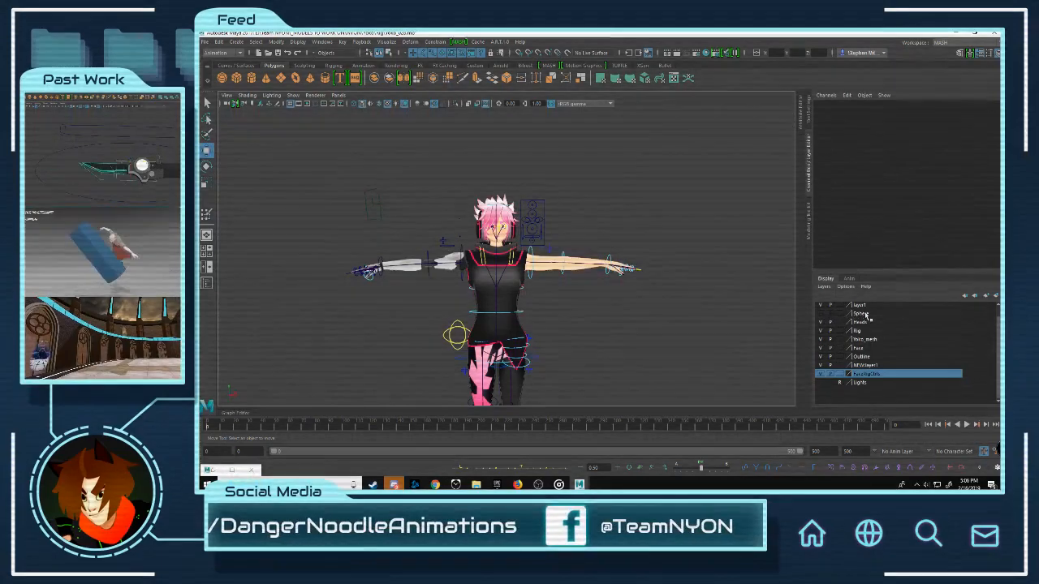
{"action": "right_click", "coordinate": [865, 315]}
{"action": "left_click", "coordinate": [895, 349]}
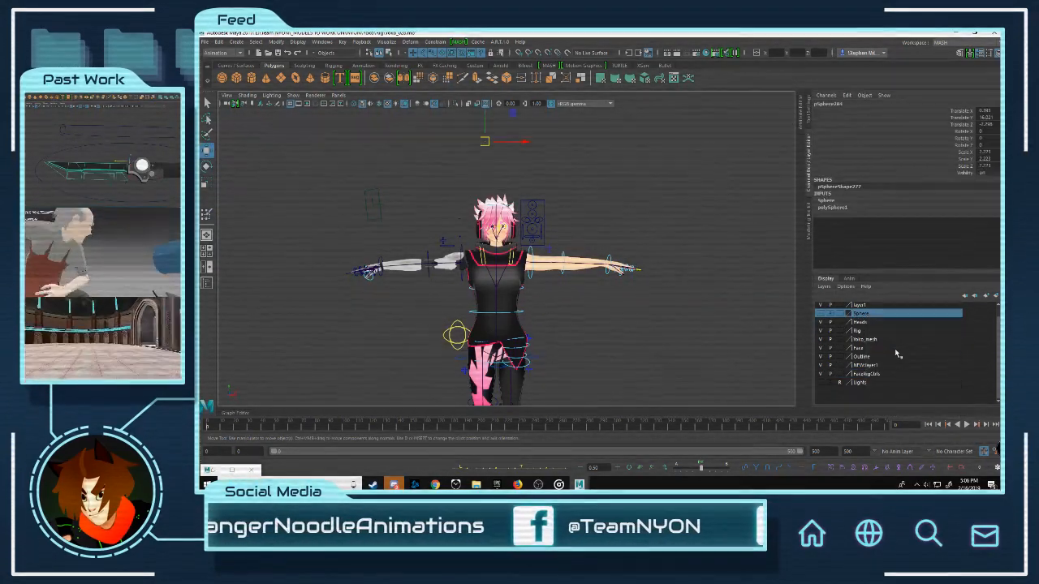
{"action": "key", "text": "Delete"}
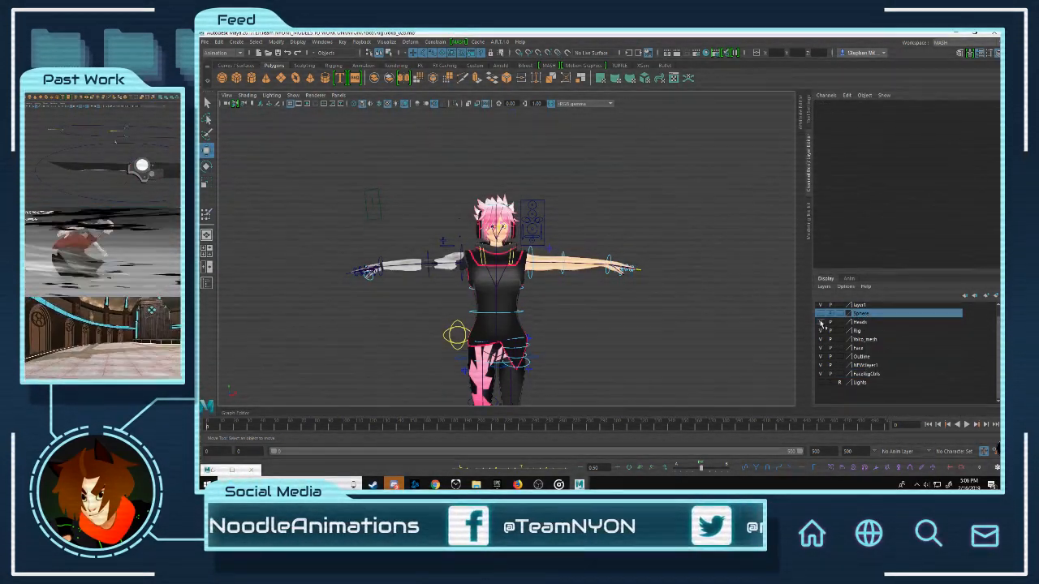
Step: Delete all unused display layers from the scene
{"action": "right_click", "coordinate": [858, 307]}
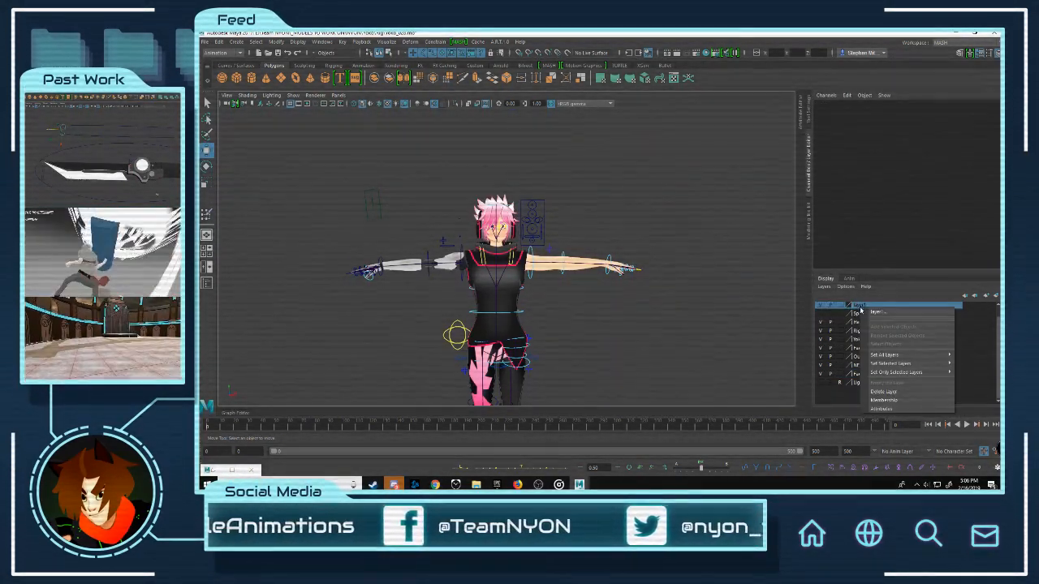
{"action": "left_click", "coordinate": [858, 306]}
{"action": "left_click", "coordinate": [823, 289]}
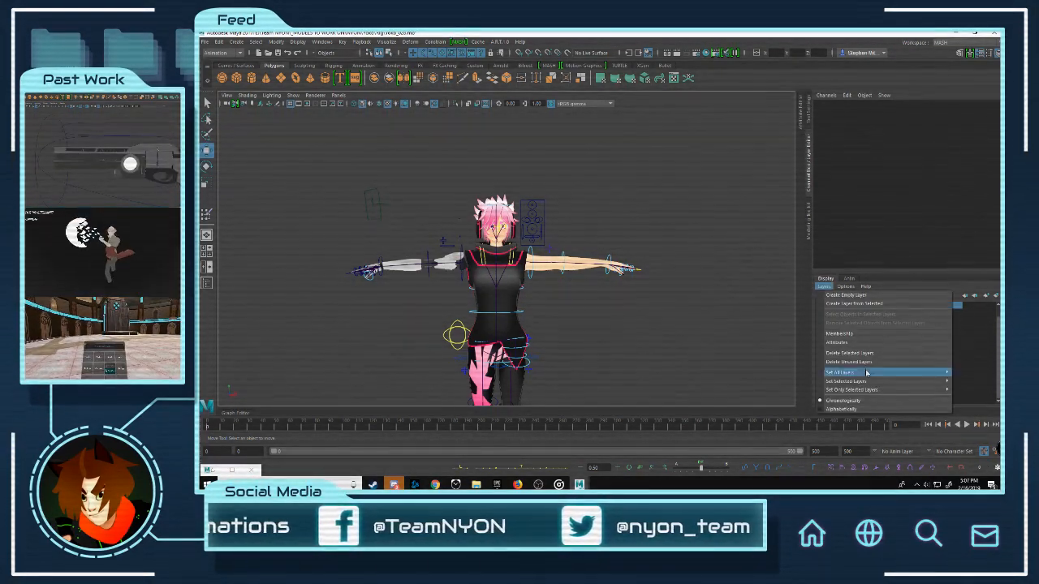
{"action": "left_click", "coordinate": [862, 362]}
{"action": "scroll", "coordinate": [883, 351], "scroll_direction": "up", "scroll_amount": 1}
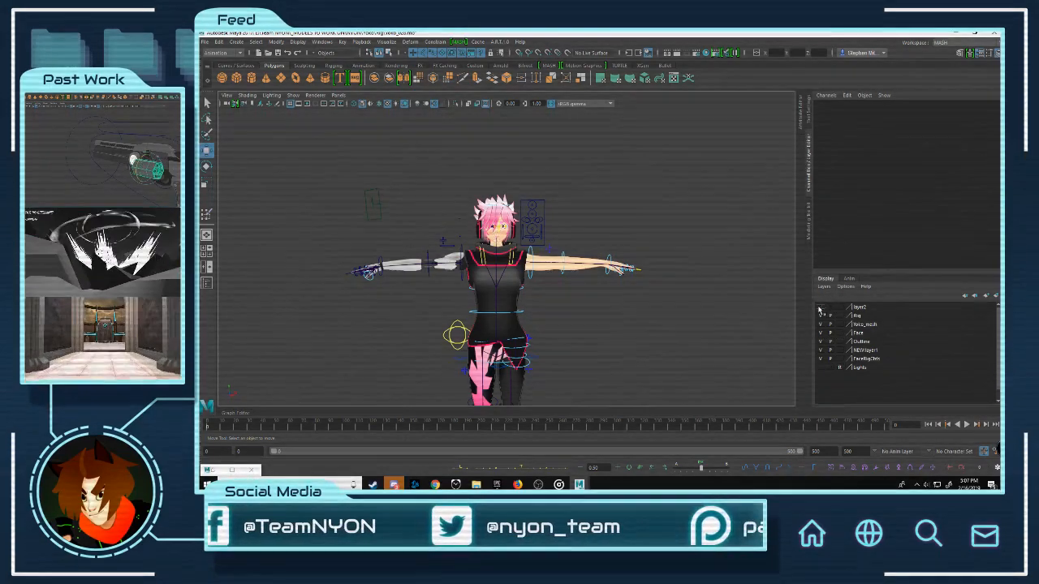
Step: Delete the display layer layer2 from the layer list
{"action": "scroll", "coordinate": [767, 292], "scroll_direction": "up", "scroll_amount": 5}
{"action": "scroll", "coordinate": [679, 270], "scroll_direction": "down", "scroll_amount": 4}
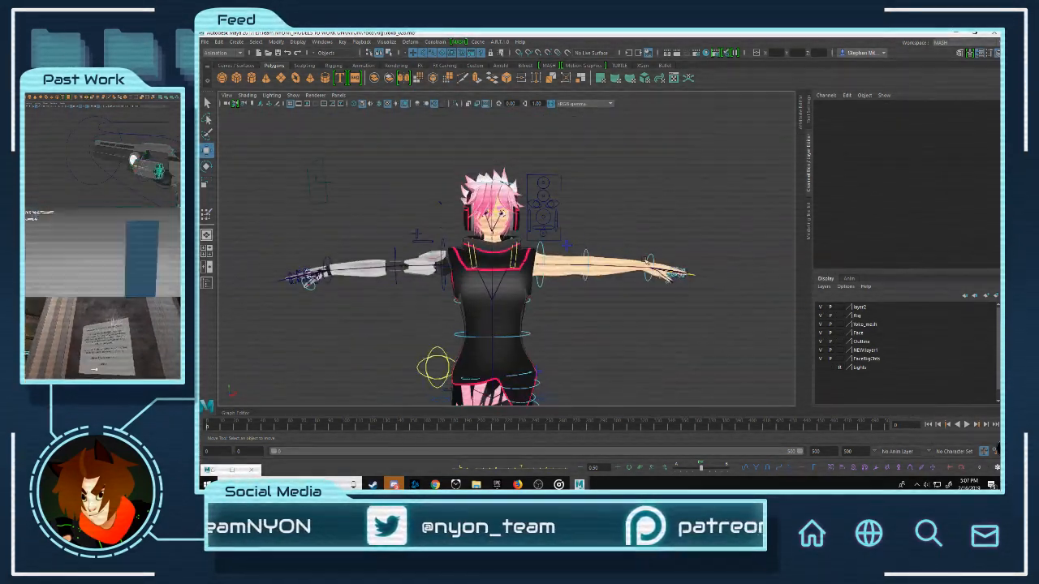
{"action": "left_click", "coordinate": [856, 307]}
{"action": "right_click", "coordinate": [856, 307]}
{"action": "left_click", "coordinate": [887, 381]}
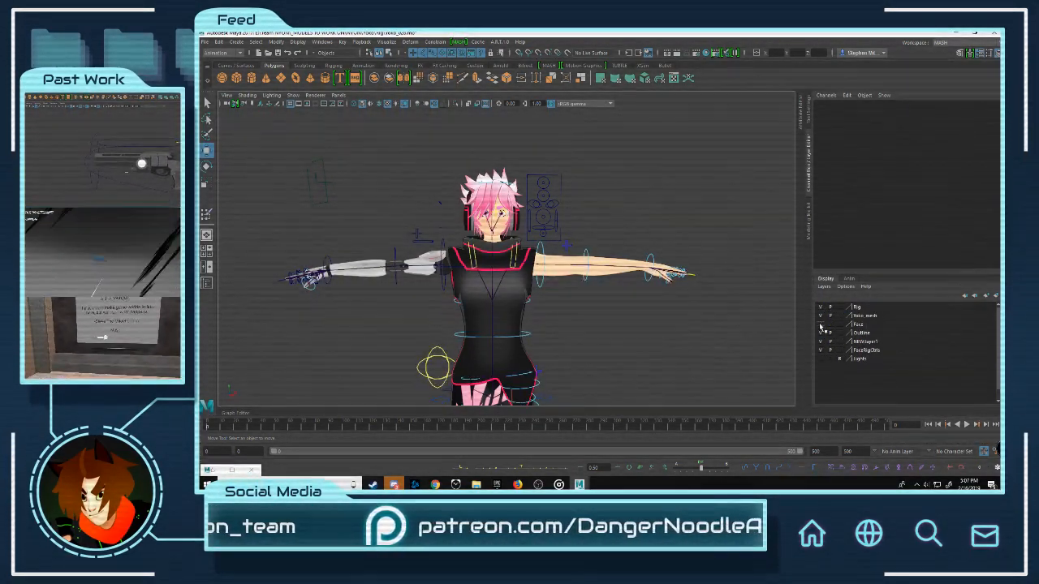
Step: Select the objects in the Face display layer, frame them to check what the layer contains, and undo the selection
{"action": "right_click", "coordinate": [858, 325]}
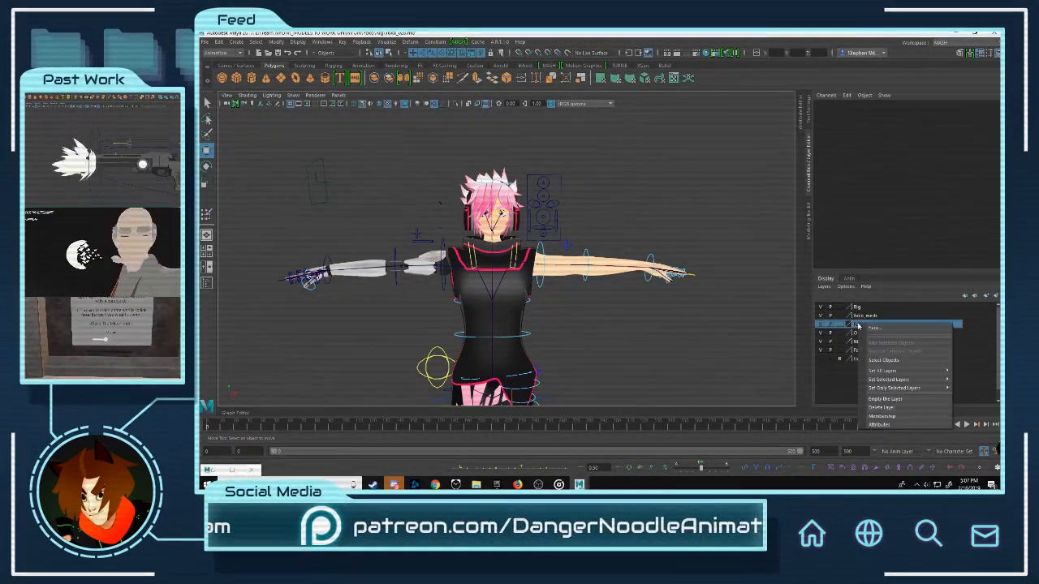
{"action": "left_click", "coordinate": [885, 361]}
{"action": "key", "text": "f"}
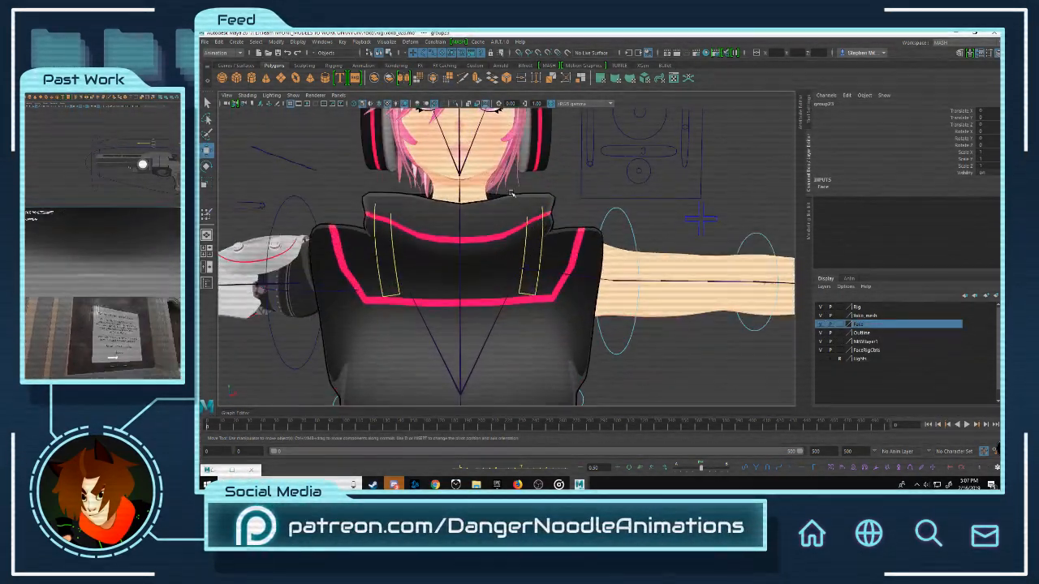
{"action": "scroll", "coordinate": [567, 203], "scroll_direction": "down", "scroll_amount": 5}
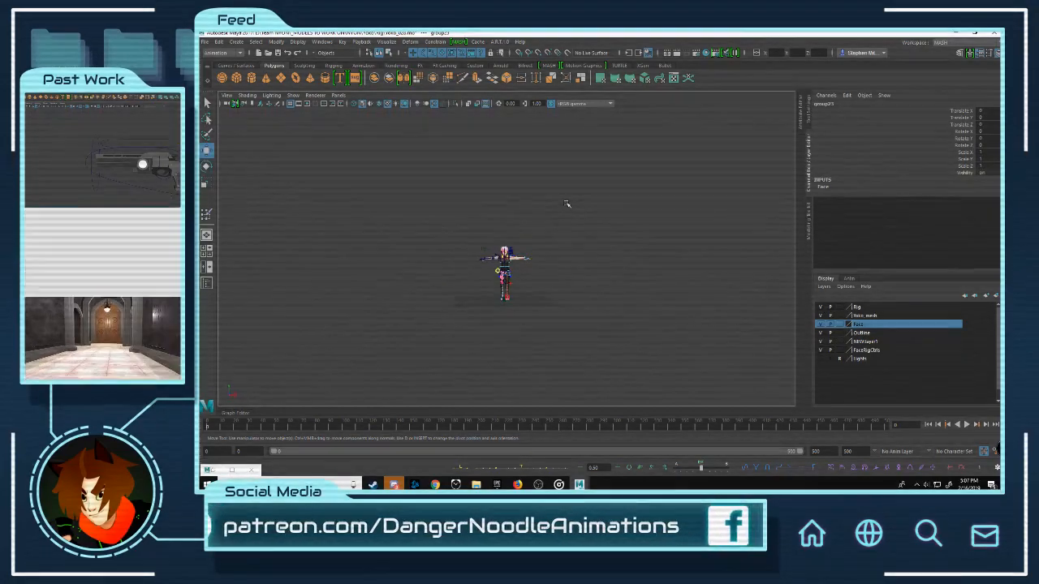
{"action": "scroll", "coordinate": [566, 203], "scroll_direction": "up", "scroll_amount": 10}
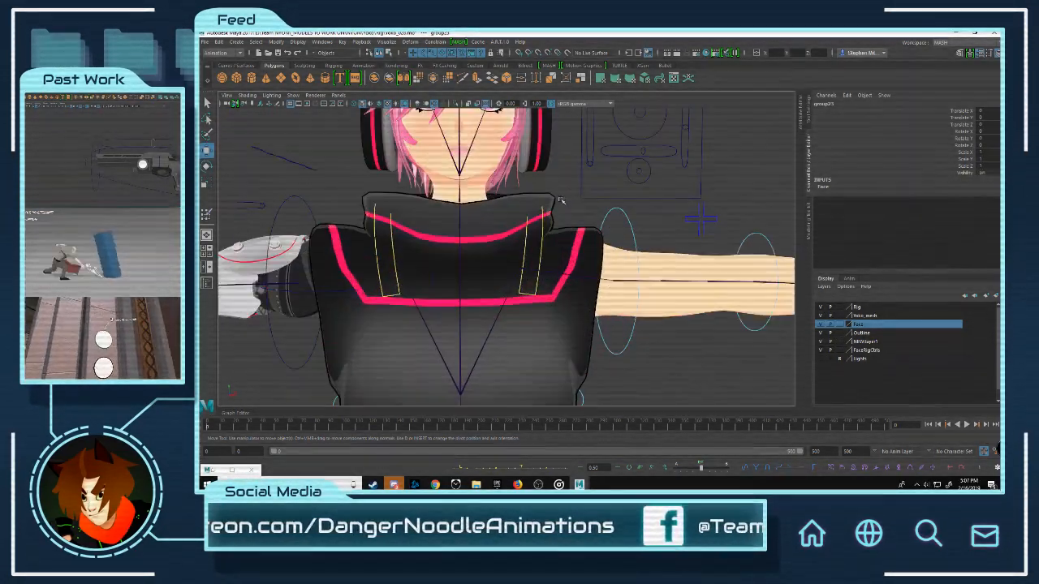
{"action": "scroll", "coordinate": [600, 275], "scroll_direction": "down", "scroll_amount": 5}
{"action": "scroll", "coordinate": [600, 275], "scroll_direction": "up", "scroll_amount": 8}
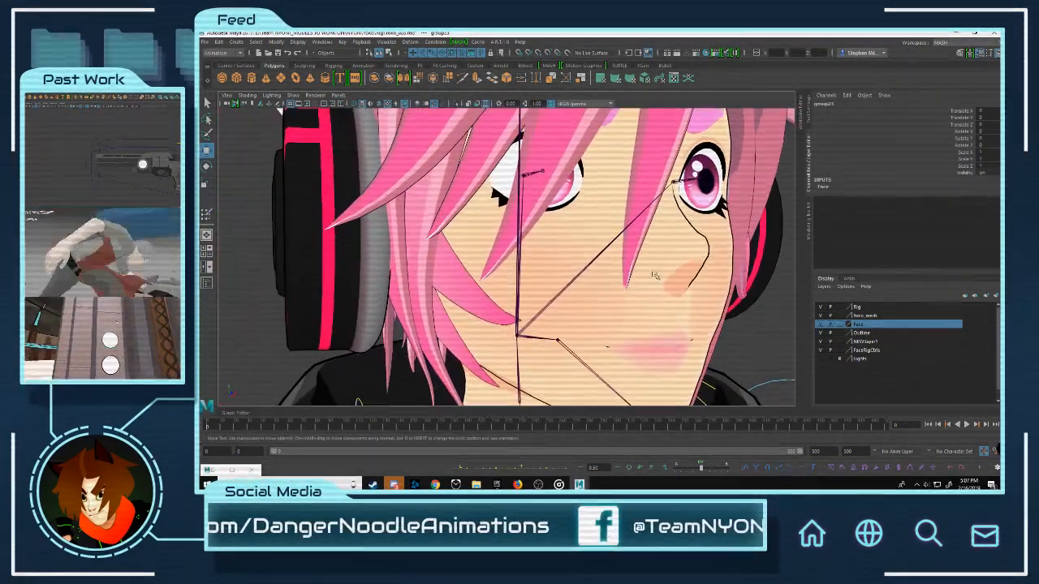
{"action": "scroll", "coordinate": [649, 261], "scroll_direction": "down", "scroll_amount": 8}
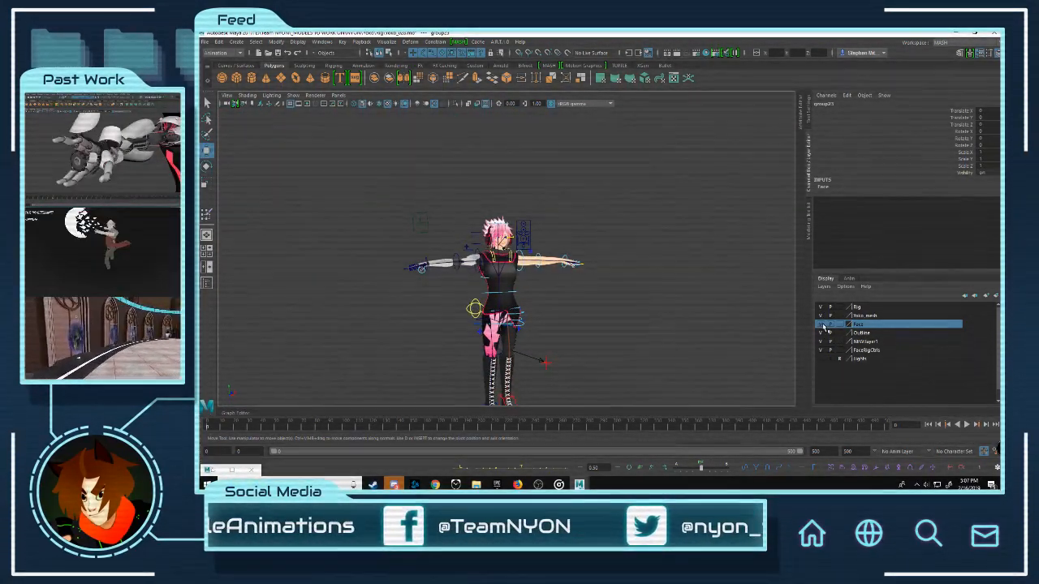
{"action": "key", "text": "ctrl+z"}
Step: Try moving the general mouth control on the facial control board to test the face rig, and undo the move
{"action": "scroll", "coordinate": [508, 252], "scroll_direction": "up", "scroll_amount": 10}
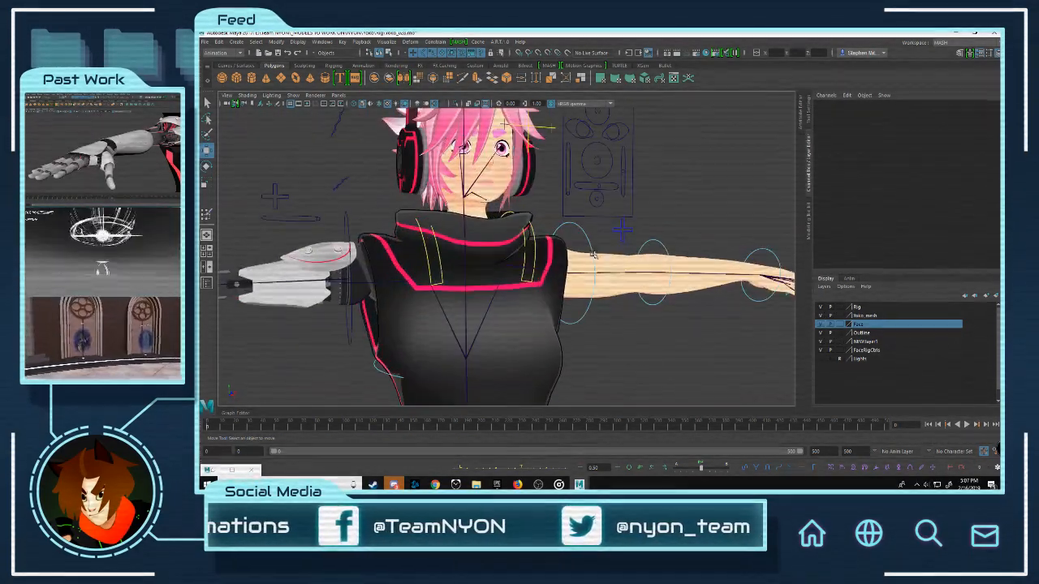
{"action": "left_click", "coordinate": [611, 170]}
{"action": "left_click_drag", "start_coordinate": [609, 176], "coordinate": [614, 171]}
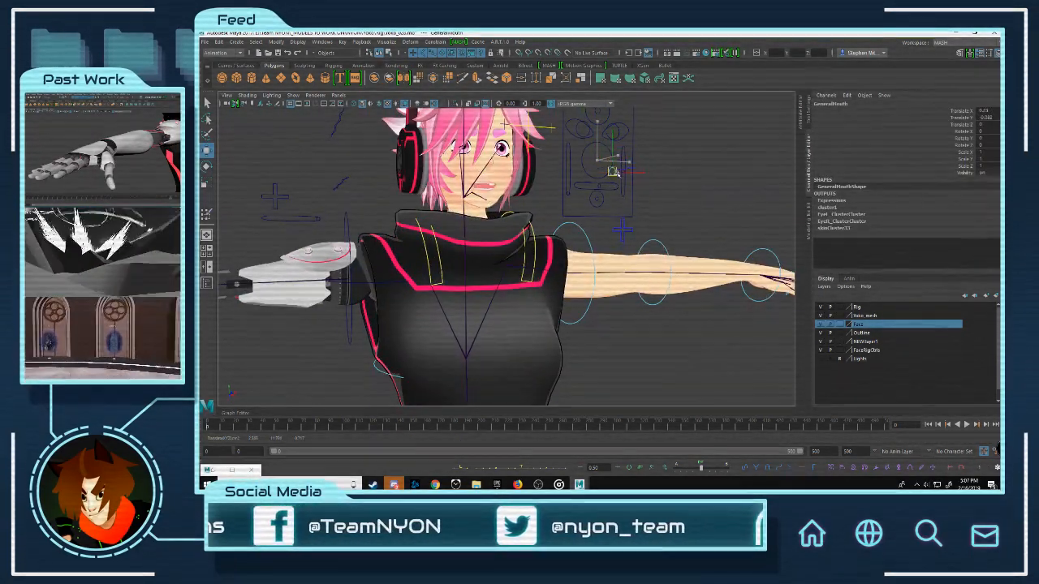
{"action": "key", "text": "ctrl+z"}
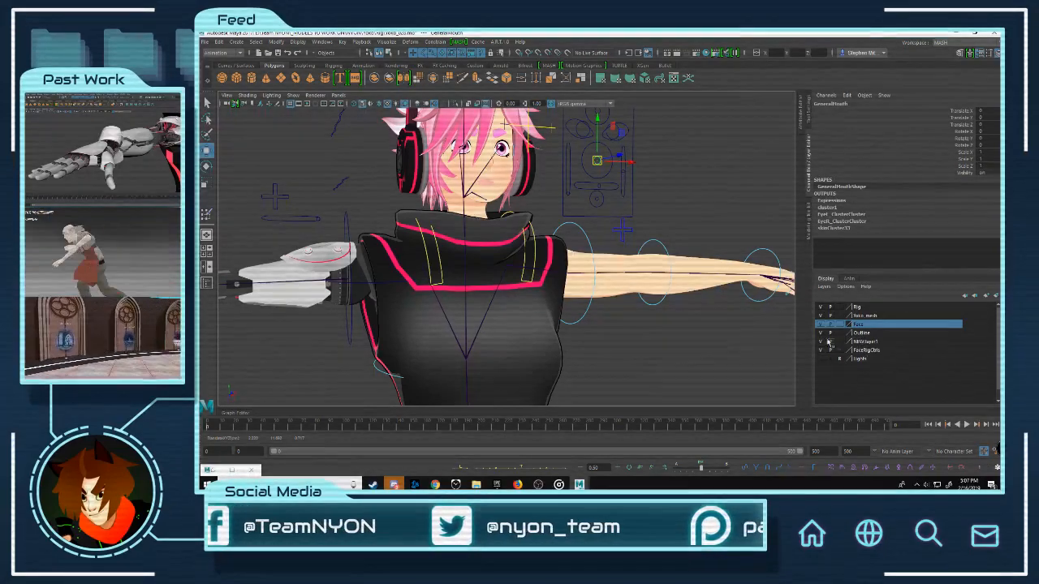
Step: Check the NEWlayer1 display layer by toggling its visibility, and delete the layer
{"action": "left_click", "coordinate": [820, 341]}
{"action": "left_click", "coordinate": [820, 340]}
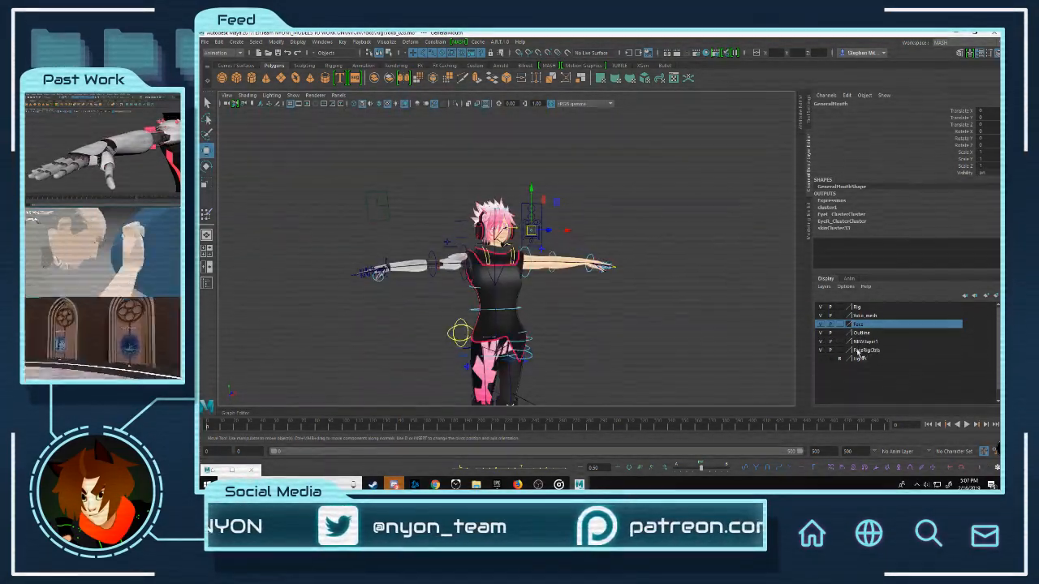
{"action": "left_click", "coordinate": [858, 342]}
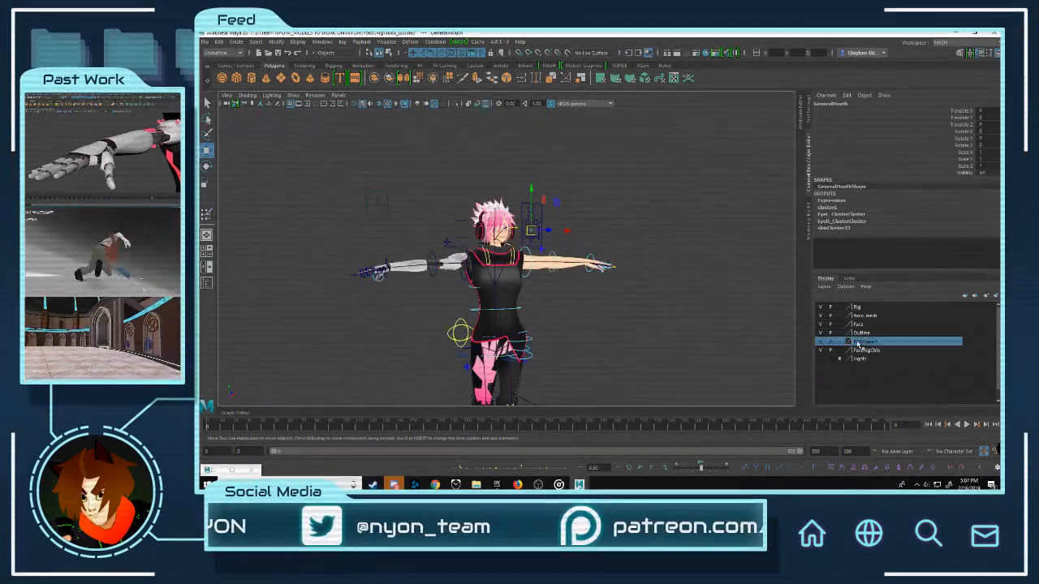
{"action": "right_click", "coordinate": [861, 345]}
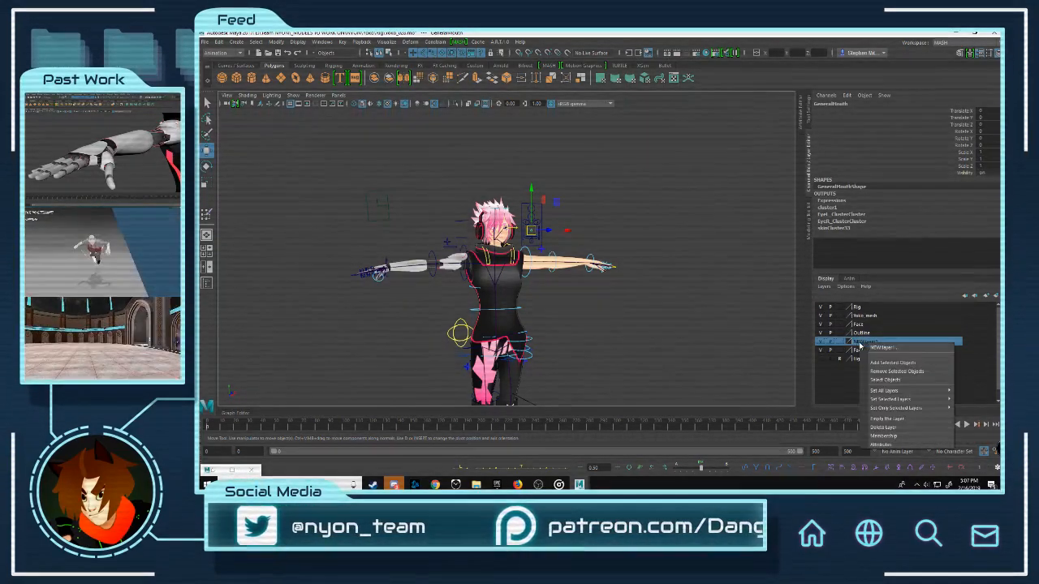
{"action": "left_click", "coordinate": [883, 427]}
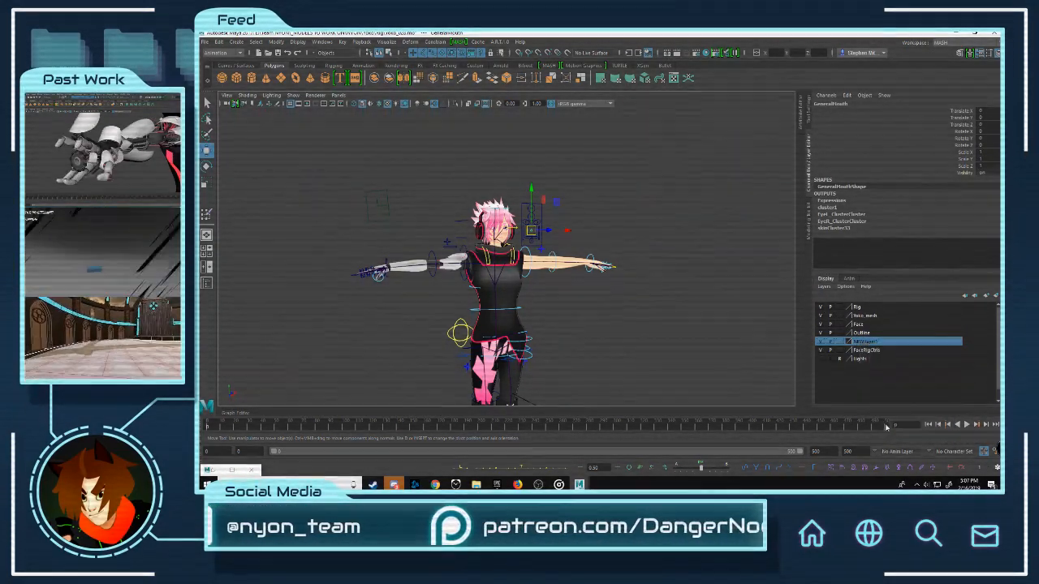
Step: Add the head base mesh to the Outline display layer and toggle the layer's visibility to check the face outline
{"action": "left_click", "coordinate": [820, 334]}
{"action": "scroll", "coordinate": [602, 257], "scroll_direction": "up", "scroll_amount": 10}
{"action": "middle_click_drag", "start_coordinate": [508, 195], "coordinate": [529, 281], "text": "alt"}
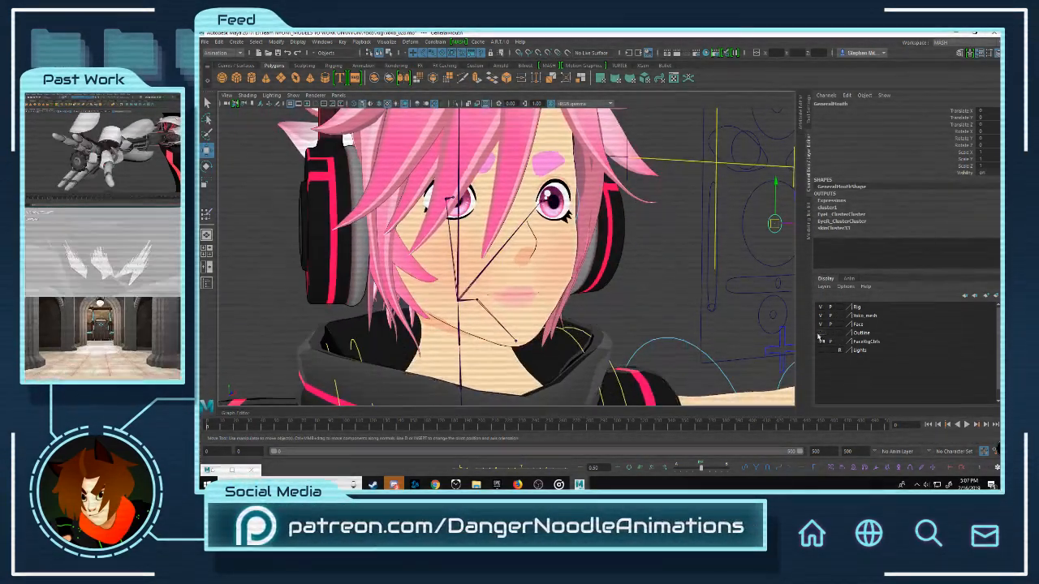
{"action": "scroll", "coordinate": [571, 259], "scroll_direction": "down", "scroll_amount": 3}
{"action": "right_click_drag", "start_coordinate": [571, 260], "coordinate": [696, 309], "text": "alt"}
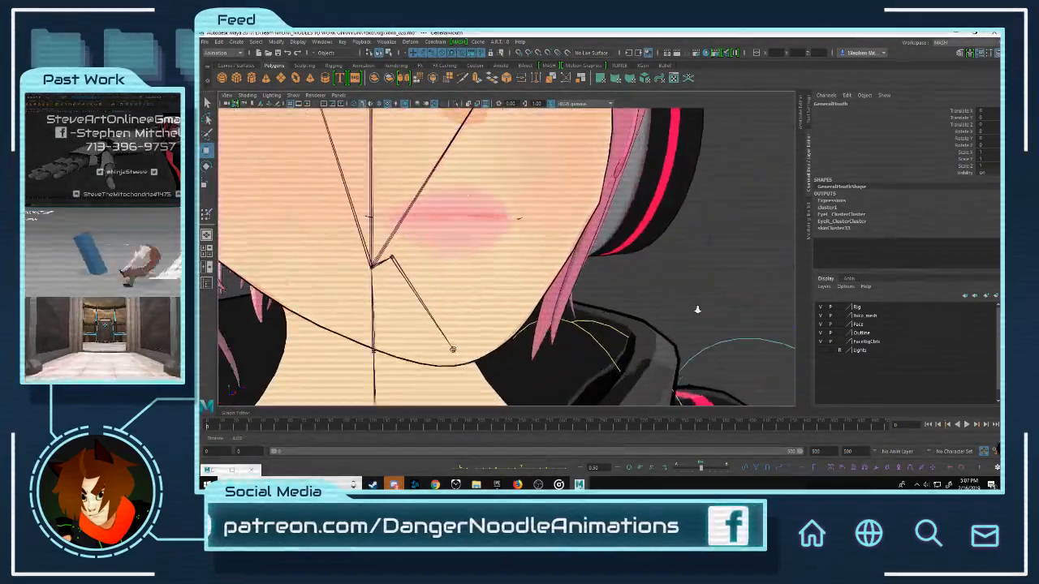
{"action": "left_click", "coordinate": [602, 193]}
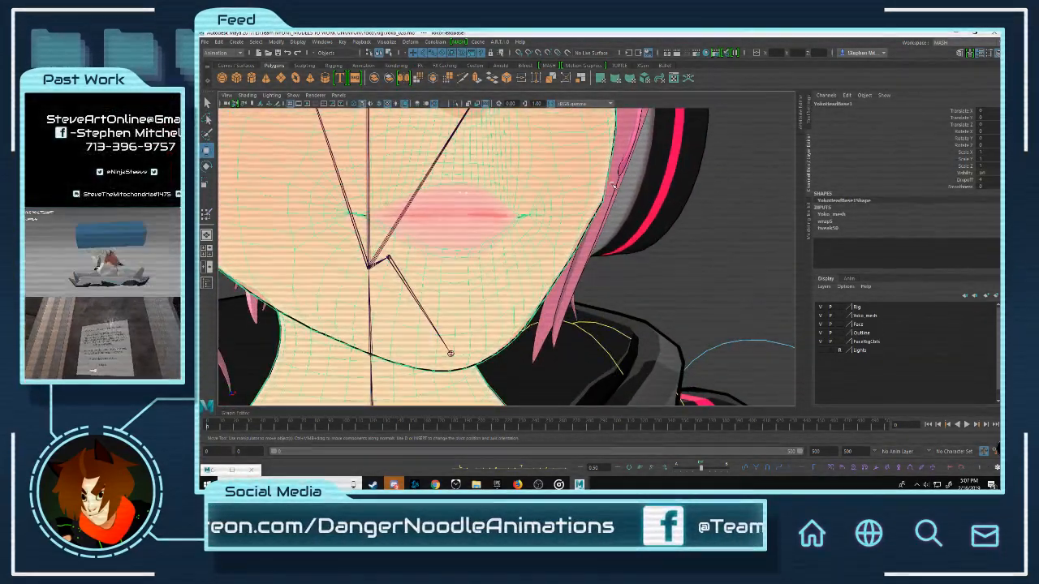
{"action": "right_click", "coordinate": [861, 333]}
{"action": "left_click", "coordinate": [884, 352]}
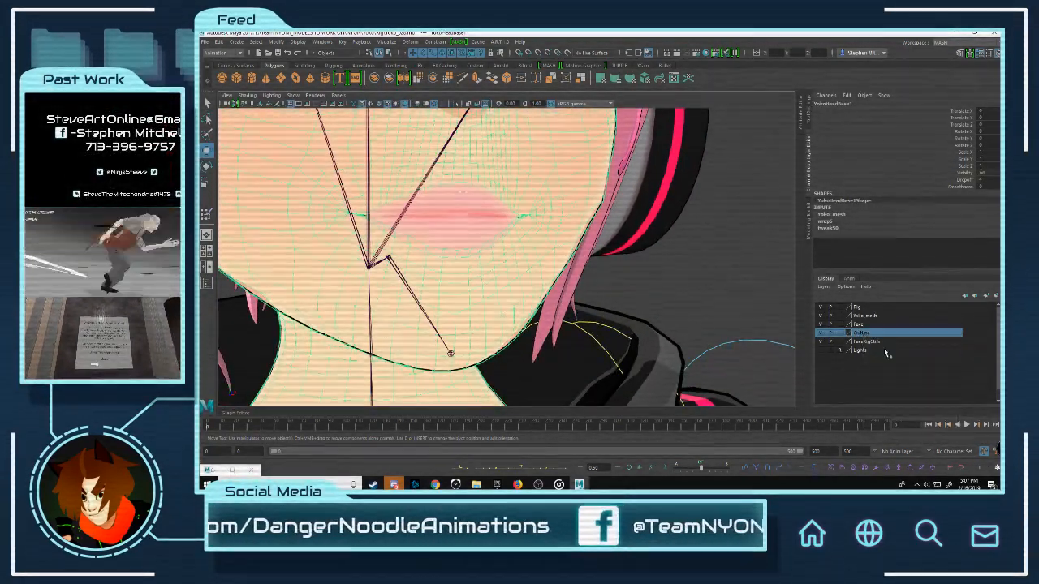
{"action": "left_click", "coordinate": [822, 333]}
{"action": "left_click", "coordinate": [823, 333]}
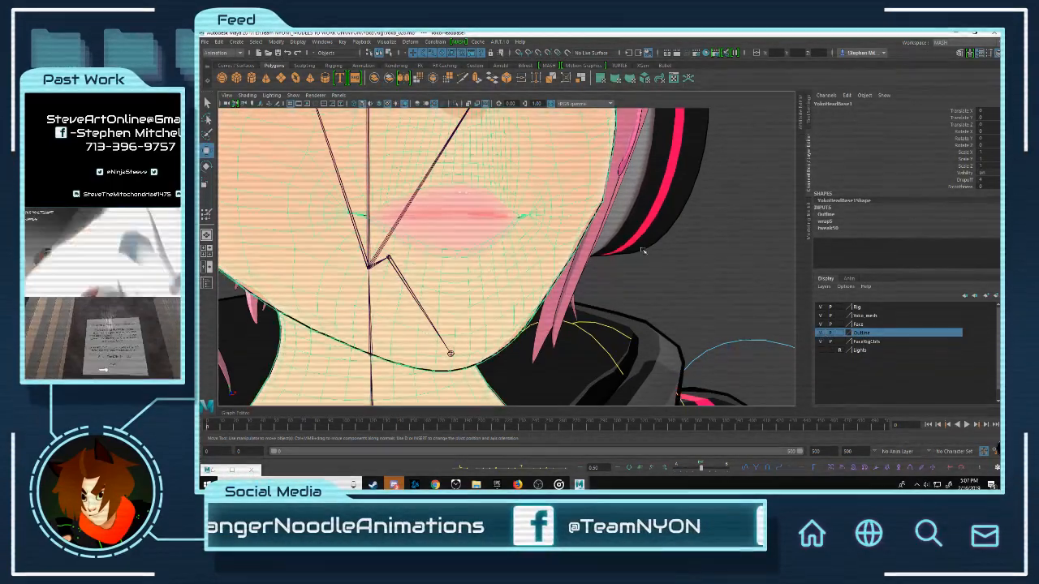
{"action": "scroll", "coordinate": [677, 248], "scroll_direction": "down", "scroll_amount": 3}
{"action": "left_click", "coordinate": [678, 247]}
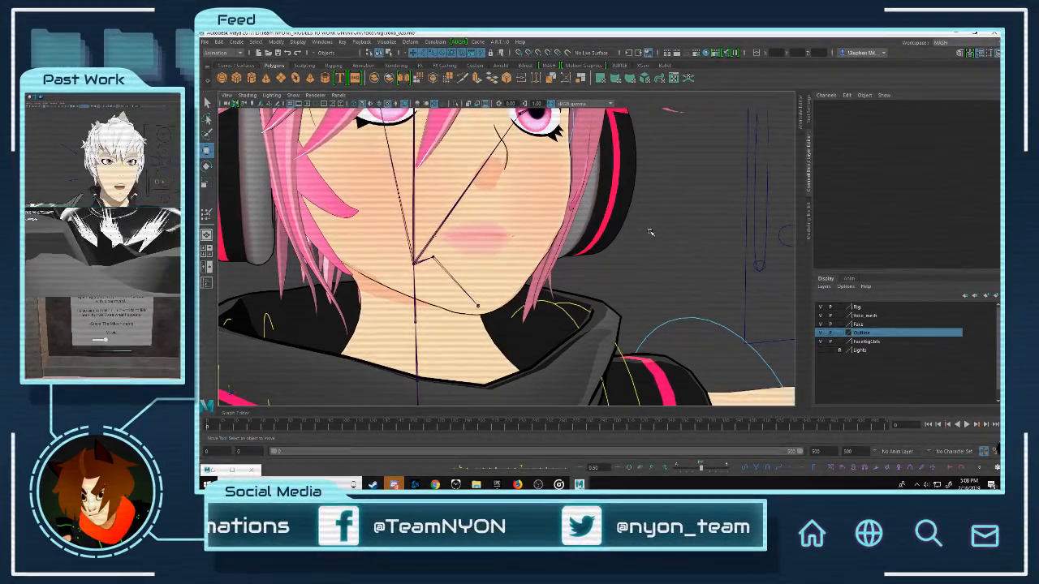
Step: Select the sine deformer handles beside the head to inspect their settings, and clear the selection
{"action": "scroll", "coordinate": [601, 256], "scroll_direction": "down", "scroll_amount": 2}
{"action": "scroll", "coordinate": [601, 256], "scroll_direction": "down", "scroll_amount": 4}
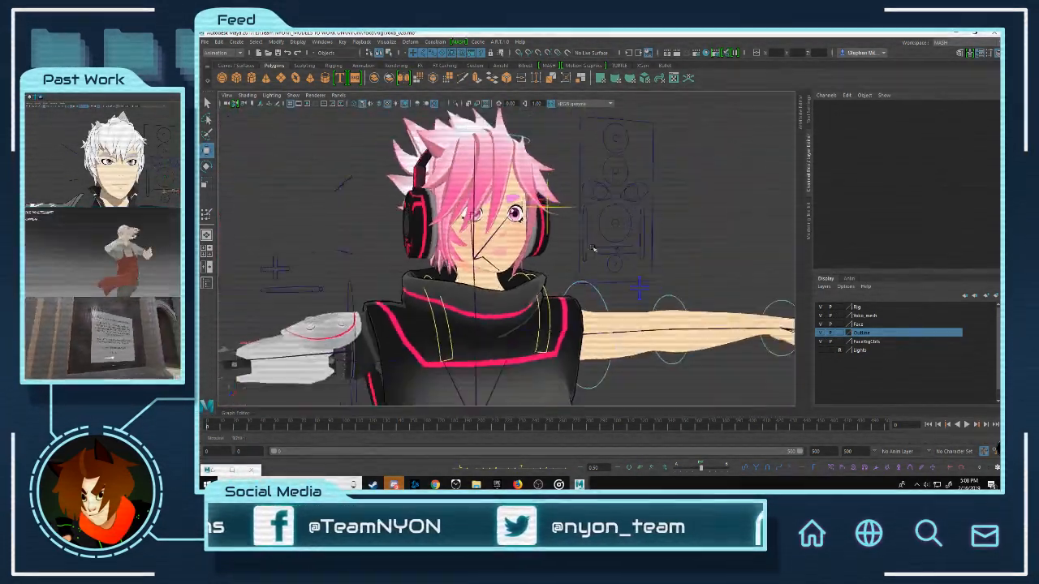
{"action": "left_click_drag", "start_coordinate": [519, 235], "coordinate": [454, 215], "text": "alt"}
{"action": "middle_click_drag", "start_coordinate": [446, 212], "coordinate": [545, 241], "text": "alt"}
{"action": "left_click_drag", "start_coordinate": [544, 241], "coordinate": [524, 242], "text": "alt"}
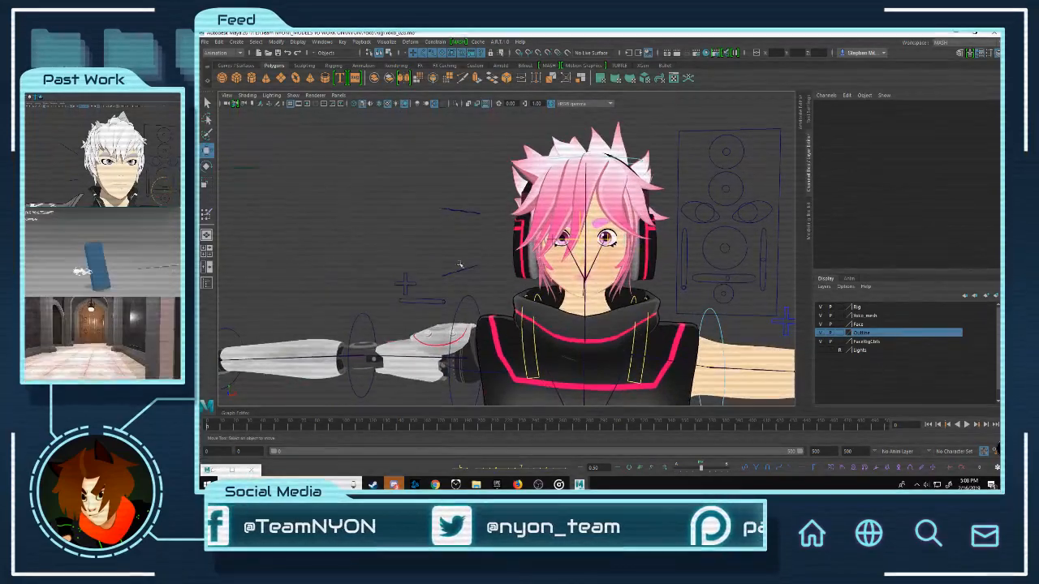
{"action": "left_click_drag", "start_coordinate": [475, 281], "coordinate": [438, 197]}
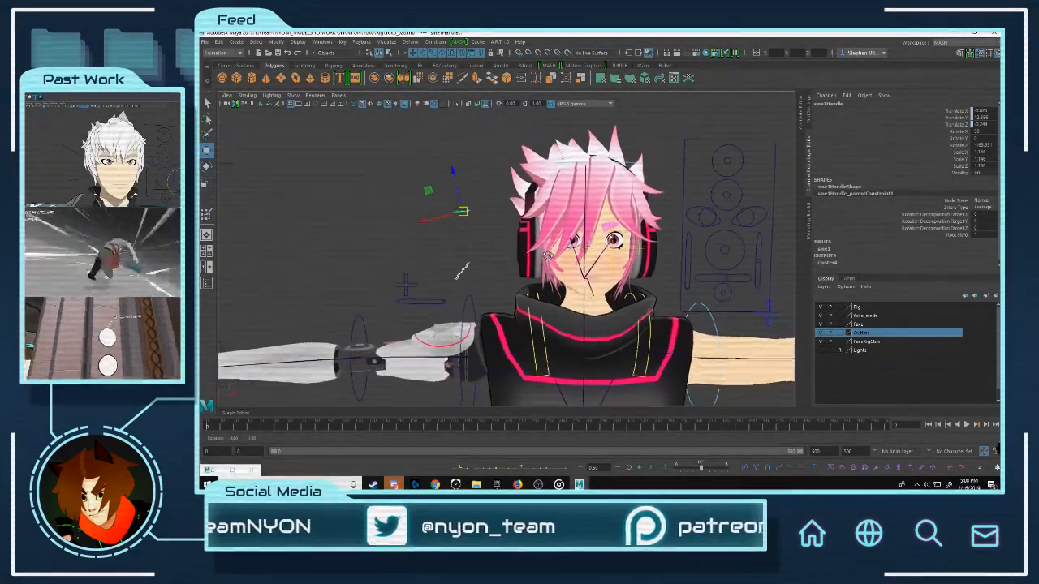
{"action": "scroll", "coordinate": [650, 295], "scroll_direction": "down", "scroll_amount": 3}
{"action": "left_click", "coordinate": [650, 296]}
{"action": "scroll", "coordinate": [605, 287], "scroll_direction": "down", "scroll_amount": 2}
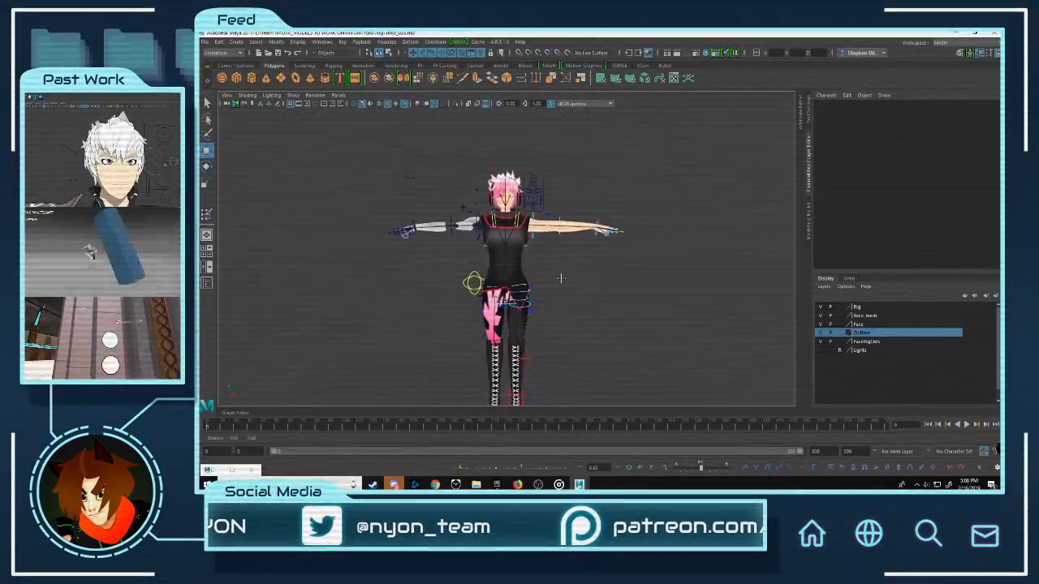
{"action": "scroll", "coordinate": [571, 216], "scroll_direction": "up", "scroll_amount": 3}
{"action": "left_click_drag", "start_coordinate": [571, 217], "coordinate": [566, 272], "text": "alt"}
{"action": "middle_click_drag", "start_coordinate": [566, 162], "coordinate": [567, 354], "text": "alt"}
{"action": "left_click_drag", "start_coordinate": [568, 354], "coordinate": [633, 338], "text": "alt"}
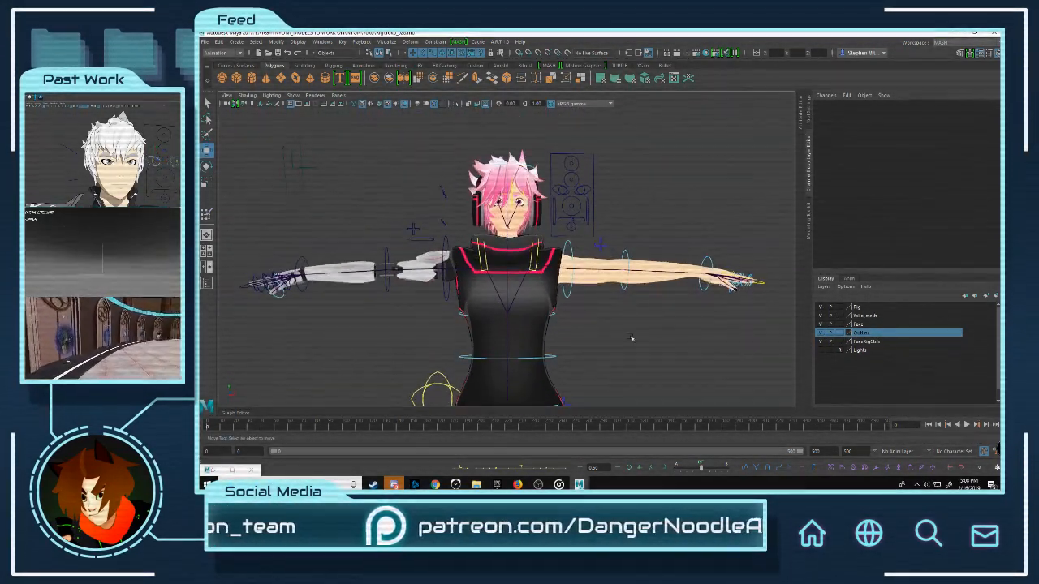
{"action": "left_click_drag", "start_coordinate": [641, 250], "coordinate": [649, 225], "text": "alt"}
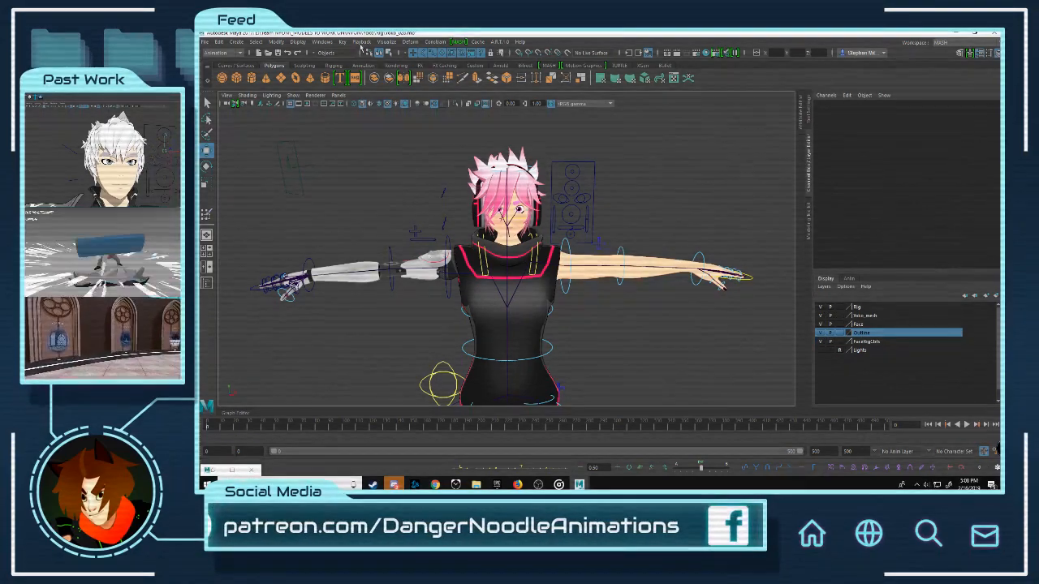
Step: Switch to the Custom shelf, and open and close the body rigging tool panel
{"action": "left_click", "coordinate": [333, 65]}
{"action": "left_click", "coordinate": [444, 65]}
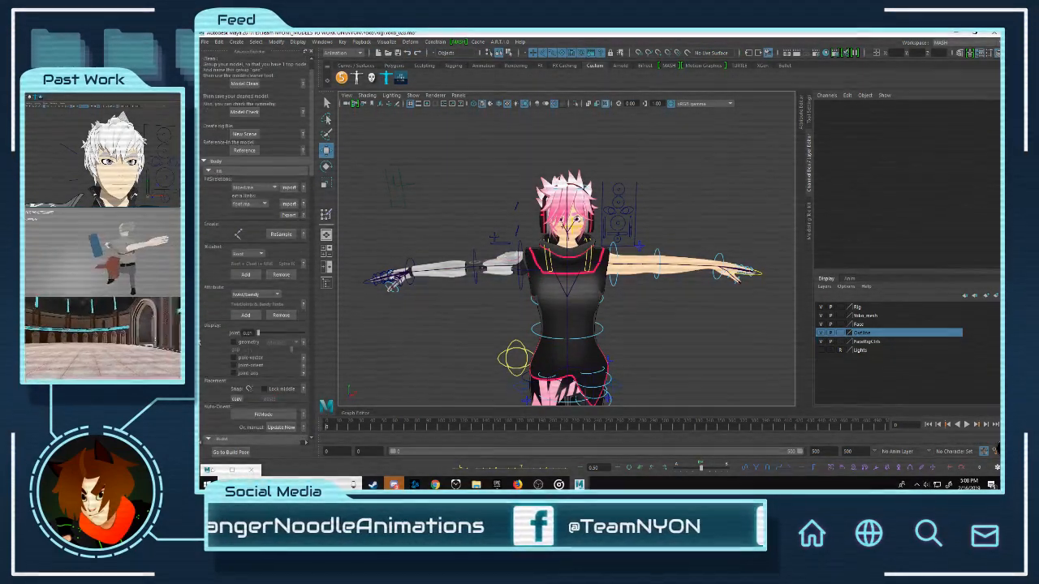
{"action": "left_click", "coordinate": [310, 51]}
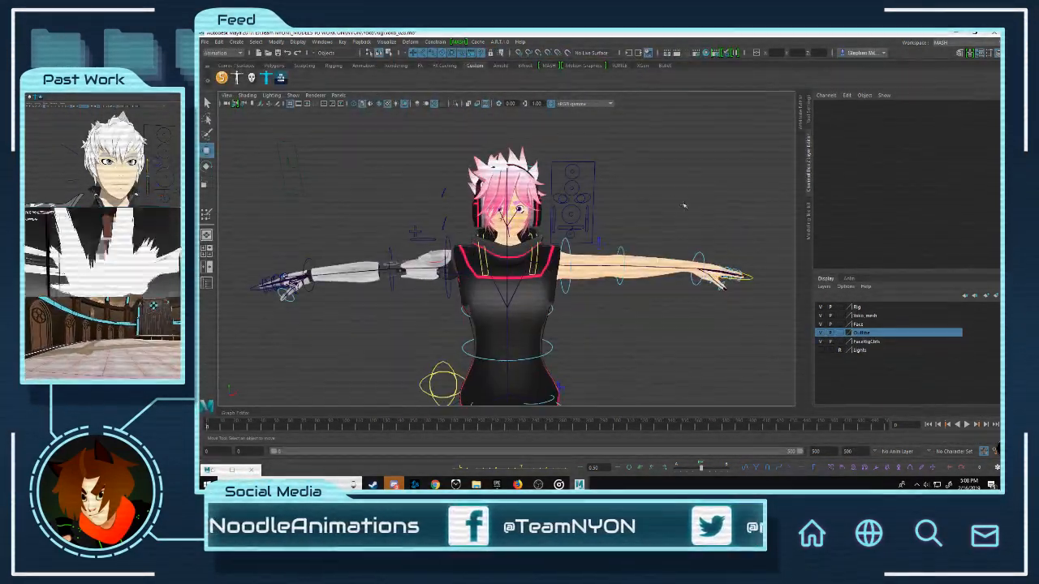
Step: Examine the character's face, headphones, arms and facial control board from the front and from both sides
{"action": "scroll", "coordinate": [555, 237], "scroll_direction": "up", "scroll_amount": 7}
{"action": "left_click_drag", "start_coordinate": [555, 235], "coordinate": [583, 200], "text": "alt"}
{"action": "scroll", "coordinate": [584, 198], "scroll_direction": "down", "scroll_amount": 4}
{"action": "middle_click_drag", "start_coordinate": [586, 198], "coordinate": [566, 251], "text": "alt"}
{"action": "scroll", "coordinate": [568, 250], "scroll_direction": "up", "scroll_amount": 4}
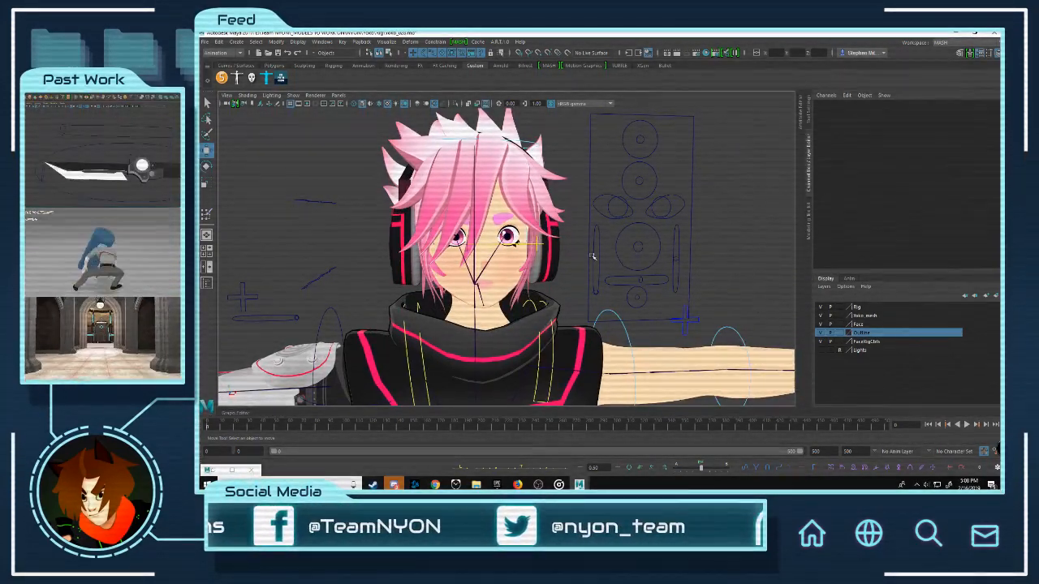
{"action": "scroll", "coordinate": [593, 256], "scroll_direction": "down", "scroll_amount": 4}
{"action": "left_click_drag", "start_coordinate": [528, 297], "coordinate": [553, 260], "text": "alt"}
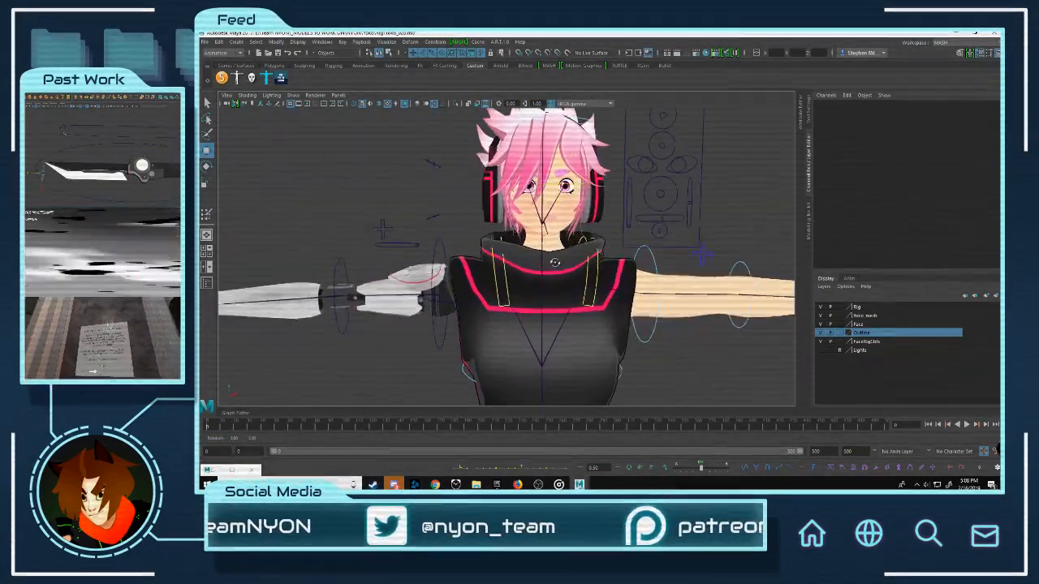
{"action": "left_click_drag", "start_coordinate": [434, 215], "coordinate": [489, 245], "text": "alt"}
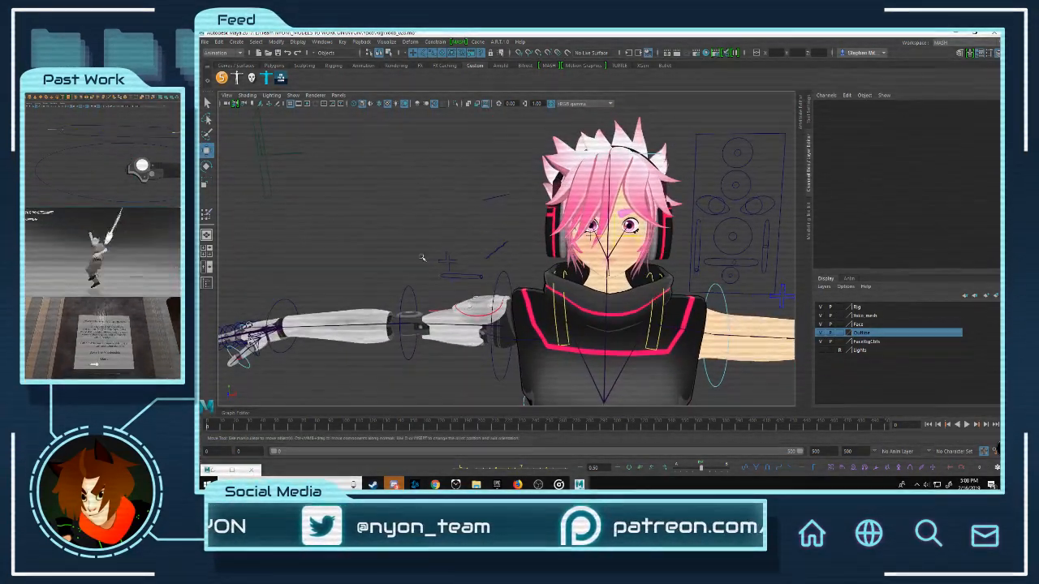
{"action": "left_click", "coordinate": [448, 262]}
{"action": "scroll", "coordinate": [519, 255], "scroll_direction": "down", "scroll_amount": 3}
{"action": "scroll", "coordinate": [647, 246], "scroll_direction": "up", "scroll_amount": 5}
{"action": "left_click_drag", "start_coordinate": [690, 249], "coordinate": [646, 246], "text": "alt"}
{"action": "left_click", "coordinate": [617, 247]}
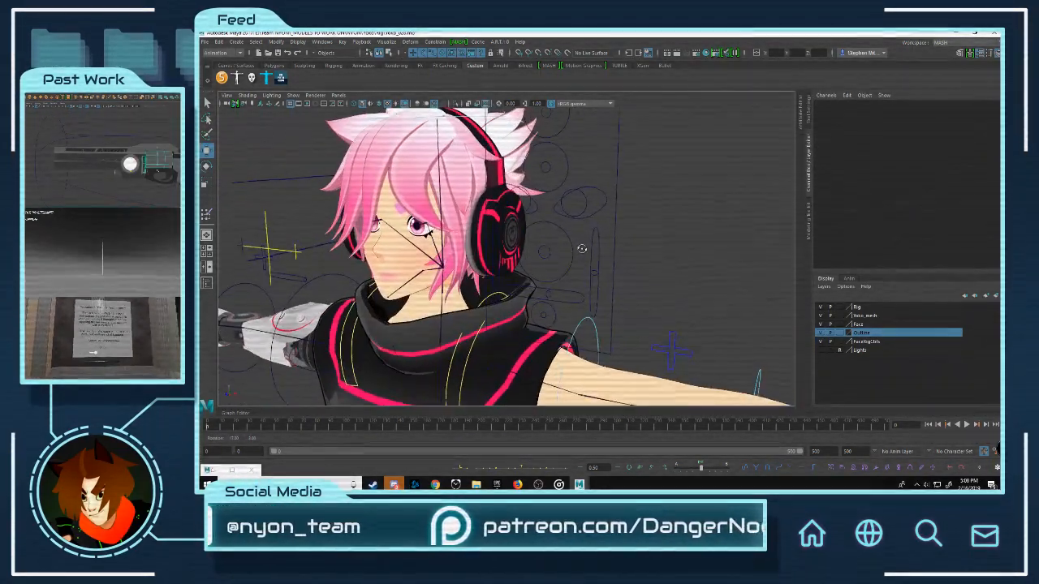
{"action": "scroll", "coordinate": [610, 239], "scroll_direction": "up", "scroll_amount": 3}
{"action": "scroll", "coordinate": [573, 227], "scroll_direction": "up", "scroll_amount": 3}
{"action": "middle_click_drag", "start_coordinate": [573, 227], "coordinate": [656, 274], "text": "alt"}
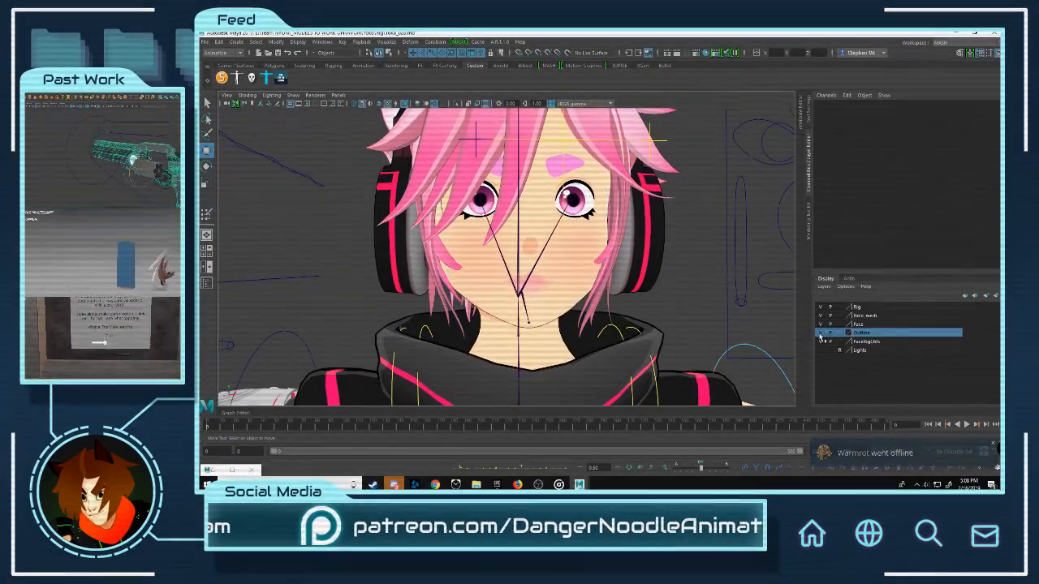
{"action": "scroll", "coordinate": [604, 292], "scroll_direction": "down", "scroll_amount": 5}
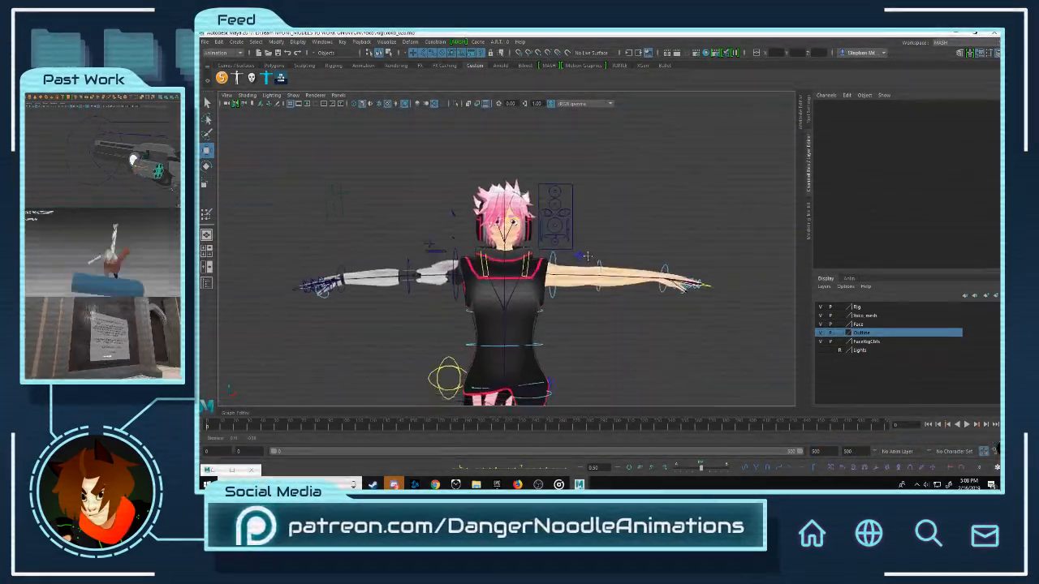
Step: Inspect the spiky hair mesh at the crown of the head by selecting it, and clear the selection
{"action": "scroll", "coordinate": [586, 256], "scroll_direction": "up", "scroll_amount": 5}
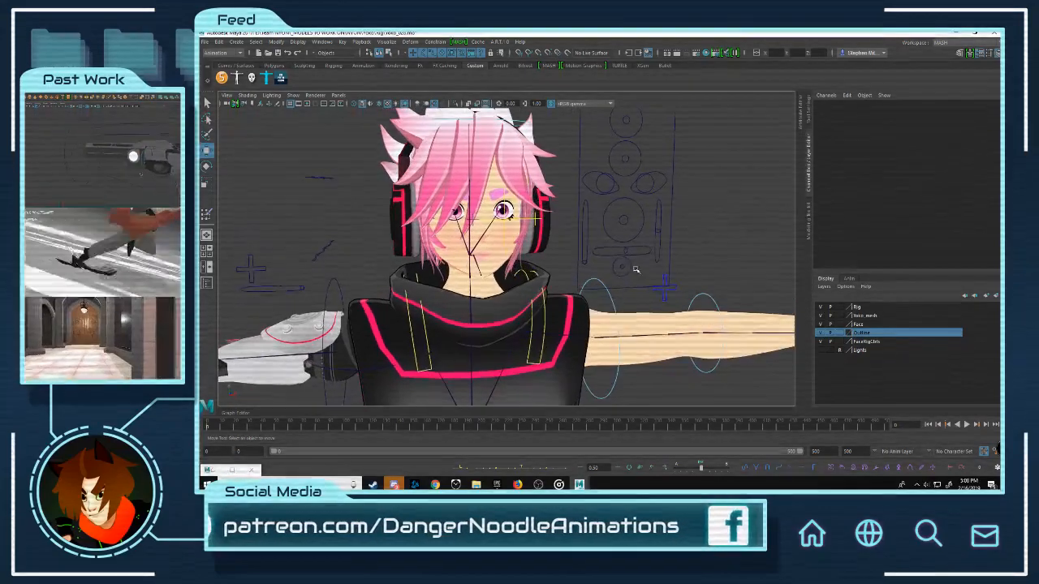
{"action": "left_click_drag", "start_coordinate": [636, 269], "coordinate": [586, 289], "text": "alt"}
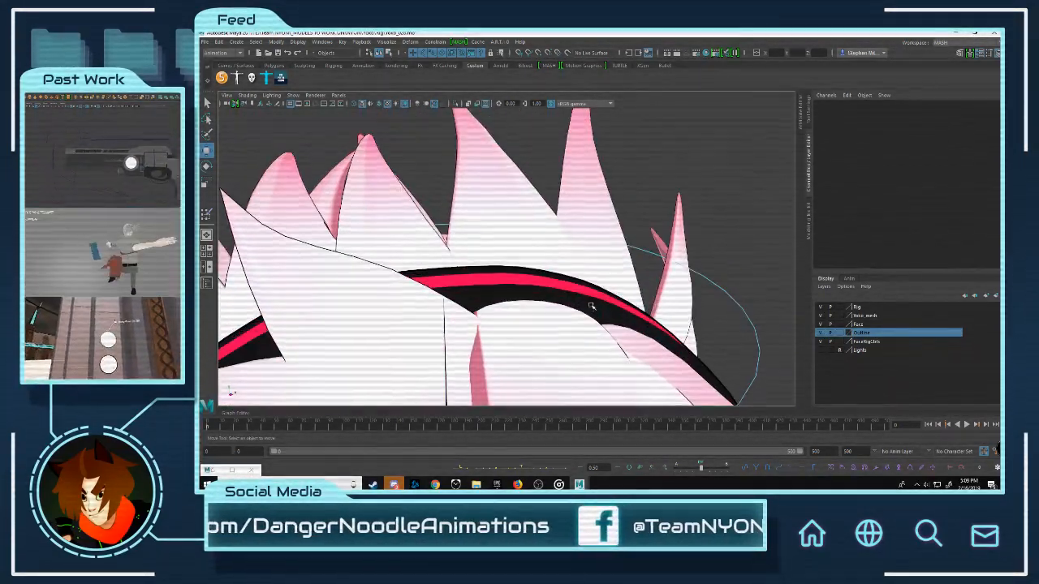
{"action": "left_click", "coordinate": [679, 215]}
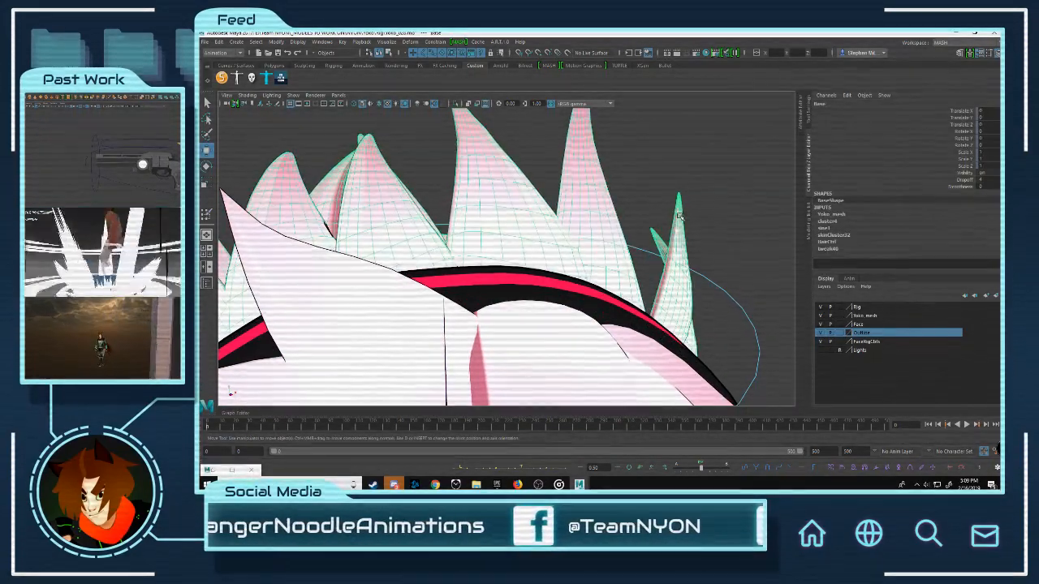
{"action": "left_click", "coordinate": [646, 180]}
{"action": "scroll", "coordinate": [628, 261], "scroll_direction": "down", "scroll_amount": 10}
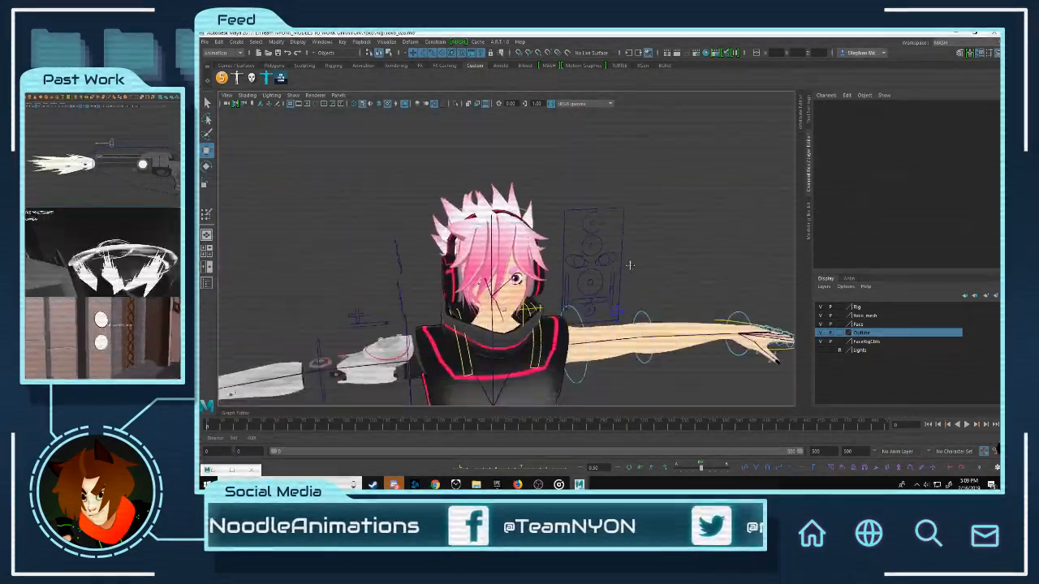
Step: Try the eyebrow expression control on the facial board at about 0.14 in X and -0.14 in Y, checking the eyebrow up close
{"action": "scroll", "coordinate": [625, 252], "scroll_direction": "up", "scroll_amount": 3}
{"action": "left_click_drag", "start_coordinate": [622, 234], "coordinate": [576, 221], "text": "alt"}
{"action": "middle_click_drag", "start_coordinate": [575, 222], "coordinate": [594, 251], "text": "alt"}
{"action": "left_click_drag", "start_coordinate": [593, 251], "coordinate": [617, 252], "text": "alt"}
{"action": "left_click", "coordinate": [631, 179]}
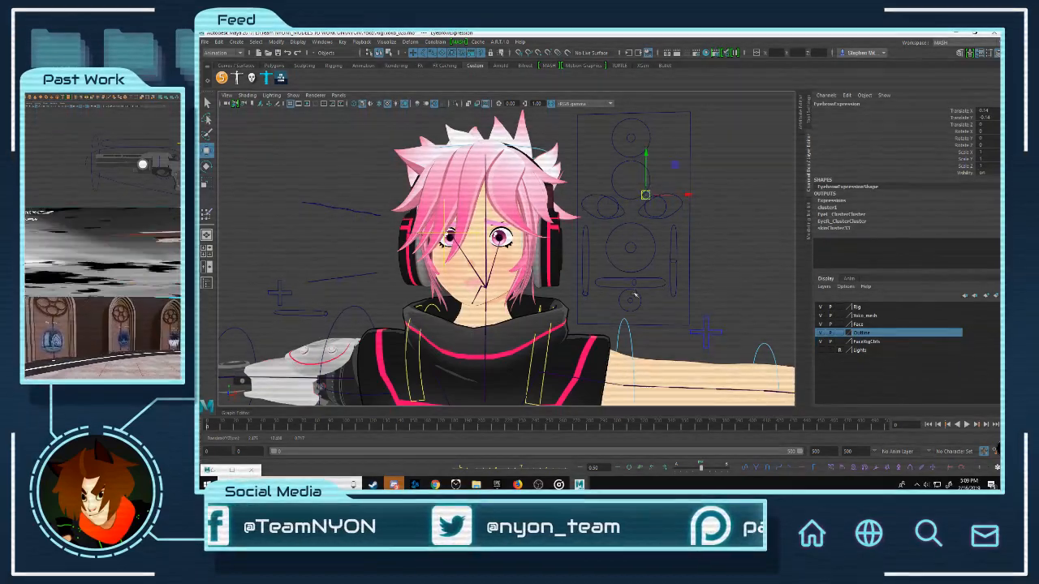
{"action": "middle_click_drag", "start_coordinate": [520, 214], "coordinate": [588, 297], "text": "alt"}
{"action": "scroll", "coordinate": [586, 288], "scroll_direction": "up", "scroll_amount": 2}
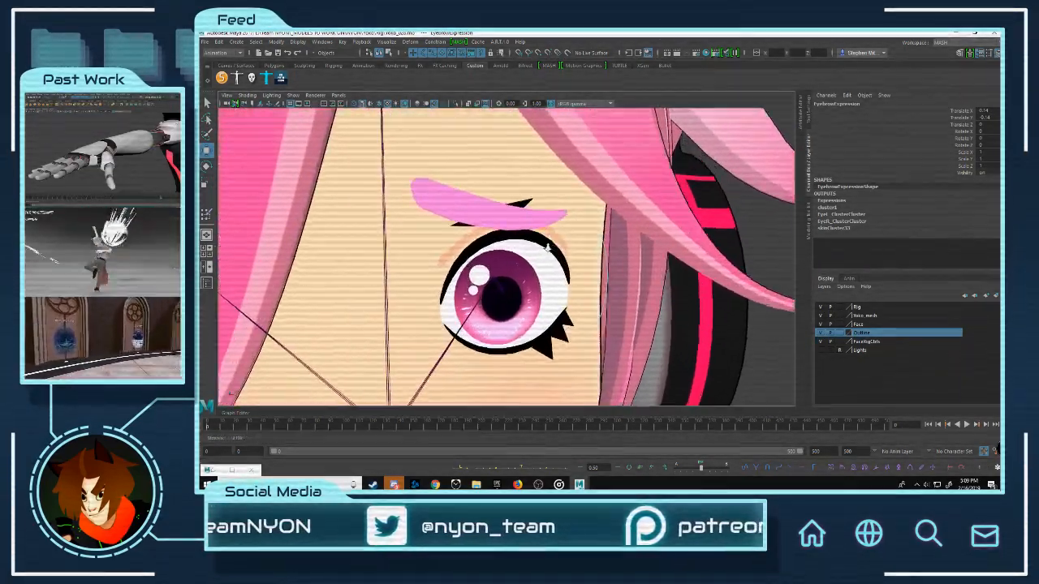
Step: Select the outline head mesh and the head base mesh around the eye to compare them
{"action": "left_click", "coordinate": [555, 176]}
{"action": "middle_click_drag", "start_coordinate": [557, 186], "coordinate": [560, 211], "text": "alt"}
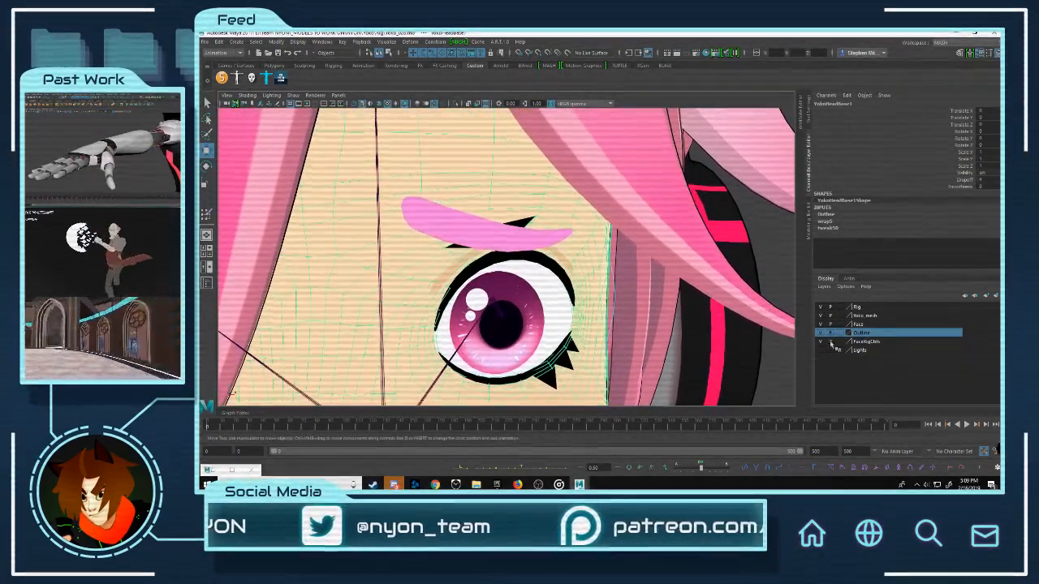
{"action": "left_click", "coordinate": [527, 217]}
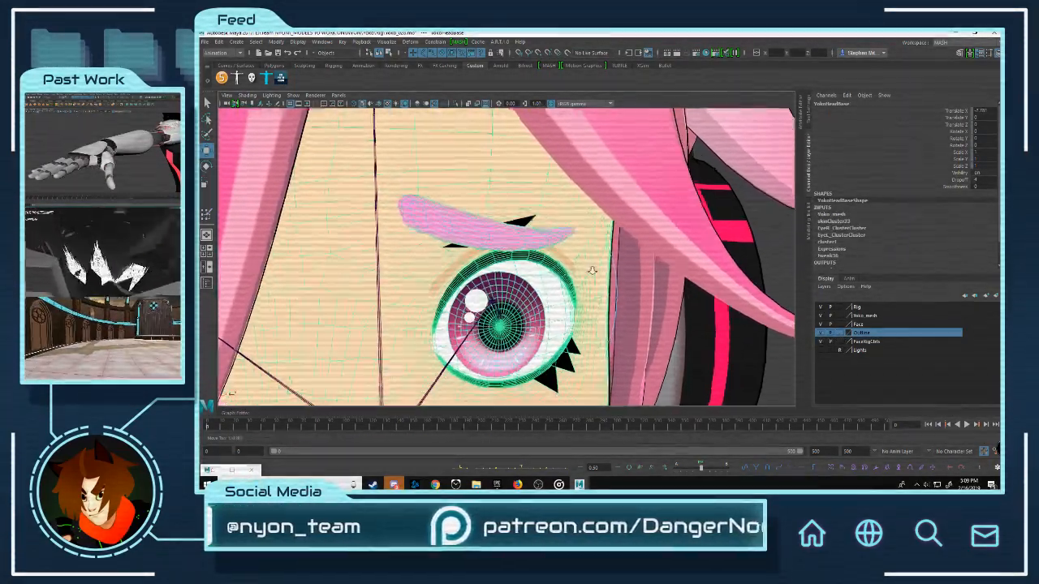
{"action": "scroll", "coordinate": [593, 270], "scroll_direction": "up", "scroll_amount": 3}
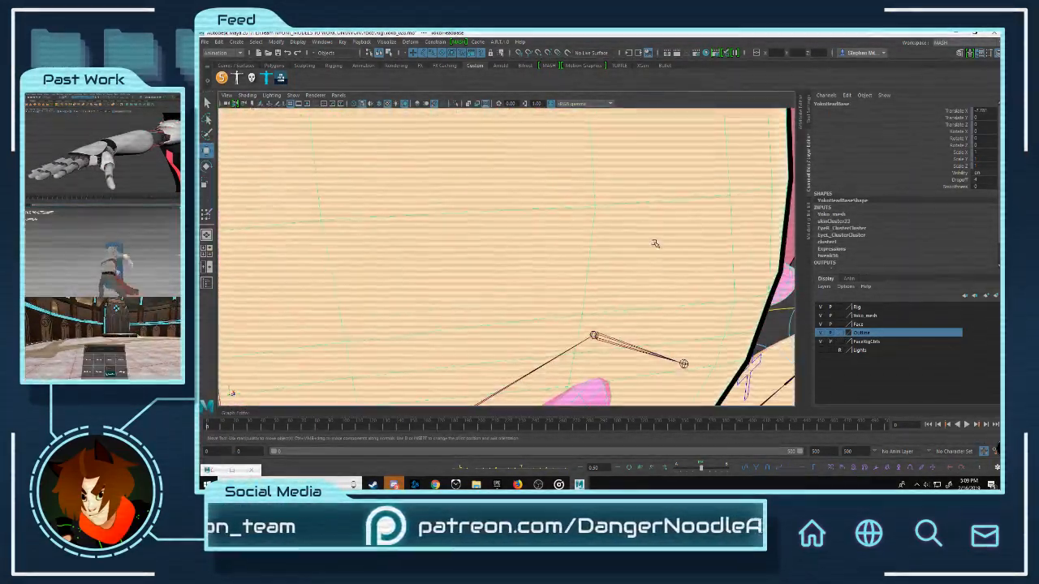
Step: Select faces of the outline head mesh behind the eyebrow to inspect where they cut through the skin
{"action": "left_click_drag", "start_coordinate": [656, 243], "coordinate": [622, 241], "text": "alt"}
{"action": "scroll", "coordinate": [622, 241], "scroll_direction": "up", "scroll_amount": 2}
{"action": "left_click", "coordinate": [608, 216]}
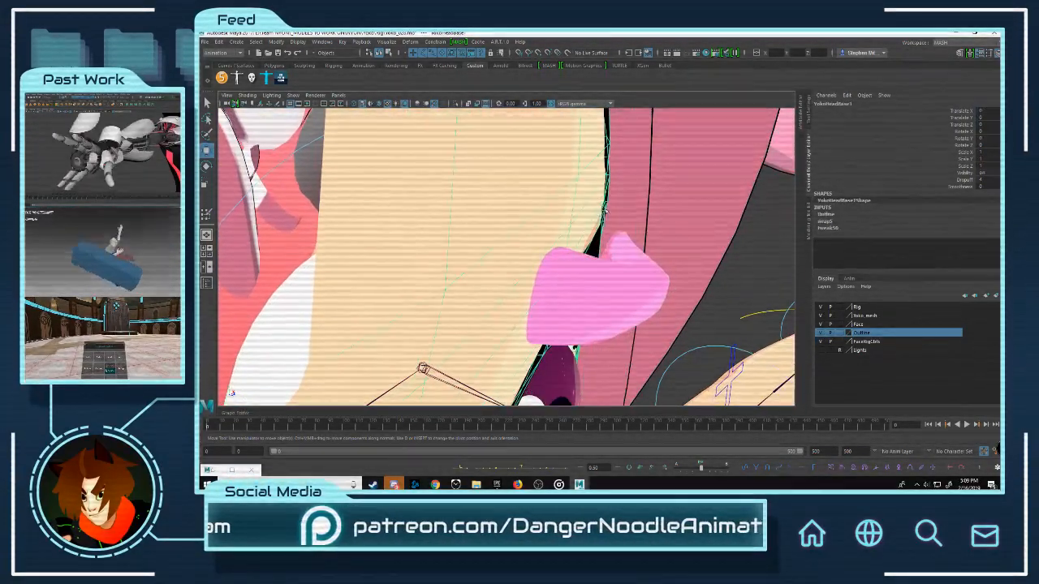
{"action": "left_click", "coordinate": [608, 204]}
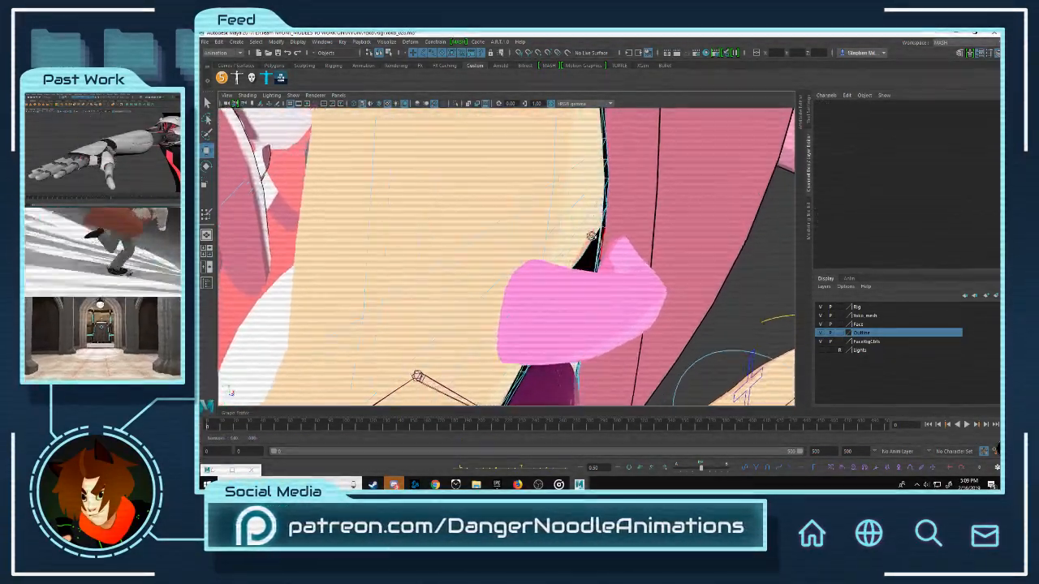
{"action": "left_click", "coordinate": [590, 266]}
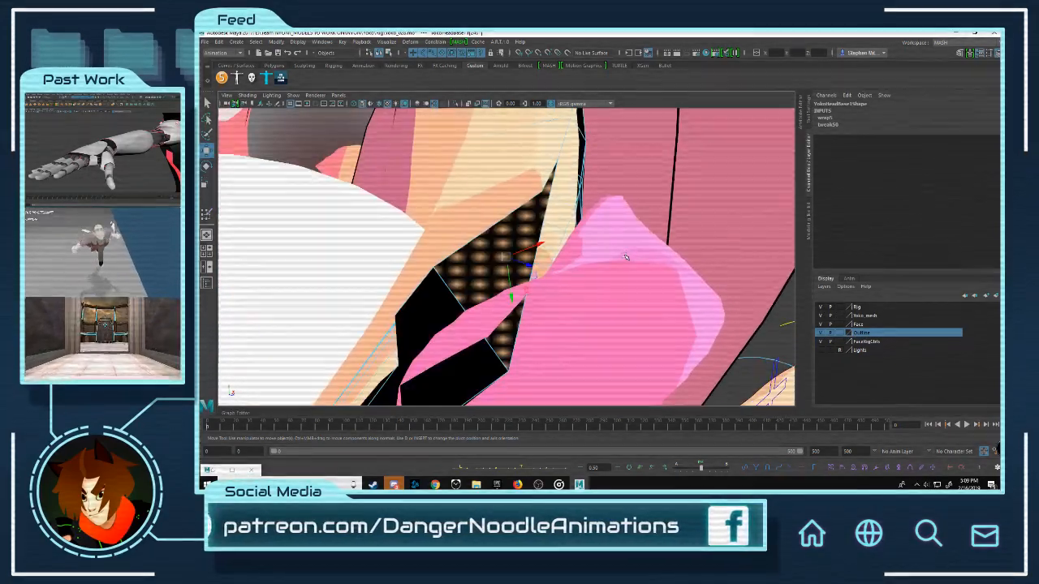
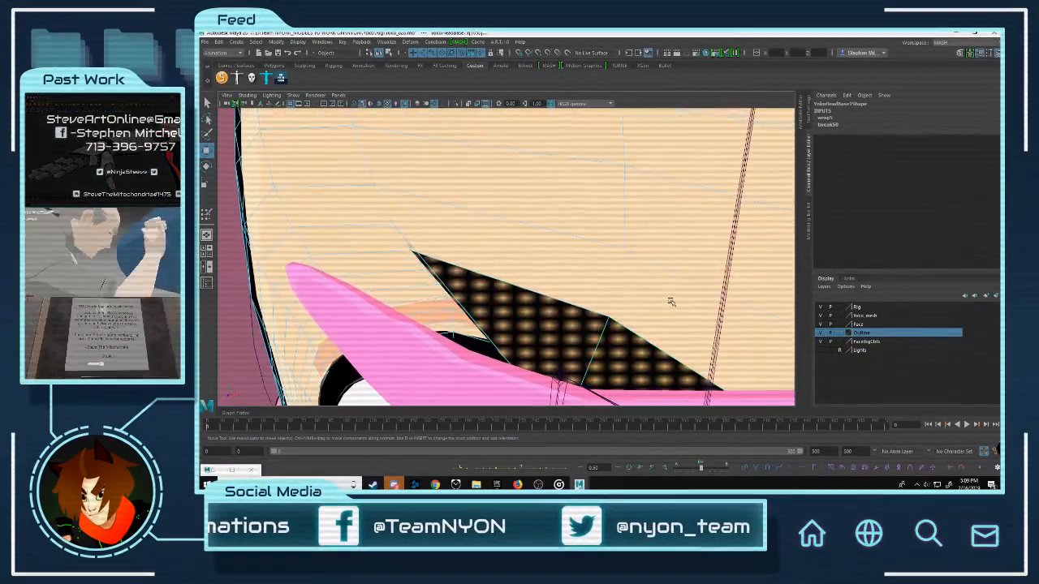
Step: Return the eyebrow expression control on the facial board to its neutral position, and clear the selection
{"action": "right_click_drag", "start_coordinate": [654, 285], "coordinate": [573, 288], "text": "alt"}
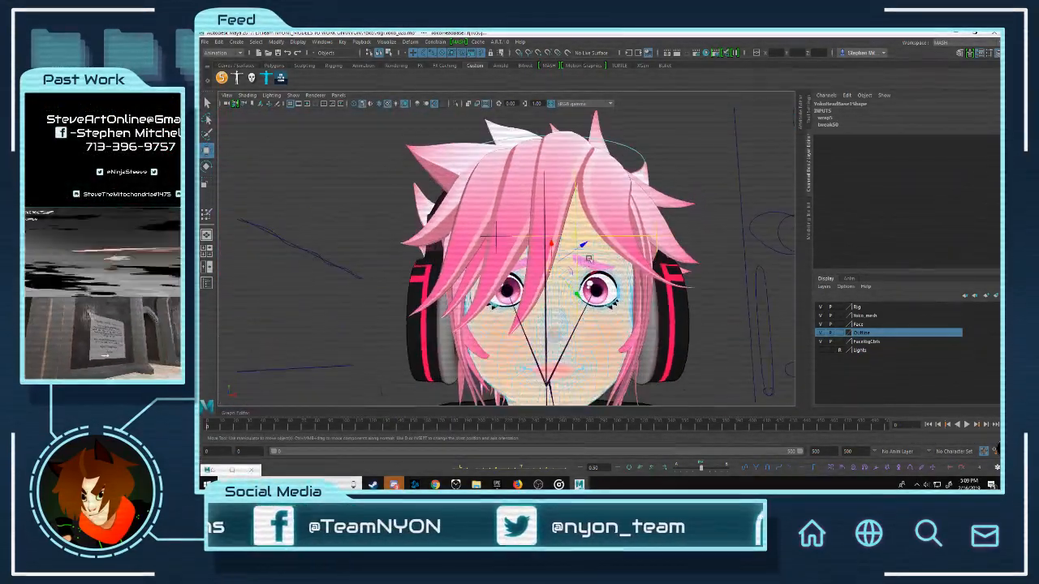
{"action": "left_click", "coordinate": [703, 237]}
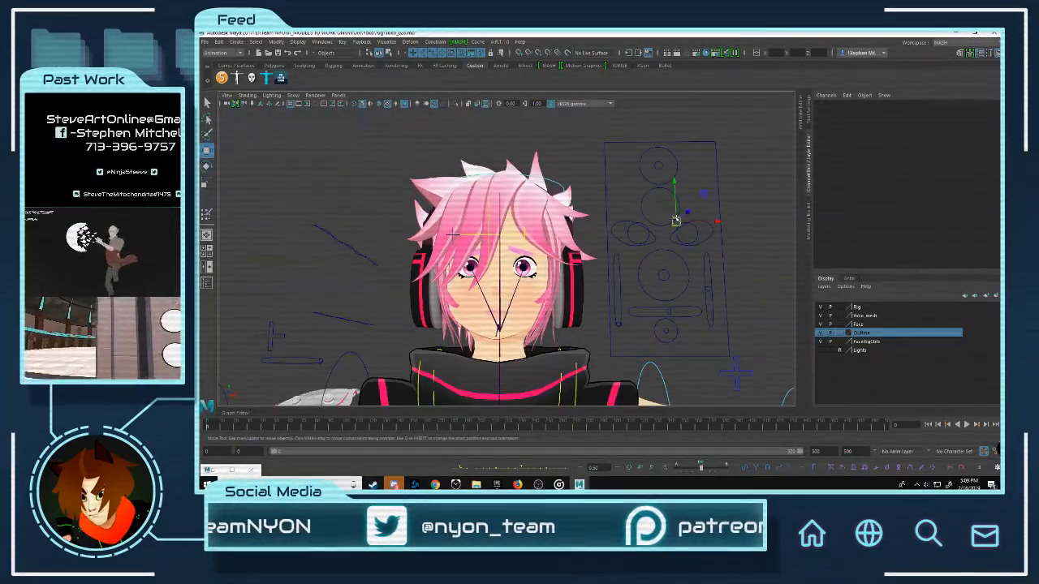
{"action": "left_click", "coordinate": [676, 219]}
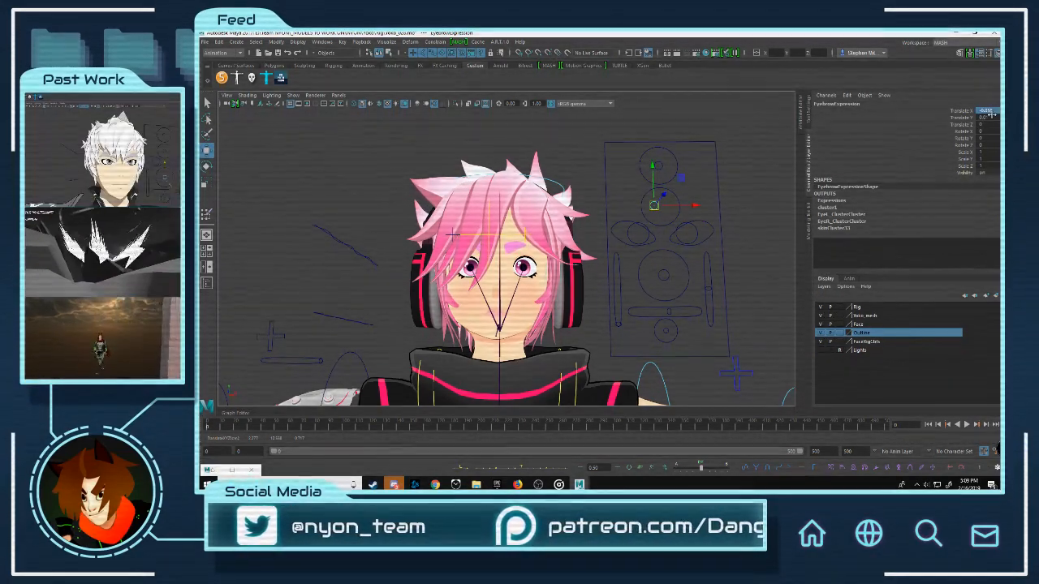
{"action": "left_click", "coordinate": [566, 168]}
Step: Examine the character's body, legs and face from several angles
{"action": "middle_click_drag", "start_coordinate": [573, 280], "coordinate": [585, 227], "text": "alt"}
{"action": "left_click_drag", "start_coordinate": [585, 227], "coordinate": [577, 220], "text": "alt"}
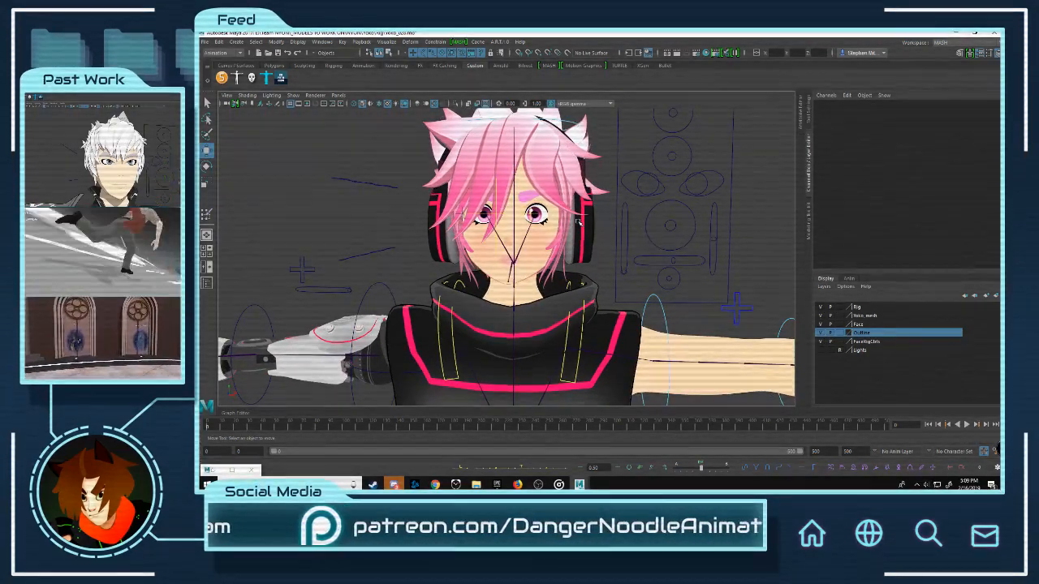
{"action": "scroll", "coordinate": [578, 222], "scroll_direction": "down", "scroll_amount": 5}
{"action": "middle_click_drag", "start_coordinate": [600, 383], "coordinate": [616, 218], "text": "alt"}
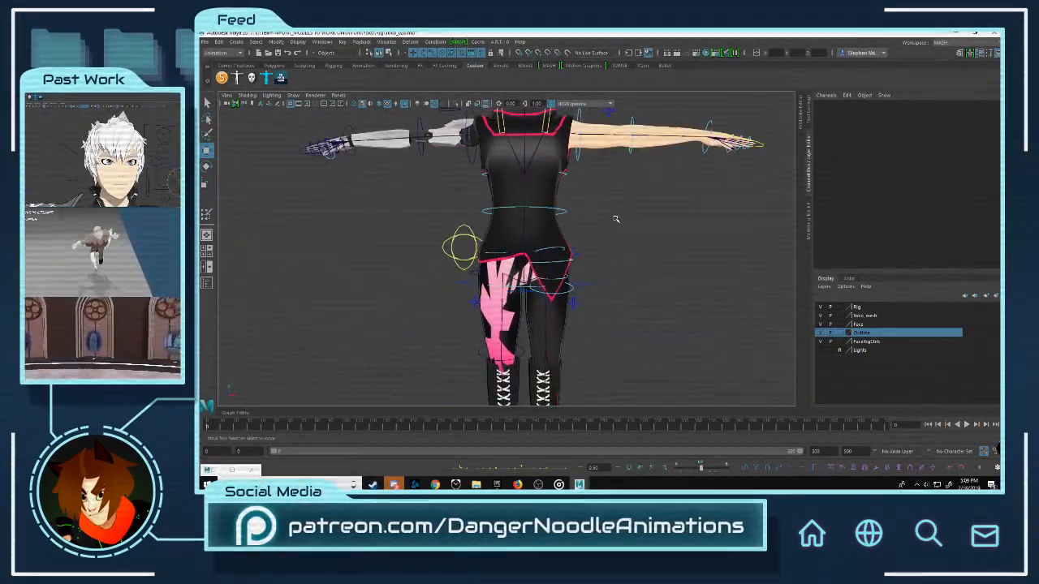
{"action": "left_click_drag", "start_coordinate": [616, 218], "coordinate": [395, 237], "text": "alt"}
{"action": "left_click_drag", "start_coordinate": [464, 244], "coordinate": [487, 243], "text": "alt"}
{"action": "middle_click_drag", "start_coordinate": [519, 187], "coordinate": [509, 268], "text": "alt"}
{"action": "scroll", "coordinate": [519, 244], "scroll_direction": "up", "scroll_amount": 8}
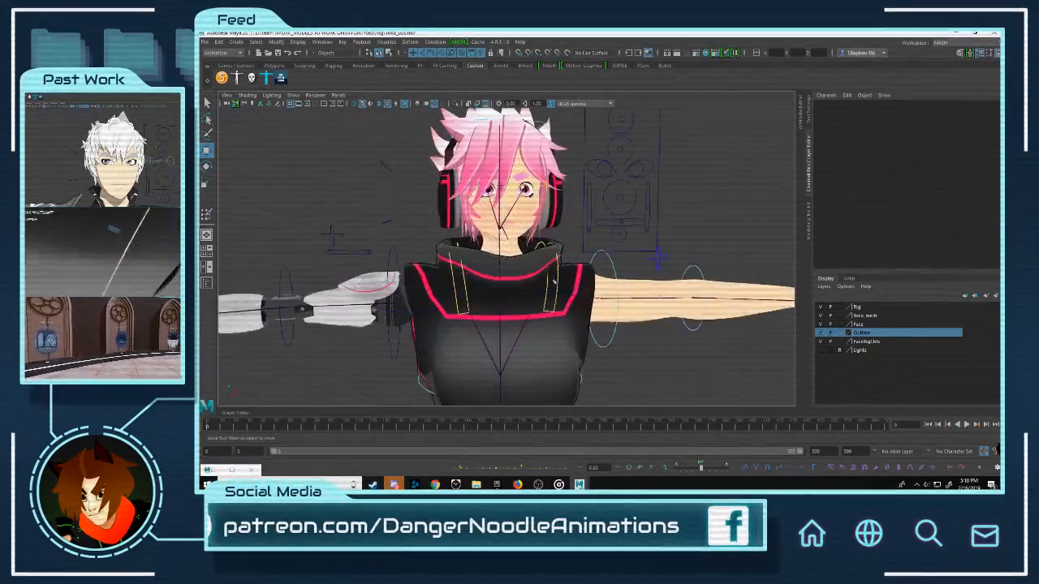
{"action": "middle_click_drag", "start_coordinate": [533, 180], "coordinate": [536, 192], "text": "alt"}
{"action": "right_click_drag", "start_coordinate": [536, 192], "coordinate": [572, 168], "text": "alt"}
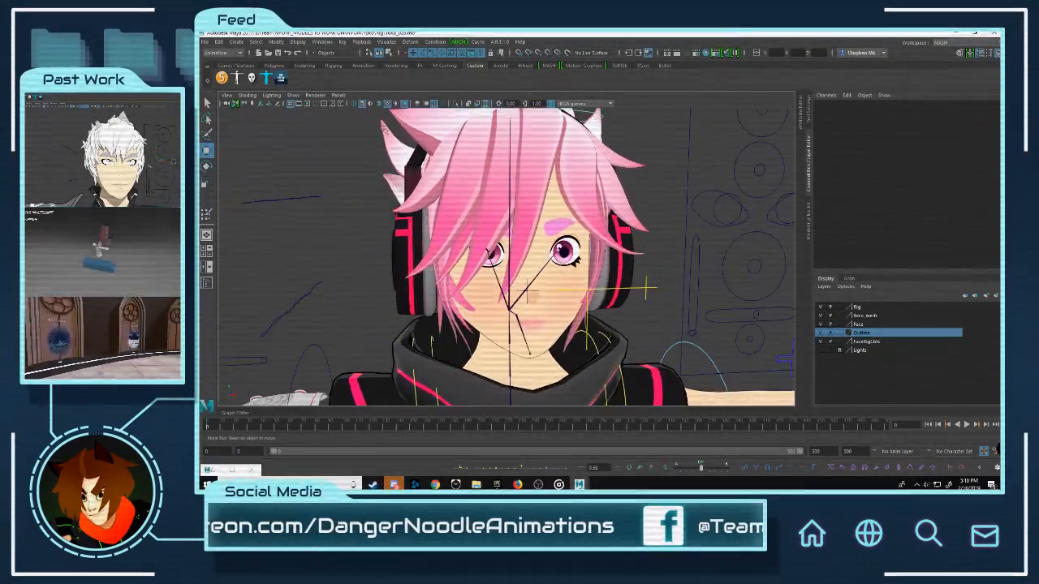
{"action": "left_click", "coordinate": [344, 42]}
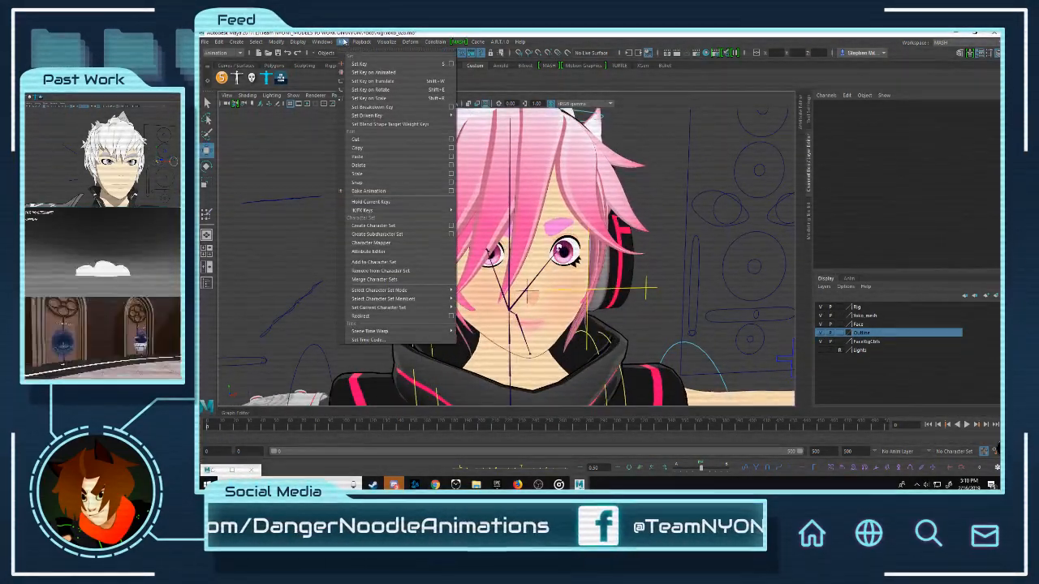
{"action": "mouse_move", "coordinate": [385, 118]}
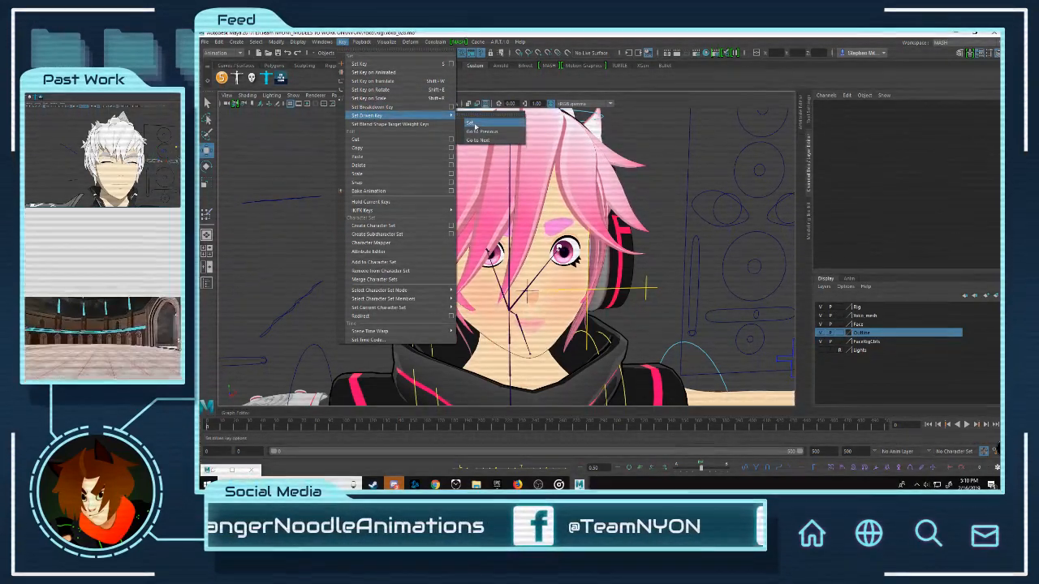
{"action": "left_click", "coordinate": [343, 43]}
{"action": "left_click", "coordinate": [343, 43]}
{"action": "left_click", "coordinate": [343, 43]}
{"action": "left_click", "coordinate": [343, 42]}
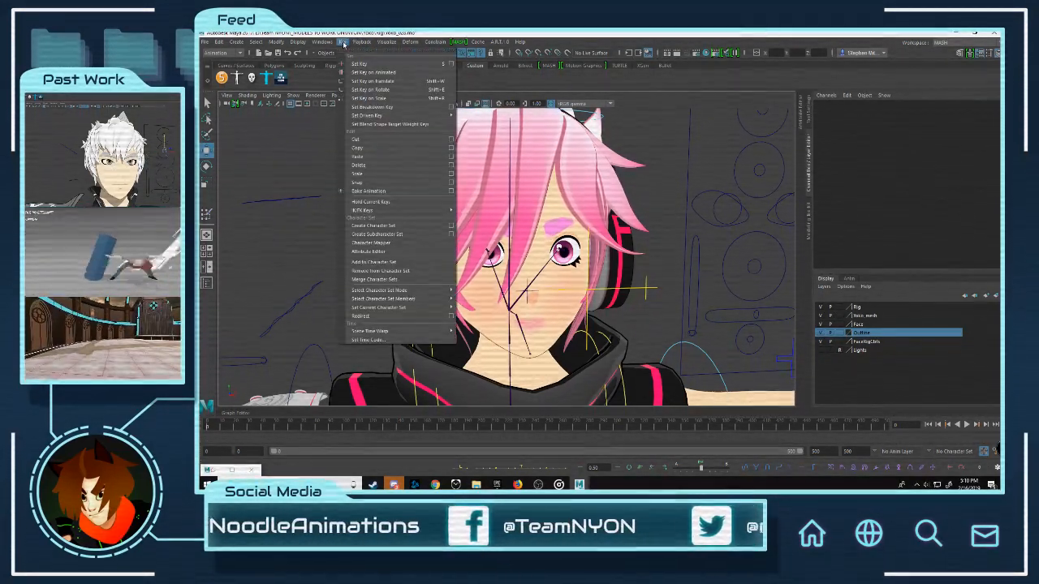
{"action": "mouse_move", "coordinate": [435, 42]}
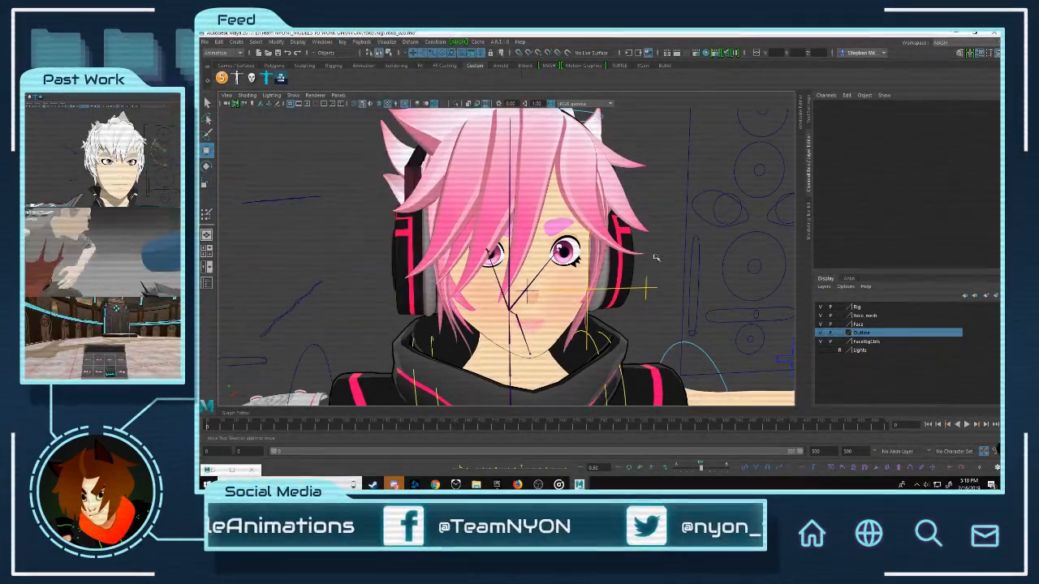
Step: Select the upper sine deformer handle beside the head to inspect its channels, and clear the selection
{"action": "scroll", "coordinate": [657, 258], "scroll_direction": "down", "scroll_amount": 5}
{"action": "scroll", "coordinate": [665, 260], "scroll_direction": "up", "scroll_amount": 3}
{"action": "mouse_move", "coordinate": [633, 244]}
{"action": "left_mouse_down", "text": "alt"}
{"action": "mouse_move", "coordinate": [603, 241]}
{"action": "mouse_move", "coordinate": [616, 242]}
{"action": "left_mouse_up", "text": "alt"}
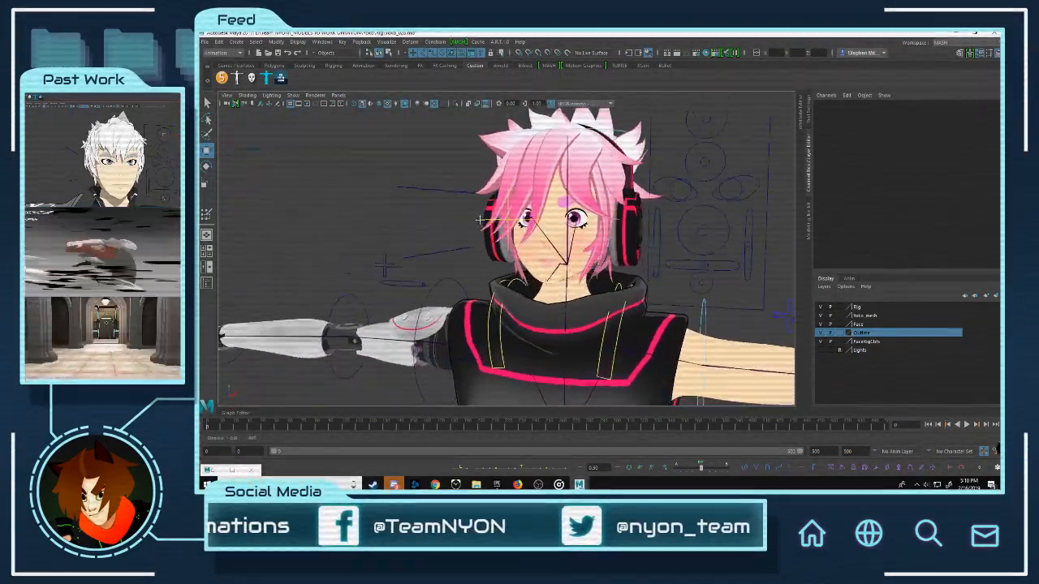
{"action": "middle_click_drag", "start_coordinate": [480, 220], "coordinate": [553, 216], "text": "alt"}
{"action": "left_click_drag", "start_coordinate": [504, 263], "coordinate": [492, 175]}
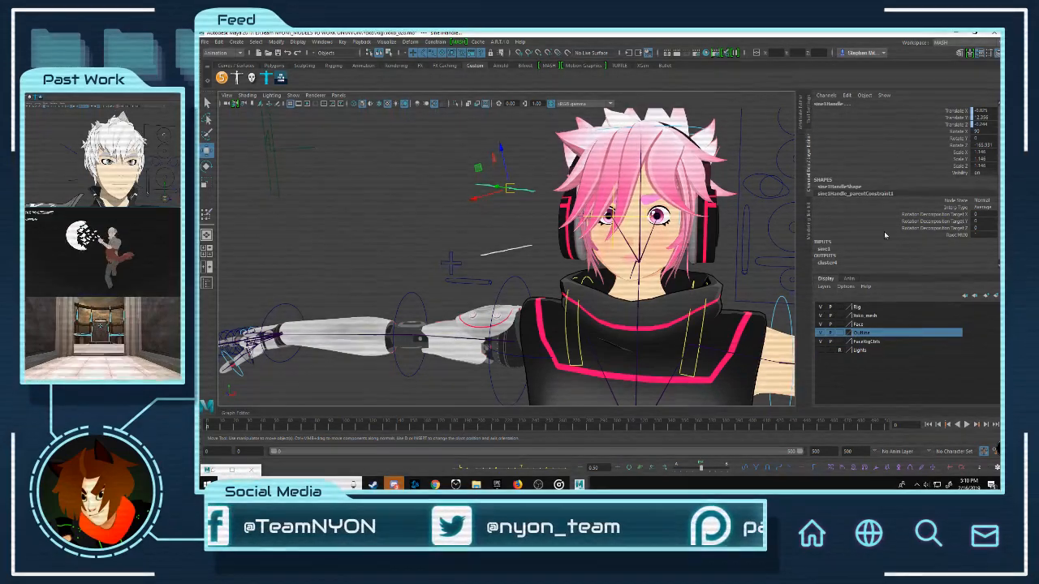
{"action": "left_click", "coordinate": [525, 250]}
Step: Examine the full character rig from above and from the front
{"action": "scroll", "coordinate": [569, 240], "scroll_direction": "down", "scroll_amount": 5}
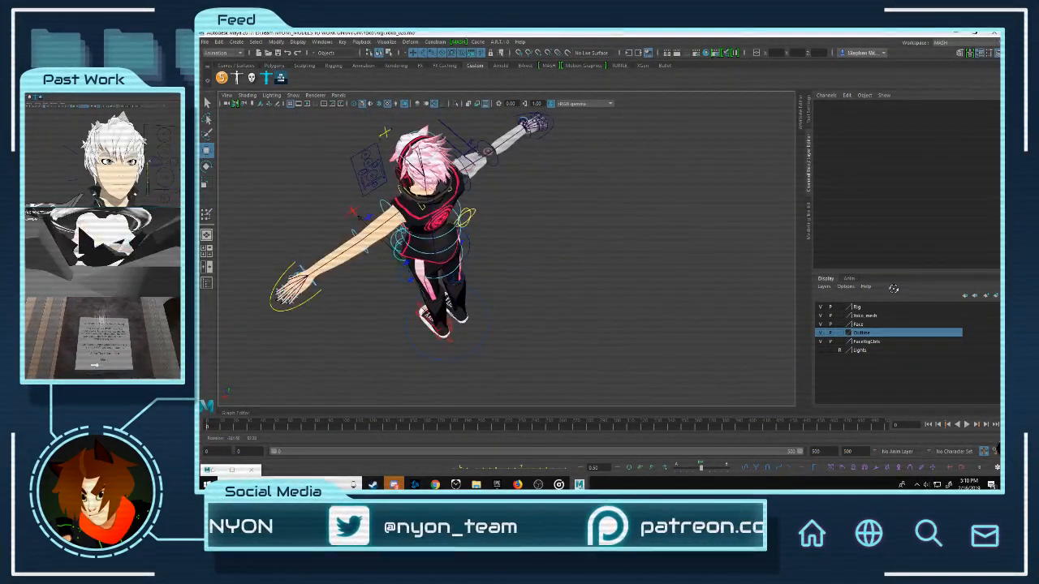
{"action": "left_click_drag", "start_coordinate": [893, 289], "coordinate": [556, 331], "text": "alt"}
{"action": "scroll", "coordinate": [557, 331], "scroll_direction": "up", "scroll_amount": 5}
{"action": "scroll", "coordinate": [608, 327], "scroll_direction": "down", "scroll_amount": 4}
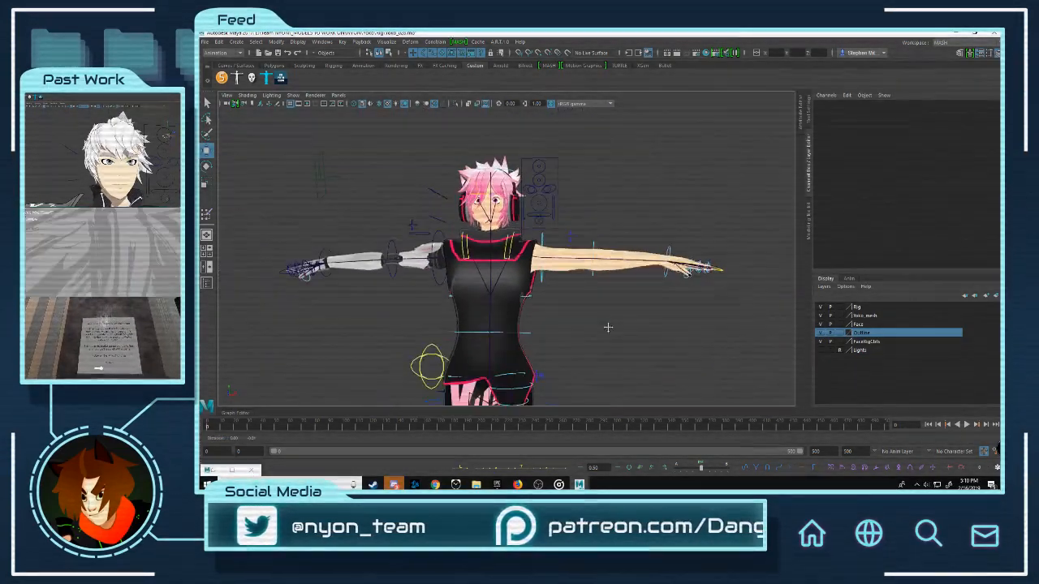
{"action": "middle_click_drag", "start_coordinate": [608, 327], "coordinate": [565, 245], "text": "alt"}
{"action": "scroll", "coordinate": [564, 244], "scroll_direction": "up", "scroll_amount": 4}
{"action": "scroll", "coordinate": [536, 193], "scroll_direction": "down", "scroll_amount": 1}
Step: Try rotating the FK chest control from the front, undo the rotation, and clear the selection
{"action": "middle_click_drag", "start_coordinate": [536, 194], "coordinate": [529, 222], "text": "alt"}
{"action": "left_click", "coordinate": [526, 229]}
{"action": "key", "text": "e"}
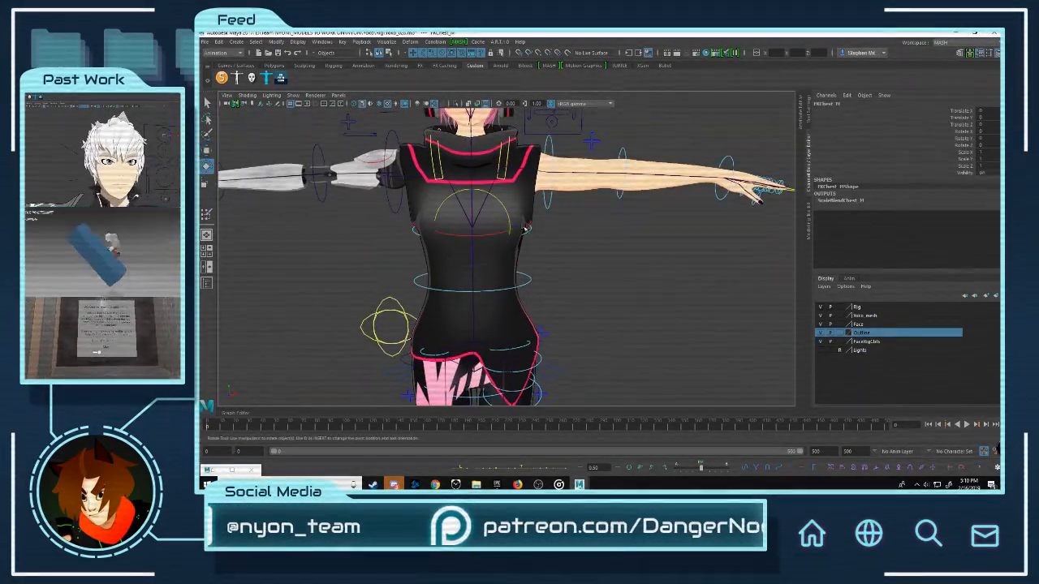
{"action": "left_click_drag", "start_coordinate": [497, 206], "coordinate": [528, 218]}
{"action": "key", "text": "ctrl+z"}
{"action": "left_click", "coordinate": [650, 246]}
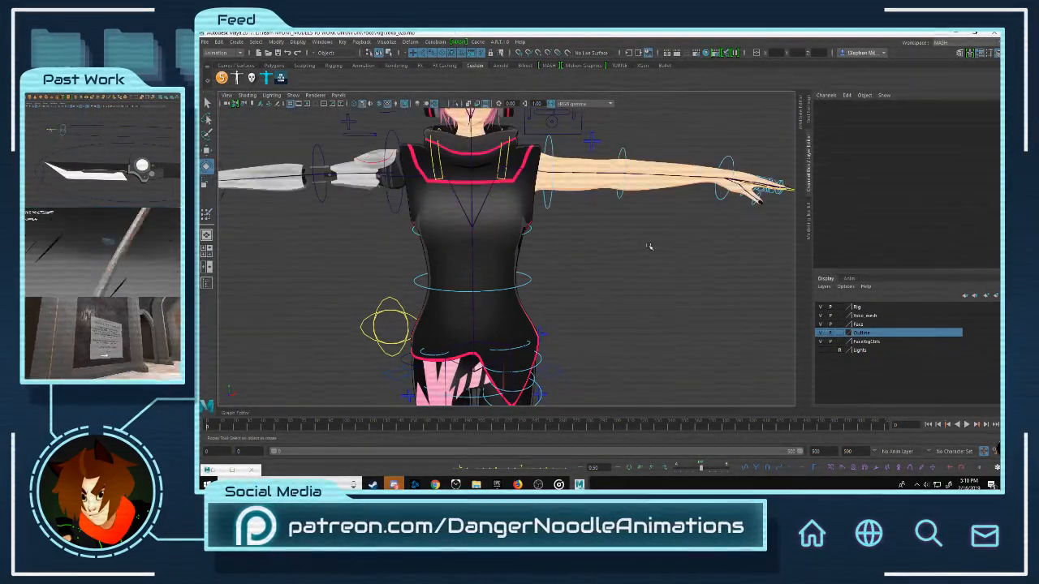
Step: Try tilting the upper body with the FK chest control, rotating it about -21.4 degrees in Z
{"action": "middle_click_drag", "start_coordinate": [509, 207], "coordinate": [540, 269], "text": "alt"}
{"action": "scroll", "coordinate": [541, 269], "scroll_direction": "up", "scroll_amount": 4}
{"action": "left_click_drag", "start_coordinate": [540, 270], "coordinate": [479, 280], "text": "alt"}
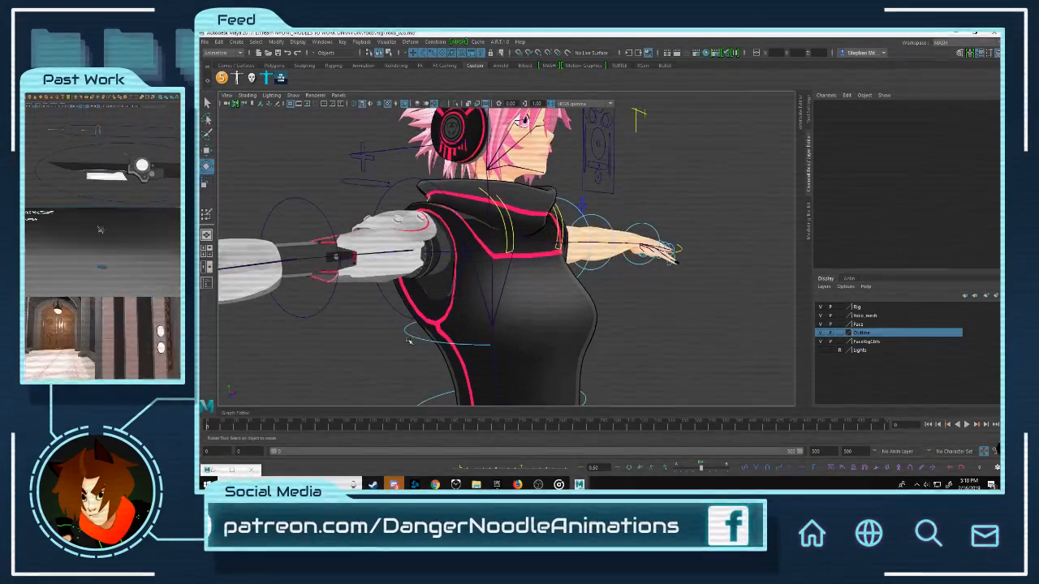
{"action": "left_click", "coordinate": [460, 331]}
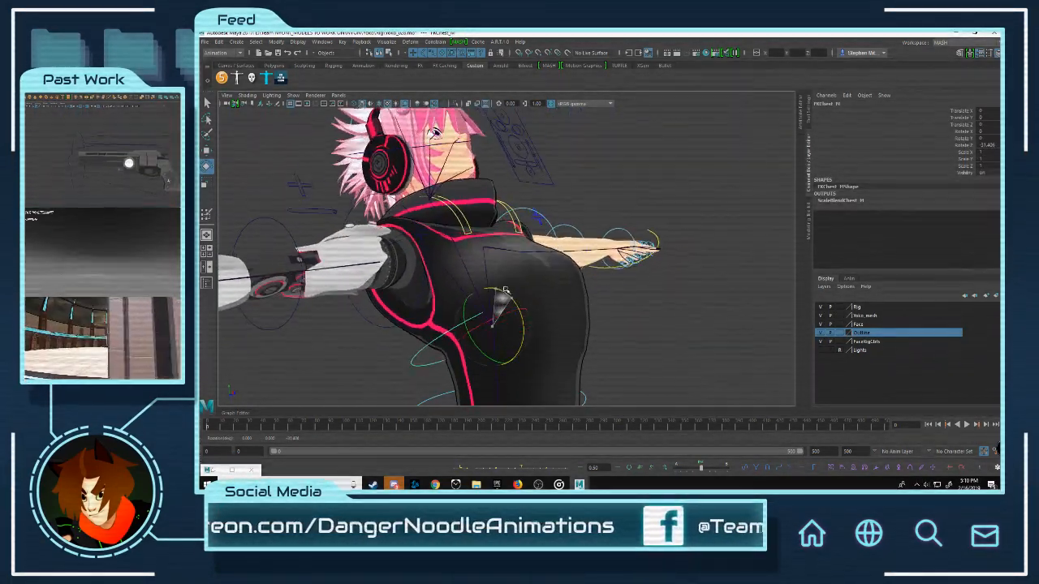
{"action": "left_click_drag", "start_coordinate": [627, 271], "coordinate": [501, 224], "text": "alt"}
{"action": "middle_click_drag", "start_coordinate": [501, 224], "coordinate": [511, 327], "text": "alt"}
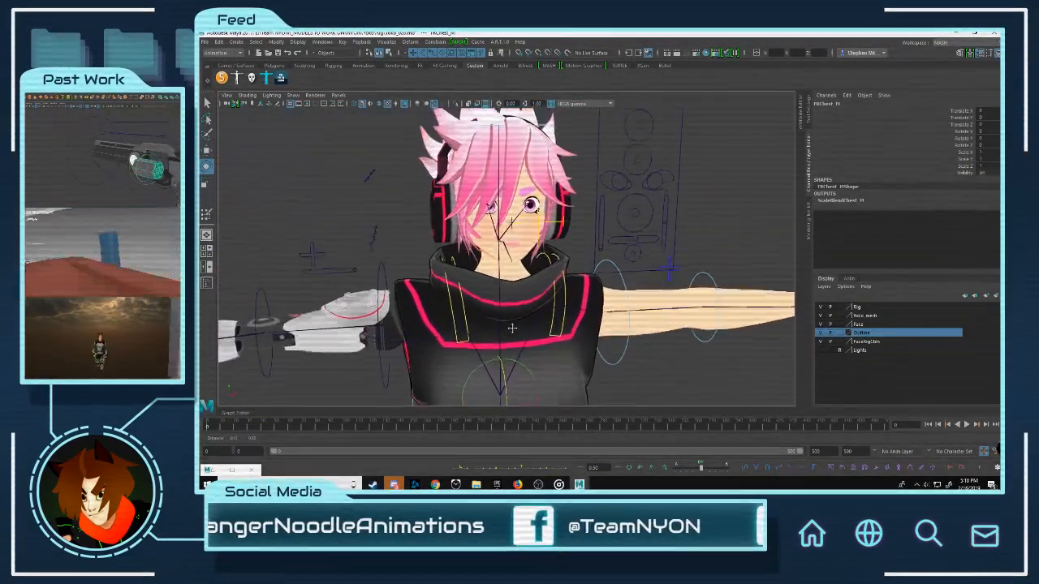
Step: Try the FK scapula control at the shoulder, and undo the change
{"action": "scroll", "coordinate": [511, 327], "scroll_direction": "up", "scroll_amount": 2}
{"action": "left_click_drag", "start_coordinate": [511, 327], "coordinate": [559, 289], "text": "alt"}
{"action": "left_click", "coordinate": [574, 302]}
{"action": "key", "text": "ctrl+z"}
Step: Select the black top's mesh at the waist to inspect it around the hips
{"action": "scroll", "coordinate": [522, 306], "scroll_direction": "down", "scroll_amount": 5}
{"action": "middle_click_drag", "start_coordinate": [522, 276], "coordinate": [523, 178], "text": "alt"}
{"action": "scroll", "coordinate": [604, 278], "scroll_direction": "up", "scroll_amount": 5}
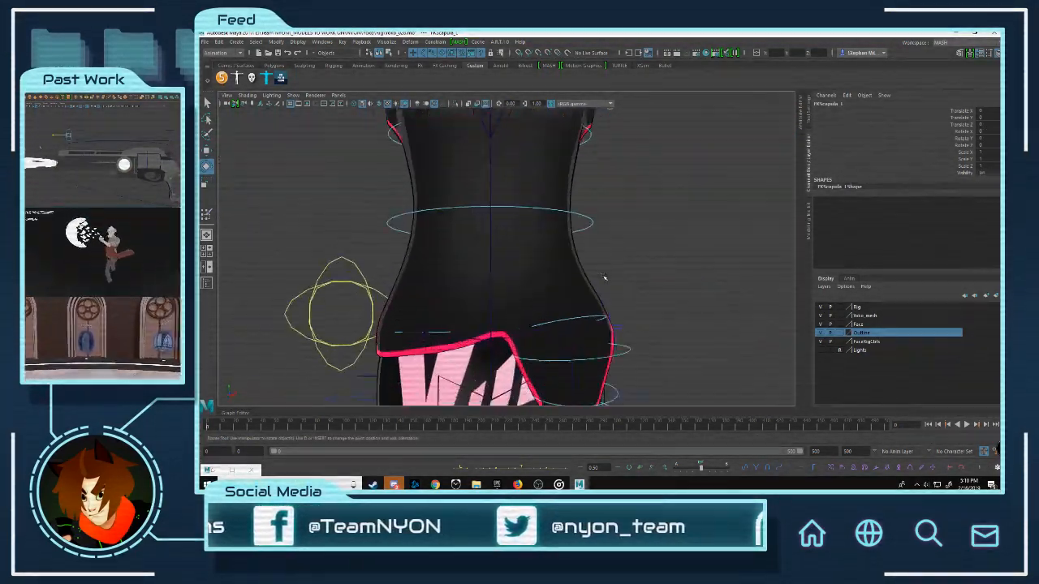
{"action": "left_click", "coordinate": [599, 284]}
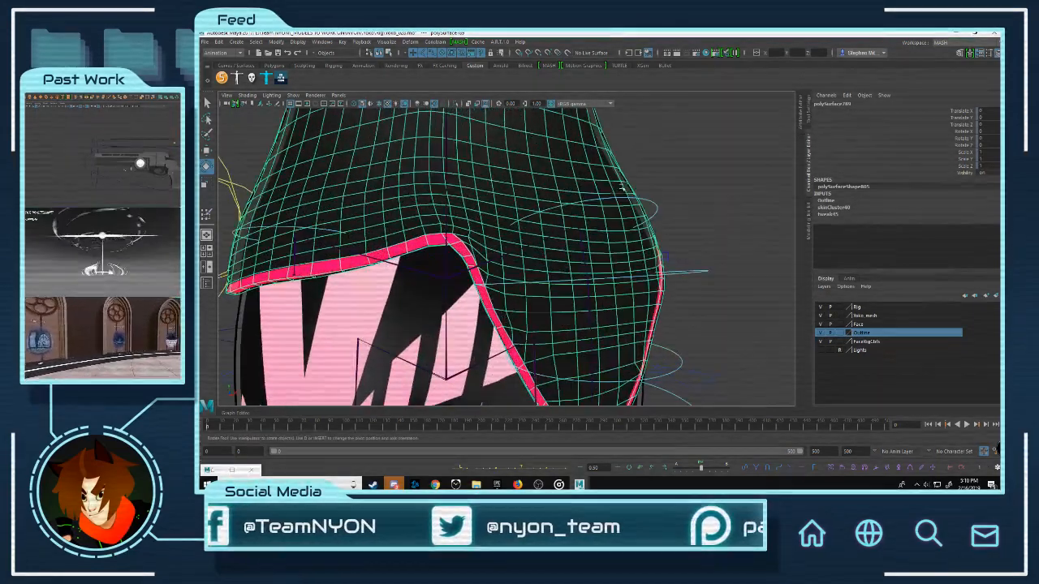
Step: Copy the skin weights from the adjoining mesh onto the black top's mesh at the hips, and clear the selection
{"action": "key", "text": "ctrl+z"}
{"action": "scroll", "coordinate": [622, 287], "scroll_direction": "down", "scroll_amount": 3}
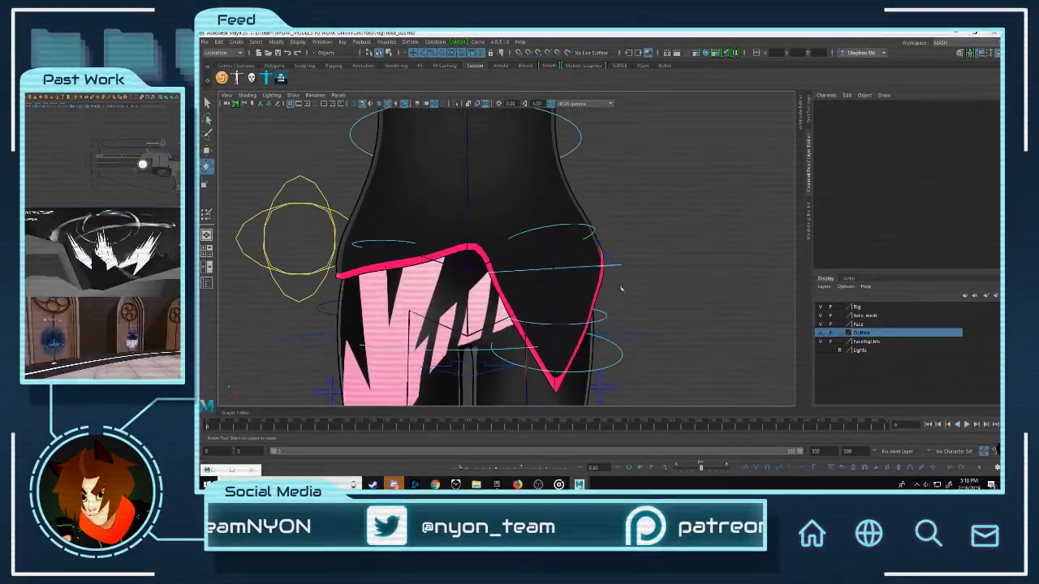
{"action": "scroll", "coordinate": [556, 256], "scroll_direction": "up", "scroll_amount": 3}
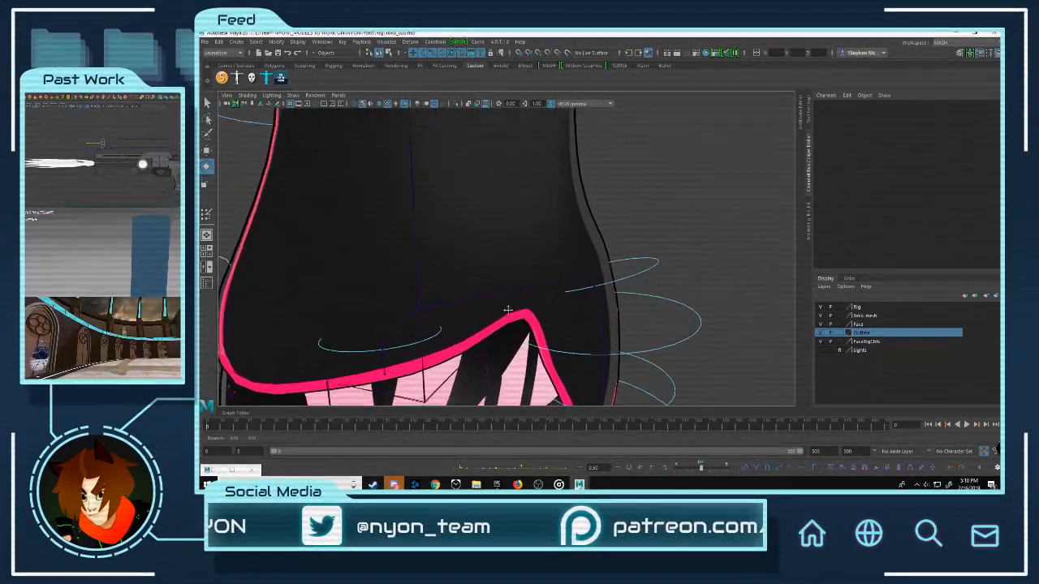
{"action": "scroll", "coordinate": [507, 310], "scroll_direction": "up", "scroll_amount": 5}
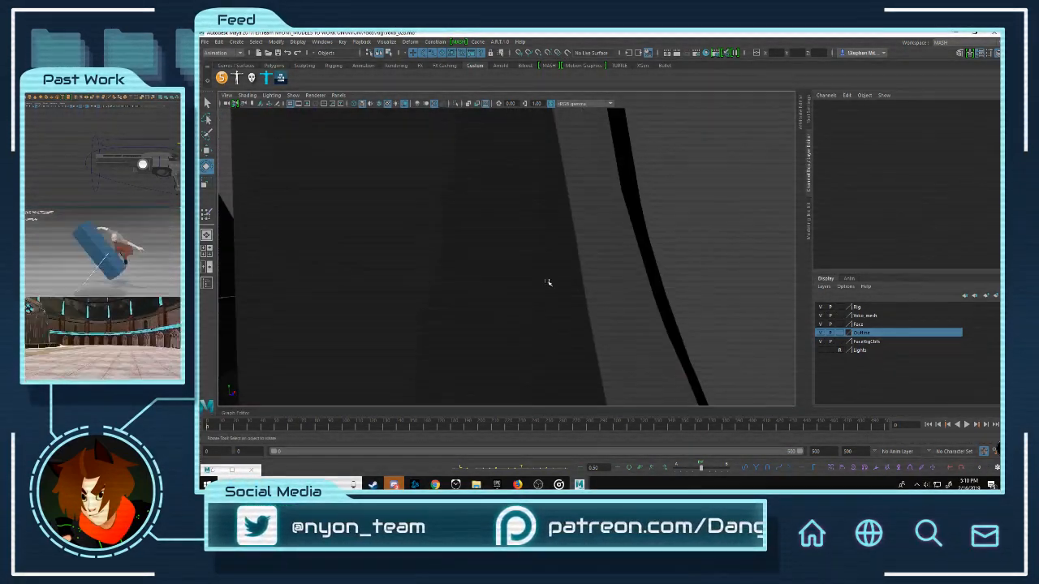
{"action": "scroll", "coordinate": [633, 260], "scroll_direction": "down", "scroll_amount": 4}
{"action": "left_click", "coordinate": [686, 198]}
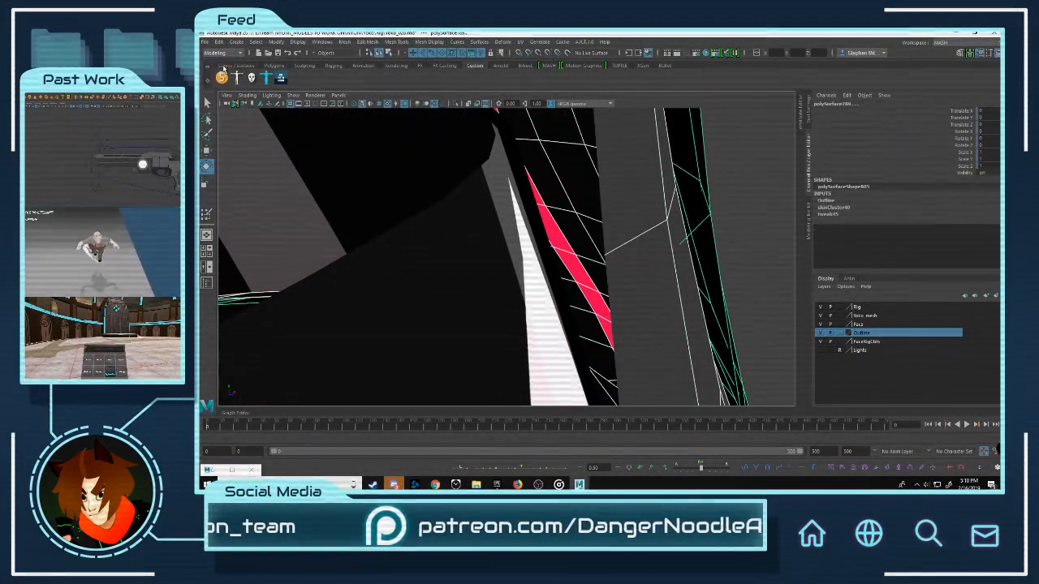
{"action": "left_click", "coordinate": [369, 41]}
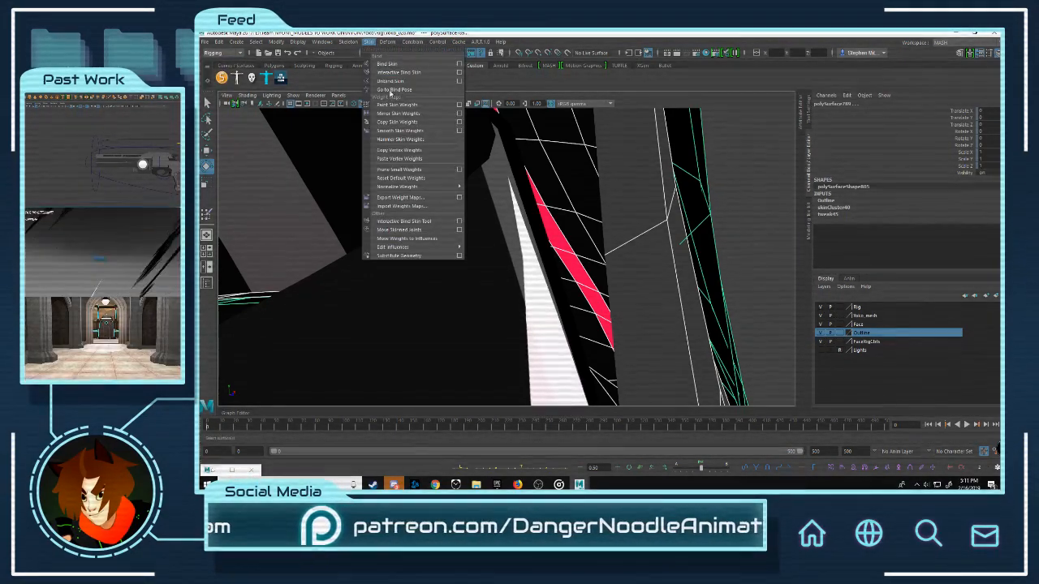
{"action": "left_click", "coordinate": [416, 122]}
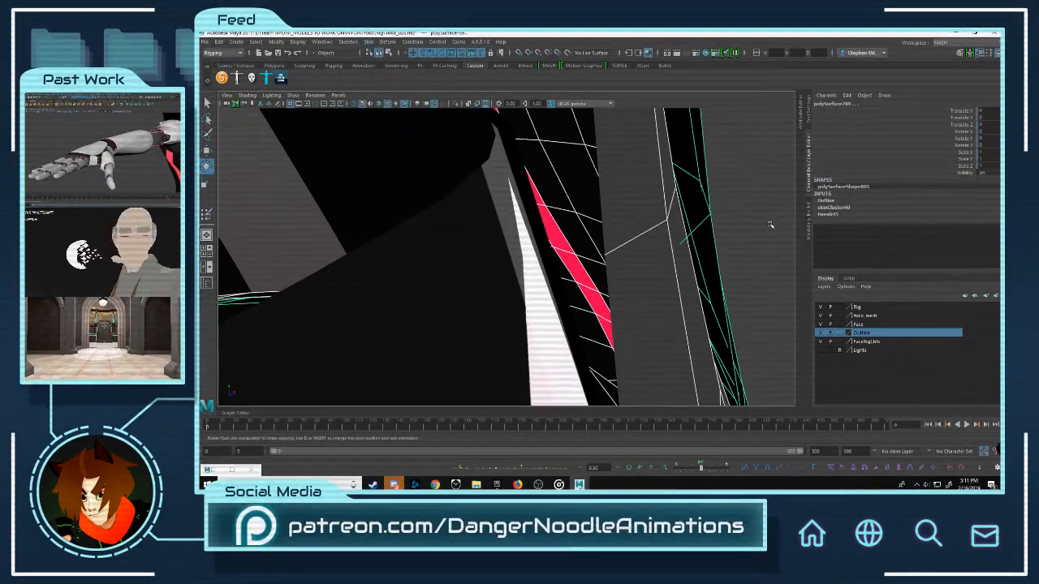
{"action": "left_click", "coordinate": [771, 225]}
{"action": "scroll", "coordinate": [664, 244], "scroll_direction": "down", "scroll_amount": 5}
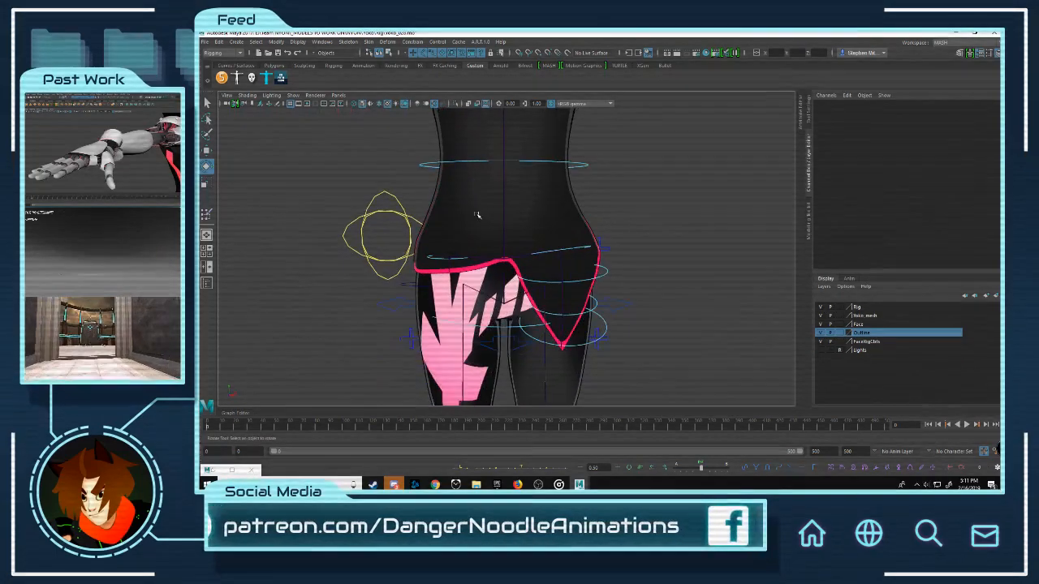
Step: Try rotating the RootX_M control at the hips to test how the top deforms, undo the rotation, and clear the selection
{"action": "left_click", "coordinate": [489, 280]}
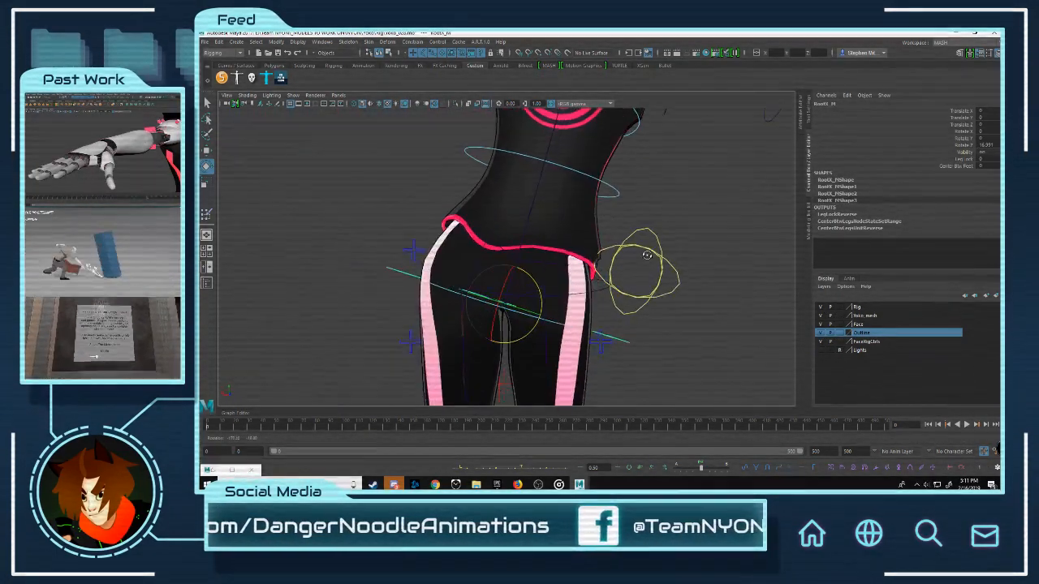
{"action": "left_click_drag", "start_coordinate": [499, 263], "coordinate": [538, 274]}
{"action": "key", "text": "ctrl+z"}
{"action": "left_click", "coordinate": [586, 194]}
{"action": "scroll", "coordinate": [587, 194], "scroll_direction": "down", "scroll_amount": 5}
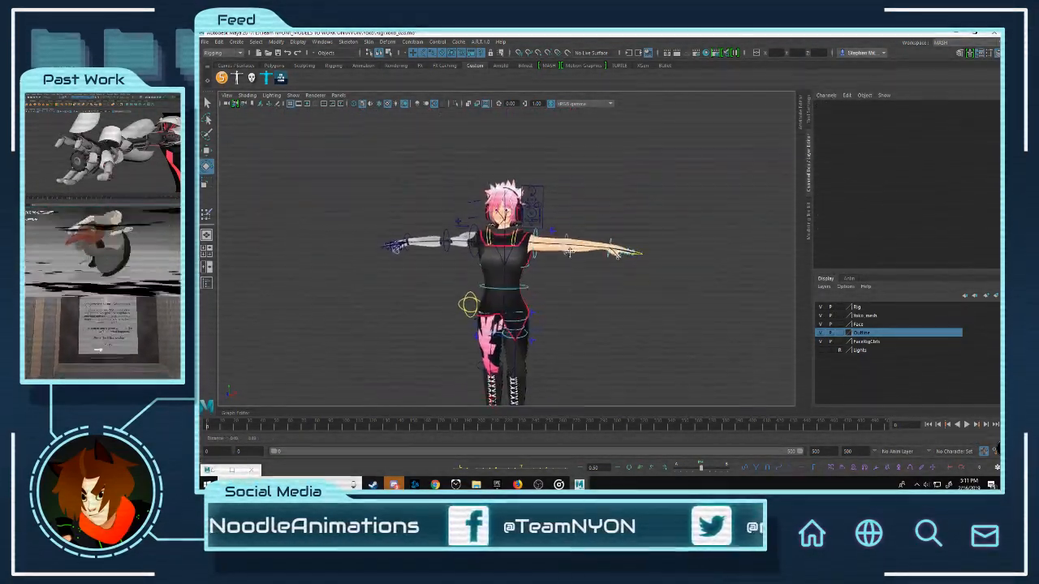
Step: Select the sine deformer handle floating beside the head to check it, and clear the selection
{"action": "scroll", "coordinate": [614, 264], "scroll_direction": "up", "scroll_amount": 6}
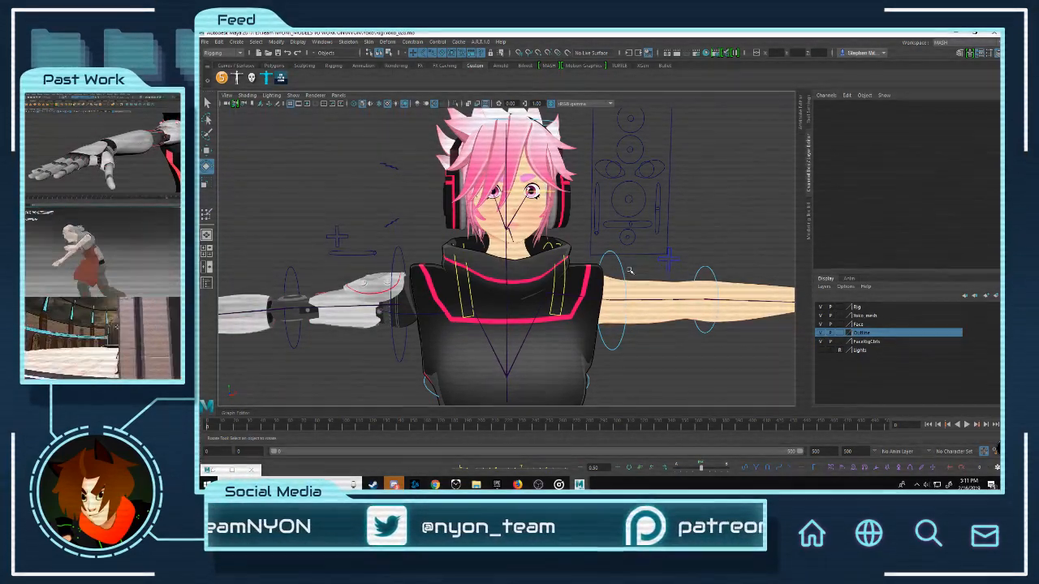
{"action": "scroll", "coordinate": [630, 270], "scroll_direction": "down", "scroll_amount": 5}
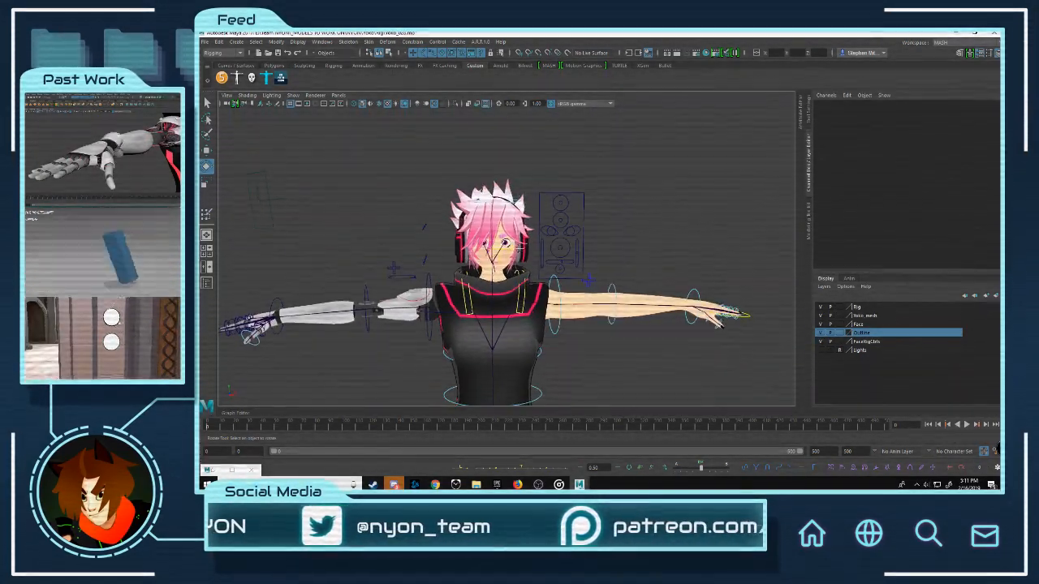
{"action": "scroll", "coordinate": [481, 241], "scroll_direction": "up", "scroll_amount": 5}
{"action": "left_click", "coordinate": [442, 181]}
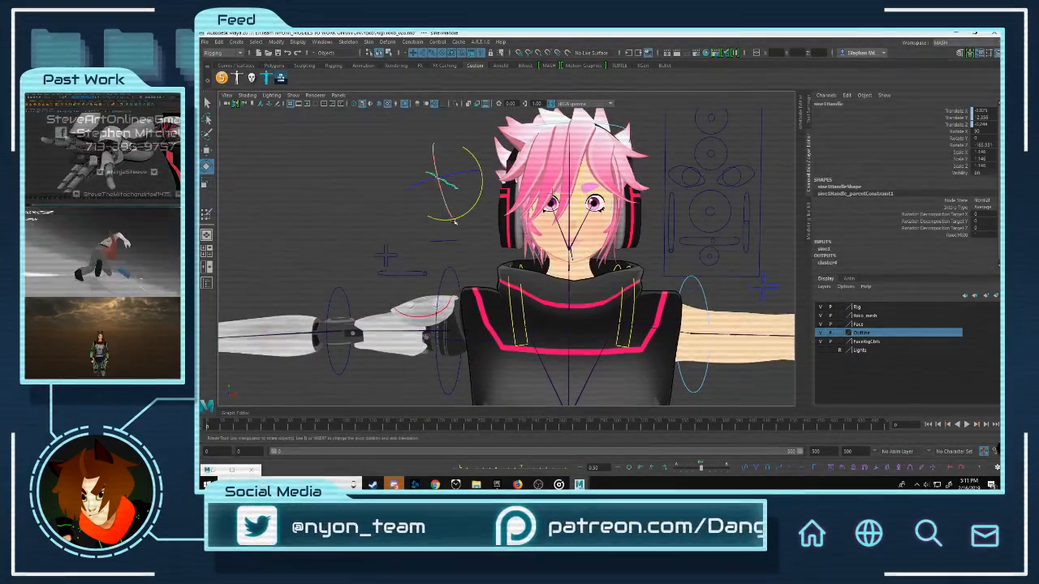
{"action": "left_click", "coordinate": [461, 248]}
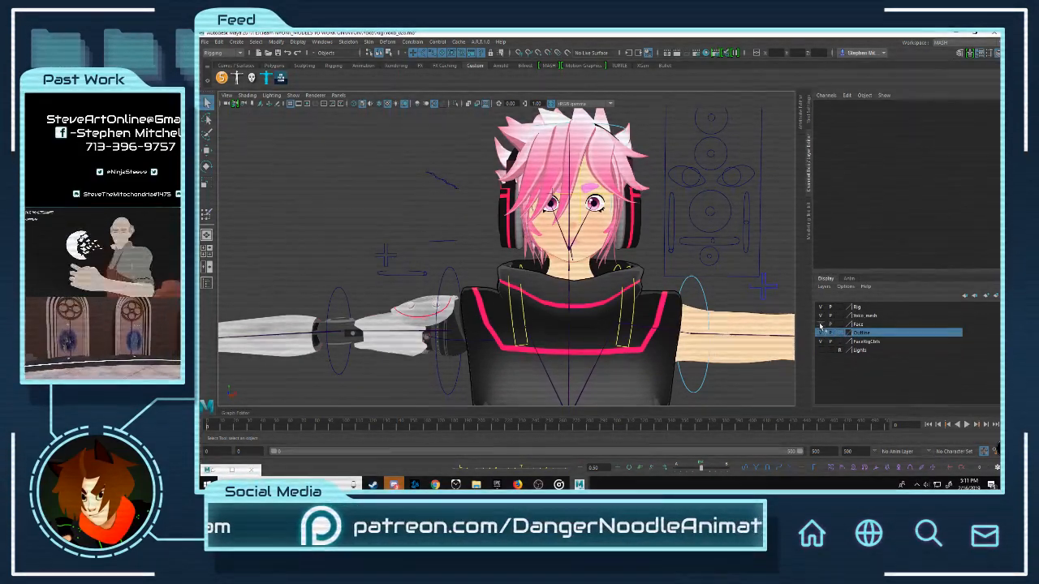
Step: Delete the Face display layer and remove the unused display layers
{"action": "right_click", "coordinate": [867, 325]}
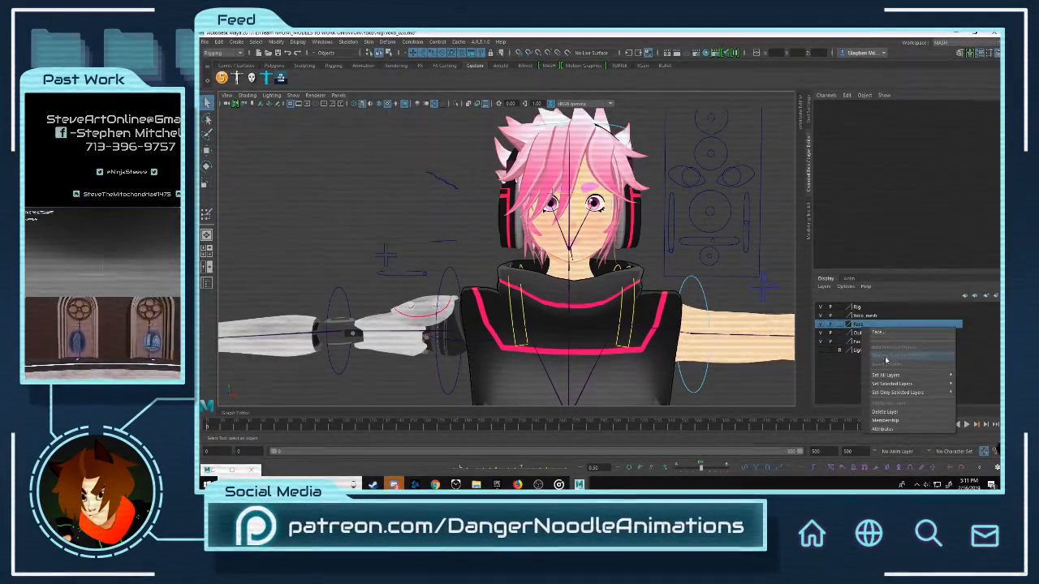
{"action": "left_click", "coordinate": [899, 414]}
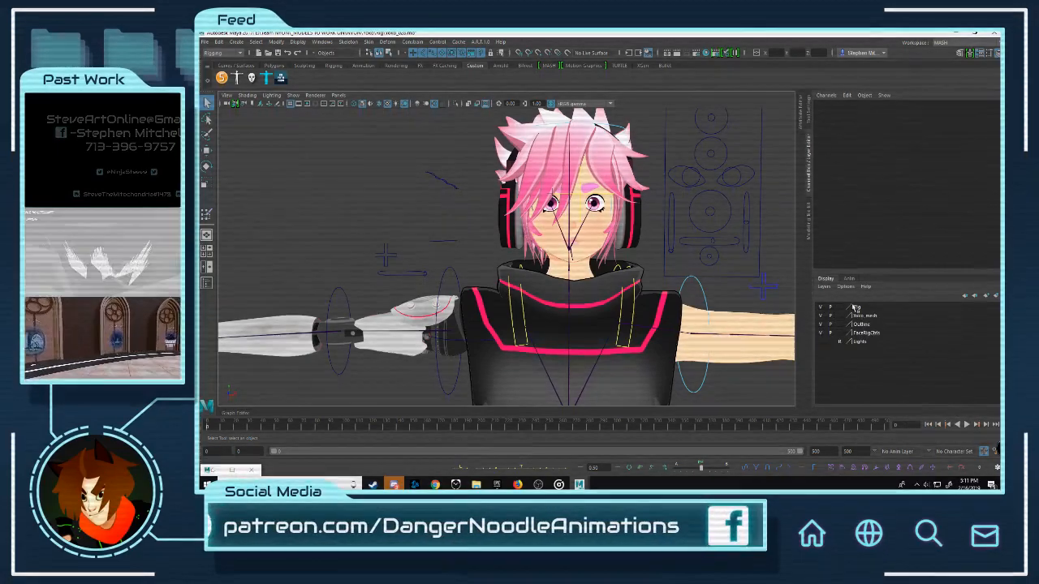
{"action": "left_click", "coordinate": [824, 285]}
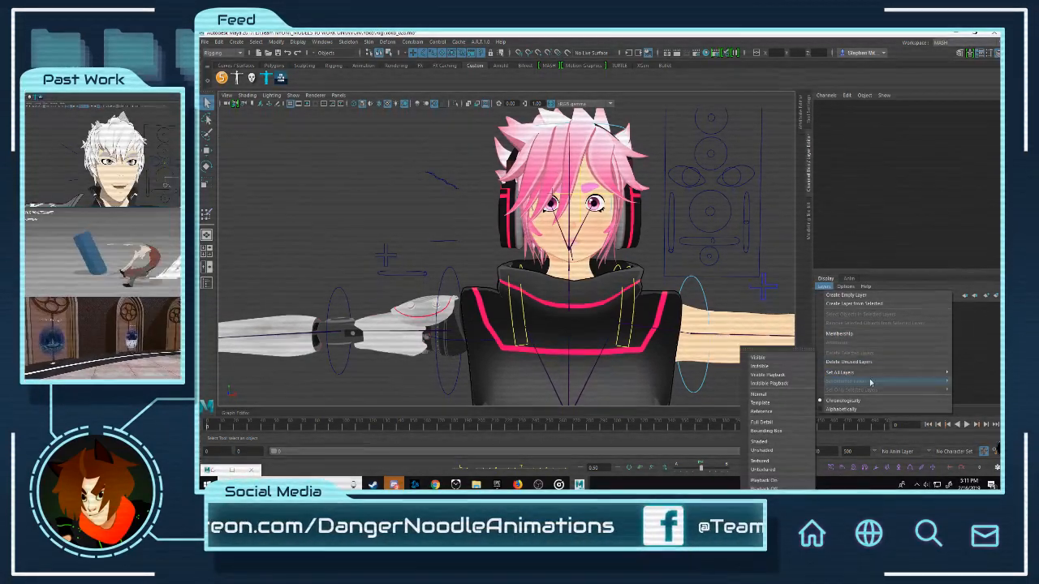
{"action": "left_click", "coordinate": [866, 362]}
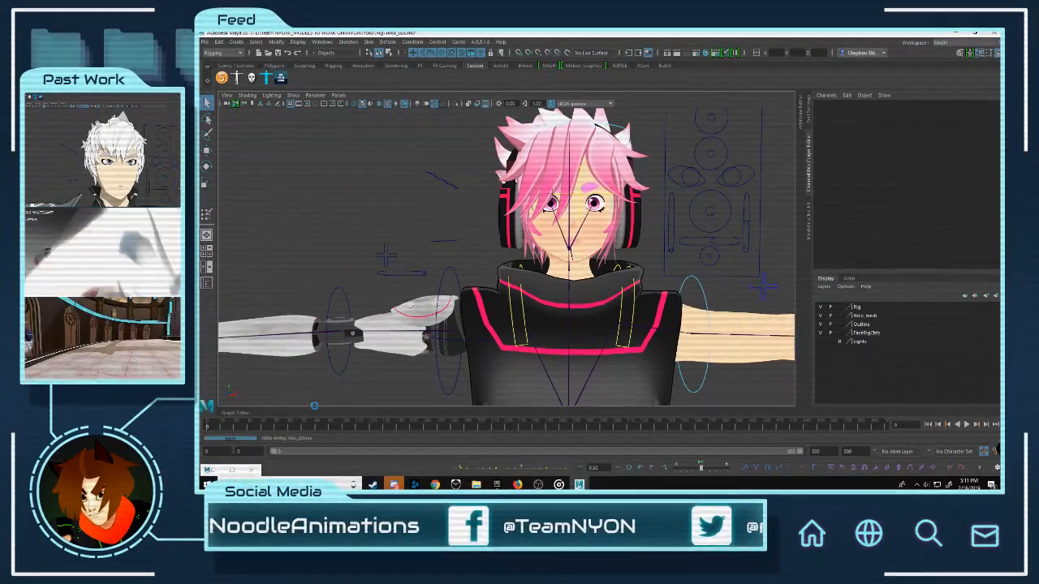
Step: Unhide the six YokoHeadBaseBase meshes found in the Outliner and delete them
{"action": "left_click", "coordinate": [214, 474]}
{"action": "scroll", "coordinate": [564, 252], "scroll_direction": "down", "scroll_amount": 5}
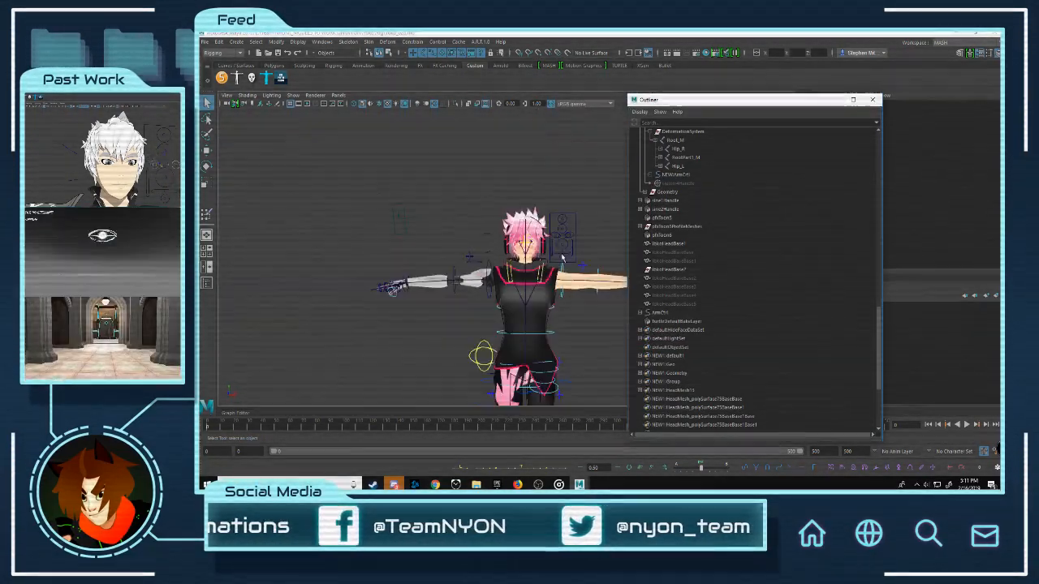
{"action": "middle_click_drag", "start_coordinate": [563, 251], "coordinate": [519, 240], "text": "alt"}
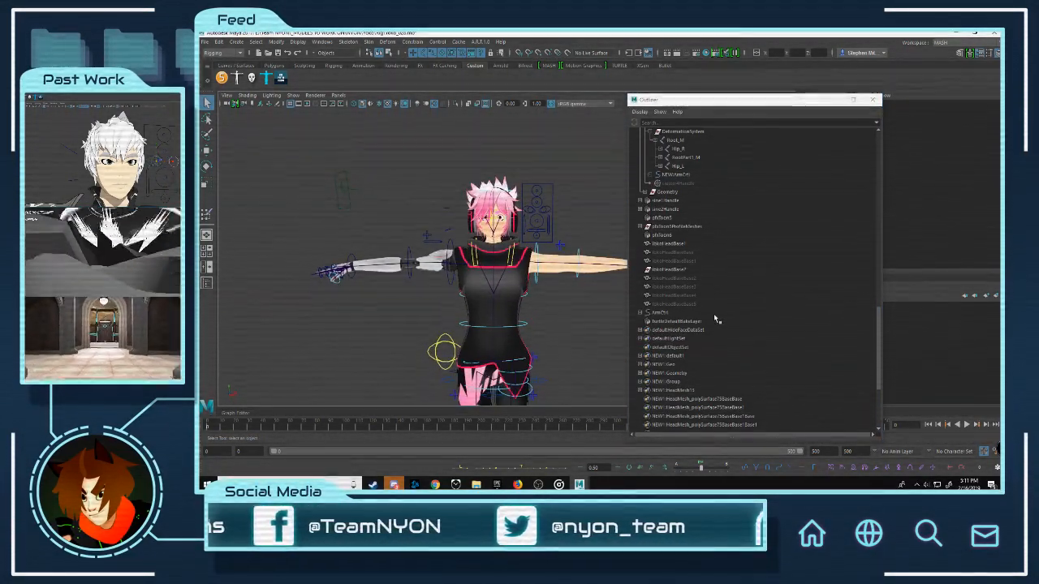
{"action": "left_click", "coordinate": [683, 303]}
{"action": "left_click", "coordinate": [689, 279], "text": "shift"}
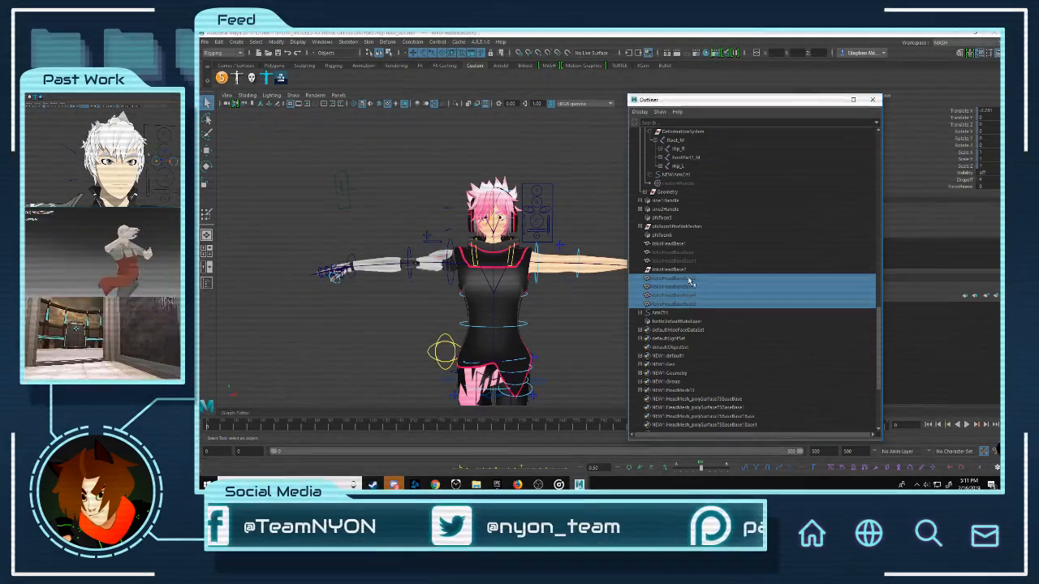
{"action": "left_click", "coordinate": [687, 259], "text": "ctrl"}
{"action": "left_click", "coordinate": [686, 253], "text": "ctrl"}
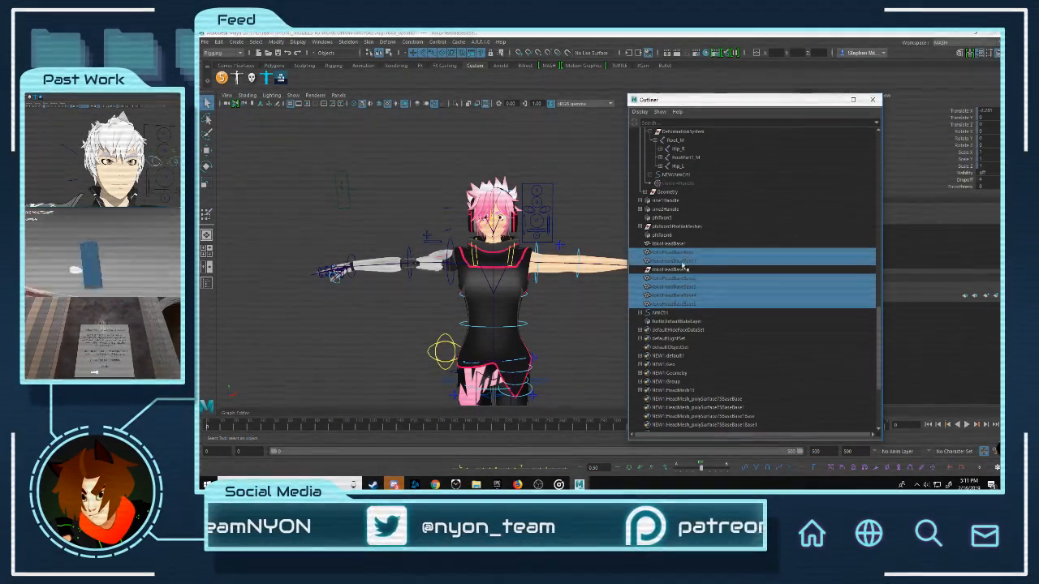
{"action": "scroll", "coordinate": [520, 229], "scroll_direction": "up", "scroll_amount": 3}
{"action": "middle_click_drag", "start_coordinate": [524, 233], "coordinate": [474, 226], "text": "alt"}
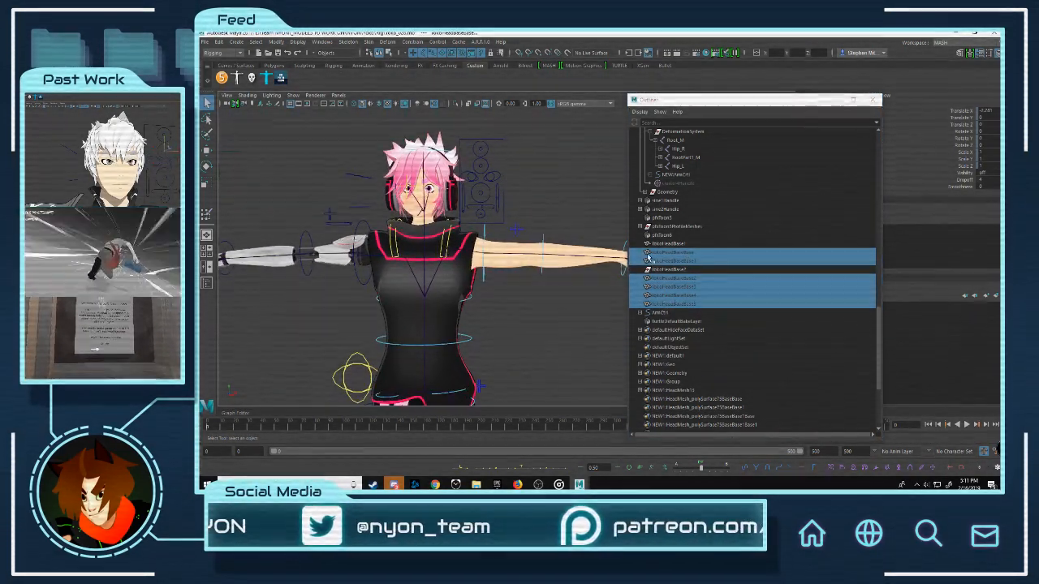
{"action": "scroll", "coordinate": [661, 256], "scroll_direction": "down", "scroll_amount": 5}
{"action": "scroll", "coordinate": [555, 277], "scroll_direction": "down", "scroll_amount": 3}
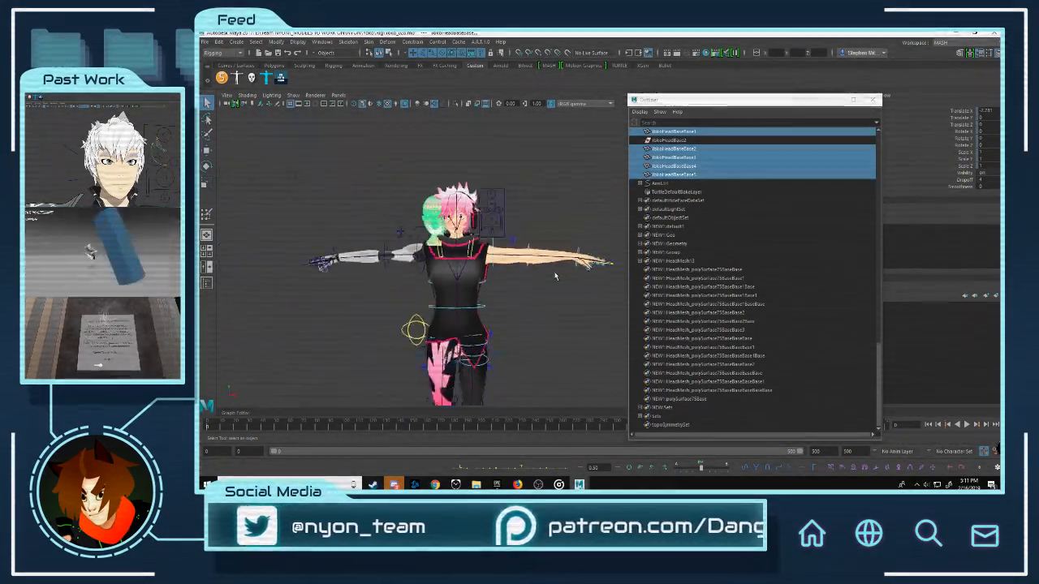
{"action": "scroll", "coordinate": [555, 276], "scroll_direction": "down", "scroll_amount": 2}
{"action": "scroll", "coordinate": [564, 281], "scroll_direction": "up", "scroll_amount": 6}
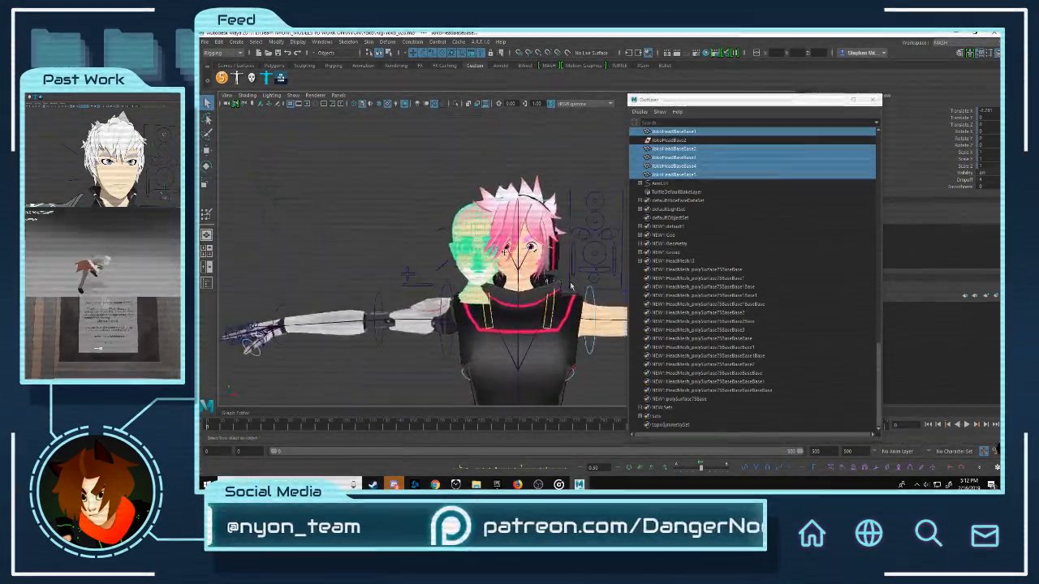
{"action": "scroll", "coordinate": [571, 286], "scroll_direction": "up", "scroll_amount": 5}
{"action": "scroll", "coordinate": [529, 277], "scroll_direction": "down", "scroll_amount": 2}
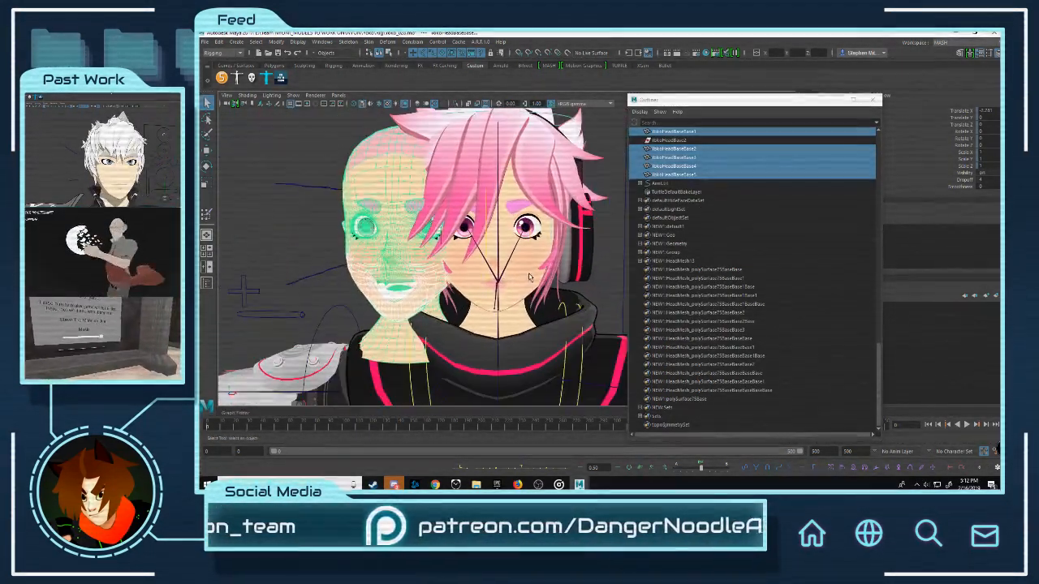
{"action": "key", "text": "Delete"}
Step: Delete the YokoHeadBase1 head mesh beside the character's face and the black outline piece left next to it
{"action": "left_click", "coordinate": [370, 280]}
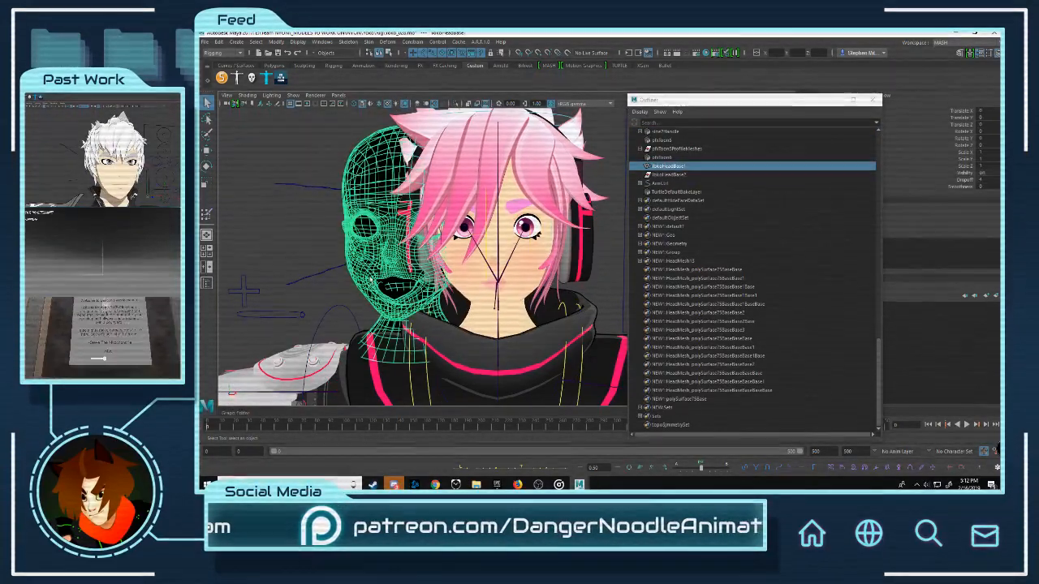
{"action": "key", "text": "Delete"}
{"action": "scroll", "coordinate": [337, 307], "scroll_direction": "up", "scroll_amount": 3}
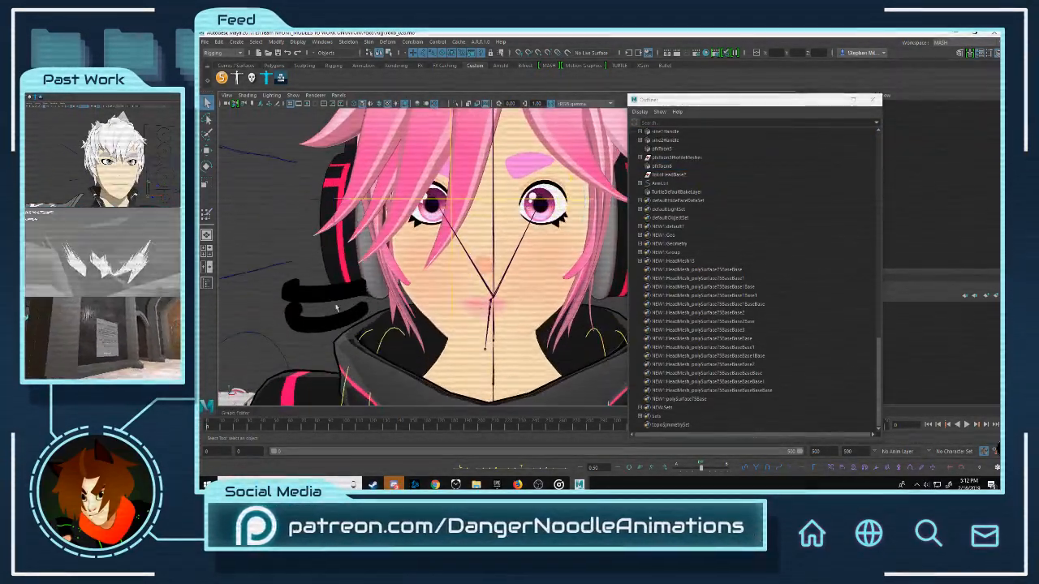
{"action": "left_click", "coordinate": [337, 307]}
{"action": "key", "text": "Delete"}
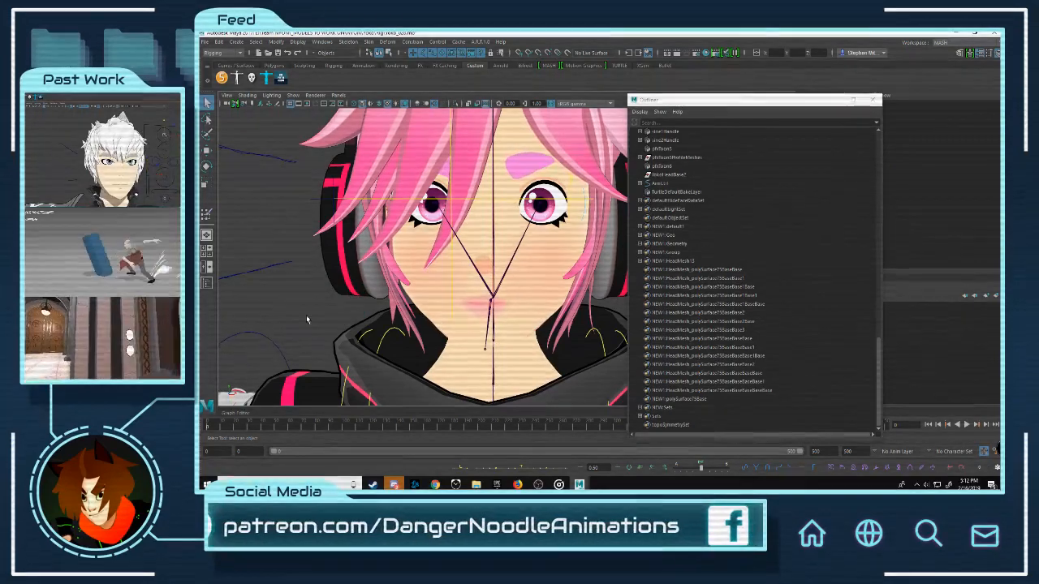
Step: Try moving the GeneralMouth facial control to open the mouth, close the Outliner, and examine the mouth from the side
{"action": "scroll", "coordinate": [306, 315], "scroll_direction": "down", "scroll_amount": 5}
{"action": "scroll", "coordinate": [390, 284], "scroll_direction": "up", "scroll_amount": 3}
{"action": "mouse_move", "coordinate": [584, 260]}
{"action": "left_mouse_down", "text": "alt"}
{"action": "mouse_move", "coordinate": [520, 264]}
{"action": "mouse_move", "coordinate": [573, 237]}
{"action": "mouse_move", "coordinate": [571, 271]}
{"action": "mouse_move", "coordinate": [593, 271]}
{"action": "left_mouse_up", "text": "alt"}
{"action": "left_click", "coordinate": [573, 241]}
{"action": "key", "text": "w"}
{"action": "middle_click_drag", "start_coordinate": [499, 259], "coordinate": [532, 228], "text": "alt"}
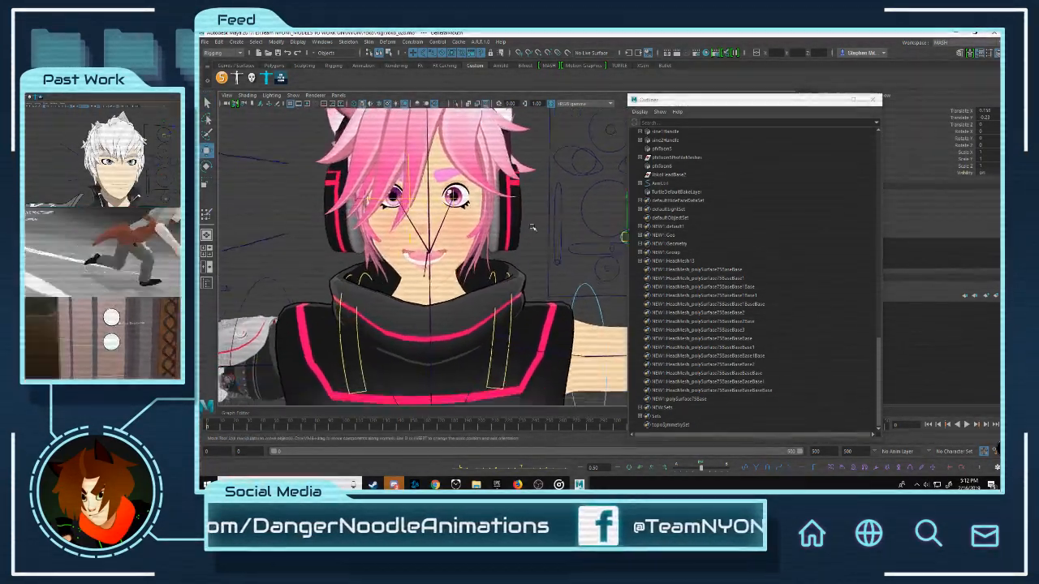
{"action": "scroll", "coordinate": [552, 231], "scroll_direction": "up", "scroll_amount": 5}
{"action": "left_click", "coordinate": [873, 99]}
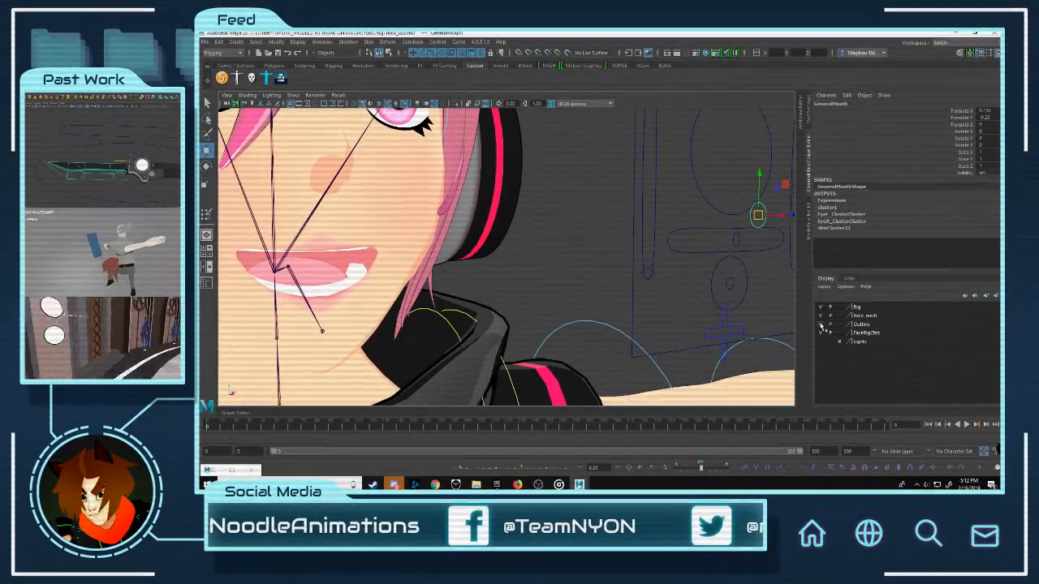
{"action": "left_click_drag", "start_coordinate": [582, 252], "coordinate": [674, 258], "text": "alt"}
{"action": "scroll", "coordinate": [680, 260], "scroll_direction": "down", "scroll_amount": 3}
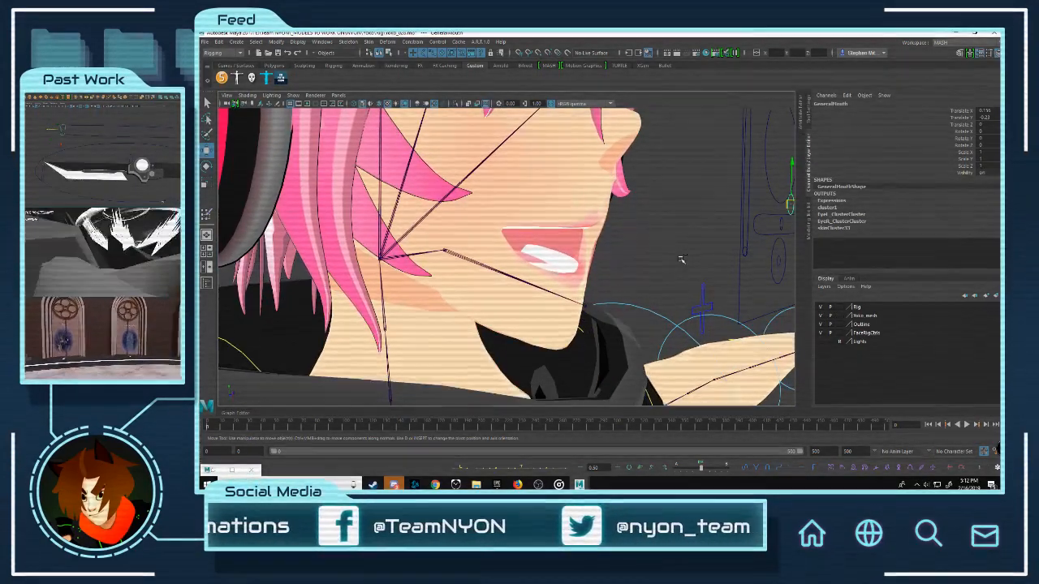
Step: Undo the GeneralMouth control's move and the deletions of the head base meshes
{"action": "key", "text": "ctrl+z"}
{"action": "key", "text": "ctrl+z"}
{"action": "key", "text": "ctrl+z"}
{"action": "key", "text": "ctrl+z"}
{"action": "key", "text": "ctrl+z"}
{"action": "key", "text": "ctrl+z"}
{"action": "scroll", "coordinate": [681, 260], "scroll_direction": "down", "scroll_amount": 5}
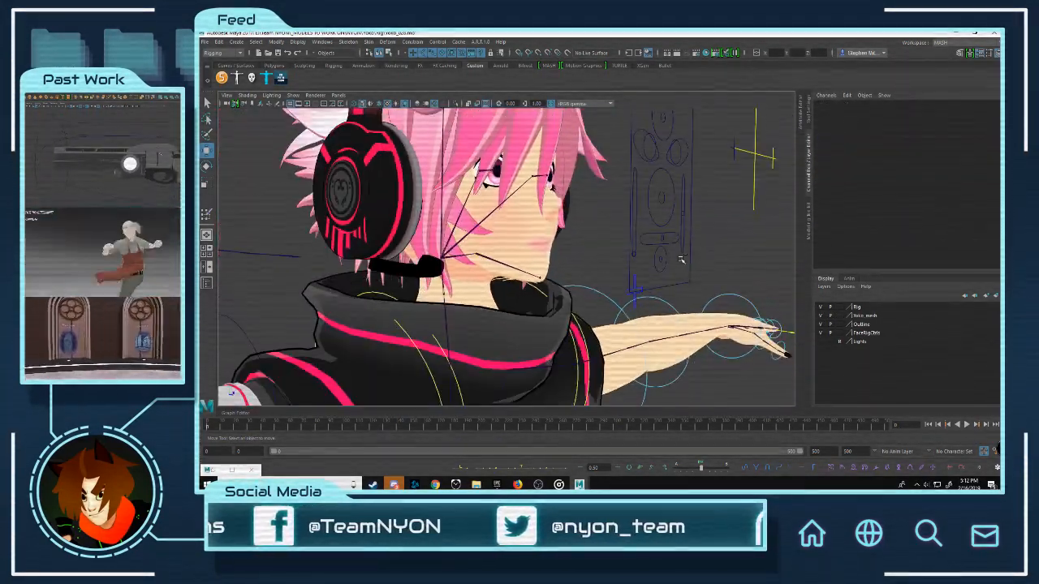
{"action": "key", "text": "ctrl+z"}
{"action": "key", "text": "ctrl+z"}
{"action": "key", "text": "ctrl+z"}
{"action": "key", "text": "ctrl+z"}
{"action": "key", "text": "ctrl+z"}
{"action": "key", "text": "ctrl+z"}
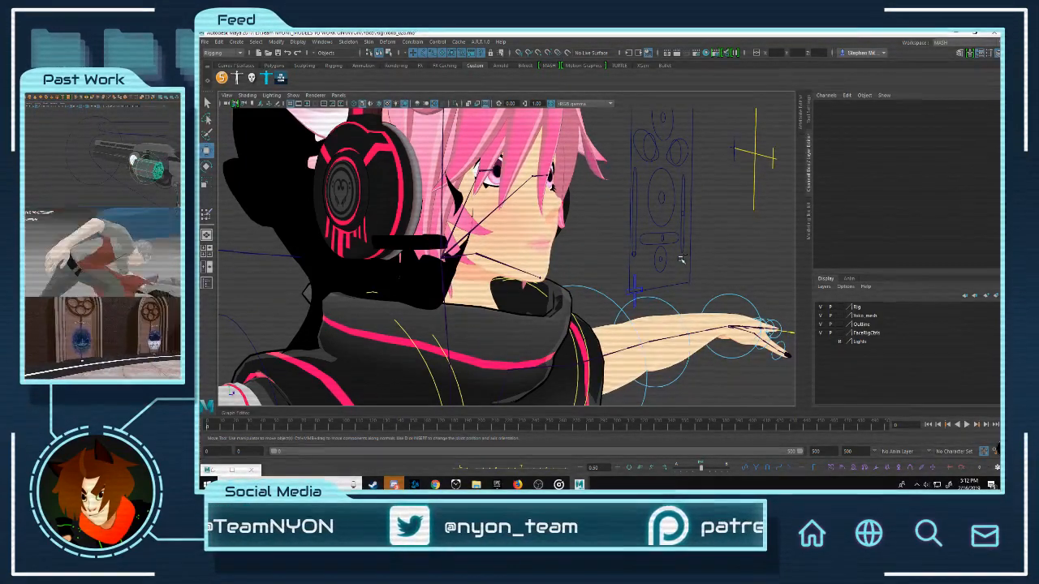
{"action": "key", "text": "ctrl+z"}
Step: Try deleting the four hidden head base meshes listed below YokoHeadBase2 in the Outliner, and undo the deletion
{"action": "scroll", "coordinate": [681, 260], "scroll_direction": "down", "scroll_amount": 3}
{"action": "scroll", "coordinate": [681, 260], "scroll_direction": "up", "scroll_amount": 4}
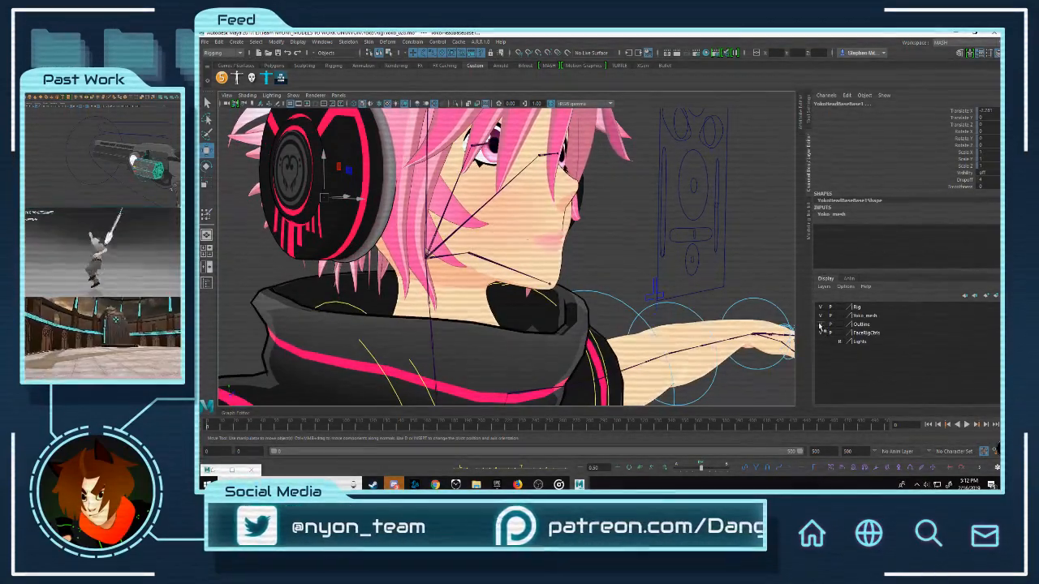
{"action": "left_click", "coordinate": [232, 470]}
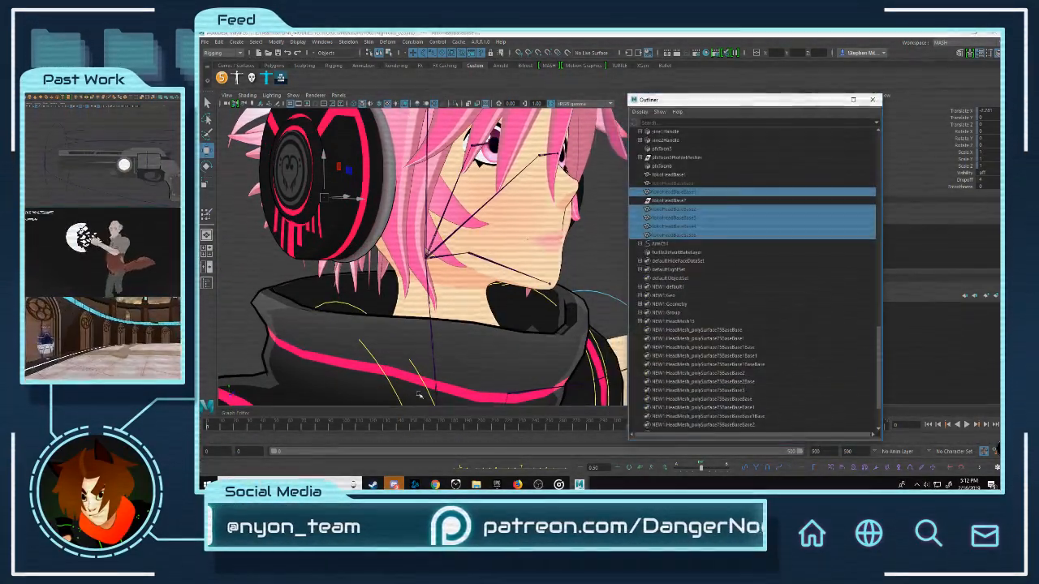
{"action": "left_click", "coordinate": [673, 244]}
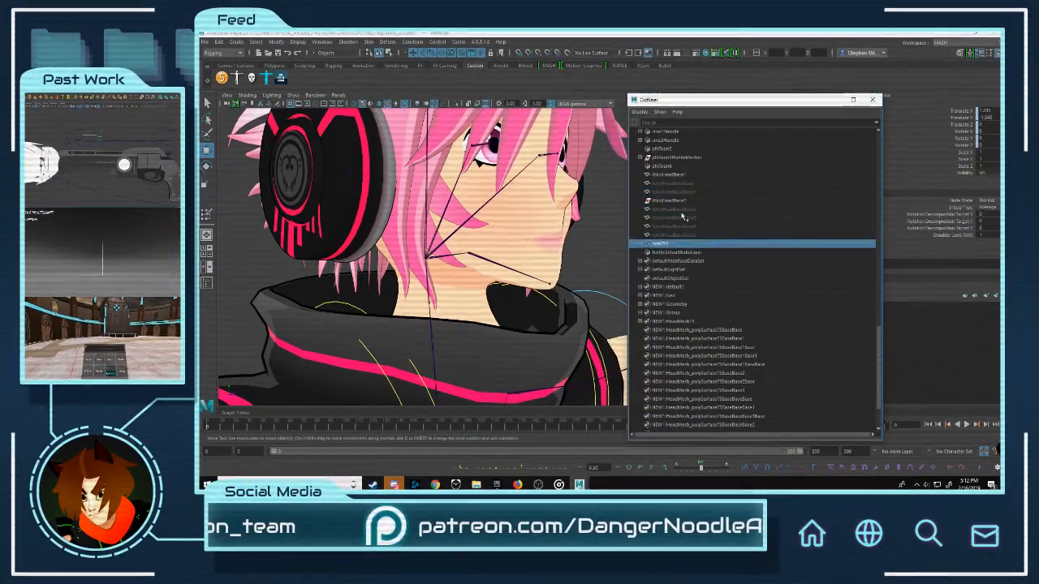
{"action": "left_click_drag", "start_coordinate": [682, 211], "coordinate": [686, 237]}
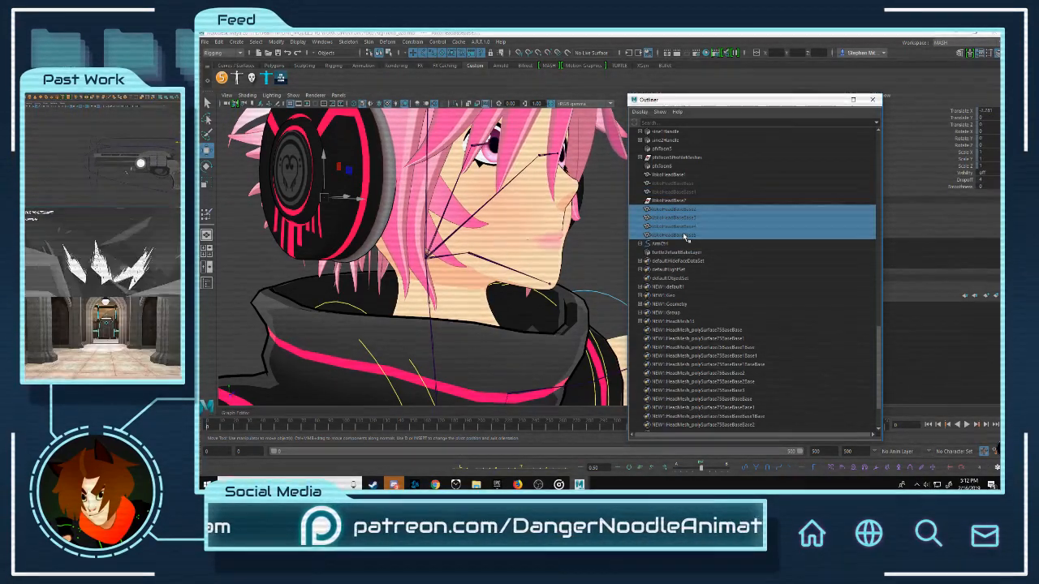
{"action": "key", "text": "Delete"}
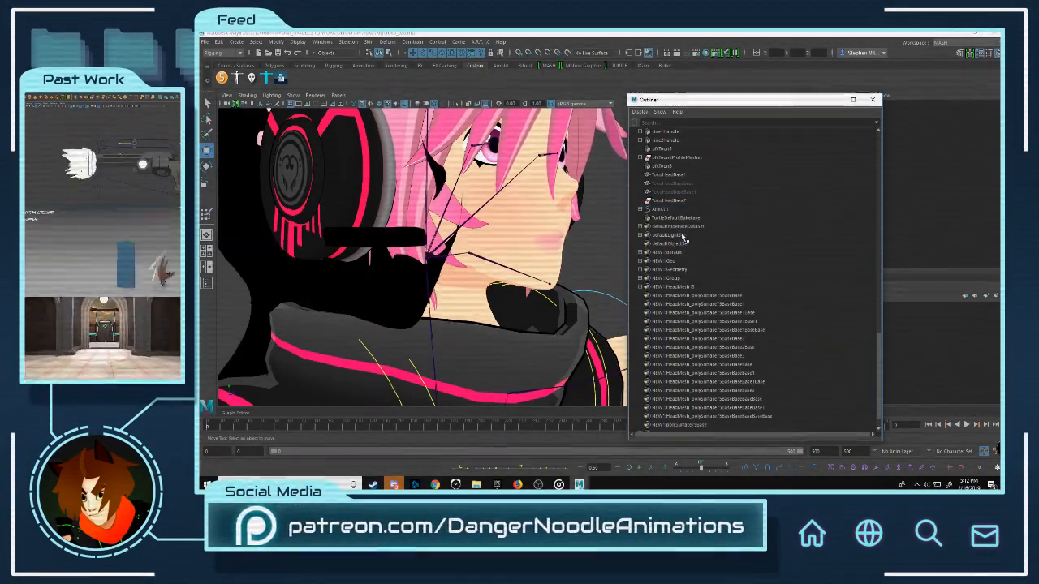
{"action": "key", "text": "ctrl+z"}
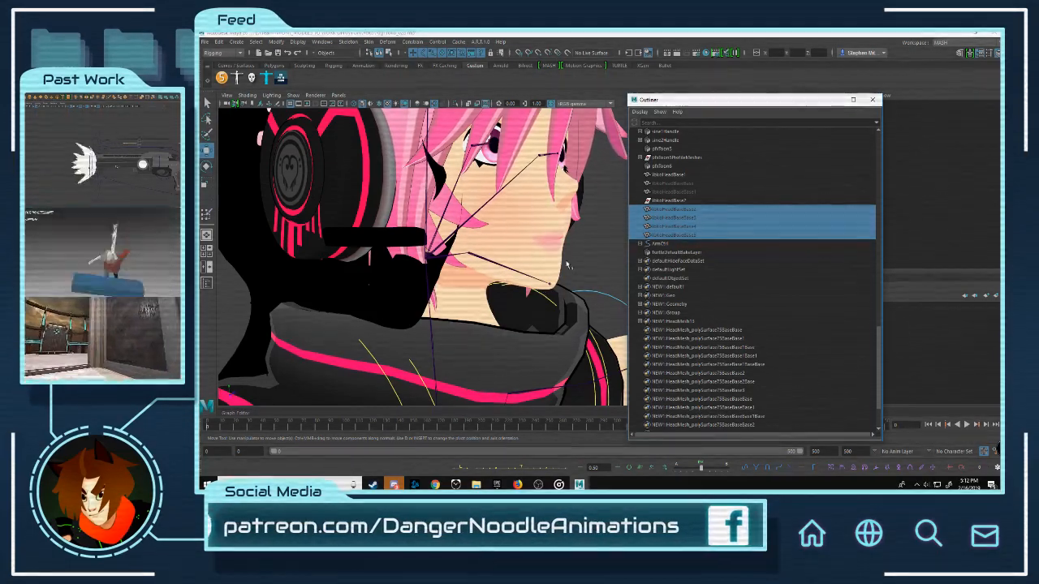
Step: Select the hidden head base meshes and YokoHeadBase2 one at a time and examine the face from the side and front
{"action": "left_click", "coordinate": [593, 234]}
{"action": "scroll", "coordinate": [592, 233], "scroll_direction": "up", "scroll_amount": 1}
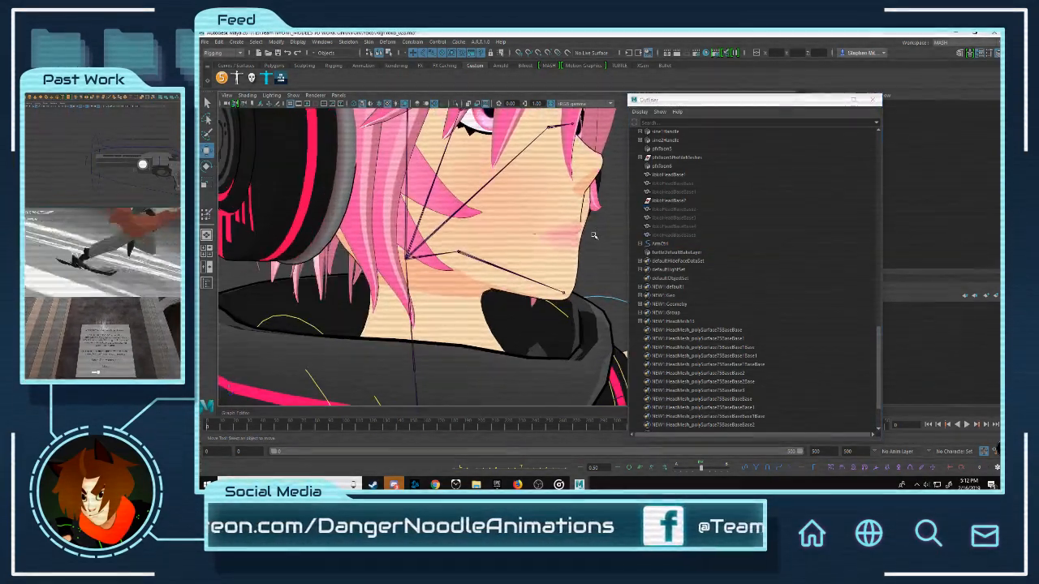
{"action": "scroll", "coordinate": [592, 233], "scroll_direction": "down", "scroll_amount": 1}
{"action": "left_click", "coordinate": [680, 234]}
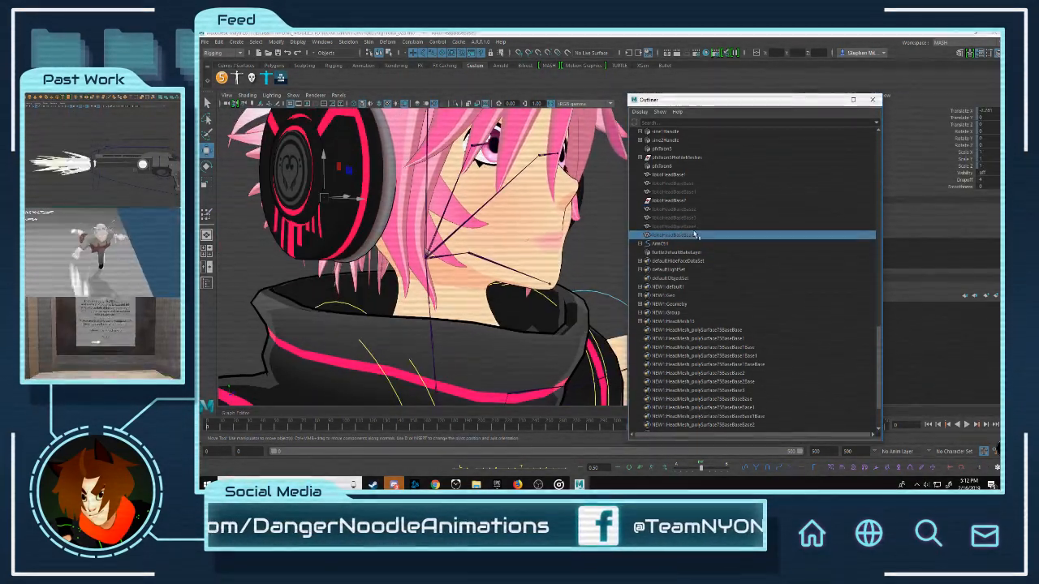
{"action": "left_click", "coordinate": [686, 192]}
{"action": "left_click", "coordinate": [686, 184]}
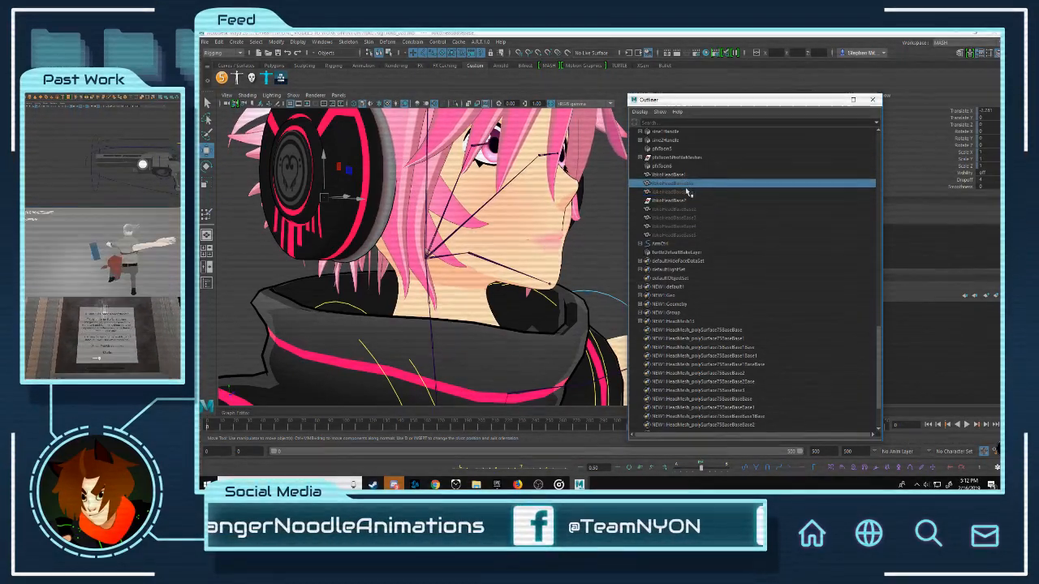
{"action": "left_click_drag", "start_coordinate": [567, 223], "coordinate": [520, 243], "text": "alt"}
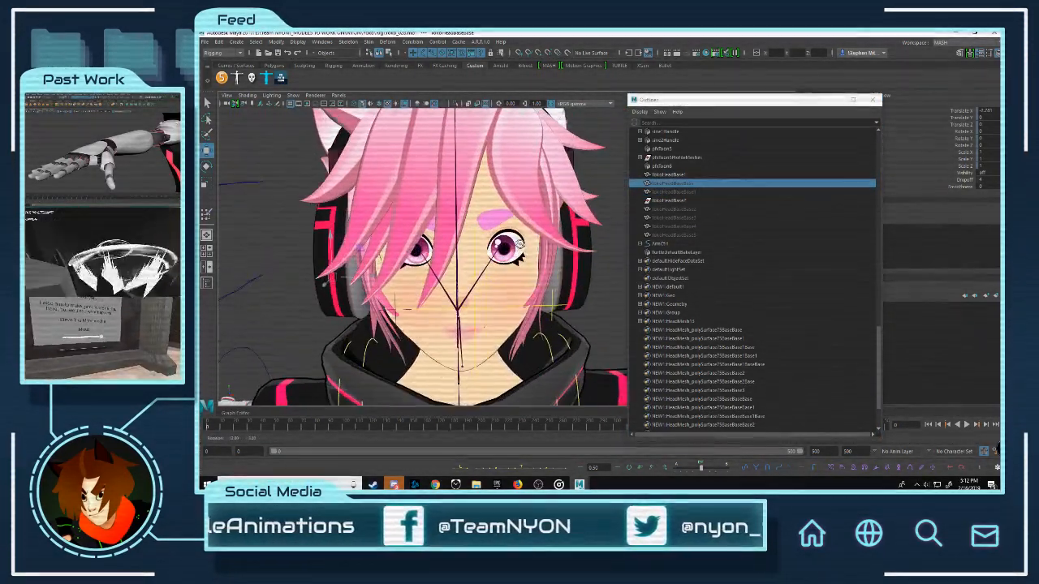
{"action": "scroll", "coordinate": [517, 242], "scroll_direction": "down", "scroll_amount": 2}
{"action": "scroll", "coordinate": [504, 242], "scroll_direction": "up", "scroll_amount": 2}
{"action": "left_click", "coordinate": [666, 200]}
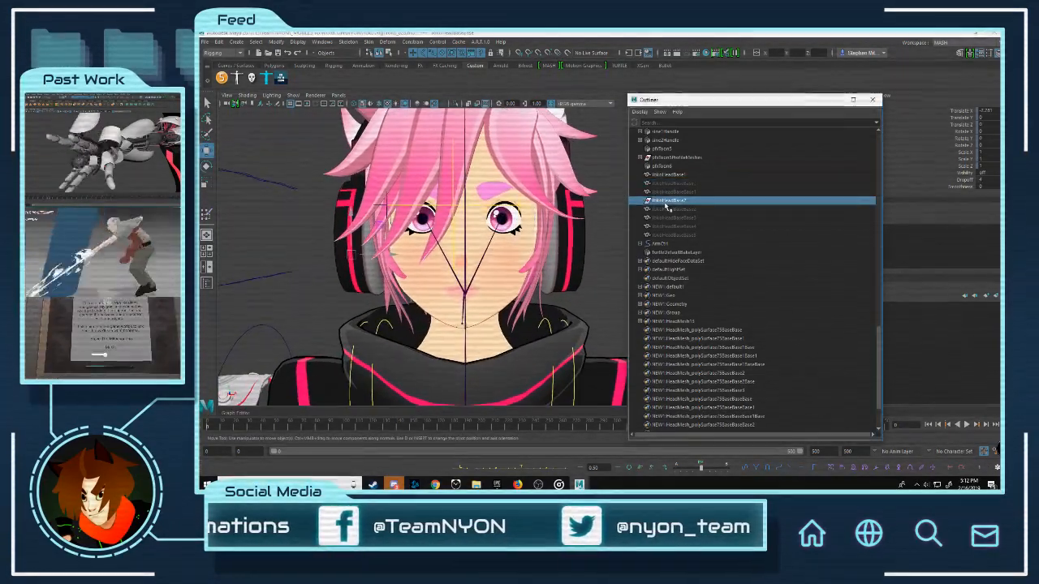
{"action": "scroll", "coordinate": [580, 271], "scroll_direction": "down", "scroll_amount": 3}
{"action": "scroll", "coordinate": [587, 295], "scroll_direction": "up", "scroll_amount": 6}
{"action": "mouse_move", "coordinate": [564, 286]}
{"action": "left_mouse_down", "text": "alt"}
{"action": "mouse_move", "coordinate": [624, 311]}
{"action": "mouse_move", "coordinate": [577, 288]}
{"action": "left_mouse_up", "text": "alt"}
{"action": "scroll", "coordinate": [587, 295], "scroll_direction": "down", "scroll_amount": 4}
{"action": "scroll", "coordinate": [625, 313], "scroll_direction": "up", "scroll_amount": 3}
{"action": "scroll", "coordinate": [577, 287], "scroll_direction": "up", "scroll_amount": 2}
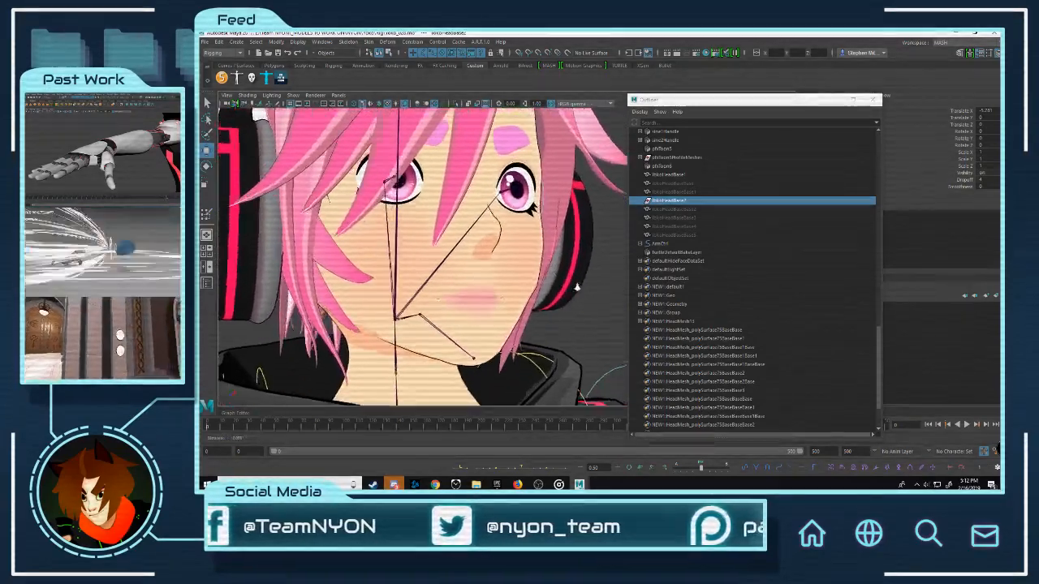
Step: Delete the two hidden head base meshes listed between YokoHeadBase1 and YokoHeadBase2
{"action": "left_click", "coordinate": [688, 185]}
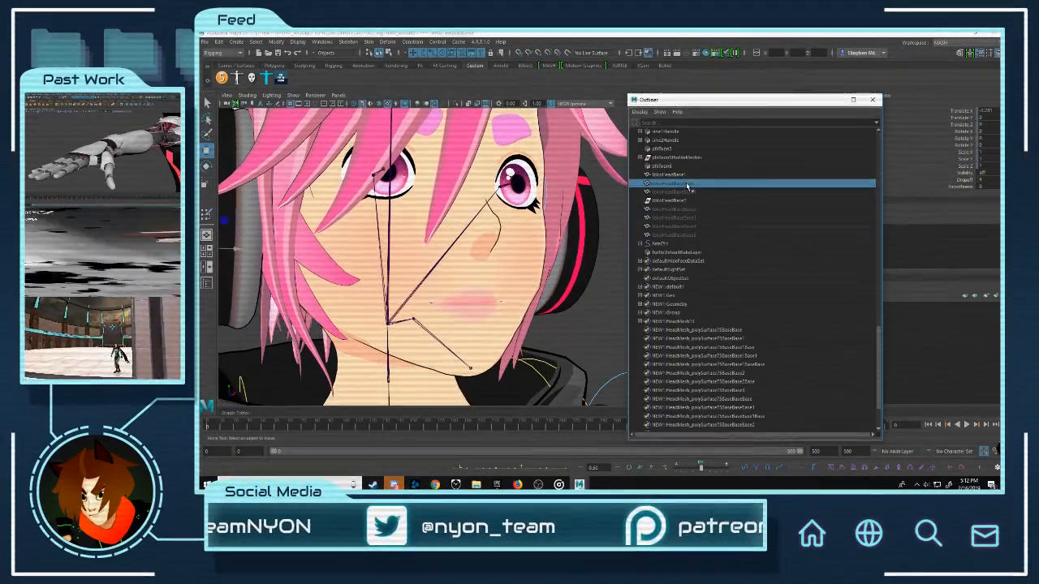
{"action": "key", "text": "Delete"}
{"action": "left_click", "coordinate": [688, 187]}
{"action": "key", "text": "Delete"}
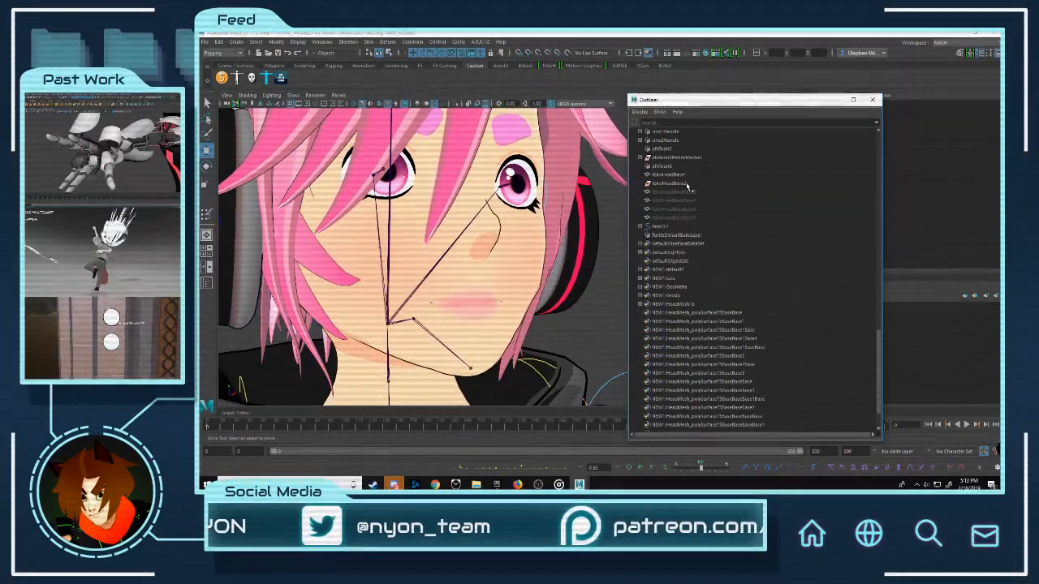
Step: Delete three of the hidden head base meshes listed below YokoHeadBase2, one after another, checking the headphones' outline
{"action": "left_click", "coordinate": [688, 191]}
{"action": "key", "text": "Delete"}
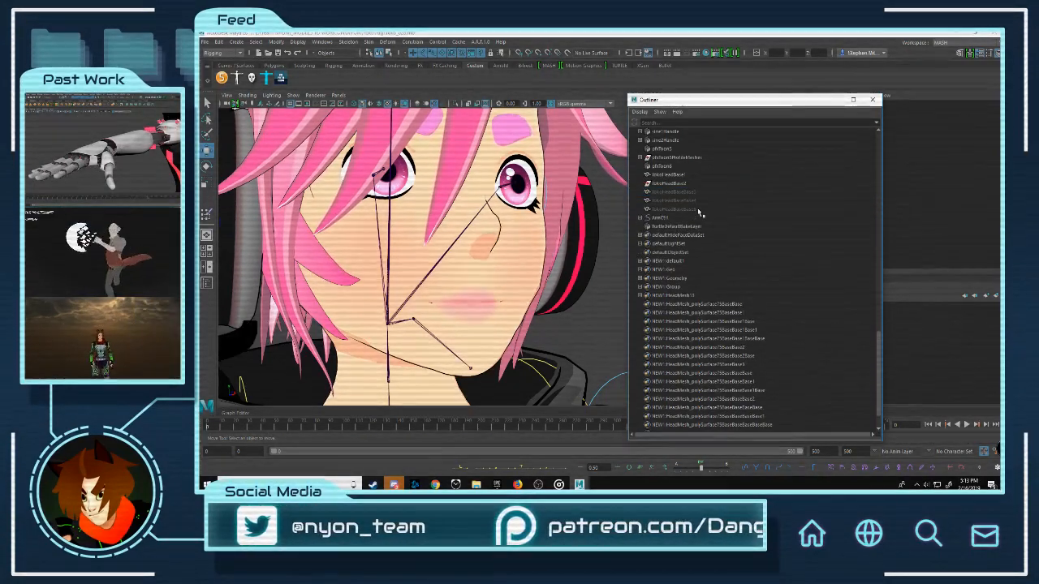
{"action": "key", "text": "Delete"}
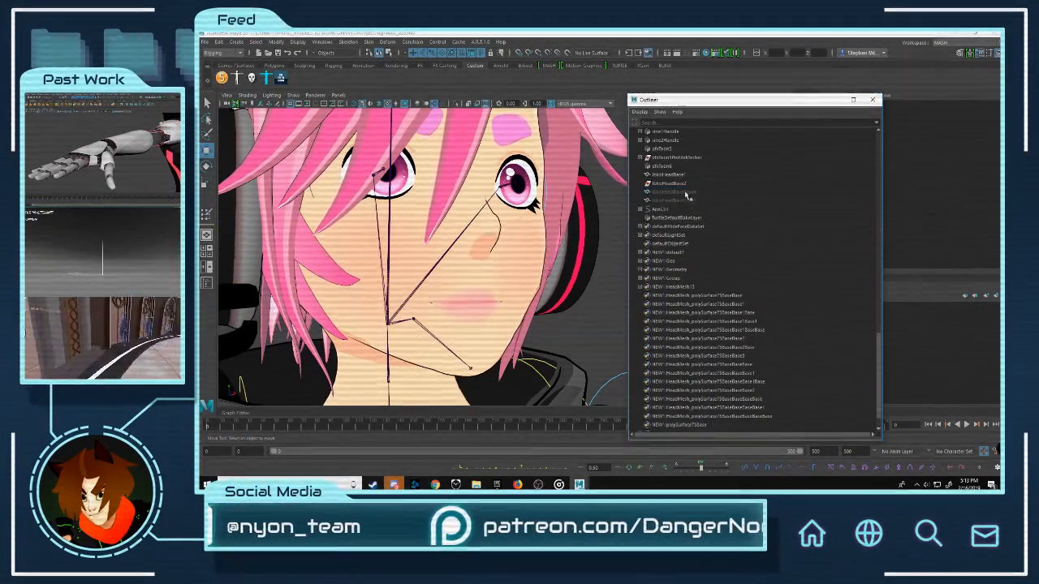
{"action": "scroll", "coordinate": [431, 233], "scroll_direction": "down", "scroll_amount": 4}
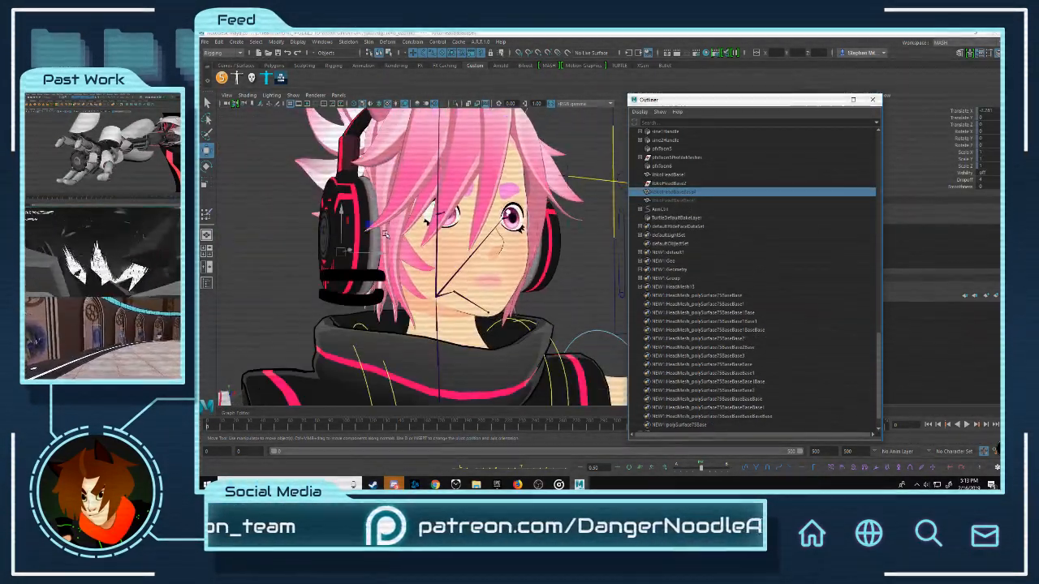
{"action": "scroll", "coordinate": [430, 233], "scroll_direction": "up", "scroll_amount": 2}
{"action": "key", "text": "Delete"}
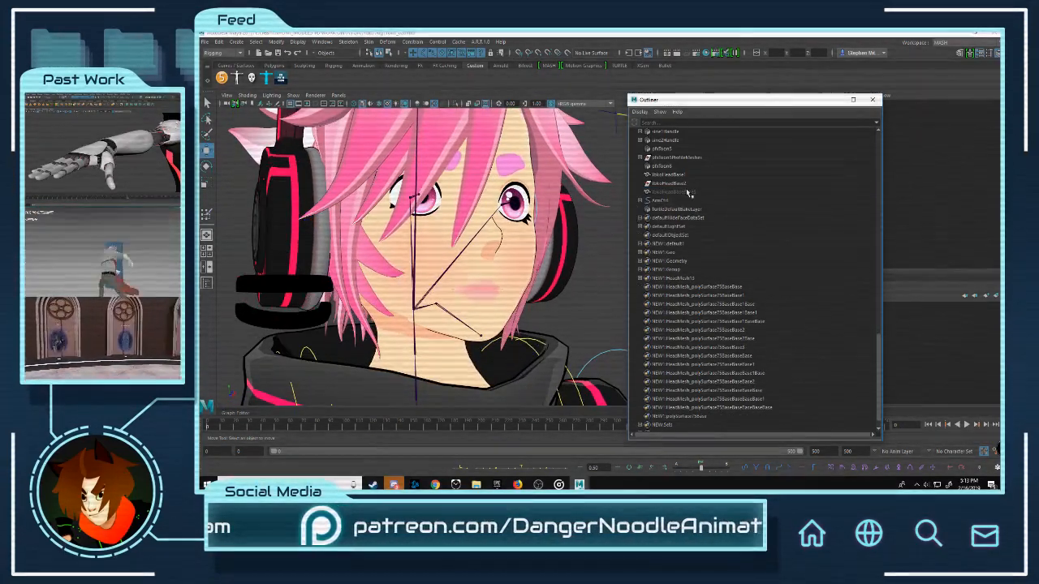
Step: Select the last hidden head base mesh, and test opening the mouth with the GeneralMouth facial control
{"action": "left_click", "coordinate": [688, 192]}
{"action": "scroll", "coordinate": [578, 259], "scroll_direction": "down", "scroll_amount": 6}
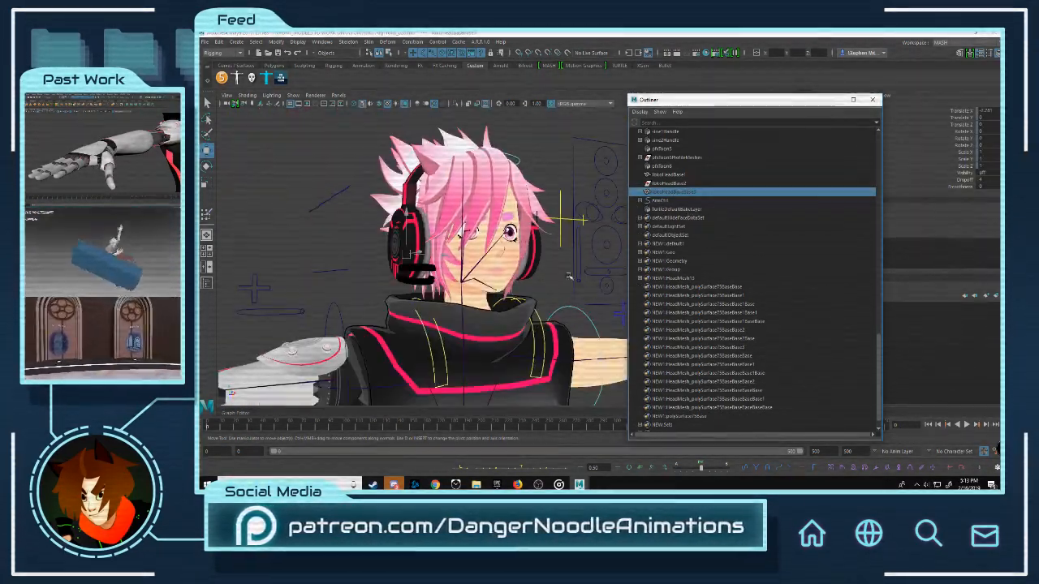
{"action": "left_click", "coordinate": [592, 245]}
{"action": "scroll", "coordinate": [568, 259], "scroll_direction": "up", "scroll_amount": 5}
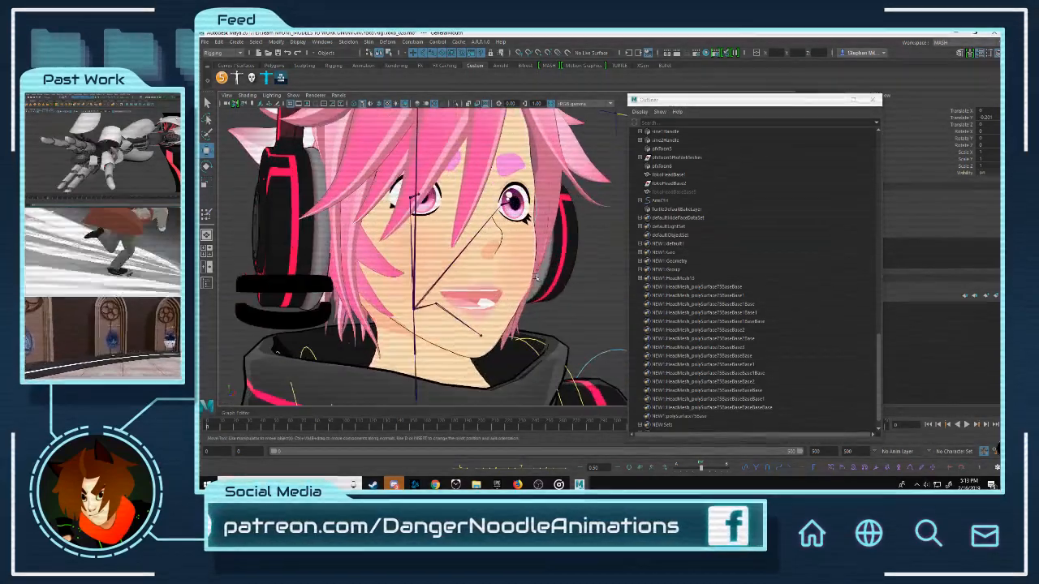
{"action": "scroll", "coordinate": [532, 281], "scroll_direction": "down", "scroll_amount": 2}
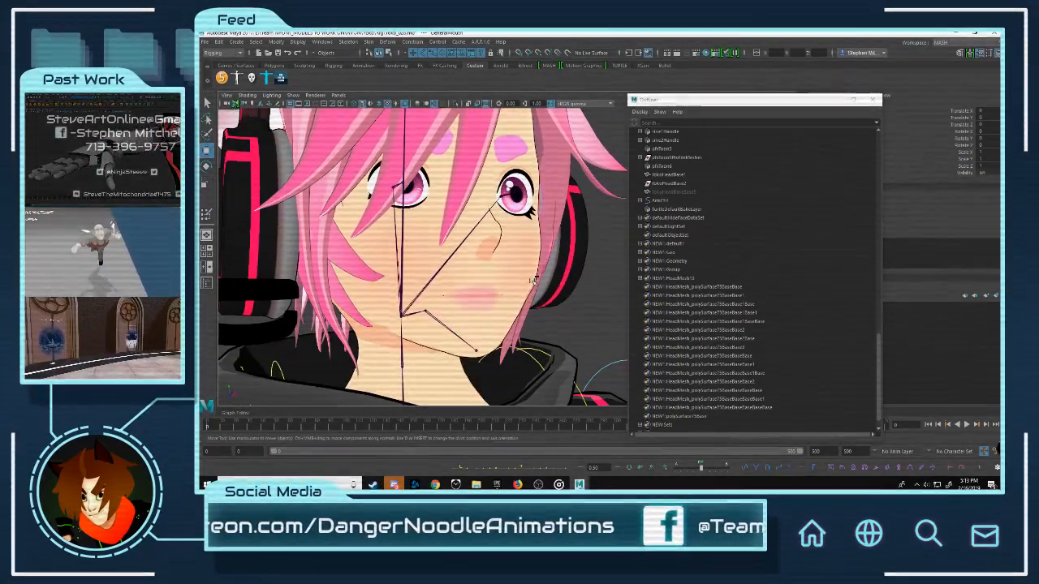
Step: Undo the deletions of the last three head base meshes below YokoHeadBase2
{"action": "key", "text": "ctrl+z"}
{"action": "key", "text": "ctrl+z"}
{"action": "key", "text": "ctrl+z"}
{"action": "key", "text": "ctrl+z"}
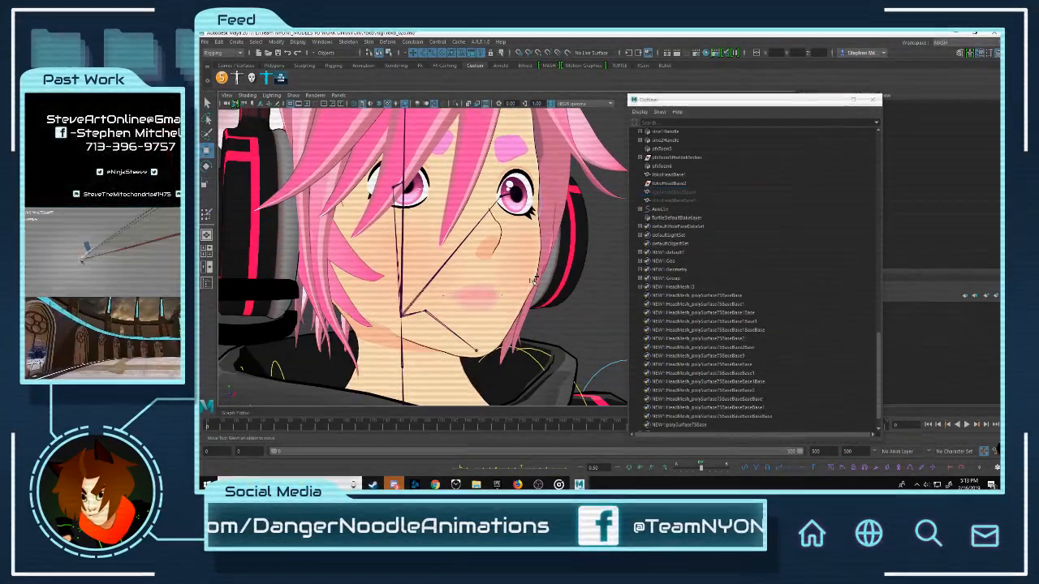
{"action": "key", "text": "ctrl+z"}
{"action": "key", "text": "ctrl+z"}
{"action": "key", "text": "ctrl+z"}
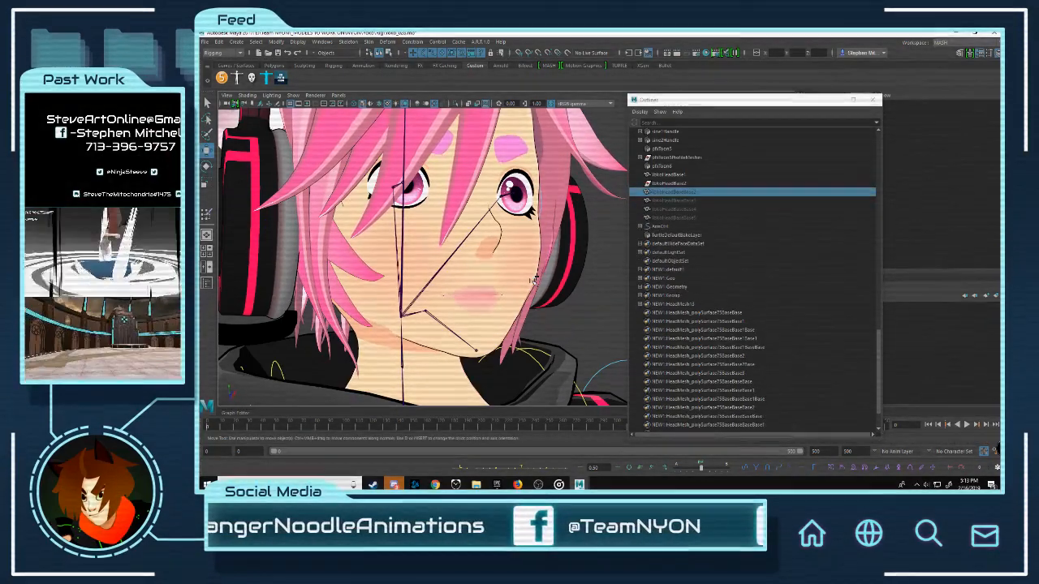
{"action": "key", "text": "ctrl+z"}
Step: Lower the GeneralMouth facial control to open the mouth and examine the lips and teeth up close
{"action": "left_click", "coordinate": [689, 193]}
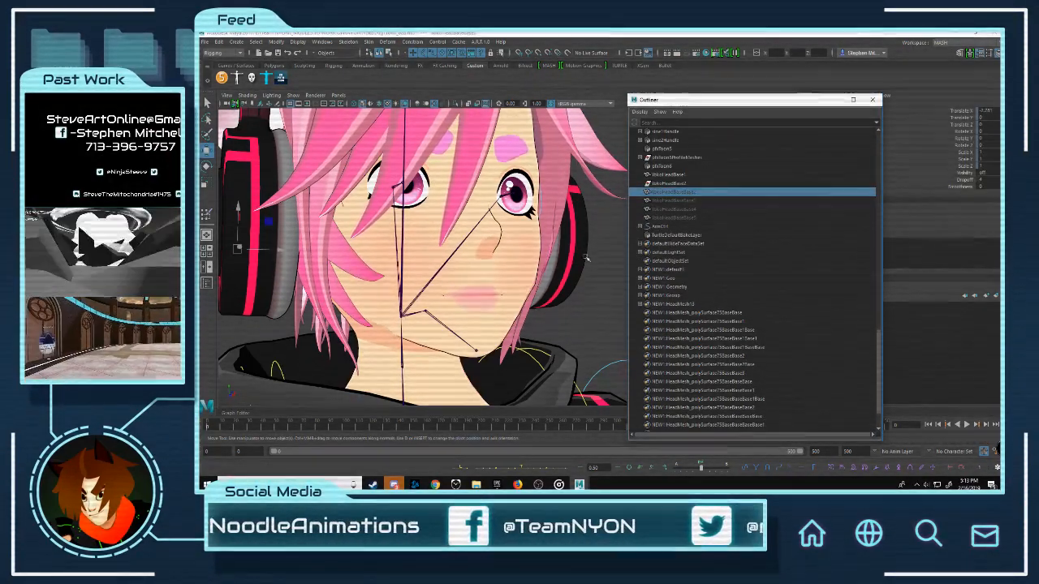
{"action": "scroll", "coordinate": [586, 257], "scroll_direction": "down", "scroll_amount": 5}
{"action": "left_click", "coordinate": [592, 247]}
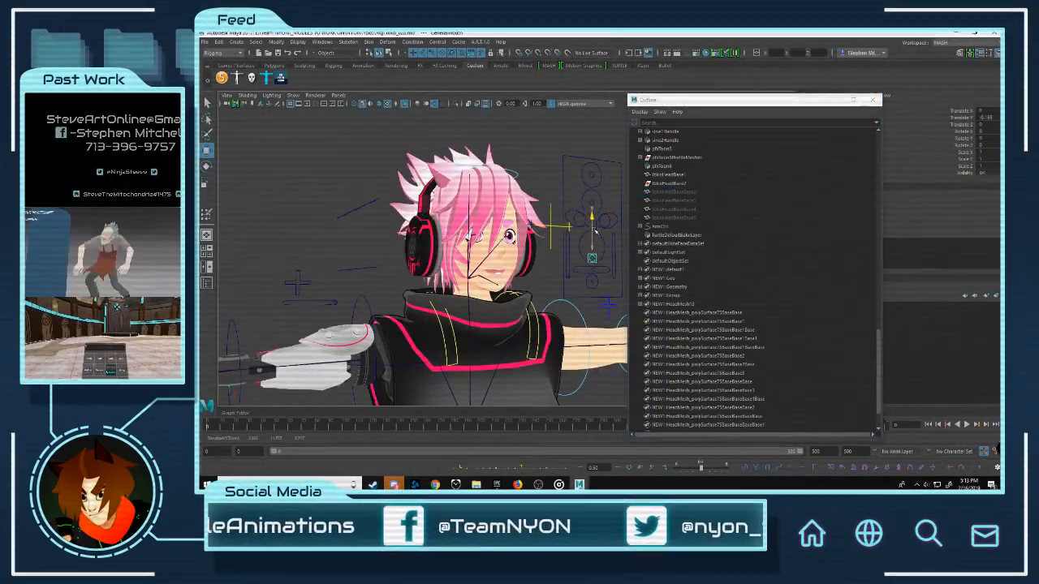
{"action": "left_click_drag", "start_coordinate": [595, 231], "coordinate": [595, 238]}
{"action": "scroll", "coordinate": [563, 276], "scroll_direction": "up", "scroll_amount": 6}
{"action": "middle_click_drag", "start_coordinate": [563, 276], "coordinate": [508, 297], "text": "alt"}
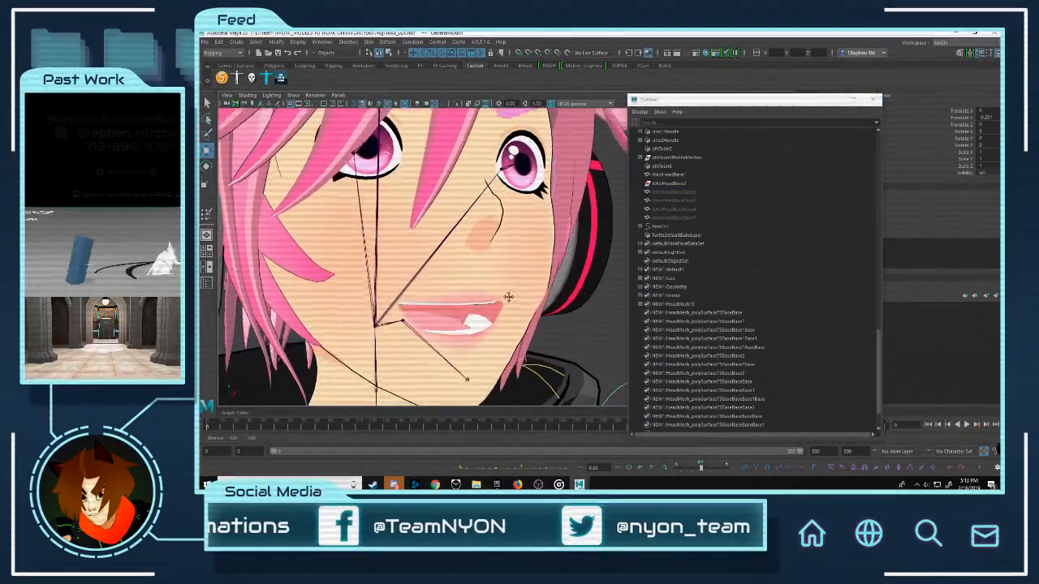
{"action": "scroll", "coordinate": [508, 297], "scroll_direction": "up", "scroll_amount": 4}
{"action": "scroll", "coordinate": [536, 244], "scroll_direction": "down", "scroll_amount": 3}
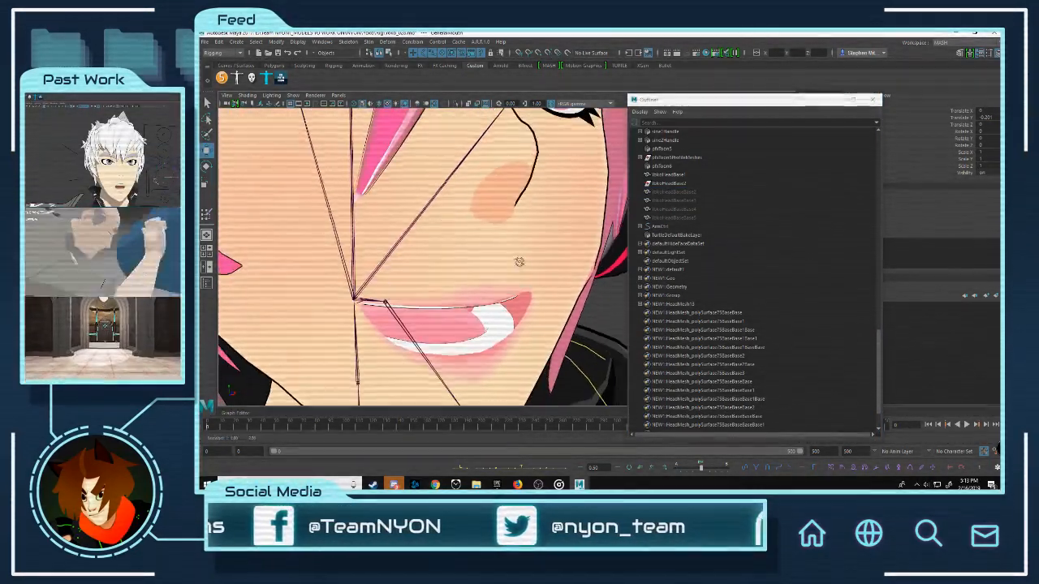
Step: Rename the YokoHeadBase1 mesh as OutlineFace in the Outliner
{"action": "left_click", "coordinate": [677, 192]}
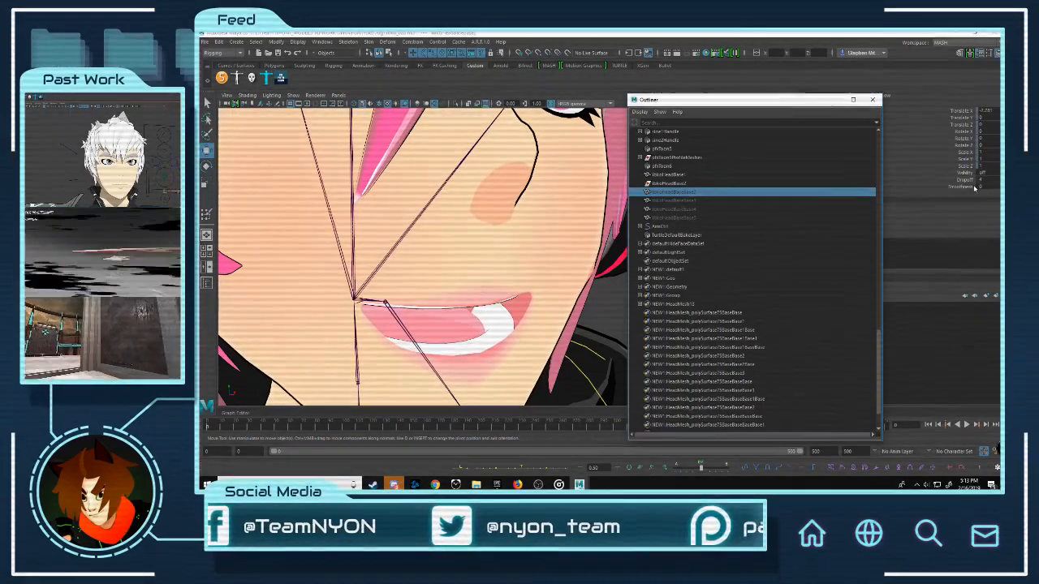
{"action": "scroll", "coordinate": [516, 255], "scroll_direction": "down", "scroll_amount": 3}
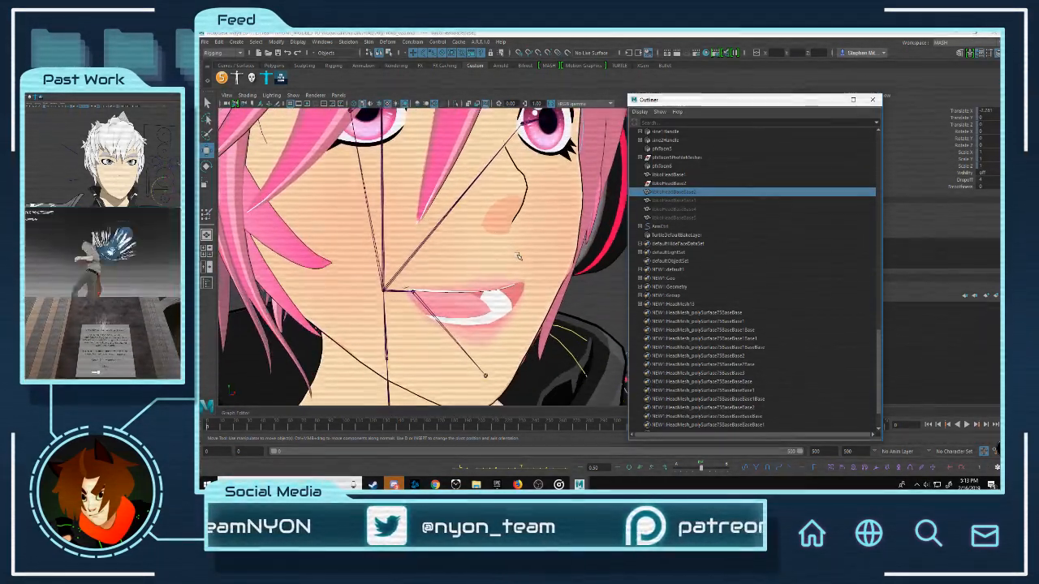
{"action": "left_click", "coordinate": [683, 174]}
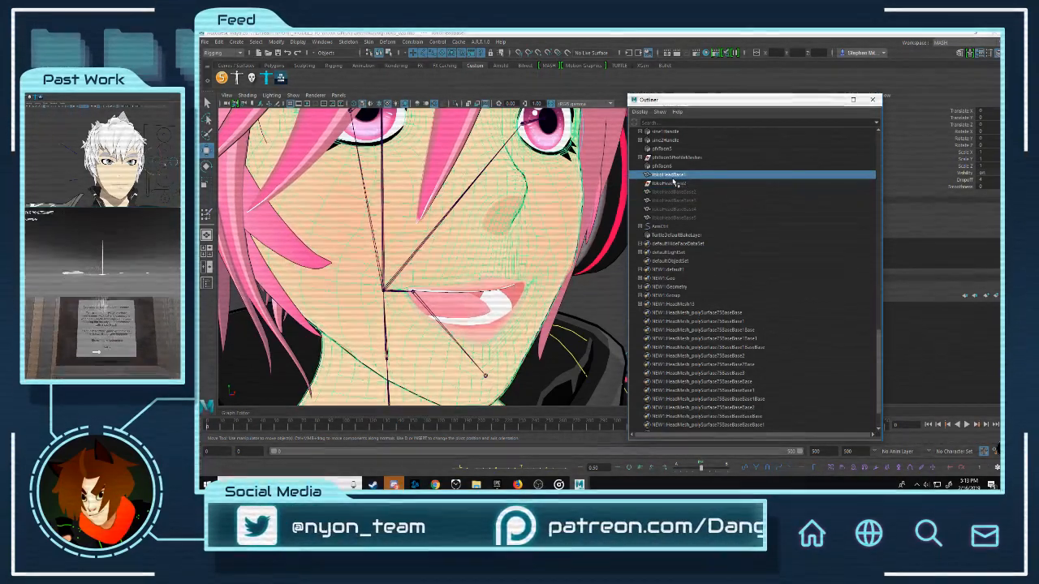
{"action": "double_click", "coordinate": [669, 175]}
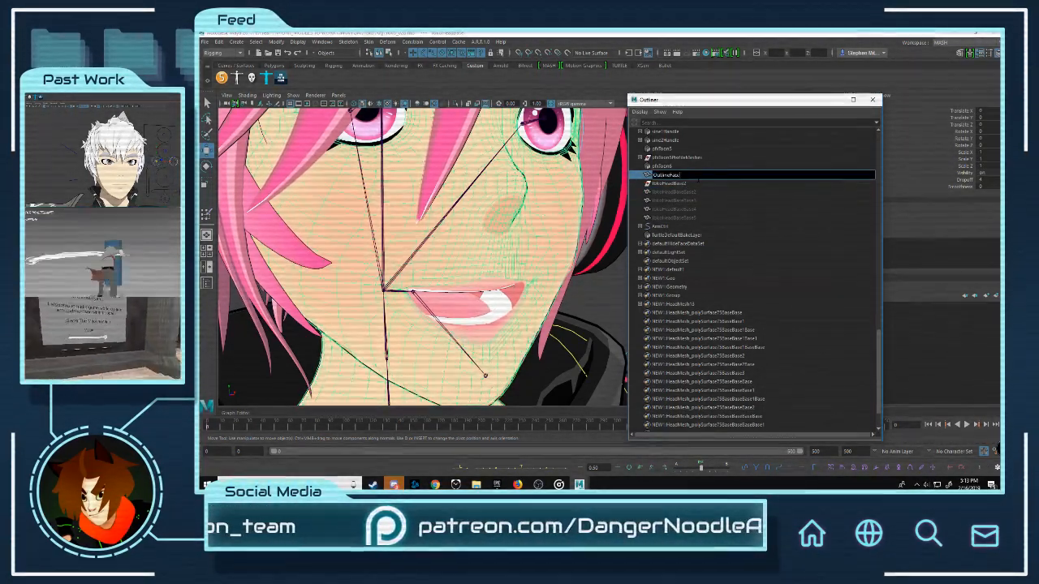
{"action": "key", "text": "Return"}
Step: Show the first hidden head base mesh below YokoHeadBase2 to inspect it beside the face, and hide it again
{"action": "left_click", "coordinate": [678, 193]}
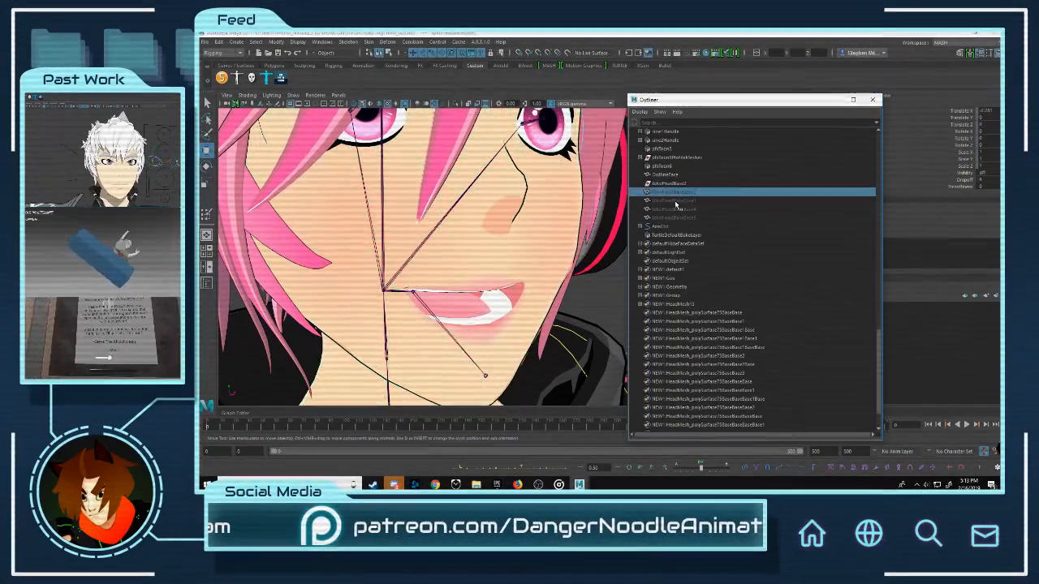
{"action": "left_click", "coordinate": [675, 202]}
{"action": "left_click", "coordinate": [683, 194]}
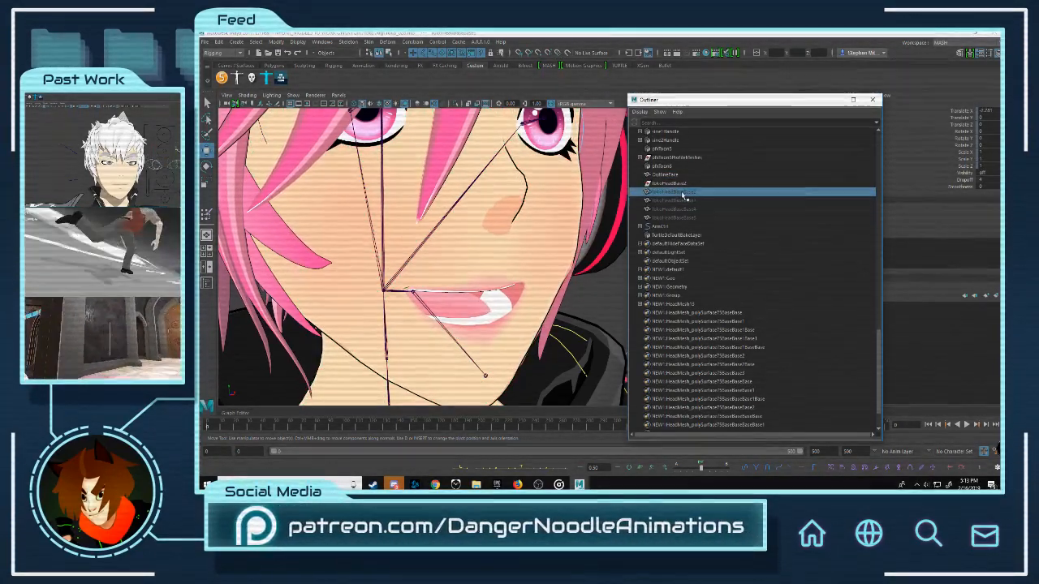
{"action": "scroll", "coordinate": [463, 200], "scroll_direction": "down", "scroll_amount": 5}
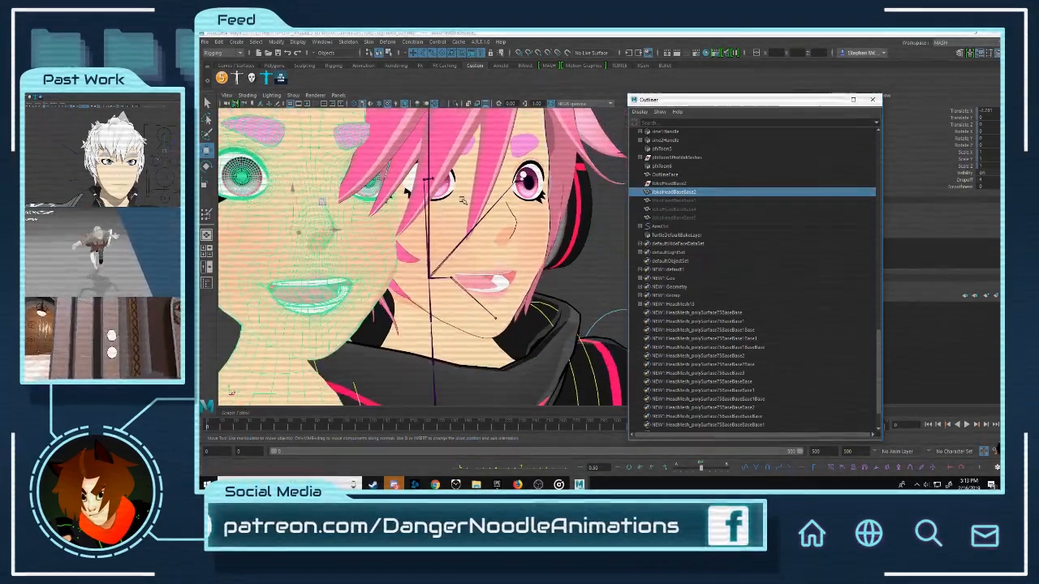
{"action": "key", "text": "h"}
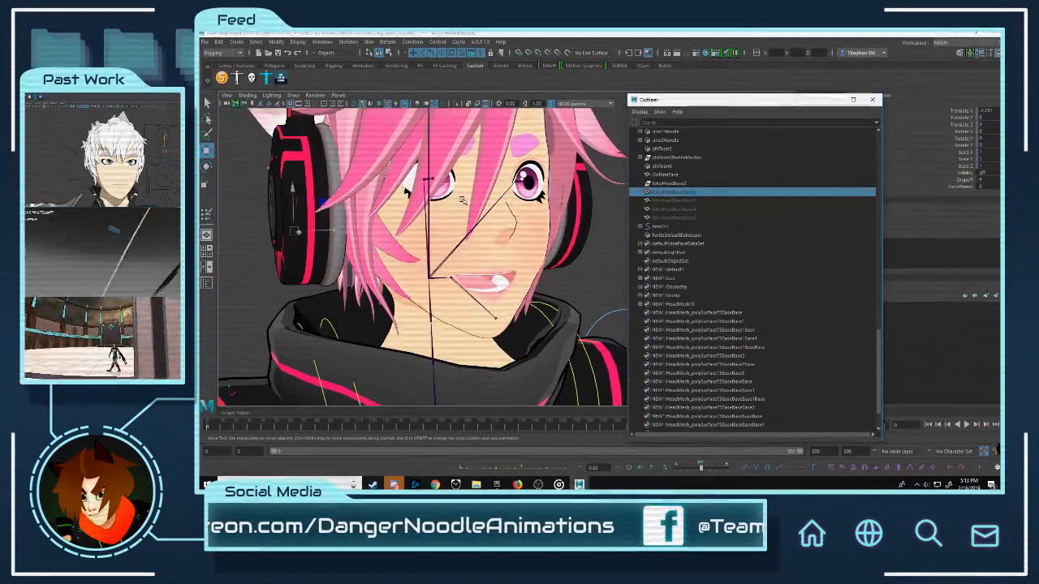
Step: Test-delete the first hidden head base mesh below YokoHeadBase2 to check the mouth, restore it, and give it a Teeth name
{"action": "scroll", "coordinate": [463, 200], "scroll_direction": "down", "scroll_amount": 4}
{"action": "scroll", "coordinate": [463, 199], "scroll_direction": "up", "scroll_amount": 6}
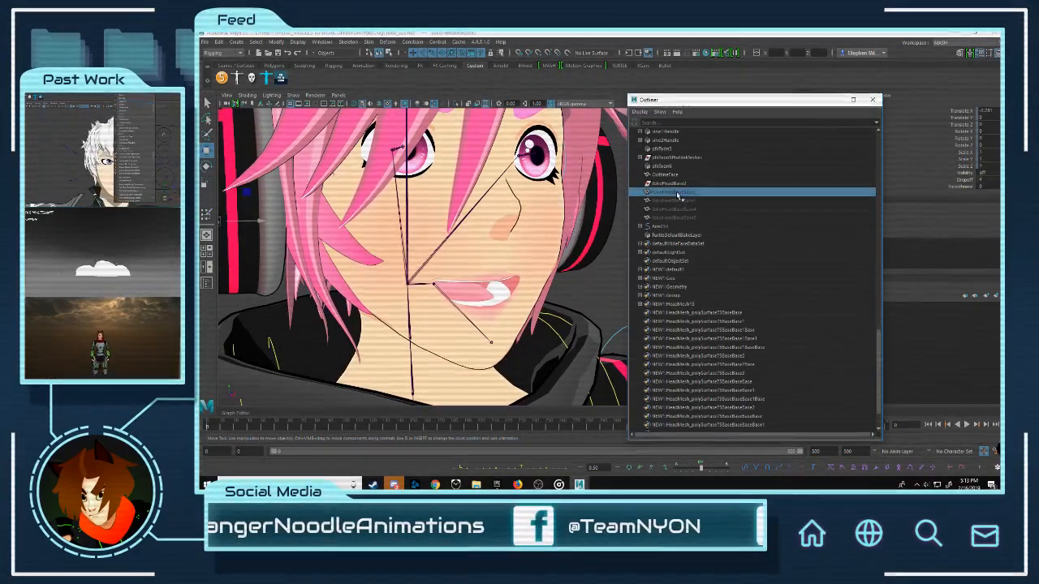
{"action": "key", "text": "Delete"}
{"action": "scroll", "coordinate": [511, 269], "scroll_direction": "up", "scroll_amount": 3}
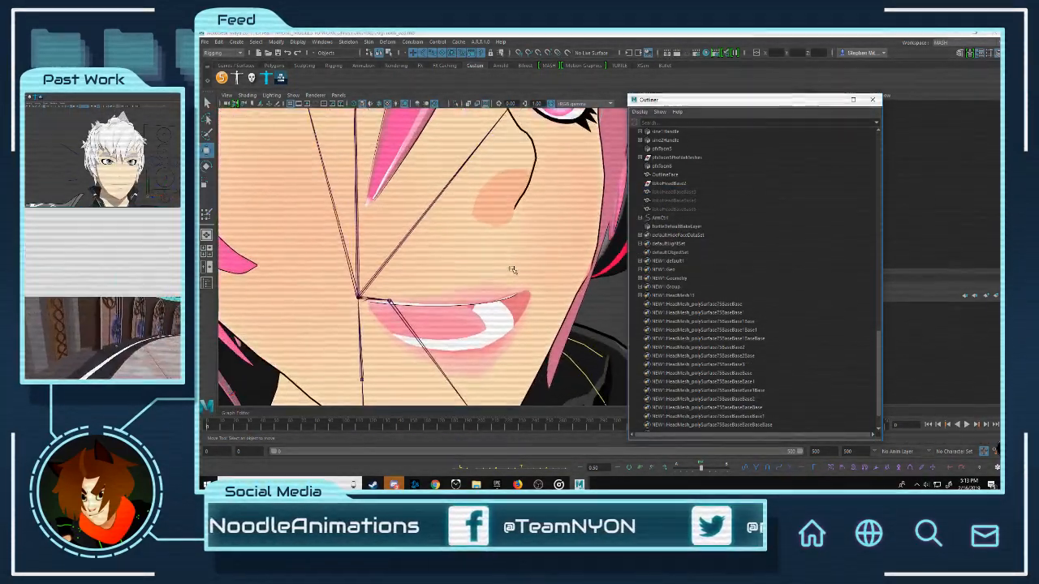
{"action": "scroll", "coordinate": [515, 323], "scroll_direction": "down", "scroll_amount": 5}
{"action": "left_click_drag", "start_coordinate": [514, 324], "coordinate": [512, 253], "text": "alt"}
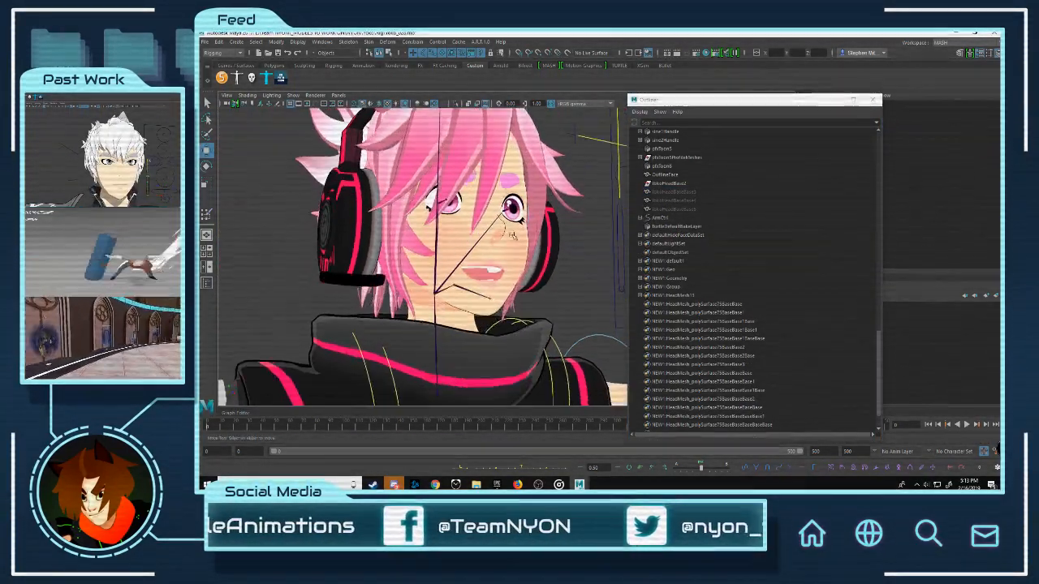
{"action": "scroll", "coordinate": [512, 252], "scroll_direction": "up", "scroll_amount": 5}
{"action": "scroll", "coordinate": [512, 252], "scroll_direction": "up", "scroll_amount": 2}
{"action": "key", "text": "ctrl+z"}
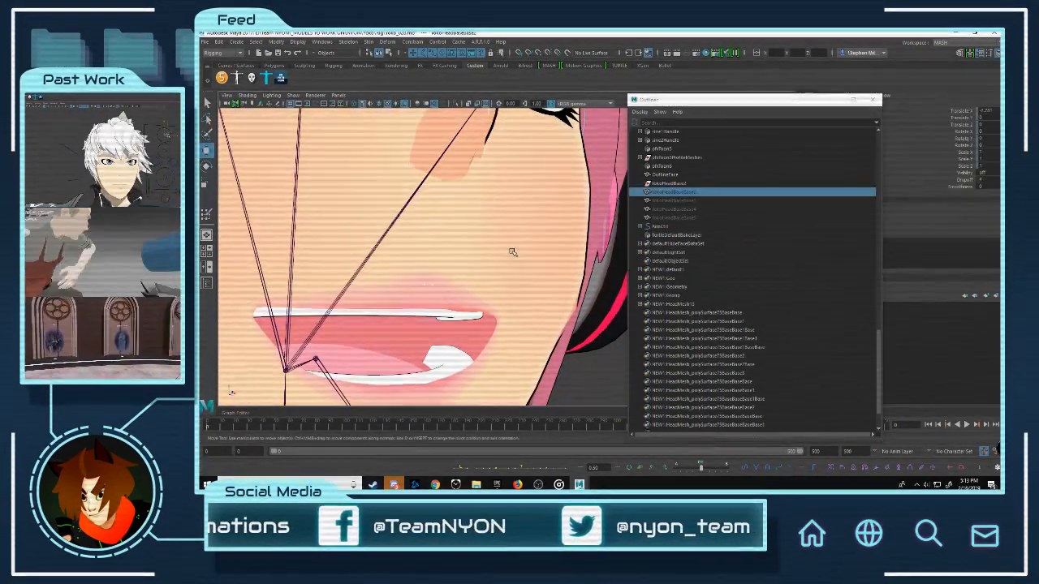
{"action": "double_click", "coordinate": [675, 193]}
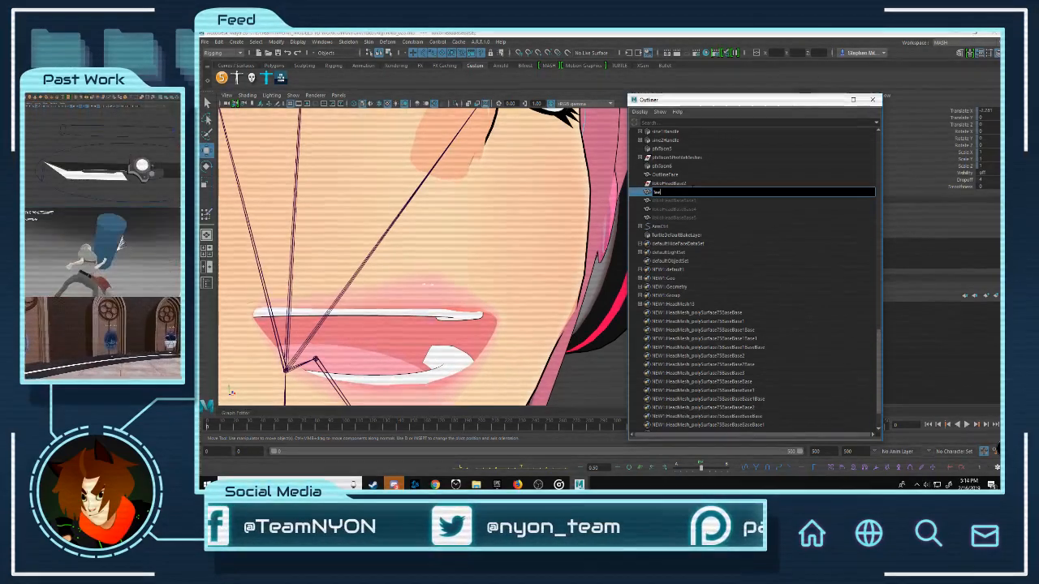
{"action": "key", "text": "Return"}
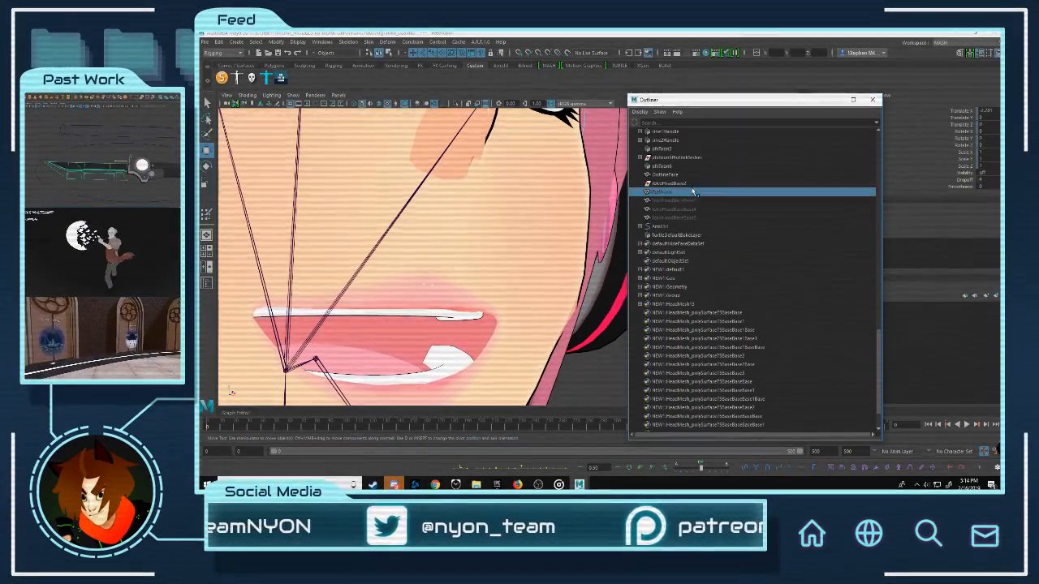
Step: Test-delete the second hidden mesh below YokoHeadBase2 while examining the mouth, restore it, and give it a Teeth name too
{"action": "left_click", "coordinate": [681, 202]}
{"action": "scroll", "coordinate": [517, 241], "scroll_direction": "down", "scroll_amount": 4}
{"action": "scroll", "coordinate": [517, 241], "scroll_direction": "up", "scroll_amount": 6}
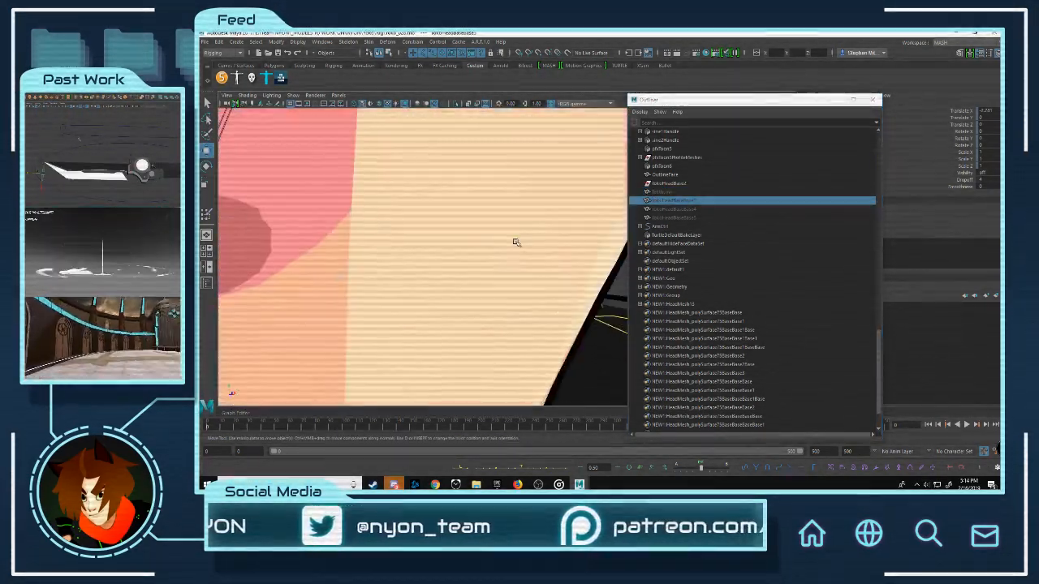
{"action": "scroll", "coordinate": [500, 235], "scroll_direction": "down", "scroll_amount": 8}
{"action": "scroll", "coordinate": [500, 236], "scroll_direction": "up", "scroll_amount": 5}
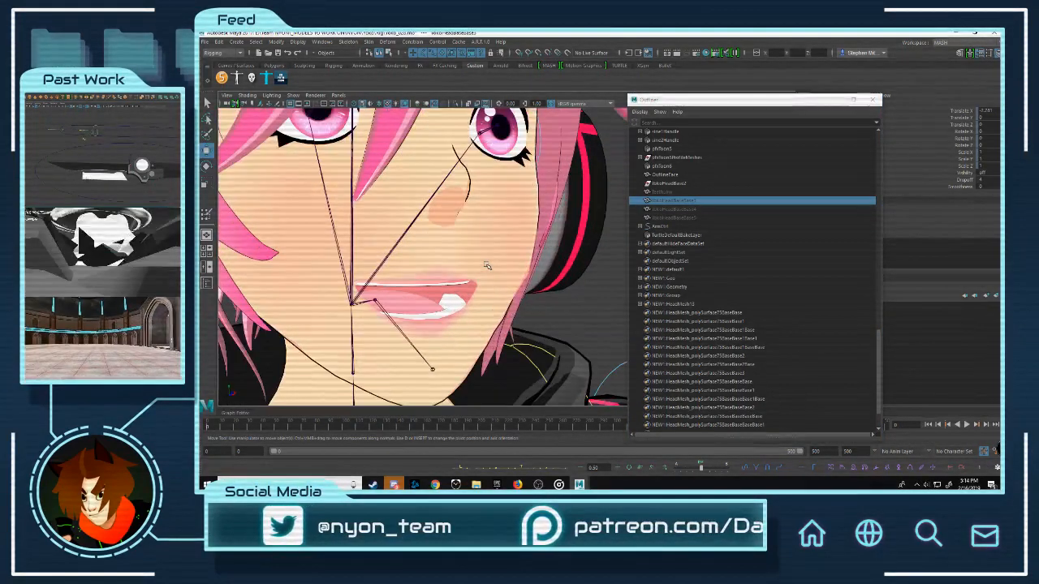
{"action": "scroll", "coordinate": [487, 265], "scroll_direction": "down", "scroll_amount": 2}
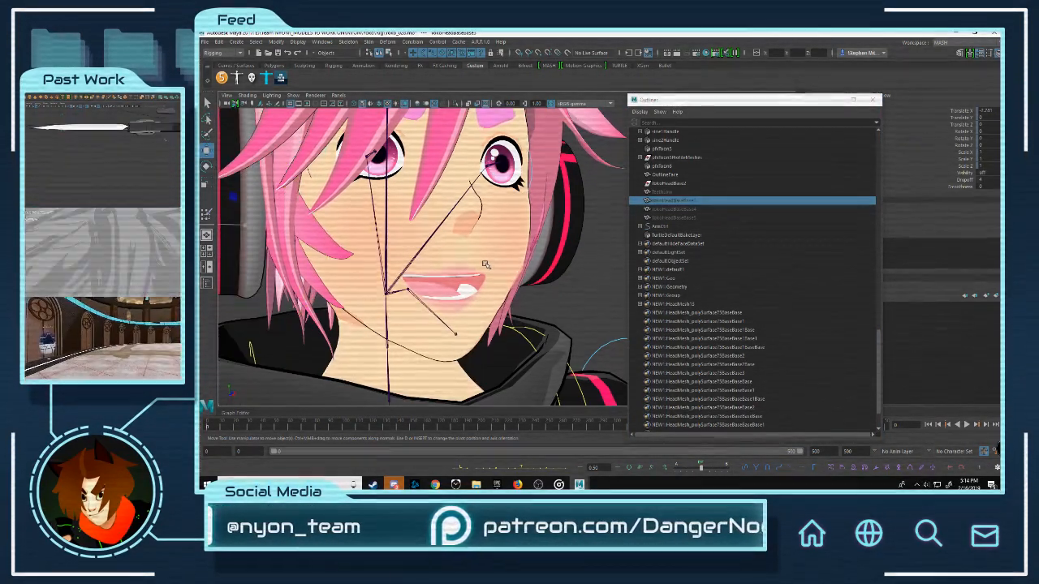
{"action": "key", "text": "Delete"}
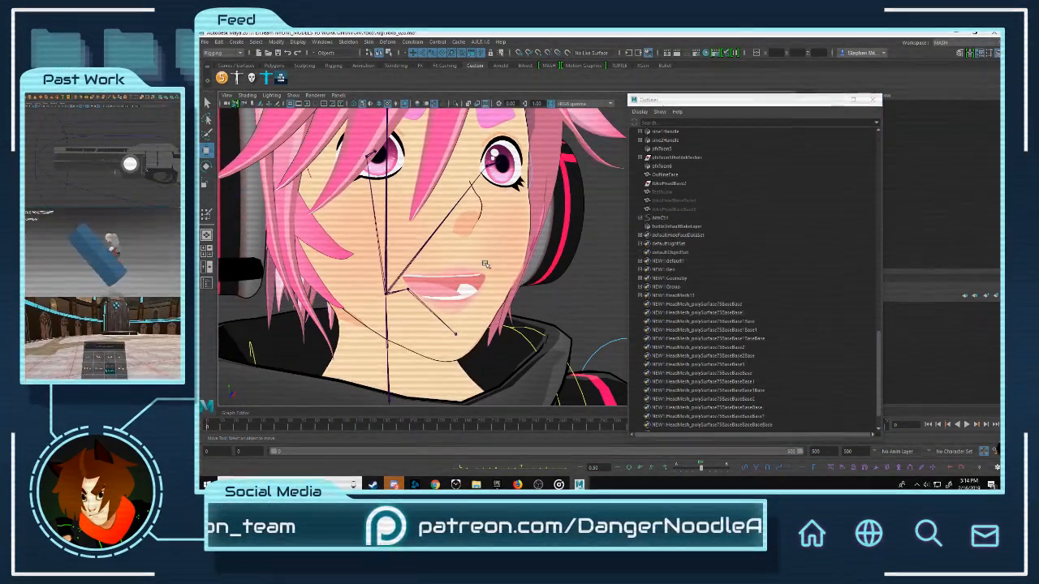
{"action": "key", "text": "ctrl+z"}
{"action": "scroll", "coordinate": [485, 263], "scroll_direction": "up", "scroll_amount": 4}
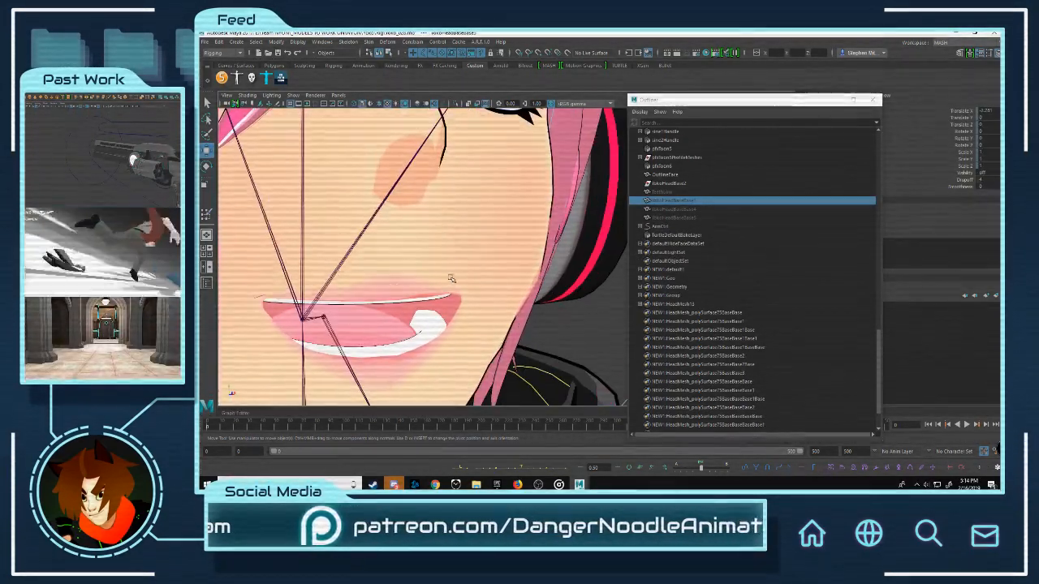
{"action": "left_click_drag", "start_coordinate": [451, 277], "coordinate": [526, 257], "text": "alt"}
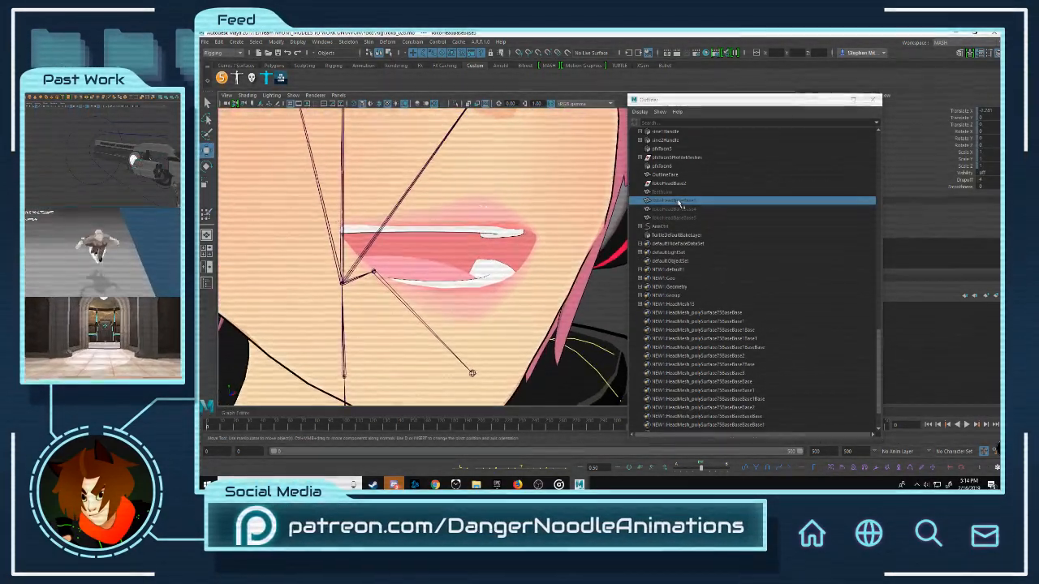
{"action": "double_click", "coordinate": [680, 202]}
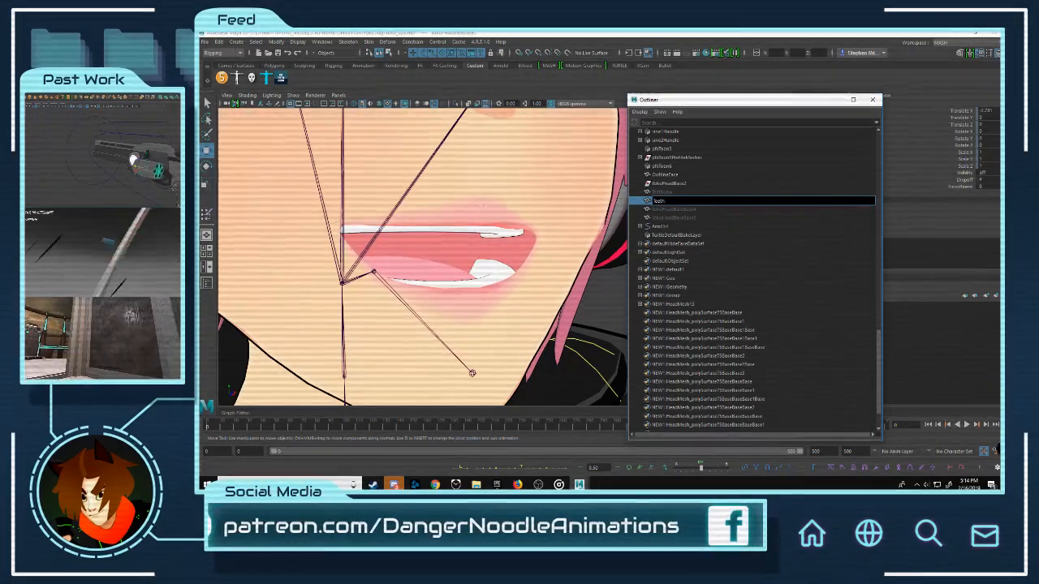
{"action": "key", "text": "Return"}
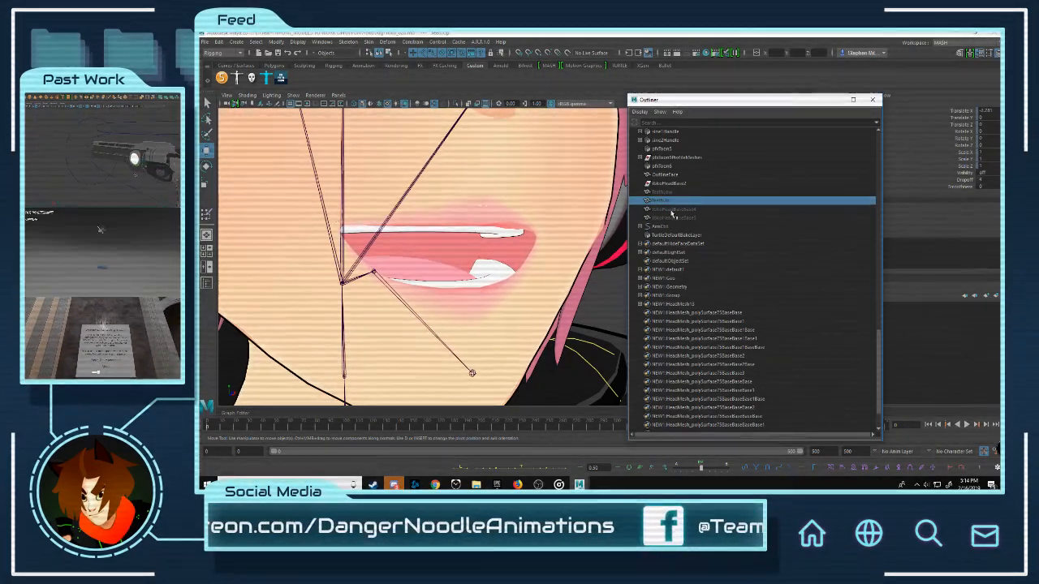
Step: Try deleting the third hidden mesh below YokoHeadBase2, undo the deletion, and compare the face and mouth up close
{"action": "left_click", "coordinate": [671, 210]}
{"action": "right_click_drag", "start_coordinate": [560, 272], "coordinate": [462, 280], "text": "alt"}
{"action": "left_click_drag", "start_coordinate": [463, 280], "coordinate": [451, 288], "text": "alt"}
{"action": "right_click_drag", "start_coordinate": [479, 288], "coordinate": [547, 288], "text": "alt"}
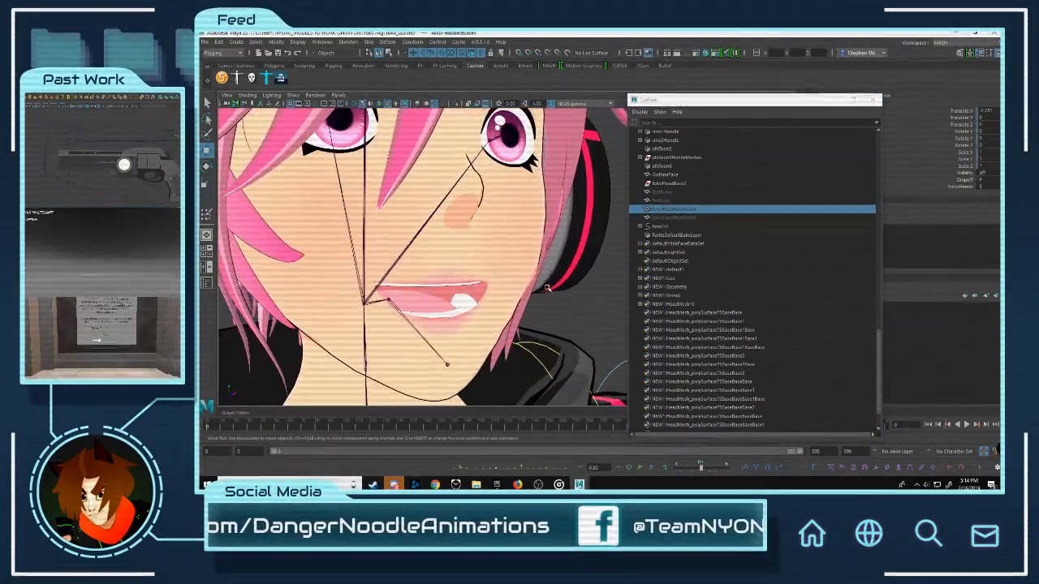
{"action": "key", "text": "Delete"}
{"action": "scroll", "coordinate": [543, 279], "scroll_direction": "down", "scroll_amount": 5}
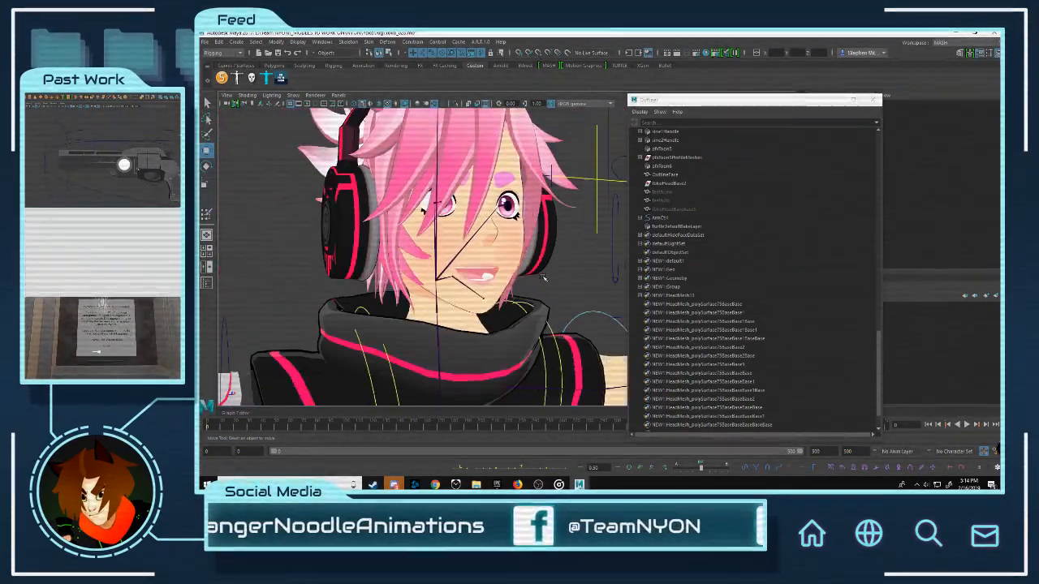
{"action": "scroll", "coordinate": [543, 279], "scroll_direction": "up", "scroll_amount": 3}
{"action": "key", "text": "ctrl+z"}
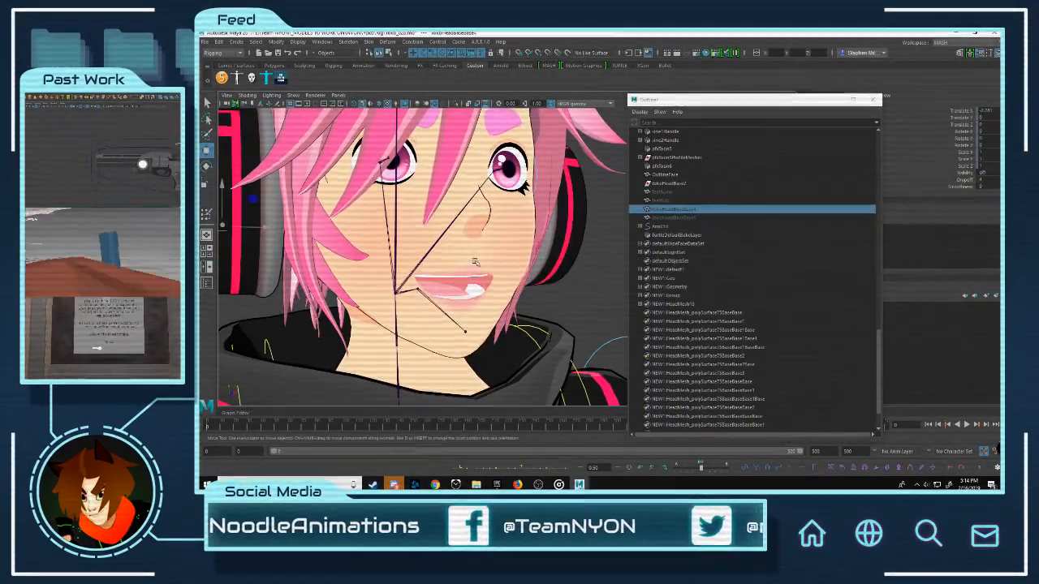
{"action": "mouse_move", "coordinate": [475, 261]}
{"action": "left_mouse_down", "text": "alt"}
{"action": "mouse_move", "coordinate": [519, 259]}
{"action": "mouse_move", "coordinate": [445, 251]}
{"action": "mouse_move", "coordinate": [507, 243]}
{"action": "mouse_move", "coordinate": [478, 242]}
{"action": "left_mouse_up", "text": "alt"}
{"action": "scroll", "coordinate": [487, 248], "scroll_direction": "down", "scroll_amount": 3}
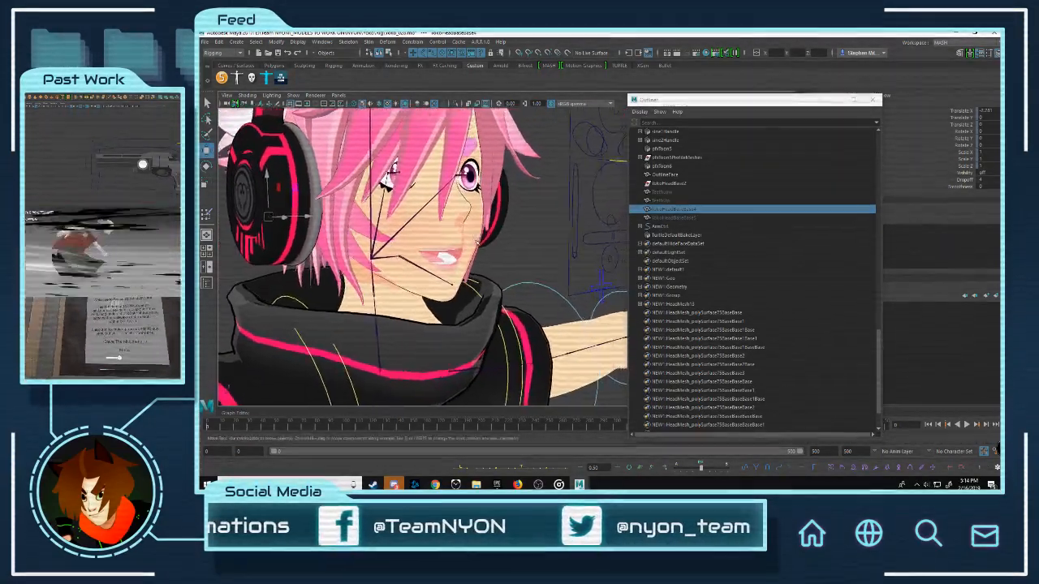
{"action": "scroll", "coordinate": [476, 241], "scroll_direction": "up", "scroll_amount": 10}
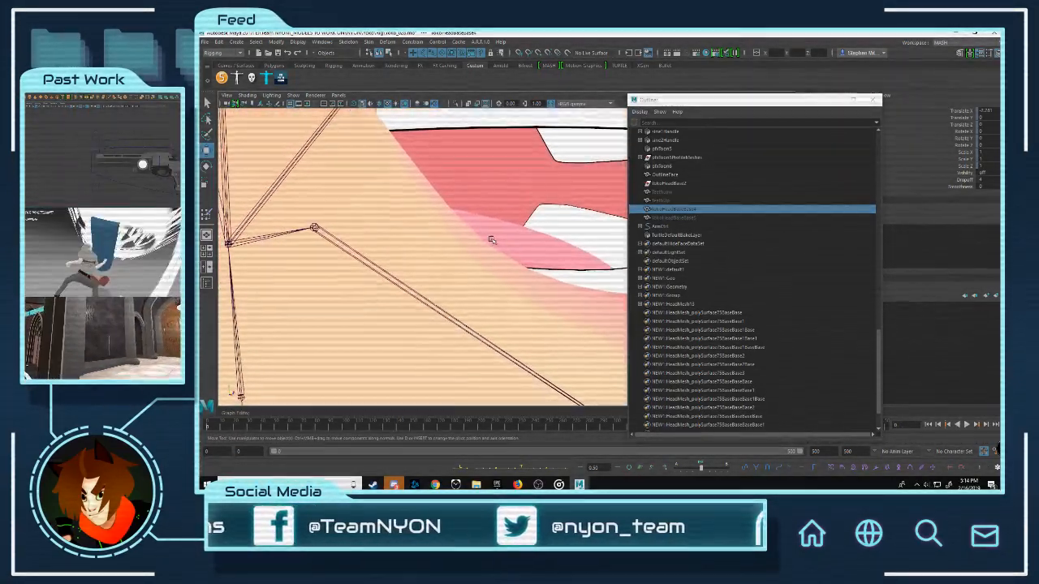
{"action": "scroll", "coordinate": [491, 240], "scroll_direction": "down", "scroll_amount": 10}
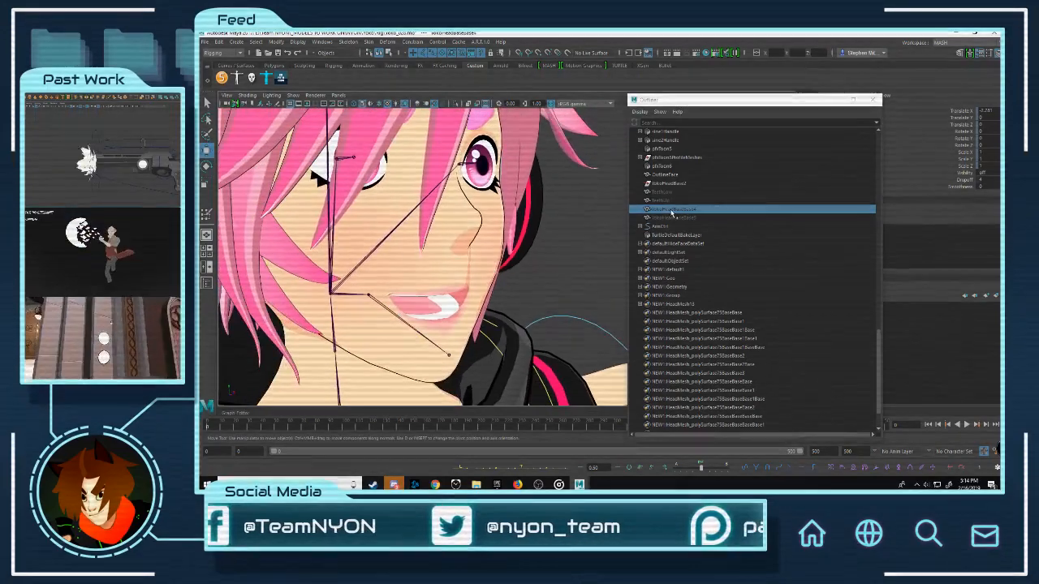
Step: Test-delete the last hidden head base mesh to check the facial outline, restore it, and rename it as FaceOutline
{"action": "left_click", "coordinate": [675, 217]}
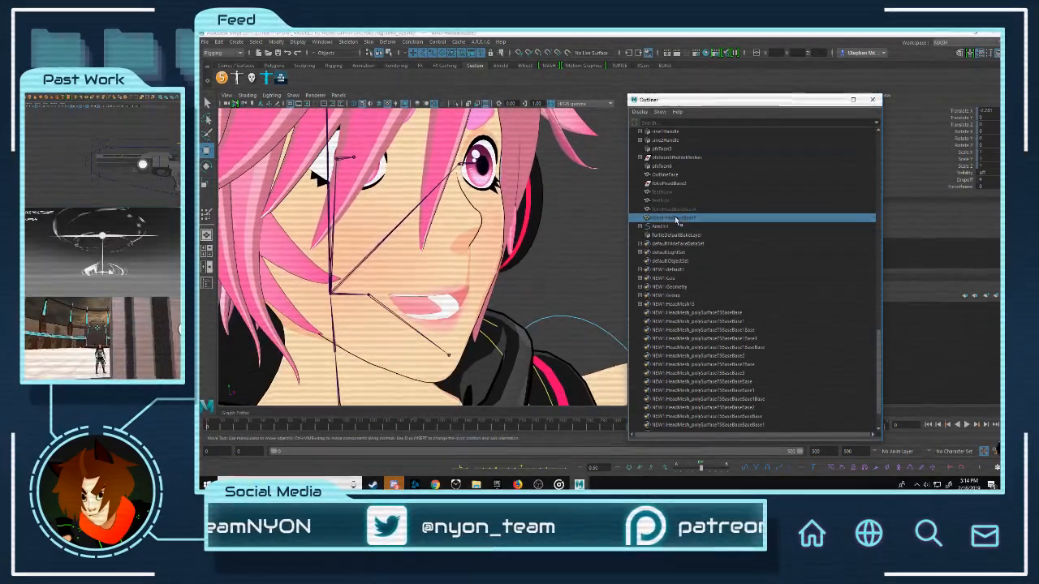
{"action": "key", "text": "Delete"}
{"action": "key", "text": "ctrl+z"}
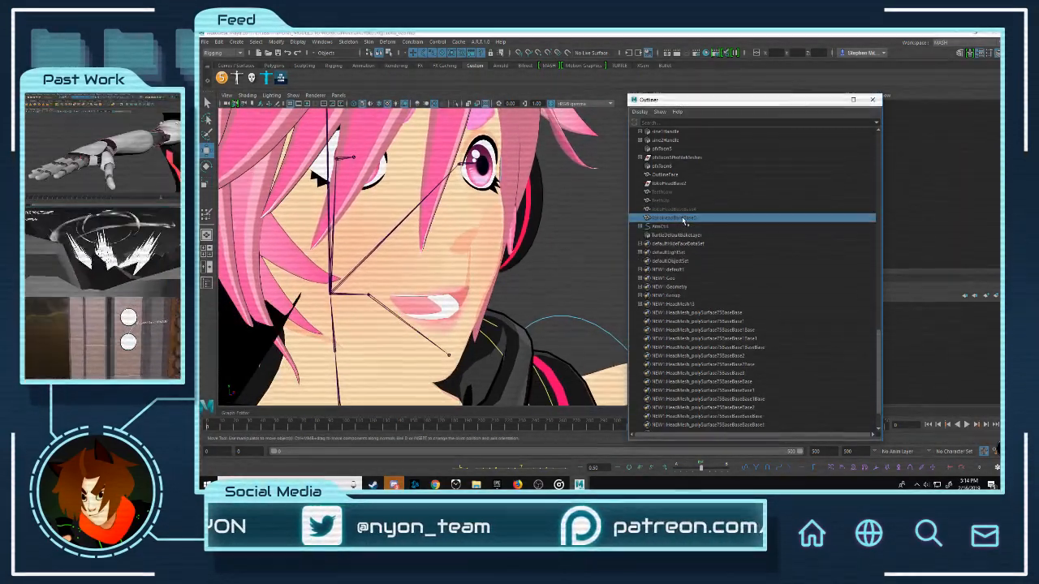
{"action": "scroll", "coordinate": [542, 246], "scroll_direction": "down", "scroll_amount": 3}
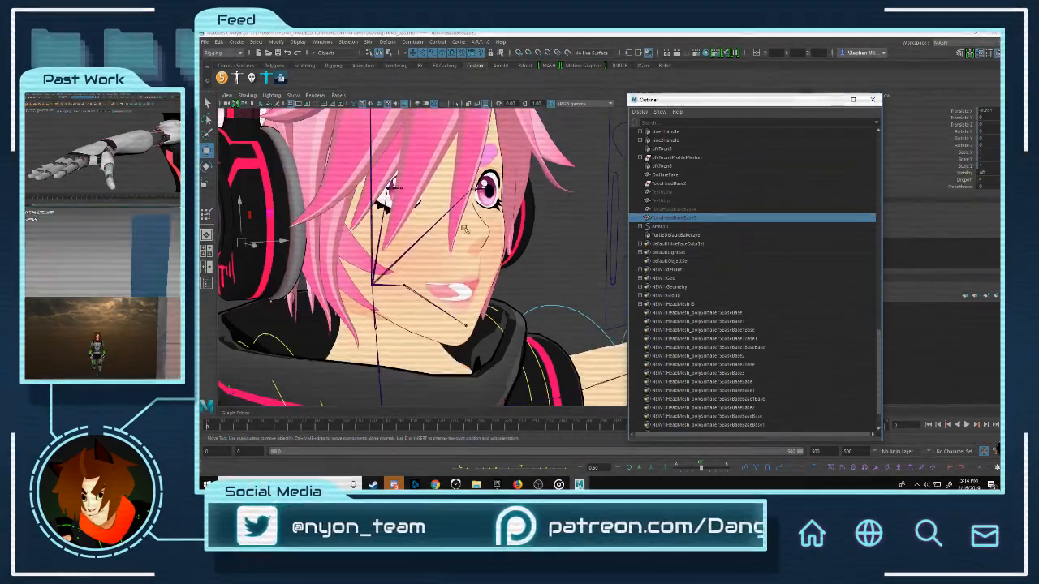
{"action": "scroll", "coordinate": [477, 231], "scroll_direction": "up", "scroll_amount": 6}
{"action": "double_click", "coordinate": [689, 219]}
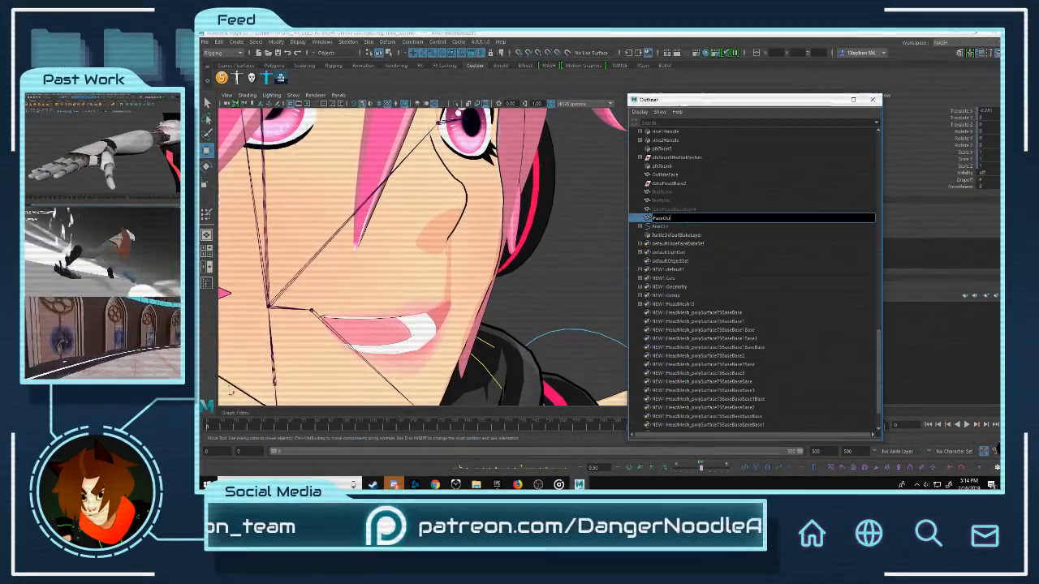
{"action": "key", "text": "Return"}
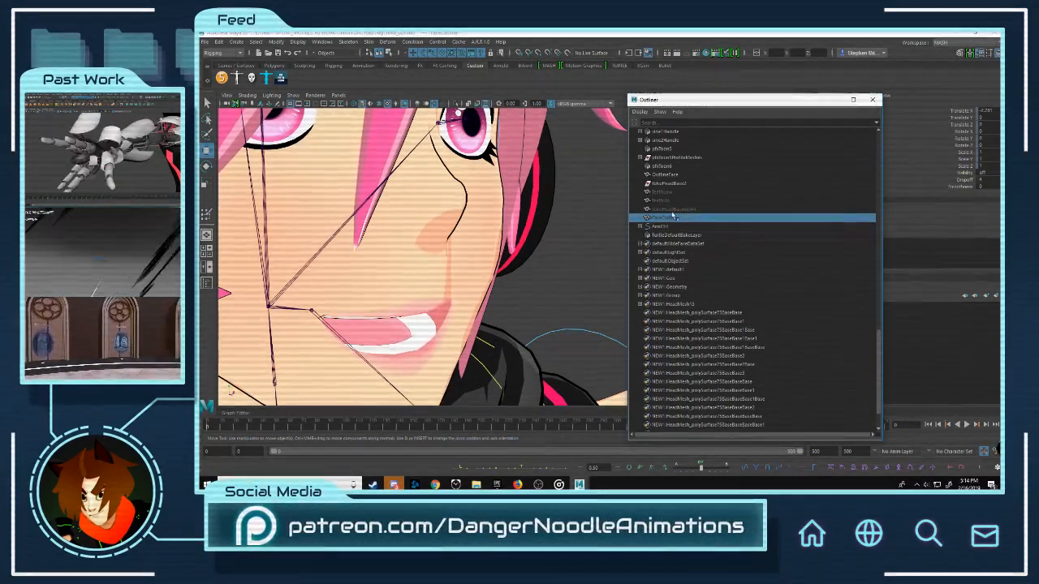
Step: Select OutlineFace, move the Outliner clear of the Channel Box, and save the scene as a new numbered Yoko version
{"action": "left_click", "coordinate": [663, 175]}
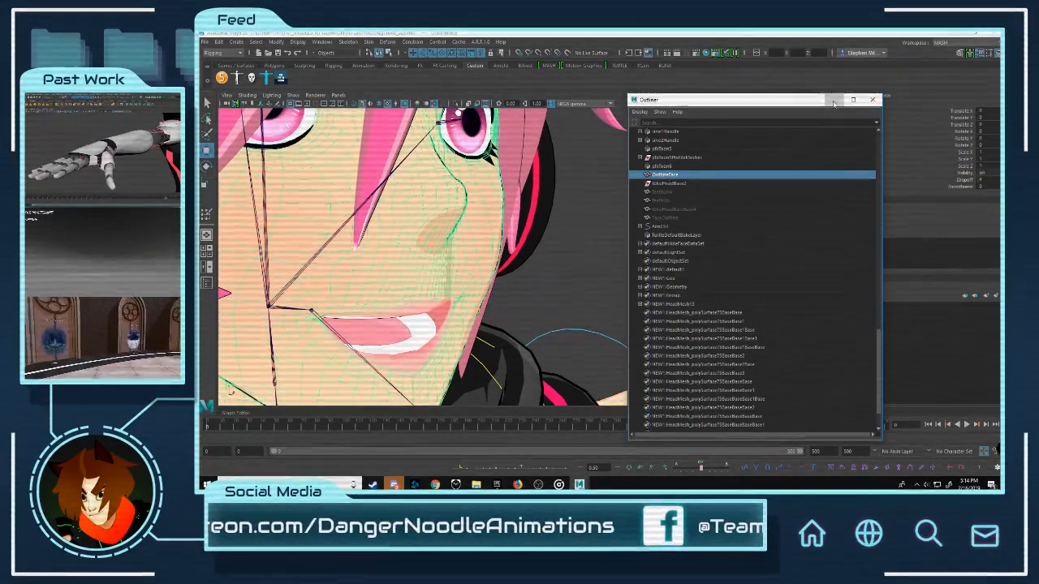
{"action": "left_click_drag", "start_coordinate": [804, 103], "coordinate": [708, 122]}
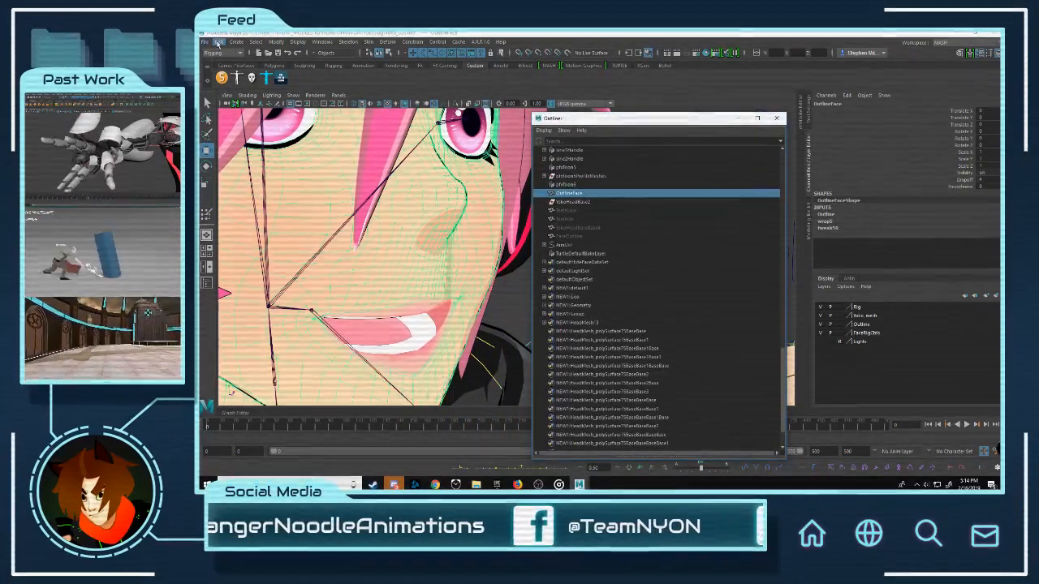
{"action": "scroll", "coordinate": [454, 236], "scroll_direction": "down", "scroll_amount": 10}
{"action": "left_click_drag", "start_coordinate": [471, 235], "coordinate": [417, 233], "text": "alt"}
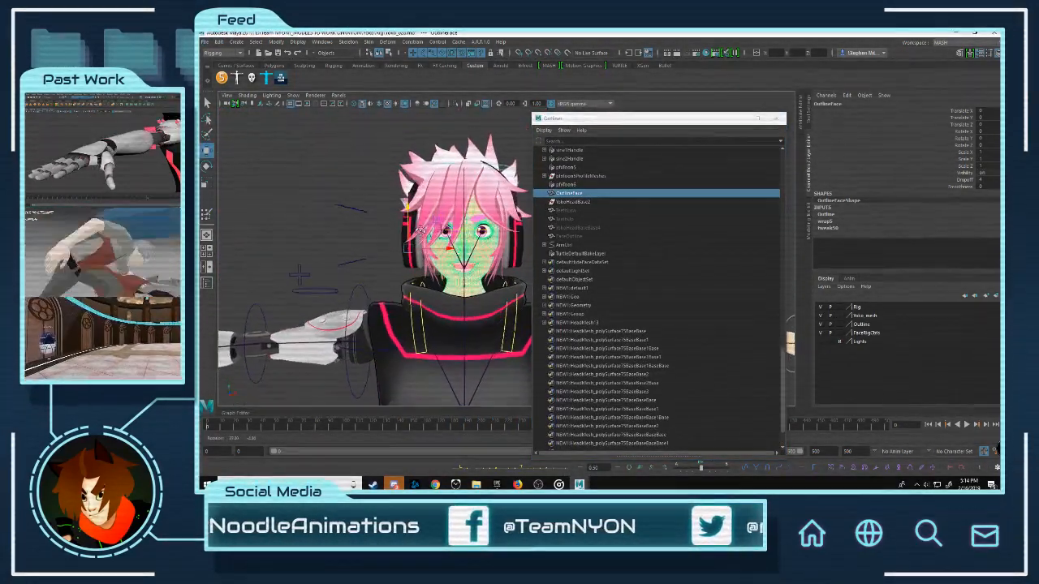
{"action": "scroll", "coordinate": [415, 230], "scroll_direction": "up", "scroll_amount": 5}
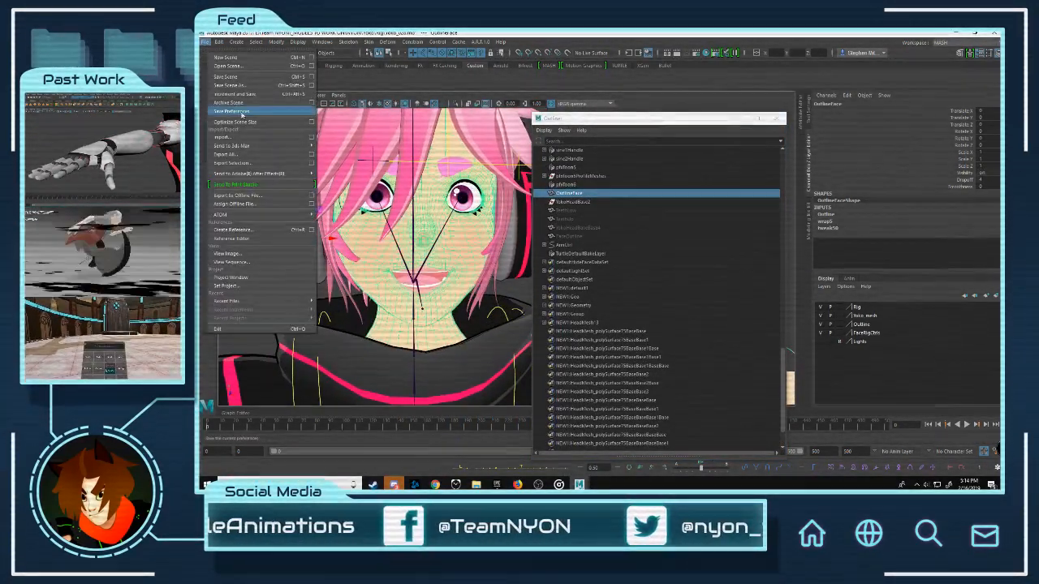
{"action": "left_click", "coordinate": [231, 85]}
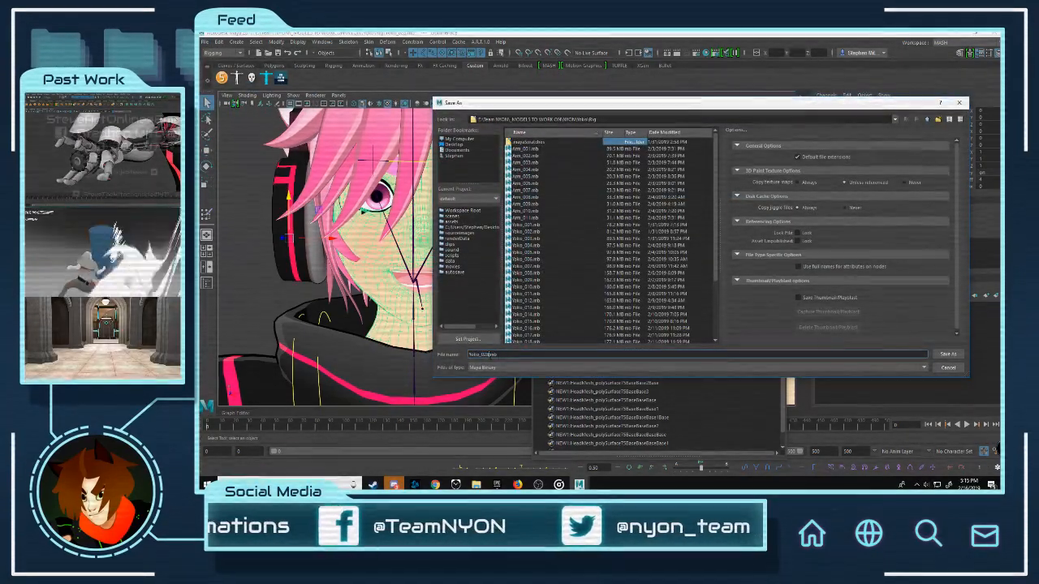
{"action": "key", "text": "Return"}
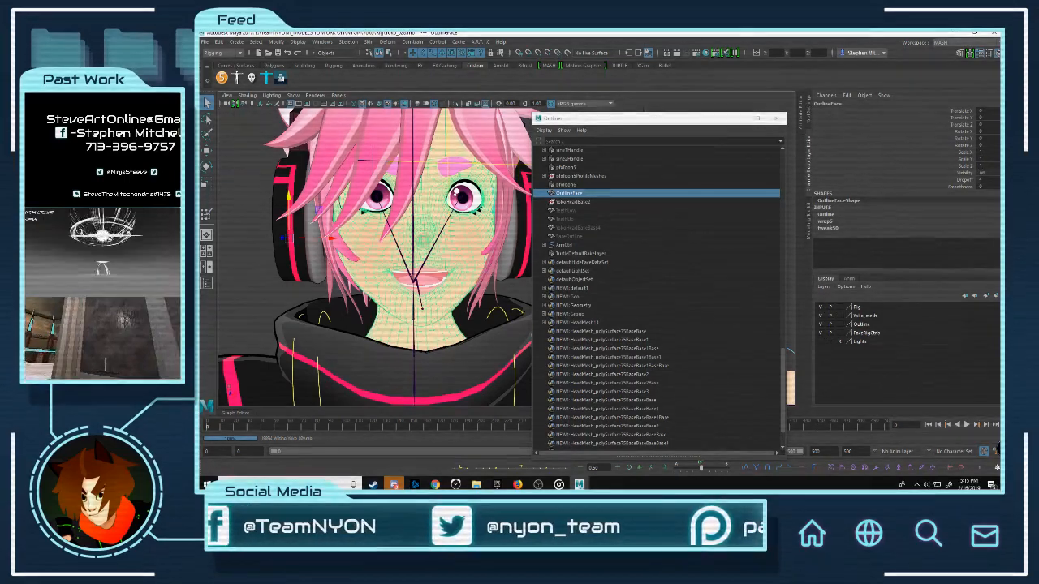
Step: Inspect the outline along the side of the face and delete the non-deformer history of the OutlineFace mesh
{"action": "key", "text": "w"}
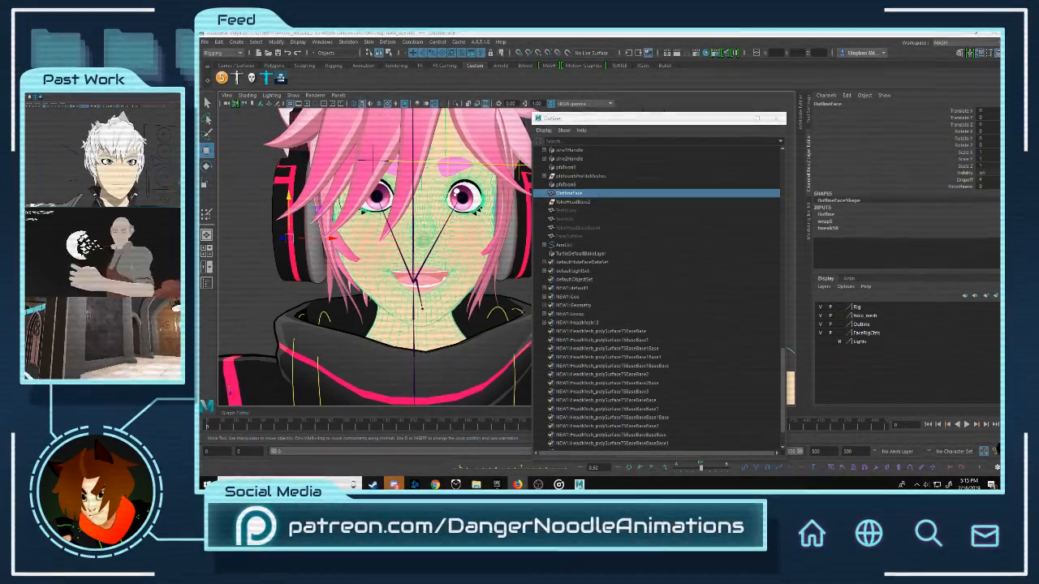
{"action": "left_click_drag", "start_coordinate": [454, 291], "coordinate": [505, 266], "text": "alt"}
{"action": "right_click_drag", "start_coordinate": [505, 266], "coordinate": [540, 282], "text": "alt"}
{"action": "left_click_drag", "start_coordinate": [519, 272], "coordinate": [487, 263], "text": "alt"}
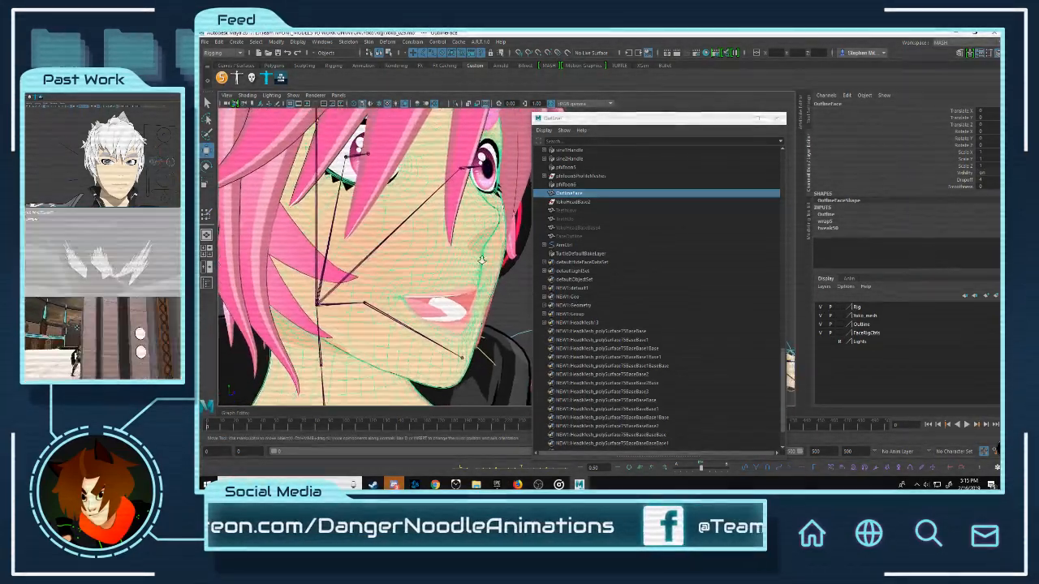
{"action": "left_click", "coordinate": [568, 210]}
{"action": "left_click", "coordinate": [570, 201]}
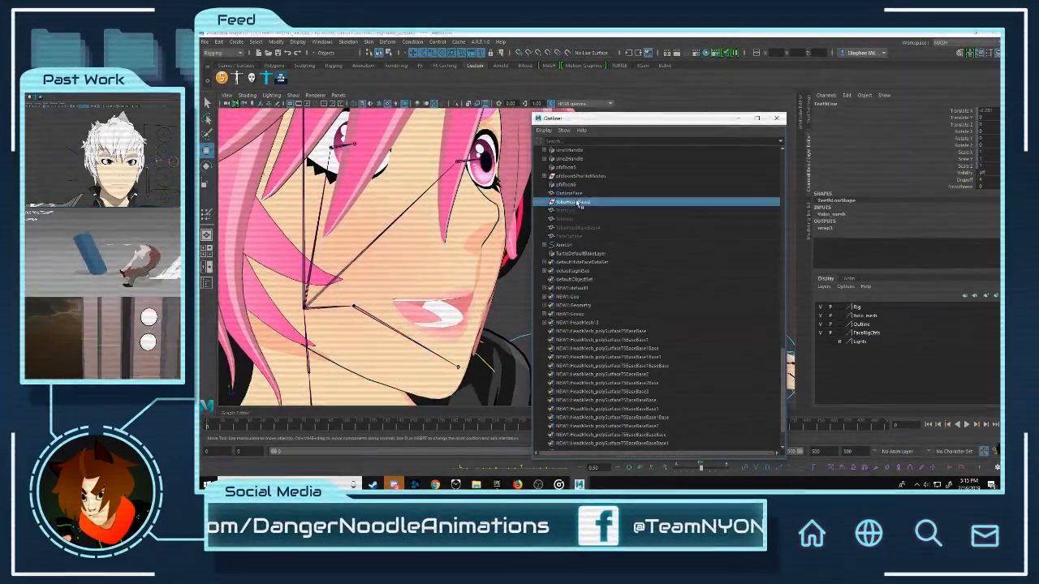
{"action": "left_click", "coordinate": [569, 194]}
{"action": "left_click", "coordinate": [221, 41]}
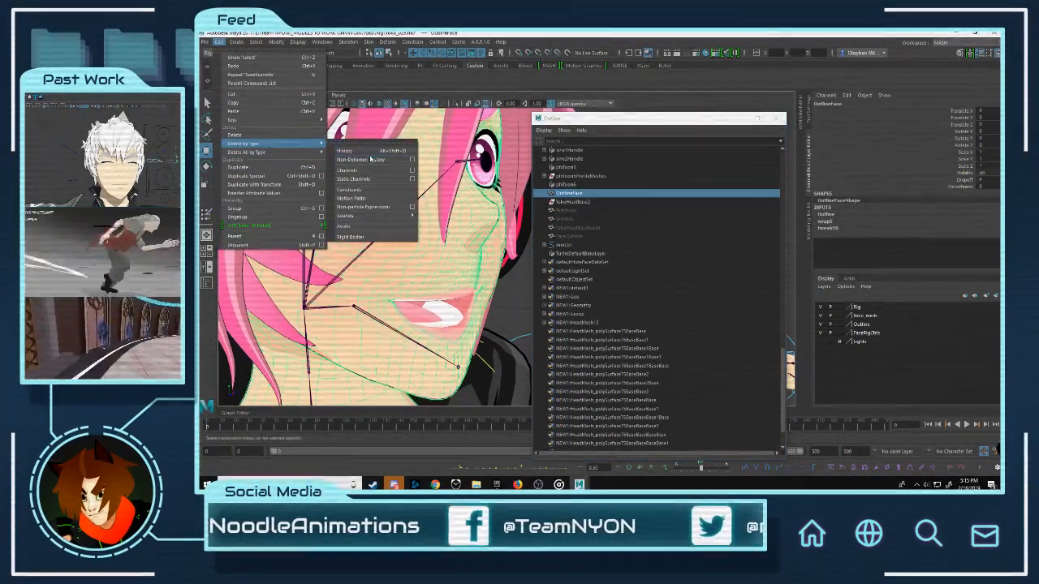
{"action": "scroll", "coordinate": [492, 189], "scroll_direction": "up", "scroll_amount": 3}
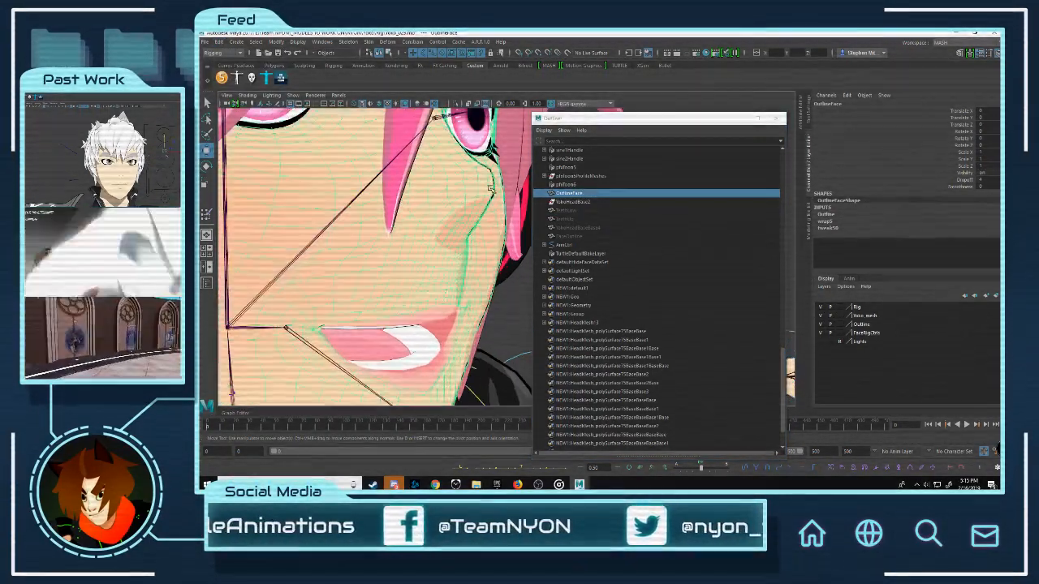
{"action": "scroll", "coordinate": [491, 188], "scroll_direction": "down", "scroll_amount": 3}
{"action": "left_click", "coordinate": [516, 312]}
{"action": "left_click", "coordinate": [591, 193]}
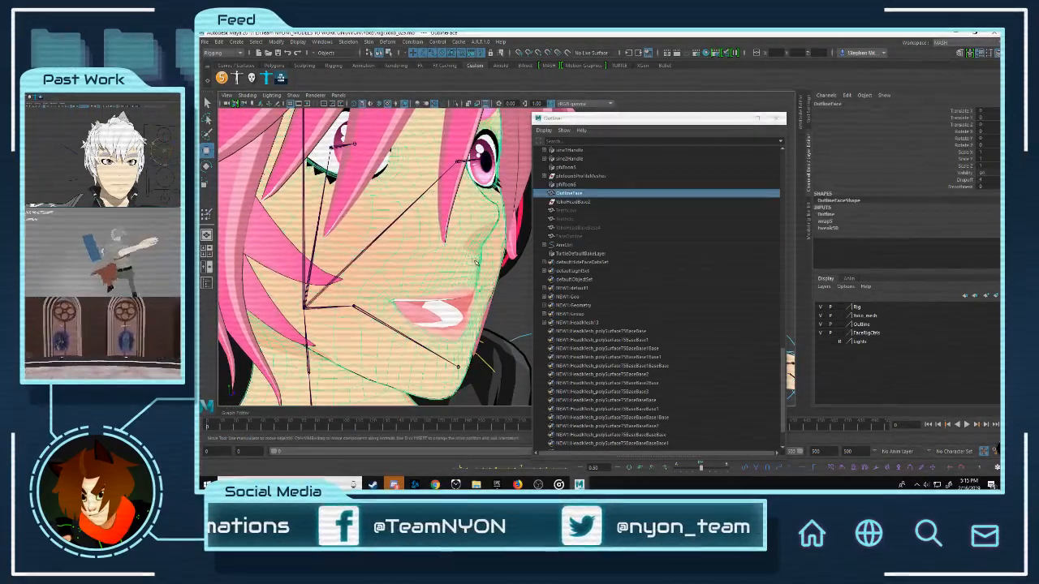
Step: Clear the Outliner from the view and move the GeneralMouth control on the facial control board to test the mouth
{"action": "scroll", "coordinate": [455, 268], "scroll_direction": "down", "scroll_amount": 5}
{"action": "left_click_drag", "start_coordinate": [454, 268], "coordinate": [365, 268], "text": "alt"}
{"action": "left_click", "coordinate": [743, 118]}
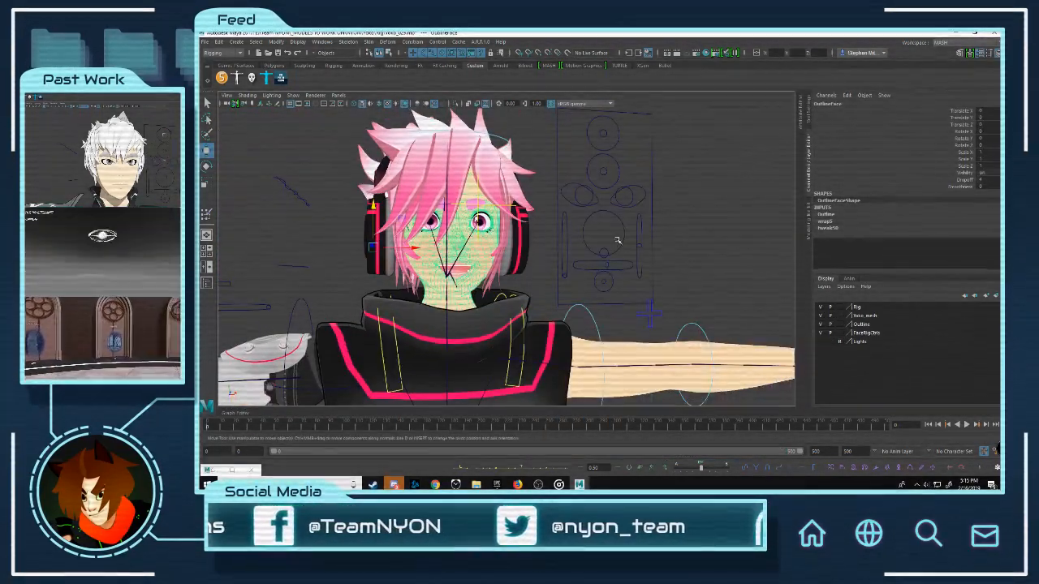
{"action": "left_click", "coordinate": [604, 250]}
{"action": "left_click_drag", "start_coordinate": [603, 251], "coordinate": [584, 236]}
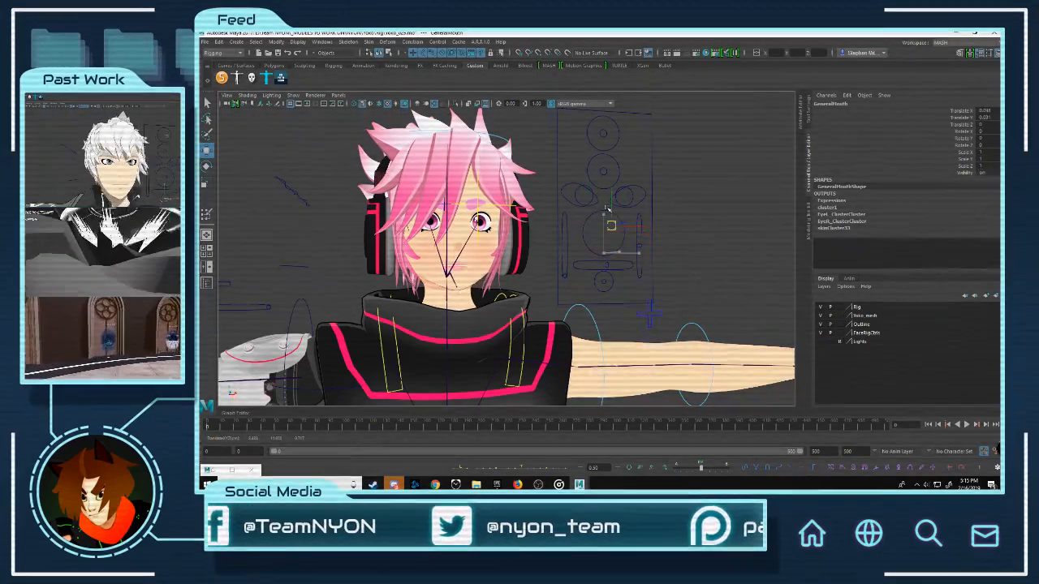
{"action": "mouse_move", "coordinate": [585, 236]}
{"action": "middle_mouse_down"}
{"action": "mouse_move", "coordinate": [619, 240]}
{"action": "mouse_move", "coordinate": [610, 216]}
{"action": "mouse_move", "coordinate": [599, 221]}
{"action": "middle_mouse_up"}
Step: Lower the GeneralMouth control while checking the mouth and face outline from the side
{"action": "scroll", "coordinate": [458, 223], "scroll_direction": "up", "scroll_amount": 8}
{"action": "left_click_drag", "start_coordinate": [457, 223], "coordinate": [617, 252], "text": "alt"}
{"action": "scroll", "coordinate": [616, 251], "scroll_direction": "down", "scroll_amount": 6}
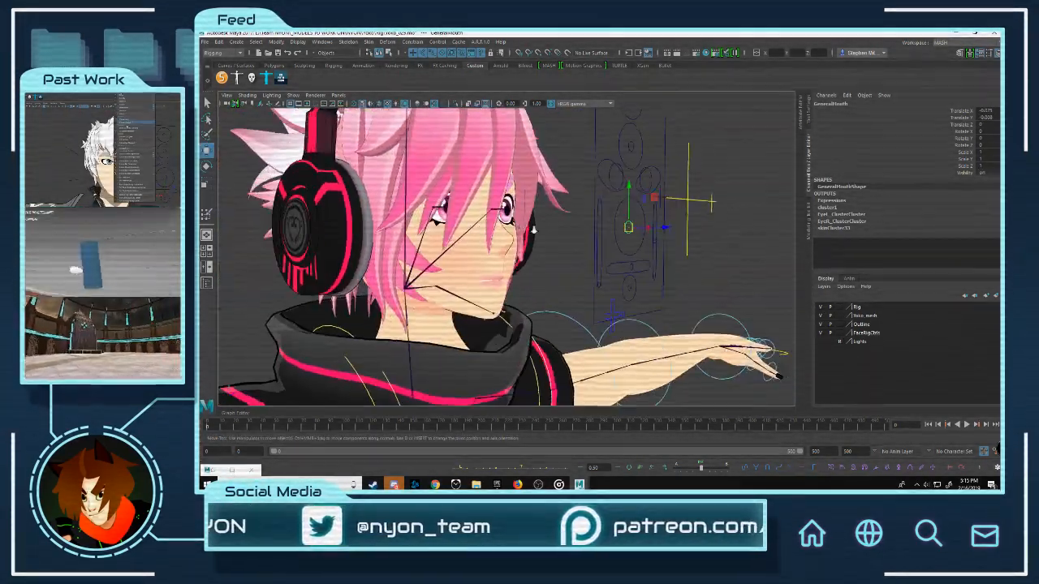
{"action": "scroll", "coordinate": [620, 257], "scroll_direction": "up", "scroll_amount": 6}
{"action": "mouse_move", "coordinate": [586, 233]}
{"action": "middle_mouse_down", "text": "alt"}
{"action": "mouse_move", "coordinate": [569, 183]}
{"action": "mouse_move", "coordinate": [621, 227]}
{"action": "mouse_move", "coordinate": [601, 226]}
{"action": "middle_mouse_up", "text": "alt"}
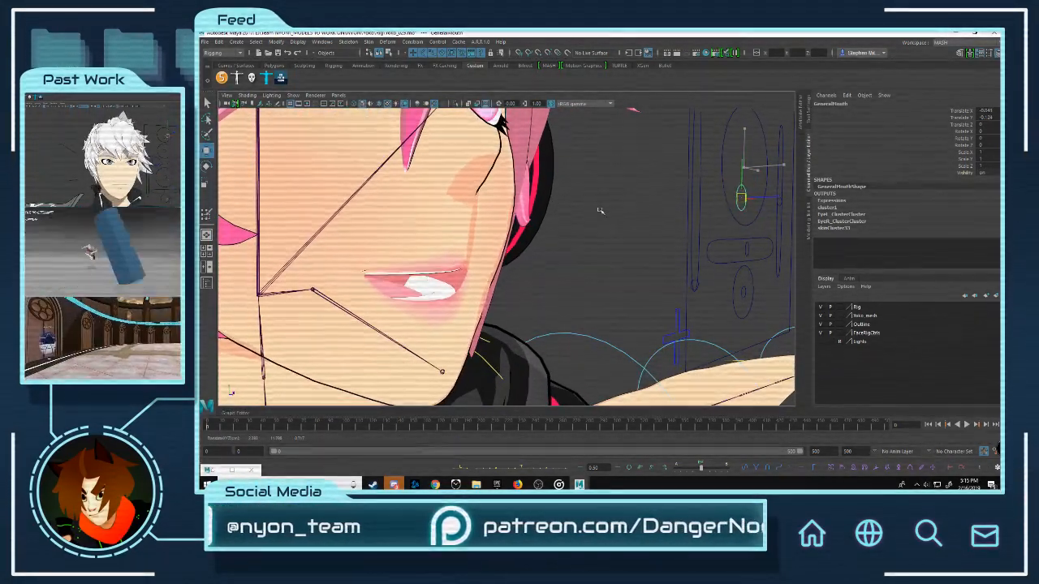
{"action": "scroll", "coordinate": [598, 218], "scroll_direction": "down", "scroll_amount": 5}
{"action": "right_click_drag", "start_coordinate": [540, 209], "coordinate": [582, 249], "text": "alt"}
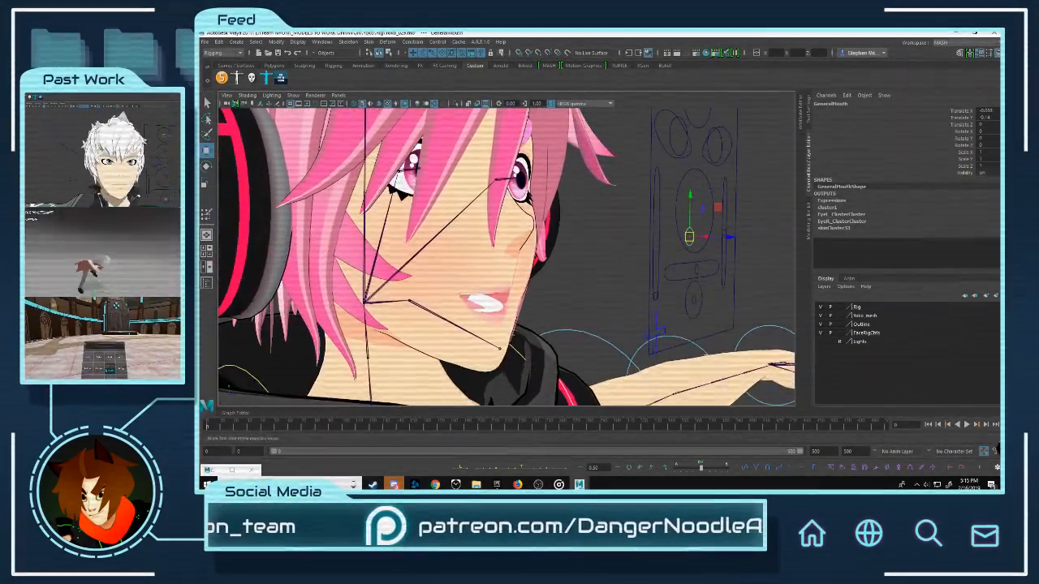
Step: Bring back the Outliner, expand the group of hair outline profile meshes, and rename it as HairOutlines
{"action": "left_click", "coordinate": [214, 470]}
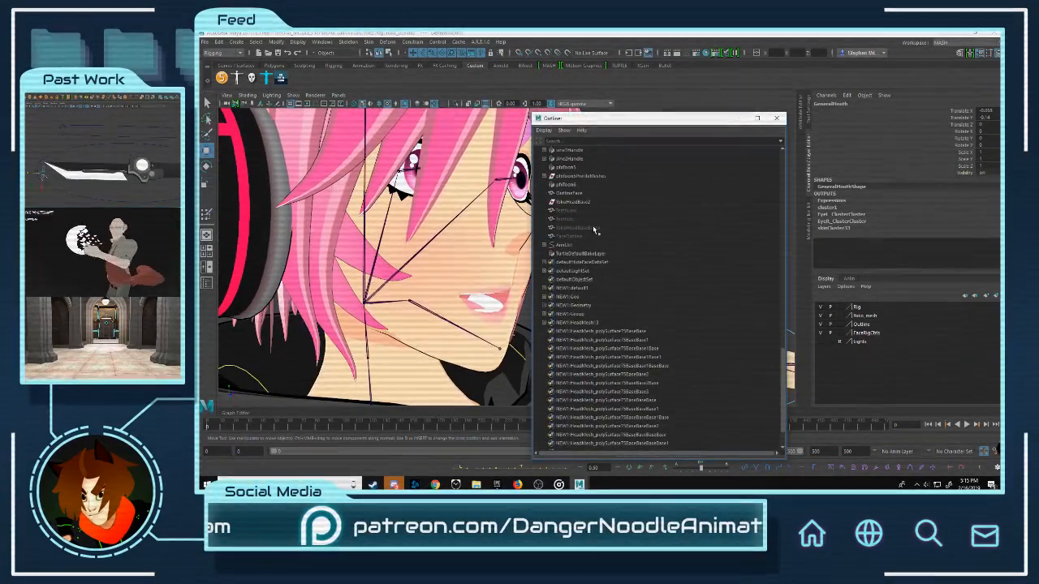
{"action": "left_click", "coordinate": [578, 236]}
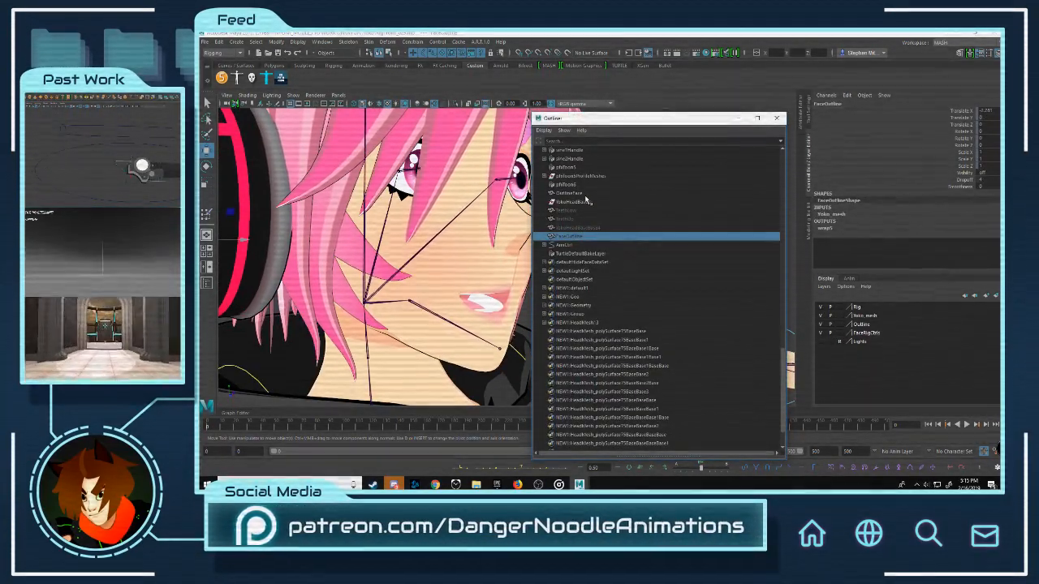
{"action": "scroll", "coordinate": [589, 199], "scroll_direction": "up", "scroll_amount": 5}
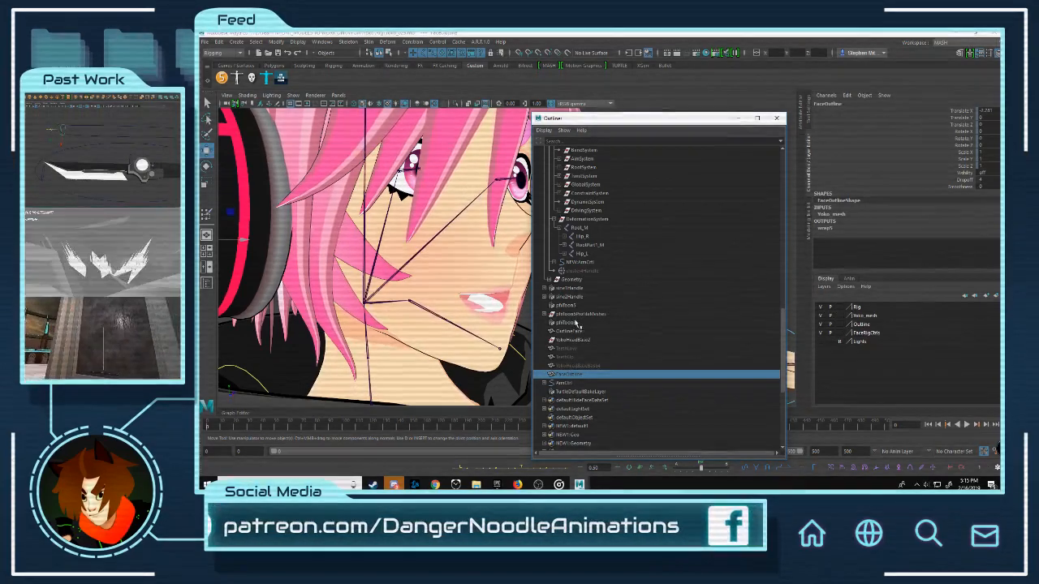
{"action": "left_click", "coordinate": [552, 314]}
{"action": "left_click", "coordinate": [544, 314]}
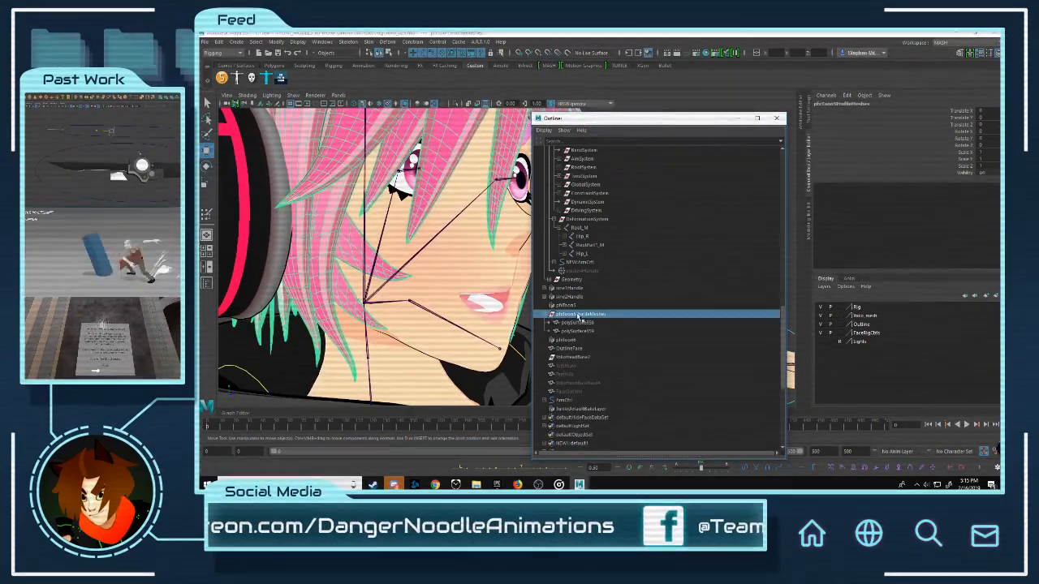
{"action": "double_click", "coordinate": [581, 314]}
{"action": "type", "text": "FoldO"}
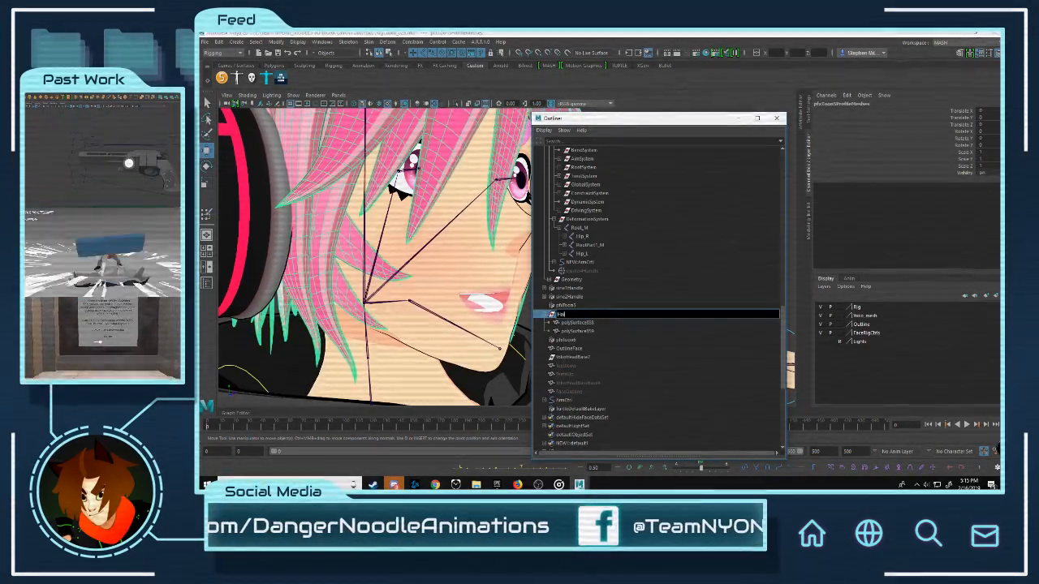
{"action": "type", "text": "utlines"}
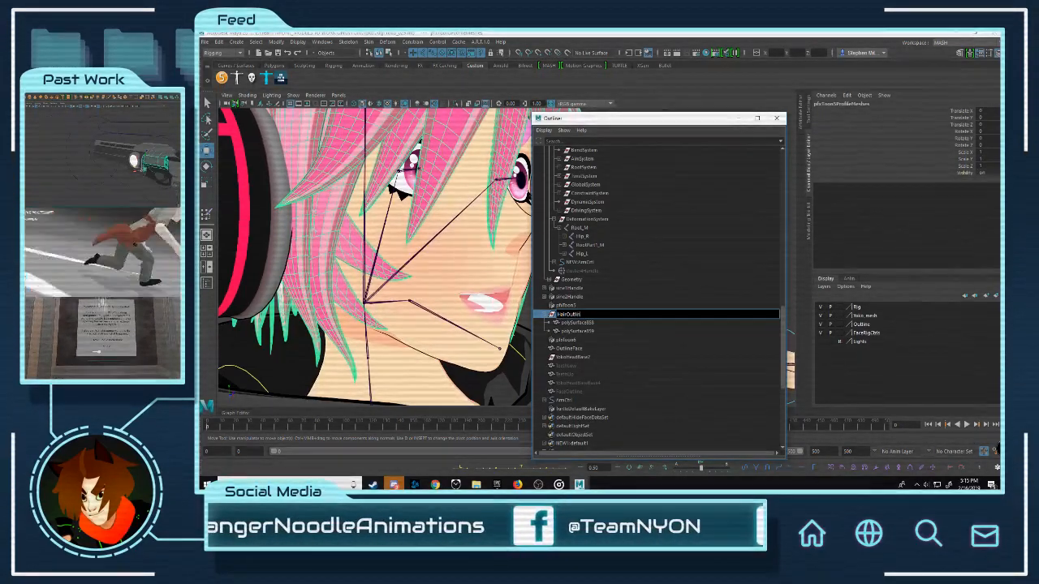
{"action": "key", "text": "Return"}
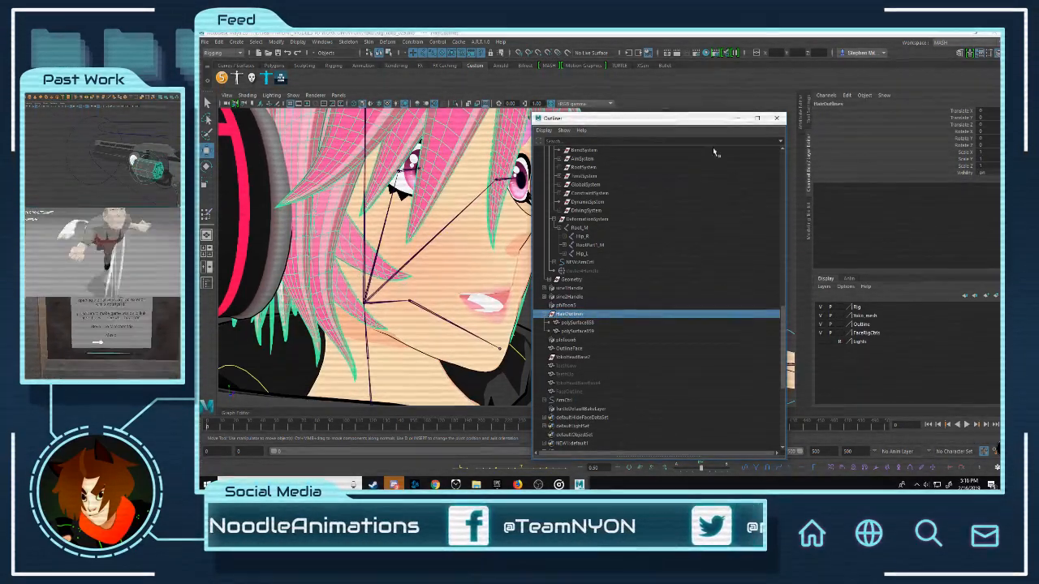
Step: Minimize the Outliner and move the EyebrowExpression control down on the facial control board to test the eyebrows
{"action": "left_click", "coordinate": [739, 117]}
{"action": "scroll", "coordinate": [709, 157], "scroll_direction": "down", "scroll_amount": 2}
{"action": "left_click", "coordinate": [651, 135]}
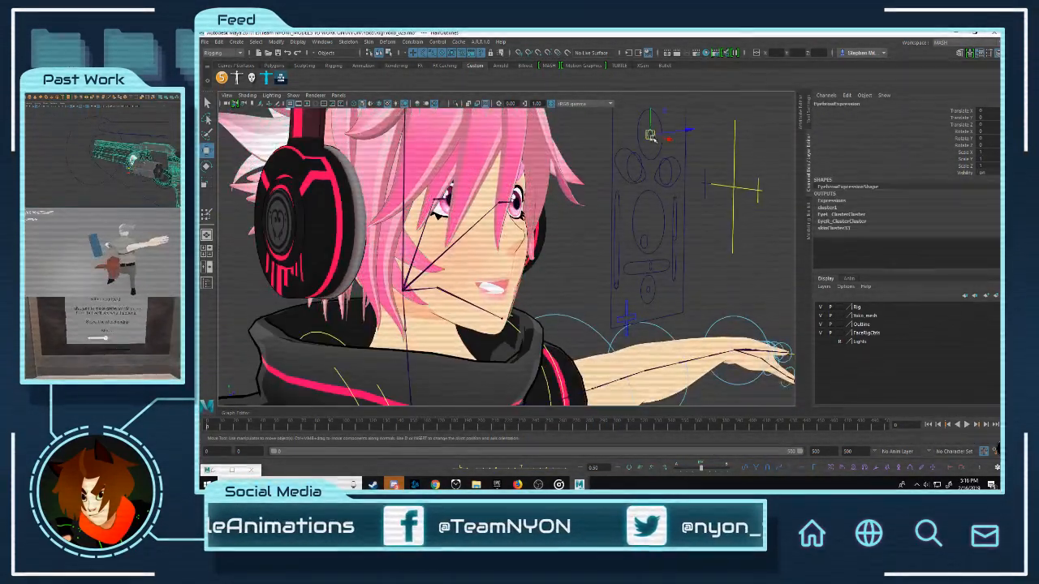
{"action": "scroll", "coordinate": [650, 138], "scroll_direction": "down", "scroll_amount": 2}
{"action": "middle_click_drag", "start_coordinate": [624, 174], "coordinate": [593, 206], "text": "alt"}
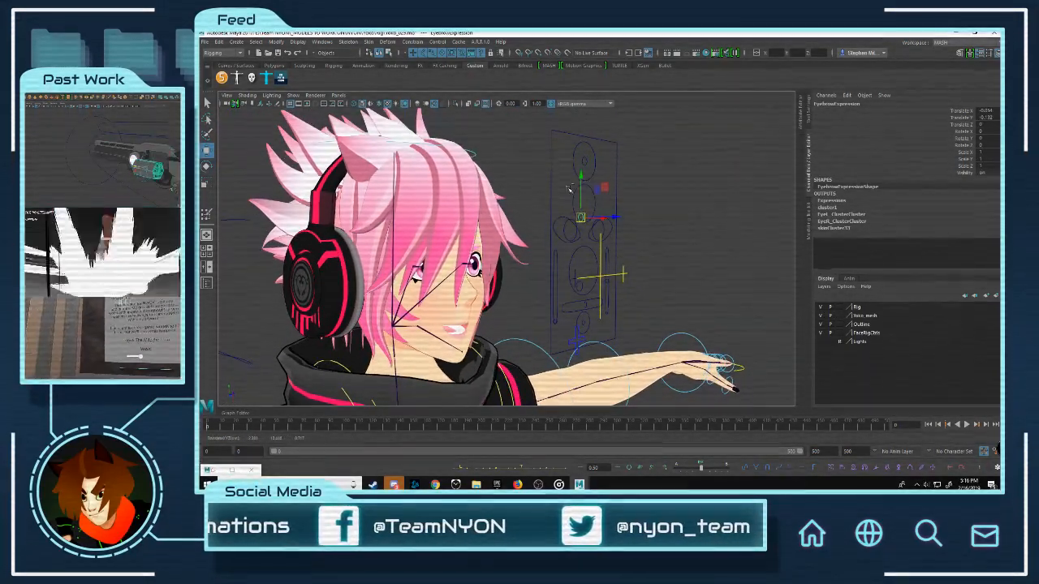
Step: Try moving the HairExpression control down to test the hair, and undo the move
{"action": "left_click", "coordinate": [636, 164]}
{"action": "left_click", "coordinate": [584, 159]}
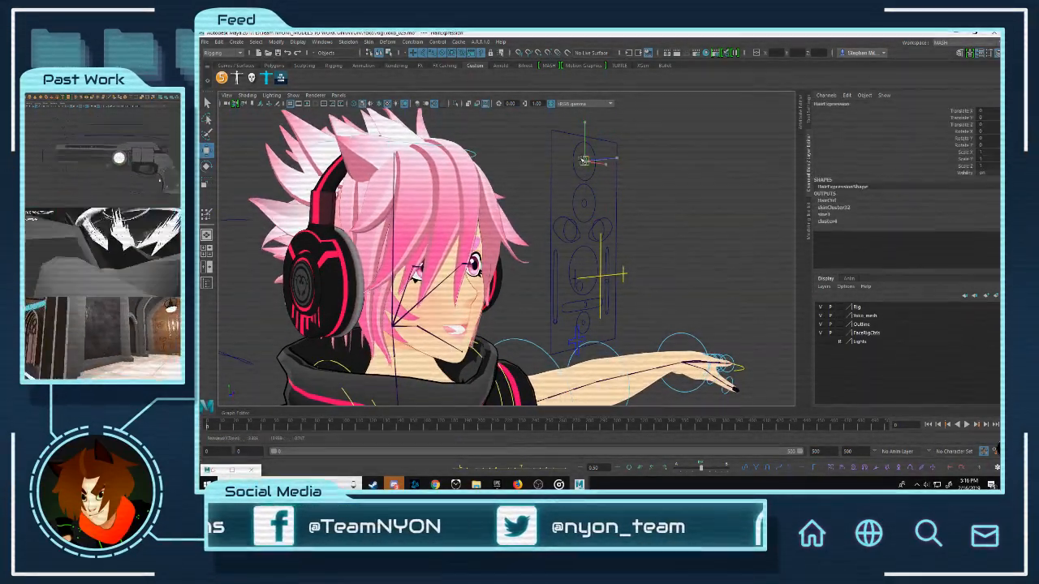
{"action": "mouse_move", "coordinate": [585, 162]}
{"action": "left_mouse_down"}
{"action": "mouse_move", "coordinate": [592, 149]}
{"action": "mouse_move", "coordinate": [583, 169]}
{"action": "left_mouse_up"}
{"action": "key", "text": "ctrl+z"}
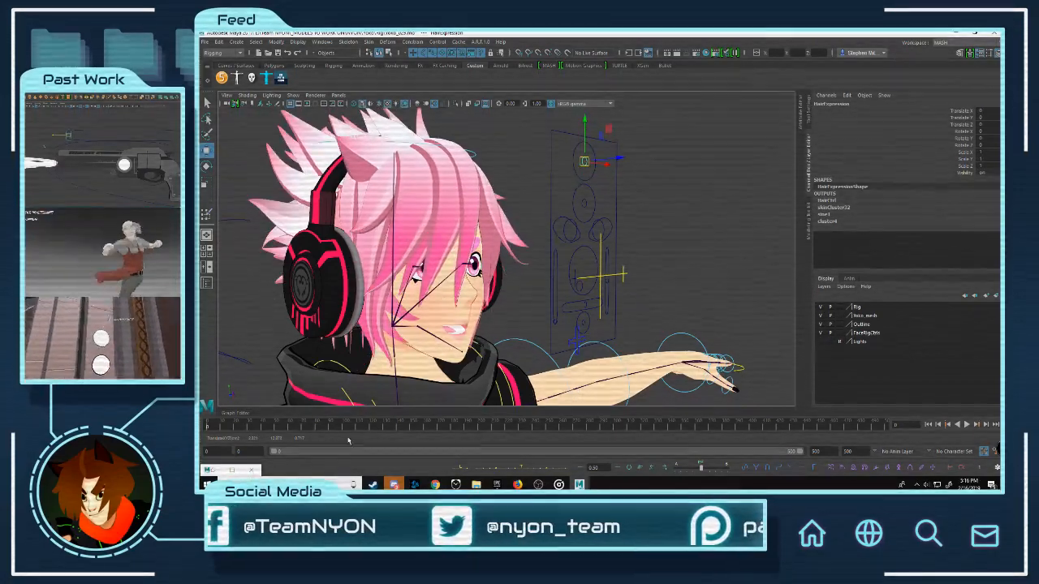
Step: Restore the Outliner, collapse the HairOutlines group, and check the two sine deformer handles above it
{"action": "left_click", "coordinate": [232, 471]}
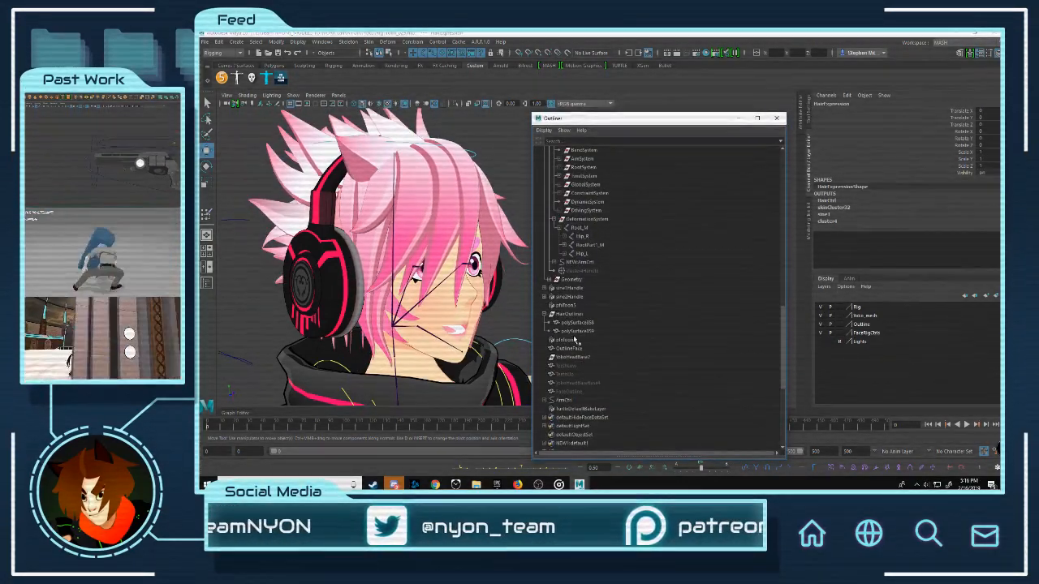
{"action": "left_click", "coordinate": [568, 315]}
{"action": "left_click", "coordinate": [545, 314]}
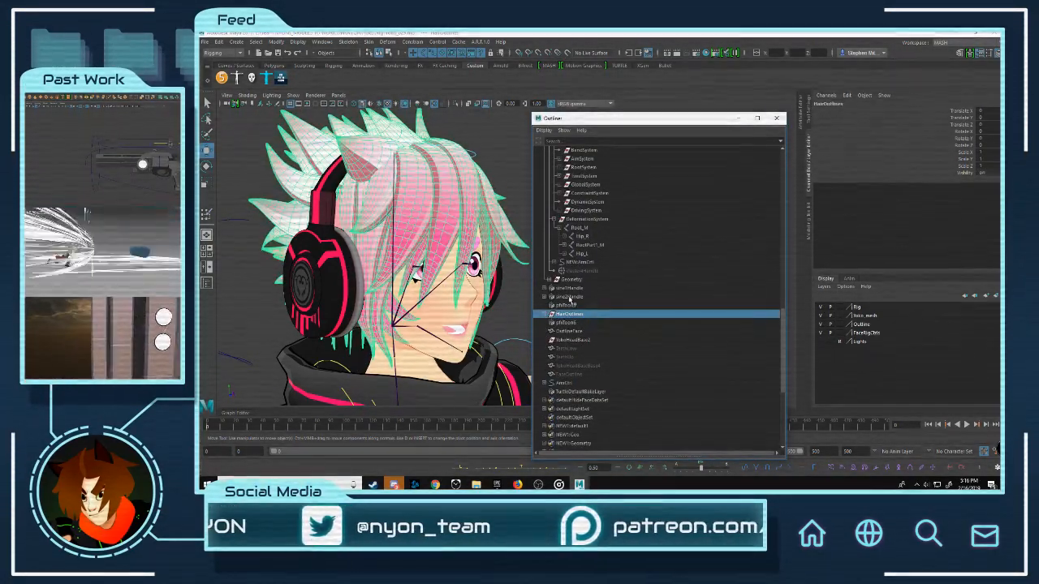
{"action": "left_click", "coordinate": [571, 297]}
{"action": "left_click", "coordinate": [577, 288]}
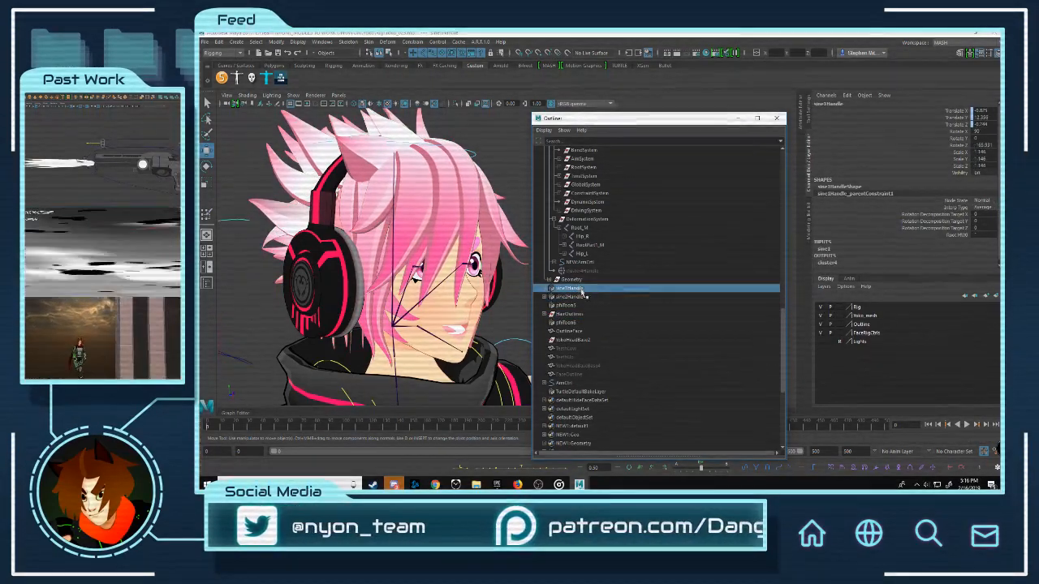
Step: Collapse the MotionSystem hierarchy and parent sine1Handle and sine2Handle under Main in the rig group
{"action": "left_click", "coordinate": [578, 297]}
{"action": "left_click", "coordinate": [579, 288], "text": "shift"}
{"action": "scroll", "coordinate": [578, 289], "scroll_direction": "up", "scroll_amount": 10}
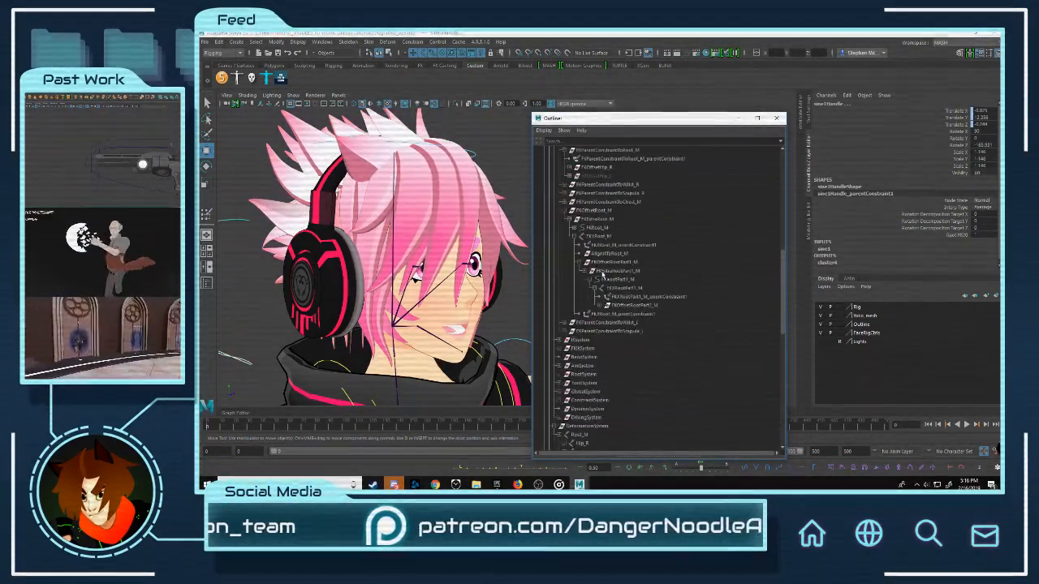
{"action": "scroll", "coordinate": [572, 268], "scroll_direction": "down", "scroll_amount": 8}
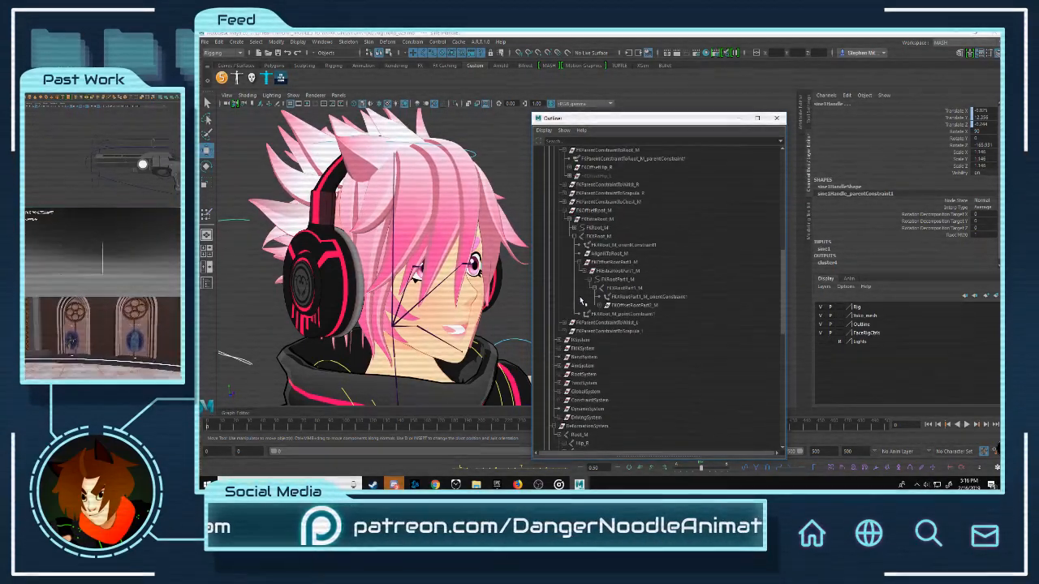
{"action": "scroll", "coordinate": [580, 322], "scroll_direction": "up", "scroll_amount": 10}
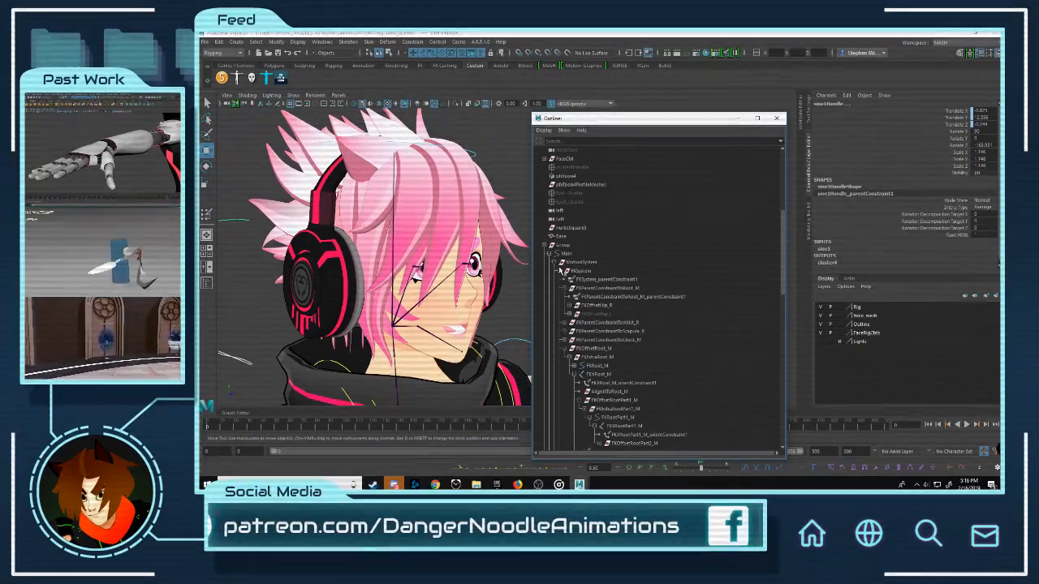
{"action": "left_click", "coordinate": [561, 272]}
{"action": "left_click", "coordinate": [559, 263]}
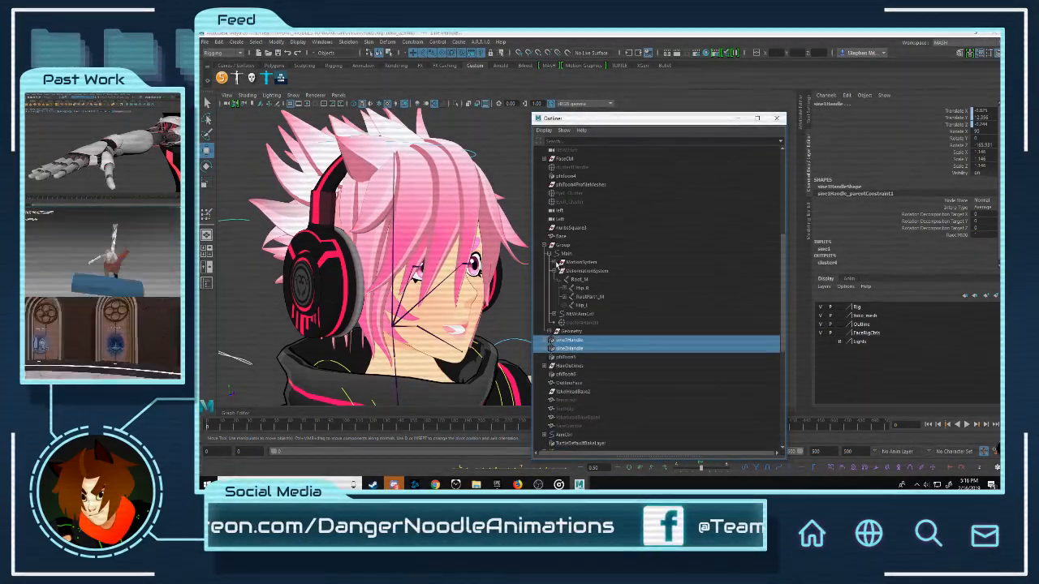
{"action": "scroll", "coordinate": [470, 325], "scroll_direction": "down", "scroll_amount": 5}
{"action": "left_click_drag", "start_coordinate": [471, 325], "coordinate": [410, 326], "text": "alt"}
{"action": "middle_click_drag", "start_coordinate": [572, 342], "coordinate": [582, 256]}
{"action": "left_click_drag", "start_coordinate": [582, 257], "coordinate": [582, 257]}
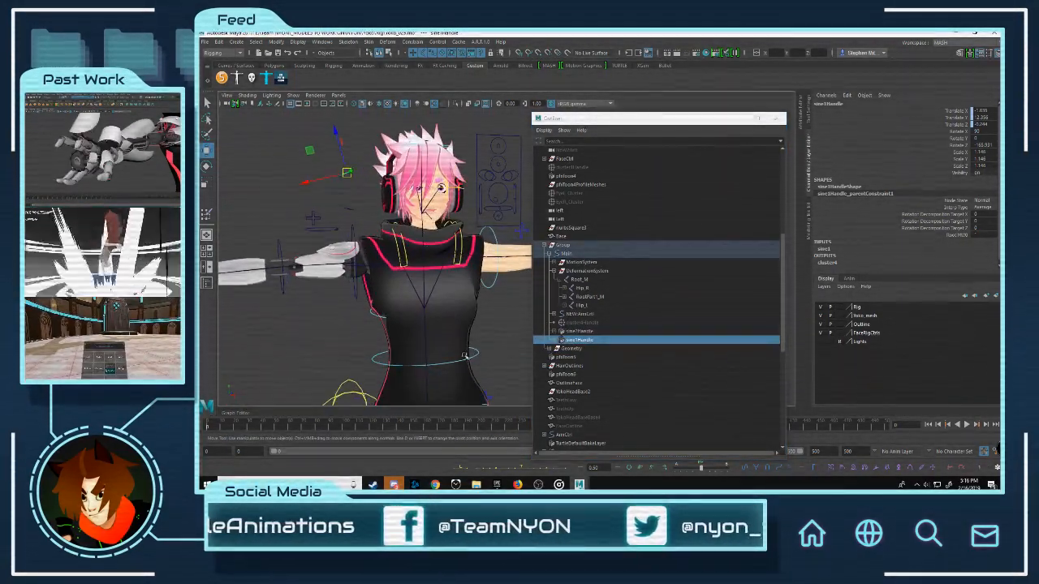
Step: Test-rotate the FKSpine1_M waist control to check the upper body, and undo the rotation
{"action": "left_click", "coordinate": [479, 355]}
{"action": "left_click", "coordinate": [478, 353]}
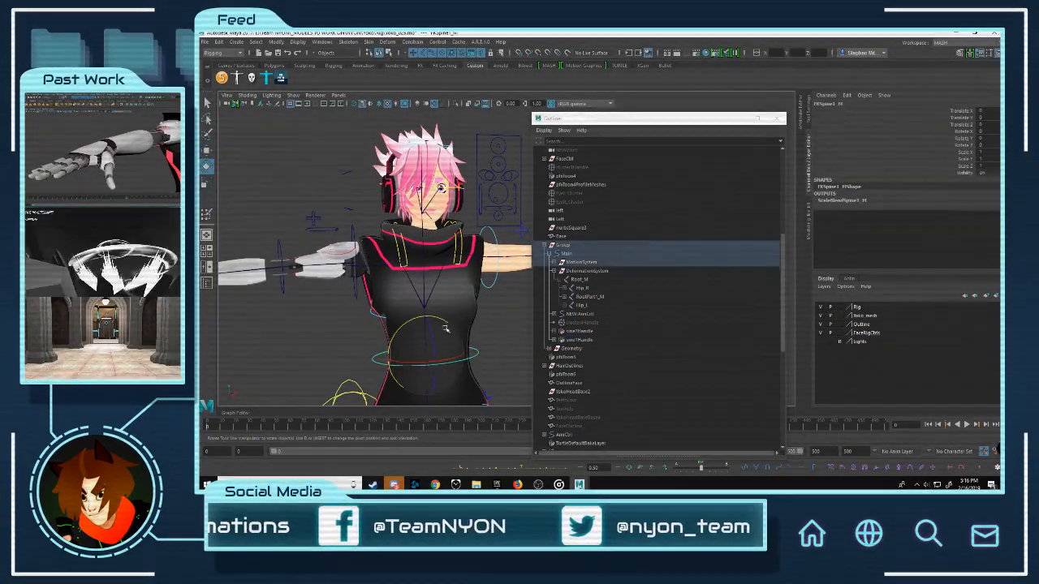
{"action": "left_click_drag", "start_coordinate": [443, 320], "coordinate": [400, 317]}
{"action": "key", "text": "ctrl+z"}
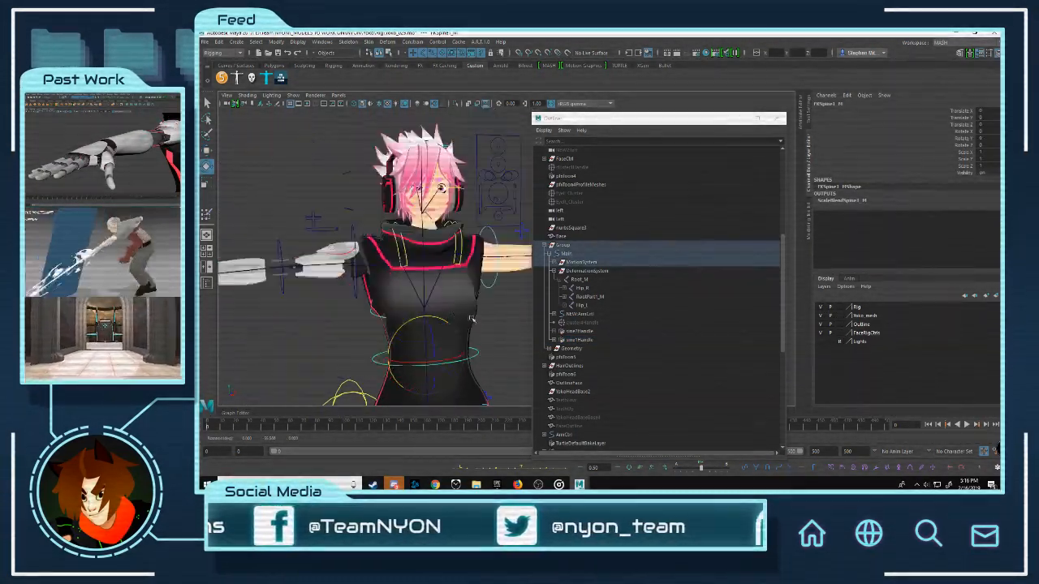
Step: Select the Main control at the character's feet, move it to test the whole rig, and examine the upper body
{"action": "scroll", "coordinate": [460, 247], "scroll_direction": "down", "scroll_amount": 8}
{"action": "left_click", "coordinate": [458, 344]}
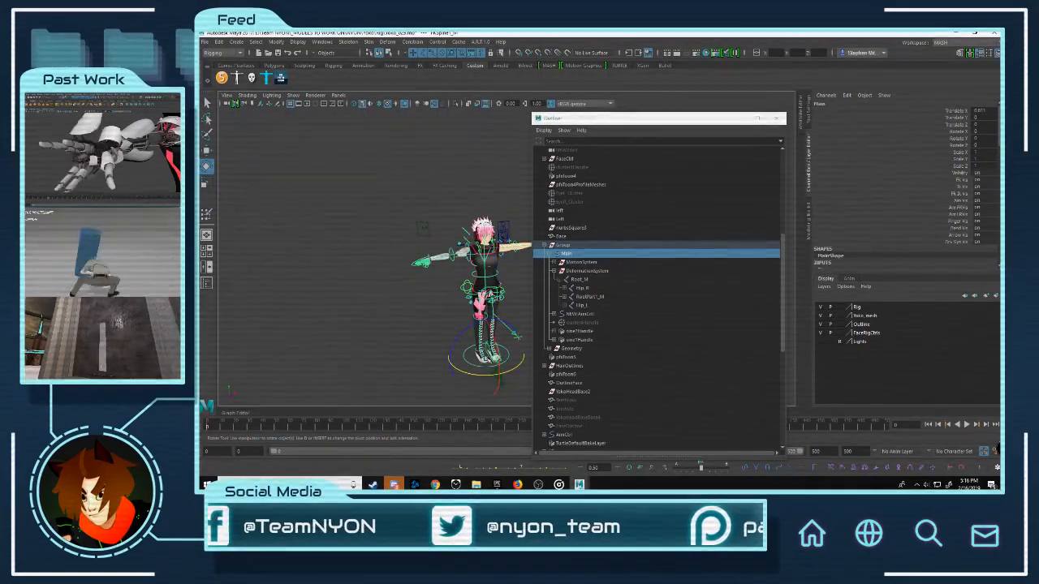
{"action": "left_click_drag", "start_coordinate": [512, 351], "coordinate": [513, 353]}
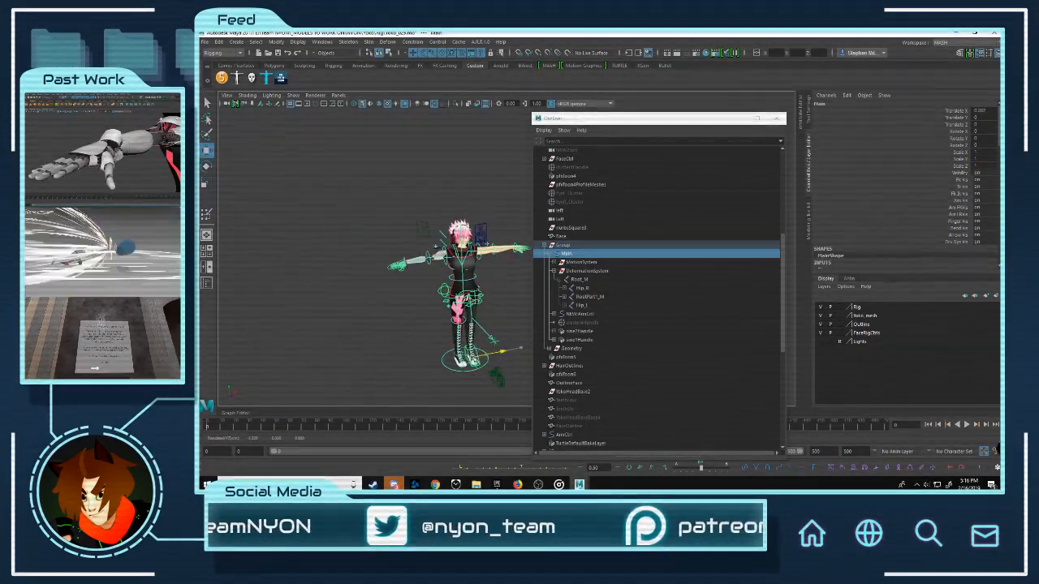
{"action": "scroll", "coordinate": [507, 323], "scroll_direction": "up", "scroll_amount": 10}
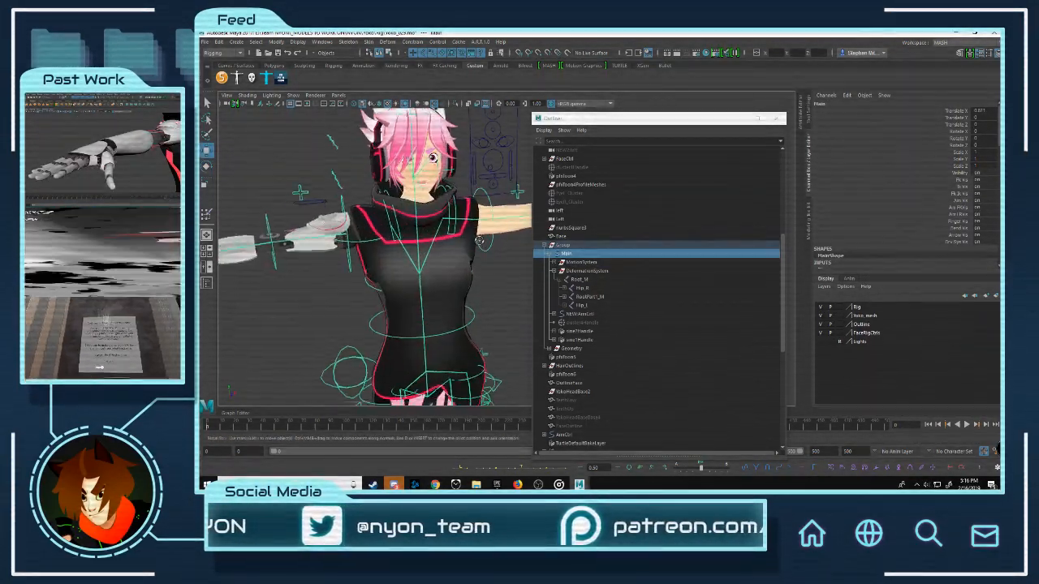
Step: Try the EyeL_Cluster and EyeR_Cluster handles under Main, undo that, and parent both directly under the rig's Group node
{"action": "scroll", "coordinate": [506, 302], "scroll_direction": "down", "scroll_amount": 5}
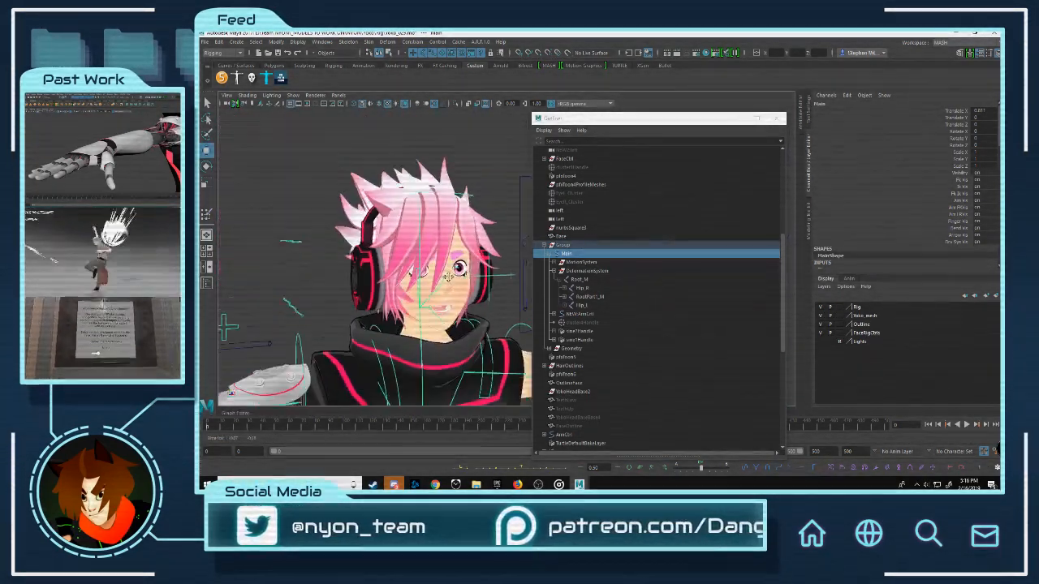
{"action": "left_click", "coordinate": [505, 298]}
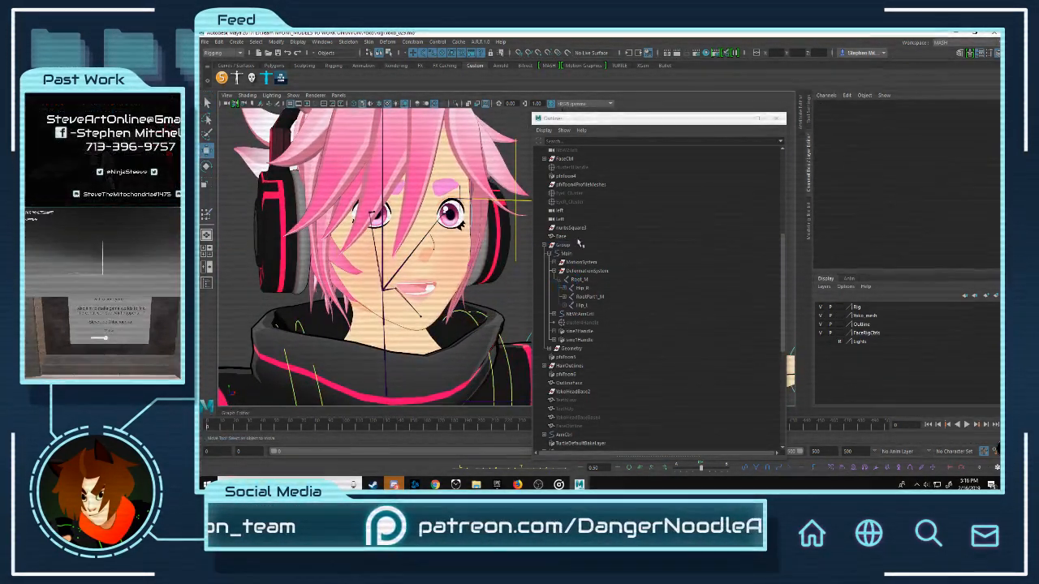
{"action": "left_click", "coordinate": [585, 195]}
{"action": "left_click", "coordinate": [587, 202], "text": "shift"}
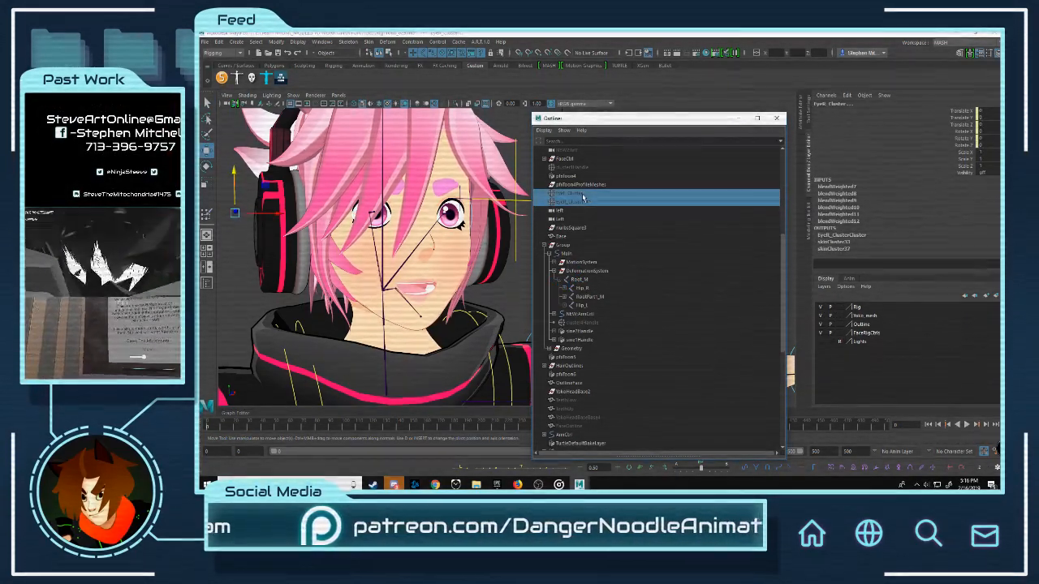
{"action": "left_click_drag", "start_coordinate": [580, 255], "coordinate": [575, 258]}
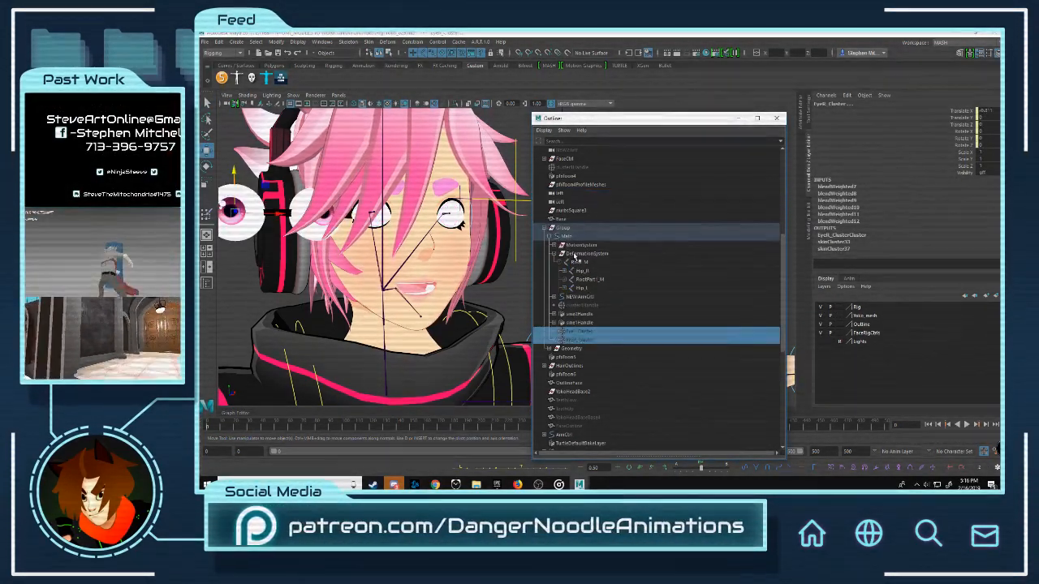
{"action": "key", "text": "ctrl+z"}
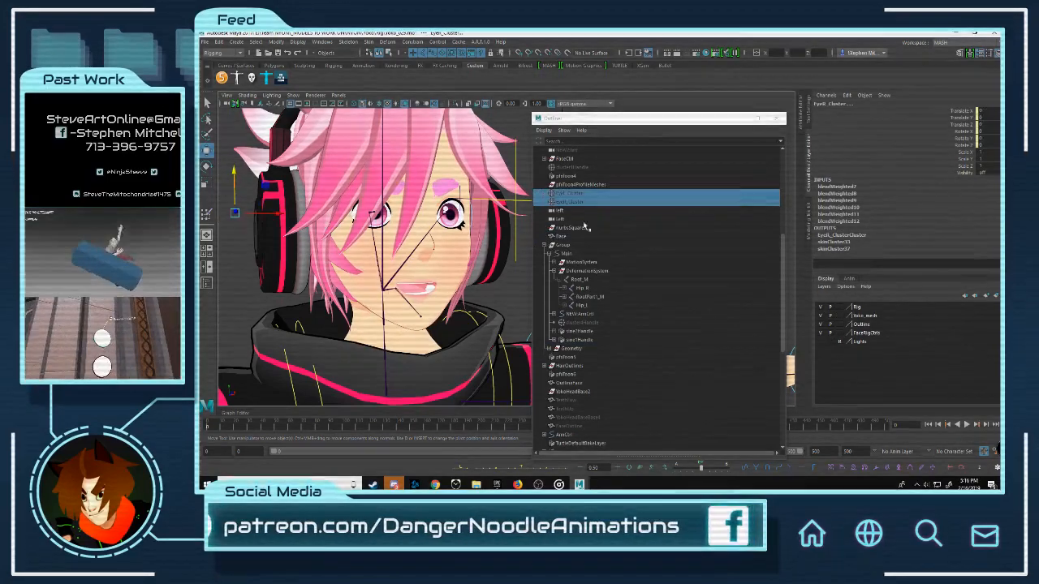
{"action": "middle_click_drag", "start_coordinate": [578, 202], "coordinate": [573, 246]}
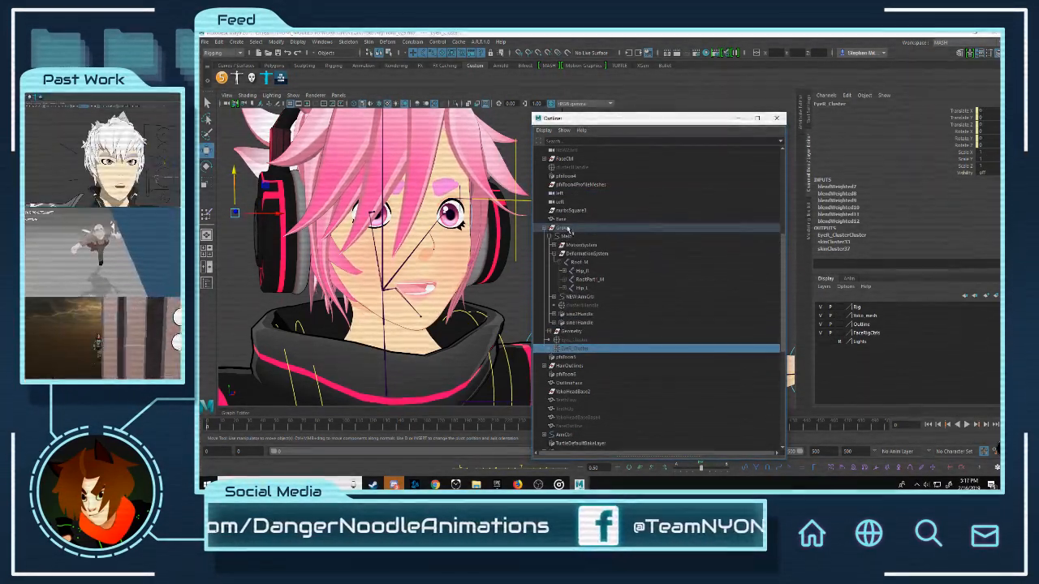
Step: Frame the rig's Group, select the Main control at the character's feet, and inspect the body up to the shoulders
{"action": "left_click", "coordinate": [568, 230]}
{"action": "key", "text": "f"}
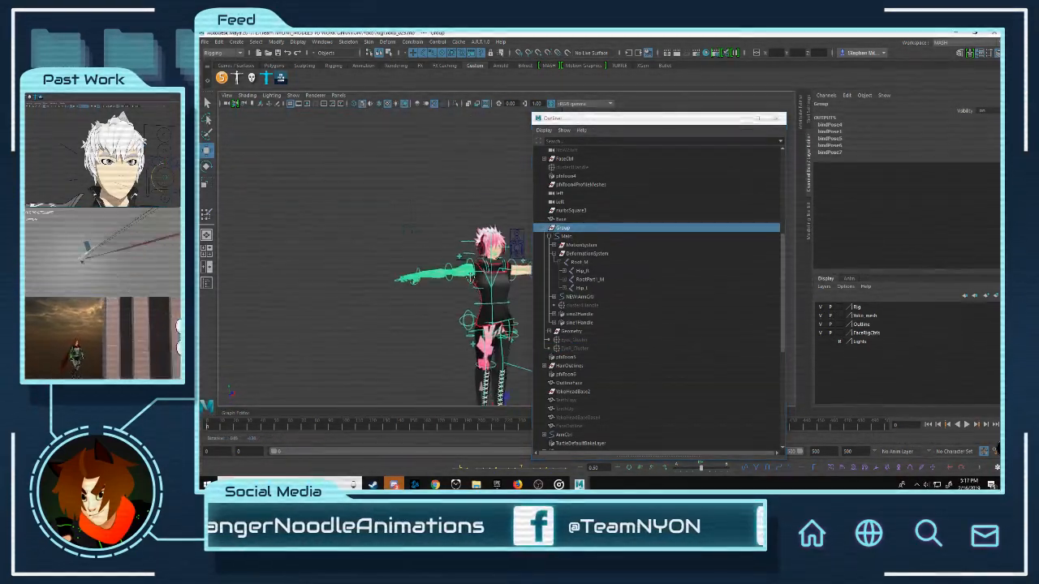
{"action": "left_click", "coordinate": [418, 346]}
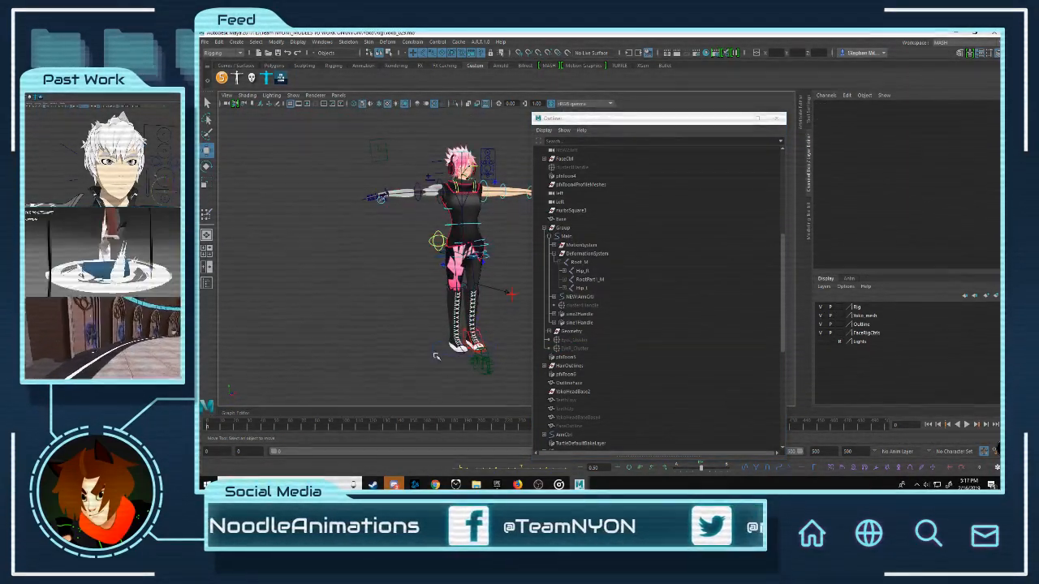
{"action": "left_click", "coordinate": [436, 357]}
{"action": "mouse_move", "coordinate": [490, 343]}
{"action": "left_mouse_down"}
{"action": "mouse_move", "coordinate": [436, 349]}
{"action": "mouse_move", "coordinate": [490, 342]}
{"action": "left_mouse_up"}
{"action": "scroll", "coordinate": [493, 212], "scroll_direction": "up", "scroll_amount": 6}
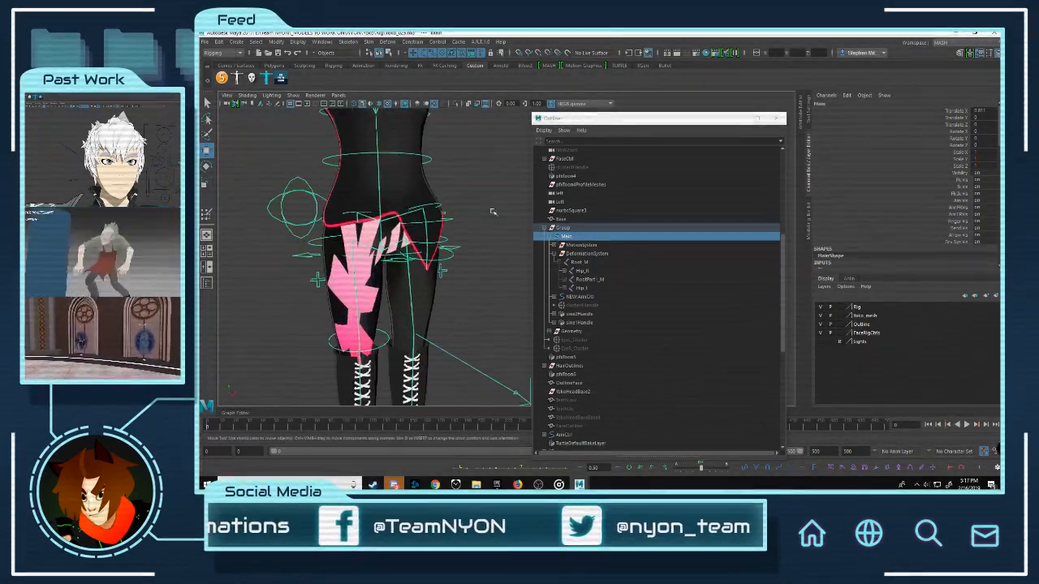
{"action": "scroll", "coordinate": [493, 211], "scroll_direction": "up", "scroll_amount": 2}
{"action": "middle_click_drag", "start_coordinate": [493, 212], "coordinate": [493, 439], "text": "alt"}
Step: Try the Base mesh under Main, undo that, and move Base and the HairOutlines group into the Geometry group
{"action": "left_click", "coordinate": [563, 219]}
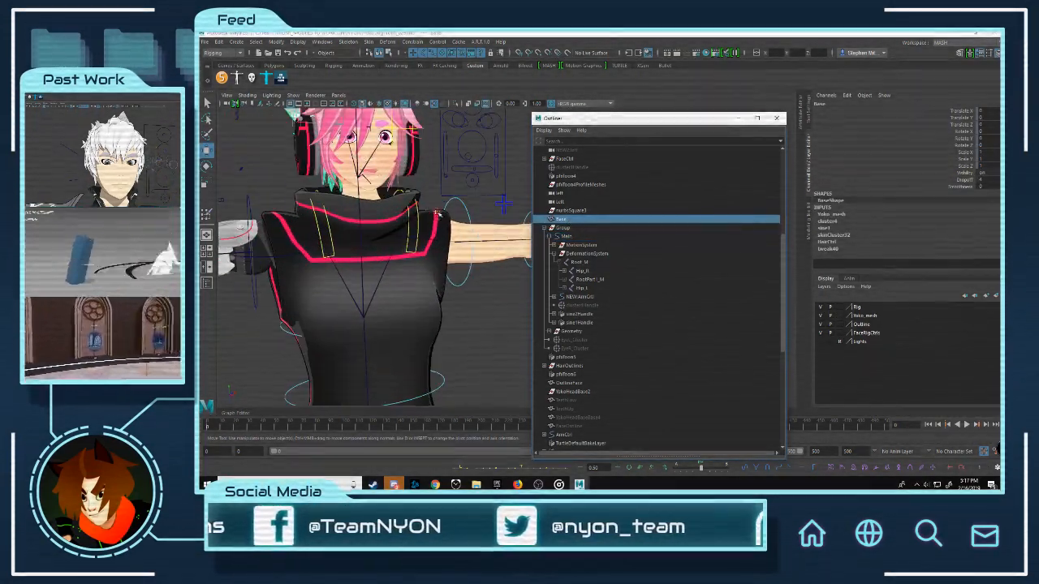
{"action": "middle_click_drag", "start_coordinate": [439, 213], "coordinate": [451, 256], "text": "alt"}
{"action": "left_click_drag", "start_coordinate": [450, 255], "coordinate": [456, 276], "text": "alt"}
{"action": "middle_click_drag", "start_coordinate": [456, 276], "coordinate": [420, 233], "text": "alt"}
{"action": "middle_click_drag", "start_coordinate": [565, 219], "coordinate": [583, 330]}
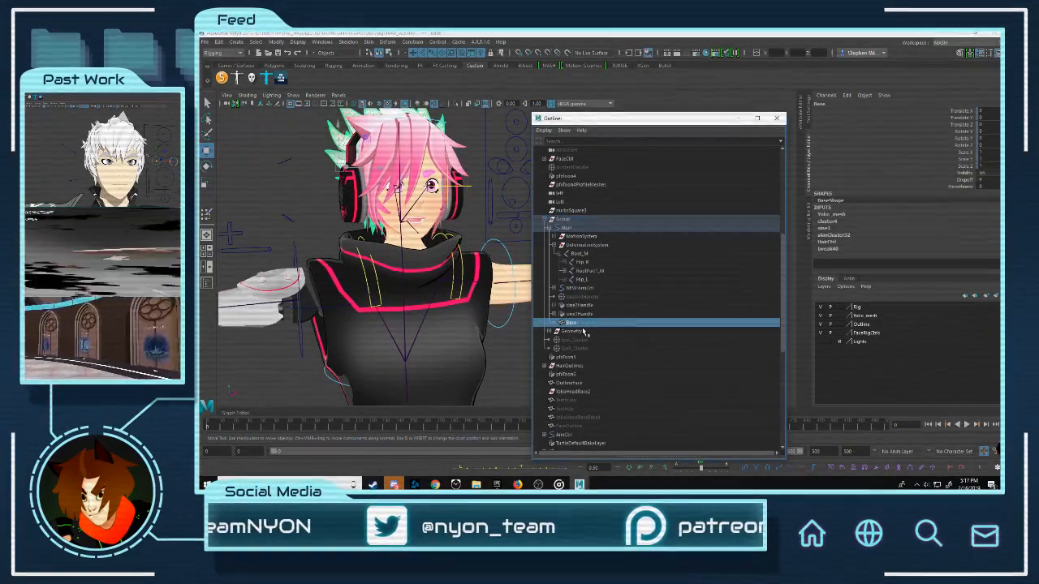
{"action": "key", "text": "ctrl+z"}
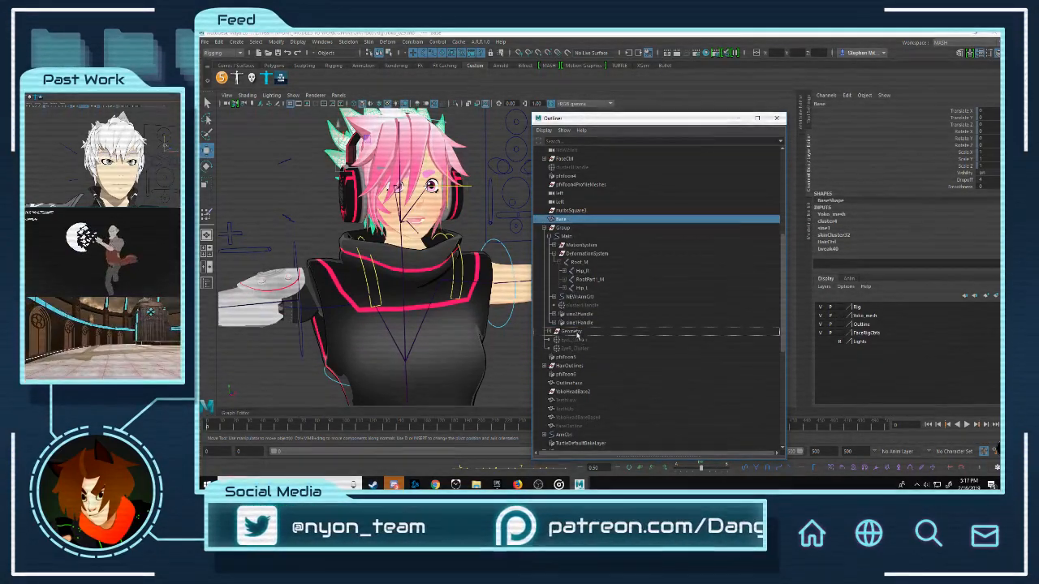
{"action": "left_click_drag", "start_coordinate": [577, 334], "coordinate": [578, 332]}
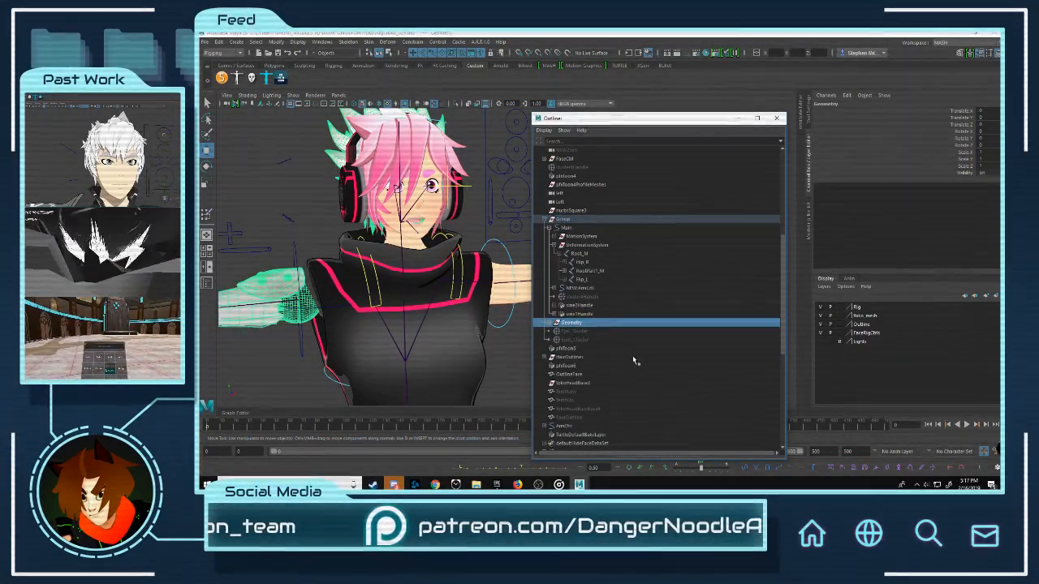
{"action": "left_click", "coordinate": [578, 357]}
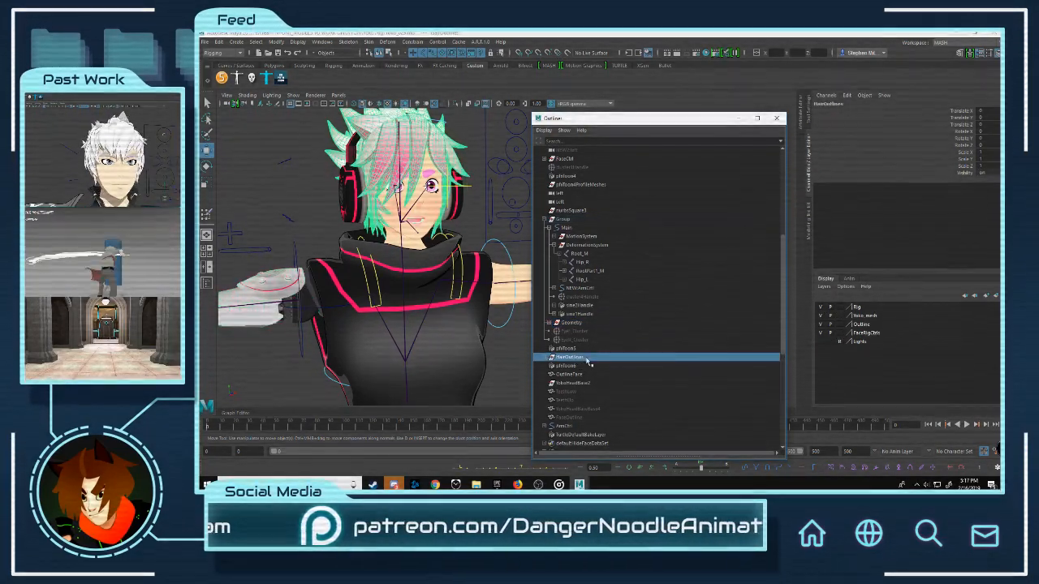
{"action": "left_click_drag", "start_coordinate": [573, 325], "coordinate": [573, 324]}
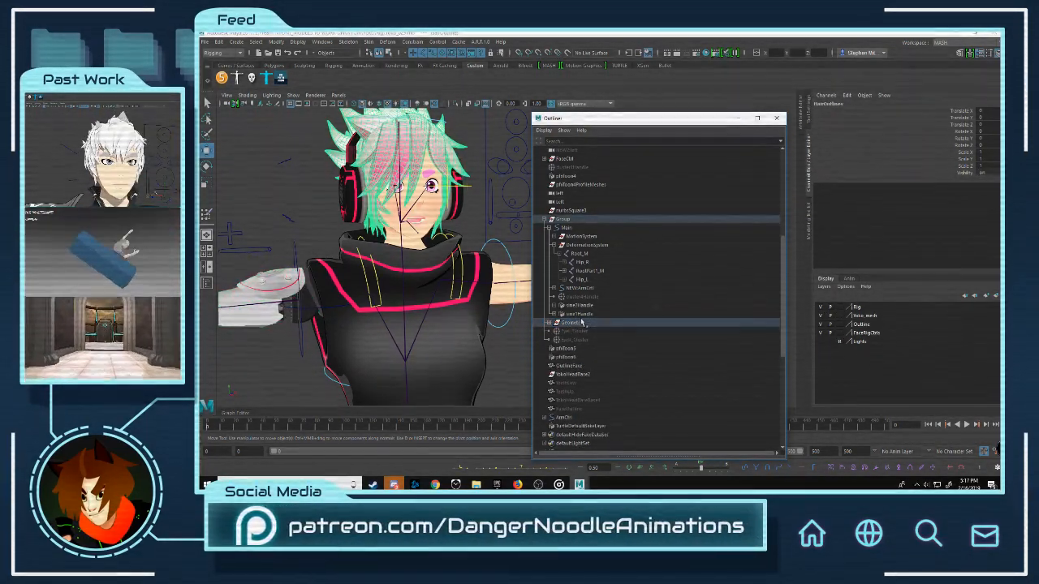
Step: Test the GeneralMouth and HairExpression controls on the face control board beside the head
{"action": "key", "text": "f"}
{"action": "scroll", "coordinate": [504, 216], "scroll_direction": "up", "scroll_amount": 5}
{"action": "middle_click_drag", "start_coordinate": [508, 213], "coordinate": [503, 269], "text": "alt"}
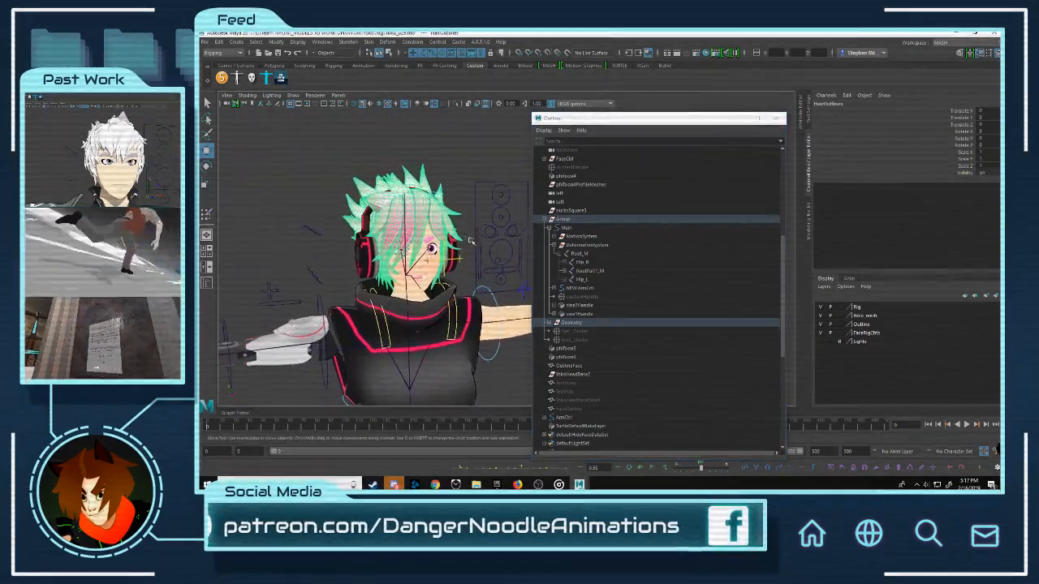
{"action": "scroll", "coordinate": [495, 260], "scroll_direction": "up", "scroll_amount": 3}
{"action": "left_click", "coordinate": [490, 263]}
{"action": "mouse_move", "coordinate": [490, 263]}
{"action": "left_mouse_down"}
{"action": "mouse_move", "coordinate": [476, 274]}
{"action": "mouse_move", "coordinate": [492, 232]}
{"action": "mouse_move", "coordinate": [496, 250]}
{"action": "left_mouse_up"}
{"action": "left_click", "coordinate": [494, 235]}
{"action": "left_click", "coordinate": [493, 234]}
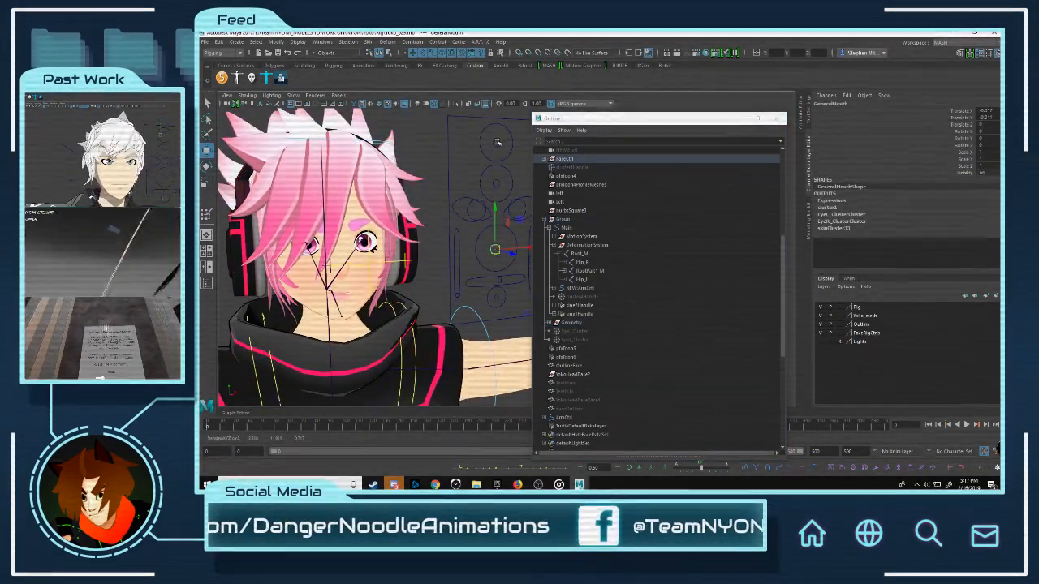
{"action": "left_click", "coordinate": [497, 143]}
{"action": "left_click_drag", "start_coordinate": [497, 143], "coordinate": [510, 142]}
Step: Test-move the Main control at the feet, undo the movement, and inspect the upper body
{"action": "scroll", "coordinate": [498, 183], "scroll_direction": "down", "scroll_amount": 6}
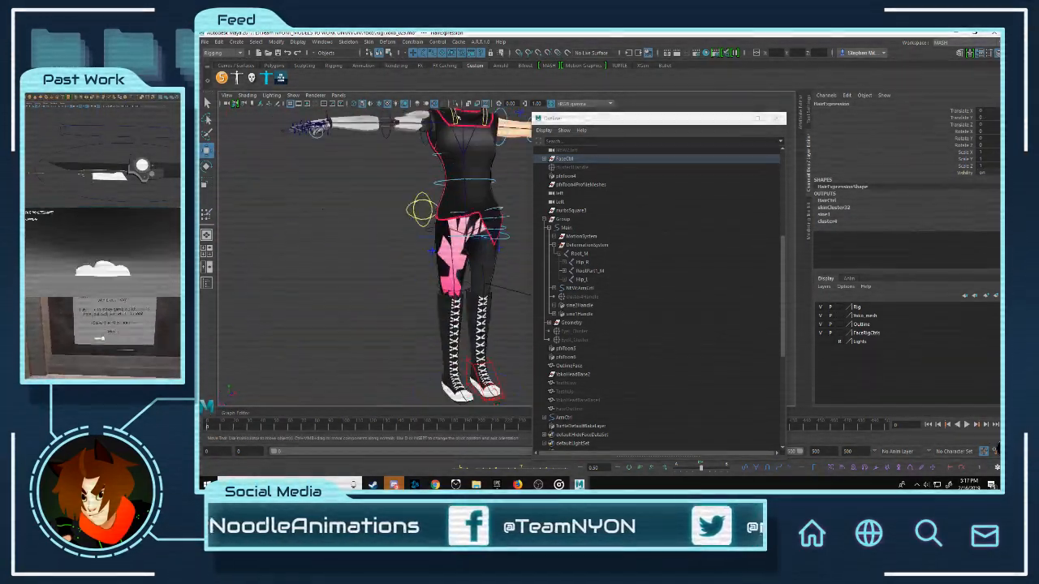
{"action": "left_click", "coordinate": [444, 325]}
{"action": "left_click_drag", "start_coordinate": [508, 327], "coordinate": [521, 324]}
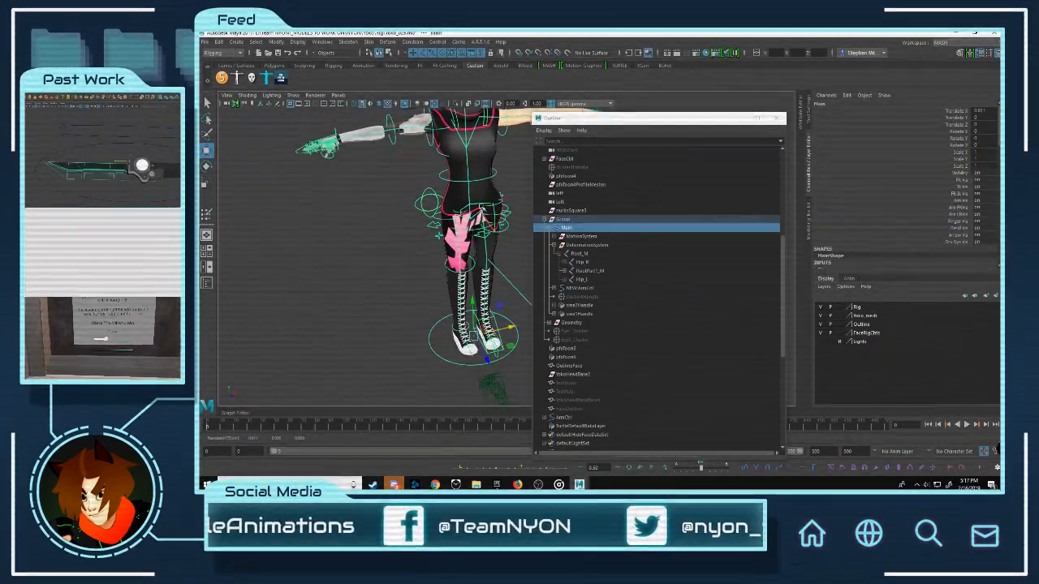
{"action": "key", "text": "ctrl+z"}
{"action": "scroll", "coordinate": [499, 218], "scroll_direction": "down", "scroll_amount": 1}
{"action": "middle_click_drag", "start_coordinate": [499, 218], "coordinate": [444, 278], "text": "alt"}
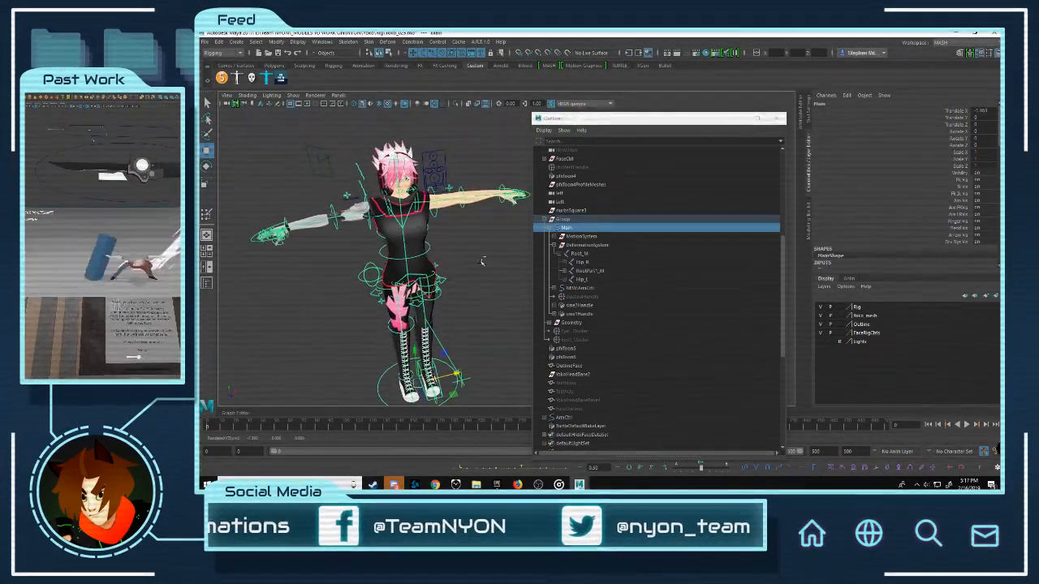
{"action": "key", "text": "ctrl+z"}
{"action": "scroll", "coordinate": [483, 262], "scroll_direction": "up", "scroll_amount": 4}
{"action": "left_click_drag", "start_coordinate": [482, 262], "coordinate": [501, 231], "text": "alt"}
{"action": "middle_click_drag", "start_coordinate": [501, 230], "coordinate": [493, 276], "text": "alt"}
{"action": "scroll", "coordinate": [495, 276], "scroll_direction": "up", "scroll_amount": 3}
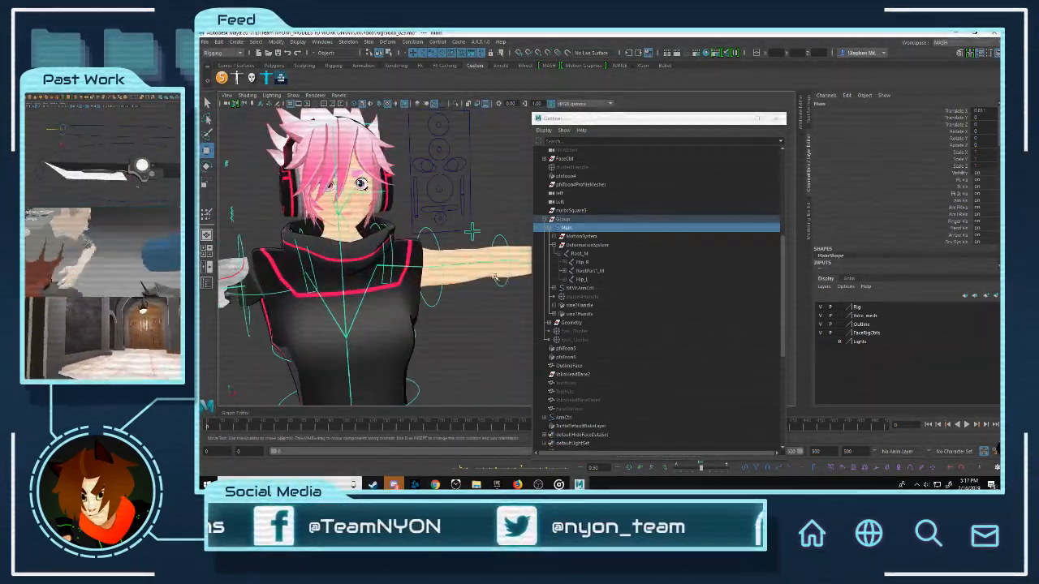
Step: Test-rotate the FKHead_M head control, undo the rotation, and save the scene
{"action": "left_click", "coordinate": [499, 226]}
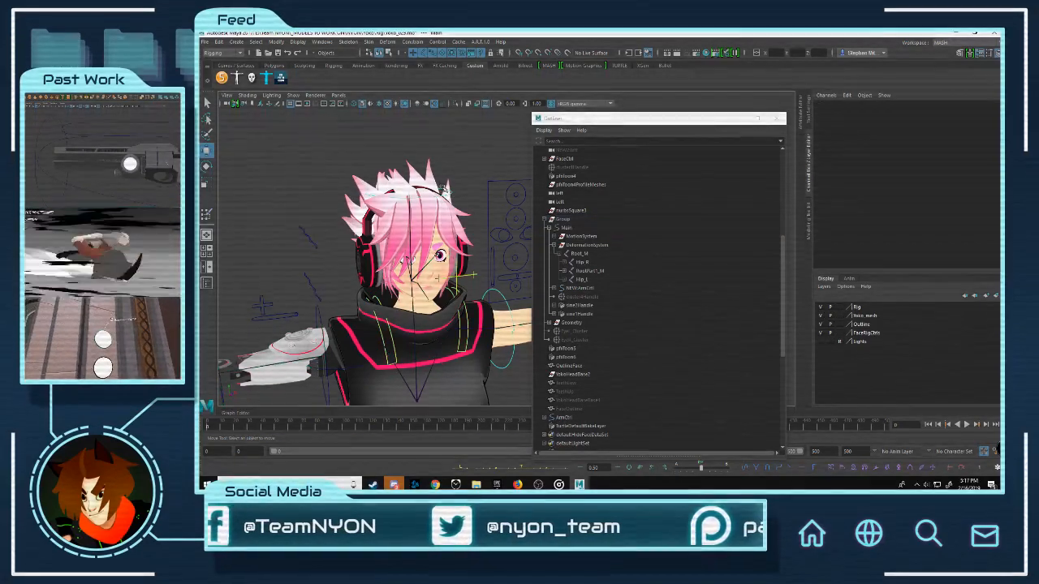
{"action": "left_click", "coordinate": [451, 196]}
{"action": "left_click", "coordinate": [452, 199]}
{"action": "key", "text": "e"}
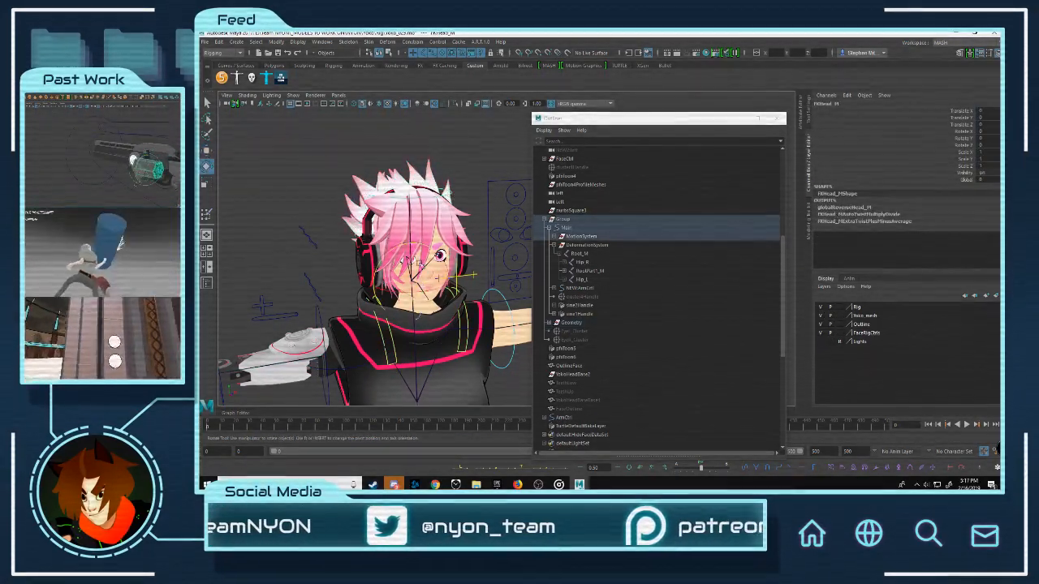
{"action": "left_click_drag", "start_coordinate": [422, 281], "coordinate": [430, 312]}
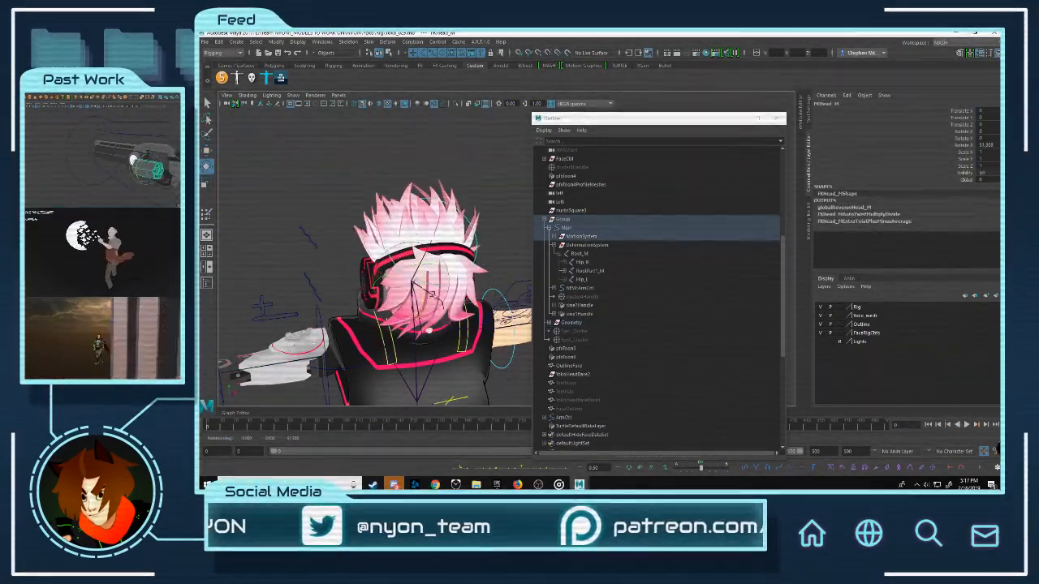
{"action": "key", "text": "ctrl+z"}
{"action": "middle_click_drag", "start_coordinate": [416, 277], "coordinate": [418, 254], "text": "alt"}
{"action": "left_click_drag", "start_coordinate": [417, 255], "coordinate": [400, 250], "text": "alt"}
{"action": "right_click_drag", "start_coordinate": [401, 250], "coordinate": [466, 247], "text": "alt"}
{"action": "key", "text": "q"}
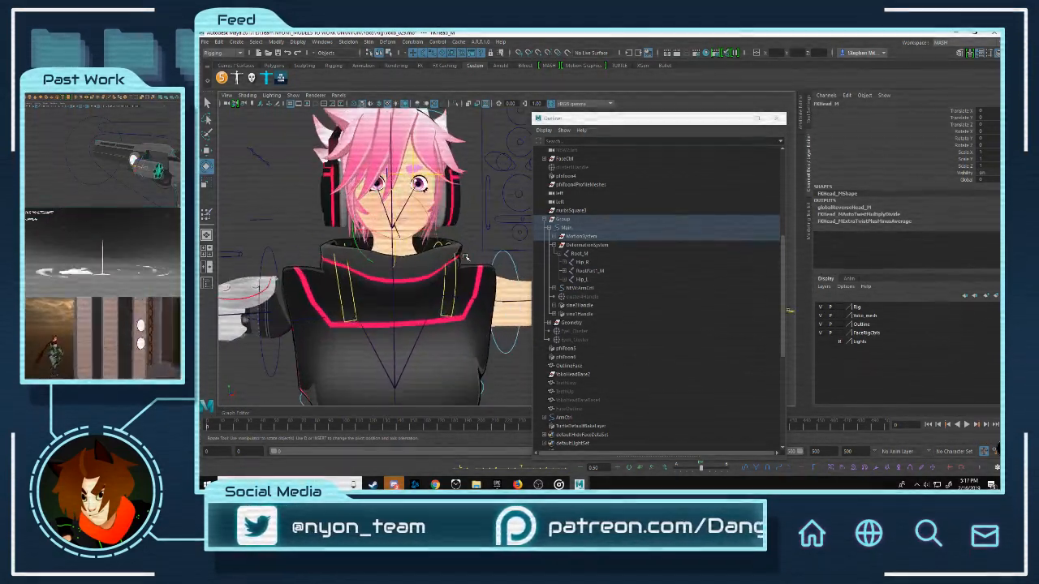
{"action": "key", "text": "ctrl+s"}
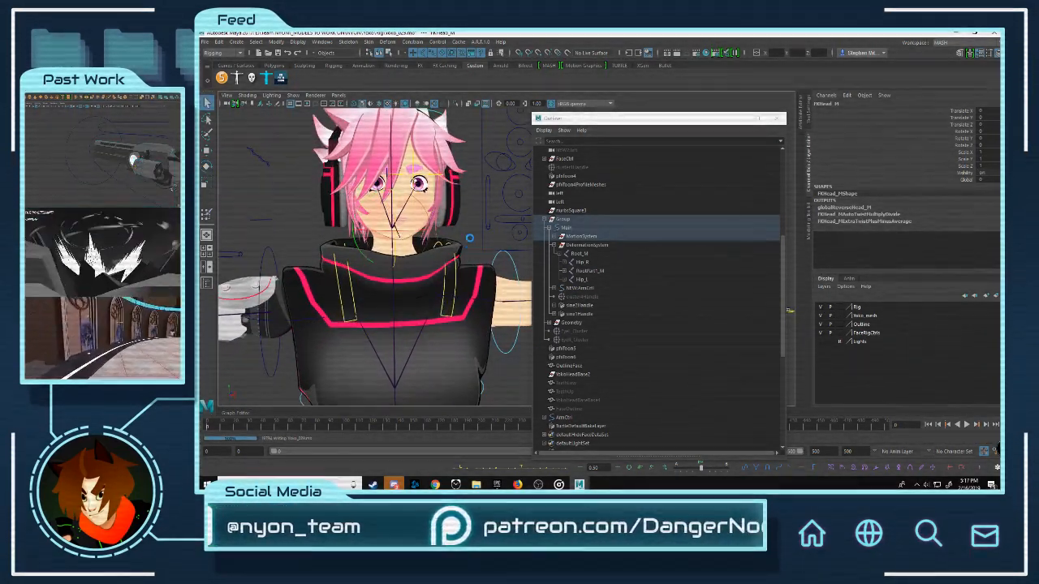
Step: Parent the FaceCtrl group under the Main control in the rig hierarchy
{"action": "key", "text": "e"}
{"action": "left_click", "coordinate": [565, 159]}
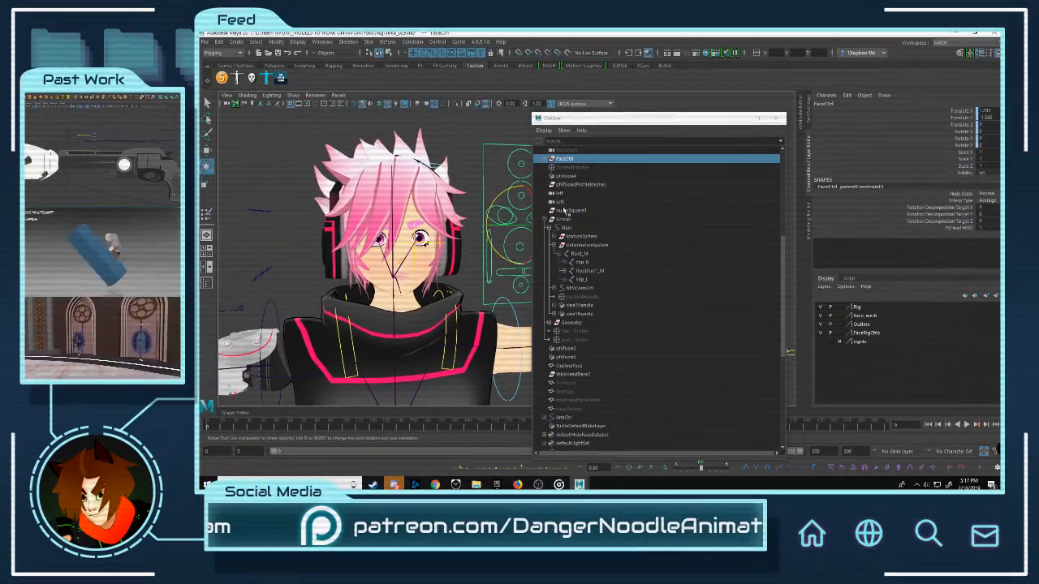
{"action": "left_click_drag", "start_coordinate": [568, 162], "coordinate": [574, 230]}
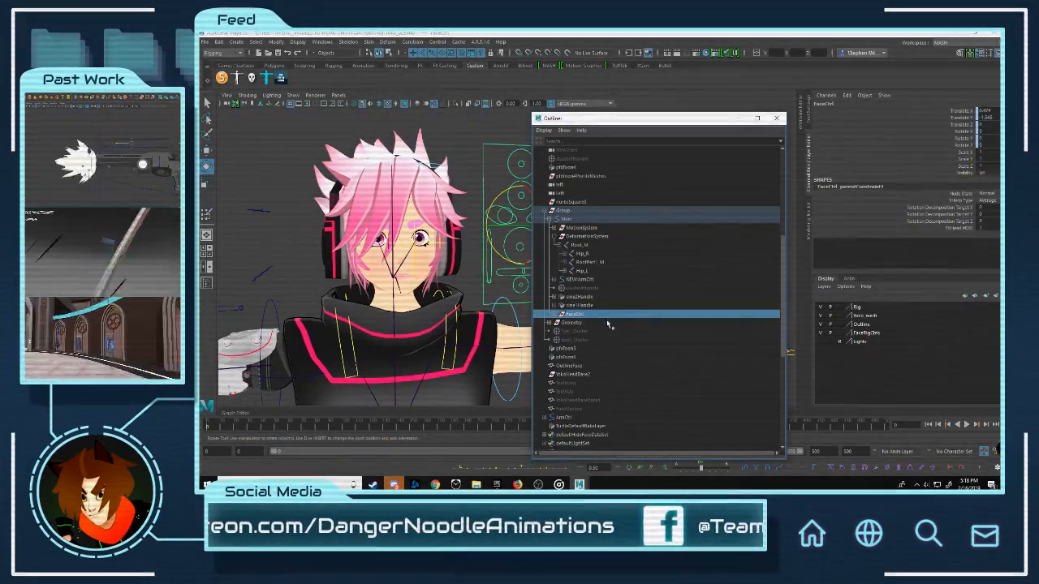
Step: Move the Outliner aside, find the loose ArmCtrl control, and parent it under Main
{"action": "left_click_drag", "start_coordinate": [601, 119], "coordinate": [690, 113]}
{"action": "scroll", "coordinate": [682, 284], "scroll_direction": "down", "scroll_amount": 5}
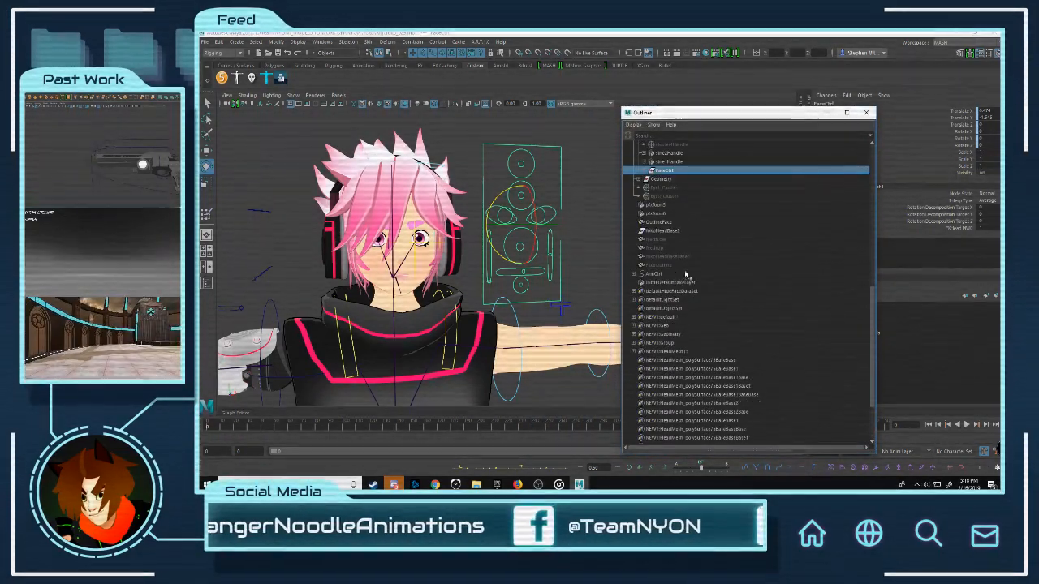
{"action": "scroll", "coordinate": [678, 345], "scroll_direction": "down", "scroll_amount": 3}
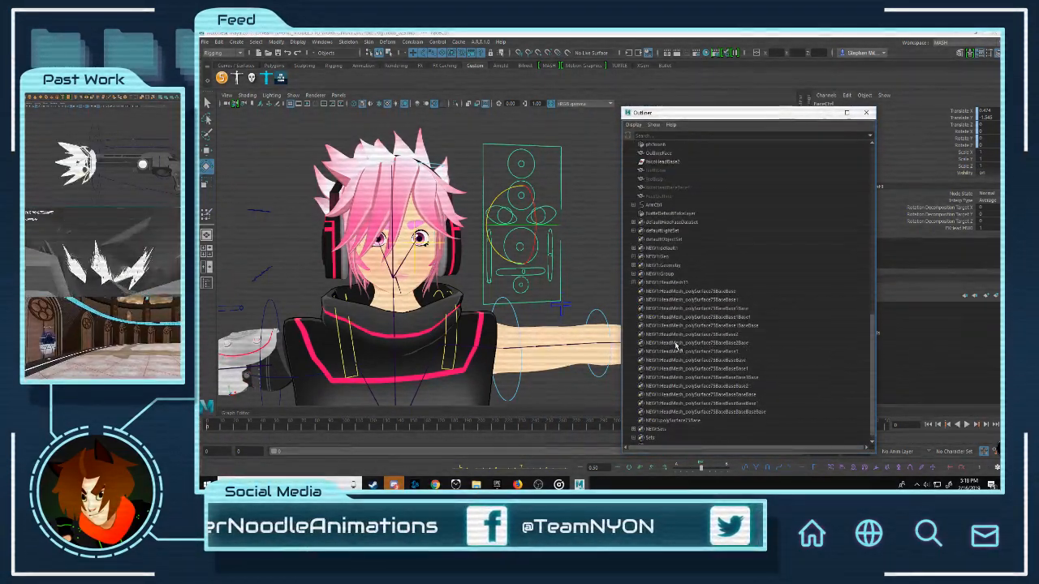
{"action": "scroll", "coordinate": [676, 347], "scroll_direction": "down", "scroll_amount": 1}
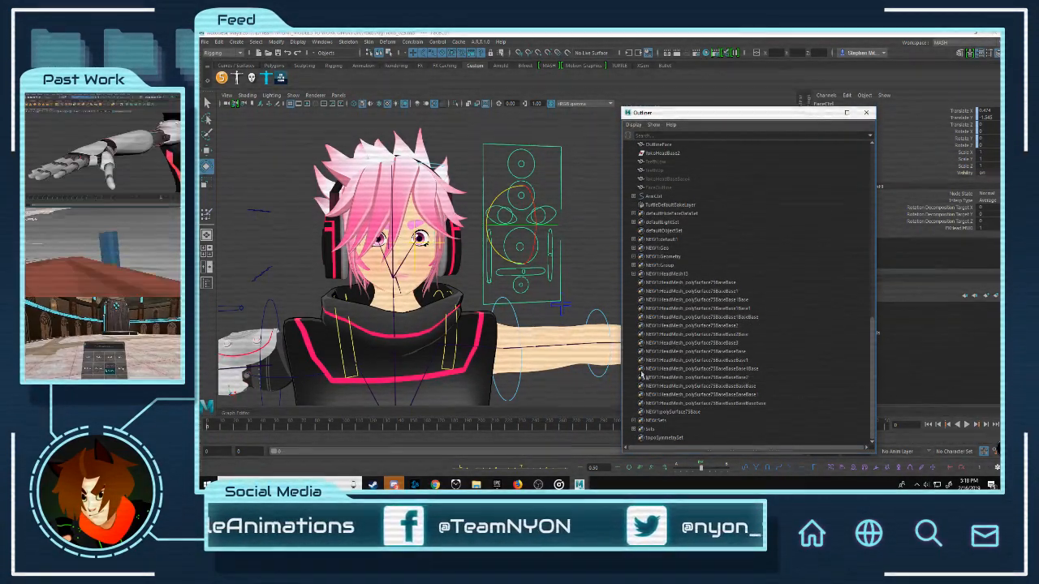
{"action": "left_click", "coordinate": [664, 197]}
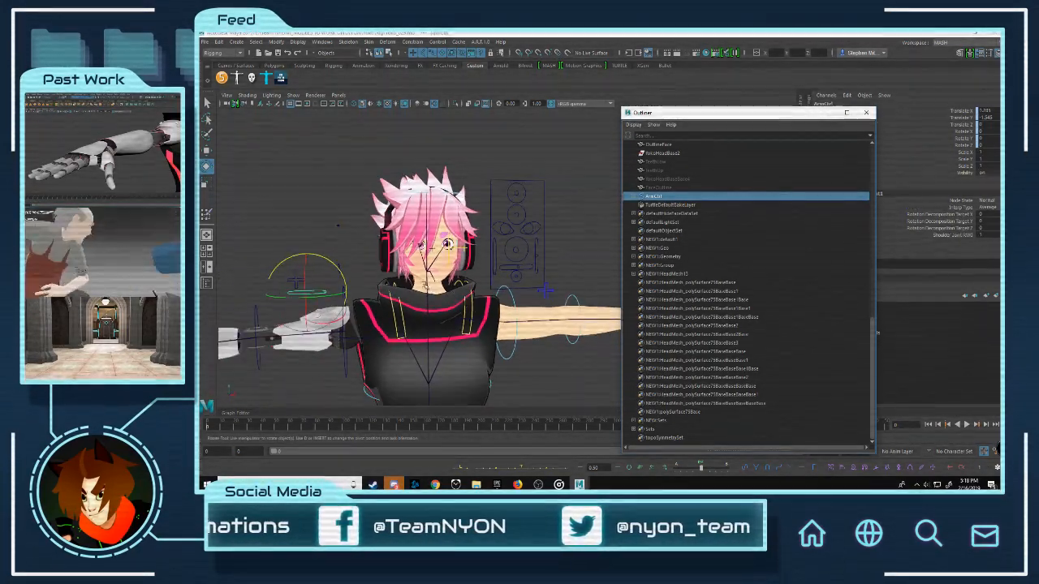
{"action": "scroll", "coordinate": [666, 213], "scroll_direction": "up", "scroll_amount": 8}
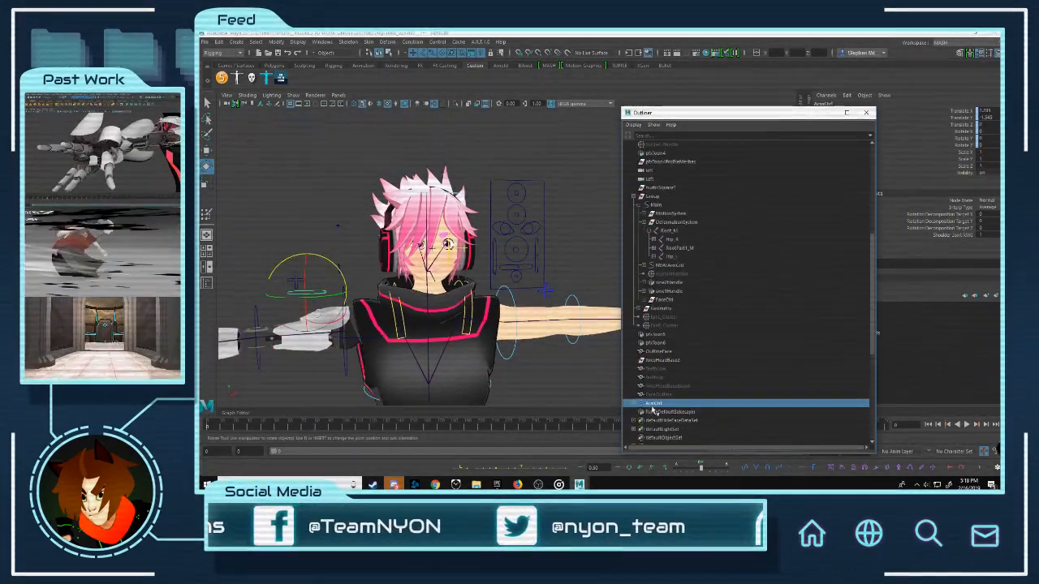
{"action": "middle_click_drag", "start_coordinate": [654, 413], "coordinate": [671, 212]}
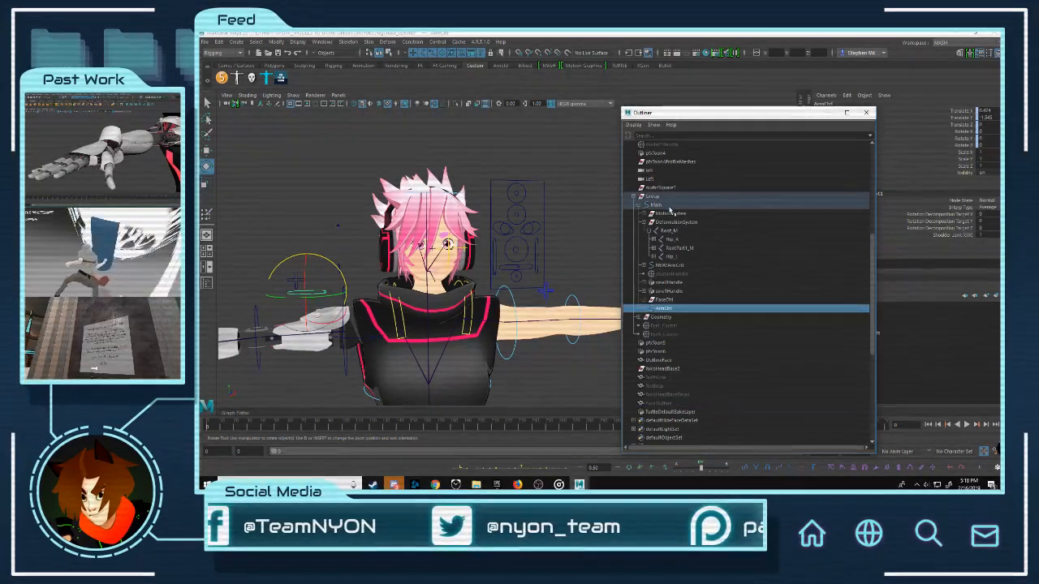
Step: Test-rotate the Main control at the feet, undo the rotation, and inspect the head and upper body
{"action": "scroll", "coordinate": [479, 308], "scroll_direction": "down", "scroll_amount": 5}
{"action": "middle_click_drag", "start_coordinate": [474, 308], "coordinate": [487, 212], "text": "alt"}
{"action": "left_click_drag", "start_coordinate": [487, 162], "coordinate": [479, 217], "text": "alt"}
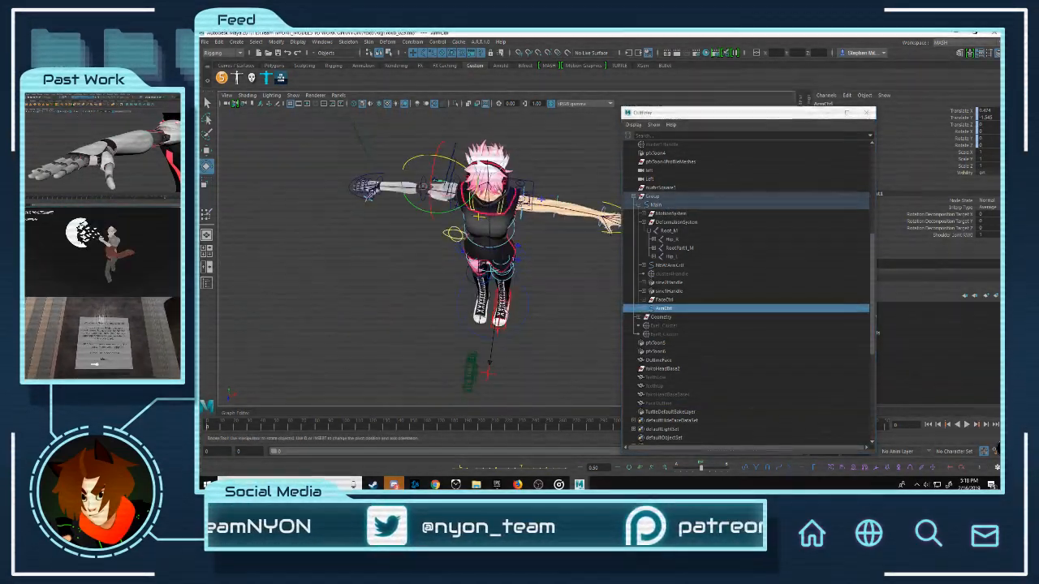
{"action": "left_click", "coordinate": [523, 309]}
{"action": "mouse_move", "coordinate": [523, 309]}
{"action": "left_mouse_down", "text": "alt"}
{"action": "mouse_move", "coordinate": [510, 277]}
{"action": "mouse_move", "coordinate": [528, 303]}
{"action": "left_mouse_up", "text": "alt"}
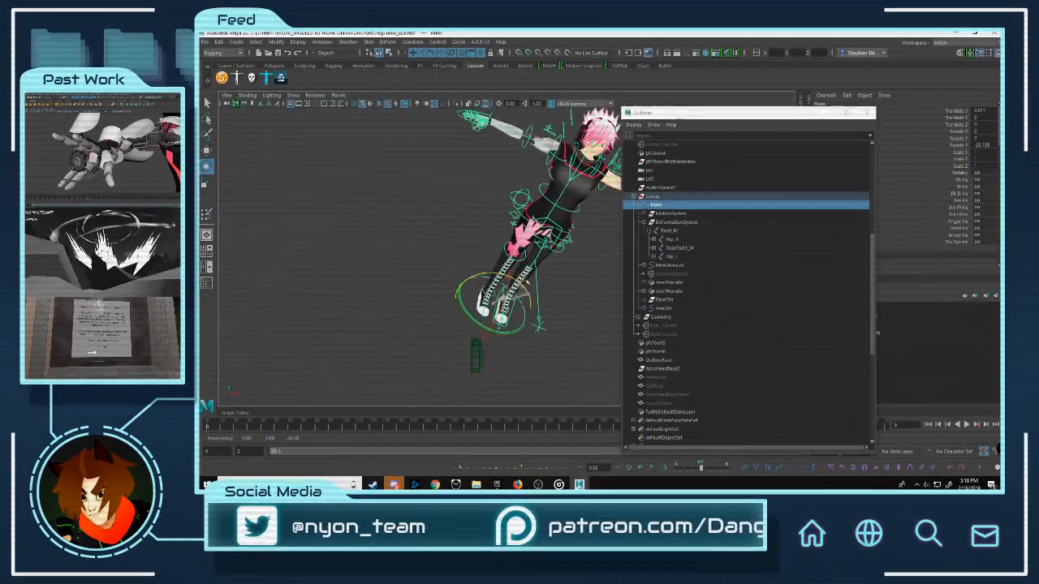
{"action": "key", "text": "ctrl+z"}
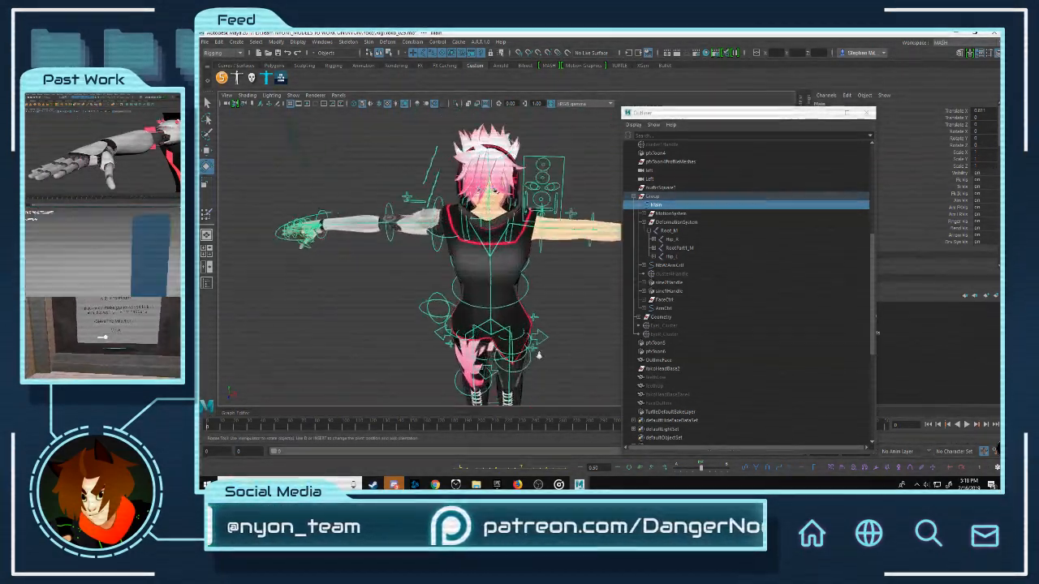
{"action": "middle_click_drag", "start_coordinate": [538, 355], "coordinate": [539, 304], "text": "alt"}
{"action": "left_click_drag", "start_coordinate": [539, 305], "coordinate": [556, 330], "text": "alt"}
{"action": "scroll", "coordinate": [506, 306], "scroll_direction": "up", "scroll_amount": 5}
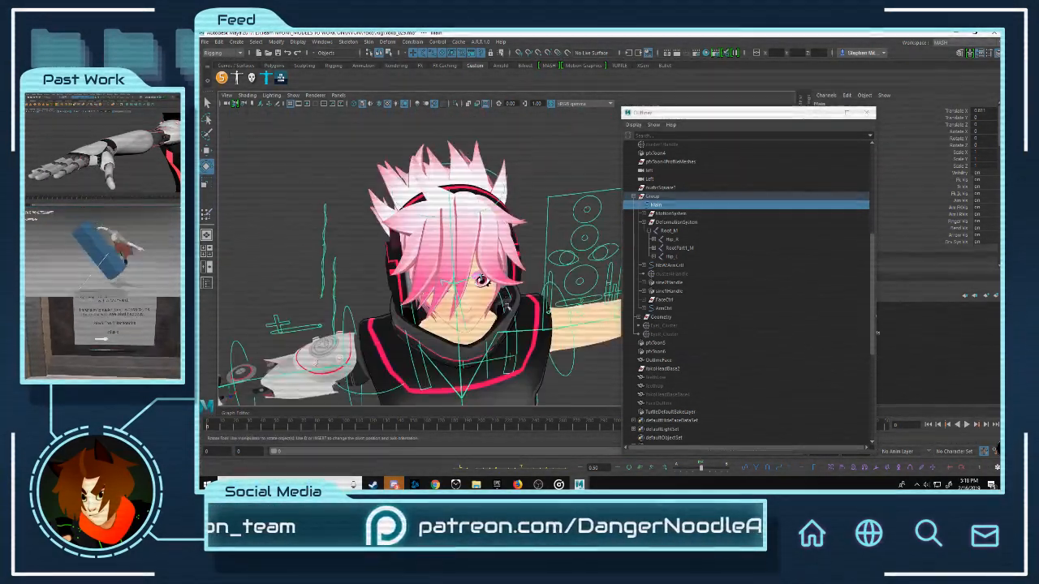
{"action": "scroll", "coordinate": [507, 306], "scroll_direction": "down", "scroll_amount": 5}
{"action": "left_click_drag", "start_coordinate": [507, 306], "coordinate": [506, 267], "text": "alt"}
{"action": "scroll", "coordinate": [507, 268], "scroll_direction": "up", "scroll_amount": 3}
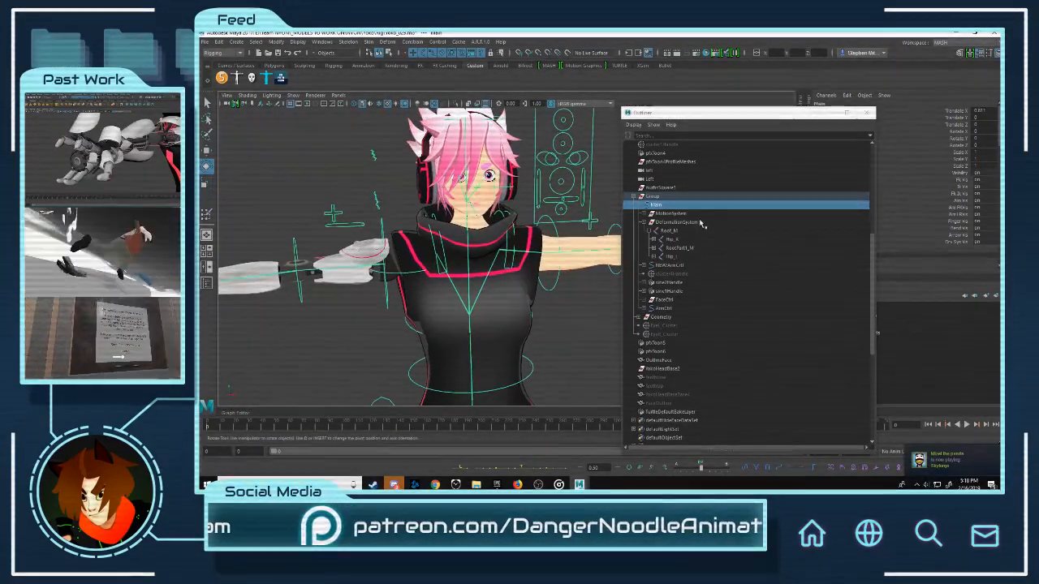
Step: Delete the loose toon ProfileMeshes group and the pfxToon4 outline node above the rig's Group hierarchy
{"action": "left_click", "coordinate": [641, 204]}
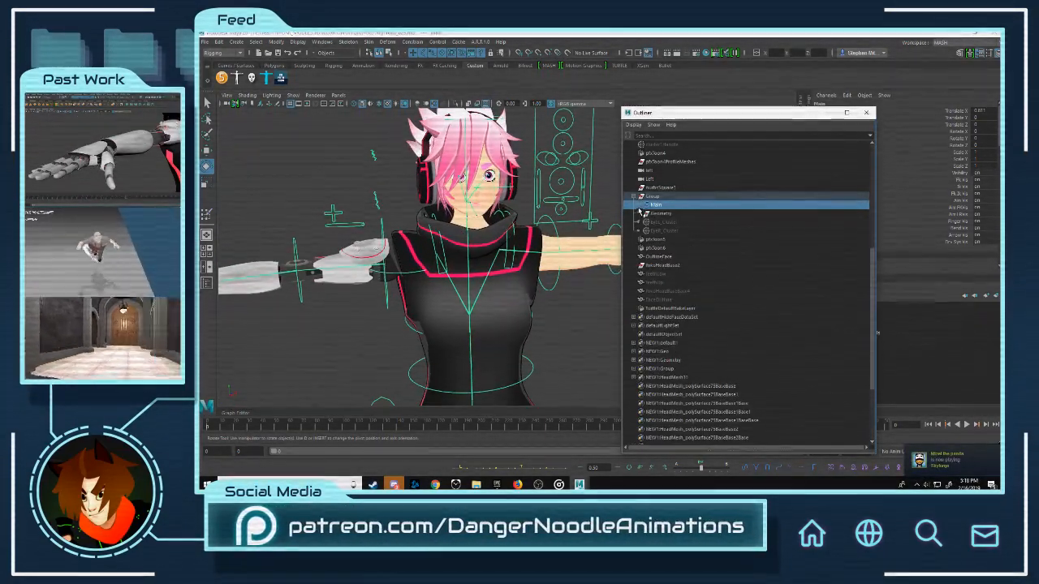
{"action": "left_click", "coordinate": [641, 205]}
{"action": "left_click", "coordinate": [667, 162]}
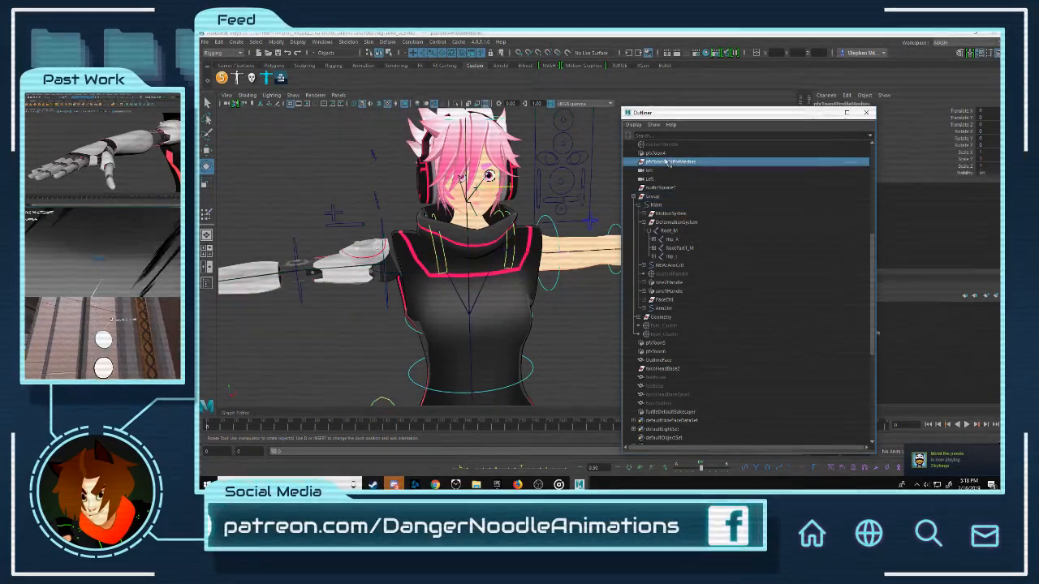
{"action": "left_click", "coordinate": [661, 170]}
{"action": "left_click", "coordinate": [655, 155]}
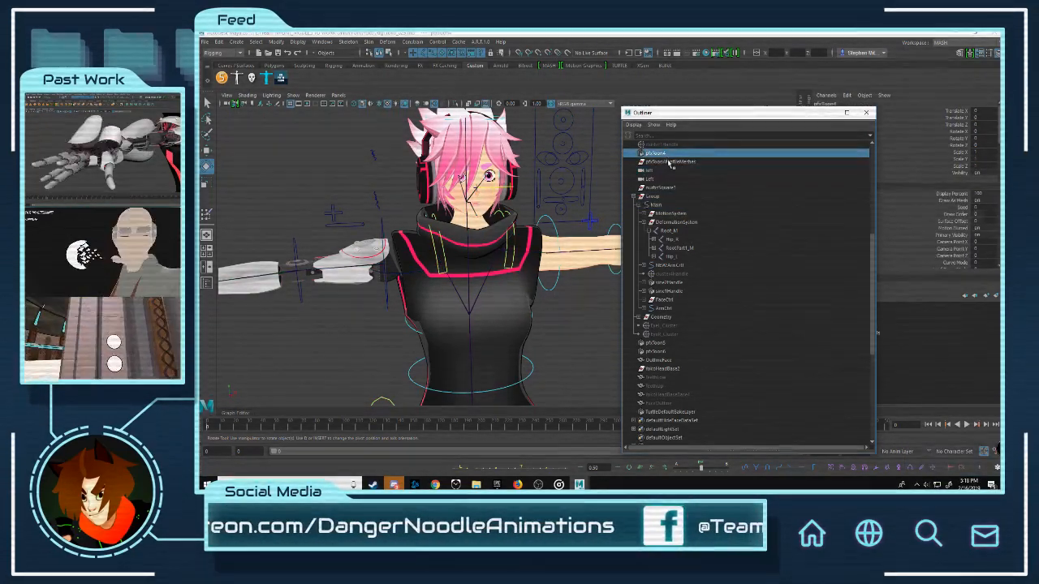
{"action": "left_click", "coordinate": [670, 162]}
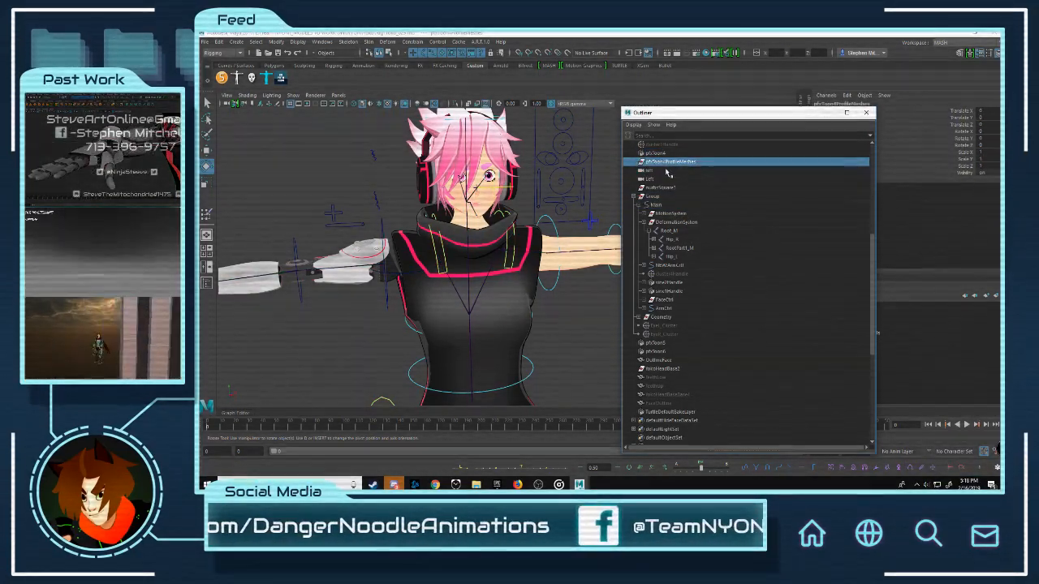
{"action": "scroll", "coordinate": [475, 244], "scroll_direction": "up", "scroll_amount": 4}
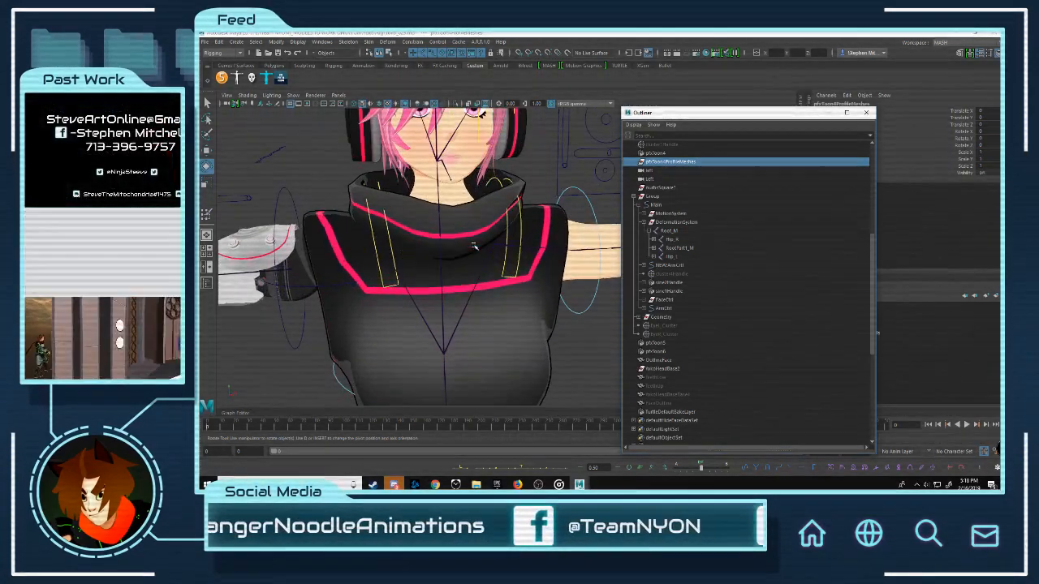
{"action": "key", "text": "Delete"}
{"action": "left_click", "coordinate": [659, 154]}
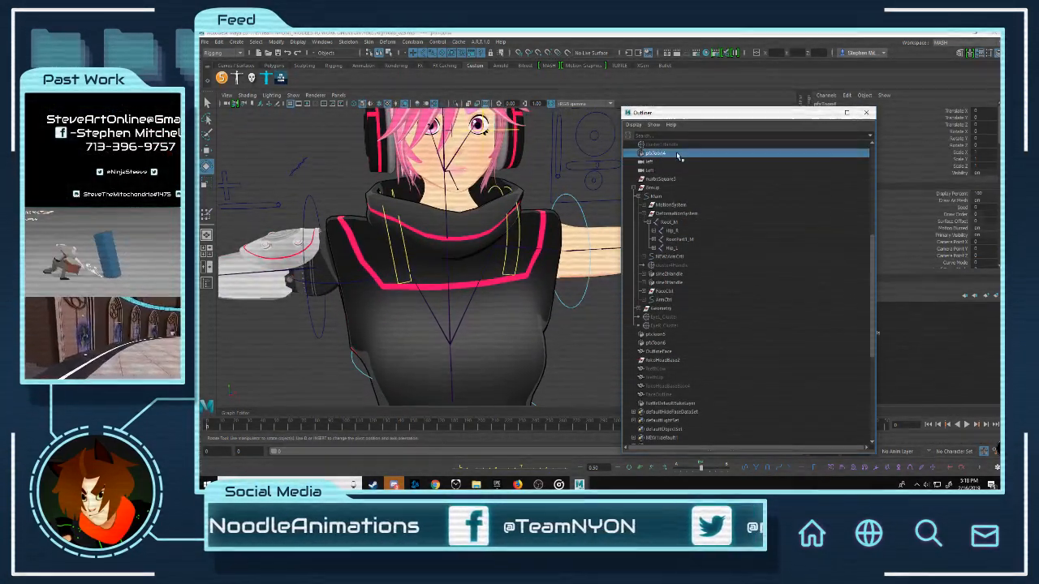
{"action": "key", "text": "Delete"}
{"action": "scroll", "coordinate": [518, 213], "scroll_direction": "up", "scroll_amount": 3}
{"action": "scroll", "coordinate": [517, 214], "scroll_direction": "down", "scroll_amount": 2}
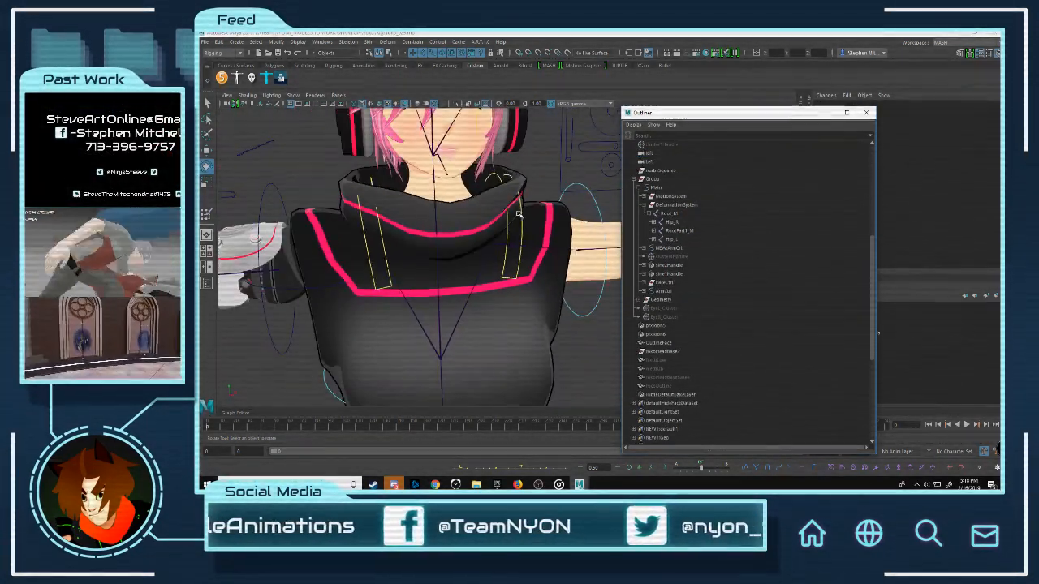
Step: Test-move the GeneralMouth control on the face board and inspect the mouth's deformation from several angles
{"action": "scroll", "coordinate": [526, 208], "scroll_direction": "up", "scroll_amount": 3}
{"action": "middle_click_drag", "start_coordinate": [526, 244], "coordinate": [528, 334], "text": "alt"}
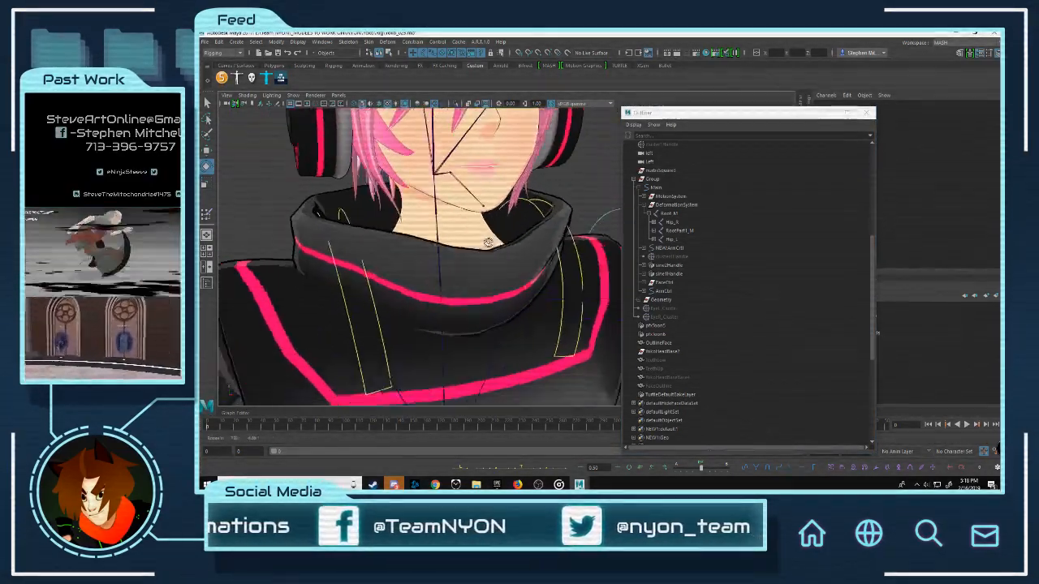
{"action": "scroll", "coordinate": [487, 244], "scroll_direction": "down", "scroll_amount": 3}
{"action": "left_click_drag", "start_coordinate": [454, 211], "coordinate": [529, 197], "text": "alt"}
{"action": "middle_click_drag", "start_coordinate": [528, 197], "coordinate": [476, 307], "text": "alt"}
{"action": "scroll", "coordinate": [527, 249], "scroll_direction": "up", "scroll_amount": 3}
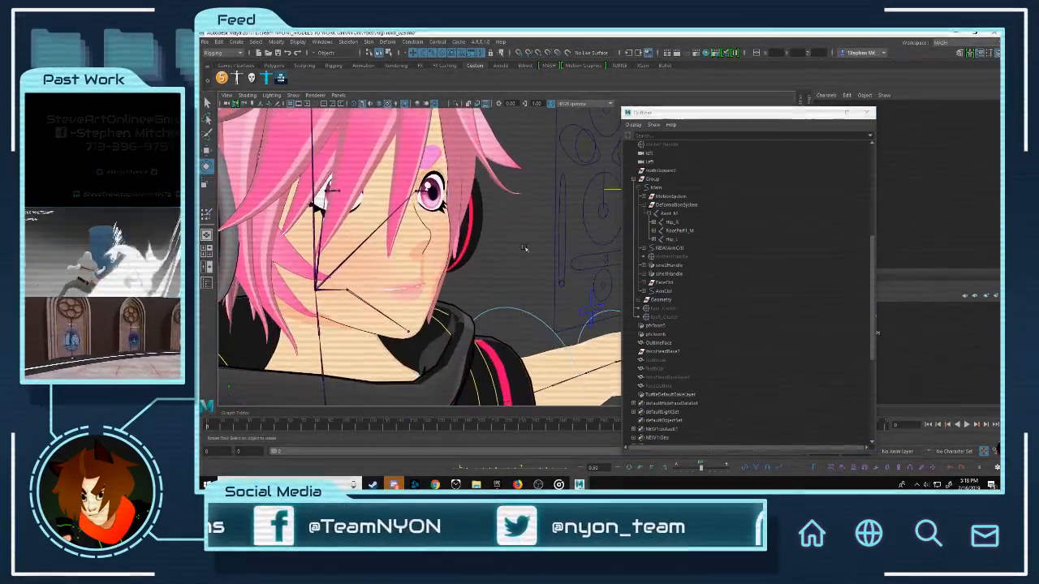
{"action": "left_click", "coordinate": [603, 214]}
{"action": "key", "text": "w"}
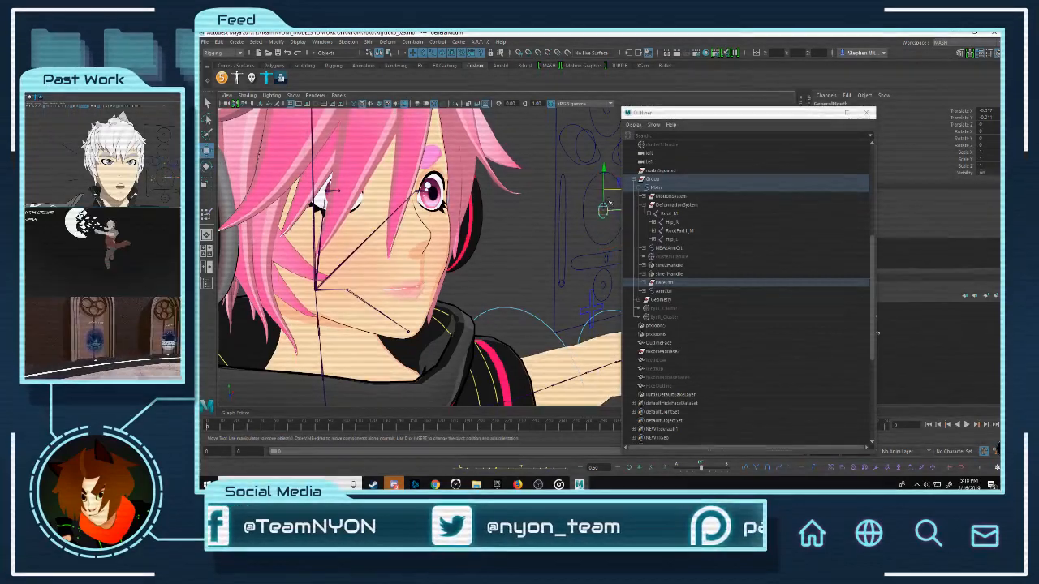
{"action": "left_click_drag", "start_coordinate": [604, 211], "coordinate": [604, 235]}
{"action": "middle_click_drag", "start_coordinate": [503, 288], "coordinate": [519, 234], "text": "alt"}
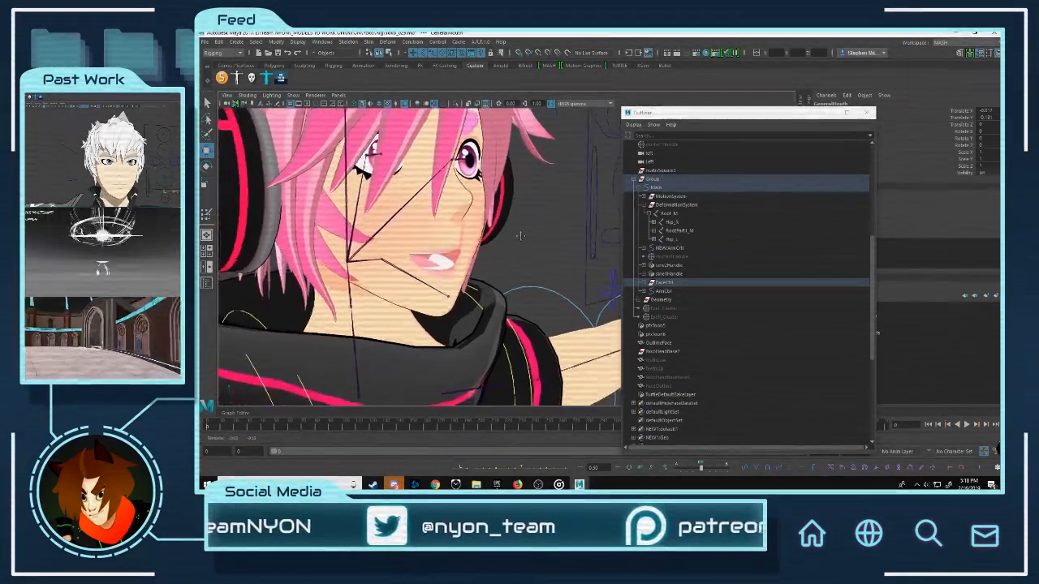
{"action": "scroll", "coordinate": [517, 250], "scroll_direction": "up", "scroll_amount": 4}
{"action": "scroll", "coordinate": [519, 256], "scroll_direction": "down", "scroll_amount": 5}
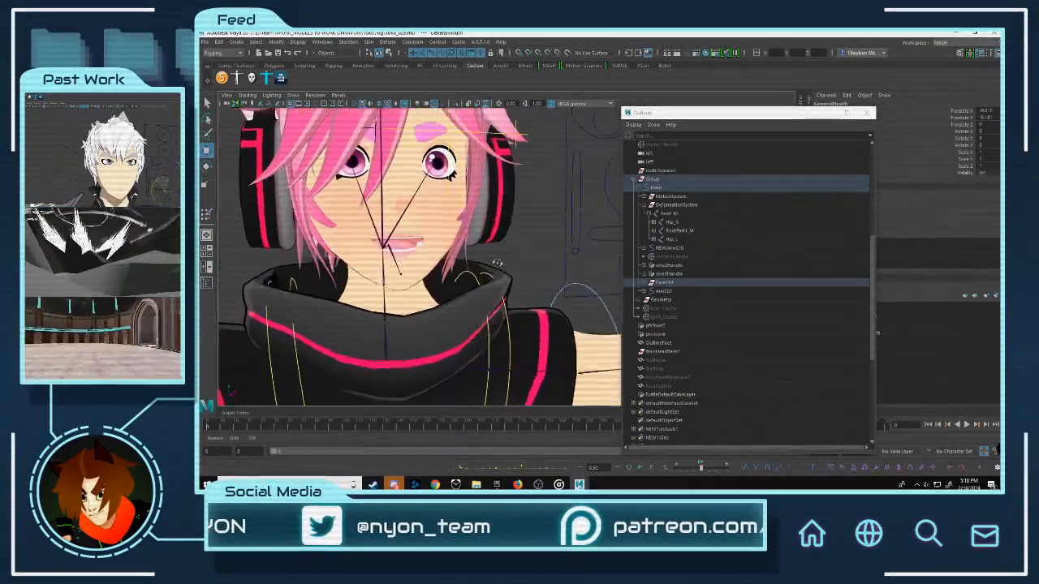
{"action": "left_click", "coordinate": [511, 261]}
{"action": "scroll", "coordinate": [509, 259], "scroll_direction": "down", "scroll_amount": 3}
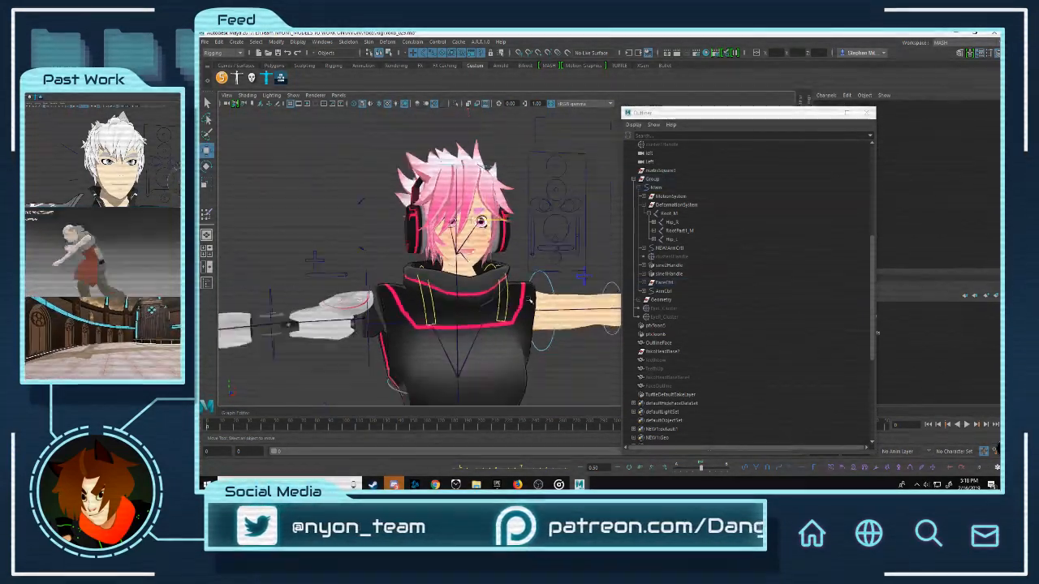
Step: Check the hidden meshes below OutlineFace and delete the loose HeadBase2 group listed among them
{"action": "scroll", "coordinate": [515, 257], "scroll_direction": "up", "scroll_amount": 2}
{"action": "left_click", "coordinate": [665, 362]}
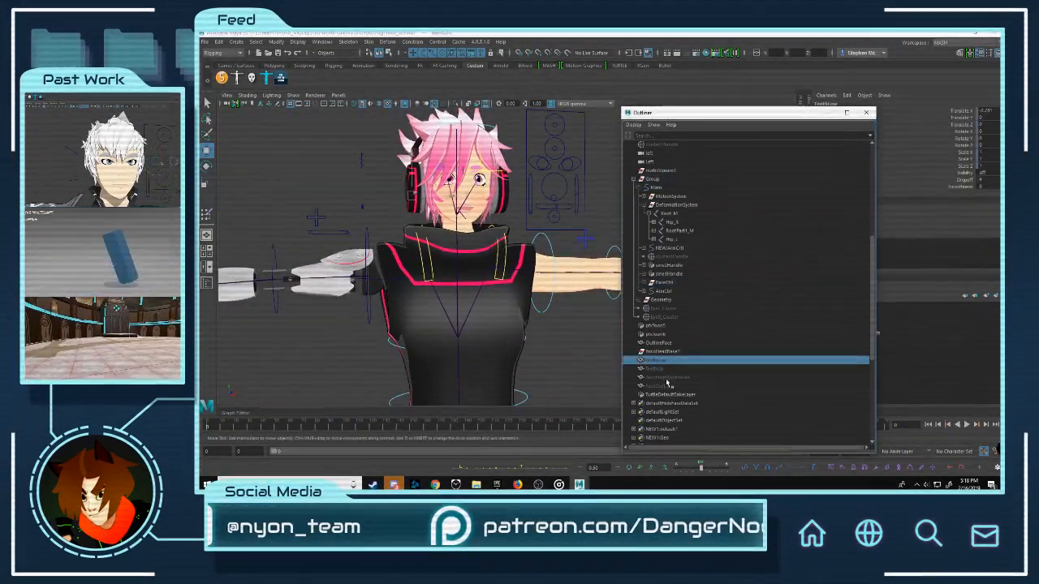
{"action": "left_click", "coordinate": [665, 386], "text": "ctrl"}
{"action": "left_click", "coordinate": [662, 377], "text": "ctrl"}
{"action": "left_click", "coordinate": [661, 368], "text": "ctrl"}
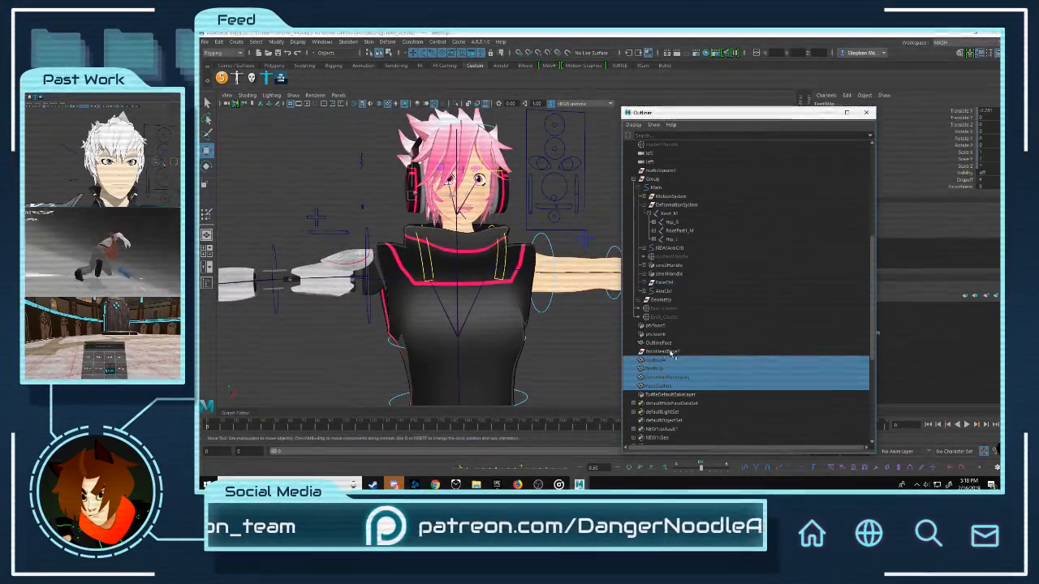
{"action": "left_click", "coordinate": [664, 353]}
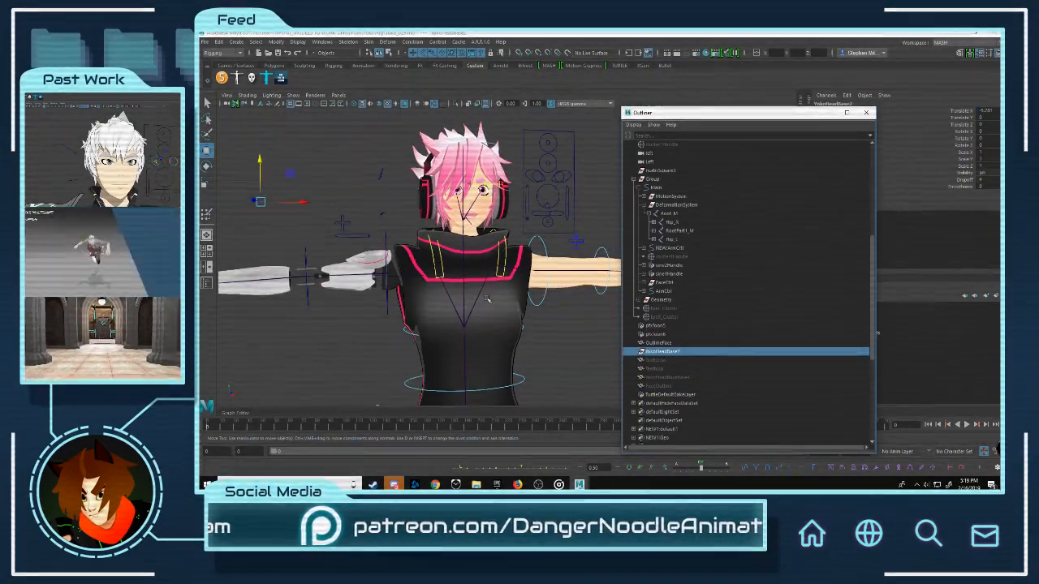
{"action": "left_click", "coordinate": [573, 298]}
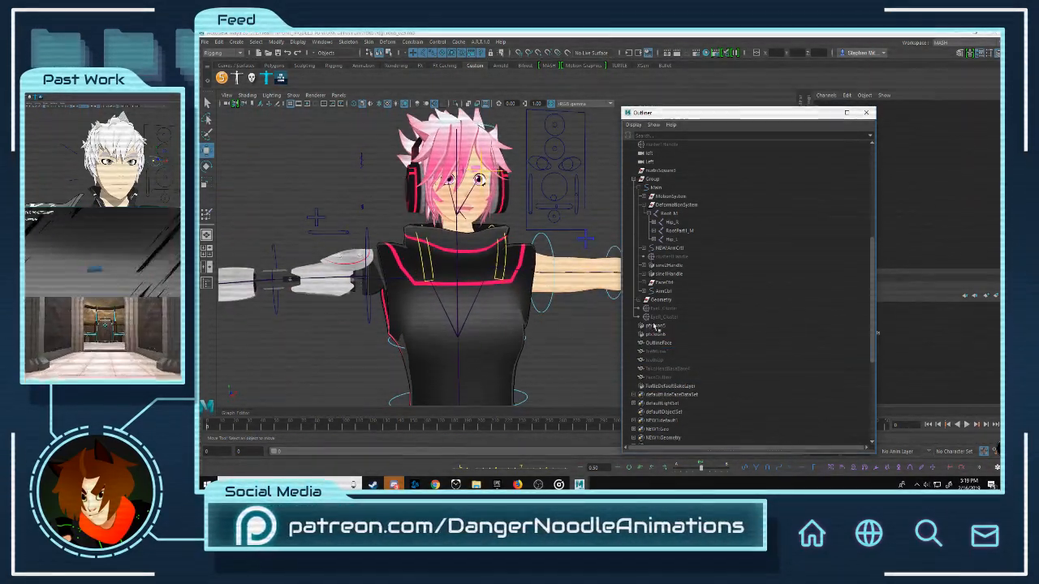
Step: Move the GeneralMouth control again to check that the mouth still deforms
{"action": "scroll", "coordinate": [510, 203], "scroll_direction": "up", "scroll_amount": 5}
{"action": "middle_click_drag", "start_coordinate": [510, 204], "coordinate": [510, 325], "text": "alt"}
{"action": "left_click", "coordinate": [570, 216]}
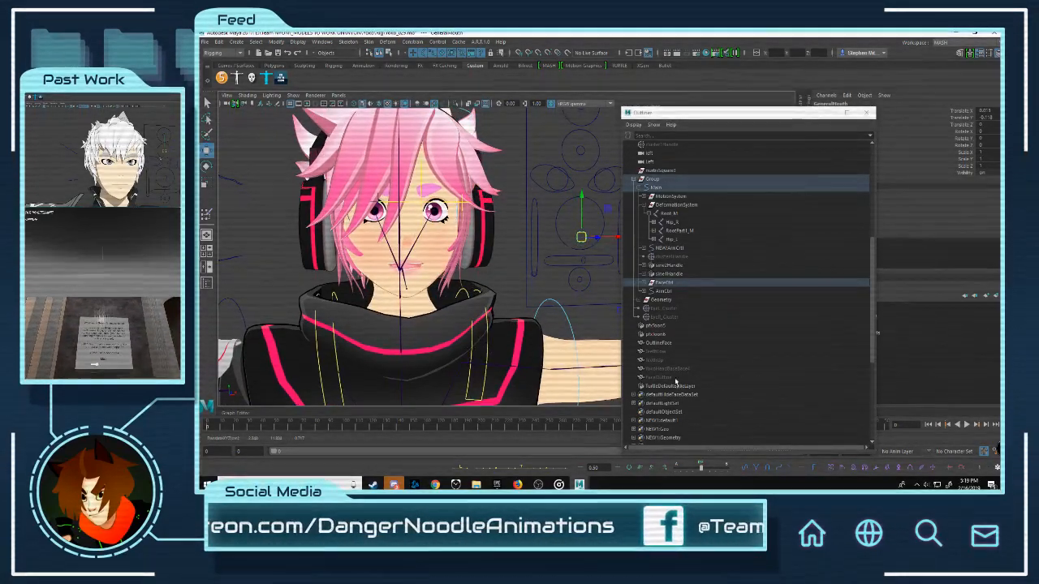
Step: Parent OutlineFace and the four hidden meshes beneath it under Geometry, and test the mouth with the GeneralMouth control
{"action": "left_click_drag", "start_coordinate": [662, 348], "coordinate": [682, 365]}
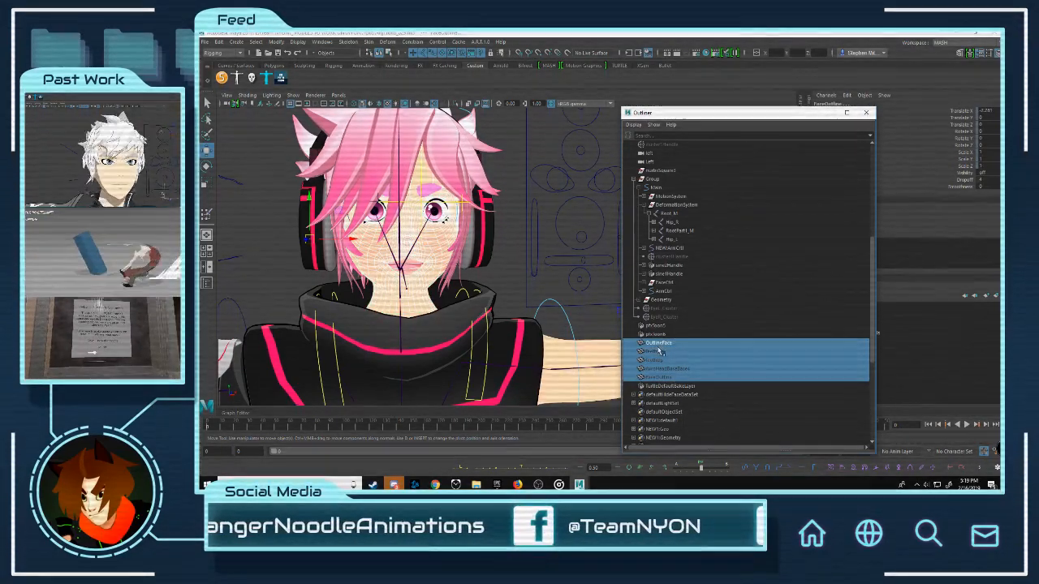
{"action": "middle_click_drag", "start_coordinate": [664, 325], "coordinate": [667, 304]}
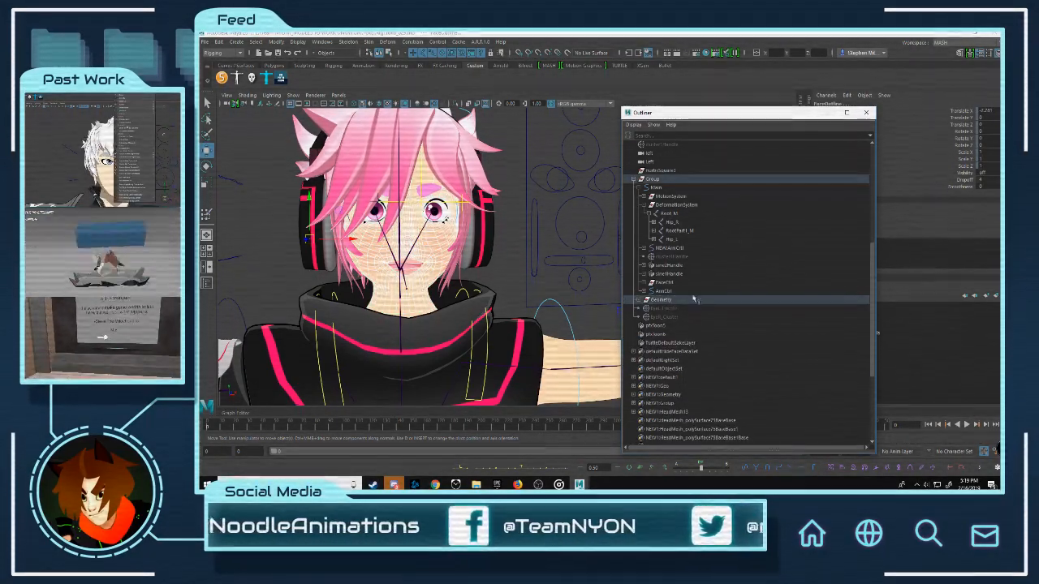
{"action": "left_click", "coordinate": [581, 238]}
{"action": "scroll", "coordinate": [581, 237], "scroll_direction": "up", "scroll_amount": 2}
{"action": "left_click_drag", "start_coordinate": [589, 234], "coordinate": [563, 213]}
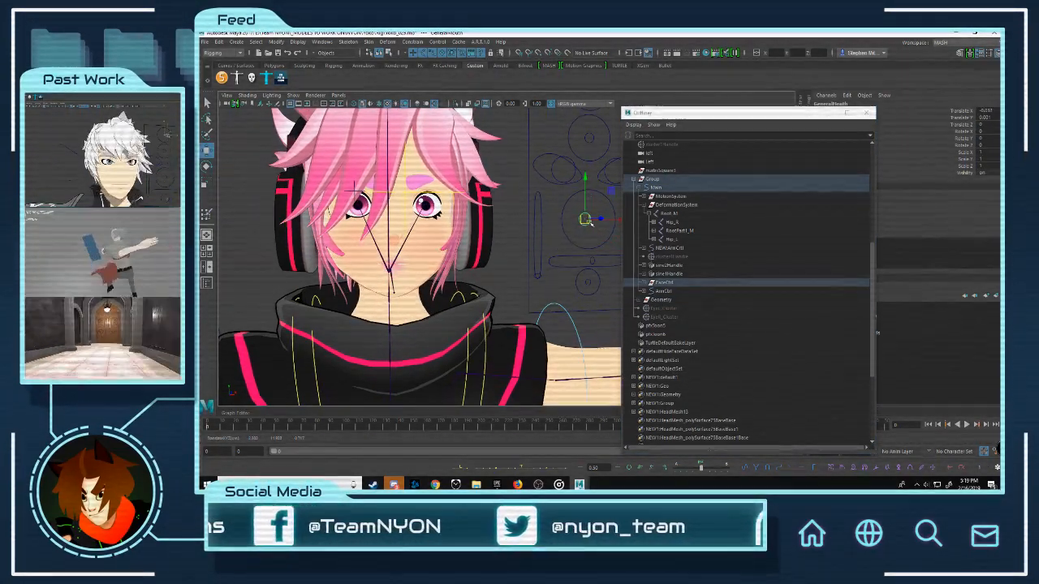
Step: Test-rotate the whole character with the Main control, undo the rotation, and return to the face
{"action": "scroll", "coordinate": [509, 316], "scroll_direction": "down", "scroll_amount": 8}
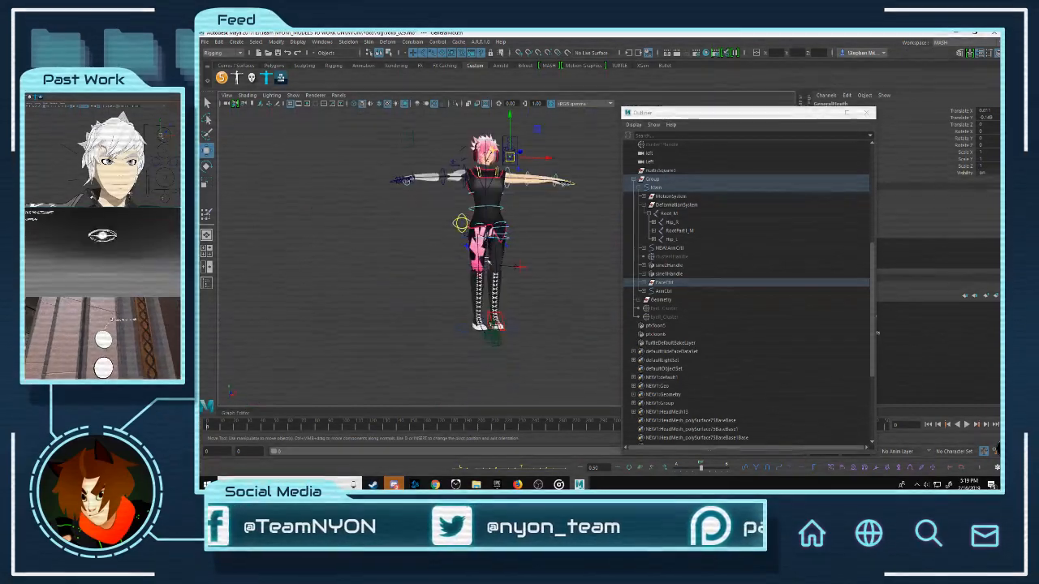
{"action": "left_click", "coordinate": [513, 324]}
{"action": "key", "text": "e"}
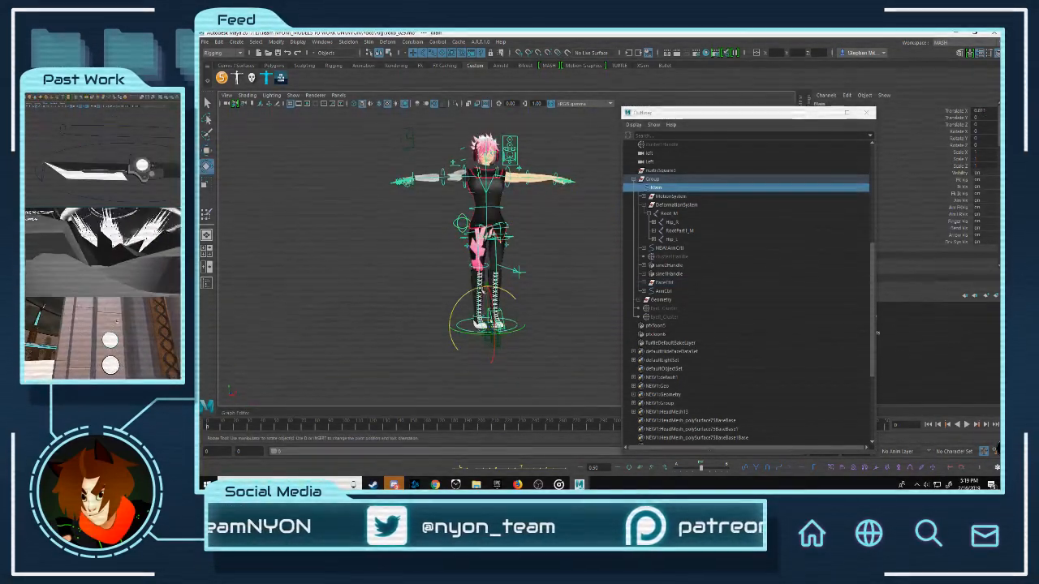
{"action": "left_click_drag", "start_coordinate": [503, 324], "coordinate": [510, 316]}
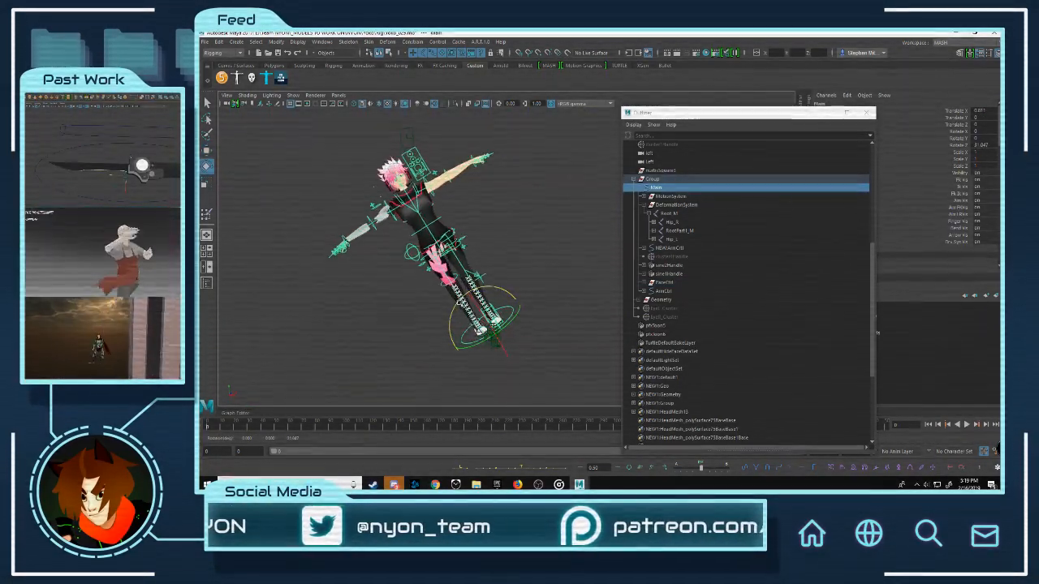
{"action": "key", "text": "ctrl+z"}
{"action": "scroll", "coordinate": [508, 244], "scroll_direction": "up", "scroll_amount": 6}
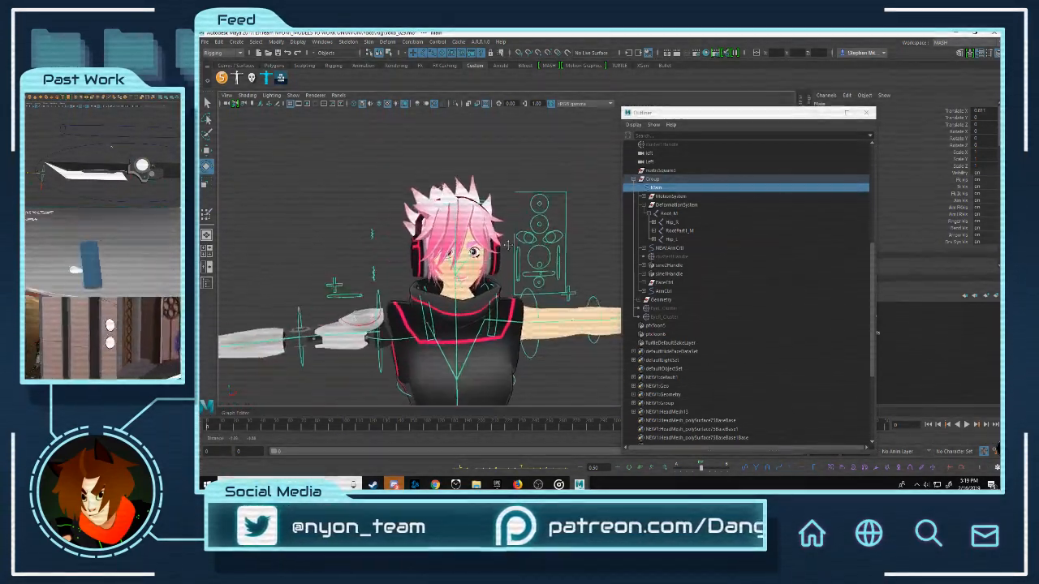
{"action": "scroll", "coordinate": [508, 243], "scroll_direction": "up", "scroll_amount": 5}
Step: Delete the loose pfxToon5 and pfxToon6 outline nodes
{"action": "left_click", "coordinate": [660, 327]}
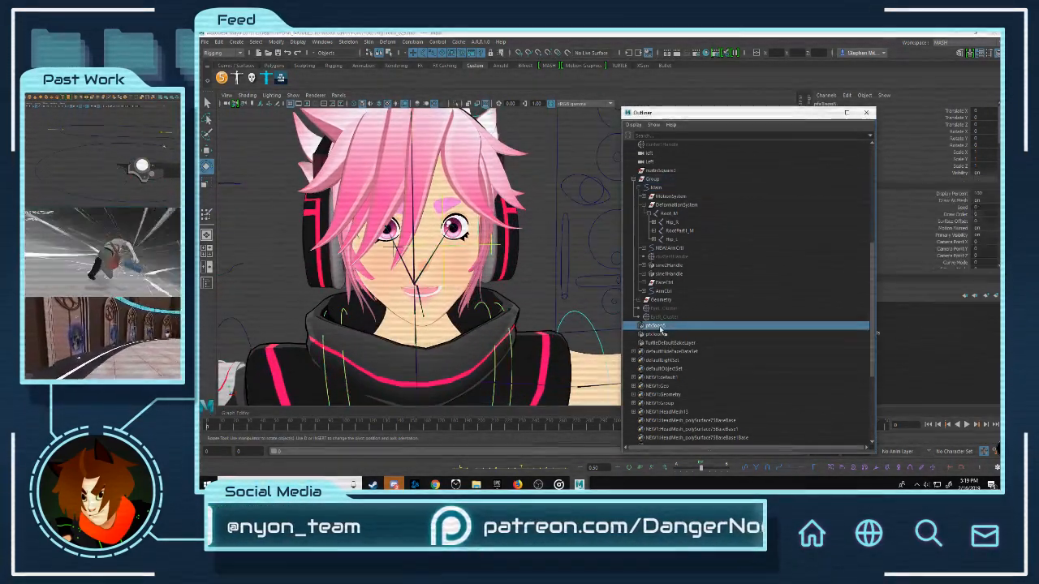
{"action": "left_click", "coordinate": [661, 334], "text": "ctrl"}
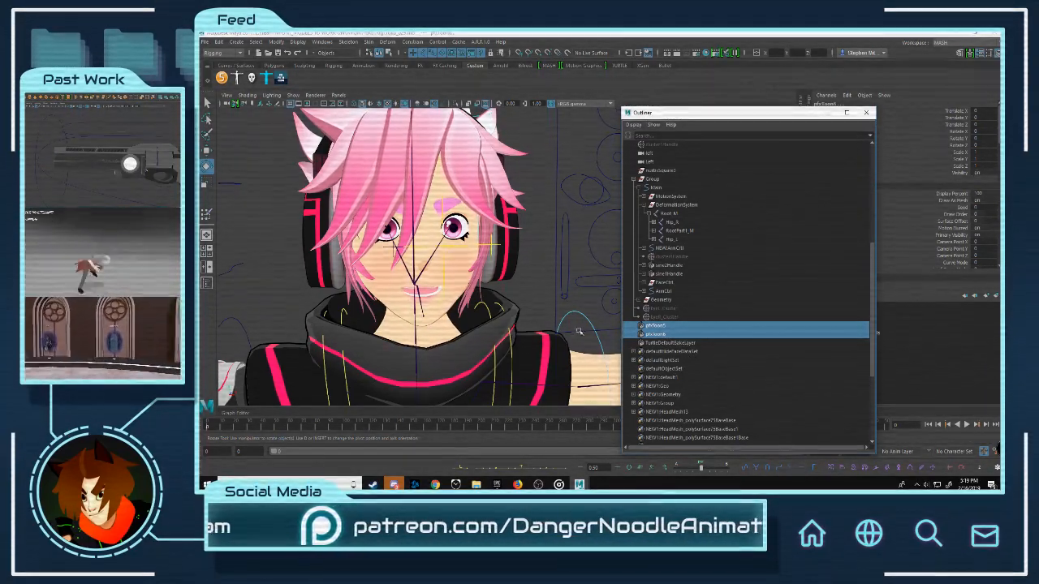
{"action": "key", "text": "Delete"}
Step: Move the GeneralMouth control to test the mouth without the toon outline nodes, and inspect the face up close
{"action": "right_click_drag", "start_coordinate": [505, 316], "coordinate": [527, 318], "text": "alt"}
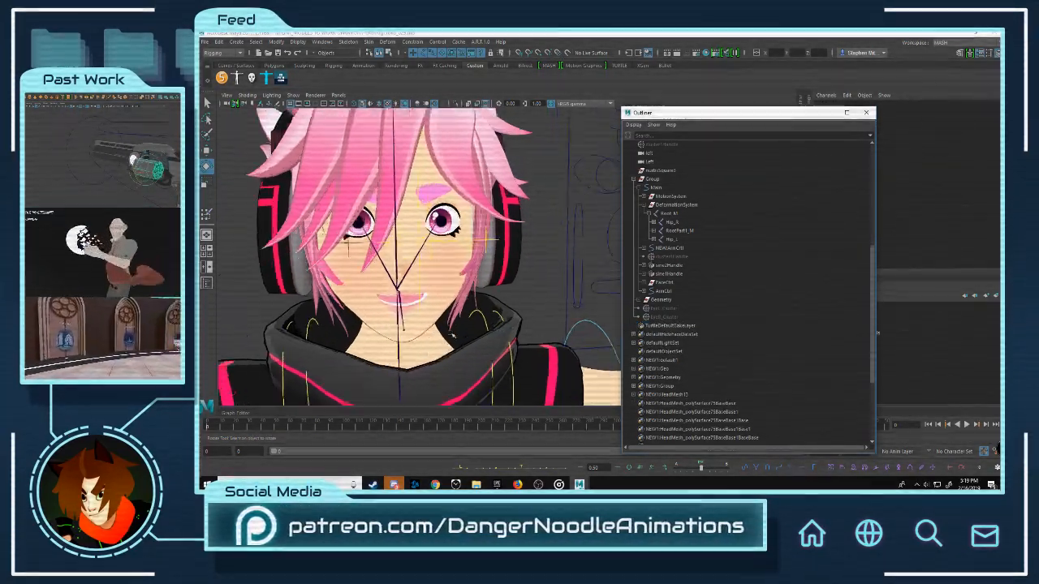
{"action": "middle_click_drag", "start_coordinate": [528, 318], "coordinate": [438, 331], "text": "alt"}
{"action": "left_click_drag", "start_coordinate": [438, 332], "coordinate": [534, 269], "text": "alt"}
{"action": "scroll", "coordinate": [534, 268], "scroll_direction": "down", "scroll_amount": 3}
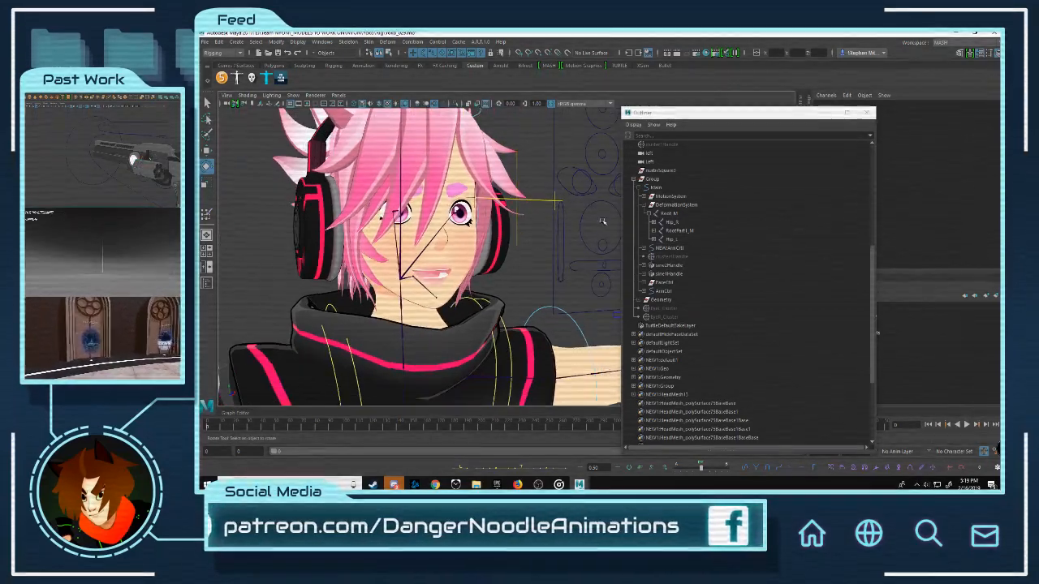
{"action": "left_click", "coordinate": [602, 247]}
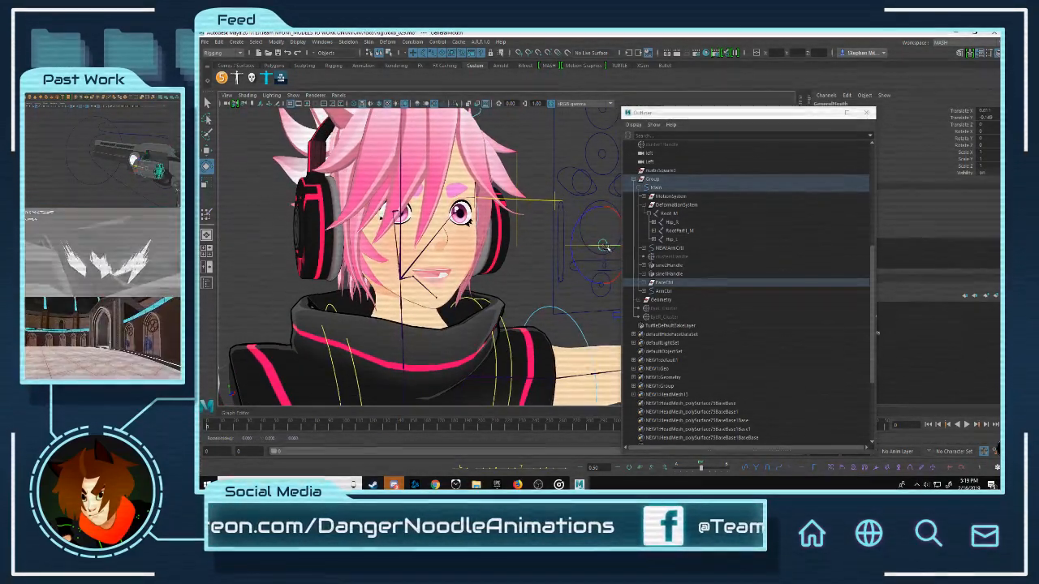
{"action": "key", "text": "w"}
{"action": "left_click_drag", "start_coordinate": [605, 247], "coordinate": [596, 217]}
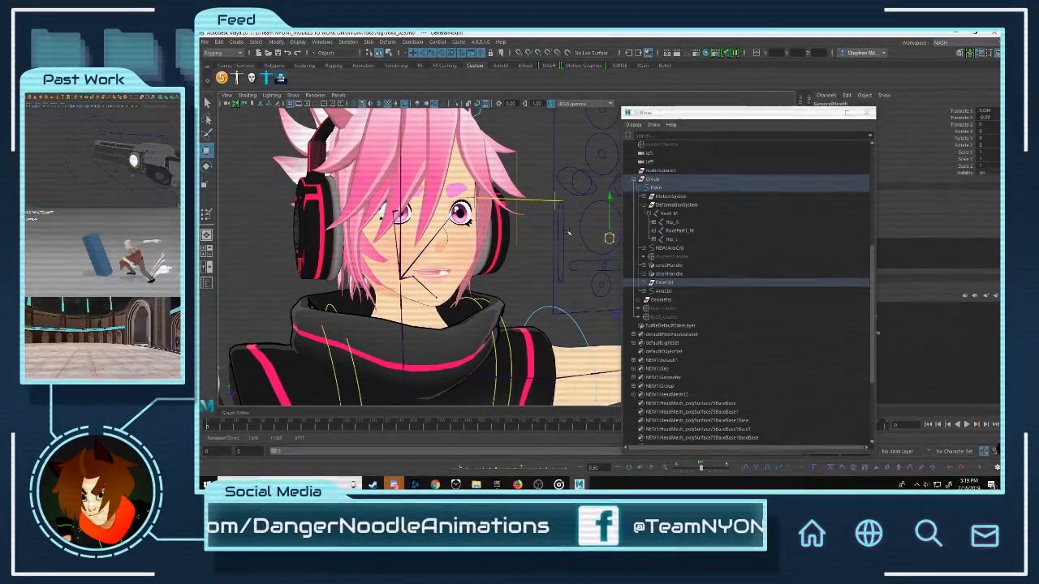
{"action": "scroll", "coordinate": [396, 254], "scroll_direction": "up", "scroll_amount": 6}
{"action": "scroll", "coordinate": [395, 254], "scroll_direction": "down", "scroll_amount": 8}
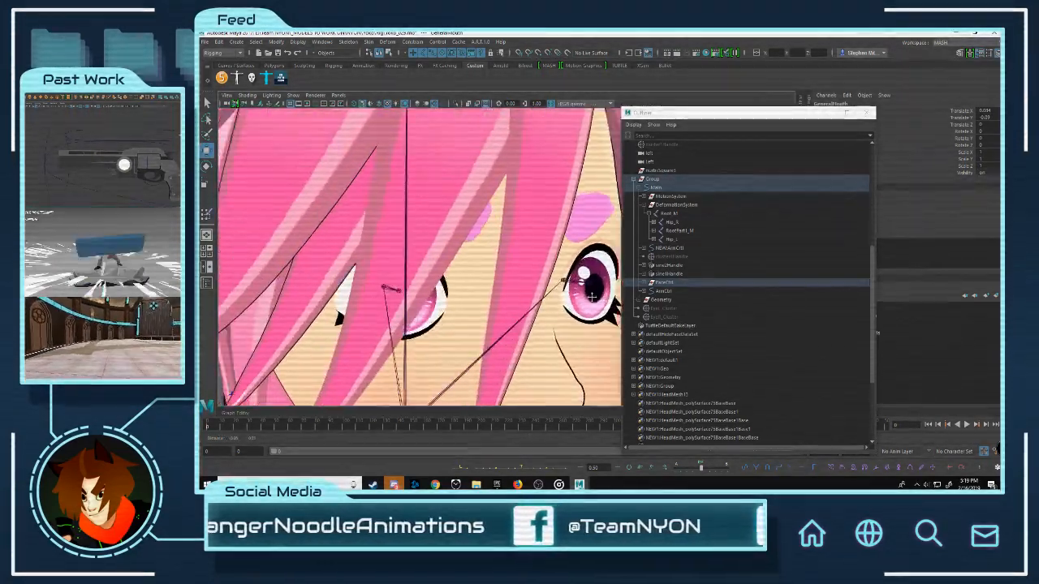
Step: Move the HairExpression control to test how the hair deforms without the toon outline nodes
{"action": "scroll", "coordinate": [562, 244], "scroll_direction": "down", "scroll_amount": 5}
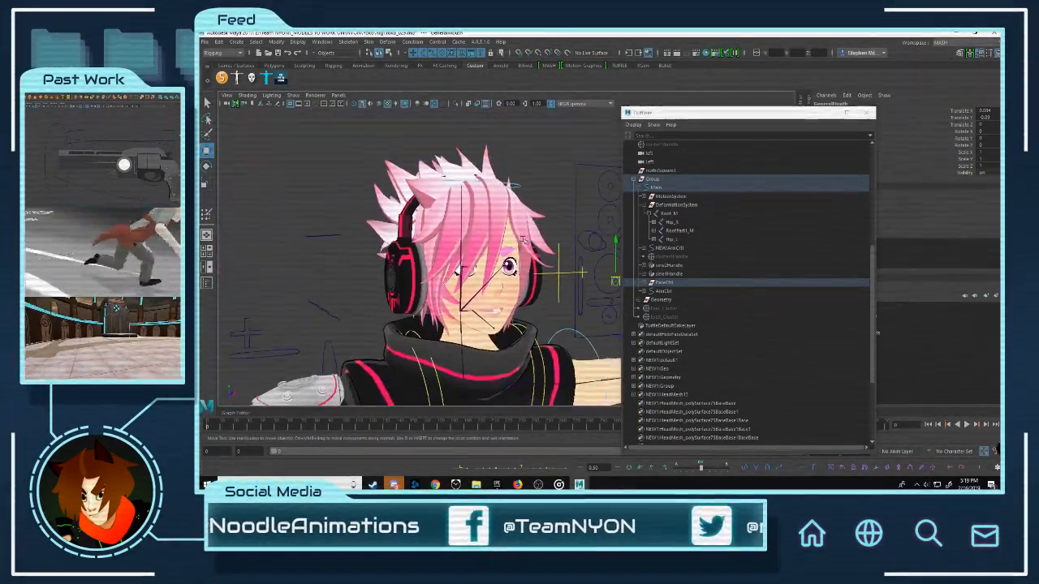
{"action": "left_click", "coordinate": [550, 215]}
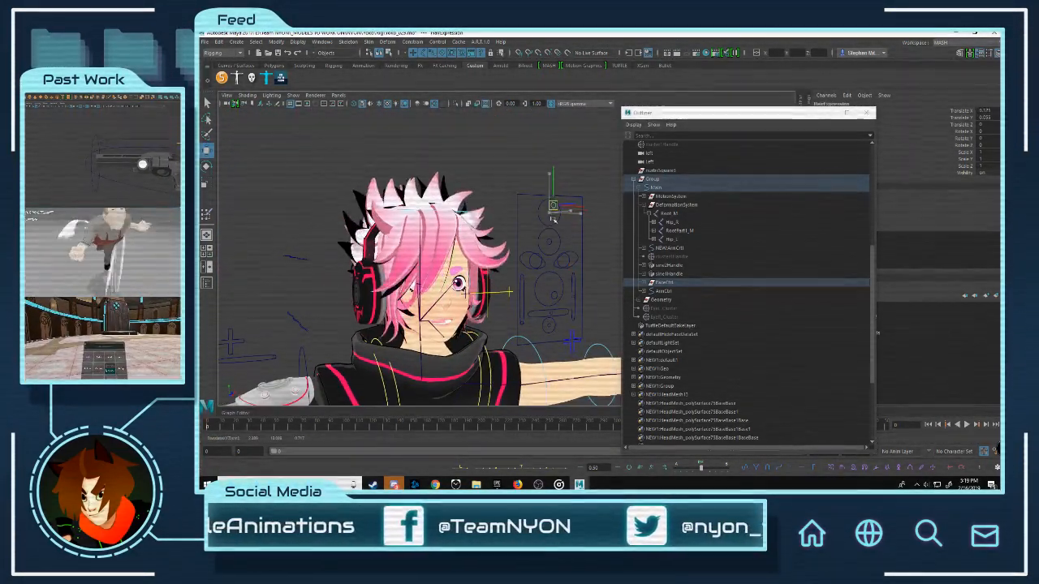
{"action": "left_click_drag", "start_coordinate": [541, 234], "coordinate": [552, 220]}
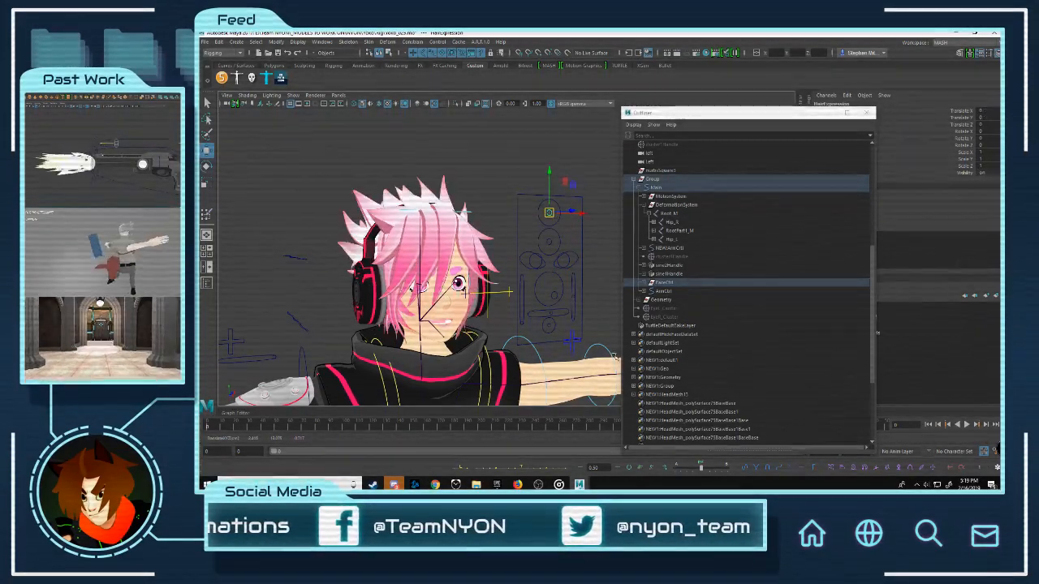
Step: Undo the control tests and the deletion of the pfxToon5 and pfxToon6 nodes
{"action": "left_click", "coordinate": [550, 302]}
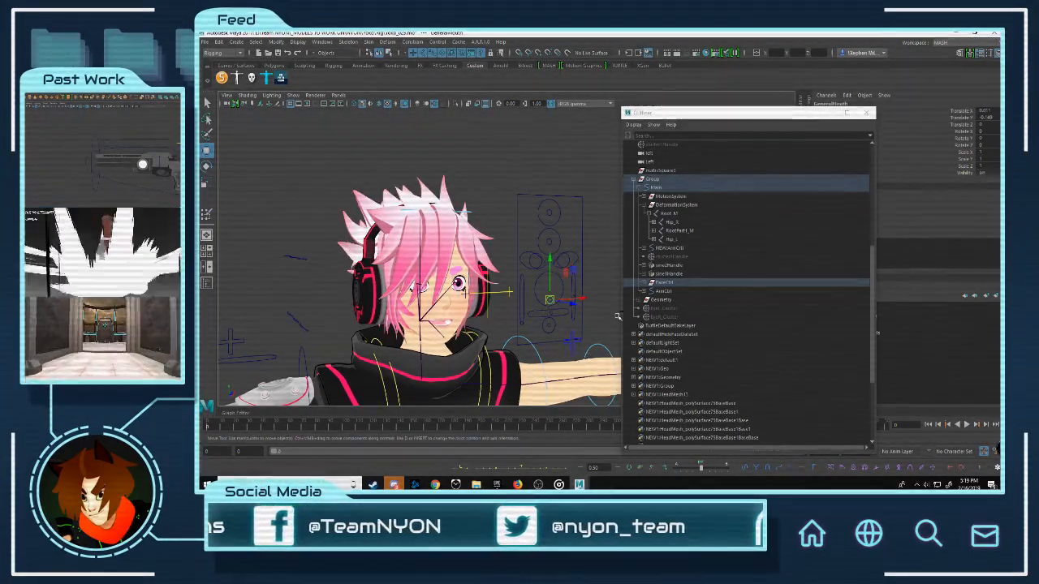
{"action": "scroll", "coordinate": [556, 281], "scroll_direction": "up", "scroll_amount": 2}
{"action": "key", "text": "ctrl+z"}
{"action": "key", "text": "ctrl+z"}
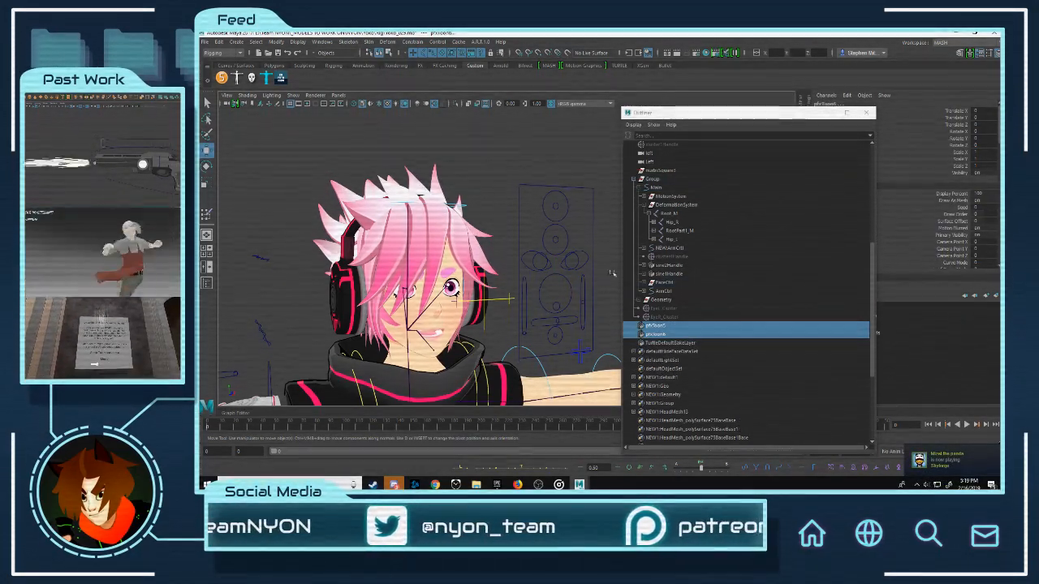
Step: Parent pfxToon5 and pfxToon6 under Group, and test the hair with the HairExpression control
{"action": "left_click", "coordinate": [555, 205]}
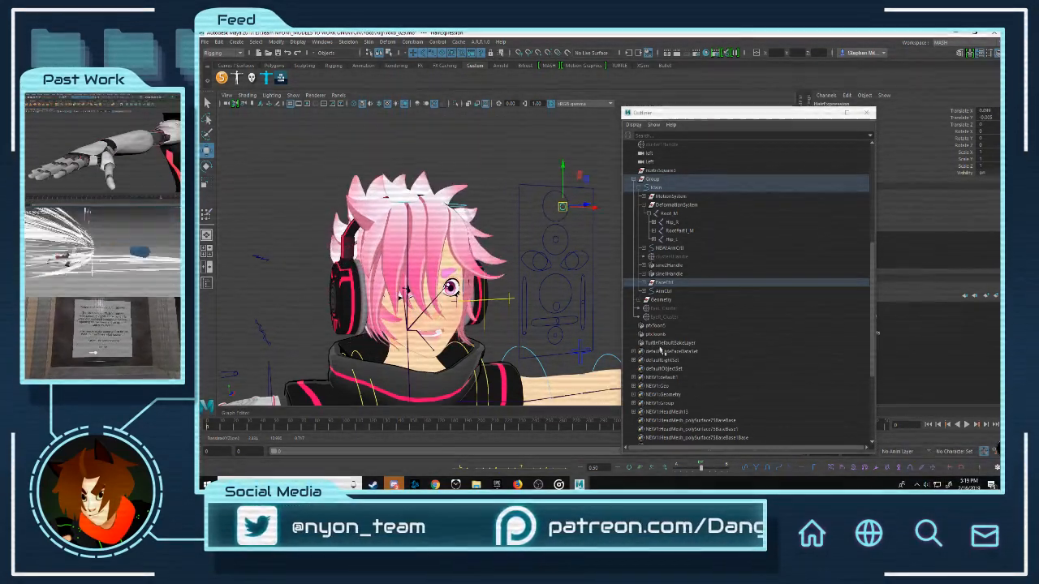
{"action": "left_click", "coordinate": [656, 325]}
{"action": "left_click", "coordinate": [663, 335], "text": "shift"}
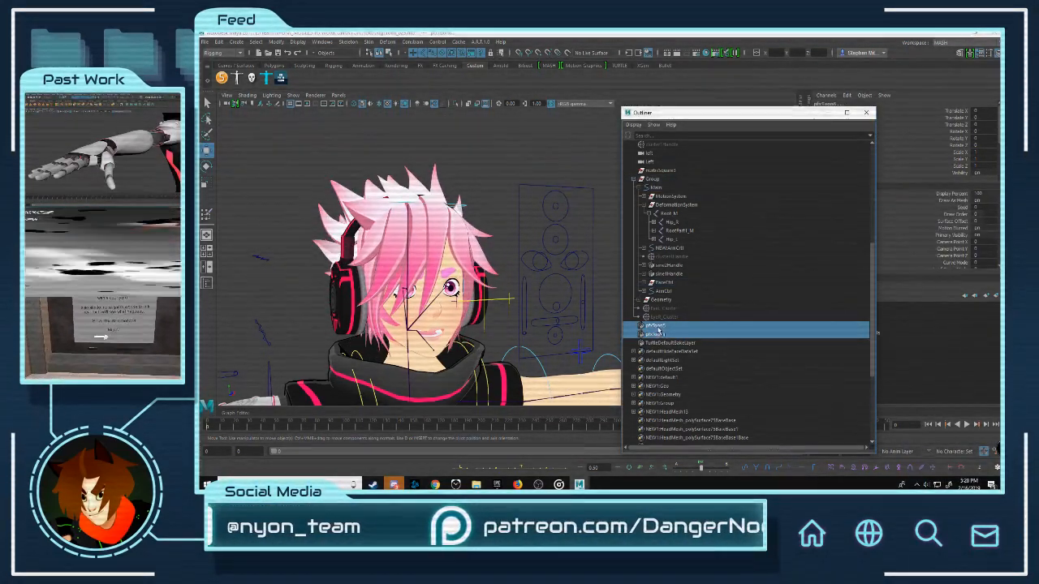
{"action": "middle_click_drag", "start_coordinate": [691, 216], "coordinate": [659, 183]}
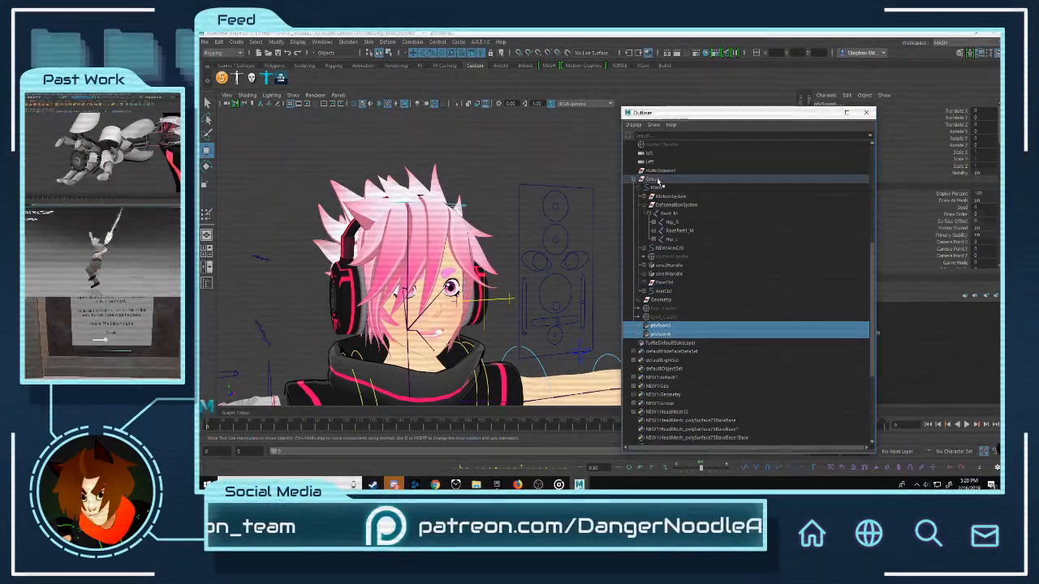
{"action": "left_click", "coordinate": [552, 203]}
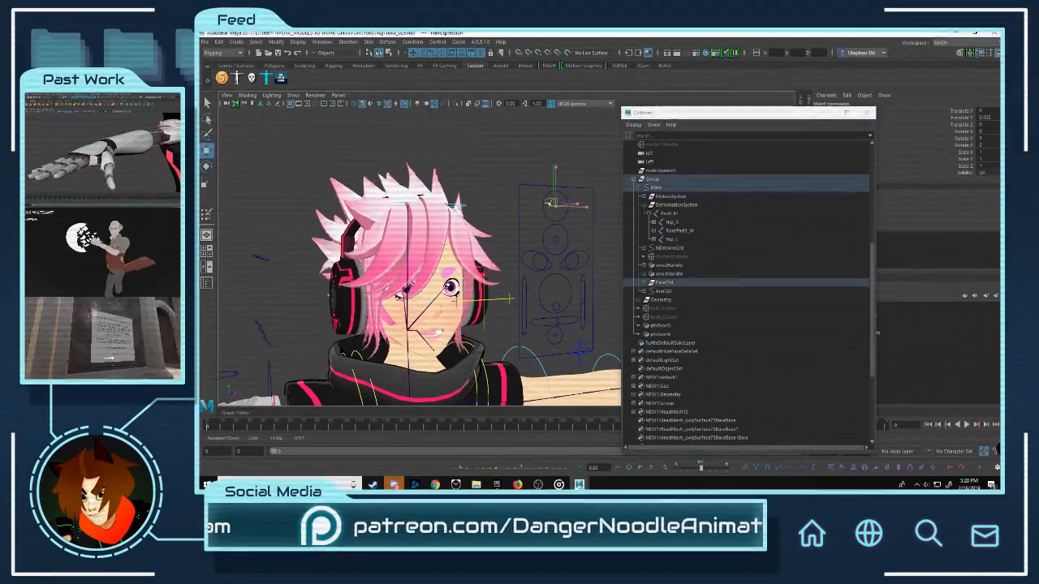
{"action": "mouse_move", "coordinate": [551, 196]}
{"action": "left_mouse_down"}
{"action": "mouse_move", "coordinate": [535, 214]}
{"action": "mouse_move", "coordinate": [560, 191]}
{"action": "left_mouse_up"}
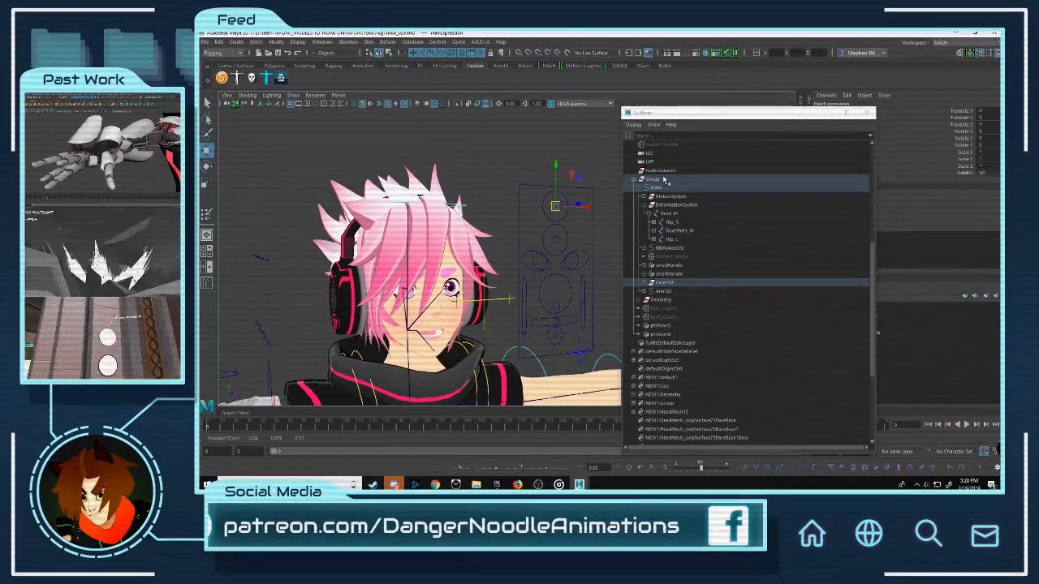
Step: Delete the unused top-level arm group together with its children, including Shoulder1, Bicep1, Forearm1 and Hand1
{"action": "scroll", "coordinate": [671, 207], "scroll_direction": "up", "scroll_amount": 5}
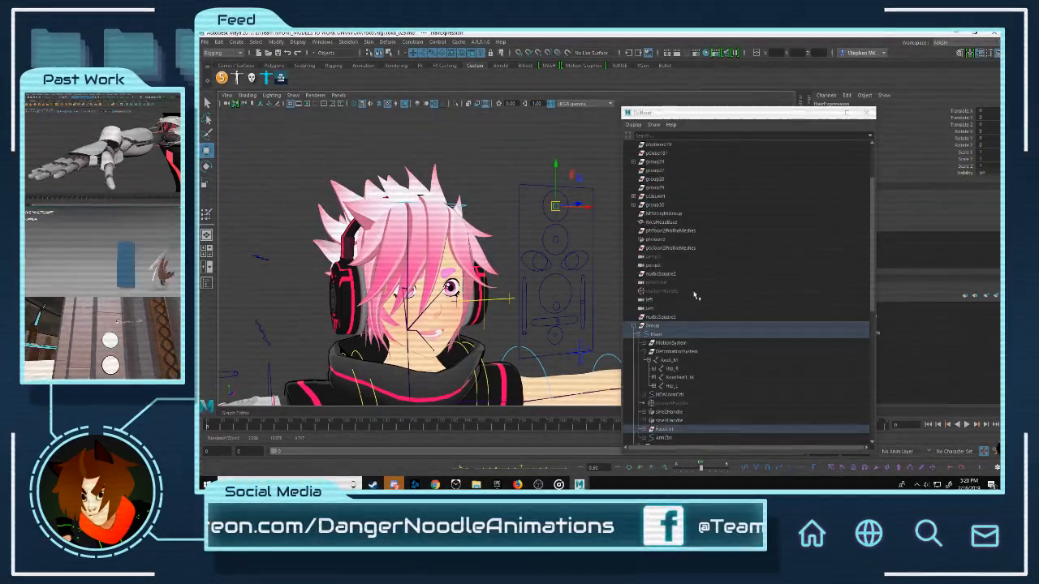
{"action": "left_click", "coordinate": [653, 188]}
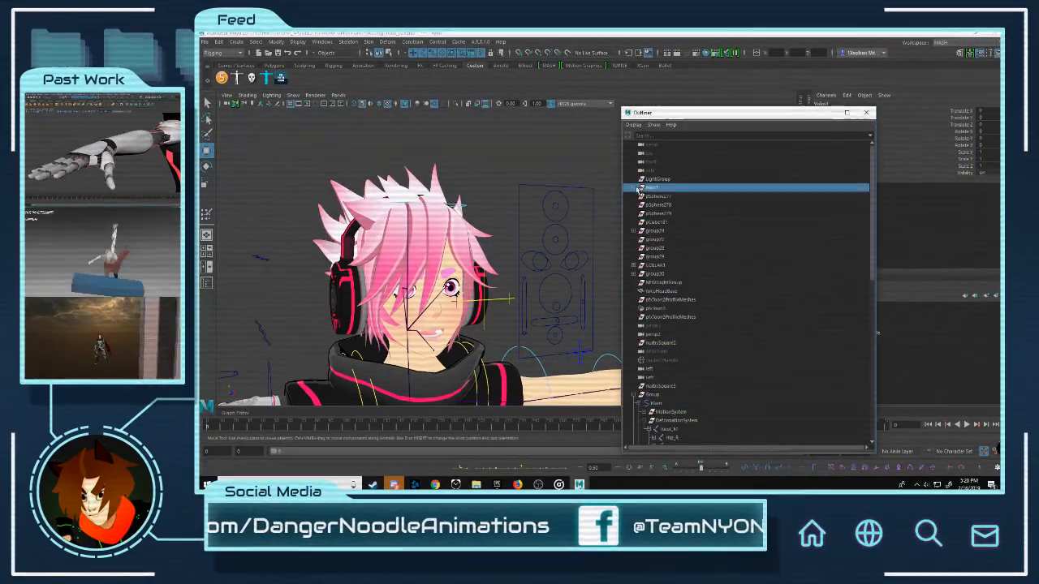
{"action": "left_click", "coordinate": [634, 188]}
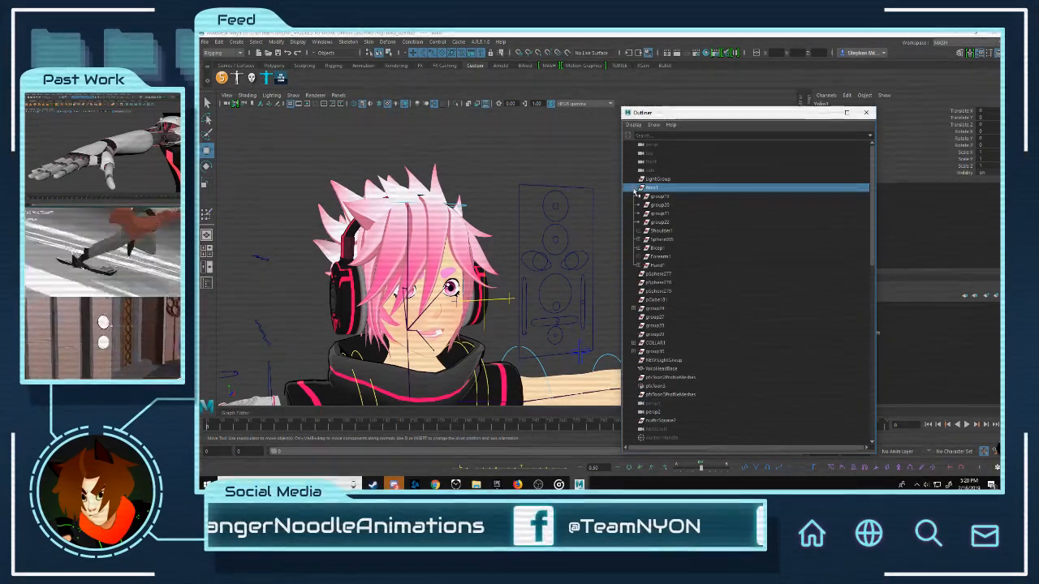
{"action": "scroll", "coordinate": [517, 226], "scroll_direction": "down", "scroll_amount": 6}
{"action": "left_click_drag", "start_coordinate": [539, 225], "coordinate": [518, 226], "text": "alt"}
{"action": "scroll", "coordinate": [517, 224], "scroll_direction": "up", "scroll_amount": 5}
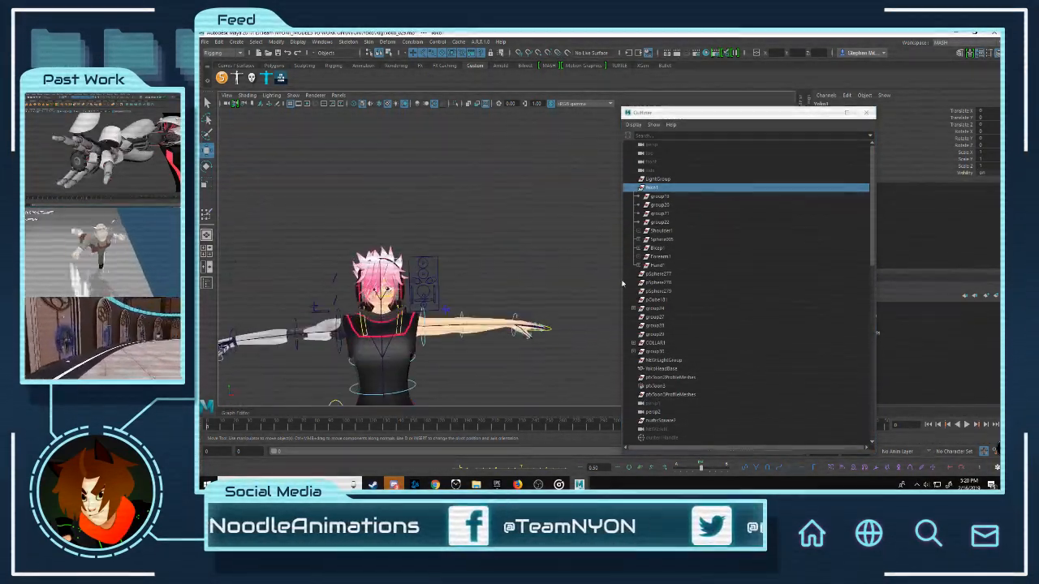
{"action": "left_click", "coordinate": [669, 265]}
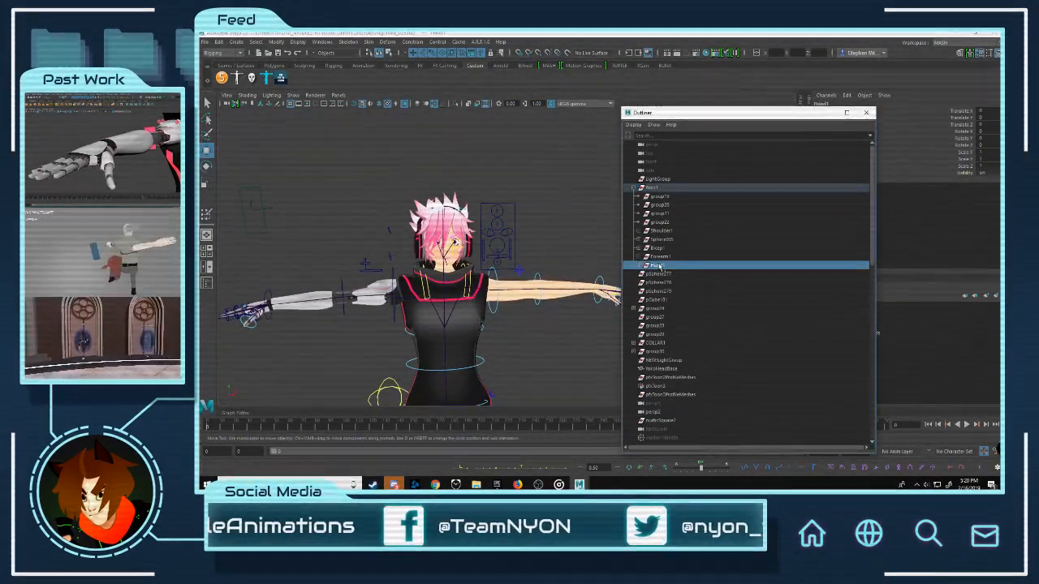
{"action": "left_click", "coordinate": [665, 256]}
{"action": "left_click_drag", "start_coordinate": [659, 188], "coordinate": [660, 266]}
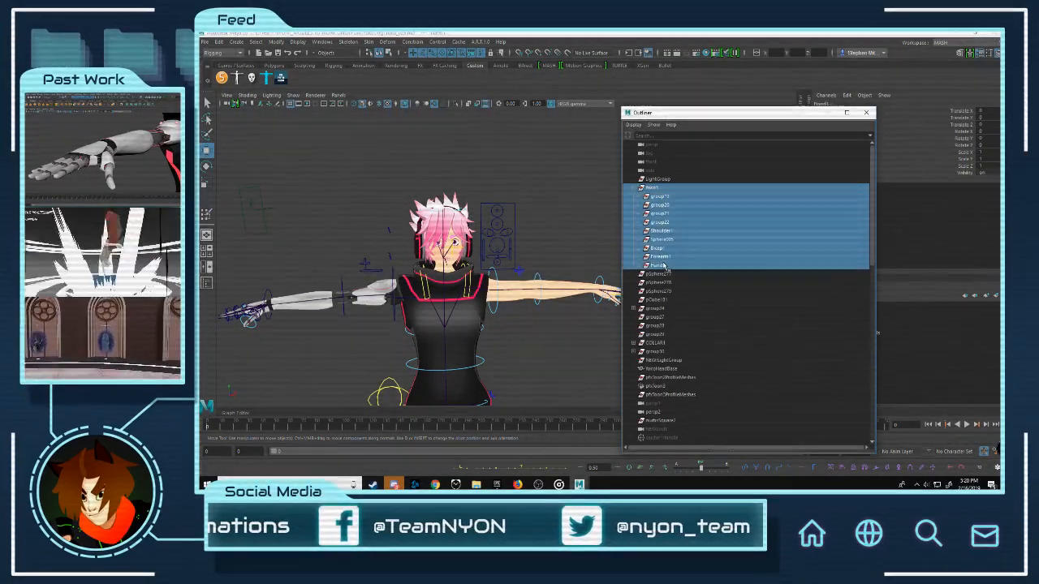
{"action": "key", "text": "Delete"}
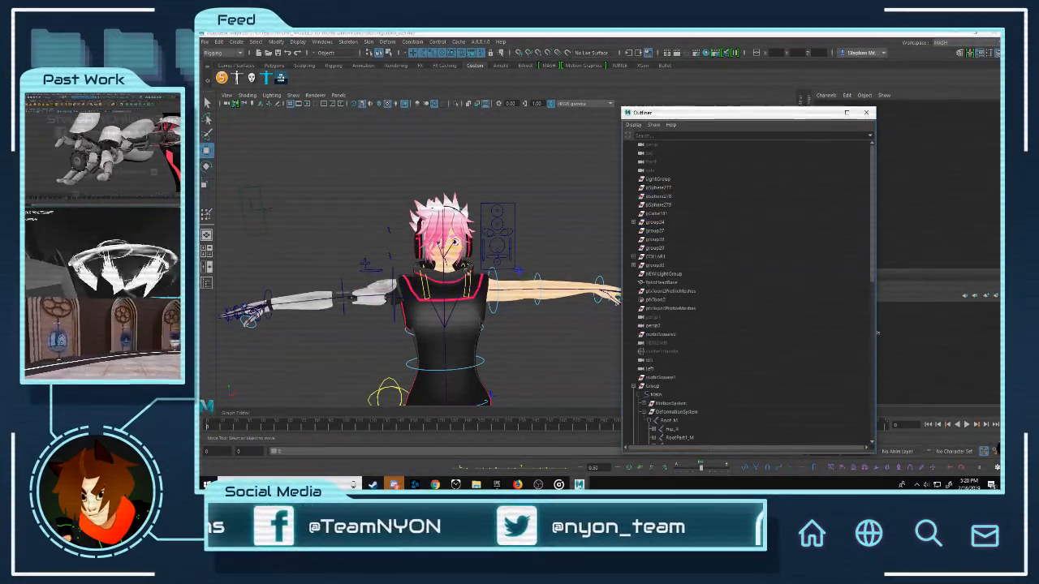
Step: Test-rotate the robotic arm with its shoulder control and undo the rotation
{"action": "scroll", "coordinate": [439, 213], "scroll_direction": "up", "scroll_amount": 4}
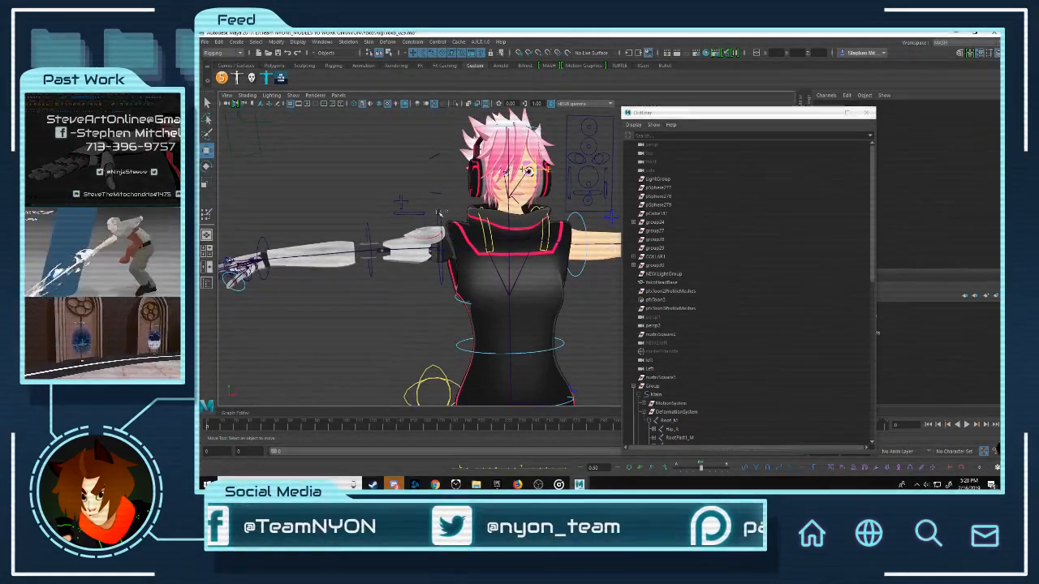
{"action": "left_click", "coordinate": [441, 213]}
{"action": "key", "text": "e"}
{"action": "left_click_drag", "start_coordinate": [474, 221], "coordinate": [499, 242]}
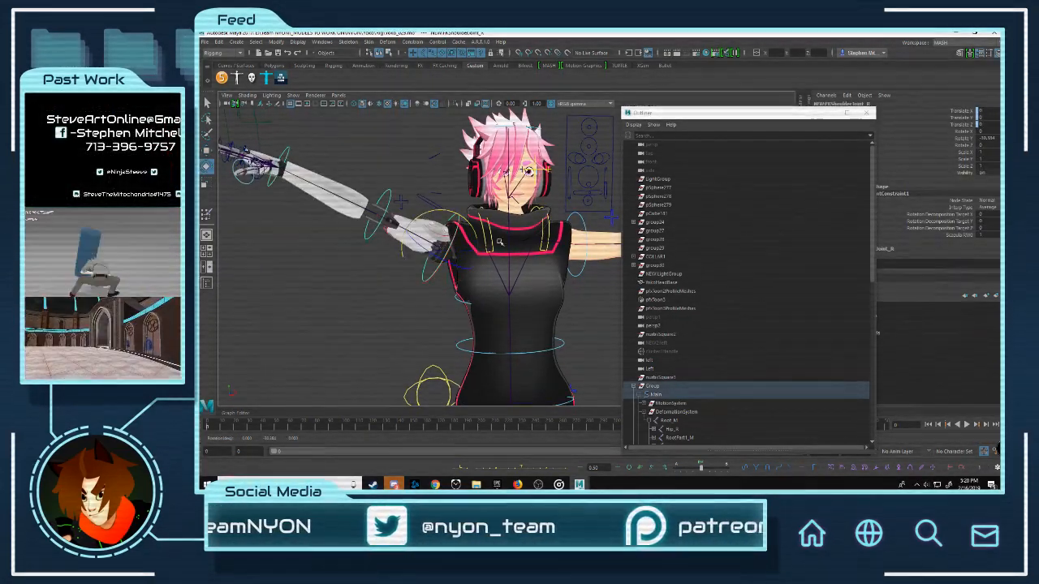
{"action": "key", "text": "ctrl+z"}
Step: Move the ArmCannon slider control to test the robotic arm's cannon transformation
{"action": "scroll", "coordinate": [524, 301], "scroll_direction": "down", "scroll_amount": 4}
{"action": "middle_click_drag", "start_coordinate": [524, 301], "coordinate": [529, 315], "text": "alt"}
{"action": "scroll", "coordinate": [425, 249], "scroll_direction": "up", "scroll_amount": 4}
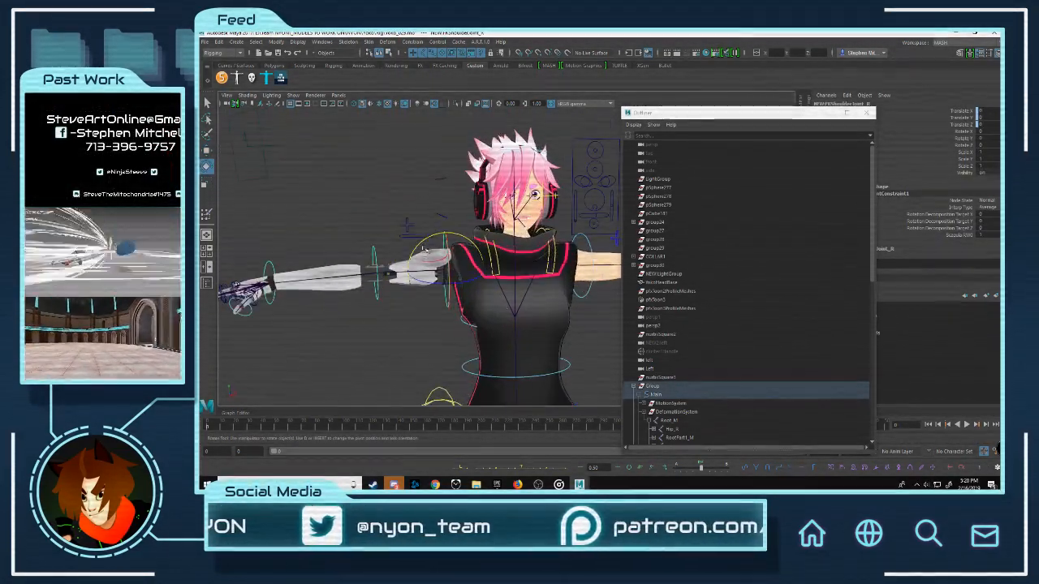
{"action": "left_click", "coordinate": [373, 223]}
{"action": "left_click", "coordinate": [425, 237]}
{"action": "key", "text": "w"}
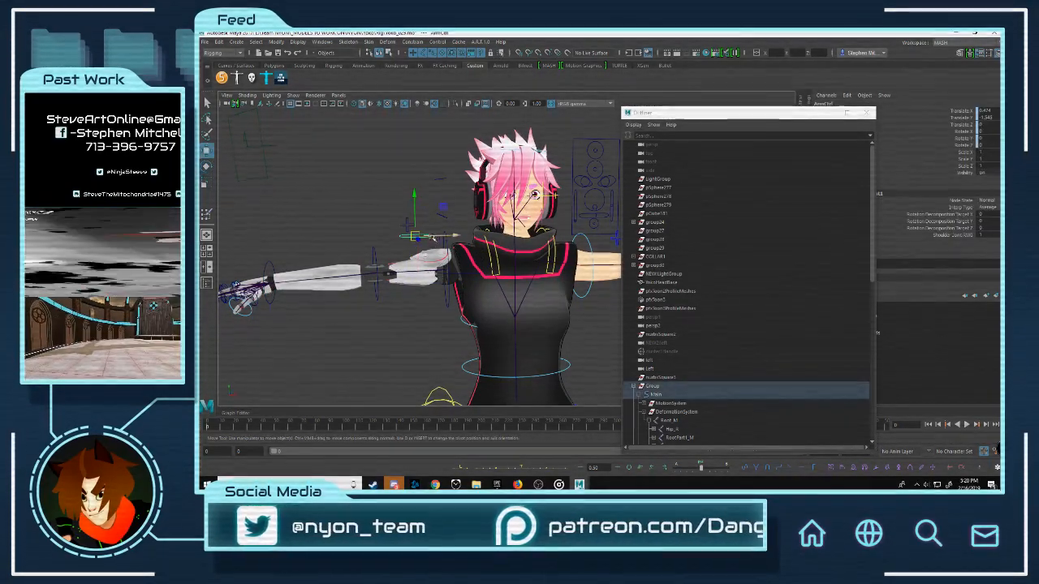
{"action": "left_click", "coordinate": [433, 239]}
{"action": "left_click", "coordinate": [431, 237]}
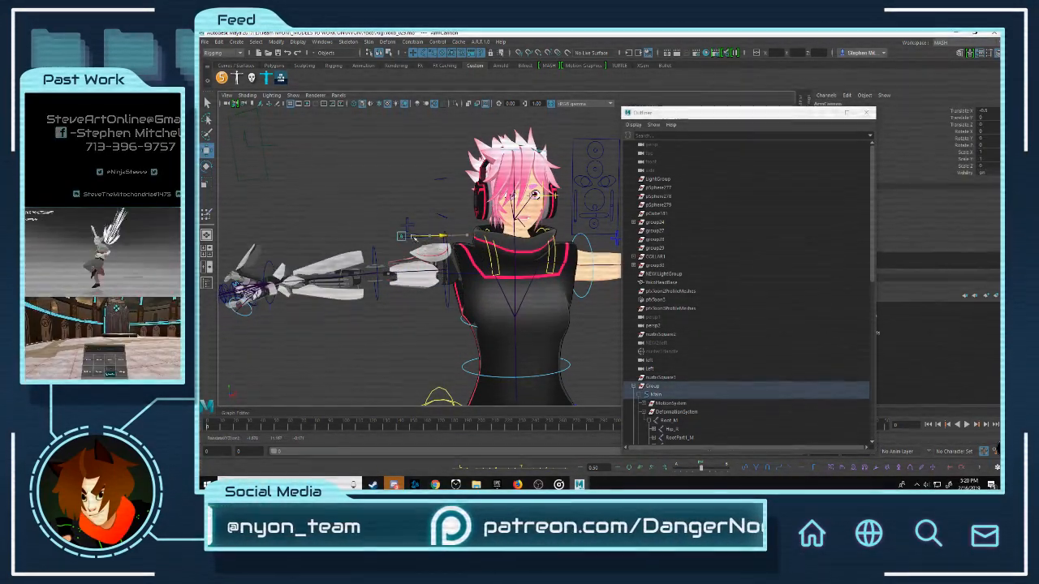
Step: Examine the meshes inside group30 and select the group to see which parts of the character it holds
{"action": "scroll", "coordinate": [398, 280], "scroll_direction": "up", "scroll_amount": 3}
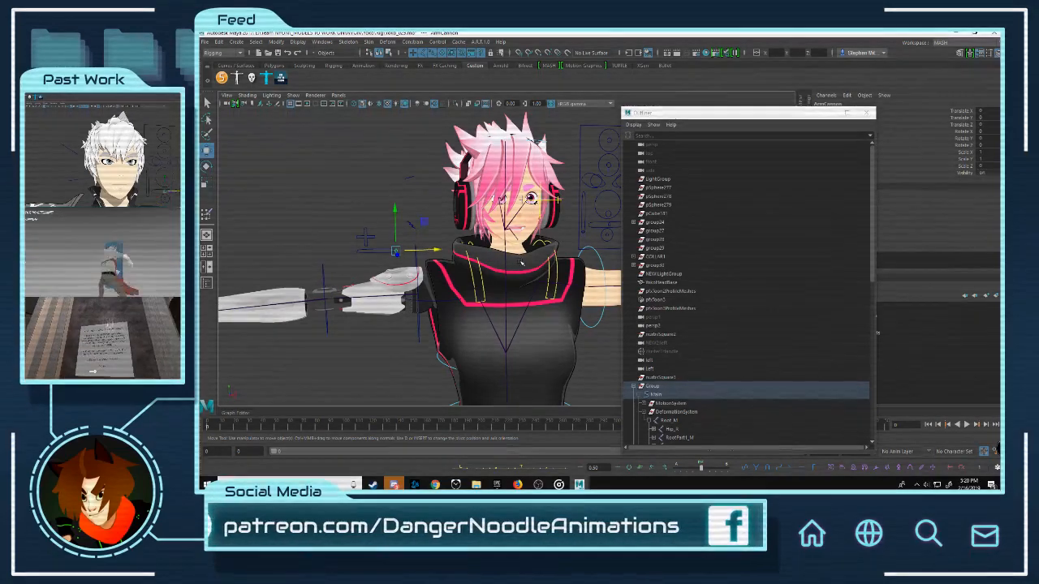
{"action": "scroll", "coordinate": [536, 195], "scroll_direction": "up", "scroll_amount": 5}
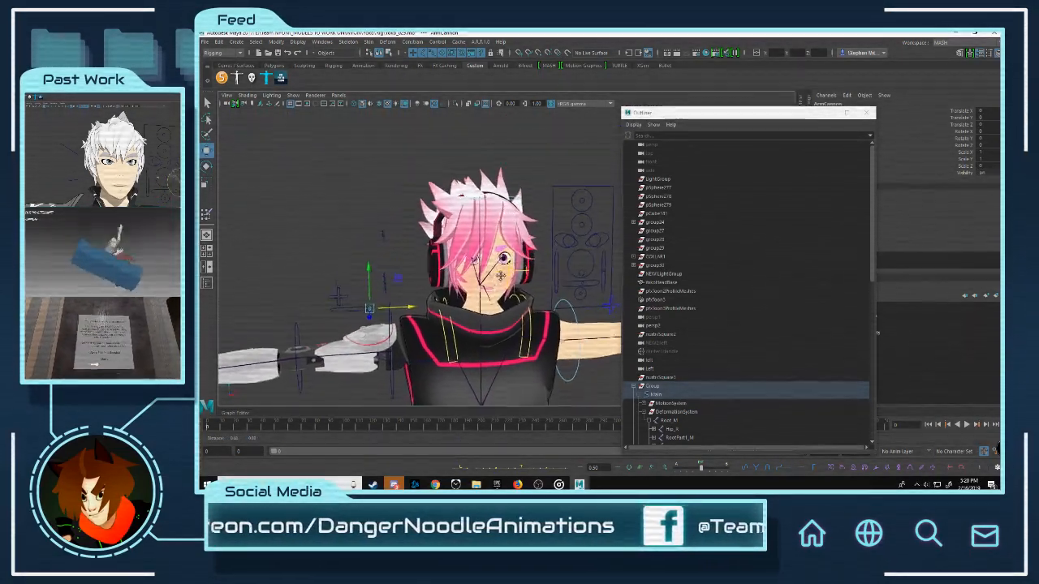
{"action": "right_click_drag", "start_coordinate": [518, 220], "coordinate": [498, 233], "text": "alt"}
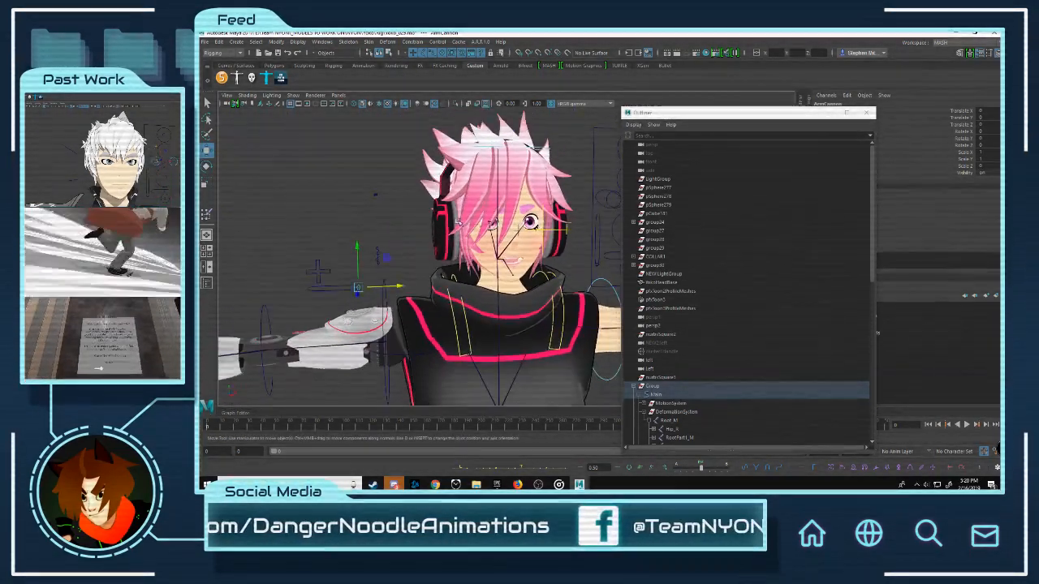
{"action": "middle_click_drag", "start_coordinate": [495, 235], "coordinate": [479, 237], "text": "alt"}
{"action": "scroll", "coordinate": [554, 262], "scroll_direction": "up", "scroll_amount": 1}
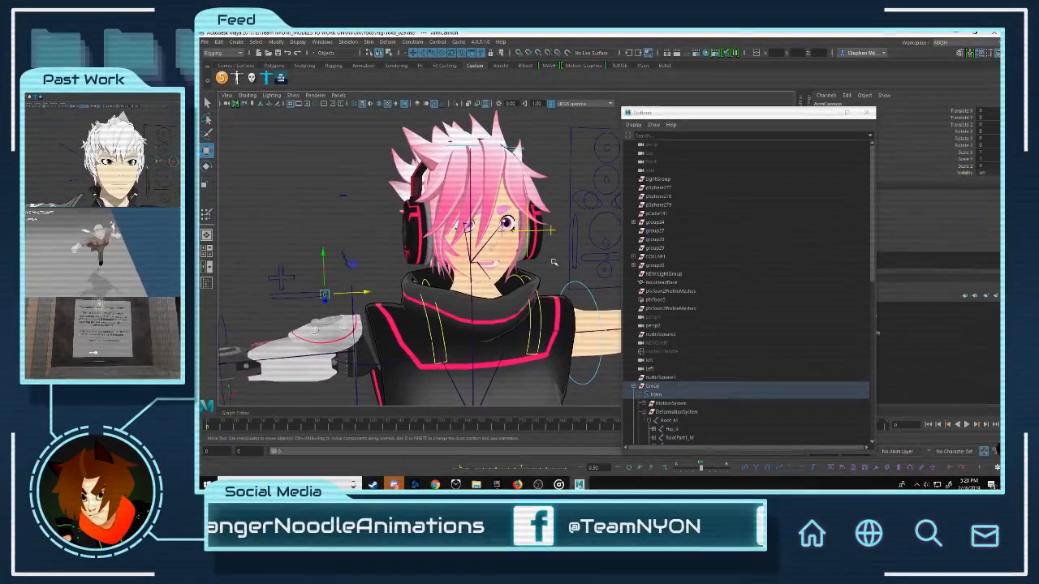
{"action": "left_click_drag", "start_coordinate": [474, 177], "coordinate": [508, 197], "text": "alt"}
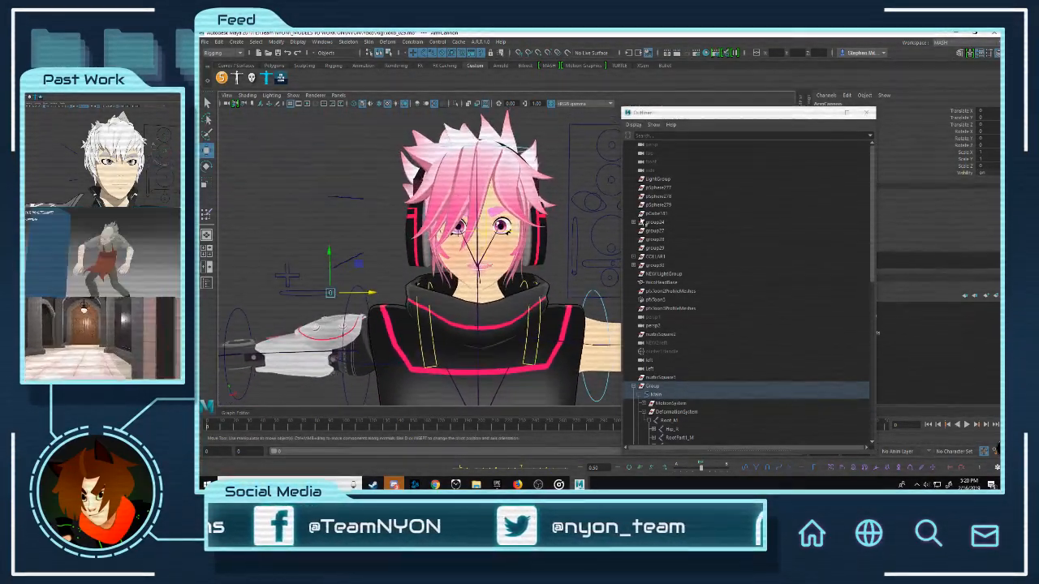
{"action": "left_click", "coordinate": [634, 266]}
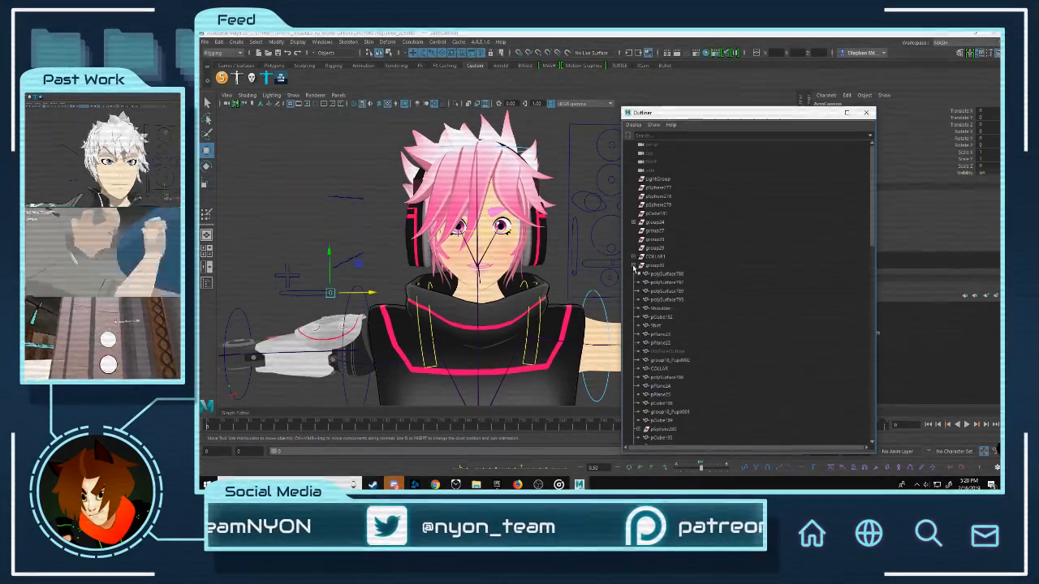
{"action": "left_click", "coordinate": [634, 266]}
{"action": "left_click", "coordinate": [656, 265]}
{"action": "scroll", "coordinate": [656, 267], "scroll_direction": "down", "scroll_amount": 5}
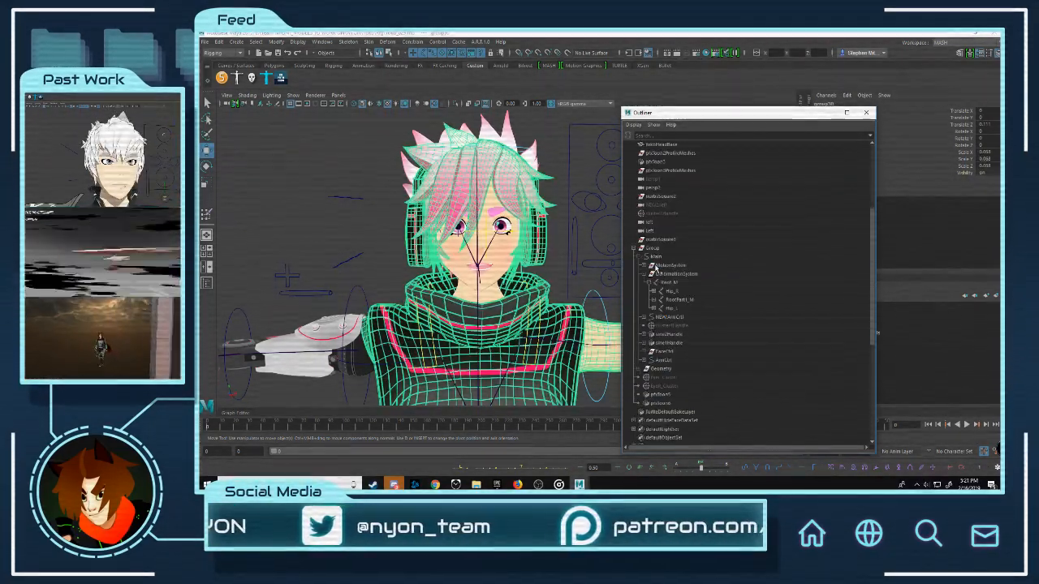
{"action": "scroll", "coordinate": [656, 267], "scroll_direction": "up", "scroll_amount": 3}
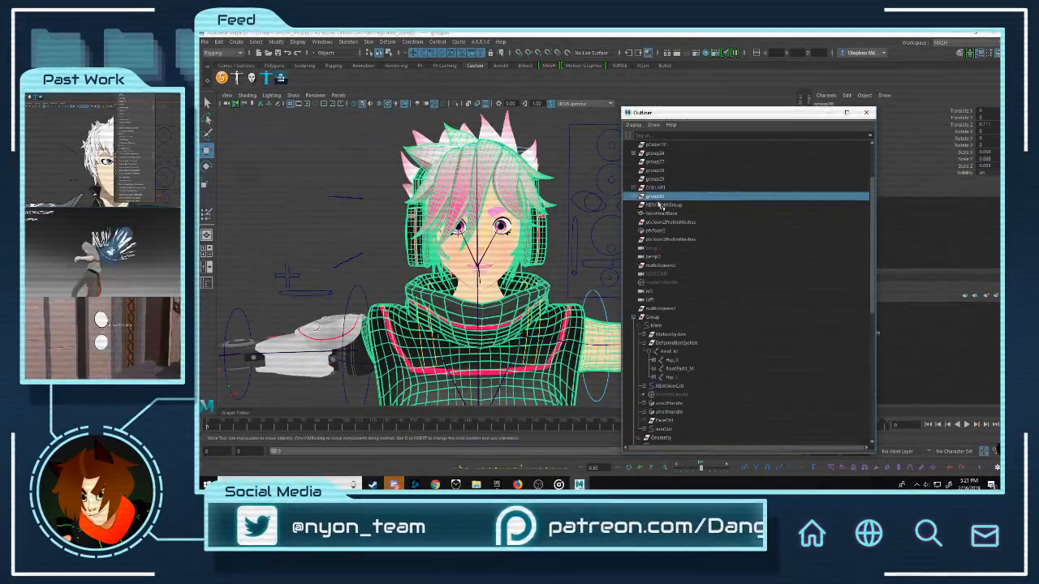
Step: Parent group30, which holds the character's body and clothing meshes, under the Geometry group
{"action": "left_click", "coordinate": [664, 439]}
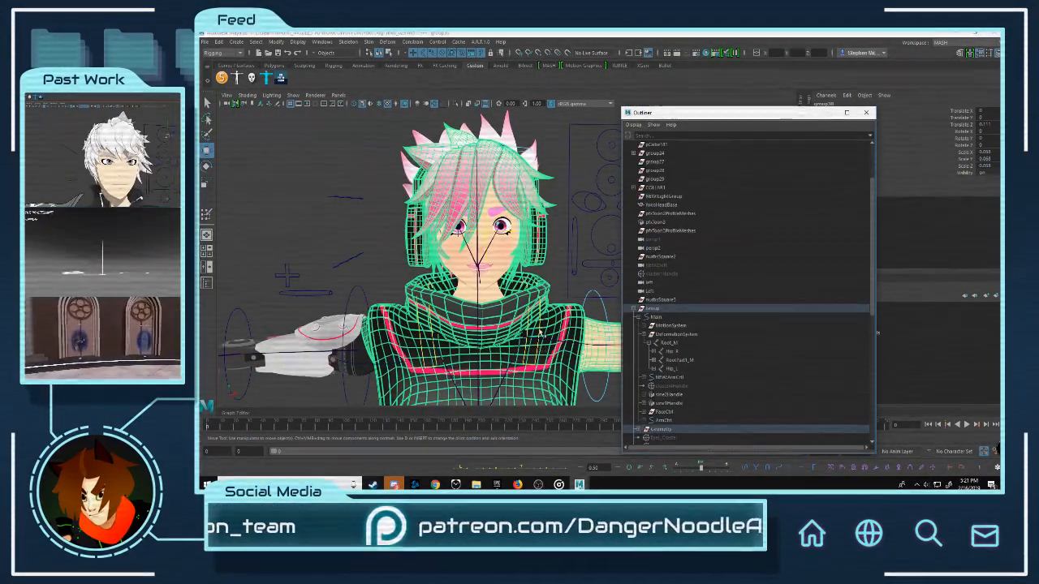
{"action": "scroll", "coordinate": [540, 332], "scroll_direction": "down", "scroll_amount": 8}
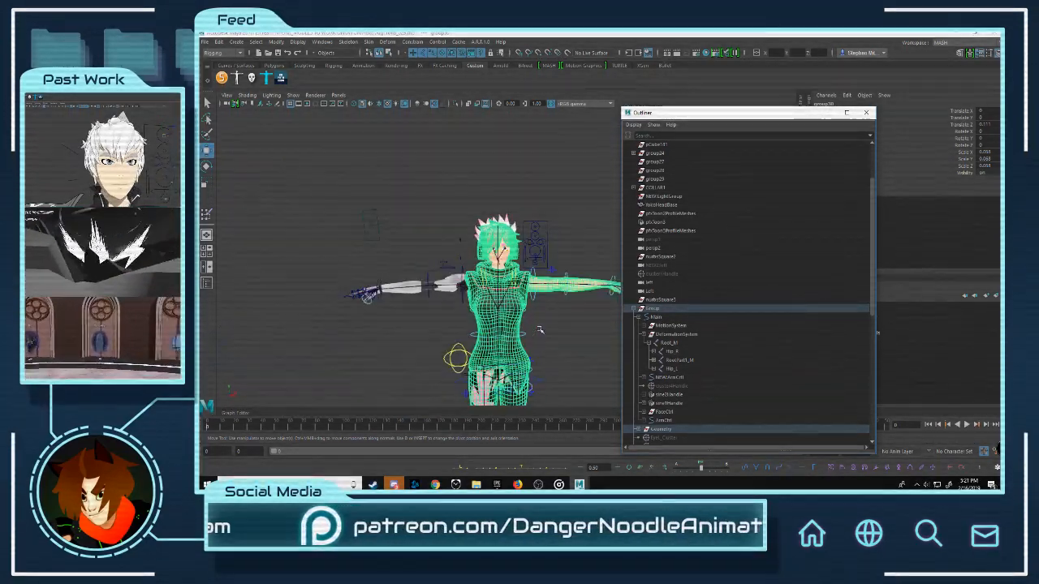
Step: Test-move the whole rig with the Main control at the feet and undo the move
{"action": "middle_click_drag", "start_coordinate": [540, 329], "coordinate": [525, 266], "text": "alt"}
{"action": "scroll", "coordinate": [524, 266], "scroll_direction": "up", "scroll_amount": 7}
{"action": "left_click", "coordinate": [564, 292]}
{"action": "left_click", "coordinate": [511, 364]}
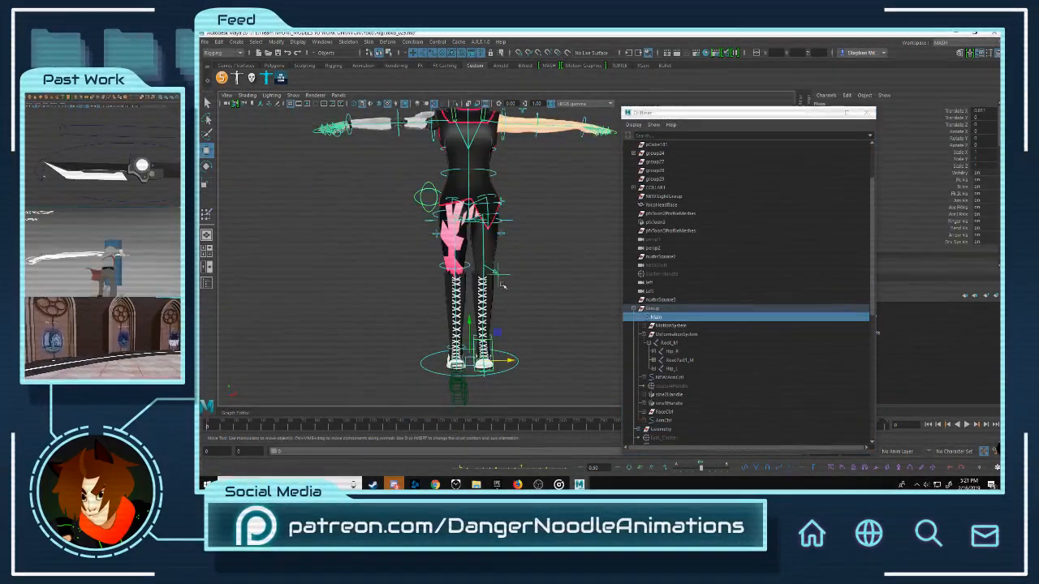
{"action": "middle_click_drag", "start_coordinate": [505, 343], "coordinate": [521, 376], "text": "alt"}
{"action": "mouse_move", "coordinate": [522, 393]}
{"action": "left_mouse_down"}
{"action": "mouse_move", "coordinate": [530, 393]}
{"action": "mouse_move", "coordinate": [498, 391]}
{"action": "mouse_move", "coordinate": [518, 384]}
{"action": "left_mouse_up"}
{"action": "key", "text": "ctrl+z"}
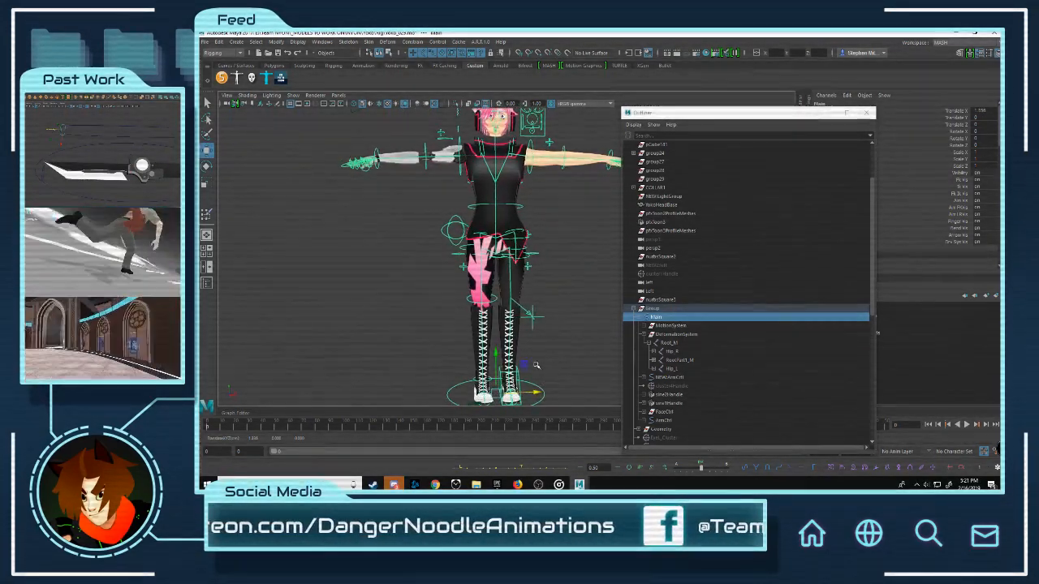
{"action": "key", "text": "ctrl+z"}
Step: Test-move one leg with its foot control, then reset the control's Translate X and Translate Y to 0
{"action": "left_click", "coordinate": [519, 379]}
{"action": "left_click_drag", "start_coordinate": [536, 355], "coordinate": [537, 329]}
{"action": "left_click_drag", "start_coordinate": [982, 110], "coordinate": [985, 117]}
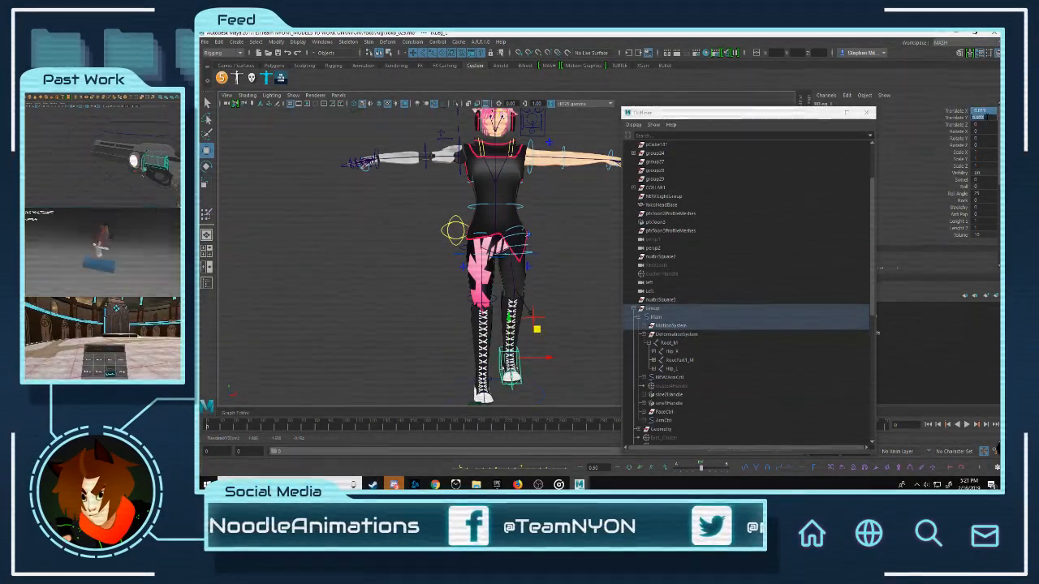
{"action": "type", "text": "0"}
{"action": "key", "text": "Return"}
{"action": "left_click", "coordinate": [557, 209]}
{"action": "middle_click_drag", "start_coordinate": [558, 209], "coordinate": [519, 339], "text": "alt"}
{"action": "scroll", "coordinate": [496, 301], "scroll_direction": "up", "scroll_amount": 5}
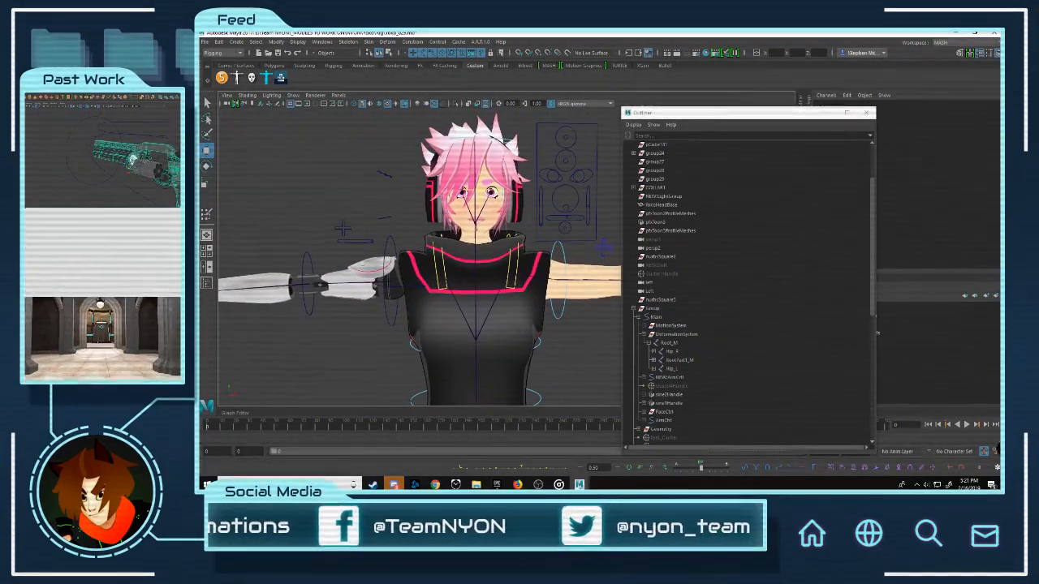
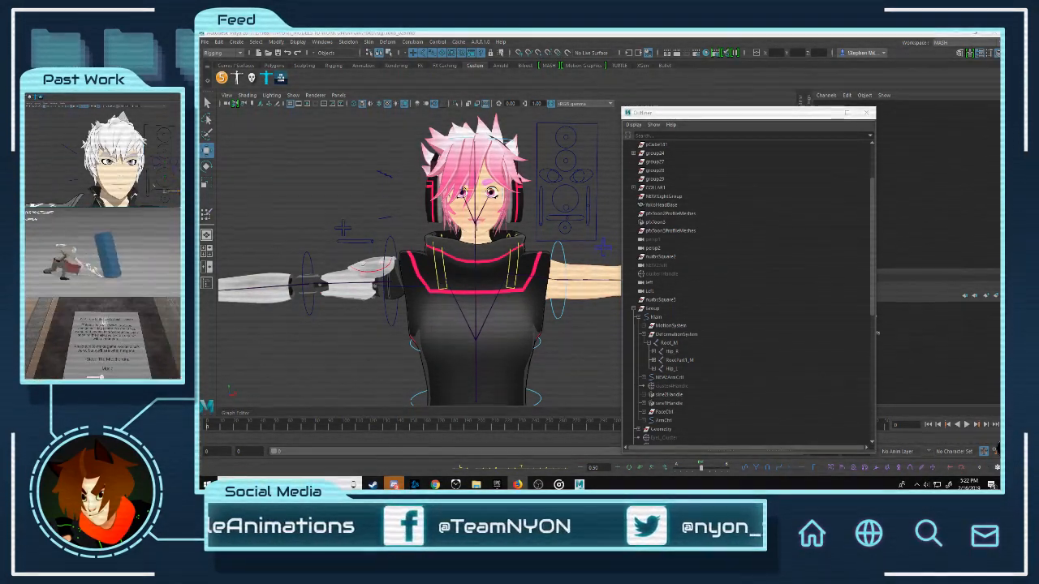
Step: Minimize the Outliner and create a polygon sphere in the empty space beside the character's feet
{"action": "scroll", "coordinate": [378, 163], "scroll_direction": "down", "scroll_amount": 1}
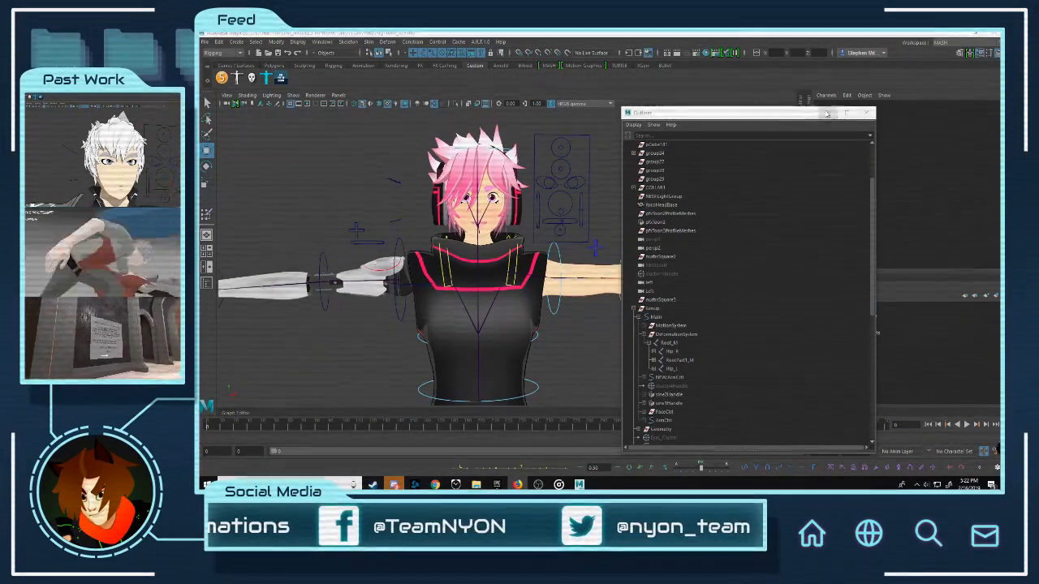
{"action": "left_click", "coordinate": [827, 114]}
{"action": "scroll", "coordinate": [641, 304], "scroll_direction": "down", "scroll_amount": 10}
{"action": "middle_click_drag", "start_coordinate": [626, 271], "coordinate": [594, 237], "text": "alt"}
{"action": "scroll", "coordinate": [594, 237], "scroll_direction": "up", "scroll_amount": 5}
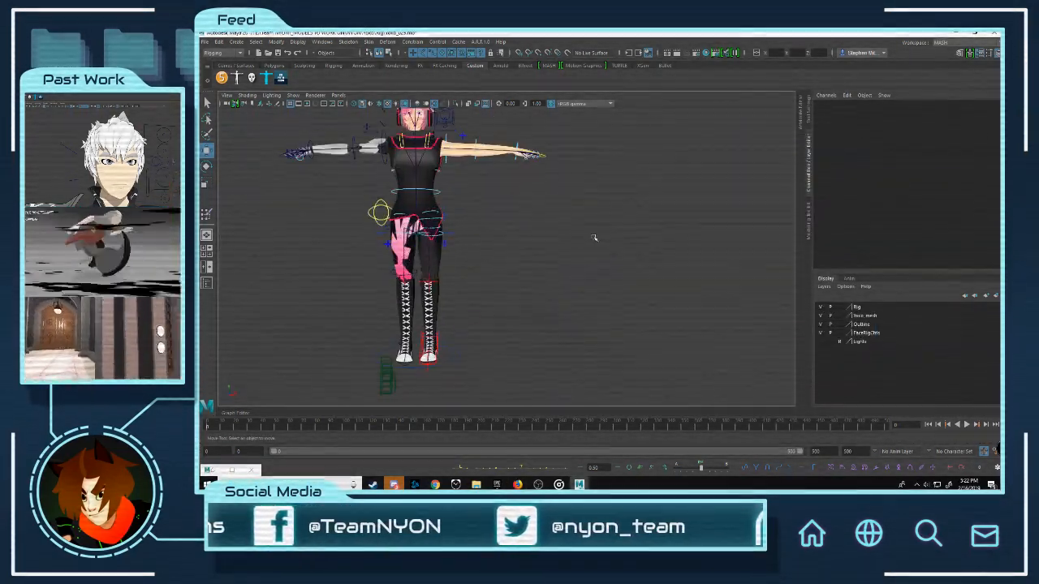
{"action": "left_click_drag", "start_coordinate": [594, 238], "coordinate": [620, 271], "text": "alt"}
{"action": "middle_click_drag", "start_coordinate": [619, 271], "coordinate": [550, 248], "text": "alt"}
{"action": "scroll", "coordinate": [550, 248], "scroll_direction": "down", "scroll_amount": 4}
{"action": "scroll", "coordinate": [550, 248], "scroll_direction": "up", "scroll_amount": 4}
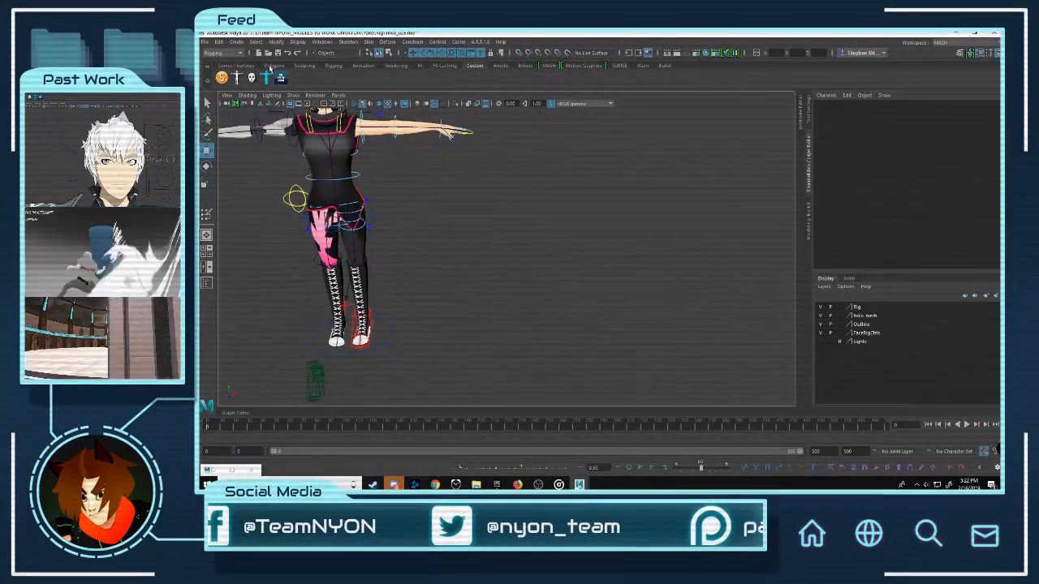
{"action": "left_click", "coordinate": [272, 65]}
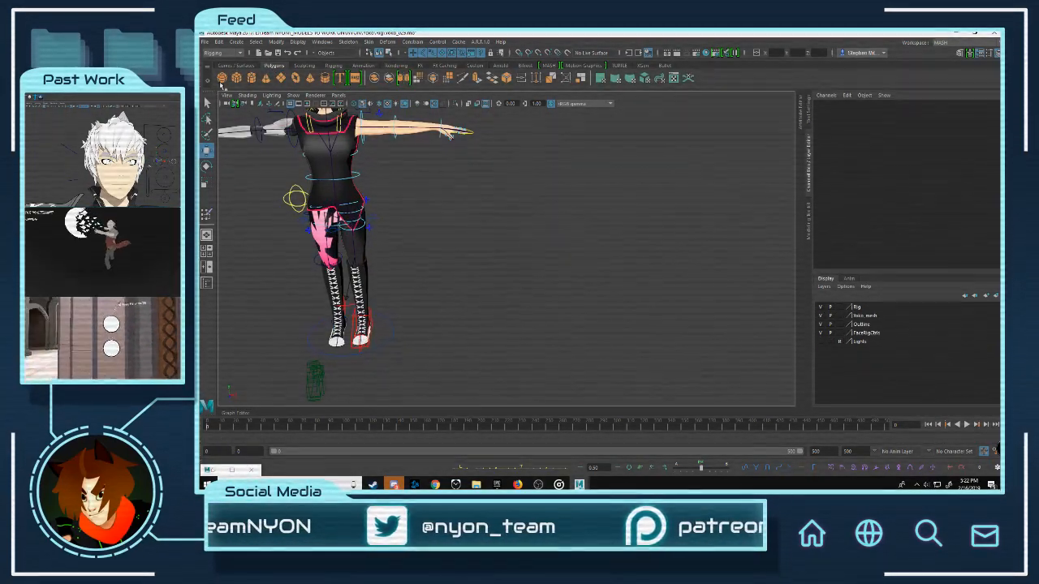
{"action": "left_click", "coordinate": [222, 78]}
{"action": "middle_click_drag", "start_coordinate": [535, 299], "coordinate": [532, 226], "text": "alt"}
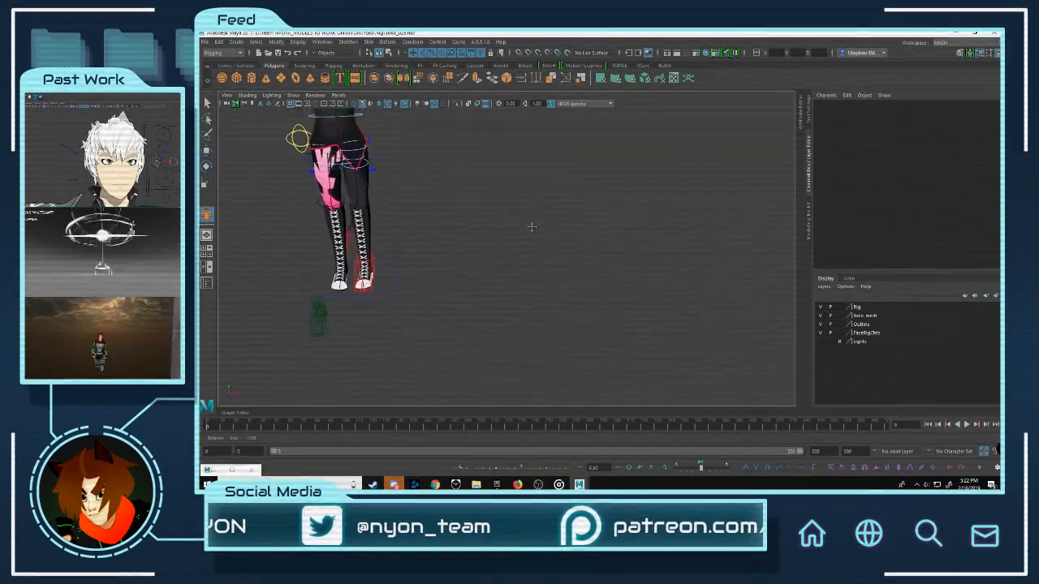
{"action": "scroll", "coordinate": [532, 226], "scroll_direction": "up", "scroll_amount": 3}
{"action": "left_click_drag", "start_coordinate": [537, 279], "coordinate": [610, 323]}
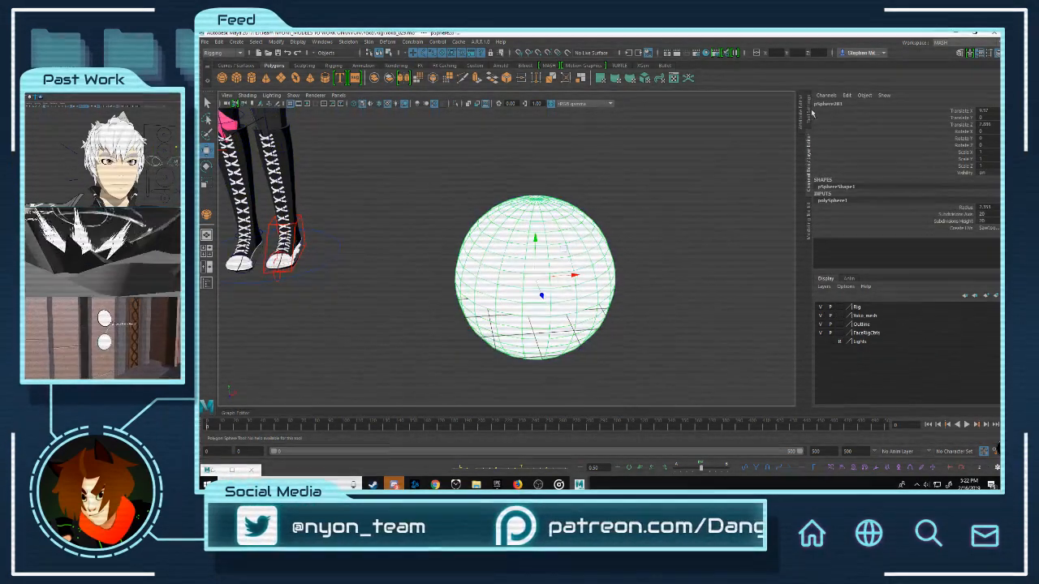
Step: Lower the Ambient Color of the sphere's lambert1 material to black
{"action": "left_click", "coordinate": [804, 114]}
{"action": "left_click", "coordinate": [728, 118]}
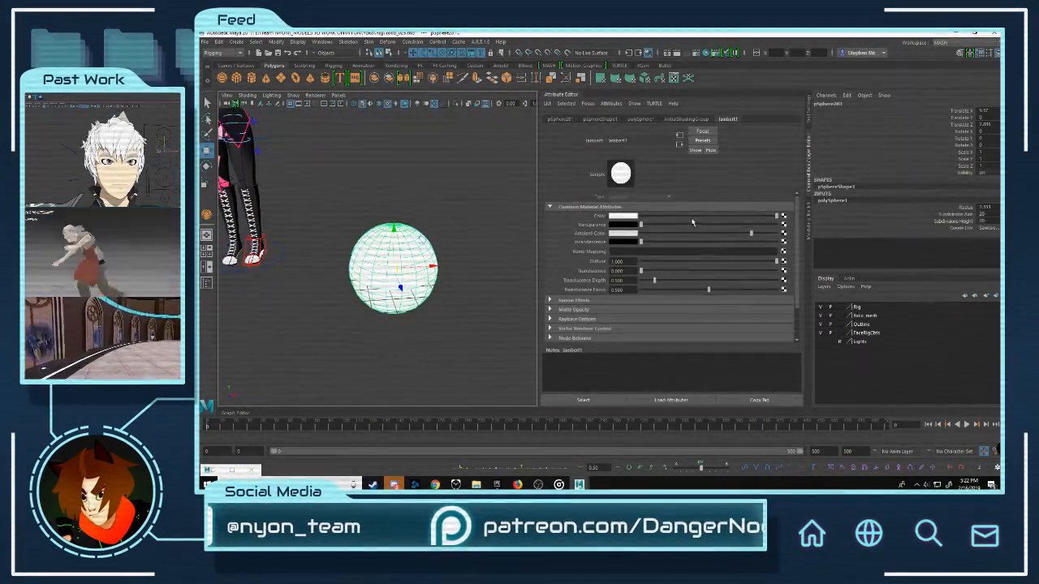
{"action": "left_click_drag", "start_coordinate": [700, 232], "coordinate": [640, 233]}
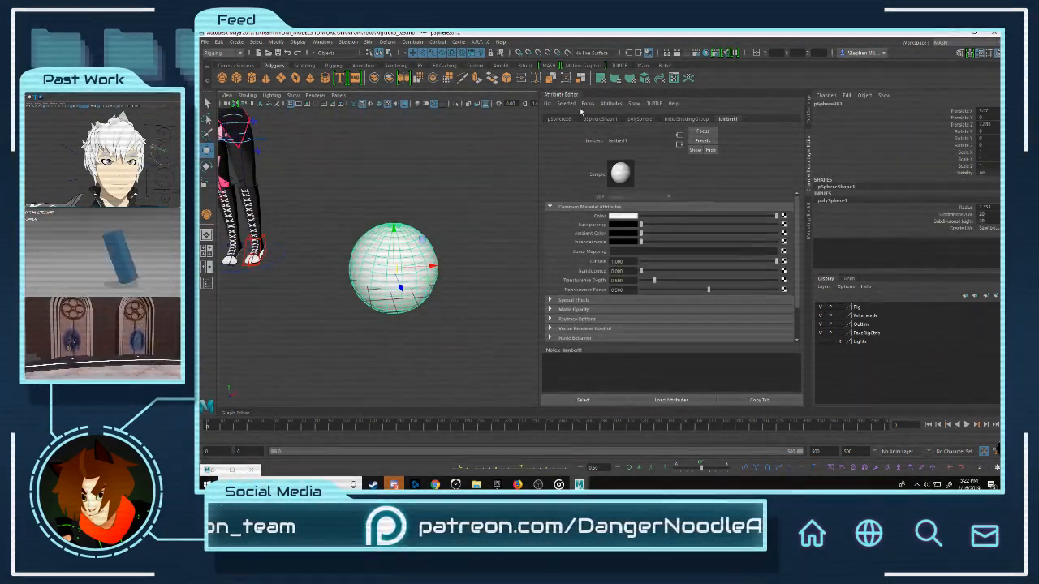
{"action": "left_click", "coordinate": [556, 95]}
Step: Assign a new Lambert material to the sphere, with a blue Color and the Ambient Color raised to white
{"action": "left_click", "coordinate": [802, 117]}
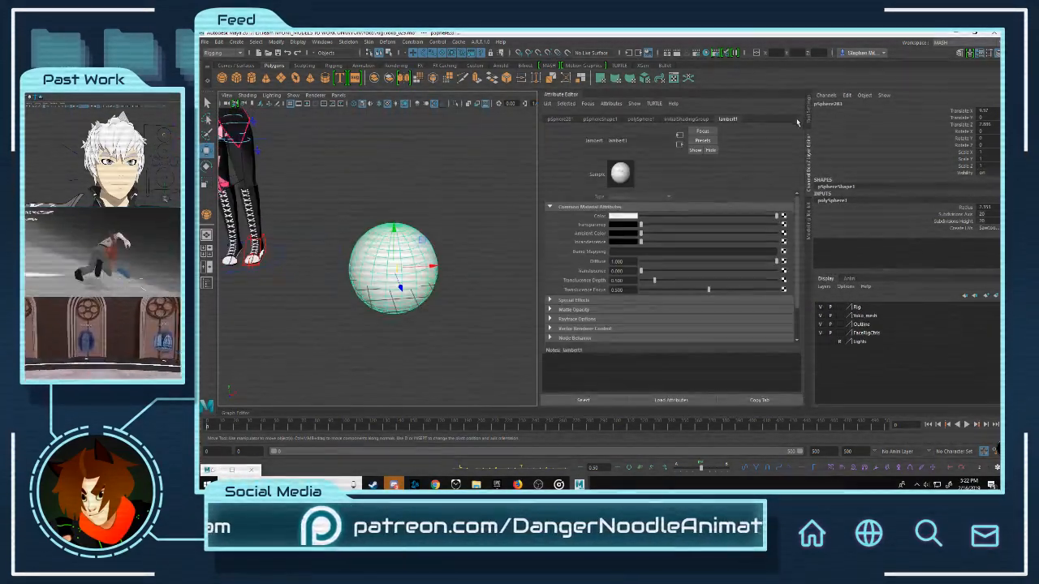
{"action": "right_click_drag", "start_coordinate": [419, 245], "coordinate": [438, 453]}
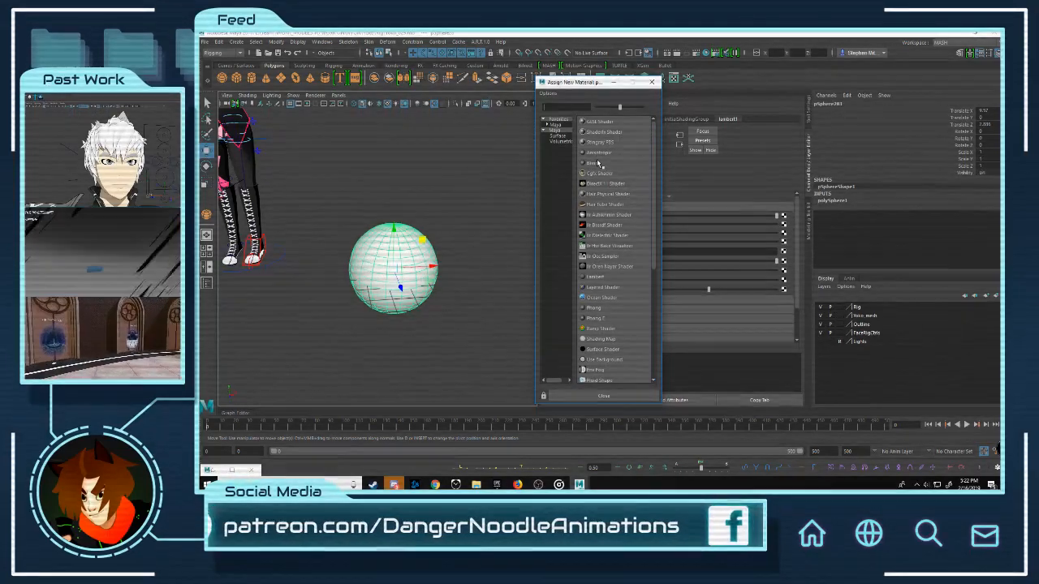
{"action": "left_click", "coordinate": [599, 277]}
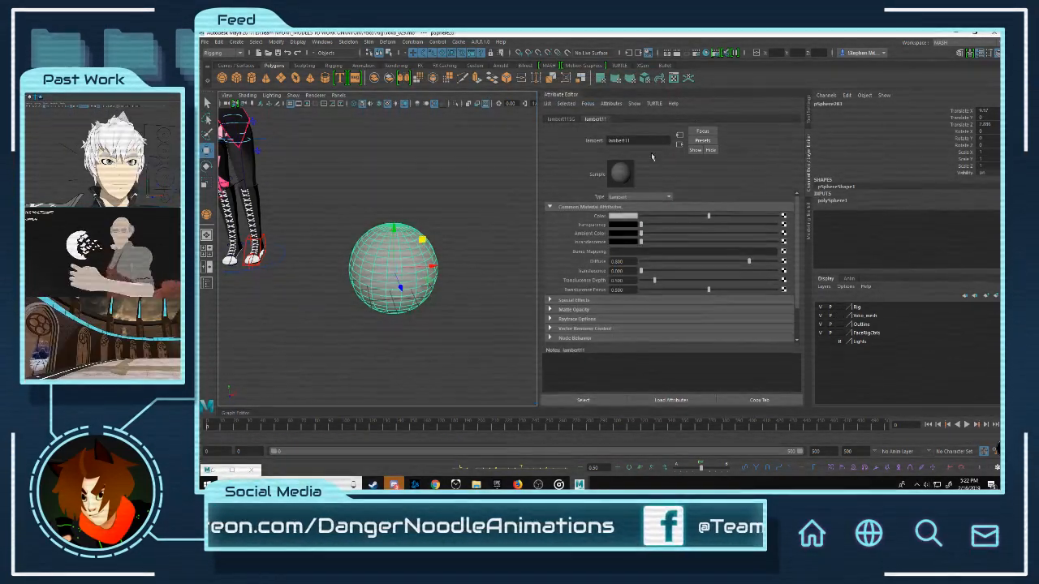
{"action": "left_click", "coordinate": [623, 215]}
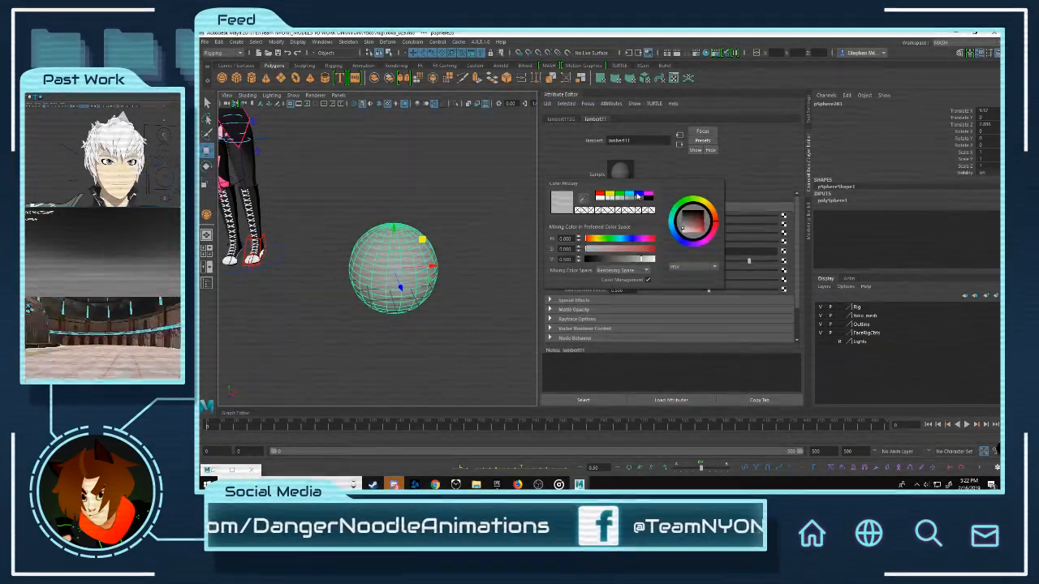
{"action": "left_click", "coordinate": [638, 195]}
{"action": "left_click_drag", "start_coordinate": [633, 249], "coordinate": [776, 233]}
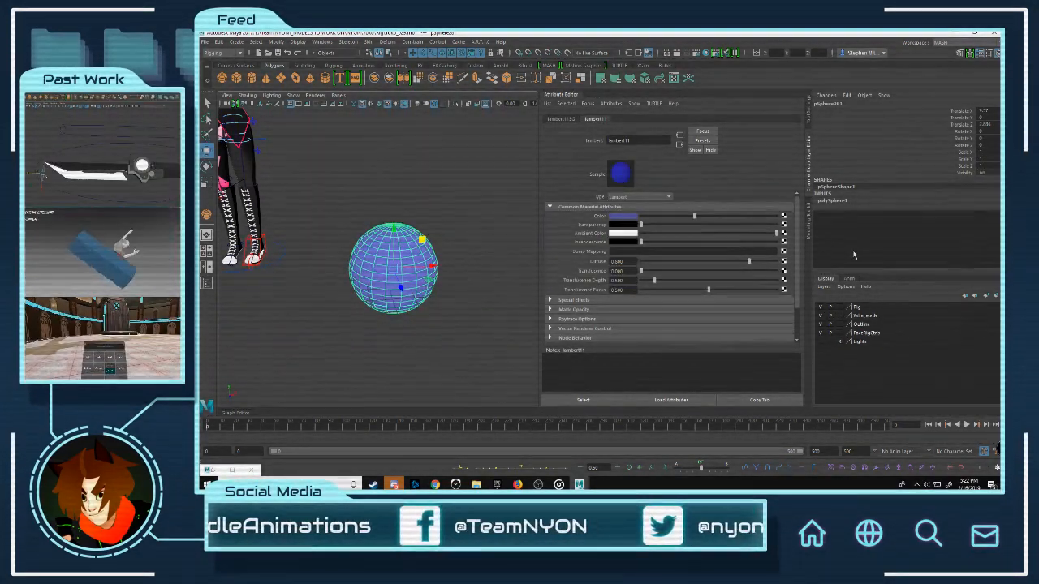
{"action": "left_click", "coordinate": [415, 219]}
{"action": "scroll", "coordinate": [449, 215], "scroll_direction": "up", "scroll_amount": 3}
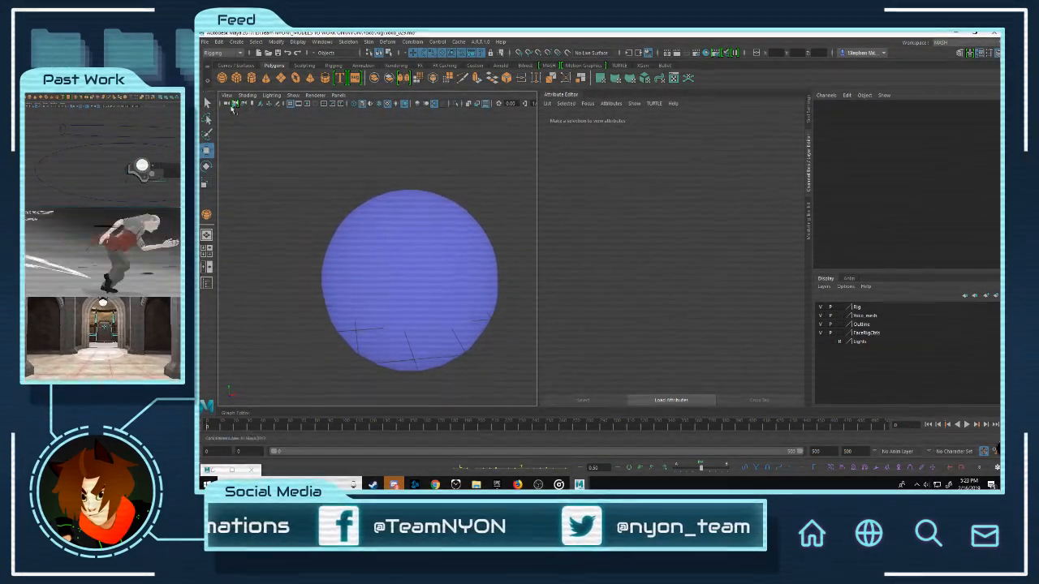
{"action": "left_click", "coordinate": [454, 232]}
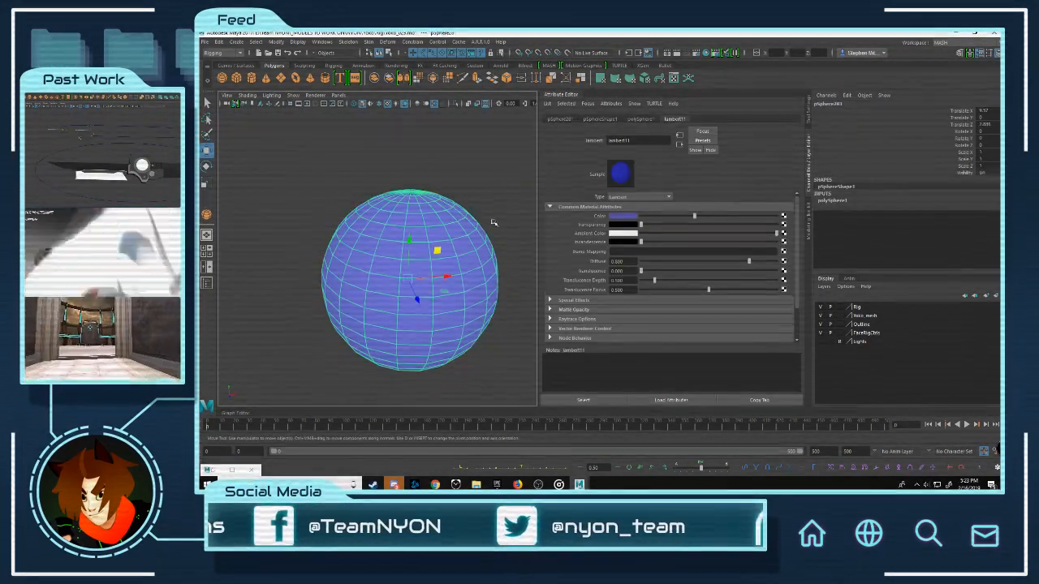
{"action": "left_click", "coordinate": [569, 96]}
Step: Duplicate the blue sphere in place
{"action": "scroll", "coordinate": [665, 216], "scroll_direction": "down", "scroll_amount": 1}
{"action": "scroll", "coordinate": [664, 216], "scroll_direction": "down", "scroll_amount": 3}
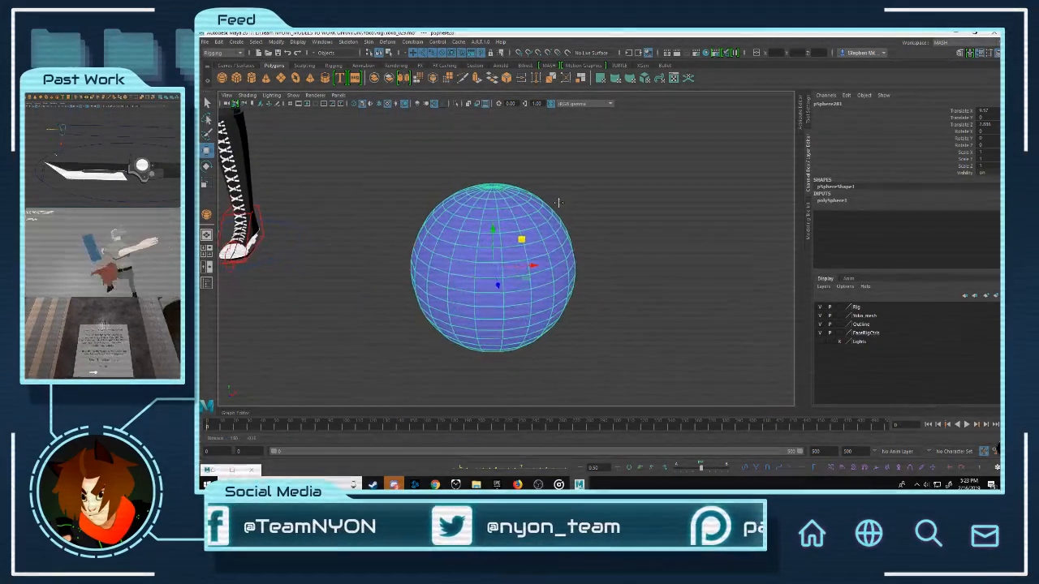
{"action": "left_click", "coordinate": [619, 229]}
{"action": "left_click", "coordinate": [545, 258]}
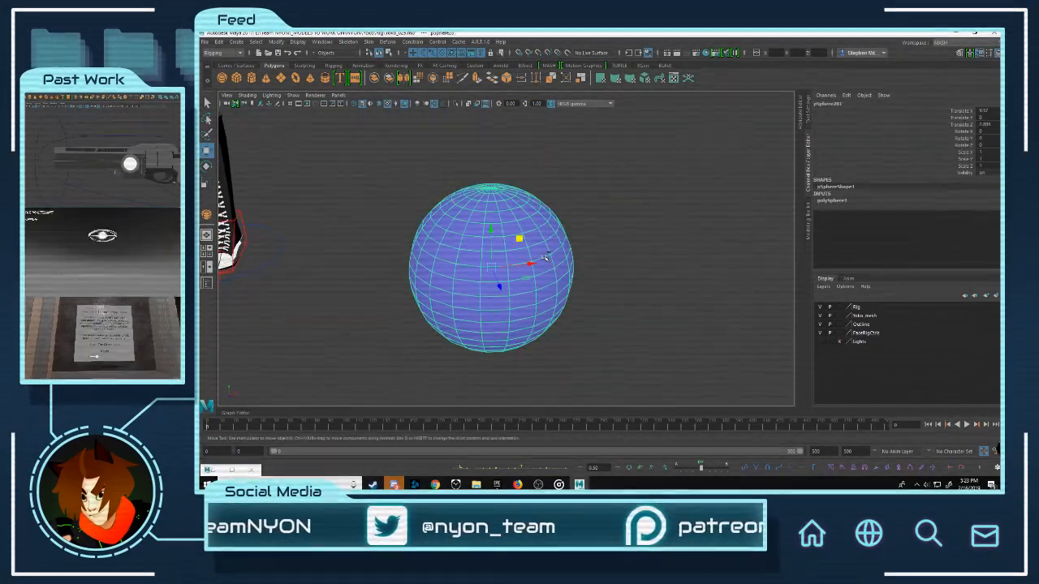
{"action": "key", "text": "ctrl+d"}
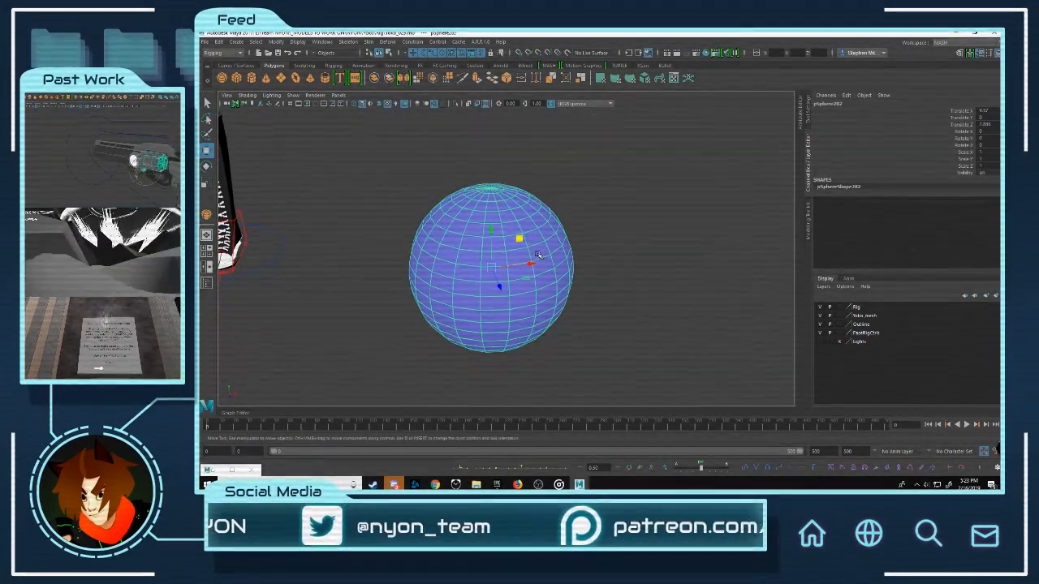
Step: Assign a new Surface Shader material to the duplicated sphere and check the shader's attributes
{"action": "right_click", "coordinate": [534, 241]}
{"action": "left_click", "coordinate": [529, 448]}
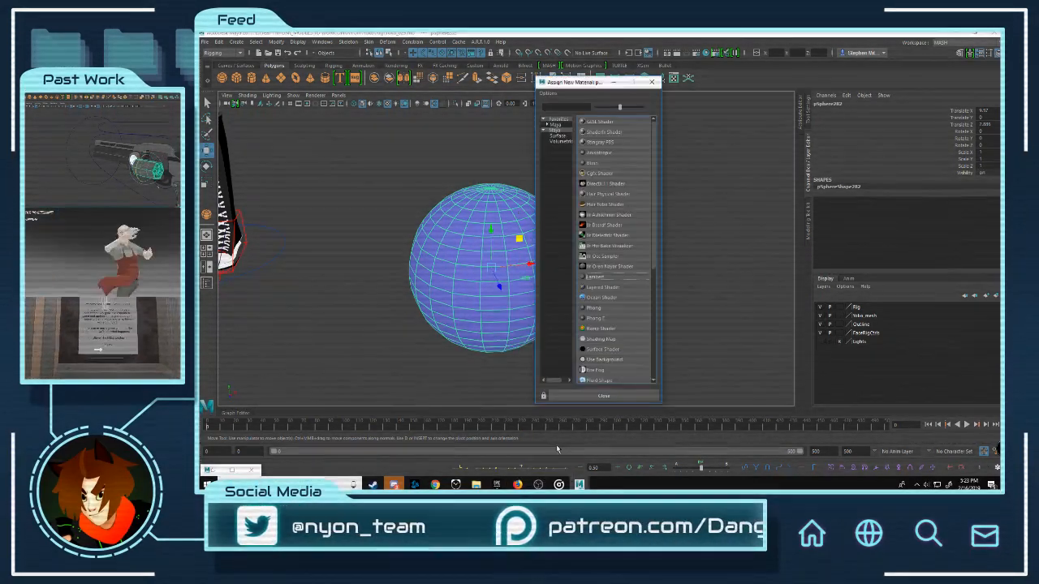
{"action": "left_click", "coordinate": [603, 346]}
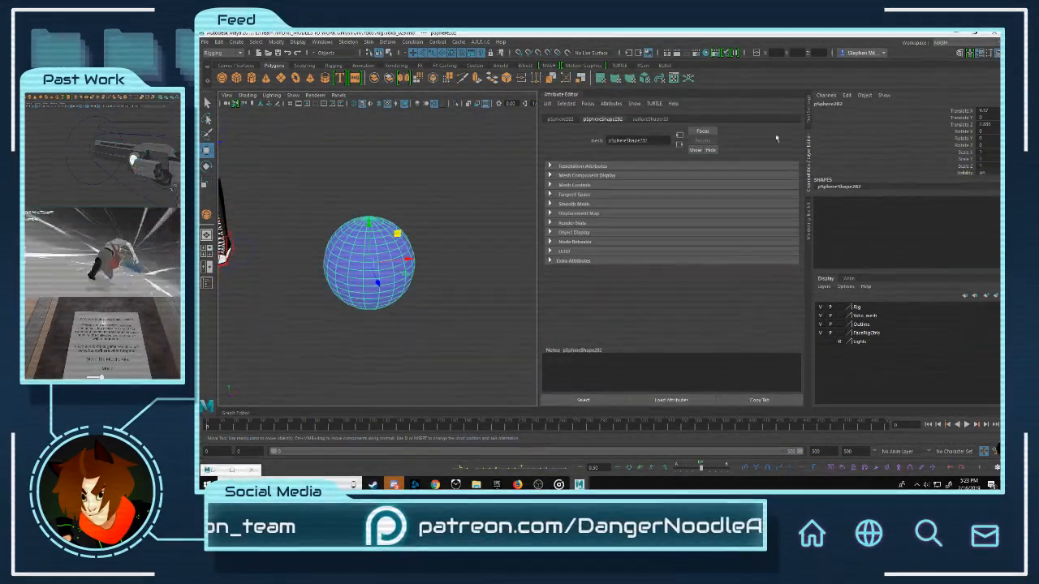
{"action": "left_click", "coordinate": [641, 197]}
{"action": "left_click", "coordinate": [642, 199]}
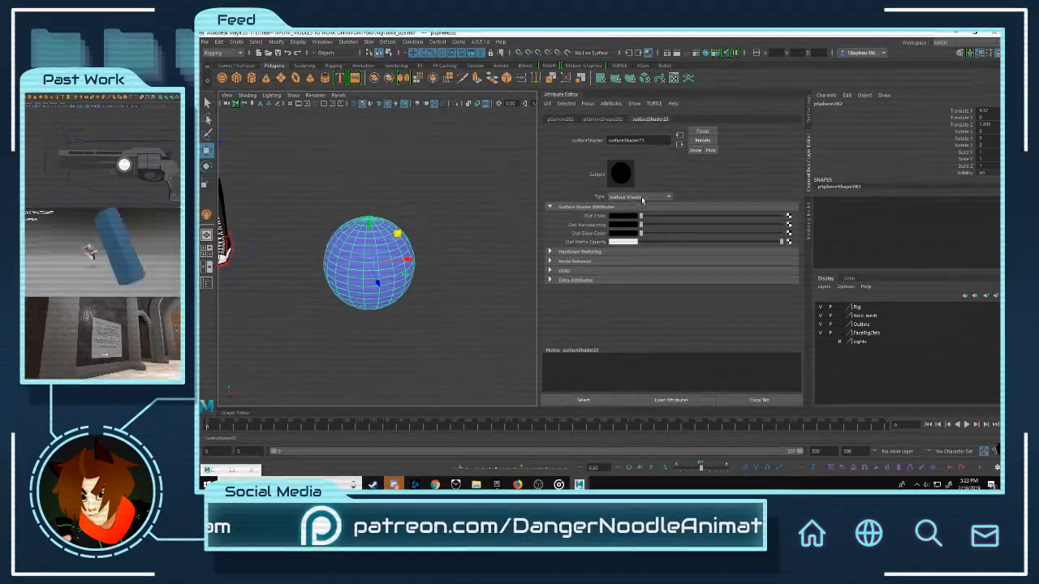
{"action": "left_click", "coordinate": [571, 94]}
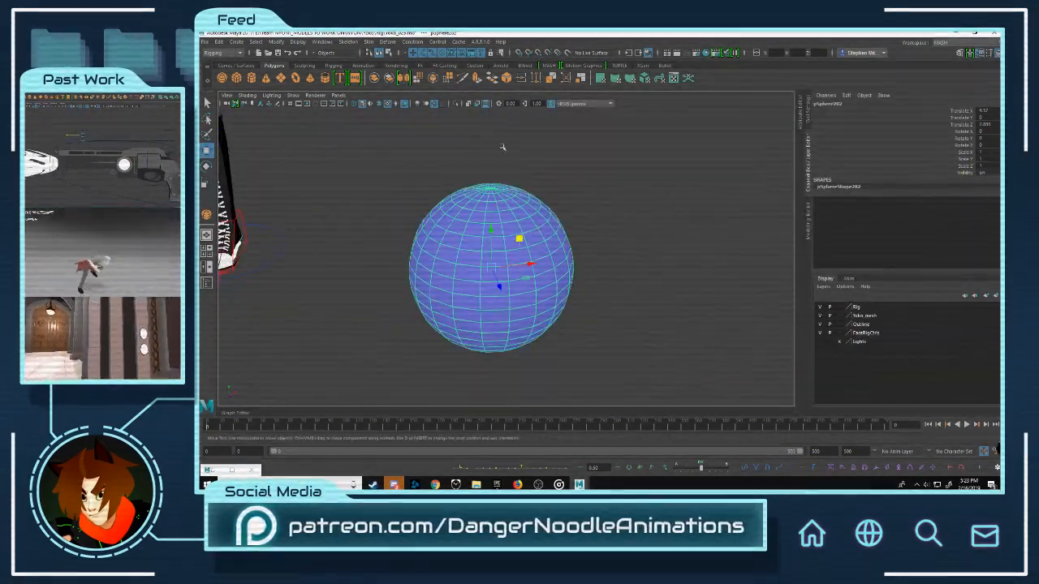
{"action": "left_click", "coordinate": [801, 122]}
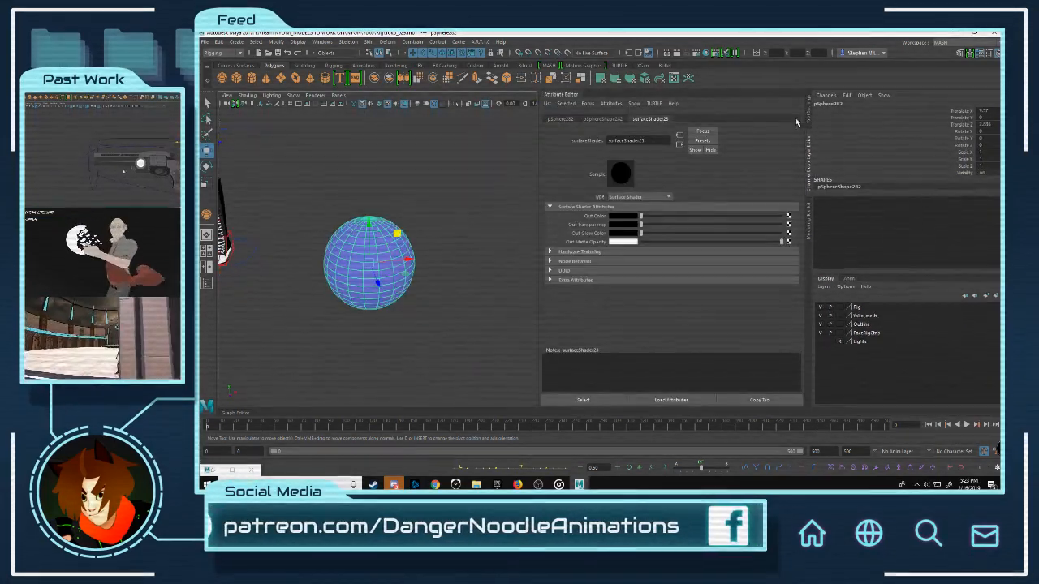
{"action": "left_click", "coordinate": [571, 95]}
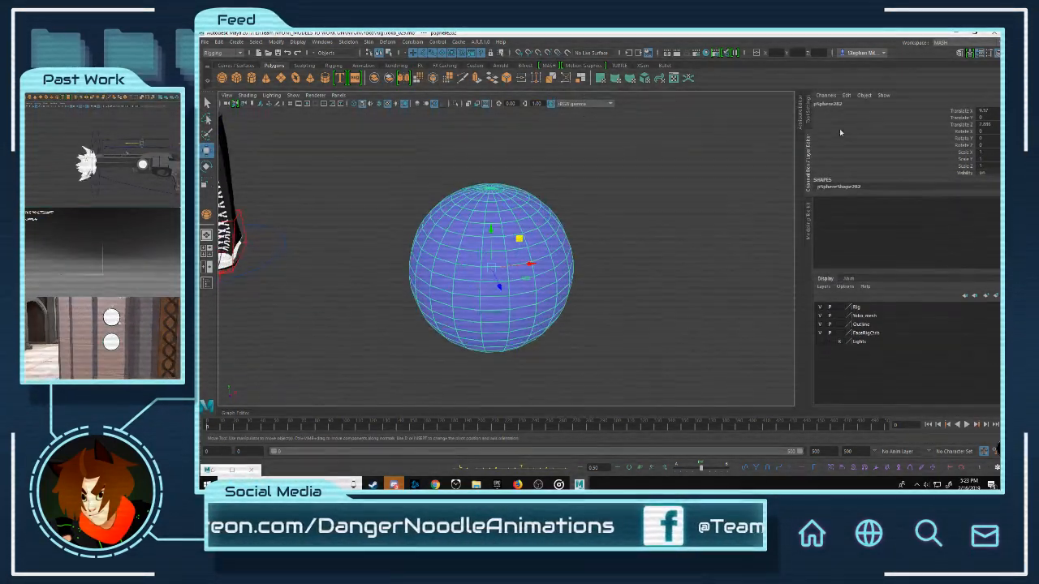
Step: Turn off Cast Shadows, Receive Shadows and Double Sided in the duplicated sphere's Render Stats
{"action": "left_click", "coordinate": [801, 115]}
{"action": "left_click", "coordinate": [603, 119]}
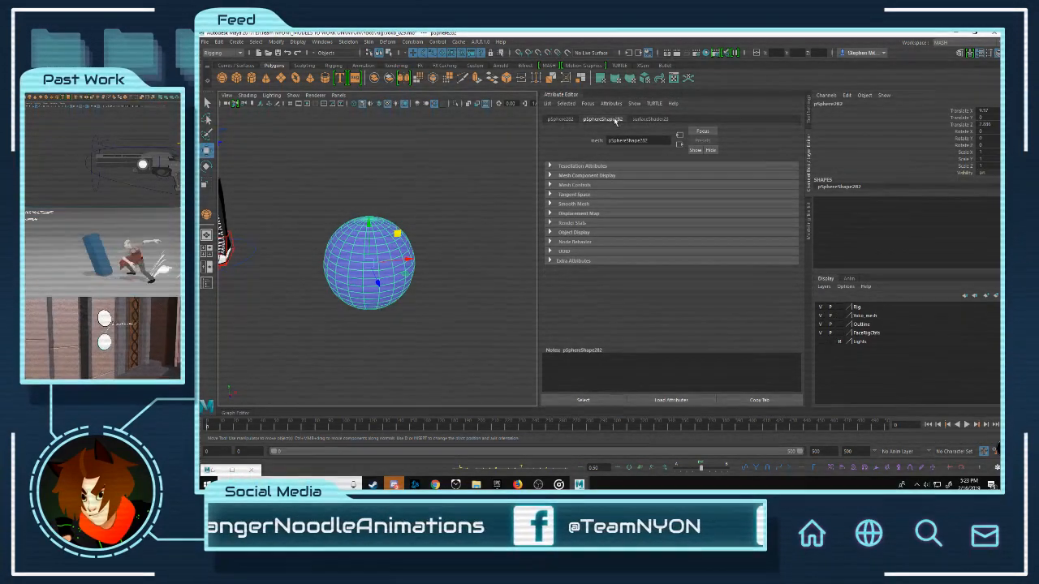
{"action": "left_click", "coordinate": [572, 223]}
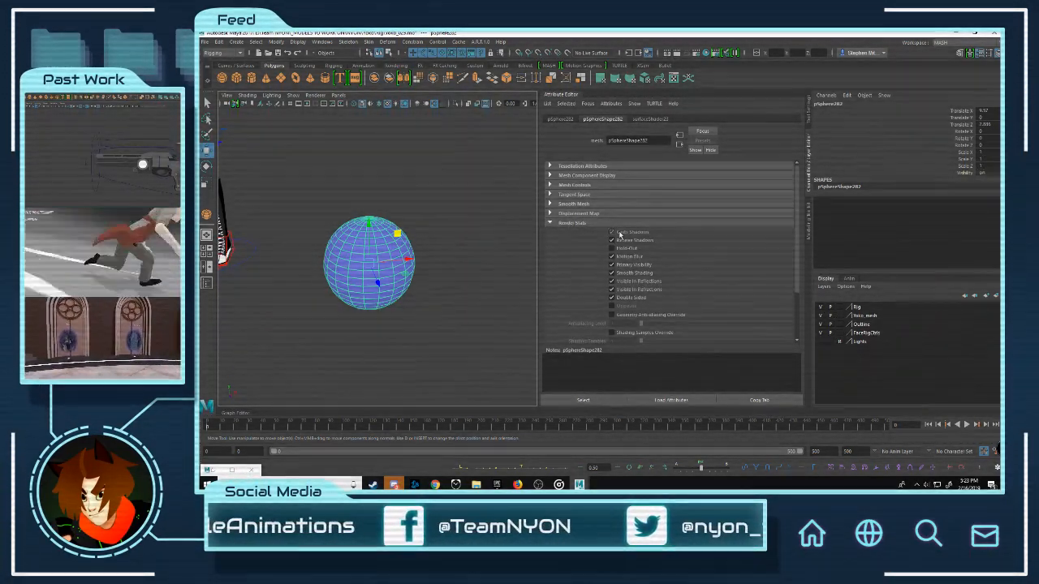
{"action": "left_click", "coordinate": [620, 241]}
{"action": "left_click", "coordinate": [613, 297]}
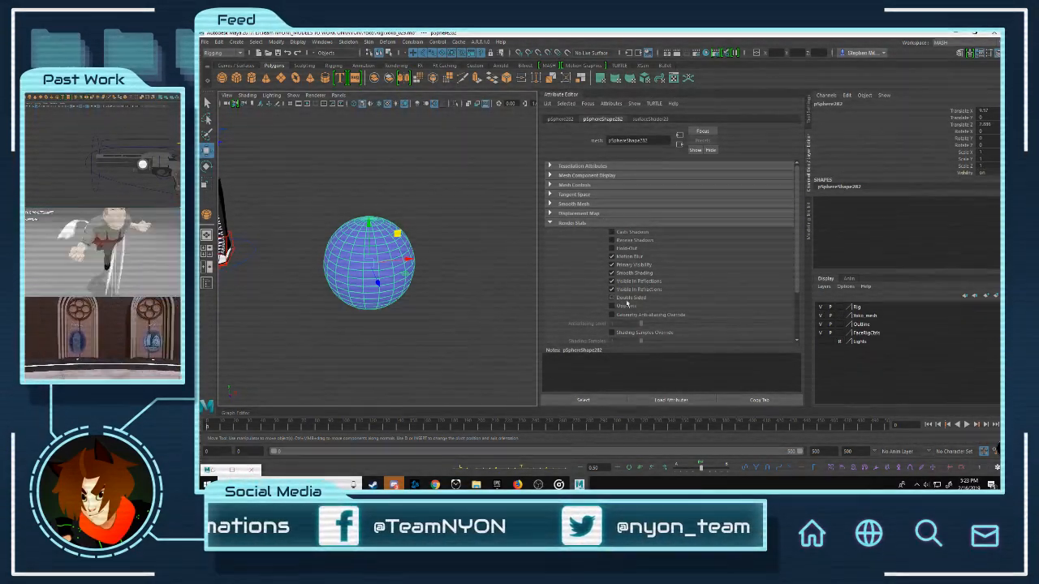
{"action": "left_click", "coordinate": [566, 95]}
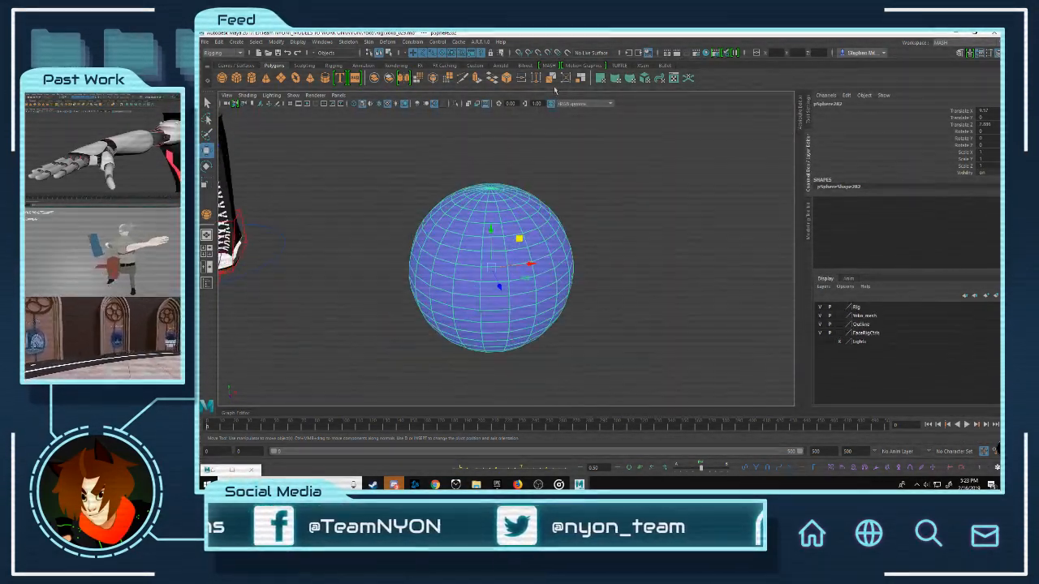
Step: Switch to the Modeling menu set and reverse the duplicated sphere's normals
{"action": "left_click", "coordinate": [222, 52]}
{"action": "left_click", "coordinate": [221, 62]}
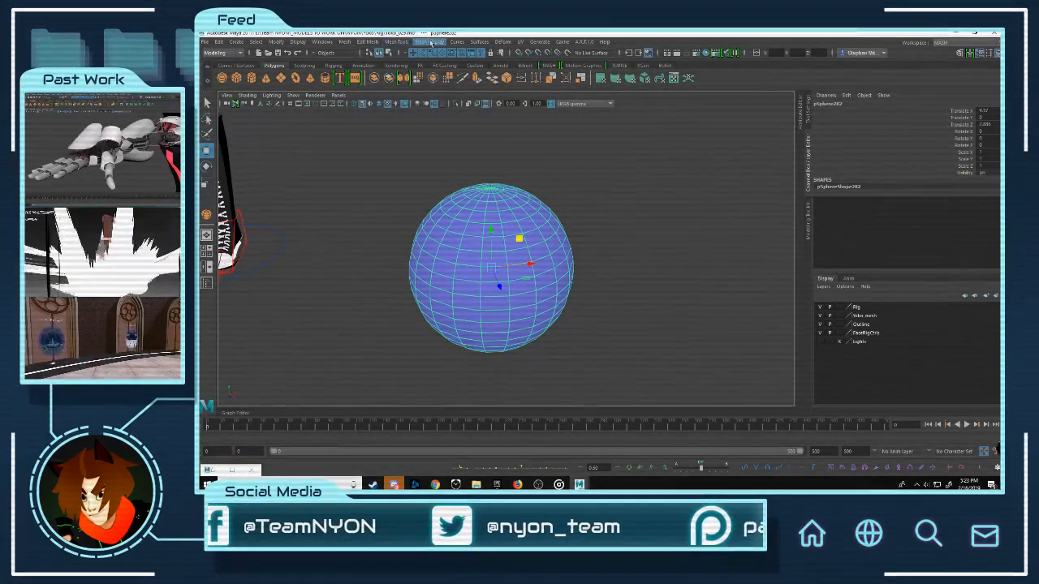
{"action": "left_click", "coordinate": [422, 43]}
{"action": "left_click", "coordinate": [439, 82]}
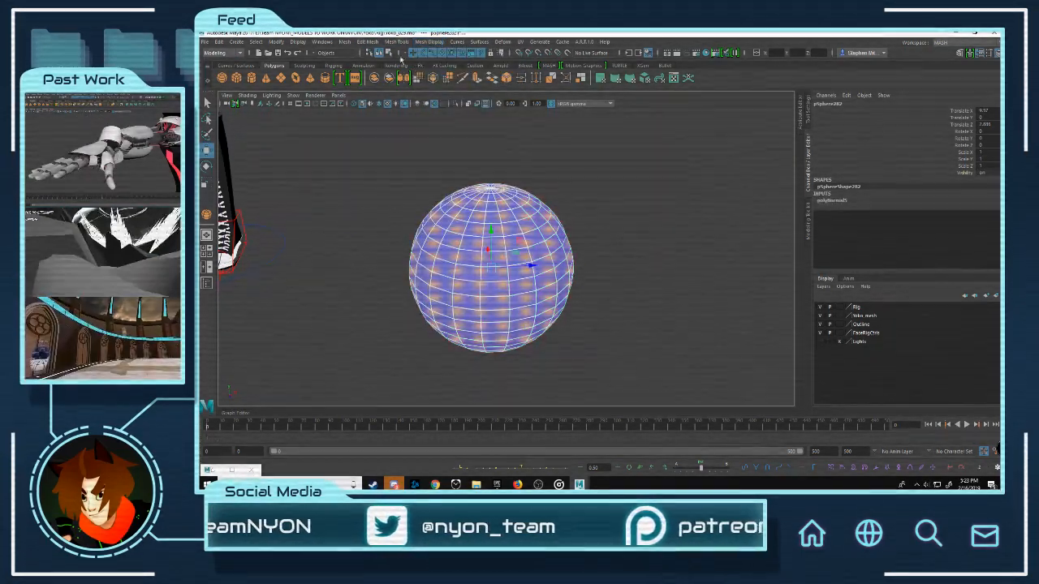
Step: Transform the duplicated sphere's faces slightly along their local Z to offset the black shell outward, then return to object mode and deselect
{"action": "left_click", "coordinate": [367, 42]}
{"action": "left_click", "coordinate": [391, 143]}
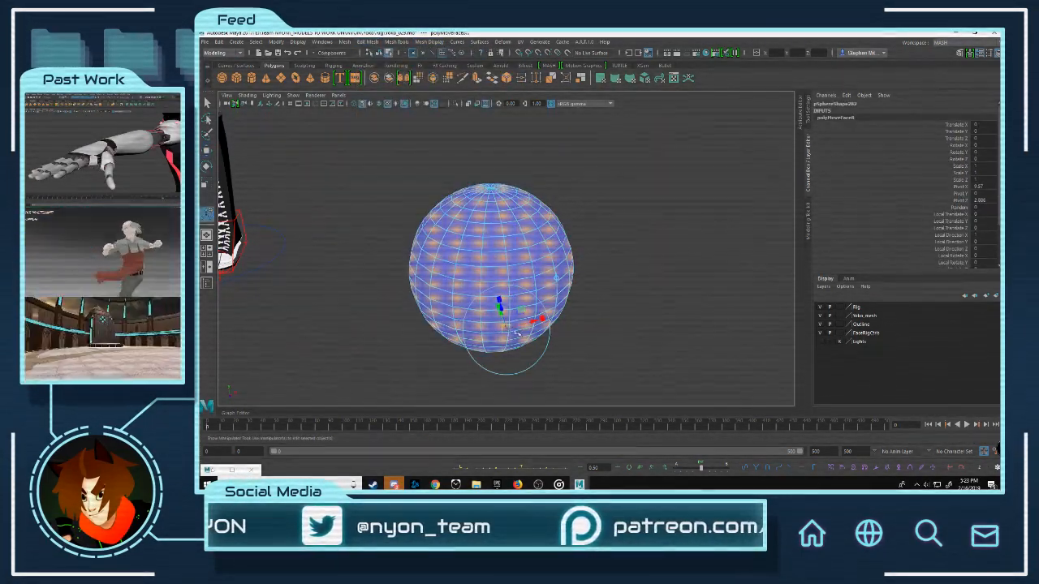
{"action": "left_click_drag", "start_coordinate": [499, 301], "coordinate": [501, 308]}
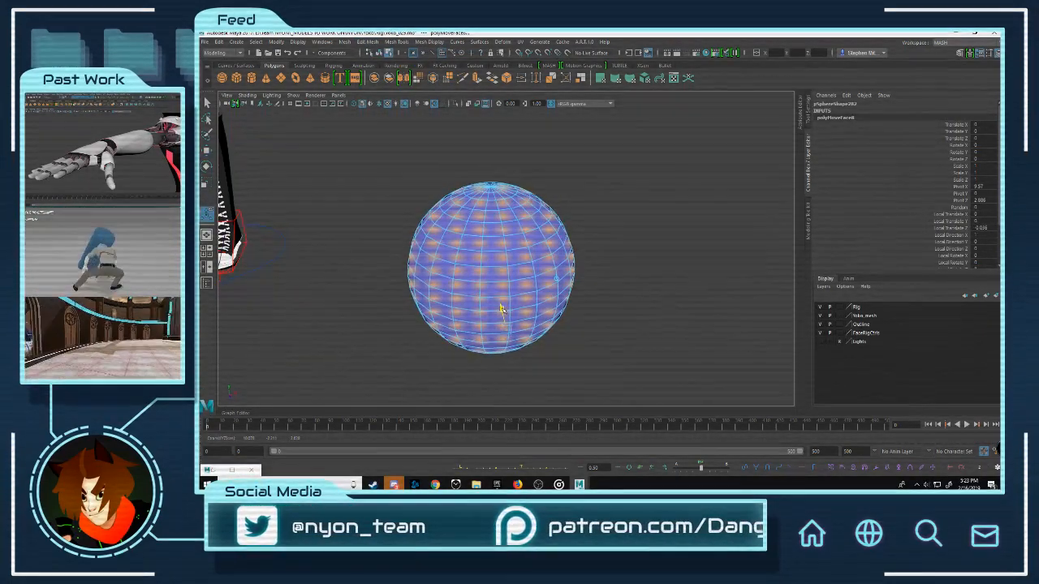
{"action": "left_click", "coordinate": [624, 267]}
{"action": "right_click_drag", "start_coordinate": [537, 228], "coordinate": [584, 202]}
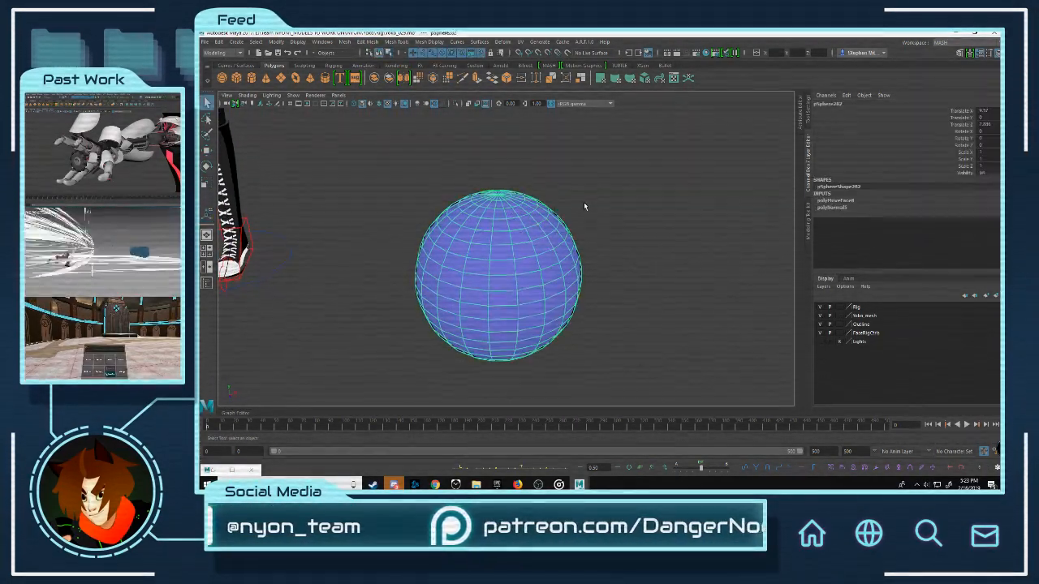
{"action": "left_click", "coordinate": [586, 203]}
Step: Examine the black outline around the blue sphere from several angles and distances
{"action": "mouse_move", "coordinate": [590, 241]}
{"action": "left_mouse_down", "text": "alt"}
{"action": "mouse_move", "coordinate": [585, 212]}
{"action": "mouse_move", "coordinate": [603, 241]}
{"action": "left_mouse_up", "text": "alt"}
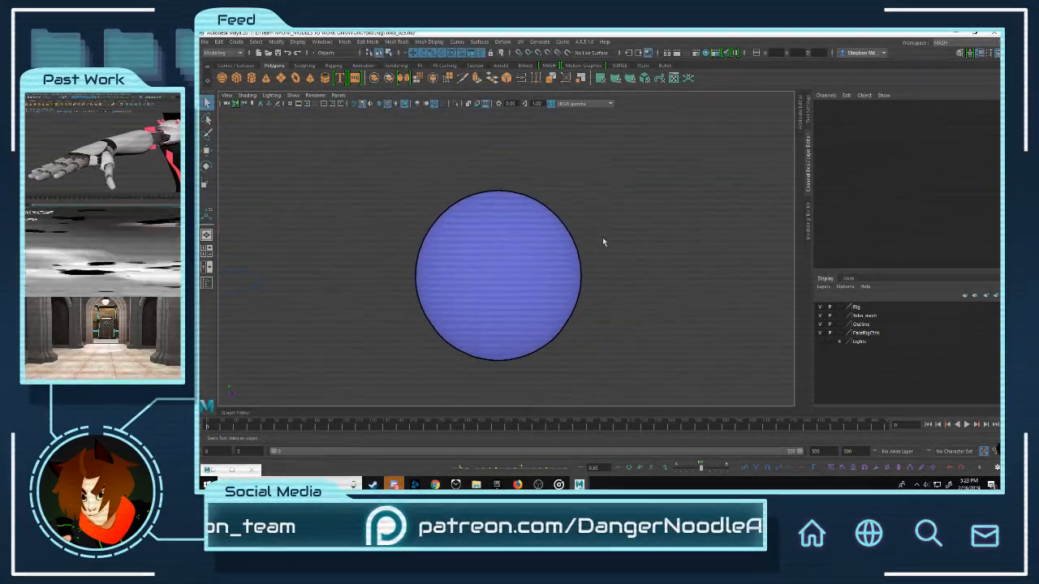
{"action": "left_click", "coordinate": [546, 213]}
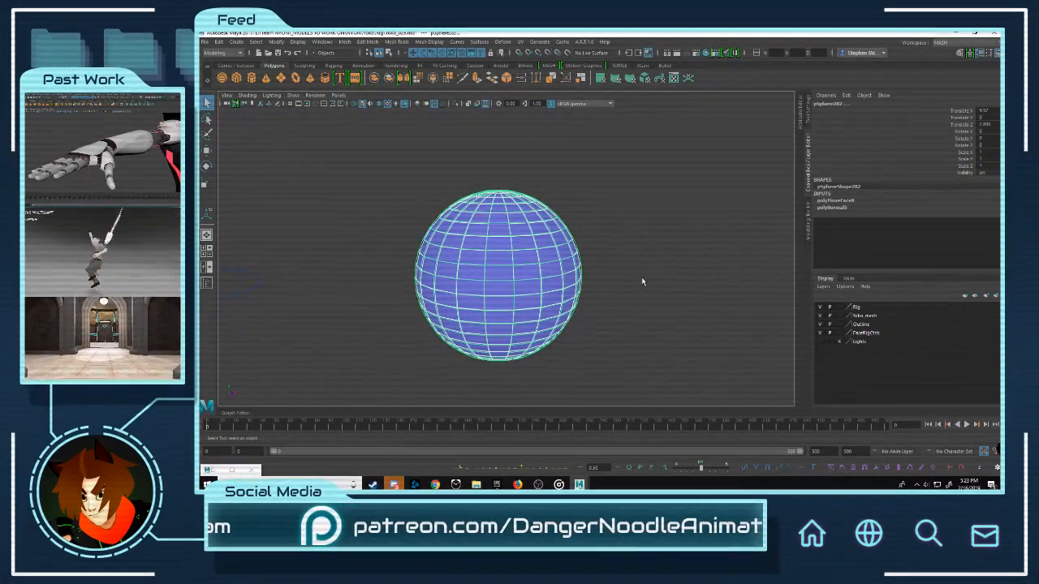
{"action": "left_click", "coordinate": [635, 272]}
{"action": "right_click_drag", "start_coordinate": [507, 224], "coordinate": [690, 304], "text": "alt"}
{"action": "left_click_drag", "start_coordinate": [547, 306], "coordinate": [599, 223], "text": "alt"}
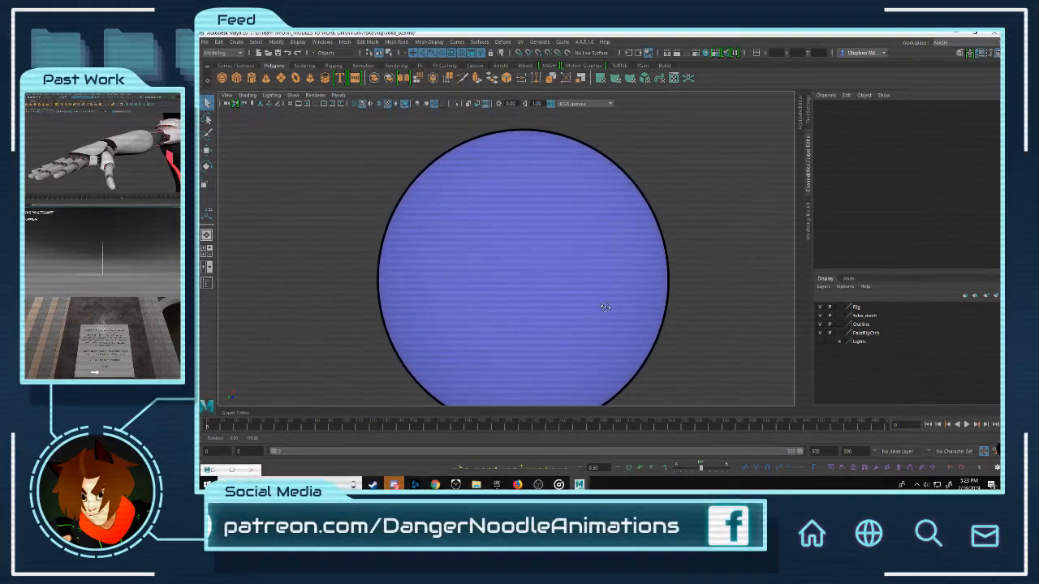
{"action": "right_click_drag", "start_coordinate": [598, 220], "coordinate": [622, 241], "text": "alt"}
{"action": "left_click_drag", "start_coordinate": [623, 241], "coordinate": [557, 249], "text": "alt"}
Step: Delete both test spheres
{"action": "left_click", "coordinate": [580, 253]}
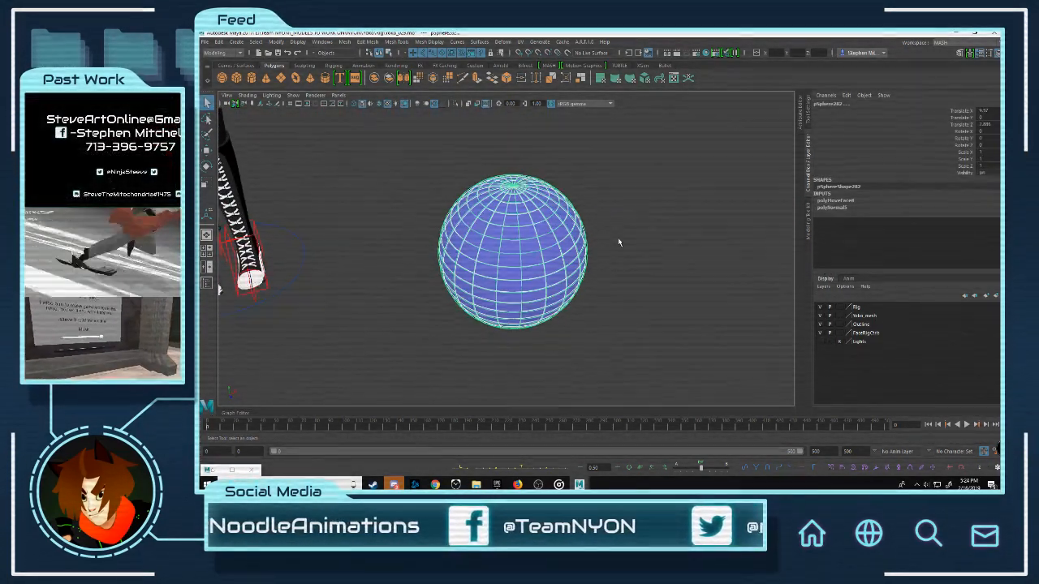
{"action": "key", "text": "Delete"}
{"action": "middle_click_drag", "start_coordinate": [443, 170], "coordinate": [551, 254], "text": "alt"}
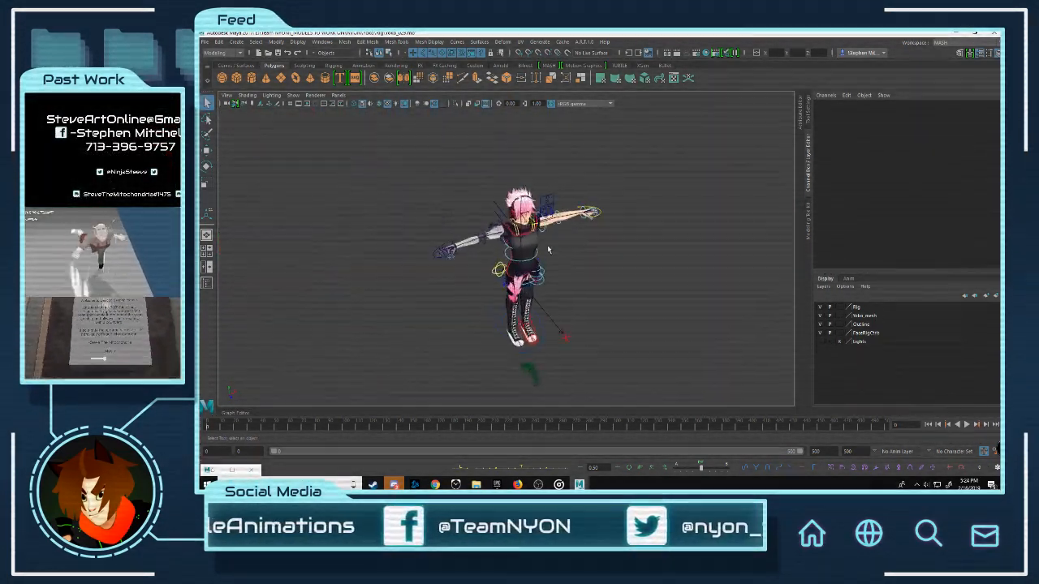
Step: Examine the shell outlines on the character's torso, collar and outstretched arm at close range
{"action": "right_click_drag", "start_coordinate": [551, 254], "coordinate": [634, 220], "text": "alt"}
{"action": "left_click_drag", "start_coordinate": [633, 220], "coordinate": [661, 150], "text": "alt"}
{"action": "middle_click_drag", "start_coordinate": [660, 151], "coordinate": [487, 346], "text": "alt"}
{"action": "right_click_drag", "start_coordinate": [487, 345], "coordinate": [573, 260], "text": "alt"}
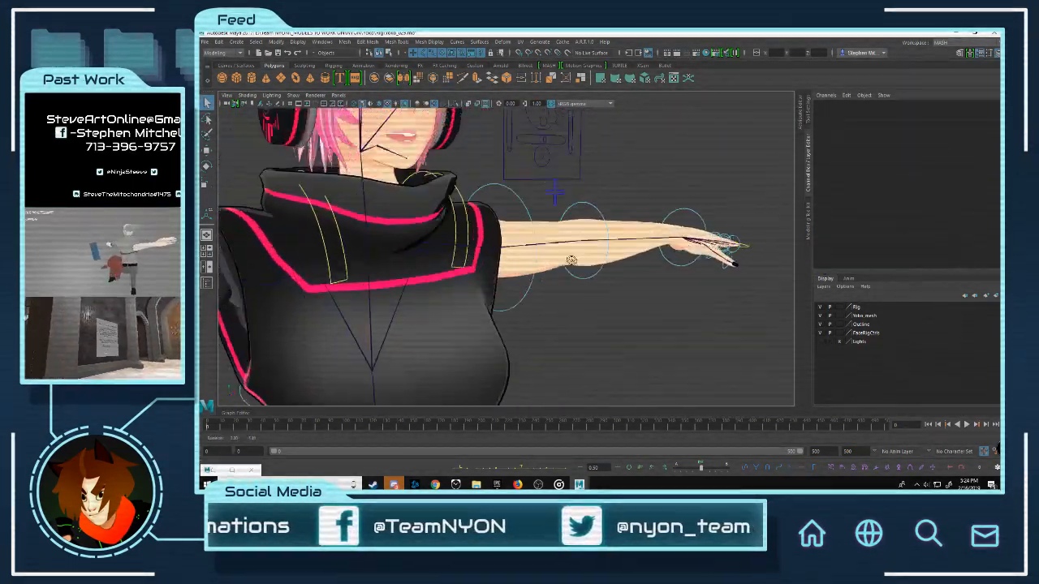
{"action": "left_click_drag", "start_coordinate": [573, 260], "coordinate": [492, 287], "text": "alt"}
{"action": "middle_click_drag", "start_coordinate": [492, 288], "coordinate": [608, 329], "text": "alt"}
{"action": "right_click_drag", "start_coordinate": [608, 329], "coordinate": [645, 334], "text": "alt"}
{"action": "left_click_drag", "start_coordinate": [645, 335], "coordinate": [568, 278], "text": "alt"}
{"action": "right_click_drag", "start_coordinate": [568, 278], "coordinate": [544, 284], "text": "alt"}
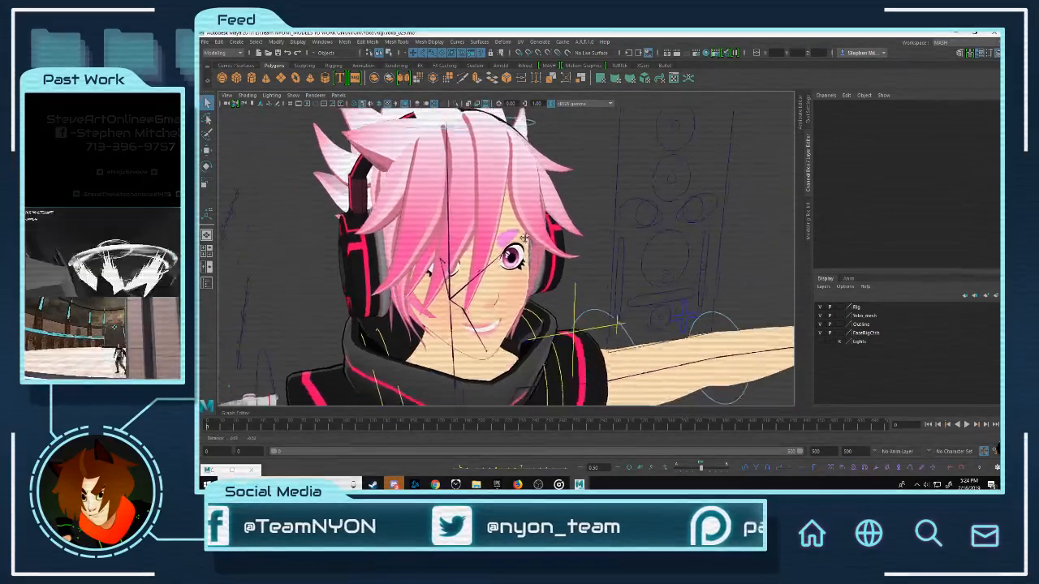
Step: Examine the outlines and flat shading on the character's hair, headphones and face in a three-quarter view
{"action": "middle_click_drag", "start_coordinate": [544, 284], "coordinate": [535, 276], "text": "alt"}
{"action": "right_click_drag", "start_coordinate": [535, 277], "coordinate": [507, 288], "text": "alt"}
{"action": "middle_click_drag", "start_coordinate": [508, 288], "coordinate": [500, 223], "text": "alt"}
{"action": "left_click_drag", "start_coordinate": [499, 223], "coordinate": [521, 231], "text": "alt"}
{"action": "scroll", "coordinate": [536, 240], "scroll_direction": "up", "scroll_amount": 4}
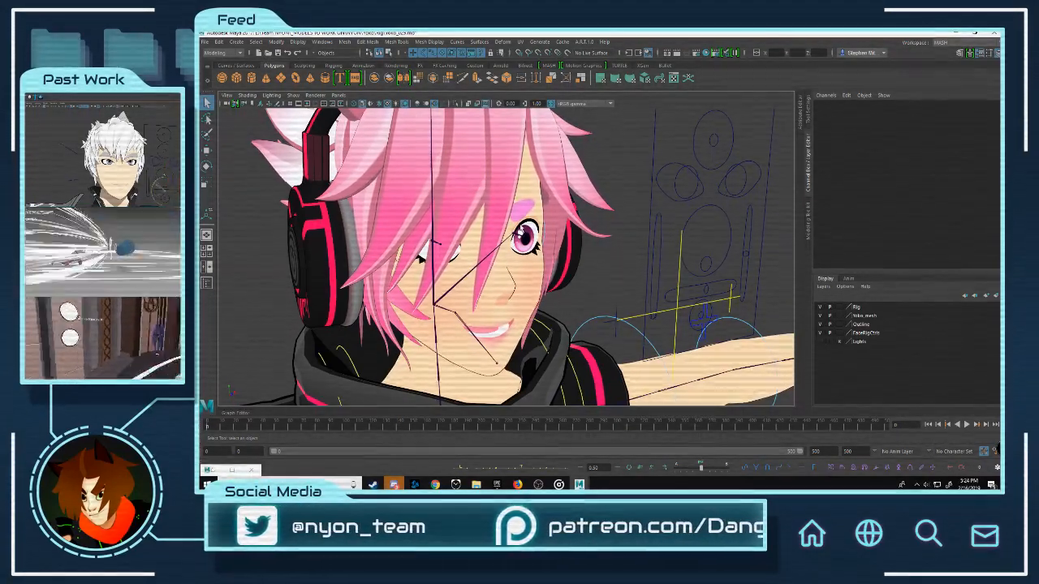
{"action": "scroll", "coordinate": [556, 218], "scroll_direction": "down", "scroll_amount": 4}
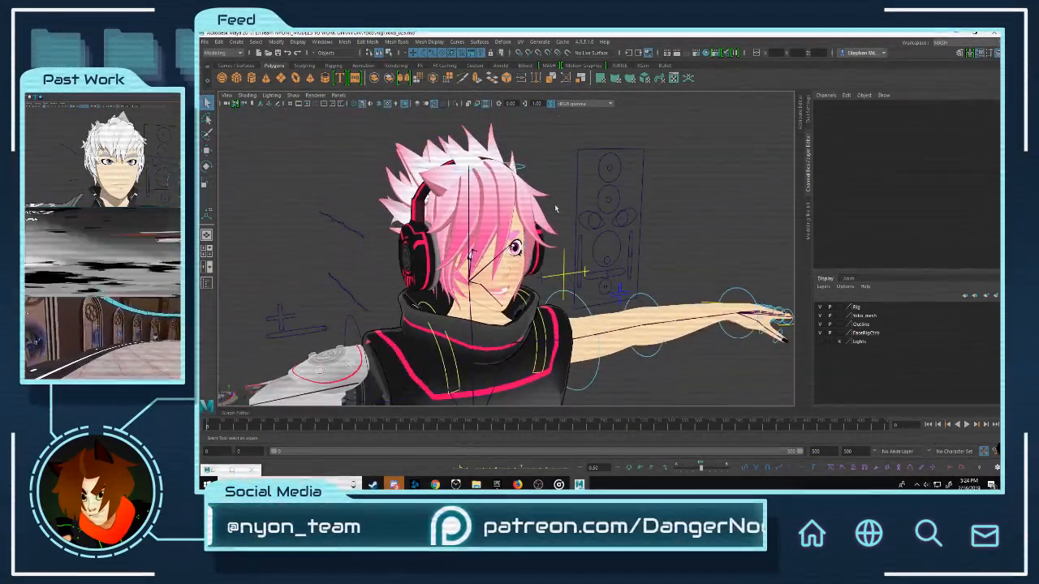
{"action": "left_click_drag", "start_coordinate": [556, 217], "coordinate": [625, 213], "text": "alt"}
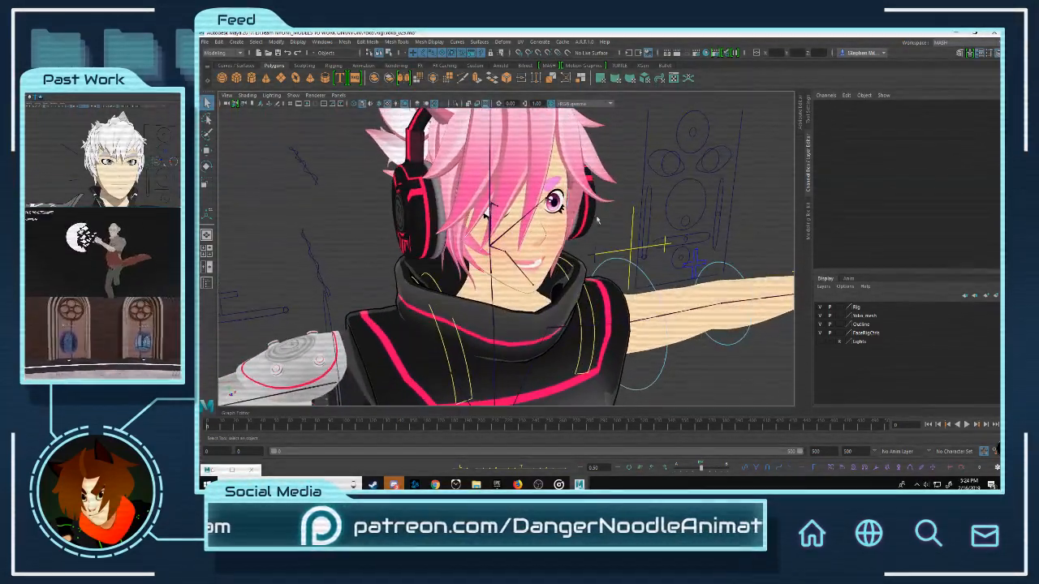
Step: Inspect the character's face from the front, selecting the head mesh to view its wireframe
{"action": "left_click", "coordinate": [421, 212]}
{"action": "left_click", "coordinate": [342, 226]}
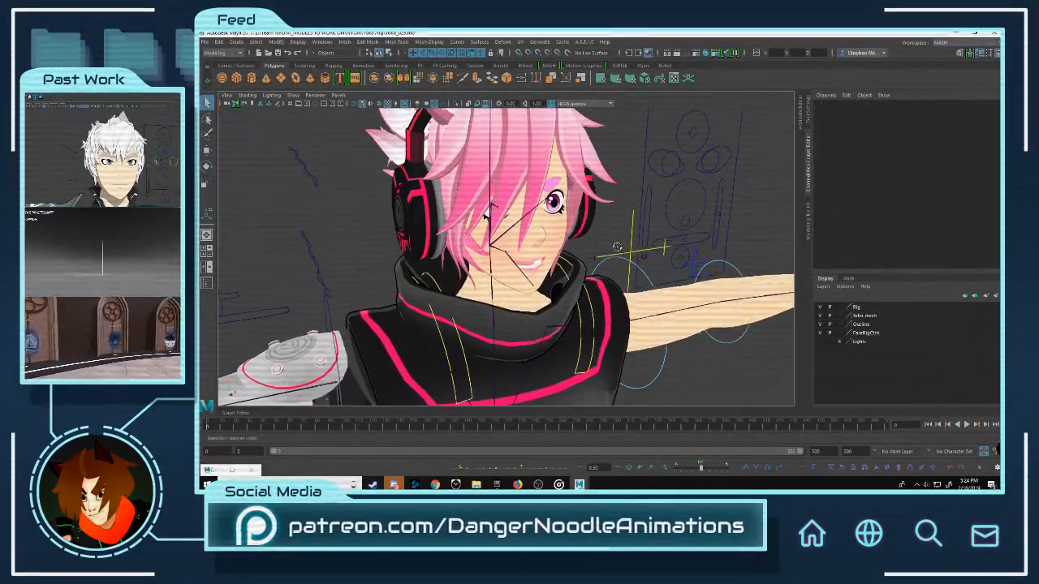
{"action": "left_click_drag", "start_coordinate": [455, 213], "coordinate": [519, 203], "text": "alt"}
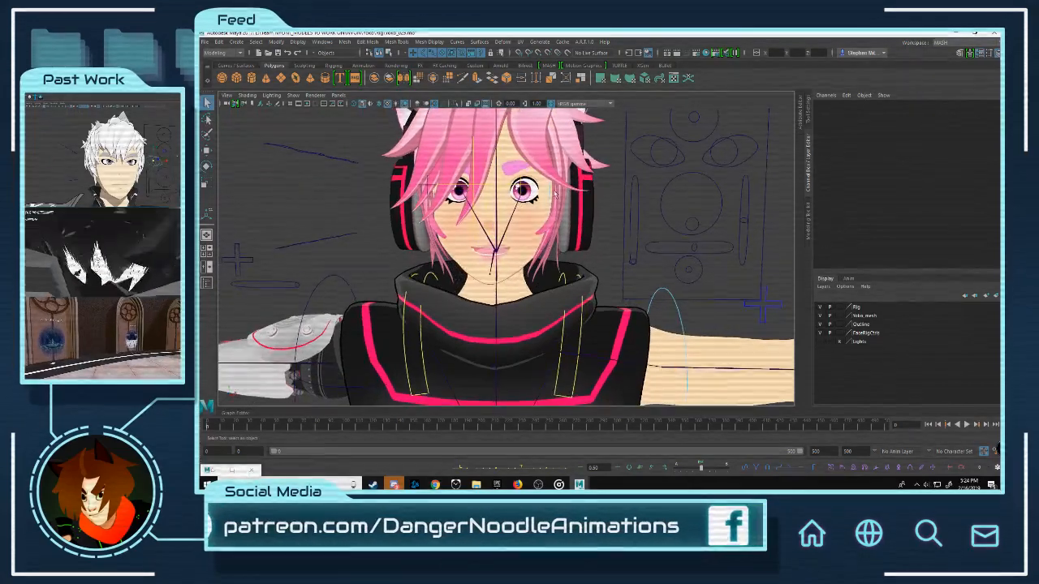
{"action": "middle_click_drag", "start_coordinate": [519, 203], "coordinate": [523, 249], "text": "alt"}
{"action": "right_click_drag", "start_coordinate": [523, 248], "coordinate": [678, 252], "text": "alt"}
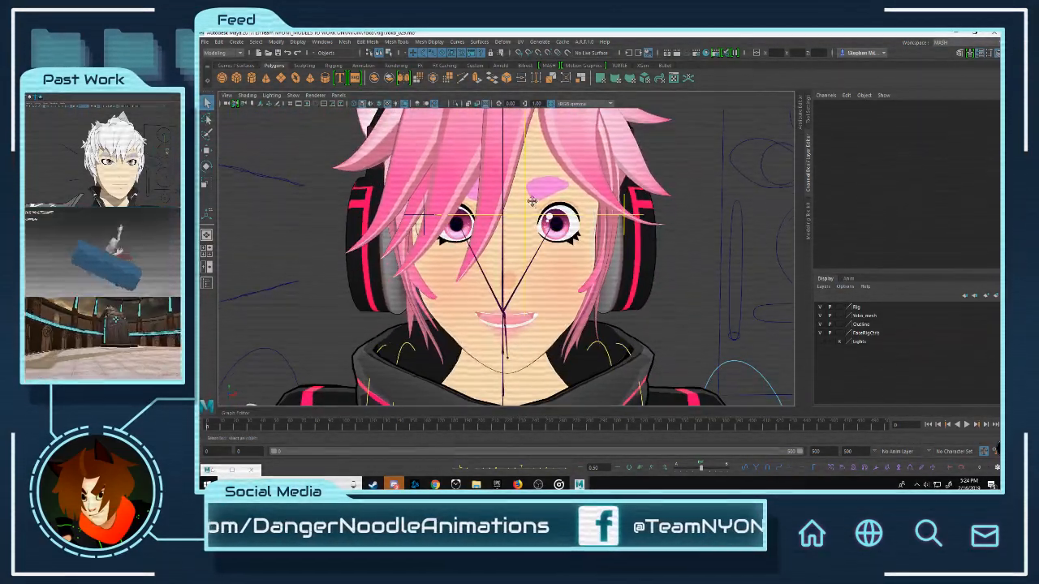
{"action": "middle_click_drag", "start_coordinate": [533, 223], "coordinate": [525, 279], "text": "alt"}
{"action": "right_click_drag", "start_coordinate": [524, 279], "coordinate": [617, 271], "text": "alt"}
{"action": "left_click", "coordinate": [596, 263]}
{"action": "scroll", "coordinate": [597, 264], "scroll_direction": "down", "scroll_amount": 10}
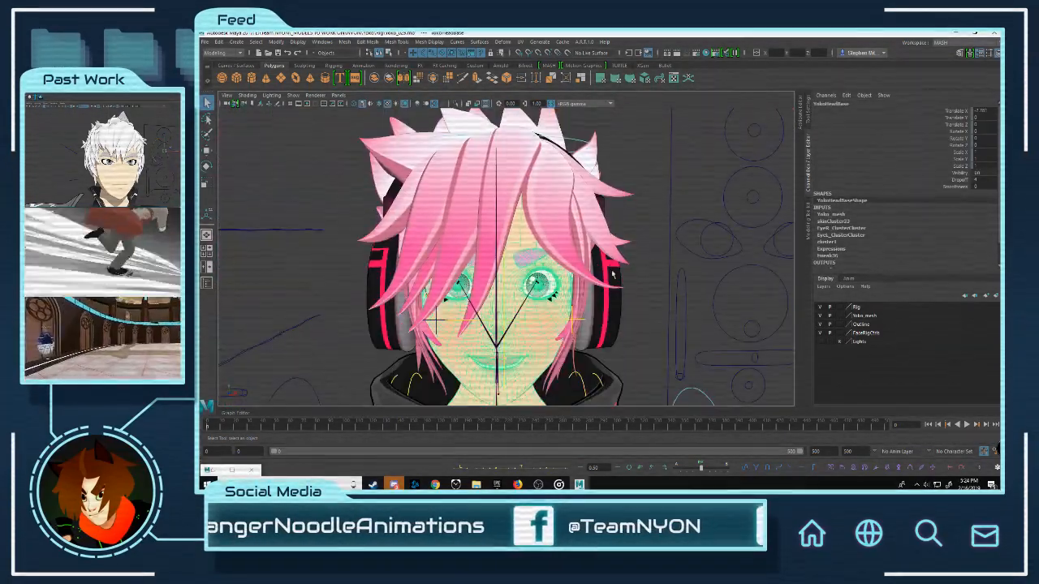
{"action": "left_click", "coordinate": [644, 289]}
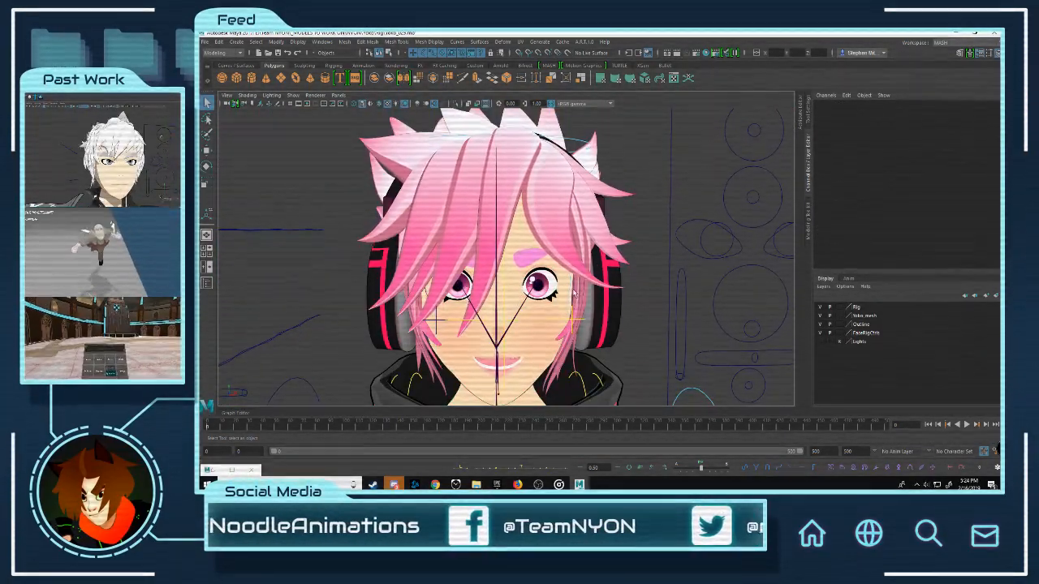
Step: Move the GeneralMouth control in the face control board to shift the character's mouth, and view the result from the side
{"action": "left_click_drag", "start_coordinate": [573, 291], "coordinate": [604, 260], "text": "alt"}
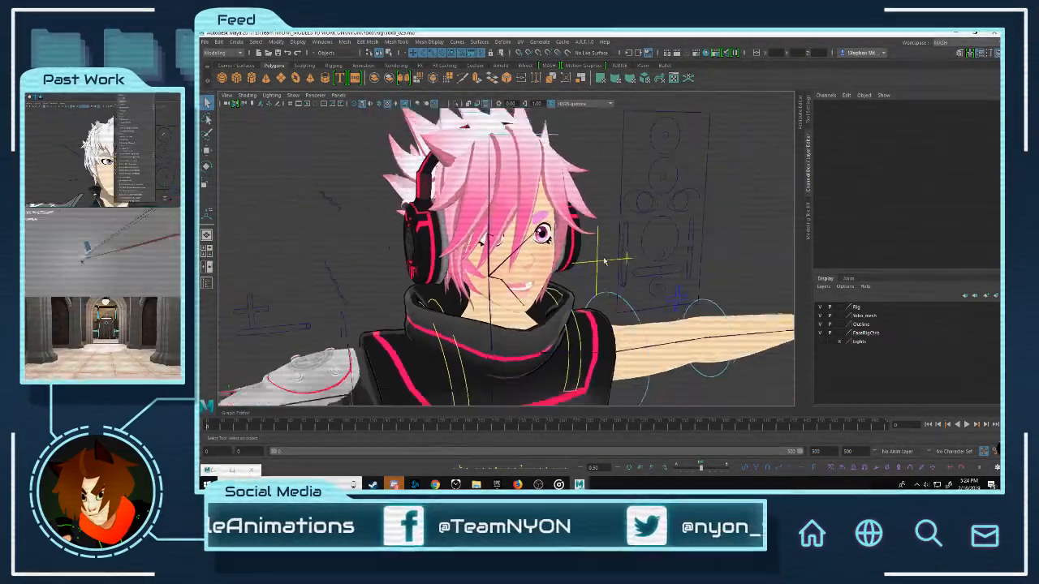
{"action": "right_click_drag", "start_coordinate": [604, 260], "coordinate": [538, 251], "text": "alt"}
{"action": "left_click_drag", "start_coordinate": [538, 250], "coordinate": [519, 250], "text": "alt"}
{"action": "right_click_drag", "start_coordinate": [519, 251], "coordinate": [559, 255], "text": "alt"}
{"action": "left_click", "coordinate": [616, 232]}
{"action": "key", "text": "w"}
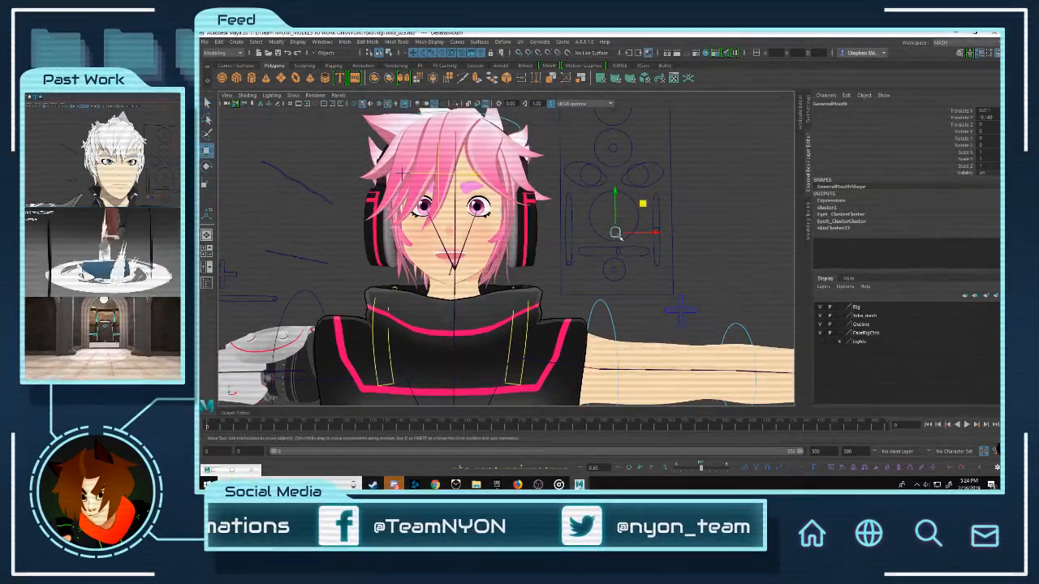
{"action": "left_click_drag", "start_coordinate": [615, 233], "coordinate": [599, 215]}
{"action": "left_click_drag", "start_coordinate": [491, 252], "coordinate": [543, 232], "text": "alt"}
{"action": "right_click_drag", "start_coordinate": [543, 232], "coordinate": [445, 261], "text": "alt"}
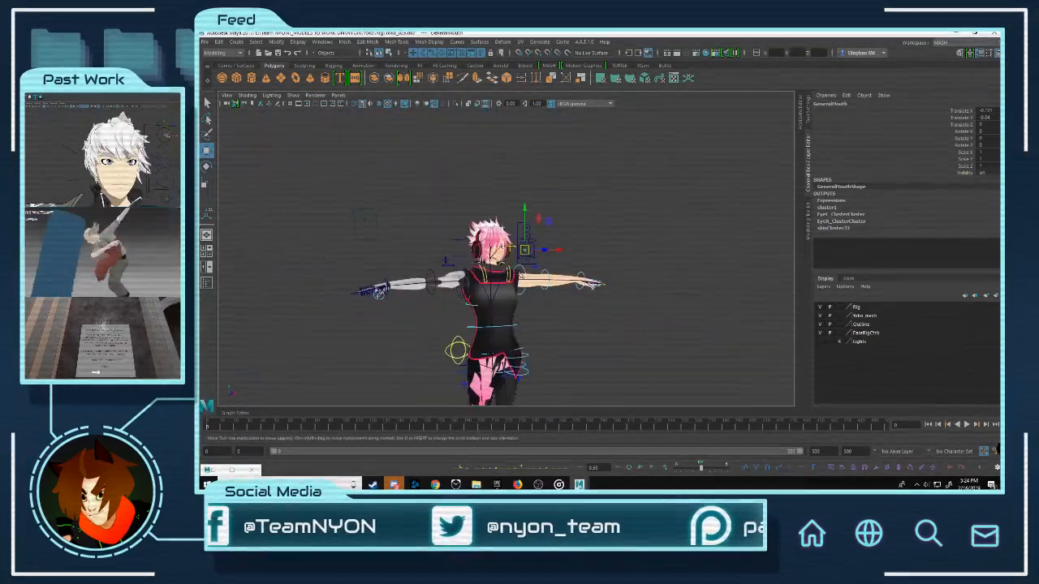
Step: Test-rotate the FK spine control at the waist and undo the rotation
{"action": "scroll", "coordinate": [578, 231], "scroll_direction": "up", "scroll_amount": 5}
{"action": "left_click", "coordinate": [544, 324]}
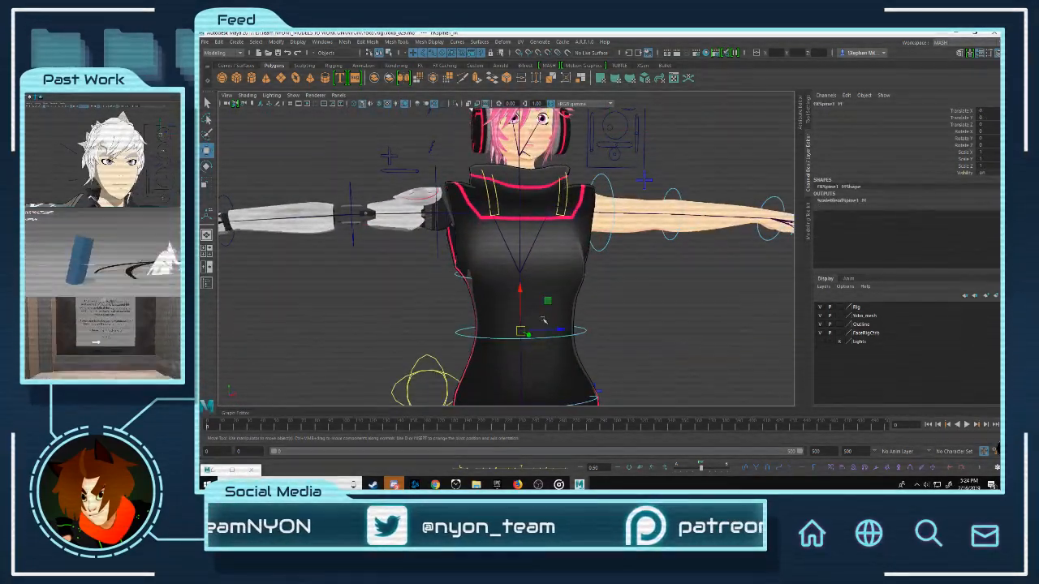
{"action": "key", "text": "e"}
{"action": "left_click_drag", "start_coordinate": [543, 321], "coordinate": [537, 261]}
{"action": "key", "text": "ctrl+z"}
{"action": "middle_click_drag", "start_coordinate": [538, 261], "coordinate": [529, 377], "text": "alt"}
{"action": "left_click_drag", "start_coordinate": [529, 377], "coordinate": [528, 366], "text": "alt"}
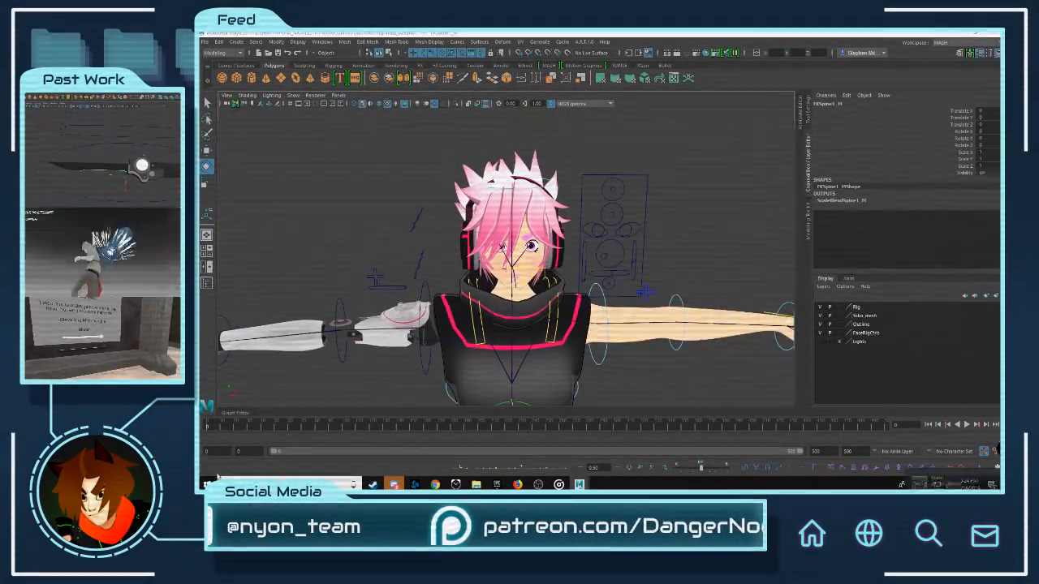
Step: Open the Outliner and parent the character's head base mesh under the rig's Geometry group
{"action": "key", "text": "shift+o"}
{"action": "left_click_drag", "start_coordinate": [703, 113], "coordinate": [717, 94]}
{"action": "left_click", "coordinate": [692, 213]}
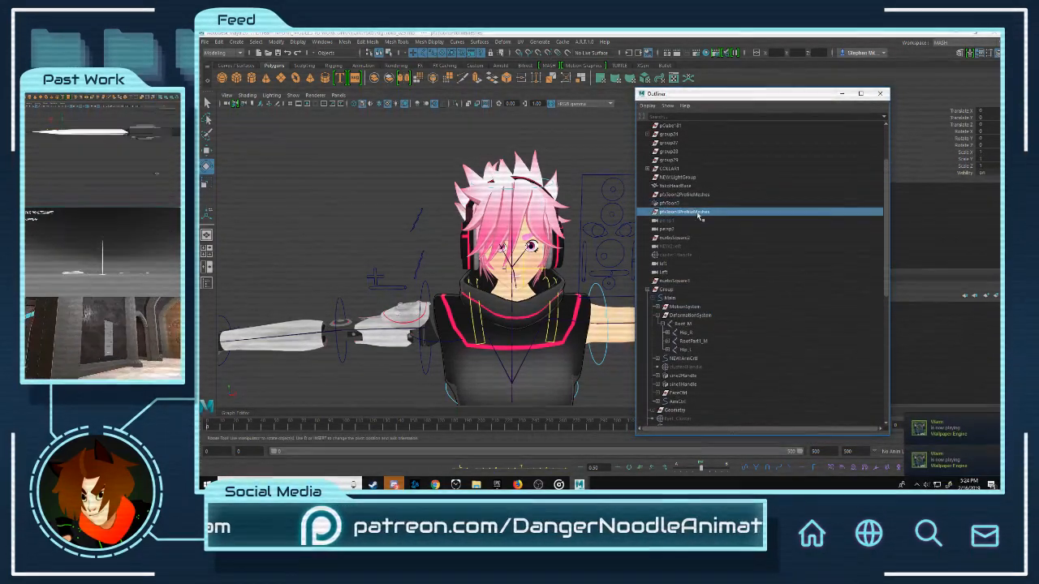
{"action": "left_click", "coordinate": [681, 187]}
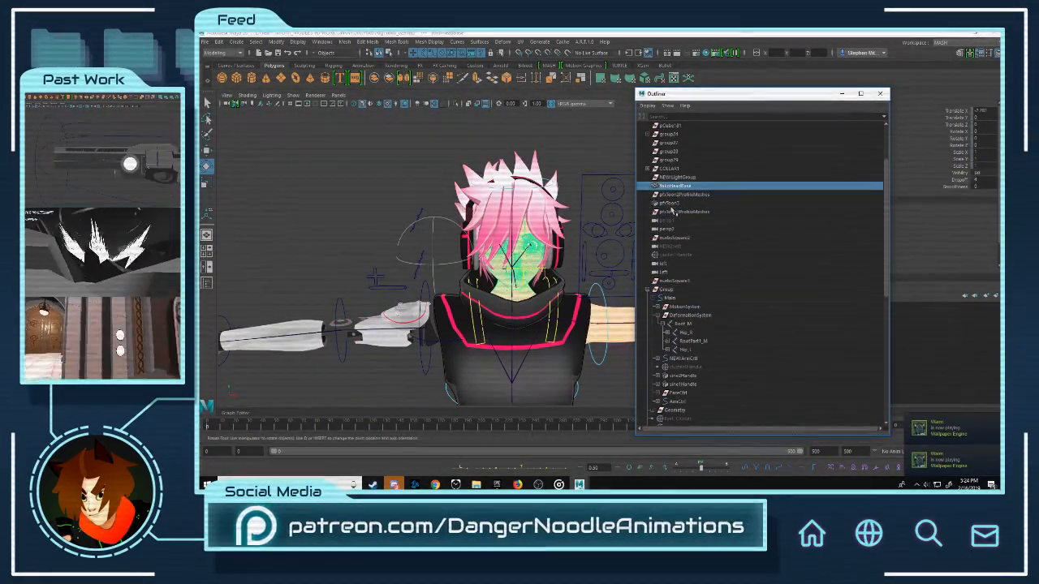
{"action": "middle_click_drag", "start_coordinate": [568, 268], "coordinate": [502, 254], "text": "alt"}
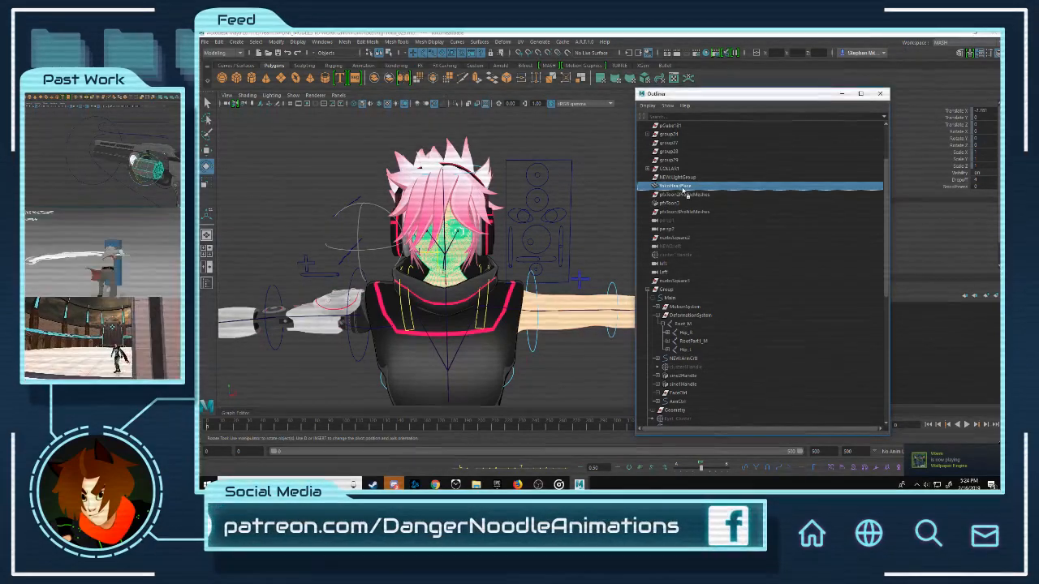
{"action": "scroll", "coordinate": [678, 411], "scroll_direction": "down", "scroll_amount": 3}
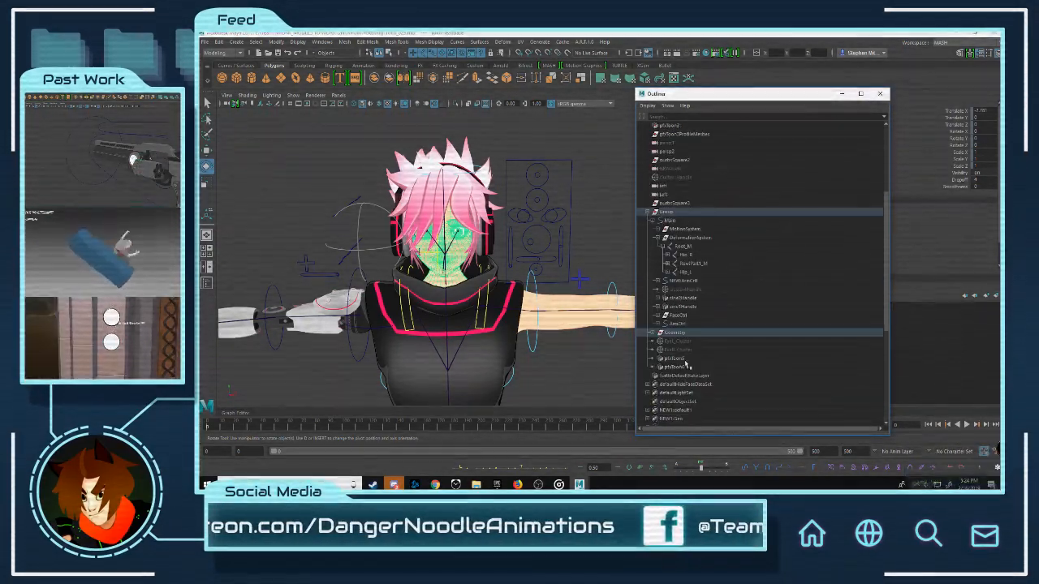
Step: Test-rotate the FK head control and restore its neutral pose
{"action": "left_click", "coordinate": [482, 168]}
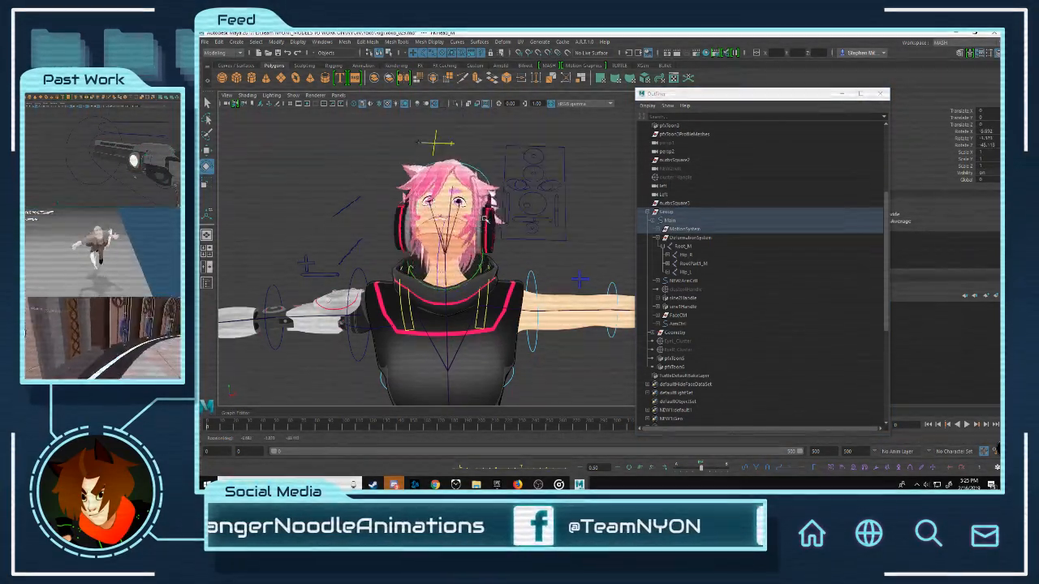
{"action": "scroll", "coordinate": [534, 262], "scroll_direction": "up", "scroll_amount": 3}
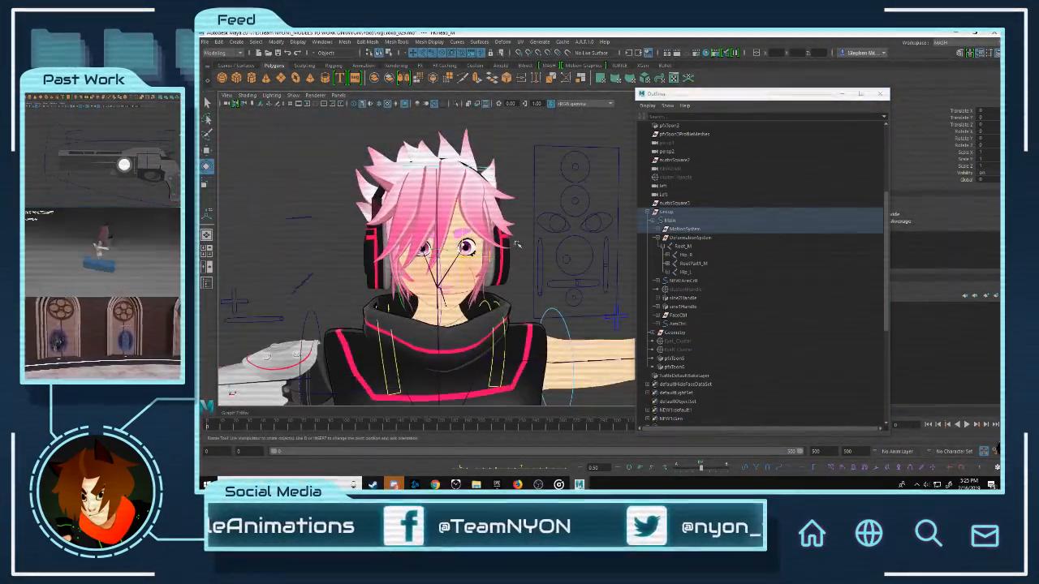
{"action": "left_click_drag", "start_coordinate": [504, 238], "coordinate": [506, 240], "text": "alt"}
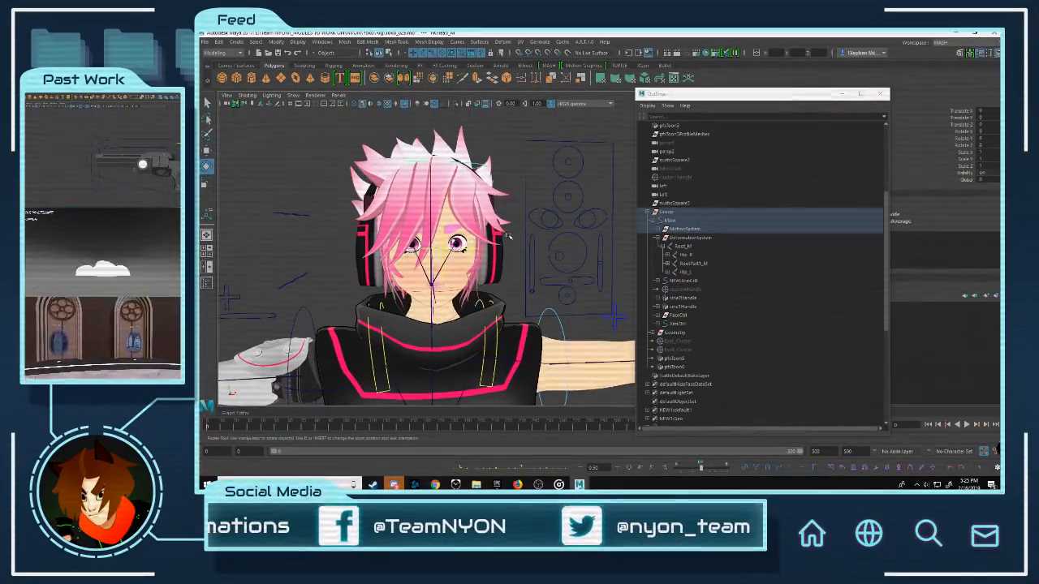
Step: Check the top-level scene nodes in the Outliner for leftover objects that are not part of the character rig
{"action": "middle_click_drag", "start_coordinate": [511, 234], "coordinate": [538, 243], "text": "alt"}
{"action": "scroll", "coordinate": [537, 243], "scroll_direction": "up", "scroll_amount": 1}
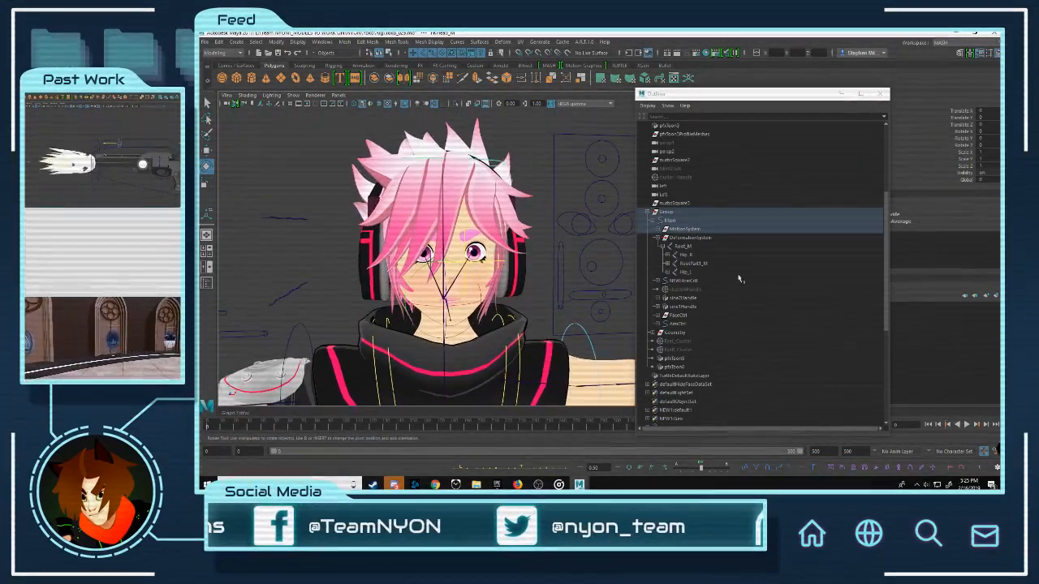
{"action": "scroll", "coordinate": [686, 361], "scroll_direction": "down", "scroll_amount": 5}
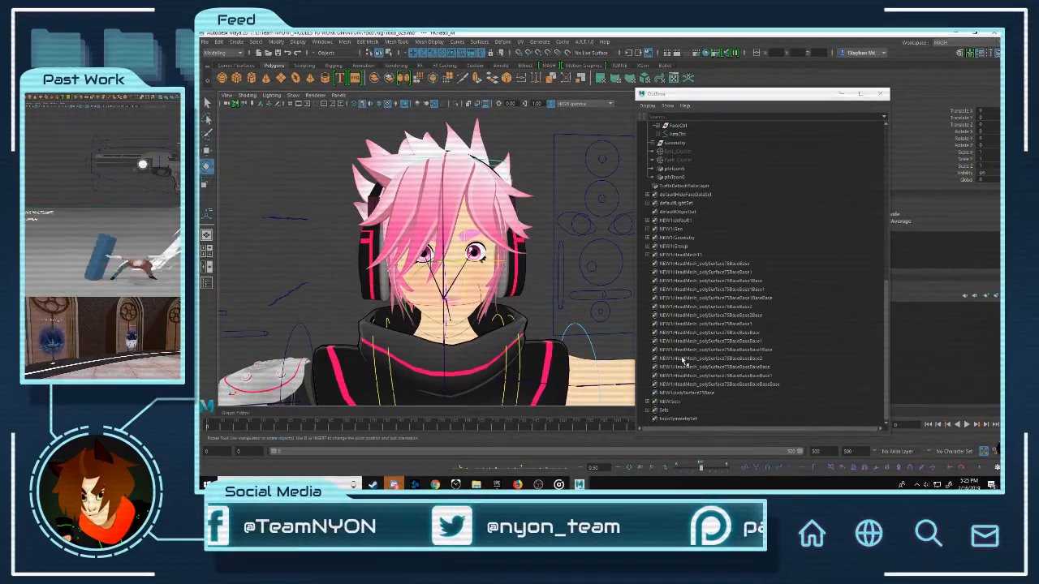
{"action": "left_click", "coordinate": [678, 186]}
{"action": "scroll", "coordinate": [698, 244], "scroll_direction": "up", "scroll_amount": 5}
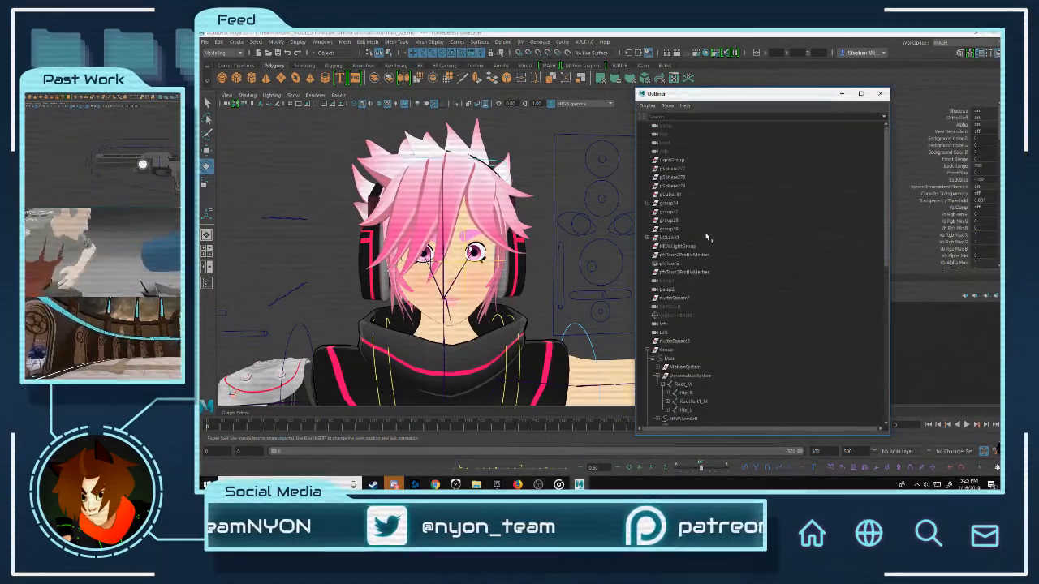
{"action": "left_click", "coordinate": [677, 238]}
{"action": "left_click", "coordinate": [678, 228]}
{"action": "left_click", "coordinate": [671, 221]}
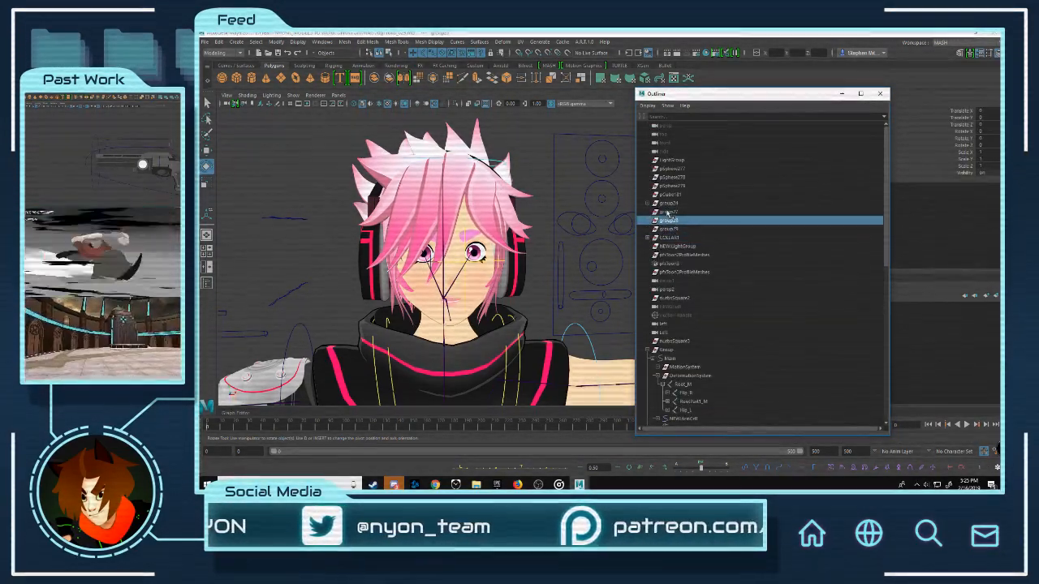
{"action": "left_click", "coordinate": [668, 212]}
Step: Expand the first leftover group in the Outliner and delete it together with its two NYON child nodes
{"action": "left_click", "coordinate": [660, 205]}
{"action": "left_click", "coordinate": [648, 204]}
{"action": "left_click", "coordinate": [675, 213]}
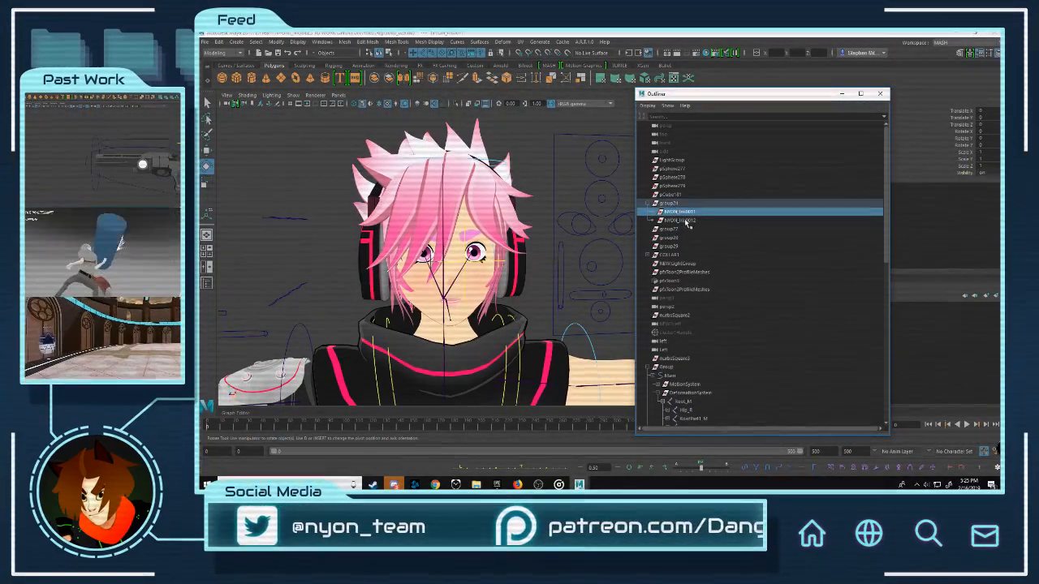
{"action": "left_click", "coordinate": [686, 222]}
{"action": "left_click", "coordinate": [687, 212]}
{"action": "left_click", "coordinate": [682, 204]}
{"action": "left_click_drag", "start_coordinate": [684, 220], "coordinate": [677, 204]}
{"action": "key", "text": "Delete"}
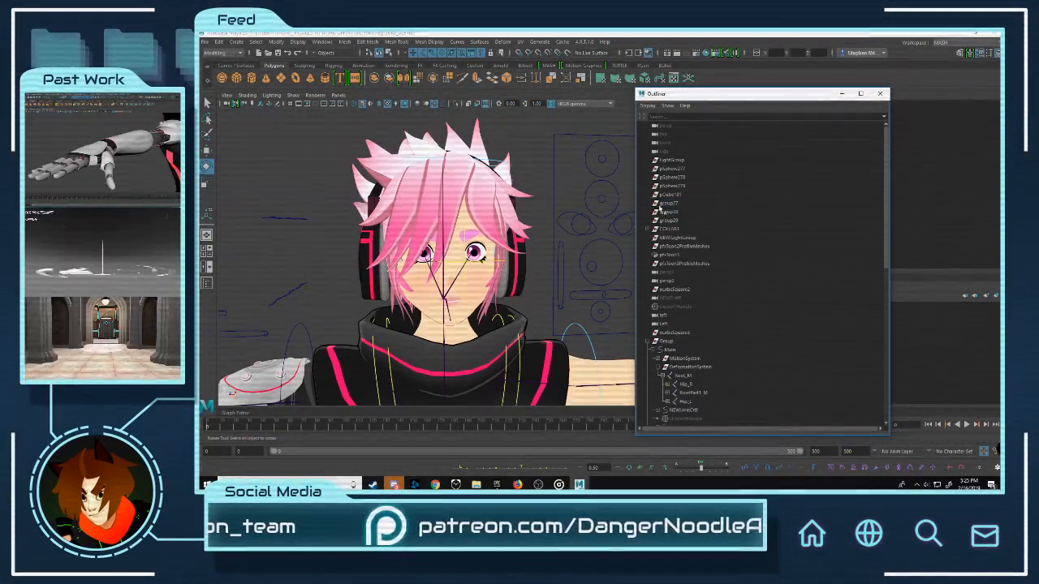
Step: Delete the leftover nodes from LightGroup through COLLAR1, including the pSphere, pCube and group nodes and COLLAR1's child
{"action": "left_click", "coordinate": [679, 187]}
{"action": "key", "text": "Up"}
{"action": "key", "text": "Up"}
{"action": "key", "text": "Up"}
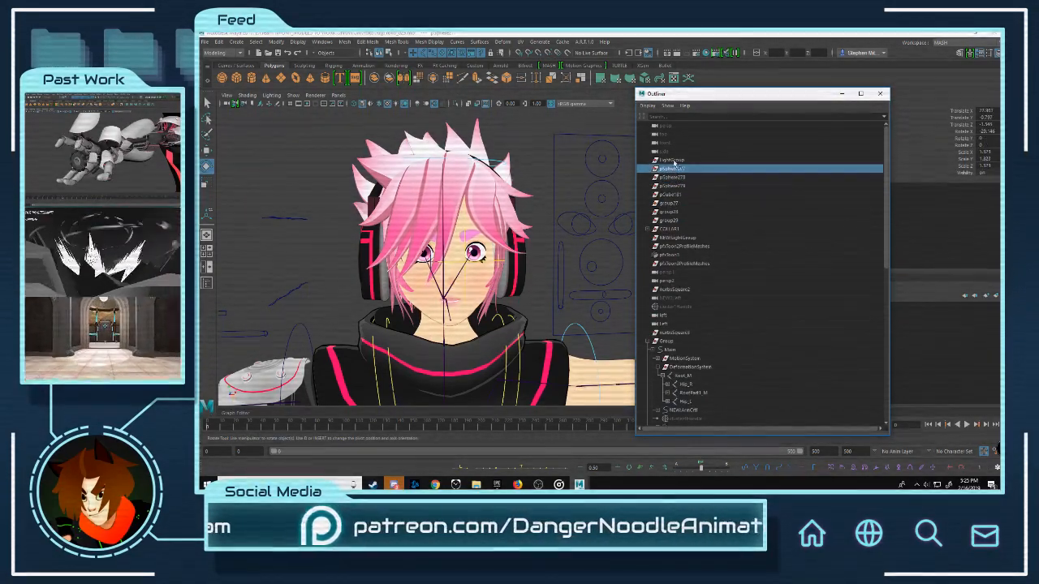
{"action": "left_click", "coordinate": [674, 220]}
{"action": "left_click", "coordinate": [674, 229]}
{"action": "left_click", "coordinate": [647, 229]}
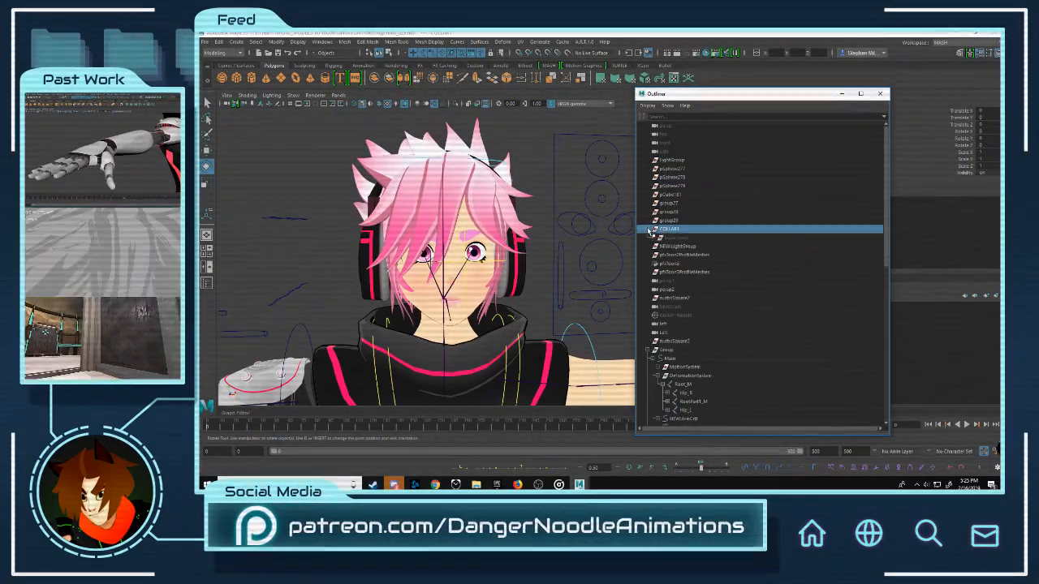
{"action": "left_click_drag", "start_coordinate": [672, 237], "coordinate": [673, 163]}
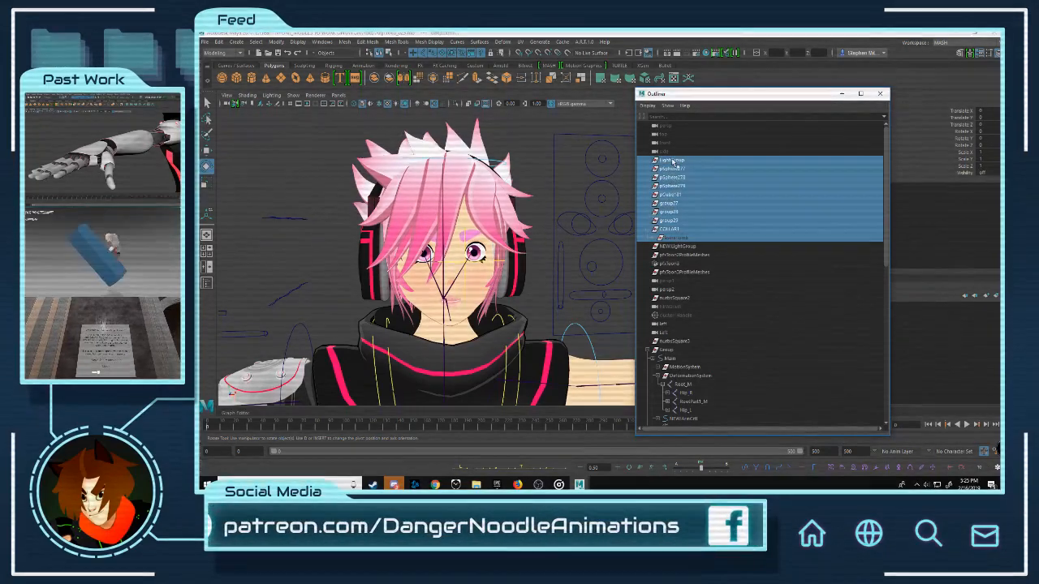
{"action": "key", "text": "Delete"}
Step: Test the rig by rotating the head control and moving the face panel's expression and mouth controls
{"action": "left_click", "coordinate": [496, 162]}
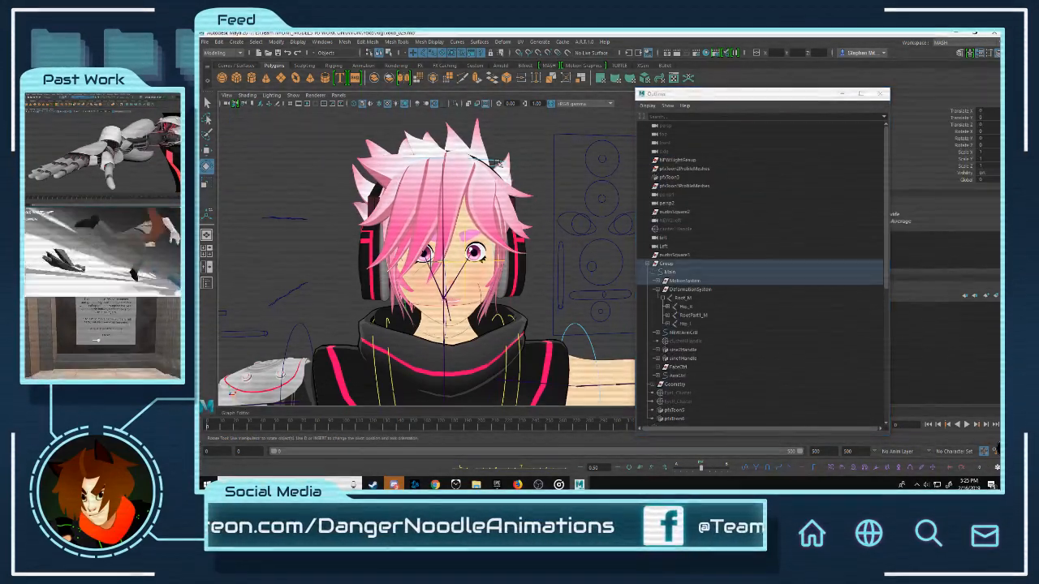
{"action": "left_click_drag", "start_coordinate": [438, 267], "coordinate": [486, 269]}
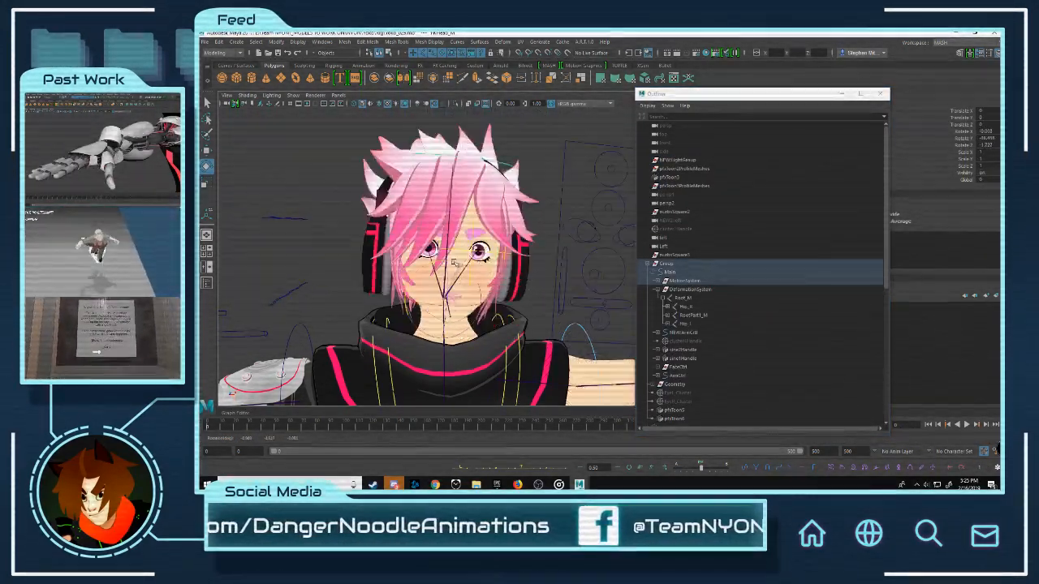
{"action": "left_click", "coordinate": [595, 155]}
{"action": "left_click", "coordinate": [607, 167]}
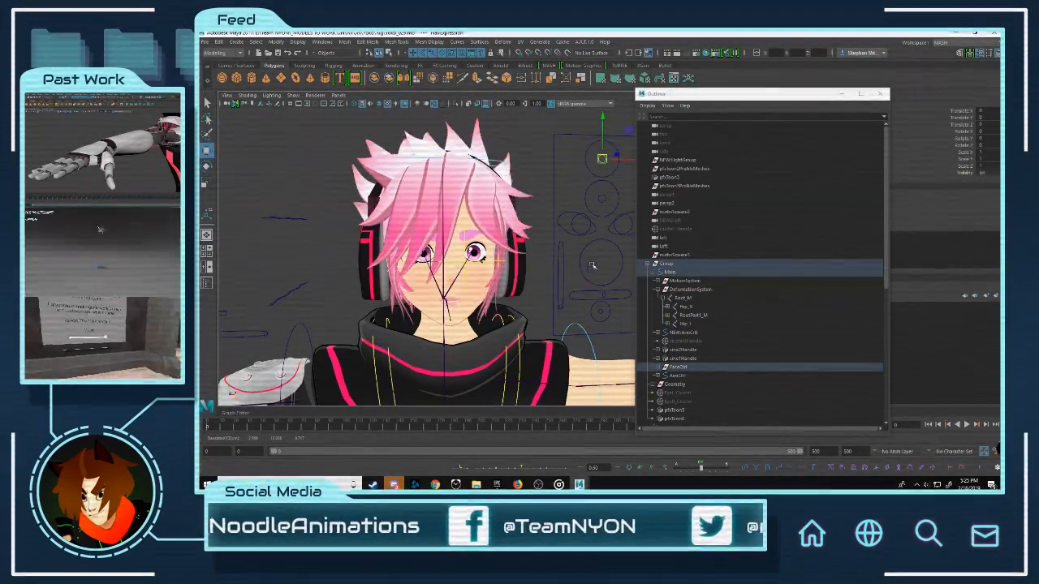
{"action": "left_click_drag", "start_coordinate": [606, 267], "coordinate": [604, 268]}
Step: Test moving the whole character with the Main control at the feet and check the face from close up
{"action": "right_click_drag", "start_coordinate": [604, 267], "coordinate": [526, 255], "text": "alt"}
{"action": "left_click", "coordinate": [517, 315]}
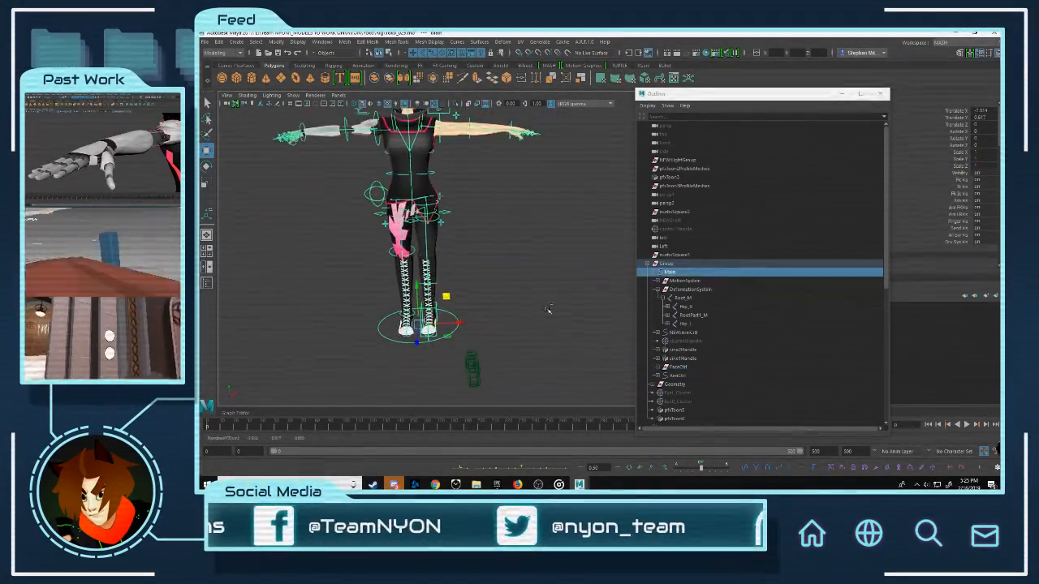
{"action": "middle_click_drag", "start_coordinate": [516, 194], "coordinate": [441, 307], "text": "alt"}
{"action": "right_click_drag", "start_coordinate": [441, 307], "coordinate": [501, 332], "text": "alt"}
{"action": "left_click_drag", "start_coordinate": [406, 195], "coordinate": [470, 173], "text": "alt"}
{"action": "scroll", "coordinate": [521, 260], "scroll_direction": "up", "scroll_amount": 4}
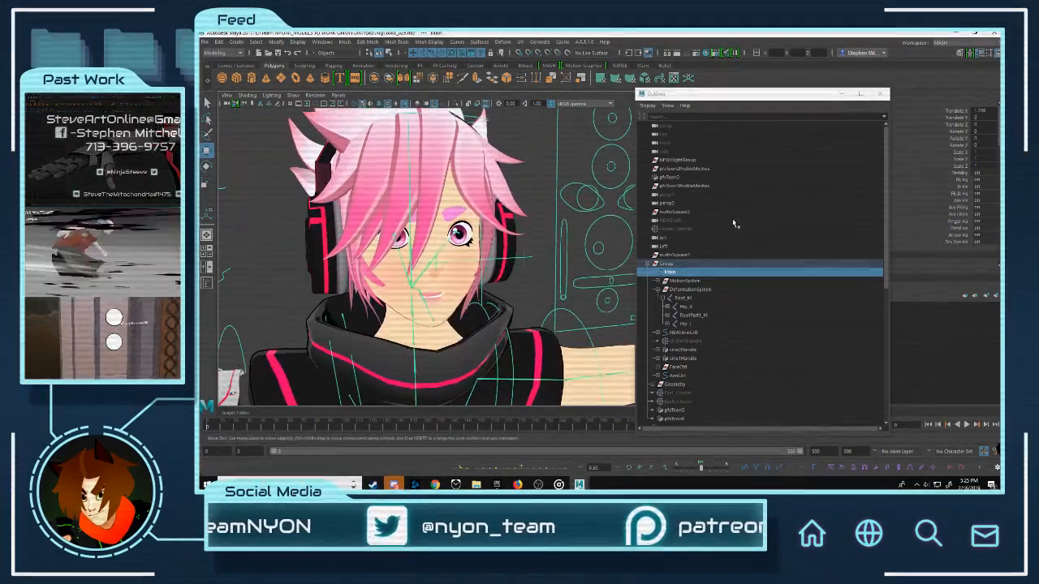
Step: Parent the loose top-level cluster handle under the rig's Group node in the Outliner
{"action": "left_click", "coordinate": [676, 230]}
{"action": "key", "text": "f"}
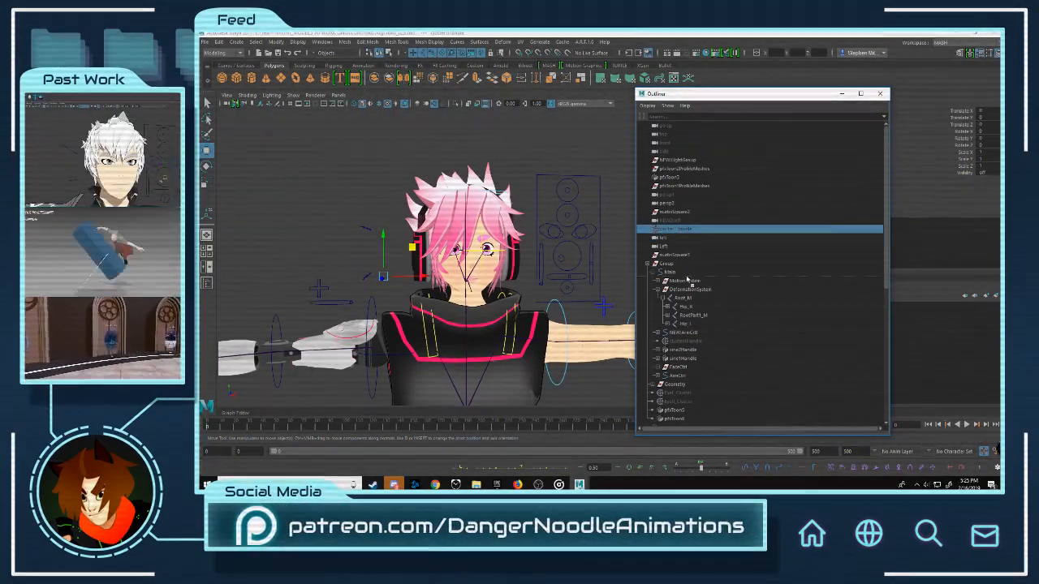
{"action": "left_click_drag", "start_coordinate": [675, 268], "coordinate": [675, 266]}
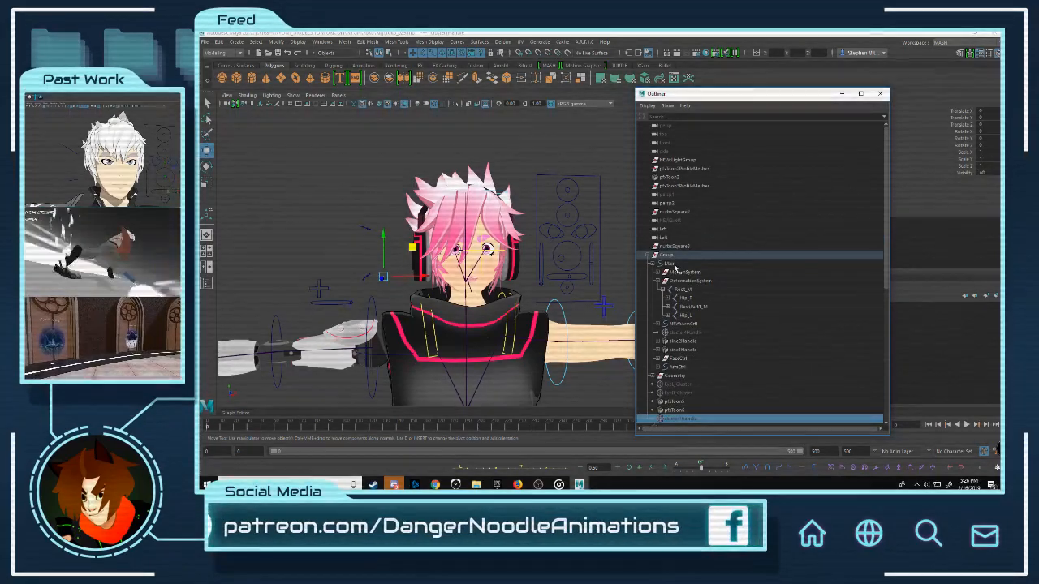
{"action": "scroll", "coordinate": [564, 250], "scroll_direction": "down", "scroll_amount": 5}
{"action": "scroll", "coordinate": [564, 250], "scroll_direction": "up", "scroll_amount": 7}
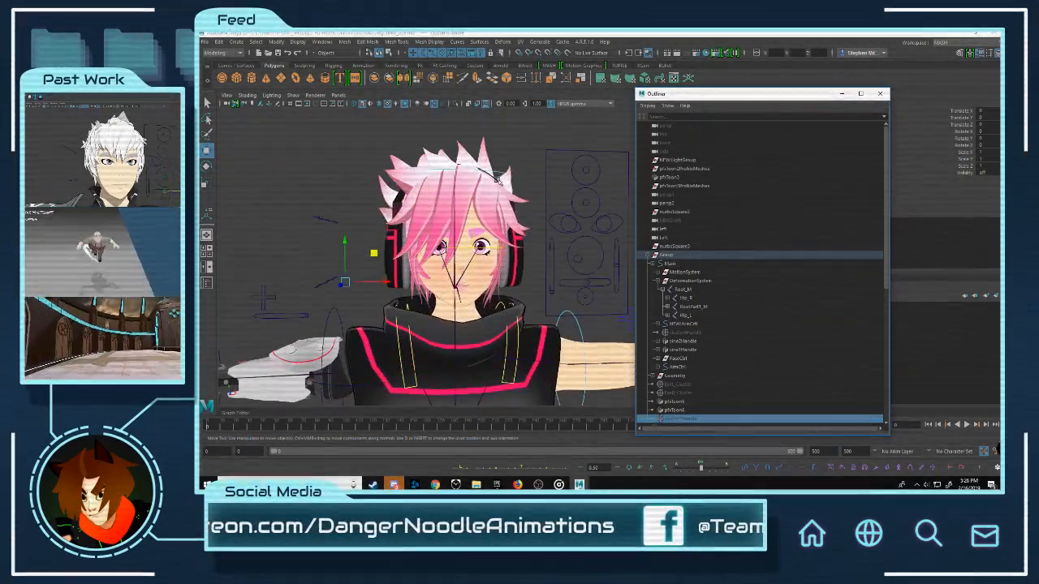
Step: Test-rotate the head control to check how the hair and headphones follow, and undo the rotation
{"action": "left_click", "coordinate": [497, 176]}
{"action": "left_click", "coordinate": [497, 176]}
{"action": "key", "text": "e"}
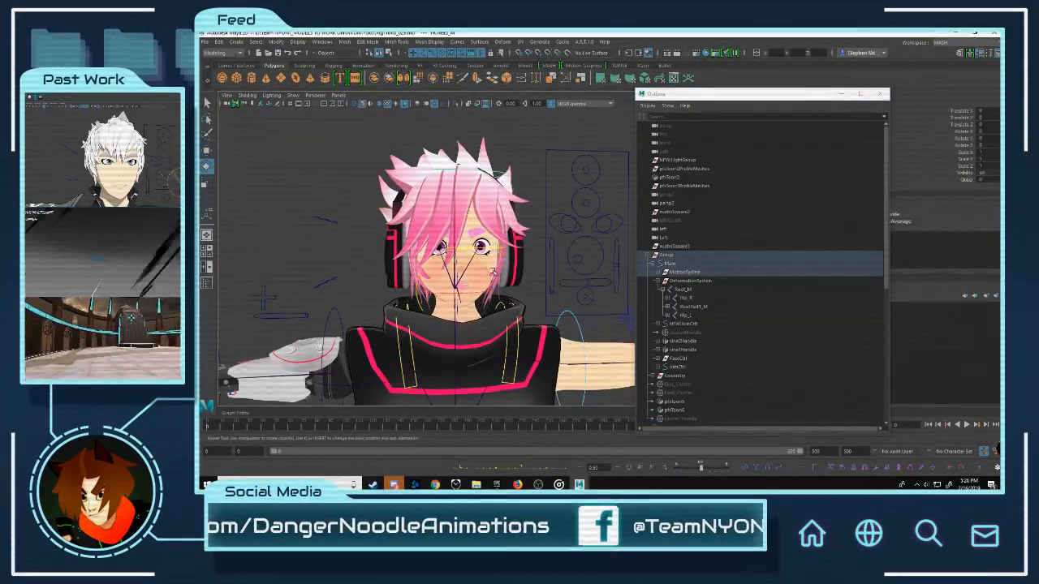
{"action": "left_click_drag", "start_coordinate": [475, 268], "coordinate": [563, 260]}
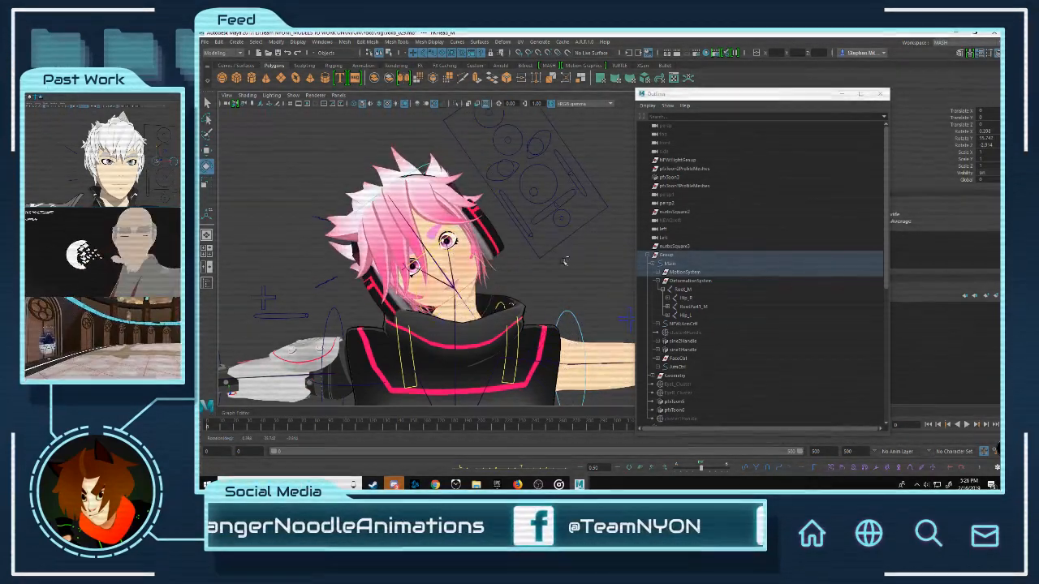
{"action": "key", "text": "ctrl+z"}
Step: Test the face panel by moving the top expression control and the large mouth control
{"action": "left_click", "coordinate": [584, 165]}
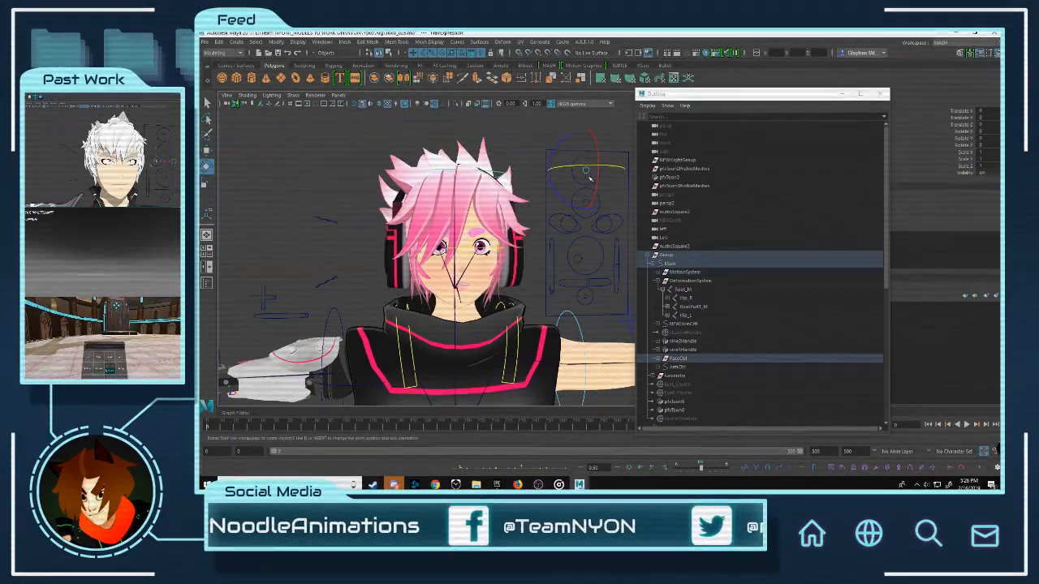
{"action": "key", "text": "w"}
{"action": "left_click_drag", "start_coordinate": [586, 169], "coordinate": [566, 174]}
{"action": "left_click", "coordinate": [579, 260]}
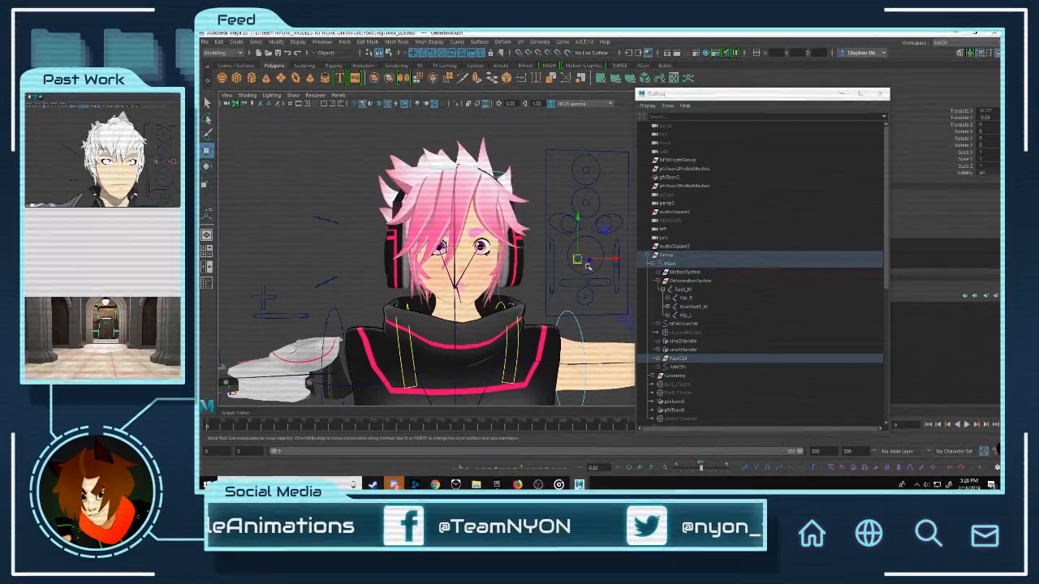
{"action": "mouse_move", "coordinate": [581, 261]}
{"action": "left_mouse_down"}
{"action": "mouse_move", "coordinate": [592, 253]}
{"action": "mouse_move", "coordinate": [590, 279]}
{"action": "left_mouse_up"}
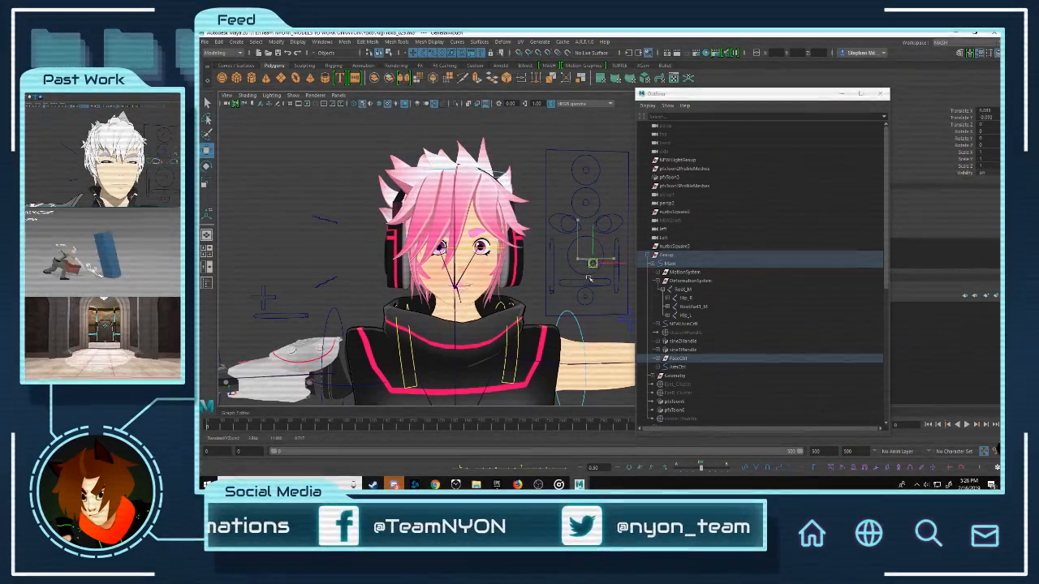
Step: Test-rotate the whole character with the Main control at the feet and undo the rotations
{"action": "scroll", "coordinate": [573, 282], "scroll_direction": "down", "scroll_amount": 5}
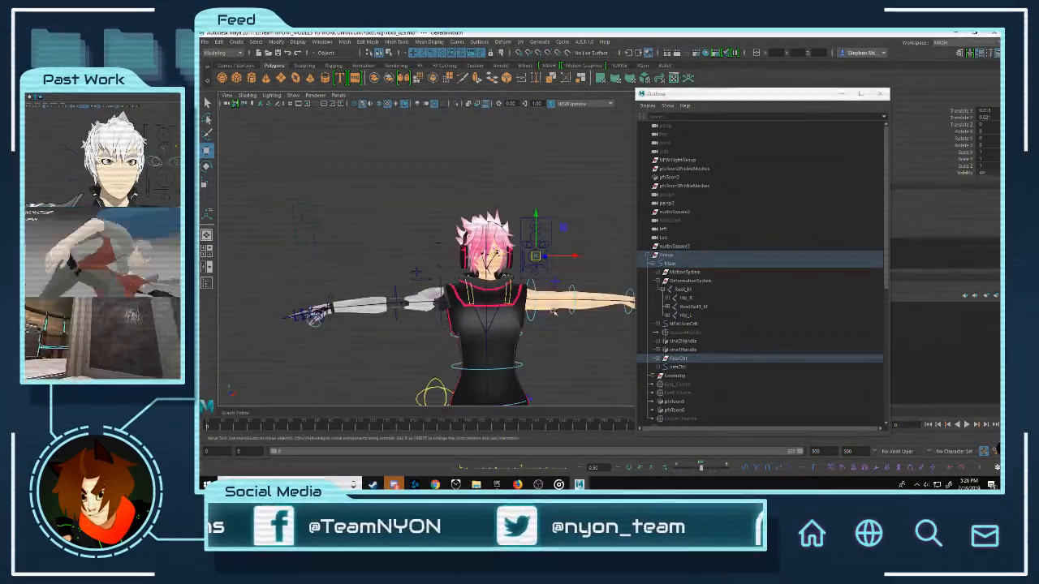
{"action": "left_click", "coordinate": [517, 385]}
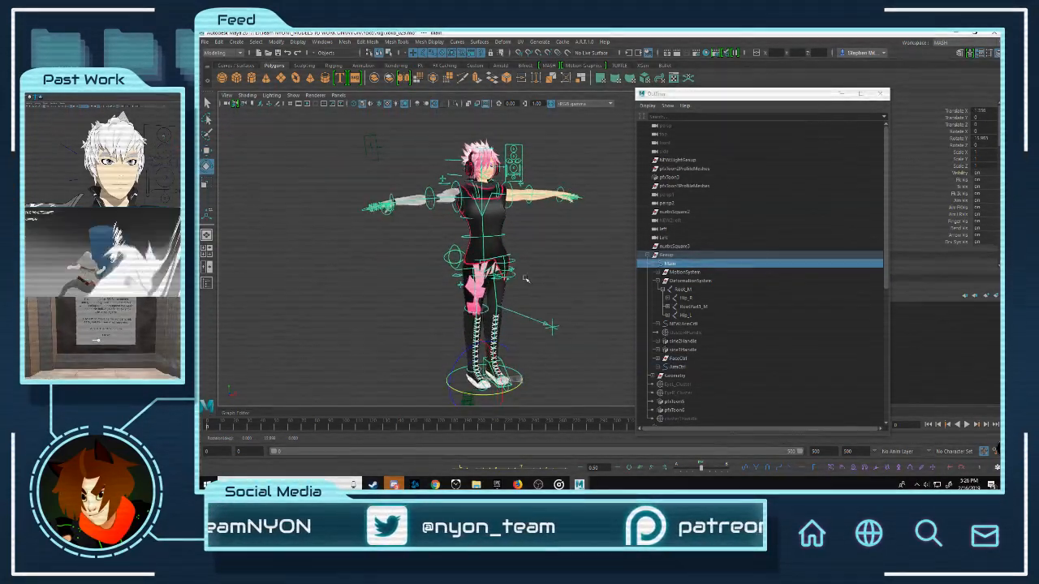
{"action": "key", "text": "ctrl+z"}
{"action": "left_click_drag", "start_coordinate": [510, 350], "coordinate": [491, 326]}
{"action": "key", "text": "ctrl+z"}
Step: Inspect the face from close up and delete the leftover nurbsSquare2 node from the scene
{"action": "middle_click_drag", "start_coordinate": [492, 268], "coordinate": [492, 345], "text": "alt"}
{"action": "right_click_drag", "start_coordinate": [492, 345], "coordinate": [560, 284], "text": "alt"}
{"action": "left_click_drag", "start_coordinate": [544, 243], "coordinate": [532, 219], "text": "alt"}
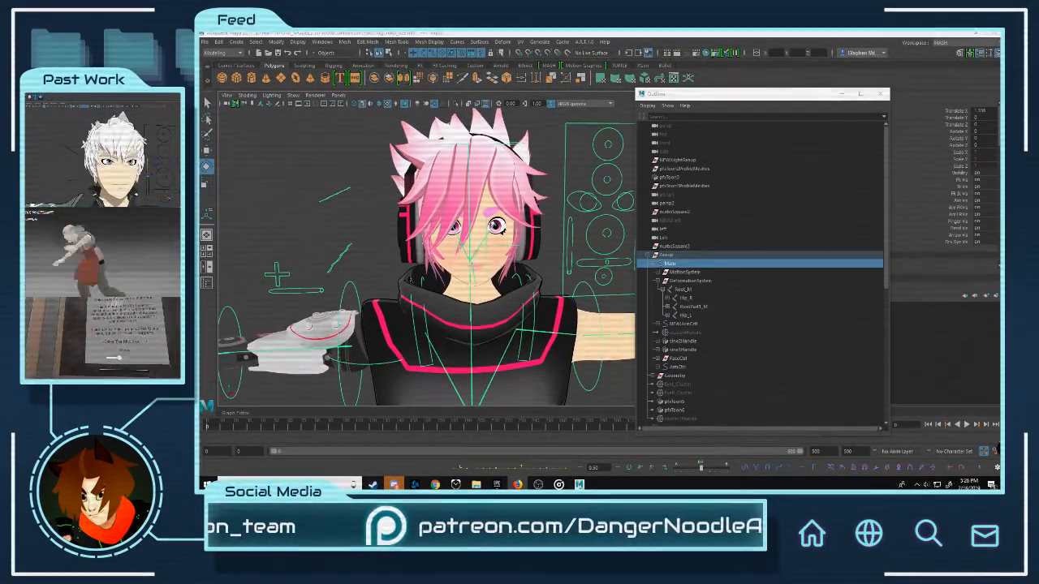
{"action": "right_click_drag", "start_coordinate": [479, 211], "coordinate": [536, 199], "text": "alt"}
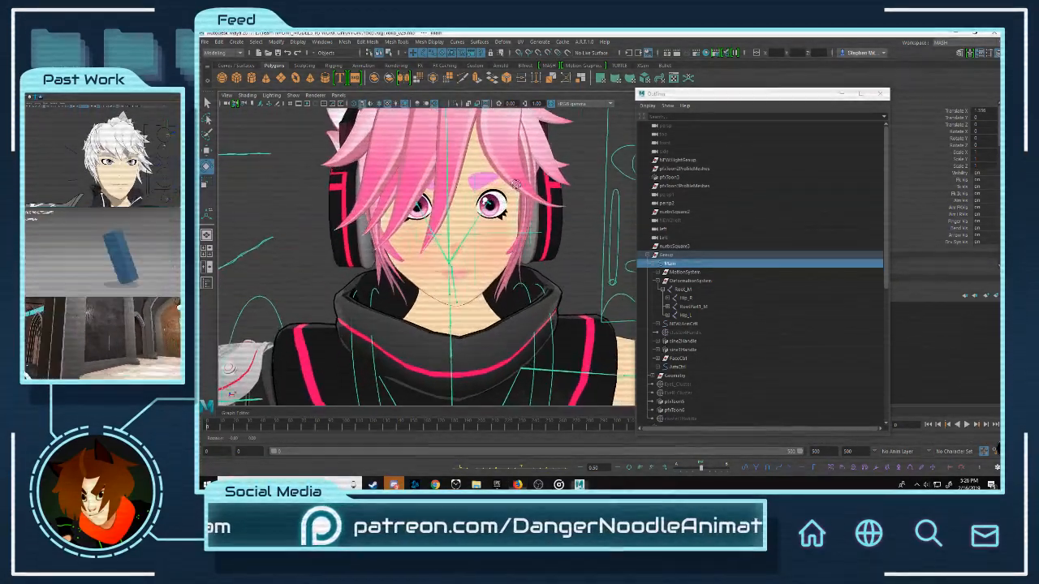
{"action": "left_click_drag", "start_coordinate": [503, 195], "coordinate": [568, 195], "text": "alt"}
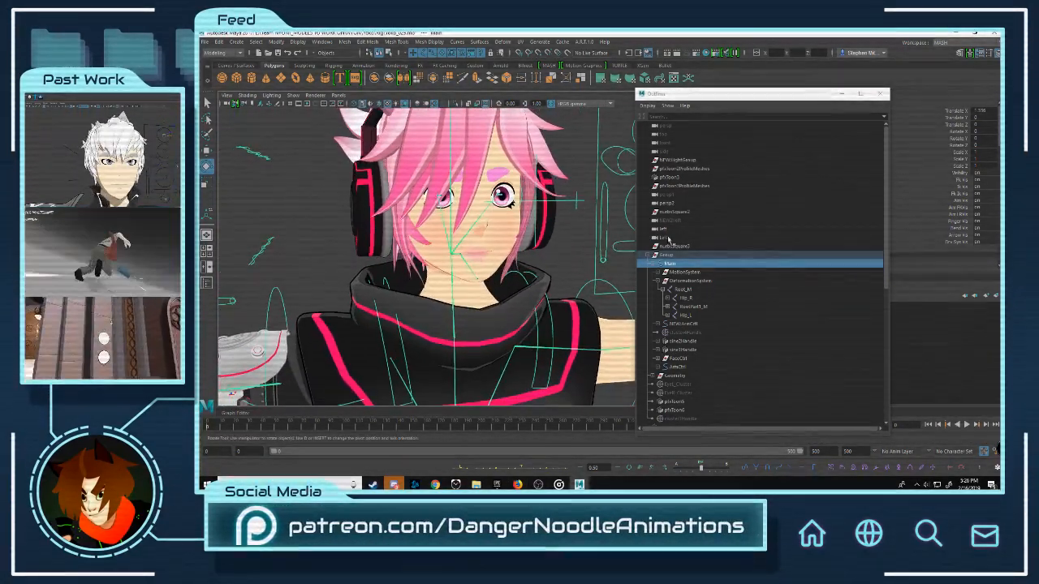
{"action": "left_click", "coordinate": [681, 211]}
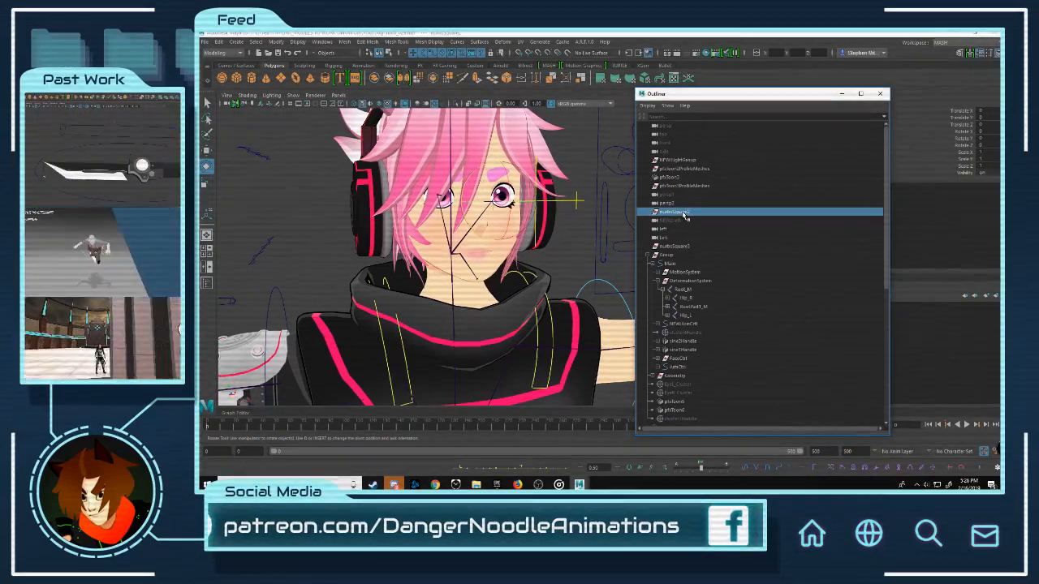
{"action": "key", "text": "Delete"}
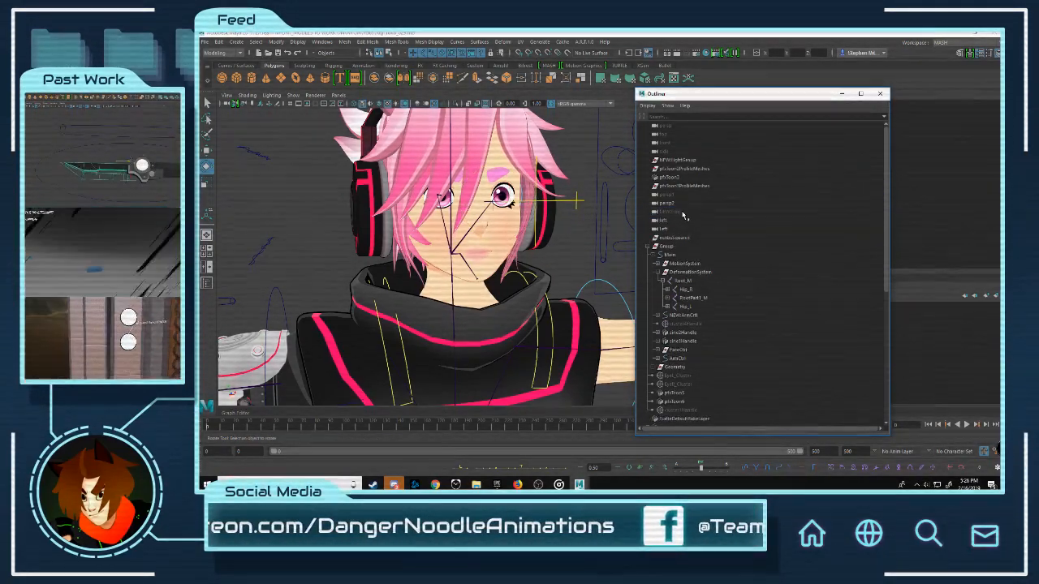
Step: Delete the ungrouped pfxToon node located between the two pfxToon ProfileMeshes nodes
{"action": "left_click", "coordinate": [708, 186]}
{"action": "left_click", "coordinate": [667, 177]}
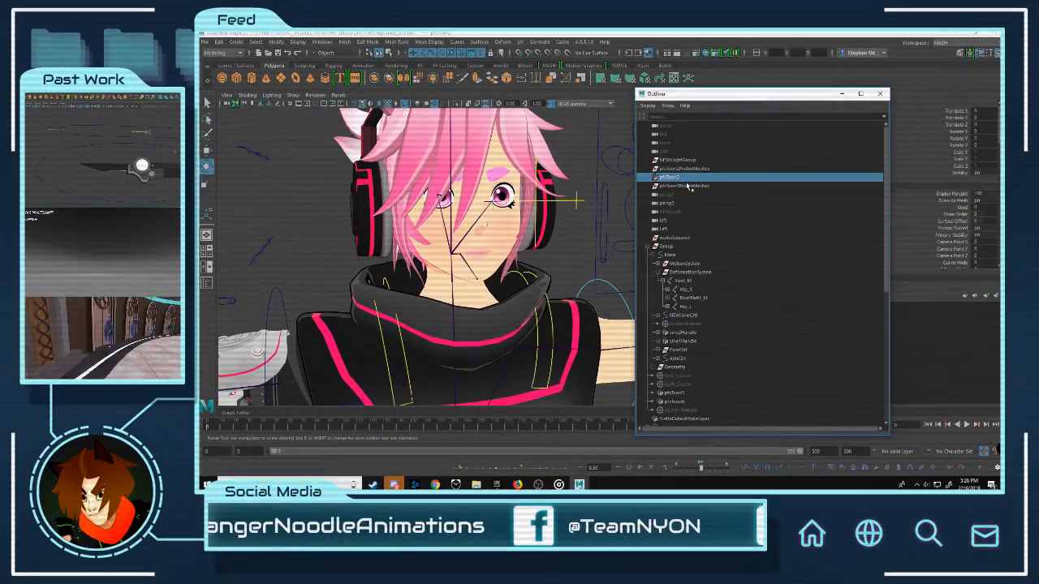
{"action": "key", "text": "Delete"}
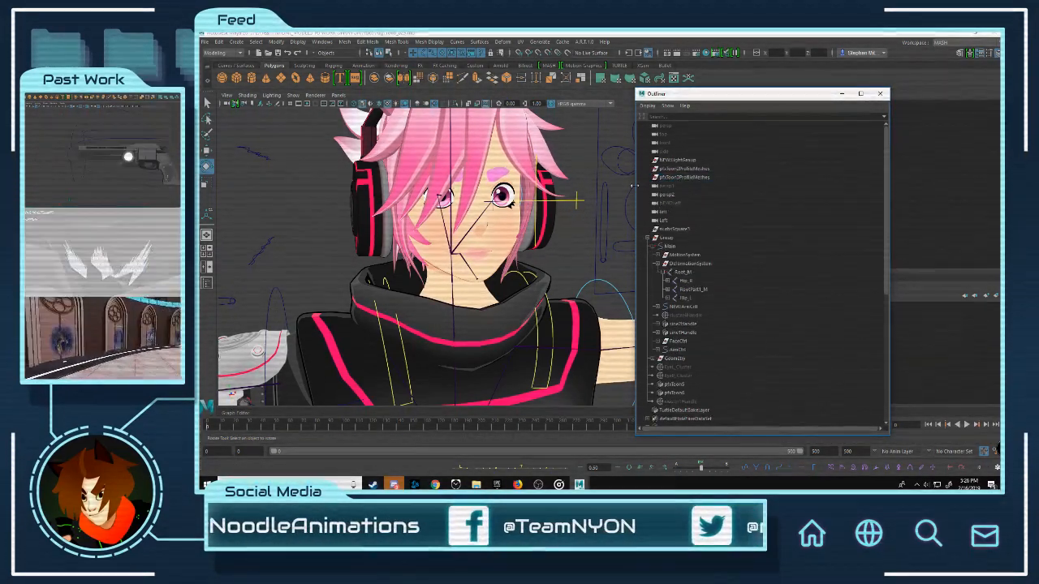
Step: Recheck the face rig after the deletions by moving the top expression control and the mouth control
{"action": "scroll", "coordinate": [594, 187], "scroll_direction": "down", "scroll_amount": 3}
{"action": "left_click", "coordinate": [590, 158]}
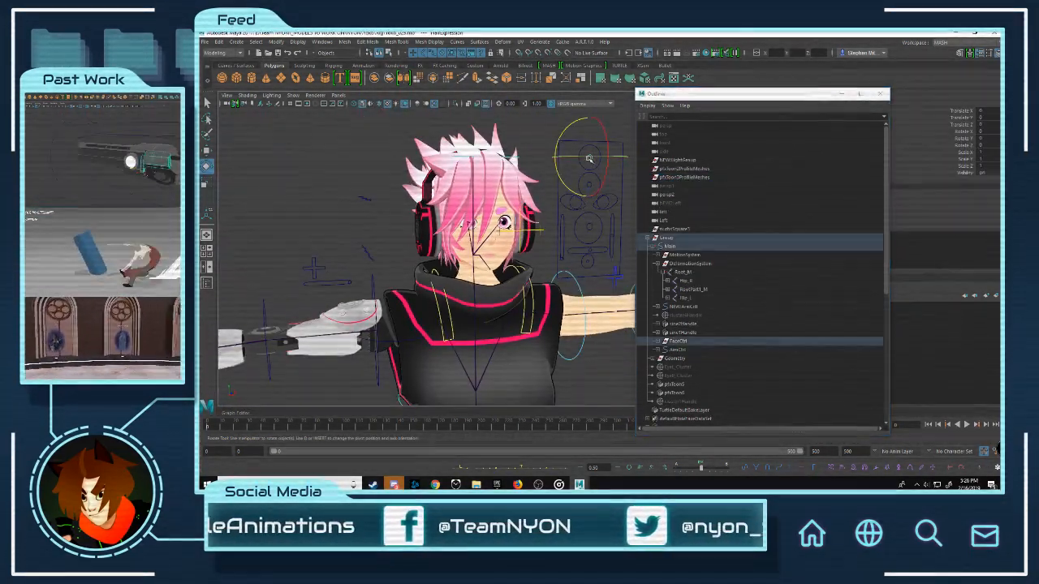
{"action": "left_click_drag", "start_coordinate": [591, 160], "coordinate": [571, 191]}
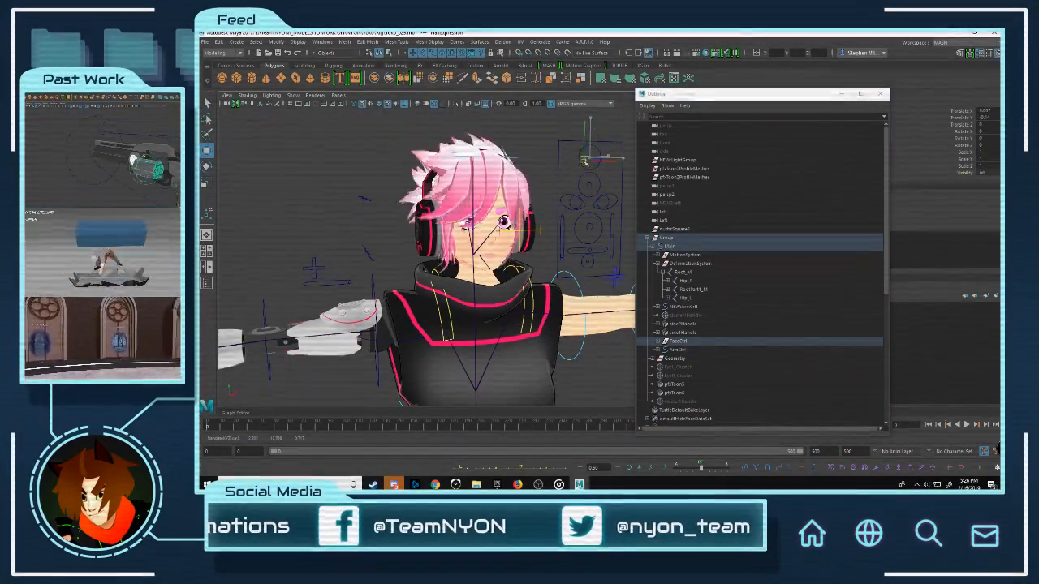
{"action": "left_click", "coordinate": [595, 236]}
{"action": "left_click_drag", "start_coordinate": [589, 227], "coordinate": [580, 237]}
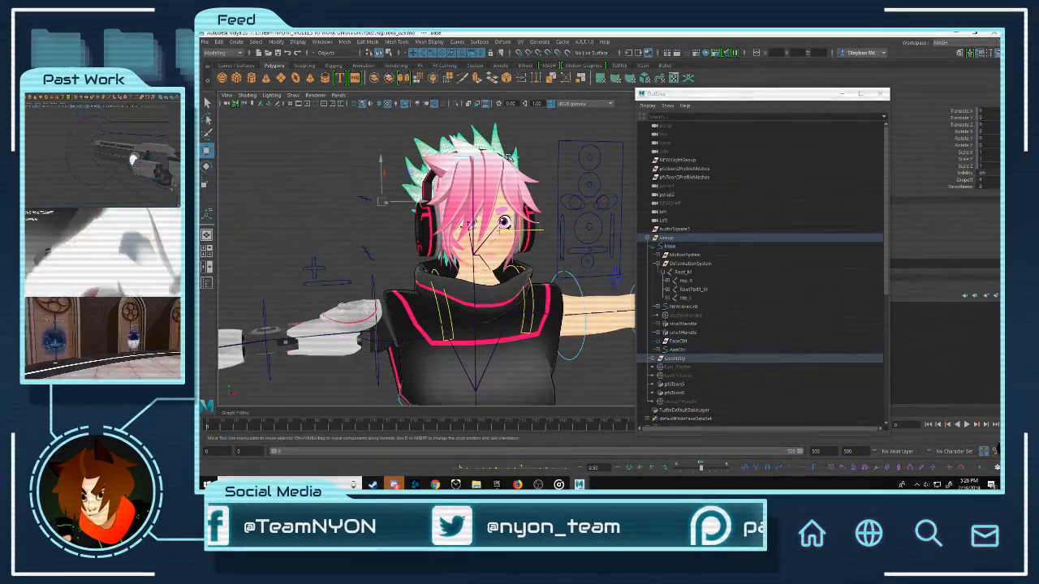
Step: Test-rotate the head control again, undo the rotation and view more of the character
{"action": "left_click", "coordinate": [512, 156]}
{"action": "key", "text": "e"}
{"action": "left_click_drag", "start_coordinate": [511, 159], "coordinate": [479, 152]}
{"action": "left_click_drag", "start_coordinate": [472, 222], "coordinate": [526, 258]}
{"action": "key", "text": "ctrl+z"}
{"action": "scroll", "coordinate": [526, 258], "scroll_direction": "down", "scroll_amount": 8}
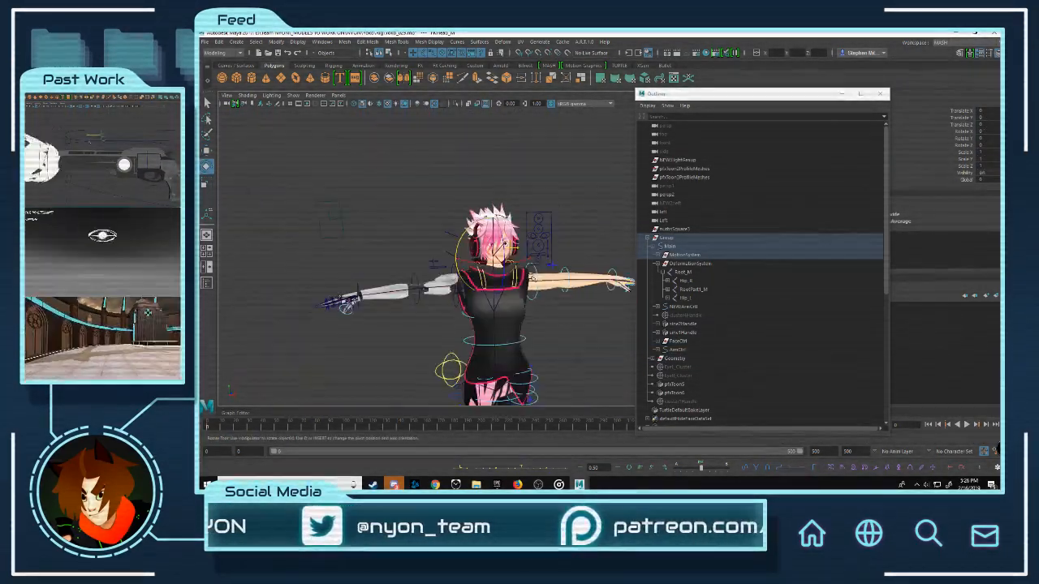
Step: Test-rotate the upper-body spine control sideways, then undo the rotation
{"action": "middle_click_drag", "start_coordinate": [526, 257], "coordinate": [528, 188], "text": "alt"}
{"action": "left_click", "coordinate": [524, 264]}
{"action": "left_click_drag", "start_coordinate": [516, 255], "coordinate": [552, 276]}
{"action": "key", "text": "ctrl+z"}
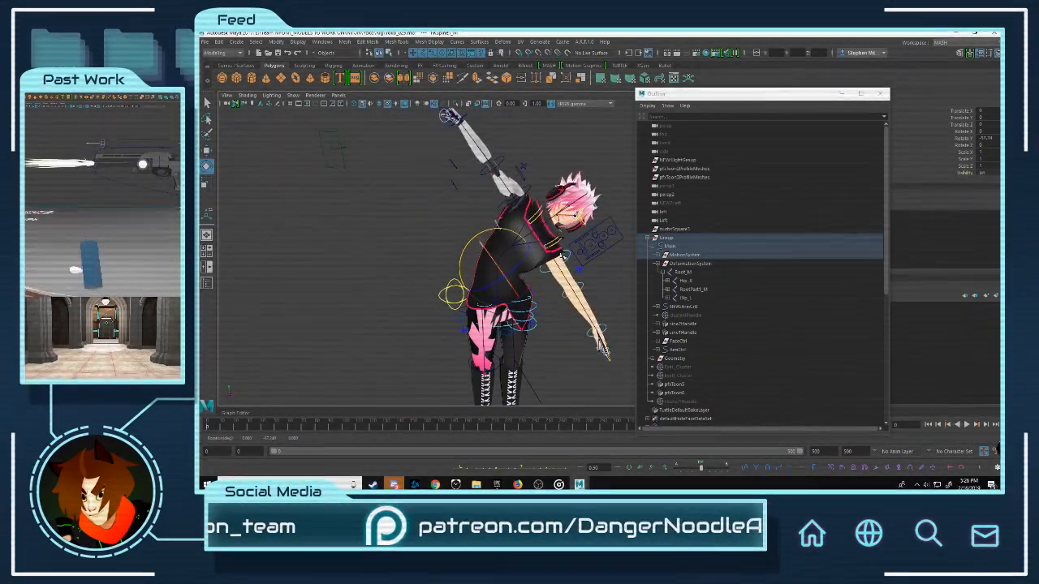
{"action": "key", "text": "ctrl+z"}
Step: Delete the greyed-out extra left camera located directly below persp2 in the scene hierarchy
{"action": "middle_click_drag", "start_coordinate": [509, 274], "coordinate": [540, 366], "text": "alt"}
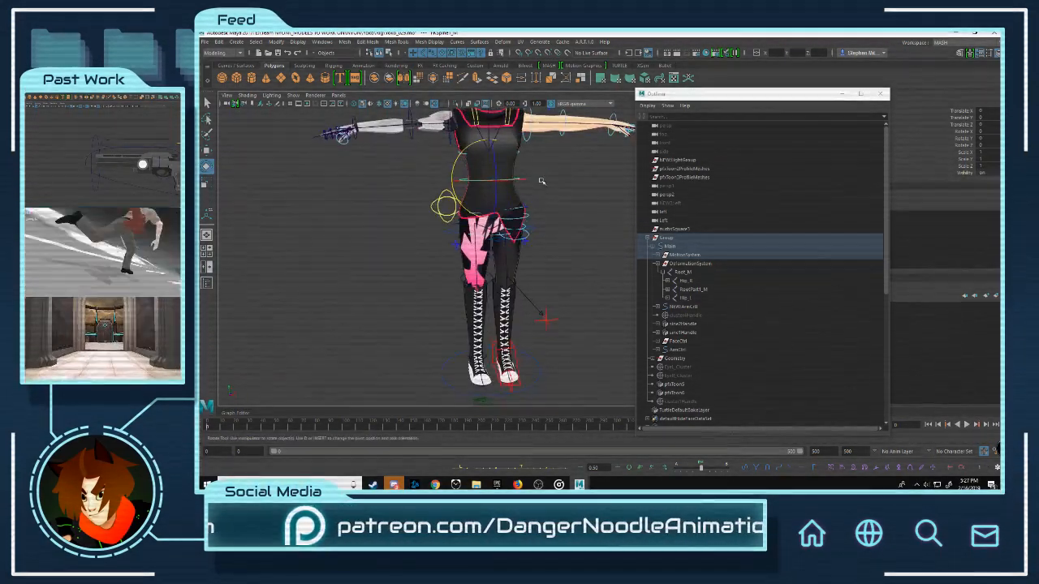
{"action": "right_click_drag", "start_coordinate": [540, 366], "coordinate": [593, 350], "text": "alt"}
{"action": "mouse_move", "coordinate": [520, 186]}
{"action": "left_mouse_down", "text": "alt"}
{"action": "mouse_move", "coordinate": [560, 180]}
{"action": "mouse_move", "coordinate": [517, 174]}
{"action": "left_mouse_up", "text": "alt"}
{"action": "scroll", "coordinate": [516, 174], "scroll_direction": "up", "scroll_amount": 4}
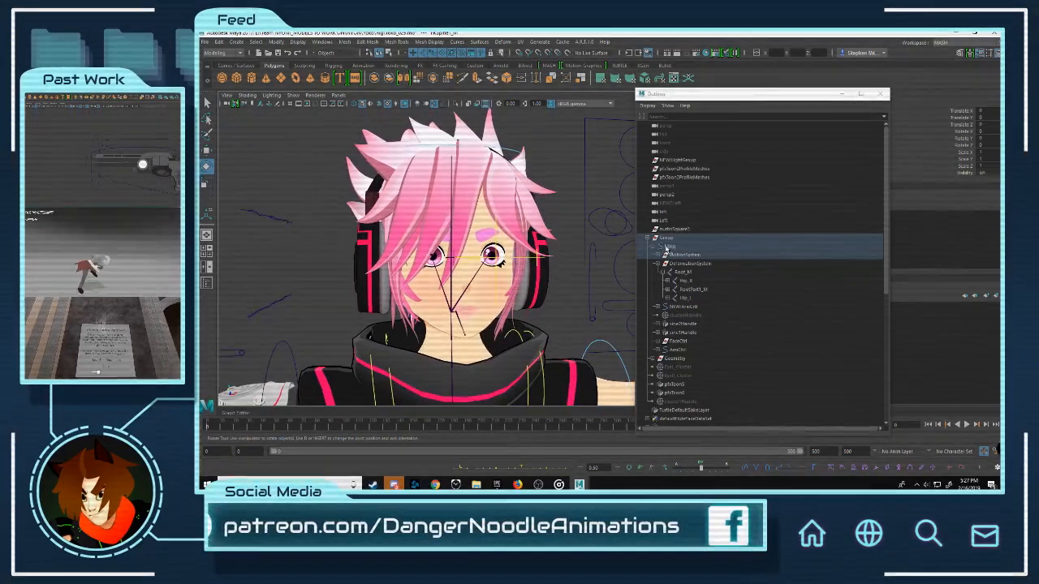
{"action": "left_click", "coordinate": [691, 203]}
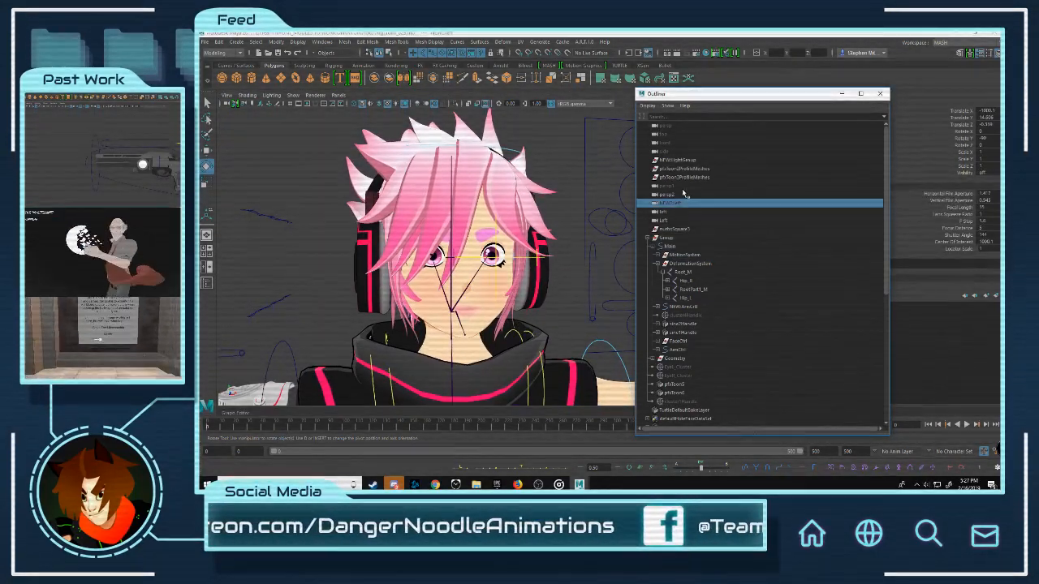
{"action": "left_click", "coordinate": [675, 186]}
{"action": "left_click", "coordinate": [675, 203]}
{"action": "scroll", "coordinate": [401, 215], "scroll_direction": "down", "scroll_amount": 5}
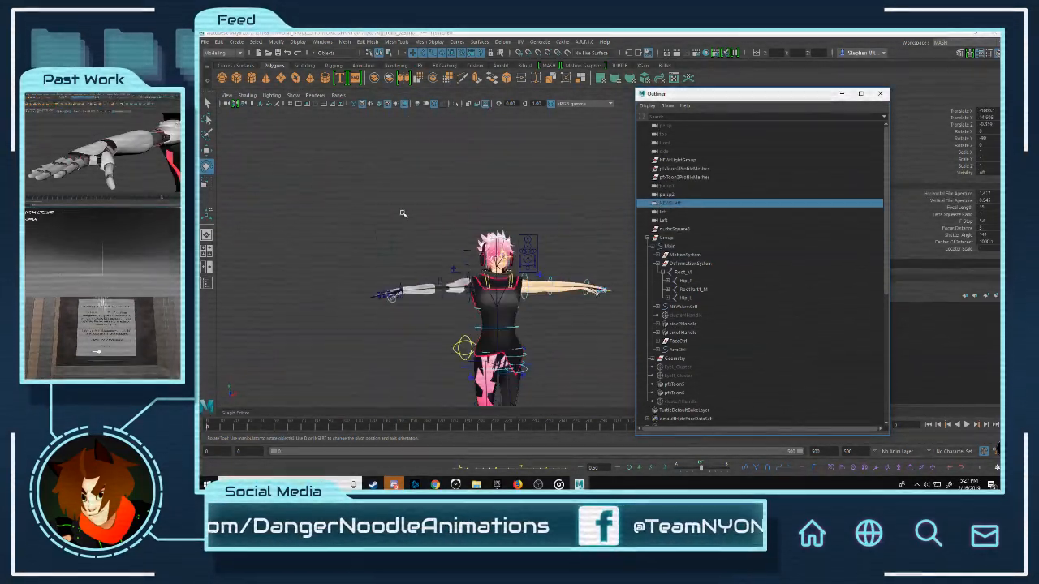
{"action": "scroll", "coordinate": [560, 220], "scroll_direction": "up", "scroll_amount": 2}
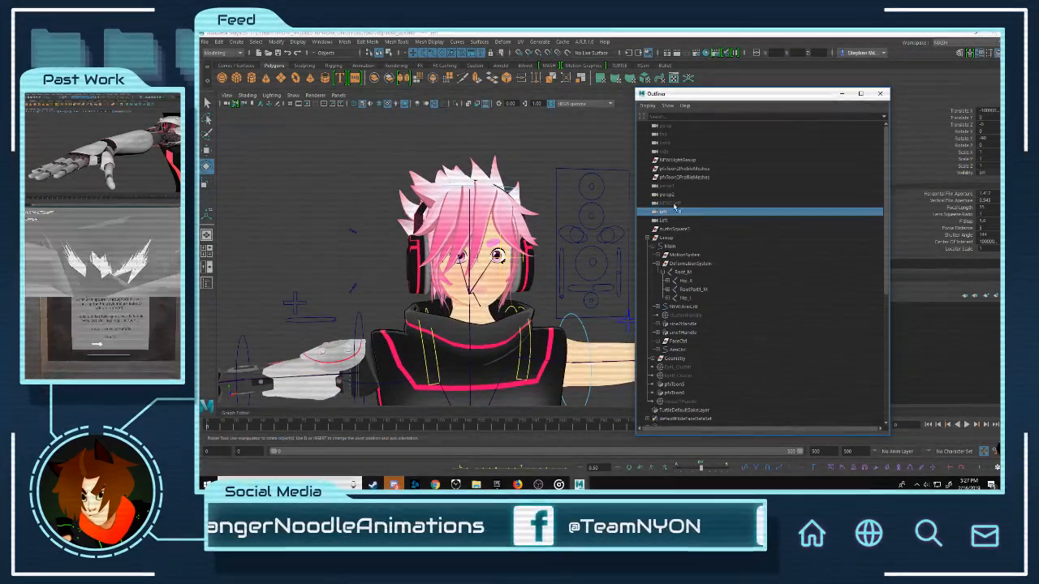
{"action": "key", "text": "Delete"}
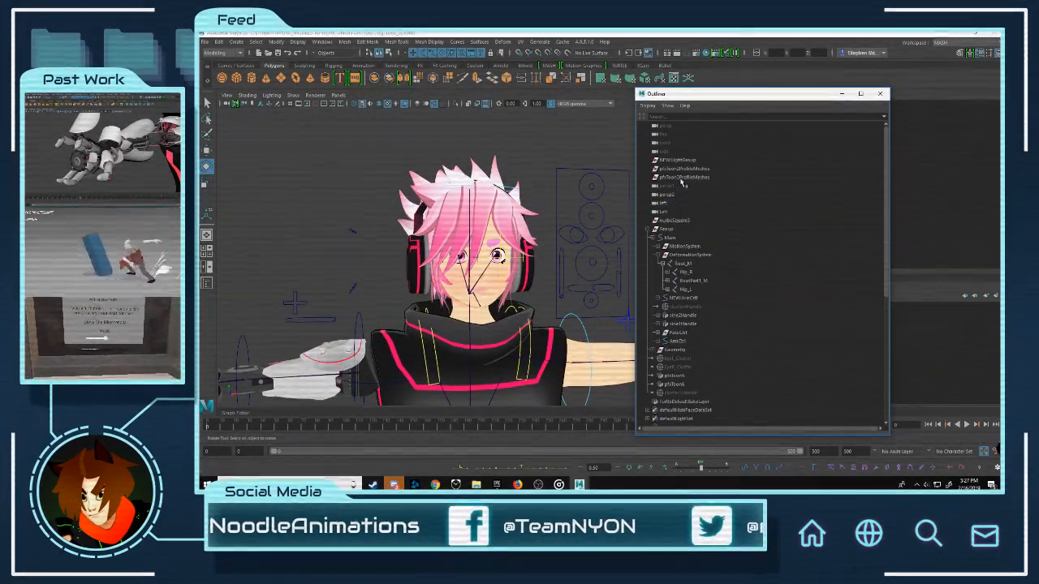
Step: Delete both ungrouped pfxToon ProfileMeshes nodes from the scene
{"action": "left_click", "coordinate": [680, 187]}
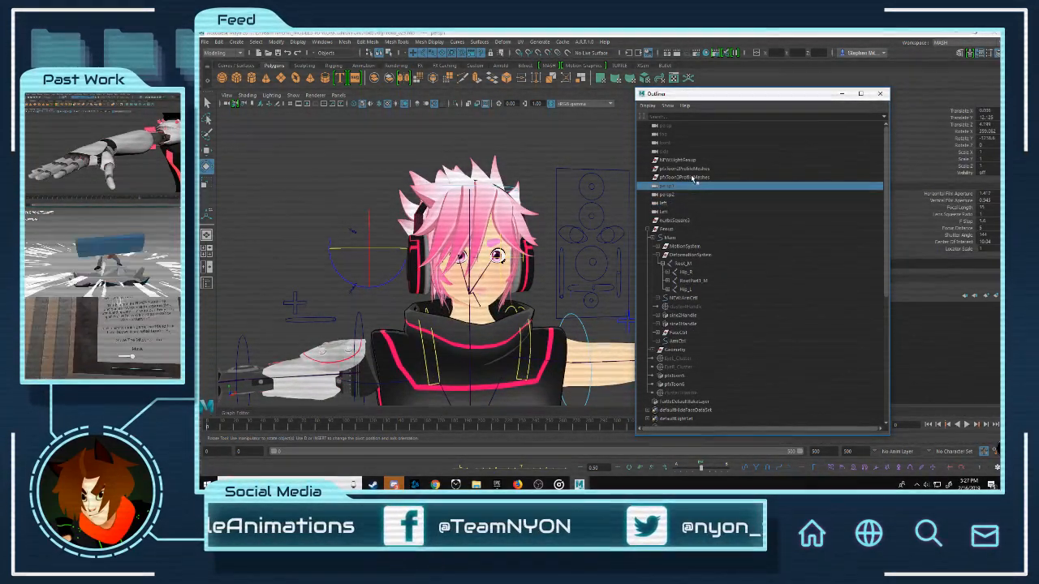
{"action": "left_click", "coordinate": [706, 178]}
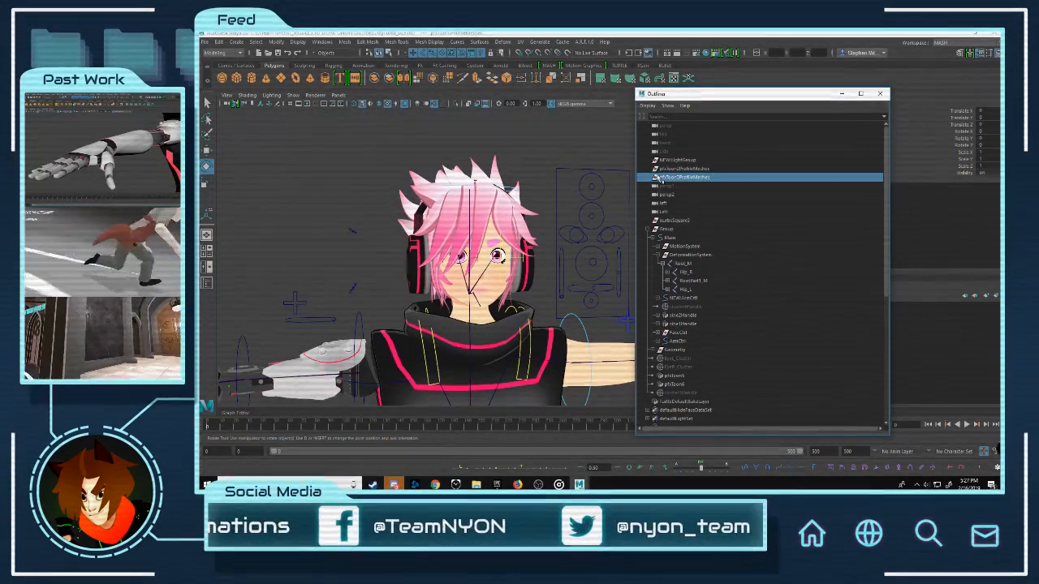
{"action": "key", "text": "Delete"}
{"action": "left_click", "coordinate": [691, 170]}
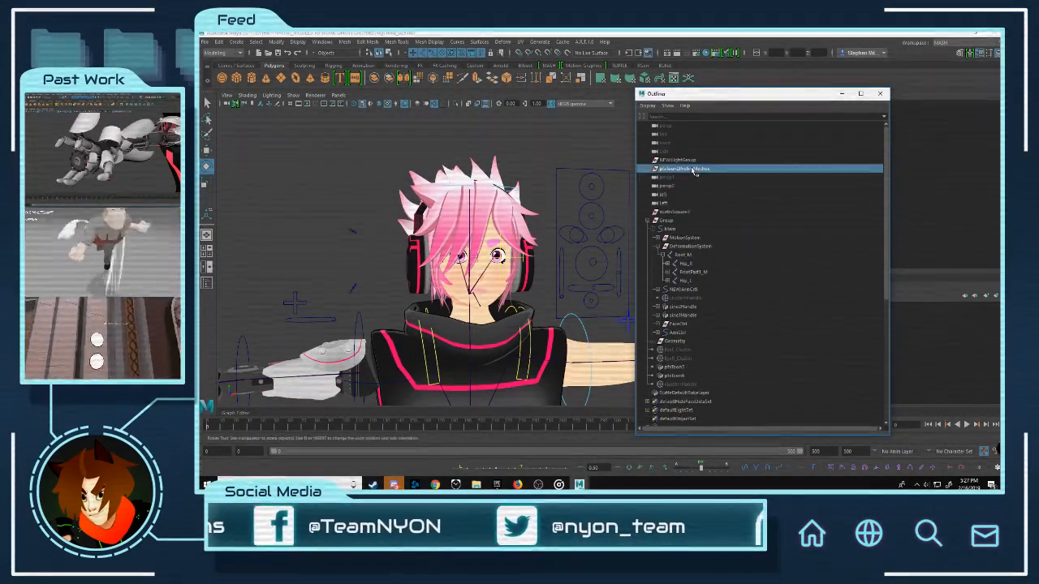
{"action": "key", "text": "Delete"}
Step: Delete the leftover light group and the stray nurbsSquare node above the main rig group
{"action": "left_click", "coordinate": [688, 161]}
{"action": "key", "text": "Delete"}
{"action": "left_click", "coordinate": [676, 196]}
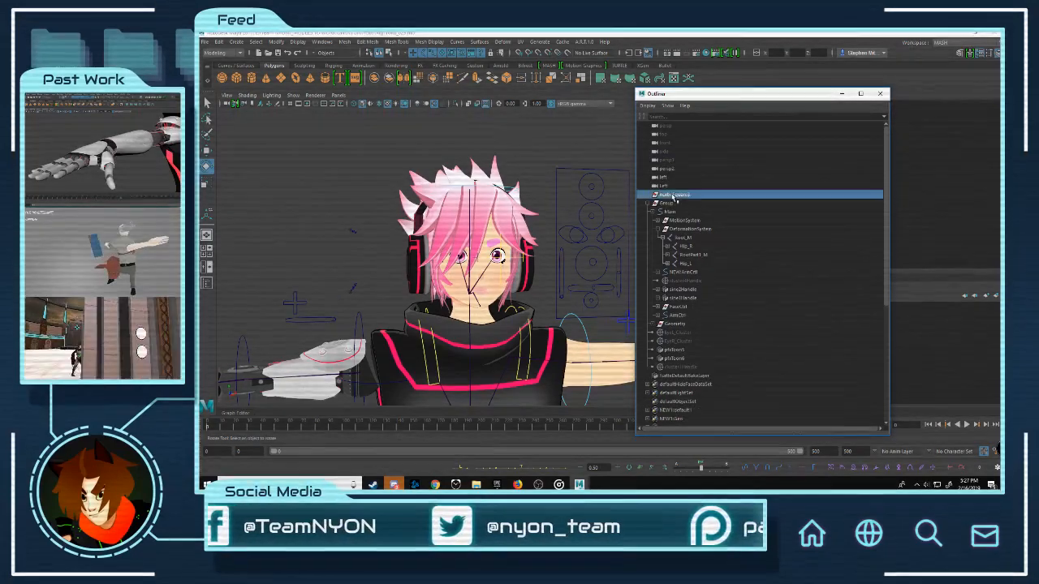
{"action": "scroll", "coordinate": [568, 209], "scroll_direction": "down", "scroll_amount": 2}
{"action": "key", "text": "Delete"}
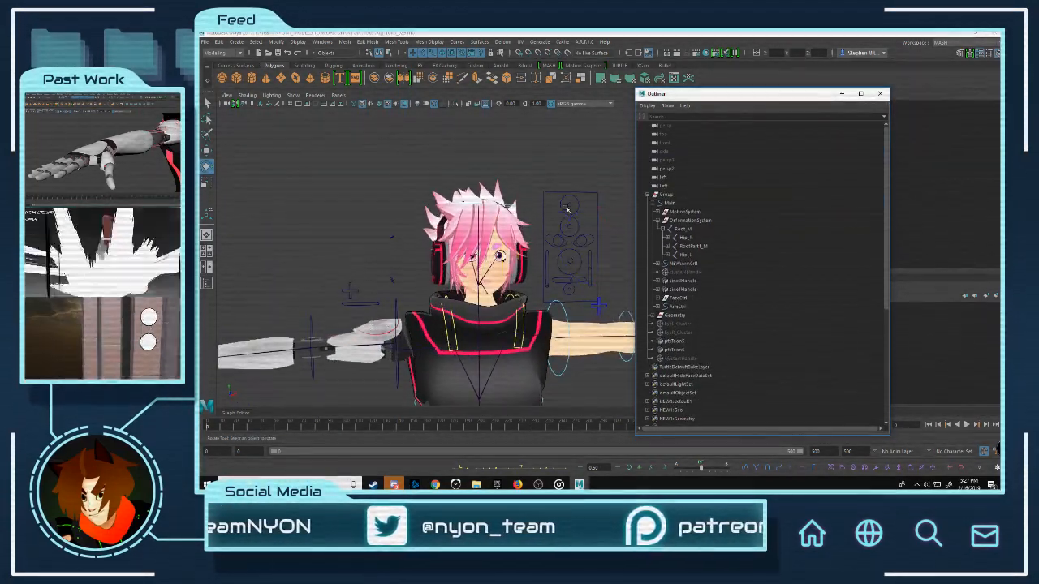
Step: Test the mouth control and the top expression control by moving them, then undo the moves
{"action": "left_click", "coordinate": [572, 261]}
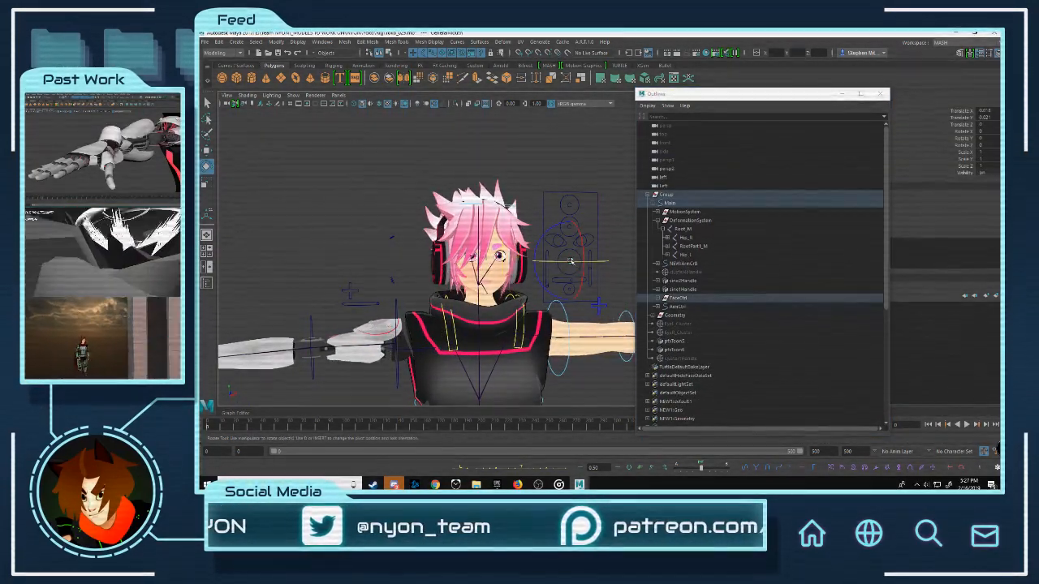
{"action": "key", "text": "w"}
{"action": "left_click_drag", "start_coordinate": [578, 263], "coordinate": [564, 276]}
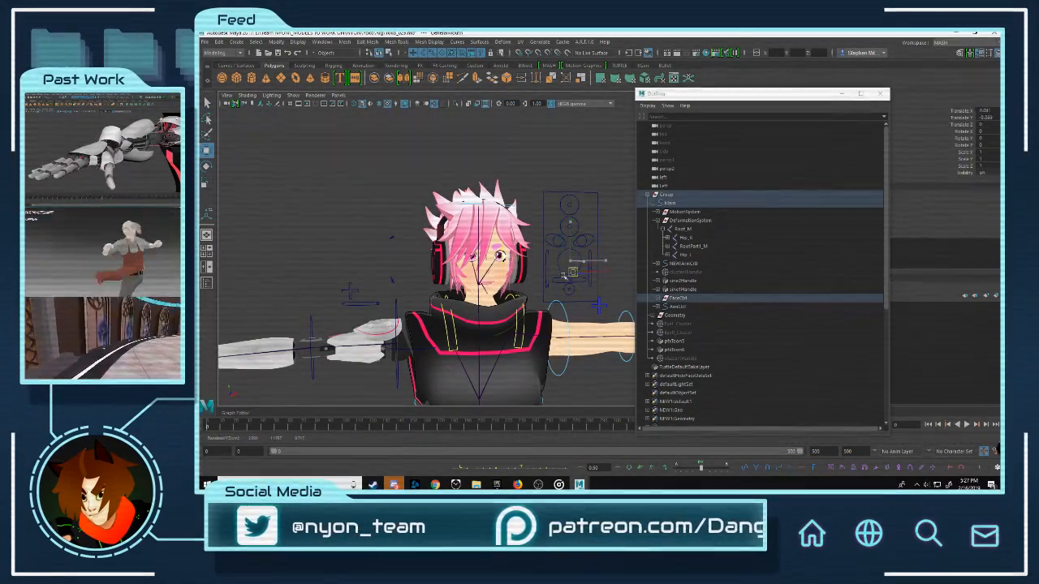
{"action": "scroll", "coordinate": [580, 197], "scroll_direction": "up", "scroll_amount": 3}
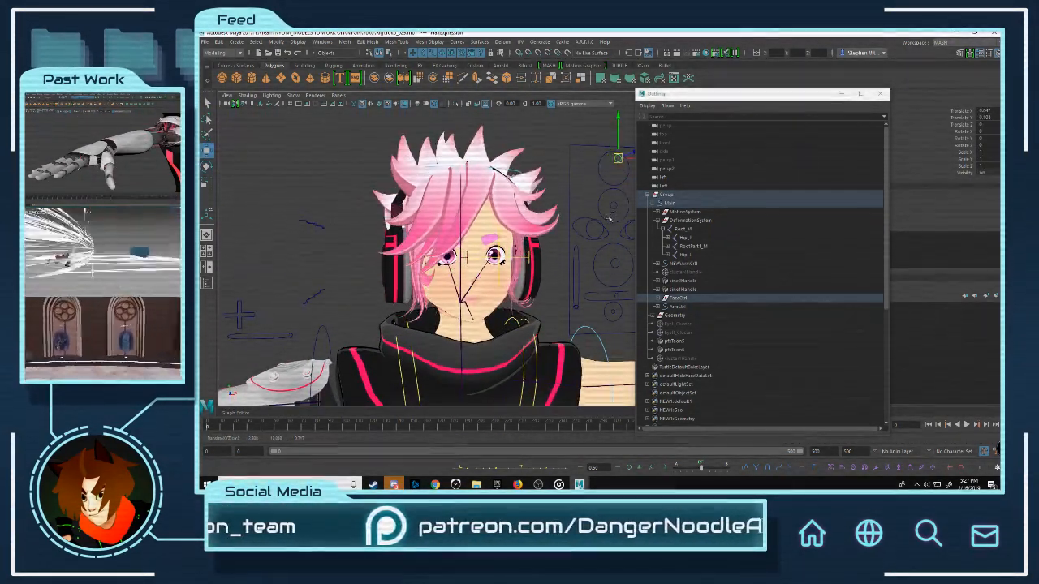
{"action": "key", "text": "ctrl+z"}
{"action": "key", "text": "ctrl+z"}
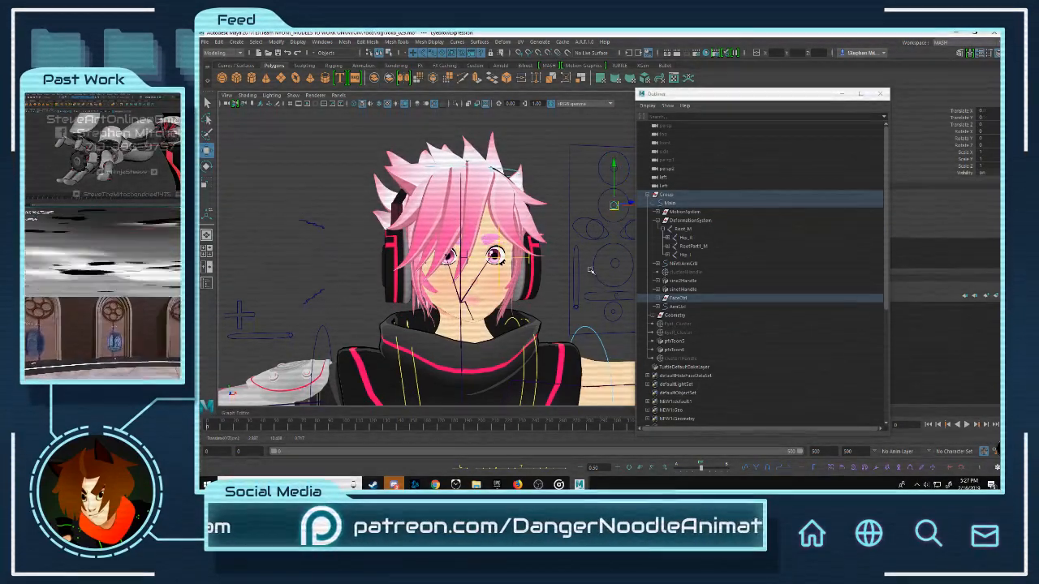
Step: Test both eye controls on the face panel together, undoing the movement
{"action": "scroll", "coordinate": [586, 251], "scroll_direction": "up", "scroll_amount": 2}
{"action": "left_click", "coordinate": [580, 228]}
{"action": "key", "text": "q"}
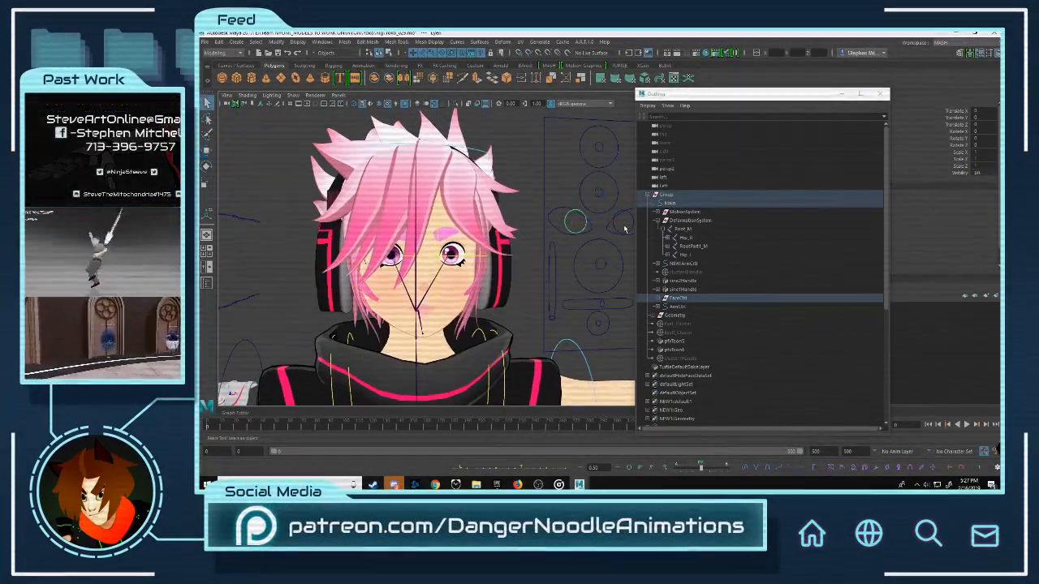
{"action": "left_click_drag", "start_coordinate": [633, 227], "coordinate": [601, 227]}
{"action": "left_click", "coordinate": [623, 223]}
{"action": "key", "text": "w"}
{"action": "key", "text": "ctrl+z"}
{"action": "right_click_drag", "start_coordinate": [597, 286], "coordinate": [571, 263], "text": "alt"}
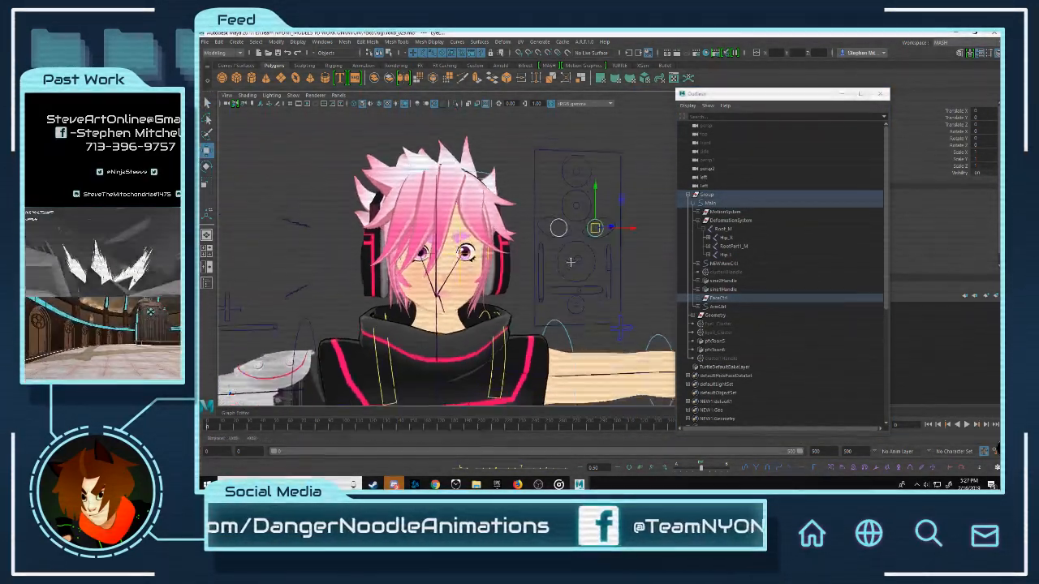
Step: Move the large mouth control on the face panel slightly to test the mouth deformation
{"action": "middle_click_drag", "start_coordinate": [571, 262], "coordinate": [573, 241], "text": "alt"}
{"action": "left_click", "coordinate": [577, 238]}
{"action": "left_click_drag", "start_coordinate": [577, 240], "coordinate": [584, 256]}
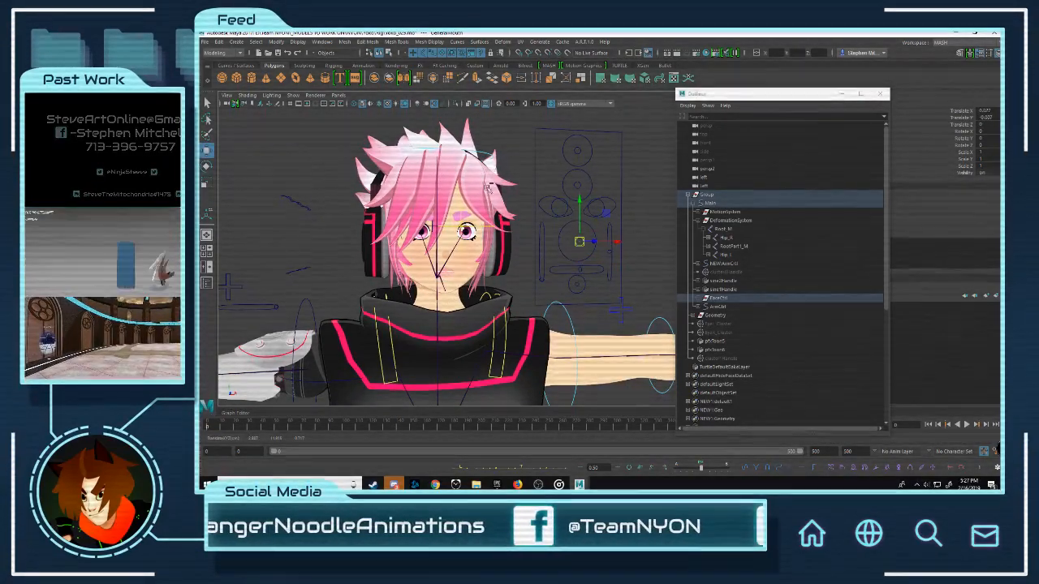
Step: Tilt the head control and shift the eye control on the face panel to check both together
{"action": "left_click", "coordinate": [459, 209]}
{"action": "left_click_drag", "start_coordinate": [452, 253], "coordinate": [605, 189]}
{"action": "left_click", "coordinate": [593, 196]}
{"action": "key", "text": "w"}
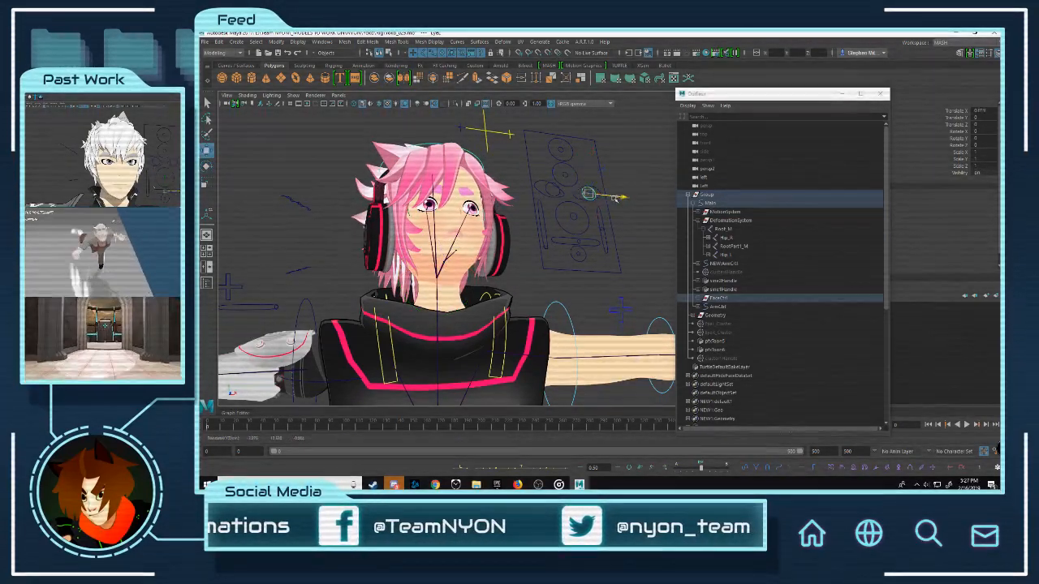
Step: Test-rotate the tilted head once more, undo that rotation and slide the eye control sideways
{"action": "left_click", "coordinate": [470, 210]}
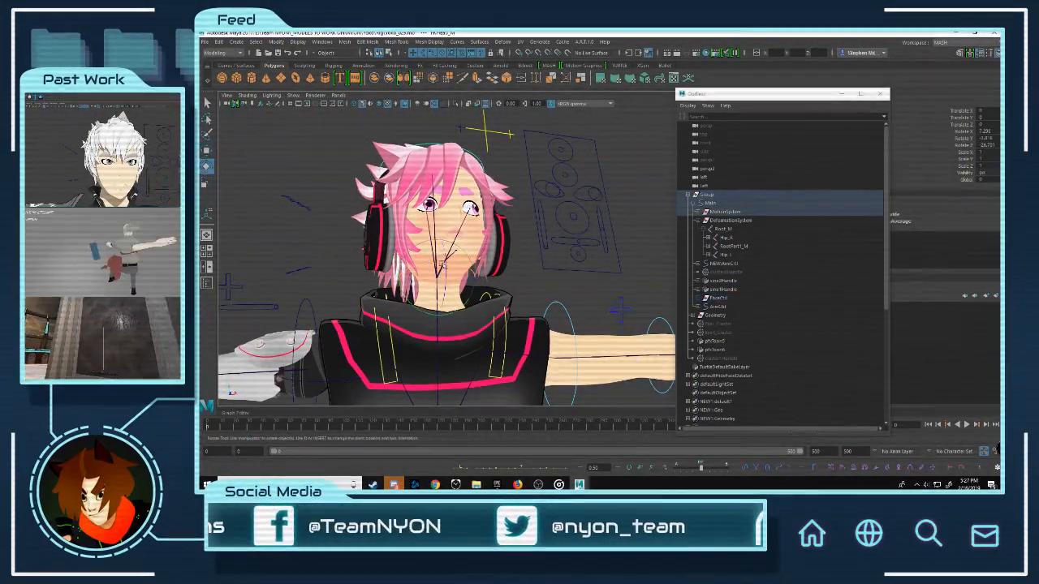
{"action": "left_click_drag", "start_coordinate": [443, 265], "coordinate": [584, 219]}
{"action": "key", "text": "ctrl+z"}
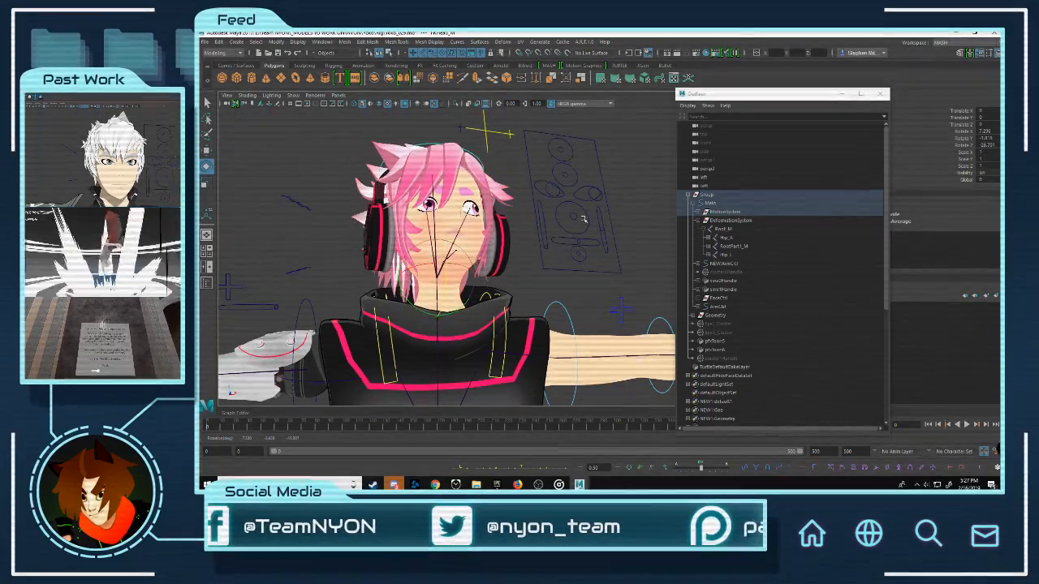
{"action": "left_click", "coordinate": [593, 194]}
{"action": "key", "text": "w"}
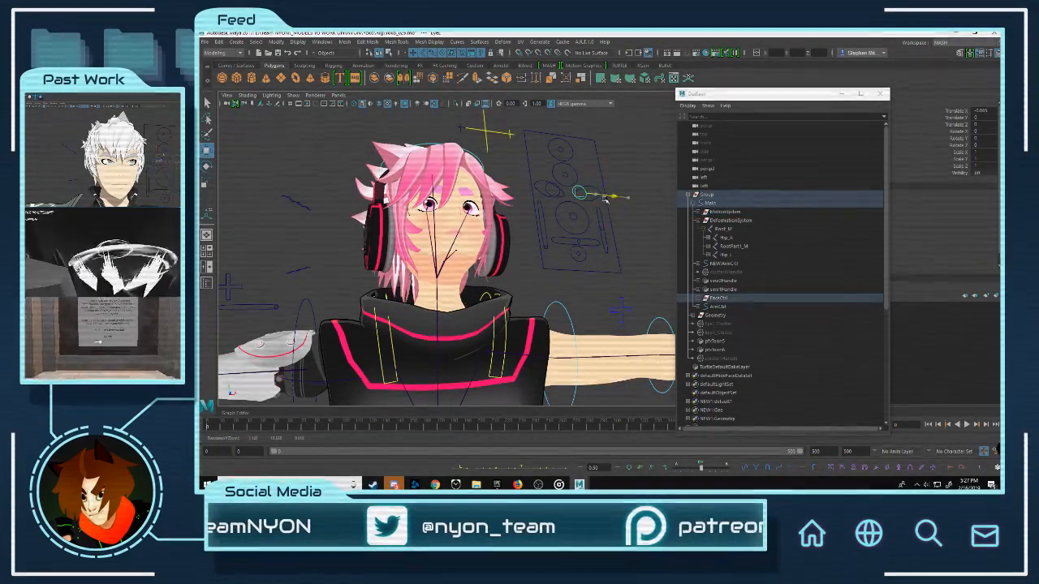
Step: Reset the head control's X, Y and Z rotations to 0 and clear the selection
{"action": "scroll", "coordinate": [509, 259], "scroll_direction": "down", "scroll_amount": 3}
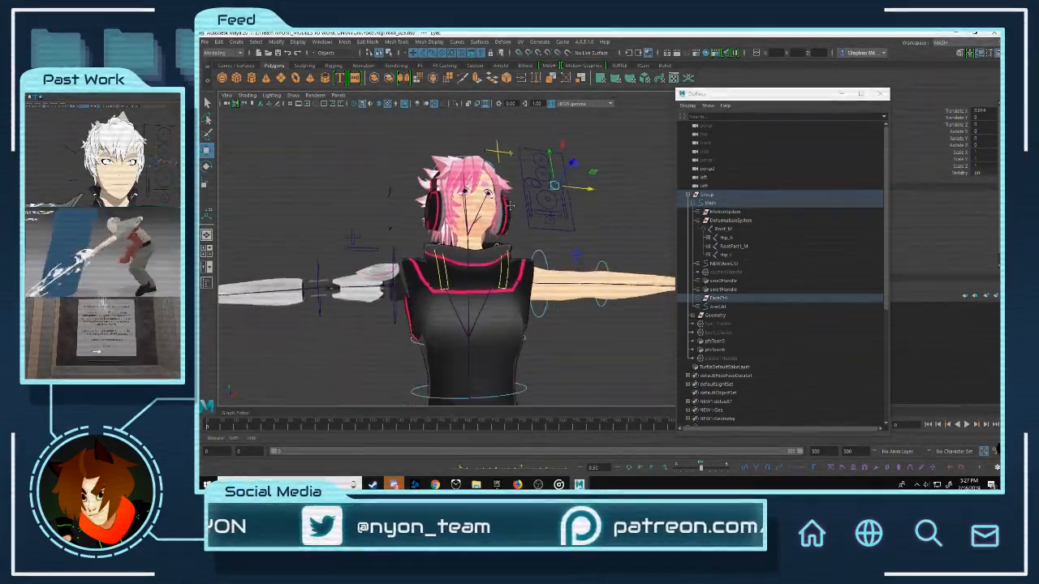
{"action": "left_click_drag", "start_coordinate": [509, 259], "coordinate": [480, 253], "text": "alt"}
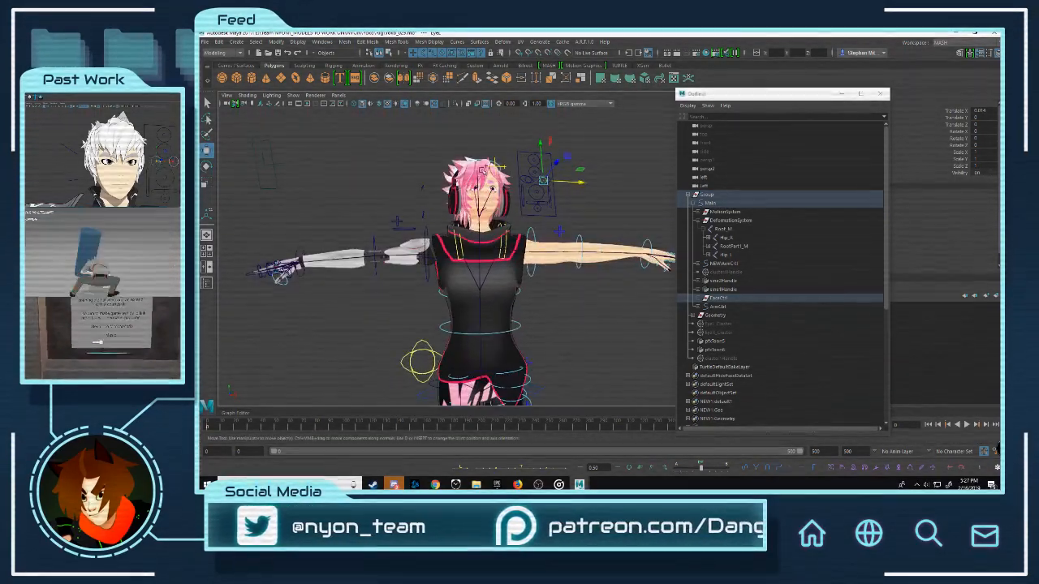
{"action": "middle_click_drag", "start_coordinate": [480, 254], "coordinate": [438, 321], "text": "alt"}
{"action": "scroll", "coordinate": [446, 268], "scroll_direction": "up", "scroll_amount": 4}
{"action": "left_click", "coordinate": [479, 213]}
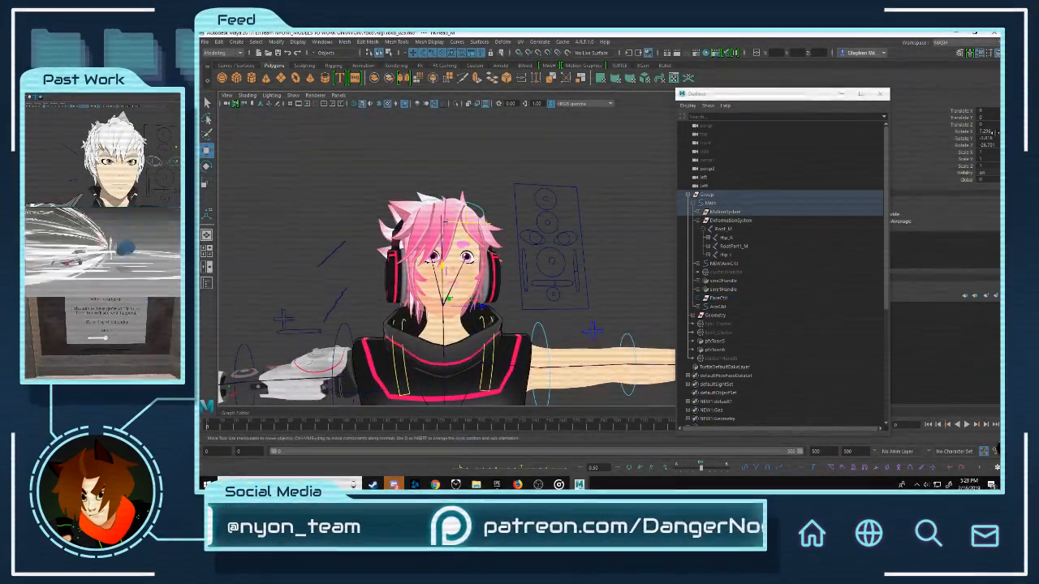
{"action": "type", "text": "0"}
{"action": "key", "text": "Return"}
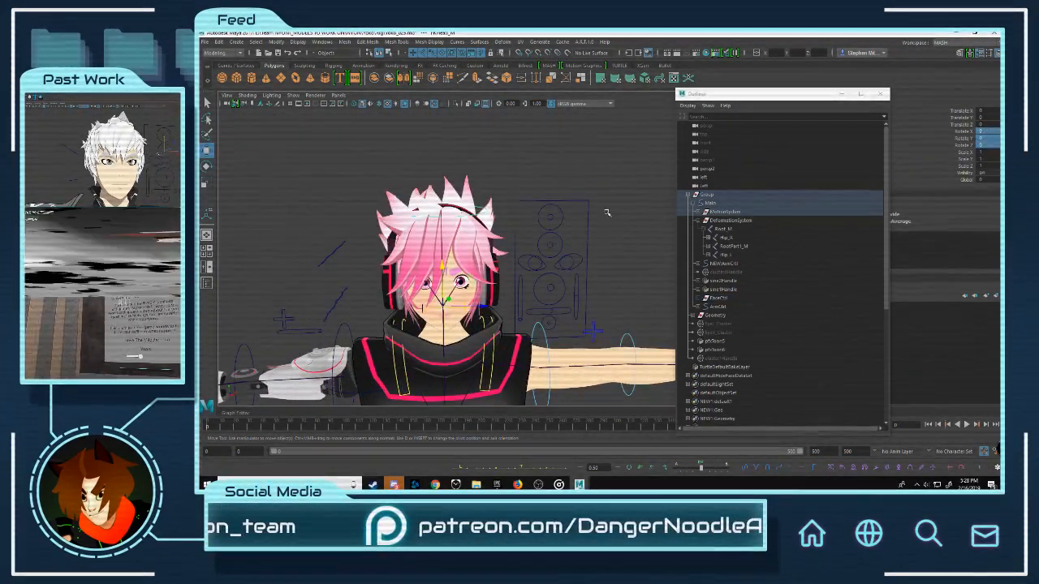
{"action": "left_click", "coordinate": [606, 212]}
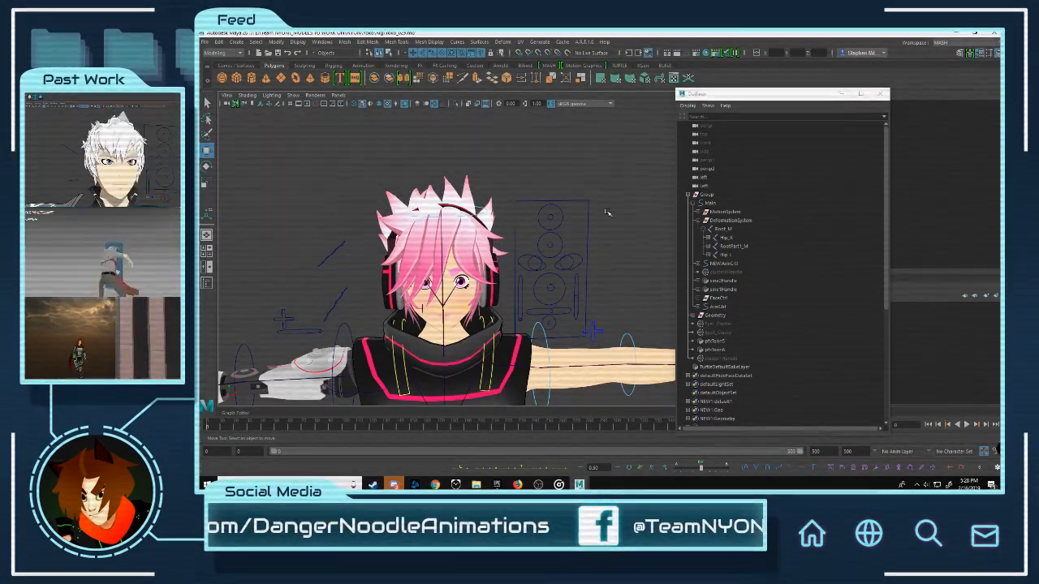
{"action": "scroll", "coordinate": [538, 181], "scroll_direction": "down", "scroll_amount": 4}
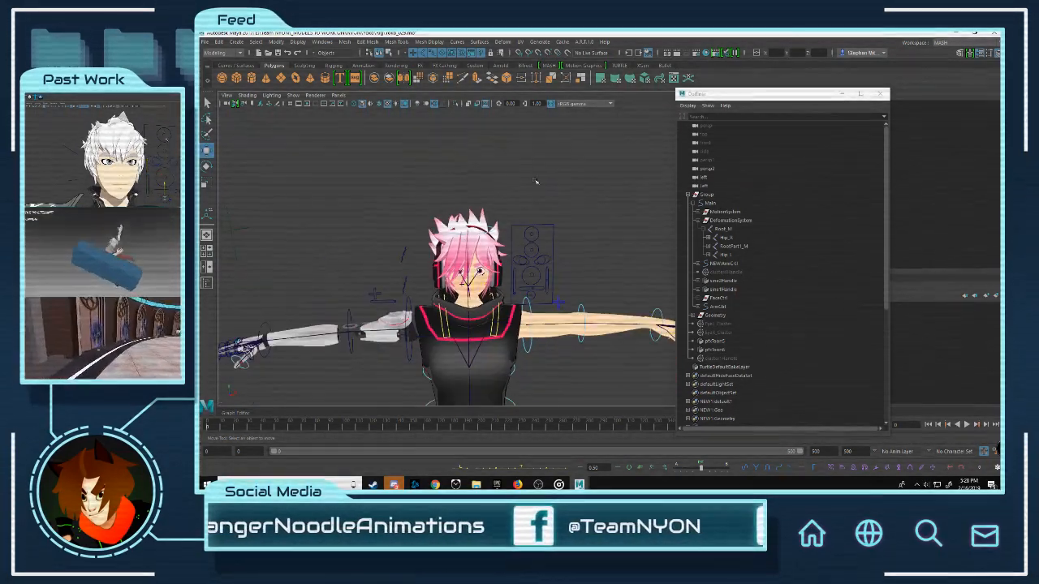
{"action": "middle_click_drag", "start_coordinate": [538, 181], "coordinate": [542, 154], "text": "alt"}
{"action": "scroll", "coordinate": [552, 174], "scroll_direction": "up", "scroll_amount": 5}
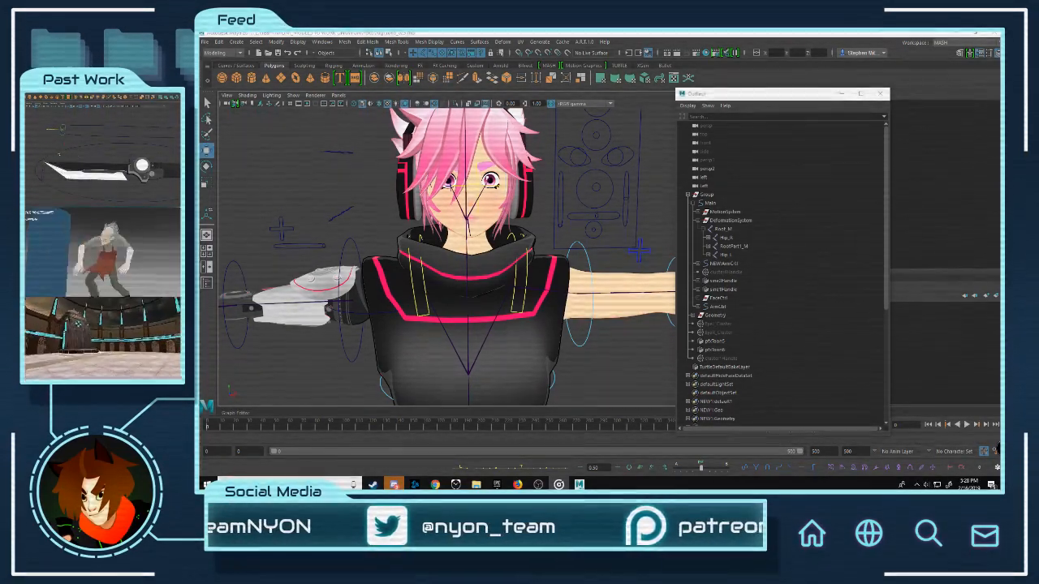
{"action": "left_click_drag", "start_coordinate": [1000, 34], "coordinate": [582, 132]}
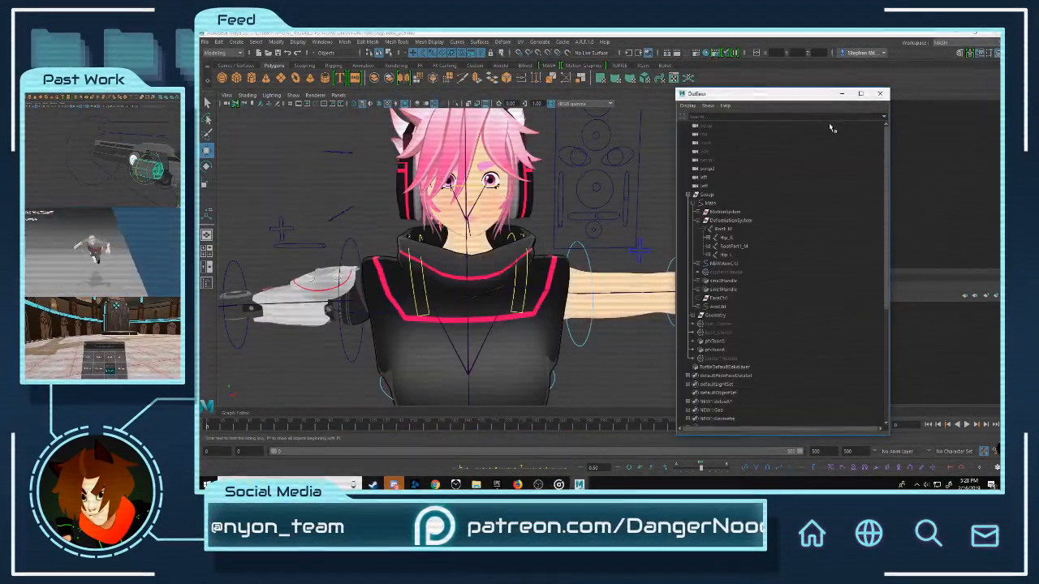
{"action": "left_click", "coordinate": [840, 94]}
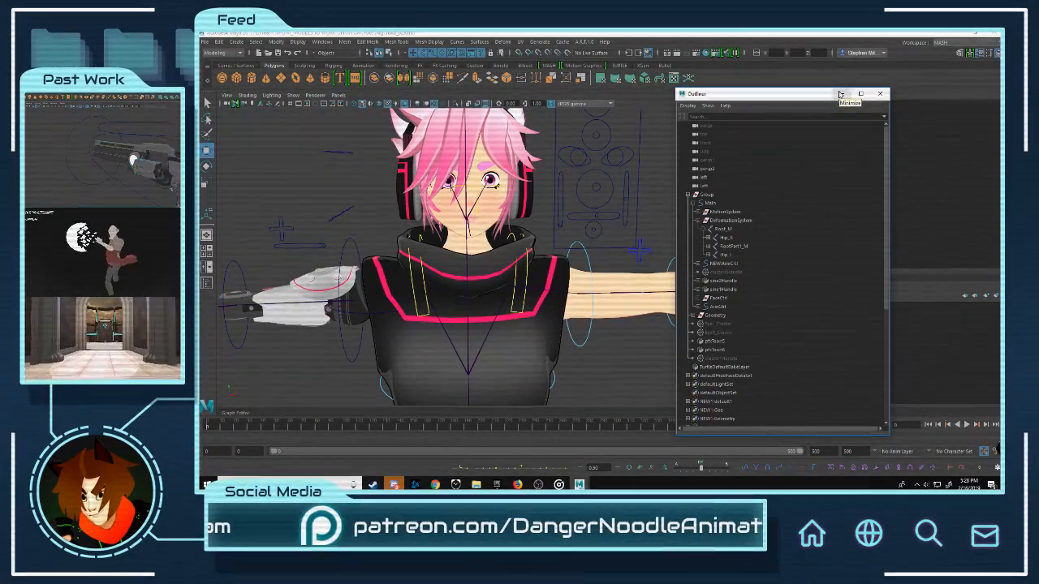
Step: Reset the large mouth control's X and Y translation to 0
{"action": "left_click_drag", "start_coordinate": [612, 236], "coordinate": [566, 170], "text": "alt"}
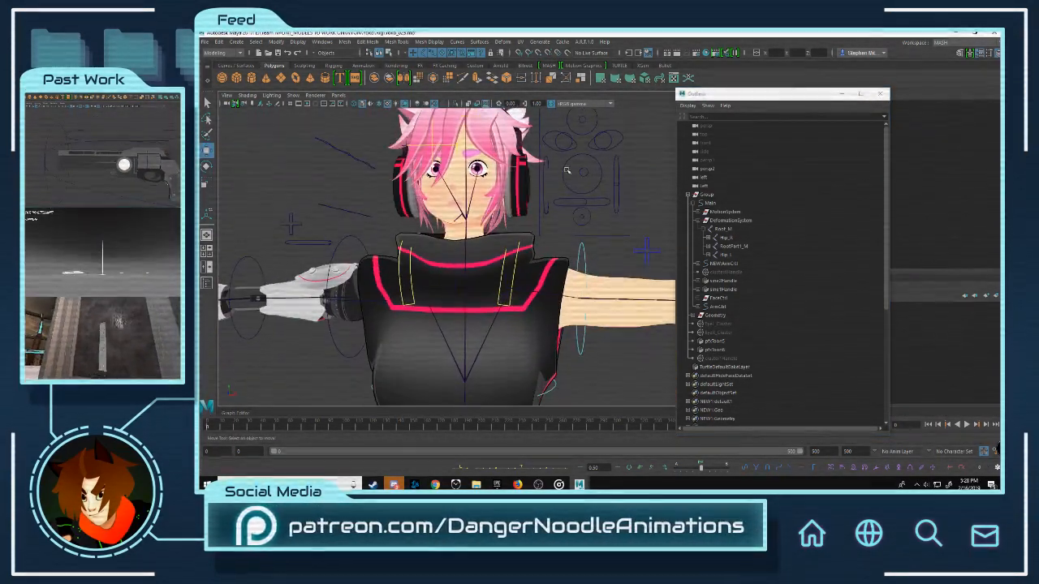
{"action": "middle_click_drag", "start_coordinate": [566, 169], "coordinate": [579, 271], "text": "alt"}
{"action": "right_click_drag", "start_coordinate": [580, 271], "coordinate": [608, 220], "text": "alt"}
{"action": "left_click_drag", "start_coordinate": [606, 194], "coordinate": [626, 209]}
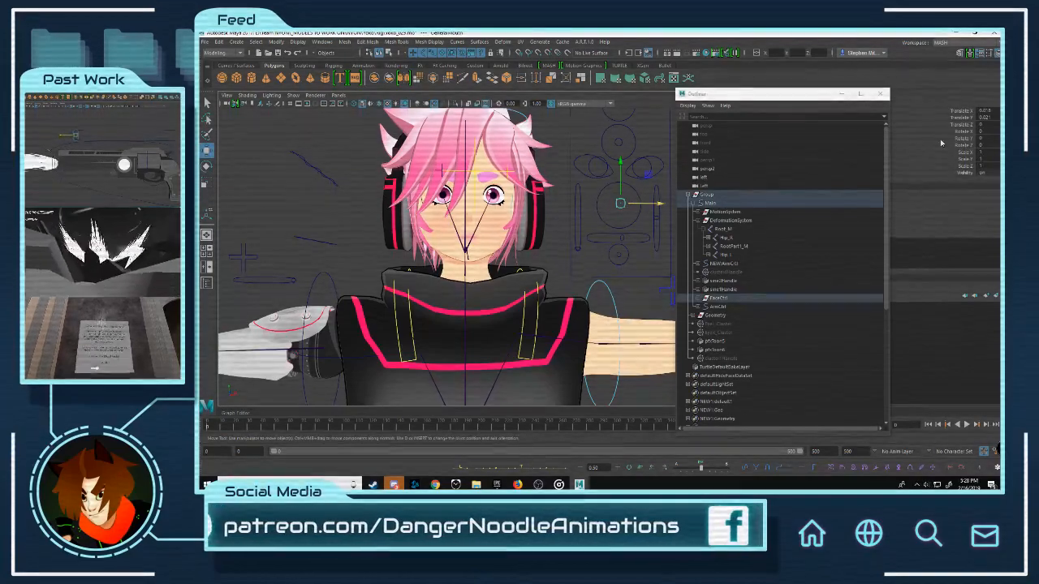
{"action": "type", "text": "0"}
{"action": "key", "text": "Return"}
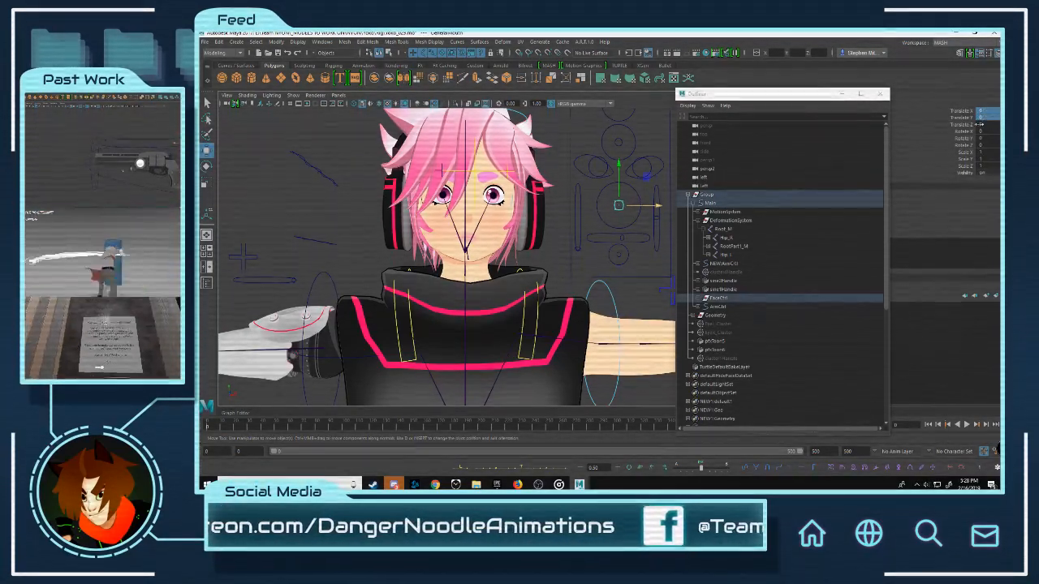
Step: Examine the full character from the front and side, checking the waist control, hips and legs, with nothing left selected
{"action": "scroll", "coordinate": [530, 240], "scroll_direction": "down", "scroll_amount": 7}
{"action": "middle_click_drag", "start_coordinate": [592, 335], "coordinate": [607, 244], "text": "alt"}
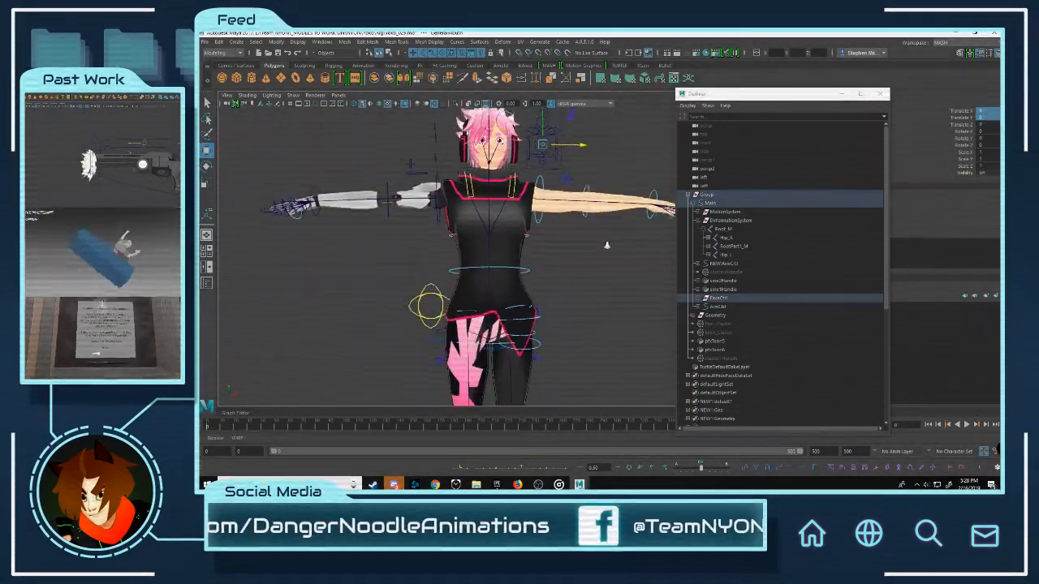
{"action": "left_click_drag", "start_coordinate": [487, 243], "coordinate": [580, 270], "text": "alt"}
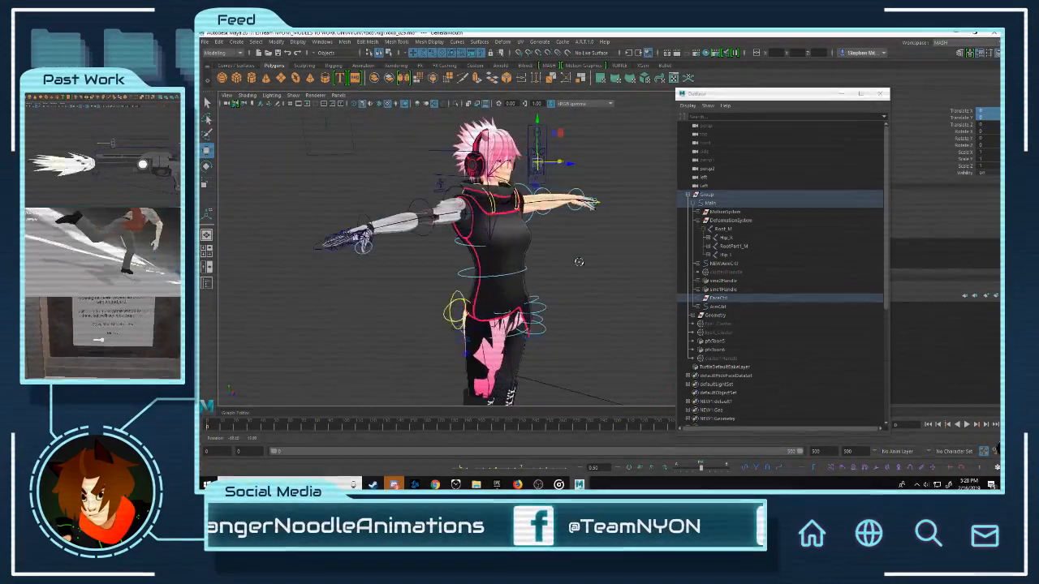
{"action": "scroll", "coordinate": [578, 262], "scroll_direction": "up", "scroll_amount": 5}
{"action": "left_click", "coordinate": [412, 278]}
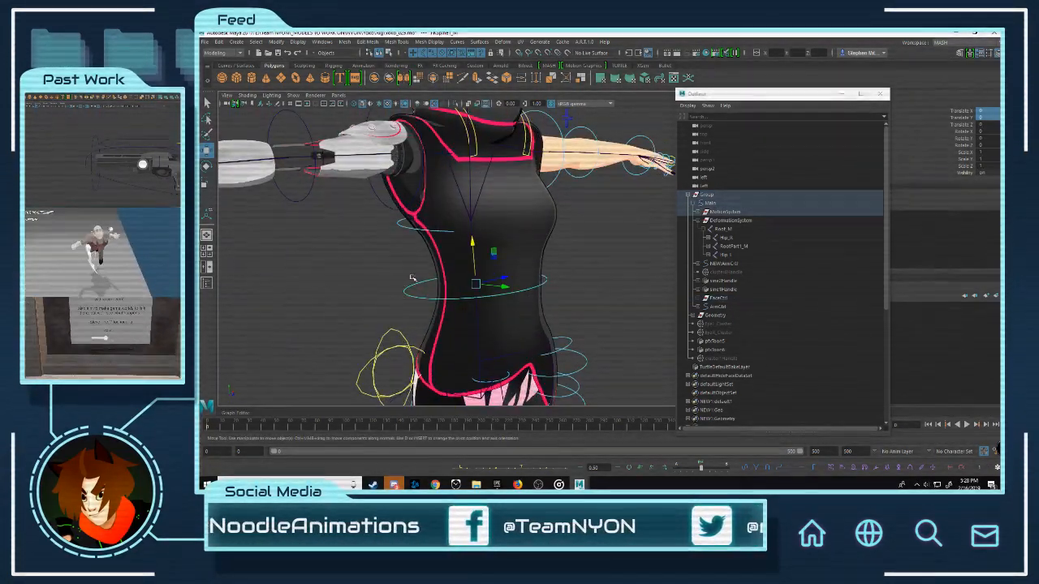
{"action": "scroll", "coordinate": [592, 308], "scroll_direction": "down", "scroll_amount": 6}
{"action": "left_click", "coordinate": [592, 309]}
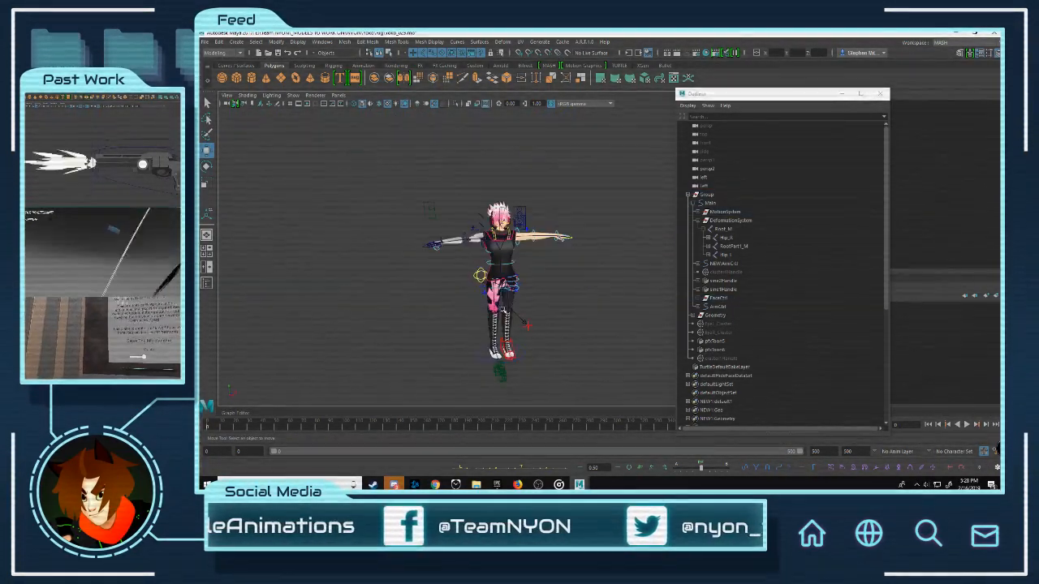
{"action": "scroll", "coordinate": [510, 255], "scroll_direction": "up", "scroll_amount": 4}
{"action": "mouse_move", "coordinate": [566, 295]}
{"action": "left_mouse_down", "text": "alt"}
{"action": "mouse_move", "coordinate": [487, 294]}
{"action": "mouse_move", "coordinate": [551, 296]}
{"action": "left_mouse_up", "text": "alt"}
{"action": "scroll", "coordinate": [551, 297], "scroll_direction": "up", "scroll_amount": 4}
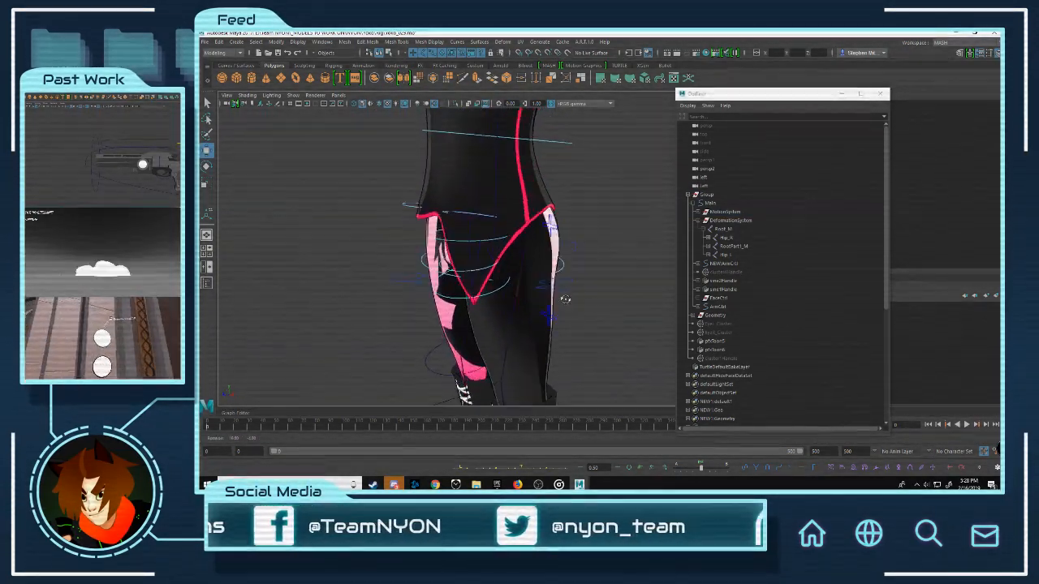
Step: Examine the character's torso, collar, head and face up close from the front and slightly above
{"action": "scroll", "coordinate": [512, 178], "scroll_direction": "down", "scroll_amount": 3}
{"action": "middle_click_drag", "start_coordinate": [513, 178], "coordinate": [527, 305], "text": "alt"}
{"action": "scroll", "coordinate": [552, 305], "scroll_direction": "up", "scroll_amount": 5}
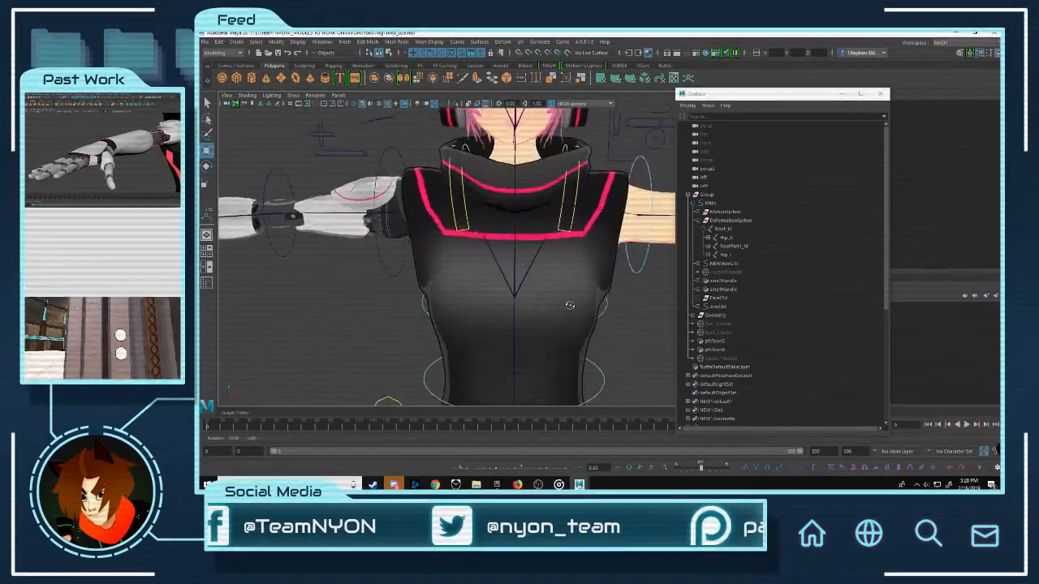
{"action": "mouse_move", "coordinate": [570, 304]}
{"action": "left_mouse_down", "text": "alt"}
{"action": "mouse_move", "coordinate": [652, 301]}
{"action": "mouse_move", "coordinate": [482, 295]}
{"action": "mouse_move", "coordinate": [580, 305]}
{"action": "left_mouse_up", "text": "alt"}
{"action": "scroll", "coordinate": [580, 304], "scroll_direction": "down", "scroll_amount": 4}
{"action": "middle_click_drag", "start_coordinate": [545, 167], "coordinate": [544, 237], "text": "alt"}
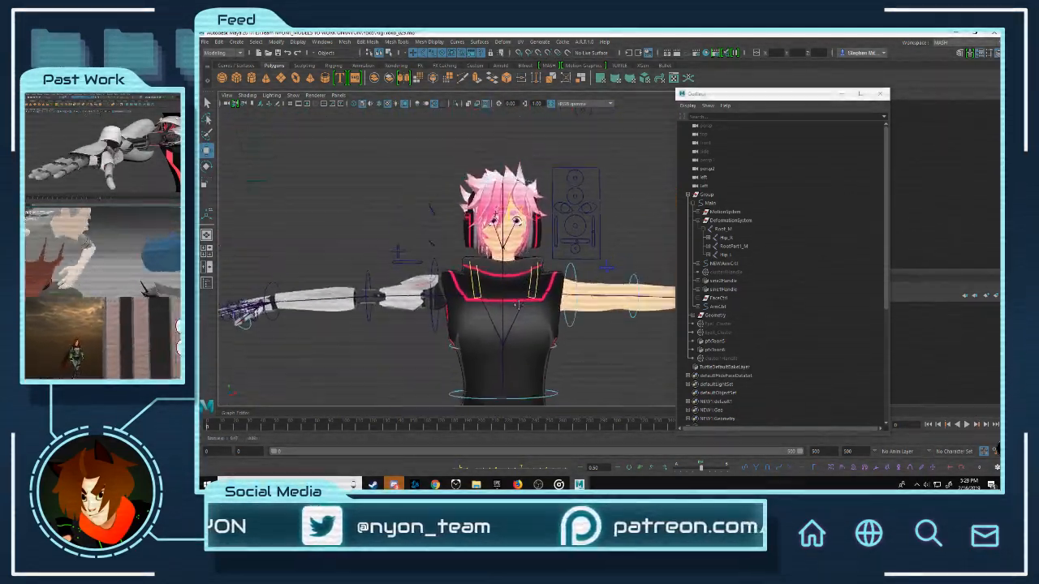
{"action": "scroll", "coordinate": [535, 228], "scroll_direction": "up", "scroll_amount": 5}
{"action": "left_click_drag", "start_coordinate": [533, 203], "coordinate": [529, 221], "text": "alt"}
{"action": "scroll", "coordinate": [528, 221], "scroll_direction": "down", "scroll_amount": 4}
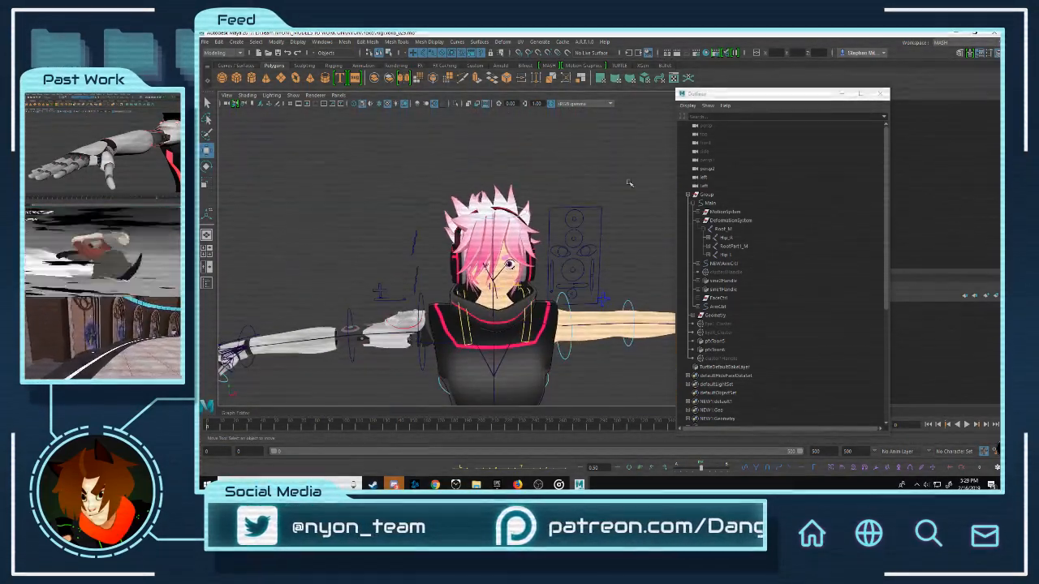
Step: Collapse the Group hierarchy in the Outliner and inspect the first and last NEW1:HeadMesh_polySurface sets
{"action": "left_click", "coordinate": [688, 195]}
{"action": "scroll", "coordinate": [716, 279], "scroll_direction": "down", "scroll_amount": 1}
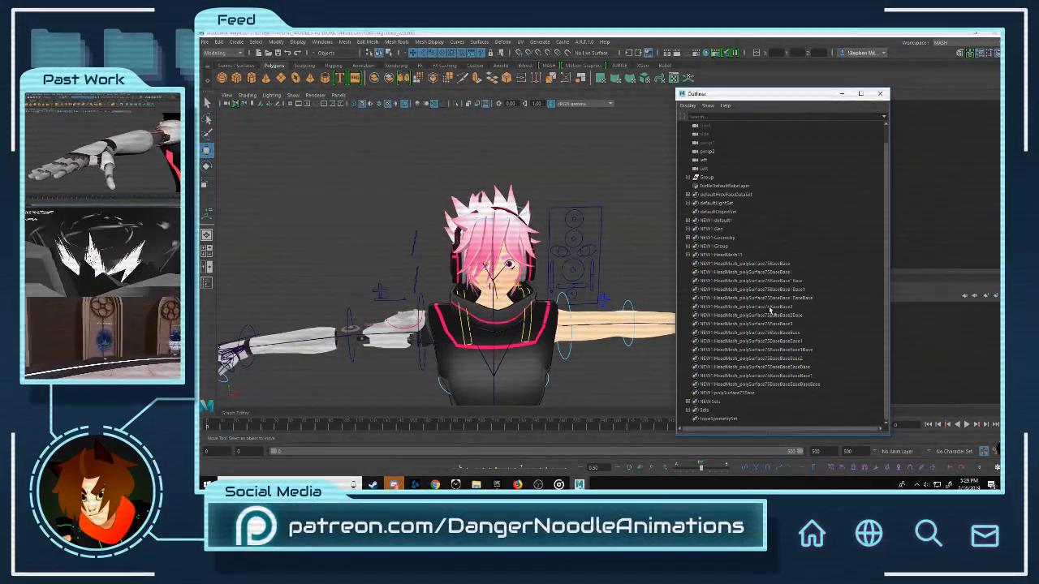
{"action": "left_click", "coordinate": [771, 265]}
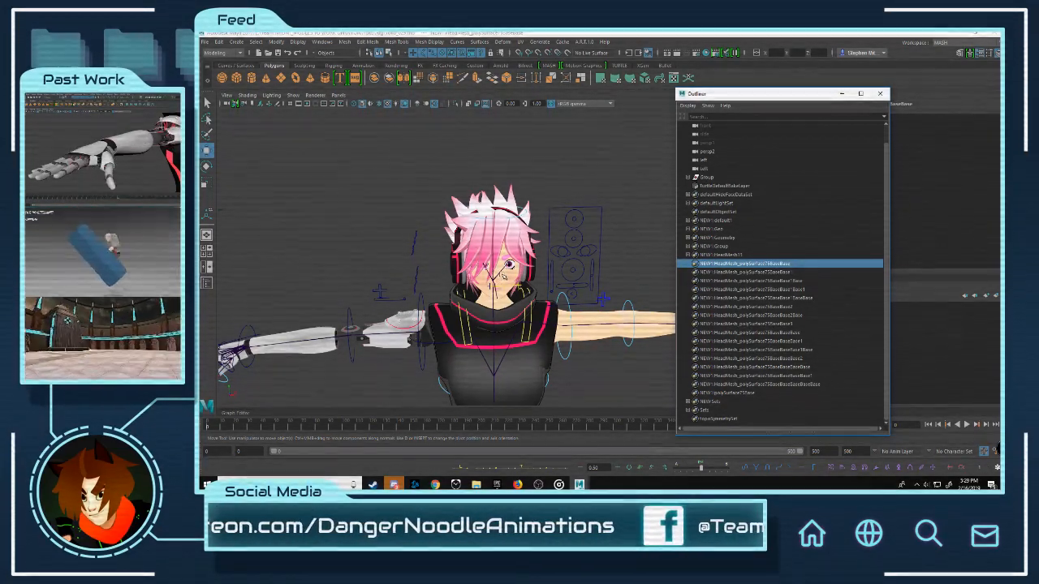
{"action": "scroll", "coordinate": [504, 274], "scroll_direction": "down", "scroll_amount": 1}
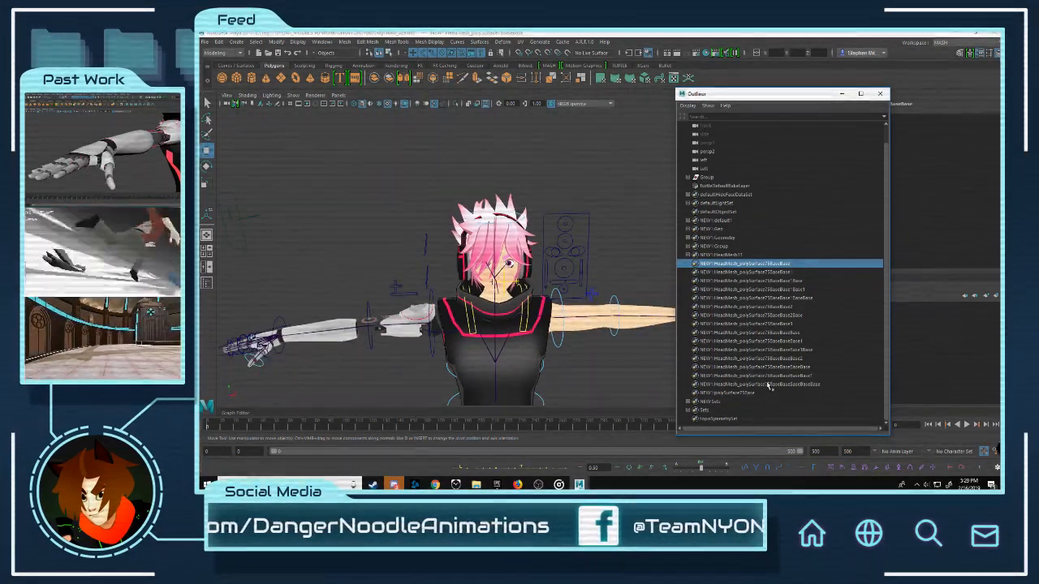
{"action": "left_click", "coordinate": [768, 385]}
Step: Select the head joint in the viewport and save the scene, with the Move tool active again
{"action": "left_click", "coordinate": [505, 261]}
{"action": "key", "text": "q"}
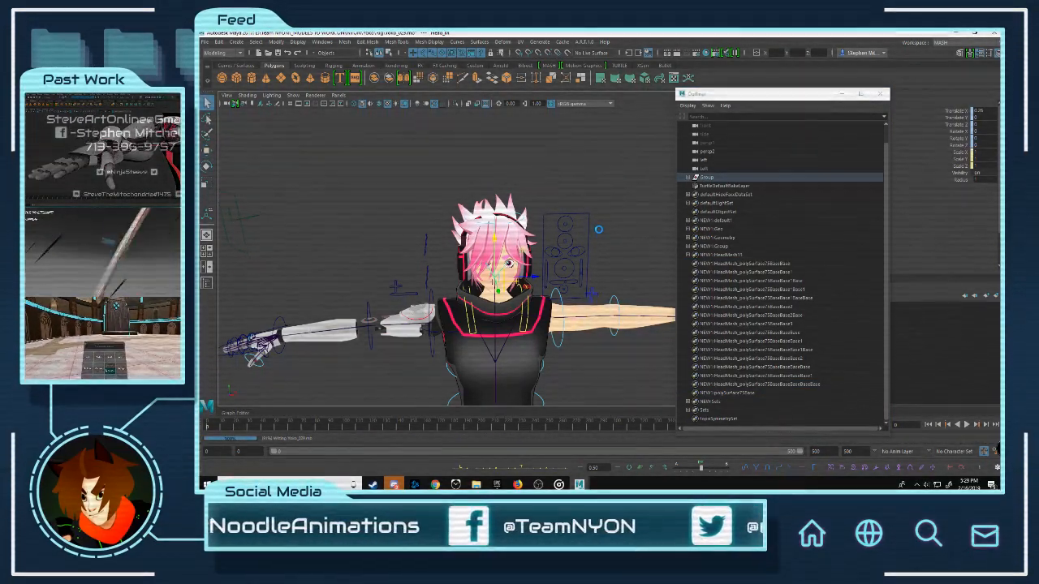
{"action": "key", "text": "w"}
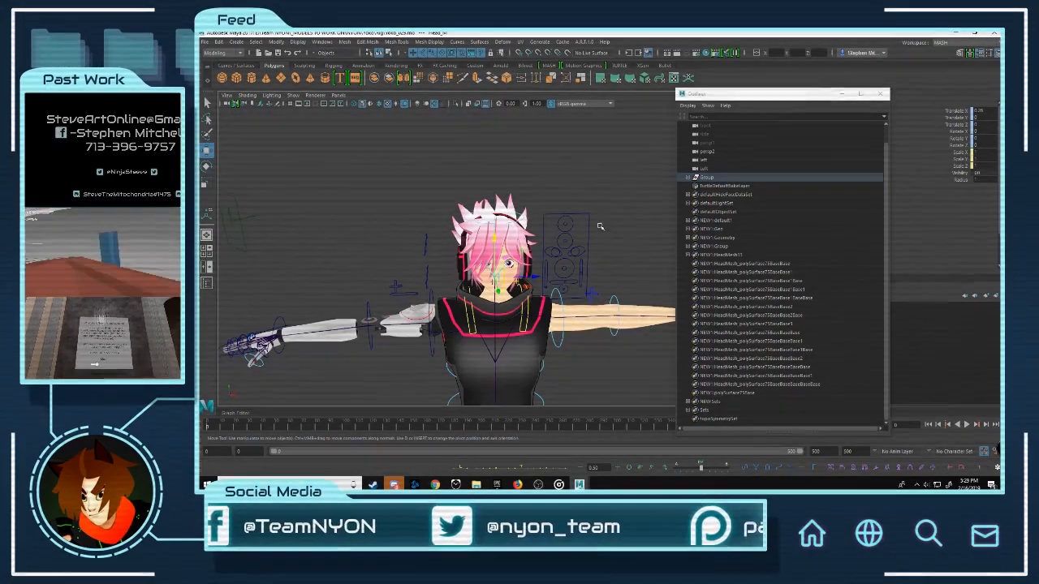
Step: Select the whole run of NEW1:HeadMesh_polySurface sets in the Outliner and delete them
{"action": "scroll", "coordinate": [603, 236], "scroll_direction": "down", "scroll_amount": 3}
{"action": "middle_click_drag", "start_coordinate": [606, 252], "coordinate": [538, 224], "text": "alt"}
{"action": "left_click", "coordinate": [761, 264]}
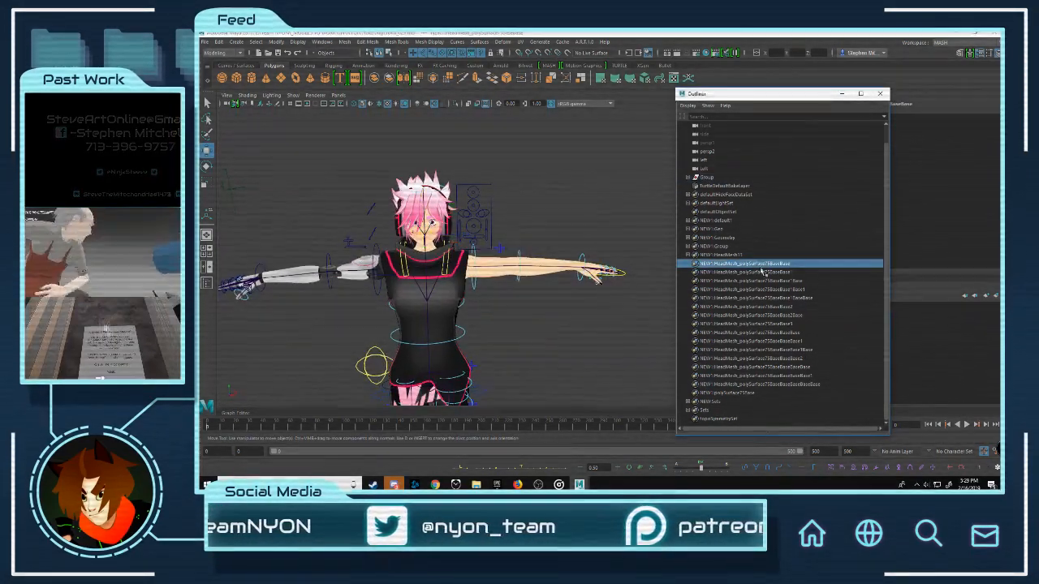
{"action": "left_click", "coordinate": [764, 272]}
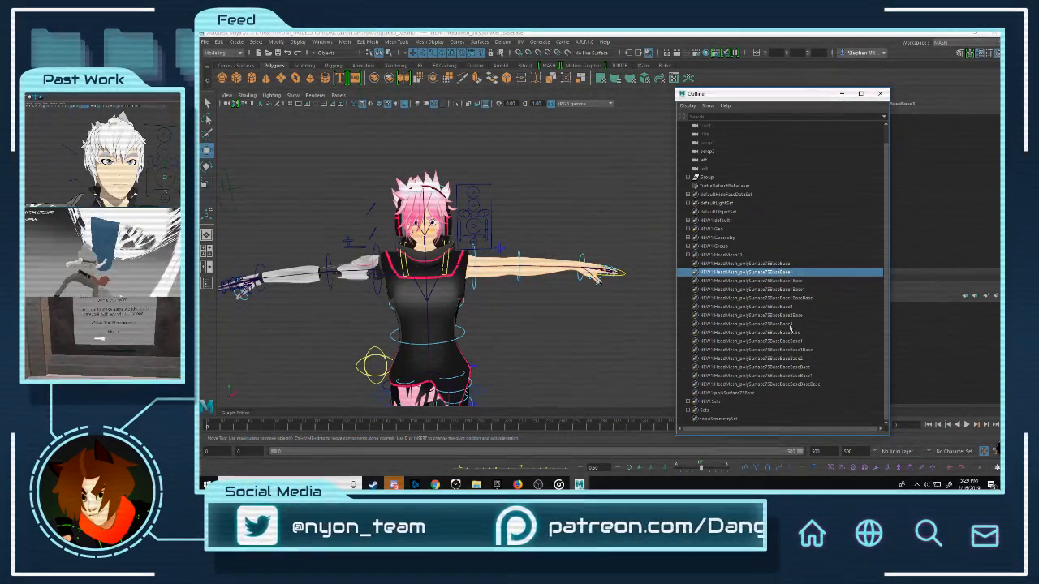
{"action": "left_click", "coordinate": [783, 384]}
{"action": "left_click", "coordinate": [741, 263], "text": "shift"}
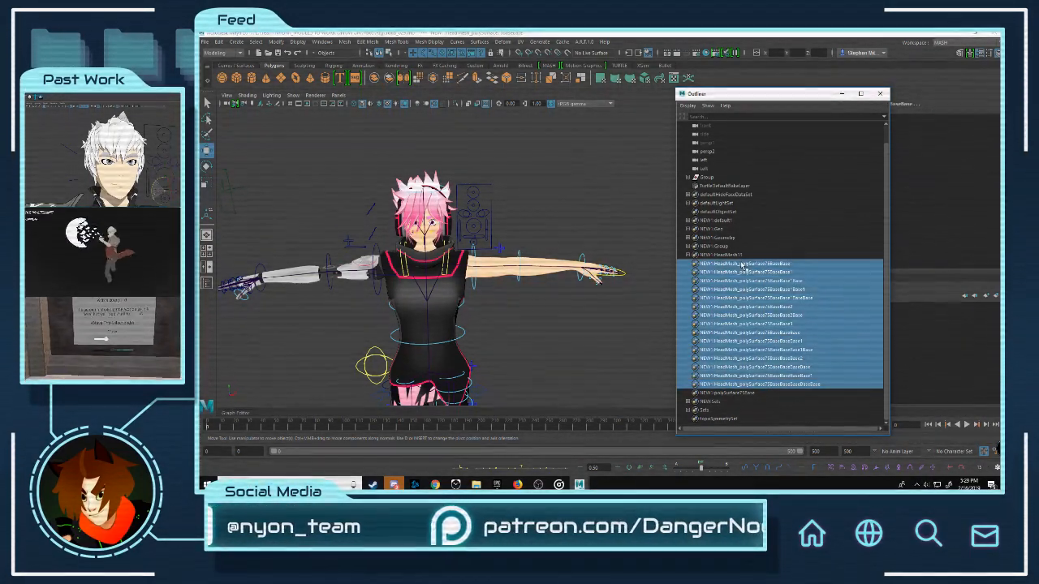
{"action": "middle_click_drag", "start_coordinate": [462, 261], "coordinate": [563, 265], "text": "alt"}
{"action": "key", "text": "Delete"}
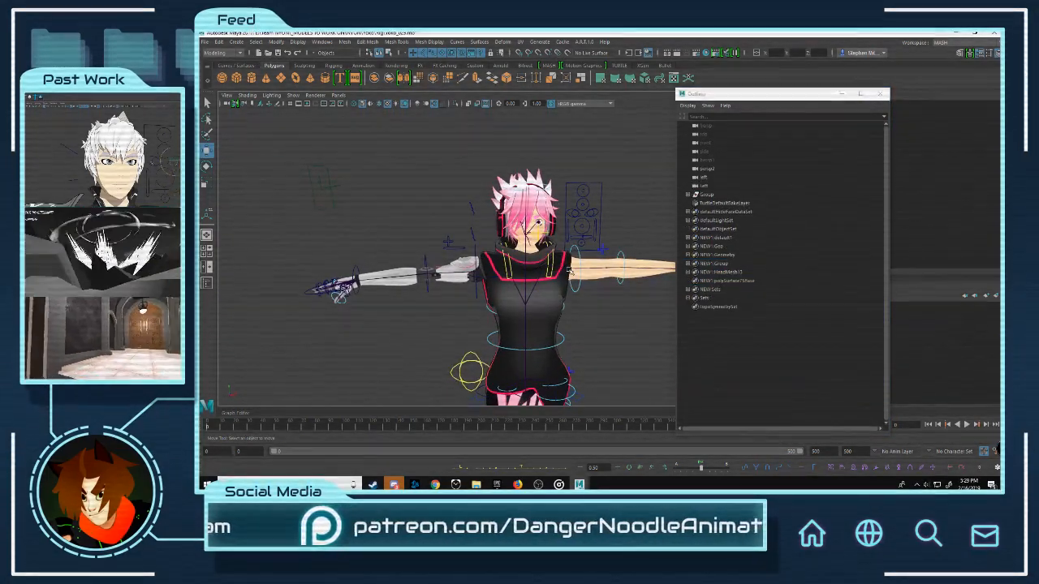
Step: Open the Hypershade, delete the unused shading nodes and minimize its window
{"action": "scroll", "coordinate": [570, 271], "scroll_direction": "up", "scroll_amount": 5}
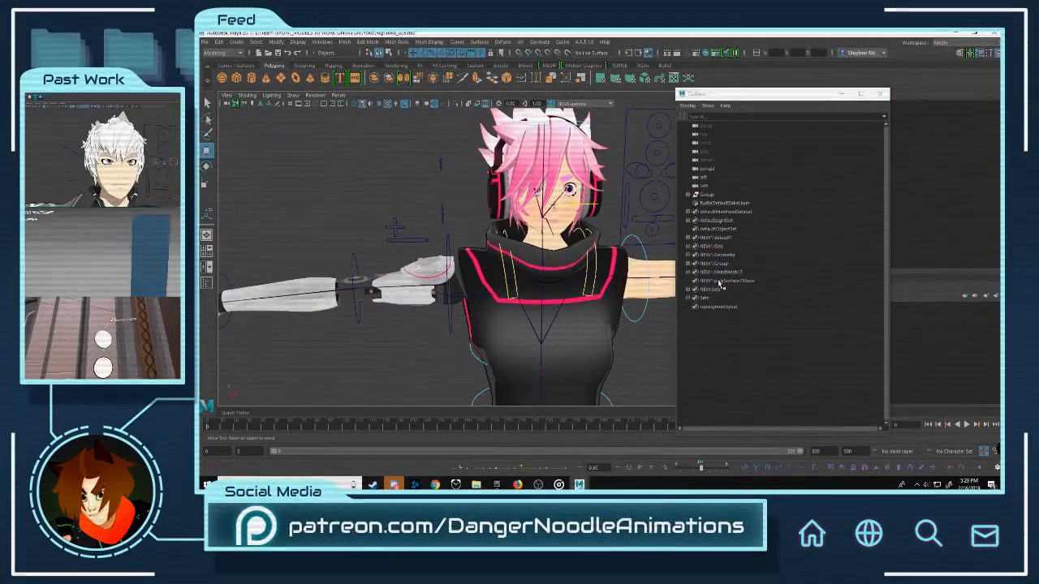
{"action": "scroll", "coordinate": [557, 255], "scroll_direction": "up", "scroll_amount": 3}
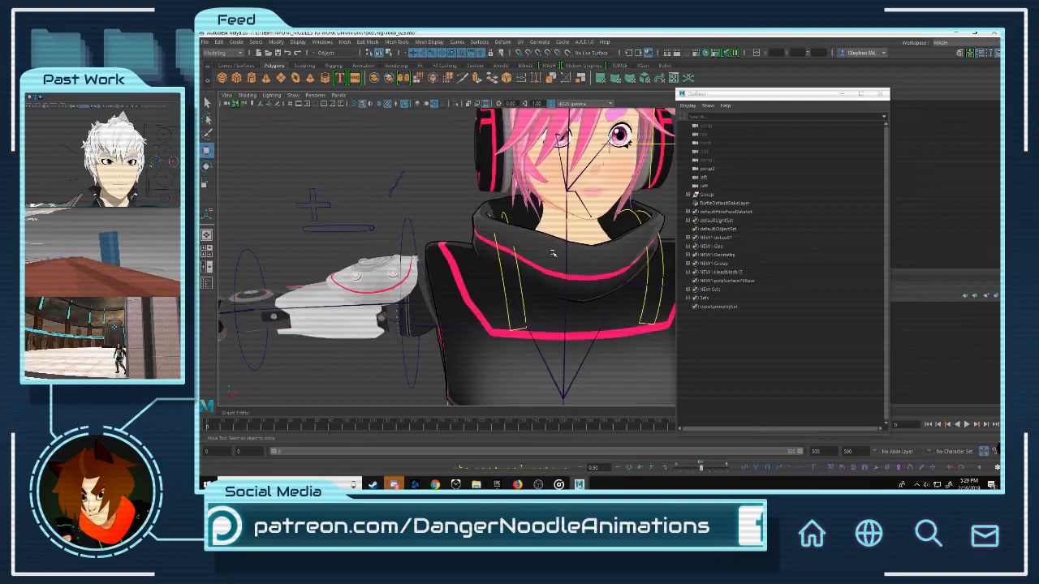
{"action": "scroll", "coordinate": [552, 254], "scroll_direction": "down", "scroll_amount": 6}
{"action": "left_click", "coordinate": [322, 42]}
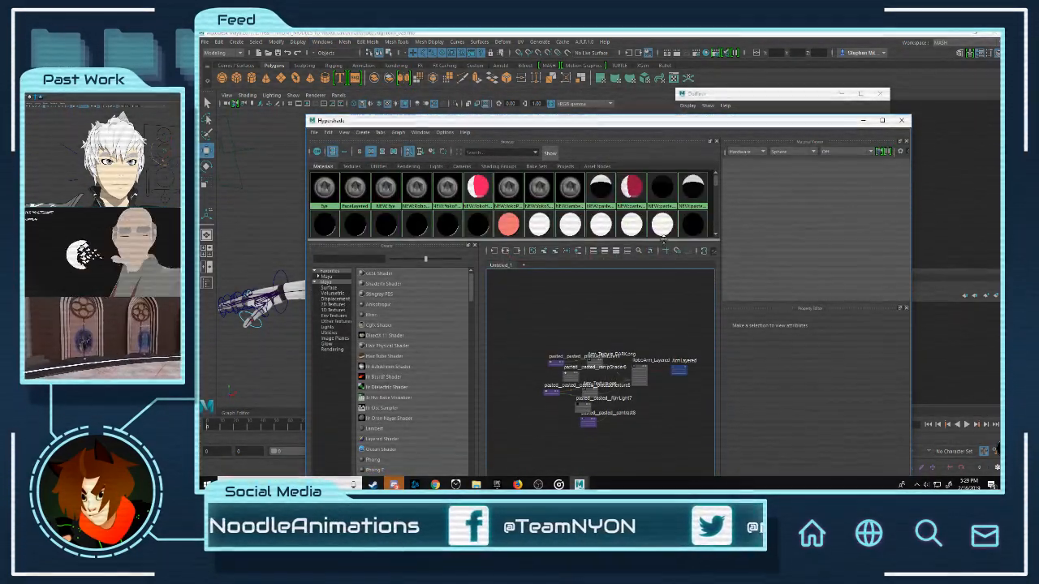
{"action": "right_click", "coordinate": [451, 378]}
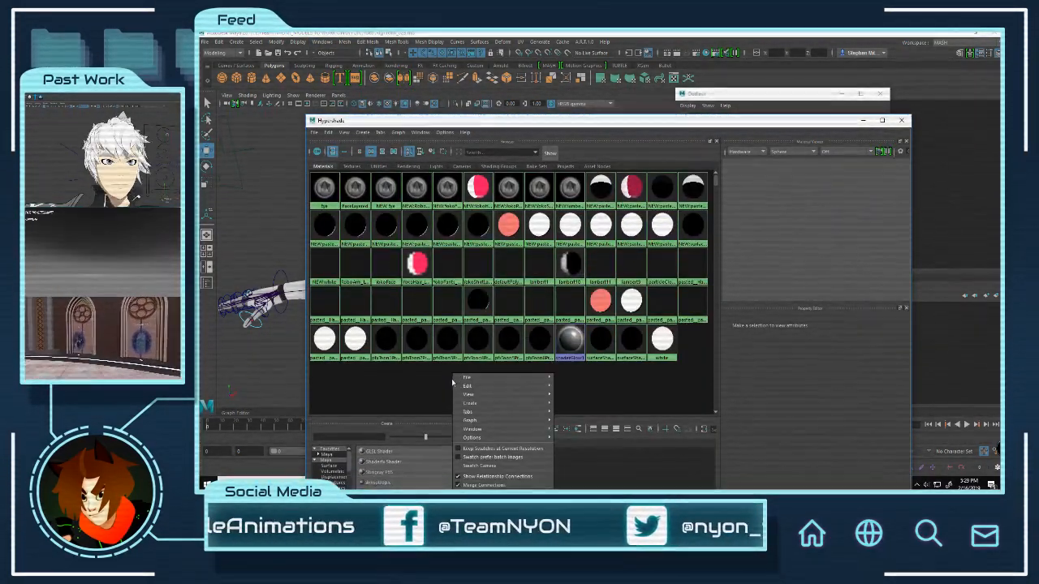
{"action": "left_click", "coordinate": [431, 381]}
{"action": "right_click", "coordinate": [438, 375]}
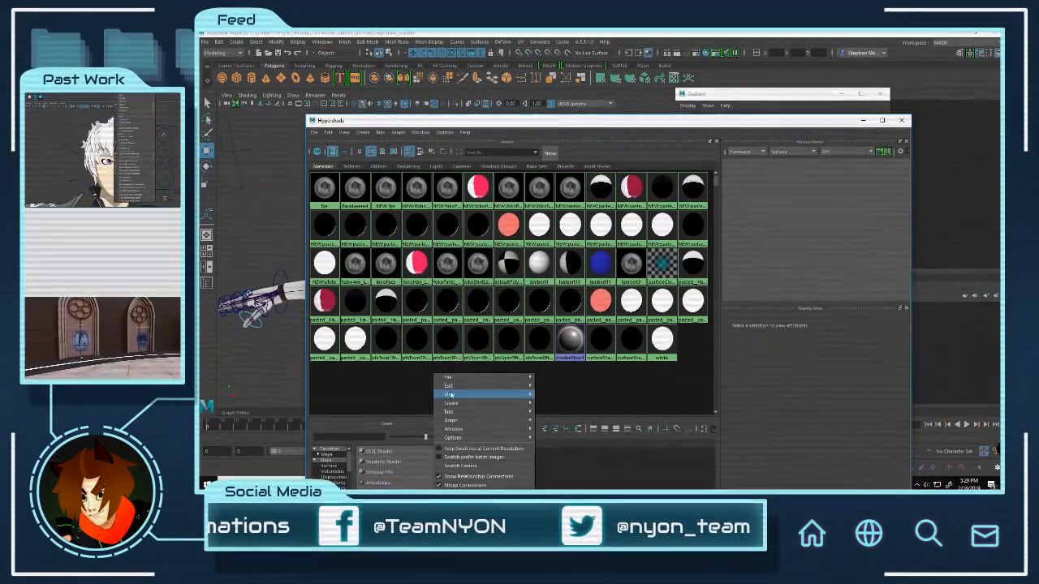
{"action": "mouse_move", "coordinate": [471, 386]}
{"action": "left_click", "coordinate": [574, 334]}
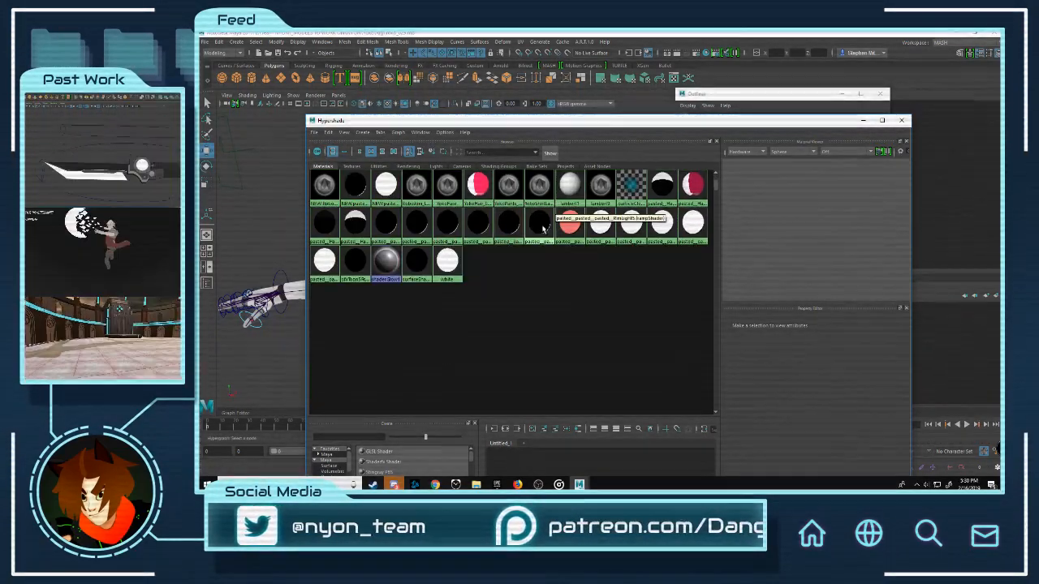
{"action": "left_click", "coordinate": [864, 121]}
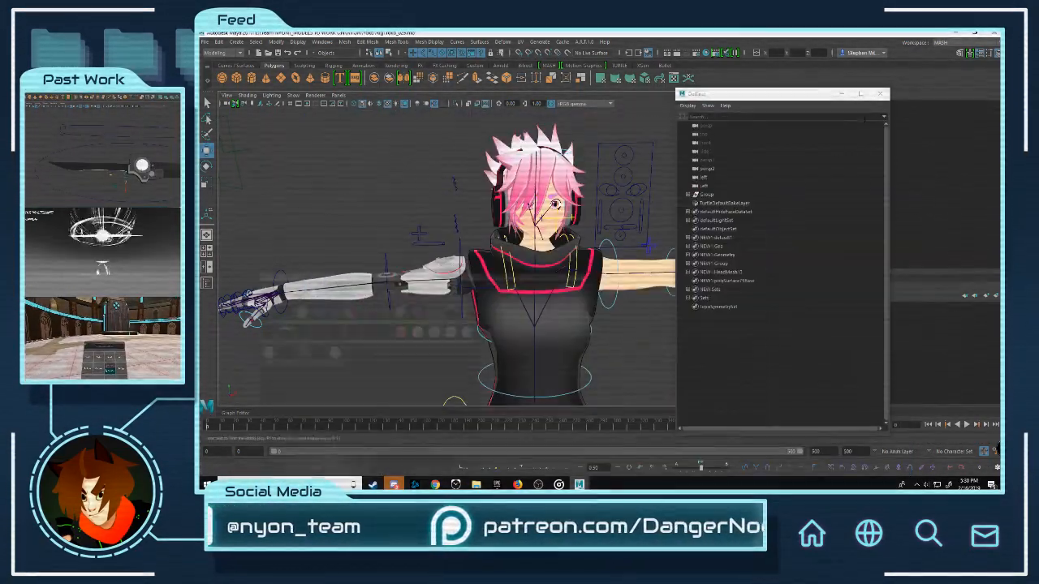
Step: Expand the NEW1:Geo set in the Outliner, inspect its head base face members and collapse it again
{"action": "middle_click_drag", "start_coordinate": [559, 237], "coordinate": [510, 128], "text": "alt"}
{"action": "scroll", "coordinate": [529, 237], "scroll_direction": "down", "scroll_amount": 6}
{"action": "middle_click_drag", "start_coordinate": [502, 181], "coordinate": [503, 203], "text": "alt"}
{"action": "scroll", "coordinate": [503, 202], "scroll_direction": "up", "scroll_amount": 6}
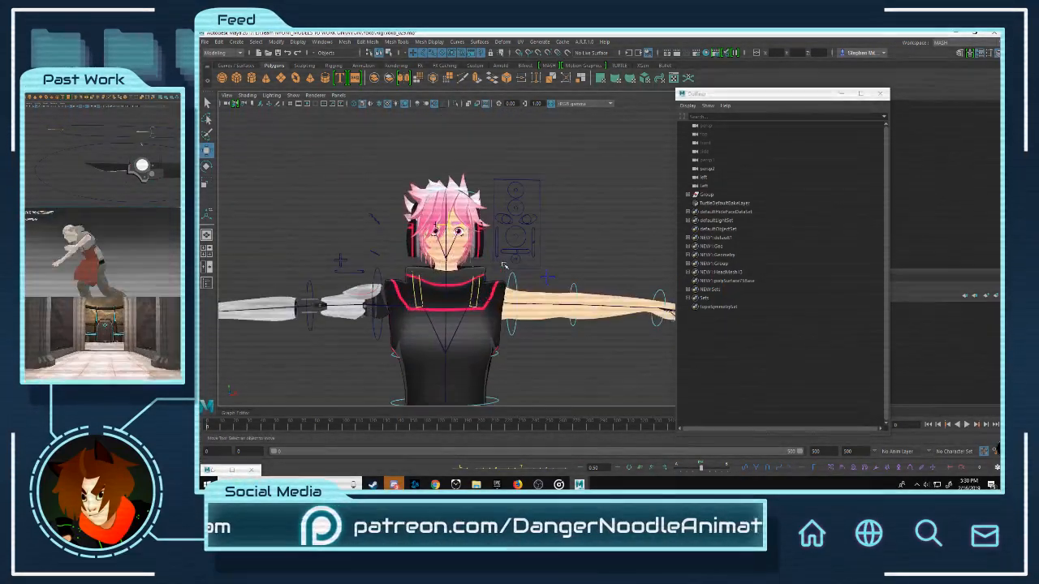
{"action": "left_click", "coordinate": [687, 246]}
{"action": "left_click", "coordinate": [688, 247]}
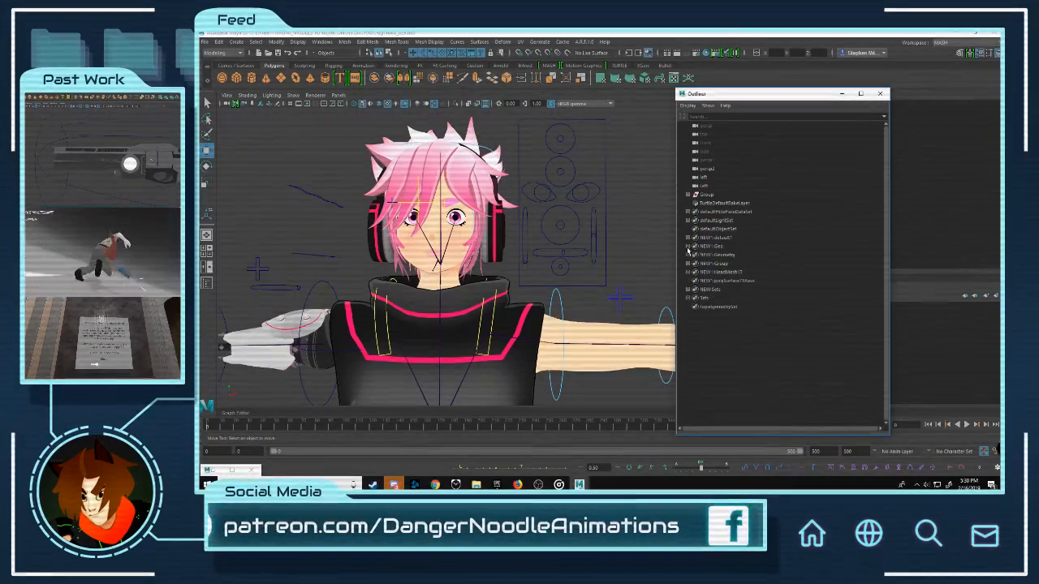
{"action": "left_click", "coordinate": [711, 246]}
{"action": "left_click", "coordinate": [687, 247]}
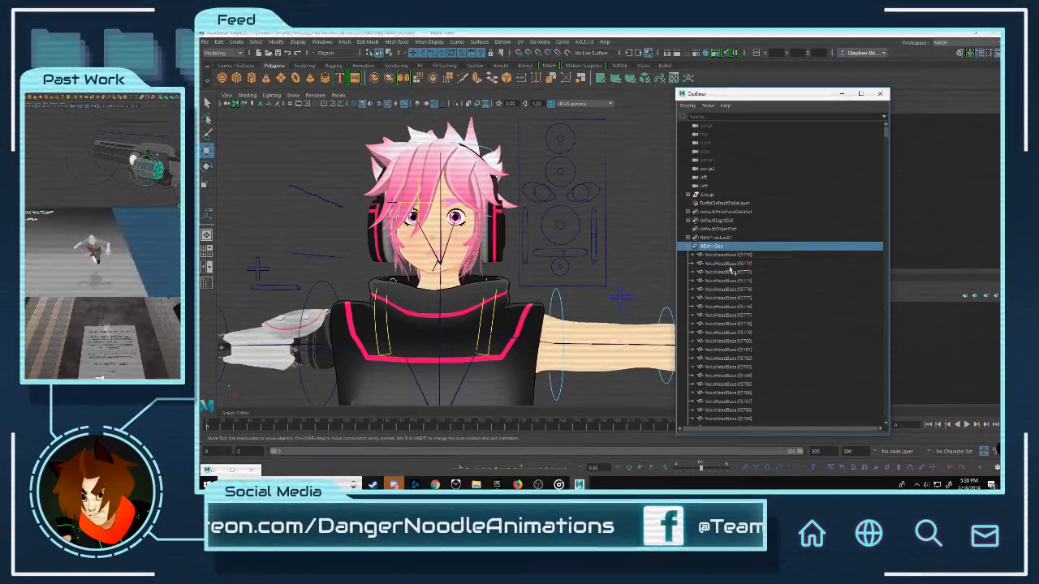
{"action": "left_click", "coordinate": [732, 255]}
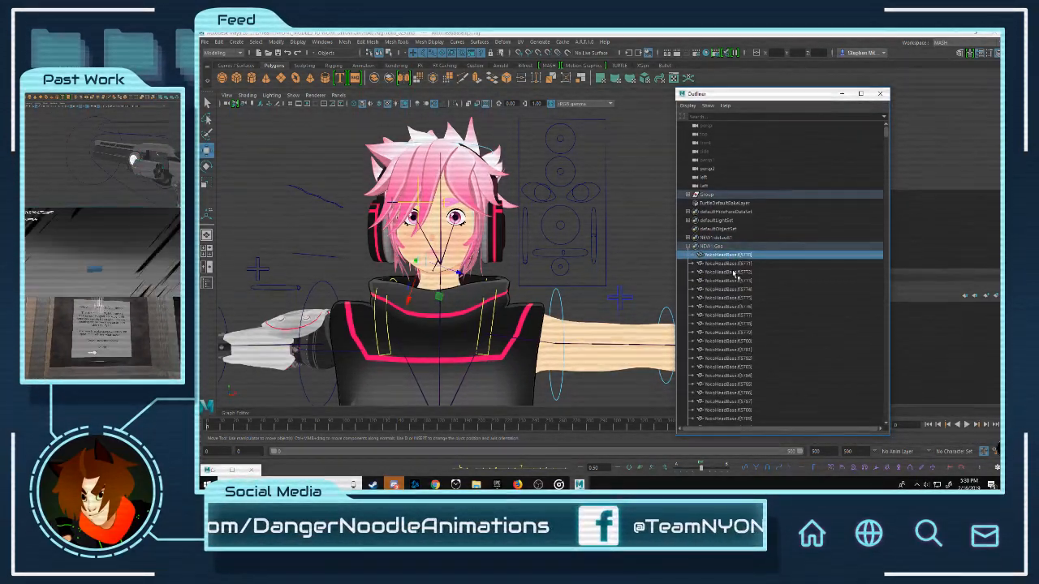
{"action": "left_click", "coordinate": [733, 274]}
{"action": "left_click", "coordinate": [731, 255]}
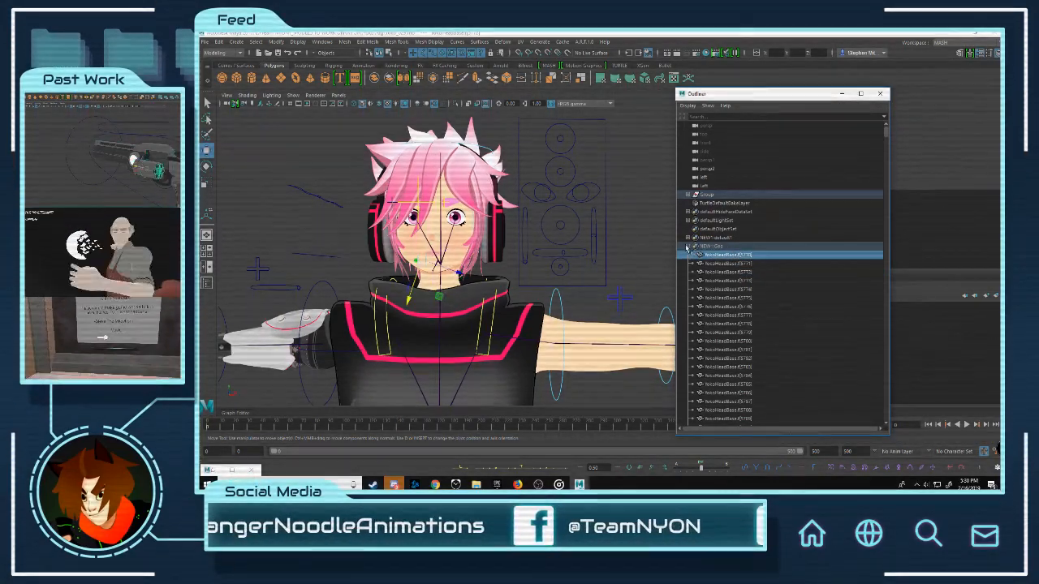
{"action": "left_click", "coordinate": [687, 246]}
Step: Inspect the remaining NEW1 sets in the Outliner one by one, including Geometry, Group, HeadMesh and default
{"action": "left_click", "coordinate": [714, 255]}
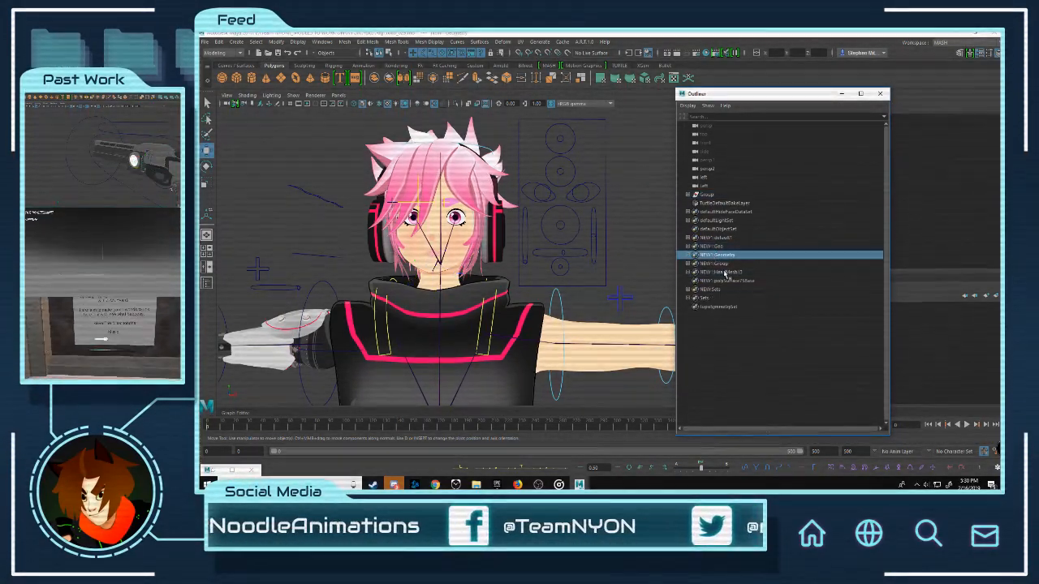
{"action": "left_click", "coordinate": [726, 264]}
{"action": "left_click", "coordinate": [728, 256]}
{"action": "left_click", "coordinate": [727, 280]}
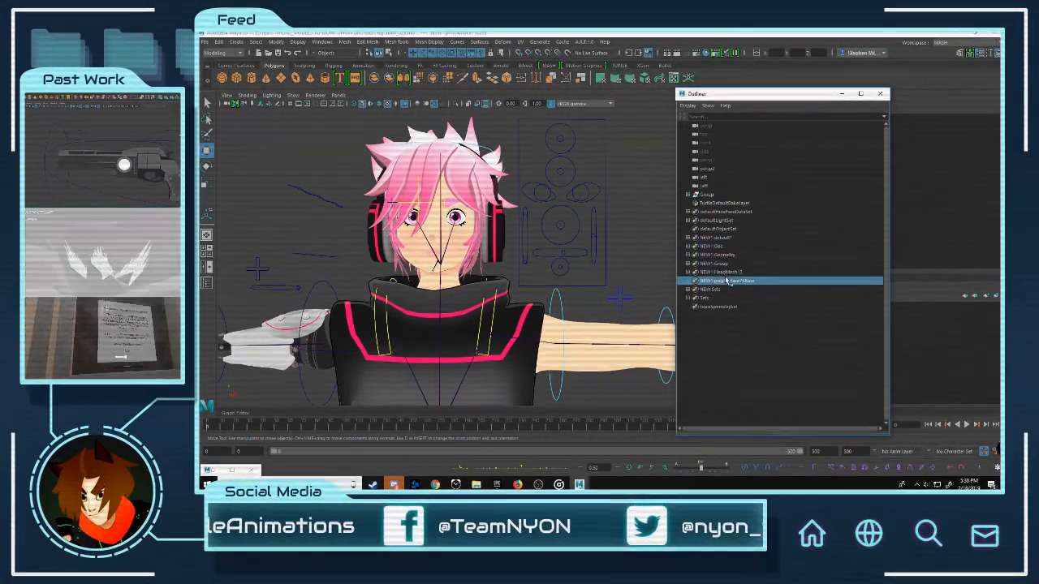
{"action": "left_click", "coordinate": [730, 273]}
{"action": "left_click", "coordinate": [720, 237]}
Step: Save the scene with the NEW1:Geo set selected, and delete that set
{"action": "left_click", "coordinate": [722, 247]}
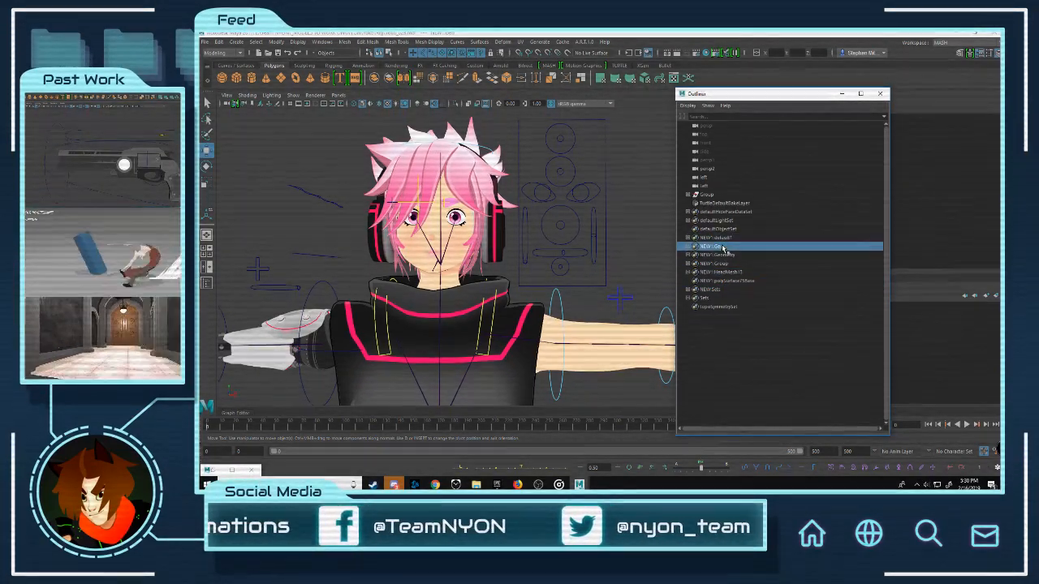
{"action": "scroll", "coordinate": [497, 238], "scroll_direction": "down", "scroll_amount": 5}
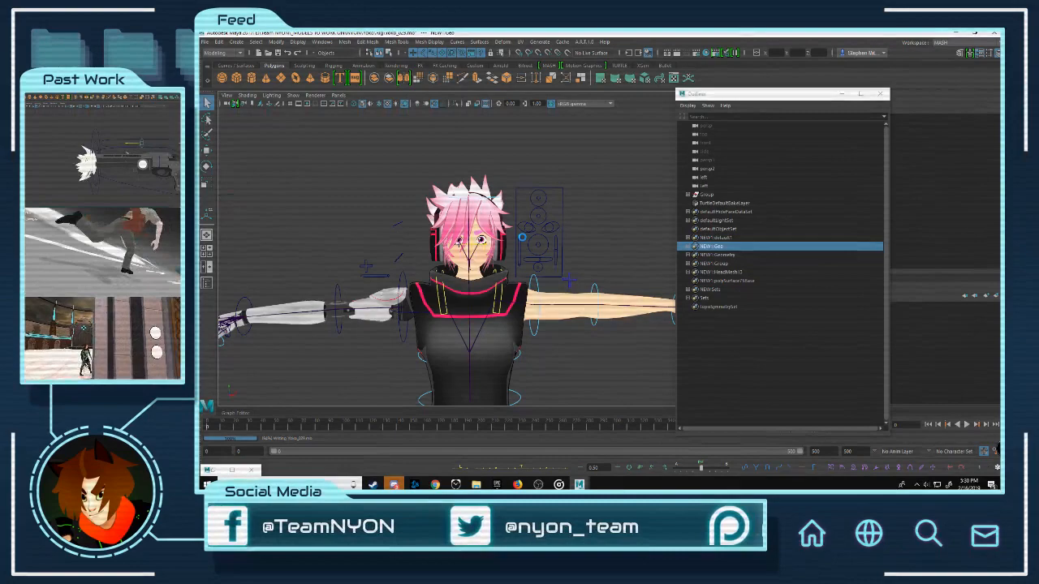
{"action": "left_click", "coordinate": [717, 247]}
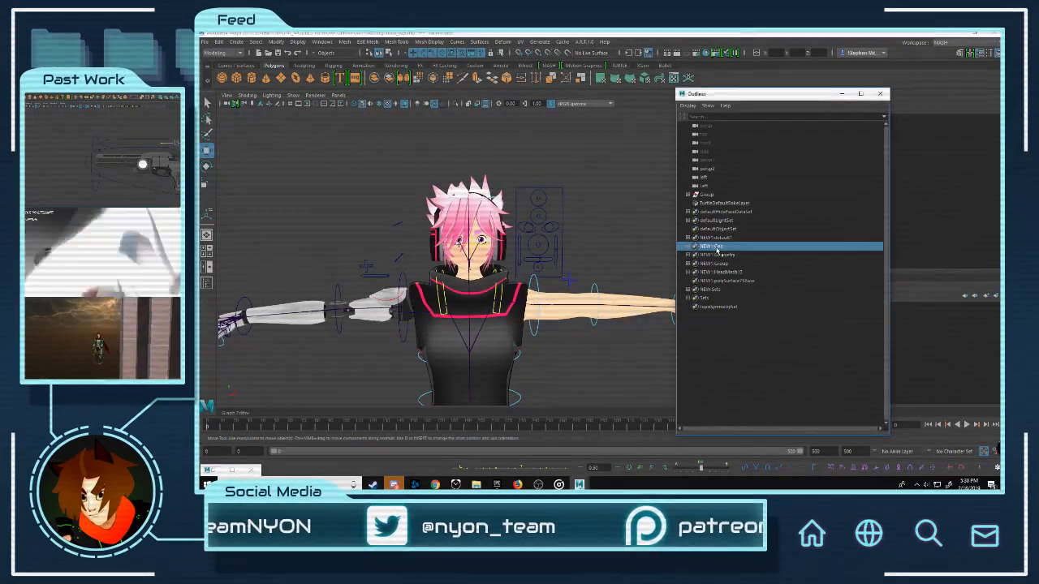
{"action": "key", "text": "Delete"}
{"action": "scroll", "coordinate": [457, 244], "scroll_direction": "up", "scroll_amount": 3}
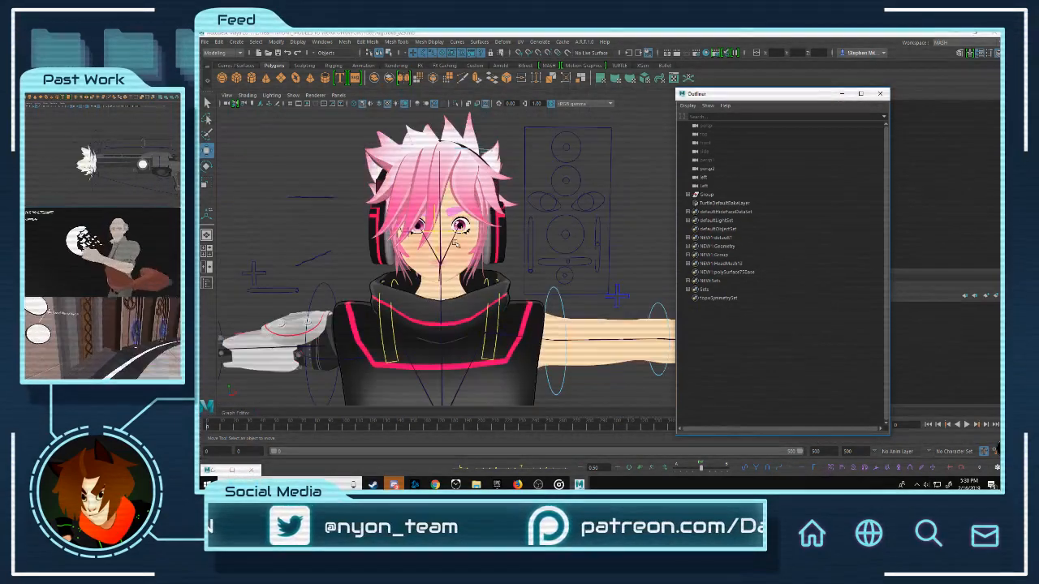
Step: Inspect the members of the NEW1:Group set in the Outliner, collapse it and delete the set
{"action": "scroll", "coordinate": [457, 243], "scroll_direction": "down", "scroll_amount": 5}
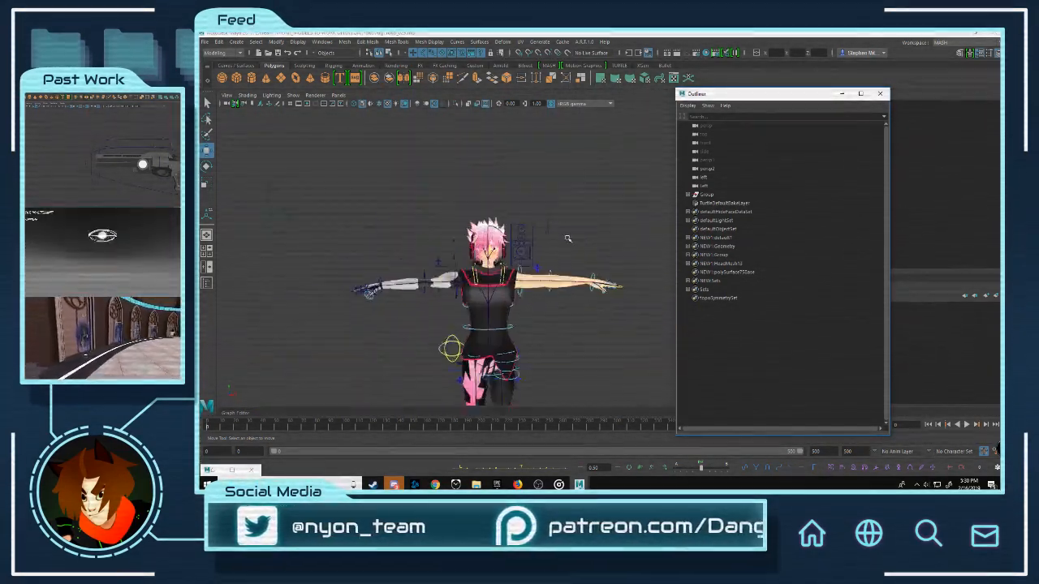
{"action": "middle_click_drag", "start_coordinate": [457, 244], "coordinate": [457, 198], "text": "alt"}
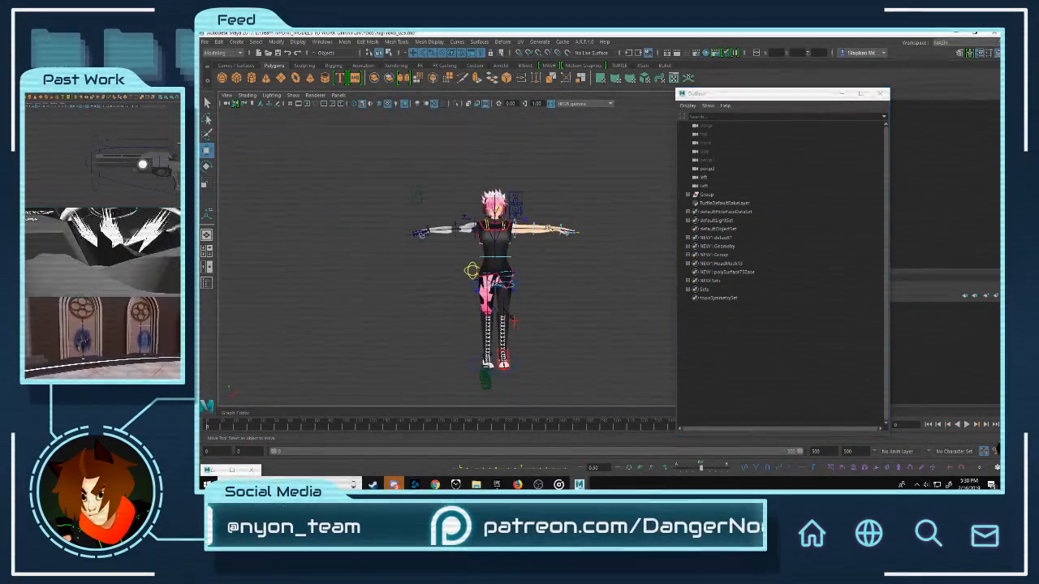
{"action": "middle_click_drag", "start_coordinate": [484, 249], "coordinate": [489, 241], "text": "alt"}
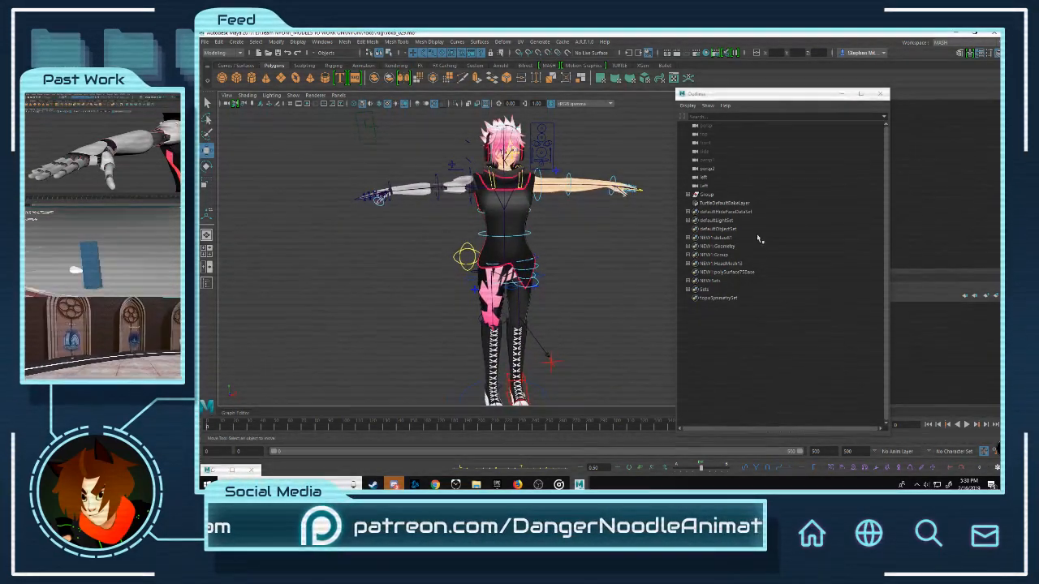
{"action": "left_click", "coordinate": [724, 256]}
{"action": "left_click", "coordinate": [688, 255]}
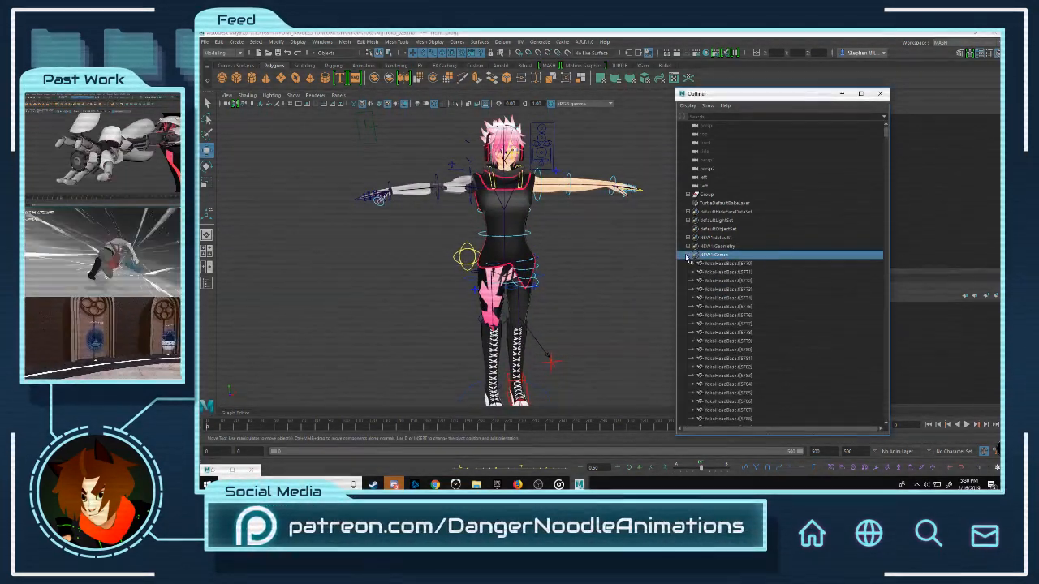
{"action": "left_click", "coordinate": [688, 256]}
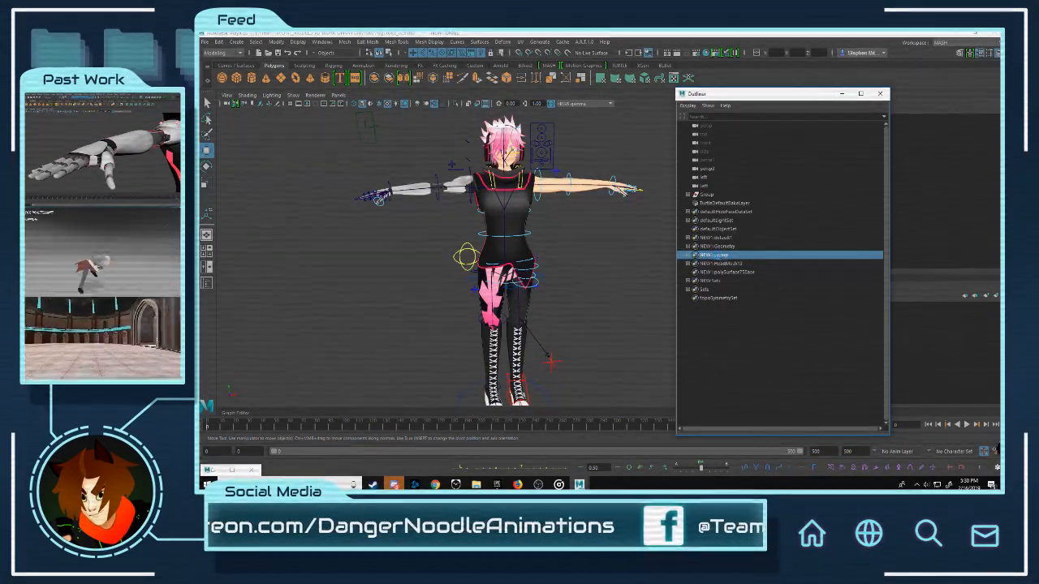
{"action": "key", "text": "Delete"}
Step: Test the facial rig by moving the mouth control and the upper expression control, undoing the last move
{"action": "scroll", "coordinate": [561, 152], "scroll_direction": "down", "scroll_amount": 7}
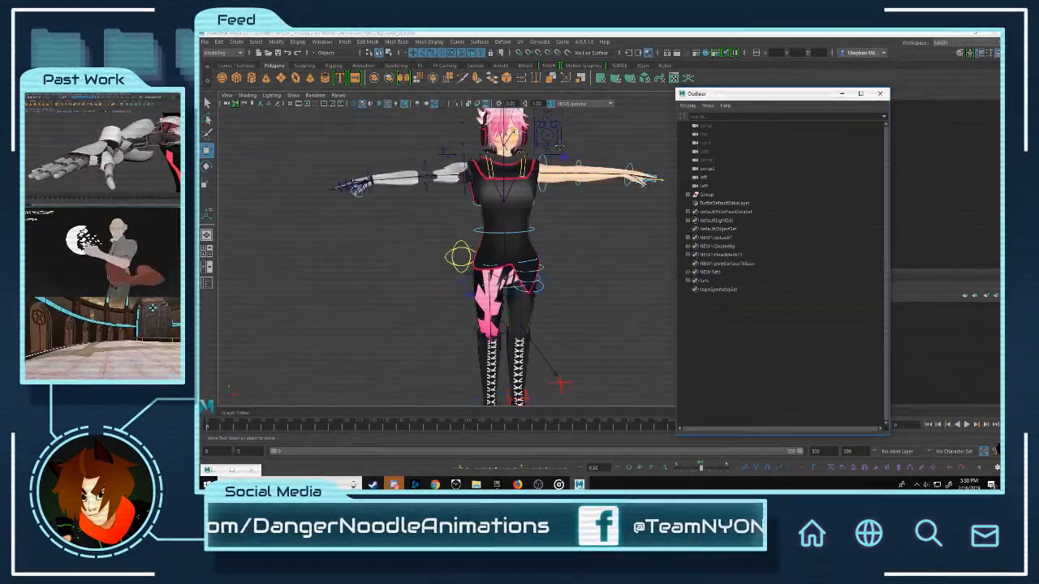
{"action": "scroll", "coordinate": [617, 284], "scroll_direction": "up", "scroll_amount": 8}
{"action": "middle_click_drag", "start_coordinate": [601, 167], "coordinate": [627, 277], "text": "alt"}
{"action": "scroll", "coordinate": [626, 278], "scroll_direction": "up", "scroll_amount": 1}
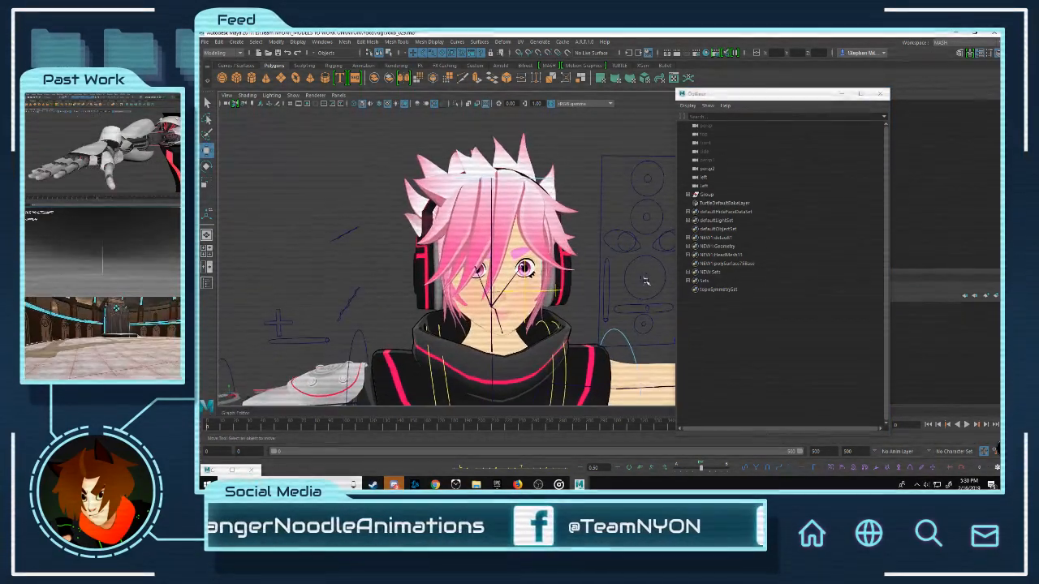
{"action": "left_click", "coordinate": [645, 278]}
{"action": "mouse_move", "coordinate": [646, 277]}
{"action": "left_mouse_down"}
{"action": "mouse_move", "coordinate": [661, 267]}
{"action": "mouse_move", "coordinate": [638, 305]}
{"action": "mouse_move", "coordinate": [630, 292]}
{"action": "left_mouse_up"}
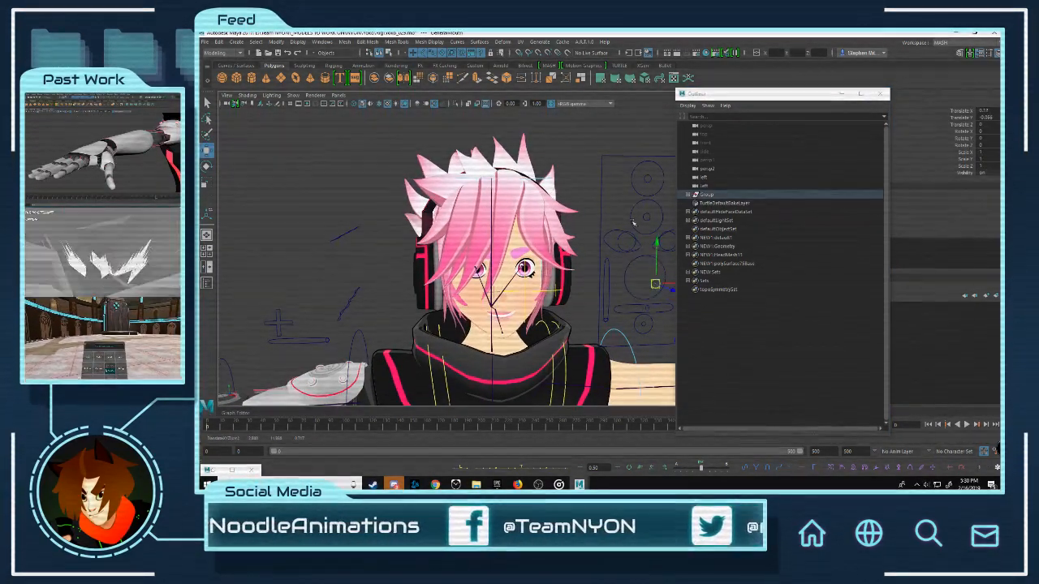
{"action": "left_click", "coordinate": [633, 210]}
{"action": "mouse_move", "coordinate": [634, 210]}
{"action": "left_mouse_down"}
{"action": "mouse_move", "coordinate": [608, 185]}
{"action": "mouse_move", "coordinate": [638, 204]}
{"action": "left_mouse_up"}
{"action": "key", "text": "ctrl+z"}
Step: Test the eyebrow expression control on the face panel, undo the move and check the character's body
{"action": "scroll", "coordinate": [578, 212], "scroll_direction": "down", "scroll_amount": 2}
{"action": "middle_click_drag", "start_coordinate": [578, 212], "coordinate": [546, 195], "text": "alt"}
{"action": "scroll", "coordinate": [593, 190], "scroll_direction": "up", "scroll_amount": 2}
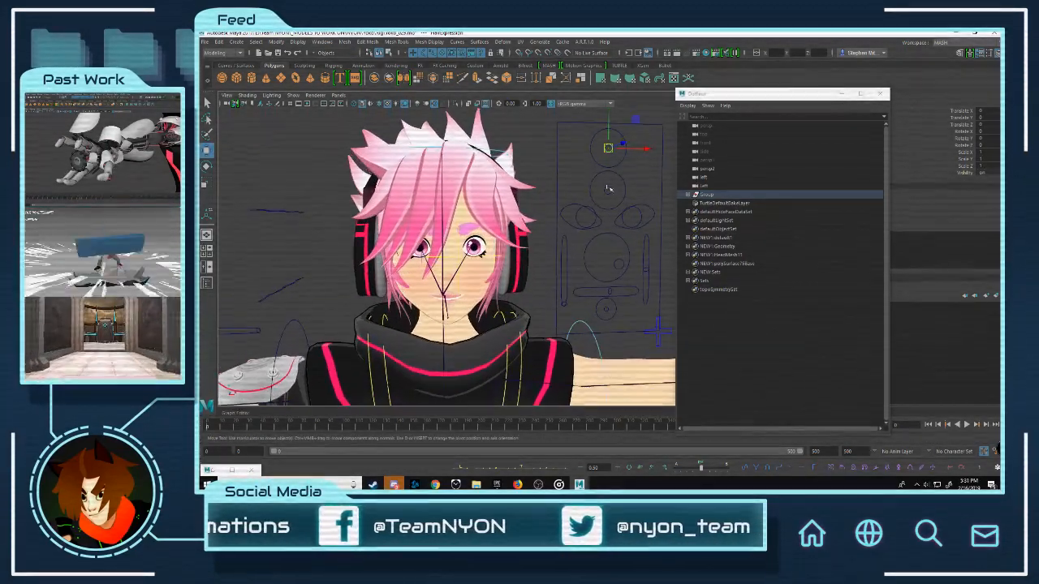
{"action": "left_click", "coordinate": [608, 190]}
{"action": "left_click_drag", "start_coordinate": [608, 192], "coordinate": [620, 213]}
{"action": "key", "text": "ctrl+z"}
{"action": "scroll", "coordinate": [604, 248], "scroll_direction": "down", "scroll_amount": 5}
{"action": "middle_click_drag", "start_coordinate": [552, 250], "coordinate": [558, 180], "text": "alt"}
{"action": "scroll", "coordinate": [558, 180], "scroll_direction": "up", "scroll_amount": 4}
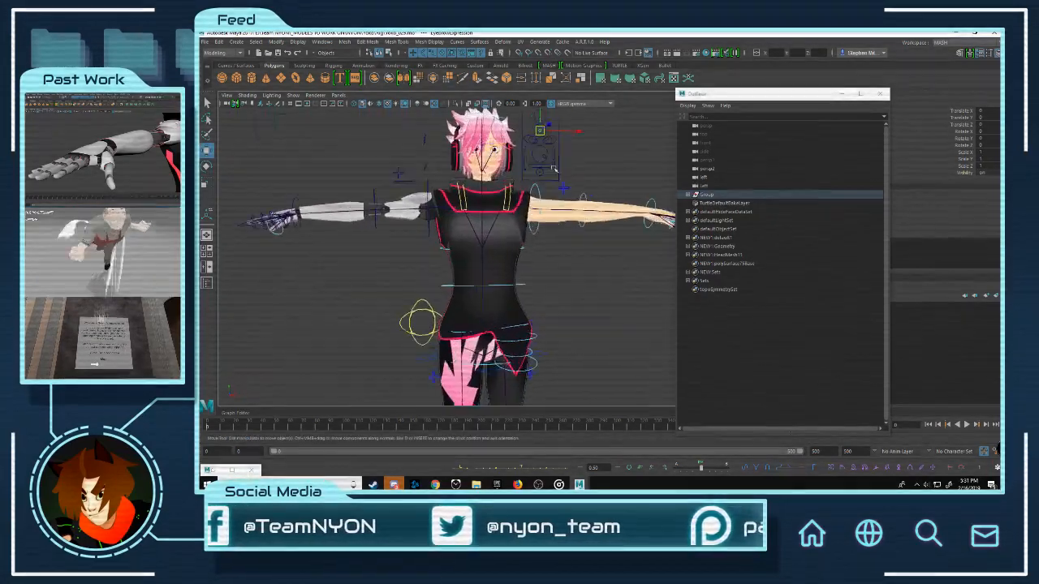
{"action": "mouse_move", "coordinate": [558, 186]}
{"action": "left_mouse_down", "text": "alt"}
{"action": "mouse_move", "coordinate": [475, 194]}
{"action": "mouse_move", "coordinate": [560, 196]}
{"action": "left_mouse_up", "text": "alt"}
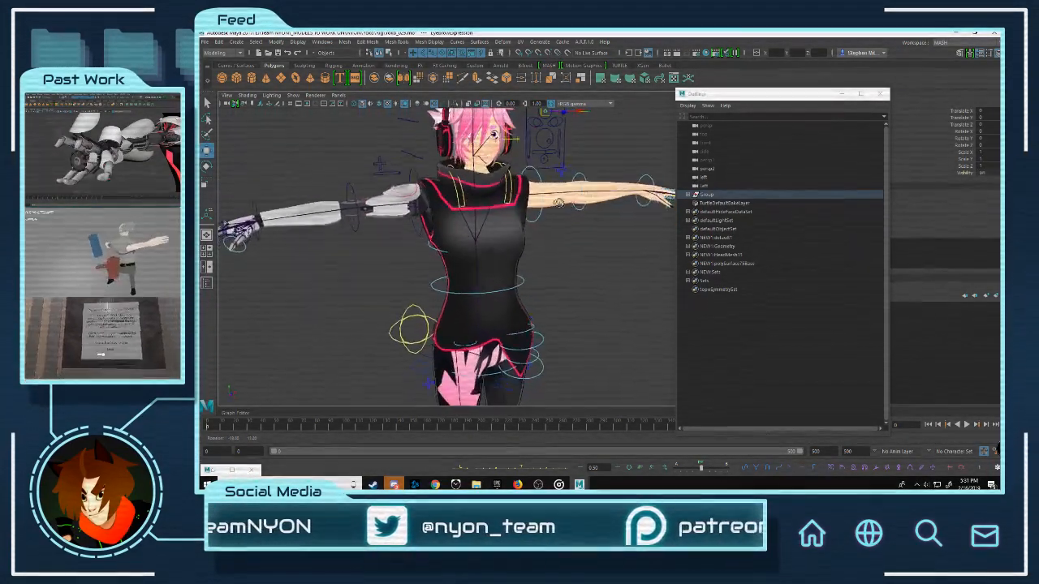
Step: Check the members of the NEW1:Geometry set in the Outliner and delete the set
{"action": "scroll", "coordinate": [559, 195], "scroll_direction": "down", "scroll_amount": 4}
{"action": "left_click", "coordinate": [692, 245]}
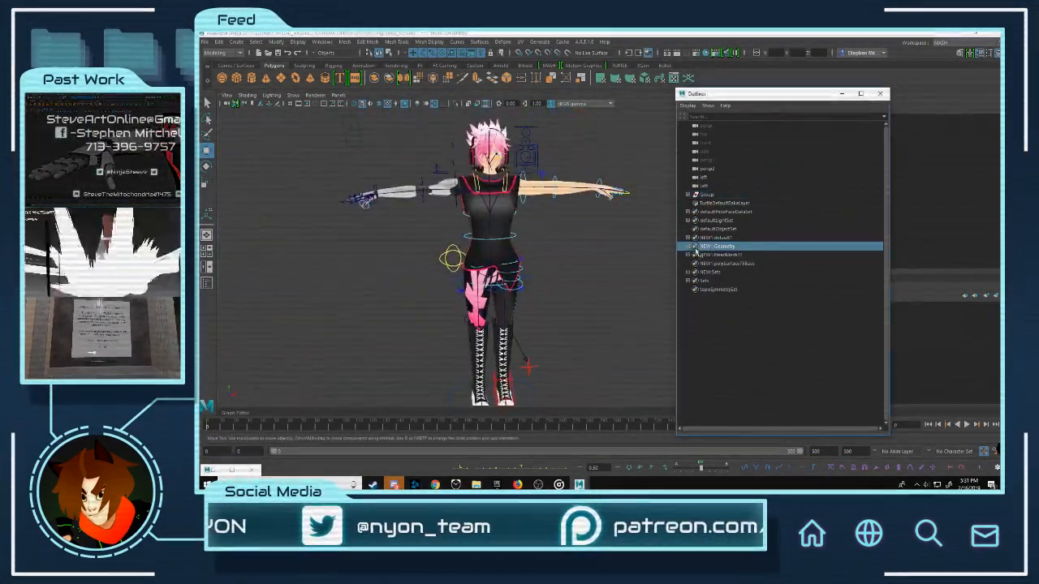
{"action": "left_click", "coordinate": [688, 246]}
{"action": "left_click", "coordinate": [688, 246]}
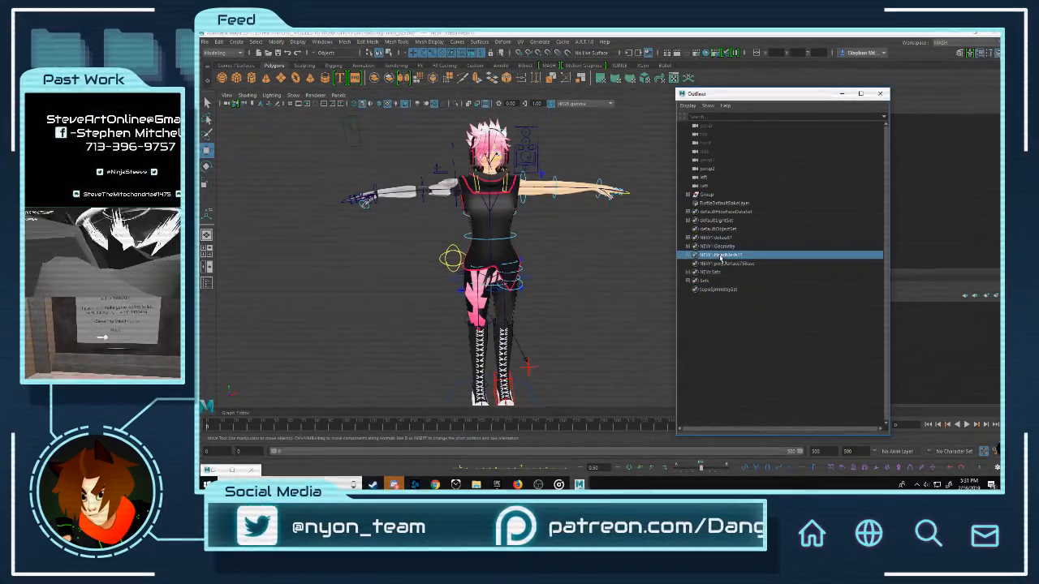
{"action": "key", "text": "Delete"}
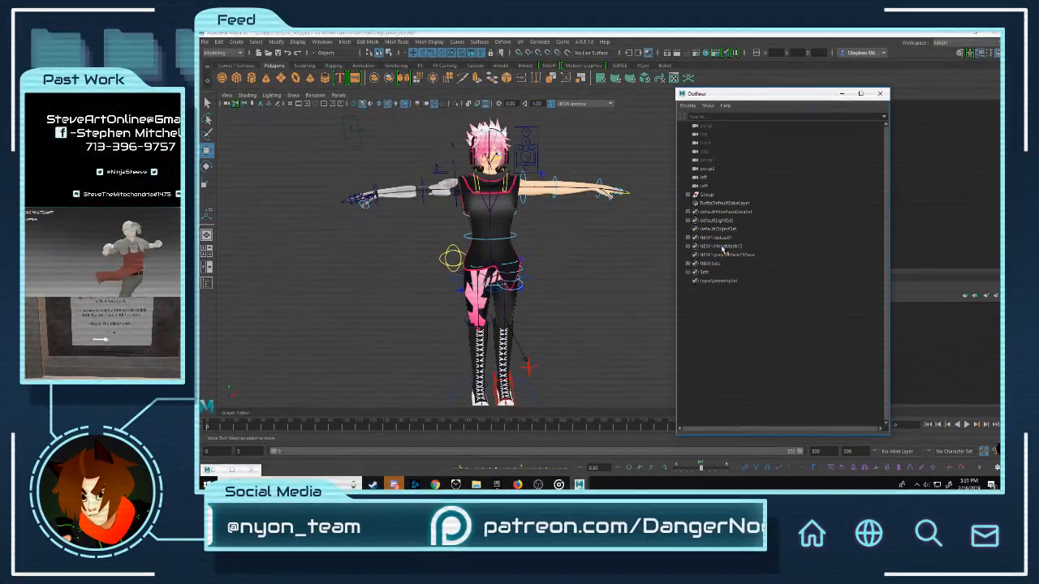
Step: Examine the NEW1:default set in the Outliner by expanding and collapsing its members, leaving it selected
{"action": "mouse_move", "coordinate": [604, 183]}
{"action": "middle_mouse_down", "text": "alt"}
{"action": "mouse_move", "coordinate": [612, 246]}
{"action": "mouse_move", "coordinate": [601, 187]}
{"action": "middle_mouse_up", "text": "alt"}
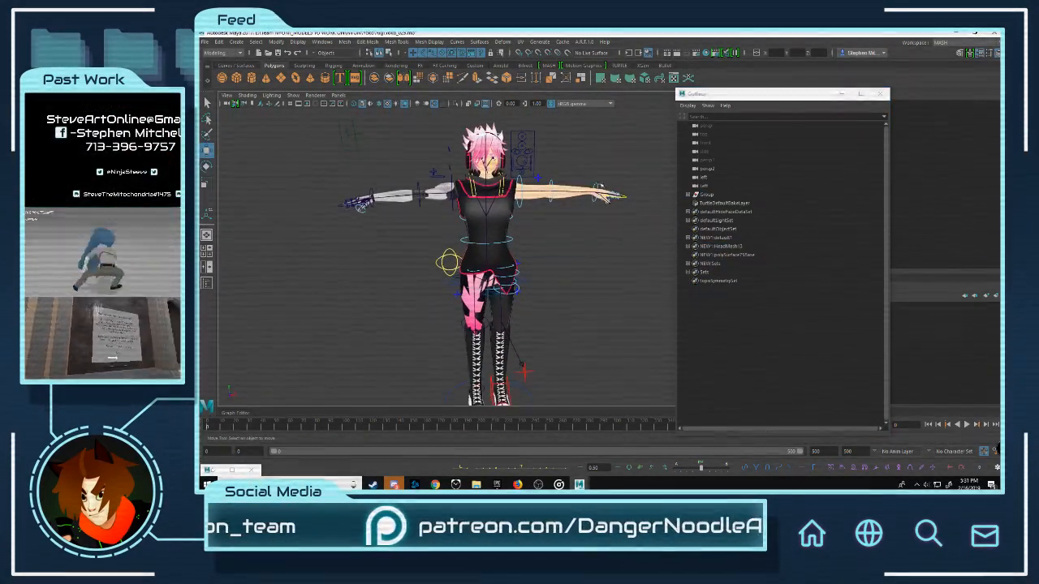
{"action": "left_click", "coordinate": [725, 221]}
{"action": "left_click", "coordinate": [733, 237]}
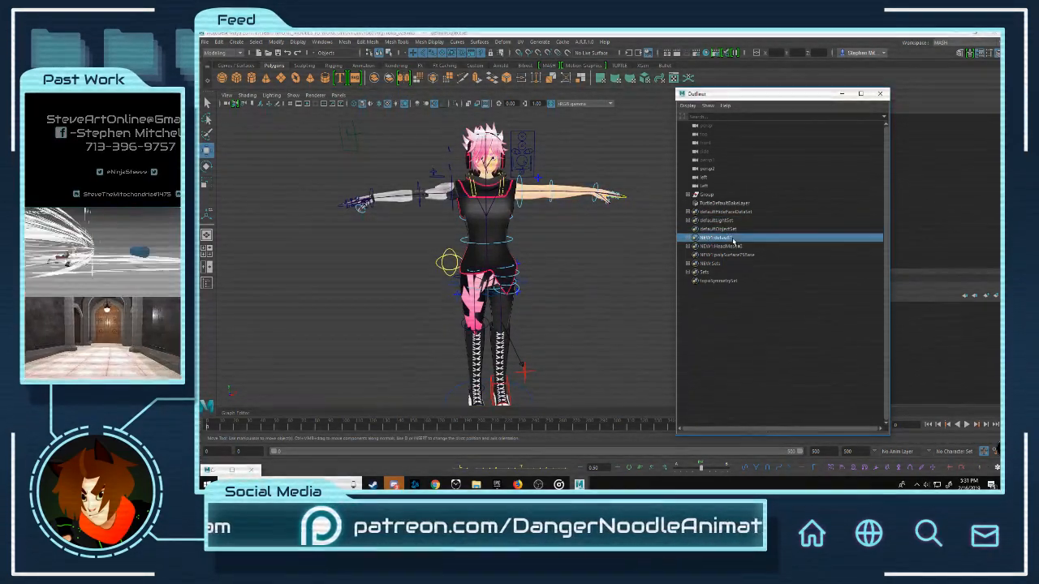
{"action": "left_click", "coordinate": [689, 238]}
{"action": "left_click", "coordinate": [689, 238]}
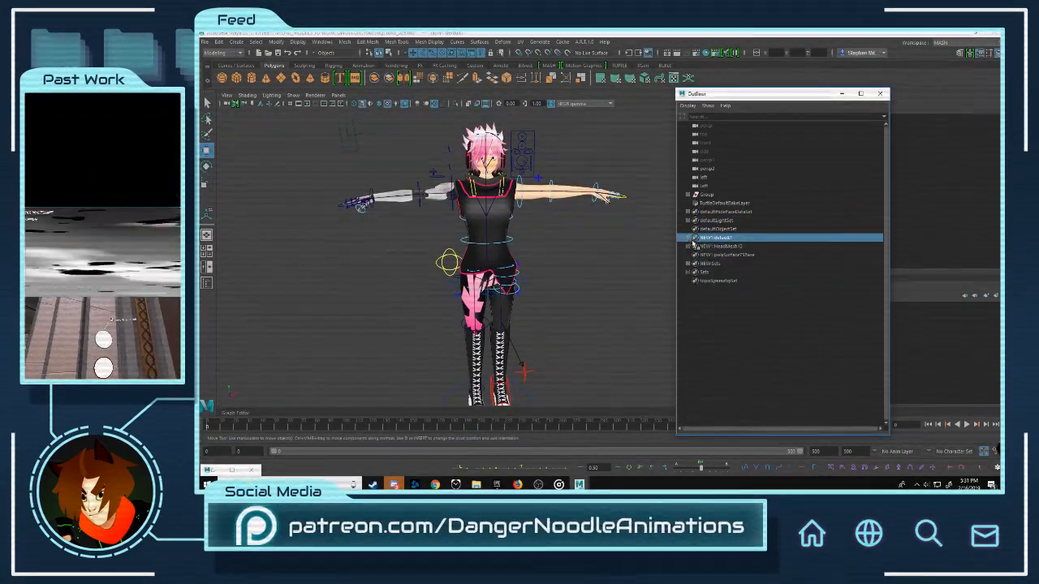
{"action": "left_click", "coordinate": [688, 238]}
{"action": "left_click", "coordinate": [688, 238]}
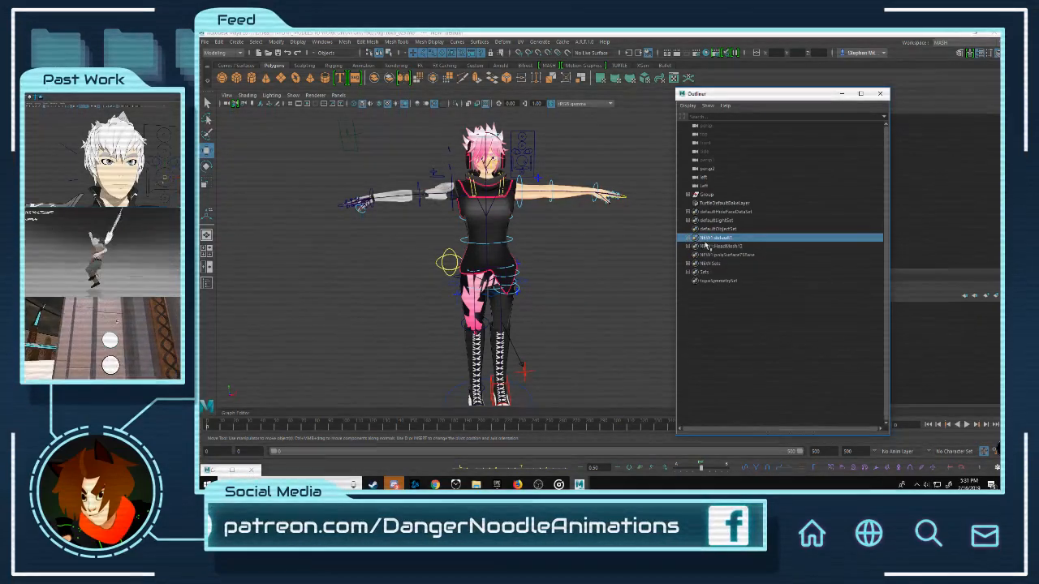
{"action": "left_click", "coordinate": [707, 247]}
{"action": "left_click", "coordinate": [723, 238]}
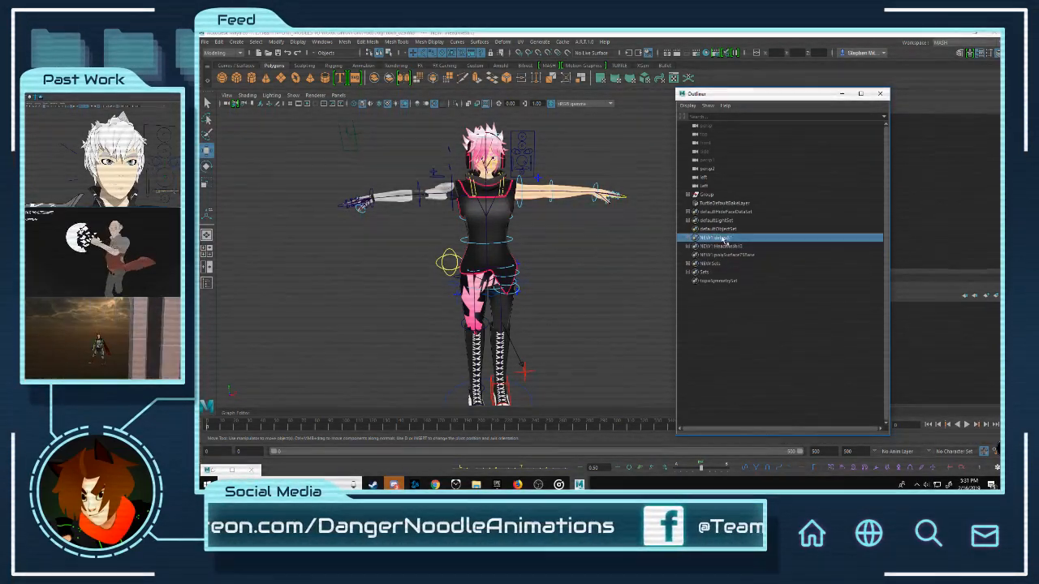
Step: Select the small slider control above the robotic arm and try moving it to test the arm rig
{"action": "middle_click_drag", "start_coordinate": [421, 172], "coordinate": [510, 246], "text": "alt"}
{"action": "right_click_drag", "start_coordinate": [510, 246], "coordinate": [588, 246], "text": "alt"}
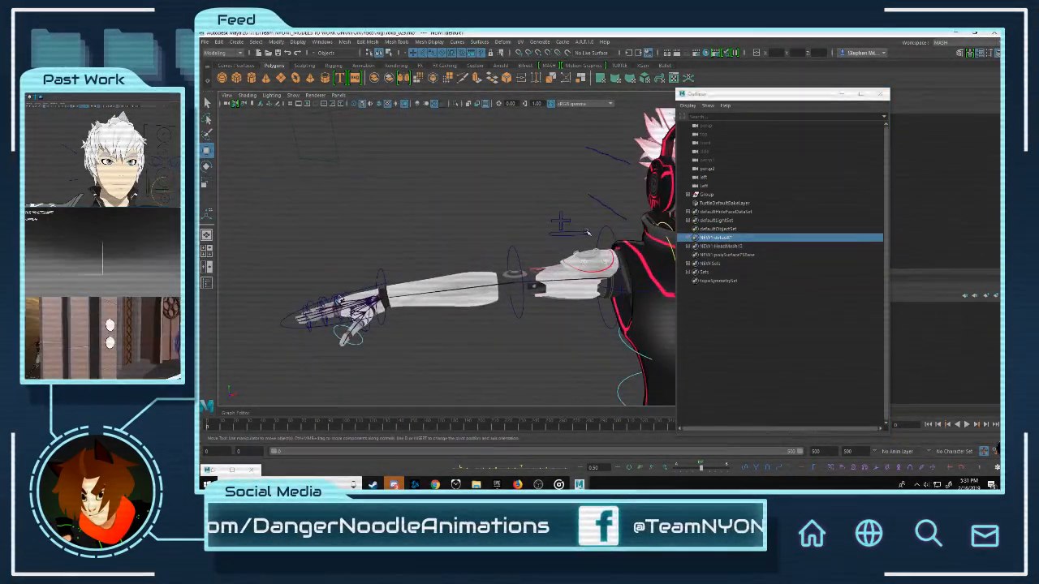
{"action": "left_click", "coordinate": [587, 234]}
{"action": "left_click", "coordinate": [591, 241]}
{"action": "left_click", "coordinate": [588, 234]}
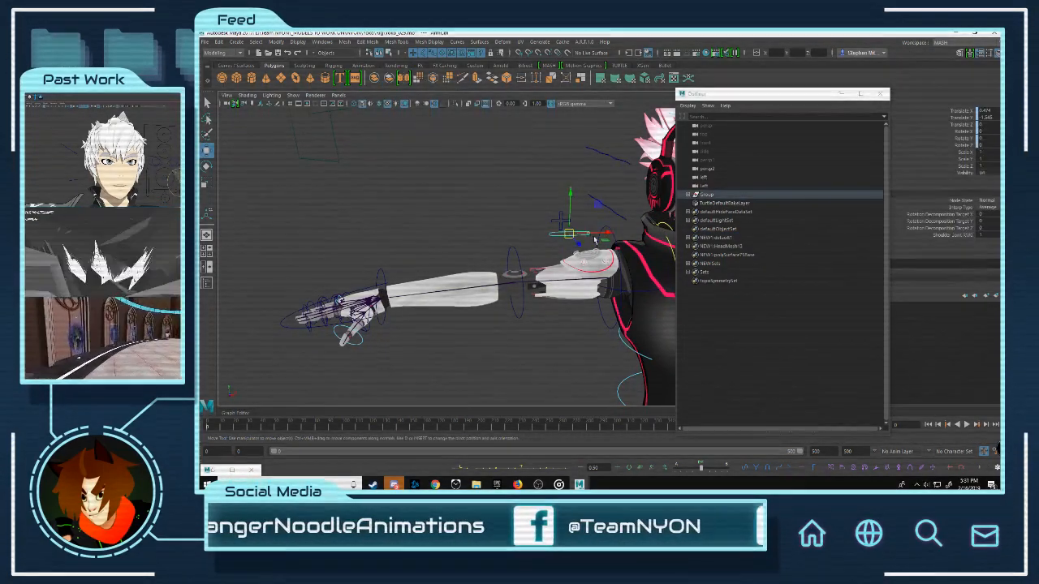
{"action": "left_click", "coordinate": [591, 240]}
{"action": "key", "text": "q"}
{"action": "left_click", "coordinate": [589, 236]}
{"action": "key", "text": "w"}
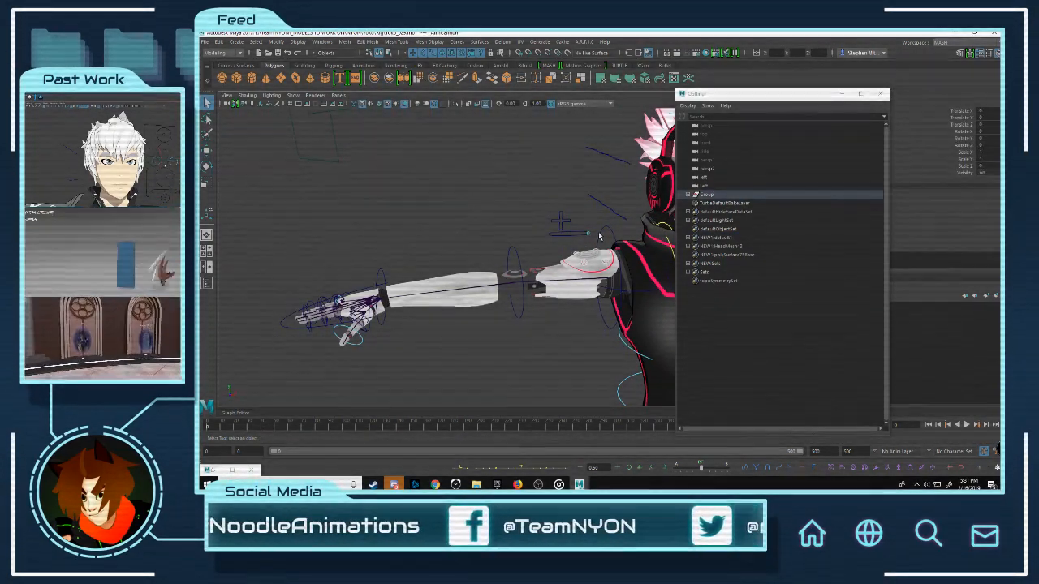
{"action": "left_click_drag", "start_coordinate": [609, 233], "coordinate": [647, 258]}
Step: Test-rotate the robotic arm's elbow control and undo the rotation
{"action": "left_click", "coordinate": [509, 258]}
{"action": "key", "text": "e"}
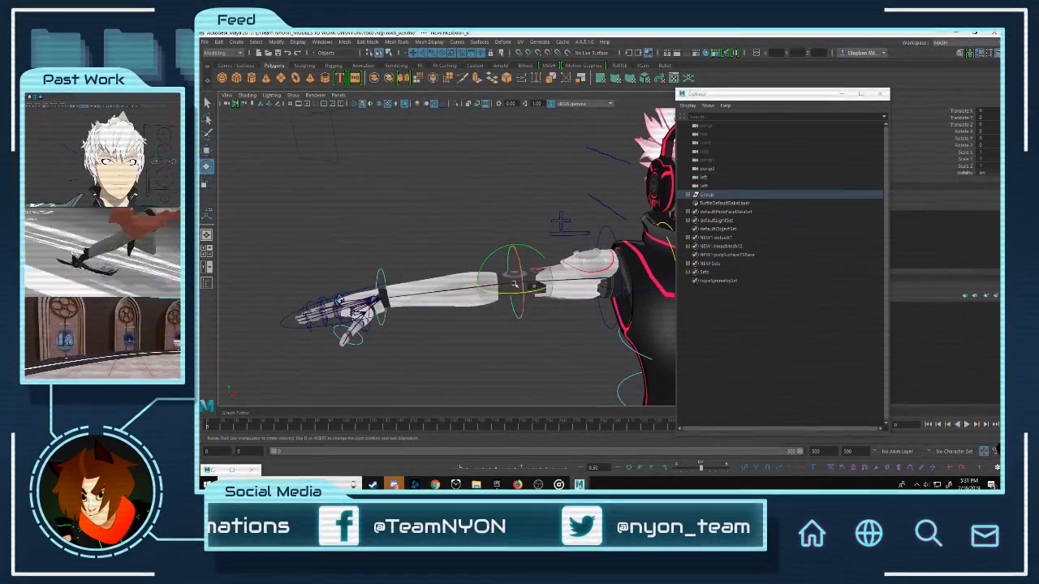
{"action": "mouse_move", "coordinate": [510, 290]}
{"action": "left_mouse_down"}
{"action": "mouse_move", "coordinate": [531, 289]}
{"action": "mouse_move", "coordinate": [517, 283]}
{"action": "left_mouse_up"}
{"action": "key", "text": "ctrl+z"}
{"action": "scroll", "coordinate": [517, 283], "scroll_direction": "down", "scroll_amount": 5}
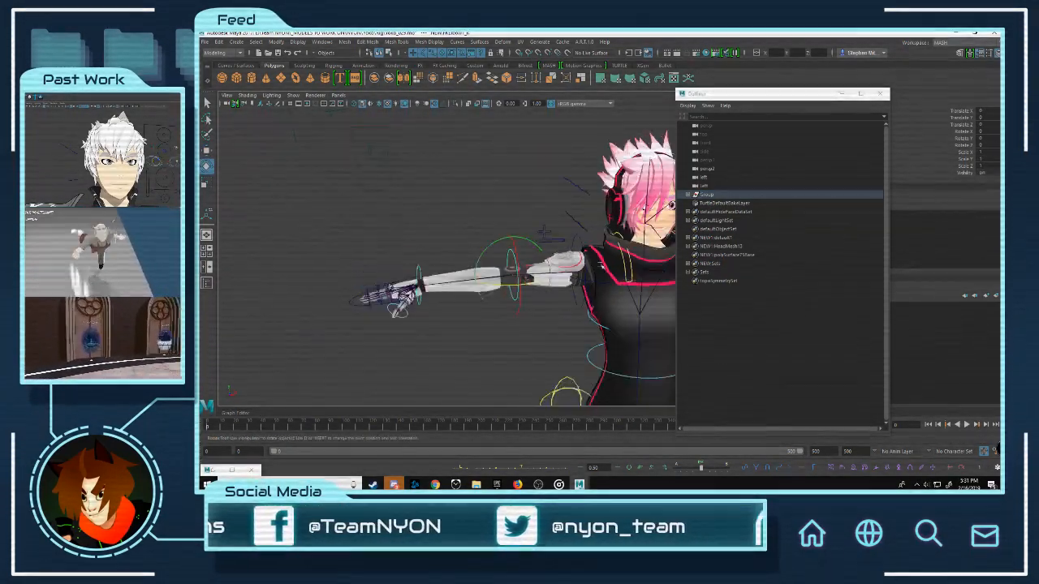
{"action": "middle_click_drag", "start_coordinate": [625, 309], "coordinate": [551, 202], "text": "alt"}
{"action": "scroll", "coordinate": [551, 202], "scroll_direction": "up", "scroll_amount": 4}
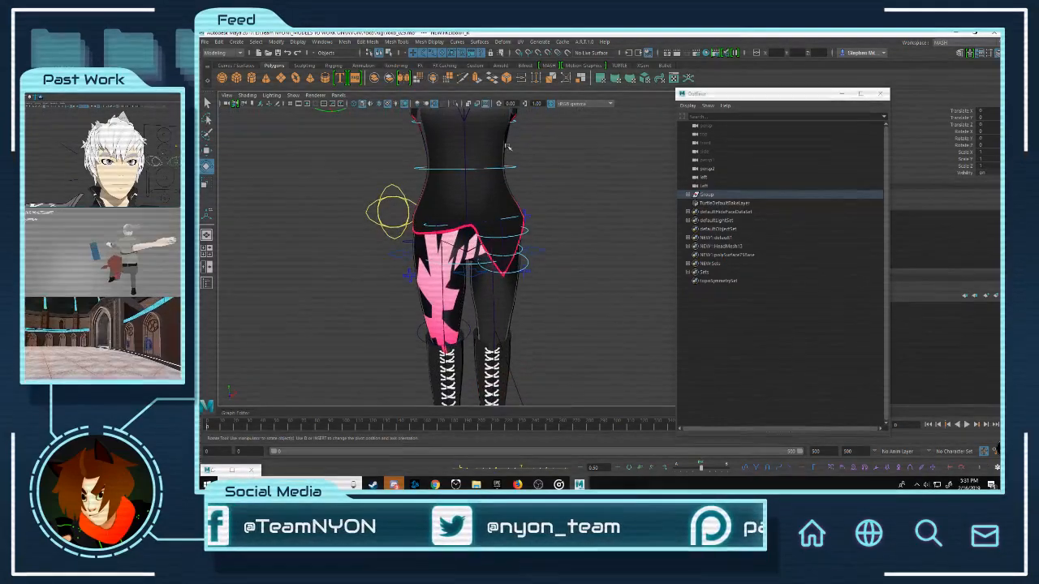
Step: Test the robotic hand by setting Index, Middle, Ring and Pinky Curl to 10 on its finger control, and undo it
{"action": "middle_click_drag", "start_coordinate": [511, 135], "coordinate": [641, 268], "text": "alt"}
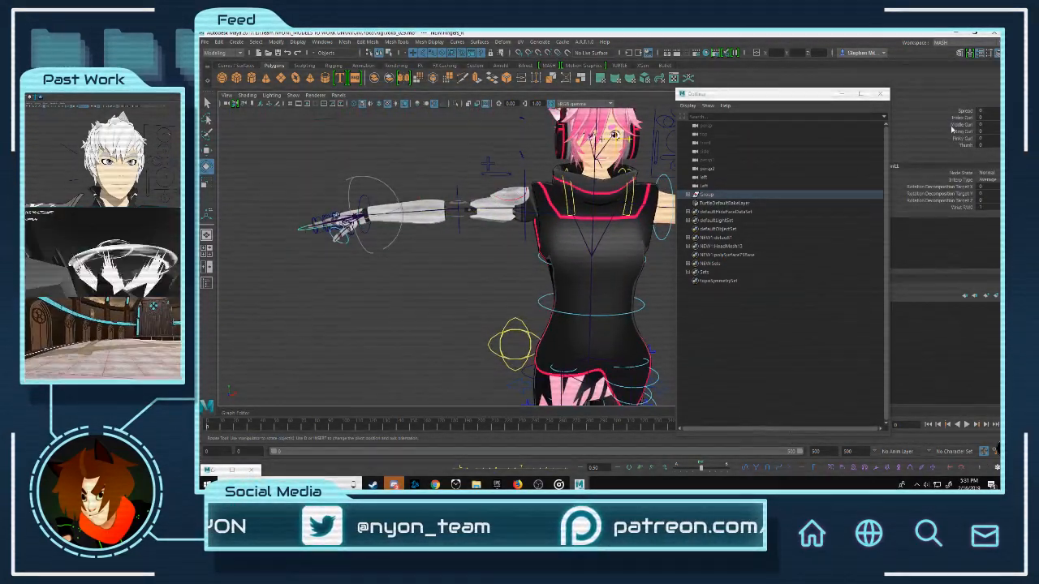
{"action": "left_click_drag", "start_coordinate": [953, 118], "coordinate": [960, 138]}
{"action": "middle_click_drag", "start_coordinate": [442, 198], "coordinate": [568, 209]}
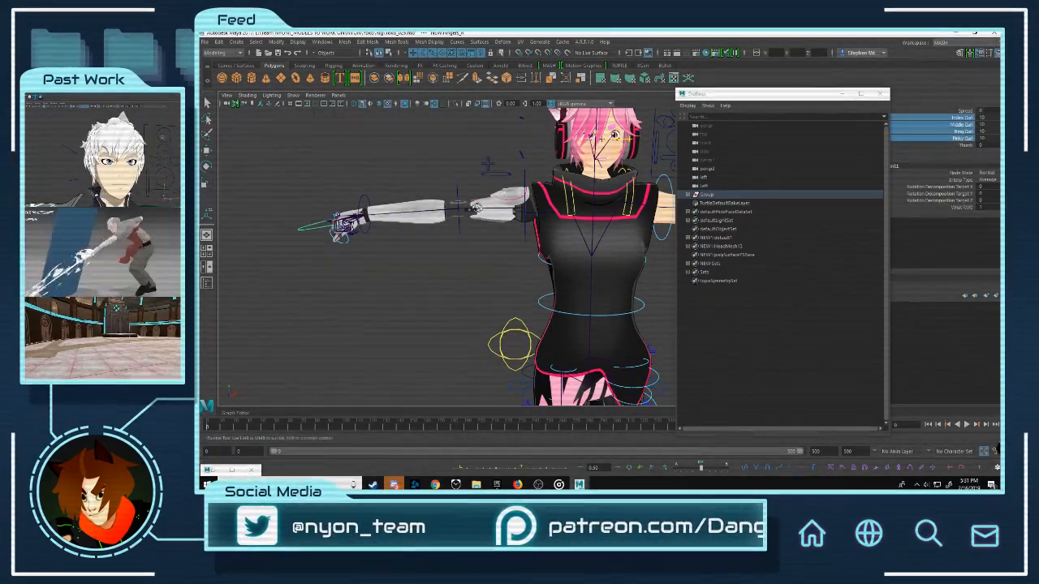
{"action": "key", "text": "ctrl+z"}
{"action": "mouse_move", "coordinate": [569, 208]}
{"action": "right_mouse_down", "text": "alt"}
{"action": "mouse_move", "coordinate": [482, 206]}
{"action": "mouse_move", "coordinate": [552, 220]}
{"action": "right_mouse_up", "text": "alt"}
{"action": "middle_click_drag", "start_coordinate": [552, 219], "coordinate": [414, 252], "text": "alt"}
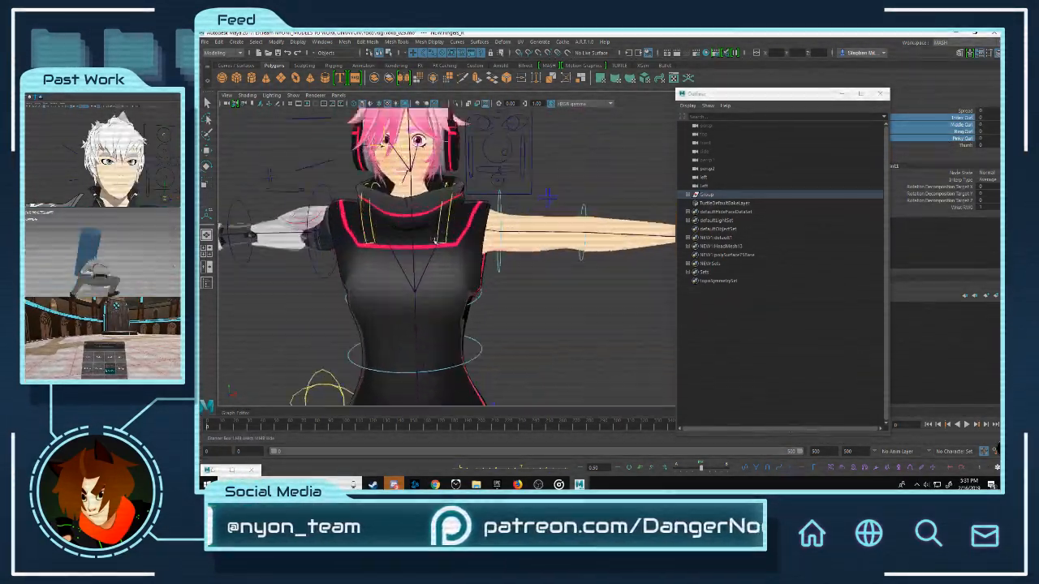
{"action": "right_click_drag", "start_coordinate": [414, 251], "coordinate": [447, 248], "text": "alt"}
{"action": "middle_click_drag", "start_coordinate": [447, 247], "coordinate": [564, 264], "text": "alt"}
{"action": "right_click_drag", "start_coordinate": [564, 264], "coordinate": [515, 247], "text": "alt"}
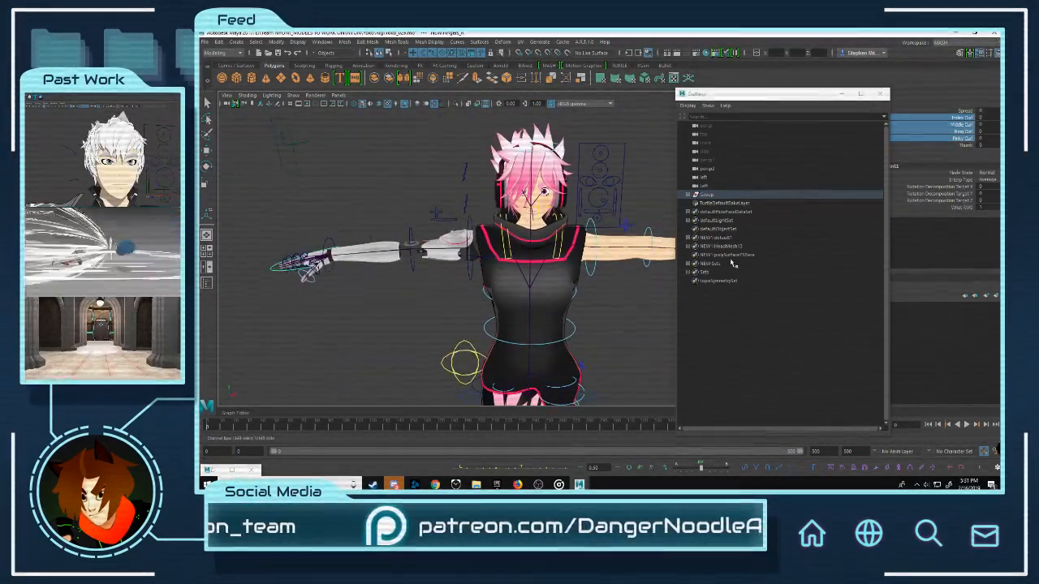
Step: Check the NEW1:HeadMesh and NEW1:polySurface sets in the Outliner and delete the HeadMesh set
{"action": "left_click", "coordinate": [698, 246]}
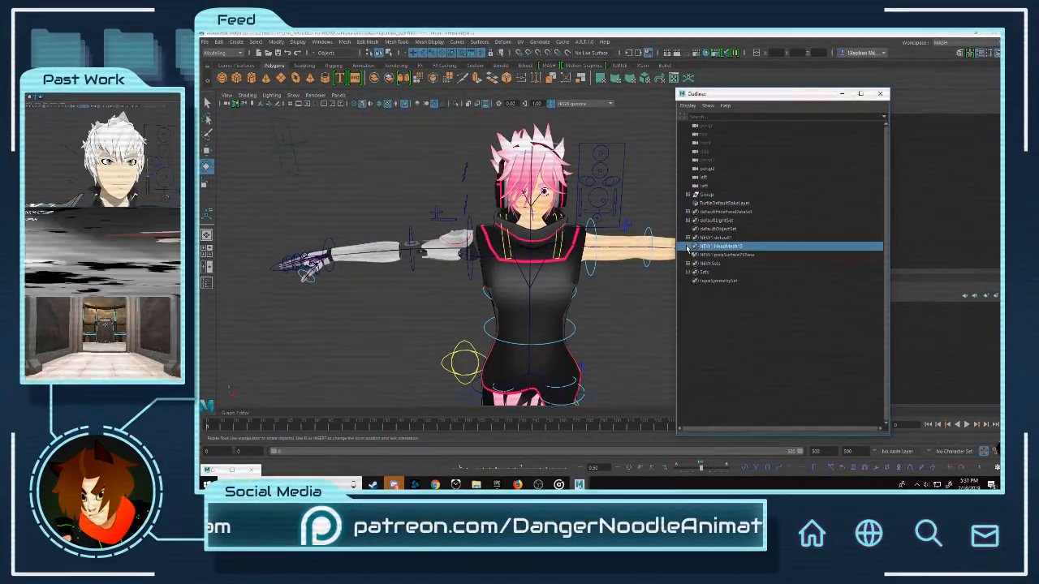
{"action": "left_click", "coordinate": [739, 255]}
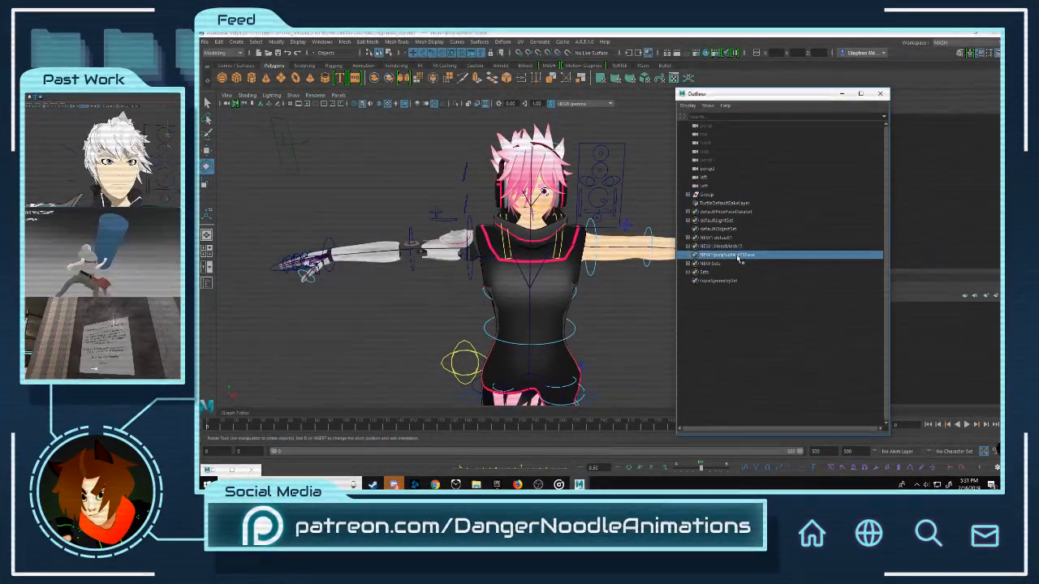
{"action": "left_click", "coordinate": [735, 246]}
{"action": "key", "text": "Delete"}
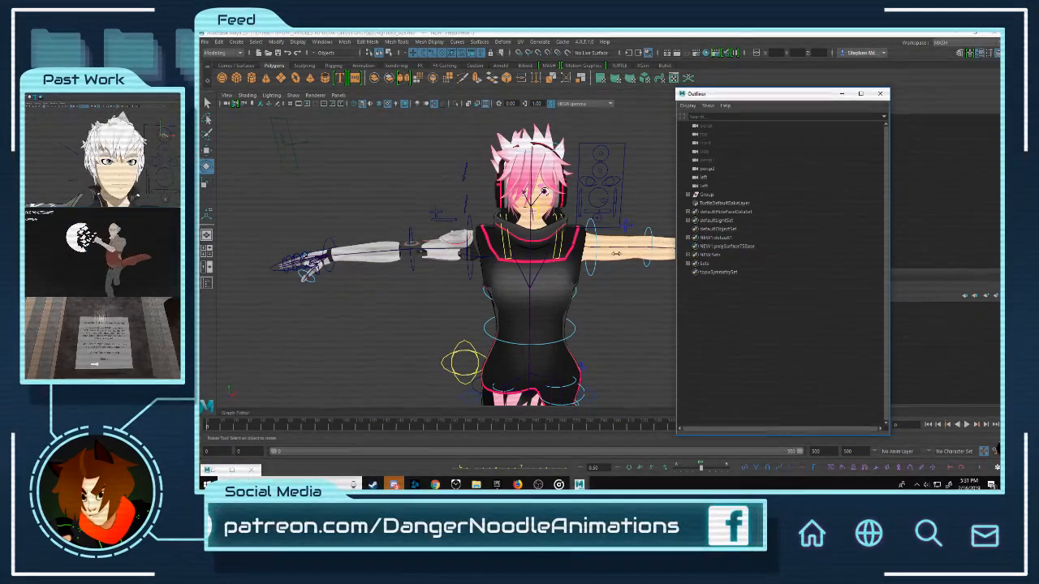
Step: Test the facial rig by moving the mouth control inside the large circle of the face control panel
{"action": "right_click_drag", "start_coordinate": [455, 219], "coordinate": [528, 210], "text": "alt"}
{"action": "middle_click_drag", "start_coordinate": [527, 210], "coordinate": [489, 236], "text": "alt"}
{"action": "scroll", "coordinate": [489, 235], "scroll_direction": "up", "scroll_amount": 2}
{"action": "left_click", "coordinate": [599, 211]}
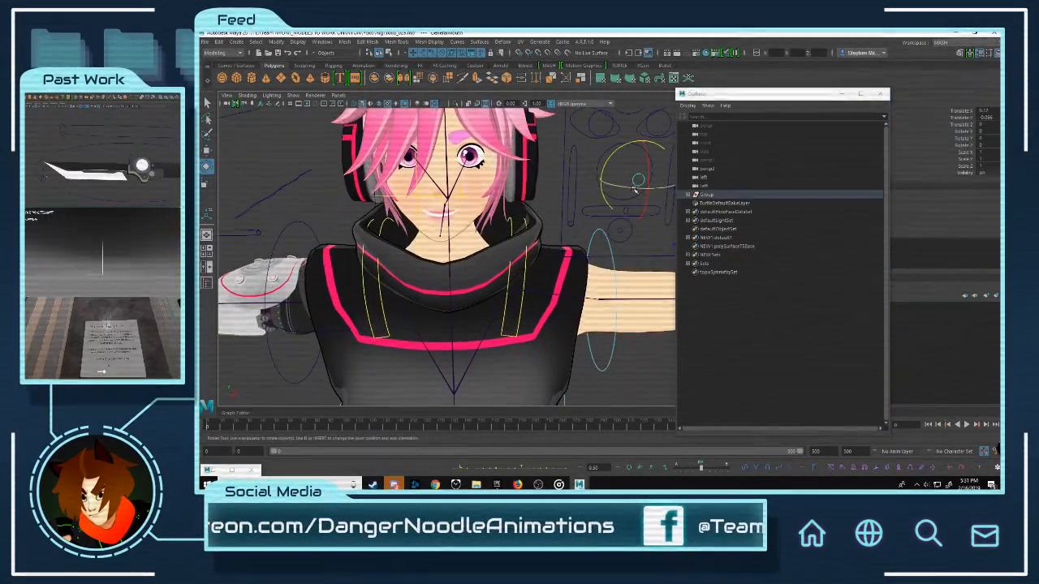
{"action": "middle_click_drag", "start_coordinate": [600, 211], "coordinate": [587, 186]}
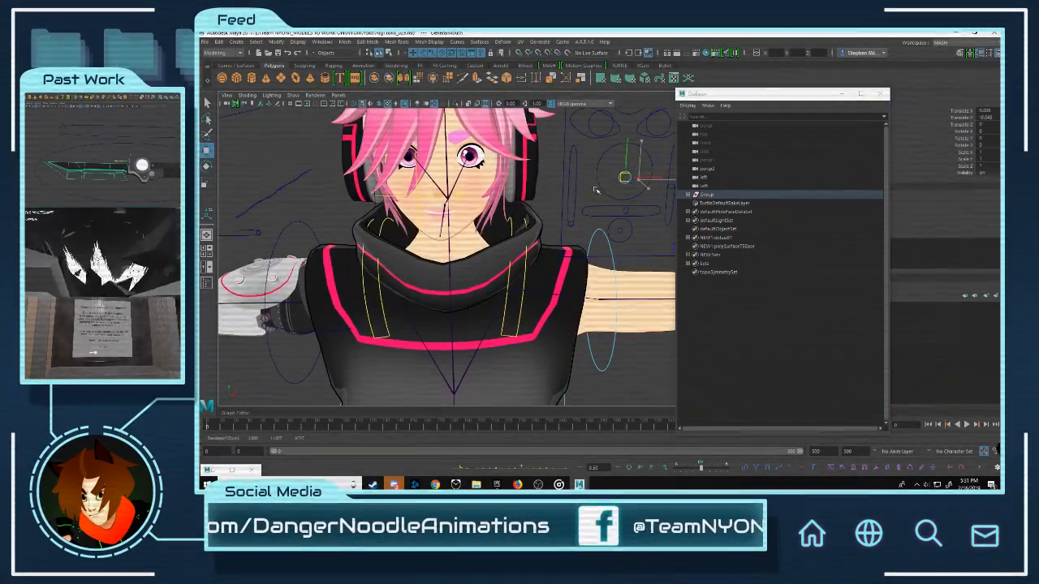
Step: Test-move an eye control on the face control panel and undo the movement
{"action": "scroll", "coordinate": [595, 183], "scroll_direction": "down", "scroll_amount": 2}
{"action": "left_click", "coordinate": [575, 157]}
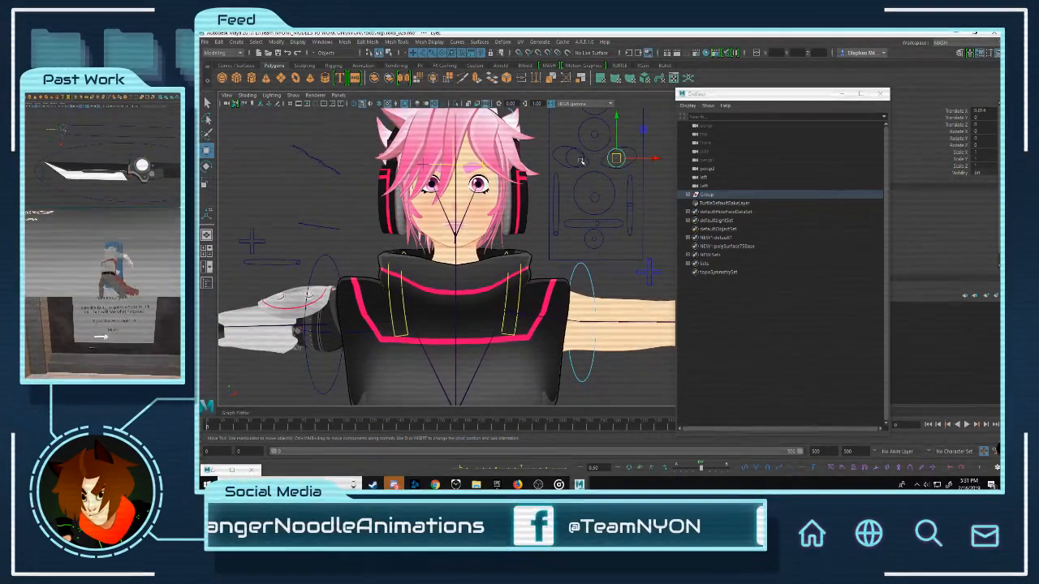
{"action": "left_click_drag", "start_coordinate": [576, 157], "coordinate": [563, 155]}
{"action": "key", "text": "ctrl+z"}
{"action": "scroll", "coordinate": [563, 155], "scroll_direction": "down", "scroll_amount": 3}
{"action": "middle_click_drag", "start_coordinate": [560, 162], "coordinate": [574, 203], "text": "alt"}
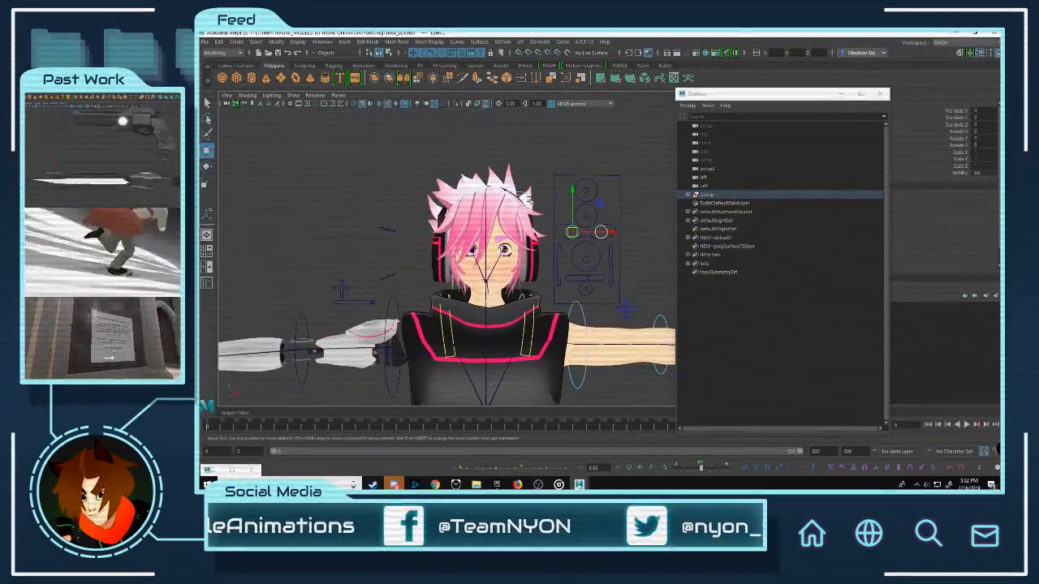
Step: Test-rotate the head control and undo the rotation
{"action": "left_click", "coordinate": [520, 193]}
{"action": "key", "text": "e"}
{"action": "left_click_drag", "start_coordinate": [509, 256], "coordinate": [565, 259]}
{"action": "key", "text": "ctrl+z"}
{"action": "scroll", "coordinate": [565, 268], "scroll_direction": "down", "scroll_amount": 4}
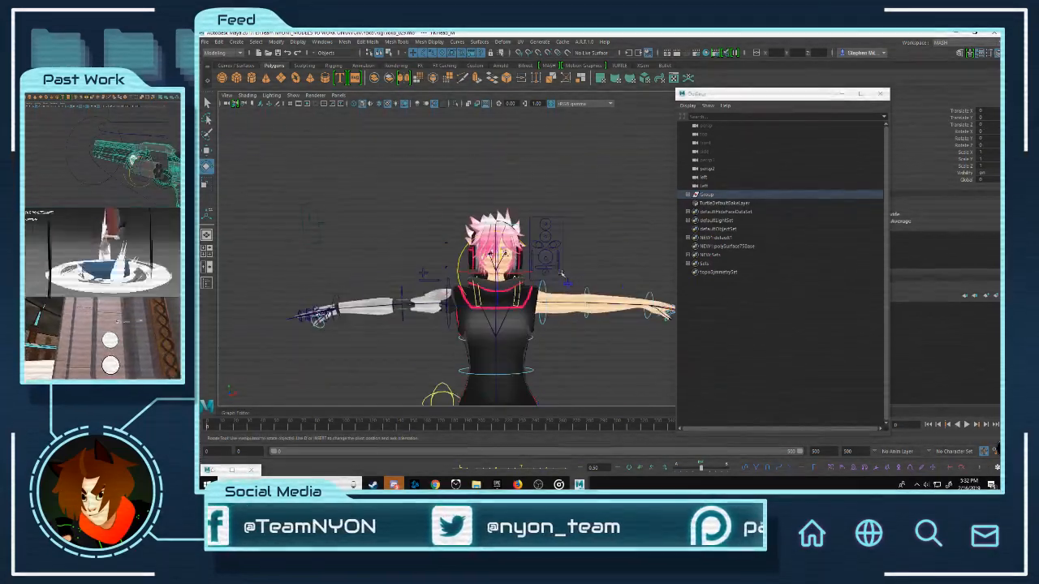
Step: Test-rotate the waist spine control and undo the rotation
{"action": "middle_click_drag", "start_coordinate": [564, 341], "coordinate": [556, 209], "text": "alt"}
{"action": "scroll", "coordinate": [556, 213], "scroll_direction": "up", "scroll_amount": 3}
{"action": "left_click_drag", "start_coordinate": [560, 216], "coordinate": [547, 220], "text": "alt"}
{"action": "left_click", "coordinate": [535, 262]}
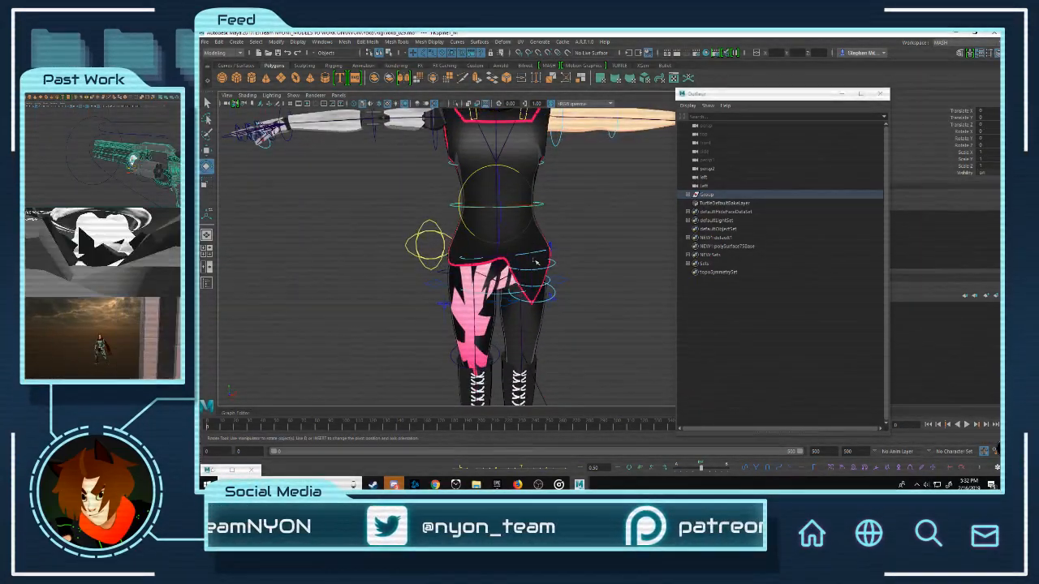
{"action": "left_click_drag", "start_coordinate": [508, 169], "coordinate": [625, 309]}
{"action": "key", "text": "ctrl+z"}
Step: Test-rotate the root control at the hips to bend the whole upper body, and undo it
{"action": "left_click", "coordinate": [440, 301]}
{"action": "left_click_drag", "start_coordinate": [474, 254], "coordinate": [523, 228]}
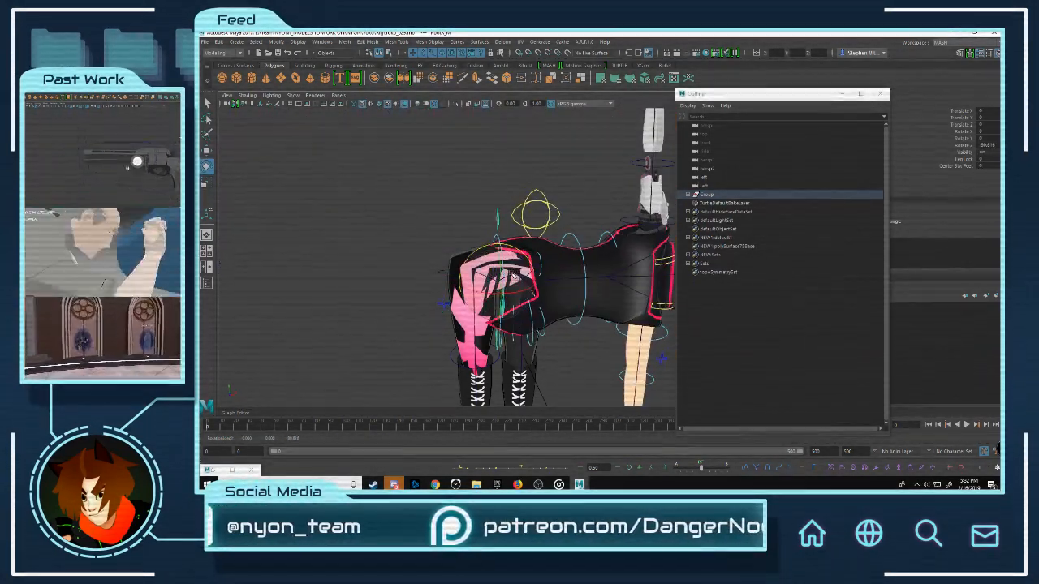
{"action": "key", "text": "ctrl+z"}
Step: Test-rotate the main control around the feet to tilt the whole character, and undo it
{"action": "scroll", "coordinate": [511, 274], "scroll_direction": "down", "scroll_amount": 7}
{"action": "middle_click_drag", "start_coordinate": [510, 275], "coordinate": [499, 186], "text": "alt"}
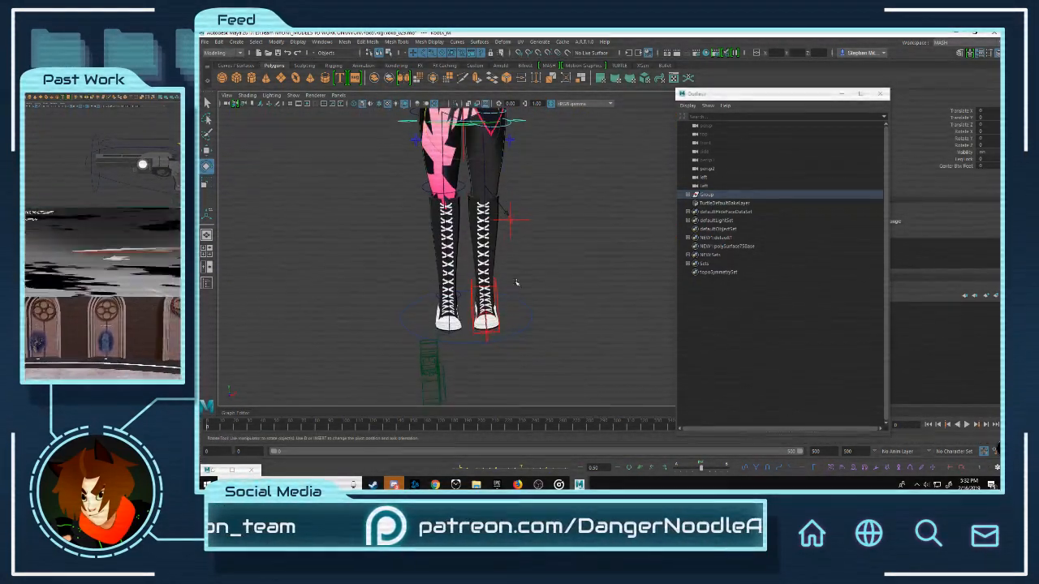
{"action": "left_click", "coordinate": [532, 314]}
{"action": "left_click_drag", "start_coordinate": [473, 278], "coordinate": [465, 277]}
{"action": "scroll", "coordinate": [508, 225], "scroll_direction": "down", "scroll_amount": 6}
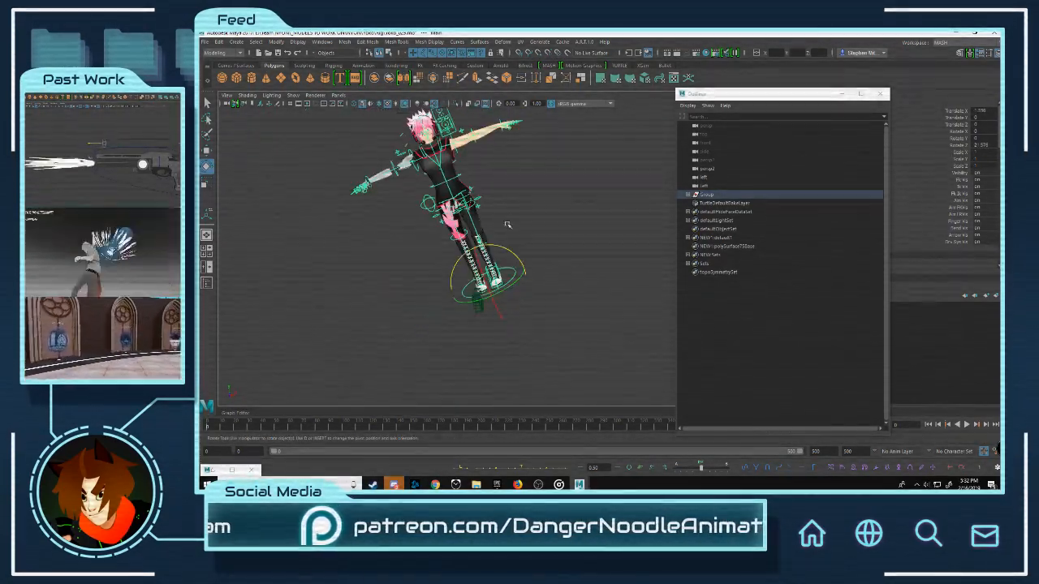
{"action": "middle_click_drag", "start_coordinate": [509, 225], "coordinate": [528, 284], "text": "alt"}
{"action": "middle_click_drag", "start_coordinate": [527, 184], "coordinate": [526, 253], "text": "alt"}
{"action": "scroll", "coordinate": [526, 253], "scroll_direction": "up", "scroll_amount": 10}
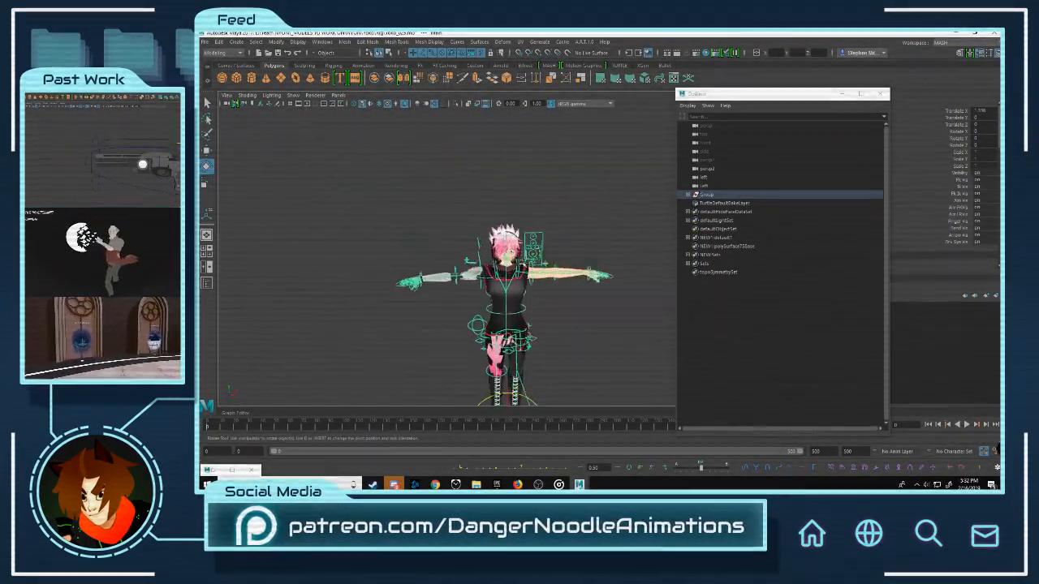
Step: Examine the remaining NEW1 default, polySurface and Sets entries in the Outliner to decide which can be removed
{"action": "left_click", "coordinate": [726, 247]}
{"action": "scroll", "coordinate": [513, 234], "scroll_direction": "down", "scroll_amount": 5}
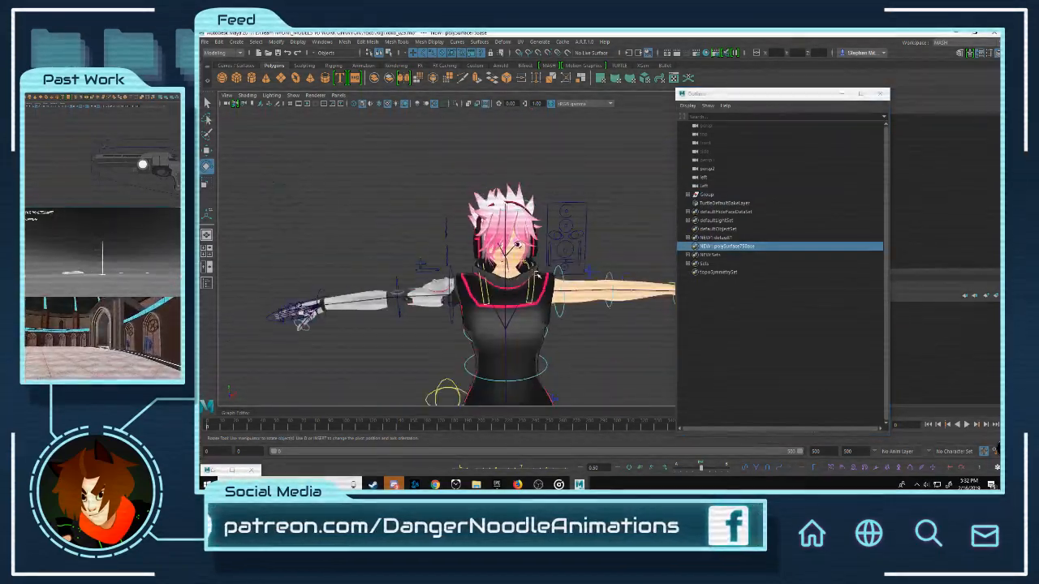
{"action": "left_click", "coordinate": [597, 231]}
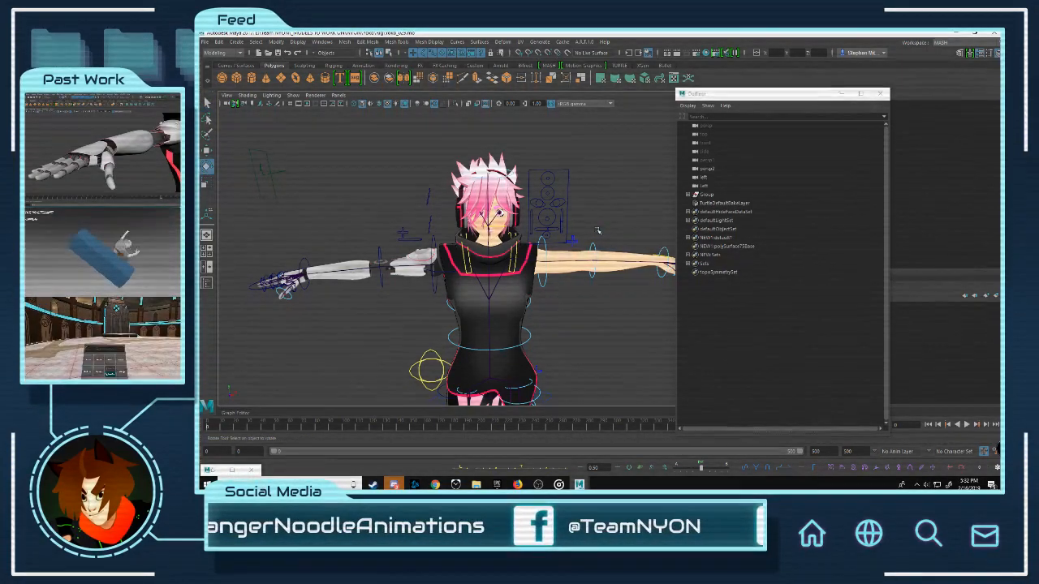
{"action": "scroll", "coordinate": [596, 230], "scroll_direction": "up", "scroll_amount": 2}
{"action": "left_click", "coordinate": [718, 238]}
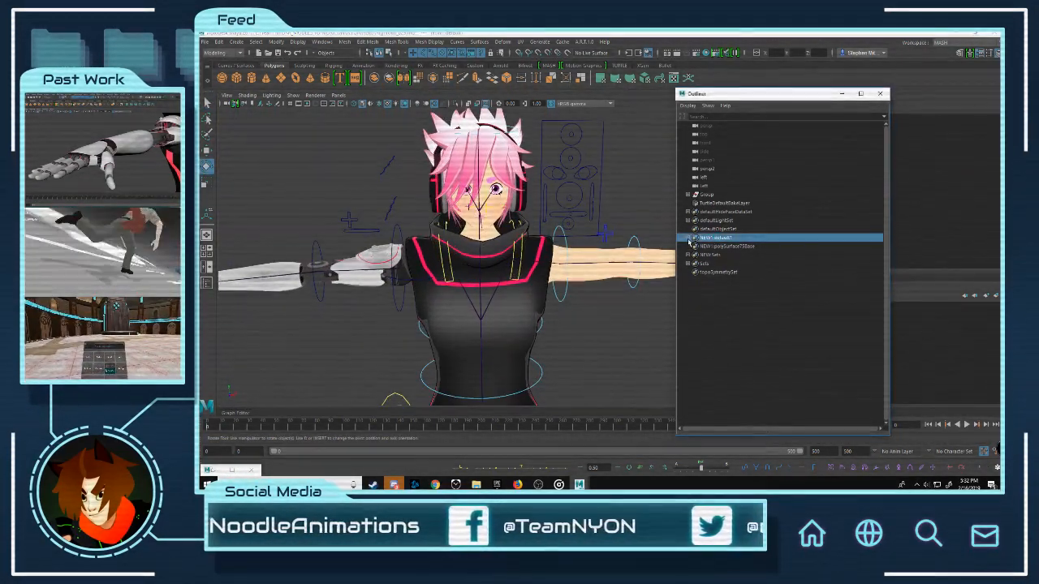
{"action": "left_click", "coordinate": [688, 239]}
{"action": "left_click", "coordinate": [689, 238]}
{"action": "left_click", "coordinate": [721, 256]}
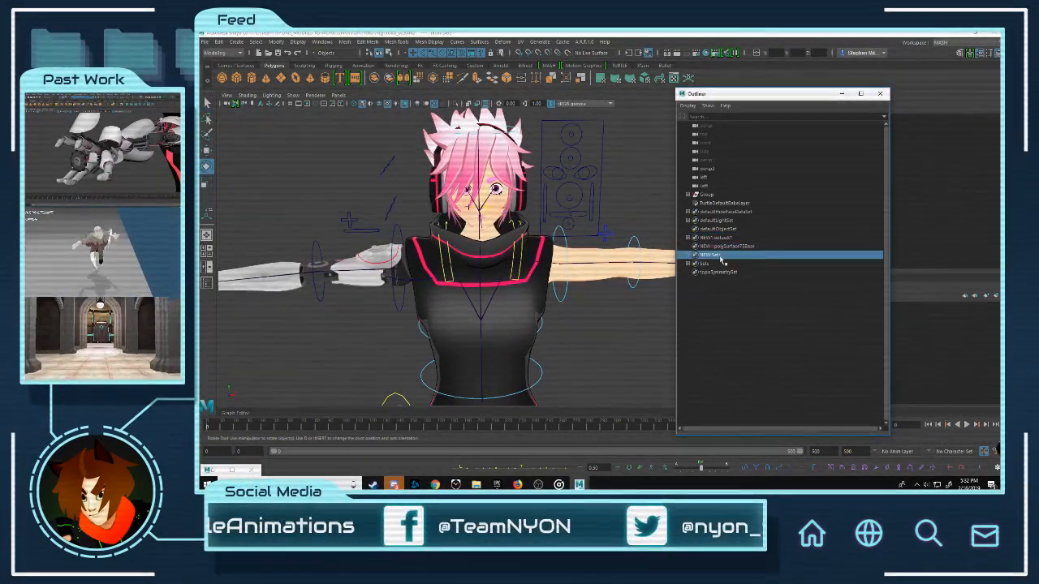
{"action": "left_click", "coordinate": [731, 238]}
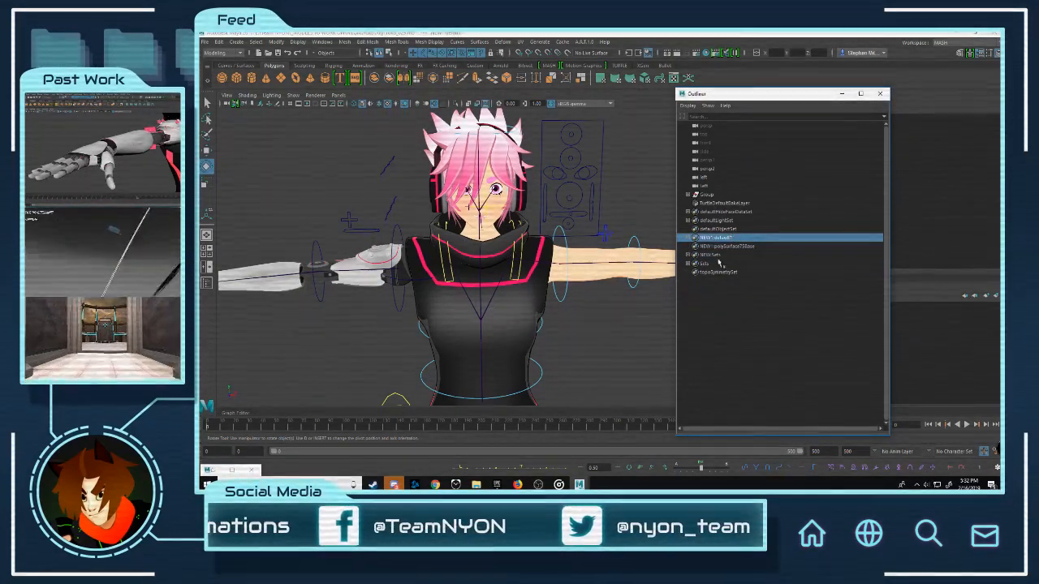
{"action": "left_click", "coordinate": [712, 255]}
{"action": "left_click", "coordinate": [723, 247]}
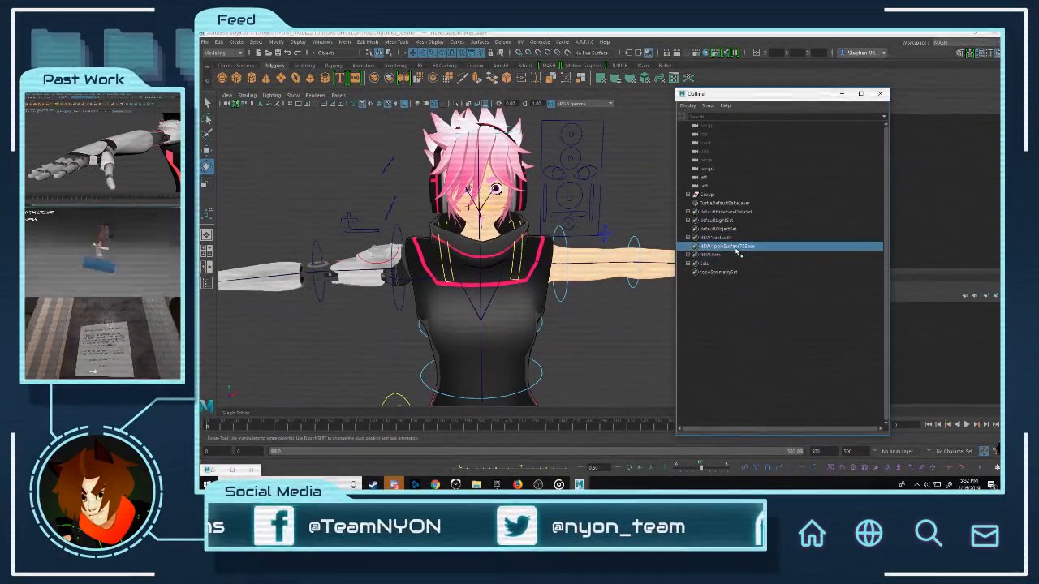
Step: Delete the NEW1:default set and the NEW1:polySurface base set from the Outliner
{"action": "left_click", "coordinate": [734, 237]}
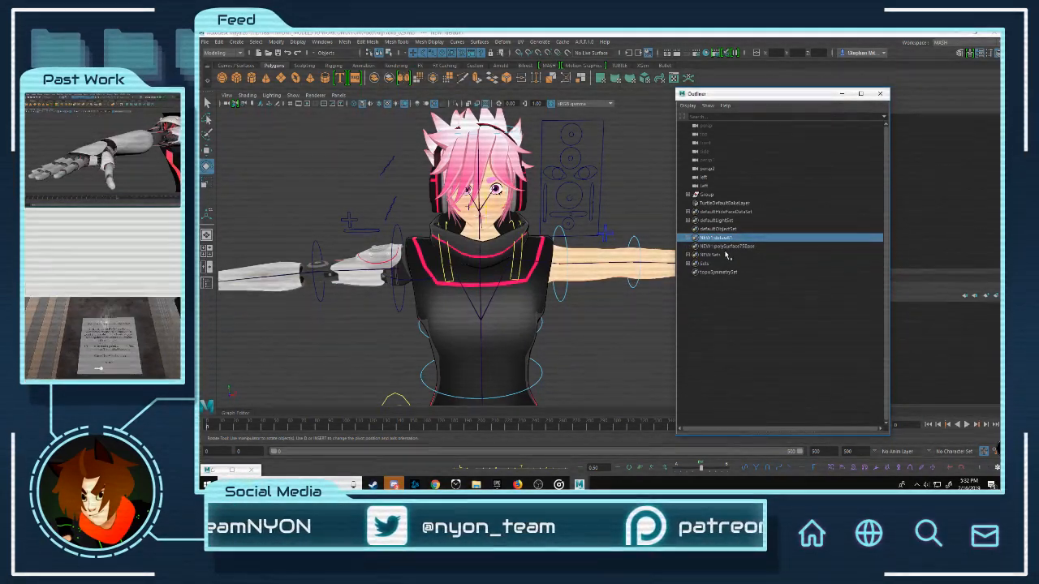
{"action": "key", "text": "Delete"}
{"action": "left_click", "coordinate": [735, 238]}
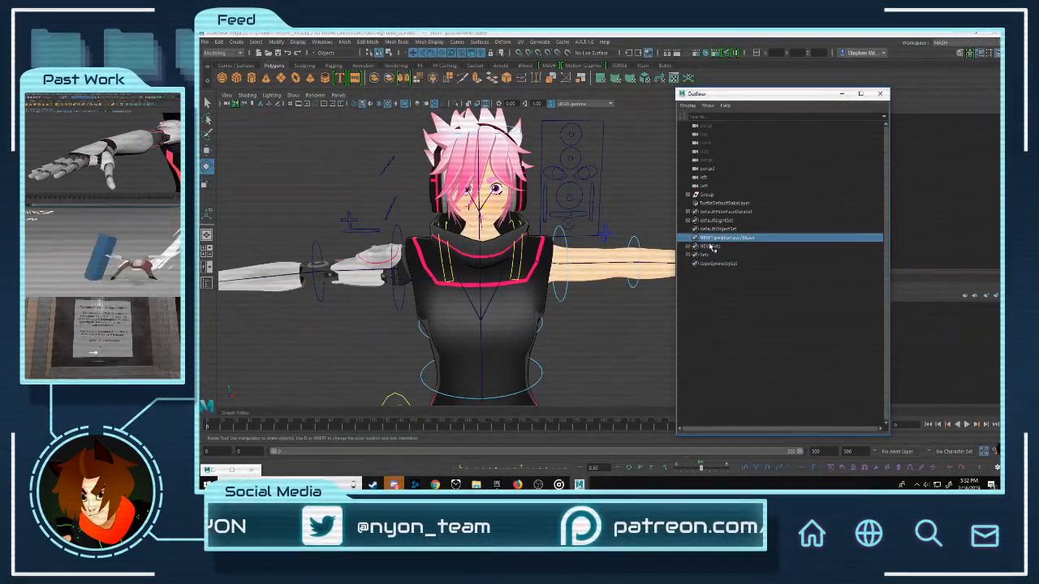
{"action": "key", "text": "Delete"}
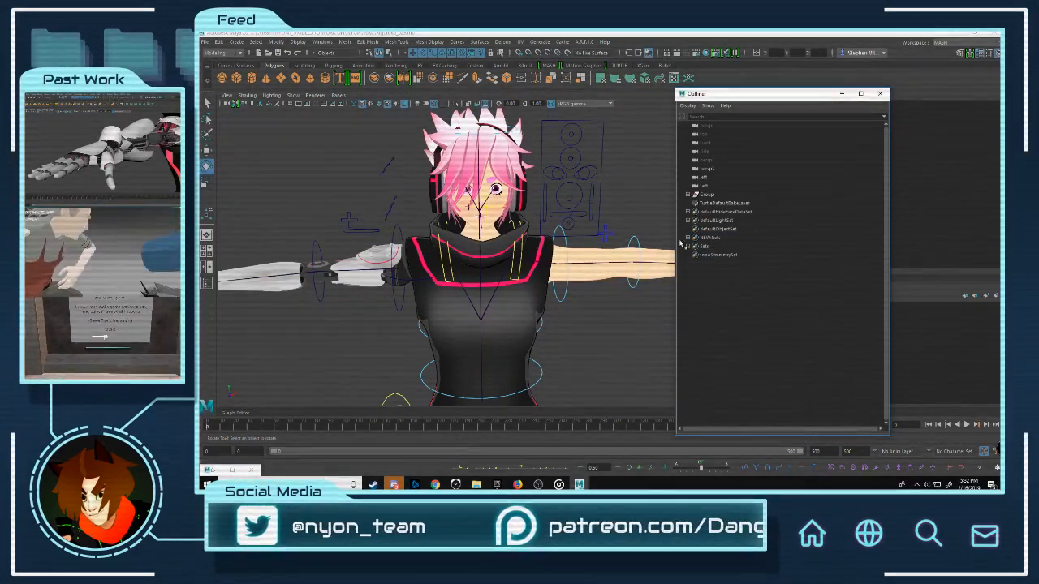
Step: Recheck the rig by test-rotating the main control at the feet and undo the rotation
{"action": "scroll", "coordinate": [487, 267], "scroll_direction": "down", "scroll_amount": 5}
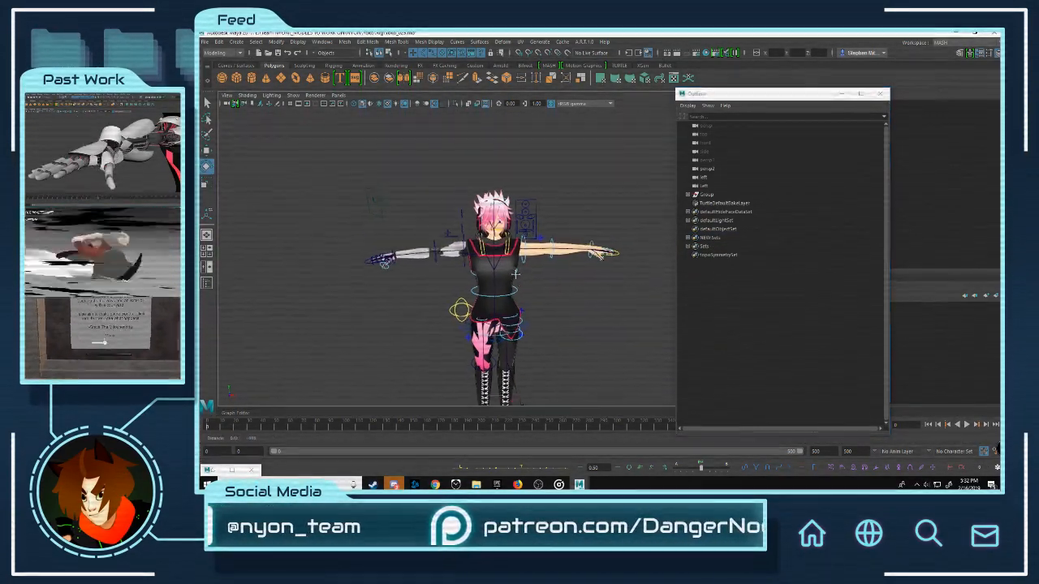
{"action": "middle_click_drag", "start_coordinate": [515, 275], "coordinate": [506, 190], "text": "alt"}
{"action": "left_click", "coordinate": [520, 349]}
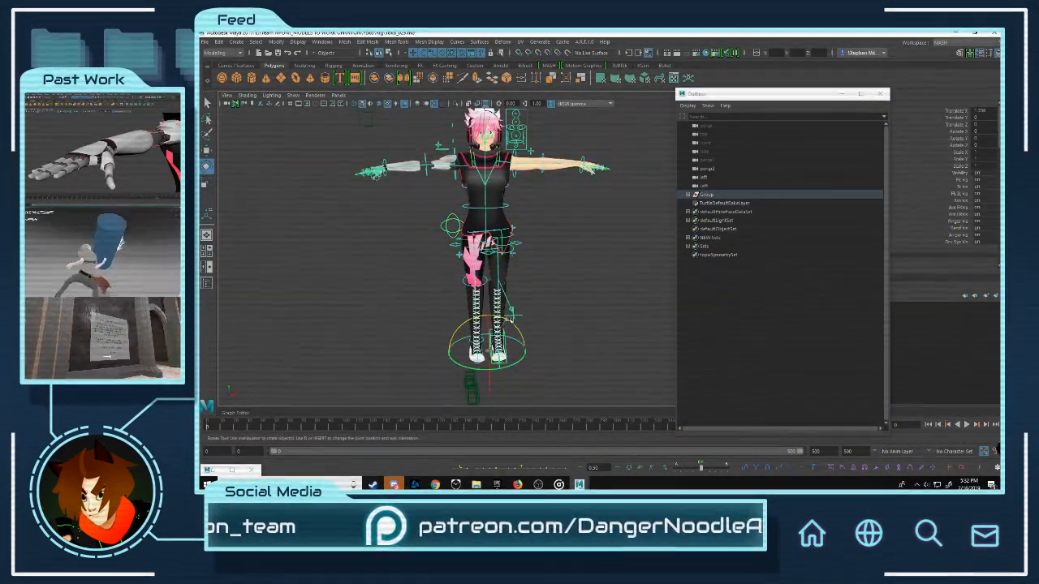
{"action": "left_click_drag", "start_coordinate": [513, 315], "coordinate": [498, 354]}
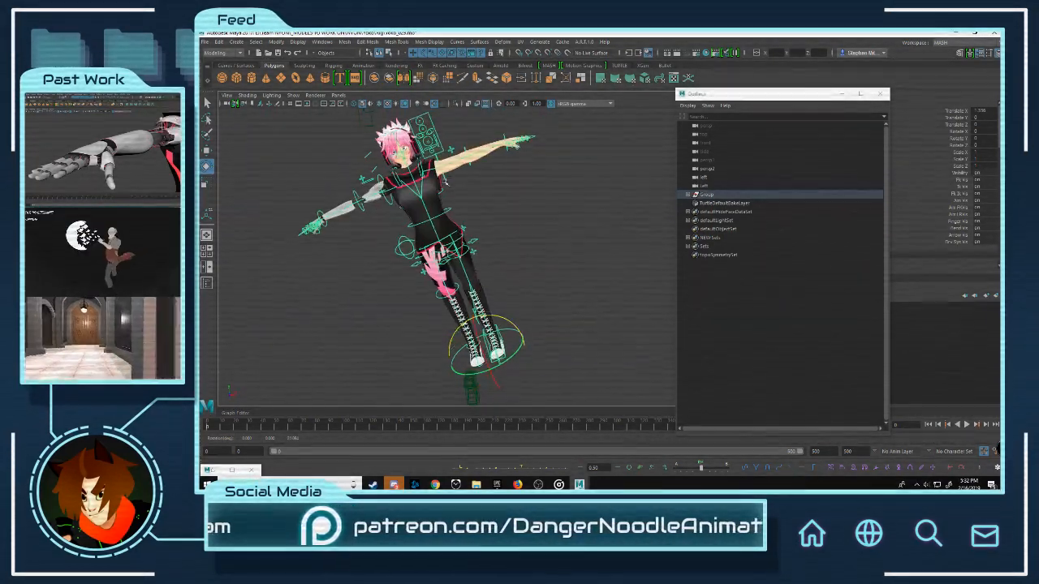
{"action": "key", "text": "ctrl+z"}
Step: Test-rotate the shoulder and elbow controls of the robotic arm and undo the rotations
{"action": "middle_click_drag", "start_coordinate": [446, 183], "coordinate": [465, 223], "text": "alt"}
{"action": "scroll", "coordinate": [492, 195], "scroll_direction": "up", "scroll_amount": 8}
{"action": "left_click", "coordinate": [453, 211]}
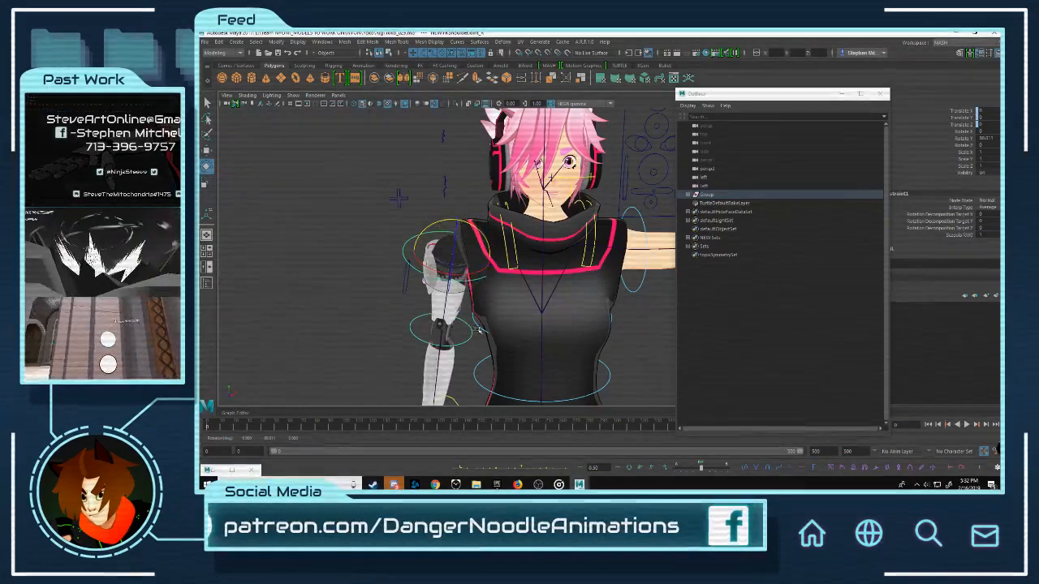
{"action": "left_click", "coordinate": [500, 324]}
{"action": "mouse_move", "coordinate": [521, 284]}
{"action": "left_mouse_down"}
{"action": "mouse_move", "coordinate": [535, 280]}
{"action": "mouse_move", "coordinate": [507, 299]}
{"action": "left_mouse_up"}
{"action": "key", "text": "ctrl+z"}
{"action": "scroll", "coordinate": [500, 272], "scroll_direction": "down", "scroll_amount": 4}
{"action": "scroll", "coordinate": [501, 273], "scroll_direction": "up", "scroll_amount": 2}
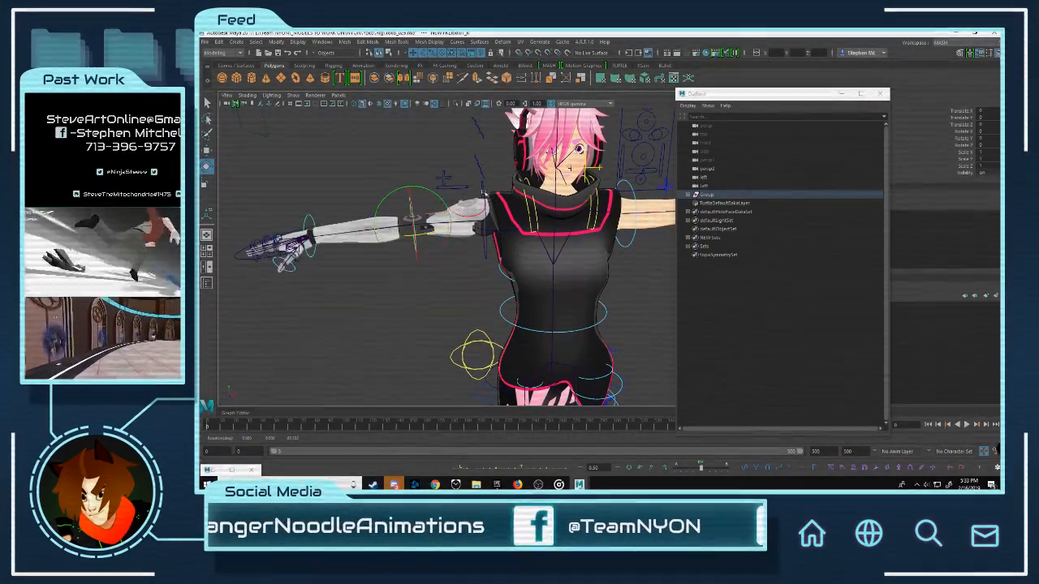
Step: Test-rotate the robotic arm's shoulder control once more and undo the rotation
{"action": "left_click", "coordinate": [497, 225]}
{"action": "left_click_drag", "start_coordinate": [510, 238], "coordinate": [526, 220]}
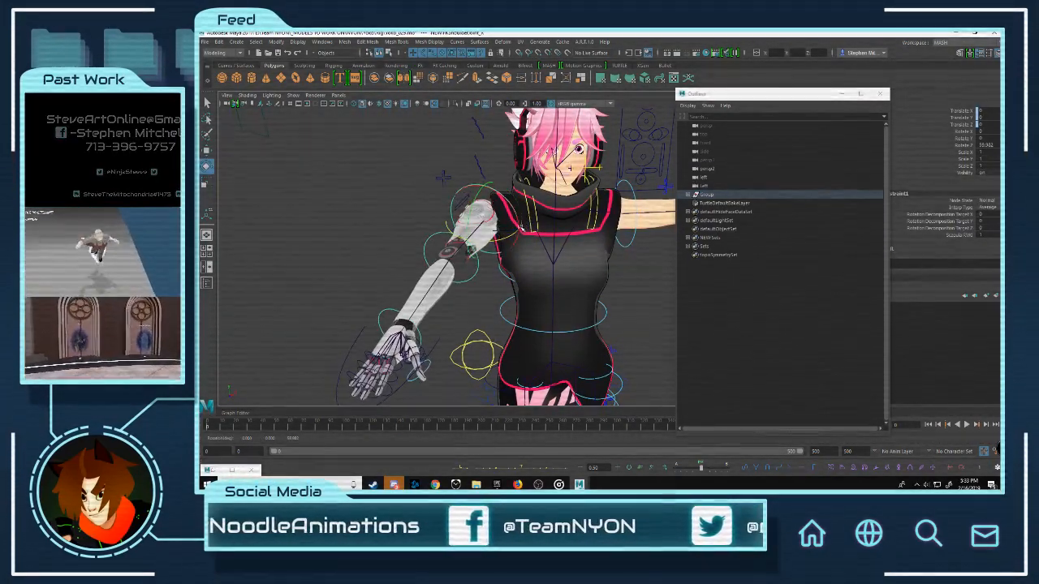
{"action": "key", "text": "ctrl+z"}
{"action": "scroll", "coordinate": [523, 229], "scroll_direction": "up", "scroll_amount": 3}
{"action": "middle_click_drag", "start_coordinate": [546, 212], "coordinate": [524, 250], "text": "alt"}
Step: Expand NEW1:Sets and its ControlSet in the Outliner and examine which finger and joint controls it contains
{"action": "left_click", "coordinate": [734, 222]}
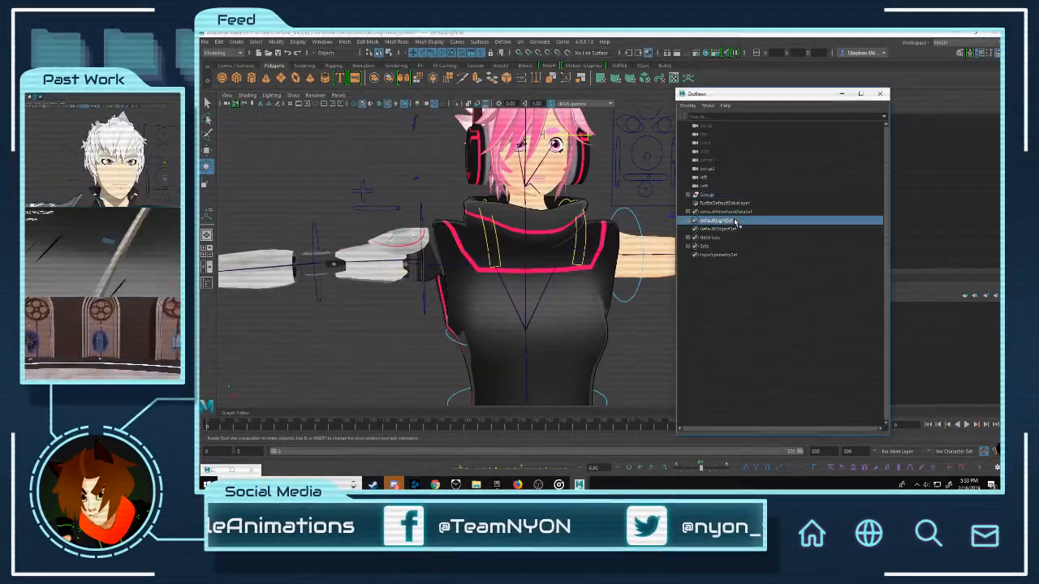
{"action": "left_click", "coordinate": [739, 230]}
{"action": "left_click", "coordinate": [720, 238]}
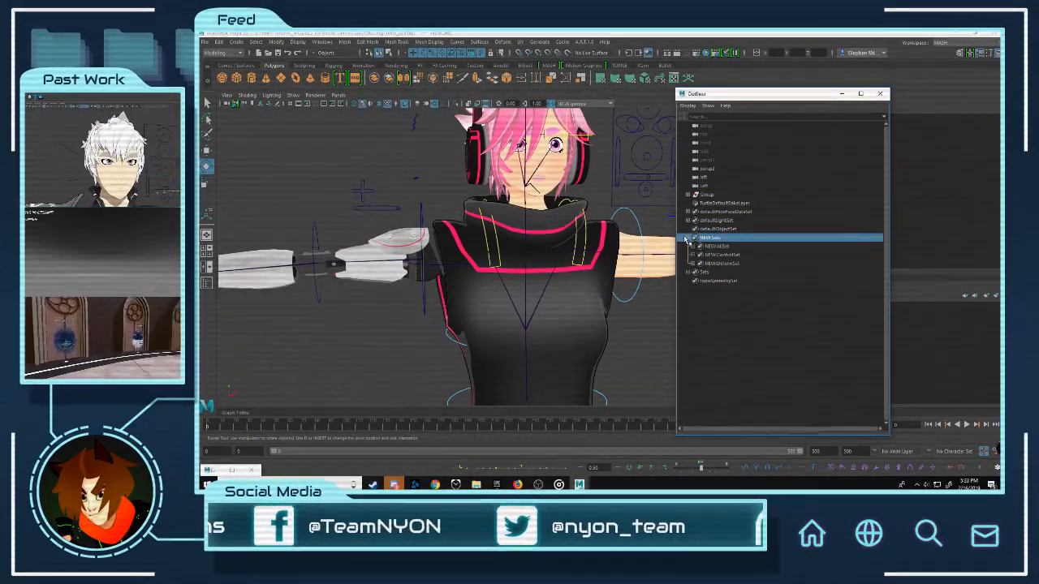
{"action": "left_click", "coordinate": [693, 254]}
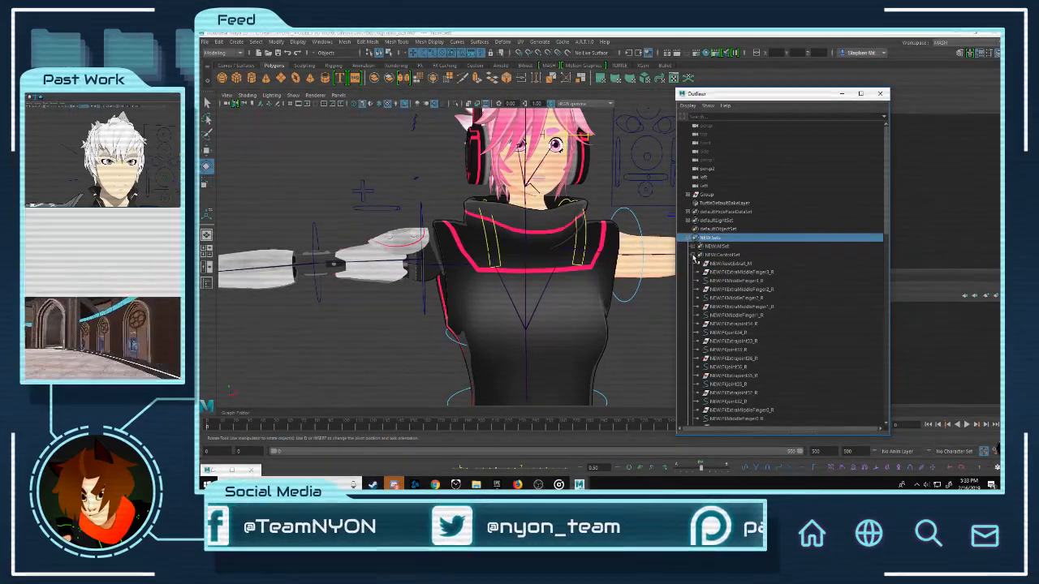
{"action": "left_click", "coordinate": [742, 273]}
{"action": "left_click", "coordinate": [741, 264]}
{"action": "left_click", "coordinate": [742, 281]}
{"action": "left_click", "coordinate": [715, 325]}
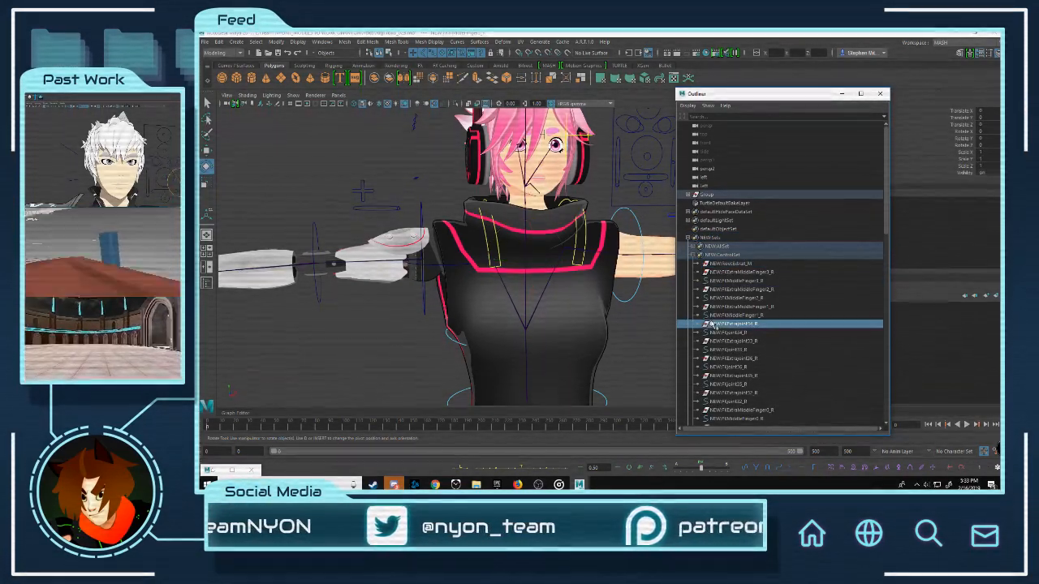
{"action": "left_click", "coordinate": [749, 315]}
{"action": "scroll", "coordinate": [749, 316], "scroll_direction": "down", "scroll_amount": 3}
{"action": "left_click", "coordinate": [747, 315]}
{"action": "left_click", "coordinate": [748, 273]}
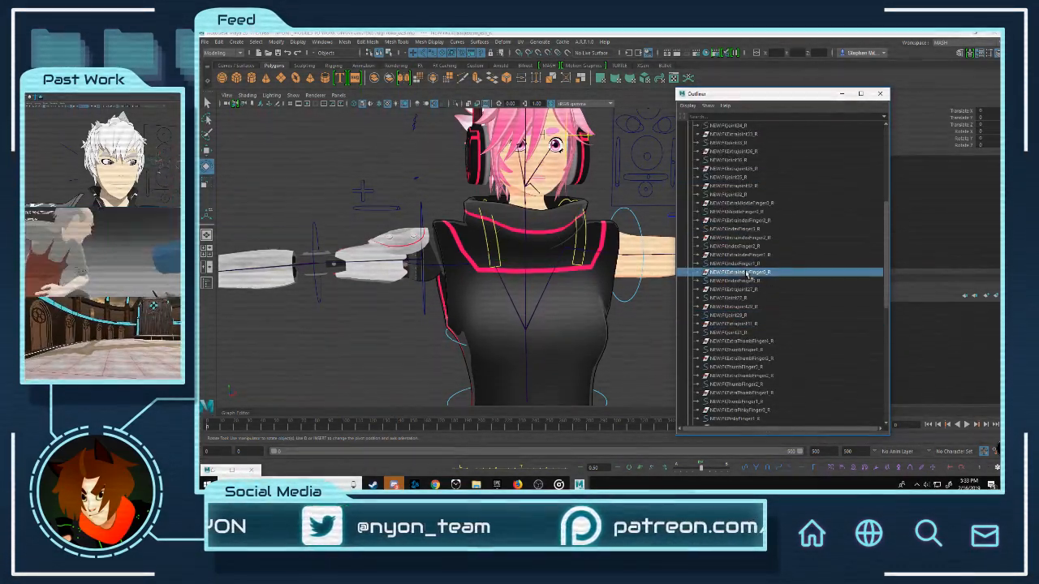
{"action": "scroll", "coordinate": [604, 259], "scroll_direction": "down", "scroll_amount": 5}
{"action": "left_click_drag", "start_coordinate": [609, 258], "coordinate": [708, 252], "text": "alt"}
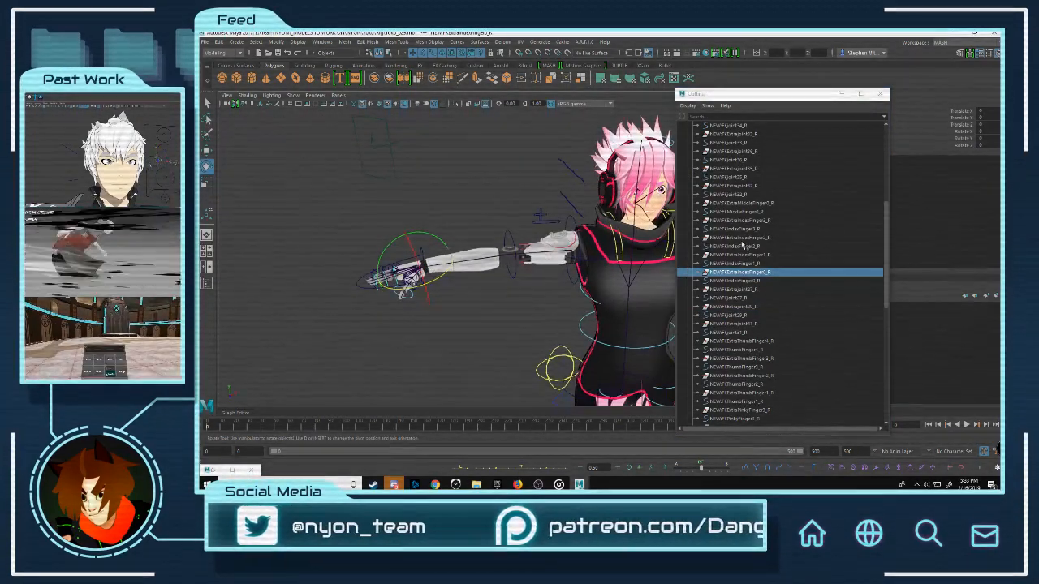
{"action": "scroll", "coordinate": [743, 245], "scroll_direction": "up", "scroll_amount": 9}
Step: Inspect the contents of NEW1:AllSet, collapse NEW1:Sets, and expand Sets to check its AllSet
{"action": "left_click", "coordinate": [693, 254]}
{"action": "left_click", "coordinate": [693, 247]}
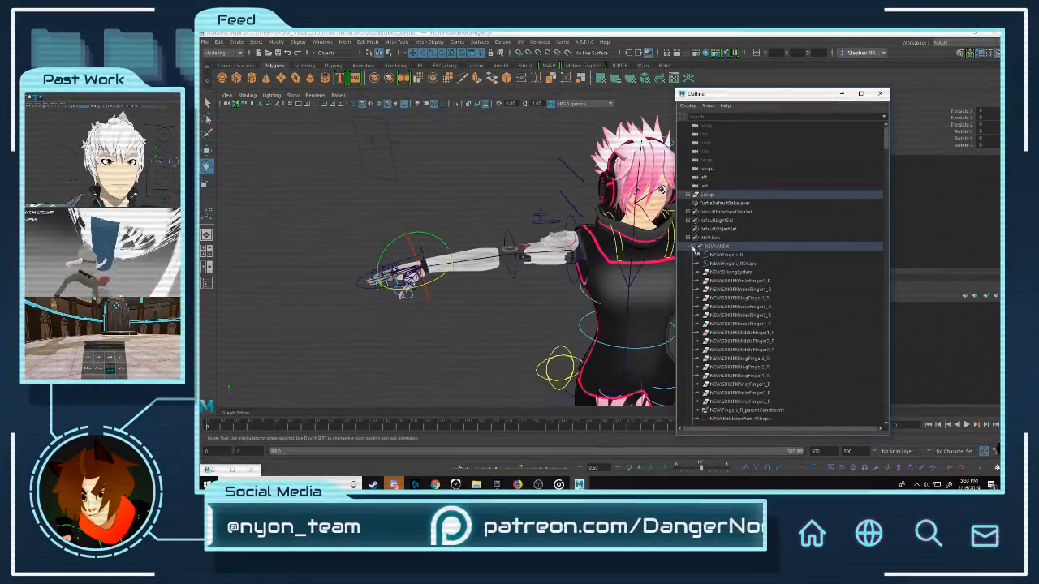
{"action": "left_click", "coordinate": [688, 237]}
{"action": "left_click", "coordinate": [716, 248]}
{"action": "left_click", "coordinate": [687, 245]}
{"action": "left_click", "coordinate": [717, 256]}
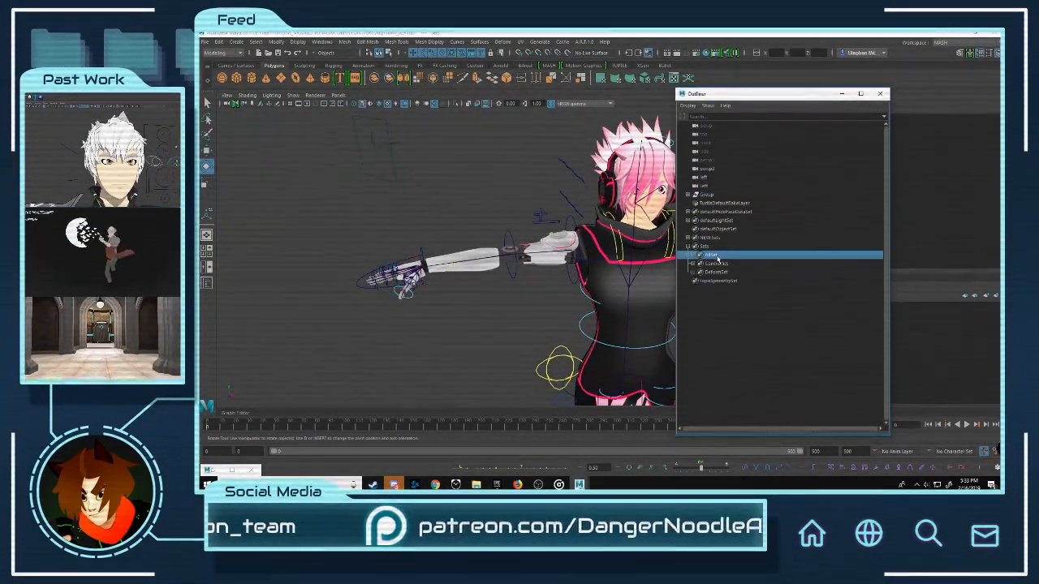
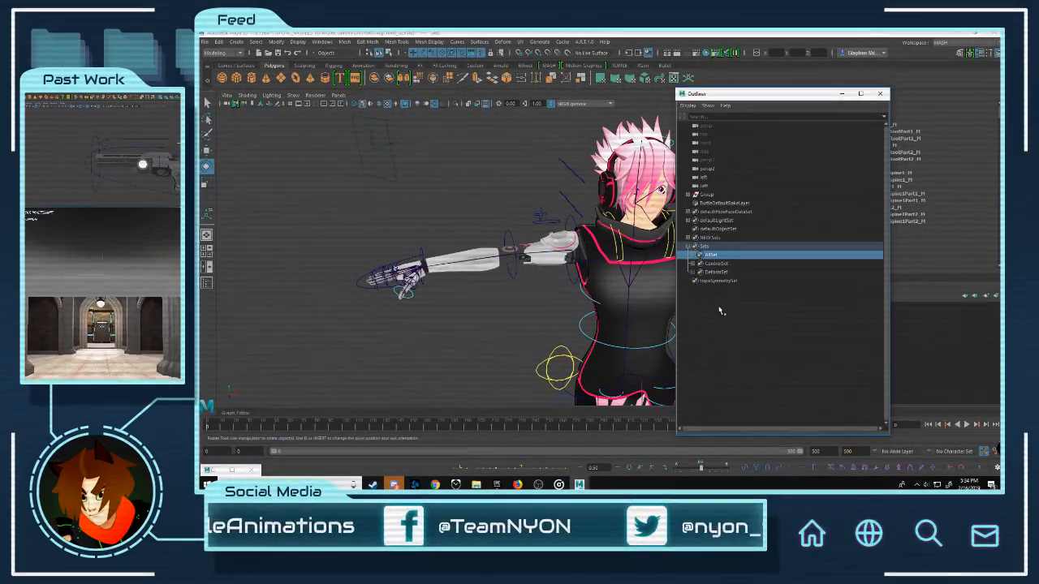
{"action": "mouse_move", "coordinate": [579, 485]}
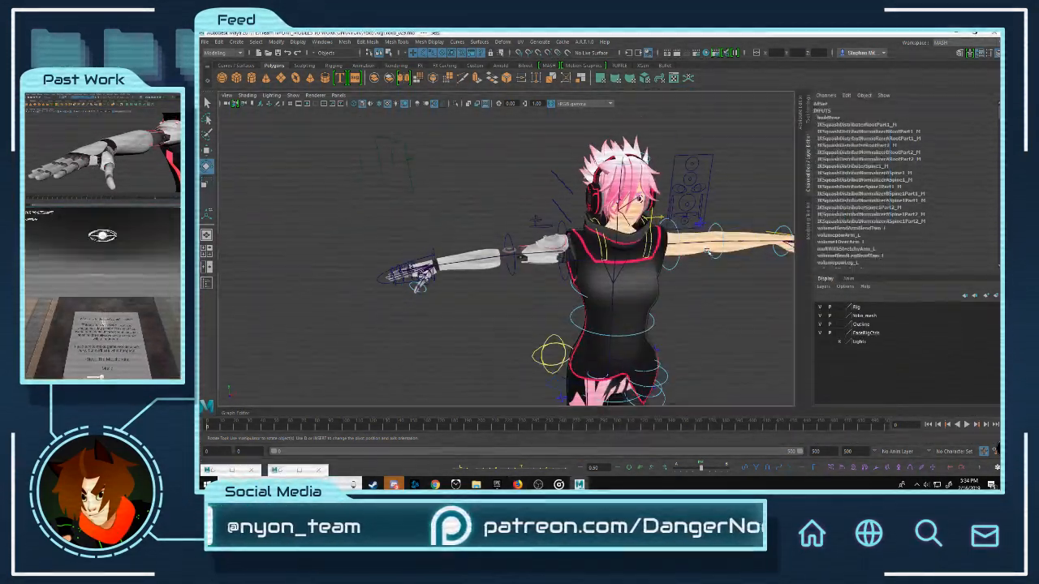
Step: Clear the selection, reopen the Outliner and collapse the Sets entry
{"action": "left_click", "coordinate": [574, 273]}
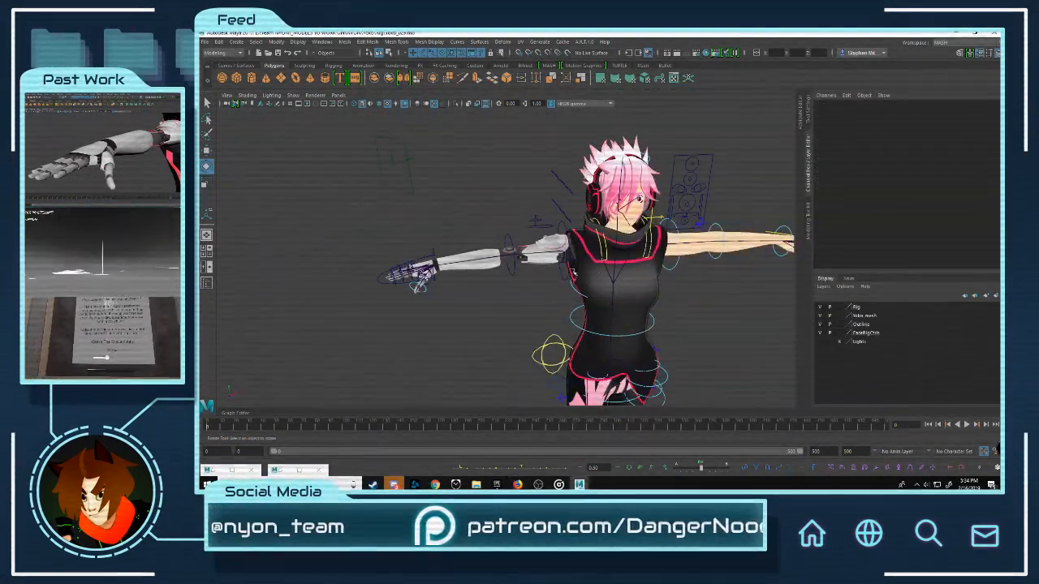
{"action": "left_click", "coordinate": [297, 469]}
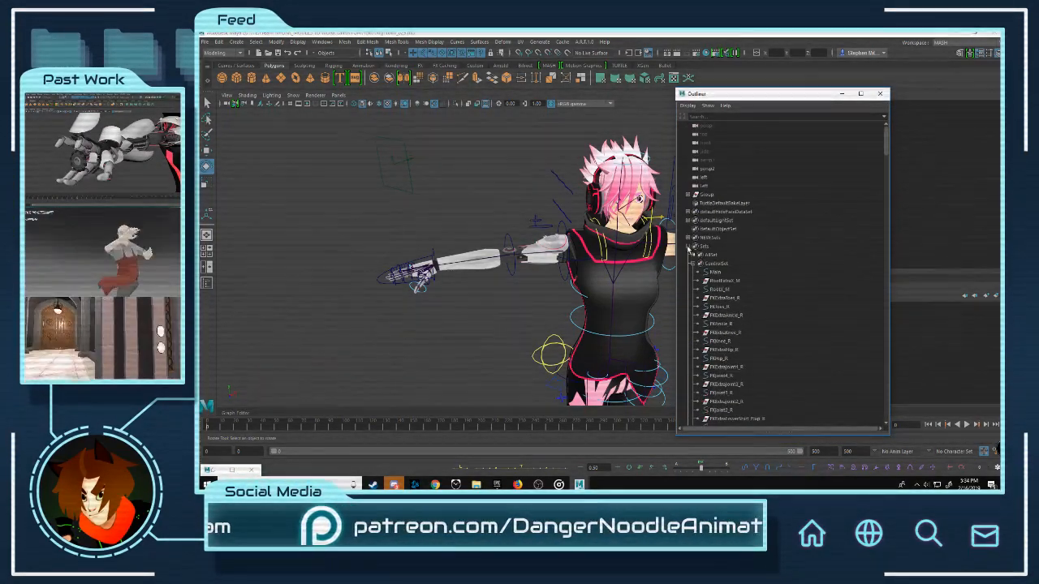
{"action": "left_click", "coordinate": [689, 247]}
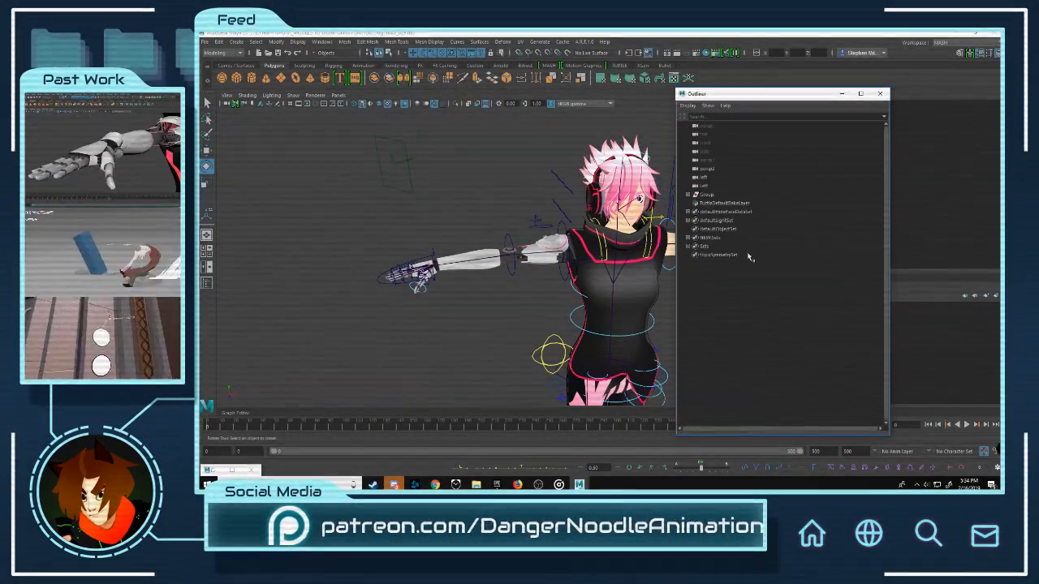
{"action": "left_click", "coordinate": [725, 211]}
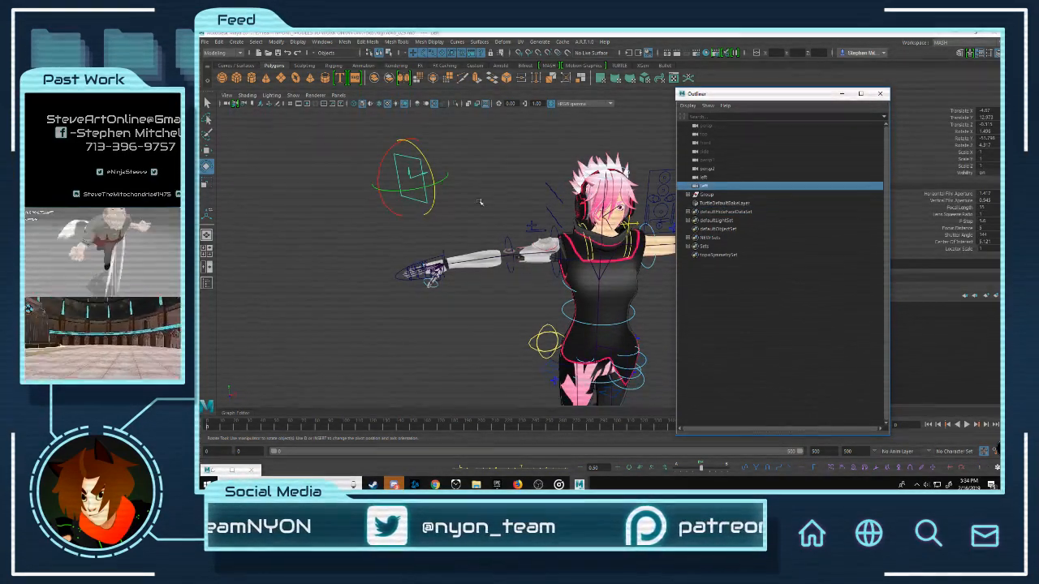
Step: Delete the extra left camera floating beside the character's robotic arm
{"action": "left_click", "coordinate": [480, 203]}
{"action": "scroll", "coordinate": [557, 202], "scroll_direction": "down", "scroll_amount": 6}
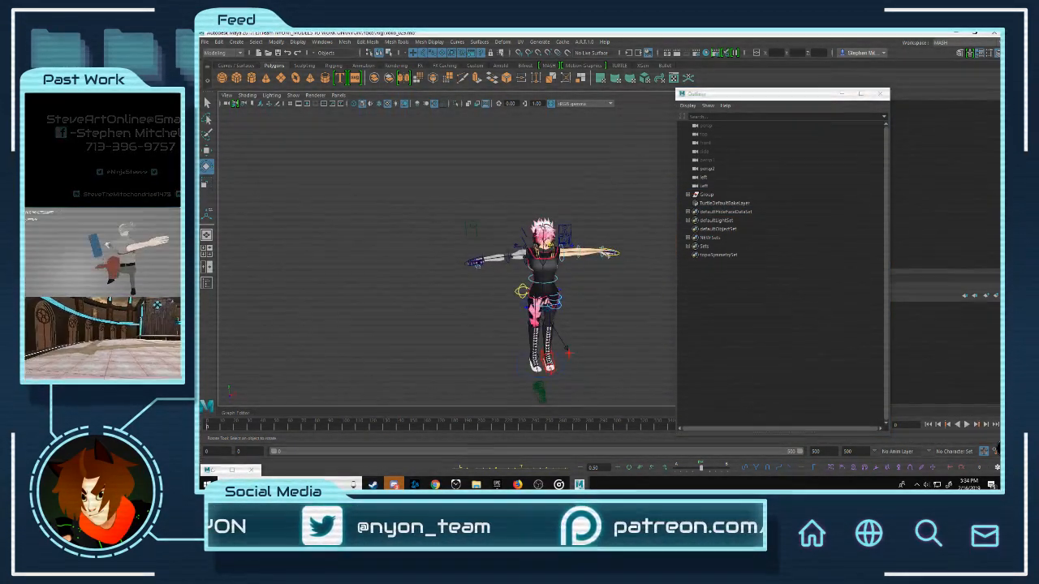
{"action": "middle_click_drag", "start_coordinate": [503, 227], "coordinate": [397, 198], "text": "alt"}
{"action": "scroll", "coordinate": [397, 198], "scroll_direction": "up", "scroll_amount": 3}
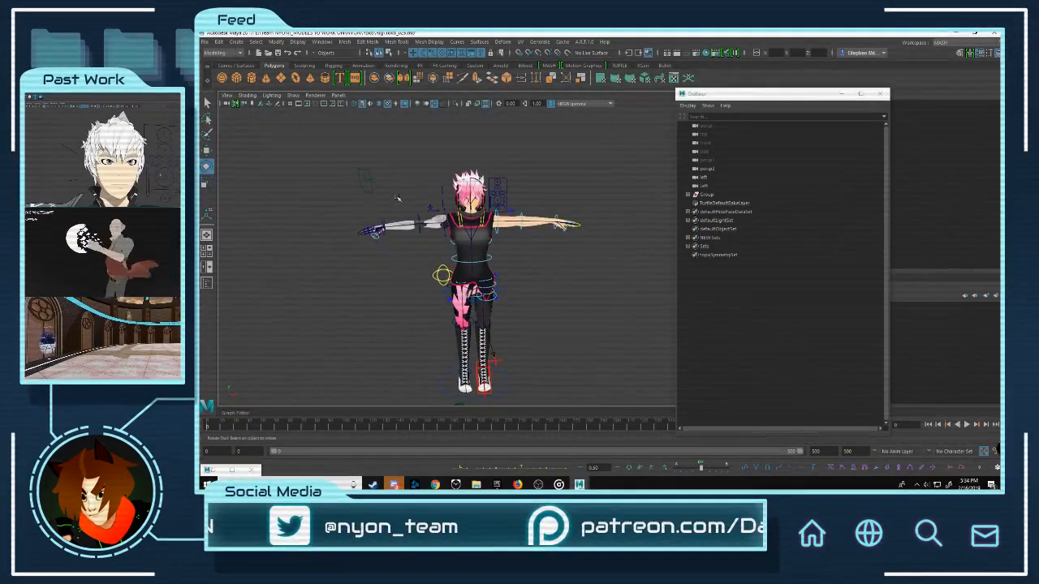
{"action": "left_click", "coordinate": [366, 180]}
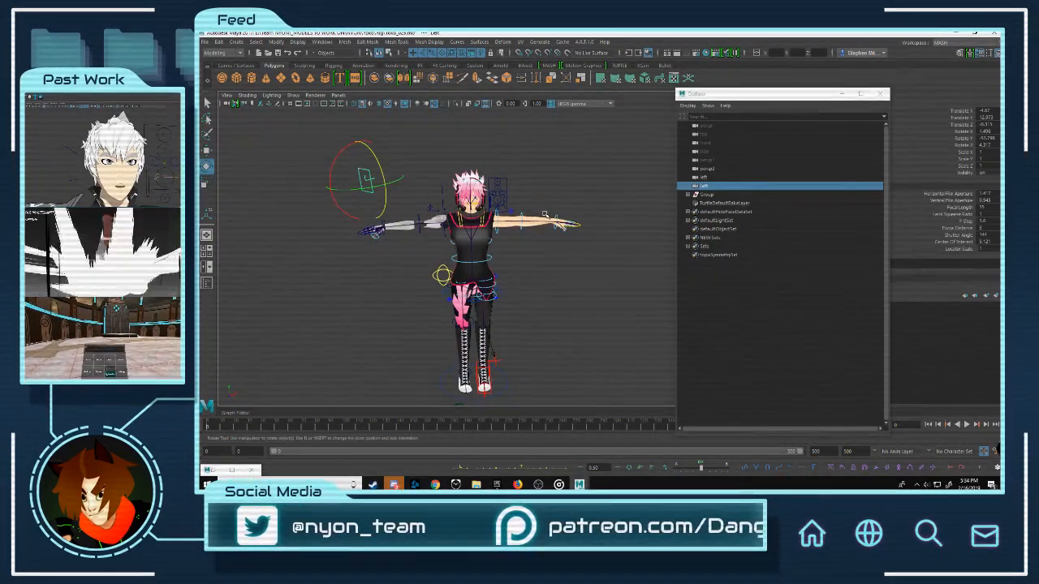
{"action": "key", "text": "Delete"}
Step: Delete the leftover persp2 camera near the character's feet
{"action": "scroll", "coordinate": [539, 244], "scroll_direction": "down", "scroll_amount": 1}
{"action": "middle_click_drag", "start_coordinate": [539, 244], "coordinate": [570, 179], "text": "alt"}
{"action": "left_click_drag", "start_coordinate": [570, 179], "coordinate": [527, 195], "text": "alt"}
{"action": "left_click", "coordinate": [464, 345]}
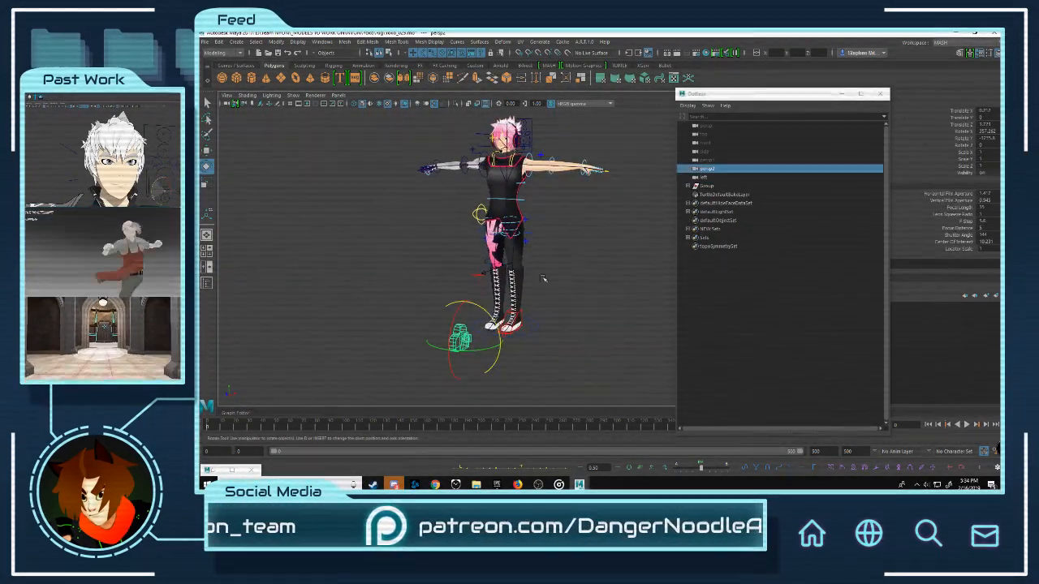
{"action": "left_click_drag", "start_coordinate": [543, 278], "coordinate": [552, 276], "text": "alt"}
{"action": "key", "text": "Delete"}
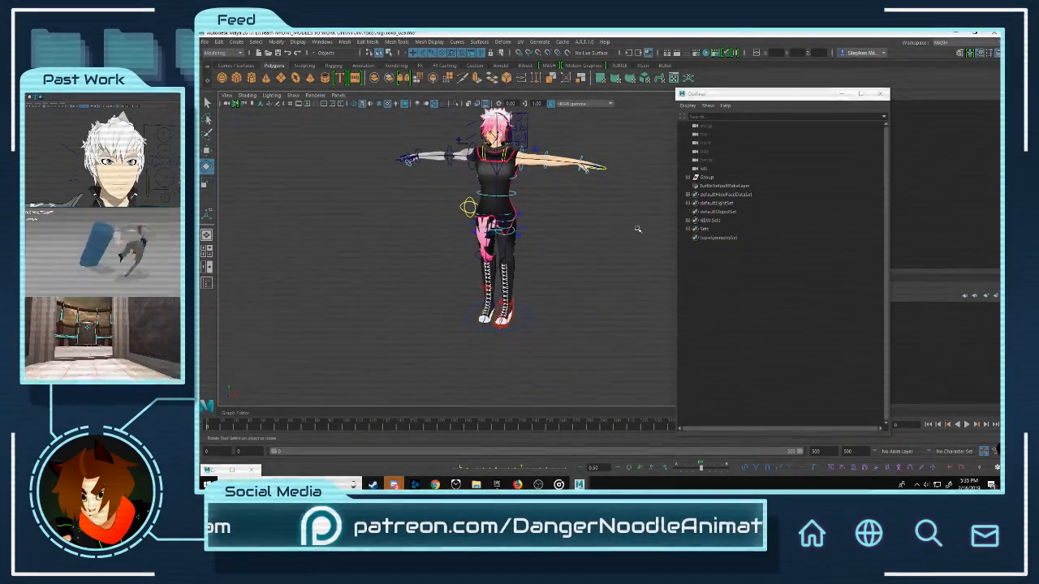
Step: Test-rotate the whole character with the main control at the feet and undo the rotation
{"action": "left_click", "coordinate": [529, 321]}
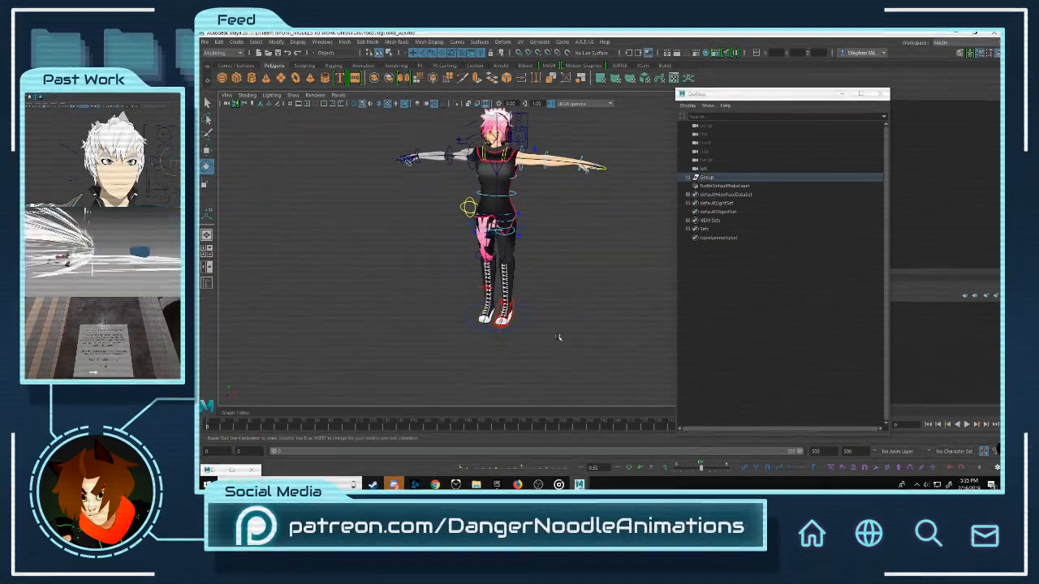
{"action": "left_click_drag", "start_coordinate": [512, 286], "coordinate": [546, 301]}
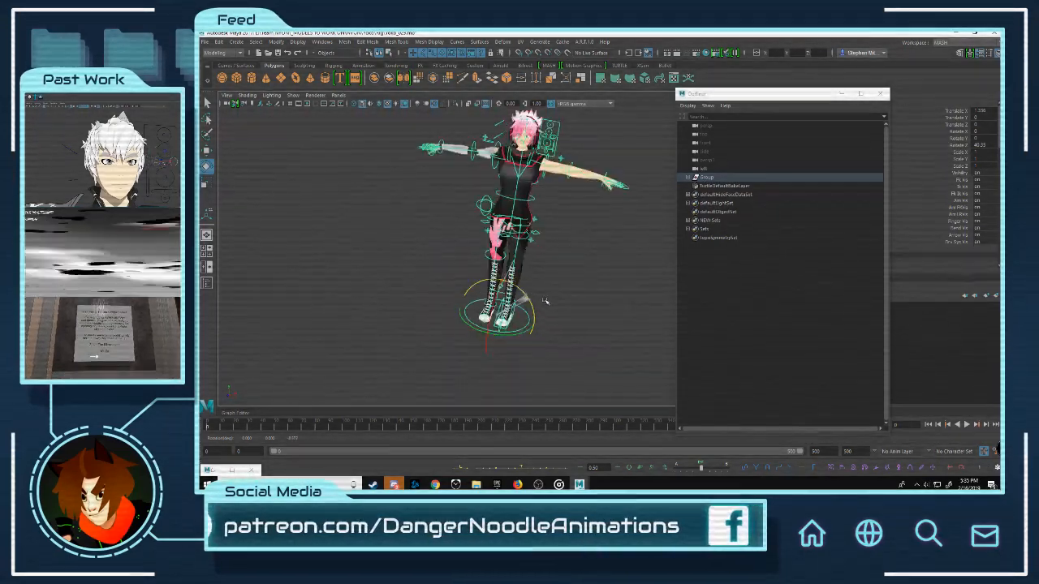
{"action": "left_click_drag", "start_coordinate": [559, 266], "coordinate": [542, 268], "text": "alt"}
{"action": "scroll", "coordinate": [536, 268], "scroll_direction": "up", "scroll_amount": 6}
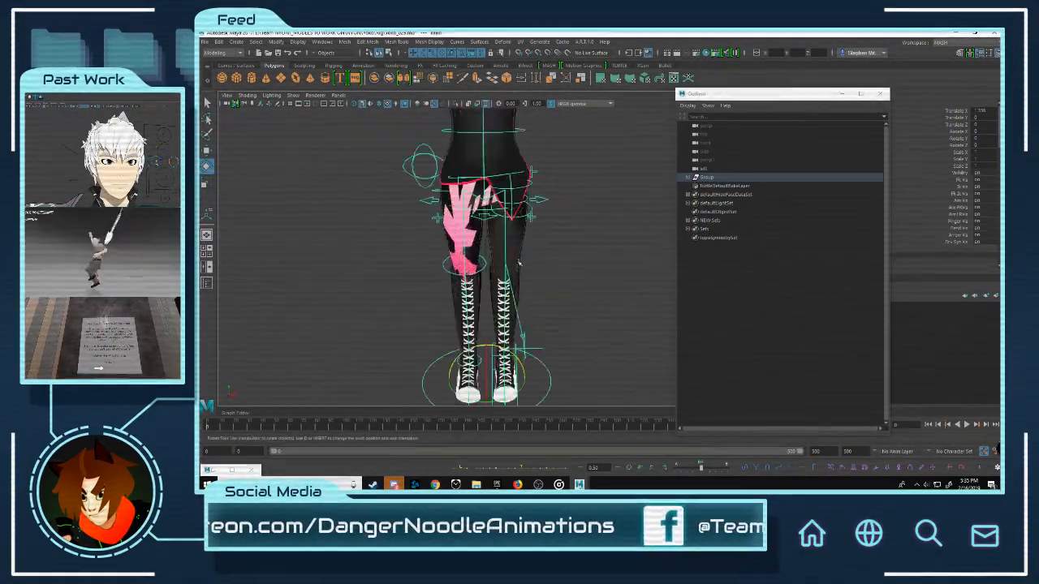
{"action": "scroll", "coordinate": [531, 275], "scroll_direction": "down", "scroll_amount": 6}
Step: Test-move the main control sideways, undo the move, and set its Translate X to 0
{"action": "key", "text": "w"}
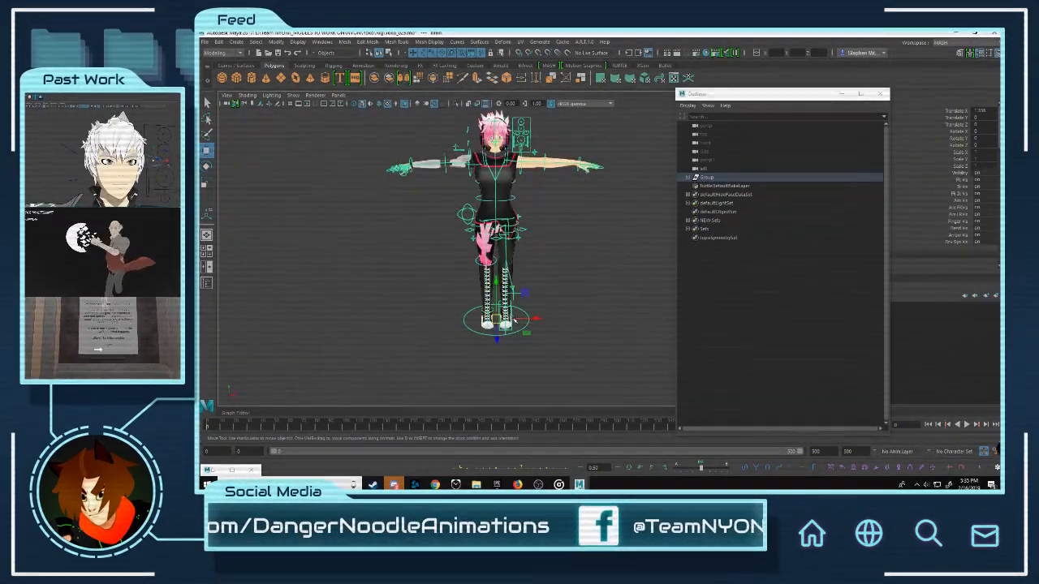
{"action": "left_click", "coordinate": [551, 312]}
{"action": "key", "text": "ctrl+z"}
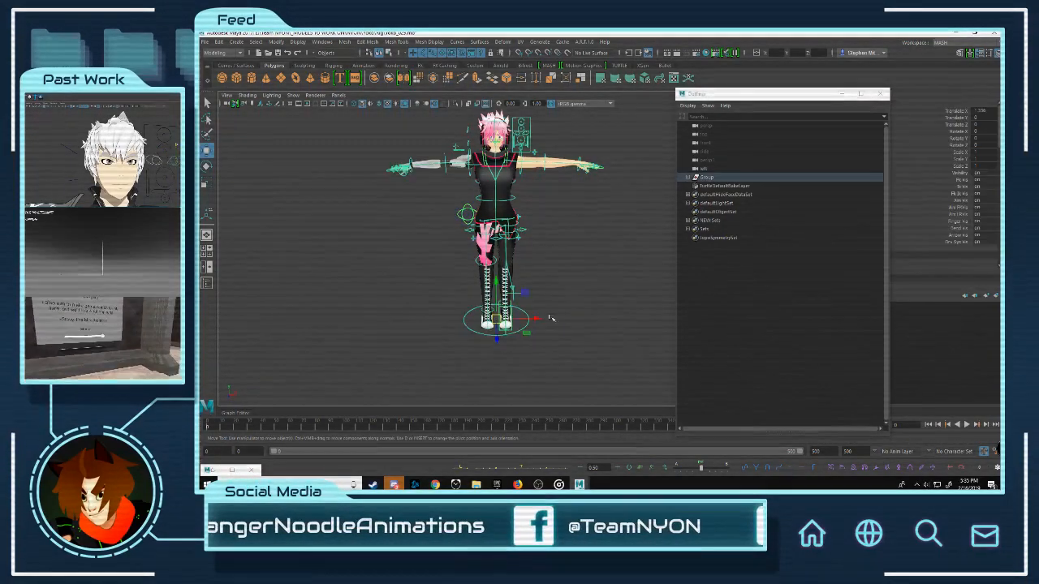
{"action": "left_click_drag", "start_coordinate": [482, 319], "coordinate": [526, 320]}
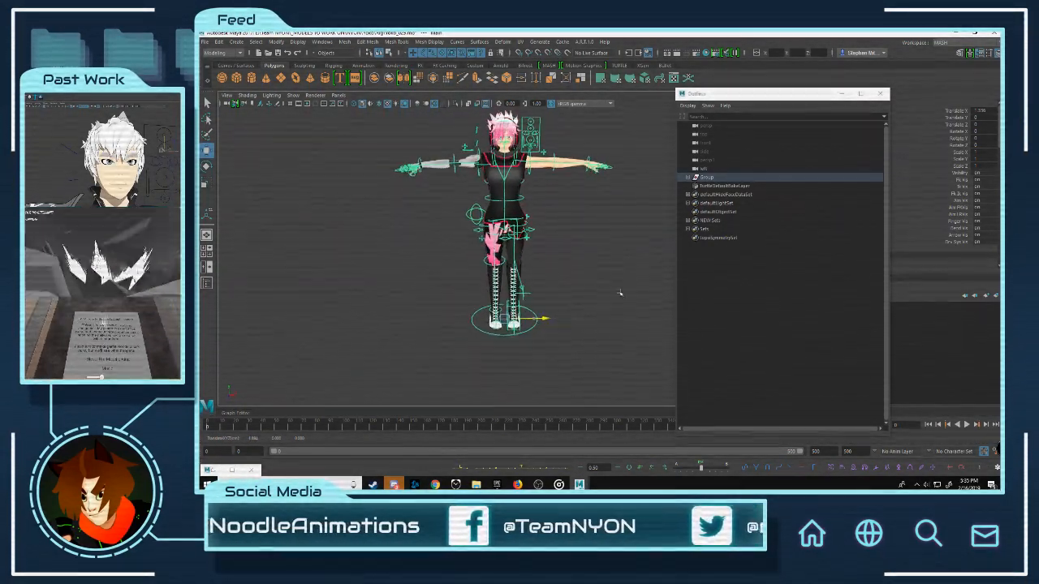
{"action": "key", "text": "ctrl+z"}
{"action": "type", "text": "0"}
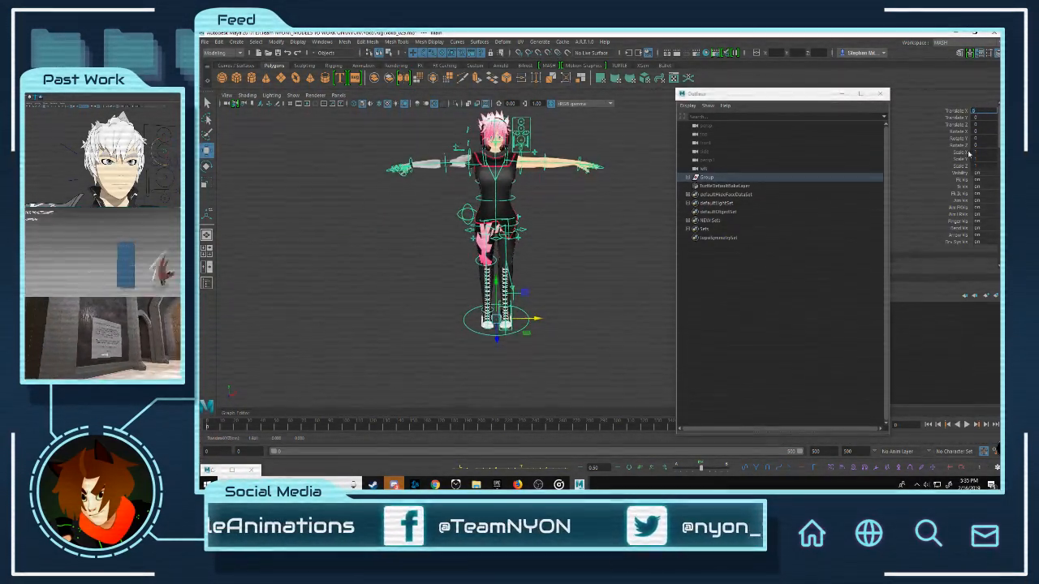
{"action": "key", "text": "Return"}
Step: Switch the character's left leg to FK by setting its FKIKBlend to 0, then clear the selection
{"action": "mouse_move", "coordinate": [542, 211]}
{"action": "middle_mouse_down", "text": "alt"}
{"action": "mouse_move", "coordinate": [539, 269]}
{"action": "mouse_move", "coordinate": [547, 228]}
{"action": "middle_mouse_up", "text": "alt"}
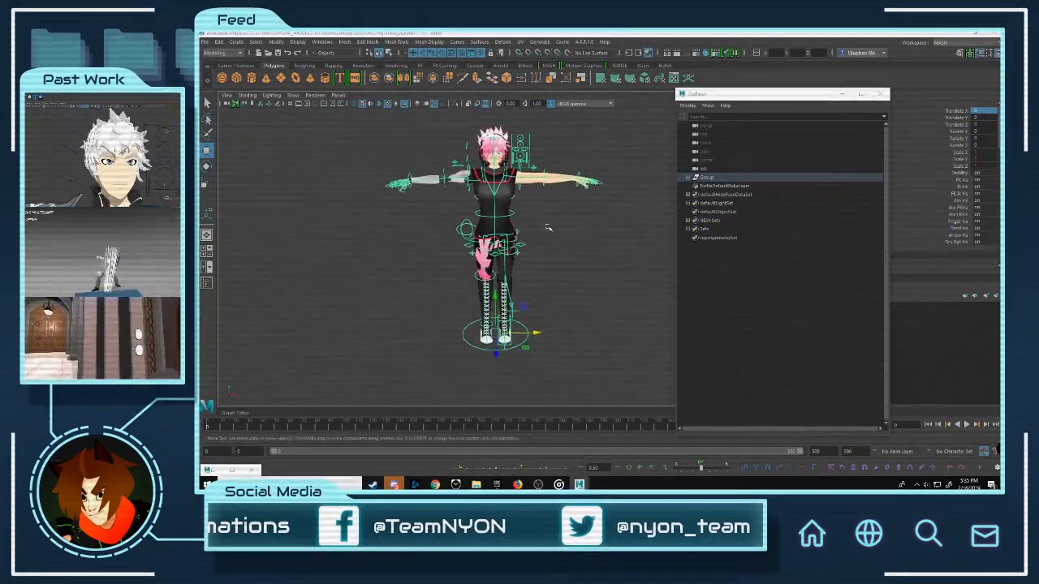
{"action": "key", "text": "super"}
{"action": "key", "text": "super"}
{"action": "right_click_drag", "start_coordinate": [547, 227], "coordinate": [563, 322], "text": "alt"}
{"action": "left_click", "coordinate": [551, 286]}
{"action": "scroll", "coordinate": [551, 287], "scroll_direction": "up", "scroll_amount": 4}
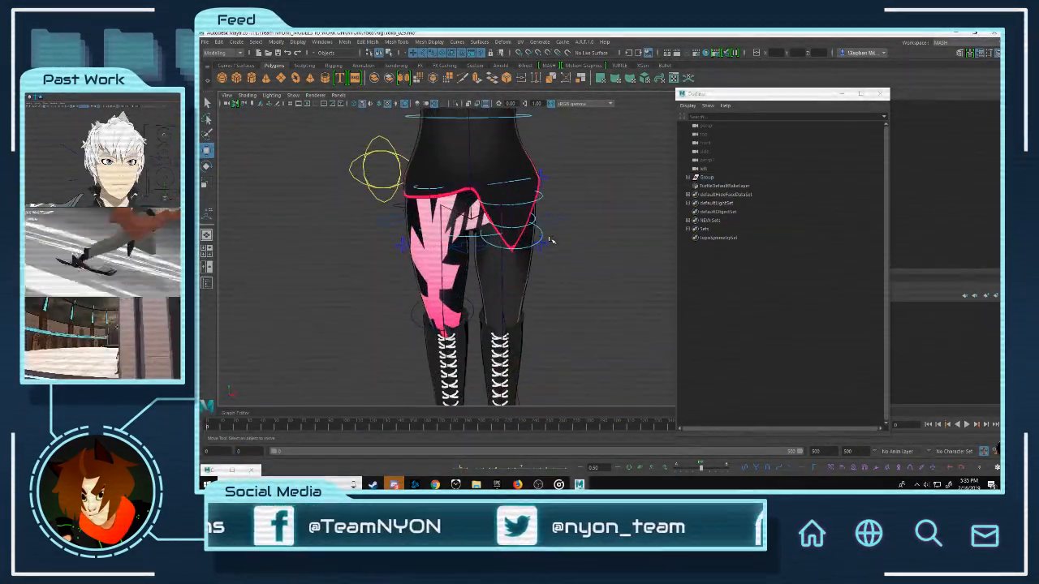
{"action": "left_click", "coordinate": [544, 244]}
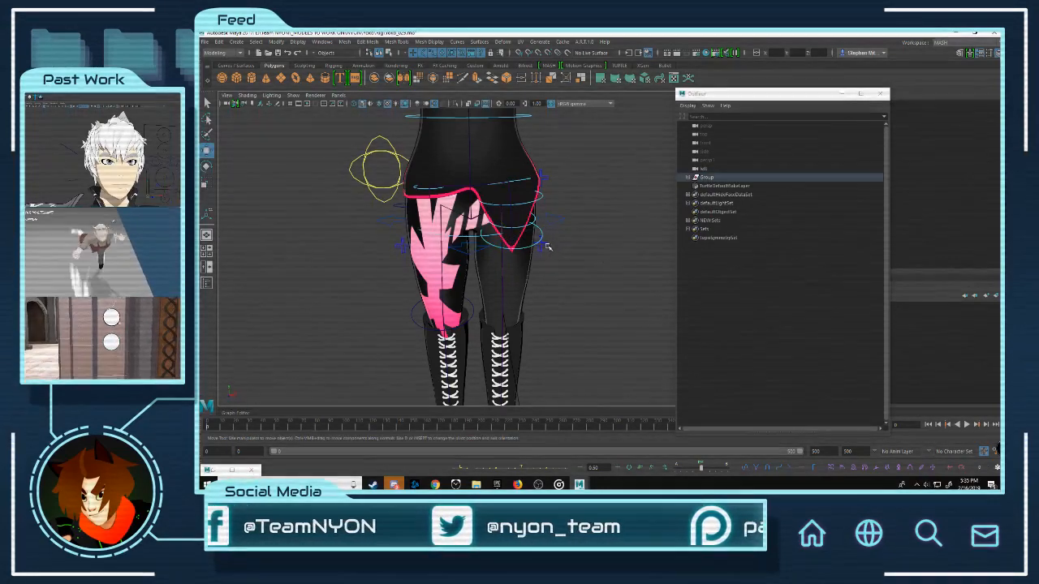
{"action": "left_click", "coordinate": [964, 111]}
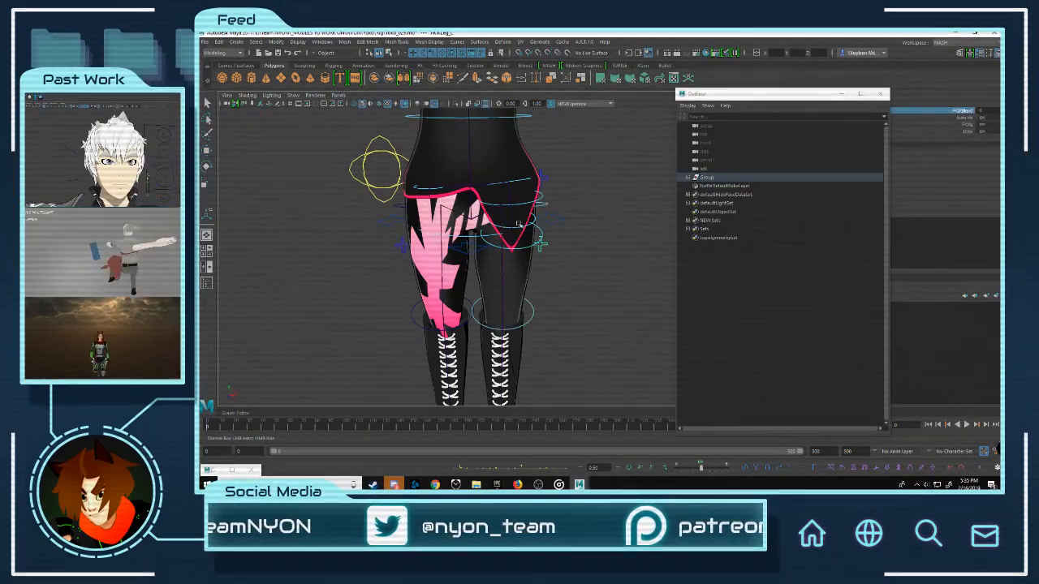
{"action": "left_click", "coordinate": [614, 172]}
{"action": "scroll", "coordinate": [540, 264], "scroll_direction": "down", "scroll_amount": 5}
{"action": "scroll", "coordinate": [541, 265], "scroll_direction": "down", "scroll_amount": 3}
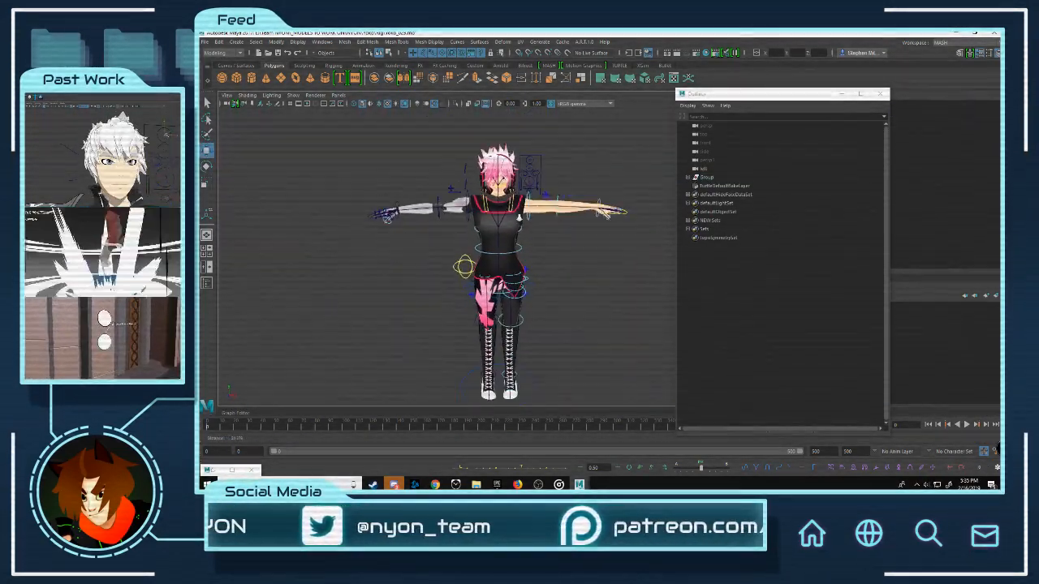
Step: Save the scene and close the Outliner
{"action": "key", "text": "ctrl+s"}
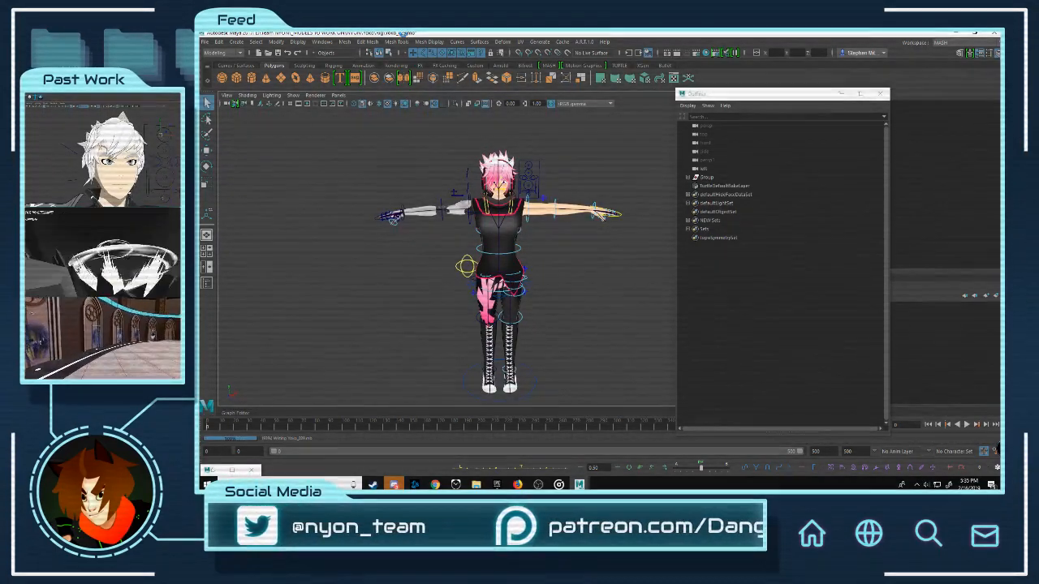
{"action": "key", "text": "w"}
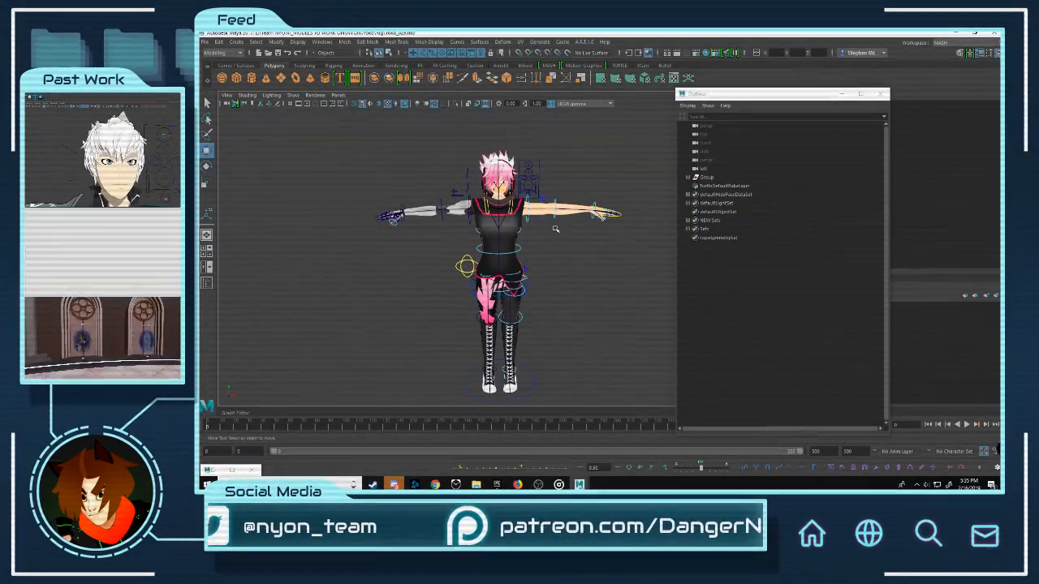
{"action": "left_click", "coordinate": [880, 94]}
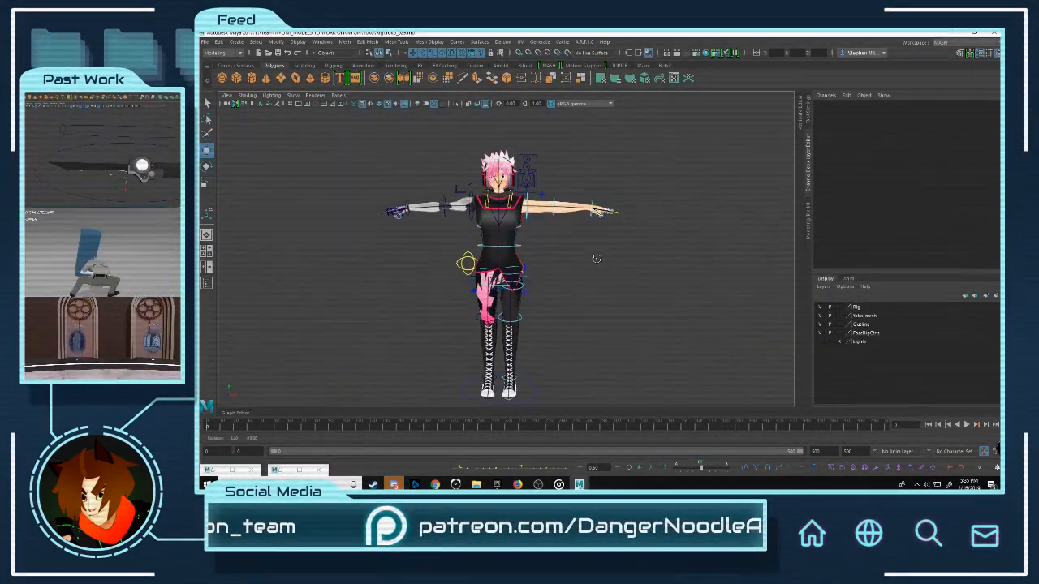
{"action": "middle_click_drag", "start_coordinate": [564, 244], "coordinate": [610, 222], "text": "alt"}
{"action": "scroll", "coordinate": [640, 278], "scroll_direction": "up", "scroll_amount": 2}
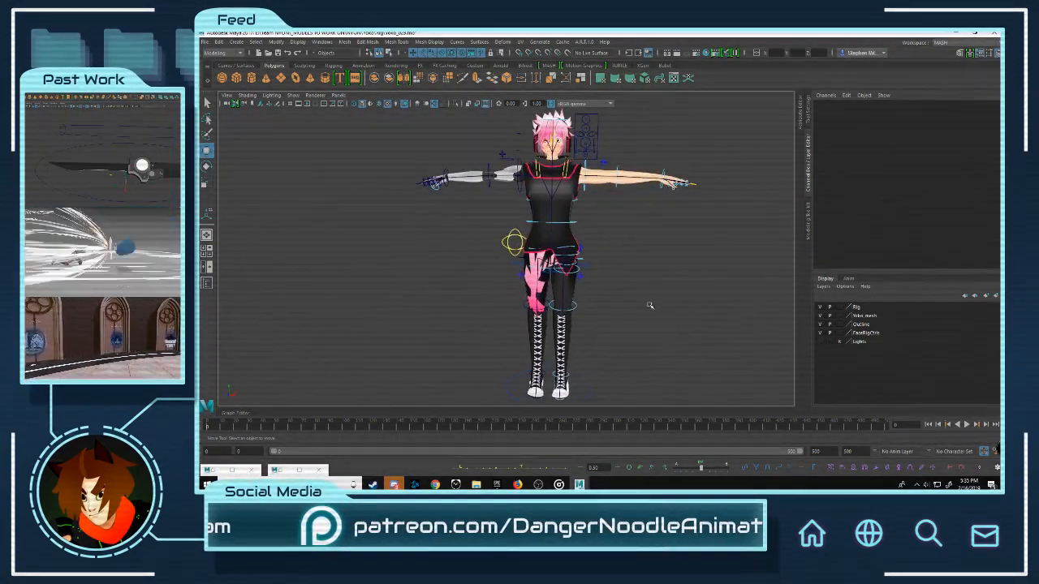
{"action": "middle_click_drag", "start_coordinate": [671, 233], "coordinate": [645, 228], "text": "alt"}
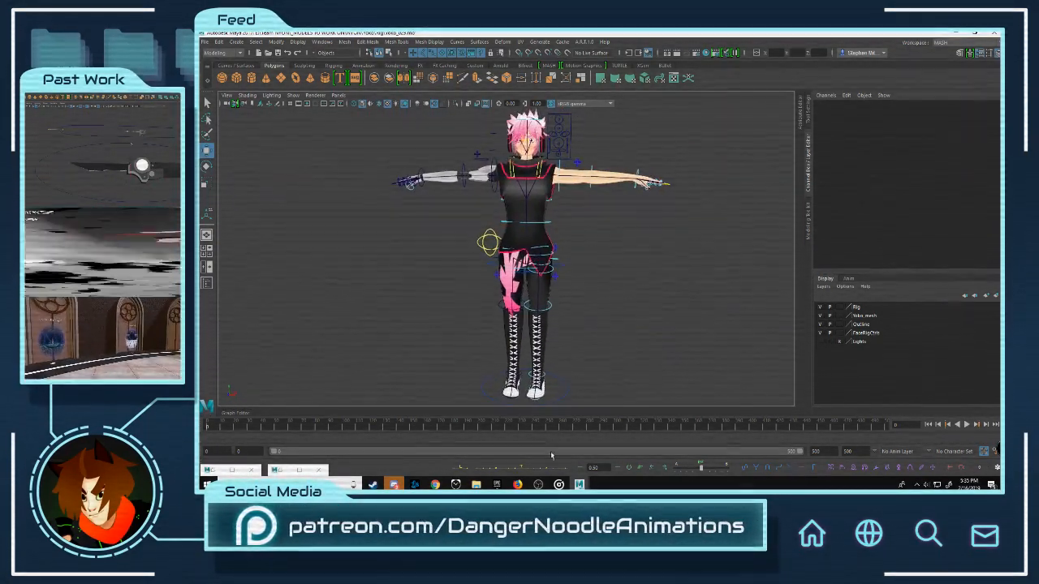
Step: Switch to File Explorer, browse to the Yoko_Revision folder under _MODELS TO WORK ON, and locate the Spectrum file
{"action": "mouse_move", "coordinate": [476, 485]}
{"action": "left_click", "coordinate": [440, 457]}
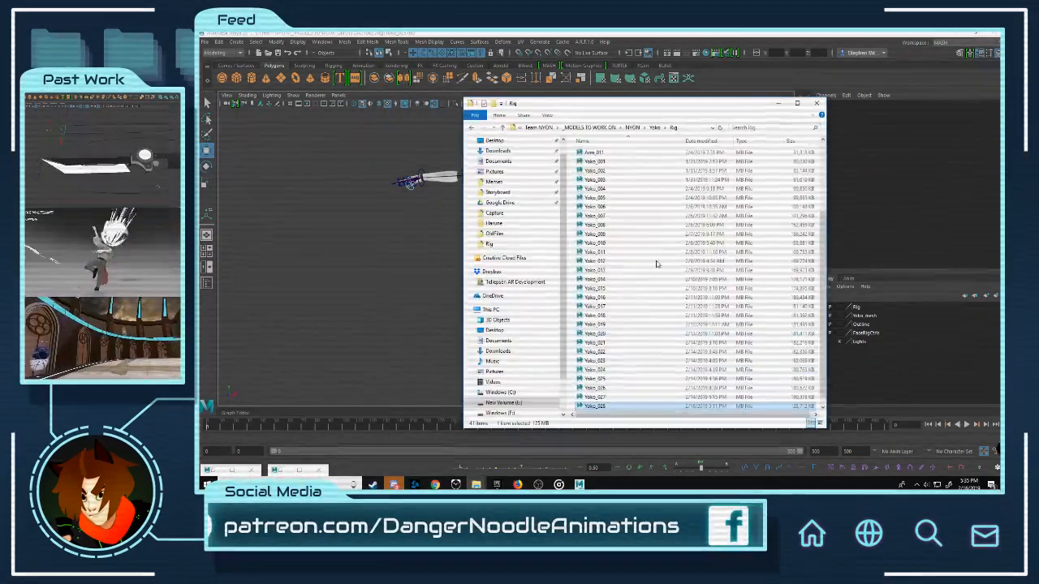
{"action": "left_click", "coordinate": [632, 127]}
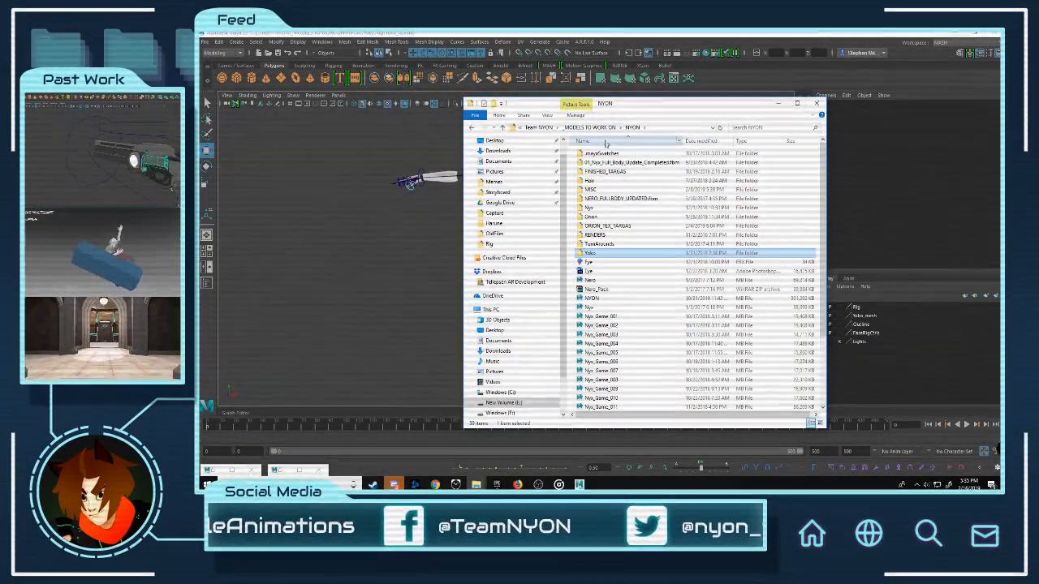
{"action": "left_click", "coordinate": [598, 127]}
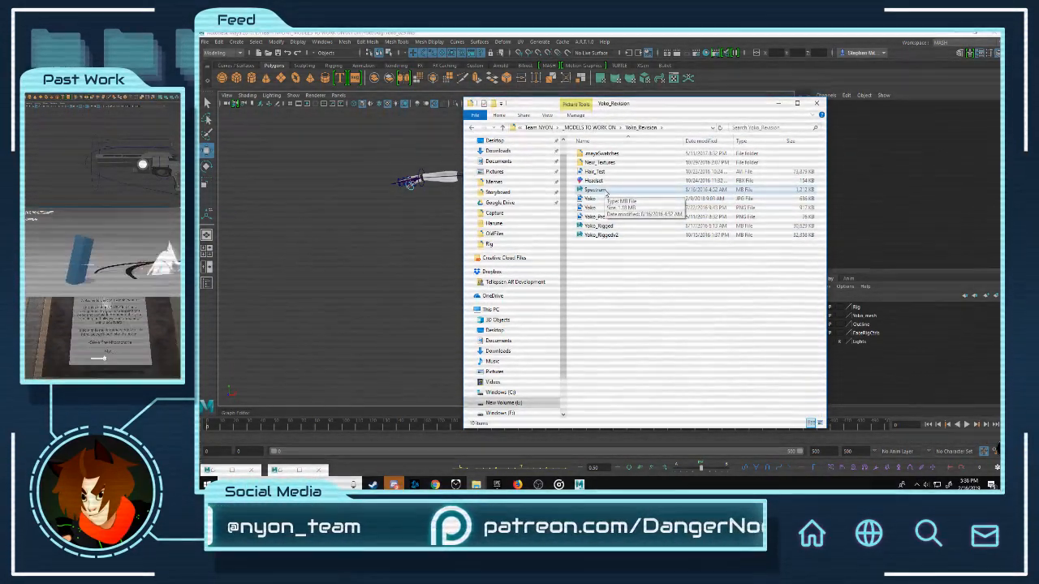
{"action": "mouse_move", "coordinate": [606, 193]}
{"action": "left_mouse_down"}
{"action": "mouse_move", "coordinate": [510, 228]}
{"action": "mouse_move", "coordinate": [341, 263]}
{"action": "mouse_move", "coordinate": [593, 190]}
{"action": "left_mouse_up"}
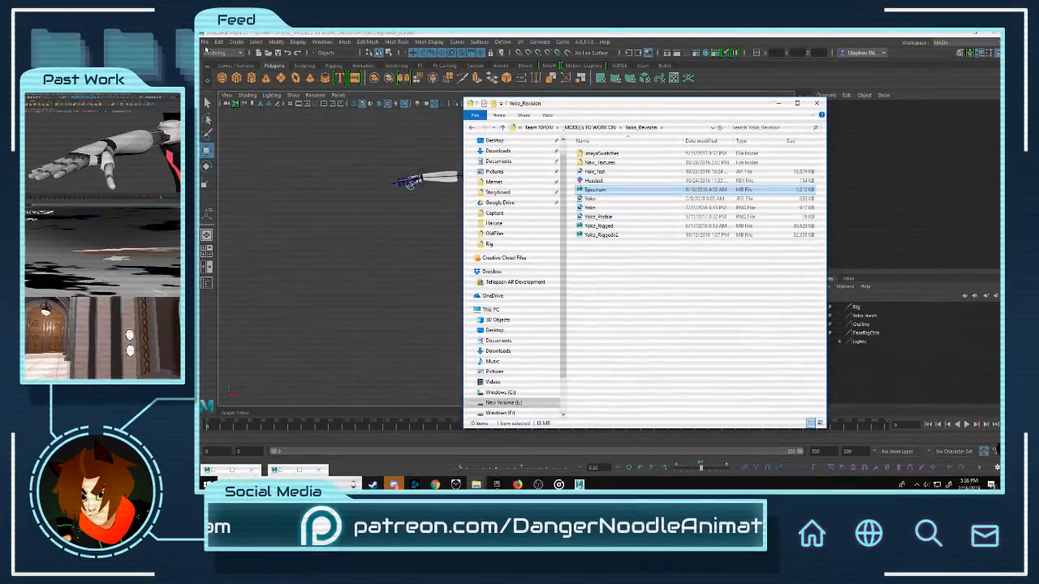
Step: Start a file import into the character scene, browse to the Yoko_Revision folder under _MODELS TO WORK ON, and select Spectrum.mb
{"action": "left_click", "coordinate": [207, 42]}
{"action": "left_click", "coordinate": [254, 140]}
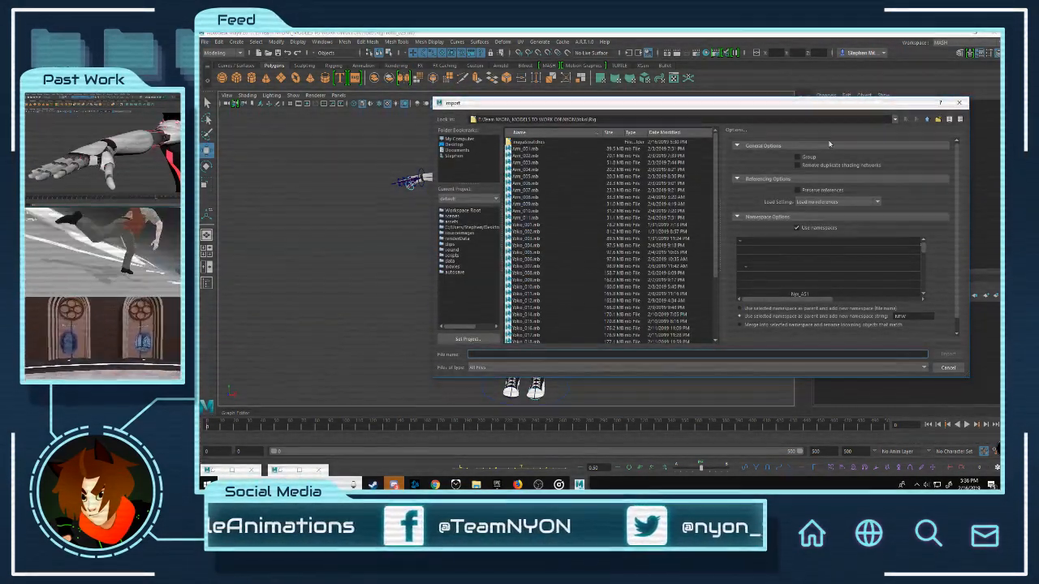
{"action": "left_click_drag", "start_coordinate": [905, 126], "coordinate": [845, 208]}
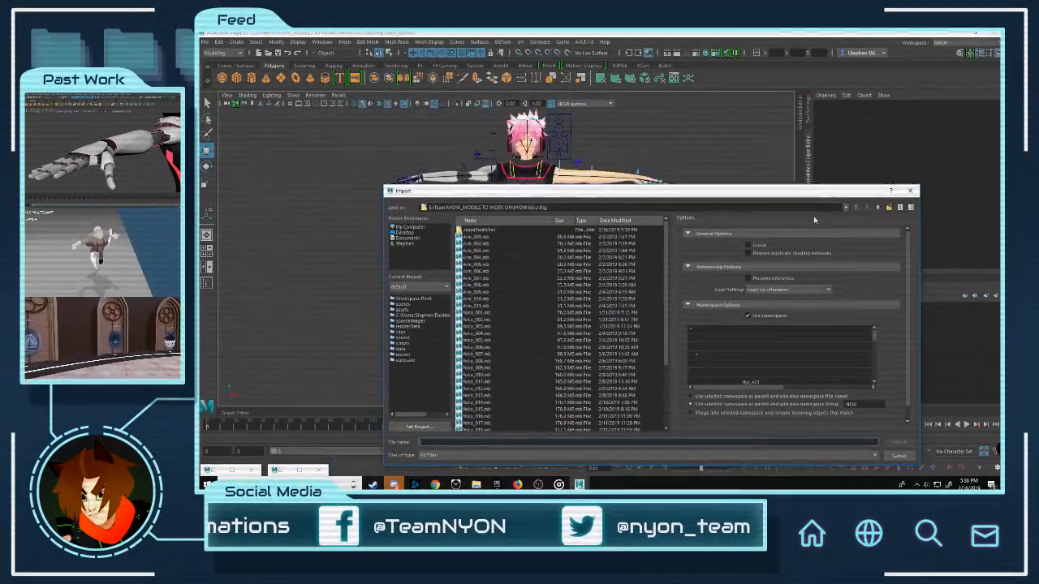
{"action": "left_click", "coordinate": [845, 208]}
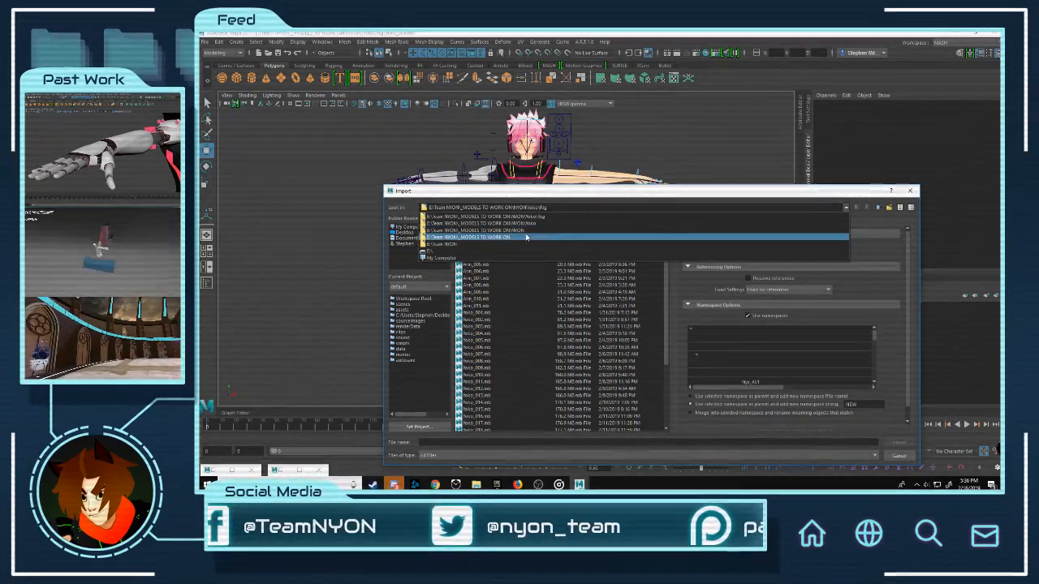
{"action": "left_click", "coordinate": [522, 222]}
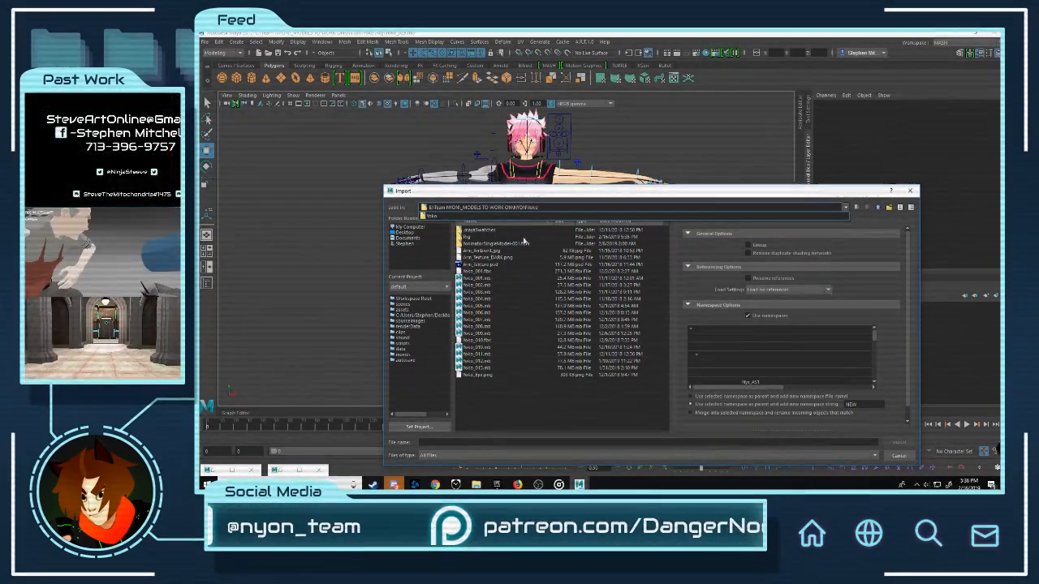
{"action": "left_click", "coordinate": [835, 210]}
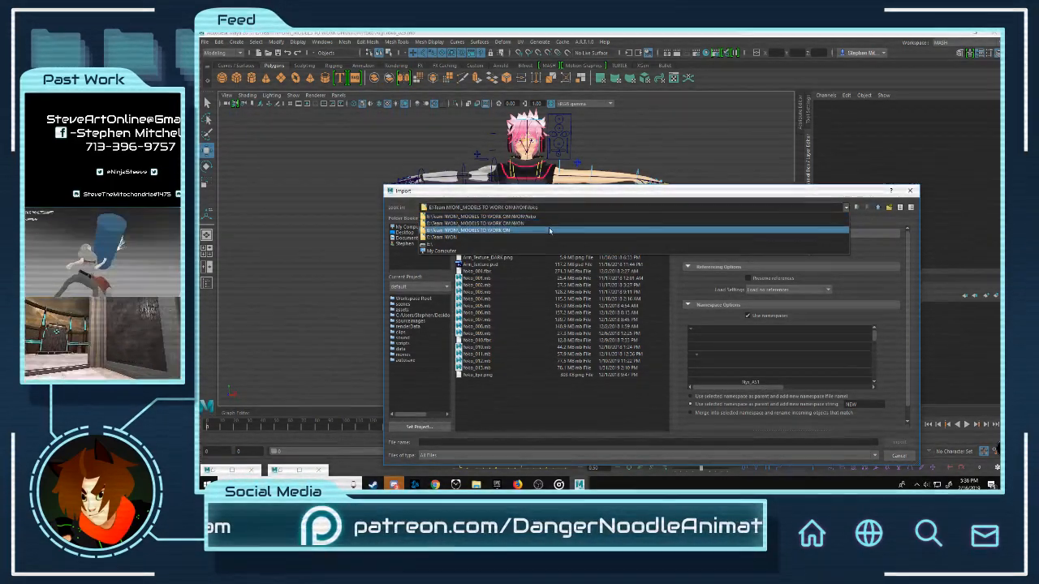
{"action": "left_click", "coordinate": [550, 230]}
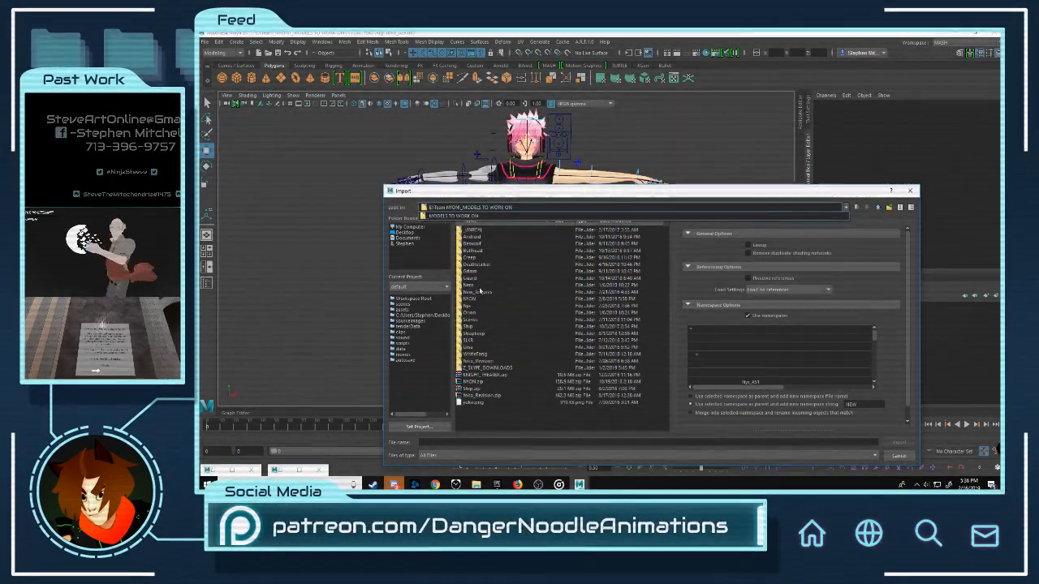
{"action": "left_click", "coordinate": [846, 206]}
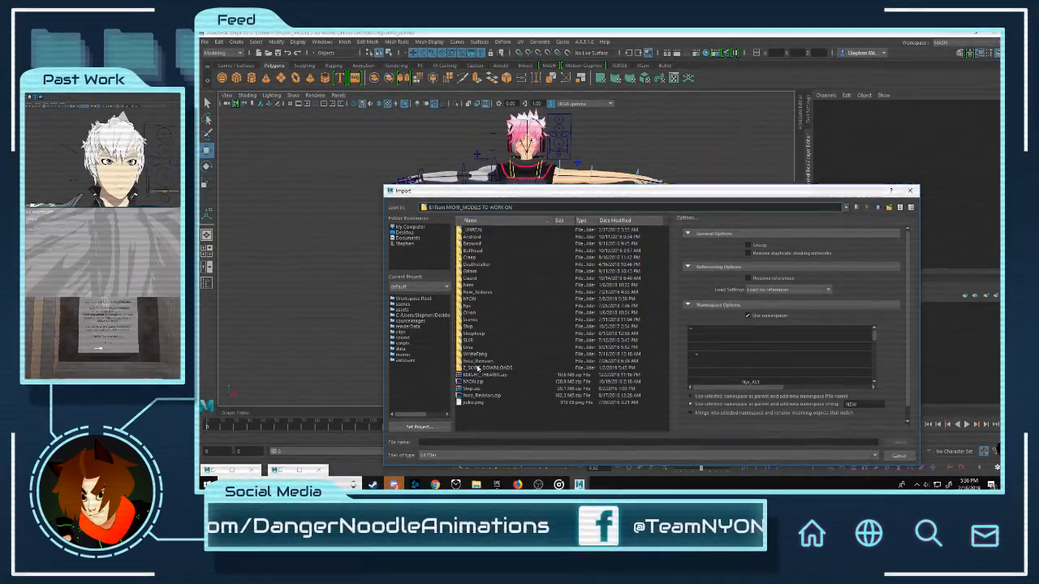
{"action": "double_click", "coordinate": [476, 360]}
{"action": "left_click", "coordinate": [477, 258]}
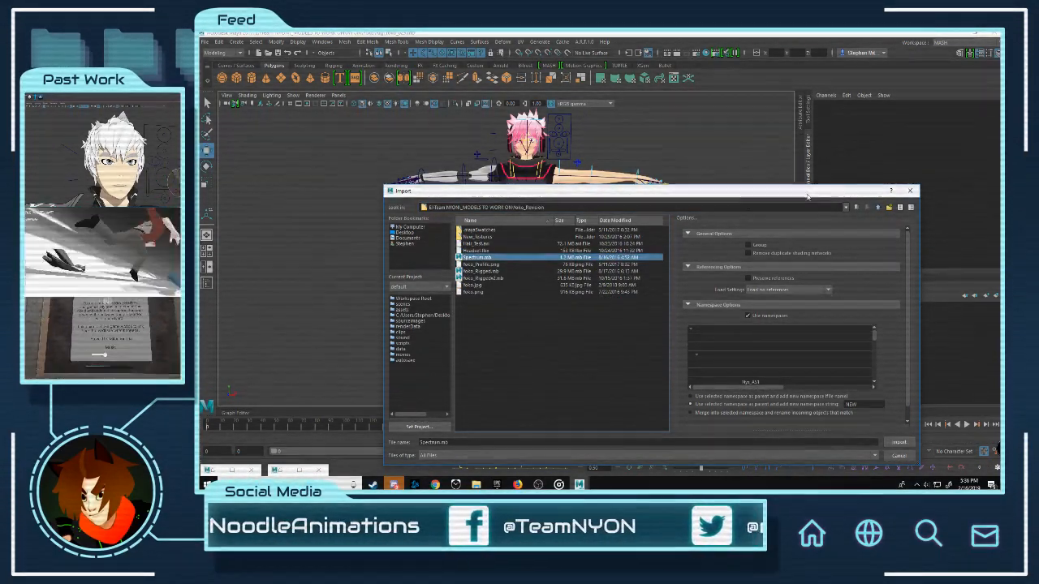
{"action": "left_click", "coordinate": [535, 206]}
{"action": "left_click", "coordinate": [543, 223]}
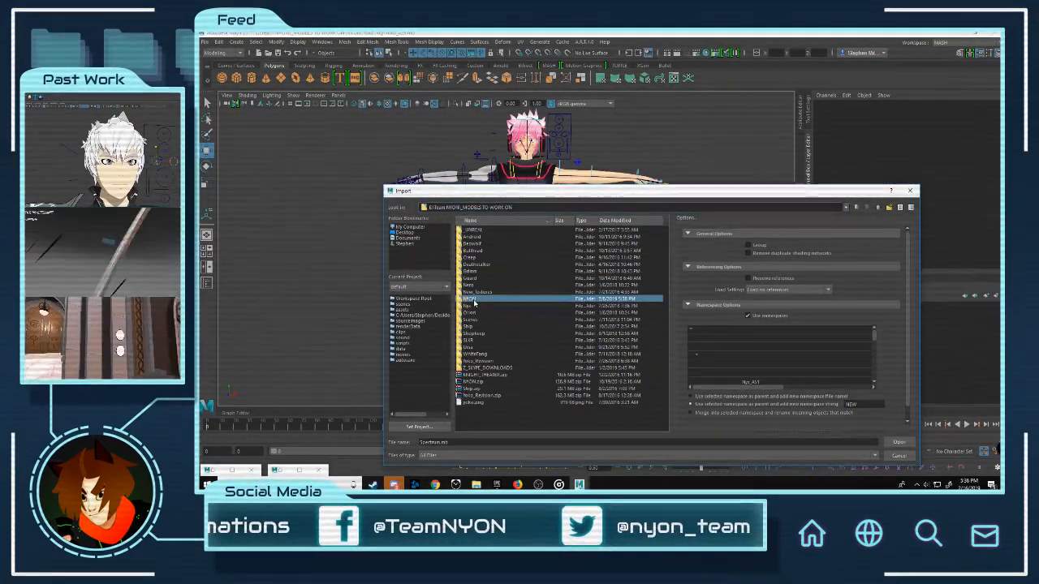
{"action": "double_click", "coordinate": [469, 299]}
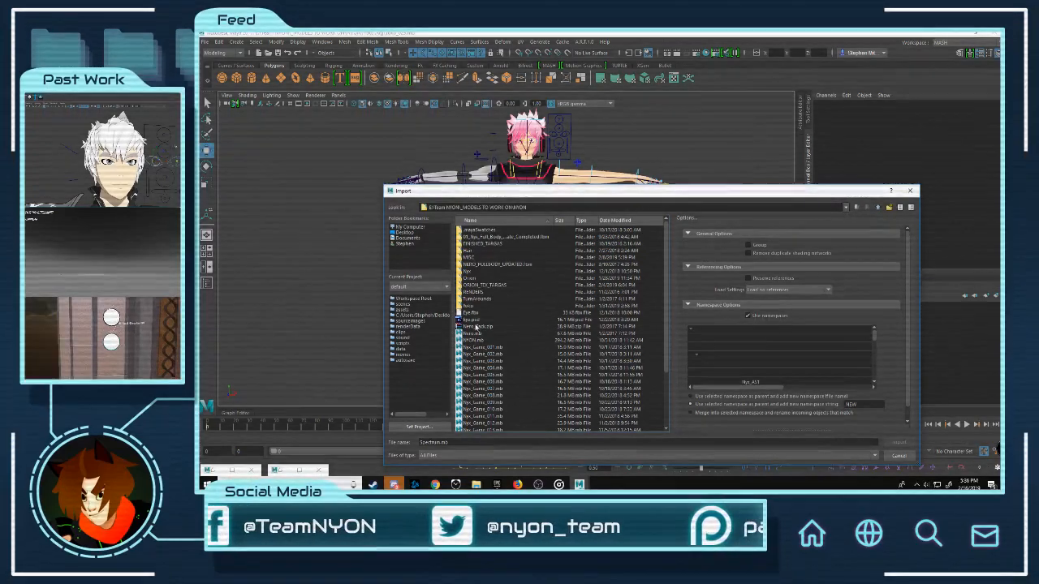
{"action": "scroll", "coordinate": [479, 268], "scroll_direction": "down", "scroll_amount": 3}
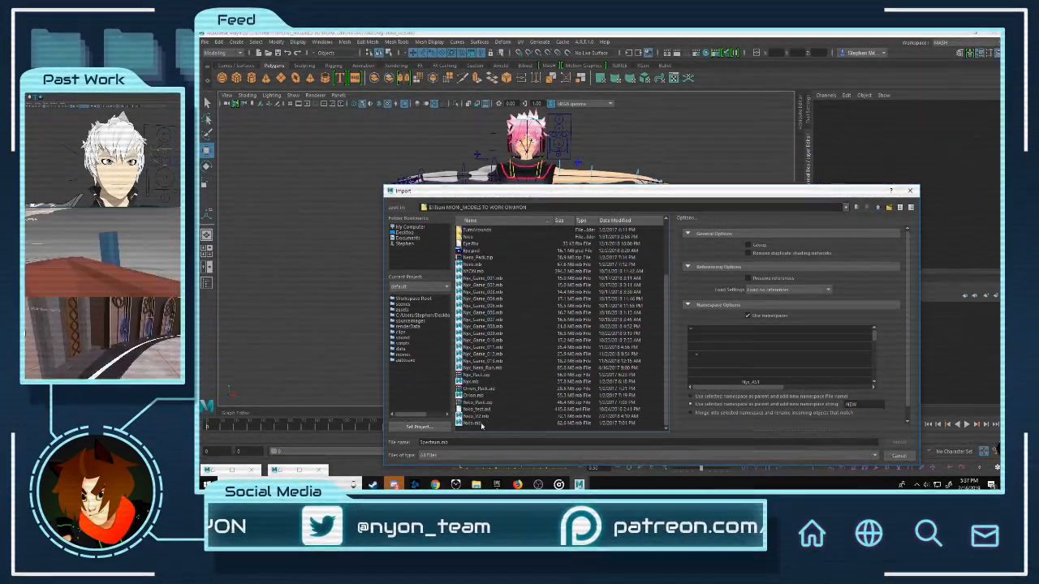
{"action": "left_click", "coordinate": [845, 207]}
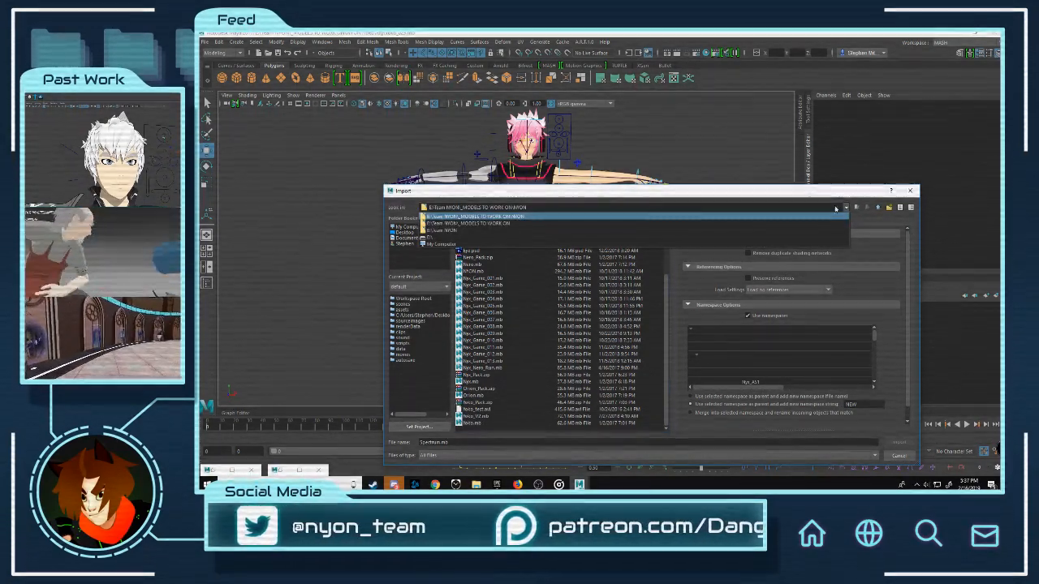
{"action": "left_click", "coordinate": [513, 224]}
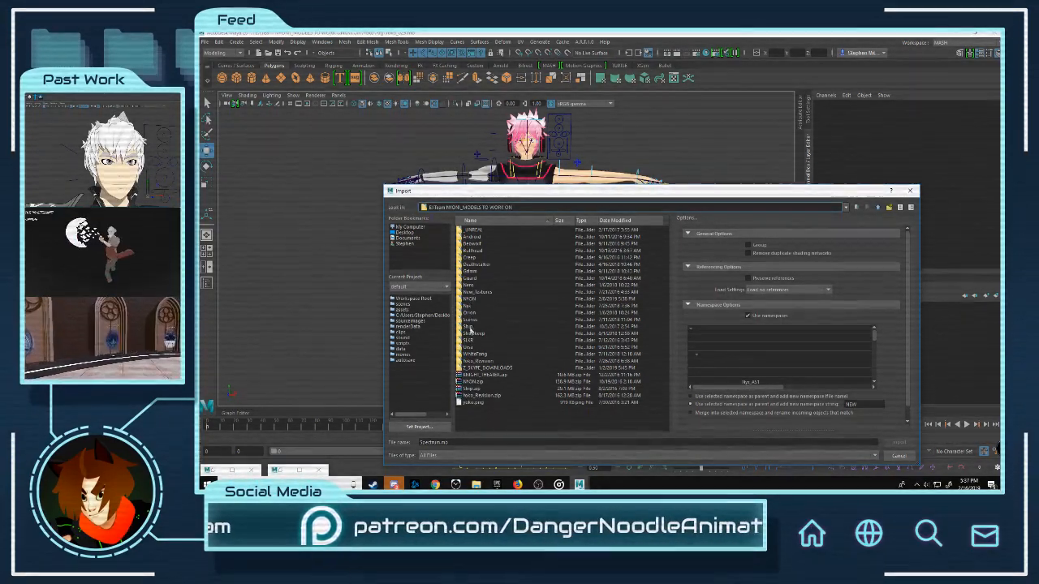
Step: Import Spectrum.mb from the Yoko_Revision folder into the scene
{"action": "double_click", "coordinate": [474, 360]}
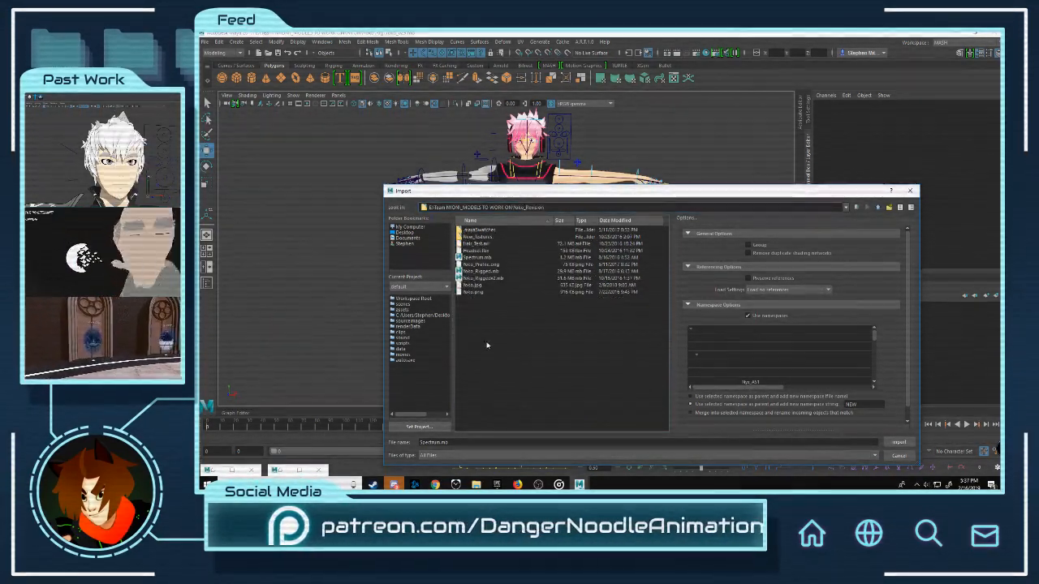
{"action": "left_click", "coordinate": [479, 257]}
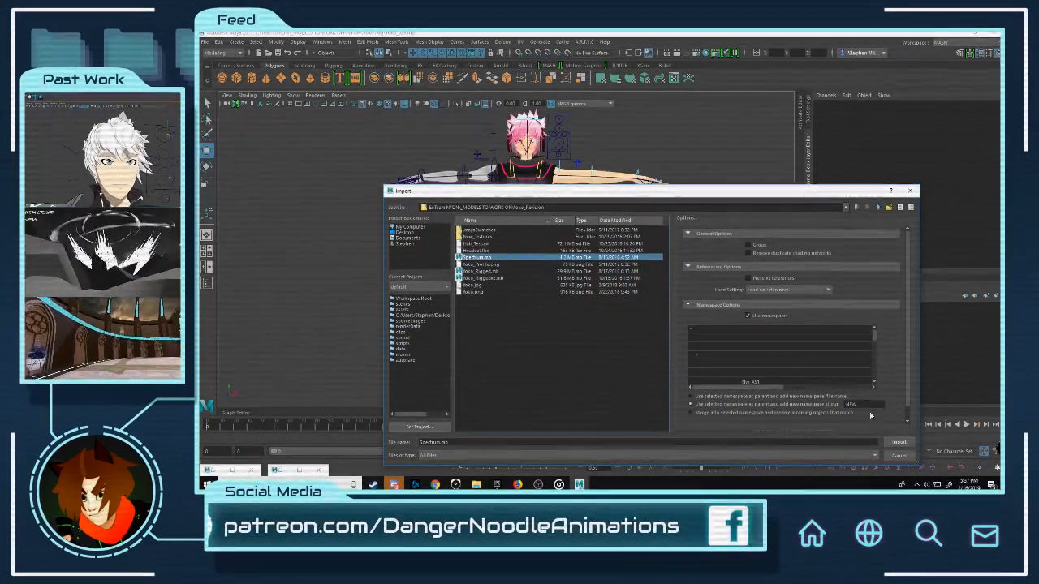
{"action": "left_click", "coordinate": [899, 443]}
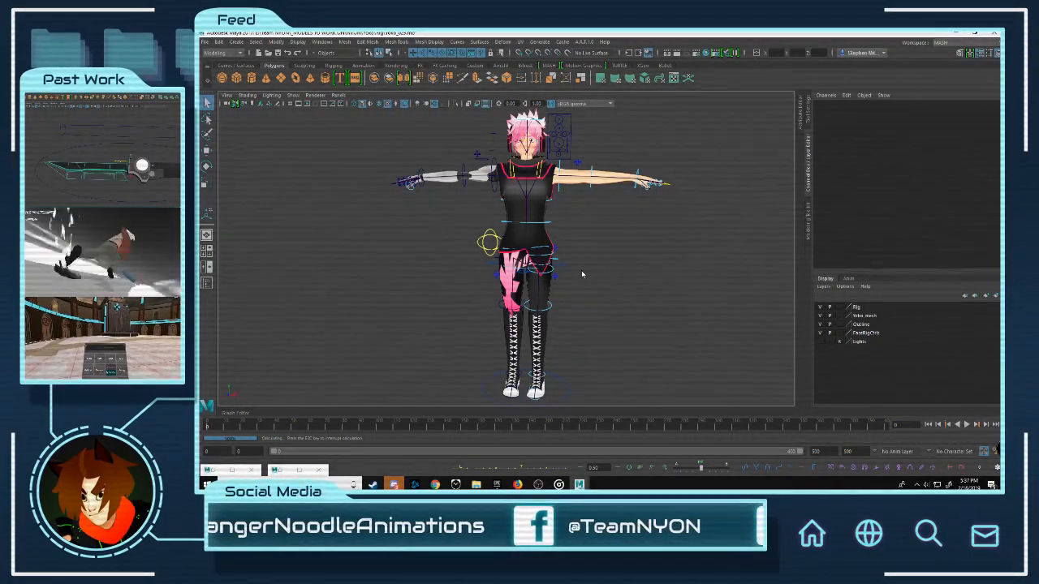
Step: Select the imported Spectrum gun's control beside the lower legs, scale it up uniformly to roughly the character's arm span, and rotate it lengthwise across the view
{"action": "key", "text": "w"}
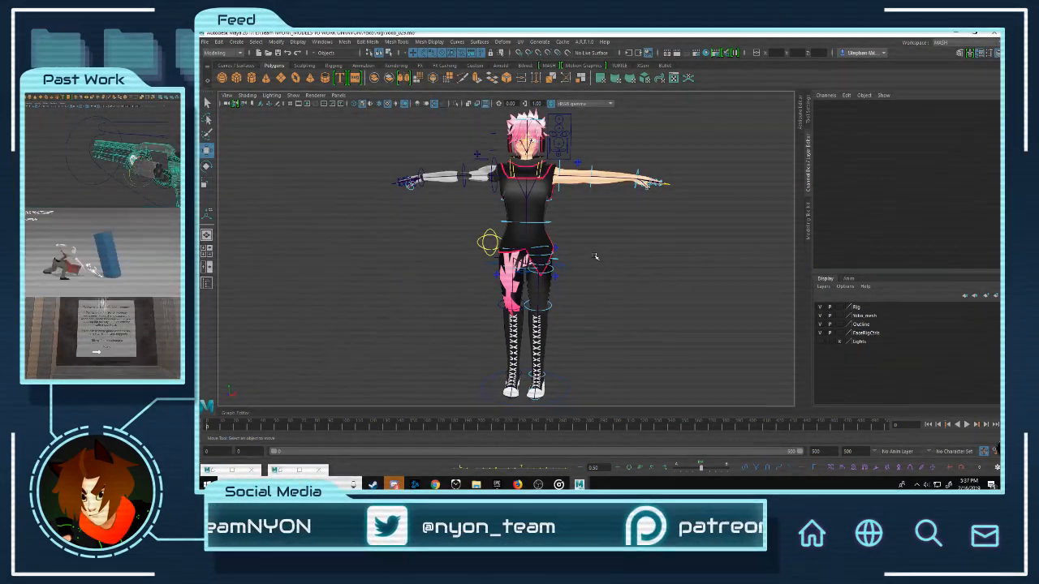
{"action": "scroll", "coordinate": [594, 255], "scroll_direction": "down", "scroll_amount": 5}
{"action": "scroll", "coordinate": [594, 255], "scroll_direction": "up", "scroll_amount": 7}
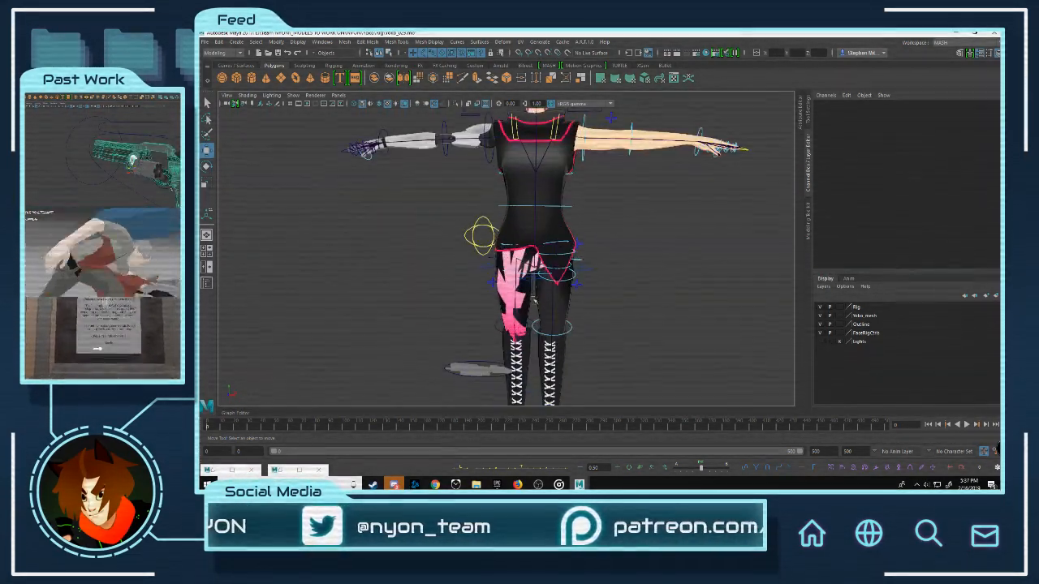
{"action": "middle_click_drag", "start_coordinate": [531, 297], "coordinate": [563, 207], "text": "alt"}
{"action": "scroll", "coordinate": [535, 276], "scroll_direction": "up", "scroll_amount": 5}
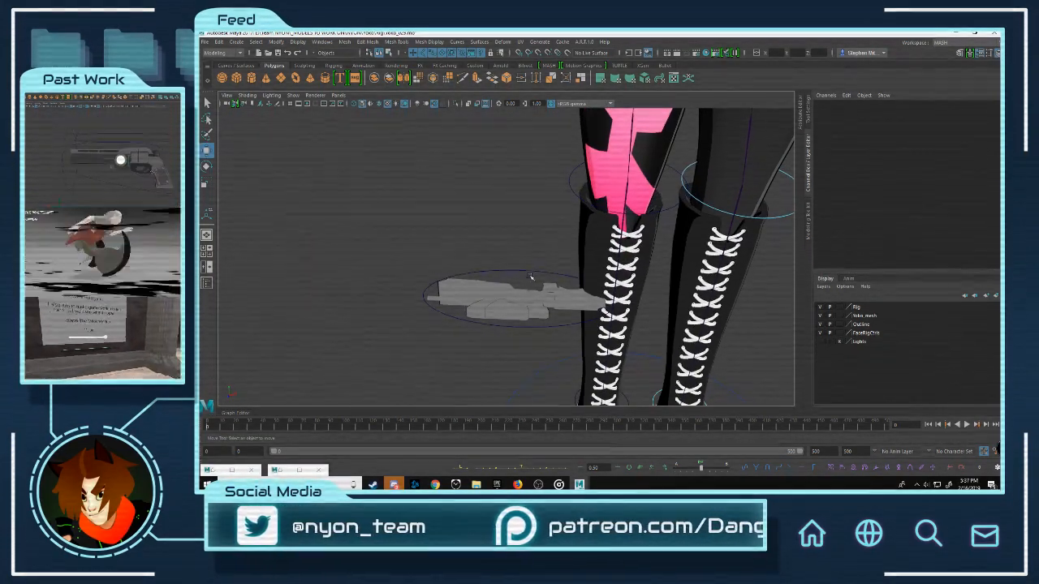
{"action": "left_click", "coordinate": [530, 278]}
{"action": "scroll", "coordinate": [536, 267], "scroll_direction": "down", "scroll_amount": 5}
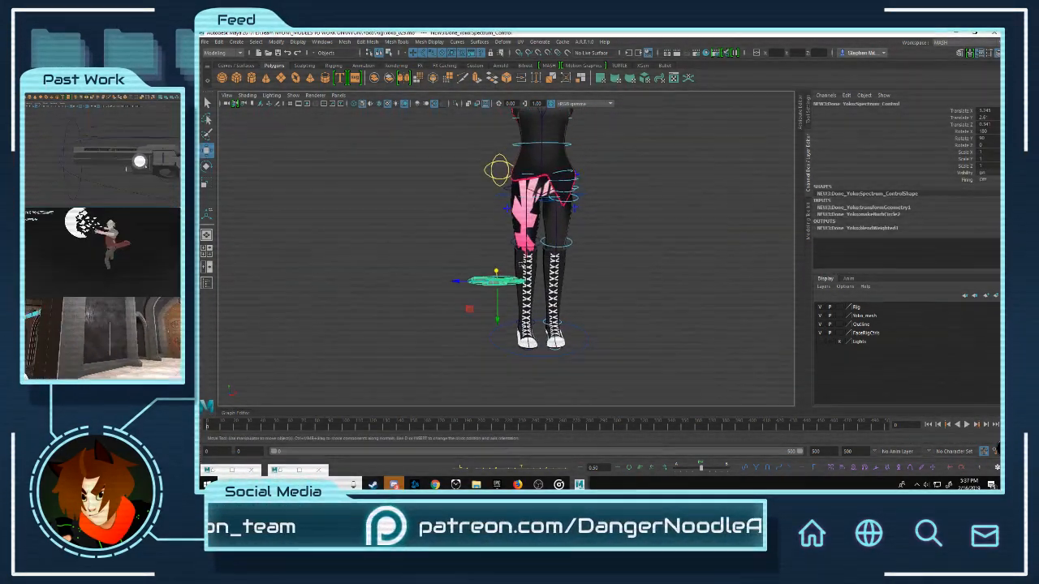
{"action": "left_click_drag", "start_coordinate": [497, 283], "coordinate": [662, 294]}
{"action": "key", "text": "w"}
{"action": "scroll", "coordinate": [542, 250], "scroll_direction": "down", "scroll_amount": 5}
{"action": "scroll", "coordinate": [543, 250], "scroll_direction": "up", "scroll_amount": 3}
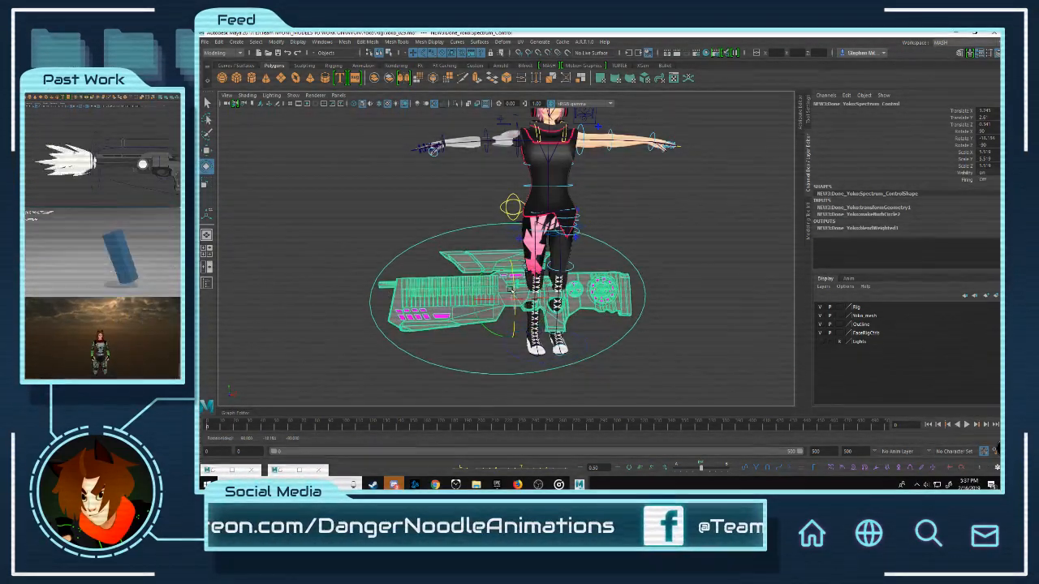
Step: Move the Spectrum gun up to the character's robotic hand, set its Rotate Y to 0, and clear the selection
{"action": "left_click_drag", "start_coordinate": [485, 327], "coordinate": [387, 168]}
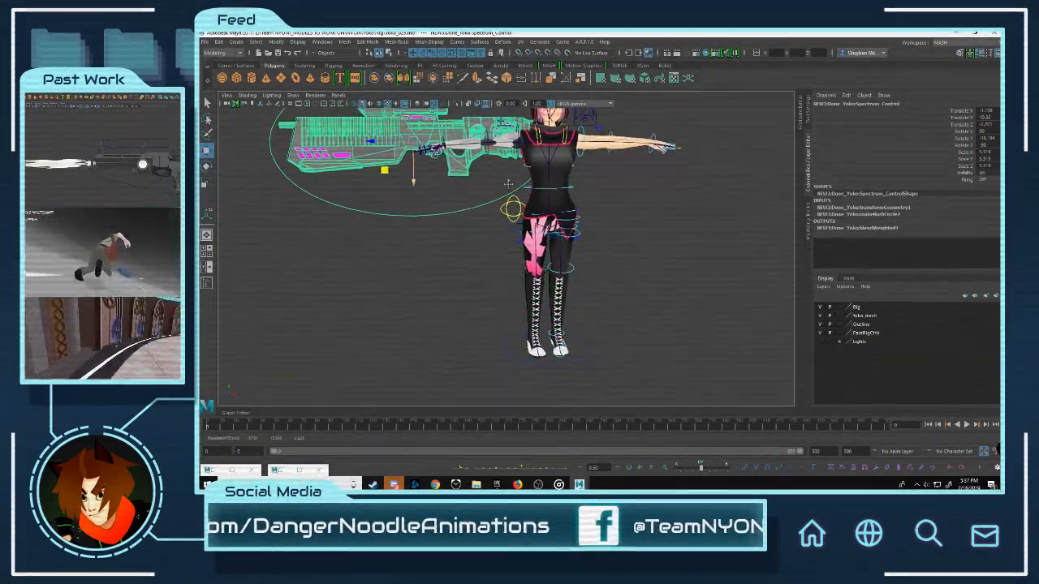
{"action": "middle_click_drag", "start_coordinate": [387, 168], "coordinate": [448, 274], "text": "alt"}
{"action": "scroll", "coordinate": [471, 273], "scroll_direction": "up", "scroll_amount": 3}
{"action": "left_click_drag", "start_coordinate": [487, 272], "coordinate": [560, 268], "text": "alt"}
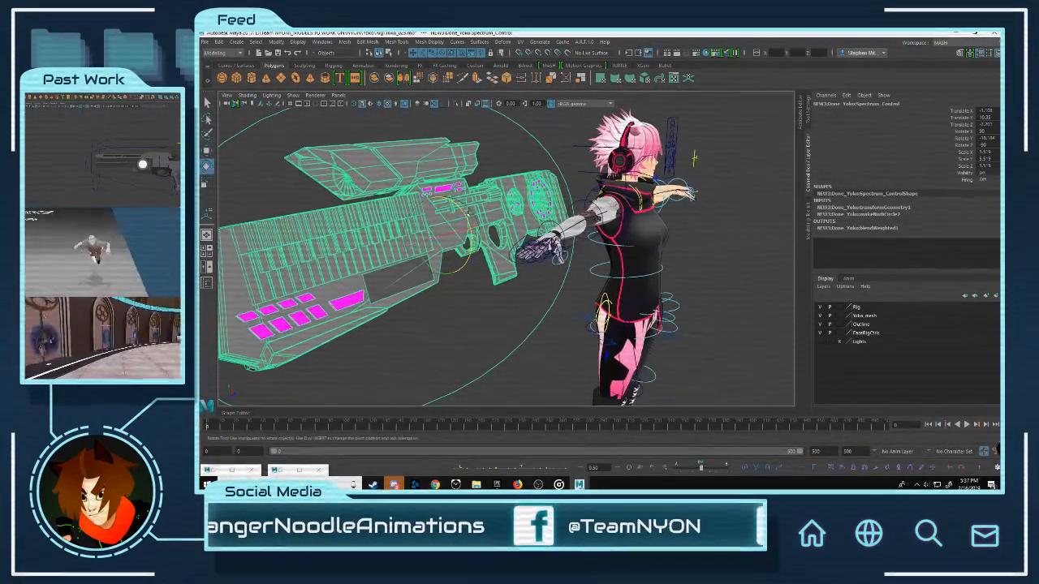
{"action": "left_click_drag", "start_coordinate": [467, 212], "coordinate": [713, 185]}
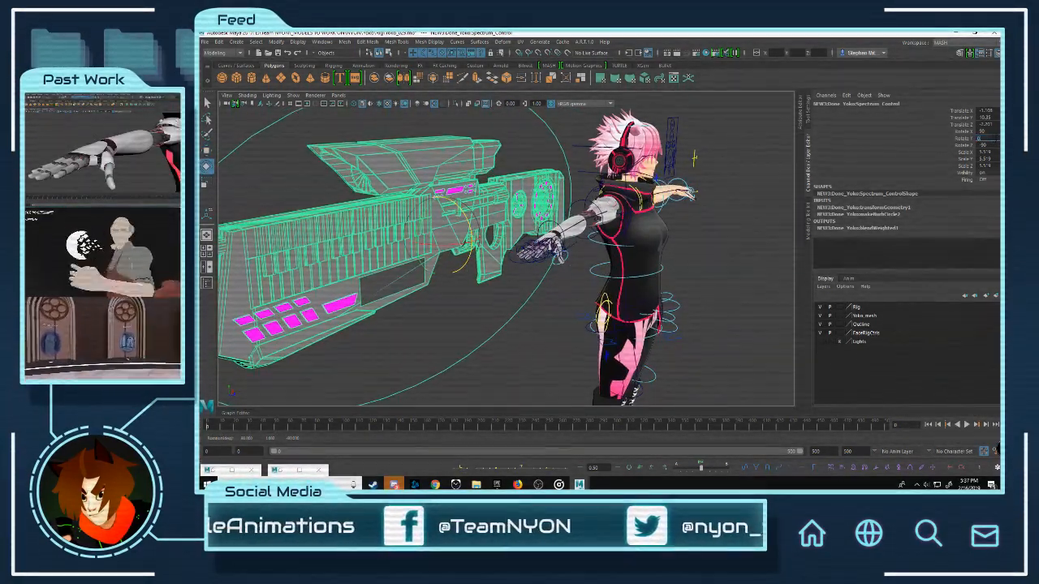
{"action": "left_click", "coordinate": [542, 150]}
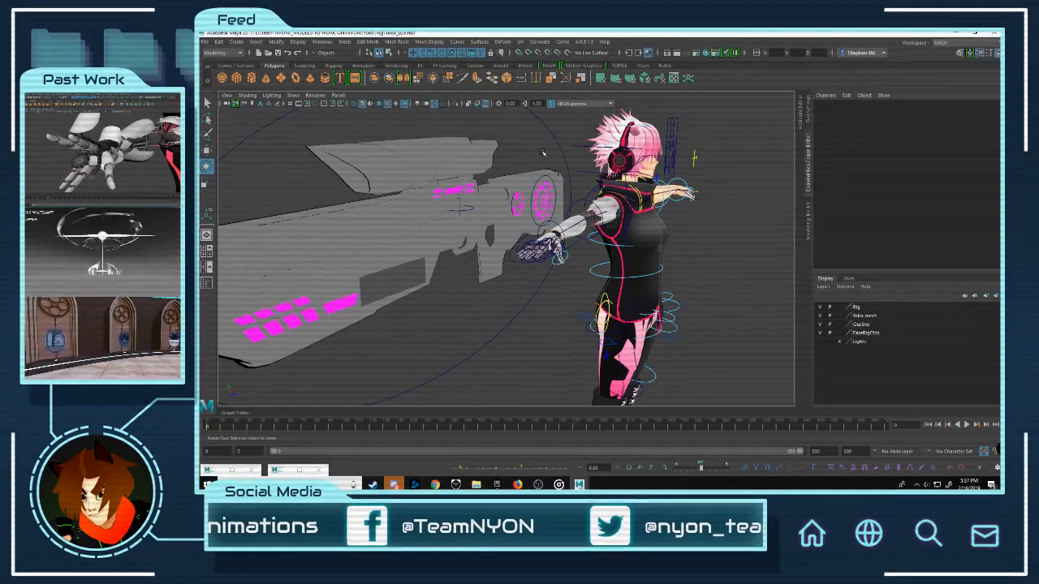
Step: Examine the Spectrum gun's scope, barrel and body surfaces from the front and side
{"action": "left_click_drag", "start_coordinate": [543, 153], "coordinate": [704, 228], "text": "alt"}
{"action": "middle_click_drag", "start_coordinate": [462, 247], "coordinate": [449, 280], "text": "alt"}
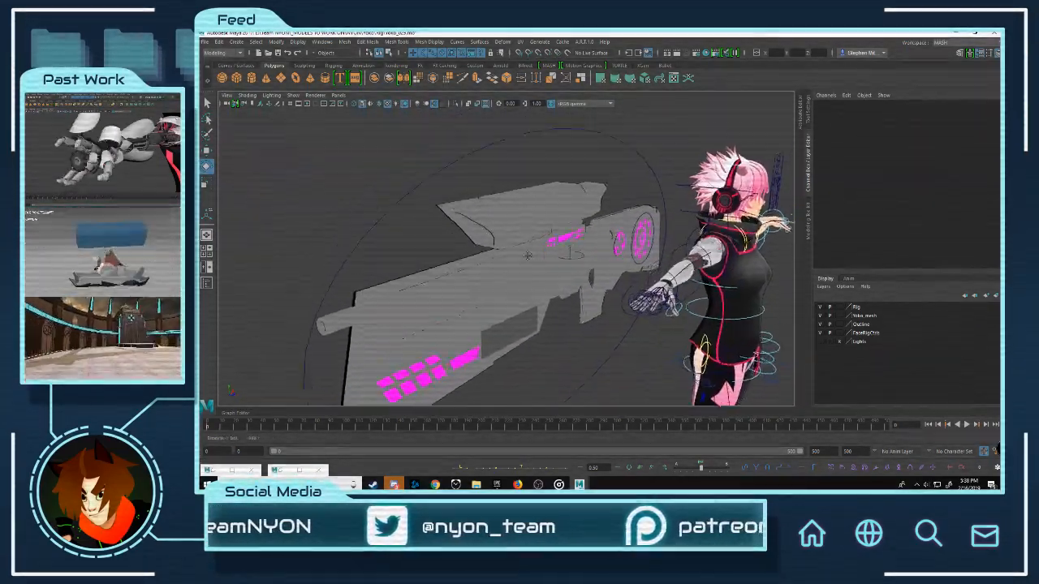
{"action": "right_click_drag", "start_coordinate": [449, 281], "coordinate": [387, 241], "text": "alt"}
{"action": "left_click_drag", "start_coordinate": [387, 241], "coordinate": [552, 250], "text": "alt"}
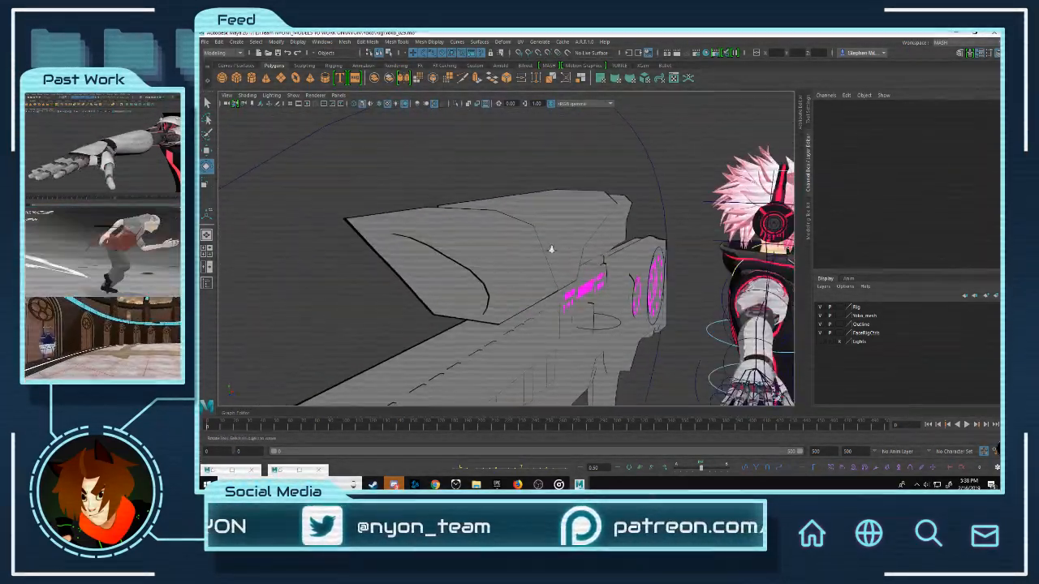
{"action": "right_click_drag", "start_coordinate": [552, 250], "coordinate": [600, 276], "text": "alt"}
{"action": "left_click_drag", "start_coordinate": [601, 276], "coordinate": [457, 255], "text": "alt"}
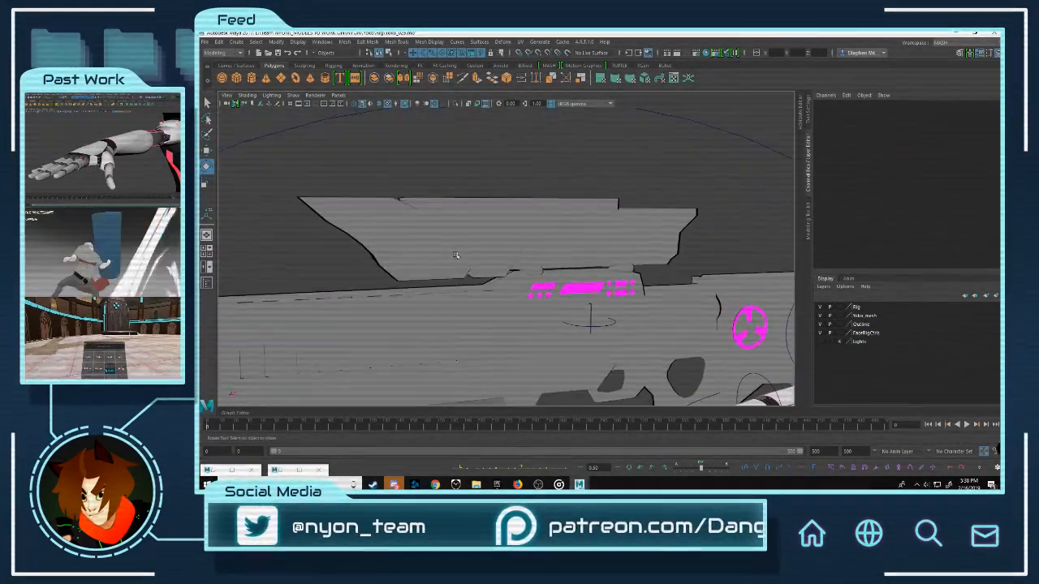
{"action": "right_click_drag", "start_coordinate": [457, 255], "coordinate": [357, 248], "text": "alt"}
{"action": "middle_click_drag", "start_coordinate": [503, 260], "coordinate": [489, 222], "text": "alt"}
{"action": "right_click_drag", "start_coordinate": [490, 221], "coordinate": [575, 224], "text": "alt"}
{"action": "left_click_drag", "start_coordinate": [556, 222], "coordinate": [533, 230], "text": "alt"}
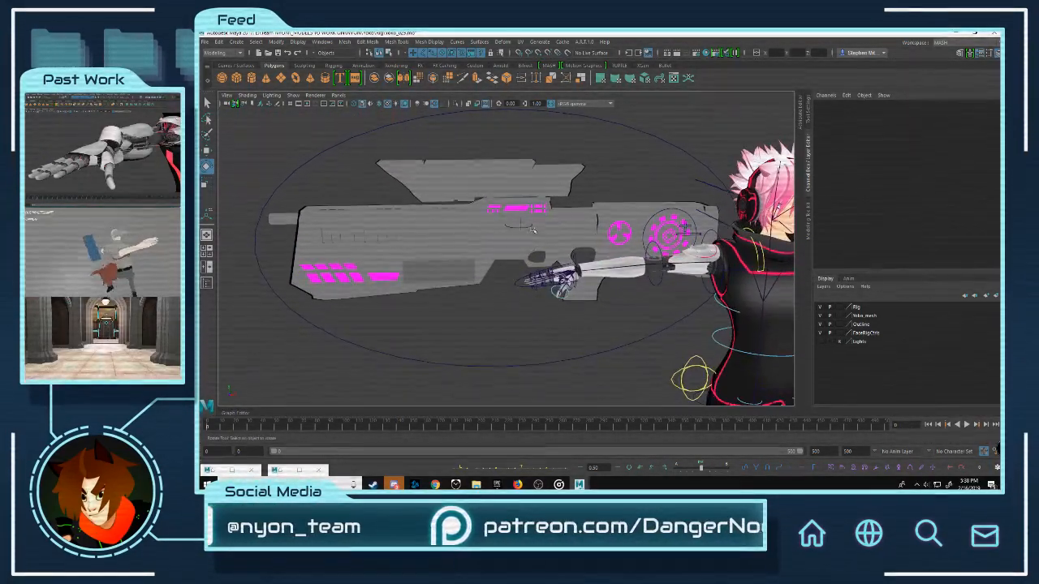
Step: Move the Spectrum gun sideways, clear of the character's robotic hand, and deselect it
{"action": "left_click_drag", "start_coordinate": [276, 134], "coordinate": [274, 135]}
{"action": "right_click_drag", "start_coordinate": [616, 223], "coordinate": [482, 218], "text": "alt"}
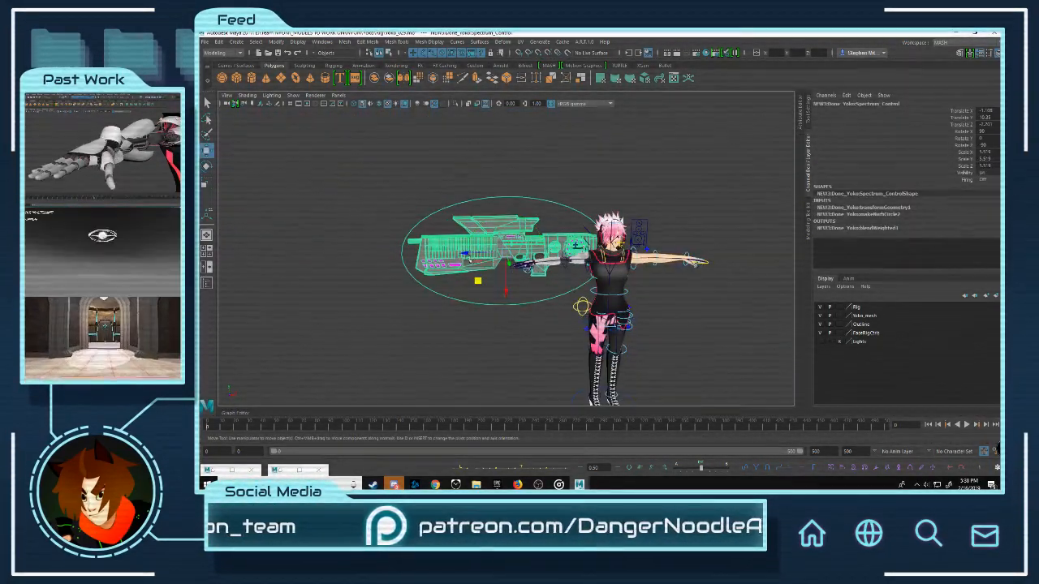
{"action": "middle_click_drag", "start_coordinate": [498, 248], "coordinate": [526, 196], "text": "alt"}
{"action": "right_click_drag", "start_coordinate": [526, 196], "coordinate": [575, 196], "text": "alt"}
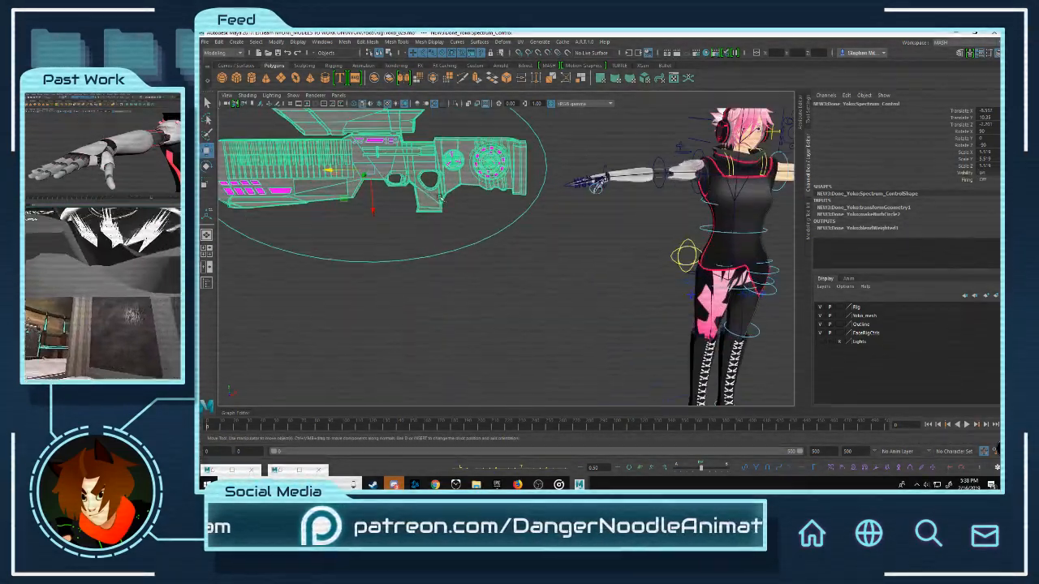
{"action": "middle_click_drag", "start_coordinate": [389, 194], "coordinate": [496, 275], "text": "alt"}
{"action": "right_click_drag", "start_coordinate": [495, 276], "coordinate": [568, 275], "text": "alt"}
{"action": "left_click", "coordinate": [696, 328]}
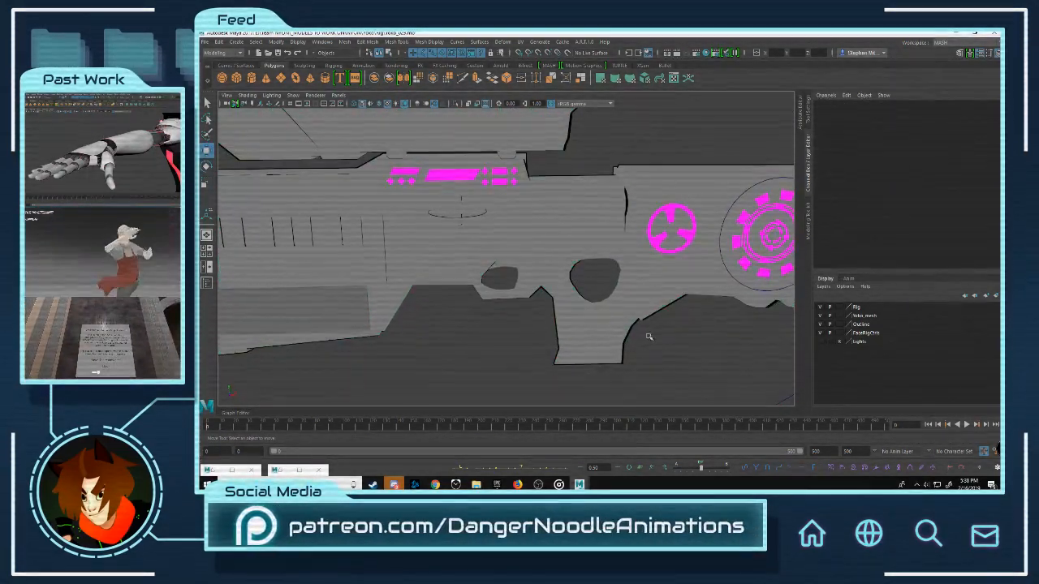
Step: Open the Hypershade and delete the scene's unused nodes
{"action": "scroll", "coordinate": [625, 325], "scroll_direction": "down", "scroll_amount": 4}
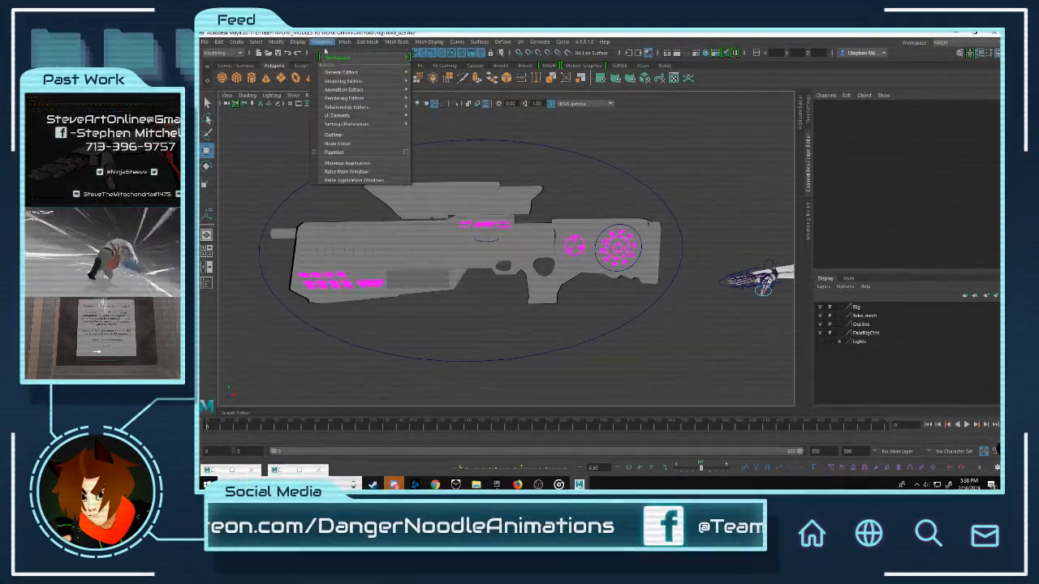
{"action": "left_click", "coordinate": [435, 123]}
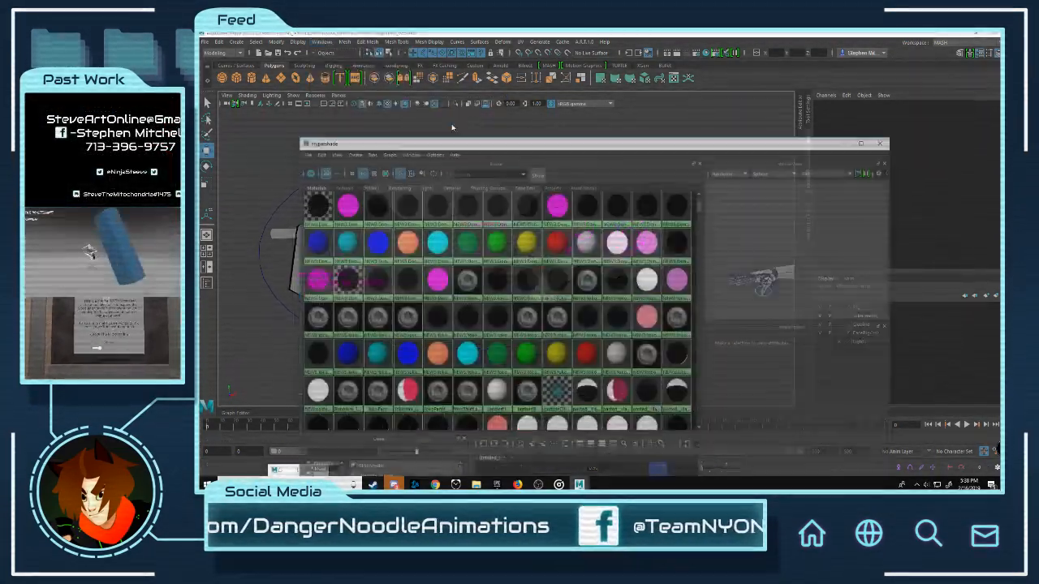
{"action": "scroll", "coordinate": [708, 264], "scroll_direction": "down", "scroll_amount": 3}
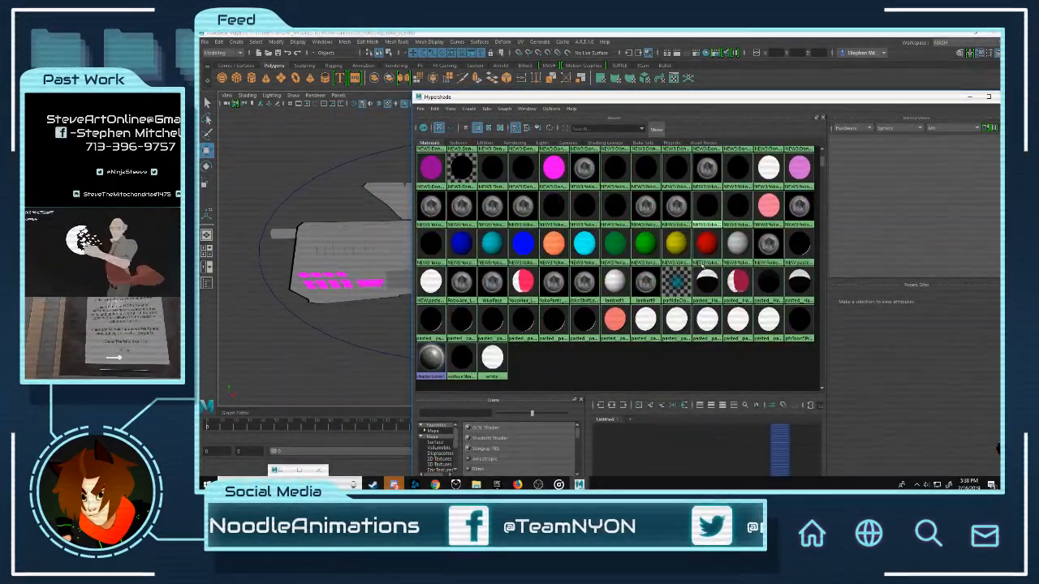
{"action": "right_click", "coordinate": [583, 356]}
{"action": "mouse_move", "coordinate": [620, 370]}
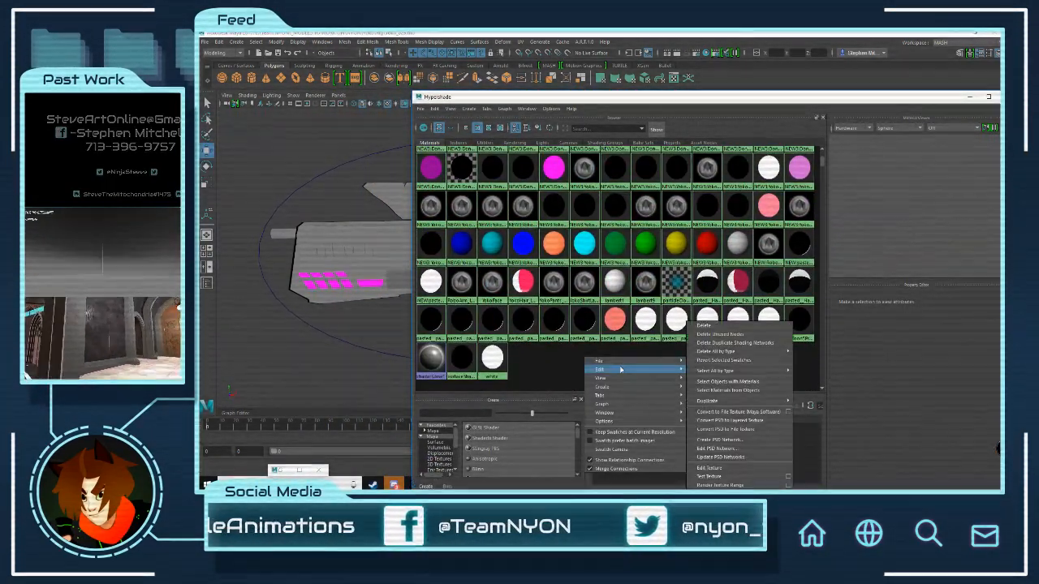
{"action": "left_click", "coordinate": [722, 337]}
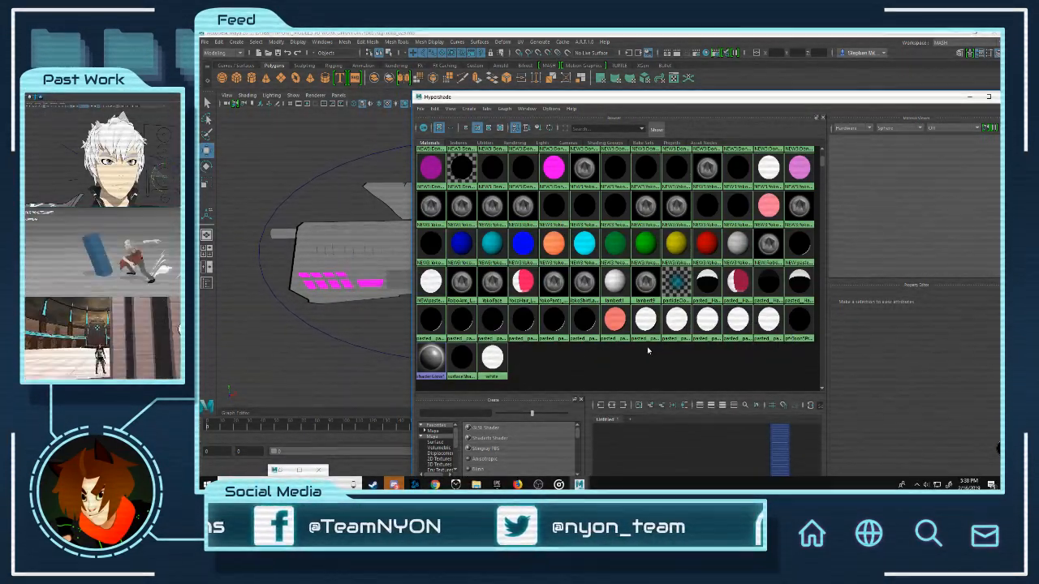
{"action": "scroll", "coordinate": [619, 277], "scroll_direction": "up", "scroll_amount": 2}
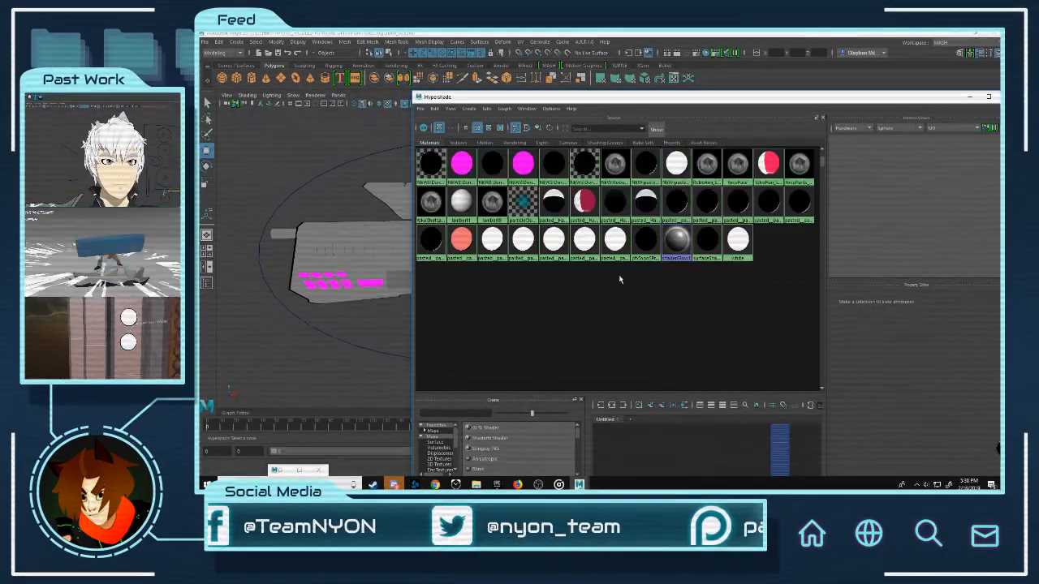
Step: Reposition the Hypershade window and enlarge its node graph area
{"action": "left_click_drag", "start_coordinate": [635, 98], "coordinate": [541, 61]}
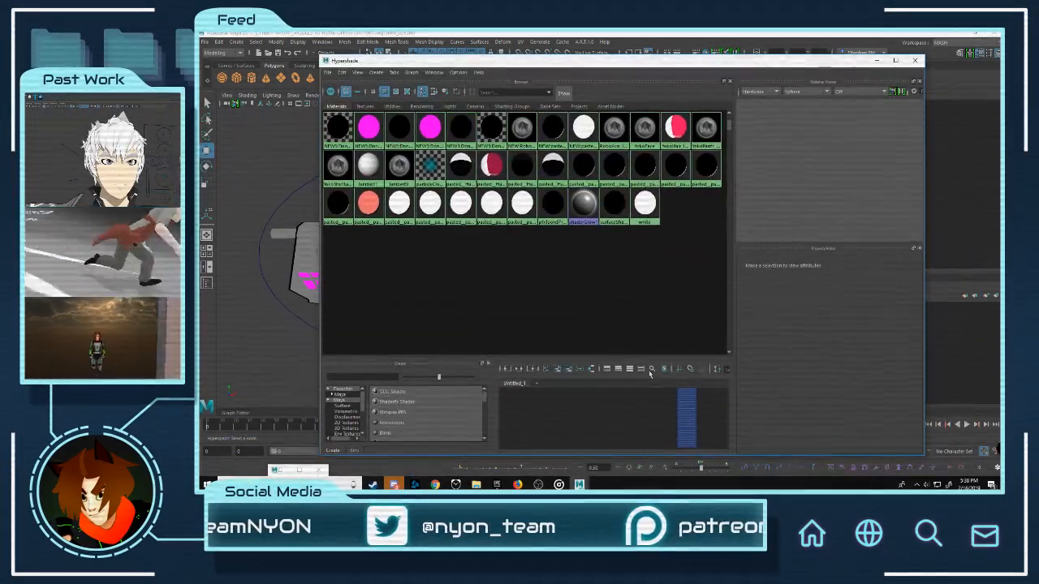
{"action": "left_click_drag", "start_coordinate": [652, 360], "coordinate": [645, 243]}
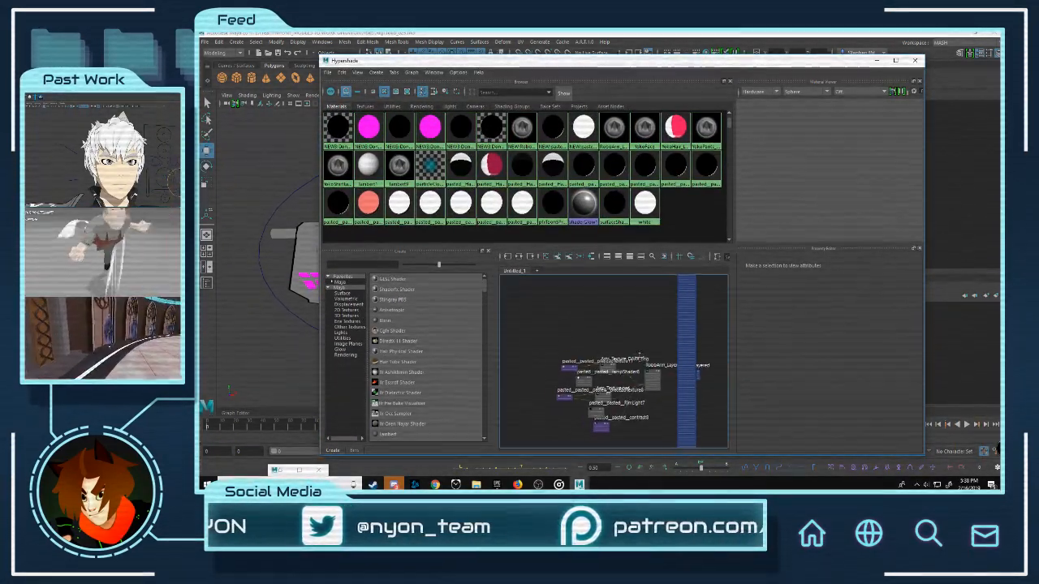
{"action": "middle_click_drag", "start_coordinate": [656, 360], "coordinate": [583, 423], "text": "alt"}
Step: Inspect the tall HIKState2SK1 node of New_NYX in the Hypershade graph and delete it
{"action": "left_click_drag", "start_coordinate": [615, 319], "coordinate": [695, 441]}
{"action": "scroll", "coordinate": [633, 332], "scroll_direction": "down", "scroll_amount": 5}
{"action": "scroll", "coordinate": [640, 331], "scroll_direction": "down", "scroll_amount": 2}
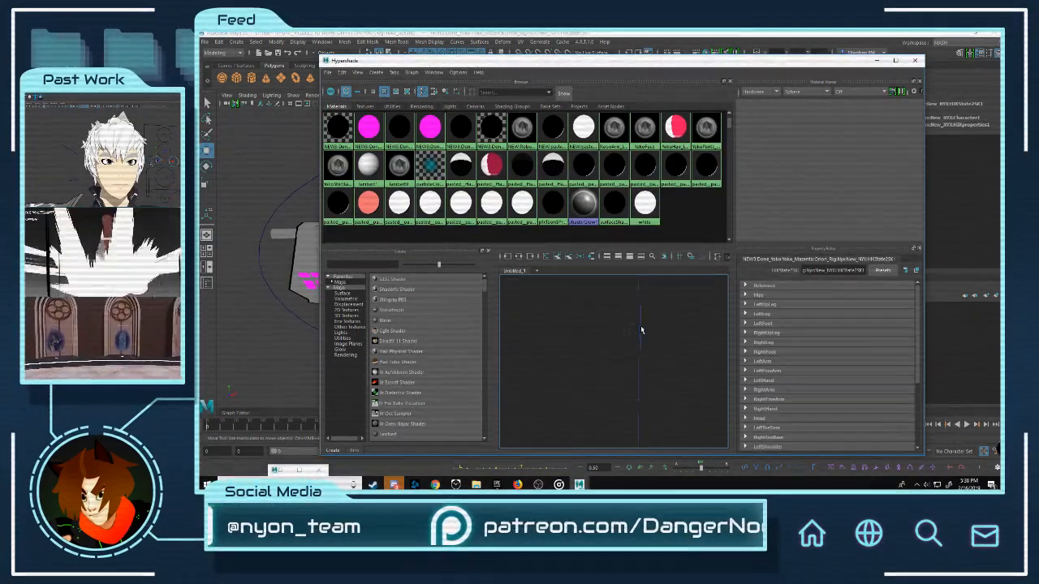
{"action": "scroll", "coordinate": [642, 328], "scroll_direction": "up", "scroll_amount": 4}
{"action": "middle_click_drag", "start_coordinate": [642, 293], "coordinate": [652, 400], "text": "alt"}
{"action": "scroll", "coordinate": [648, 384], "scroll_direction": "up", "scroll_amount": 5}
{"action": "scroll", "coordinate": [649, 384], "scroll_direction": "up", "scroll_amount": 3}
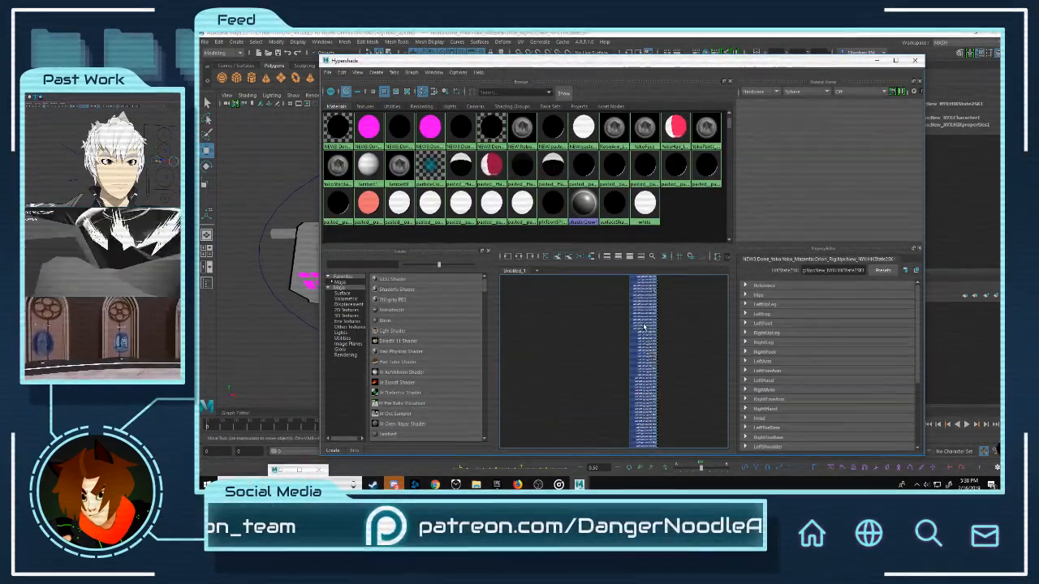
{"action": "middle_click_drag", "start_coordinate": [645, 326], "coordinate": [642, 431], "text": "alt"}
{"action": "scroll", "coordinate": [643, 432], "scroll_direction": "down", "scroll_amount": 2}
{"action": "scroll", "coordinate": [644, 327], "scroll_direction": "up", "scroll_amount": 5}
{"action": "scroll", "coordinate": [637, 394], "scroll_direction": "up", "scroll_amount": 3}
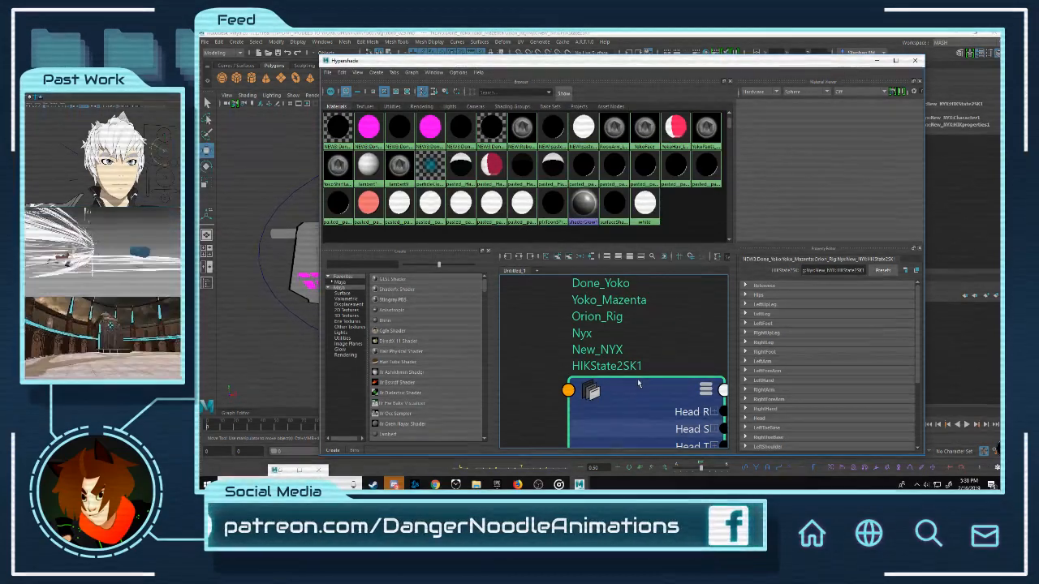
{"action": "scroll", "coordinate": [637, 379], "scroll_direction": "down", "scroll_amount": 2}
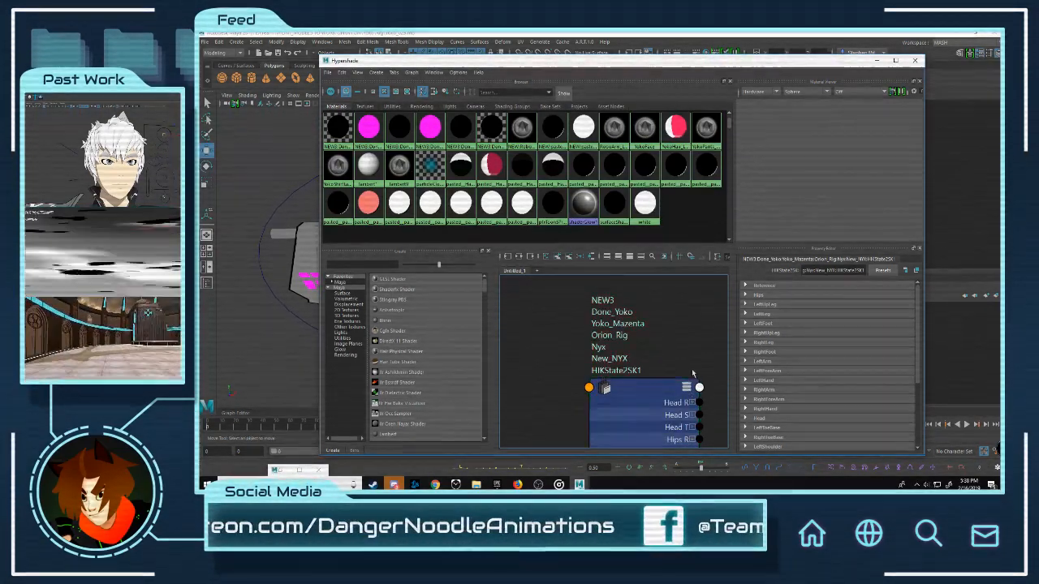
{"action": "scroll", "coordinate": [660, 356], "scroll_direction": "down", "scroll_amount": 4}
{"action": "scroll", "coordinate": [661, 356], "scroll_direction": "up", "scroll_amount": 5}
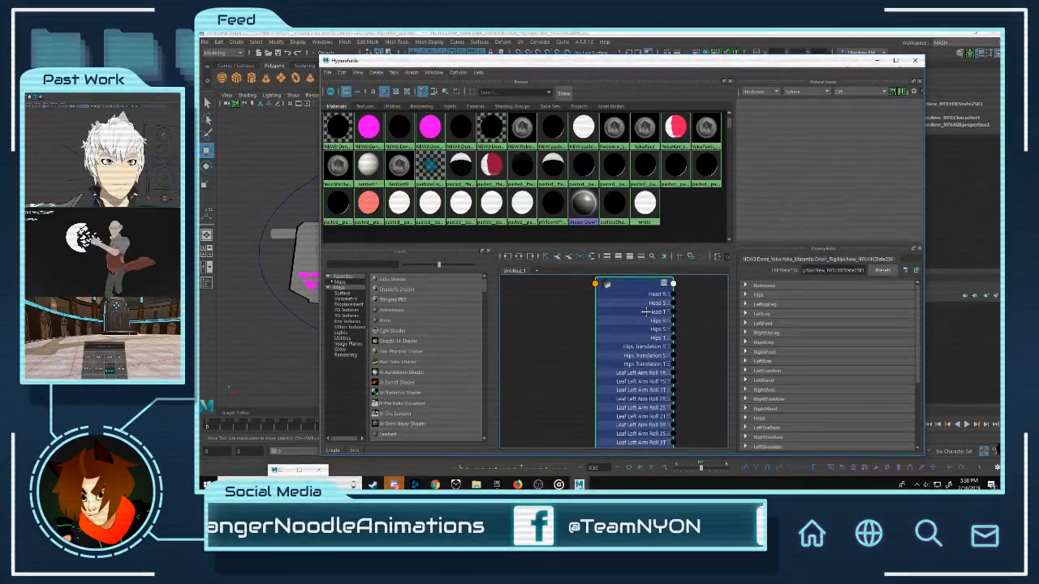
{"action": "middle_click_drag", "start_coordinate": [646, 312], "coordinate": [650, 361], "text": "alt"}
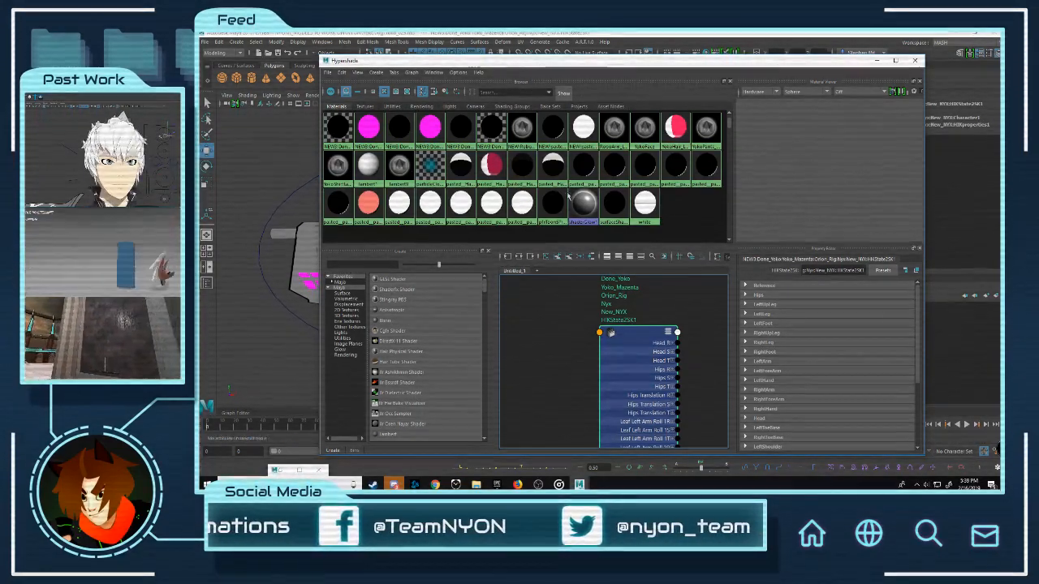
{"action": "left_click_drag", "start_coordinate": [528, 60], "coordinate": [670, 66]}
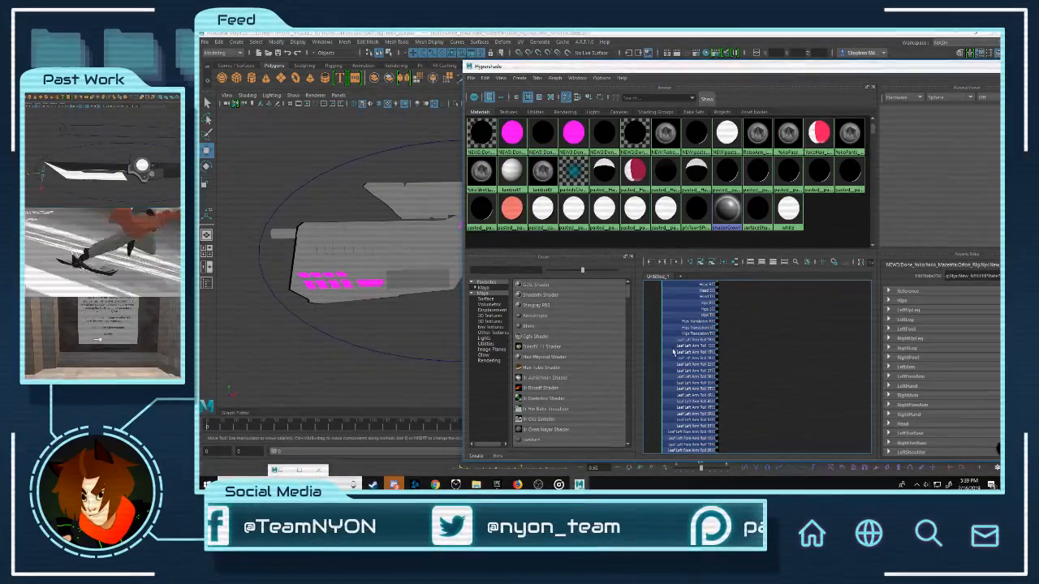
{"action": "key", "text": "Delete"}
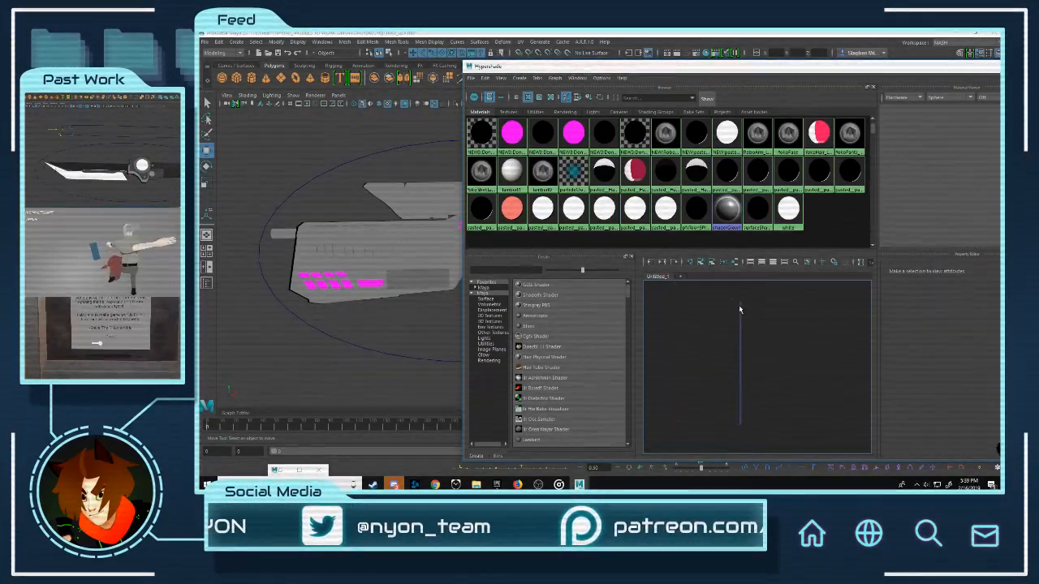
Step: Find the next tall HIK state node, belonging to the New_NYX_Guns namespace beside HIKSolverNode1, and delete it from the graph
{"action": "left_click", "coordinate": [738, 313]}
{"action": "scroll", "coordinate": [737, 313], "scroll_direction": "up", "scroll_amount": 4}
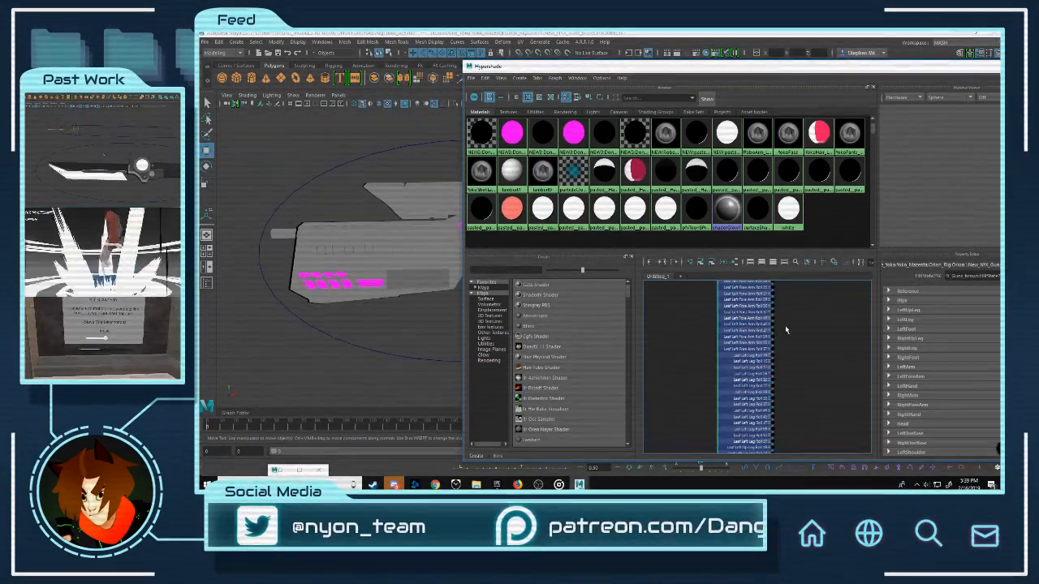
{"action": "middle_click_drag", "start_coordinate": [791, 305], "coordinate": [797, 356], "text": "alt"}
{"action": "left_click", "coordinate": [796, 356]}
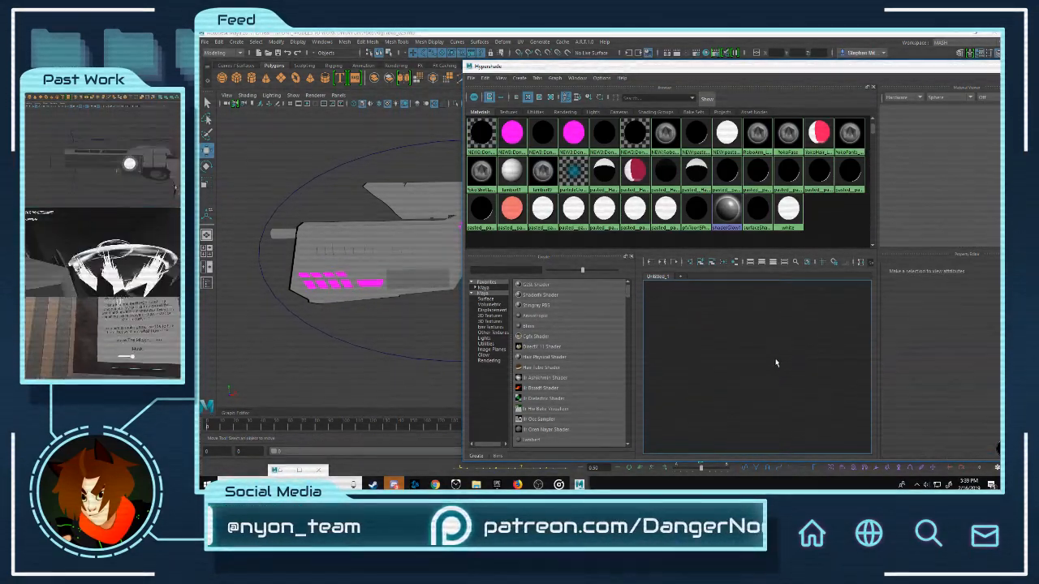
{"action": "scroll", "coordinate": [756, 314], "scroll_direction": "up", "scroll_amount": 3}
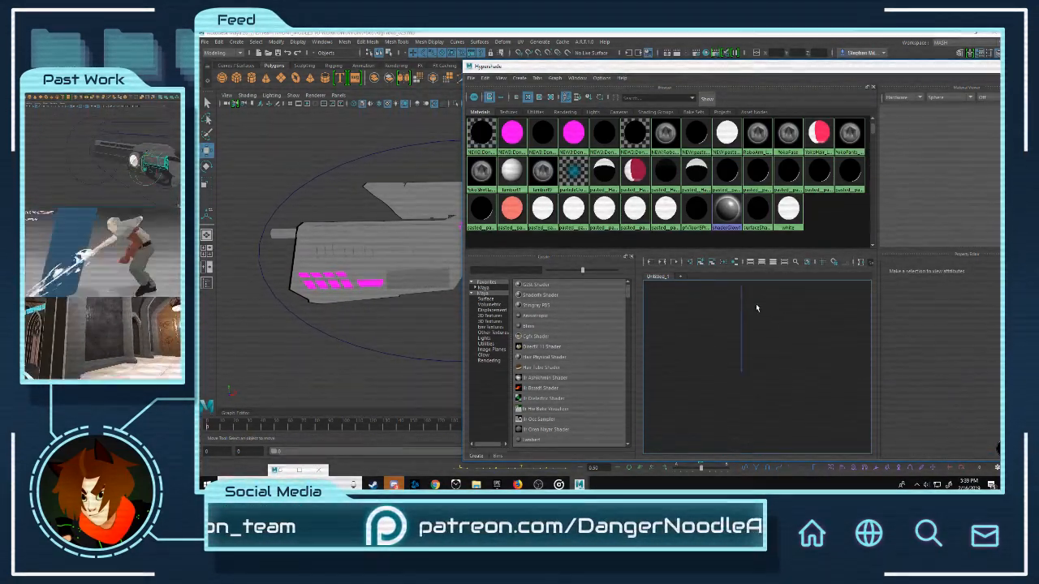
{"action": "middle_click_drag", "start_coordinate": [757, 305], "coordinate": [771, 415], "text": "alt"}
{"action": "left_click", "coordinate": [754, 418]}
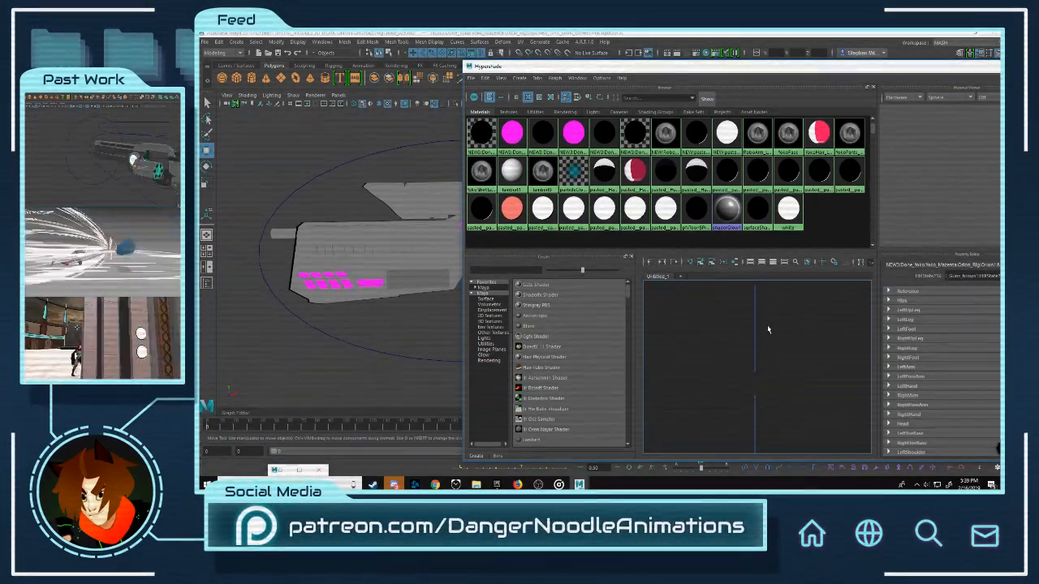
{"action": "scroll", "coordinate": [767, 326], "scroll_direction": "up", "scroll_amount": 6}
{"action": "scroll", "coordinate": [760, 341], "scroll_direction": "down", "scroll_amount": 2}
{"action": "middle_click_drag", "start_coordinate": [745, 347], "coordinate": [795, 193], "text": "alt"}
{"action": "scroll", "coordinate": [764, 345], "scroll_direction": "up", "scroll_amount": 4}
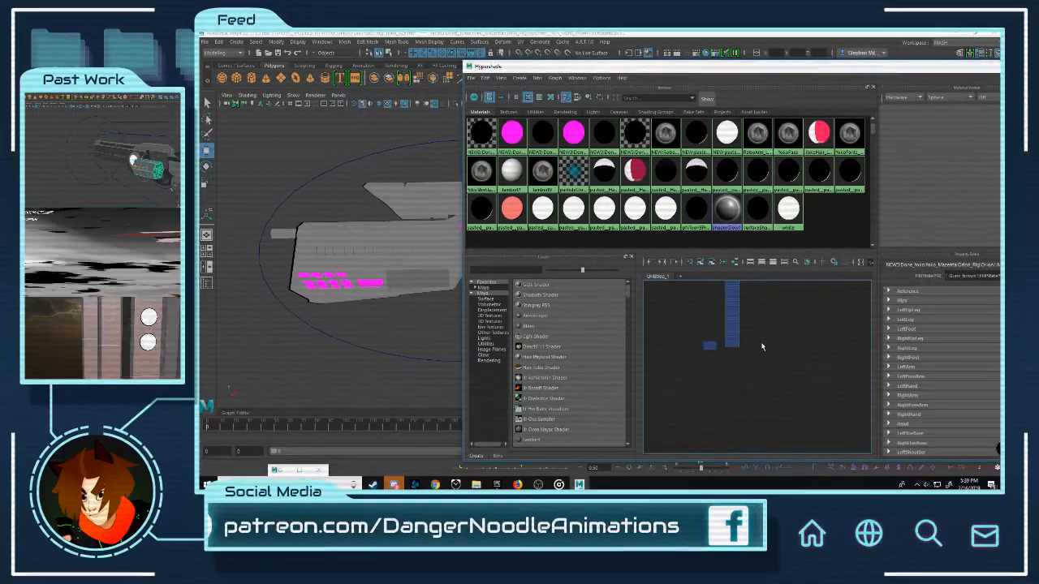
{"action": "scroll", "coordinate": [741, 339], "scroll_direction": "up", "scroll_amount": 6}
{"action": "middle_click_drag", "start_coordinate": [724, 371], "coordinate": [861, 413], "text": "alt"}
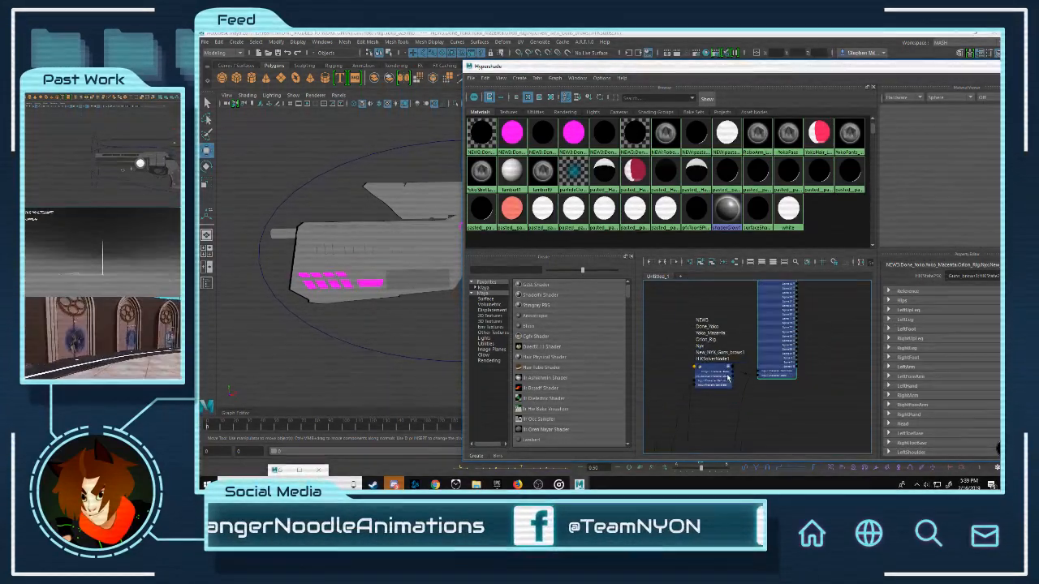
{"action": "key", "text": "Delete"}
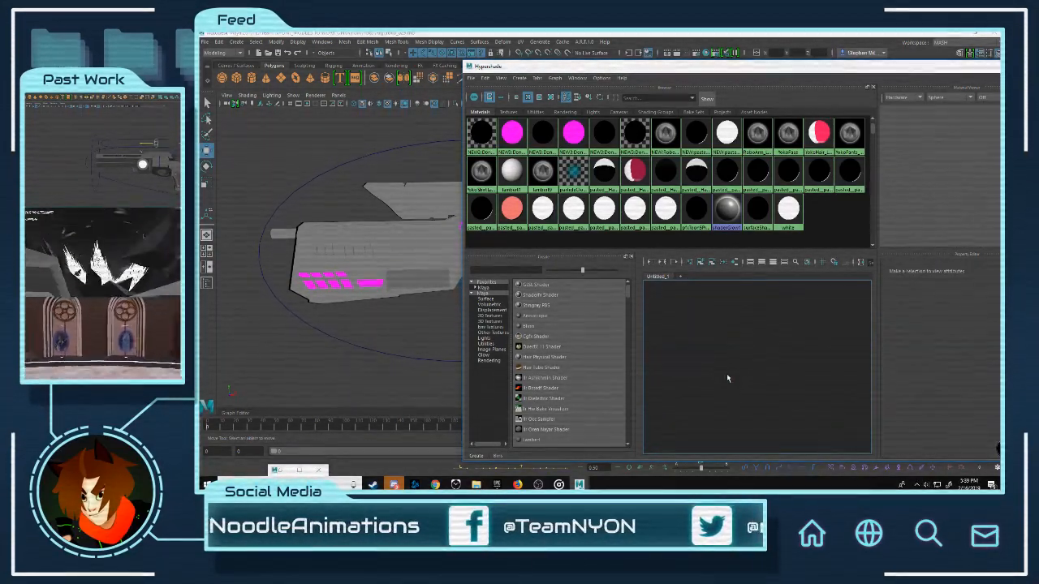
Step: Select another tall HIK state node, check the gun and character in the viewport, and delete that node
{"action": "middle_click_drag", "start_coordinate": [763, 430], "coordinate": [759, 309], "text": "alt"}
{"action": "scroll", "coordinate": [760, 323], "scroll_direction": "up", "scroll_amount": 5}
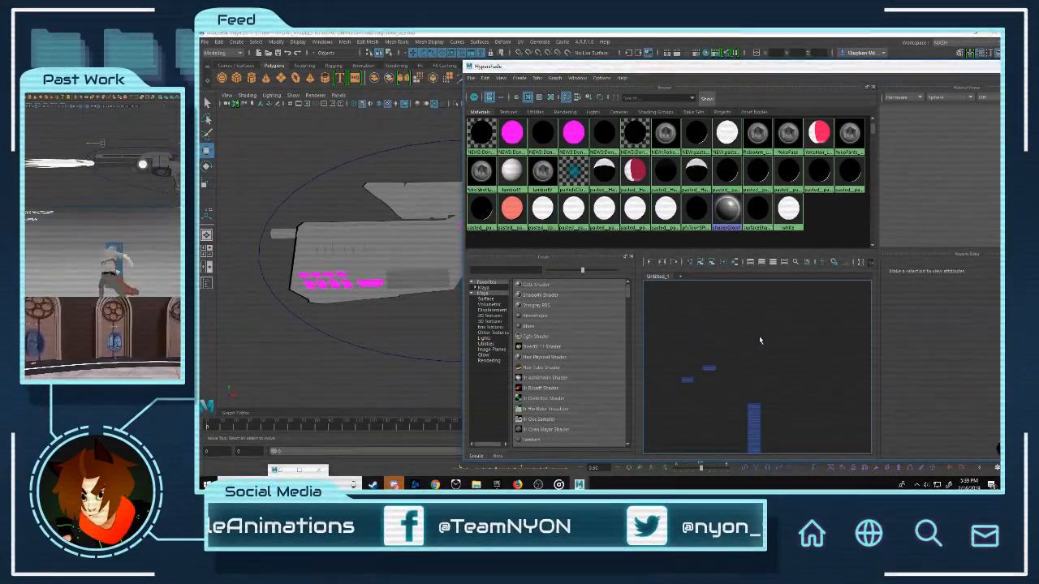
{"action": "left_click", "coordinate": [754, 413]}
{"action": "left_click_drag", "start_coordinate": [827, 69], "coordinate": [538, 419]}
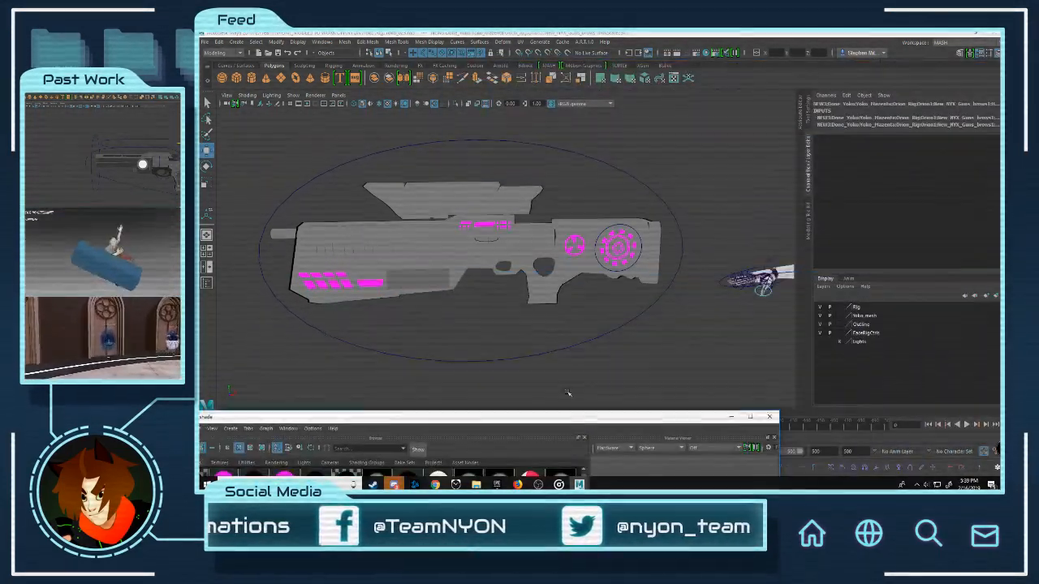
{"action": "scroll", "coordinate": [647, 296], "scroll_direction": "down", "scroll_amount": 8}
{"action": "middle_click_drag", "start_coordinate": [649, 292], "coordinate": [568, 343], "text": "alt"}
{"action": "scroll", "coordinate": [550, 320], "scroll_direction": "up", "scroll_amount": 9}
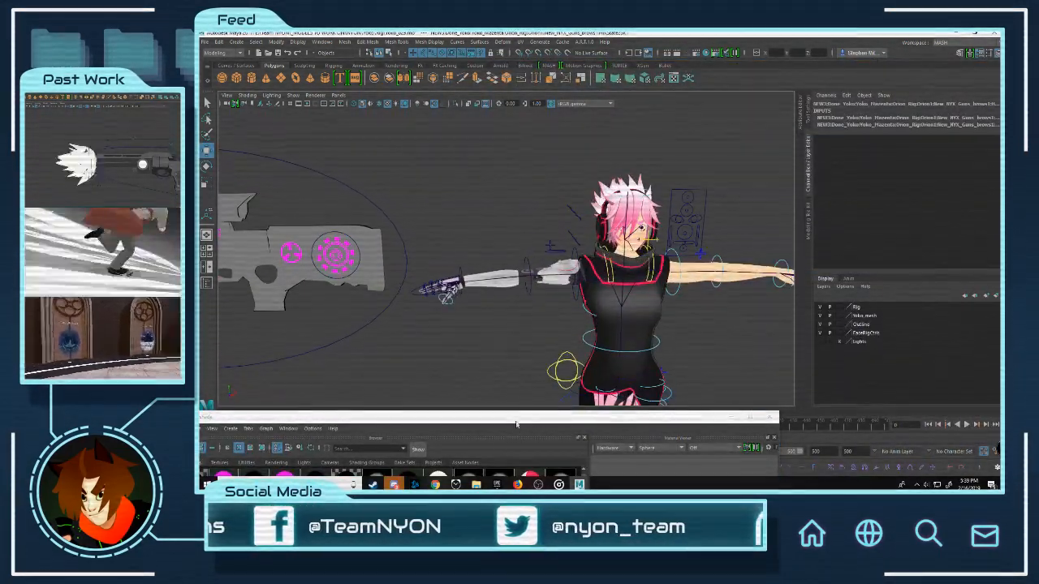
{"action": "left_click_drag", "start_coordinate": [515, 418], "coordinate": [698, 158]}
{"action": "middle_click_drag", "start_coordinate": [648, 420], "coordinate": [664, 302], "text": "alt"}
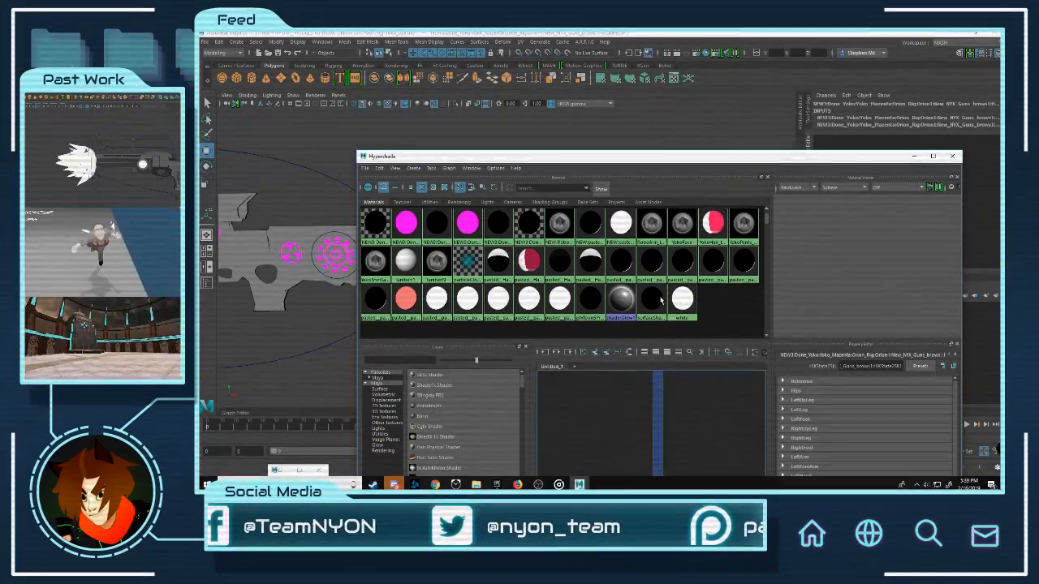
{"action": "left_click", "coordinate": [658, 431]}
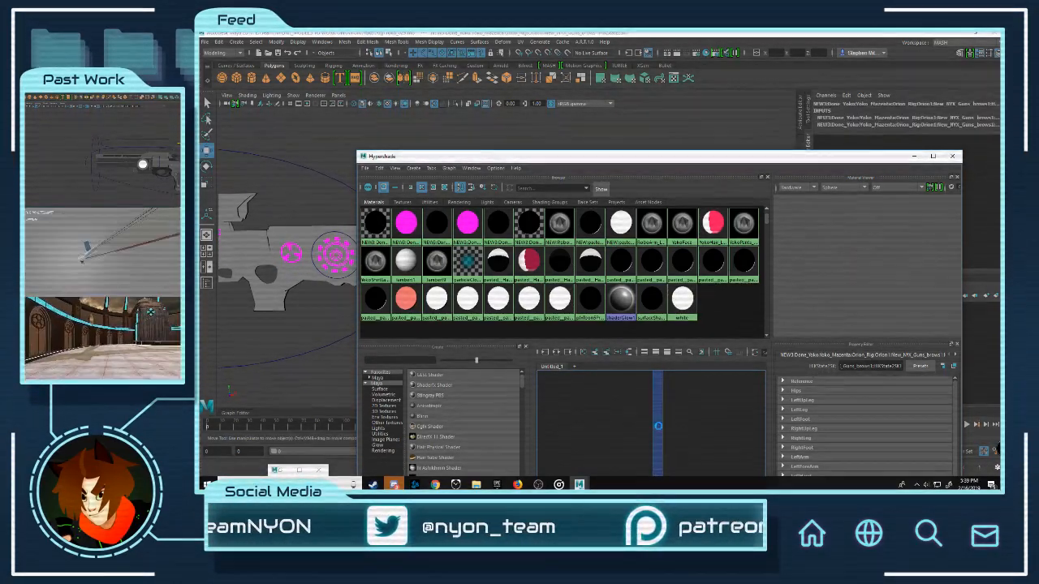
{"action": "key", "text": "Delete"}
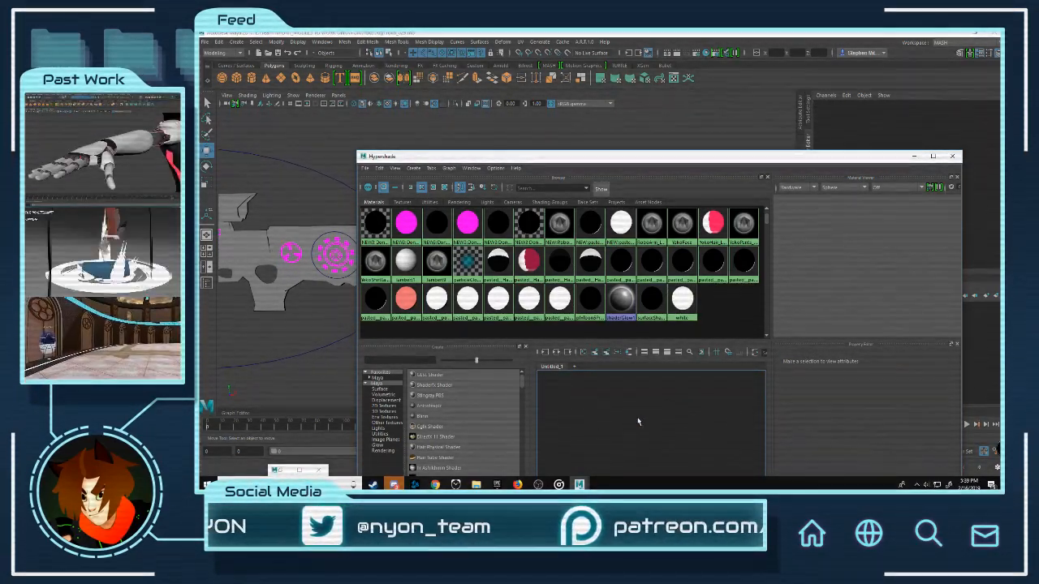
{"action": "right_click", "coordinate": [627, 392]}
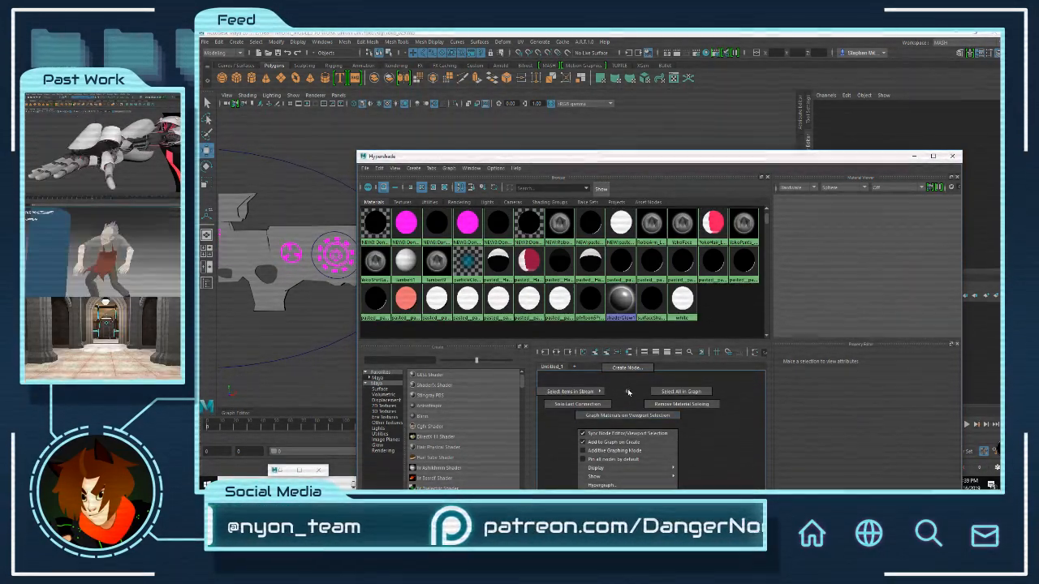
{"action": "left_click", "coordinate": [627, 392]}
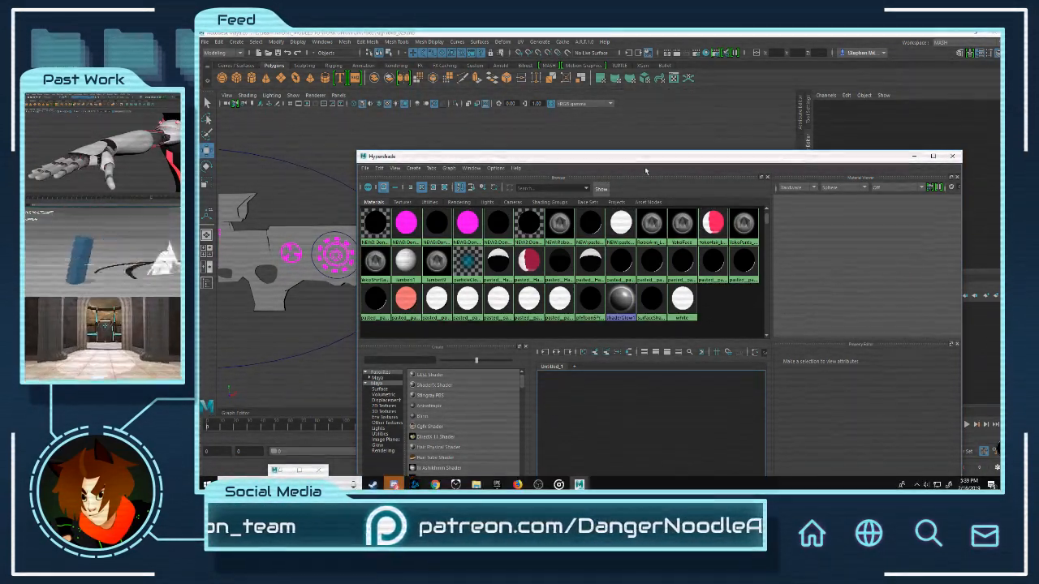
Step: Uncover the viewport and examine the Spectrum gun's body, grip and glowing magenta details
{"action": "left_click_drag", "start_coordinate": [647, 157], "coordinate": [664, 363]}
{"action": "middle_click_drag", "start_coordinate": [478, 237], "coordinate": [726, 204], "text": "alt"}
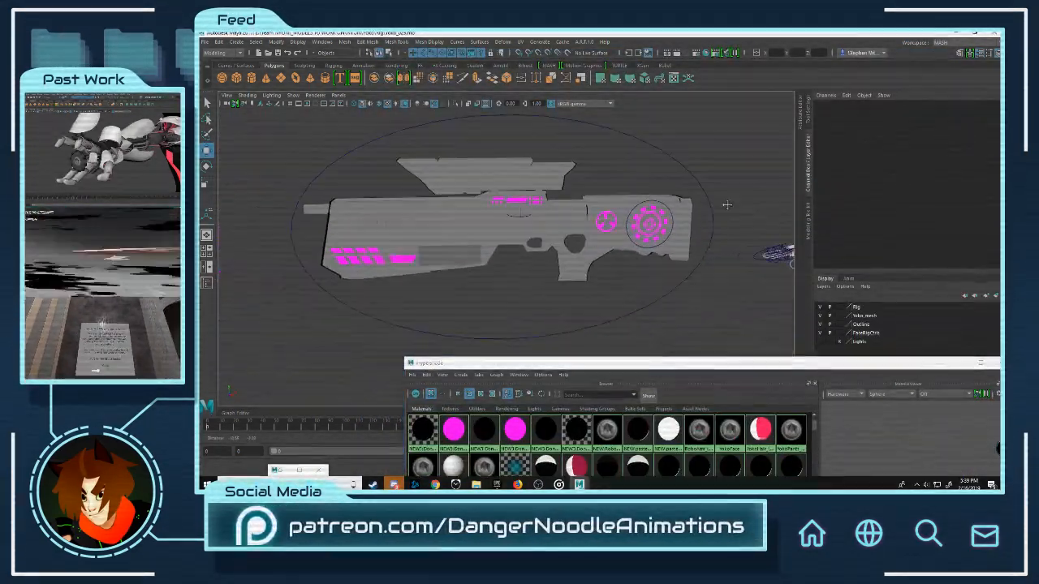
{"action": "scroll", "coordinate": [555, 207], "scroll_direction": "up", "scroll_amount": 5}
{"action": "left_click_drag", "start_coordinate": [555, 207], "coordinate": [599, 229], "text": "alt"}
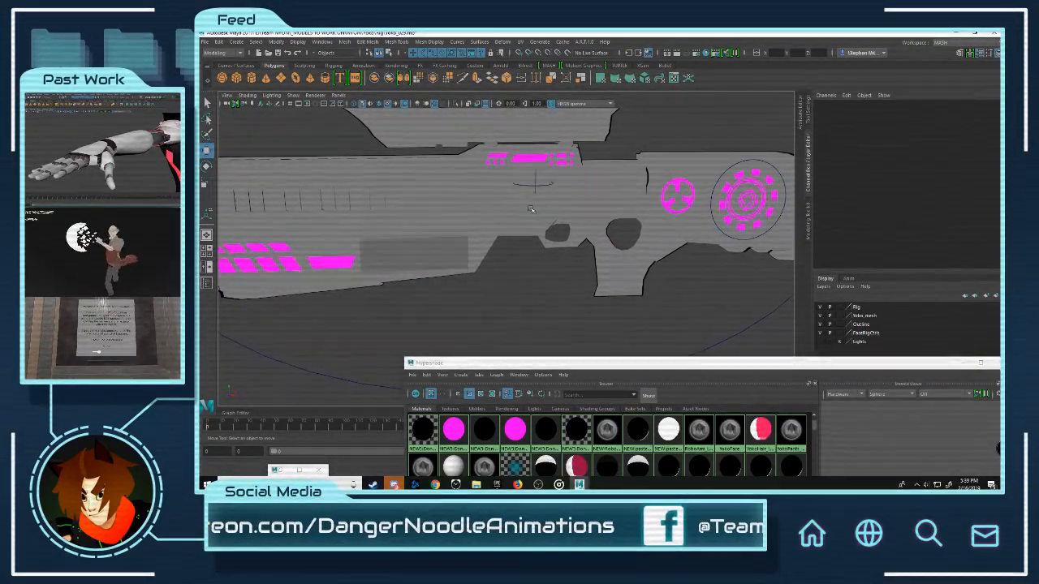
{"action": "middle_click_drag", "start_coordinate": [565, 255], "coordinate": [577, 287], "text": "alt"}
Step: Bring the Hypershade window back over the viewport and find the YokoFace shading network in the node graph
{"action": "left_click_drag", "start_coordinate": [652, 366], "coordinate": [578, 107]}
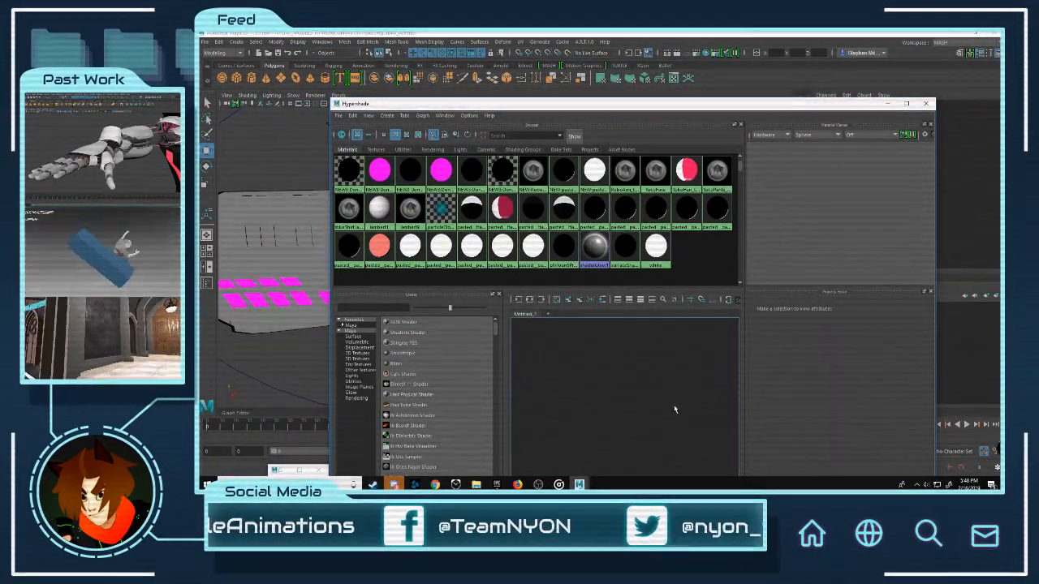
{"action": "middle_click_drag", "start_coordinate": [673, 357], "coordinate": [666, 441], "text": "alt"}
{"action": "scroll", "coordinate": [658, 424], "scroll_direction": "up", "scroll_amount": 5}
{"action": "middle_click_drag", "start_coordinate": [653, 355], "coordinate": [648, 420], "text": "alt"}
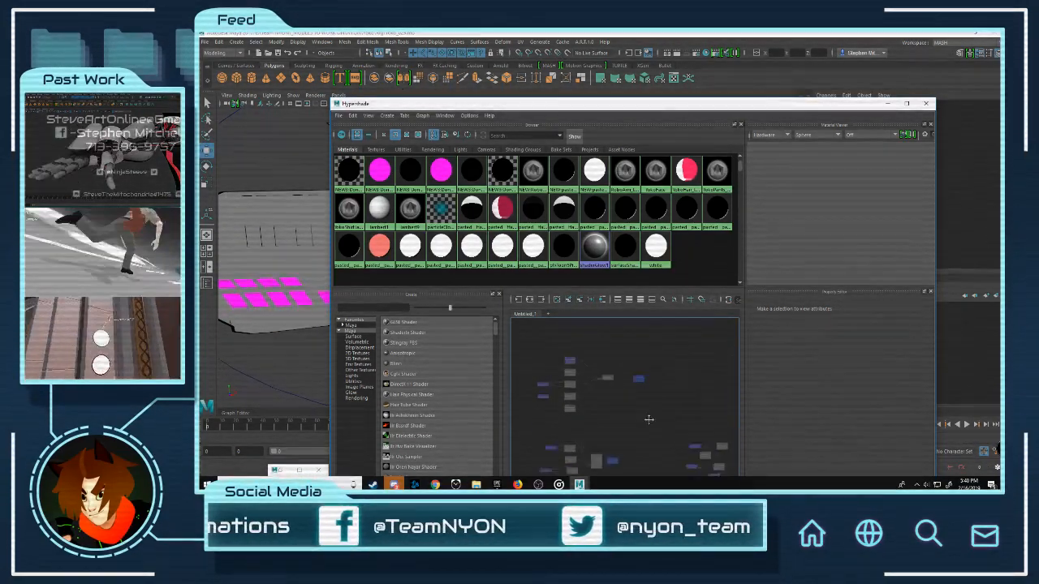
{"action": "scroll", "coordinate": [602, 400], "scroll_direction": "up", "scroll_amount": 5}
{"action": "middle_click_drag", "start_coordinate": [678, 358], "coordinate": [626, 406], "text": "alt"}
{"action": "right_click_drag", "start_coordinate": [627, 406], "coordinate": [685, 426], "text": "alt"}
{"action": "right_click_drag", "start_coordinate": [718, 439], "coordinate": [590, 362], "text": "alt"}
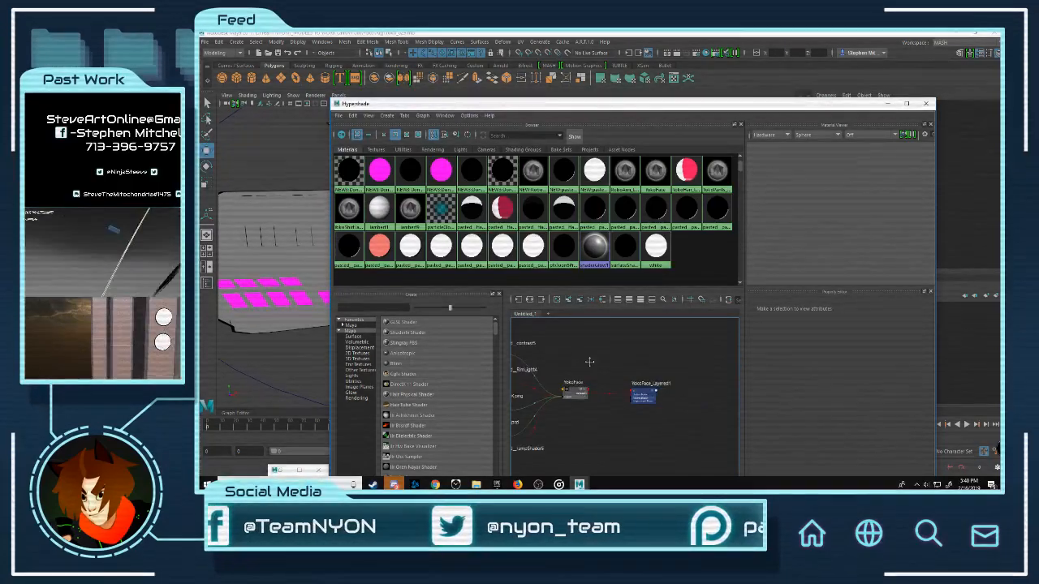
{"action": "middle_click_drag", "start_coordinate": [589, 362], "coordinate": [677, 373], "text": "alt"}
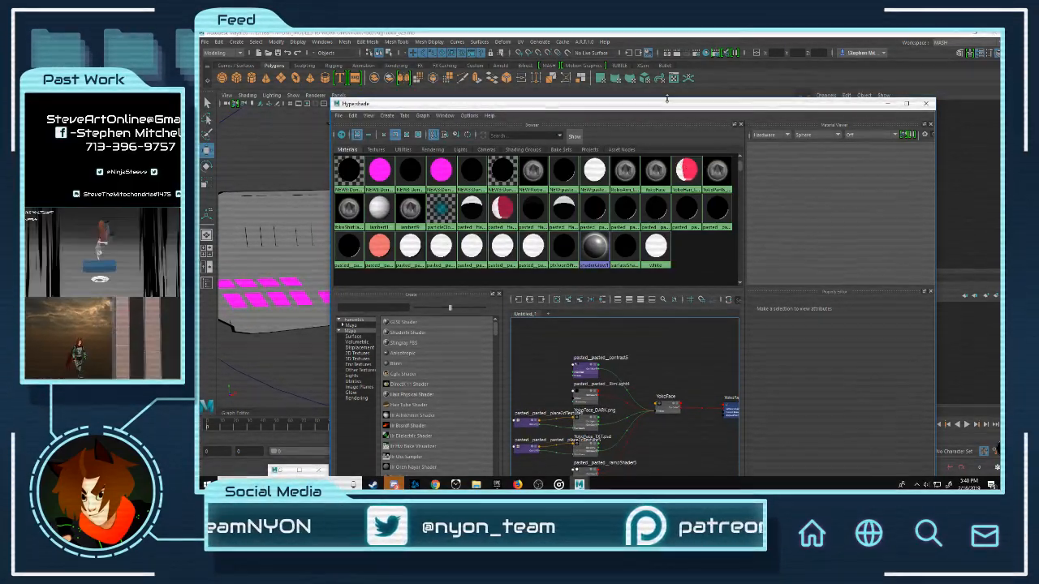
Step: Move the Hypershade window higher, frame the YokoFace network with its texture inputs, and maximize the window
{"action": "left_click_drag", "start_coordinate": [670, 110], "coordinate": [670, 63]}
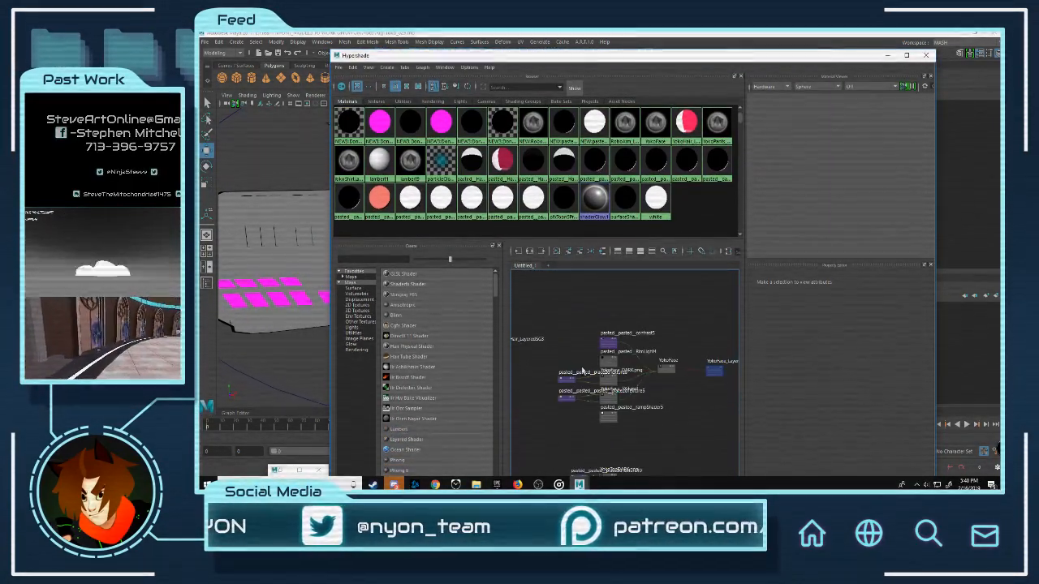
{"action": "middle_click_drag", "start_coordinate": [582, 370], "coordinate": [747, 371], "text": "alt"}
{"action": "scroll", "coordinate": [650, 359], "scroll_direction": "up", "scroll_amount": 3}
{"action": "middle_click_drag", "start_coordinate": [669, 358], "coordinate": [578, 361], "text": "alt"}
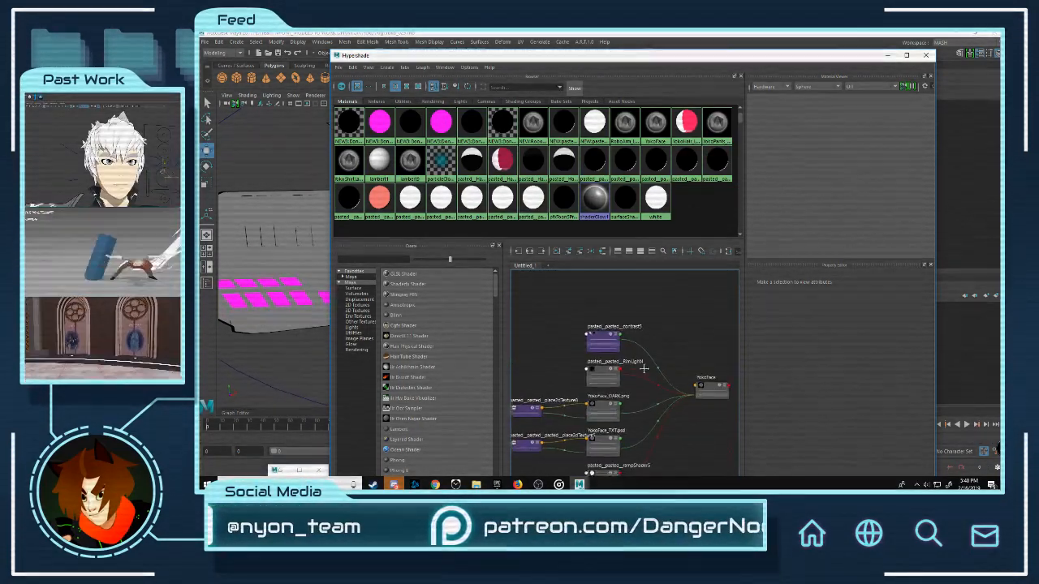
{"action": "middle_click_drag", "start_coordinate": [644, 368], "coordinate": [658, 334], "text": "alt"}
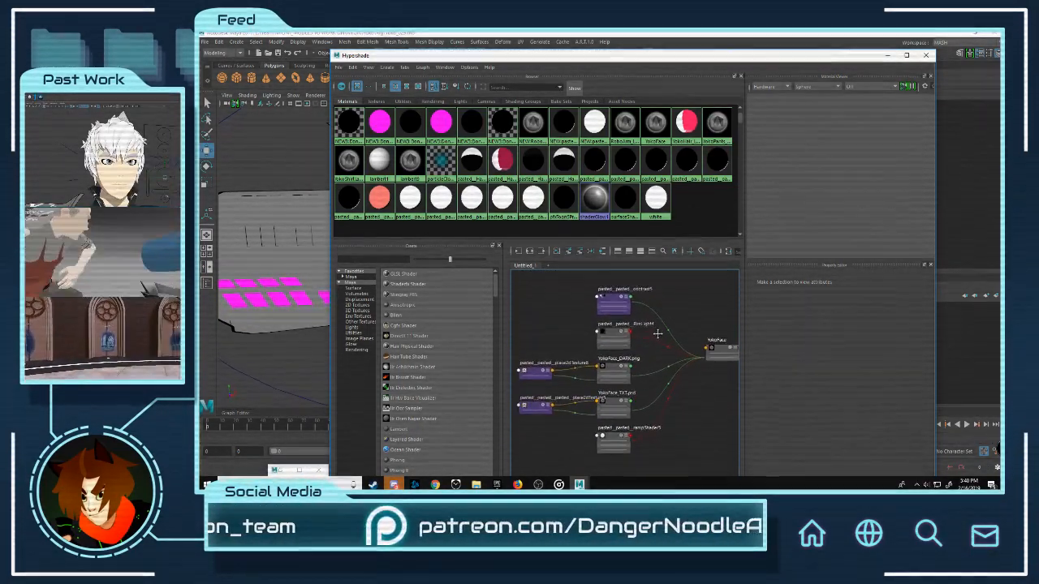
{"action": "scroll", "coordinate": [689, 357], "scroll_direction": "up", "scroll_amount": 1}
{"action": "mouse_move", "coordinate": [666, 378]}
{"action": "middle_mouse_down", "text": "alt"}
{"action": "mouse_move", "coordinate": [531, 378]}
{"action": "mouse_move", "coordinate": [656, 338]}
{"action": "mouse_move", "coordinate": [668, 376]}
{"action": "middle_mouse_up", "text": "alt"}
{"action": "left_click", "coordinate": [907, 55]}
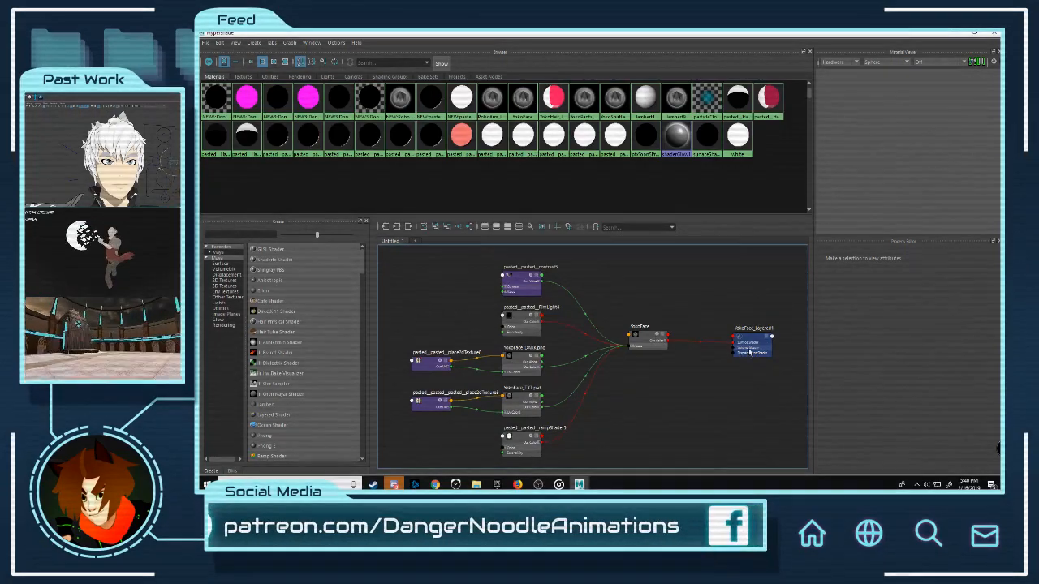
Step: Inspect the attributes of YokoFace_Layered1, the YokoFace layered shader, and its contrast, rim light, dark and colour texture nodes
{"action": "left_click", "coordinate": [750, 351]}
{"action": "left_click", "coordinate": [650, 347]}
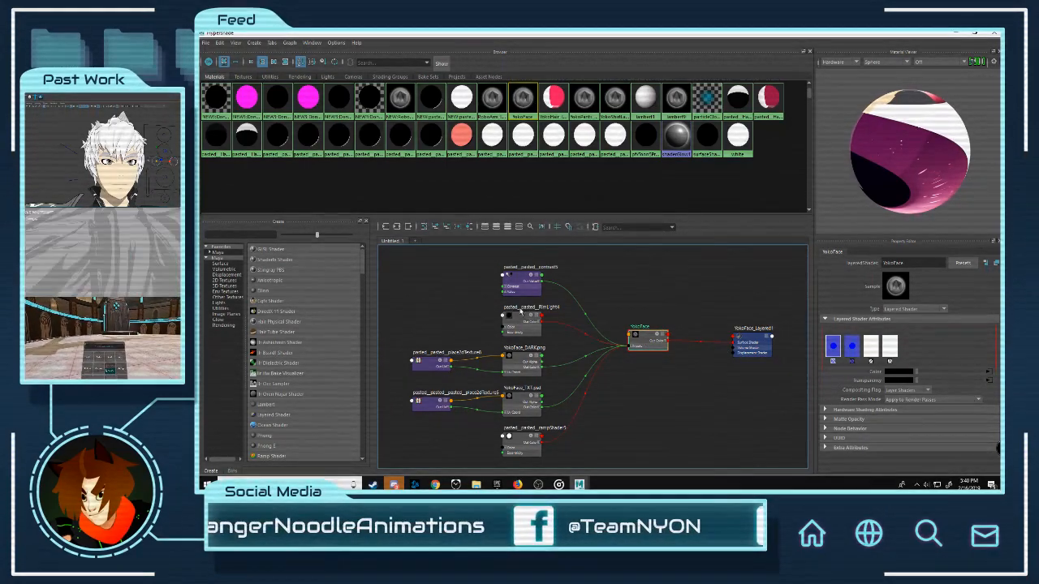
{"action": "left_click", "coordinate": [518, 284]}
{"action": "left_click", "coordinate": [520, 321]}
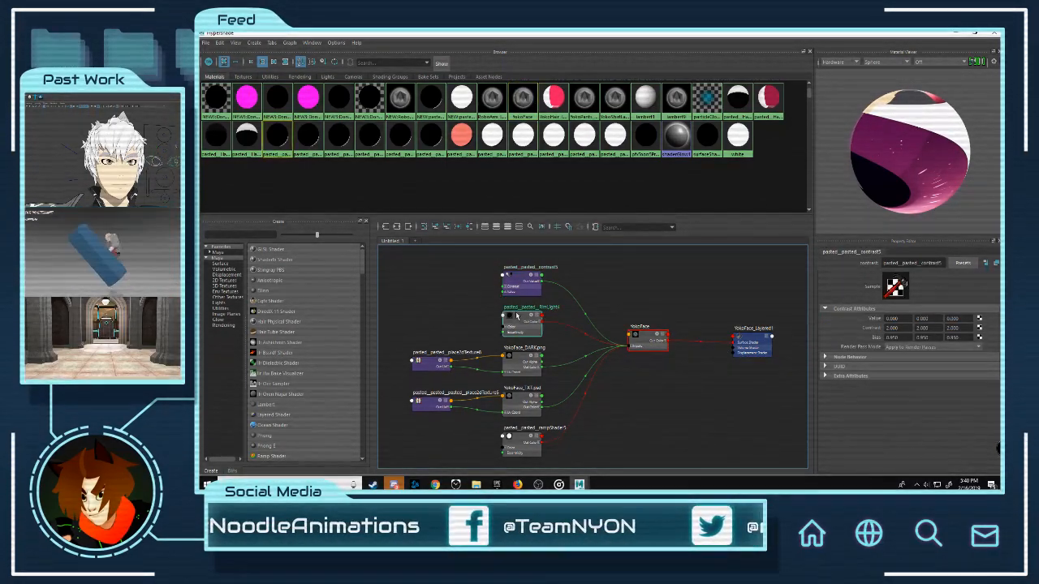
{"action": "left_click", "coordinate": [524, 359]}
{"action": "left_click", "coordinate": [526, 398]}
{"action": "left_click", "coordinate": [530, 355]}
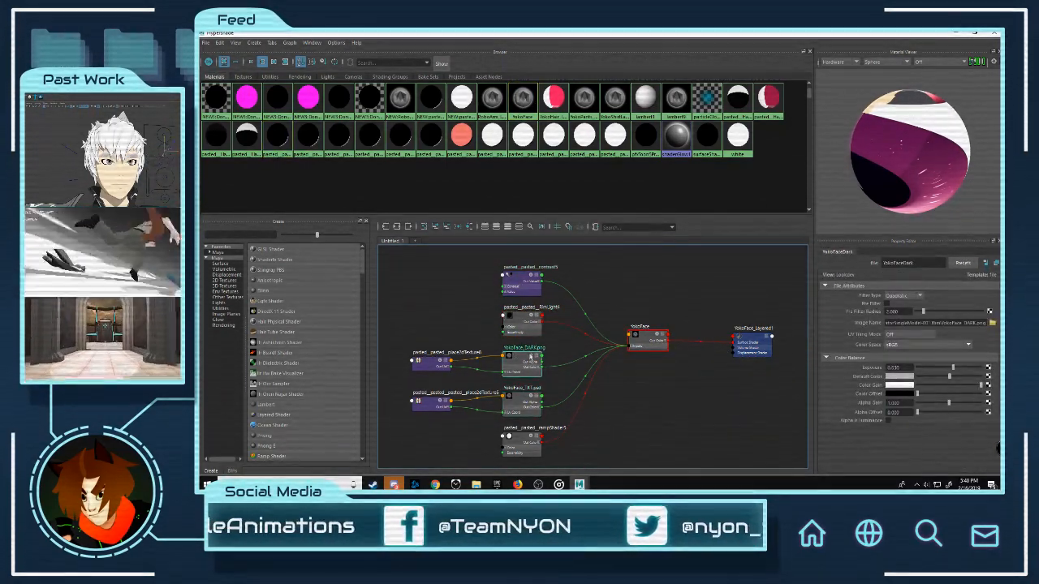
Step: Compare the ramp shader, YokoFace_TXT.psd texture and contrast nodes that belong to the YokoFace network
{"action": "left_click", "coordinate": [530, 443]}
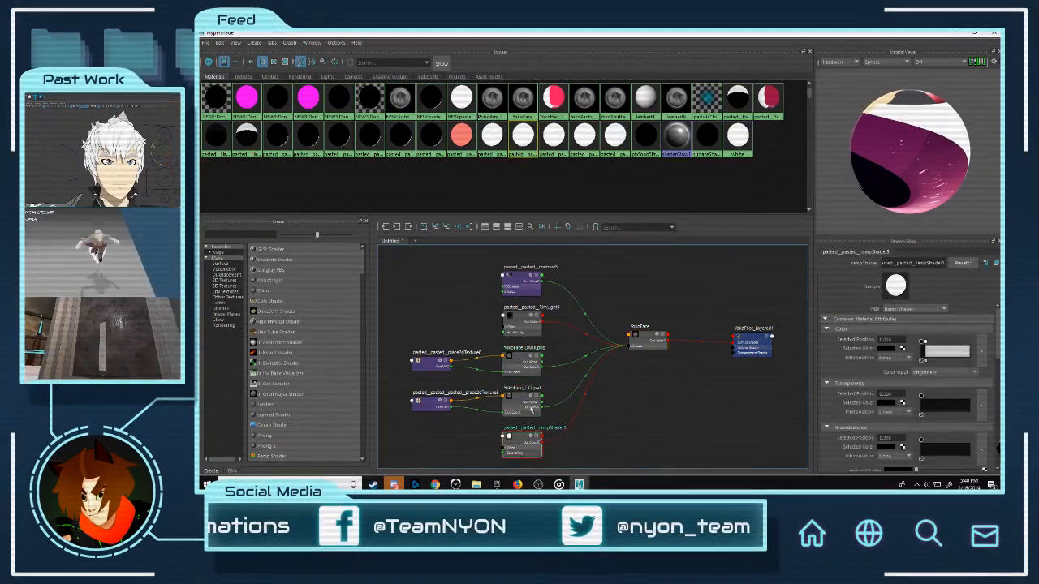
{"action": "left_click", "coordinate": [532, 409]}
{"action": "left_click", "coordinate": [516, 453]}
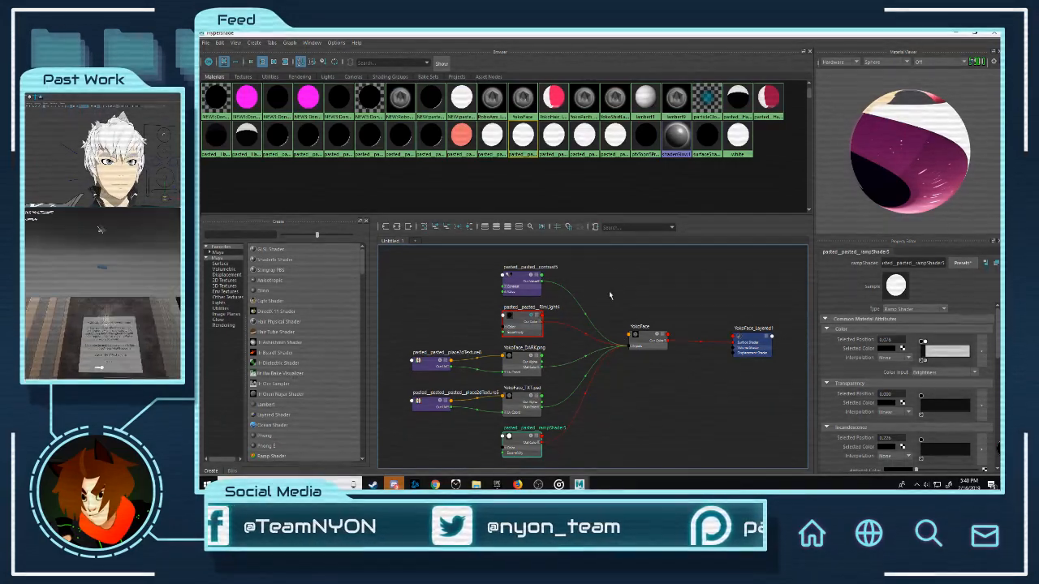
{"action": "left_click", "coordinate": [522, 285]}
{"action": "left_click", "coordinate": [521, 443]}
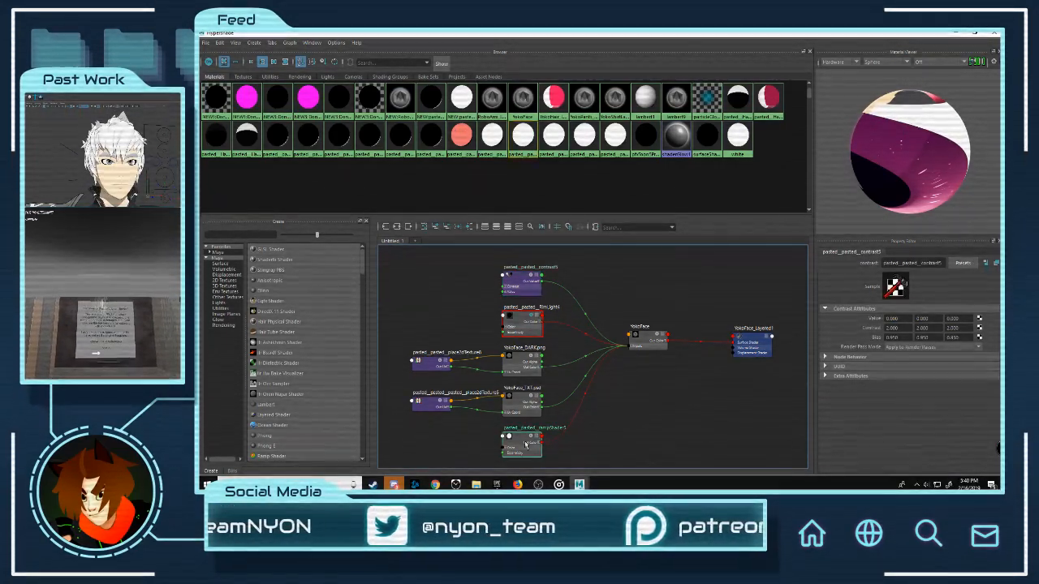
{"action": "scroll", "coordinate": [640, 358], "scroll_direction": "down", "scroll_amount": 3}
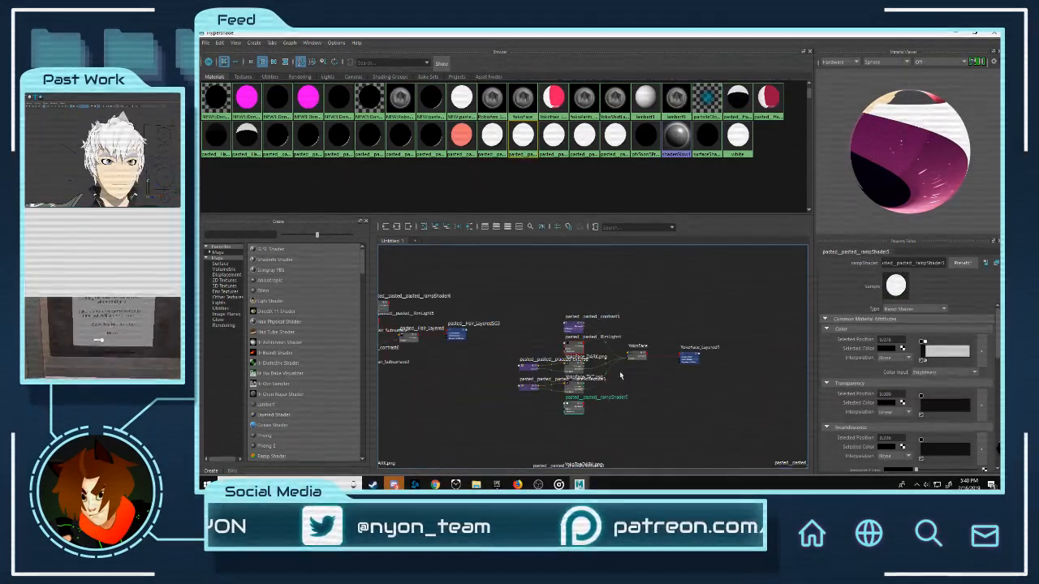
{"action": "middle_click_drag", "start_coordinate": [615, 385], "coordinate": [558, 383], "text": "alt"}
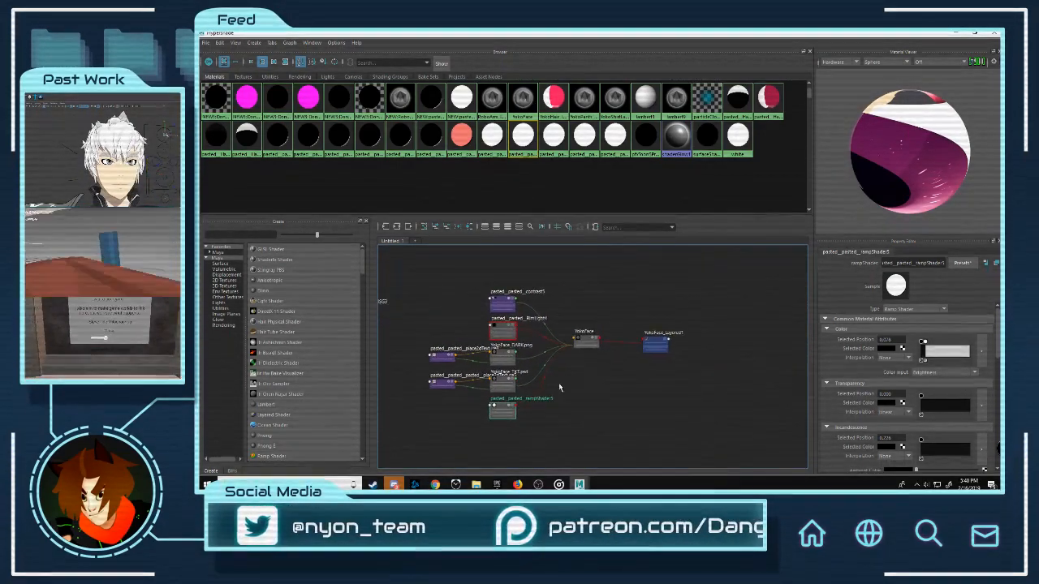
Step: Check the YokoFace_Layered1 shading group, examine the neighbouring hair shading networks, and return to the YokoFace network
{"action": "left_click", "coordinate": [667, 346]}
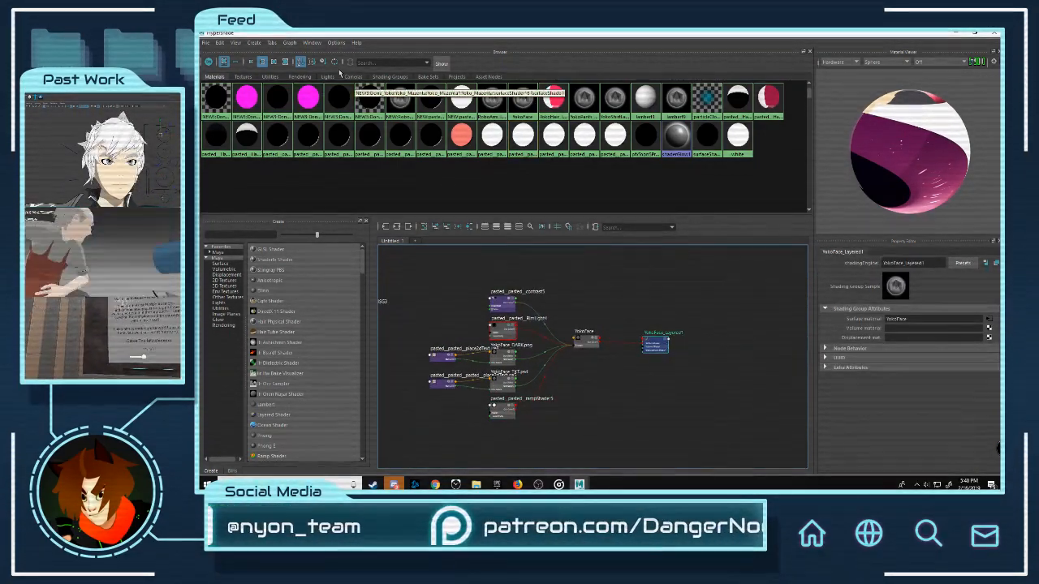
{"action": "scroll", "coordinate": [648, 341], "scroll_direction": "down", "scroll_amount": 3}
{"action": "middle_click_drag", "start_coordinate": [490, 357], "coordinate": [598, 345], "text": "alt"}
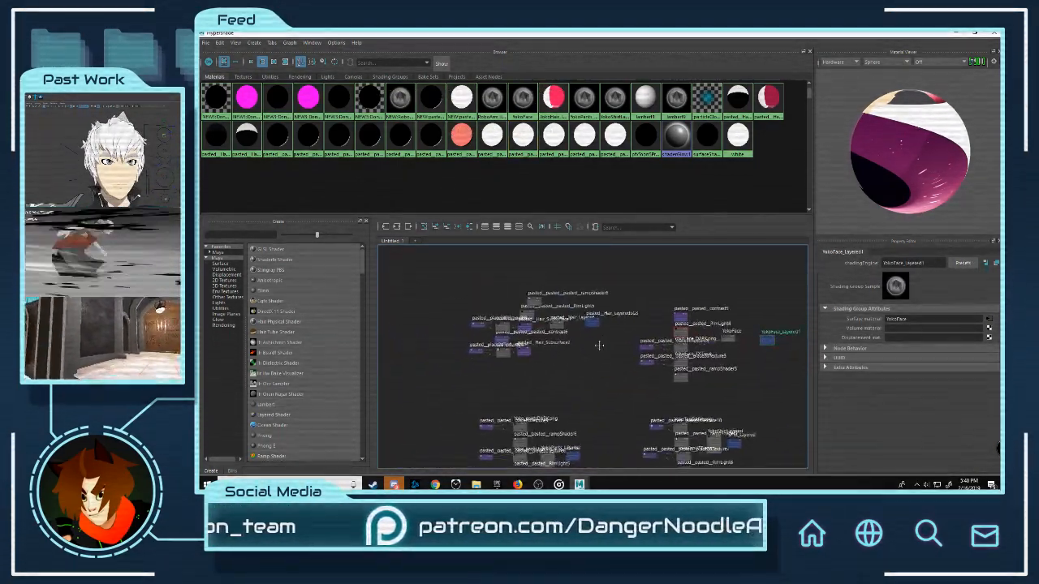
{"action": "scroll", "coordinate": [635, 340], "scroll_direction": "up", "scroll_amount": 3}
{"action": "scroll", "coordinate": [670, 380], "scroll_direction": "down", "scroll_amount": 4}
{"action": "middle_click_drag", "start_coordinate": [670, 381], "coordinate": [552, 370], "text": "alt"}
{"action": "right_click_drag", "start_coordinate": [552, 369], "coordinate": [638, 398], "text": "alt"}
{"action": "middle_click_drag", "start_coordinate": [690, 285], "coordinate": [540, 463], "text": "alt"}
{"action": "right_click_drag", "start_coordinate": [599, 329], "coordinate": [720, 393], "text": "alt"}
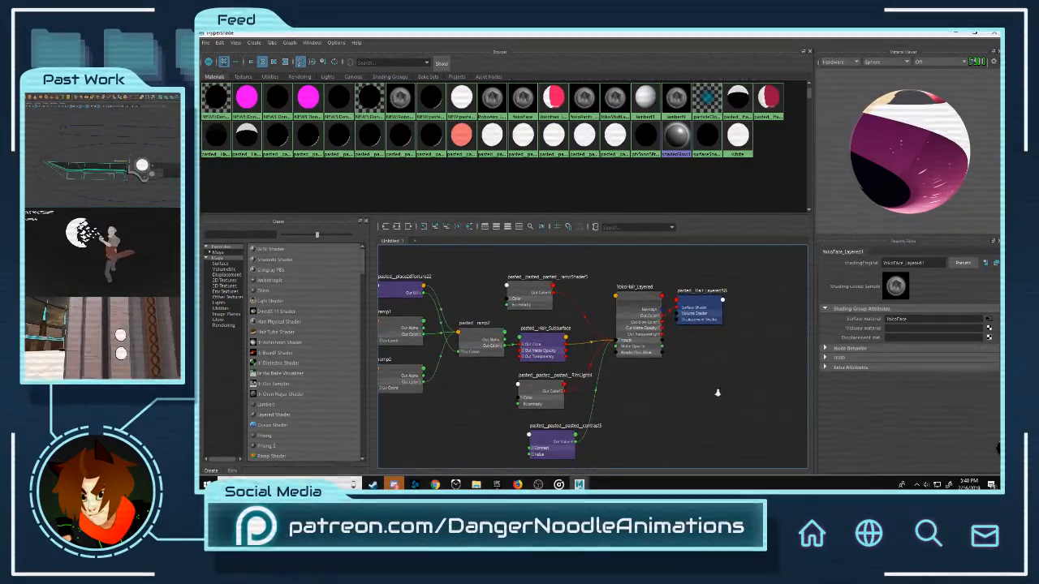
{"action": "scroll", "coordinate": [718, 393], "scroll_direction": "down", "scroll_amount": 6}
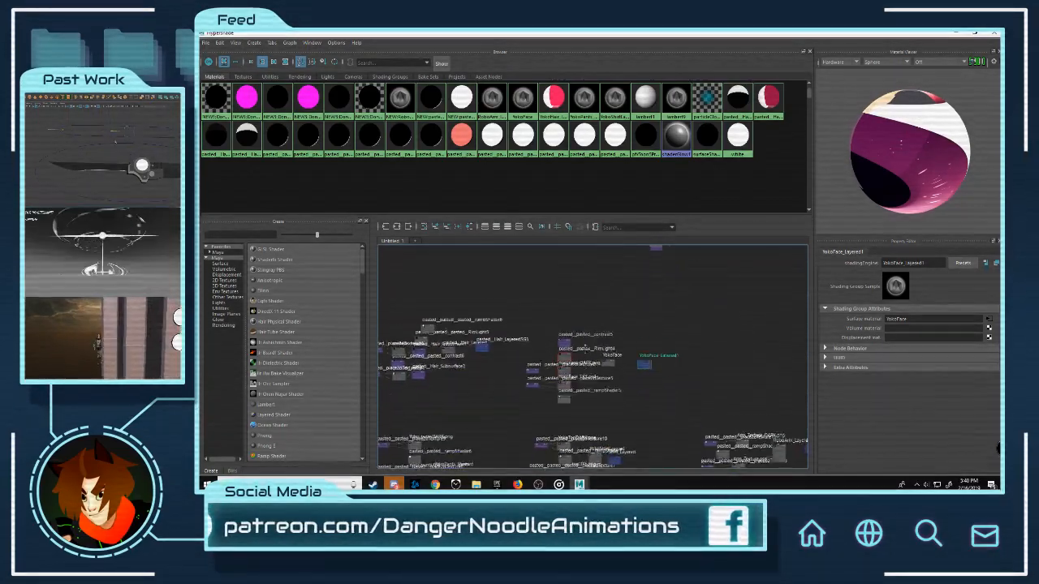
{"action": "key", "text": "f"}
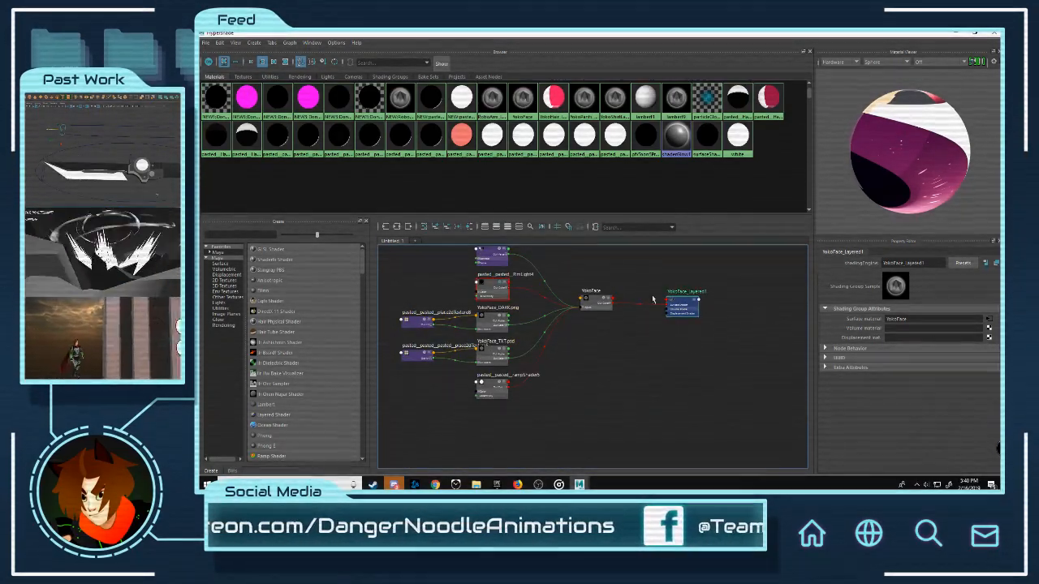
Step: Duplicate the complete shading network of YokoFace_Layered1
{"action": "left_click", "coordinate": [604, 304]}
{"action": "left_click", "coordinate": [670, 305]}
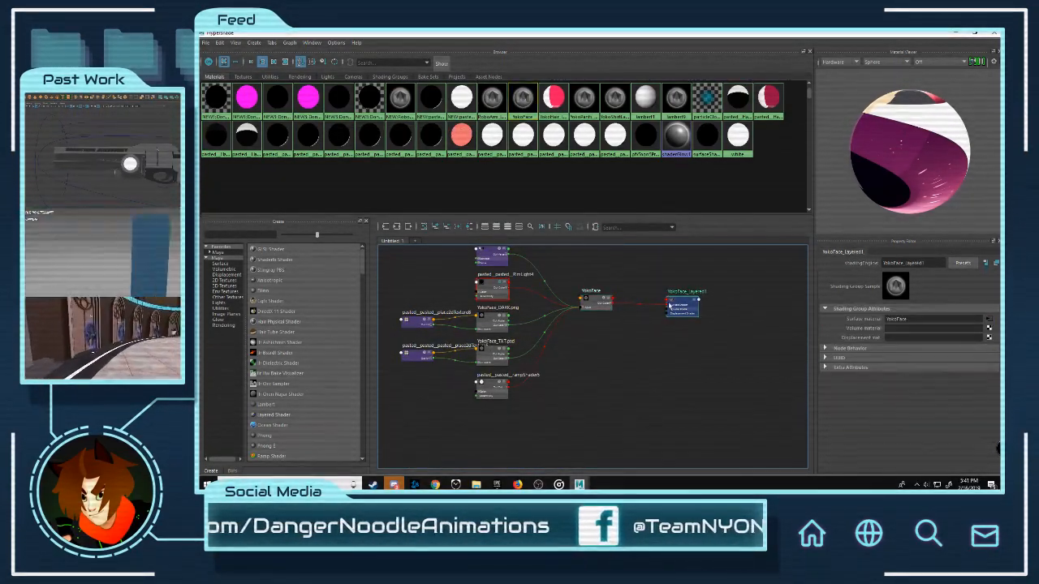
{"action": "left_click", "coordinate": [219, 43]}
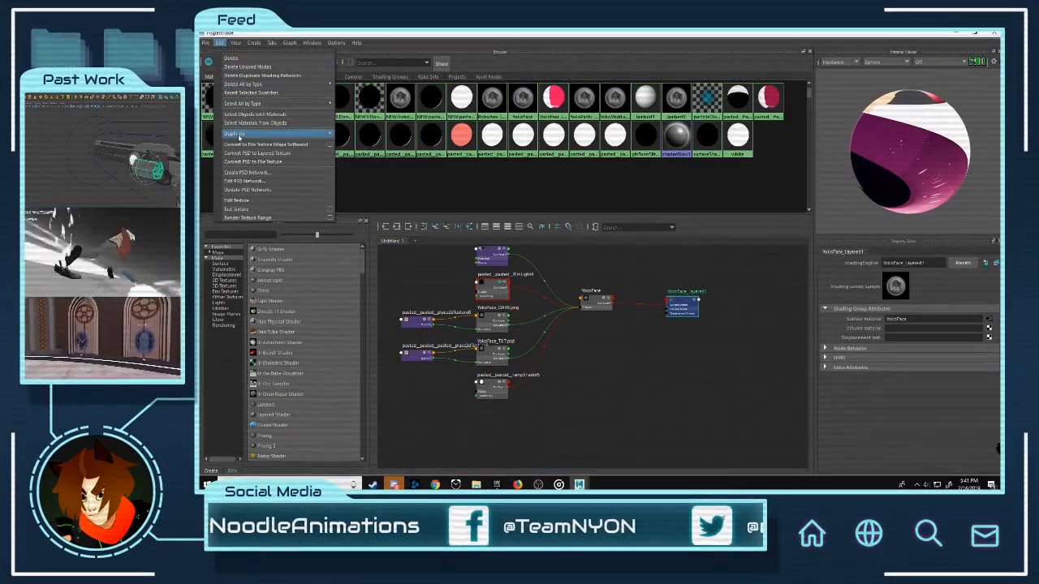
{"action": "mouse_move", "coordinate": [243, 133]}
{"action": "left_click", "coordinate": [383, 136]}
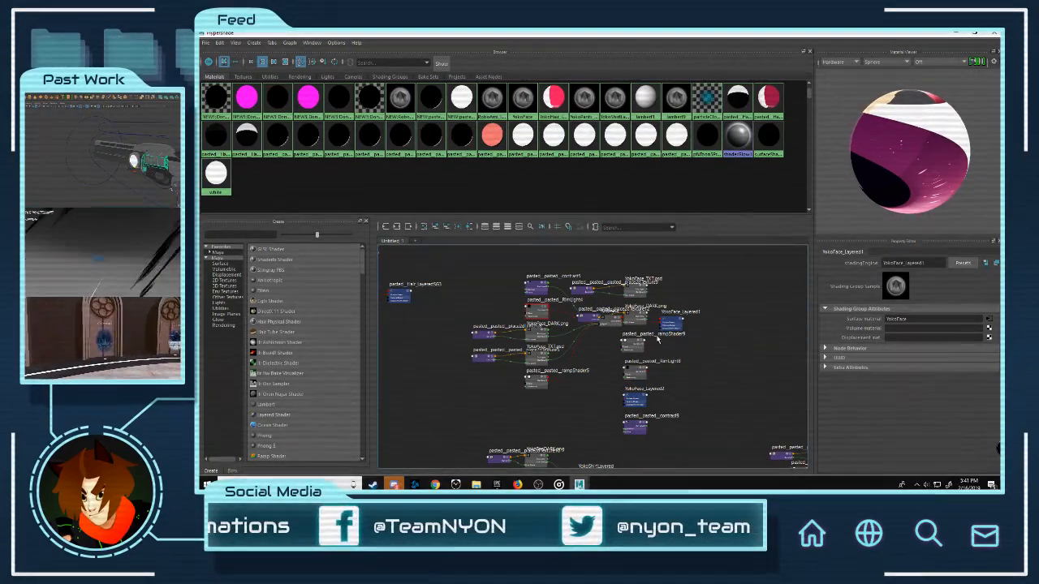
{"action": "scroll", "coordinate": [657, 339], "scroll_direction": "up", "scroll_amount": 2}
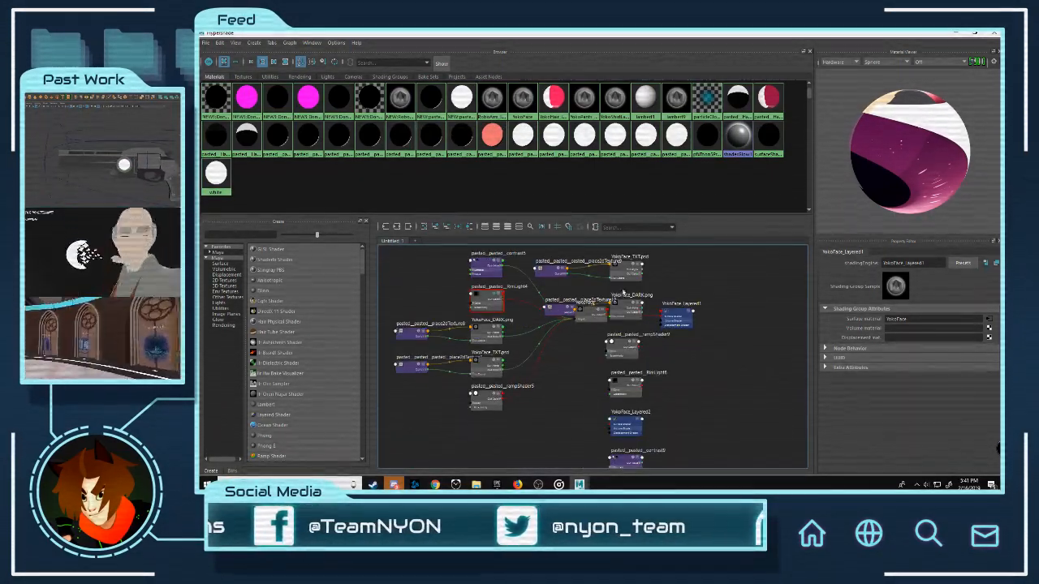
Step: Delete the duplicated YokoFace_DARK.png and YokoFace_TXT.psd texture nodes along with their copied place2dTexture nodes
{"action": "left_click", "coordinate": [629, 310]}
{"action": "left_click", "coordinate": [630, 309]}
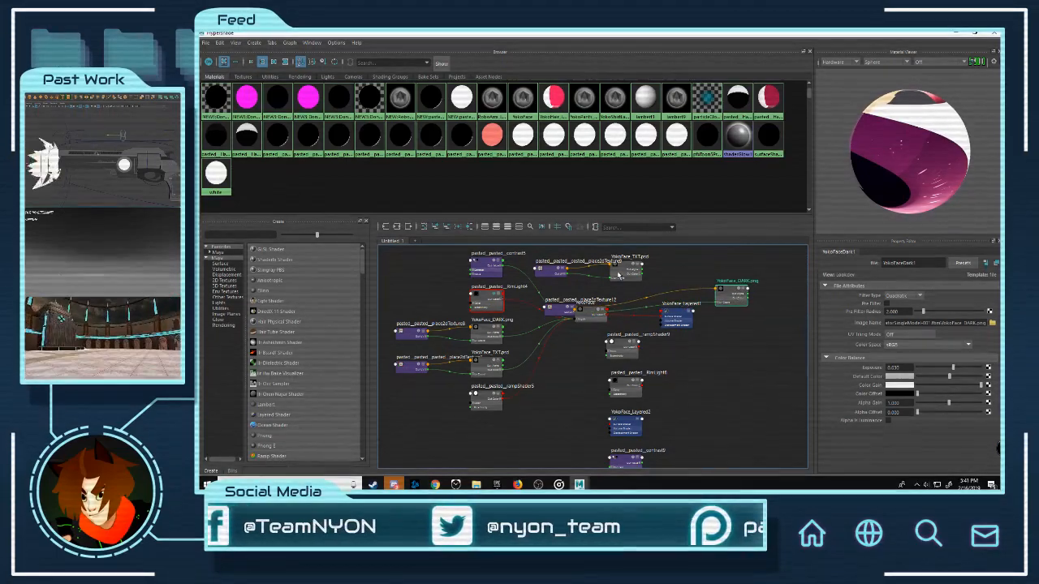
{"action": "left_click", "coordinate": [636, 273]}
{"action": "key", "text": "Delete"}
{"action": "left_click", "coordinate": [549, 275]}
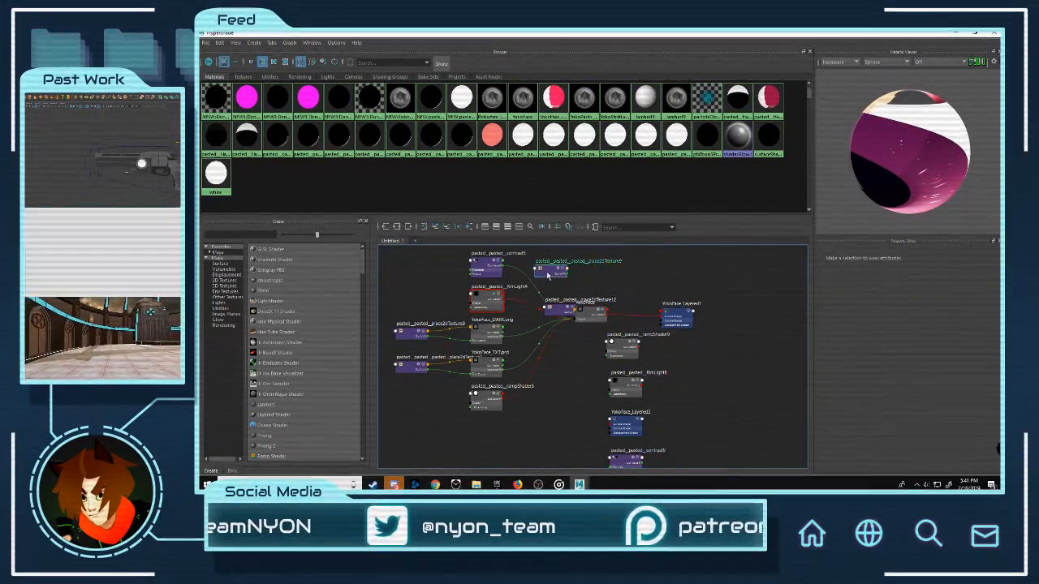
{"action": "key", "text": "Delete"}
{"action": "left_click", "coordinate": [554, 311]}
{"action": "key", "text": "Delete"}
Step: Delete the remaining duplicates: the copied ramp shader, rim light, YokoFace_Layered2 and contrast nodes
{"action": "left_click", "coordinate": [621, 354]}
{"action": "key", "text": "Delete"}
{"action": "left_click", "coordinate": [626, 392]}
{"action": "key", "text": "Delete"}
{"action": "left_click", "coordinate": [630, 428]}
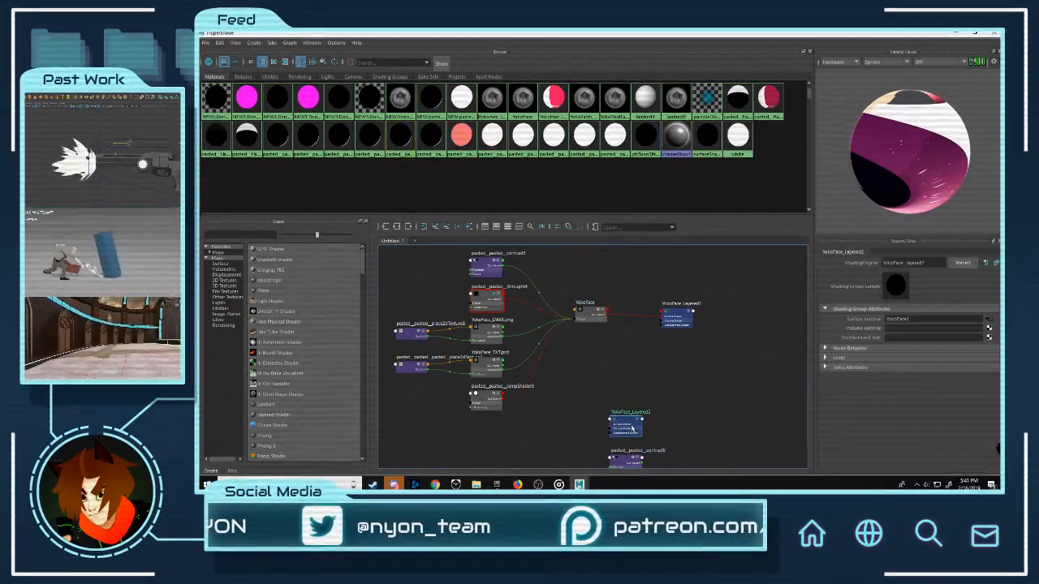
{"action": "key", "text": "Delete"}
{"action": "scroll", "coordinate": [640, 418], "scroll_direction": "down", "scroll_amount": 2}
{"action": "left_click", "coordinate": [635, 448]}
{"action": "key", "text": "Delete"}
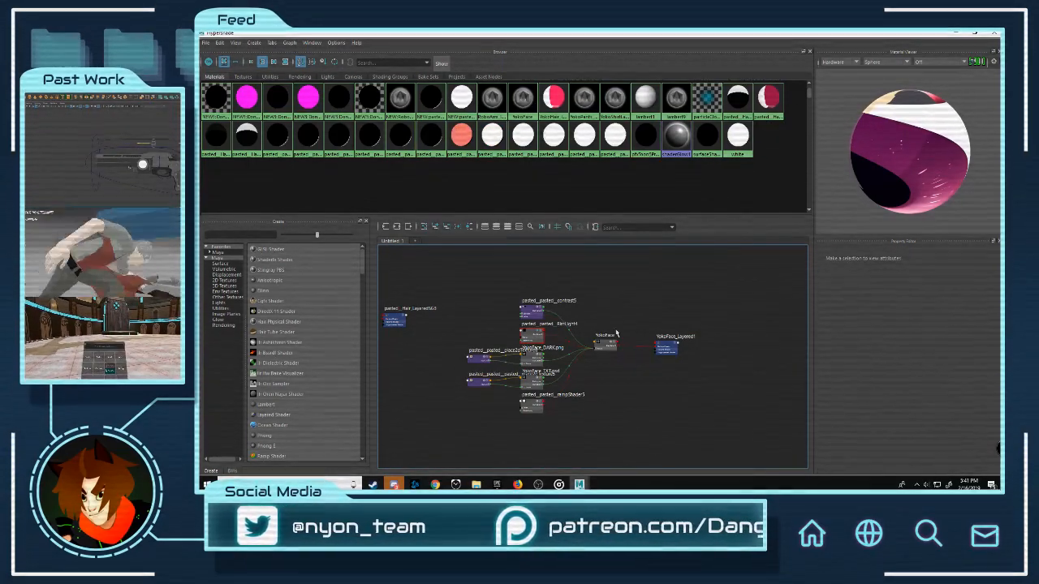
Step: Duplicate only the YokoFace layered shader, keeping its connections to the existing network
{"action": "left_click", "coordinate": [605, 343]}
{"action": "scroll", "coordinate": [580, 309], "scroll_direction": "up", "scroll_amount": 3}
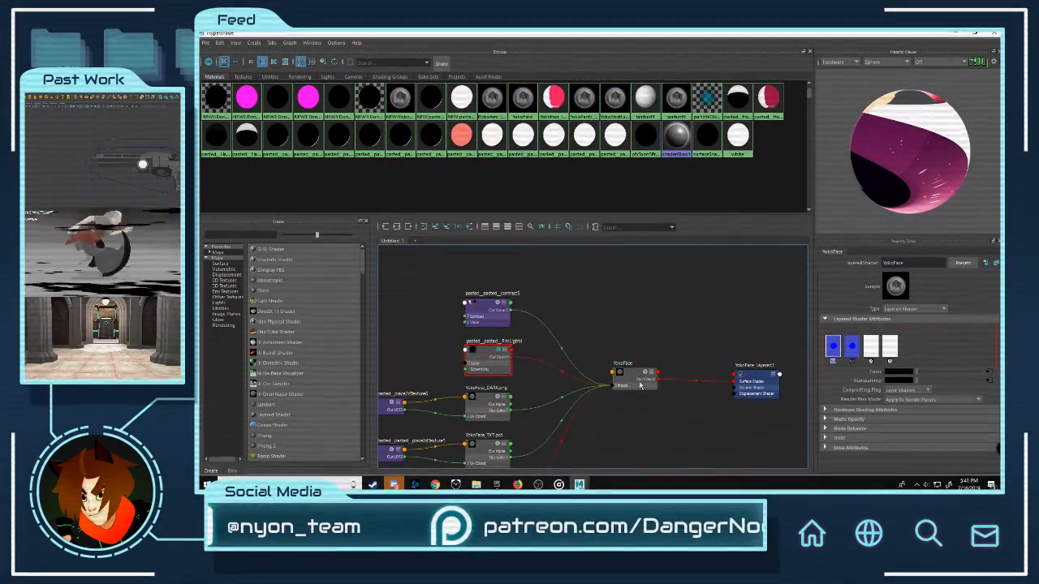
{"action": "left_click", "coordinate": [219, 43]}
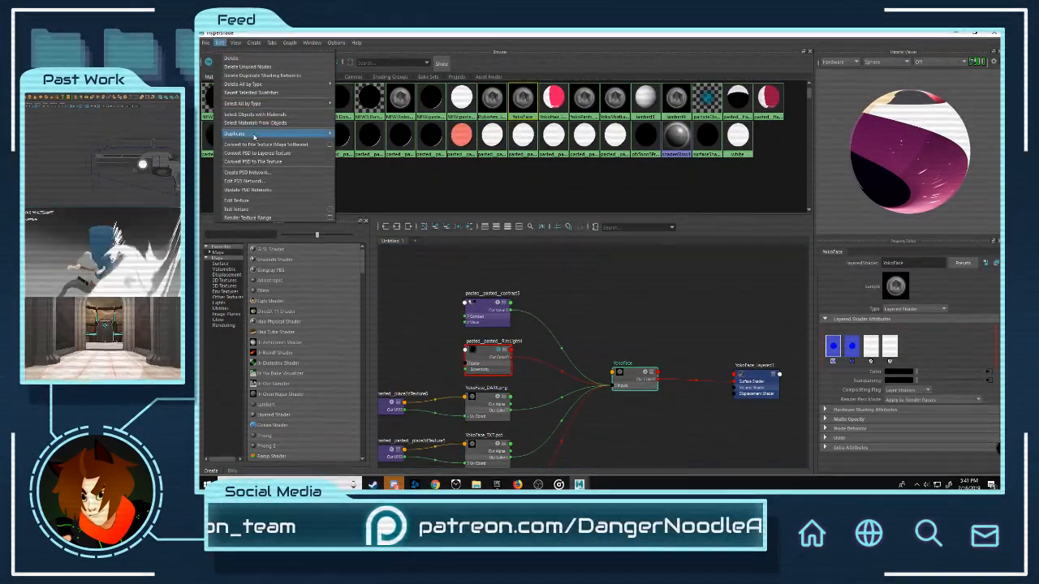
{"action": "mouse_move", "coordinate": [243, 134]}
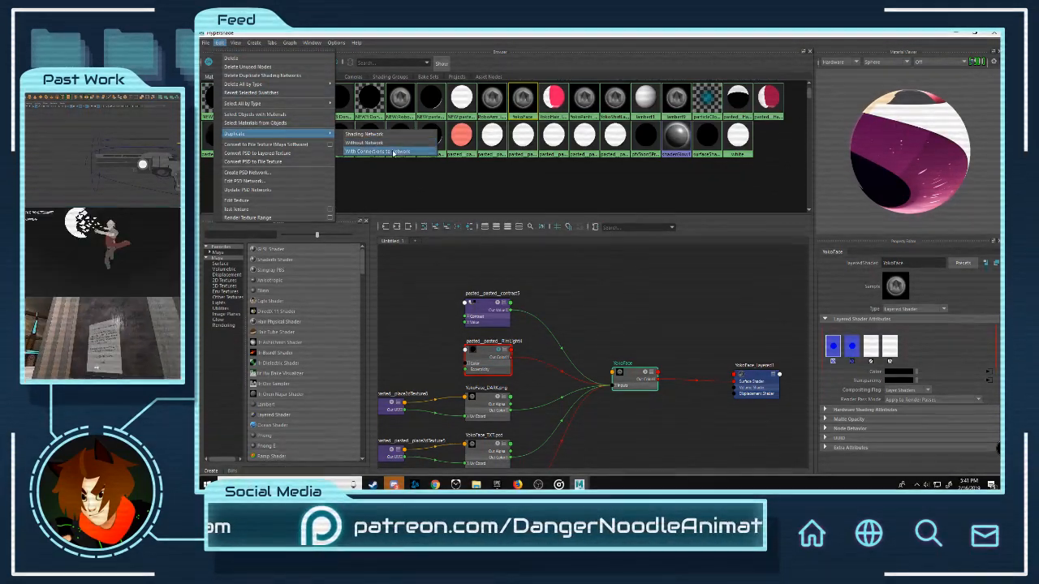
{"action": "left_click", "coordinate": [376, 142]}
Step: Look for the YokoFace copy in the graph, checking the YokoFace shader, its rim light node and the surrounding networks
{"action": "scroll", "coordinate": [596, 312], "scroll_direction": "down", "scroll_amount": 3}
{"action": "scroll", "coordinate": [614, 336], "scroll_direction": "up", "scroll_amount": 2}
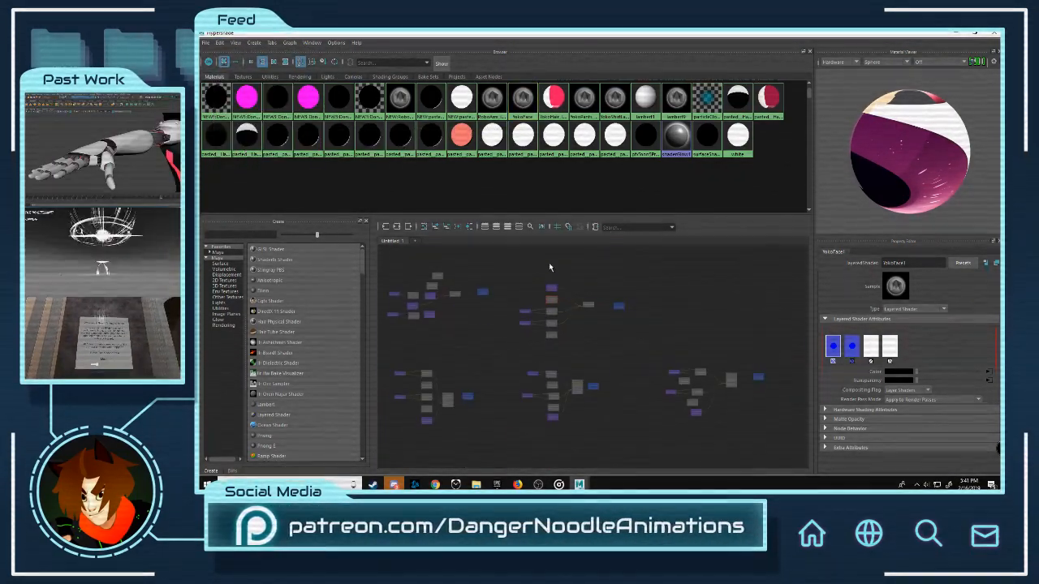
{"action": "middle_click_drag", "start_coordinate": [549, 267], "coordinate": [554, 306], "text": "alt"}
{"action": "scroll", "coordinate": [558, 368], "scroll_direction": "up", "scroll_amount": 5}
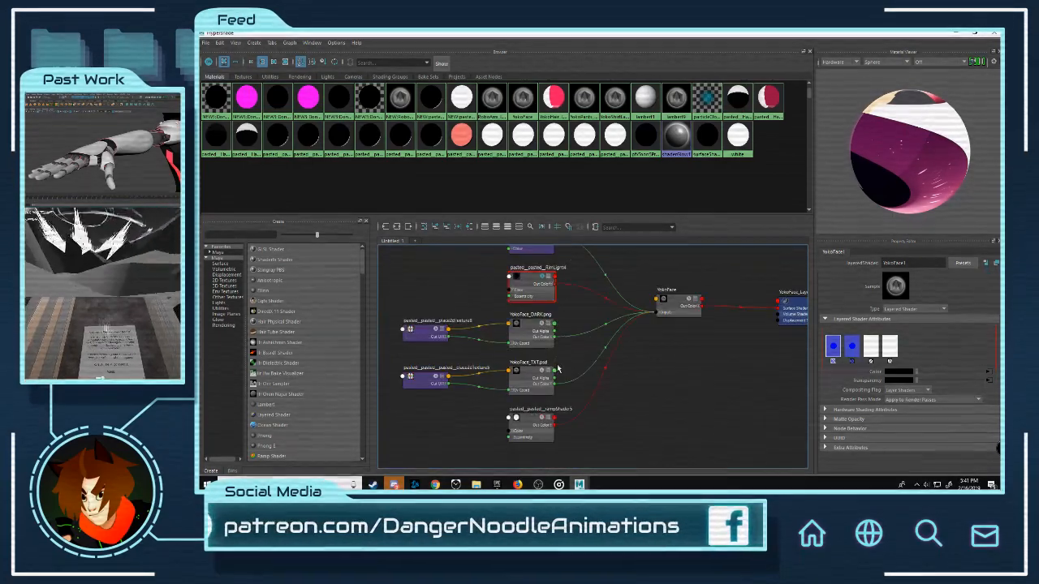
{"action": "left_click", "coordinate": [671, 315]}
{"action": "mouse_move", "coordinate": [536, 290]}
{"action": "left_mouse_down"}
{"action": "mouse_move", "coordinate": [561, 360]}
{"action": "mouse_move", "coordinate": [534, 286]}
{"action": "left_mouse_up"}
{"action": "scroll", "coordinate": [611, 321], "scroll_direction": "down", "scroll_amount": 6}
{"action": "middle_click_drag", "start_coordinate": [604, 337], "coordinate": [537, 347], "text": "alt"}
{"action": "scroll", "coordinate": [618, 367], "scroll_direction": "up", "scroll_amount": 3}
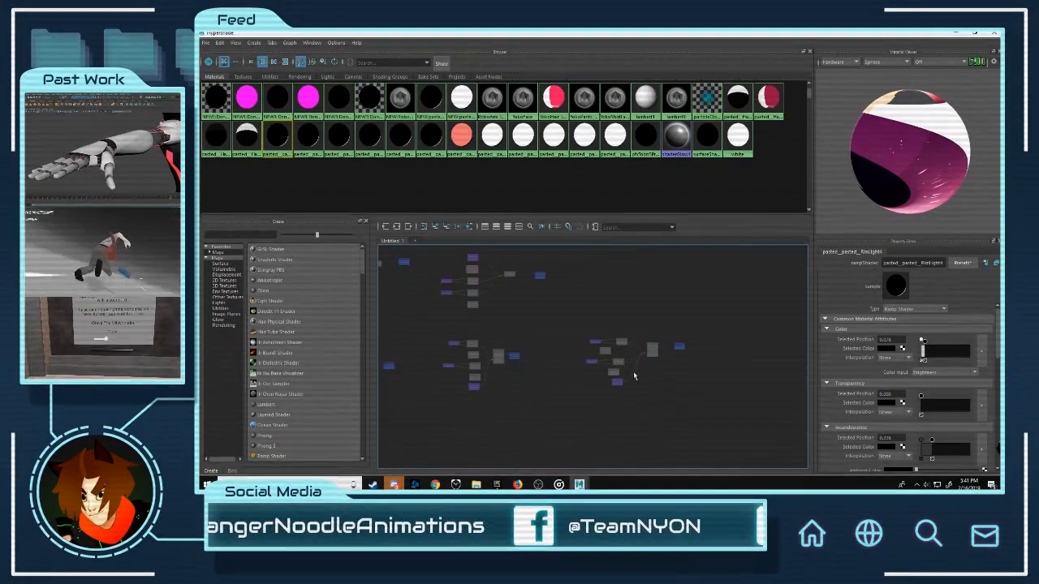
Step: Duplicate the YokoShirtLayered shader together with its entire shading network
{"action": "scroll", "coordinate": [642, 373], "scroll_direction": "up", "scroll_amount": 2}
{"action": "scroll", "coordinate": [530, 318], "scroll_direction": "down", "scroll_amount": 3}
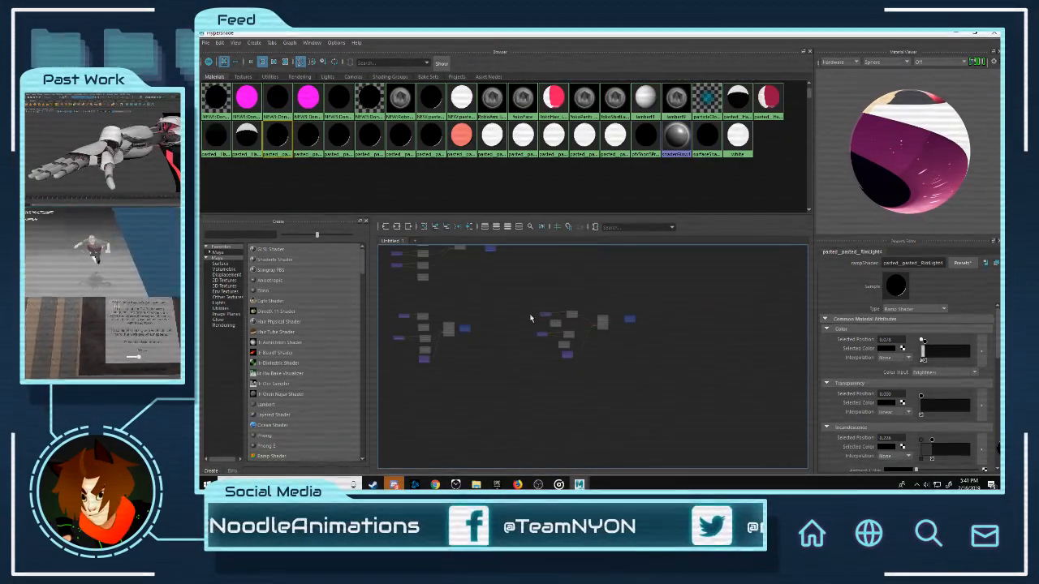
{"action": "scroll", "coordinate": [531, 318], "scroll_direction": "up", "scroll_amount": 5}
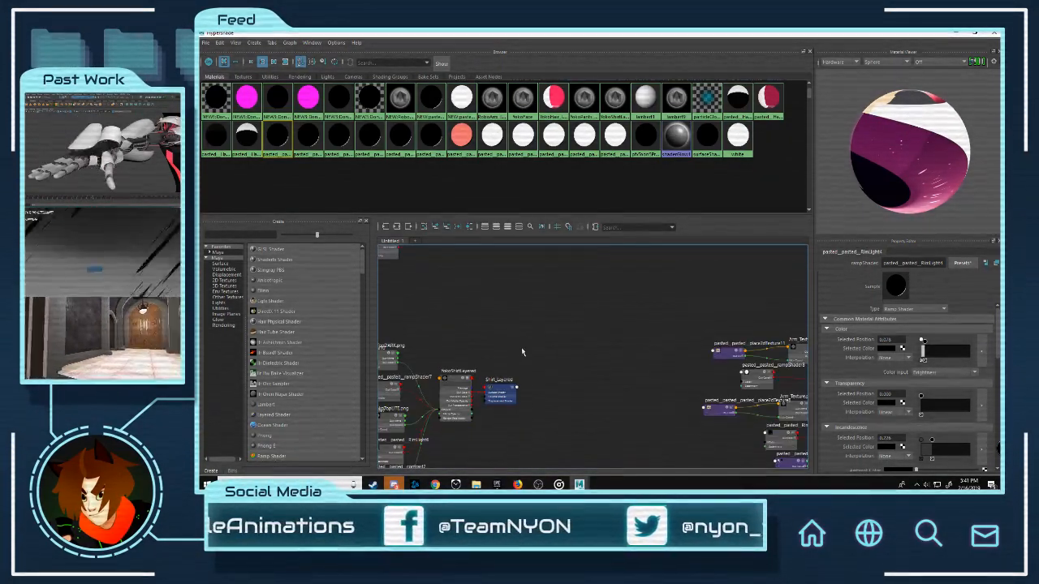
{"action": "scroll", "coordinate": [522, 351], "scroll_direction": "down", "scroll_amount": 4}
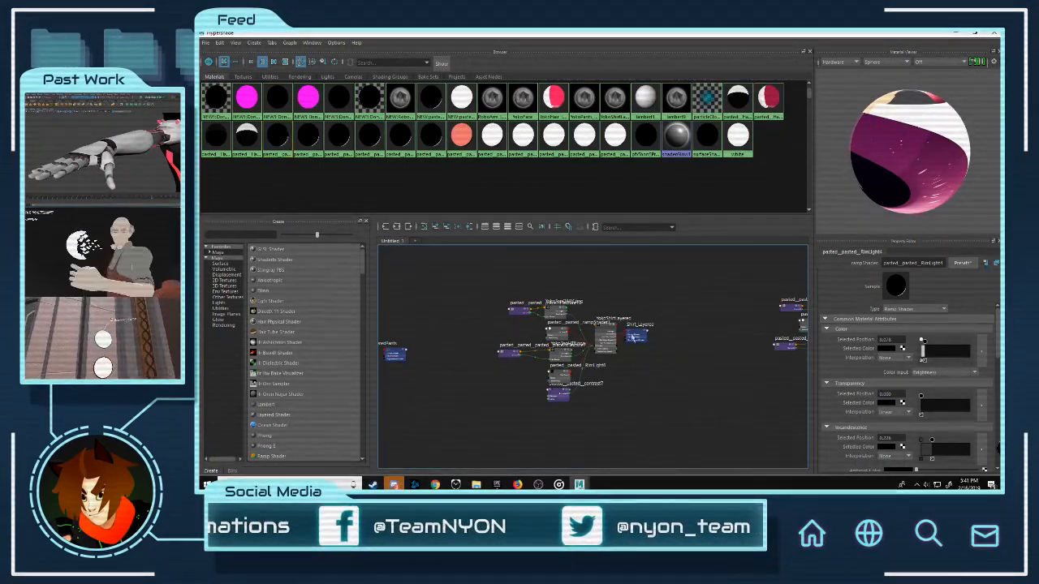
{"action": "scroll", "coordinate": [634, 338], "scroll_direction": "up", "scroll_amount": 3}
{"action": "left_click", "coordinate": [628, 329]}
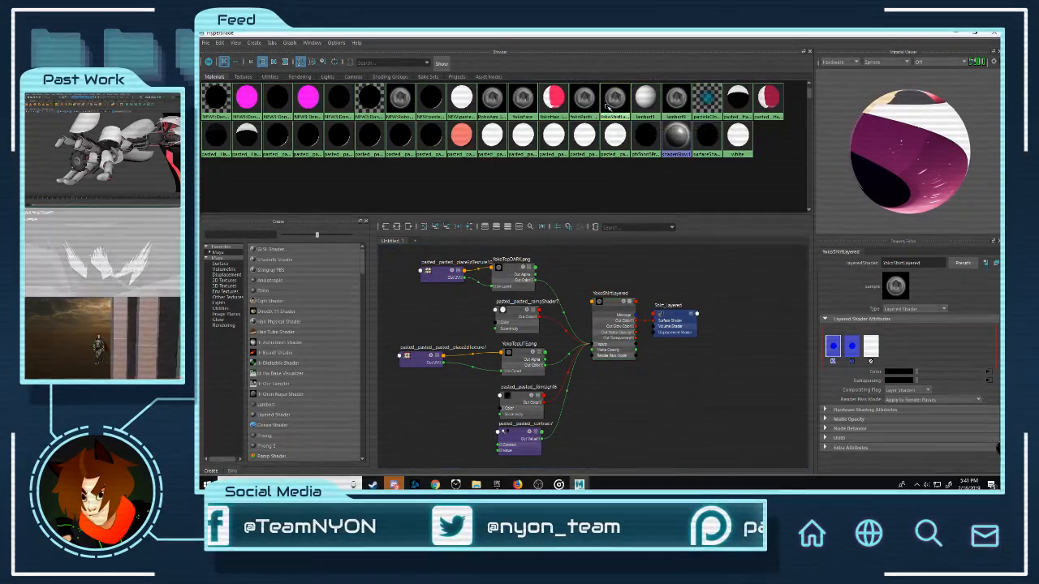
{"action": "scroll", "coordinate": [647, 294], "scroll_direction": "down", "scroll_amount": 3}
{"action": "middle_click_drag", "start_coordinate": [643, 290], "coordinate": [446, 441], "text": "alt"}
{"action": "middle_click_drag", "start_coordinate": [647, 332], "coordinate": [536, 383], "text": "alt"}
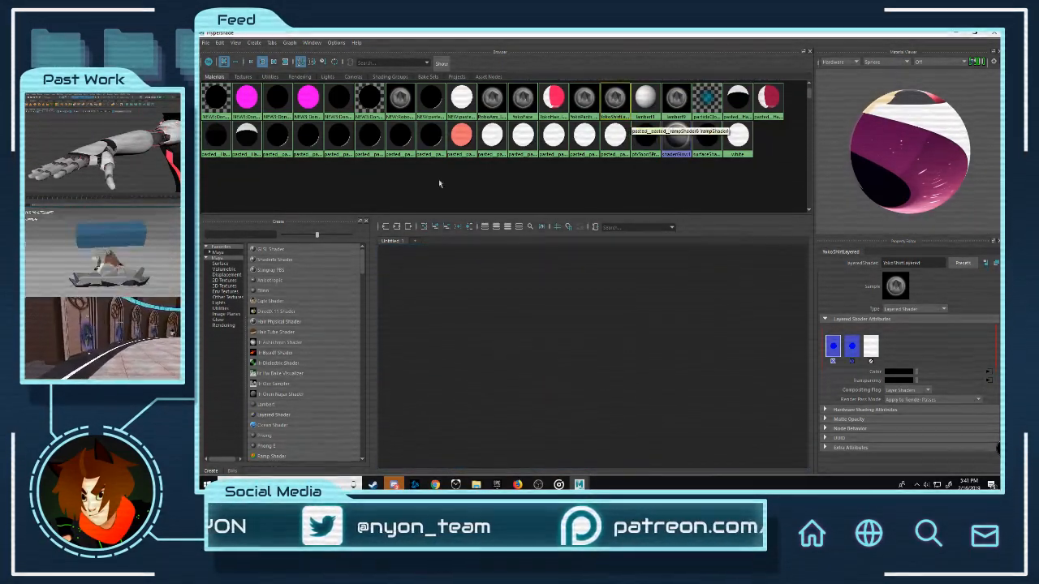
{"action": "left_click", "coordinate": [219, 42]}
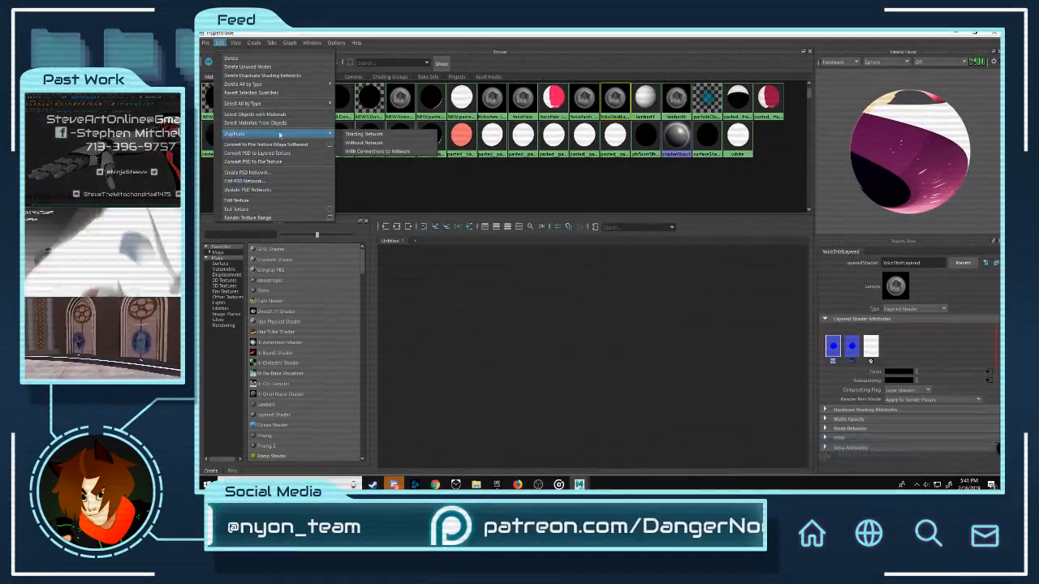
{"action": "left_click", "coordinate": [390, 137]}
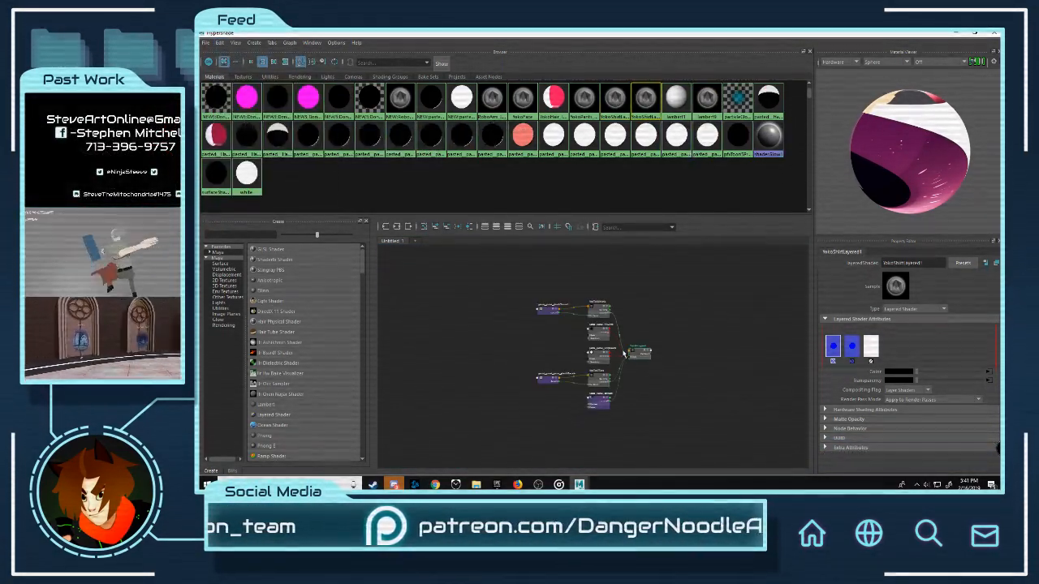
Step: Rename the duplicated YokoShirtLayered shader as SpectrumShader
{"action": "scroll", "coordinate": [623, 353], "scroll_direction": "up", "scroll_amount": 3}
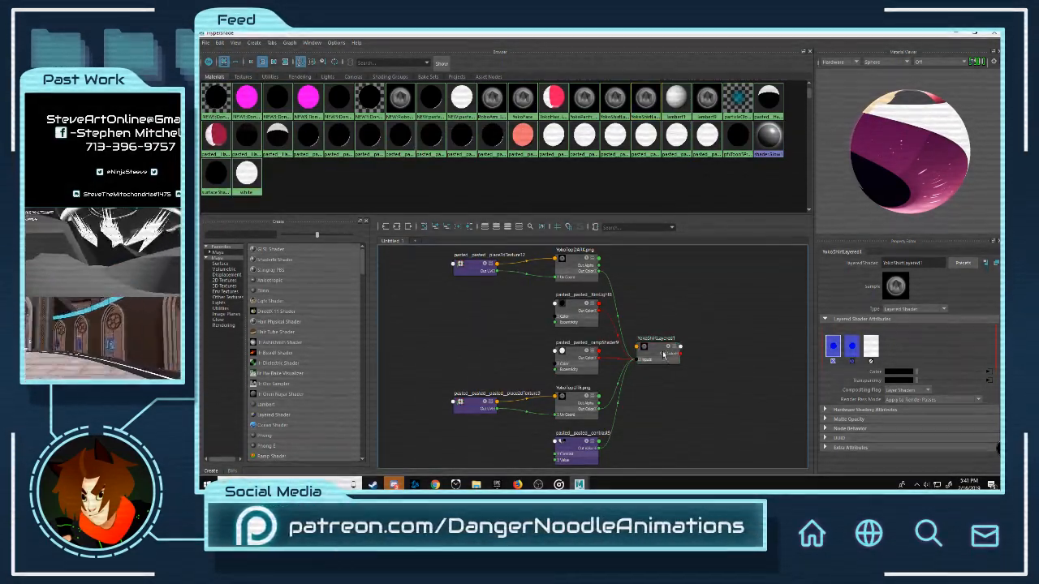
{"action": "scroll", "coordinate": [633, 357], "scroll_direction": "up", "scroll_amount": 2}
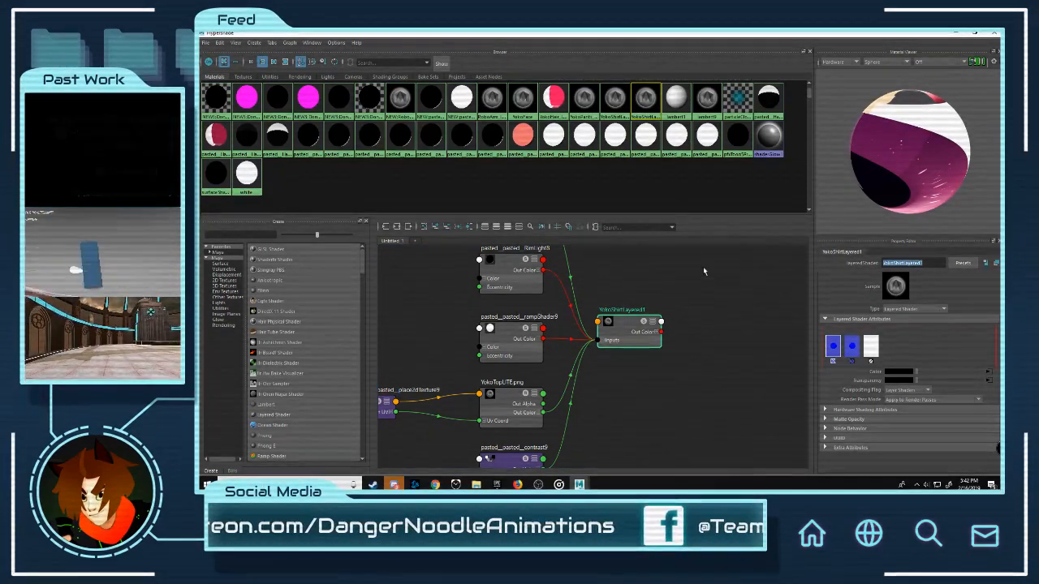
{"action": "type", "text": "SpectrumLa"}
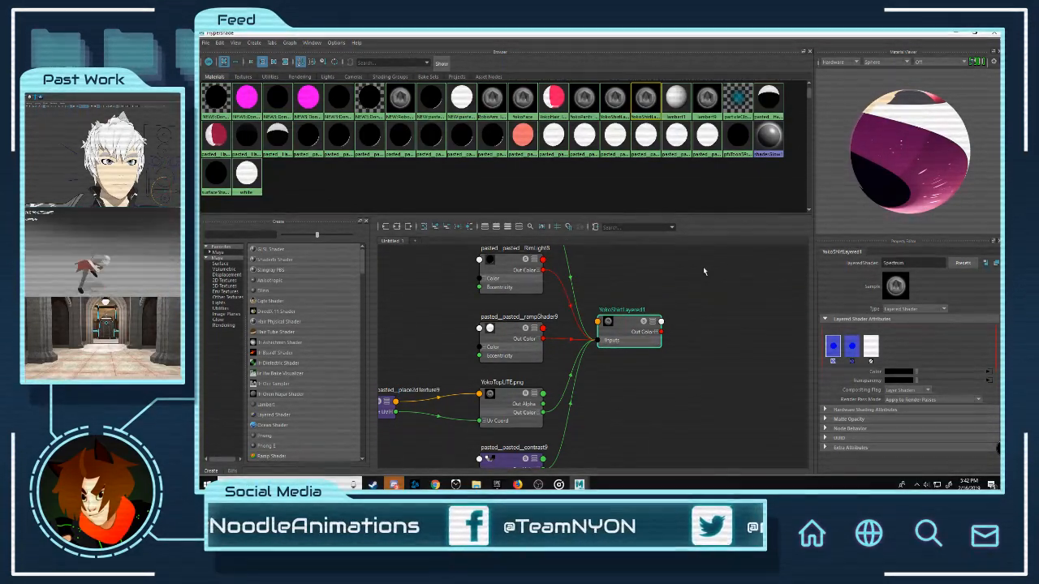
{"action": "type", "text": "Shader"}
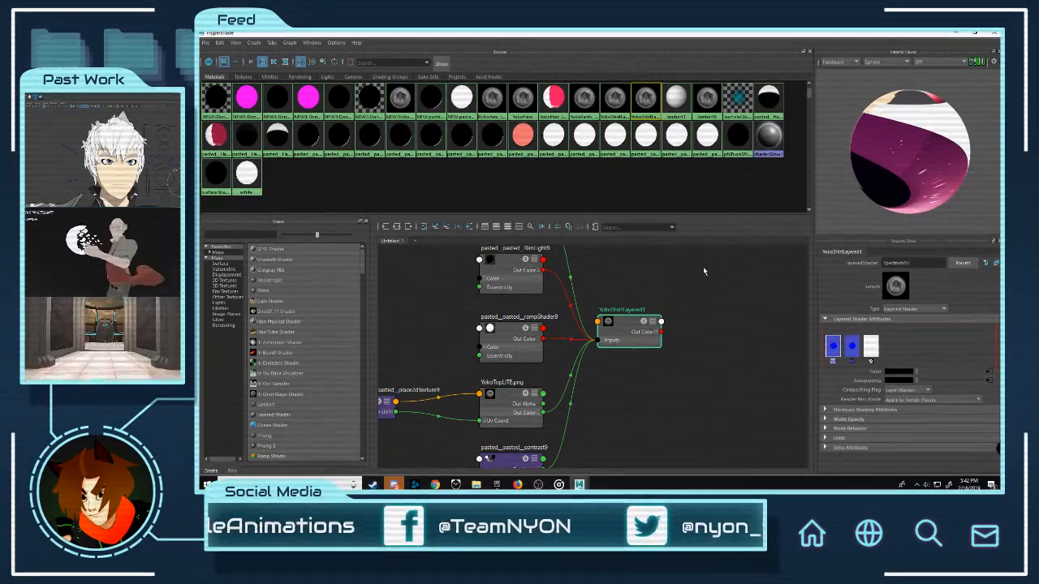
{"action": "key", "text": "Return"}
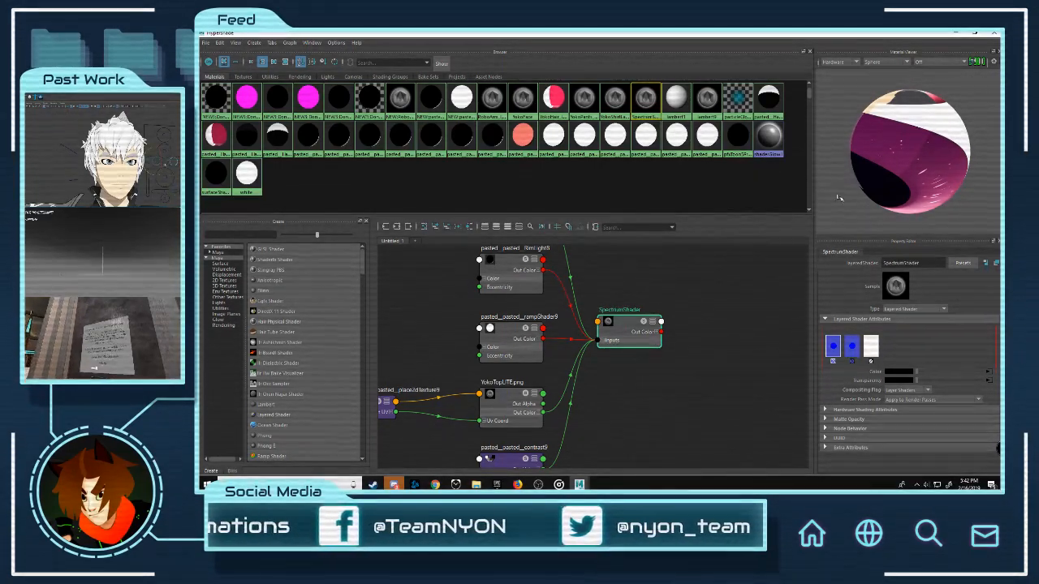
Step: Rename the rim light ramp shader feeding SpectrumShader as Spec_Rimlight
{"action": "left_click", "coordinate": [517, 352]}
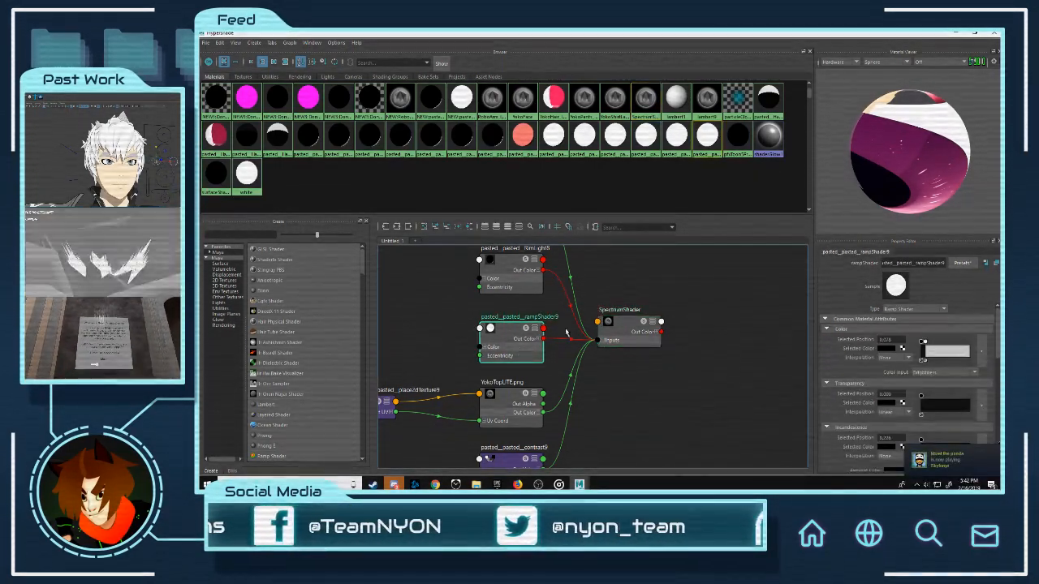
{"action": "scroll", "coordinate": [703, 320], "scroll_direction": "down", "scroll_amount": 1}
{"action": "middle_click_drag", "start_coordinate": [603, 321], "coordinate": [654, 379], "text": "alt"}
{"action": "left_click", "coordinate": [592, 336]}
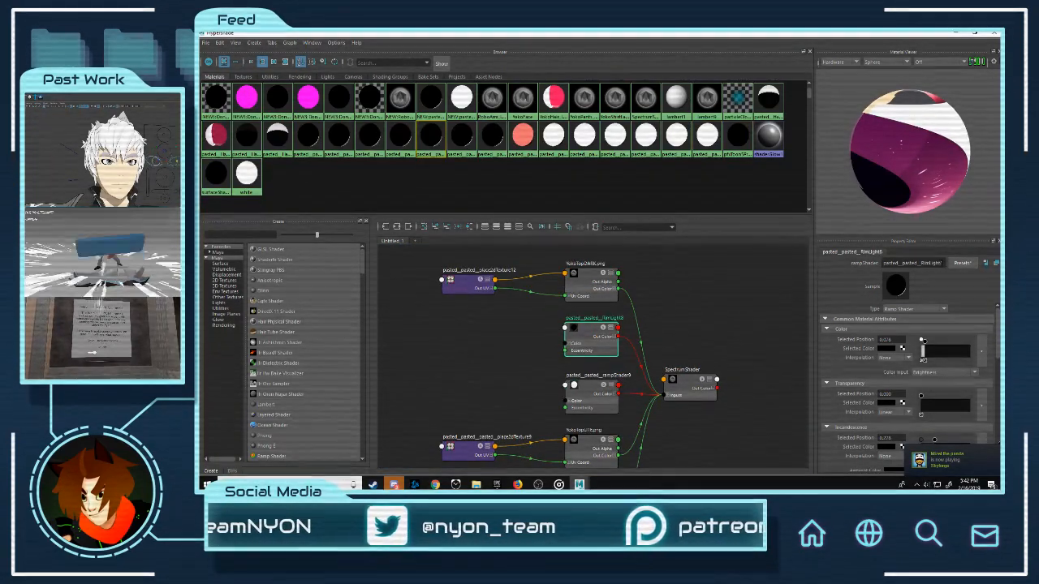
{"action": "left_click_drag", "start_coordinate": [941, 263], "coordinate": [760, 275]}
{"action": "type", "text": "Spec"}
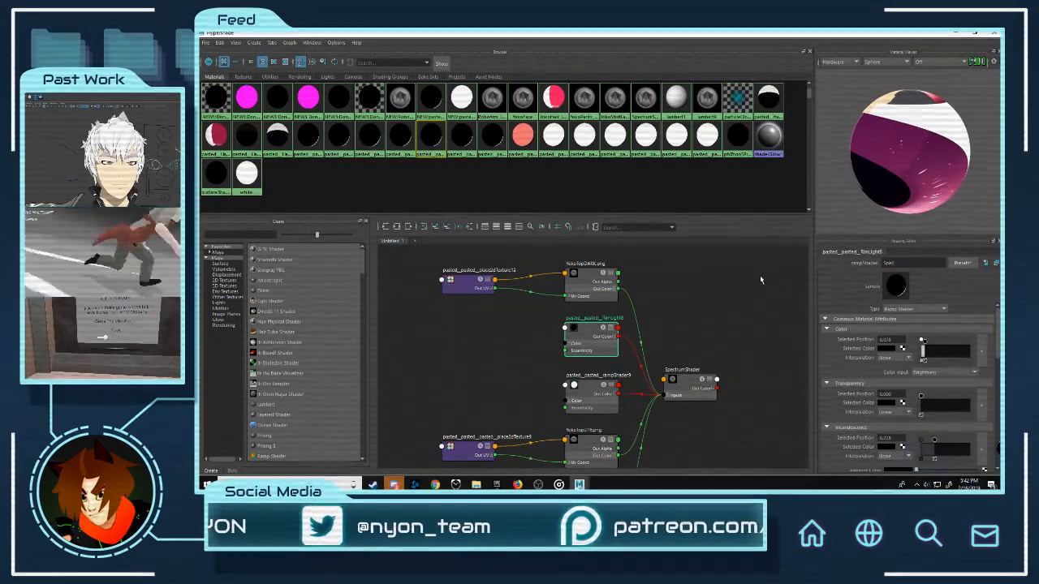
{"action": "type", "text": "_Riml"}
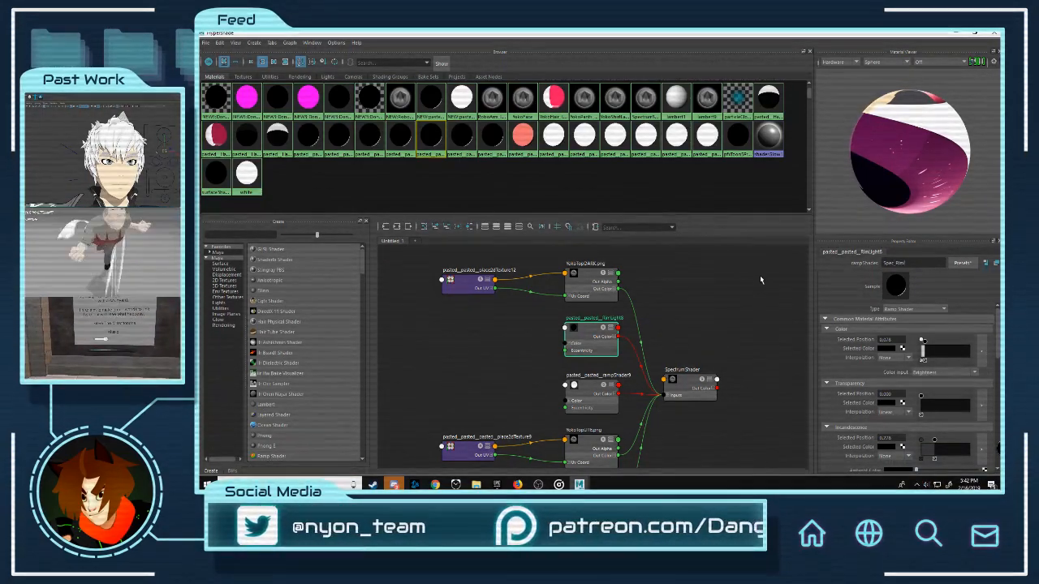
{"action": "type", "text": "ight"}
{"action": "key", "text": "Return"}
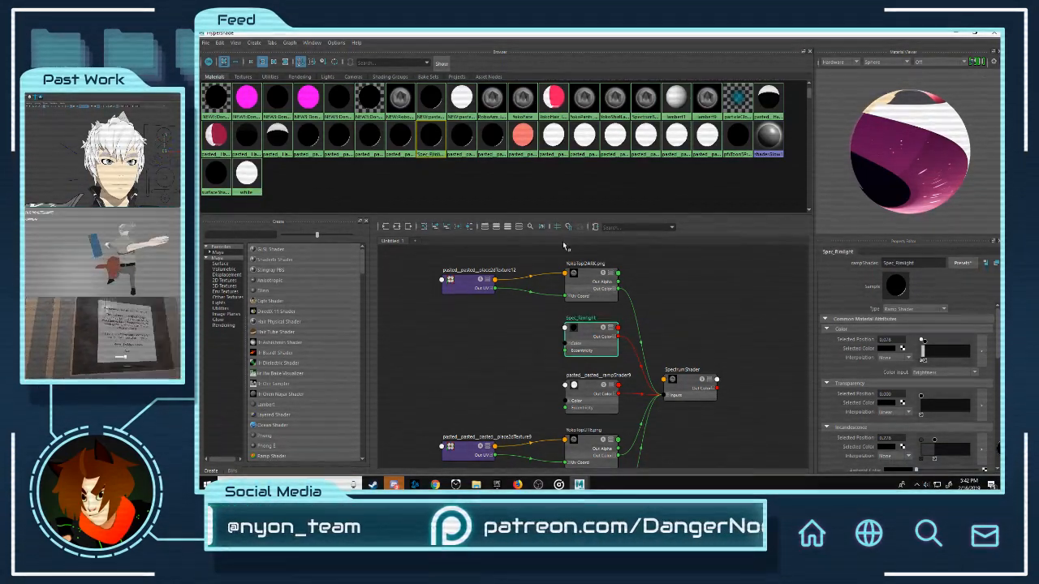
Step: Rename the white ramp shader connected to SpectrumShader as Spect_Ramp
{"action": "left_click", "coordinate": [581, 286]}
{"action": "middle_click_drag", "start_coordinate": [617, 379], "coordinate": [616, 339], "text": "alt"}
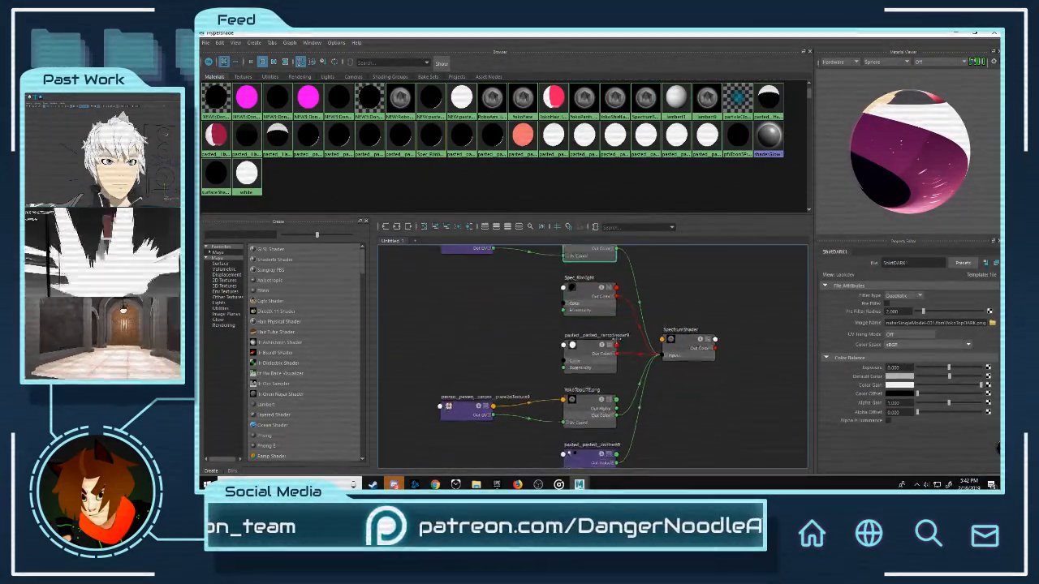
{"action": "scroll", "coordinate": [606, 421], "scroll_direction": "up", "scroll_amount": 3}
{"action": "left_click", "coordinate": [586, 306]}
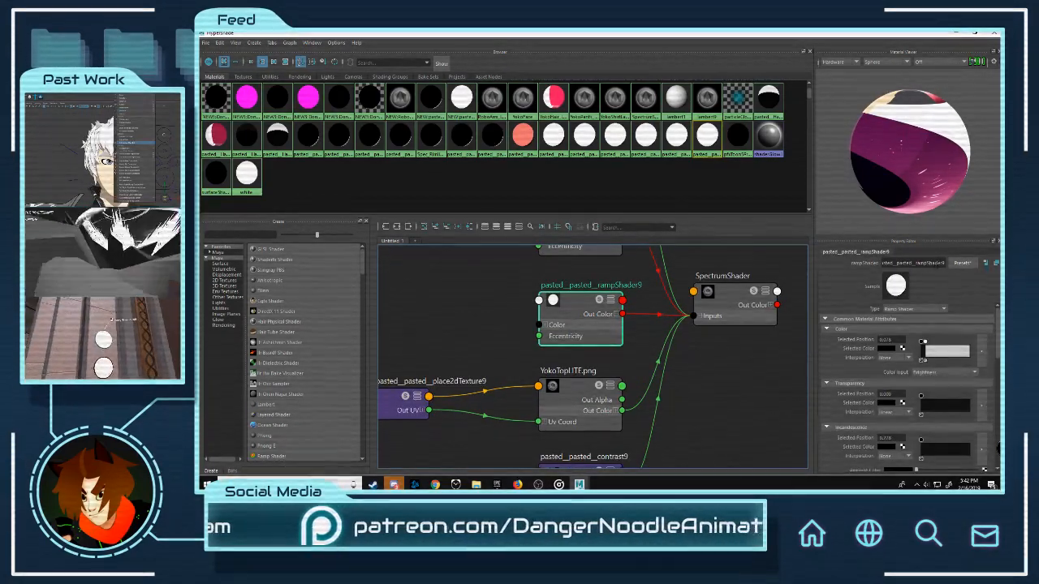
{"action": "left_click_drag", "start_coordinate": [944, 263], "coordinate": [721, 268]}
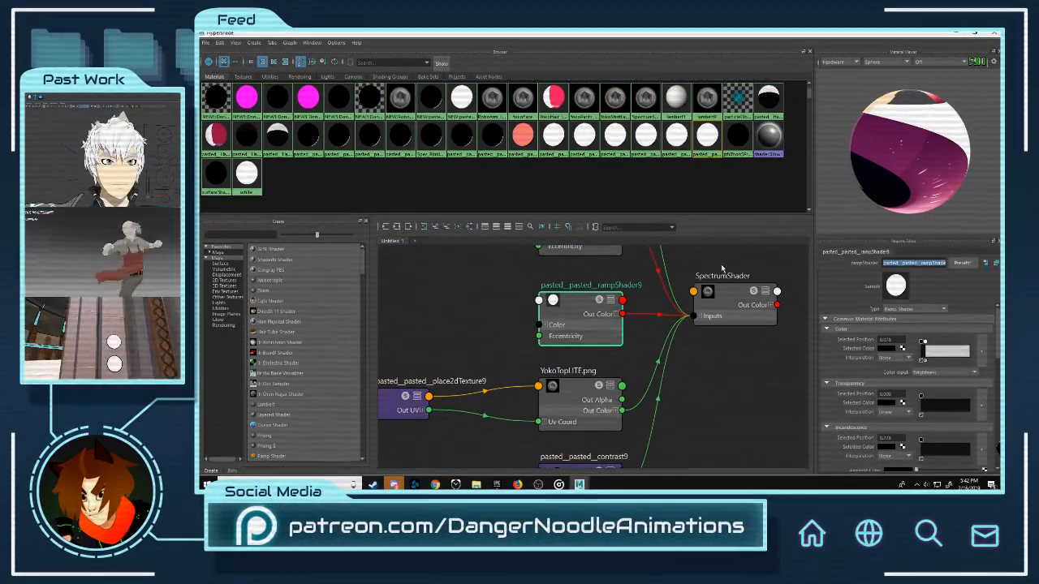
{"action": "type", "text": "Ramp"}
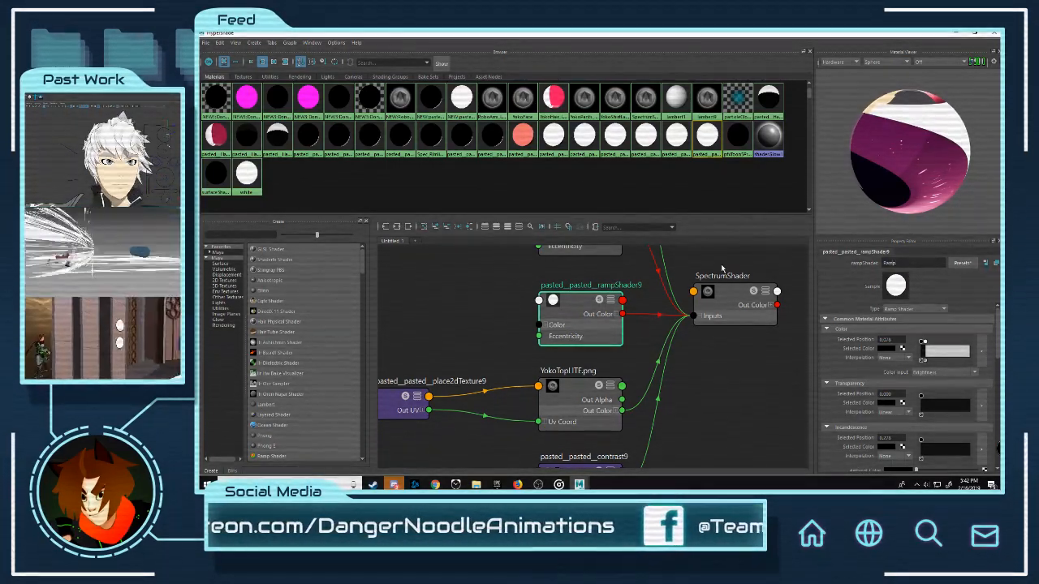
{"action": "key", "text": "Home"}
{"action": "type", "text": "Spect"}
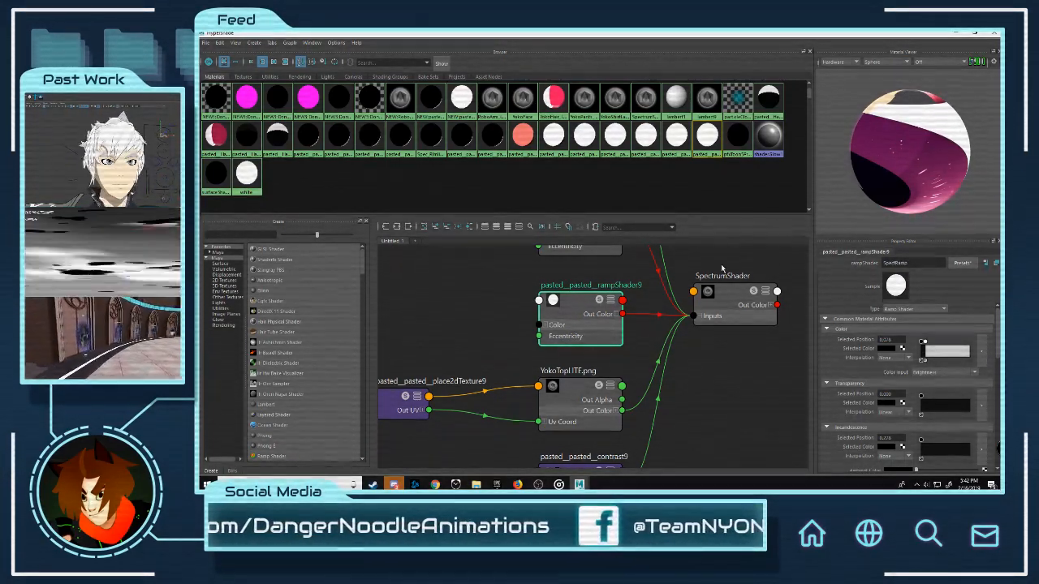
{"action": "type", "text": "_"}
{"action": "key", "text": "Return"}
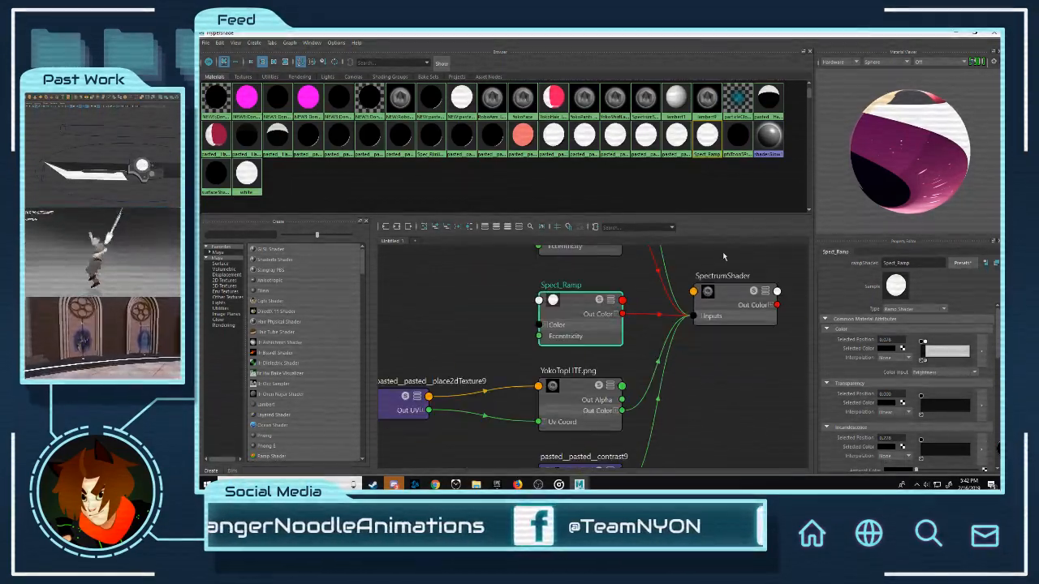
Step: Rename the contrast node connected to SpectrumShader as SpecContrast
{"action": "scroll", "coordinate": [669, 362], "scroll_direction": "down", "scroll_amount": 3}
{"action": "middle_click_drag", "start_coordinate": [665, 349], "coordinate": [650, 278], "text": "alt"}
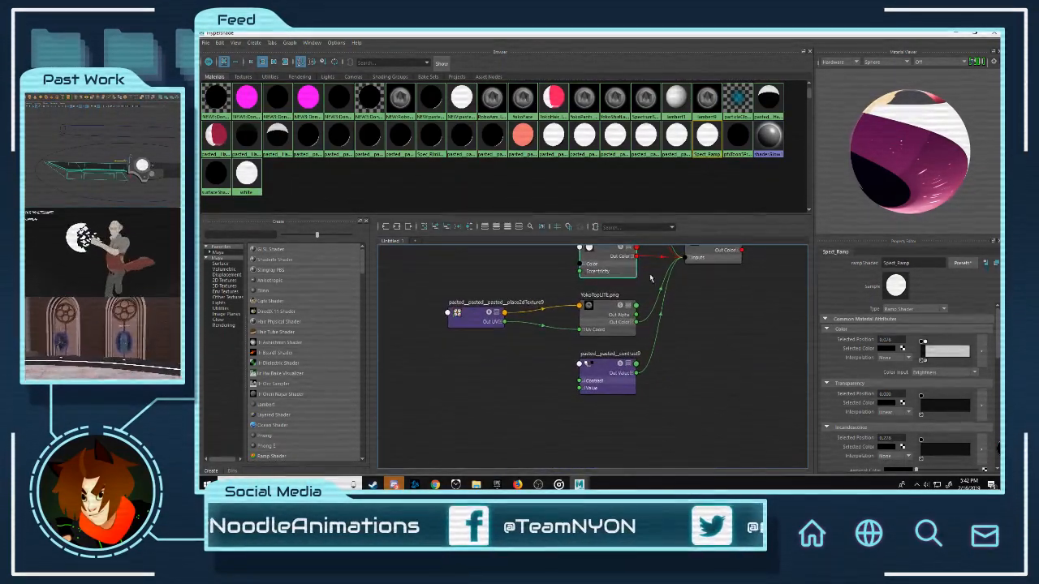
{"action": "scroll", "coordinate": [649, 278], "scroll_direction": "up", "scroll_amount": 2}
{"action": "left_click", "coordinate": [600, 396]}
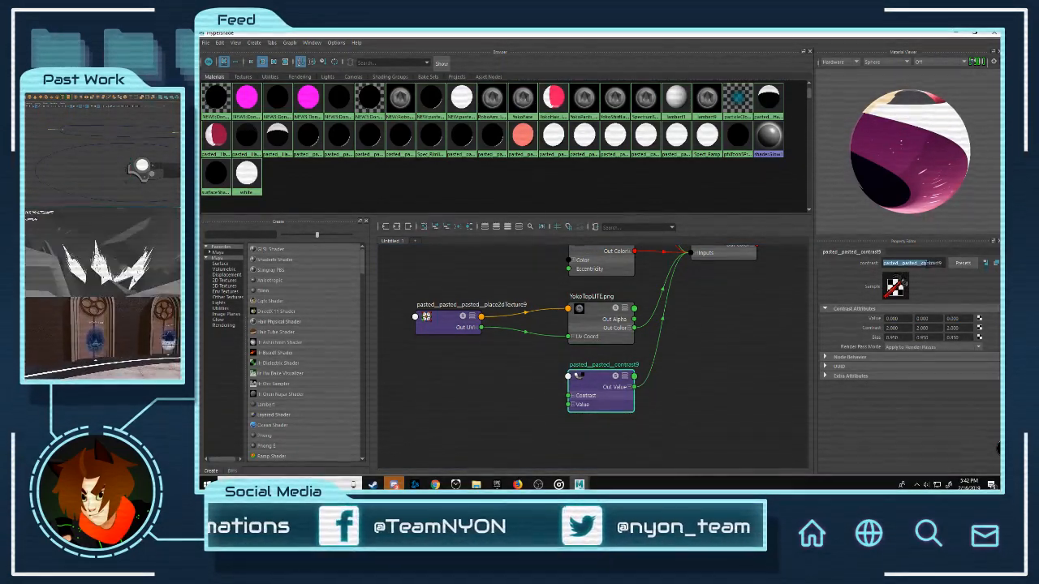
{"action": "type", "text": "S"}
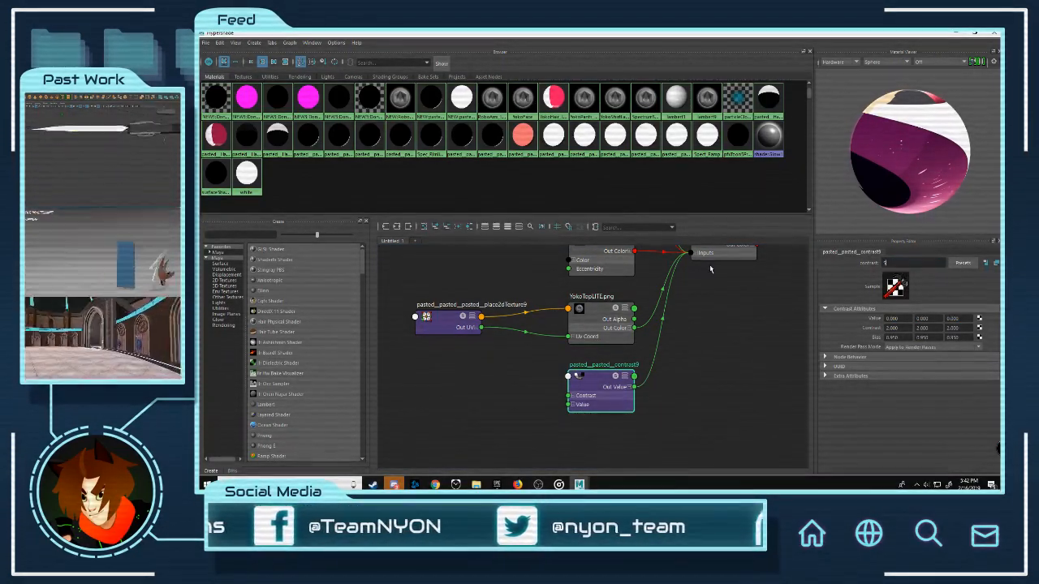
{"action": "type", "text": "pecC"}
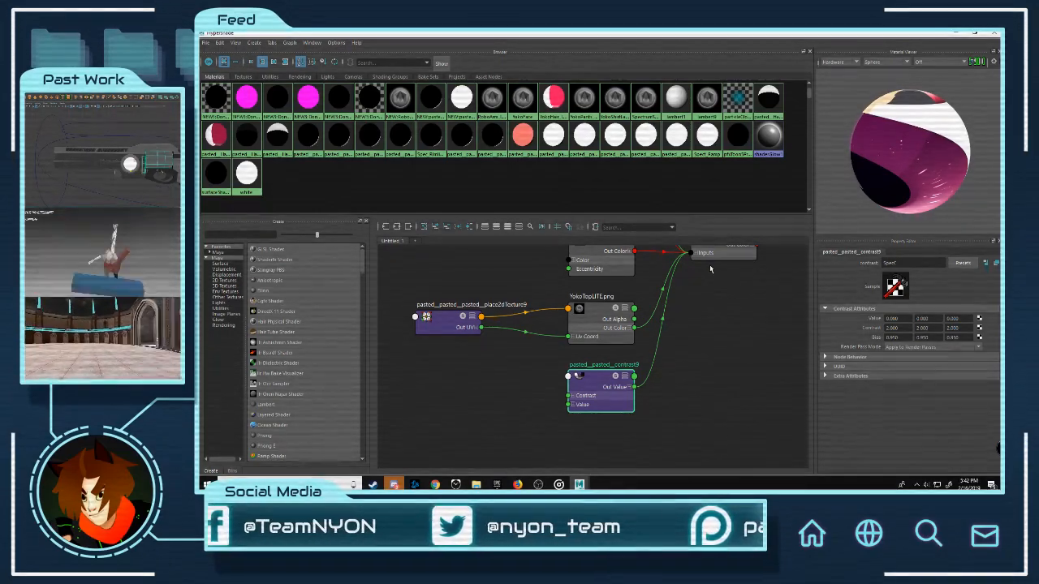
{"action": "type", "text": "ontrast"}
{"action": "key", "text": "Return"}
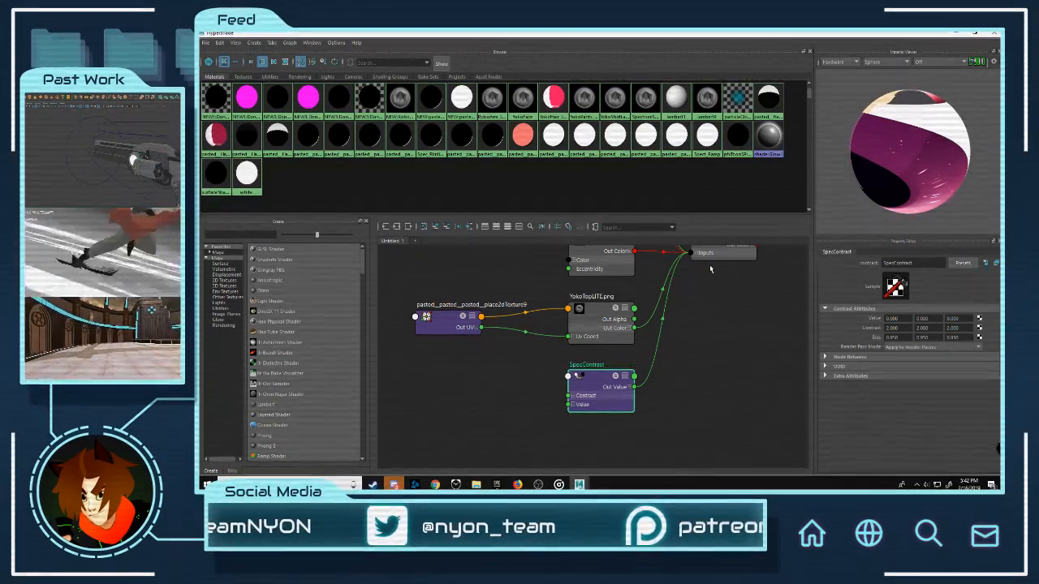
Step: Review the SpectrumShader network, checking its ramp node, the YokoTopDARK.png file texture and the layered shader's attributes
{"action": "scroll", "coordinate": [716, 345], "scroll_direction": "down", "scroll_amount": 1}
{"action": "middle_click_drag", "start_coordinate": [683, 293], "coordinate": [642, 410], "text": "alt"}
{"action": "scroll", "coordinate": [630, 410], "scroll_direction": "up", "scroll_amount": 2}
{"action": "scroll", "coordinate": [752, 362], "scroll_direction": "down", "scroll_amount": 4}
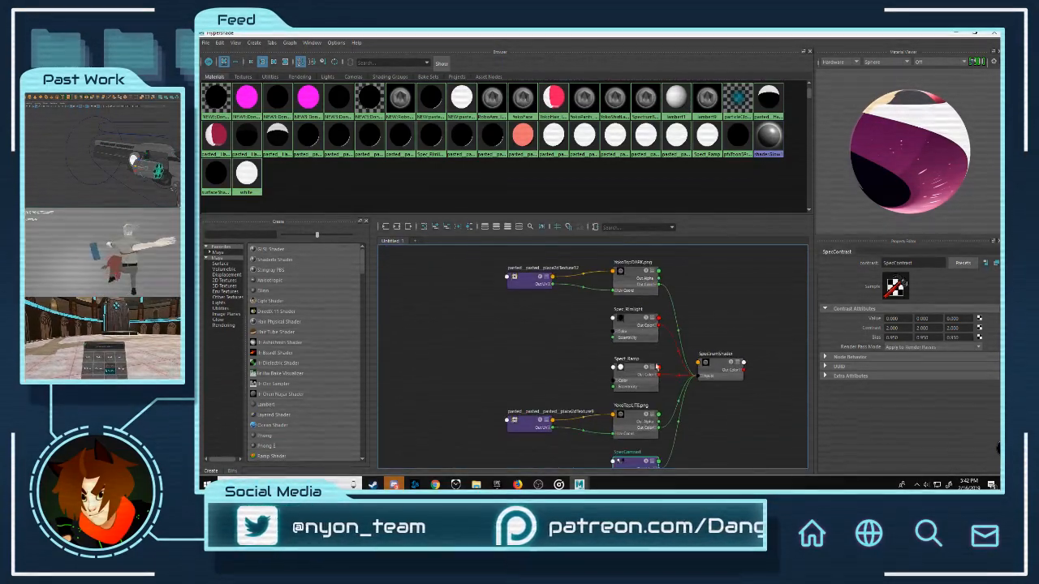
{"action": "middle_click_drag", "start_coordinate": [657, 367], "coordinate": [617, 352], "text": "alt"}
{"action": "left_click", "coordinate": [594, 321]}
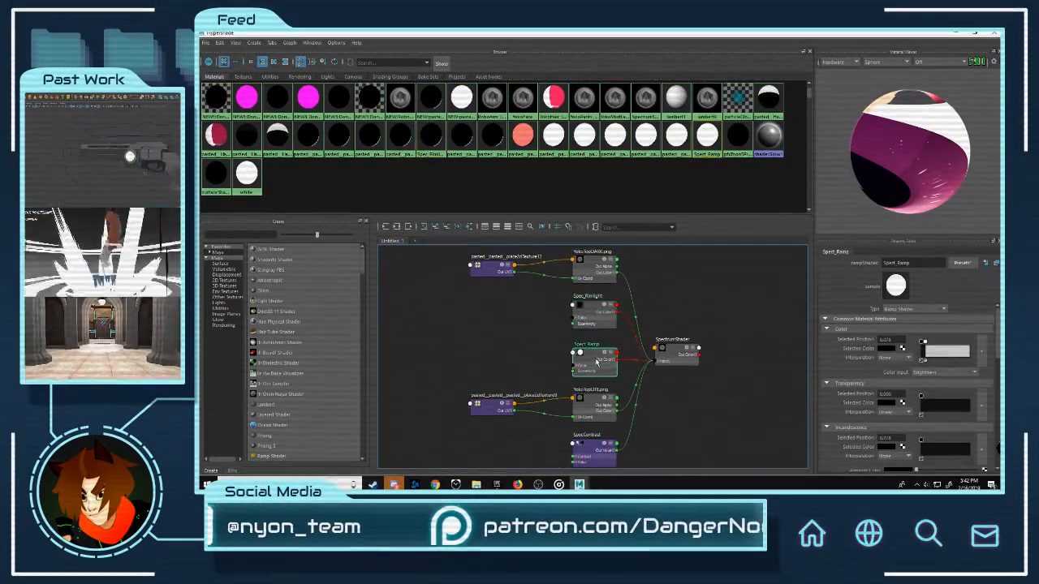
{"action": "left_click", "coordinate": [593, 269]}
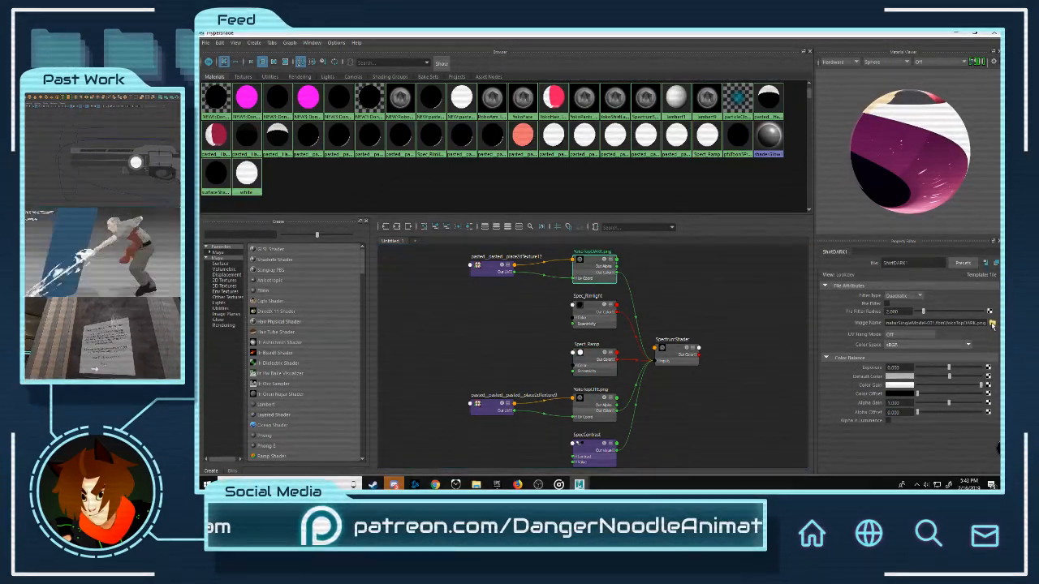
{"action": "left_click", "coordinate": [675, 351]}
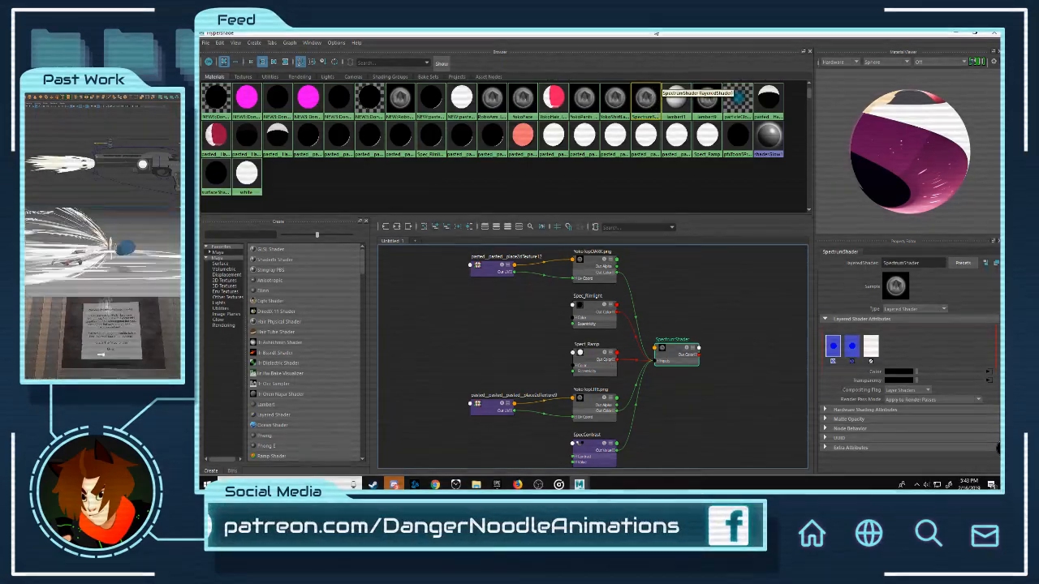
Step: Move the Hypershade window off the viewport and select the Spectrum gun's mesh for a closer look at its side
{"action": "left_click_drag", "start_coordinate": [642, 33], "coordinate": [763, 251]}
{"action": "left_click_drag", "start_coordinate": [450, 180], "coordinate": [513, 210], "text": "alt"}
{"action": "middle_click_drag", "start_coordinate": [513, 209], "coordinate": [562, 242], "text": "alt"}
{"action": "left_click_drag", "start_coordinate": [562, 243], "coordinate": [593, 181], "text": "alt"}
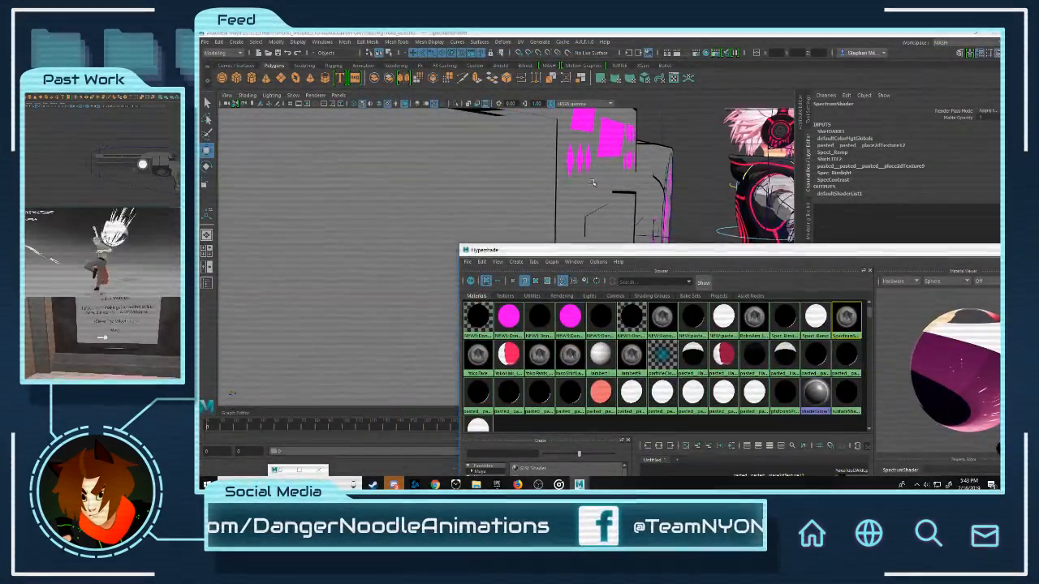
{"action": "right_click_drag", "start_coordinate": [594, 181], "coordinate": [681, 228], "text": "alt"}
{"action": "left_click", "coordinate": [596, 186]}
{"action": "right_click_drag", "start_coordinate": [593, 163], "coordinate": [563, 190], "text": "alt"}
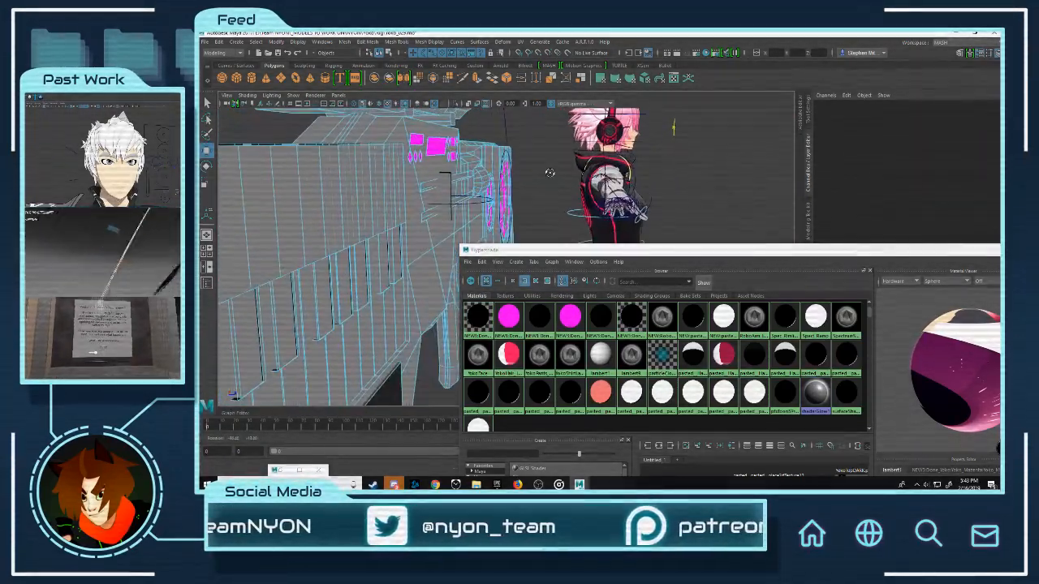
{"action": "left_click_drag", "start_coordinate": [550, 177], "coordinate": [430, 225], "text": "alt"}
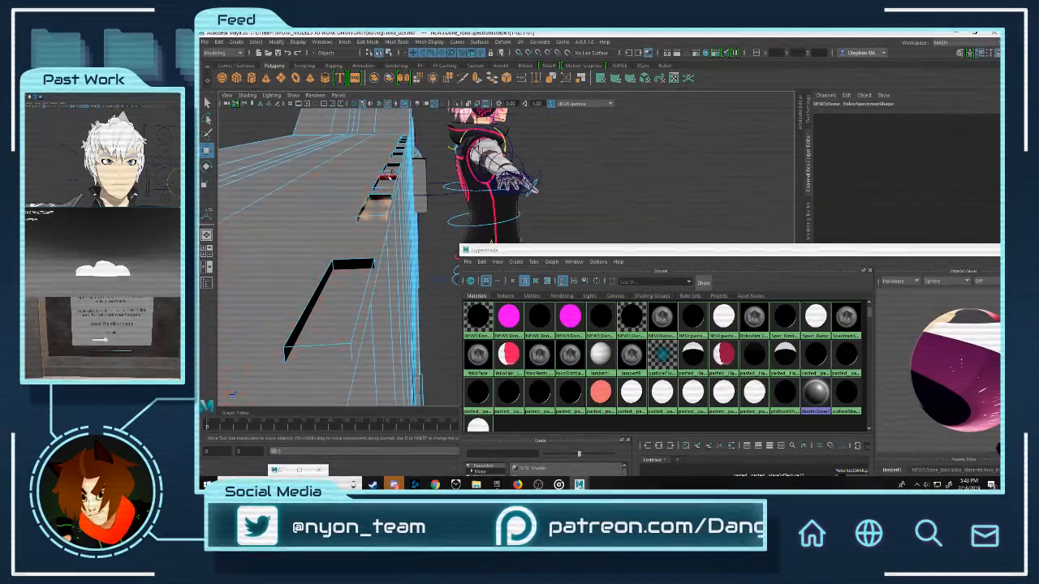
Step: Select the recessed faces inside the slots along the Spectrum gun's upper edge and keyboard-like side and delete them
{"action": "left_click", "coordinate": [389, 176], "text": "shift"}
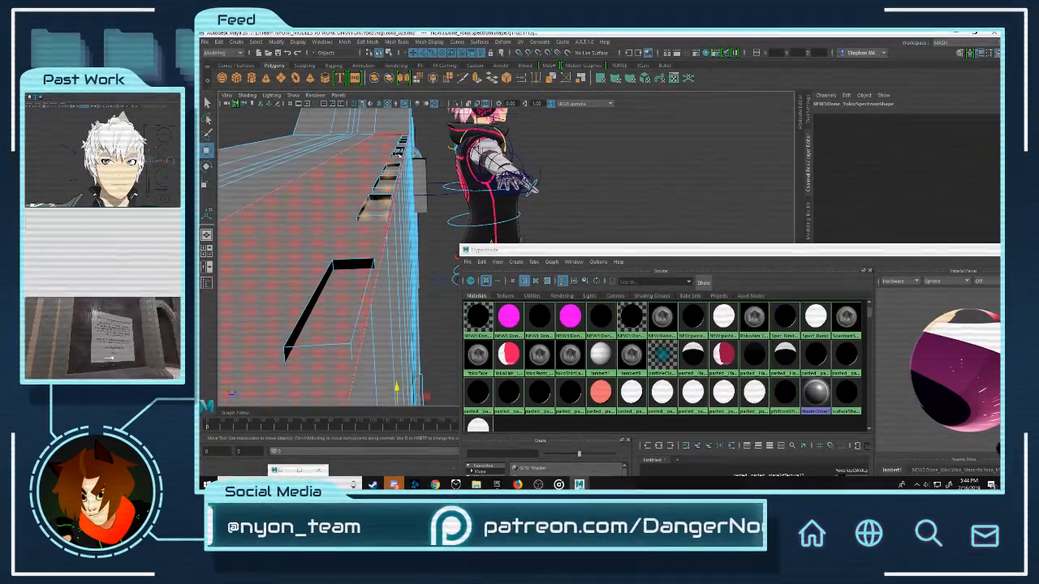
{"action": "left_click_drag", "start_coordinate": [434, 164], "coordinate": [576, 195], "text": "alt"}
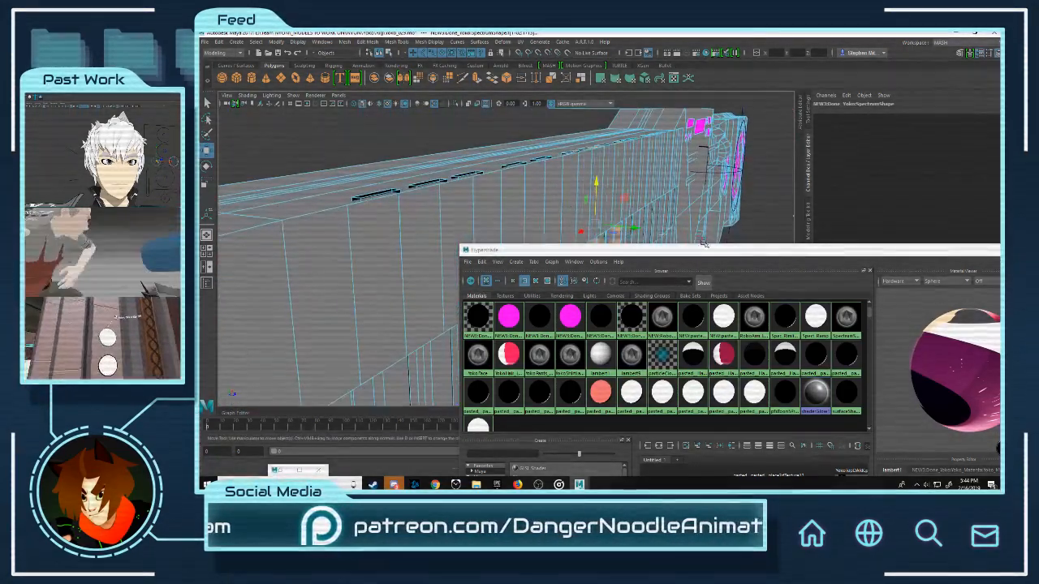
{"action": "left_click_drag", "start_coordinate": [703, 250], "coordinate": [488, 218]}
{"action": "left_click", "coordinate": [798, 218]}
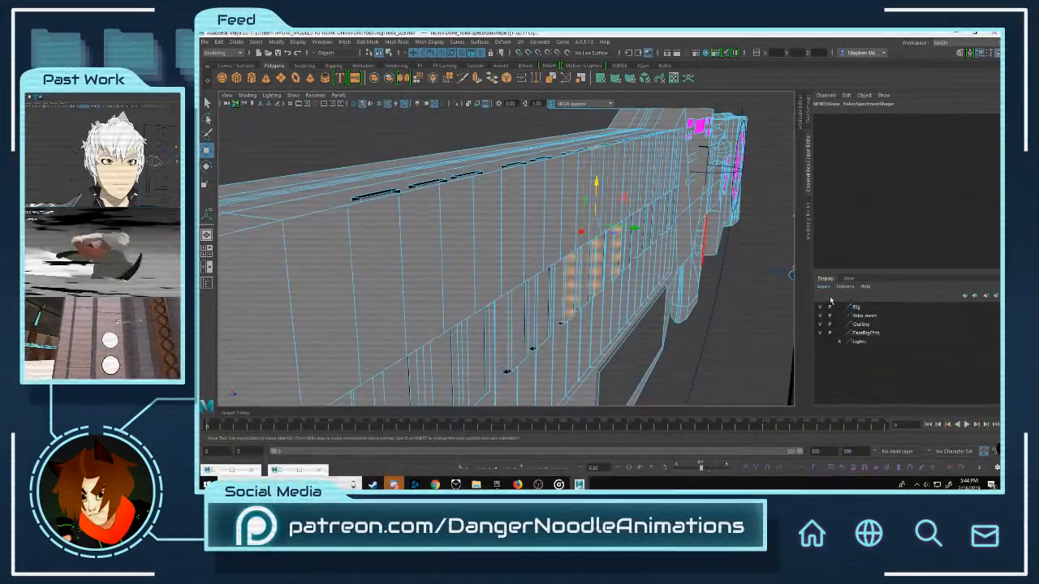
{"action": "left_click_drag", "start_coordinate": [576, 272], "coordinate": [528, 232], "text": "alt"}
{"action": "middle_click_drag", "start_coordinate": [528, 232], "coordinate": [482, 320], "text": "alt"}
{"action": "scroll", "coordinate": [482, 320], "scroll_direction": "up", "scroll_amount": 3}
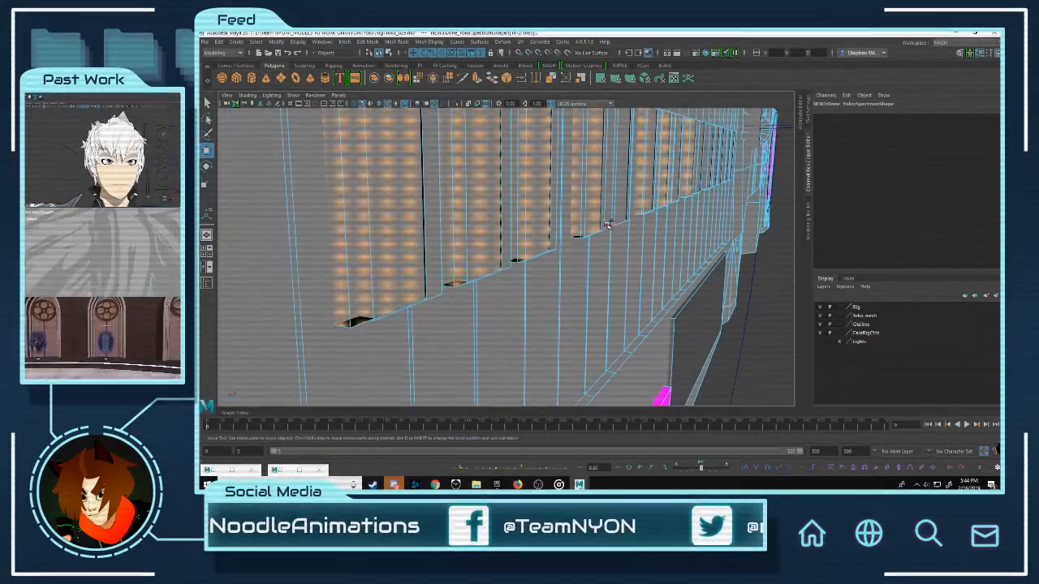
{"action": "left_click_drag", "start_coordinate": [694, 189], "coordinate": [600, 185], "text": "alt"}
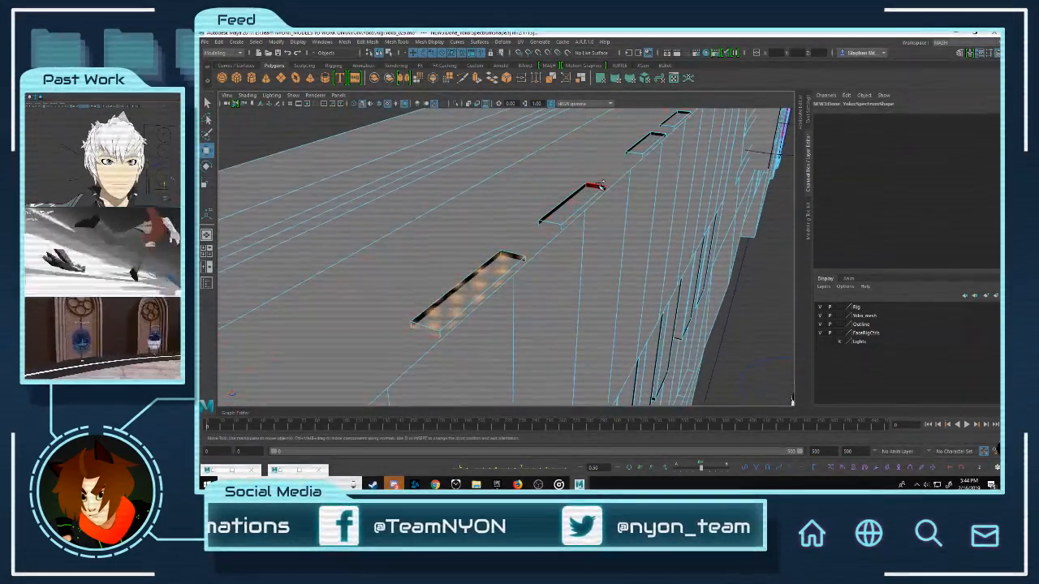
{"action": "left_click", "coordinate": [657, 136], "text": "shift"}
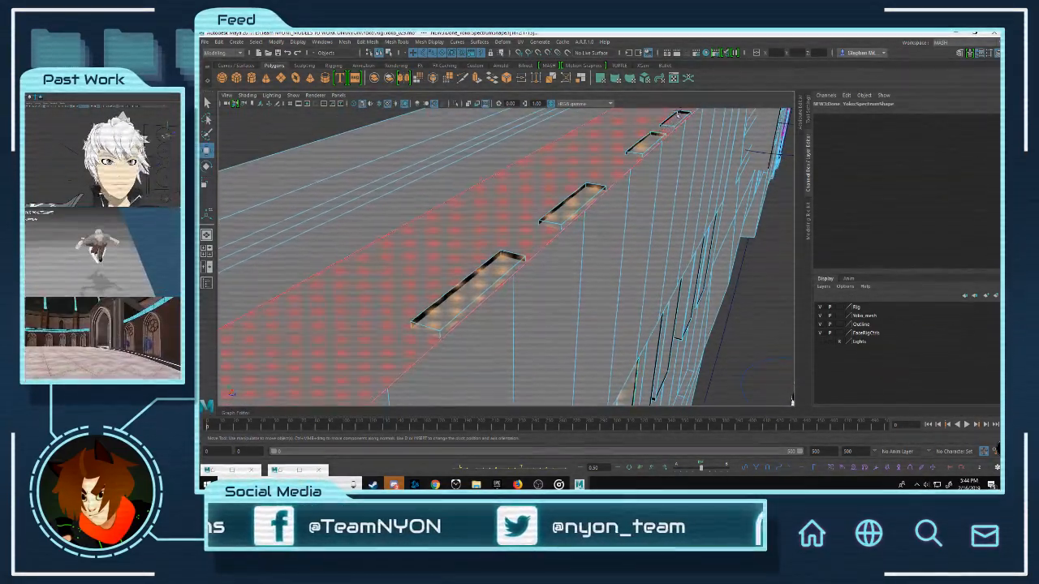
{"action": "left_click_drag", "start_coordinate": [513, 326], "coordinate": [582, 226], "text": "alt"}
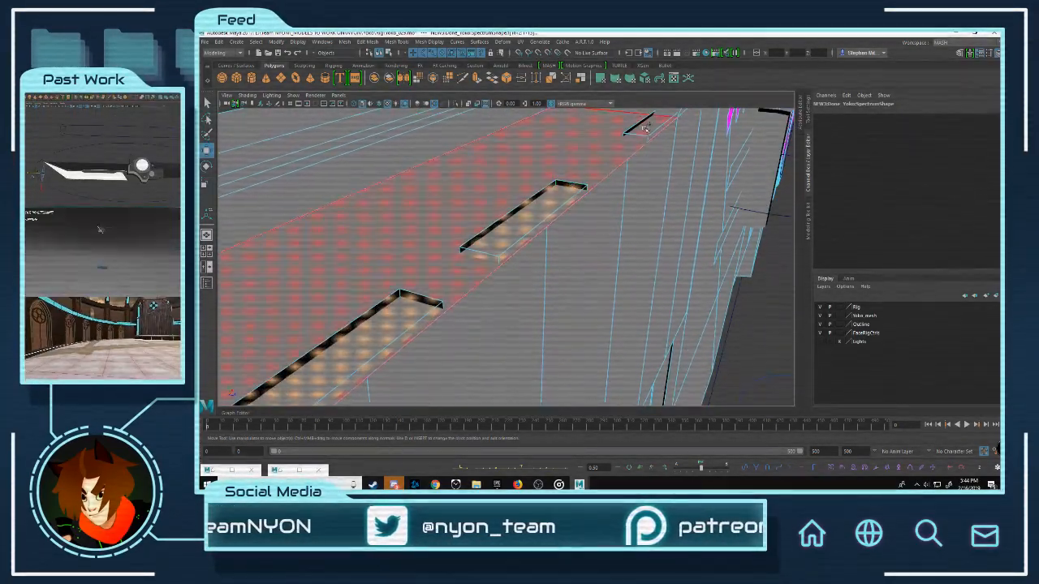
{"action": "left_click", "coordinate": [570, 159], "text": "shift"}
{"action": "left_click", "coordinate": [568, 137], "text": "ctrl"}
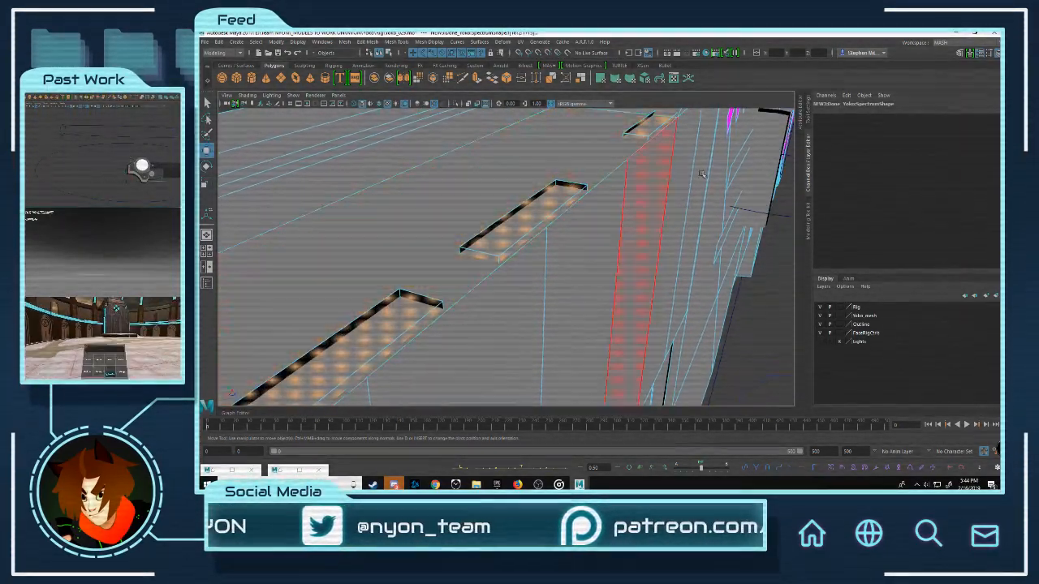
{"action": "left_click_drag", "start_coordinate": [678, 181], "coordinate": [488, 171], "text": "alt"}
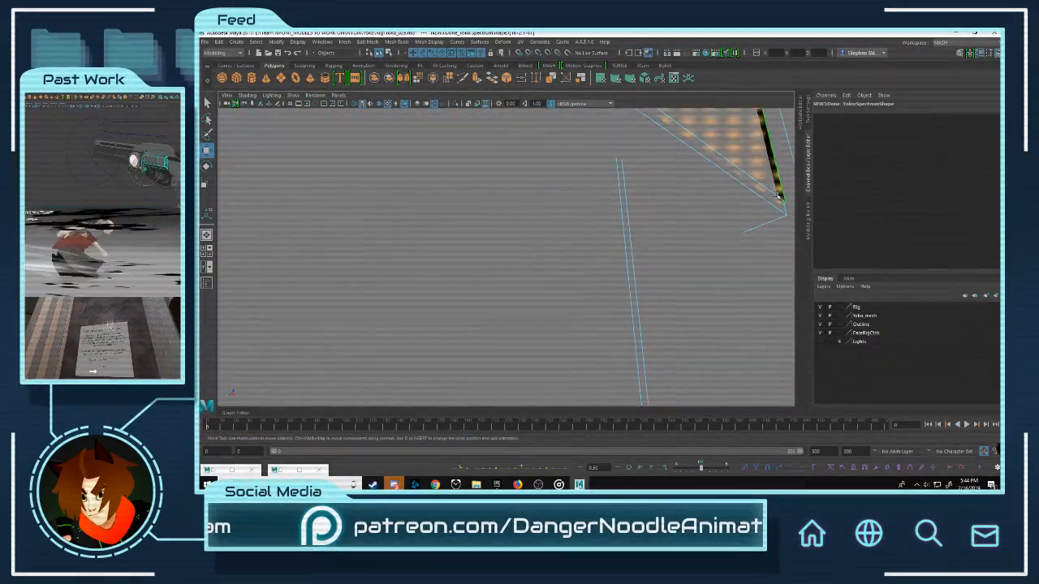
{"action": "scroll", "coordinate": [487, 209], "scroll_direction": "down", "scroll_amount": 7}
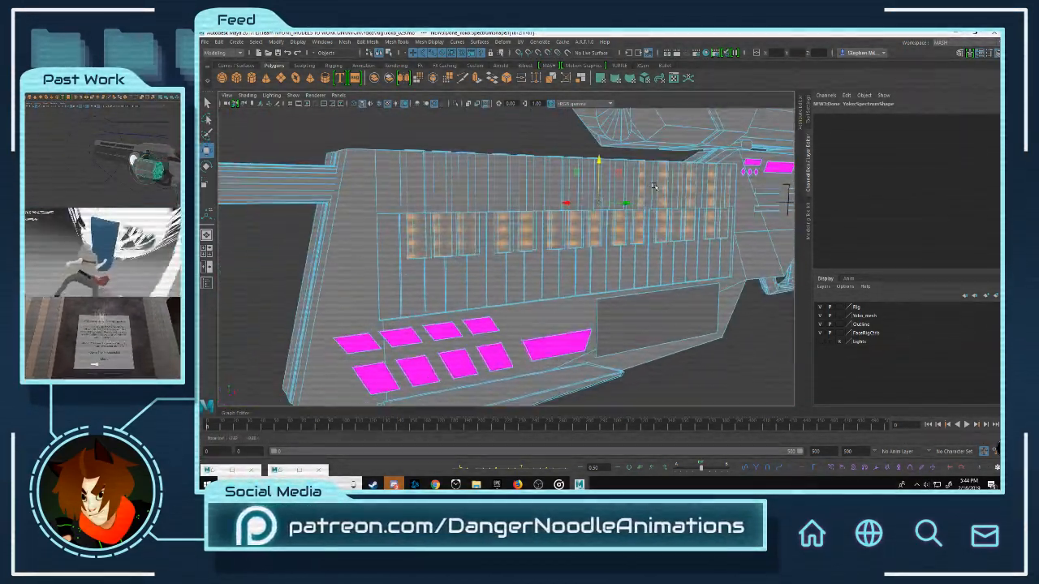
{"action": "key", "text": "Delete"}
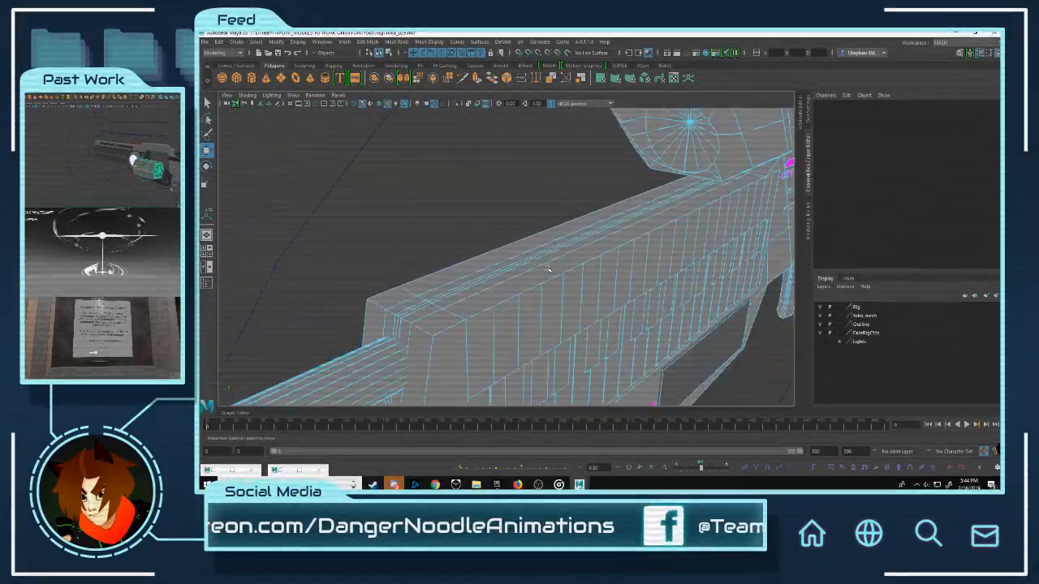
Step: Inspect the Spectrum gun's front, underside and the side around the grip for further stray faces
{"action": "left_click", "coordinate": [289, 244]}
{"action": "left_click", "coordinate": [565, 249]}
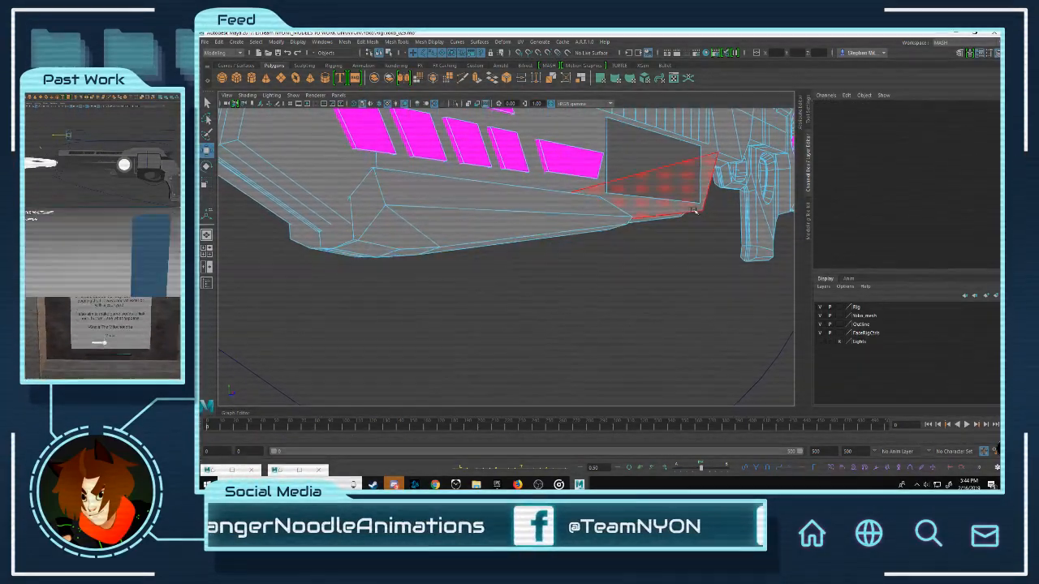
{"action": "middle_click_drag", "start_coordinate": [648, 200], "coordinate": [393, 255], "text": "alt"}
{"action": "right_click_drag", "start_coordinate": [394, 254], "coordinate": [438, 255], "text": "alt"}
{"action": "left_click_drag", "start_coordinate": [439, 254], "coordinate": [427, 217], "text": "alt"}
{"action": "middle_click_drag", "start_coordinate": [427, 217], "coordinate": [677, 364], "text": "alt"}
{"action": "left_click_drag", "start_coordinate": [677, 365], "coordinate": [544, 294], "text": "alt"}
{"action": "middle_click_drag", "start_coordinate": [546, 294], "coordinate": [491, 205], "text": "alt"}
{"action": "right_click_drag", "start_coordinate": [491, 204], "coordinate": [573, 243], "text": "alt"}
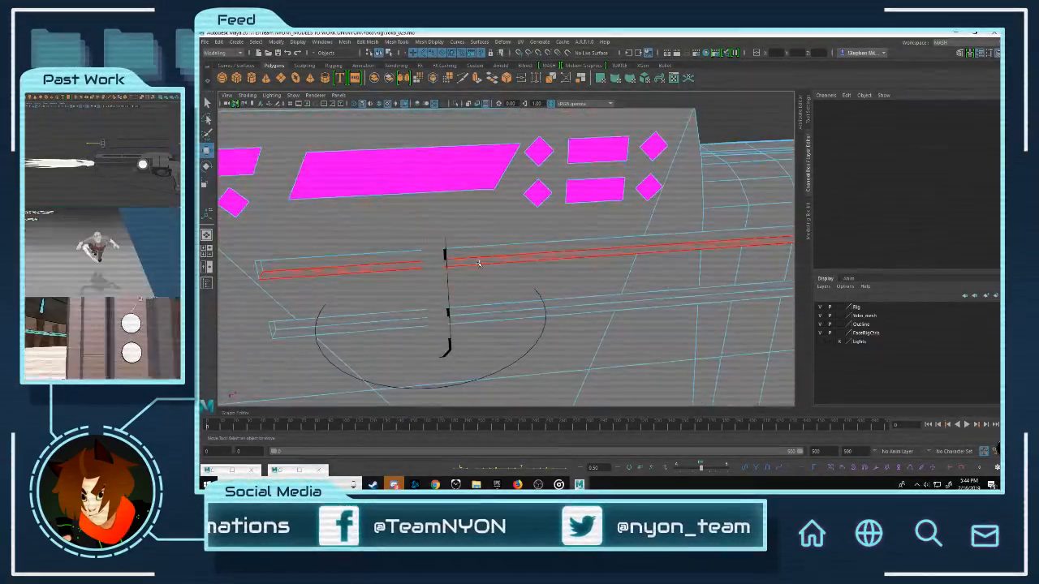
{"action": "left_click_drag", "start_coordinate": [479, 260], "coordinate": [587, 178], "text": "alt"}
Step: Delete the black faces of the narrow vertical strip on the gun's side near the small control curve
{"action": "right_click_drag", "start_coordinate": [587, 178], "coordinate": [618, 167]}
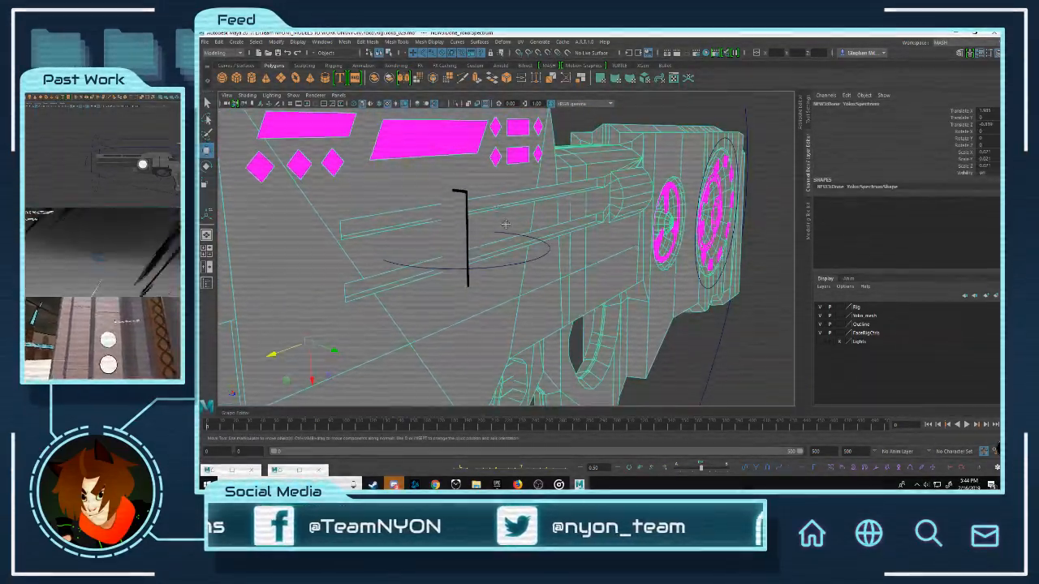
{"action": "middle_click_drag", "start_coordinate": [505, 224], "coordinate": [537, 280], "text": "alt"}
{"action": "right_click_drag", "start_coordinate": [537, 281], "coordinate": [650, 294], "text": "alt"}
{"action": "left_click", "coordinate": [454, 228]}
{"action": "right_click_drag", "start_coordinate": [454, 225], "coordinate": [454, 249]}
{"action": "double_click", "coordinate": [460, 347]}
{"action": "key", "text": "Delete"}
{"action": "scroll", "coordinate": [531, 239], "scroll_direction": "down", "scroll_amount": 5}
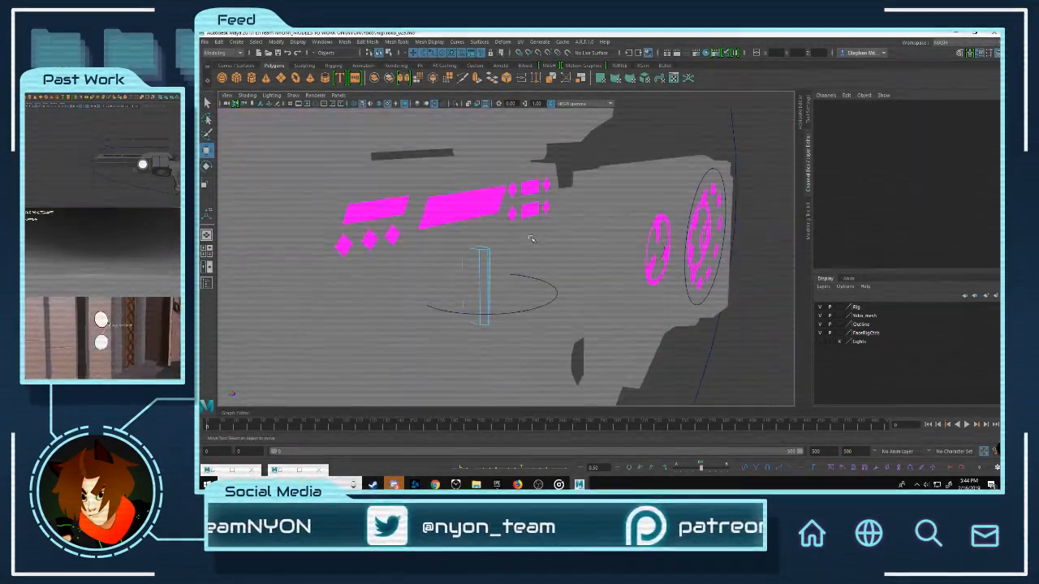
Step: Select the whole Spectrum gun mesh and check its place in the Outliner
{"action": "left_click_drag", "start_coordinate": [531, 239], "coordinate": [487, 264], "text": "alt"}
{"action": "right_click_drag", "start_coordinate": [487, 264], "coordinate": [378, 255], "text": "alt"}
{"action": "left_click_drag", "start_coordinate": [492, 253], "coordinate": [763, 276], "text": "alt"}
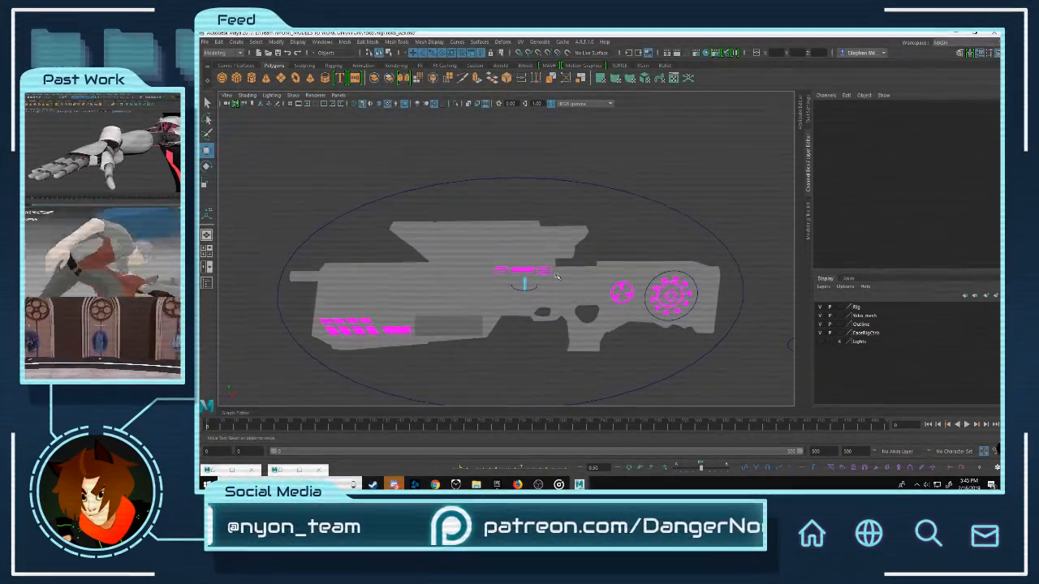
{"action": "scroll", "coordinate": [557, 277], "scroll_direction": "up", "scroll_amount": 5}
{"action": "left_click", "coordinate": [628, 204]}
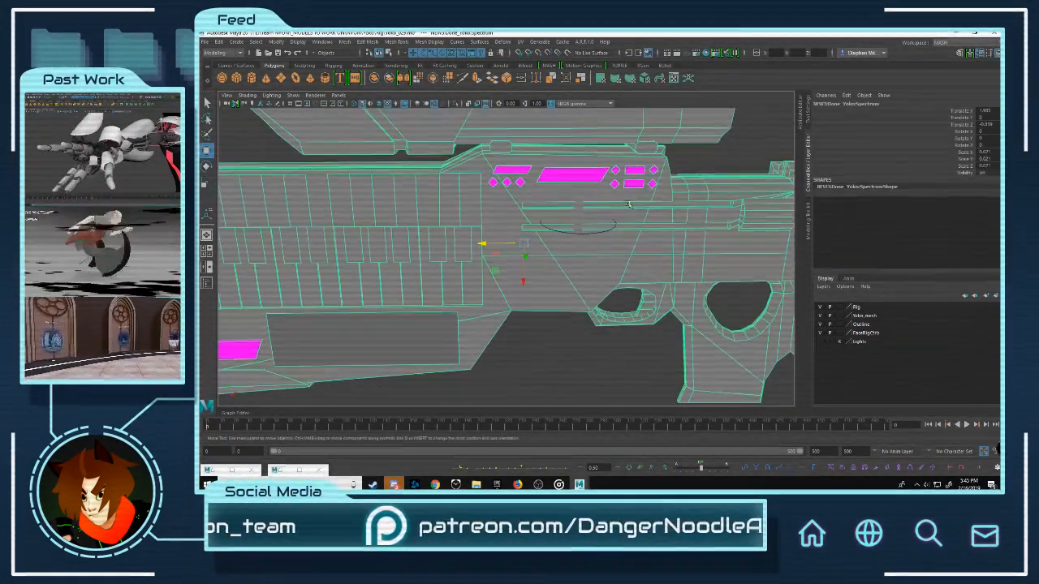
{"action": "scroll", "coordinate": [628, 205], "scroll_direction": "down", "scroll_amount": 5}
{"action": "left_click_drag", "start_coordinate": [552, 268], "coordinate": [608, 292], "text": "alt"}
{"action": "left_click", "coordinate": [608, 319]}
{"action": "left_click", "coordinate": [536, 273]}
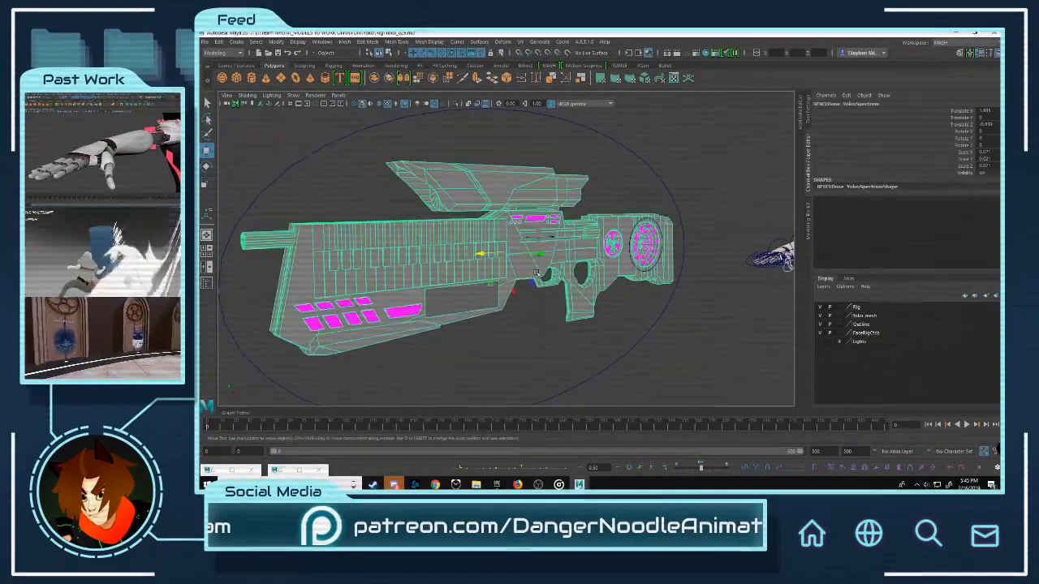
{"action": "left_click", "coordinate": [298, 469]}
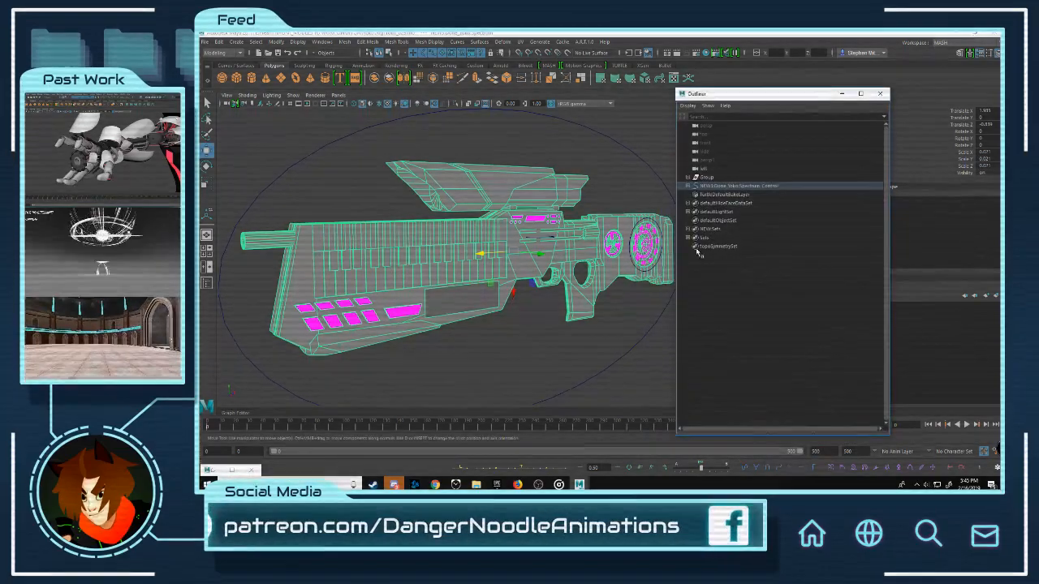
{"action": "left_click", "coordinate": [842, 93]}
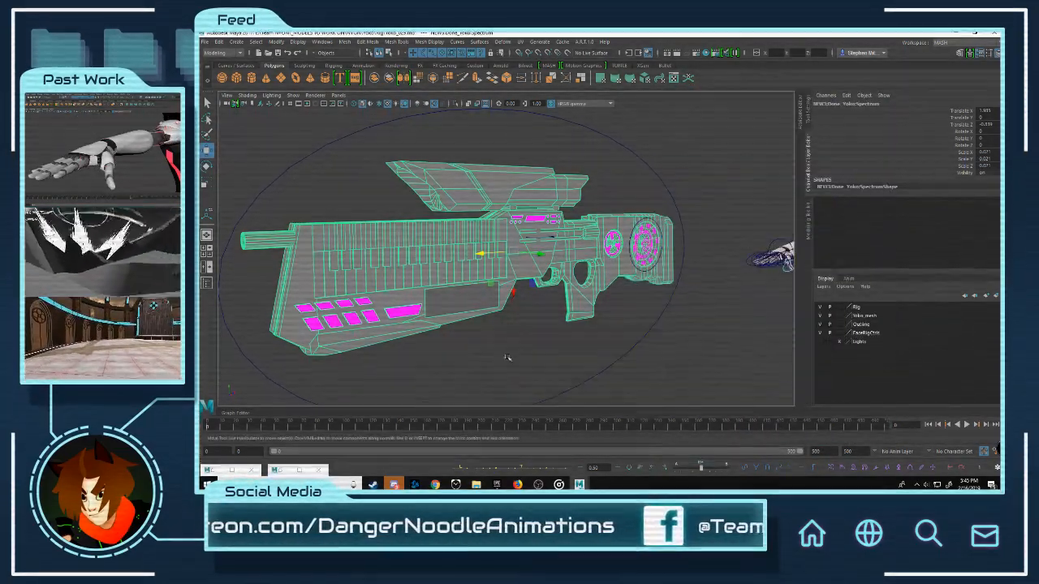
Step: Assign the SpectrumShader material to the selected gun mesh in the Hypershade
{"action": "left_click", "coordinate": [231, 469]}
{"action": "left_click_drag", "start_coordinate": [502, 220], "coordinate": [750, 155]}
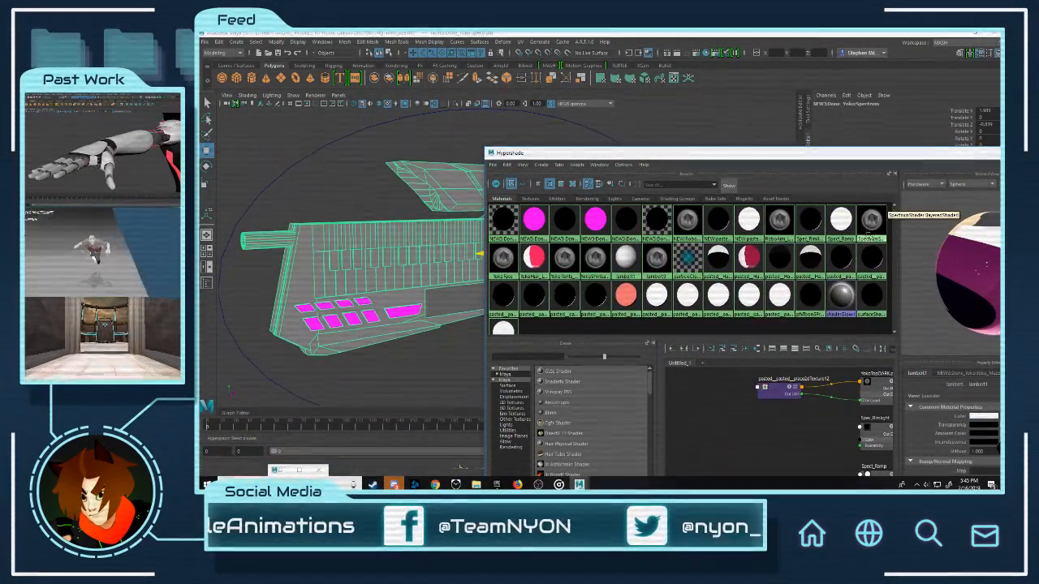
{"action": "left_click", "coordinate": [871, 221]}
{"action": "left_click", "coordinate": [409, 248]}
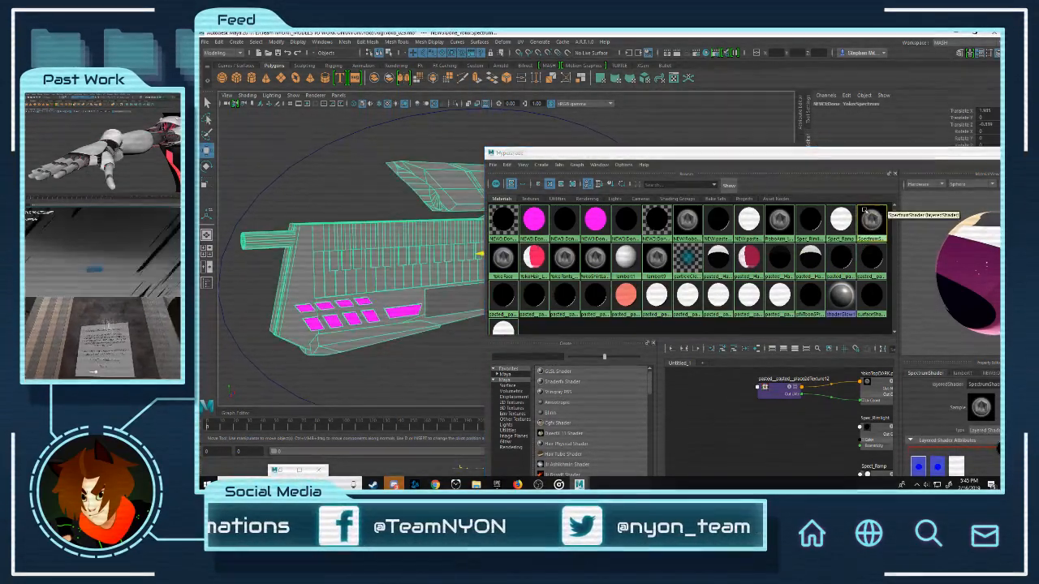
{"action": "right_click", "coordinate": [871, 217]}
{"action": "left_click", "coordinate": [872, 206]}
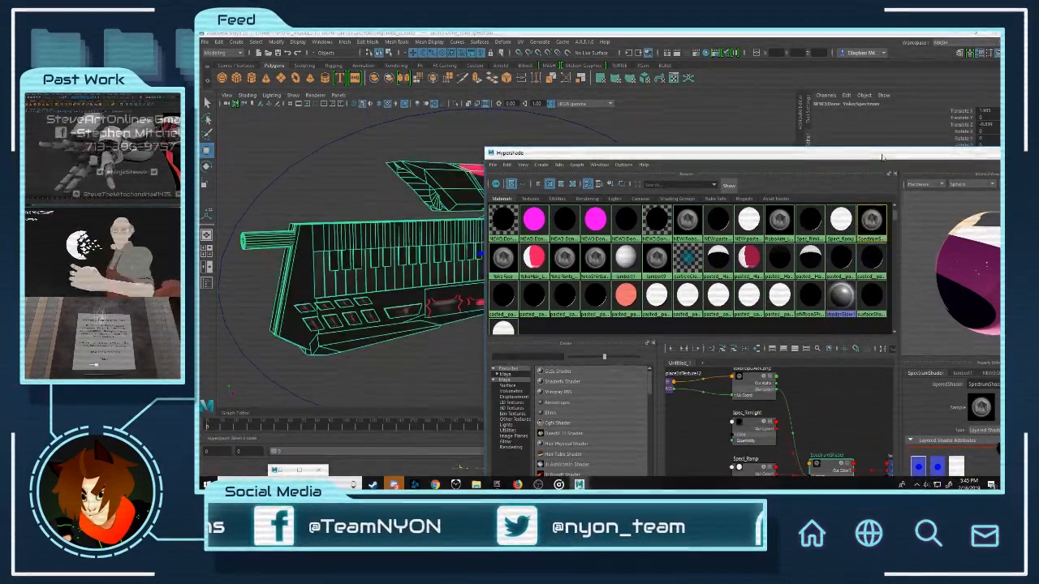
Step: Reposition the Hypershade window and select the YokoTopLIT.png file texture node in the SpectrumShader network
{"action": "left_click_drag", "start_coordinate": [889, 150], "coordinate": [712, 152]}
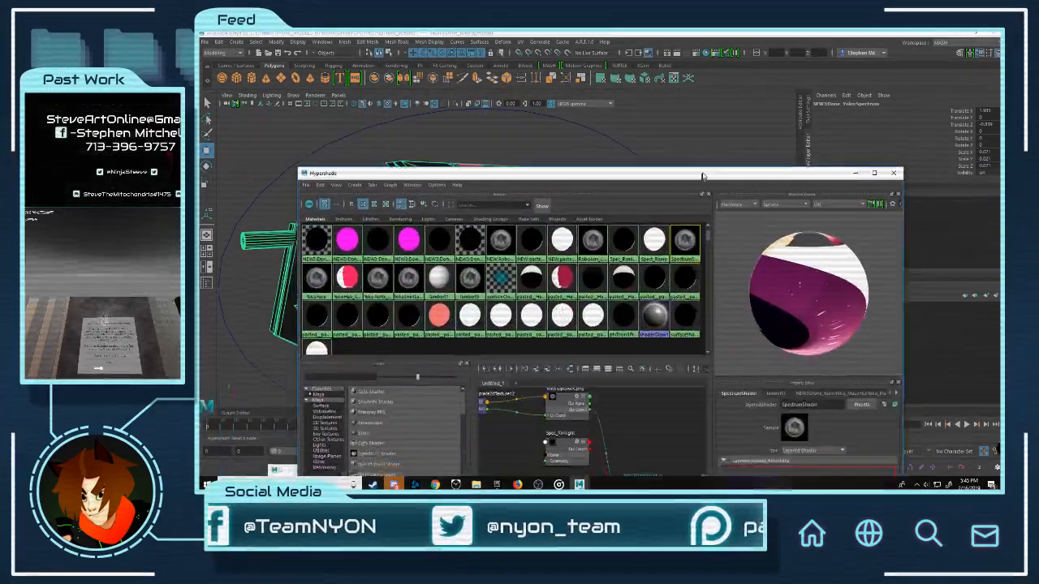
{"action": "middle_click_drag", "start_coordinate": [645, 420], "coordinate": [593, 357], "text": "alt"}
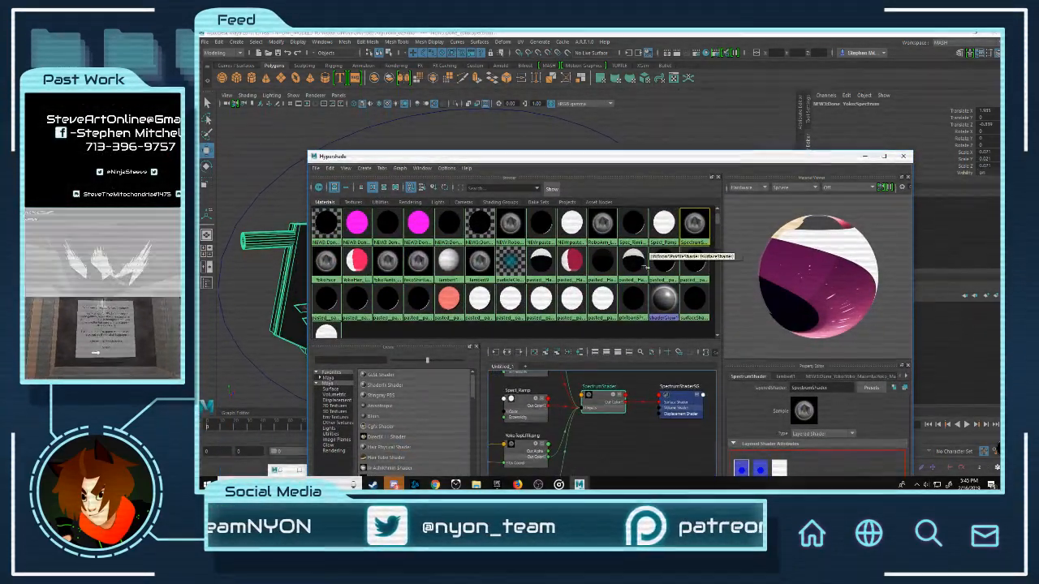
{"action": "left_click_drag", "start_coordinate": [676, 160], "coordinate": [732, 67]}
{"action": "scroll", "coordinate": [670, 336], "scroll_direction": "down", "scroll_amount": 2}
{"action": "left_click", "coordinate": [677, 362]}
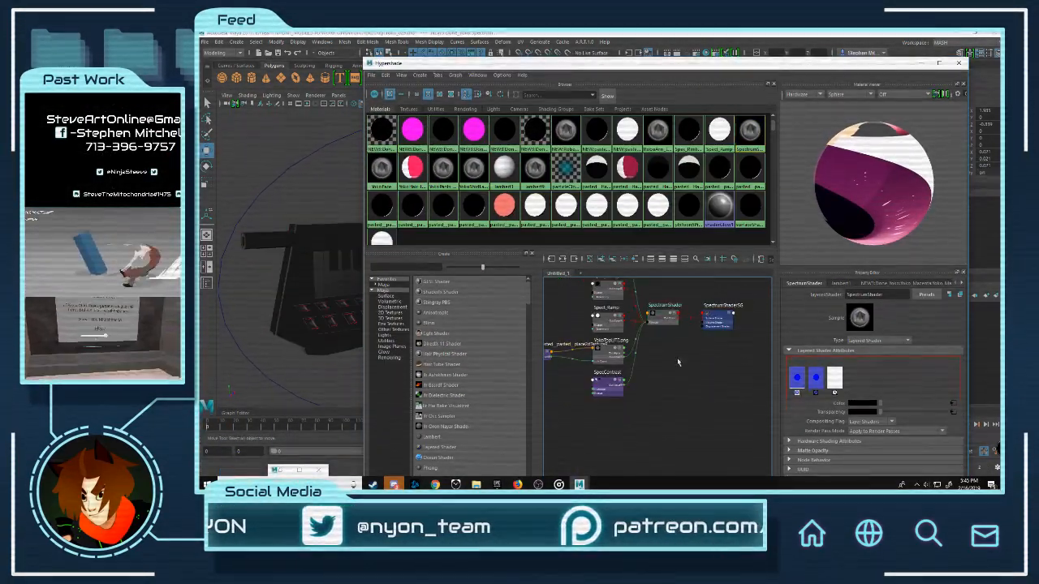
{"action": "middle_click_drag", "start_coordinate": [641, 334], "coordinate": [663, 394], "text": "alt"}
{"action": "scroll", "coordinate": [677, 410], "scroll_direction": "up", "scroll_amount": 2}
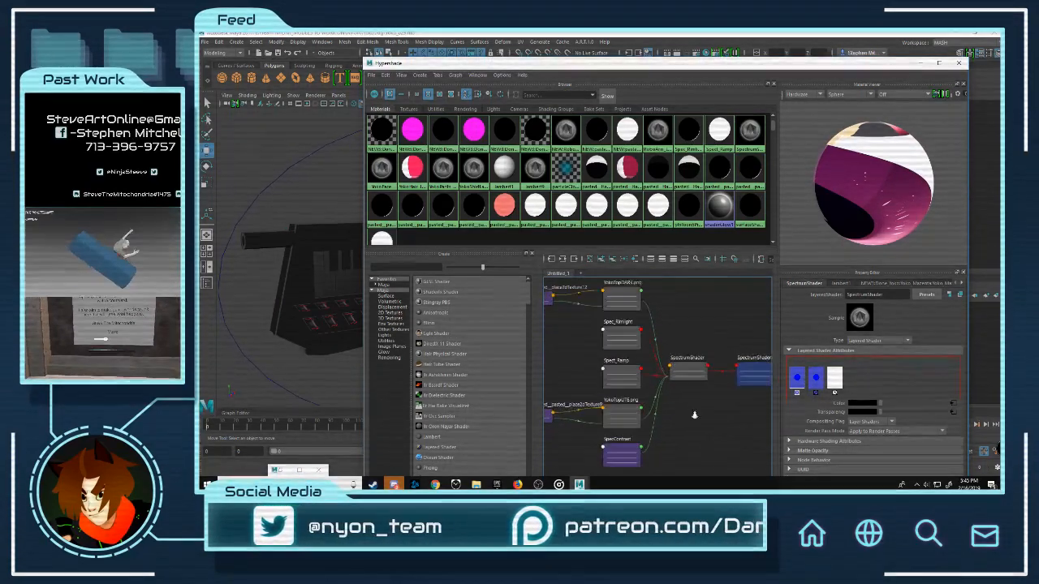
{"action": "left_click", "coordinate": [625, 385]}
{"action": "left_click", "coordinate": [620, 416]}
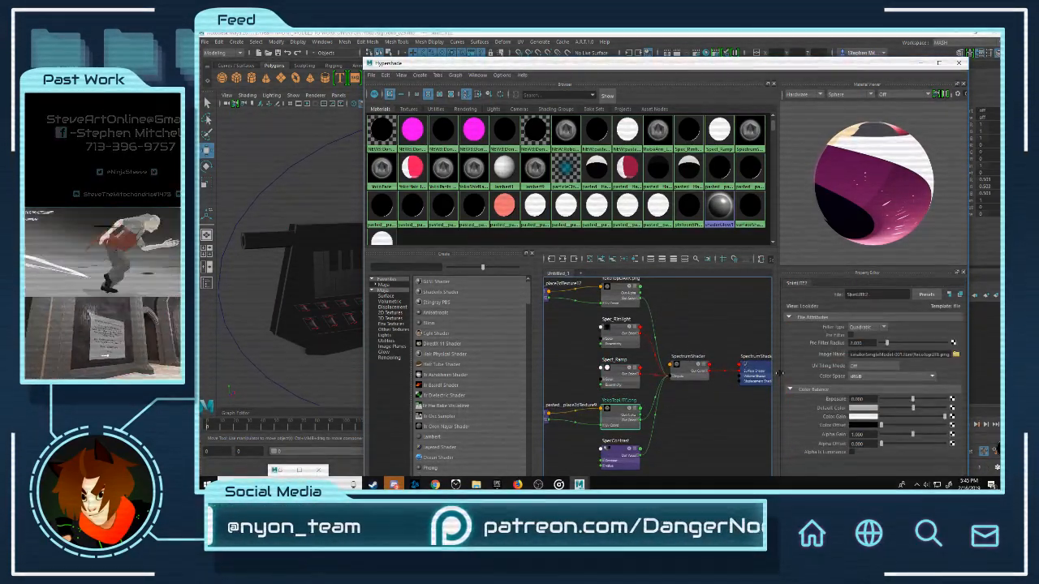
Step: Browse the Yoko, NYON and _MODELS TO WORK ON folders for a replacement image for the YokoTopLIT.png file texture
{"action": "left_click", "coordinate": [955, 354]}
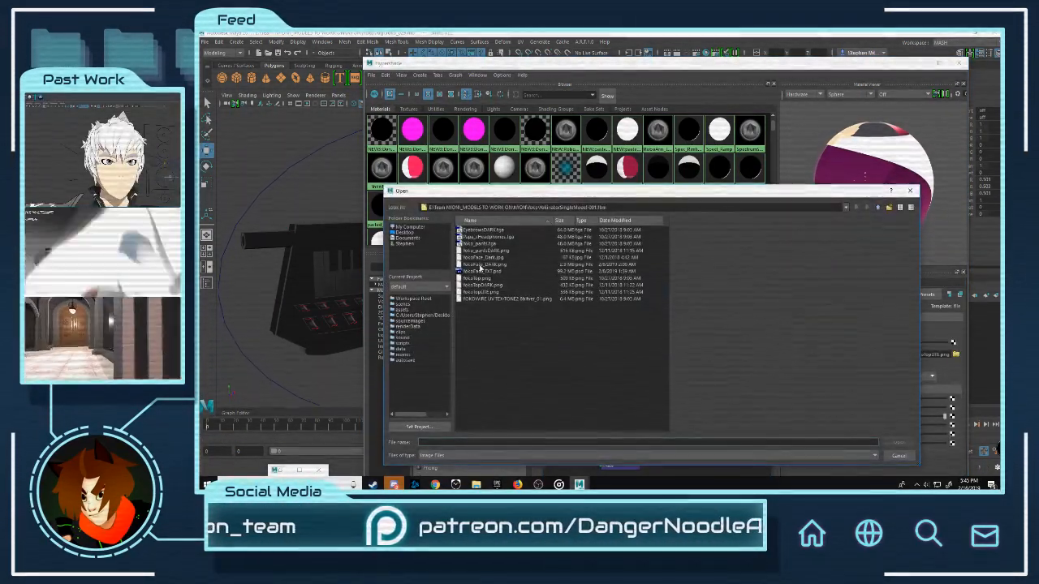
{"action": "left_click", "coordinate": [846, 207]}
{"action": "left_click", "coordinate": [512, 223]}
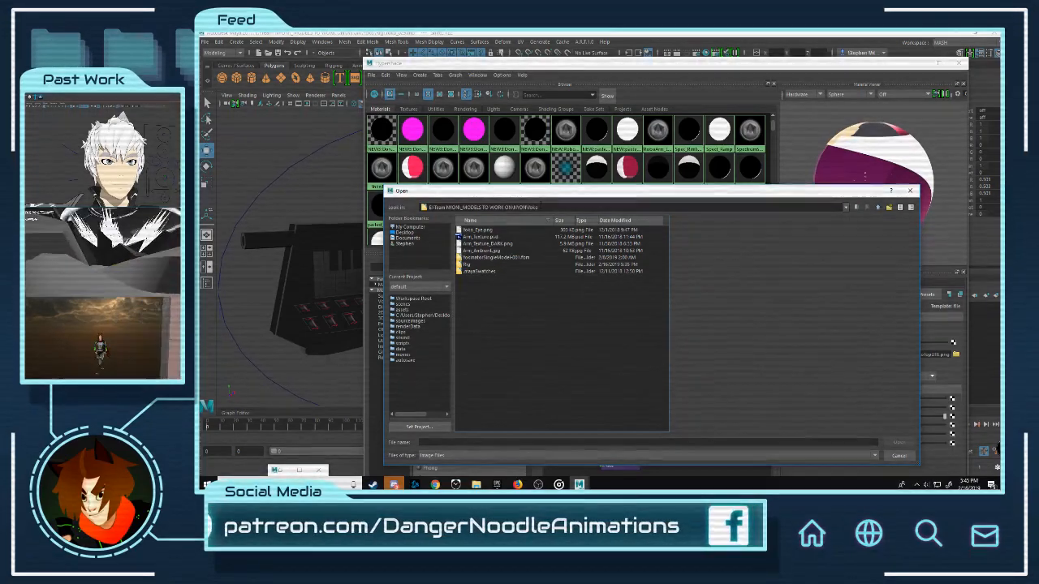
{"action": "left_click", "coordinate": [836, 208]}
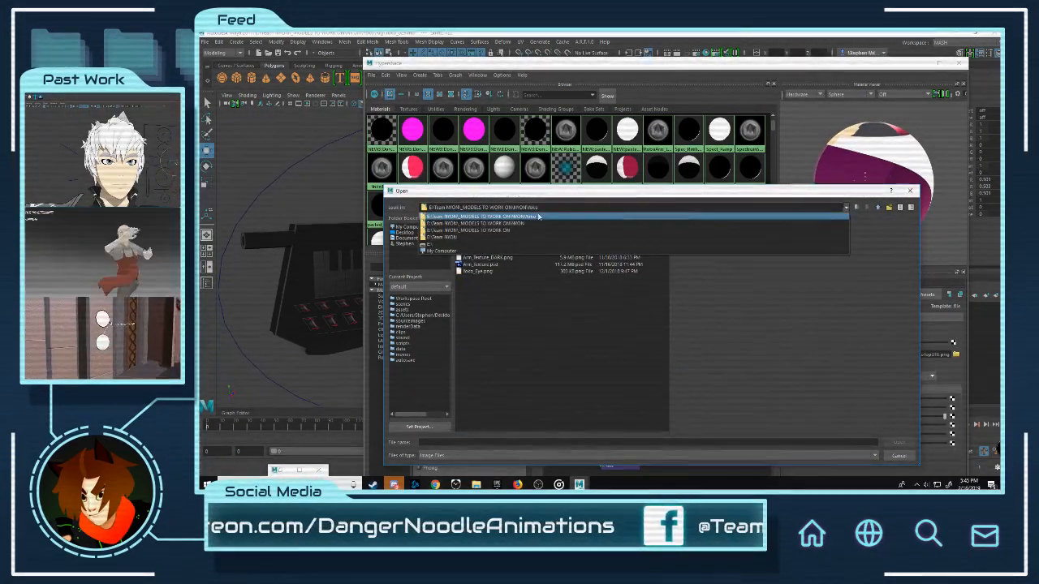
{"action": "left_click", "coordinate": [487, 216]}
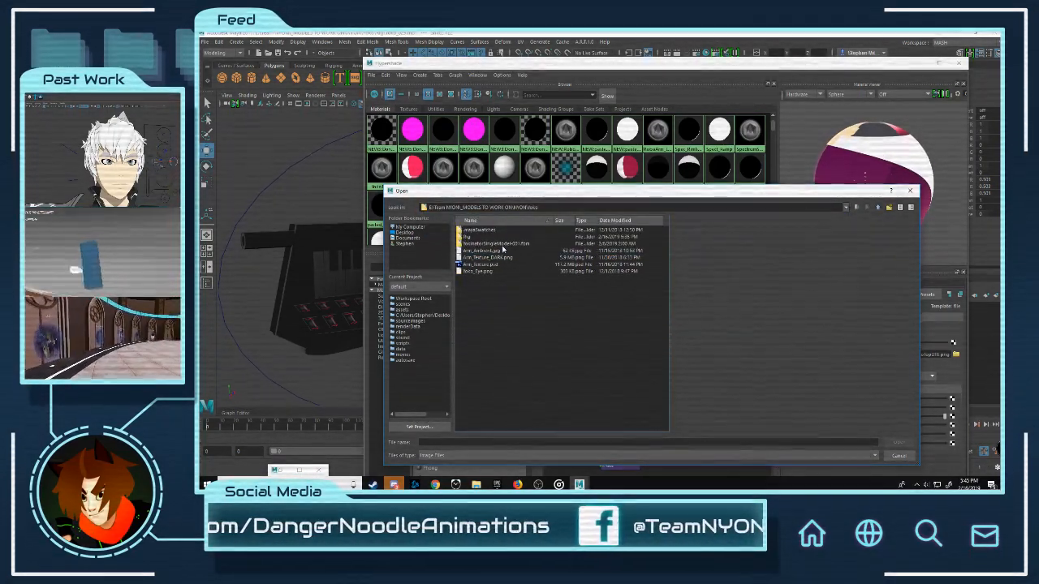
{"action": "double_click", "coordinate": [487, 243]}
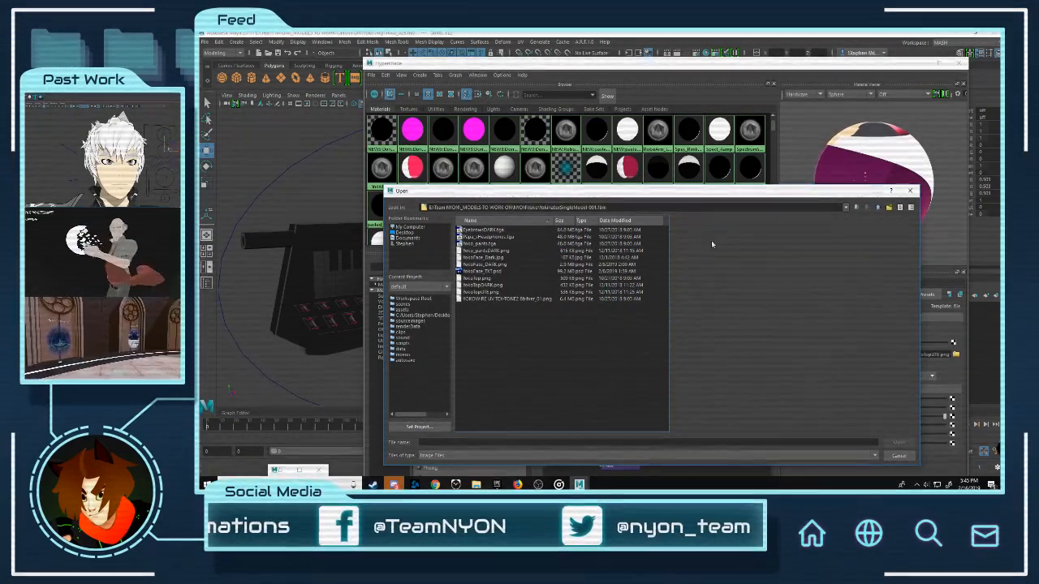
{"action": "left_click", "coordinate": [845, 208]}
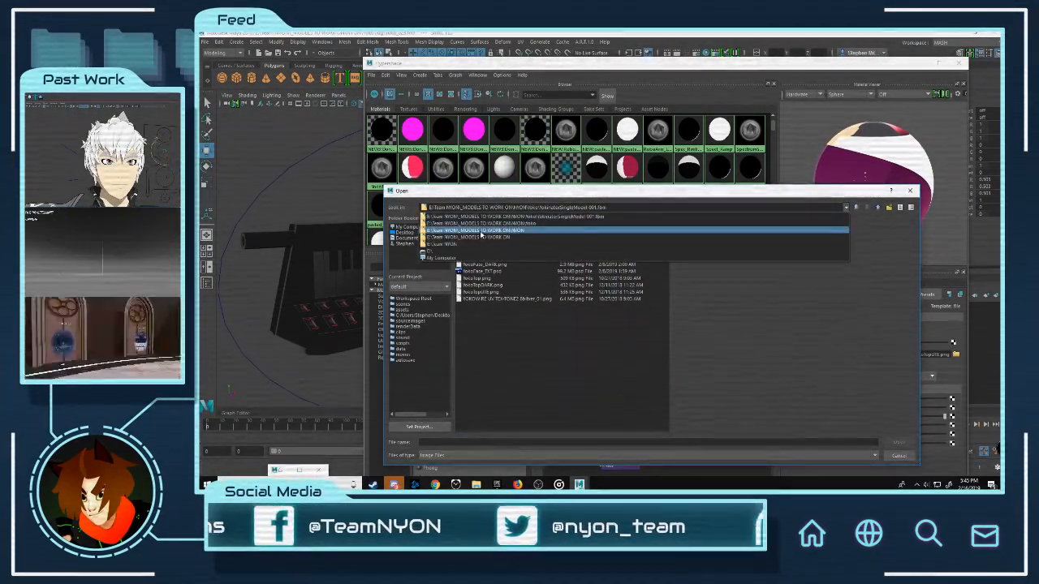
{"action": "left_click", "coordinate": [487, 229]}
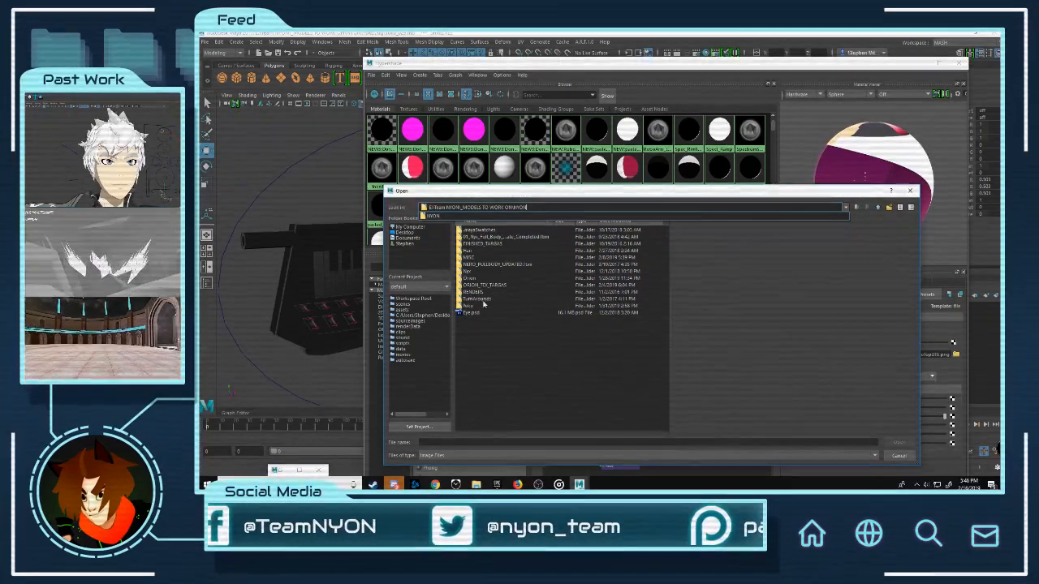
{"action": "left_click", "coordinate": [482, 305]}
{"action": "left_click", "coordinate": [845, 208]}
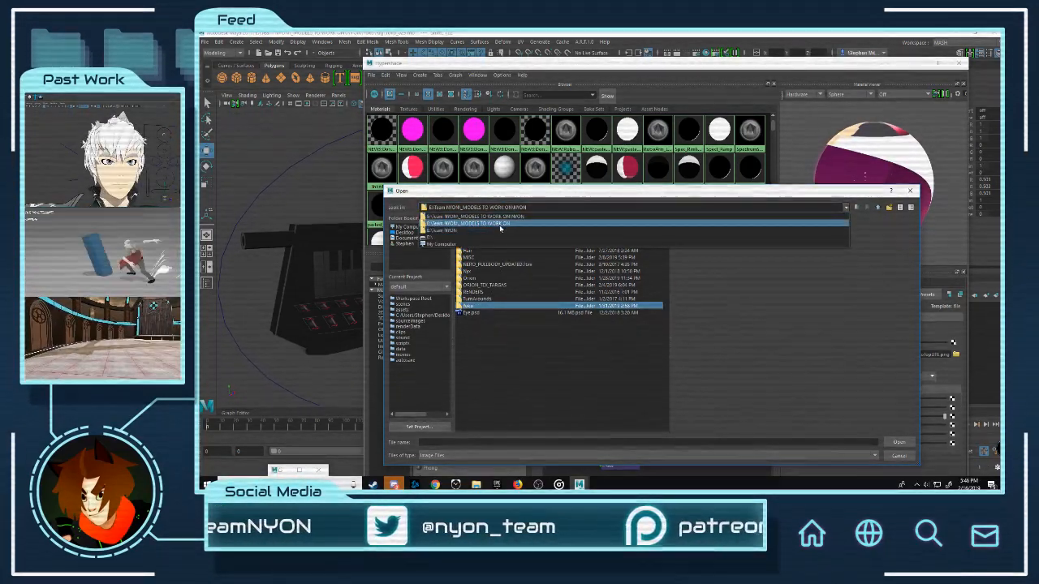
Step: Load Spectrum2.png from the FINISHED_TARGAS textures folder of the Yoko revision into the SpectrumShader's light texture node
{"action": "left_click", "coordinate": [625, 224]}
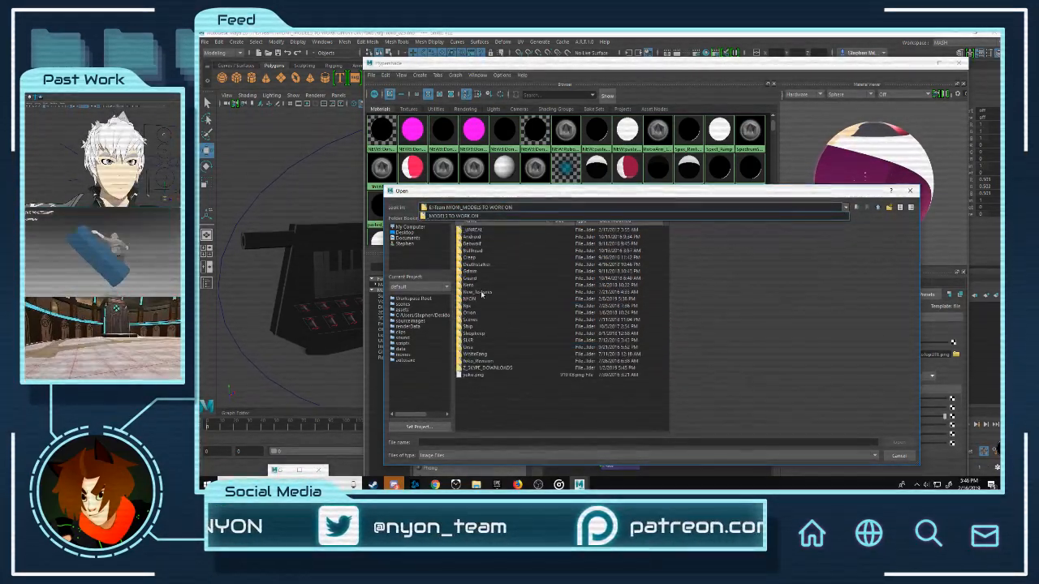
{"action": "double_click", "coordinate": [479, 360]}
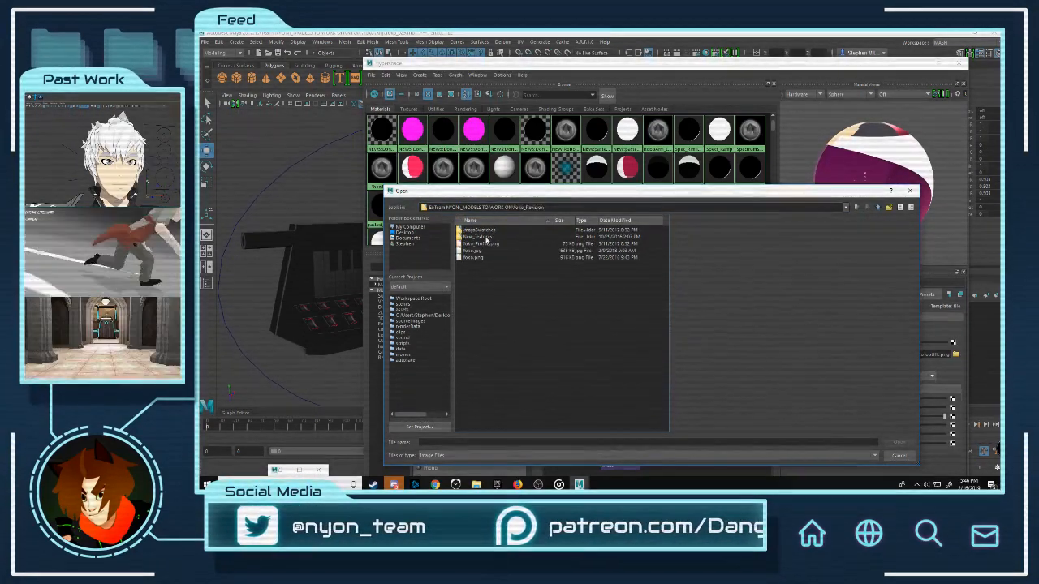
{"action": "double_click", "coordinate": [485, 237]}
{"action": "left_click", "coordinate": [476, 237]}
{"action": "double_click", "coordinate": [475, 237]}
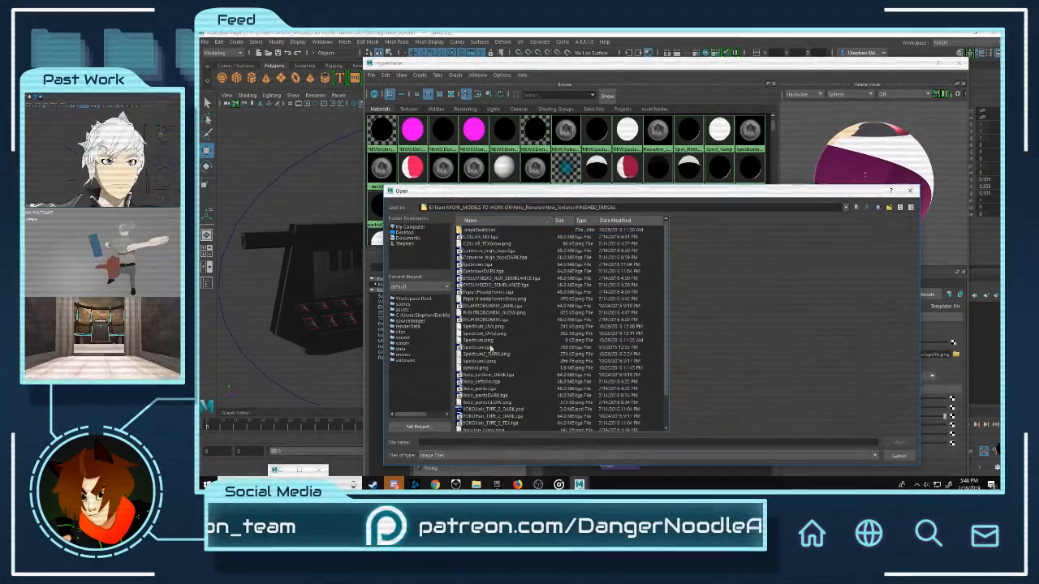
{"action": "scroll", "coordinate": [487, 381], "scroll_direction": "down", "scroll_amount": 2}
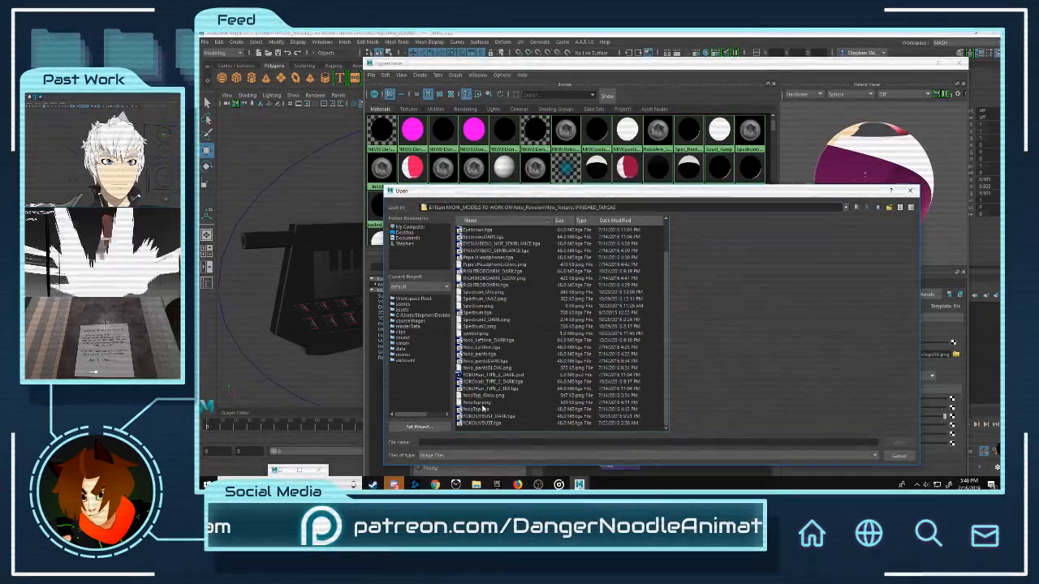
{"action": "left_click", "coordinate": [481, 326]}
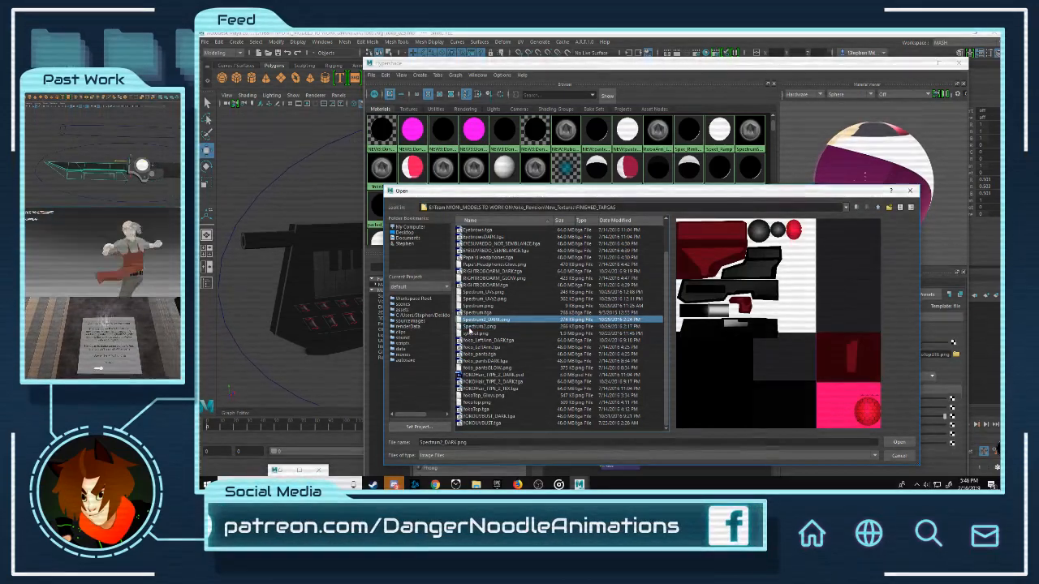
{"action": "left_click", "coordinate": [907, 444]}
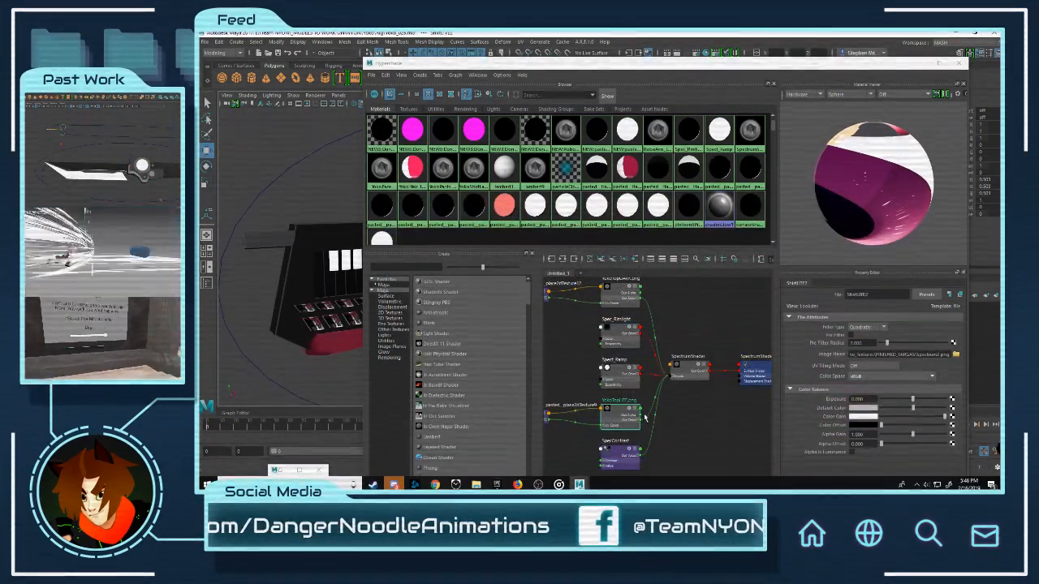
Step: Rename the light texture node of SpectrumShader, replacing the Shirt prefix with Spect
{"action": "left_click", "coordinate": [621, 288]}
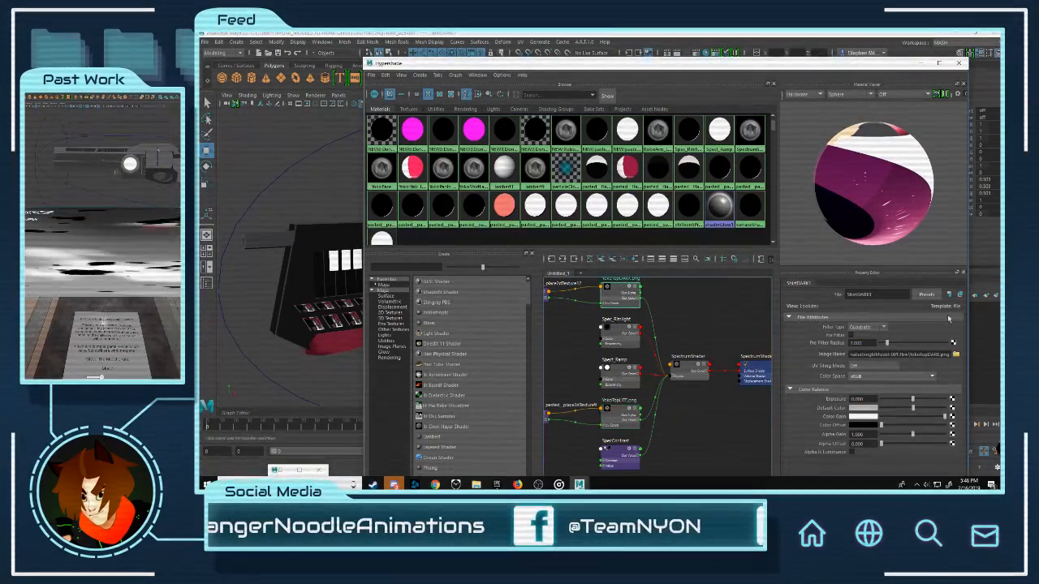
{"action": "left_click", "coordinate": [619, 423]}
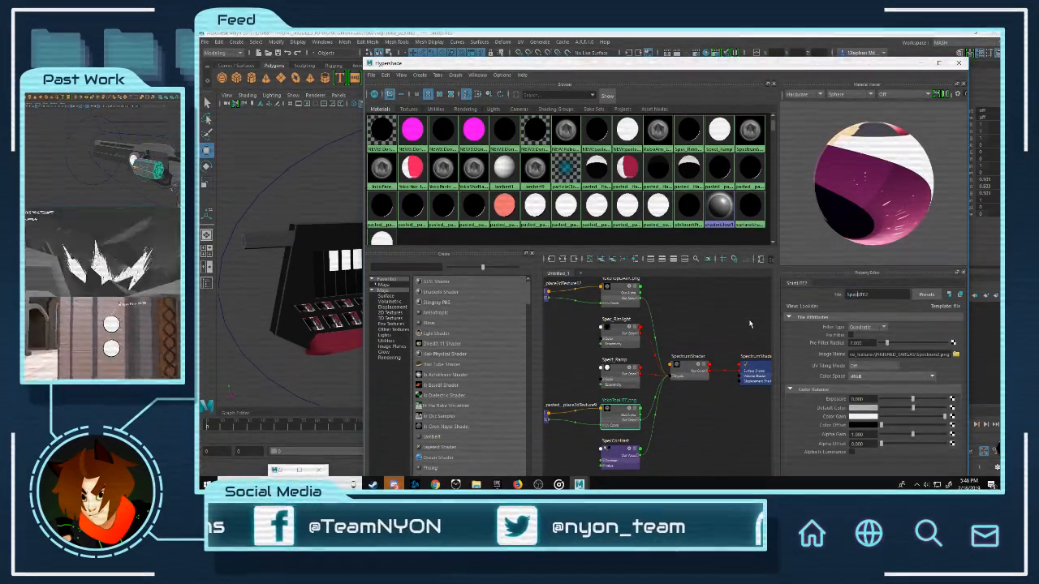
{"action": "middle_click_drag", "start_coordinate": [673, 326], "coordinate": [676, 372], "text": "alt"}
Step: Load Spectrum2_DARK.png from the same FINISHED_TARGAS folder into the SpectrumShader's dark texture node
{"action": "left_click", "coordinate": [623, 342]}
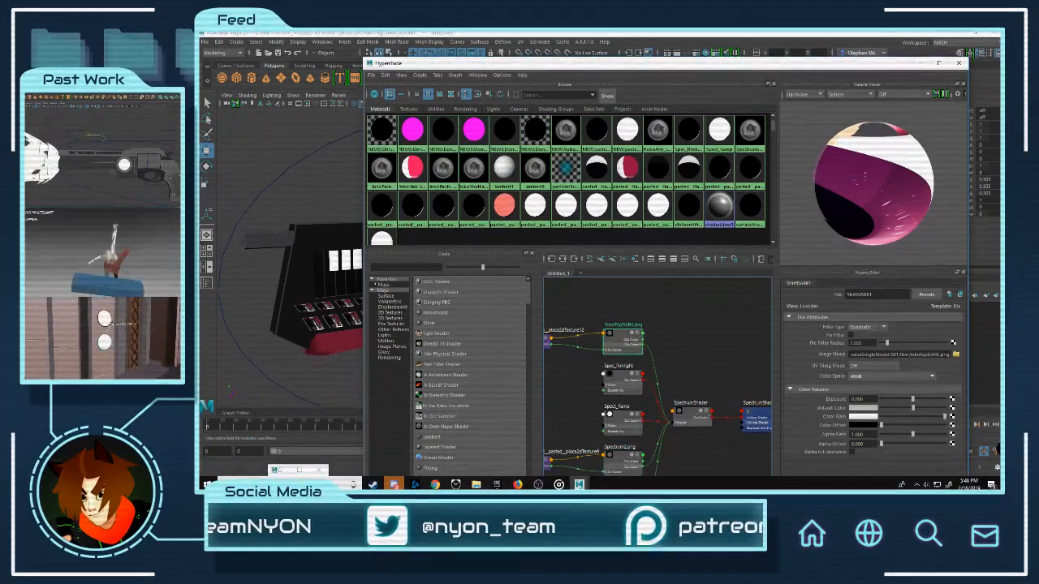
{"action": "left_click", "coordinate": [955, 354]}
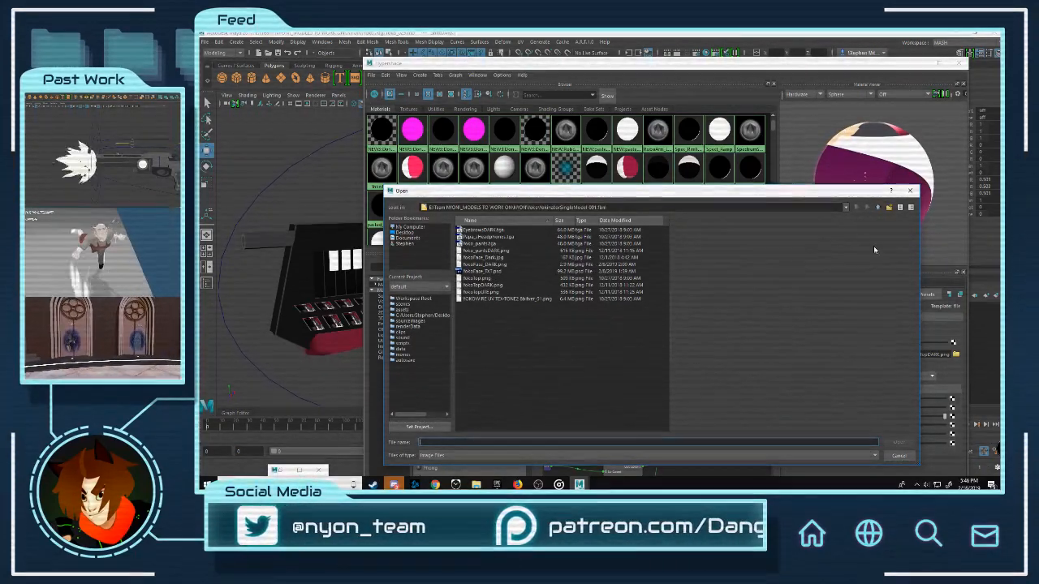
{"action": "left_click", "coordinate": [845, 207]}
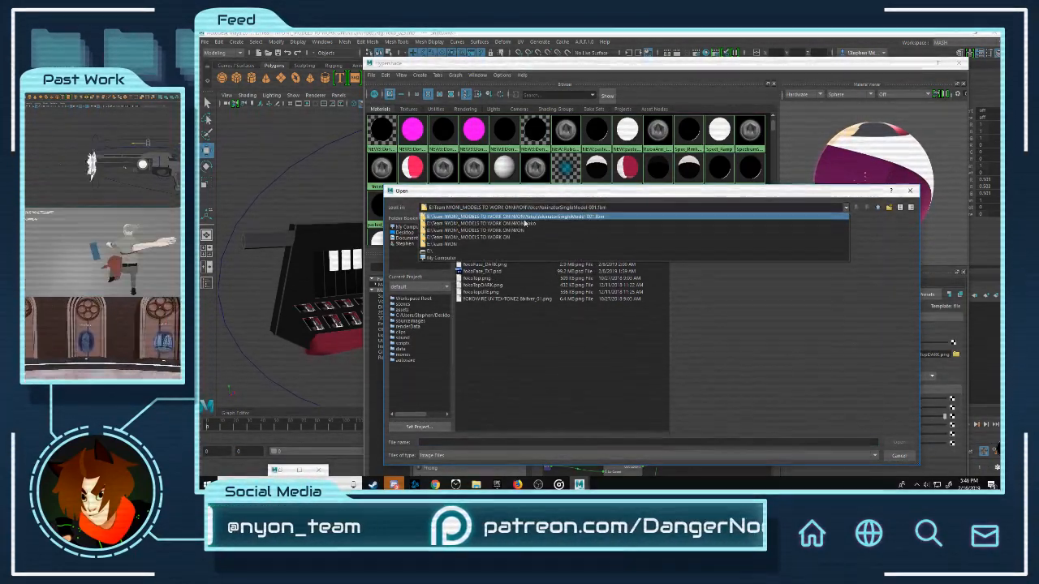
{"action": "left_click", "coordinate": [476, 243]}
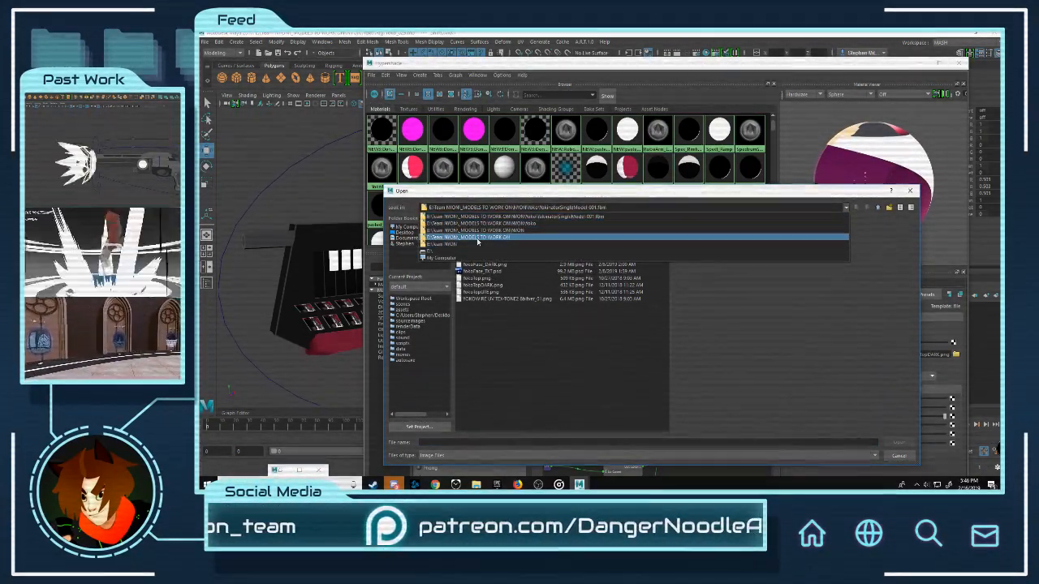
{"action": "double_click", "coordinate": [475, 236]}
{"action": "double_click", "coordinate": [479, 364]}
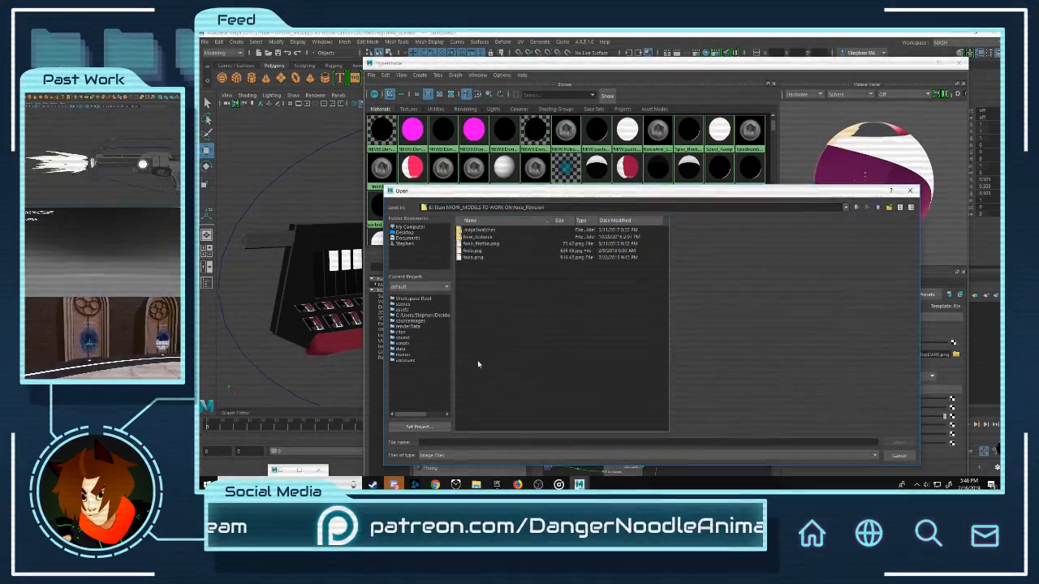
{"action": "double_click", "coordinate": [478, 237]}
{"action": "left_click", "coordinate": [473, 237]}
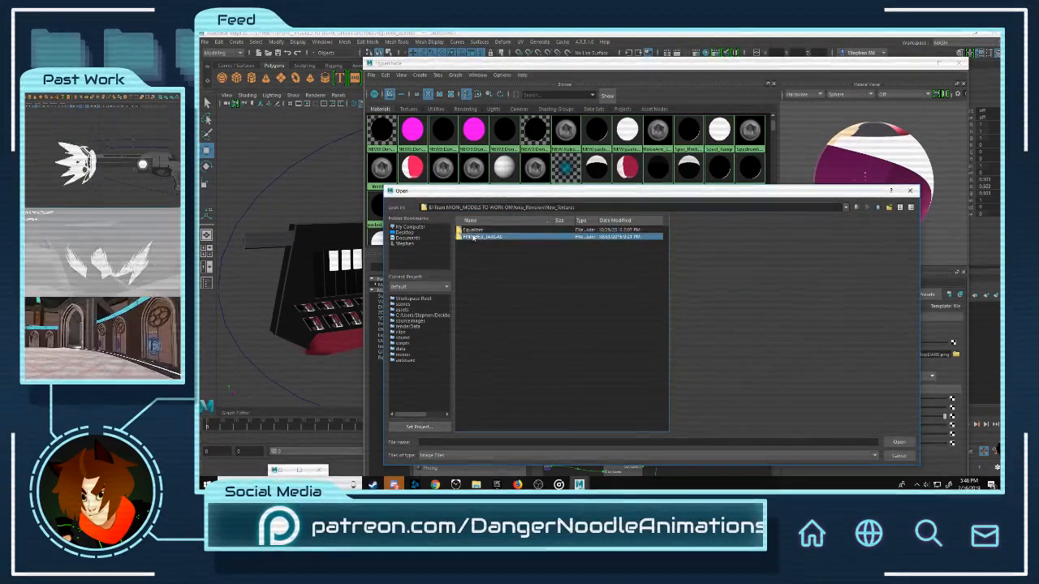
{"action": "left_click", "coordinate": [487, 354]}
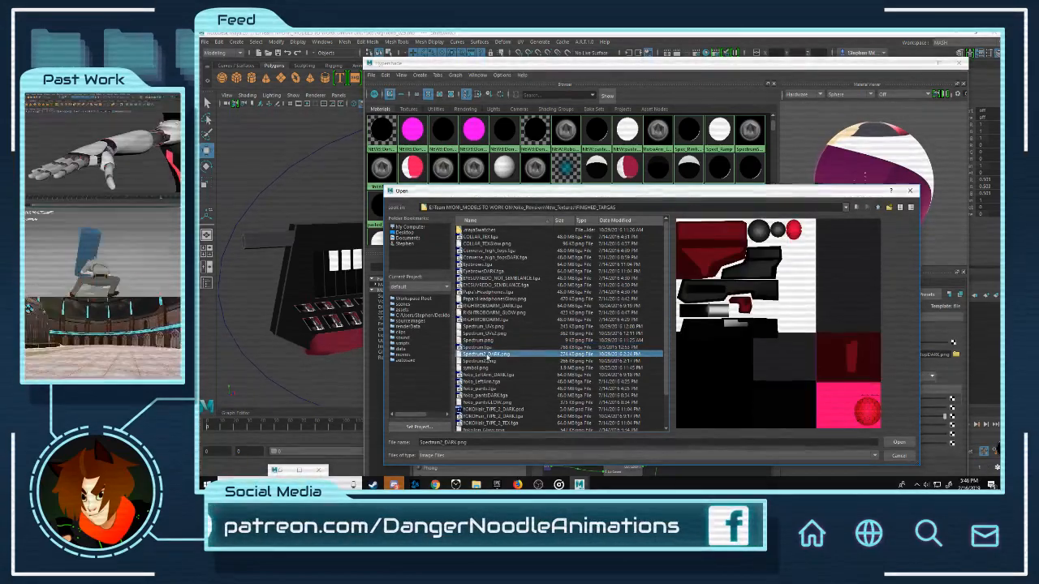
{"action": "left_click", "coordinate": [897, 442]}
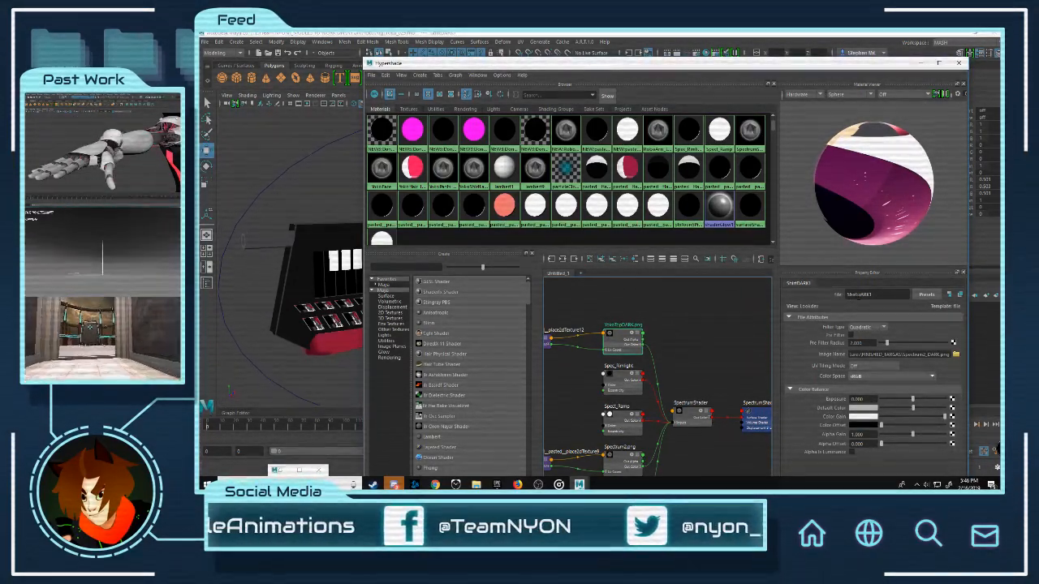
Step: Rename the dark texture node to SpectDARK1
{"action": "left_click_drag", "start_coordinate": [859, 297], "coordinate": [768, 301]}
{"action": "type", "text": "Spec"}
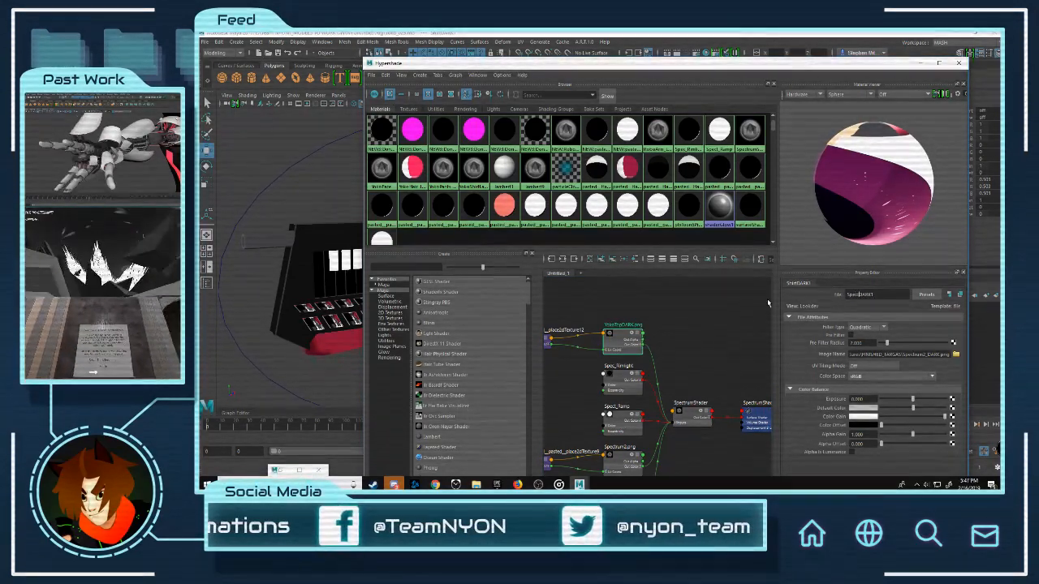
{"action": "key", "text": "Return"}
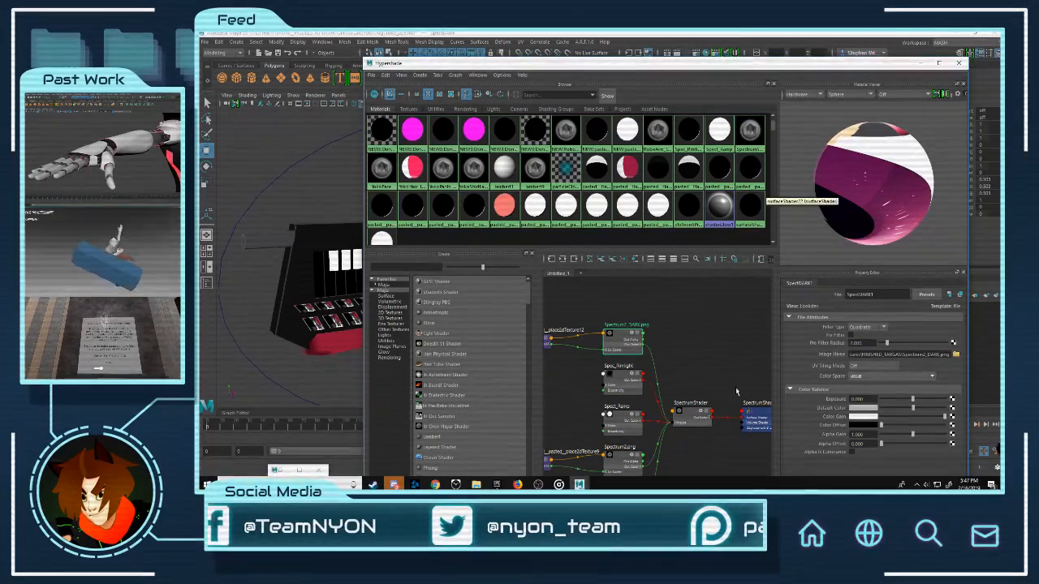
Step: Preview the dark texture and ramp nodes, minimize Hypershade, and examine the retextured gun up close
{"action": "left_click", "coordinate": [621, 351]}
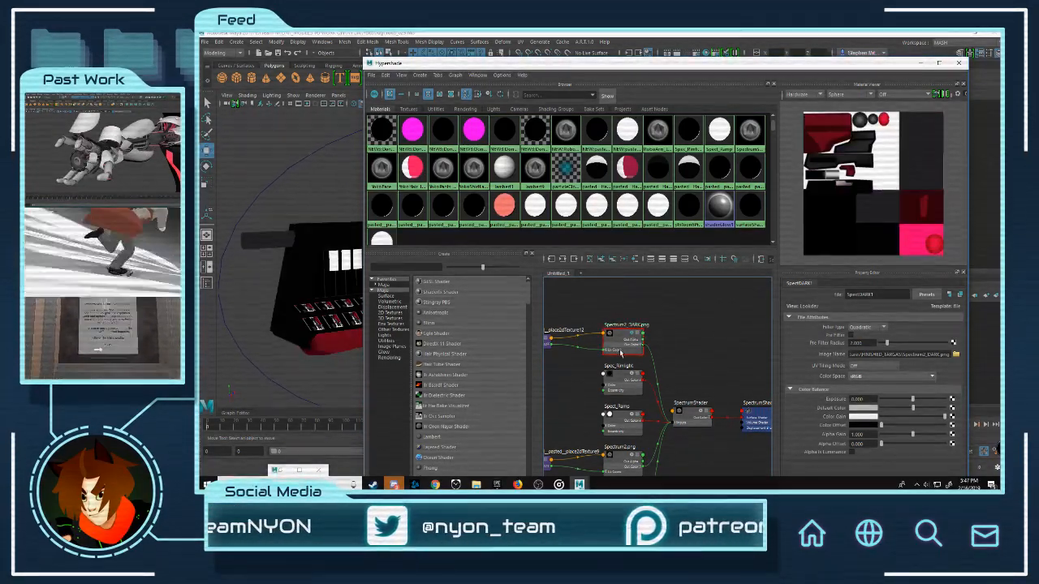
{"action": "left_click", "coordinate": [641, 418]}
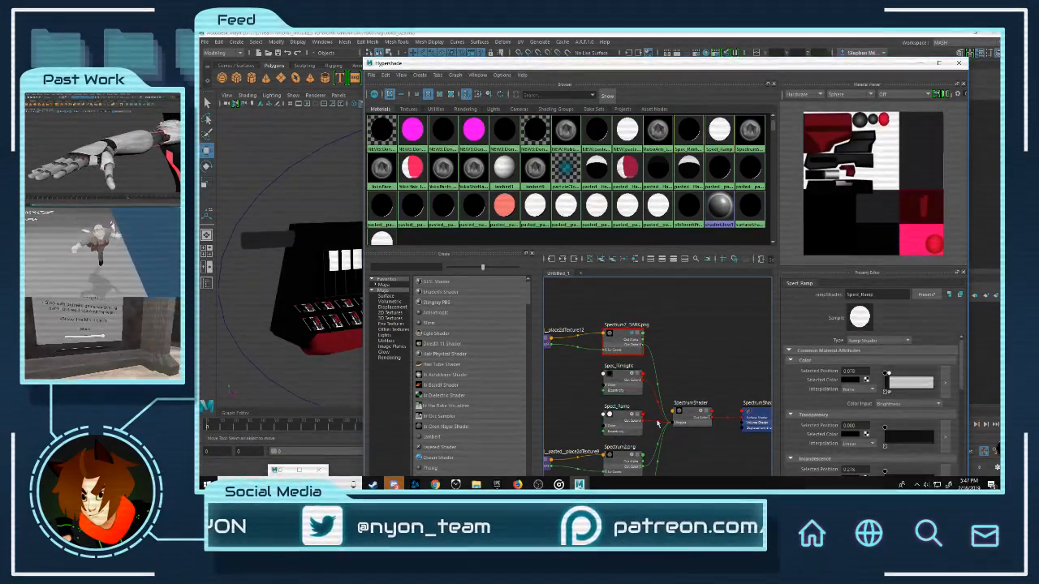
{"action": "left_click", "coordinate": [921, 63]}
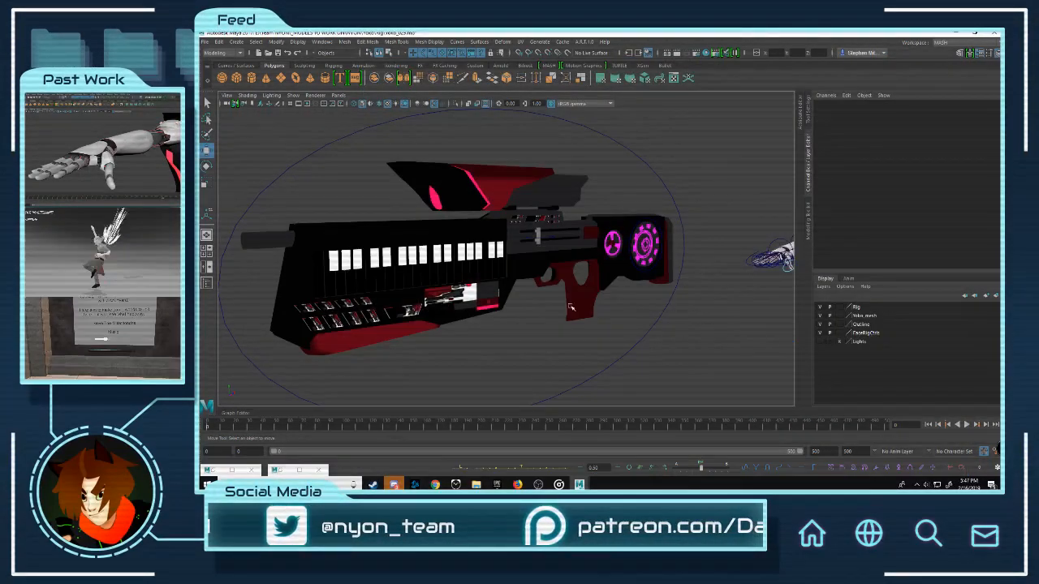
{"action": "left_click_drag", "start_coordinate": [572, 307], "coordinate": [478, 263], "text": "alt"}
{"action": "scroll", "coordinate": [589, 278], "scroll_direction": "up", "scroll_amount": 8}
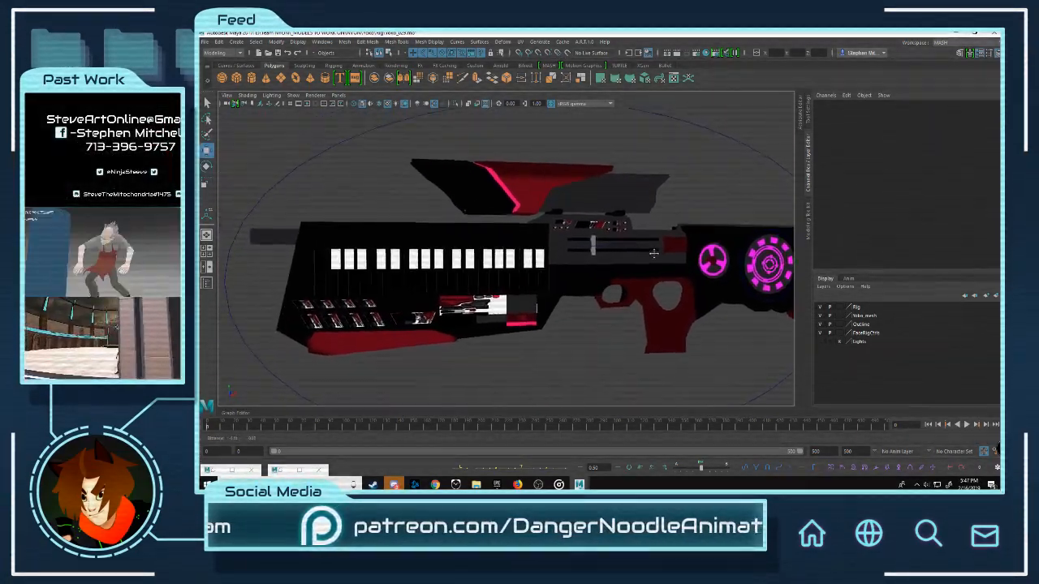
{"action": "left_click_drag", "start_coordinate": [526, 222], "coordinate": [377, 252], "text": "alt"}
Step: Select the slanted display plane and the small diamond planes on the gun's upper panel
{"action": "left_click", "coordinate": [524, 253]}
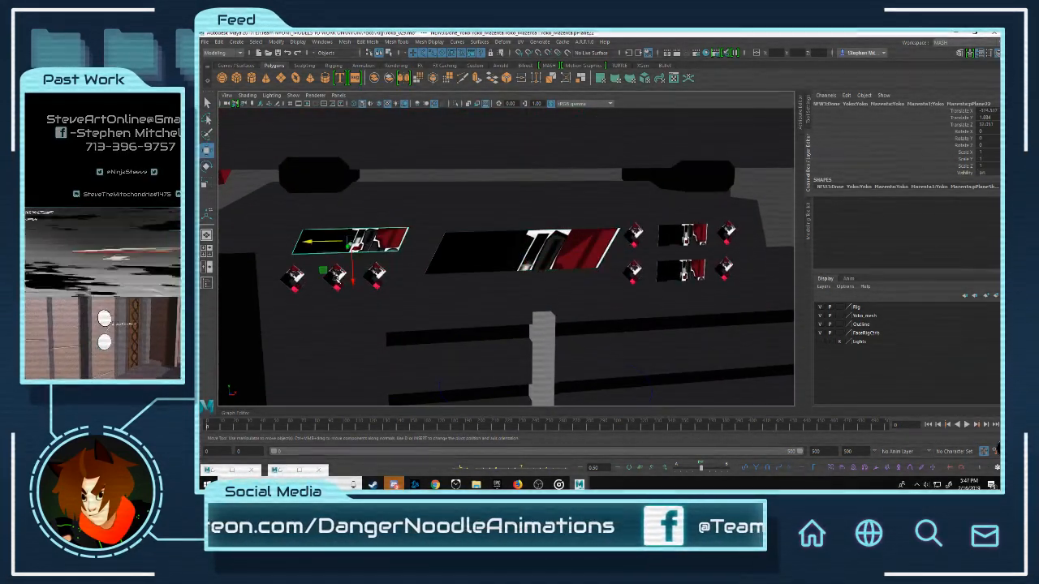
{"action": "left_click", "coordinate": [297, 278]}
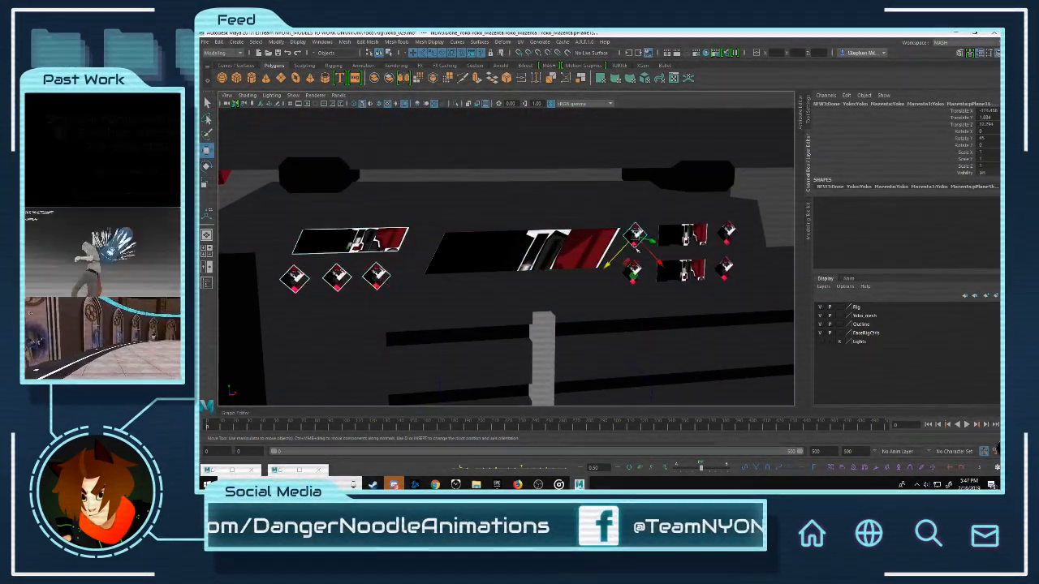
{"action": "left_click", "coordinate": [633, 273]}
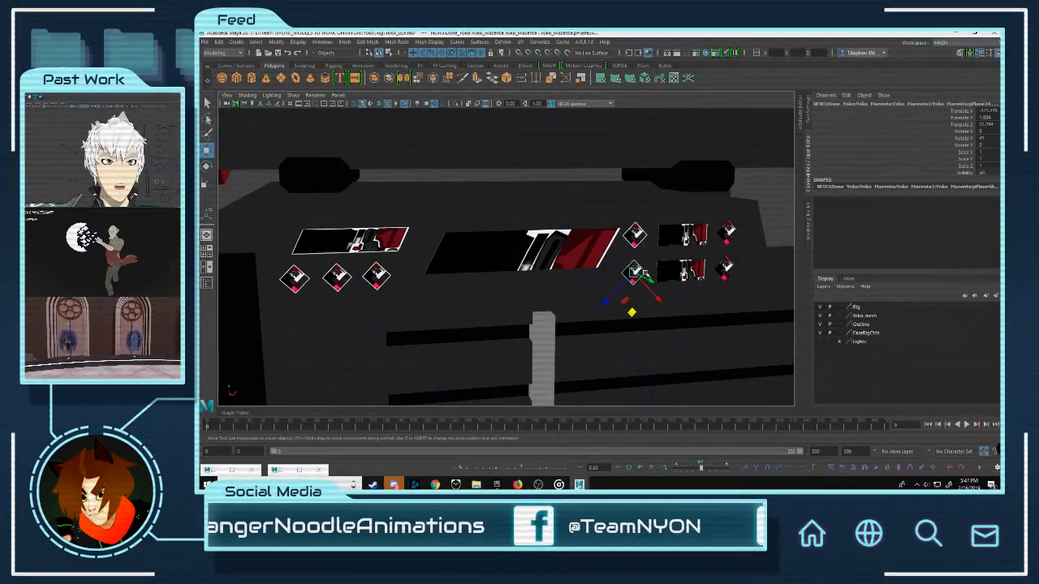
{"action": "left_click", "coordinate": [725, 268]}
Step: Add the two rows of pad planes below the piano keys to the selection
{"action": "right_click_drag", "start_coordinate": [725, 268], "coordinate": [416, 326], "text": "alt"}
{"action": "middle_click_drag", "start_coordinate": [416, 326], "coordinate": [527, 248], "text": "alt"}
{"action": "right_click_drag", "start_coordinate": [527, 248], "coordinate": [462, 268], "text": "alt"}
{"action": "left_click_drag", "start_coordinate": [463, 268], "coordinate": [440, 282], "text": "alt"}
{"action": "right_click_drag", "start_coordinate": [440, 282], "coordinate": [406, 284], "text": "alt"}
{"action": "middle_click_drag", "start_coordinate": [405, 284], "coordinate": [706, 239], "text": "alt"}
{"action": "right_click_drag", "start_coordinate": [706, 240], "coordinate": [803, 240], "text": "alt"}
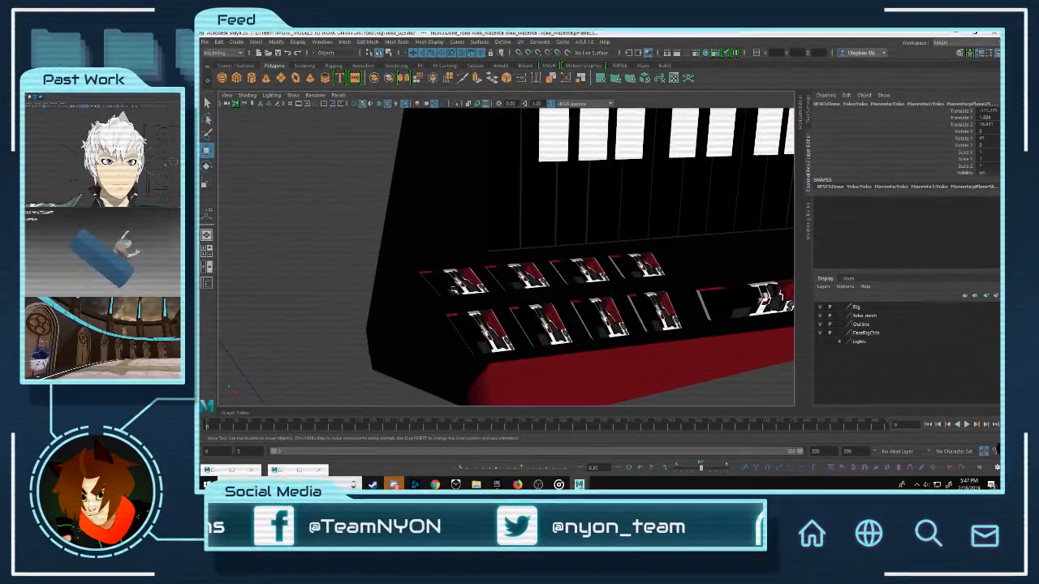
{"action": "left_click", "coordinate": [454, 282]}
{"action": "left_click", "coordinate": [517, 276], "text": "shift"}
{"action": "left_click", "coordinate": [580, 272], "text": "shift"}
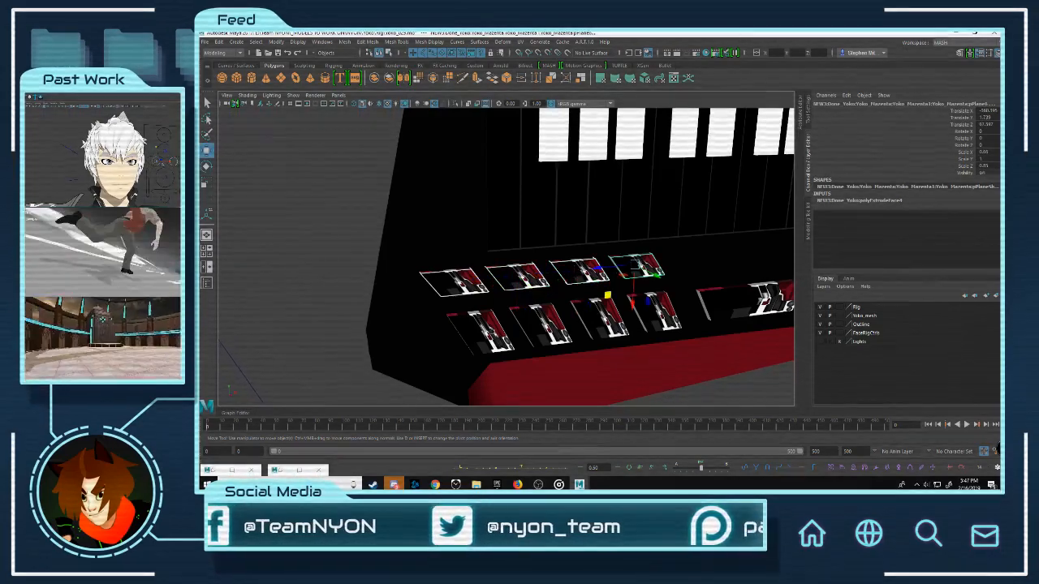
{"action": "left_click", "coordinate": [674, 312]}
Step: Select the gun mesh and examine its UV layout over the texture in the UV Editor
{"action": "left_click_drag", "start_coordinate": [679, 309], "coordinate": [607, 273], "text": "alt"}
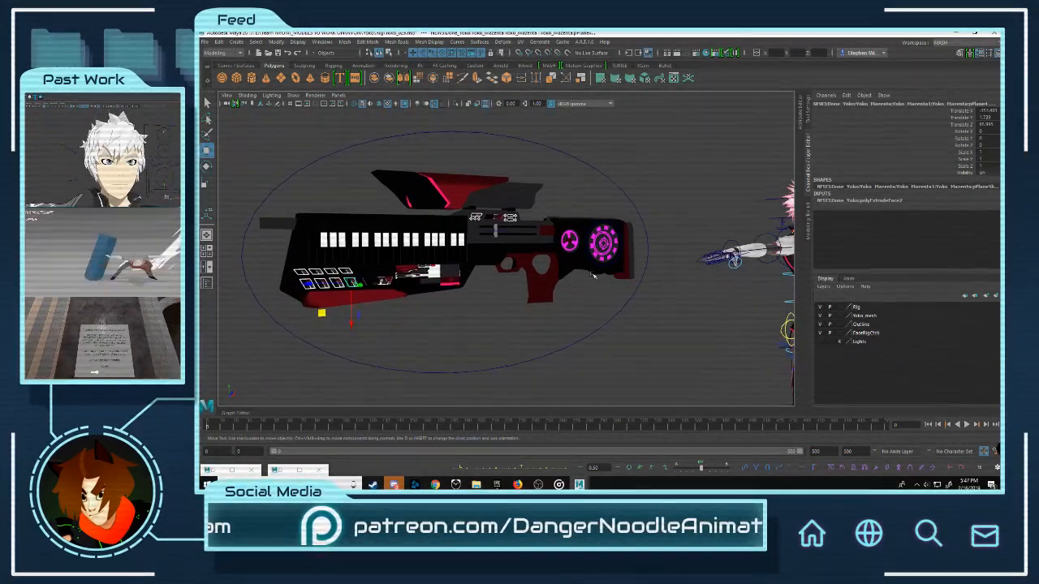
{"action": "scroll", "coordinate": [593, 276], "scroll_direction": "up", "scroll_amount": 3}
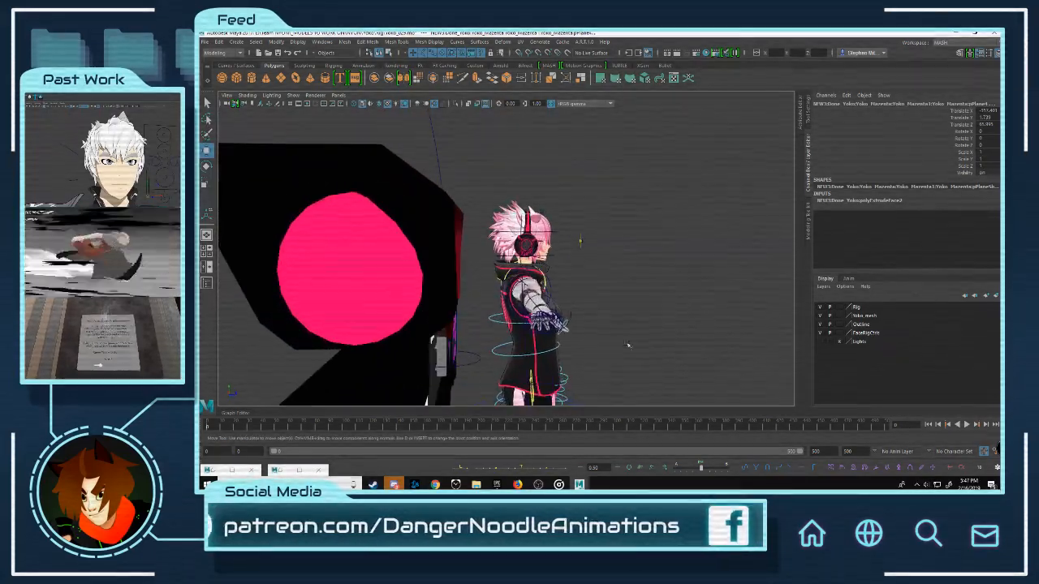
{"action": "left_click_drag", "start_coordinate": [650, 234], "coordinate": [619, 240], "text": "alt"}
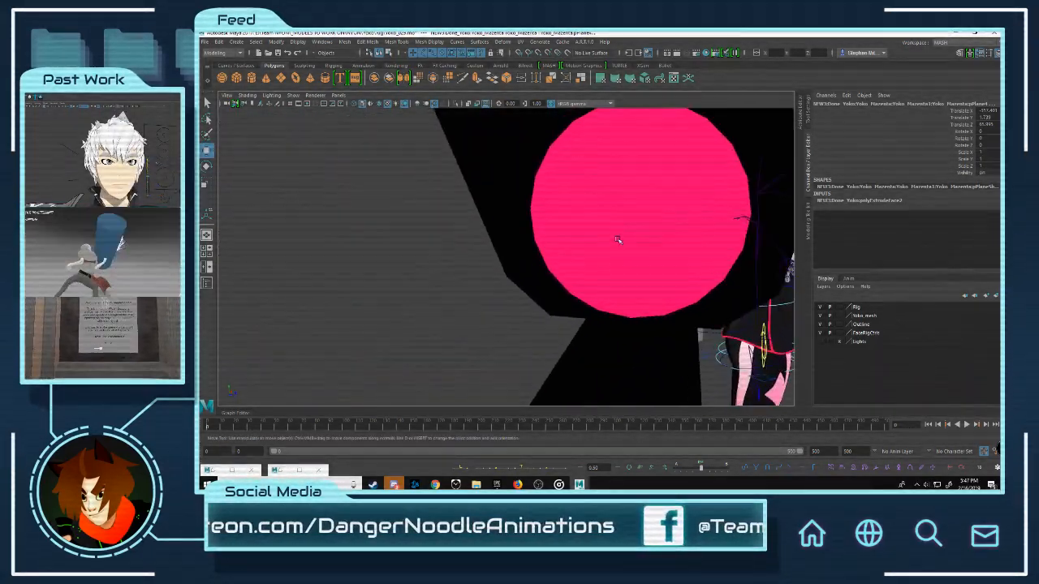
{"action": "left_click", "coordinate": [619, 240]}
{"action": "key", "text": "f"}
{"action": "left_click_drag", "start_coordinate": [727, 249], "coordinate": [638, 191], "text": "alt"}
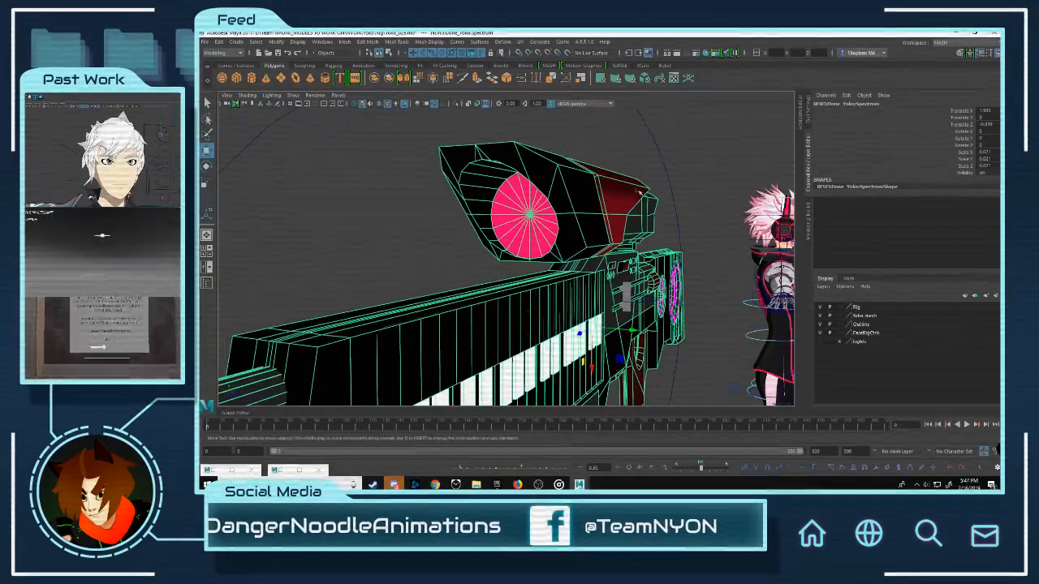
{"action": "left_click", "coordinate": [673, 78]}
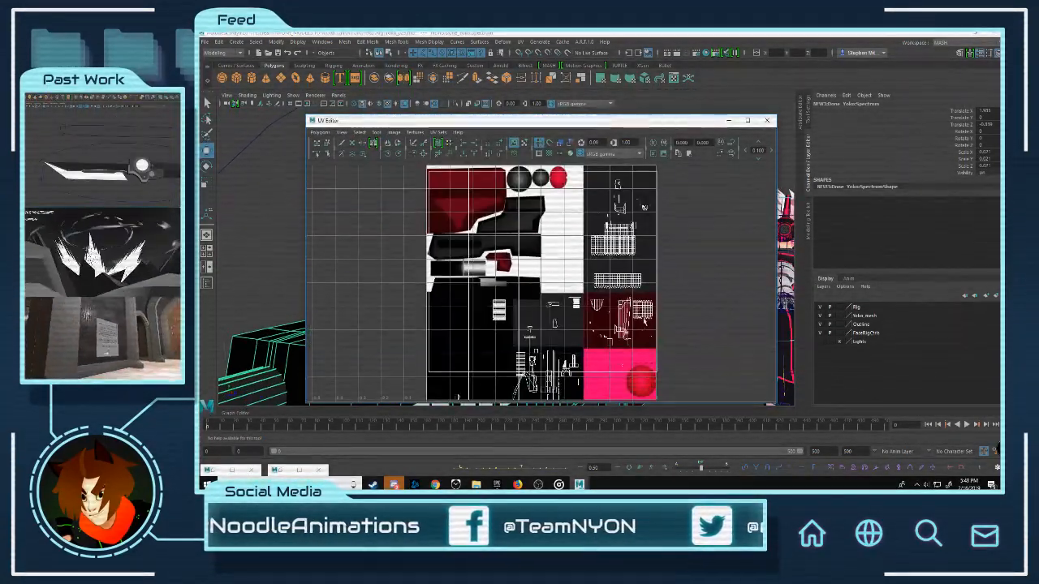
{"action": "middle_click_drag", "start_coordinate": [645, 321], "coordinate": [701, 300], "text": "alt"}
{"action": "scroll", "coordinate": [710, 300], "scroll_direction": "down", "scroll_amount": 1}
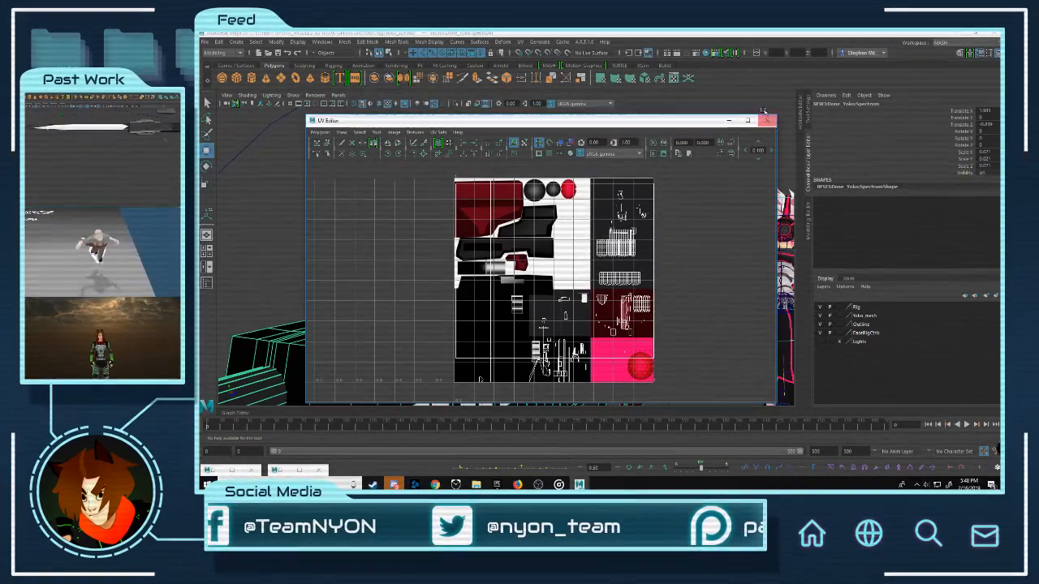
{"action": "left_click", "coordinate": [765, 120]}
Step: Clear the mesh selection and select the control curve that surrounds the gun
{"action": "scroll", "coordinate": [677, 239], "scroll_direction": "down", "scroll_amount": 2}
{"action": "left_click", "coordinate": [677, 239]}
{"action": "scroll", "coordinate": [718, 238], "scroll_direction": "down", "scroll_amount": 3}
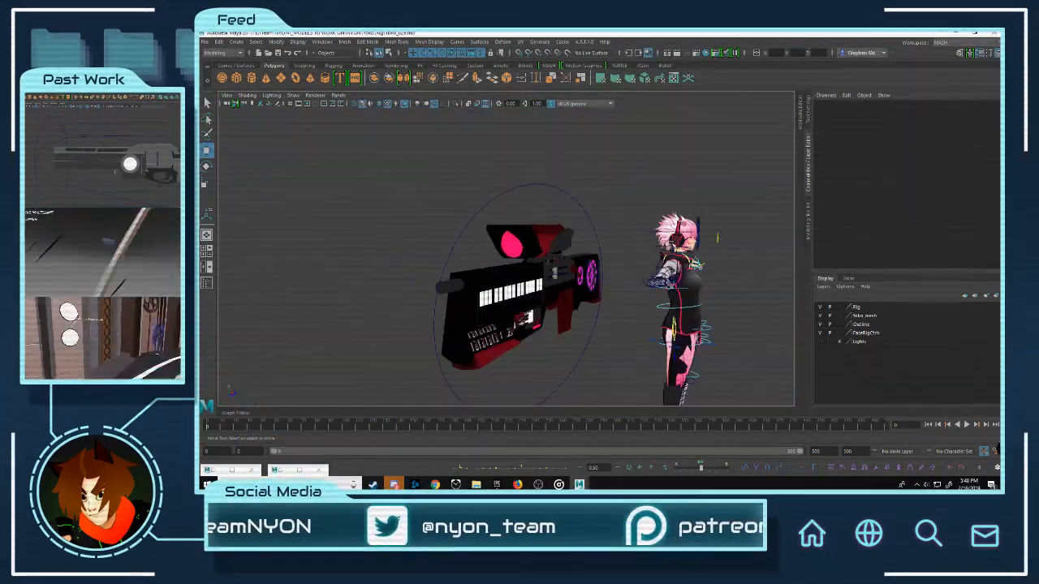
{"action": "left_click_drag", "start_coordinate": [717, 237], "coordinate": [607, 244], "text": "alt"}
{"action": "left_click", "coordinate": [651, 199]}
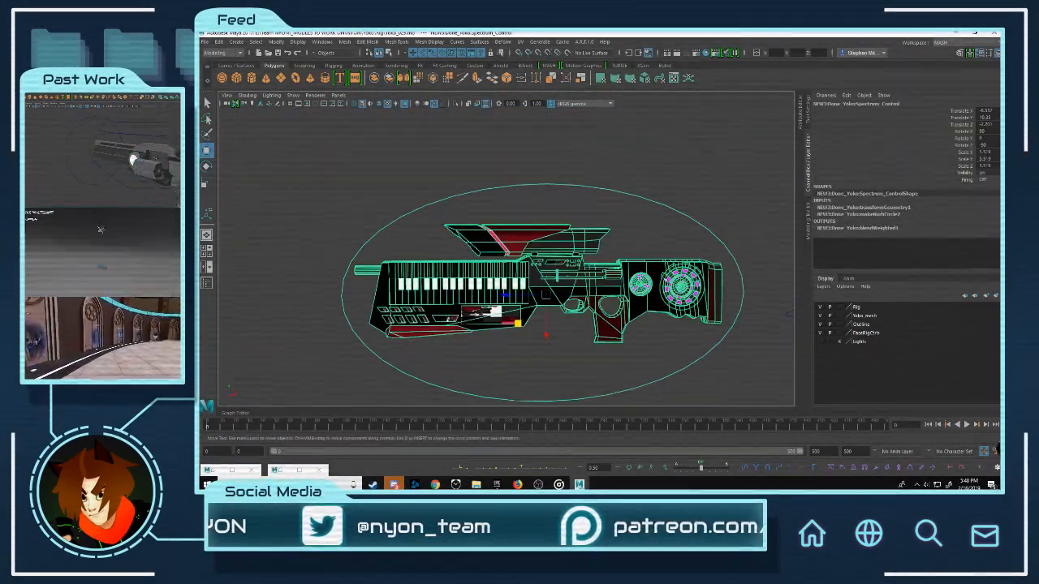
Step: Hide the gun's control curve together with the gun
{"action": "scroll", "coordinate": [633, 231], "scroll_direction": "down", "scroll_amount": 2}
{"action": "scroll", "coordinate": [617, 240], "scroll_direction": "up", "scroll_amount": 4}
{"action": "left_click_drag", "start_coordinate": [605, 250], "coordinate": [580, 257], "text": "alt"}
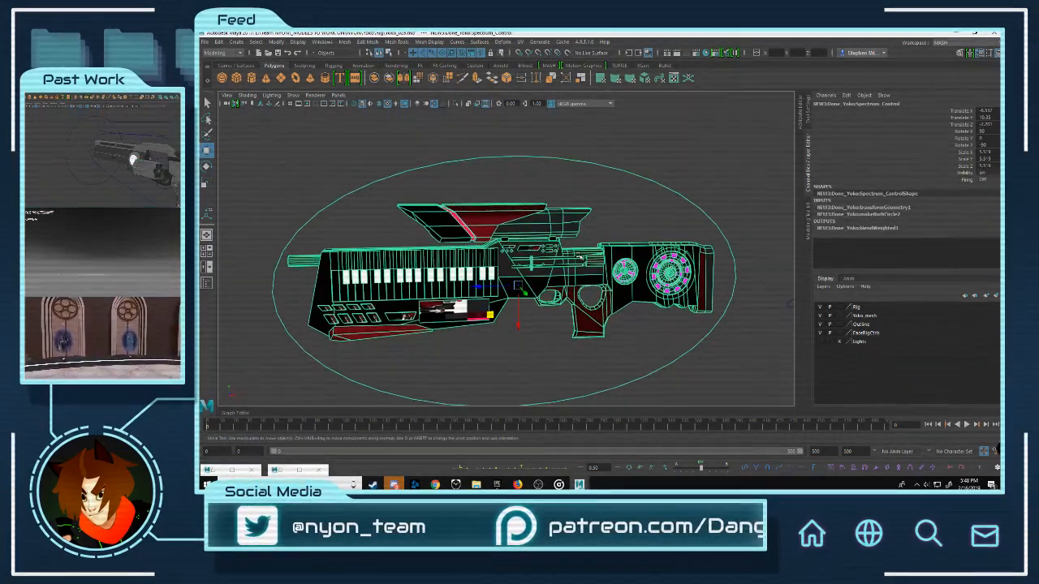
{"action": "key", "text": "ctrl+h"}
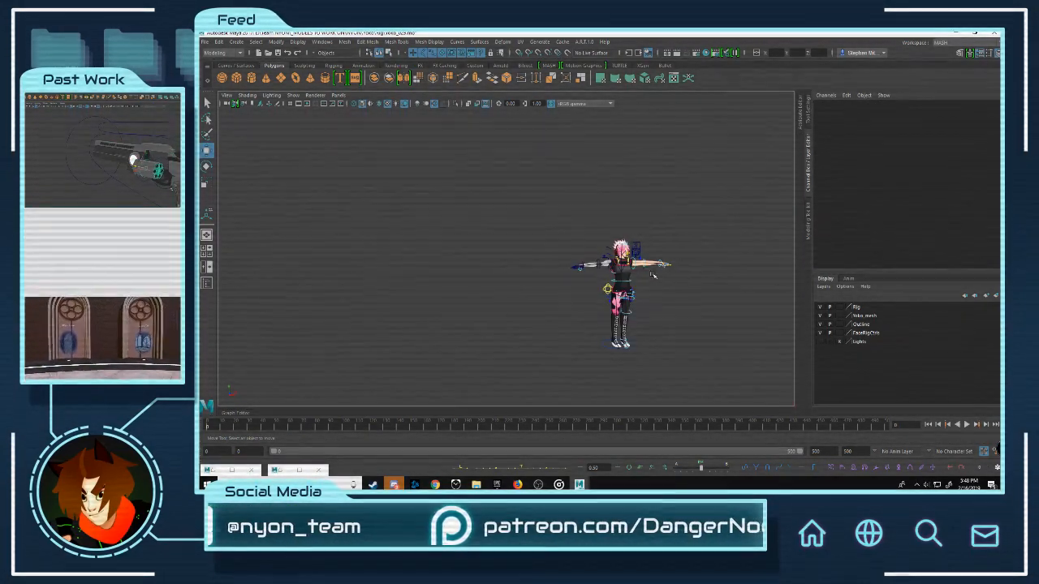
{"action": "scroll", "coordinate": [706, 312], "scroll_direction": "up", "scroll_amount": 1}
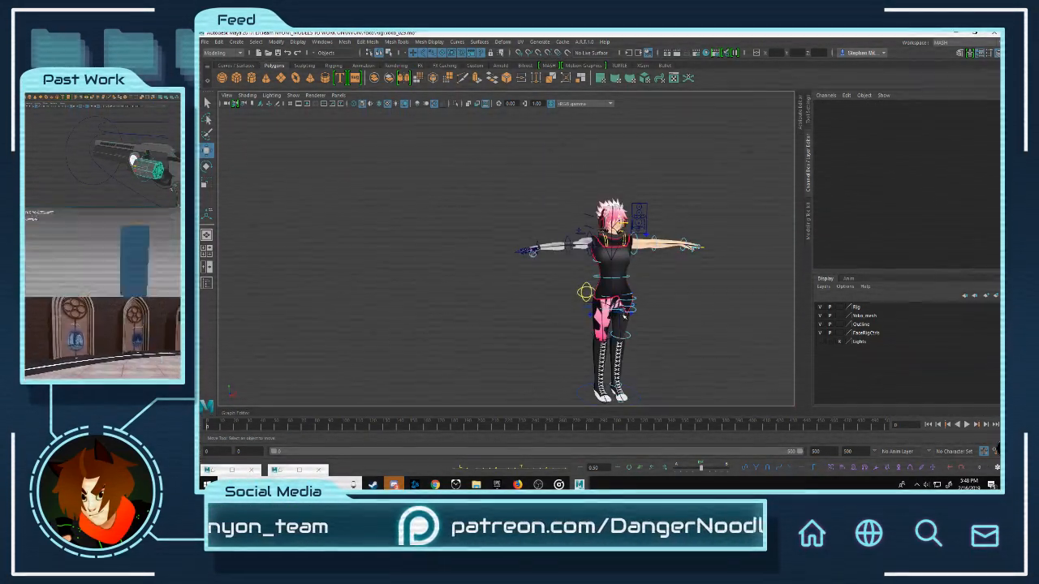
Step: Look at the SpectrumShader network in the Hypershade, then set the Maya scene aside to reach the file browser
{"action": "left_click", "coordinate": [224, 475]}
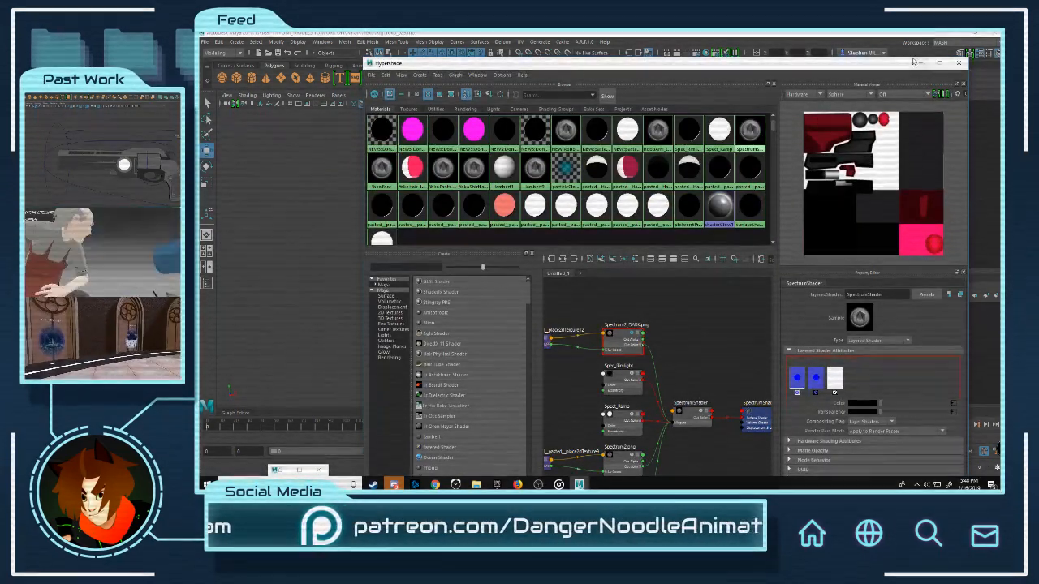
{"action": "left_click", "coordinate": [939, 63]}
{"action": "left_click", "coordinate": [970, 34]}
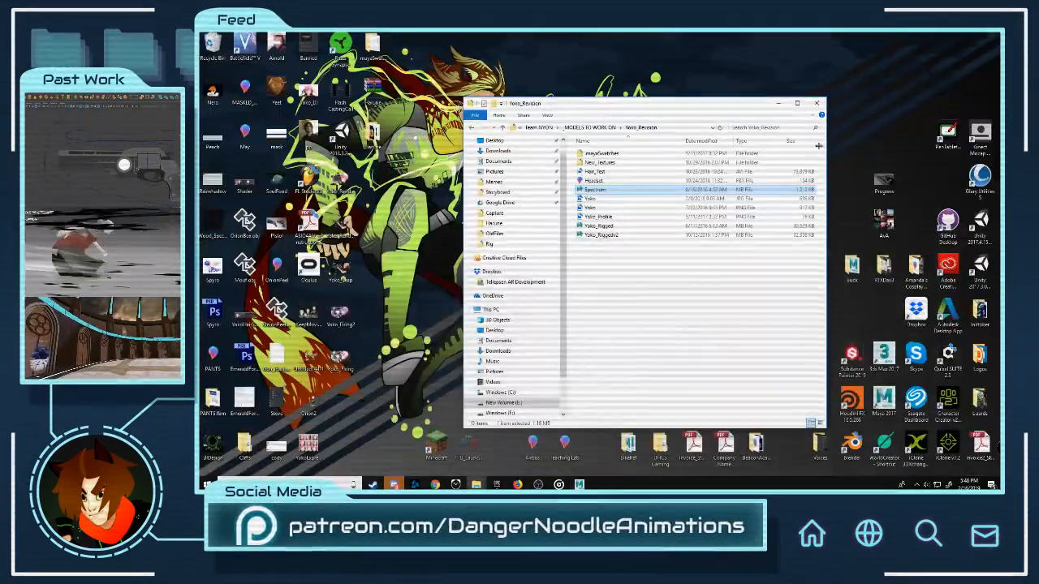
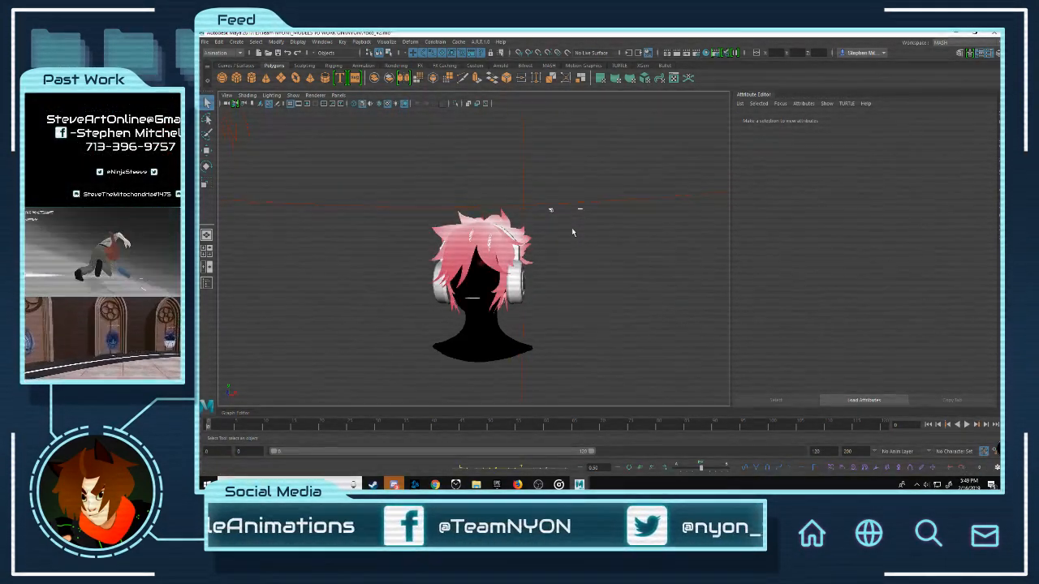
Step: Look over the hair and headphones in the opened Yoko_V2 scene and close it without saving
{"action": "scroll", "coordinate": [572, 233], "scroll_direction": "up", "scroll_amount": 3}
{"action": "left_click_drag", "start_coordinate": [571, 233], "coordinate": [520, 241], "text": "alt"}
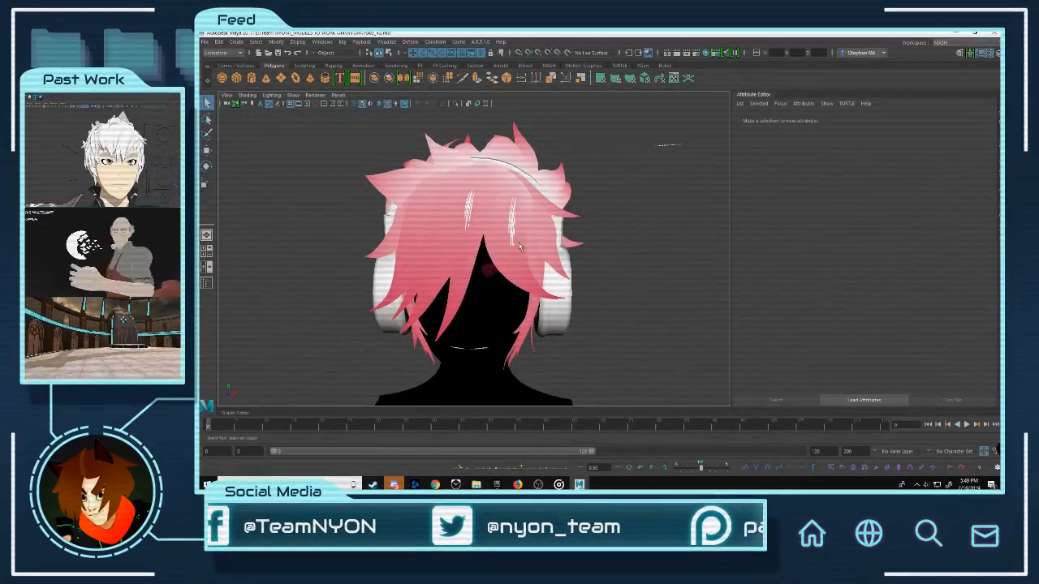
{"action": "left_click", "coordinate": [991, 34]}
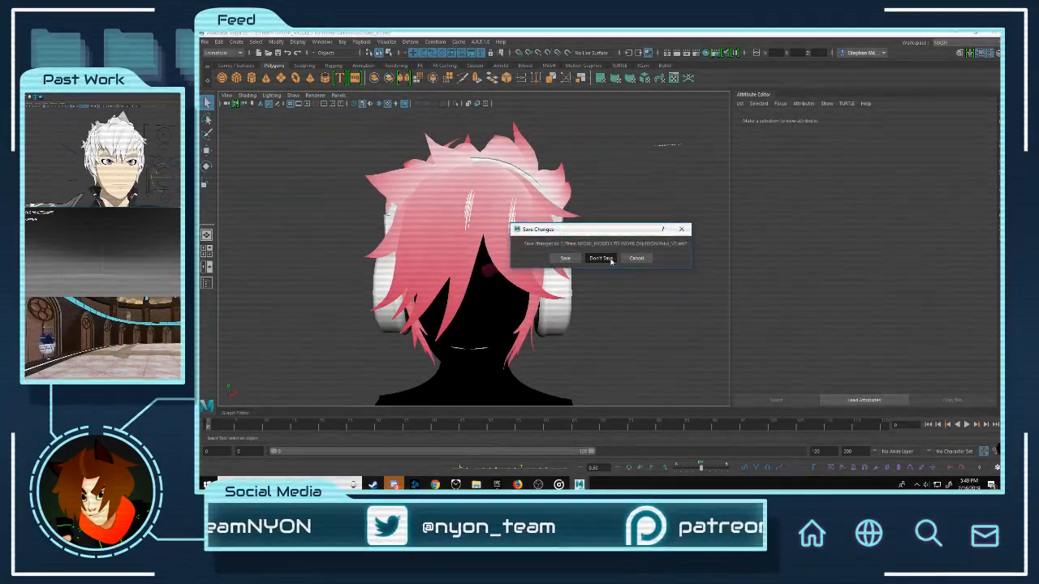
{"action": "left_click", "coordinate": [612, 260]}
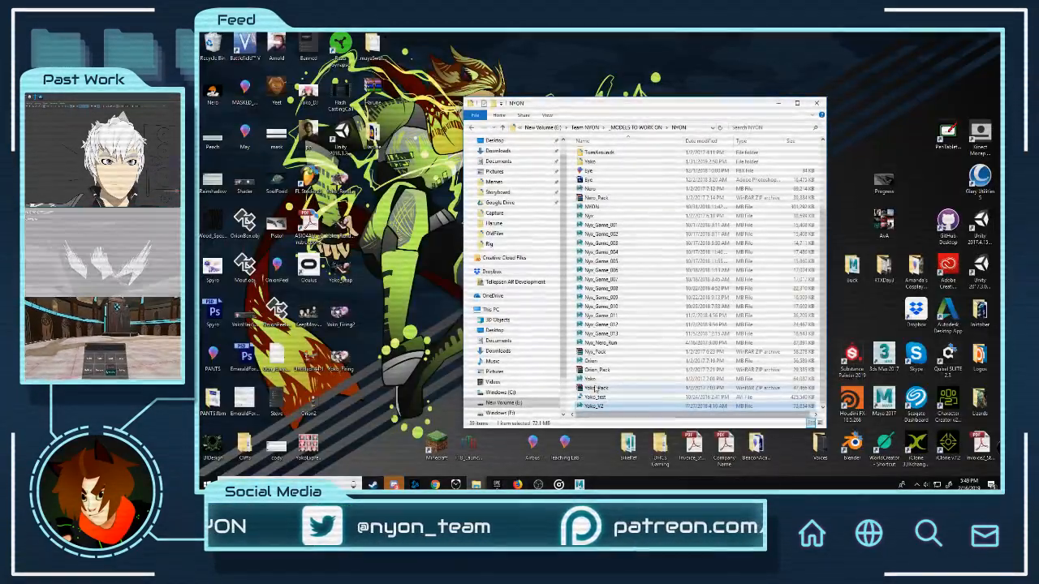
Step: Open the Yoko scene file from the NYON folder in Maya and clear the UV Editor from view
{"action": "double_click", "coordinate": [710, 378]}
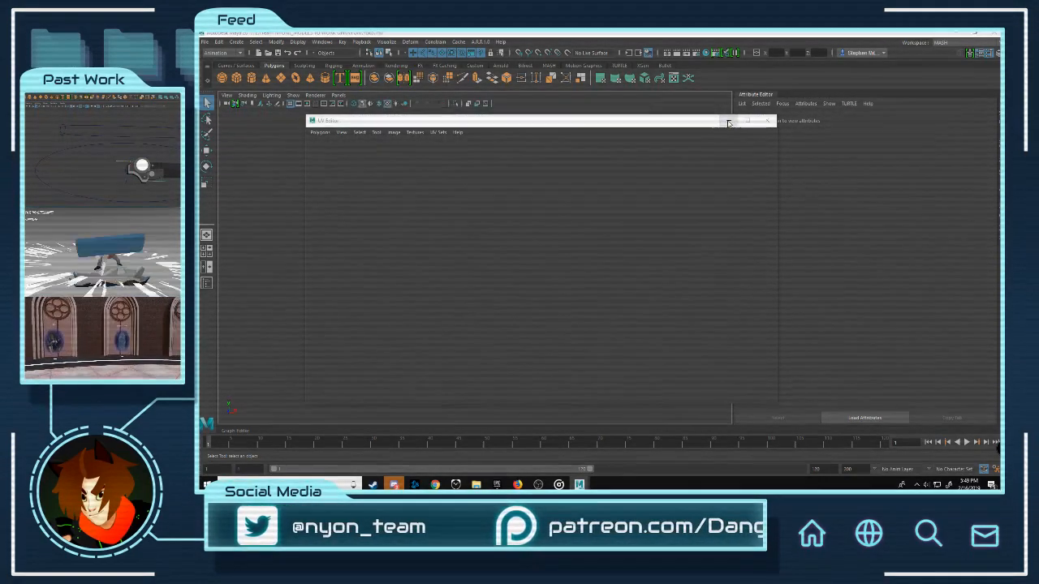
{"action": "left_click", "coordinate": [729, 123]}
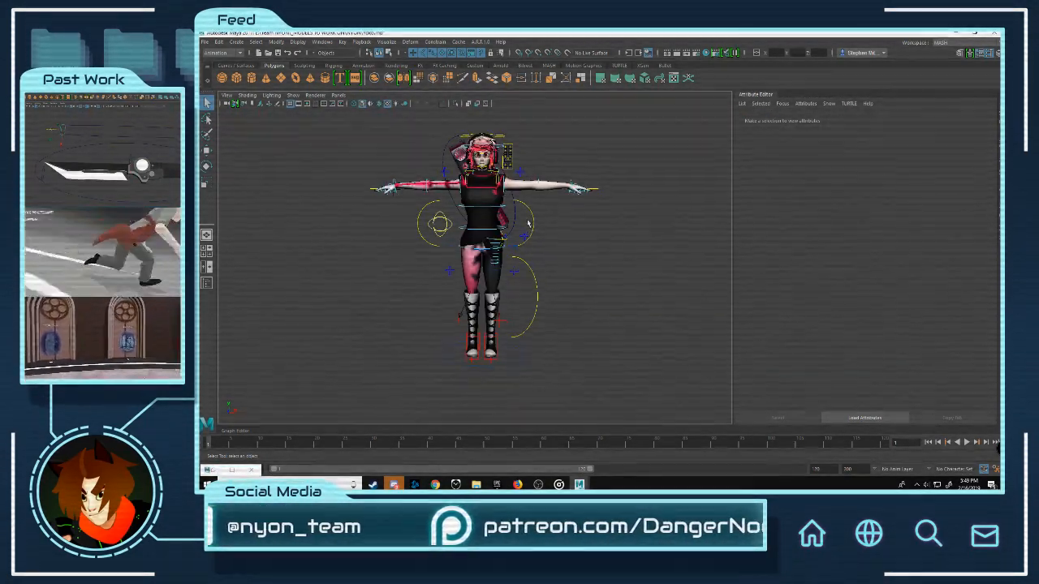
{"action": "scroll", "coordinate": [528, 223], "scroll_direction": "up", "scroll_amount": 5}
{"action": "scroll", "coordinate": [485, 179], "scroll_direction": "down", "scroll_amount": 4}
{"action": "middle_click_drag", "start_coordinate": [485, 180], "coordinate": [539, 320], "text": "alt"}
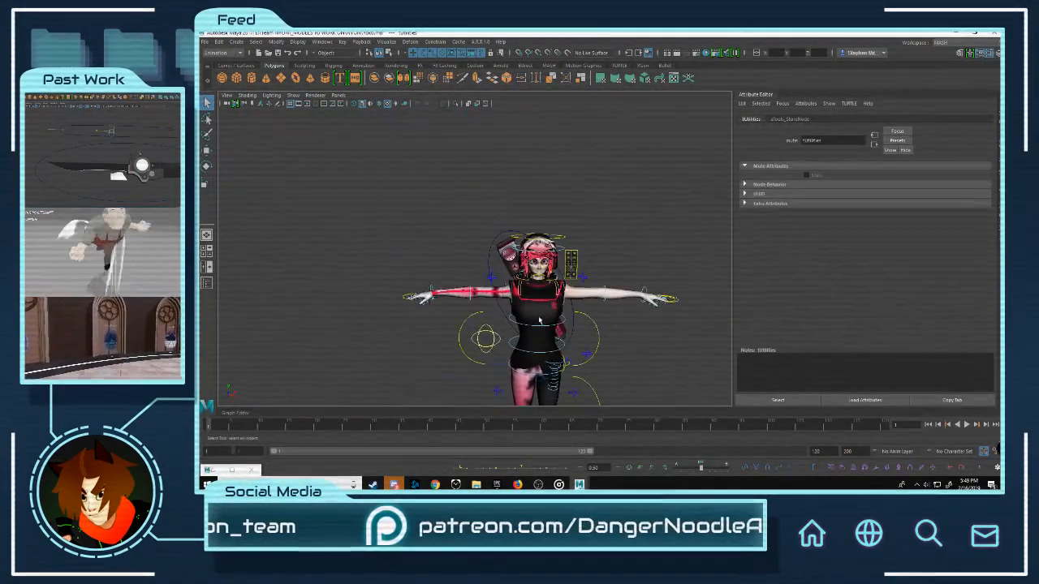
Step: Select the Spectrum gun's control curve on the character's back with the Move tool and display its channel values
{"action": "scroll", "coordinate": [537, 300], "scroll_direction": "up", "scroll_amount": 6}
{"action": "left_click", "coordinate": [526, 289]}
{"action": "scroll", "coordinate": [436, 251], "scroll_direction": "down", "scroll_amount": 3}
{"action": "left_click_drag", "start_coordinate": [495, 244], "coordinate": [507, 276], "text": "alt"}
{"action": "scroll", "coordinate": [503, 272], "scroll_direction": "down", "scroll_amount": 3}
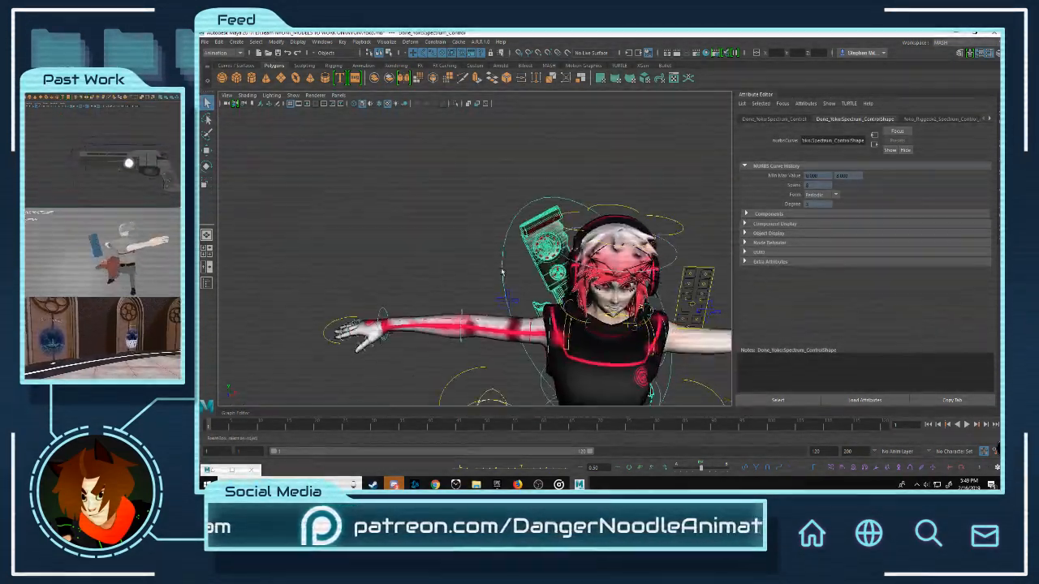
{"action": "scroll", "coordinate": [501, 272], "scroll_direction": "down", "scroll_amount": 3}
{"action": "scroll", "coordinate": [502, 272], "scroll_direction": "up", "scroll_amount": 2}
{"action": "key", "text": "w"}
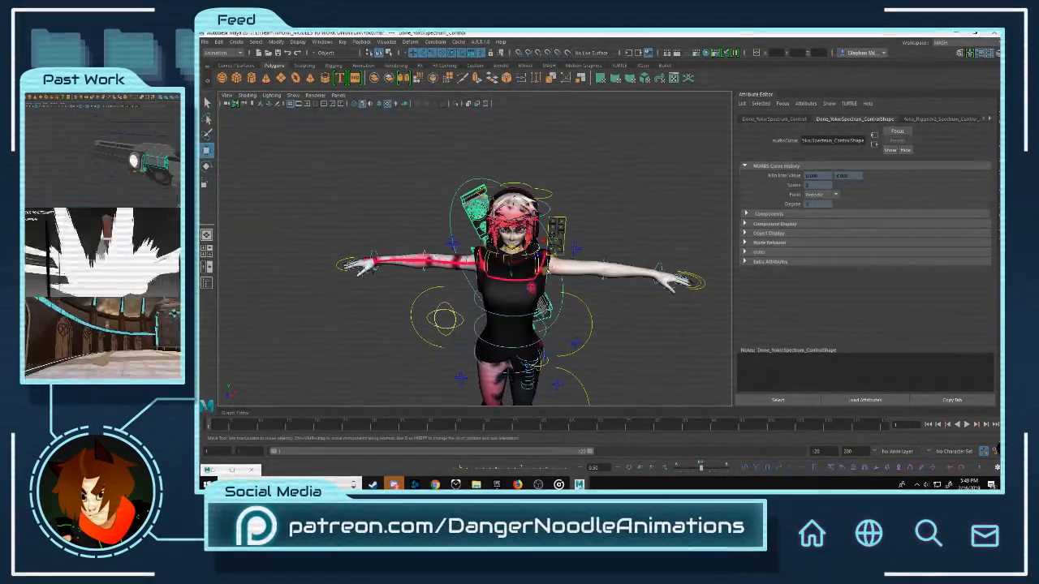
{"action": "left_click", "coordinate": [998, 53]}
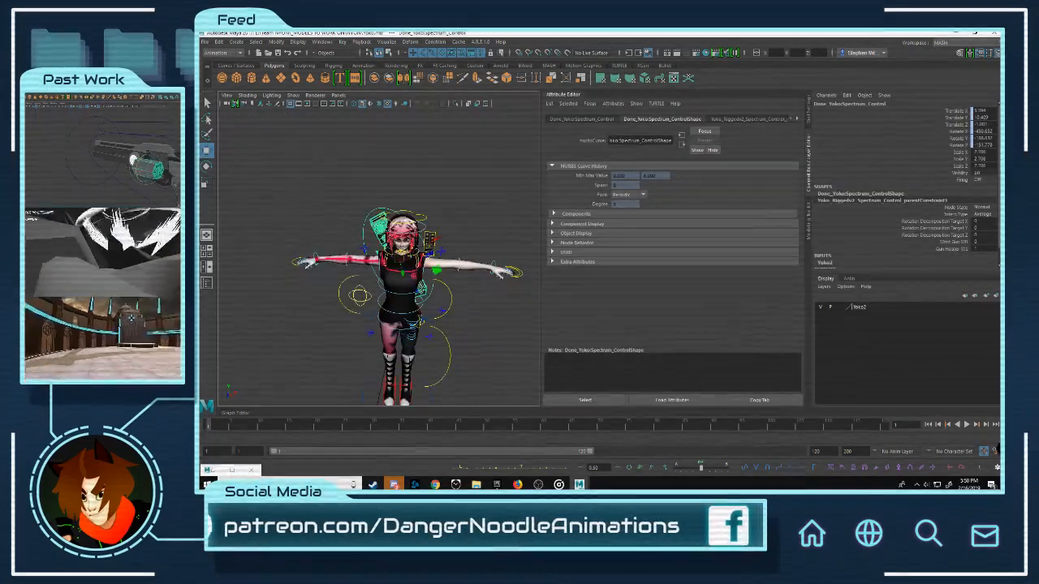
Step: Set the gun control's translate and rotate X, Y and Z values to 0
{"action": "left_click_drag", "start_coordinate": [440, 212], "coordinate": [461, 239], "text": "alt"}
{"action": "scroll", "coordinate": [461, 239], "scroll_direction": "up", "scroll_amount": 2}
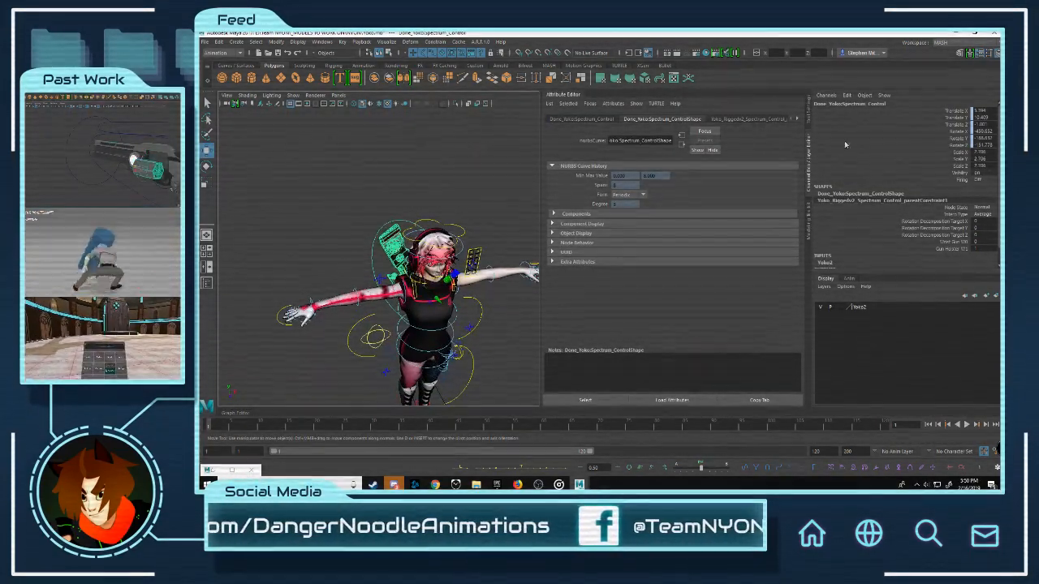
{"action": "left_click_drag", "start_coordinate": [959, 110], "coordinate": [959, 139]}
{"action": "right_click", "coordinate": [942, 142]}
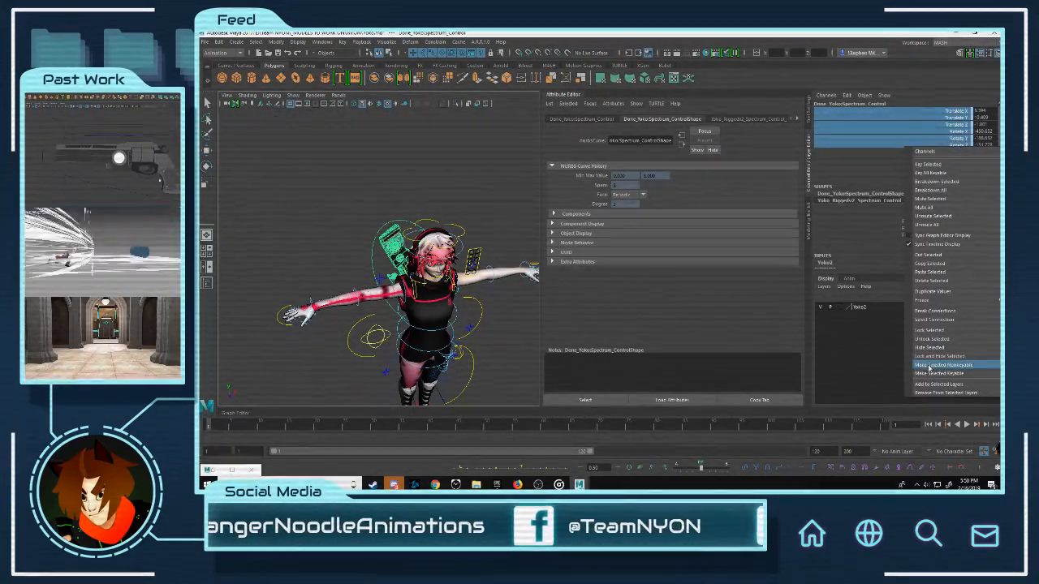
{"action": "left_click", "coordinate": [985, 144]}
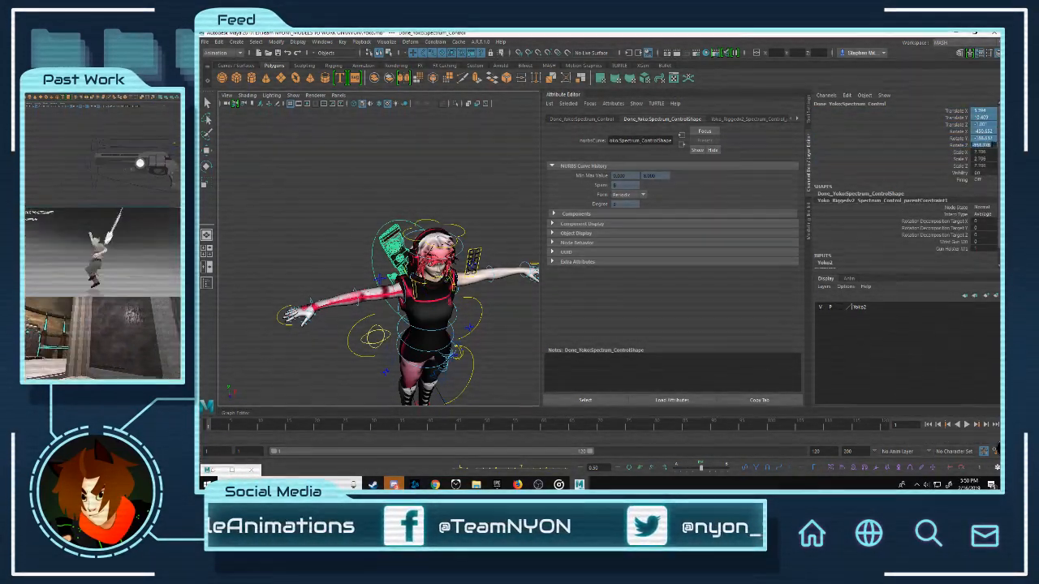
{"action": "key", "text": "Return"}
{"action": "scroll", "coordinate": [311, 339], "scroll_direction": "down", "scroll_amount": 8}
{"action": "middle_click_drag", "start_coordinate": [341, 325], "coordinate": [381, 259], "text": "alt"}
{"action": "scroll", "coordinate": [381, 260], "scroll_direction": "up", "scroll_amount": 7}
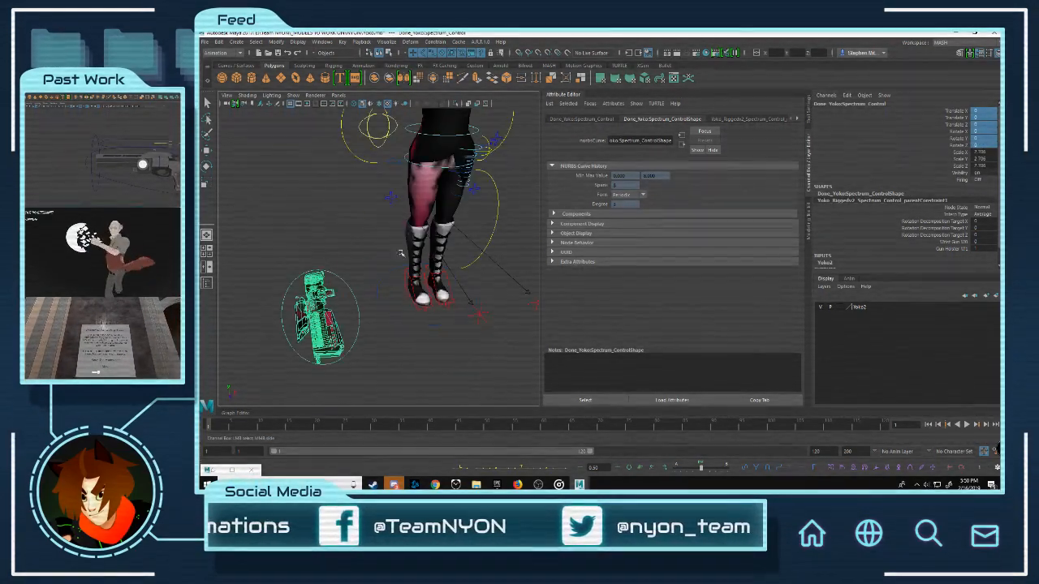
Step: Restore the minimized UV Editor window and close it
{"action": "left_click_drag", "start_coordinate": [443, 264], "coordinate": [418, 253], "text": "alt"}
{"action": "scroll", "coordinate": [312, 275], "scroll_direction": "down", "scroll_amount": 5}
{"action": "left_click_drag", "start_coordinate": [312, 275], "coordinate": [286, 286], "text": "alt"}
{"action": "left_click", "coordinate": [214, 470]}
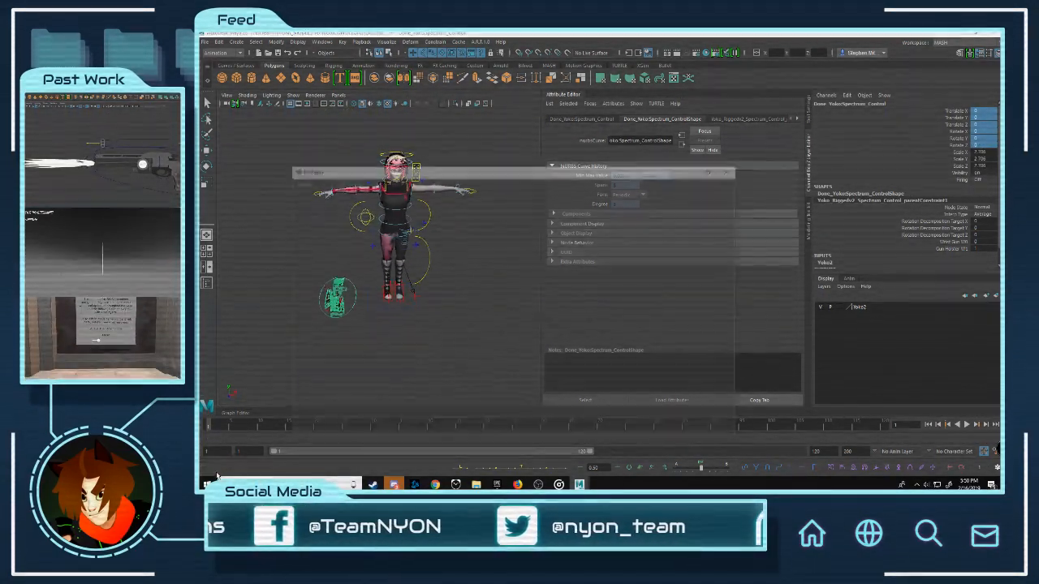
{"action": "left_click", "coordinate": [766, 120]}
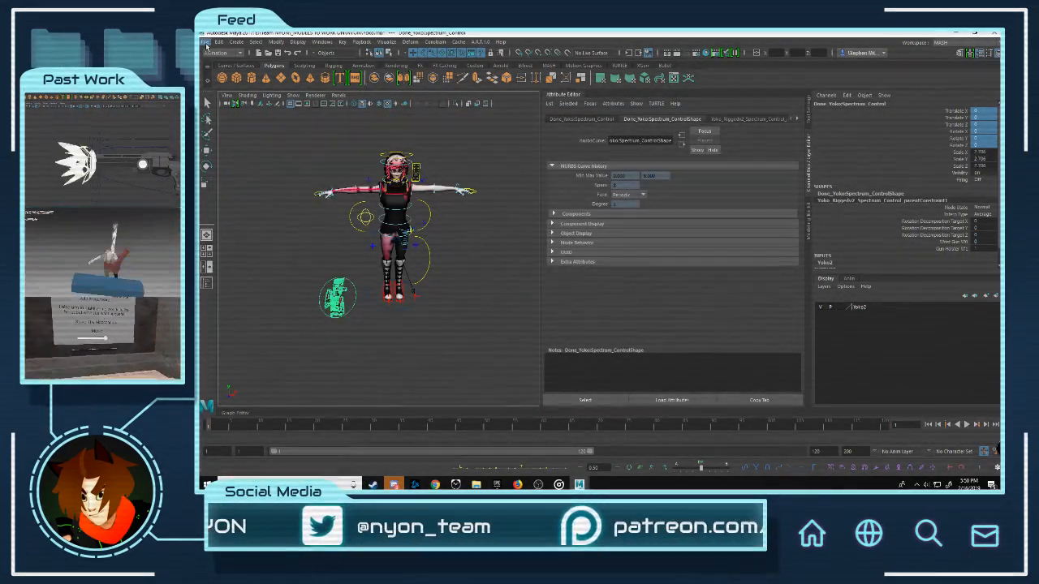
Step: Open the Outliner and delete the Nyx, Nero, Yoko and Orion groups, keeping only the Spectrum control
{"action": "left_click", "coordinate": [320, 42]}
{"action": "left_click", "coordinate": [354, 137]}
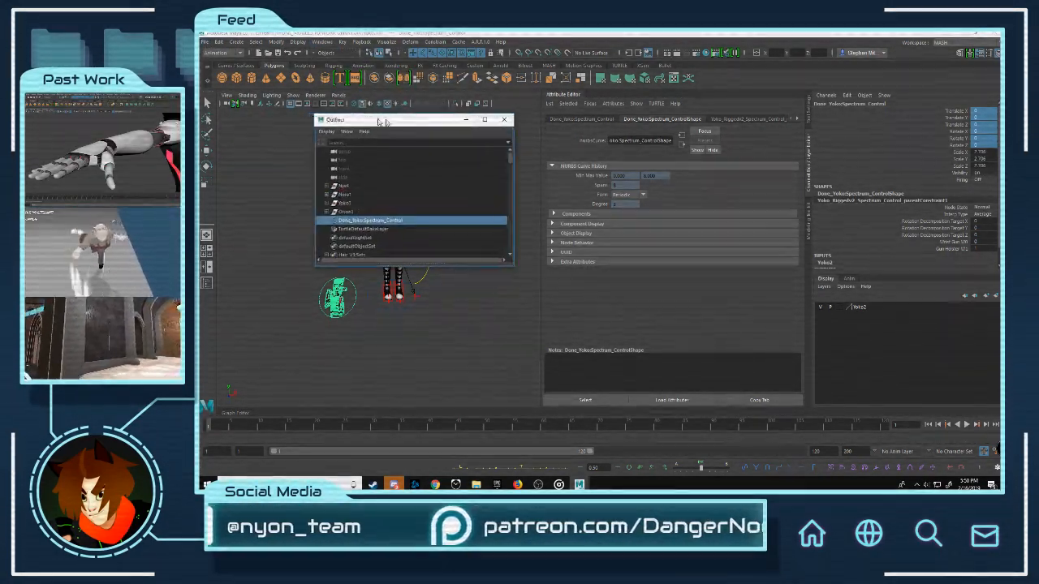
{"action": "left_click_drag", "start_coordinate": [381, 120], "coordinate": [671, 117]}
{"action": "left_click", "coordinate": [637, 210]}
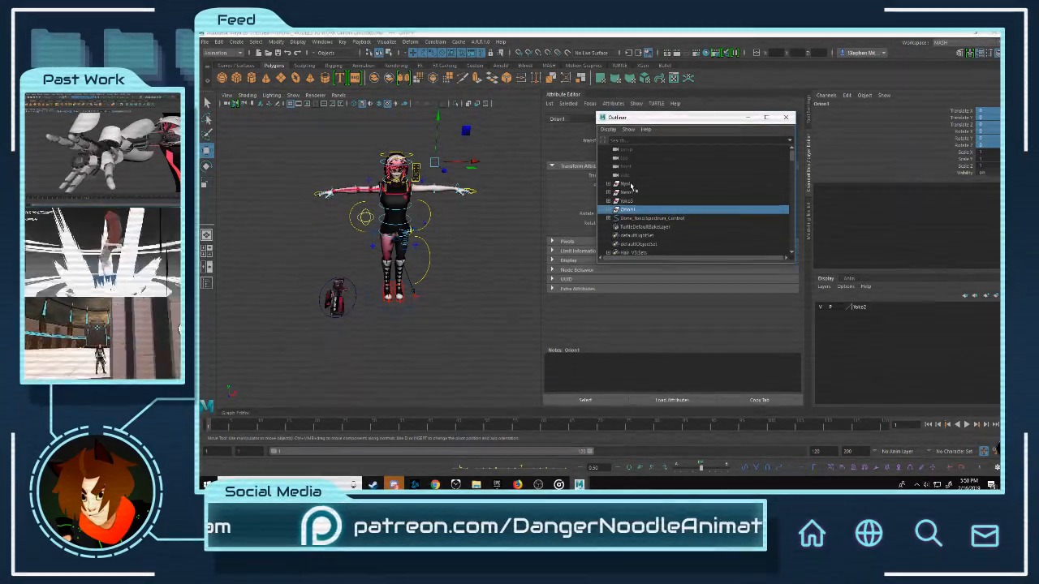
{"action": "left_click", "coordinate": [631, 185], "text": "ctrl"}
{"action": "left_click", "coordinate": [629, 193], "text": "ctrl"}
{"action": "left_click", "coordinate": [628, 201], "text": "ctrl"}
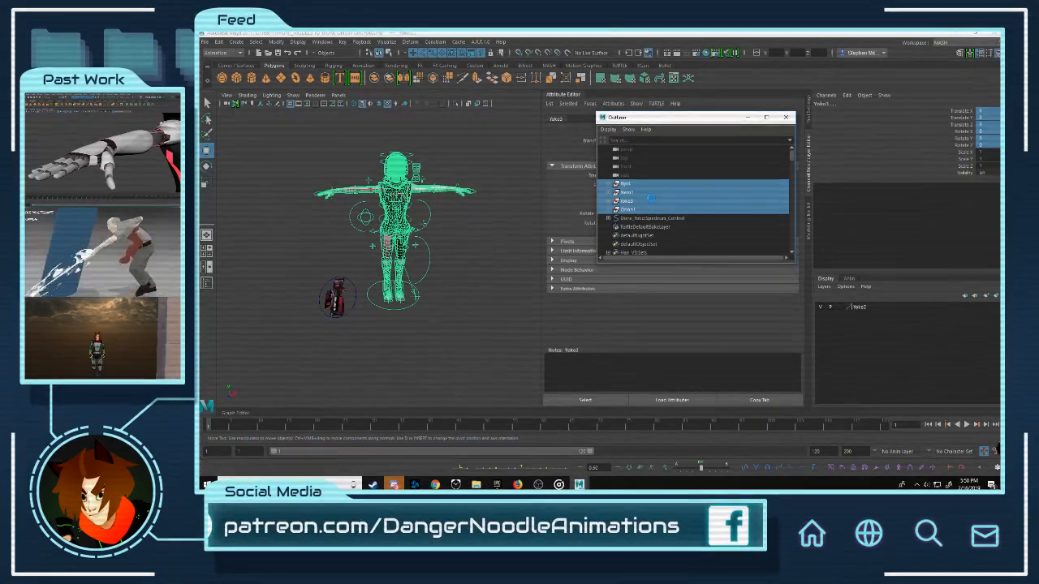
{"action": "key", "text": "Delete"}
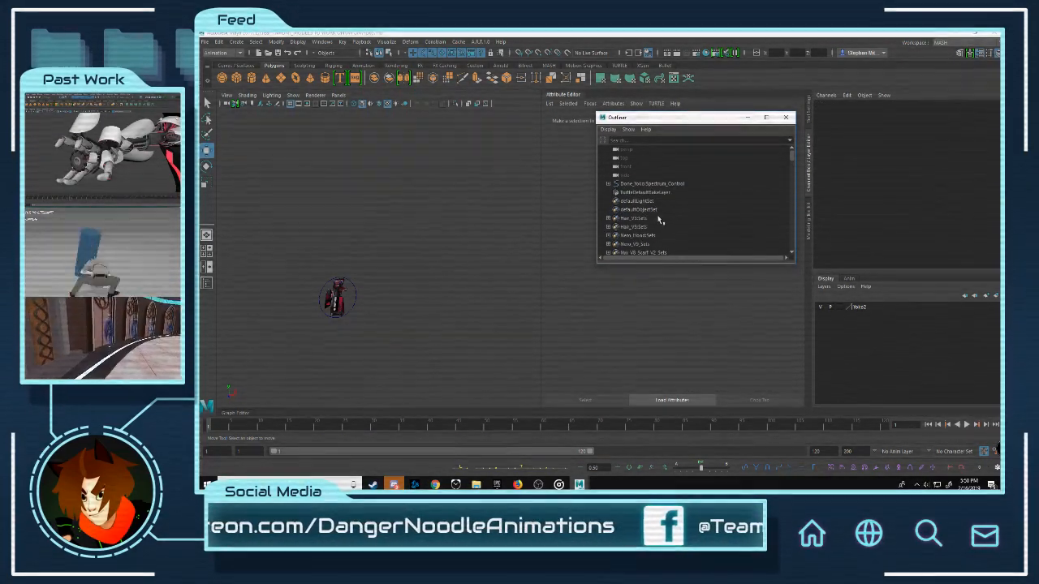
Step: Enlarge the Outliner and look through the remaining sets and shading groups
{"action": "left_click", "coordinate": [658, 217]}
{"action": "scroll", "coordinate": [657, 219], "scroll_direction": "down", "scroll_amount": 5}
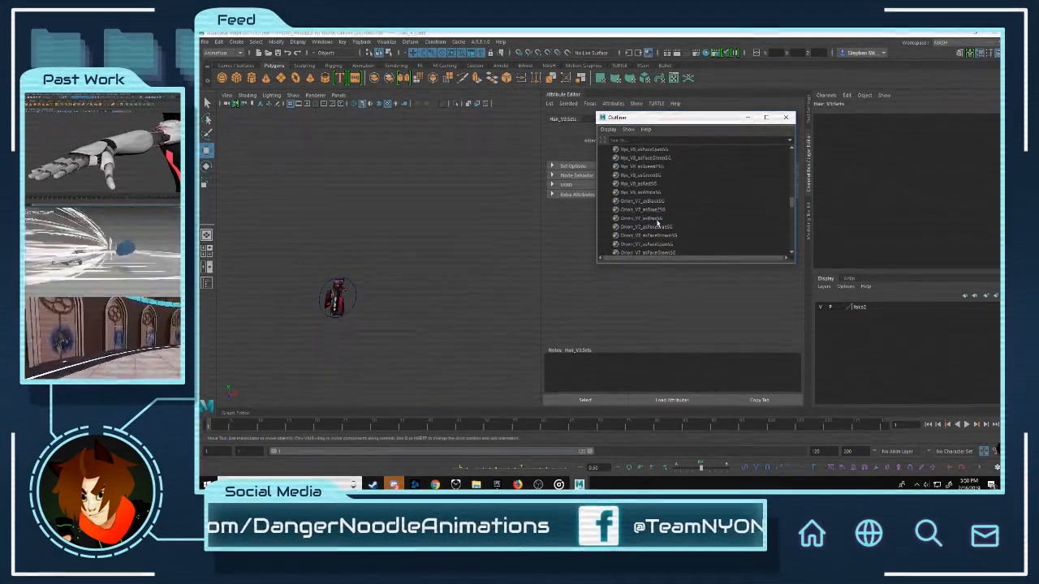
{"action": "scroll", "coordinate": [657, 223], "scroll_direction": "up", "scroll_amount": 5}
{"action": "scroll", "coordinate": [659, 224], "scroll_direction": "down", "scroll_amount": 3}
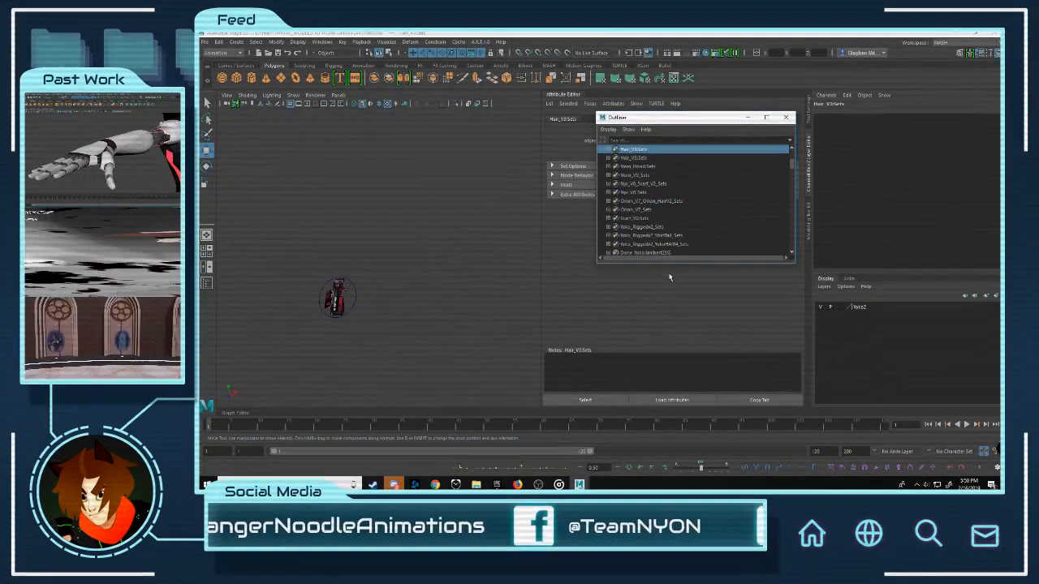
{"action": "left_click_drag", "start_coordinate": [673, 267], "coordinate": [684, 446]}
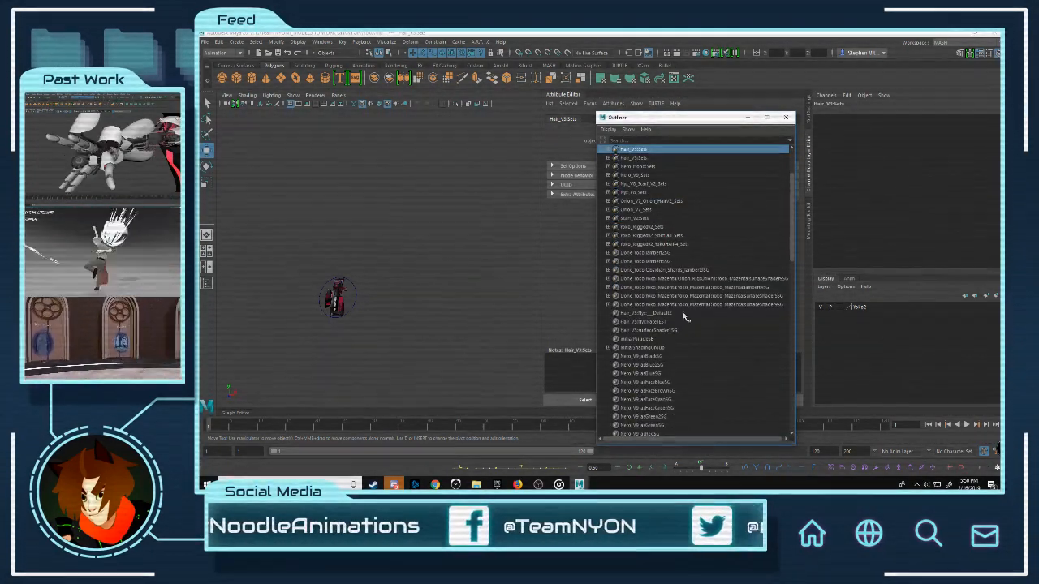
{"action": "scroll", "coordinate": [686, 317], "scroll_direction": "up", "scroll_amount": 3}
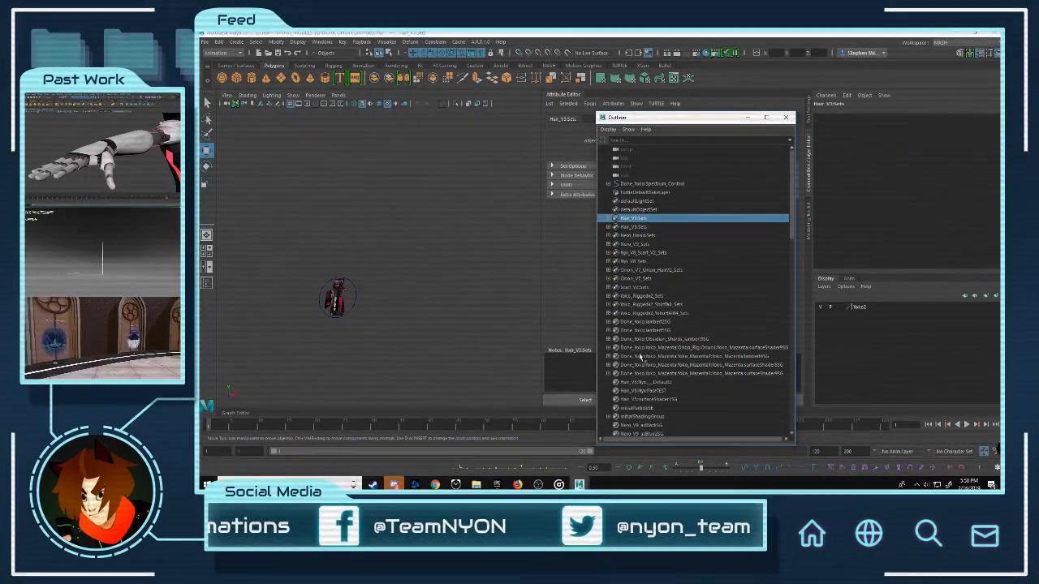
{"action": "scroll", "coordinate": [641, 357], "scroll_direction": "down", "scroll_amount": 10}
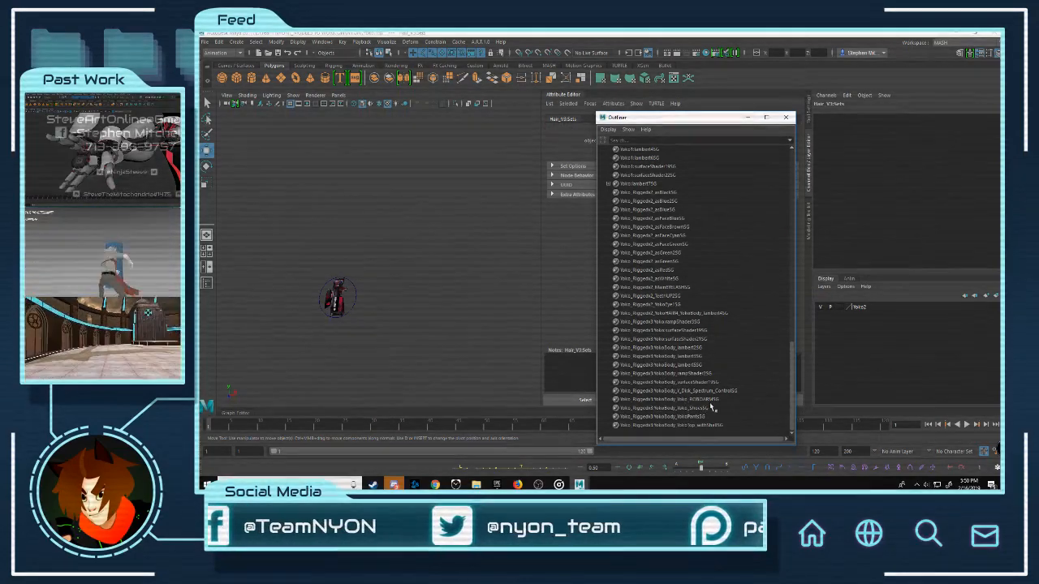
Step: Examine the connections of the leftover Yoko body and hair shading groups one by one
{"action": "left_click", "coordinate": [673, 400]}
{"action": "left_click", "coordinate": [703, 382]}
{"action": "left_click", "coordinate": [690, 373]}
{"action": "left_click", "coordinate": [690, 365]}
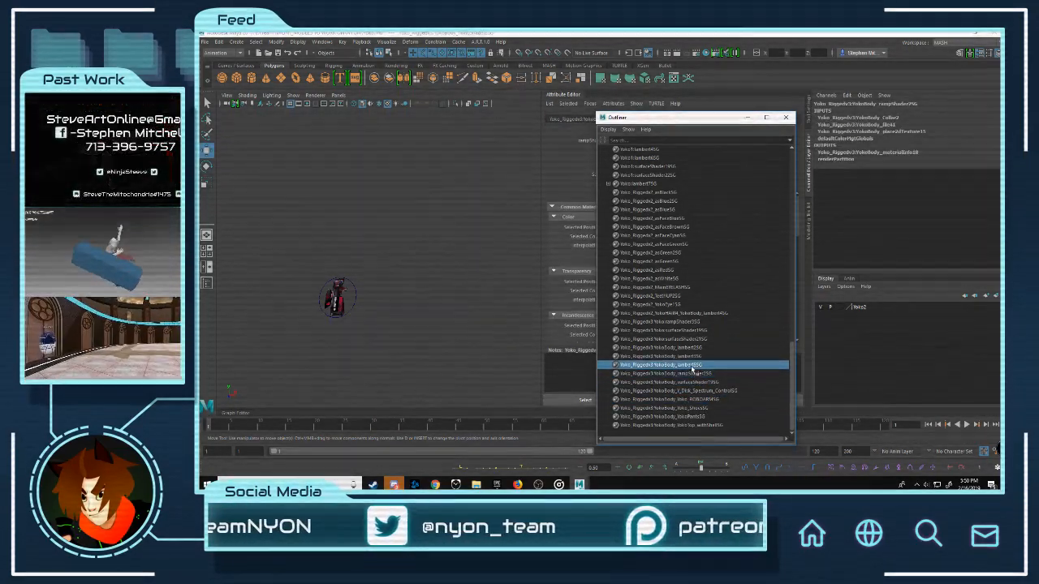
{"action": "left_click", "coordinate": [691, 356]}
{"action": "left_click", "coordinate": [690, 330]}
{"action": "left_click", "coordinate": [680, 313]}
{"action": "scroll", "coordinate": [678, 315], "scroll_direction": "up", "scroll_amount": 3}
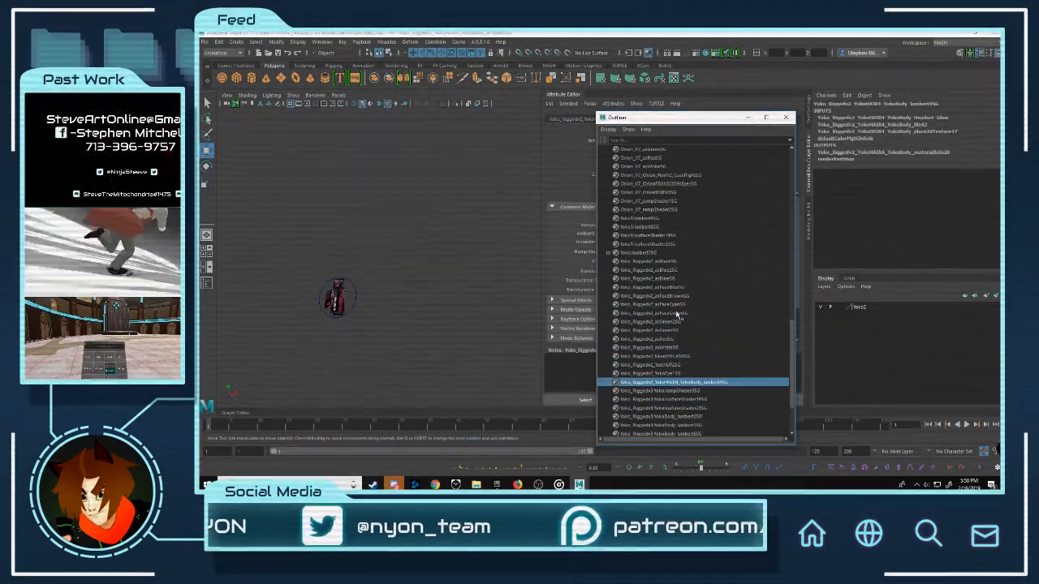
Step: Select the gun mesh, frame it and inspect it from several angles and distances
{"action": "left_click", "coordinate": [341, 299]}
{"action": "key", "text": "f"}
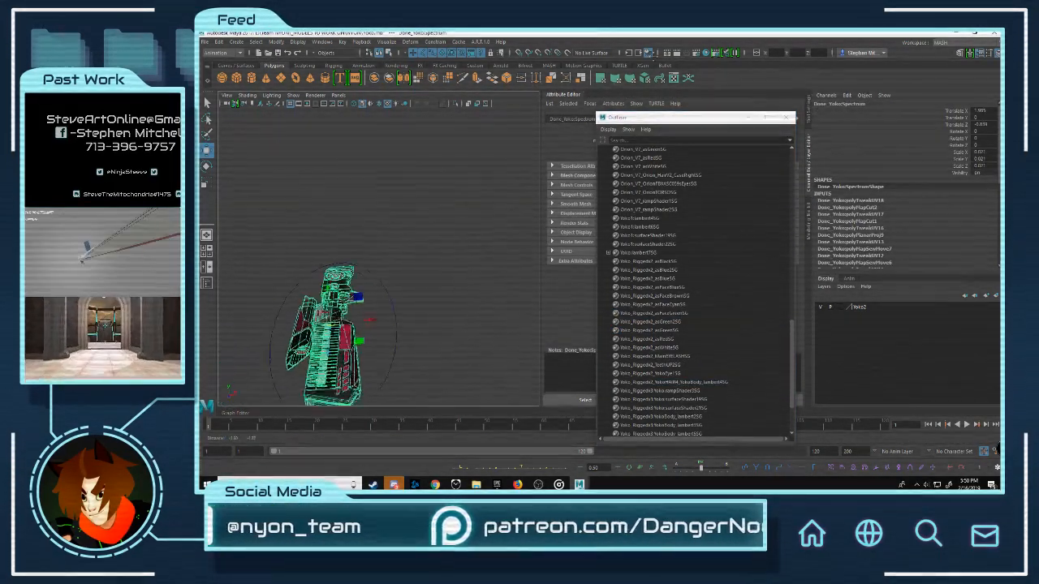
{"action": "left_click_drag", "start_coordinate": [335, 325], "coordinate": [398, 313], "text": "alt"}
{"action": "right_click_drag", "start_coordinate": [357, 324], "coordinate": [439, 328], "text": "alt"}
{"action": "left_click_drag", "start_coordinate": [438, 329], "coordinate": [398, 345], "text": "alt"}
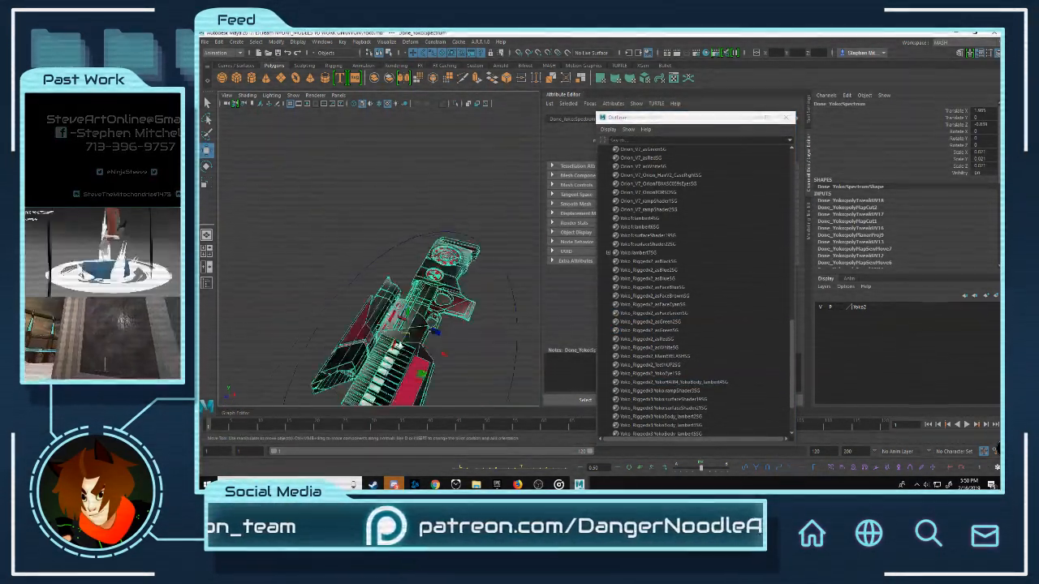
{"action": "right_click_drag", "start_coordinate": [398, 345], "coordinate": [365, 341], "text": "alt"}
{"action": "middle_click_drag", "start_coordinate": [365, 341], "coordinate": [357, 275], "text": "alt"}
{"action": "right_click_drag", "start_coordinate": [357, 276], "coordinate": [431, 309], "text": "alt"}
{"action": "left_click_drag", "start_coordinate": [430, 309], "coordinate": [402, 305], "text": "alt"}
{"action": "right_click_drag", "start_coordinate": [401, 305], "coordinate": [243, 303], "text": "alt"}
{"action": "left_click_drag", "start_coordinate": [430, 295], "coordinate": [431, 303], "text": "alt"}
{"action": "right_click_drag", "start_coordinate": [431, 303], "coordinate": [487, 301], "text": "alt"}
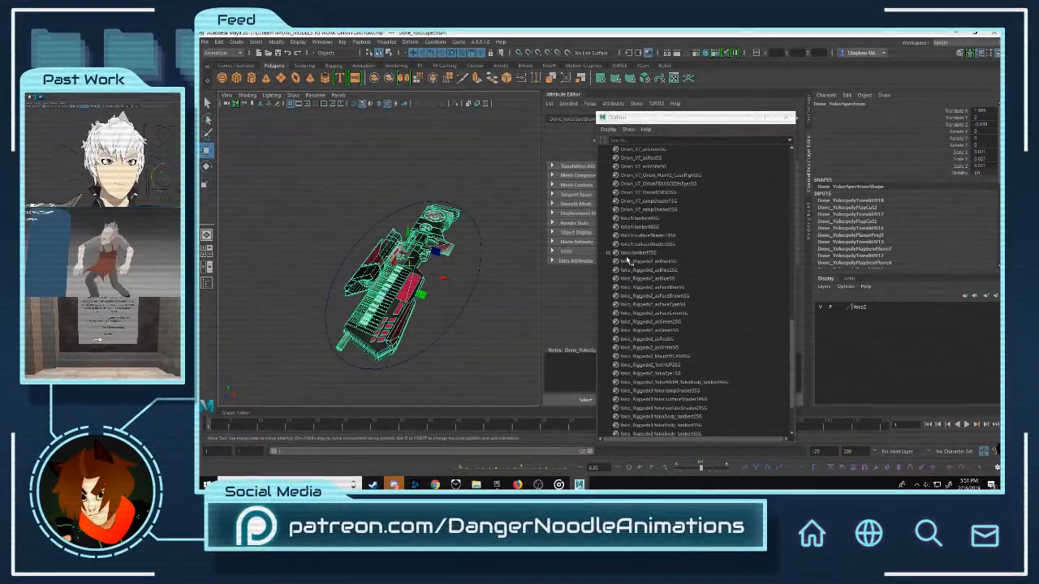
Step: Open the Hypershade and delete all unused shading nodes from the scene
{"action": "left_click", "coordinate": [321, 41]}
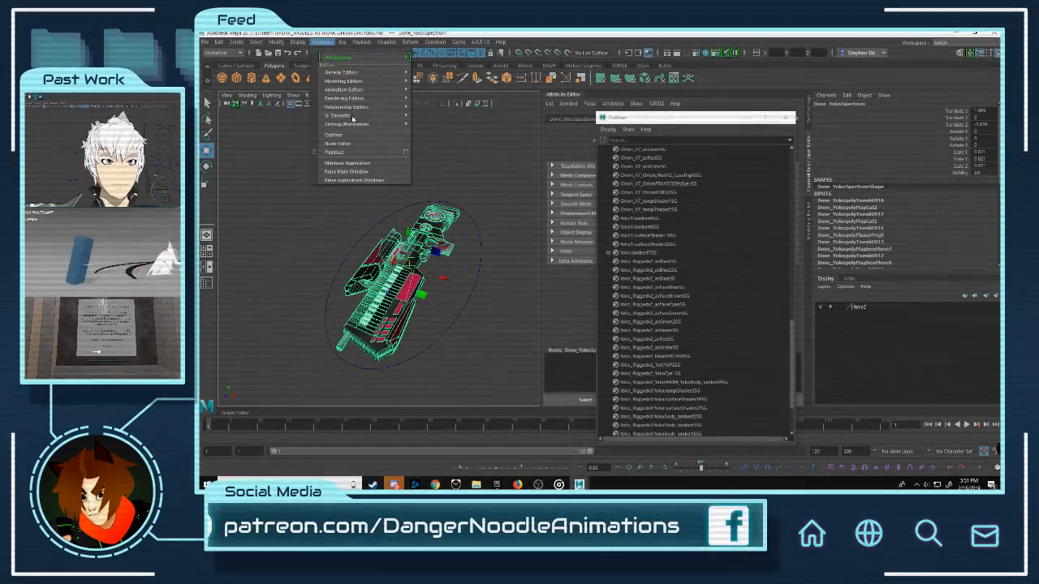
{"action": "mouse_move", "coordinate": [382, 106]}
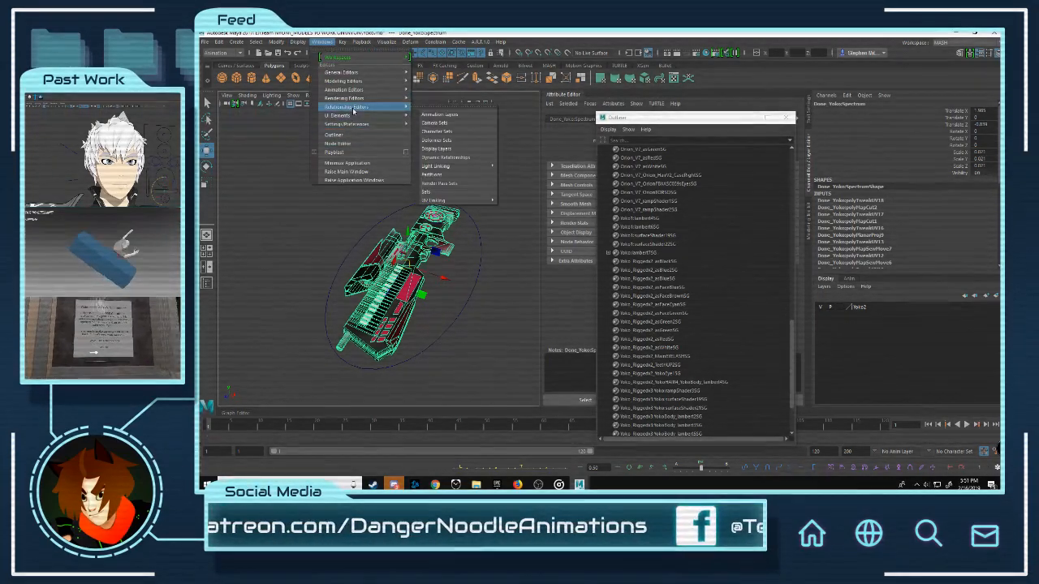
{"action": "left_click", "coordinate": [450, 149]}
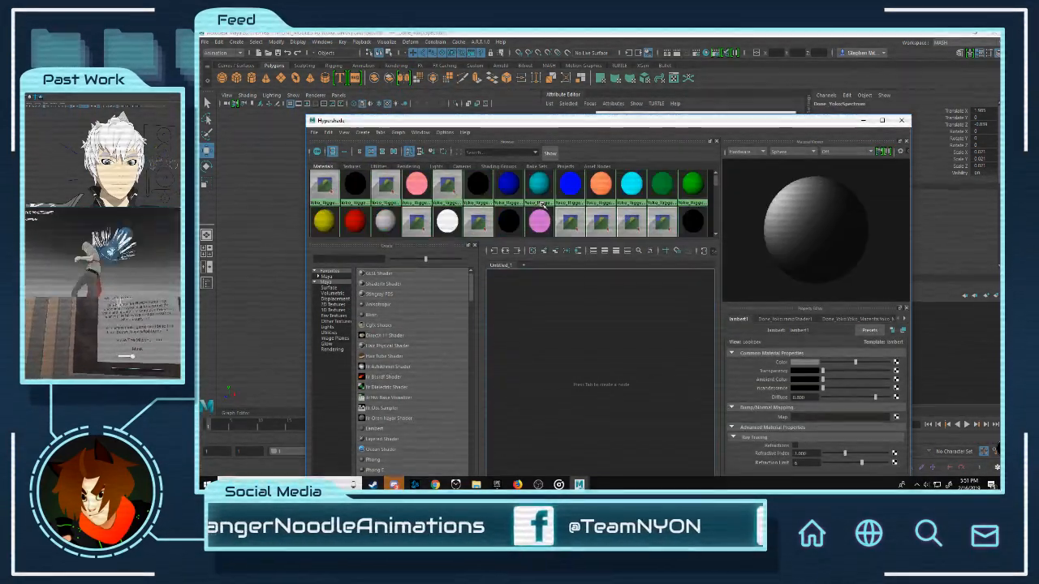
{"action": "scroll", "coordinate": [545, 203], "scroll_direction": "down", "scroll_amount": 2}
{"action": "right_click", "coordinate": [547, 210]}
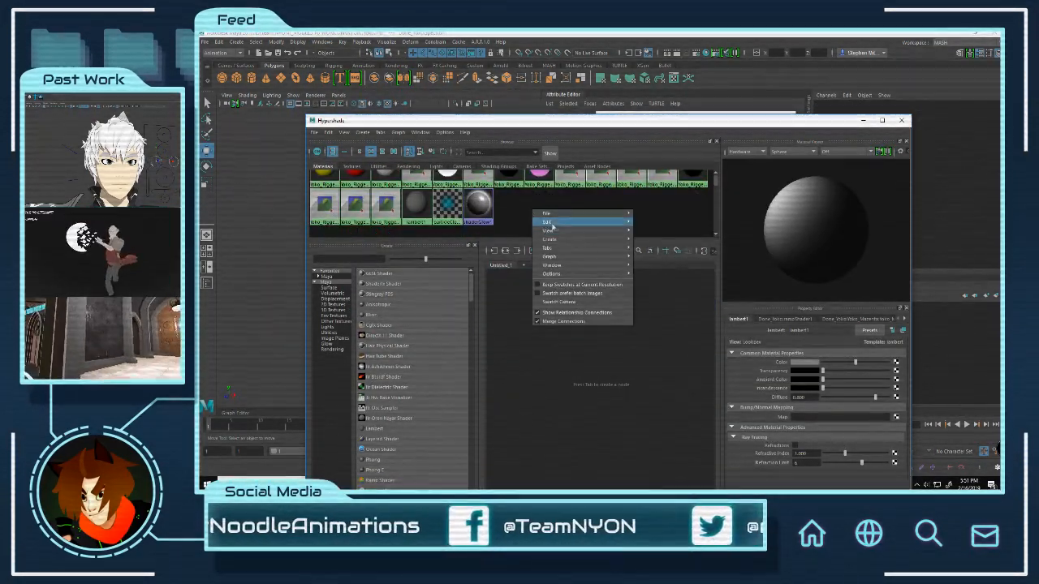
{"action": "mouse_move", "coordinate": [552, 223]}
{"action": "left_click", "coordinate": [678, 229]}
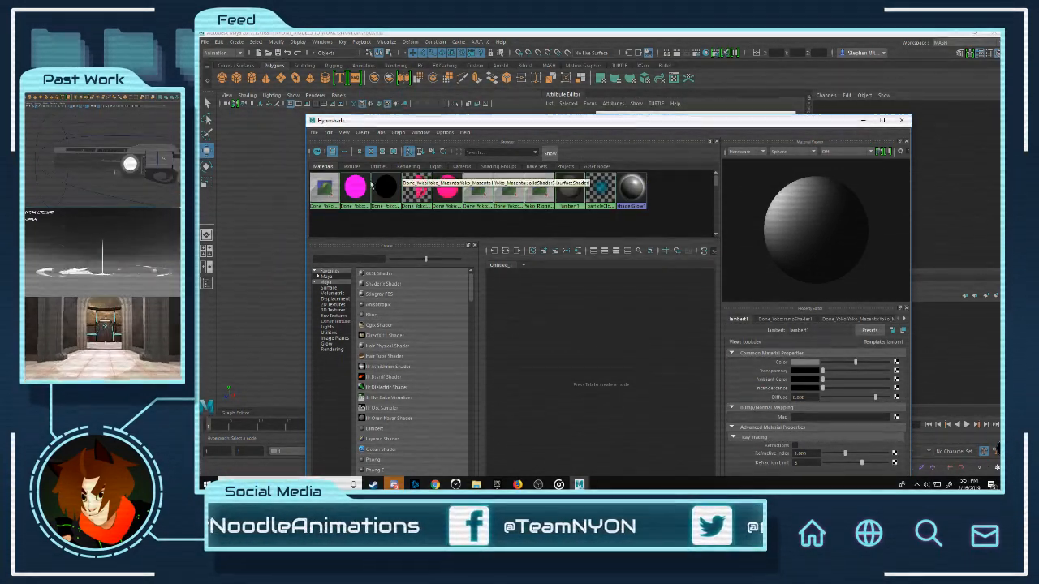
Step: Examine the remaining materials one by one, including the solid, lambert and ramp shaders, and minimize the Hypershade
{"action": "left_click", "coordinate": [390, 183]}
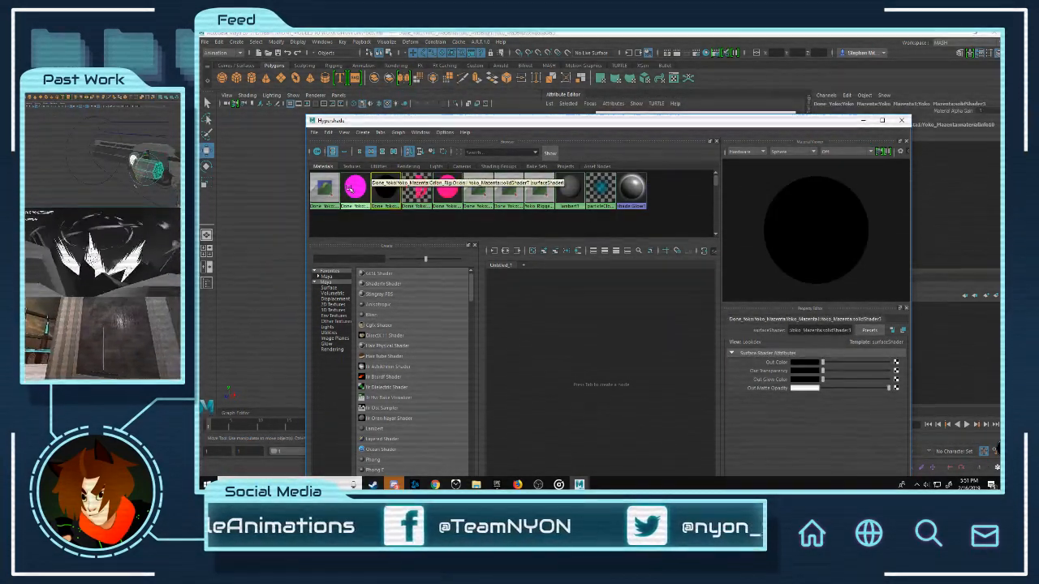
{"action": "left_click", "coordinate": [511, 192]}
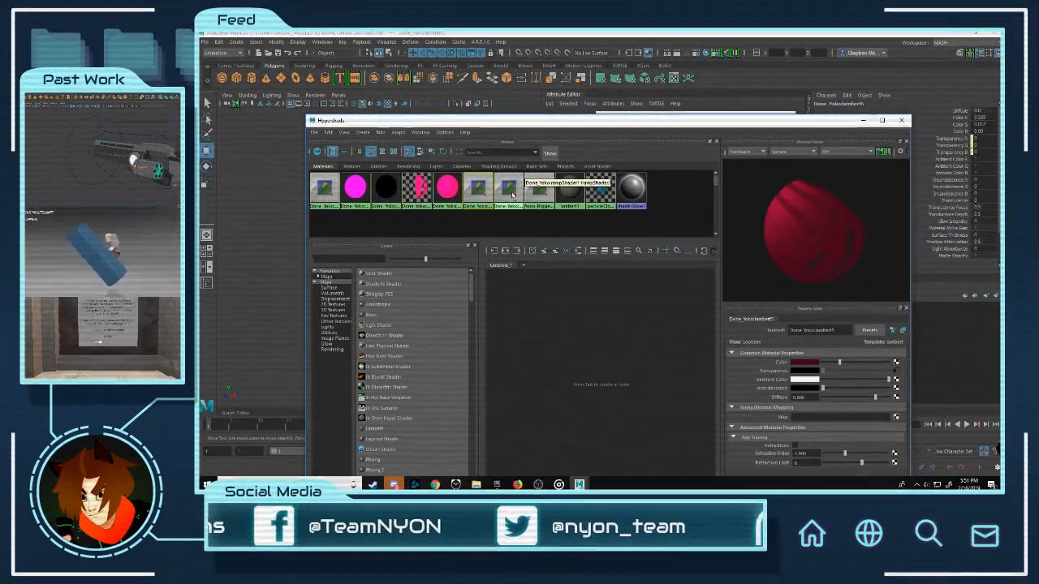
{"action": "left_click", "coordinate": [512, 194]}
{"action": "left_click", "coordinate": [539, 188]}
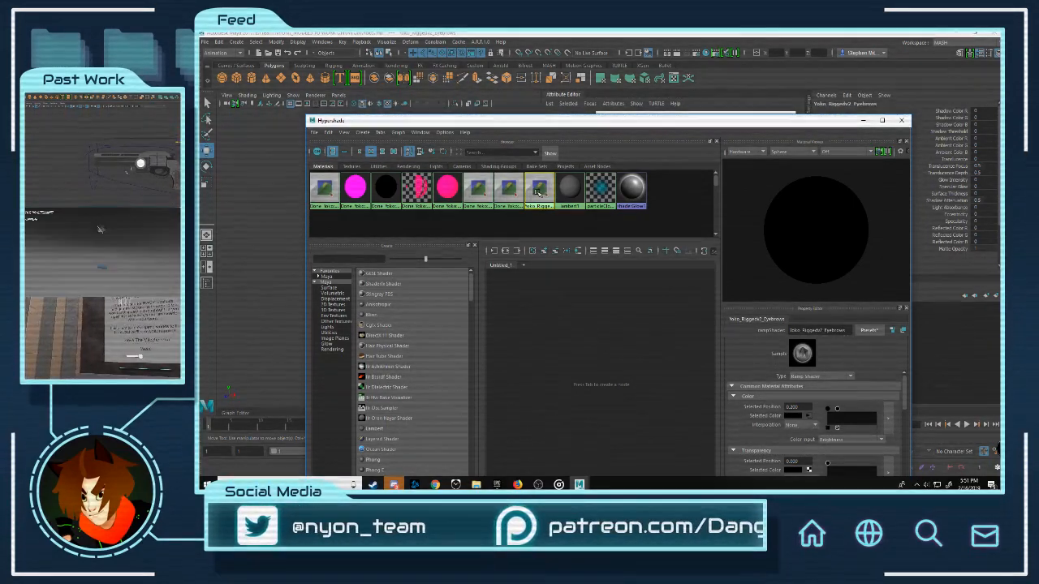
{"action": "left_click", "coordinate": [387, 187]}
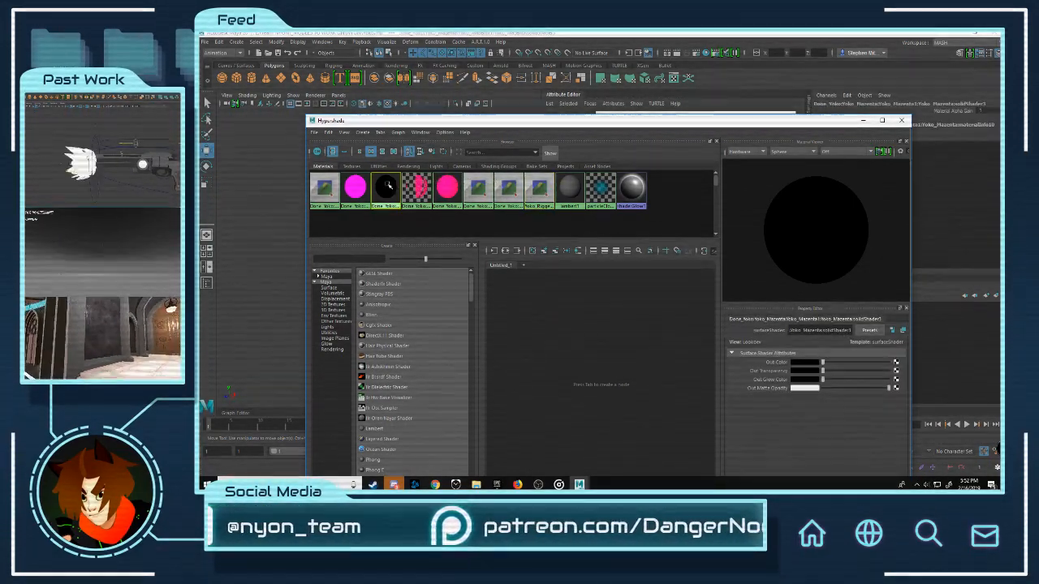
{"action": "left_click", "coordinate": [360, 184]}
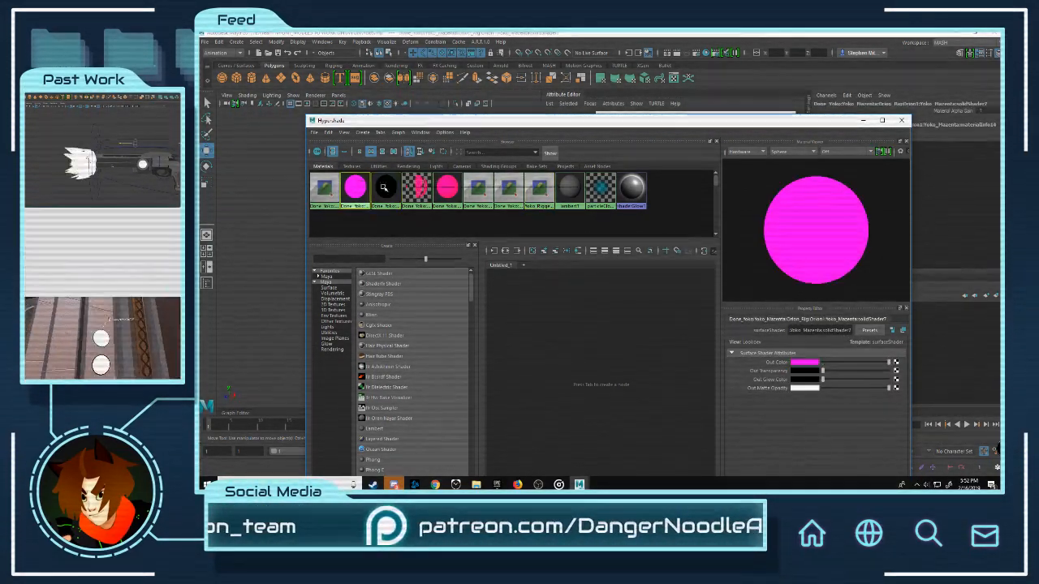
{"action": "left_click", "coordinate": [324, 190]}
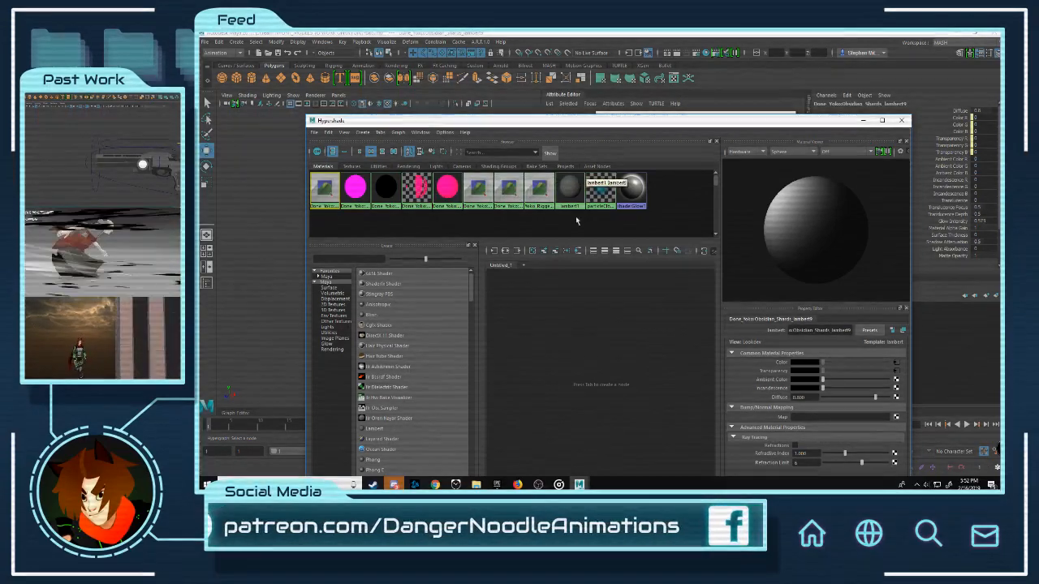
{"action": "left_click", "coordinate": [531, 197]}
{"action": "left_click", "coordinate": [863, 120]}
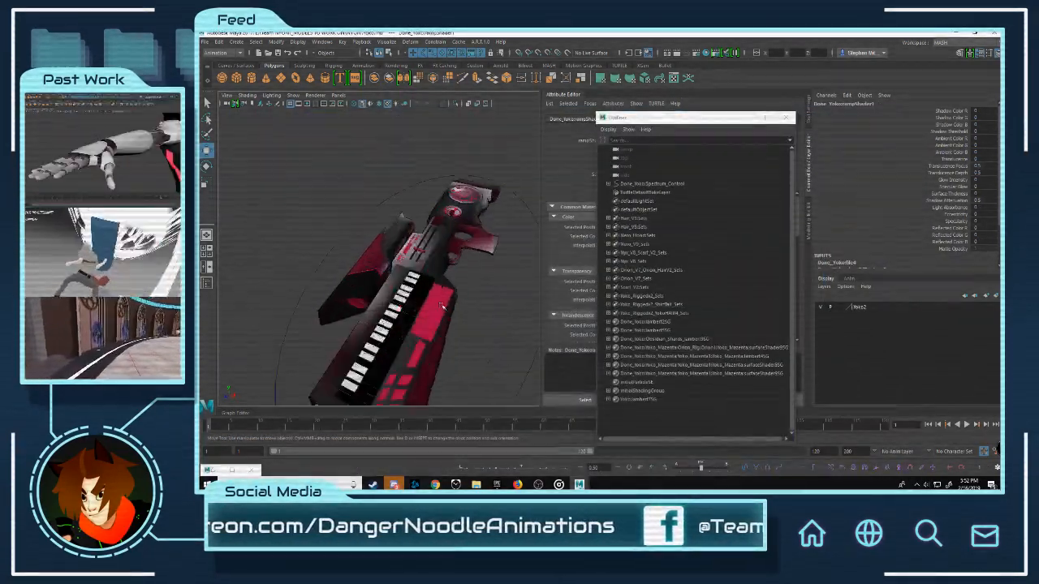
Step: Select the gun mesh, put the Outliner away and inspect the gun's surfaces up close from several angles
{"action": "scroll", "coordinate": [455, 288], "scroll_direction": "up", "scroll_amount": 3}
{"action": "left_click", "coordinate": [456, 288]}
{"action": "left_click", "coordinate": [765, 118]}
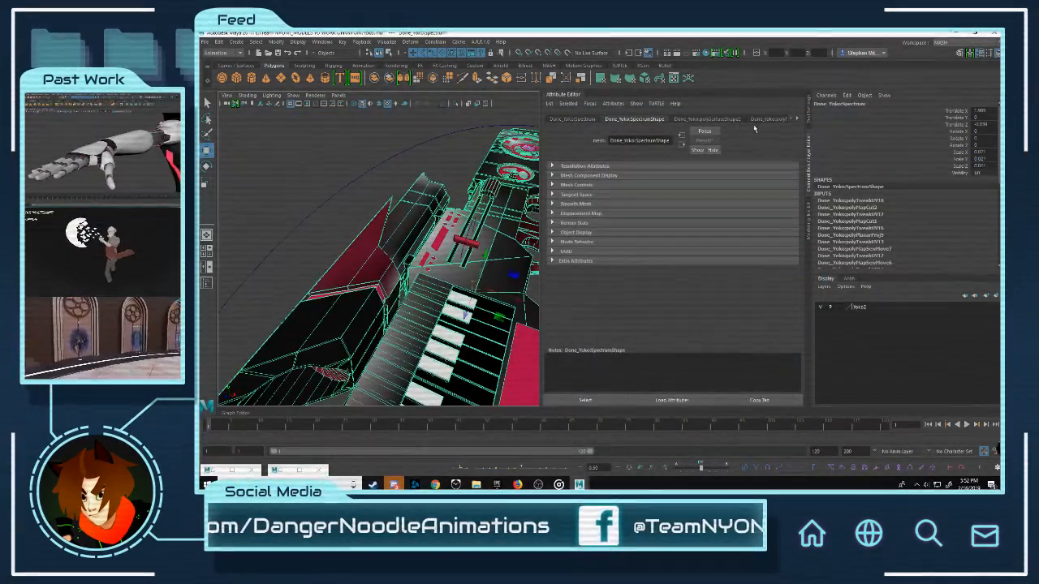
{"action": "middle_click_drag", "start_coordinate": [437, 244], "coordinate": [299, 163], "text": "alt"}
{"action": "left_click_drag", "start_coordinate": [442, 302], "coordinate": [482, 277], "text": "alt"}
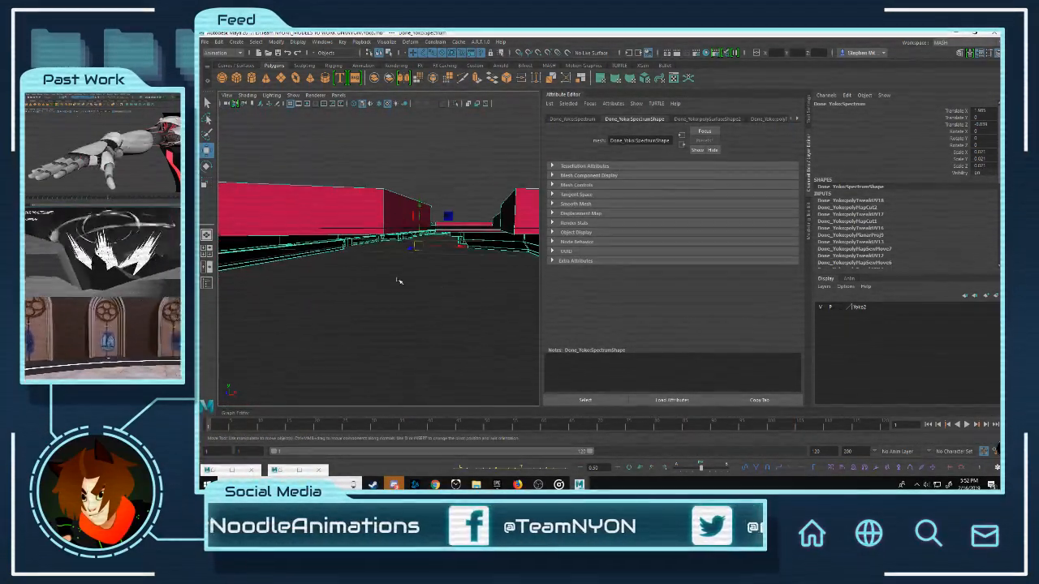
{"action": "left_click", "coordinate": [384, 213]}
{"action": "key", "text": "f"}
{"action": "left_click_drag", "start_coordinate": [383, 213], "coordinate": [349, 206], "text": "alt"}
{"action": "right_click_drag", "start_coordinate": [349, 206], "coordinate": [422, 258], "text": "alt"}
{"action": "left_click", "coordinate": [404, 271]}
{"action": "right_click_drag", "start_coordinate": [492, 285], "coordinate": [429, 283], "text": "alt"}
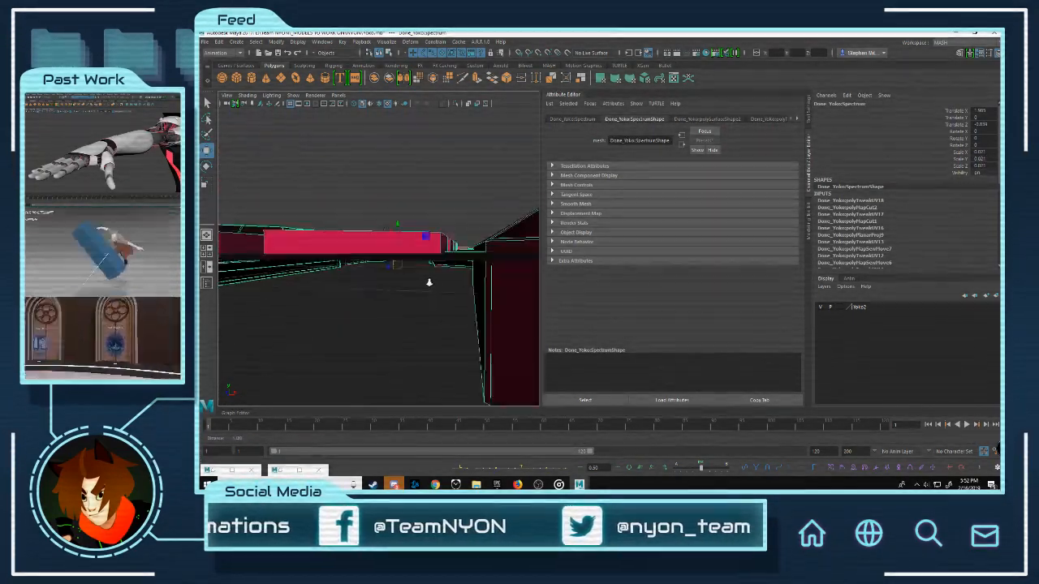
{"action": "left_click_drag", "start_coordinate": [429, 282], "coordinate": [406, 306], "text": "alt"}
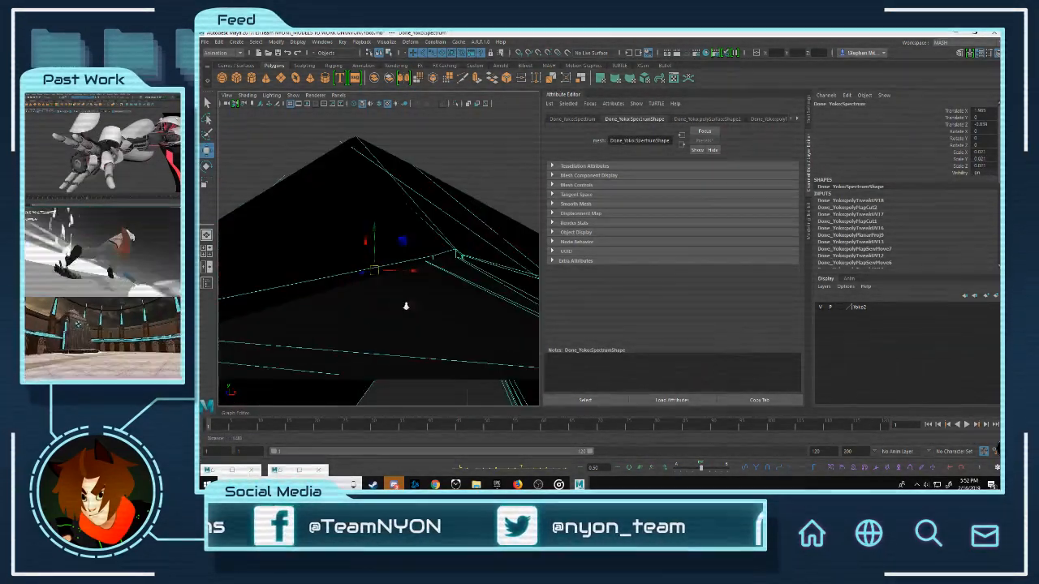
{"action": "scroll", "coordinate": [398, 305], "scroll_direction": "down", "scroll_amount": 10}
{"action": "left_click_drag", "start_coordinate": [395, 225], "coordinate": [340, 274], "text": "alt"}
Step: Look through the selected gun's attribute nodes to find the surface shader and ramp shader assigned to it
{"action": "left_click", "coordinate": [768, 118]}
{"action": "left_click", "coordinate": [797, 119]}
{"action": "left_click", "coordinate": [797, 119]}
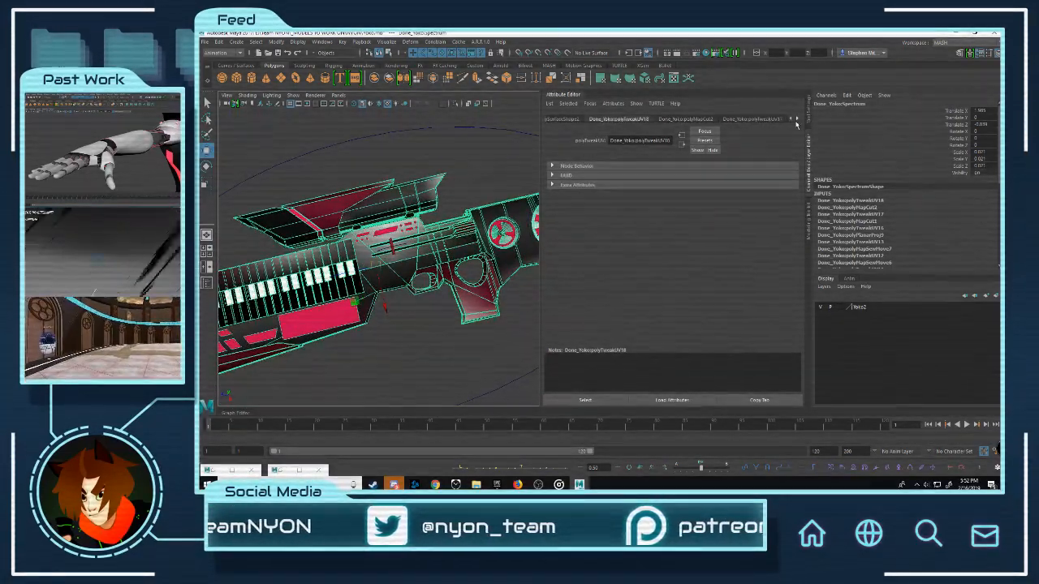
{"action": "left_click", "coordinate": [797, 119]}
{"action": "left_click", "coordinate": [797, 120]}
{"action": "left_click", "coordinate": [796, 119]}
{"action": "left_click", "coordinate": [796, 119]}
{"action": "left_click", "coordinate": [796, 119]}
{"action": "left_click", "coordinate": [796, 120]}
{"action": "left_click", "coordinate": [797, 120]}
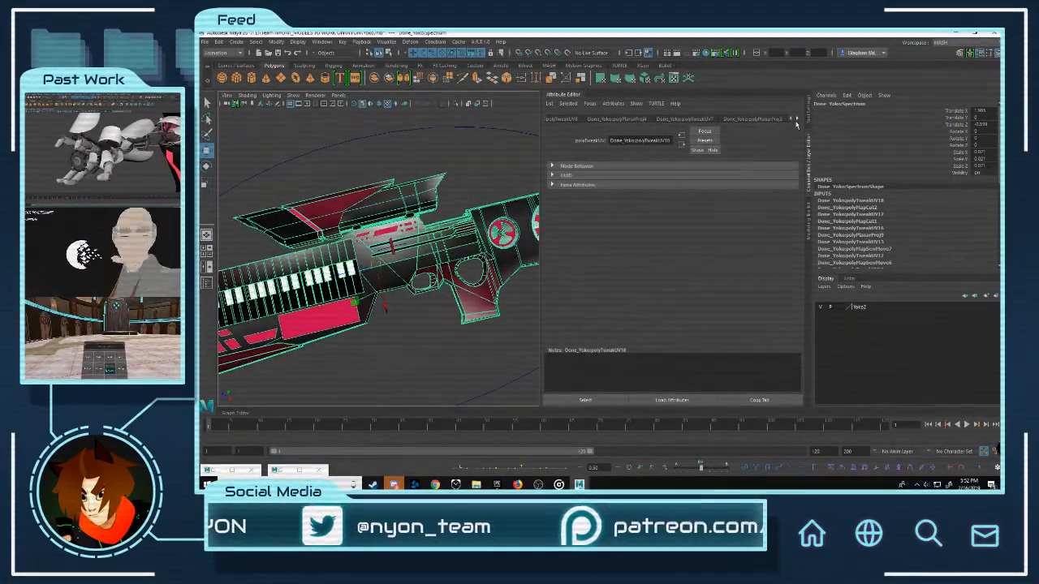
{"action": "left_click", "coordinate": [797, 120]}
{"action": "left_click", "coordinate": [797, 120]}
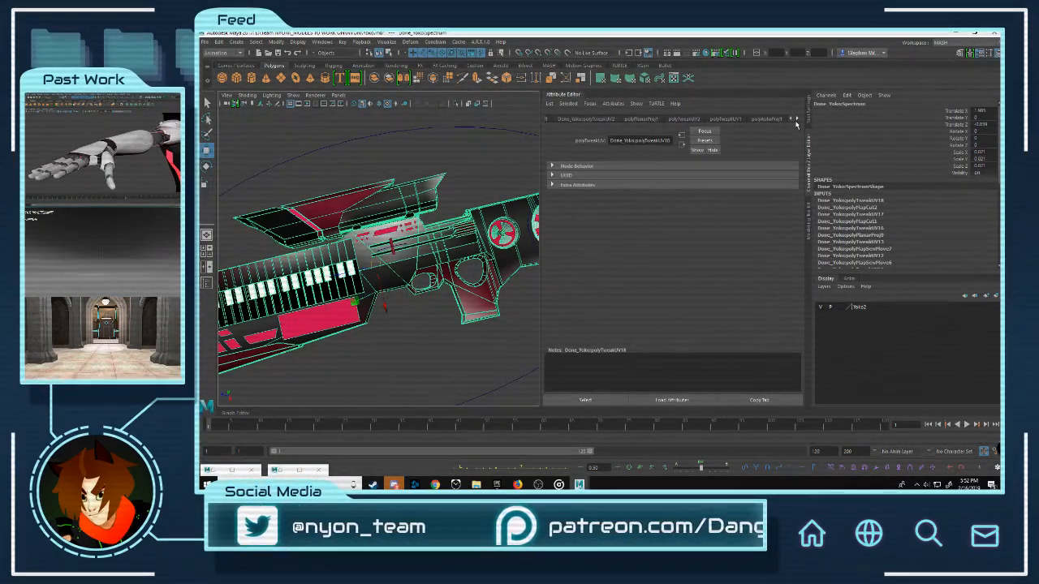
{"action": "left_click", "coordinate": [797, 120]}
{"action": "left_click", "coordinate": [765, 120]}
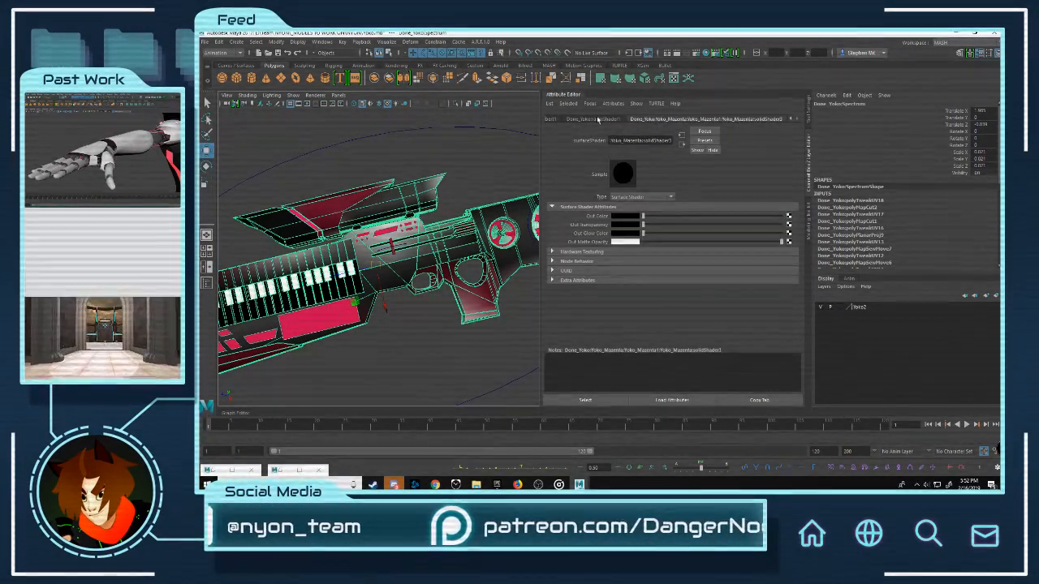
{"action": "left_click", "coordinate": [595, 120]}
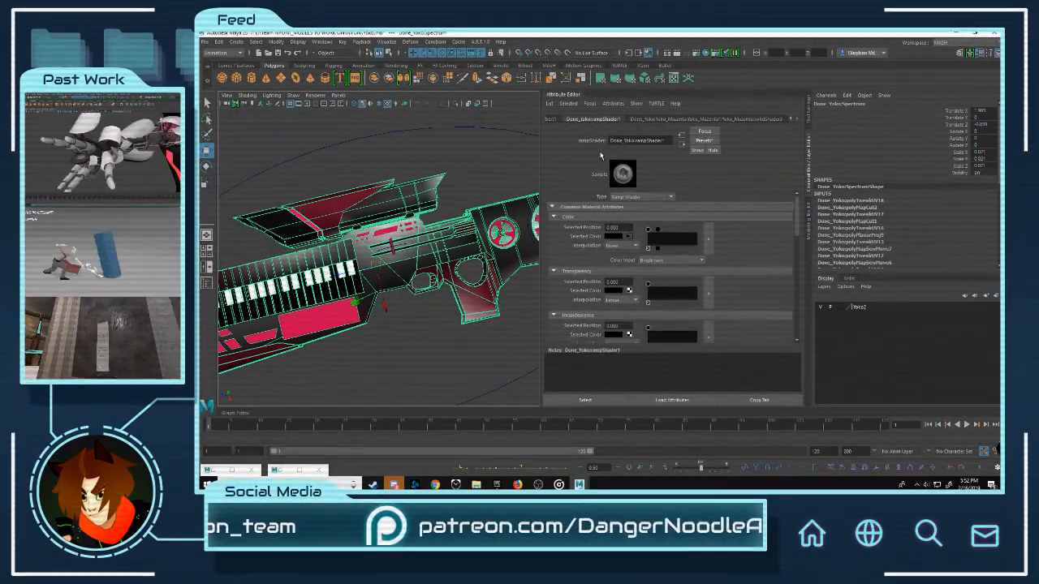
Step: Check the gun's whole UV layout against its texture in the UV Editor, then minimize that editor
{"action": "left_click", "coordinate": [674, 80]}
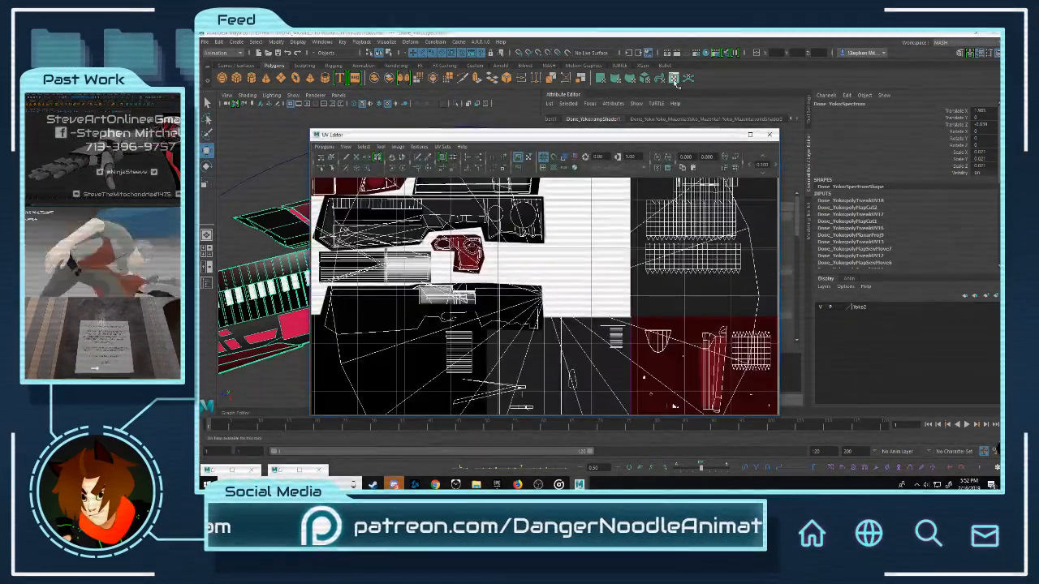
{"action": "scroll", "coordinate": [589, 256], "scroll_direction": "down", "scroll_amount": 5}
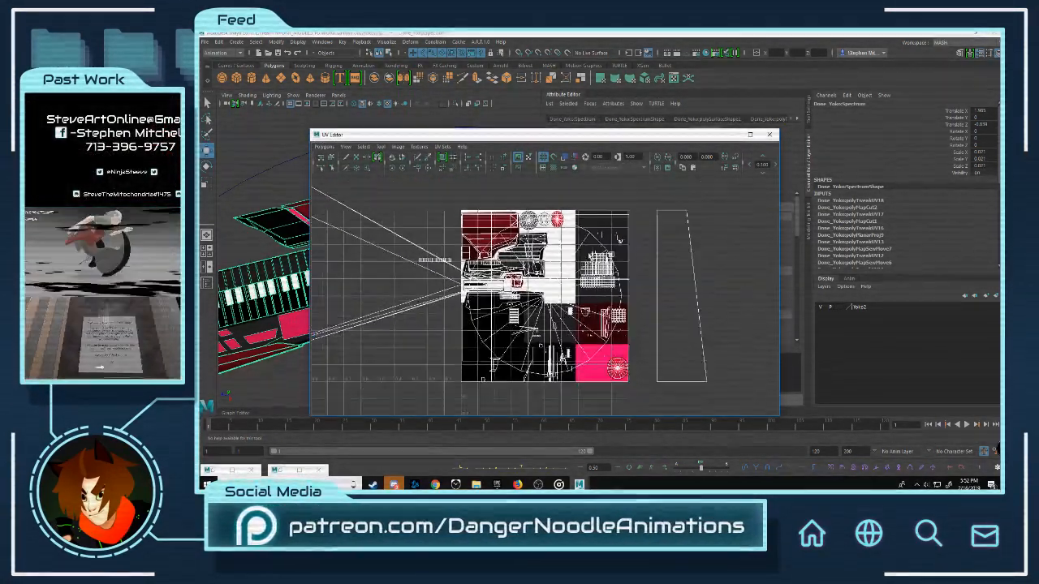
{"action": "left_click", "coordinate": [730, 135]}
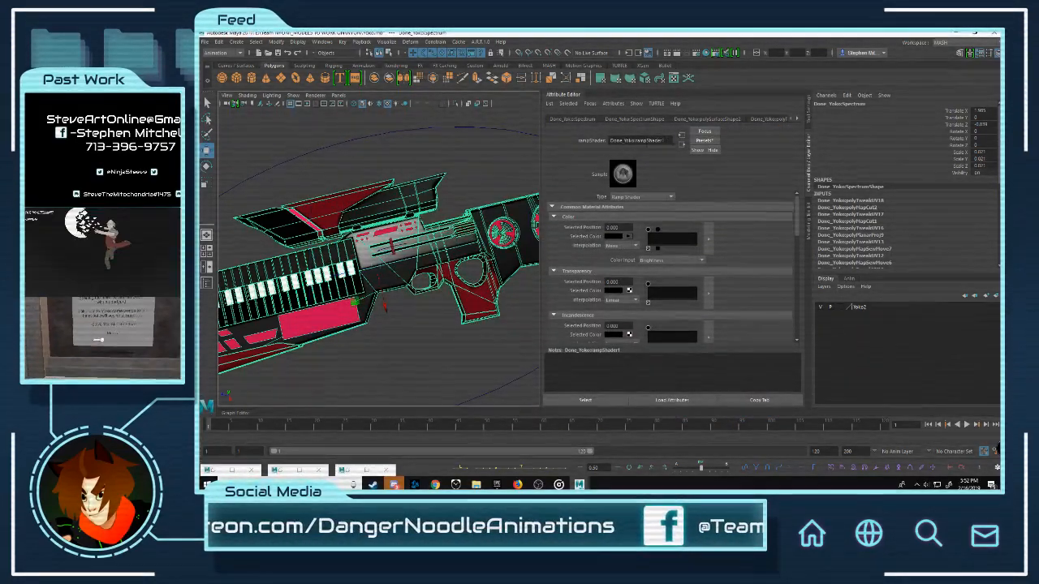
Step: Rename the gun's ramp shader to SpectrumShader
{"action": "double_click", "coordinate": [662, 141]}
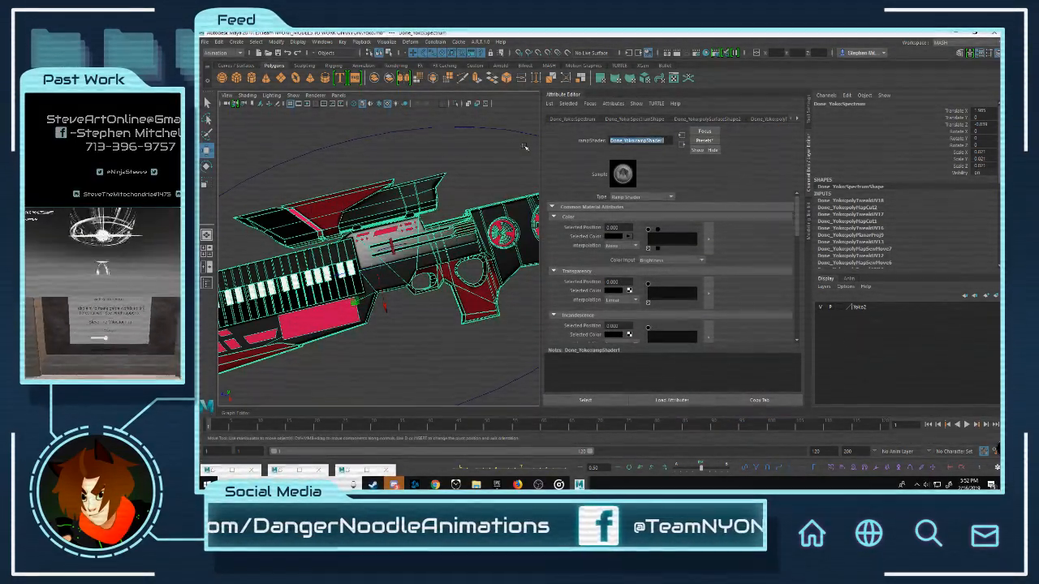
{"action": "type", "text": "Spect"}
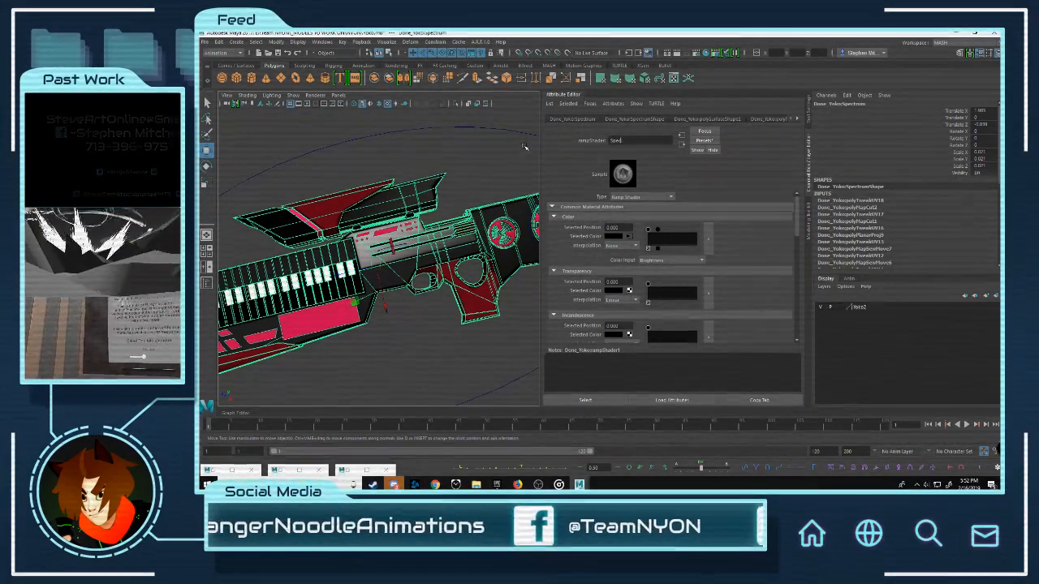
{"action": "type", "text": "rumShader"}
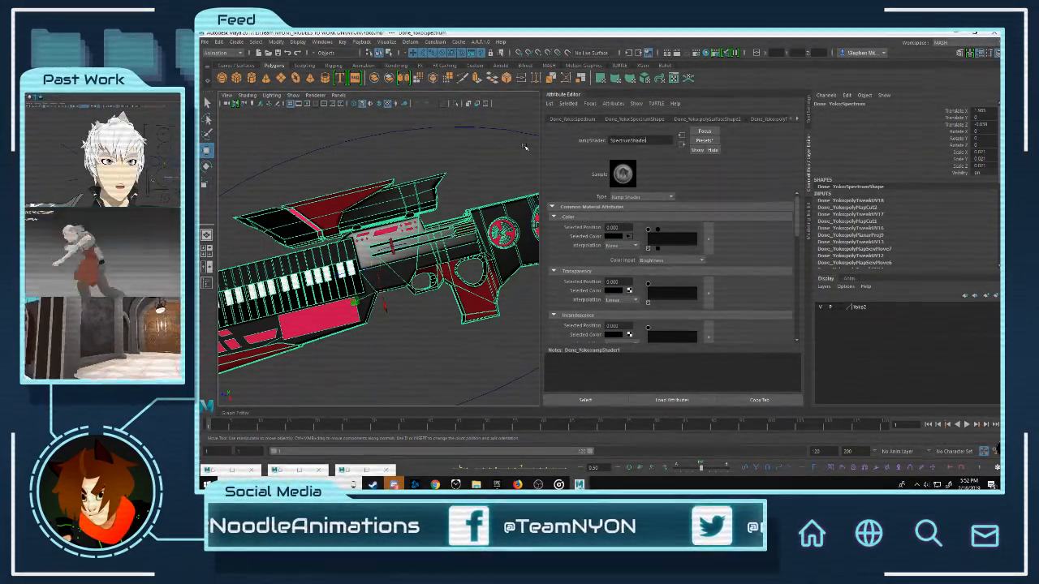
{"action": "key", "text": "Return"}
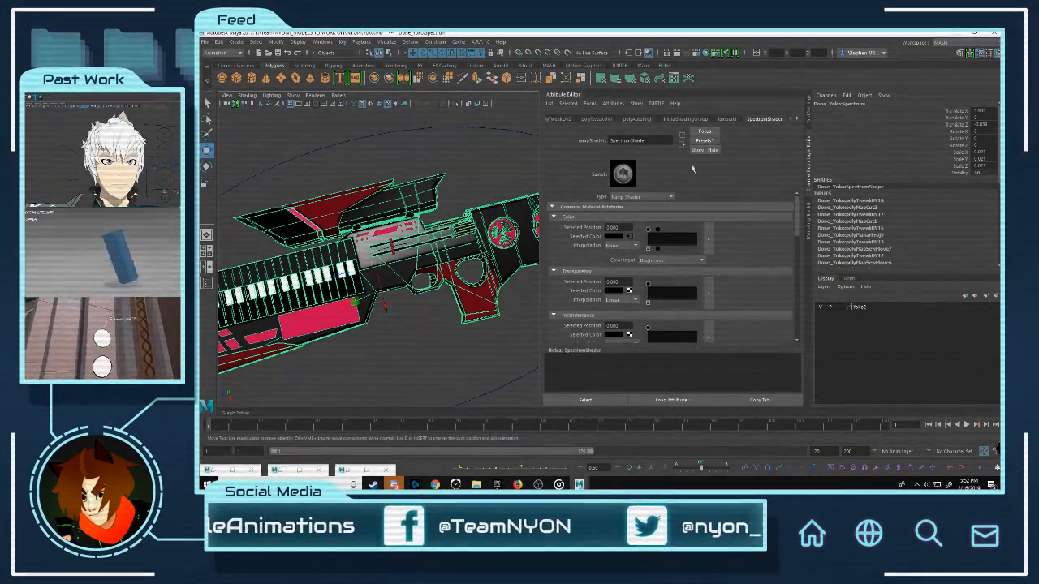
Step: View the gun from farther back and restore the UV Editor to see its UV layout again
{"action": "scroll", "coordinate": [444, 259], "scroll_direction": "down", "scroll_amount": 5}
{"action": "scroll", "coordinate": [412, 261], "scroll_direction": "up", "scroll_amount": 3}
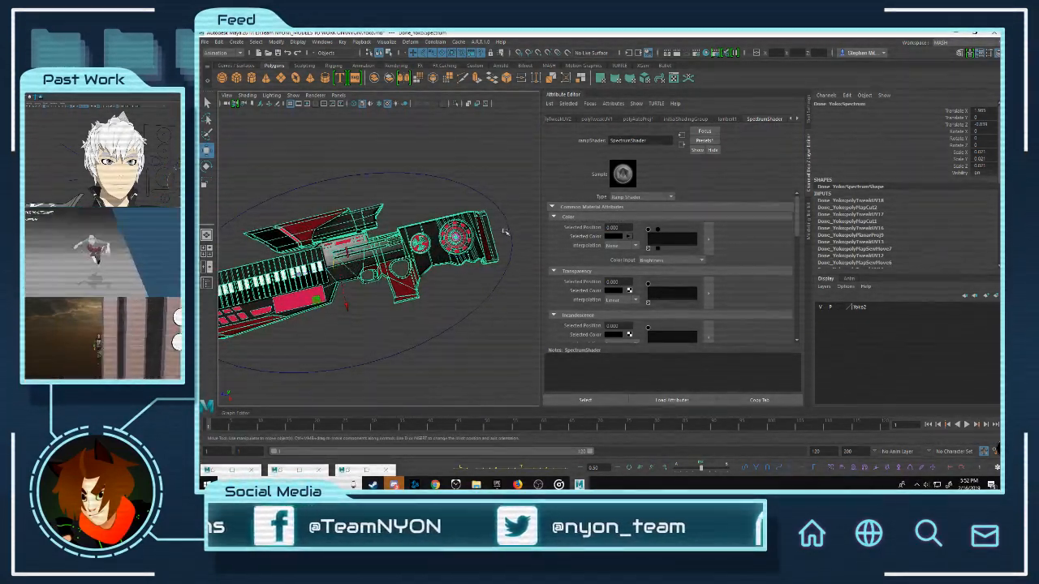
{"action": "left_click", "coordinate": [348, 472]}
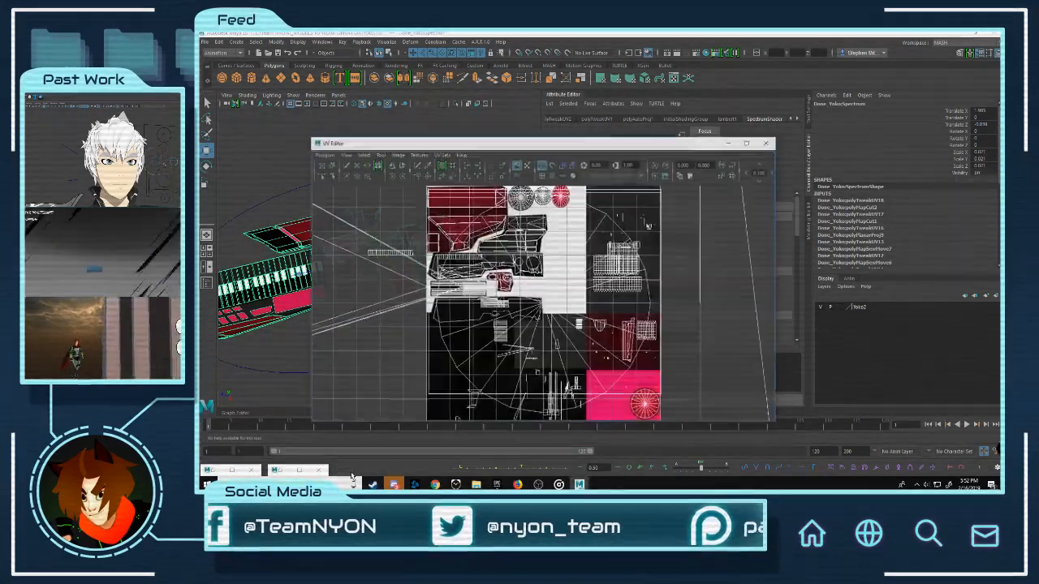
Step: Restore the Outliner and examine the remaining shading groups one by one, including the Mazenta, Obsidian Shards and lambert groups
{"action": "left_click", "coordinate": [281, 470]}
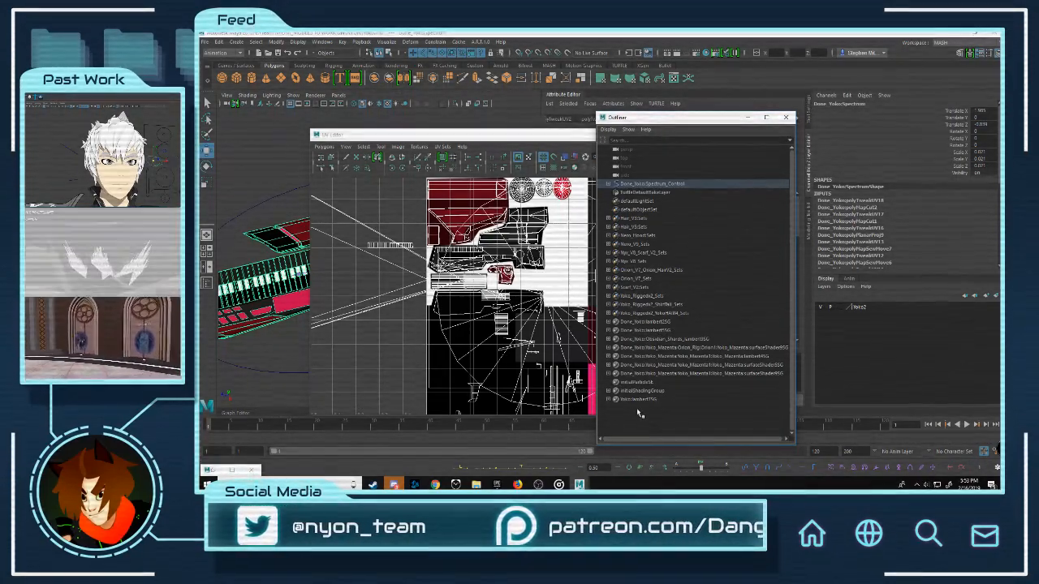
{"action": "left_click", "coordinate": [641, 391]}
{"action": "left_click", "coordinate": [654, 372]}
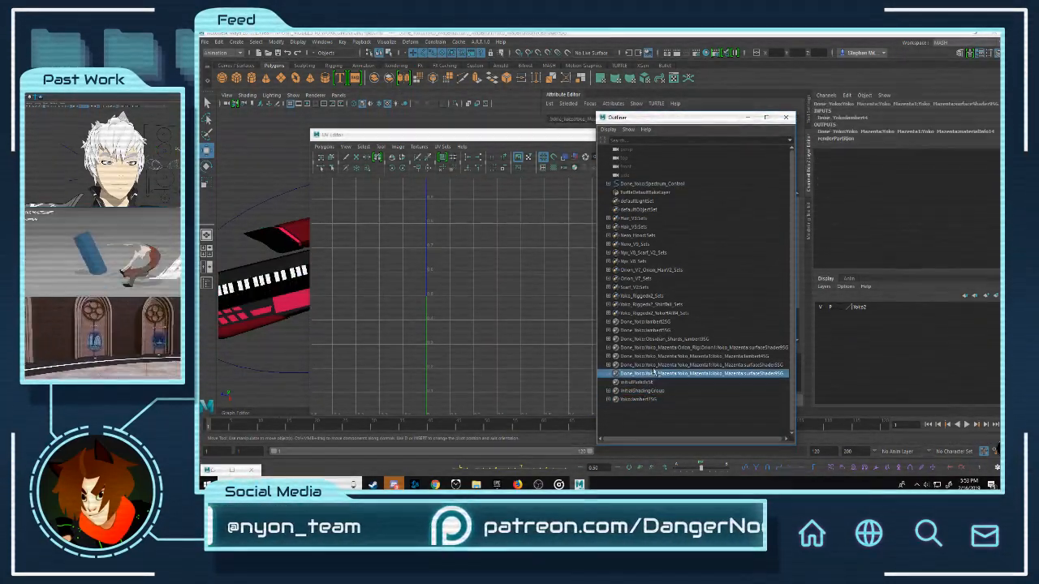
{"action": "left_click", "coordinate": [727, 365]}
{"action": "left_click", "coordinate": [683, 356]}
{"action": "left_click", "coordinate": [659, 340]}
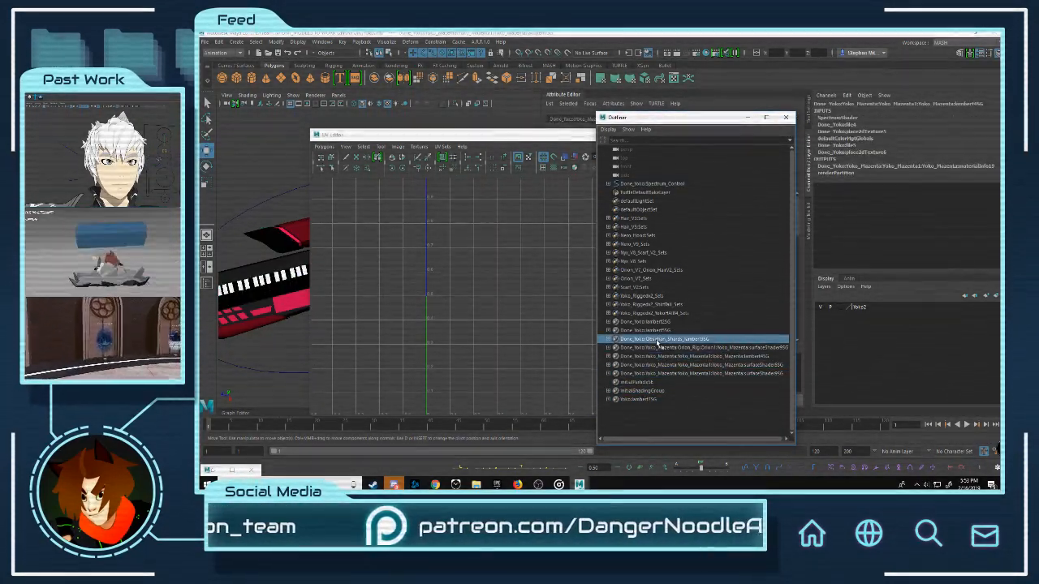
{"action": "left_click", "coordinate": [655, 322]}
Step: Delete the leftover hair, Nero, Nyx, Orion, scarf and Yoko Sets, together with their AllSet and FaceAllSet sets
{"action": "left_click", "coordinate": [700, 312]}
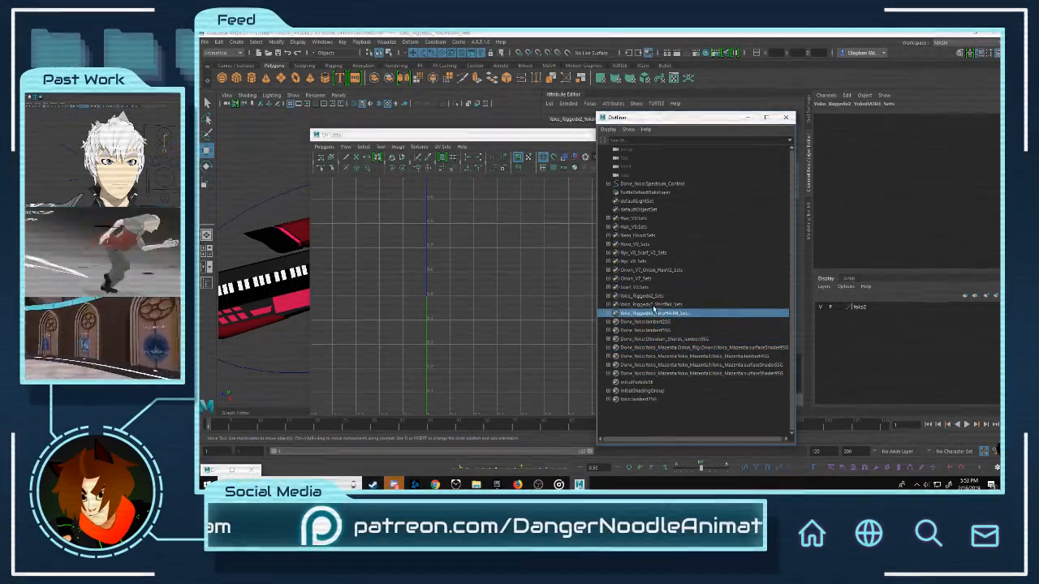
{"action": "left_click", "coordinate": [642, 219], "text": "shift"}
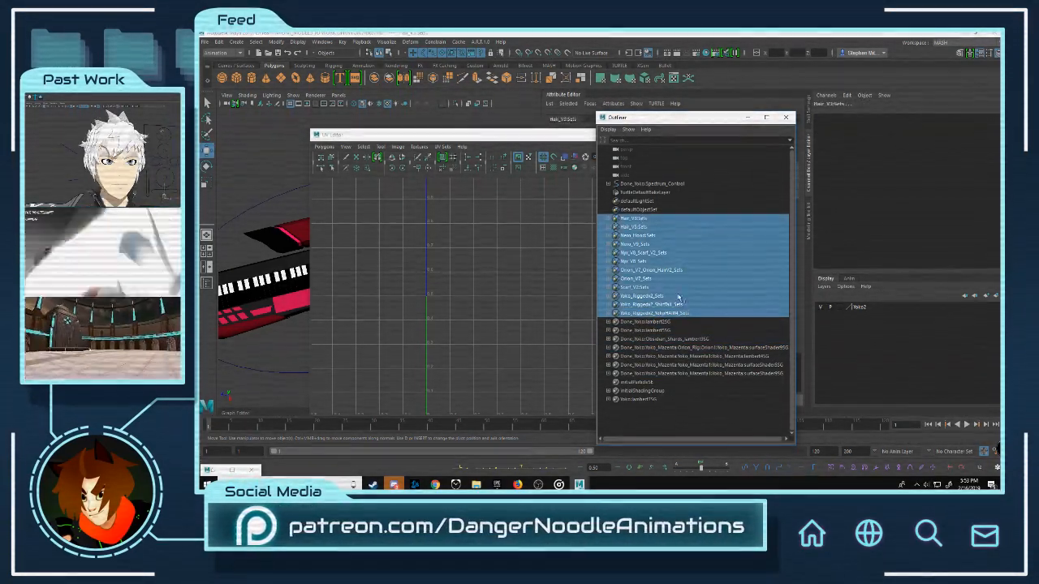
{"action": "key", "text": "Delete"}
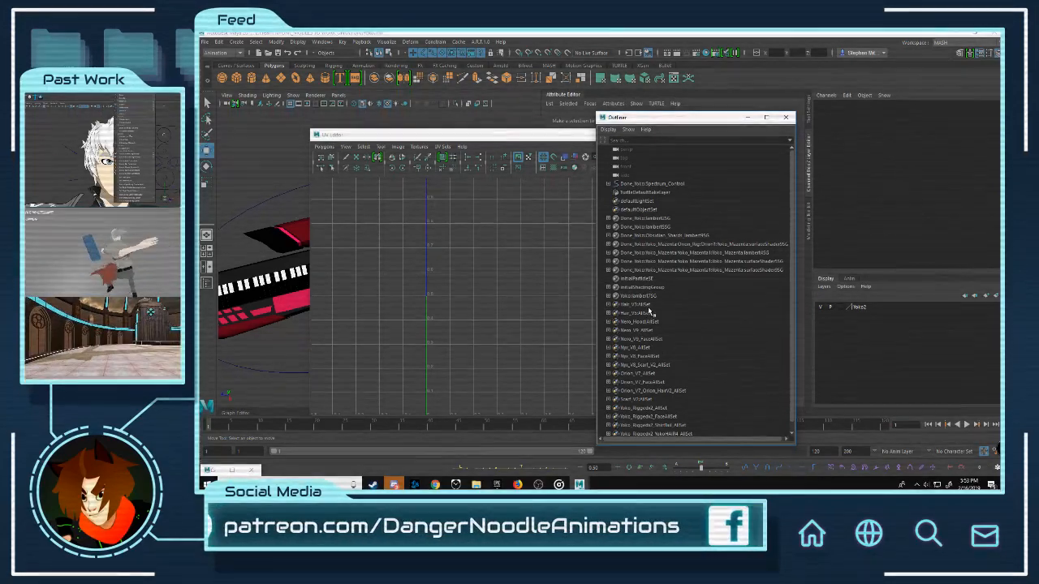
{"action": "left_click", "coordinate": [649, 306]}
{"action": "scroll", "coordinate": [650, 311], "scroll_direction": "down", "scroll_amount": 1}
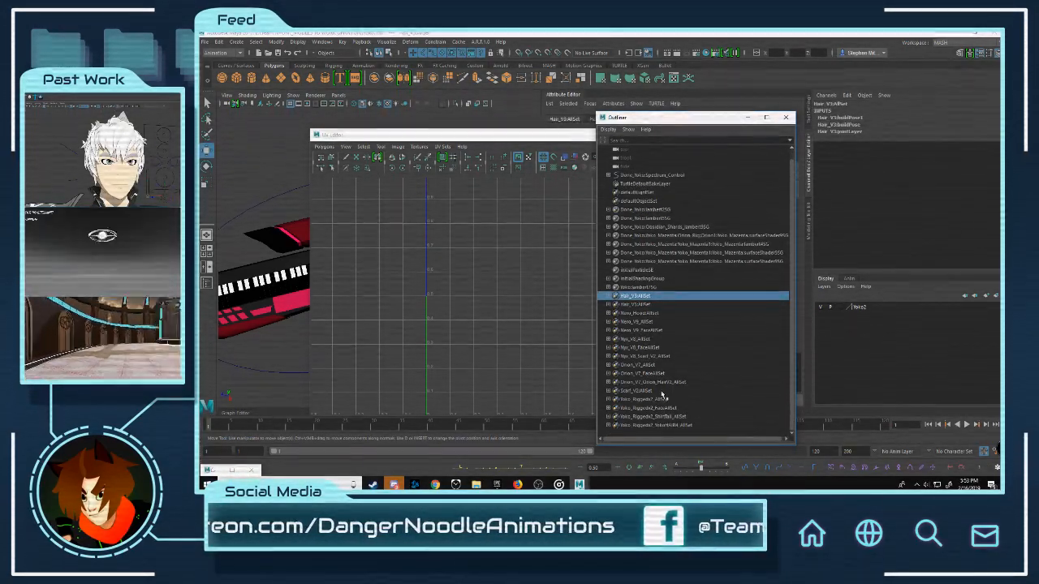
{"action": "left_click", "coordinate": [654, 426], "text": "shift"}
{"action": "key", "text": "Delete"}
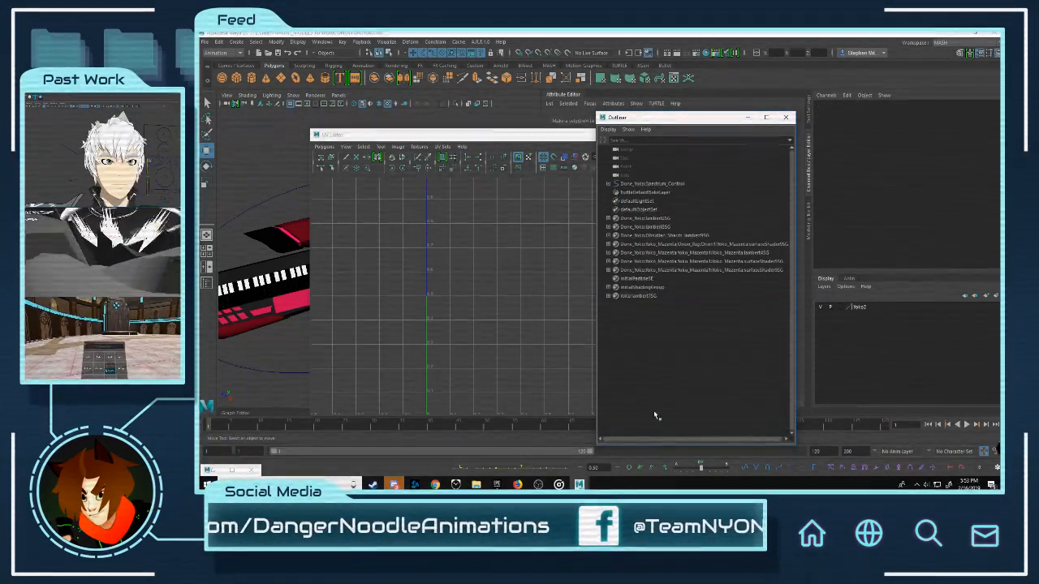
Step: Put away the UV Editor, try to delete the first Done_Yoko lambert shading group, and select the gun's Mazenta lambert shading group
{"action": "left_click", "coordinate": [696, 142]}
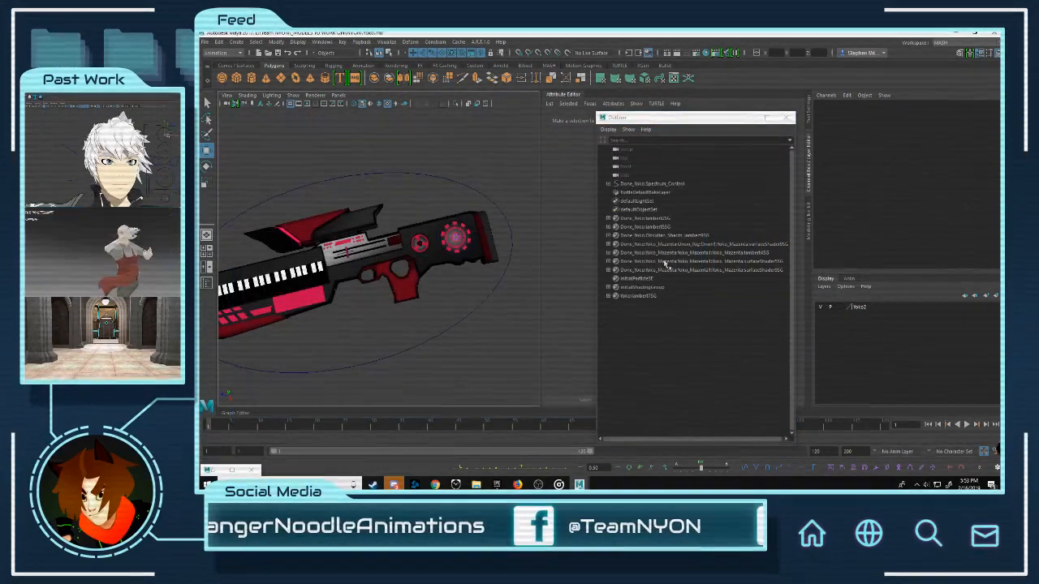
{"action": "left_click", "coordinate": [654, 226]}
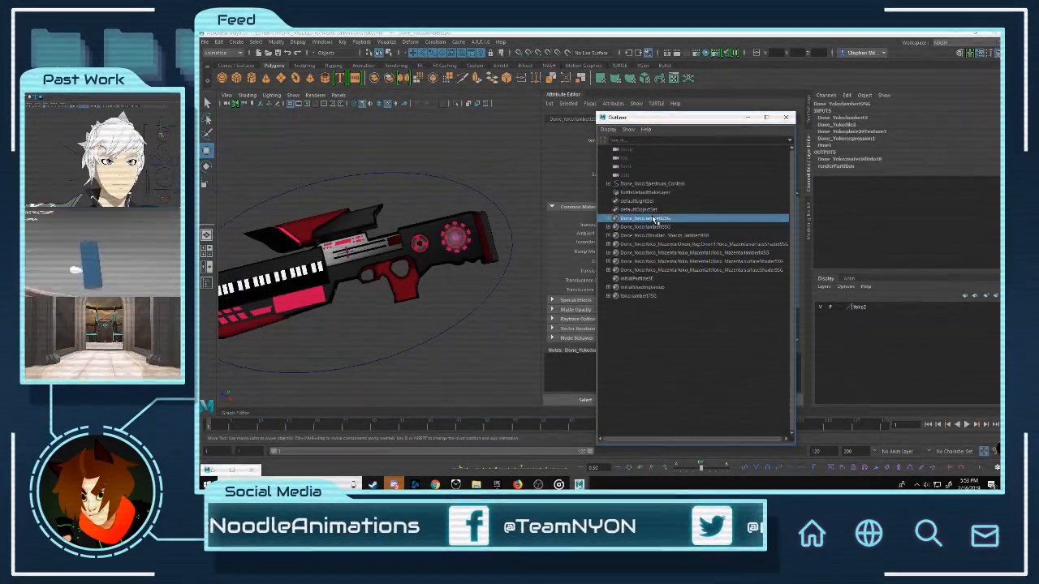
{"action": "key", "text": "Delete"}
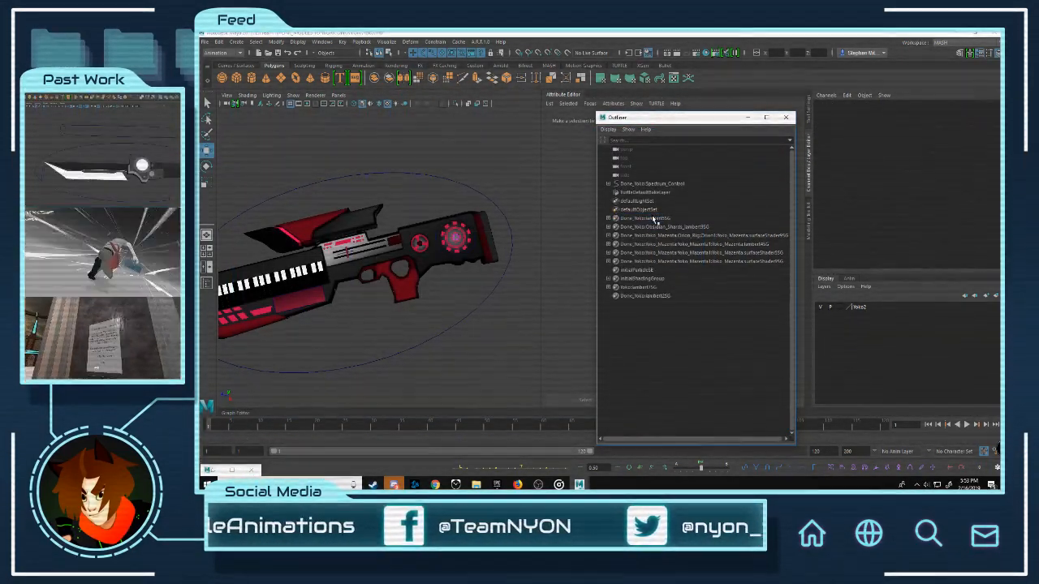
{"action": "left_click", "coordinate": [639, 287]}
{"action": "left_click", "coordinate": [644, 244]}
Step: Inspect the whole Spectrum gun's mesh and texture up close and from several sides
{"action": "middle_click_drag", "start_coordinate": [348, 294], "coordinate": [451, 284], "text": "alt"}
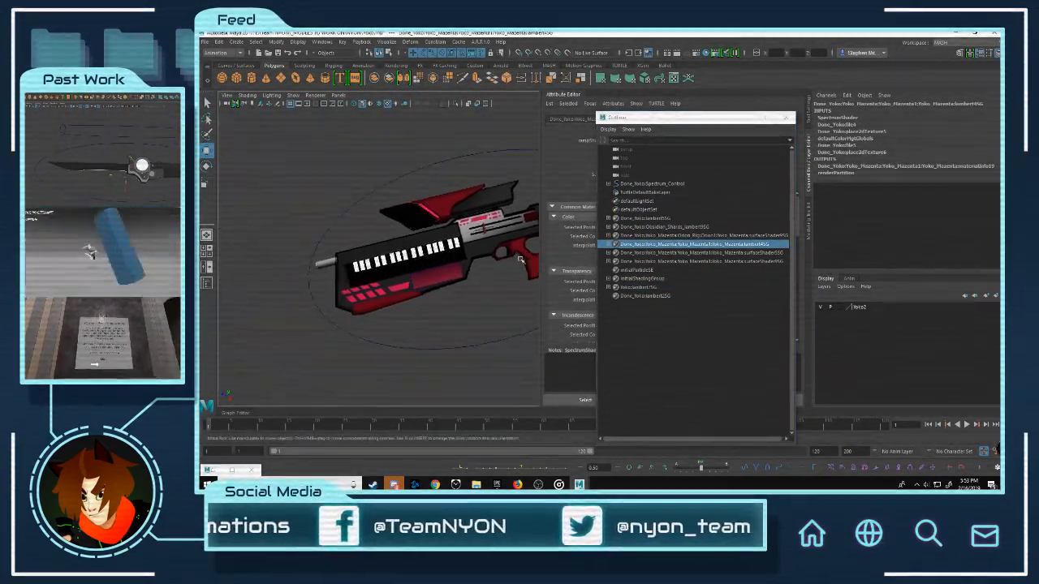
{"action": "scroll", "coordinate": [375, 289], "scroll_direction": "up", "scroll_amount": 5}
{"action": "left_click_drag", "start_coordinate": [499, 263], "coordinate": [415, 213], "text": "alt"}
{"action": "left_click", "coordinate": [449, 222]}
{"action": "left_click_drag", "start_coordinate": [295, 278], "coordinate": [460, 237], "text": "alt"}
{"action": "left_click", "coordinate": [517, 320]}
{"action": "scroll", "coordinate": [493, 288], "scroll_direction": "down", "scroll_amount": 8}
{"action": "scroll", "coordinate": [462, 271], "scroll_direction": "down", "scroll_amount": 8}
{"action": "scroll", "coordinate": [466, 251], "scroll_direction": "up", "scroll_amount": 10}
{"action": "middle_click_drag", "start_coordinate": [459, 237], "coordinate": [428, 256], "text": "alt"}
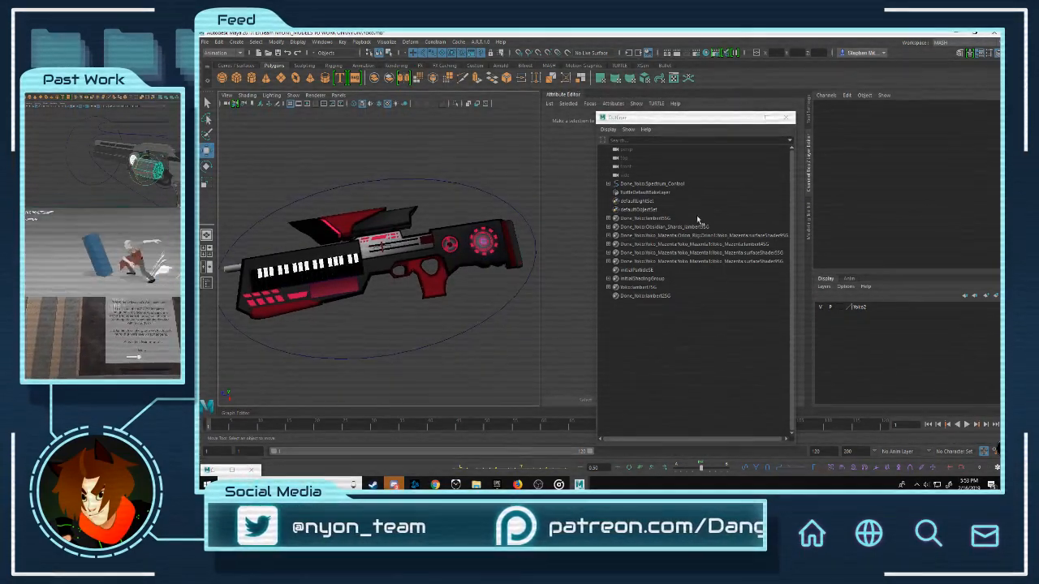
Step: Minimize the Outliner and collapse the Attribute Editor to leave the gun alone in a wider viewport
{"action": "left_click", "coordinate": [730, 117]}
{"action": "left_click", "coordinate": [747, 117]}
{"action": "scroll", "coordinate": [514, 273], "scroll_direction": "down", "scroll_amount": 5}
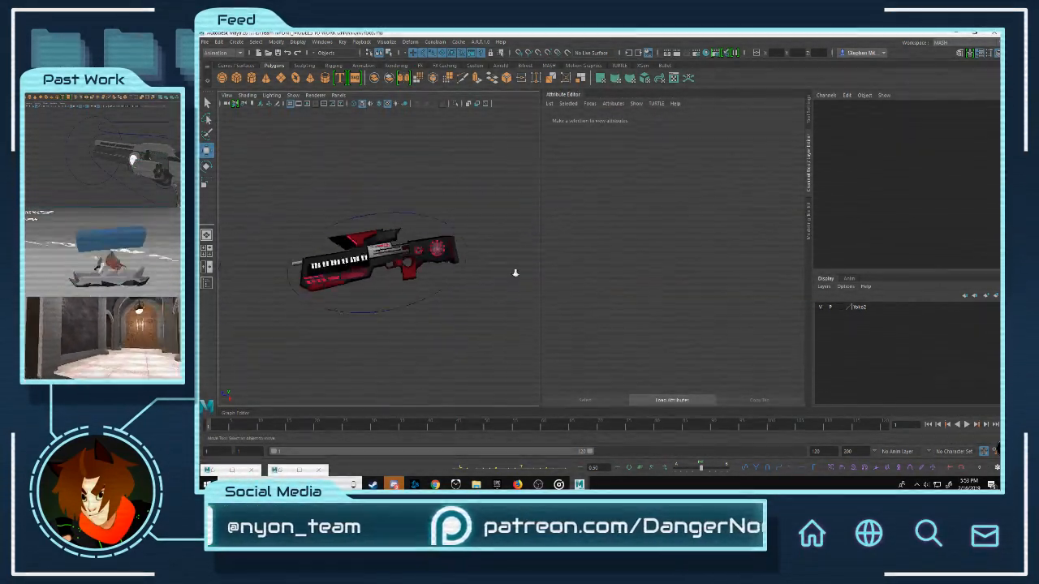
{"action": "scroll", "coordinate": [419, 202], "scroll_direction": "up", "scroll_amount": 3}
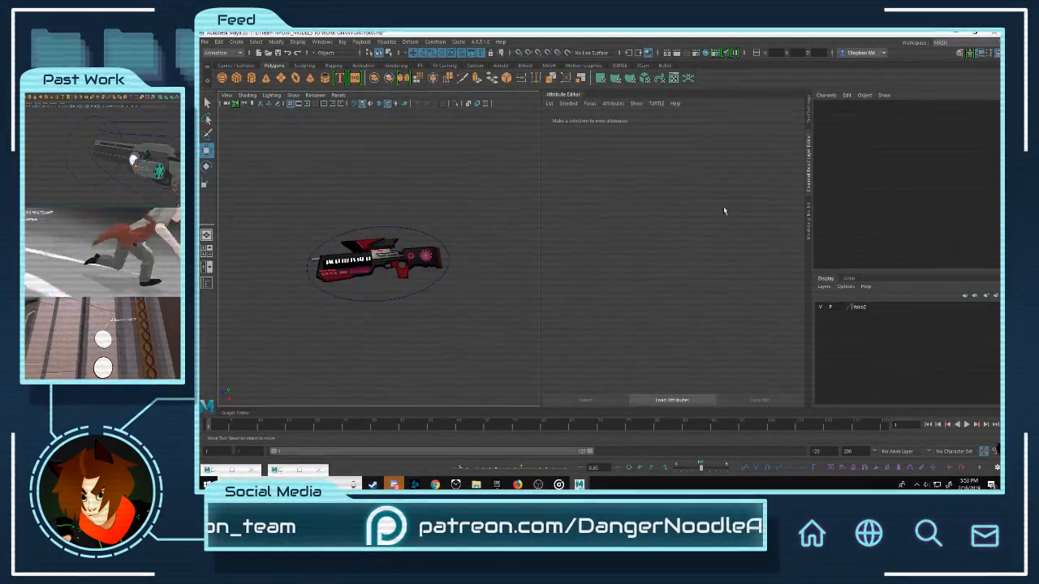
{"action": "left_click", "coordinate": [576, 96]}
{"action": "right_click_drag", "start_coordinate": [563, 214], "coordinate": [468, 215], "text": "alt"}
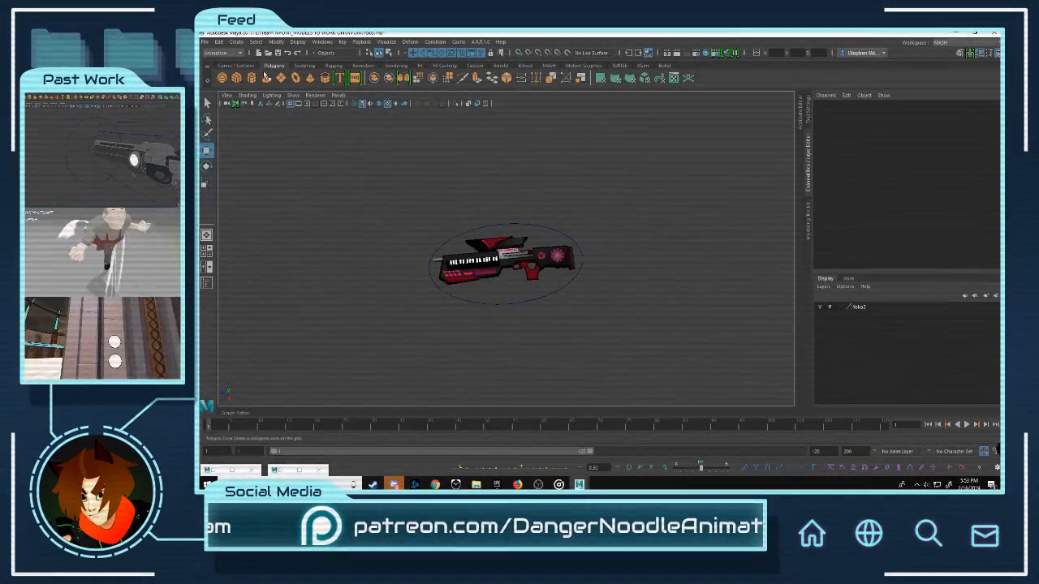
Step: Save the cleaned gun scene as a new Maya Binary file named Spectrum in the NYON folder
{"action": "left_click", "coordinate": [205, 41]}
{"action": "left_click", "coordinate": [231, 84]}
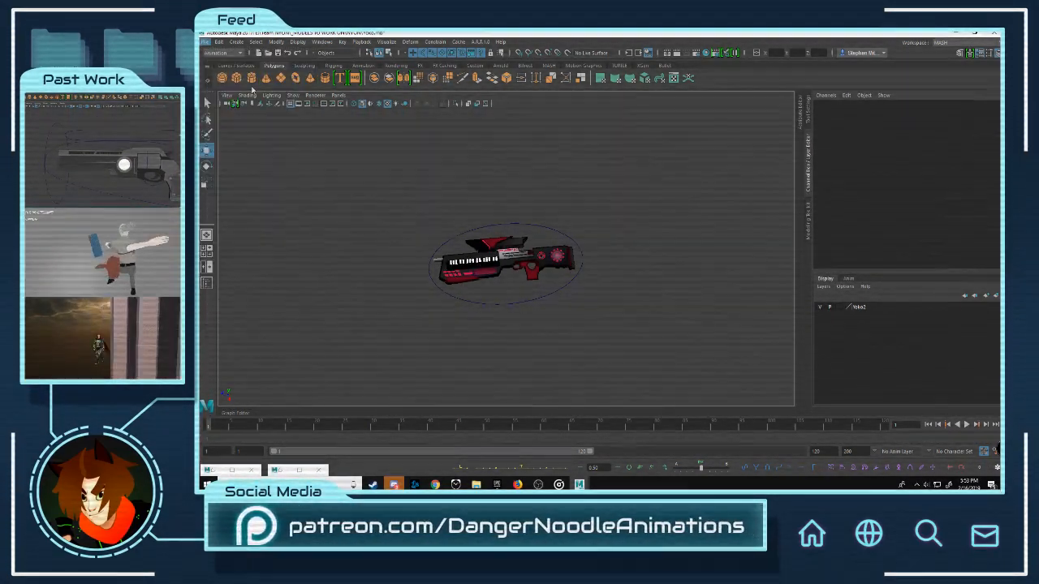
{"action": "type", "text": "Spectrum"}
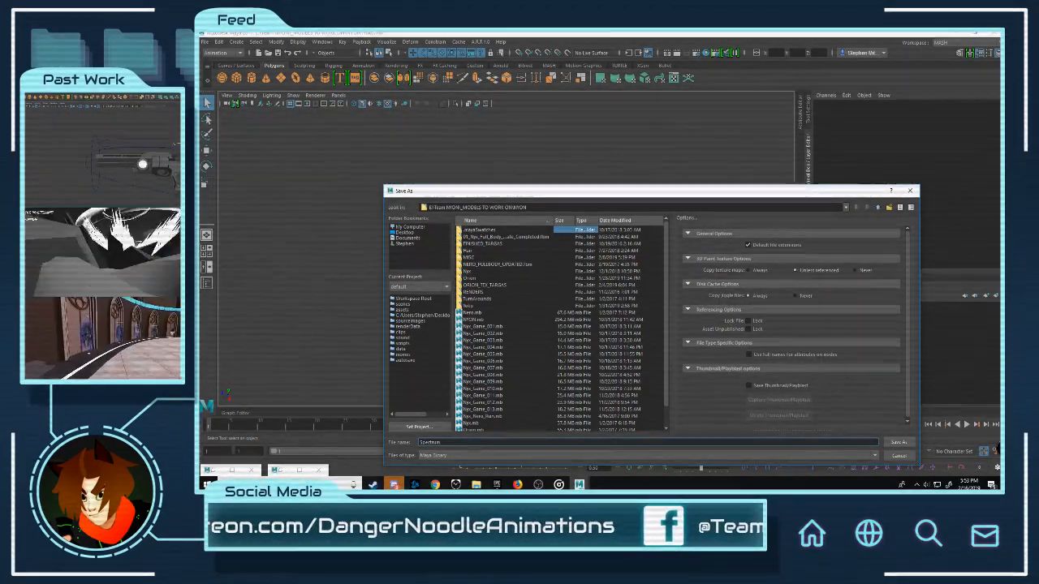
{"action": "key", "text": "Return"}
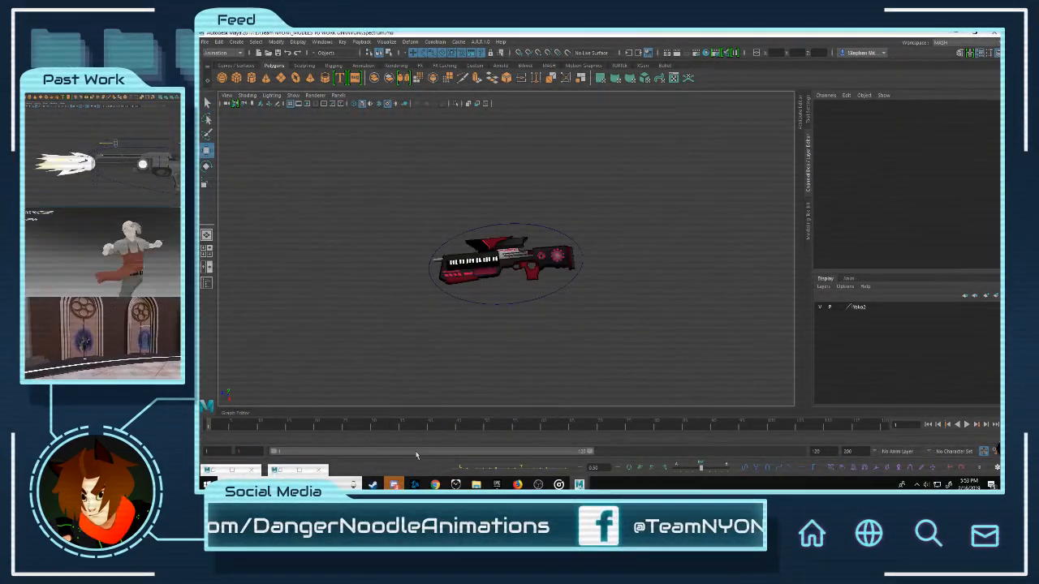
Step: Check which folder holds the saved Spectrum file, without saving the scene again
{"action": "left_click", "coordinate": [205, 41]}
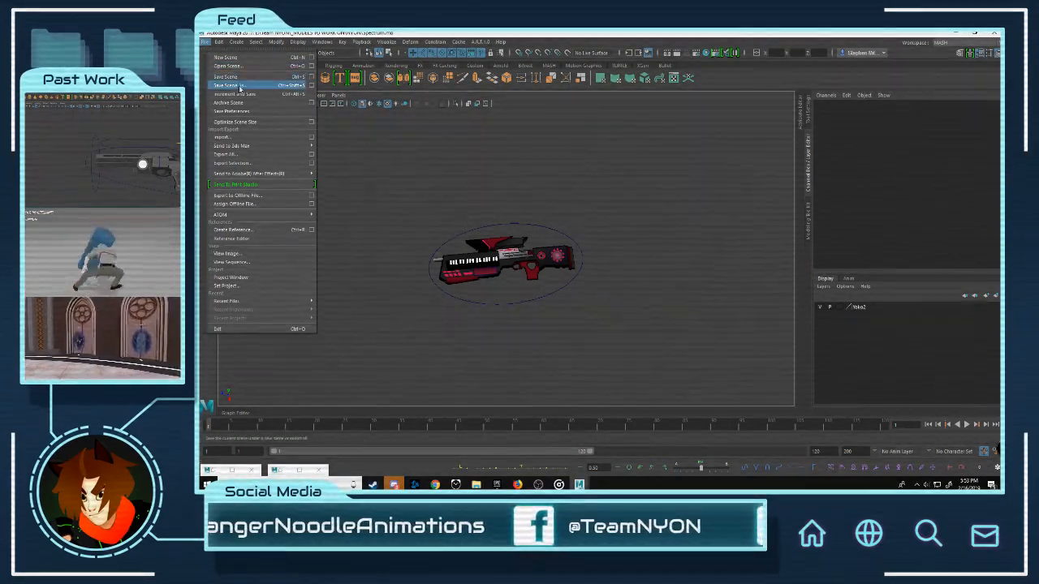
{"action": "left_click", "coordinate": [235, 85]}
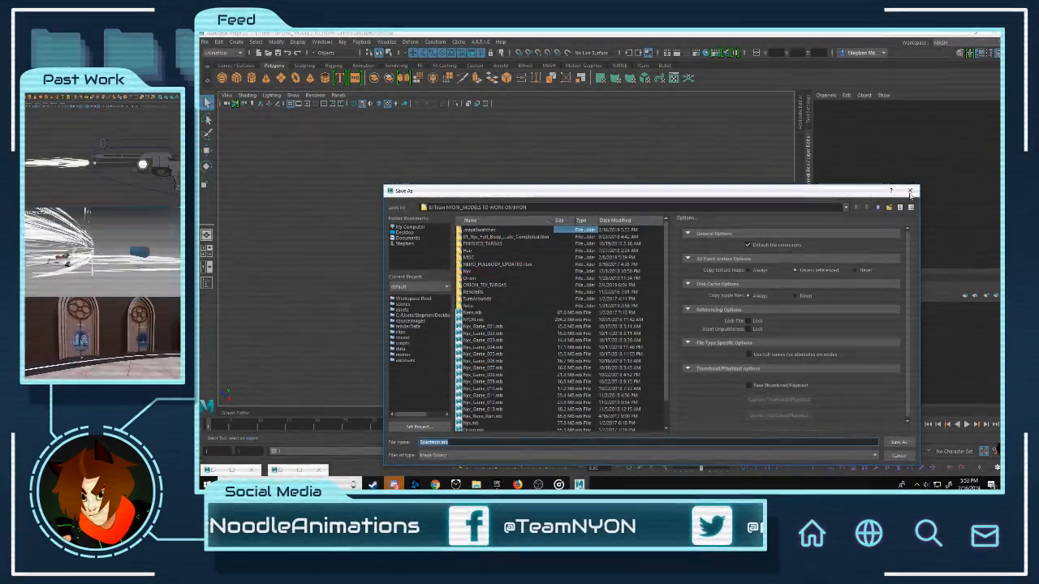
{"action": "left_click", "coordinate": [909, 191]}
Step: Switch to the other Maya window containing Yoko's rig and close its Hypershade
{"action": "mouse_move", "coordinate": [580, 485]}
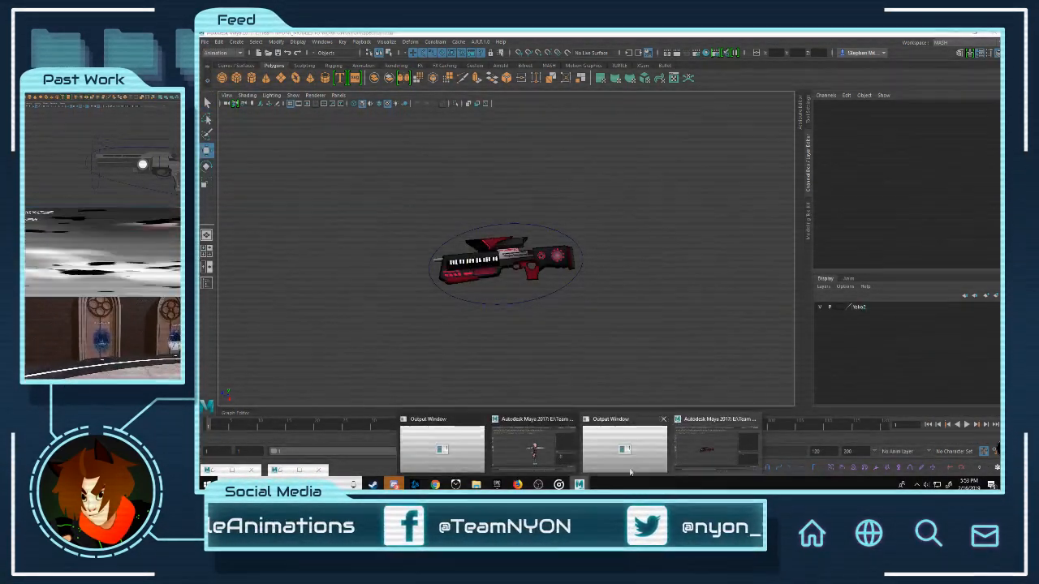
{"action": "left_click", "coordinate": [720, 445]}
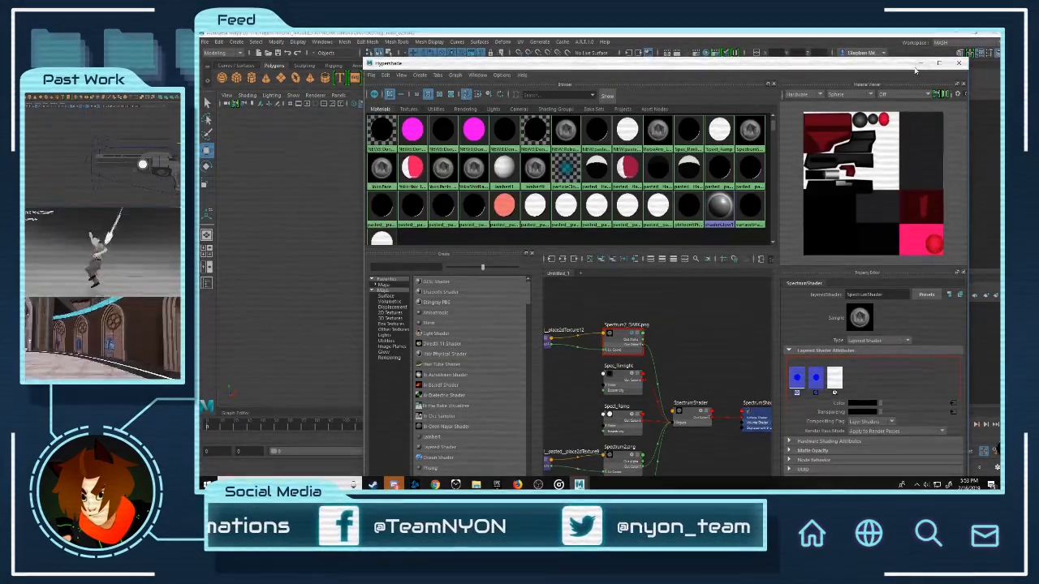
{"action": "left_click", "coordinate": [959, 64]}
Step: Import Spectrum.mb from the NYON folder inside _MODELS TO WORK ON into Yoko's rig scene
{"action": "left_click", "coordinate": [207, 42]}
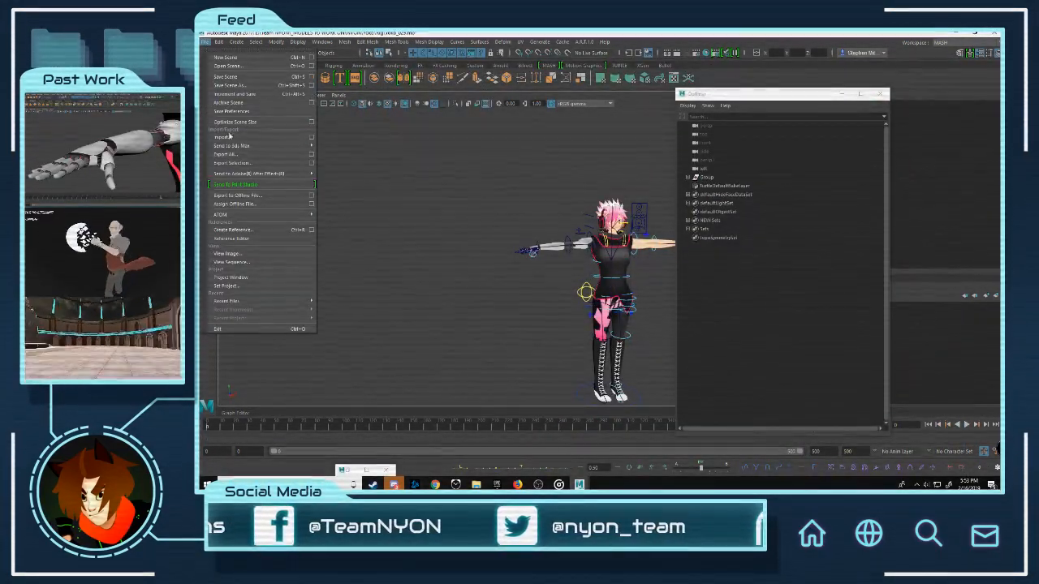
{"action": "left_click", "coordinate": [388, 164]}
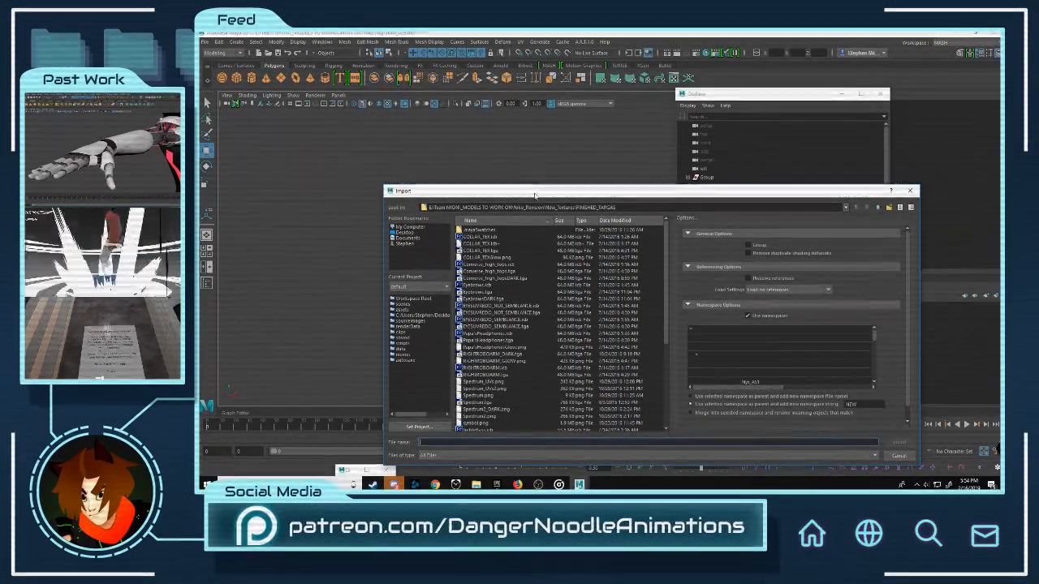
{"action": "left_click_drag", "start_coordinate": [534, 195], "coordinate": [597, 123]}
{"action": "scroll", "coordinate": [601, 263], "scroll_direction": "down", "scroll_amount": 5}
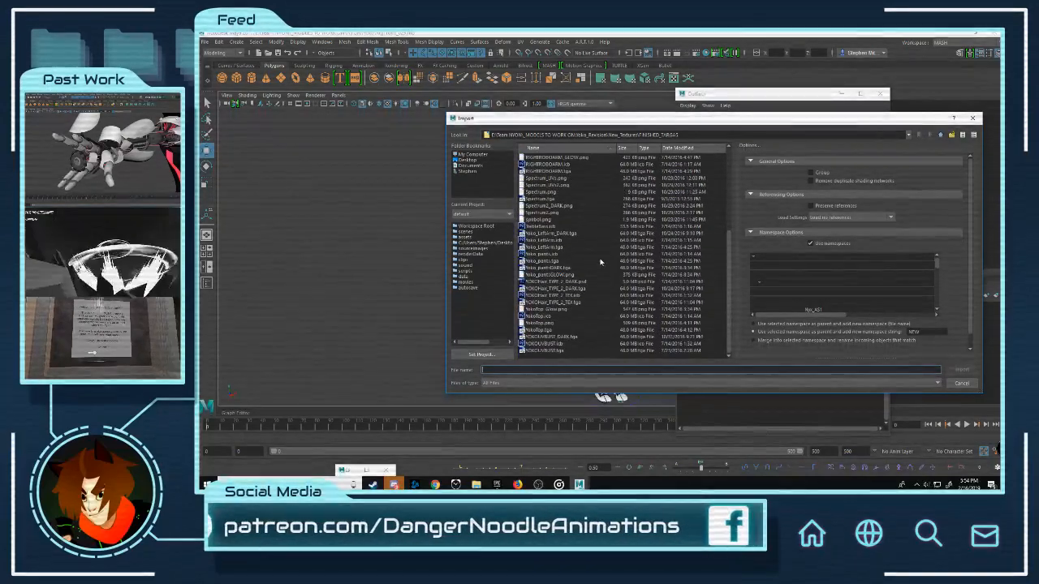
{"action": "left_click", "coordinate": [908, 135]}
{"action": "left_click", "coordinate": [641, 163]}
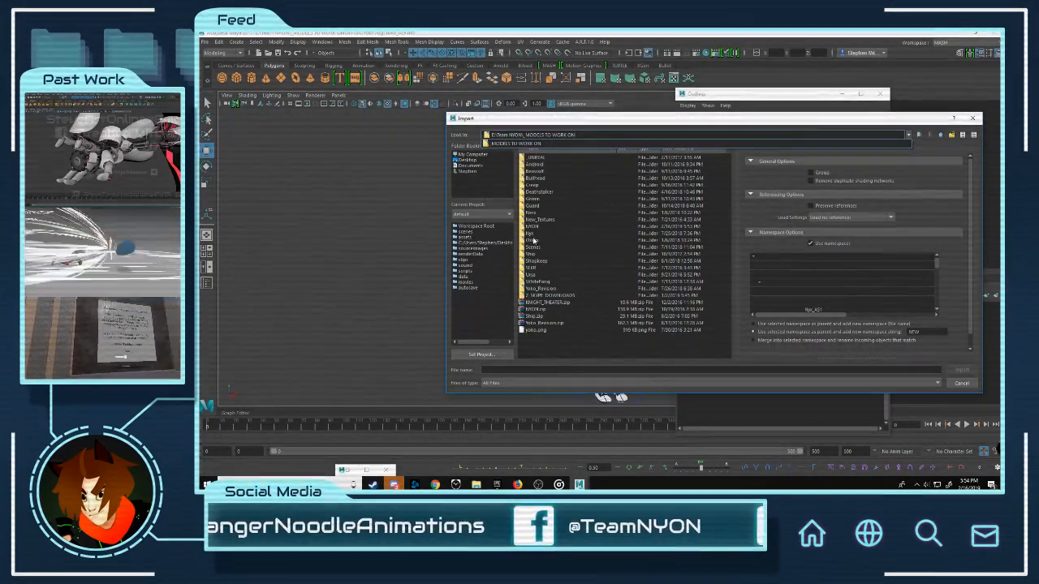
{"action": "double_click", "coordinate": [533, 234]}
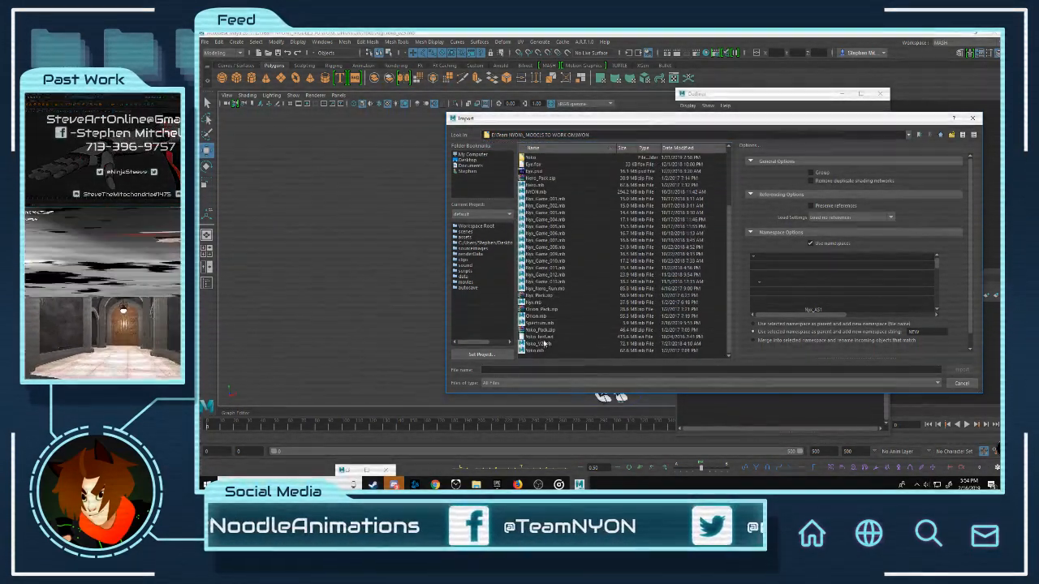
{"action": "left_click", "coordinate": [538, 323]}
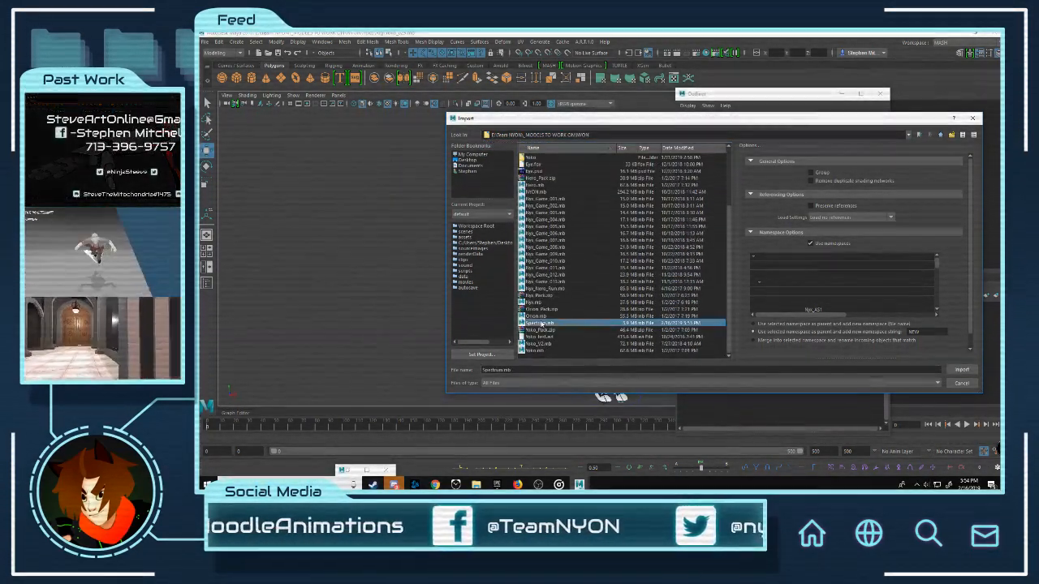
{"action": "left_click", "coordinate": [972, 370]}
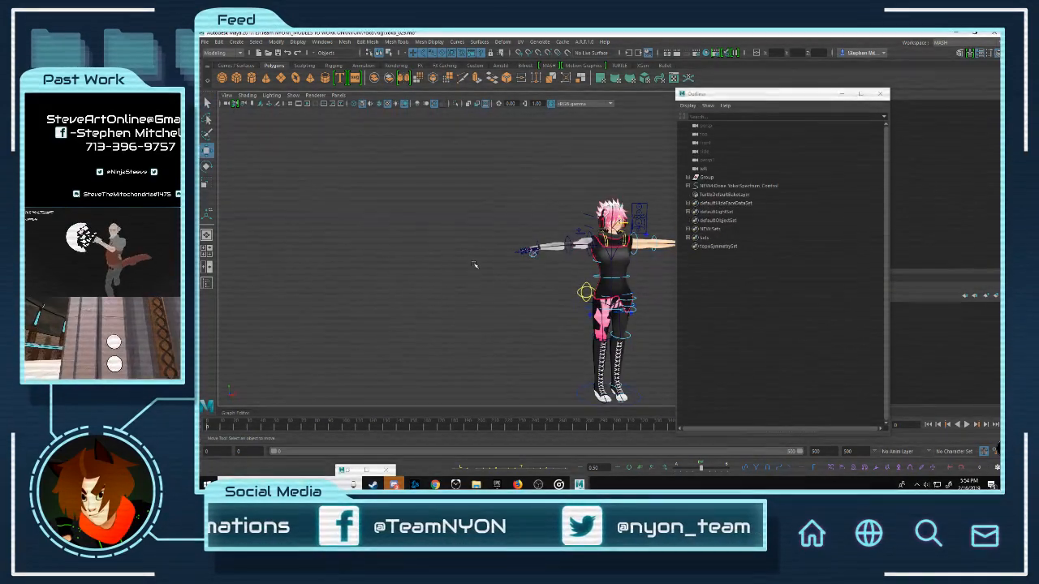
Step: Locate the imported gun near Yoko's feet and select the green plane on its body
{"action": "scroll", "coordinate": [550, 306], "scroll_direction": "up", "scroll_amount": 10}
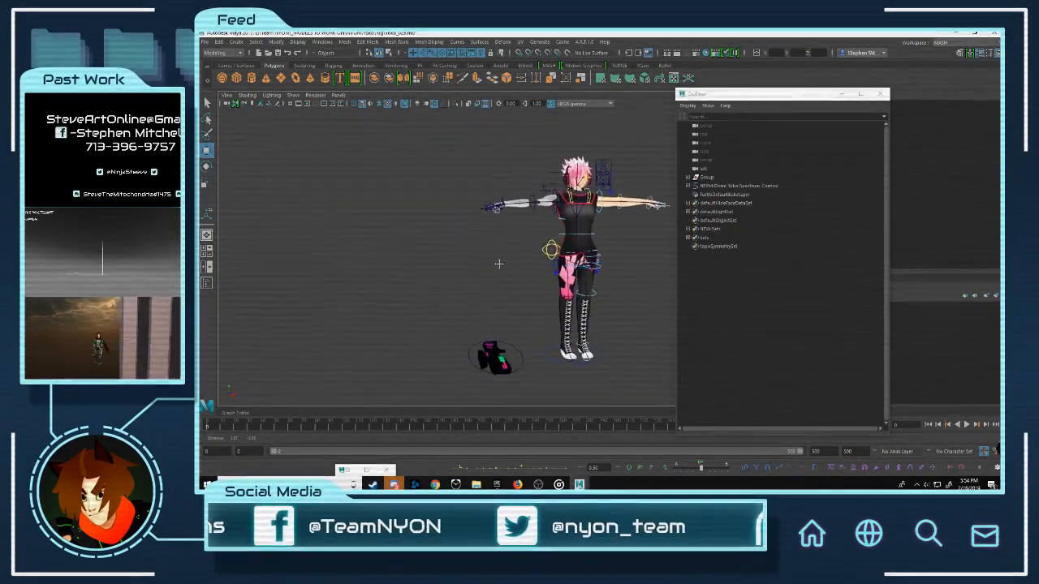
{"action": "middle_click_drag", "start_coordinate": [397, 302], "coordinate": [487, 177], "text": "alt"}
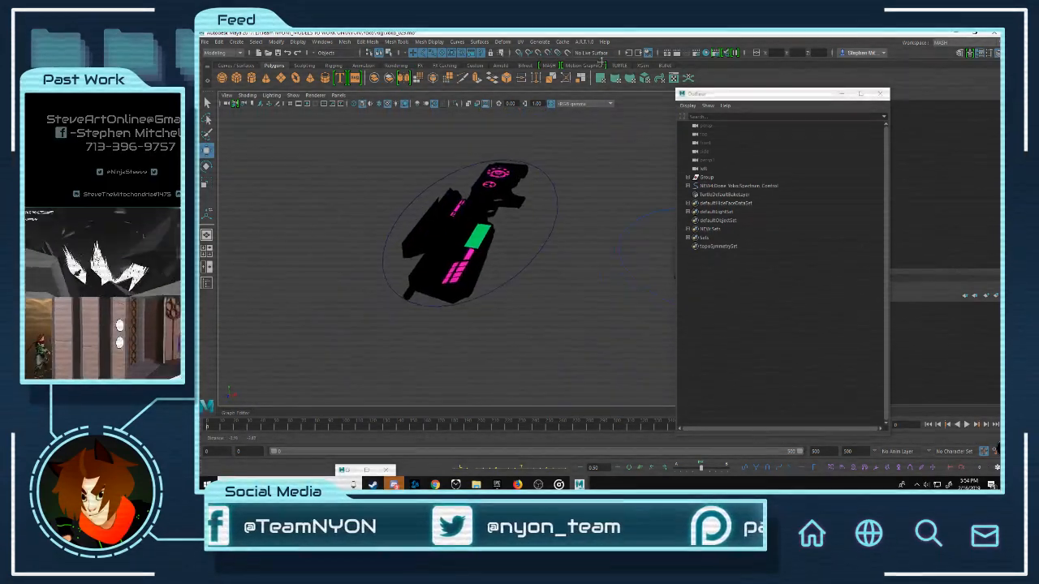
{"action": "scroll", "coordinate": [539, 194], "scroll_direction": "up", "scroll_amount": 6}
{"action": "left_click", "coordinate": [460, 207]}
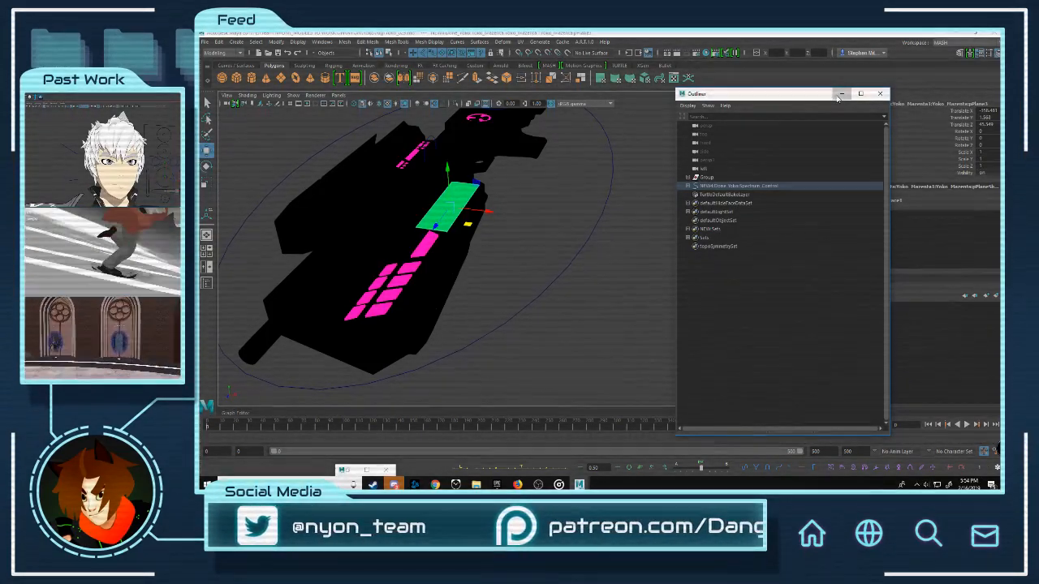
Step: Minimize the Outliner and examine the imported gun's black body and its pink and green planes from low angles
{"action": "left_click", "coordinate": [840, 95]}
{"action": "scroll", "coordinate": [560, 227], "scroll_direction": "down", "scroll_amount": 4}
{"action": "left_click_drag", "start_coordinate": [542, 221], "coordinate": [539, 257], "text": "alt"}
{"action": "scroll", "coordinate": [611, 250], "scroll_direction": "up", "scroll_amount": 2}
{"action": "right_click_drag", "start_coordinate": [539, 257], "coordinate": [939, 334], "text": "alt"}
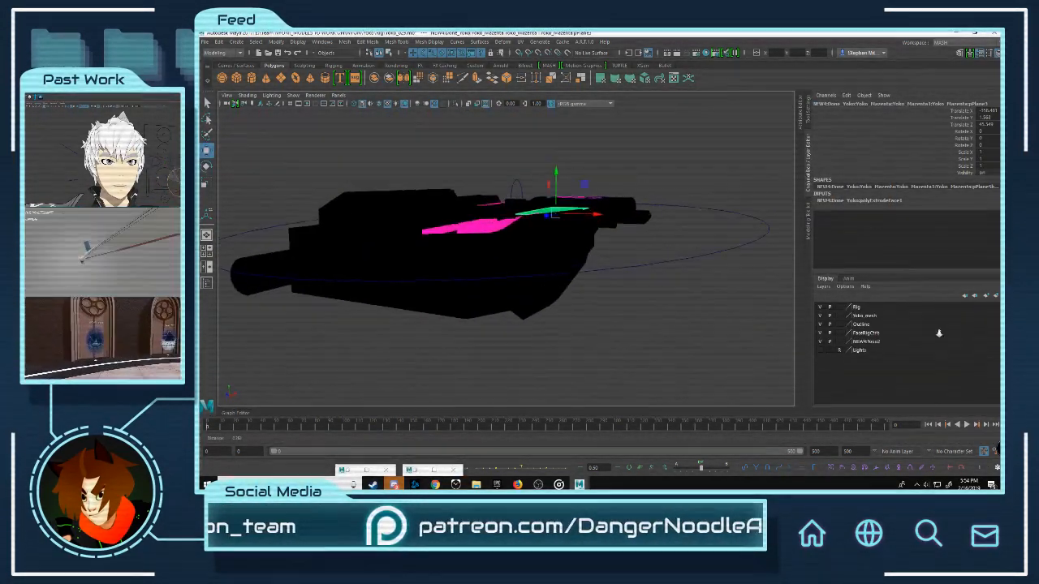
{"action": "scroll", "coordinate": [589, 277], "scroll_direction": "up", "scroll_amount": 4}
{"action": "scroll", "coordinate": [573, 232], "scroll_direction": "up", "scroll_amount": 2}
{"action": "scroll", "coordinate": [573, 232], "scroll_direction": "down", "scroll_amount": 2}
{"action": "middle_click_drag", "start_coordinate": [531, 255], "coordinate": [493, 350], "text": "alt"}
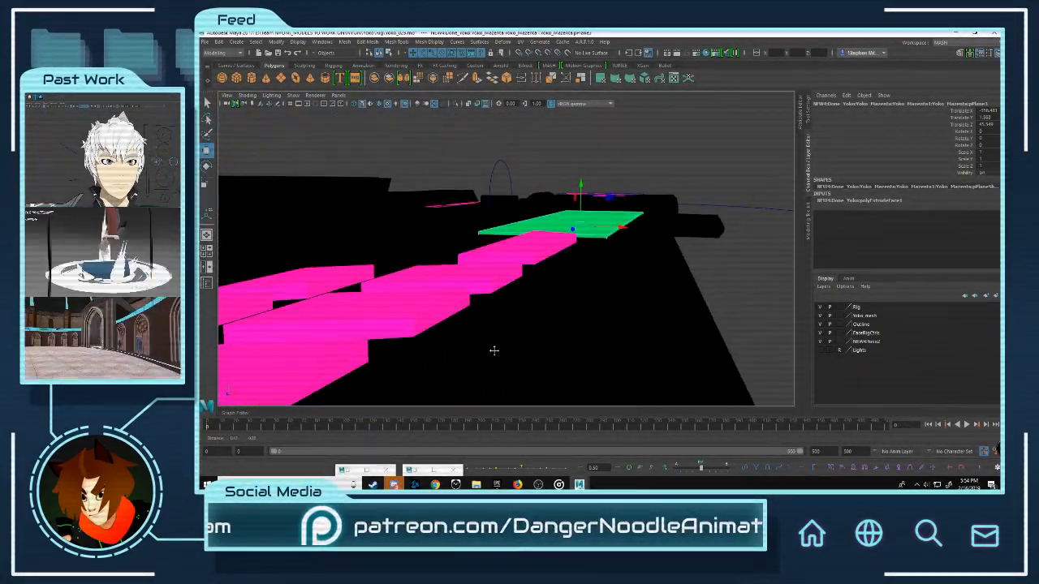
{"action": "left_click_drag", "start_coordinate": [493, 350], "coordinate": [559, 251], "text": "alt"}
Step: Select the gun's black body mesh and show its Render Stats attributes
{"action": "left_click", "coordinate": [559, 258]}
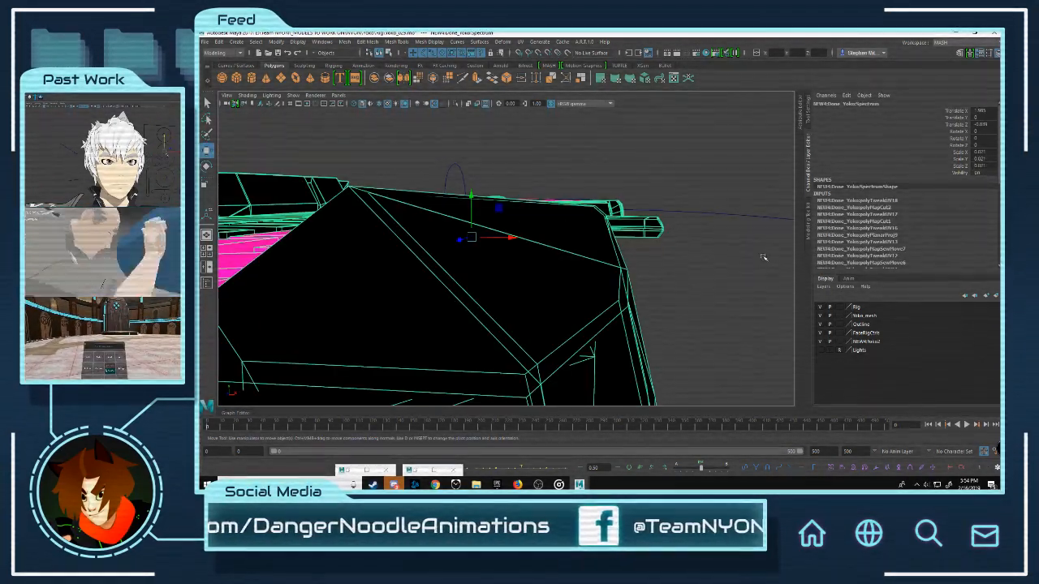
{"action": "left_click", "coordinate": [801, 115]}
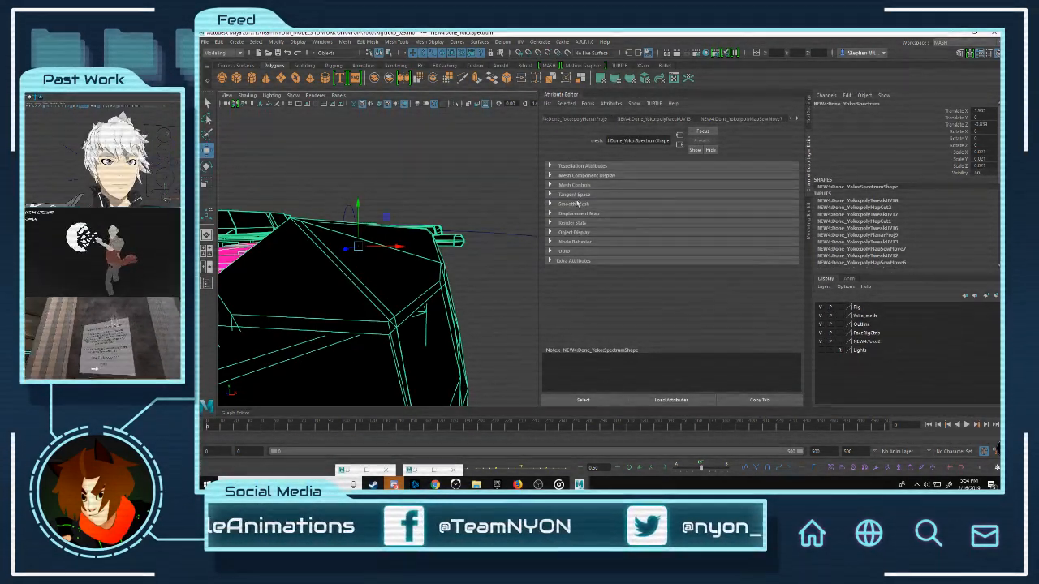
{"action": "left_click", "coordinate": [573, 222]}
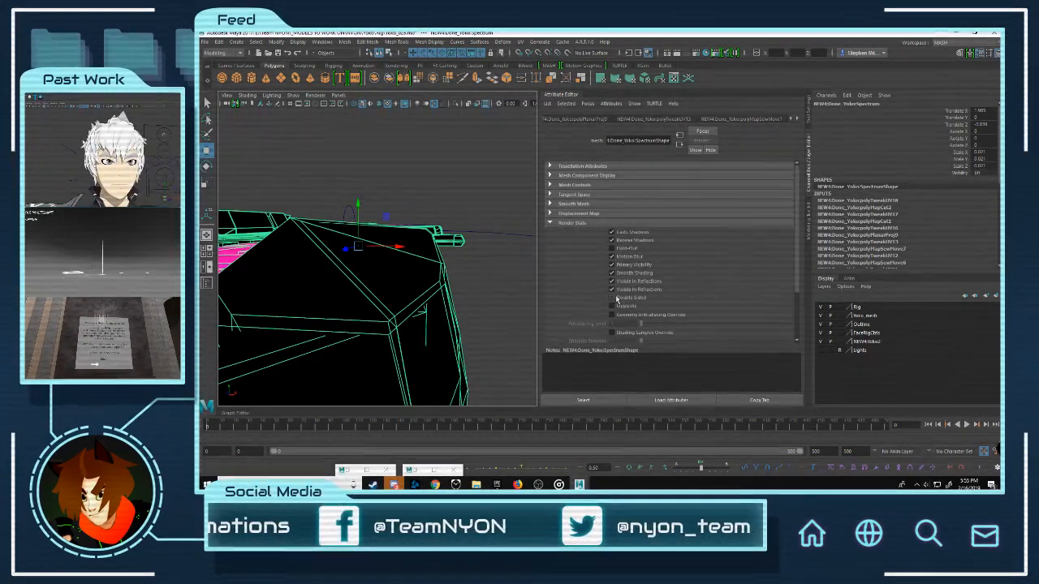
Step: Examine the inside of the gun body, reselect the mesh, and look through its construction history nodes
{"action": "scroll", "coordinate": [483, 246], "scroll_direction": "up", "scroll_amount": 5}
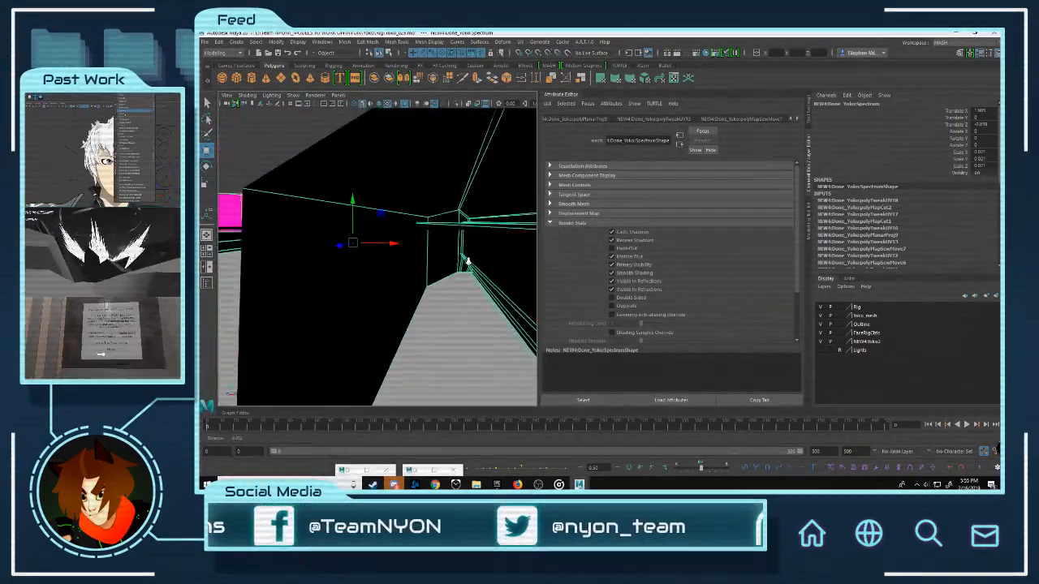
{"action": "left_click_drag", "start_coordinate": [466, 260], "coordinate": [453, 285], "text": "alt"}
{"action": "left_click", "coordinate": [489, 264]}
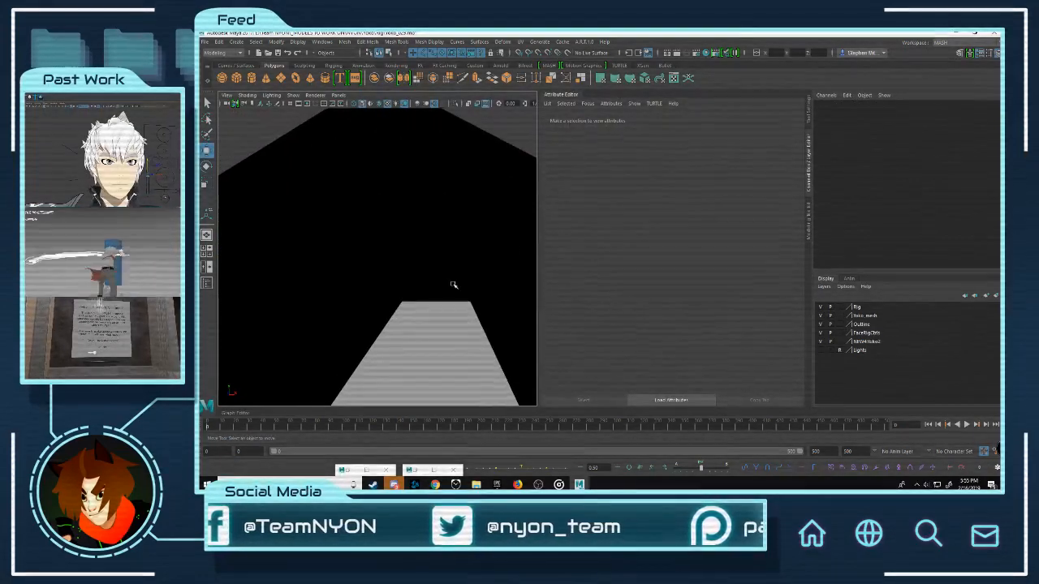
{"action": "left_click", "coordinate": [453, 284]}
{"action": "scroll", "coordinate": [464, 254], "scroll_direction": "down", "scroll_amount": 5}
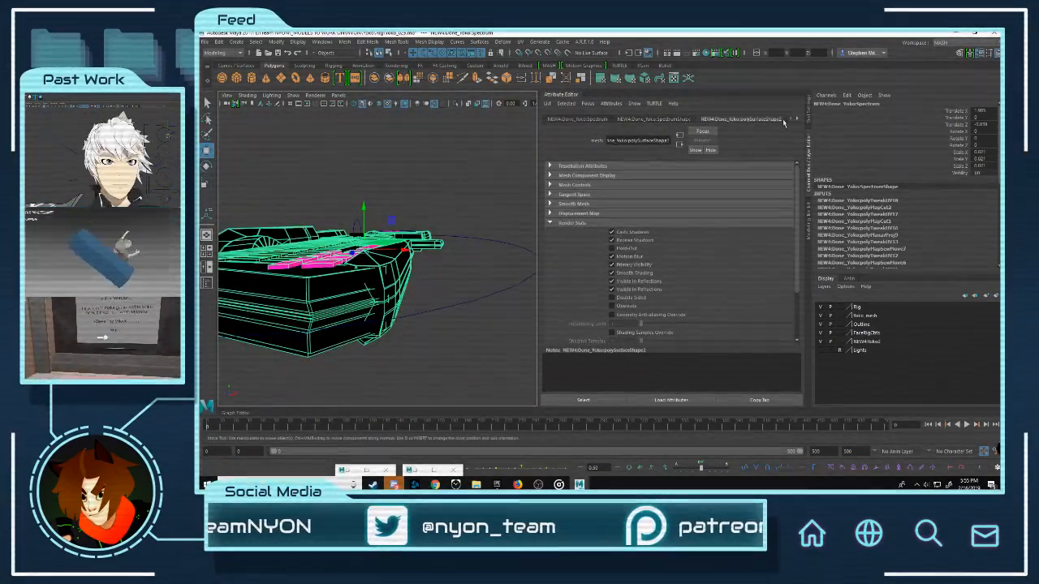
{"action": "left_click", "coordinate": [797, 119]}
{"action": "left_click", "coordinate": [692, 120]}
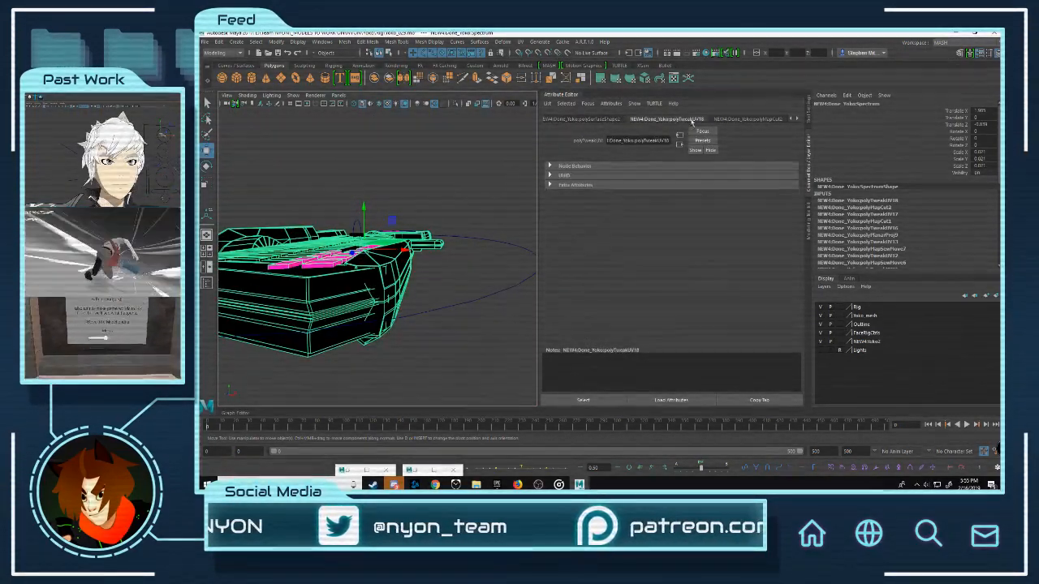
{"action": "left_click", "coordinate": [753, 120]}
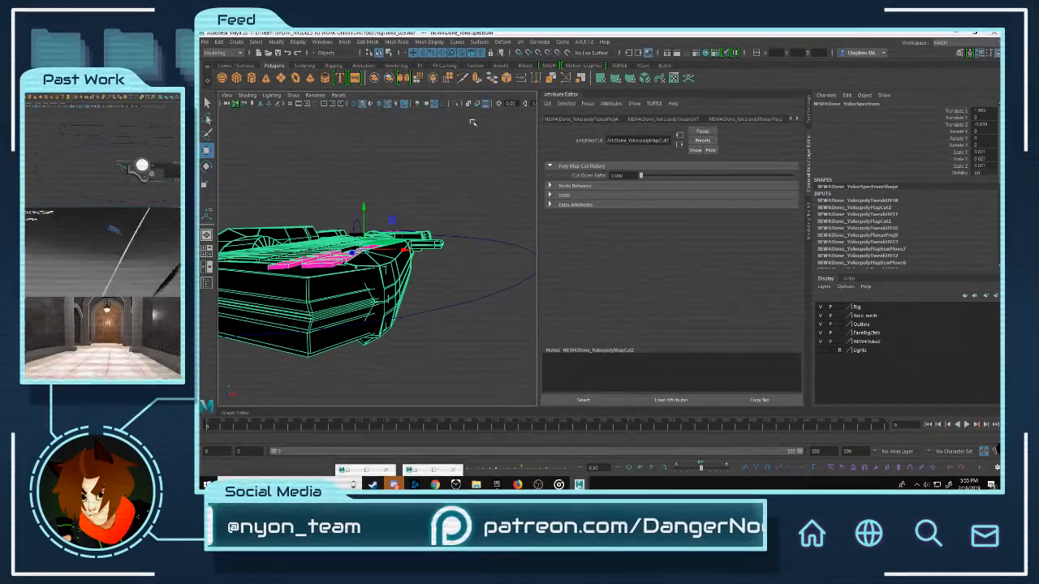
Step: Delete the non-deformer history from the whole gun mesh
{"action": "left_click_drag", "start_coordinate": [486, 195], "coordinate": [410, 192], "text": "alt"}
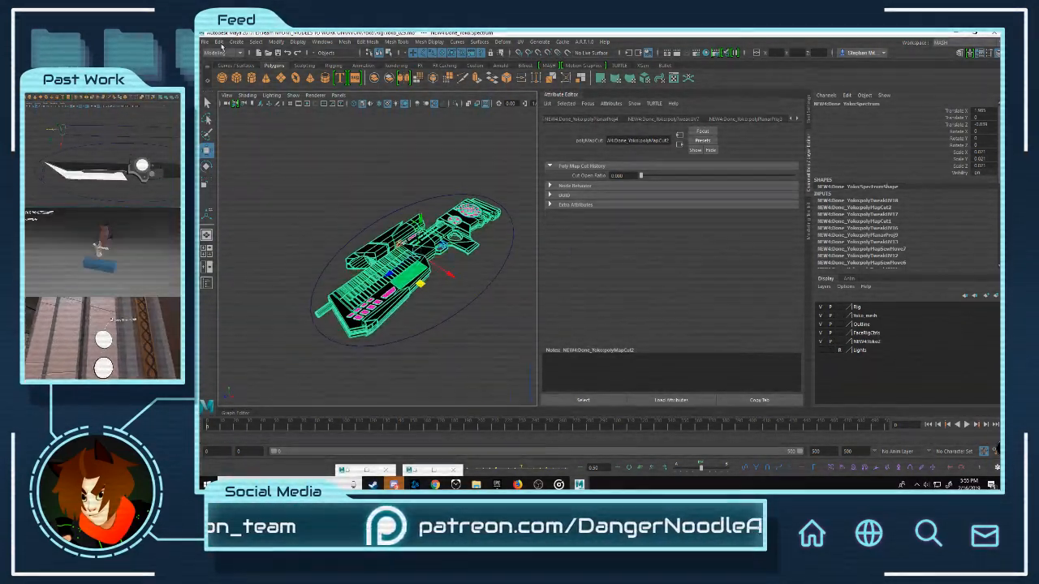
{"action": "left_click", "coordinate": [218, 41]}
{"action": "mouse_move", "coordinate": [284, 143]}
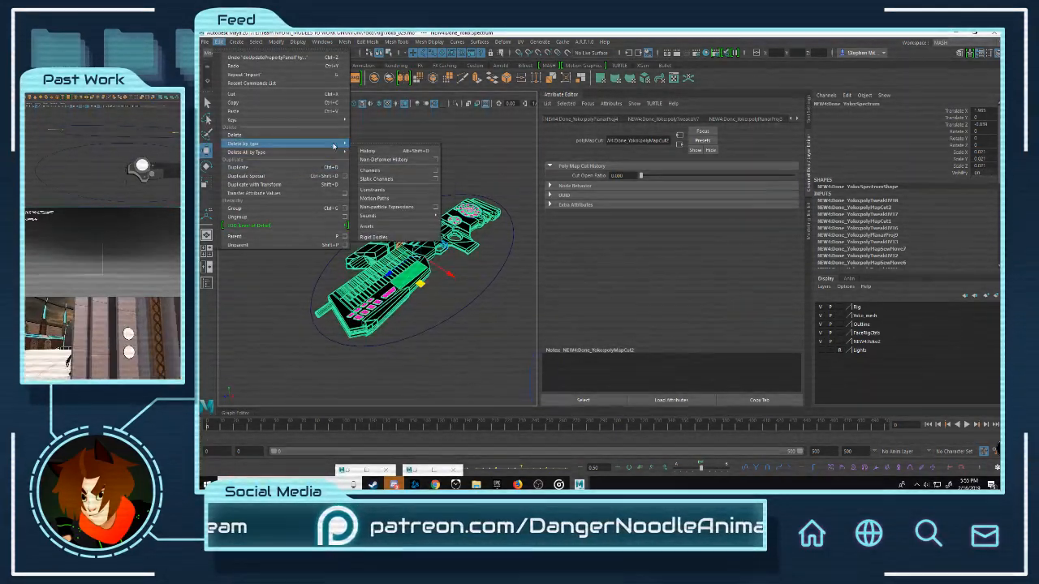
{"action": "left_click", "coordinate": [385, 160]}
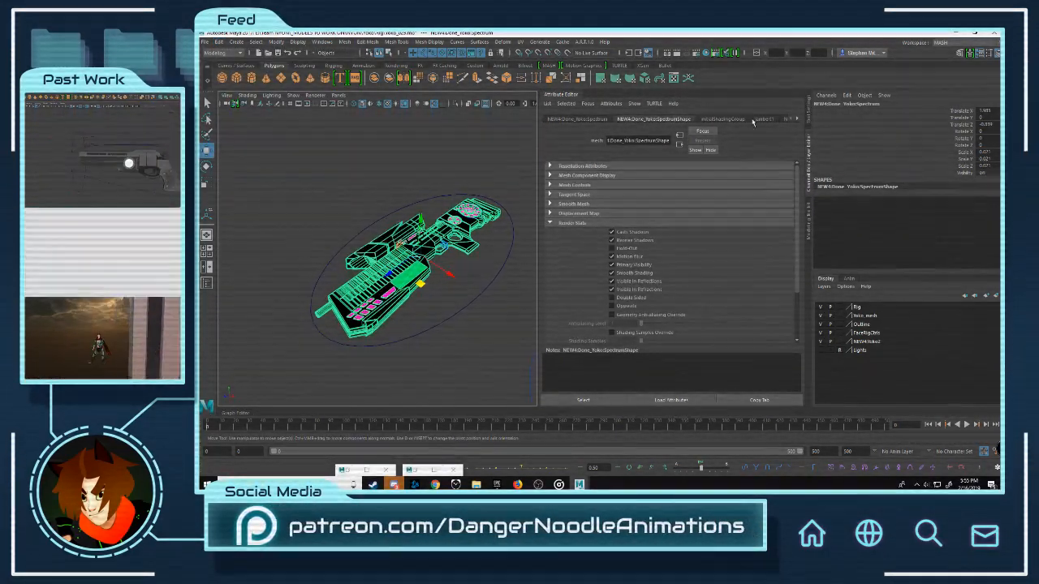
Step: Review the gun's lambert1 and SpectrumShader material attributes and examine the black body up close from several angles
{"action": "left_click", "coordinate": [770, 119]}
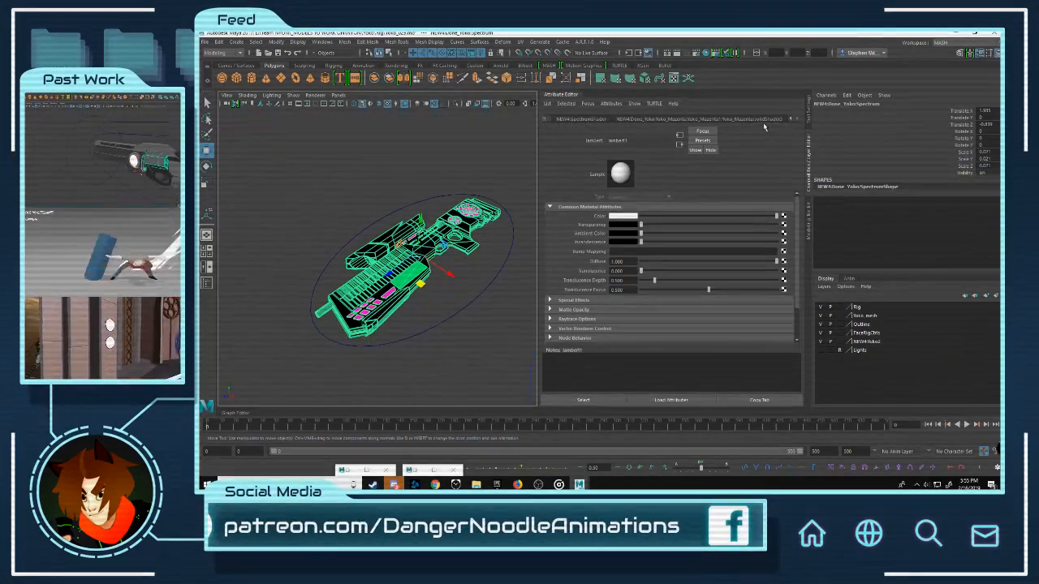
{"action": "left_click", "coordinate": [710, 120]}
{"action": "left_click", "coordinate": [579, 120]}
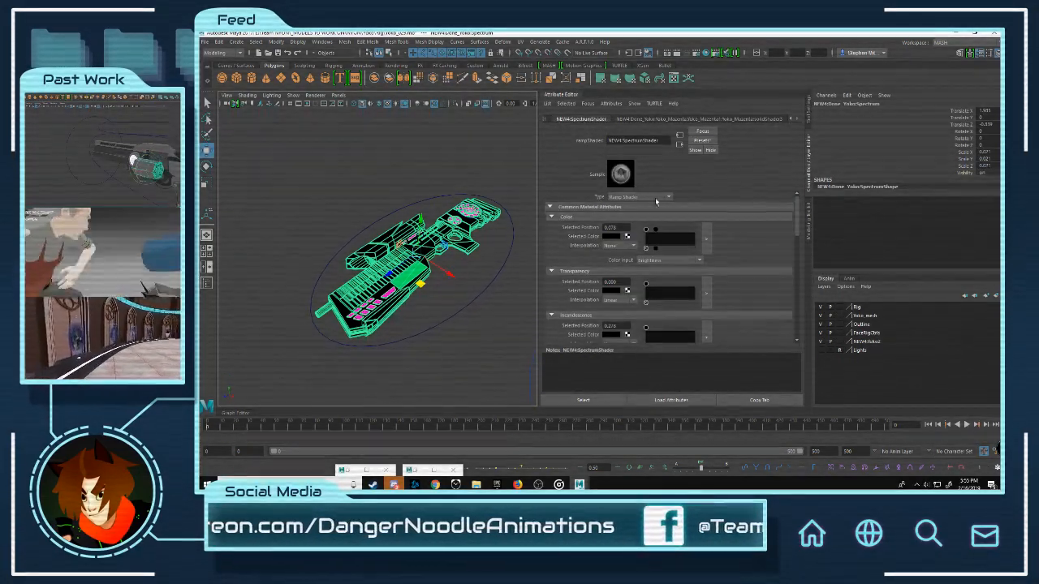
{"action": "scroll", "coordinate": [376, 255], "scroll_direction": "up", "scroll_amount": 3}
{"action": "left_click_drag", "start_coordinate": [440, 251], "coordinate": [462, 215], "text": "alt"}
{"action": "scroll", "coordinate": [438, 244], "scroll_direction": "up", "scroll_amount": 4}
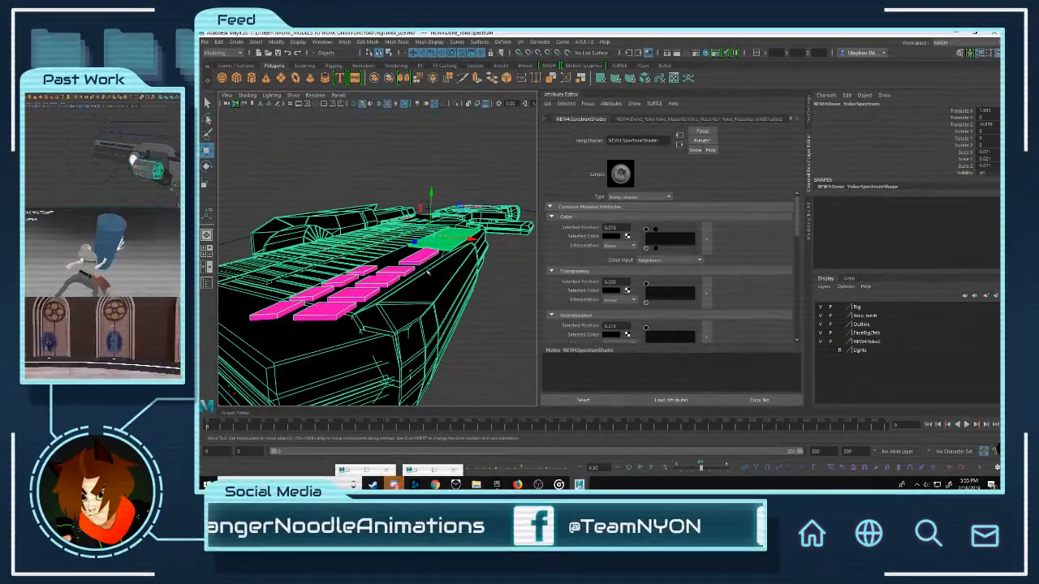
{"action": "left_click_drag", "start_coordinate": [427, 272], "coordinate": [494, 227], "text": "alt"}
{"action": "scroll", "coordinate": [434, 262], "scroll_direction": "down", "scroll_amount": 5}
{"action": "scroll", "coordinate": [474, 235], "scroll_direction": "up", "scroll_amount": 6}
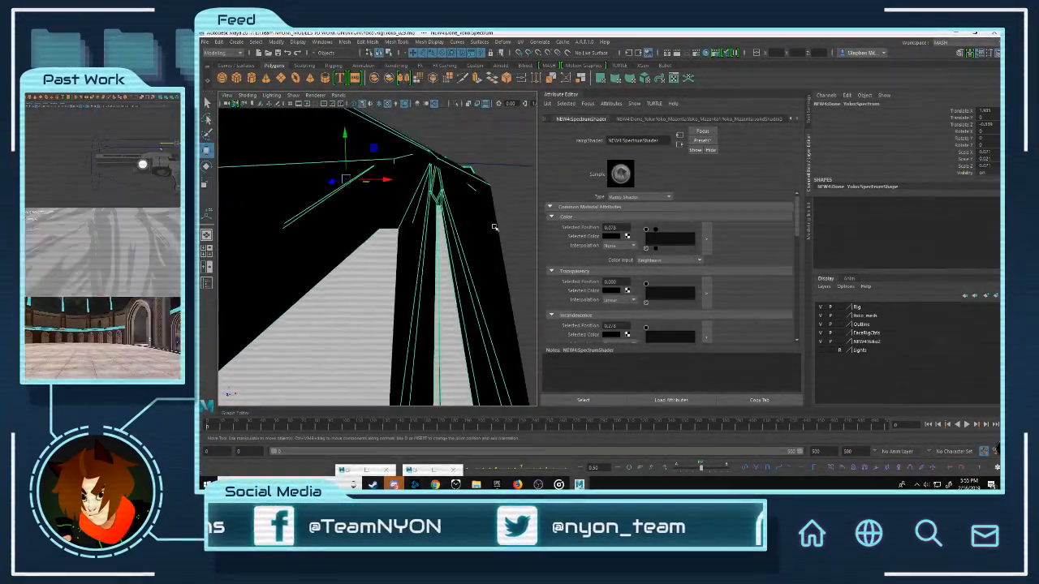
Step: Switch to face selection and select the connected faces of the gun's outer body and its beveled front strips
{"action": "right_click_drag", "start_coordinate": [428, 146], "coordinate": [427, 168]}
{"action": "double_click", "coordinate": [412, 209]}
{"action": "scroll", "coordinate": [413, 209], "scroll_direction": "down", "scroll_amount": 6}
{"action": "left_click_drag", "start_coordinate": [413, 208], "coordinate": [398, 235], "text": "alt"}
{"action": "right_click_drag", "start_coordinate": [398, 235], "coordinate": [441, 204], "text": "alt"}
{"action": "left_click_drag", "start_coordinate": [441, 204], "coordinate": [418, 252], "text": "alt"}
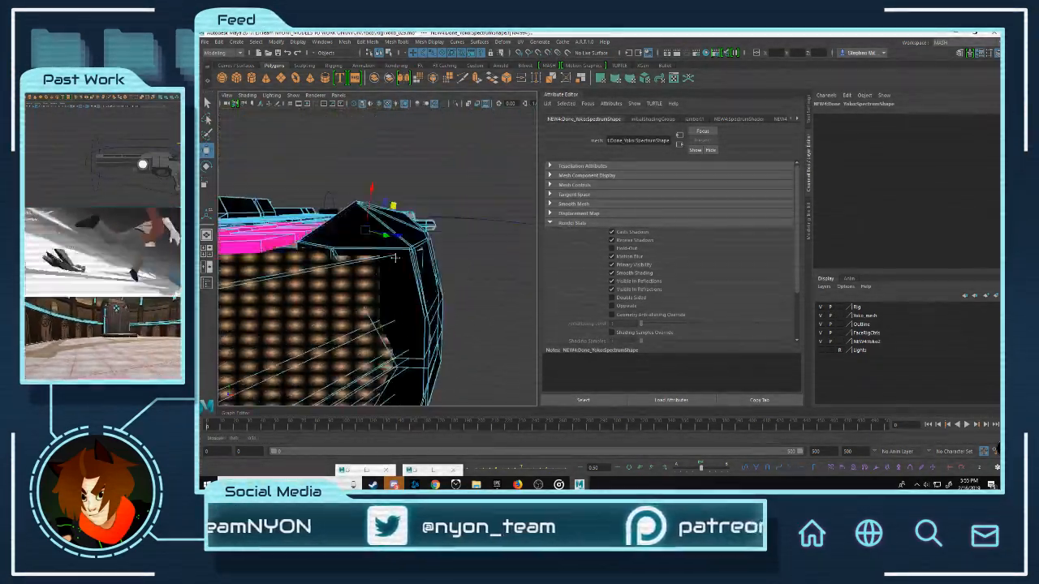
{"action": "right_click_drag", "start_coordinate": [418, 252], "coordinate": [436, 301], "text": "alt"}
{"action": "left_click_drag", "start_coordinate": [455, 195], "coordinate": [438, 223], "text": "alt"}
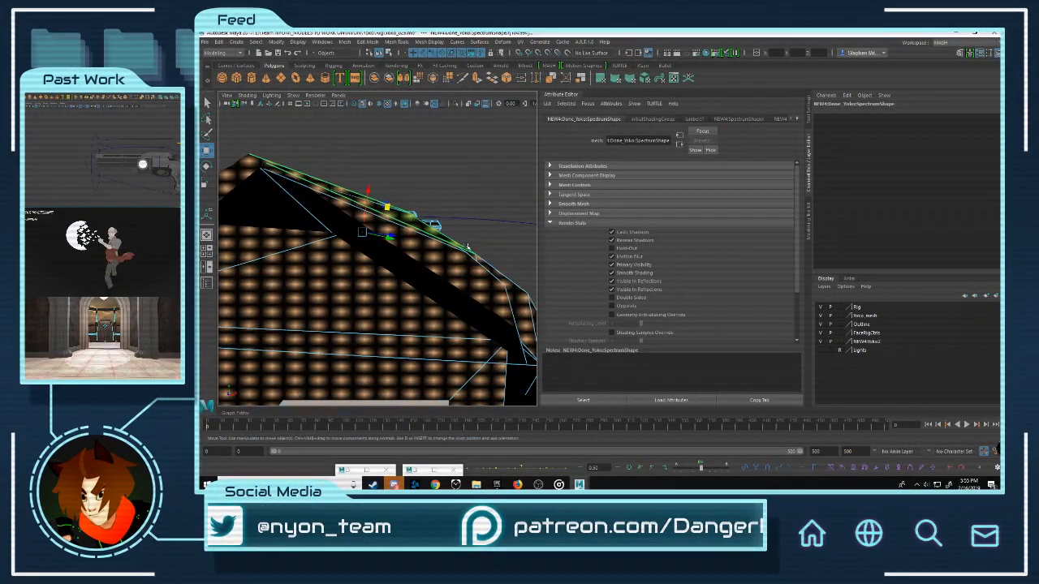
{"action": "left_click_drag", "start_coordinate": [468, 246], "coordinate": [460, 278], "text": "alt"}
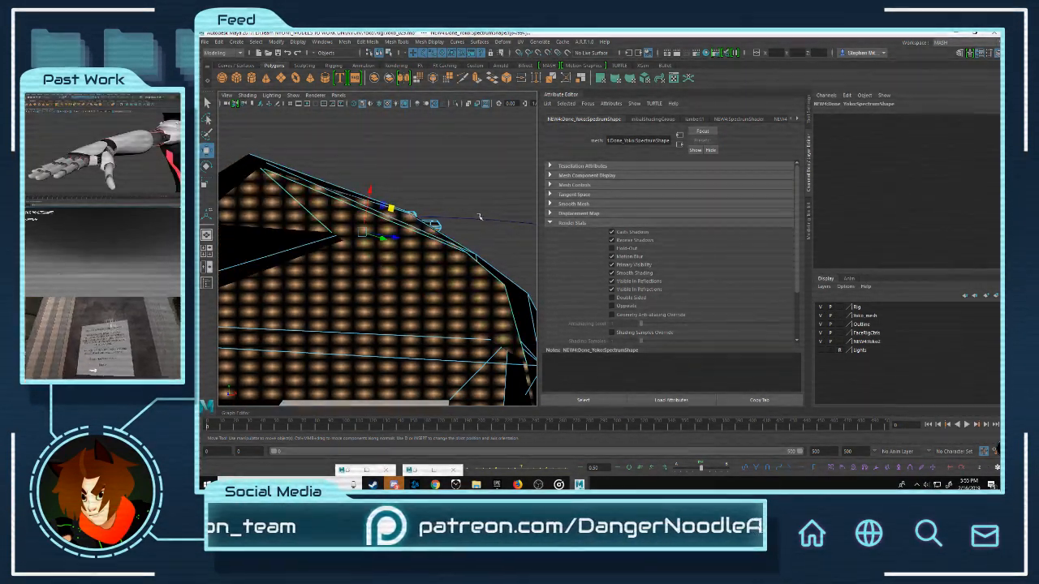
Step: Add the faces of the large angular side piece and the black parts beside it to the selection
{"action": "left_click_drag", "start_coordinate": [376, 254], "coordinate": [420, 235], "text": "alt"}
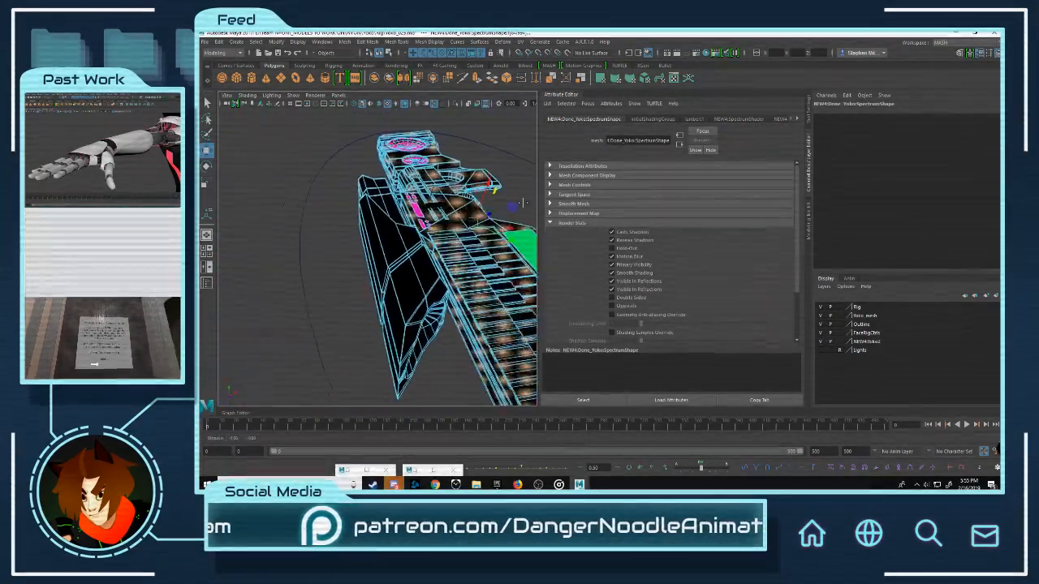
{"action": "right_click_drag", "start_coordinate": [340, 214], "coordinate": [389, 232], "text": "alt"}
{"action": "left_click_drag", "start_coordinate": [390, 232], "coordinate": [410, 211], "text": "alt"}
{"action": "right_click_drag", "start_coordinate": [410, 211], "coordinate": [486, 271], "text": "alt"}
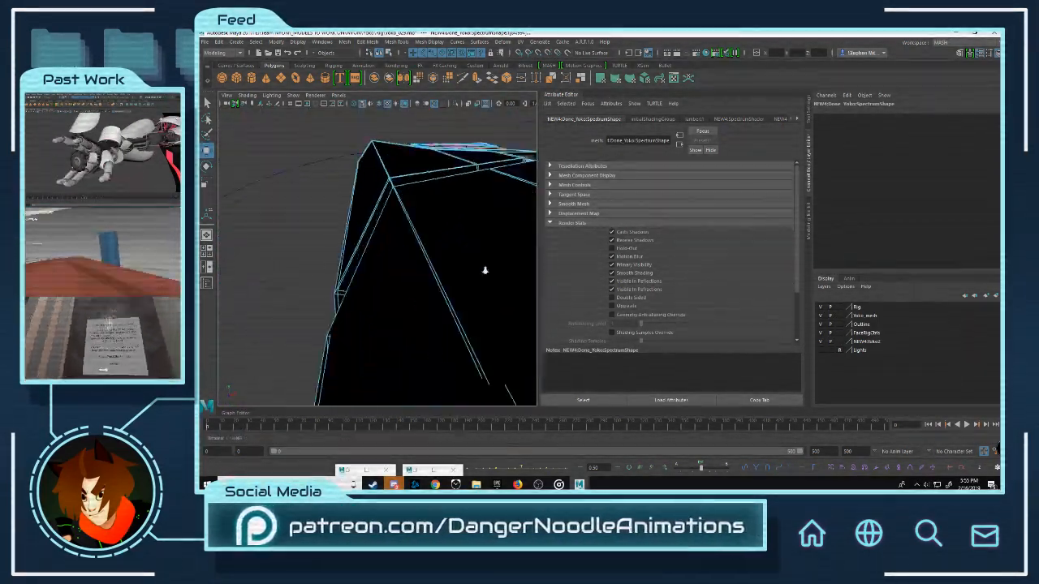
{"action": "left_click_drag", "start_coordinate": [485, 270], "coordinate": [349, 259], "text": "alt"}
{"action": "right_click_drag", "start_coordinate": [349, 260], "coordinate": [386, 298], "text": "alt"}
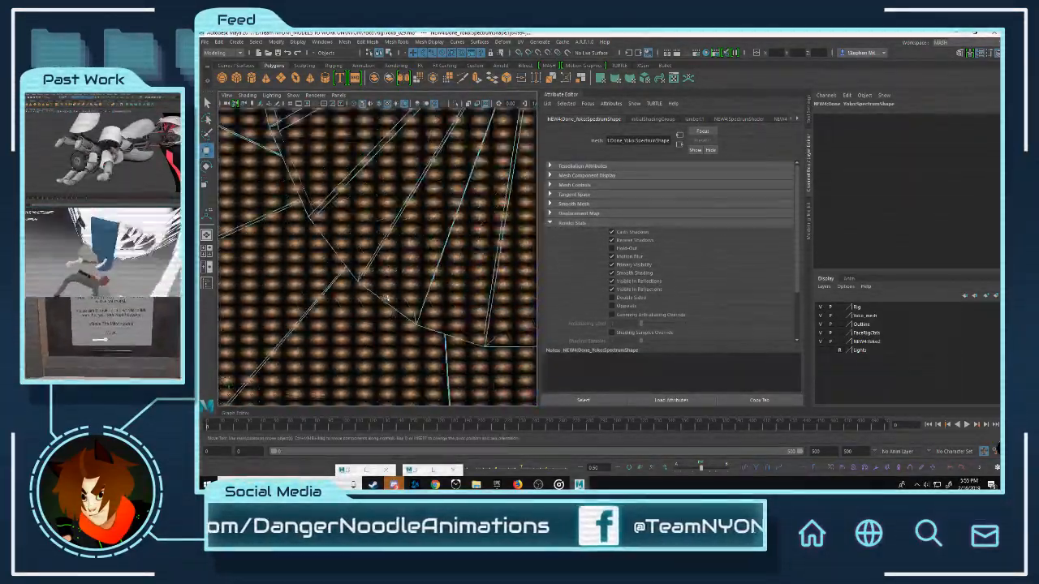
{"action": "left_click_drag", "start_coordinate": [387, 299], "coordinate": [440, 233], "text": "alt"}
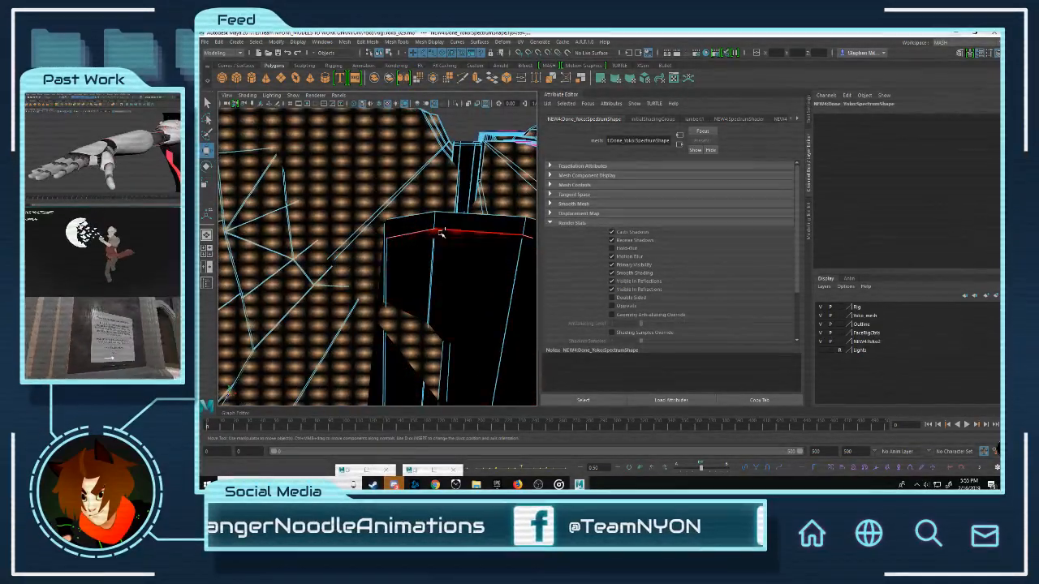
{"action": "right_click_drag", "start_coordinate": [441, 233], "coordinate": [346, 202], "text": "alt"}
{"action": "left_click_drag", "start_coordinate": [346, 202], "coordinate": [438, 146], "text": "alt"}
{"action": "middle_click_drag", "start_coordinate": [438, 146], "coordinate": [437, 210], "text": "alt"}
{"action": "left_click_drag", "start_coordinate": [437, 209], "coordinate": [425, 208], "text": "alt"}
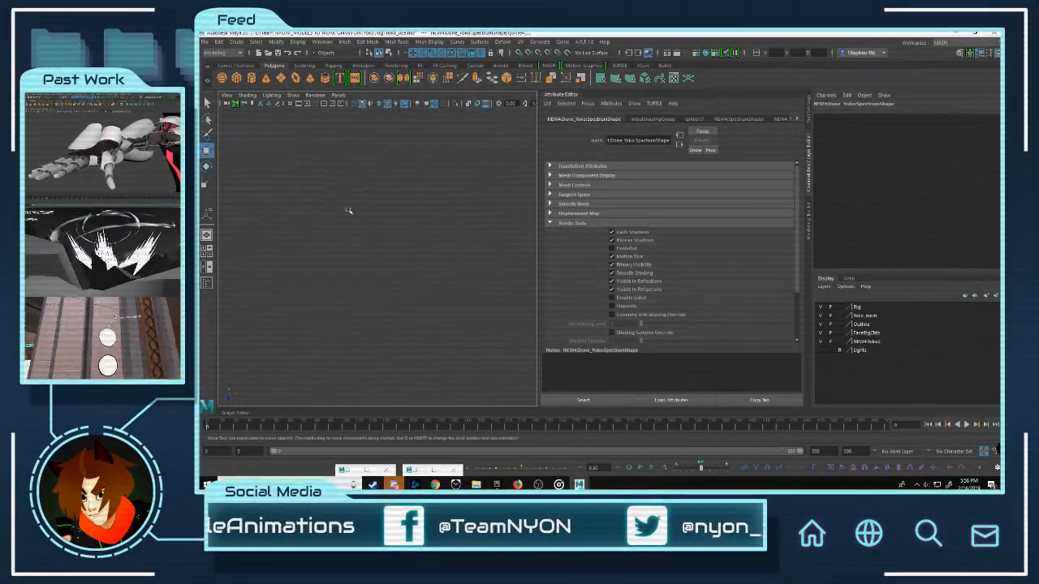
Step: Frame the gun again and add the black slats and recessed slot pieces along its side to the face selection
{"action": "key", "text": "f"}
{"action": "right_click_drag", "start_coordinate": [350, 210], "coordinate": [379, 212], "text": "alt"}
{"action": "middle_click_drag", "start_coordinate": [379, 212], "coordinate": [341, 250], "text": "alt"}
{"action": "right_click_drag", "start_coordinate": [341, 250], "coordinate": [366, 273], "text": "alt"}
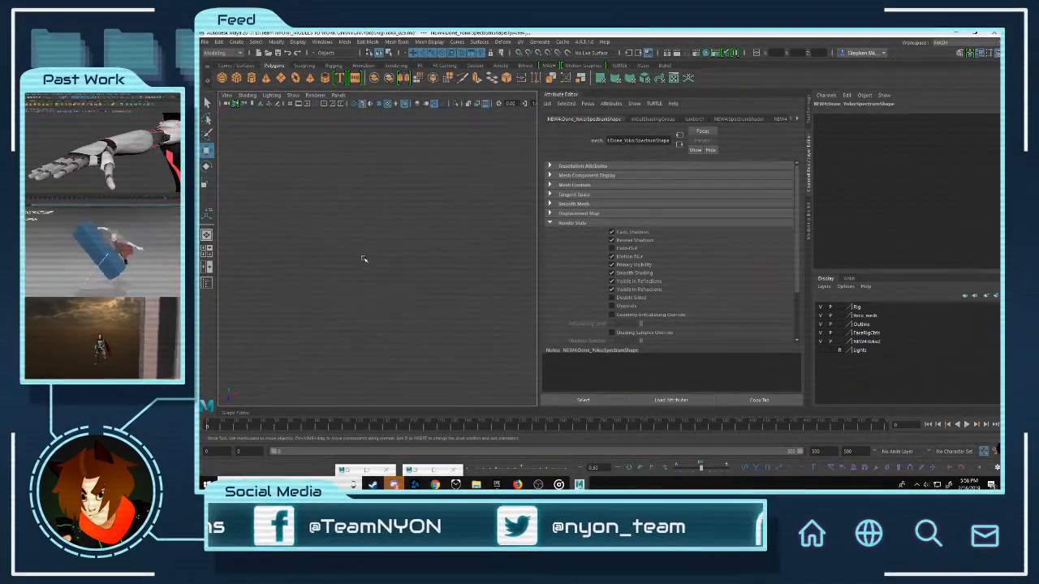
{"action": "key", "text": "f"}
{"action": "left_click_drag", "start_coordinate": [364, 259], "coordinate": [417, 270], "text": "alt"}
{"action": "right_click_drag", "start_coordinate": [418, 269], "coordinate": [463, 210], "text": "alt"}
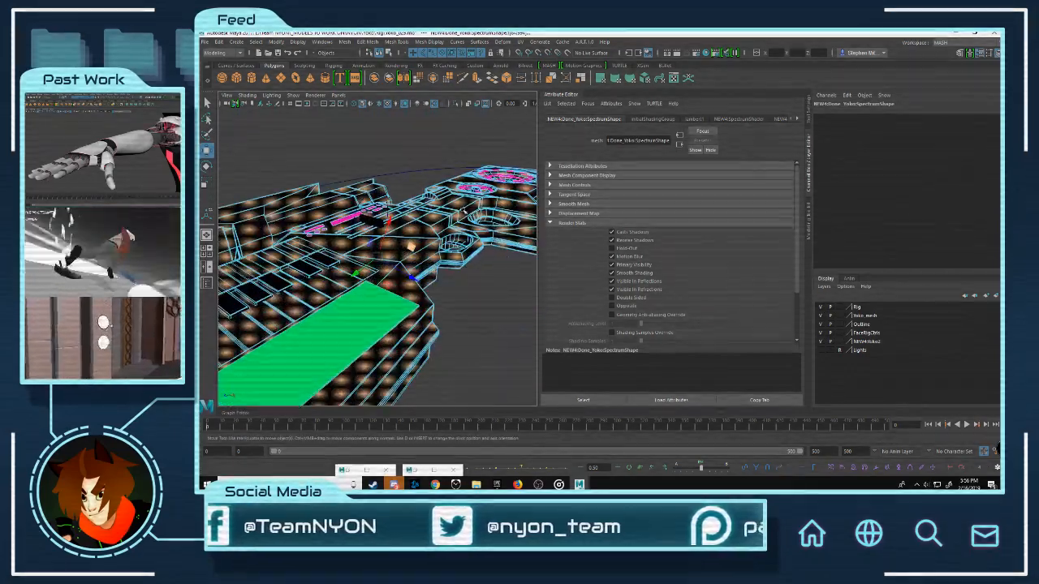
{"action": "middle_click_drag", "start_coordinate": [463, 211], "coordinate": [303, 279], "text": "alt"}
{"action": "right_click_drag", "start_coordinate": [304, 278], "coordinate": [560, 289], "text": "alt"}
{"action": "left_click_drag", "start_coordinate": [383, 313], "coordinate": [365, 251], "text": "alt"}
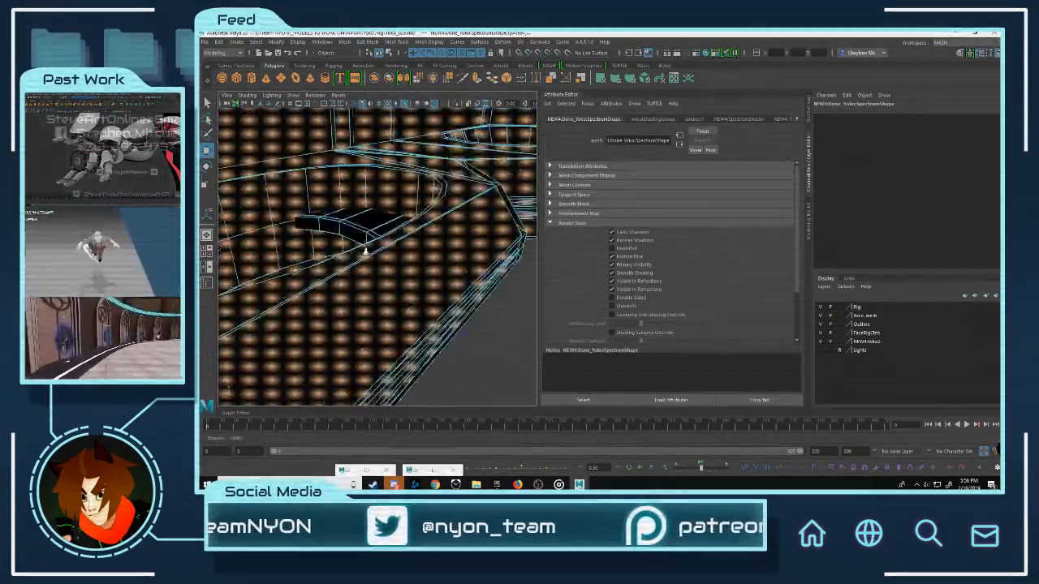
{"action": "mouse_move", "coordinate": [365, 251]}
{"action": "right_mouse_down", "text": "alt"}
{"action": "mouse_move", "coordinate": [366, 267]}
{"action": "mouse_move", "coordinate": [370, 242]}
{"action": "right_mouse_up", "text": "alt"}
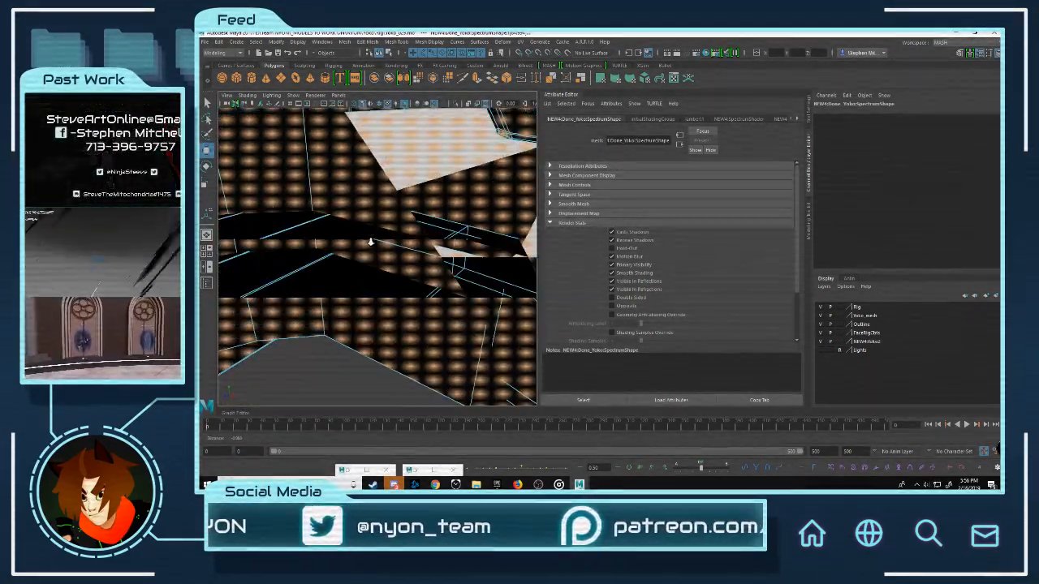
{"action": "scroll", "coordinate": [375, 235], "scroll_direction": "down", "scroll_amount": 5}
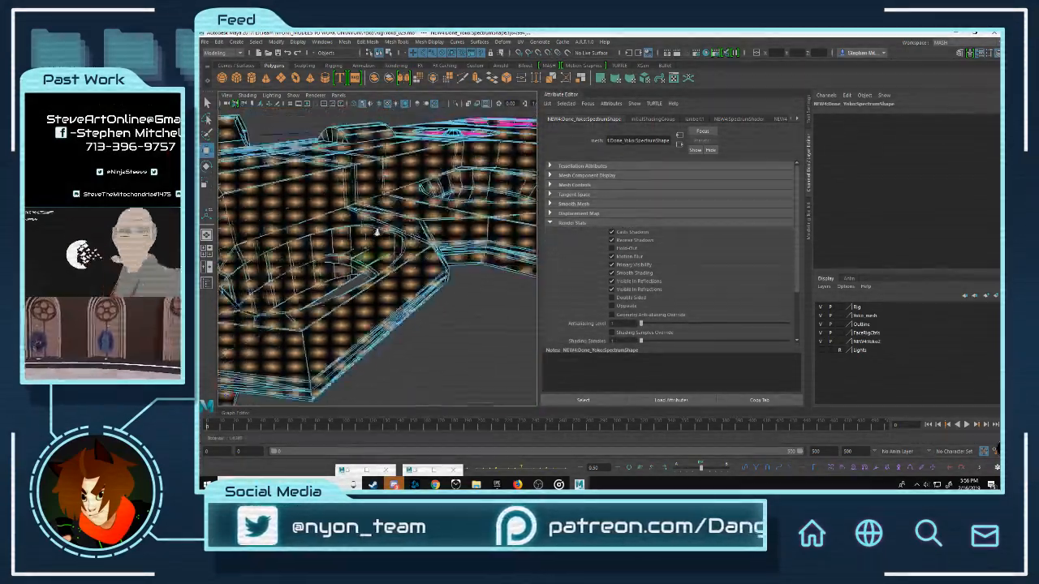
Step: Extend the face selection with the black end piece, its beveled rim, and the round detail near the pink planes
{"action": "left_click_drag", "start_coordinate": [376, 233], "coordinate": [398, 278], "text": "alt"}
{"action": "right_click_drag", "start_coordinate": [398, 278], "coordinate": [437, 289], "text": "alt"}
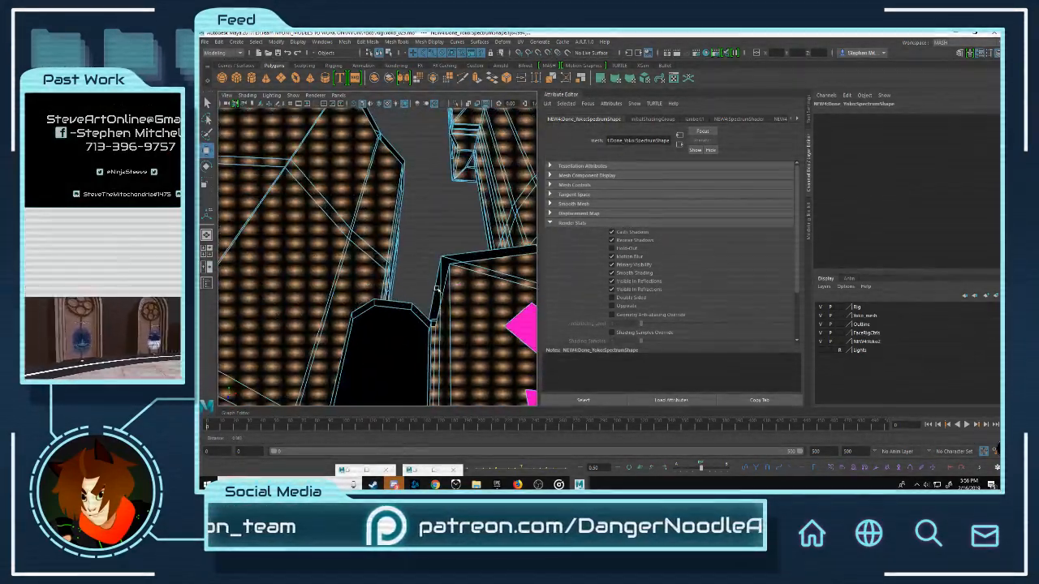
{"action": "middle_click_drag", "start_coordinate": [437, 290], "coordinate": [425, 248], "text": "alt"}
{"action": "right_click_drag", "start_coordinate": [426, 248], "coordinate": [430, 271], "text": "alt"}
{"action": "middle_click_drag", "start_coordinate": [429, 271], "coordinate": [438, 253], "text": "alt"}
{"action": "left_click", "coordinate": [370, 220]}
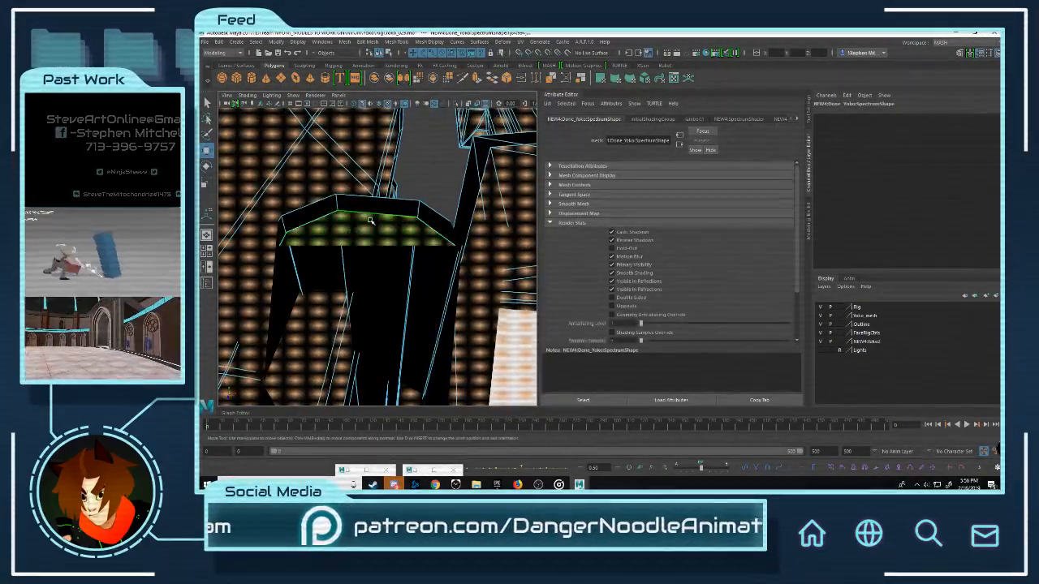
{"action": "left_click_drag", "start_coordinate": [369, 221], "coordinate": [408, 178], "text": "alt"}
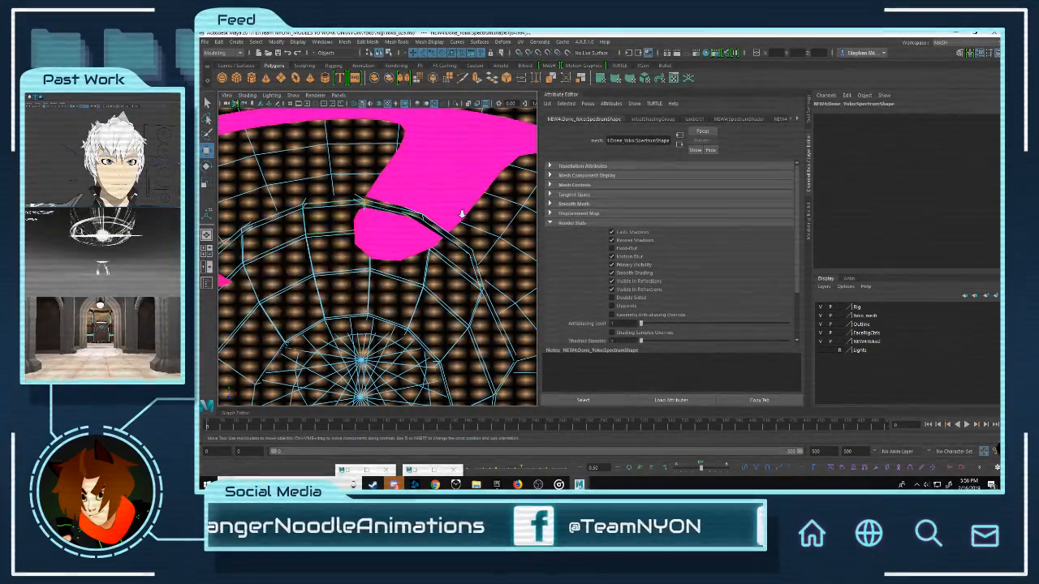
{"action": "double_click", "coordinate": [422, 229], "text": "shift"}
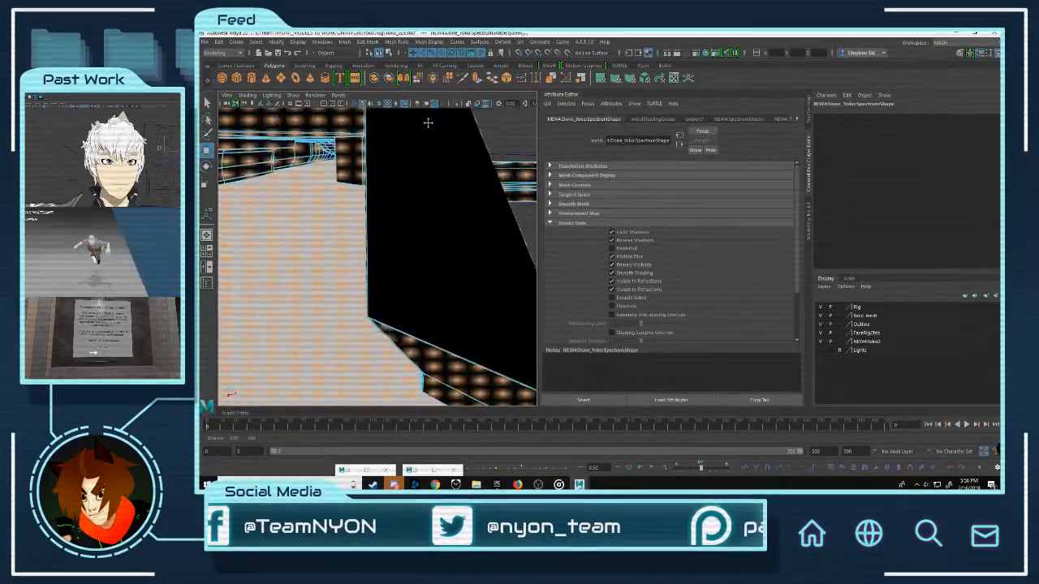
Step: Assign the existing SpectrumShader material to the selected faces of the gun
{"action": "left_click_drag", "start_coordinate": [438, 124], "coordinate": [441, 137], "text": "alt"}
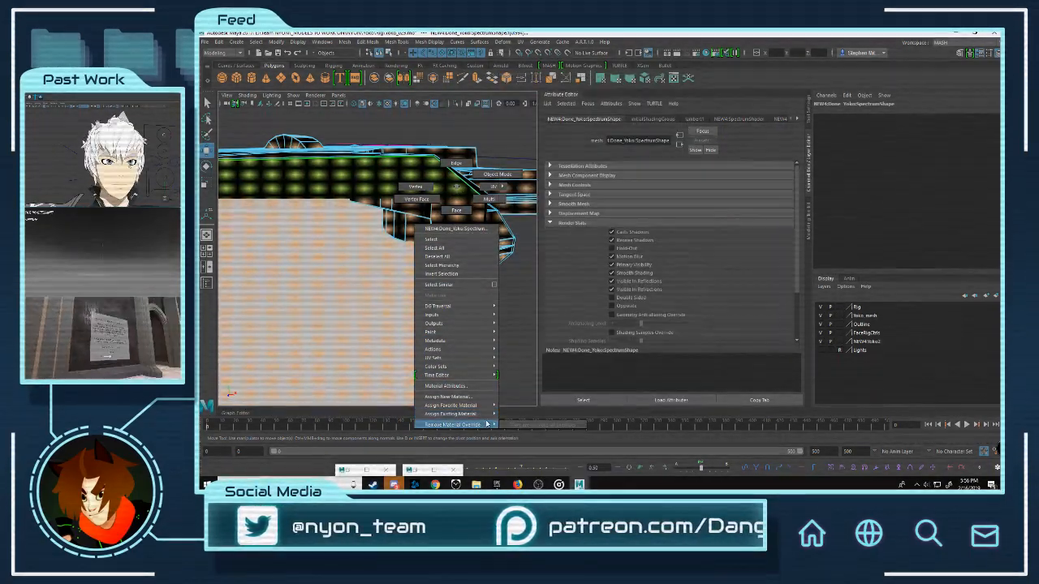
{"action": "mouse_move", "coordinate": [473, 419]}
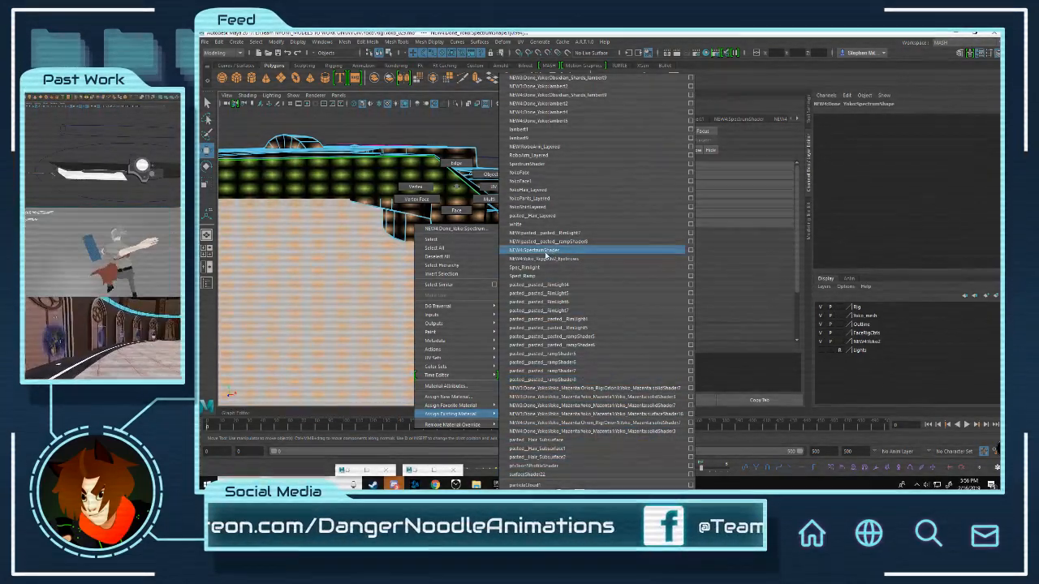
{"action": "left_click", "coordinate": [531, 165]}
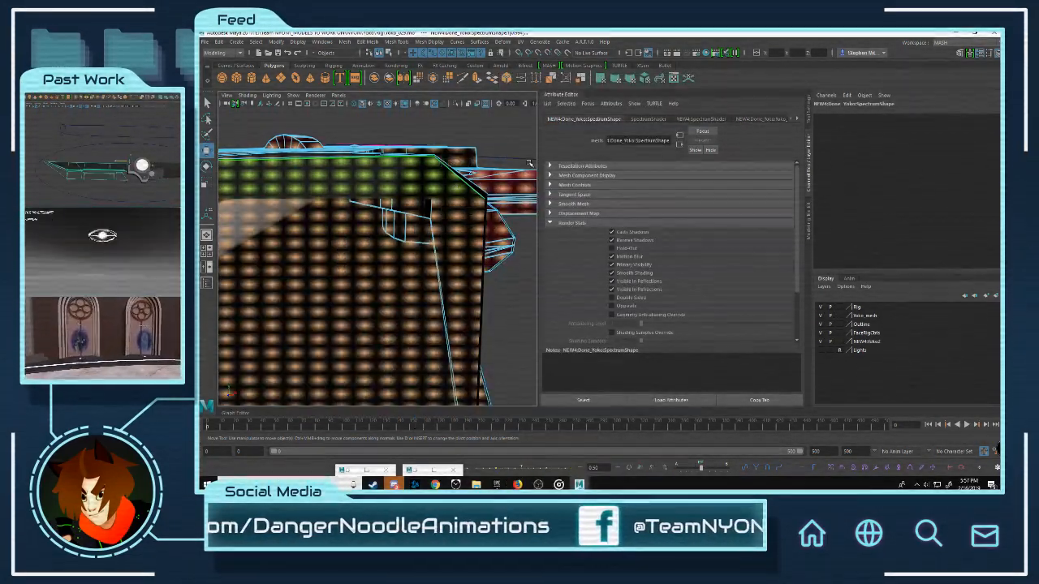
Step: Return to object mode, deselect the gun, and examine its reassigned shading around the grip, trigger guard and side panels
{"action": "left_click_drag", "start_coordinate": [503, 211], "coordinate": [406, 188], "text": "alt"}
{"action": "scroll", "coordinate": [451, 259], "scroll_direction": "down", "scroll_amount": 6}
{"action": "scroll", "coordinate": [482, 311], "scroll_direction": "up", "scroll_amount": 6}
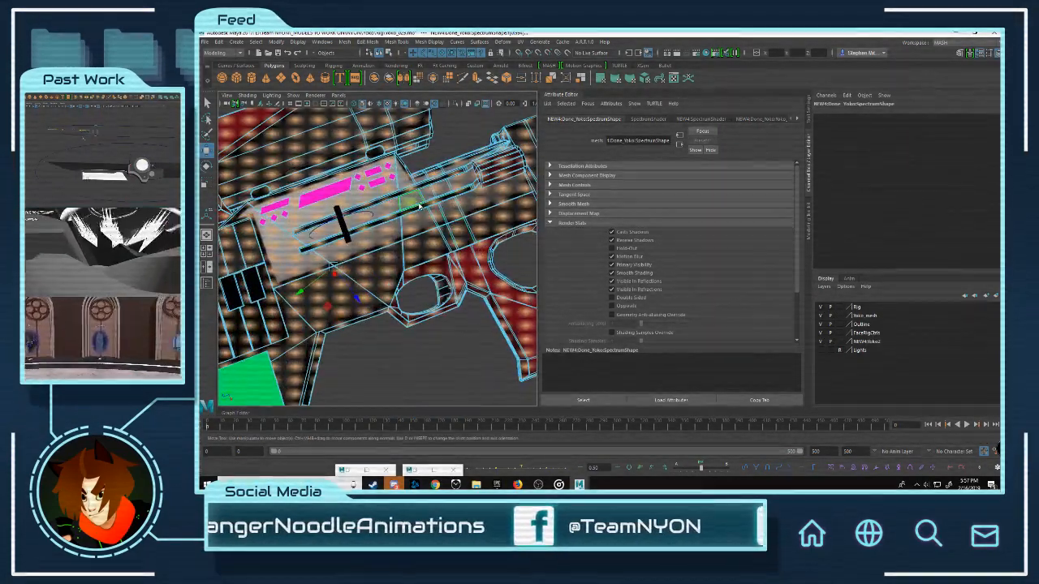
{"action": "right_click_drag", "start_coordinate": [406, 188], "coordinate": [446, 149]}
{"action": "left_click", "coordinate": [445, 149]}
{"action": "scroll", "coordinate": [426, 242], "scroll_direction": "down", "scroll_amount": 8}
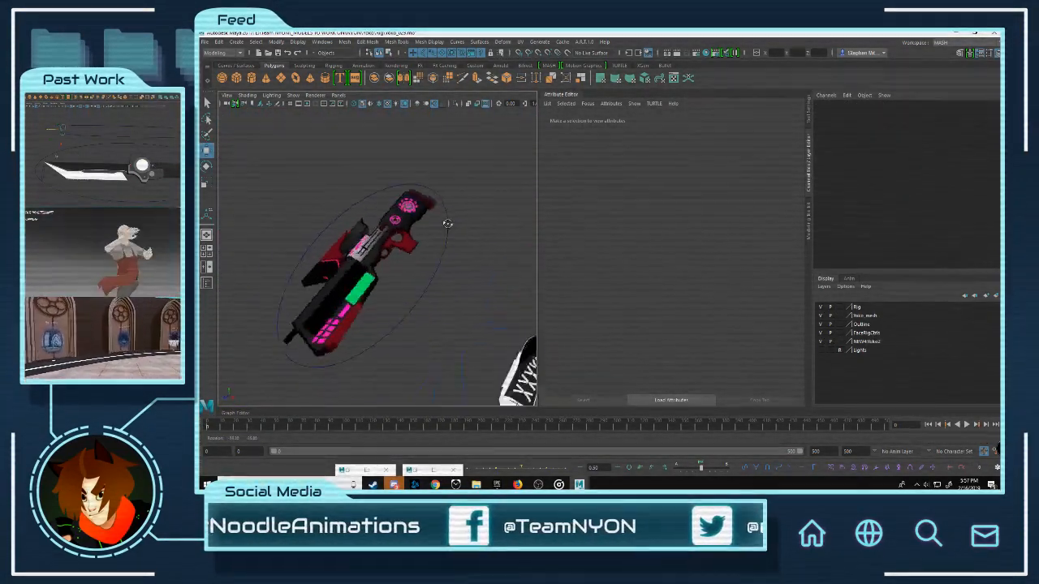
{"action": "left_click_drag", "start_coordinate": [484, 256], "coordinate": [404, 268], "text": "alt"}
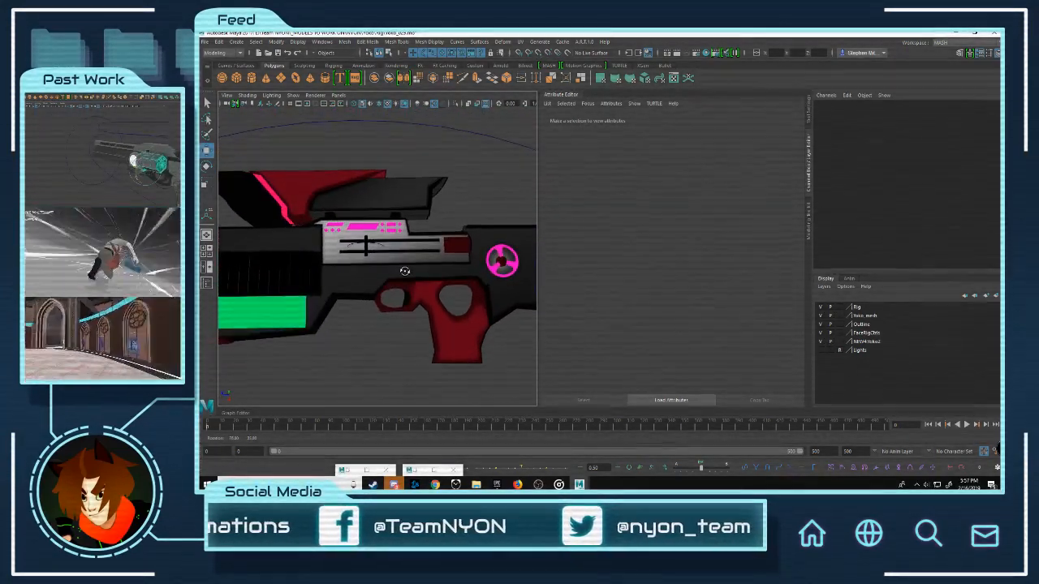
{"action": "scroll", "coordinate": [470, 246], "scroll_direction": "up", "scroll_amount": 6}
{"action": "scroll", "coordinate": [466, 244], "scroll_direction": "down", "scroll_amount": 3}
{"action": "middle_click_drag", "start_coordinate": [464, 244], "coordinate": [339, 195], "text": "alt"}
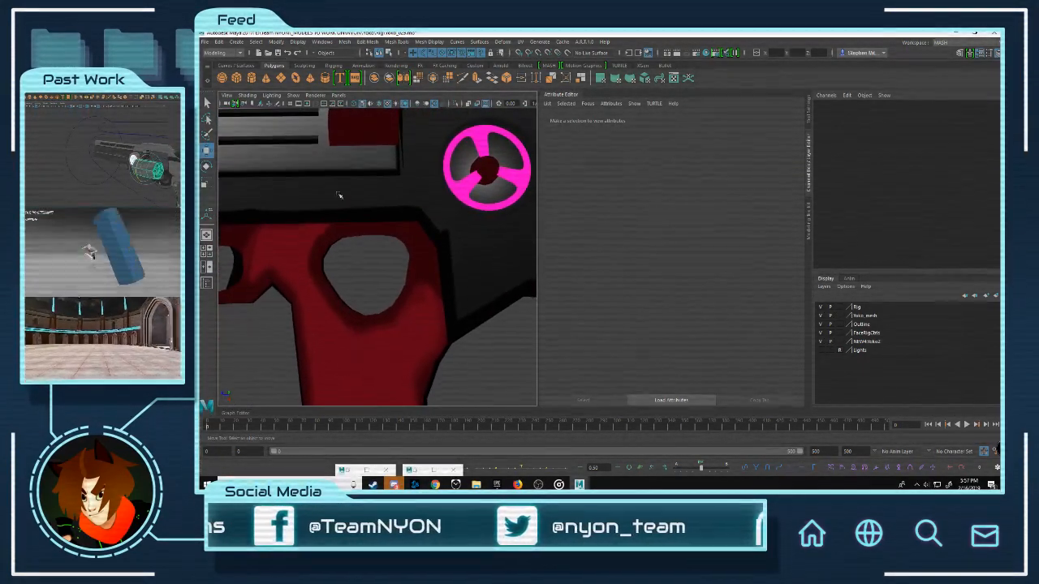
{"action": "scroll", "coordinate": [398, 256], "scroll_direction": "down", "scroll_amount": 4}
{"action": "left_click_drag", "start_coordinate": [360, 242], "coordinate": [463, 262], "text": "alt"}
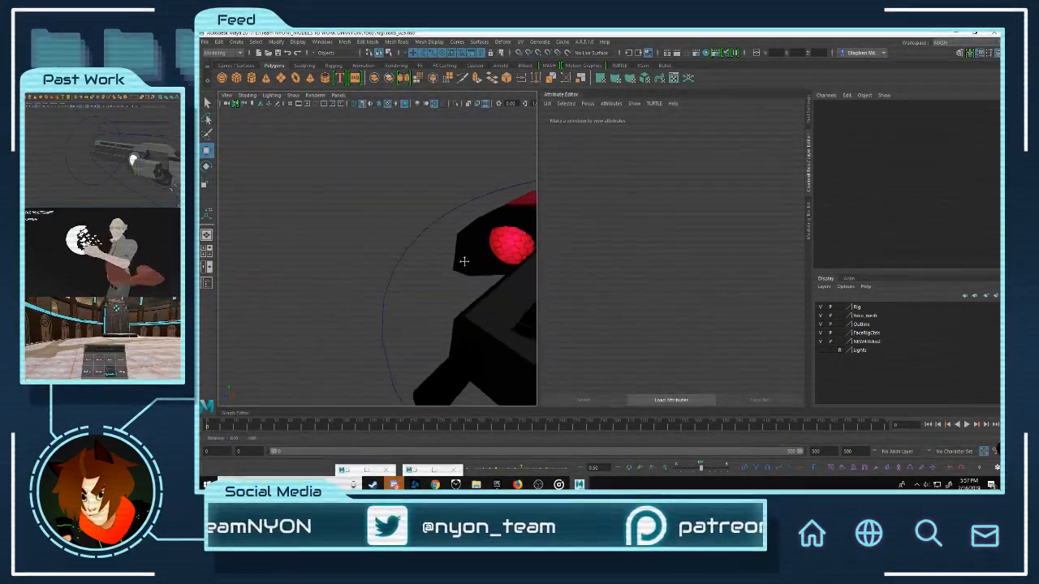
Step: Inspect the gun's front end, deselect it, and hide the Attribute Editor to enlarge the viewport
{"action": "middle_click_drag", "start_coordinate": [464, 262], "coordinate": [362, 268], "text": "alt"}
{"action": "right_click_drag", "start_coordinate": [362, 269], "coordinate": [417, 301], "text": "alt"}
{"action": "left_click", "coordinate": [501, 271]}
{"action": "scroll", "coordinate": [502, 270], "scroll_direction": "down", "scroll_amount": 5}
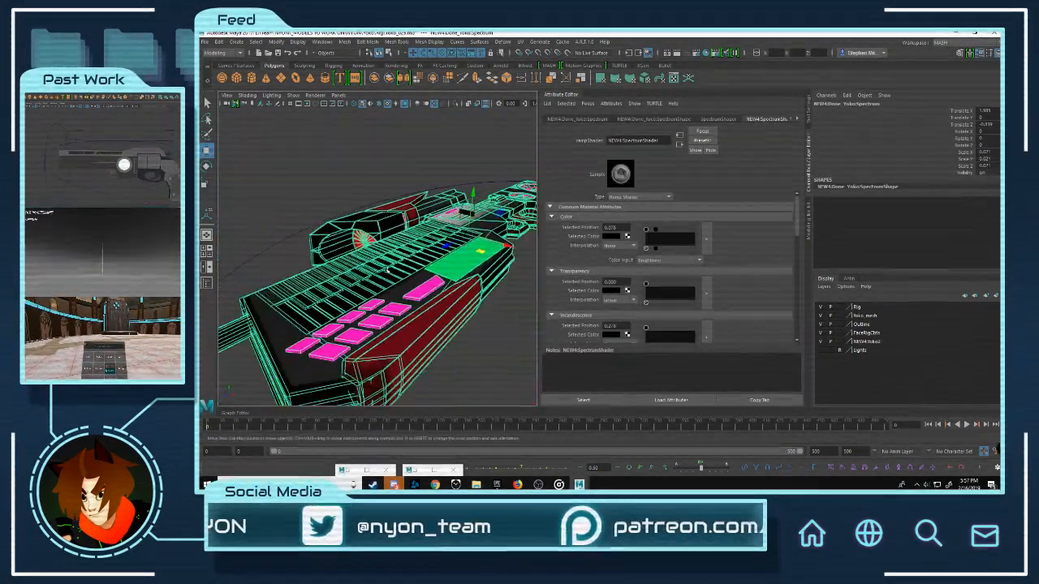
{"action": "left_click", "coordinate": [496, 294]}
{"action": "left_click_drag", "start_coordinate": [411, 248], "coordinate": [361, 242], "text": "alt"}
{"action": "left_click_drag", "start_coordinate": [308, 216], "coordinate": [438, 285], "text": "alt"}
{"action": "scroll", "coordinate": [438, 286], "scroll_direction": "down", "scroll_amount": 5}
{"action": "left_click", "coordinate": [563, 96]}
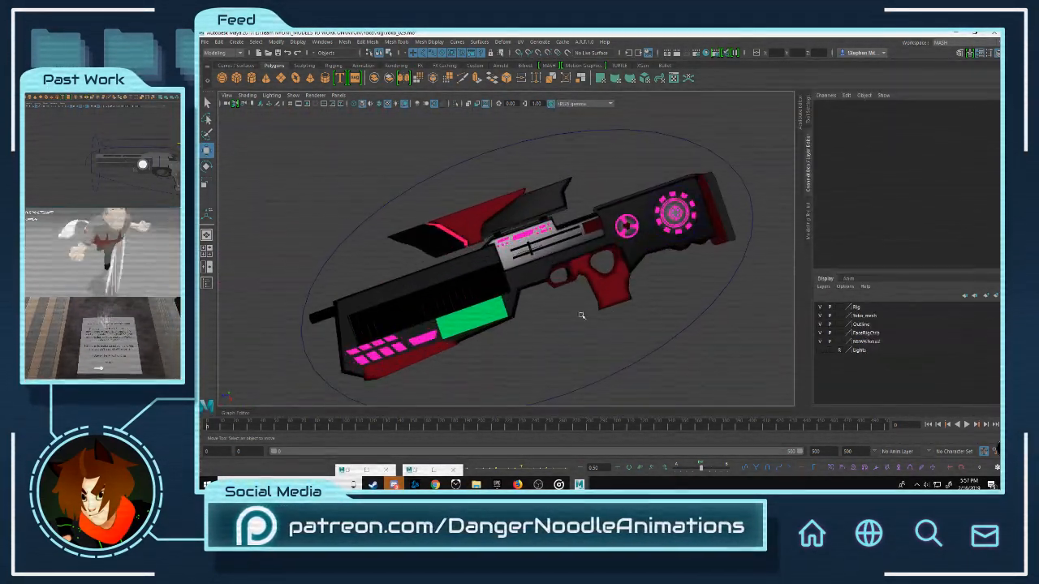
Step: Open the gun's UV layout in the UV Editor and examine the tapered red shell
{"action": "scroll", "coordinate": [581, 315], "scroll_direction": "up", "scroll_amount": 4}
{"action": "left_click", "coordinate": [526, 290]}
{"action": "scroll", "coordinate": [526, 290], "scroll_direction": "up", "scroll_amount": 3}
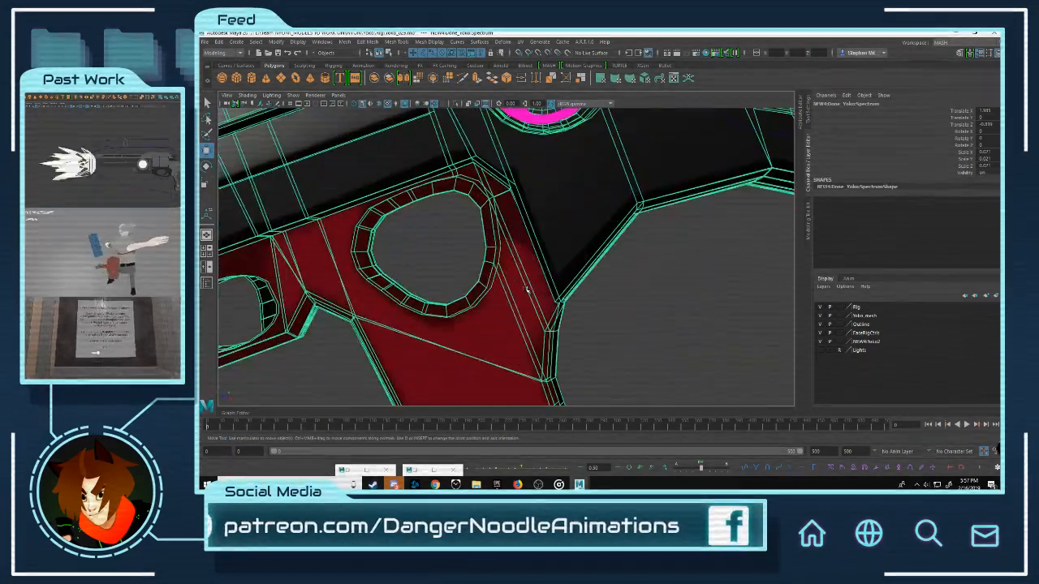
{"action": "left_click", "coordinate": [672, 78]}
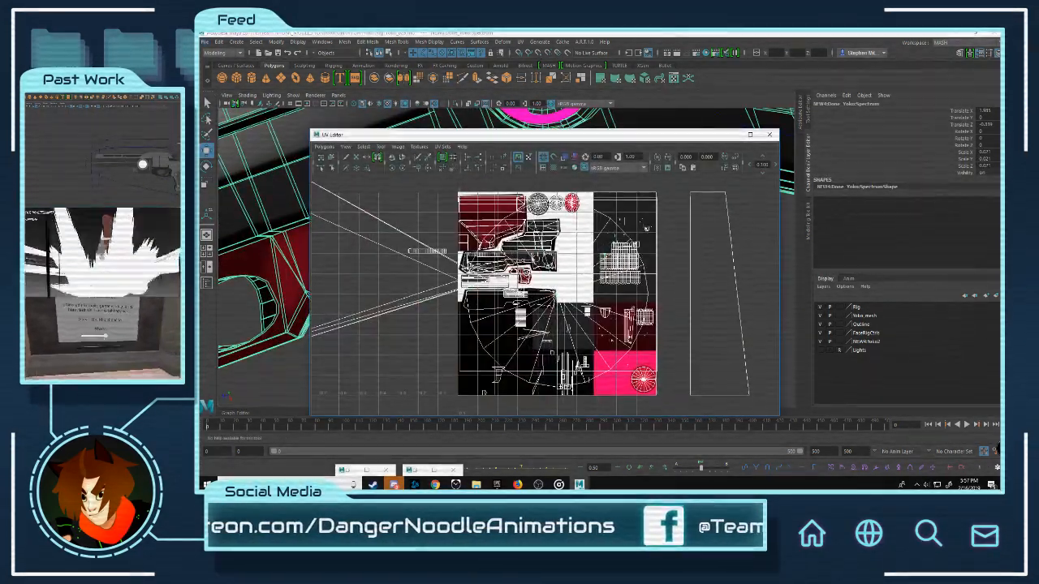
{"action": "scroll", "coordinate": [526, 296], "scroll_direction": "up", "scroll_amount": 5}
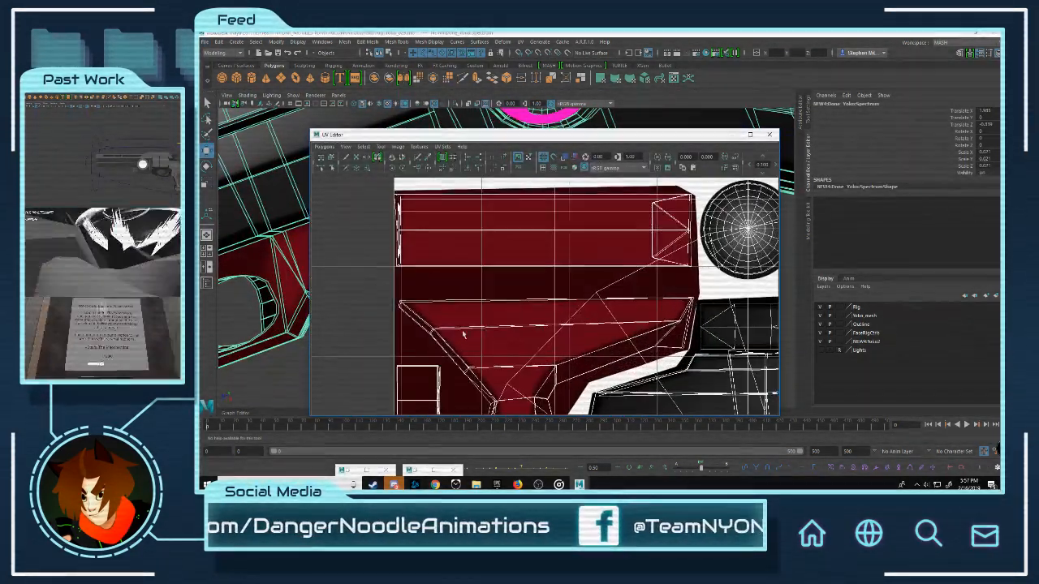
{"action": "right_click_drag", "start_coordinate": [526, 295], "coordinate": [495, 281]}
{"action": "key", "text": "w"}
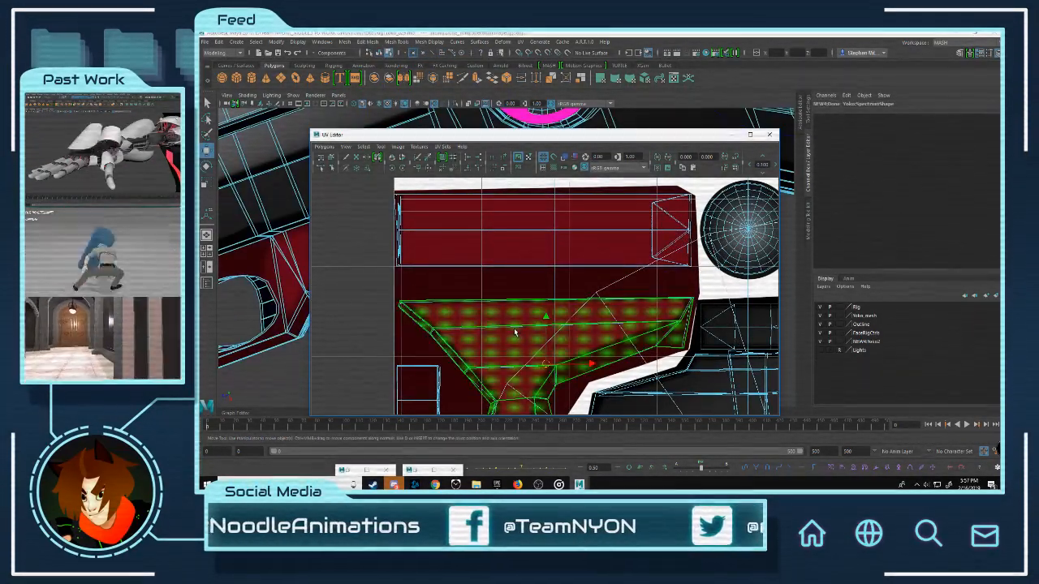
{"action": "right_click_drag", "start_coordinate": [517, 327], "coordinate": [531, 297]}
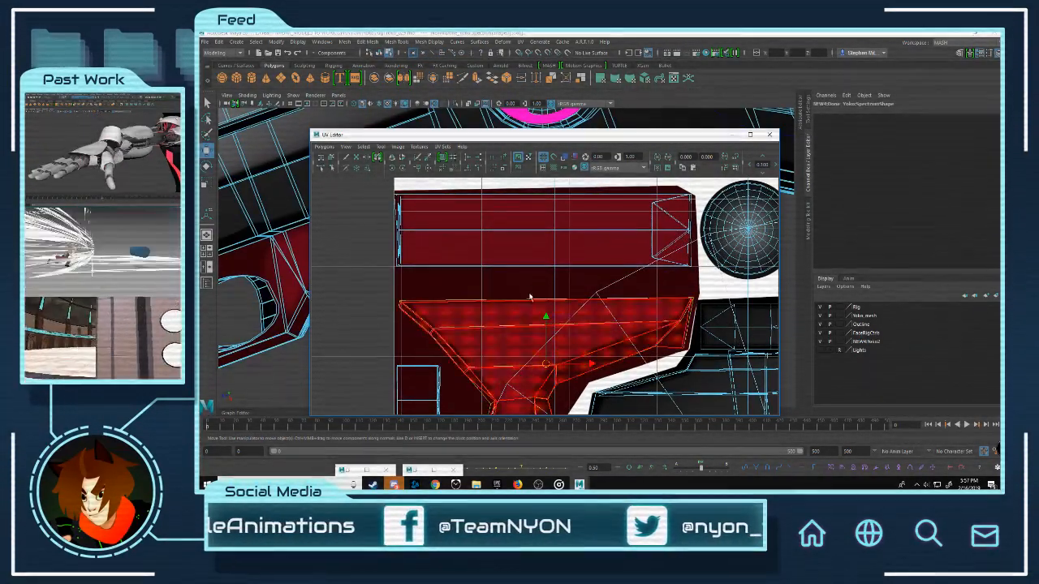
Step: Locate the red grip and trigger guard's UV shell in the layout, compare it with the model, and minimize the UV Editor
{"action": "left_click", "coordinate": [276, 262]}
{"action": "scroll", "coordinate": [621, 280], "scroll_direction": "down", "scroll_amount": 1}
{"action": "scroll", "coordinate": [620, 280], "scroll_direction": "down", "scroll_amount": 7}
{"action": "middle_click_drag", "start_coordinate": [657, 301], "coordinate": [630, 257], "text": "alt"}
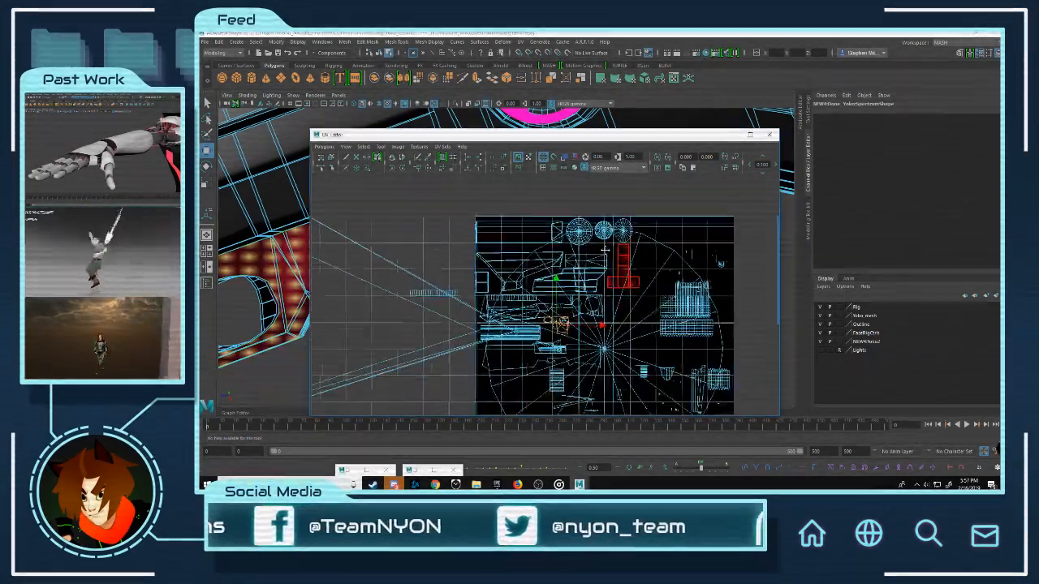
{"action": "scroll", "coordinate": [580, 262], "scroll_direction": "up", "scroll_amount": 8}
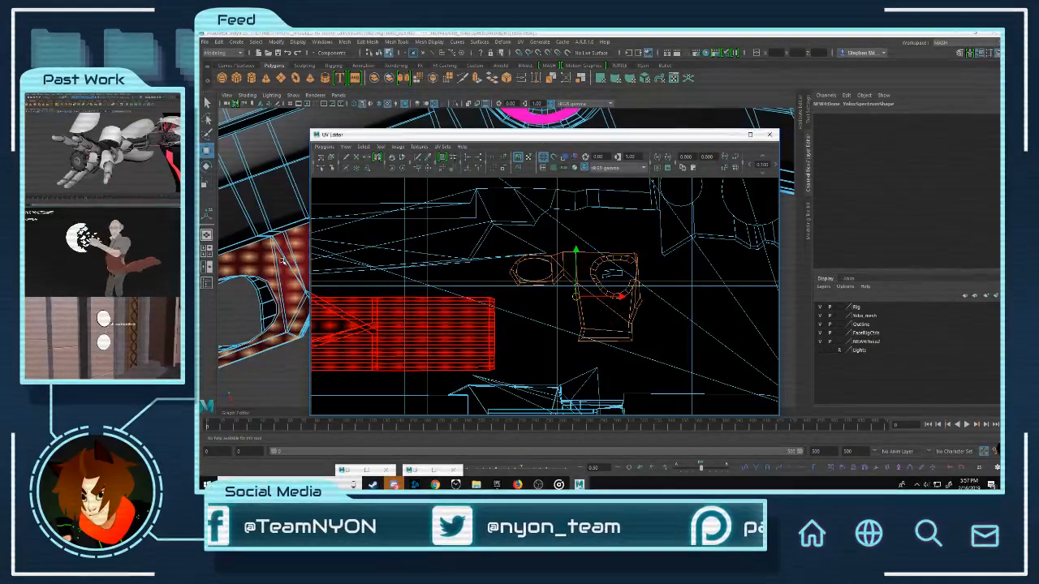
{"action": "left_click", "coordinate": [638, 318]}
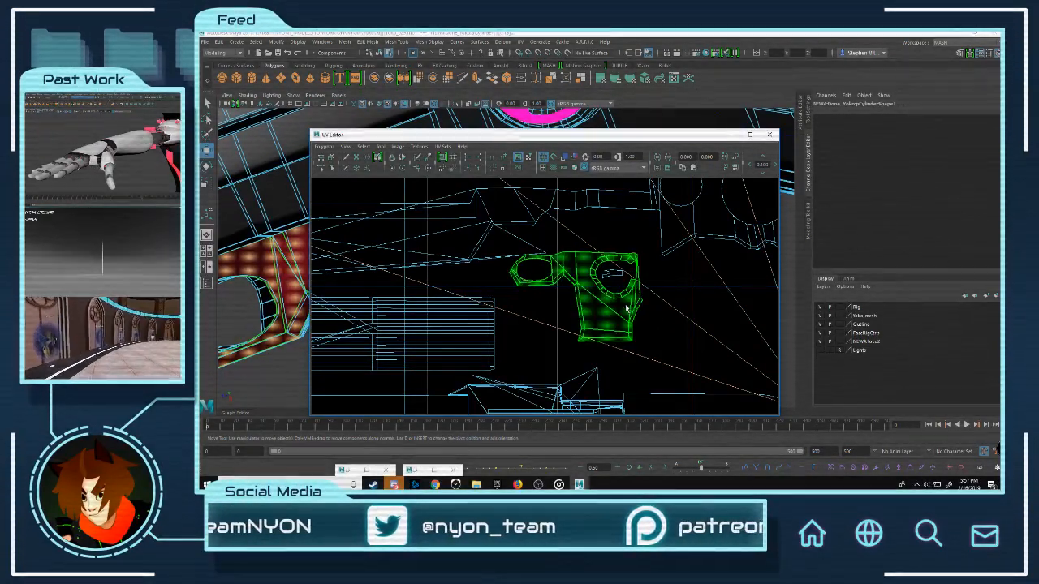
{"action": "left_click_drag", "start_coordinate": [267, 268], "coordinate": [279, 265], "text": "alt"}
{"action": "middle_click_drag", "start_coordinate": [279, 266], "coordinate": [318, 271], "text": "alt"}
{"action": "scroll", "coordinate": [317, 272], "scroll_direction": "up", "scroll_amount": 1}
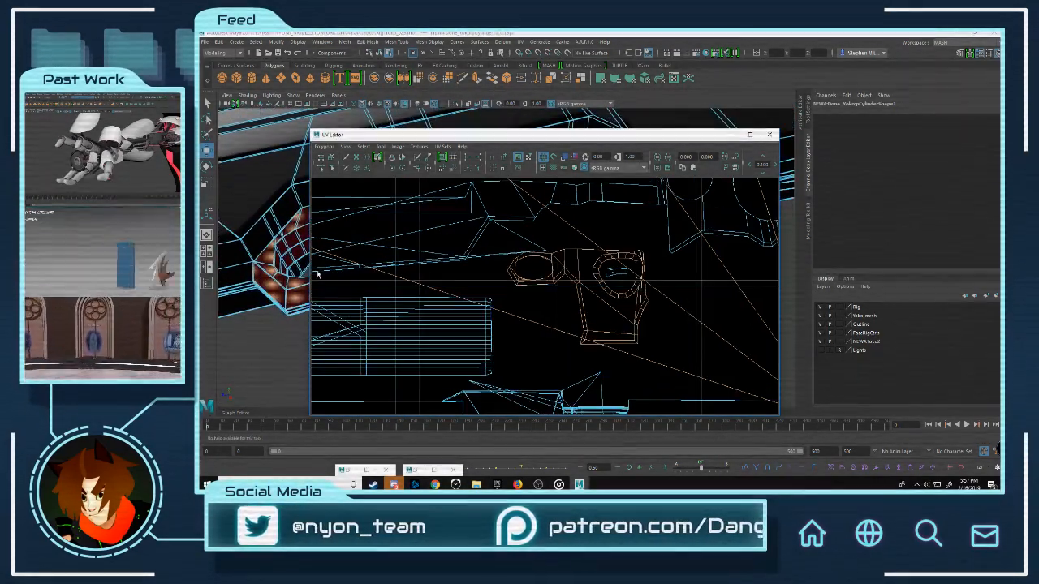
{"action": "scroll", "coordinate": [309, 274], "scroll_direction": "up", "scroll_amount": 2}
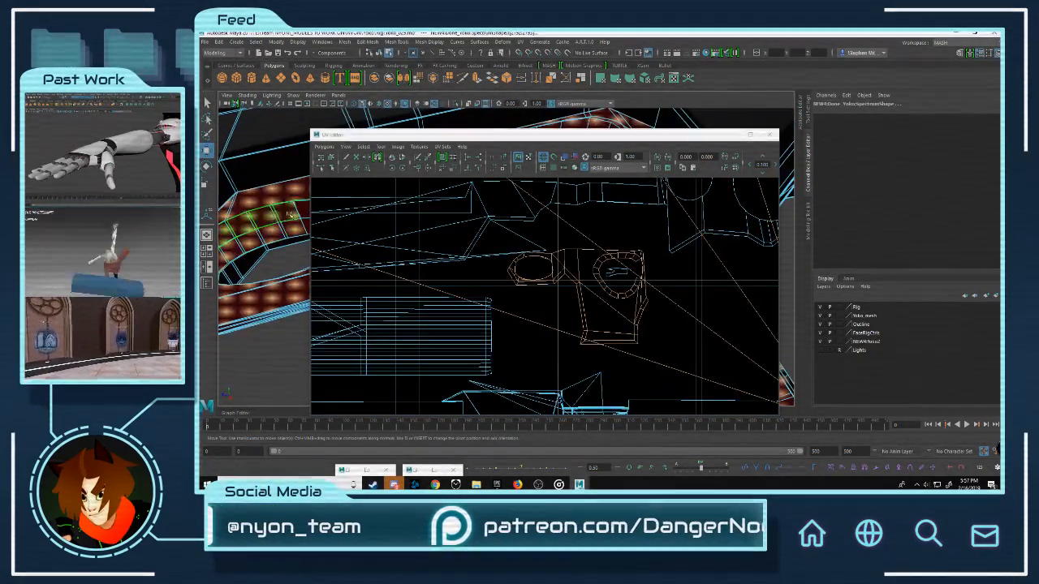
{"action": "left_click", "coordinate": [731, 135]}
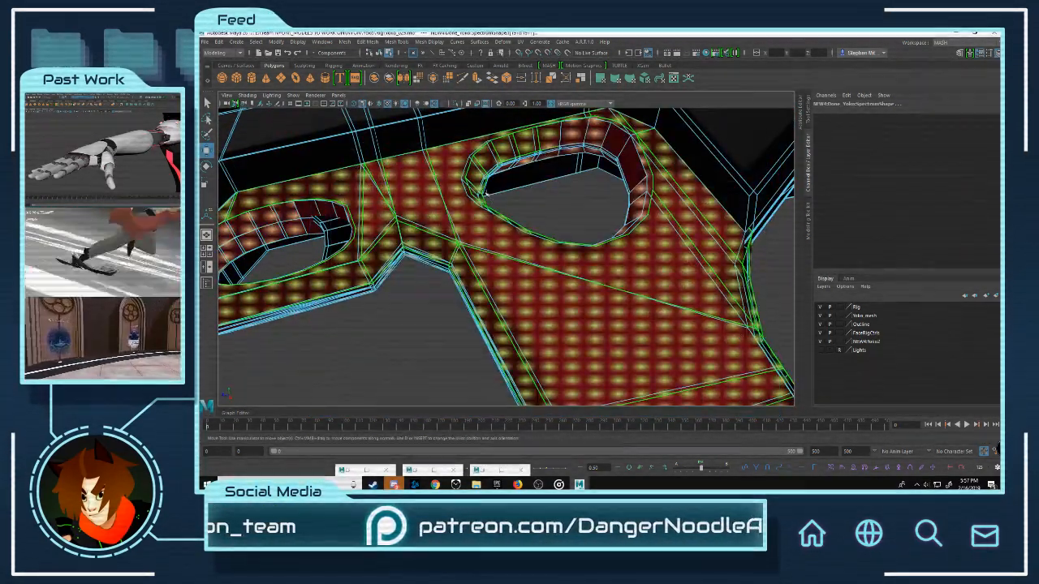
Step: Return to object mode, select the gun, and inspect the faces around its grip and trigger guard up close
{"action": "key", "text": "F8"}
{"action": "left_click", "coordinate": [403, 288]}
{"action": "left_click", "coordinate": [508, 248]}
{"action": "left_click_drag", "start_coordinate": [508, 248], "coordinate": [544, 222], "text": "alt"}
{"action": "middle_click_drag", "start_coordinate": [461, 203], "coordinate": [636, 327], "text": "alt"}
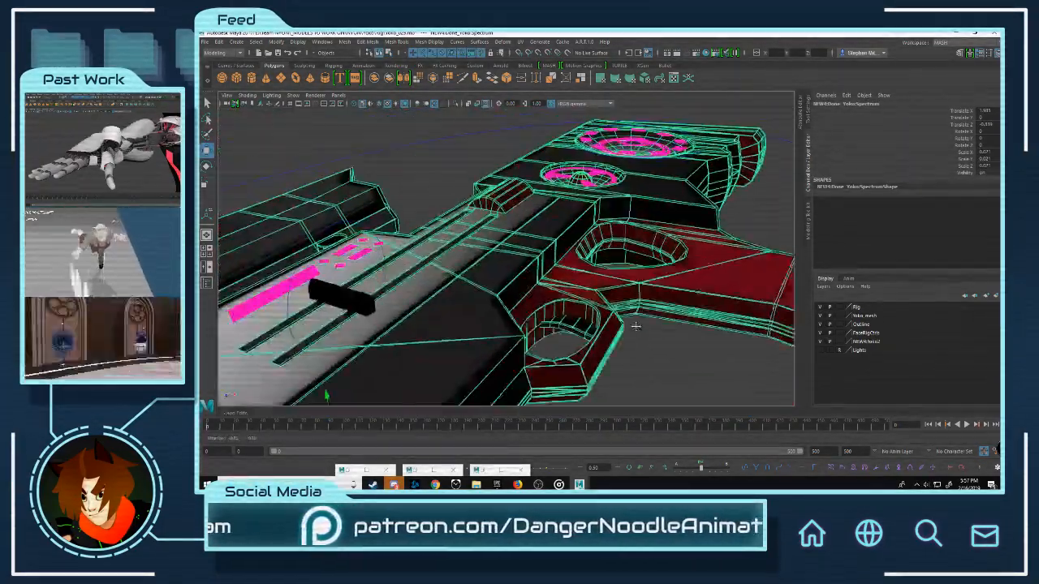
{"action": "scroll", "coordinate": [636, 326], "scroll_direction": "up", "scroll_amount": 3}
{"action": "left_click_drag", "start_coordinate": [635, 326], "coordinate": [495, 235], "text": "alt"}
{"action": "middle_click_drag", "start_coordinate": [496, 235], "coordinate": [463, 325], "text": "alt"}
{"action": "left_click_drag", "start_coordinate": [462, 324], "coordinate": [515, 267], "text": "alt"}
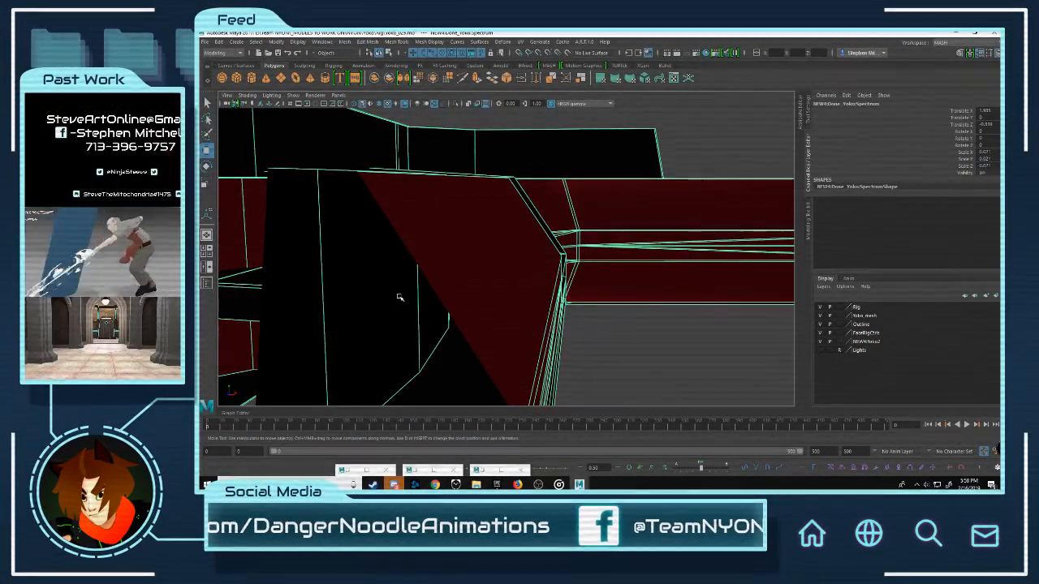
Step: Examine the inside and underside of the trigger guard from several angles, and frame the whole gun again
{"action": "left_click_drag", "start_coordinate": [459, 213], "coordinate": [572, 188], "text": "alt"}
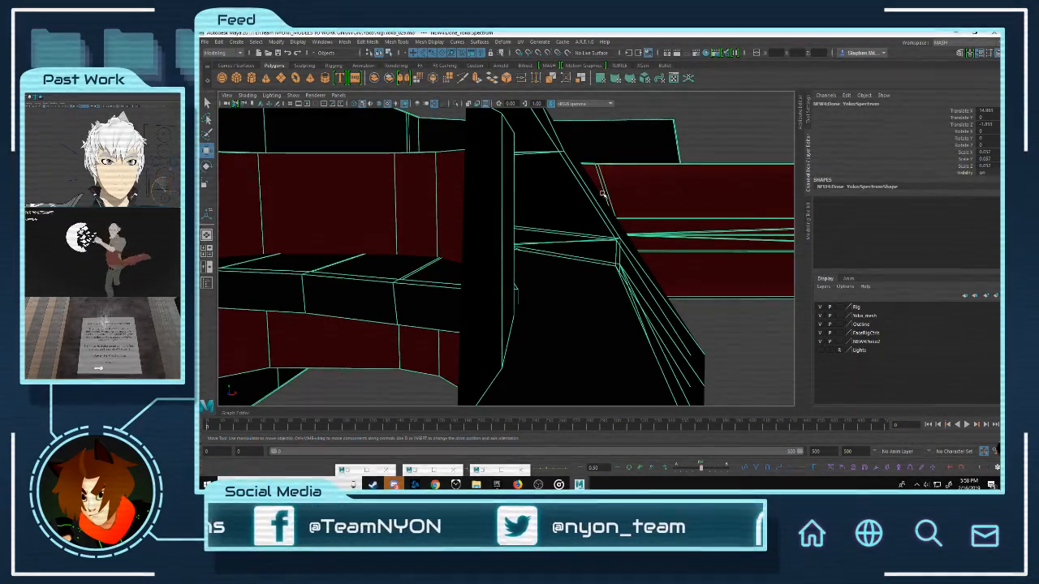
{"action": "left_click_drag", "start_coordinate": [602, 194], "coordinate": [563, 251], "text": "alt"}
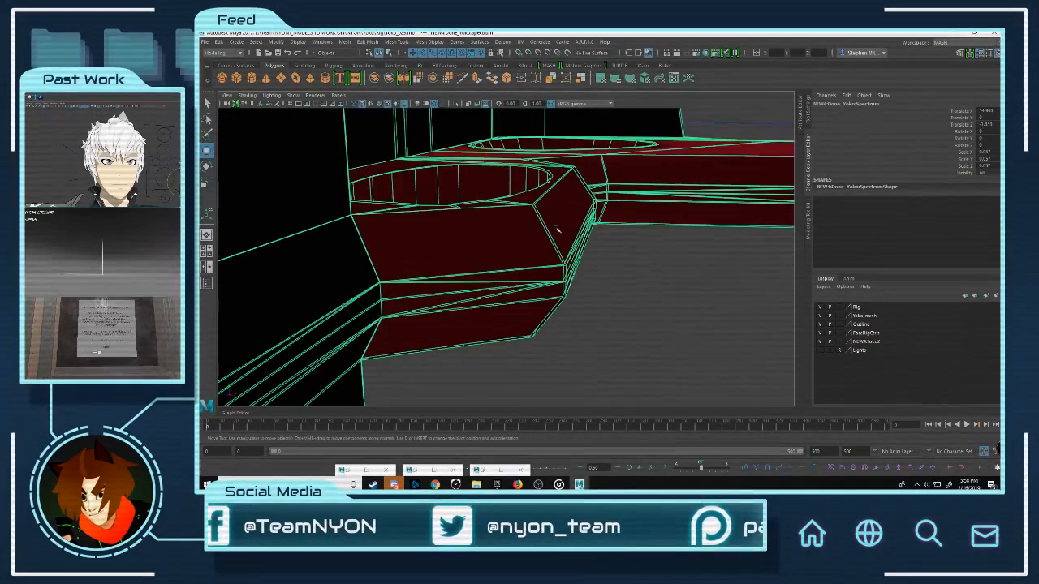
{"action": "left_click_drag", "start_coordinate": [721, 250], "coordinate": [574, 298], "text": "alt"}
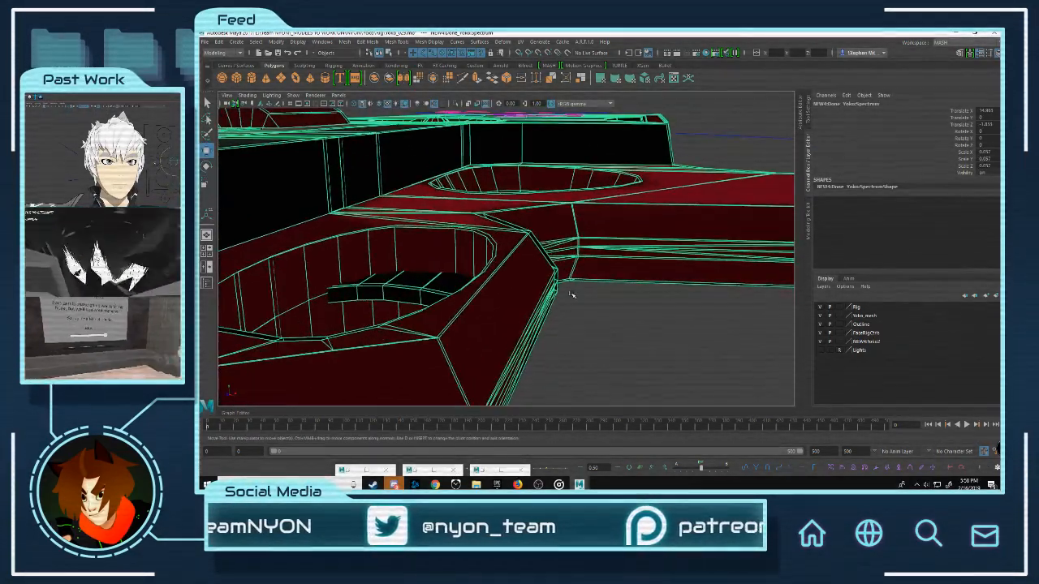
{"action": "left_click", "coordinate": [571, 294]}
{"action": "left_click", "coordinate": [544, 253]}
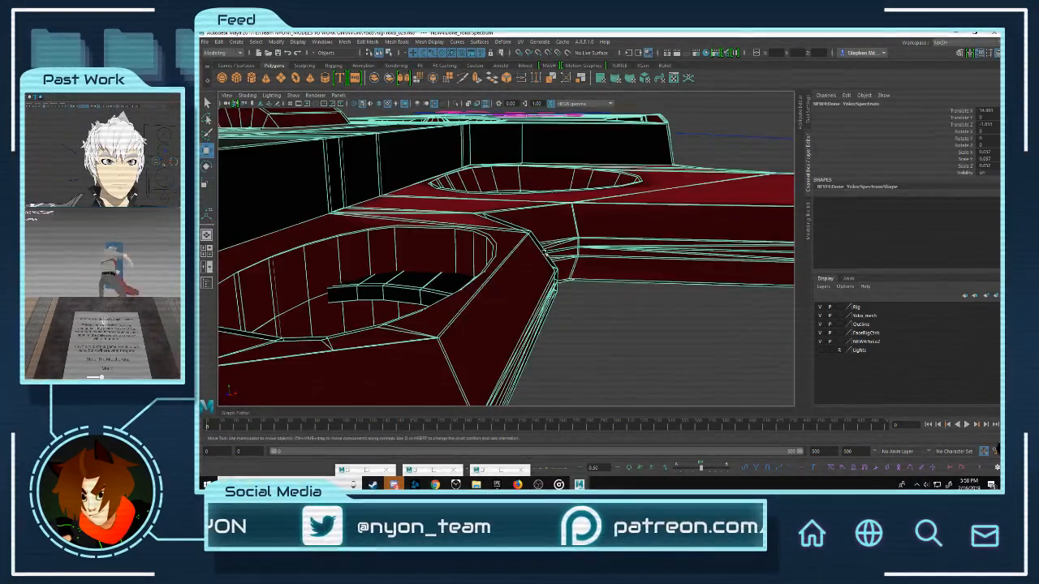
{"action": "right_click_drag", "start_coordinate": [539, 238], "coordinate": [618, 328], "text": "alt"}
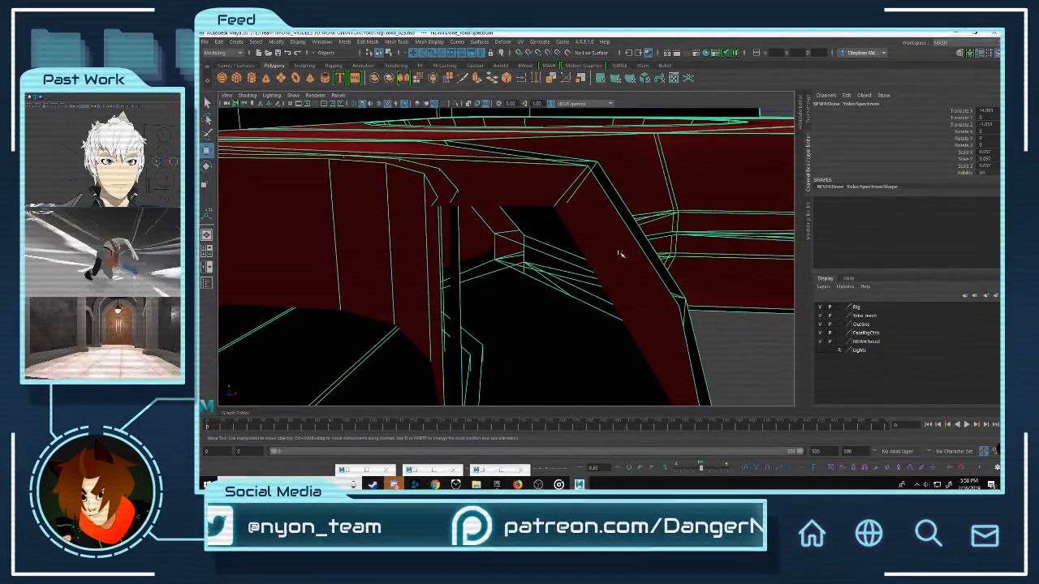
{"action": "key", "text": "f"}
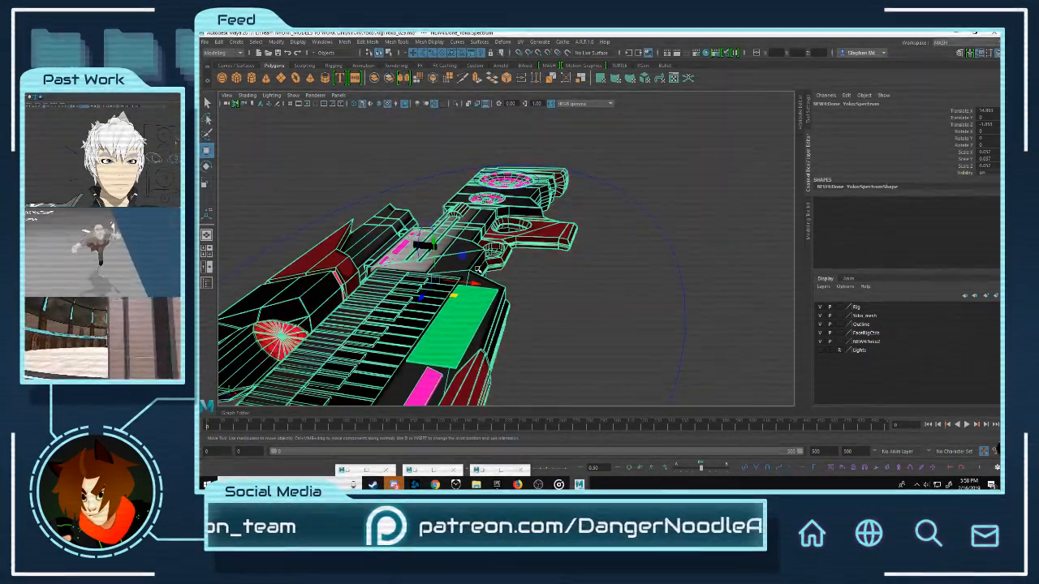
{"action": "right_click_drag", "start_coordinate": [530, 244], "coordinate": [584, 299], "text": "alt"}
{"action": "scroll", "coordinate": [586, 299], "scroll_direction": "up", "scroll_amount": 5}
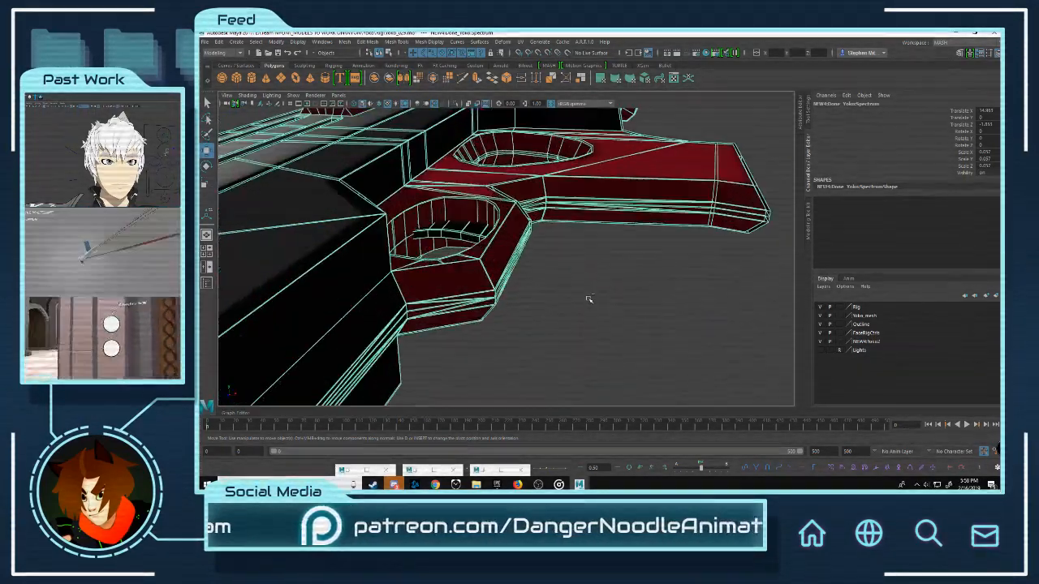
Step: Select the green plane on the gun's side and assign a new Lambert material to it
{"action": "left_click", "coordinate": [589, 299]}
{"action": "right_click_drag", "start_coordinate": [589, 300], "coordinate": [543, 265], "text": "alt"}
{"action": "left_click_drag", "start_coordinate": [543, 265], "coordinate": [539, 210], "text": "alt"}
{"action": "right_click_drag", "start_coordinate": [539, 210], "coordinate": [495, 235], "text": "alt"}
{"action": "left_click", "coordinate": [462, 281]}
{"action": "left_click_drag", "start_coordinate": [495, 235], "coordinate": [447, 243], "text": "alt"}
{"action": "right_click_drag", "start_coordinate": [447, 244], "coordinate": [532, 265], "text": "alt"}
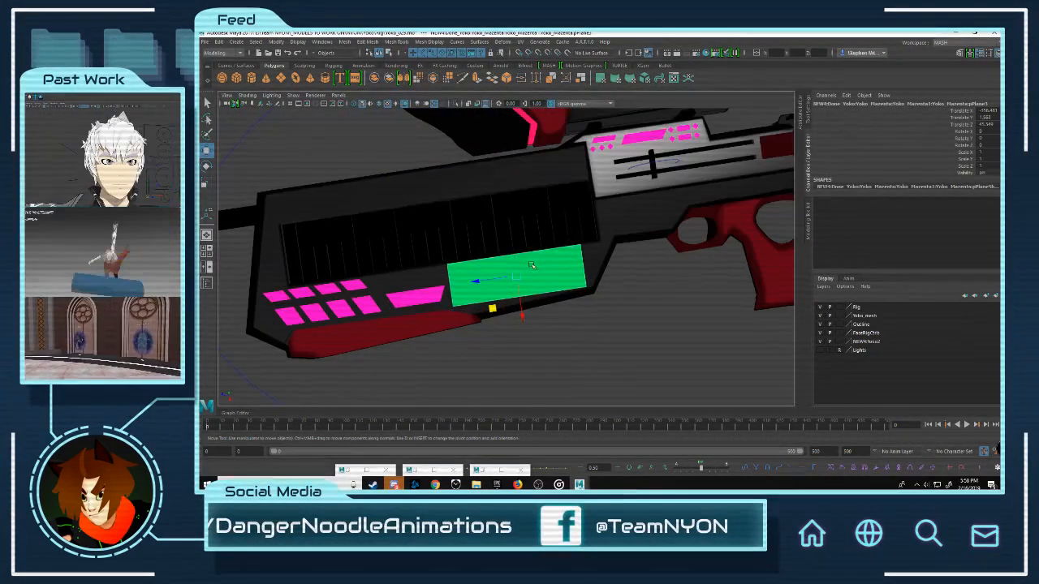
{"action": "right_click_drag", "start_coordinate": [561, 248], "coordinate": [576, 458]}
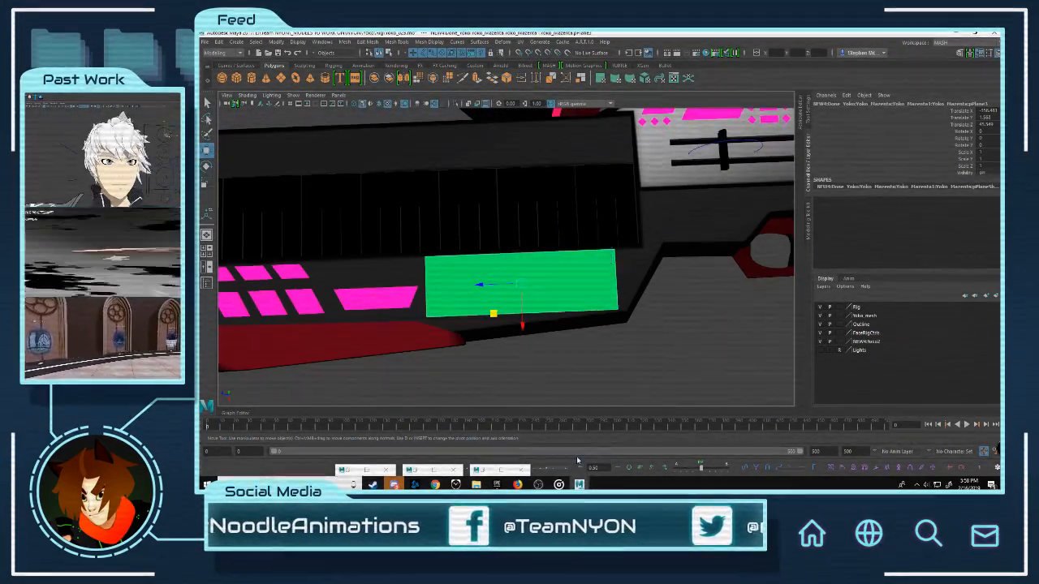
{"action": "left_click", "coordinate": [601, 277]}
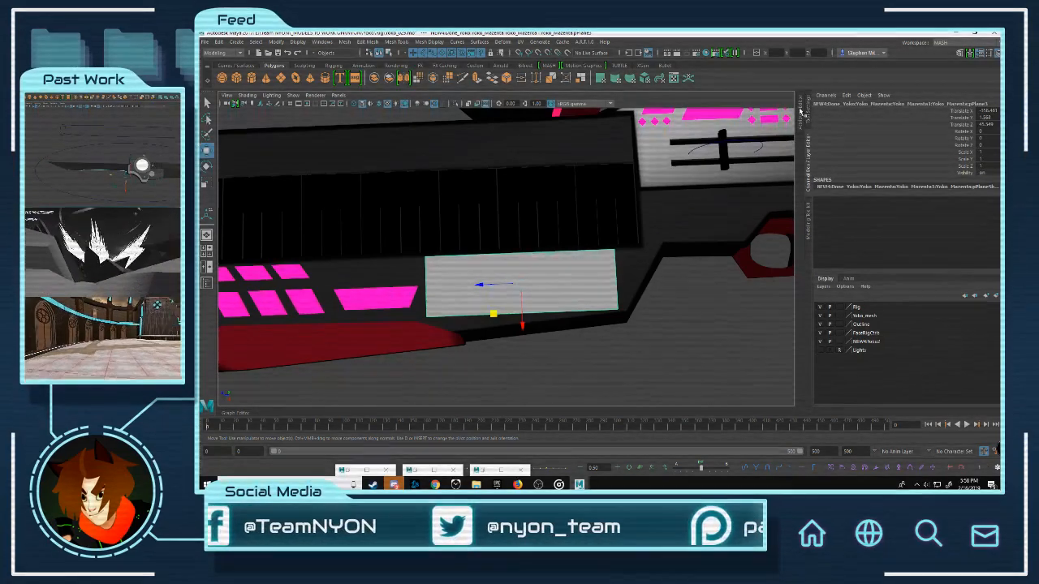
Step: Connect a File texture to the color of the Lambert material on the gun's side plane
{"action": "key", "text": "ctrl+a"}
{"action": "left_click", "coordinate": [769, 120]}
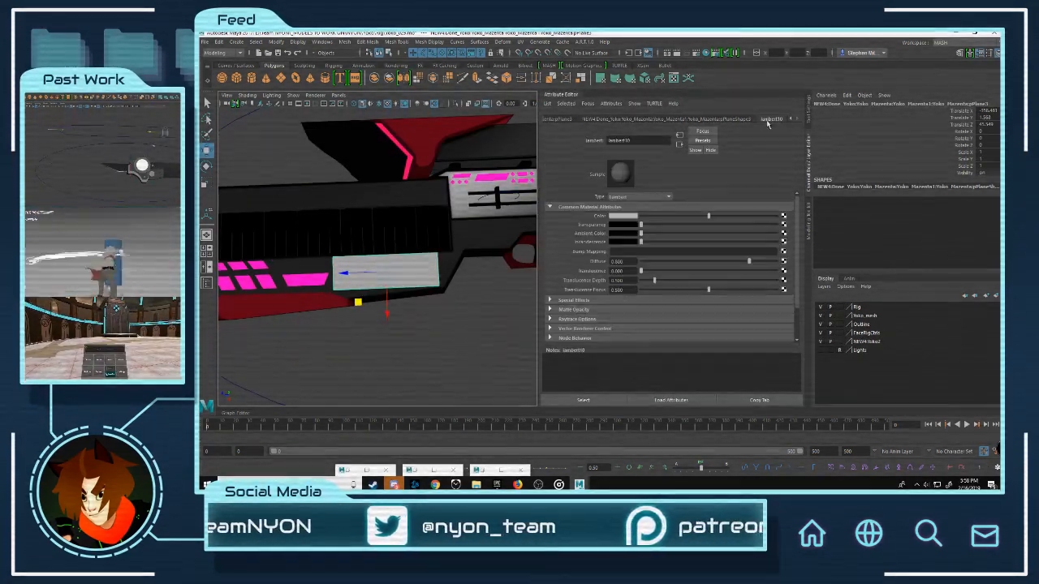
{"action": "left_click", "coordinate": [783, 251]}
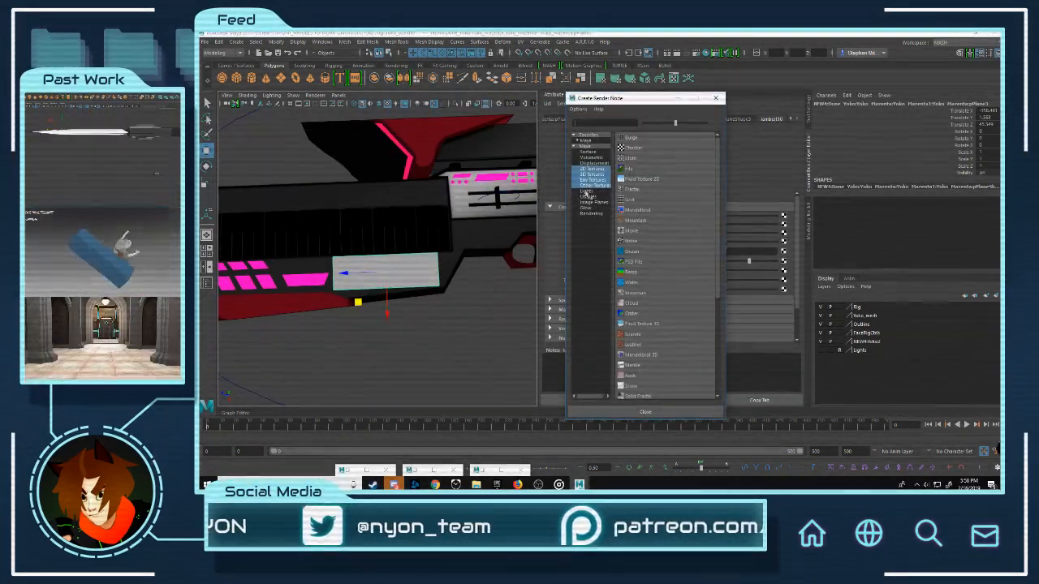
{"action": "left_click", "coordinate": [638, 170]}
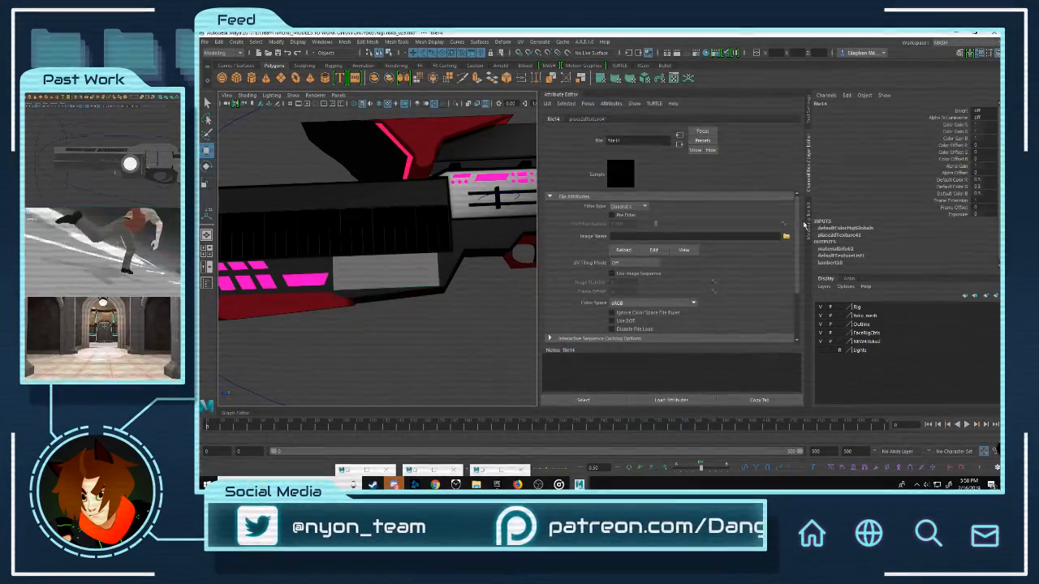
Step: Browse for the texture's image in the Team NYON folder's _MODELS TO WORK ON directory on the E: drive
{"action": "left_click", "coordinate": [786, 236]}
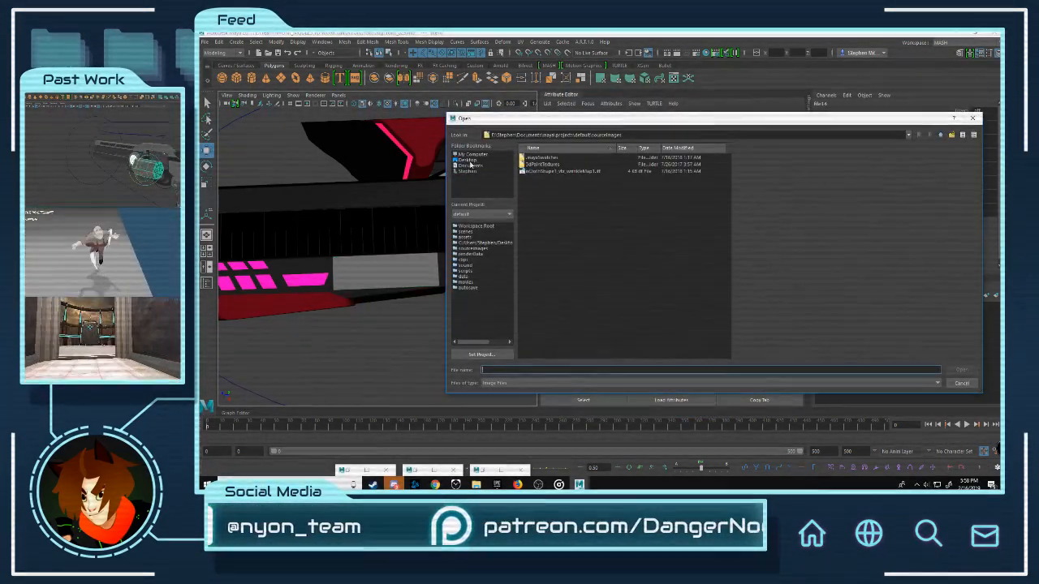
{"action": "left_click", "coordinate": [468, 159]}
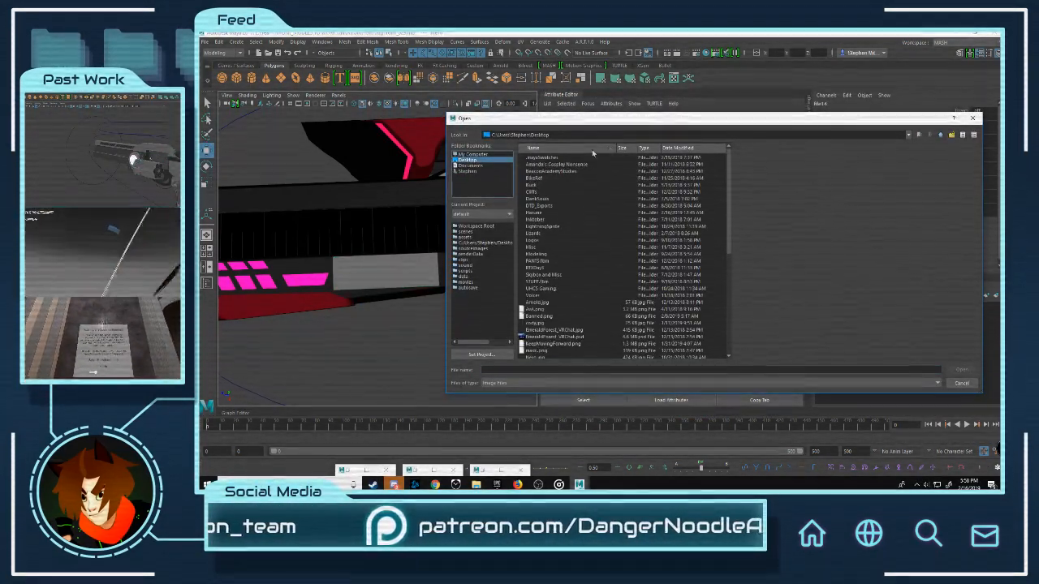
{"action": "left_click", "coordinate": [919, 134]}
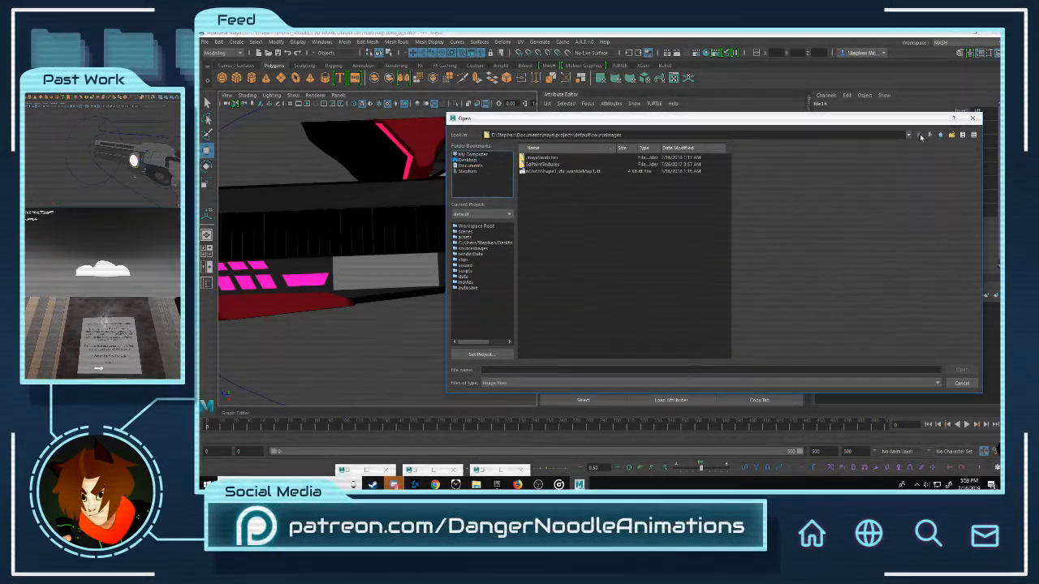
{"action": "left_click", "coordinate": [472, 154]}
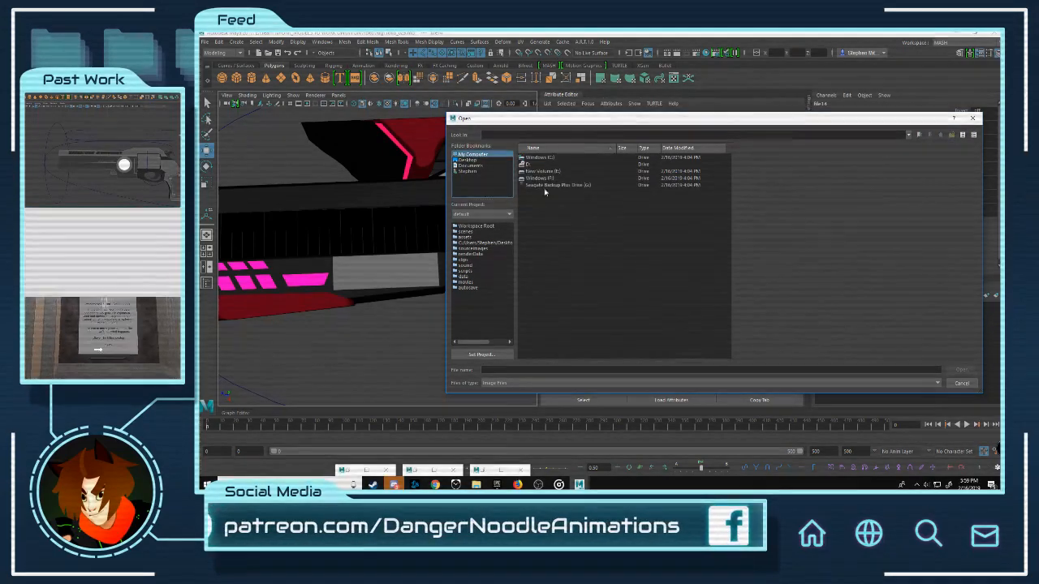
{"action": "left_click", "coordinate": [549, 170]}
{"action": "double_click", "coordinate": [549, 172]}
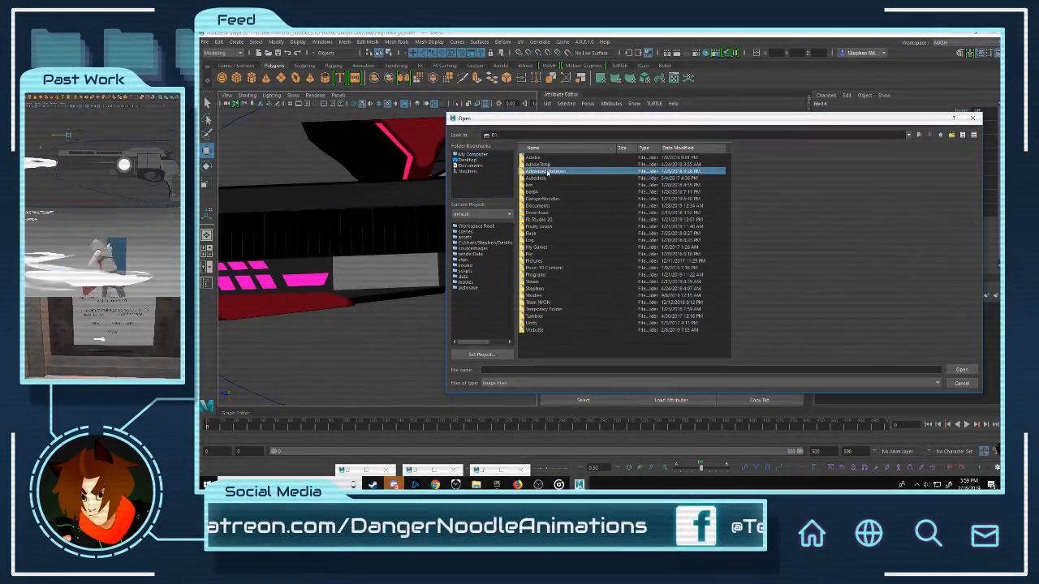
{"action": "left_click", "coordinate": [546, 303]}
{"action": "double_click", "coordinate": [546, 303]}
{"action": "double_click", "coordinate": [537, 163]}
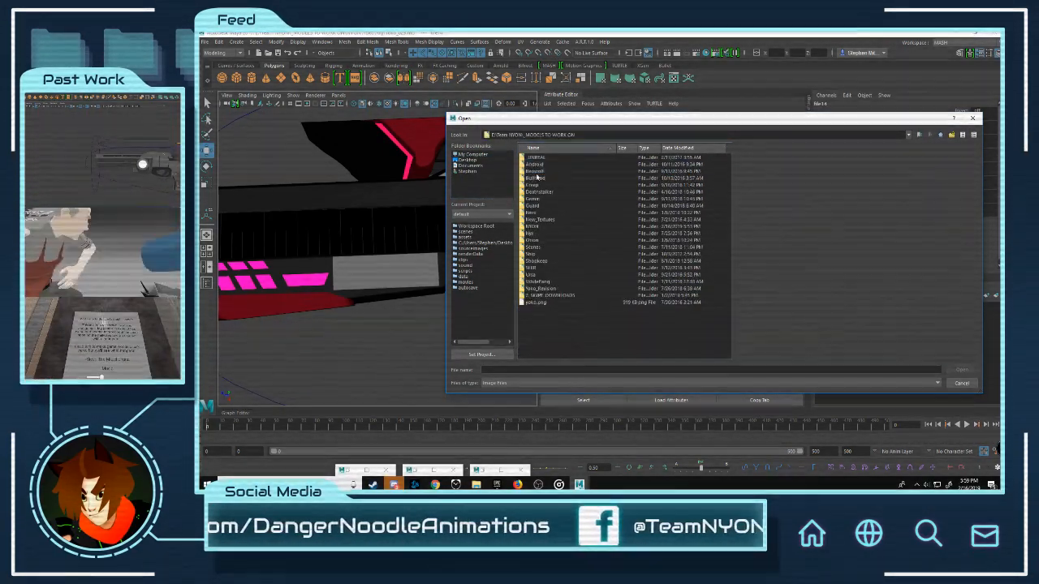
Step: Load Equalizer_1.png from the Equalizer folder inside Yoko_Revision's New_Textures as the file texture's image
{"action": "double_click", "coordinate": [538, 289]}
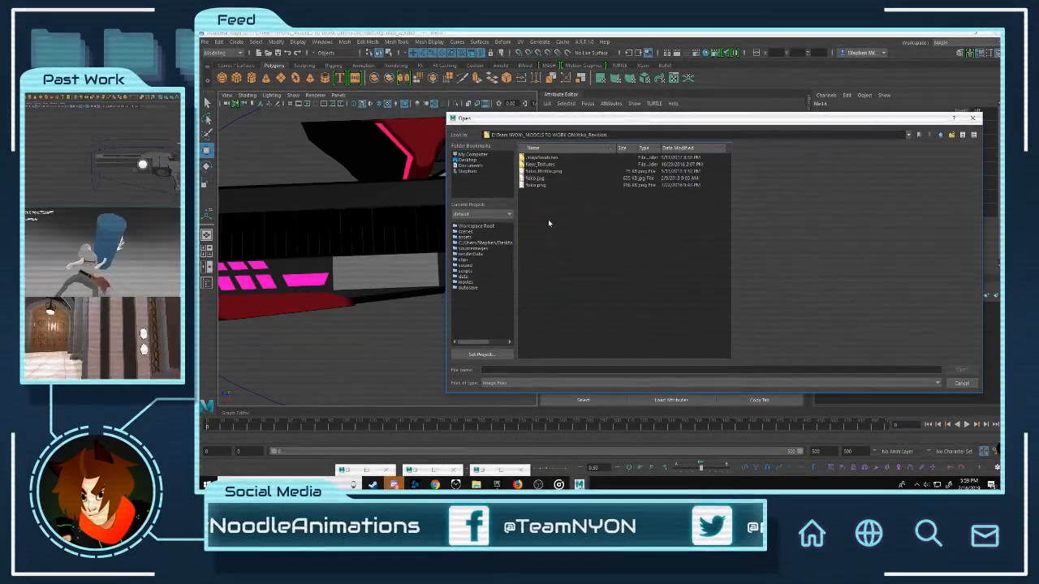
{"action": "double_click", "coordinate": [540, 165]}
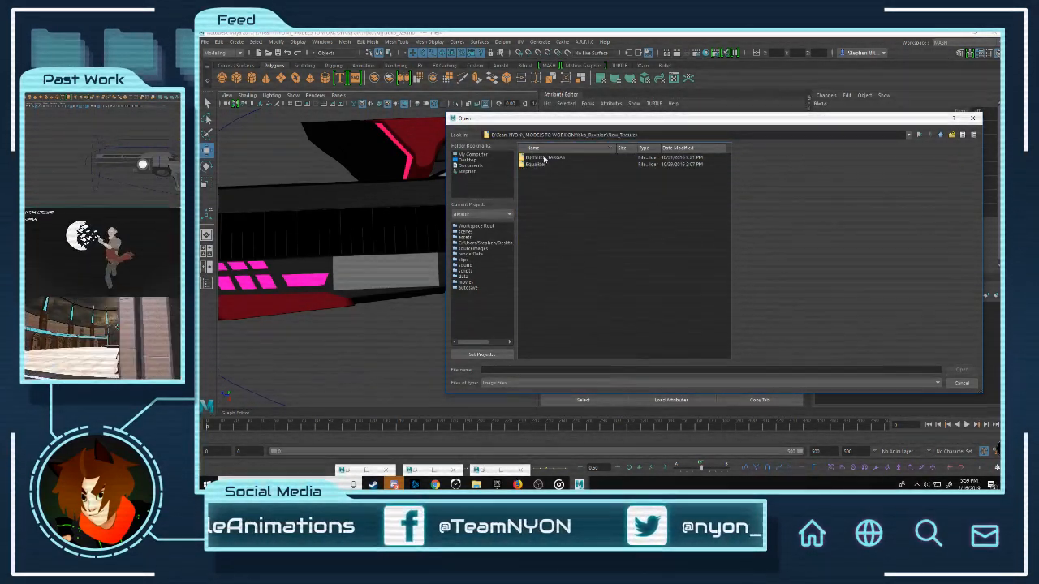
{"action": "double_click", "coordinate": [543, 158]}
{"action": "left_click", "coordinate": [563, 165]}
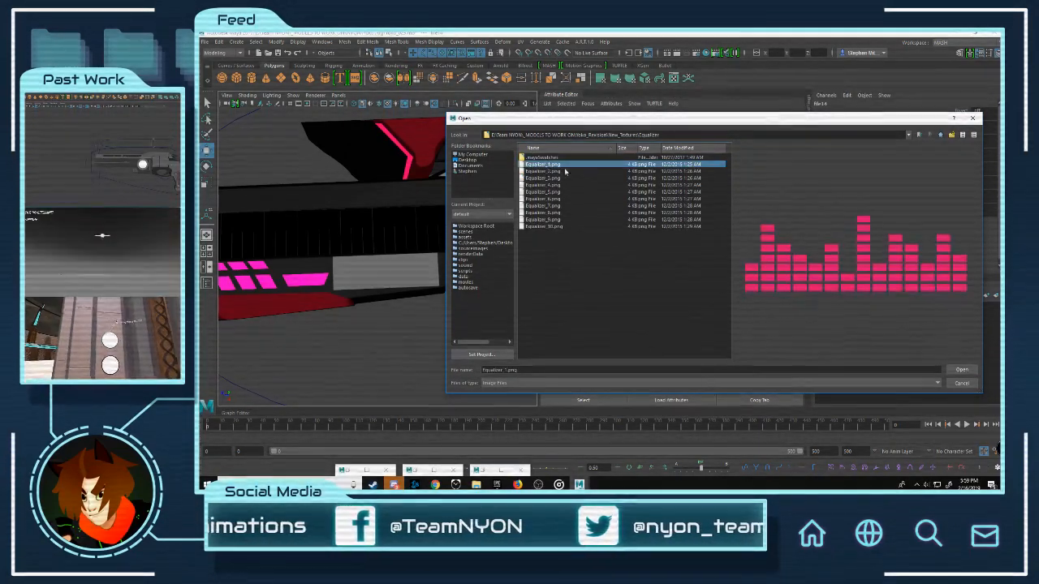
{"action": "left_click", "coordinate": [961, 369]}
Step: Examine the equalizer texture on the gun's side plane up close and compare it with the surrounding pink details
{"action": "scroll", "coordinate": [490, 225], "scroll_direction": "up", "scroll_amount": 3}
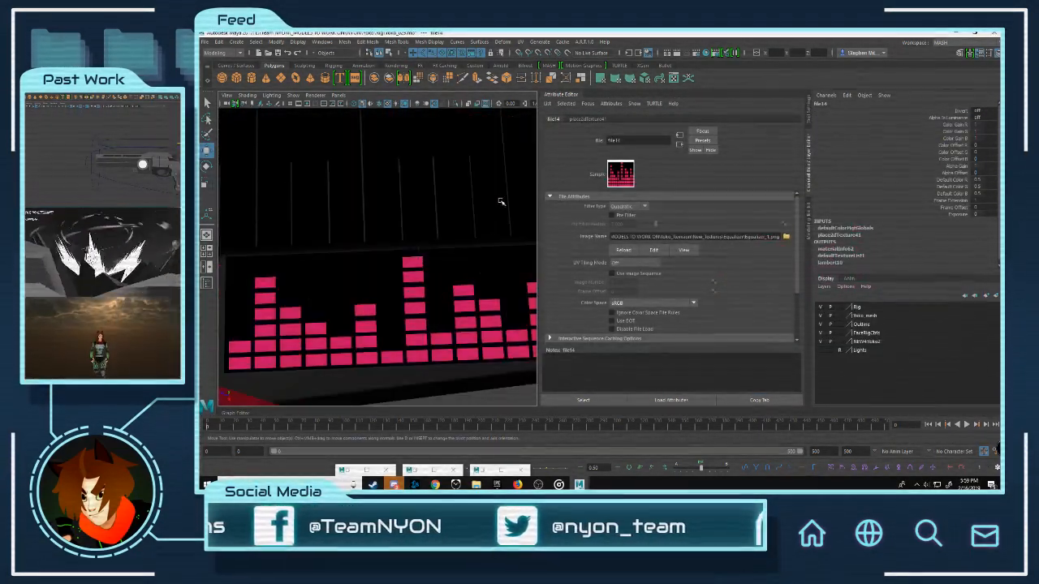
{"action": "right_click_drag", "start_coordinate": [501, 202], "coordinate": [440, 208], "text": "alt"}
{"action": "mouse_move", "coordinate": [441, 209]}
{"action": "middle_mouse_down", "text": "alt"}
{"action": "mouse_move", "coordinate": [239, 256]}
{"action": "mouse_move", "coordinate": [447, 216]}
{"action": "middle_mouse_up", "text": "alt"}
{"action": "right_click_drag", "start_coordinate": [448, 216], "coordinate": [358, 218], "text": "alt"}
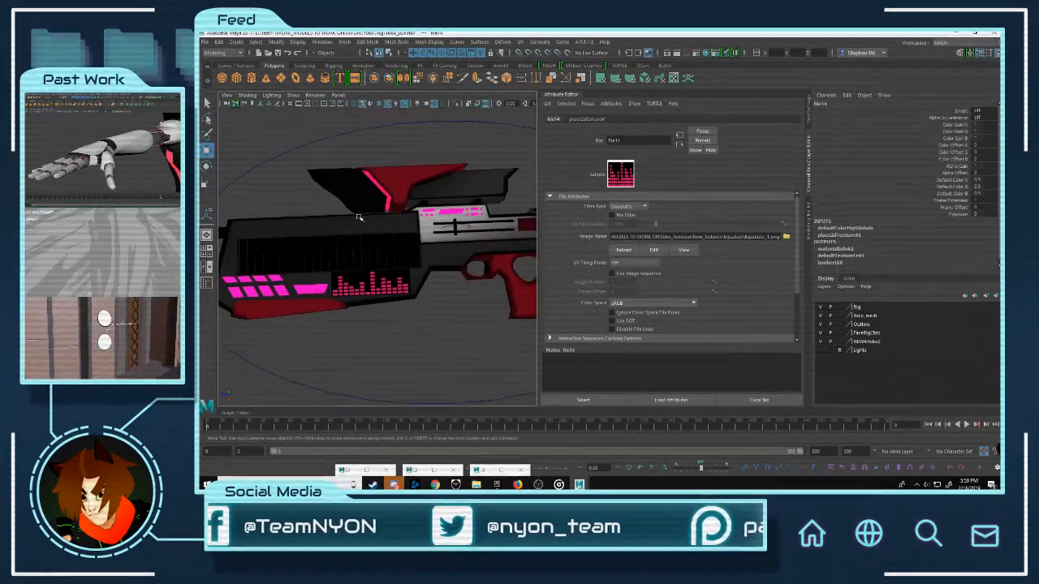
{"action": "left_click_drag", "start_coordinate": [358, 218], "coordinate": [443, 208], "text": "alt"}
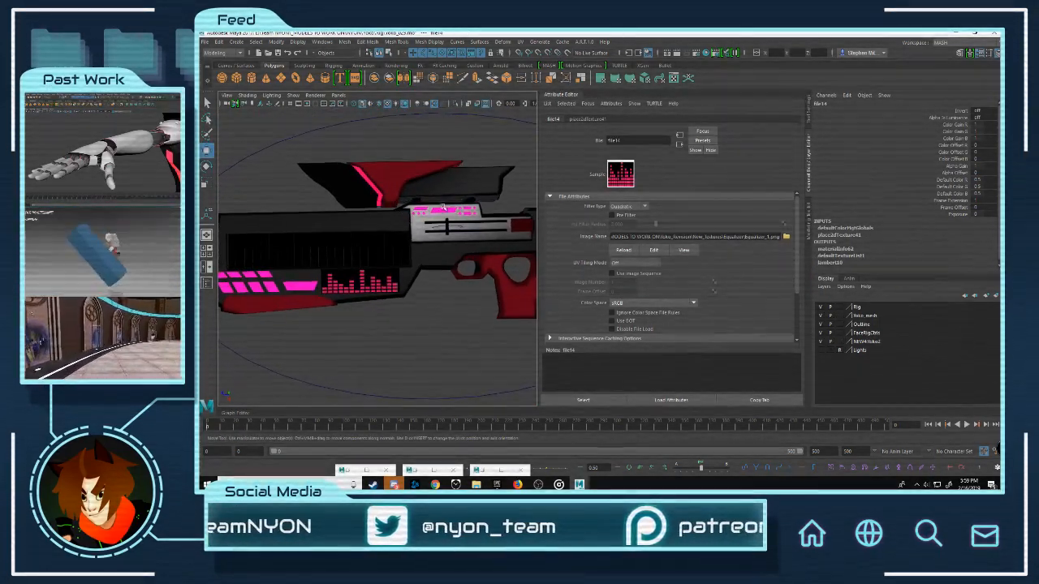
{"action": "scroll", "coordinate": [390, 240], "scroll_direction": "up", "scroll_amount": 5}
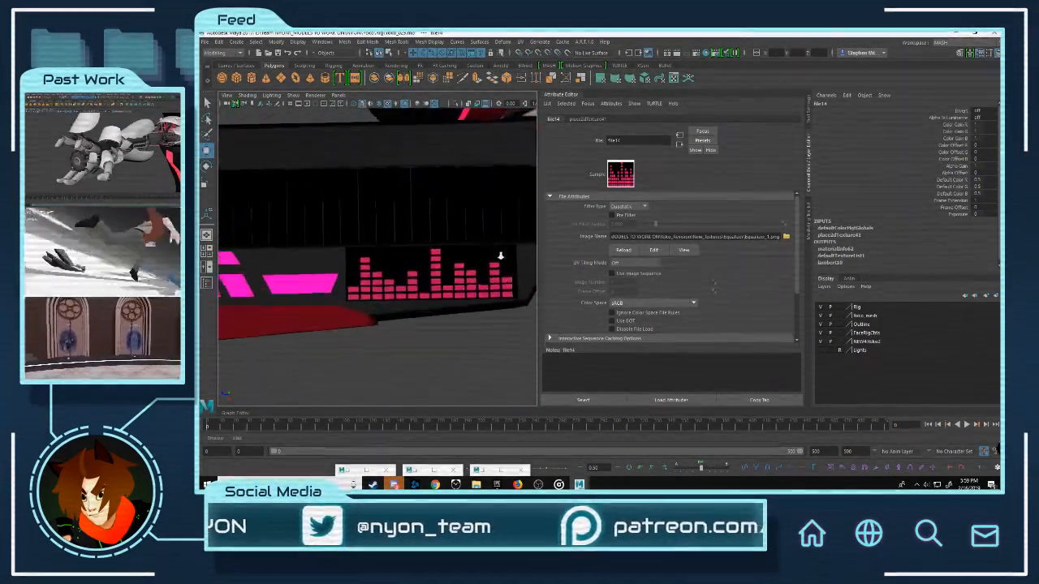
{"action": "left_click_drag", "start_coordinate": [445, 242], "coordinate": [450, 257], "text": "alt"}
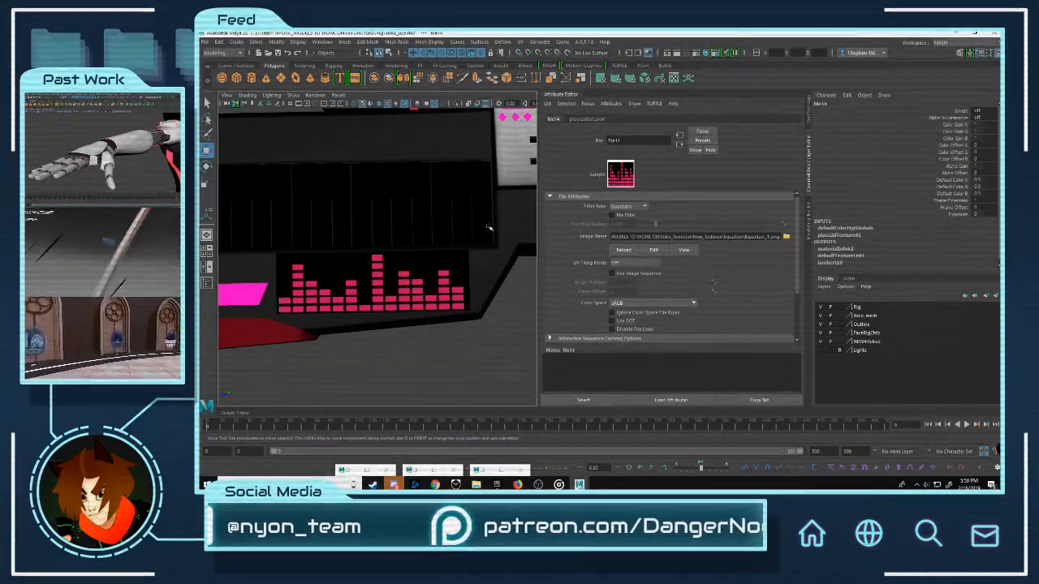
{"action": "scroll", "coordinate": [487, 228], "scroll_direction": "down", "scroll_amount": 5}
{"action": "left_click_drag", "start_coordinate": [488, 228], "coordinate": [443, 204], "text": "alt"}
{"action": "scroll", "coordinate": [443, 204], "scroll_direction": "up", "scroll_amount": 4}
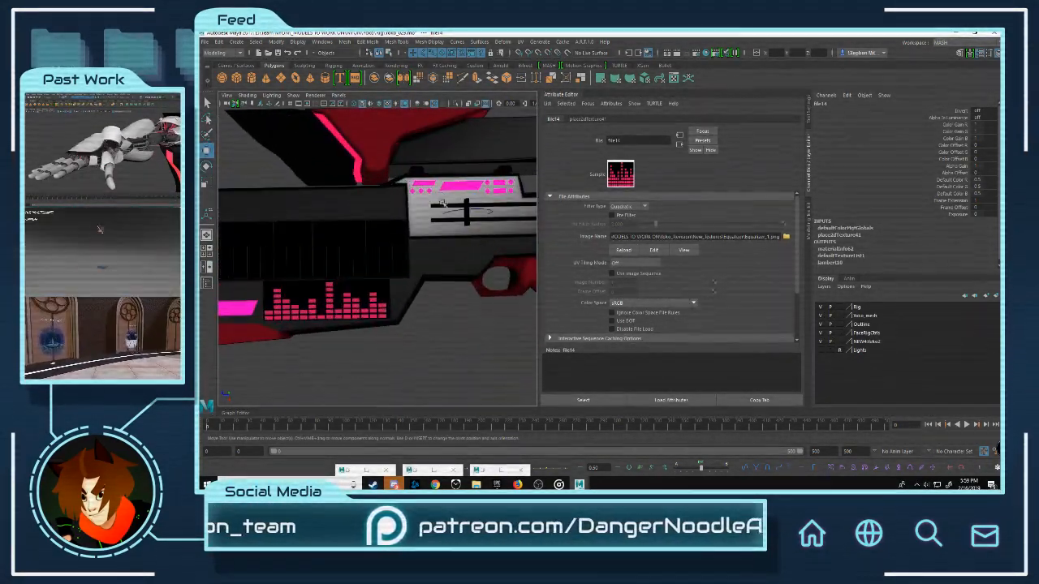
Step: Change the Lambert color of the magenta plane on the gun's white panel to a redder pink matching the equalizer, and deselect it
{"action": "left_click", "coordinate": [443, 203]}
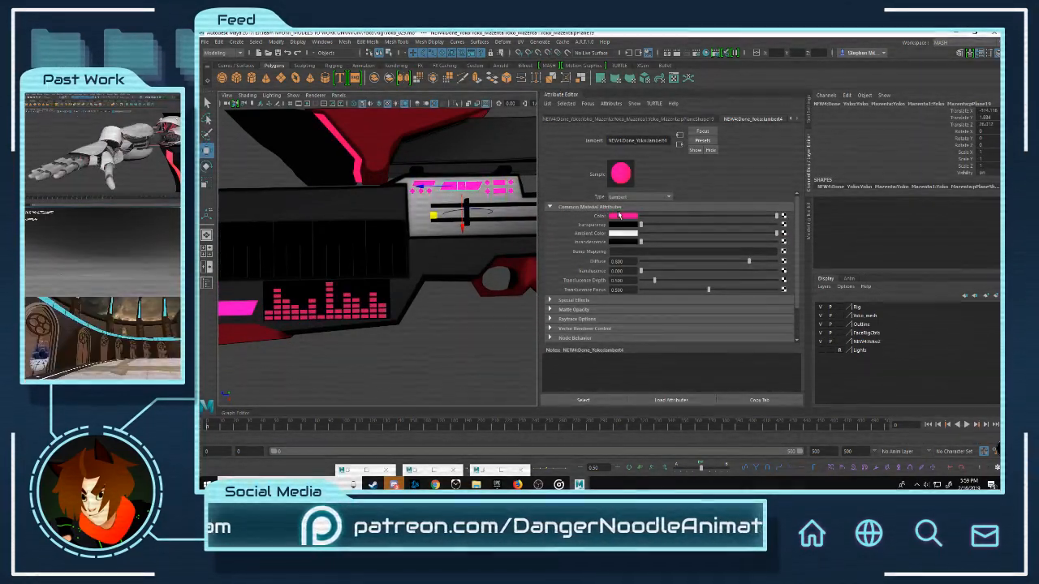
{"action": "left_click", "coordinate": [620, 215]}
{"action": "left_click", "coordinate": [621, 216]}
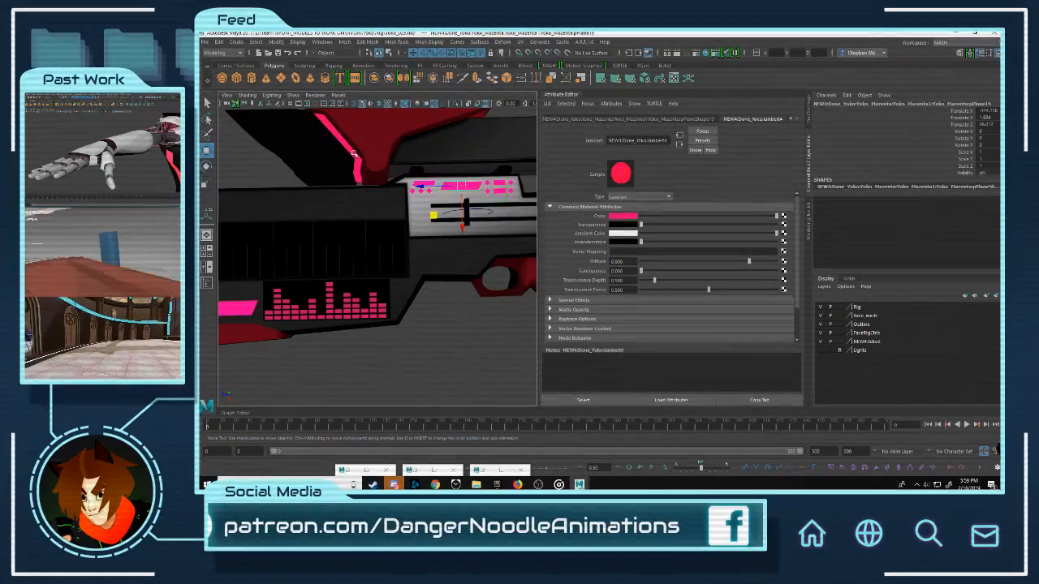
{"action": "scroll", "coordinate": [458, 236], "scroll_direction": "down", "scroll_amount": 3}
{"action": "left_click", "coordinate": [460, 301]}
Step: Select the magenta innermost ring and rename its surface shader as SpectrumLight
{"action": "middle_click_drag", "start_coordinate": [460, 250], "coordinate": [348, 290], "text": "alt"}
{"action": "scroll", "coordinate": [347, 243], "scroll_direction": "down", "scroll_amount": 3}
{"action": "scroll", "coordinate": [410, 251], "scroll_direction": "up", "scroll_amount": 10}
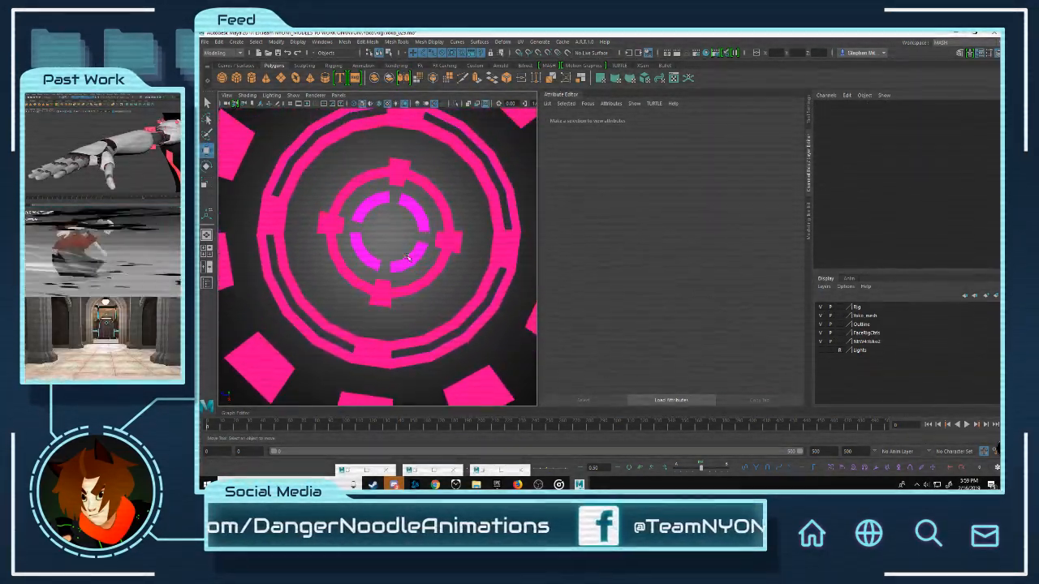
{"action": "left_click", "coordinate": [418, 214]}
{"action": "left_click", "coordinate": [414, 205]}
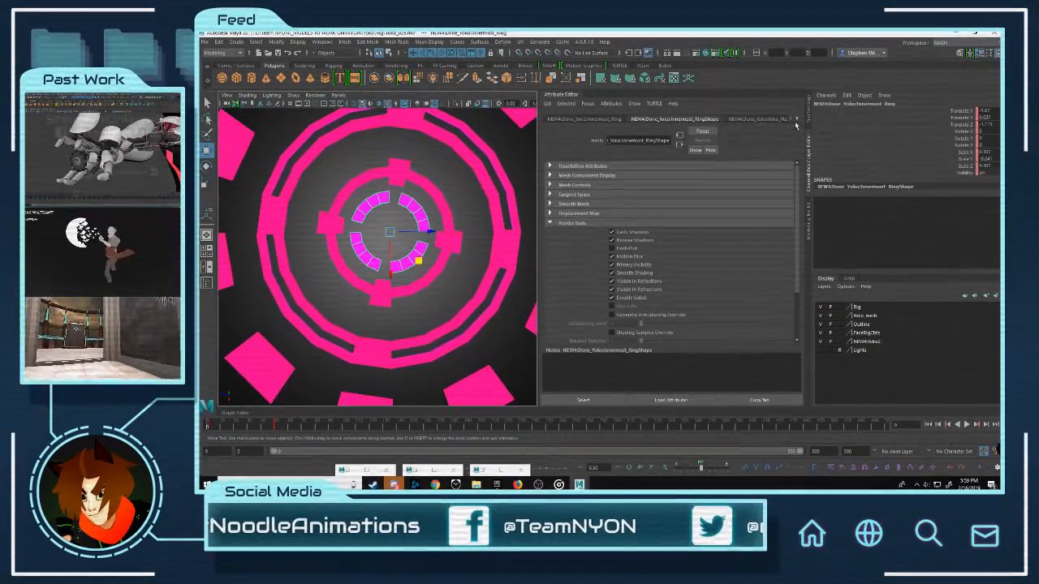
{"action": "left_click", "coordinate": [769, 120]}
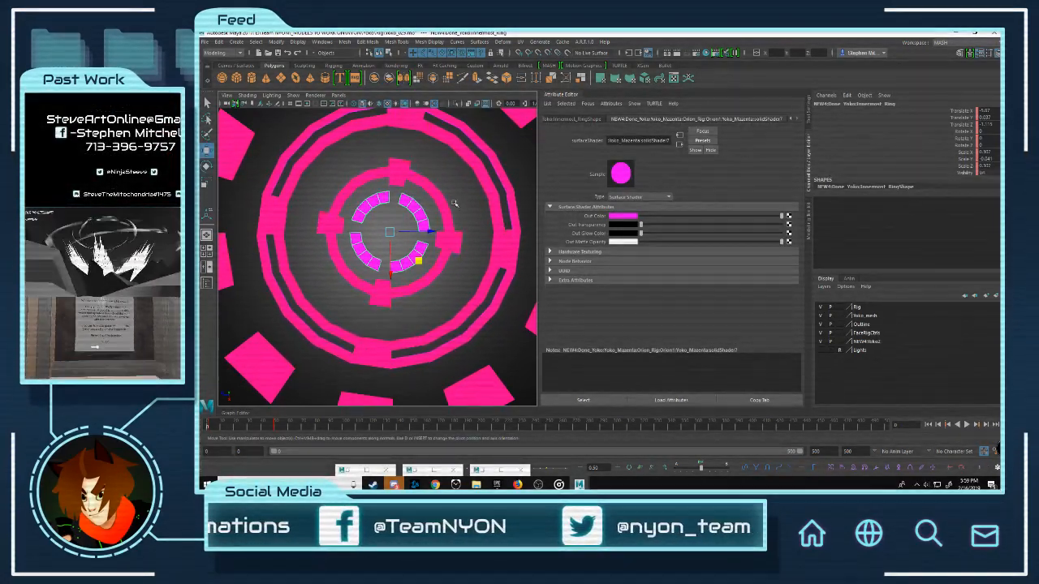
{"action": "scroll", "coordinate": [451, 204], "scroll_direction": "down", "scroll_amount": 2}
{"action": "scroll", "coordinate": [420, 212], "scroll_direction": "up", "scroll_amount": 3}
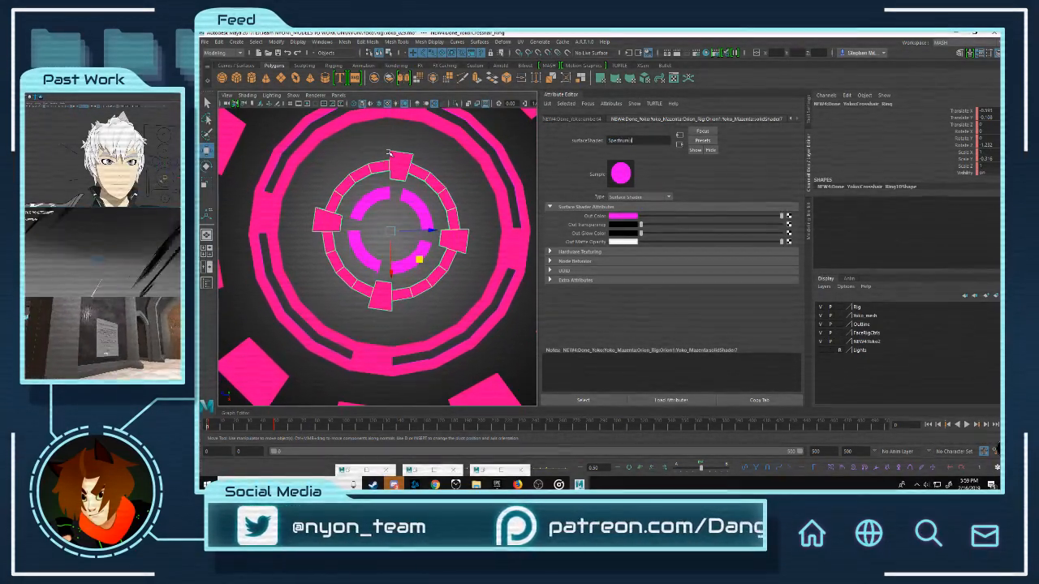
{"action": "left_click", "coordinate": [388, 152]}
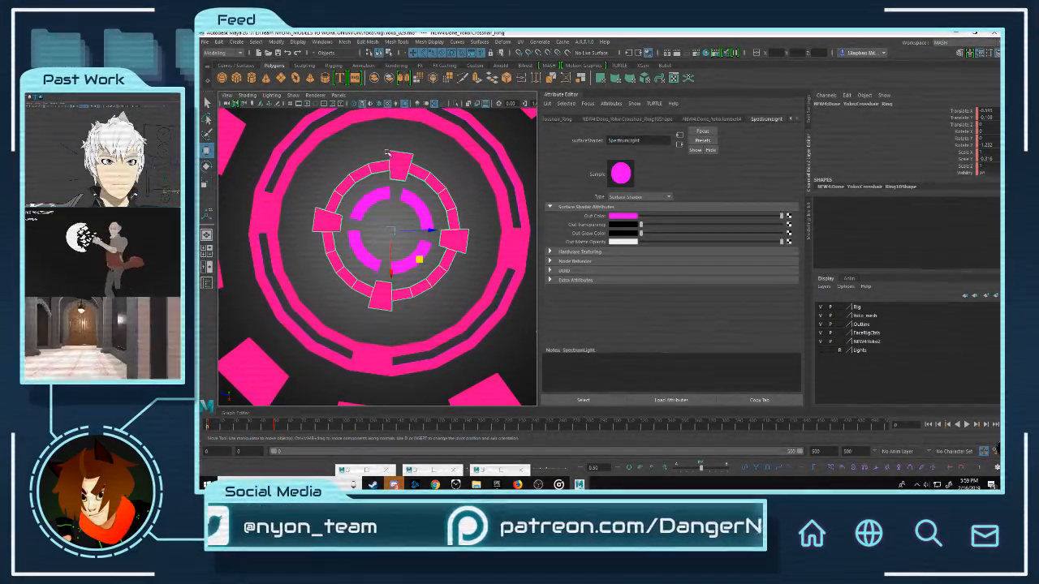
Step: Try to assign an existing material to the innermost ring
{"action": "right_click", "coordinate": [416, 210]}
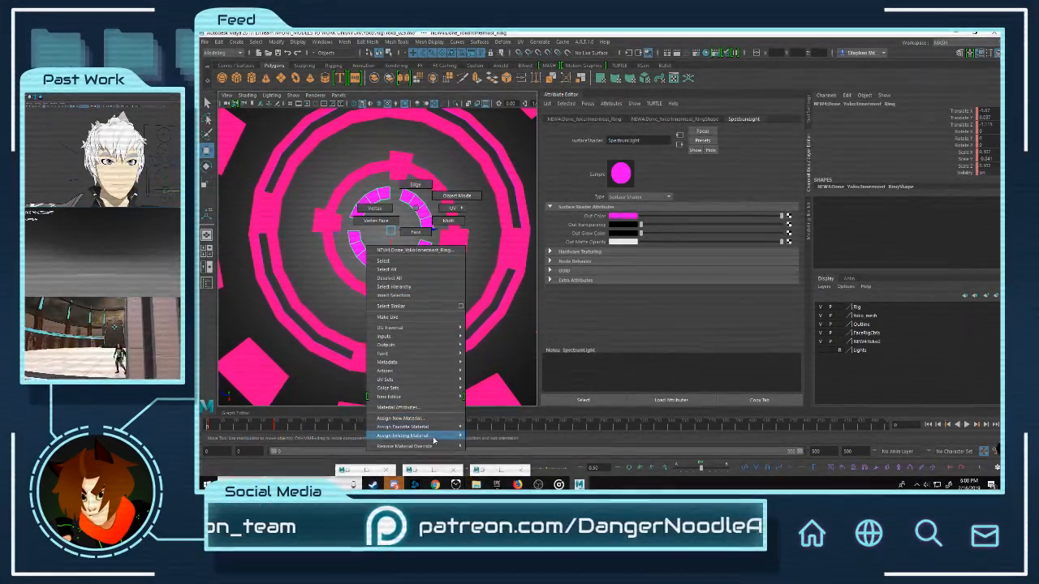
{"action": "mouse_move", "coordinate": [441, 439]}
{"action": "left_click", "coordinate": [514, 440]}
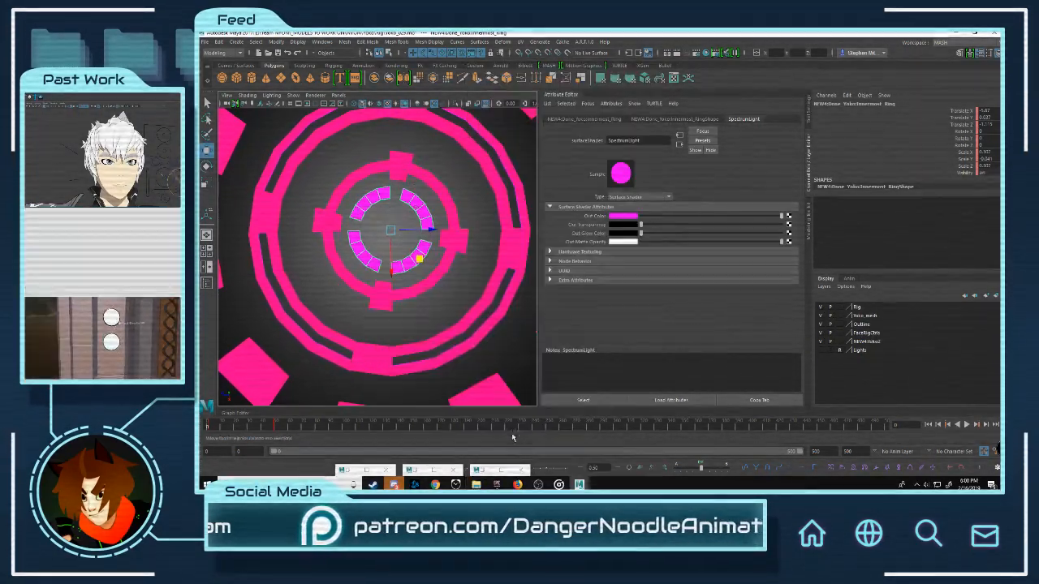
Step: Select the crosshair ring around the innermost ring and rename its pink Lambert material as SpectrumLight
{"action": "left_click", "coordinate": [462, 239]}
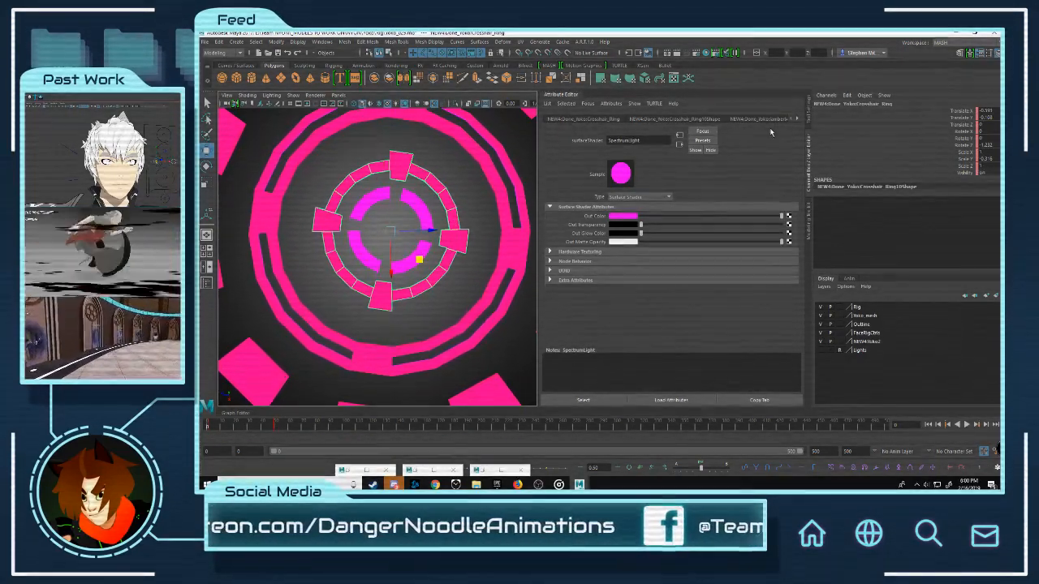
{"action": "left_click", "coordinate": [797, 119]}
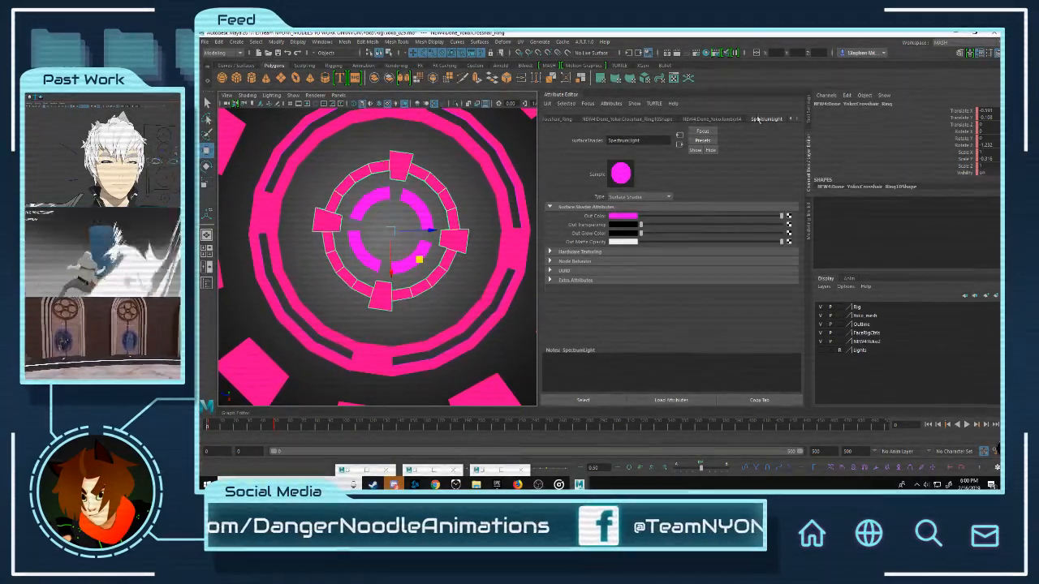
{"action": "left_click", "coordinate": [736, 119]}
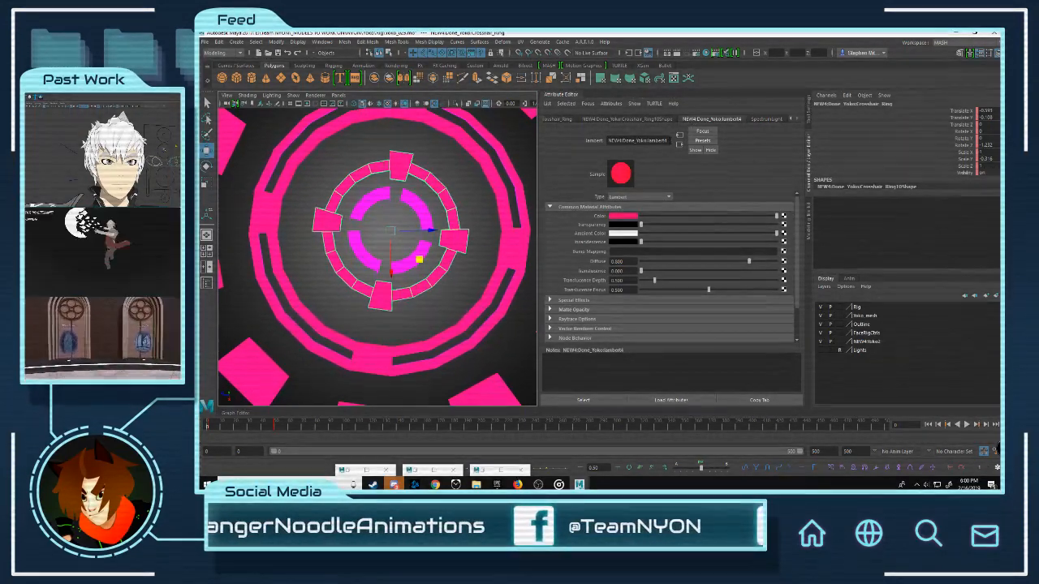
{"action": "left_click_drag", "start_coordinate": [668, 140], "coordinate": [439, 140]}
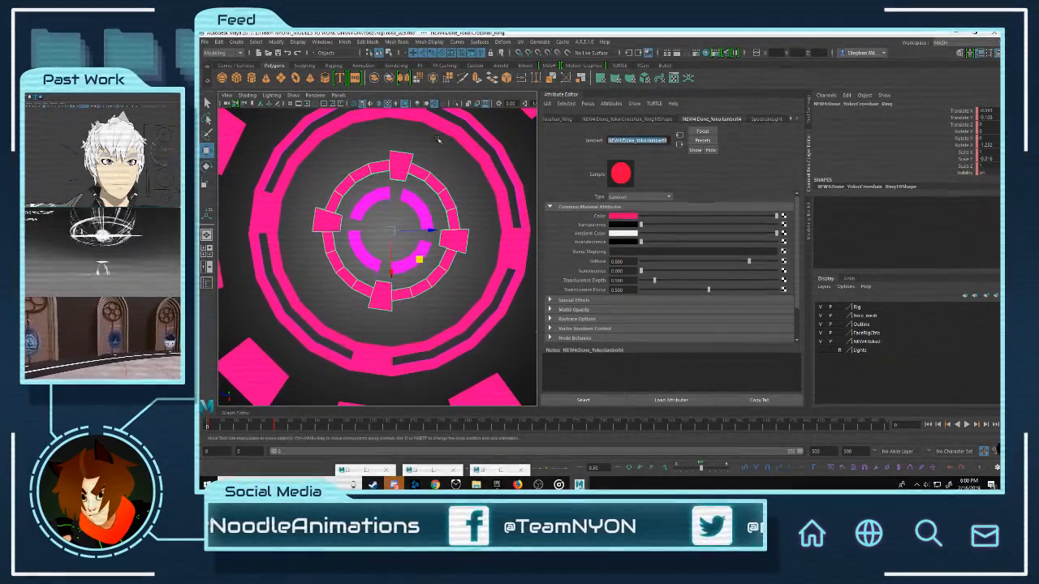
{"action": "type", "text": "SSpectrumLgt"}
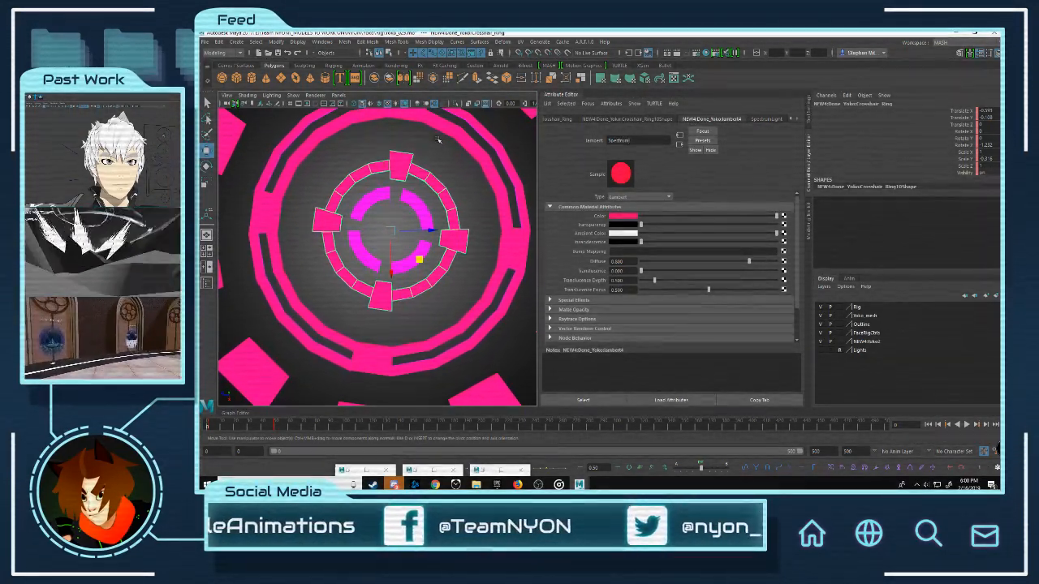
{"action": "key", "text": "Return"}
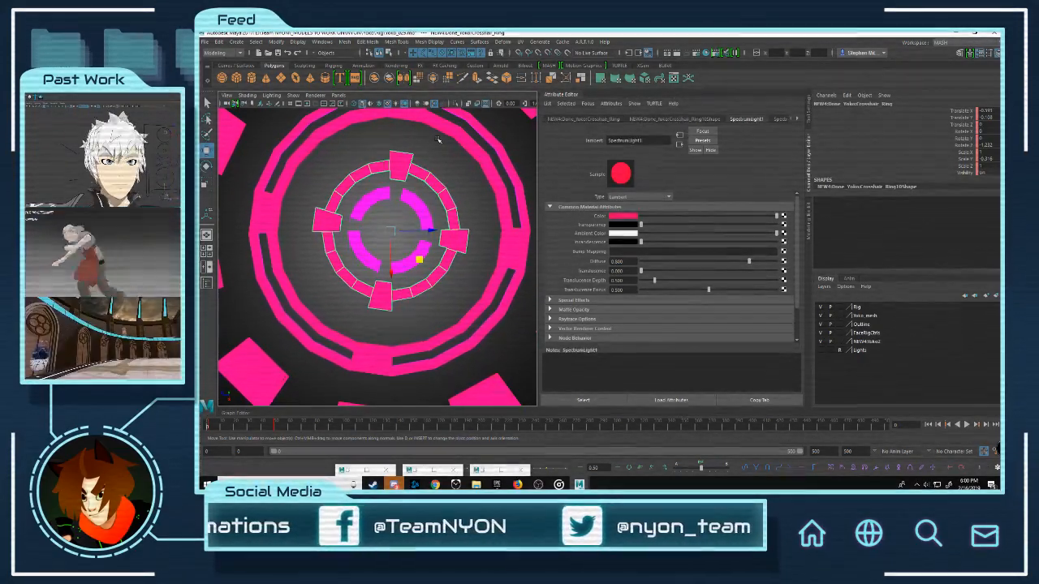
Step: Assign the existing pink Lambert material SpectrumLight1 to the innermost ring
{"action": "left_click", "coordinate": [415, 205]}
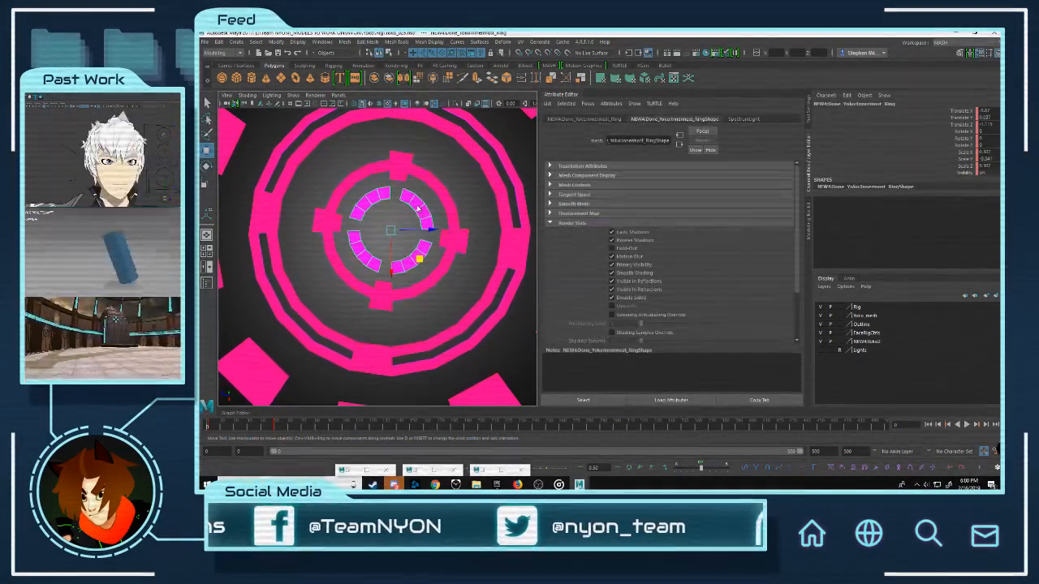
{"action": "right_click_drag", "start_coordinate": [415, 205], "coordinate": [480, 112]}
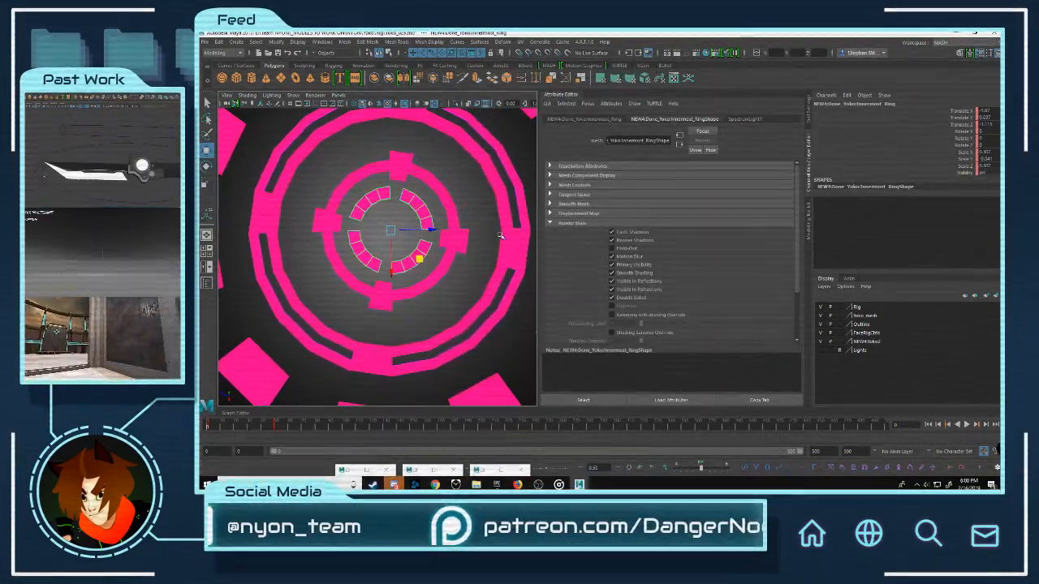
Step: Examine the shading of the gun's fins, keyboard section and side plate from several angles
{"action": "scroll", "coordinate": [416, 244], "scroll_direction": "down", "scroll_amount": 8}
{"action": "left_click", "coordinate": [389, 199]}
{"action": "middle_click_drag", "start_coordinate": [295, 223], "coordinate": [527, 208], "text": "alt"}
{"action": "left_click_drag", "start_coordinate": [527, 208], "coordinate": [415, 267], "text": "alt"}
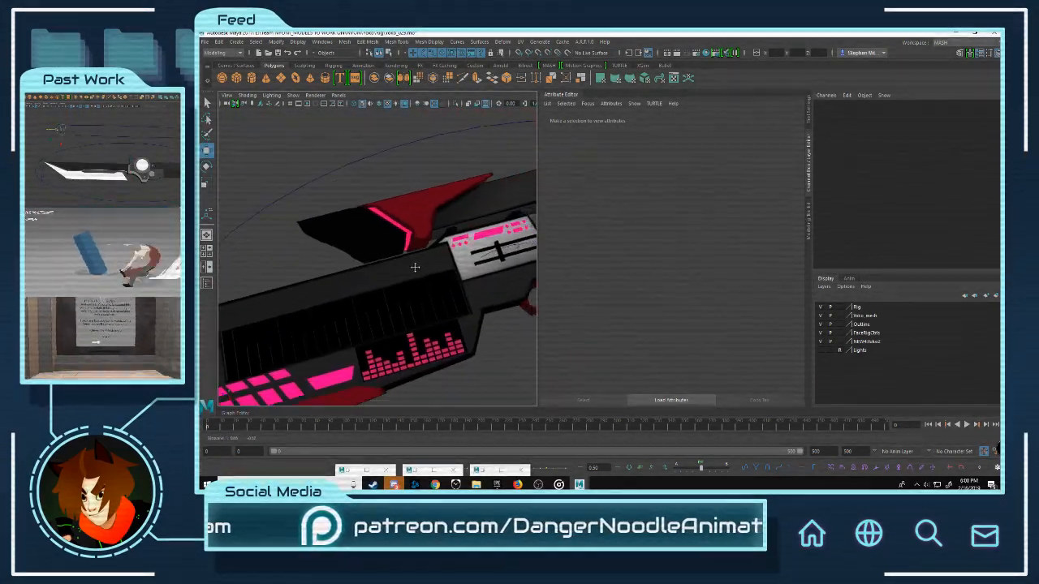
{"action": "left_click", "coordinate": [335, 289]}
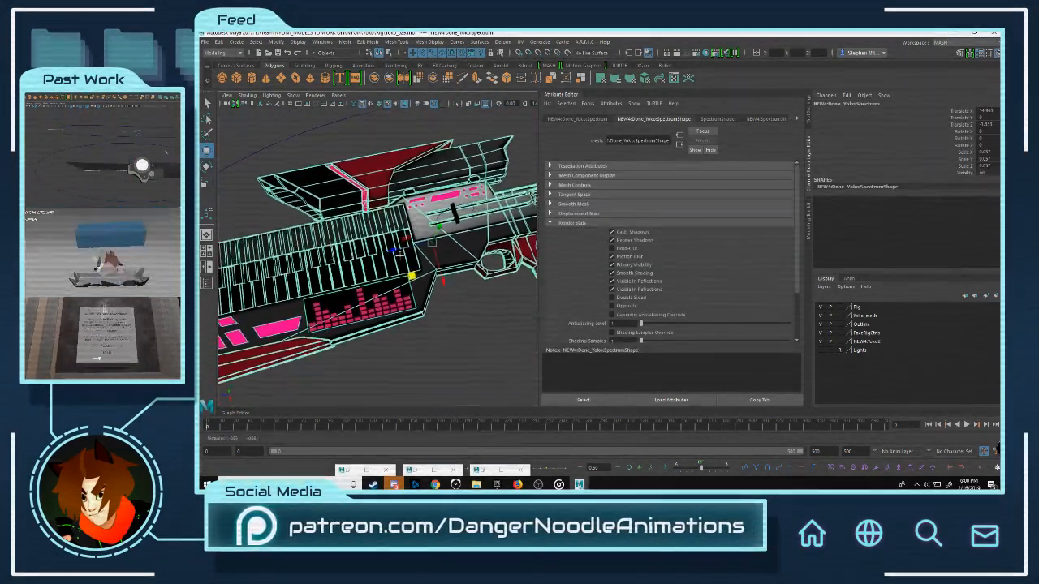
{"action": "scroll", "coordinate": [405, 259], "scroll_direction": "up", "scroll_amount": 6}
{"action": "left_click_drag", "start_coordinate": [406, 259], "coordinate": [280, 192], "text": "alt"}
{"action": "scroll", "coordinate": [451, 218], "scroll_direction": "down", "scroll_amount": 8}
{"action": "middle_click_drag", "start_coordinate": [397, 144], "coordinate": [381, 216], "text": "alt"}
{"action": "left_click", "coordinate": [381, 216]}
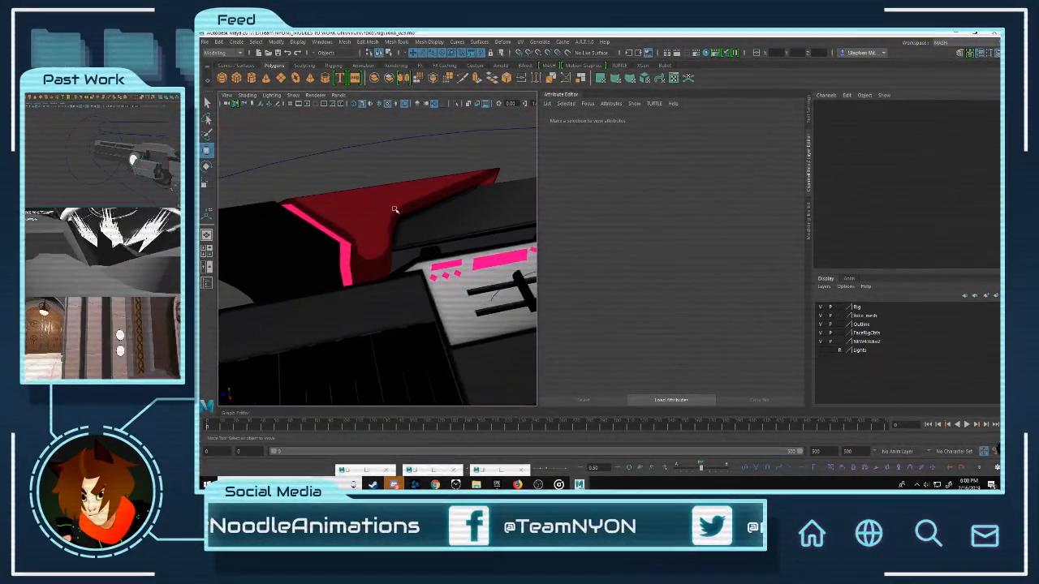
Step: Select the red fin's badly mapped faces and scale their UV shell down within the red area of the texture
{"action": "left_click", "coordinate": [395, 209]}
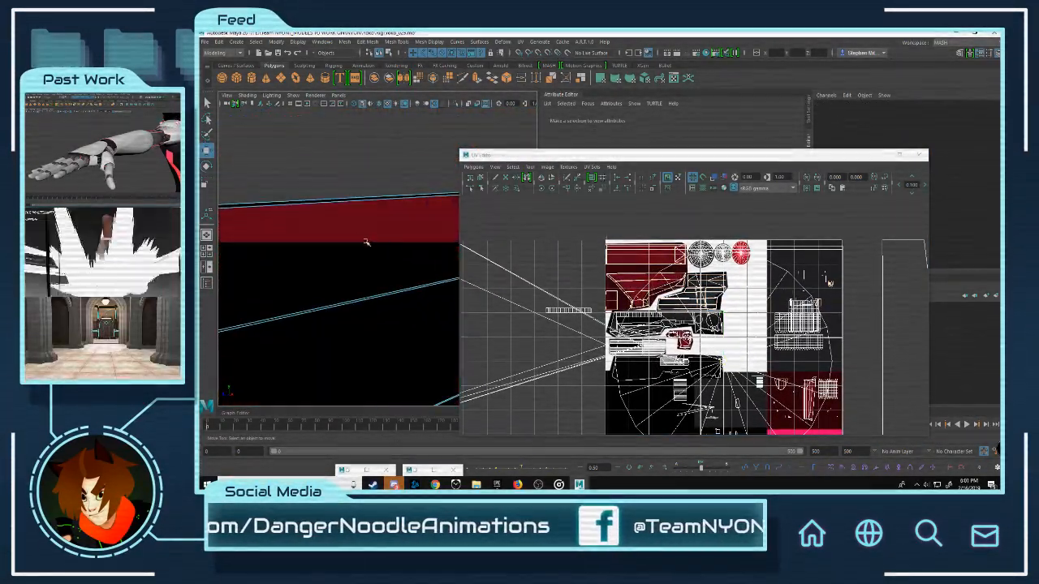
{"action": "left_click", "coordinate": [353, 253]}
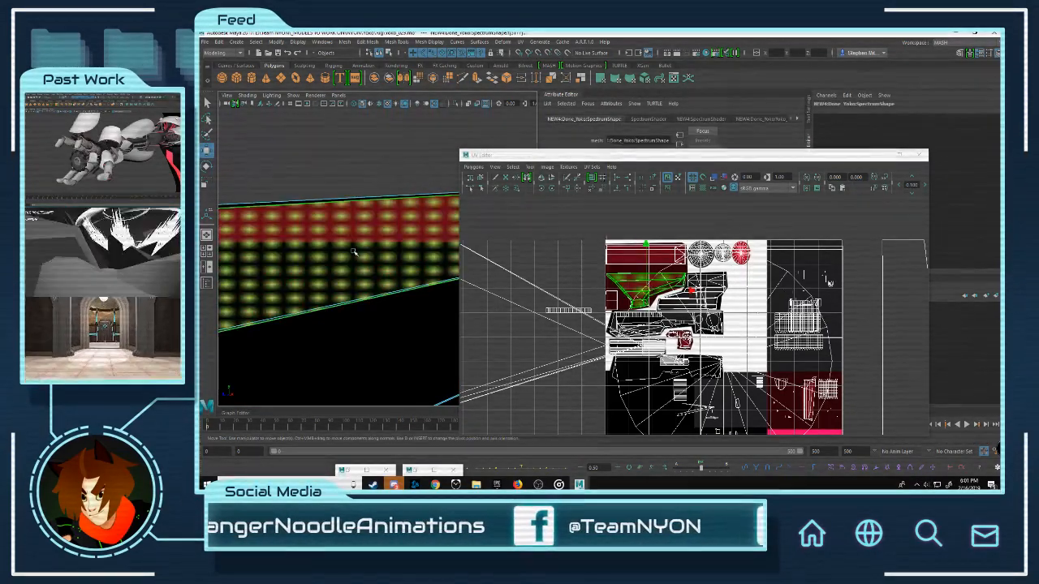
{"action": "scroll", "coordinate": [723, 305], "scroll_direction": "up", "scroll_amount": 4}
{"action": "middle_click_drag", "start_coordinate": [566, 258], "coordinate": [733, 317], "text": "alt"}
{"action": "key", "text": "r"}
{"action": "scroll", "coordinate": [722, 323], "scroll_direction": "up", "scroll_amount": 4}
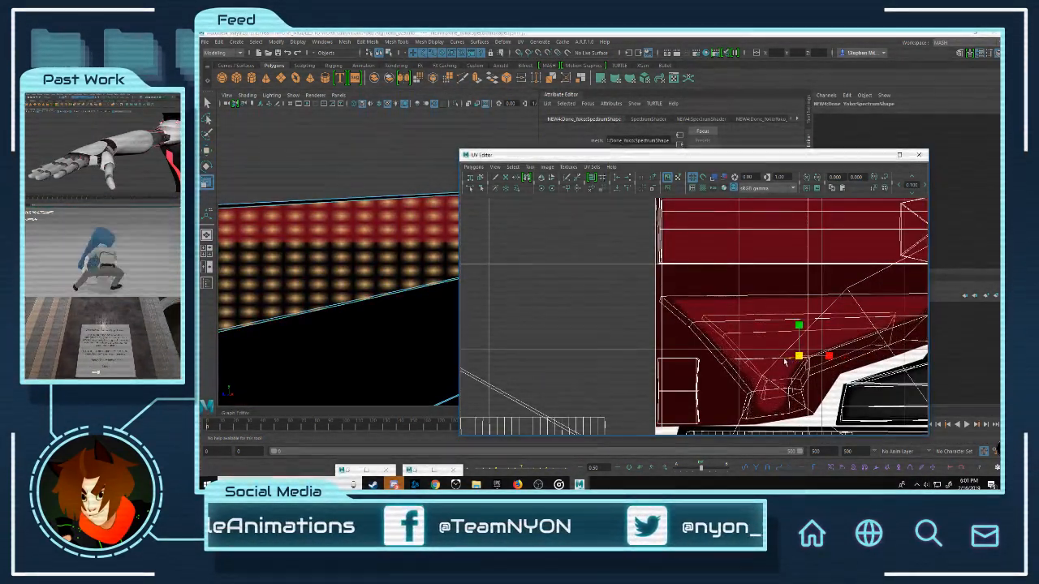
{"action": "left_click_drag", "start_coordinate": [784, 362], "coordinate": [779, 363]}
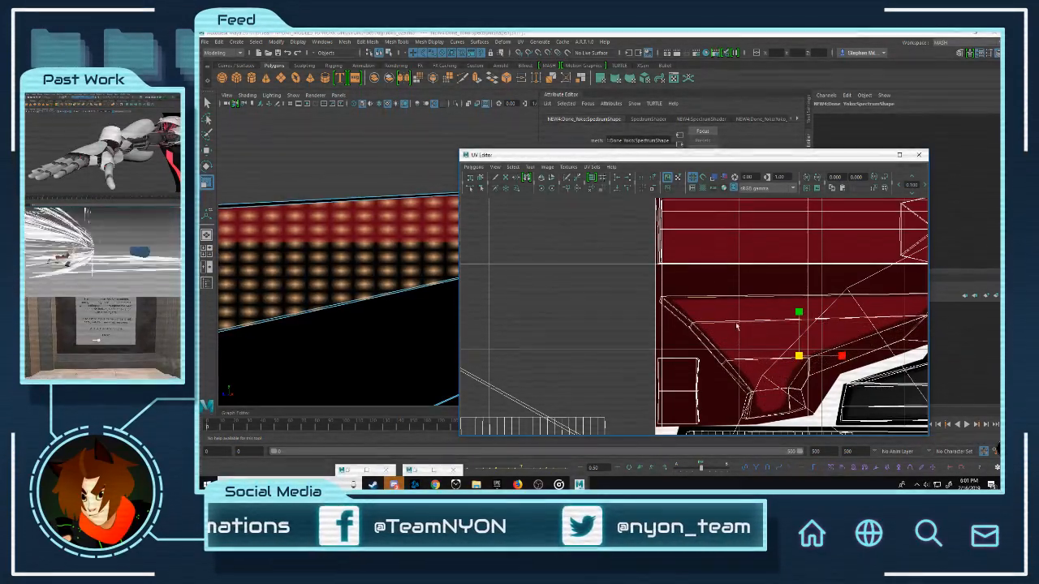
Step: Select the fin's neighbouring trim faces, shrink and move their UVs into the plain red texture area, and return to object mode
{"action": "mouse_move", "coordinate": [366, 260]}
{"action": "left_mouse_down", "text": "alt"}
{"action": "mouse_move", "coordinate": [263, 213]}
{"action": "mouse_move", "coordinate": [343, 301]}
{"action": "mouse_move", "coordinate": [324, 268]}
{"action": "mouse_move", "coordinate": [341, 258]}
{"action": "mouse_move", "coordinate": [318, 255]}
{"action": "mouse_move", "coordinate": [320, 267]}
{"action": "mouse_move", "coordinate": [381, 248]}
{"action": "mouse_move", "coordinate": [313, 278]}
{"action": "mouse_move", "coordinate": [357, 247]}
{"action": "left_mouse_up", "text": "alt"}
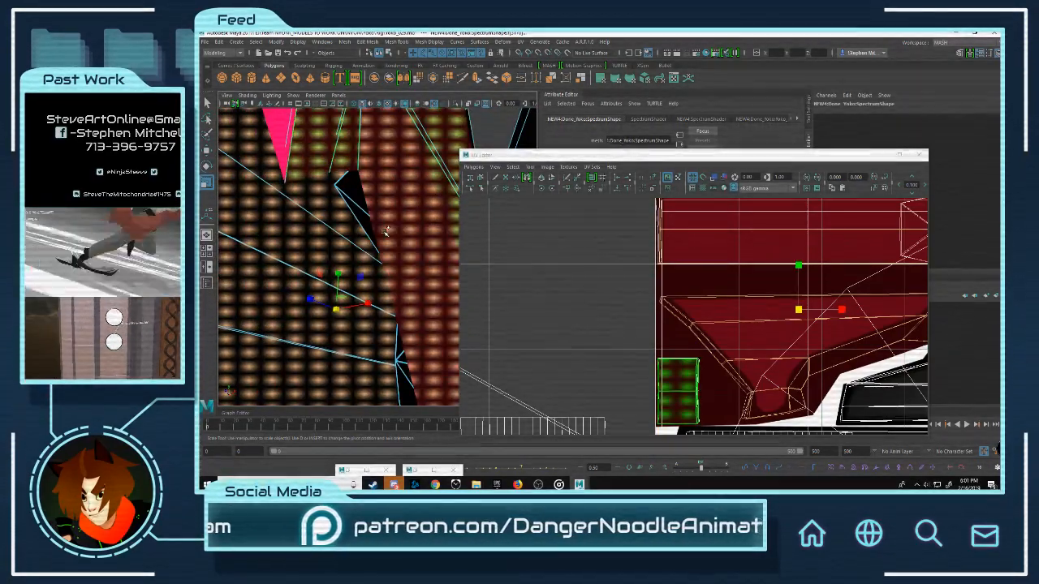
{"action": "left_click_drag", "start_coordinate": [391, 231], "coordinate": [413, 220], "text": "alt"}
{"action": "scroll", "coordinate": [776, 295], "scroll_direction": "down", "scroll_amount": 2}
{"action": "scroll", "coordinate": [775, 294], "scroll_direction": "down", "scroll_amount": 4}
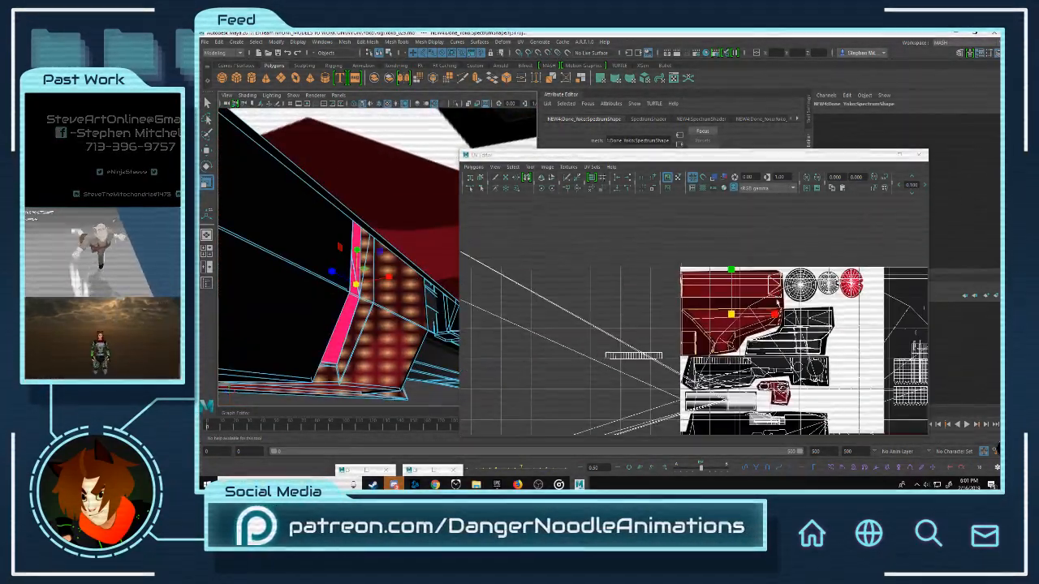
{"action": "key", "text": "w"}
{"action": "left_click_drag", "start_coordinate": [775, 315], "coordinate": [724, 322]}
{"action": "key", "text": "r"}
{"action": "key", "text": "w"}
{"action": "left_click_drag", "start_coordinate": [423, 257], "coordinate": [340, 212], "text": "alt"}
{"action": "scroll", "coordinate": [362, 240], "scroll_direction": "down", "scroll_amount": 3}
{"action": "right_click_drag", "start_coordinate": [326, 193], "coordinate": [361, 181]}
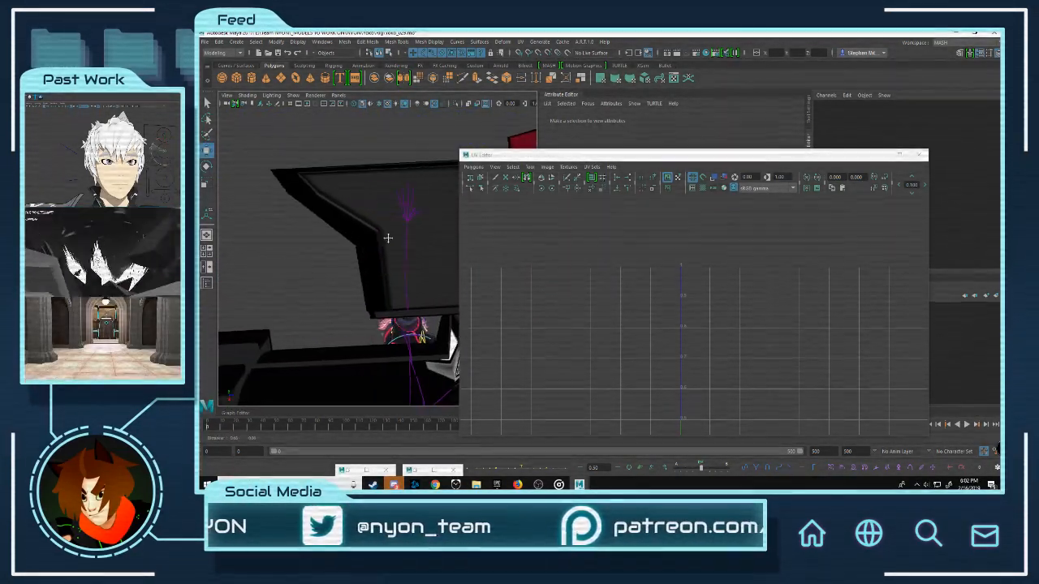
Step: Select the gun mesh, check the black fin and surrounding surfaces for texture errors, and put away the UV Editor
{"action": "left_click", "coordinate": [399, 240]}
{"action": "left_click", "coordinate": [354, 198]}
{"action": "scroll", "coordinate": [374, 227], "scroll_direction": "up", "scroll_amount": 5}
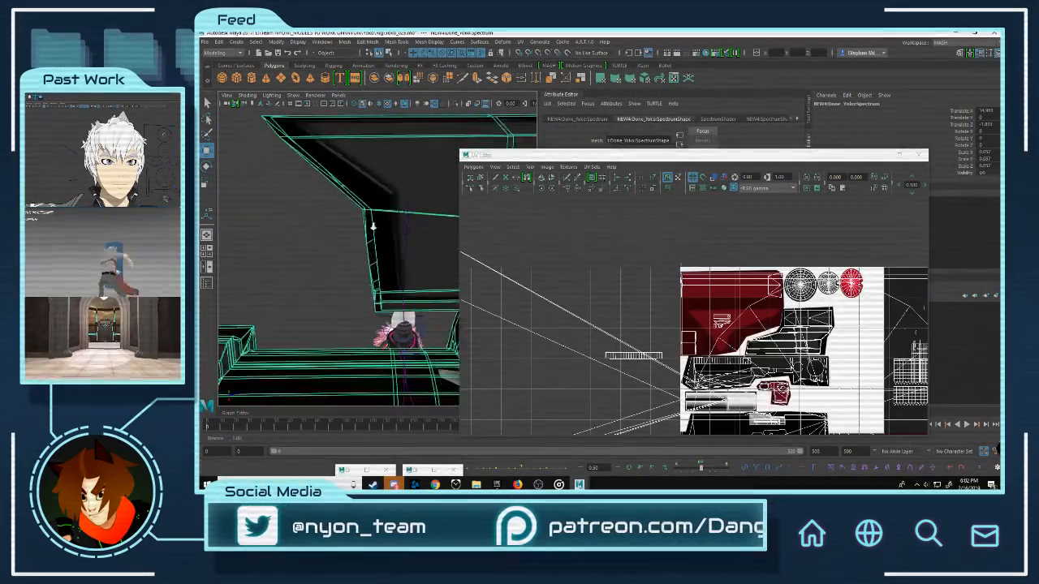
{"action": "middle_click_drag", "start_coordinate": [369, 207], "coordinate": [362, 226], "text": "alt"}
{"action": "scroll", "coordinate": [361, 226], "scroll_direction": "down", "scroll_amount": 5}
{"action": "left_click_drag", "start_coordinate": [355, 226], "coordinate": [415, 185], "text": "alt"}
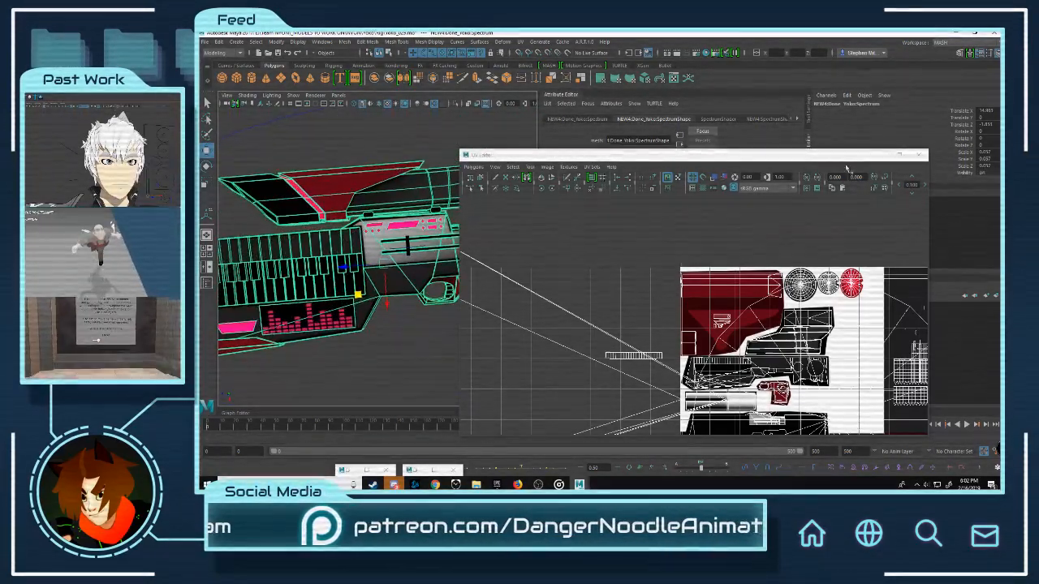
{"action": "left_click", "coordinate": [900, 154]}
{"action": "middle_click_drag", "start_coordinate": [390, 223], "coordinate": [560, 195], "text": "alt"}
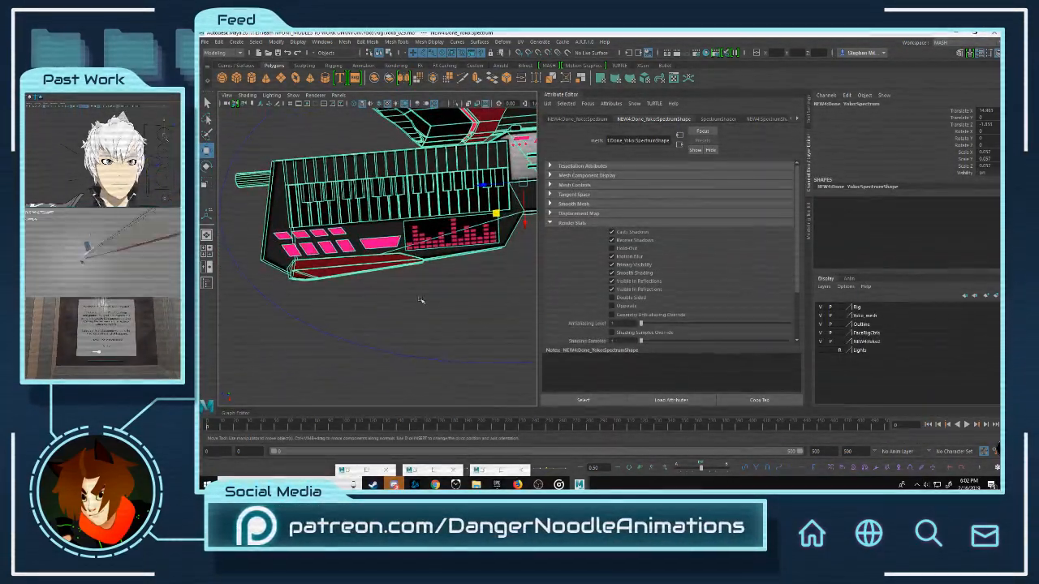
Step: Examine the dark faces beside the gun's red trim in face mode, and return to object mode with nothing selected
{"action": "left_click", "coordinate": [417, 297]}
{"action": "left_click_drag", "start_coordinate": [417, 297], "coordinate": [389, 260], "text": "alt"}
{"action": "middle_click_drag", "start_coordinate": [388, 261], "coordinate": [349, 301], "text": "alt"}
{"action": "left_click_drag", "start_coordinate": [350, 302], "coordinate": [390, 280], "text": "alt"}
{"action": "scroll", "coordinate": [371, 281], "scroll_direction": "up", "scroll_amount": 5}
{"action": "scroll", "coordinate": [390, 286], "scroll_direction": "up", "scroll_amount": 3}
{"action": "left_click", "coordinate": [390, 286]}
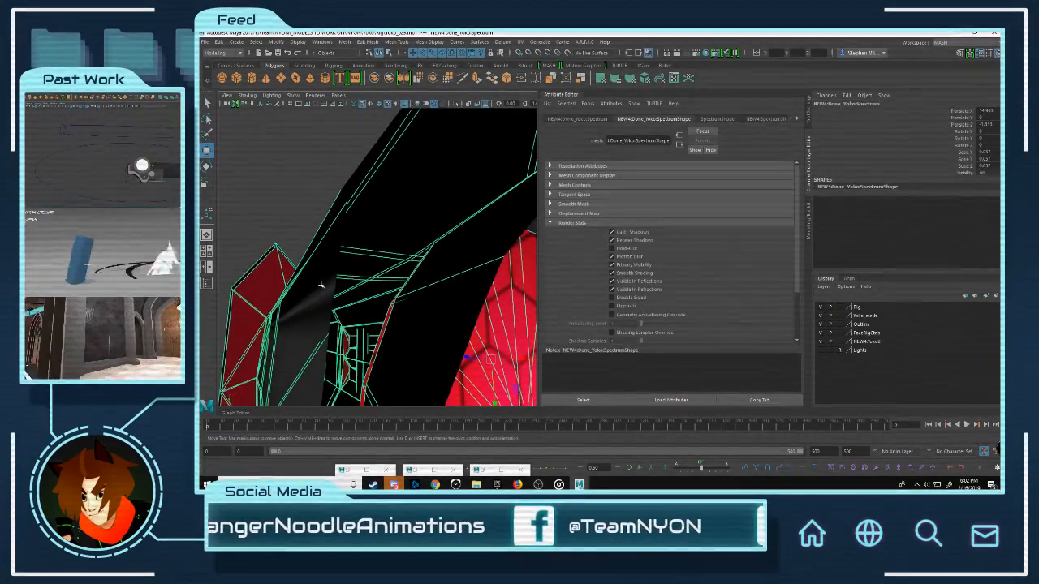
{"action": "right_click_drag", "start_coordinate": [320, 248], "coordinate": [361, 248]}
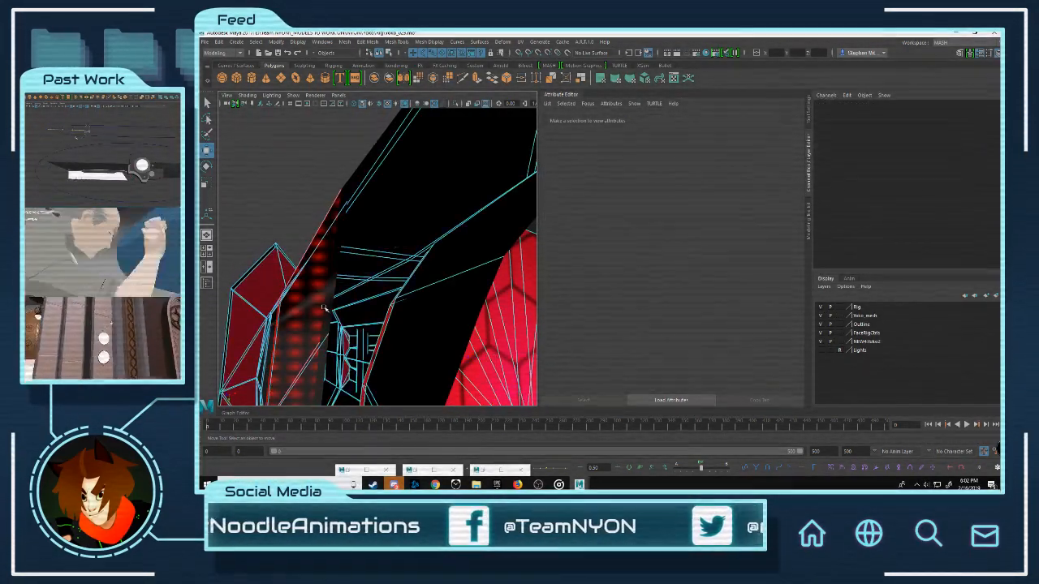
{"action": "scroll", "coordinate": [333, 305], "scroll_direction": "down", "scroll_amount": 4}
{"action": "left_click_drag", "start_coordinate": [395, 267], "coordinate": [353, 271], "text": "alt"}
{"action": "scroll", "coordinate": [367, 280], "scroll_direction": "up", "scroll_amount": 4}
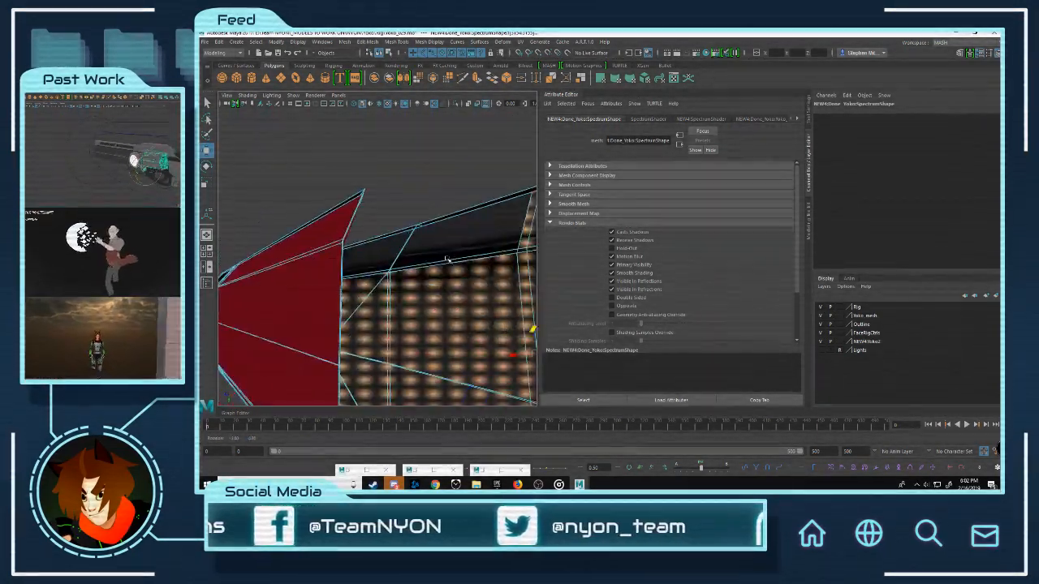
{"action": "scroll", "coordinate": [352, 269], "scroll_direction": "down", "scroll_amount": 5}
{"action": "right_click_drag", "start_coordinate": [351, 269], "coordinate": [400, 222]}
{"action": "left_click", "coordinate": [400, 222]}
Step: Save the scene as a new version named Yoko_030.mb
{"action": "mouse_move", "coordinate": [400, 222]}
{"action": "left_mouse_down", "text": "alt"}
{"action": "mouse_move", "coordinate": [390, 235]}
{"action": "mouse_move", "coordinate": [411, 220]}
{"action": "mouse_move", "coordinate": [412, 229]}
{"action": "left_mouse_up", "text": "alt"}
{"action": "scroll", "coordinate": [411, 220], "scroll_direction": "up", "scroll_amount": 5}
{"action": "scroll", "coordinate": [413, 229], "scroll_direction": "down", "scroll_amount": 3}
{"action": "left_click", "coordinate": [206, 41]}
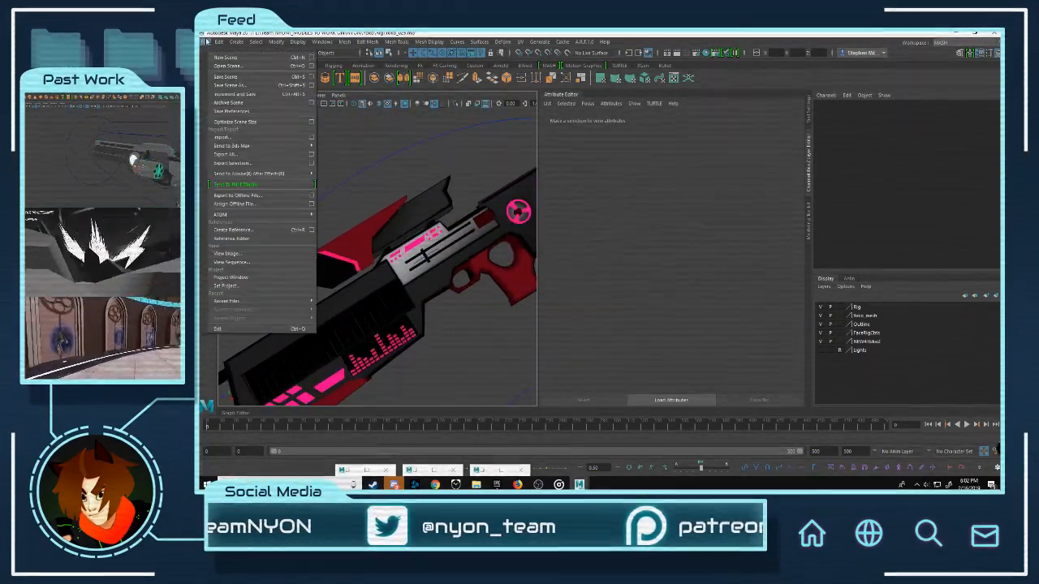
{"action": "left_click", "coordinate": [290, 85]}
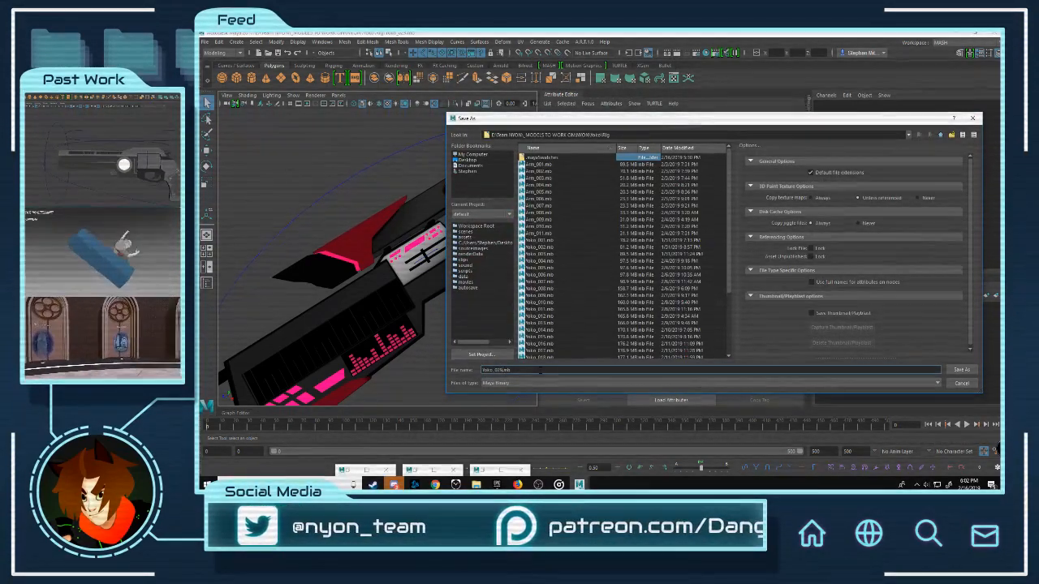
{"action": "key", "text": "BackSpace"}
{"action": "key", "text": "BackSpace"}
{"action": "type", "text": "30"}
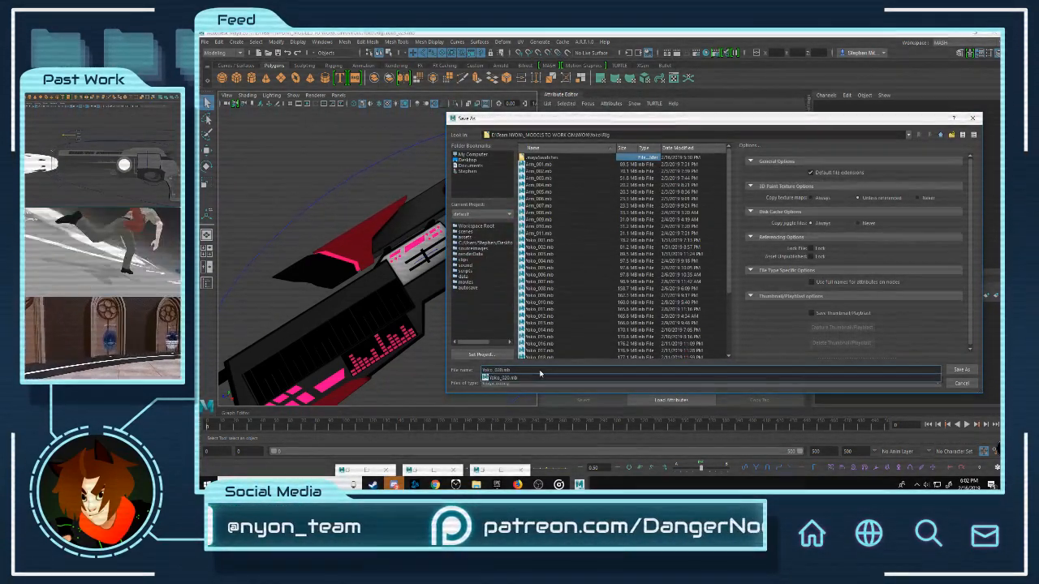
{"action": "key", "text": "Return"}
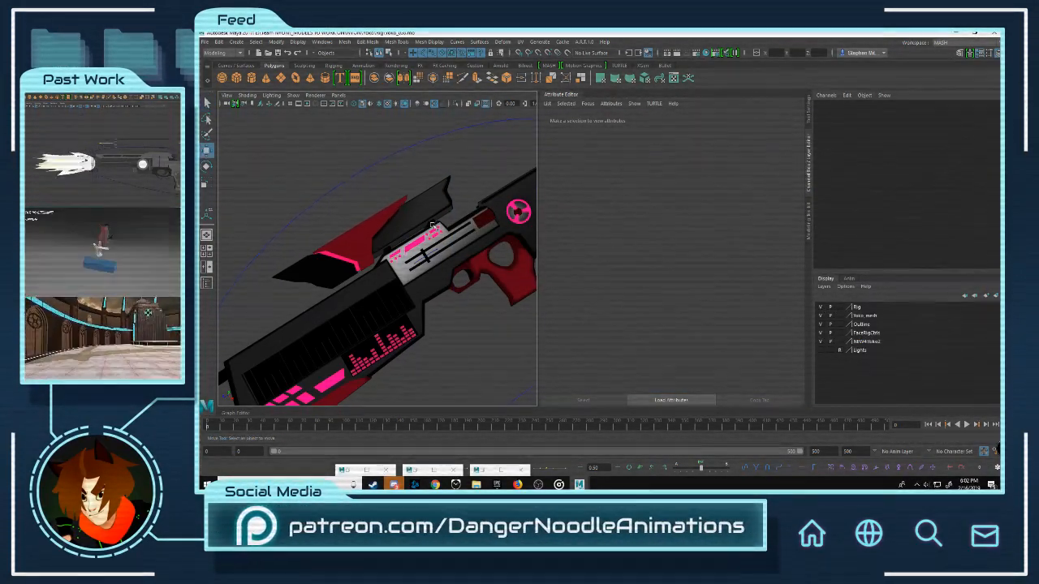
Step: Collapse the Attribute Editor to enlarge the viewport and inspect the gun's dark red surfaces up close
{"action": "key", "text": "w"}
{"action": "left_click", "coordinate": [552, 96]}
{"action": "scroll", "coordinate": [607, 277], "scroll_direction": "down", "scroll_amount": 2}
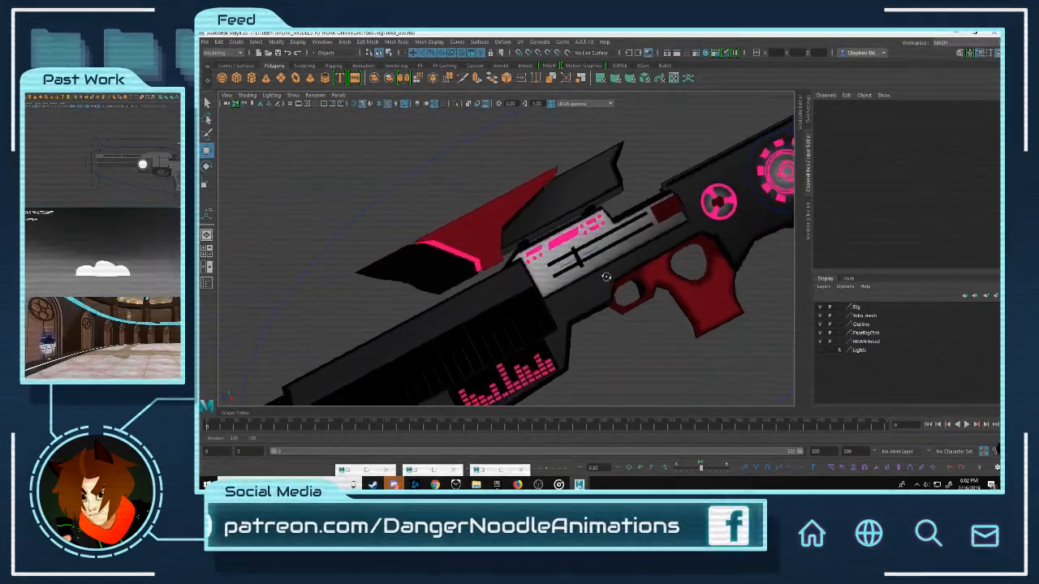
{"action": "left_click_drag", "start_coordinate": [607, 276], "coordinate": [604, 292], "text": "alt"}
{"action": "middle_click_drag", "start_coordinate": [604, 292], "coordinate": [542, 255], "text": "alt"}
{"action": "mouse_move", "coordinate": [543, 255]}
{"action": "left_mouse_down", "text": "alt"}
{"action": "mouse_move", "coordinate": [642, 330]}
{"action": "mouse_move", "coordinate": [617, 324]}
{"action": "mouse_move", "coordinate": [631, 306]}
{"action": "mouse_move", "coordinate": [579, 251]}
{"action": "mouse_move", "coordinate": [698, 235]}
{"action": "mouse_move", "coordinate": [568, 232]}
{"action": "mouse_move", "coordinate": [504, 250]}
{"action": "mouse_move", "coordinate": [522, 264]}
{"action": "mouse_move", "coordinate": [535, 260]}
{"action": "left_mouse_up", "text": "alt"}
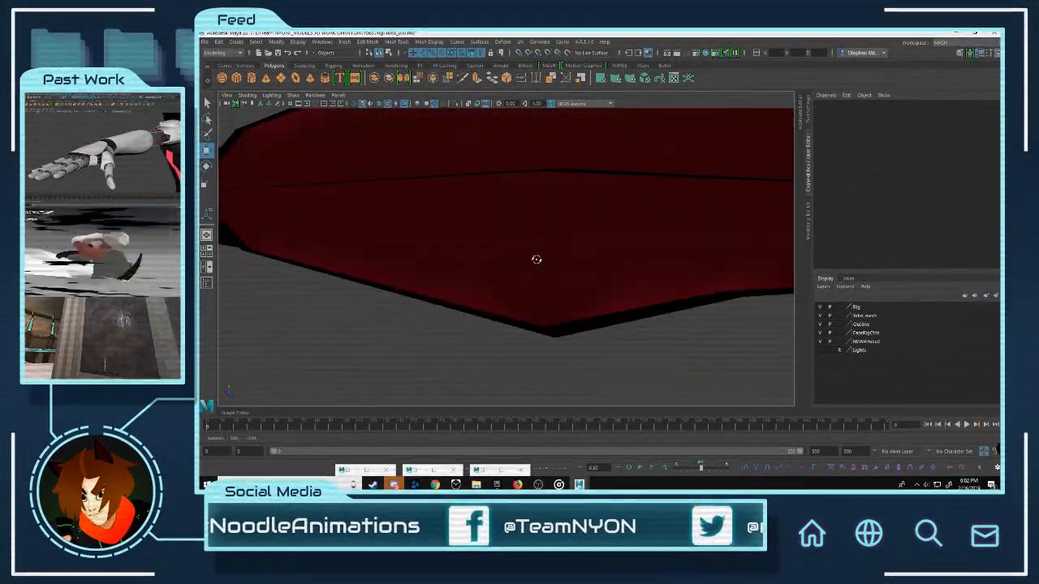
{"action": "middle_click_drag", "start_coordinate": [536, 260], "coordinate": [524, 246], "text": "alt"}
{"action": "right_click_drag", "start_coordinate": [525, 246], "coordinate": [529, 270], "text": "alt"}
{"action": "middle_click_drag", "start_coordinate": [528, 269], "coordinate": [526, 268], "text": "alt"}
{"action": "right_click_drag", "start_coordinate": [526, 269], "coordinate": [544, 253], "text": "alt"}
Step: Switch the gun mesh to face selection and select the red trim faces that show black texture bleed
{"action": "left_click", "coordinate": [574, 226]}
{"action": "left_click_drag", "start_coordinate": [574, 227], "coordinate": [555, 264], "text": "alt"}
{"action": "middle_click_drag", "start_coordinate": [555, 264], "coordinate": [495, 241], "text": "alt"}
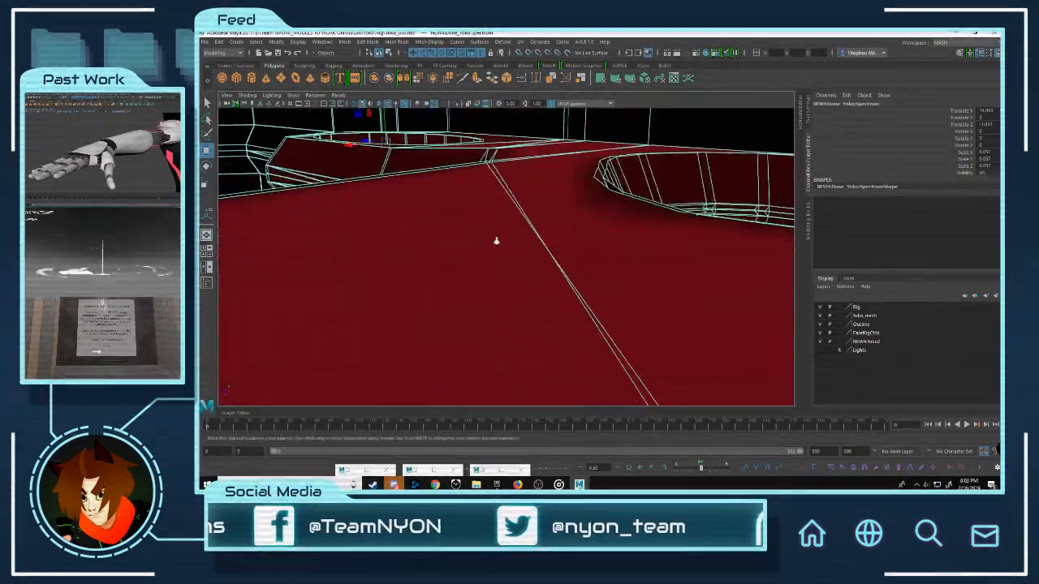
{"action": "left_click_drag", "start_coordinate": [496, 241], "coordinate": [524, 227], "text": "alt"}
{"action": "right_click_drag", "start_coordinate": [524, 228], "coordinate": [538, 214], "text": "alt"}
{"action": "left_click_drag", "start_coordinate": [537, 214], "coordinate": [567, 199], "text": "alt"}
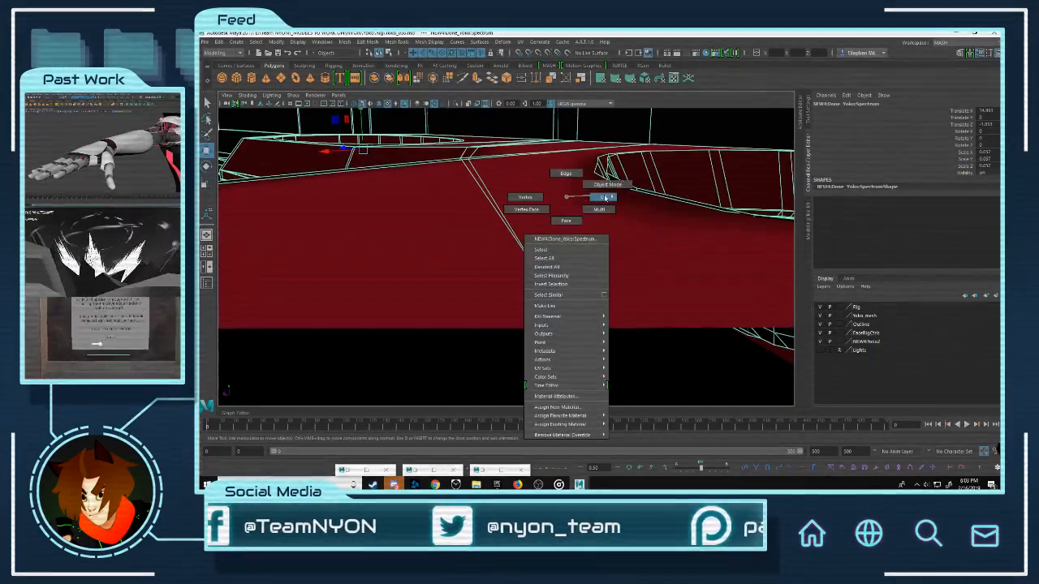
{"action": "right_click_drag", "start_coordinate": [602, 212], "coordinate": [602, 276]}
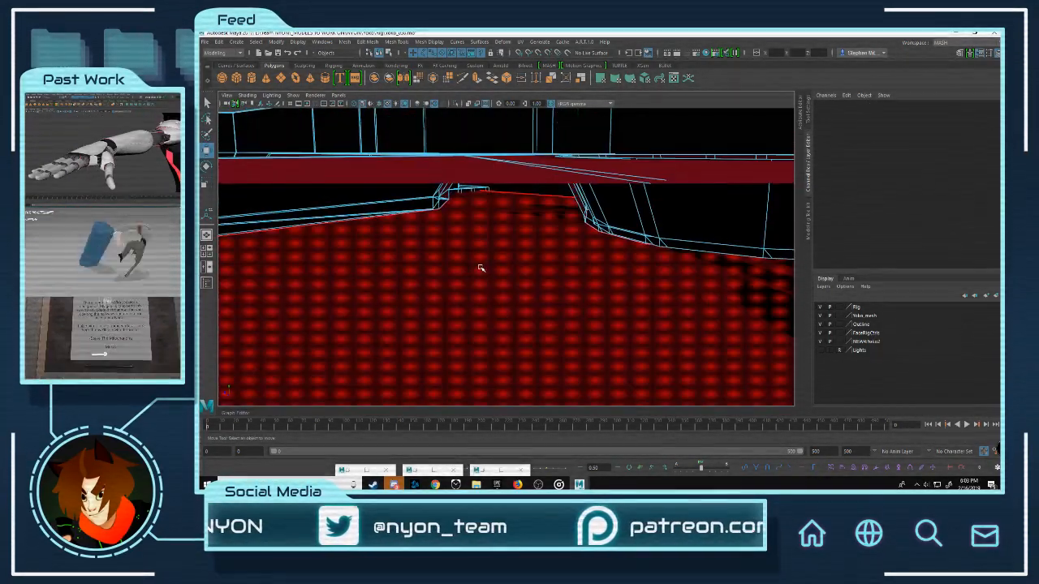
{"action": "left_click", "coordinate": [480, 268]}
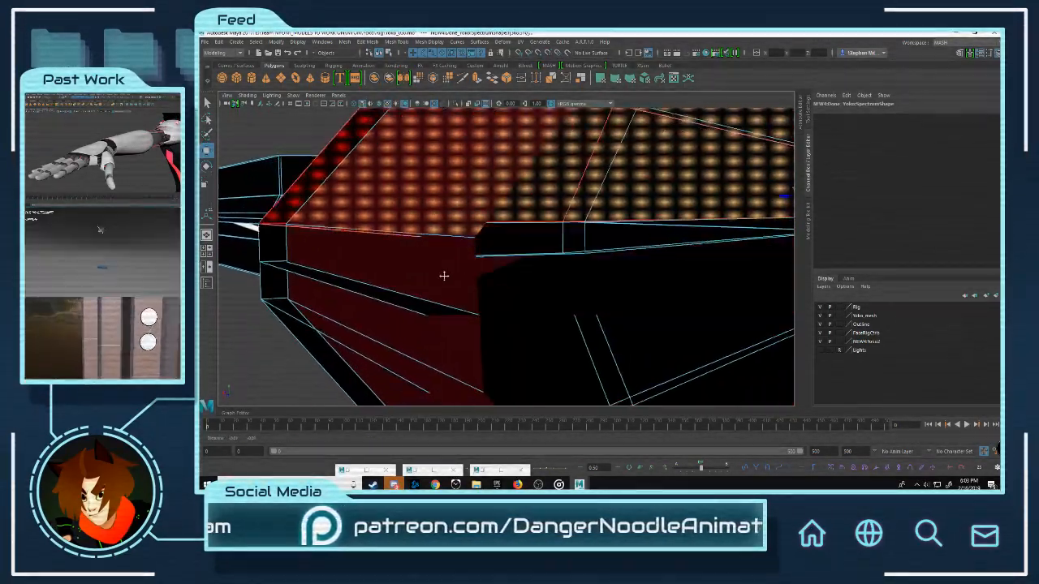
{"action": "left_click", "coordinate": [367, 313], "text": "shift"}
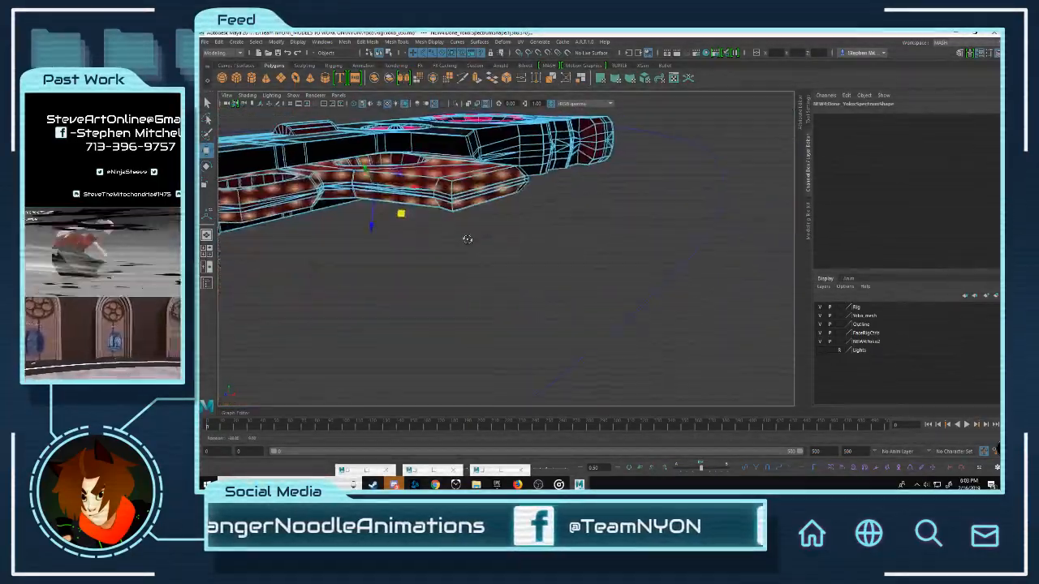
Step: Add the remaining red trim and adjoining edge faces to the selection and open the UV Editor
{"action": "left_click_drag", "start_coordinate": [485, 217], "coordinate": [397, 232], "text": "alt"}
{"action": "scroll", "coordinate": [574, 286], "scroll_direction": "up", "scroll_amount": 5}
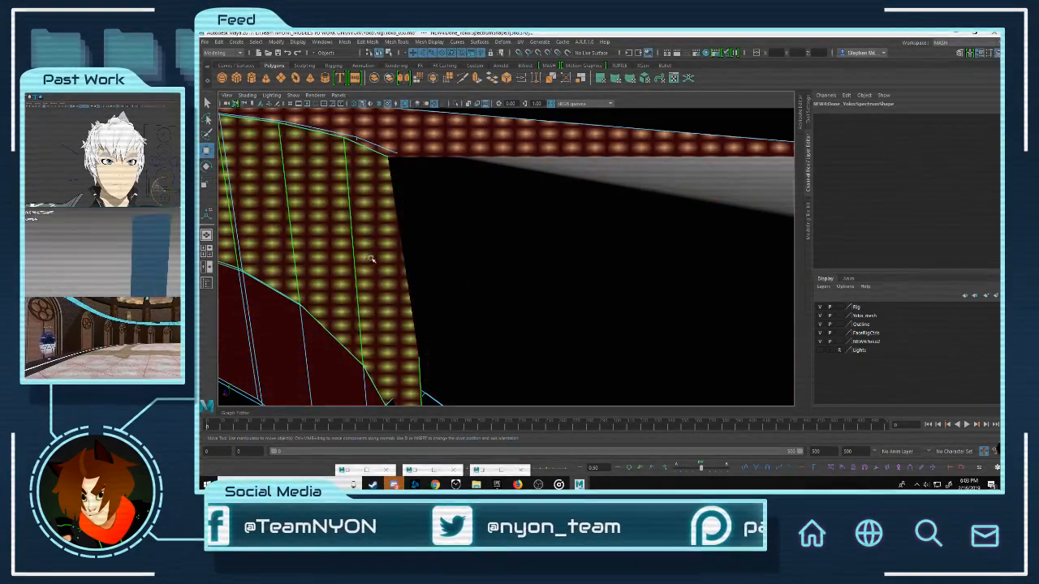
{"action": "mouse_move", "coordinate": [367, 254]}
{"action": "left_mouse_down", "text": "alt"}
{"action": "mouse_move", "coordinate": [403, 255]}
{"action": "mouse_move", "coordinate": [362, 267]}
{"action": "left_mouse_up", "text": "alt"}
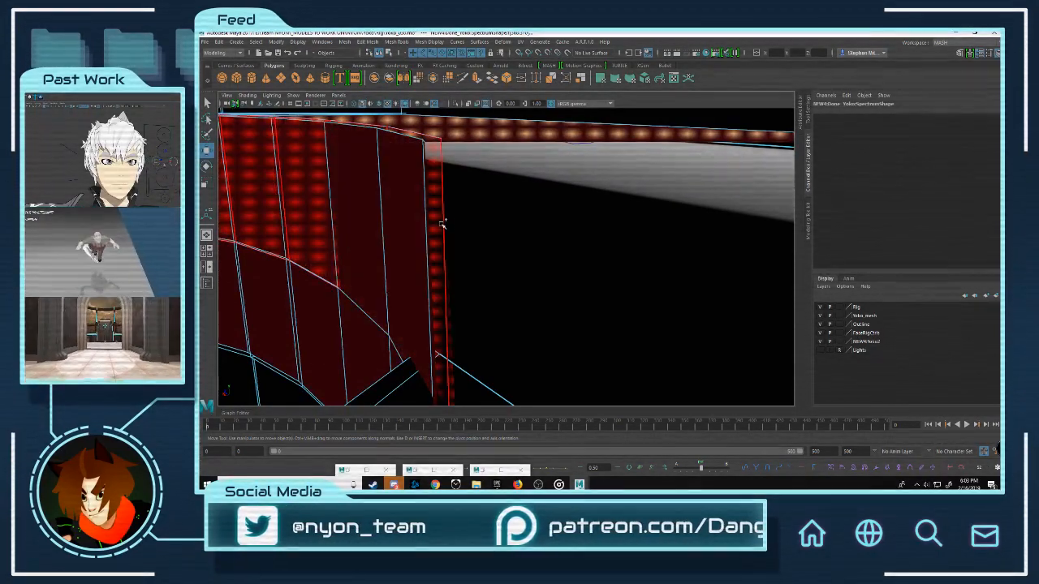
{"action": "left_click_drag", "start_coordinate": [418, 283], "coordinate": [482, 253], "text": "alt"}
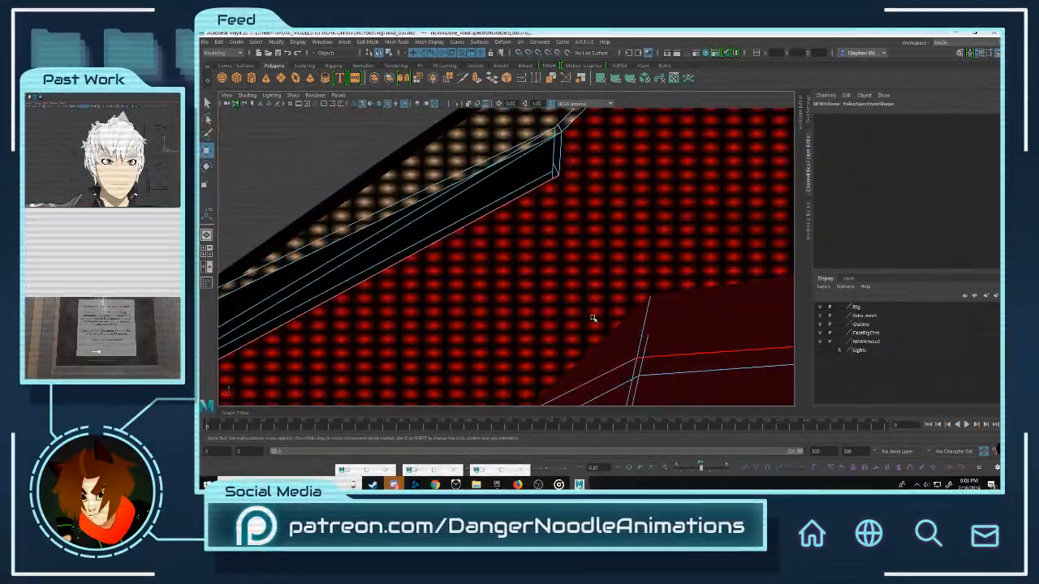
{"action": "left_click", "coordinate": [620, 345], "text": "shift"}
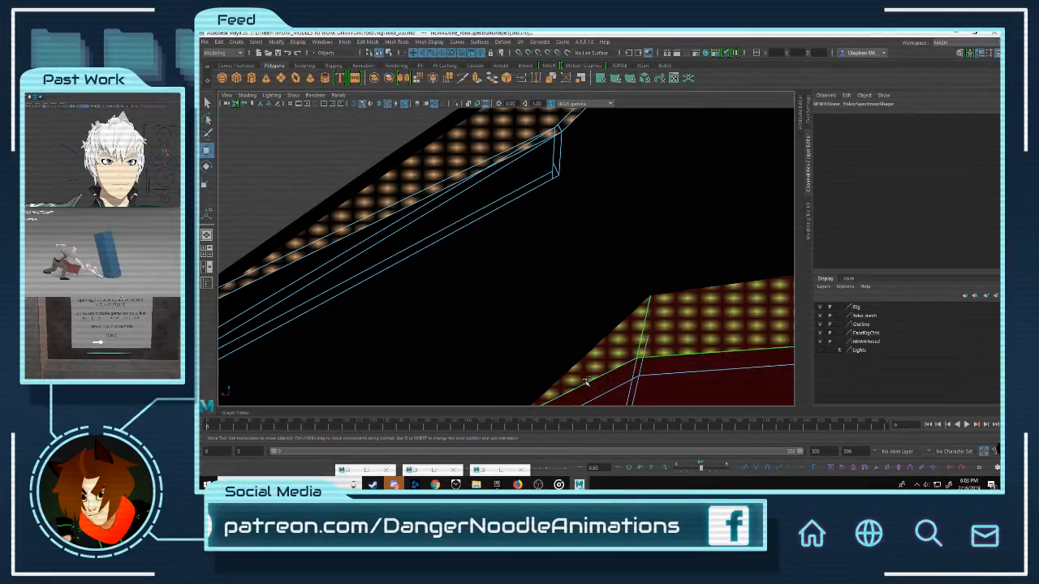
{"action": "left_click_drag", "start_coordinate": [538, 323], "coordinate": [526, 305], "text": "alt"}
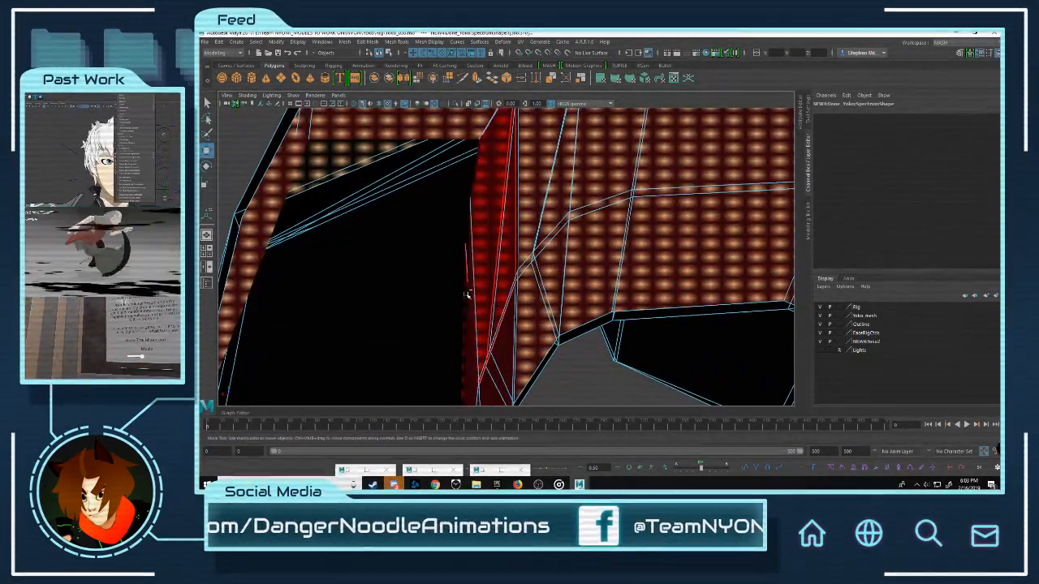
{"action": "left_click_drag", "start_coordinate": [495, 298], "coordinate": [544, 293], "text": "alt"}
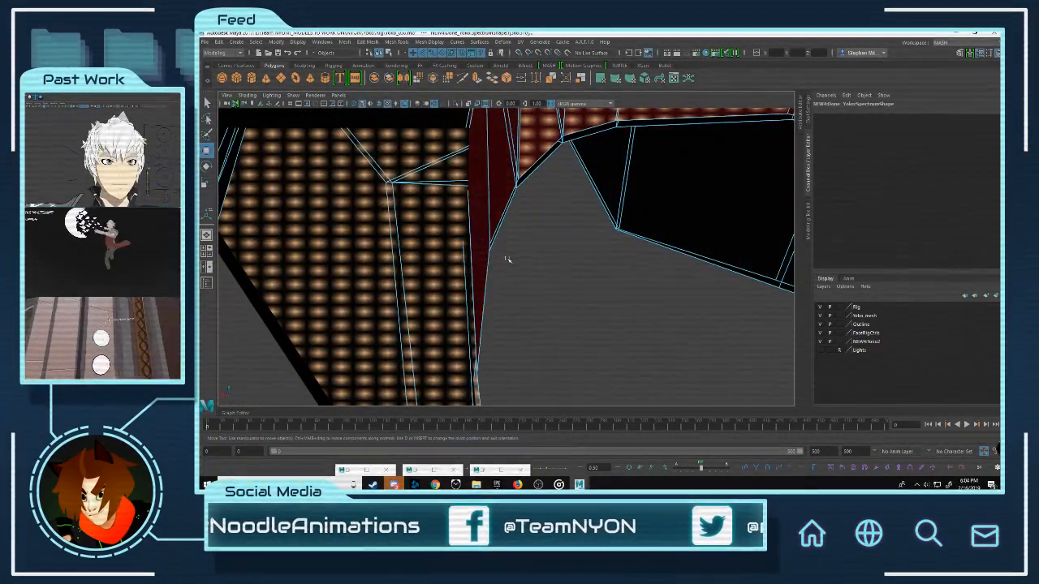
{"action": "left_click_drag", "start_coordinate": [506, 254], "coordinate": [467, 256], "text": "alt"}
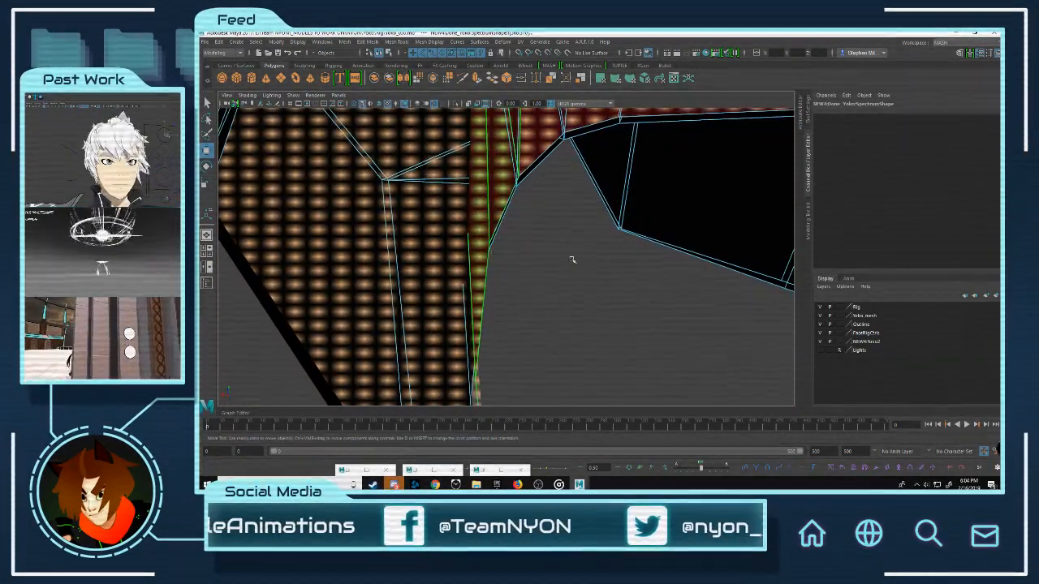
{"action": "left_click_drag", "start_coordinate": [573, 260], "coordinate": [573, 284], "text": "alt"}
{"action": "left_click", "coordinate": [675, 79]}
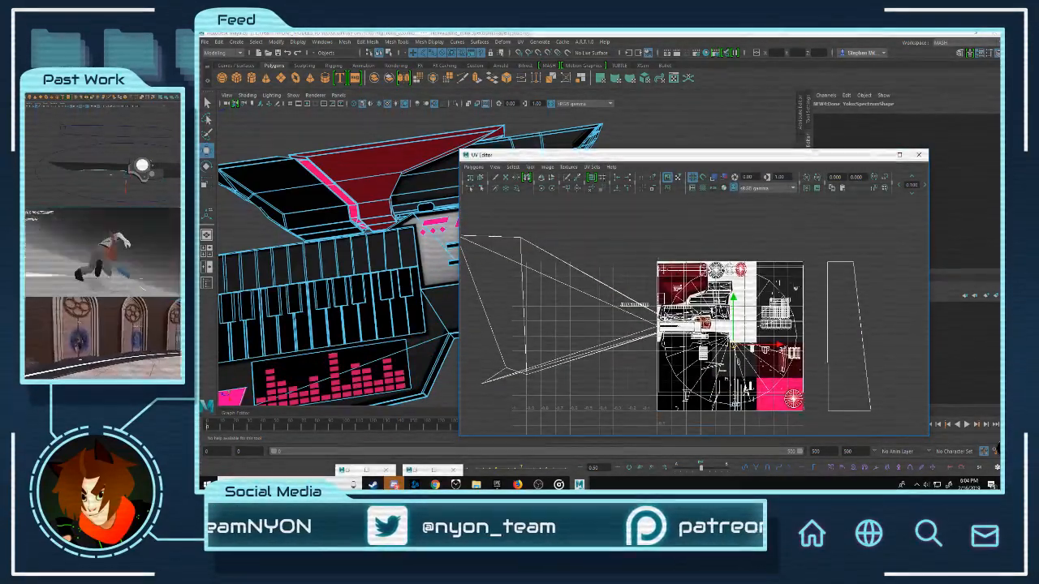
{"action": "mouse_move", "coordinate": [769, 321]}
{"action": "middle_mouse_down", "text": "alt"}
{"action": "mouse_move", "coordinate": [654, 276]}
{"action": "mouse_move", "coordinate": [767, 317]}
{"action": "middle_mouse_up", "text": "alt"}
{"action": "scroll", "coordinate": [654, 276], "scroll_direction": "up", "scroll_amount": 5}
{"action": "scroll", "coordinate": [767, 317], "scroll_direction": "down", "scroll_amount": 1}
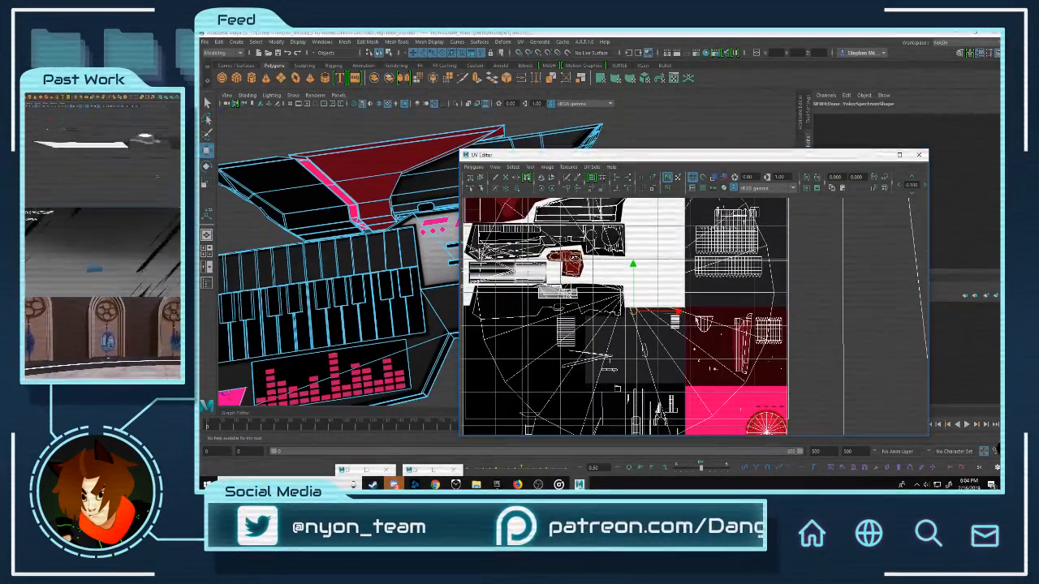
{"action": "left_click_drag", "start_coordinate": [680, 311], "coordinate": [688, 312]}
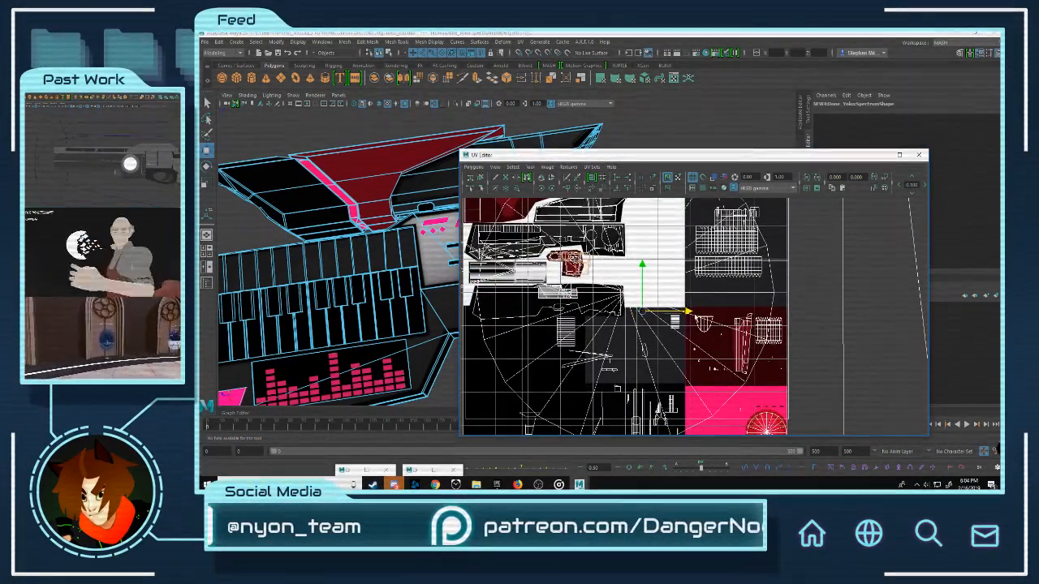
{"action": "key", "text": "ctrl+z"}
Step: Move the selected red trim face UVs sideways out of the texture square into empty UV space
{"action": "middle_click_drag", "start_coordinate": [666, 322], "coordinate": [610, 271], "text": "alt"}
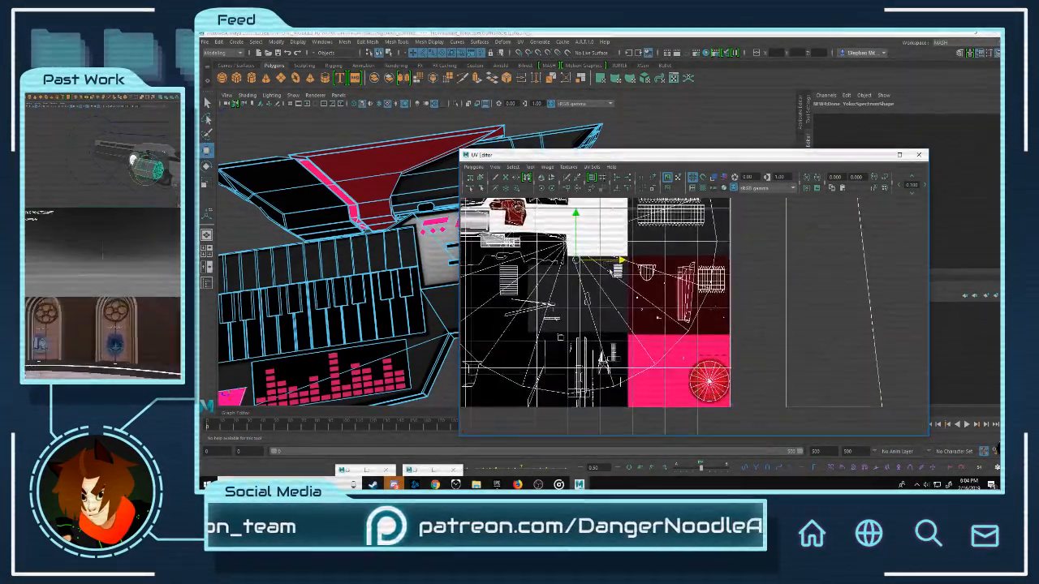
{"action": "scroll", "coordinate": [645, 331], "scroll_direction": "up", "scroll_amount": 8}
{"action": "scroll", "coordinate": [599, 315], "scroll_direction": "down", "scroll_amount": 6}
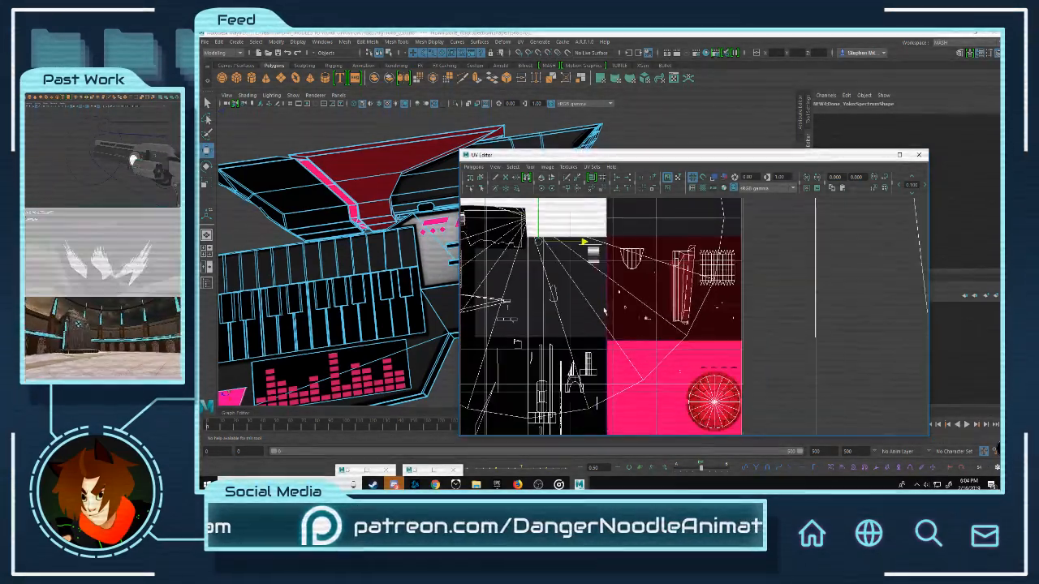
{"action": "scroll", "coordinate": [604, 311], "scroll_direction": "down", "scroll_amount": 5}
{"action": "mouse_move", "coordinate": [604, 311]}
{"action": "middle_mouse_down", "text": "alt"}
{"action": "mouse_move", "coordinate": [604, 336]}
{"action": "mouse_move", "coordinate": [600, 317]}
{"action": "mouse_move", "coordinate": [585, 319]}
{"action": "middle_mouse_up", "text": "alt"}
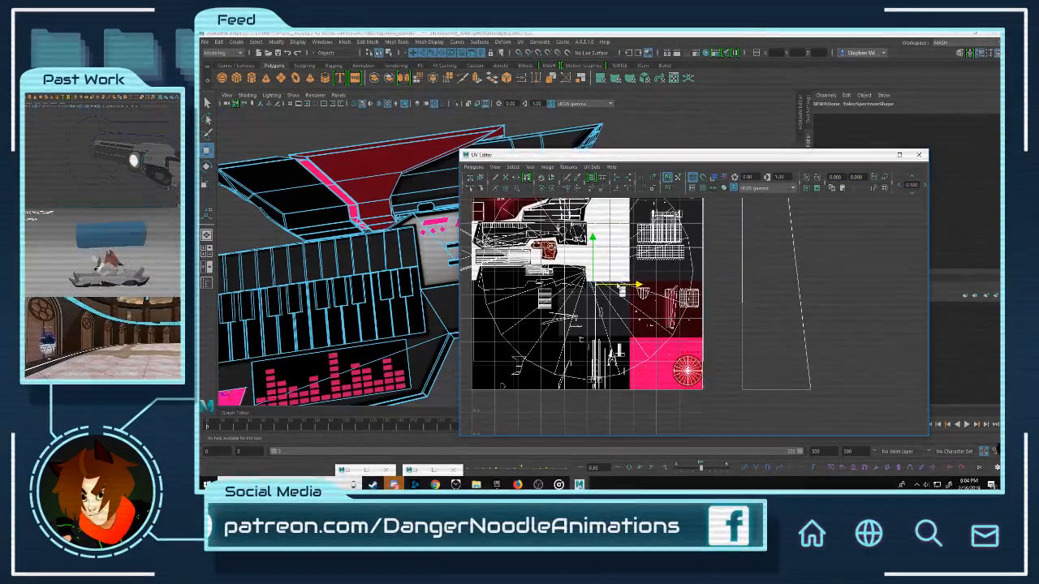
{"action": "left_click_drag", "start_coordinate": [638, 286], "coordinate": [928, 311]}
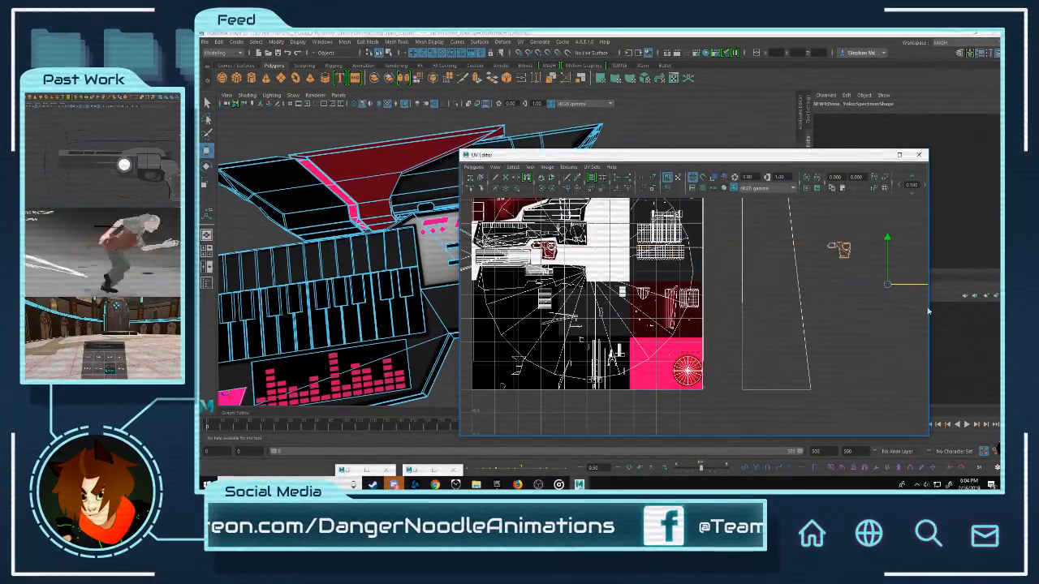
Step: Select the displaced grip UVs and fit them back inside the dark red grip area of the texture
{"action": "right_click_drag", "start_coordinate": [863, 286], "coordinate": [902, 286]}
{"action": "left_click_drag", "start_coordinate": [812, 227], "coordinate": [803, 265]}
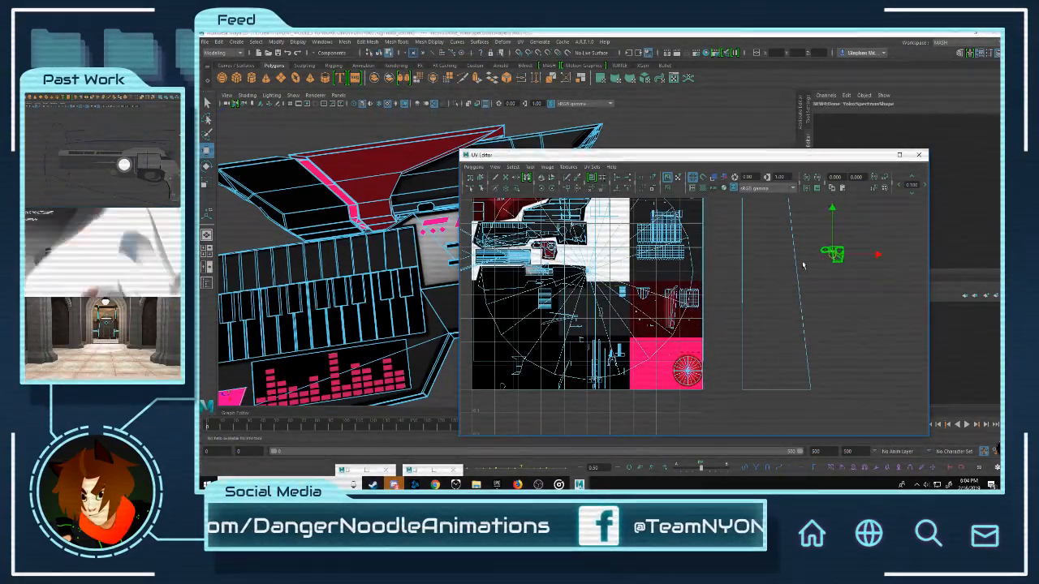
{"action": "middle_click_drag", "start_coordinate": [802, 266], "coordinate": [551, 273]}
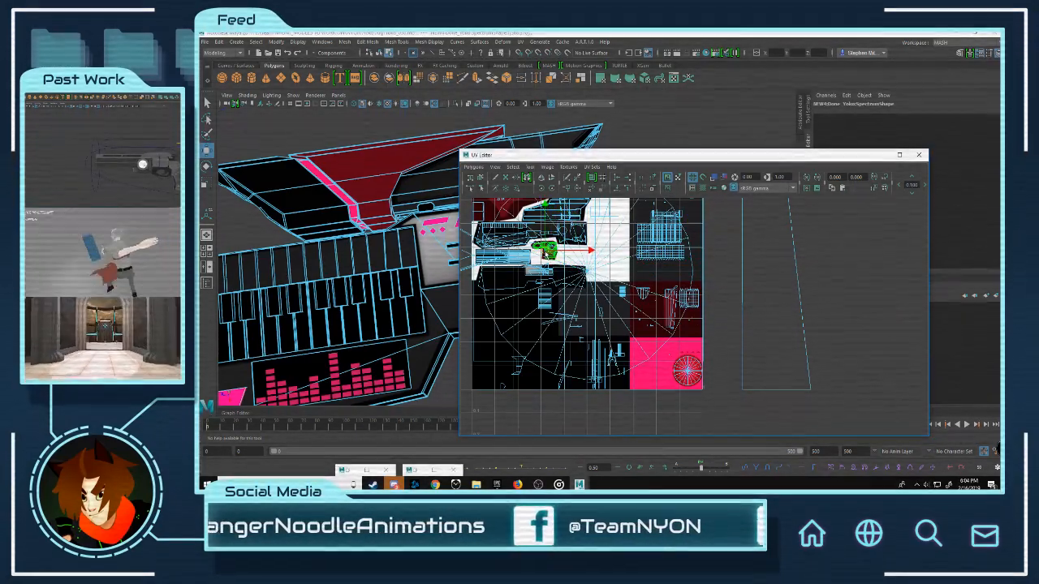
{"action": "scroll", "coordinate": [494, 323], "scroll_direction": "up", "scroll_amount": 6}
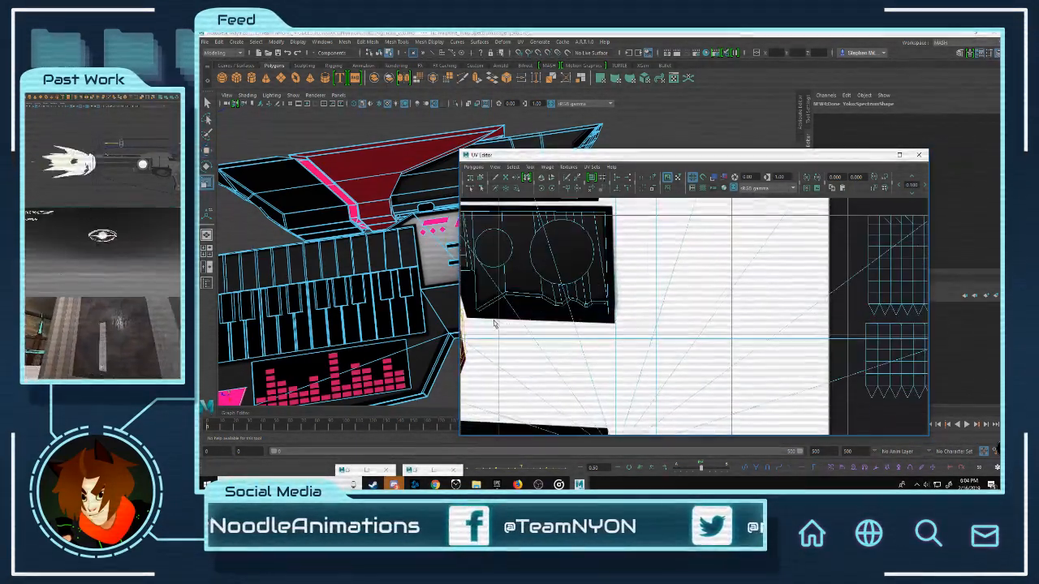
{"action": "middle_click_drag", "start_coordinate": [494, 323], "coordinate": [738, 278], "text": "alt"}
{"action": "scroll", "coordinate": [589, 323], "scroll_direction": "up", "scroll_amount": 4}
{"action": "left_click_drag", "start_coordinate": [712, 283], "coordinate": [729, 317]}
{"action": "key", "text": "w"}
{"action": "scroll", "coordinate": [728, 318], "scroll_direction": "down", "scroll_amount": 3}
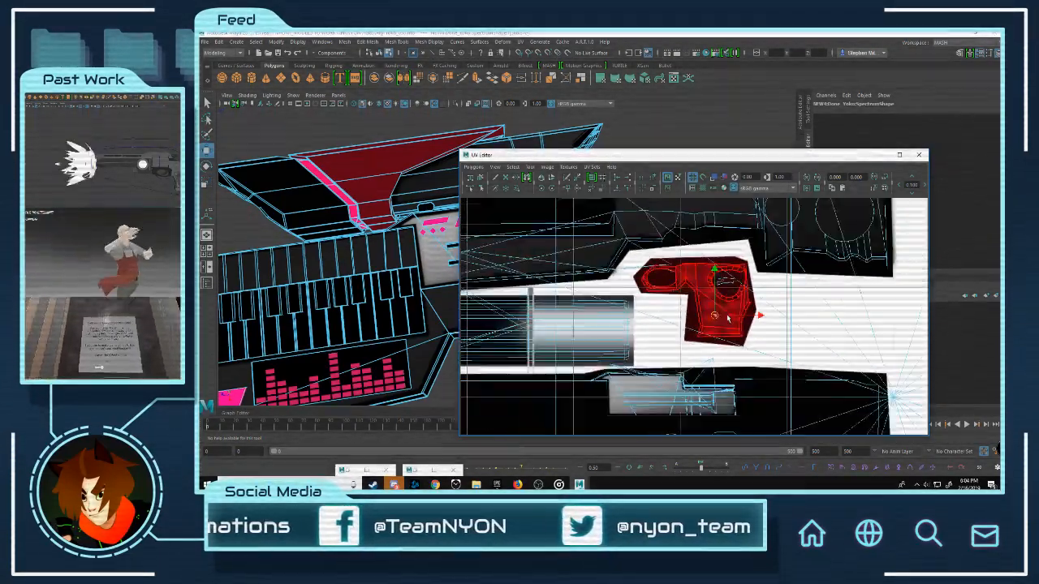
Step: Compare the grip's texture in the viewport with its UV placement, and put the UV Editor away
{"action": "scroll", "coordinate": [728, 320], "scroll_direction": "down", "scroll_amount": 6}
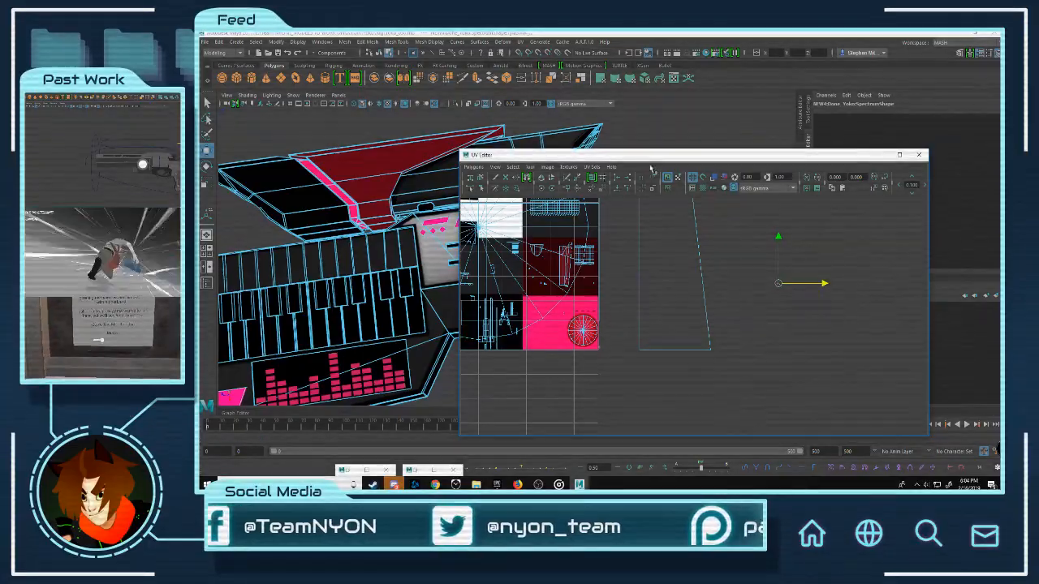
{"action": "left_click_drag", "start_coordinate": [650, 156], "coordinate": [726, 352]}
{"action": "left_click_drag", "start_coordinate": [653, 265], "coordinate": [631, 244], "text": "alt"}
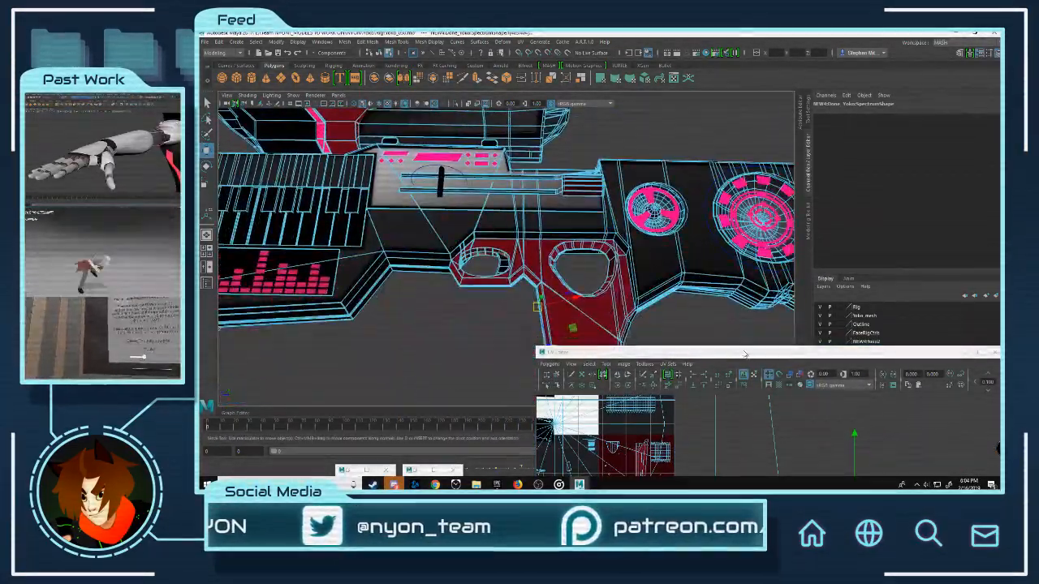
{"action": "left_click_drag", "start_coordinate": [746, 355], "coordinate": [673, 188]}
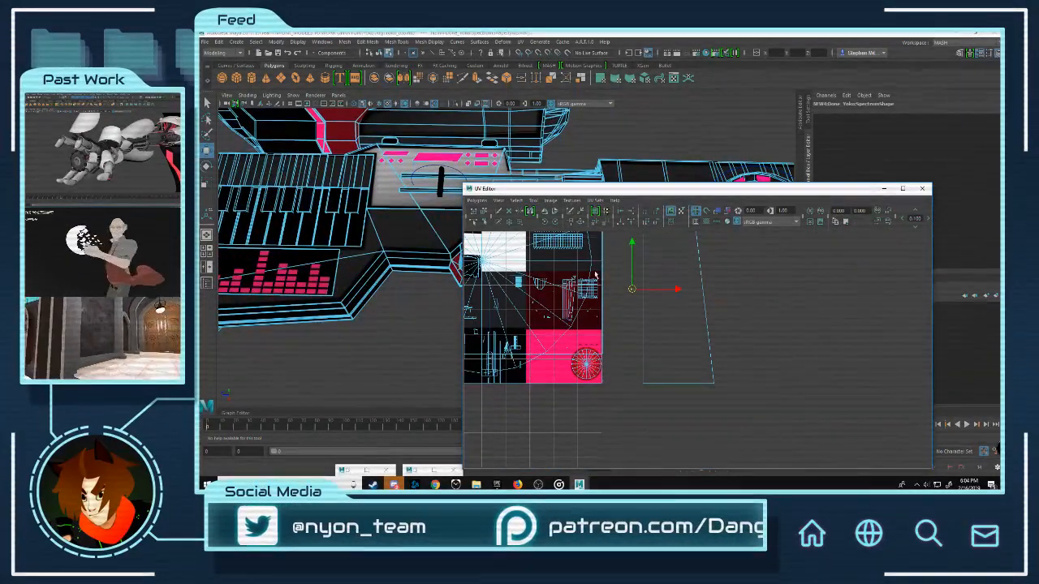
{"action": "middle_click_drag", "start_coordinate": [595, 275], "coordinate": [773, 361], "text": "alt"}
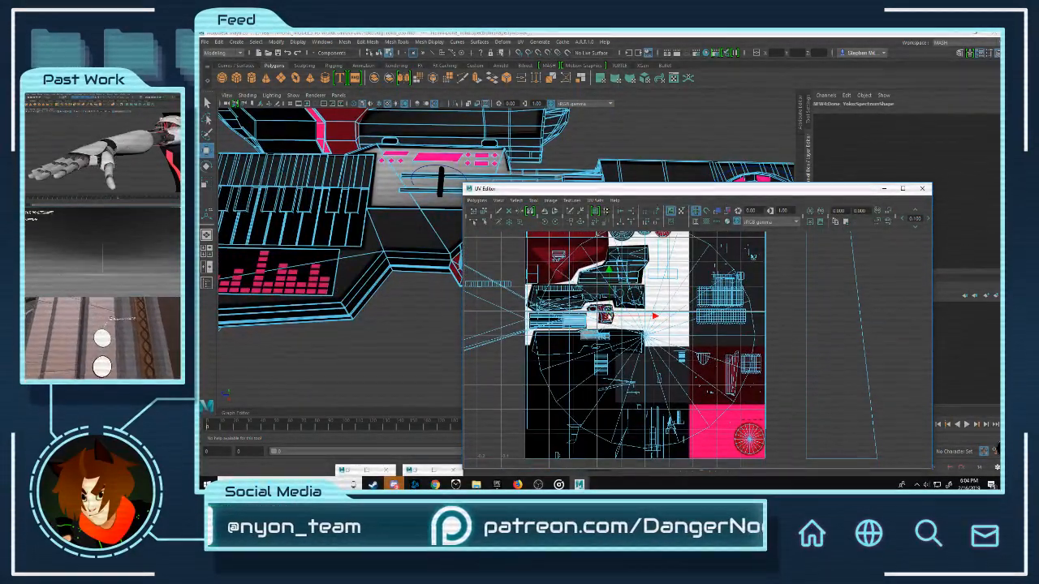
{"action": "scroll", "coordinate": [676, 379], "scroll_direction": "up", "scroll_amount": 10}
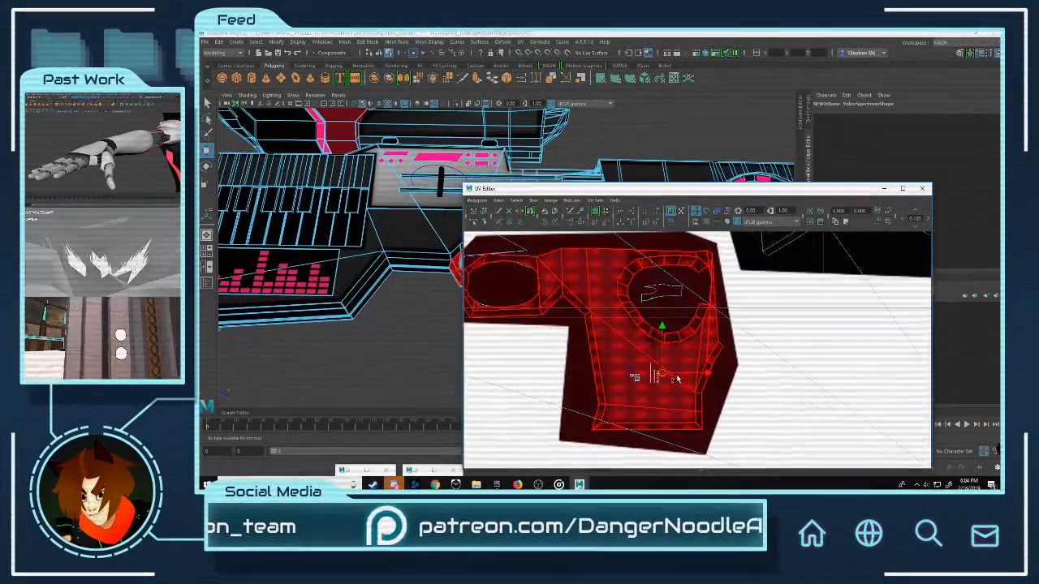
{"action": "left_click", "coordinate": [884, 188]}
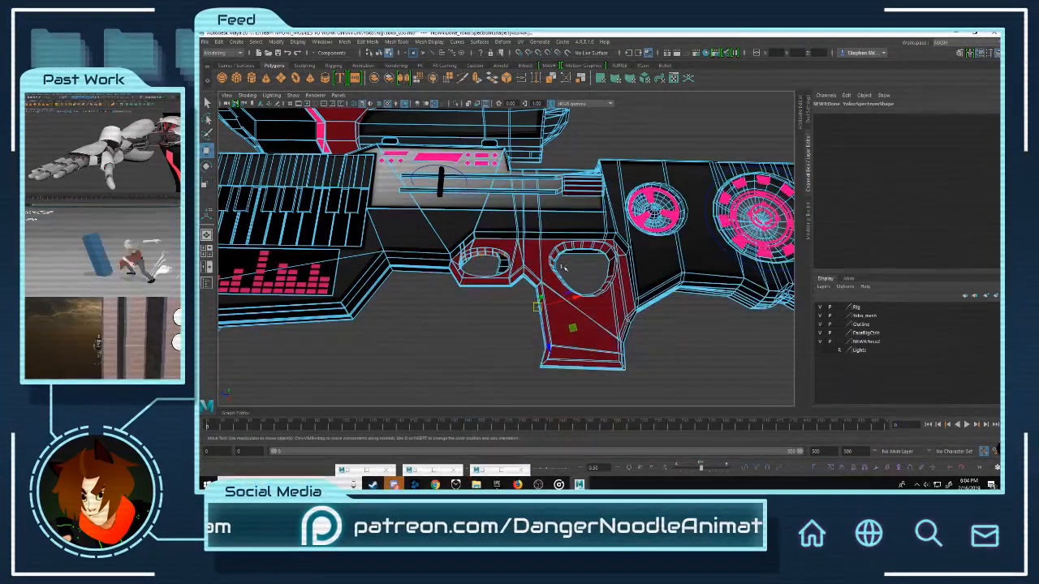
Step: Return to object mode, reselect the gun and select the darker red faces on the inner wall of the grip hole
{"action": "right_click_drag", "start_coordinate": [618, 199], "coordinate": [648, 193]}
{"action": "left_click_drag", "start_coordinate": [675, 274], "coordinate": [664, 244], "text": "alt"}
{"action": "middle_click_drag", "start_coordinate": [587, 179], "coordinate": [550, 268], "text": "alt"}
{"action": "scroll", "coordinate": [550, 268], "scroll_direction": "up", "scroll_amount": 8}
{"action": "scroll", "coordinate": [549, 265], "scroll_direction": "down", "scroll_amount": 5}
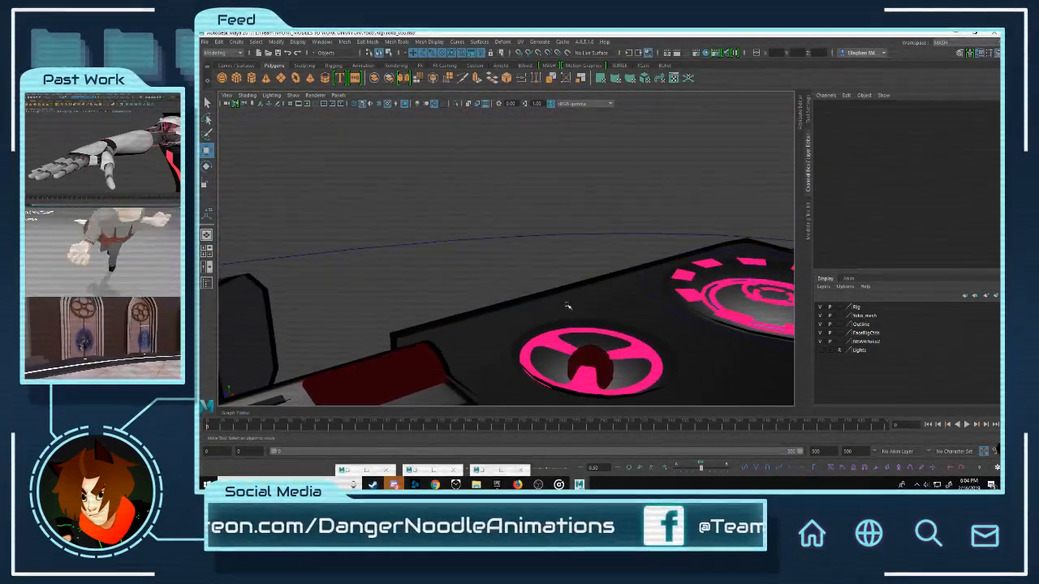
{"action": "scroll", "coordinate": [568, 301], "scroll_direction": "up", "scroll_amount": 6}
{"action": "left_click", "coordinate": [504, 273]}
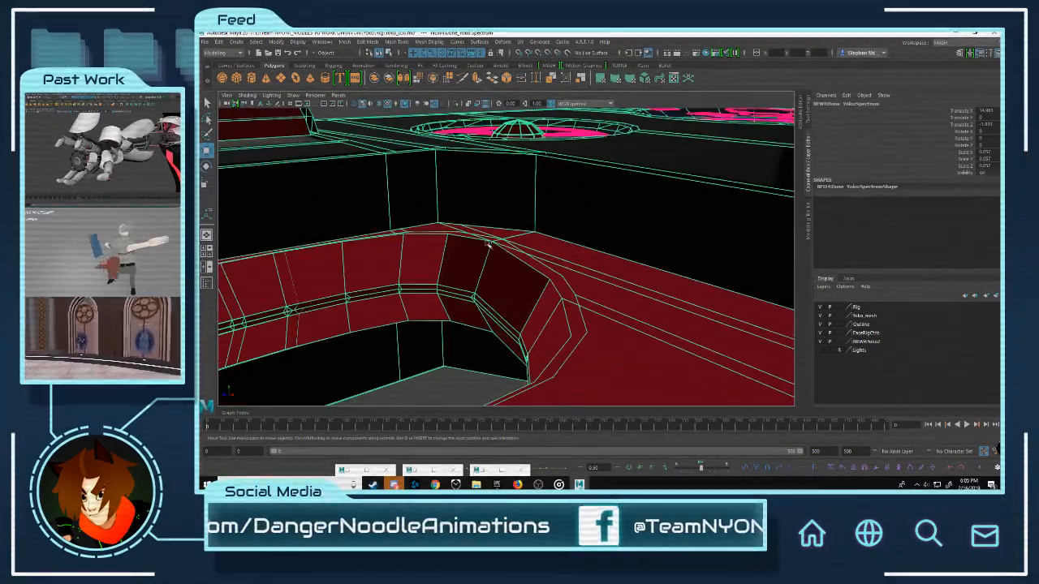
{"action": "left_click_drag", "start_coordinate": [504, 273], "coordinate": [491, 300], "text": "alt"}
{"action": "right_click_drag", "start_coordinate": [491, 299], "coordinate": [492, 306], "text": "alt"}
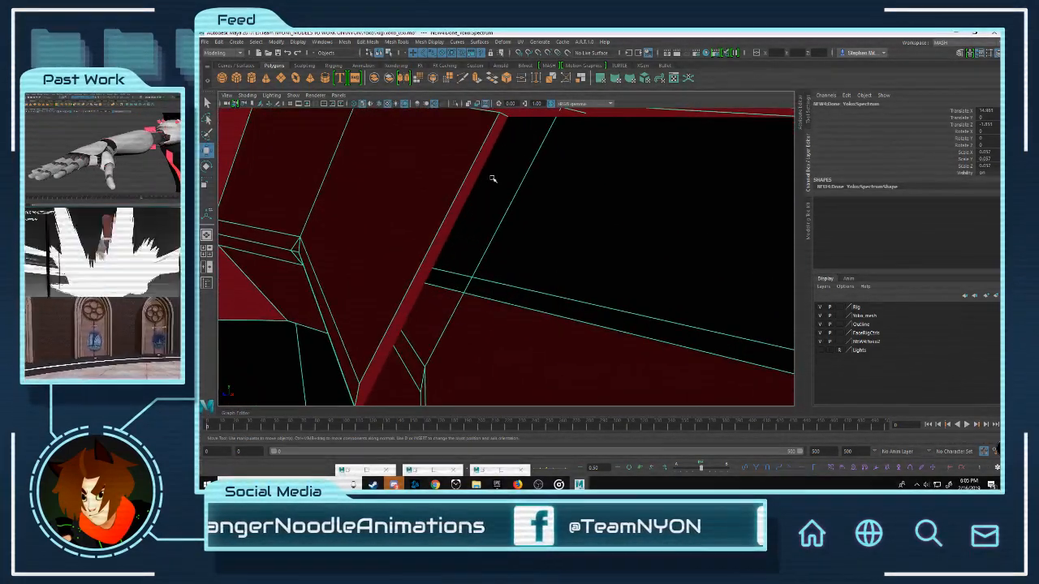
{"action": "left_click", "coordinate": [521, 201]}
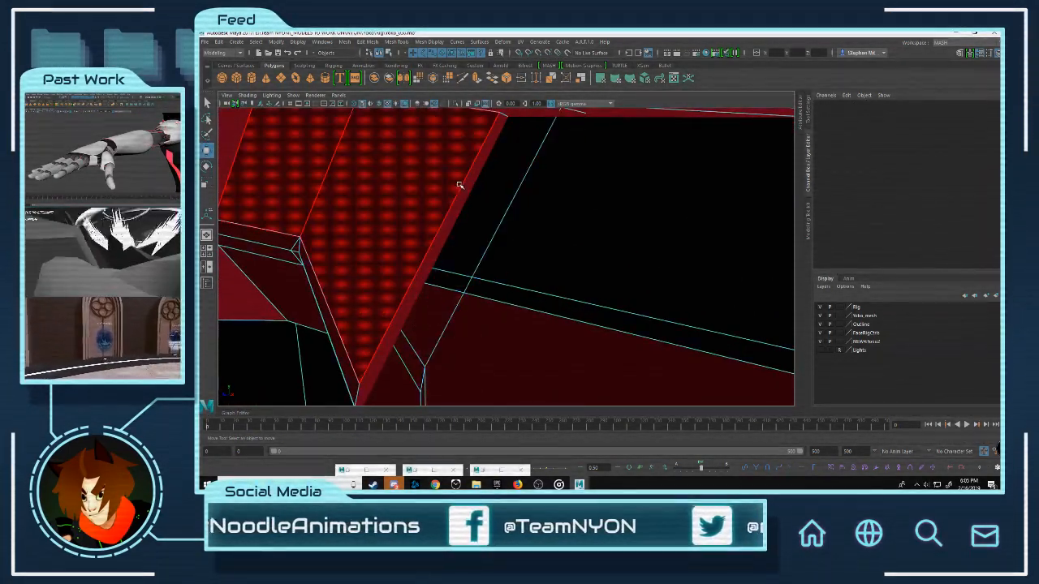
Step: Examine the grip hole faces from several angles and check where their UVs sit on the texture
{"action": "left_click_drag", "start_coordinate": [594, 220], "coordinate": [564, 221], "text": "alt"}
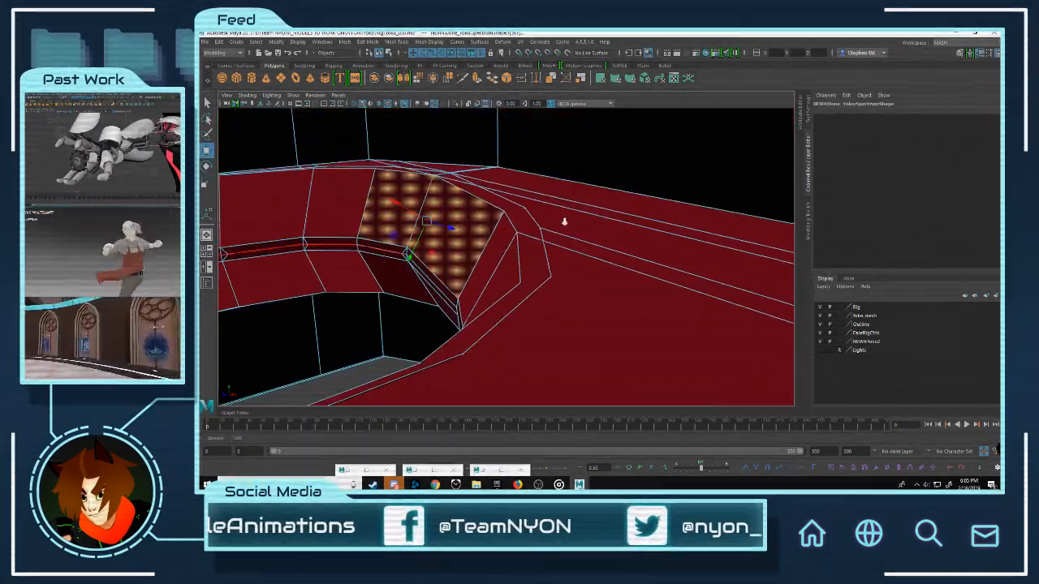
{"action": "left_click_drag", "start_coordinate": [467, 257], "coordinate": [496, 255], "text": "alt"}
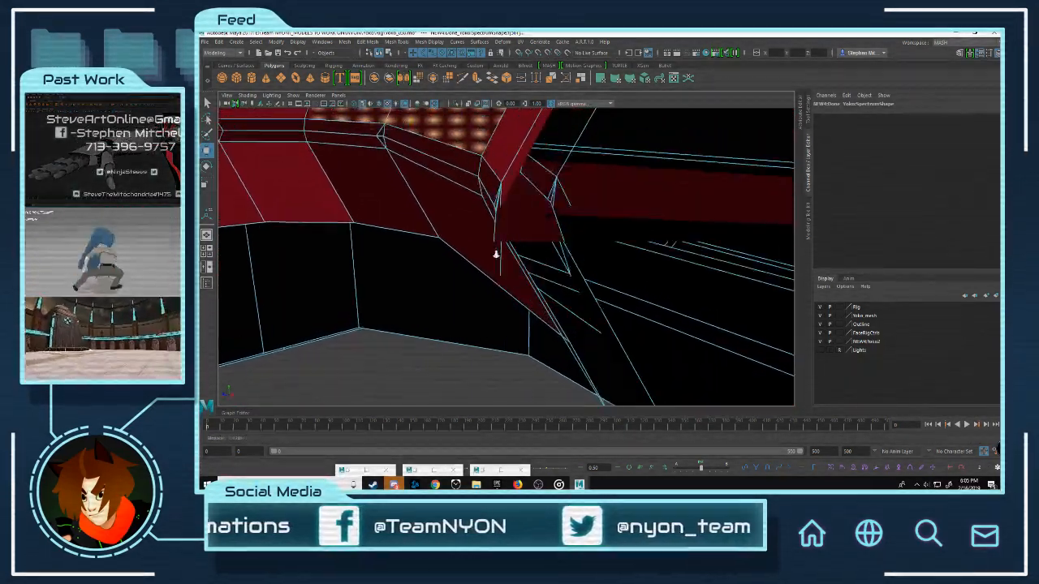
{"action": "right_click_drag", "start_coordinate": [496, 255], "coordinate": [499, 265], "text": "alt"}
{"action": "left_click_drag", "start_coordinate": [499, 232], "coordinate": [680, 109], "text": "alt"}
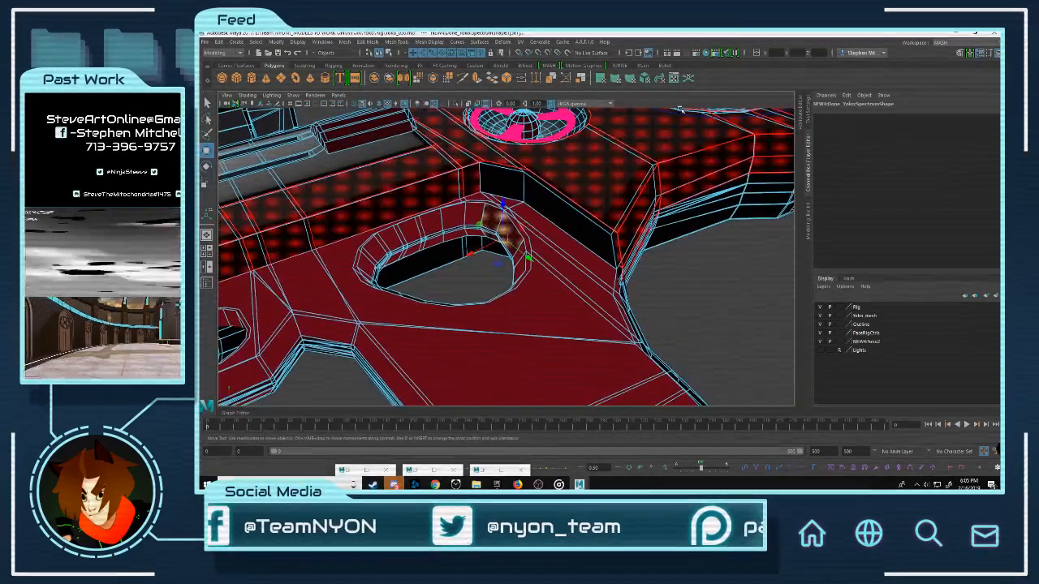
{"action": "left_click", "coordinate": [673, 78]}
{"action": "scroll", "coordinate": [925, 258], "scroll_direction": "down", "scroll_amount": 3}
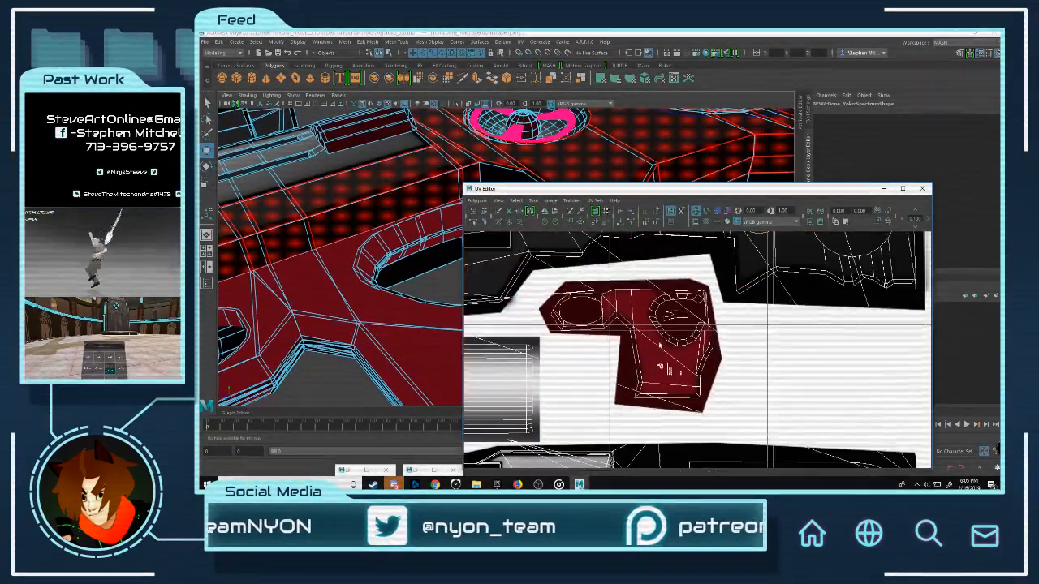
{"action": "scroll", "coordinate": [925, 257], "scroll_direction": "down", "scroll_amount": 3}
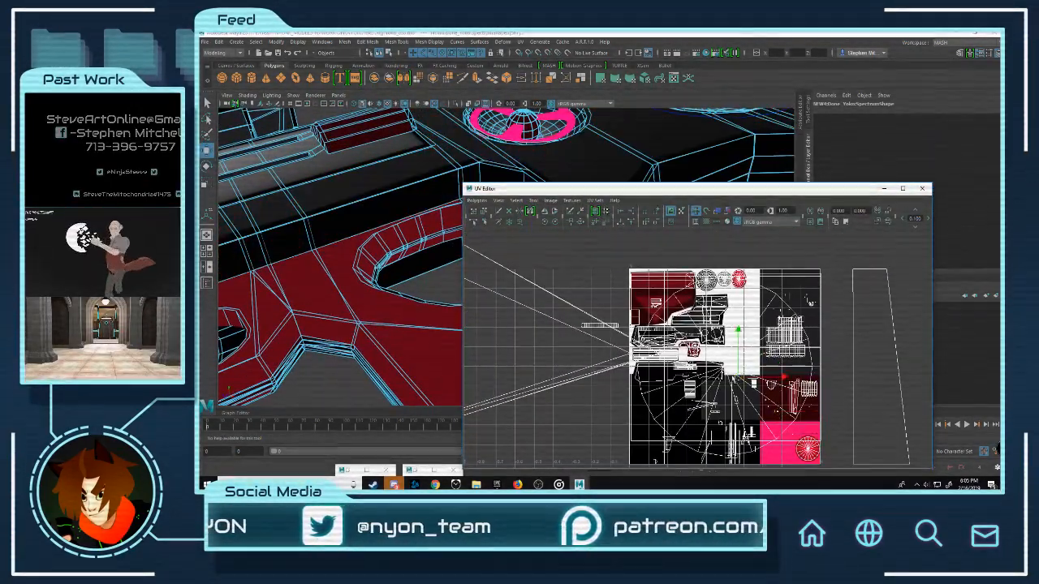
{"action": "scroll", "coordinate": [668, 353], "scroll_direction": "up", "scroll_amount": 8}
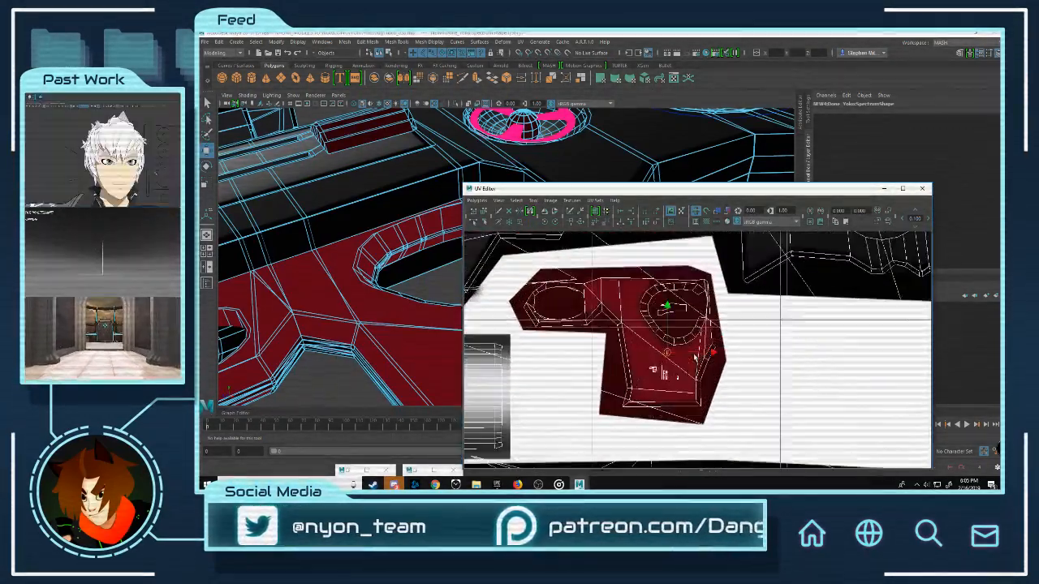
{"action": "left_click", "coordinate": [884, 188]}
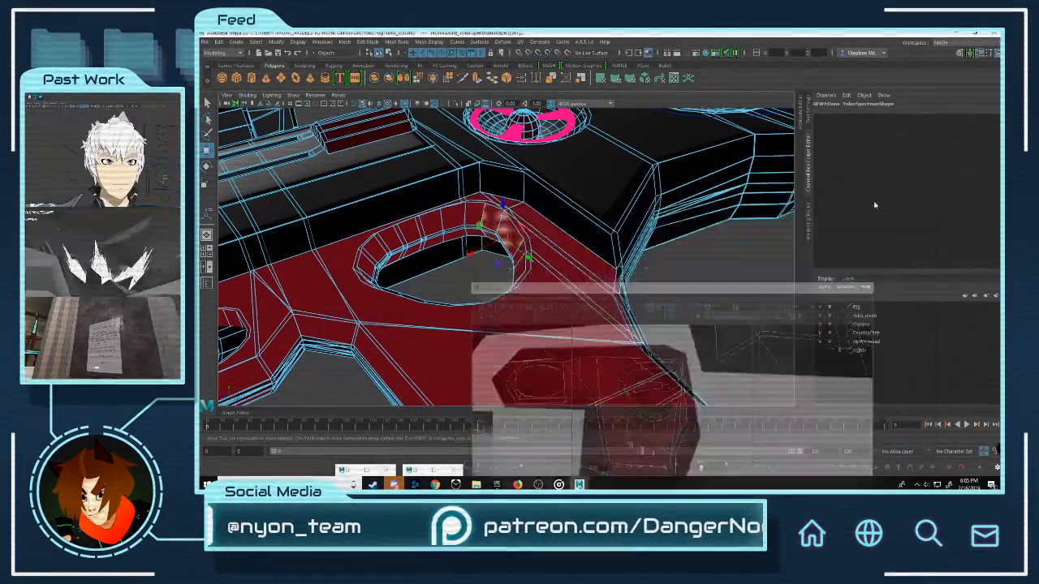
Step: Return to object mode and examine the gun's side, keyboard panel and pink lights for remaining texture errors
{"action": "scroll", "coordinate": [505, 249], "scroll_direction": "down", "scroll_amount": 6}
{"action": "right_click_drag", "start_coordinate": [505, 253], "coordinate": [597, 204]}
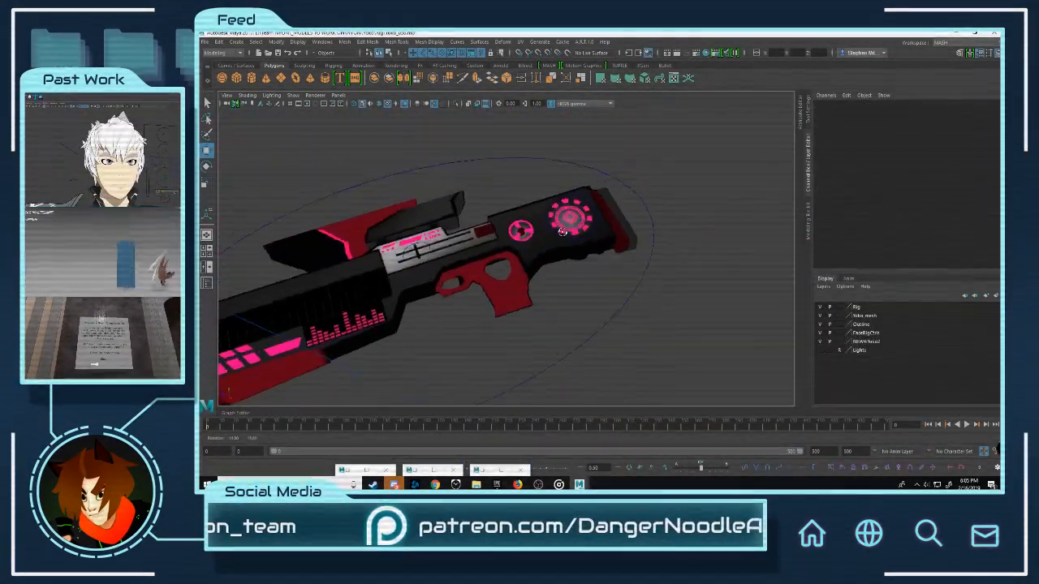
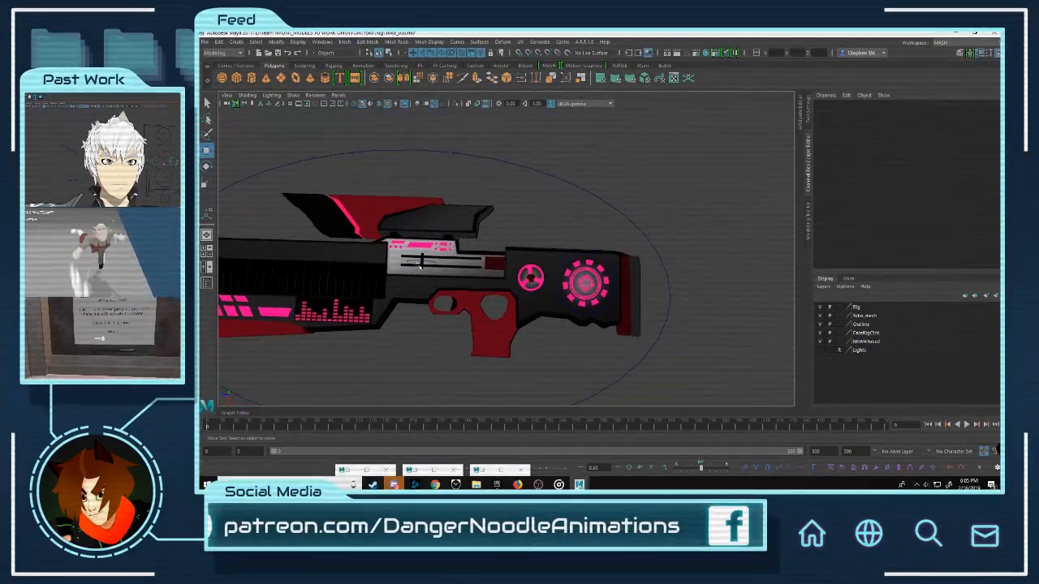
{"action": "middle_click_drag", "start_coordinate": [419, 265], "coordinate": [600, 229], "text": "alt"}
{"action": "scroll", "coordinate": [571, 285], "scroll_direction": "up", "scroll_amount": 6}
{"action": "mouse_move", "coordinate": [570, 285]}
{"action": "left_mouse_down", "text": "alt"}
{"action": "mouse_move", "coordinate": [592, 248]}
{"action": "mouse_move", "coordinate": [583, 270]}
{"action": "left_mouse_up", "text": "alt"}
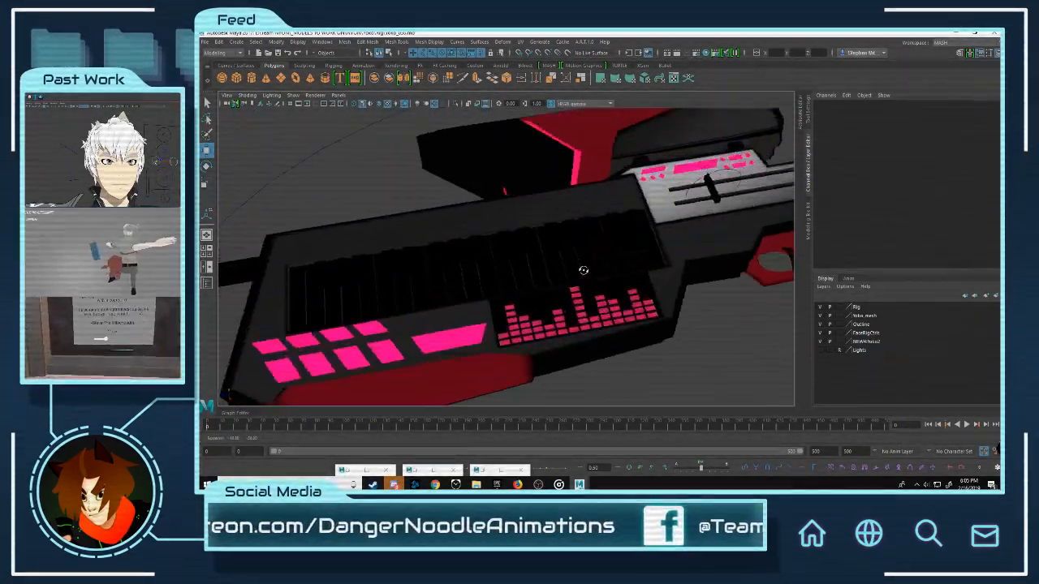
{"action": "scroll", "coordinate": [583, 271], "scroll_direction": "down", "scroll_amount": 6}
{"action": "middle_click_drag", "start_coordinate": [633, 263], "coordinate": [557, 271], "text": "alt"}
{"action": "scroll", "coordinate": [557, 271], "scroll_direction": "up", "scroll_amount": 6}
{"action": "left_click_drag", "start_coordinate": [557, 271], "coordinate": [628, 302], "text": "alt"}
{"action": "middle_click_drag", "start_coordinate": [628, 301], "coordinate": [520, 277], "text": "alt"}
{"action": "left_click", "coordinate": [577, 248]}
{"action": "left_click", "coordinate": [705, 261]}
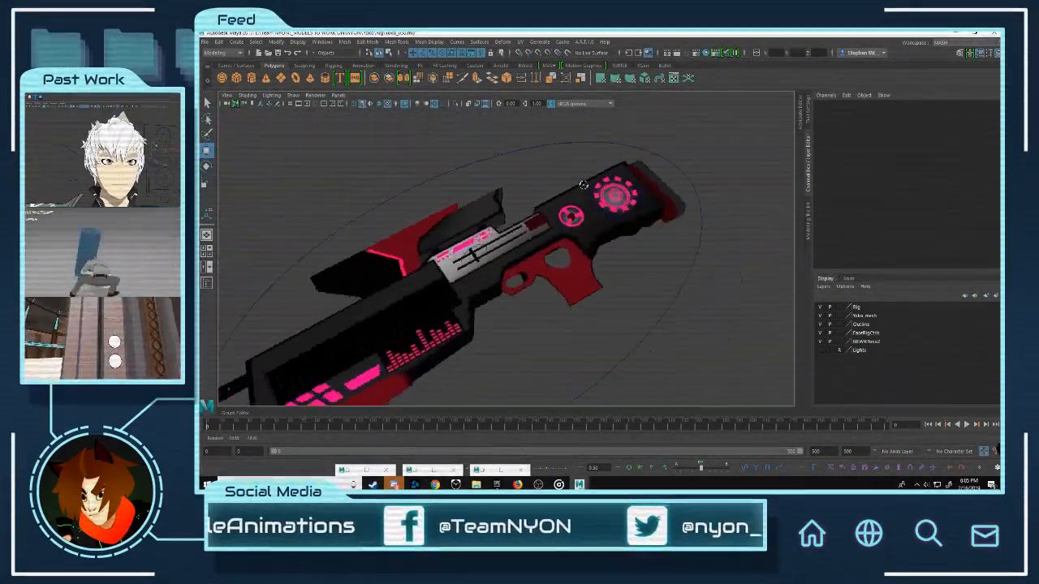
Step: Examine the stock, slider panel, grip and red underside of the gun from several angles
{"action": "left_click_drag", "start_coordinate": [583, 185], "coordinate": [750, 171], "text": "alt"}
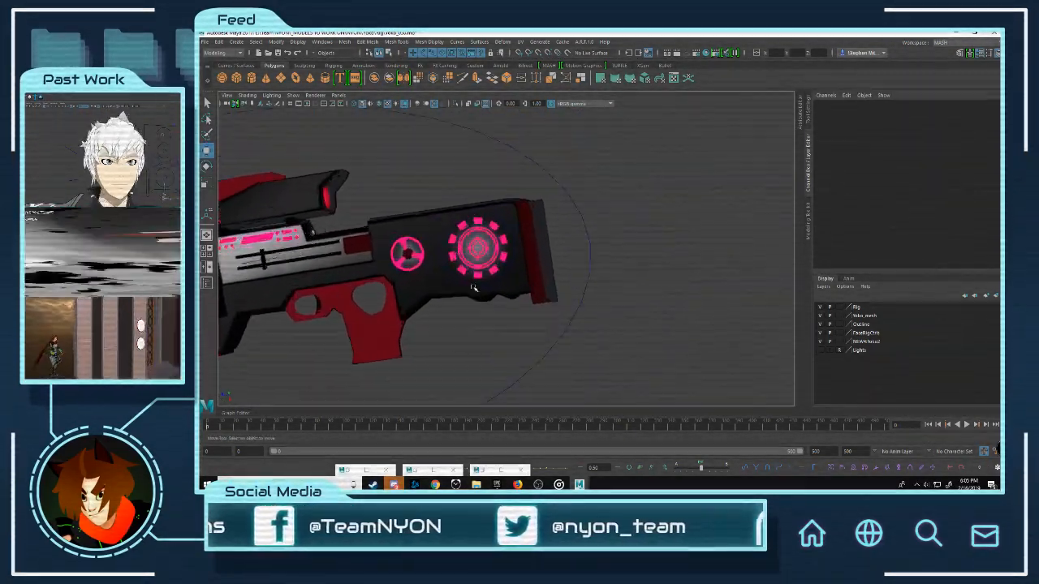
{"action": "right_click_drag", "start_coordinate": [474, 288], "coordinate": [608, 225], "text": "alt"}
{"action": "left_click", "coordinate": [628, 343]}
{"action": "left_click", "coordinate": [738, 208]}
{"action": "right_click_drag", "start_coordinate": [737, 209], "coordinate": [543, 264], "text": "alt"}
{"action": "left_click_drag", "start_coordinate": [543, 265], "coordinate": [545, 228], "text": "alt"}
{"action": "left_click_drag", "start_coordinate": [422, 229], "coordinate": [610, 236], "text": "alt"}
{"action": "middle_click_drag", "start_coordinate": [611, 236], "coordinate": [563, 235], "text": "alt"}
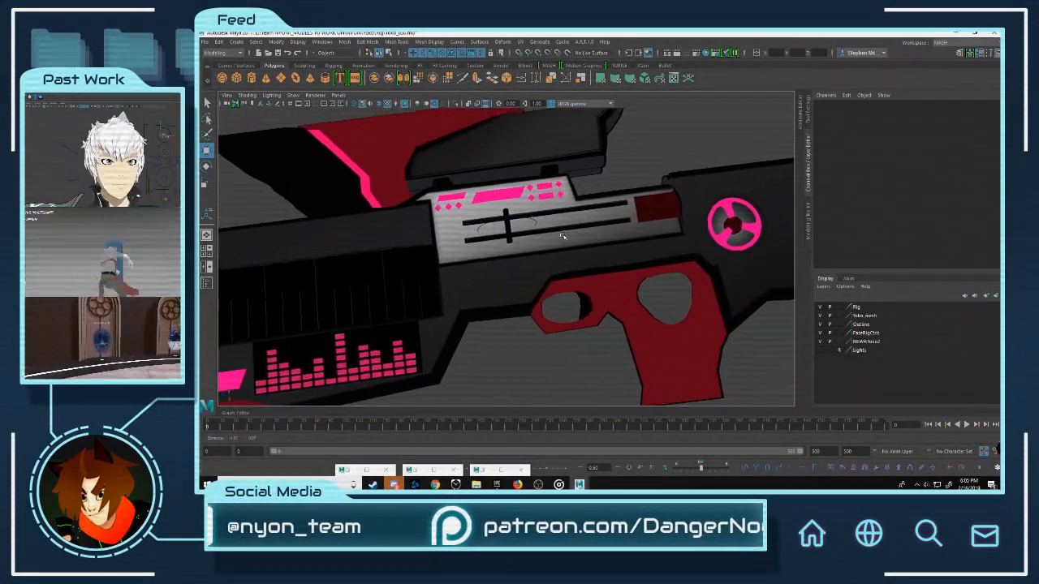
{"action": "scroll", "coordinate": [631, 262], "scroll_direction": "down", "scroll_amount": 3}
{"action": "left_click_drag", "start_coordinate": [631, 262], "coordinate": [491, 215], "text": "alt"}
{"action": "right_click_drag", "start_coordinate": [490, 215], "coordinate": [615, 268], "text": "alt"}
{"action": "middle_click_drag", "start_coordinate": [559, 274], "coordinate": [536, 249], "text": "alt"}
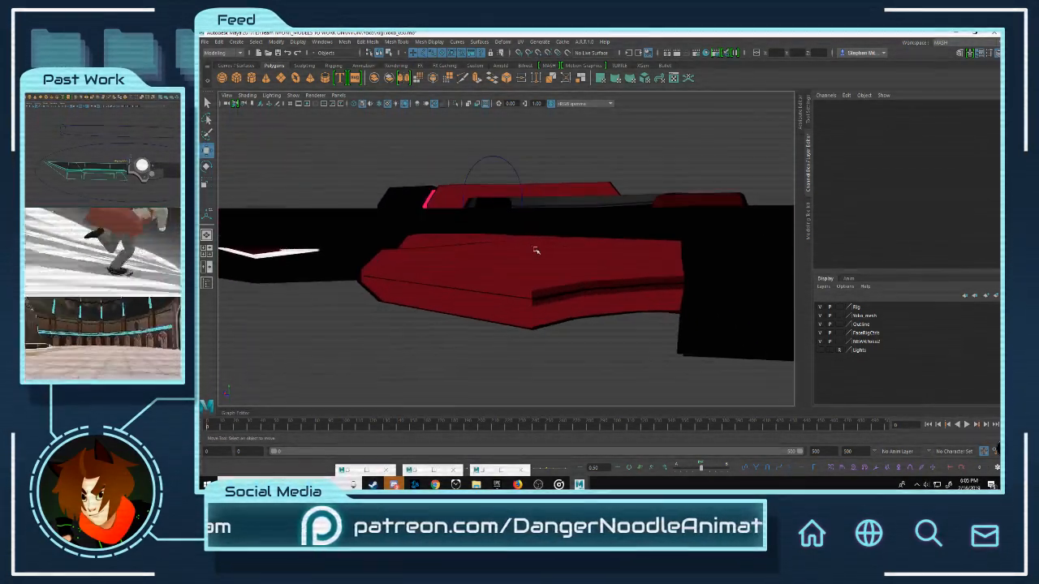
{"action": "right_click_drag", "start_coordinate": [536, 248], "coordinate": [455, 263], "text": "alt"}
{"action": "left_click_drag", "start_coordinate": [455, 264], "coordinate": [508, 303], "text": "alt"}
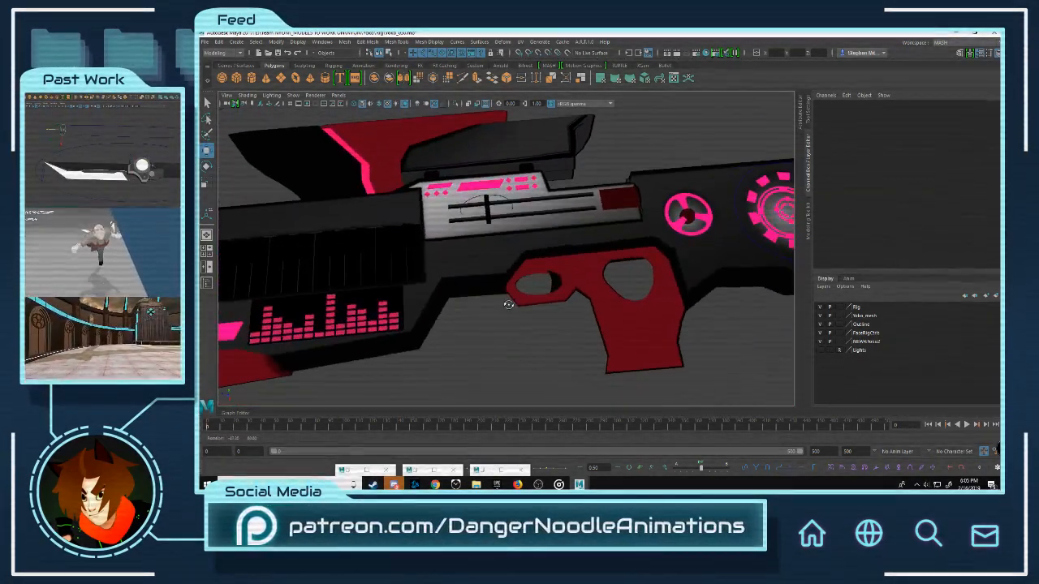
Step: Examine the pink light buttons, the gun's front end and the red underside trim for texture errors
{"action": "right_click_drag", "start_coordinate": [508, 304], "coordinate": [461, 265], "text": "alt"}
{"action": "middle_click_drag", "start_coordinate": [461, 265], "coordinate": [656, 223], "text": "alt"}
{"action": "scroll", "coordinate": [657, 223], "scroll_direction": "down", "scroll_amount": 1}
{"action": "scroll", "coordinate": [642, 232], "scroll_direction": "up", "scroll_amount": 8}
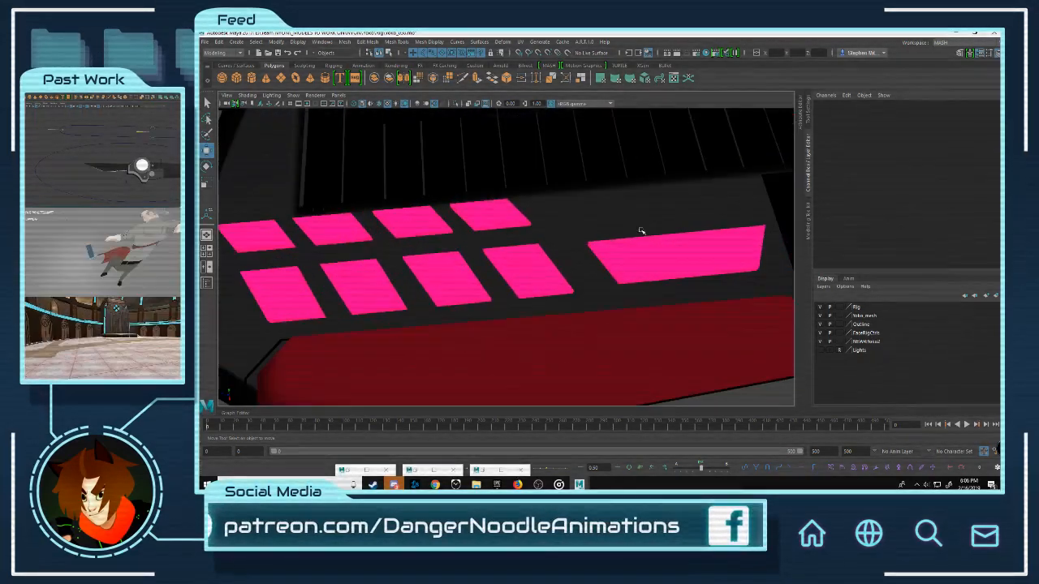
{"action": "right_click_drag", "start_coordinate": [629, 230], "coordinate": [517, 243], "text": "alt"}
{"action": "left_click_drag", "start_coordinate": [517, 243], "coordinate": [598, 222], "text": "alt"}
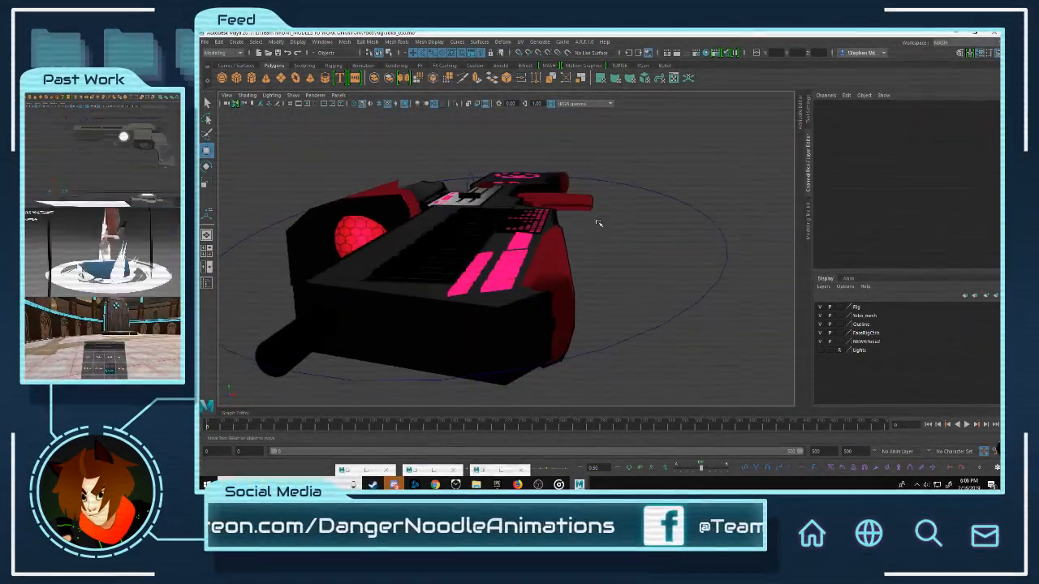
{"action": "right_click_drag", "start_coordinate": [598, 222], "coordinate": [606, 252], "text": "alt"}
{"action": "left_click_drag", "start_coordinate": [605, 252], "coordinate": [615, 331], "text": "alt"}
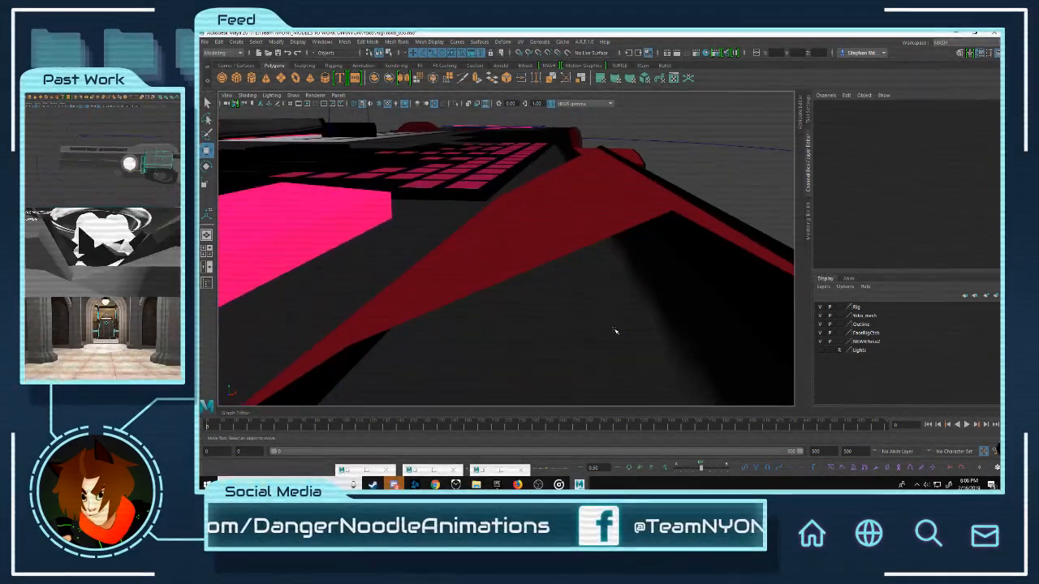
Step: Switch the gun to face selection and select the faces of the red trim along its front underside
{"action": "left_click_drag", "start_coordinate": [616, 256], "coordinate": [596, 220], "text": "alt"}
{"action": "left_click", "coordinate": [598, 162]}
{"action": "right_click", "coordinate": [580, 152]}
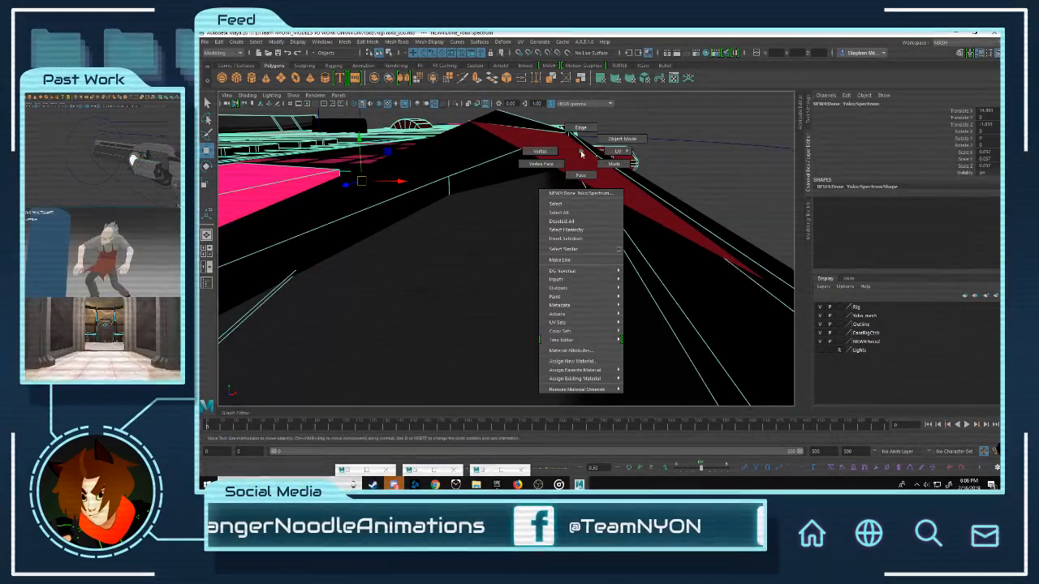
{"action": "right_click_drag", "start_coordinate": [613, 155], "coordinate": [611, 175]}
{"action": "left_click", "coordinate": [592, 169]}
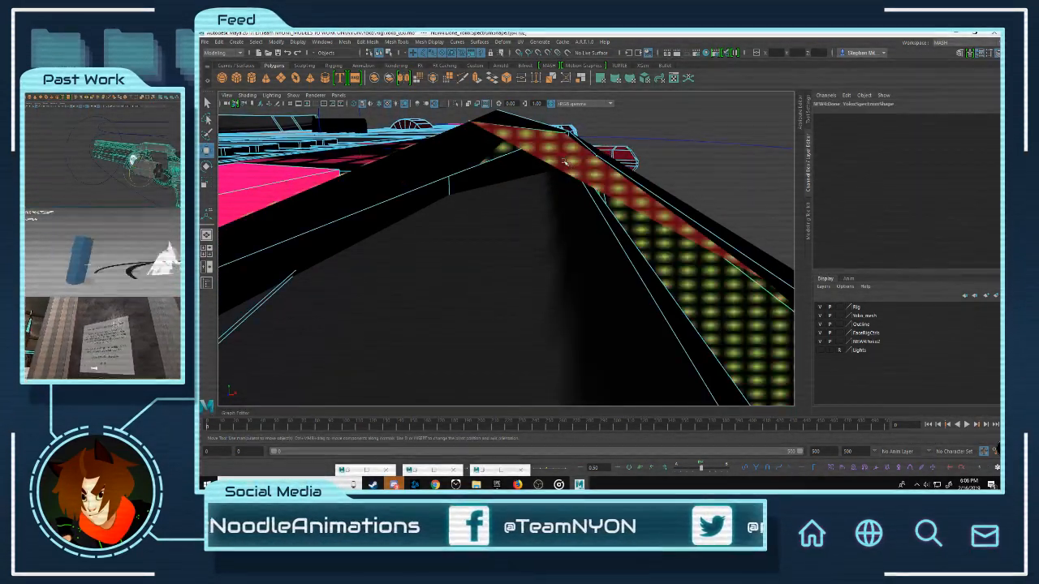
{"action": "left_click_drag", "start_coordinate": [592, 169], "coordinate": [615, 190], "text": "alt"}
{"action": "right_click_drag", "start_coordinate": [615, 190], "coordinate": [615, 203], "text": "alt"}
{"action": "left_click_drag", "start_coordinate": [614, 204], "coordinate": [558, 239], "text": "alt"}
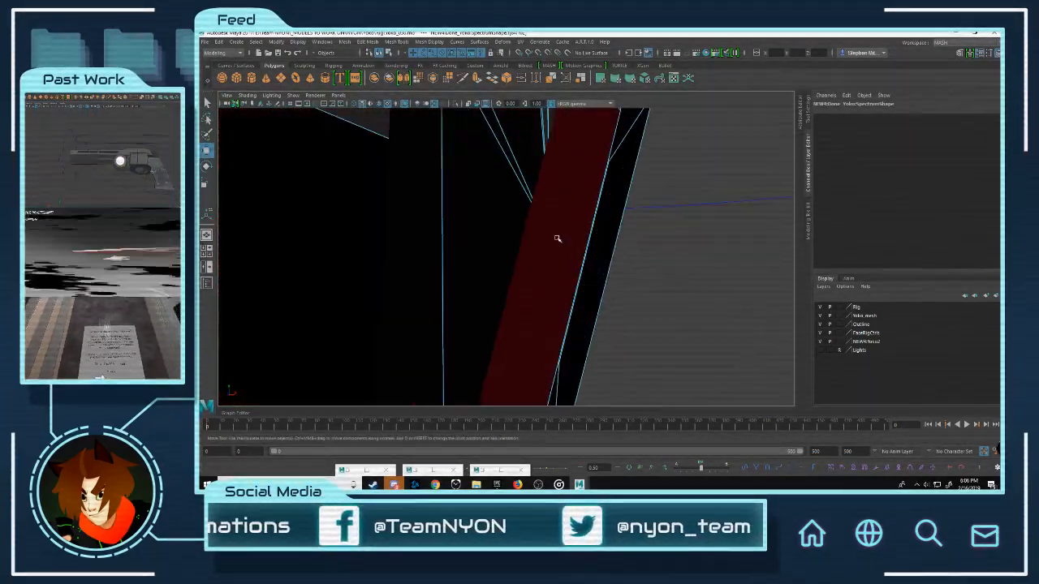
{"action": "scroll", "coordinate": [556, 199], "scroll_direction": "down", "scroll_amount": 8}
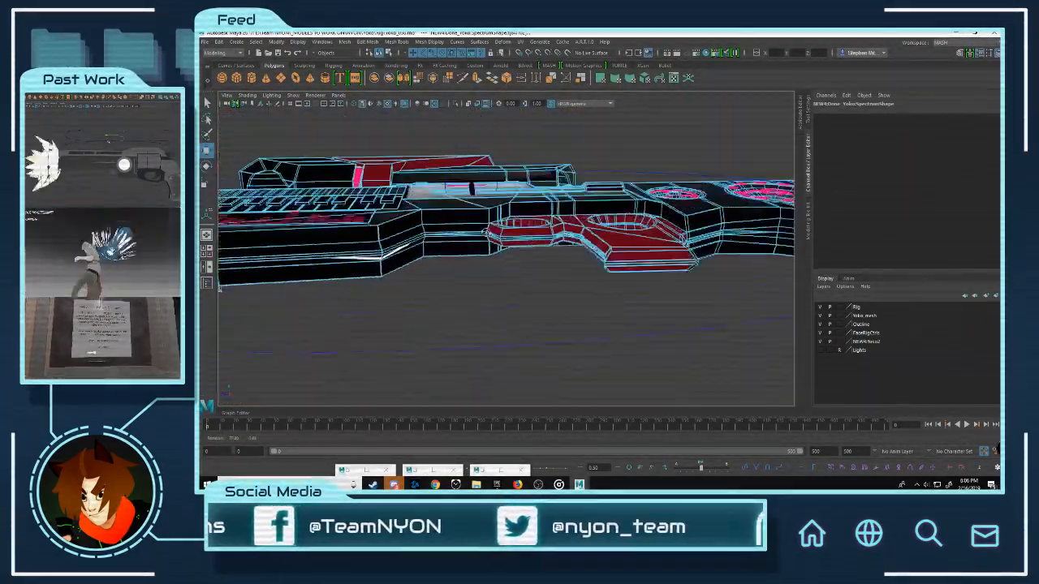
{"action": "left_click_drag", "start_coordinate": [485, 232], "coordinate": [487, 297], "text": "alt"}
{"action": "middle_click_drag", "start_coordinate": [341, 325], "coordinate": [625, 229], "text": "alt"}
{"action": "scroll", "coordinate": [626, 230], "scroll_direction": "up", "scroll_amount": 5}
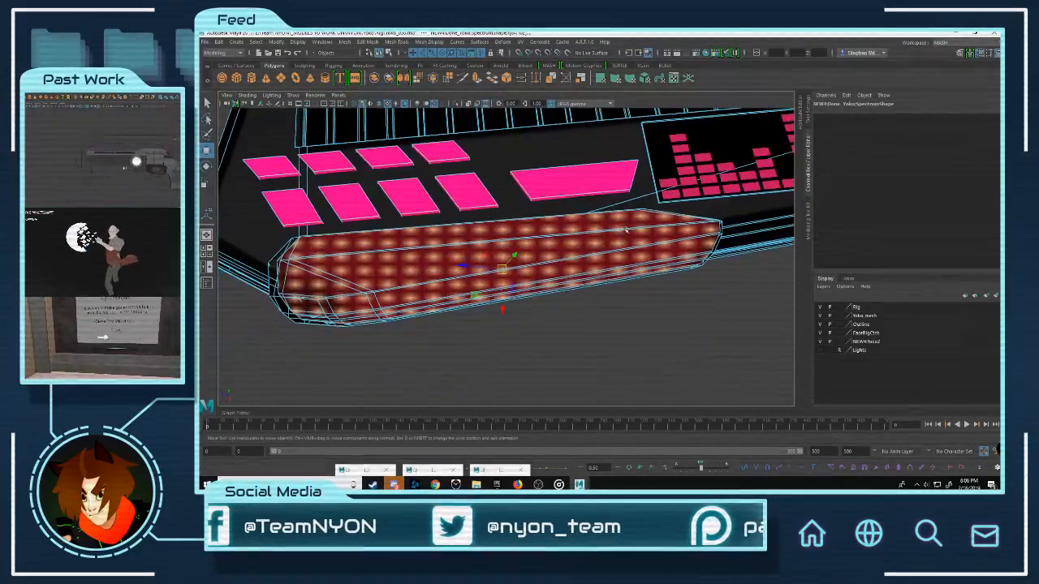
Step: Open the UV Editor and locate the selected trim faces' UVs on the texture
{"action": "left_click", "coordinate": [673, 78]}
{"action": "right_click_drag", "start_coordinate": [784, 353], "coordinate": [720, 341], "text": "alt"}
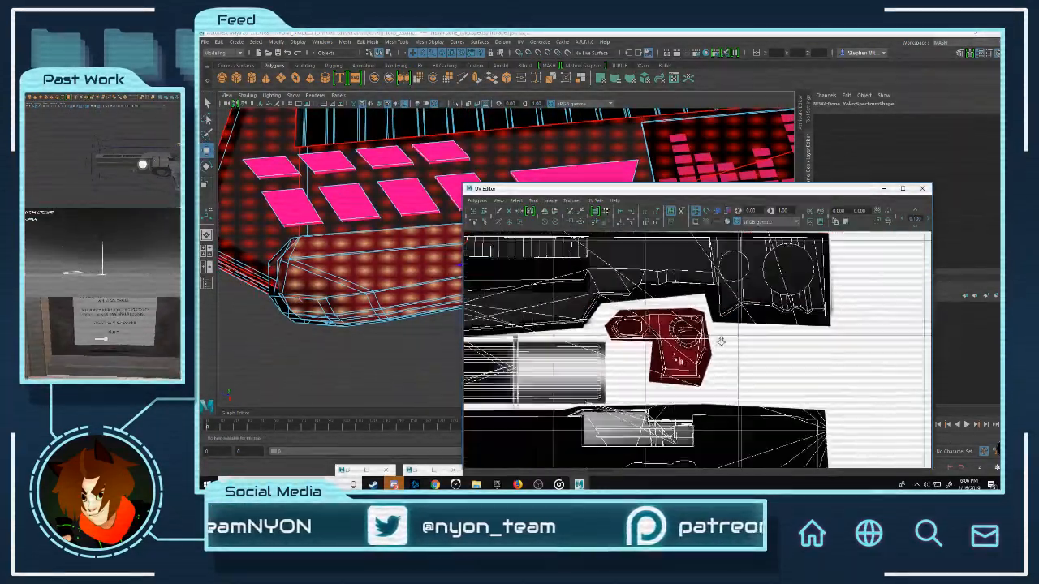
{"action": "scroll", "coordinate": [719, 342], "scroll_direction": "down", "scroll_amount": 5}
{"action": "scroll", "coordinate": [712, 344], "scroll_direction": "up", "scroll_amount": 2}
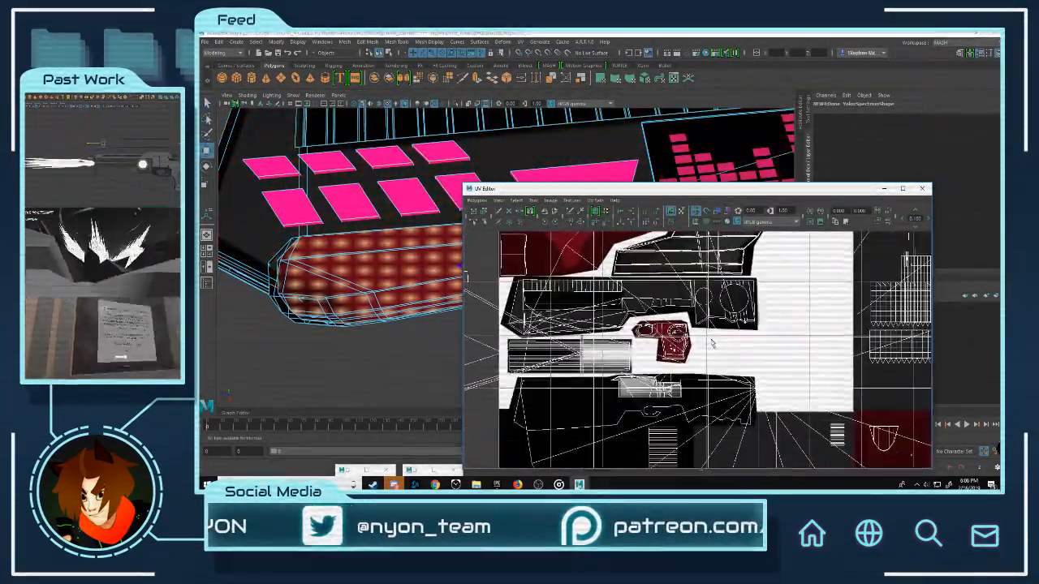
{"action": "scroll", "coordinate": [713, 344], "scroll_direction": "up", "scroll_amount": 6}
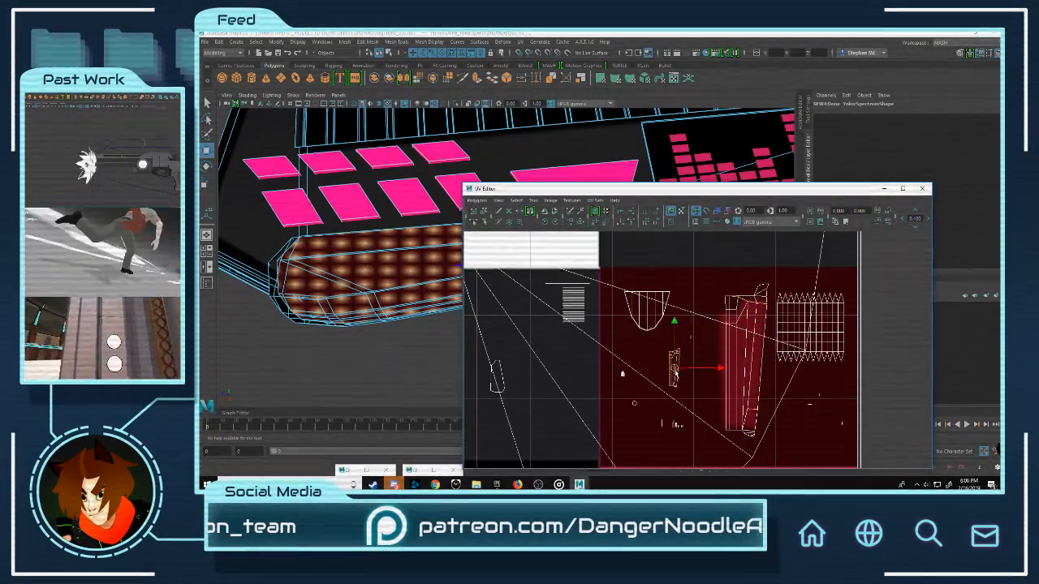
{"action": "scroll", "coordinate": [831, 278], "scroll_direction": "down", "scroll_amount": 5}
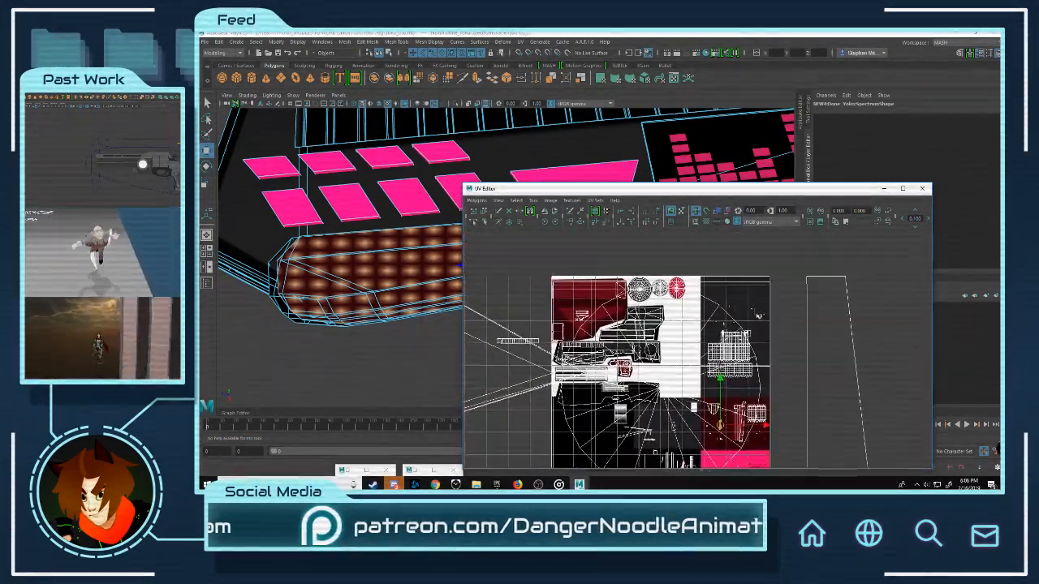
Step: Select the small UV shells on the large red texture area, shrink them and move them into its darker red band
{"action": "scroll", "coordinate": [757, 304], "scroll_direction": "up", "scroll_amount": 2}
{"action": "scroll", "coordinate": [720, 291], "scroll_direction": "up", "scroll_amount": 3}
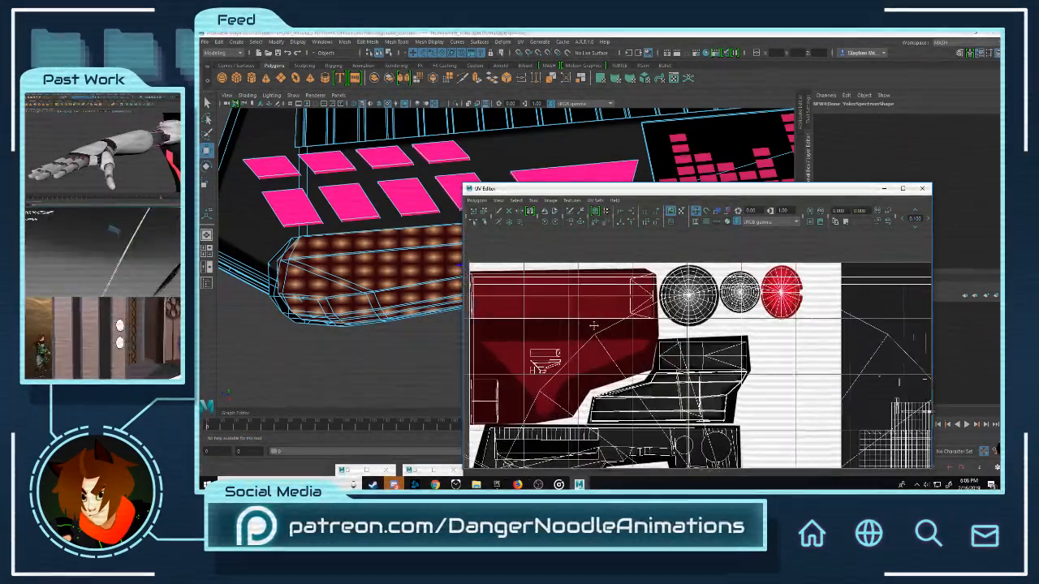
{"action": "scroll", "coordinate": [706, 312], "scroll_direction": "up", "scroll_amount": 4}
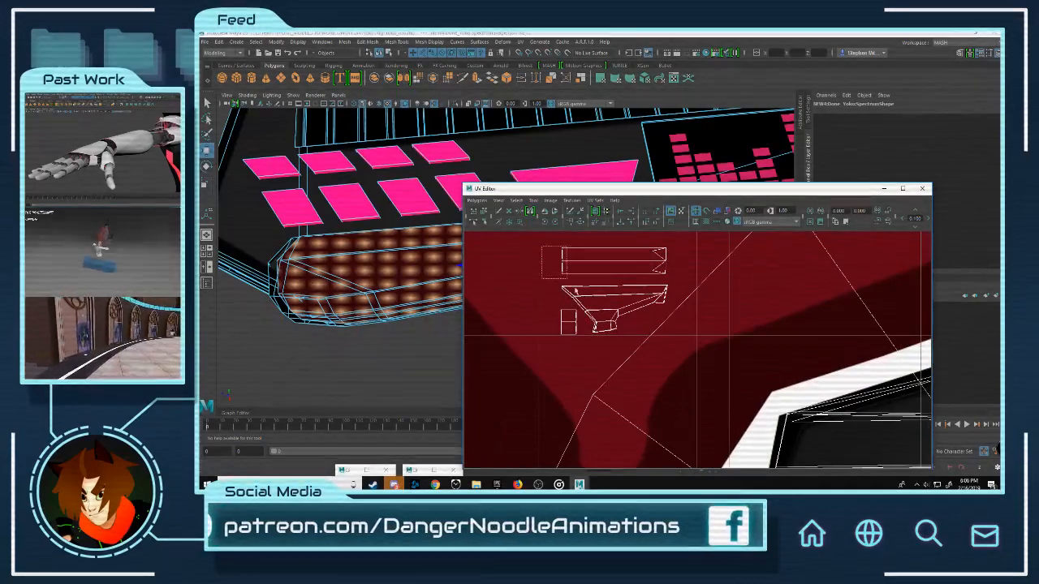
{"action": "right_click_drag", "start_coordinate": [629, 319], "coordinate": [596, 302]}
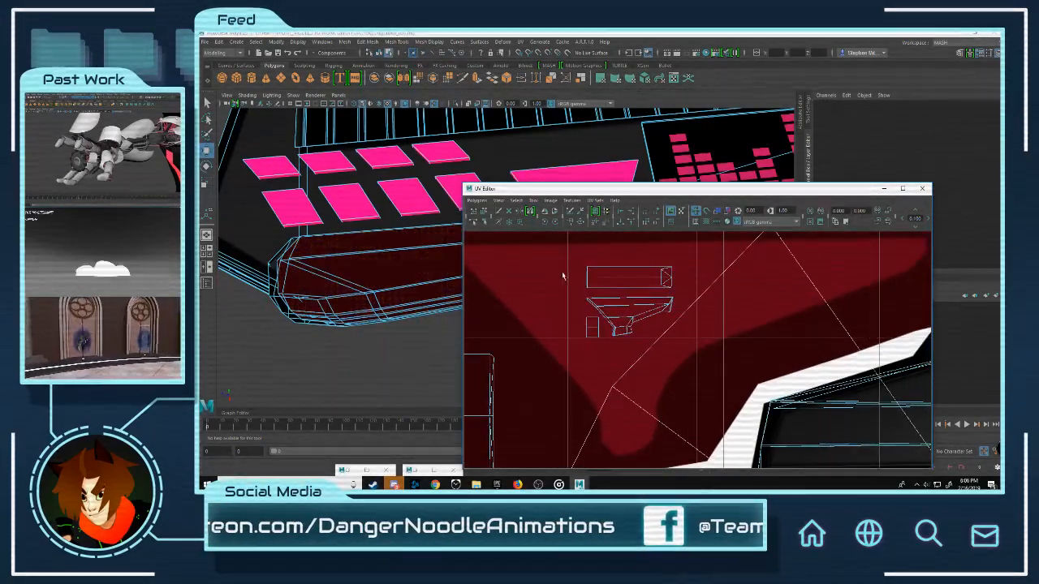
{"action": "left_click_drag", "start_coordinate": [563, 278], "coordinate": [630, 344]}
{"action": "scroll", "coordinate": [686, 330], "scroll_direction": "down", "scroll_amount": 3}
{"action": "left_click_drag", "start_coordinate": [721, 280], "coordinate": [749, 319]}
{"action": "scroll", "coordinate": [749, 320], "scroll_direction": "down", "scroll_amount": 3}
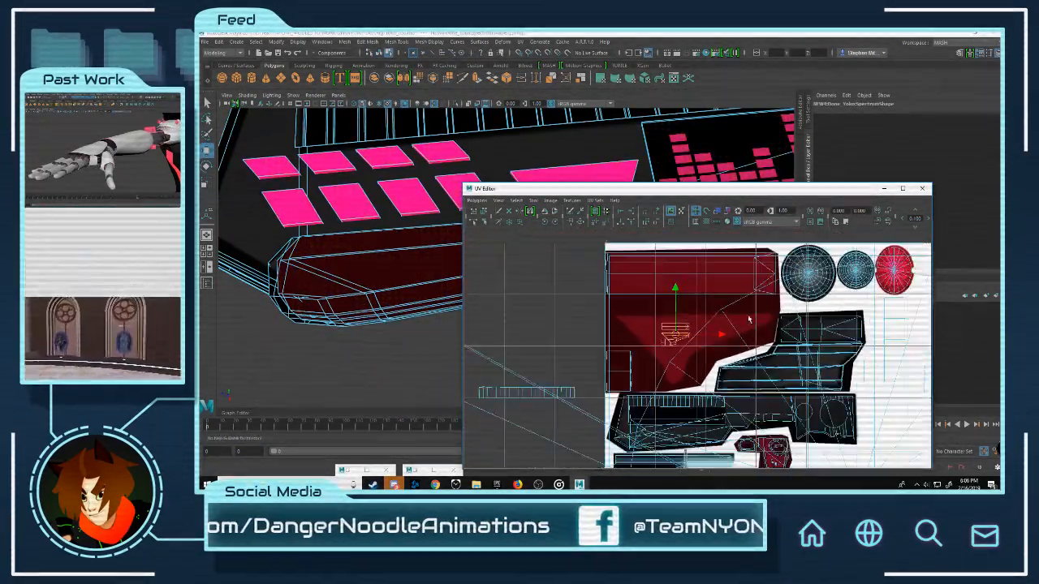
{"action": "scroll", "coordinate": [694, 324], "scroll_direction": "up", "scroll_amount": 3}
{"action": "key", "text": "r"}
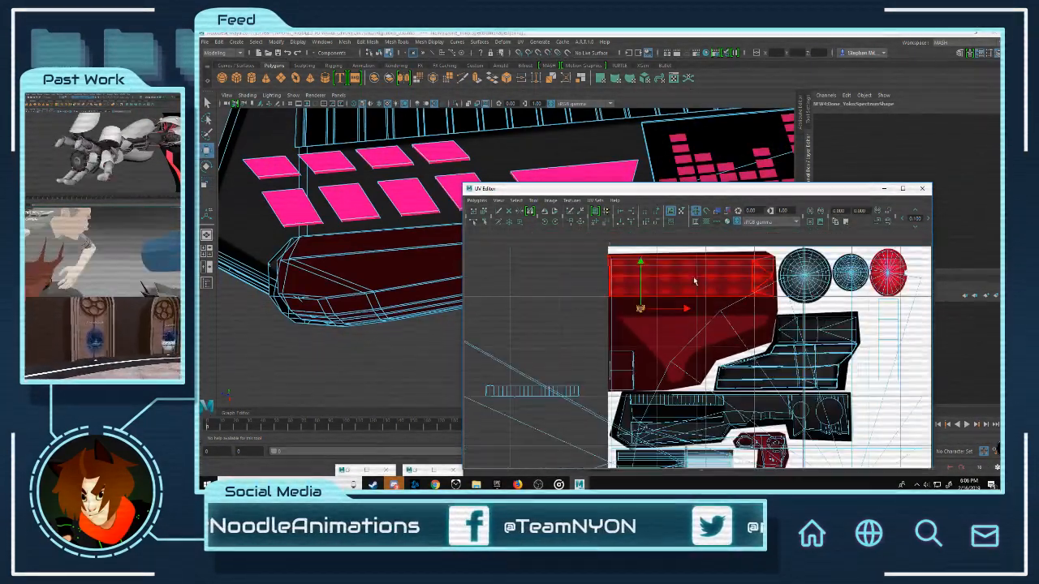
Step: Select the long UV strip along the upper edge of the large red area and scale it down inside the darker band
{"action": "scroll", "coordinate": [719, 345], "scroll_direction": "up", "scroll_amount": 3}
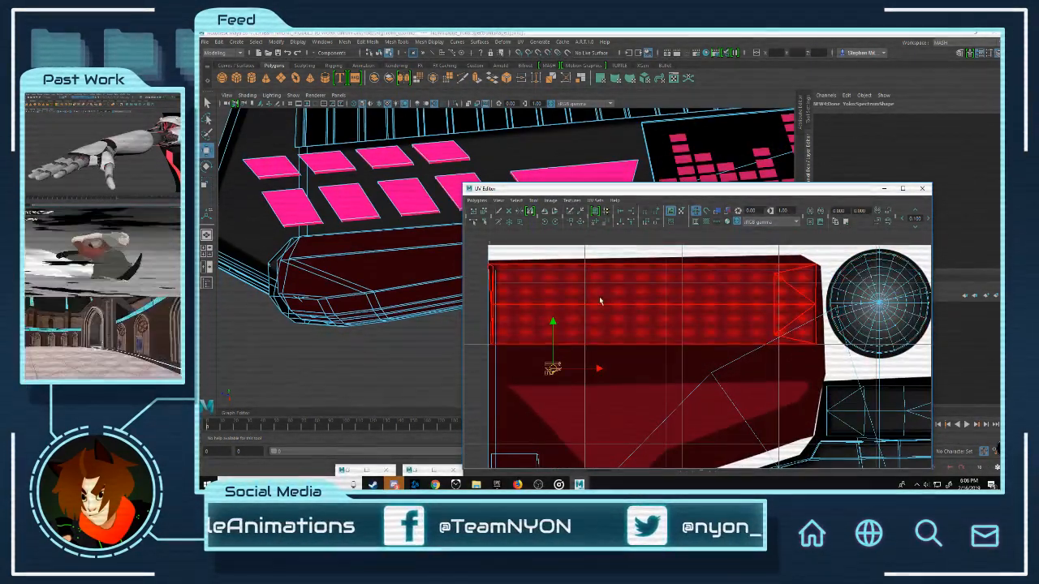
{"action": "scroll", "coordinate": [666, 306], "scroll_direction": "down", "scroll_amount": 1}
{"action": "middle_click_drag", "start_coordinate": [666, 306], "coordinate": [682, 308], "text": "alt"}
{"action": "left_click", "coordinate": [631, 314]}
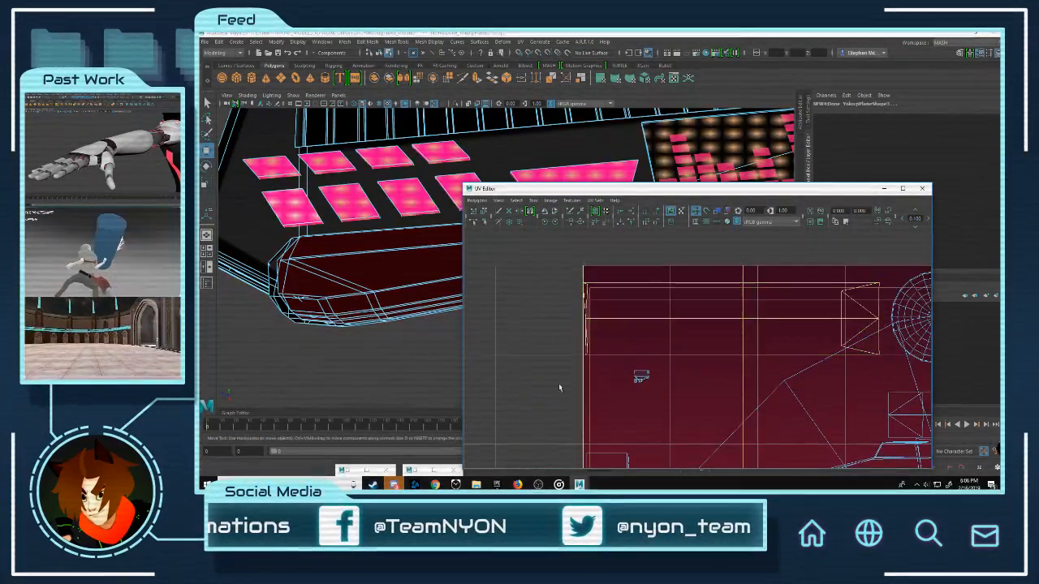
{"action": "key", "text": "ctrl+z"}
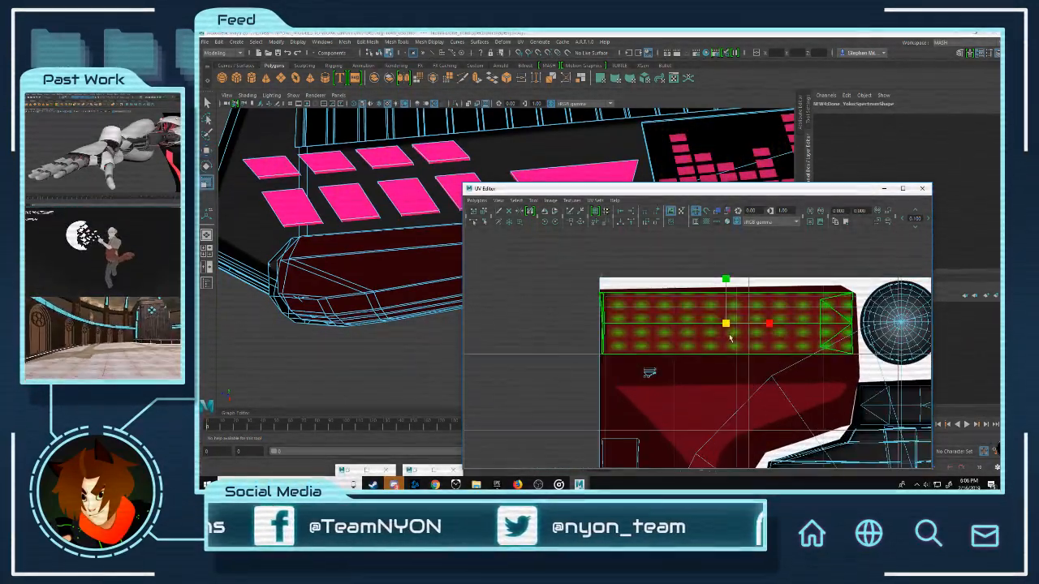
{"action": "left_click_drag", "start_coordinate": [710, 334], "coordinate": [700, 369]}
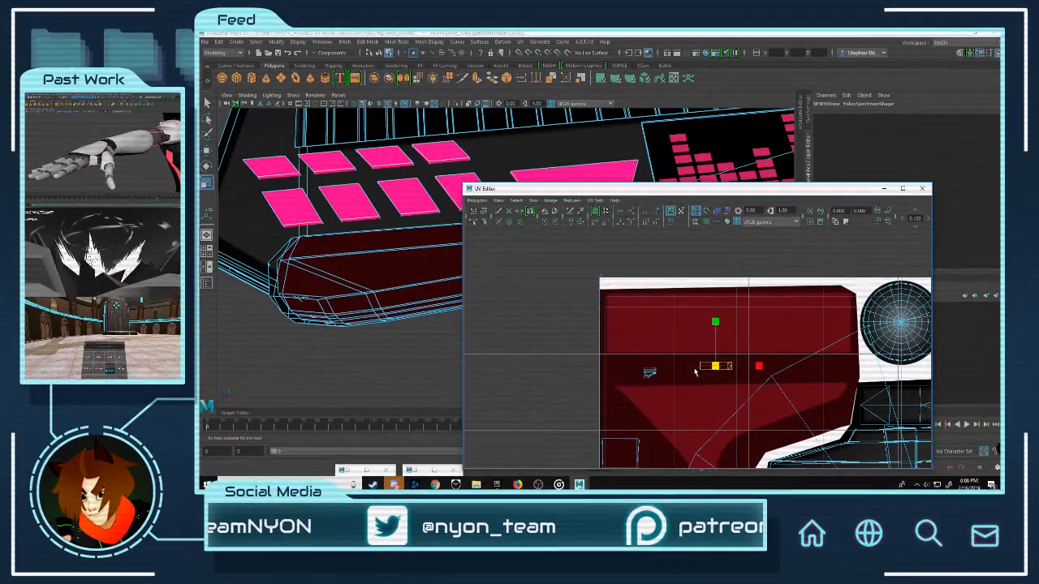
Step: Try to move the trim's tall UV shell within the solid dark red block, and undo the move
{"action": "scroll", "coordinate": [785, 354], "scroll_direction": "down", "scroll_amount": 3}
{"action": "scroll", "coordinate": [785, 355], "scroll_direction": "up", "scroll_amount": 8}
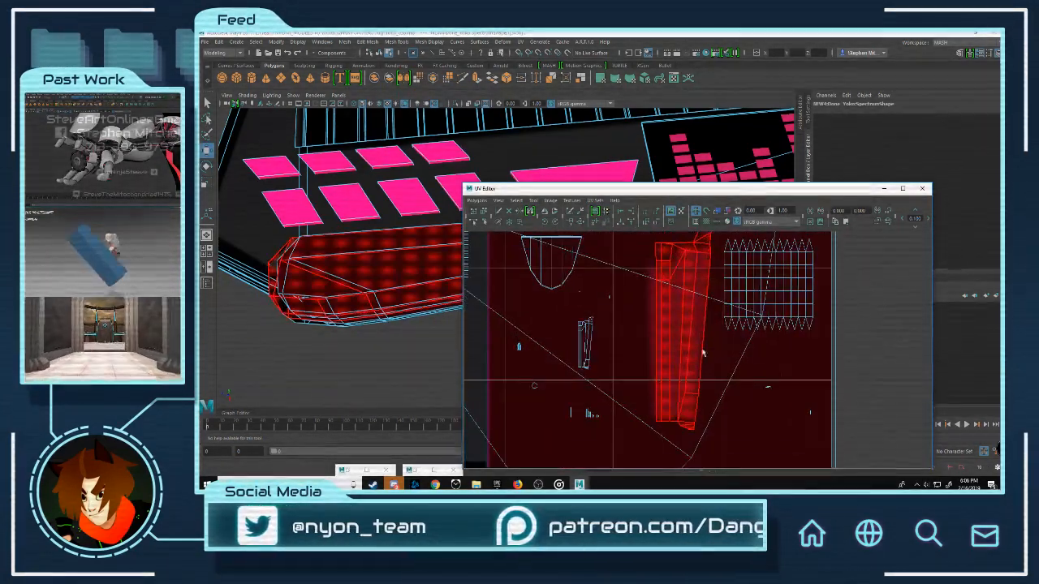
{"action": "left_click", "coordinate": [680, 341]}
{"action": "left_click", "coordinate": [766, 374], "text": "ctrl"}
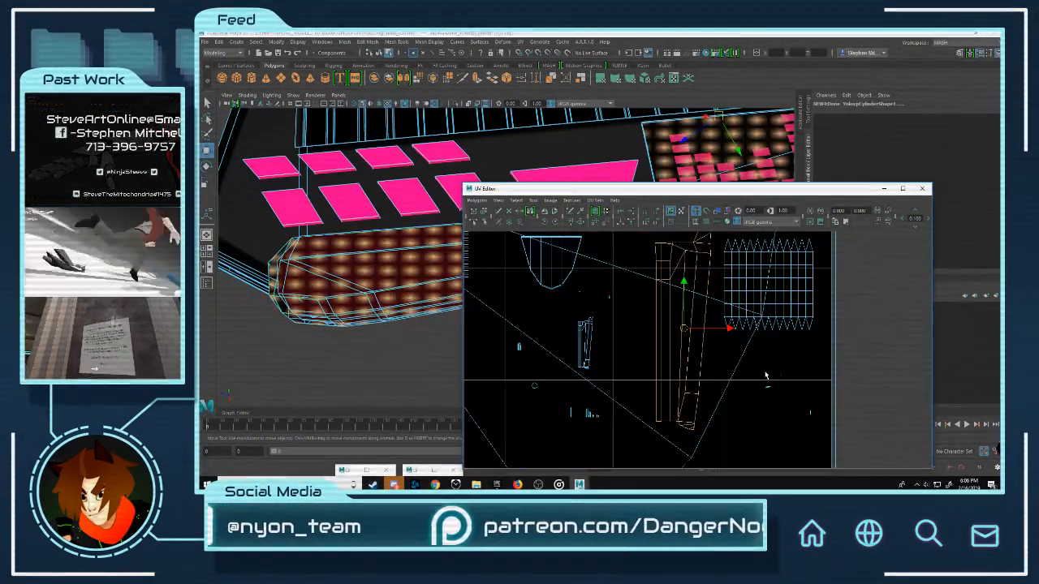
{"action": "mouse_move", "coordinate": [684, 329]}
{"action": "left_mouse_down"}
{"action": "mouse_move", "coordinate": [630, 337]}
{"action": "mouse_move", "coordinate": [671, 342]}
{"action": "left_mouse_up"}
{"action": "key", "text": "ctrl+z"}
{"action": "right_click_drag", "start_coordinate": [713, 354], "coordinate": [656, 322], "text": "alt"}
{"action": "scroll", "coordinate": [657, 323], "scroll_direction": "down", "scroll_amount": 2}
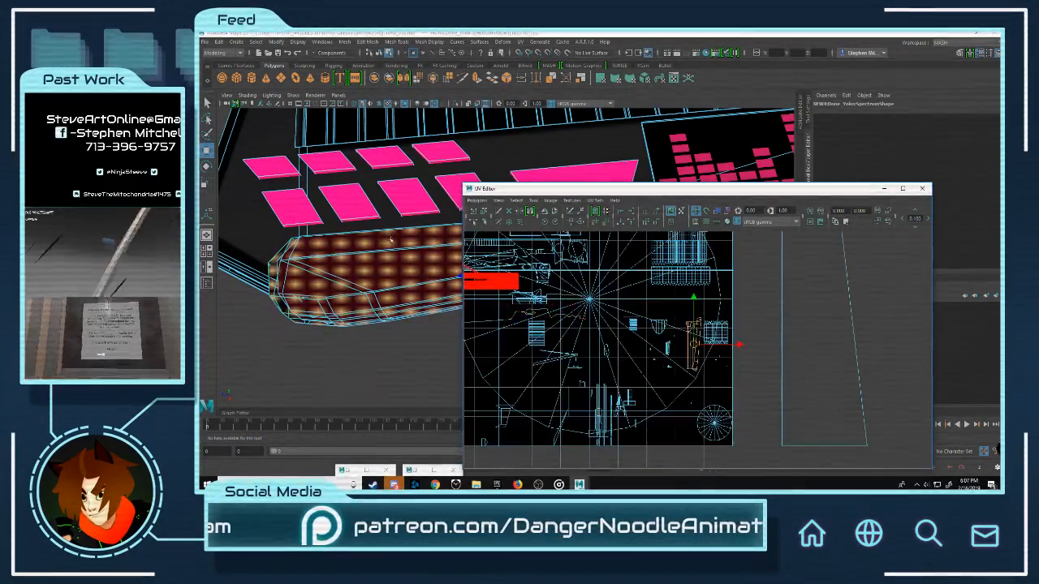
Step: Return to object mode, reselect the gun to check its front trim, and minimize the UV Editor
{"action": "mouse_move", "coordinate": [508, 163]}
{"action": "right_mouse_down"}
{"action": "mouse_move", "coordinate": [537, 154]}
{"action": "mouse_move", "coordinate": [506, 162]}
{"action": "mouse_move", "coordinate": [512, 154]}
{"action": "right_mouse_up"}
{"action": "left_click", "coordinate": [395, 340]}
{"action": "key", "text": "["}
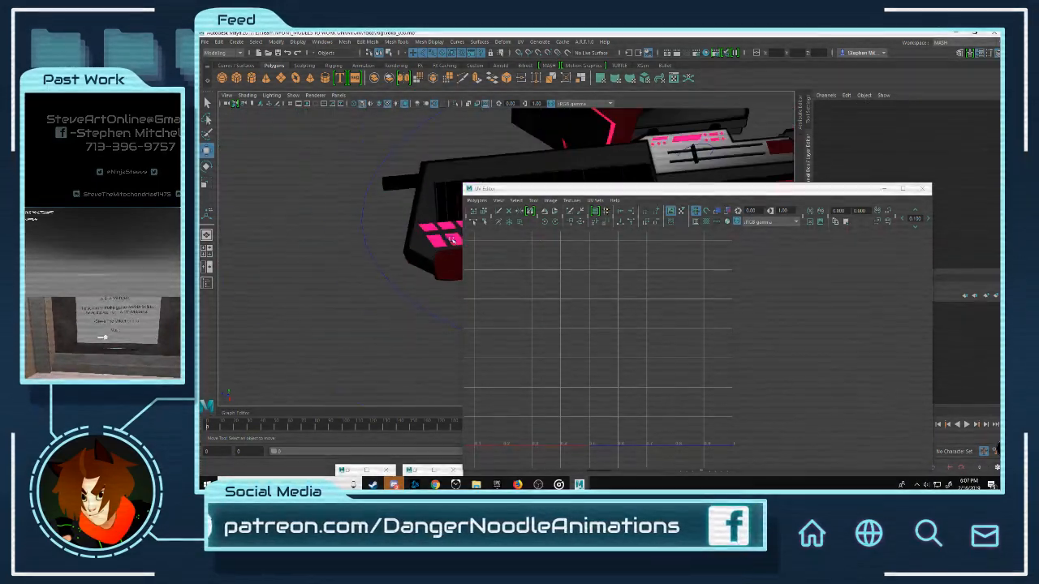
{"action": "key", "text": "]"}
{"action": "left_click_drag", "start_coordinate": [443, 249], "coordinate": [369, 256], "text": "alt"}
{"action": "middle_click_drag", "start_coordinate": [370, 256], "coordinate": [442, 268], "text": "alt"}
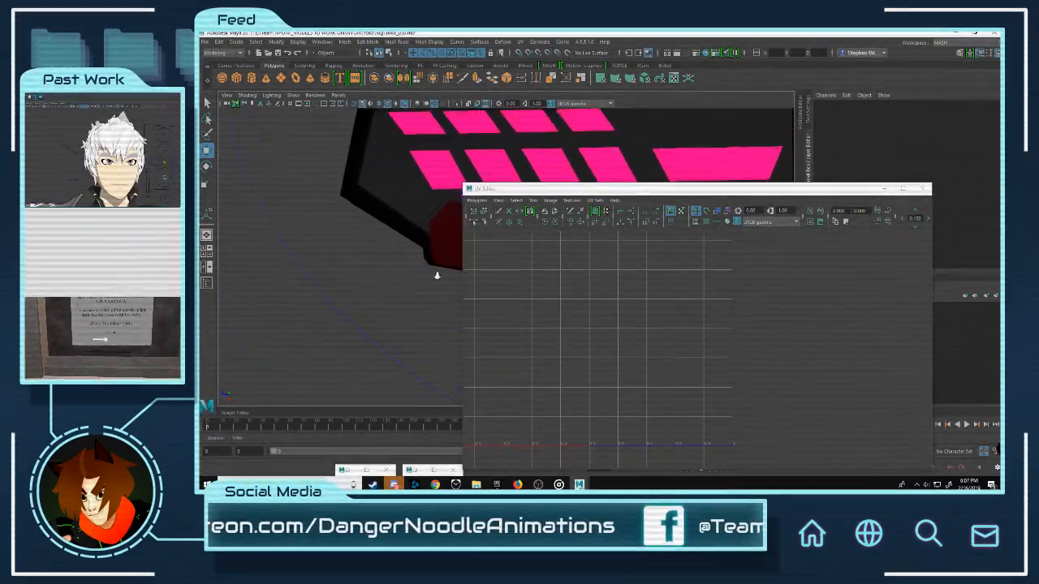
{"action": "scroll", "coordinate": [436, 274], "scroll_direction": "up", "scroll_amount": 5}
{"action": "left_click", "coordinate": [359, 239]}
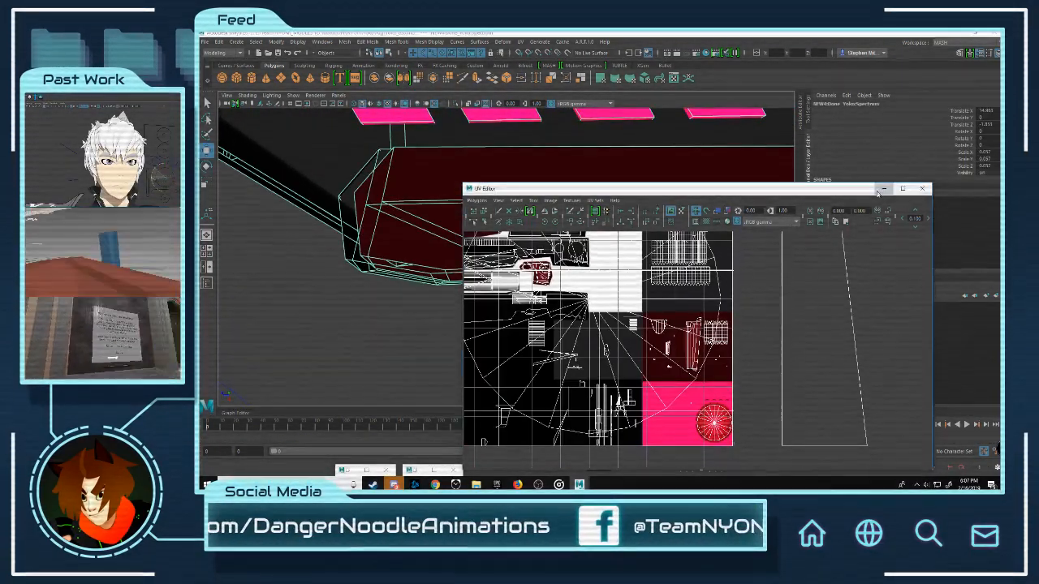
{"action": "left_click", "coordinate": [884, 189]}
Step: Deselect the gun and examine its front trim, equalizer lights, slider panel and opposite side for remaining texture errors
{"action": "left_click_drag", "start_coordinate": [638, 251], "coordinate": [570, 264], "text": "alt"}
{"action": "left_click", "coordinate": [573, 266]}
{"action": "scroll", "coordinate": [614, 278], "scroll_direction": "down", "scroll_amount": 5}
{"action": "scroll", "coordinate": [617, 276], "scroll_direction": "down", "scroll_amount": 2}
{"action": "middle_click_drag", "start_coordinate": [600, 294], "coordinate": [538, 331], "text": "alt"}
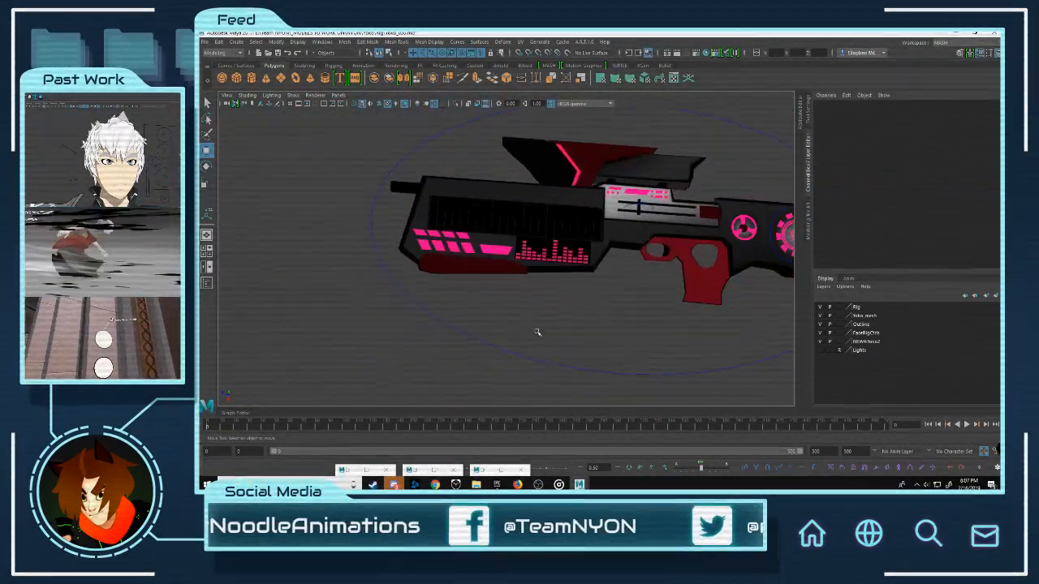
{"action": "scroll", "coordinate": [552, 315], "scroll_direction": "up", "scroll_amount": 4}
{"action": "left_click_drag", "start_coordinate": [594, 255], "coordinate": [614, 280], "text": "alt"}
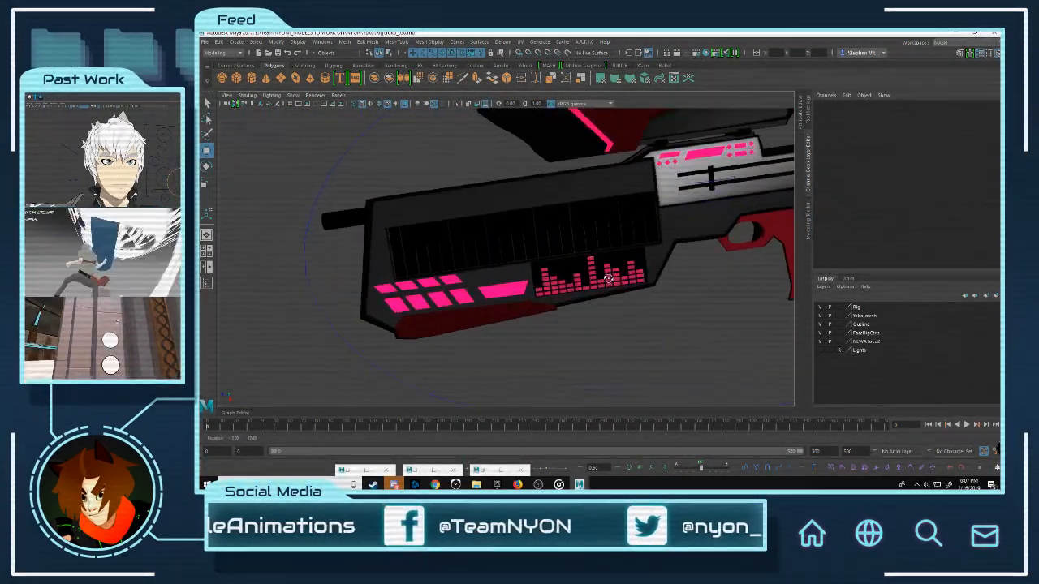
{"action": "scroll", "coordinate": [626, 232], "scroll_direction": "down", "scroll_amount": 3}
{"action": "middle_click_drag", "start_coordinate": [626, 232], "coordinate": [462, 295], "text": "alt"}
{"action": "scroll", "coordinate": [512, 232], "scroll_direction": "up", "scroll_amount": 6}
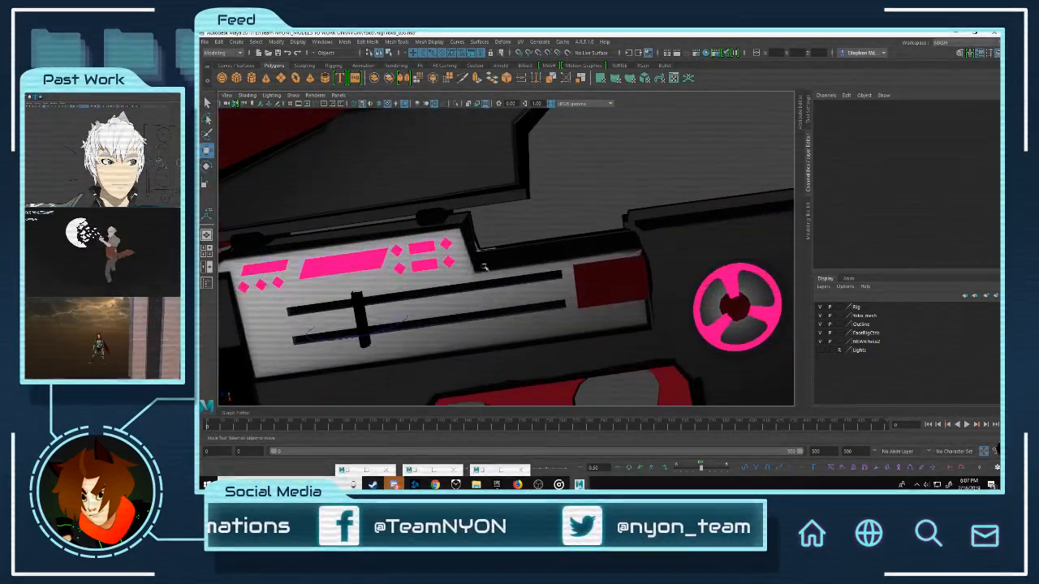
{"action": "middle_click_drag", "start_coordinate": [515, 232], "coordinate": [425, 235], "text": "alt"}
{"action": "scroll", "coordinate": [424, 235], "scroll_direction": "down", "scroll_amount": 1}
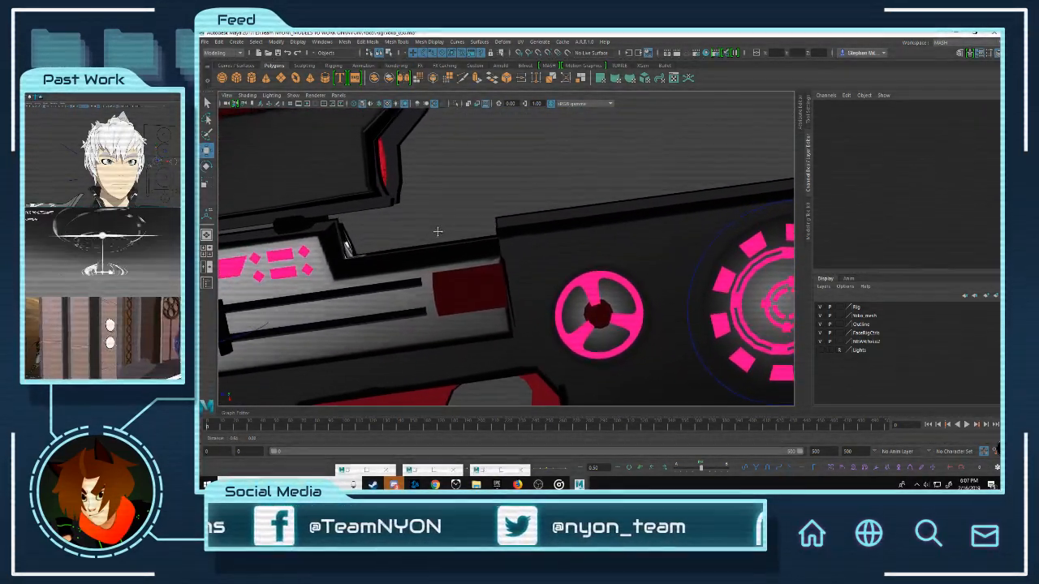
{"action": "left_click_drag", "start_coordinate": [431, 232], "coordinate": [399, 316], "text": "alt"}
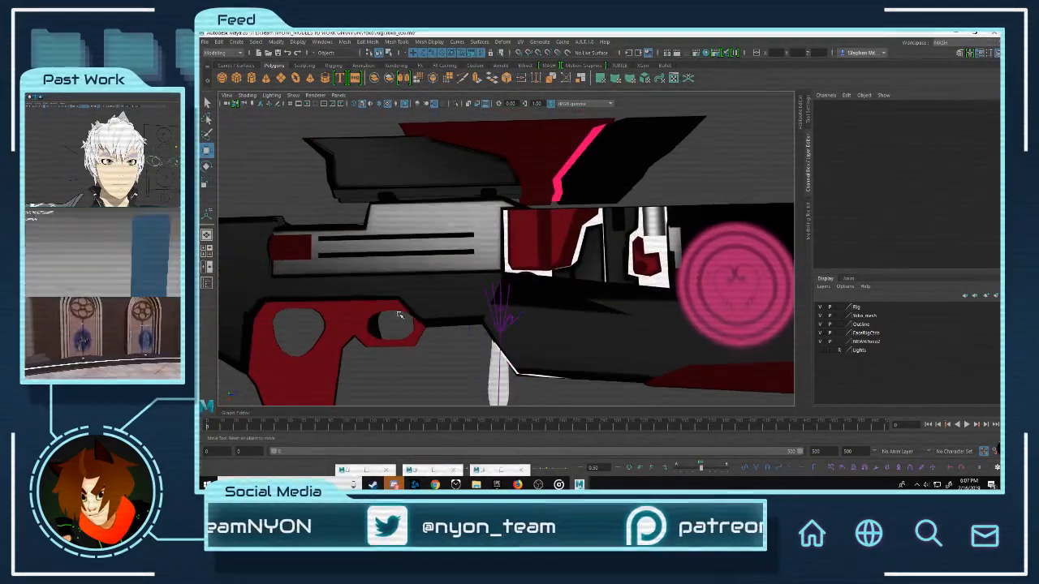
Step: Select the mistextured upper side face behind the round pink emblem and inspect it from several angles
{"action": "left_click", "coordinate": [552, 290]}
{"action": "middle_click_drag", "start_coordinate": [566, 290], "coordinate": [475, 297], "text": "alt"}
{"action": "right_click_drag", "start_coordinate": [474, 297], "coordinate": [629, 263], "text": "alt"}
{"action": "scroll", "coordinate": [600, 243], "scroll_direction": "down", "scroll_amount": 6}
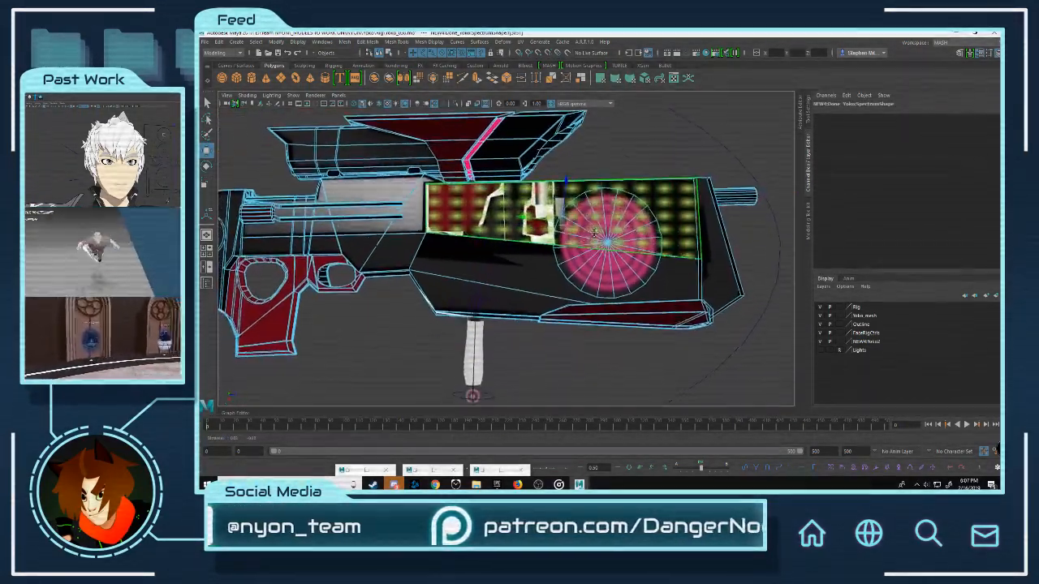
{"action": "scroll", "coordinate": [548, 219], "scroll_direction": "up", "scroll_amount": 5}
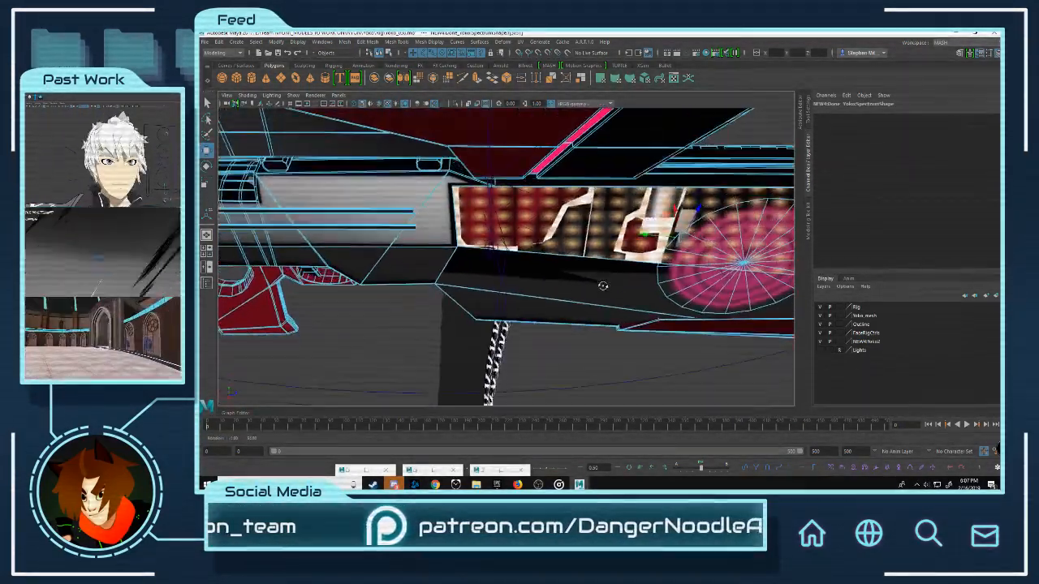
{"action": "left_click_drag", "start_coordinate": [601, 245], "coordinate": [579, 272], "text": "alt"}
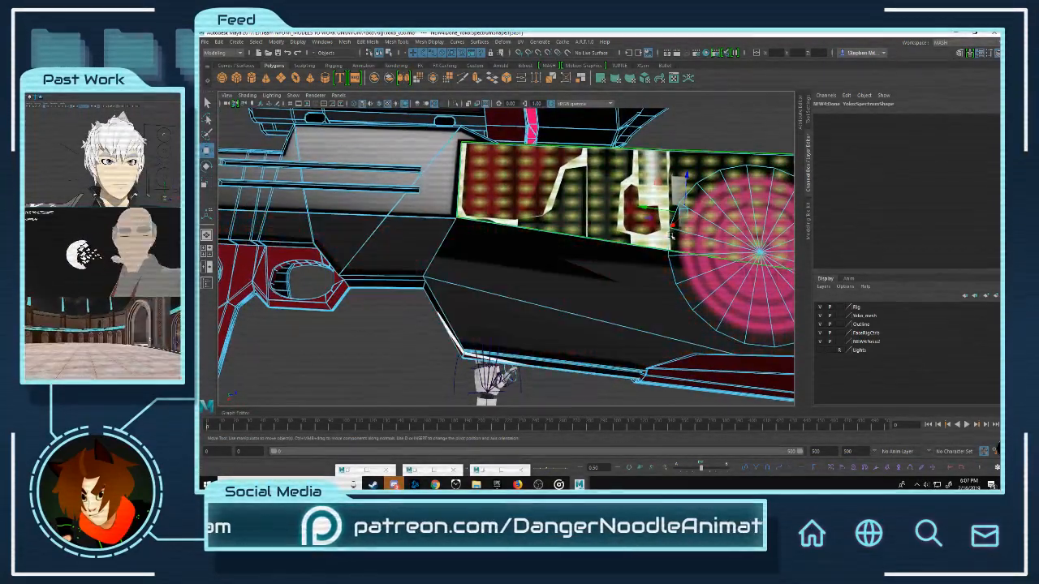
Step: Try to select the red grip's faces by extending the selection across its connected mesh
{"action": "right_click_drag", "start_coordinate": [578, 243], "coordinate": [715, 160]}
{"action": "left_click_drag", "start_coordinate": [636, 255], "coordinate": [653, 154], "text": "alt"}
{"action": "middle_click_drag", "start_coordinate": [654, 194], "coordinate": [565, 155], "text": "alt"}
{"action": "left_click", "coordinate": [560, 267]}
{"action": "right_click_drag", "start_coordinate": [503, 243], "coordinate": [561, 281], "text": "alt"}
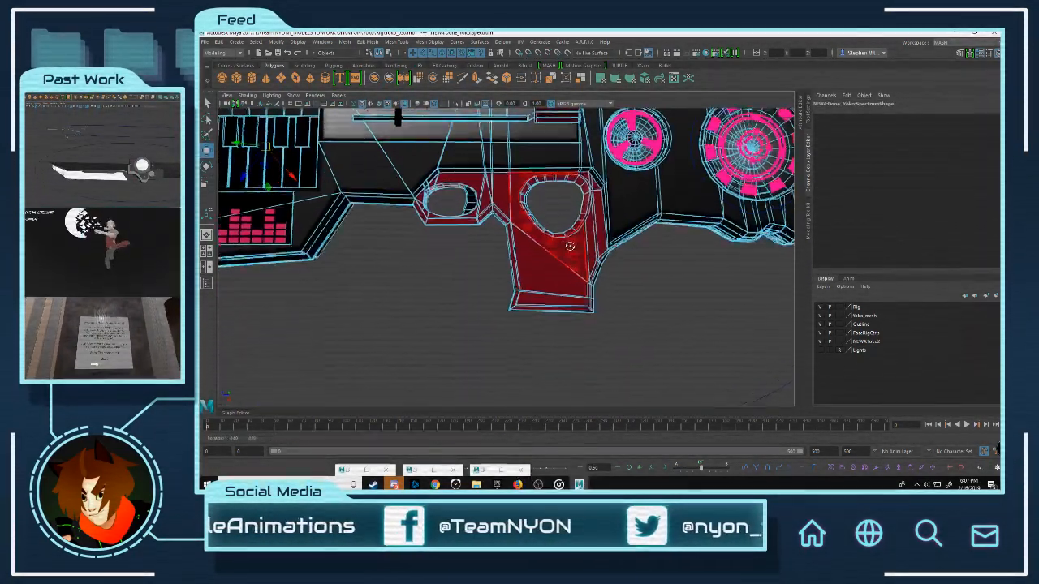
{"action": "left_click_drag", "start_coordinate": [571, 247], "coordinate": [568, 227], "text": "alt"}
{"action": "double_click", "coordinate": [567, 226]}
{"action": "middle_click_drag", "start_coordinate": [556, 223], "coordinate": [553, 251], "text": "alt"}
{"action": "left_click_drag", "start_coordinate": [552, 252], "coordinate": [573, 247], "text": "alt"}
Step: Switch to UV shell selection and select the UV shell on the side of the red grip
{"action": "right_click_drag", "start_coordinate": [573, 247], "coordinate": [610, 261]}
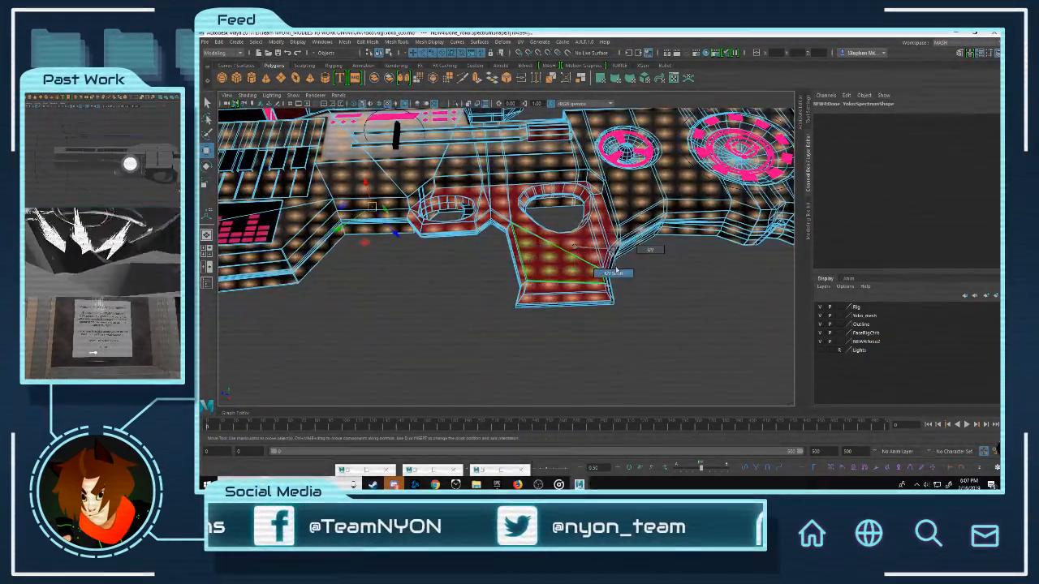
{"action": "left_click", "coordinate": [663, 287]}
{"action": "double_click", "coordinate": [557, 243]}
{"action": "left_click_drag", "start_coordinate": [557, 234], "coordinate": [516, 260], "text": "alt"}
{"action": "scroll", "coordinate": [534, 257], "scroll_direction": "up", "scroll_amount": 8}
{"action": "key", "text": "ctrl+z"}
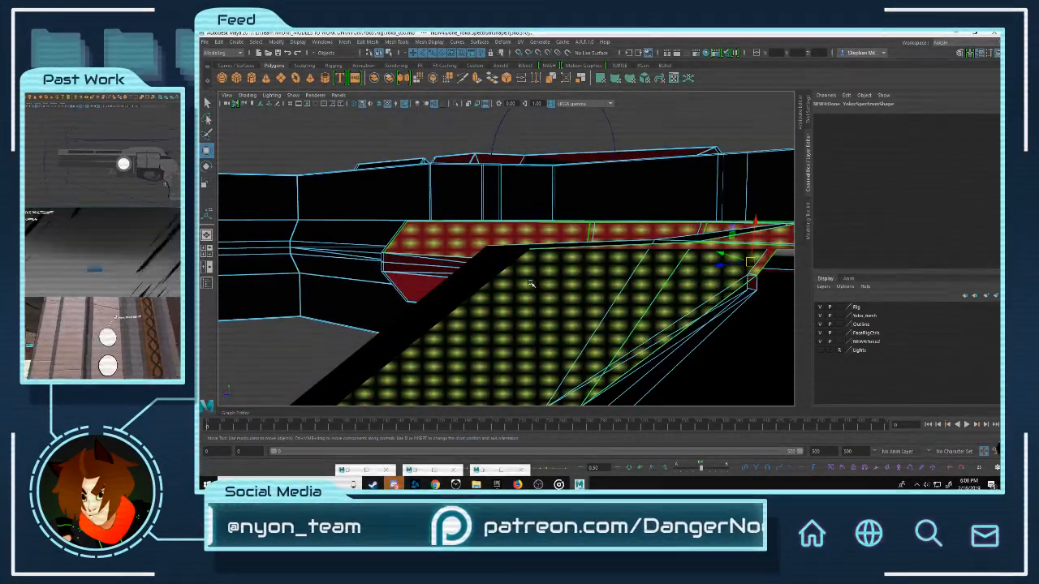
Step: Add the UV shells along the grip's base and lower edge to the selection
{"action": "scroll", "coordinate": [529, 282], "scroll_direction": "up", "scroll_amount": 3}
{"action": "key", "text": "w"}
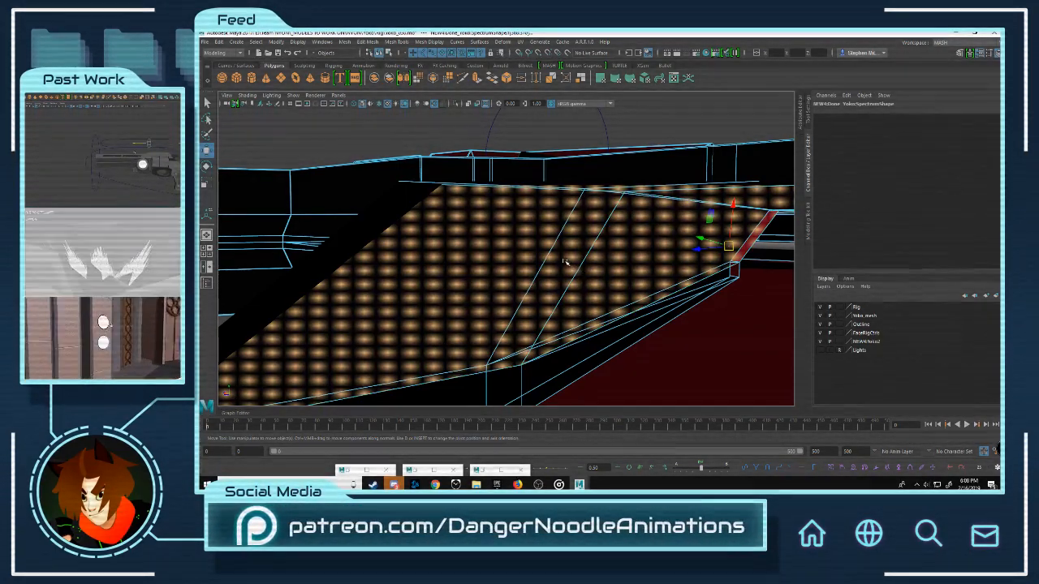
{"action": "left_click", "coordinate": [561, 260]}
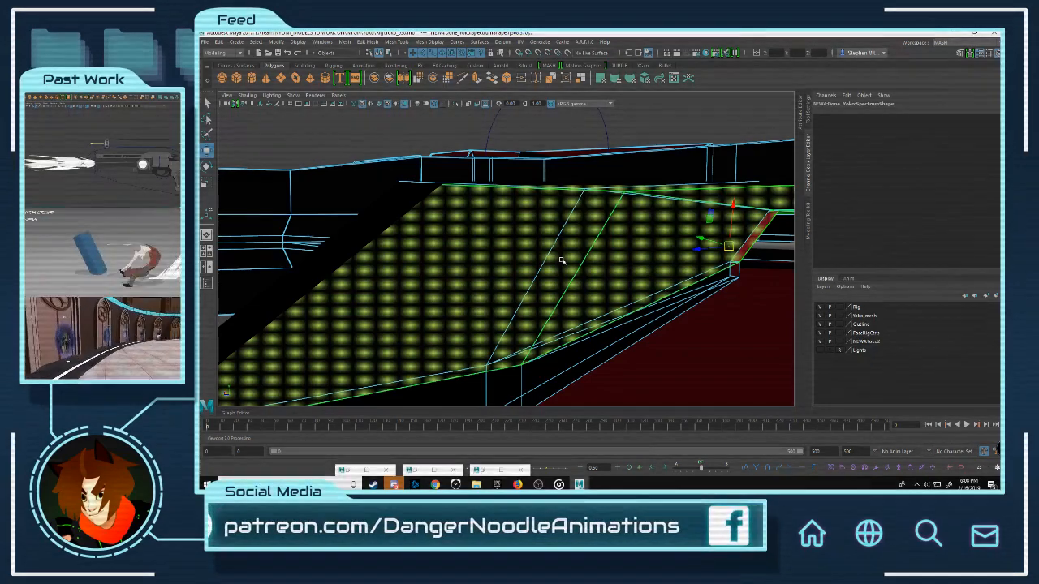
{"action": "left_click_drag", "start_coordinate": [612, 287], "coordinate": [483, 292], "text": "alt"}
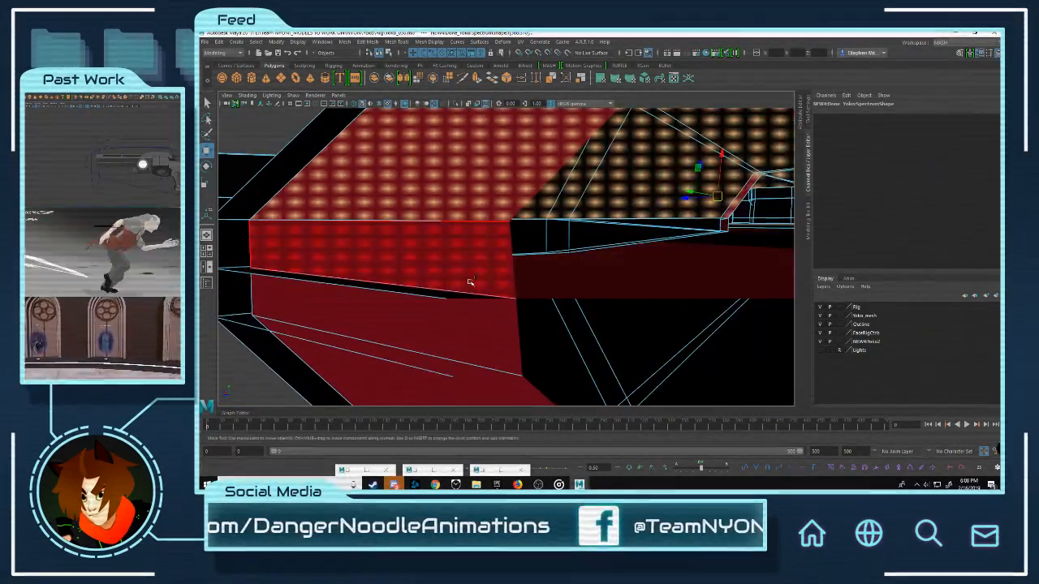
{"action": "left_click", "coordinate": [493, 259], "text": "shift"}
{"action": "left_click", "coordinate": [443, 330], "text": "shift"}
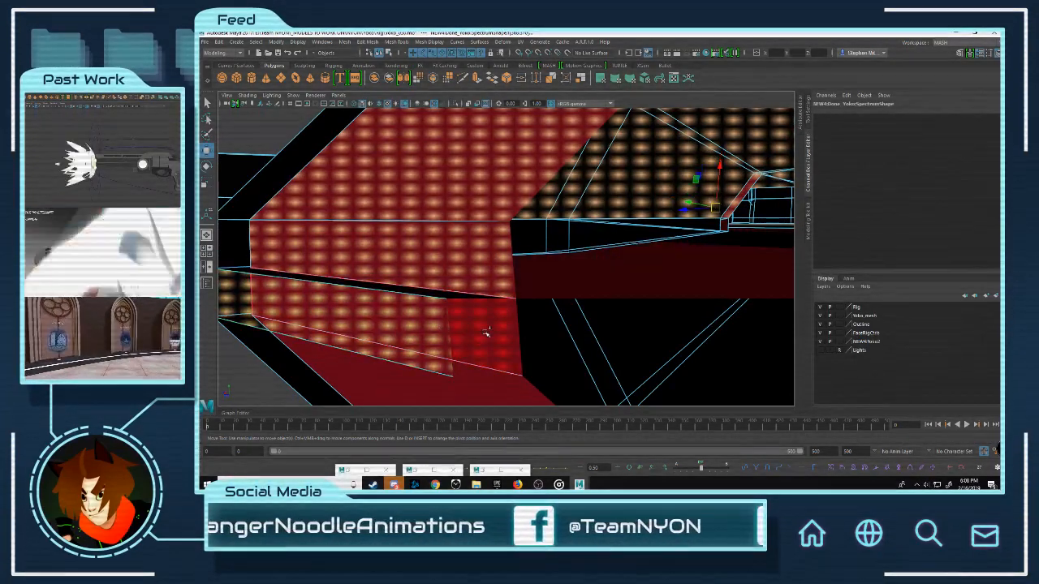
{"action": "left_click", "coordinate": [487, 333], "text": "shift"}
Step: Extend the shell selection to the narrow strips where the grip meets the gun body and the trigger guard
{"action": "left_click_drag", "start_coordinate": [364, 324], "coordinate": [542, 260], "text": "alt"}
{"action": "left_click_drag", "start_coordinate": [661, 277], "coordinate": [511, 255], "text": "alt"}
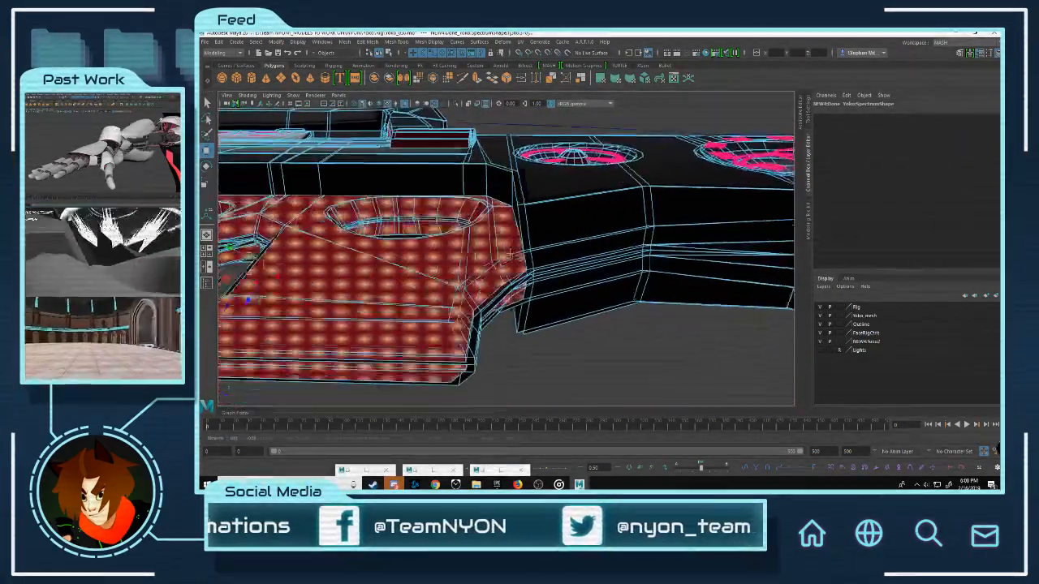
{"action": "right_click_drag", "start_coordinate": [519, 247], "coordinate": [560, 290], "text": "alt"}
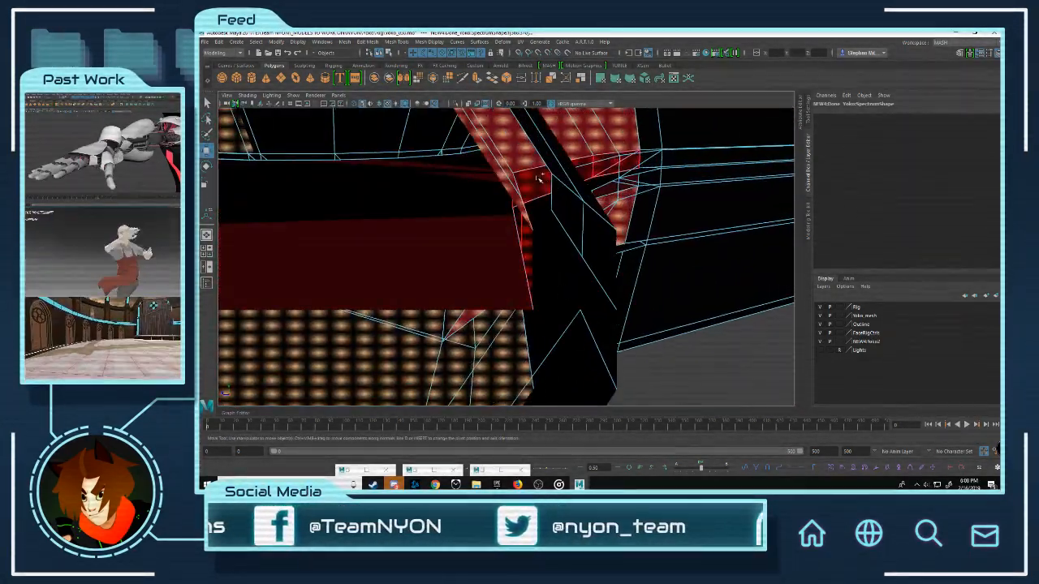
{"action": "left_click_drag", "start_coordinate": [512, 243], "coordinate": [490, 224], "text": "alt"}
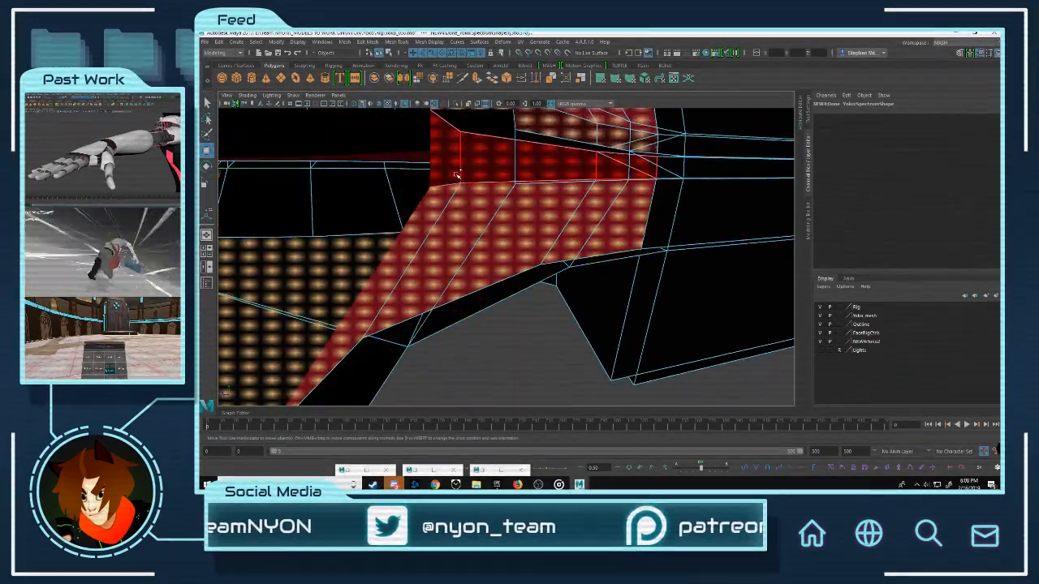
{"action": "left_click_drag", "start_coordinate": [617, 209], "coordinate": [550, 281], "text": "alt"}
{"action": "left_click", "coordinate": [672, 221], "text": "shift"}
{"action": "left_click", "coordinate": [668, 301], "text": "shift"}
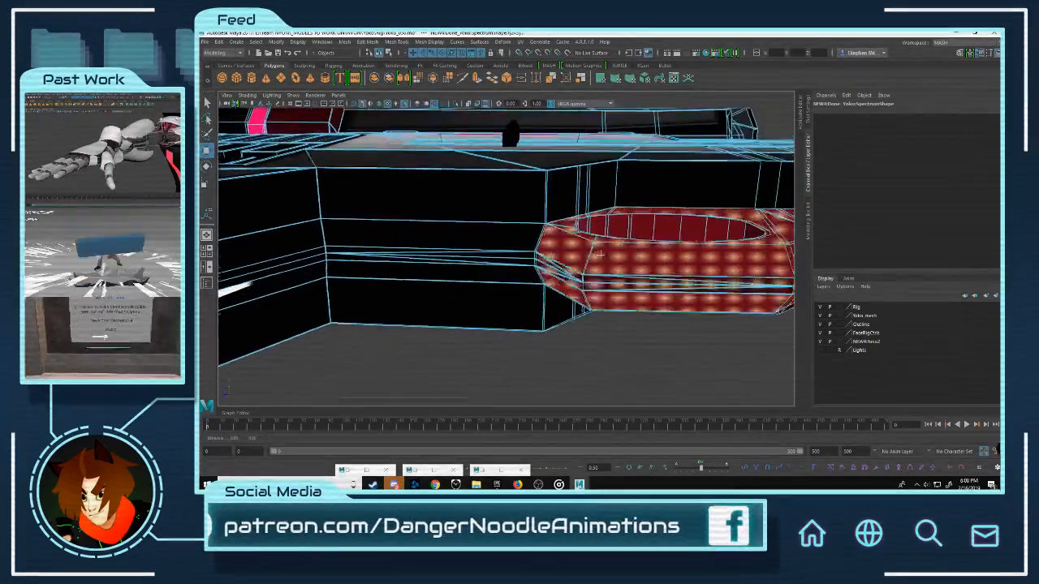
Step: Add the shell lining the inner wall of the trigger guard's round opening to the selection
{"action": "right_click_drag", "start_coordinate": [552, 287], "coordinate": [564, 313], "text": "alt"}
{"action": "left_click_drag", "start_coordinate": [563, 313], "coordinate": [442, 318], "text": "alt"}
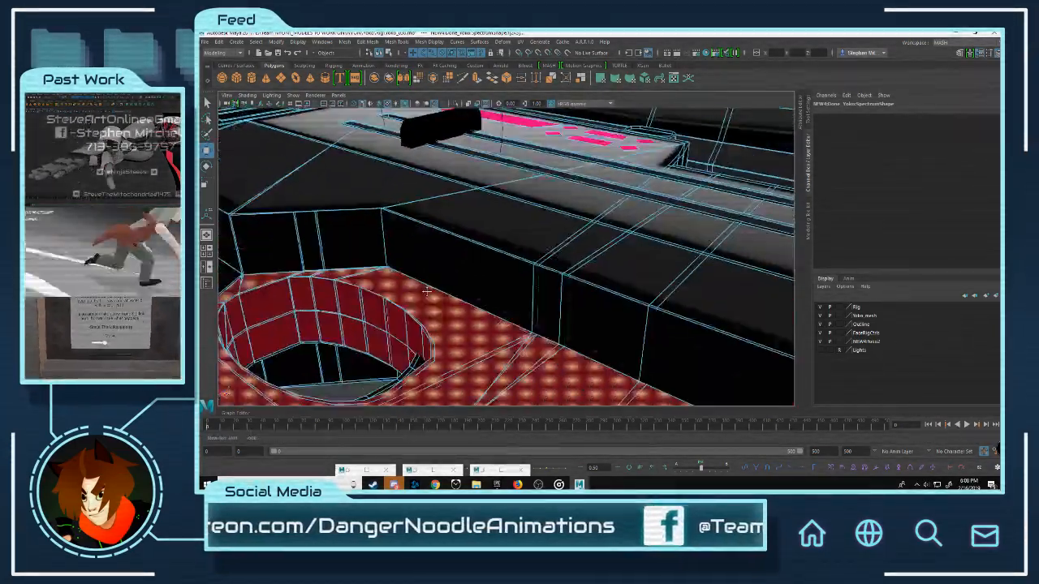
{"action": "right_click_drag", "start_coordinate": [442, 318], "coordinate": [478, 305], "text": "alt"}
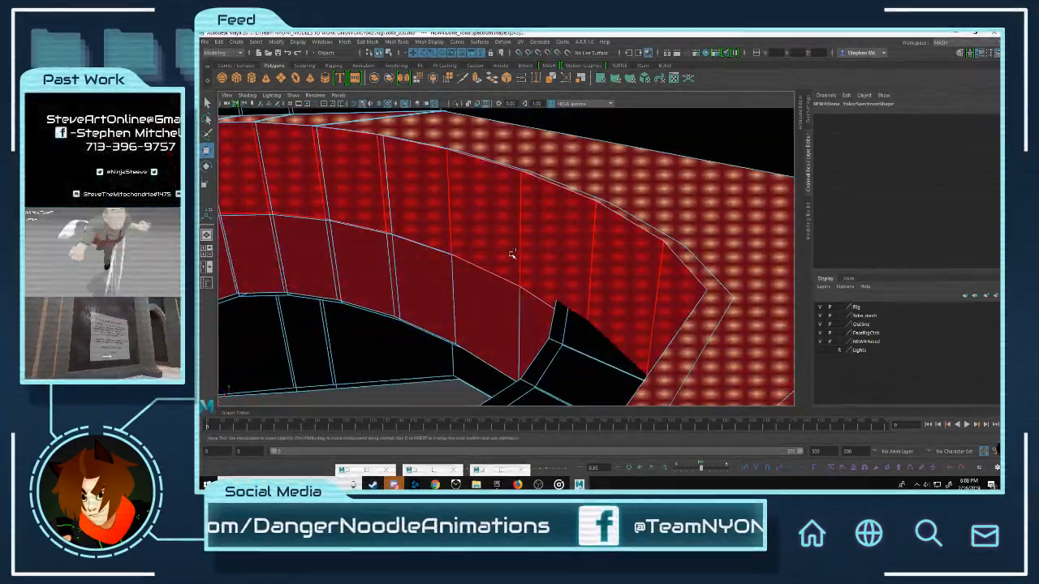
{"action": "left_click", "coordinate": [460, 283]}
{"action": "right_click_drag", "start_coordinate": [627, 260], "coordinate": [549, 276], "text": "alt"}
{"action": "left_click_drag", "start_coordinate": [549, 276], "coordinate": [471, 304], "text": "alt"}
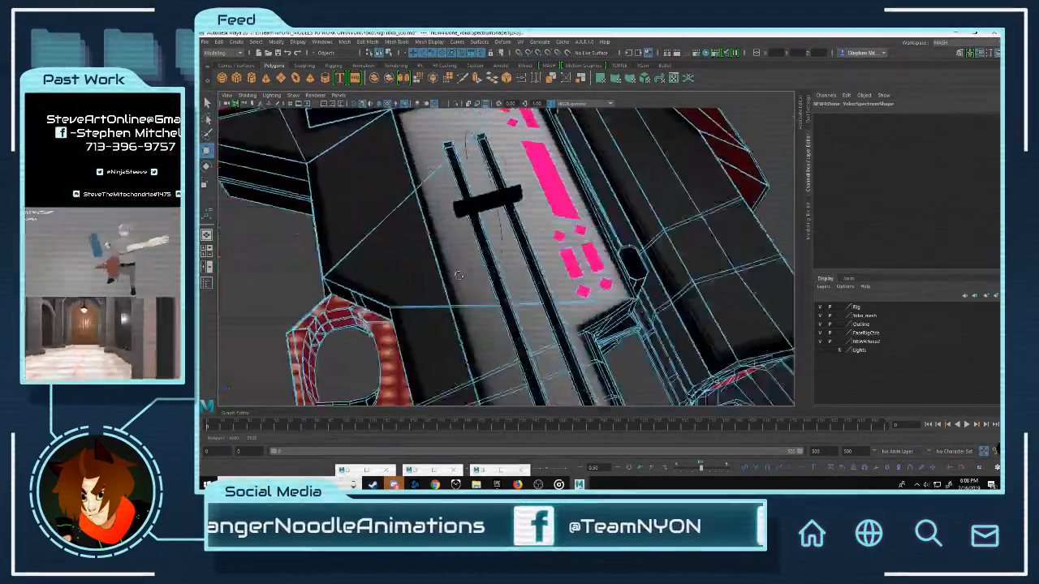
Step: Add the bevel shells bordering the opening to the selection, undoing the last selection change
{"action": "middle_click_drag", "start_coordinate": [471, 305], "coordinate": [507, 280], "text": "alt"}
{"action": "right_click_drag", "start_coordinate": [507, 280], "coordinate": [560, 292], "text": "alt"}
{"action": "middle_click_drag", "start_coordinate": [412, 233], "coordinate": [494, 277], "text": "alt"}
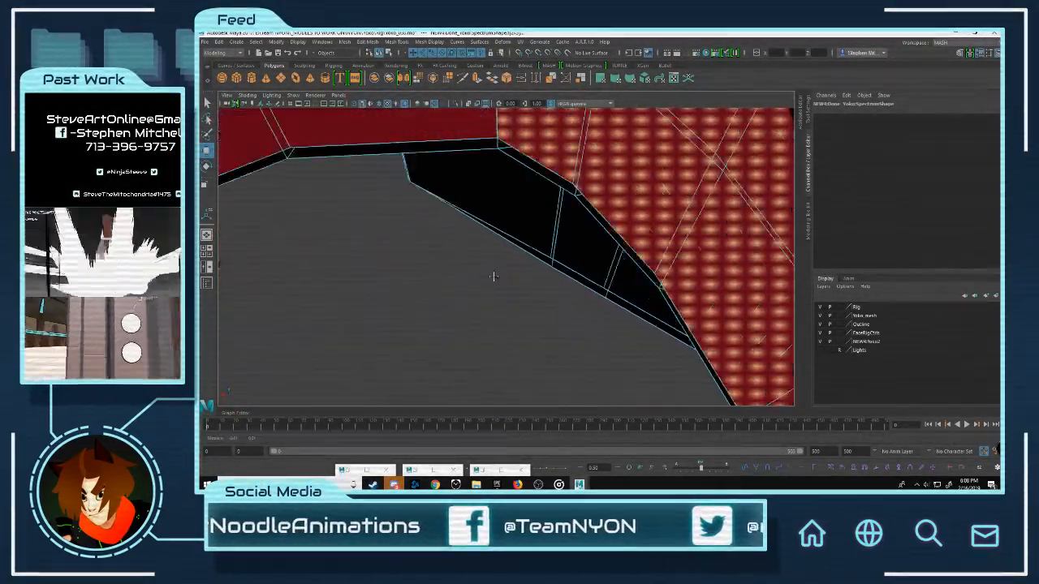
{"action": "left_click_drag", "start_coordinate": [517, 286], "coordinate": [502, 234], "text": "alt"}
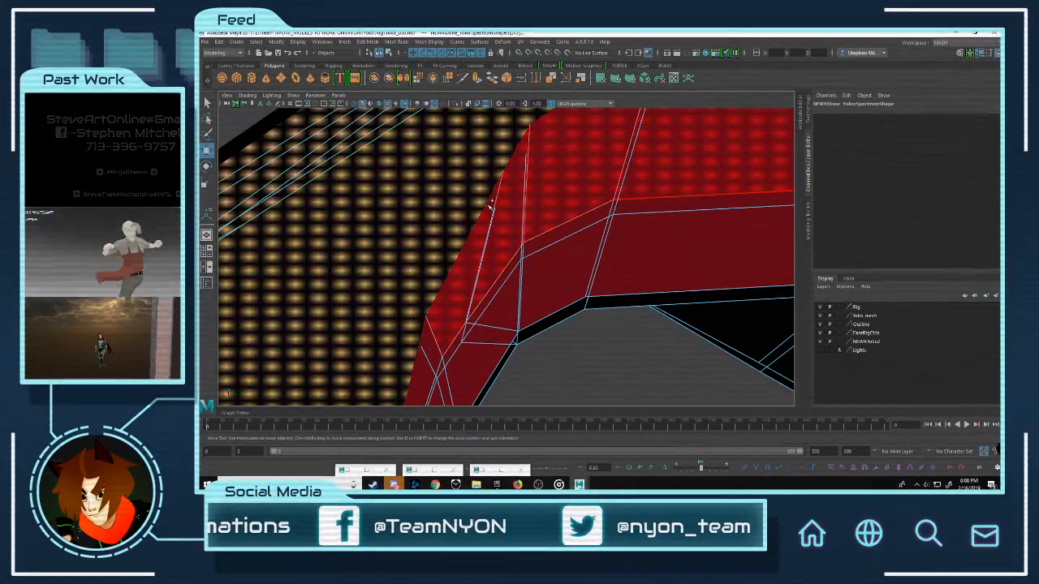
{"action": "double_click", "coordinate": [493, 209], "text": "shift"}
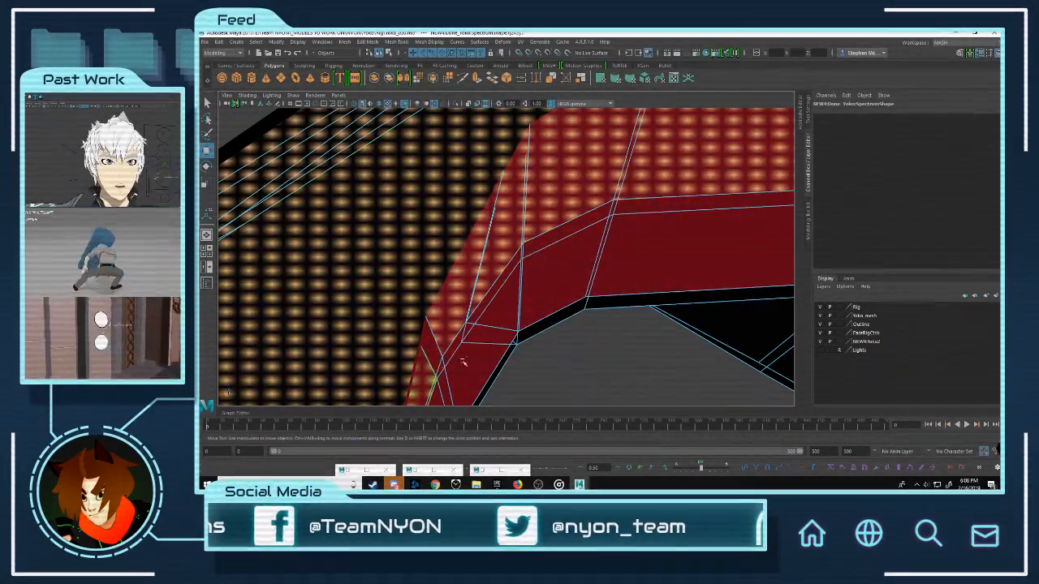
{"action": "double_click", "coordinate": [463, 362], "text": "shift"}
{"action": "key", "text": "ctrl+z"}
{"action": "right_click_drag", "start_coordinate": [463, 362], "coordinate": [463, 283], "text": "alt"}
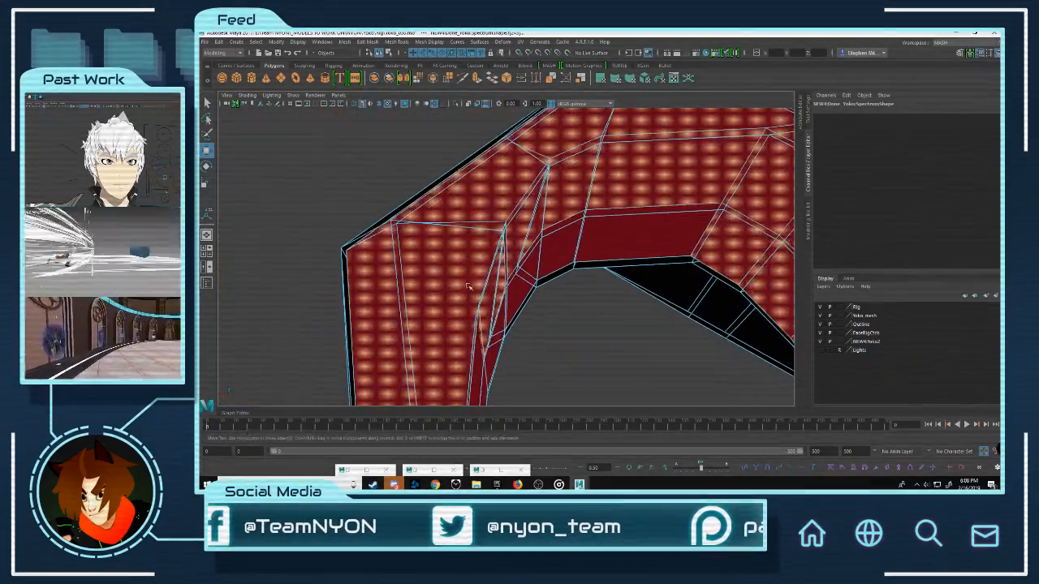
Step: Add the unselected inner rim shell along the opening's upper curve to the selection
{"action": "left_click_drag", "start_coordinate": [468, 287], "coordinate": [513, 300], "text": "alt"}
{"action": "left_click_drag", "start_coordinate": [586, 263], "coordinate": [552, 277], "text": "alt"}
{"action": "left_click_drag", "start_coordinate": [615, 274], "coordinate": [497, 269], "text": "alt"}
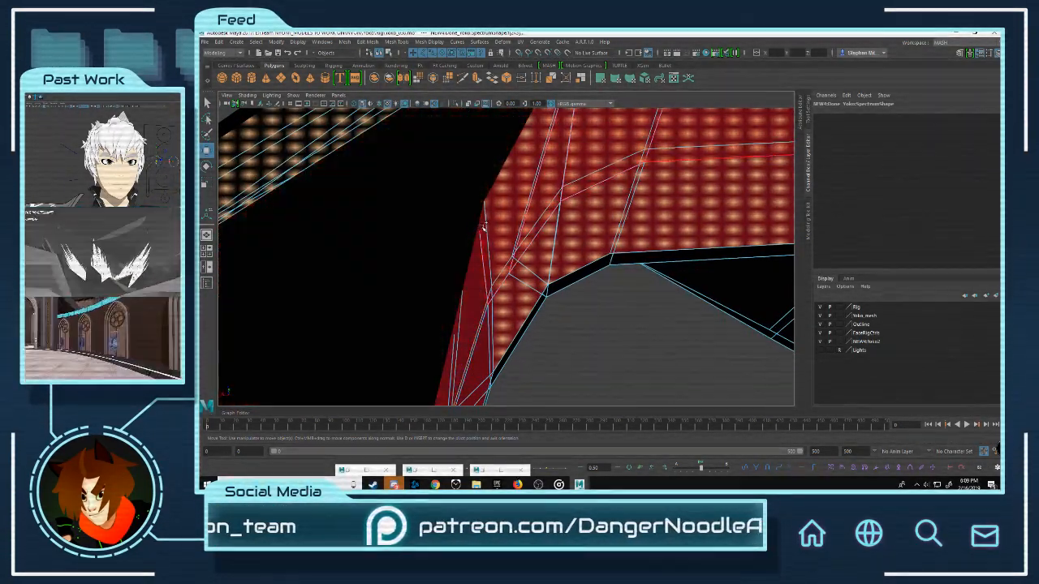
{"action": "left_click_drag", "start_coordinate": [603, 272], "coordinate": [595, 270], "text": "alt"}
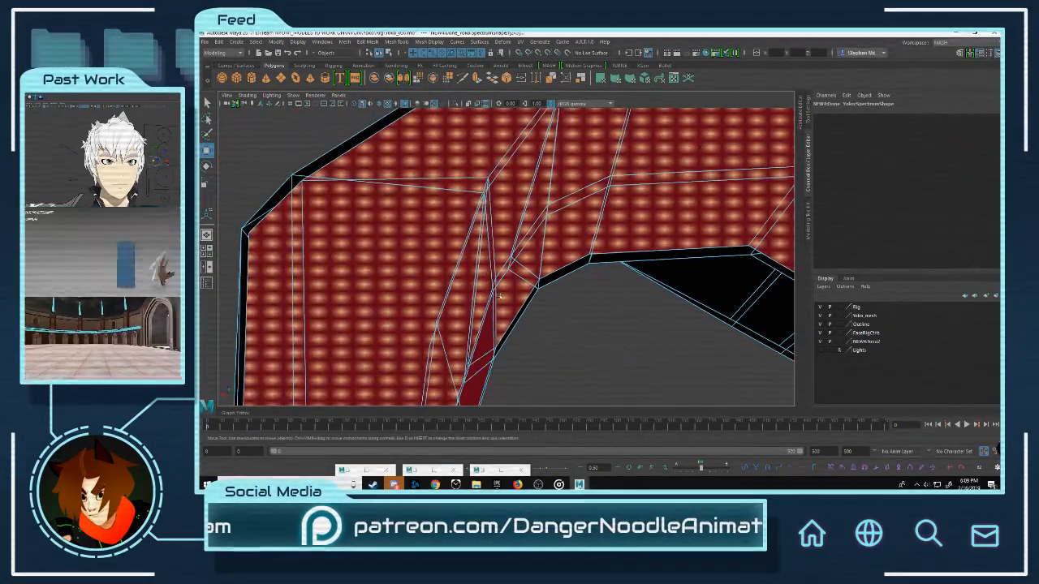
{"action": "left_click_drag", "start_coordinate": [499, 296], "coordinate": [520, 332], "text": "alt"}
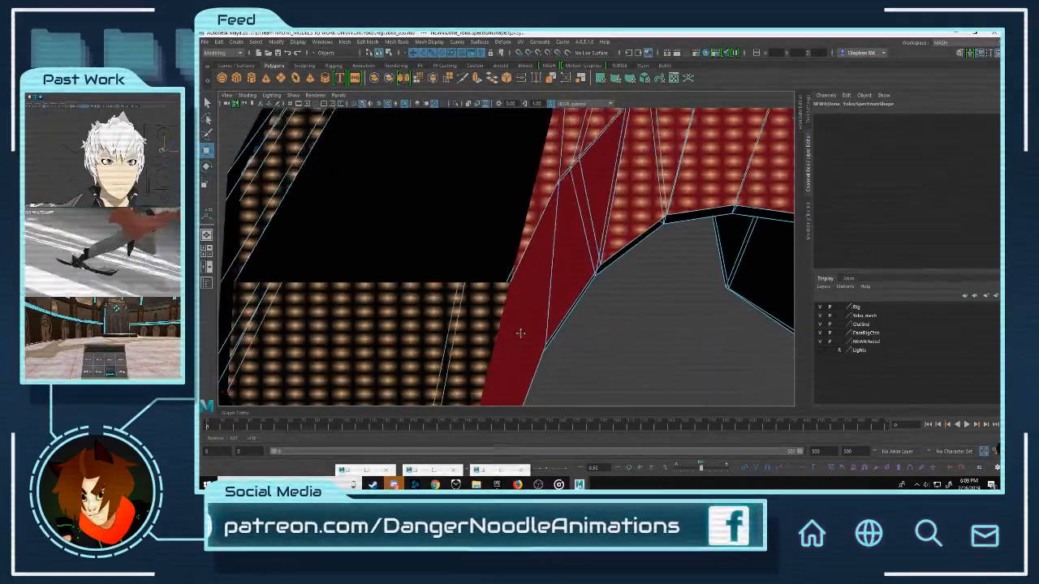
{"action": "middle_click_drag", "start_coordinate": [520, 333], "coordinate": [521, 334], "text": "alt"}
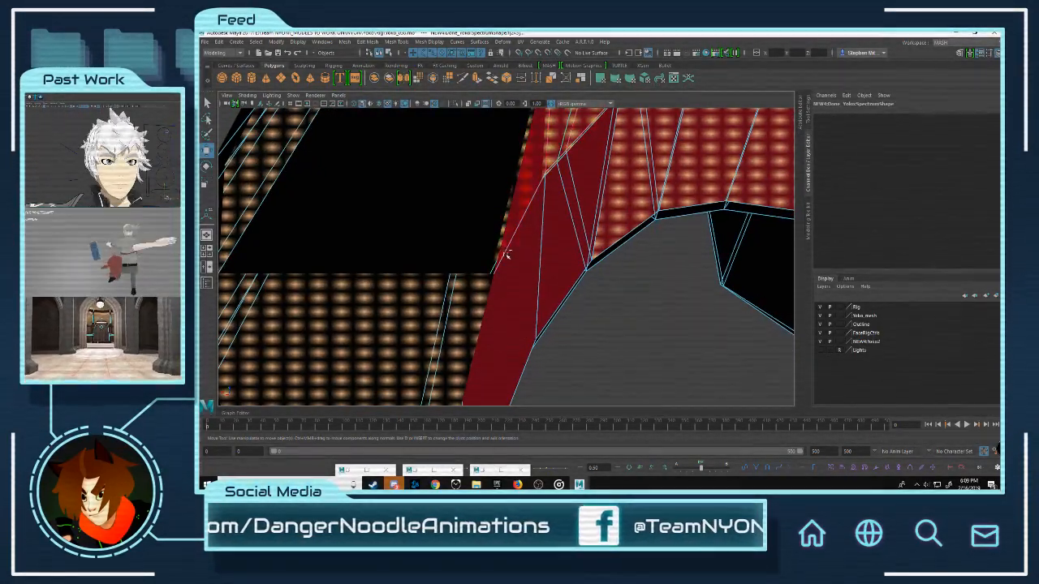
Step: Add the dark red rim shell down the opening's curved side and frame the selected grip pieces
{"action": "left_click_drag", "start_coordinate": [505, 255], "coordinate": [486, 271], "text": "alt"}
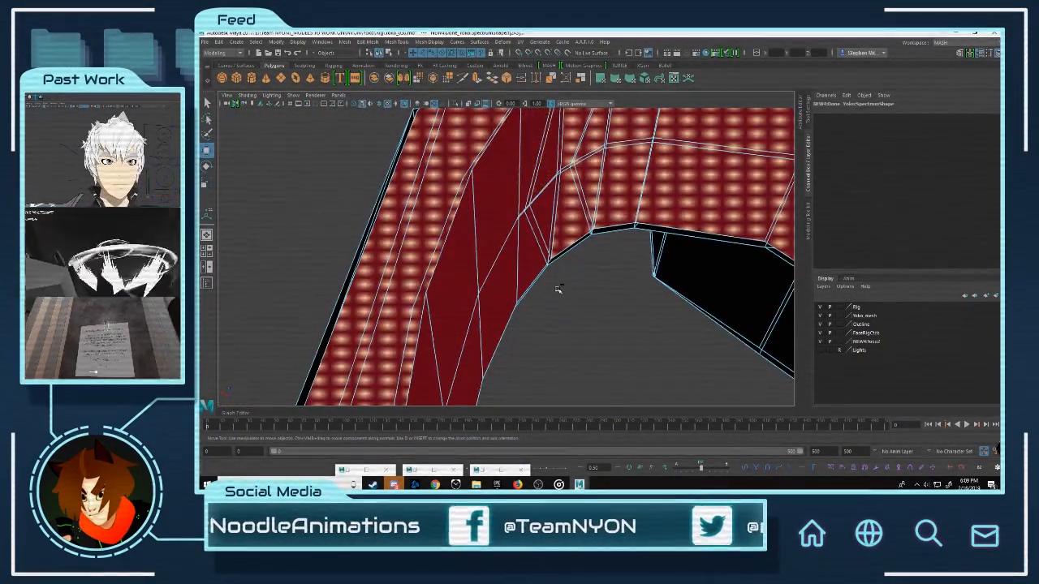
{"action": "left_click_drag", "start_coordinate": [502, 285], "coordinate": [517, 276], "text": "alt"}
{"action": "scroll", "coordinate": [522, 284], "scroll_direction": "up", "scroll_amount": 4}
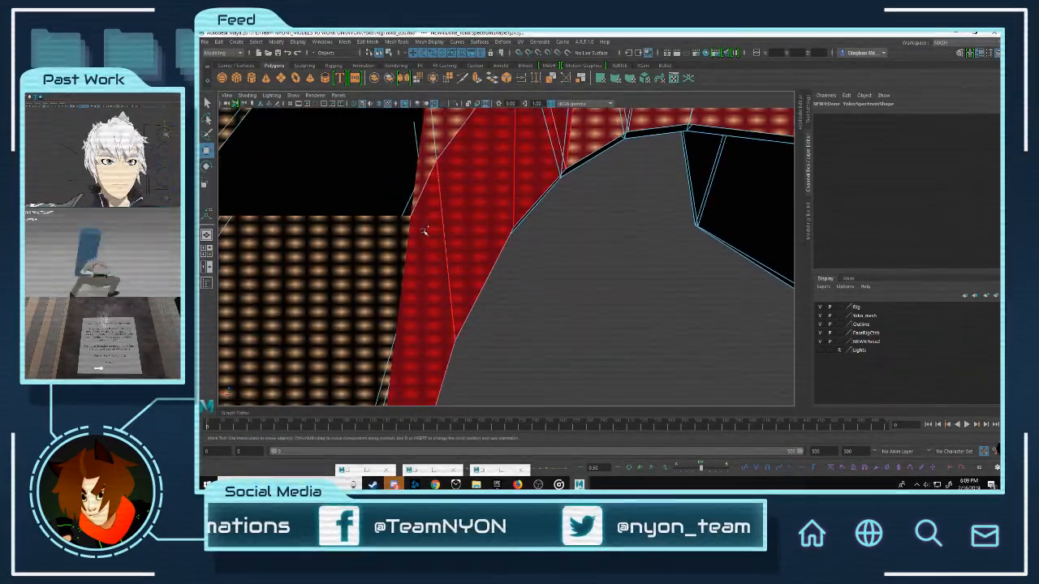
{"action": "left_click_drag", "start_coordinate": [556, 262], "coordinate": [582, 285], "text": "alt"}
{"action": "key", "text": "f"}
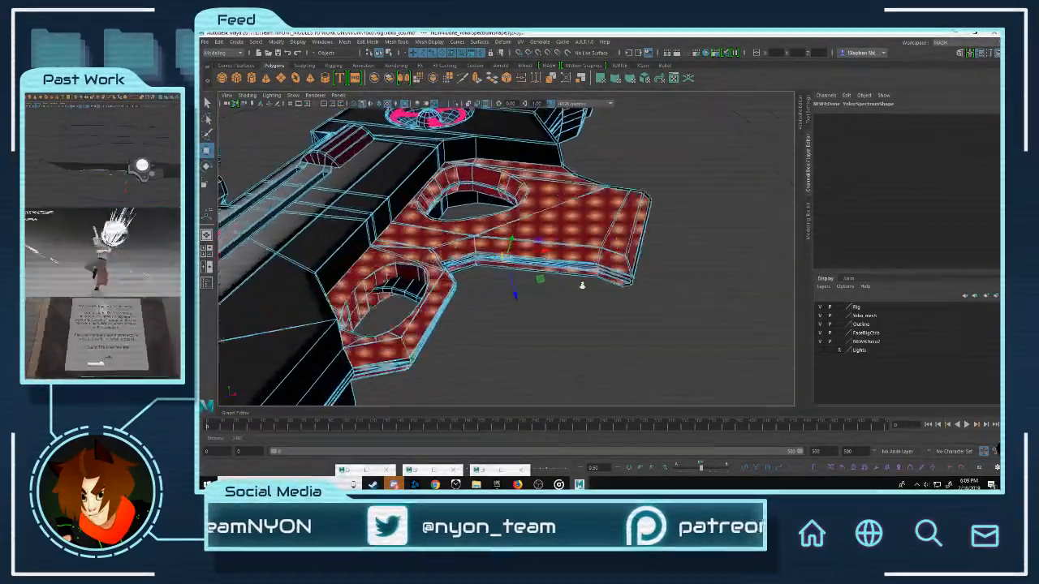
Step: Inspect the selected grip up close and pick the narrow wedge-shaped shell against the black body
{"action": "scroll", "coordinate": [582, 285], "scroll_direction": "up", "scroll_amount": 8}
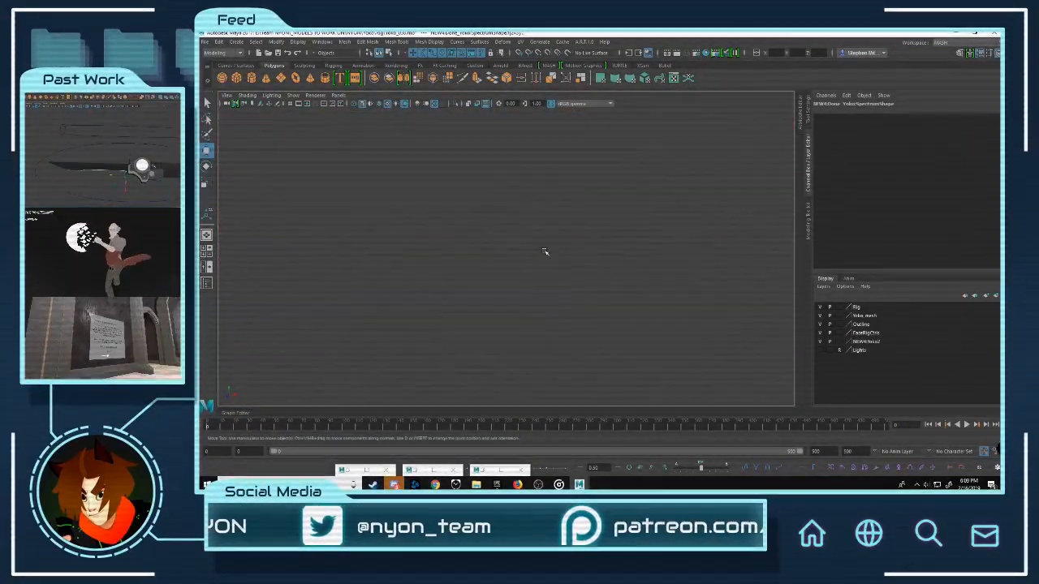
{"action": "left_click_drag", "start_coordinate": [478, 249], "coordinate": [478, 203], "text": "alt"}
{"action": "middle_click_drag", "start_coordinate": [477, 205], "coordinate": [450, 280], "text": "alt"}
{"action": "right_click_drag", "start_coordinate": [450, 280], "coordinate": [771, 354], "text": "alt"}
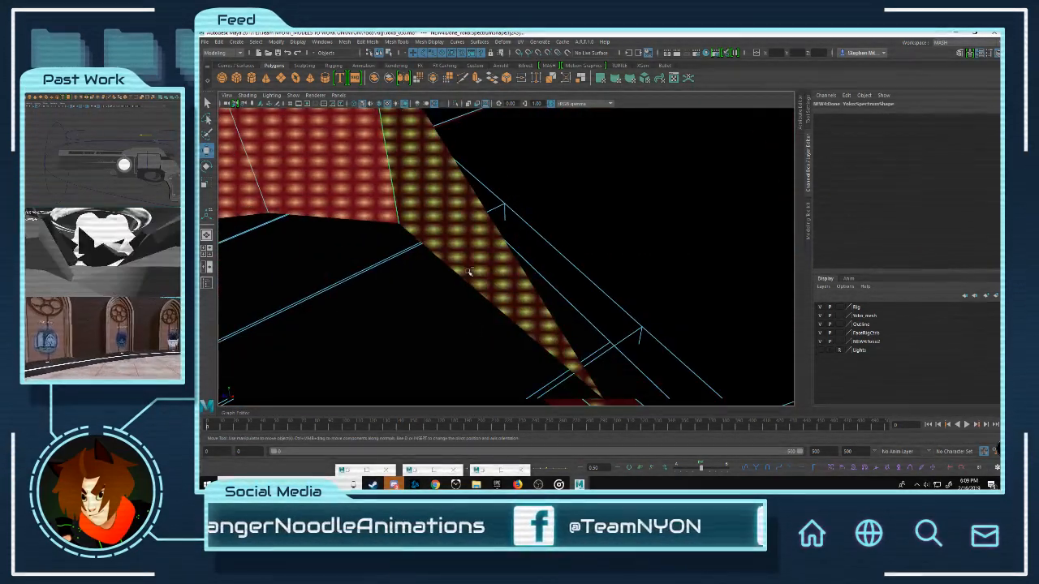
{"action": "left_click", "coordinate": [468, 272]}
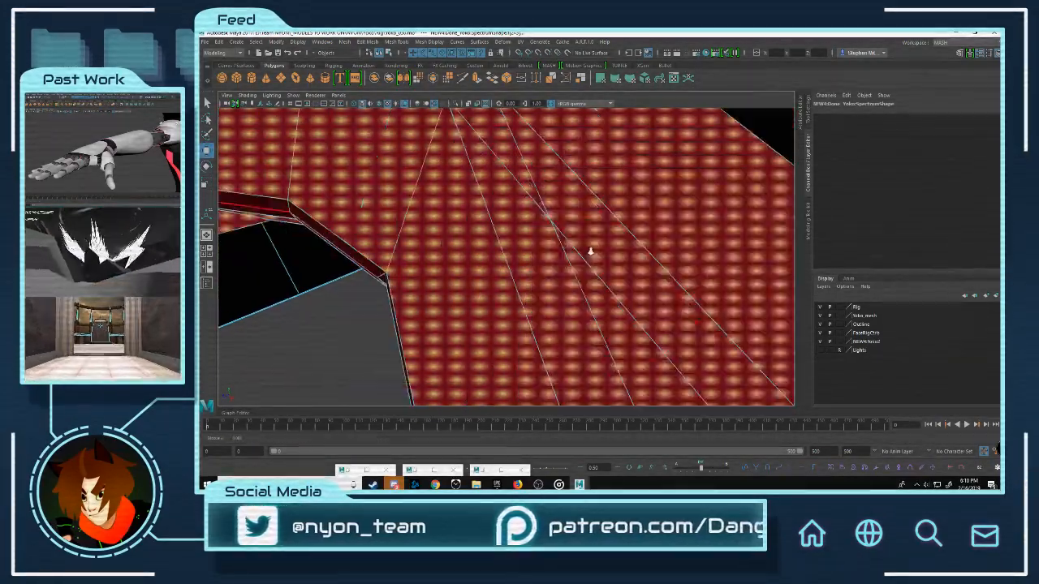
Step: Open the UV Editor and move the selected grip and trigger guard shells outside the texture tile, beyond the tall shell
{"action": "left_click_drag", "start_coordinate": [590, 252], "coordinate": [538, 252], "text": "alt"}
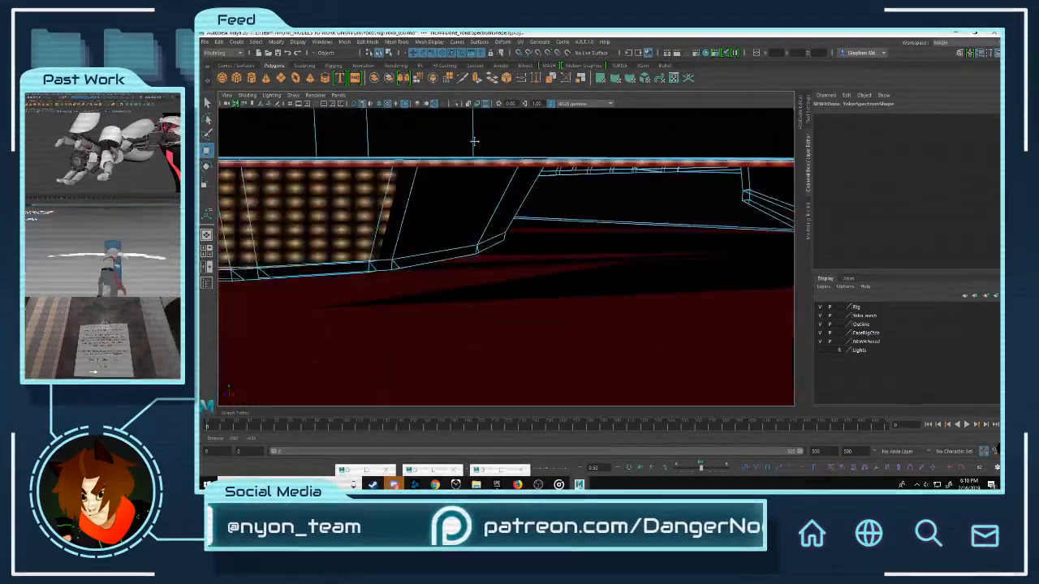
{"action": "left_click_drag", "start_coordinate": [500, 184], "coordinate": [480, 246], "text": "alt"}
{"action": "right_click_drag", "start_coordinate": [480, 246], "coordinate": [483, 252], "text": "alt"}
{"action": "left_click_drag", "start_coordinate": [483, 254], "coordinate": [582, 234], "text": "alt"}
{"action": "scroll", "coordinate": [581, 234], "scroll_direction": "down", "scroll_amount": 5}
{"action": "middle_click_drag", "start_coordinate": [582, 233], "coordinate": [523, 282], "text": "alt"}
{"action": "left_click", "coordinate": [674, 79]}
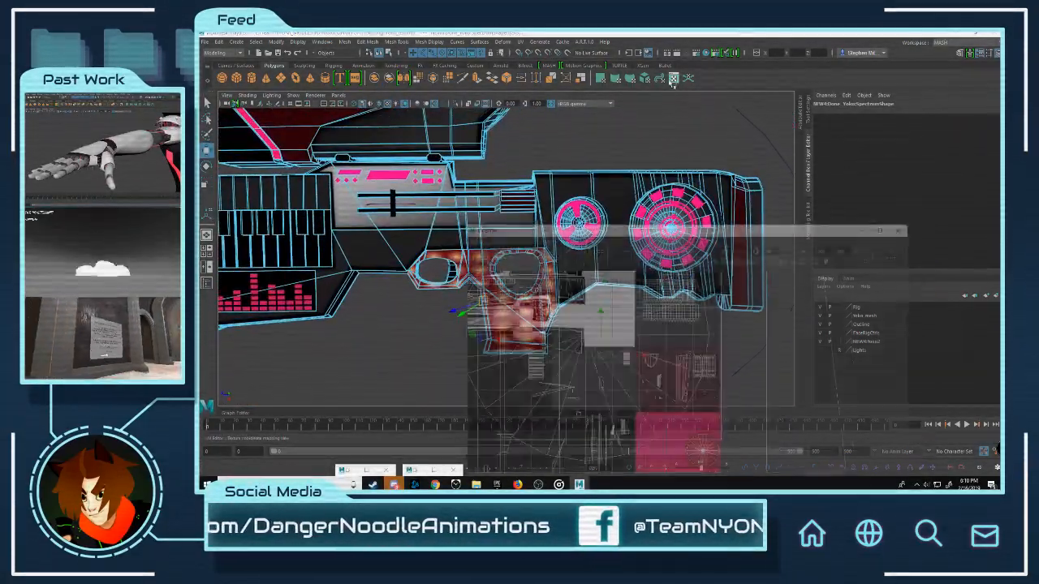
{"action": "scroll", "coordinate": [716, 349], "scroll_direction": "down", "scroll_amount": 4}
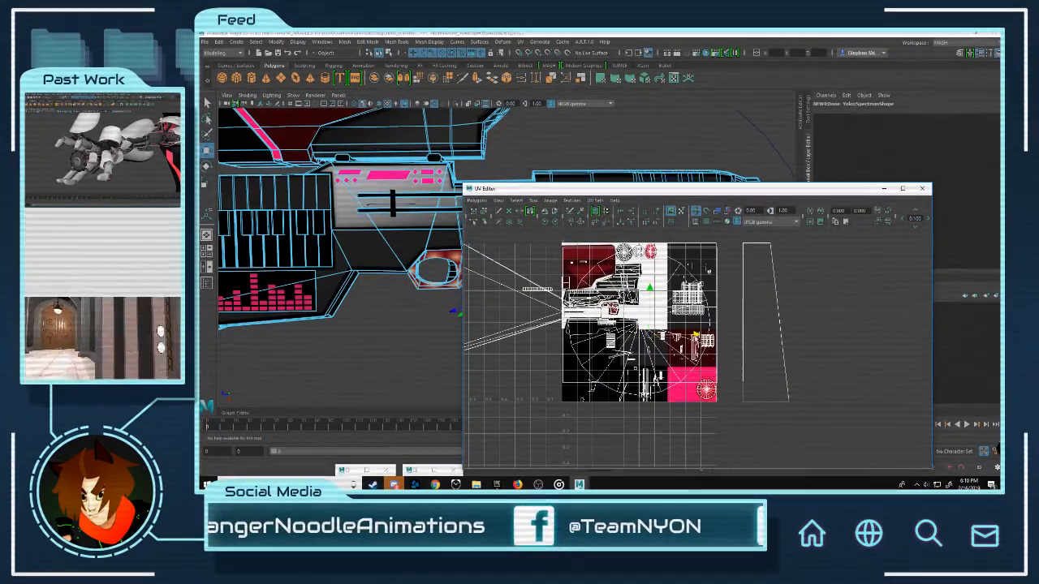
{"action": "left_click_drag", "start_coordinate": [696, 335], "coordinate": [927, 363]}
{"action": "middle_click_drag", "start_coordinate": [840, 332], "coordinate": [694, 304], "text": "alt"}
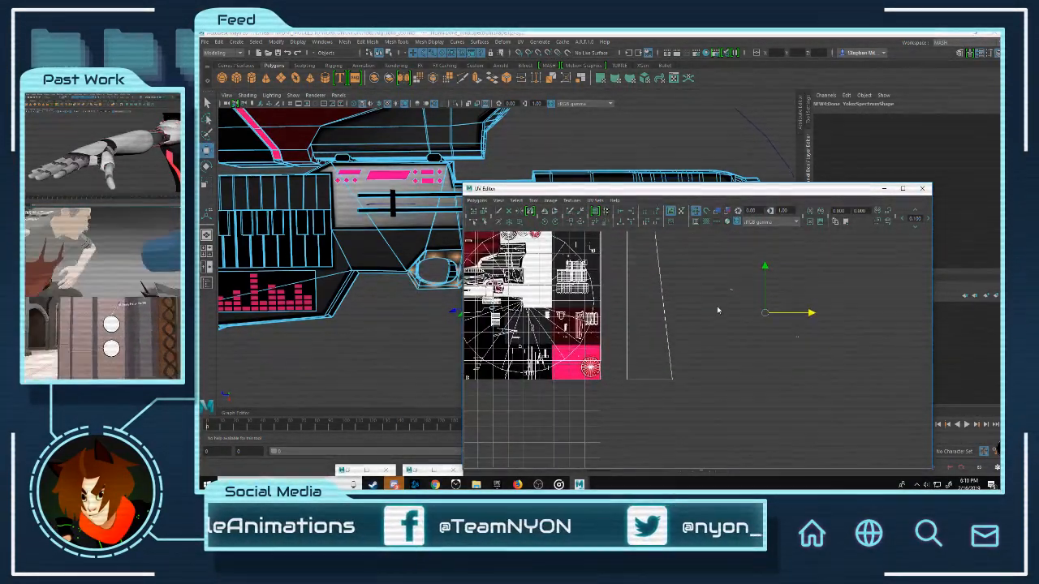
Step: Put the UV Editor away and return the rifle mesh to object mode
{"action": "left_click_drag", "start_coordinate": [701, 273], "coordinate": [747, 311]}
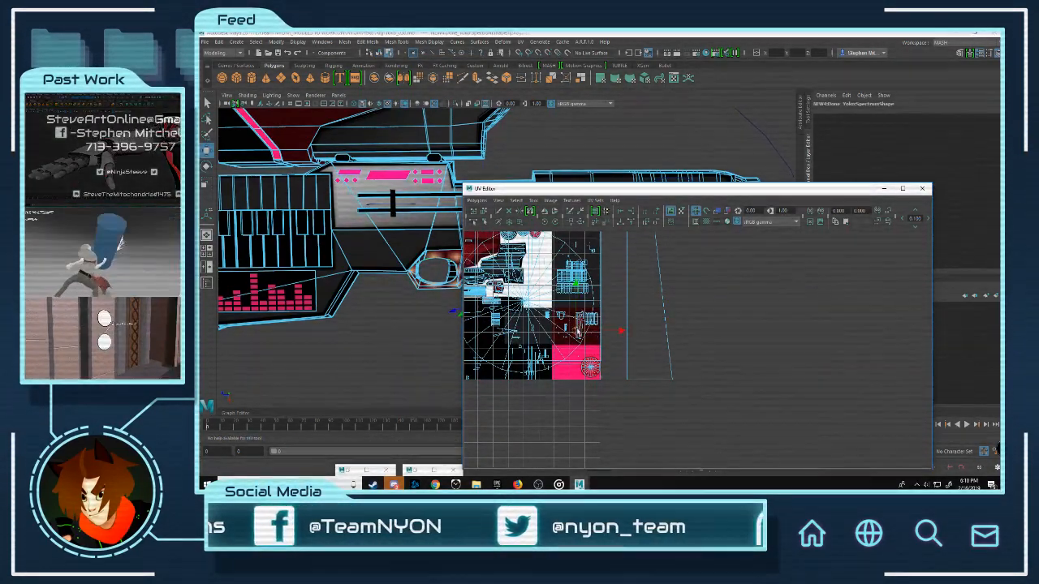
{"action": "right_click_drag", "start_coordinate": [567, 337], "coordinate": [654, 324], "text": "alt"}
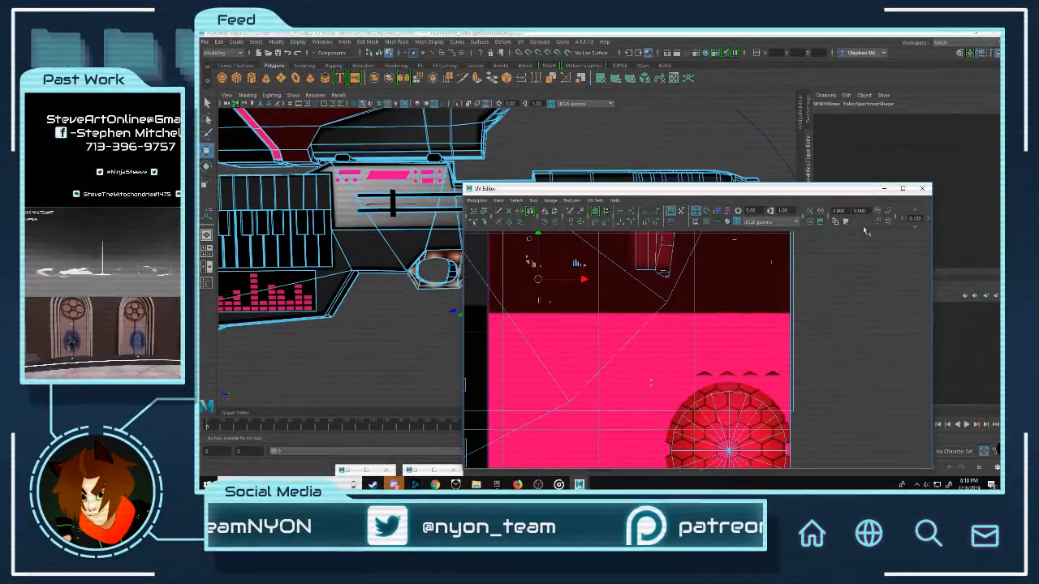
{"action": "left_click", "coordinate": [882, 189]}
{"action": "right_click_drag", "start_coordinate": [549, 258], "coordinate": [592, 235]}
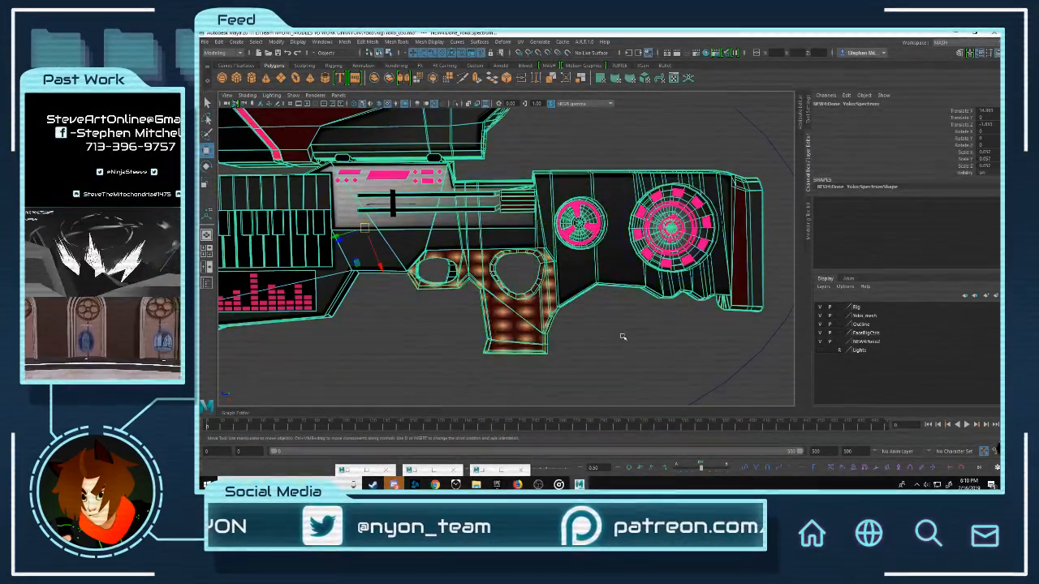
Step: Delete the unwanted faces on the underside of the rifle where the red grip meets the black body
{"action": "left_click", "coordinate": [689, 311]}
{"action": "left_click_drag", "start_coordinate": [689, 311], "coordinate": [507, 278], "text": "alt"}
{"action": "scroll", "coordinate": [528, 253], "scroll_direction": "up", "scroll_amount": 5}
{"action": "scroll", "coordinate": [561, 290], "scroll_direction": "up", "scroll_amount": 6}
{"action": "left_click", "coordinate": [503, 242]}
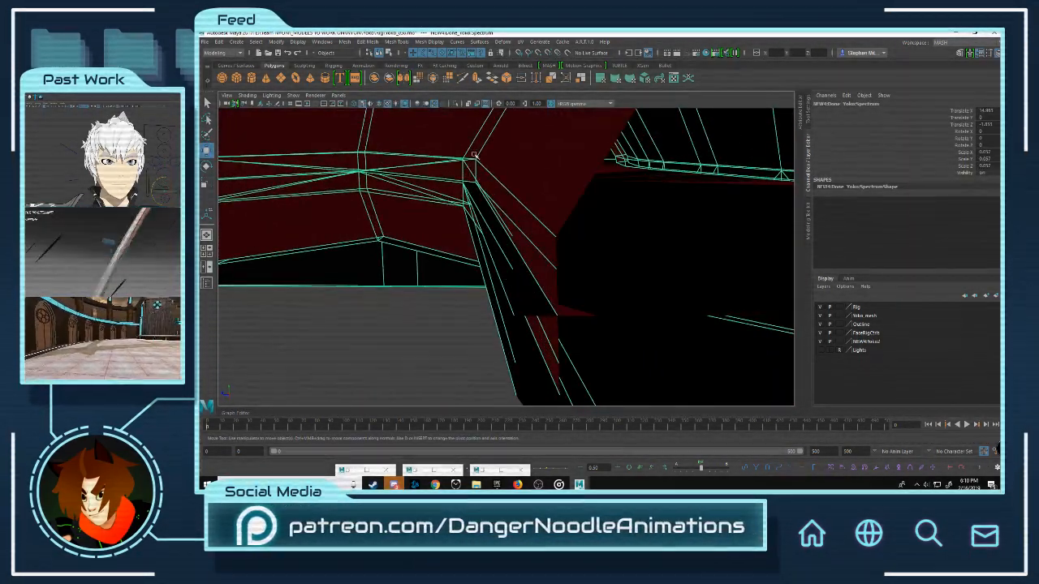
{"action": "right_click_drag", "start_coordinate": [474, 160], "coordinate": [483, 208]}
{"action": "left_click", "coordinate": [476, 196]}
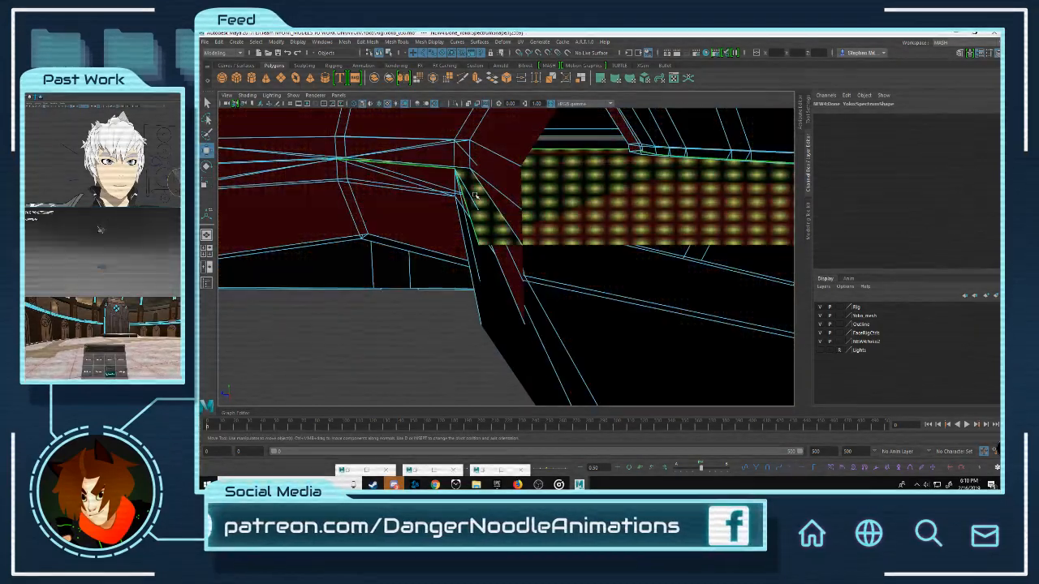
{"action": "left_click_drag", "start_coordinate": [652, 210], "coordinate": [407, 248], "text": "alt"}
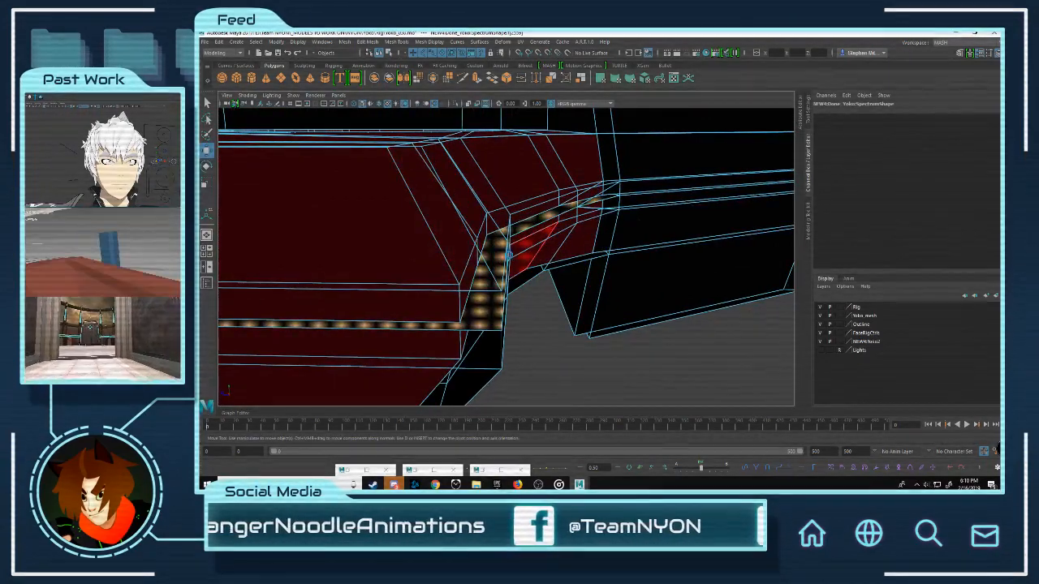
{"action": "key", "text": "Delete"}
Step: Inspect the rifle's grip and underside from several angles for leftover faces, then leave face selection and deselect the mesh
{"action": "left_click_drag", "start_coordinate": [500, 300], "coordinate": [544, 236], "text": "alt"}
{"action": "left_click", "coordinate": [544, 236]}
{"action": "scroll", "coordinate": [656, 239], "scroll_direction": "down", "scroll_amount": 5}
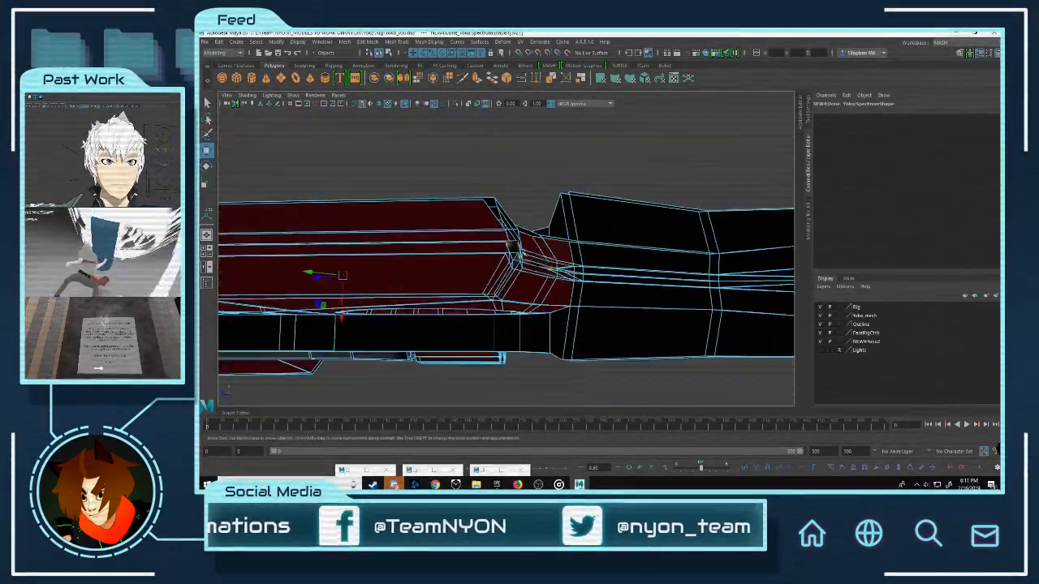
{"action": "left_click_drag", "start_coordinate": [657, 240], "coordinate": [543, 286], "text": "alt"}
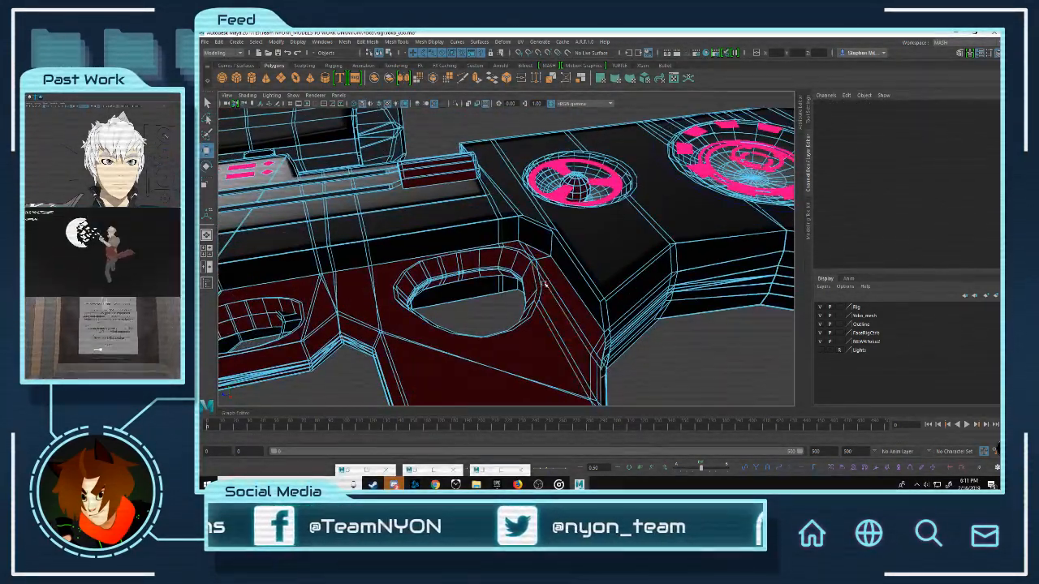
{"action": "left_click_drag", "start_coordinate": [459, 283], "coordinate": [563, 234], "text": "alt"}
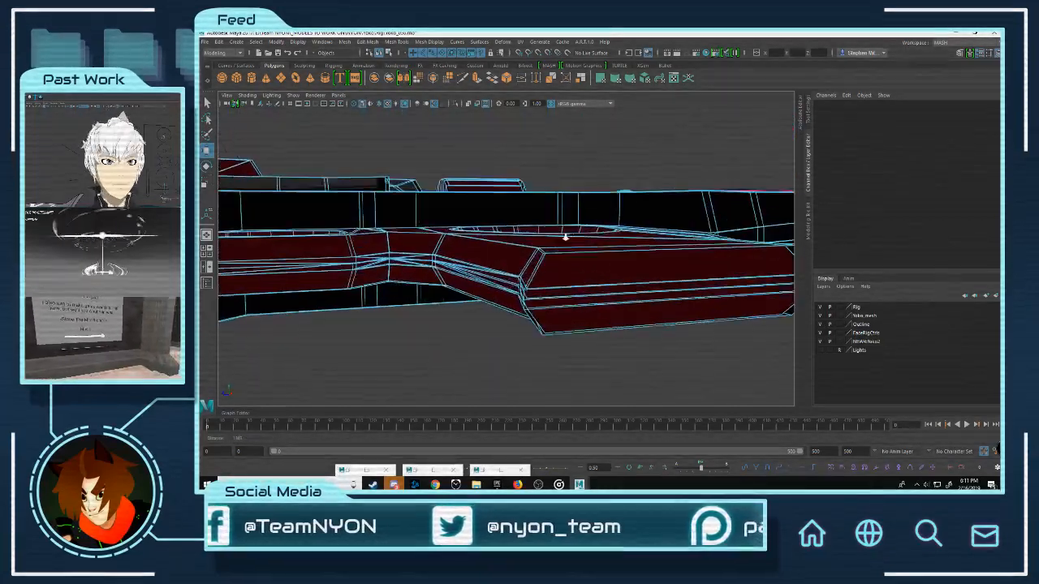
{"action": "right_click_drag", "start_coordinate": [563, 235], "coordinate": [674, 276], "text": "alt"}
{"action": "left_click_drag", "start_coordinate": [516, 260], "coordinate": [482, 213], "text": "alt"}
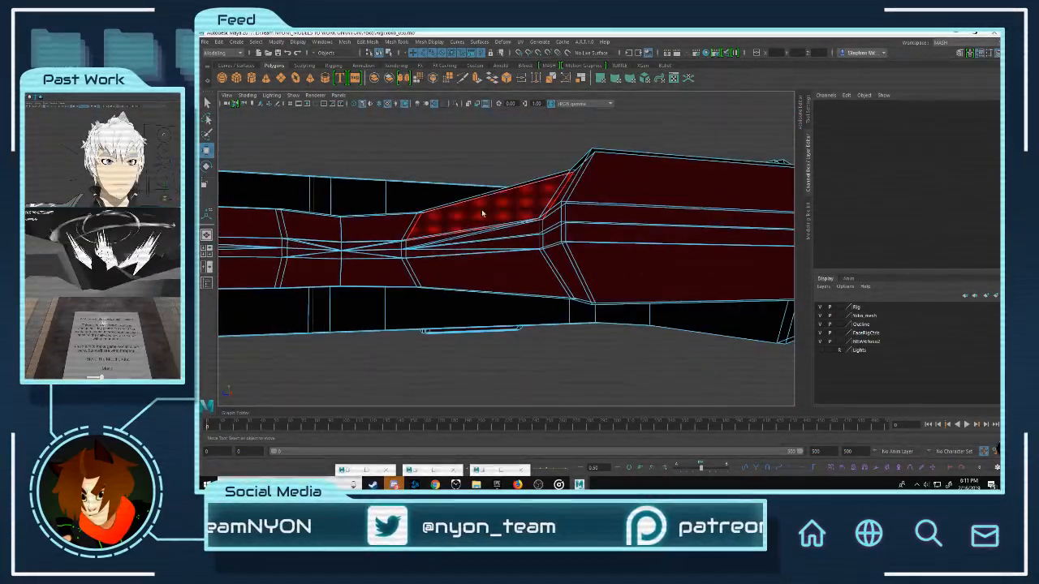
{"action": "right_click_drag", "start_coordinate": [482, 213], "coordinate": [559, 146]}
{"action": "left_click", "coordinate": [559, 146]}
{"action": "left_click_drag", "start_coordinate": [559, 146], "coordinate": [355, 235], "text": "alt"}
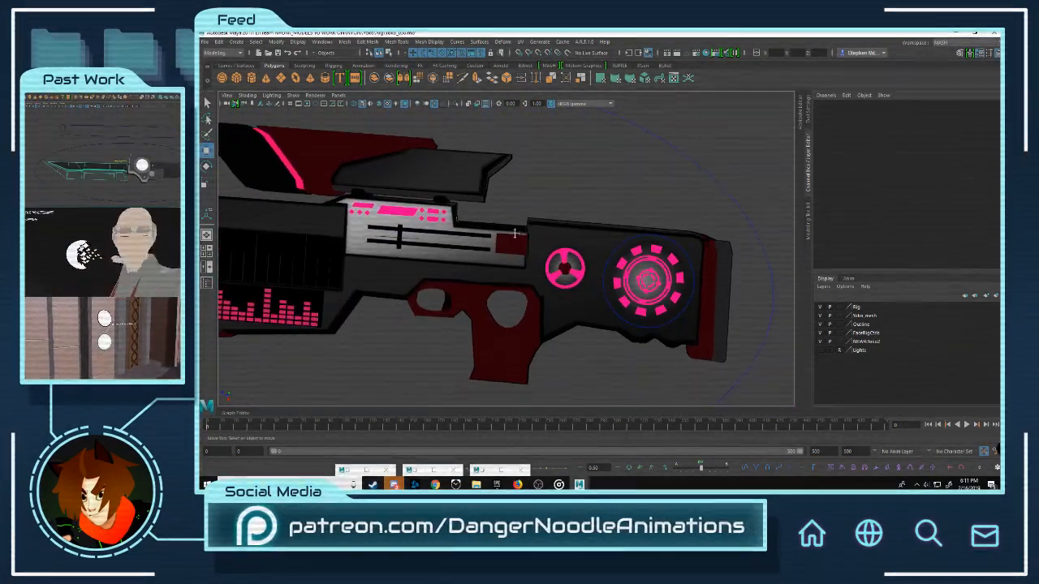
Step: Select the rifle mesh in face mode and pick the large front side-panel faces around the plain pink disc
{"action": "left_click_drag", "start_coordinate": [515, 234], "coordinate": [533, 209], "text": "alt"}
{"action": "left_click", "coordinate": [624, 214]}
{"action": "scroll", "coordinate": [427, 165], "scroll_direction": "up", "scroll_amount": 4}
{"action": "left_click", "coordinate": [427, 164]}
{"action": "right_click_drag", "start_coordinate": [533, 208], "coordinate": [606, 277], "text": "alt"}
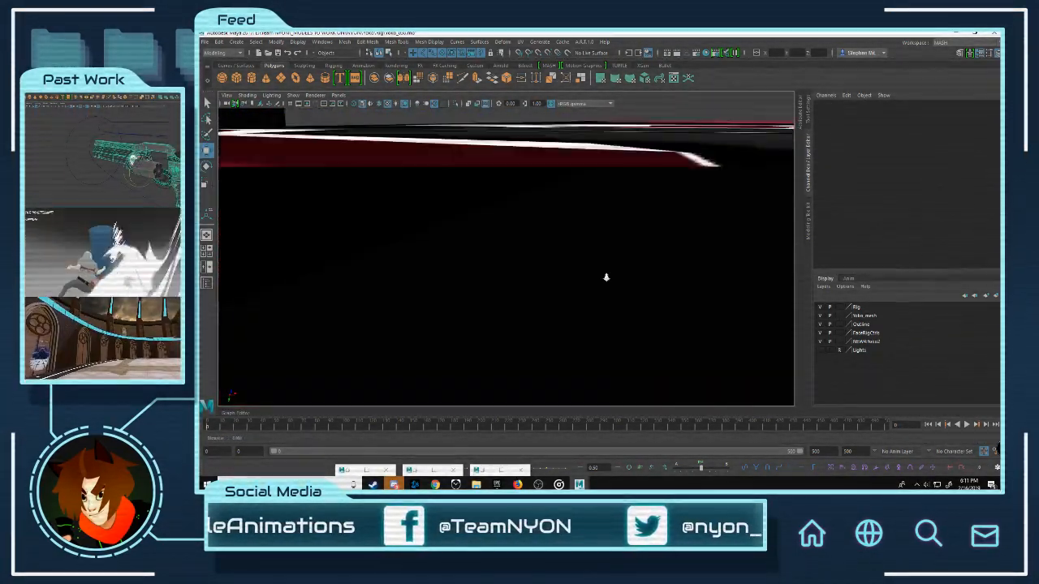
{"action": "left_click", "coordinate": [606, 278]}
{"action": "left_click_drag", "start_coordinate": [605, 278], "coordinate": [550, 218], "text": "alt"}
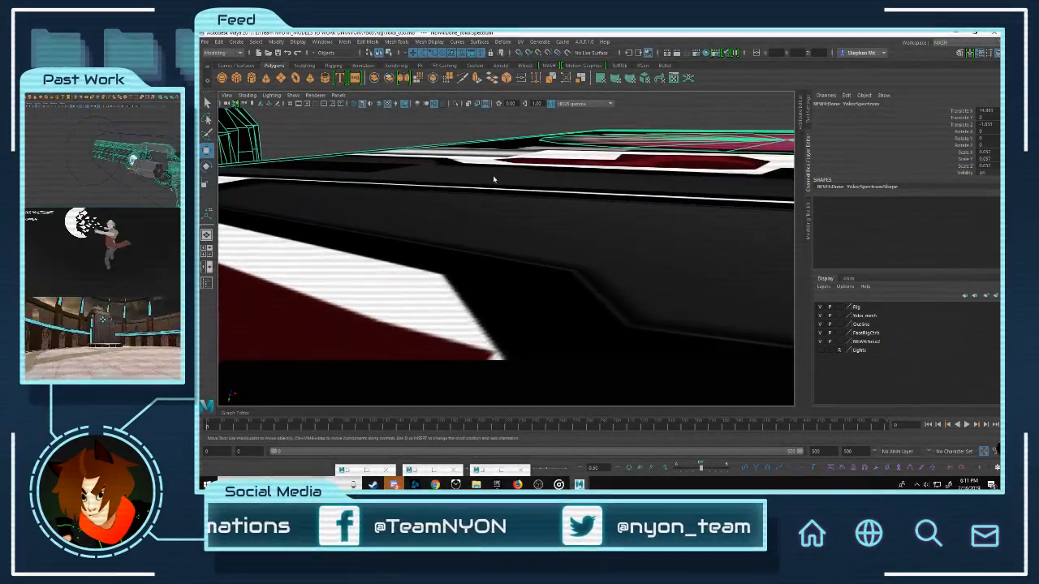
{"action": "right_click_drag", "start_coordinate": [493, 175], "coordinate": [525, 200]}
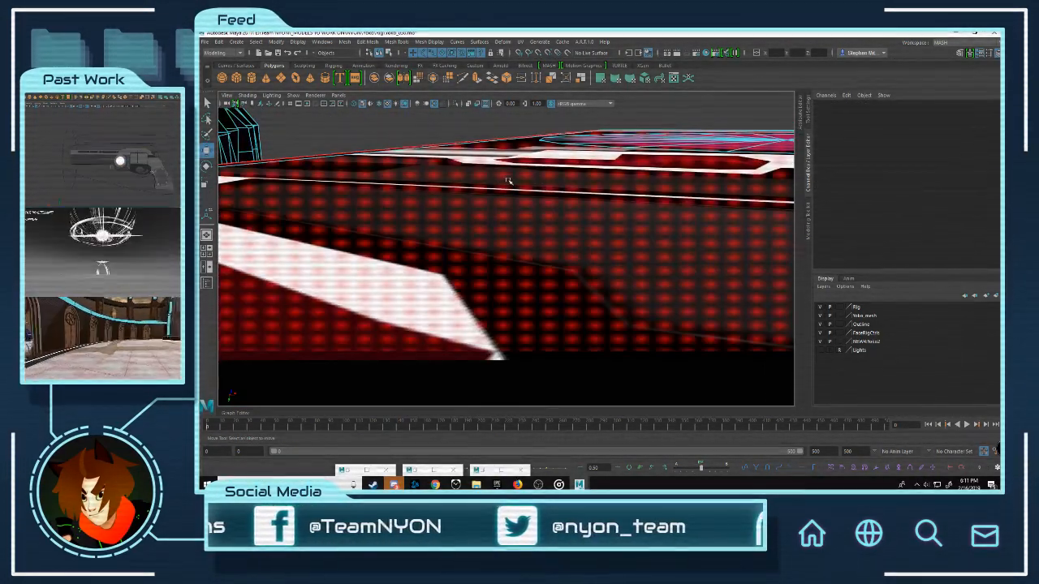
{"action": "left_click", "coordinate": [511, 178]}
{"action": "left_click_drag", "start_coordinate": [510, 178], "coordinate": [570, 227], "text": "alt"}
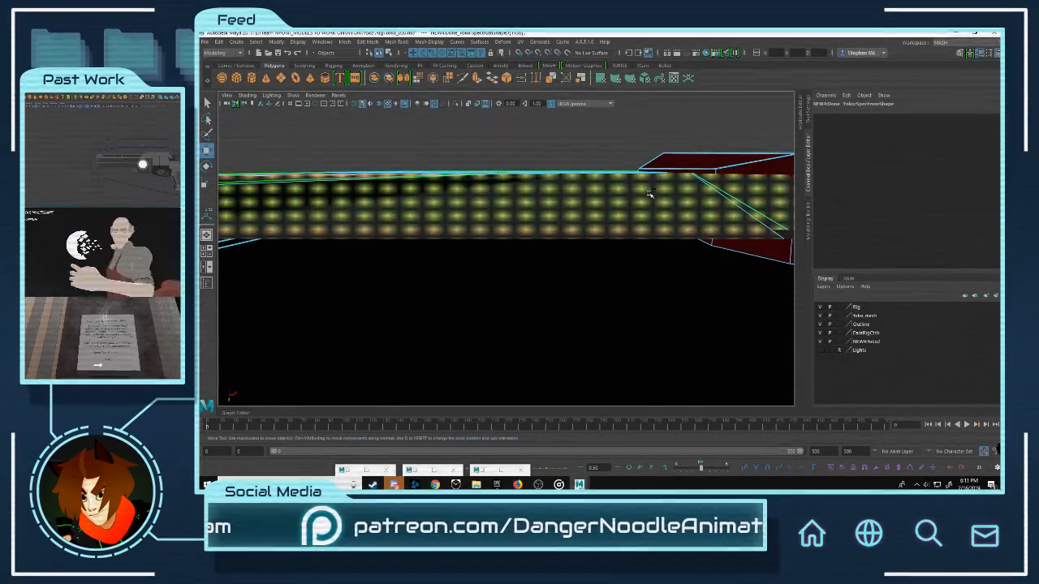
Step: Try to add the dark body and stock side faces to the front-panel face selection
{"action": "left_click_drag", "start_coordinate": [711, 189], "coordinate": [482, 219], "text": "alt"}
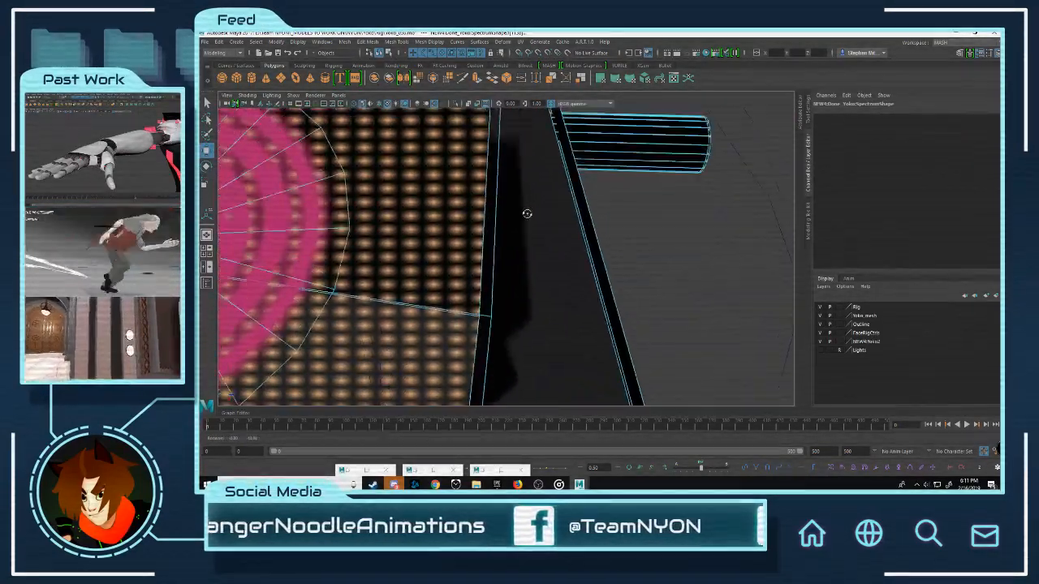
{"action": "left_click_drag", "start_coordinate": [527, 214], "coordinate": [519, 180], "text": "alt"}
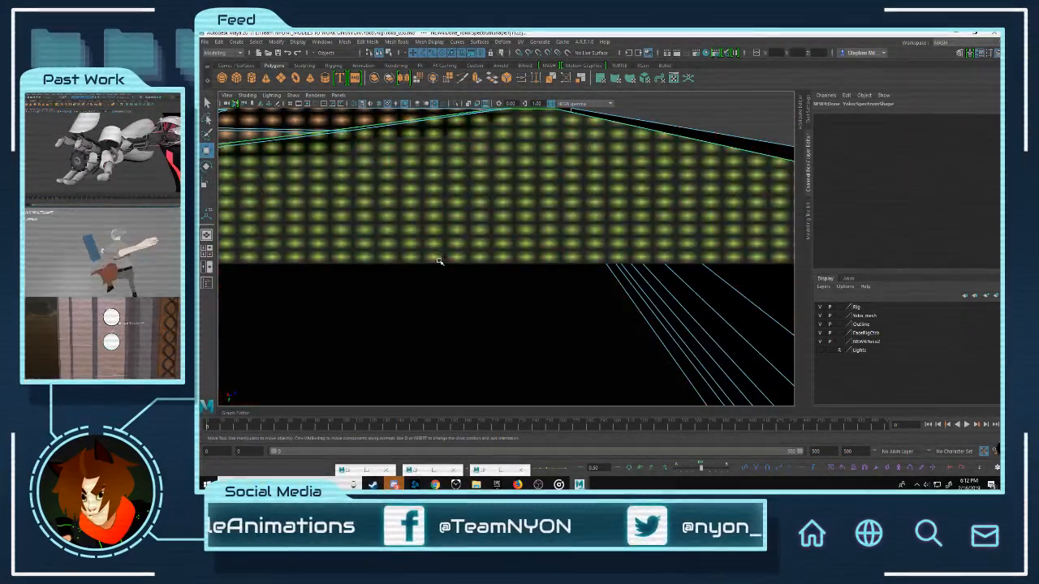
{"action": "left_click_drag", "start_coordinate": [669, 210], "coordinate": [477, 220], "text": "alt"}
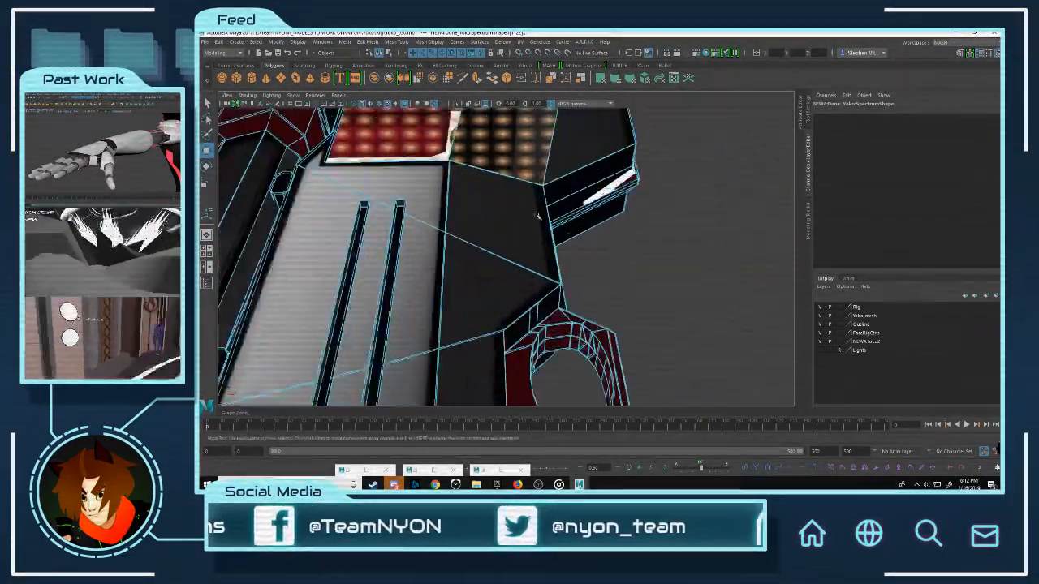
{"action": "left_click_drag", "start_coordinate": [517, 220], "coordinate": [386, 219], "text": "alt"}
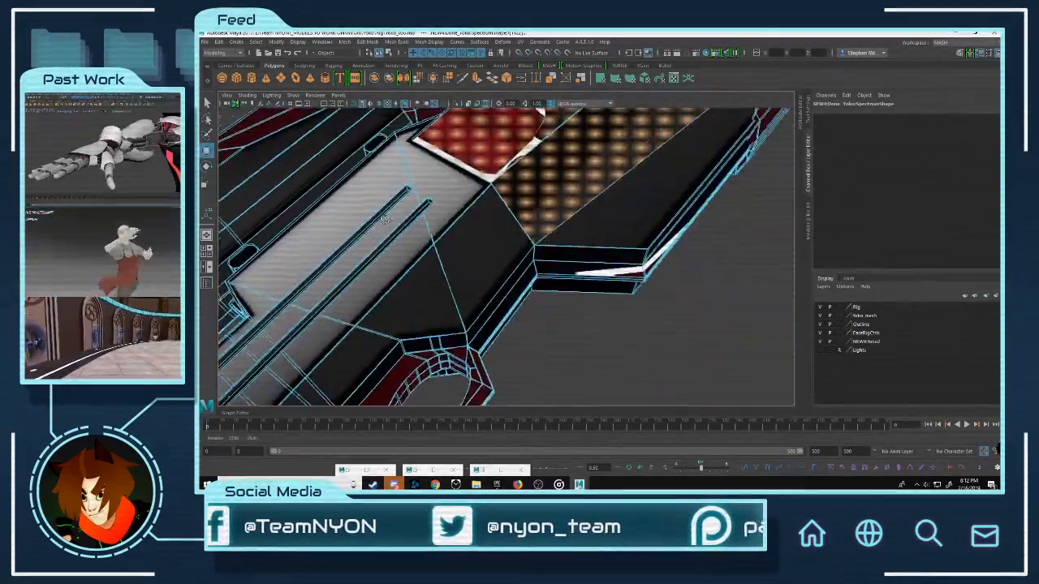
{"action": "left_click_drag", "start_coordinate": [576, 166], "coordinate": [615, 235], "text": "alt"}
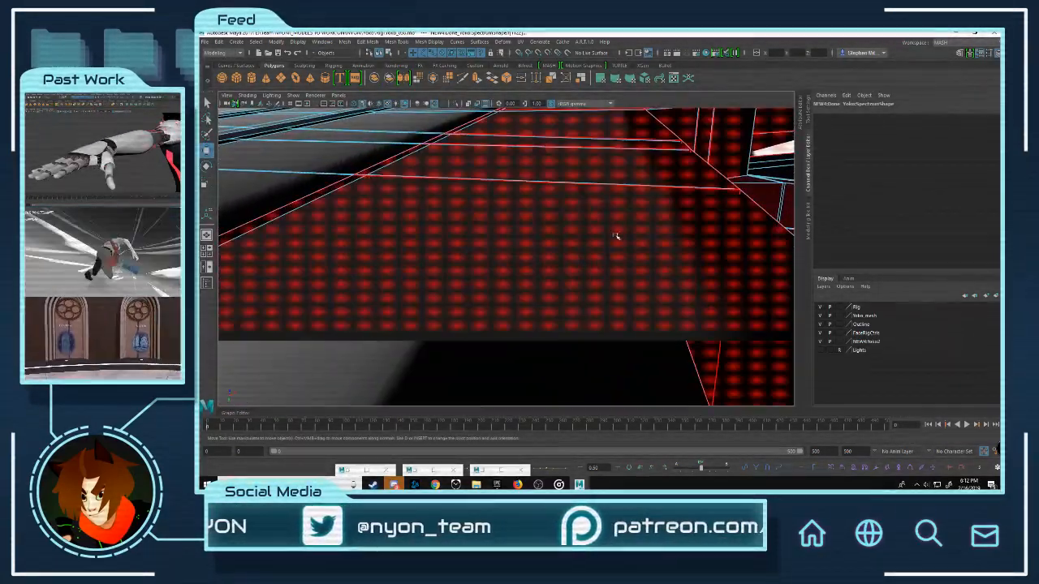
{"action": "right_click_drag", "start_coordinate": [569, 289], "coordinate": [411, 335], "text": "alt"}
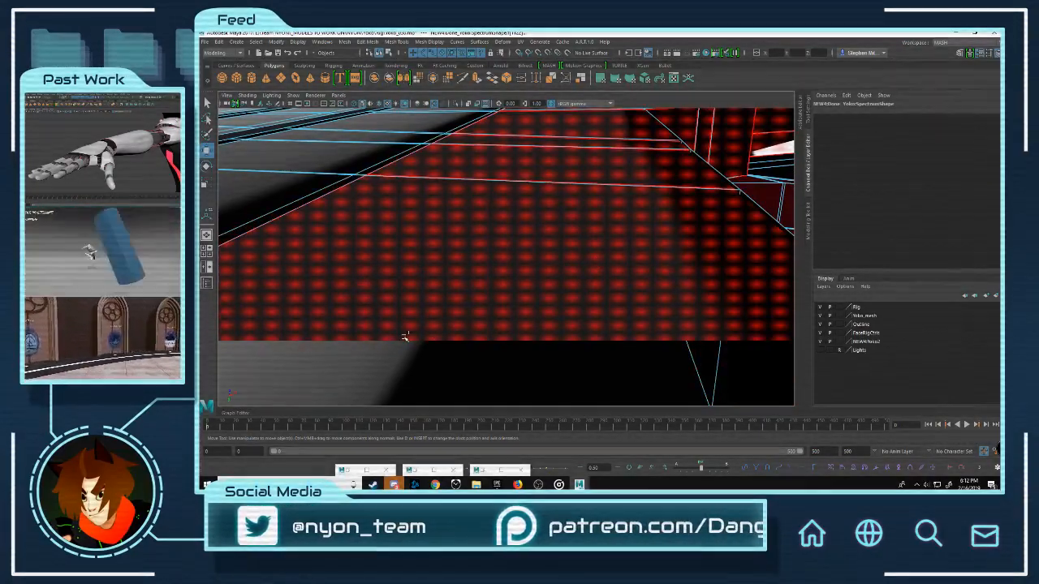
{"action": "right_click_drag", "start_coordinate": [726, 202], "coordinate": [395, 234], "text": "alt"}
{"action": "left_click_drag", "start_coordinate": [394, 234], "coordinate": [531, 216], "text": "alt"}
{"action": "right_click_drag", "start_coordinate": [530, 215], "coordinate": [399, 234], "text": "alt"}
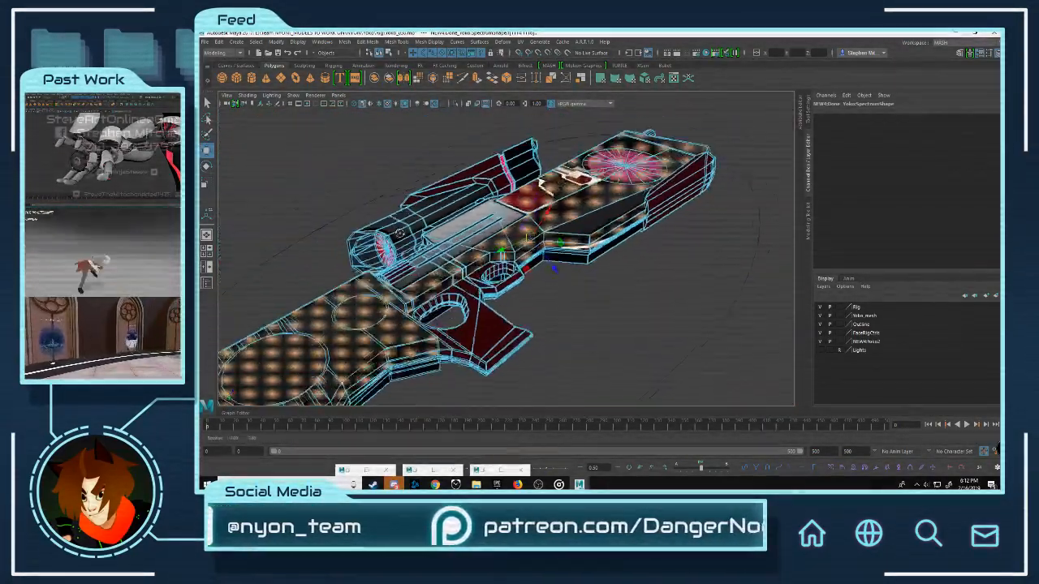
{"action": "left_click_drag", "start_coordinate": [400, 232], "coordinate": [327, 263], "text": "alt"}
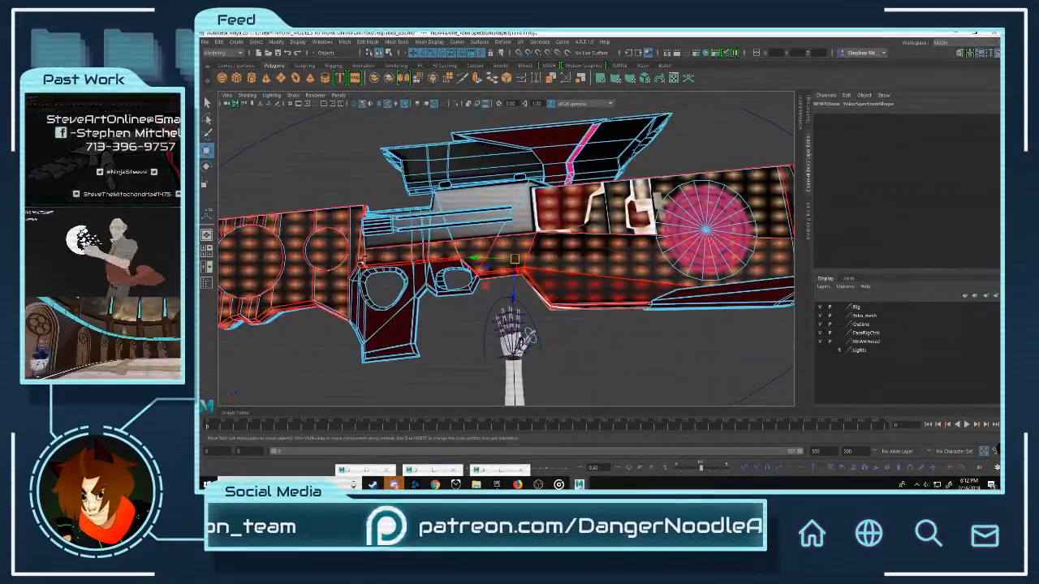
{"action": "left_click", "coordinate": [287, 199]}
{"action": "double_click", "coordinate": [276, 298]}
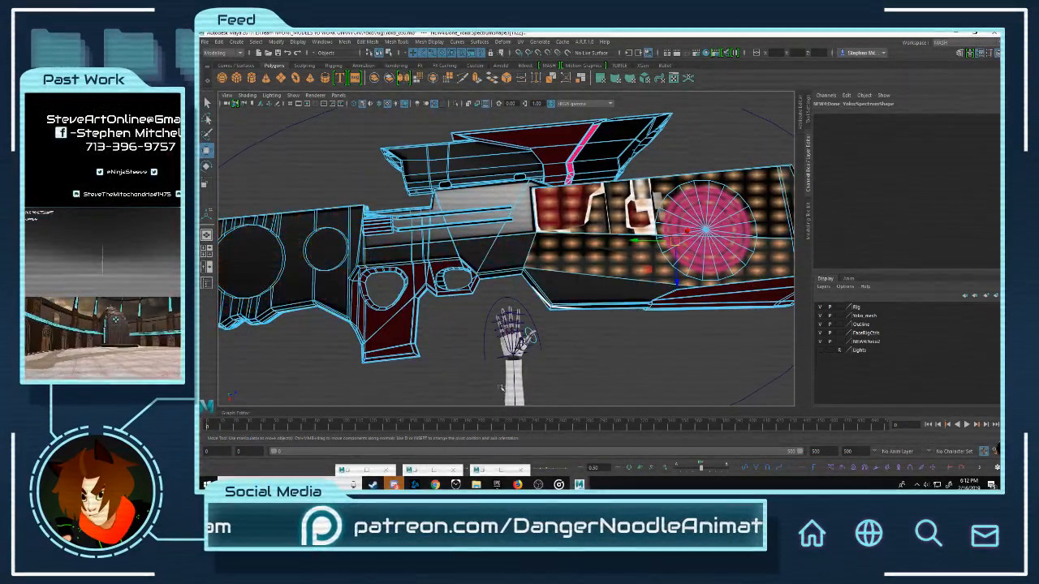
Step: Examine both sides of the rifle, comparing the selected front-panel faces with the detailed keyboard side
{"action": "left_click_drag", "start_coordinate": [477, 389], "coordinate": [567, 267], "text": "alt"}
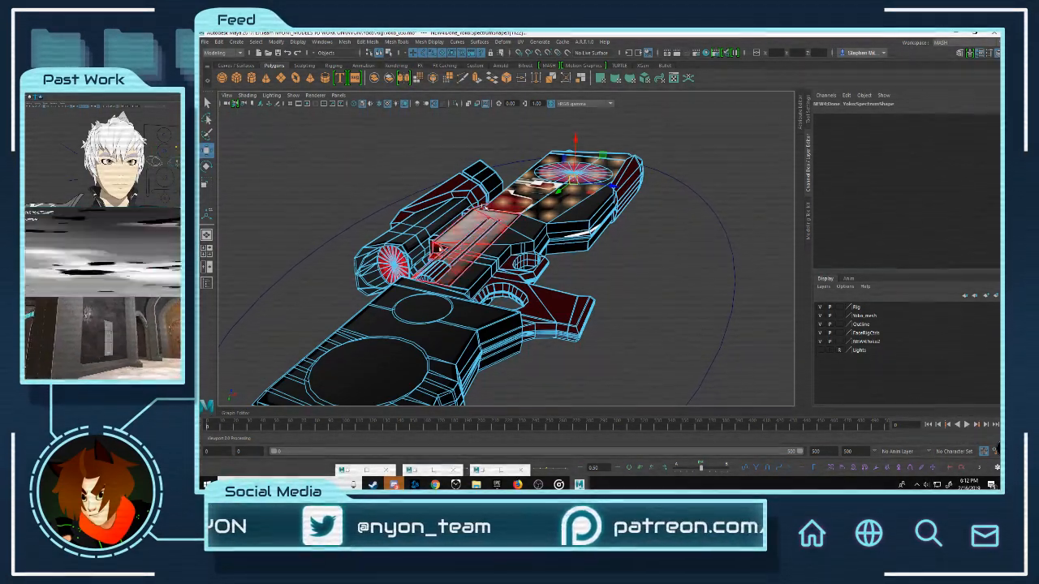
{"action": "left_click_drag", "start_coordinate": [600, 243], "coordinate": [521, 331], "text": "alt"}
{"action": "left_click_drag", "start_coordinate": [562, 275], "coordinate": [698, 232], "text": "alt"}
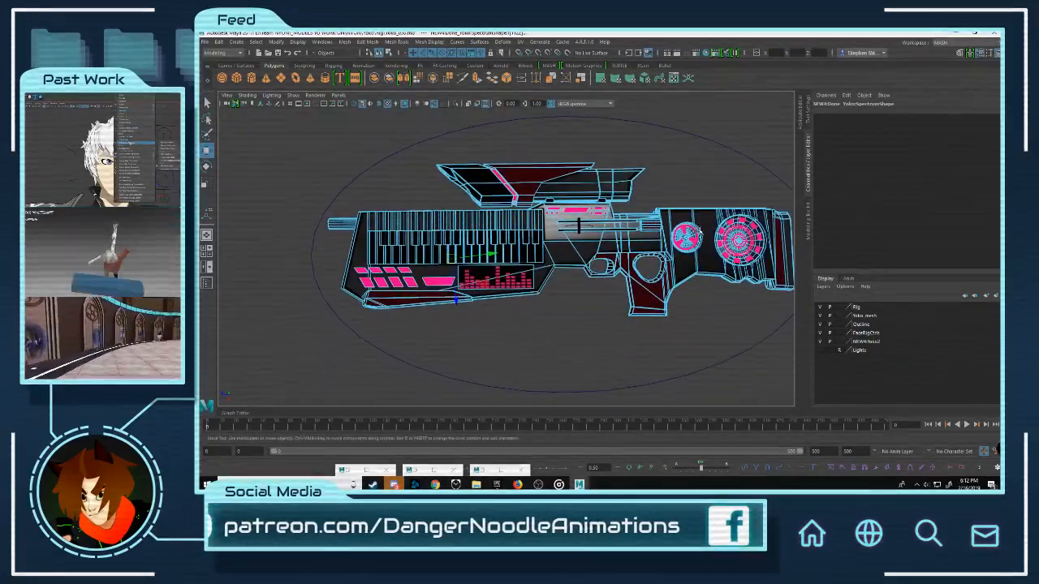
{"action": "middle_click_drag", "start_coordinate": [699, 231], "coordinate": [663, 228], "text": "alt"}
{"action": "left_click_drag", "start_coordinate": [680, 245], "coordinate": [689, 210], "text": "alt"}
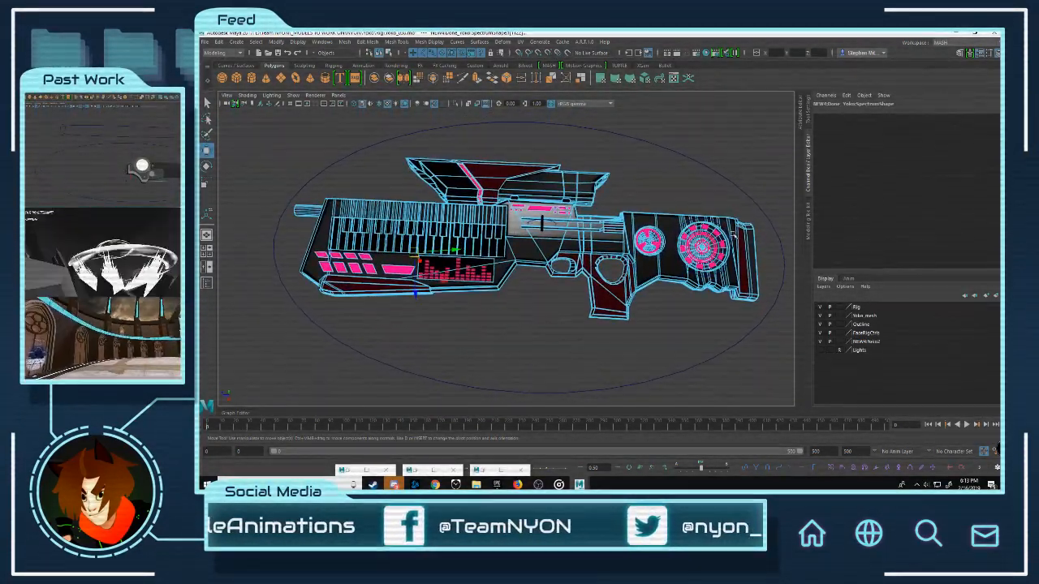
{"action": "left_click_drag", "start_coordinate": [733, 233], "coordinate": [655, 225], "text": "alt"}
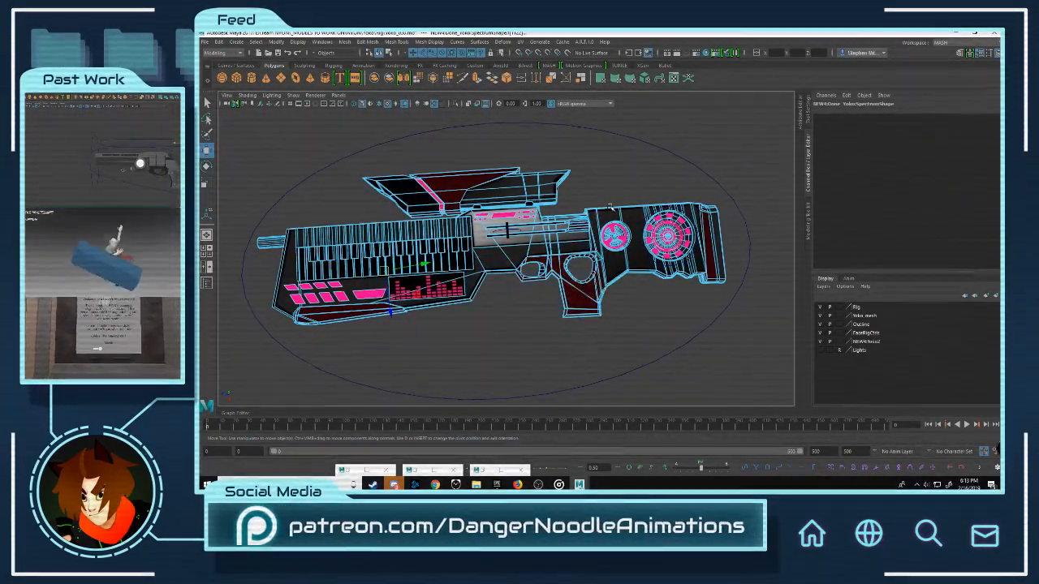
{"action": "scroll", "coordinate": [614, 221], "scroll_direction": "up", "scroll_amount": 5}
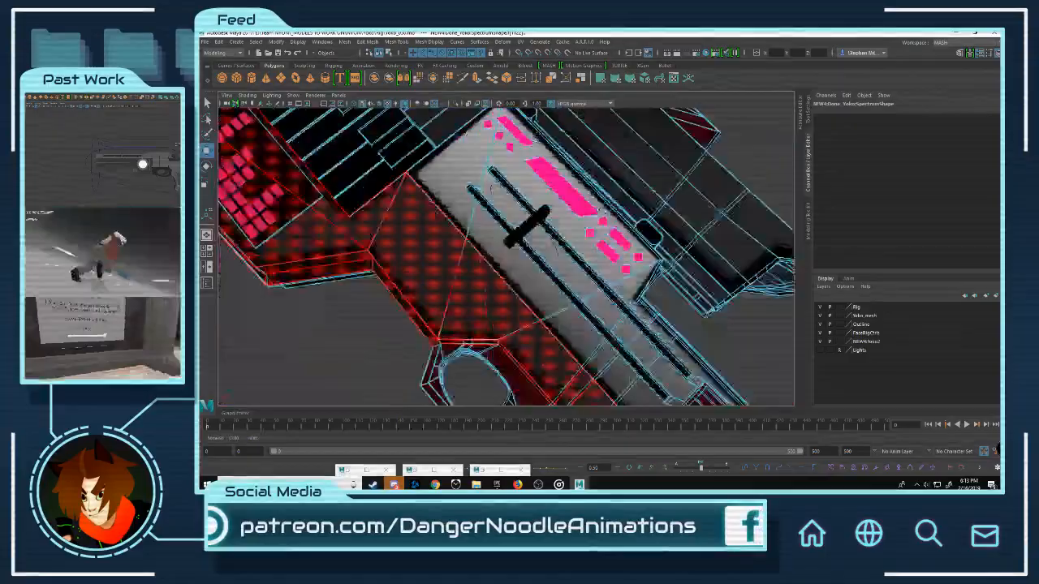
{"action": "middle_click_drag", "start_coordinate": [690, 373], "coordinate": [489, 179], "text": "alt"}
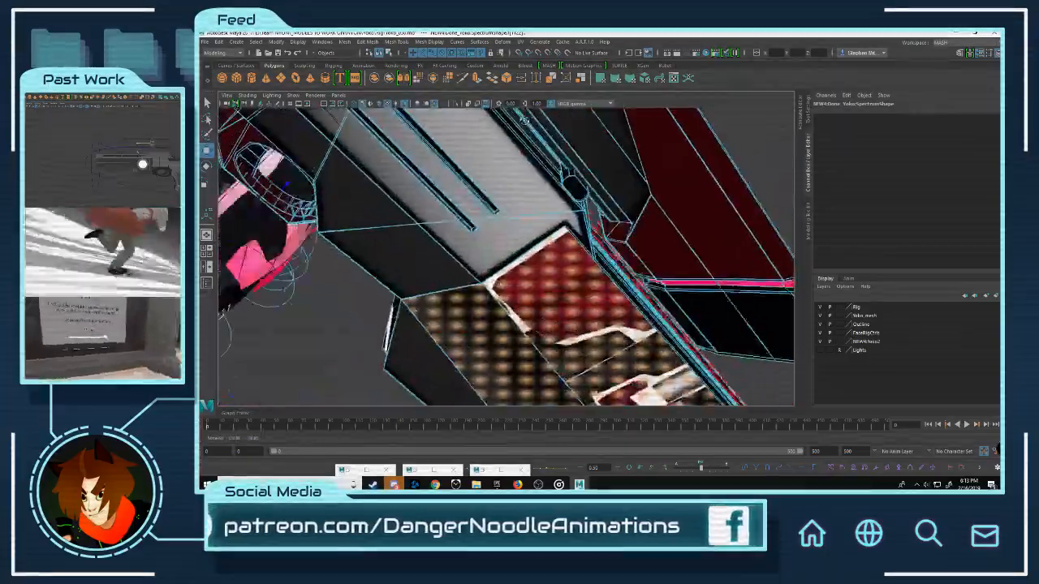
{"action": "left_click_drag", "start_coordinate": [490, 179], "coordinate": [507, 203], "text": "alt"}
{"action": "scroll", "coordinate": [511, 243], "scroll_direction": "down", "scroll_amount": 5}
{"action": "left_click_drag", "start_coordinate": [454, 251], "coordinate": [601, 182], "text": "alt"}
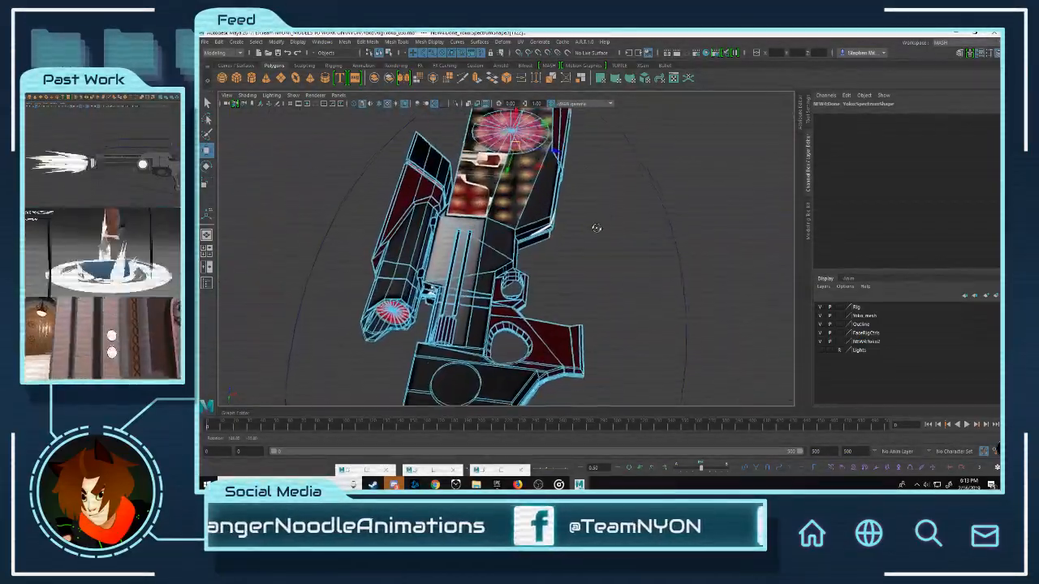
{"action": "left_click_drag", "start_coordinate": [565, 229], "coordinate": [343, 218], "text": "alt"}
{"action": "left_click_drag", "start_coordinate": [425, 223], "coordinate": [454, 159], "text": "alt"}
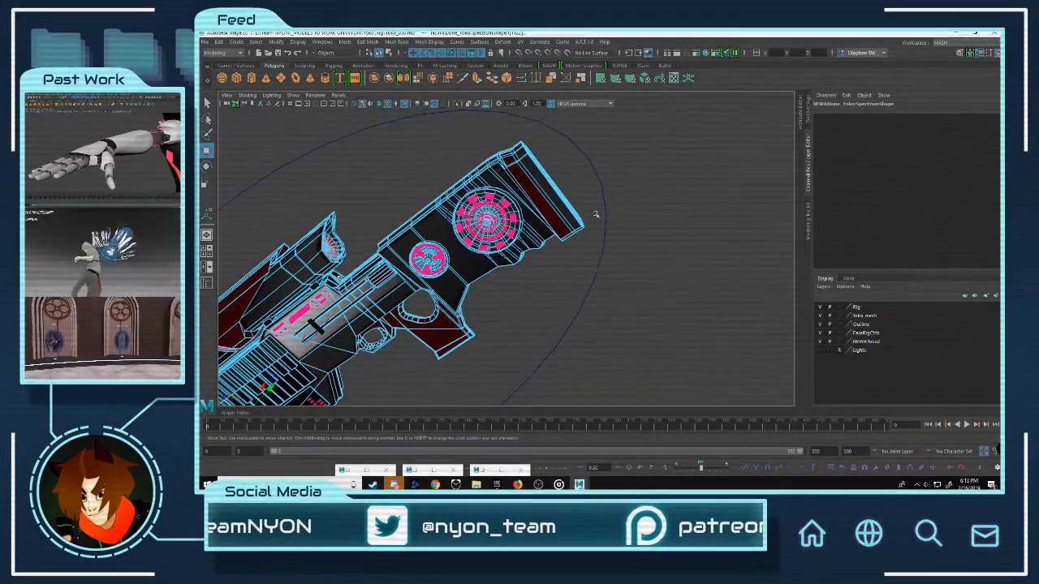
{"action": "left_click_drag", "start_coordinate": [595, 215], "coordinate": [386, 241], "text": "alt"}
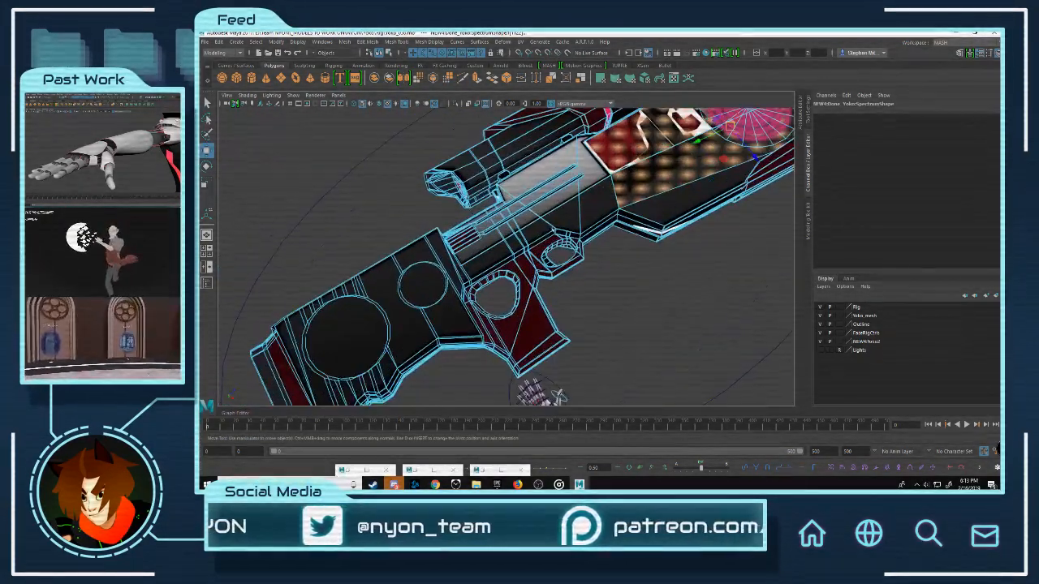
{"action": "left_click_drag", "start_coordinate": [496, 197], "coordinate": [512, 253], "text": "alt"}
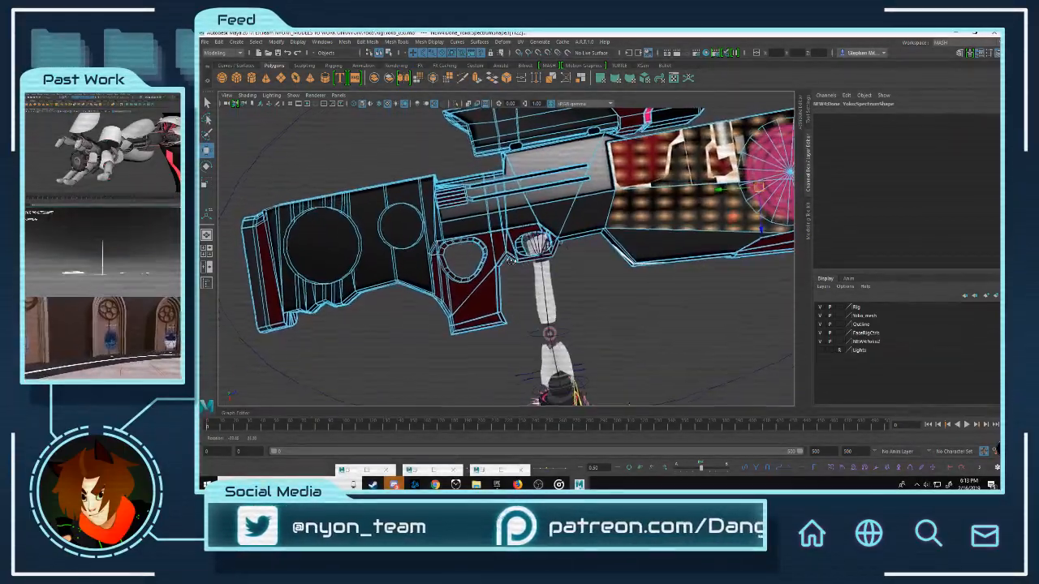
{"action": "left_click_drag", "start_coordinate": [665, 212], "coordinate": [571, 223], "text": "alt"}
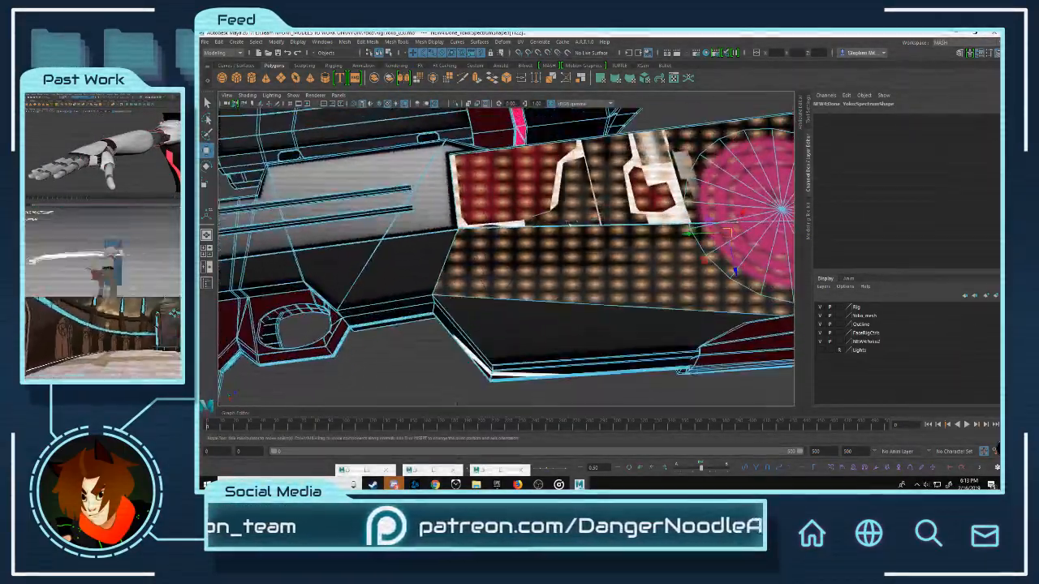
Step: Open the selected front-panel faces in the UV Editor and scale their UVs down onto the texture
{"action": "left_click", "coordinate": [673, 78]}
{"action": "left_click_drag", "start_coordinate": [699, 189], "coordinate": [749, 127]}
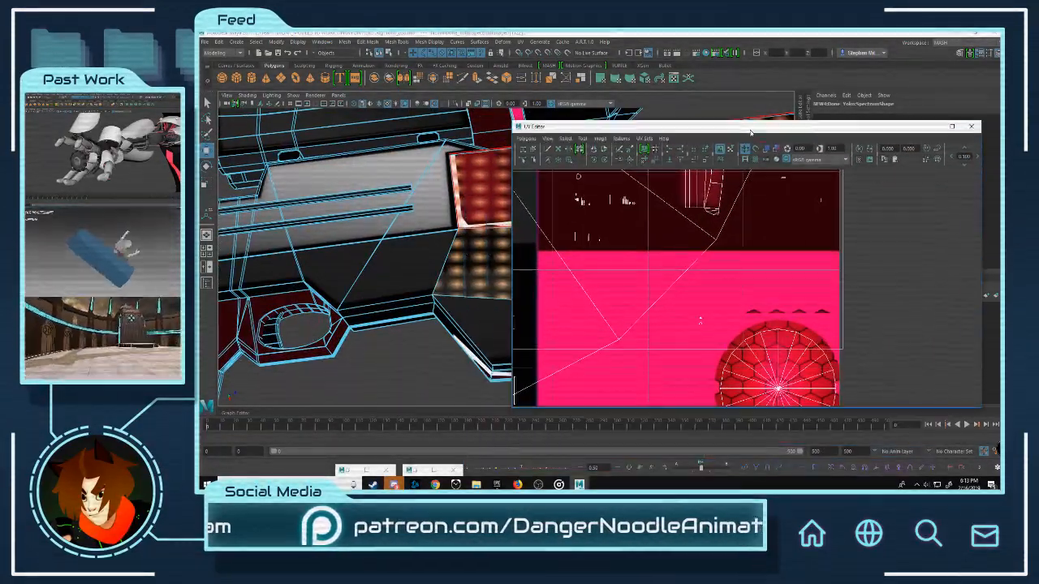
{"action": "scroll", "coordinate": [748, 291], "scroll_direction": "down", "scroll_amount": 12}
{"action": "middle_click_drag", "start_coordinate": [748, 284], "coordinate": [712, 307], "text": "alt"}
{"action": "scroll", "coordinate": [712, 308], "scroll_direction": "up", "scroll_amount": 2}
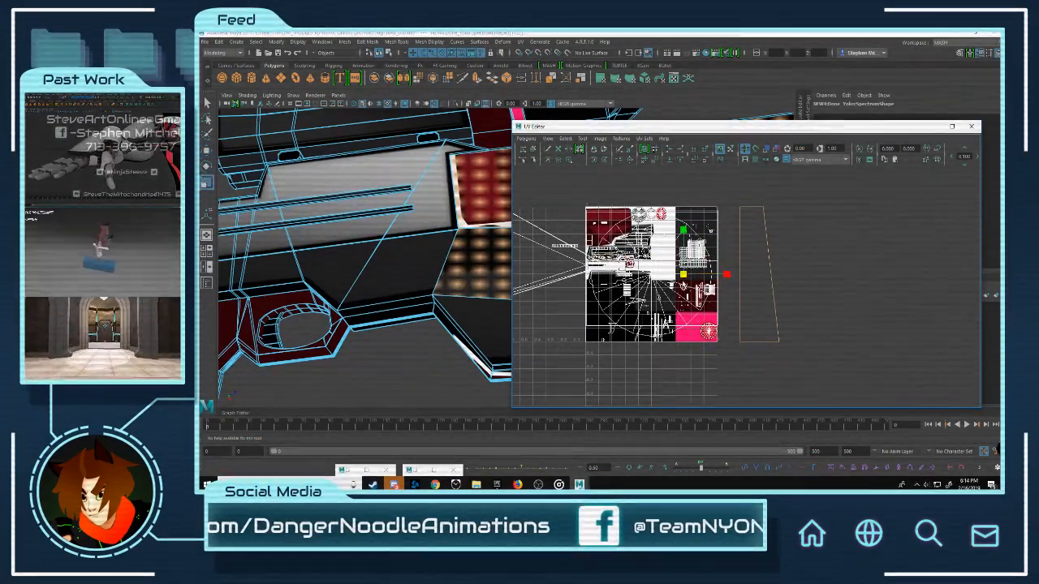
{"action": "middle_click_drag", "start_coordinate": [709, 230], "coordinate": [873, 237], "text": "alt"}
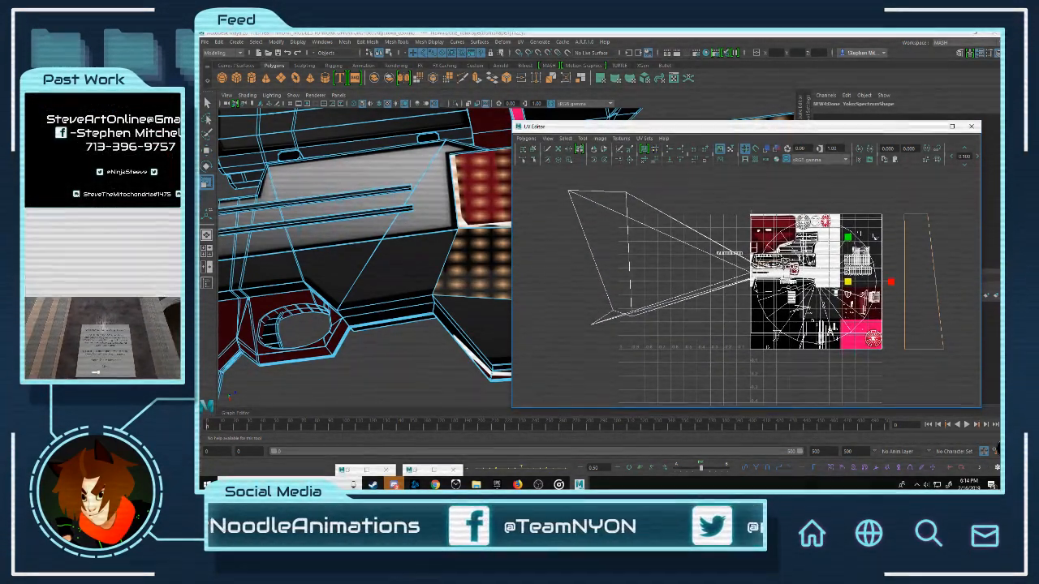
{"action": "scroll", "coordinate": [874, 237], "scroll_direction": "up", "scroll_amount": 8}
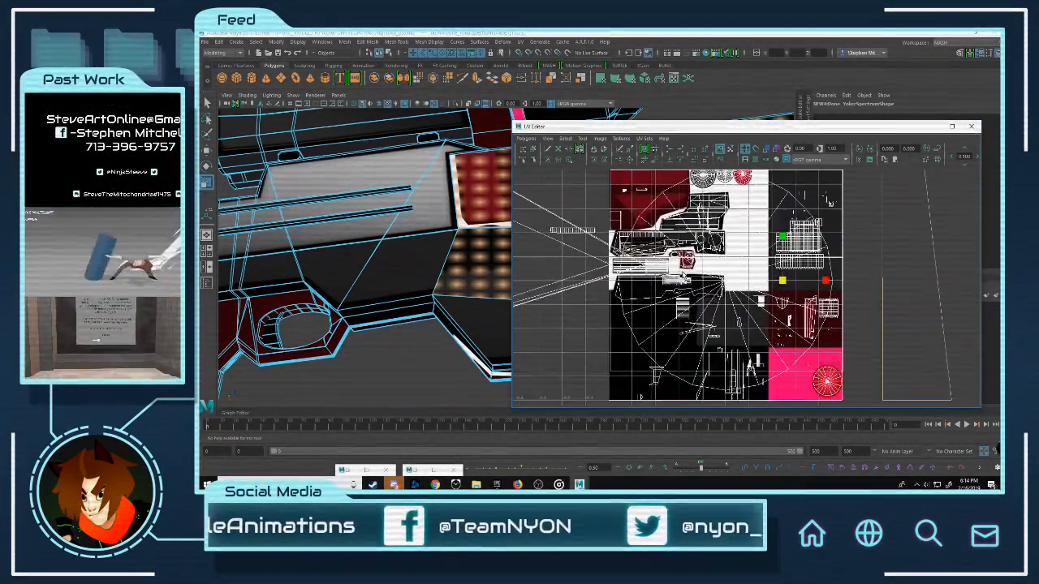
{"action": "left_click_drag", "start_coordinate": [783, 290], "coordinate": [751, 301]}
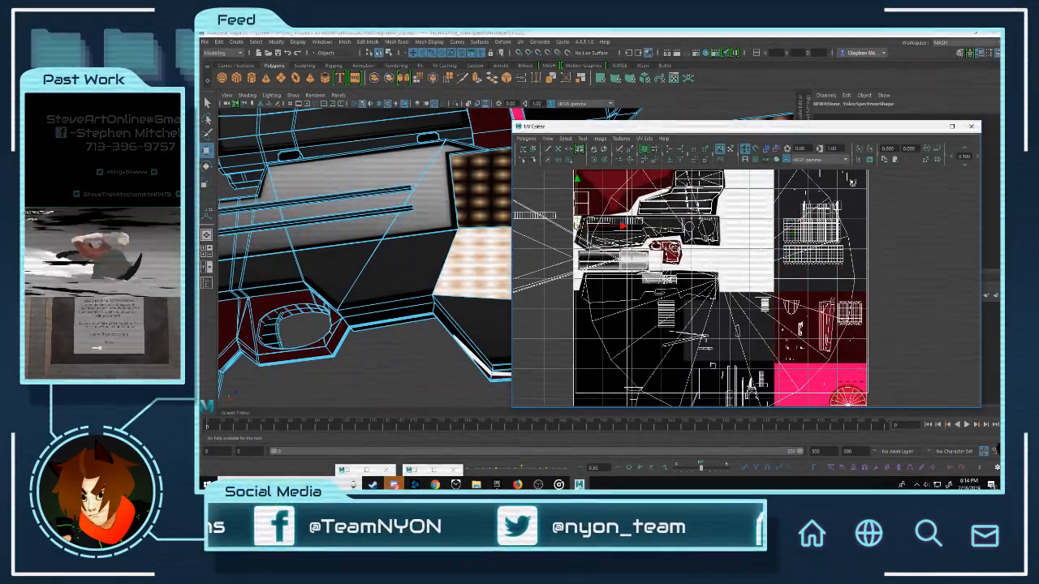
Step: Move the shrunken front-panel UVs into the plain dark grey area of the texture and put the UV Editor away
{"action": "scroll", "coordinate": [576, 203], "scroll_direction": "up", "scroll_amount": 10}
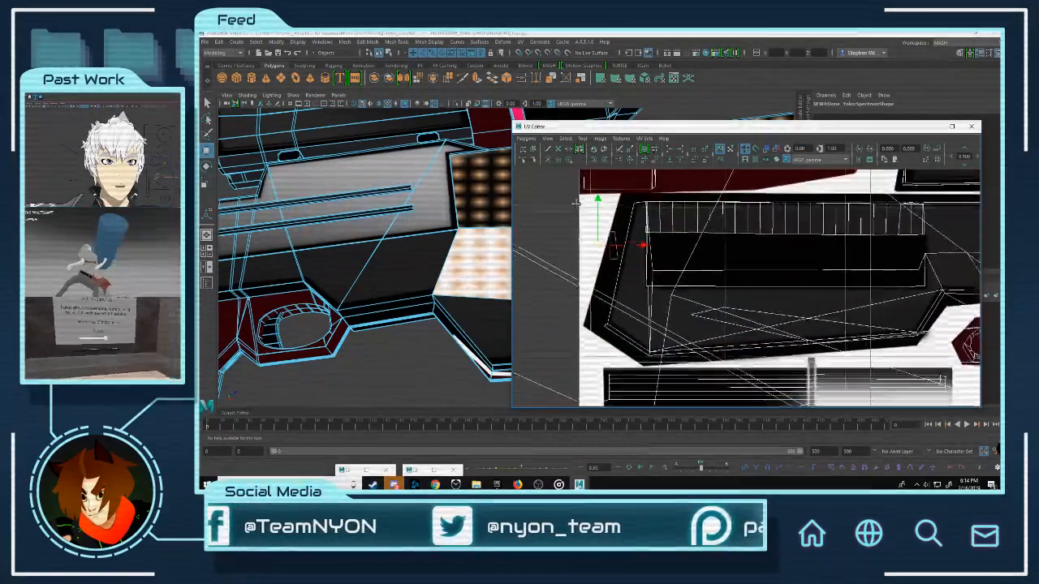
{"action": "middle_click_drag", "start_coordinate": [576, 203], "coordinate": [547, 194], "text": "alt"}
{"action": "left_click_drag", "start_coordinate": [614, 235], "coordinate": [623, 308]}
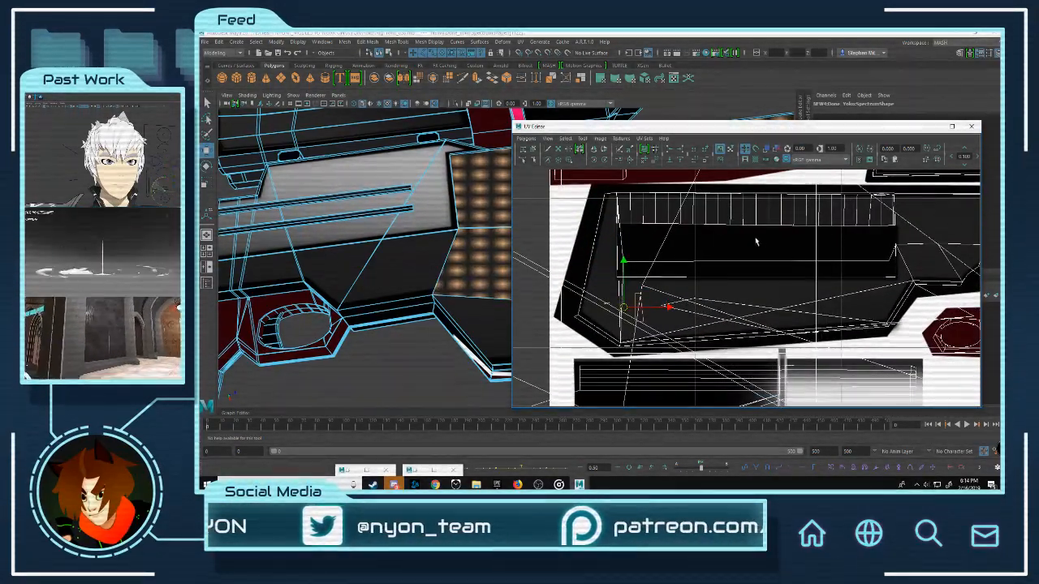
{"action": "middle_click_drag", "start_coordinate": [756, 241], "coordinate": [564, 250], "text": "alt"}
{"action": "left_click", "coordinate": [933, 127]}
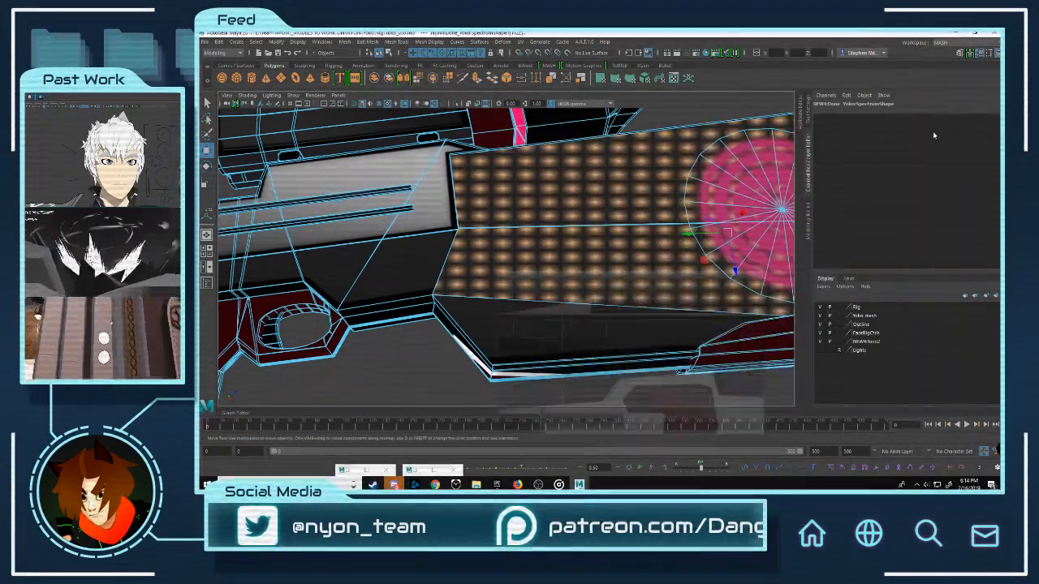
Step: Return the rifle to object selection, deselect it, and check the dark front panel around the pink disc
{"action": "scroll", "coordinate": [586, 237], "scroll_direction": "down", "scroll_amount": 5}
{"action": "right_click_drag", "start_coordinate": [578, 232], "coordinate": [633, 203]}
{"action": "left_click", "coordinate": [687, 199]}
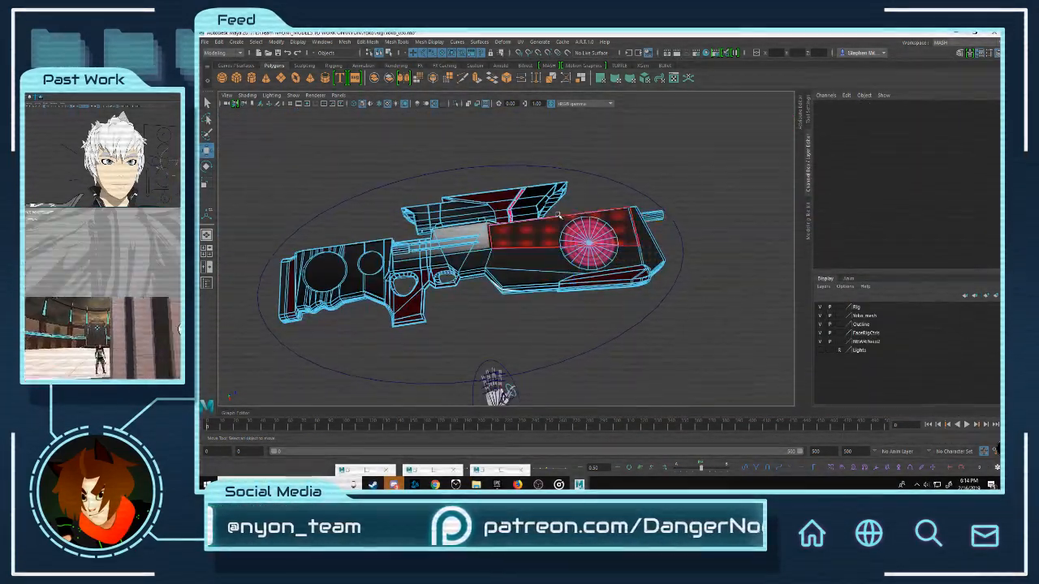
{"action": "scroll", "coordinate": [568, 216], "scroll_direction": "up", "scroll_amount": 10}
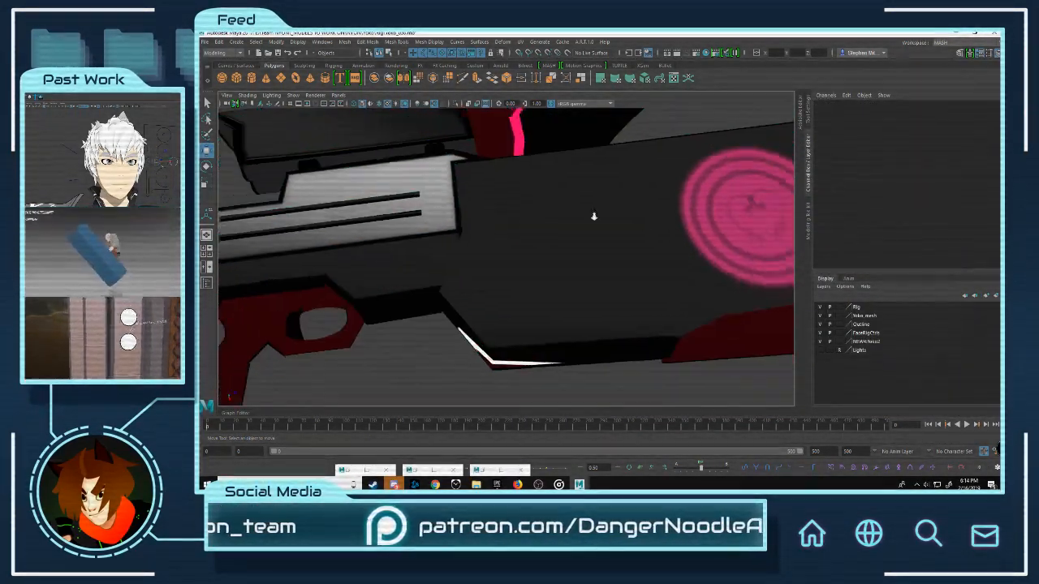
{"action": "scroll", "coordinate": [594, 216], "scroll_direction": "down", "scroll_amount": 8}
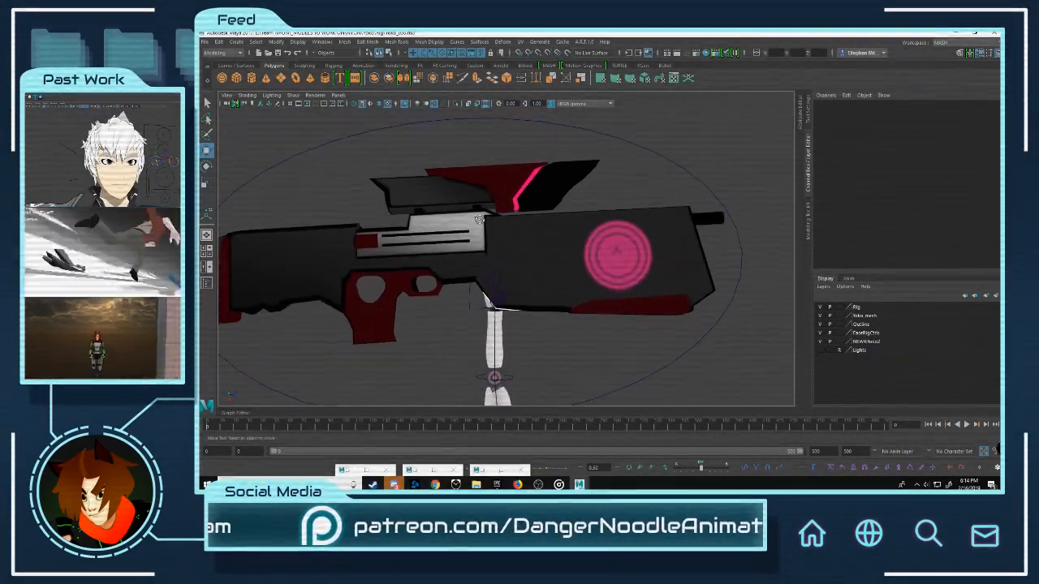
{"action": "left_click_drag", "start_coordinate": [479, 220], "coordinate": [527, 199], "text": "alt"}
Step: Select the pink disc on the front panel, darken its lambert material's color to grey, and deselect it
{"action": "left_click", "coordinate": [719, 224]}
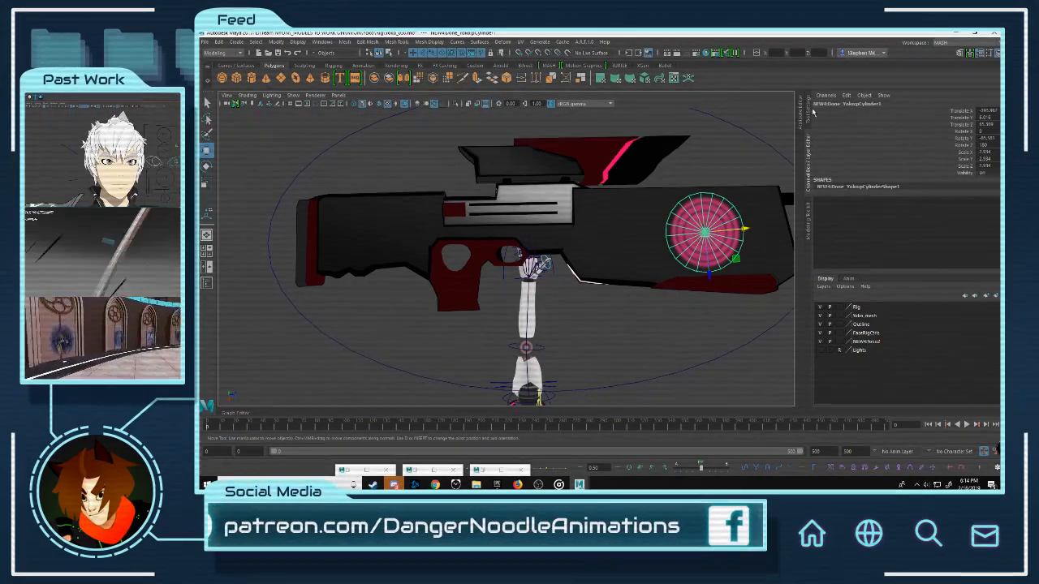
{"action": "left_click", "coordinate": [803, 114]}
{"action": "left_click", "coordinate": [742, 119]}
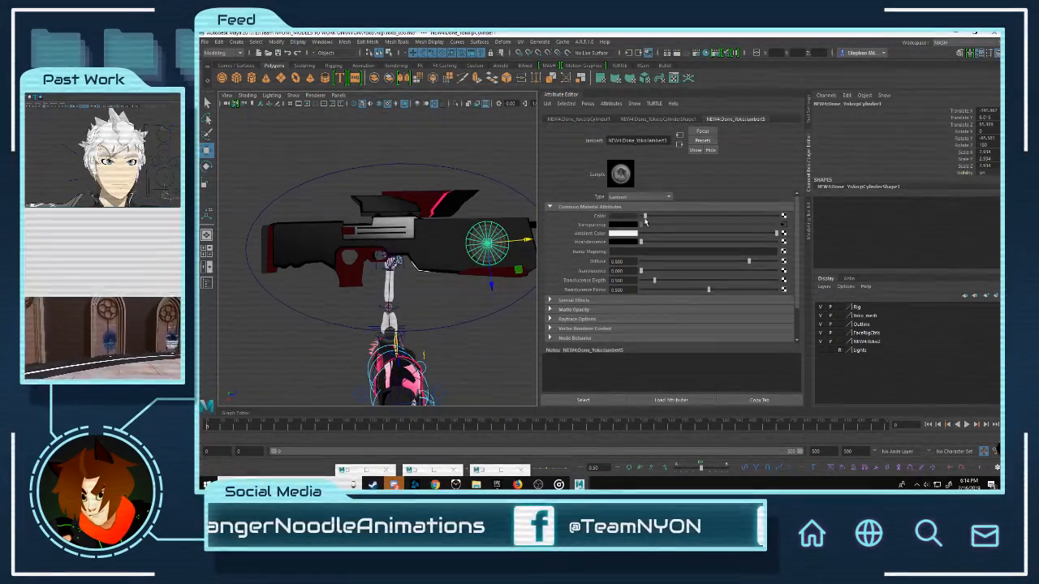
{"action": "left_click", "coordinate": [514, 207]}
{"action": "left_click_drag", "start_coordinate": [468, 208], "coordinate": [406, 202], "text": "alt"}
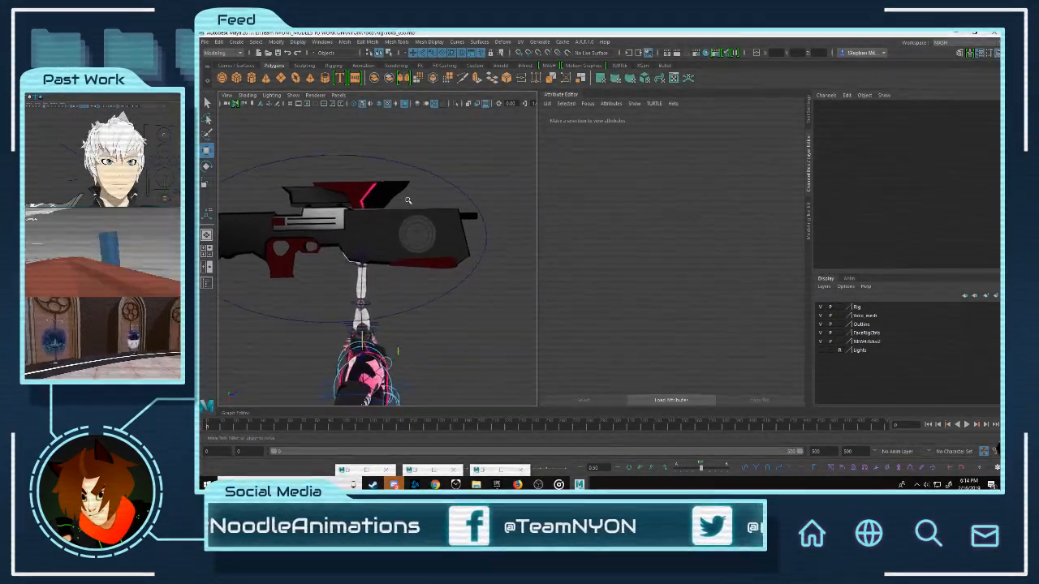
Step: Inspect the grey disc side, and orbit around to examine the rifle's keyboard and equalizer side
{"action": "scroll", "coordinate": [419, 203], "scroll_direction": "up", "scroll_amount": 5}
{"action": "middle_click_drag", "start_coordinate": [431, 202], "coordinate": [378, 219], "text": "alt"}
{"action": "left_click_drag", "start_coordinate": [377, 218], "coordinate": [429, 187], "text": "alt"}
{"action": "scroll", "coordinate": [429, 187], "scroll_direction": "down", "scroll_amount": 10}
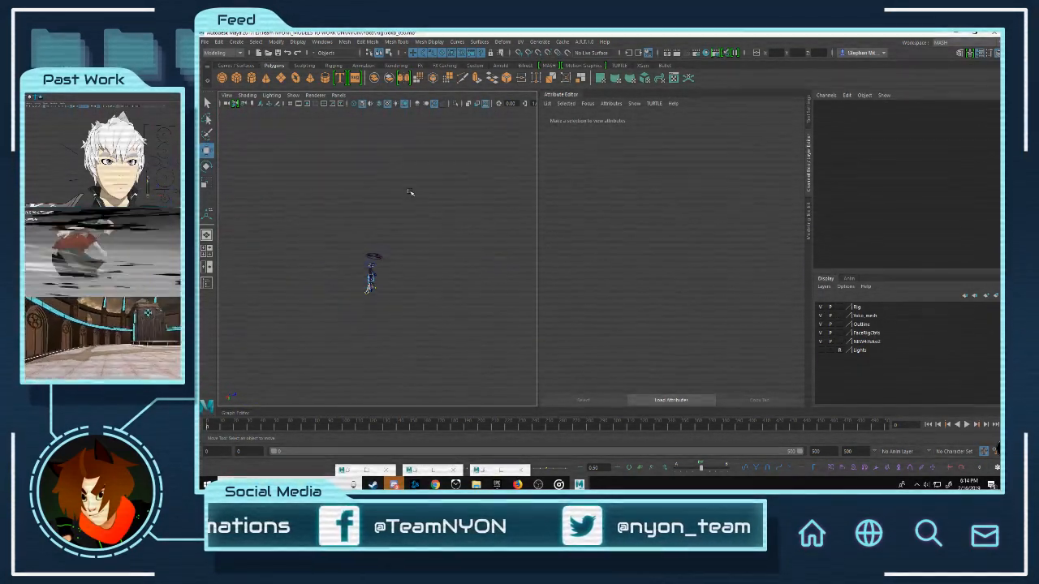
{"action": "mouse_move", "coordinate": [362, 273]}
{"action": "left_mouse_down", "text": "alt"}
{"action": "mouse_move", "coordinate": [364, 308]}
{"action": "mouse_move", "coordinate": [343, 278]}
{"action": "left_mouse_up", "text": "alt"}
{"action": "scroll", "coordinate": [381, 244], "scroll_direction": "up", "scroll_amount": 8}
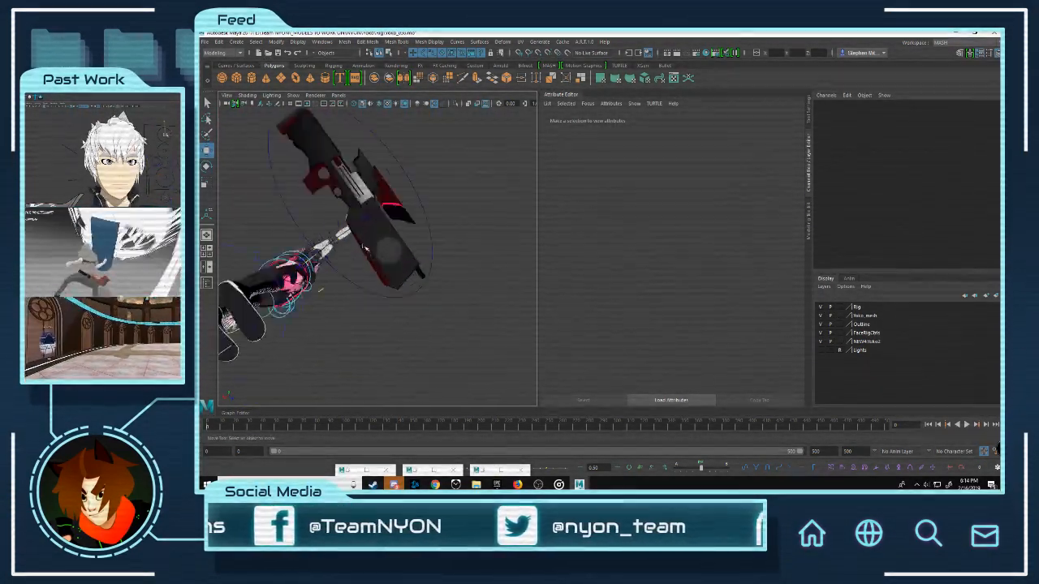
{"action": "left_click_drag", "start_coordinate": [392, 234], "coordinate": [490, 320], "text": "alt"}
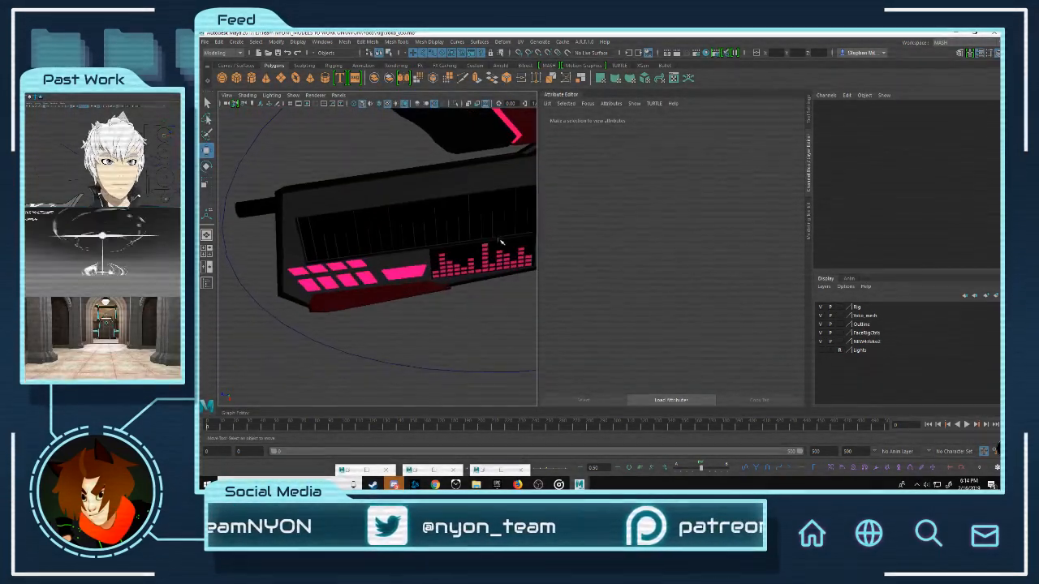
{"action": "scroll", "coordinate": [500, 242], "scroll_direction": "down", "scroll_amount": 10}
{"action": "scroll", "coordinate": [501, 241], "scroll_direction": "up", "scroll_amount": 10}
{"action": "middle_click_drag", "start_coordinate": [500, 241], "coordinate": [435, 239], "text": "alt"}
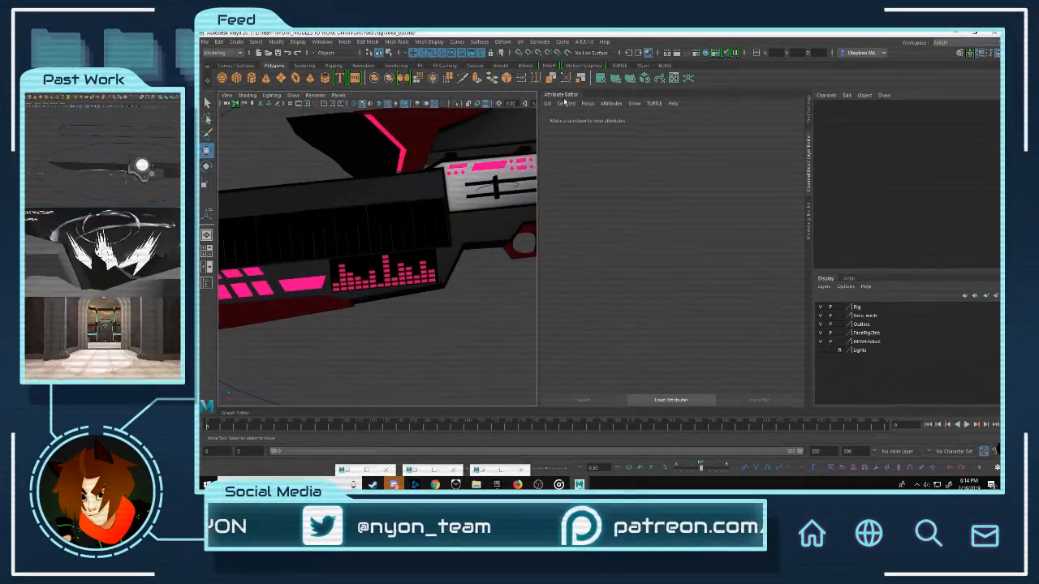
Step: Close the Attribute Editor and examine the whole keyboard side of the rifle in the larger view
{"action": "left_click", "coordinate": [563, 95]}
{"action": "scroll", "coordinate": [598, 187], "scroll_direction": "down", "scroll_amount": 8}
{"action": "middle_click_drag", "start_coordinate": [594, 234], "coordinate": [503, 241], "text": "alt"}
{"action": "left_click_drag", "start_coordinate": [504, 241], "coordinate": [289, 255], "text": "alt"}
{"action": "middle_click_drag", "start_coordinate": [615, 210], "coordinate": [609, 203], "text": "alt"}
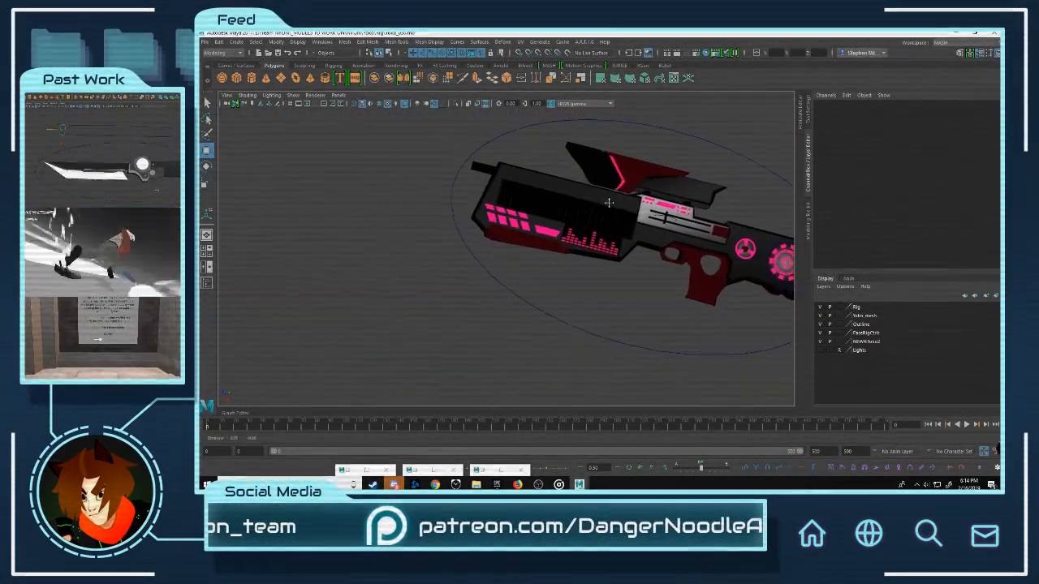
{"action": "left_click_drag", "start_coordinate": [608, 202], "coordinate": [550, 215], "text": "alt"}
{"action": "scroll", "coordinate": [548, 215], "scroll_direction": "up", "scroll_amount": 10}
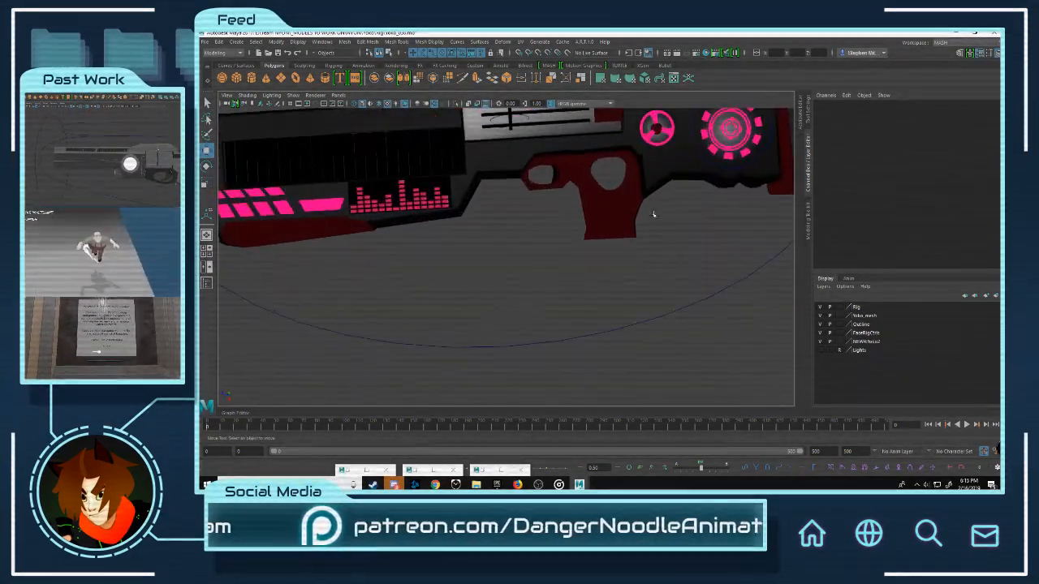
Step: Check the equalizer plane as a separate object, deselect it, and look over the grip and stock
{"action": "left_click", "coordinate": [603, 234]}
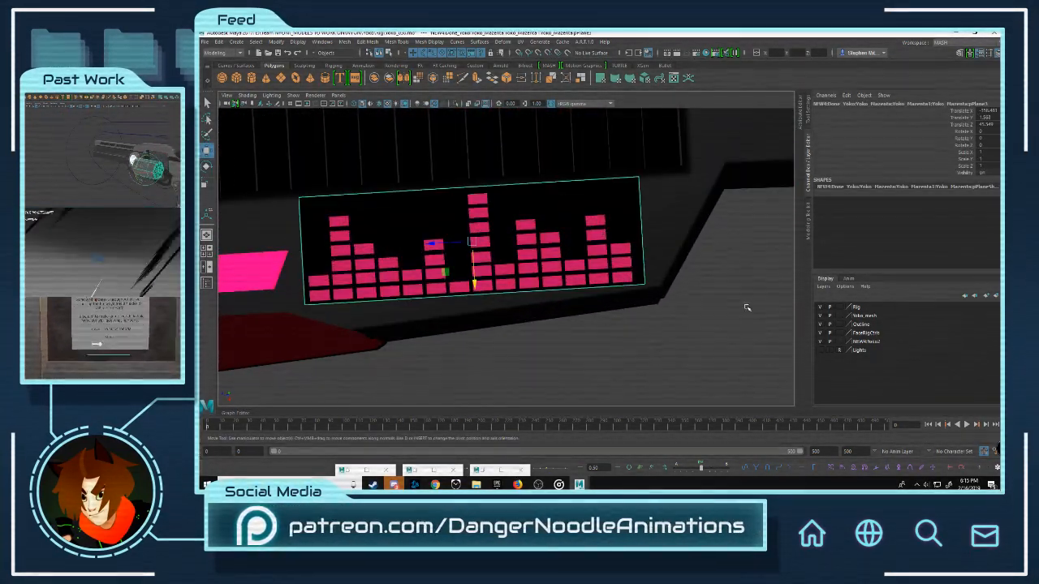
{"action": "left_click_drag", "start_coordinate": [598, 233], "coordinate": [692, 272], "text": "alt"}
{"action": "left_click", "coordinate": [699, 300]}
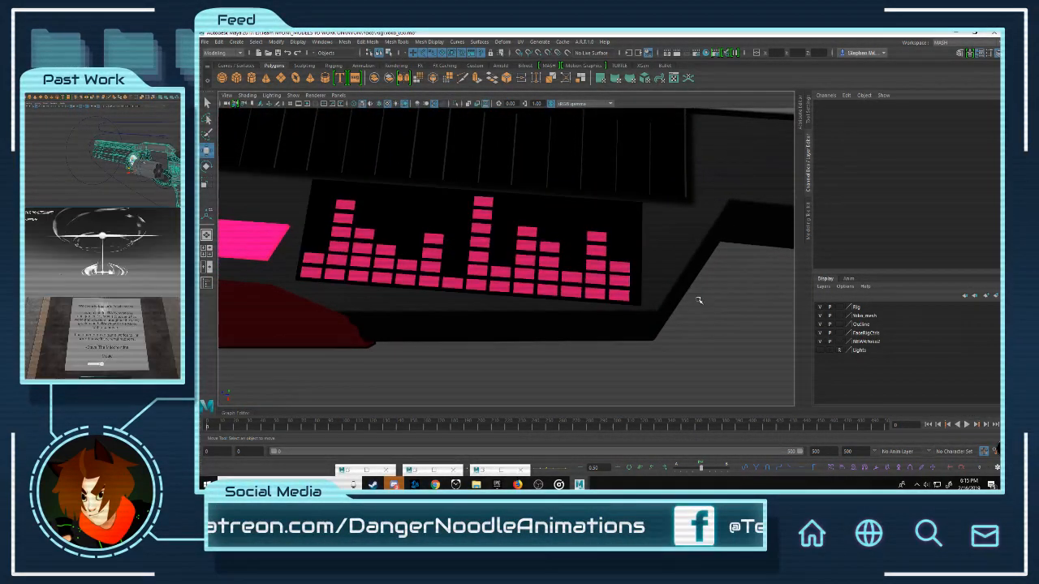
{"action": "right_click_drag", "start_coordinate": [698, 300], "coordinate": [441, 235], "text": "alt"}
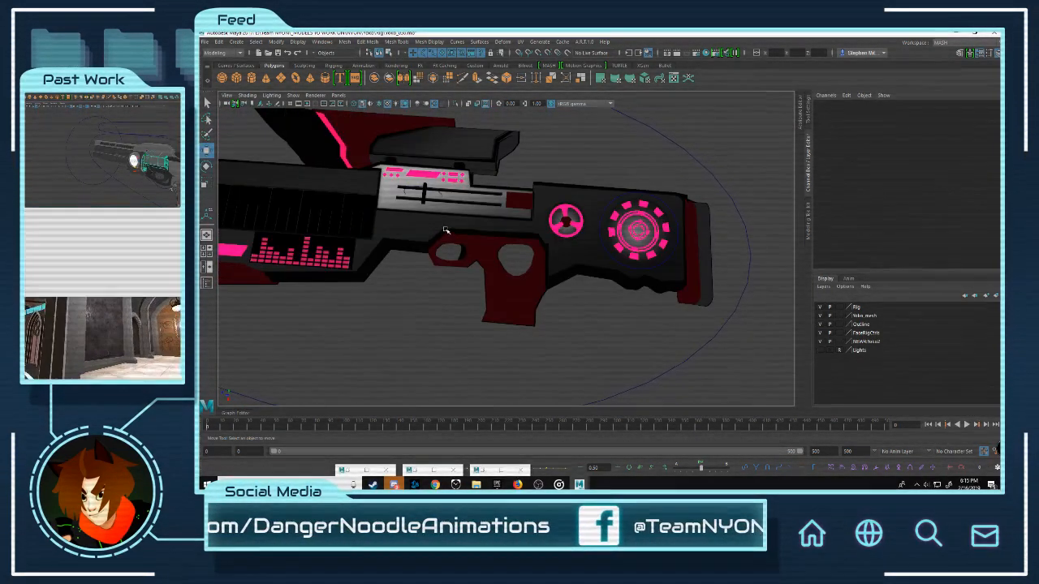
{"action": "left_click_drag", "start_coordinate": [448, 224], "coordinate": [511, 212], "text": "alt"}
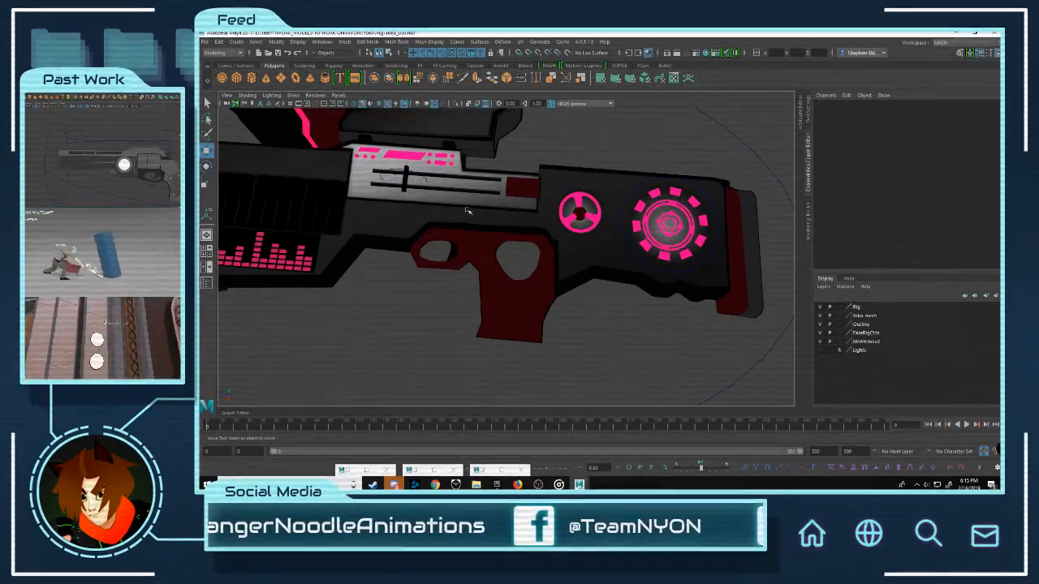
Step: Select the rifle's main mesh and review its shape, spectrum shader, surface shader and transform attributes
{"action": "right_click_drag", "start_coordinate": [467, 211], "coordinate": [677, 250], "text": "alt"}
{"action": "left_click", "coordinate": [691, 253]}
{"action": "scroll", "coordinate": [653, 214], "scroll_direction": "down", "scroll_amount": 3}
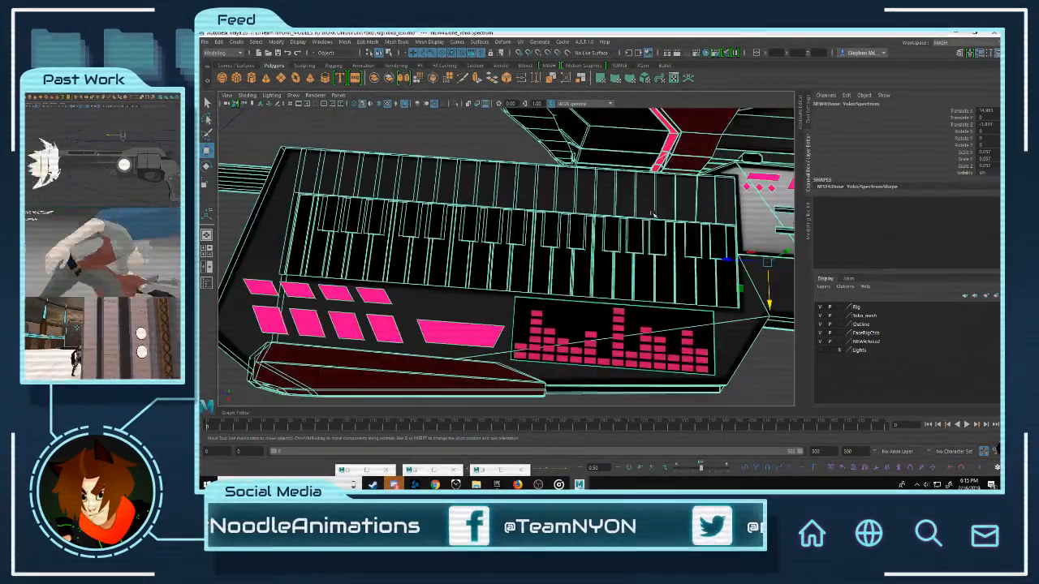
{"action": "left_click", "coordinate": [802, 112]}
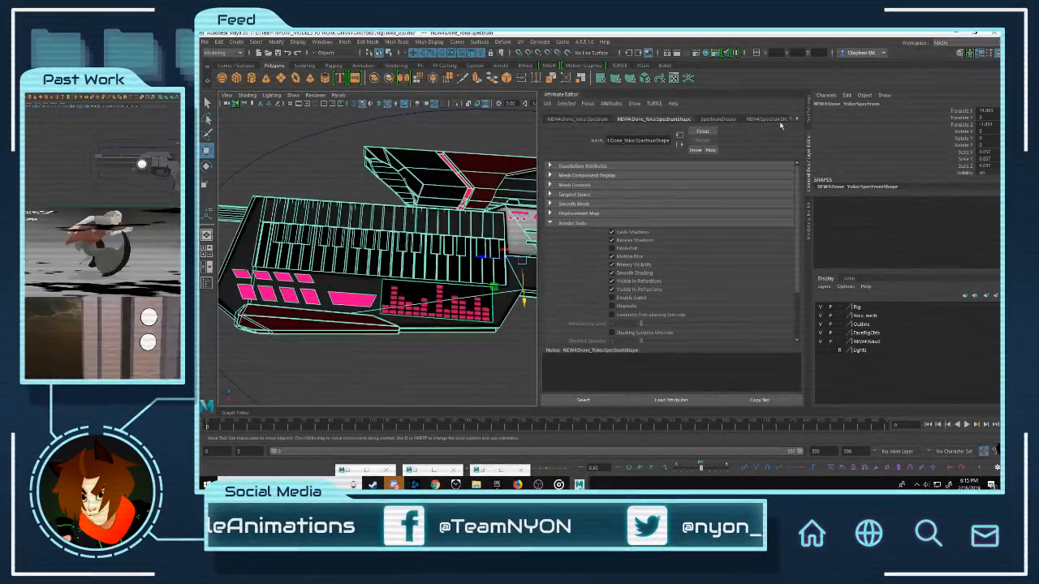
{"action": "left_click", "coordinate": [778, 119]}
{"action": "left_click", "coordinate": [720, 121]}
{"action": "left_click", "coordinate": [770, 121]}
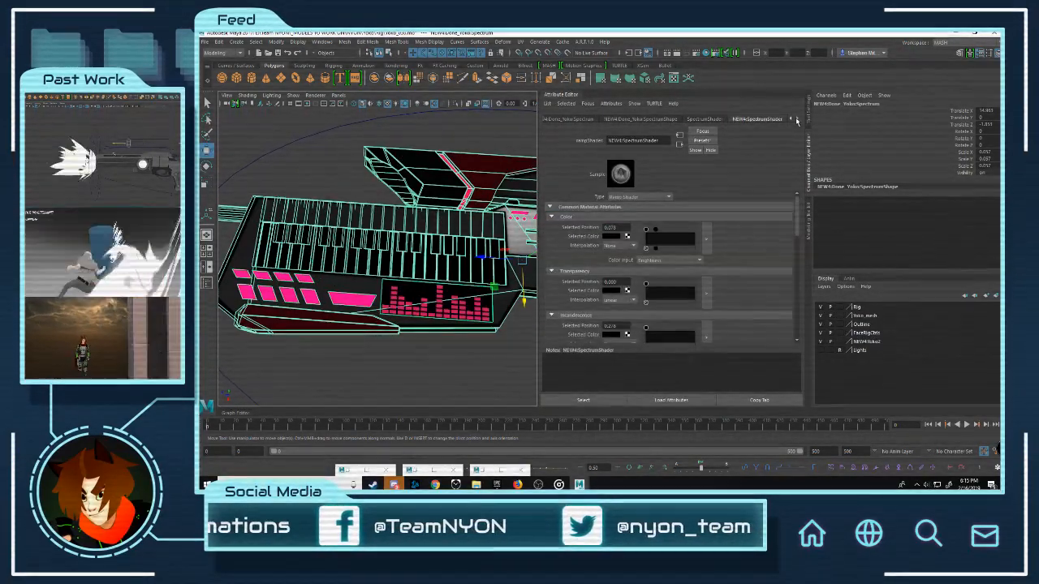
{"action": "left_click", "coordinate": [754, 119]}
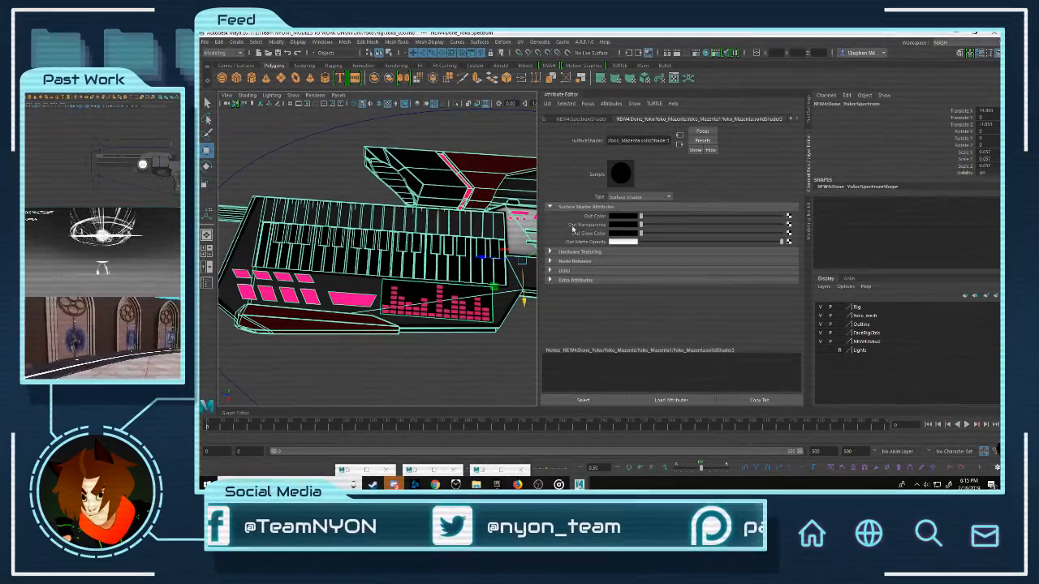
{"action": "left_click", "coordinate": [590, 119]}
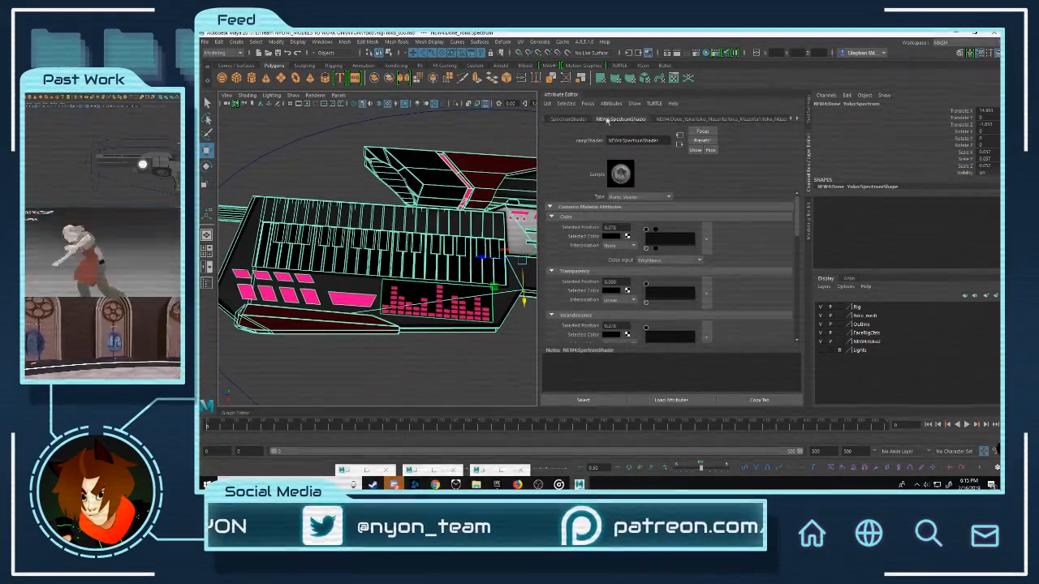
{"action": "left_click", "coordinate": [568, 119]}
{"action": "left_click", "coordinate": [545, 120]}
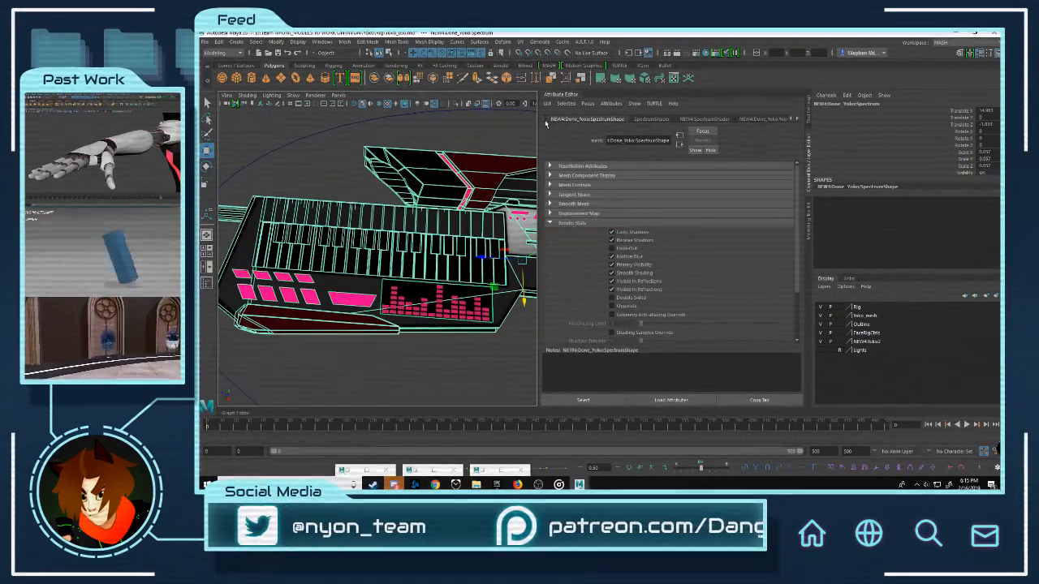
{"action": "left_click", "coordinate": [545, 119]}
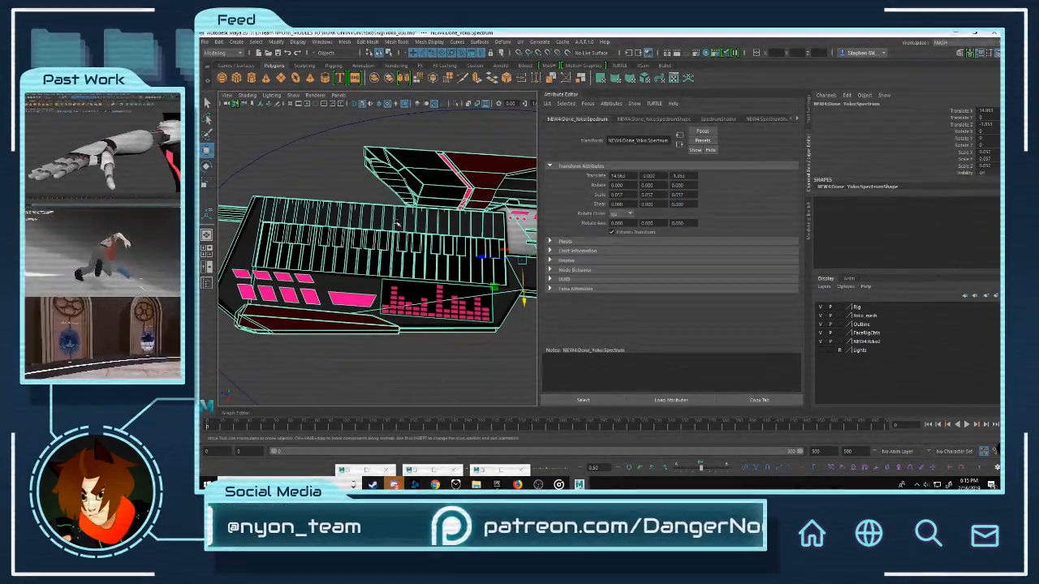
Step: Deselect the rifle mesh and examine the raised piano keys up close from a low angle
{"action": "scroll", "coordinate": [396, 225], "scroll_direction": "up", "scroll_amount": 5}
{"action": "scroll", "coordinate": [396, 225], "scroll_direction": "down", "scroll_amount": 3}
{"action": "left_click_drag", "start_coordinate": [429, 182], "coordinate": [482, 151], "text": "alt"}
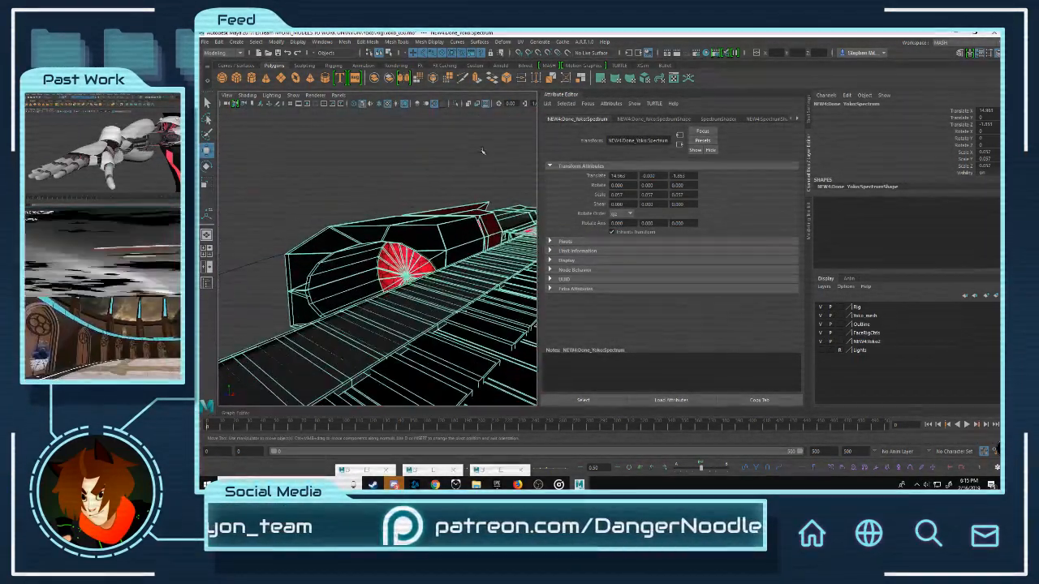
{"action": "left_click", "coordinate": [317, 197]}
{"action": "scroll", "coordinate": [411, 241], "scroll_direction": "up", "scroll_amount": 5}
{"action": "left_click_drag", "start_coordinate": [397, 224], "coordinate": [417, 232], "text": "alt"}
{"action": "scroll", "coordinate": [469, 231], "scroll_direction": "up", "scroll_amount": 2}
{"action": "left_click", "coordinate": [440, 239]}
Step: Try selecting the connected faces of one piano key, and return to object selection with nothing selected
{"action": "right_click_drag", "start_coordinate": [341, 206], "coordinate": [341, 231]}
{"action": "left_click_drag", "start_coordinate": [423, 217], "coordinate": [389, 261], "text": "alt"}
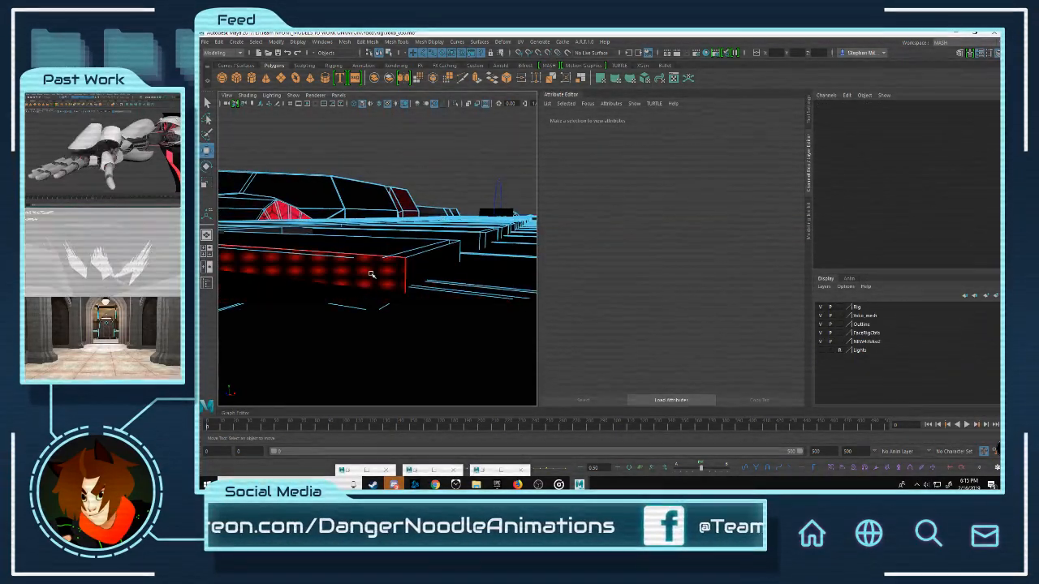
{"action": "double_click", "coordinate": [373, 275]}
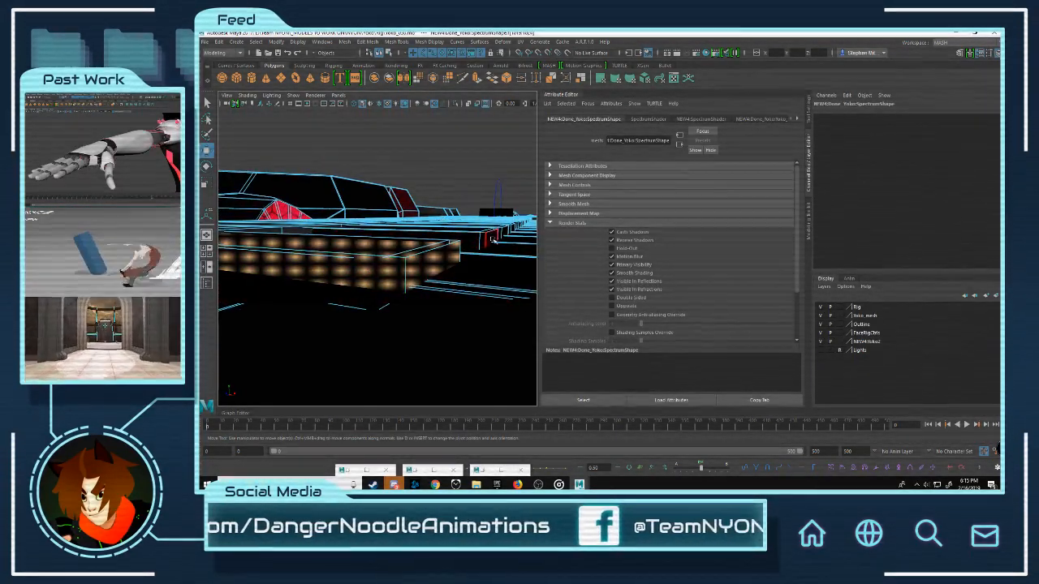
{"action": "right_click_drag", "start_coordinate": [409, 251], "coordinate": [464, 204]}
{"action": "left_click", "coordinate": [464, 181]}
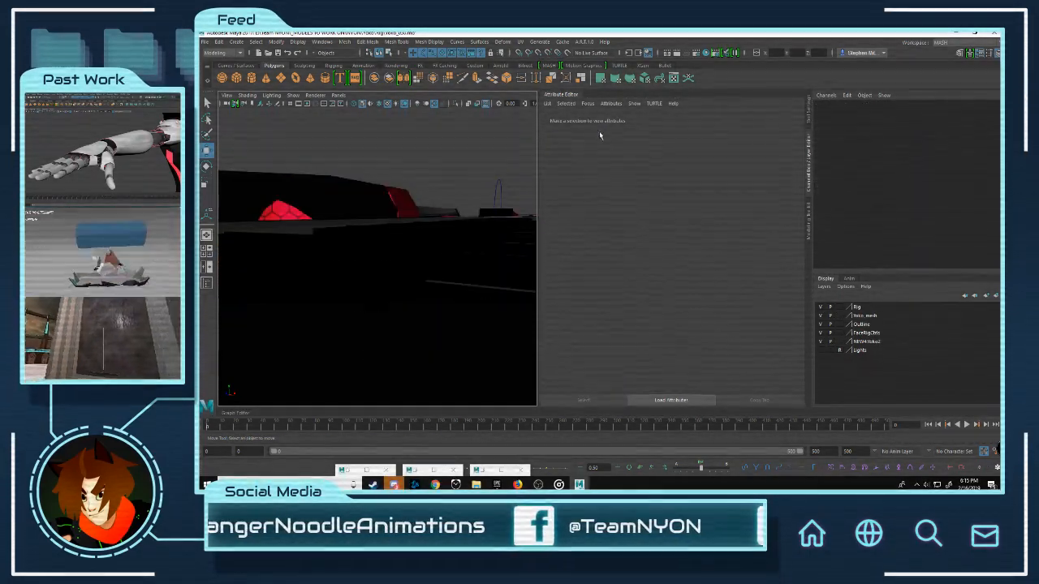
Step: Bring up the rifle mesh's UV layout and select the stray UVs stretched far outside the texture square
{"action": "key", "text": "ctrl+z"}
{"action": "left_click", "coordinate": [688, 78]}
{"action": "scroll", "coordinate": [904, 231], "scroll_direction": "down", "scroll_amount": 3}
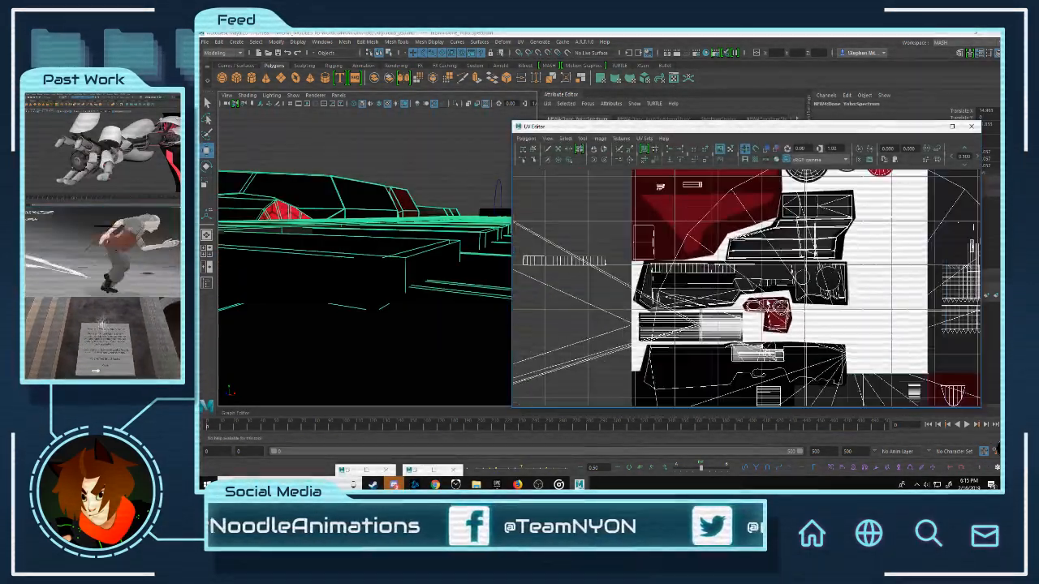
{"action": "middle_click_drag", "start_coordinate": [905, 231], "coordinate": [974, 195], "text": "alt"}
{"action": "right_click_drag", "start_coordinate": [958, 203], "coordinate": [555, 225], "text": "alt"}
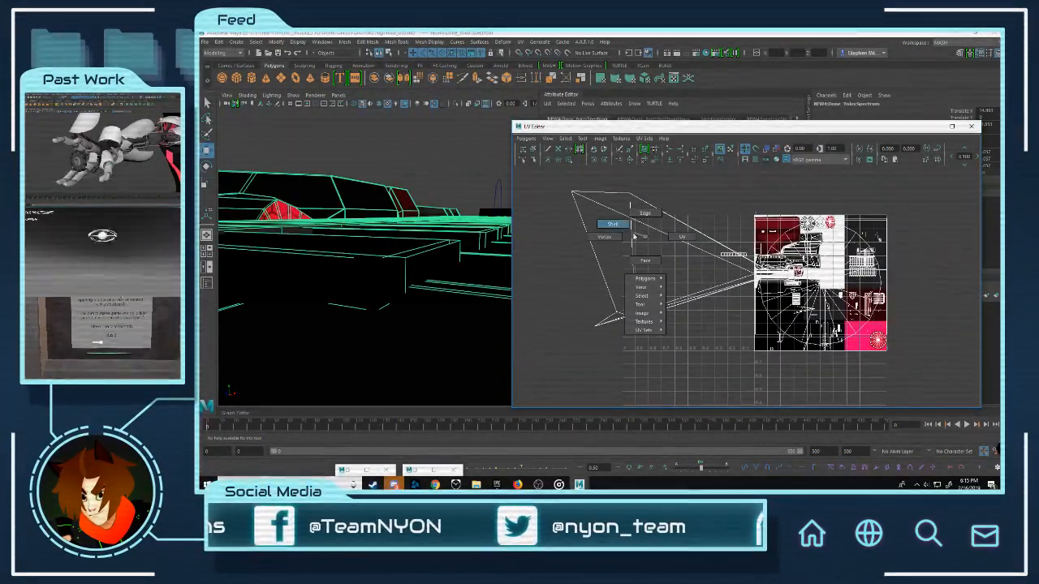
{"action": "right_click_drag", "start_coordinate": [634, 237], "coordinate": [630, 233]}
{"action": "left_click_drag", "start_coordinate": [556, 218], "coordinate": [552, 183]}
{"action": "key", "text": "f"}
{"action": "left_click_drag", "start_coordinate": [470, 183], "coordinate": [551, 265], "text": "alt"}
{"action": "key", "text": "f"}
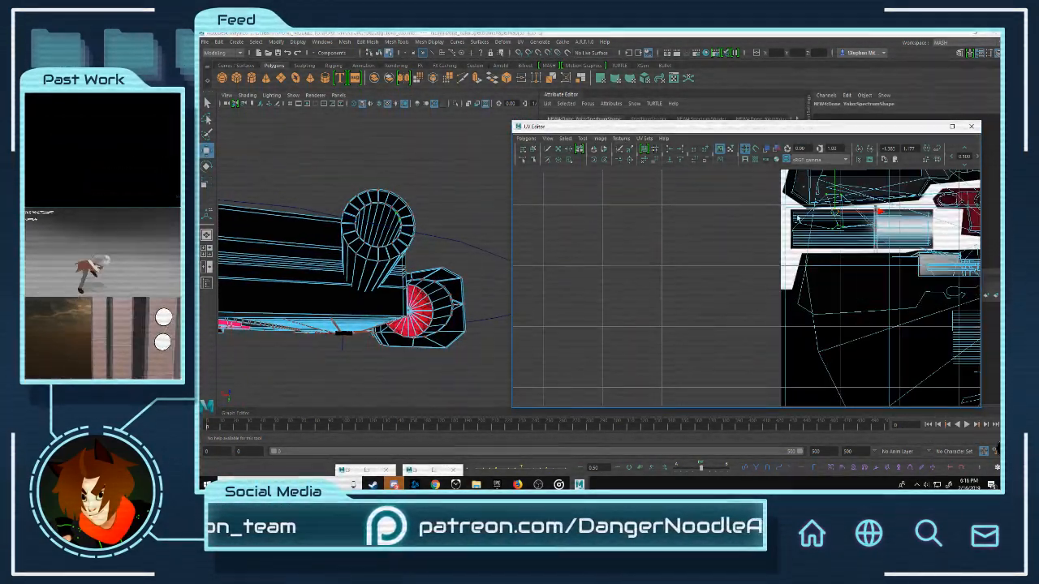
Step: Scale the stray UV cluster down and move it toward the outer end of the black-to-white gradient strip
{"action": "scroll", "coordinate": [658, 277], "scroll_direction": "up", "scroll_amount": 5}
{"action": "key", "text": "r"}
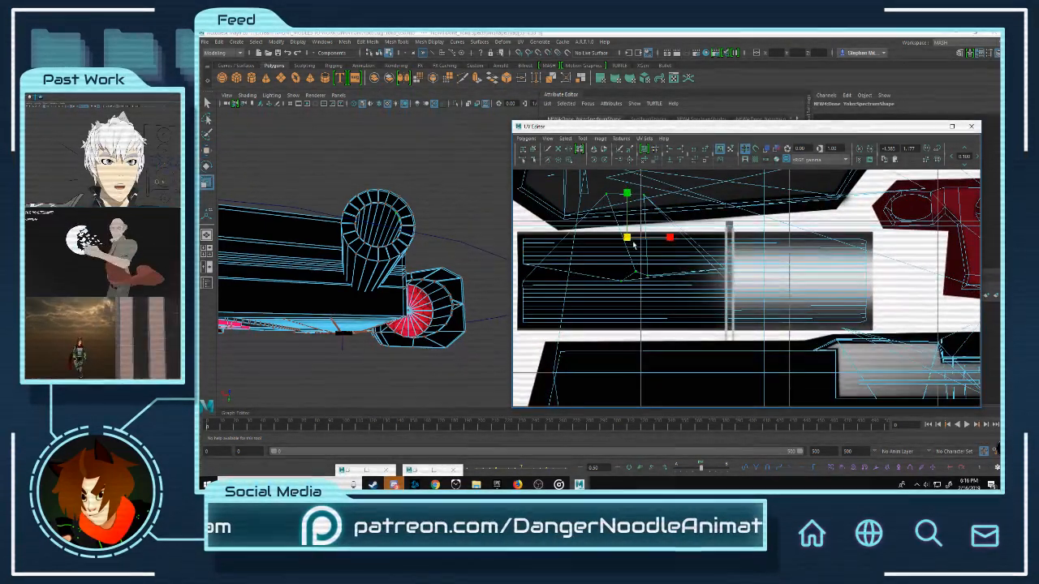
{"action": "left_click_drag", "start_coordinate": [628, 238], "coordinate": [611, 268]}
{"action": "key", "text": "w"}
{"action": "middle_click_drag", "start_coordinate": [588, 261], "coordinate": [726, 239]}
{"action": "scroll", "coordinate": [724, 238], "scroll_direction": "up", "scroll_amount": 3}
Step: Shrink the cluster further and nudge it just inside the black edge of the gradient strip
{"action": "key", "text": "r"}
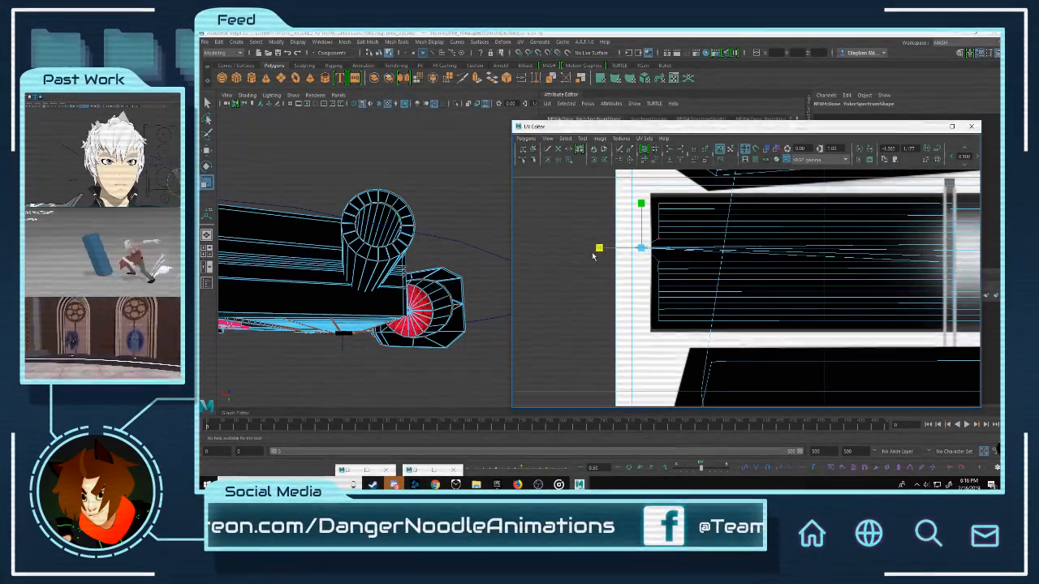
{"action": "key", "text": "r"}
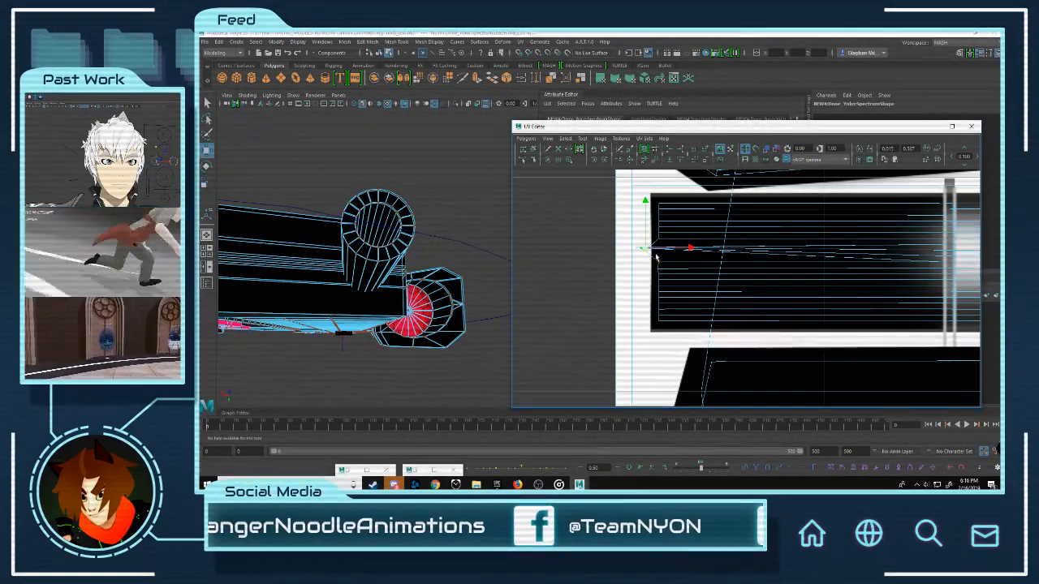
{"action": "key", "text": "w"}
{"action": "mouse_move", "coordinate": [655, 253]}
{"action": "left_mouse_down"}
{"action": "mouse_move", "coordinate": [643, 254]}
{"action": "mouse_move", "coordinate": [672, 263]}
{"action": "left_mouse_up"}
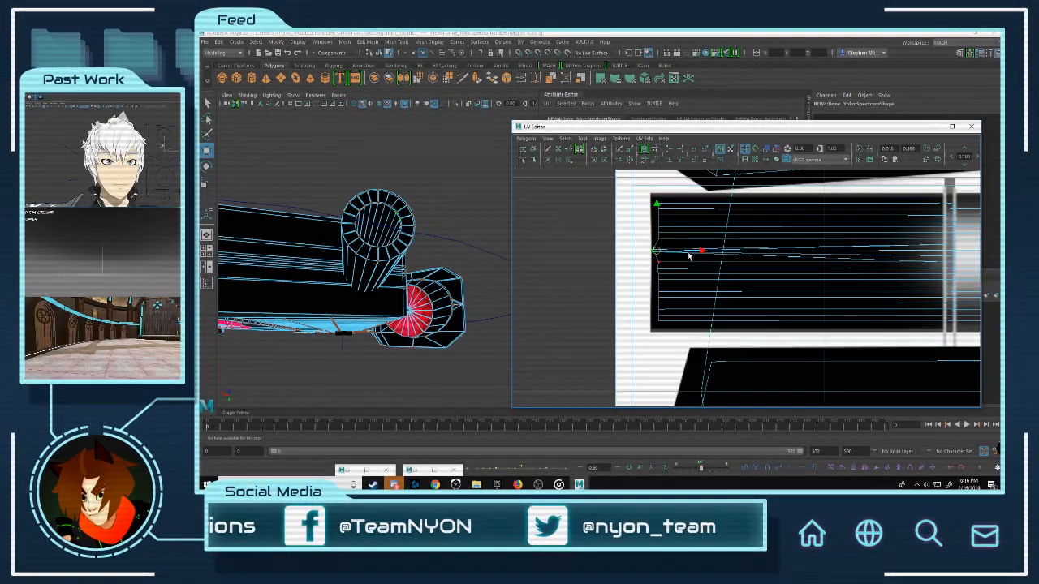
{"action": "scroll", "coordinate": [689, 257], "scroll_direction": "up", "scroll_amount": 3}
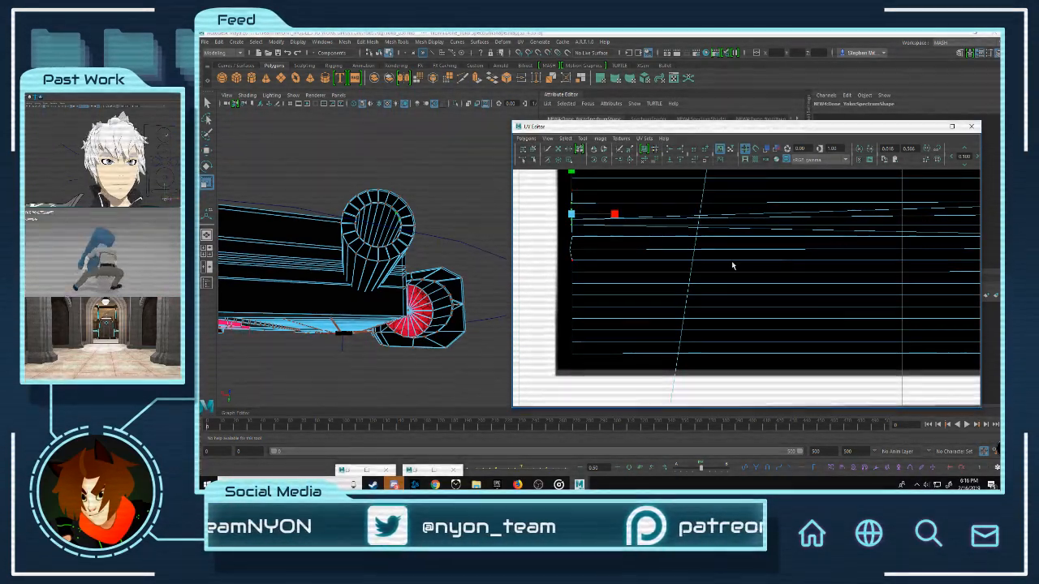
{"action": "scroll", "coordinate": [726, 262], "scroll_direction": "down", "scroll_amount": 3}
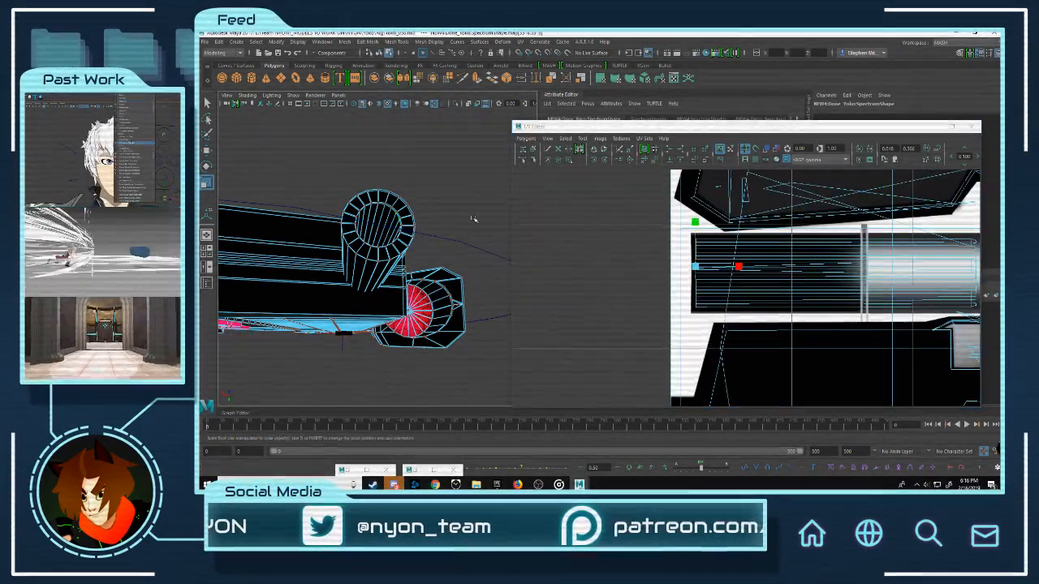
Step: Return to object selection, reselect the rifle mesh and minimize the UV Editor
{"action": "left_click_drag", "start_coordinate": [475, 220], "coordinate": [332, 244], "text": "alt"}
{"action": "right_click_drag", "start_coordinate": [331, 242], "coordinate": [362, 217]}
{"action": "left_click", "coordinate": [319, 176]}
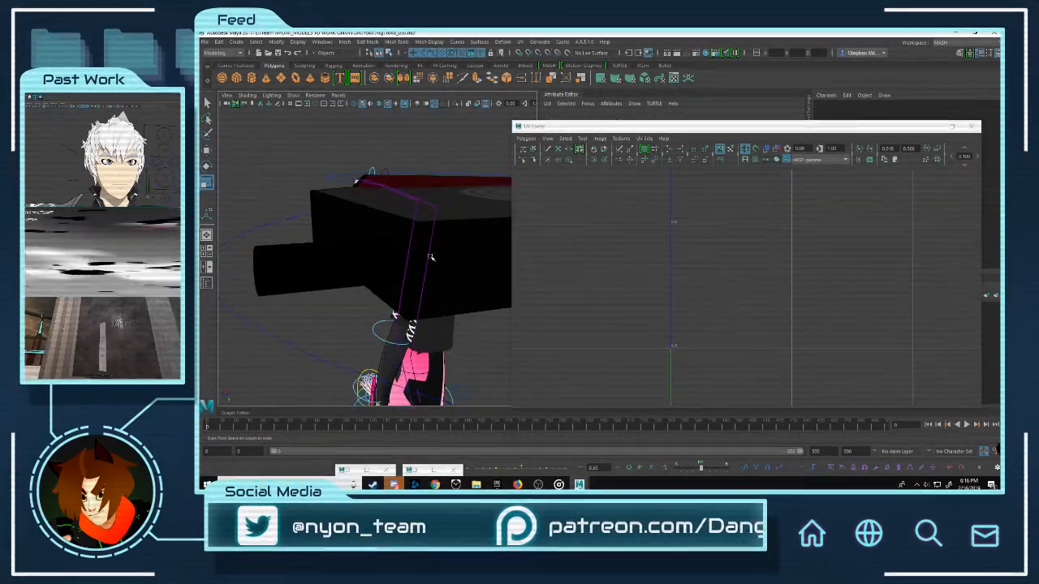
{"action": "left_click_drag", "start_coordinate": [430, 257], "coordinate": [362, 149], "text": "alt"}
{"action": "left_click", "coordinate": [429, 213]}
{"action": "scroll", "coordinate": [429, 213], "scroll_direction": "down", "scroll_amount": 5}
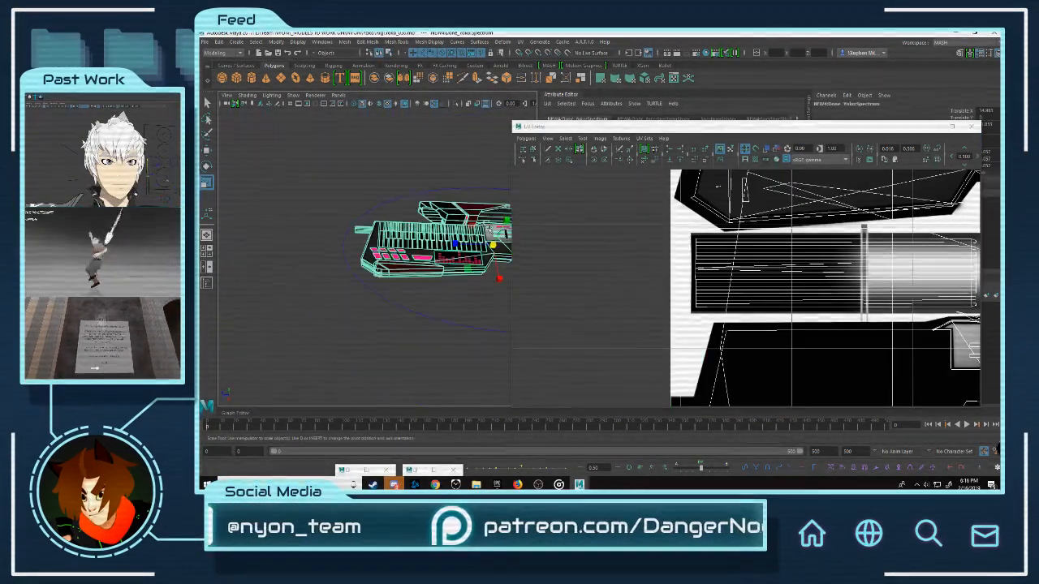
{"action": "middle_click_drag", "start_coordinate": [429, 213], "coordinate": [328, 221], "text": "alt"}
{"action": "left_click", "coordinate": [931, 126]}
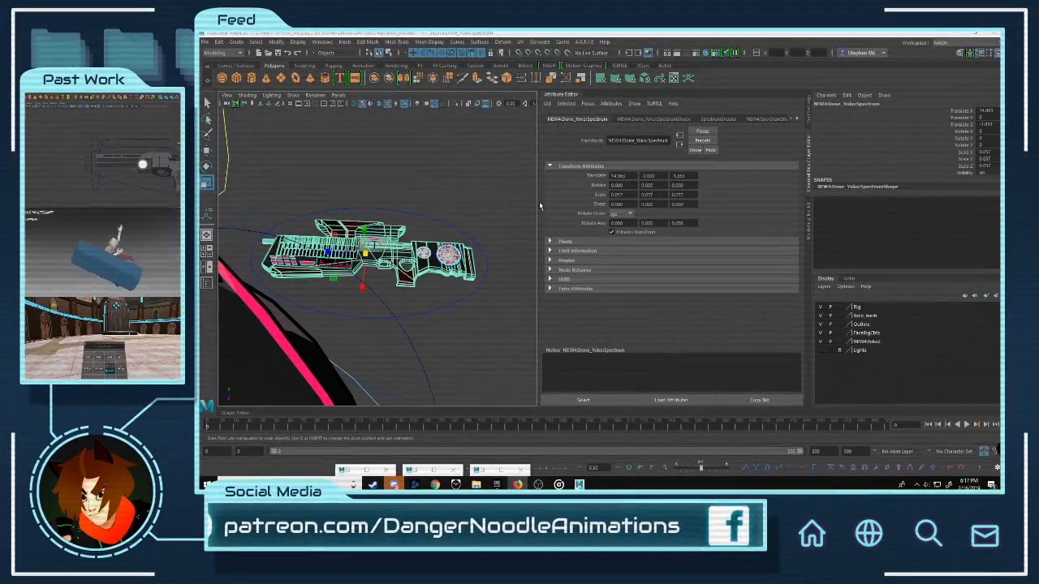
Step: Deselect the rifle, collapse the Attribute Editor, and look over the slider panel, grip and scope before framing the whole rifle
{"action": "scroll", "coordinate": [382, 243], "scroll_direction": "up", "scroll_amount": 3}
{"action": "left_click_drag", "start_coordinate": [382, 244], "coordinate": [475, 155], "text": "alt"}
{"action": "left_click", "coordinate": [408, 285]}
{"action": "left_click", "coordinate": [563, 96]}
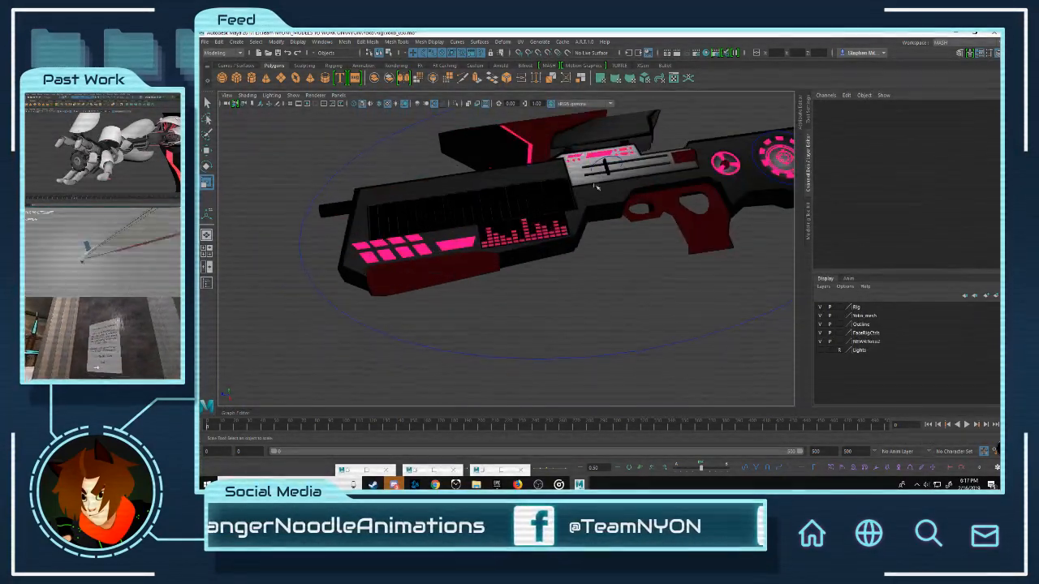
{"action": "left_click_drag", "start_coordinate": [612, 179], "coordinate": [649, 159], "text": "alt"}
{"action": "middle_click_drag", "start_coordinate": [649, 159], "coordinate": [531, 236], "text": "alt"}
{"action": "scroll", "coordinate": [569, 150], "scroll_direction": "up", "scroll_amount": 4}
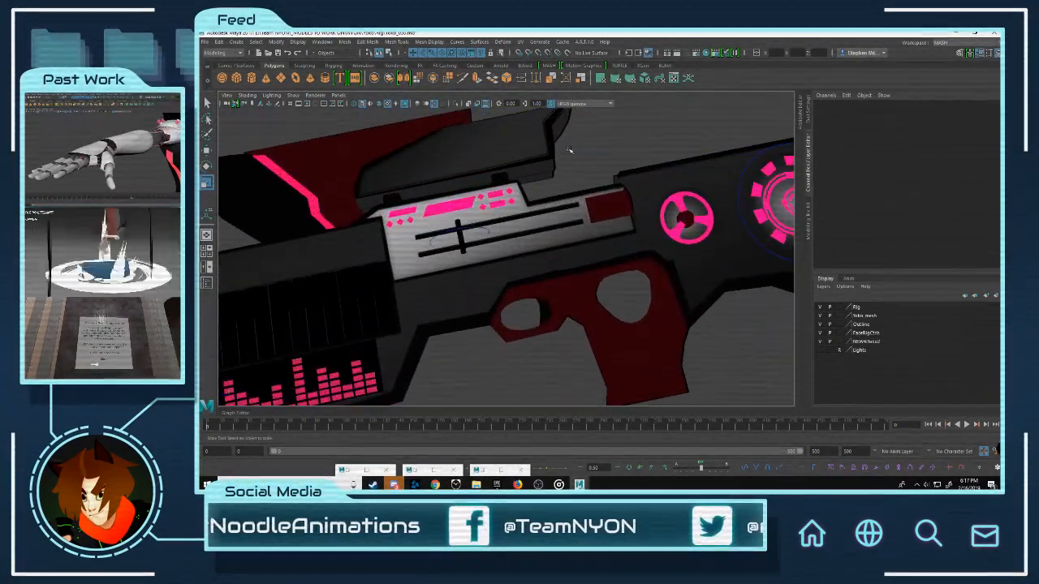
{"action": "left_click", "coordinate": [569, 150]}
{"action": "key", "text": "f"}
{"action": "left_click_drag", "start_coordinate": [572, 163], "coordinate": [581, 200], "text": "alt"}
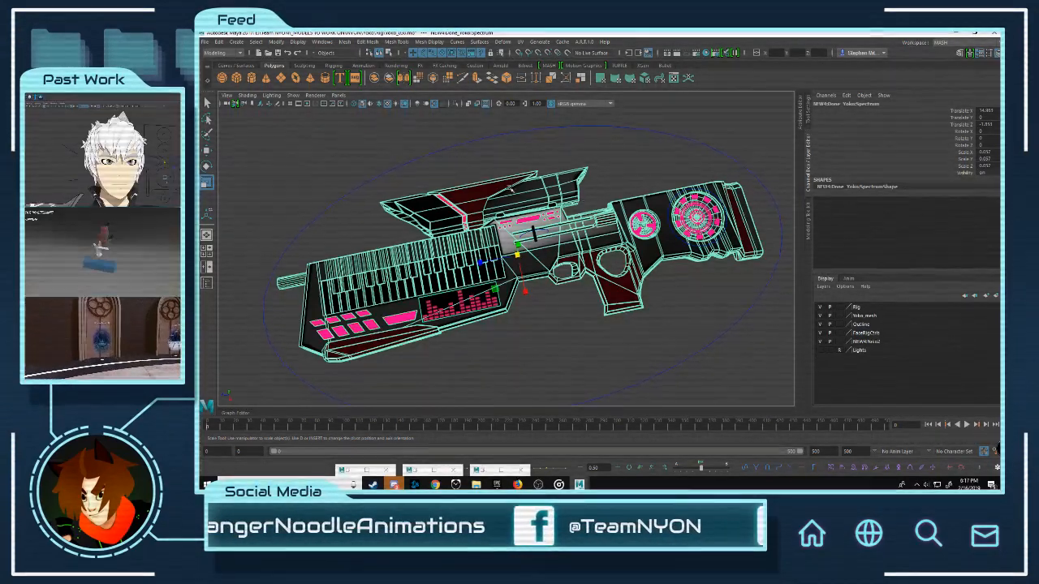
Step: Examine the piano keys and equalizer up close, toggling the rifle's selection to compare its wireframe with the textured surface
{"action": "left_click", "coordinate": [549, 314]}
{"action": "middle_click_drag", "start_coordinate": [481, 261], "coordinate": [547, 232], "text": "alt"}
{"action": "scroll", "coordinate": [557, 239], "scroll_direction": "up", "scroll_amount": 5}
{"action": "left_click", "coordinate": [589, 181]}
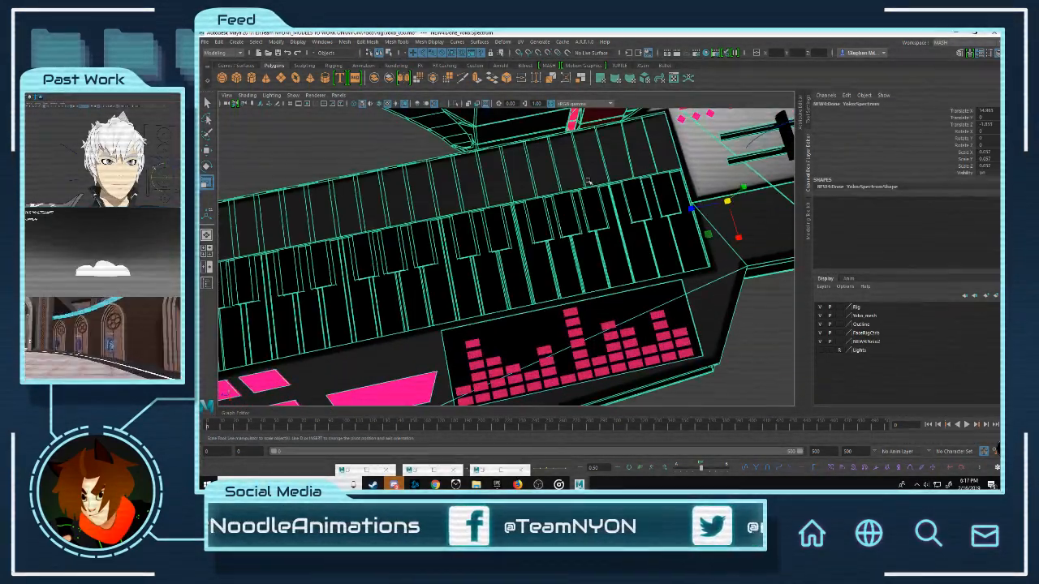
{"action": "scroll", "coordinate": [589, 181], "scroll_direction": "down", "scroll_amount": 5}
{"action": "left_click", "coordinate": [698, 336]}
{"action": "middle_click_drag", "start_coordinate": [654, 258], "coordinate": [444, 311], "text": "alt"}
{"action": "scroll", "coordinate": [520, 284], "scroll_direction": "up", "scroll_amount": 3}
{"action": "mouse_move", "coordinate": [594, 252]}
{"action": "left_mouse_down", "text": "alt"}
{"action": "mouse_move", "coordinate": [603, 249]}
{"action": "mouse_move", "coordinate": [593, 239]}
{"action": "left_mouse_up", "text": "alt"}
{"action": "scroll", "coordinate": [505, 274], "scroll_direction": "down", "scroll_amount": 2}
{"action": "middle_click_drag", "start_coordinate": [506, 274], "coordinate": [547, 262], "text": "alt"}
{"action": "scroll", "coordinate": [547, 262], "scroll_direction": "up", "scroll_amount": 1}
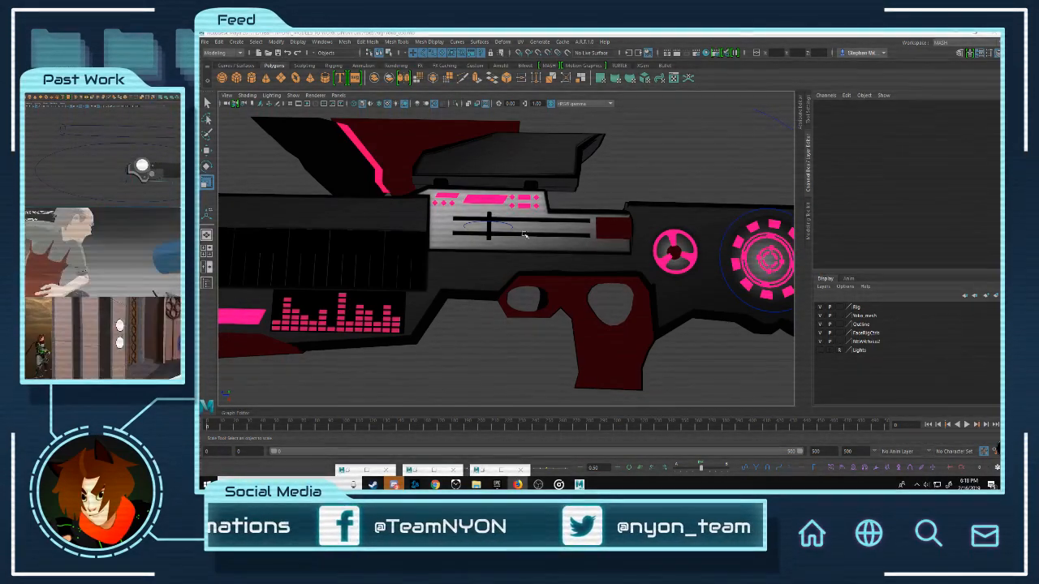
Step: Inspect the rifle's far side and the gap beside the scope for misplaced white and gray texture patches
{"action": "scroll", "coordinate": [524, 235], "scroll_direction": "down", "scroll_amount": 5}
{"action": "left_click_drag", "start_coordinate": [540, 258], "coordinate": [414, 205], "text": "alt"}
{"action": "scroll", "coordinate": [560, 239], "scroll_direction": "up", "scroll_amount": 3}
{"action": "left_click", "coordinate": [560, 238]}
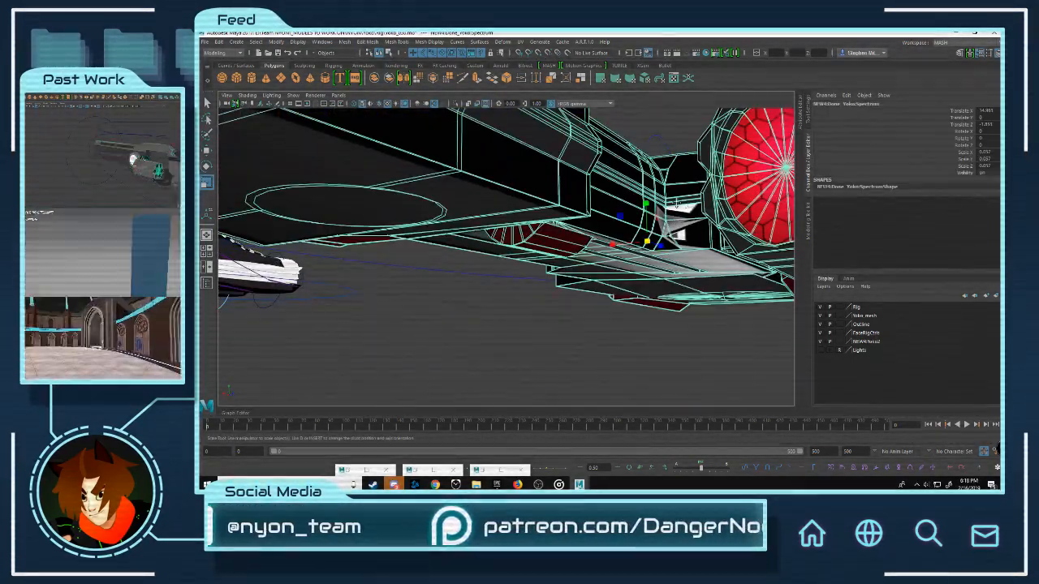
{"action": "left_click_drag", "start_coordinate": [560, 238], "coordinate": [540, 222], "text": "alt"}
{"action": "left_click_drag", "start_coordinate": [698, 301], "coordinate": [670, 276], "text": "alt"}
{"action": "left_click", "coordinate": [670, 167]}
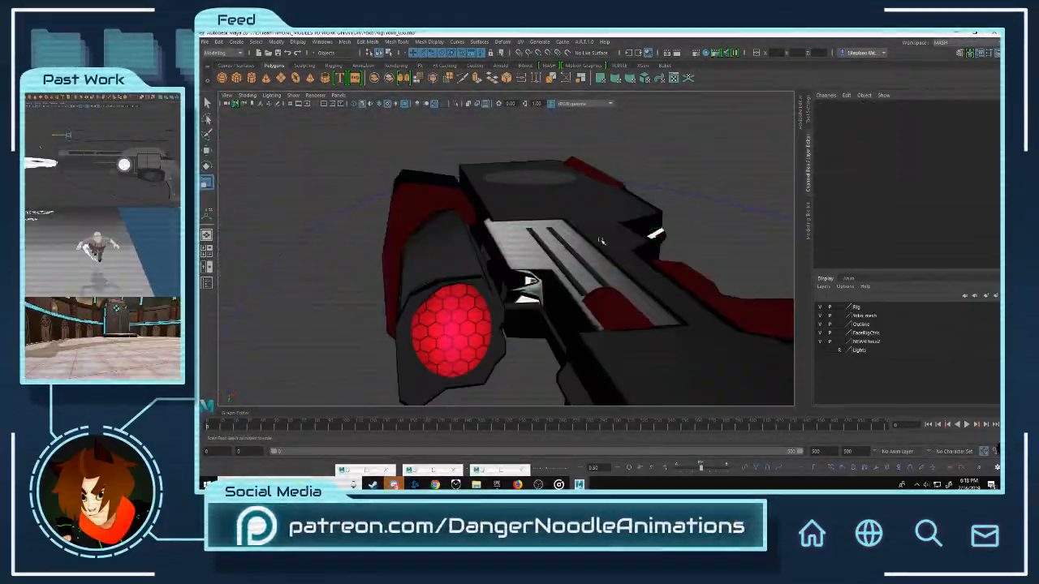
{"action": "left_click_drag", "start_coordinate": [557, 236], "coordinate": [587, 276], "text": "alt"}
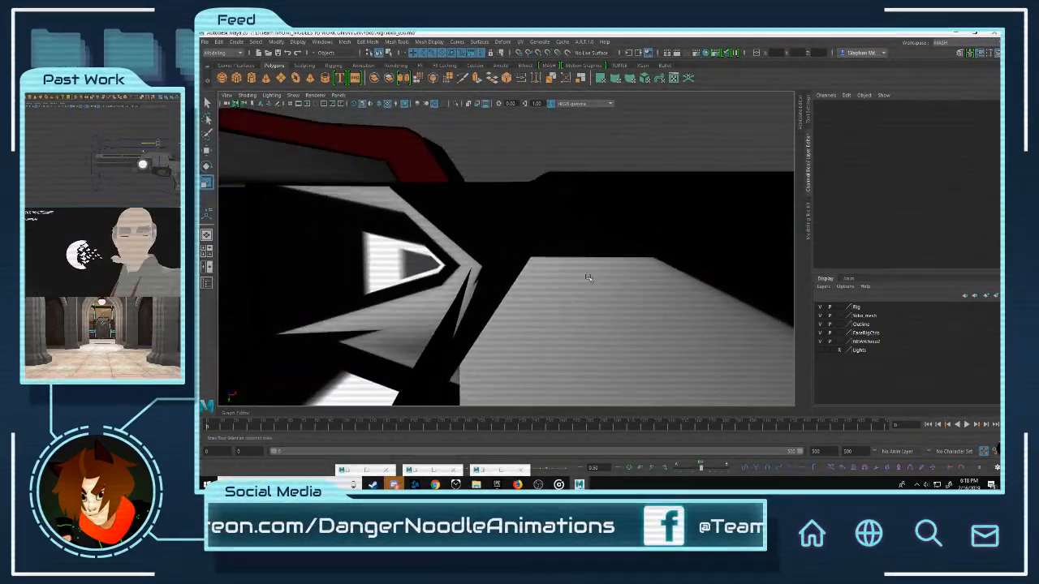
{"action": "left_click", "coordinate": [513, 246]}
{"action": "left_click", "coordinate": [513, 165]}
{"action": "left_click", "coordinate": [574, 249]}
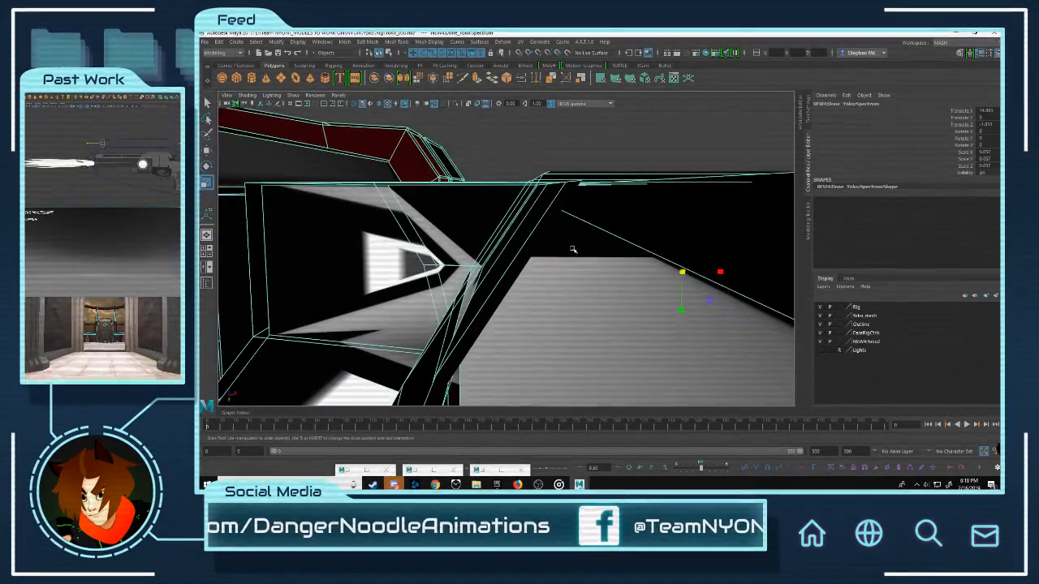
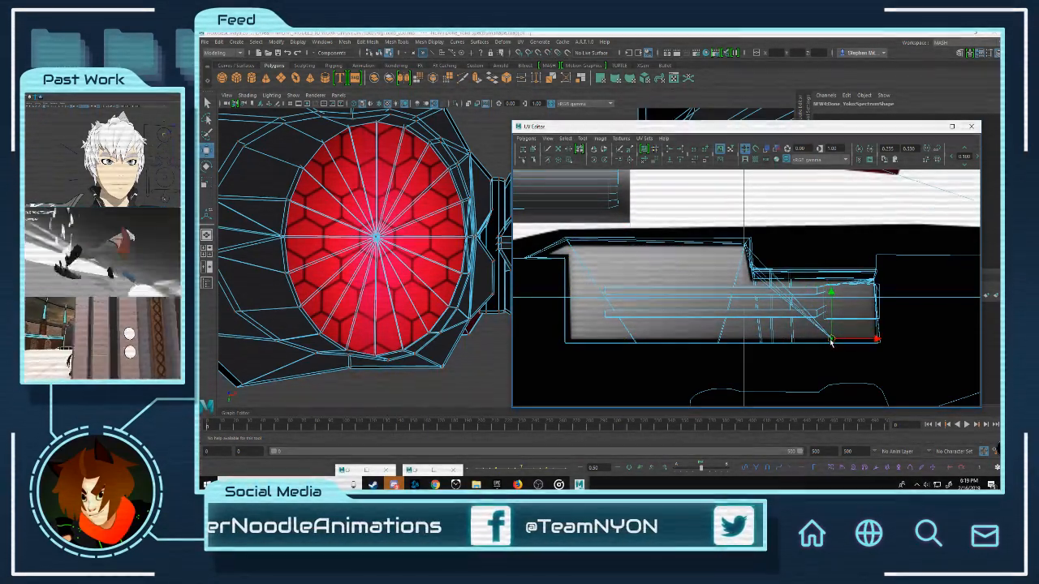
Step: Move a stray UV from the gray panel's lower edge up into its dark border to darken the recess beside the scope
{"action": "right_click_drag", "start_coordinate": [475, 223], "coordinate": [383, 192], "text": "alt"}
{"action": "middle_click_drag", "start_coordinate": [382, 193], "coordinate": [339, 191], "text": "alt"}
{"action": "left_click_drag", "start_coordinate": [357, 192], "coordinate": [455, 221], "text": "alt"}
{"action": "right_click_drag", "start_coordinate": [454, 221], "coordinate": [487, 234], "text": "alt"}
{"action": "left_click_drag", "start_coordinate": [487, 234], "coordinate": [746, 323], "text": "alt"}
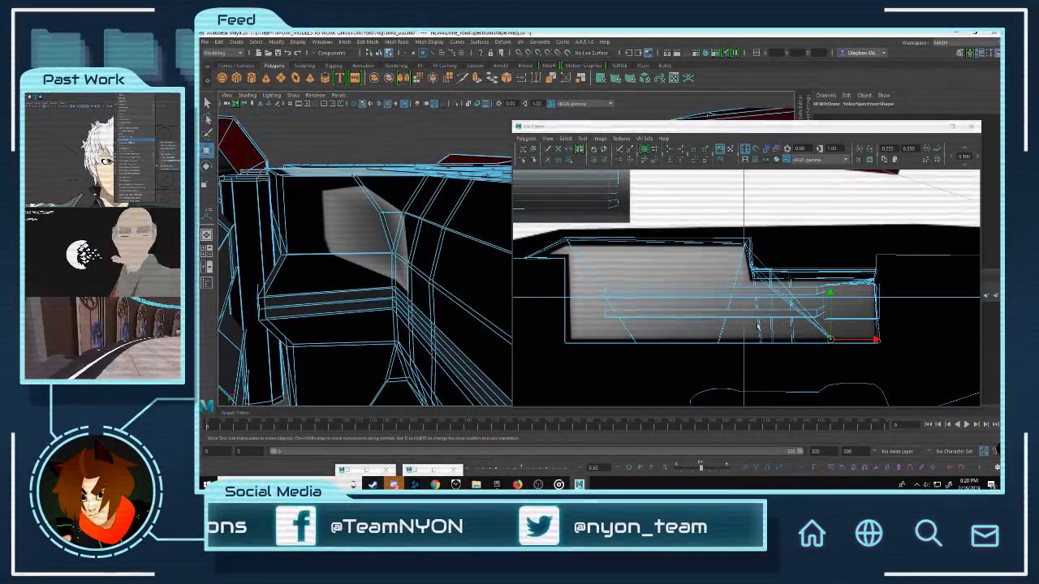
{"action": "left_click_drag", "start_coordinate": [830, 342], "coordinate": [789, 303]}
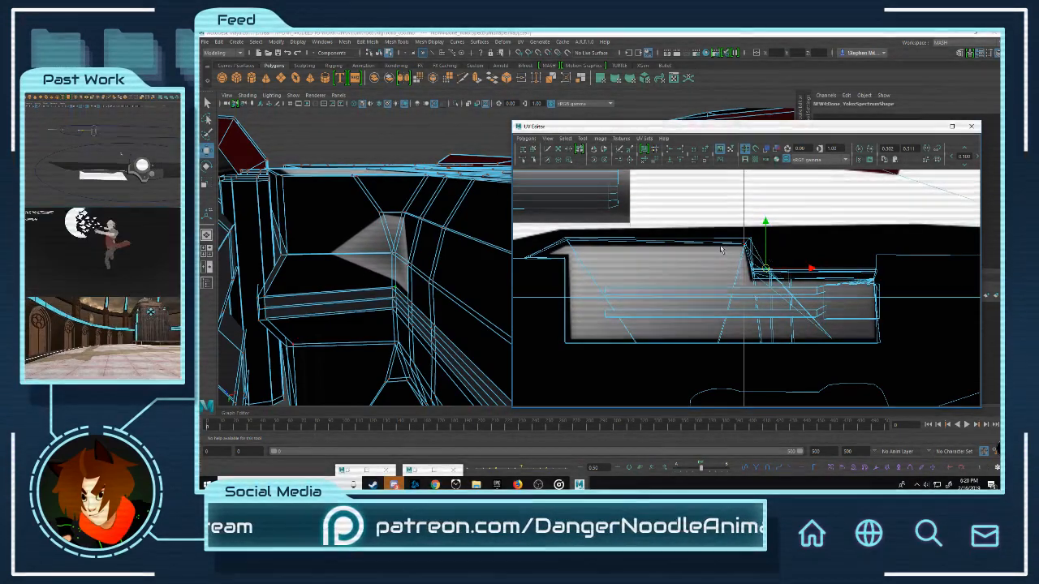
Step: Pick individual UVs around the notch corner of the gray panel to check which ones affect the recess
{"action": "scroll", "coordinate": [723, 249], "scroll_direction": "up", "scroll_amount": 4}
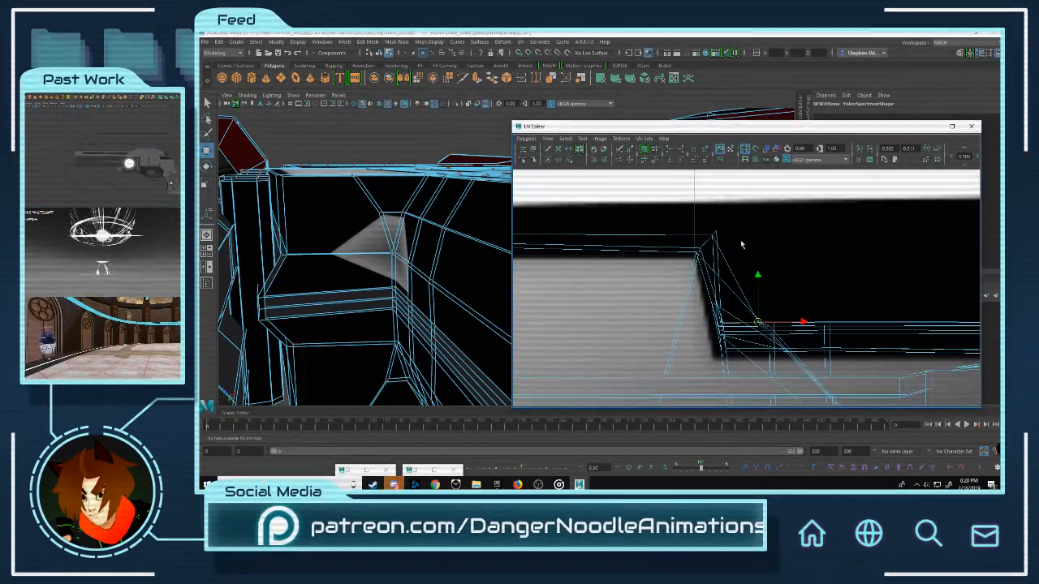
{"action": "left_click", "coordinate": [715, 235]}
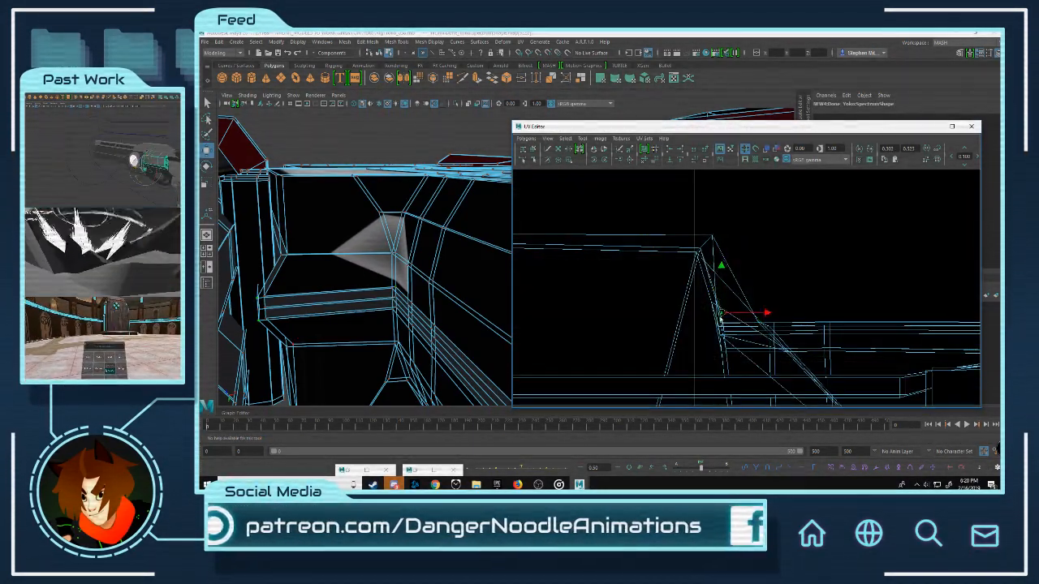
{"action": "left_click", "coordinate": [714, 235]}
{"action": "left_click_drag", "start_coordinate": [717, 244], "coordinate": [727, 265]}
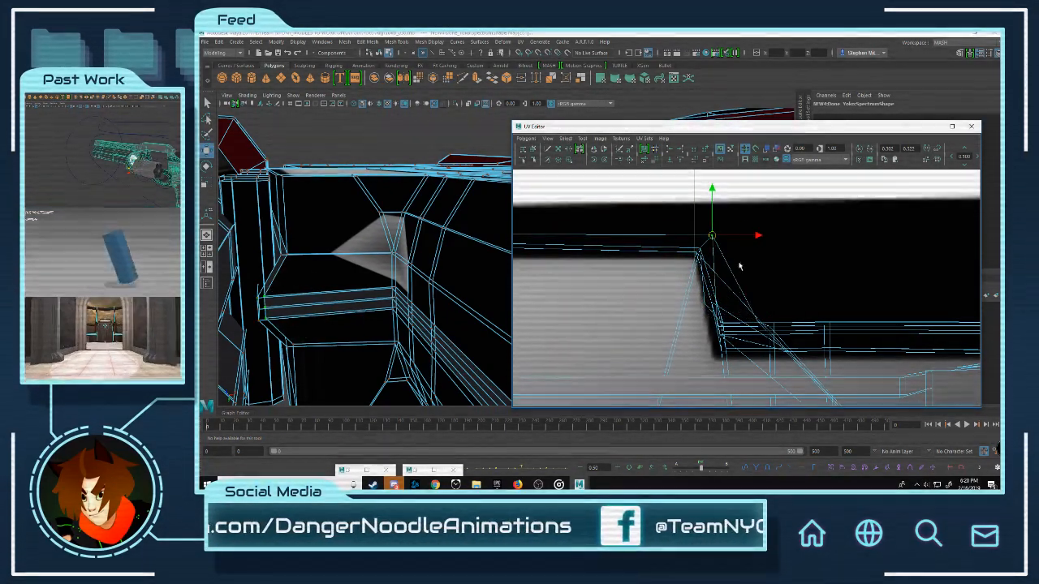
{"action": "left_click", "coordinate": [761, 317]}
{"action": "left_click", "coordinate": [769, 327]}
{"action": "mouse_move", "coordinate": [769, 327]}
{"action": "left_mouse_down"}
{"action": "mouse_move", "coordinate": [790, 326]}
{"action": "mouse_move", "coordinate": [732, 255]}
{"action": "mouse_move", "coordinate": [811, 347]}
{"action": "mouse_move", "coordinate": [812, 284]}
{"action": "mouse_move", "coordinate": [766, 290]}
{"action": "mouse_move", "coordinate": [766, 318]}
{"action": "left_mouse_up"}
Step: Move the remaining stray UVs from the gray panel's lower edge into the black border beside the notch
{"action": "middle_click_drag", "start_coordinate": [733, 319], "coordinate": [675, 197], "text": "alt"}
{"action": "scroll", "coordinate": [879, 379], "scroll_direction": "down", "scroll_amount": 1}
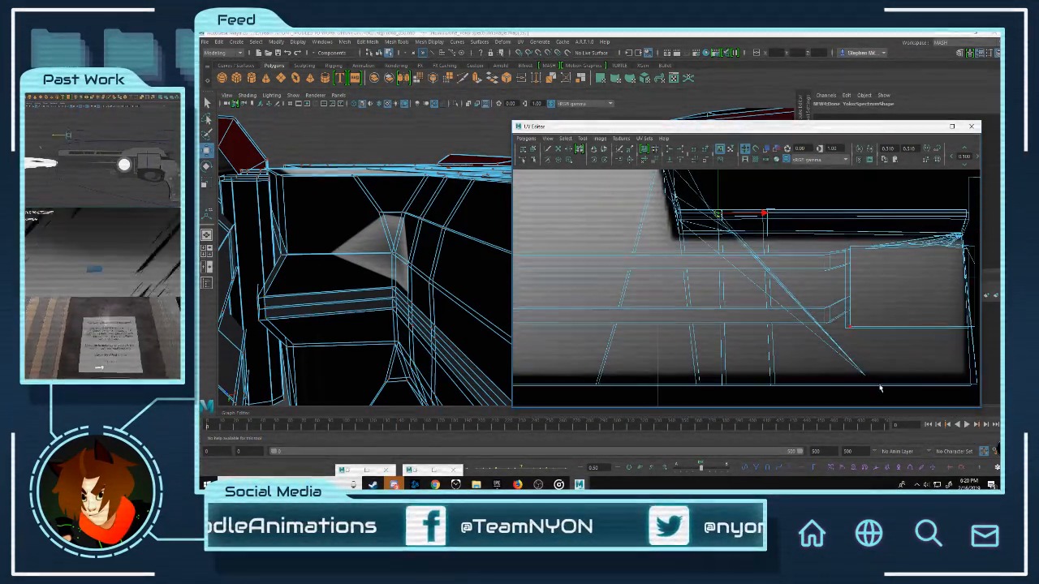
{"action": "left_click_drag", "start_coordinate": [862, 374], "coordinate": [766, 297]}
{"action": "left_click_drag", "start_coordinate": [695, 220], "coordinate": [716, 213]}
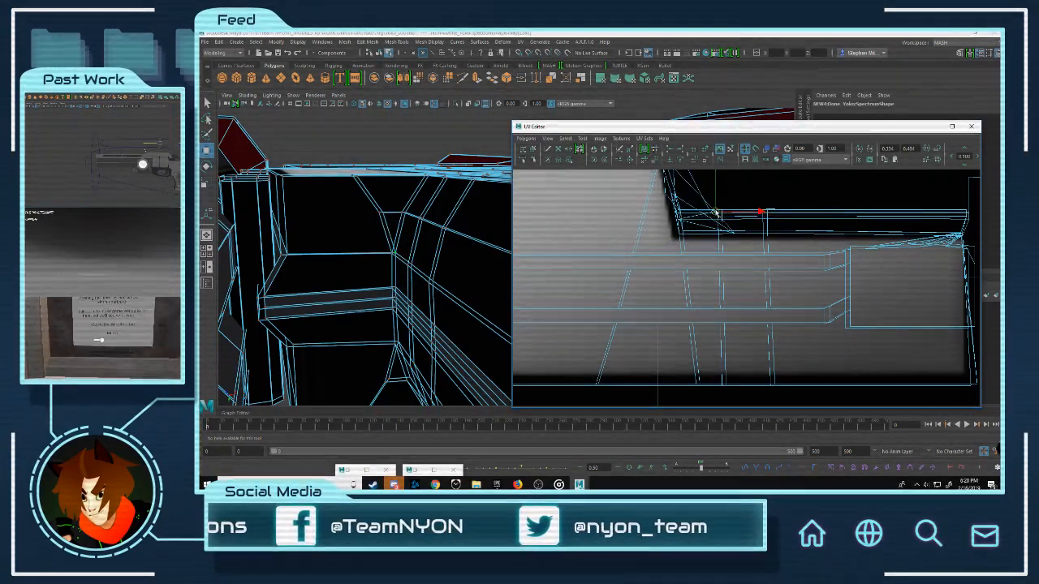
Step: Return to object selection and check the recess, slider panel and scope from several angles
{"action": "left_click_drag", "start_coordinate": [453, 219], "coordinate": [438, 297], "text": "alt"}
{"action": "middle_click_drag", "start_coordinate": [438, 297], "coordinate": [421, 165], "text": "alt"}
{"action": "right_click_drag", "start_coordinate": [419, 165], "coordinate": [456, 143]}
{"action": "left_click_drag", "start_coordinate": [458, 144], "coordinate": [496, 249], "text": "alt"}
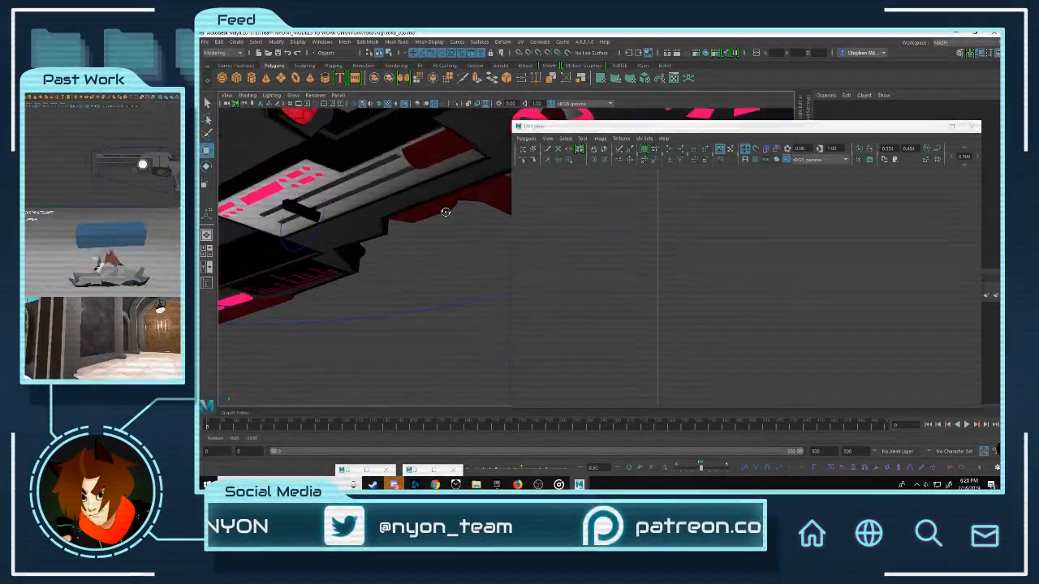
{"action": "mouse_move", "coordinate": [437, 221]}
{"action": "left_mouse_down", "text": "alt"}
{"action": "mouse_move", "coordinate": [446, 262]}
{"action": "mouse_move", "coordinate": [447, 209]}
{"action": "left_mouse_up", "text": "alt"}
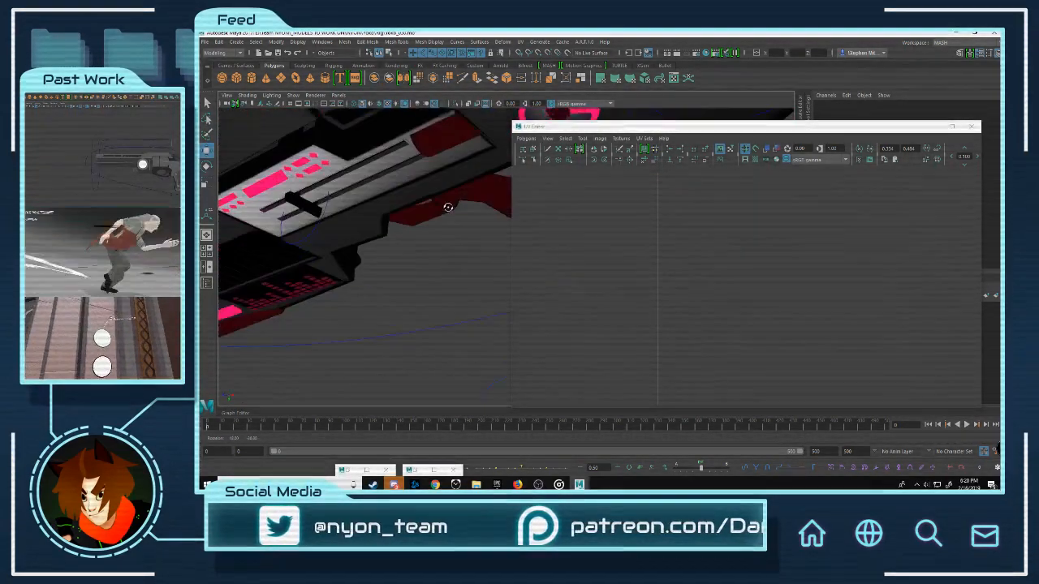
{"action": "left_click_drag", "start_coordinate": [323, 250], "coordinate": [219, 332], "text": "alt"}
{"action": "left_click_drag", "start_coordinate": [487, 228], "coordinate": [545, 298], "text": "alt"}
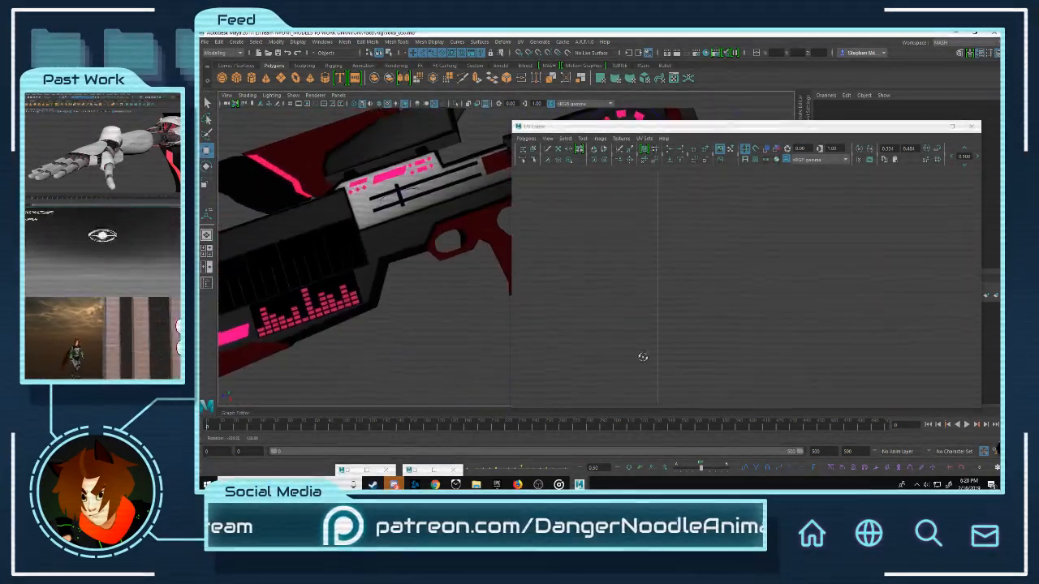
{"action": "left_click_drag", "start_coordinate": [436, 215], "coordinate": [412, 192], "text": "alt"}
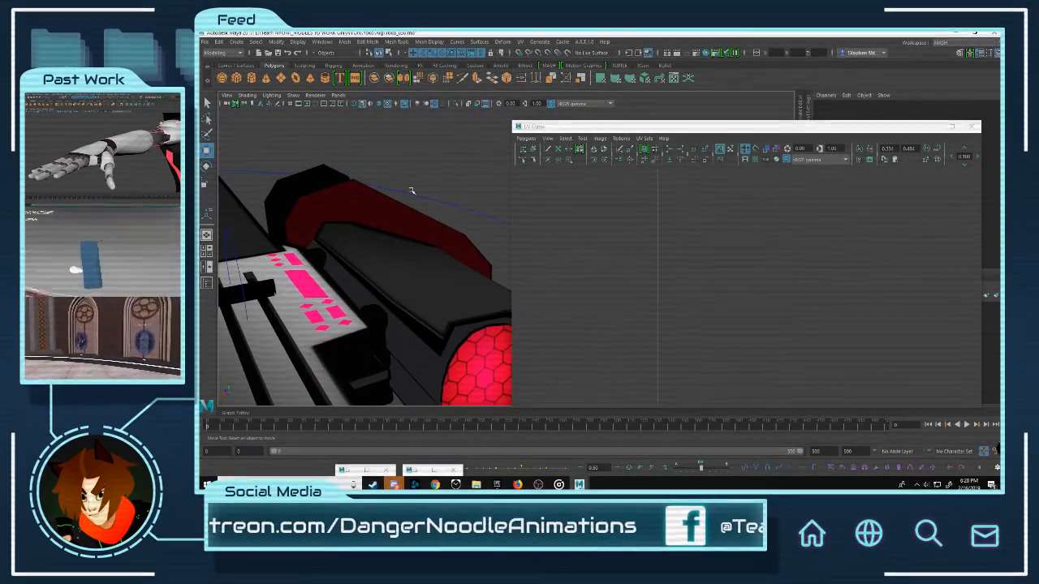
Step: Select faces on the rifle's scope housing, minimize the UV Editor, and examine the housing up close
{"action": "left_click_drag", "start_coordinate": [412, 191], "coordinate": [457, 234], "text": "alt"}
{"action": "left_click", "coordinate": [461, 261]}
{"action": "scroll", "coordinate": [457, 234], "scroll_direction": "up", "scroll_amount": 3}
{"action": "right_click_drag", "start_coordinate": [437, 212], "coordinate": [433, 241]}
{"action": "left_click", "coordinate": [434, 241]}
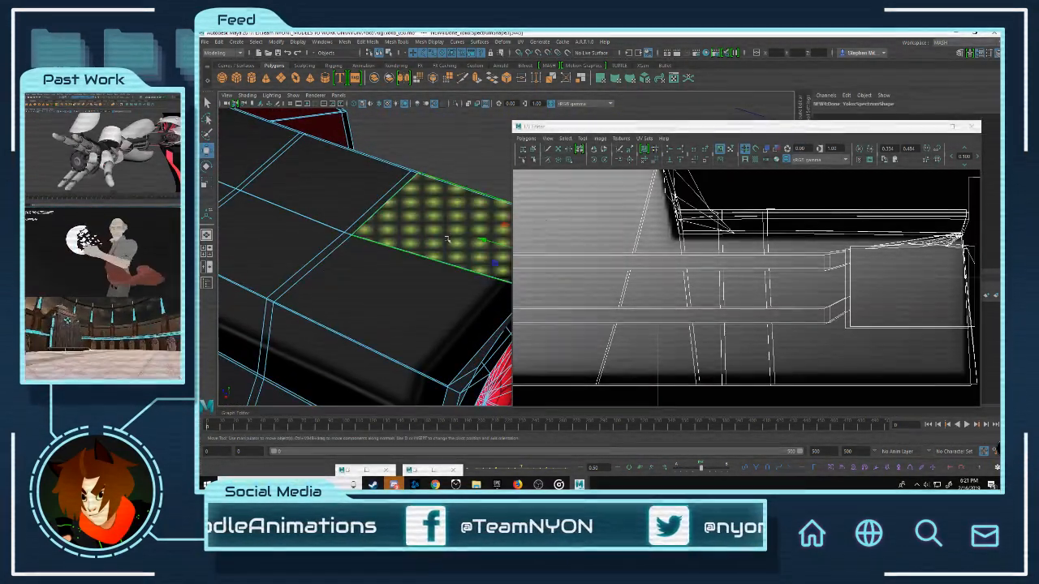
{"action": "left_click", "coordinate": [933, 126]}
{"action": "left_click_drag", "start_coordinate": [536, 219], "coordinate": [477, 238], "text": "alt"}
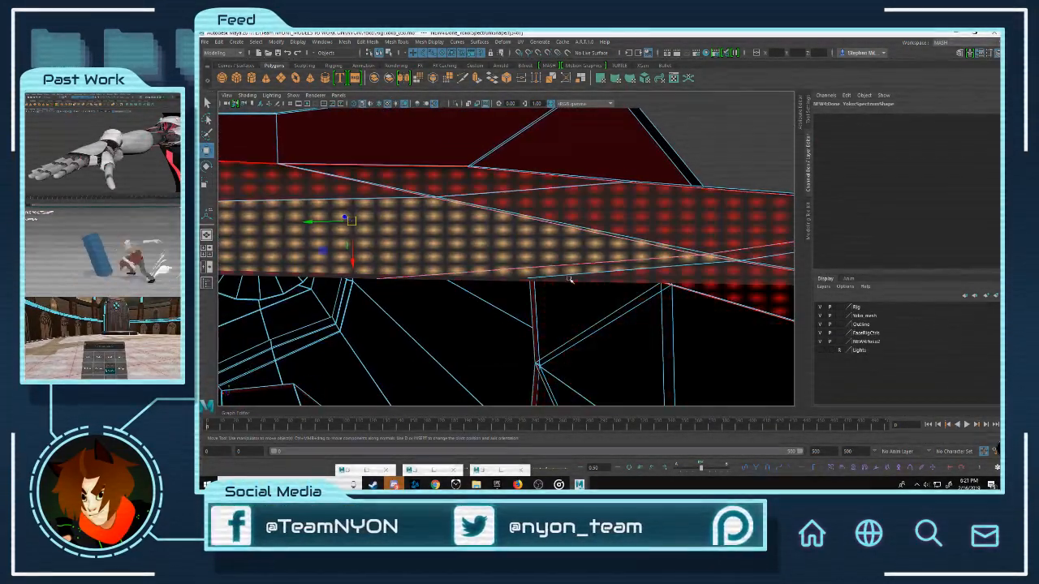
Step: Add the narrow faces along the scope housing's lower edge to the face selection
{"action": "left_click", "coordinate": [572, 279], "text": "shift"}
{"action": "left_click", "coordinate": [610, 276]}
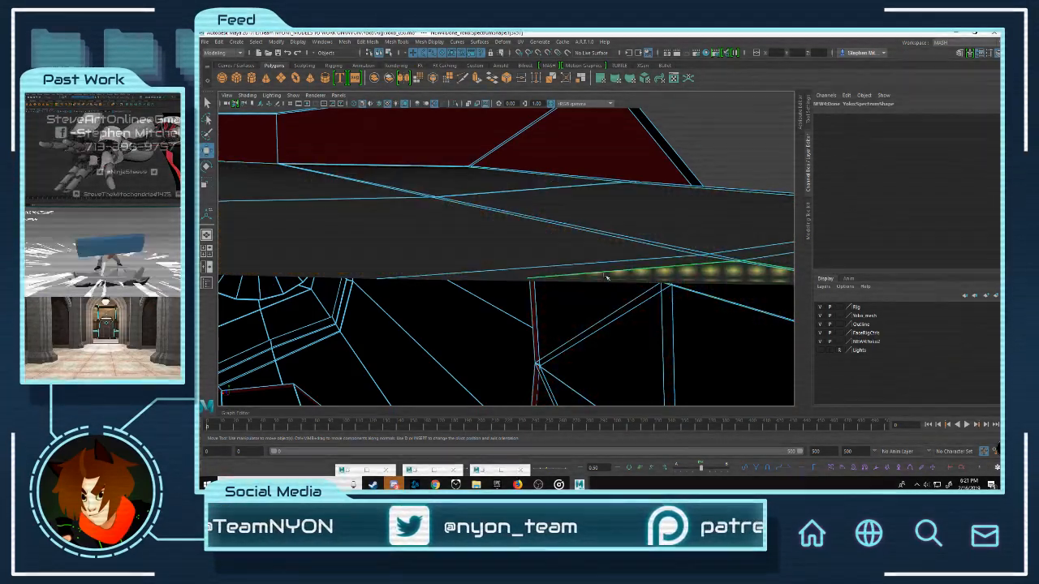
{"action": "left_click", "coordinate": [588, 281], "text": "shift"}
{"action": "left_click_drag", "start_coordinate": [588, 281], "coordinate": [429, 269], "text": "alt"}
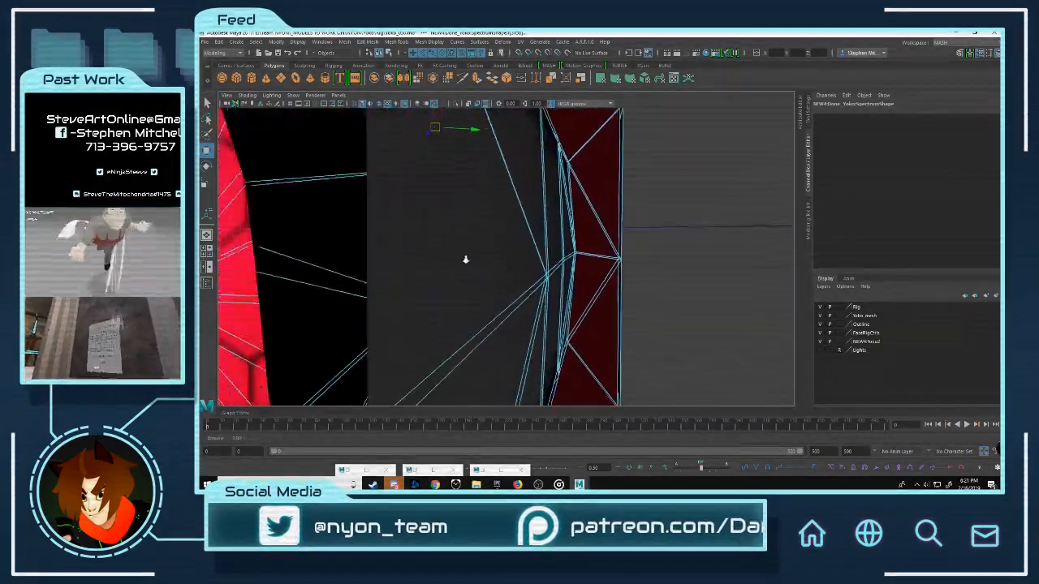
{"action": "right_click_drag", "start_coordinate": [465, 258], "coordinate": [464, 270], "text": "alt"}
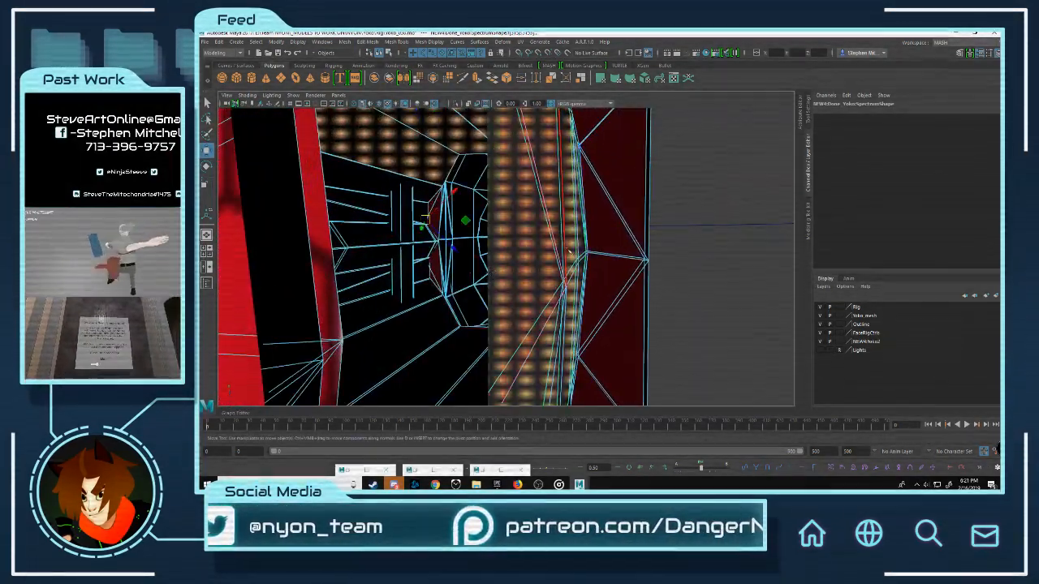
{"action": "left_click_drag", "start_coordinate": [536, 258], "coordinate": [560, 249], "text": "alt"}
{"action": "left_click_drag", "start_coordinate": [501, 261], "coordinate": [446, 232], "text": "alt"}
{"action": "right_click_drag", "start_coordinate": [446, 232], "coordinate": [487, 244], "text": "alt"}
{"action": "mouse_move", "coordinate": [426, 237]}
{"action": "left_mouse_down", "text": "alt"}
{"action": "mouse_move", "coordinate": [441, 244]}
{"action": "mouse_move", "coordinate": [449, 233]}
{"action": "mouse_move", "coordinate": [444, 245]}
{"action": "left_mouse_up", "text": "alt"}
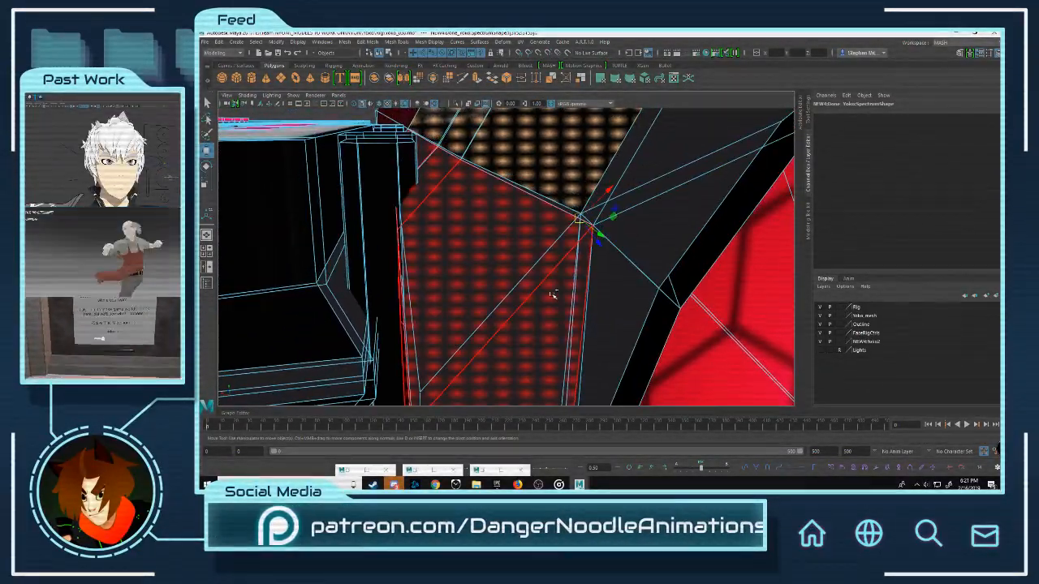
Step: Extend the face selection around the front of the scope housing and check its coverage beside the lens
{"action": "left_click_drag", "start_coordinate": [551, 295], "coordinate": [492, 250], "text": "alt"}
{"action": "right_click_drag", "start_coordinate": [581, 224], "coordinate": [512, 220], "text": "alt"}
{"action": "left_click_drag", "start_coordinate": [512, 220], "coordinate": [453, 233], "text": "alt"}
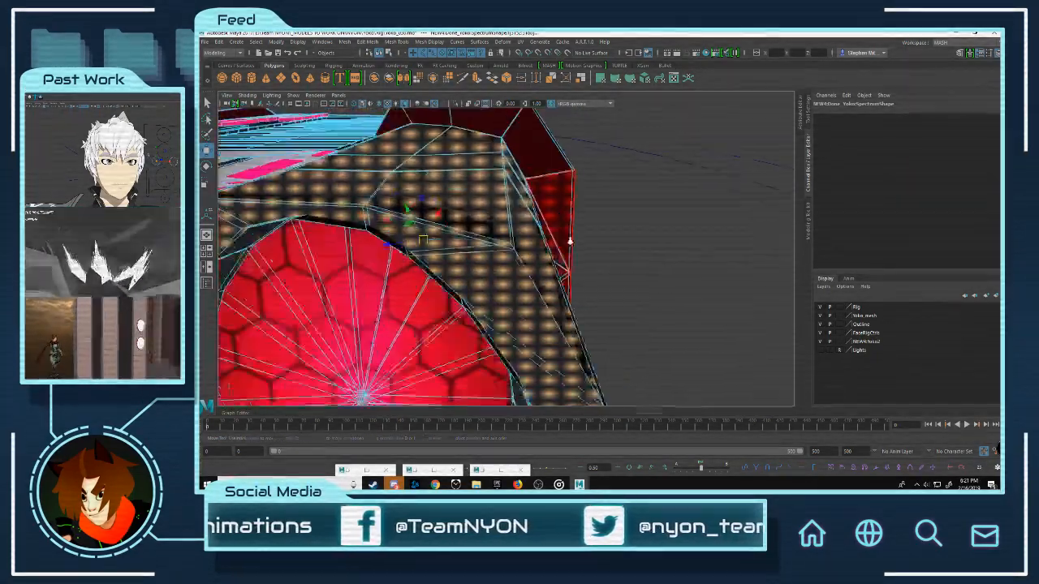
{"action": "scroll", "coordinate": [471, 234], "scroll_direction": "up", "scroll_amount": 5}
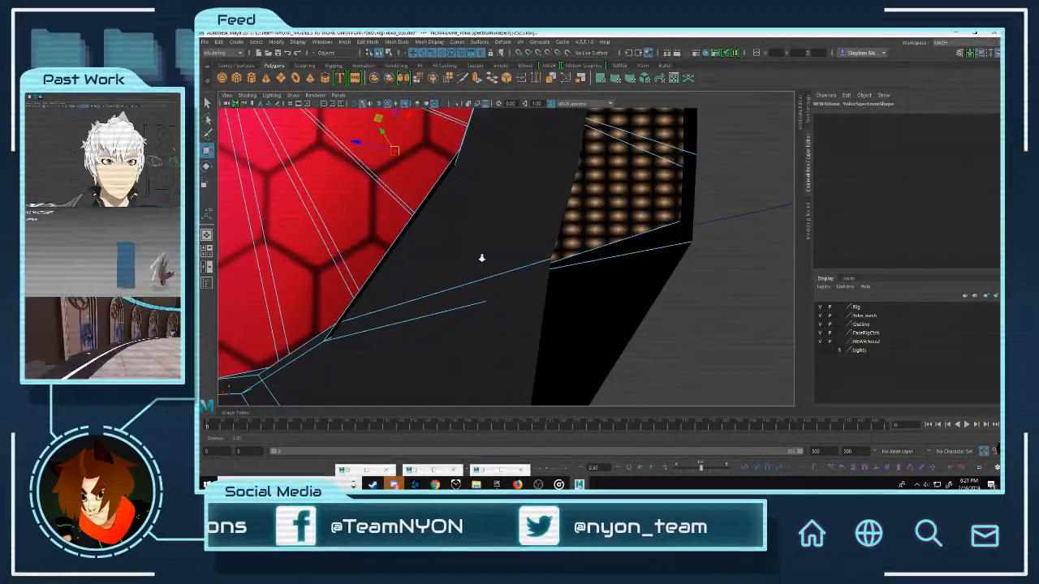
{"action": "scroll", "coordinate": [512, 243], "scroll_direction": "down", "scroll_amount": 4}
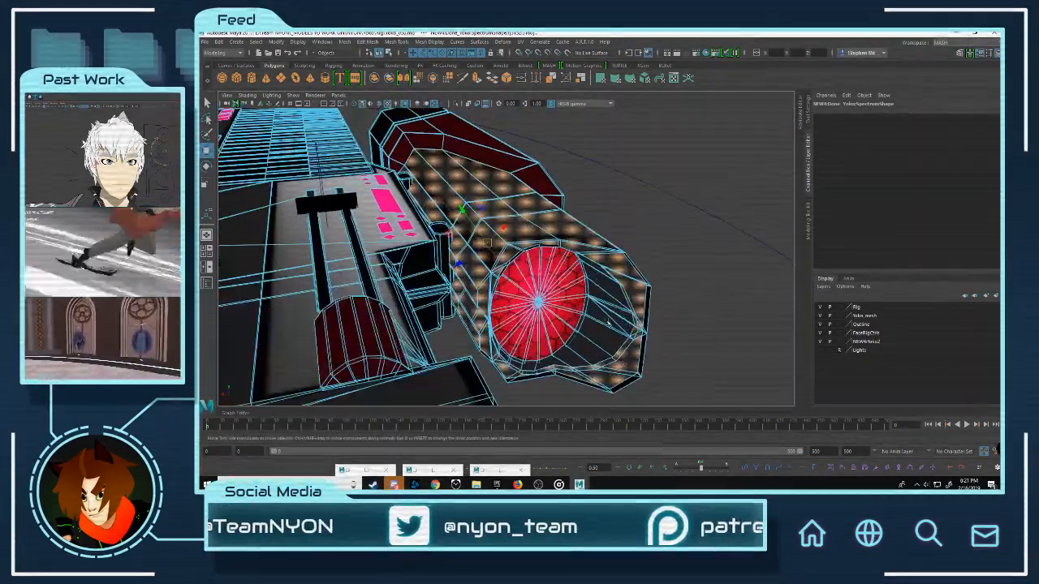
Step: Open the UV Editor and move the scope housing's UVs into the empty space beside the texture layout
{"action": "left_click", "coordinate": [672, 78]}
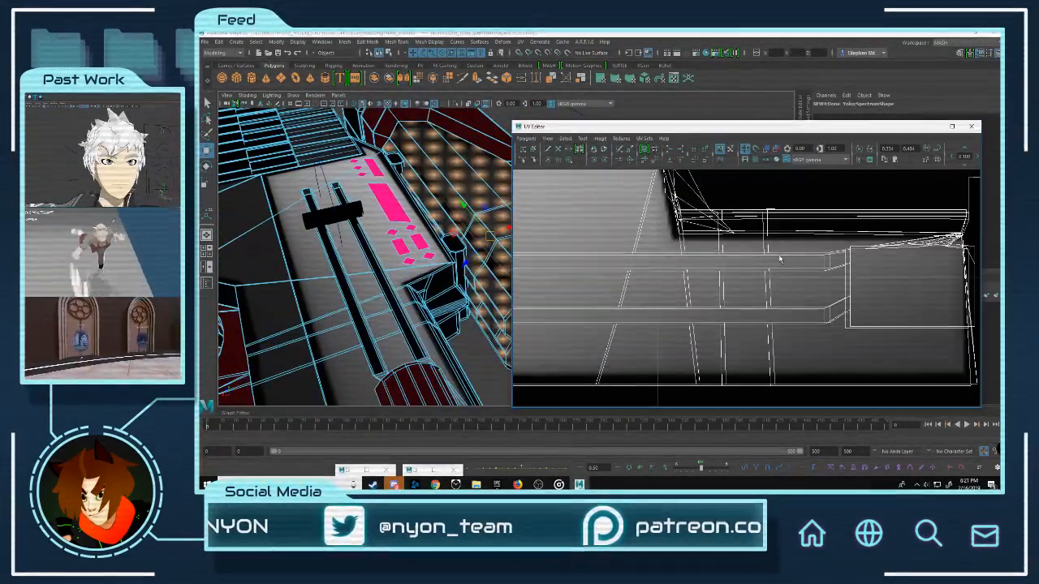
{"action": "scroll", "coordinate": [775, 264], "scroll_direction": "down", "scroll_amount": 4}
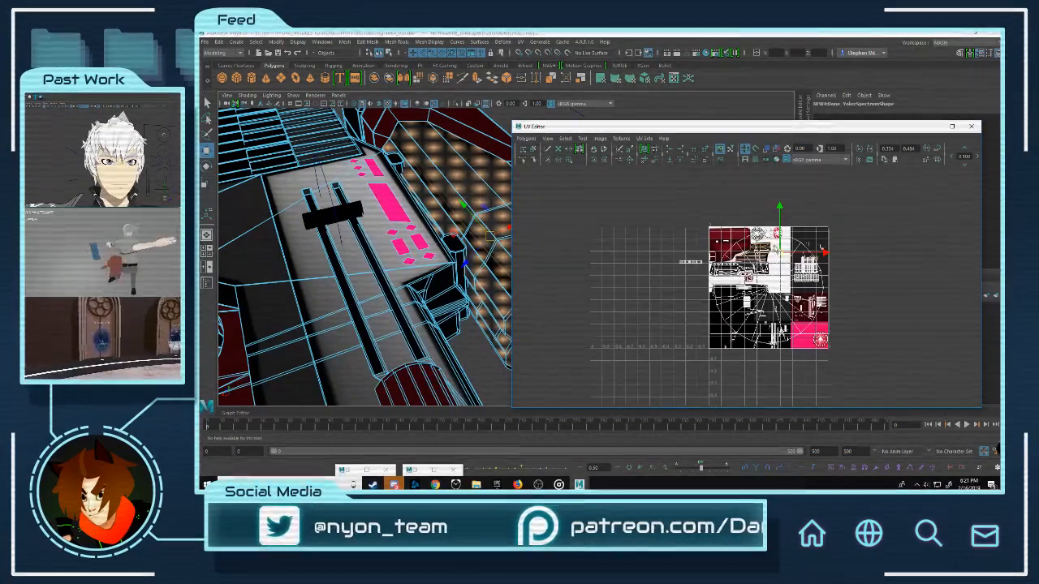
{"action": "scroll", "coordinate": [810, 266], "scroll_direction": "up", "scroll_amount": 2}
{"action": "middle_click_drag", "start_coordinate": [834, 247], "coordinate": [760, 273], "text": "alt"}
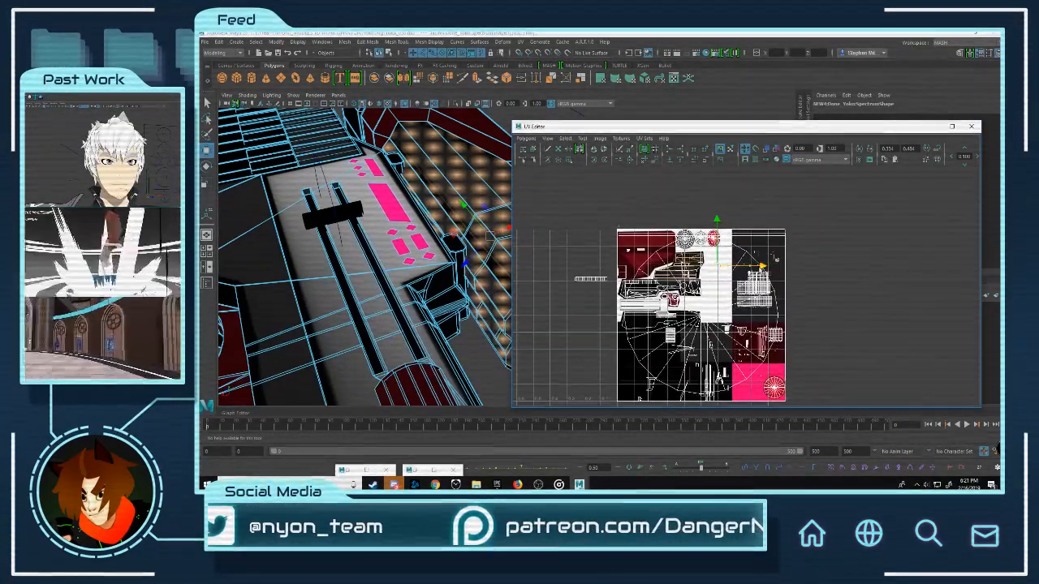
{"action": "left_click_drag", "start_coordinate": [833, 267], "coordinate": [924, 280]}
{"action": "middle_click_drag", "start_coordinate": [924, 280], "coordinate": [846, 282], "text": "alt"}
{"action": "right_click_drag", "start_coordinate": [847, 283], "coordinate": [890, 293]}
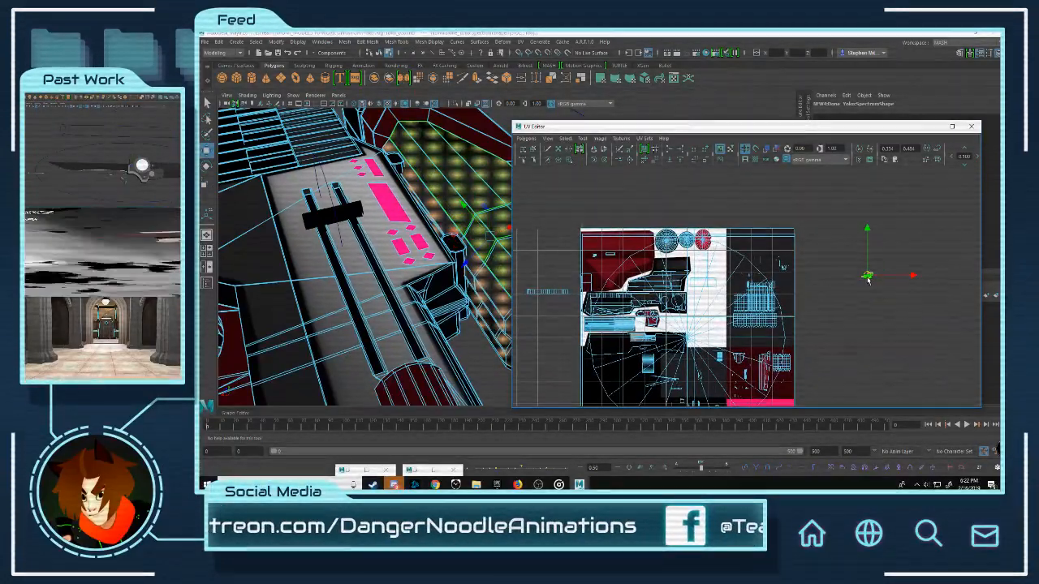
Step: Scale down the scope housing's UVs, place them on a dark gray area of the texture, and minimize the UV Editor
{"action": "scroll", "coordinate": [669, 283], "scroll_direction": "up", "scroll_amount": 6}
{"action": "middle_click_drag", "start_coordinate": [595, 247], "coordinate": [814, 285], "text": "alt"}
{"action": "scroll", "coordinate": [675, 258], "scroll_direction": "up", "scroll_amount": 4}
{"action": "middle_click_drag", "start_coordinate": [676, 258], "coordinate": [789, 241], "text": "alt"}
{"action": "key", "text": "r"}
{"action": "left_click_drag", "start_coordinate": [724, 266], "coordinate": [684, 297]}
{"action": "key", "text": "w"}
{"action": "left_click_drag", "start_coordinate": [725, 267], "coordinate": [755, 342]}
{"action": "left_click", "coordinate": [933, 126]}
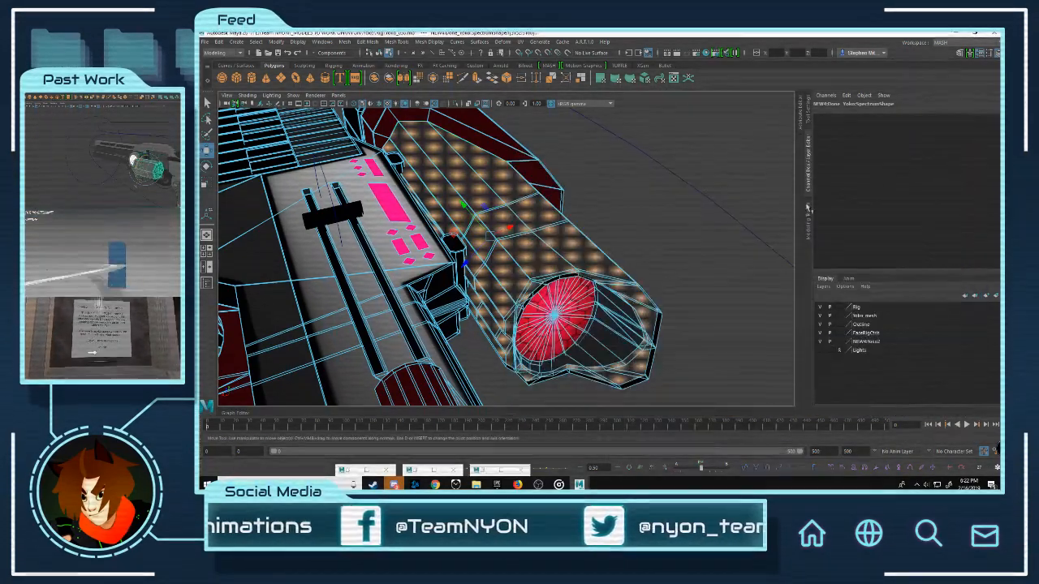
Step: Return to object selection and examine the scope's textures from afar and close up around the lens
{"action": "key", "text": "F8"}
{"action": "left_click", "coordinate": [646, 196]}
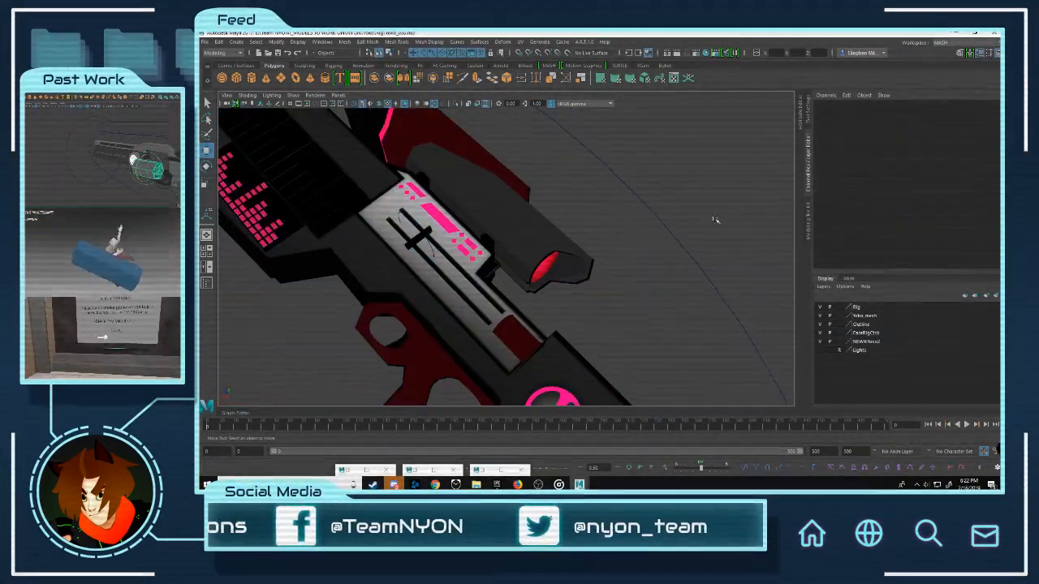
{"action": "mouse_move", "coordinate": [651, 251]}
{"action": "right_mouse_down", "text": "alt"}
{"action": "mouse_move", "coordinate": [721, 268]}
{"action": "mouse_move", "coordinate": [654, 252]}
{"action": "right_mouse_up", "text": "alt"}
{"action": "left_click_drag", "start_coordinate": [654, 252], "coordinate": [628, 234], "text": "alt"}
{"action": "right_click_drag", "start_coordinate": [651, 249], "coordinate": [244, 182], "text": "alt"}
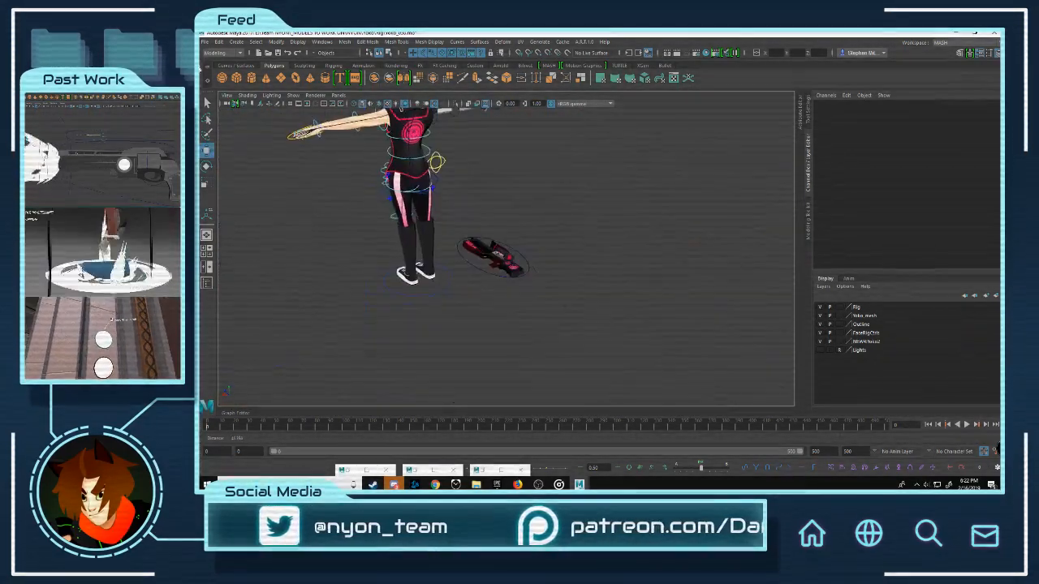
{"action": "right_click_drag", "start_coordinate": [973, 229], "coordinate": [715, 214], "text": "alt"}
{"action": "left_click_drag", "start_coordinate": [715, 213], "coordinate": [612, 204], "text": "alt"}
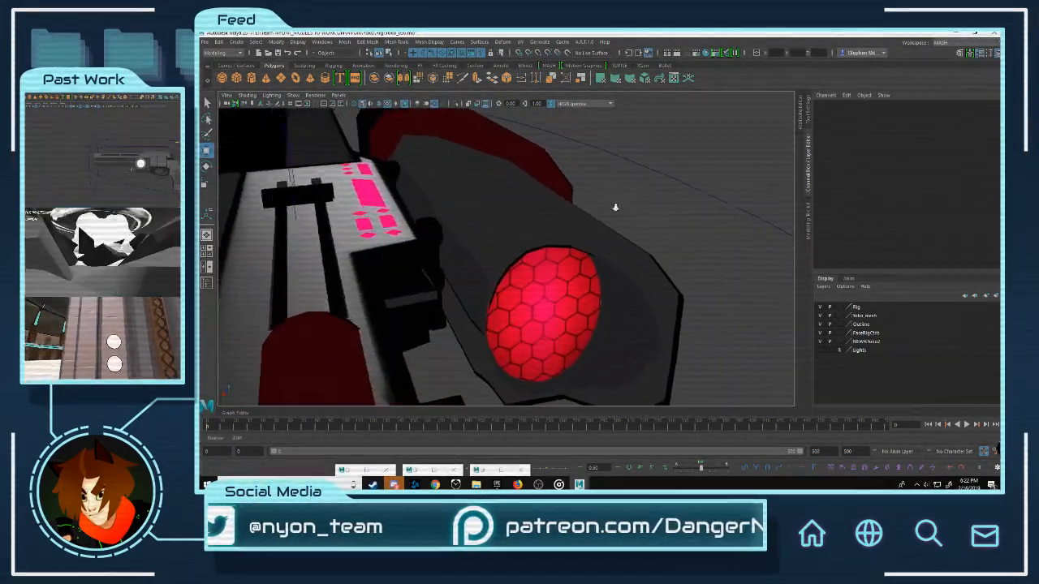
{"action": "right_click_drag", "start_coordinate": [612, 204], "coordinate": [626, 220], "text": "alt"}
{"action": "left_click", "coordinate": [626, 220]}
{"action": "left_click_drag", "start_coordinate": [626, 220], "coordinate": [498, 177], "text": "alt"}
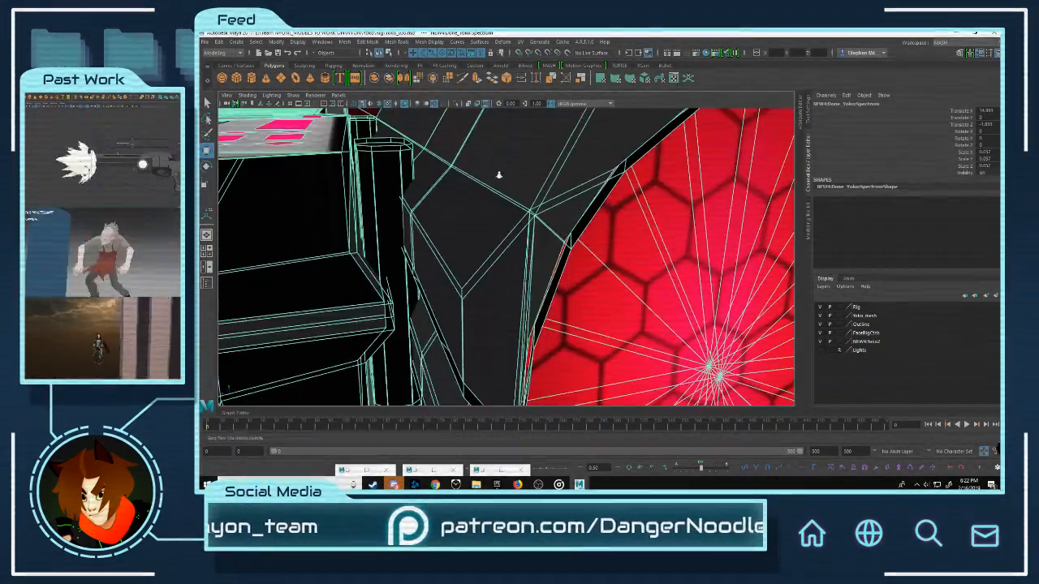
{"action": "right_click_drag", "start_coordinate": [498, 176], "coordinate": [507, 188], "text": "alt"}
{"action": "right_click_drag", "start_coordinate": [477, 157], "coordinate": [510, 179]}
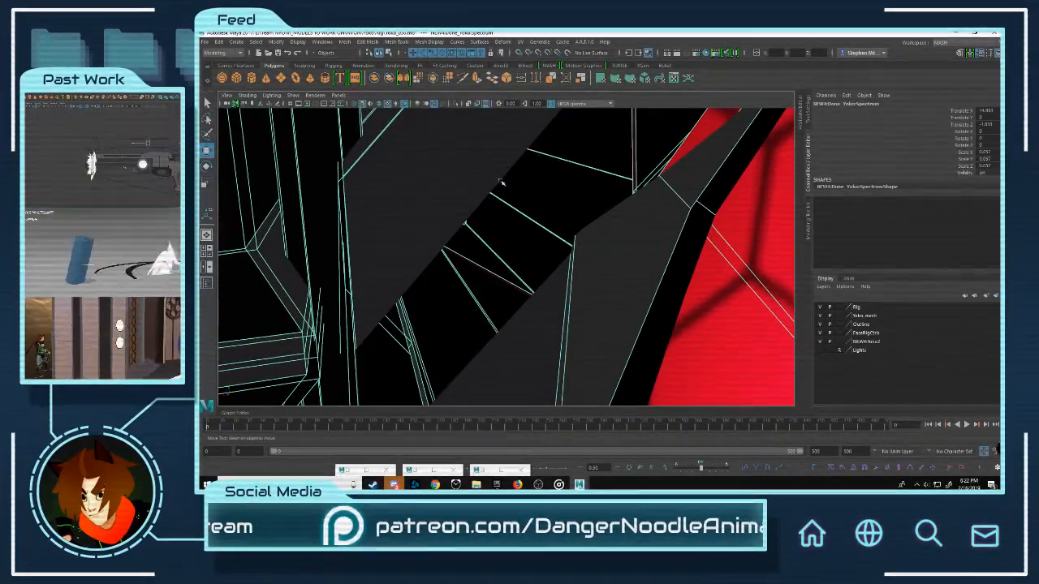
{"action": "left_click", "coordinate": [483, 188]}
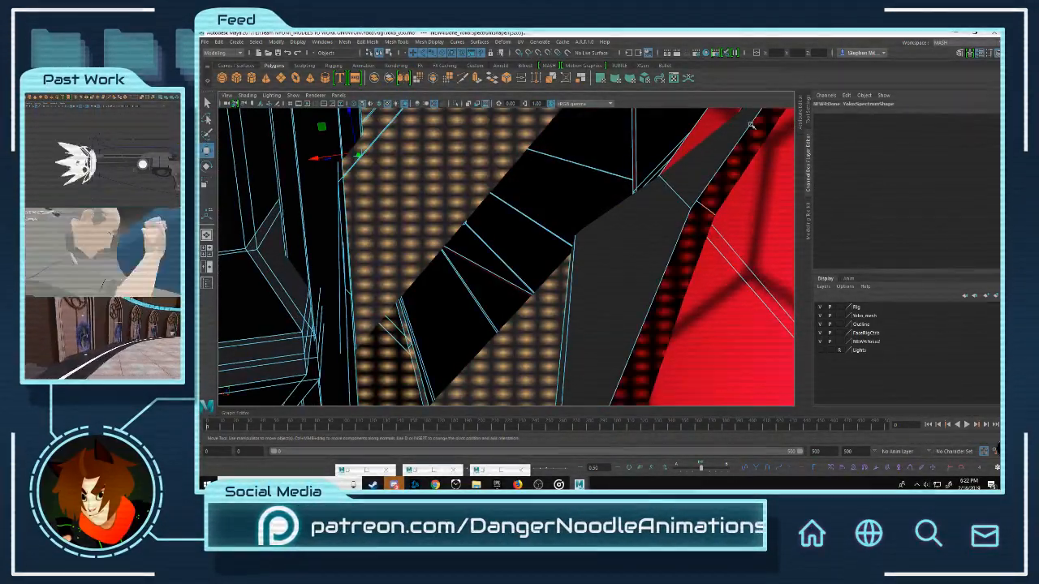
{"action": "right_click_drag", "start_coordinate": [707, 179], "coordinate": [642, 202], "text": "alt"}
{"action": "left_click", "coordinate": [687, 78]}
{"action": "scroll", "coordinate": [639, 233], "scroll_direction": "up", "scroll_amount": 2}
{"action": "scroll", "coordinate": [639, 233], "scroll_direction": "down", "scroll_amount": 4}
{"action": "key", "text": "w"}
{"action": "left_click", "coordinate": [642, 198]}
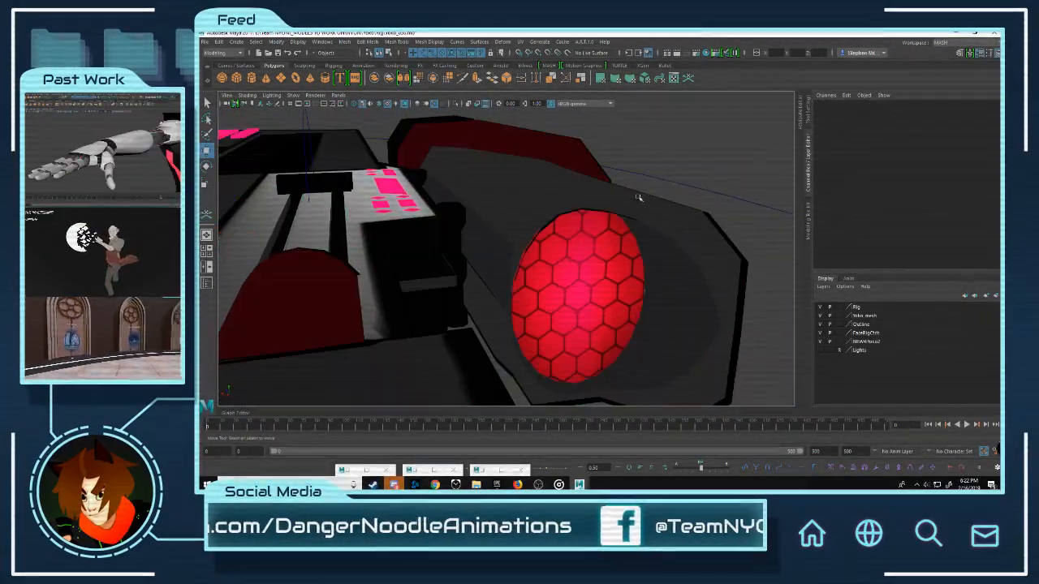
Step: Reselect the scope housing faces around the black strip beside the lens and reopen the UV Editor
{"action": "scroll", "coordinate": [597, 235], "scroll_direction": "up", "scroll_amount": 3}
{"action": "left_click", "coordinate": [429, 176]}
{"action": "right_click_drag", "start_coordinate": [427, 172], "coordinate": [462, 193]}
{"action": "left_click", "coordinate": [492, 180]}
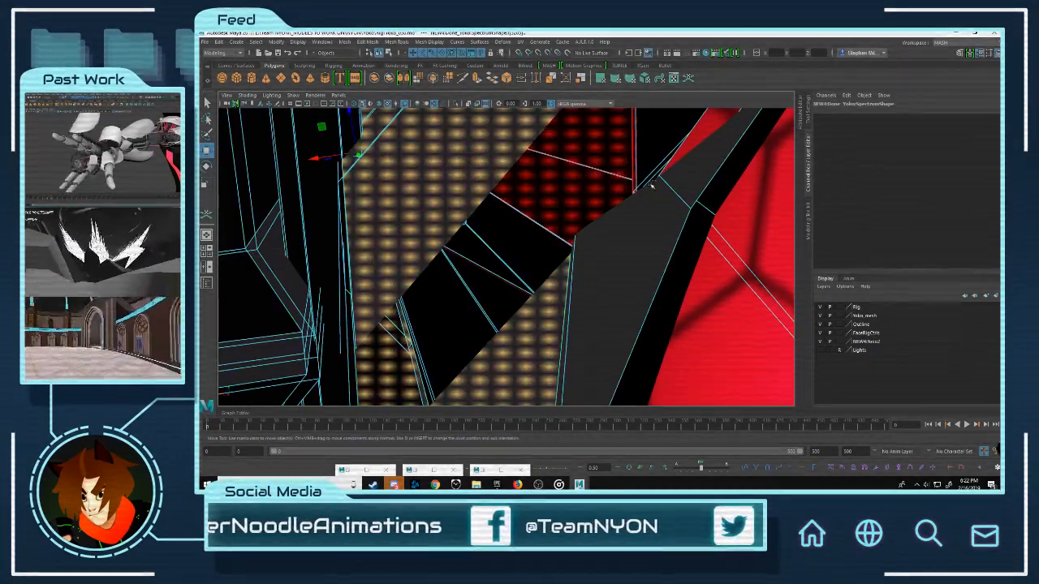
{"action": "scroll", "coordinate": [654, 181], "scroll_direction": "down", "scroll_amount": 3}
{"action": "left_click", "coordinate": [674, 79]}
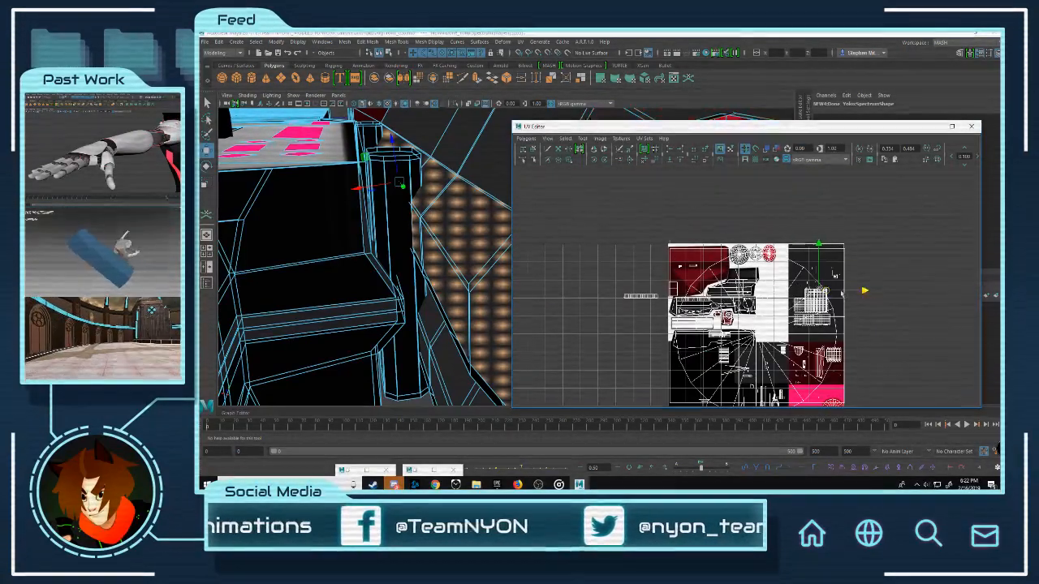
Step: Move the selected scope UVs from the black border into the dark gray panel and scale them down to fit
{"action": "scroll", "coordinate": [782, 302], "scroll_direction": "up", "scroll_amount": 5}
{"action": "scroll", "coordinate": [783, 304], "scroll_direction": "up", "scroll_amount": 3}
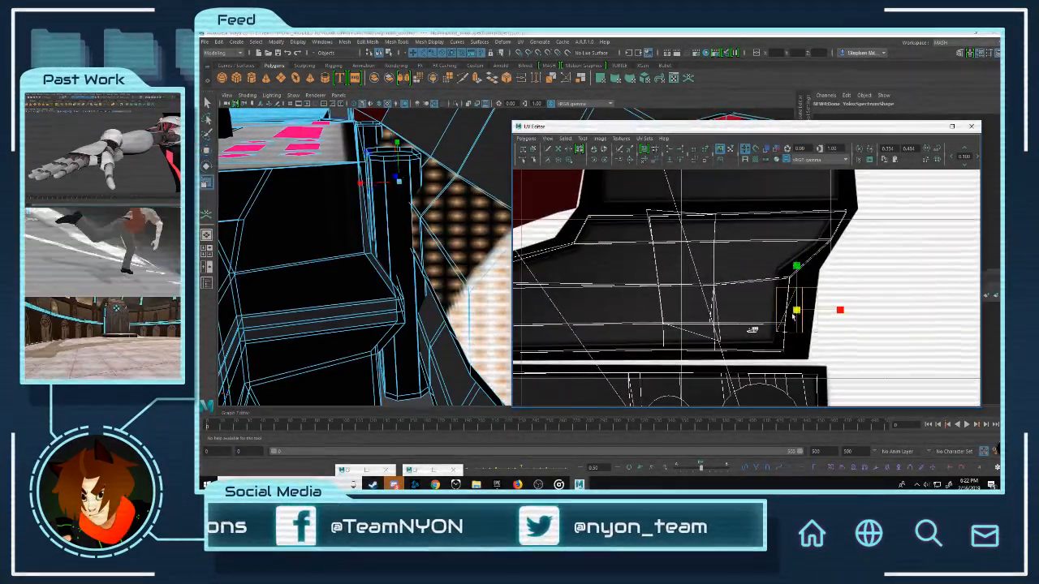
{"action": "left_click_drag", "start_coordinate": [796, 310], "coordinate": [713, 348]}
{"action": "key", "text": "r"}
{"action": "scroll", "coordinate": [753, 346], "scroll_direction": "up", "scroll_amount": 4}
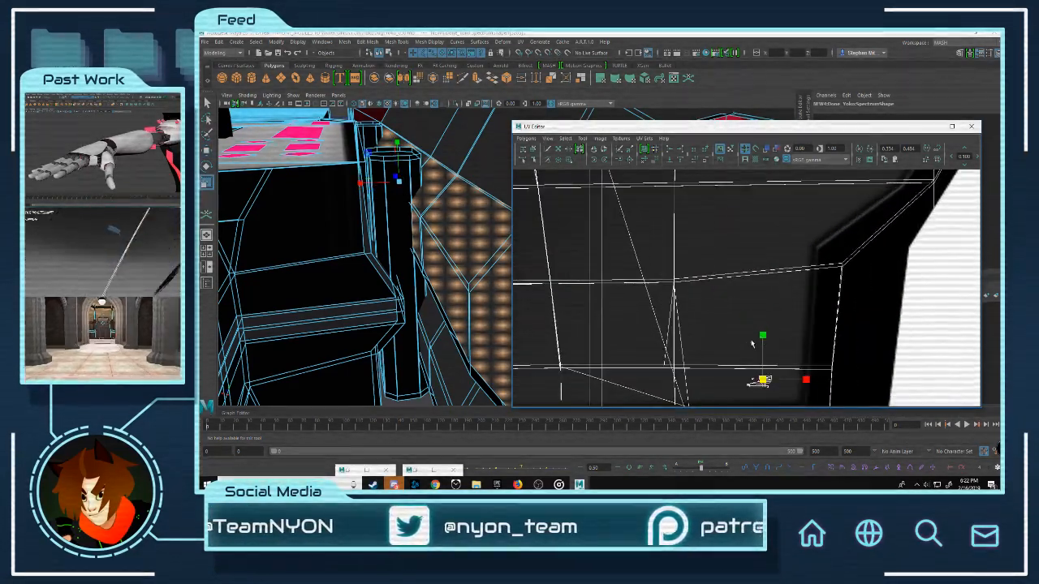
{"action": "middle_click_drag", "start_coordinate": [775, 330], "coordinate": [716, 251], "text": "alt"}
{"action": "scroll", "coordinate": [720, 276], "scroll_direction": "up", "scroll_amount": 3}
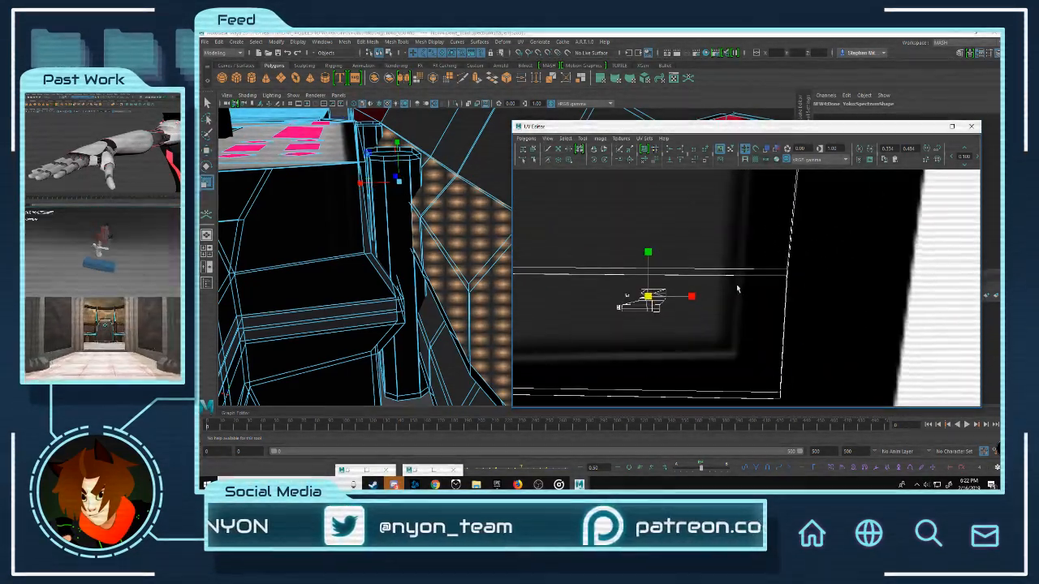
{"action": "scroll", "coordinate": [950, 250], "scroll_direction": "down", "scroll_amount": 5}
{"action": "scroll", "coordinate": [359, 219], "scroll_direction": "down", "scroll_amount": 4}
Step: Return to object selection, minimize the UV Editor, and examine the scope's lens and front rim up close
{"action": "left_click_drag", "start_coordinate": [359, 220], "coordinate": [473, 212], "text": "alt"}
{"action": "scroll", "coordinate": [398, 204], "scroll_direction": "up", "scroll_amount": 3}
{"action": "left_click", "coordinate": [473, 174]}
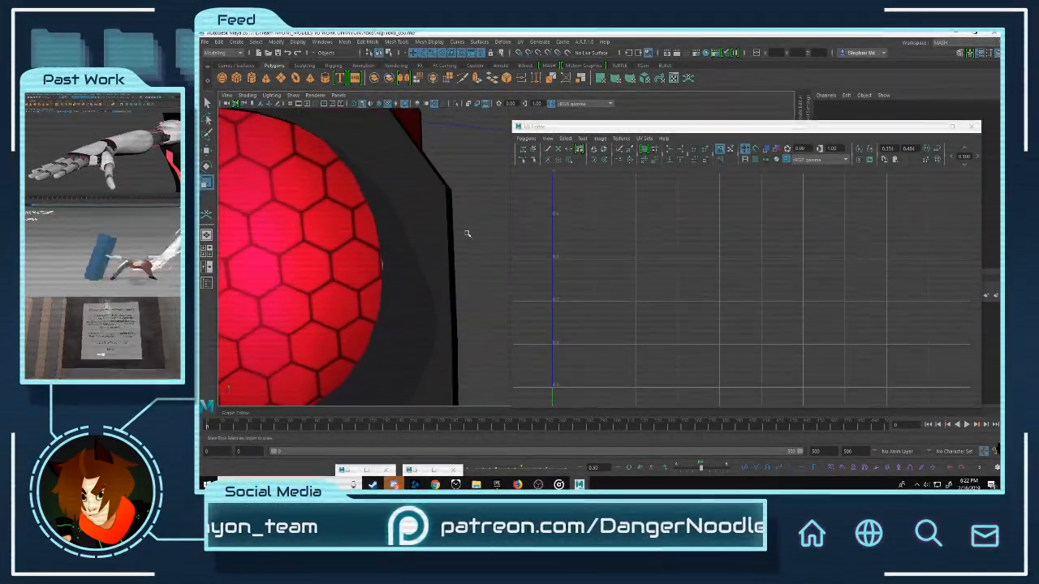
{"action": "left_click", "coordinate": [418, 243]}
{"action": "left_click_drag", "start_coordinate": [418, 243], "coordinate": [463, 264], "text": "alt"}
{"action": "left_click", "coordinate": [934, 127]}
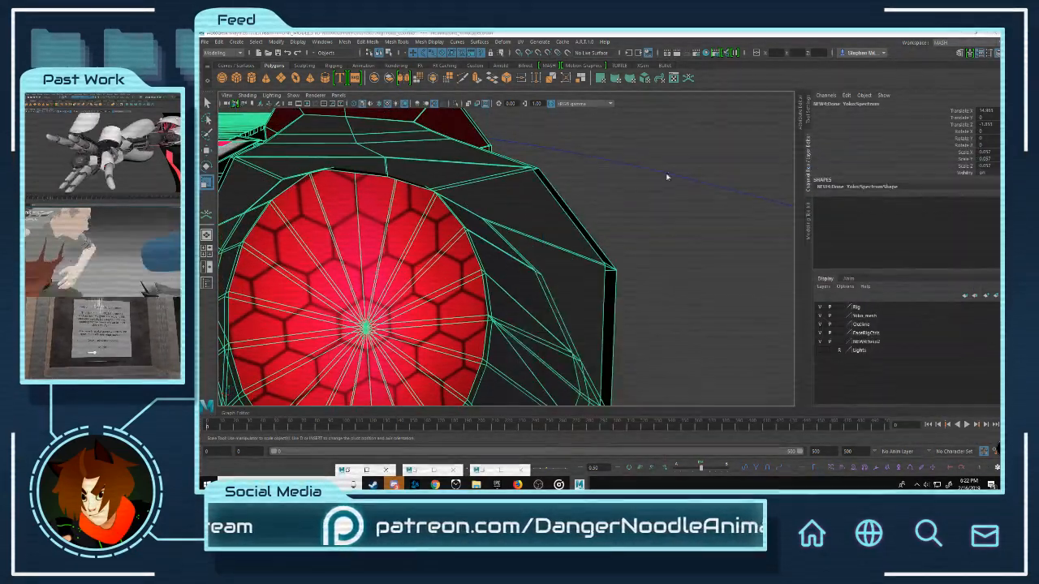
{"action": "left_click_drag", "start_coordinate": [668, 176], "coordinate": [663, 155], "text": "alt"}
{"action": "scroll", "coordinate": [591, 165], "scroll_direction": "up", "scroll_amount": 4}
{"action": "scroll", "coordinate": [592, 165], "scroll_direction": "down", "scroll_amount": 3}
{"action": "left_click_drag", "start_coordinate": [591, 164], "coordinate": [557, 203], "text": "alt"}
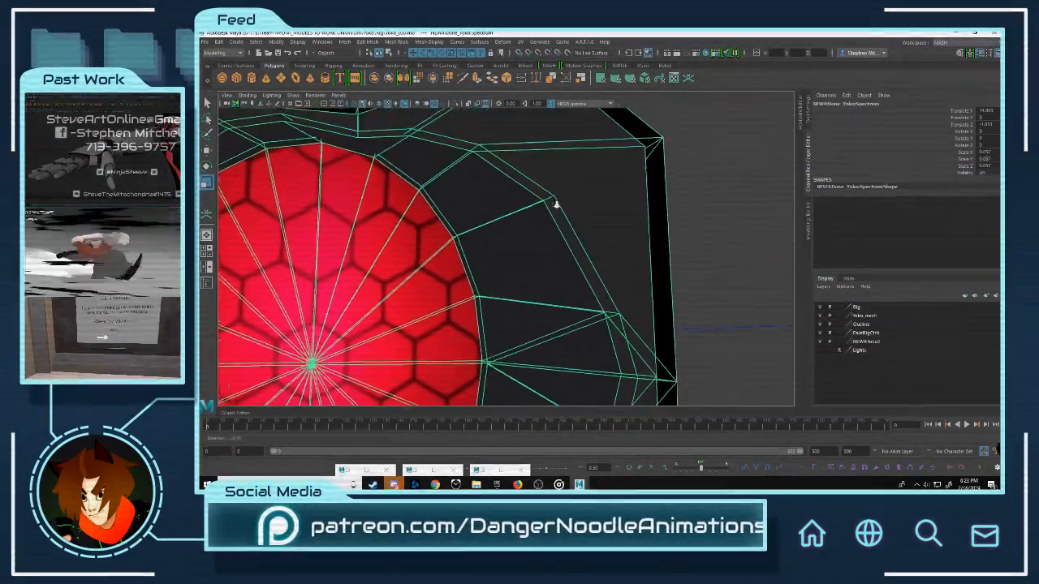
{"action": "right_click_drag", "start_coordinate": [557, 203], "coordinate": [589, 206], "text": "alt"}
Step: Frame an inner edge of the rim beside the scope's lens and examine it from different angles
{"action": "right_click_drag", "start_coordinate": [650, 195], "coordinate": [622, 210]}
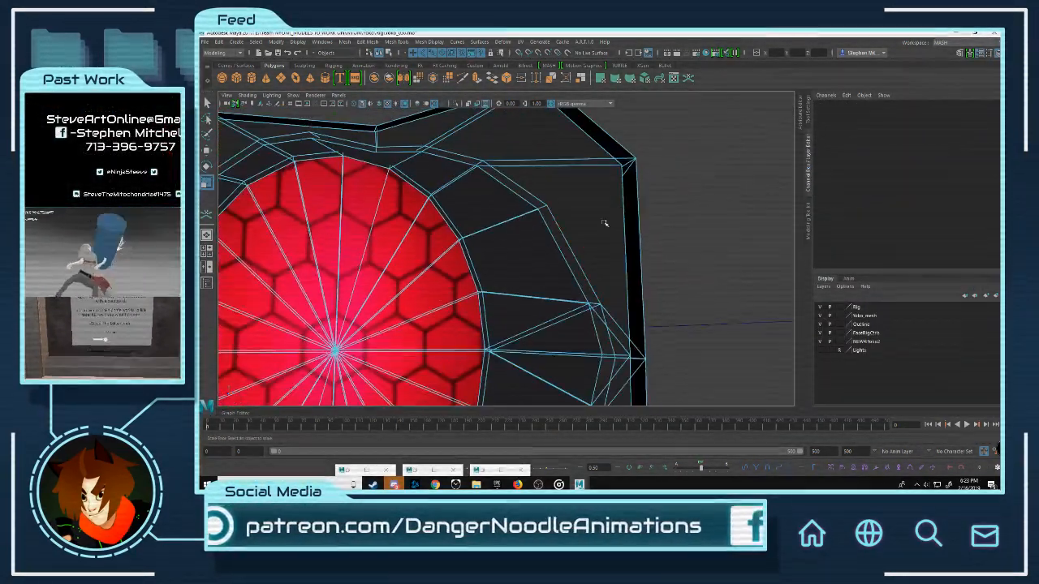
{"action": "left_click", "coordinate": [562, 256]}
{"action": "key", "text": "f"}
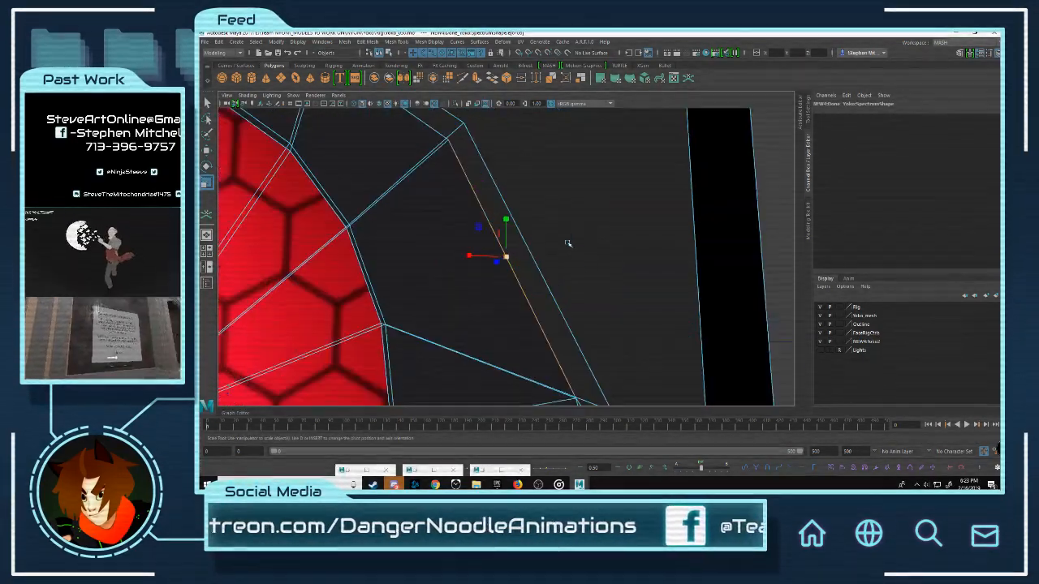
{"action": "left_click_drag", "start_coordinate": [557, 229], "coordinate": [502, 234], "text": "alt"}
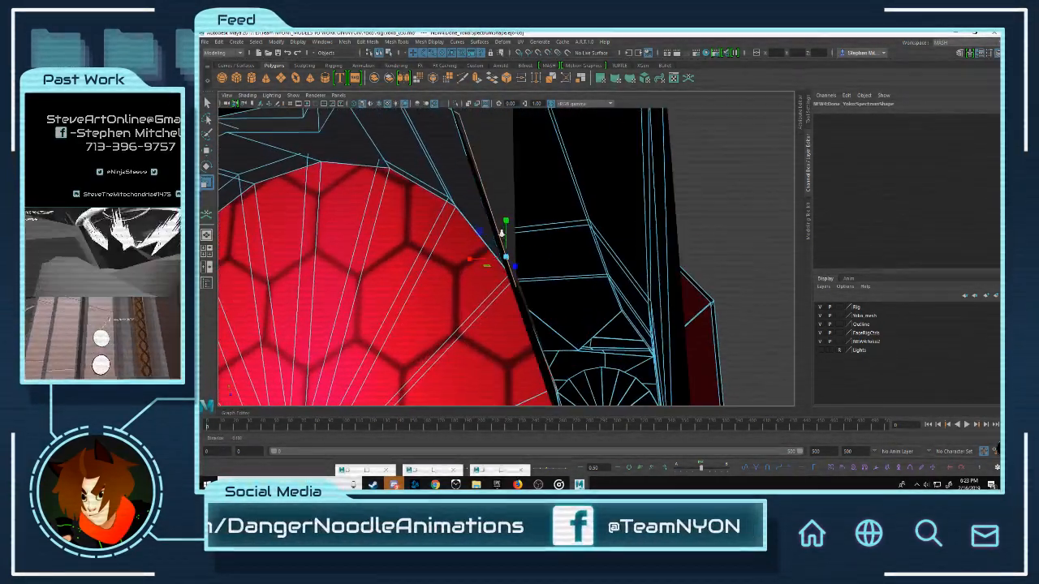
{"action": "left_click_drag", "start_coordinate": [532, 156], "coordinate": [488, 155], "text": "alt"}
Step: Switch the scope to face selection and examine the faces of the rim beside the lens from several angles
{"action": "right_click", "coordinate": [488, 155]}
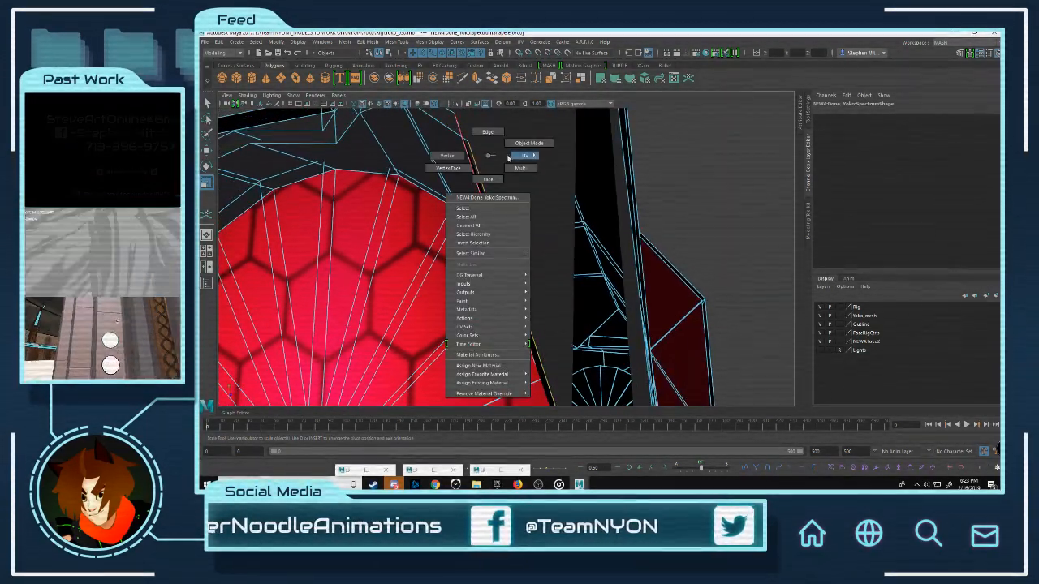
{"action": "left_click", "coordinate": [499, 171]}
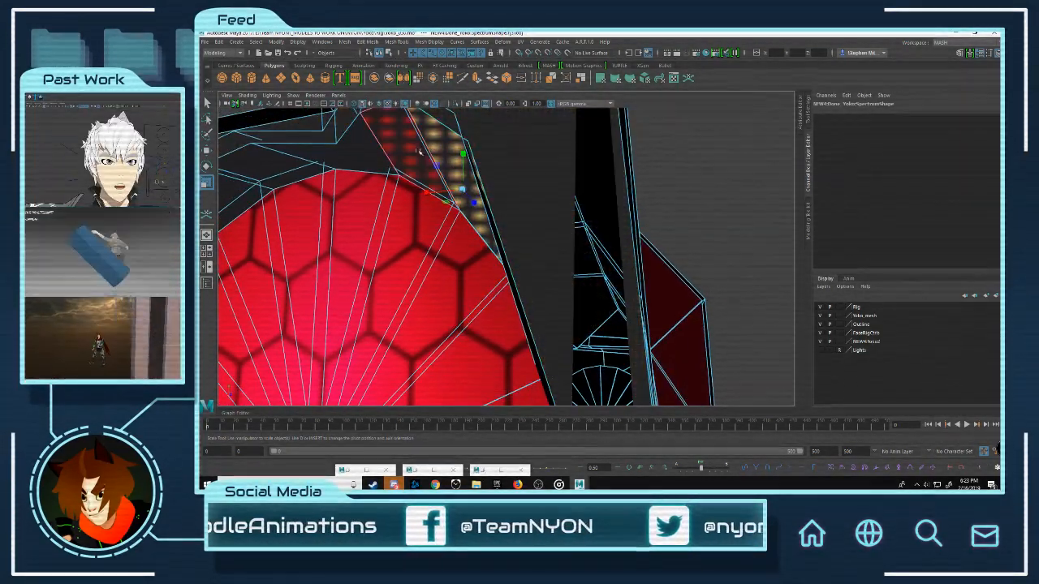
{"action": "left_click_drag", "start_coordinate": [447, 159], "coordinate": [513, 169], "text": "alt"}
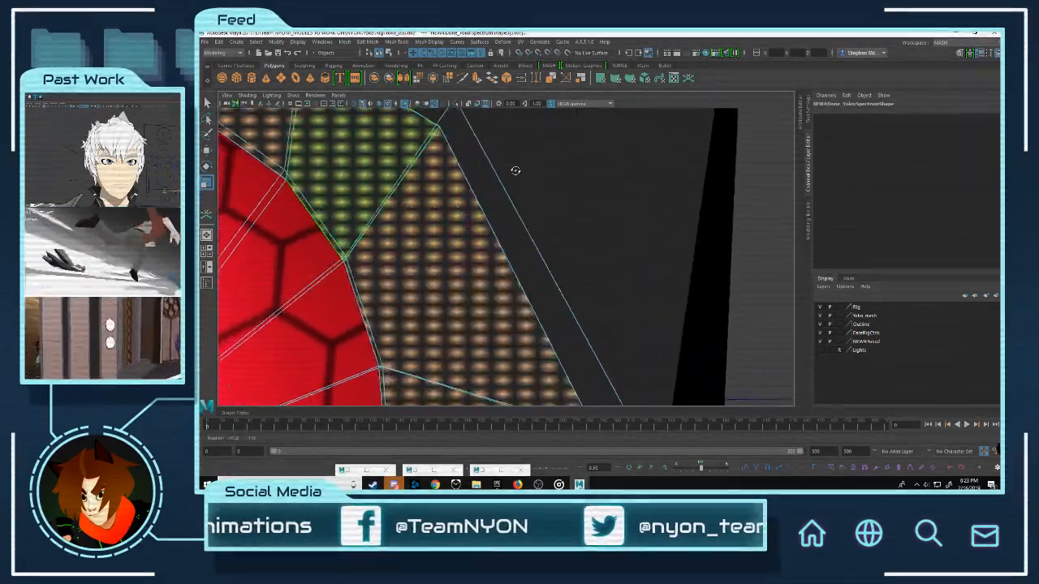
{"action": "right_click_drag", "start_coordinate": [512, 169], "coordinate": [446, 174], "text": "alt"}
{"action": "left_click_drag", "start_coordinate": [446, 173], "coordinate": [446, 186], "text": "alt"}
{"action": "scroll", "coordinate": [571, 232], "scroll_direction": "up", "scroll_amount": 10}
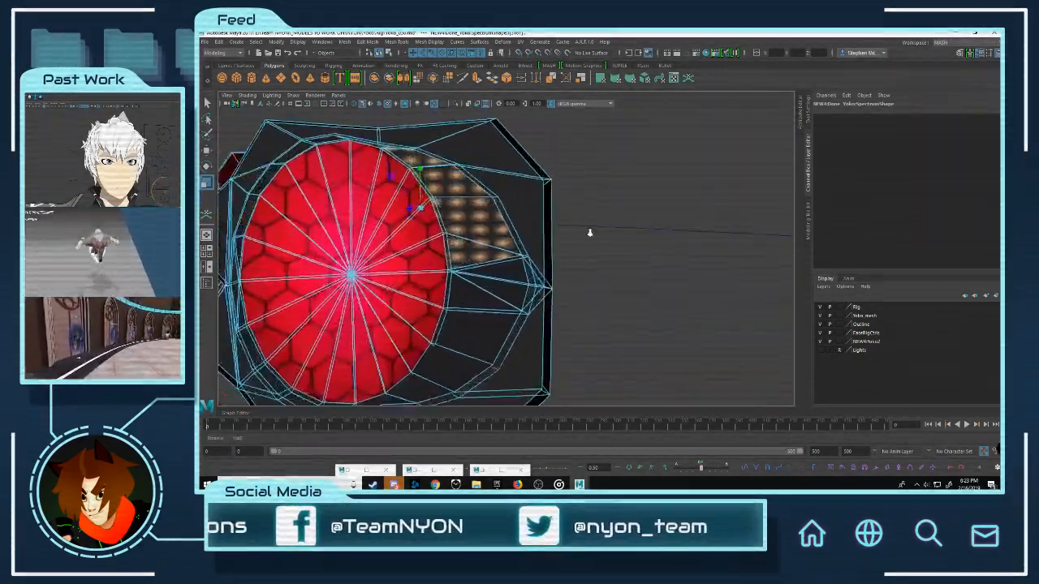
{"action": "scroll", "coordinate": [573, 247], "scroll_direction": "down", "scroll_amount": 8}
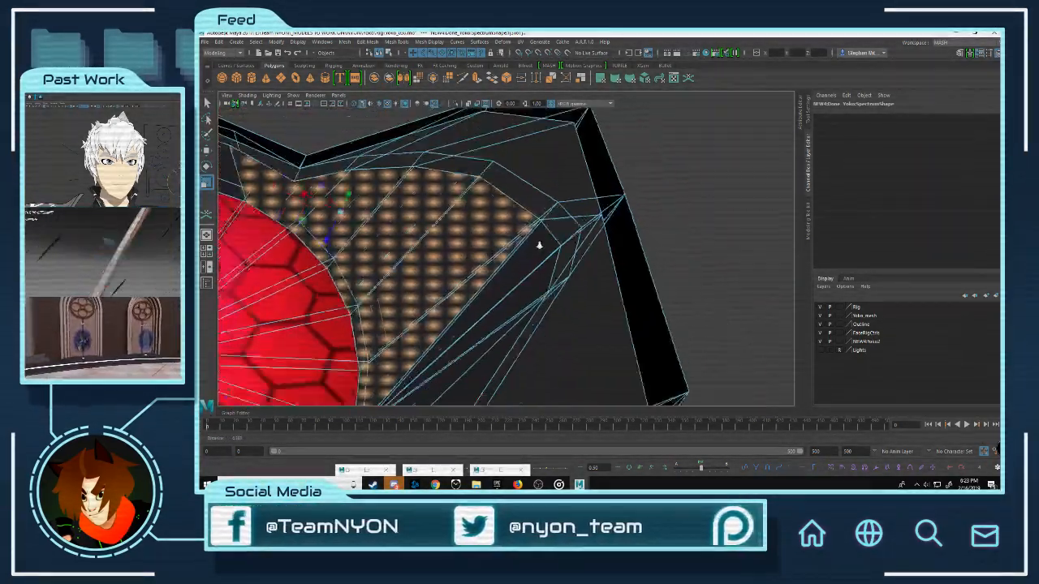
Step: Return to object selection and inspect the rifle's surfaces up close, ending at the dark red and white patch beside a black corner
{"action": "left_click_drag", "start_coordinate": [521, 255], "coordinate": [611, 173], "text": "alt"}
{"action": "scroll", "coordinate": [574, 269], "scroll_direction": "down", "scroll_amount": 6}
{"action": "left_click", "coordinate": [612, 174]}
{"action": "scroll", "coordinate": [634, 213], "scroll_direction": "down", "scroll_amount": 4}
{"action": "left_click_drag", "start_coordinate": [633, 214], "coordinate": [593, 241], "text": "alt"}
{"action": "scroll", "coordinate": [587, 244], "scroll_direction": "down", "scroll_amount": 5}
{"action": "middle_click_drag", "start_coordinate": [585, 246], "coordinate": [625, 146], "text": "alt"}
{"action": "scroll", "coordinate": [695, 202], "scroll_direction": "up", "scroll_amount": 5}
{"action": "left_click_drag", "start_coordinate": [695, 202], "coordinate": [519, 225], "text": "alt"}
{"action": "scroll", "coordinate": [682, 236], "scroll_direction": "down", "scroll_amount": 5}
{"action": "scroll", "coordinate": [556, 170], "scroll_direction": "up", "scroll_amount": 5}
{"action": "left_click_drag", "start_coordinate": [546, 261], "coordinate": [626, 273], "text": "alt"}
{"action": "left_click", "coordinate": [622, 235]}
{"action": "left_click_drag", "start_coordinate": [621, 234], "coordinate": [435, 252], "text": "alt"}
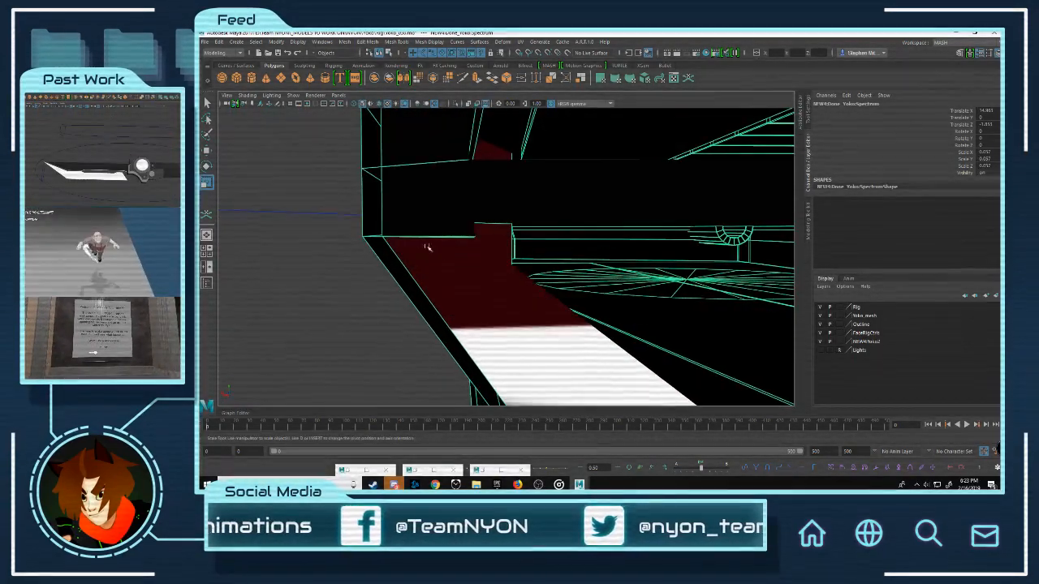
Step: Select the black corner's vertex beside the red and white patch and move its stray UV from the red area onto the black panel
{"action": "right_click", "coordinate": [410, 234]}
{"action": "right_click_drag", "start_coordinate": [398, 238], "coordinate": [393, 242]}
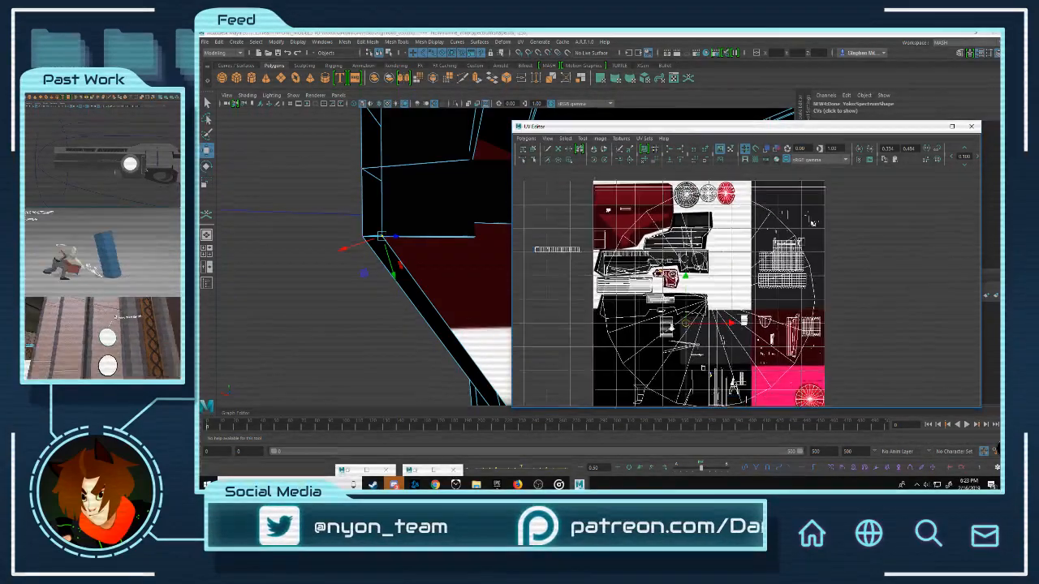
{"action": "mouse_move", "coordinate": [721, 319]}
{"action": "left_mouse_down"}
{"action": "mouse_move", "coordinate": [767, 319]}
{"action": "mouse_move", "coordinate": [735, 320]}
{"action": "left_mouse_up"}
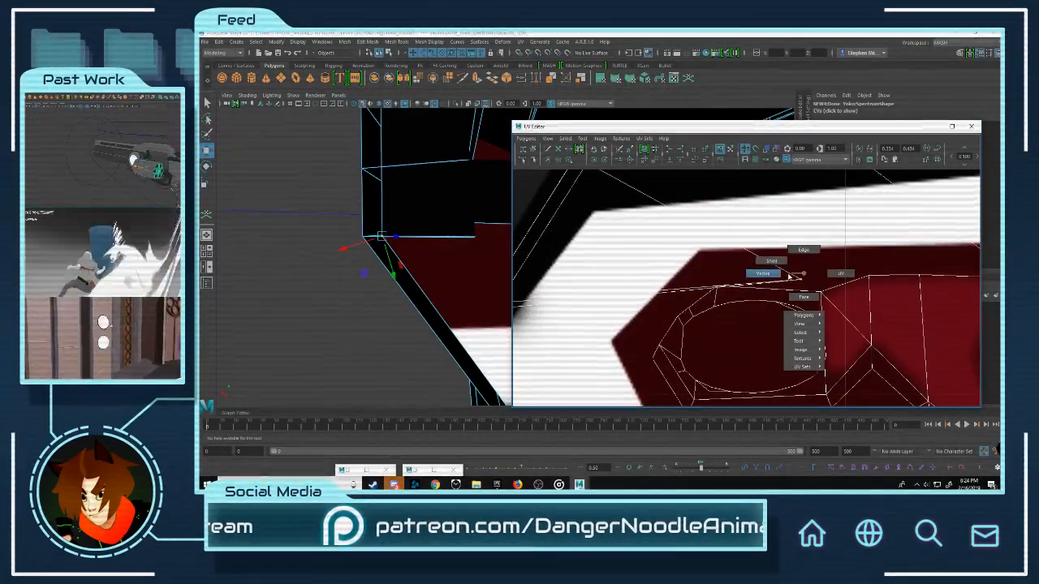
{"action": "left_click_drag", "start_coordinate": [812, 280], "coordinate": [603, 277]}
{"action": "left_click_drag", "start_coordinate": [786, 247], "coordinate": [731, 261]}
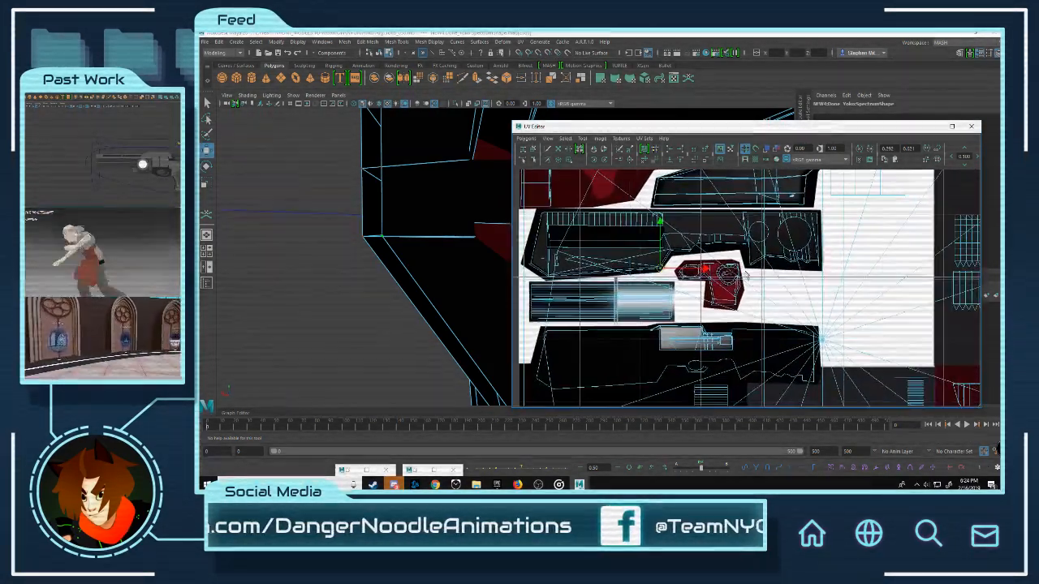
{"action": "scroll", "coordinate": [628, 261], "scroll_direction": "down", "scroll_amount": 5}
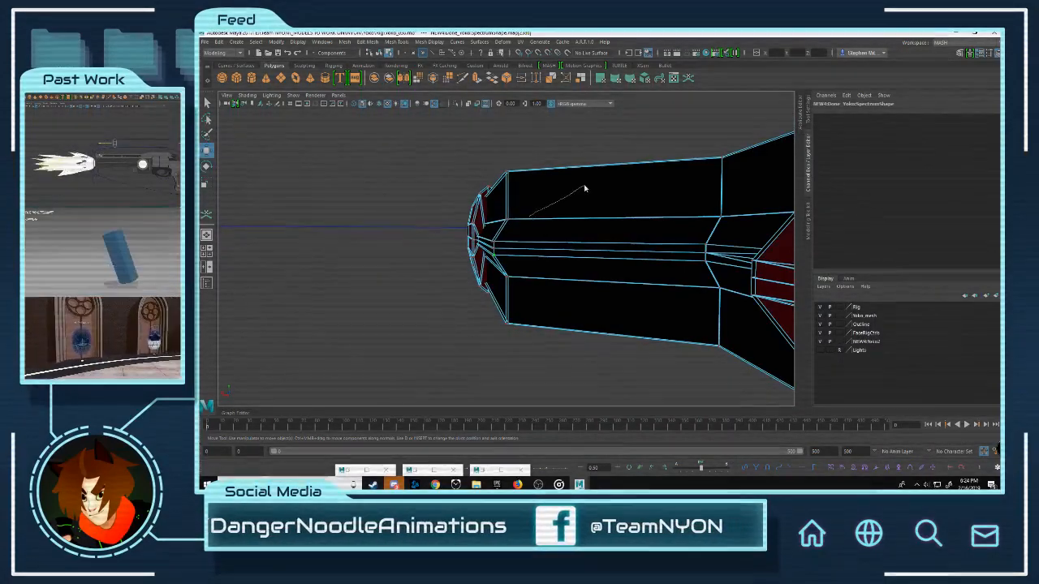
Step: Inspect the whole textured rifle from both sides
{"action": "left_click_drag", "start_coordinate": [569, 239], "coordinate": [695, 276], "text": "alt"}
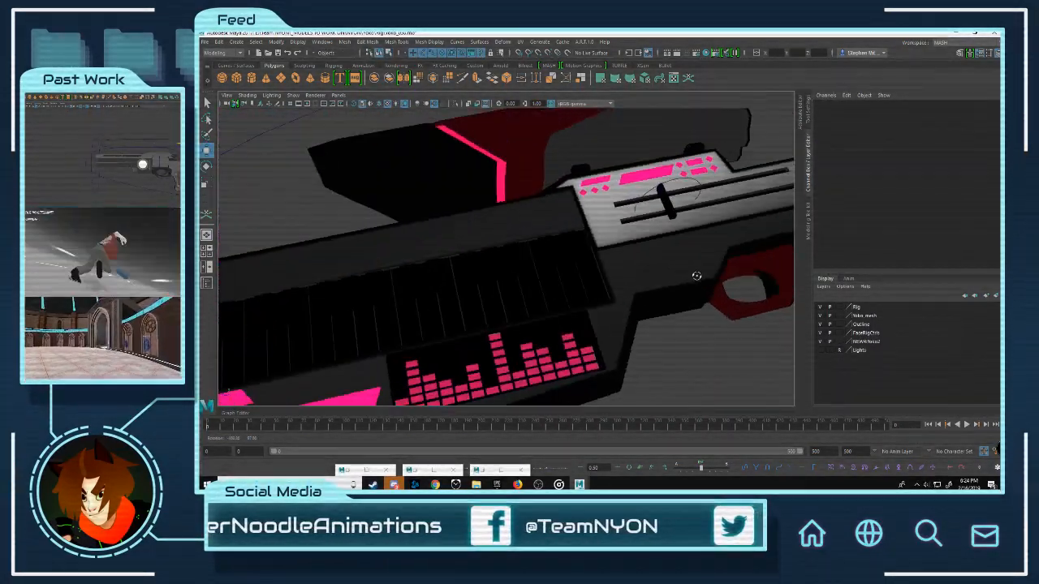
{"action": "right_click_drag", "start_coordinate": [695, 276], "coordinate": [595, 275], "text": "alt"}
{"action": "left_click_drag", "start_coordinate": [595, 276], "coordinate": [674, 162], "text": "alt"}
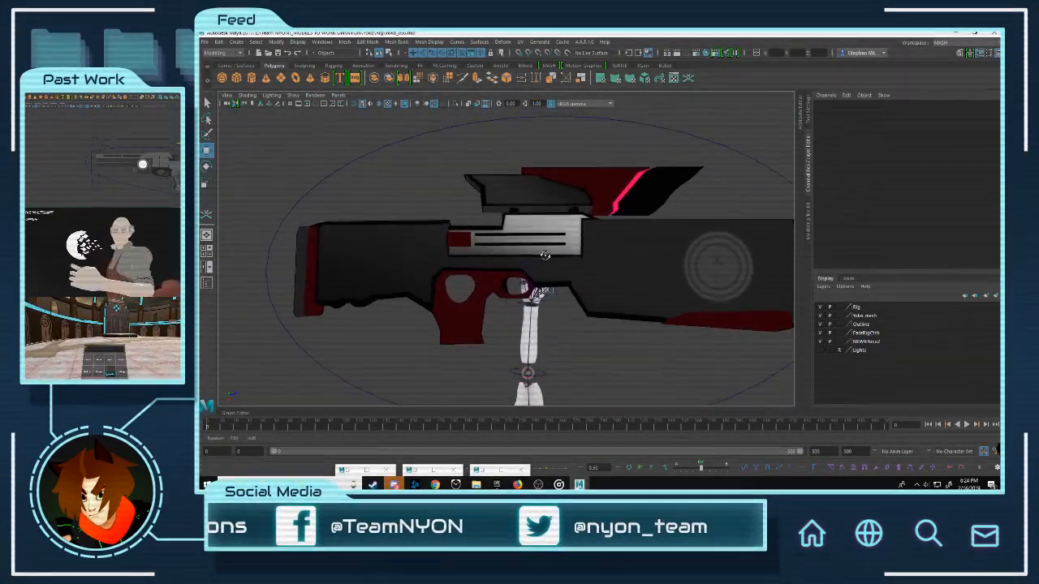
{"action": "left_click_drag", "start_coordinate": [673, 250], "coordinate": [733, 388], "text": "alt"}
{"action": "right_click_drag", "start_coordinate": [733, 387], "coordinate": [674, 349], "text": "alt"}
{"action": "left_click_drag", "start_coordinate": [673, 349], "coordinate": [634, 311], "text": "alt"}
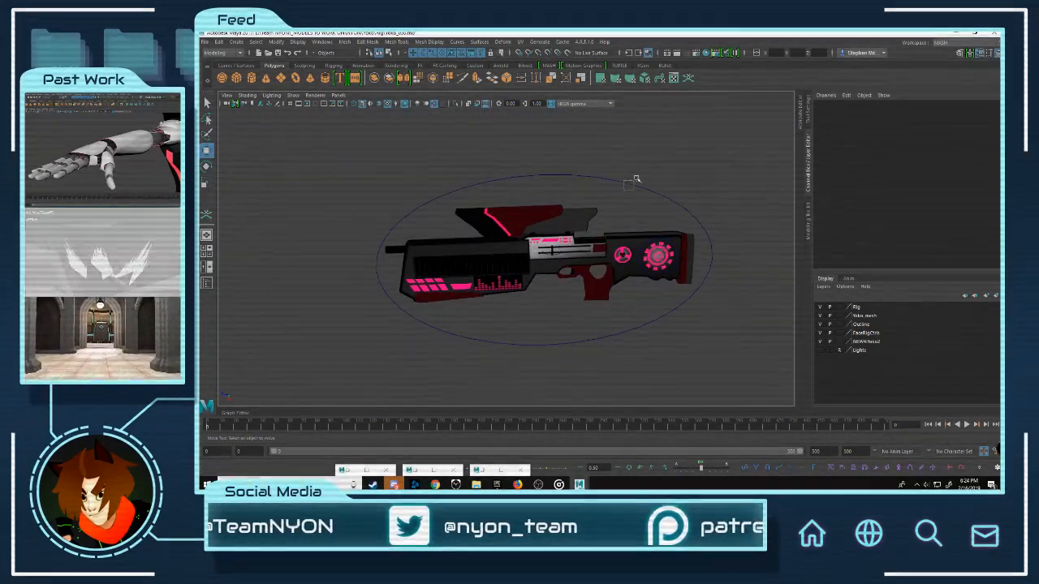
Step: Set the rifle control's Firing attribute to On and select the muzzle flash plane at the barrel
{"action": "left_click", "coordinate": [631, 186]}
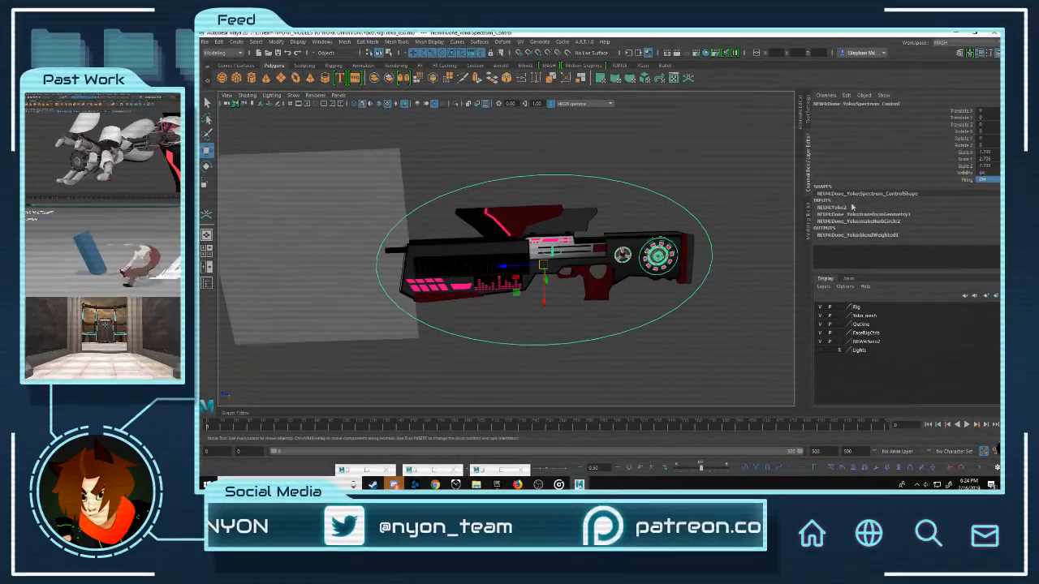
{"action": "left_click_drag", "start_coordinate": [413, 198], "coordinate": [437, 213], "text": "alt"}
{"action": "middle_click_drag", "start_coordinate": [437, 212], "coordinate": [540, 213], "text": "alt"}
{"action": "left_click", "coordinate": [516, 207]}
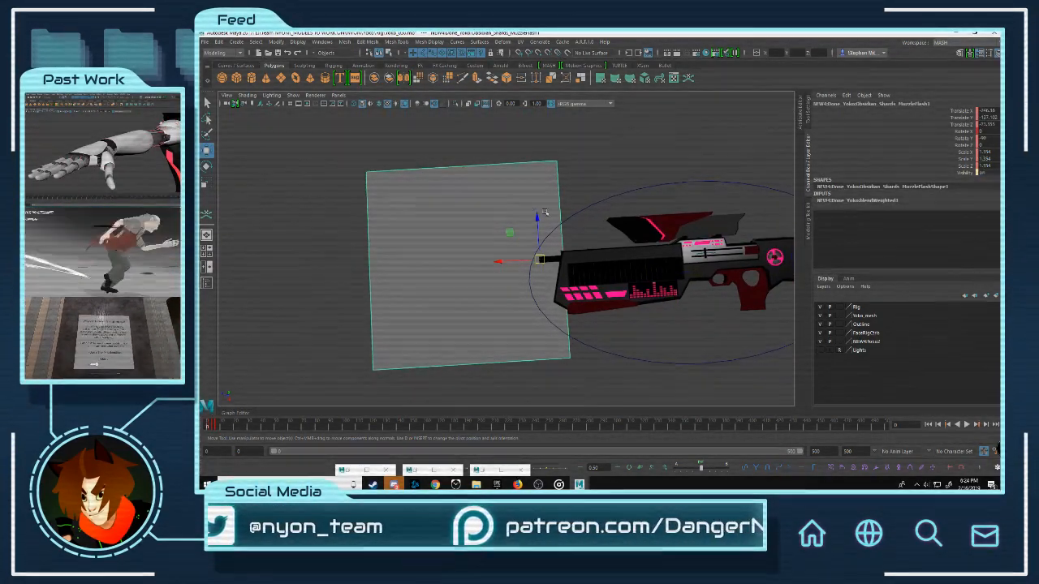
Step: Examine the muzzle flash plane against the barrel up close and from a distance, and clear the selection
{"action": "right_click_drag", "start_coordinate": [529, 205], "coordinate": [626, 237], "text": "alt"}
{"action": "left_click_drag", "start_coordinate": [626, 237], "coordinate": [549, 255], "text": "alt"}
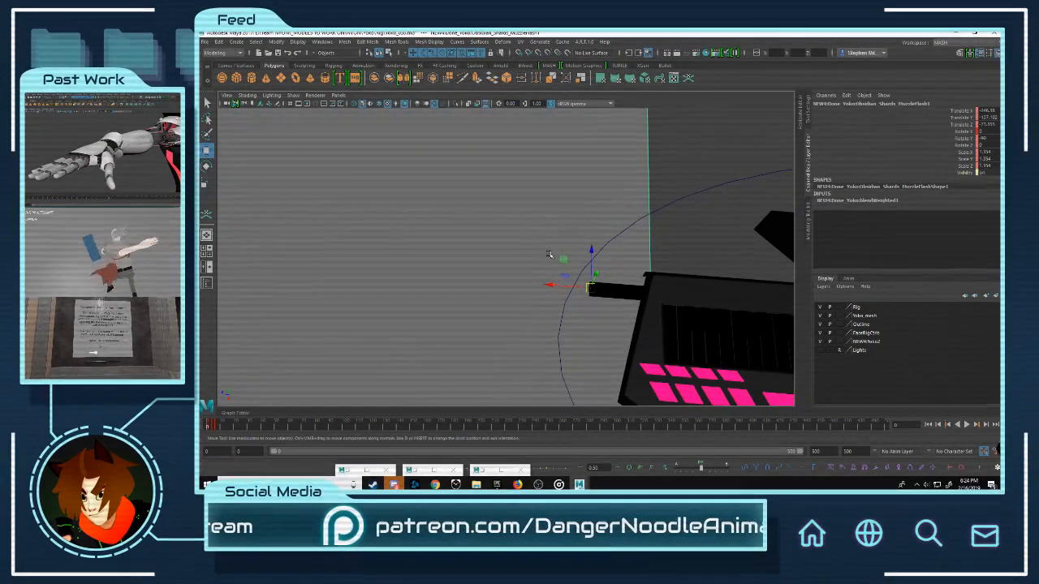
{"action": "right_click_drag", "start_coordinate": [657, 180], "coordinate": [614, 210], "text": "alt"}
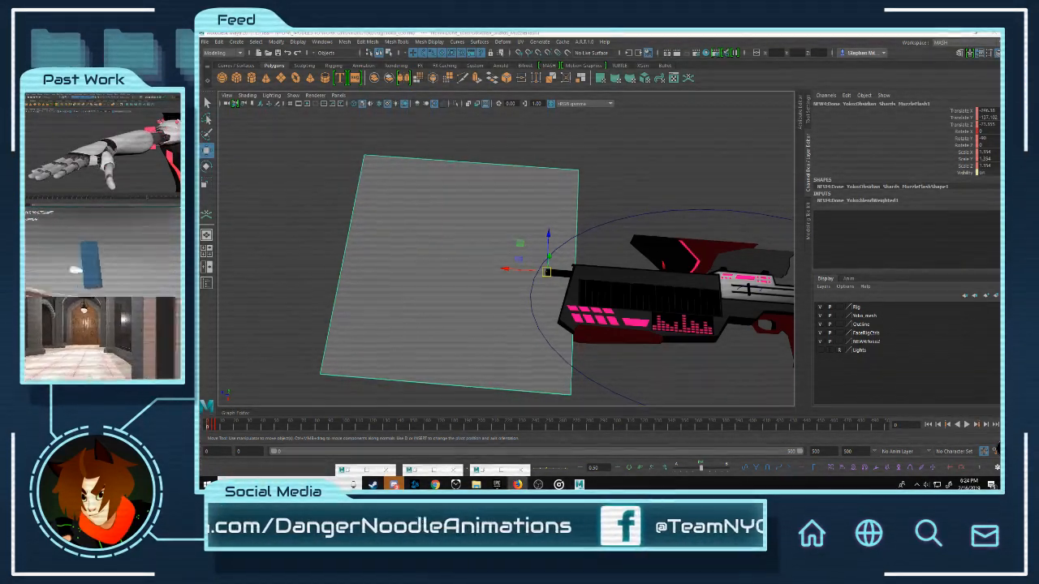
{"action": "right_click_drag", "start_coordinate": [615, 210], "coordinate": [438, 199], "text": "alt"}
{"action": "middle_click_drag", "start_coordinate": [519, 217], "coordinate": [471, 207], "text": "alt"}
{"action": "right_click_drag", "start_coordinate": [471, 207], "coordinate": [544, 210], "text": "alt"}
{"action": "left_click_drag", "start_coordinate": [544, 209], "coordinate": [577, 163], "text": "alt"}
{"action": "left_click", "coordinate": [616, 169]}
{"action": "left_click", "coordinate": [633, 181]}
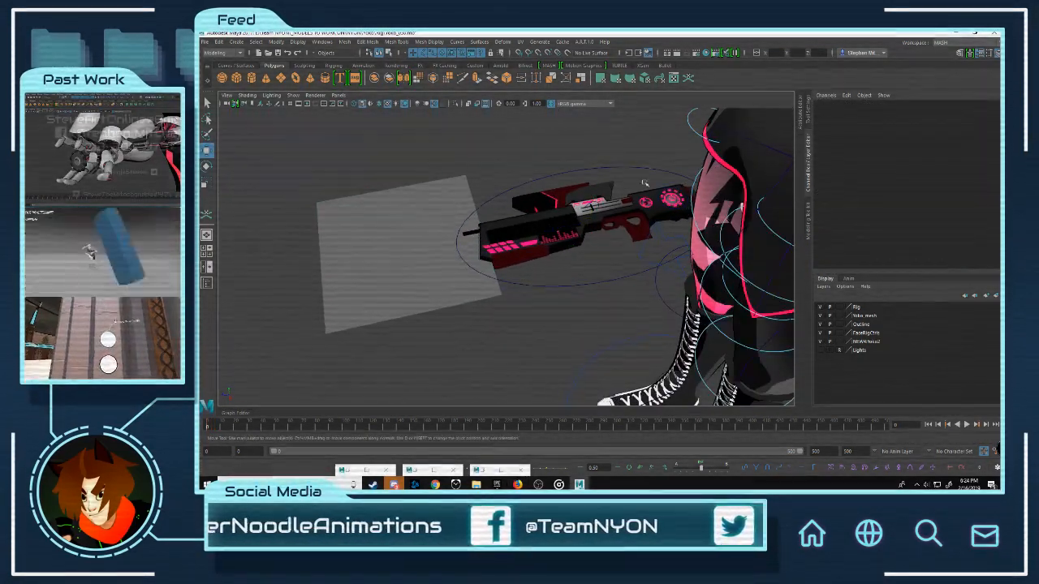
Step: Try rotating the rifle with its control and undo the rotation
{"action": "left_click", "coordinate": [643, 173]}
{"action": "middle_click_drag", "start_coordinate": [654, 188], "coordinate": [627, 219], "text": "alt"}
{"action": "right_click_drag", "start_coordinate": [628, 220], "coordinate": [708, 227], "text": "alt"}
{"action": "key", "text": "e"}
{"action": "left_click_drag", "start_coordinate": [611, 242], "coordinate": [628, 291]}
{"action": "left_click_drag", "start_coordinate": [686, 276], "coordinate": [673, 253], "text": "alt"}
{"action": "key", "text": "ctrl+z"}
{"action": "key", "text": "ctrl+z"}
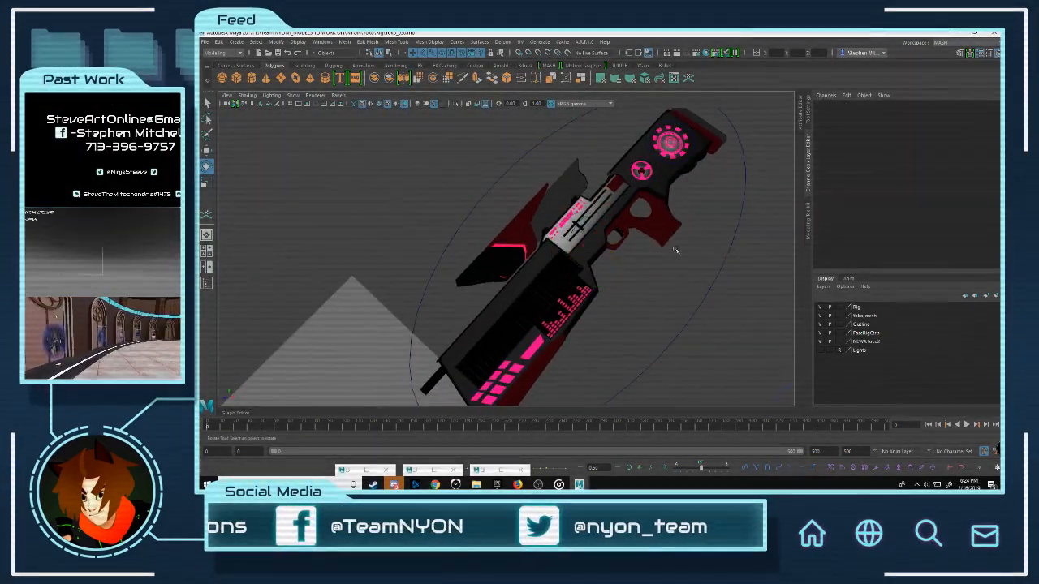
Step: Reselect the rifle's control, test its rotation again, and clear the selection
{"action": "left_click", "coordinate": [740, 260]}
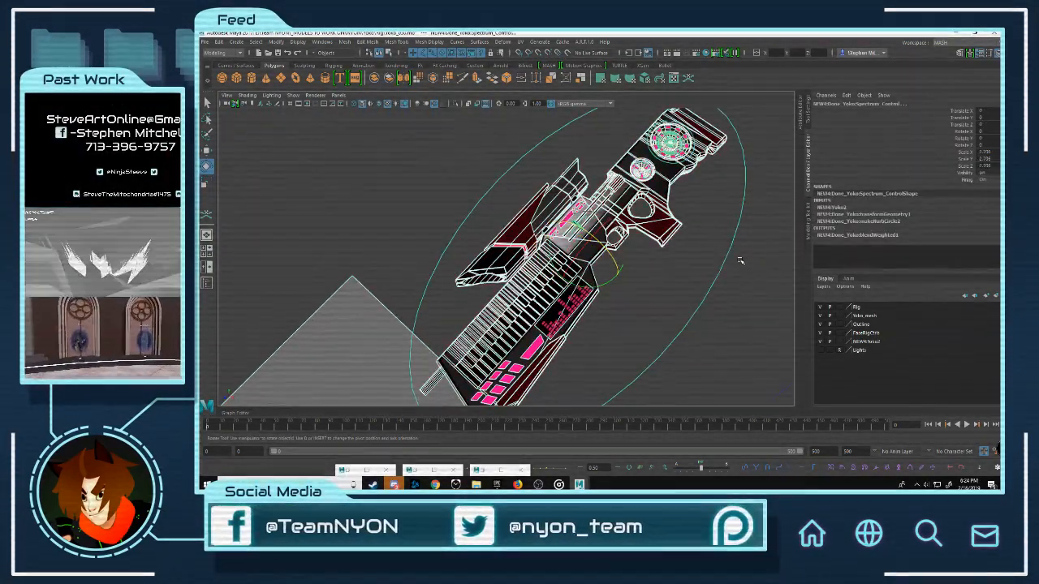
{"action": "key", "text": "ctrl+z"}
{"action": "left_click", "coordinate": [721, 262]}
{"action": "left_click_drag", "start_coordinate": [603, 246], "coordinate": [674, 306]}
{"action": "left_click", "coordinate": [675, 306]}
{"action": "left_click_drag", "start_coordinate": [624, 265], "coordinate": [651, 306], "text": "alt"}
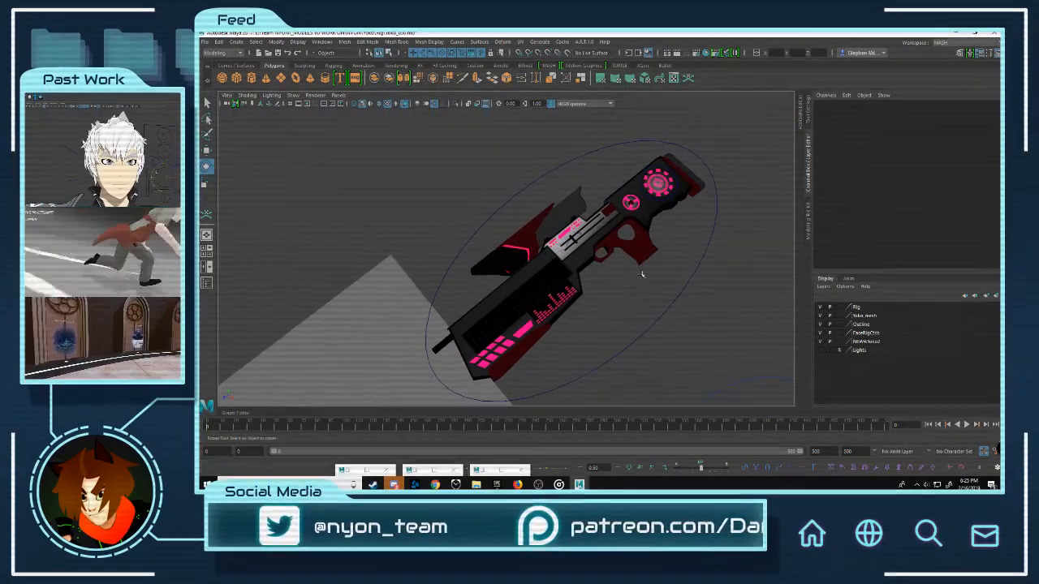
Step: Select the rifle mesh together with its control, switch to the Rigging tools, and parent-constrain the control to the mesh
{"action": "left_click", "coordinate": [641, 269]}
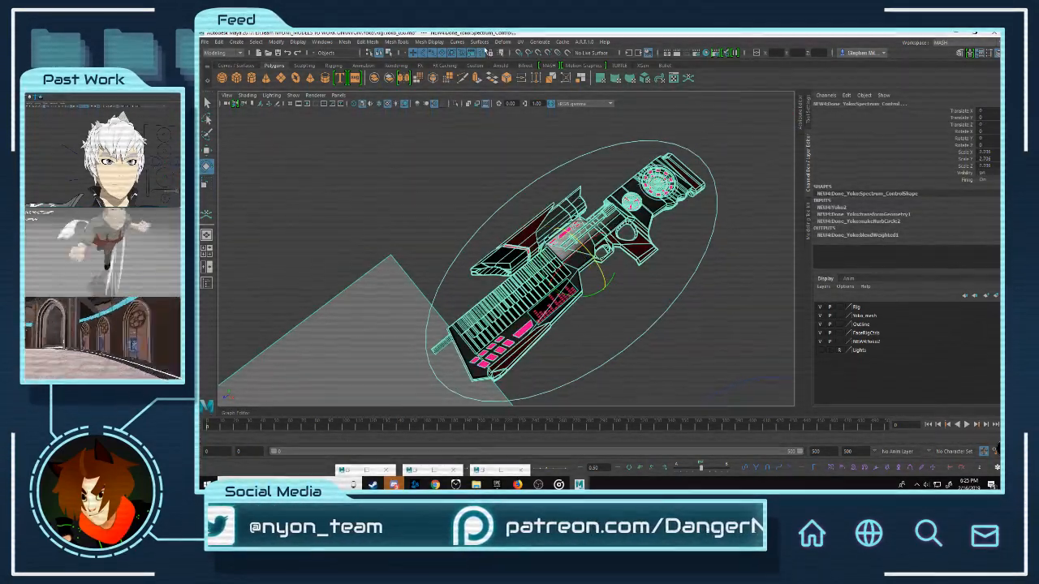
{"action": "left_click", "coordinate": [461, 45]}
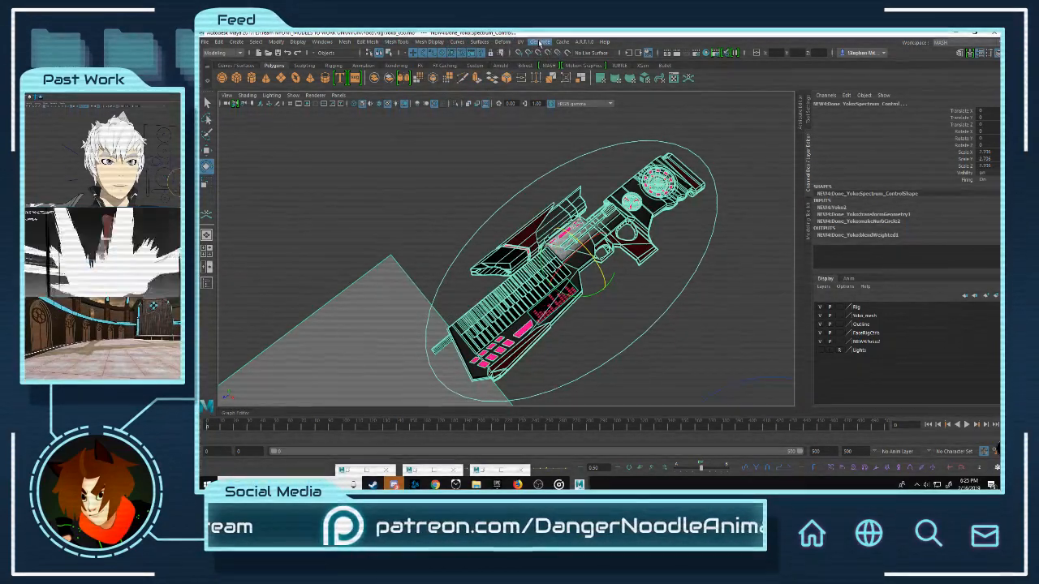
{"action": "left_click", "coordinate": [422, 63]}
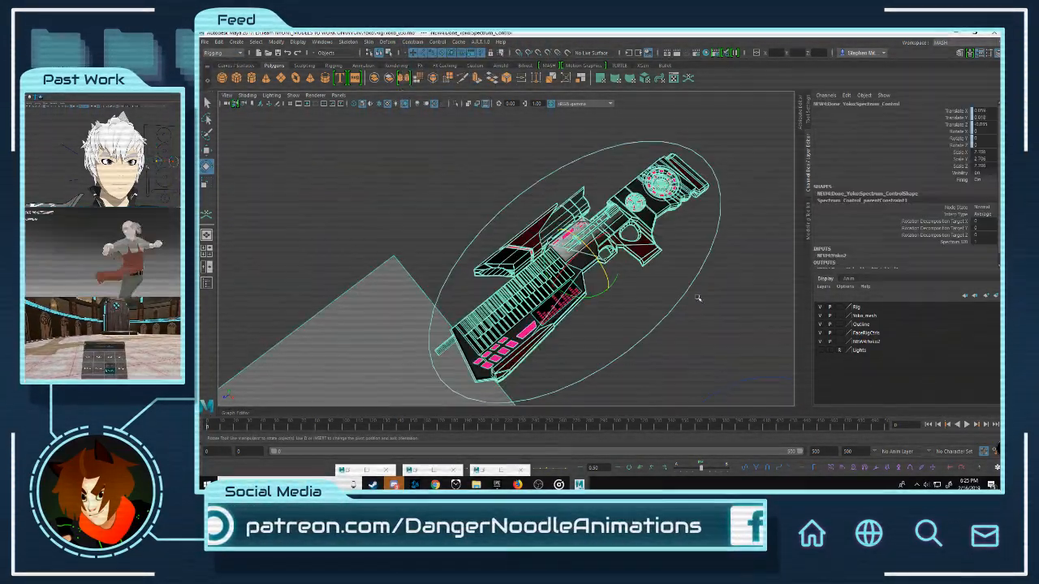
Step: Test the parent constraint by rotating the rifle and checking how it swings around the character
{"action": "left_click_drag", "start_coordinate": [609, 270], "coordinate": [606, 224]}
{"action": "scroll", "coordinate": [609, 254], "scroll_direction": "down", "scroll_amount": 5}
{"action": "left_click", "coordinate": [606, 225]}
{"action": "scroll", "coordinate": [606, 225], "scroll_direction": "up", "scroll_amount": 3}
{"action": "scroll", "coordinate": [607, 225], "scroll_direction": "down", "scroll_amount": 3}
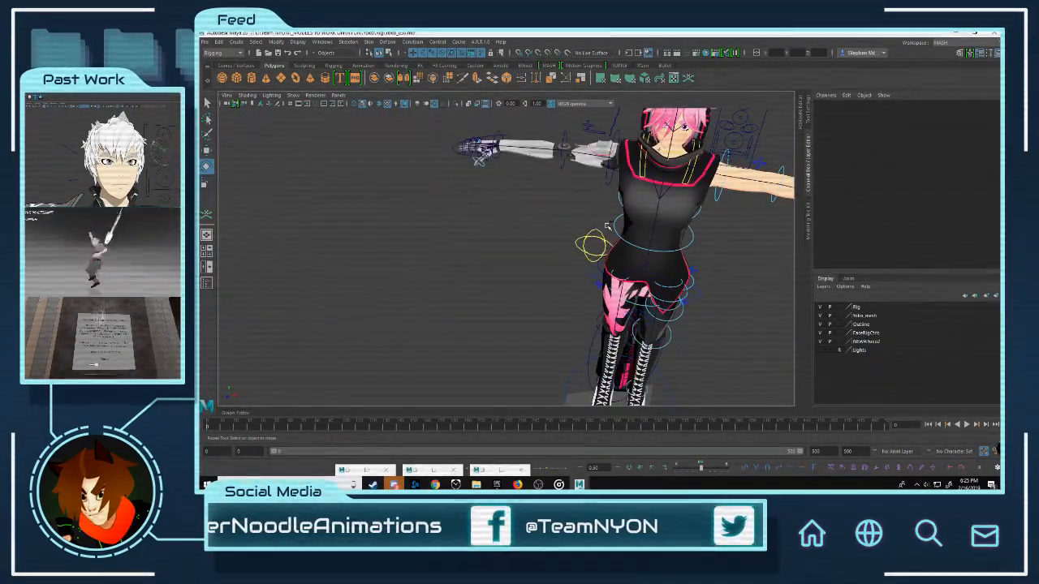
{"action": "left_click", "coordinate": [652, 328]}
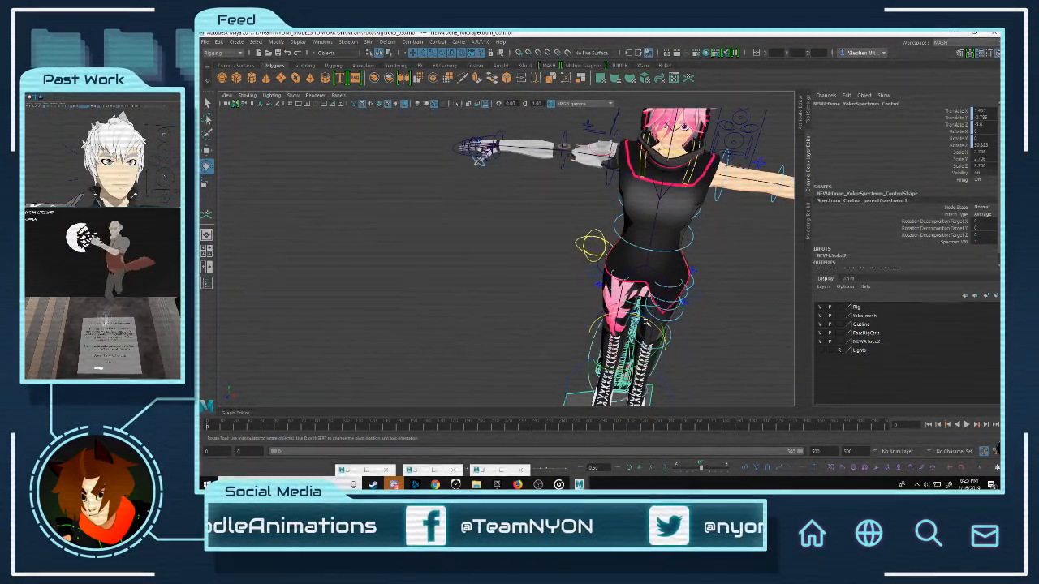
{"action": "left_click_drag", "start_coordinate": [653, 327], "coordinate": [571, 225]}
{"action": "middle_click_drag", "start_coordinate": [571, 226], "coordinate": [871, 242]}
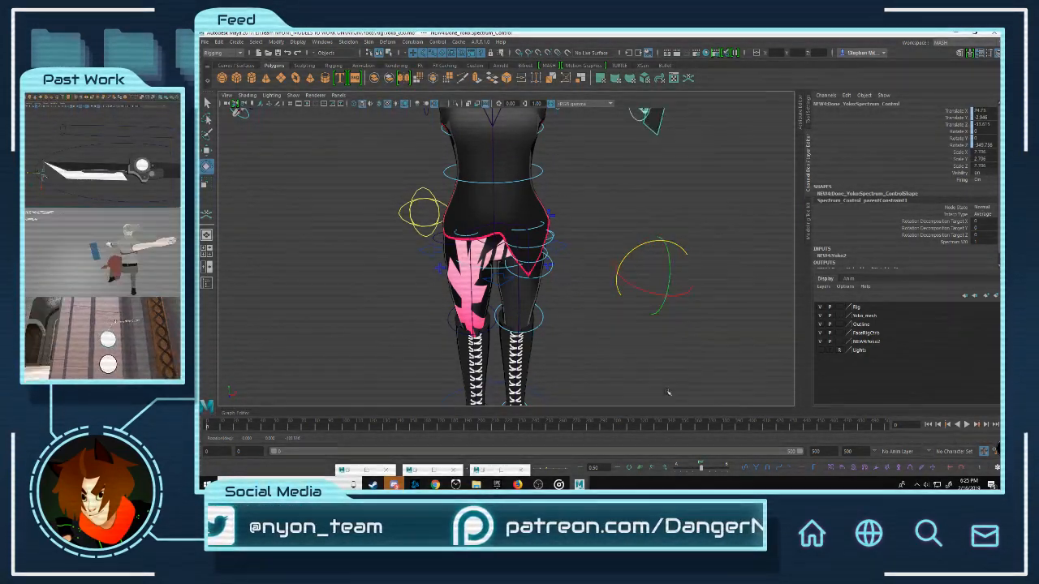
{"action": "scroll", "coordinate": [684, 301], "scroll_direction": "down", "scroll_amount": 5}
{"action": "scroll", "coordinate": [680, 276], "scroll_direction": "down", "scroll_amount": 2}
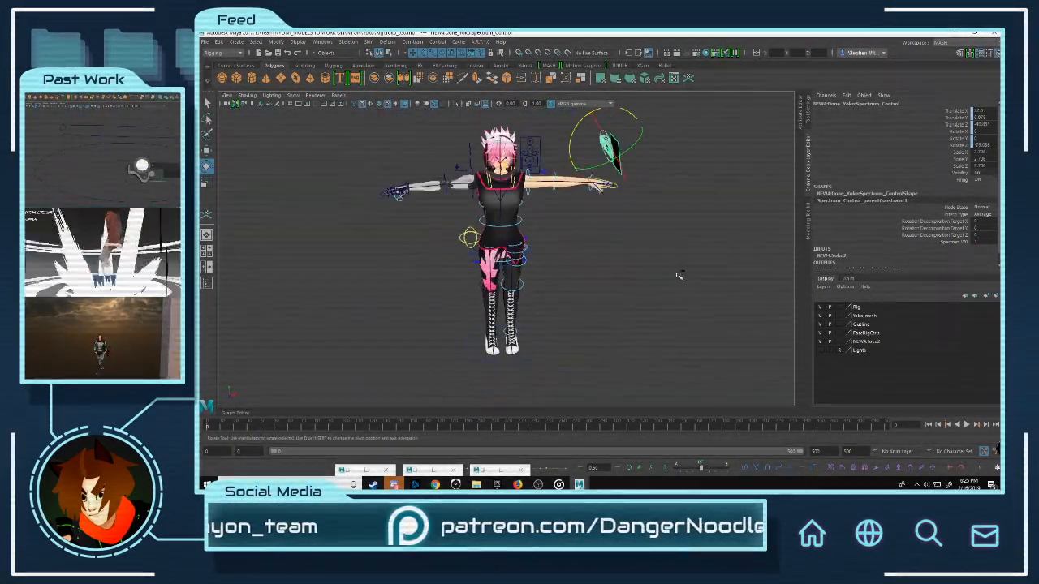
{"action": "left_click", "coordinate": [679, 276]}
{"action": "scroll", "coordinate": [679, 276], "scroll_direction": "up", "scroll_amount": 2}
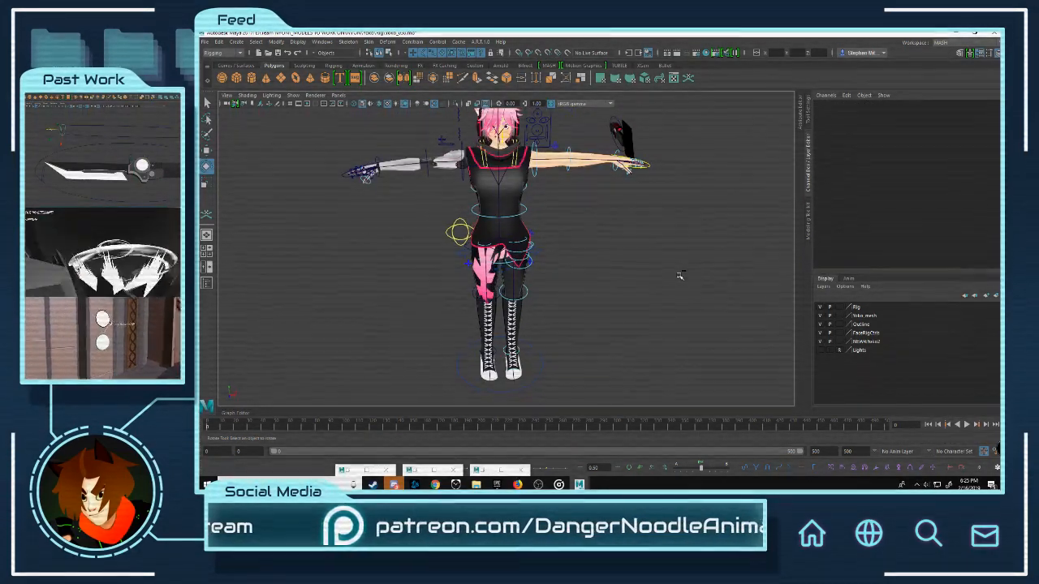
Step: Undo the test rotations and the rifle control's parent constraint
{"action": "key", "text": "ctrl+z"}
{"action": "key", "text": "ctrl+z"}
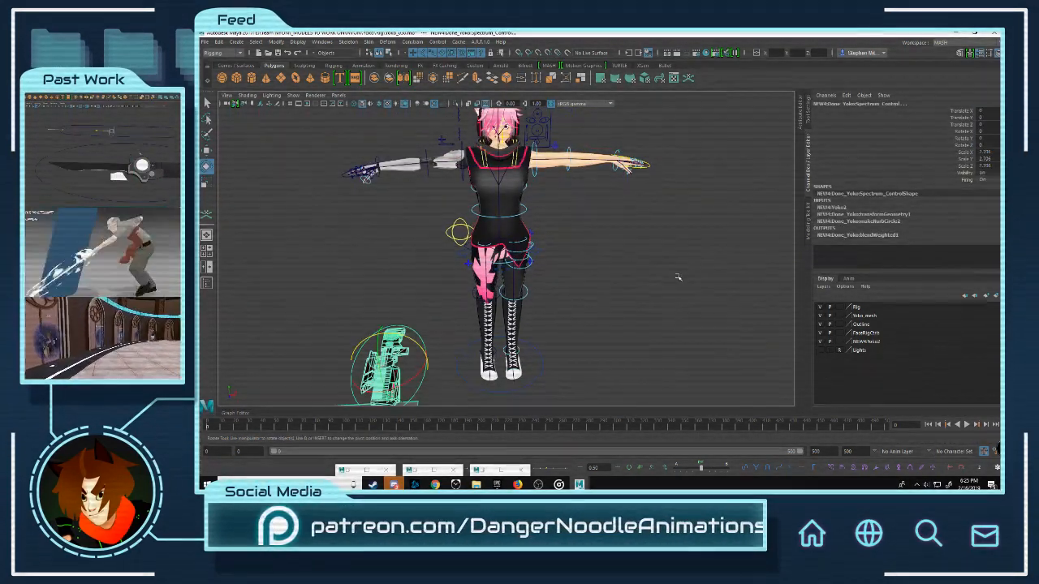
{"action": "left_click_drag", "start_coordinate": [647, 278], "coordinate": [638, 281], "text": "alt"}
{"action": "key", "text": "ctrl+z"}
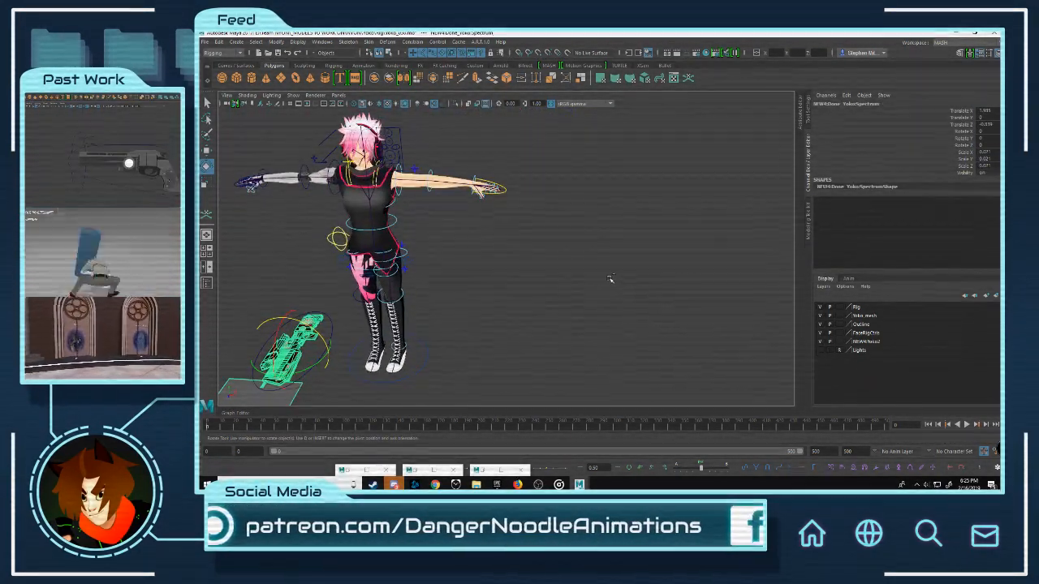
Step: Frame the rifle up close again, check it without a selection, and reselect its mesh
{"action": "middle_click_drag", "start_coordinate": [392, 290], "coordinate": [603, 227], "text": "alt"}
{"action": "scroll", "coordinate": [603, 227], "scroll_direction": "up", "scroll_amount": 3}
{"action": "left_click_drag", "start_coordinate": [603, 228], "coordinate": [546, 255], "text": "alt"}
{"action": "scroll", "coordinate": [546, 255], "scroll_direction": "up", "scroll_amount": 5}
{"action": "scroll", "coordinate": [691, 293], "scroll_direction": "up", "scroll_amount": 2}
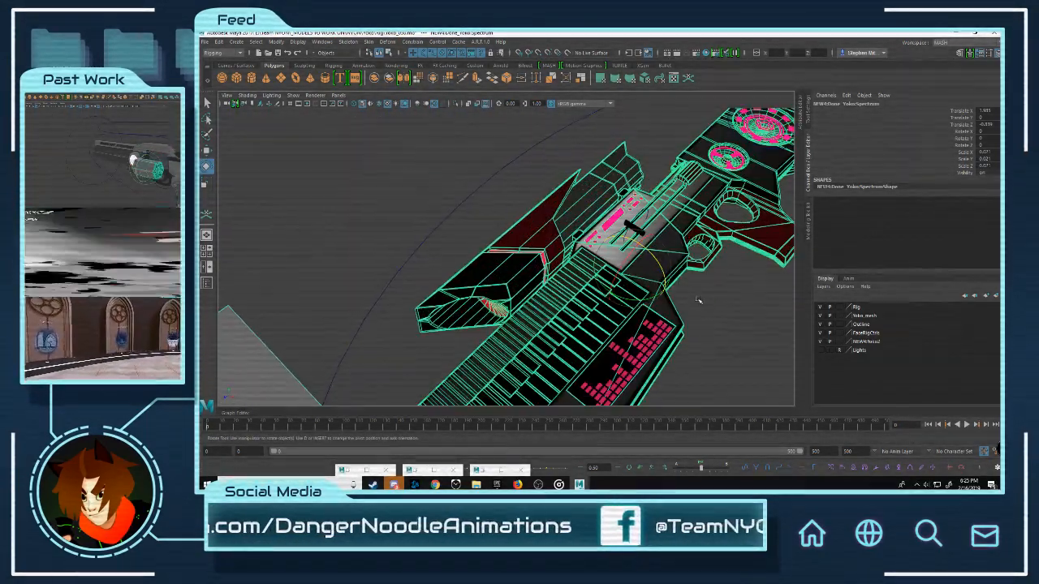
{"action": "left_click", "coordinate": [722, 282]}
{"action": "left_click_drag", "start_coordinate": [723, 282], "coordinate": [592, 269], "text": "alt"}
{"action": "scroll", "coordinate": [593, 272], "scroll_direction": "down", "scroll_amount": 3}
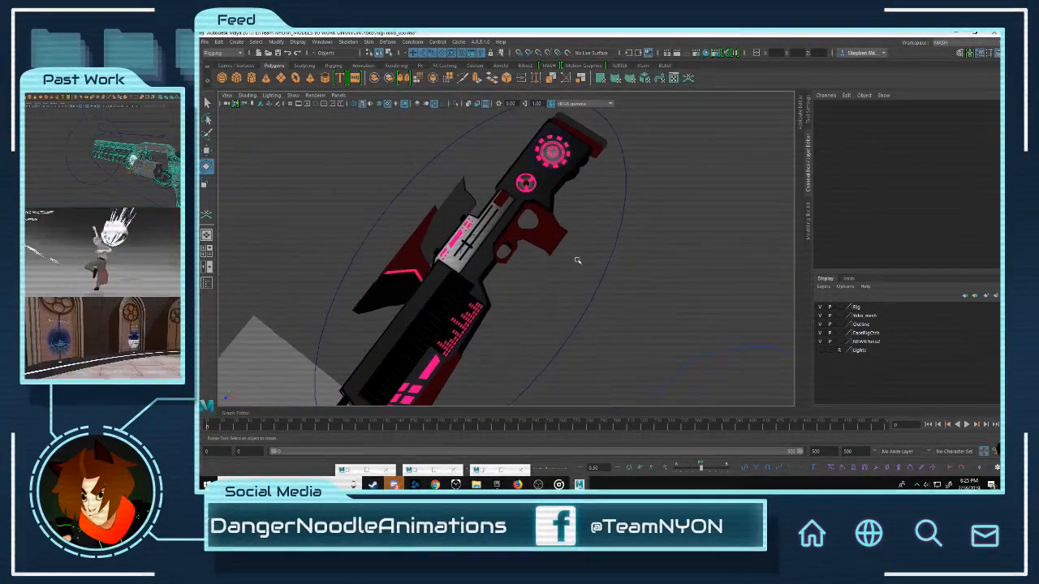
{"action": "left_click", "coordinate": [536, 246]}
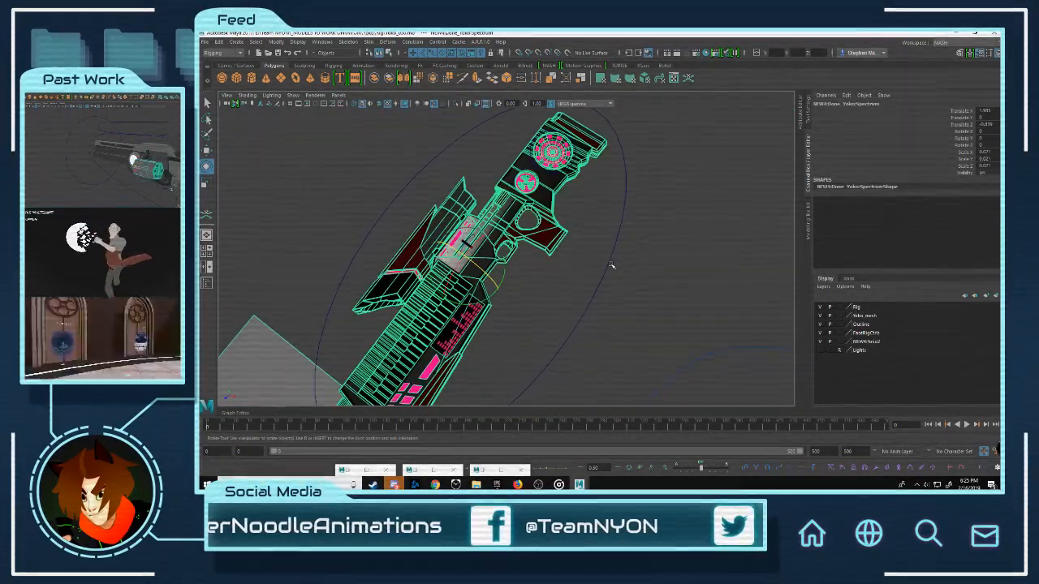
{"action": "left_click", "coordinate": [595, 253]}
{"action": "key", "text": "ctrl+z"}
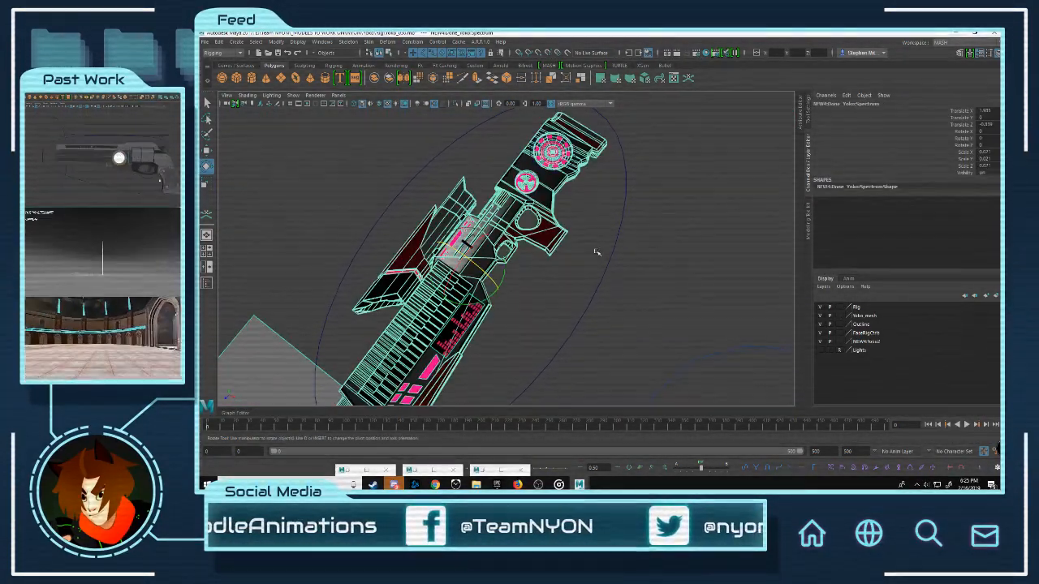
Step: Select the rifle mesh together with its control and try parent-constraining the control to the mesh
{"action": "left_click", "coordinate": [592, 252]}
{"action": "left_click", "coordinate": [555, 241]}
{"action": "scroll", "coordinate": [566, 242], "scroll_direction": "up", "scroll_amount": 8}
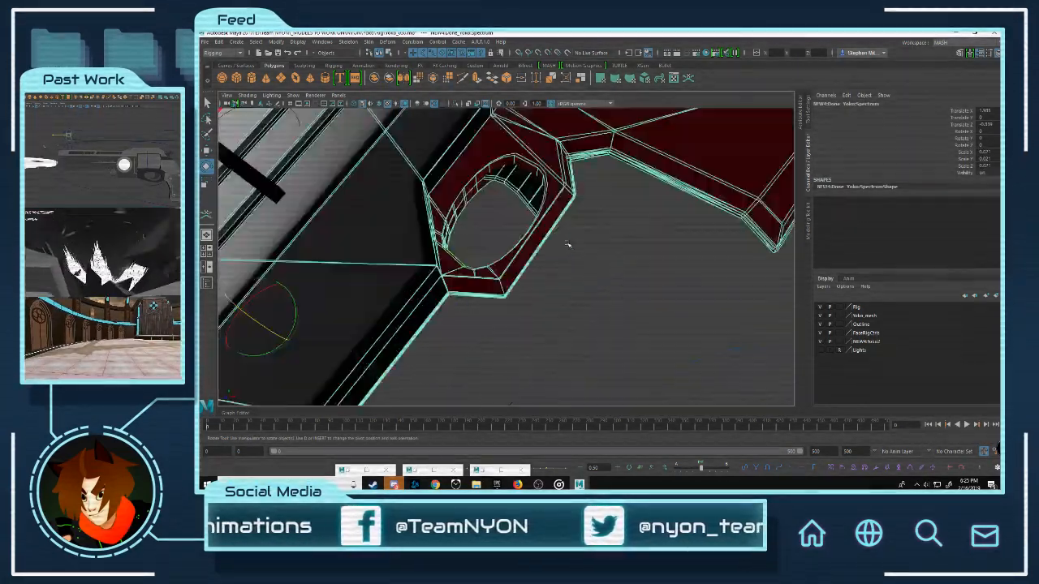
{"action": "scroll", "coordinate": [566, 243], "scroll_direction": "down", "scroll_amount": 5}
{"action": "left_click", "coordinate": [614, 245]}
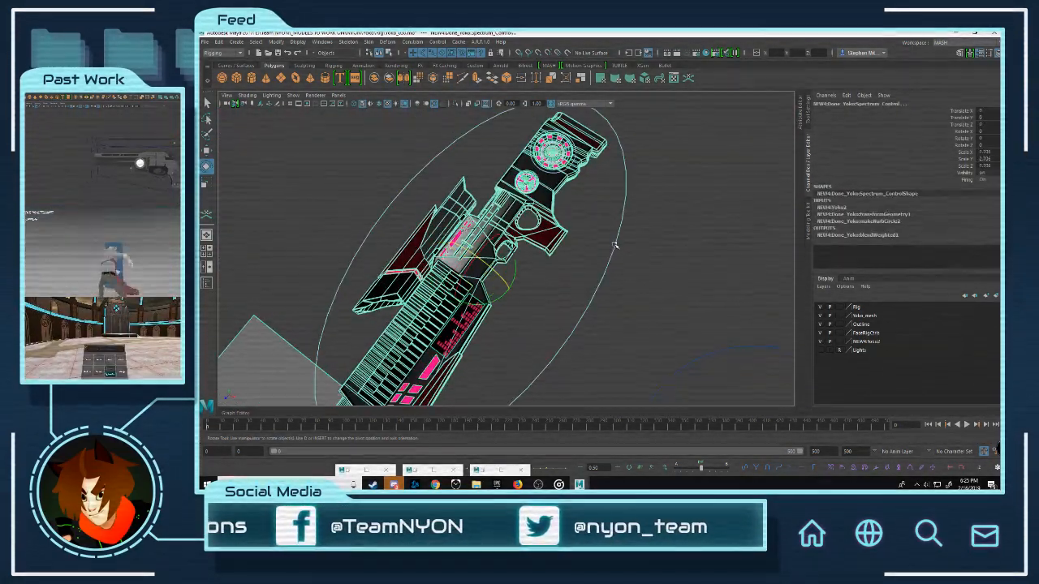
{"action": "left_click", "coordinate": [406, 45]}
{"action": "left_click", "coordinate": [422, 63]}
{"action": "left_click", "coordinate": [609, 240]}
Step: Test the parent constraint by selecting the rifle's control and rotating it away from the character
{"action": "scroll", "coordinate": [609, 241], "scroll_direction": "down", "scroll_amount": 10}
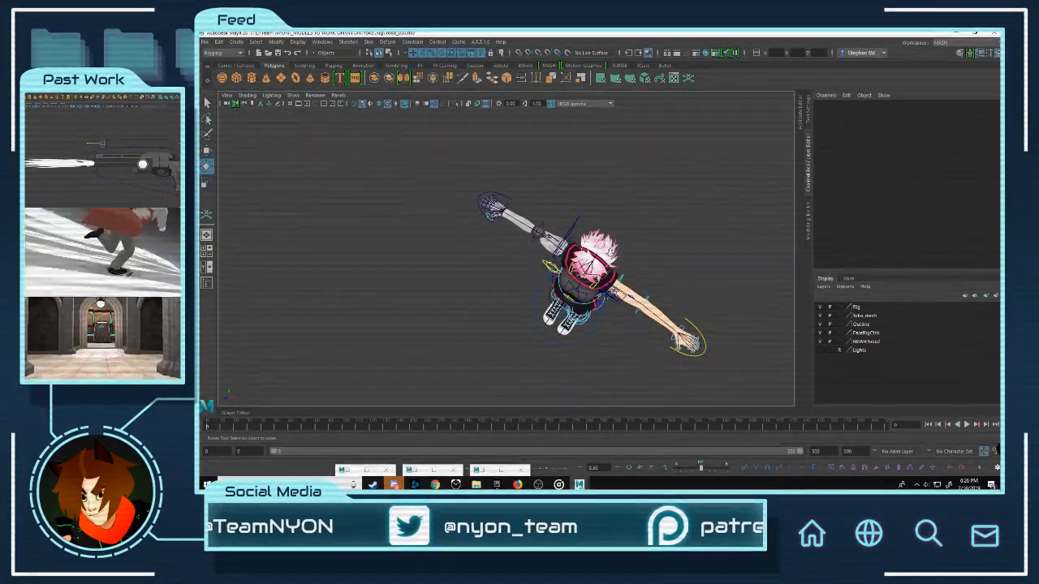
{"action": "scroll", "coordinate": [611, 254], "scroll_direction": "down", "scroll_amount": 8}
{"action": "left_click_drag", "start_coordinate": [538, 264], "coordinate": [528, 197], "text": "alt"}
{"action": "left_click", "coordinate": [351, 321]}
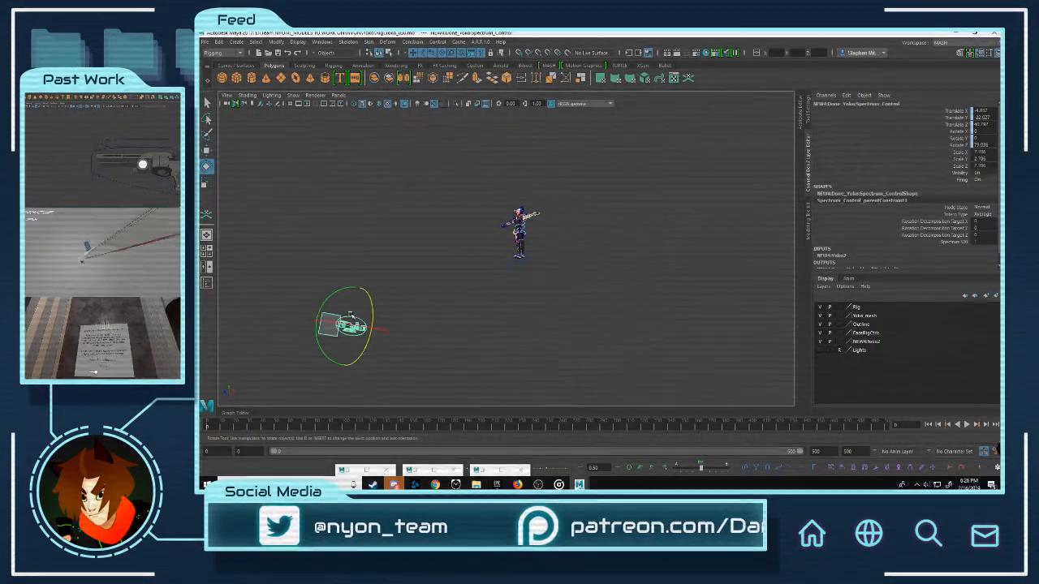
{"action": "key", "text": "q"}
{"action": "left_click", "coordinate": [418, 290]}
{"action": "left_click", "coordinate": [354, 320]}
{"action": "left_click_drag", "start_coordinate": [367, 307], "coordinate": [376, 321]}
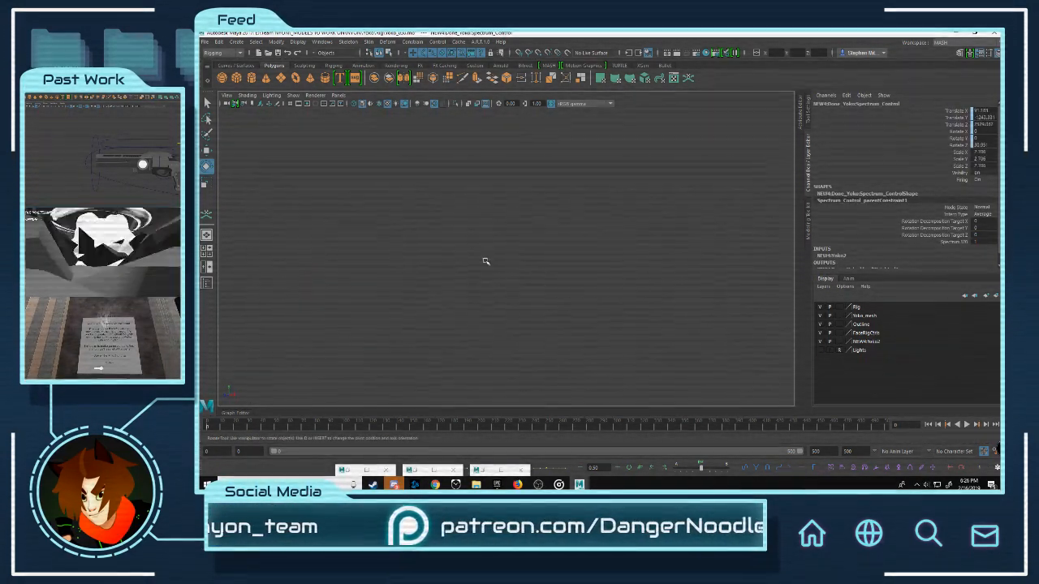
Step: Undo the rifle's constraint and test rotation, select the objects of the Rig display layer and frame them
{"action": "left_click", "coordinate": [578, 267]}
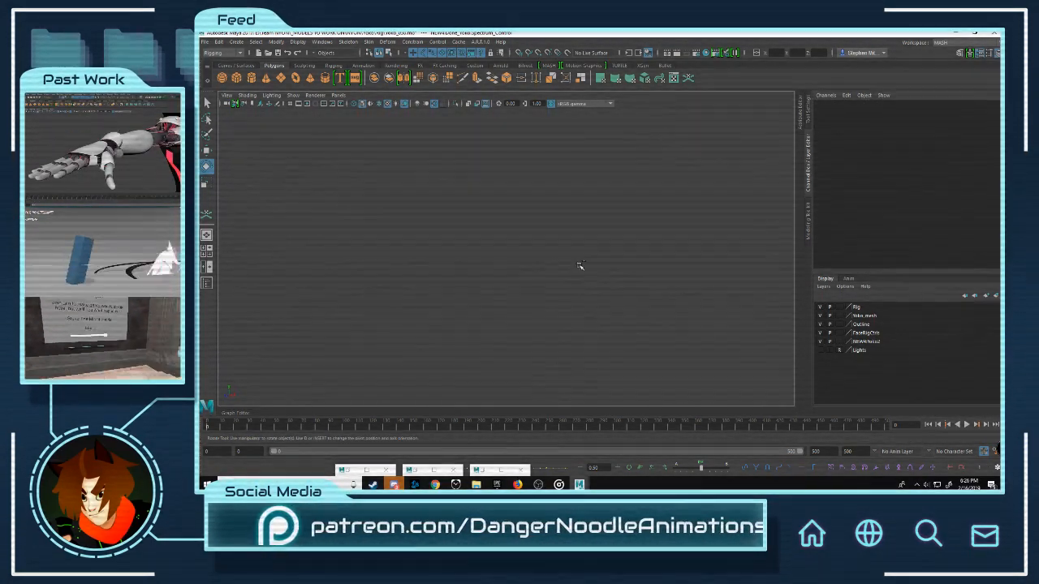
{"action": "left_click", "coordinate": [865, 312]}
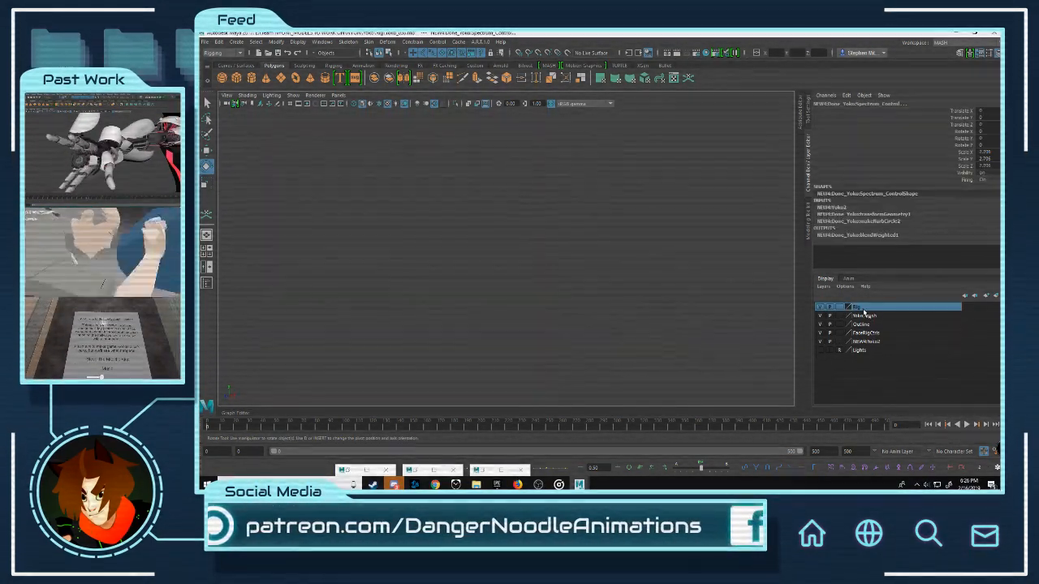
{"action": "right_click", "coordinate": [867, 310]}
{"action": "left_click", "coordinate": [887, 346]}
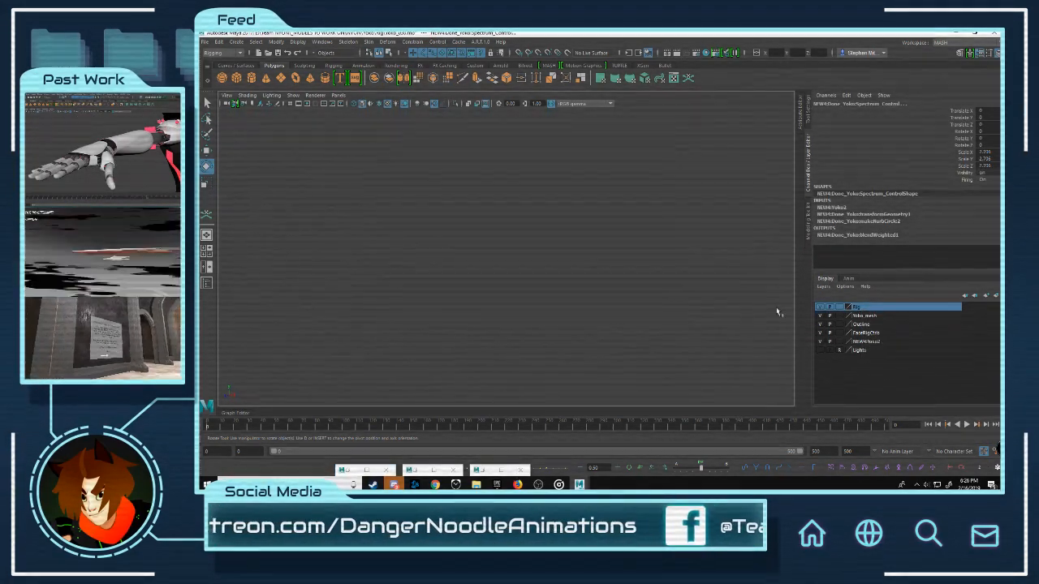
{"action": "key", "text": "f"}
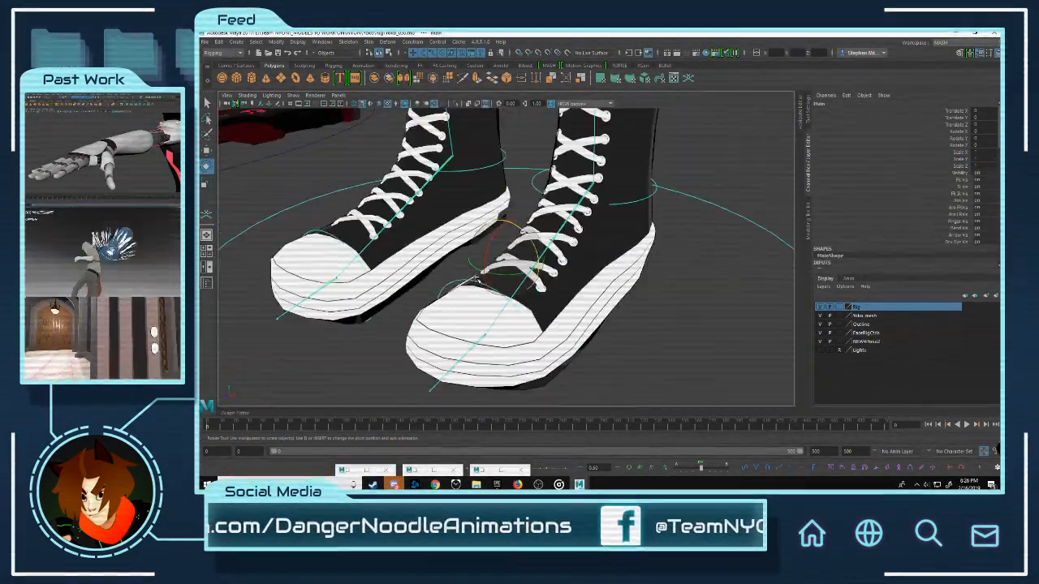
Step: Select the rifle's control near the character's feet, and reselect the rifle mesh together with the control
{"action": "scroll", "coordinate": [603, 274], "scroll_direction": "down", "scroll_amount": 5}
{"action": "left_click_drag", "start_coordinate": [603, 273], "coordinate": [653, 276], "text": "alt"}
{"action": "middle_click_drag", "start_coordinate": [654, 276], "coordinate": [880, 295], "text": "alt"}
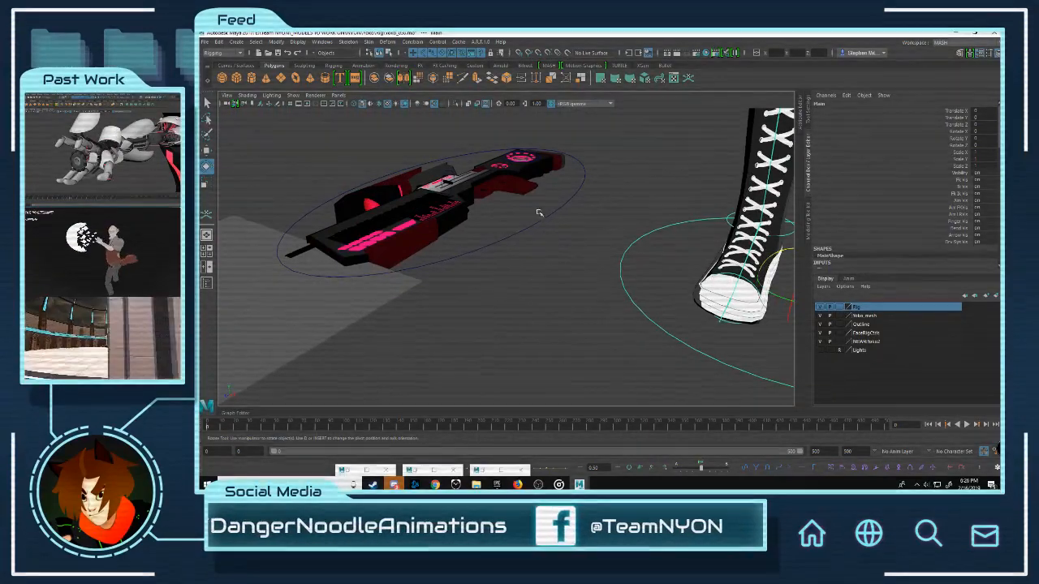
{"action": "left_click", "coordinate": [543, 218]}
{"action": "left_click", "coordinate": [545, 224]}
{"action": "left_click_drag", "start_coordinate": [569, 204], "coordinate": [577, 229], "text": "alt"}
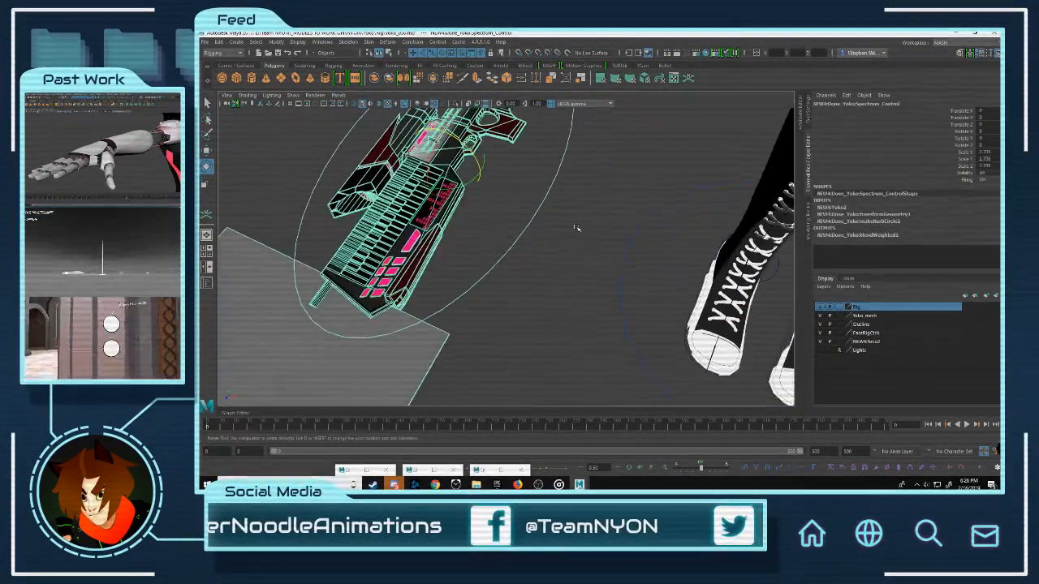
{"action": "left_click", "coordinate": [576, 228]}
{"action": "left_click", "coordinate": [513, 140]}
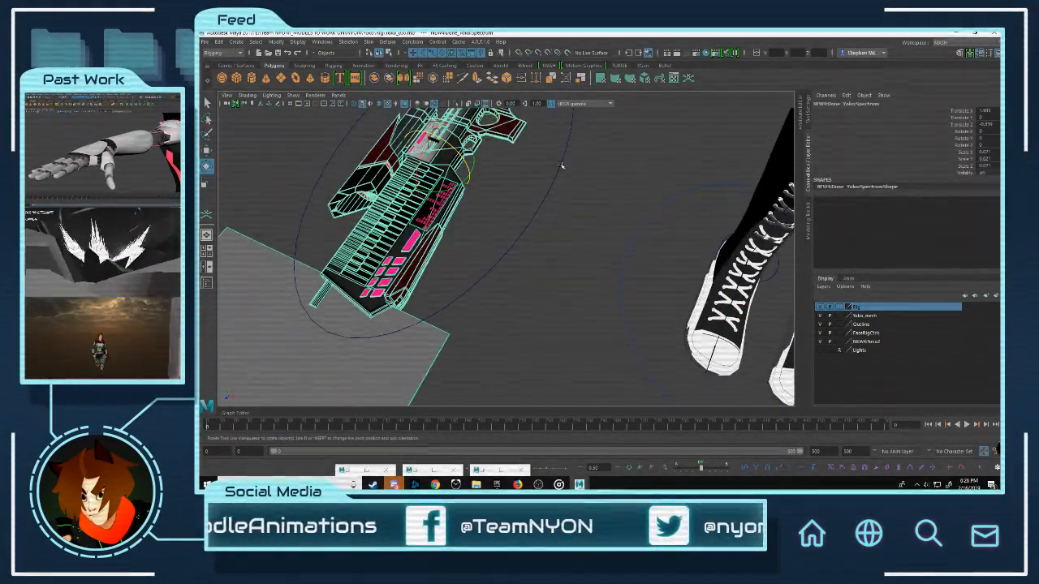
{"action": "left_click", "coordinate": [562, 166]}
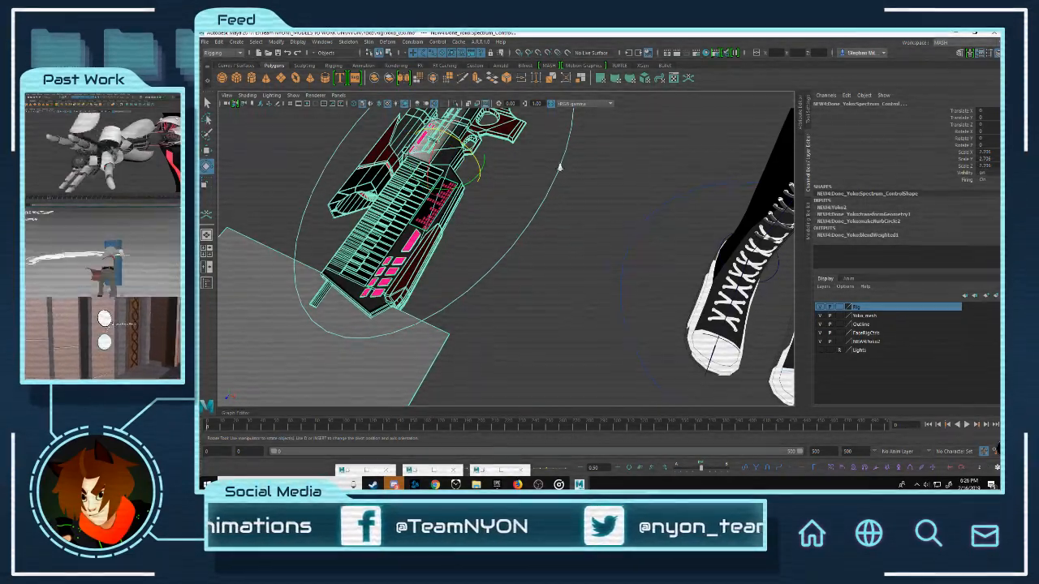
{"action": "left_click_drag", "start_coordinate": [562, 166], "coordinate": [564, 186], "text": "alt"}
Step: Rotate the rifle's control to about -84 degrees in Z and raise it to the height of the character's thighs
{"action": "left_click", "coordinate": [585, 211]}
{"action": "left_click", "coordinate": [542, 203]}
{"action": "left_click_drag", "start_coordinate": [493, 188], "coordinate": [522, 224]}
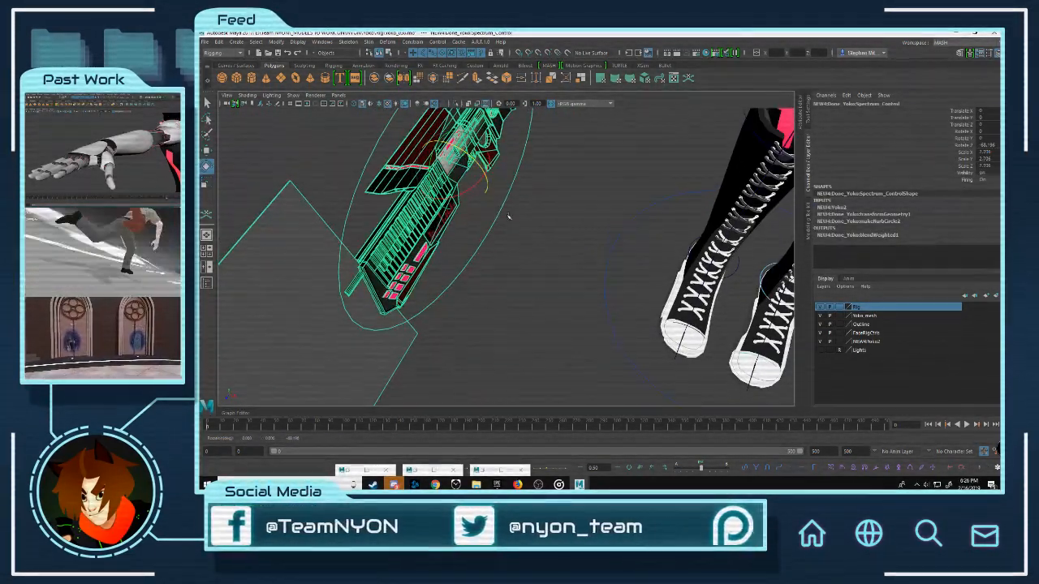
{"action": "left_click_drag", "start_coordinate": [494, 185], "coordinate": [589, 225], "text": "alt"}
{"action": "left_click_drag", "start_coordinate": [644, 213], "coordinate": [524, 208], "text": "alt"}
{"action": "scroll", "coordinate": [607, 211], "scroll_direction": "down", "scroll_amount": 4}
{"action": "key", "text": "w"}
{"action": "left_click_drag", "start_coordinate": [522, 282], "coordinate": [513, 140]}
{"action": "middle_click_drag", "start_coordinate": [554, 191], "coordinate": [546, 328], "text": "alt"}
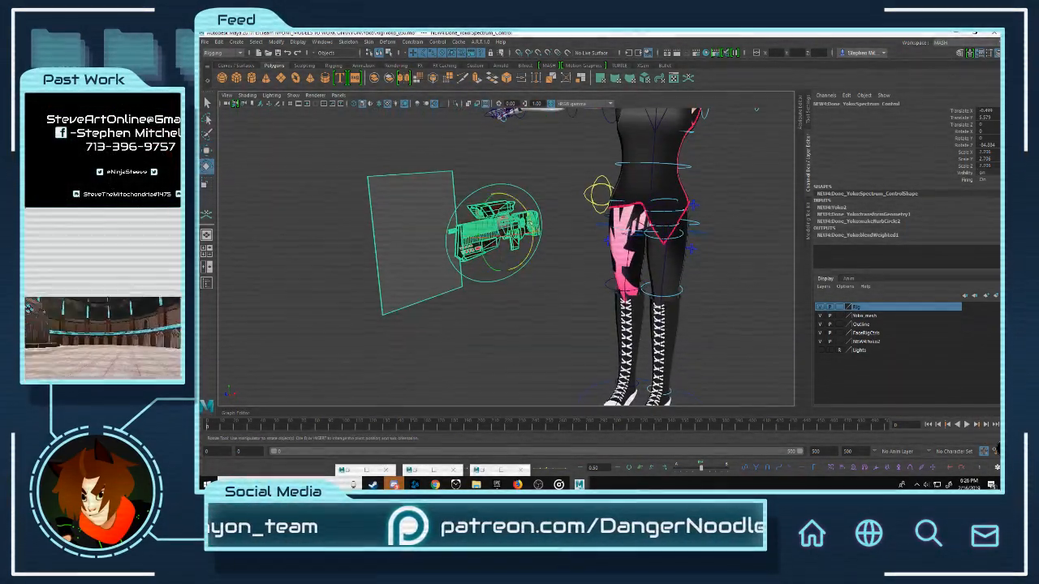
Step: Move the rifle's control further up beside the character's body and clear the selection
{"action": "scroll", "coordinate": [654, 208], "scroll_direction": "down", "scroll_amount": 4}
{"action": "left_click_drag", "start_coordinate": [654, 208], "coordinate": [471, 220], "text": "alt"}
{"action": "left_click_drag", "start_coordinate": [487, 272], "coordinate": [475, 195]}
{"action": "middle_click_drag", "start_coordinate": [475, 195], "coordinate": [560, 265], "text": "alt"}
{"action": "scroll", "coordinate": [560, 266], "scroll_direction": "up", "scroll_amount": 5}
{"action": "key", "text": "e"}
{"action": "left_click", "coordinate": [626, 297]}
Step: Select the rifle mesh and pick the faces of the first long key on its dark keyboard panel
{"action": "middle_click_drag", "start_coordinate": [654, 226], "coordinate": [561, 241], "text": "alt"}
{"action": "scroll", "coordinate": [561, 241], "scroll_direction": "up", "scroll_amount": 5}
{"action": "left_click_drag", "start_coordinate": [561, 241], "coordinate": [482, 211], "text": "alt"}
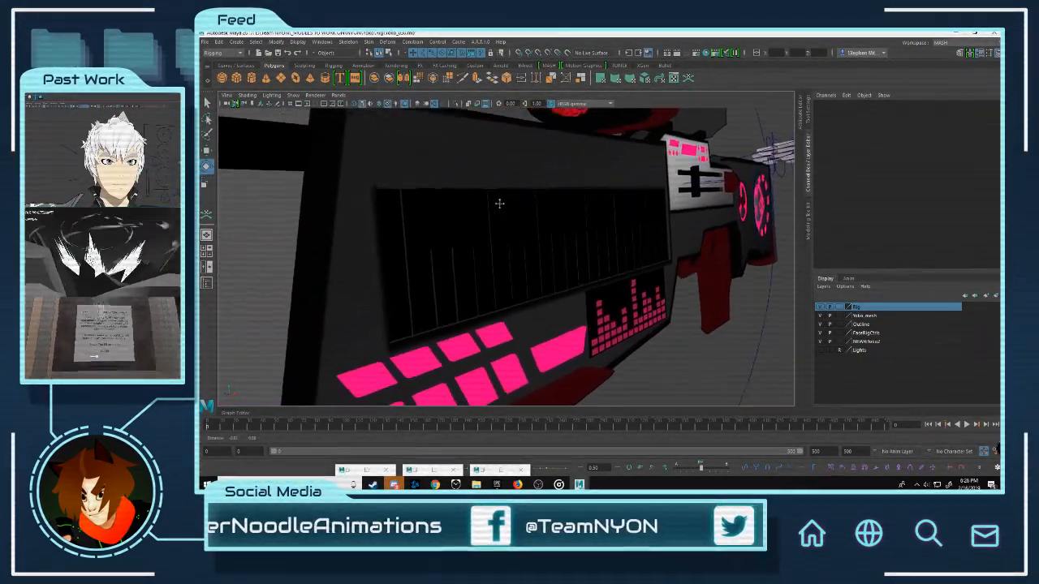
{"action": "right_click_drag", "start_coordinate": [498, 206], "coordinate": [617, 230], "text": "alt"}
{"action": "left_click", "coordinate": [616, 229]}
{"action": "left_click_drag", "start_coordinate": [547, 239], "coordinate": [557, 239], "text": "alt"}
{"action": "right_click_drag", "start_coordinate": [557, 238], "coordinate": [455, 224], "text": "alt"}
{"action": "left_click_drag", "start_coordinate": [454, 223], "coordinate": [541, 185], "text": "alt"}
{"action": "right_click_drag", "start_coordinate": [540, 195], "coordinate": [550, 204]}
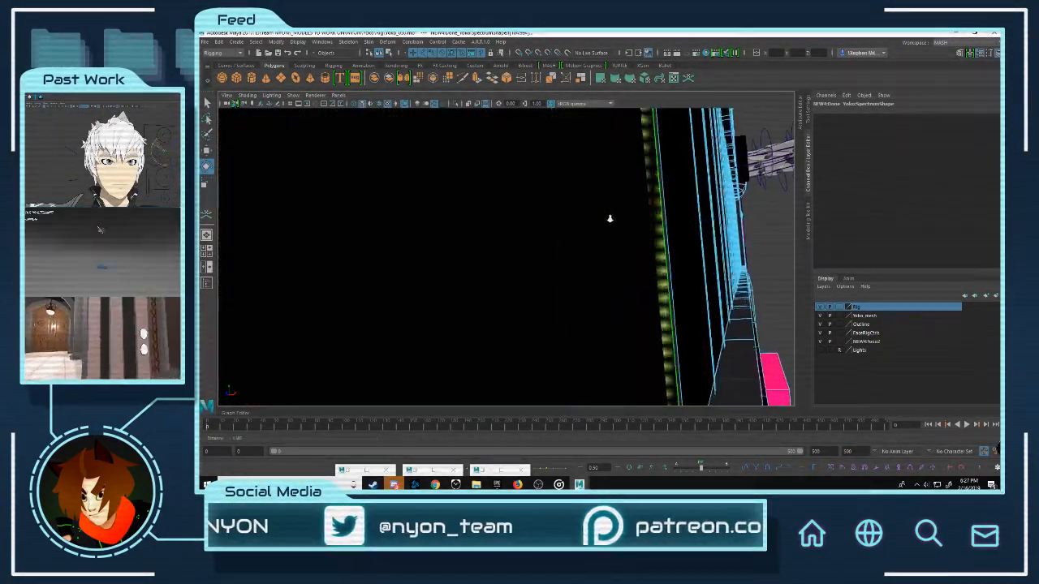
{"action": "right_click_drag", "start_coordinate": [625, 202], "coordinate": [627, 190], "text": "alt"}
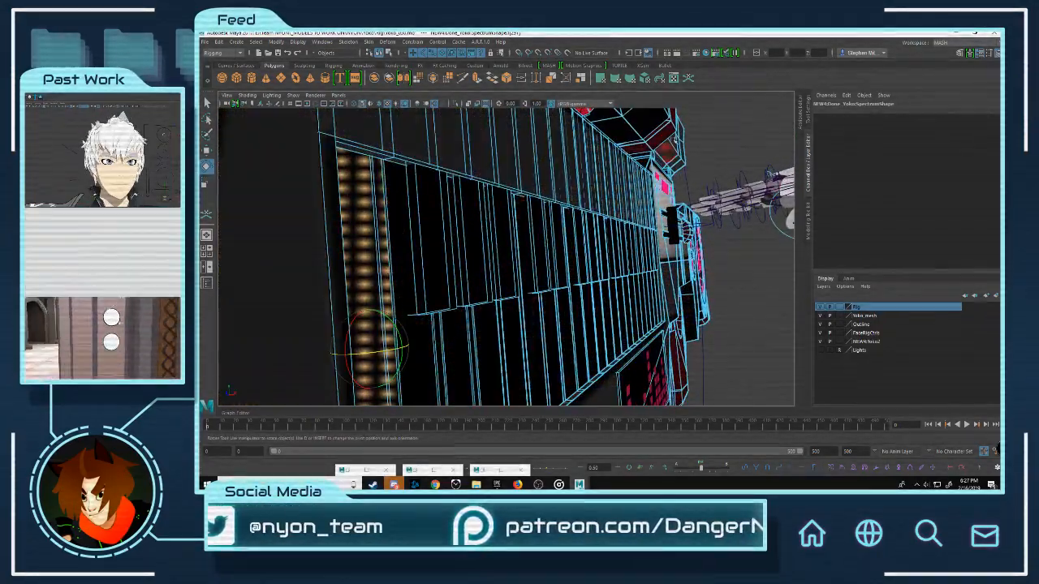
Step: Open the UV Editor and select the UV shell of the long piano keys lying on the black texture area
{"action": "left_click", "coordinate": [682, 79]}
{"action": "scroll", "coordinate": [776, 296], "scroll_direction": "down", "scroll_amount": 3}
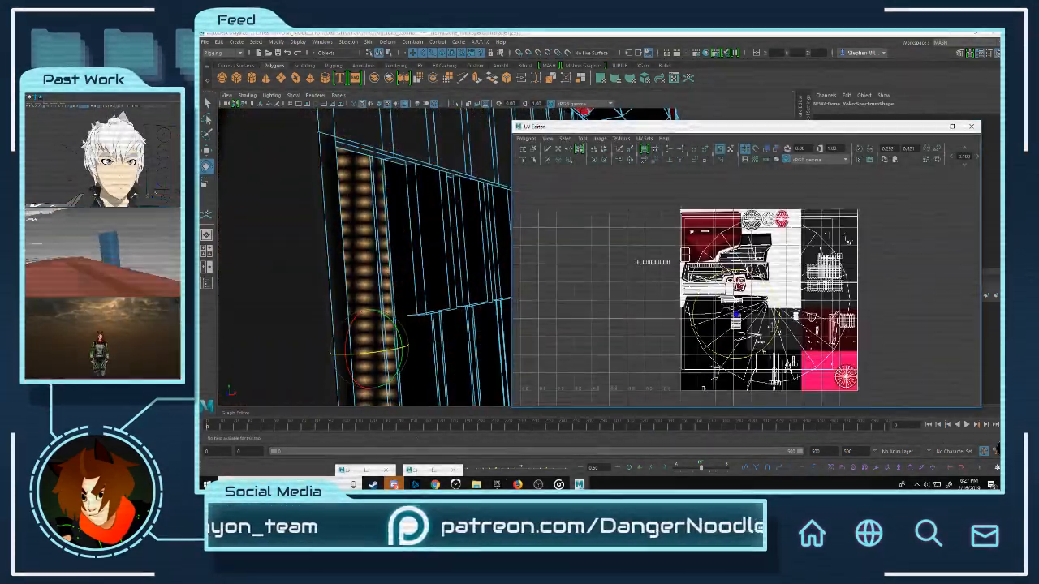
{"action": "scroll", "coordinate": [776, 296], "scroll_direction": "up", "scroll_amount": 5}
{"action": "scroll", "coordinate": [777, 295], "scroll_direction": "up", "scroll_amount": 4}
{"action": "right_click_drag", "start_coordinate": [755, 276], "coordinate": [735, 294]}
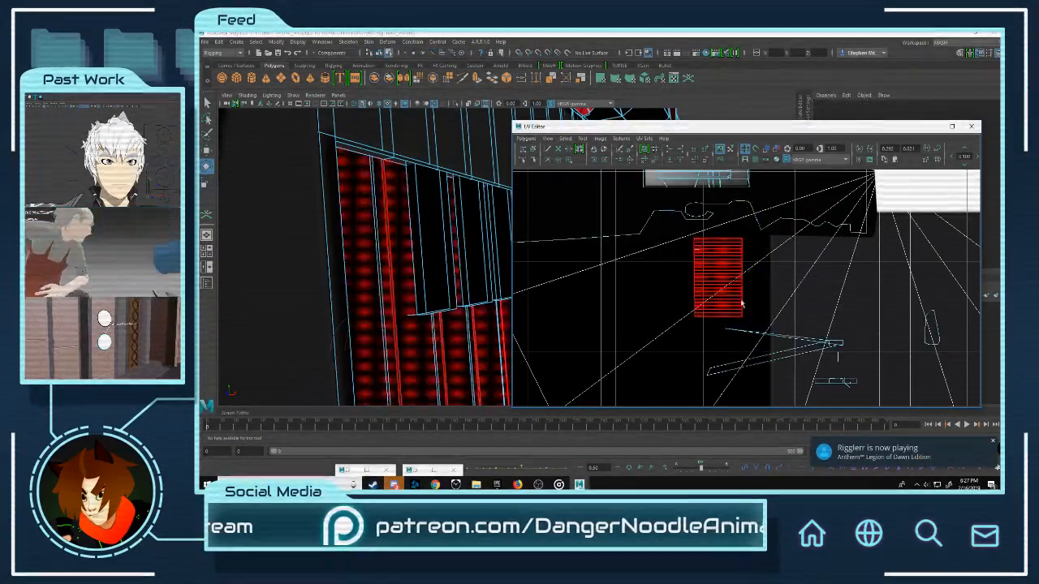
{"action": "left_click", "coordinate": [729, 245]}
{"action": "key", "text": "e"}
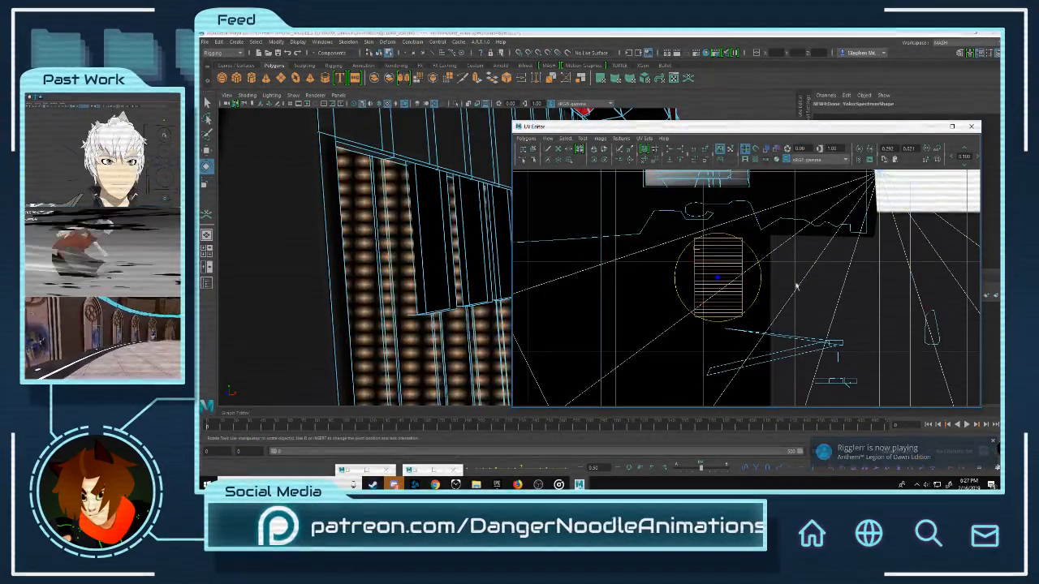
Step: Move the long keys' UV shell onto the white texture area so the keys turn white
{"action": "scroll", "coordinate": [771, 286], "scroll_direction": "down", "scroll_amount": 3}
{"action": "scroll", "coordinate": [770, 284], "scroll_direction": "down", "scroll_amount": 2}
{"action": "key", "text": "w"}
{"action": "left_click_drag", "start_coordinate": [676, 307], "coordinate": [785, 259]}
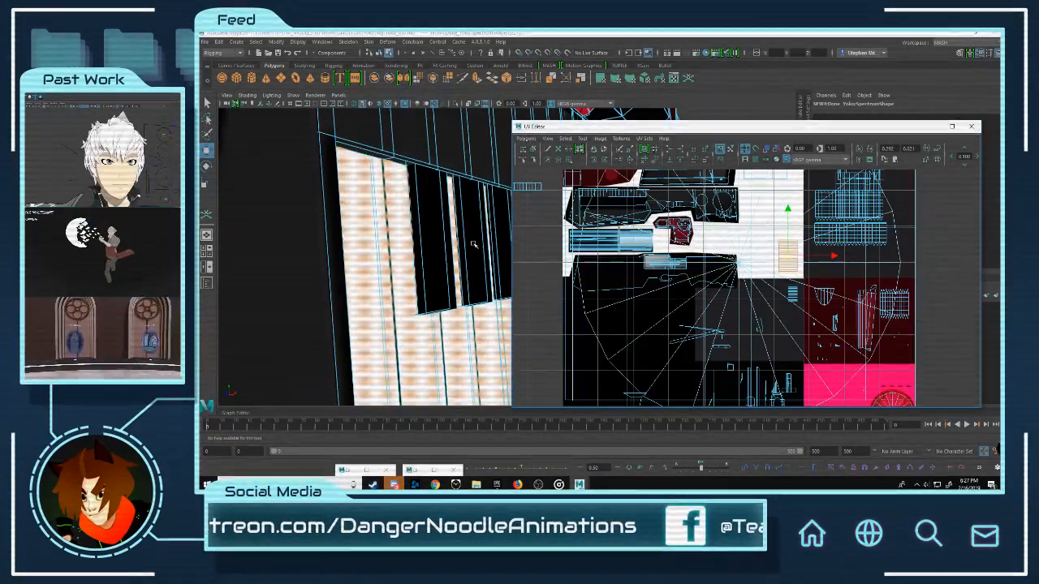
{"action": "scroll", "coordinate": [474, 244], "scroll_direction": "down", "scroll_amount": 8}
{"action": "scroll", "coordinate": [474, 244], "scroll_direction": "up", "scroll_amount": 3}
{"action": "middle_click_drag", "start_coordinate": [474, 244], "coordinate": [426, 230], "text": "alt"}
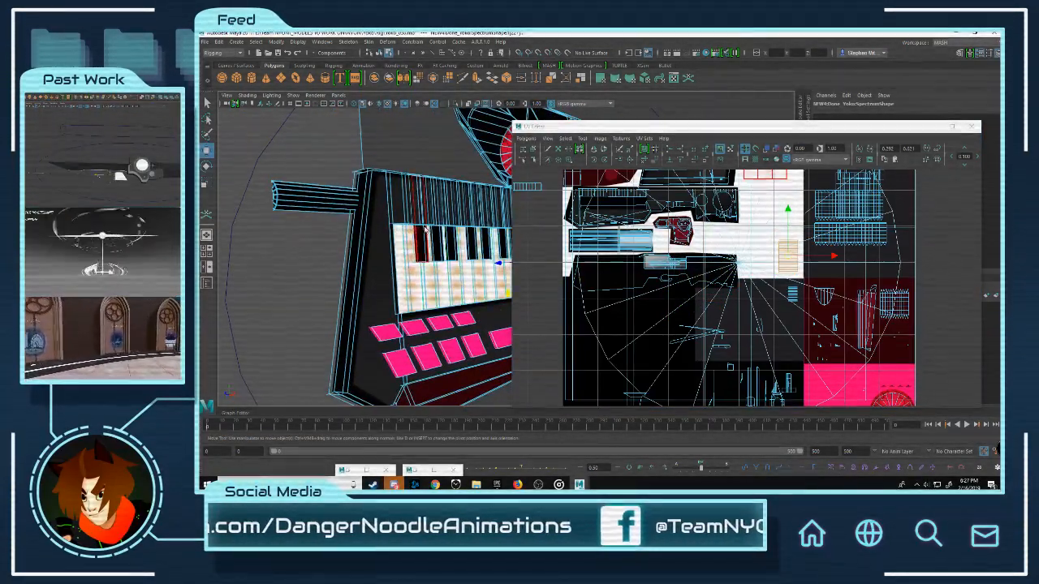
Step: Leave component mode, inspect the recoloured keyboard closely from several angles, and put away the UV Editor
{"action": "key", "text": "F8"}
{"action": "left_click", "coordinate": [430, 158]}
{"action": "left_click_drag", "start_coordinate": [471, 229], "coordinate": [369, 244], "text": "alt"}
{"action": "middle_click_drag", "start_coordinate": [361, 245], "coordinate": [469, 272], "text": "alt"}
{"action": "scroll", "coordinate": [474, 241], "scroll_direction": "up", "scroll_amount": 5}
{"action": "left_click", "coordinate": [472, 240]}
{"action": "right_click_drag", "start_coordinate": [469, 272], "coordinate": [536, 329], "text": "alt"}
{"action": "left_click_drag", "start_coordinate": [487, 284], "coordinate": [457, 249], "text": "alt"}
{"action": "scroll", "coordinate": [461, 252], "scroll_direction": "down", "scroll_amount": 5}
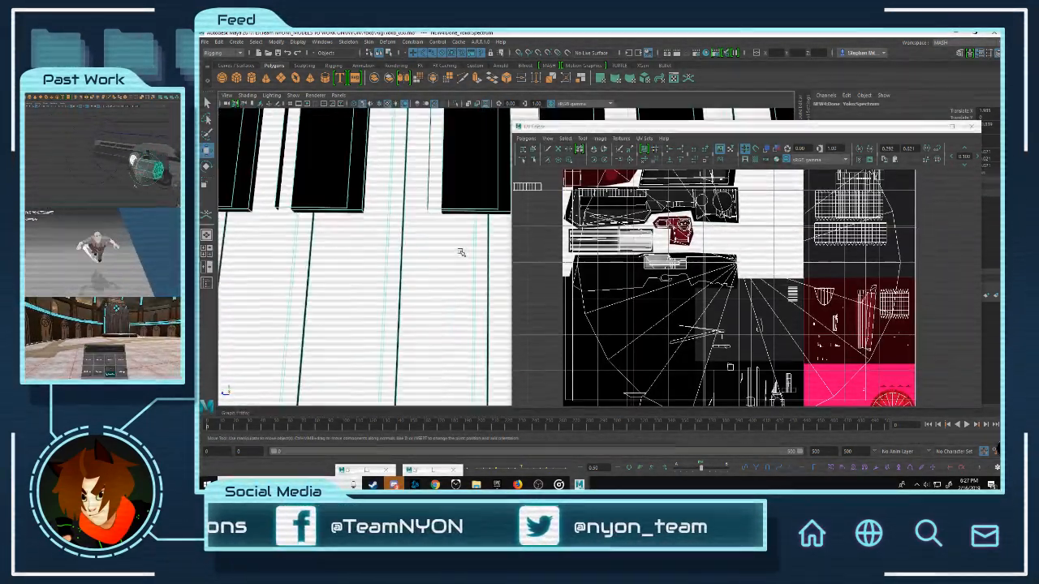
{"action": "middle_click_drag", "start_coordinate": [461, 252], "coordinate": [462, 277], "text": "alt"}
{"action": "left_click", "coordinate": [933, 126]}
Step: Switch the rifle mesh to face selection and select the faces of its black keys
{"action": "left_click_drag", "start_coordinate": [564, 248], "coordinate": [555, 220], "text": "alt"}
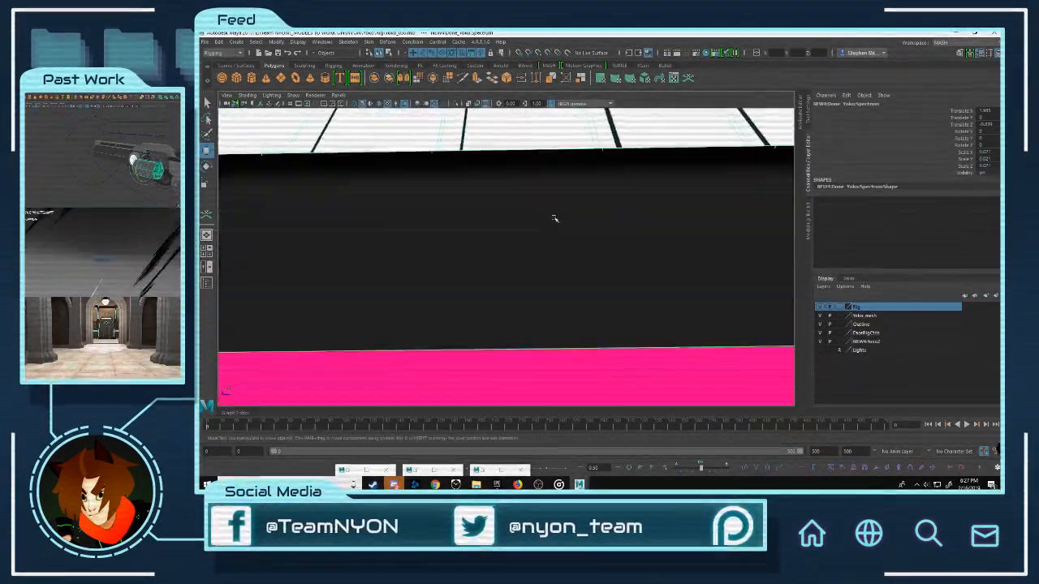
{"action": "scroll", "coordinate": [555, 219], "scroll_direction": "down", "scroll_amount": 5}
{"action": "scroll", "coordinate": [552, 244], "scroll_direction": "up", "scroll_amount": 5}
{"action": "right_click_drag", "start_coordinate": [510, 210], "coordinate": [509, 232]}
{"action": "double_click", "coordinate": [385, 216]}
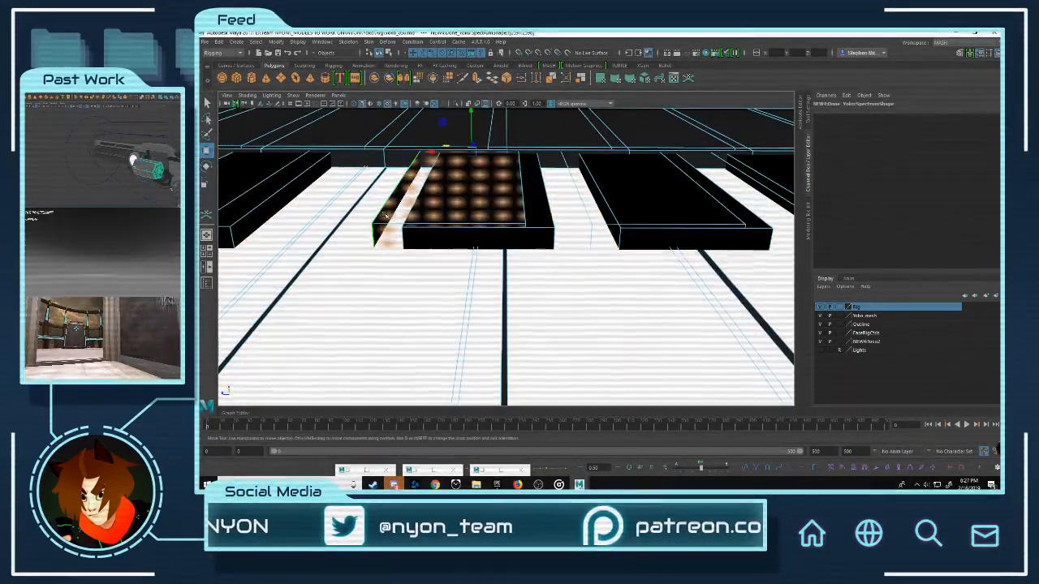
{"action": "middle_click_drag", "start_coordinate": [537, 201], "coordinate": [698, 212], "text": "alt"}
{"action": "left_click", "coordinate": [445, 238], "text": "shift"}
{"action": "middle_click_drag", "start_coordinate": [445, 238], "coordinate": [601, 234], "text": "alt"}
Step: Select the connected faces of the rifle's main body around the keyboard
{"action": "scroll", "coordinate": [469, 232], "scroll_direction": "down", "scroll_amount": 4}
{"action": "left_click_drag", "start_coordinate": [468, 203], "coordinate": [457, 252], "text": "alt"}
{"action": "double_click", "coordinate": [411, 243]}
{"action": "left_click_drag", "start_coordinate": [571, 242], "coordinate": [483, 255], "text": "alt"}
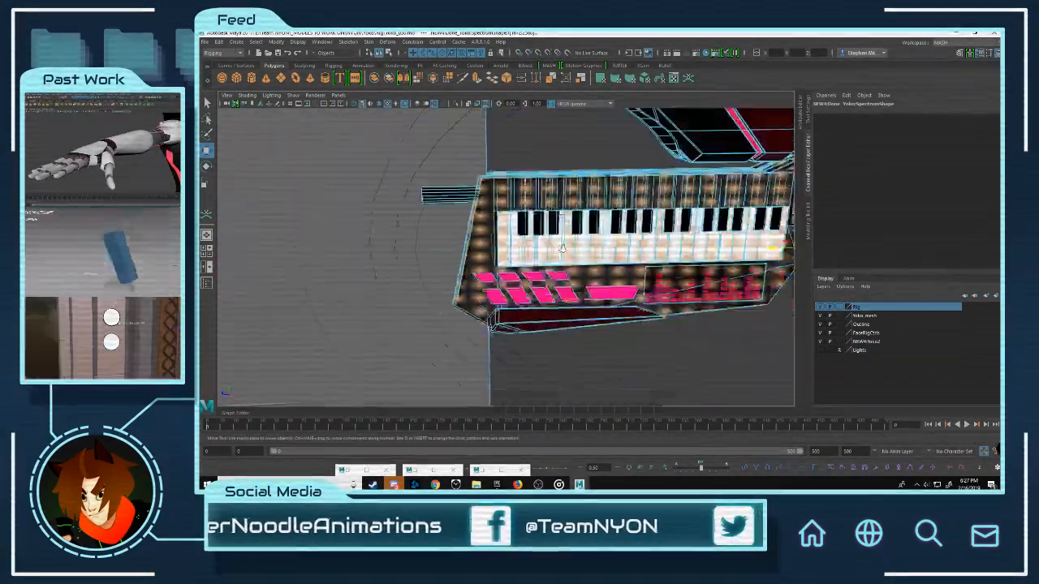
Step: Delete the unneeded faces at the tip of the rifle's barrel
{"action": "key", "text": "Delete"}
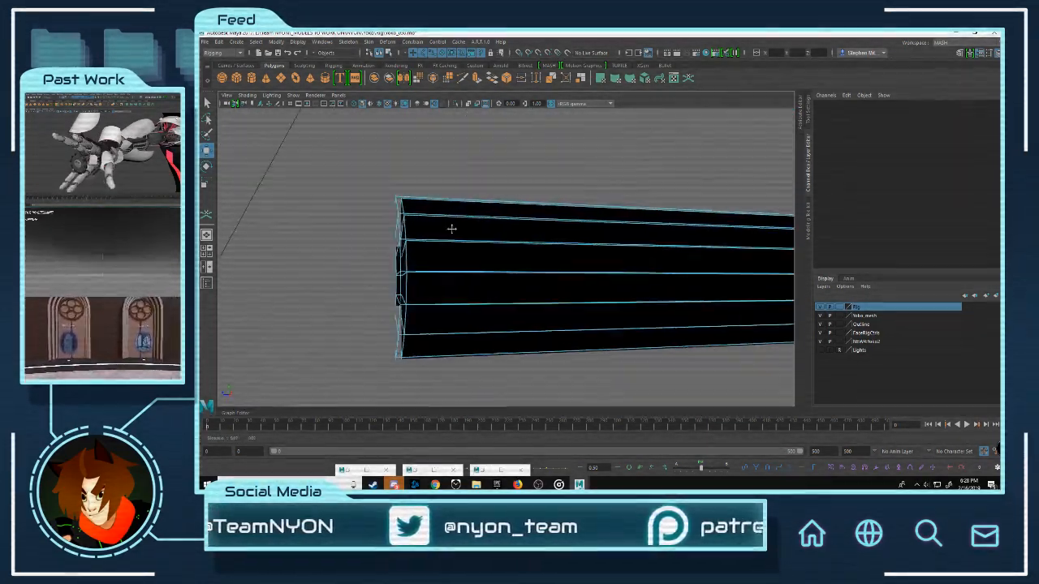
{"action": "left_click_drag", "start_coordinate": [397, 237], "coordinate": [370, 269], "text": "alt"}
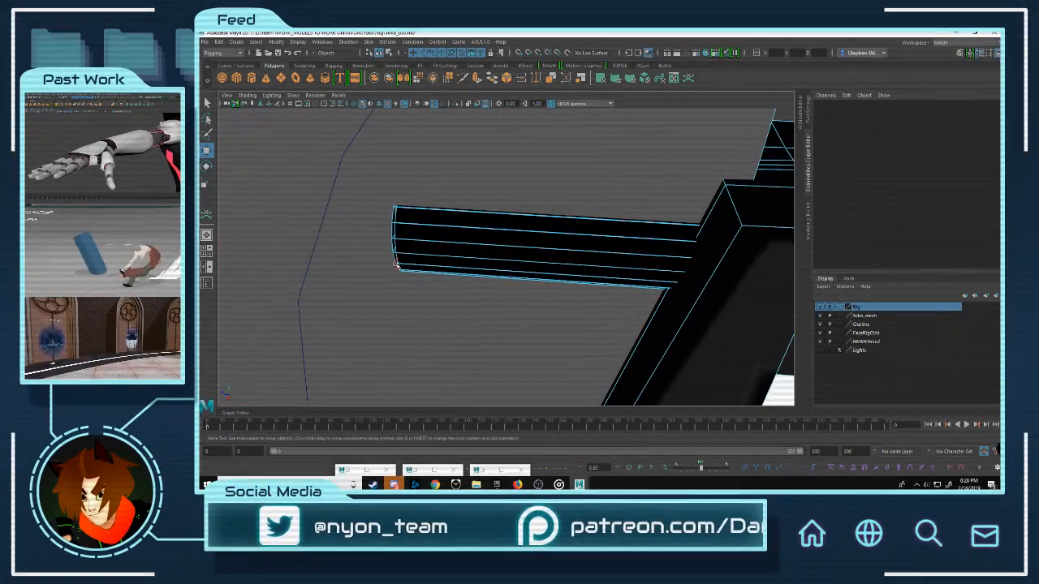
{"action": "left_click", "coordinate": [397, 266]}
{"action": "key", "text": "Delete"}
{"action": "scroll", "coordinate": [524, 257], "scroll_direction": "down", "scroll_amount": 5}
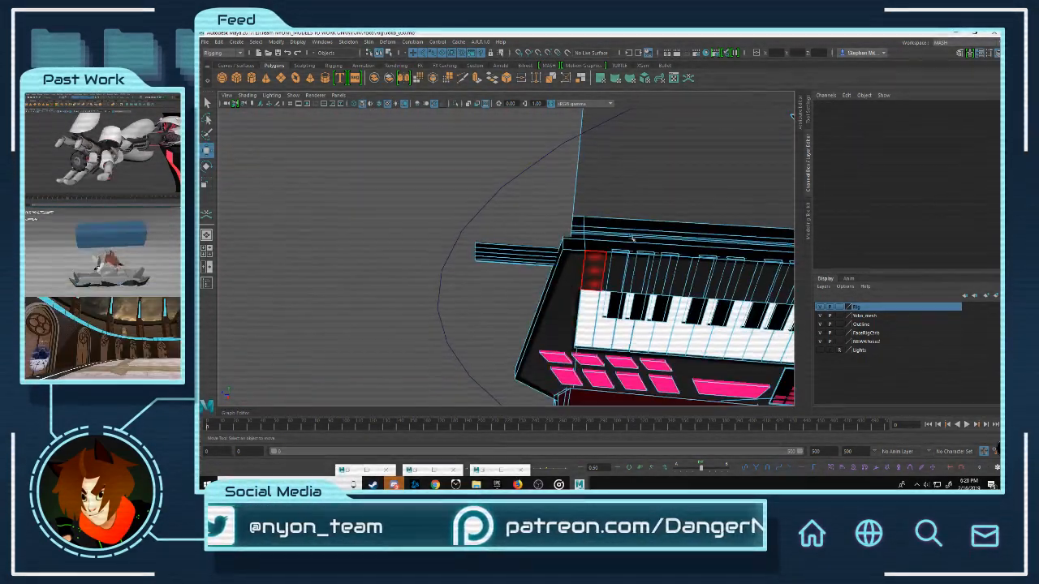
Step: Select and delete the unneeded faces along the top of the rifle, near the scope fins
{"action": "left_click_drag", "start_coordinate": [524, 257], "coordinate": [568, 252], "text": "alt"}
{"action": "middle_click_drag", "start_coordinate": [698, 255], "coordinate": [493, 252], "text": "alt"}
{"action": "scroll", "coordinate": [493, 252], "scroll_direction": "up", "scroll_amount": 5}
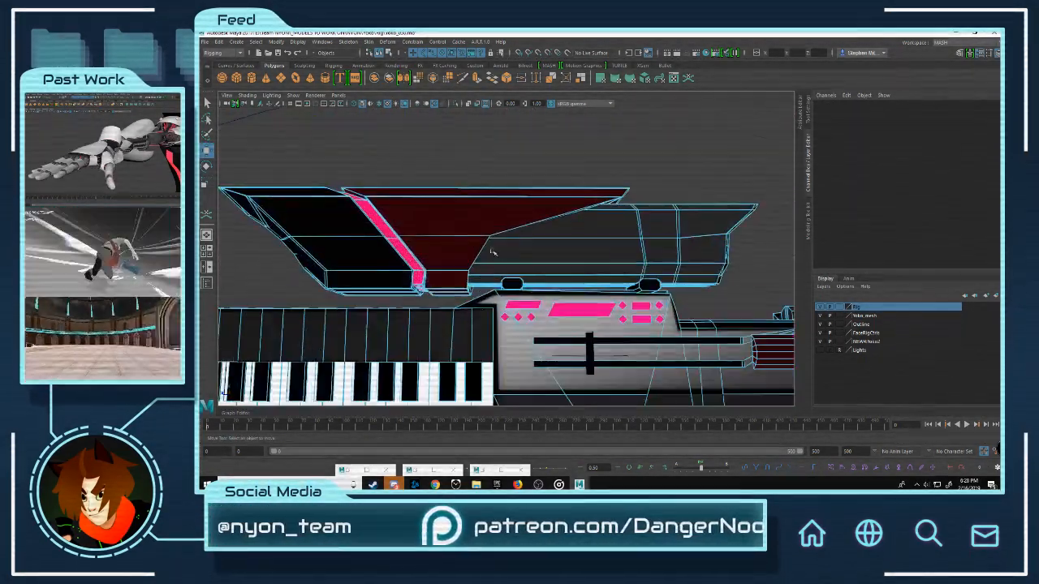
{"action": "left_click_drag", "start_coordinate": [492, 252], "coordinate": [401, 234], "text": "alt"}
{"action": "middle_click_drag", "start_coordinate": [401, 235], "coordinate": [624, 280], "text": "alt"}
{"action": "scroll", "coordinate": [624, 281], "scroll_direction": "up", "scroll_amount": 5}
{"action": "double_click", "coordinate": [363, 211]}
{"action": "key", "text": "Delete"}
Step: Inspect the upper part of the rifle and reselect the objects of the Rig display layer
{"action": "scroll", "coordinate": [619, 271], "scroll_direction": "down", "scroll_amount": 5}
{"action": "middle_click_drag", "start_coordinate": [619, 271], "coordinate": [443, 180], "text": "alt"}
{"action": "scroll", "coordinate": [443, 180], "scroll_direction": "up", "scroll_amount": 2}
{"action": "left_click_drag", "start_coordinate": [443, 180], "coordinate": [597, 239], "text": "alt"}
{"action": "scroll", "coordinate": [481, 212], "scroll_direction": "down", "scroll_amount": 4}
{"action": "scroll", "coordinate": [559, 373], "scroll_direction": "up", "scroll_amount": 5}
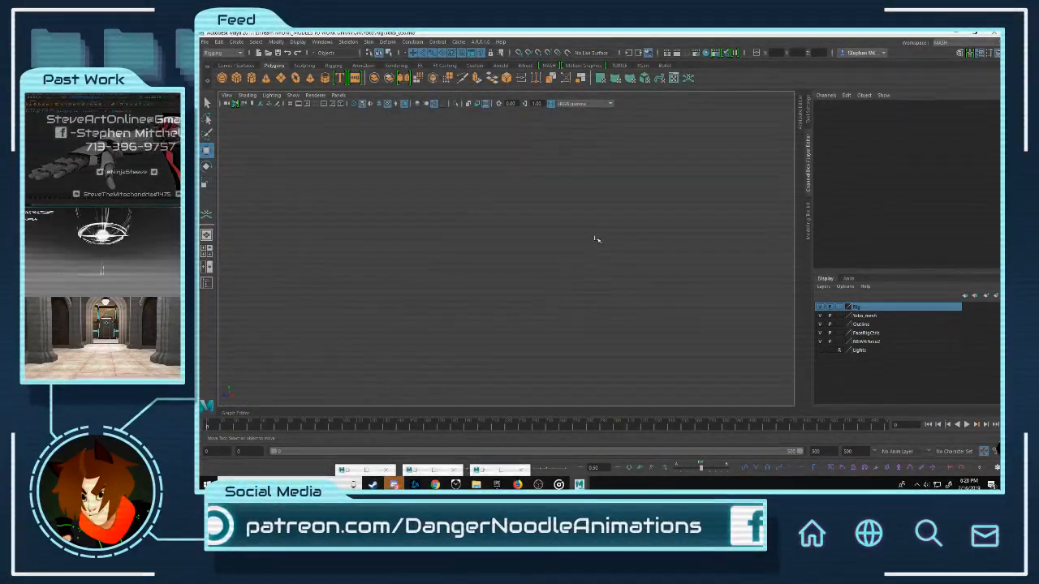
{"action": "right_click", "coordinate": [856, 310]}
{"action": "left_click", "coordinate": [880, 350]}
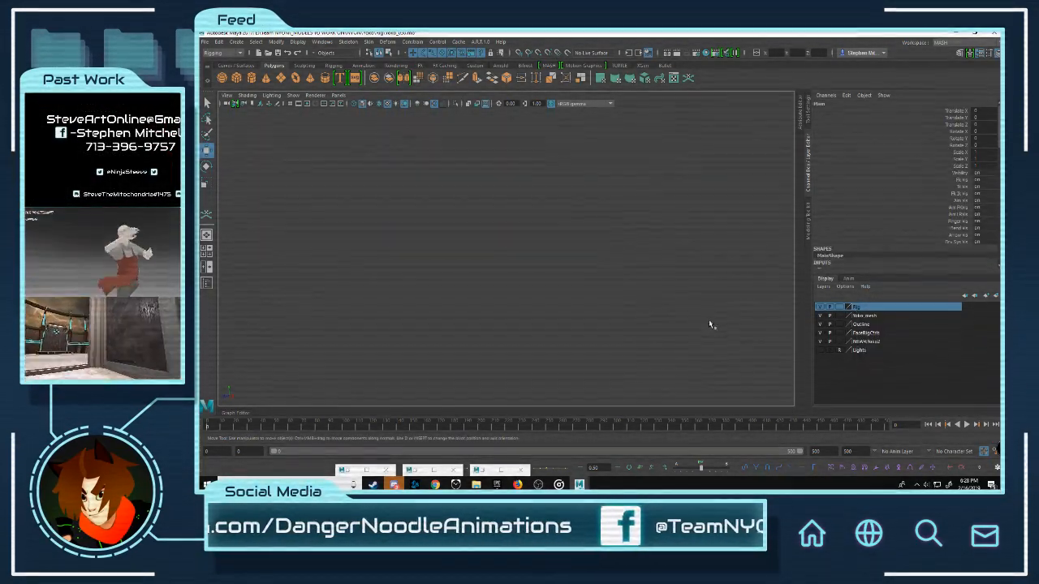
{"action": "middle_click_drag", "start_coordinate": [486, 237], "coordinate": [761, 266], "text": "alt"}
{"action": "right_click_drag", "start_coordinate": [761, 265], "coordinate": [665, 251], "text": "alt"}
{"action": "left_click_drag", "start_coordinate": [568, 244], "coordinate": [520, 239], "text": "alt"}
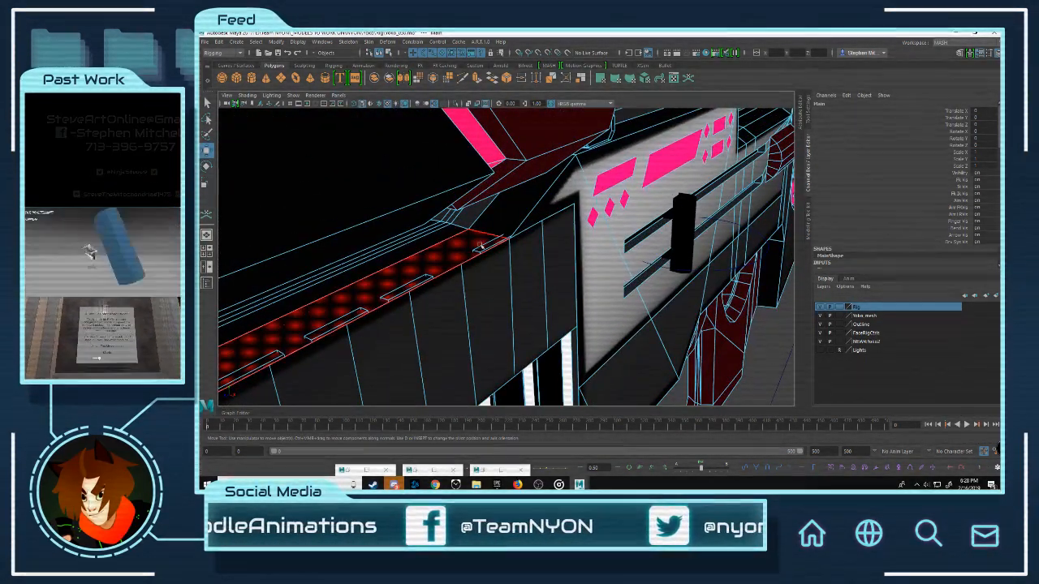
{"action": "left_click", "coordinate": [504, 244]}
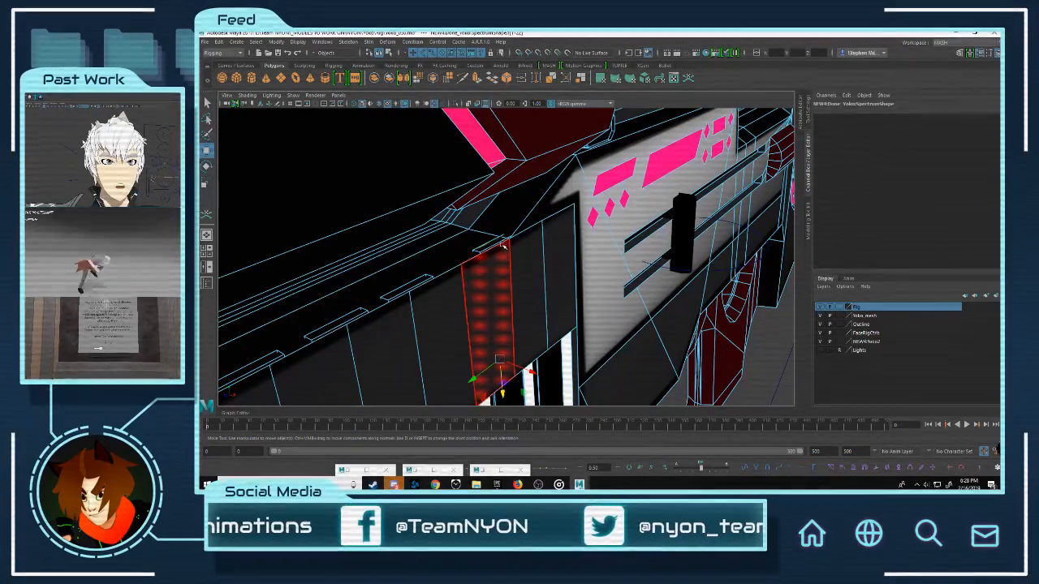
{"action": "key", "text": "ctrl+z"}
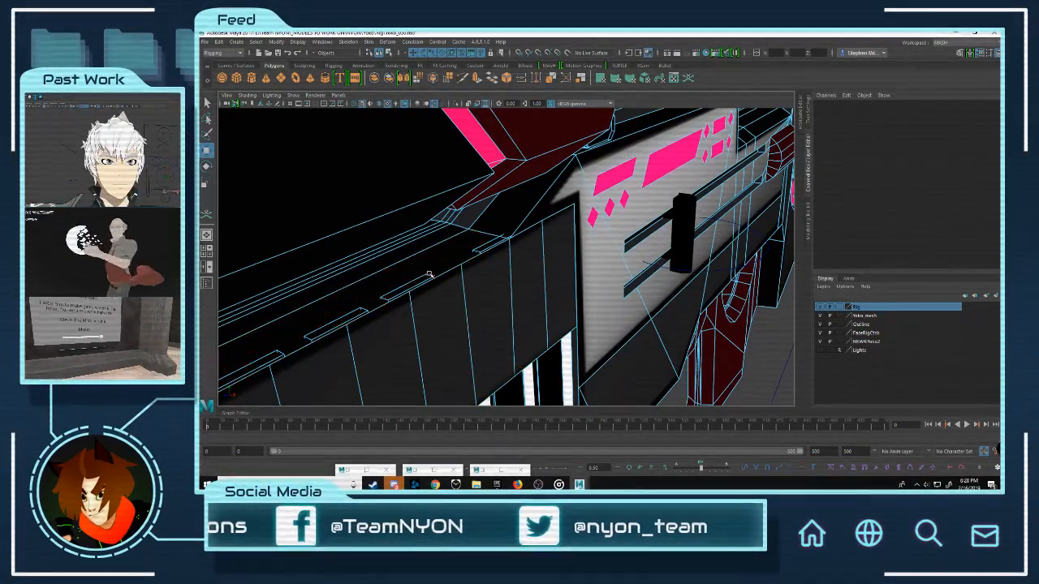
Step: Select the connected faces of the black piano keys from the barrel end along the keyboard and delete them
{"action": "scroll", "coordinate": [427, 275], "scroll_direction": "down", "scroll_amount": 5}
{"action": "scroll", "coordinate": [511, 220], "scroll_direction": "up", "scroll_amount": 5}
{"action": "scroll", "coordinate": [512, 220], "scroll_direction": "down", "scroll_amount": 1}
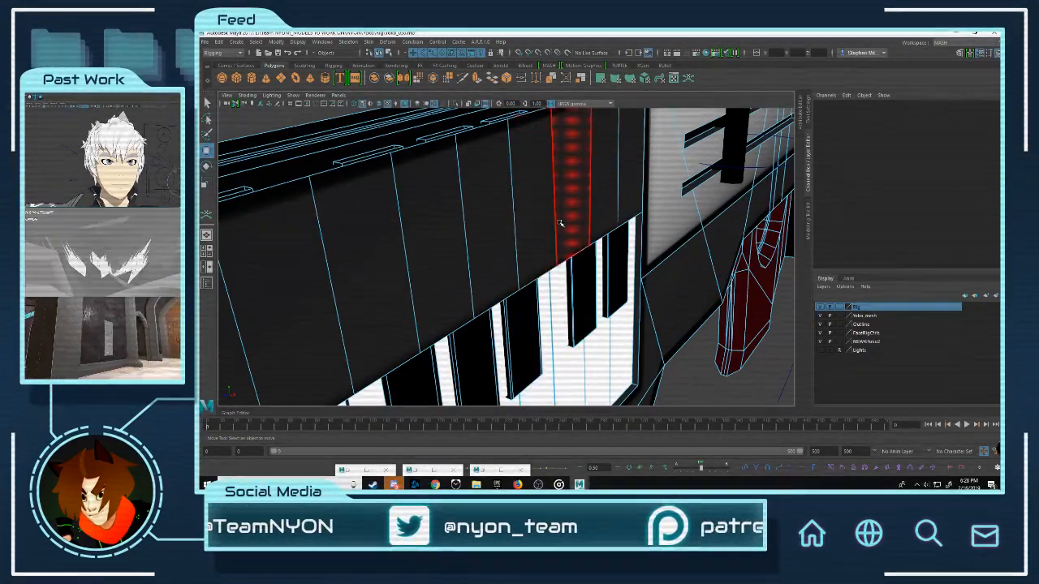
{"action": "left_click_drag", "start_coordinate": [502, 193], "coordinate": [533, 205], "text": "alt"}
{"action": "scroll", "coordinate": [534, 205], "scroll_direction": "down", "scroll_amount": 5}
{"action": "middle_click_drag", "start_coordinate": [533, 204], "coordinate": [520, 243], "text": "alt"}
{"action": "scroll", "coordinate": [487, 257], "scroll_direction": "up", "scroll_amount": 6}
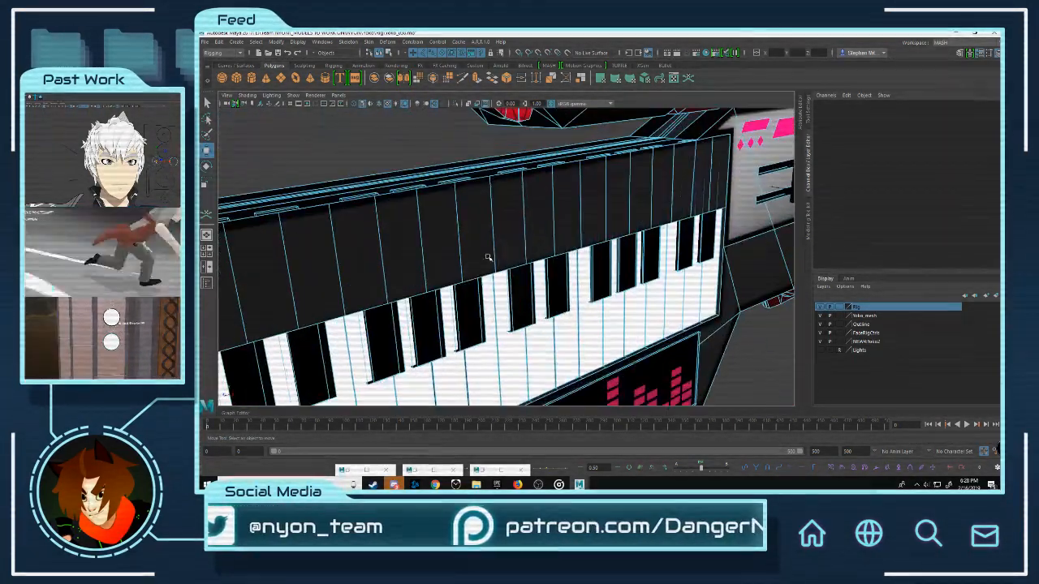
{"action": "left_click", "coordinate": [495, 179]}
{"action": "key", "text": "f"}
{"action": "left_click_drag", "start_coordinate": [550, 186], "coordinate": [582, 167], "text": "alt"}
{"action": "double_click", "coordinate": [540, 138]}
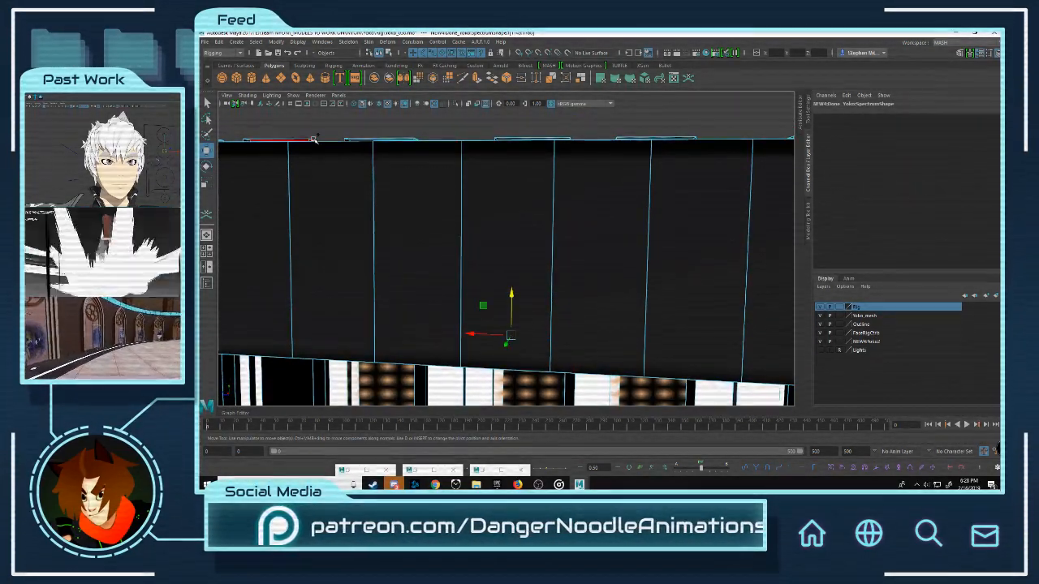
{"action": "middle_click_drag", "start_coordinate": [348, 162], "coordinate": [551, 187], "text": "alt"}
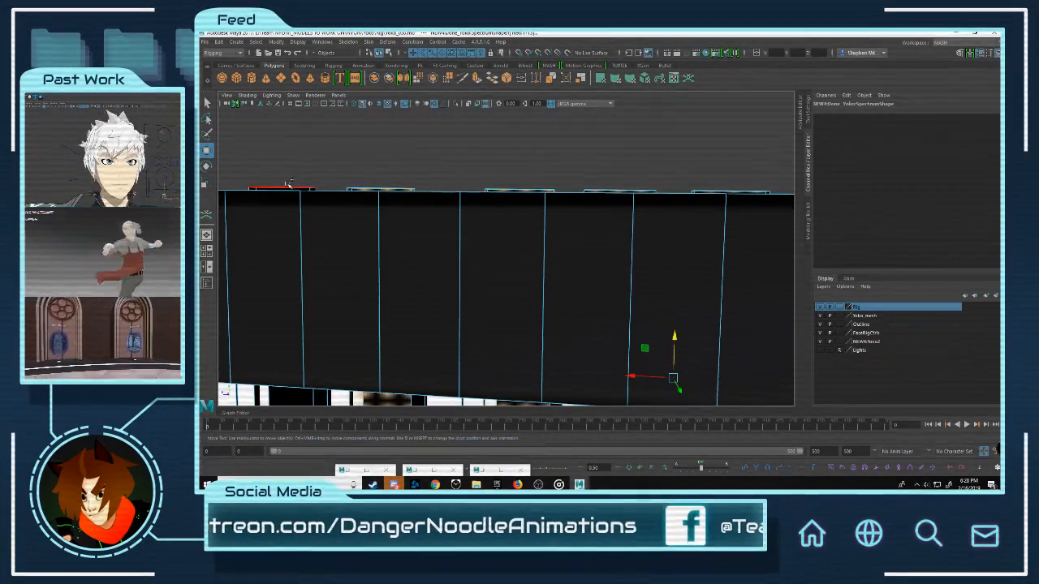
{"action": "middle_click_drag", "start_coordinate": [341, 195], "coordinate": [527, 214], "text": "alt"}
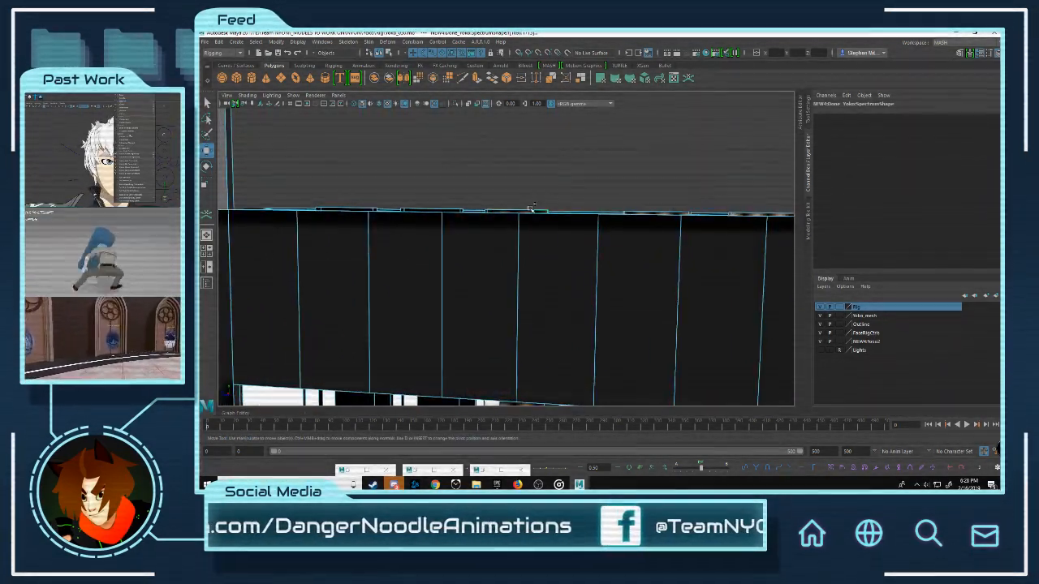
{"action": "right_click_drag", "start_coordinate": [572, 230], "coordinate": [442, 223], "text": "alt"}
{"action": "mouse_move", "coordinate": [442, 223]}
{"action": "left_mouse_down", "text": "alt"}
{"action": "mouse_move", "coordinate": [482, 218]}
{"action": "mouse_move", "coordinate": [429, 224]}
{"action": "left_mouse_up", "text": "alt"}
{"action": "middle_click_drag", "start_coordinate": [430, 224], "coordinate": [418, 186], "text": "alt"}
{"action": "scroll", "coordinate": [564, 225], "scroll_direction": "up", "scroll_amount": 5}
{"action": "scroll", "coordinate": [561, 178], "scroll_direction": "down", "scroll_amount": 7}
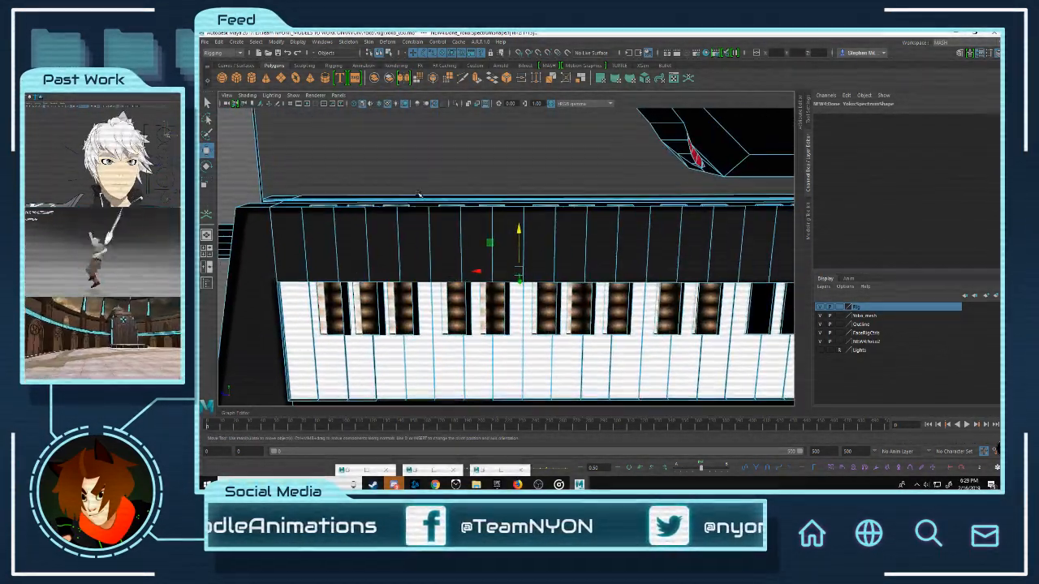
{"action": "key", "text": "Delete"}
Step: Select and delete the connected faces of the remaining black piano keys nearer the rifle's scope
{"action": "left_click_drag", "start_coordinate": [688, 235], "coordinate": [451, 143], "text": "alt"}
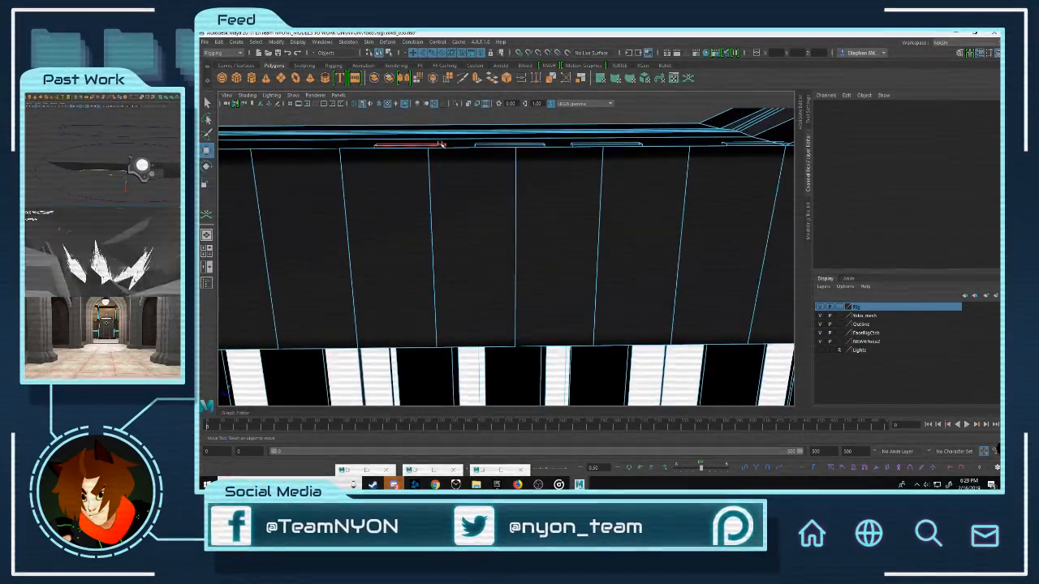
{"action": "left_click", "coordinate": [438, 146]}
{"action": "left_click", "coordinate": [505, 142], "text": "shift"}
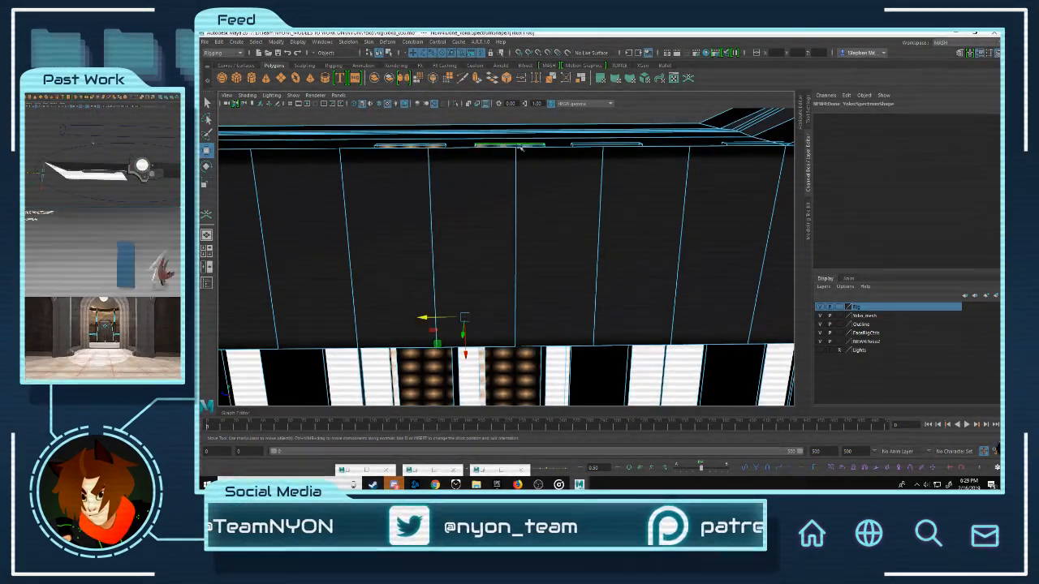
{"action": "left_click", "coordinate": [605, 144], "text": "shift"}
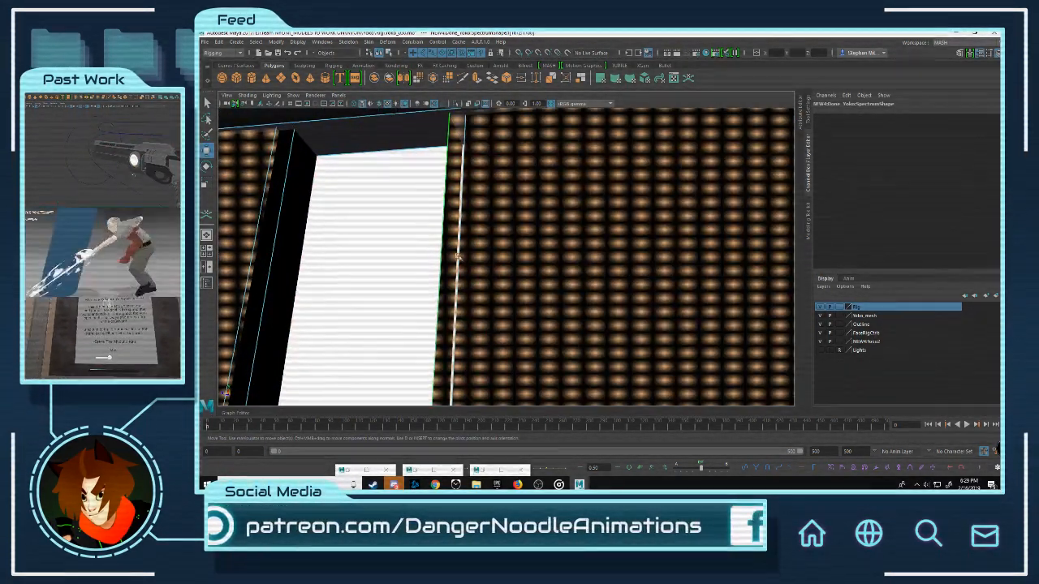
{"action": "key", "text": "Delete"}
{"action": "scroll", "coordinate": [537, 261], "scroll_direction": "down", "scroll_amount": 8}
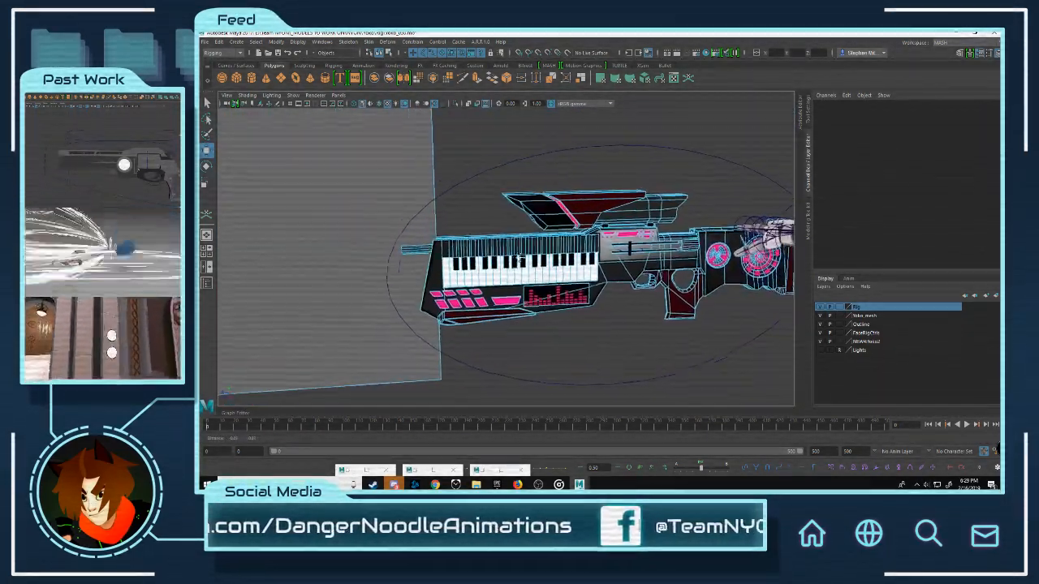
Step: Inspect the keyboard side of the rifle, then select the Rig display layer's objects and frame them in view
{"action": "scroll", "coordinate": [431, 275], "scroll_direction": "up", "scroll_amount": 6}
{"action": "middle_click_drag", "start_coordinate": [597, 203], "coordinate": [379, 165], "text": "alt"}
{"action": "middle_click_drag", "start_coordinate": [620, 265], "coordinate": [584, 229], "text": "alt"}
{"action": "mouse_move", "coordinate": [584, 231]}
{"action": "left_mouse_down", "text": "alt"}
{"action": "mouse_move", "coordinate": [585, 192]}
{"action": "mouse_move", "coordinate": [591, 225]}
{"action": "mouse_move", "coordinate": [581, 234]}
{"action": "left_mouse_up", "text": "alt"}
{"action": "middle_click_drag", "start_coordinate": [480, 272], "coordinate": [560, 221], "text": "alt"}
{"action": "scroll", "coordinate": [558, 243], "scroll_direction": "up", "scroll_amount": 6}
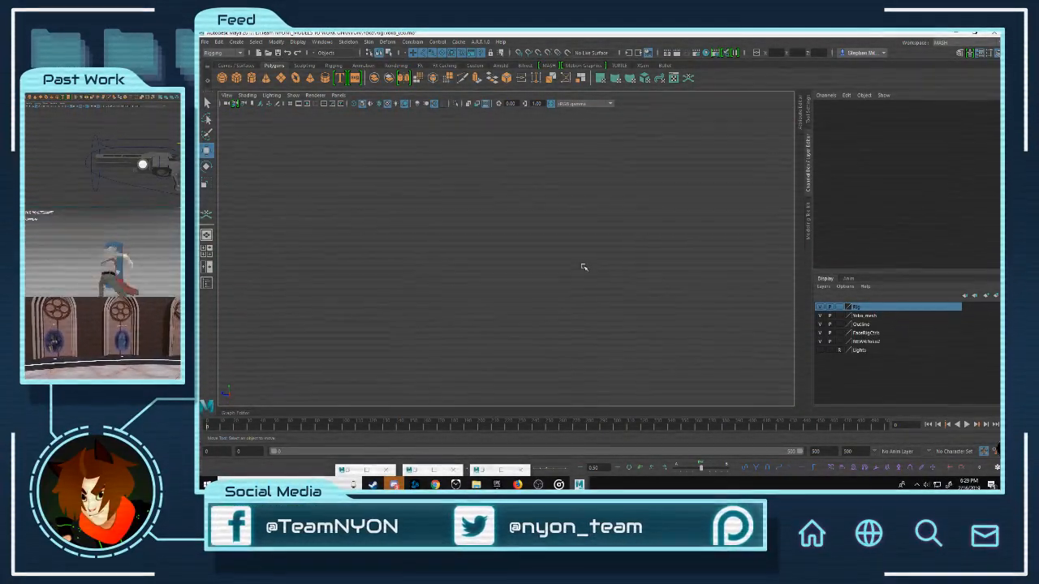
{"action": "right_click", "coordinate": [862, 308]}
{"action": "left_click", "coordinate": [892, 344]}
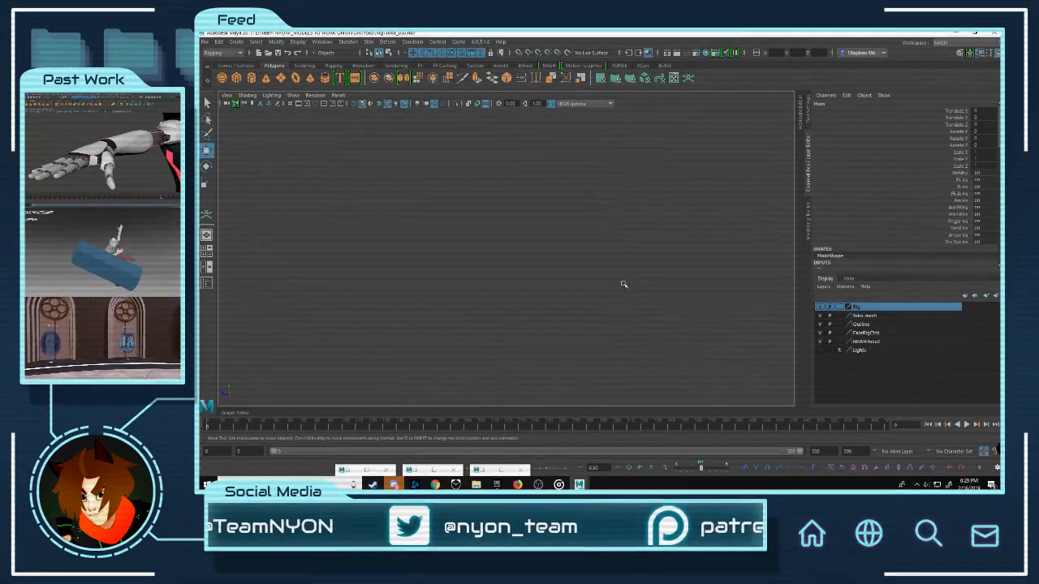
{"action": "key", "text": "f"}
{"action": "right_click_drag", "start_coordinate": [623, 284], "coordinate": [438, 183], "text": "alt"}
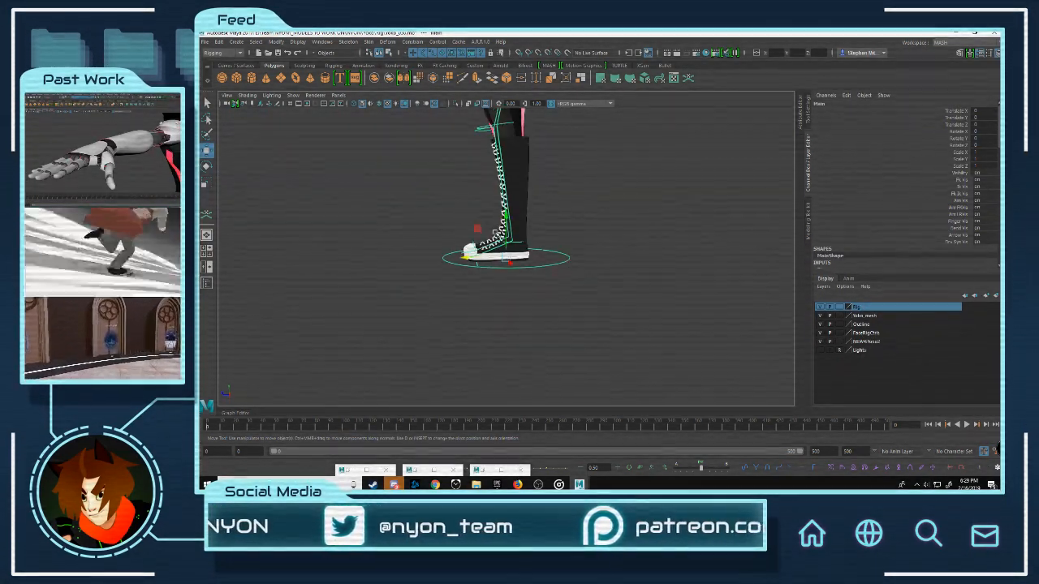
Step: Return to the rifle at the character's hand and select its mesh
{"action": "left_click_drag", "start_coordinate": [414, 174], "coordinate": [474, 193], "text": "alt"}
{"action": "middle_click_drag", "start_coordinate": [474, 193], "coordinate": [670, 422], "text": "alt"}
{"action": "left_click_drag", "start_coordinate": [601, 203], "coordinate": [573, 211], "text": "alt"}
{"action": "middle_click_drag", "start_coordinate": [573, 211], "coordinate": [503, 325], "text": "alt"}
{"action": "right_click_drag", "start_coordinate": [503, 325], "coordinate": [641, 350], "text": "alt"}
{"action": "left_click", "coordinate": [641, 350]}
{"action": "scroll", "coordinate": [642, 350], "scroll_direction": "down", "scroll_amount": 10}
{"action": "middle_click_drag", "start_coordinate": [641, 350], "coordinate": [590, 188], "text": "alt"}
{"action": "left_click", "coordinate": [644, 390]}
{"action": "middle_click_drag", "start_coordinate": [576, 328], "coordinate": [590, 309], "text": "alt"}
{"action": "mouse_move", "coordinate": [626, 392]}
{"action": "left_mouse_down"}
{"action": "mouse_move", "coordinate": [620, 385]}
{"action": "mouse_move", "coordinate": [662, 427]}
{"action": "mouse_move", "coordinate": [627, 393]}
{"action": "left_mouse_up"}
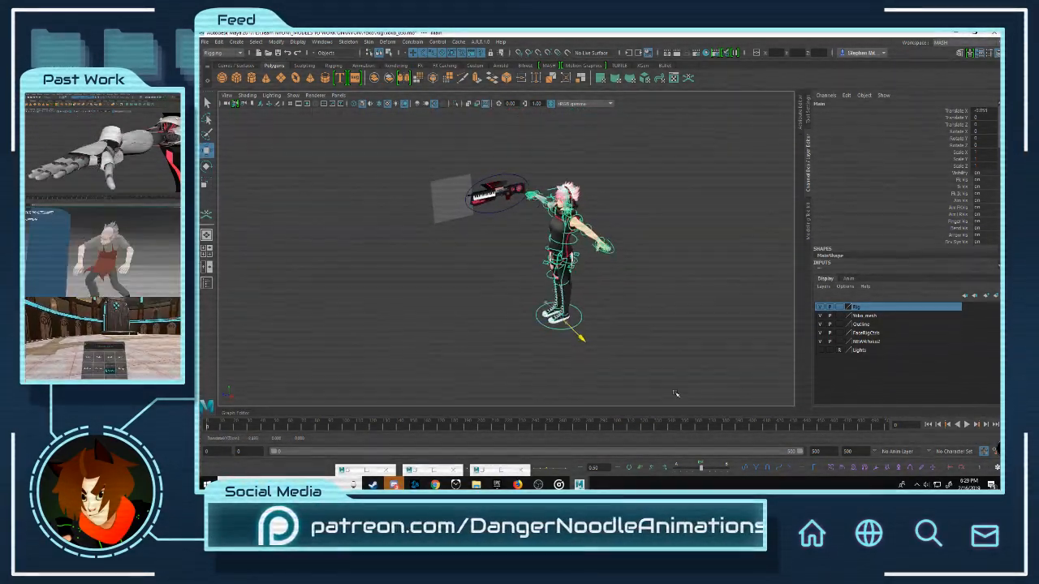
{"action": "middle_click_drag", "start_coordinate": [538, 203], "coordinate": [564, 347], "text": "alt"}
{"action": "scroll", "coordinate": [544, 236], "scroll_direction": "up", "scroll_amount": 5}
{"action": "left_click", "coordinate": [578, 204]}
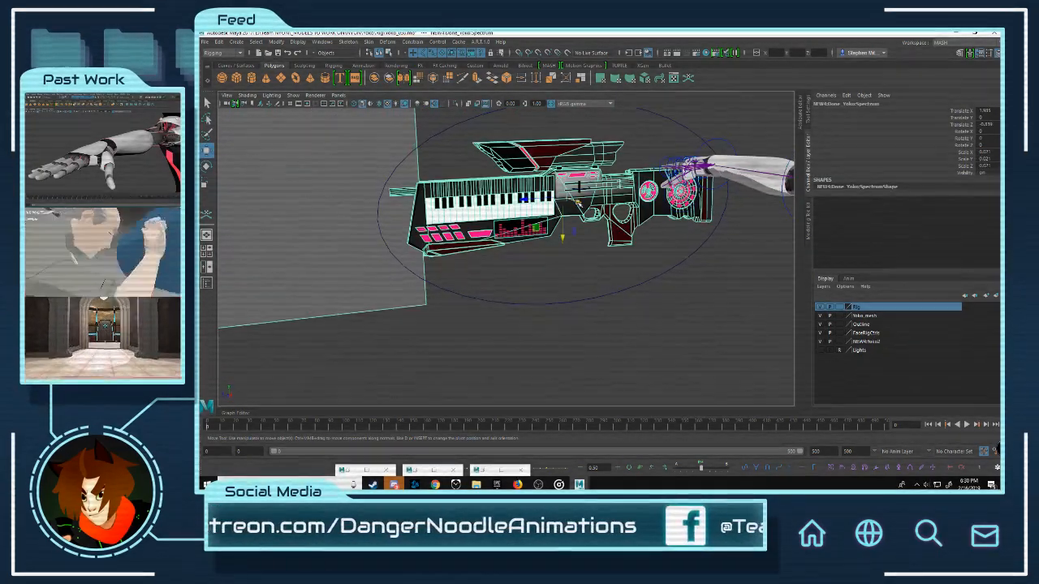
{"action": "scroll", "coordinate": [498, 234], "scroll_direction": "up", "scroll_amount": 8}
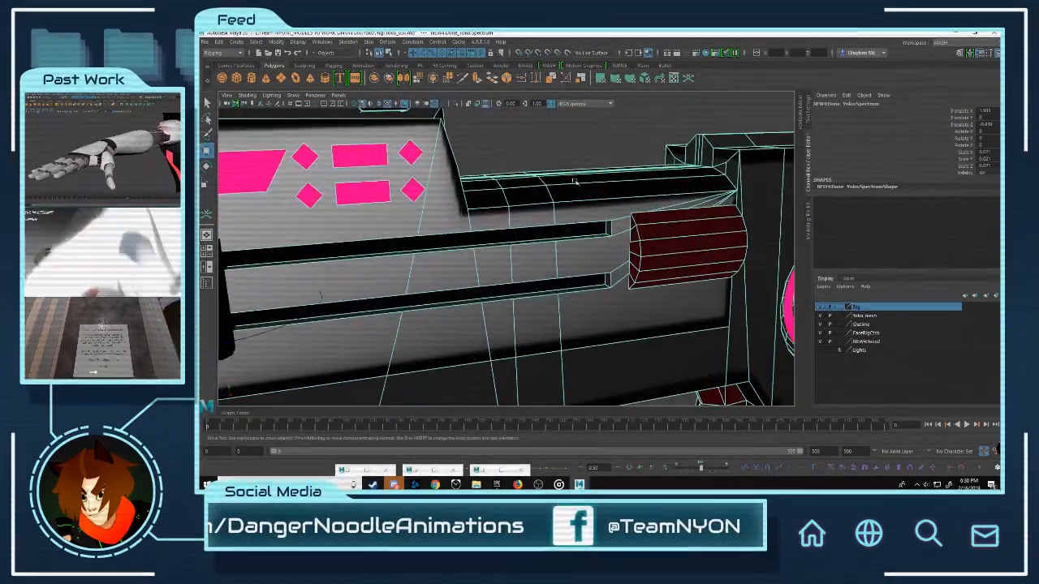
Step: Select and delete the connected faces of the hub ring inside the rifle's round pink dial
{"action": "left_click", "coordinate": [557, 151]}
{"action": "left_click", "coordinate": [614, 189]}
{"action": "middle_click_drag", "start_coordinate": [614, 190], "coordinate": [364, 218], "text": "alt"}
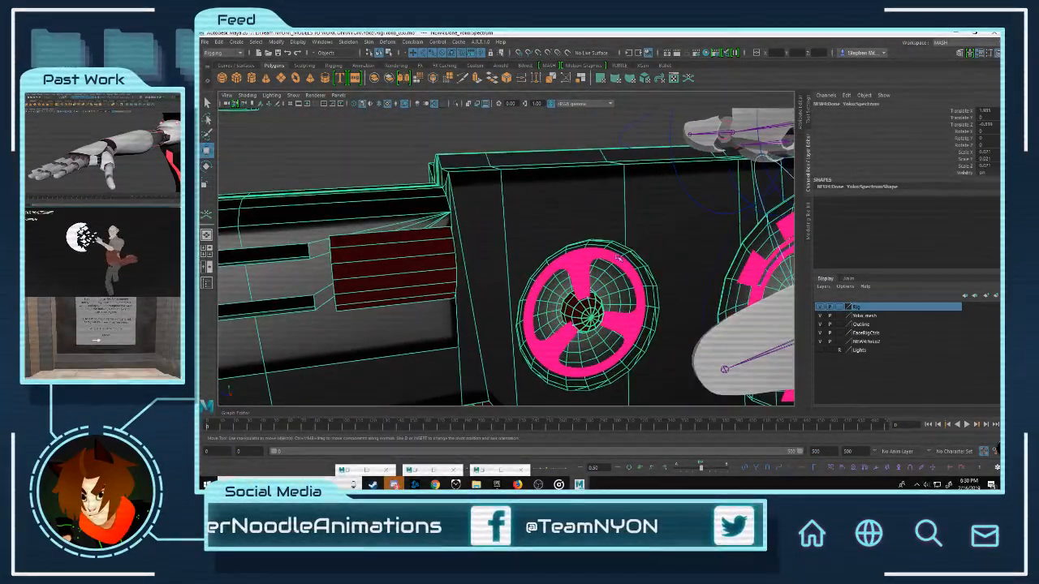
{"action": "left_click_drag", "start_coordinate": [569, 240], "coordinate": [522, 193], "text": "alt"}
{"action": "scroll", "coordinate": [522, 193], "scroll_direction": "up", "scroll_amount": 2}
{"action": "scroll", "coordinate": [525, 193], "scroll_direction": "down", "scroll_amount": 2}
{"action": "right_click_drag", "start_coordinate": [525, 192], "coordinate": [557, 225], "text": "alt"}
{"action": "middle_click_drag", "start_coordinate": [557, 225], "coordinate": [540, 268], "text": "alt"}
{"action": "right_click_drag", "start_coordinate": [540, 268], "coordinate": [613, 230], "text": "alt"}
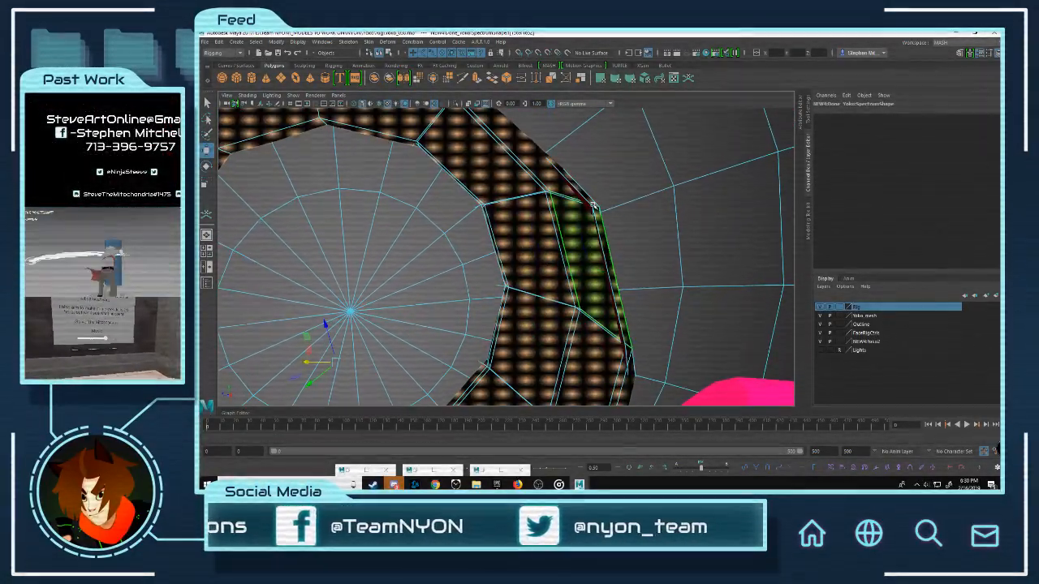
{"action": "key", "text": "Delete"}
Step: Select and delete the connected black faces lining the opening edge beside the rifle's dark red grip
{"action": "left_click_drag", "start_coordinate": [634, 248], "coordinate": [609, 264], "text": "alt"}
{"action": "right_click_drag", "start_coordinate": [609, 263], "coordinate": [495, 253], "text": "alt"}
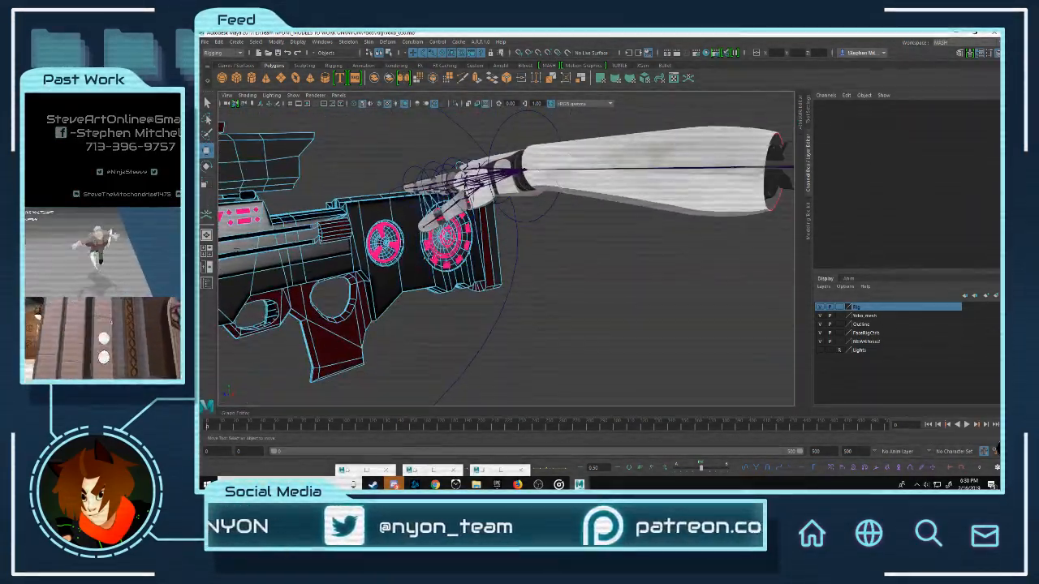
{"action": "middle_click_drag", "start_coordinate": [489, 235], "coordinate": [631, 168], "text": "alt"}
{"action": "right_click_drag", "start_coordinate": [455, 235], "coordinate": [531, 235], "text": "alt"}
{"action": "left_click_drag", "start_coordinate": [531, 234], "coordinate": [436, 232], "text": "alt"}
{"action": "middle_click_drag", "start_coordinate": [436, 232], "coordinate": [641, 225], "text": "alt"}
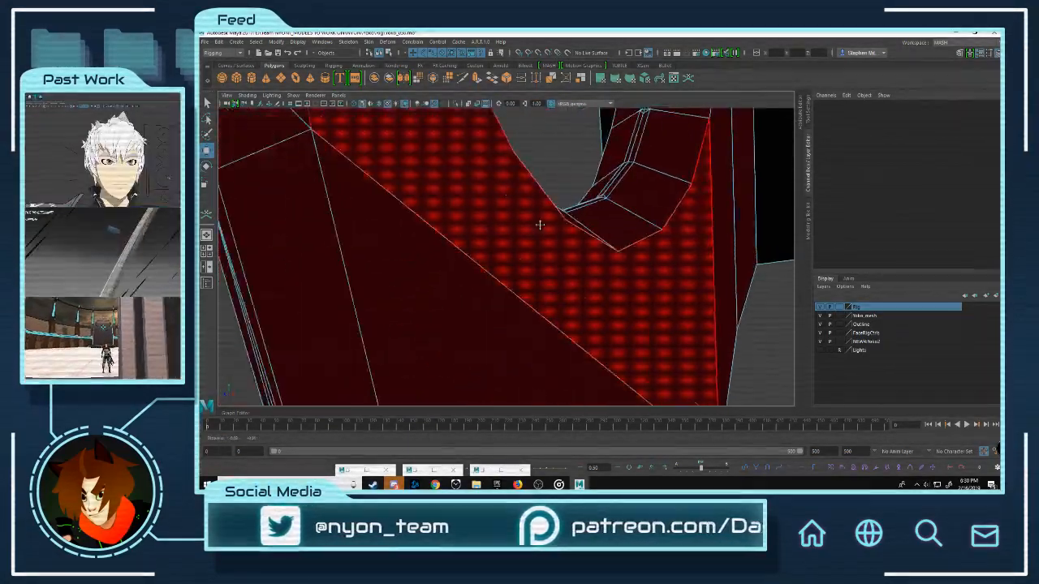
{"action": "right_click_drag", "start_coordinate": [641, 225], "coordinate": [510, 235], "text": "alt"}
{"action": "left_click_drag", "start_coordinate": [510, 235], "coordinate": [539, 265], "text": "alt"}
{"action": "right_click_drag", "start_coordinate": [538, 265], "coordinate": [572, 286], "text": "alt"}
{"action": "scroll", "coordinate": [572, 286], "scroll_direction": "up", "scroll_amount": 1}
{"action": "scroll", "coordinate": [468, 213], "scroll_direction": "down", "scroll_amount": 10}
{"action": "middle_click_drag", "start_coordinate": [569, 231], "coordinate": [414, 169], "text": "alt"}
{"action": "right_click_drag", "start_coordinate": [414, 203], "coordinate": [464, 236], "text": "alt"}
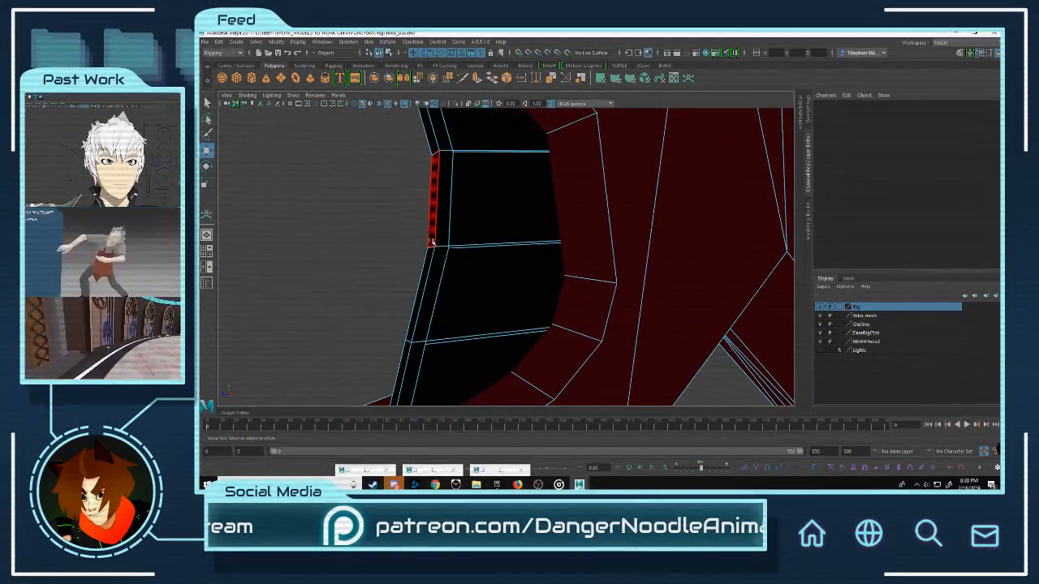
{"action": "left_click", "coordinate": [432, 242]}
{"action": "left_click_drag", "start_coordinate": [510, 224], "coordinate": [510, 224]}
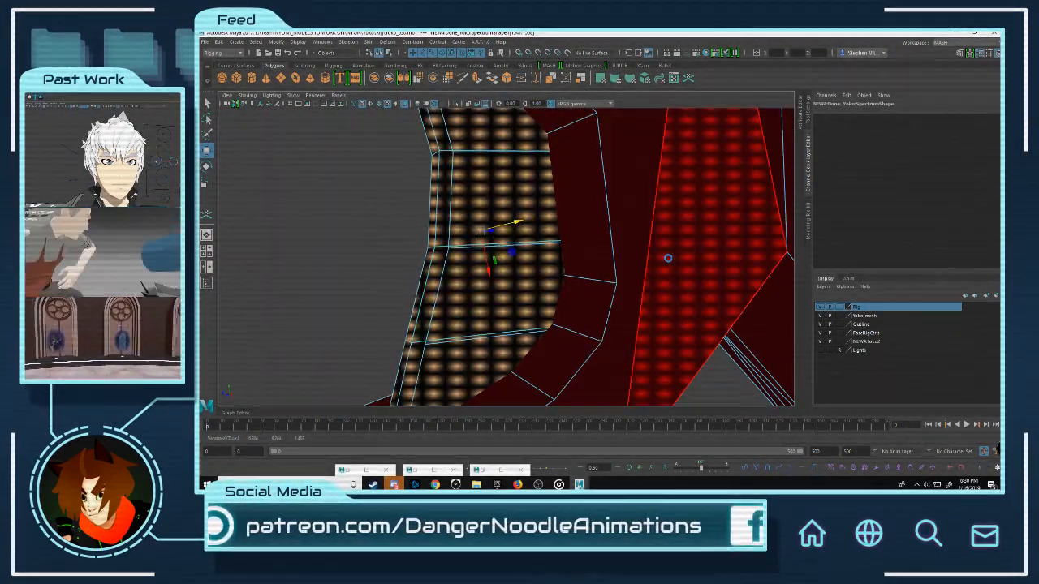
{"action": "key", "text": "Delete"}
Step: Select and delete the connected faces of the front octagonal mount beneath the rifle's scope
{"action": "right_click_drag", "start_coordinate": [767, 238], "coordinate": [439, 237], "text": "alt"}
{"action": "middle_click_drag", "start_coordinate": [438, 237], "coordinate": [705, 220], "text": "alt"}
{"action": "right_click_drag", "start_coordinate": [705, 220], "coordinate": [473, 218], "text": "alt"}
{"action": "middle_click_drag", "start_coordinate": [473, 217], "coordinate": [660, 194], "text": "alt"}
{"action": "mouse_move", "coordinate": [660, 193]}
{"action": "left_mouse_down", "text": "alt"}
{"action": "mouse_move", "coordinate": [684, 203]}
{"action": "mouse_move", "coordinate": [607, 202]}
{"action": "mouse_move", "coordinate": [650, 215]}
{"action": "mouse_move", "coordinate": [661, 188]}
{"action": "left_mouse_up", "text": "alt"}
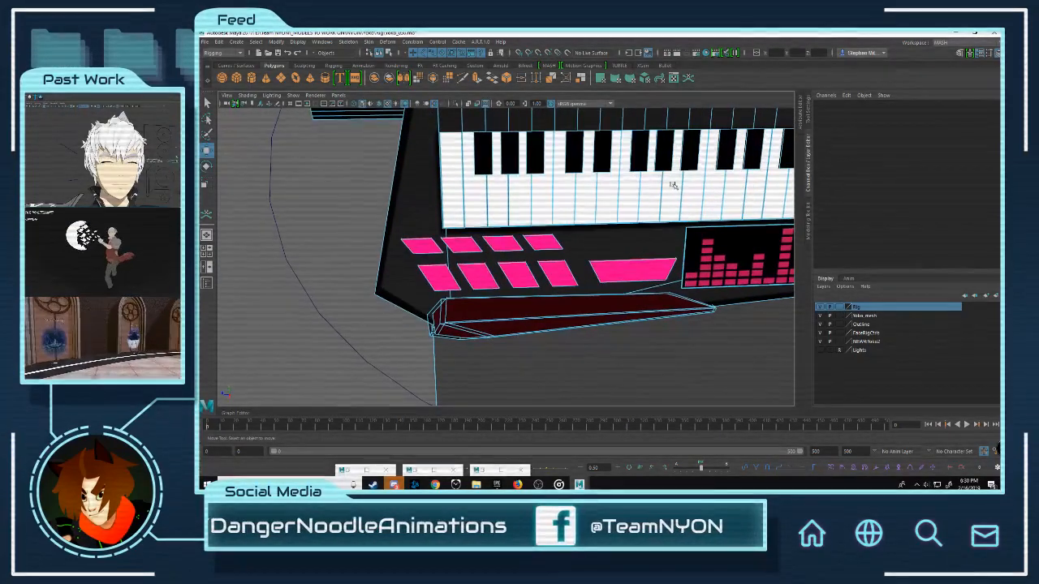
{"action": "middle_click_drag", "start_coordinate": [660, 187], "coordinate": [454, 303], "text": "alt"}
{"action": "mouse_move", "coordinate": [568, 268]}
{"action": "left_mouse_down", "text": "alt"}
{"action": "mouse_move", "coordinate": [584, 257]}
{"action": "mouse_move", "coordinate": [575, 250]}
{"action": "left_mouse_up", "text": "alt"}
{"action": "middle_click_drag", "start_coordinate": [608, 280], "coordinate": [525, 208], "text": "alt"}
{"action": "right_click_drag", "start_coordinate": [552, 256], "coordinate": [646, 303], "text": "alt"}
{"action": "left_click", "coordinate": [248, 184]}
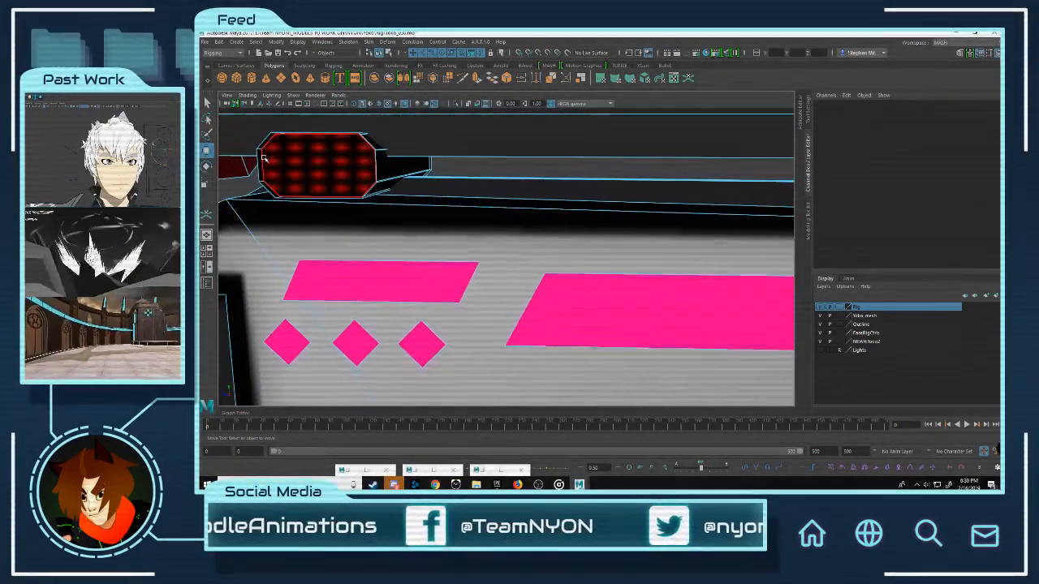
{"action": "key", "text": "Delete"}
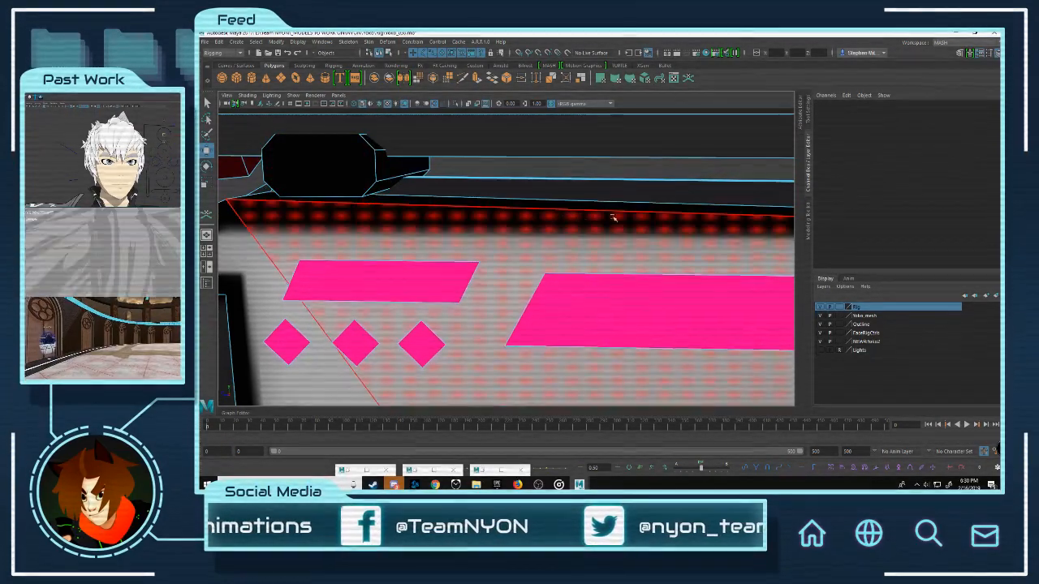
Step: Select and delete the connected faces of the rear octagonal mount beneath the rifle's scope
{"action": "right_click_drag", "start_coordinate": [596, 217], "coordinate": [605, 208], "text": "alt"}
{"action": "middle_click_drag", "start_coordinate": [606, 209], "coordinate": [340, 190], "text": "alt"}
{"action": "scroll", "coordinate": [341, 189], "scroll_direction": "up", "scroll_amount": 3}
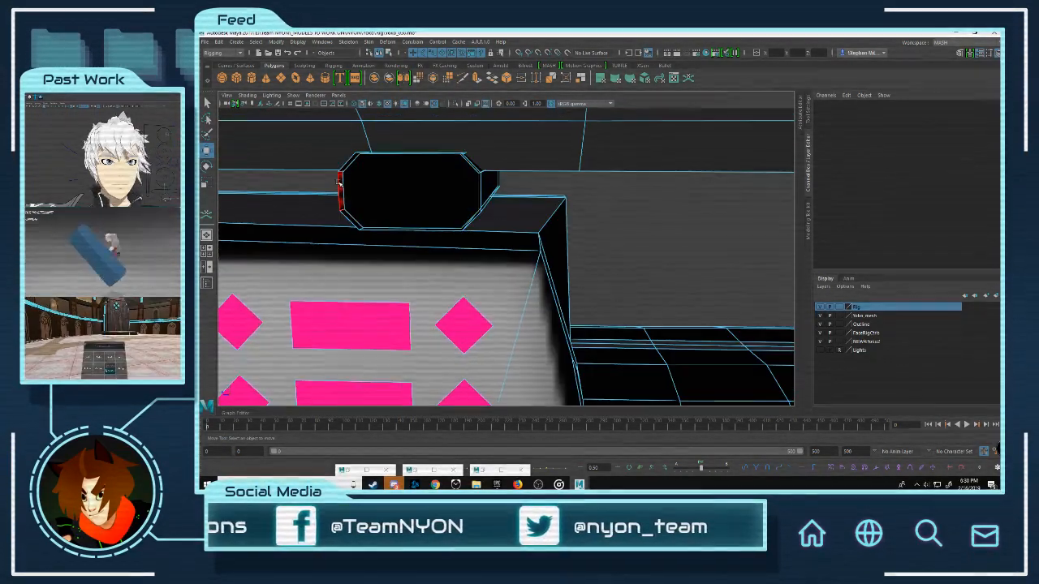
{"action": "double_click", "coordinate": [422, 196]}
{"action": "right_click_drag", "start_coordinate": [599, 203], "coordinate": [468, 246], "text": "alt"}
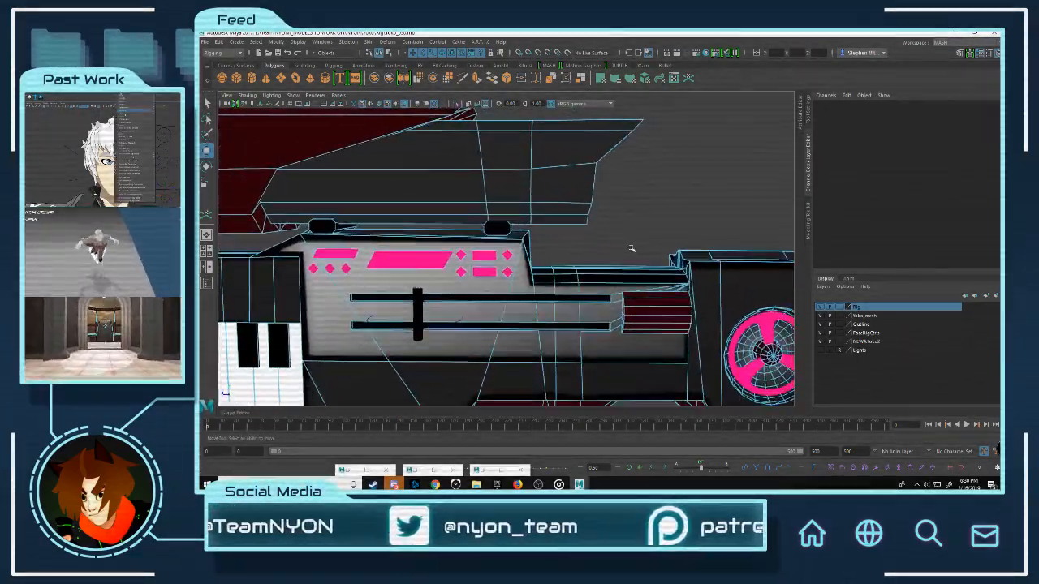
Step: Check the scope, barrel and underside of the rifle for leftover faces, then return to object mode
{"action": "mouse_move", "coordinate": [514, 249]}
{"action": "left_mouse_down", "text": "alt"}
{"action": "mouse_move", "coordinate": [457, 239]}
{"action": "mouse_move", "coordinate": [529, 249]}
{"action": "left_mouse_up", "text": "alt"}
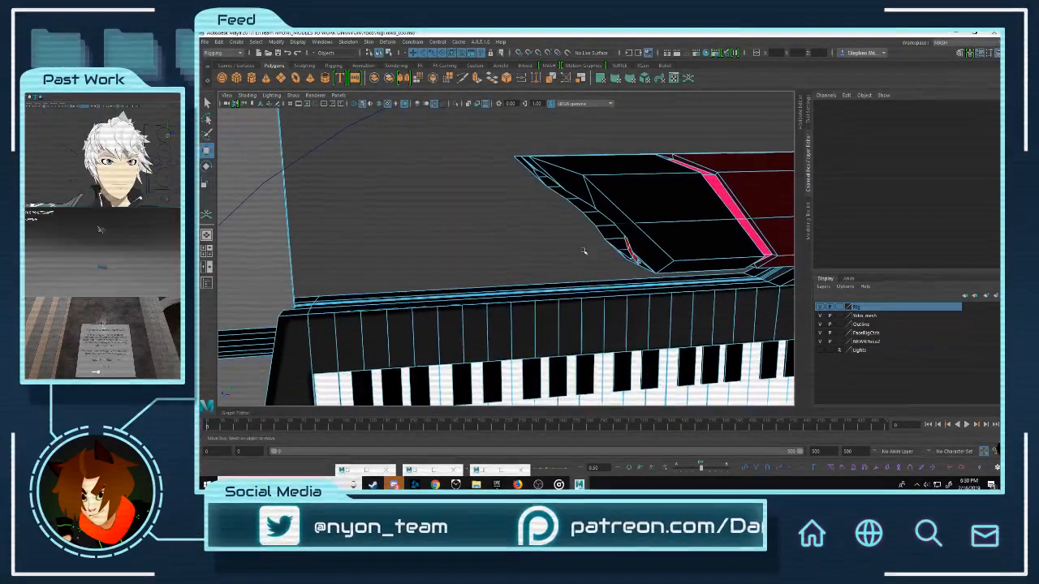
{"action": "right_click_drag", "start_coordinate": [495, 278], "coordinate": [475, 292], "text": "alt"}
{"action": "middle_click_drag", "start_coordinate": [475, 292], "coordinate": [564, 225], "text": "alt"}
{"action": "right_click_drag", "start_coordinate": [563, 225], "coordinate": [751, 285], "text": "alt"}
{"action": "middle_click_drag", "start_coordinate": [552, 234], "coordinate": [718, 229], "text": "alt"}
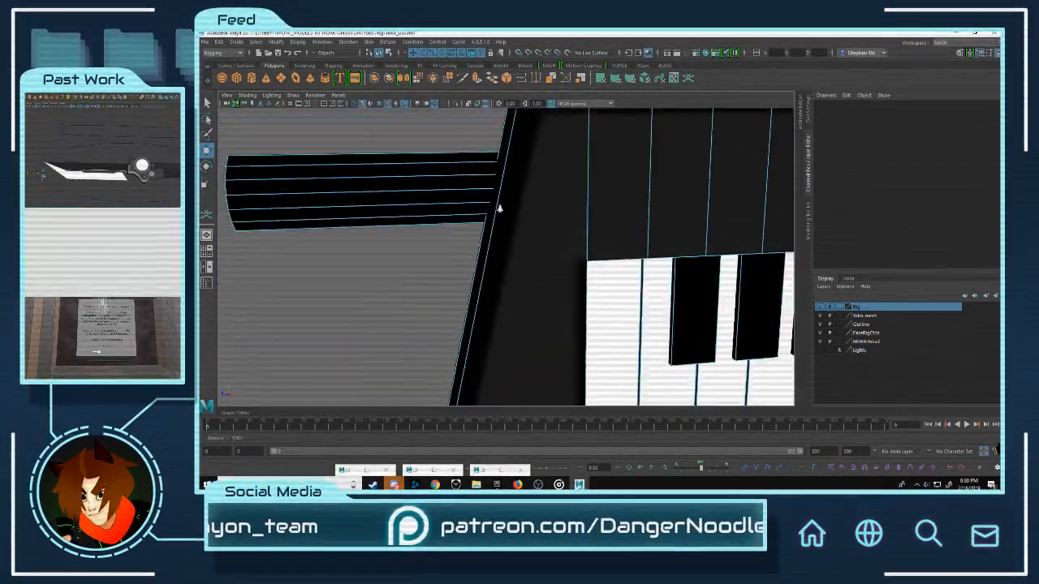
{"action": "left_click_drag", "start_coordinate": [579, 273], "coordinate": [439, 235], "text": "alt"}
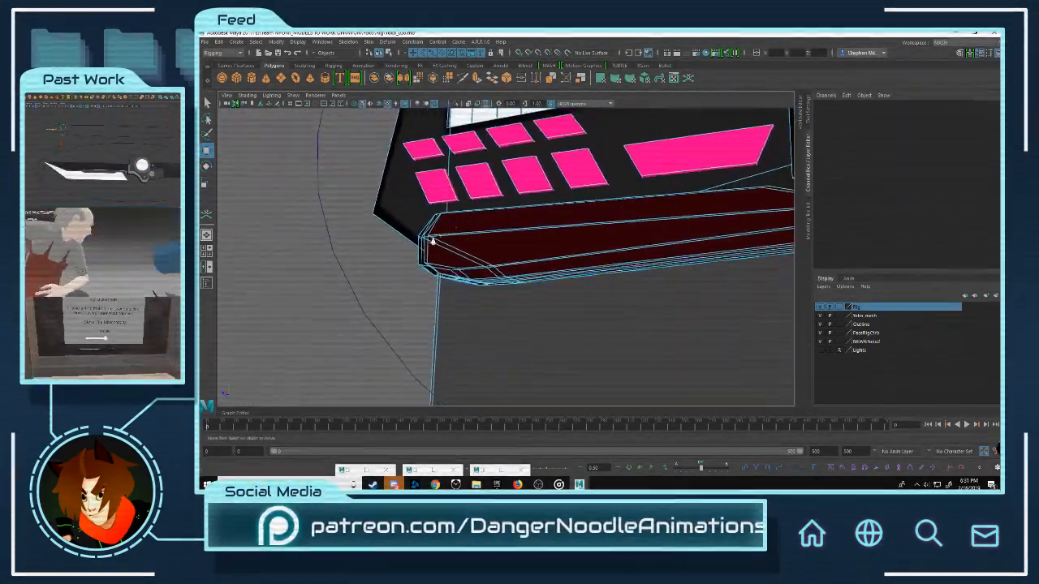
{"action": "left_click", "coordinate": [411, 255]}
{"action": "left_click", "coordinate": [536, 313]}
{"action": "right_click_drag", "start_coordinate": [534, 245], "coordinate": [539, 299]}
{"action": "left_click", "coordinate": [596, 281]}
Step: Select the large muzzle flash plane at the rifle's barrel and delete it
{"action": "right_click_drag", "start_coordinate": [596, 281], "coordinate": [526, 279], "text": "alt"}
{"action": "left_click_drag", "start_coordinate": [526, 279], "coordinate": [561, 287], "text": "alt"}
{"action": "right_click_drag", "start_coordinate": [562, 287], "coordinate": [400, 251], "text": "alt"}
{"action": "left_click", "coordinate": [400, 251]}
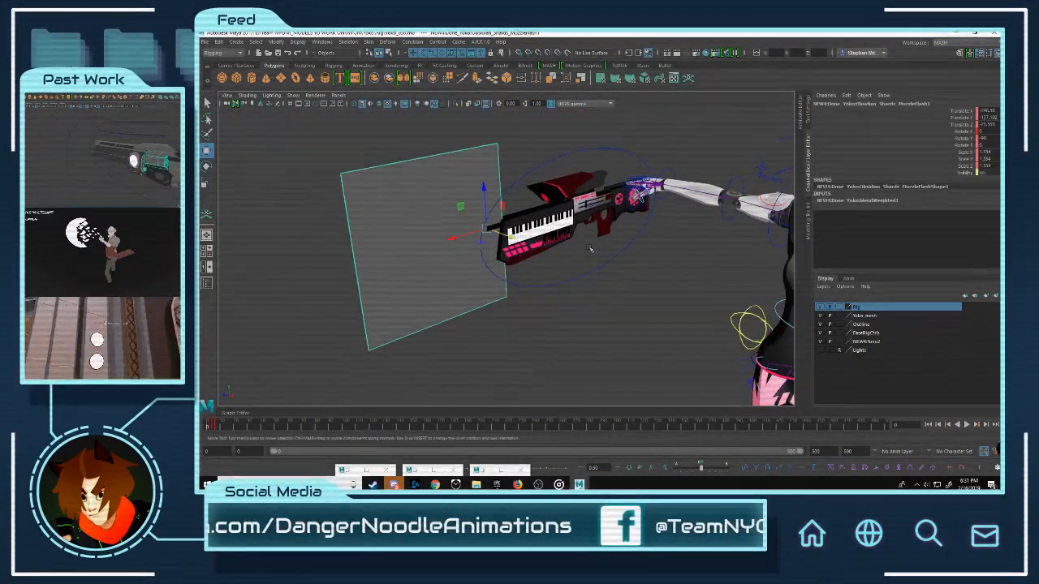
{"action": "key", "text": "Delete"}
{"action": "right_click_drag", "start_coordinate": [581, 267], "coordinate": [673, 252], "text": "alt"}
{"action": "left_click_drag", "start_coordinate": [673, 252], "coordinate": [628, 237], "text": "alt"}
{"action": "middle_click_drag", "start_coordinate": [628, 237], "coordinate": [571, 273], "text": "alt"}
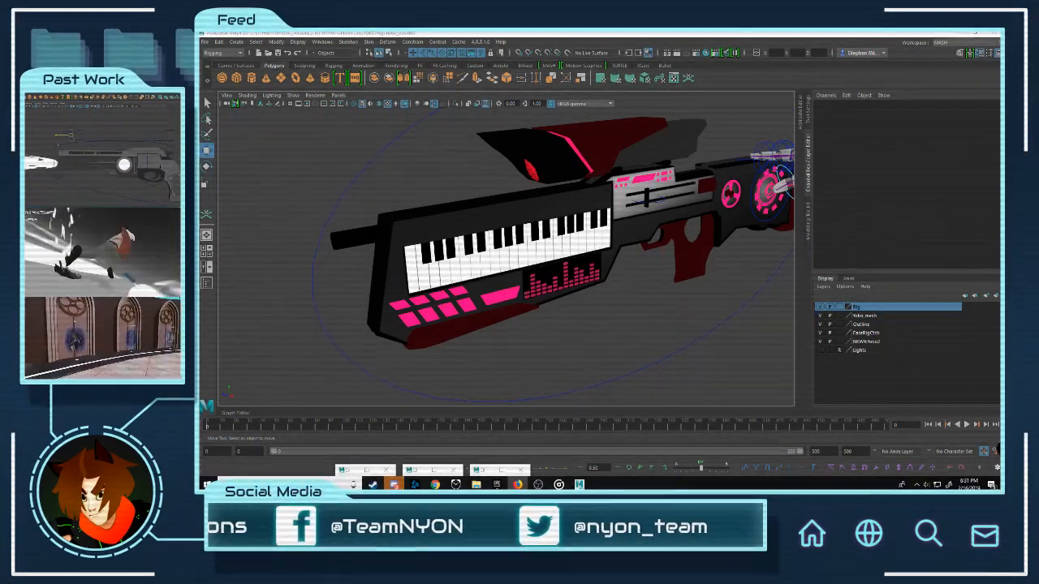
Step: Examine both sides of the rifle, including its body, grip and keyboard, for leftover problems
{"action": "right_click_drag", "start_coordinate": [570, 202], "coordinate": [535, 201], "text": "alt"}
{"action": "middle_click_drag", "start_coordinate": [535, 201], "coordinate": [456, 237], "text": "alt"}
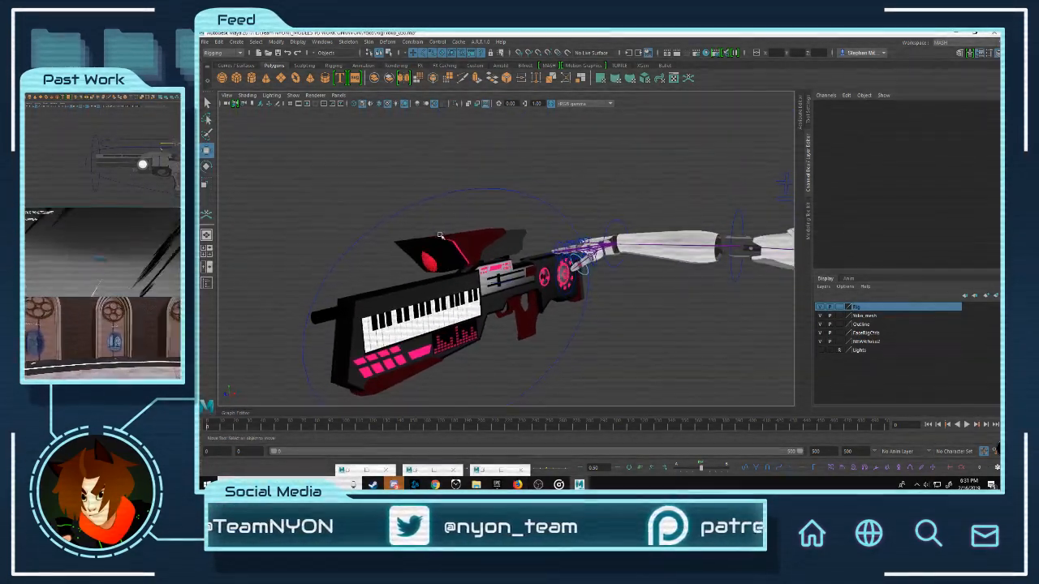
{"action": "left_click_drag", "start_coordinate": [456, 237], "coordinate": [511, 242], "text": "alt"}
{"action": "right_click_drag", "start_coordinate": [511, 241], "coordinate": [536, 242], "text": "alt"}
{"action": "left_click", "coordinate": [487, 243]}
{"action": "left_click_drag", "start_coordinate": [487, 243], "coordinate": [620, 240], "text": "alt"}
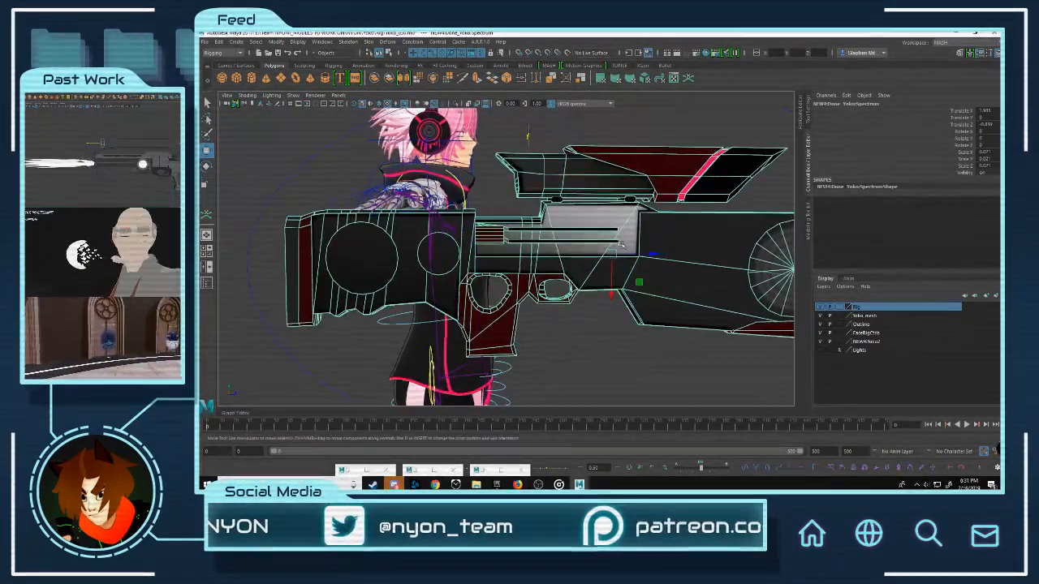
{"action": "left_click", "coordinate": [698, 352]}
{"action": "middle_click_drag", "start_coordinate": [698, 352], "coordinate": [422, 309], "text": "alt"}
{"action": "scroll", "coordinate": [422, 309], "scroll_direction": "up", "scroll_amount": 6}
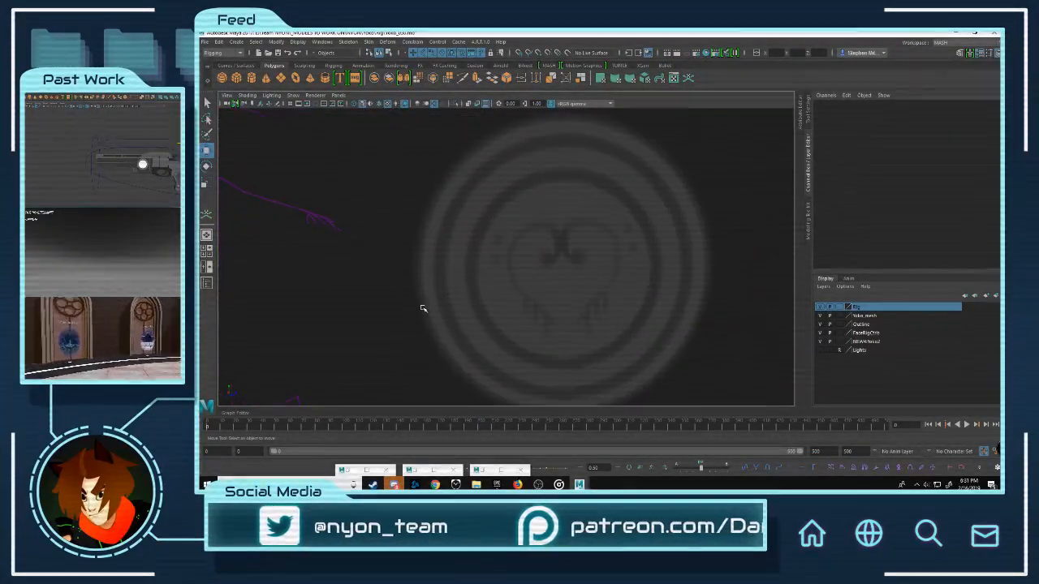
{"action": "scroll", "coordinate": [421, 308], "scroll_direction": "down", "scroll_amount": 10}
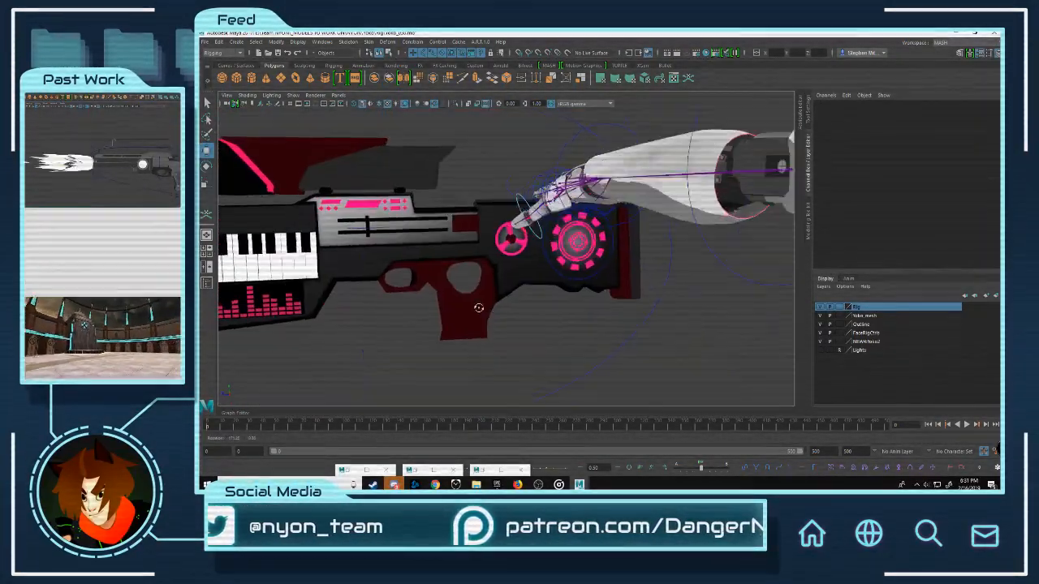
{"action": "scroll", "coordinate": [588, 278], "scroll_direction": "up", "scroll_amount": 6}
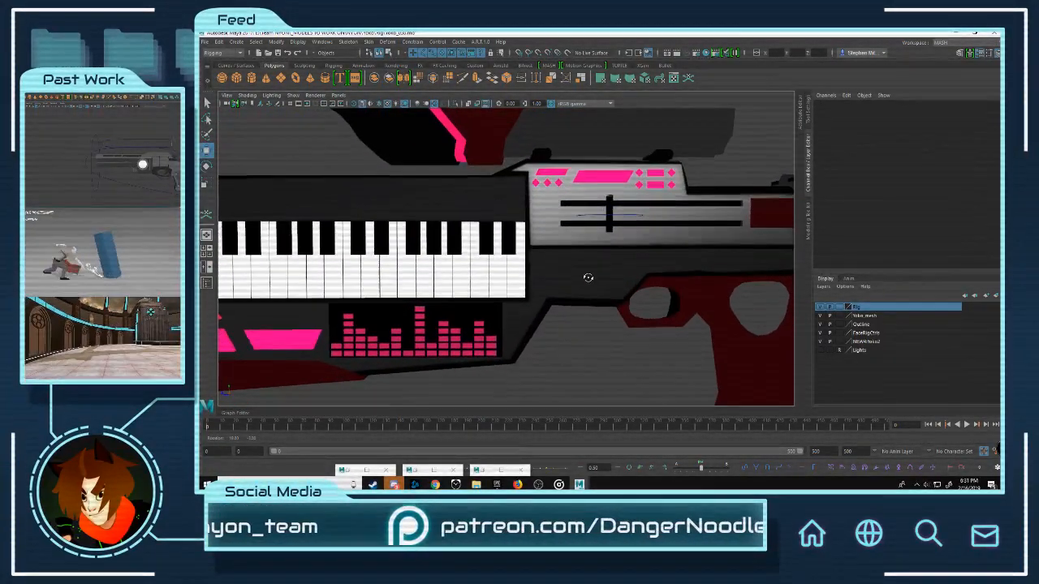
Step: Select the rifle and examine the wireframe around its slider panel and the scope's red hexagon lens
{"action": "left_click", "coordinate": [649, 284]}
{"action": "scroll", "coordinate": [633, 251], "scroll_direction": "up", "scroll_amount": 6}
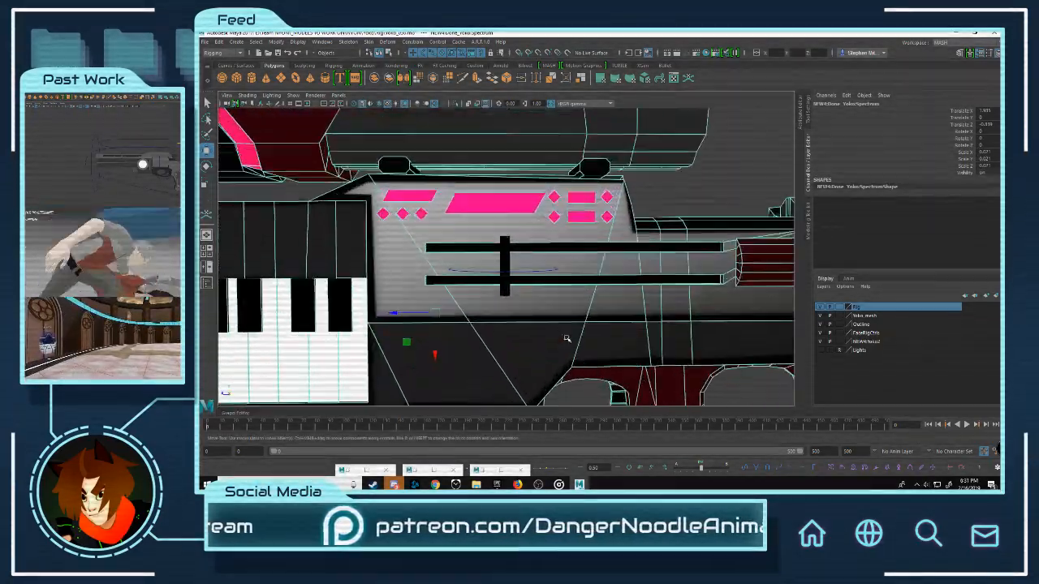
{"action": "scroll", "coordinate": [632, 250], "scroll_direction": "up", "scroll_amount": 1}
{"action": "middle_click_drag", "start_coordinate": [632, 249], "coordinate": [547, 287], "text": "alt"}
{"action": "left_click_drag", "start_coordinate": [547, 287], "coordinate": [425, 263], "text": "alt"}
{"action": "left_click_drag", "start_coordinate": [617, 240], "coordinate": [829, 256], "text": "alt"}
{"action": "scroll", "coordinate": [664, 245], "scroll_direction": "up", "scroll_amount": 5}
{"action": "left_click", "coordinate": [375, 252]}
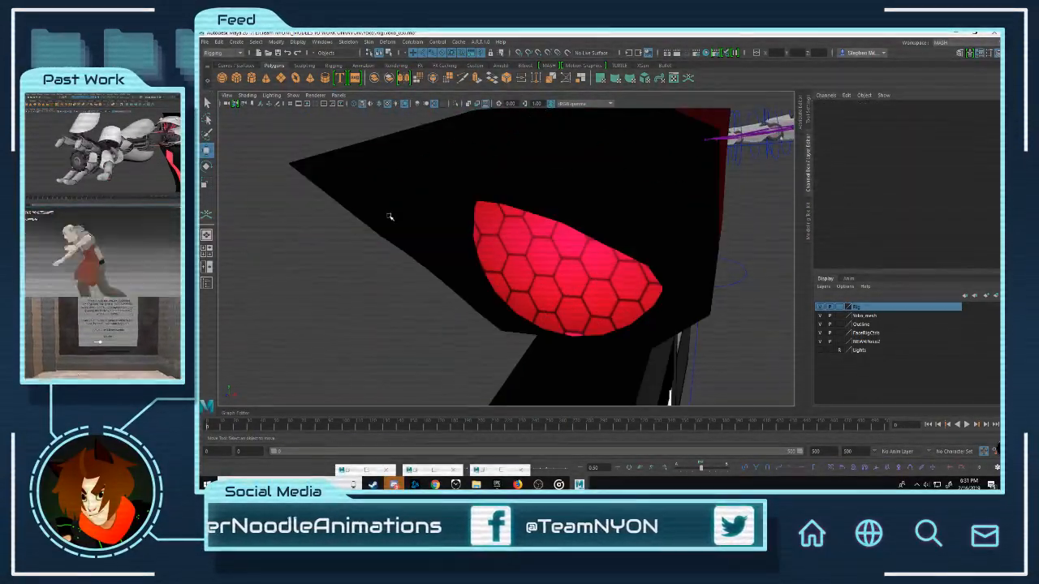
{"action": "left_click", "coordinate": [370, 190]}
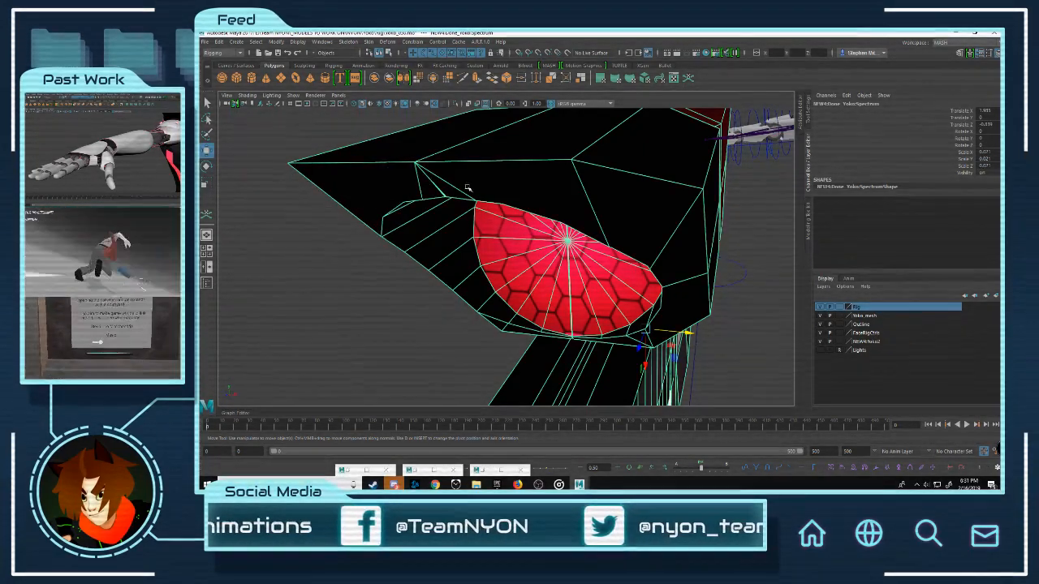
{"action": "left_click_drag", "start_coordinate": [509, 198], "coordinate": [473, 204], "text": "alt"}
{"action": "scroll", "coordinate": [531, 246], "scroll_direction": "up", "scroll_amount": 4}
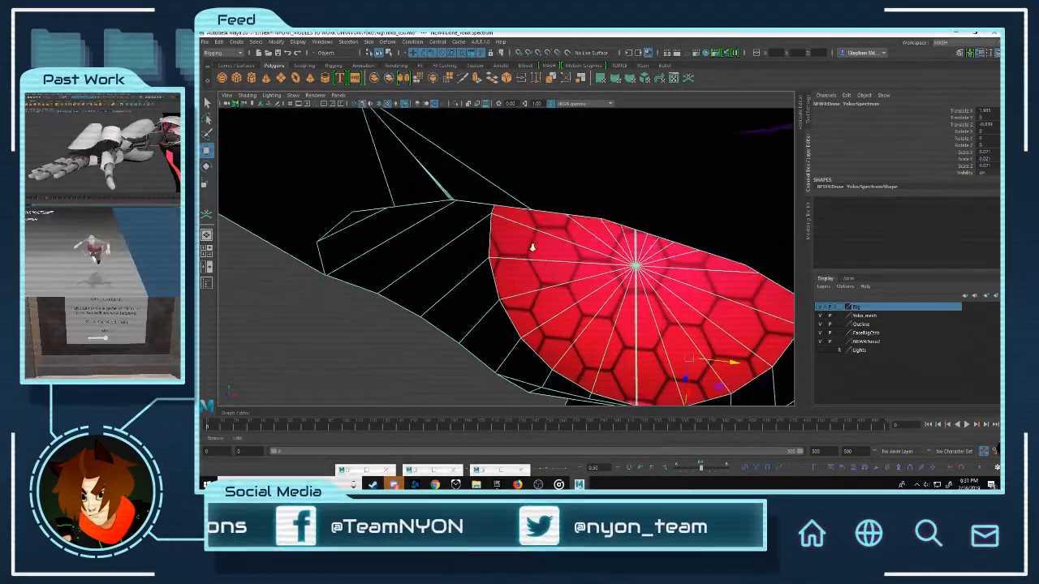
{"action": "left_click_drag", "start_coordinate": [531, 246], "coordinate": [407, 307], "text": "alt"}
{"action": "scroll", "coordinate": [529, 259], "scroll_direction": "down", "scroll_amount": 10}
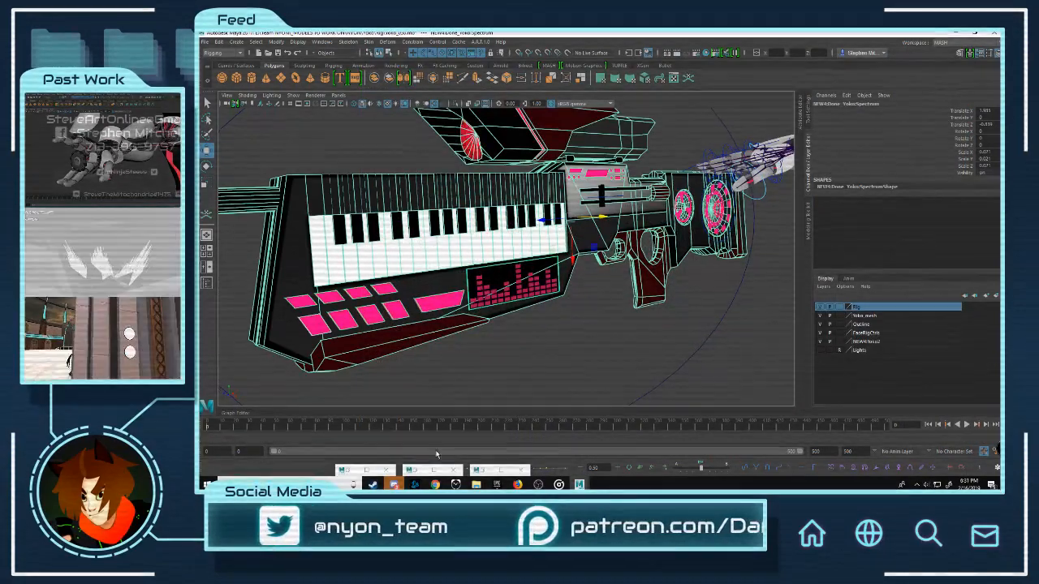
Step: Move all the magenta planes, the other plane and the cylinder out from under the Spectrum mesh, directly beneath its parent control
{"action": "left_click", "coordinate": [422, 472]}
{"action": "left_click", "coordinate": [688, 187]}
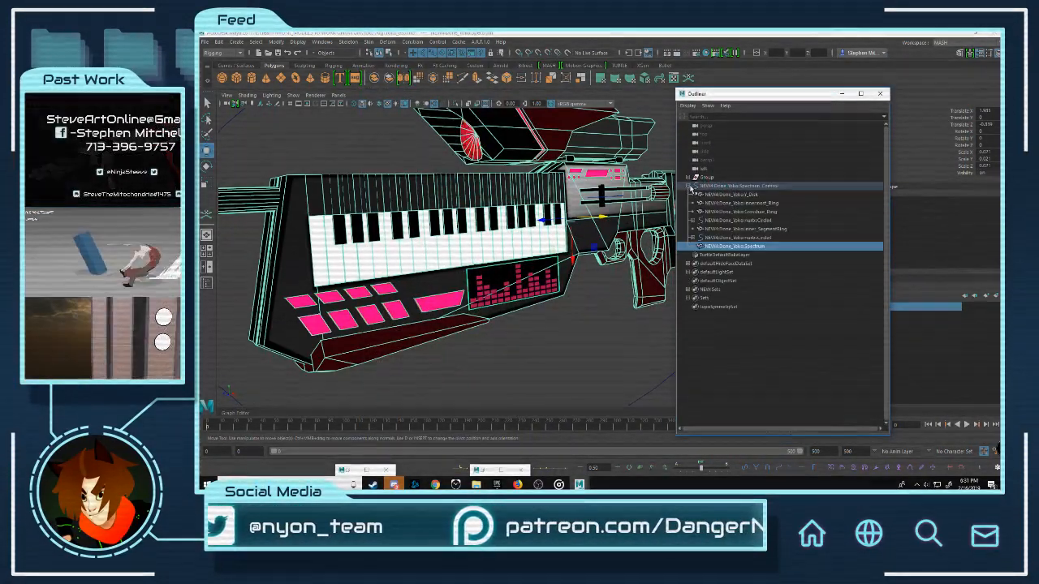
{"action": "left_click", "coordinate": [694, 248]}
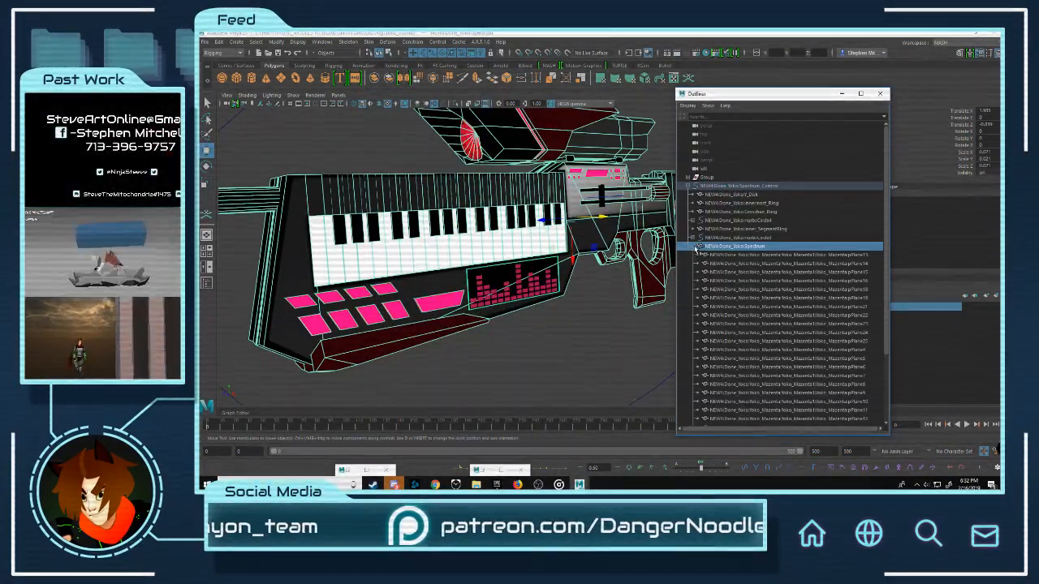
{"action": "left_click", "coordinate": [712, 255]}
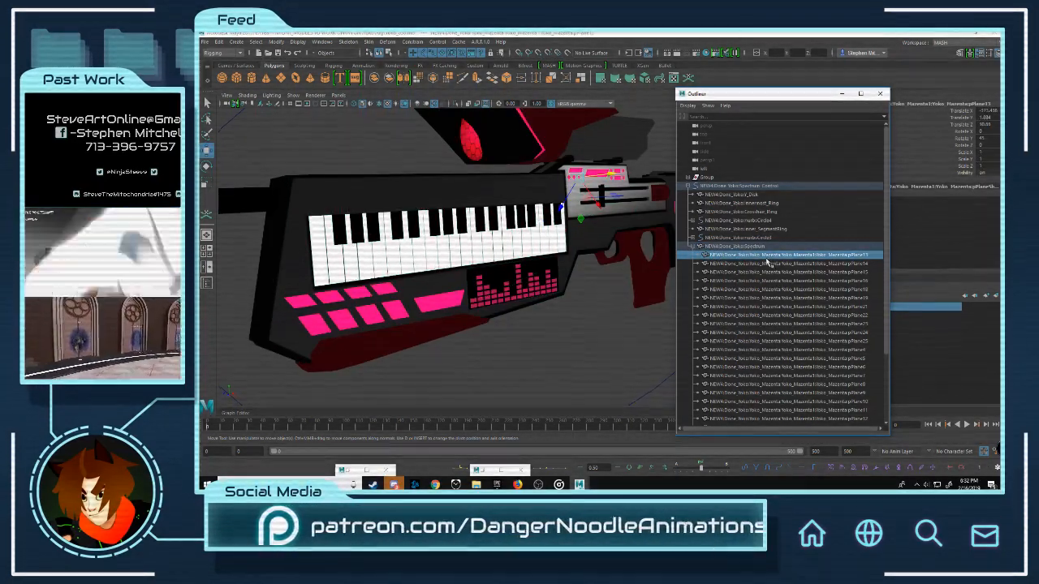
{"action": "scroll", "coordinate": [780, 312], "scroll_direction": "down", "scroll_amount": 3}
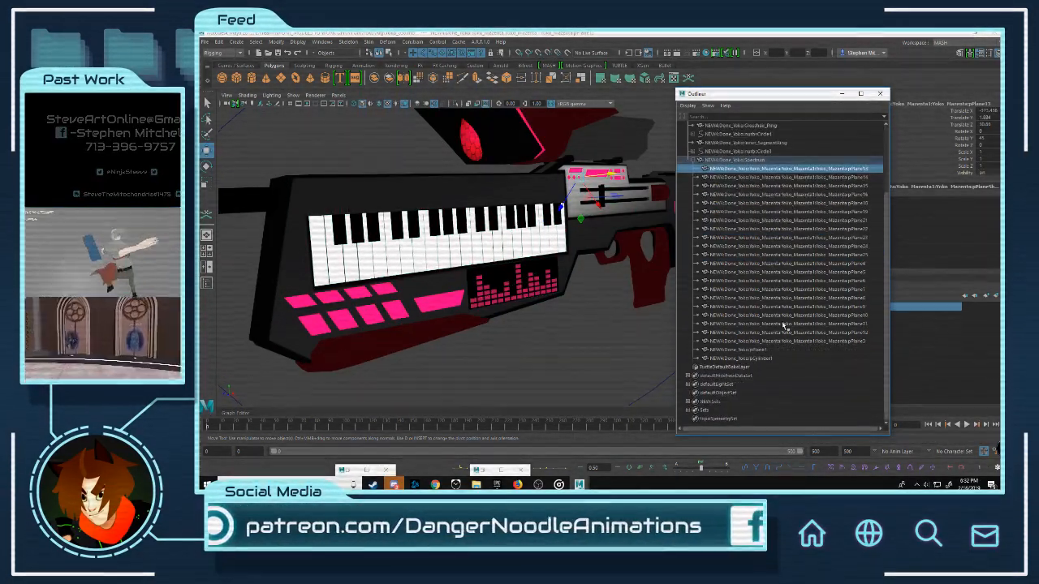
{"action": "left_click", "coordinate": [744, 359], "text": "shift"}
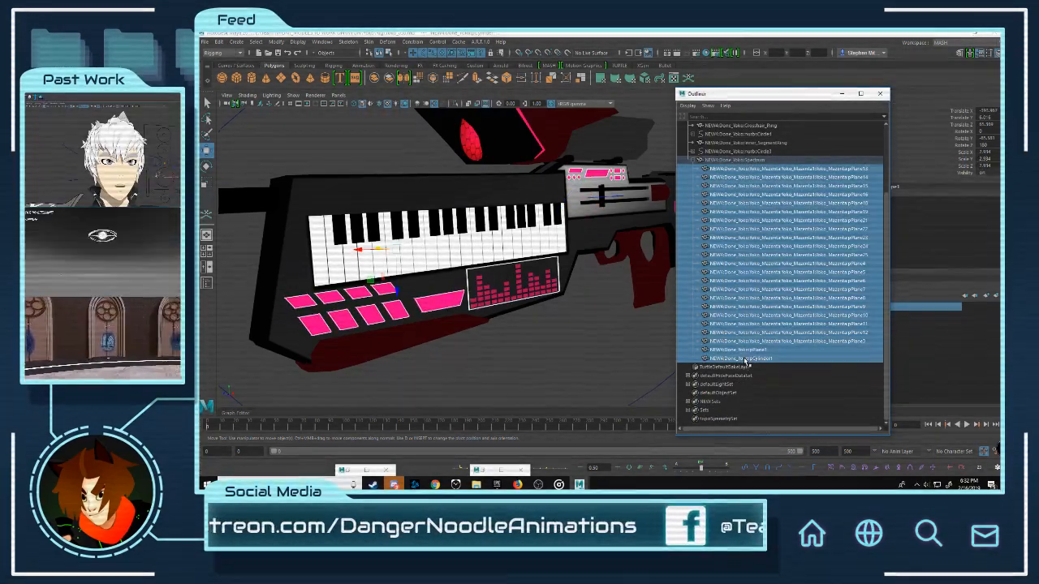
{"action": "middle_click_drag", "start_coordinate": [667, 252], "coordinate": [592, 262], "text": "alt"}
{"action": "left_click_drag", "start_coordinate": [591, 262], "coordinate": [613, 267], "text": "alt"}
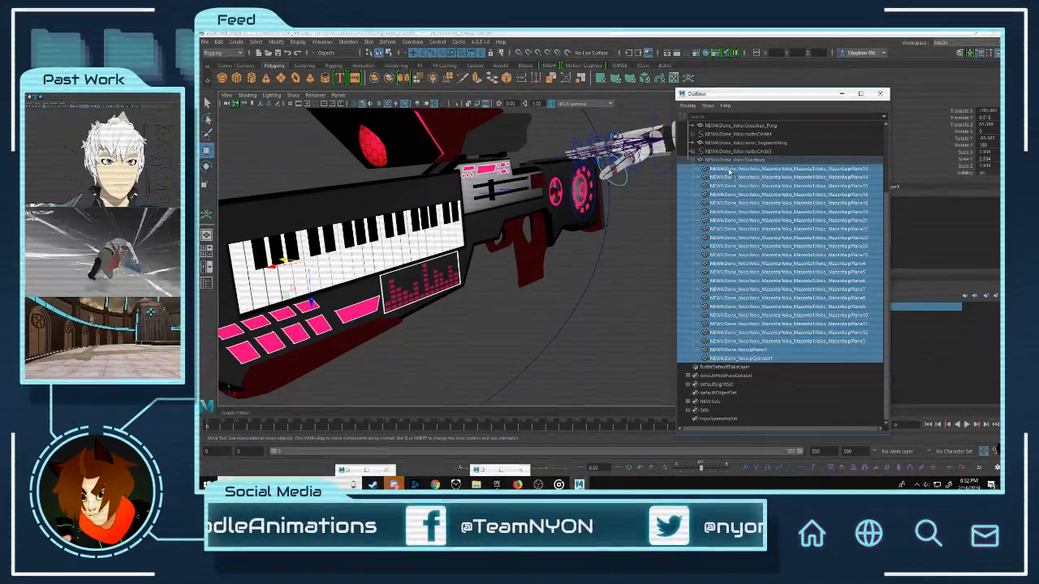
{"action": "middle_click_drag", "start_coordinate": [728, 157], "coordinate": [726, 155]}
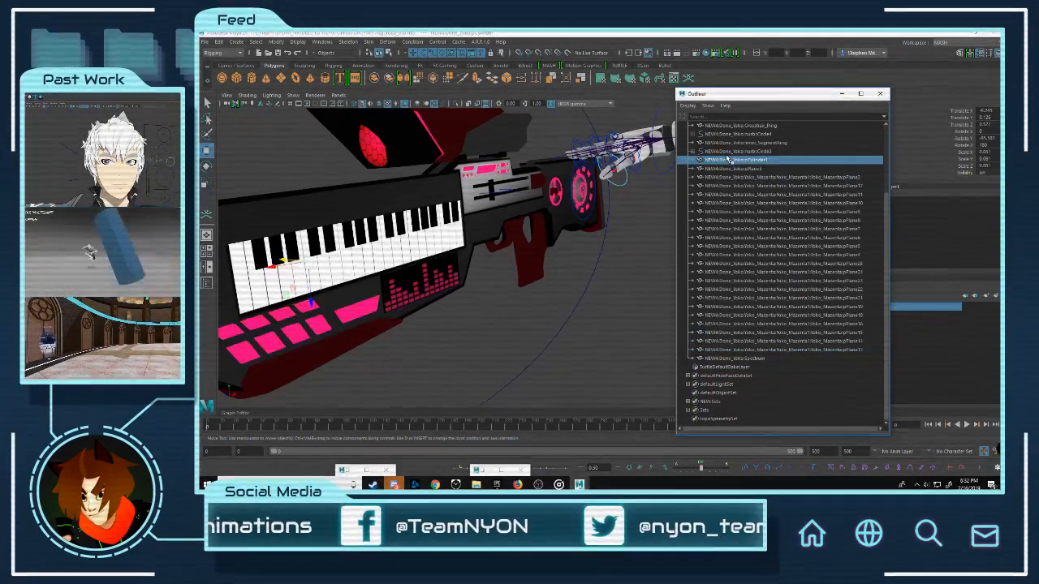
Step: Select the Spectrum rifle mesh on its own and delete its construction history
{"action": "left_click", "coordinate": [767, 177]}
{"action": "left_click", "coordinate": [755, 359]}
{"action": "left_click_drag", "start_coordinate": [610, 257], "coordinate": [507, 195], "text": "alt"}
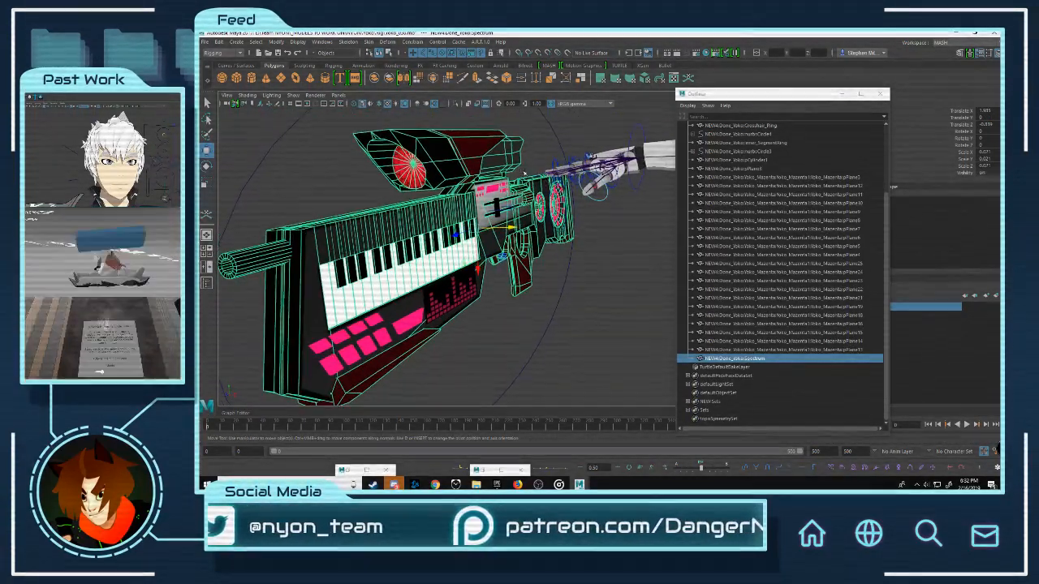
{"action": "left_click", "coordinate": [221, 40]}
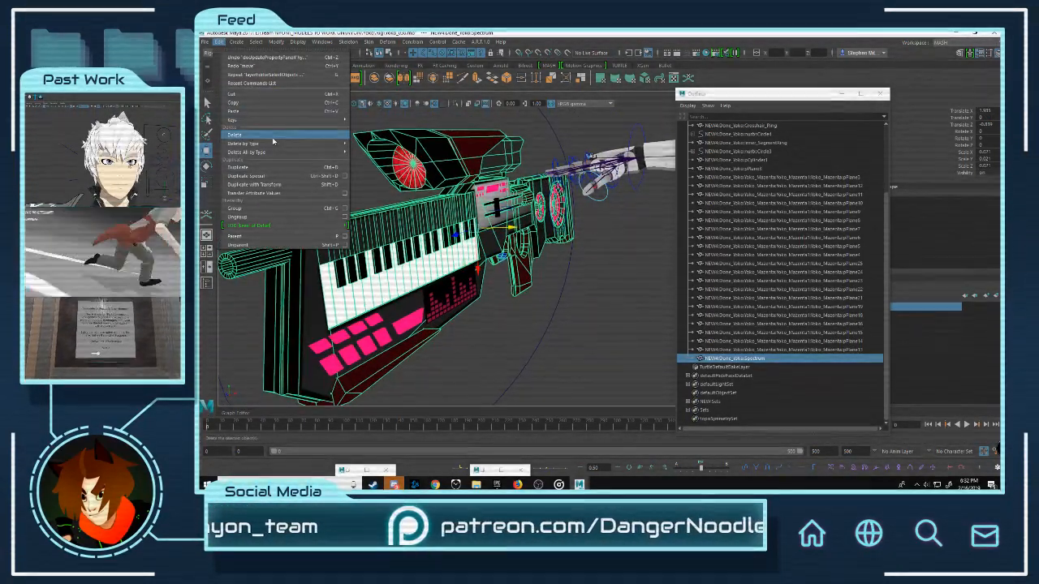
{"action": "mouse_move", "coordinate": [288, 145]}
{"action": "left_click", "coordinate": [367, 152]}
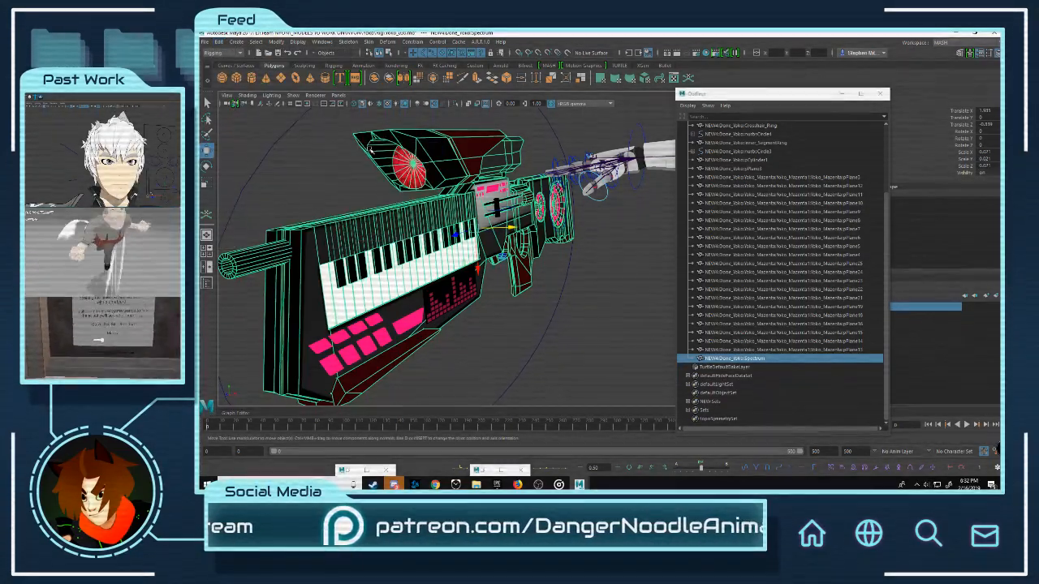
Step: Put the Outliner away and examine the scope's red lens and the rim around it
{"action": "left_click_drag", "start_coordinate": [456, 169], "coordinate": [383, 193], "text": "alt"}
{"action": "left_click", "coordinate": [838, 94]}
{"action": "left_click_drag", "start_coordinate": [730, 175], "coordinate": [552, 242], "text": "alt"}
{"action": "right_click_drag", "start_coordinate": [552, 242], "coordinate": [747, 267], "text": "alt"}
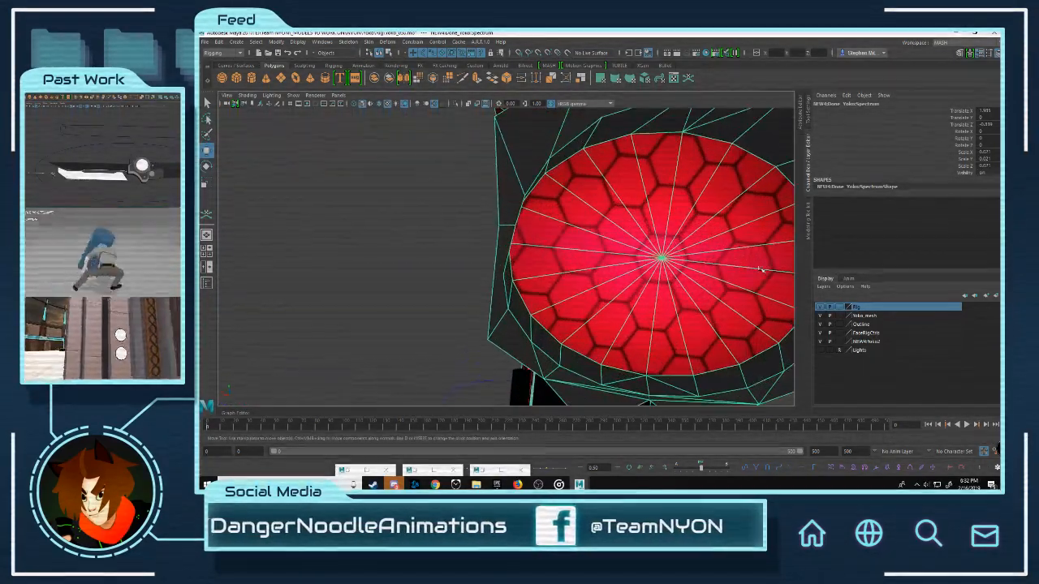
{"action": "left_click_drag", "start_coordinate": [747, 267], "coordinate": [703, 207], "text": "alt"}
{"action": "right_click_drag", "start_coordinate": [703, 207], "coordinate": [627, 212], "text": "alt"}
{"action": "left_click_drag", "start_coordinate": [626, 212], "coordinate": [582, 195], "text": "alt"}
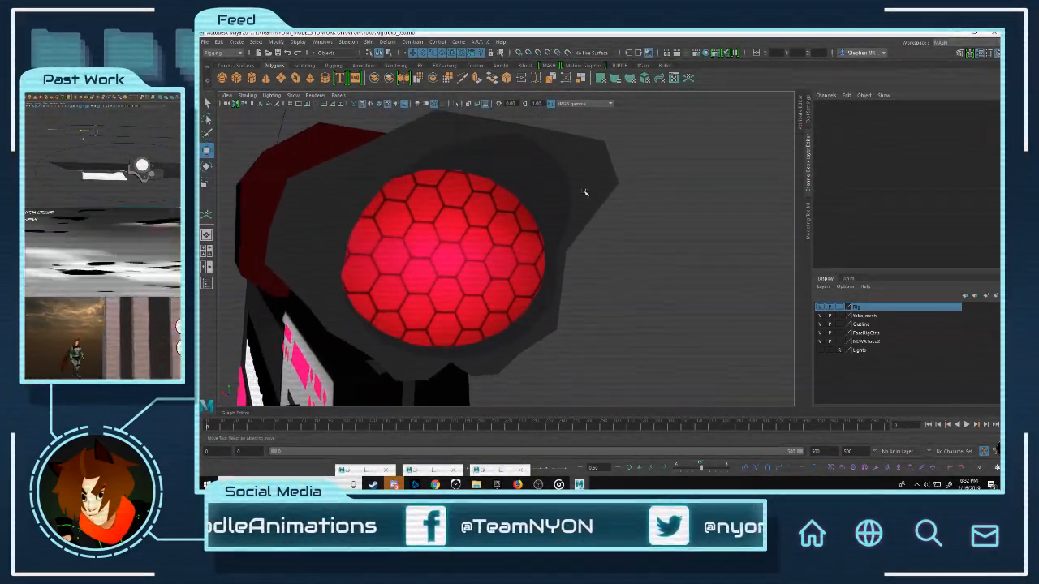
Step: Inspect the scope rim's edges in component mode, return to object mode and review the whole selected rifle
{"action": "left_click", "coordinate": [573, 167]}
{"action": "left_click", "coordinate": [559, 162]}
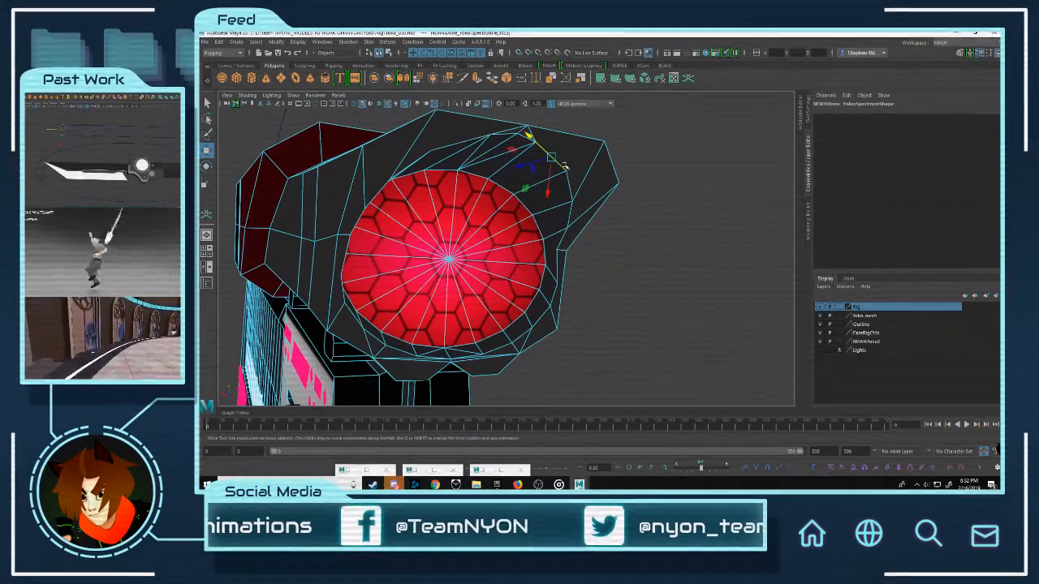
{"action": "right_click_drag", "start_coordinate": [556, 155], "coordinate": [598, 144]}
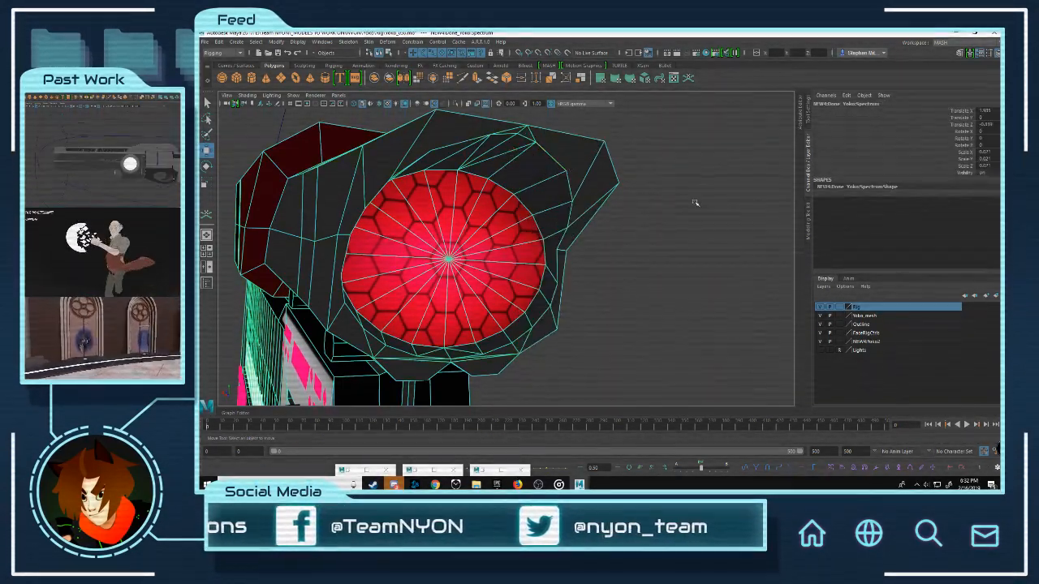
{"action": "left_click", "coordinate": [695, 202]}
{"action": "left_click", "coordinate": [570, 190]}
{"action": "scroll", "coordinate": [571, 190], "scroll_direction": "down", "scroll_amount": 5}
{"action": "left_click_drag", "start_coordinate": [570, 190], "coordinate": [582, 218], "text": "alt"}
{"action": "scroll", "coordinate": [528, 225], "scroll_direction": "down", "scroll_amount": 5}
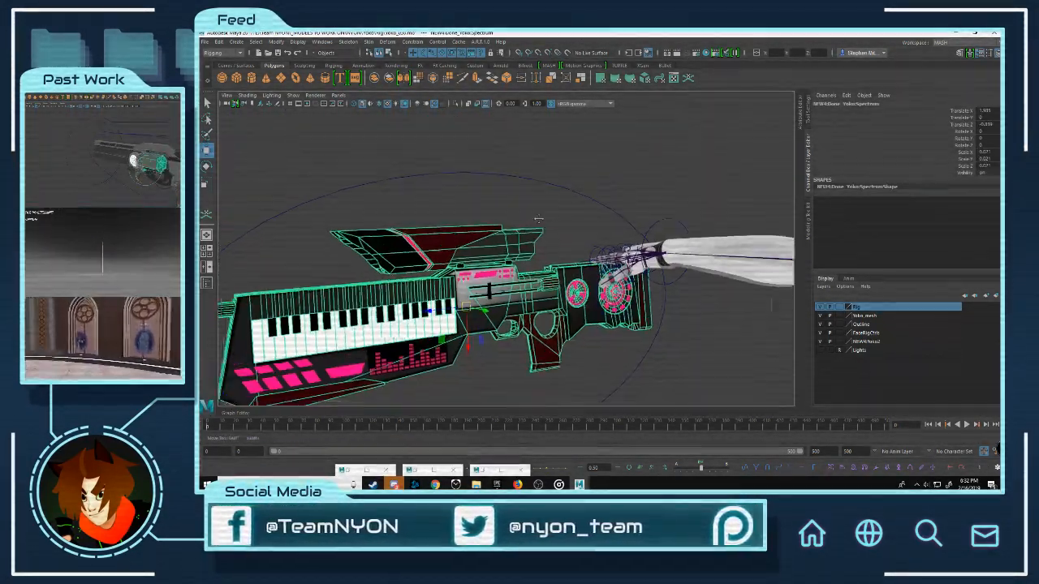
{"action": "middle_click_drag", "start_coordinate": [528, 225], "coordinate": [633, 162], "text": "alt"}
{"action": "scroll", "coordinate": [634, 163], "scroll_direction": "up", "scroll_amount": 5}
{"action": "left_click_drag", "start_coordinate": [637, 183], "coordinate": [484, 196], "text": "alt"}
{"action": "scroll", "coordinate": [536, 182], "scroll_direction": "down", "scroll_amount": 4}
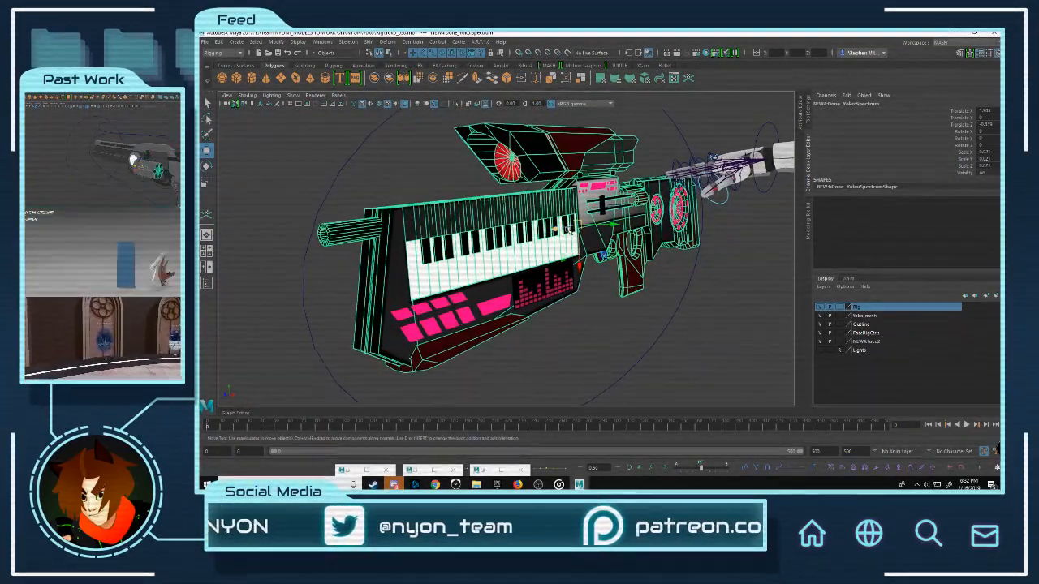
Step: Duplicate the rifle mesh and assign the existing surfaceShader22 material to the copy
{"action": "right_click", "coordinate": [530, 217]}
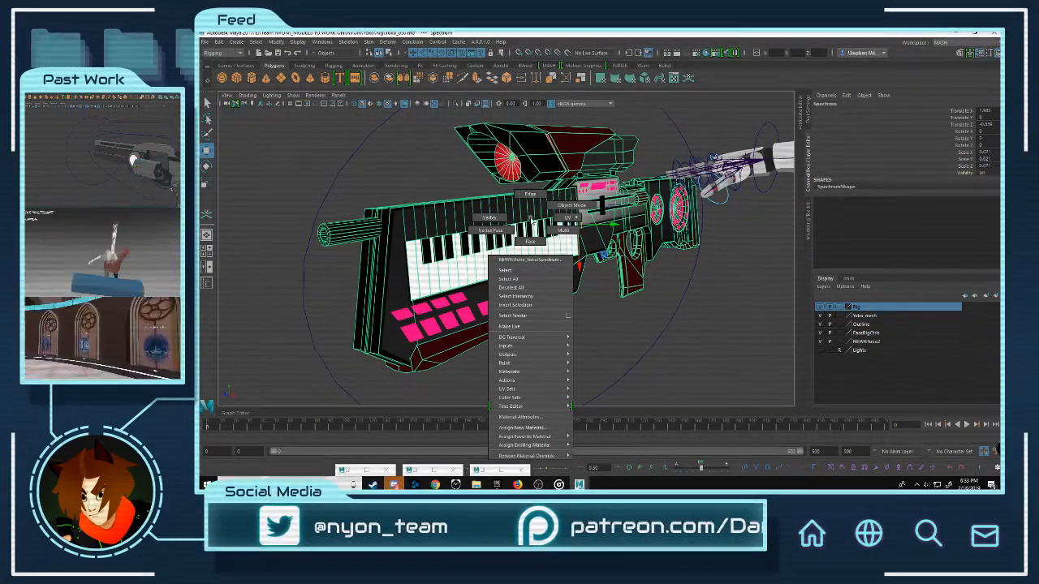
{"action": "mouse_move", "coordinate": [540, 445]}
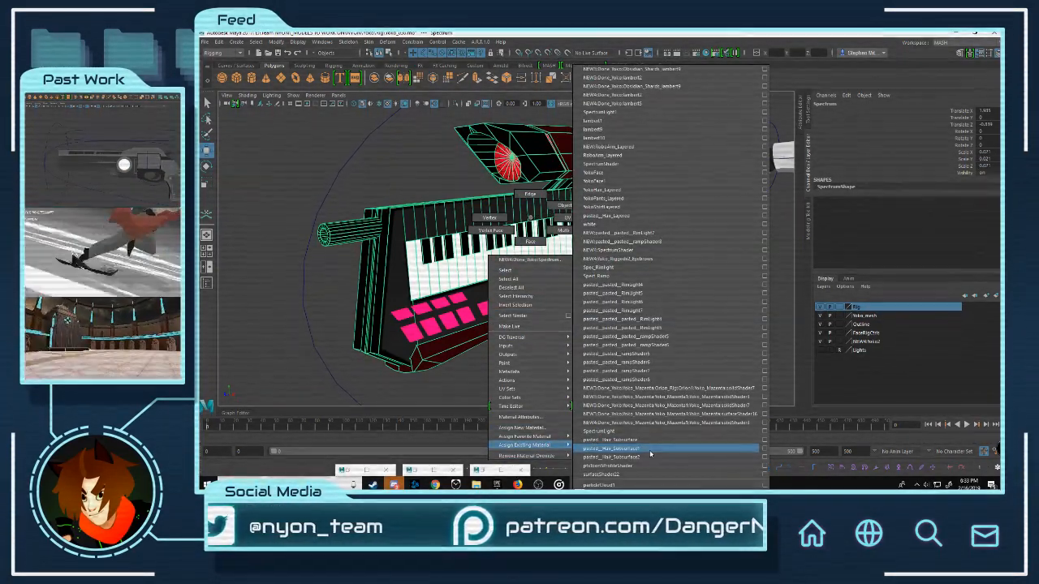
{"action": "left_click", "coordinate": [622, 478]}
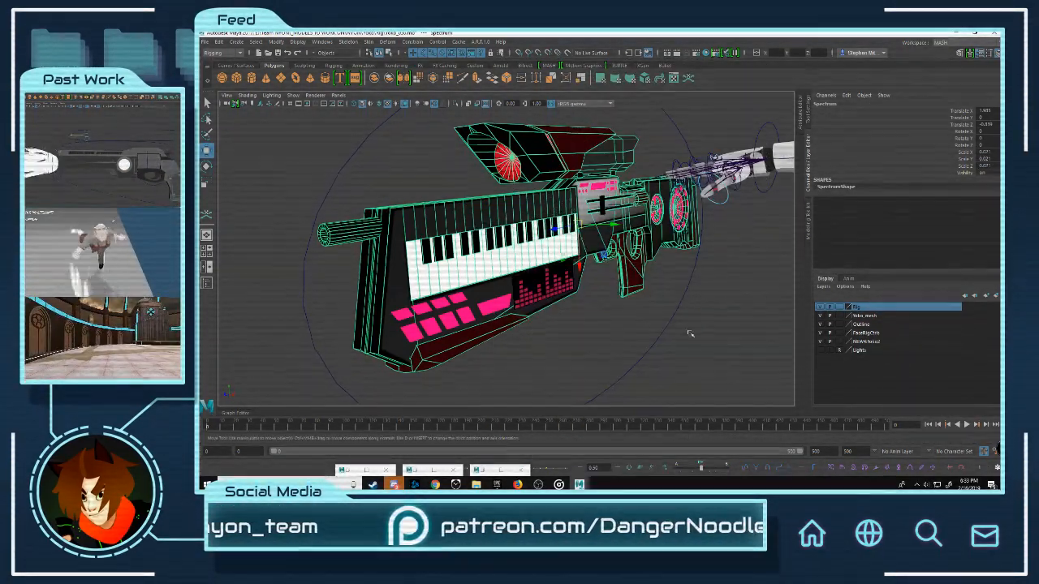
Step: Turn off Cast Shadows and Receive Shadows in the render stats of the duplicated rifle
{"action": "left_click", "coordinate": [801, 114]}
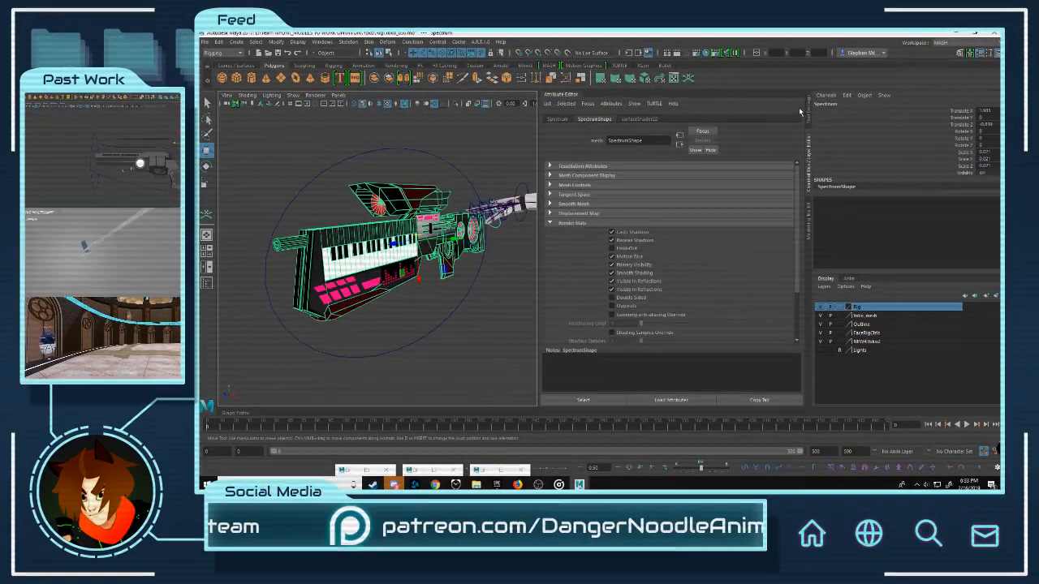
{"action": "left_click", "coordinate": [808, 161]}
{"action": "left_click", "coordinate": [805, 241]}
{"action": "left_click", "coordinate": [805, 233]}
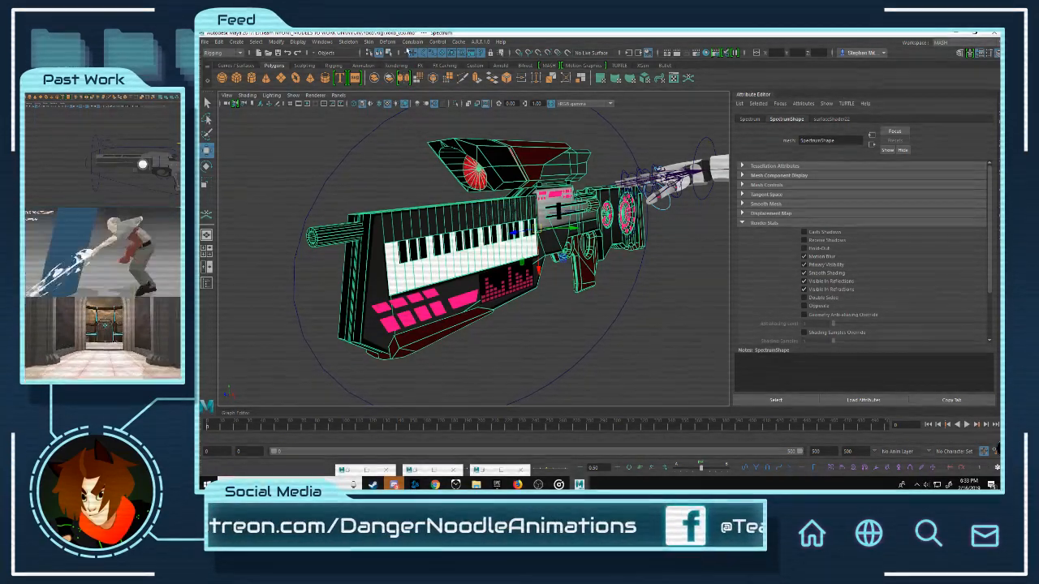
Step: Switch to the modeling commands and reverse the normals of the duplicated rifle
{"action": "key", "text": "F3"}
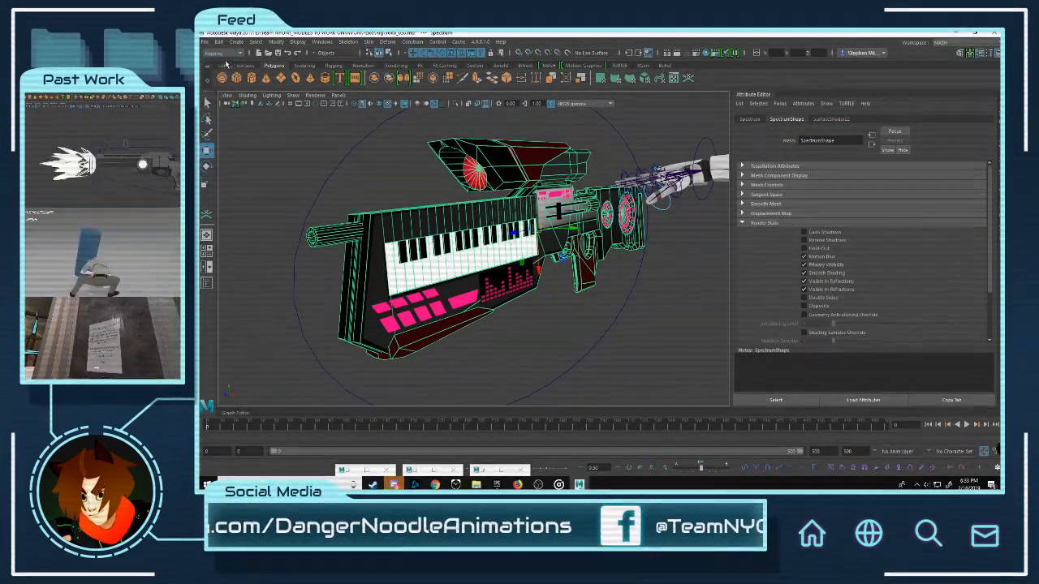
{"action": "left_click", "coordinate": [431, 41]}
{"action": "left_click", "coordinate": [438, 81]}
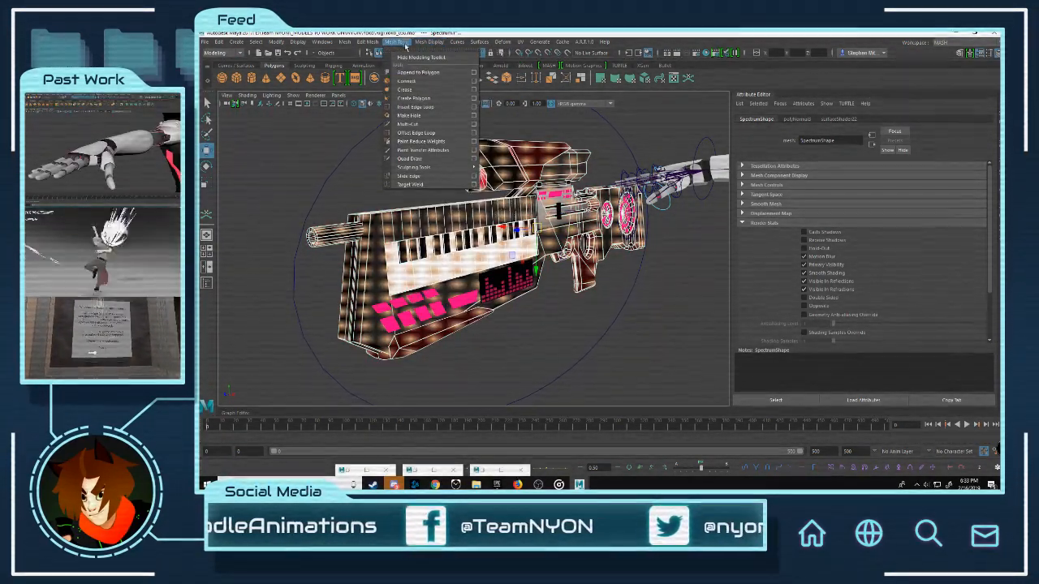
Step: Apply Transform to the reversed rifle copy and offset its faces along their local Z, then undo the last adjustment
{"action": "left_click", "coordinate": [395, 117]}
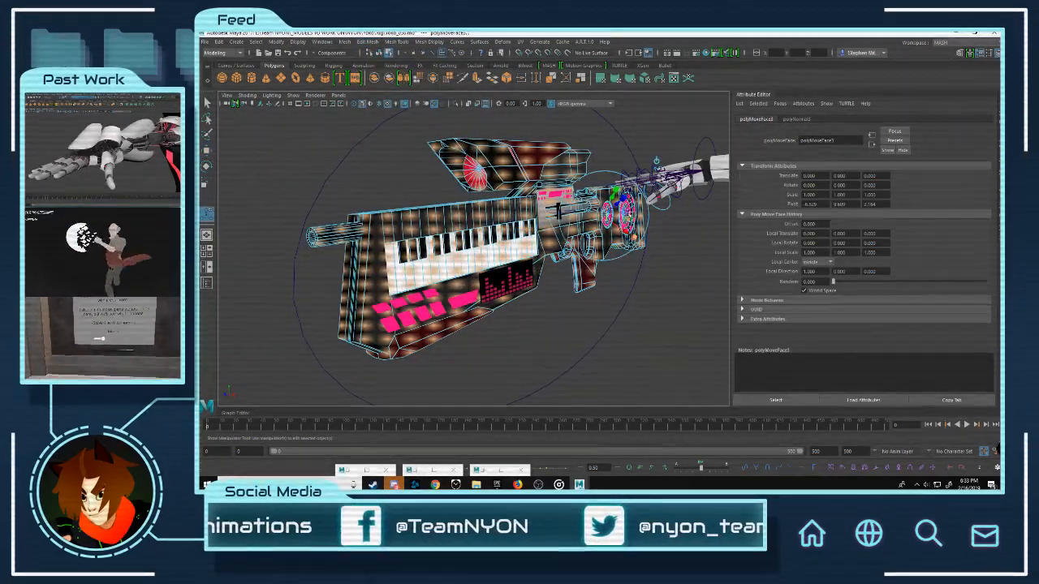
{"action": "left_click_drag", "start_coordinate": [431, 214], "coordinate": [471, 218], "text": "alt"}
{"action": "middle_click_drag", "start_coordinate": [471, 217], "coordinate": [508, 229], "text": "alt"}
{"action": "right_click_drag", "start_coordinate": [507, 229], "coordinate": [547, 254], "text": "alt"}
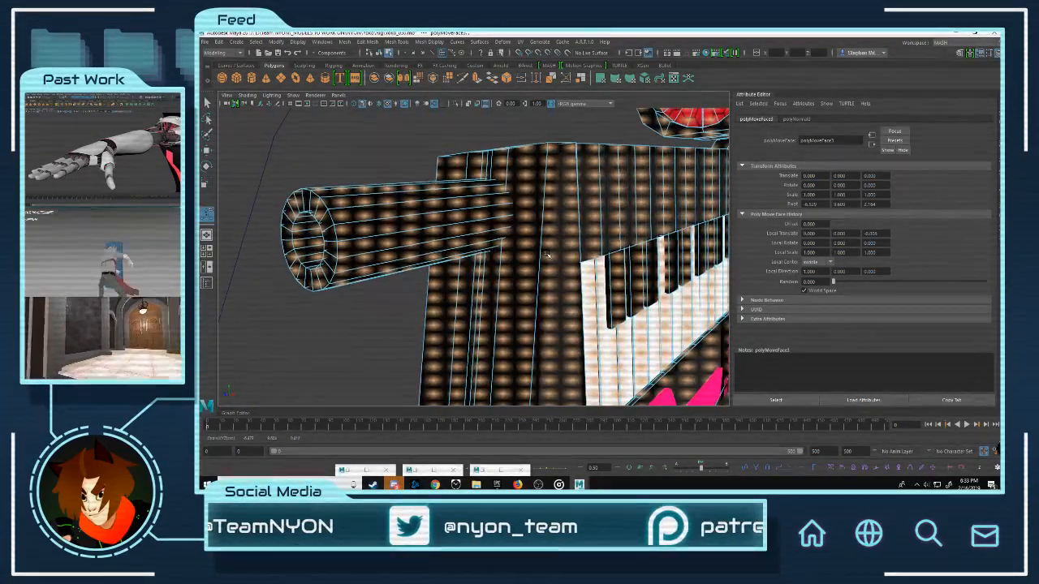
{"action": "middle_click_drag", "start_coordinate": [546, 253], "coordinate": [550, 255]}
{"action": "key", "text": "ctrl+z"}
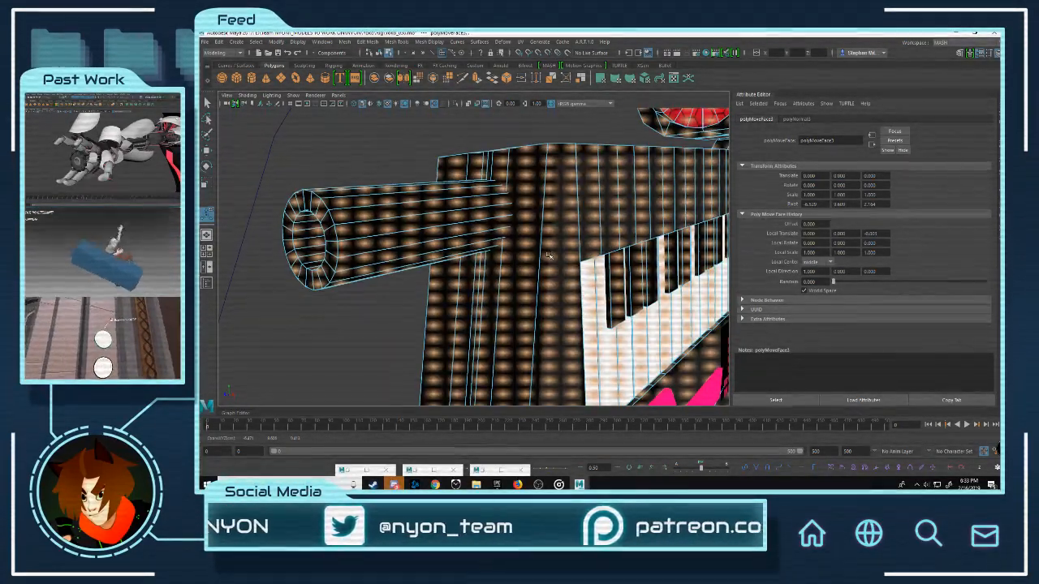
{"action": "key", "text": "q"}
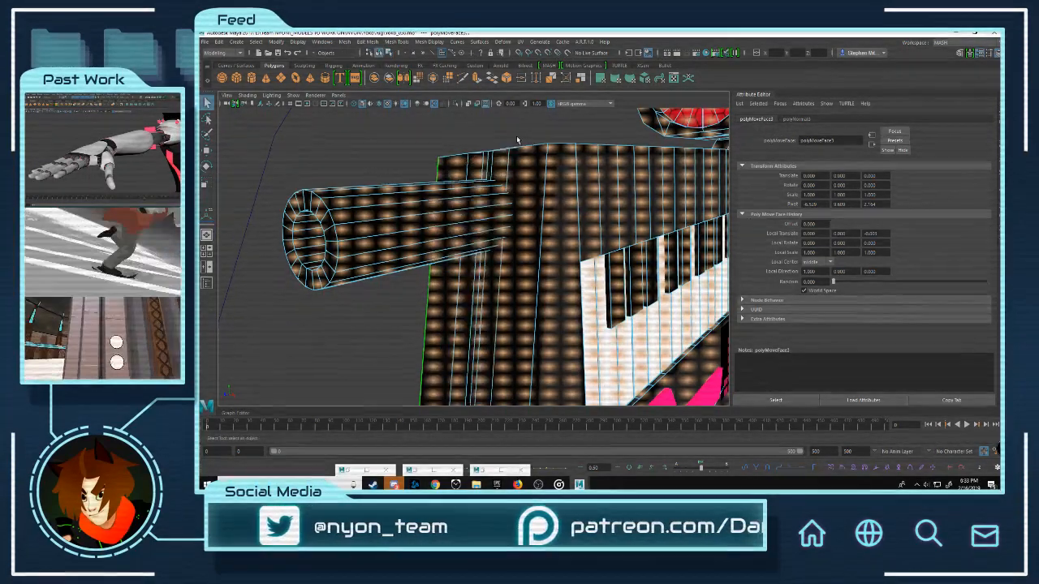
Step: Return the outline copy to object mode and examine its edges around the trigger guard and grip openings
{"action": "key", "text": "F8"}
{"action": "left_click", "coordinate": [517, 140]}
{"action": "left_click_drag", "start_coordinate": [661, 211], "coordinate": [563, 206], "text": "alt"}
{"action": "right_click_drag", "start_coordinate": [564, 206], "coordinate": [666, 225], "text": "alt"}
{"action": "middle_click_drag", "start_coordinate": [589, 223], "coordinate": [352, 229], "text": "alt"}
{"action": "right_click_drag", "start_coordinate": [570, 242], "coordinate": [480, 248], "text": "alt"}
{"action": "mouse_move", "coordinate": [633, 235]}
{"action": "left_mouse_down", "text": "alt"}
{"action": "mouse_move", "coordinate": [552, 231]}
{"action": "mouse_move", "coordinate": [648, 232]}
{"action": "left_mouse_up", "text": "alt"}
{"action": "middle_click_drag", "start_coordinate": [648, 233], "coordinate": [405, 198], "text": "alt"}
{"action": "right_click_drag", "start_coordinate": [405, 197], "coordinate": [508, 207], "text": "alt"}
{"action": "left_click_drag", "start_coordinate": [508, 206], "coordinate": [441, 201], "text": "alt"}
{"action": "middle_click_drag", "start_coordinate": [441, 202], "coordinate": [481, 212], "text": "alt"}
{"action": "left_click", "coordinate": [497, 240]}
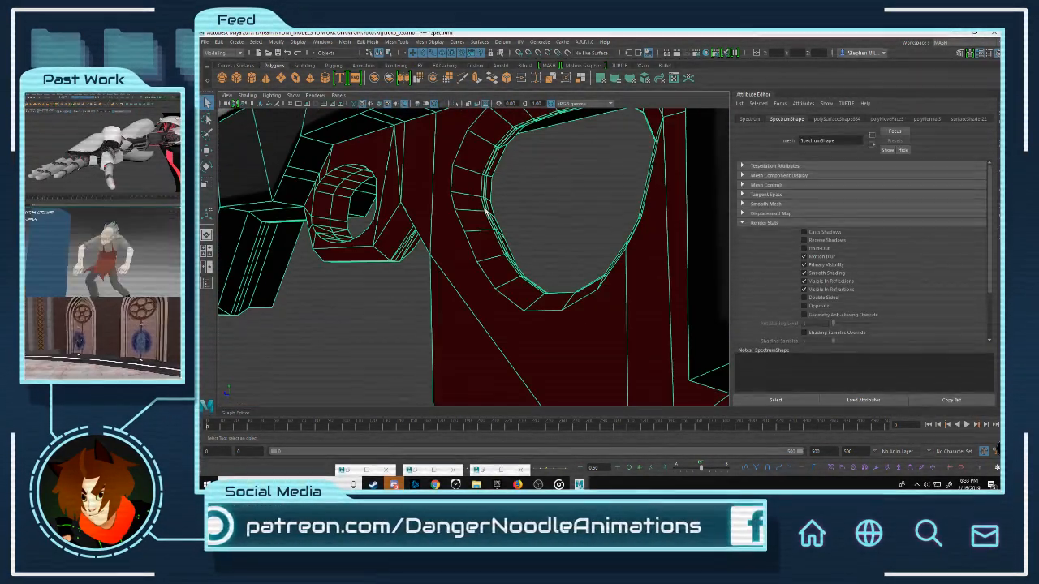
Step: Delete the outline copy and select the original rifle mesh
{"action": "left_click", "coordinate": [540, 209]}
{"action": "left_click", "coordinate": [503, 249]}
{"action": "left_click", "coordinate": [503, 249]}
{"action": "left_click", "coordinate": [504, 246]}
Step: Merge the vertices of the original rifle mesh
{"action": "left_click", "coordinate": [367, 41]}
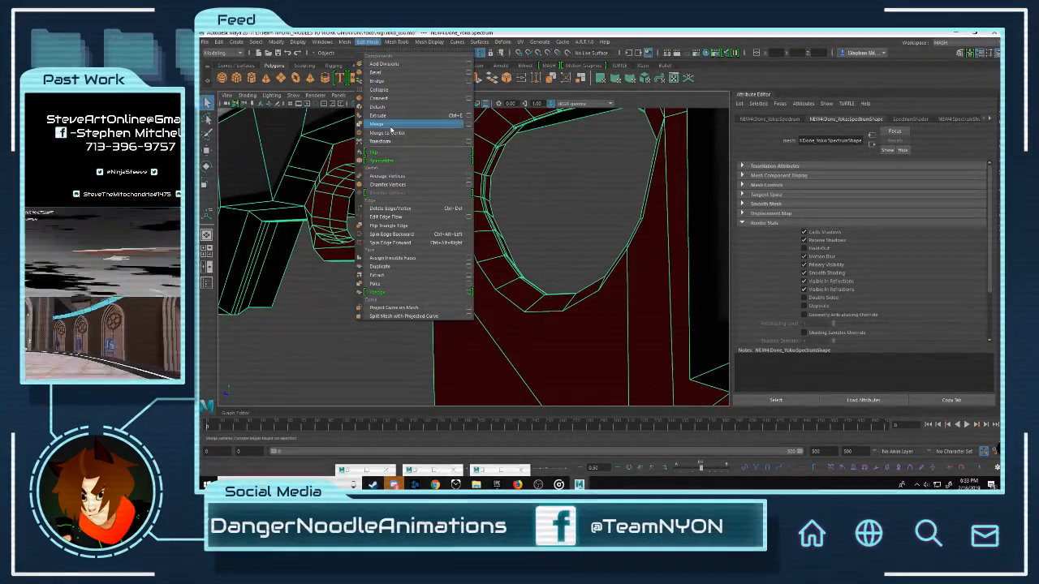
{"action": "left_click", "coordinate": [391, 127]}
{"action": "left_click", "coordinate": [563, 202]}
{"action": "scroll", "coordinate": [565, 200], "scroll_direction": "down", "scroll_amount": 8}
{"action": "left_click_drag", "start_coordinate": [566, 199], "coordinate": [491, 195], "text": "alt"}
{"action": "middle_click_drag", "start_coordinate": [491, 196], "coordinate": [591, 198], "text": "alt"}
{"action": "scroll", "coordinate": [591, 198], "scroll_direction": "up", "scroll_amount": 4}
{"action": "left_click_drag", "start_coordinate": [591, 198], "coordinate": [538, 208], "text": "alt"}
Step: Adjust the Distance Threshold of the vertex merge while checking the keyboard and grip geometry
{"action": "left_click", "coordinate": [498, 264]}
{"action": "right_click_drag", "start_coordinate": [446, 234], "coordinate": [538, 225], "text": "alt"}
{"action": "left_click", "coordinate": [573, 232]}
{"action": "scroll", "coordinate": [537, 225], "scroll_direction": "down", "scroll_amount": 5}
{"action": "left_click", "coordinate": [583, 301]}
{"action": "left_click", "coordinate": [418, 211]}
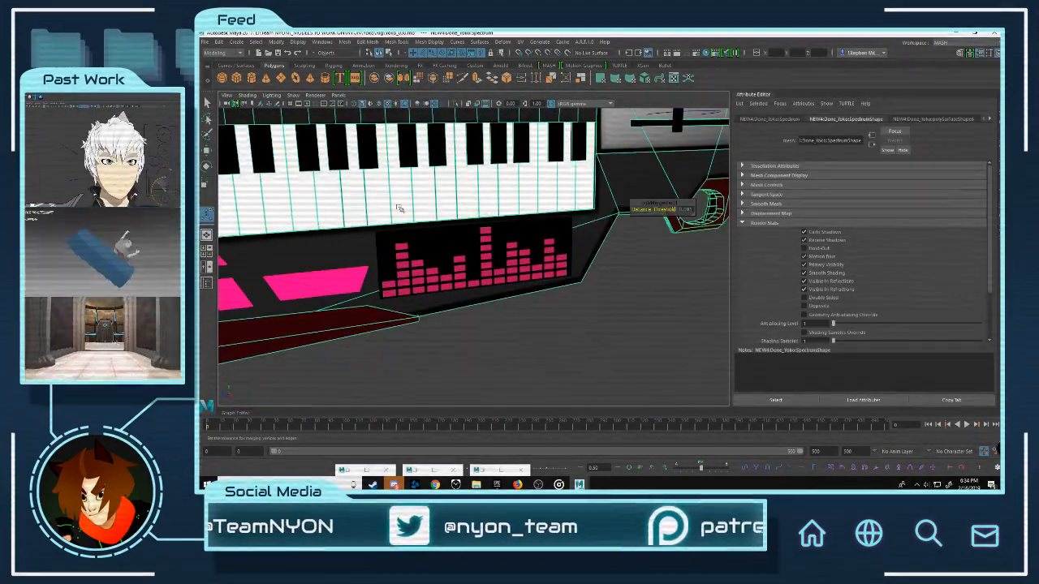
{"action": "left_click", "coordinate": [620, 304]}
{"action": "right_click_drag", "start_coordinate": [604, 290], "coordinate": [535, 267], "text": "alt"}
{"action": "left_click_drag", "start_coordinate": [535, 267], "coordinate": [556, 278], "text": "alt"}
{"action": "left_click", "coordinate": [467, 253]}
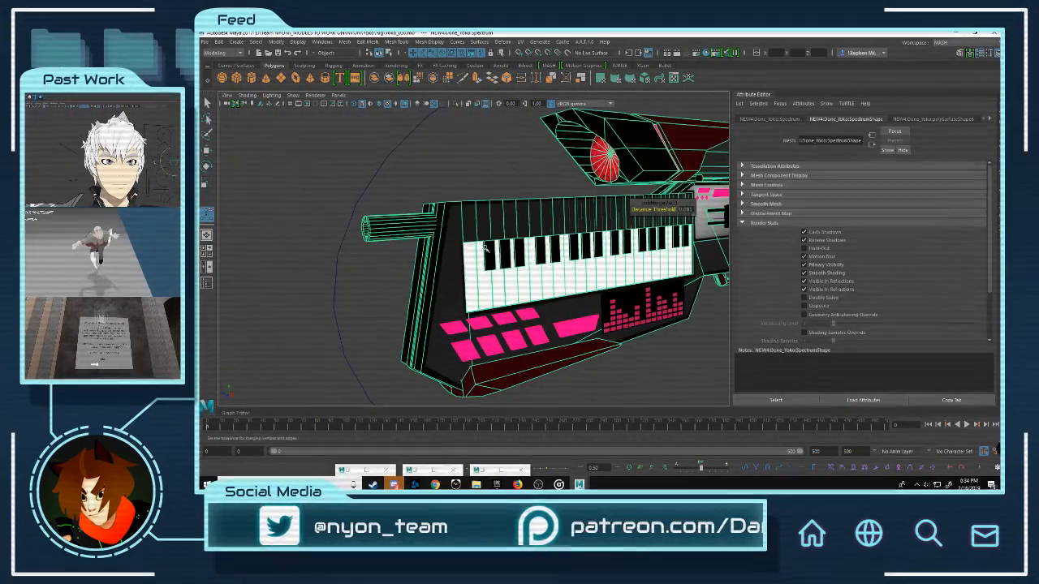
Step: Duplicate the merged rifle mesh and assign the existing surfaceShader22 material to the copy
{"action": "left_click", "coordinate": [533, 250]}
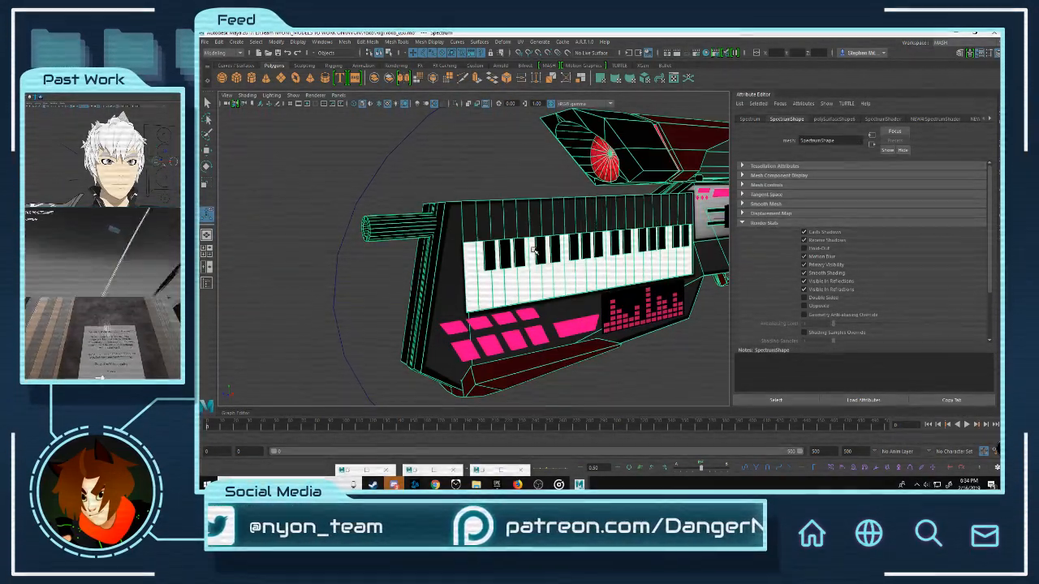
{"action": "right_click", "coordinate": [480, 227]}
{"action": "mouse_move", "coordinate": [506, 450]}
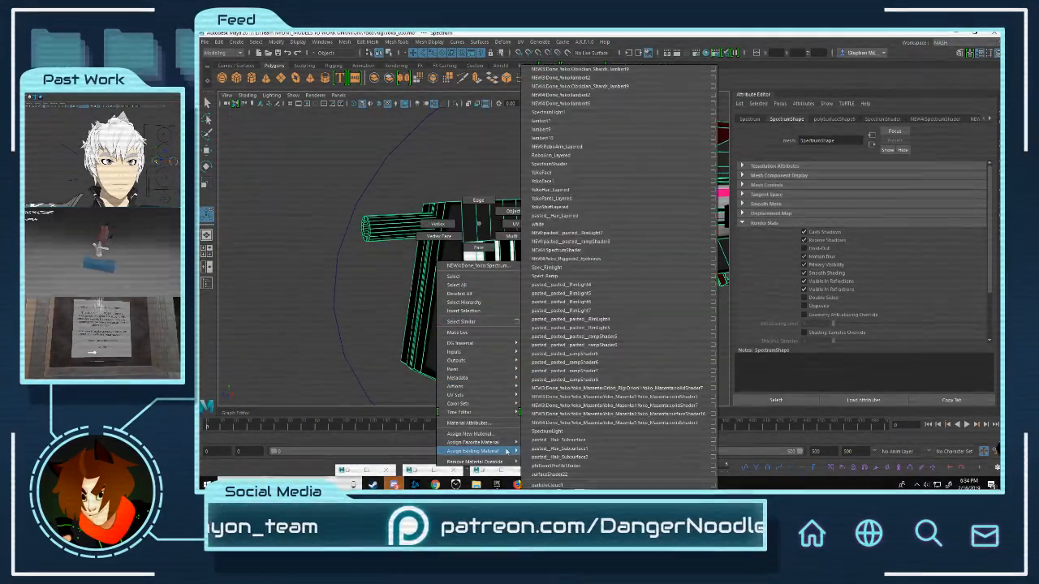
{"action": "left_click", "coordinate": [564, 474]}
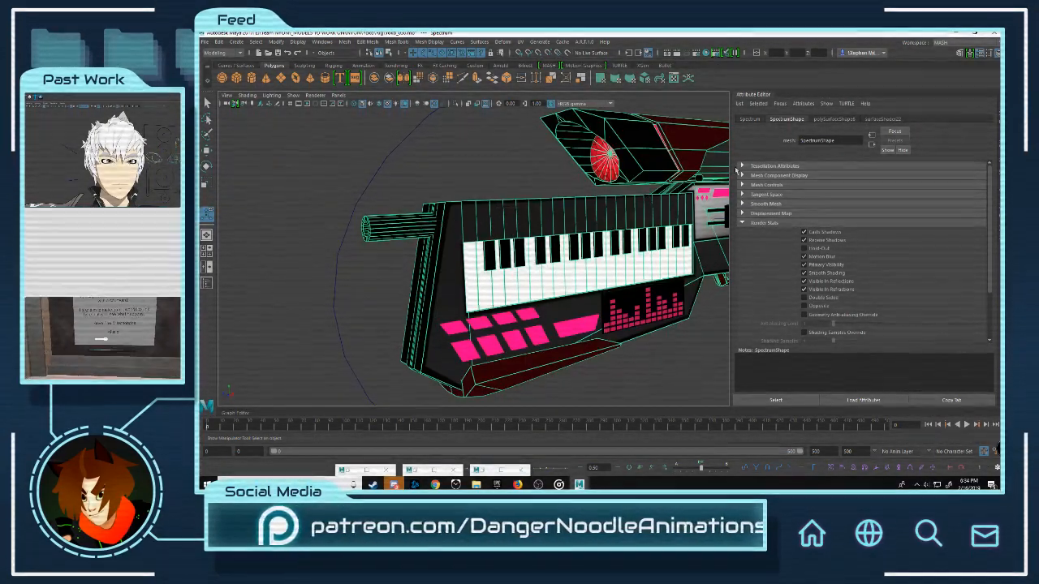
Step: Turn off Cast Shadows and Receive Shadows on the new copy and reverse its normals
{"action": "left_click", "coordinate": [429, 42]}
{"action": "left_click", "coordinate": [446, 81]}
Step: Apply Transform to the copy, offset its faces to a Local Translate Z of about -0.003, and return to object mode
{"action": "left_click", "coordinate": [368, 42]}
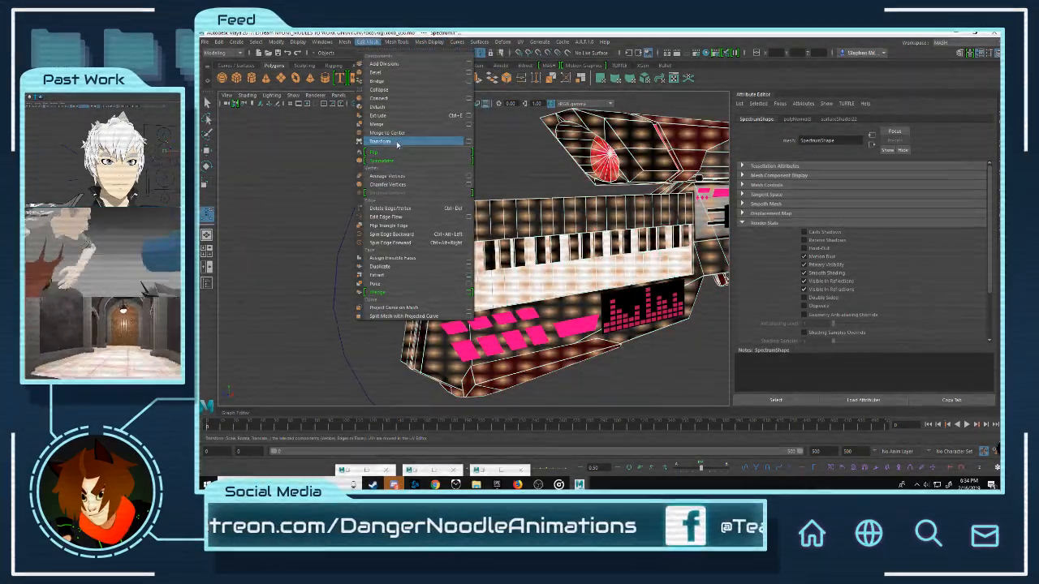
{"action": "left_click", "coordinate": [397, 145]}
{"action": "scroll", "coordinate": [511, 268], "scroll_direction": "up", "scroll_amount": 5}
{"action": "middle_click_drag", "start_coordinate": [473, 264], "coordinate": [479, 268]}
{"action": "left_click_drag", "start_coordinate": [479, 267], "coordinate": [522, 302], "text": "alt"}
{"action": "scroll", "coordinate": [576, 297], "scroll_direction": "up", "scroll_amount": 5}
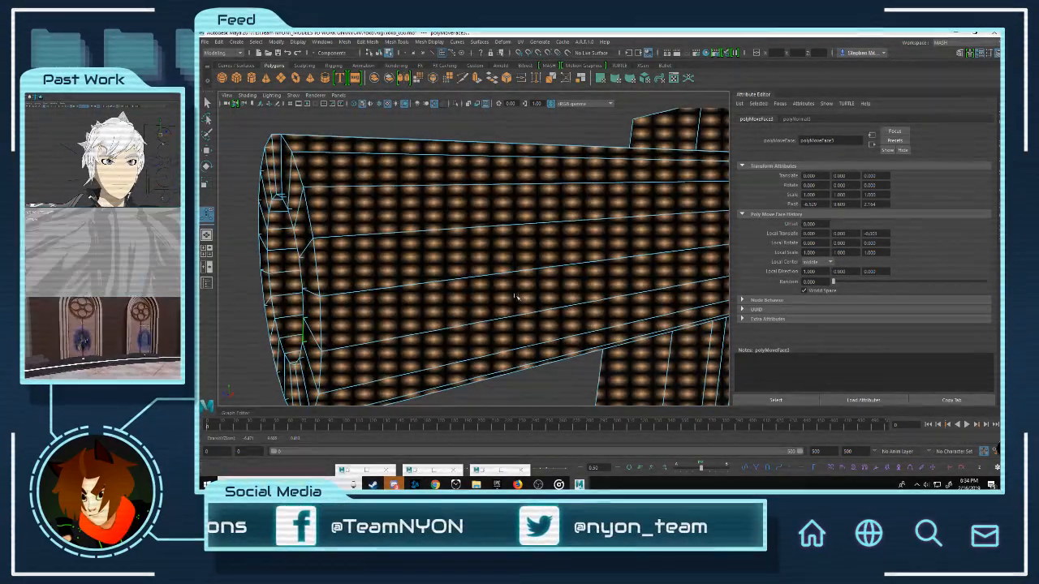
{"action": "right_click_drag", "start_coordinate": [278, 141], "coordinate": [319, 125]}
{"action": "left_click", "coordinate": [319, 126]}
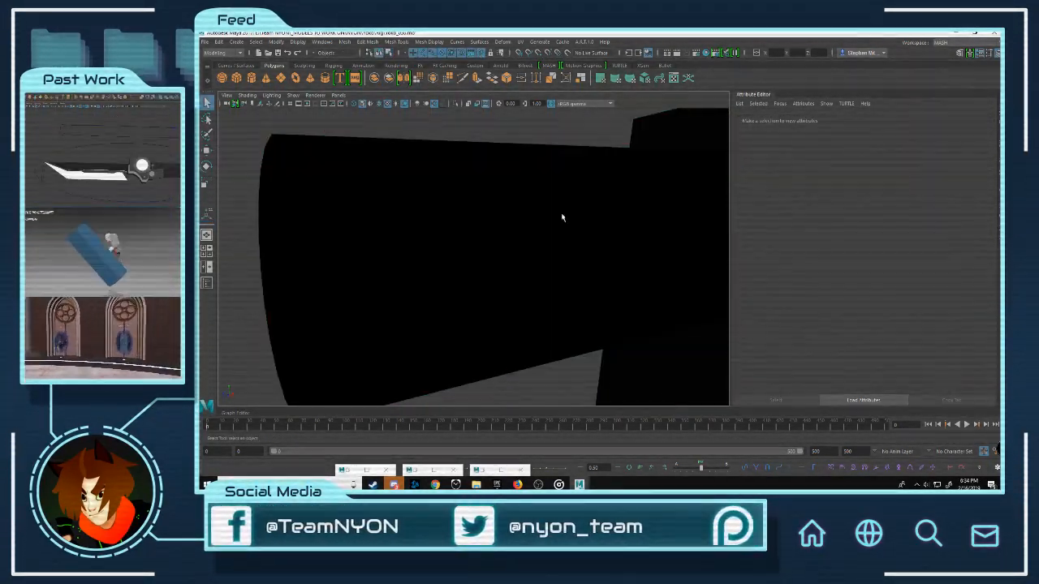
Step: Check the outline shell along the rifle from several angles, ending at the barrel's muzzle
{"action": "scroll", "coordinate": [601, 221], "scroll_direction": "down", "scroll_amount": 8}
{"action": "left_click_drag", "start_coordinate": [601, 219], "coordinate": [556, 213], "text": "alt"}
{"action": "scroll", "coordinate": [556, 213], "scroll_direction": "down", "scroll_amount": 5}
{"action": "middle_click_drag", "start_coordinate": [556, 213], "coordinate": [366, 233], "text": "alt"}
{"action": "scroll", "coordinate": [366, 234], "scroll_direction": "up", "scroll_amount": 5}
{"action": "left_click_drag", "start_coordinate": [366, 233], "coordinate": [552, 239], "text": "alt"}
{"action": "middle_click_drag", "start_coordinate": [436, 230], "coordinate": [501, 175], "text": "alt"}
{"action": "scroll", "coordinate": [502, 171], "scroll_direction": "down", "scroll_amount": 4}
{"action": "left_click_drag", "start_coordinate": [502, 176], "coordinate": [406, 174], "text": "alt"}
Step: Try reversing the normals of the barrel's faces on the outline copy, reverse them back, and return to object mode
{"action": "left_click", "coordinate": [390, 167]}
{"action": "right_click", "coordinate": [377, 160]}
{"action": "right_click_drag", "start_coordinate": [378, 159], "coordinate": [357, 161]}
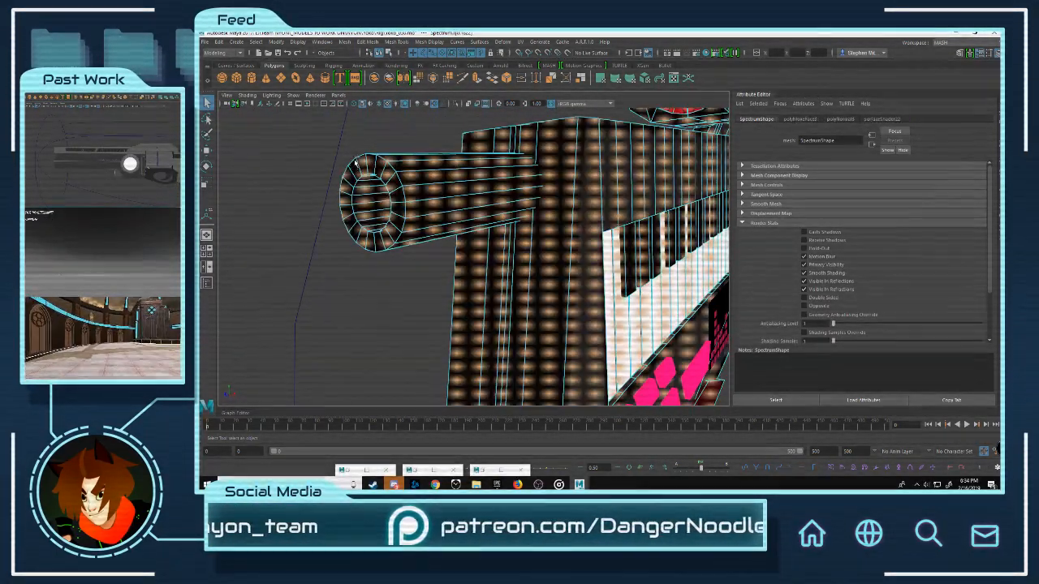
{"action": "double_click", "coordinate": [355, 161]}
{"action": "left_click", "coordinate": [429, 41]}
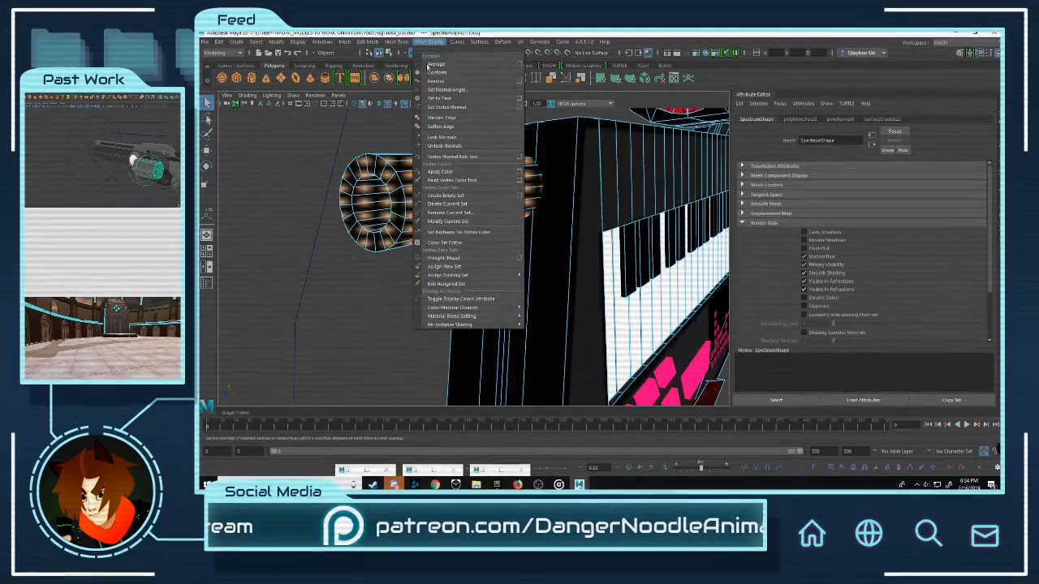
{"action": "left_click", "coordinate": [435, 84]}
{"action": "left_click", "coordinate": [410, 128]}
{"action": "double_click", "coordinate": [371, 154]}
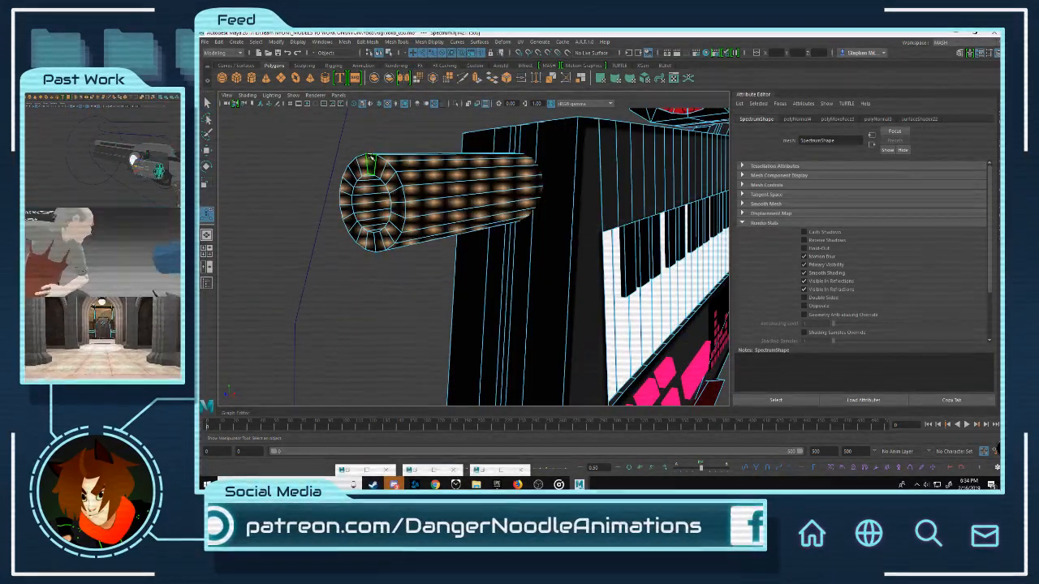
{"action": "left_click", "coordinate": [430, 42]}
{"action": "left_click", "coordinate": [442, 82]}
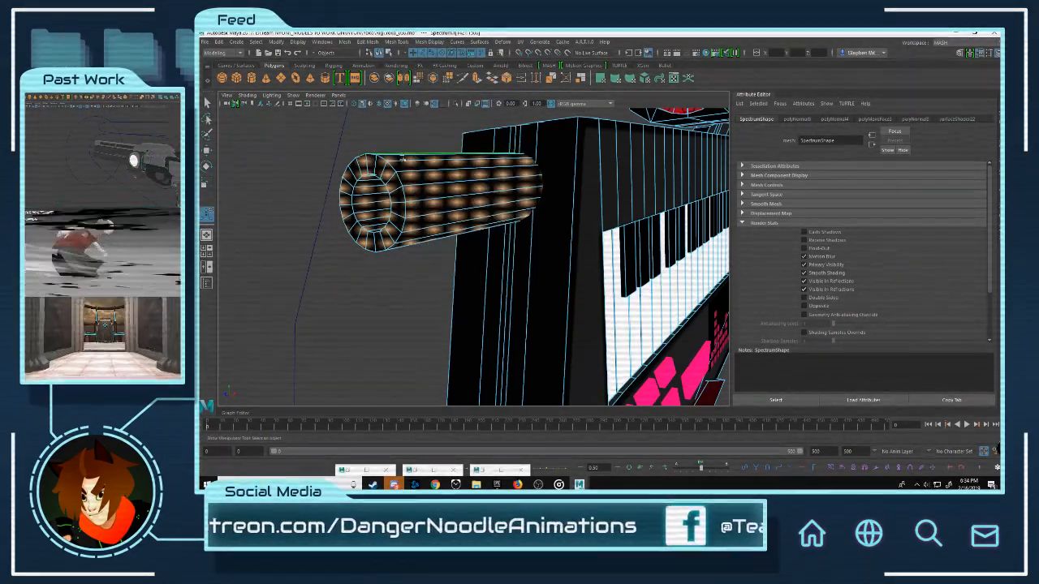
{"action": "right_click_drag", "start_coordinate": [384, 165], "coordinate": [417, 139]}
{"action": "left_click", "coordinate": [438, 135]}
Step: Try shifting the scope's faces on the outline copy, undo it, and return to object mode
{"action": "scroll", "coordinate": [496, 151], "scroll_direction": "down", "scroll_amount": 5}
{"action": "left_click_drag", "start_coordinate": [496, 151], "coordinate": [439, 149], "text": "alt"}
{"action": "scroll", "coordinate": [439, 152], "scroll_direction": "up", "scroll_amount": 8}
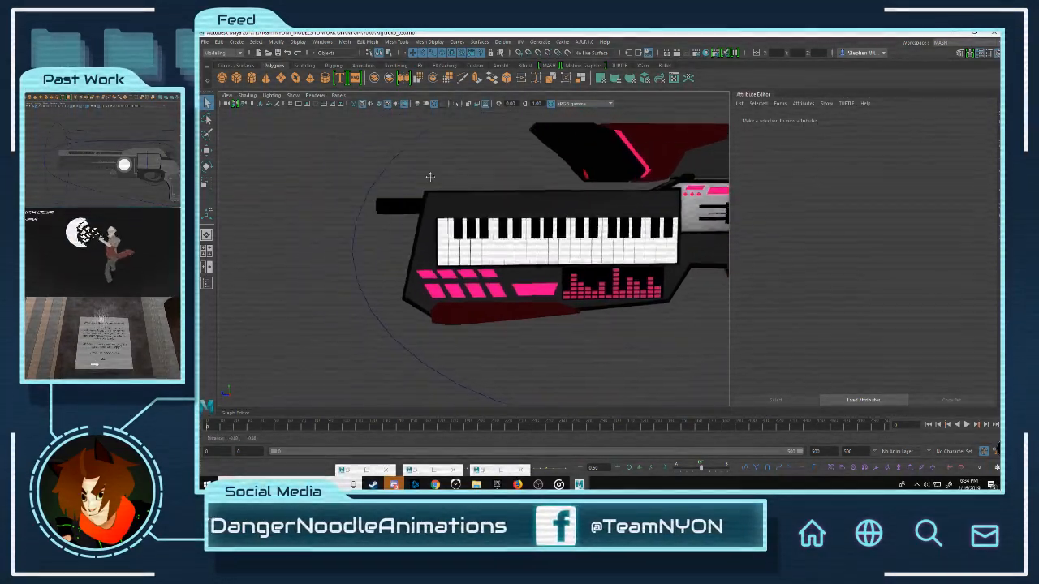
{"action": "left_click_drag", "start_coordinate": [445, 185], "coordinate": [394, 164], "text": "alt"}
{"action": "left_click", "coordinate": [394, 164]}
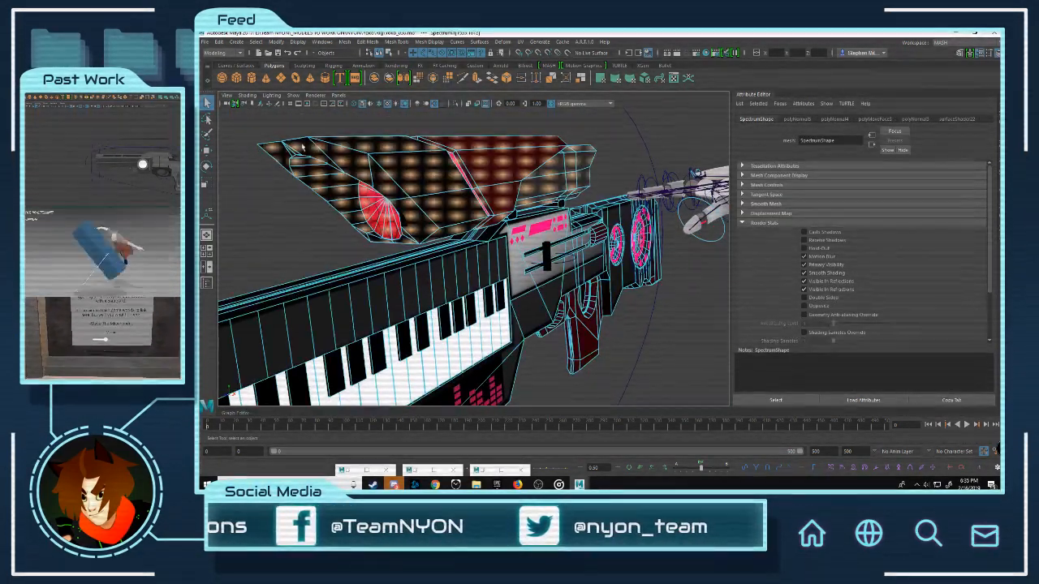
{"action": "left_click_drag", "start_coordinate": [454, 190], "coordinate": [523, 192]}
{"action": "key", "text": "ctrl+z"}
{"action": "right_click_drag", "start_coordinate": [573, 132], "coordinate": [618, 117]}
{"action": "left_click", "coordinate": [635, 128]}
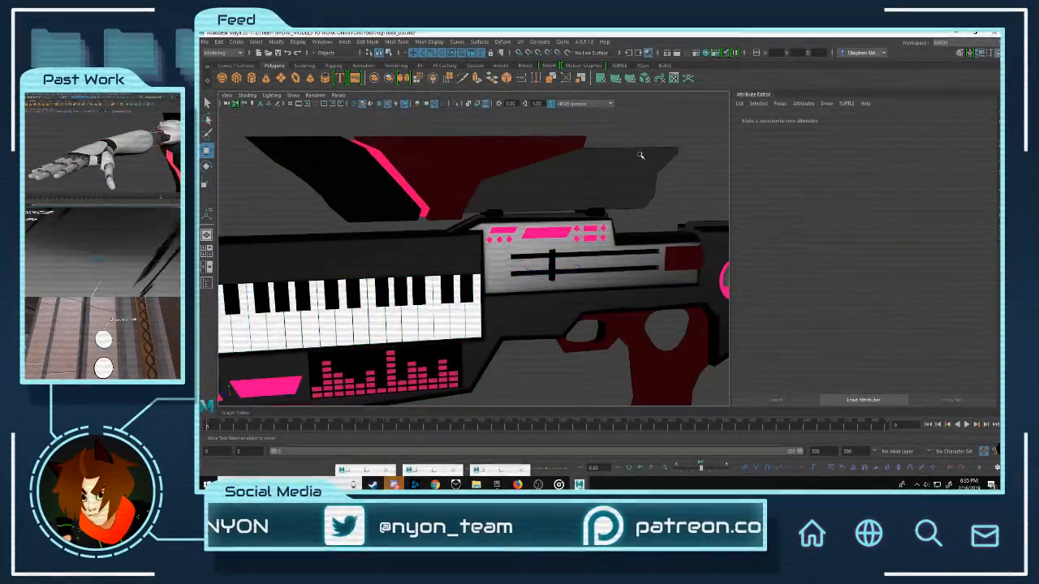
Step: Select the outline copy and set the Local Translate Z of its polyMoveFace3 input to -0.004
{"action": "left_click_drag", "start_coordinate": [641, 153], "coordinate": [560, 159], "text": "alt"}
{"action": "right_click_drag", "start_coordinate": [559, 158], "coordinate": [621, 170], "text": "alt"}
{"action": "left_click_drag", "start_coordinate": [621, 170], "coordinate": [479, 224], "text": "alt"}
{"action": "right_click_drag", "start_coordinate": [479, 225], "coordinate": [514, 229], "text": "alt"}
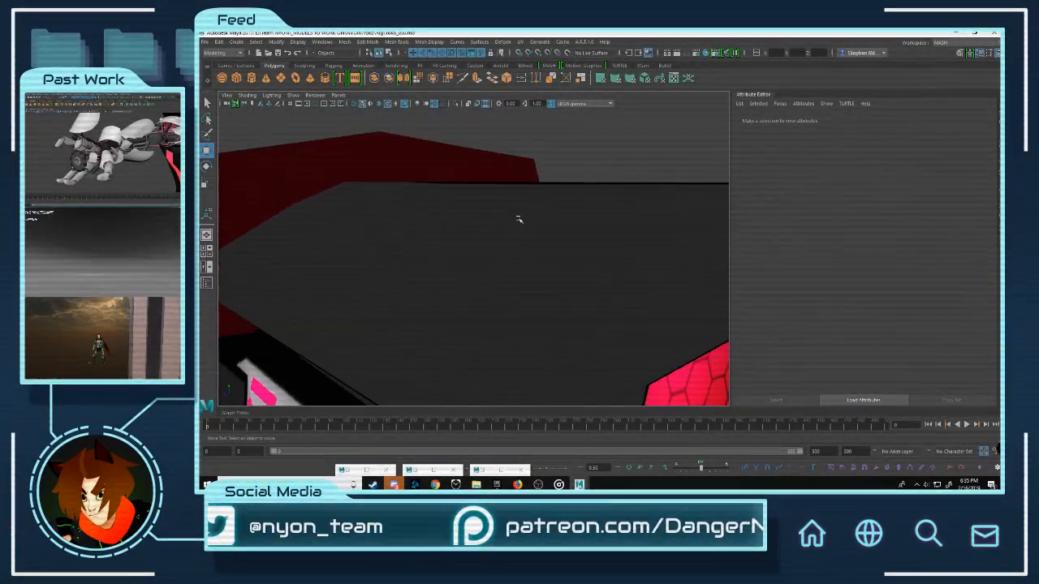
{"action": "left_click", "coordinate": [557, 189]}
{"action": "left_click", "coordinate": [571, 181]}
{"action": "left_click", "coordinate": [568, 184]}
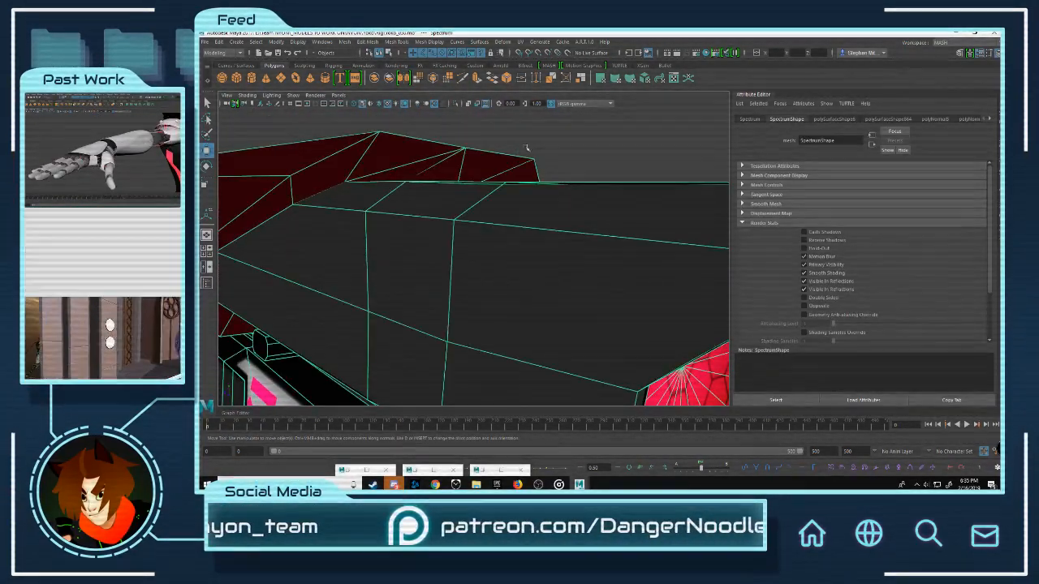
{"action": "left_click", "coordinate": [998, 154]}
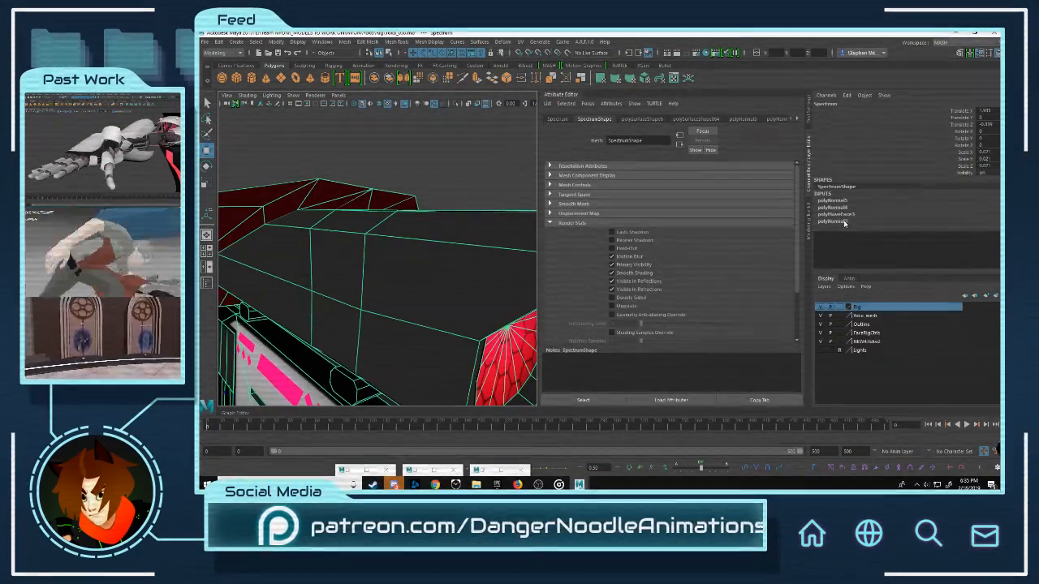
{"action": "left_click", "coordinate": [844, 221]}
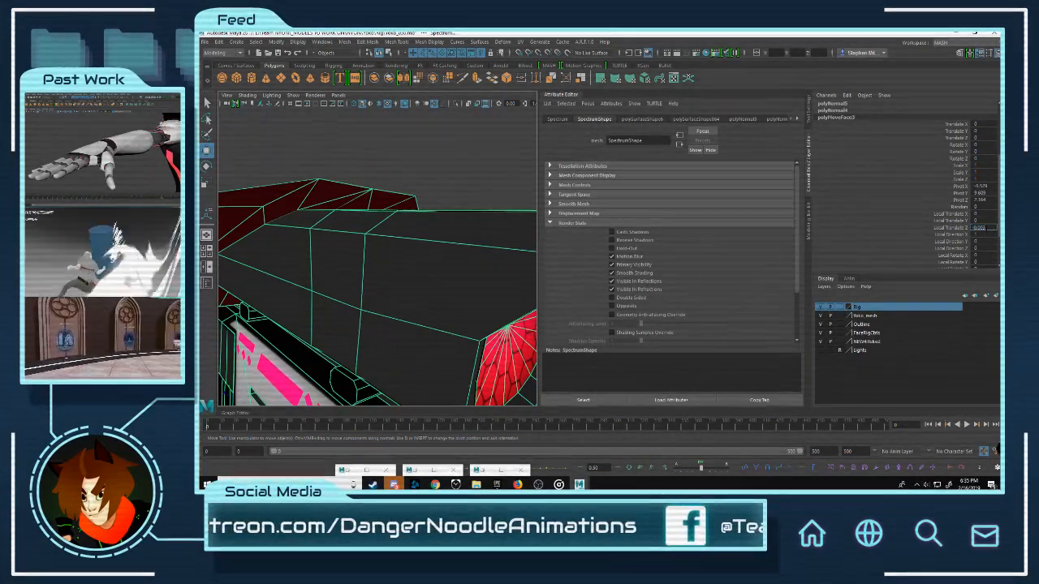
{"action": "key", "text": "Return"}
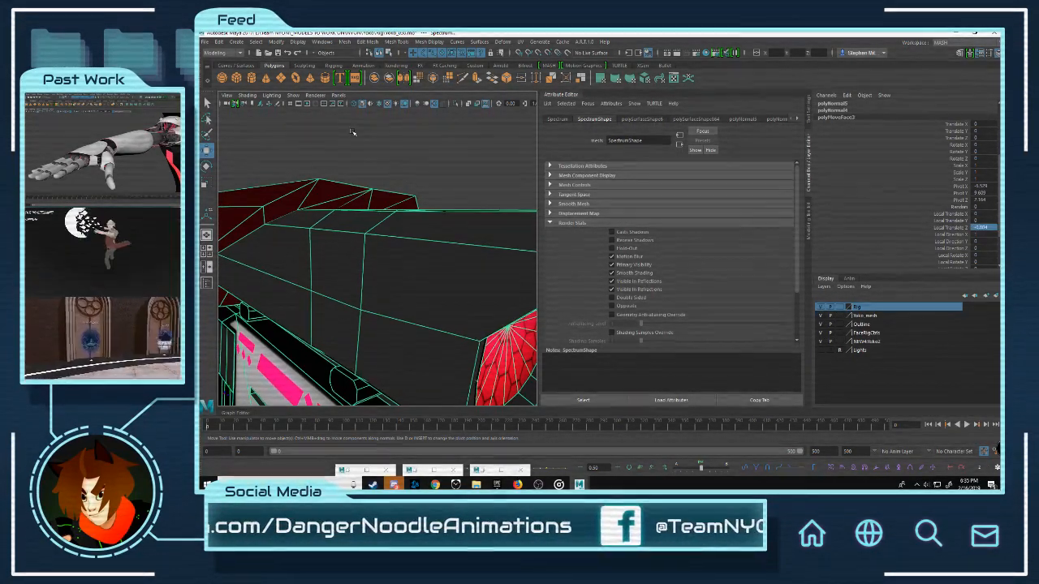
Step: Review the outline thickness around the rifle and scope, collapsing the Attribute Editor for a larger view
{"action": "left_click", "coordinate": [351, 131]}
{"action": "scroll", "coordinate": [483, 287], "scroll_direction": "down", "scroll_amount": 5}
{"action": "left_click_drag", "start_coordinate": [482, 288], "coordinate": [527, 264], "text": "alt"}
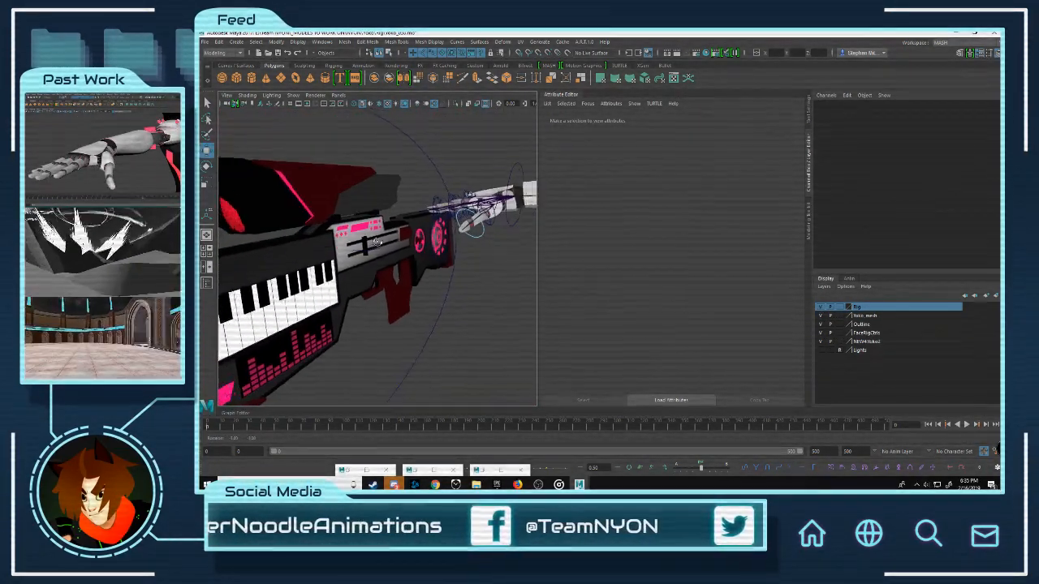
{"action": "left_click_drag", "start_coordinate": [490, 213], "coordinate": [392, 191], "text": "alt"}
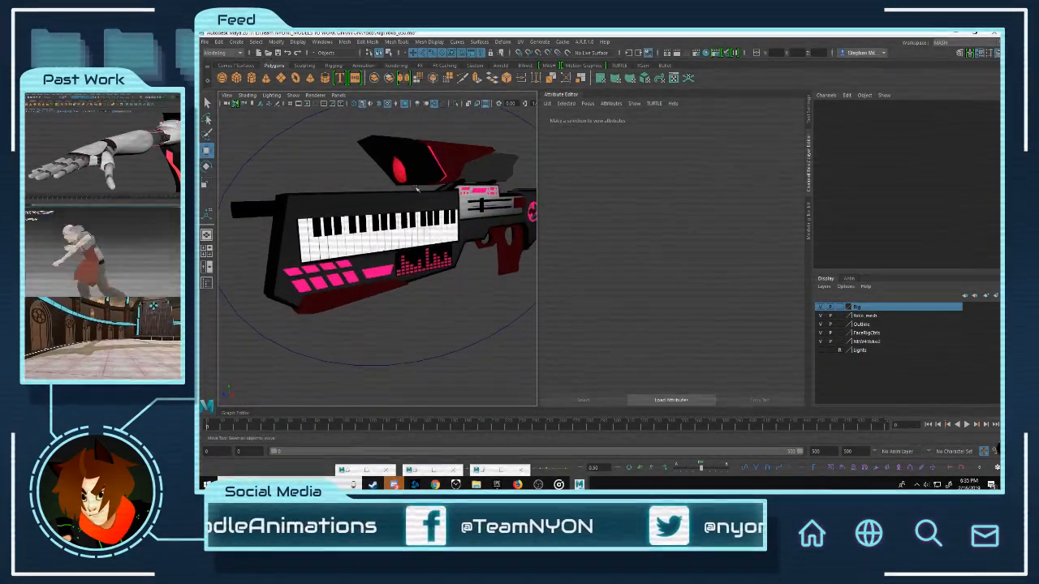
{"action": "left_click", "coordinate": [574, 96]}
{"action": "left_click_drag", "start_coordinate": [467, 231], "coordinate": [607, 225], "text": "alt"}
{"action": "left_click", "coordinate": [609, 229]}
{"action": "left_click", "coordinate": [676, 301]}
{"action": "left_click_drag", "start_coordinate": [675, 302], "coordinate": [419, 210], "text": "alt"}
{"action": "middle_click_drag", "start_coordinate": [419, 209], "coordinate": [506, 257], "text": "alt"}
{"action": "scroll", "coordinate": [510, 243], "scroll_direction": "up", "scroll_amount": 5}
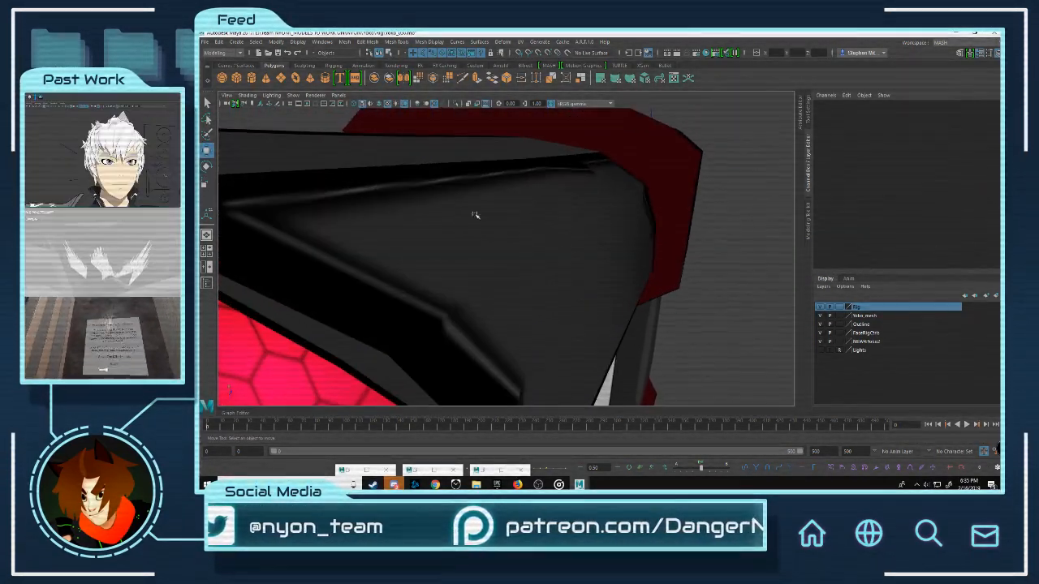
Step: Select the outline copy and examine its faces inside and around the scope housing
{"action": "left_click", "coordinate": [517, 204]}
{"action": "right_click_drag", "start_coordinate": [517, 203], "coordinate": [531, 228], "text": "alt"}
{"action": "left_click_drag", "start_coordinate": [530, 229], "coordinate": [557, 254], "text": "alt"}
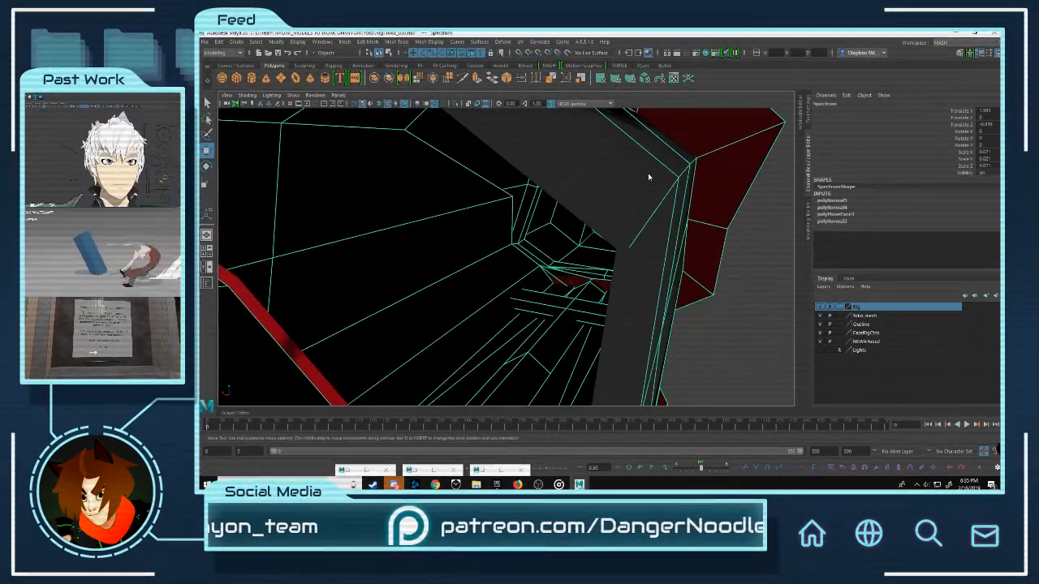
{"action": "right_click_drag", "start_coordinate": [695, 188], "coordinate": [646, 204]}
{"action": "left_click_drag", "start_coordinate": [587, 204], "coordinate": [748, 188], "text": "alt"}
{"action": "left_click", "coordinate": [761, 185]}
{"action": "right_click_drag", "start_coordinate": [762, 185], "coordinate": [663, 179], "text": "alt"}
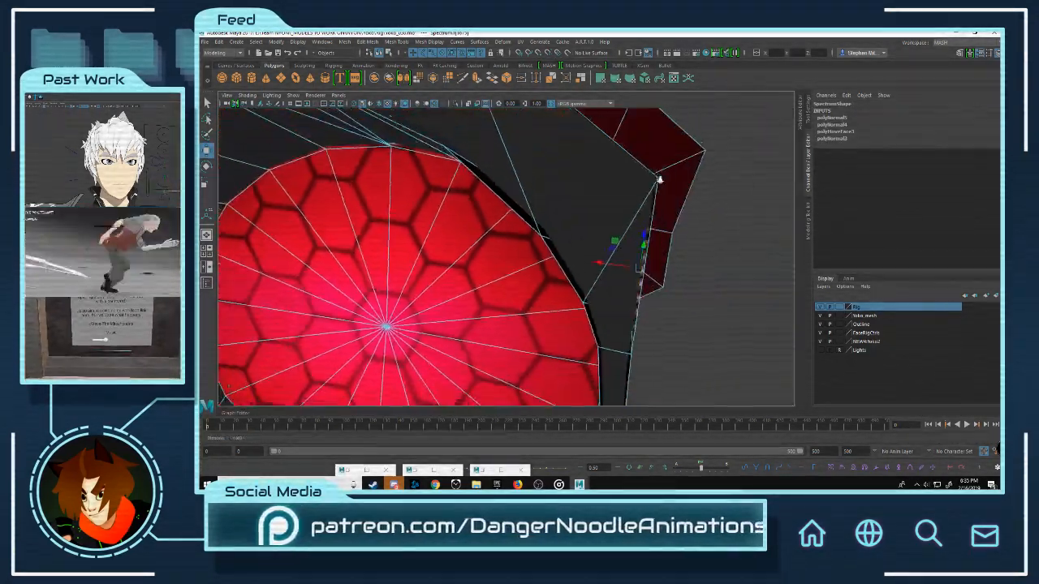
{"action": "left_click_drag", "start_coordinate": [663, 178], "coordinate": [645, 181], "text": "alt"}
{"action": "right_click_drag", "start_coordinate": [644, 181], "coordinate": [705, 227], "text": "alt"}
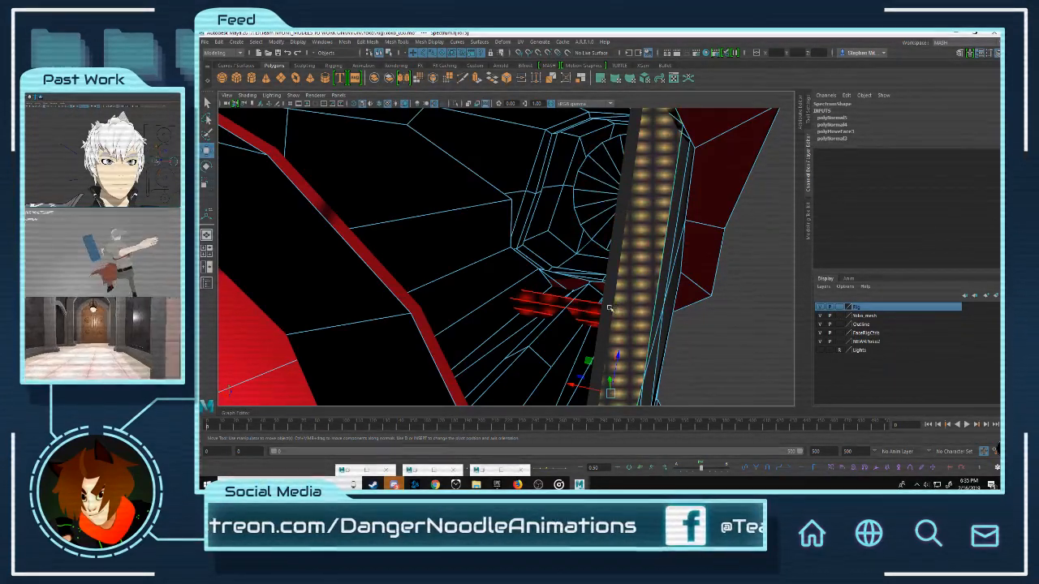
{"action": "left_click_drag", "start_coordinate": [638, 135], "coordinate": [639, 142], "text": "alt"}
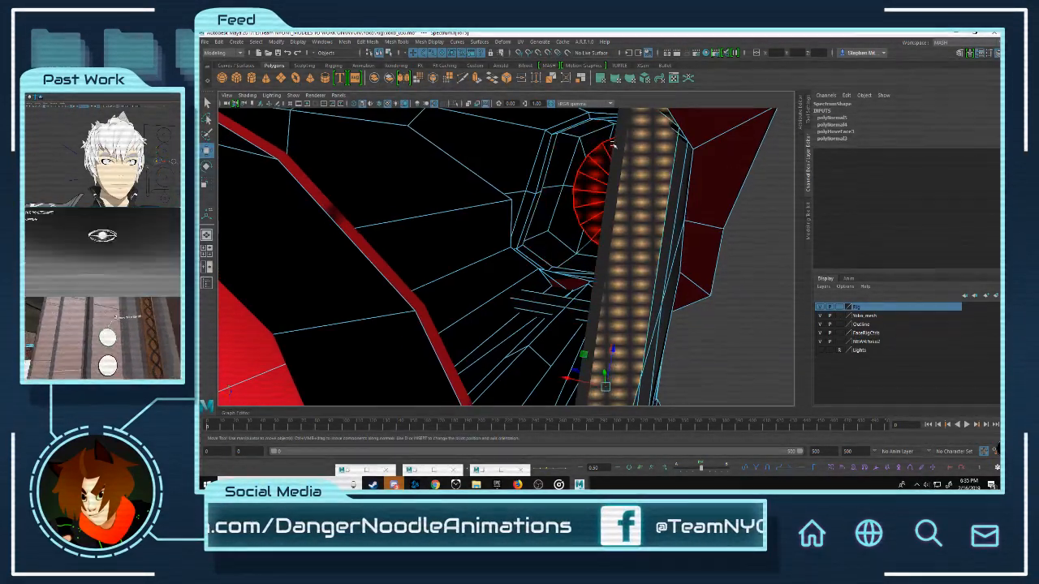
{"action": "left_click", "coordinate": [724, 192]}
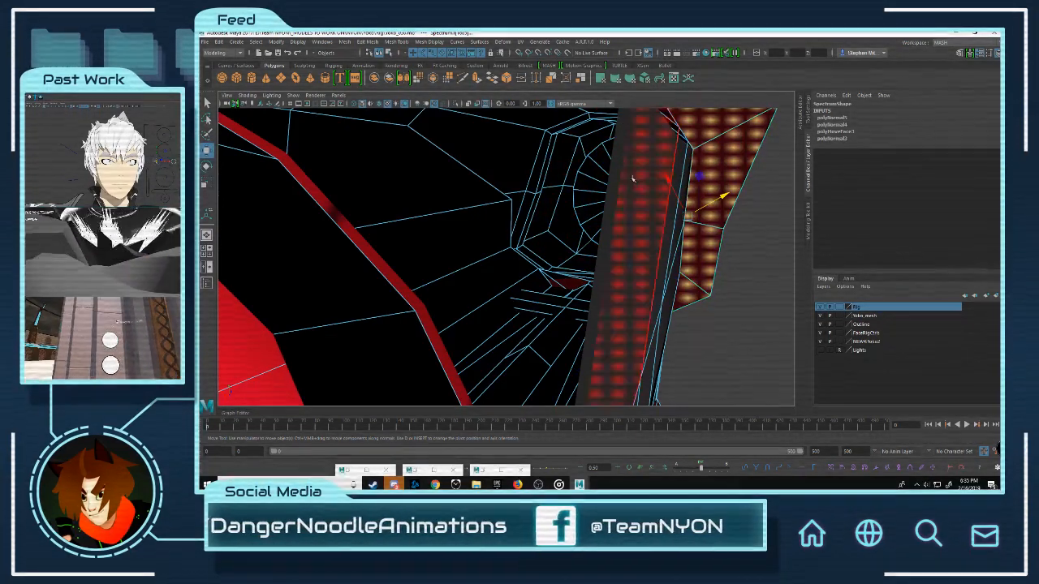
{"action": "left_click_drag", "start_coordinate": [648, 152], "coordinate": [566, 187], "text": "alt"}
{"action": "left_click_drag", "start_coordinate": [409, 185], "coordinate": [593, 256], "text": "alt"}
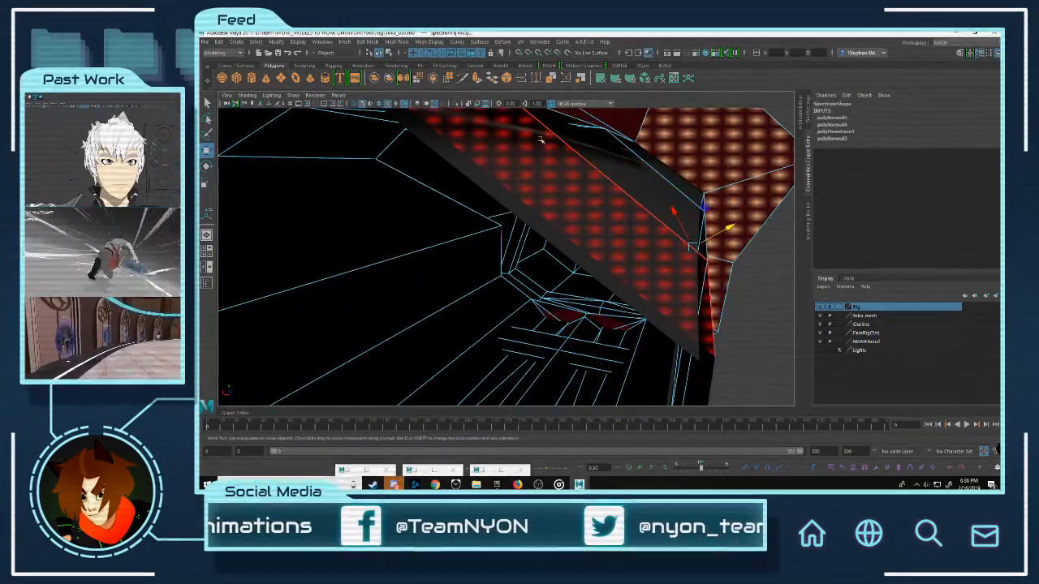
{"action": "left_click_drag", "start_coordinate": [455, 152], "coordinate": [668, 161], "text": "alt"}
Step: Switch to the original rifle mesh, examine its faces around the scope, and return to object mode
{"action": "right_click_drag", "start_coordinate": [666, 160], "coordinate": [711, 156]}
{"action": "right_click_drag", "start_coordinate": [586, 207], "coordinate": [648, 202]}
{"action": "left_click", "coordinate": [445, 142]}
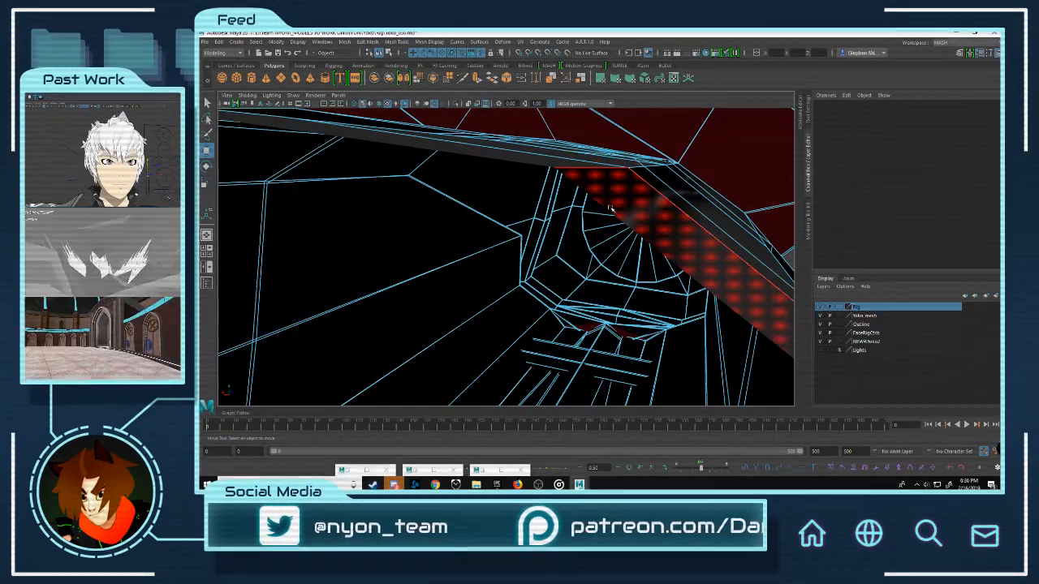
{"action": "left_click", "coordinate": [610, 208]}
{"action": "double_click", "coordinate": [625, 211]}
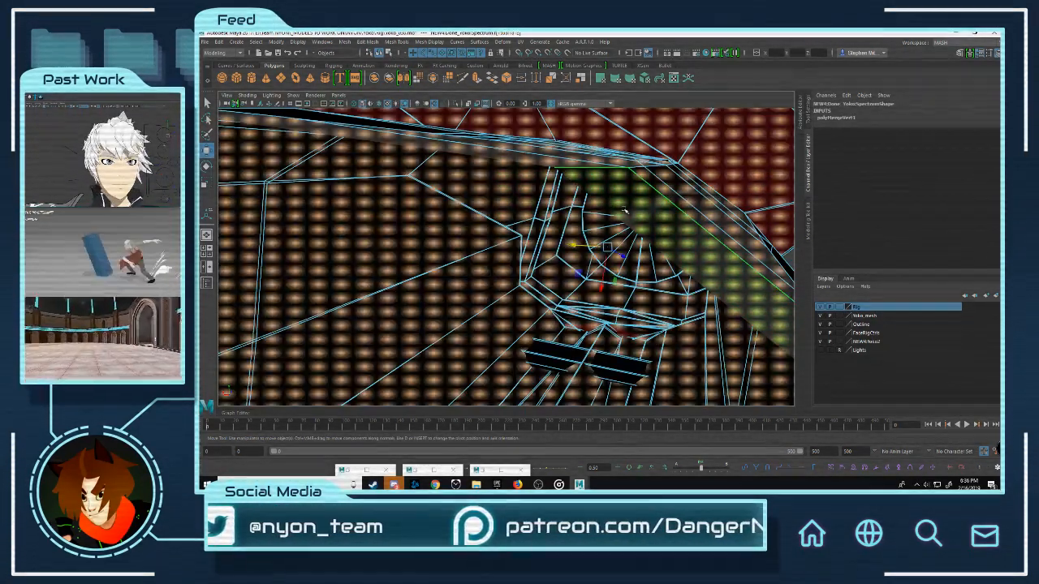
{"action": "left_click", "coordinate": [645, 202]}
{"action": "left_click_drag", "start_coordinate": [628, 209], "coordinate": [444, 210], "text": "alt"}
{"action": "right_click_drag", "start_coordinate": [444, 211], "coordinate": [457, 194], "text": "alt"}
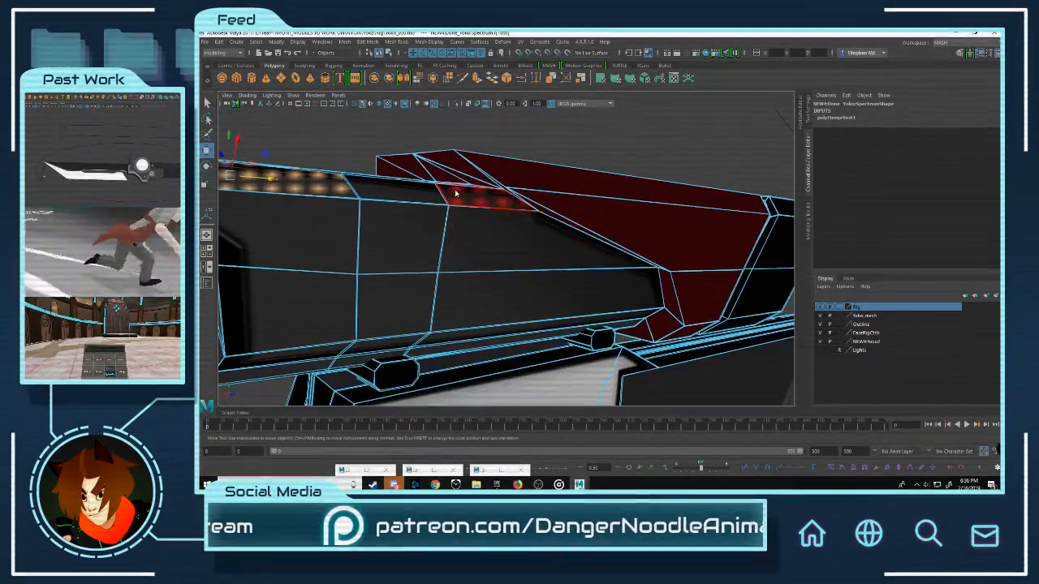
{"action": "left_click", "coordinate": [568, 153]}
{"action": "left_click", "coordinate": [507, 174]}
{"action": "right_click_drag", "start_coordinate": [491, 163], "coordinate": [572, 153]}
{"action": "left_click", "coordinate": [605, 153]}
{"action": "right_click_drag", "start_coordinate": [527, 181], "coordinate": [586, 155]}
{"action": "left_click", "coordinate": [587, 156]}
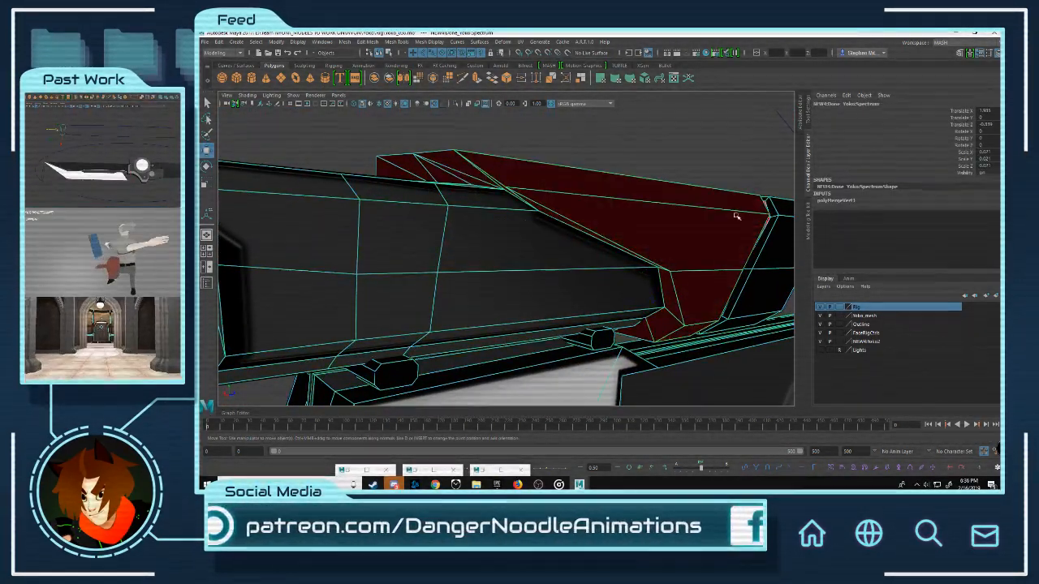
Step: Put the outline copy on a new display layer and hide that layer
{"action": "left_click_drag", "start_coordinate": [640, 187], "coordinate": [491, 205], "text": "alt"}
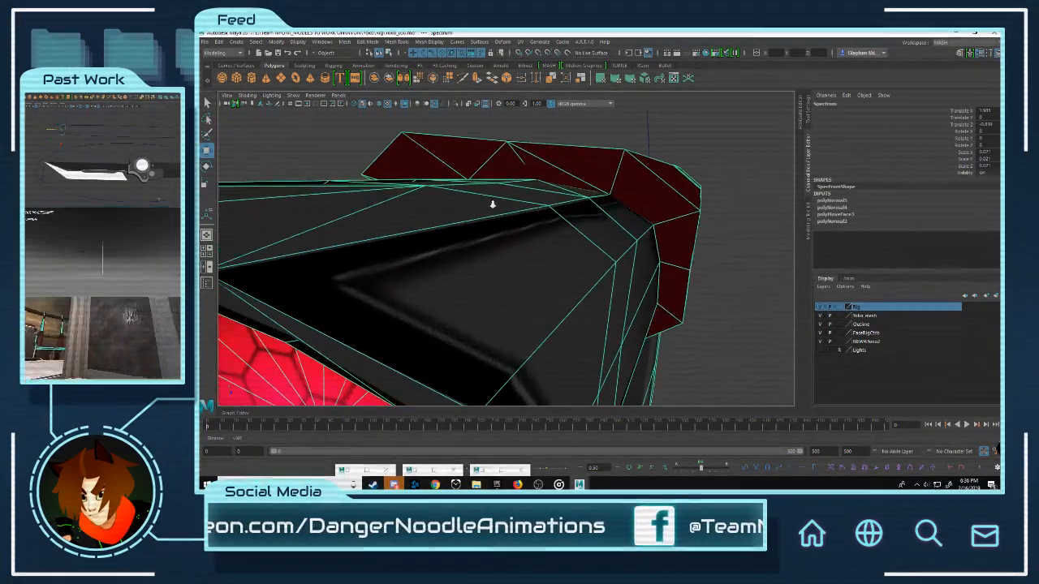
{"action": "left_click", "coordinate": [996, 297]}
{"action": "left_click", "coordinate": [820, 307]}
Step: Shrink the UVs of the scope housing's dark faces and move them onto the plain black area of the texture
{"action": "right_click_drag", "start_coordinate": [570, 223], "coordinate": [624, 246]}
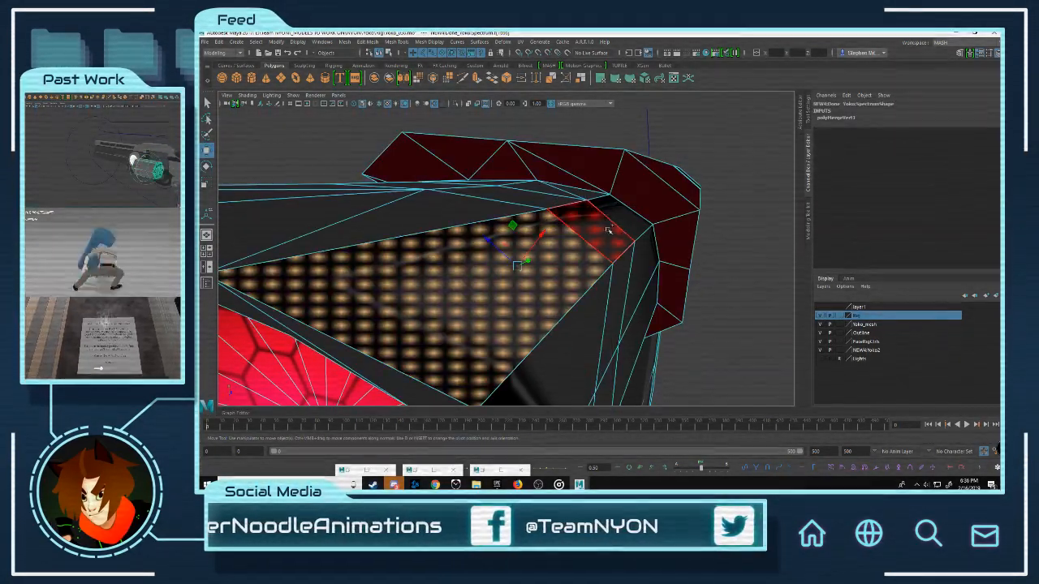
{"action": "left_click_drag", "start_coordinate": [697, 290], "coordinate": [409, 235], "text": "alt"}
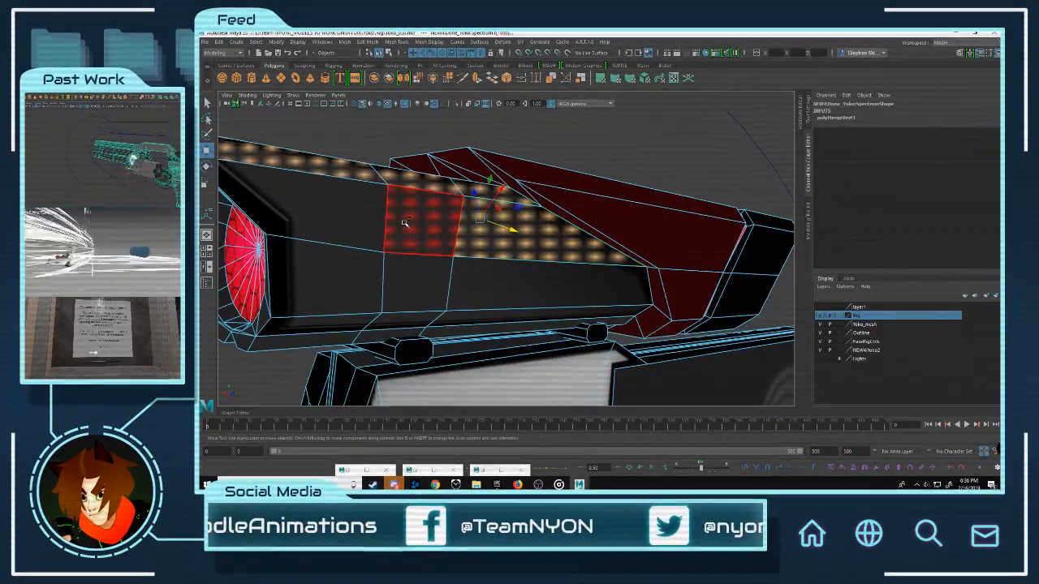
{"action": "left_click_drag", "start_coordinate": [422, 280], "coordinate": [401, 243], "text": "alt"}
{"action": "mouse_move", "coordinate": [643, 222]}
{"action": "left_mouse_down", "text": "alt"}
{"action": "mouse_move", "coordinate": [517, 216]}
{"action": "mouse_move", "coordinate": [663, 235]}
{"action": "mouse_move", "coordinate": [647, 238]}
{"action": "left_mouse_up", "text": "alt"}
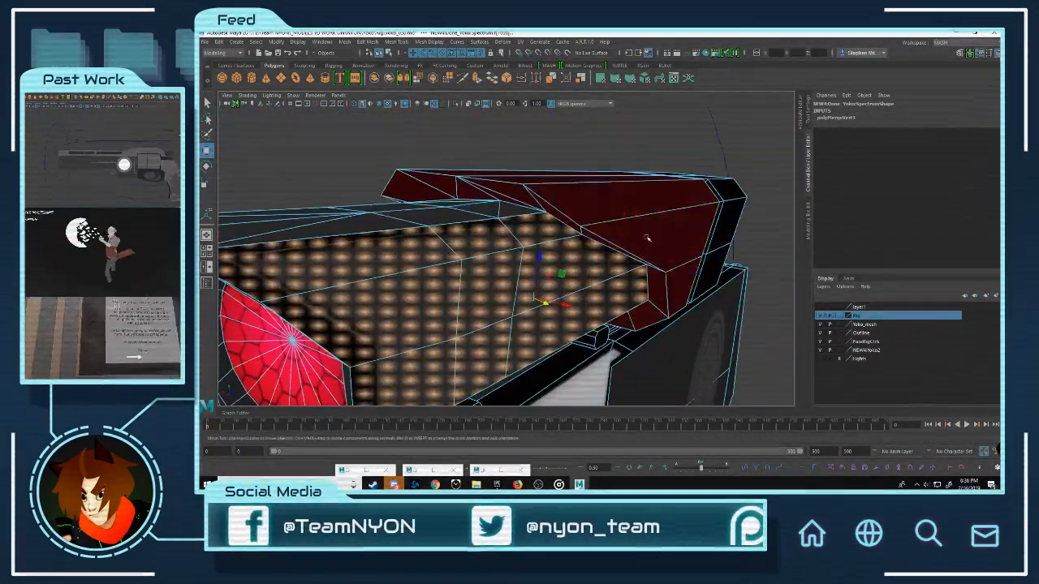
{"action": "left_click", "coordinate": [674, 78]}
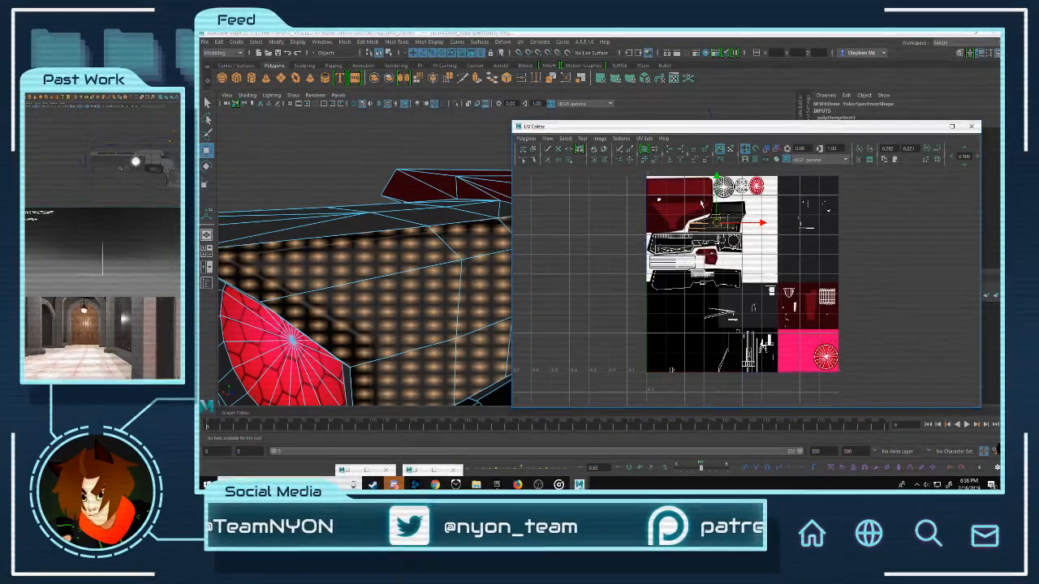
{"action": "scroll", "coordinate": [685, 236], "scroll_direction": "up", "scroll_amount": 4}
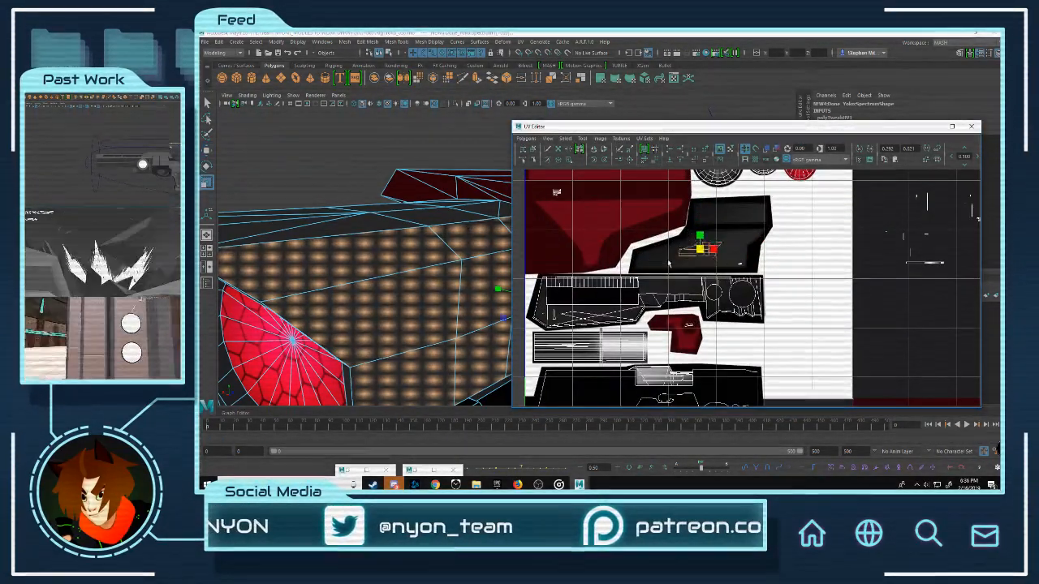
{"action": "key", "text": "w"}
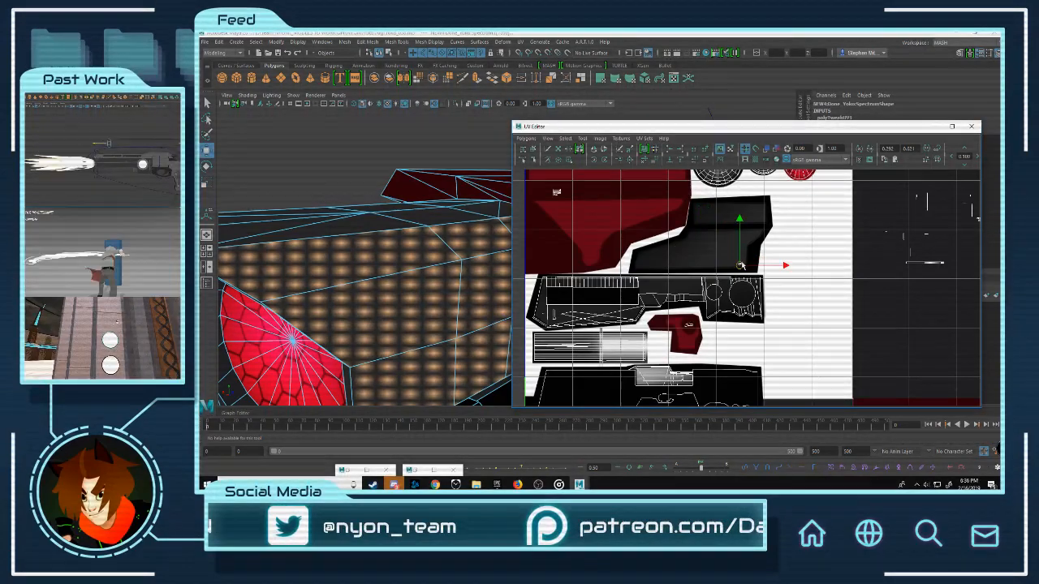
{"action": "left_click", "coordinate": [933, 126]}
{"action": "right_click_drag", "start_coordinate": [452, 230], "coordinate": [560, 167]}
{"action": "left_click", "coordinate": [581, 153]}
Step: Try beveling the lengthwise edges of the scope housing, undo it, and return to object mode
{"action": "left_click_drag", "start_coordinate": [550, 239], "coordinate": [580, 230], "text": "alt"}
{"action": "left_click", "coordinate": [670, 241]}
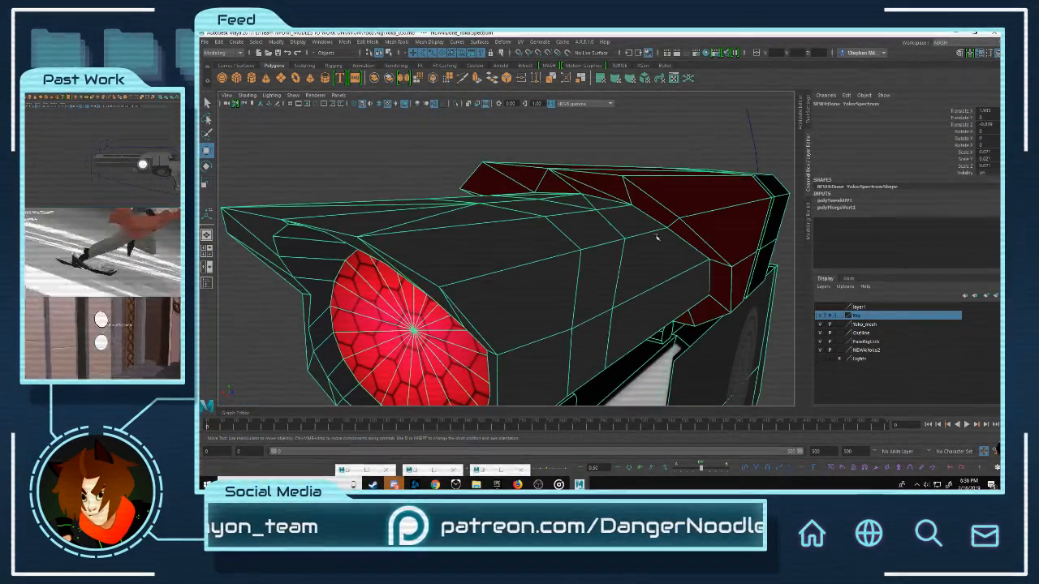
{"action": "left_click_drag", "start_coordinate": [670, 241], "coordinate": [563, 227], "text": "alt"}
{"action": "right_click_drag", "start_coordinate": [635, 249], "coordinate": [635, 224]}
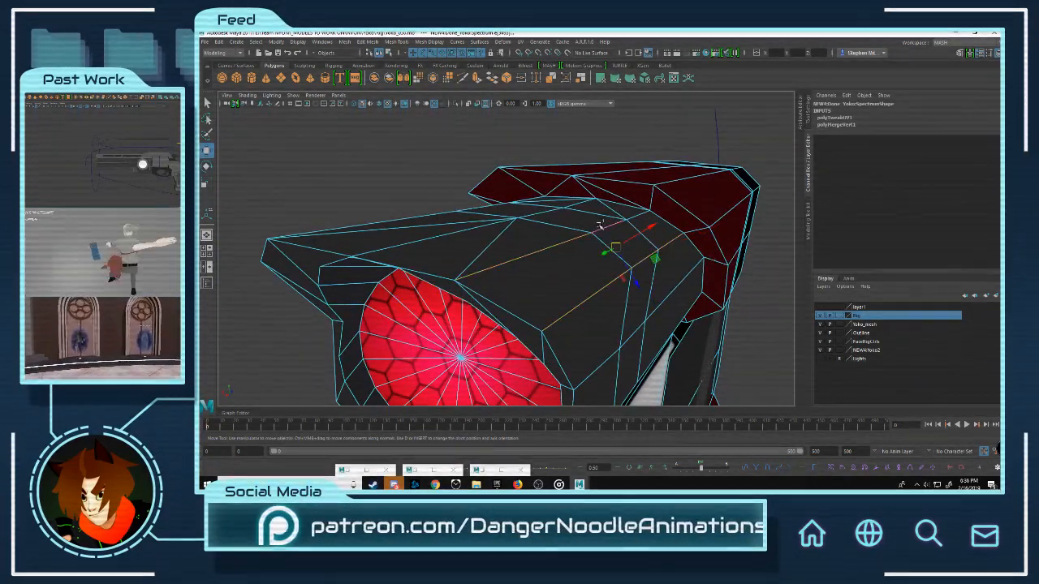
{"action": "left_click_drag", "start_coordinate": [599, 224], "coordinate": [545, 253], "text": "alt"}
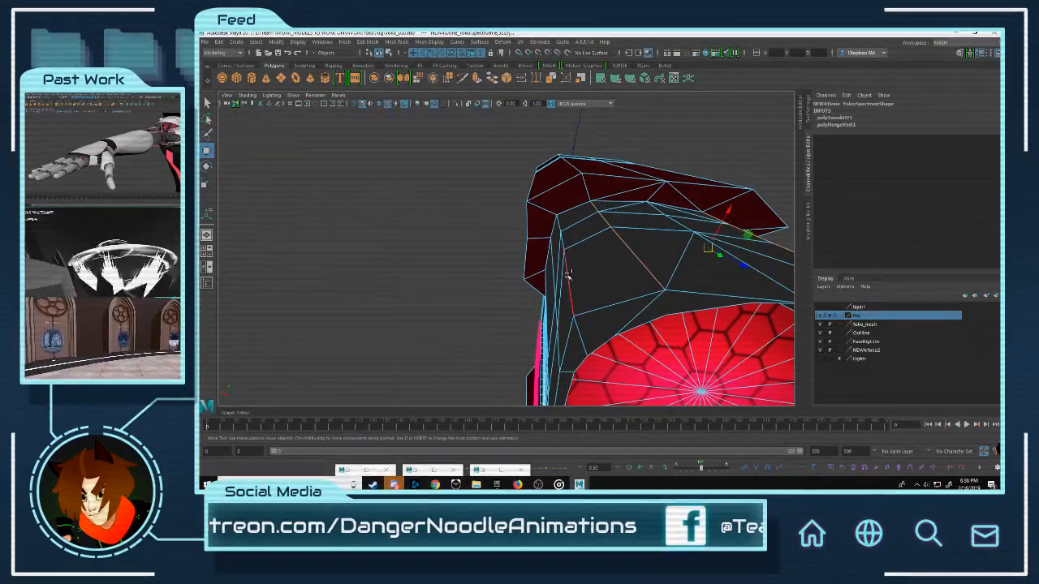
{"action": "left_click_drag", "start_coordinate": [595, 281], "coordinate": [473, 256], "text": "alt"}
{"action": "left_click", "coordinate": [593, 267], "text": "shift"}
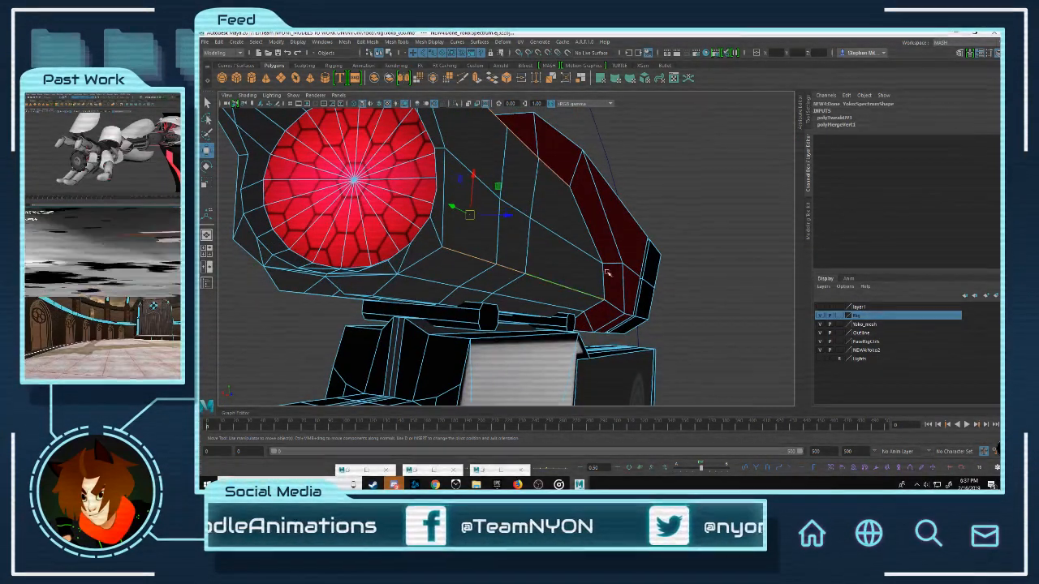
{"action": "left_click_drag", "start_coordinate": [584, 237], "coordinate": [557, 218], "text": "alt"}
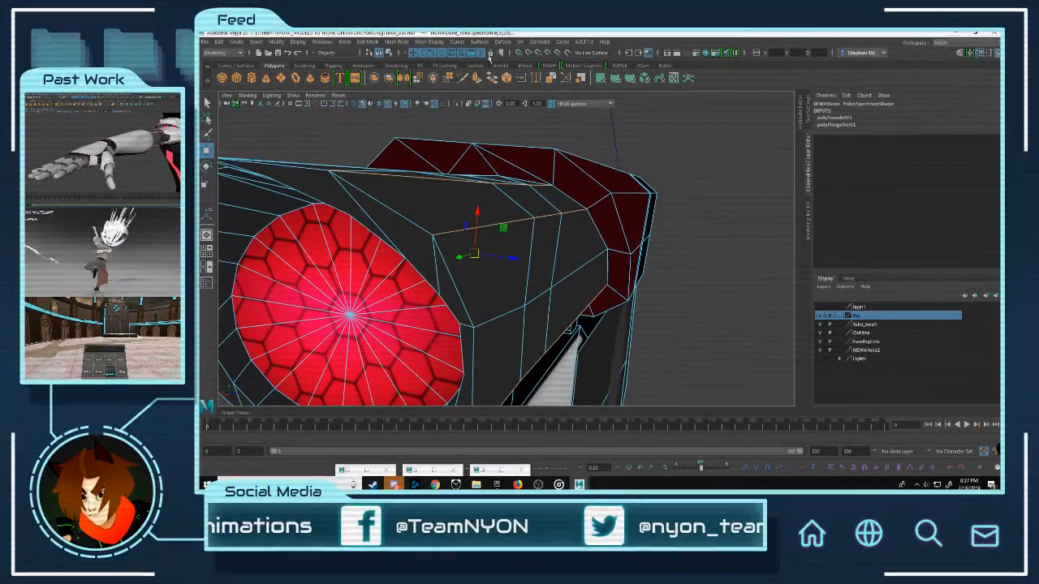
{"action": "left_click", "coordinate": [393, 42]}
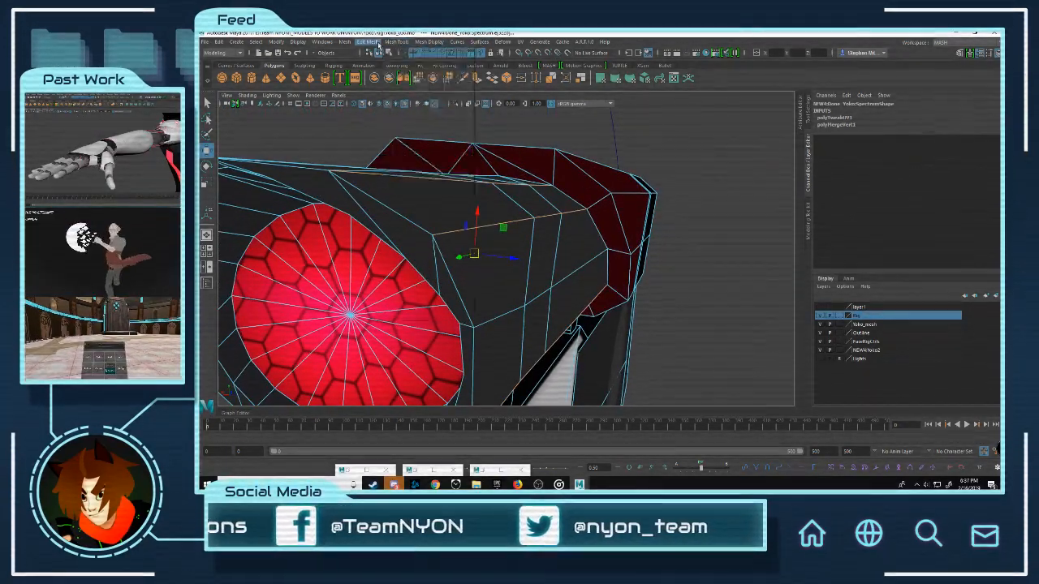
{"action": "mouse_move", "coordinate": [368, 42]}
{"action": "left_click", "coordinate": [378, 73]}
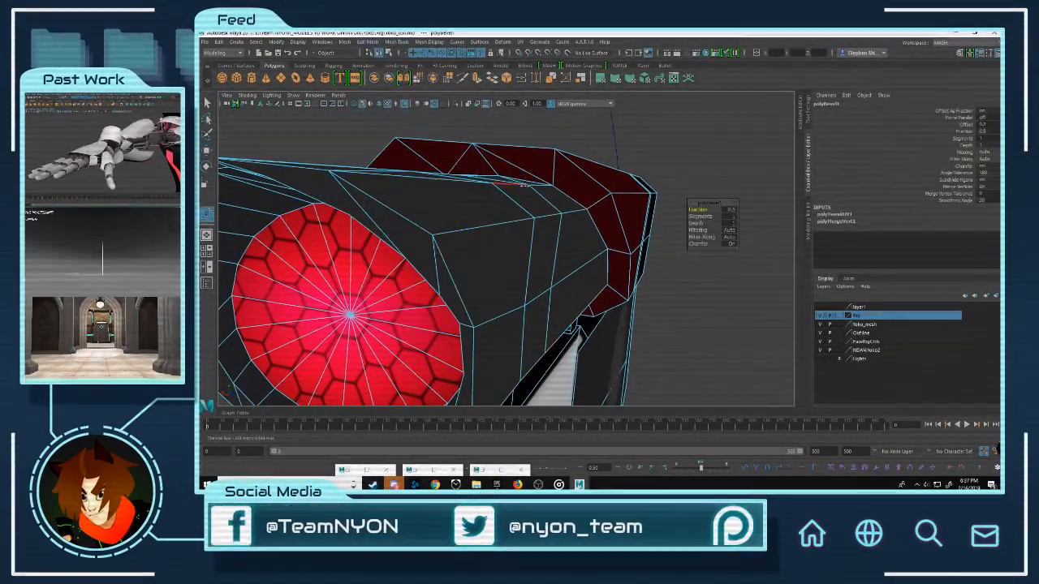
{"action": "left_click_drag", "start_coordinate": [587, 203], "coordinate": [551, 199], "text": "alt"}
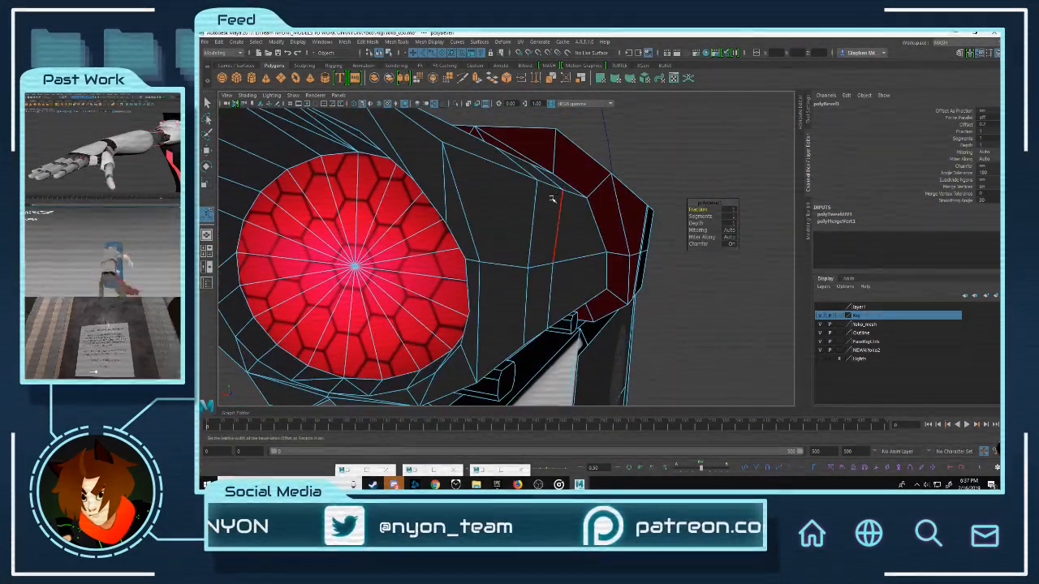
{"action": "key", "text": "ctrl+z"}
{"action": "right_click_drag", "start_coordinate": [523, 172], "coordinate": [562, 161]}
{"action": "left_click", "coordinate": [754, 163]}
Step: Review the whole rifle from the side and front, including the scope, keyboard and barrel
{"action": "right_click_drag", "start_coordinate": [569, 200], "coordinate": [478, 217], "text": "alt"}
{"action": "left_click_drag", "start_coordinate": [478, 217], "coordinate": [642, 214], "text": "alt"}
{"action": "right_click_drag", "start_coordinate": [642, 214], "coordinate": [531, 271], "text": "alt"}
{"action": "left_click_drag", "start_coordinate": [530, 270], "coordinate": [612, 205], "text": "alt"}
{"action": "right_click_drag", "start_coordinate": [612, 204], "coordinate": [690, 224], "text": "alt"}
{"action": "left_click_drag", "start_coordinate": [690, 223], "coordinate": [573, 221], "text": "alt"}
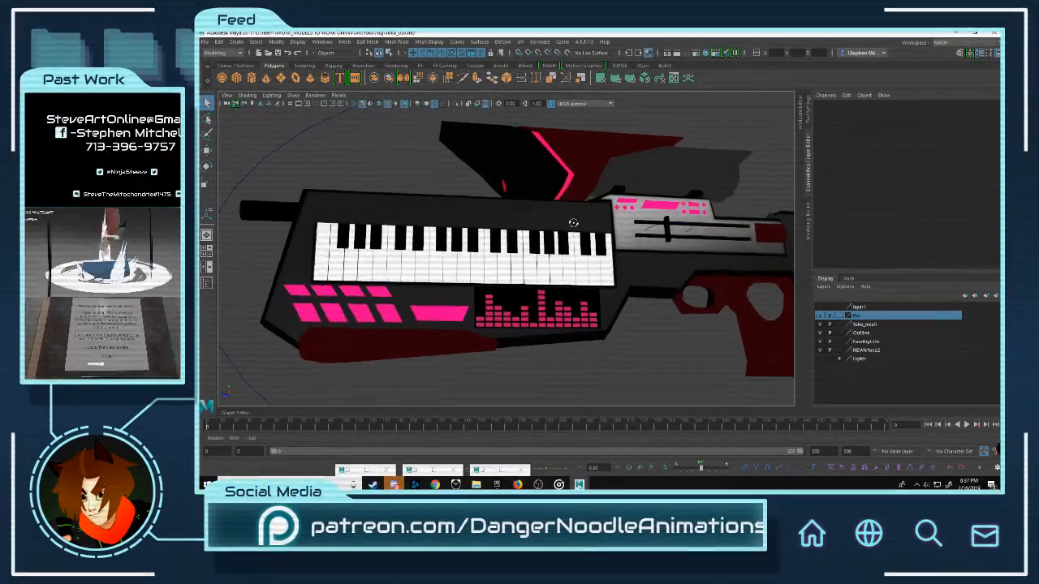
{"action": "right_click_drag", "start_coordinate": [573, 221], "coordinate": [487, 247], "text": "alt"}
{"action": "middle_click_drag", "start_coordinate": [558, 254], "coordinate": [501, 271], "text": "alt"}
{"action": "left_click_drag", "start_coordinate": [501, 271], "coordinate": [512, 265], "text": "alt"}
{"action": "middle_click_drag", "start_coordinate": [512, 265], "coordinate": [531, 261], "text": "alt"}
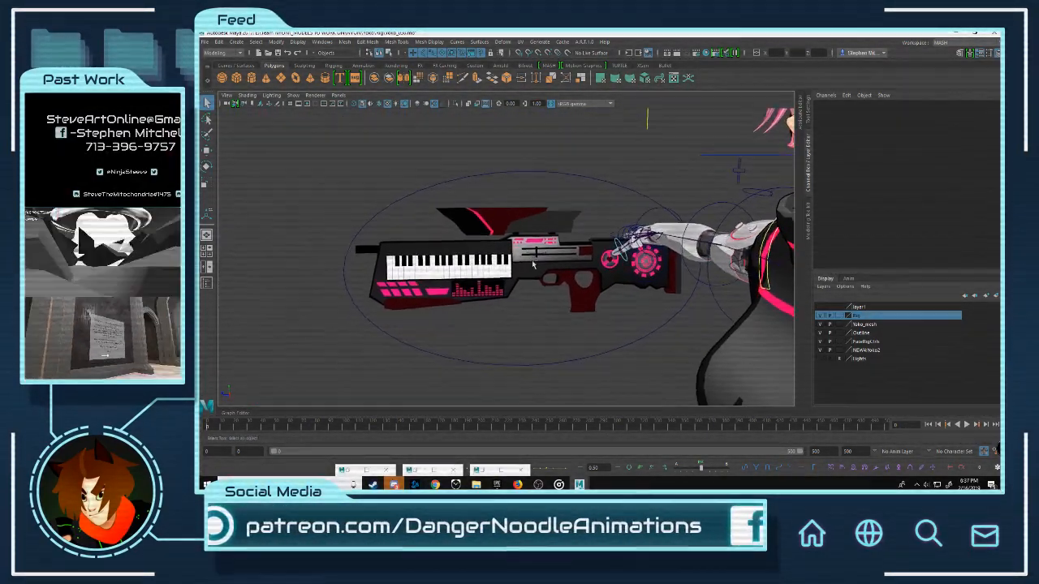
{"action": "right_click_drag", "start_coordinate": [531, 260], "coordinate": [604, 244], "text": "alt"}
{"action": "left_click_drag", "start_coordinate": [603, 244], "coordinate": [674, 243], "text": "alt"}
{"action": "right_click_drag", "start_coordinate": [674, 244], "coordinate": [541, 239], "text": "alt"}
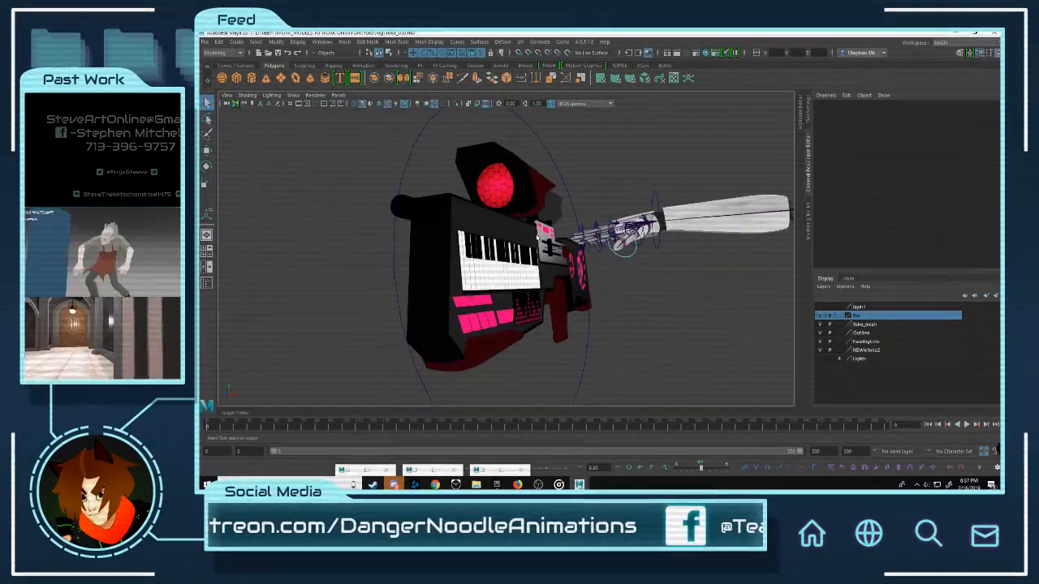
{"action": "left_click", "coordinate": [542, 239]}
{"action": "left_click_drag", "start_coordinate": [542, 240], "coordinate": [390, 217], "text": "alt"}
{"action": "left_click", "coordinate": [390, 217]}
Step: Select the barrel's faces on the rifle mesh and frame their UV layout in the UV Editor
{"action": "left_click", "coordinate": [504, 235]}
{"action": "scroll", "coordinate": [476, 244], "scroll_direction": "up", "scroll_amount": 5}
{"action": "left_click", "coordinate": [323, 192]}
{"action": "middle_click_drag", "start_coordinate": [323, 188], "coordinate": [472, 207], "text": "alt"}
{"action": "scroll", "coordinate": [472, 207], "scroll_direction": "up", "scroll_amount": 6}
{"action": "left_click", "coordinate": [472, 207]}
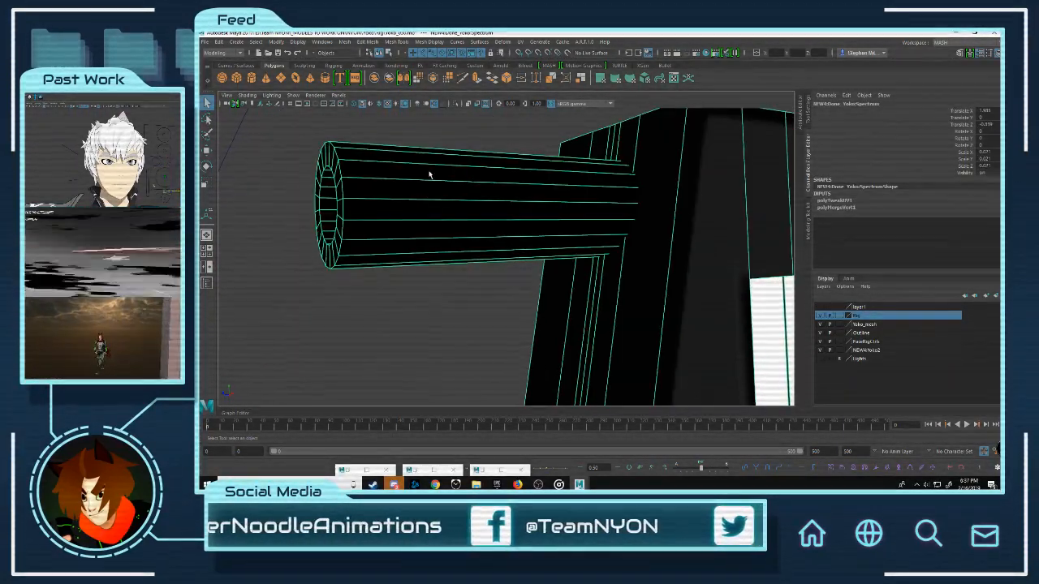
{"action": "left_click", "coordinate": [674, 77]}
{"action": "right_click_drag", "start_coordinate": [673, 225], "coordinate": [674, 265]}
{"action": "double_click", "coordinate": [457, 197]}
{"action": "middle_click_drag", "start_coordinate": [671, 362], "coordinate": [721, 302], "text": "alt"}
{"action": "scroll", "coordinate": [722, 300], "scroll_direction": "up", "scroll_amount": 4}
{"action": "middle_click_drag", "start_coordinate": [593, 250], "coordinate": [718, 283], "text": "alt"}
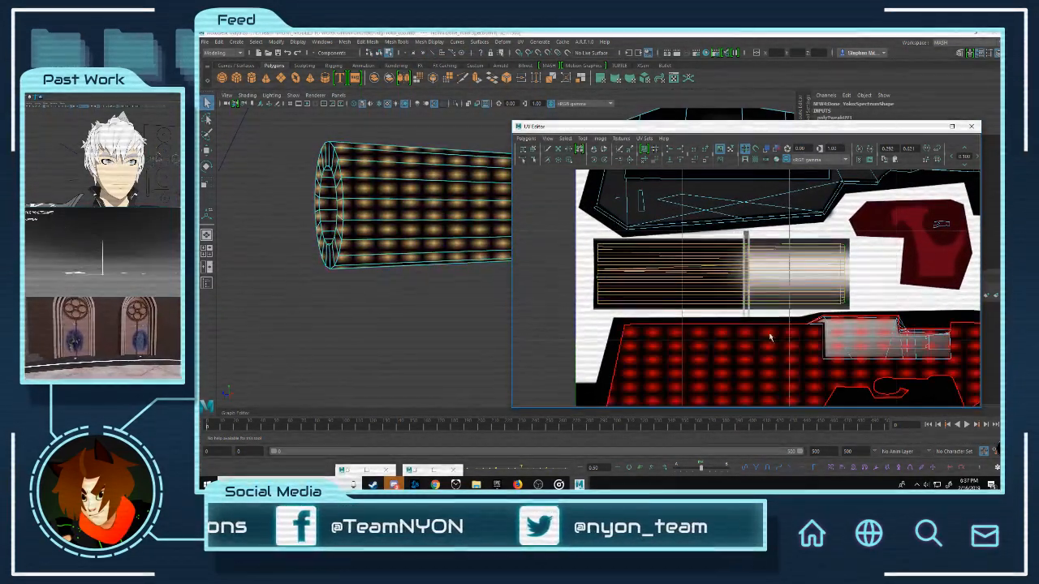
{"action": "left_click", "coordinate": [736, 269]}
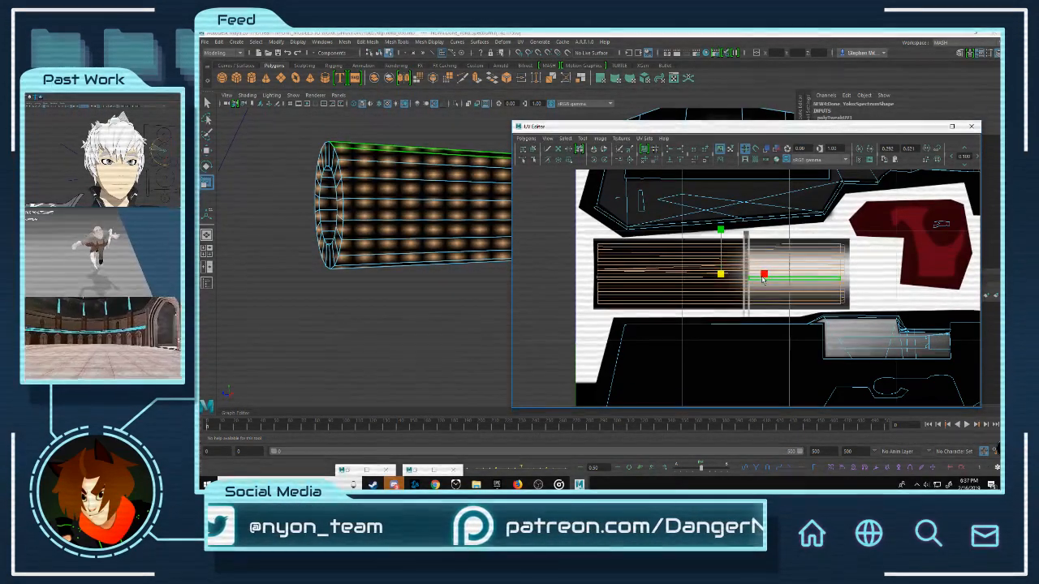
Step: Try reversing the normals of the barrel's faces, reverse them back, and return to object mode
{"action": "left_click_drag", "start_coordinate": [461, 197], "coordinate": [347, 191], "text": "alt"}
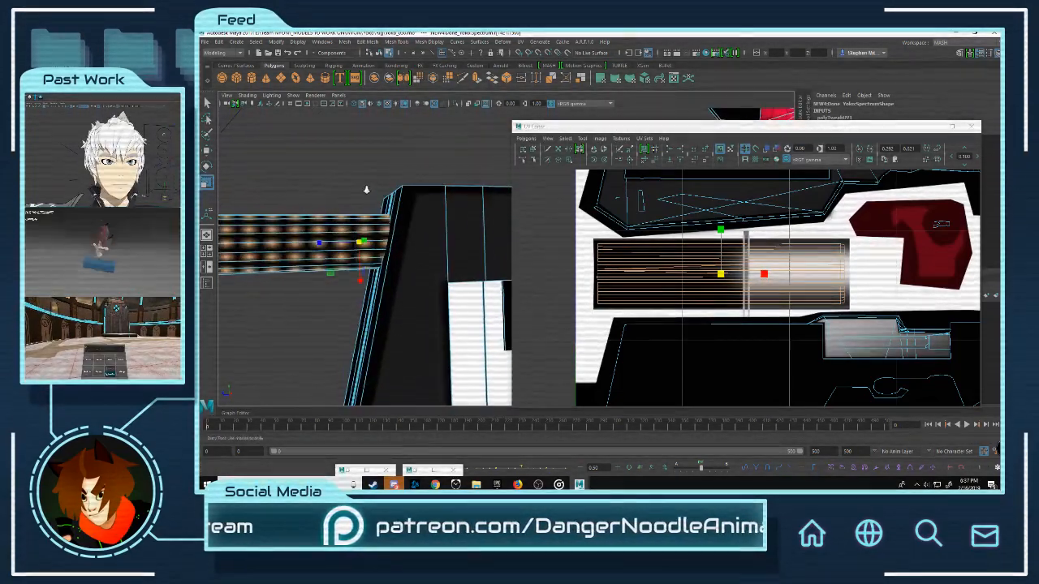
{"action": "right_click_drag", "start_coordinate": [347, 190], "coordinate": [401, 191], "text": "alt"}
{"action": "key", "text": "f"}
{"action": "scroll", "coordinate": [387, 194], "scroll_direction": "down", "scroll_amount": 2}
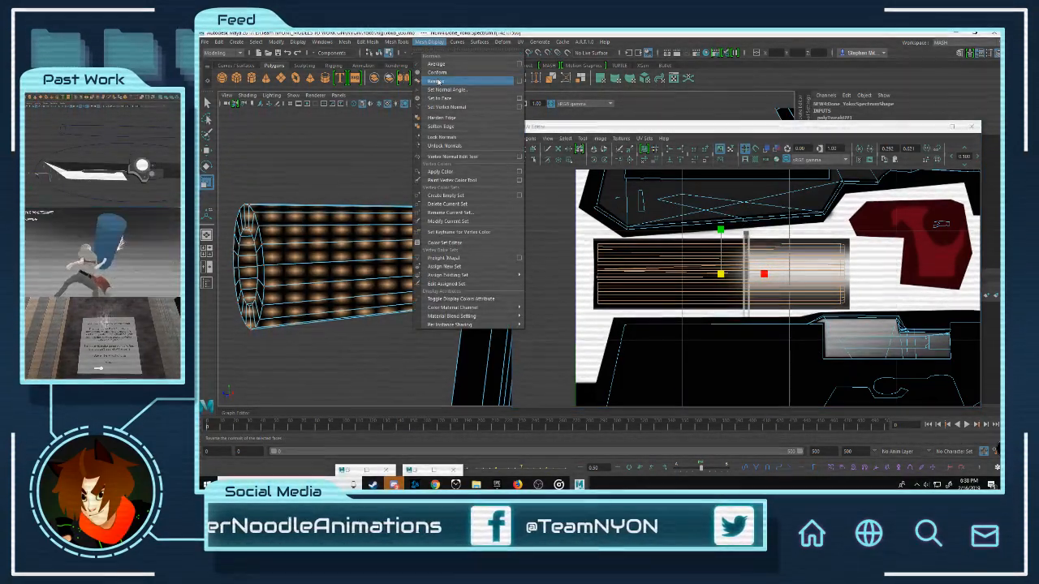
{"action": "right_click_drag", "start_coordinate": [334, 237], "coordinate": [382, 193]}
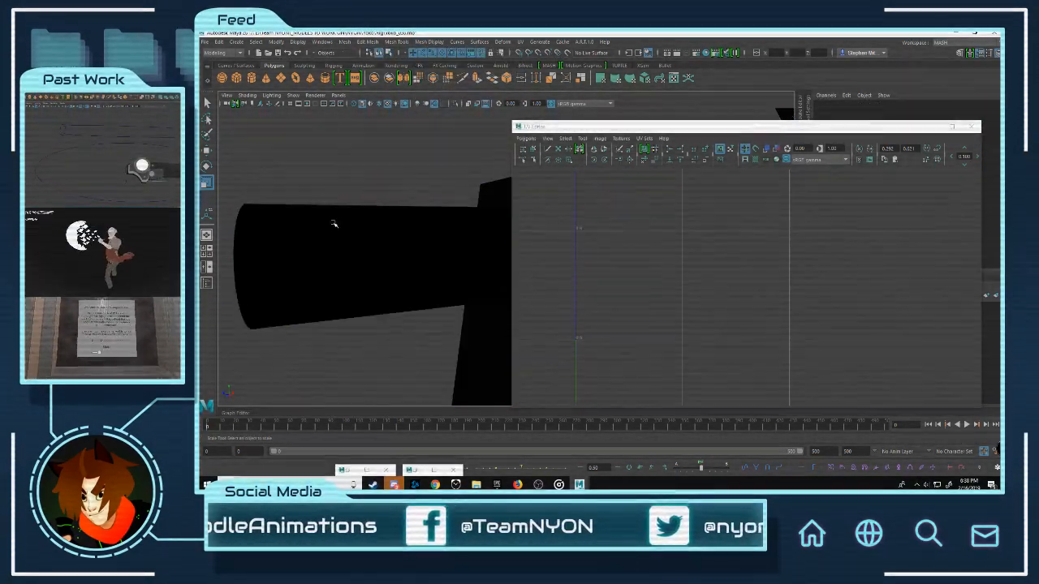
{"action": "right_click_drag", "start_coordinate": [329, 224], "coordinate": [330, 268]}
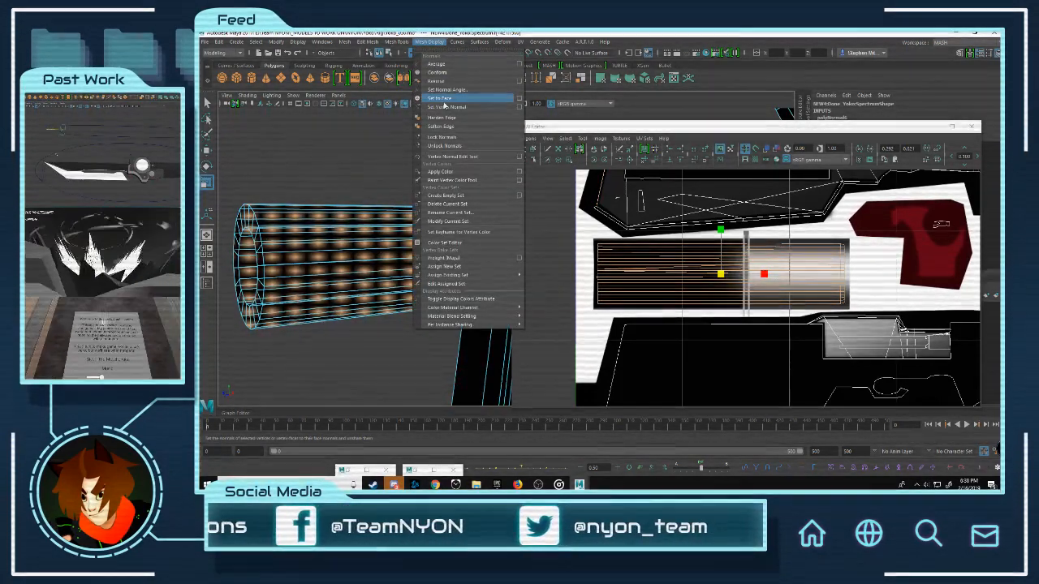
{"action": "right_click_drag", "start_coordinate": [377, 221], "coordinate": [415, 181]}
{"action": "left_click", "coordinate": [414, 181]}
{"action": "scroll", "coordinate": [434, 212], "scroll_direction": "down", "scroll_amount": 6}
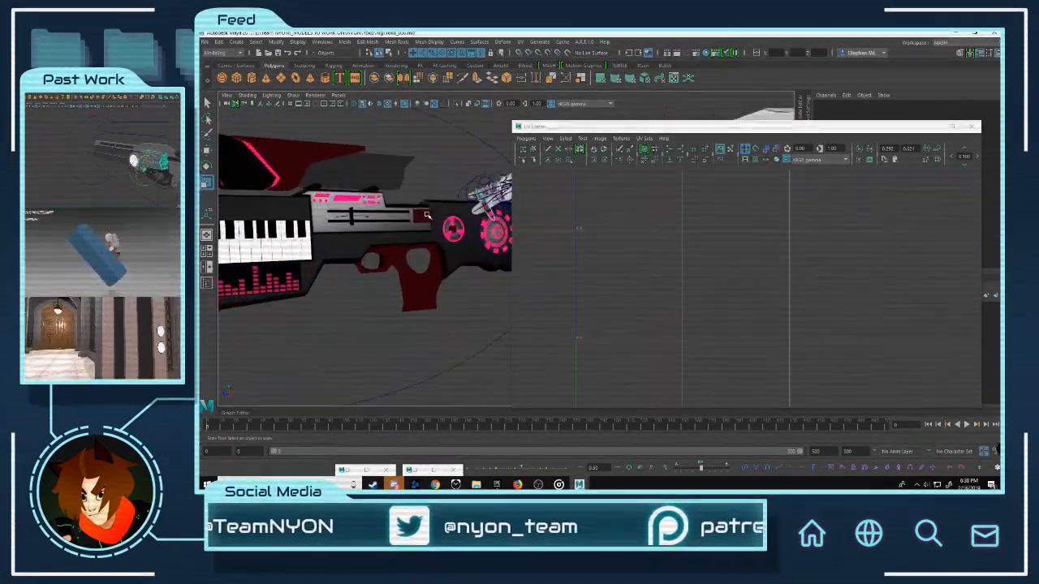
Step: Minimize the UV Editor, delete the rifle mesh's construction history, and deselect the mesh
{"action": "left_click", "coordinate": [932, 127]}
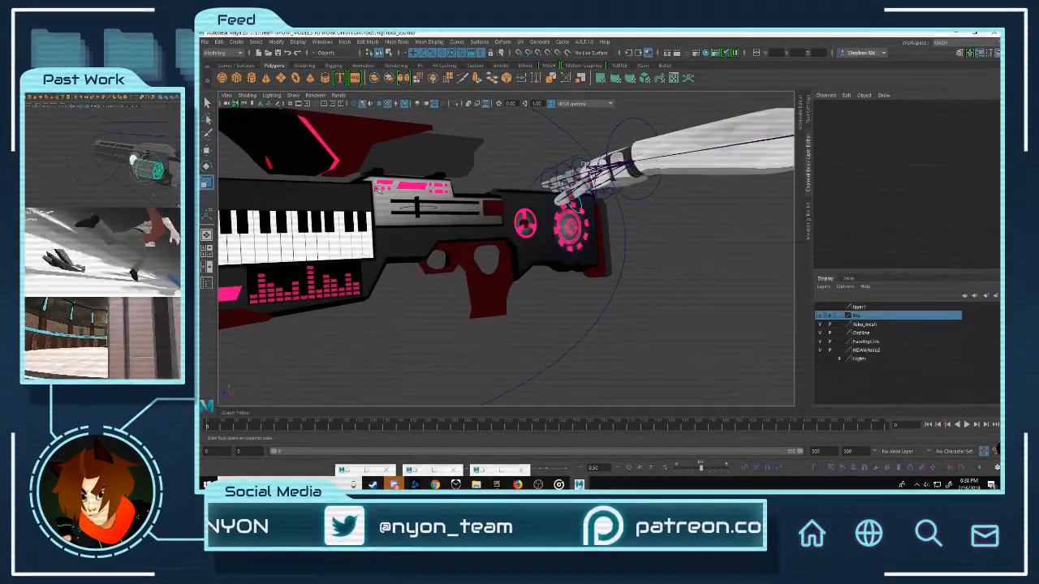
{"action": "left_click_drag", "start_coordinate": [481, 199], "coordinate": [479, 173], "text": "alt"}
{"action": "left_click", "coordinate": [479, 174]}
{"action": "left_click", "coordinate": [218, 41]}
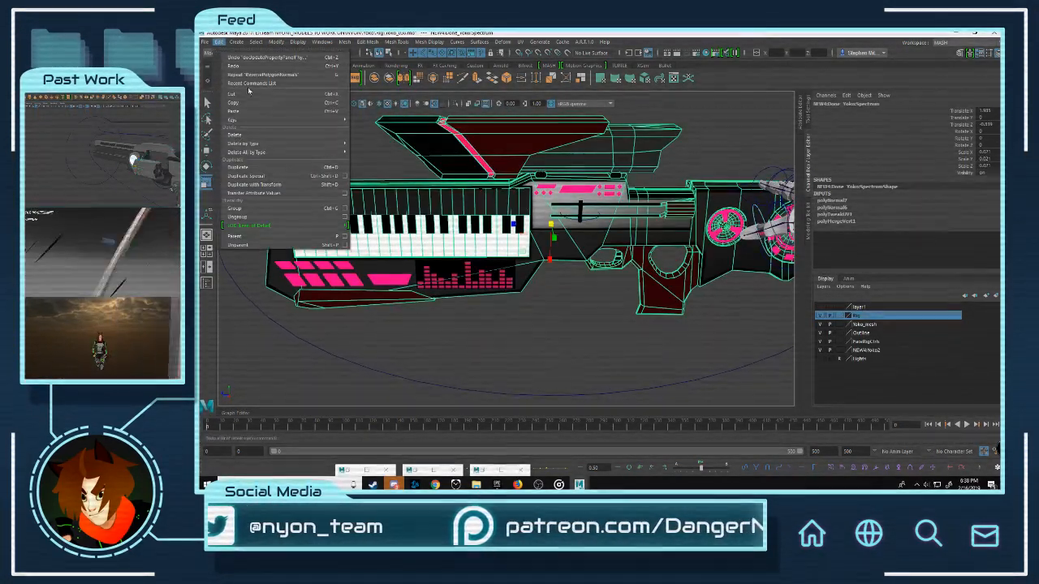
{"action": "mouse_move", "coordinate": [268, 144]}
{"action": "left_click", "coordinate": [402, 148]}
{"action": "left_click", "coordinate": [408, 151]}
Step: Review the textured rifle from the side and front, including its keyboard, pink pads and equalizer bars
{"action": "left_click_drag", "start_coordinate": [408, 151], "coordinate": [376, 200], "text": "alt"}
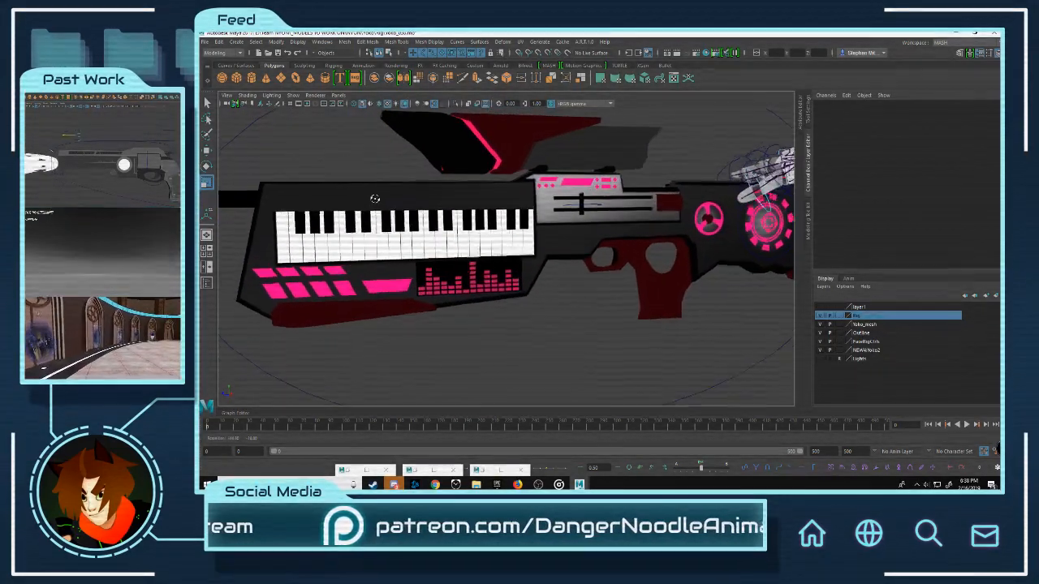
{"action": "scroll", "coordinate": [376, 200], "scroll_direction": "down", "scroll_amount": 5}
{"action": "left_click_drag", "start_coordinate": [529, 203], "coordinate": [431, 216], "text": "alt"}
{"action": "scroll", "coordinate": [536, 215], "scroll_direction": "up", "scroll_amount": 5}
{"action": "left_click_drag", "start_coordinate": [567, 214], "coordinate": [717, 214], "text": "alt"}
{"action": "scroll", "coordinate": [717, 213], "scroll_direction": "down", "scroll_amount": 5}
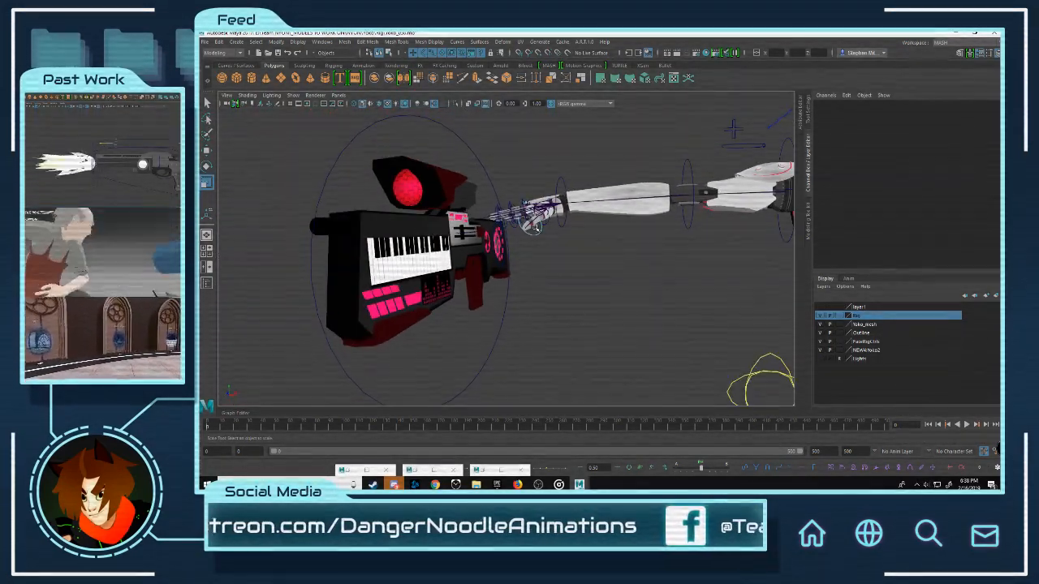
{"action": "left_click_drag", "start_coordinate": [583, 246], "coordinate": [424, 215], "text": "alt"}
{"action": "right_click_drag", "start_coordinate": [426, 217], "coordinate": [649, 262], "text": "alt"}
{"action": "left_click_drag", "start_coordinate": [650, 262], "coordinate": [682, 251], "text": "alt"}
{"action": "right_click_drag", "start_coordinate": [682, 251], "coordinate": [420, 243], "text": "alt"}
{"action": "left_click_drag", "start_coordinate": [419, 244], "coordinate": [462, 237], "text": "alt"}
{"action": "right_click_drag", "start_coordinate": [463, 237], "coordinate": [640, 288], "text": "alt"}
{"action": "left_click", "coordinate": [642, 297]}
{"action": "left_click", "coordinate": [684, 331]}
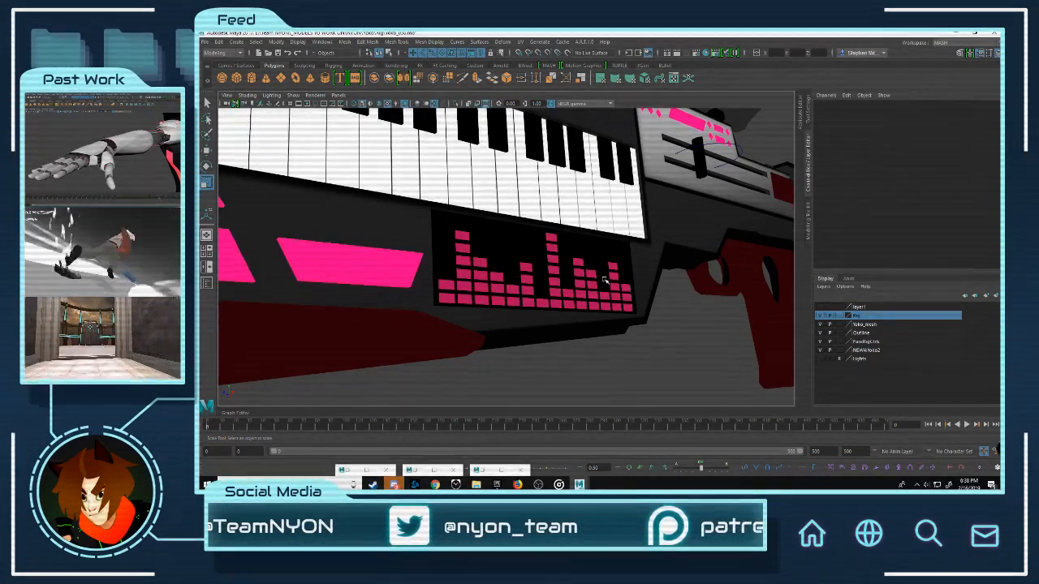
{"action": "right_click_drag", "start_coordinate": [605, 279], "coordinate": [501, 233], "text": "alt"}
{"action": "left_click_drag", "start_coordinate": [501, 233], "coordinate": [422, 220], "text": "alt"}
{"action": "middle_click_drag", "start_coordinate": [422, 221], "coordinate": [420, 220], "text": "alt"}
{"action": "right_click_drag", "start_coordinate": [420, 220], "coordinate": [456, 236], "text": "alt"}
{"action": "left_click_drag", "start_coordinate": [454, 235], "coordinate": [746, 301], "text": "alt"}
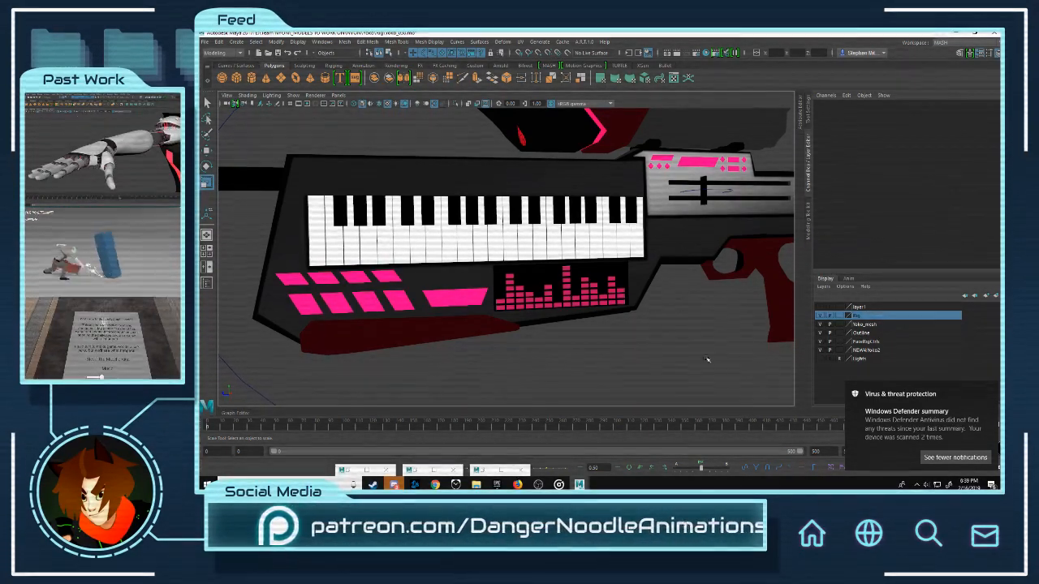
Step: Dismiss the Windows Defender notification and inspect the rifle's scope lens, receiver and body from several angles
{"action": "scroll", "coordinate": [715, 227], "scroll_direction": "down", "scroll_amount": 1}
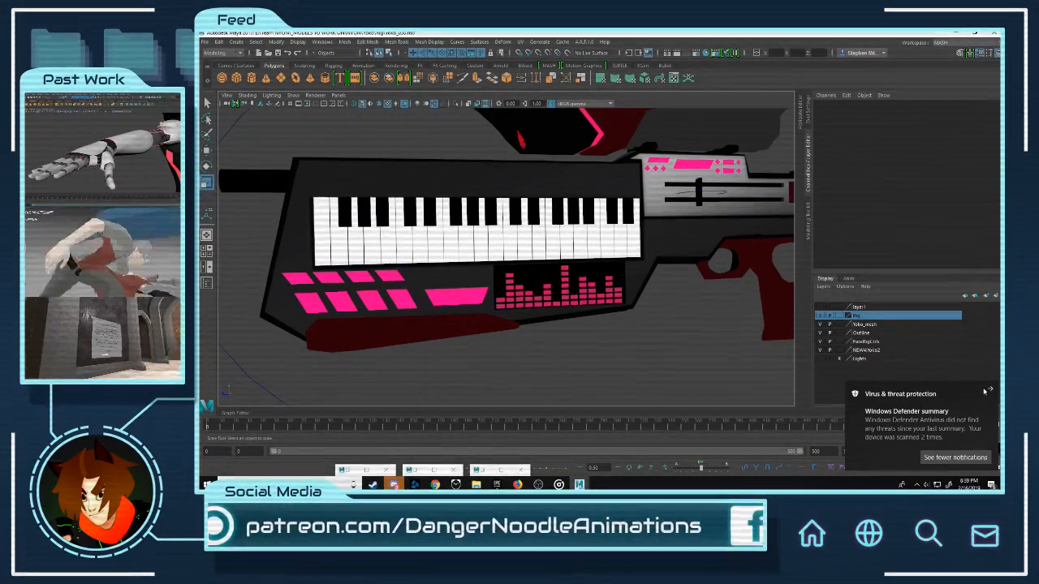
{"action": "left_click", "coordinate": [986, 392]}
{"action": "left_click_drag", "start_coordinate": [581, 200], "coordinate": [668, 220], "text": "alt"}
{"action": "scroll", "coordinate": [560, 232], "scroll_direction": "down", "scroll_amount": 3}
{"action": "middle_click_drag", "start_coordinate": [560, 232], "coordinate": [582, 273], "text": "alt"}
{"action": "scroll", "coordinate": [582, 274], "scroll_direction": "up", "scroll_amount": 4}
{"action": "left_click_drag", "start_coordinate": [582, 274], "coordinate": [625, 269], "text": "alt"}
{"action": "scroll", "coordinate": [643, 267], "scroll_direction": "down", "scroll_amount": 5}
{"action": "middle_click_drag", "start_coordinate": [583, 258], "coordinate": [569, 244], "text": "alt"}
{"action": "scroll", "coordinate": [605, 255], "scroll_direction": "up", "scroll_amount": 5}
{"action": "mouse_move", "coordinate": [605, 255]}
{"action": "left_mouse_down", "text": "alt"}
{"action": "mouse_move", "coordinate": [446, 252]}
{"action": "mouse_move", "coordinate": [448, 263]}
{"action": "mouse_move", "coordinate": [621, 258]}
{"action": "mouse_move", "coordinate": [588, 254]}
{"action": "left_mouse_up", "text": "alt"}
{"action": "scroll", "coordinate": [586, 253], "scroll_direction": "down", "scroll_amount": 3}
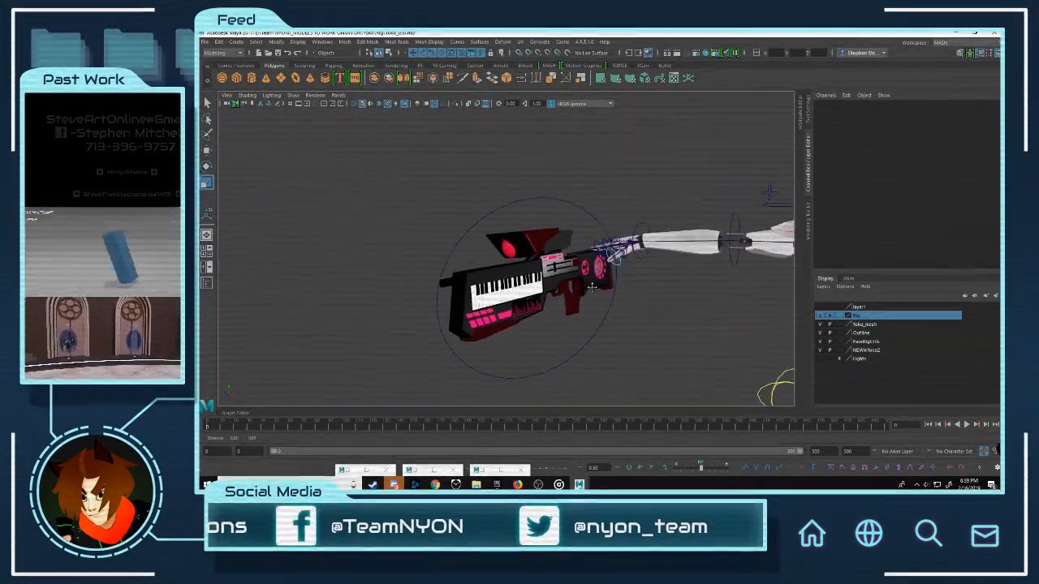
{"action": "scroll", "coordinate": [572, 267], "scroll_direction": "up", "scroll_amount": 8}
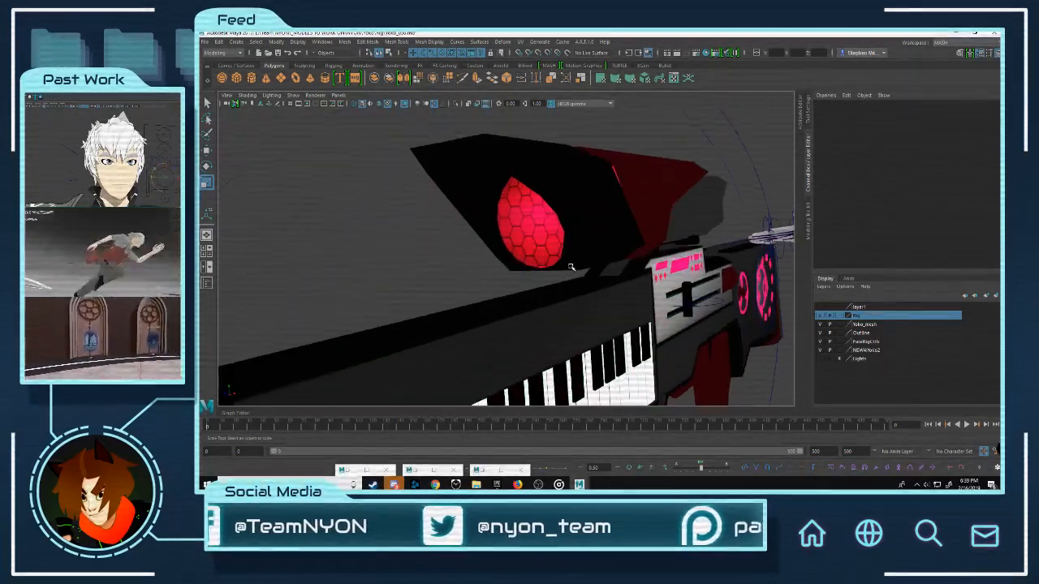
{"action": "left_click_drag", "start_coordinate": [571, 267], "coordinate": [450, 234], "text": "alt"}
{"action": "scroll", "coordinate": [449, 234], "scroll_direction": "down", "scroll_amount": 5}
{"action": "middle_click_drag", "start_coordinate": [584, 267], "coordinate": [583, 233], "text": "alt"}
{"action": "scroll", "coordinate": [583, 233], "scroll_direction": "up", "scroll_amount": 6}
{"action": "left_click_drag", "start_coordinate": [584, 233], "coordinate": [682, 287], "text": "alt"}
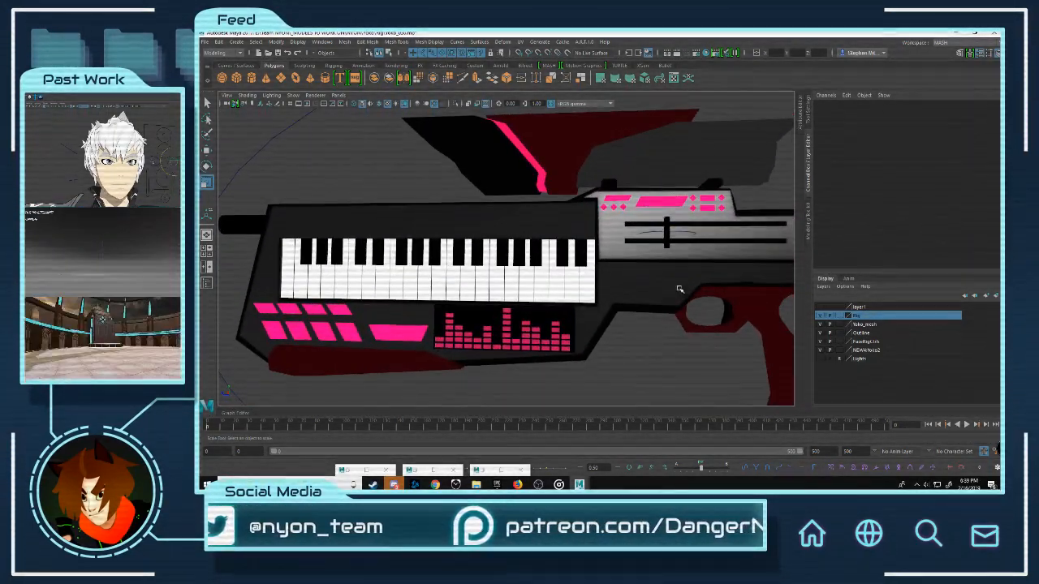
{"action": "middle_click_drag", "start_coordinate": [684, 290], "coordinate": [462, 232], "text": "alt"}
{"action": "left_click_drag", "start_coordinate": [602, 247], "coordinate": [623, 258], "text": "alt"}
{"action": "scroll", "coordinate": [550, 232], "scroll_direction": "down", "scroll_amount": 5}
{"action": "left_click_drag", "start_coordinate": [549, 232], "coordinate": [613, 217], "text": "alt"}
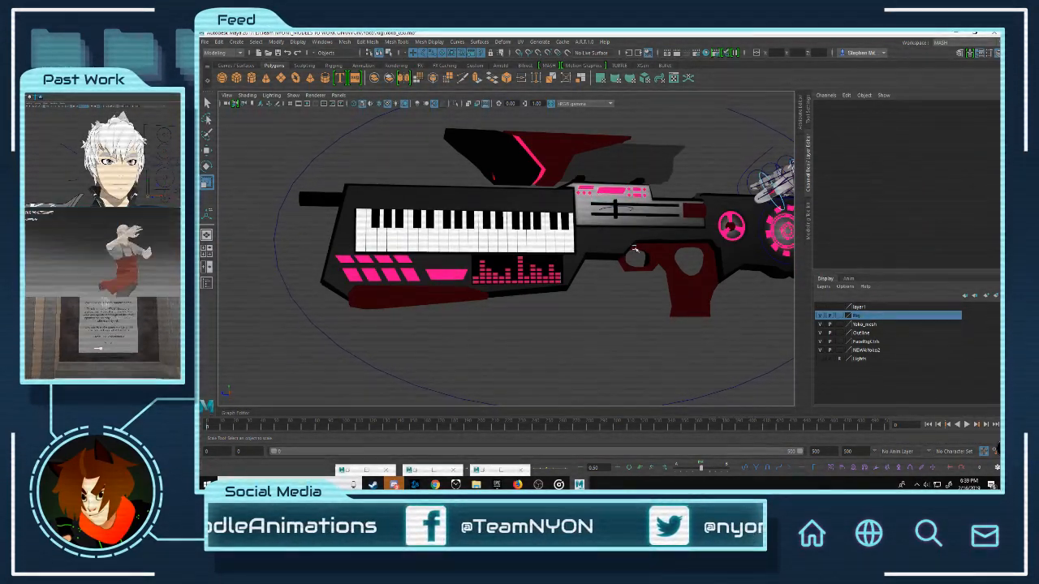
Step: Examine the rifle's overall silhouette and surfaces from the barrel end to the stock
{"action": "left_click_drag", "start_coordinate": [478, 252], "coordinate": [629, 235], "text": "alt"}
{"action": "scroll", "coordinate": [524, 253], "scroll_direction": "up", "scroll_amount": 5}
{"action": "middle_click_drag", "start_coordinate": [596, 164], "coordinate": [515, 271], "text": "alt"}
{"action": "scroll", "coordinate": [524, 252], "scroll_direction": "up", "scroll_amount": 3}
{"action": "left_click_drag", "start_coordinate": [514, 271], "coordinate": [463, 239], "text": "alt"}
{"action": "scroll", "coordinate": [417, 251], "scroll_direction": "down", "scroll_amount": 6}
{"action": "scroll", "coordinate": [494, 227], "scroll_direction": "up", "scroll_amount": 5}
{"action": "left_click_drag", "start_coordinate": [542, 241], "coordinate": [505, 249], "text": "alt"}
{"action": "scroll", "coordinate": [492, 225], "scroll_direction": "down", "scroll_amount": 5}
{"action": "scroll", "coordinate": [493, 226], "scroll_direction": "up", "scroll_amount": 2}
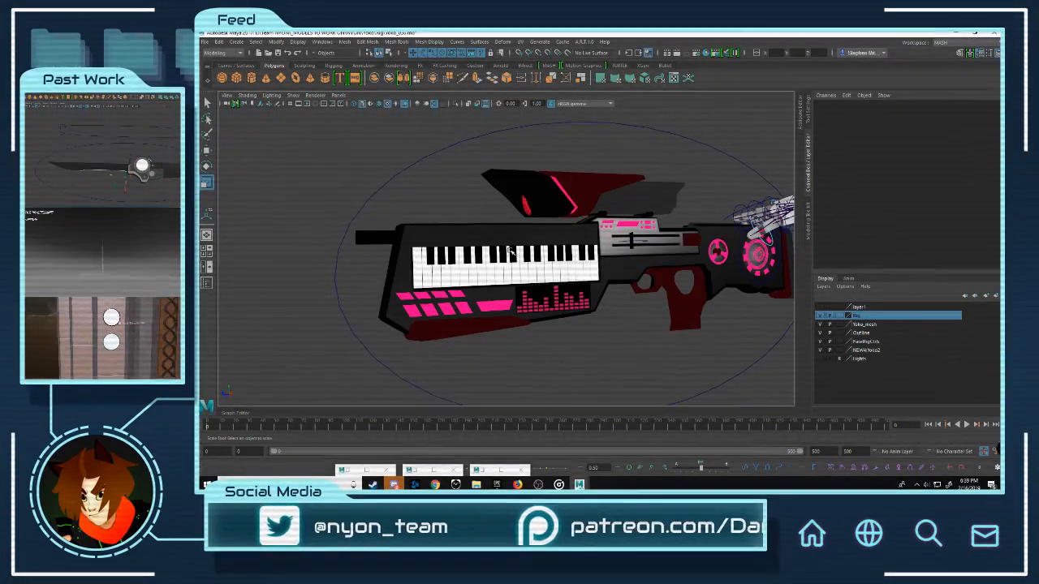
{"action": "right_click_drag", "start_coordinate": [510, 252], "coordinate": [430, 261], "text": "alt"}
{"action": "right_click_drag", "start_coordinate": [571, 283], "coordinate": [659, 309], "text": "alt"}
{"action": "right_click_drag", "start_coordinate": [745, 289], "coordinate": [739, 287], "text": "alt"}
{"action": "middle_click_drag", "start_coordinate": [740, 287], "coordinate": [512, 274], "text": "alt"}
{"action": "left_click_drag", "start_coordinate": [511, 274], "coordinate": [598, 292], "text": "alt"}
{"action": "right_click_drag", "start_coordinate": [598, 292], "coordinate": [487, 284], "text": "alt"}
{"action": "left_click_drag", "start_coordinate": [674, 267], "coordinate": [630, 278], "text": "alt"}
{"action": "middle_click_drag", "start_coordinate": [567, 168], "coordinate": [565, 275], "text": "alt"}
{"action": "right_click_drag", "start_coordinate": [564, 274], "coordinate": [690, 274], "text": "alt"}
{"action": "mouse_move", "coordinate": [487, 220]}
{"action": "left_mouse_down", "text": "alt"}
{"action": "mouse_move", "coordinate": [473, 205]}
{"action": "mouse_move", "coordinate": [515, 234]}
{"action": "mouse_move", "coordinate": [478, 266]}
{"action": "mouse_move", "coordinate": [480, 202]}
{"action": "left_mouse_up", "text": "alt"}
{"action": "mouse_move", "coordinate": [480, 202]}
{"action": "right_mouse_down", "text": "alt"}
{"action": "mouse_move", "coordinate": [421, 201]}
{"action": "mouse_move", "coordinate": [492, 210]}
{"action": "right_mouse_up", "text": "alt"}
{"action": "left_click_drag", "start_coordinate": [492, 209], "coordinate": [568, 225], "text": "alt"}
{"action": "right_click_drag", "start_coordinate": [568, 224], "coordinate": [538, 230], "text": "alt"}
{"action": "scroll", "coordinate": [538, 230], "scroll_direction": "up", "scroll_amount": 4}
{"action": "middle_click_drag", "start_coordinate": [329, 241], "coordinate": [585, 223], "text": "alt"}
{"action": "scroll", "coordinate": [527, 241], "scroll_direction": "down", "scroll_amount": 5}
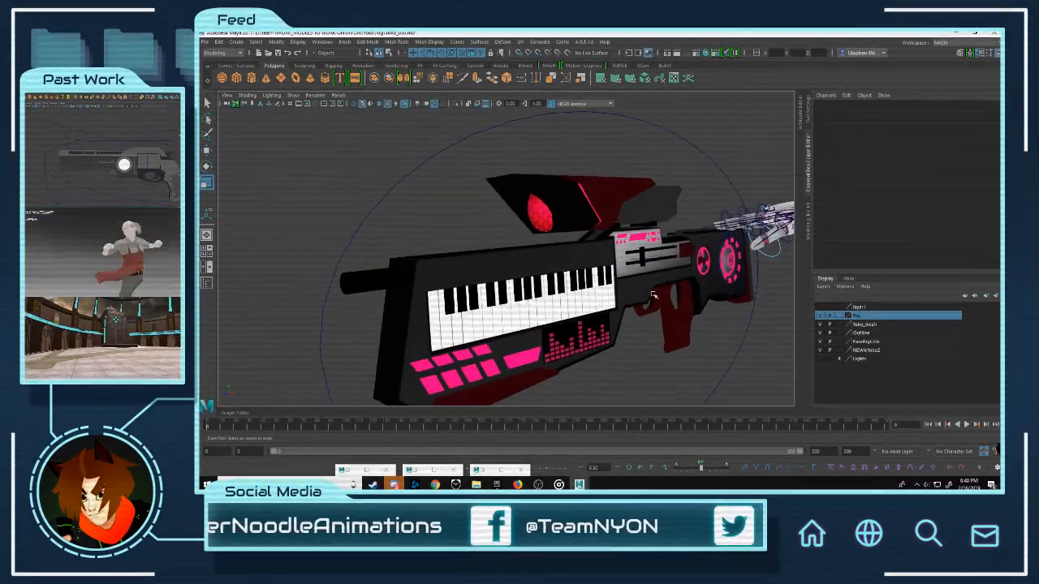
Step: Examine the rifle together with the full character, including the character's head and hair
{"action": "right_click_drag", "start_coordinate": [653, 295], "coordinate": [518, 362], "text": "alt"}
{"action": "right_click_drag", "start_coordinate": [603, 178], "coordinate": [700, 278], "text": "alt"}
{"action": "middle_click_drag", "start_coordinate": [700, 278], "coordinate": [614, 208], "text": "alt"}
{"action": "left_click_drag", "start_coordinate": [615, 208], "coordinate": [576, 190], "text": "alt"}
{"action": "middle_click_drag", "start_coordinate": [575, 190], "coordinate": [561, 233], "text": "alt"}
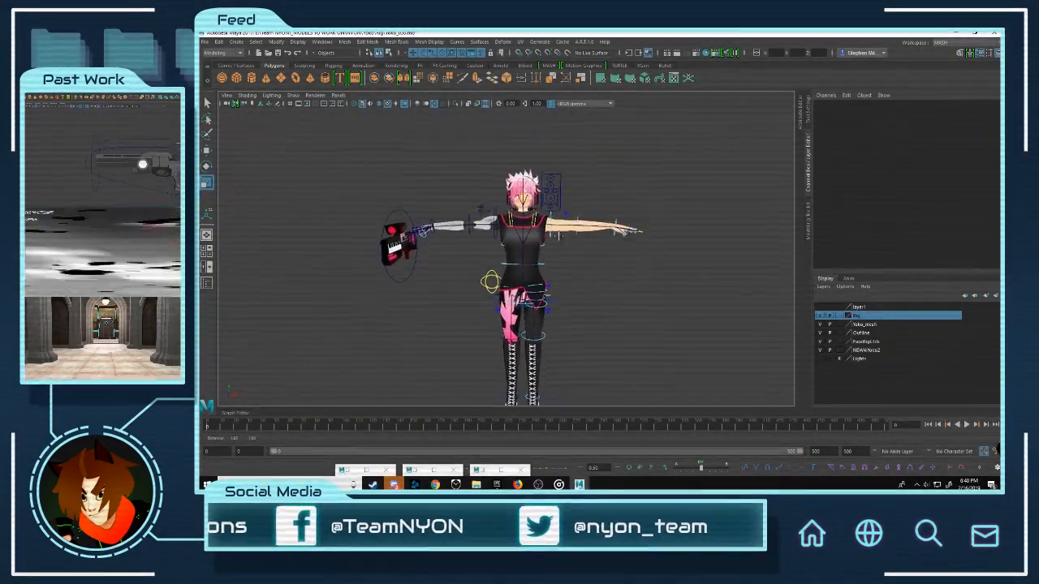
{"action": "scroll", "coordinate": [552, 242], "scroll_direction": "up", "scroll_amount": 7}
{"action": "middle_click_drag", "start_coordinate": [440, 210], "coordinate": [671, 238], "text": "alt"}
{"action": "scroll", "coordinate": [671, 238], "scroll_direction": "down", "scroll_amount": 6}
{"action": "left_click_drag", "start_coordinate": [672, 238], "coordinate": [704, 239], "text": "alt"}
{"action": "middle_click_drag", "start_coordinate": [705, 238], "coordinate": [463, 303], "text": "alt"}
{"action": "scroll", "coordinate": [601, 289], "scroll_direction": "up", "scroll_amount": 6}
{"action": "left_click_drag", "start_coordinate": [637, 221], "coordinate": [479, 237], "text": "alt"}
{"action": "scroll", "coordinate": [519, 220], "scroll_direction": "up", "scroll_amount": 5}
{"action": "scroll", "coordinate": [390, 212], "scroll_direction": "down", "scroll_amount": 3}
{"action": "middle_click_drag", "start_coordinate": [312, 195], "coordinate": [538, 230], "text": "alt"}
{"action": "scroll", "coordinate": [539, 230], "scroll_direction": "up", "scroll_amount": 6}
{"action": "left_click_drag", "start_coordinate": [538, 229], "coordinate": [499, 230], "text": "alt"}
{"action": "scroll", "coordinate": [374, 228], "scroll_direction": "down", "scroll_amount": 10}
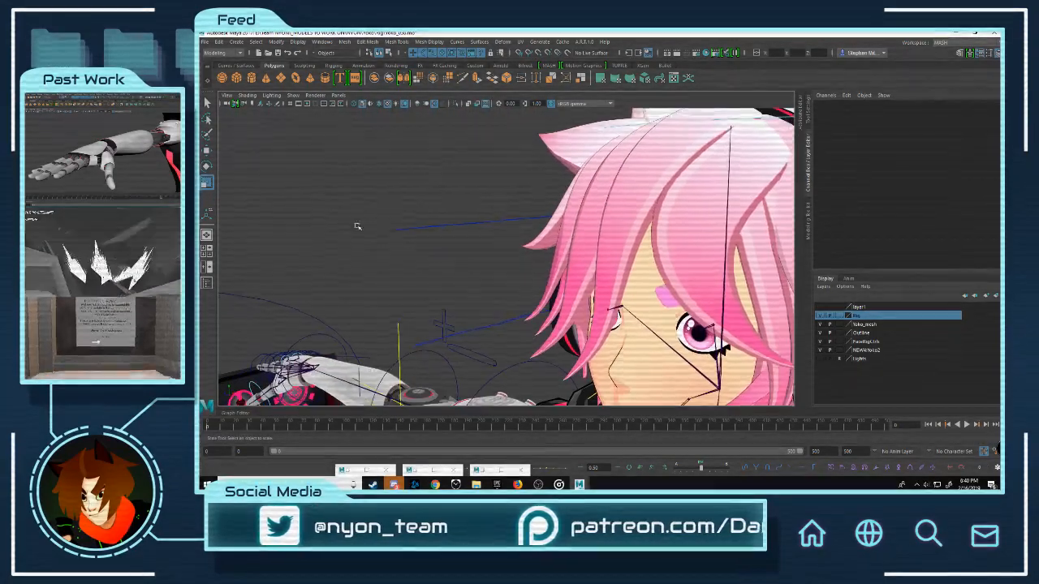
Step: Check the character's outfit, legs, robotic arm and attached rifle from the front
{"action": "left_click_drag", "start_coordinate": [414, 240], "coordinate": [522, 209], "text": "alt"}
{"action": "right_click_drag", "start_coordinate": [522, 208], "coordinate": [631, 241], "text": "alt"}
{"action": "left_click_drag", "start_coordinate": [631, 241], "coordinate": [782, 228], "text": "alt"}
{"action": "right_click_drag", "start_coordinate": [781, 228], "coordinate": [580, 233], "text": "alt"}
{"action": "left_click_drag", "start_coordinate": [580, 233], "coordinate": [577, 215], "text": "alt"}
{"action": "right_click_drag", "start_coordinate": [577, 216], "coordinate": [617, 220], "text": "alt"}
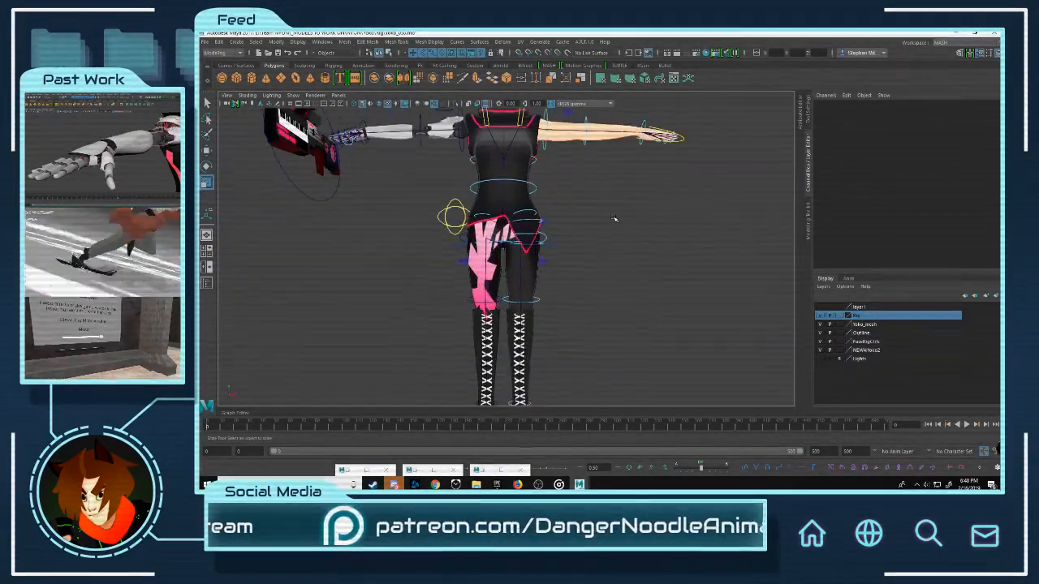
{"action": "left_click_drag", "start_coordinate": [617, 220], "coordinate": [589, 222], "text": "alt"}
{"action": "right_click_drag", "start_coordinate": [589, 221], "coordinate": [563, 192], "text": "alt"}
{"action": "middle_click_drag", "start_coordinate": [564, 193], "coordinate": [585, 304], "text": "alt"}
{"action": "right_click_drag", "start_coordinate": [584, 304], "coordinate": [518, 224], "text": "alt"}
{"action": "middle_click_drag", "start_coordinate": [464, 224], "coordinate": [463, 271], "text": "alt"}
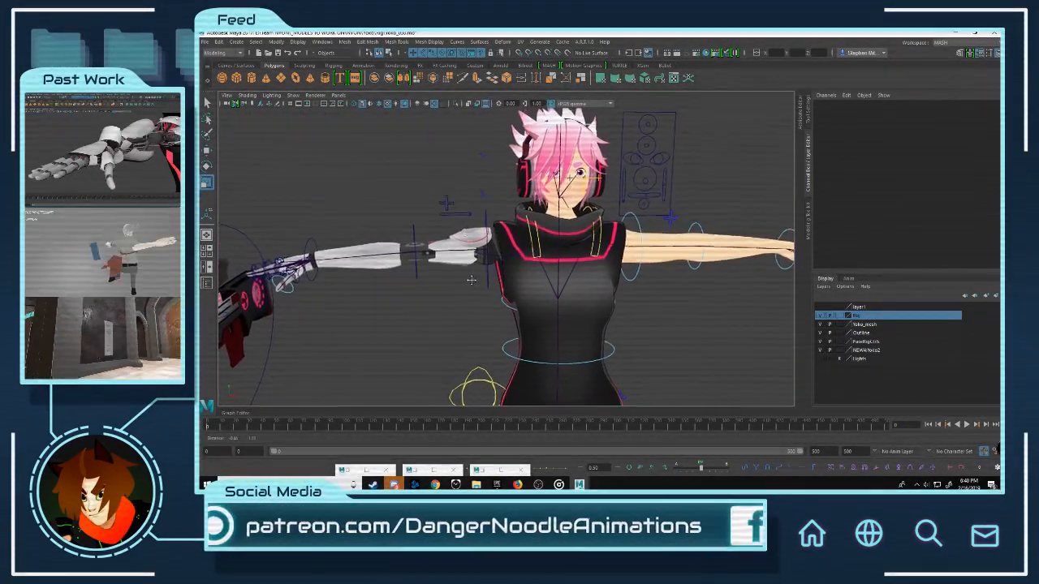
{"action": "left_click_drag", "start_coordinate": [462, 271], "coordinate": [417, 260], "text": "alt"}
{"action": "right_click_drag", "start_coordinate": [417, 260], "coordinate": [495, 258], "text": "alt"}
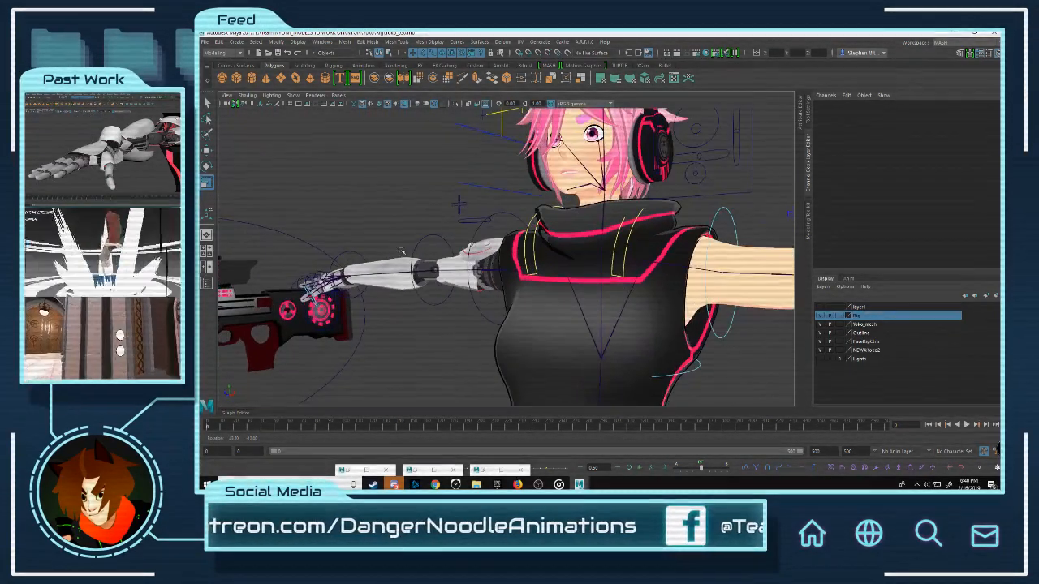
{"action": "left_click_drag", "start_coordinate": [495, 258], "coordinate": [528, 257], "text": "alt"}
{"action": "right_click_drag", "start_coordinate": [528, 257], "coordinate": [608, 305], "text": "alt"}
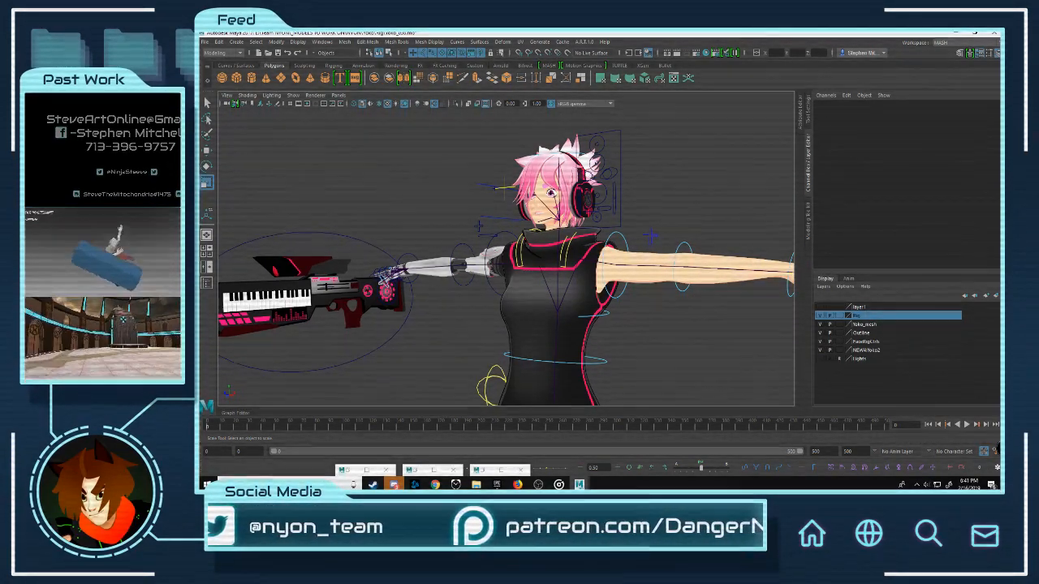
Step: Bring up the Groove Music player and minimize it again
{"action": "left_click", "coordinate": [559, 485]}
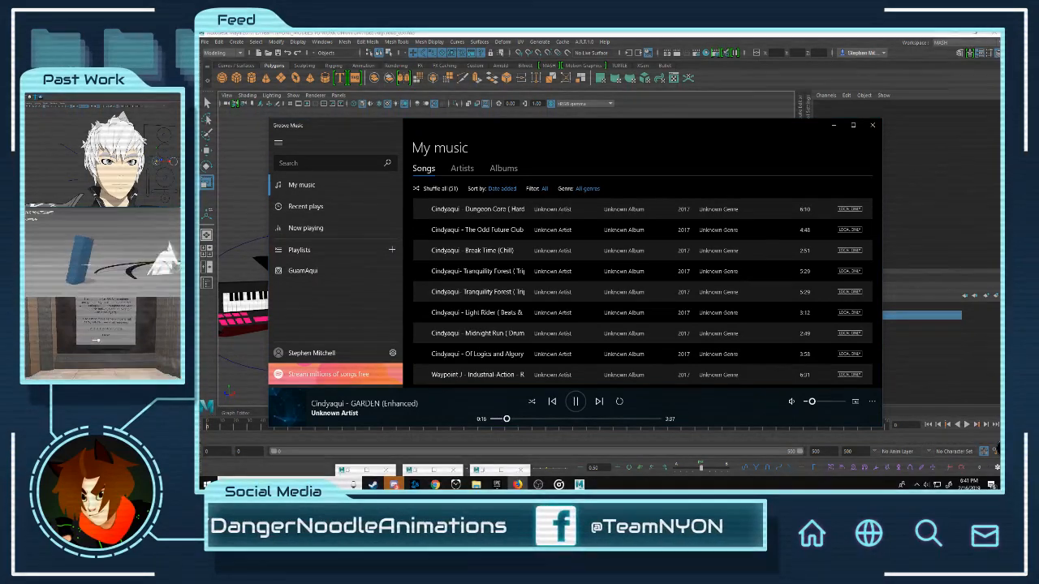
{"action": "left_click", "coordinate": [834, 125]}
Step: Compare the rifle's size and placement with the character's robotic arm, torso and full body
{"action": "scroll", "coordinate": [597, 239], "scroll_direction": "down", "scroll_amount": 8}
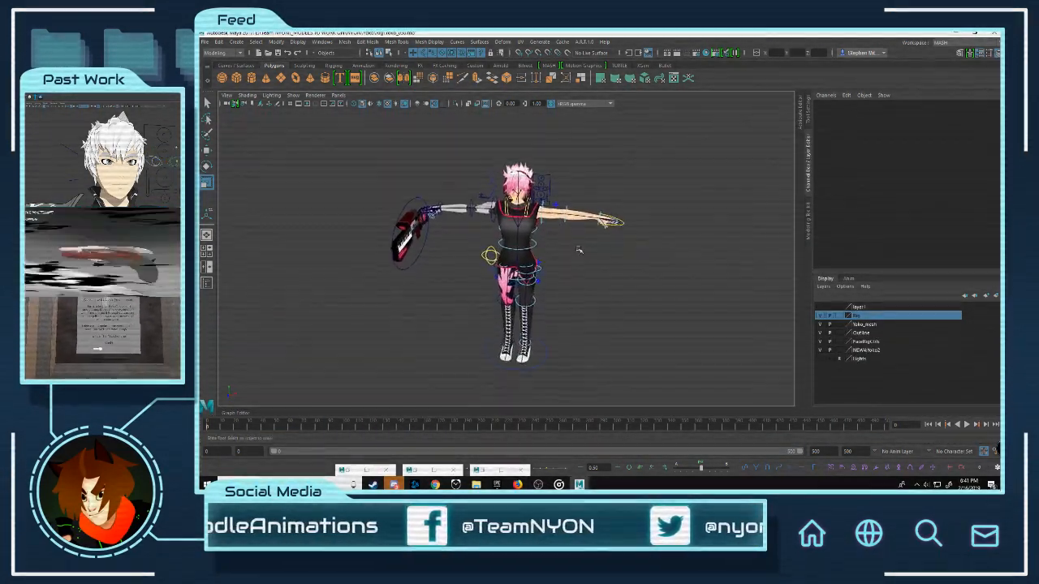
{"action": "scroll", "coordinate": [578, 249], "scroll_direction": "up", "scroll_amount": 5}
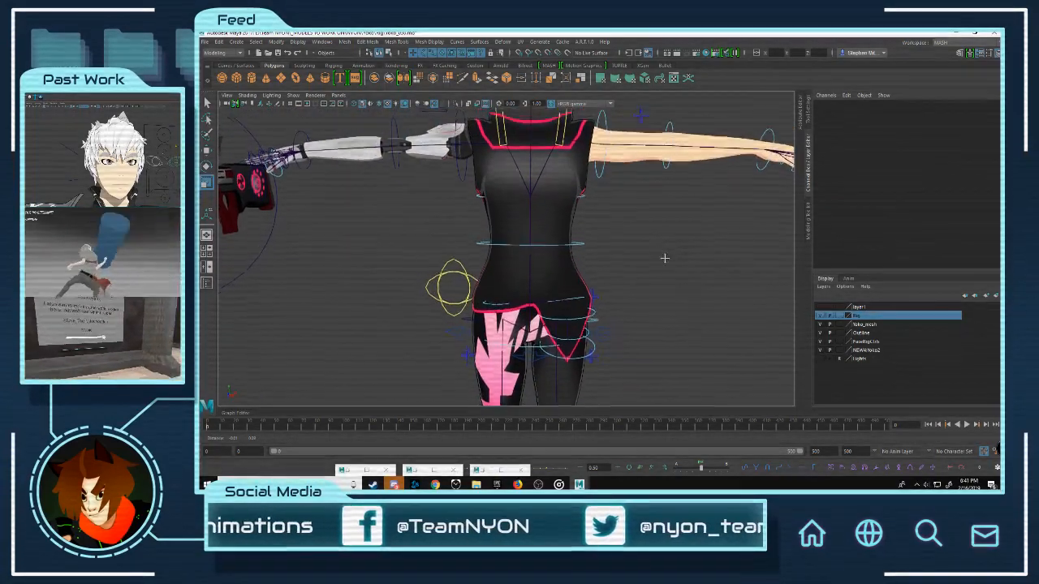
{"action": "left_click_drag", "start_coordinate": [665, 258], "coordinate": [630, 268], "text": "alt"}
{"action": "right_click_drag", "start_coordinate": [630, 269], "coordinate": [582, 275], "text": "alt"}
{"action": "right_click_drag", "start_coordinate": [514, 275], "coordinate": [625, 276], "text": "alt"}
{"action": "left_click_drag", "start_coordinate": [625, 276], "coordinate": [647, 300], "text": "alt"}
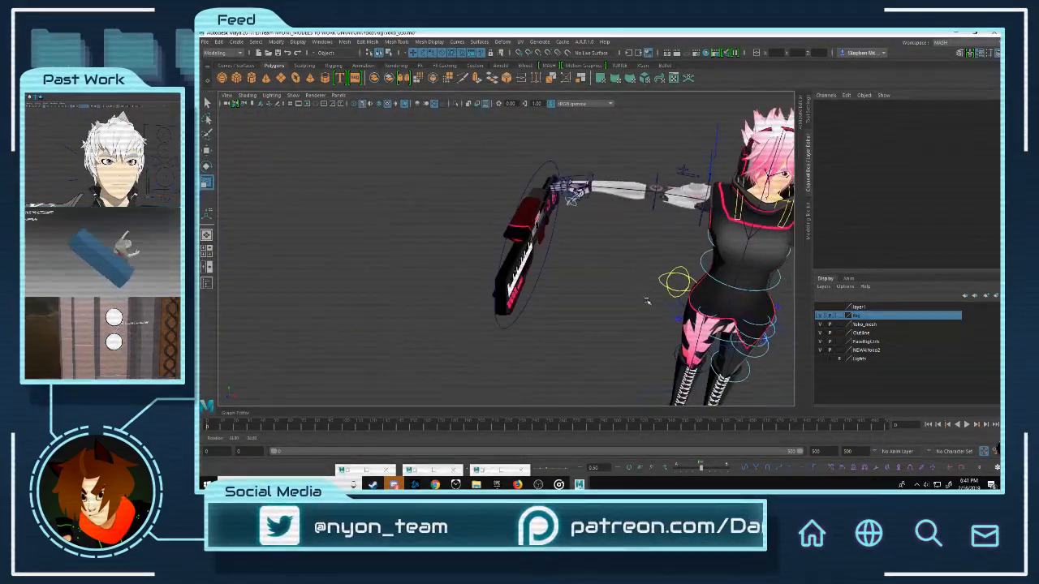
{"action": "right_click_drag", "start_coordinate": [646, 299], "coordinate": [580, 284], "text": "alt"}
{"action": "middle_click_drag", "start_coordinate": [580, 284], "coordinate": [513, 268], "text": "alt"}
{"action": "right_click_drag", "start_coordinate": [513, 268], "coordinate": [567, 261], "text": "alt"}
{"action": "left_click_drag", "start_coordinate": [566, 261], "coordinate": [536, 244], "text": "alt"}
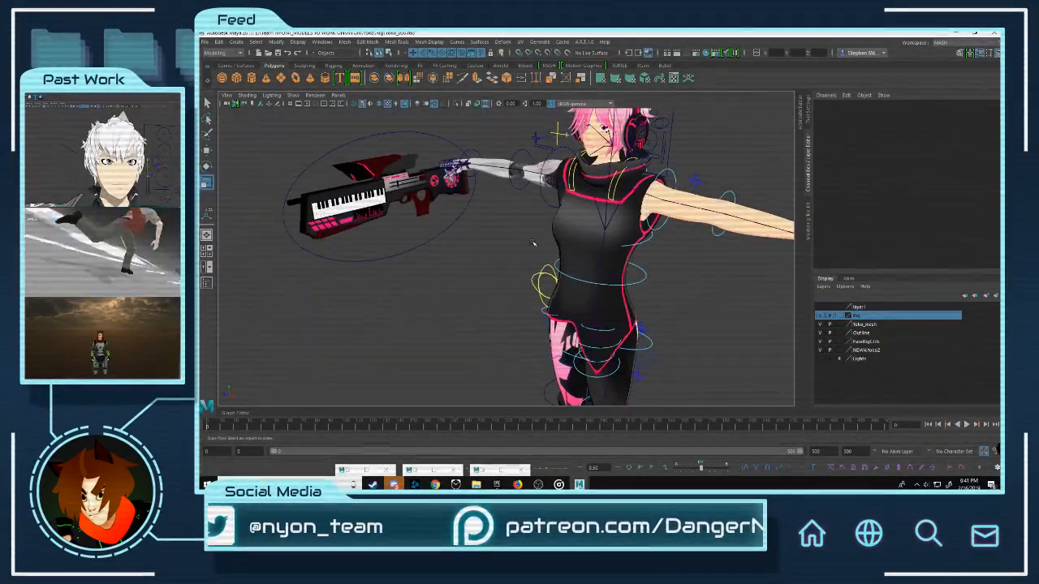
{"action": "middle_click_drag", "start_coordinate": [564, 244], "coordinate": [522, 348], "text": "alt"}
{"action": "right_click_drag", "start_coordinate": [465, 324], "coordinate": [524, 318], "text": "alt"}
{"action": "left_click_drag", "start_coordinate": [524, 318], "coordinate": [557, 294], "text": "alt"}
{"action": "right_click_drag", "start_coordinate": [557, 295], "coordinate": [501, 294], "text": "alt"}
{"action": "left_click_drag", "start_coordinate": [501, 294], "coordinate": [501, 283], "text": "alt"}
{"action": "right_click_drag", "start_coordinate": [501, 283], "coordinate": [552, 284], "text": "alt"}
{"action": "middle_click_drag", "start_coordinate": [649, 283], "coordinate": [495, 284], "text": "alt"}
{"action": "left_click_drag", "start_coordinate": [495, 283], "coordinate": [852, 209], "text": "alt"}
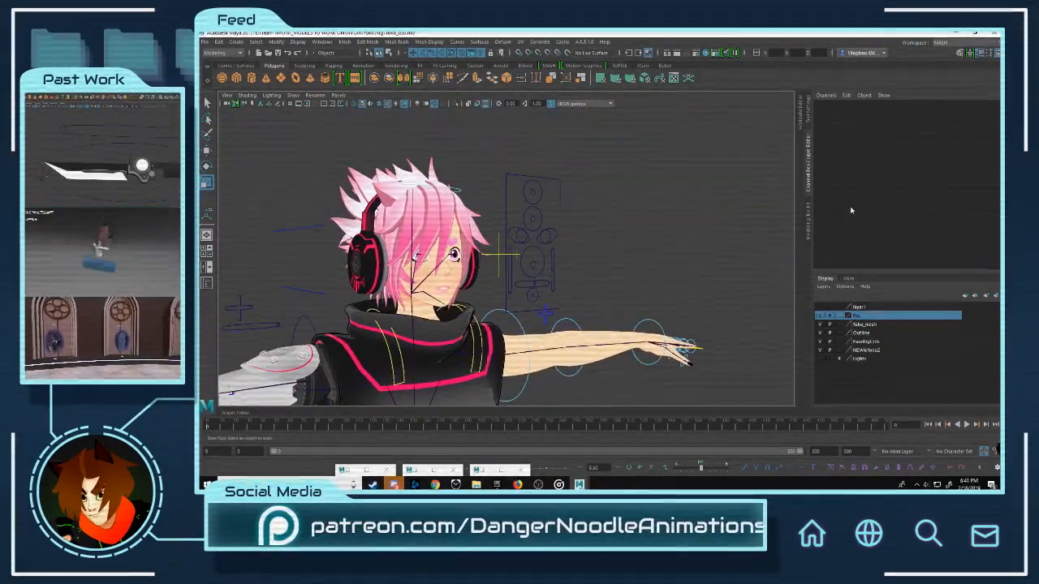
Step: Inspect the character's face and headphones up close, and review the whole figure with the rifle
{"action": "scroll", "coordinate": [580, 267], "scroll_direction": "up", "scroll_amount": 6}
{"action": "left_click_drag", "start_coordinate": [324, 283], "coordinate": [519, 284], "text": "alt"}
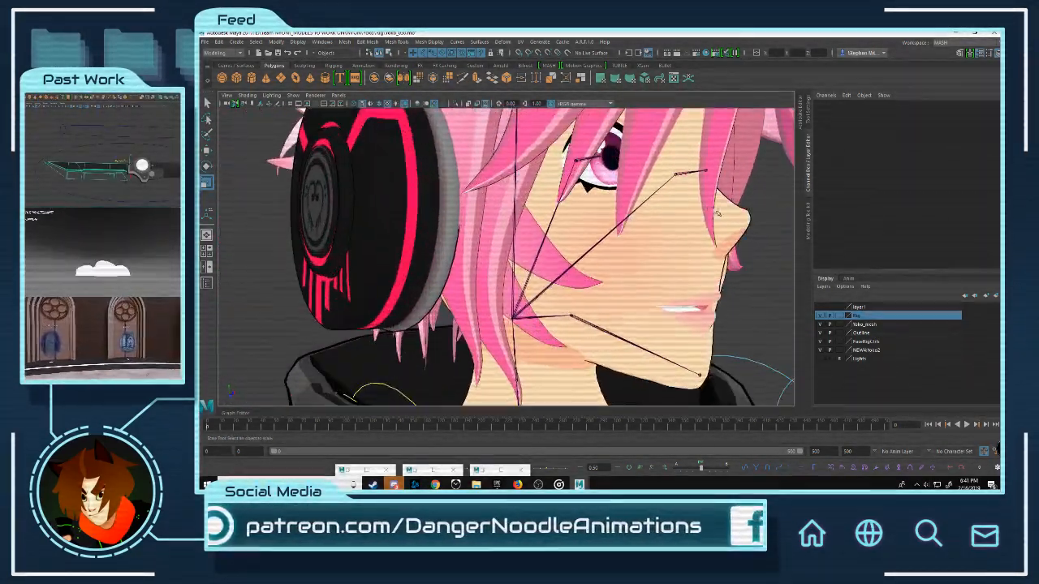
{"action": "middle_click_drag", "start_coordinate": [763, 382], "coordinate": [733, 222], "text": "alt"}
{"action": "right_click_drag", "start_coordinate": [733, 222], "coordinate": [536, 236], "text": "alt"}
{"action": "left_click_drag", "start_coordinate": [536, 235], "coordinate": [626, 195], "text": "alt"}
{"action": "right_click_drag", "start_coordinate": [625, 195], "coordinate": [548, 203], "text": "alt"}
{"action": "left_click_drag", "start_coordinate": [549, 203], "coordinate": [556, 234], "text": "alt"}
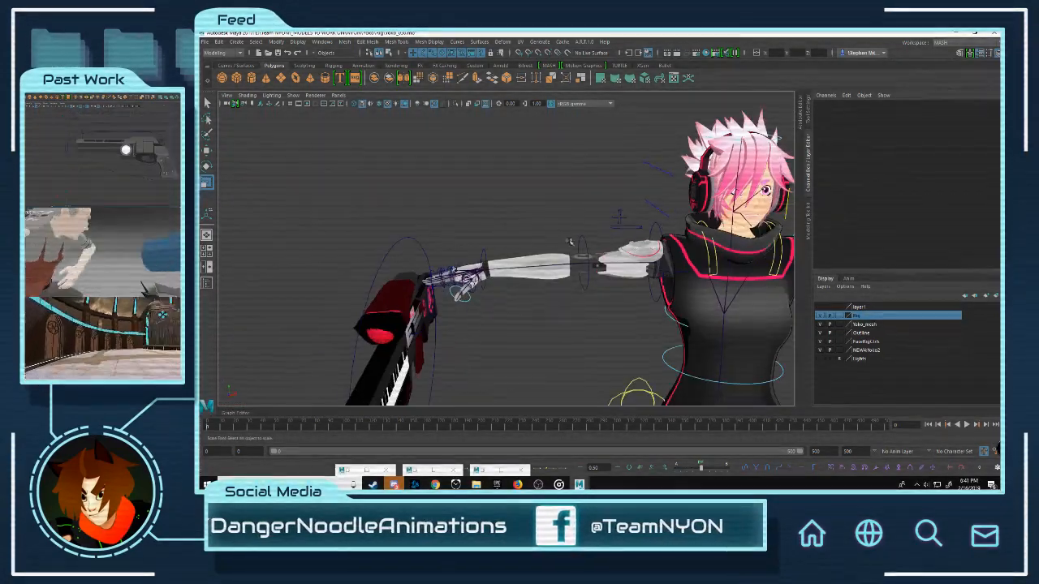
{"action": "right_click_drag", "start_coordinate": [557, 234], "coordinate": [485, 237], "text": "alt"}
{"action": "scroll", "coordinate": [528, 233], "scroll_direction": "up", "scroll_amount": 5}
{"action": "scroll", "coordinate": [527, 233], "scroll_direction": "down", "scroll_amount": 6}
{"action": "left_click_drag", "start_coordinate": [526, 232], "coordinate": [422, 240], "text": "alt"}
{"action": "scroll", "coordinate": [506, 241], "scroll_direction": "up", "scroll_amount": 5}
{"action": "scroll", "coordinate": [506, 241], "scroll_direction": "down", "scroll_amount": 5}
{"action": "scroll", "coordinate": [506, 241], "scroll_direction": "up", "scroll_amount": 5}
{"action": "scroll", "coordinate": [505, 241], "scroll_direction": "down", "scroll_amount": 4}
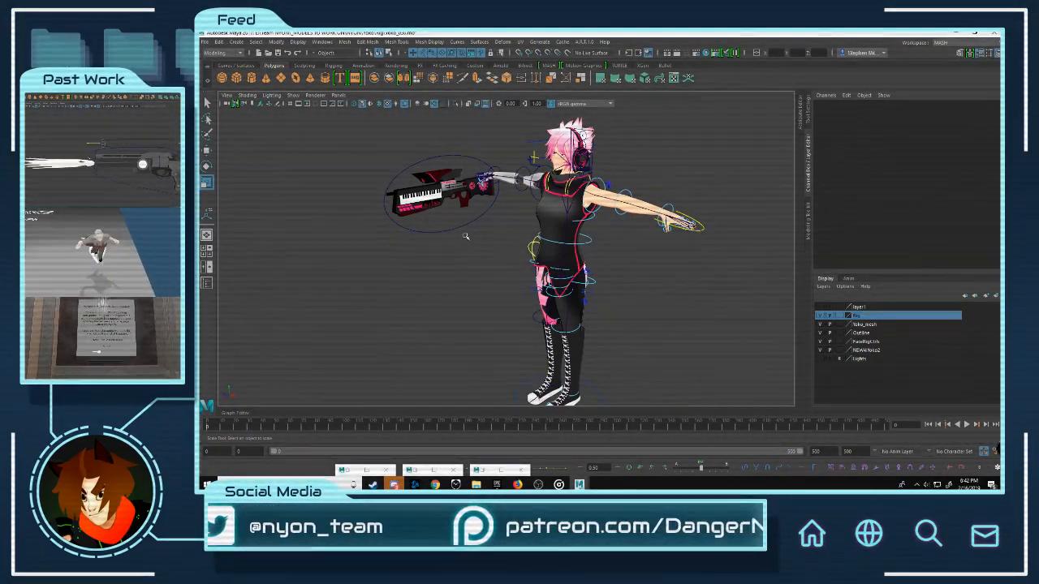
Step: Bring the rifle into close view and select its mesh
{"action": "middle_click_drag", "start_coordinate": [465, 194], "coordinate": [531, 195], "text": "alt"}
{"action": "right_click_drag", "start_coordinate": [531, 195], "coordinate": [570, 210], "text": "alt"}
{"action": "left_click_drag", "start_coordinate": [570, 210], "coordinate": [618, 212], "text": "alt"}
{"action": "key", "text": "f"}
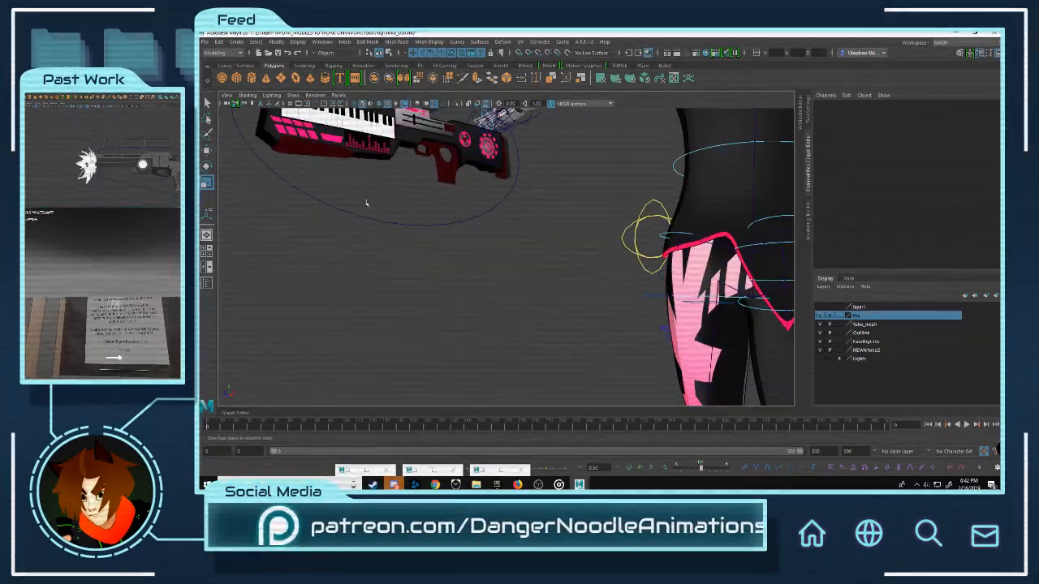
{"action": "scroll", "coordinate": [487, 307], "scroll_direction": "up", "scroll_amount": 7}
{"action": "left_click", "coordinate": [524, 303]}
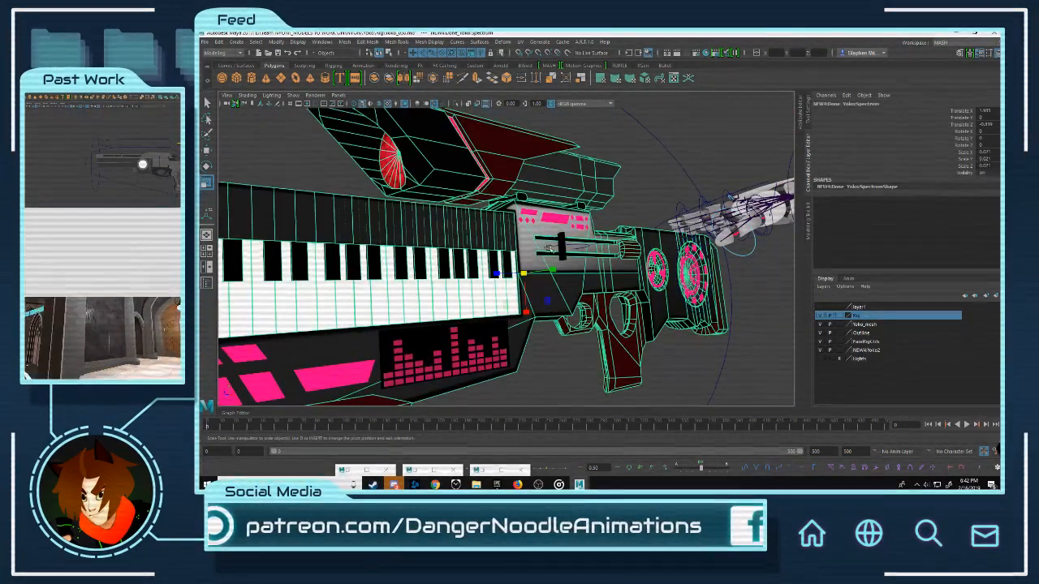
Step: Deselect the rifle mesh and check how the rifle sits at the end of the outstretched robotic arm
{"action": "key", "text": "Up"}
{"action": "scroll", "coordinate": [550, 249], "scroll_direction": "down", "scroll_amount": 6}
{"action": "left_click", "coordinate": [390, 218]}
{"action": "scroll", "coordinate": [389, 217], "scroll_direction": "down", "scroll_amount": 3}
{"action": "left_click_drag", "start_coordinate": [488, 233], "coordinate": [503, 252], "text": "alt"}
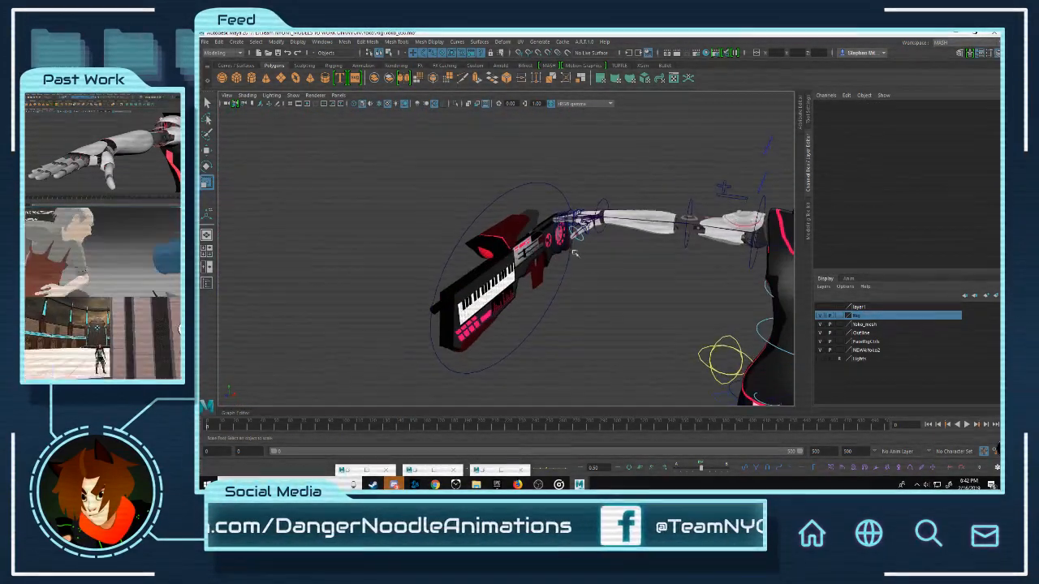
Step: Review the whole character with the rifle from the front, comparing the full figure with closer views of the upper body
{"action": "scroll", "coordinate": [504, 252], "scroll_direction": "down", "scroll_amount": 7}
{"action": "middle_click_drag", "start_coordinate": [503, 252], "coordinate": [479, 254], "text": "alt"}
{"action": "scroll", "coordinate": [487, 259], "scroll_direction": "up", "scroll_amount": 5}
{"action": "scroll", "coordinate": [487, 260], "scroll_direction": "down", "scroll_amount": 6}
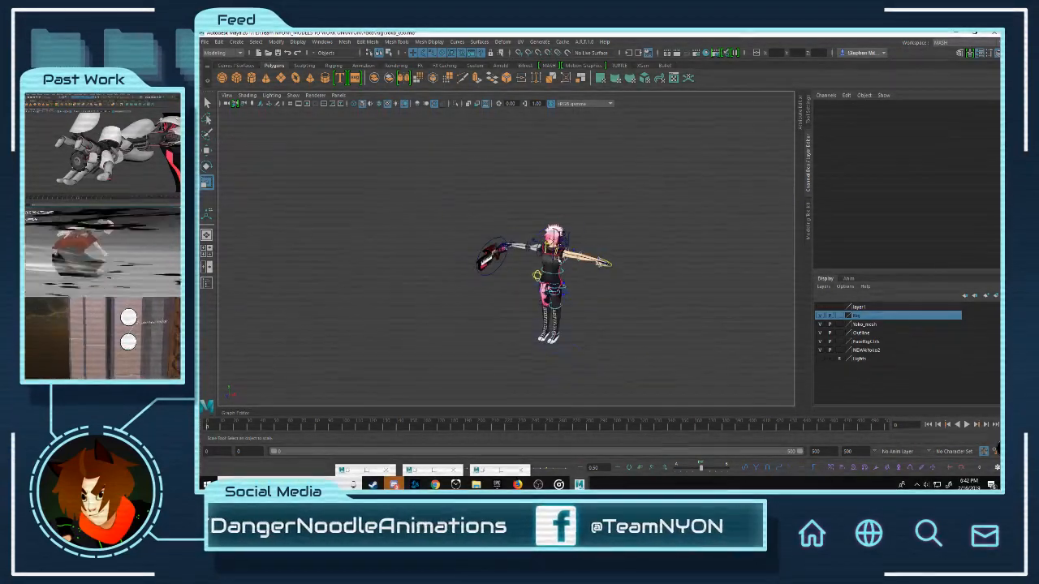
{"action": "scroll", "coordinate": [533, 261], "scroll_direction": "up", "scroll_amount": 5}
{"action": "scroll", "coordinate": [533, 262], "scroll_direction": "down", "scroll_amount": 5}
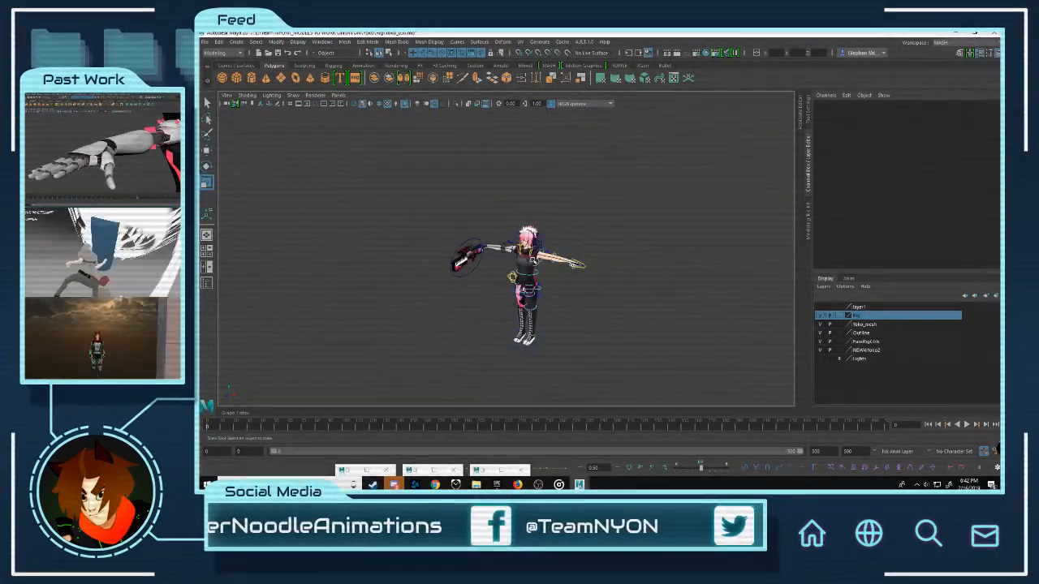
{"action": "scroll", "coordinate": [523, 268], "scroll_direction": "up", "scroll_amount": 5}
{"action": "scroll", "coordinate": [524, 268], "scroll_direction": "down", "scroll_amount": 3}
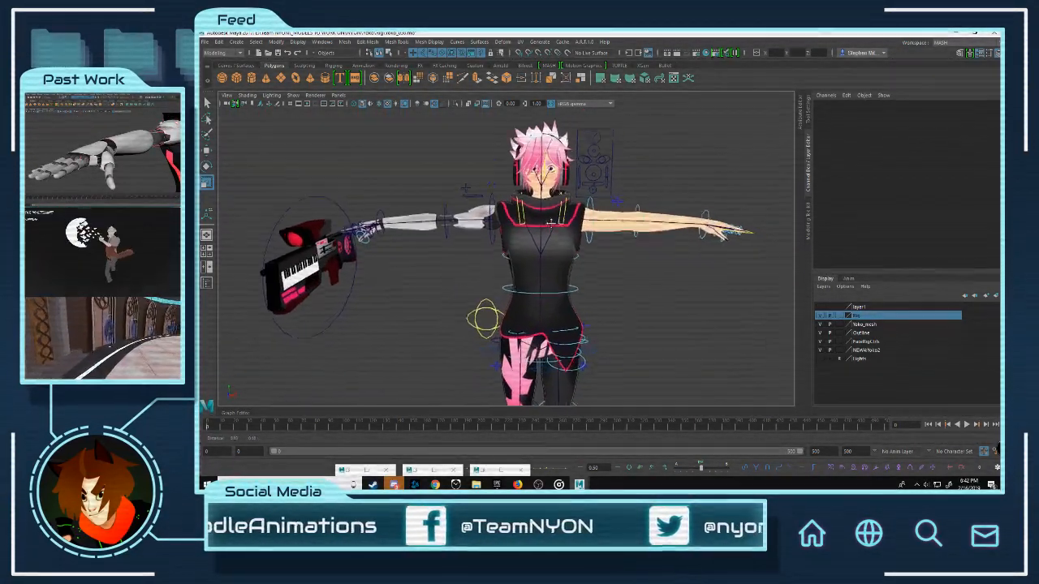
{"action": "left_click_drag", "start_coordinate": [550, 231], "coordinate": [593, 371], "text": "alt"}
{"action": "mouse_move", "coordinate": [687, 237]}
{"action": "left_mouse_down", "text": "alt"}
{"action": "mouse_move", "coordinate": [625, 237]}
{"action": "mouse_move", "coordinate": [676, 238]}
{"action": "left_mouse_up", "text": "alt"}
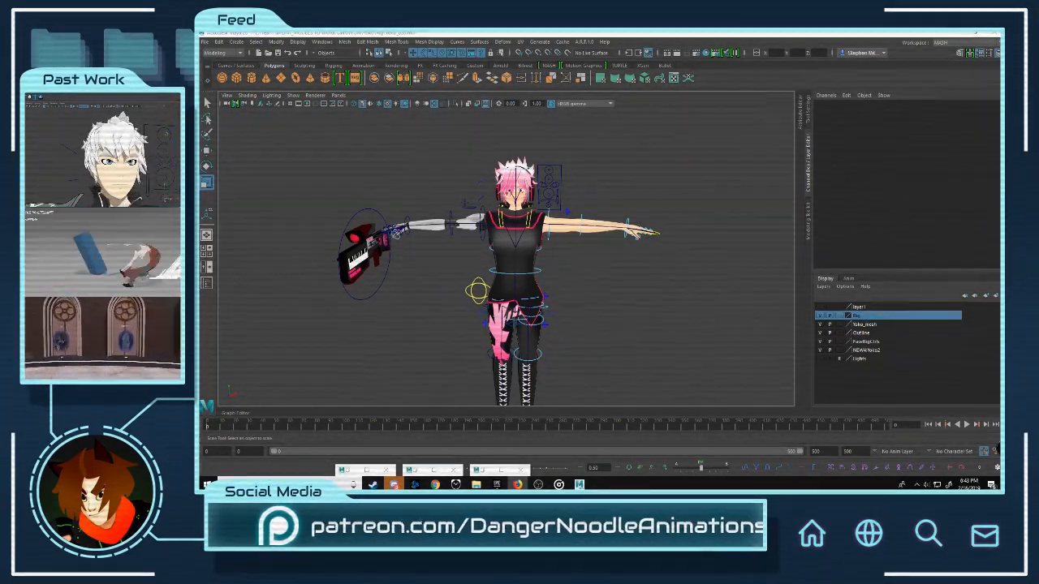
{"action": "scroll", "coordinate": [586, 201], "scroll_direction": "down", "scroll_amount": 3}
{"action": "scroll", "coordinate": [586, 201], "scroll_direction": "up", "scroll_amount": 5}
{"action": "scroll", "coordinate": [586, 201], "scroll_direction": "down", "scroll_amount": 2}
{"action": "scroll", "coordinate": [640, 255], "scroll_direction": "up", "scroll_amount": 2}
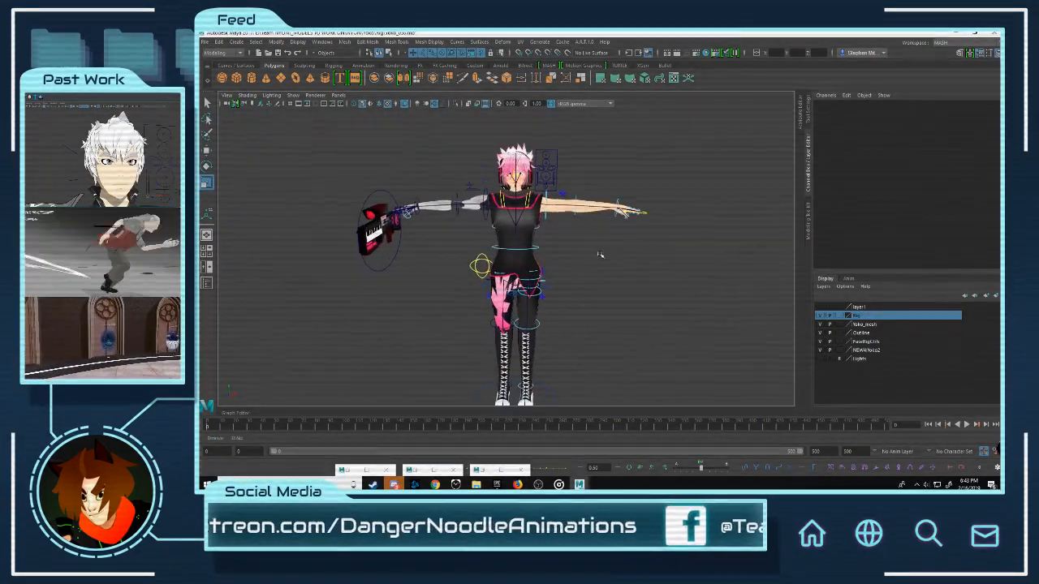